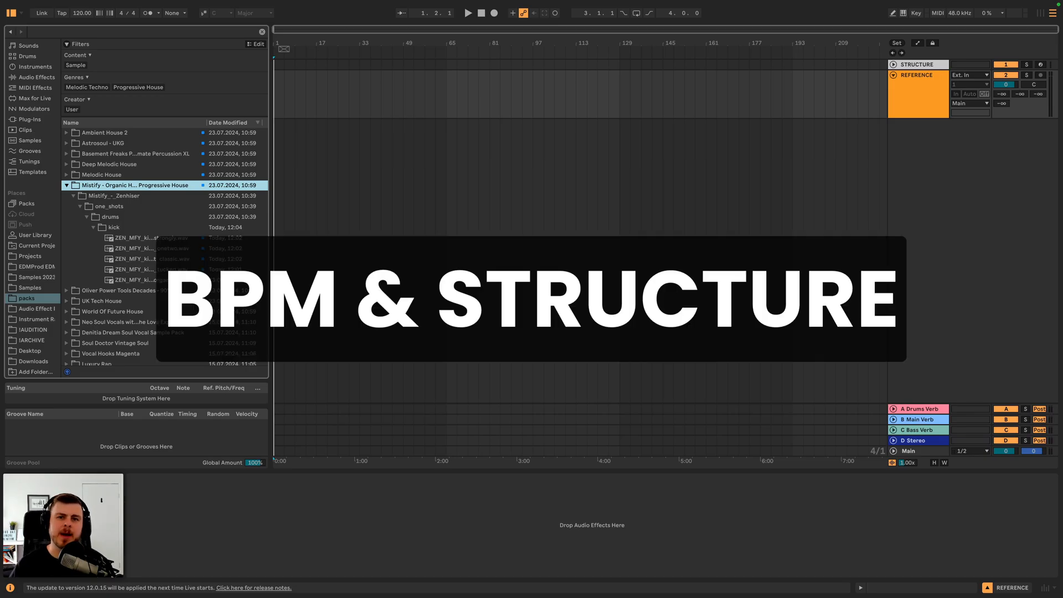
- From the Tutorial collection, place "Ben Böhmer - Beyond Beliefs (Original Mix).wav" on the REFERENCE track, starting at bar 1
scroll(176, 306, "down", 20)
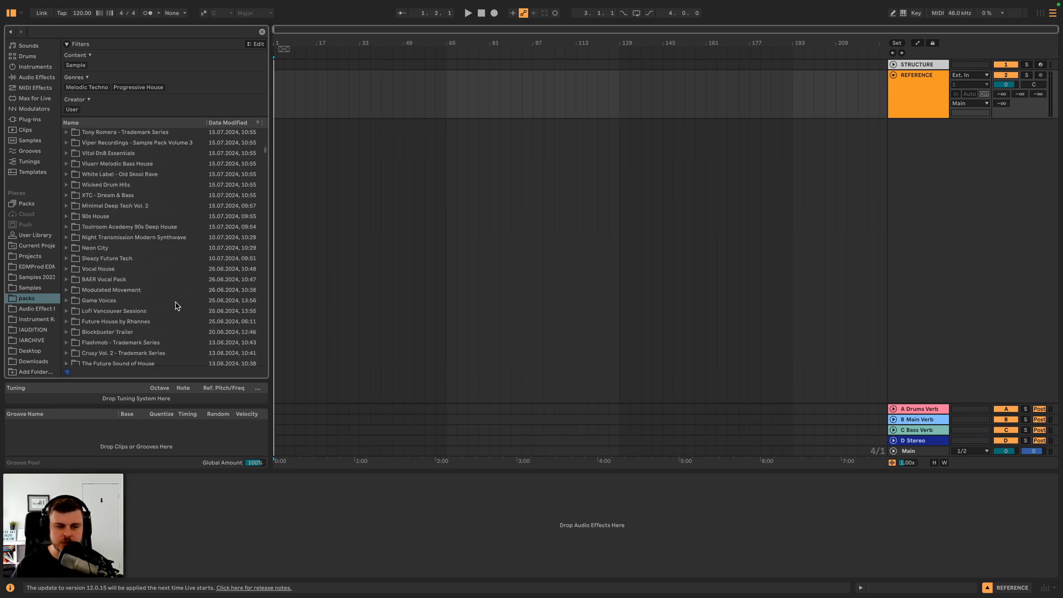
scroll(176, 306, "up", 20)
scroll(23, 75, "up", 3)
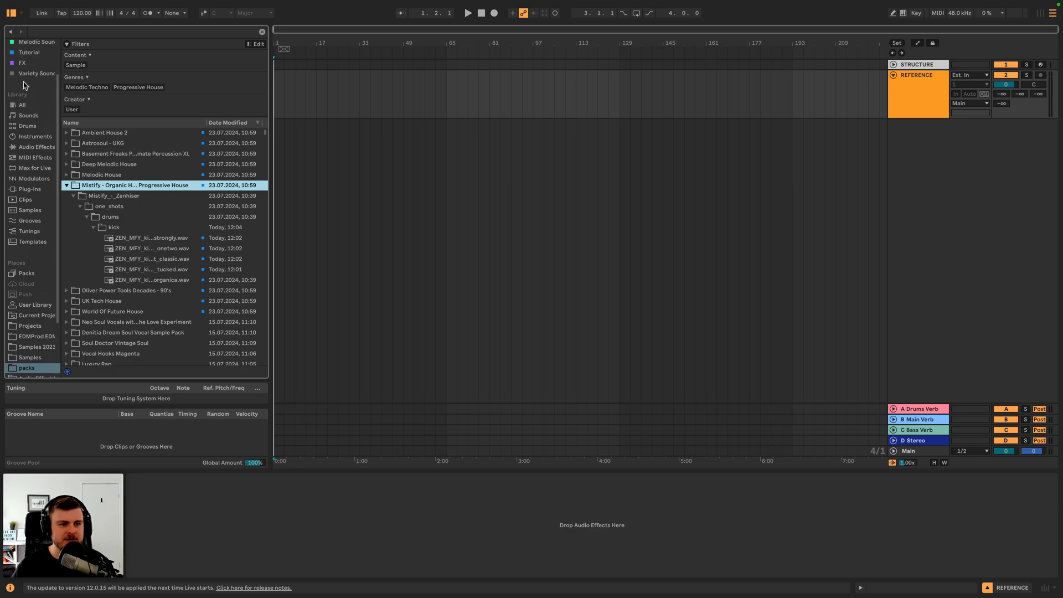
left_click(31, 52)
scroll(108, 242, "down", 3)
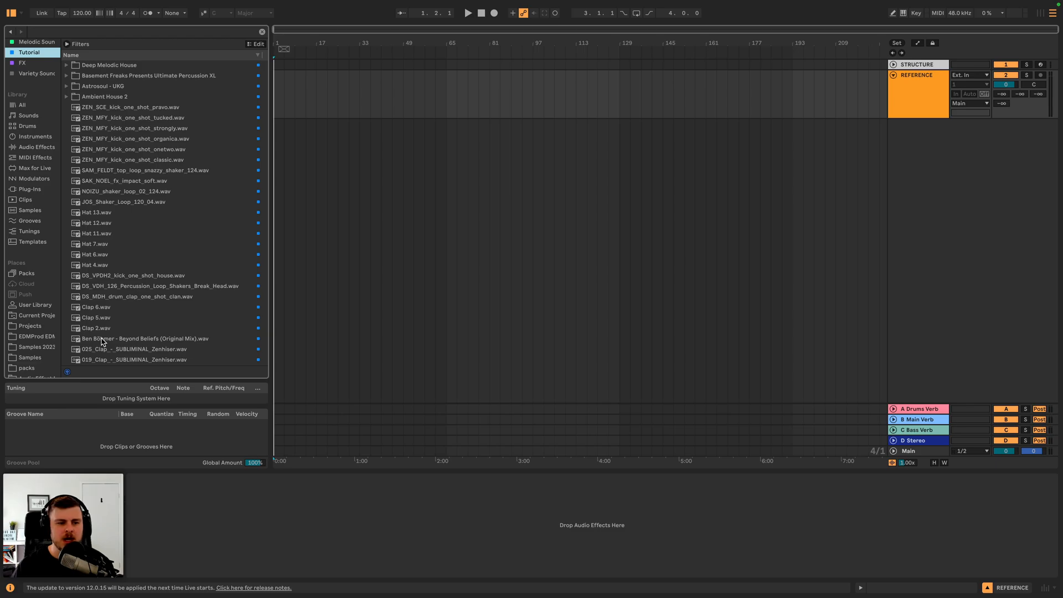
left_click_drag(102, 340, 271, 89)
left_click_drag(155, 341, 288, 103)
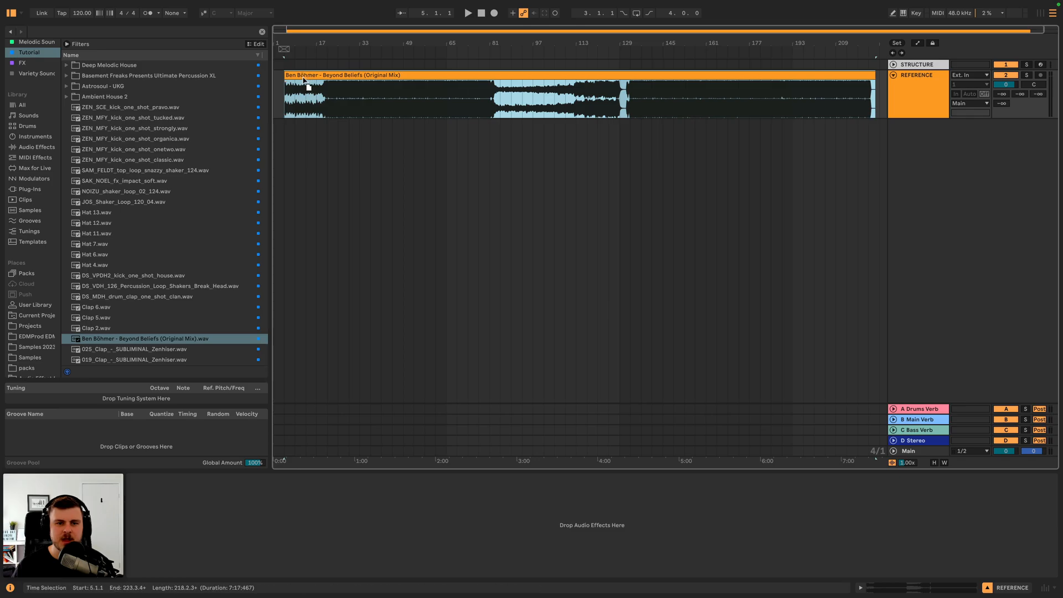
left_click(296, 75)
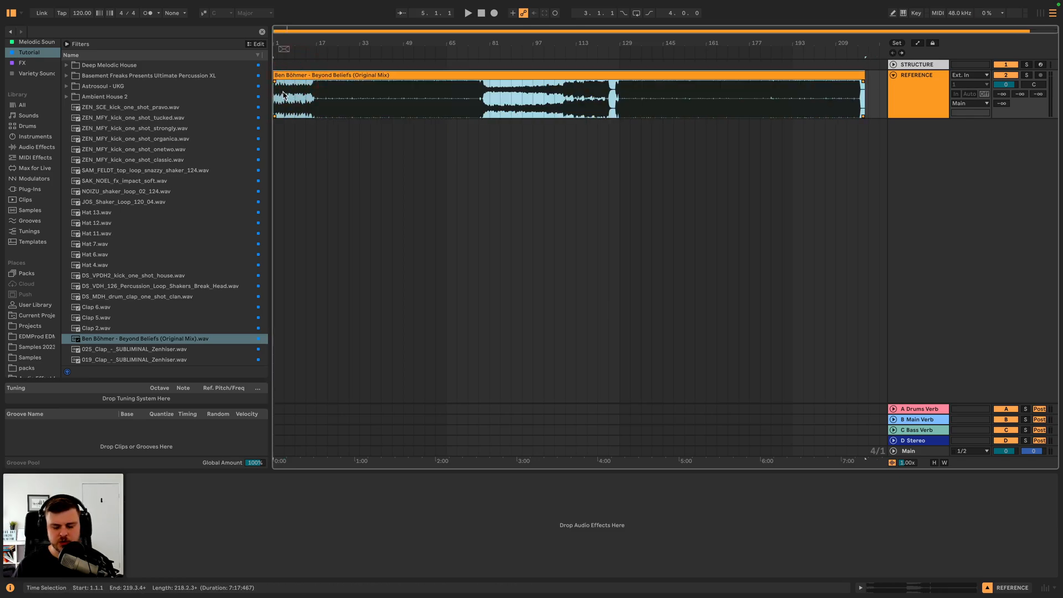
- Set the project tempo to 124 BPM
left_click(82, 13)
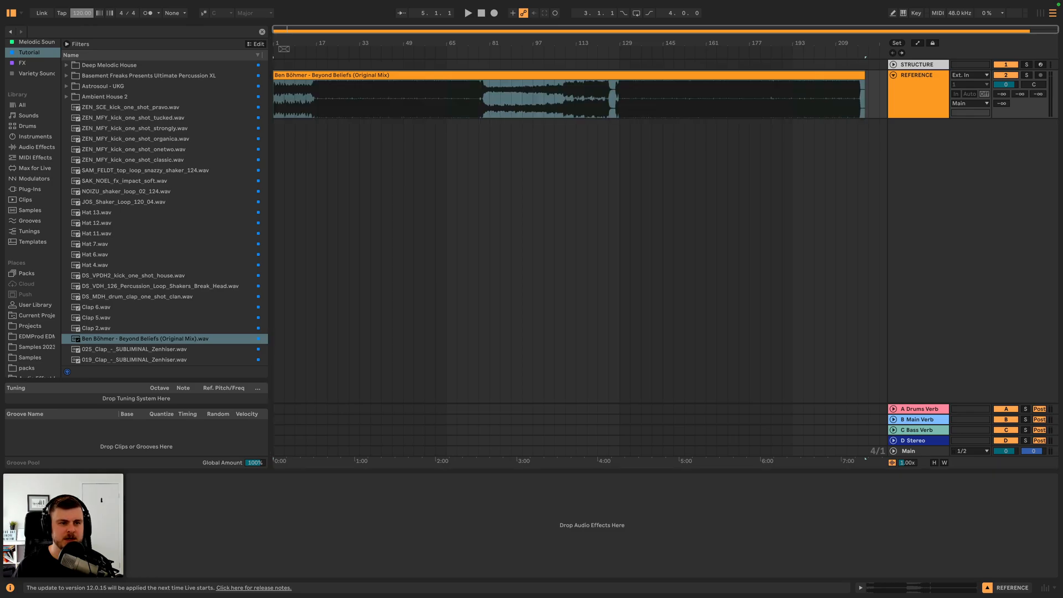
key("Up")
key("Up")
key("Up")
key("Up")
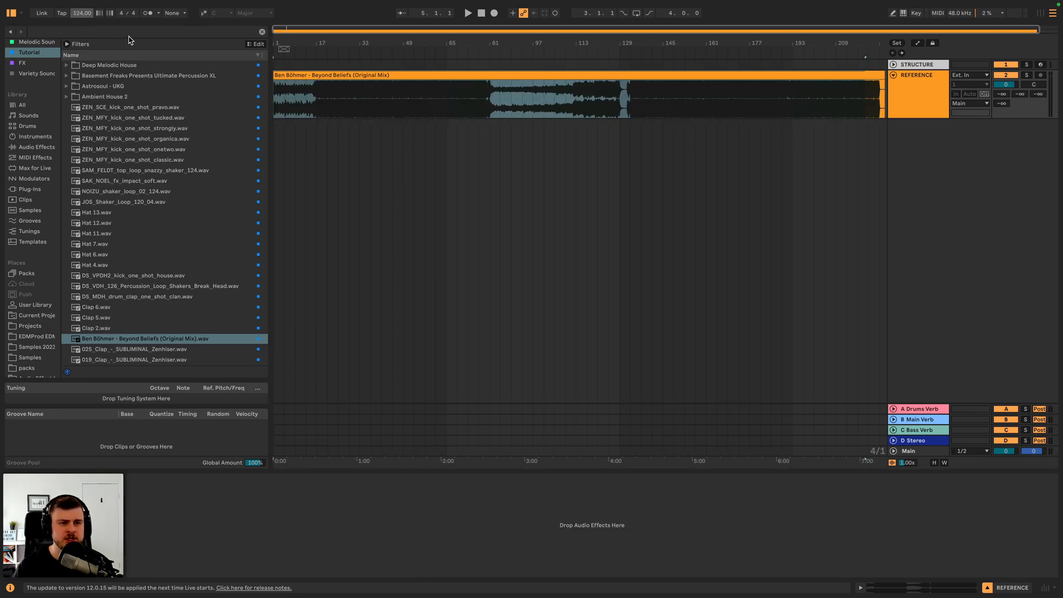
- Move the reference clip's start marker to the first transient of the audio, at about 0.177 seconds
left_click_drag(276, 44, 277, 160)
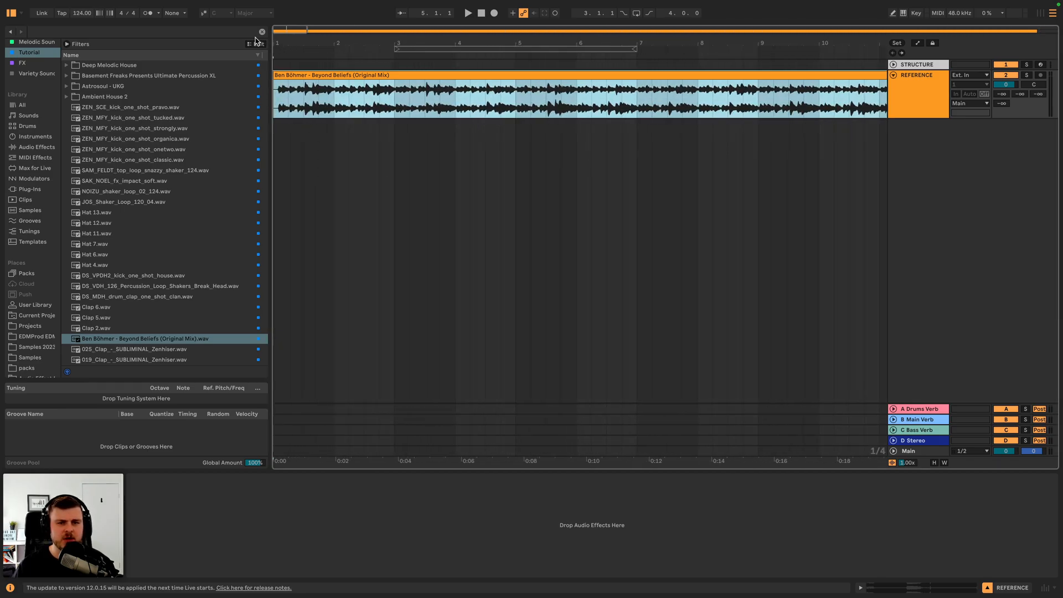
double_click(272, 74)
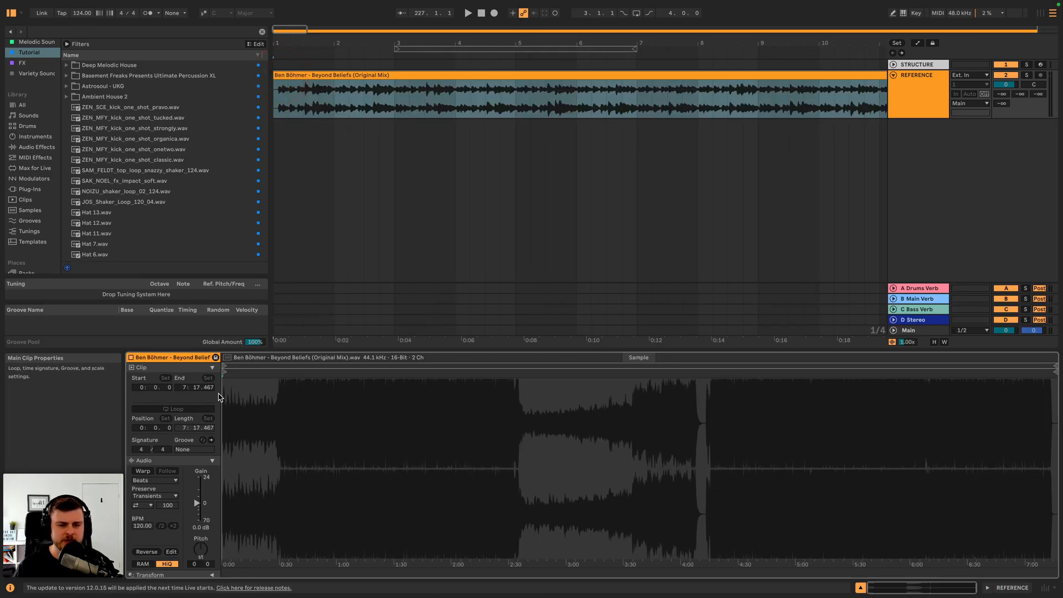
left_click_drag(224, 386, 223, 499)
left_click_drag(225, 371, 295, 383)
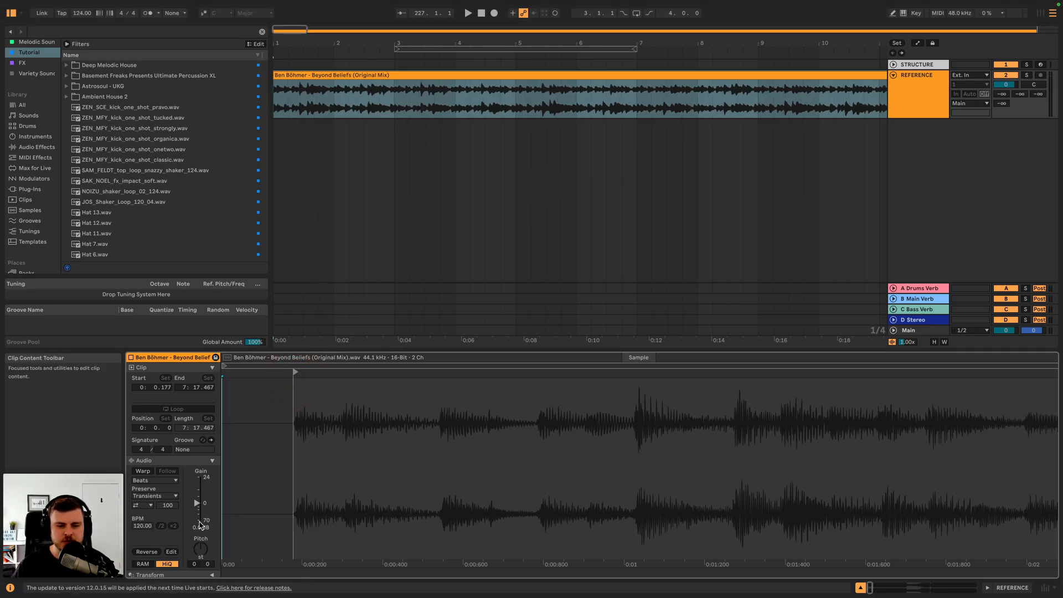
- Warp the reference clip in Complex mode and transpose it up 3 semitones, auditioning the result briefly
left_click(143, 471)
left_click(154, 480)
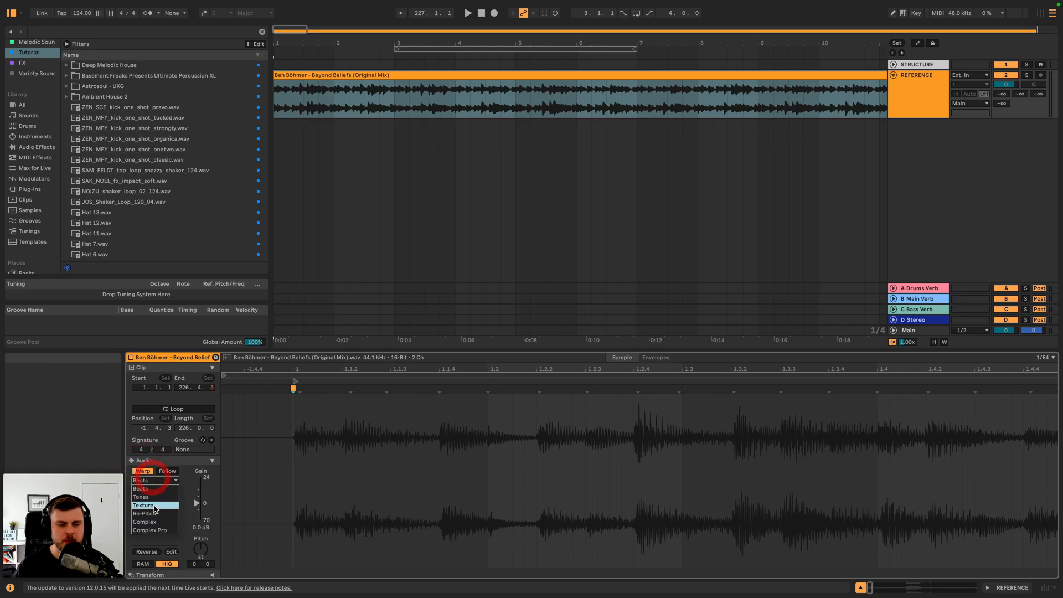
left_click(156, 521)
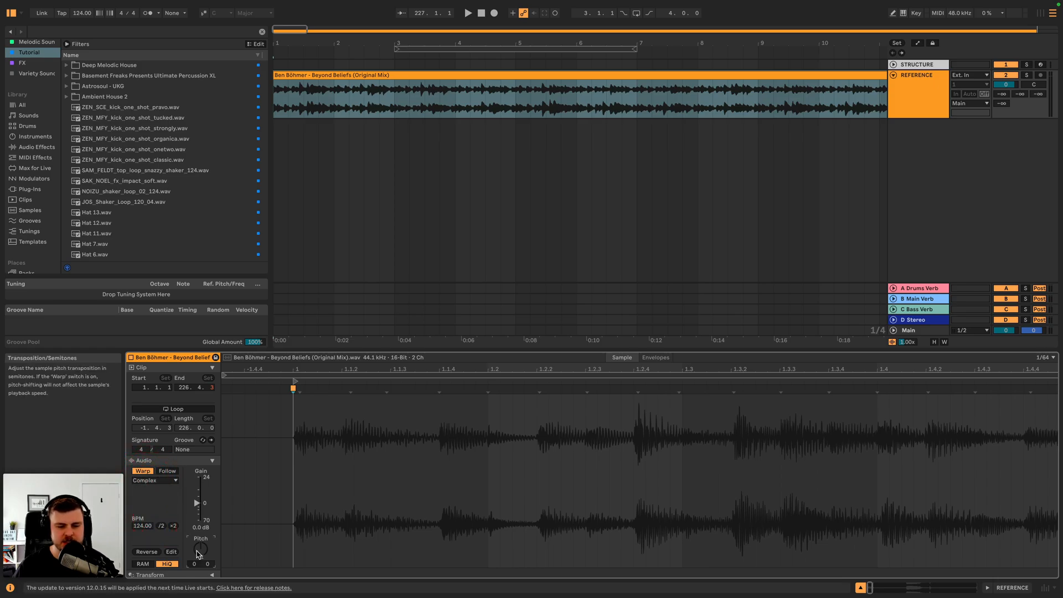
key("Up")
key("Up")
key("Up")
key("space")
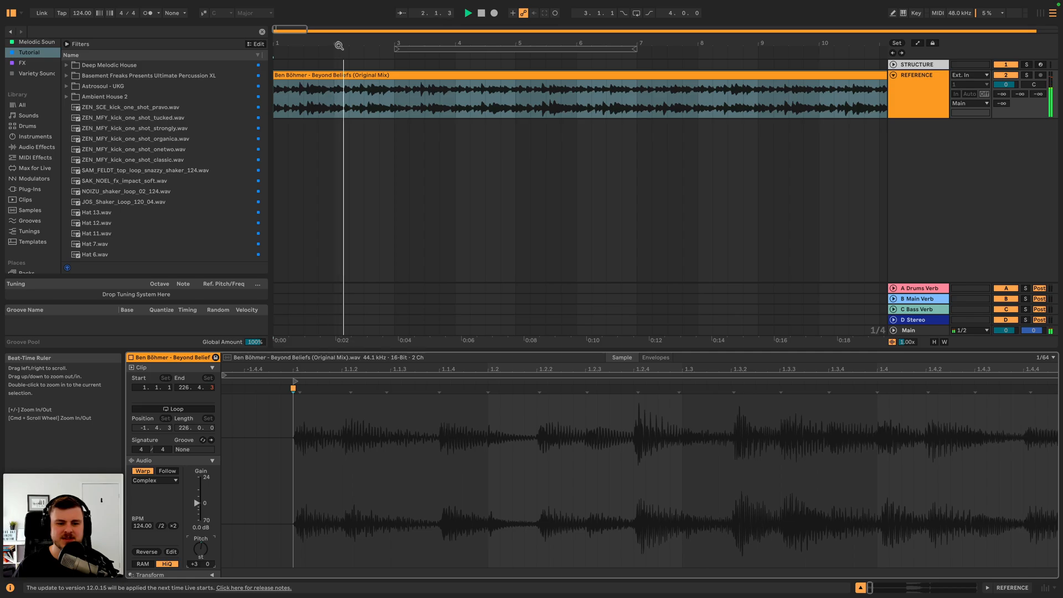
key("space")
- Unfold the STRUCTURE track and insert an empty 8-bar MIDI clip from bar 1 to bar 9
left_click_drag(338, 45, 338, 23)
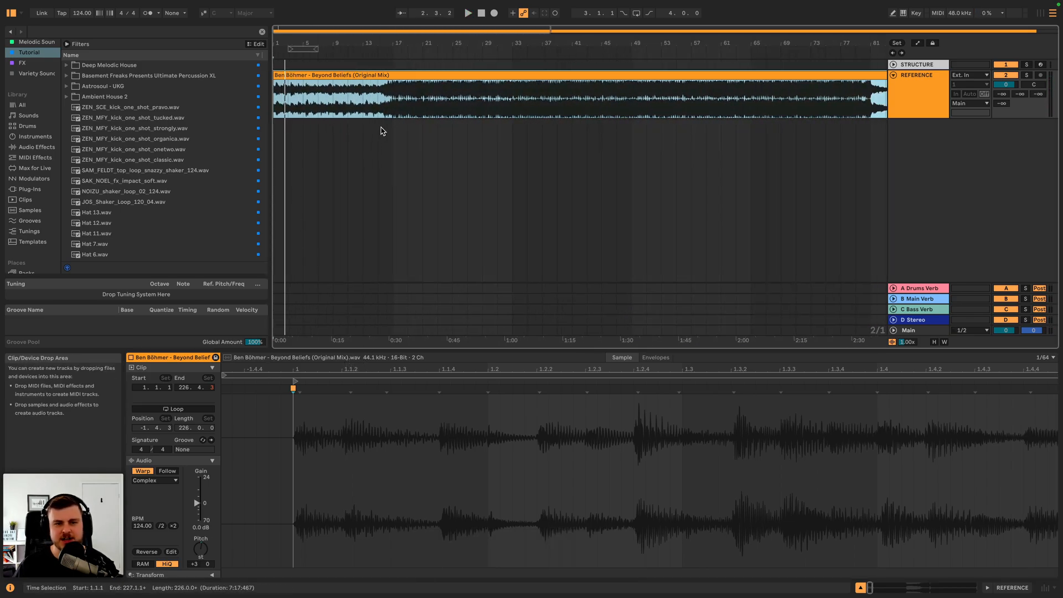
left_click(893, 66)
left_click(911, 66)
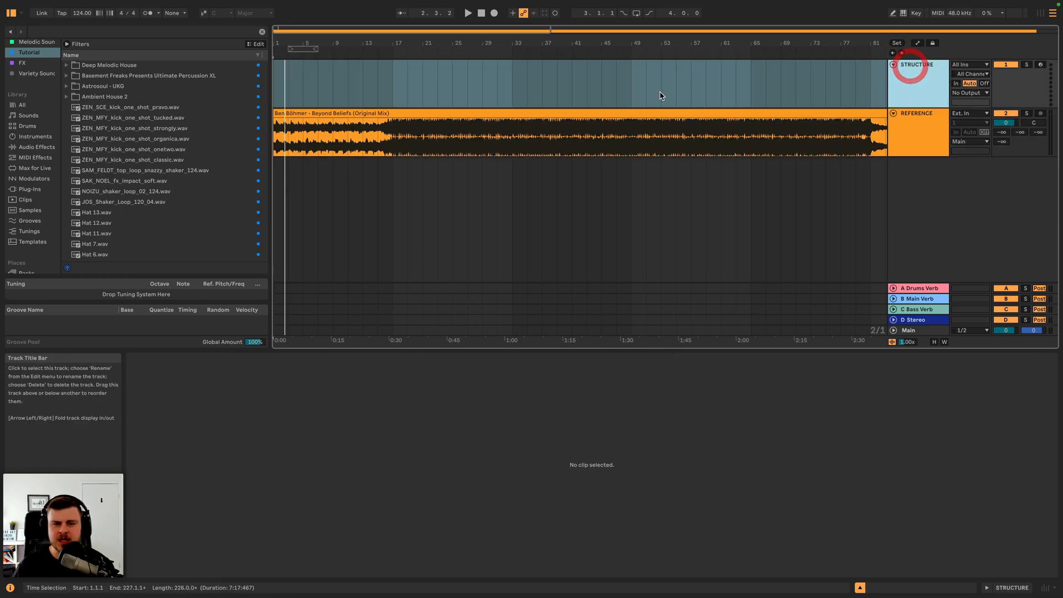
left_click(356, 89)
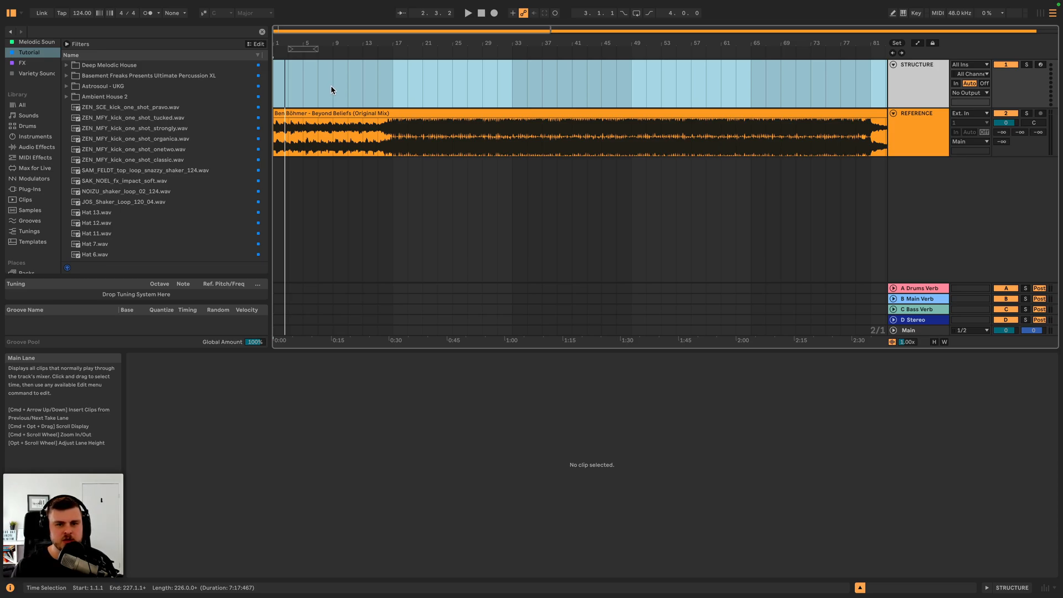
left_click_drag(330, 86, 278, 85)
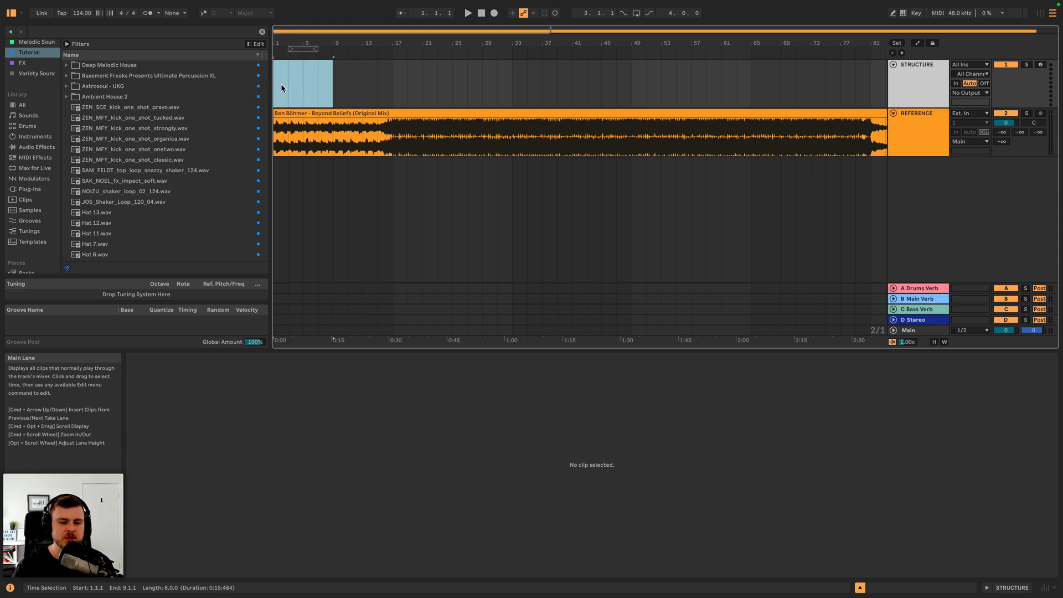
key("shift+super+m")
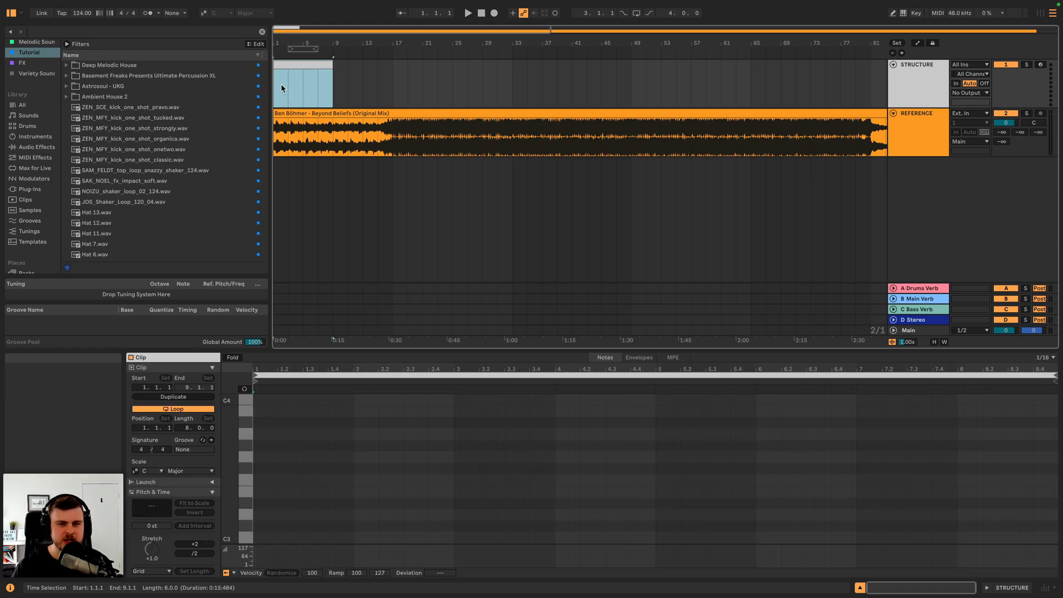
- Rename the new clip on the STRUCTURE track as "Melodic Intro"
key("super+r")
key("shift")
type("Melodic Intro")
key("Return")
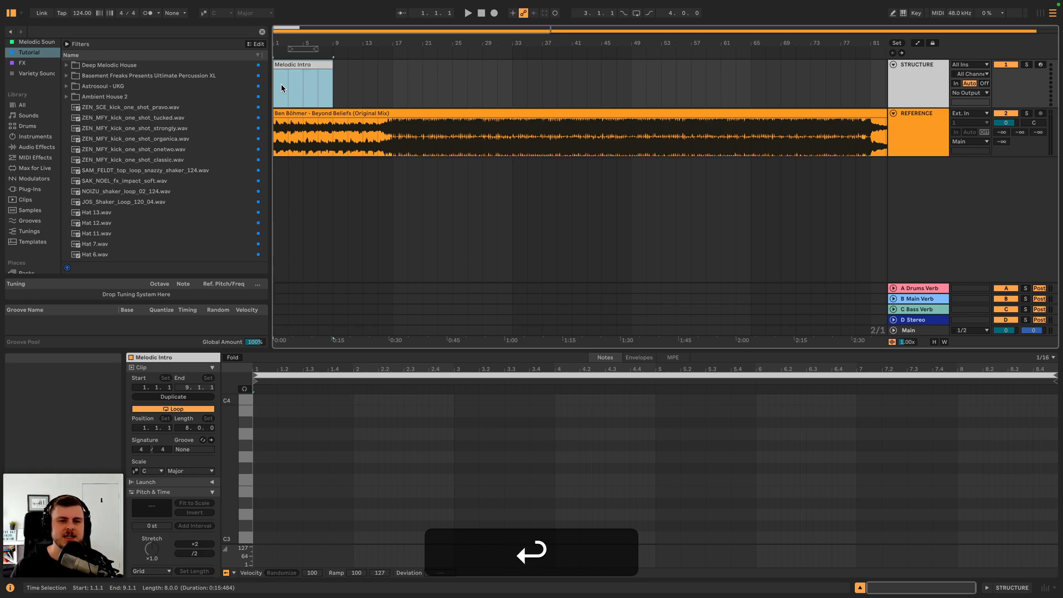
- Listen to the reference from bar 9 and extend the Melodic Intro clip to bar 17
left_click(335, 83)
key("space")
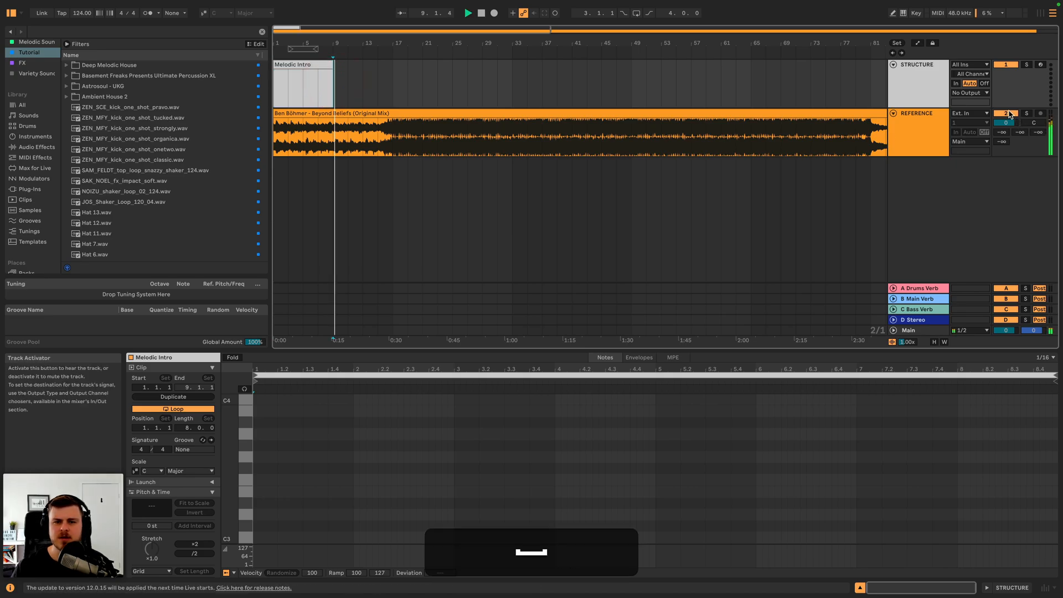
key("space")
left_click(317, 68)
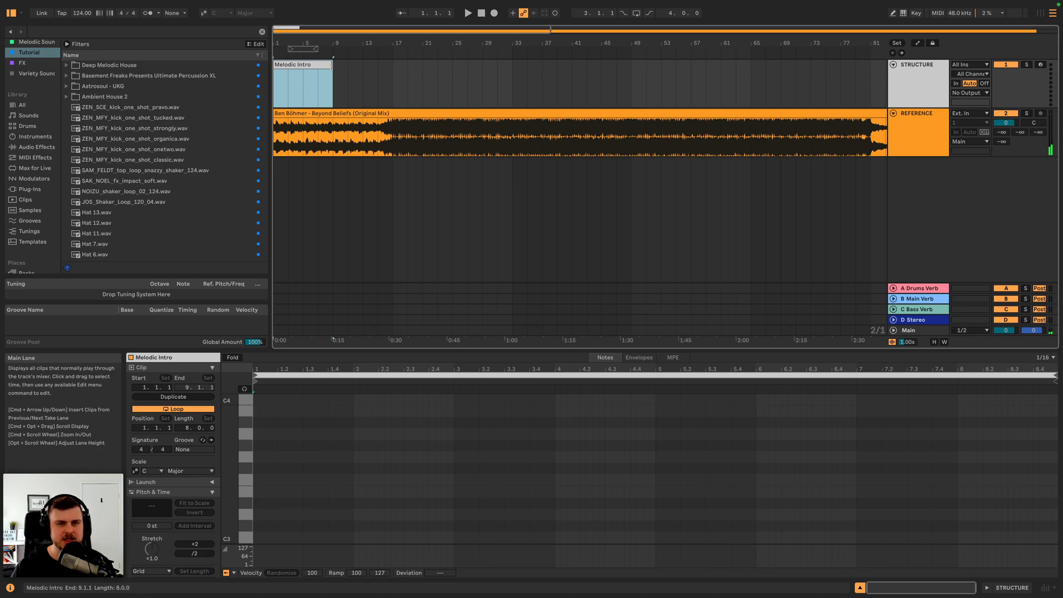
left_click_drag(334, 70, 392, 76)
- Audition the reference from bar 17 and add an 8-bar MIDI clip there on the STRUCTURE track, named "Drums + Bass"
left_click(394, 86)
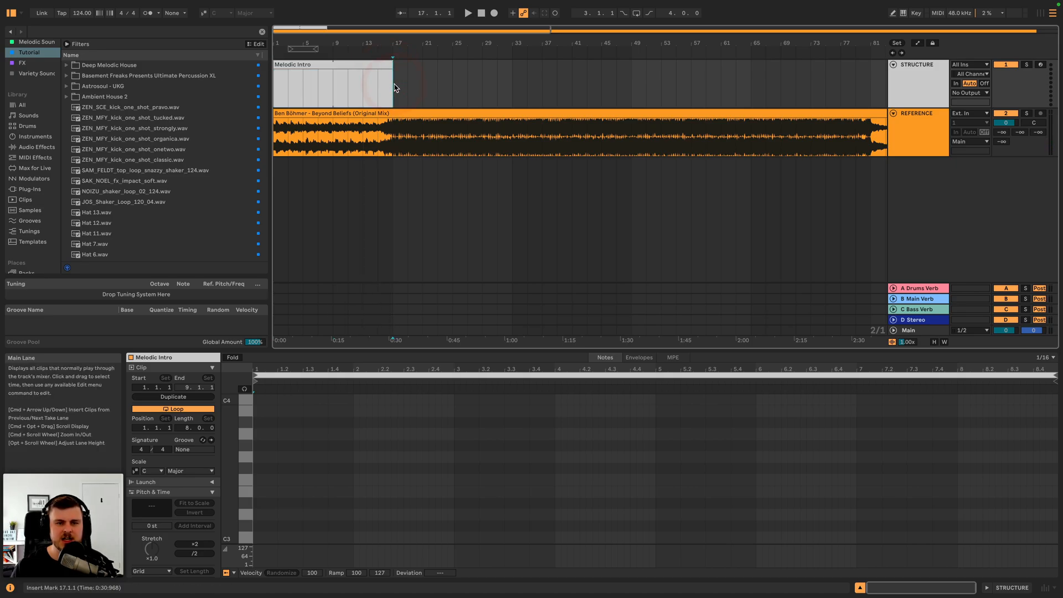
key("space")
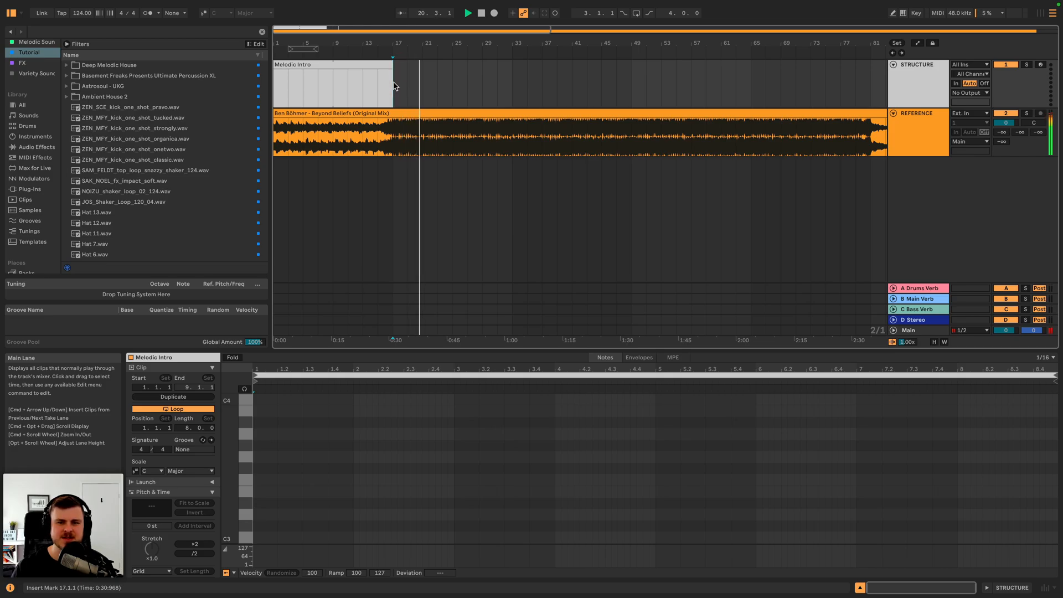
key("space")
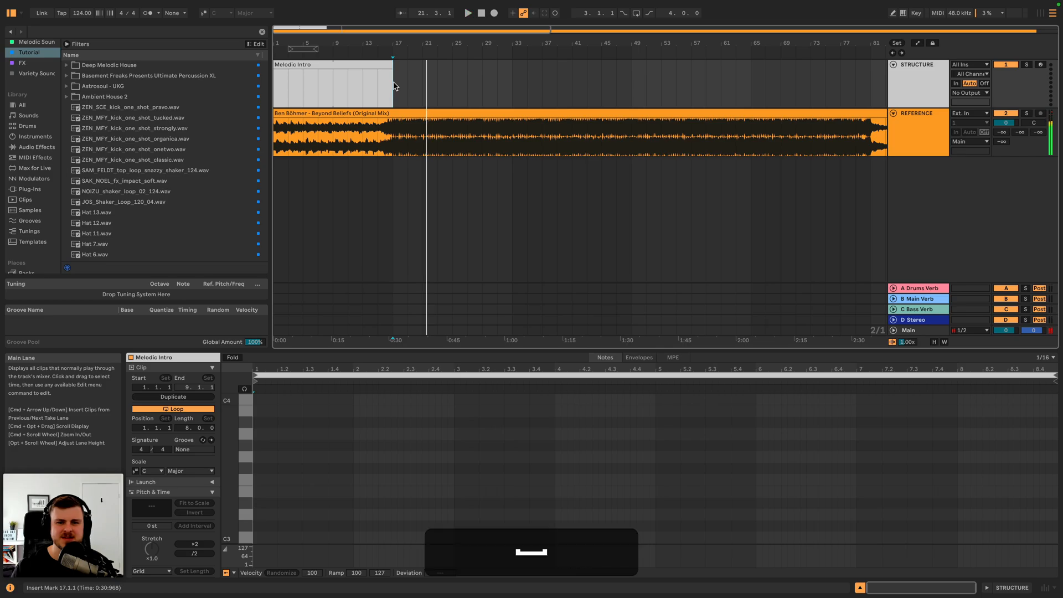
left_click_drag(404, 86, 445, 80)
key("shift+super+m")
key("shift+super+r")
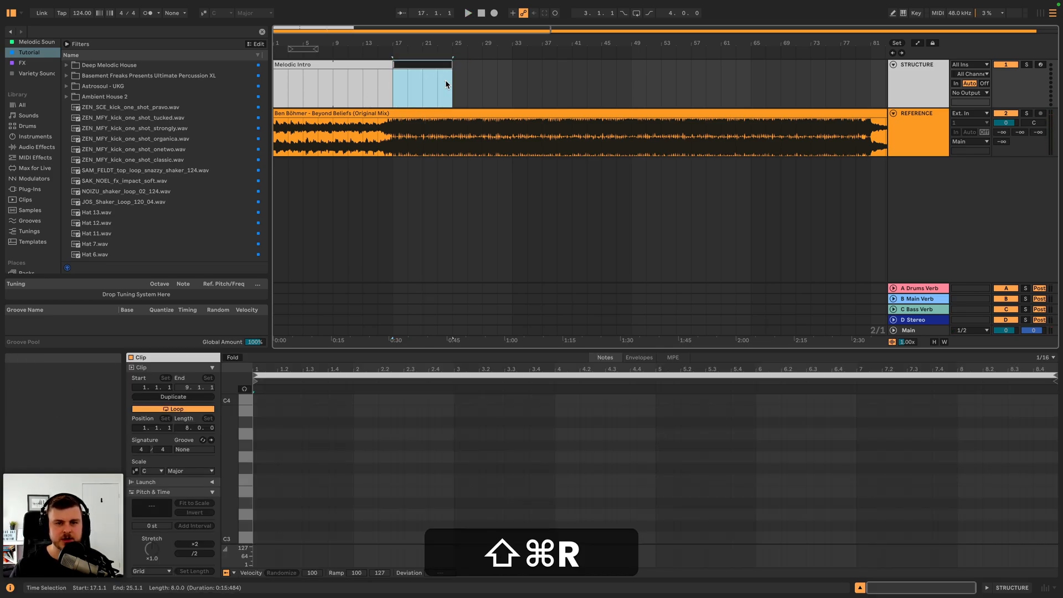
type("Drums + Bass")
key("Return")
- Colour the Drums + Bass clip a deep red-orange
right_click(424, 65)
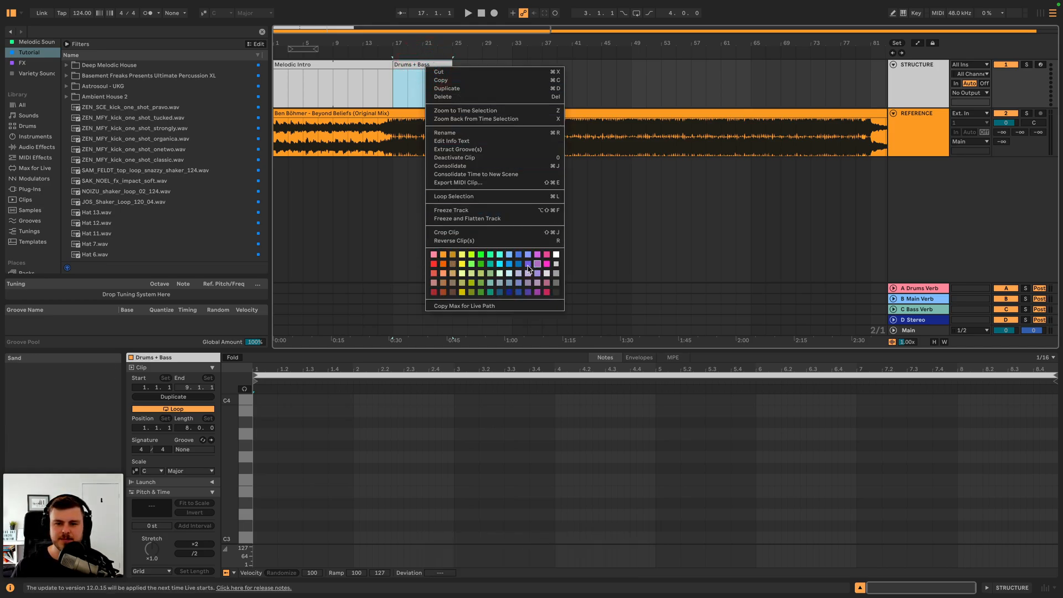
left_click(443, 256)
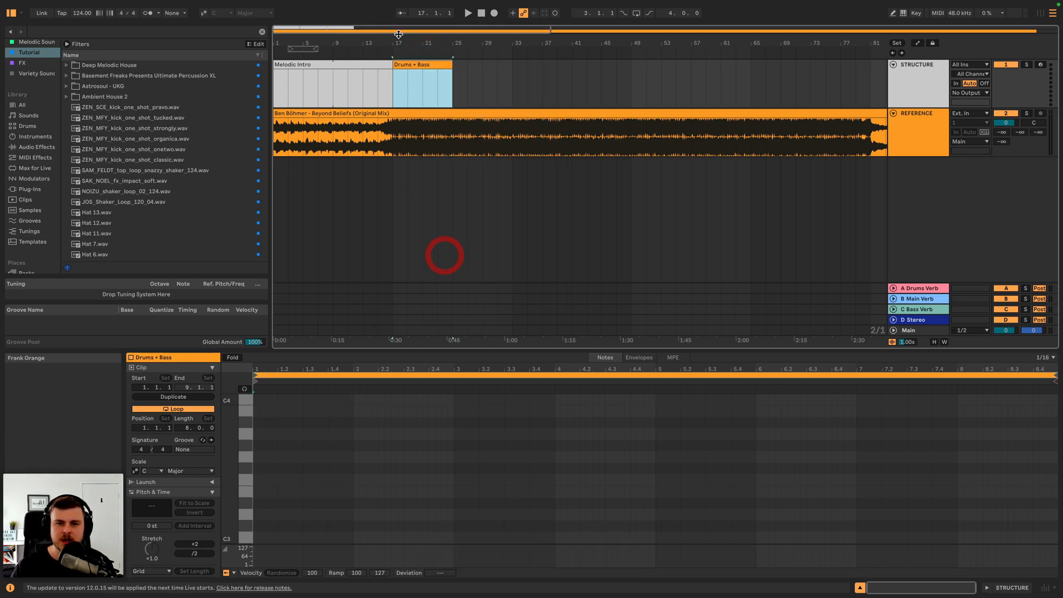
right_click(435, 67)
left_click(453, 266)
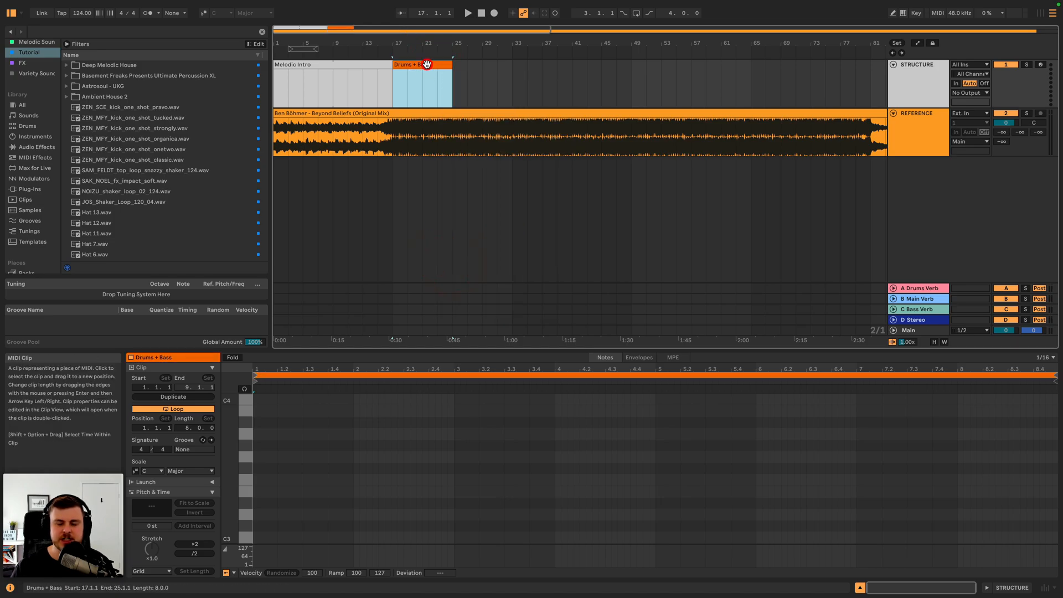
- Listen to the end of the Drums + Bass section and rename its clip as "Drums + Bass + Lead"
left_click(436, 53)
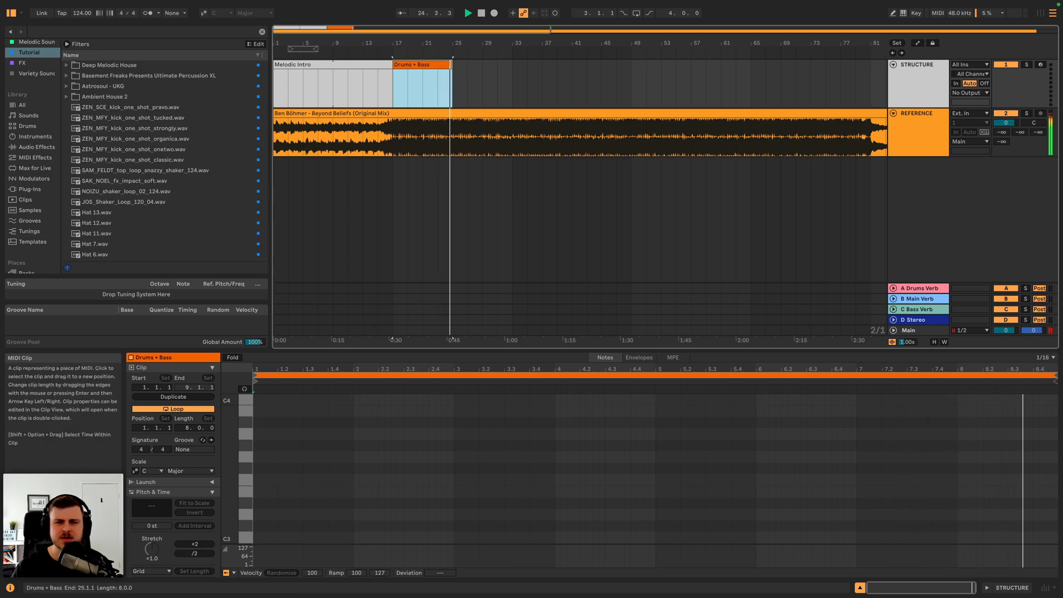
key("space")
key("super+r")
key("super+Right")
type("+ Lead")
key("Return")
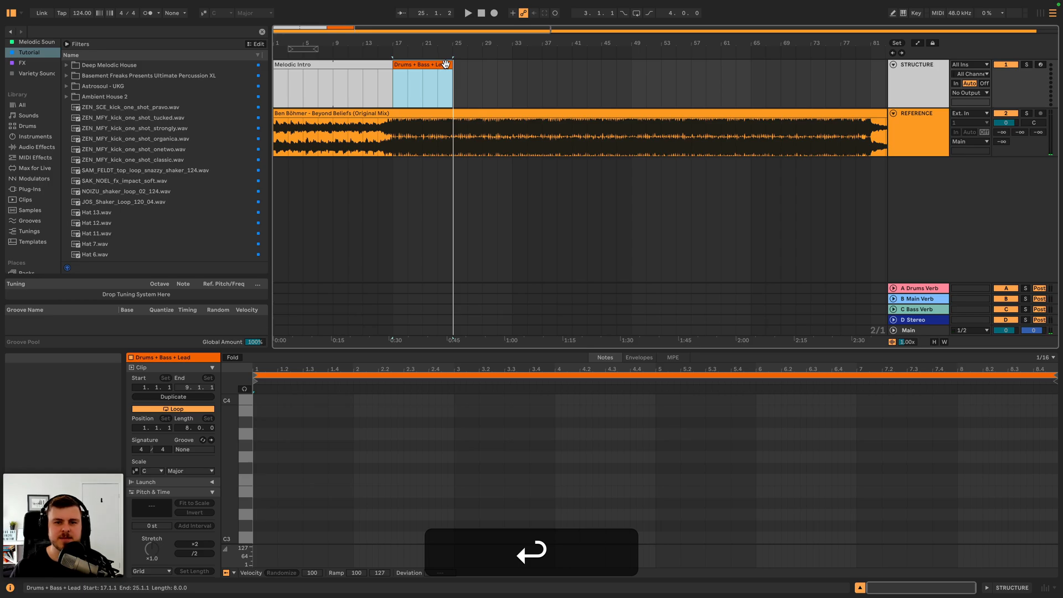
- Extend the Drums + Bass + Lead clip to bar 33 and listen to the reference around that point
left_click_drag(454, 66, 512, 66)
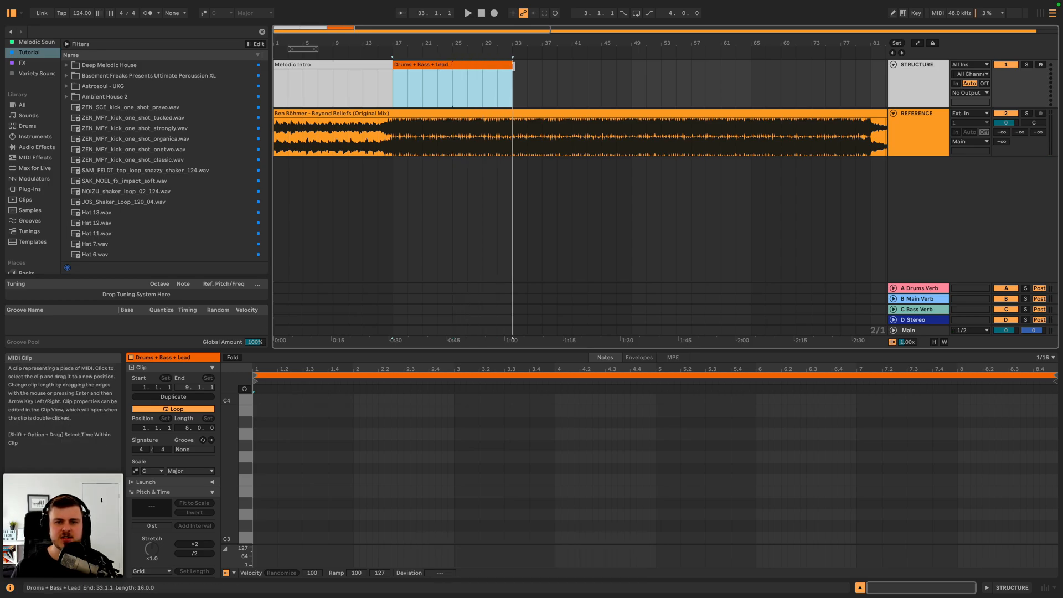
left_click(475, 51)
left_click(512, 50)
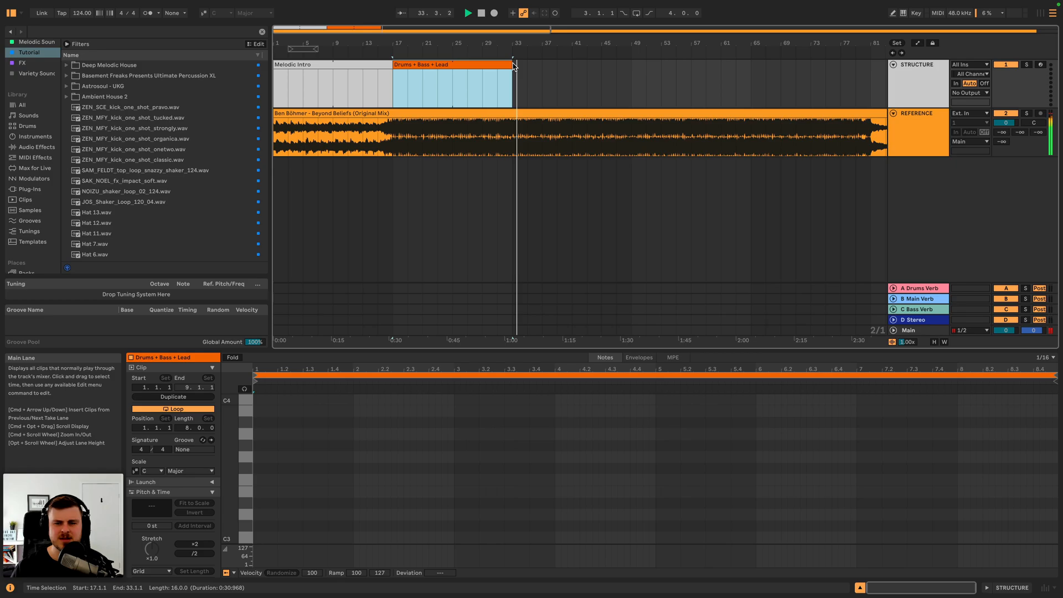
key("space")
- Duplicate the Drums + Bass + Lead clip to bar 33 and rename the copy as "Counter Melody + Percs"
left_click(505, 64)
key("super+d")
key("super+r")
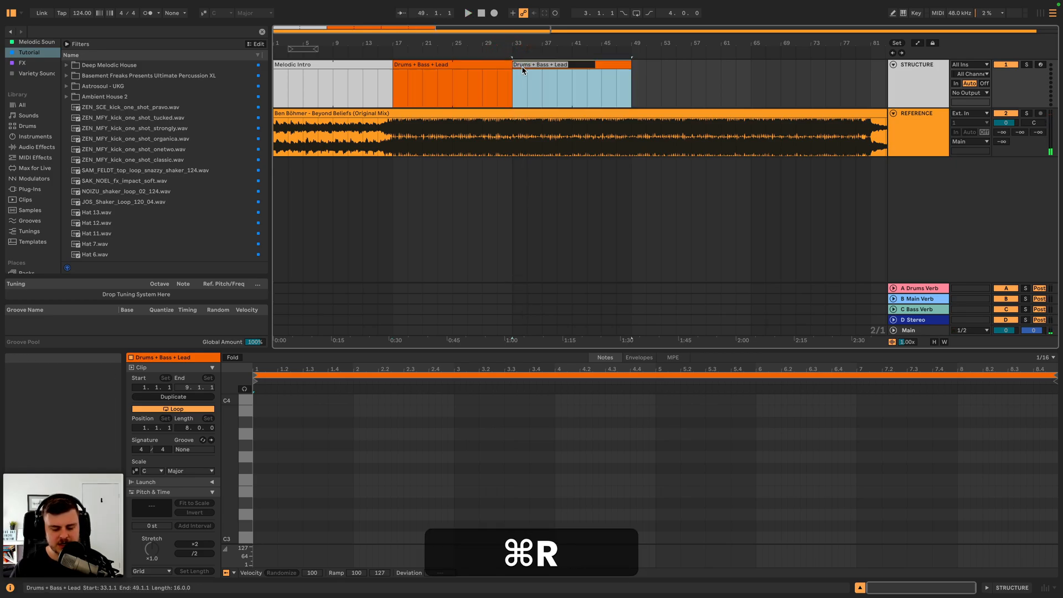
type("Counter")
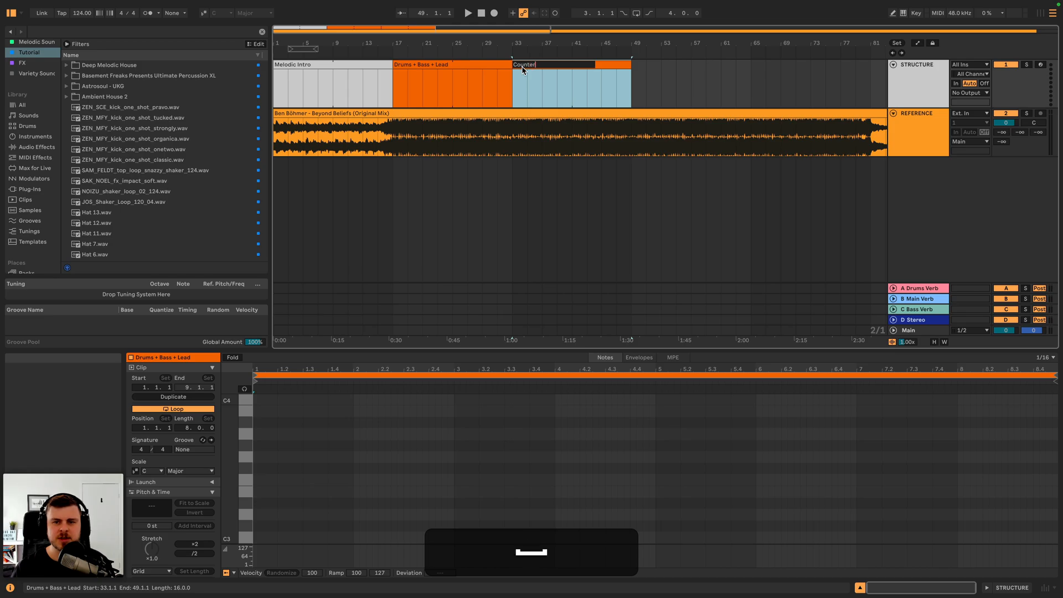
type(" melo")
key("BackSpace")
key("BackSpace")
type("Melody")
key("shift+equal")
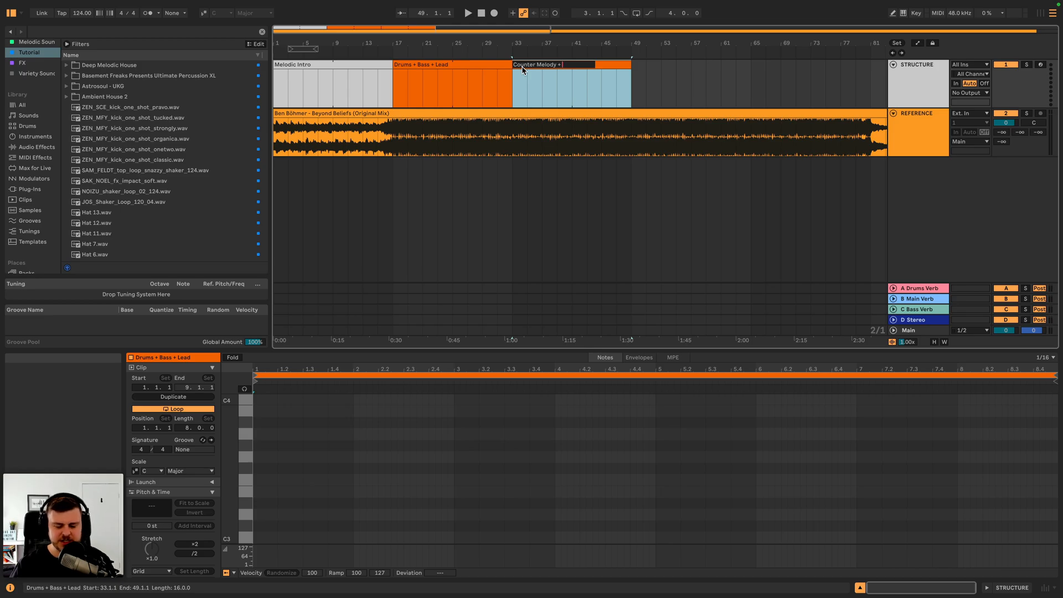
type("Percs")
key("Return")
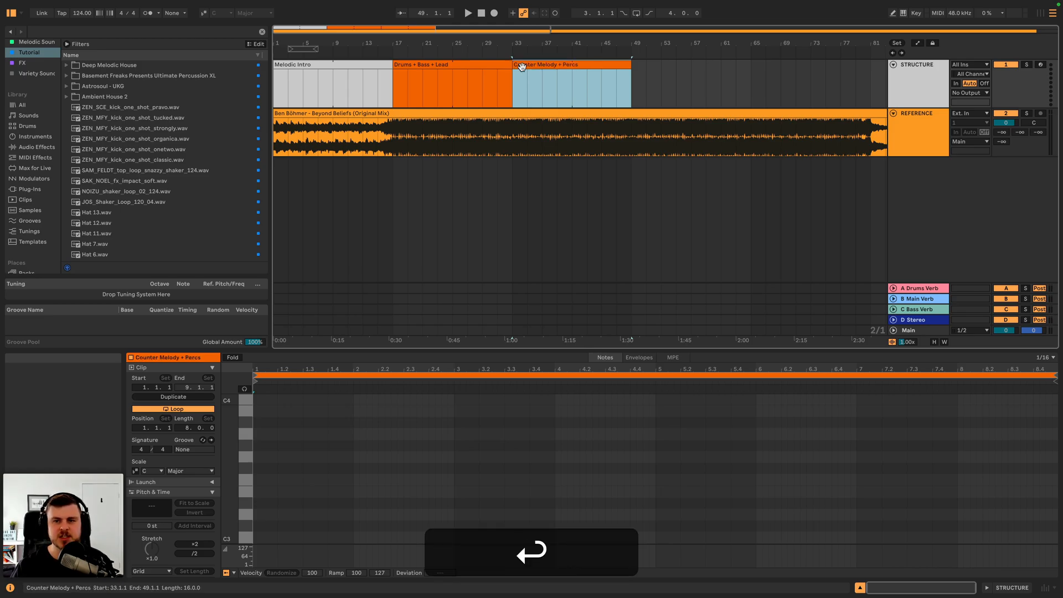
- Listen to the reference from bar 33 and rename the clip there as "Counter Melody + Percs + Pad"
left_click(518, 52)
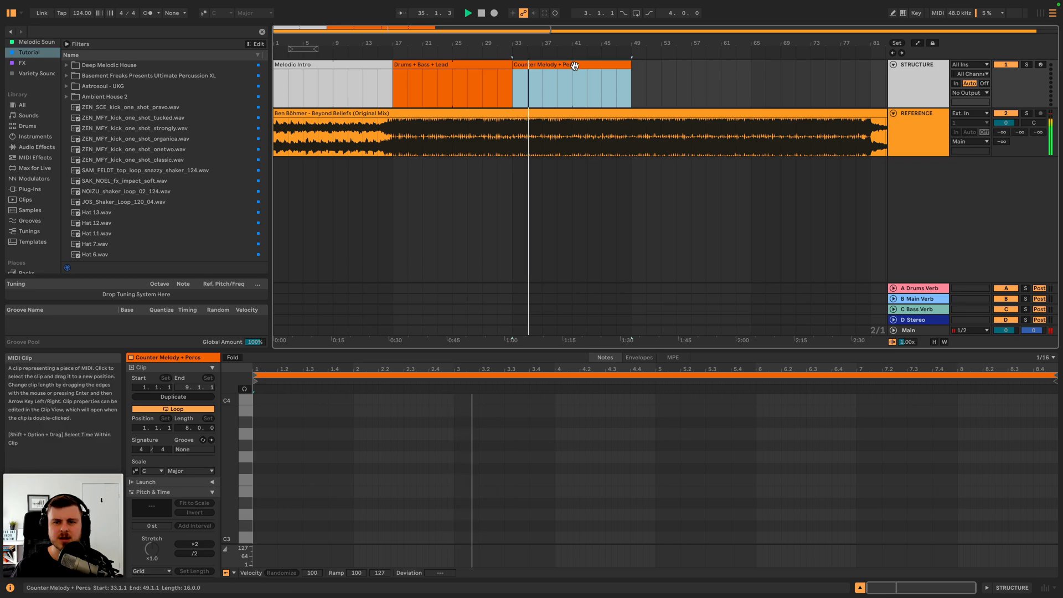
key("space")
key("super+r")
type("+ Ad")
key("Return")
key("super+r")
key("BackSpace")
key("BackSpace")
type("Pad")
key("Return")
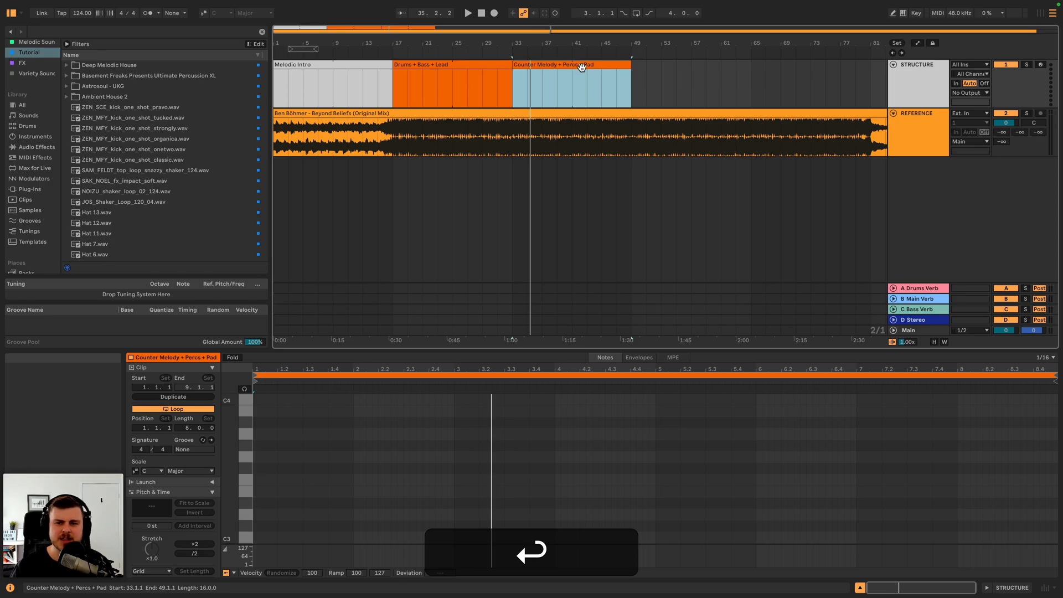
- Audition the reference past bar 49 and duplicate the Counter Melody + Percs + Pad clip there, naming the copy "Clap"
scroll(583, 68, "right", 2)
key("space")
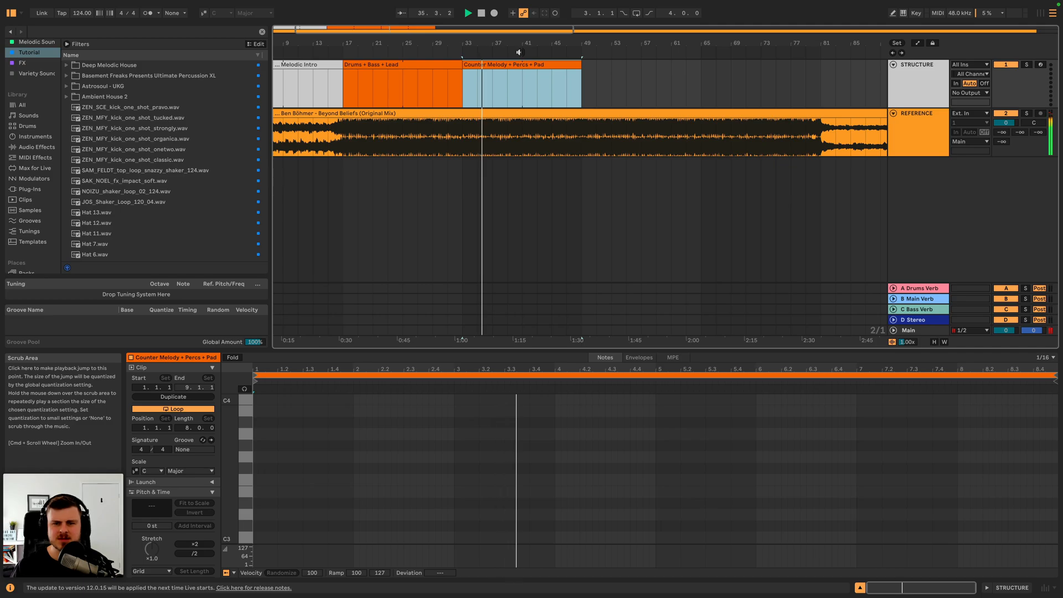
left_click(519, 52)
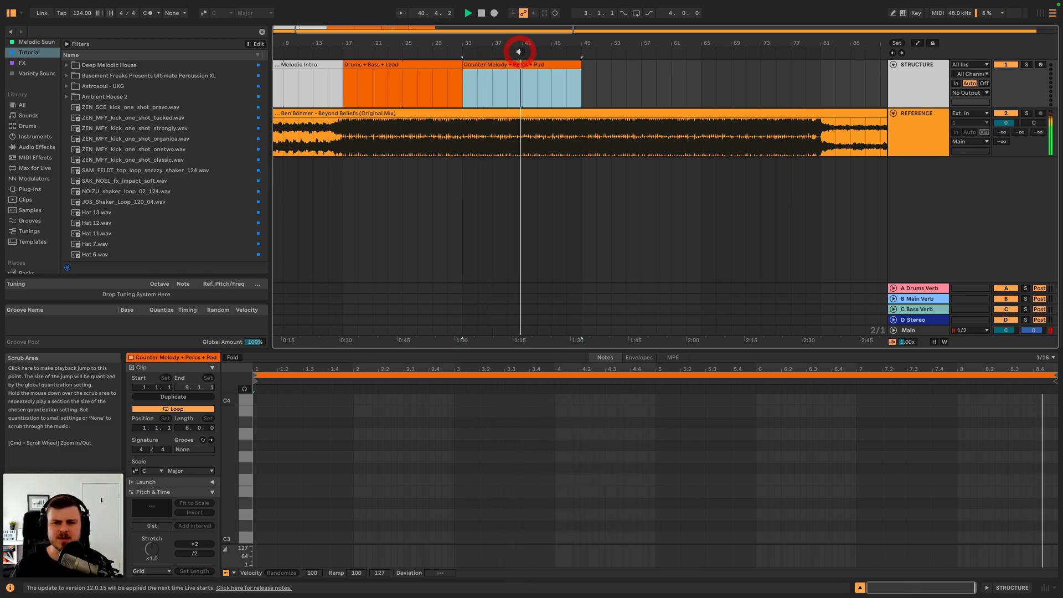
left_click(569, 48)
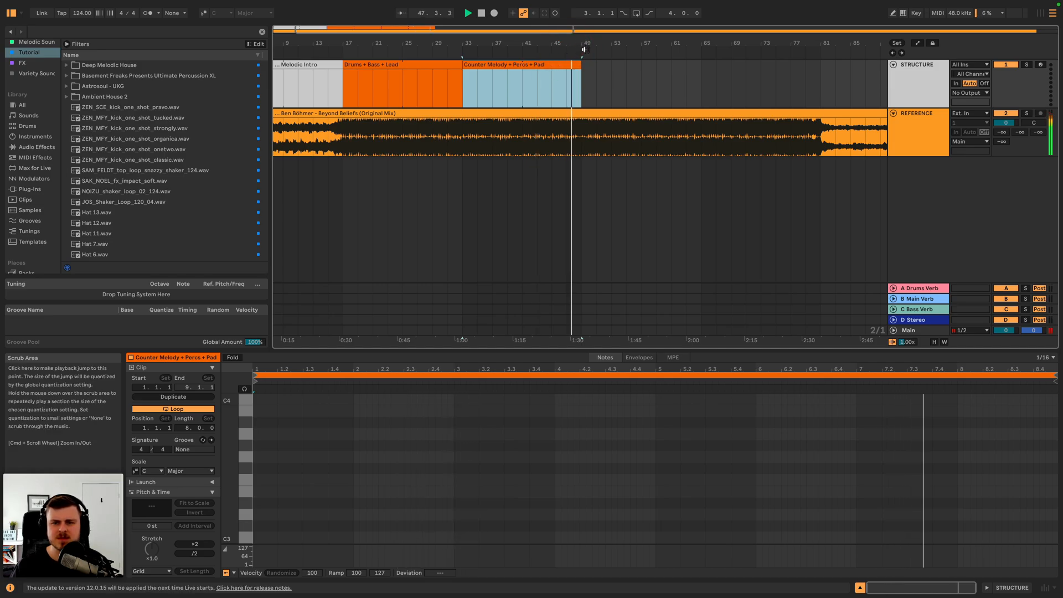
left_click_drag(582, 43, 582, 27)
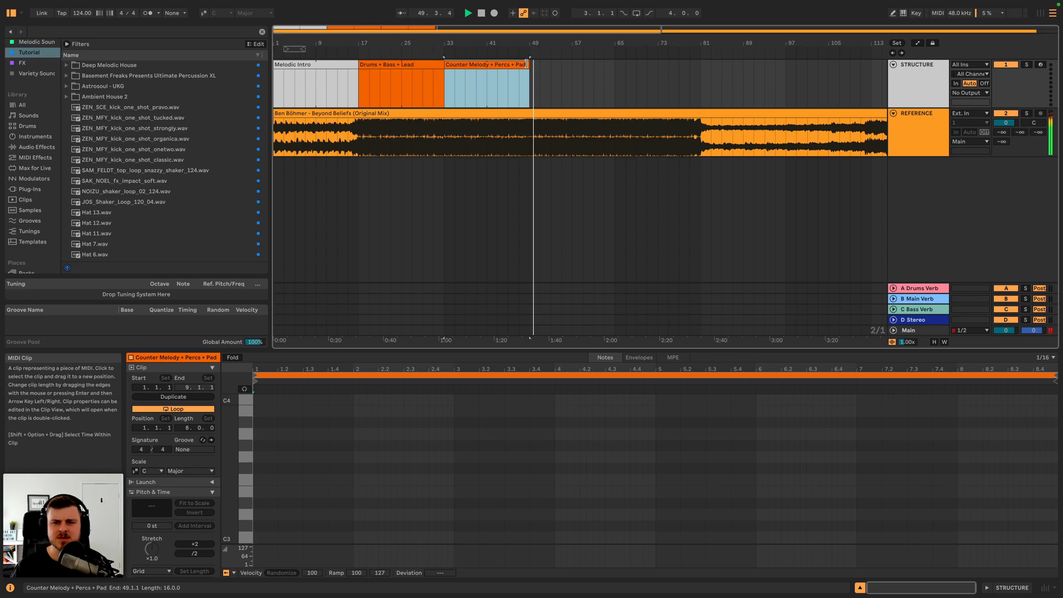
key("space")
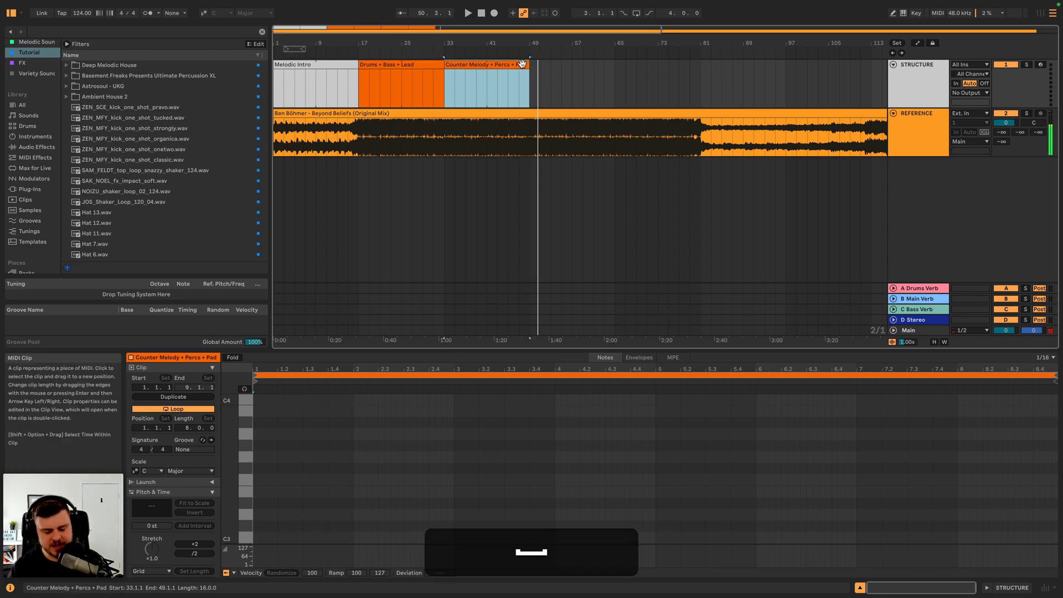
key("super+d")
key("super+r")
type("Snare")
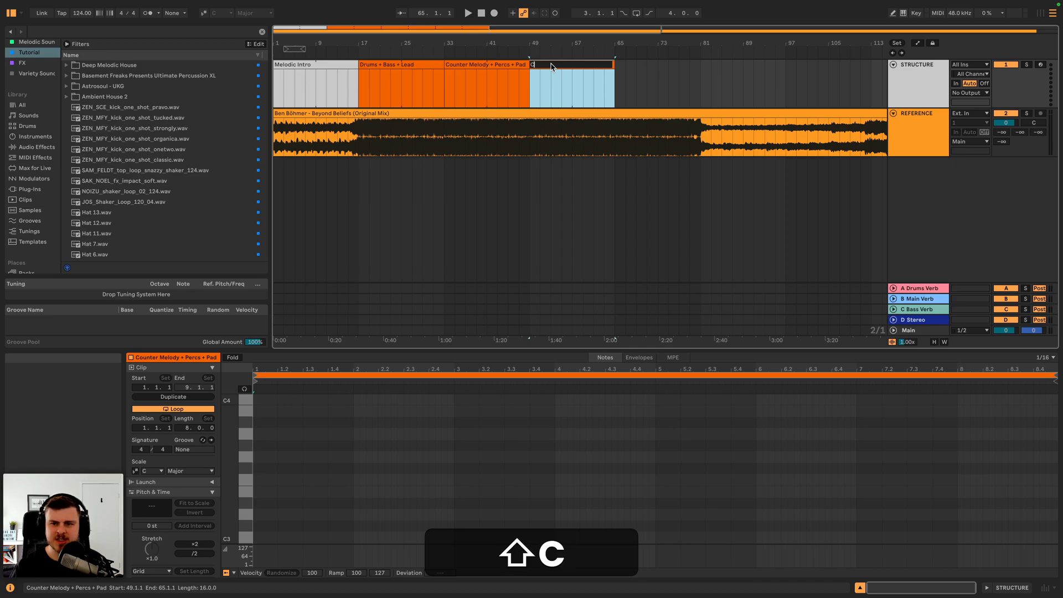
key("Return")
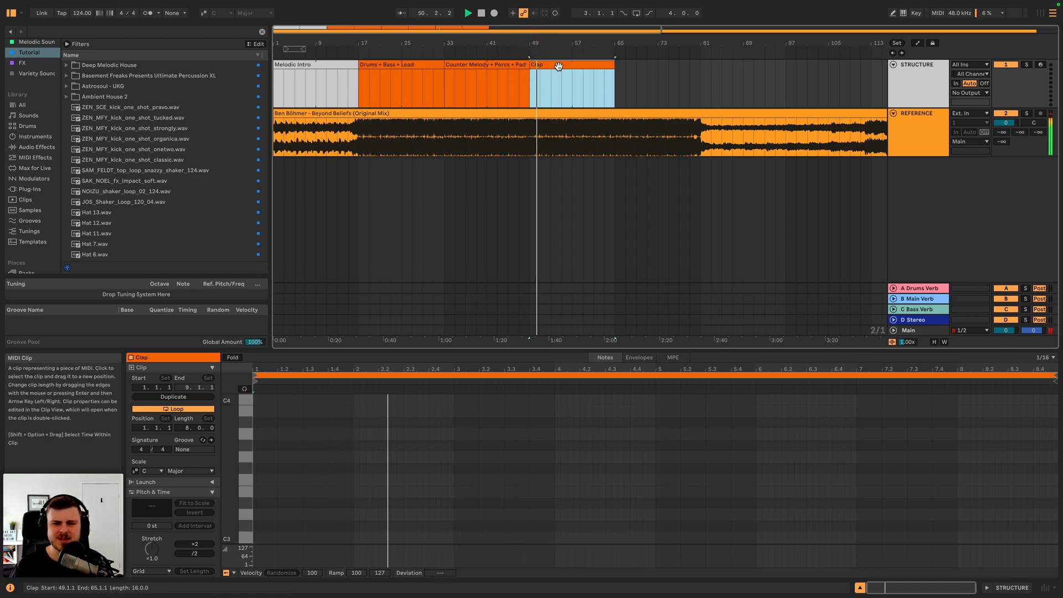
- Rename the Clap clip as "Clap + High Ambience" while the reference plays
key("super+r")
key("Right")
type("+ High")
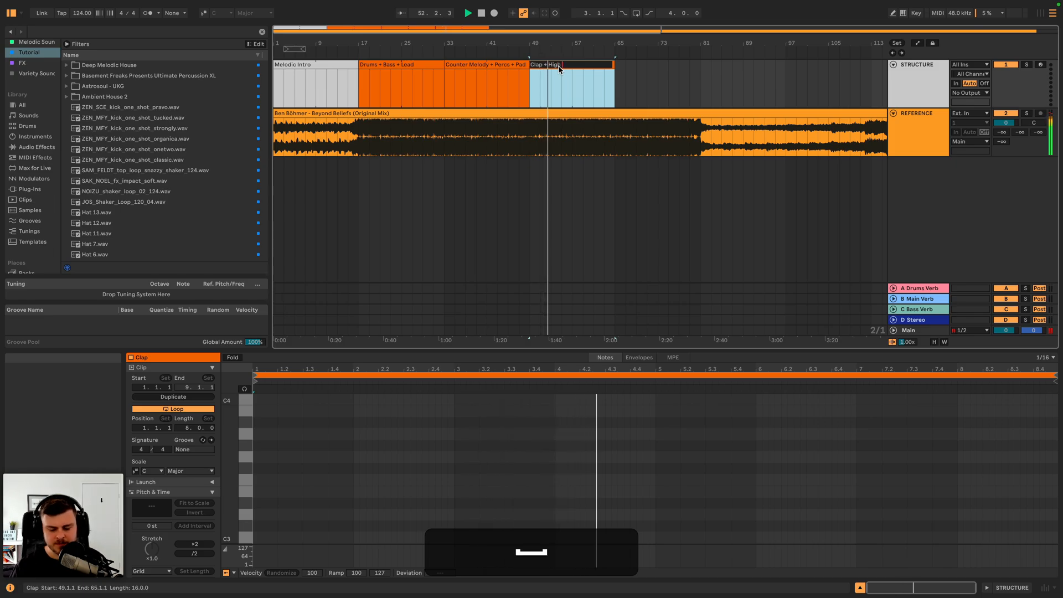
type(" Ambience")
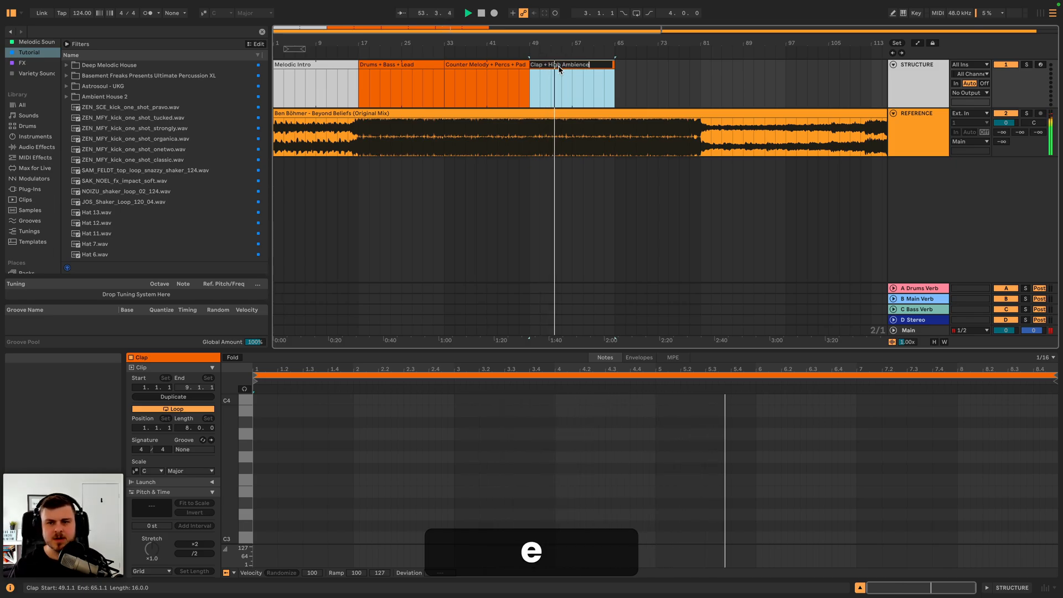
key("Return")
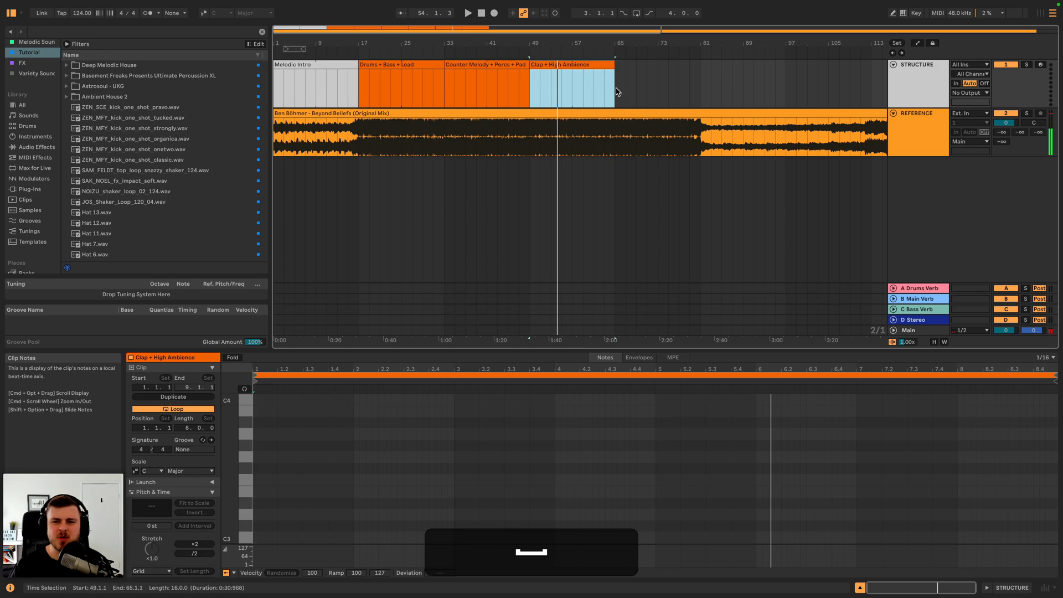
- Listen to the reference past bar 65 and duplicate the Clap + High Ambience clip there, naming the copy "Swells + Delay"
left_click(595, 52)
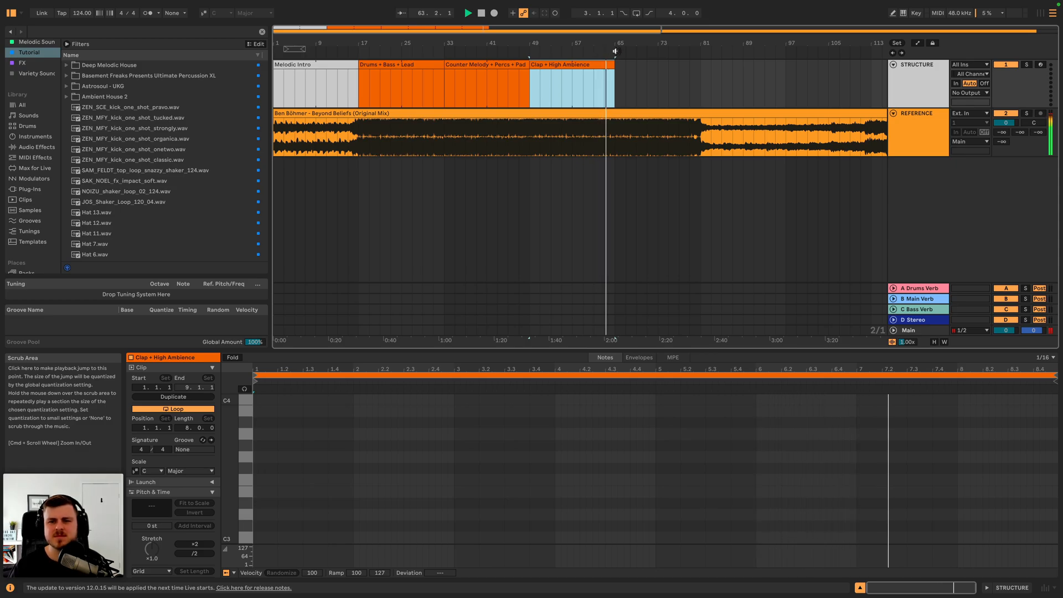
mouse_move(628, 42)
left_mouse_down()
mouse_move(623, 53)
mouse_move(582, 50)
mouse_move(581, 39)
left_mouse_up()
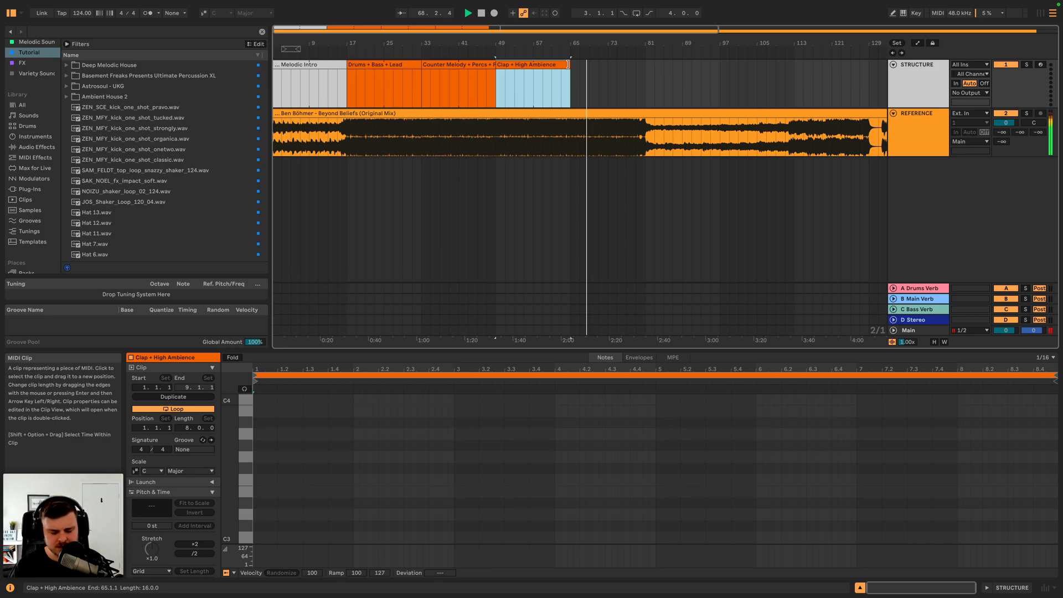
key("super+d")
key("super+r")
key("super+shift+r")
type("Swels")
key("BackSpace")
type("s ")
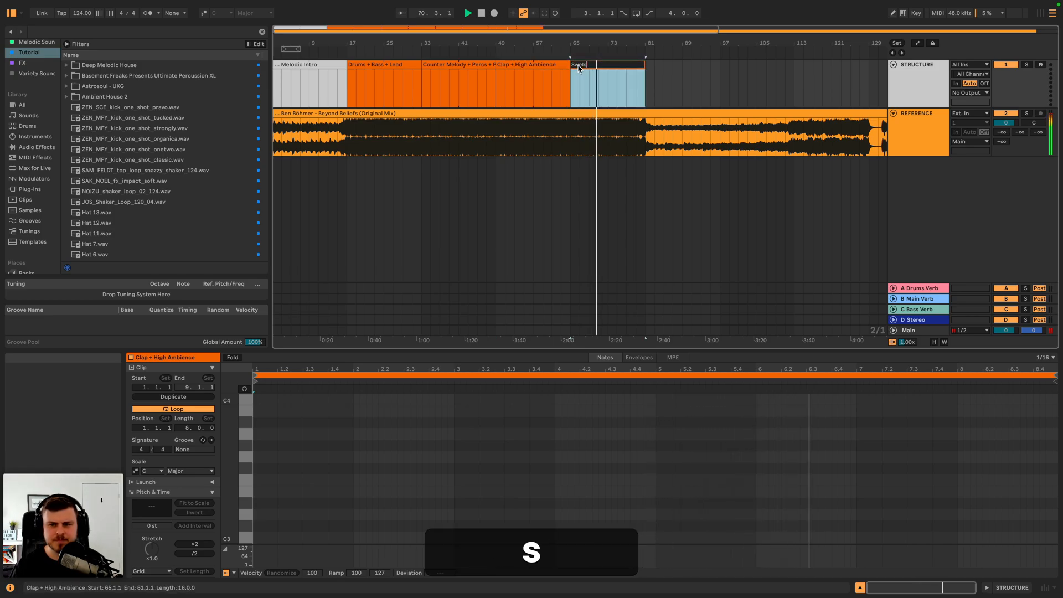
type("+ Delay")
key("Return")
key("space")
- Duplicate the Swells + Delay clip to bar 81 as a clip named "Breakdown" and colour it Cerulean blue
left_click_drag(573, 96, 645, 98)
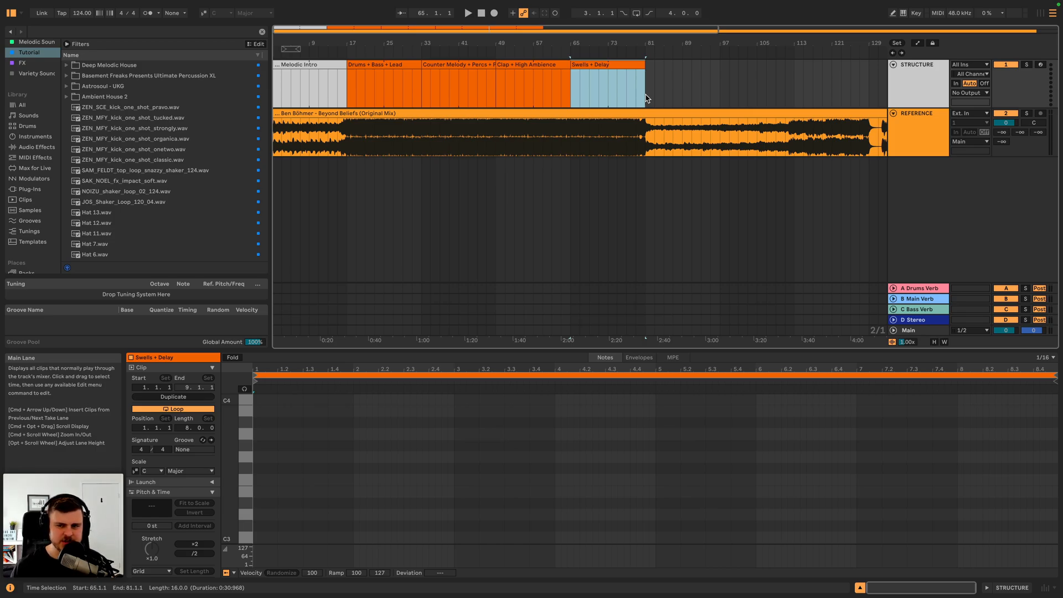
left_click_drag(604, 47, 518, 44)
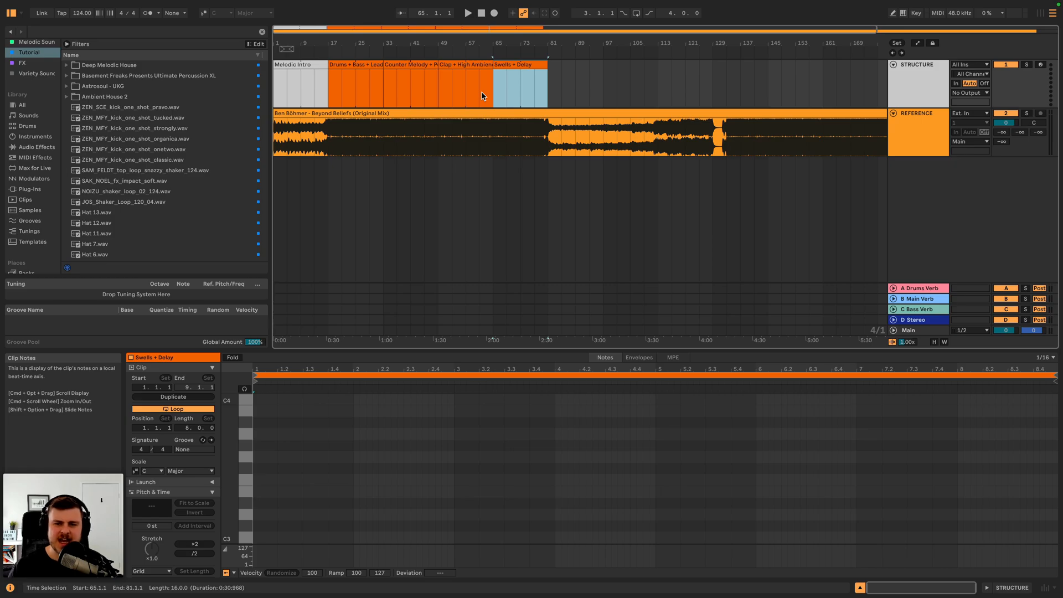
left_click(522, 65)
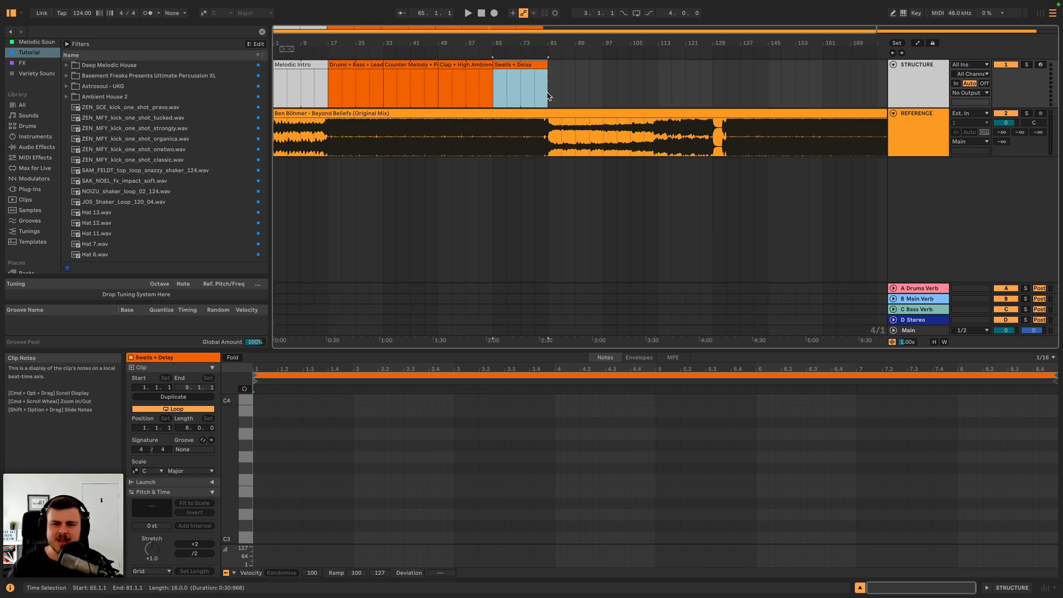
key("super+d")
key("super+r")
type("Breakdown")
key("Return")
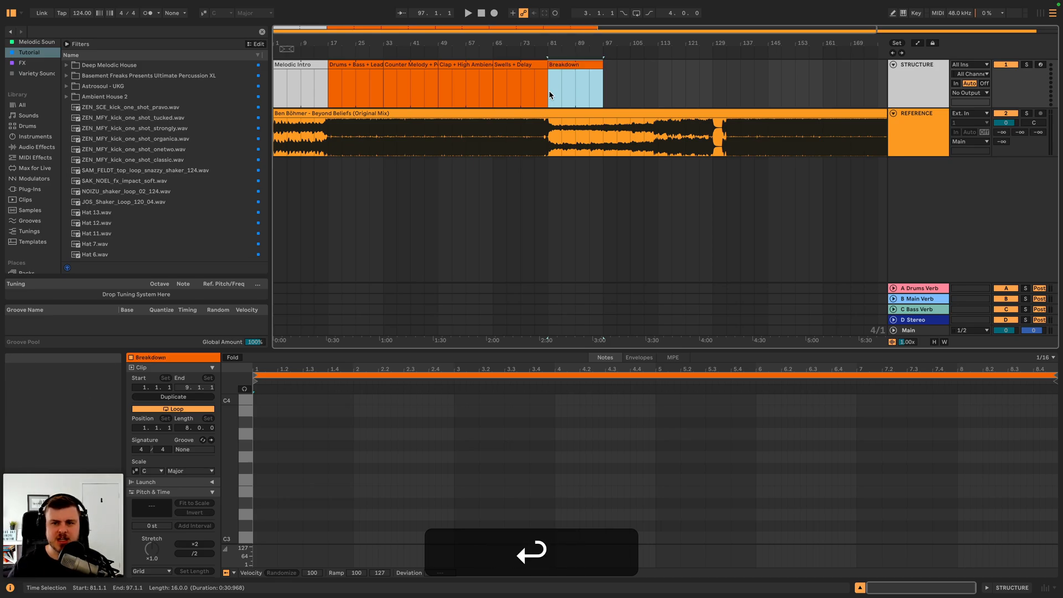
right_click(574, 69)
left_click(657, 265)
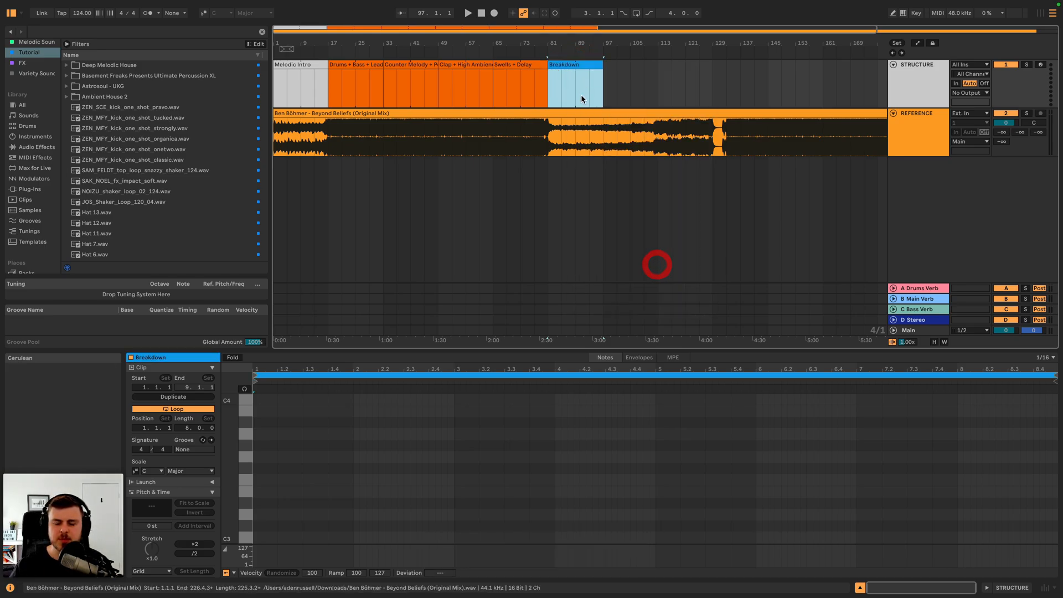
- Play the reference from bar 81 and rename the Breakdown clip as "Breakdown (Delay)"
key("space")
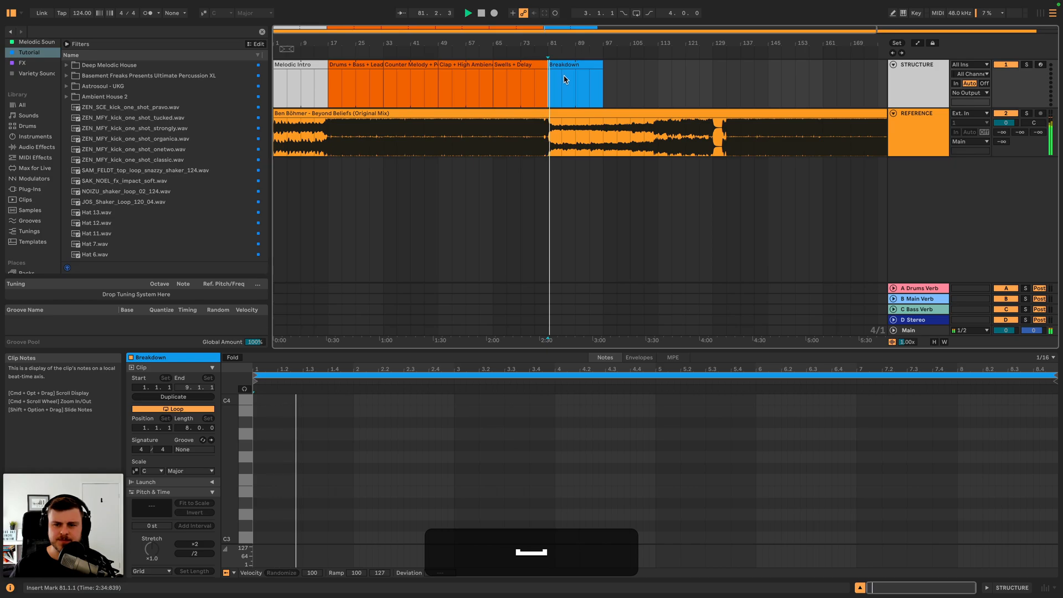
key("super+r")
key("super+Right")
type("(Delay)")
key("shift+Return")
key("Return")
- Listen further into the breakdown and rename its clip as "Breakdown (Delay) + New Melody"
left_click(561, 50)
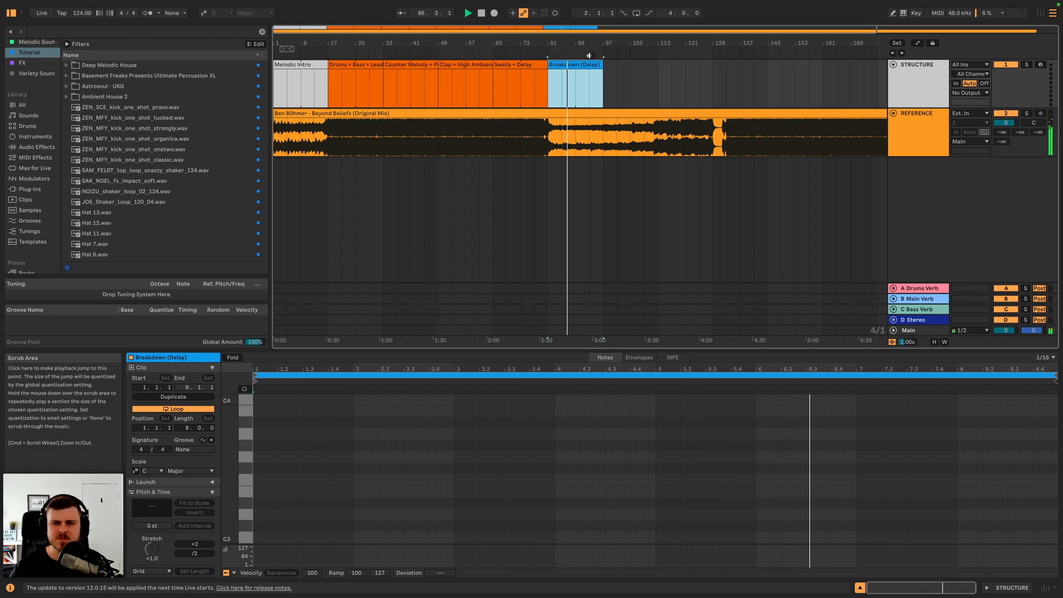
left_click_drag(588, 44, 589, 62)
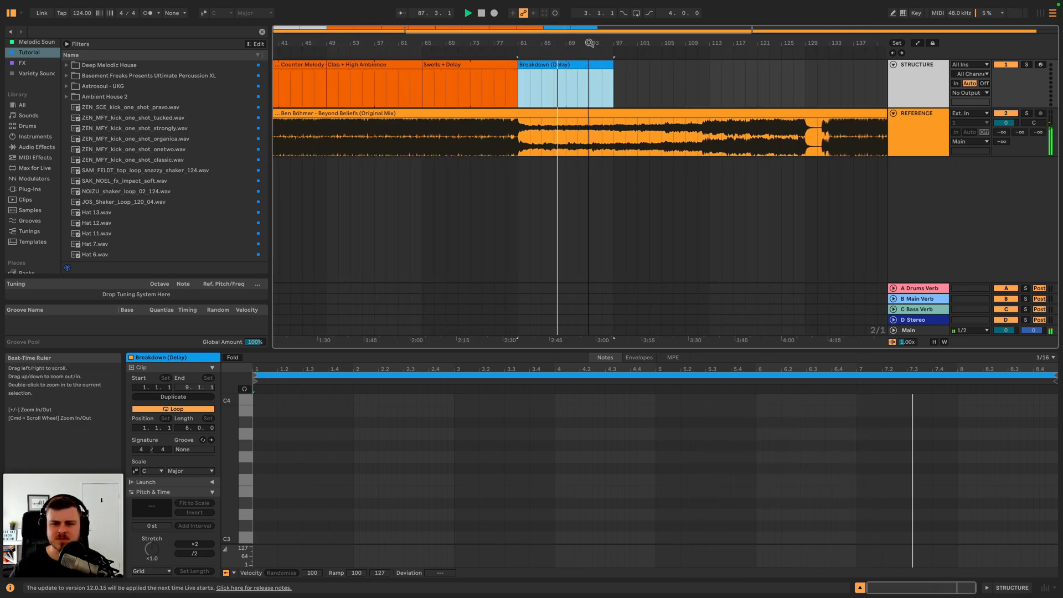
key("super+Right")
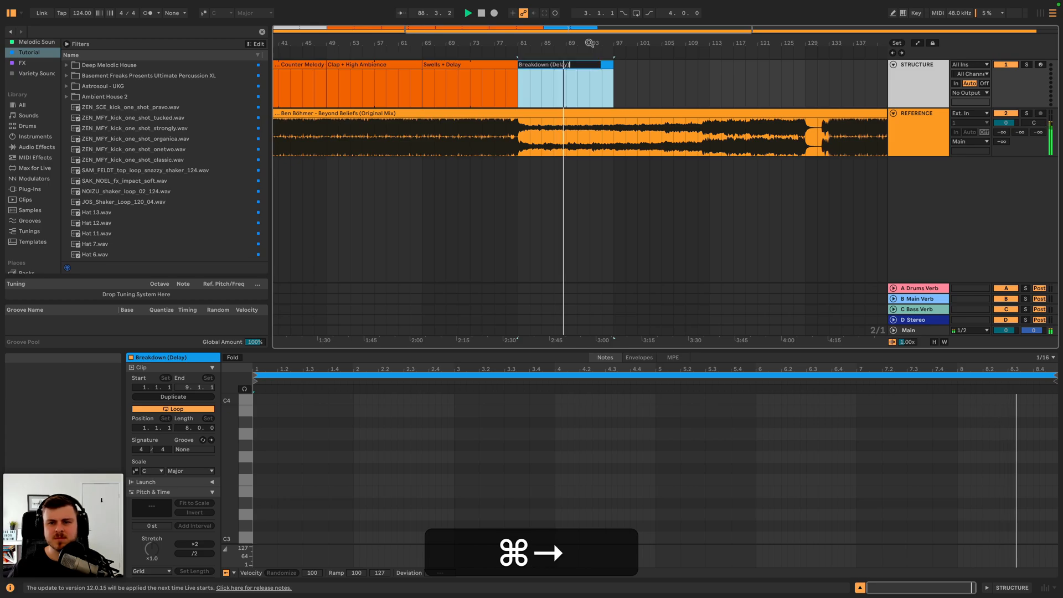
type("+ New Melody")
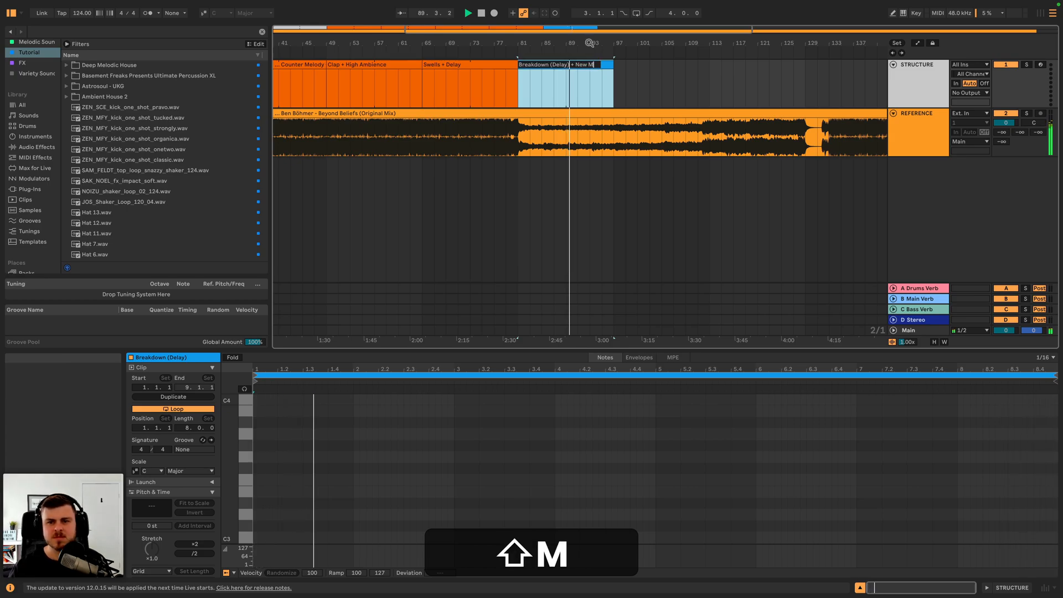
key("Return")
key("space")
- Audition the reference around bar 97, extend the Breakdown (Delay) + New Melody clip to bar 113, and keep listening within it
left_click_drag(589, 43, 518, 49)
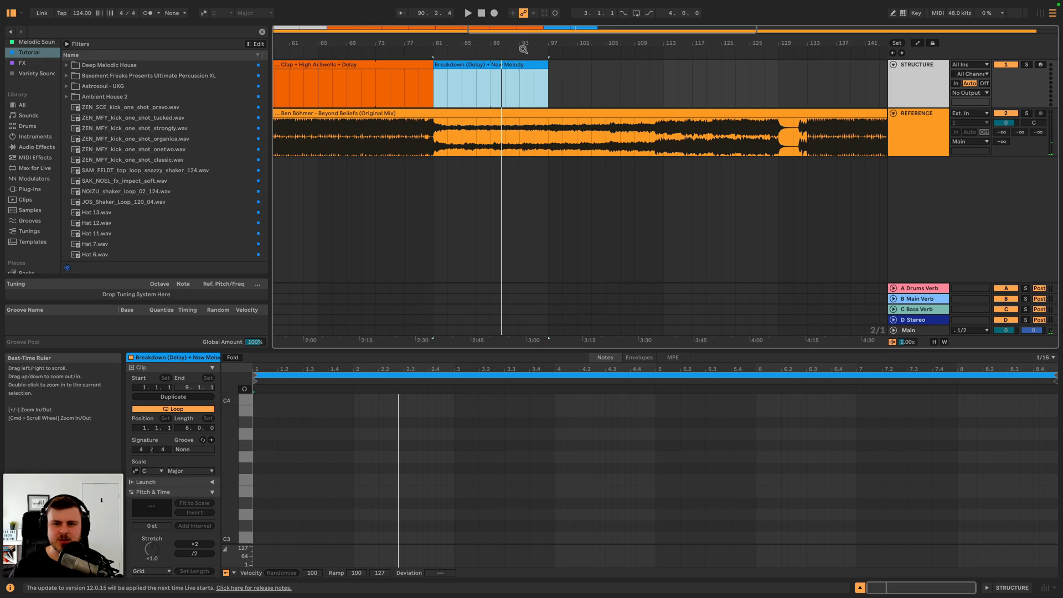
left_click(548, 55)
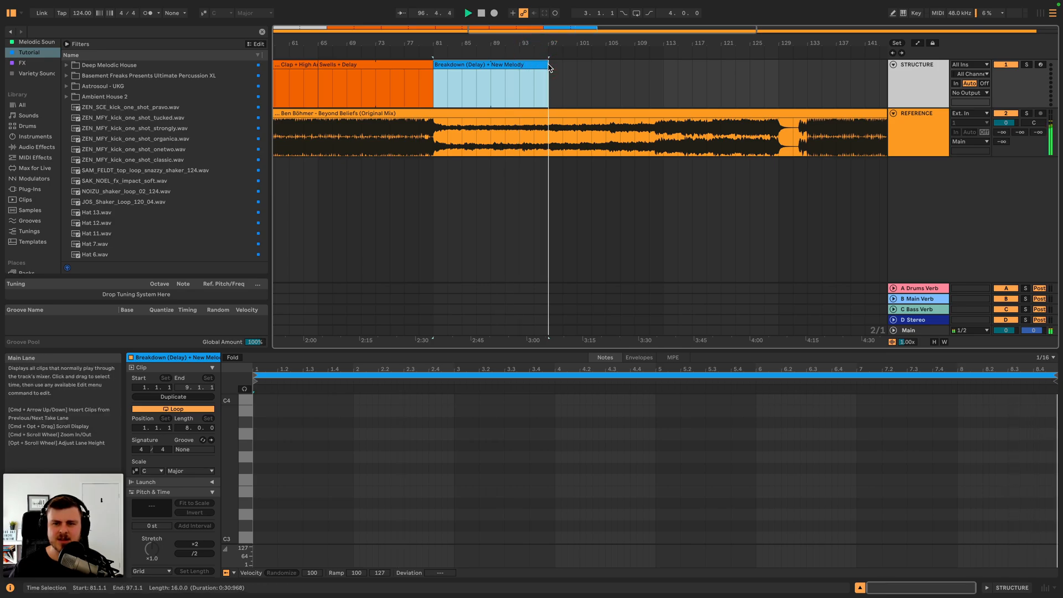
left_click_drag(547, 64, 655, 73)
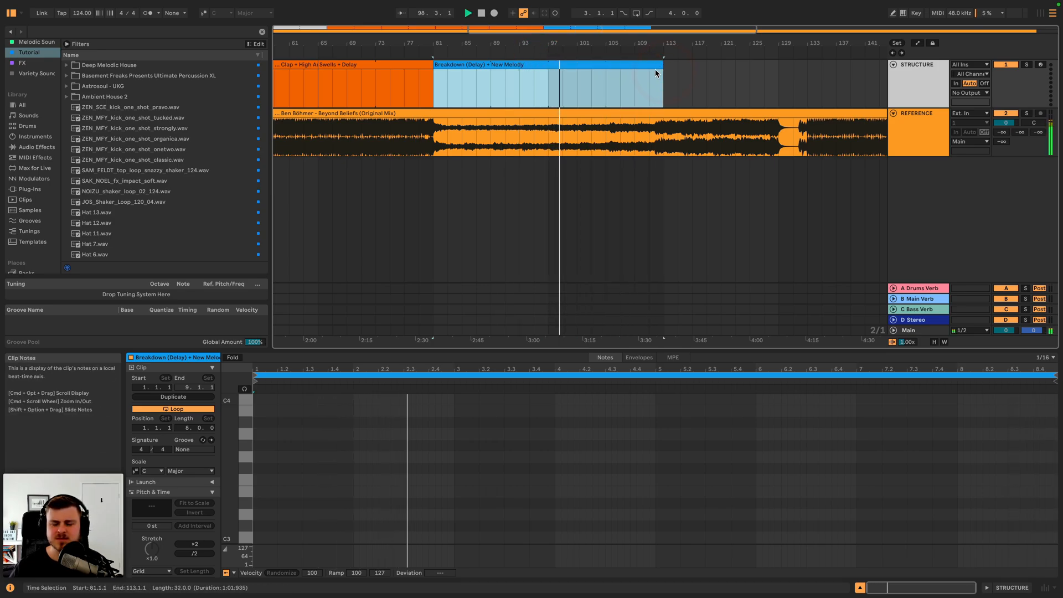
left_click(604, 52)
mouse_move(609, 44)
left_mouse_down()
mouse_move(609, 28)
mouse_move(619, 34)
left_mouse_up()
key("space")
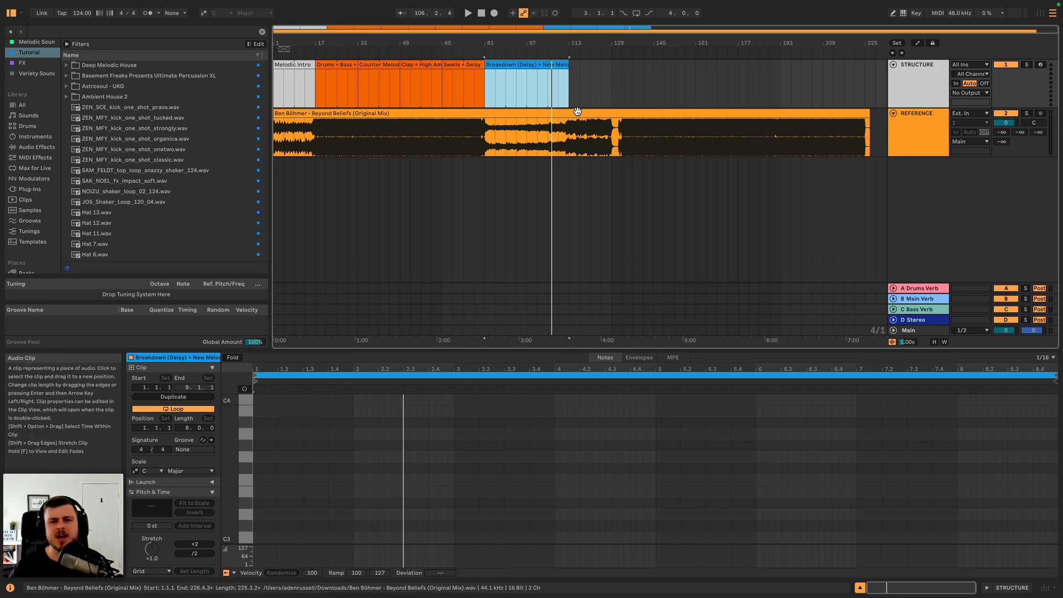
- Create a 16-bar MIDI clip from bar 113 to 129 on the STRUCTURE track and name it "Bass"
left_click_drag(620, 139, 761, 132)
left_click(572, 74)
mouse_move(580, 45)
left_mouse_down()
mouse_move(578, 72)
mouse_move(617, 72)
left_mouse_up()
key("space")
key("space")
key("shift+super+m")
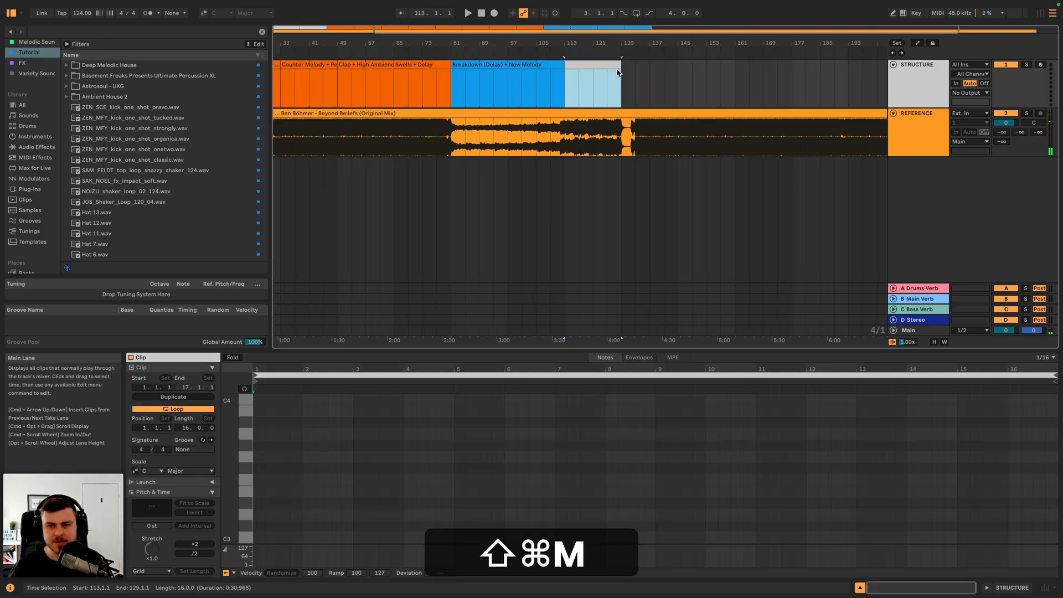
key("super+r")
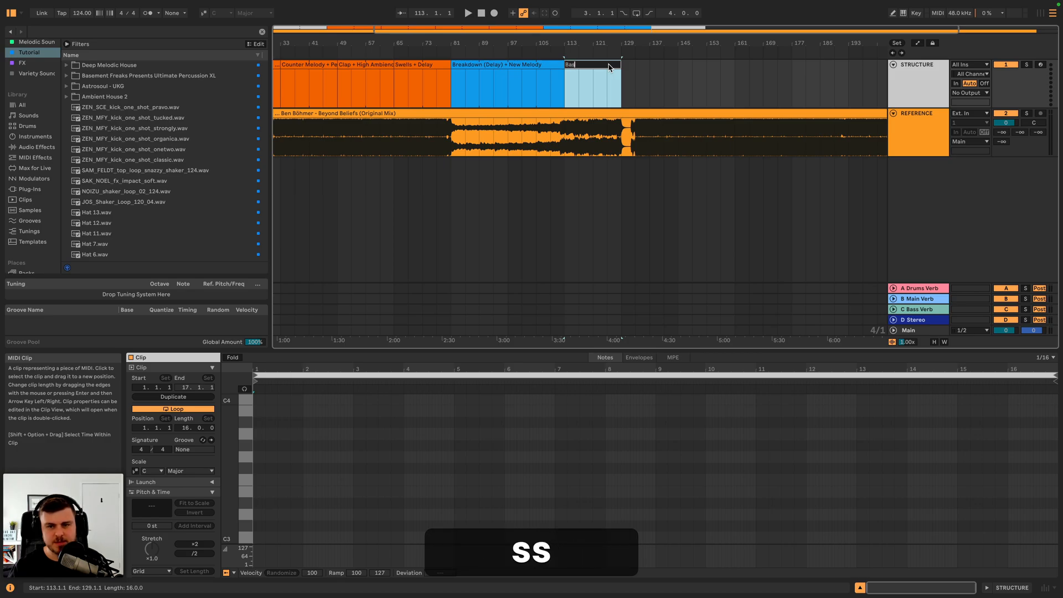
- Colour the Bass clip the same blue as the Breakdown clip
right_click(608, 65)
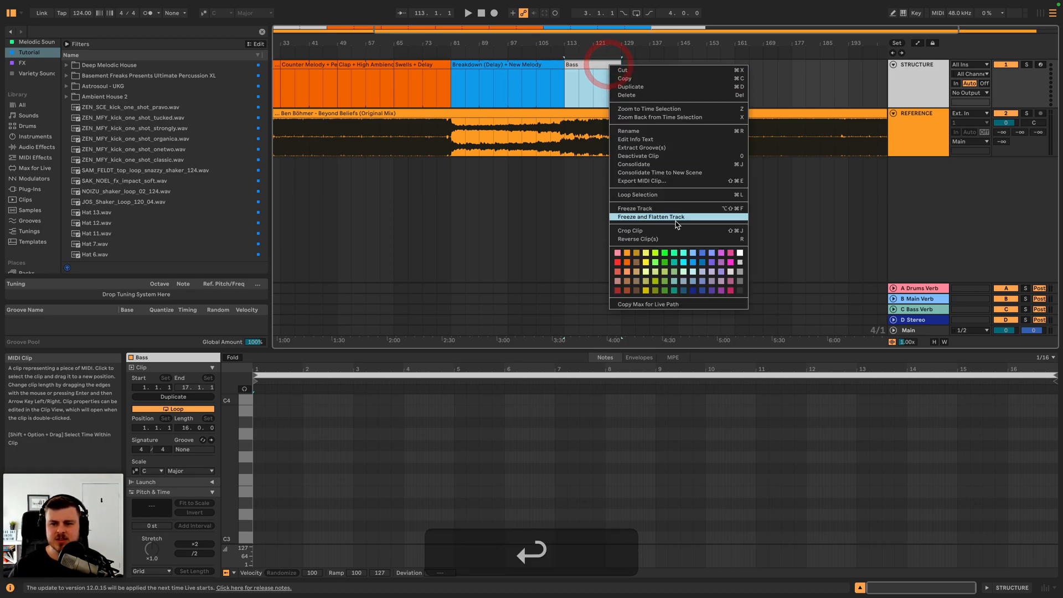
left_click(696, 261)
right_click(601, 70)
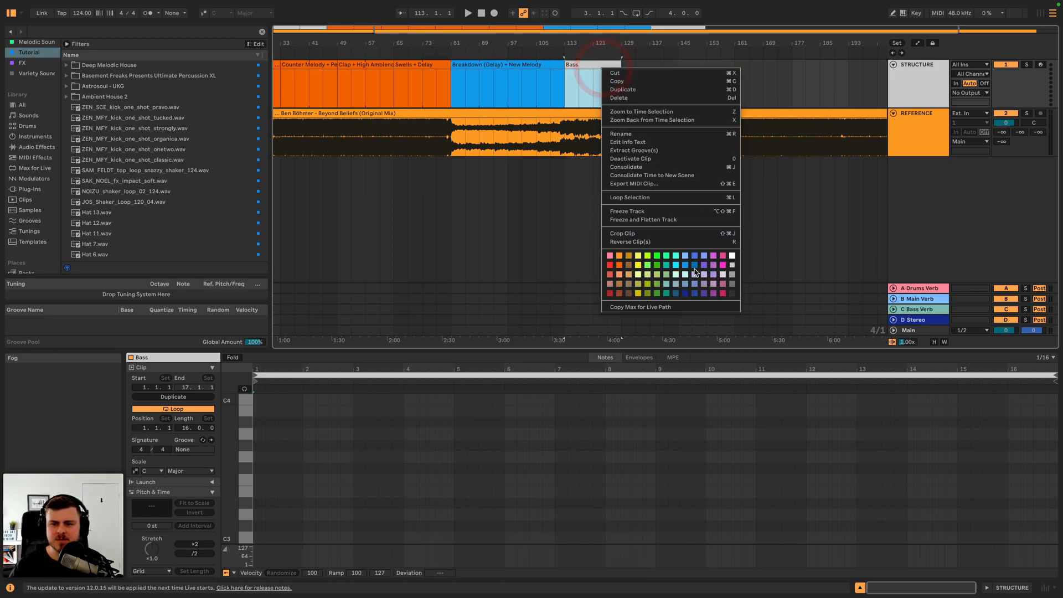
left_click(693, 266)
right_click(598, 67)
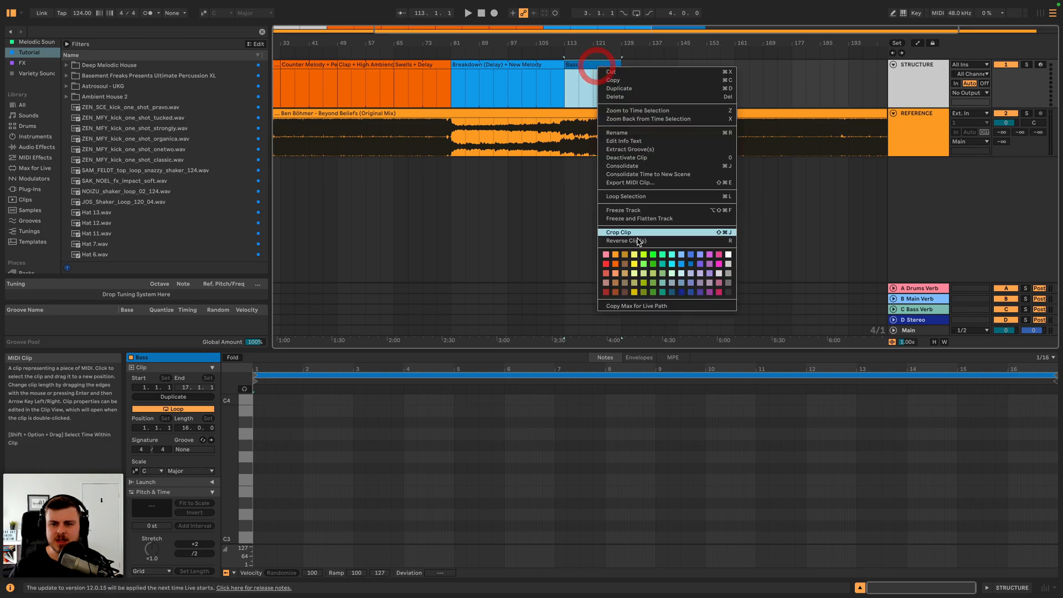
left_click(682, 264)
- Create a blank 4-bar MIDI clip from bar 129 to 133 on the STRUCTURE track
left_click_drag(625, 96, 631, 94)
key("shift+super+m")
key("shift+super+r")
key("shift+super+g")
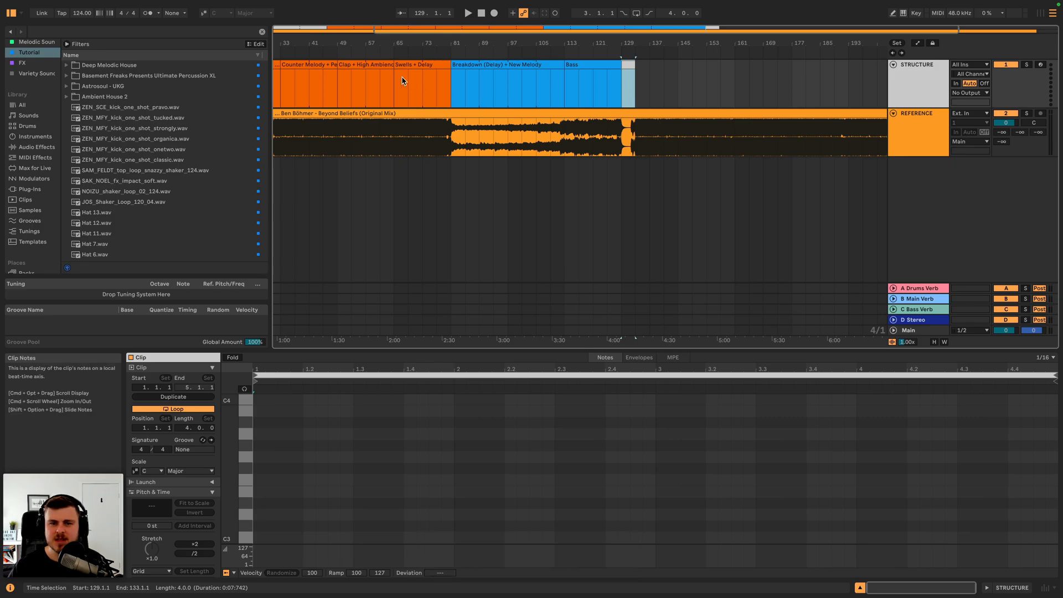
- Copy the Drums + Bass + Lead clip from bar 17 to bar 133
scroll(399, 81, "left", 5)
left_click(363, 78)
key("super+c")
scroll(548, 90, "right", 8)
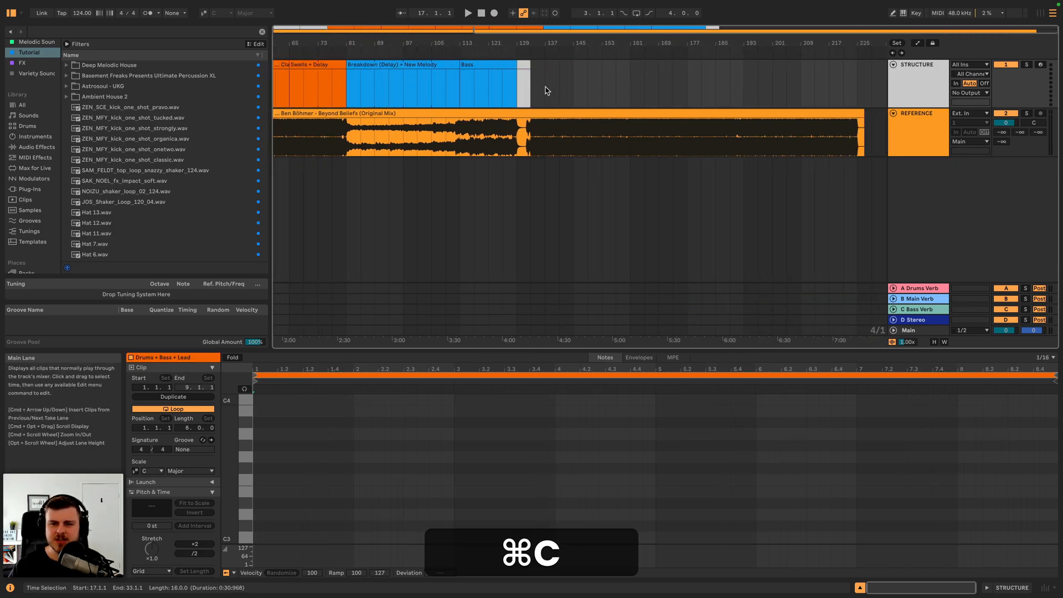
left_click(532, 87)
key("super+v")
- Play the reference around bar 133 and rename the copied clip as "Drums + Bass + Lead + Ride"
left_click(528, 103)
key("space")
left_click_drag(550, 43, 623, 77)
left_click(657, 69)
key("super+r")
type("+ Ride")
key("Return")
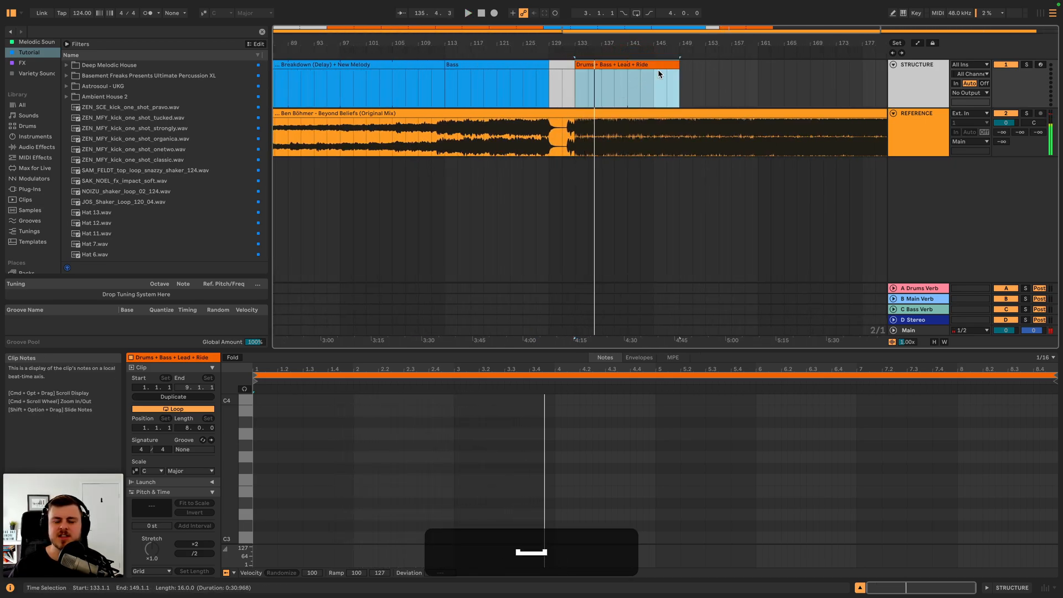
- Play the reference from bar 149 and compare it with the first drum section from bar 29
double_click(640, 34)
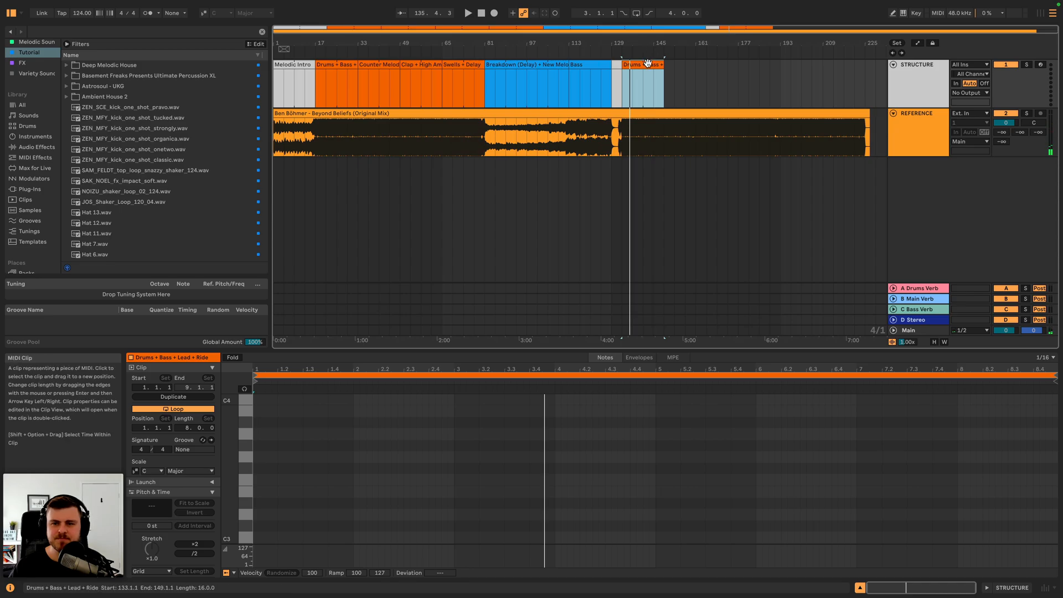
left_click(665, 66)
key("space")
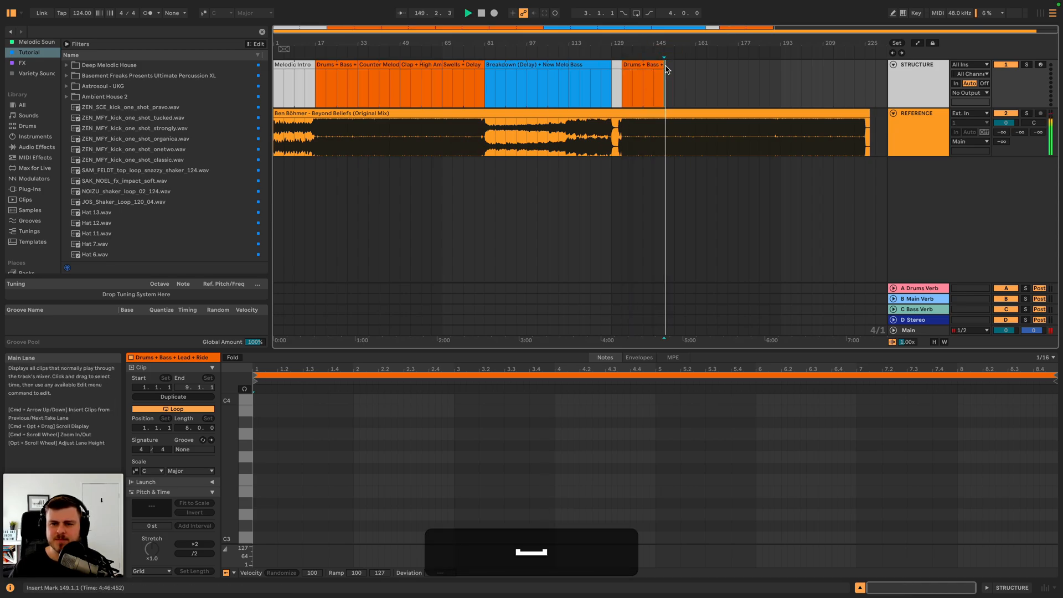
left_click(348, 130)
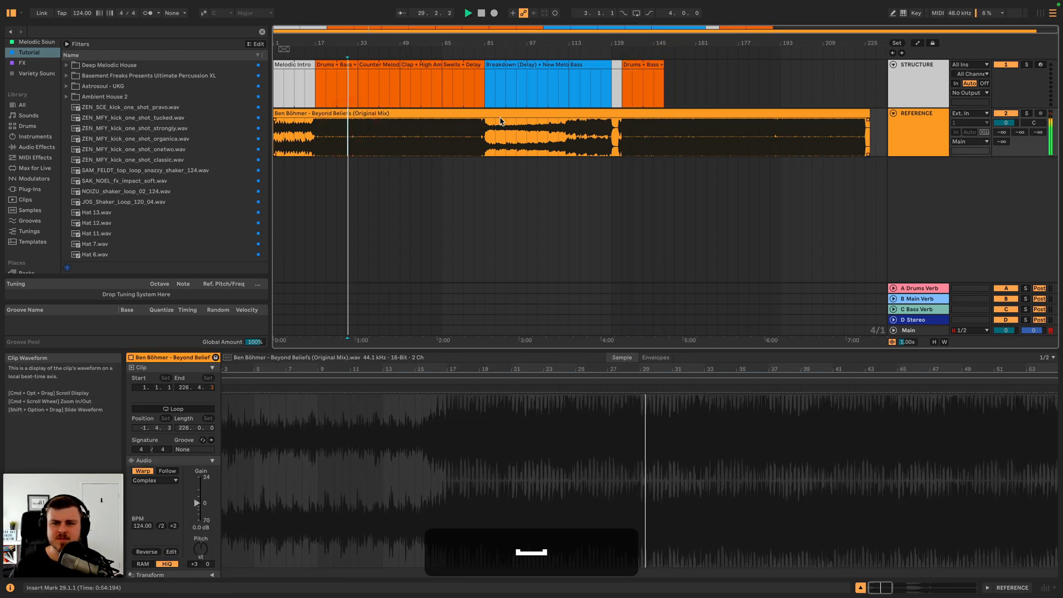
key("space")
- Duplicate the Drums + Bass + Lead + Ride clip to bar 149 and rename the duplicate as "HAT"
left_click(657, 66)
key("ctrl+d")
key("ctrl+shift+r")
type("G")
type("AT")
key("shift+Return")
- Compare the reference's early drum sections with the passage under the HAT clip by ear
left_click(423, 53)
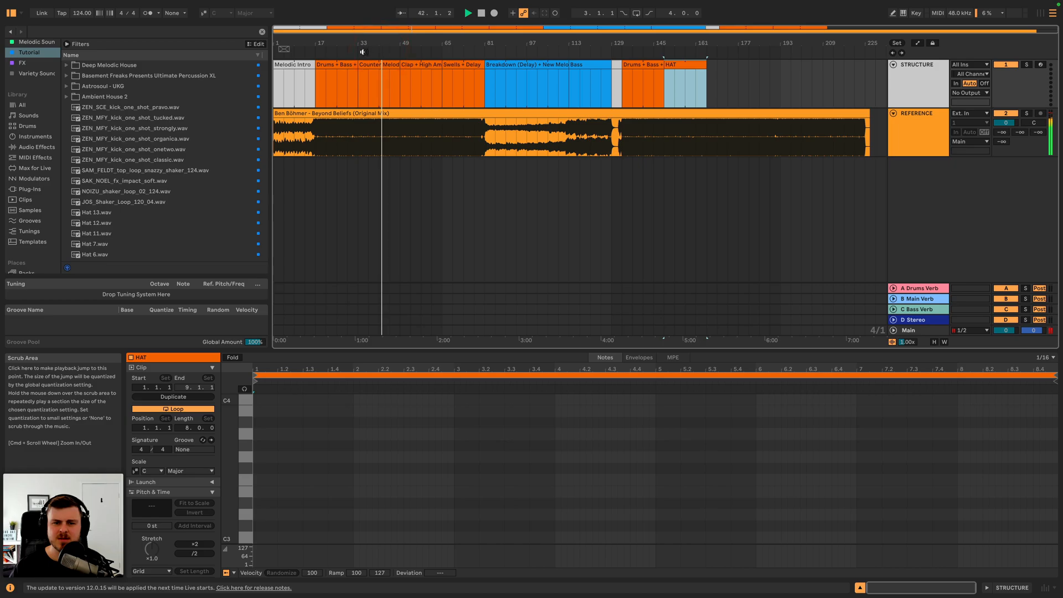
left_click(340, 51)
key("space")
left_click(672, 48)
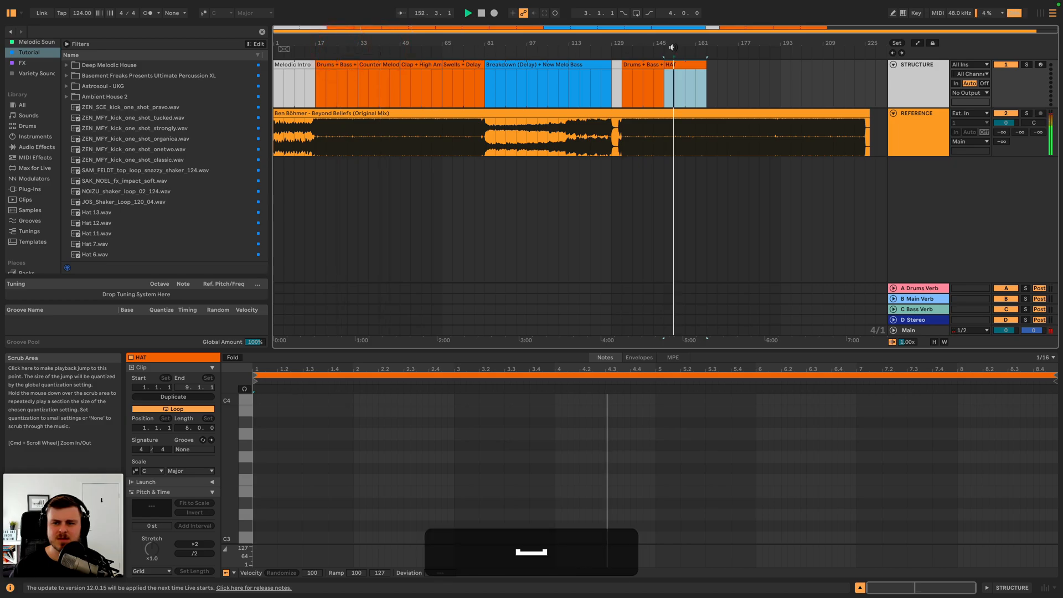
key("space")
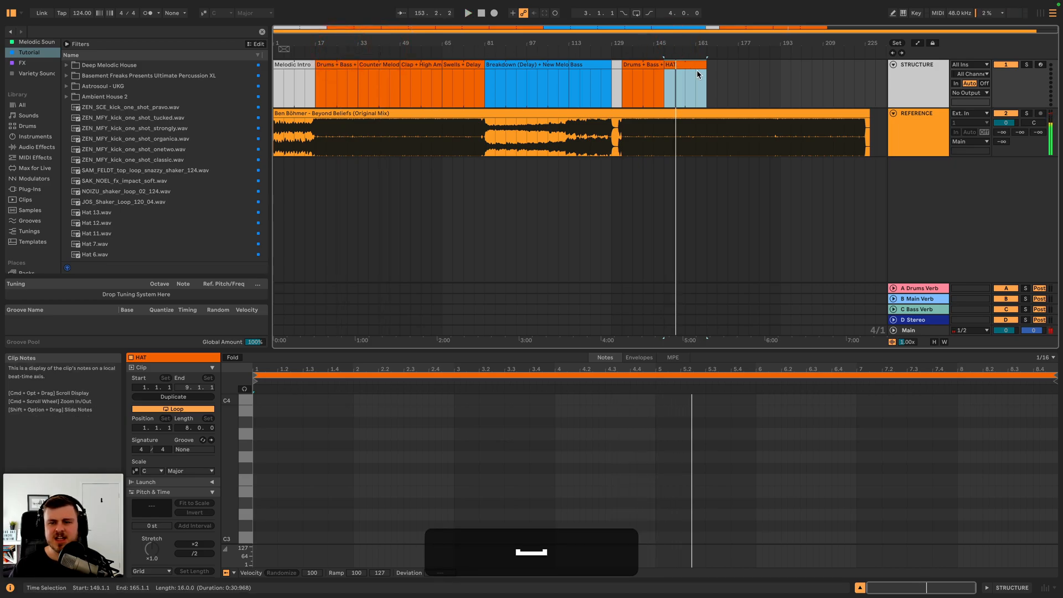
- Play the reference from bar 165 and copy the Swells + Delay clip to that bar
left_click(711, 61)
key("space")
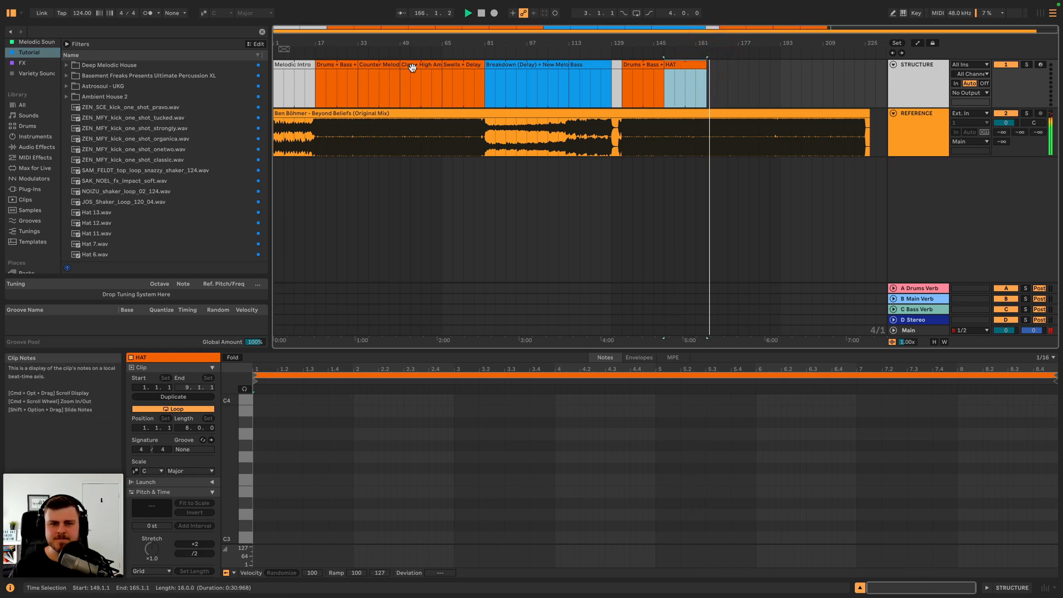
left_click(467, 64)
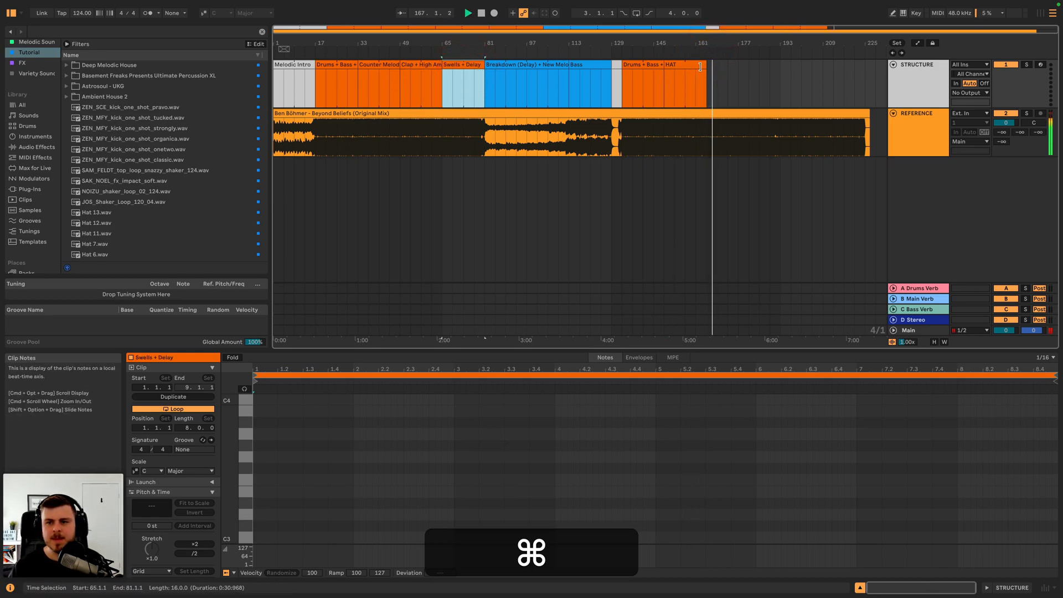
key("cmd+c")
key("cmd+v")
key("space")
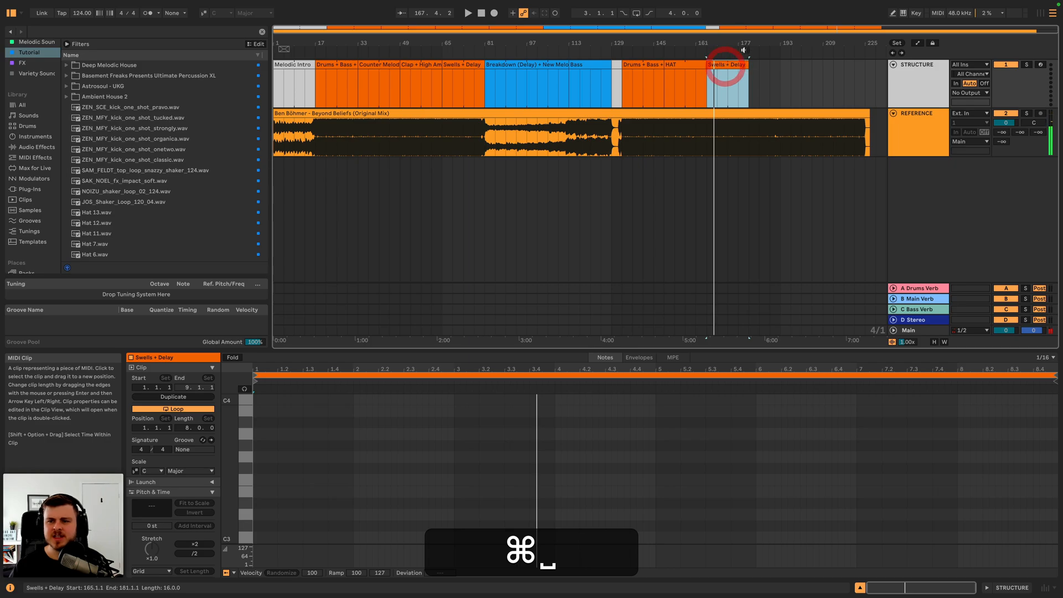
- Rename the Swells + Delay copy at bar 165 as "Swells + Delay + New Melody"
scroll(745, 49, "up", 3)
key("cmd+r")
key("cmd+Right")
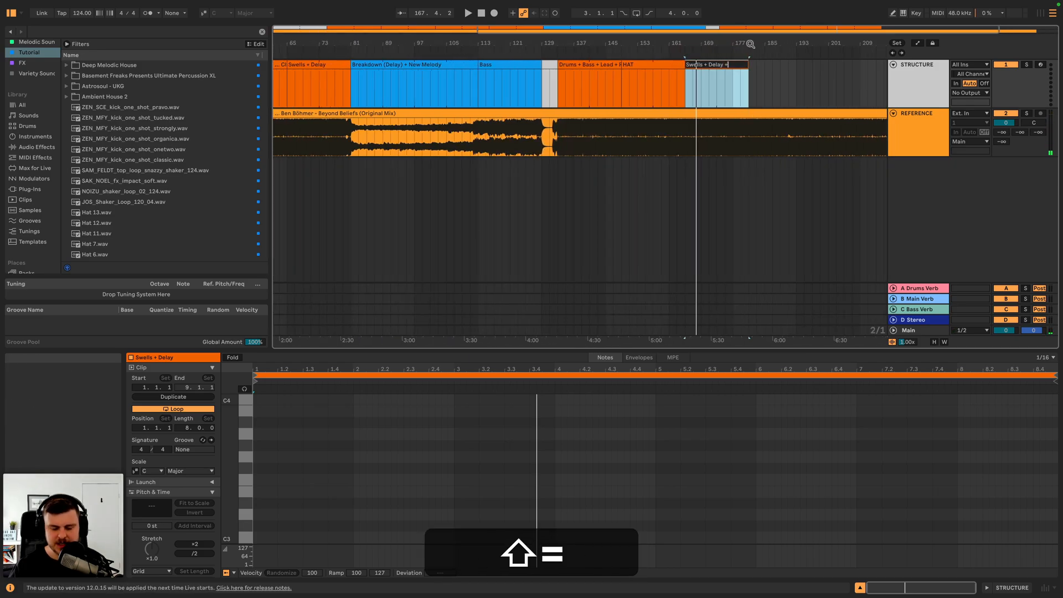
type("+ New Melody")
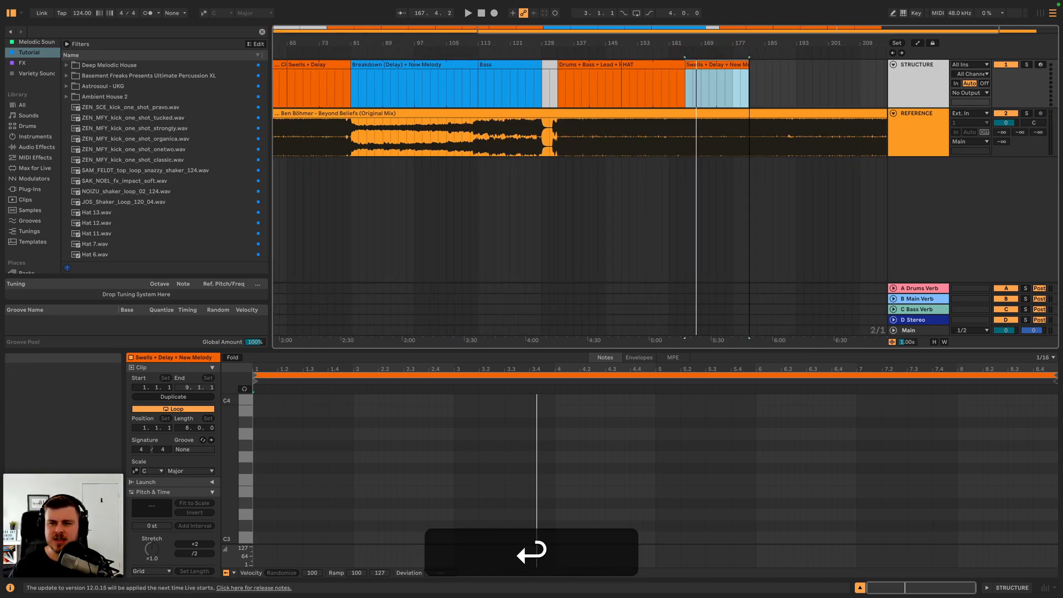
- Listen past bar 181, extend the Swells + Delay + New Melody clip to bar 197, and split it at bar 181
scroll(748, 48, "down", 3)
left_click(749, 48)
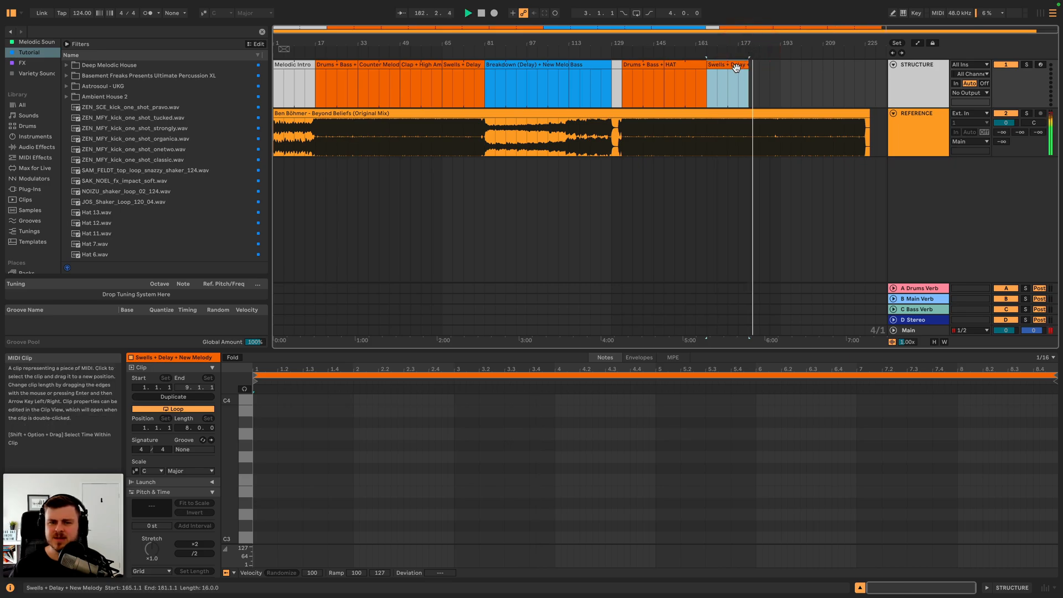
left_click_drag(745, 66, 785, 65)
left_click(747, 83)
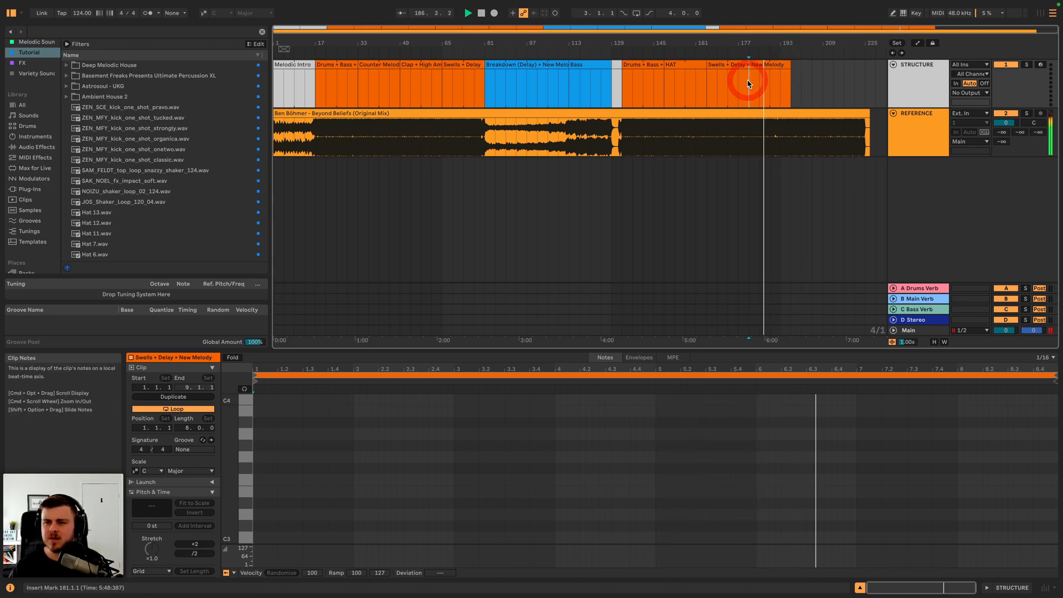
key("super+e")
key("super+space")
- Rename the split-off clip from bar 181 to 197 as "UP OCTAVE MELODY"
left_click(768, 80)
key("shift+super+r")
type("UP")
type(" OCTAVE MELODY")
key("Return")
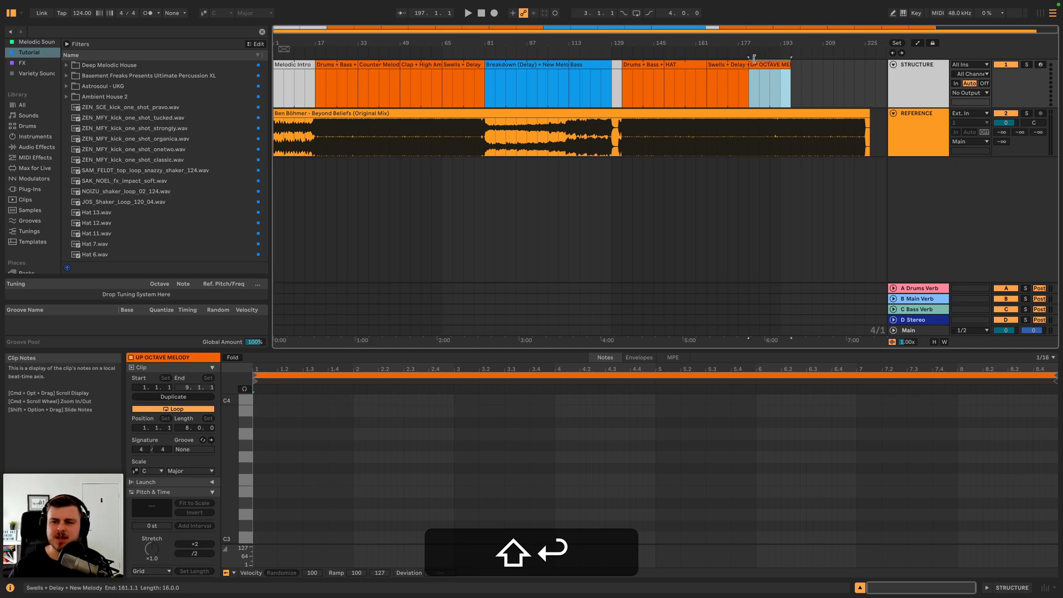
- Copy the Drums + Bass + Lead + Ride clip to bar 197 while playing the reference from there
left_click_drag(783, 44, 760, 49)
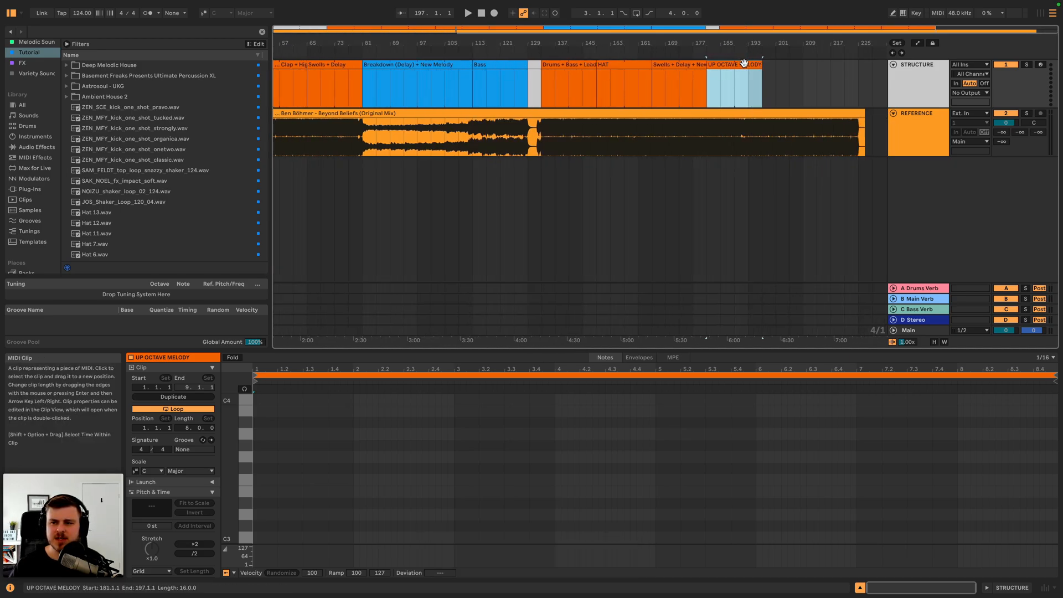
left_click(590, 66)
key("super+c")
left_click(767, 68)
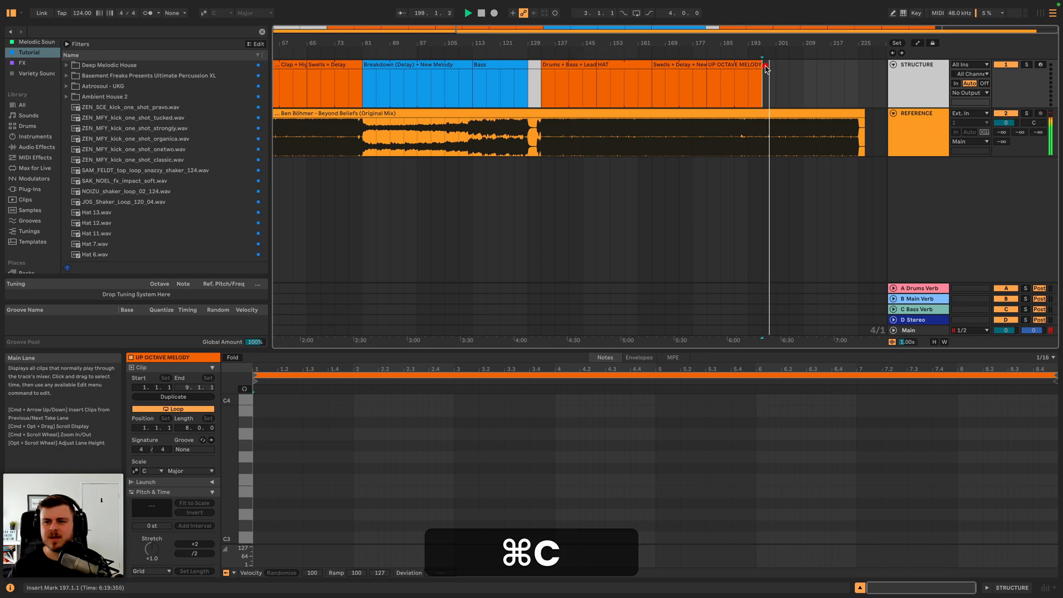
key("super+v")
key("space")
- Play the reference from bar 213 and copy the Melodic Intro clip to the clipboard
left_click_drag(828, 41, 831, 33)
left_click(825, 65)
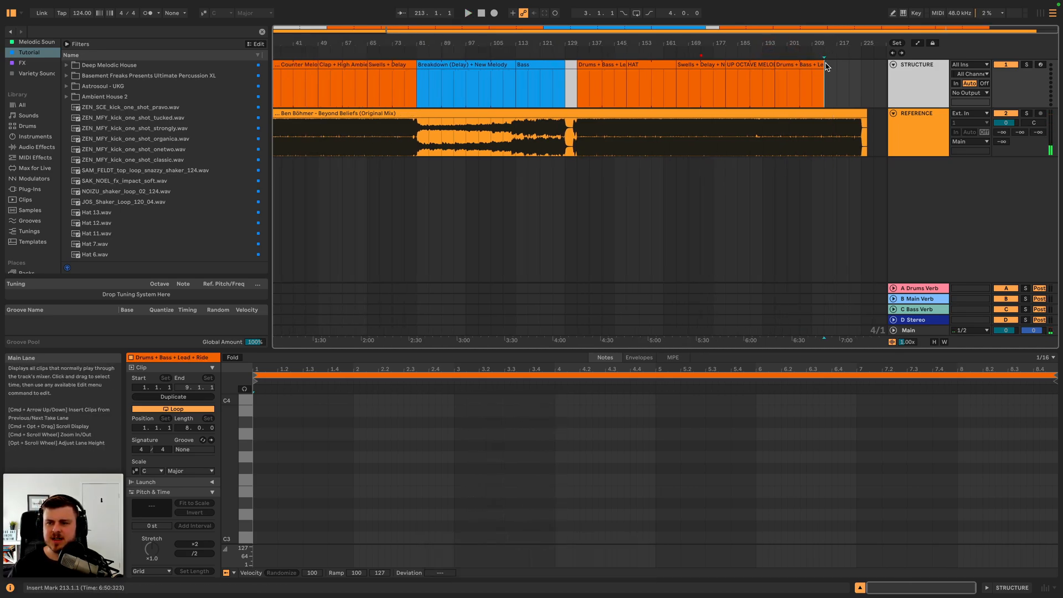
key("space")
scroll(637, 80, "left", 5)
left_click(287, 66)
key("super+c")
scroll(490, 80, "right", 5)
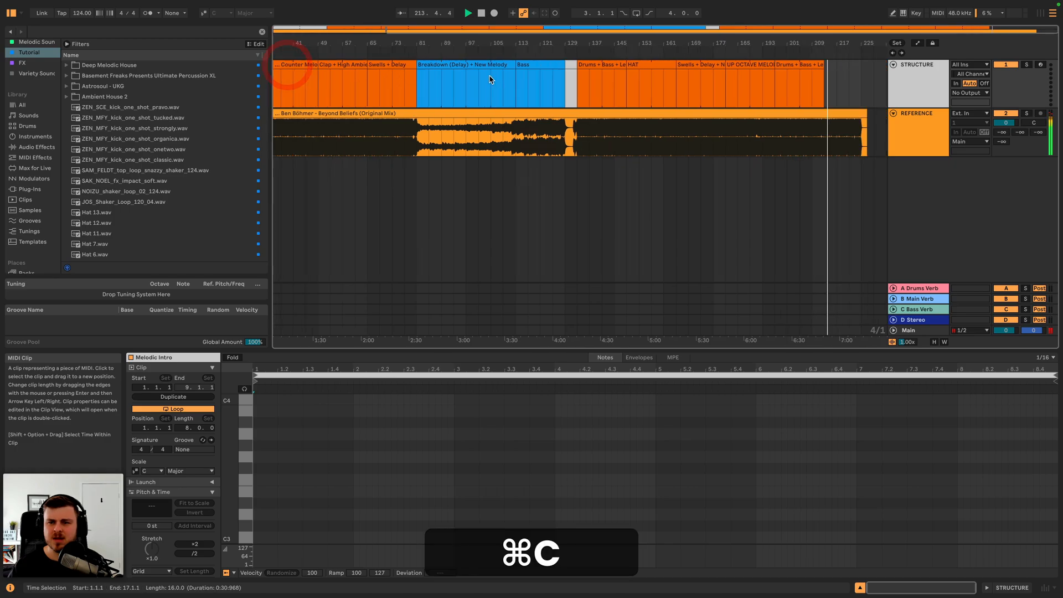
- Try extending the last Drums + Bass + Lead + Ride clip to bar 229 and trim it back to bar 213
left_click_drag(821, 62, 861, 63)
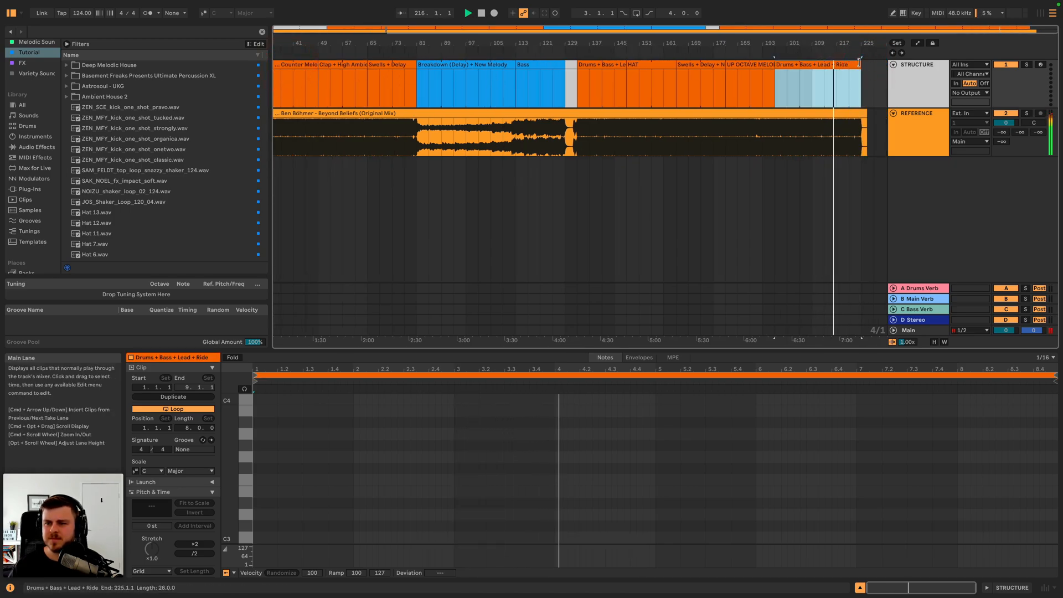
left_click_drag(863, 65, 868, 66)
key("w")
left_click(315, 54)
key("super+r")
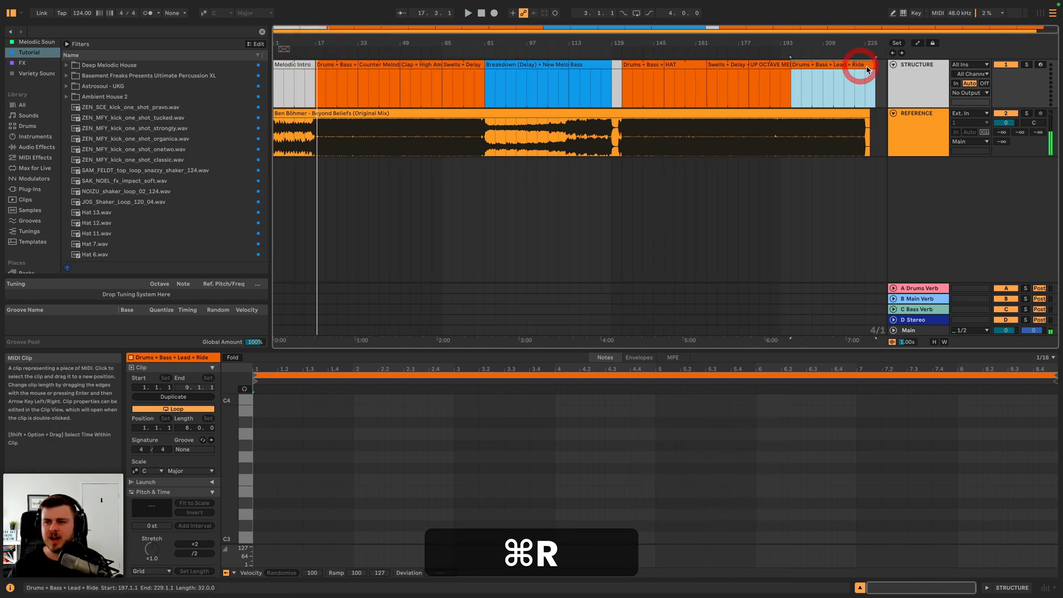
left_click(852, 73)
left_click_drag(869, 65, 834, 66)
key("super+r")
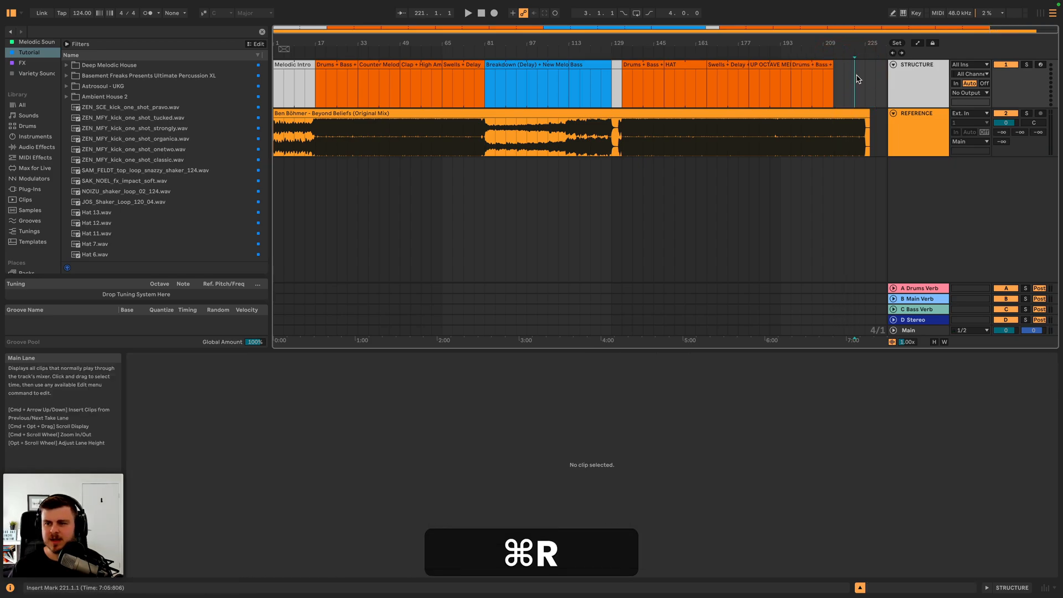
- Duplicate the last Drums + Bass + Lead + Ride clip to bar 213 as a light grey clip named "NO LEAD"
key("super+d")
key("super+r")
type("NO LEAD")
key("Return")
right_click(861, 62)
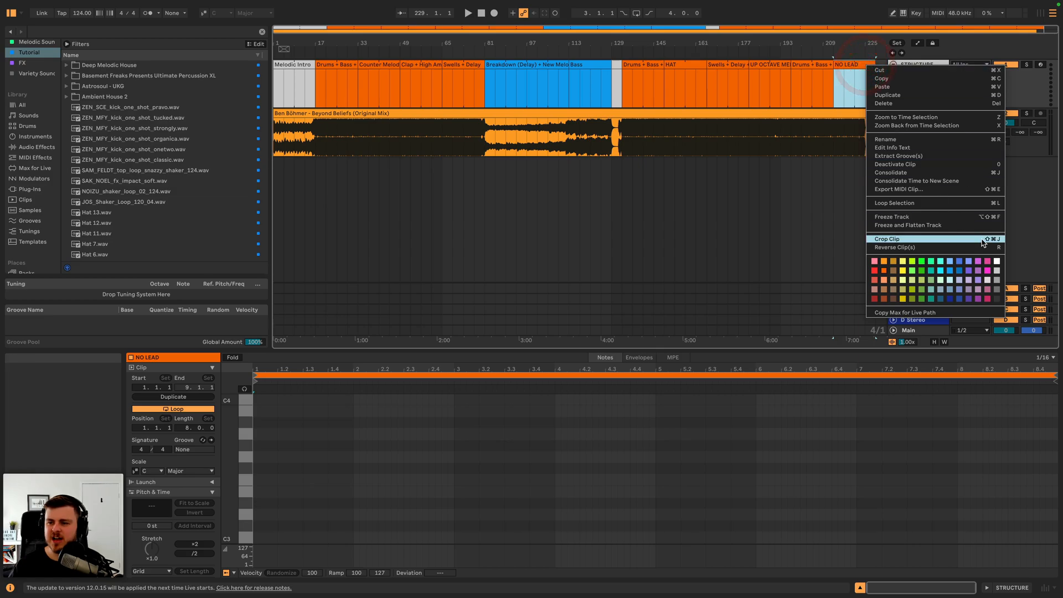
left_click(1000, 271)
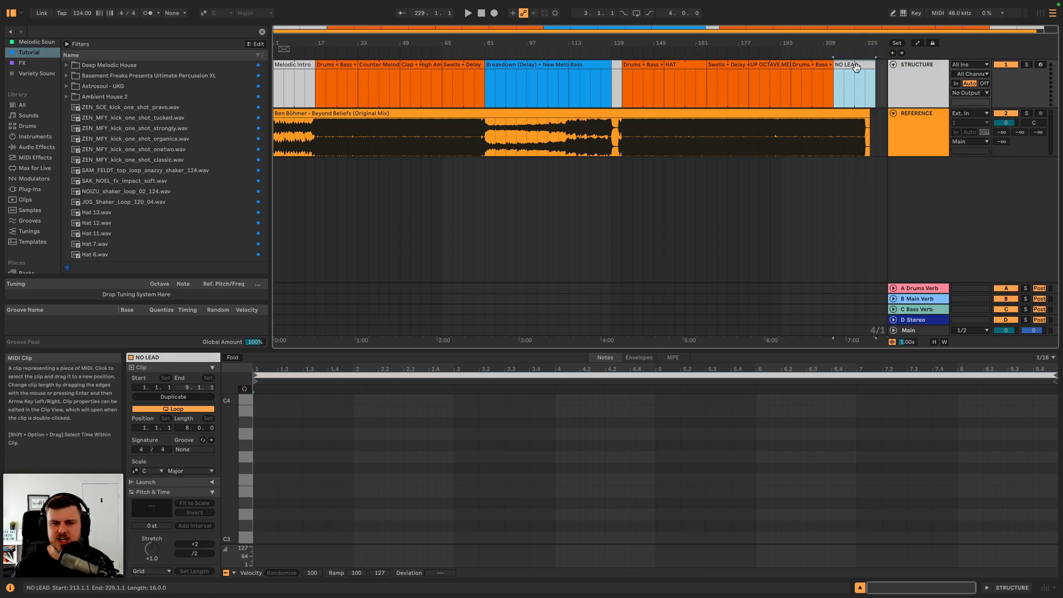
- Select bars 129 to 133 of the reference, and deactivate and fold the REFERENCE track
left_click(632, 129)
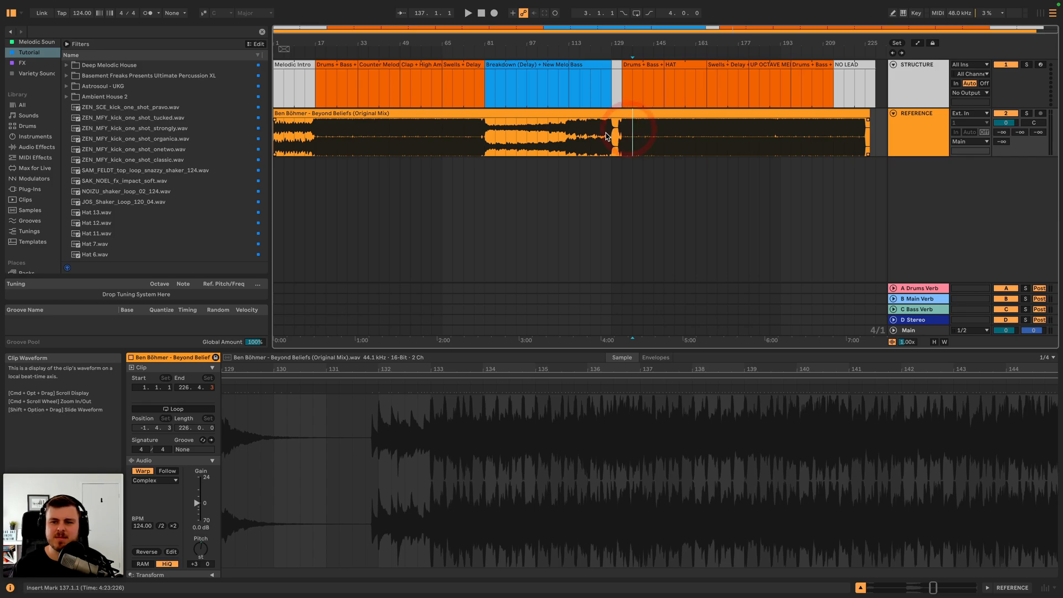
left_click_drag(612, 127, 627, 128)
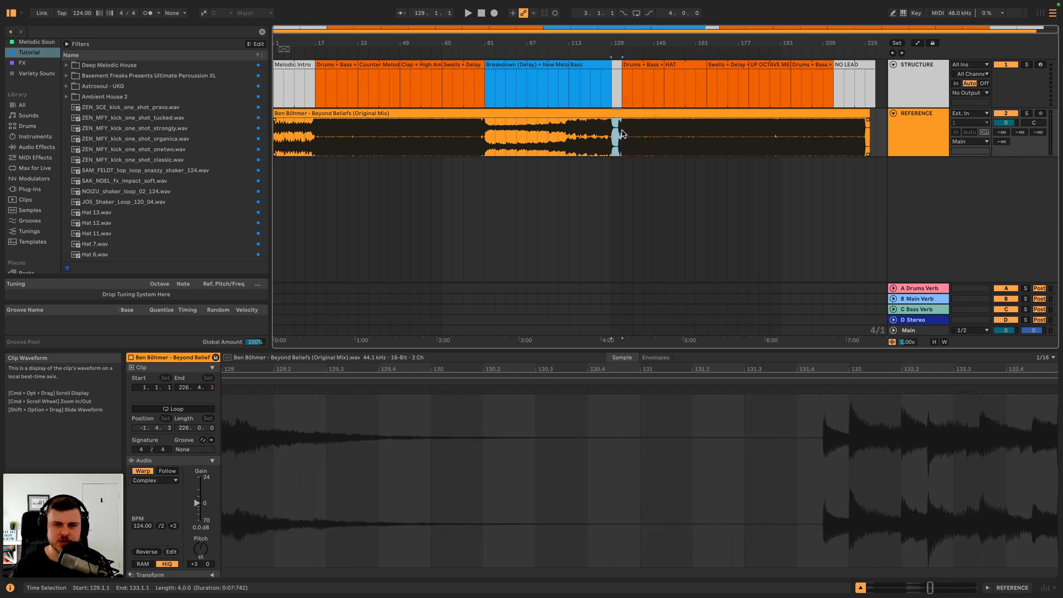
left_click(1006, 115)
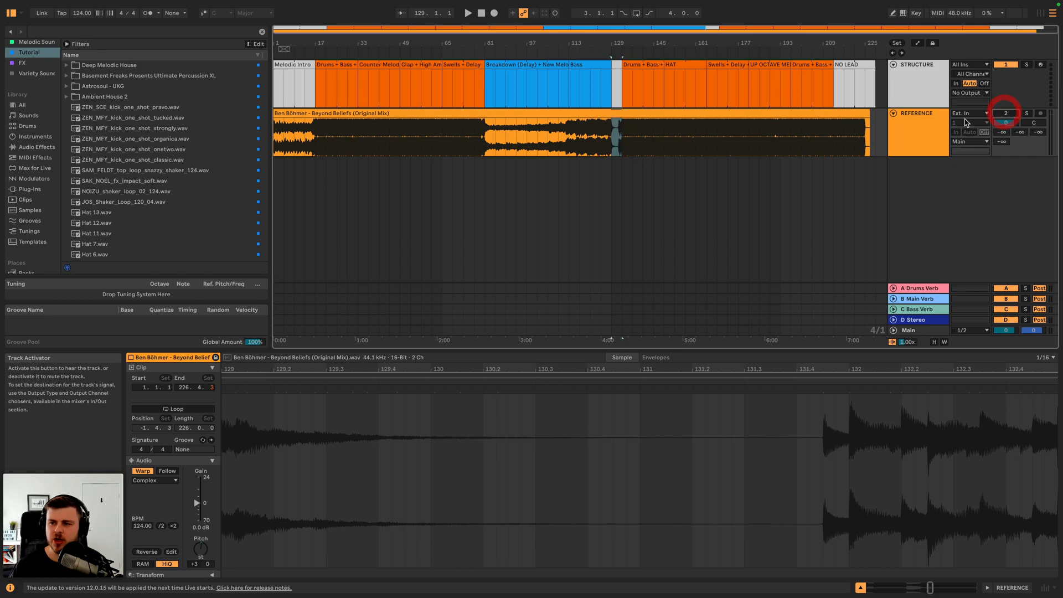
left_click(894, 114)
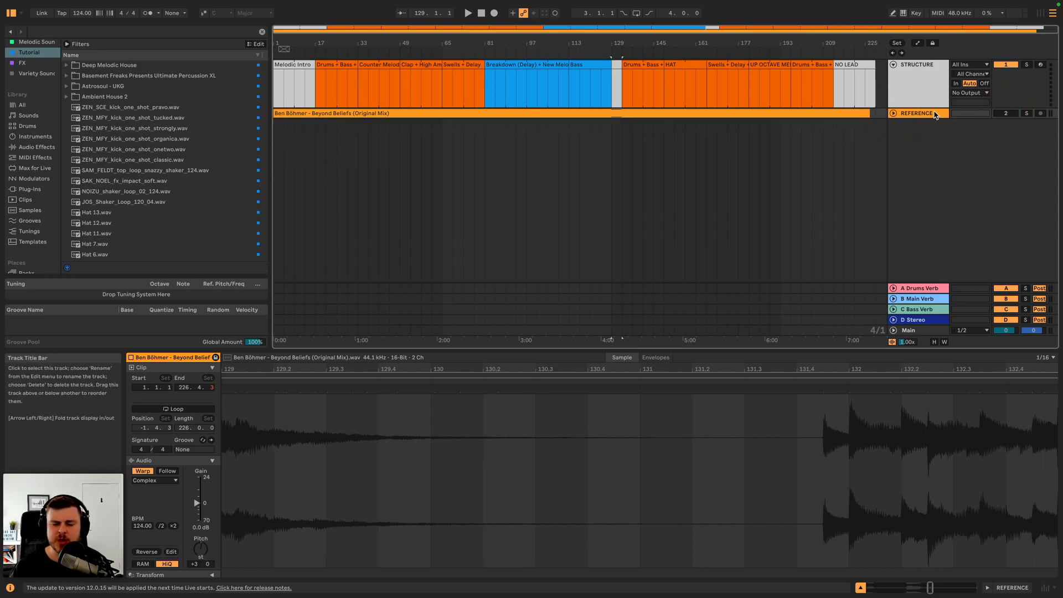
- Add an audio track below the REFERENCE track
left_click(928, 97)
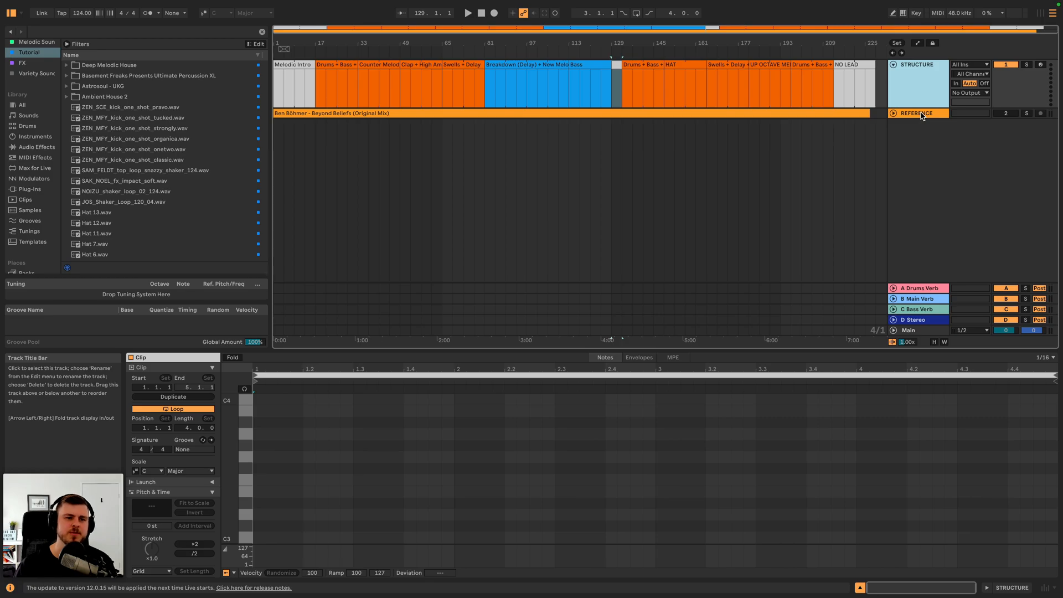
left_click(920, 116)
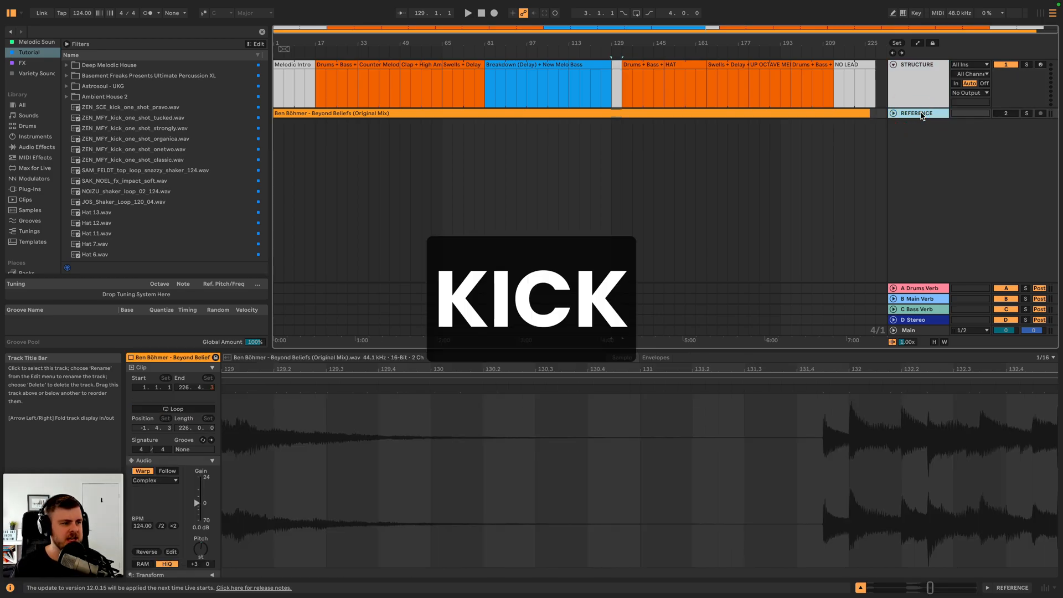
key("super+t")
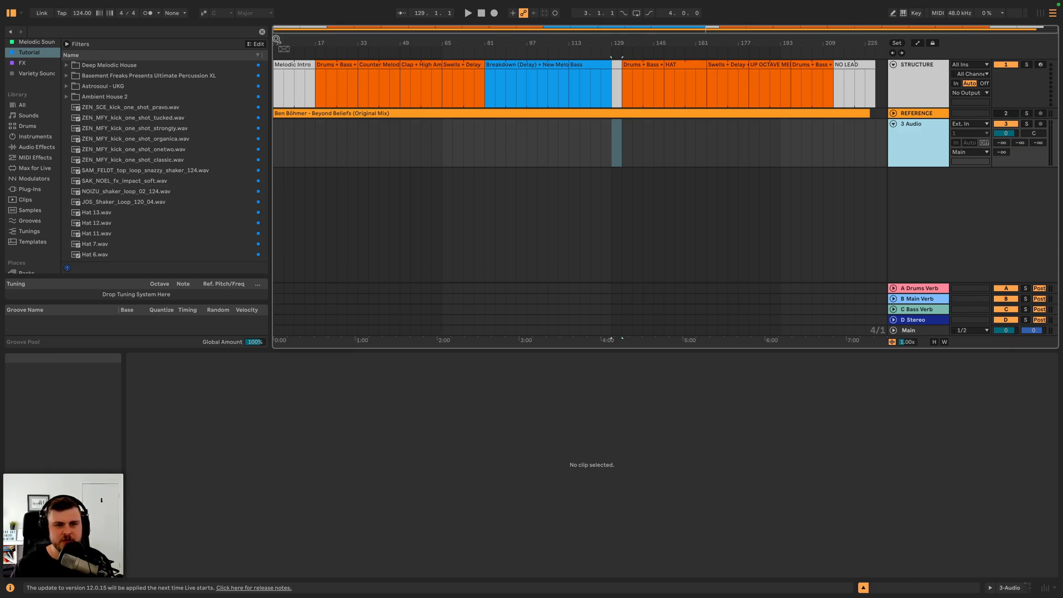
- Loop the first Drums + Bass + Lead section from bar 17 to bar 33
left_click_drag(321, 45, 323, 59)
left_click(327, 65)
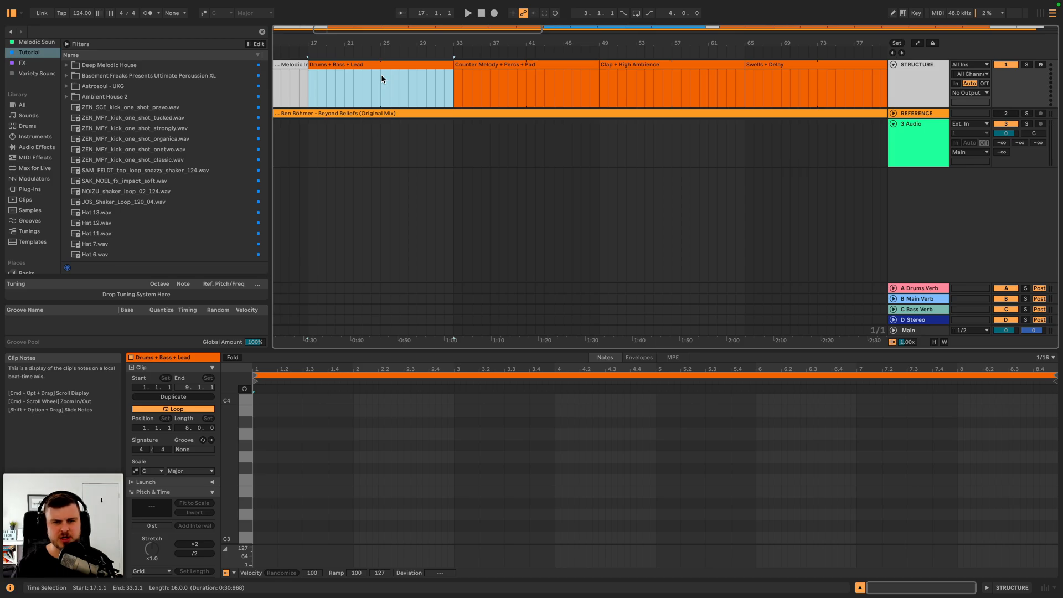
key("super+l")
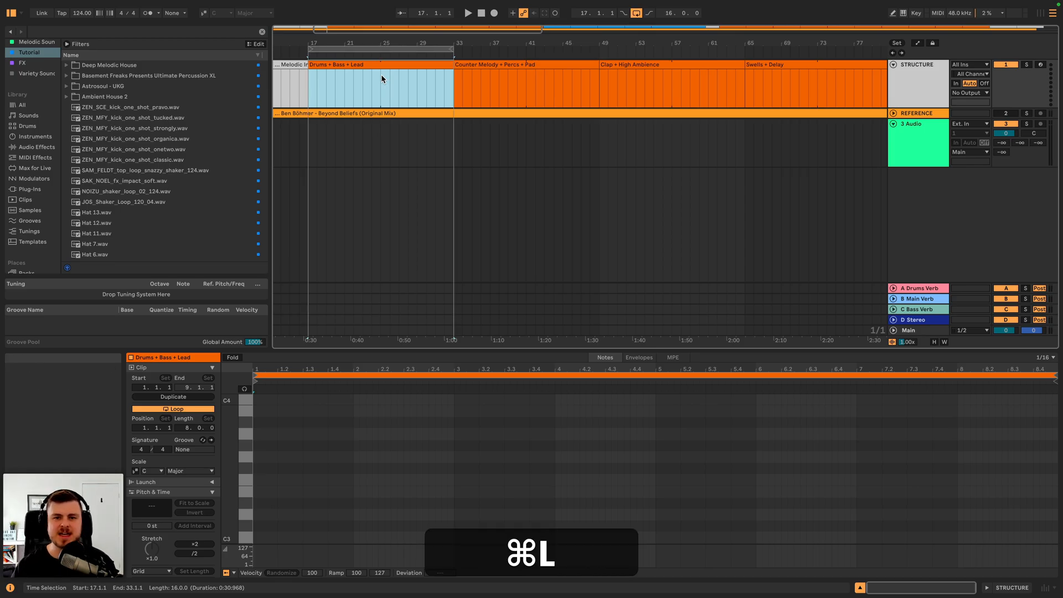
- Rename the audio track below REFERENCE as "Kick"
left_click_drag(358, 44, 470, 43)
left_click(901, 133)
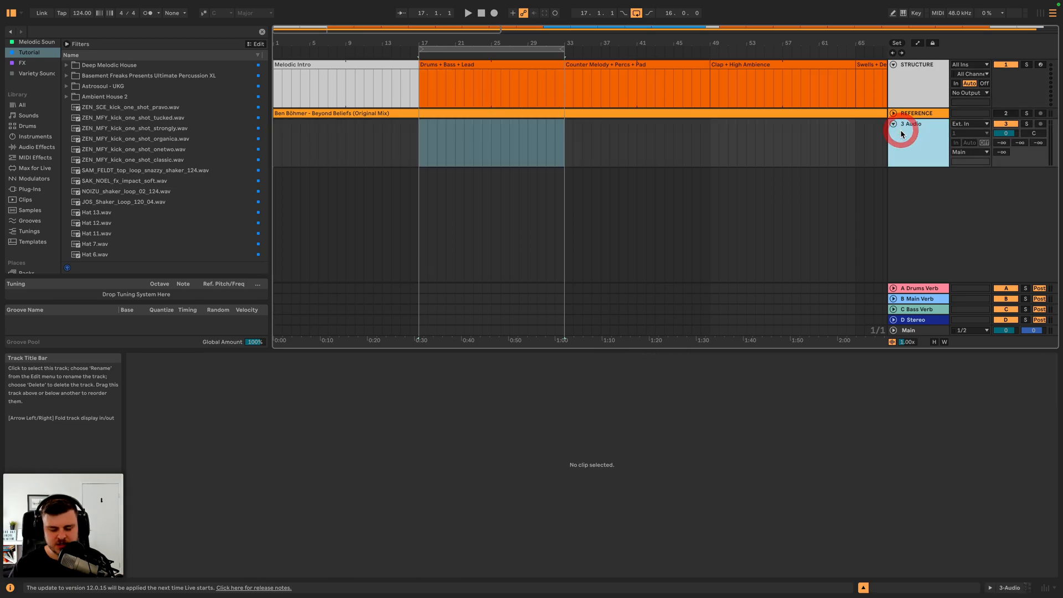
key("shift+super+r")
type("Kick")
key("Return")
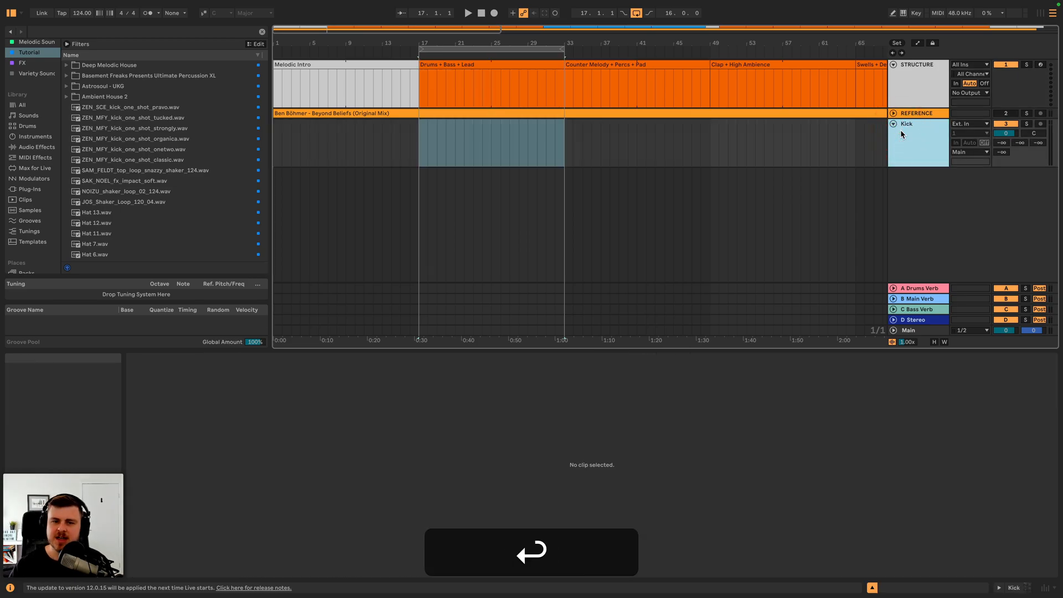
- Audition the kick one-shots from pravo onward and place ZEN_MFY_kick_one_shot_organica.wav at bar 17 on the Kick track
left_click(128, 108)
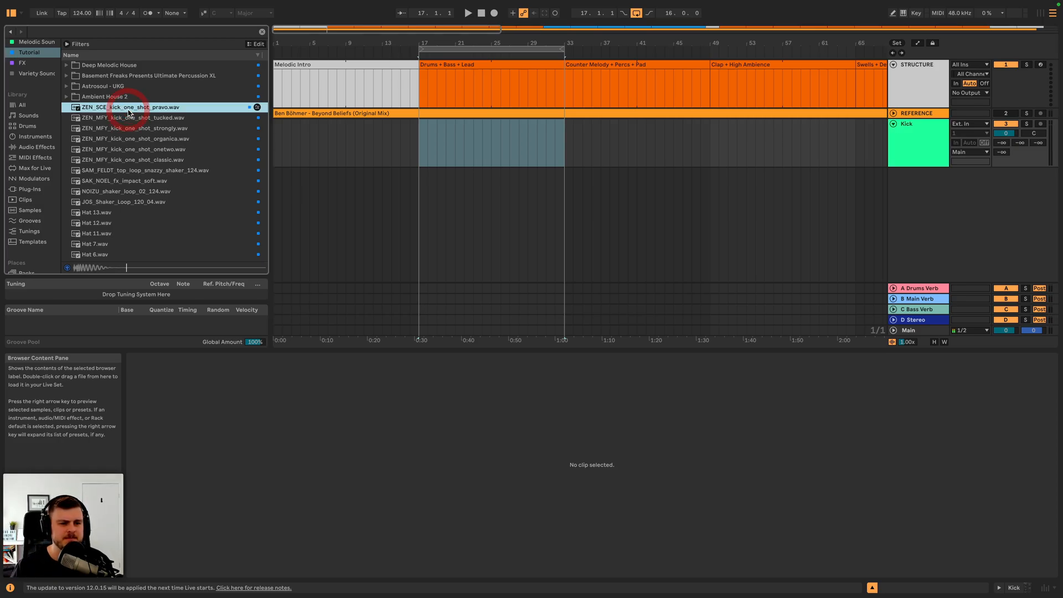
key("Down")
key("Down")
key("Down")
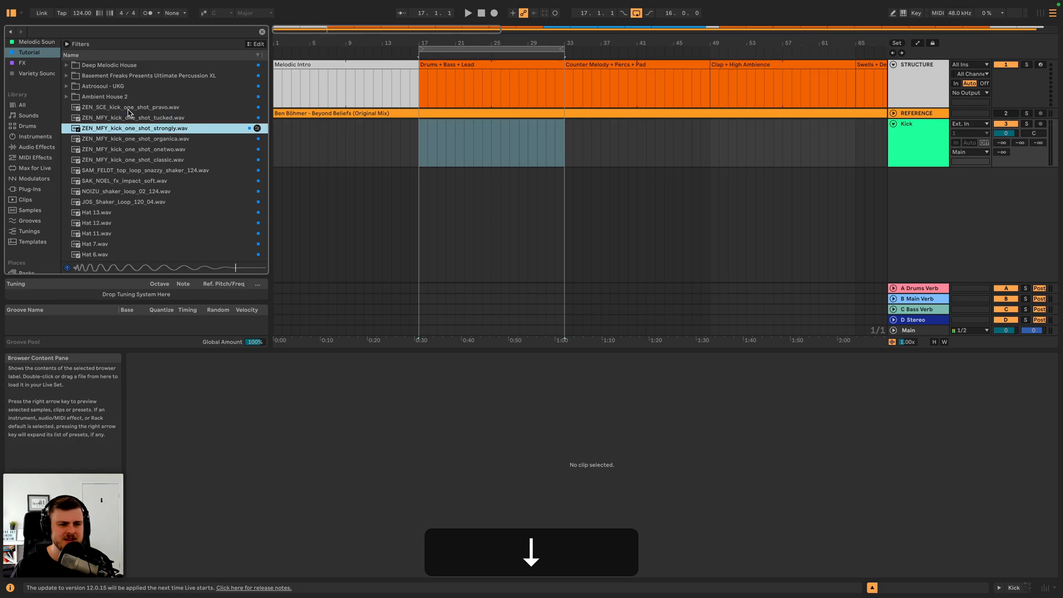
key("Right")
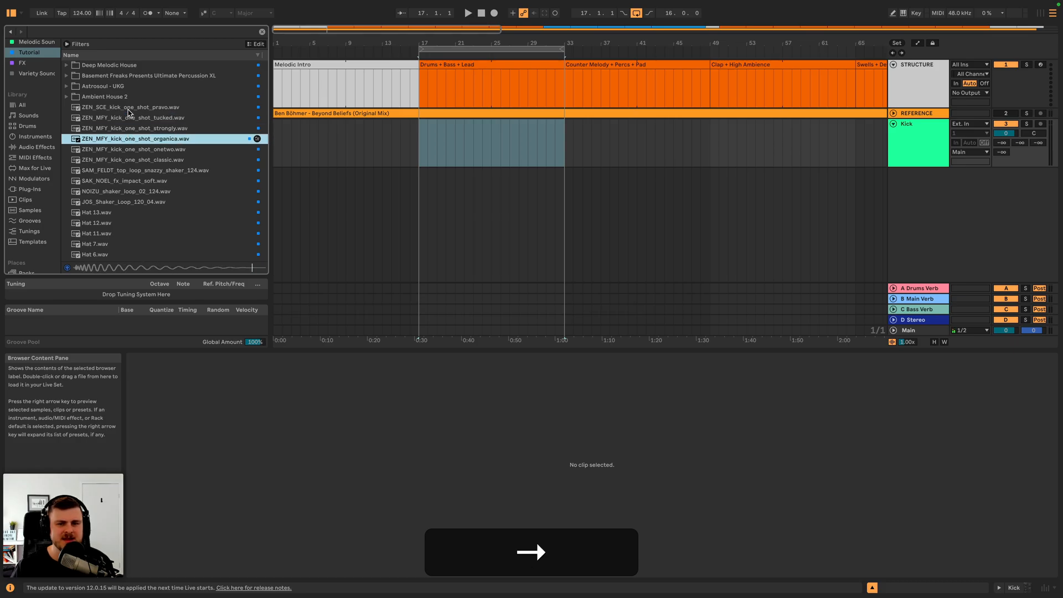
left_click_drag(424, 43, 421, 69)
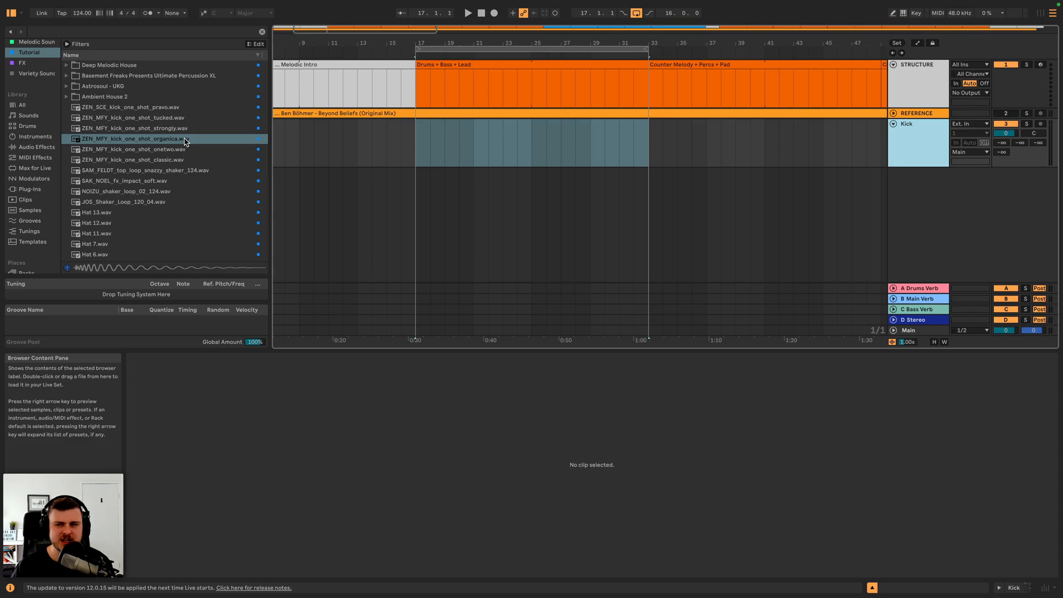
left_click_drag(170, 142, 424, 143)
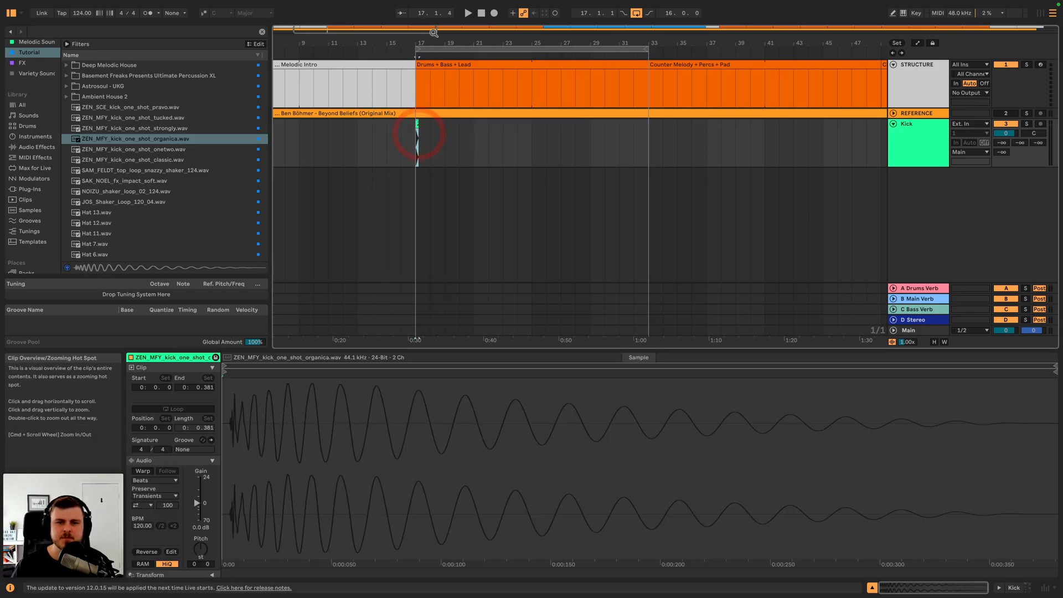
- Move the organica kick clip's start marker to the first transient, about 4 ms in, and play the clip
key("plus")
key("plus")
key("plus")
key("plus")
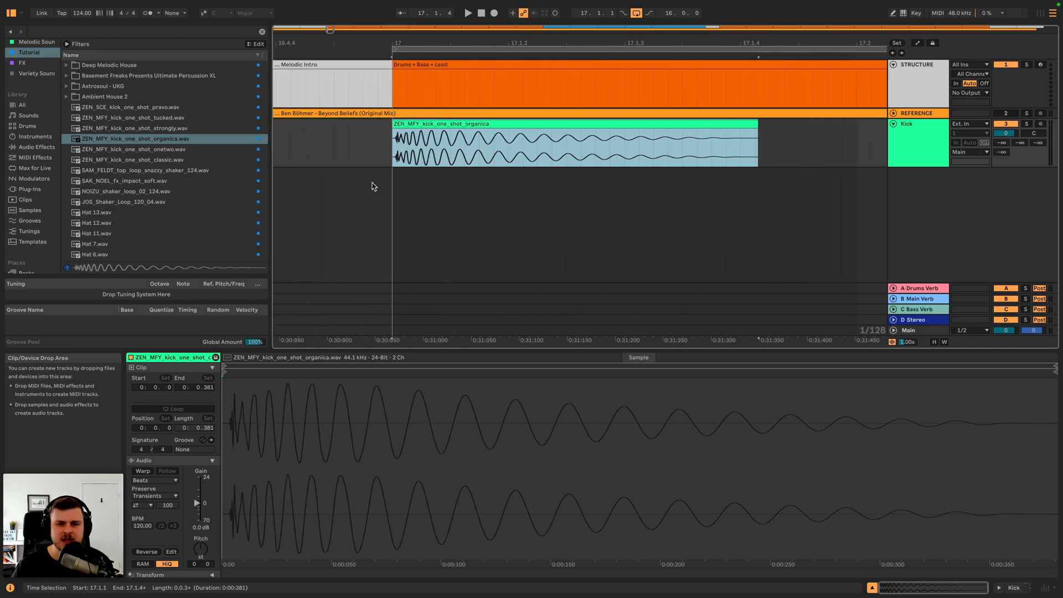
left_click_drag(228, 388, 228, 426)
left_click_drag(224, 373, 260, 374)
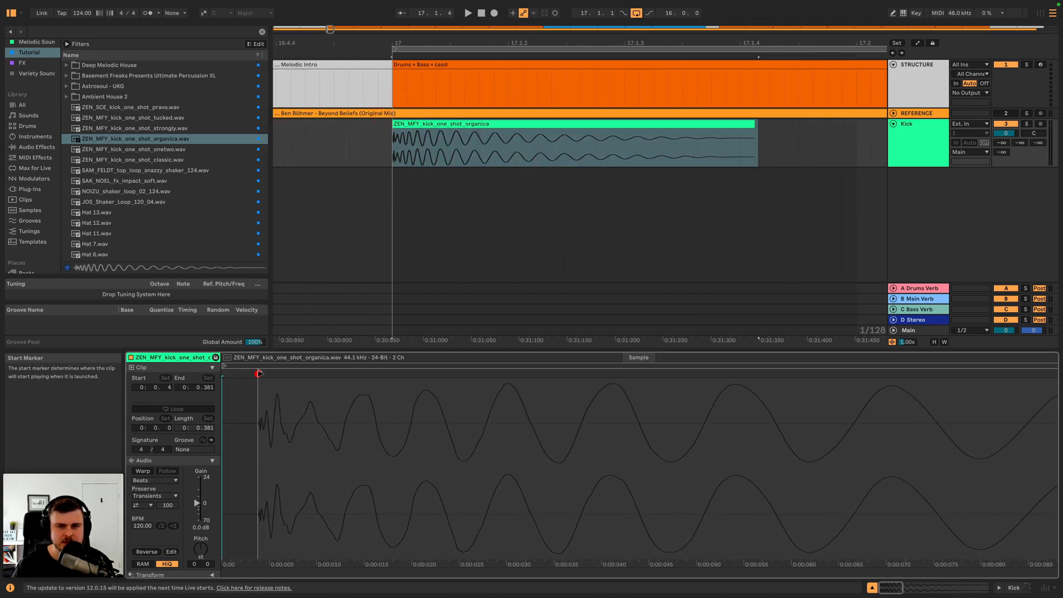
left_click(418, 133)
key("space")
key("space")
- Select the first beat of bar 17 on the Kick track and add an audio track named "Kick Click" below it
left_click_drag(493, 42, 418, 5)
left_click_drag(479, 141, 407, 142)
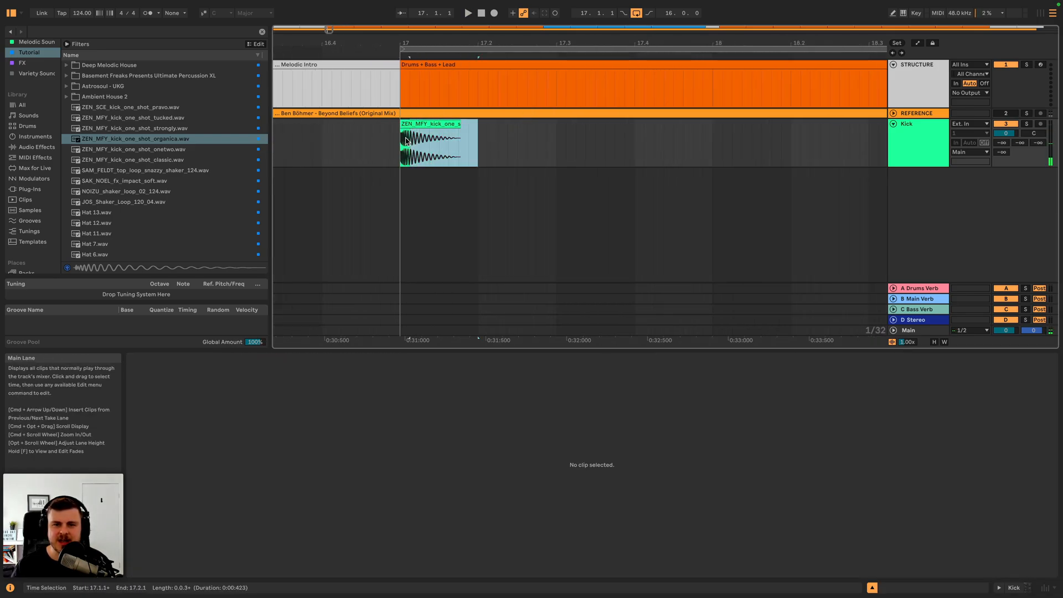
left_click(408, 139)
left_click(900, 141)
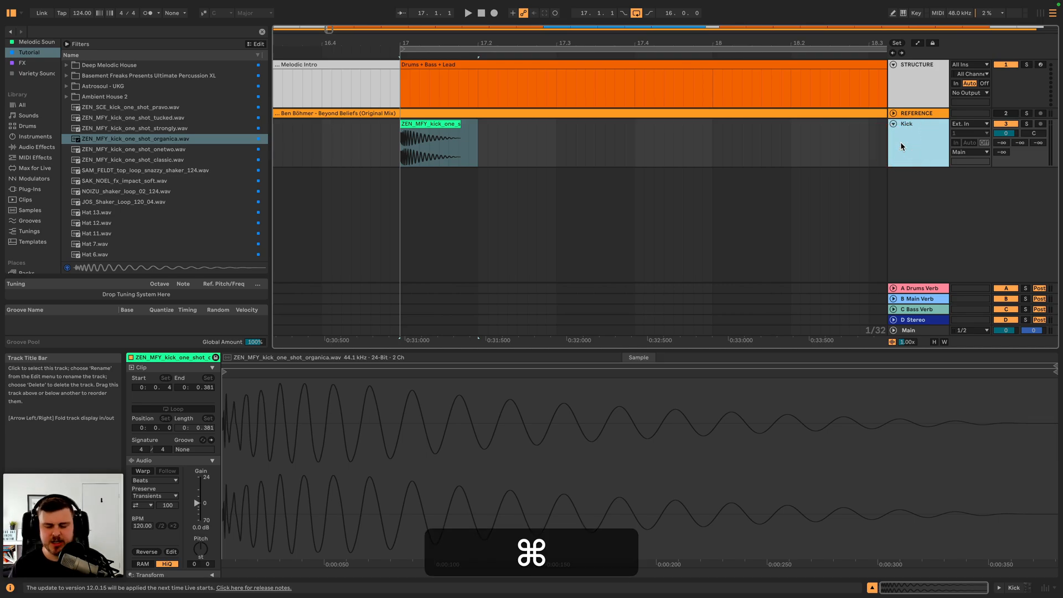
key("super+t")
key("super+r")
type("Kick Click")
key("Return")
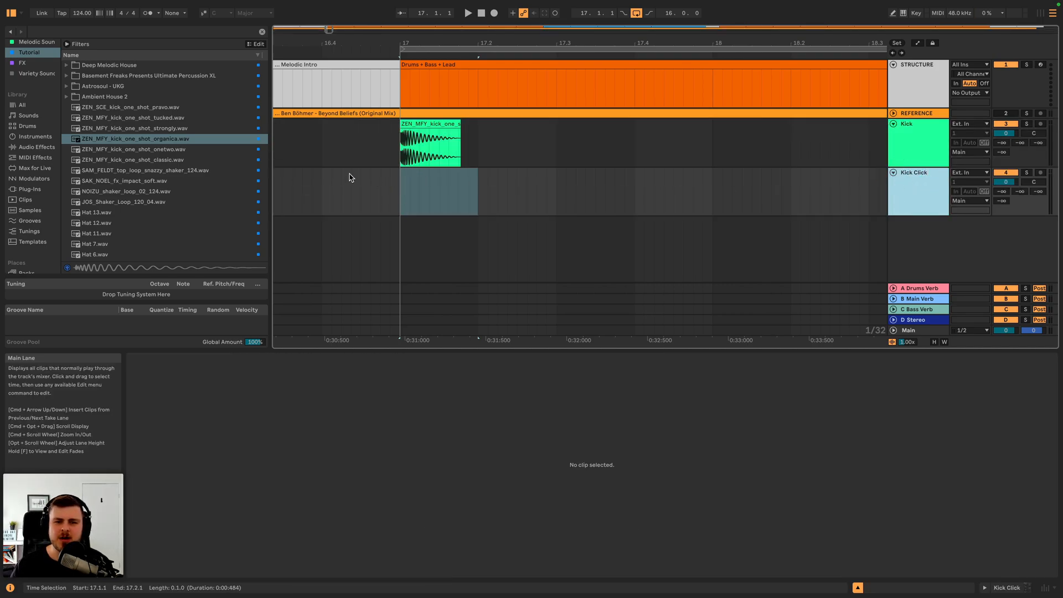
- Place ZEN_MFY_kick_one_shot_onetwo.wav at bar 17 on the Kick Click track, trimmed to about 30 ms with a full-length fade-out
double_click(408, 41)
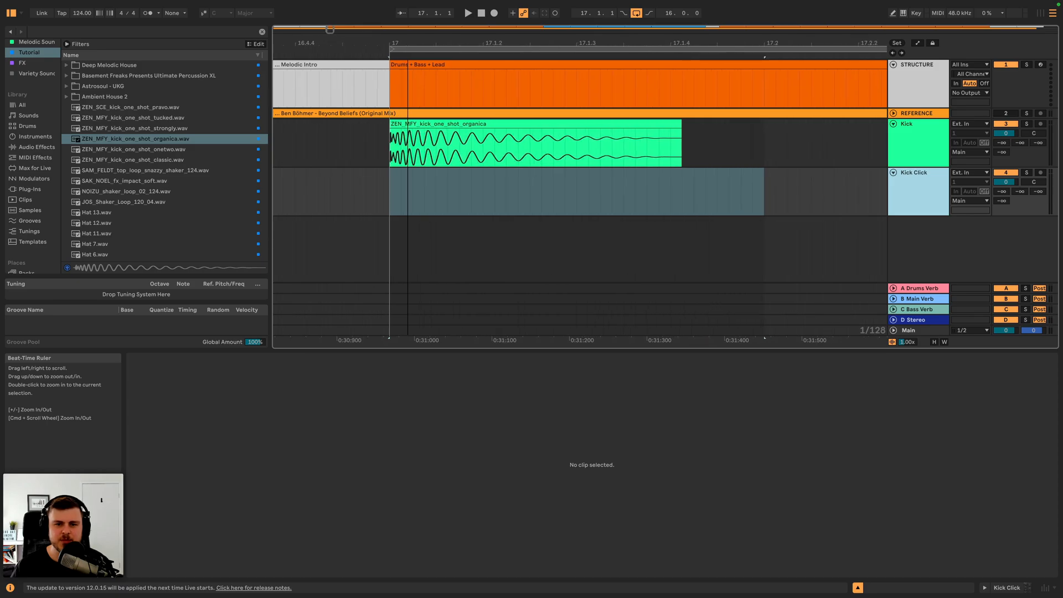
left_click_drag(390, 191, 413, 191)
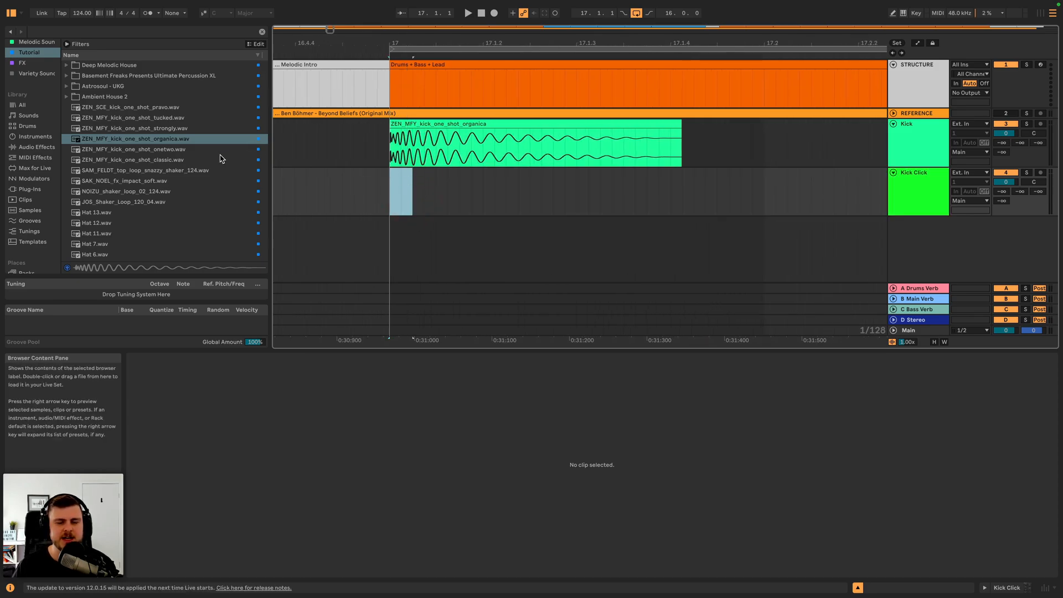
left_click(181, 149)
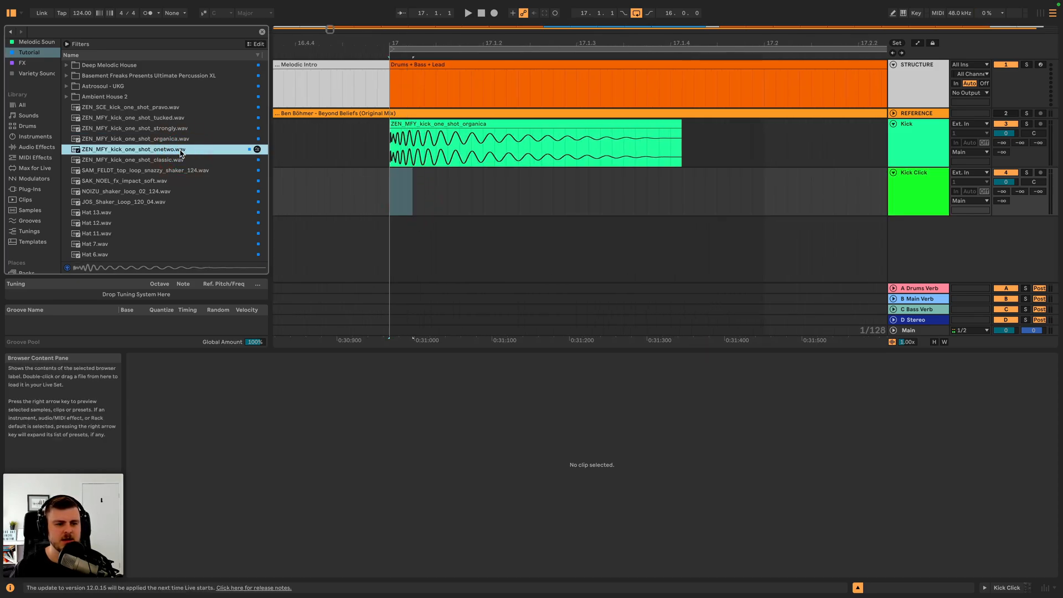
left_click_drag(217, 155, 391, 191)
left_click_drag(685, 180, 411, 186)
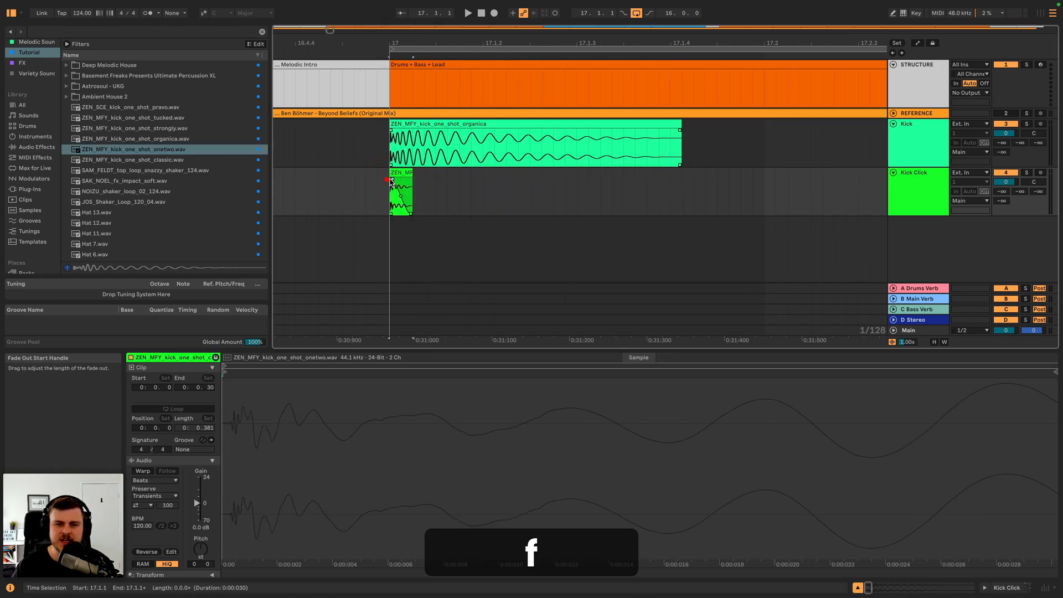
- Move the onetwo clip's start marker to its first transient, transpose it up 1 semitone and play it
left_click_drag(396, 43, 396, 83)
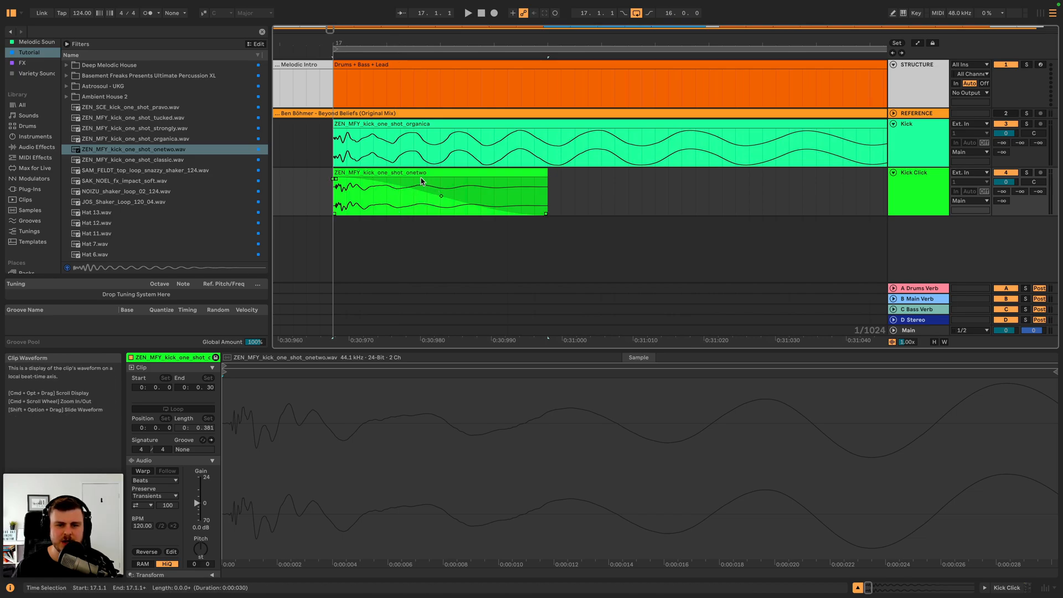
left_click_drag(224, 373, 231, 374)
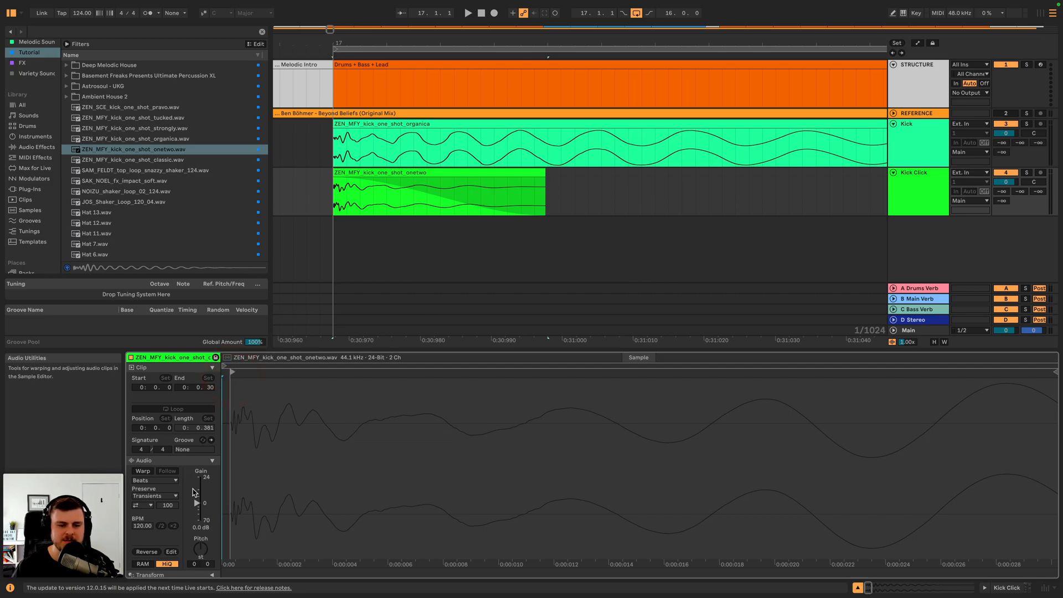
key("Up")
key("space")
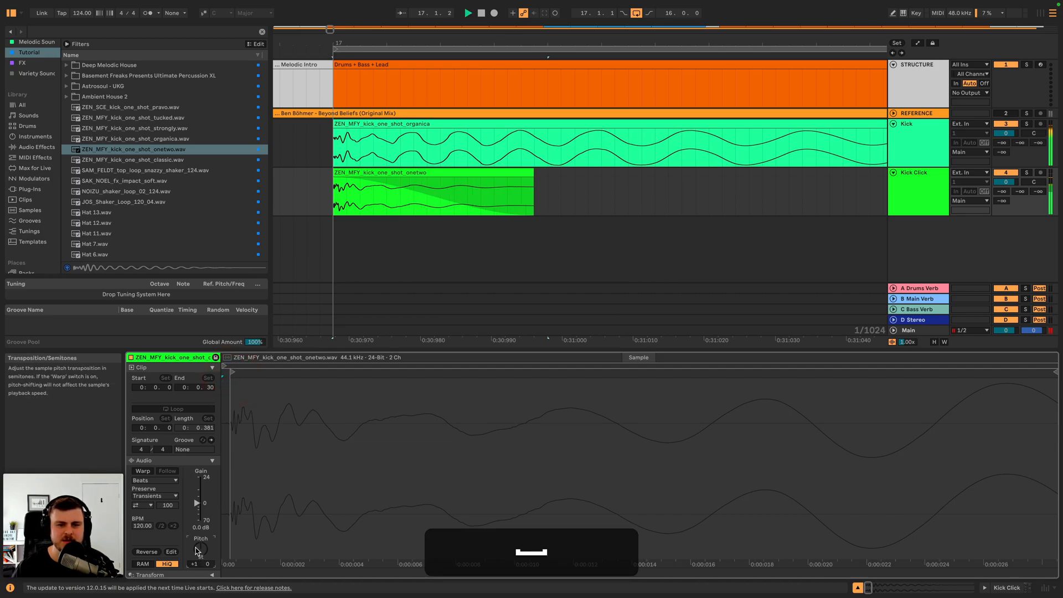
left_click(343, 183)
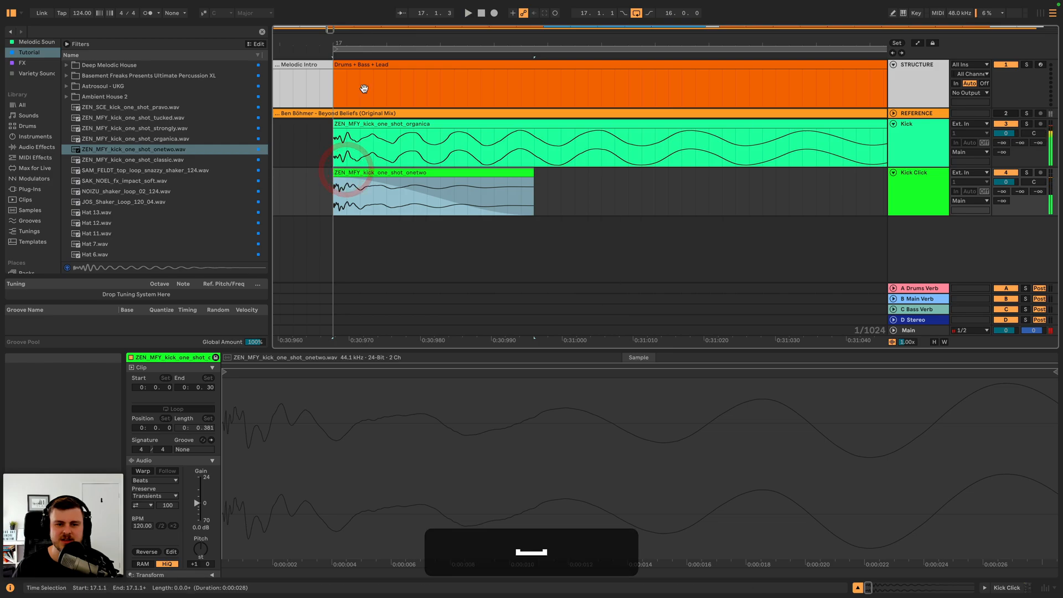
- Play the kick repeatedly with the Kick Click track muted and unmuted to compare the layered sound
left_click_drag(376, 42, 377, 31)
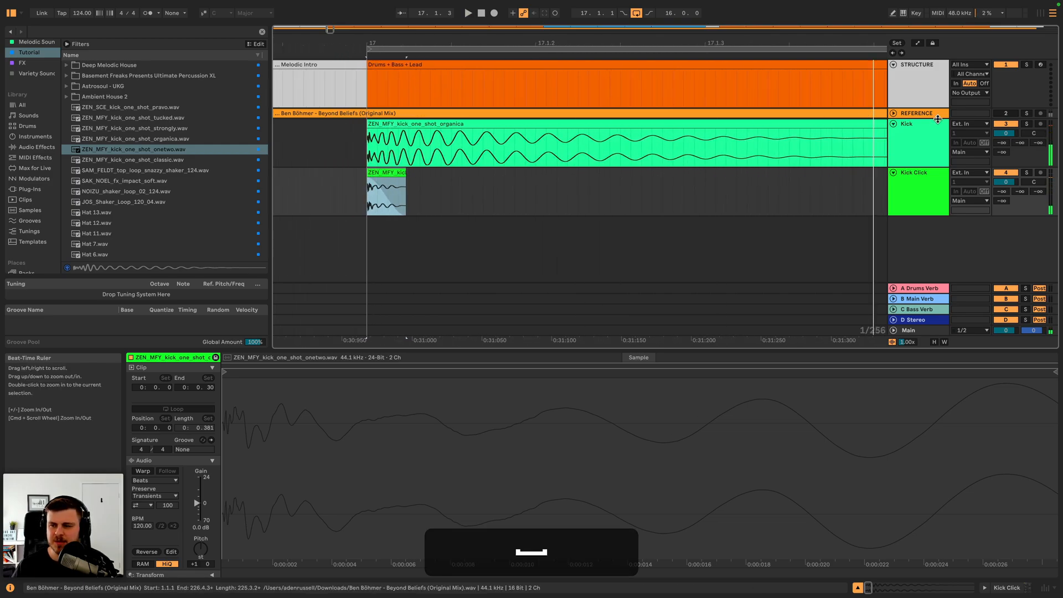
left_click(1001, 174)
left_click(1001, 174)
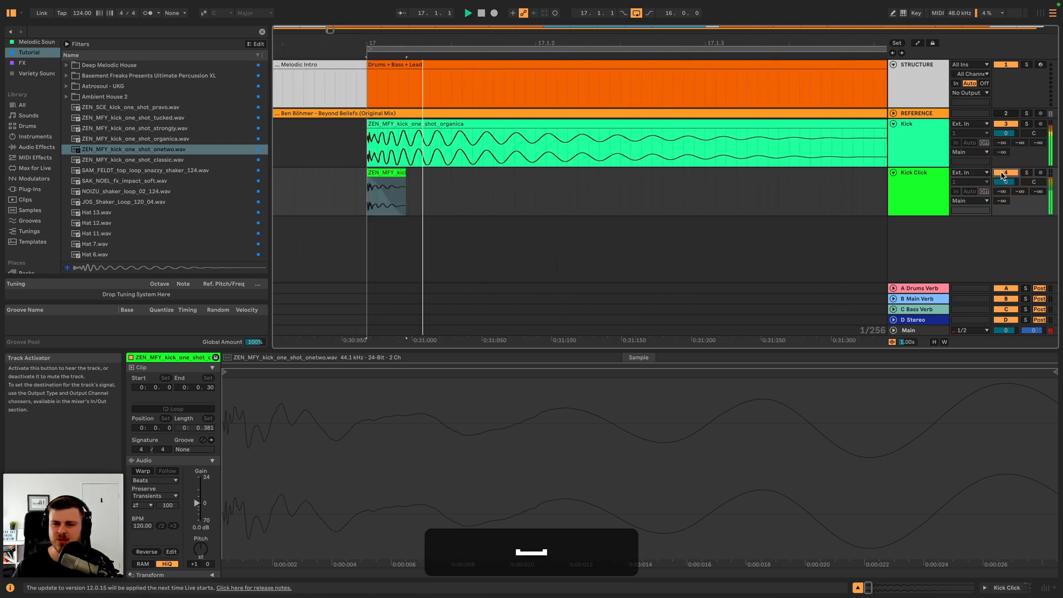
key("space")
key("space")
key("space")
key("space")
key("space")
key("space")
key("space")
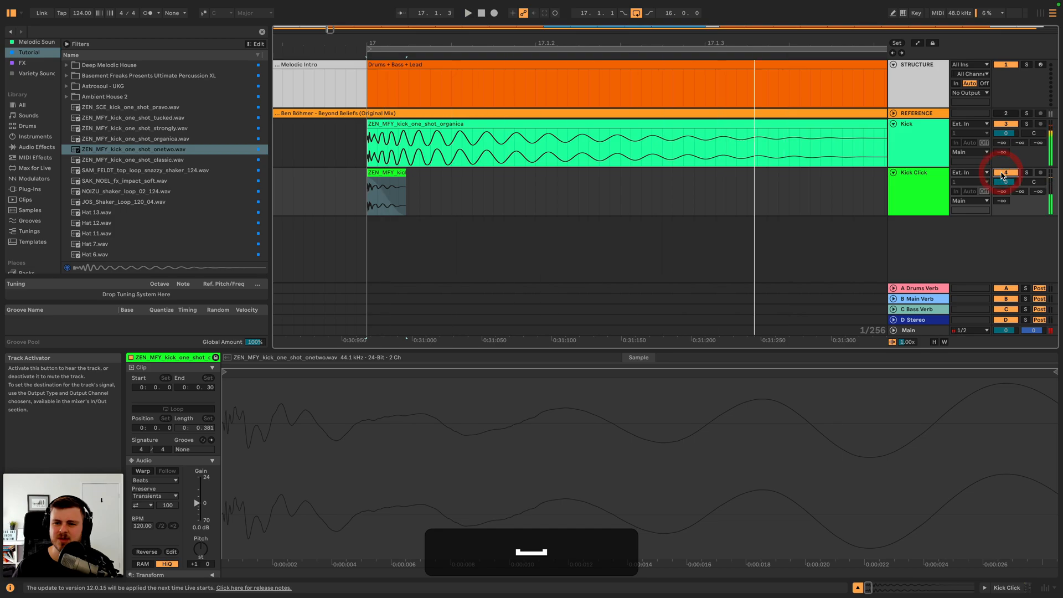
key("space")
- Set the Kick Click track's volume to -2.5 dB while comparing its level in playback
left_click_drag(1003, 183, 1005, 181)
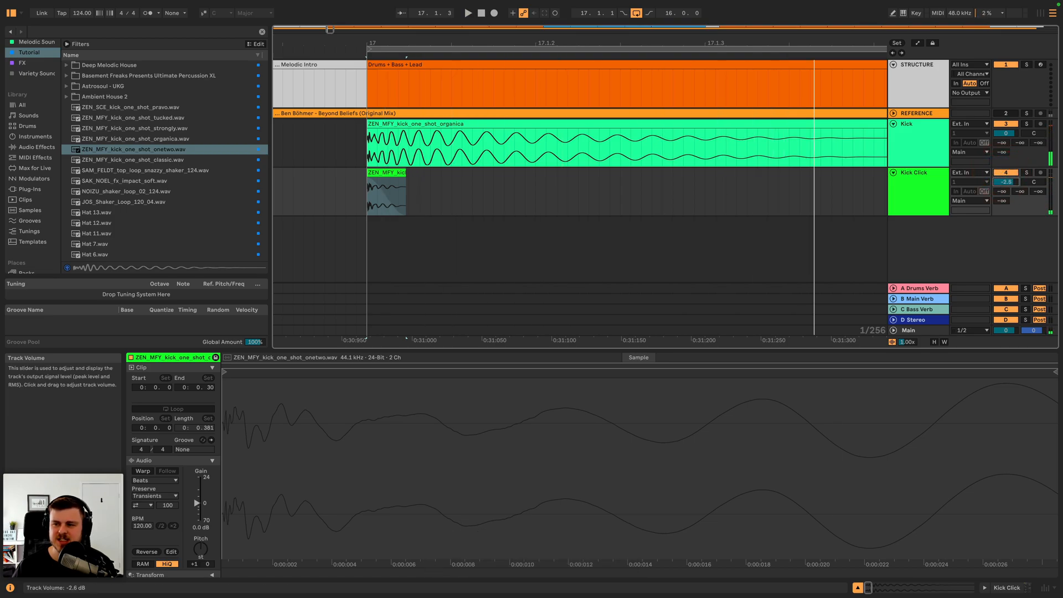
key("space")
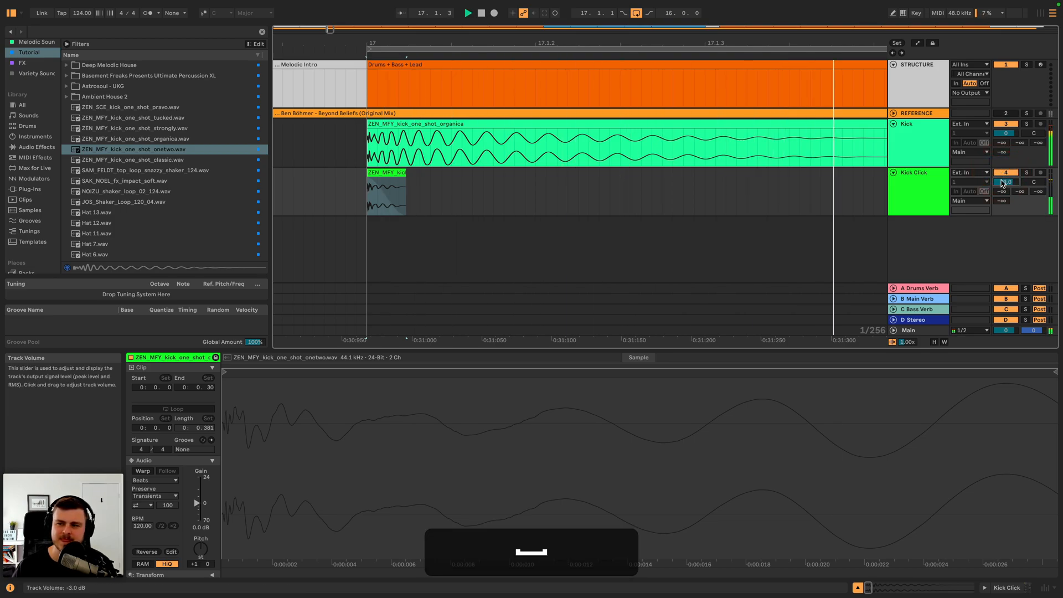
left_click(1006, 172)
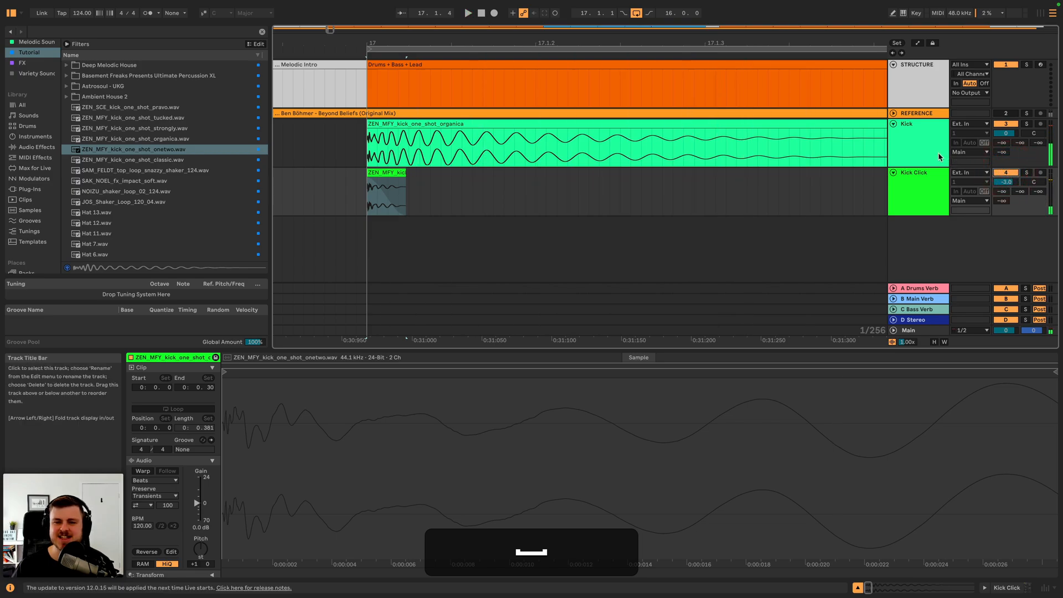
left_click(1006, 182)
left_click_drag(1006, 182, 1005, 181)
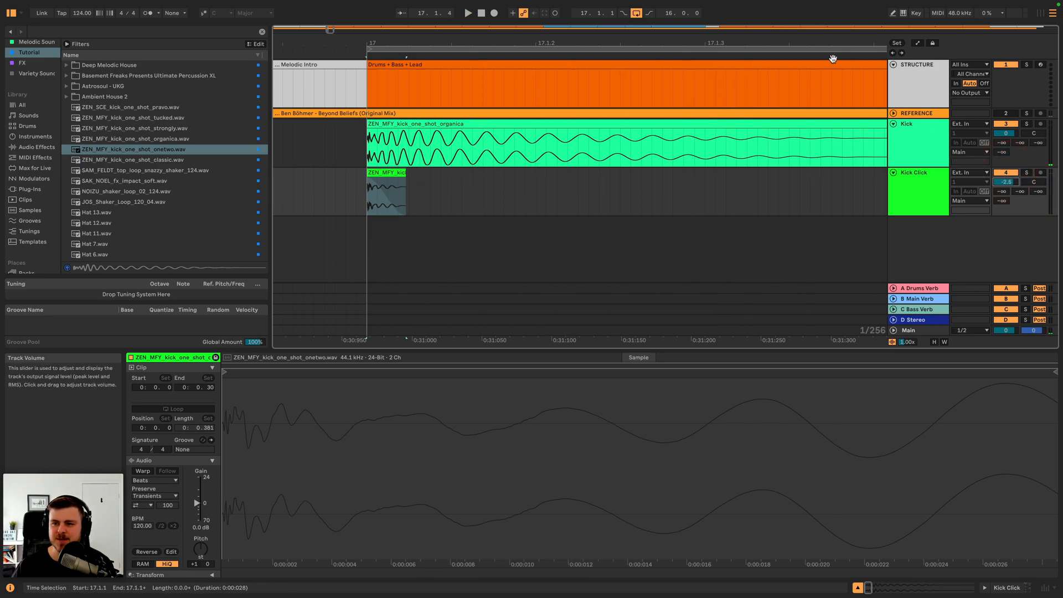
- Group the Kick and Kick Click tracks as "KICK" and add an audio track below the group
left_click_drag(821, 40, 733, 18)
left_click(906, 148)
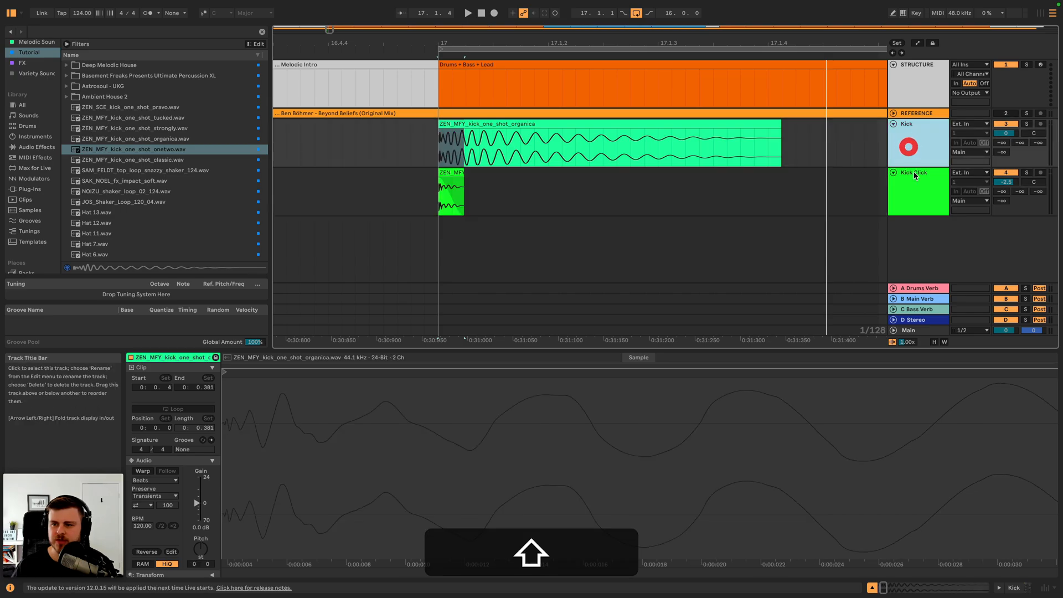
left_click(913, 174, "shift")
key("super+shift+g")
key("super+r")
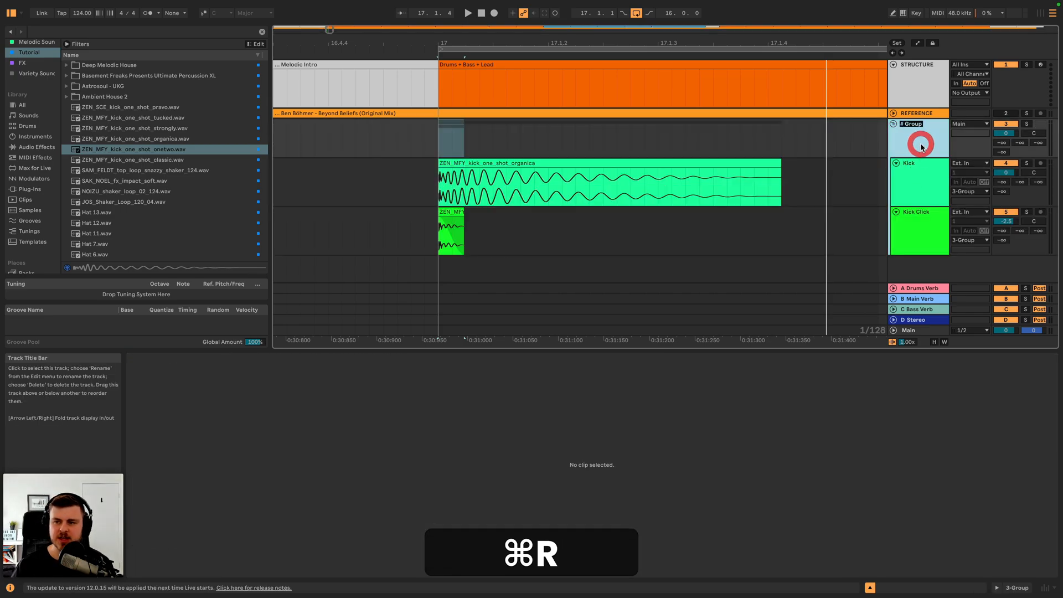
type("KICK")
left_click(921, 147)
key("super+t")
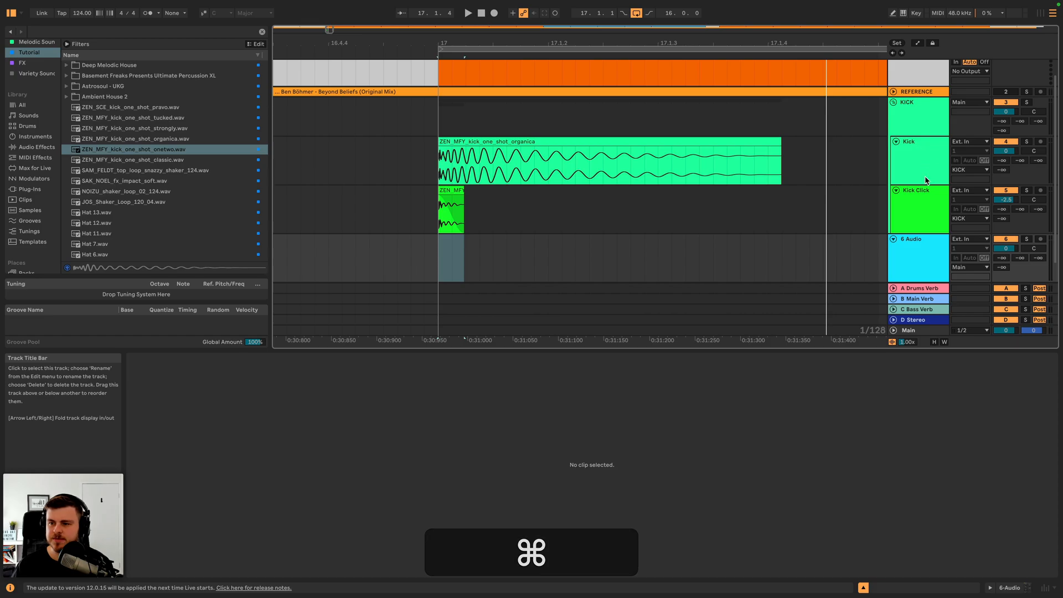
- Open Pro-L 2 on the Main track and set its gain to 0.0 dB and its style to Transparent
left_click(922, 240)
left_click(923, 332)
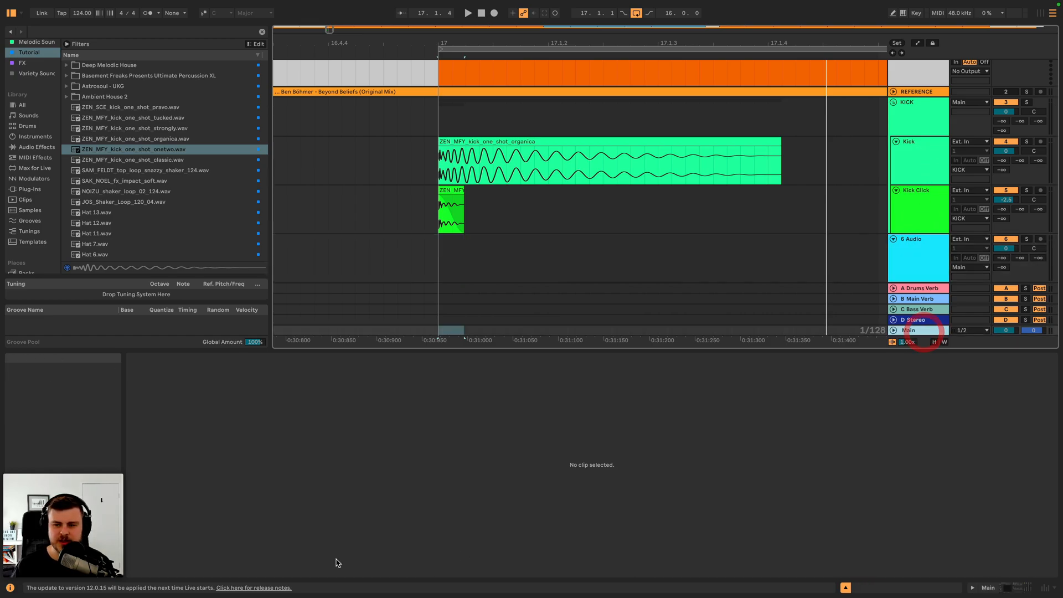
double_click(914, 332)
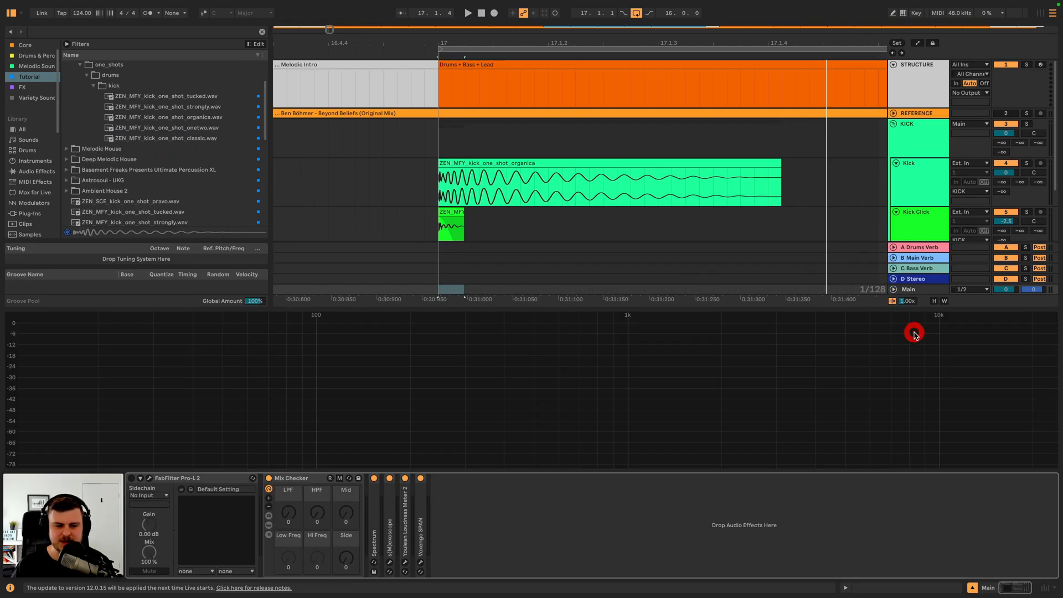
left_click(149, 478)
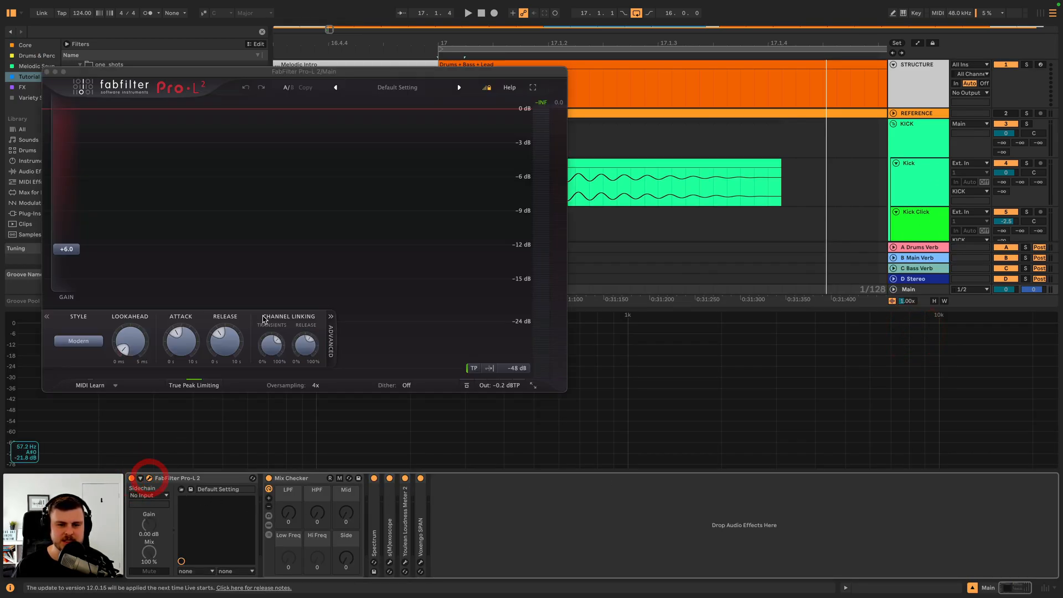
double_click(69, 260)
left_click(78, 340)
left_click(86, 352)
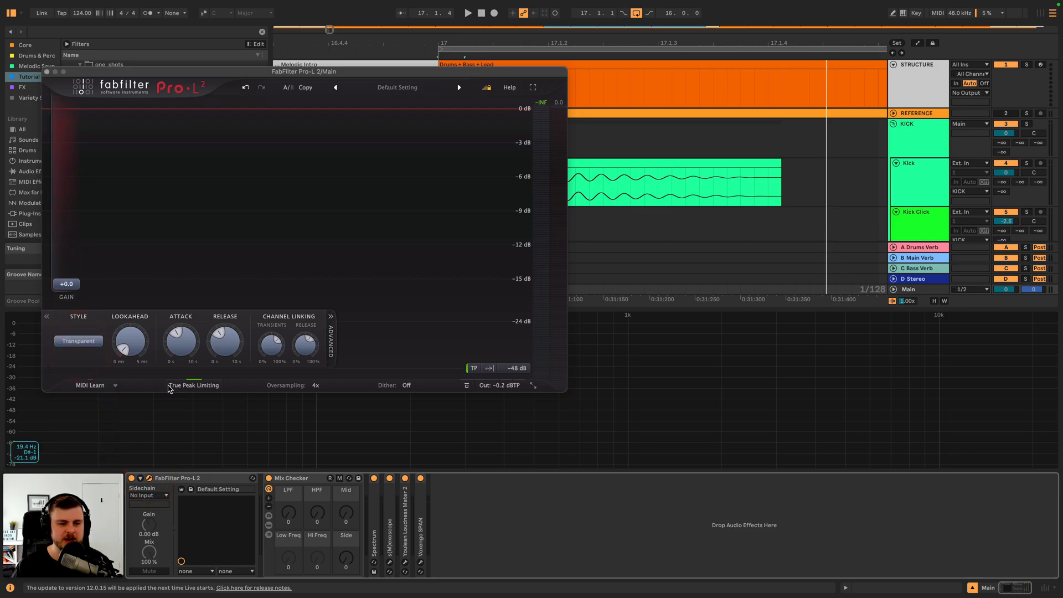
- Disable True Peak Limiting in Pro-L 2, set the output level to 0.0 dB and close the plug-in window
left_click(178, 384)
mouse_move(498, 385)
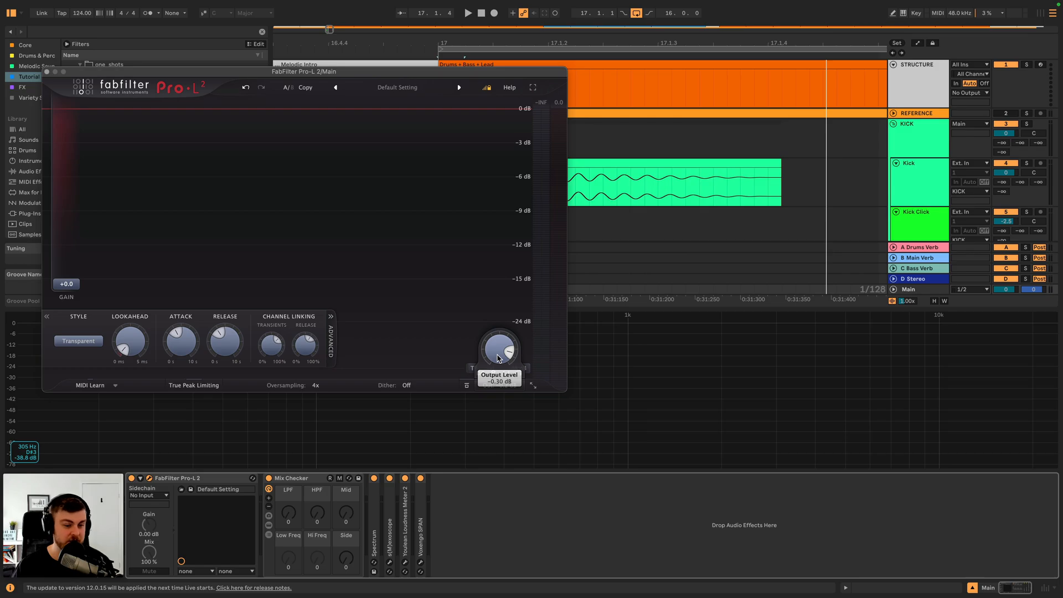
mouse_move(497, 357)
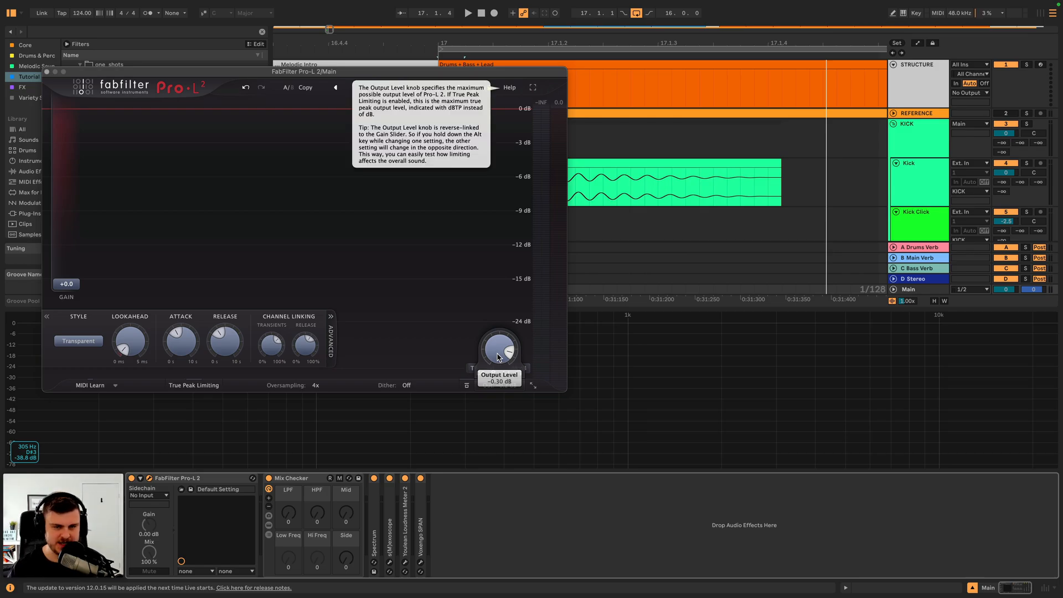
left_click_drag(497, 357, 494, 304)
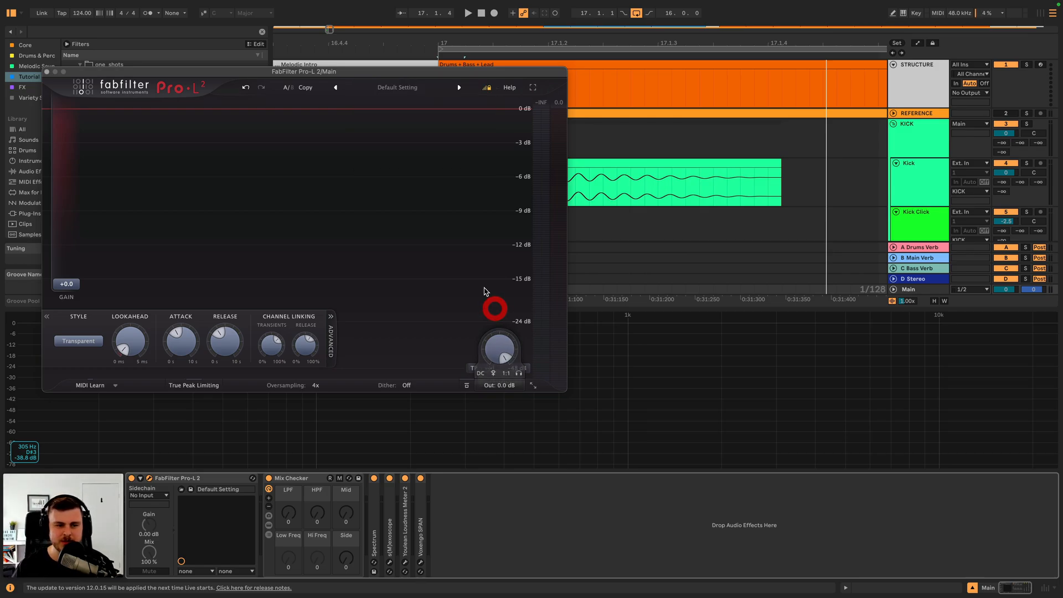
left_click(47, 73)
key("super+t")
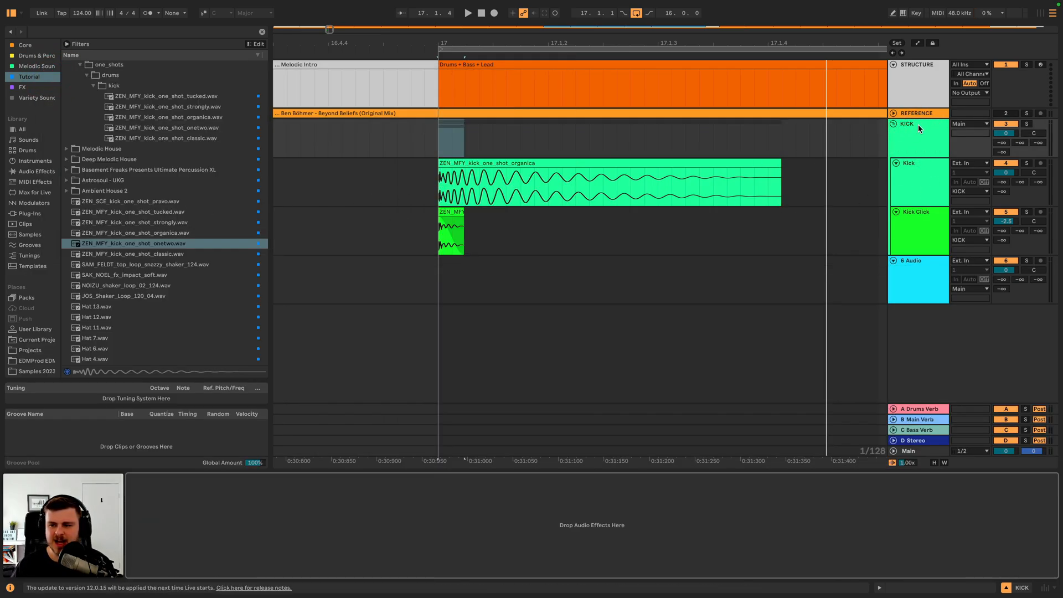
- Set the input of the new audio track below the KICK group to Resampling
left_click(932, 278)
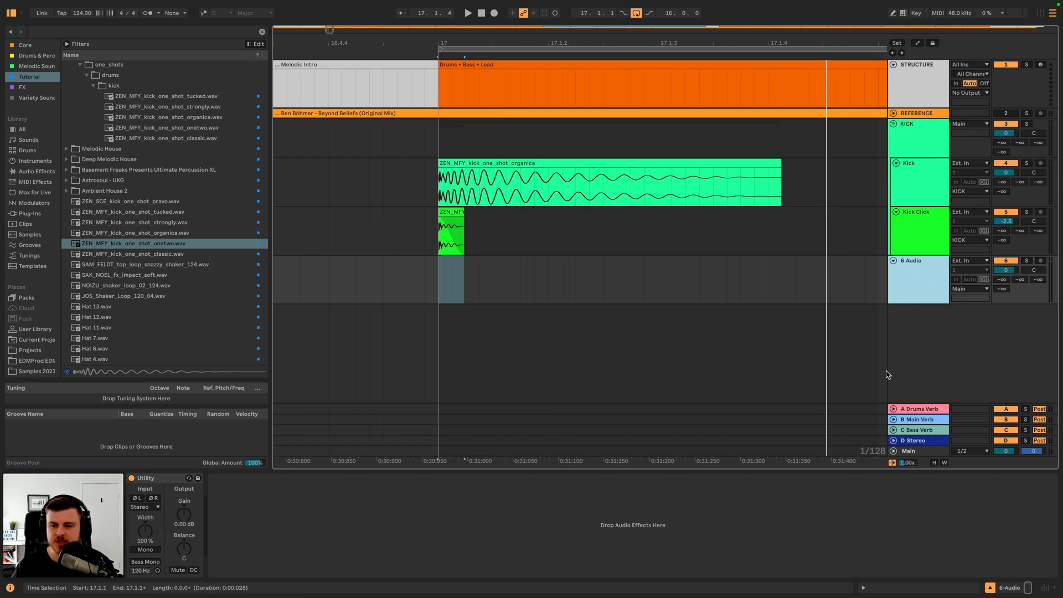
left_click(908, 451)
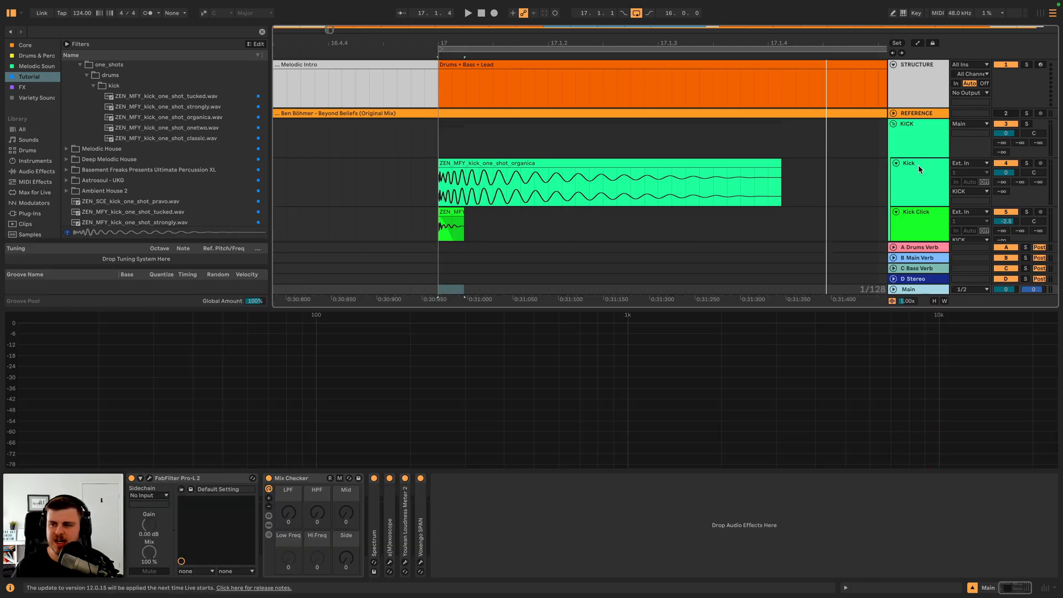
left_click(911, 149)
left_click(916, 224)
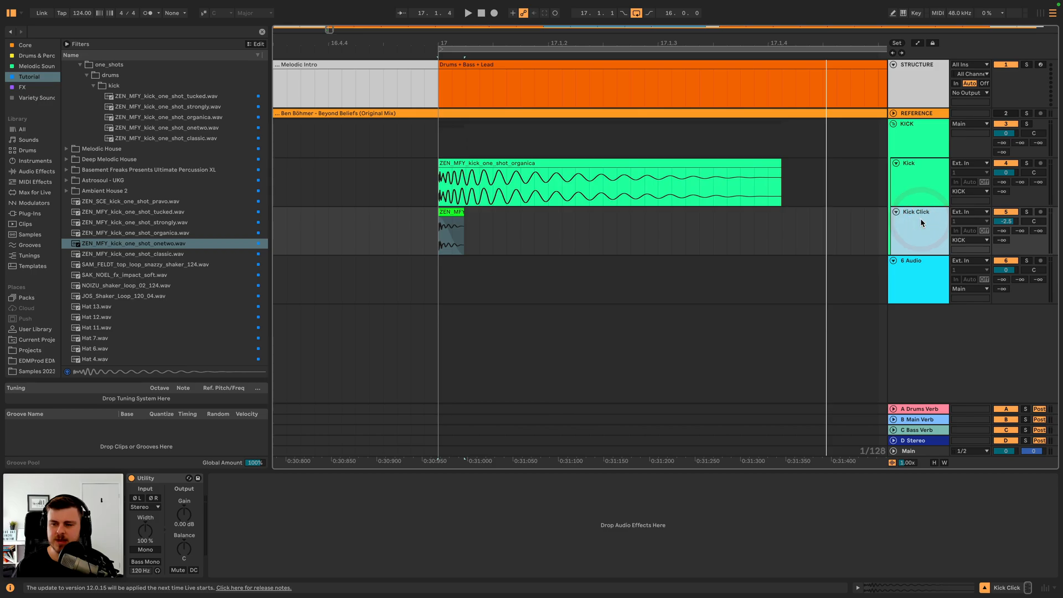
left_click(927, 266)
left_click(968, 261)
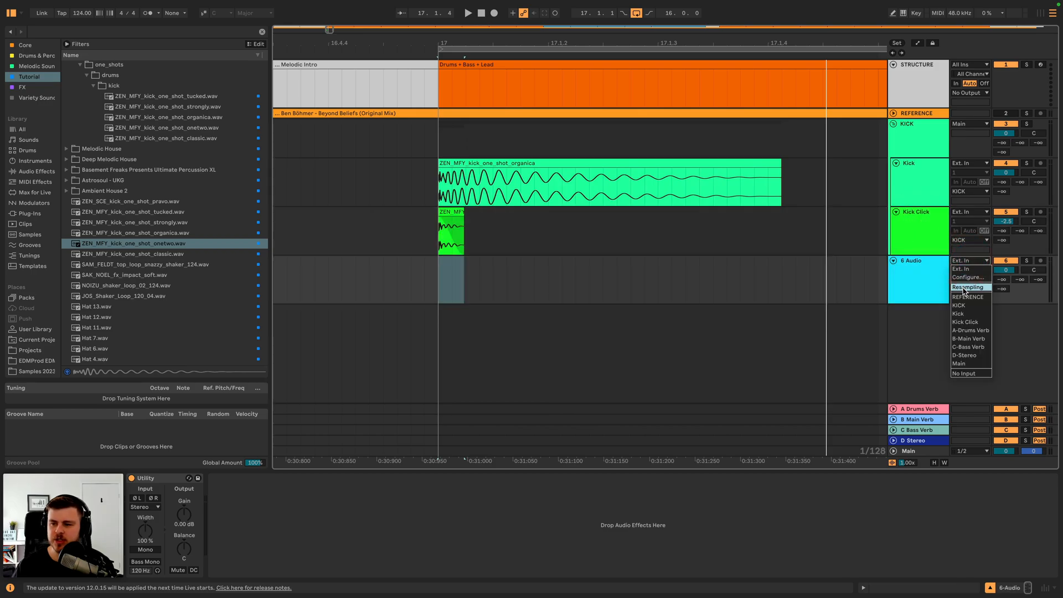
left_click(966, 278)
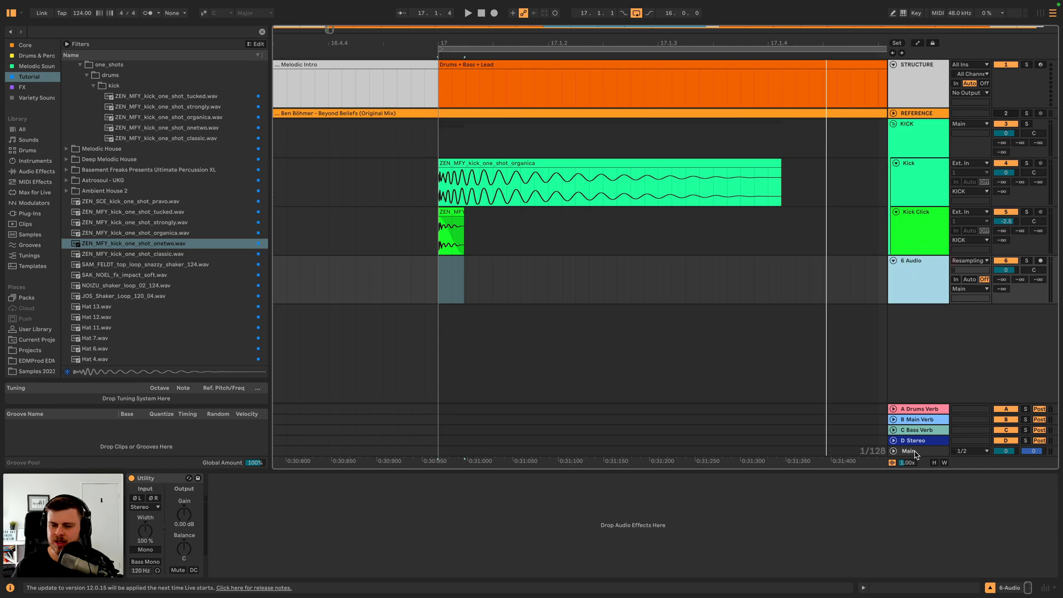
- Raise the KICK group's volume to 1.0 dB while playing the kick repeatedly and monitoring its peaks in the Main track's Pro-L 2
left_click(894, 450)
left_click(148, 478)
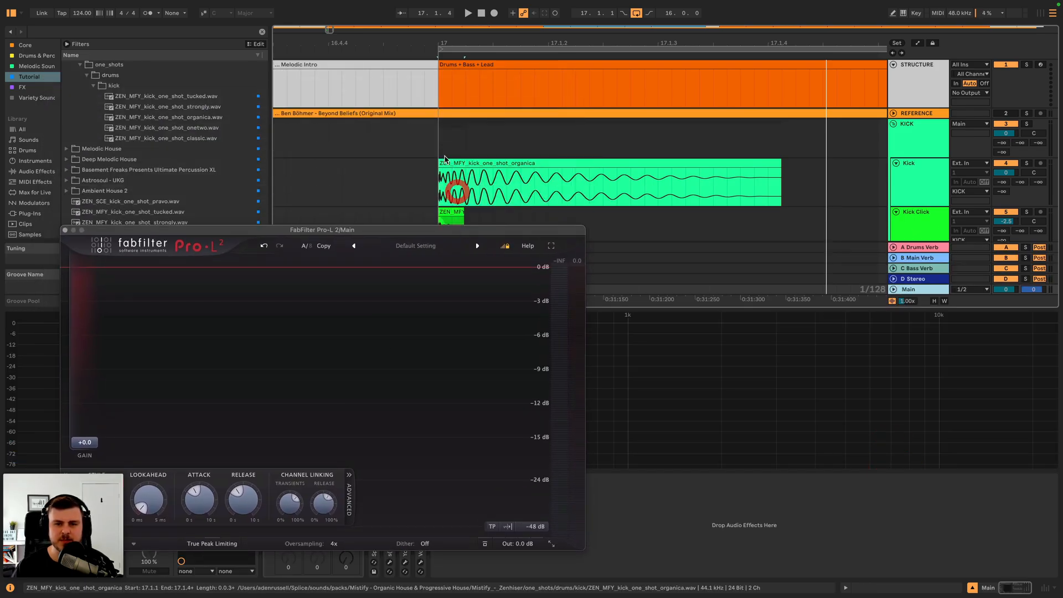
left_click(439, 142)
key("space")
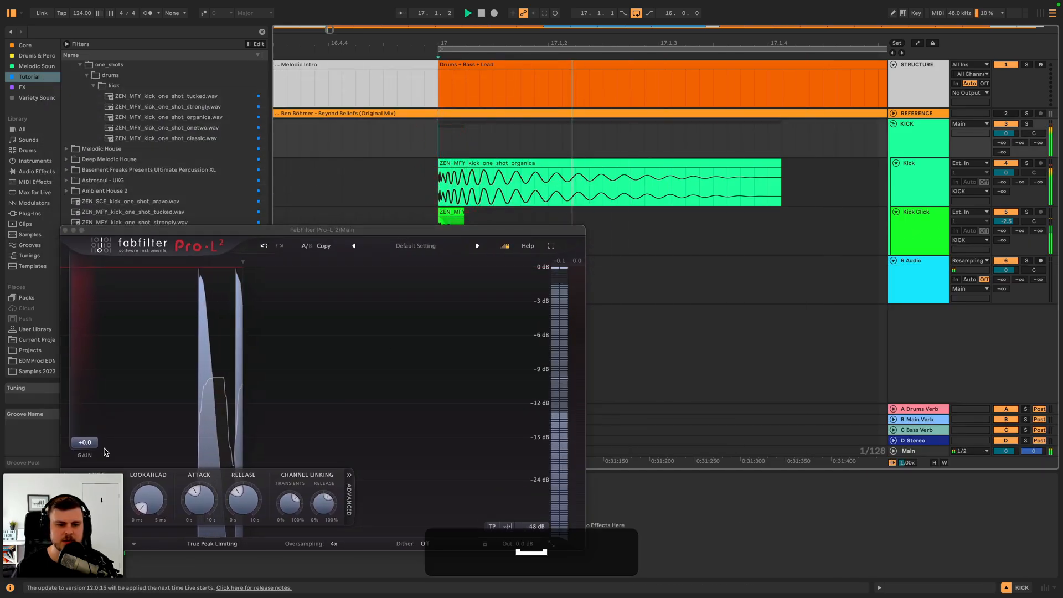
left_click_drag(1008, 137, 1008, 131)
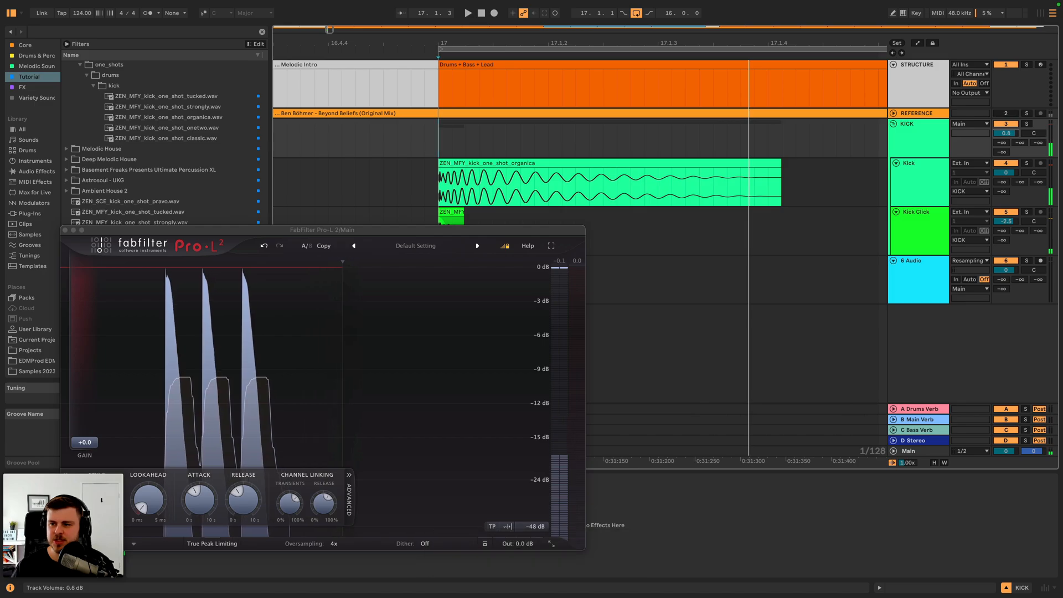
key("space")
key("space")
key("space")
key("space")
key("space")
key("space")
key("space")
key("space")
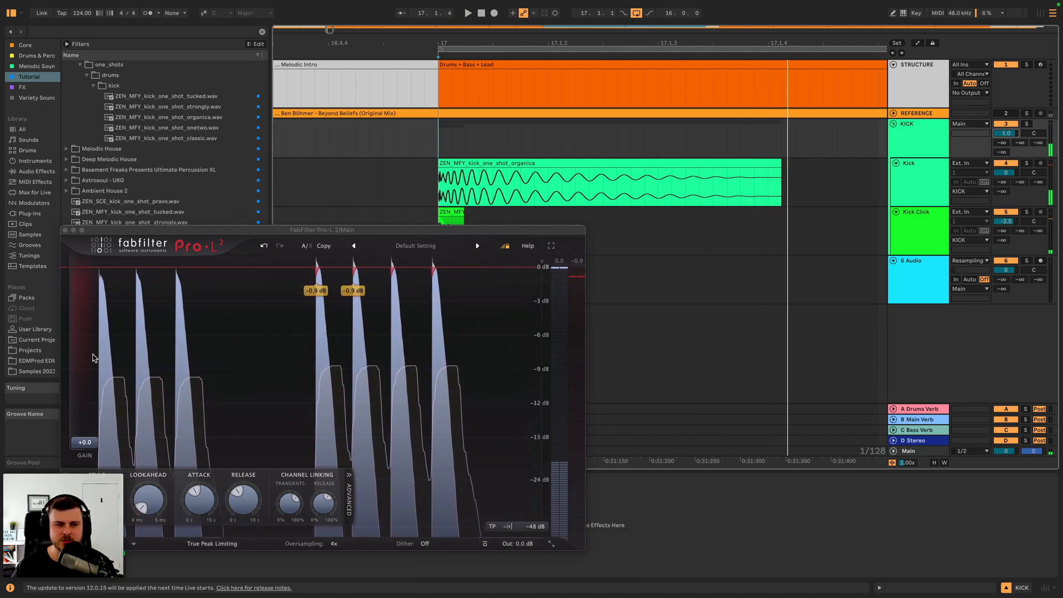
left_click(65, 230)
- Play the kick repeatedly and examine its waveform in s(M)exoscope on the Main track
left_click(913, 450)
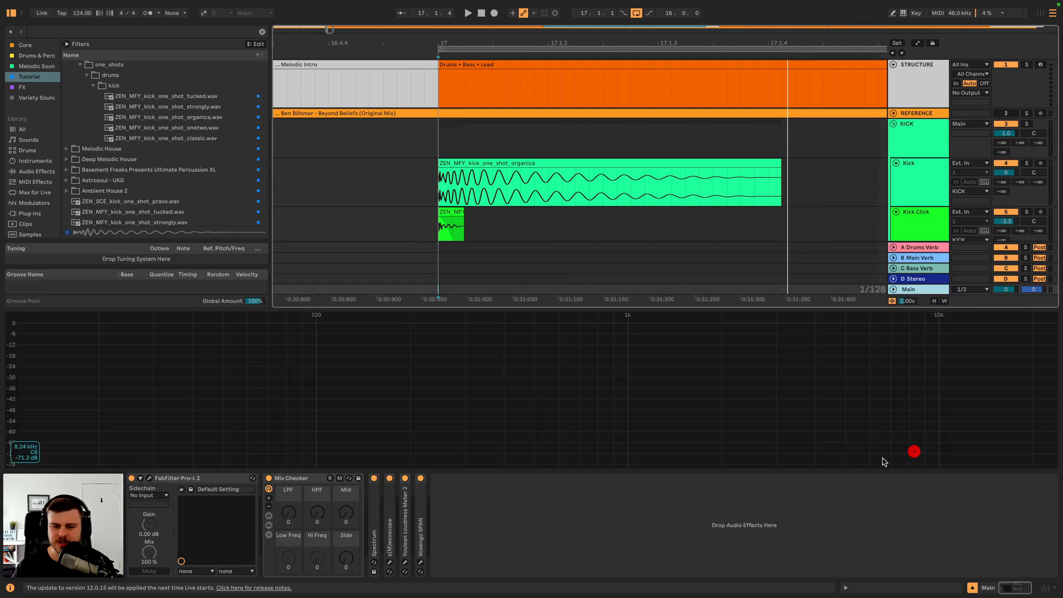
left_click(389, 562)
key("space")
key("space")
key("space")
key("space")
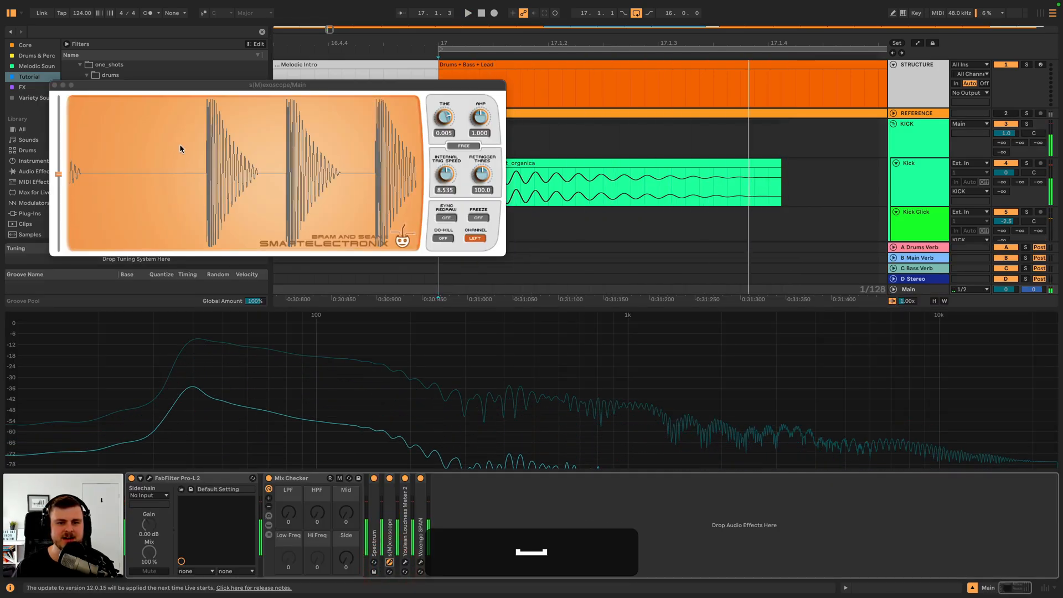
left_click(54, 85)
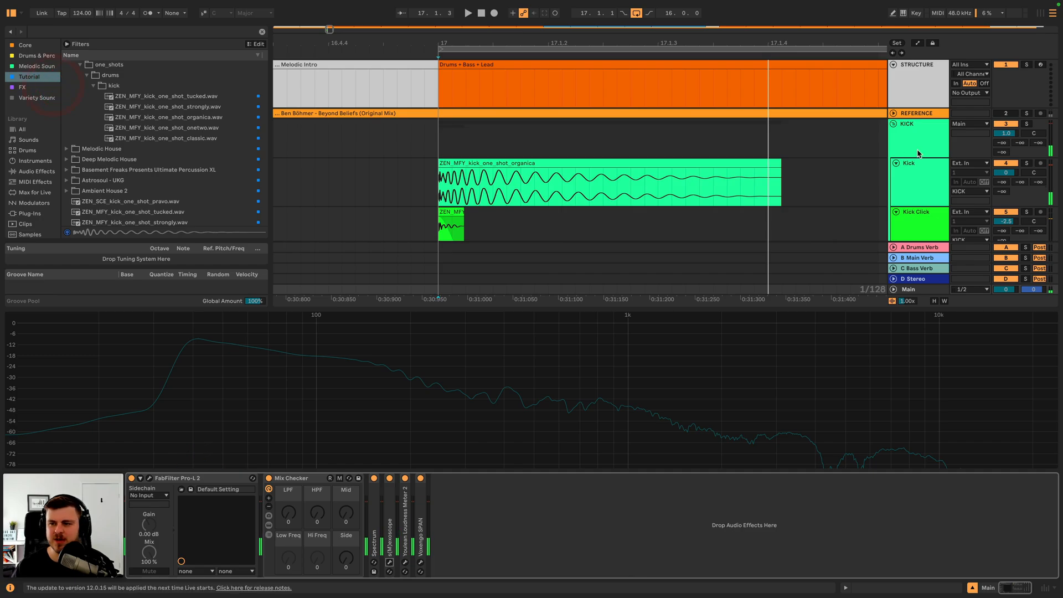
- Rename the resampling audio track as "Kick" and colour it the same mint green as the KICK group
key("ctrl+t")
left_click(920, 262)
key("super+r")
type("Kick")
key("Return")
right_click(916, 254)
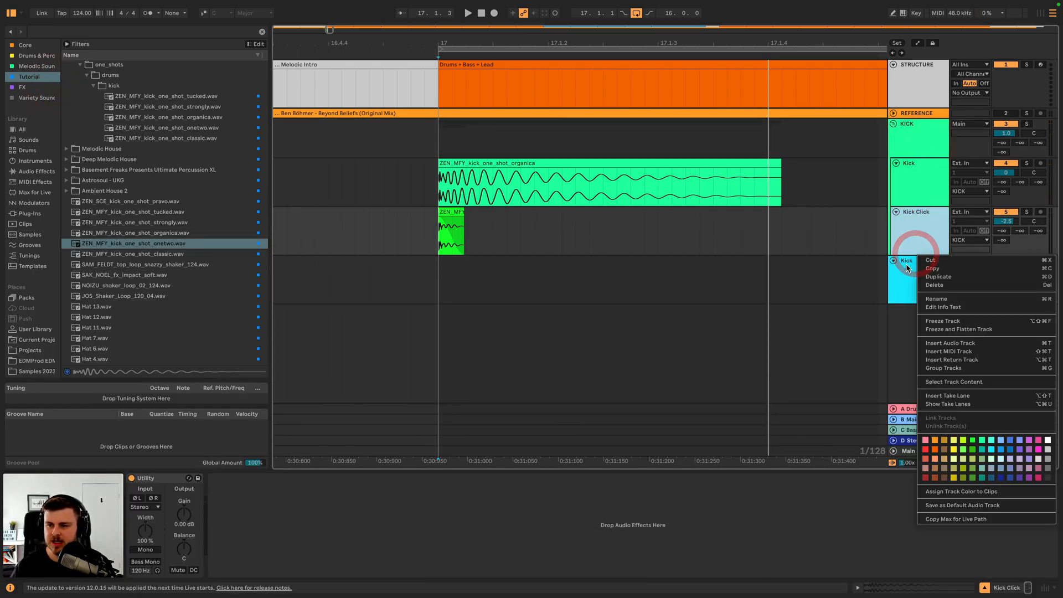
left_click(974, 457)
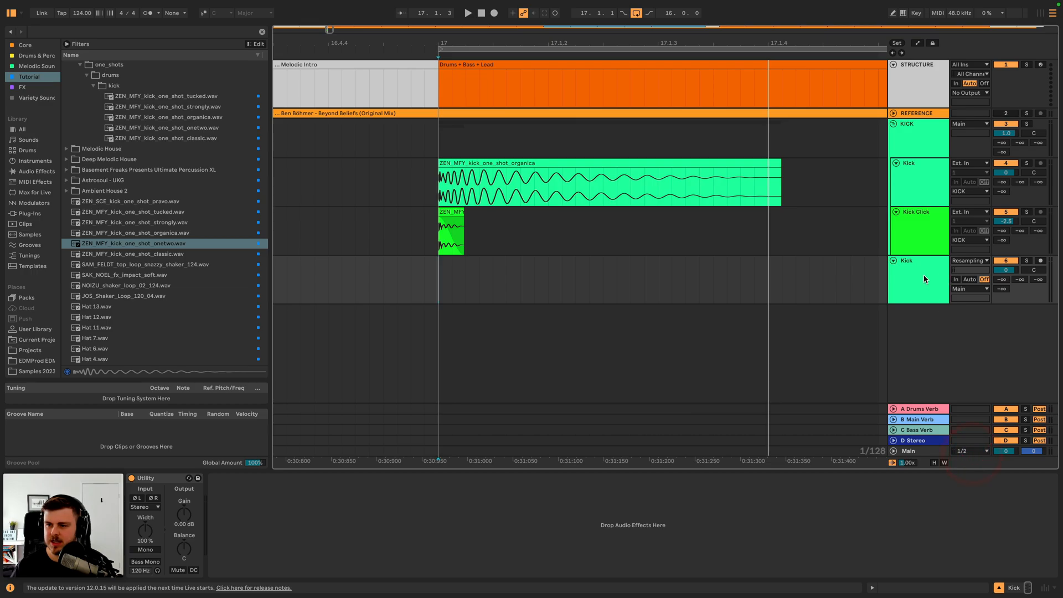
- Arm the resampling Kick track and record a take of the layered kick onto it from 17.1.1
left_click(1040, 260)
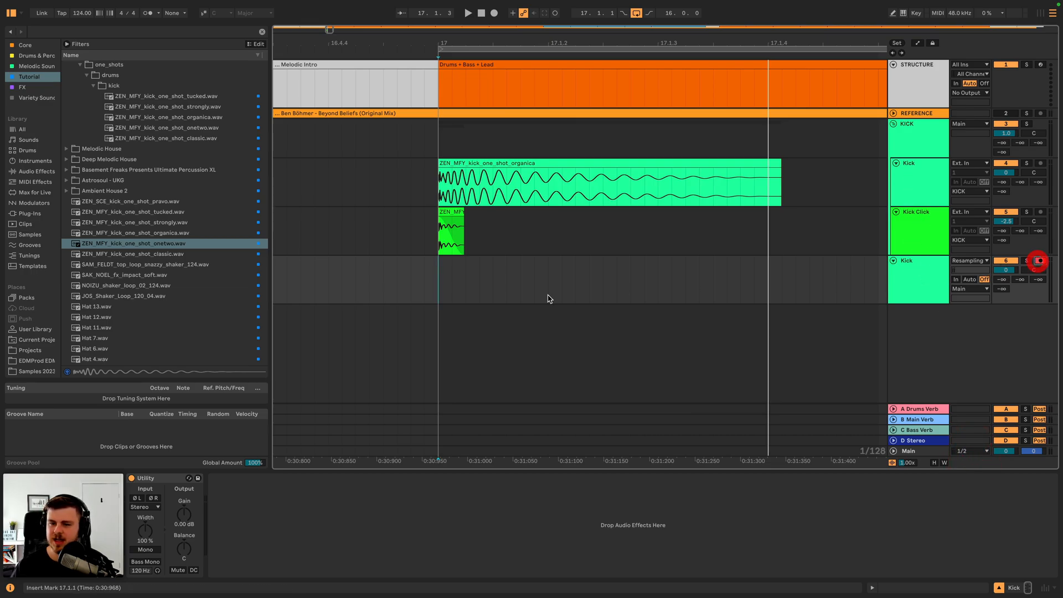
left_click(494, 13)
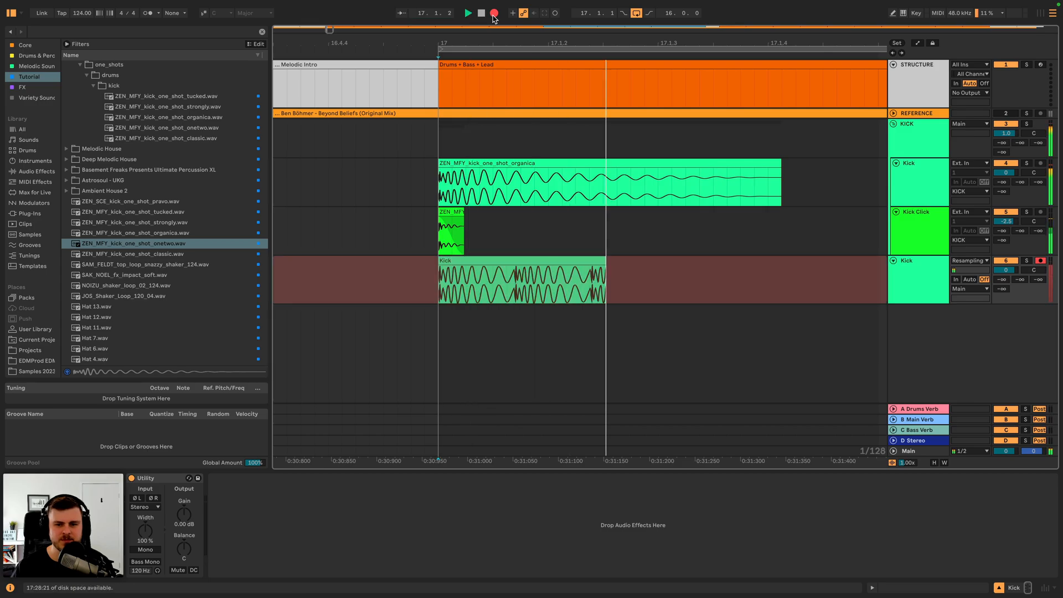
key("space")
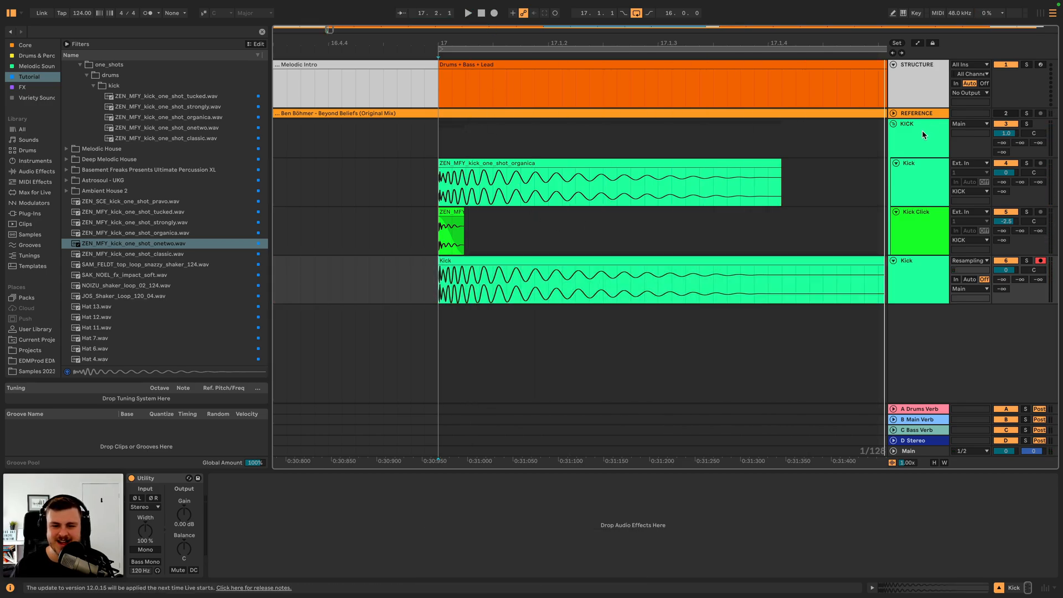
left_click(926, 283)
key("BackSpace")
left_click(1010, 134)
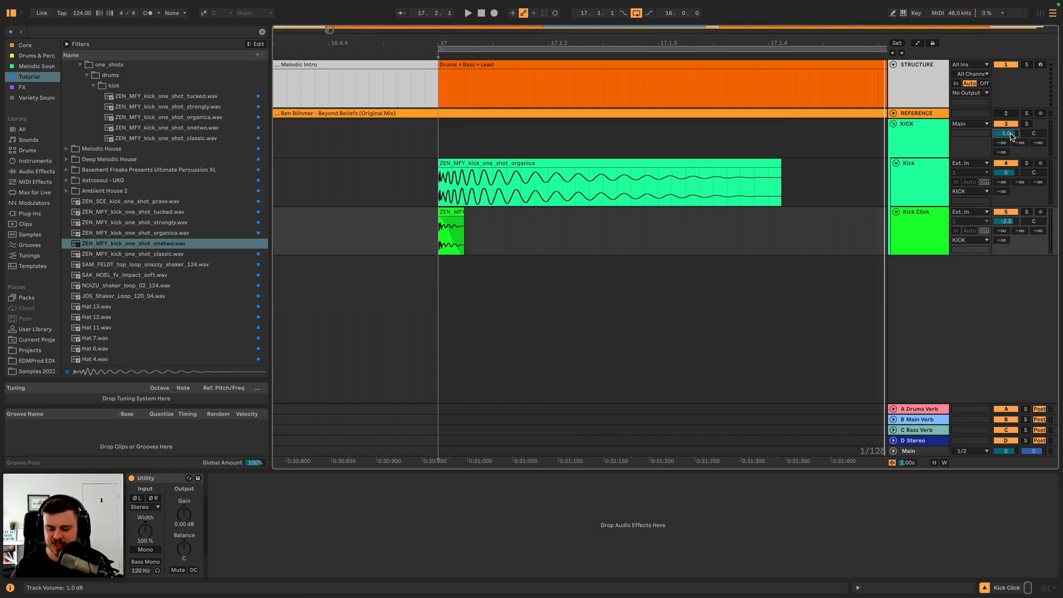
type("0")
key("Return")
key("super+z")
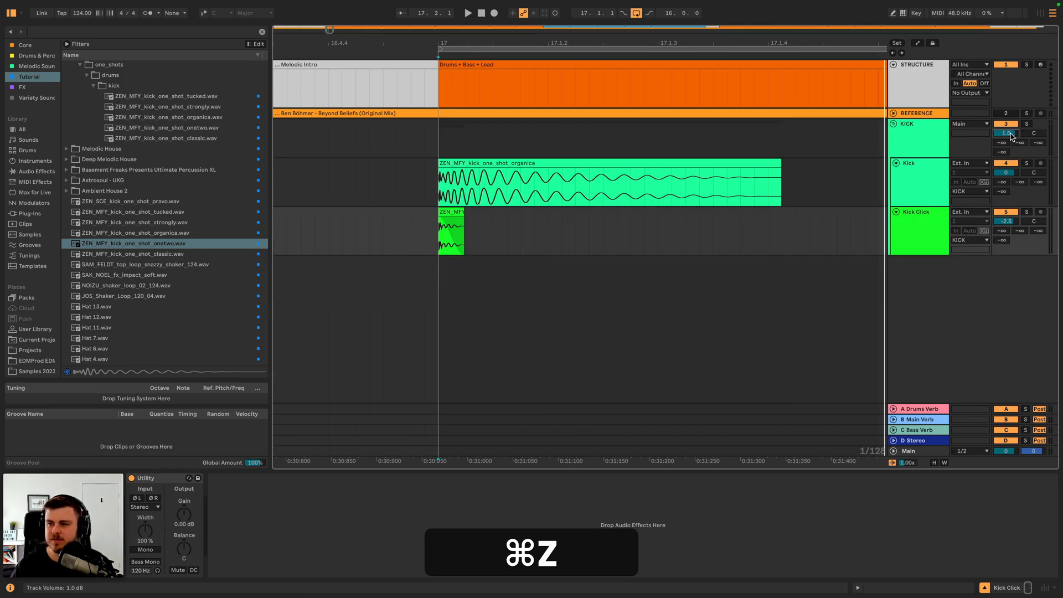
- Delete the recorded clip from the resampling Kick track and set the KICK group's volume to 0.5 dB
left_click(722, 265)
key("BackSpace")
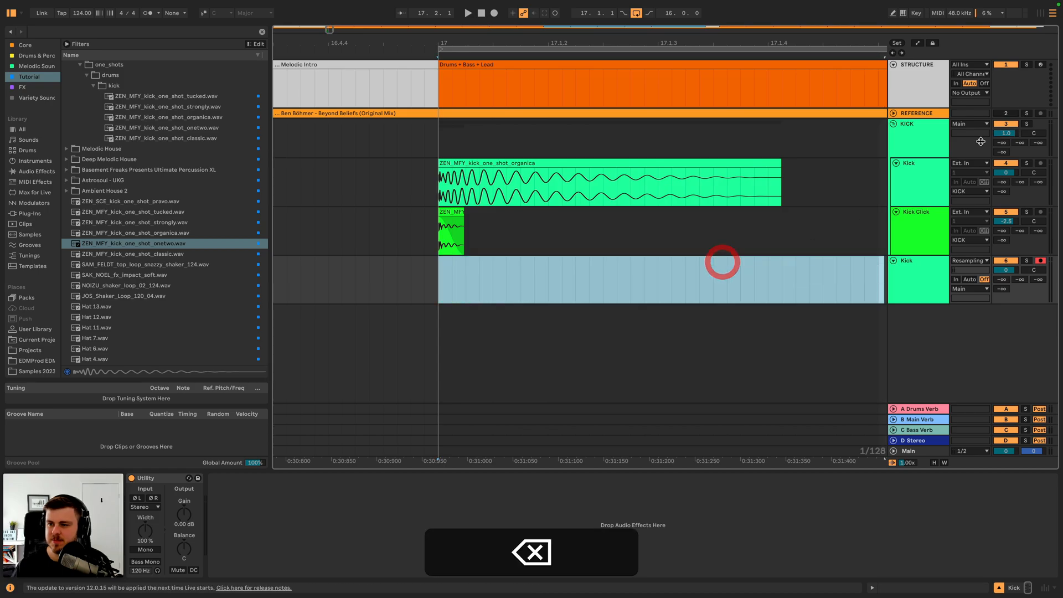
left_click(1008, 134)
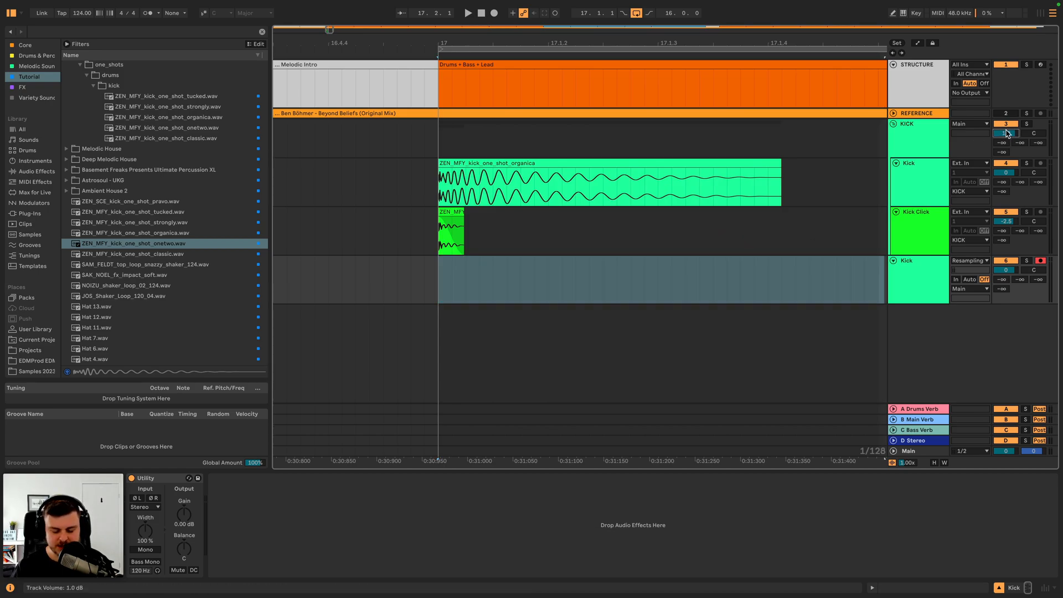
type(".5")
key("Return")
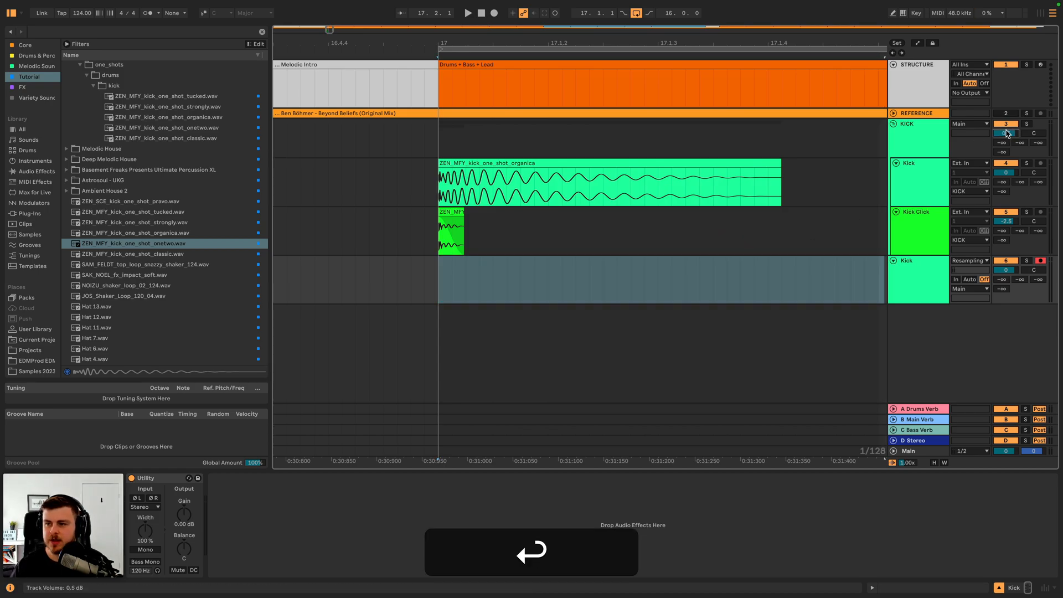
- Record the layered kick again from 17.1.1 onto the armed resampling Kick track
left_click(427, 269)
left_click(438, 270)
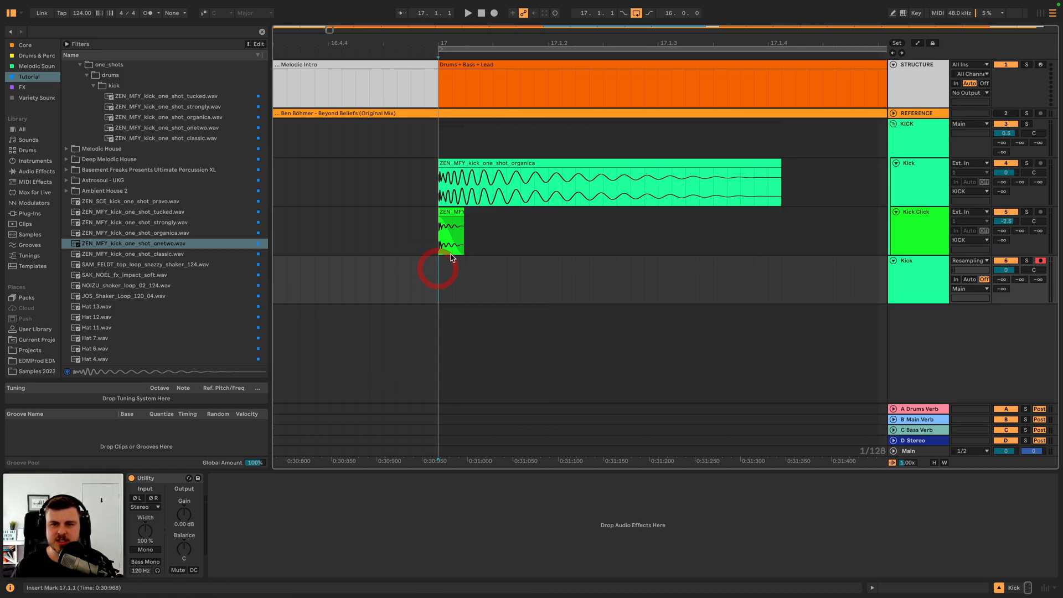
left_click(494, 14)
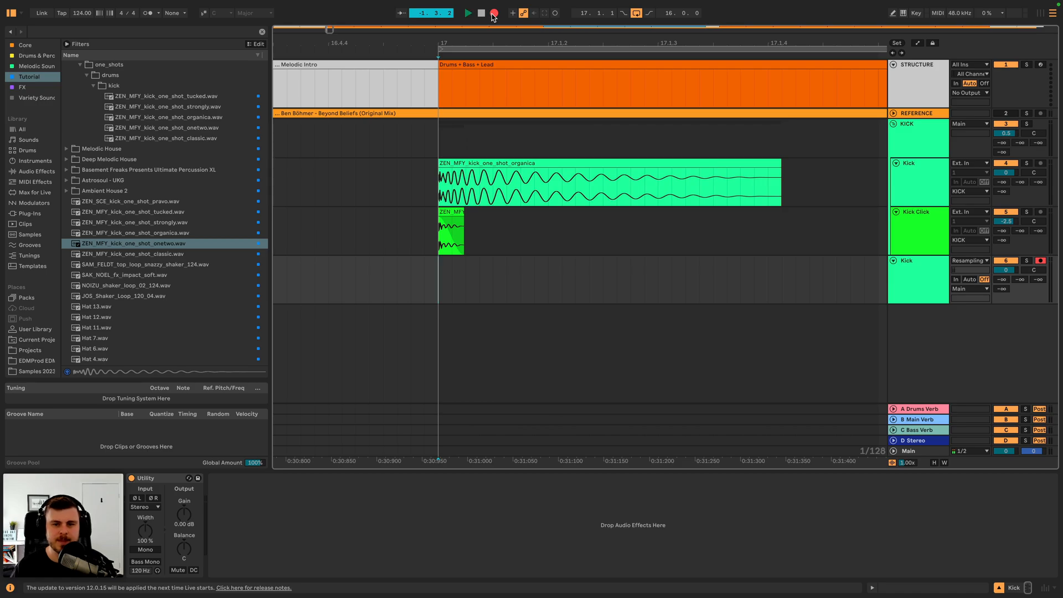
key("space")
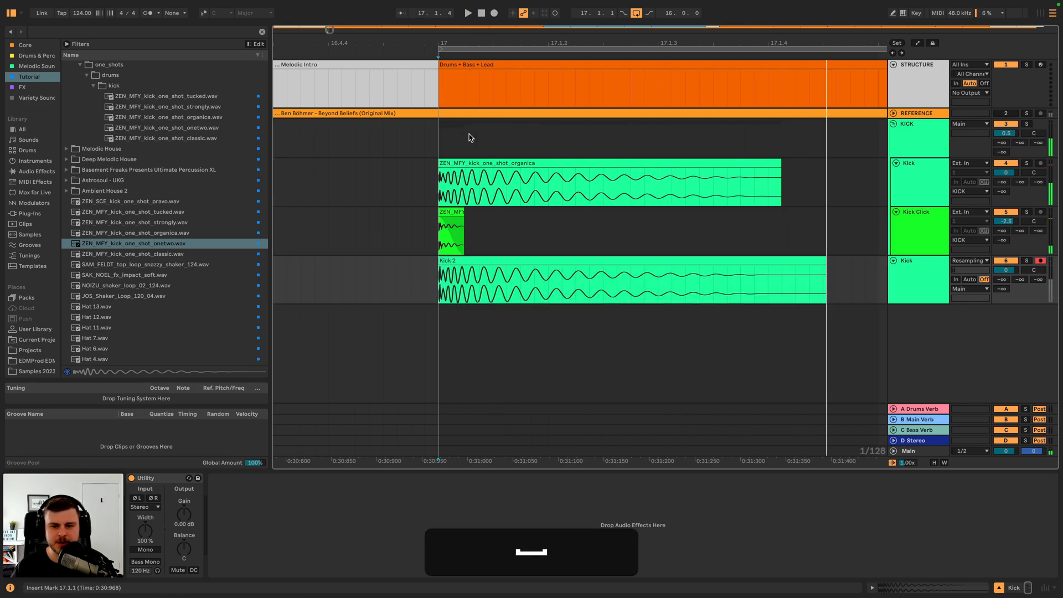
- Delete the KICK group with its source tracks and select the resampled kick clip
left_click(924, 132)
key("BackSpace")
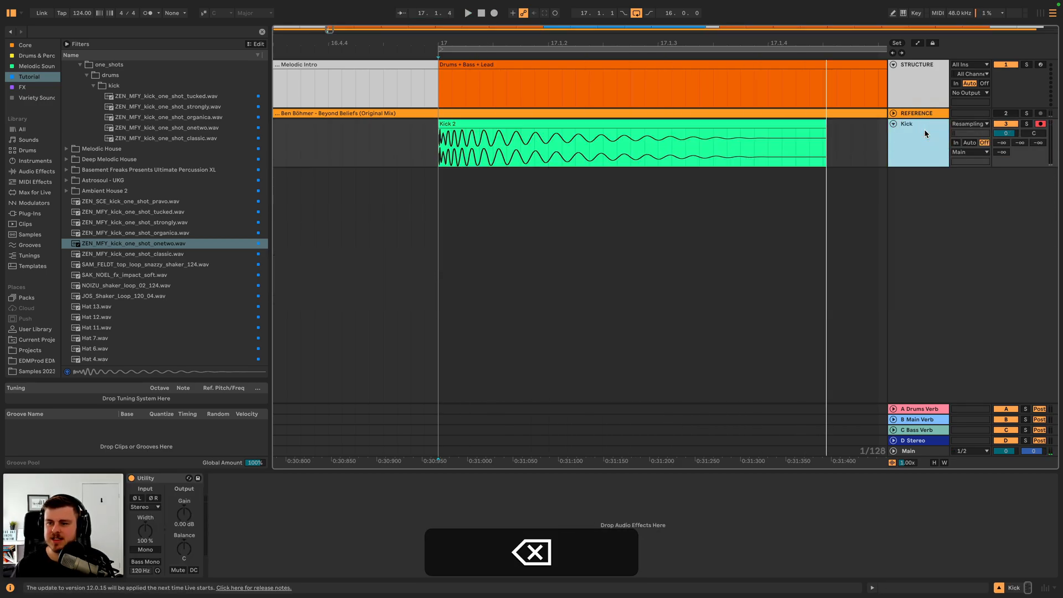
left_click(501, 127)
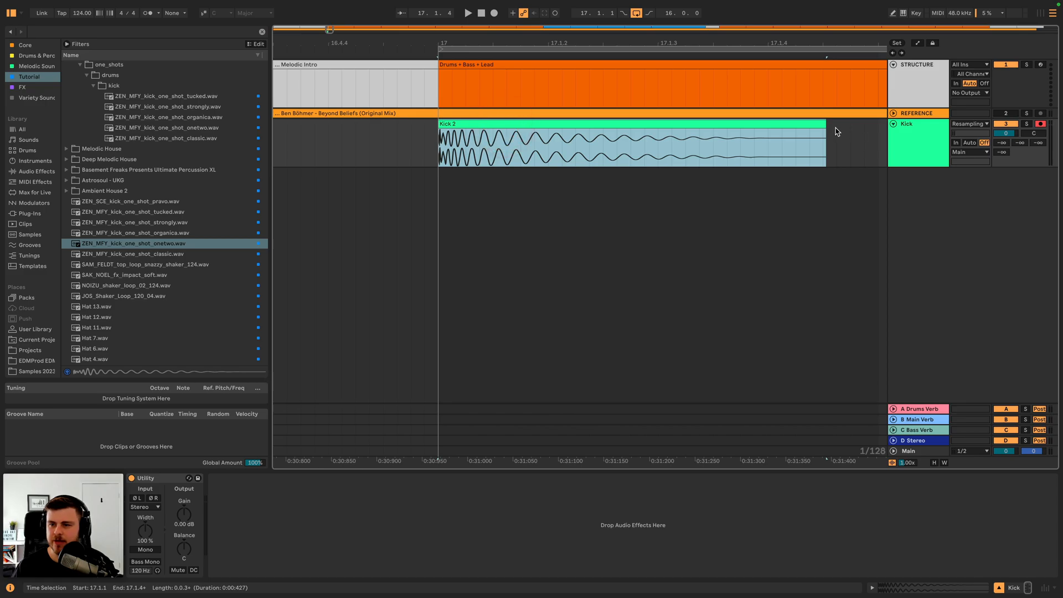
- Trim the tail of the resampled kick clip to a length of about 0.38 s and consolidate it
left_click_drag(826, 123, 775, 122)
left_click_drag(748, 41, 596, 41)
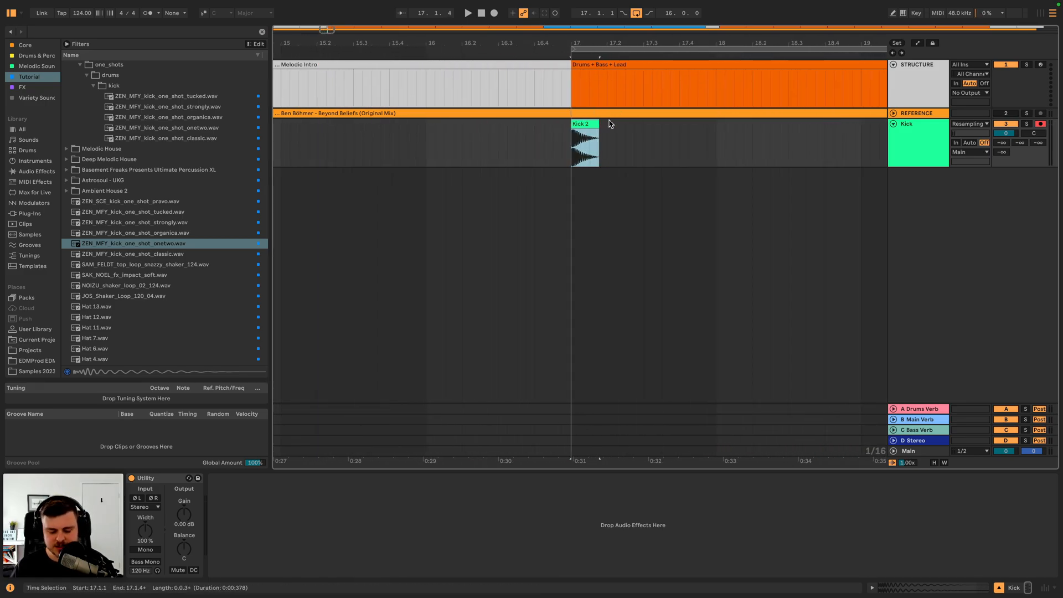
key("super+j")
left_click_drag(609, 133, 575, 132)
left_click_drag(692, 42, 638, 77)
left_click_drag(683, 143, 379, 157)
left_click(391, 148)
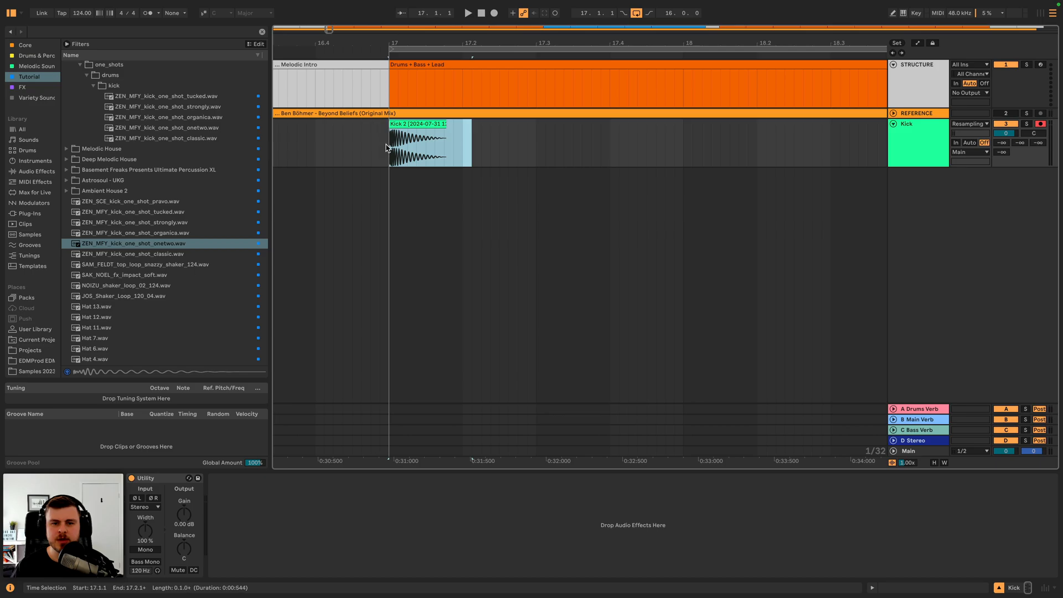
key("super+d")
key("super+z")
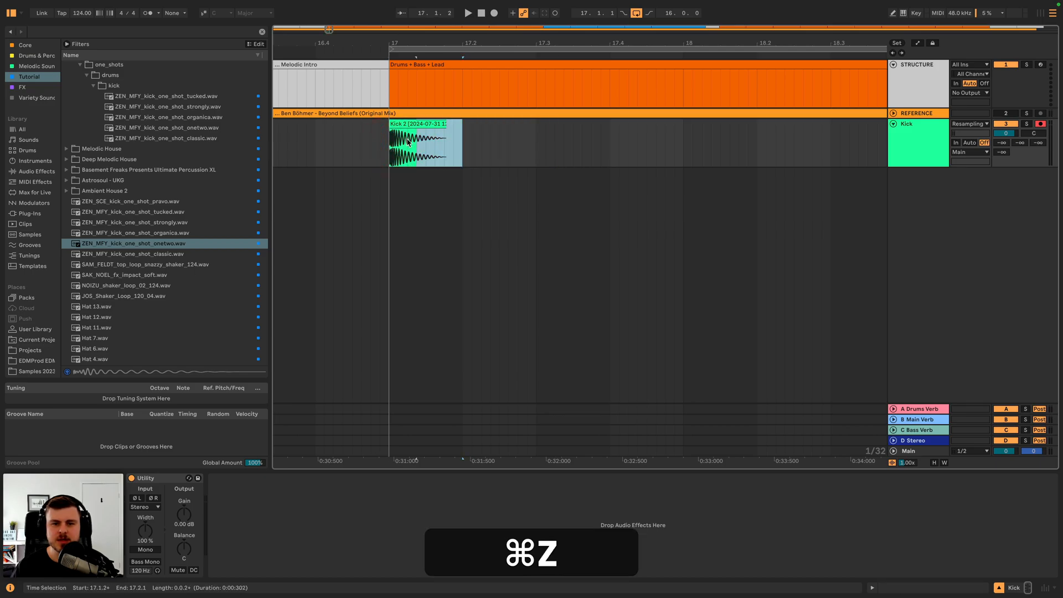
- Duplicate the one-beat kick selection three times to place a kick on every beat of bar 17, and play it back
left_click(389, 142)
key("super+d")
key("super+d")
key("super+d")
left_click(390, 142)
key("super+space")
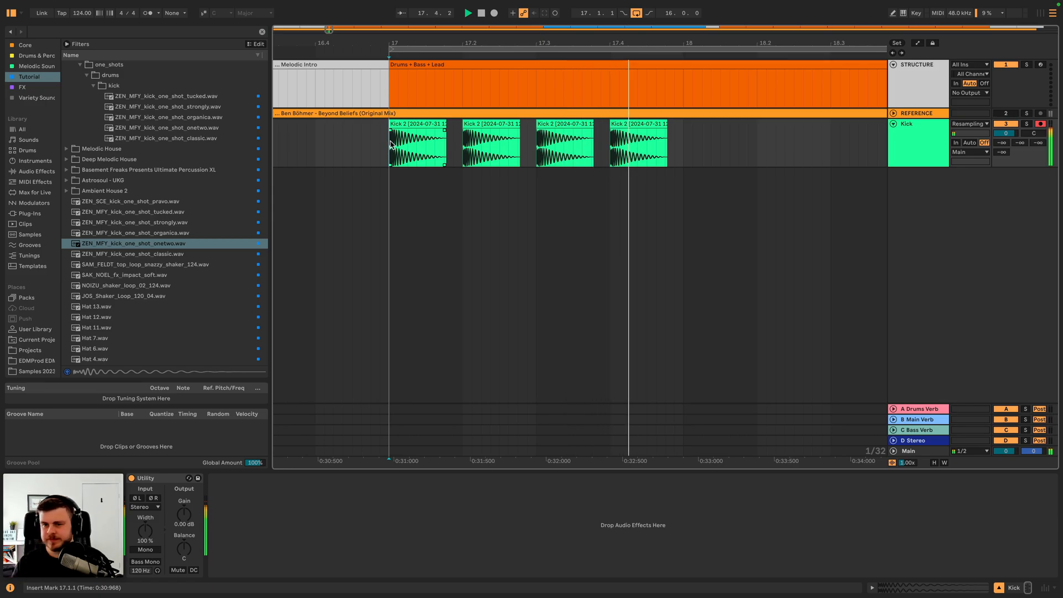
key("space")
- Duplicate the one-bar kick pattern repeatedly to fill the Drums + Bass + Lead section up to 33.1.1
left_click_drag(683, 138, 392, 149)
left_click_drag(642, 44, 503, 17)
key("super+d")
key("super+d")
key("super+d")
key("super+d")
key("super+d")
key("super+d")
key("super+d")
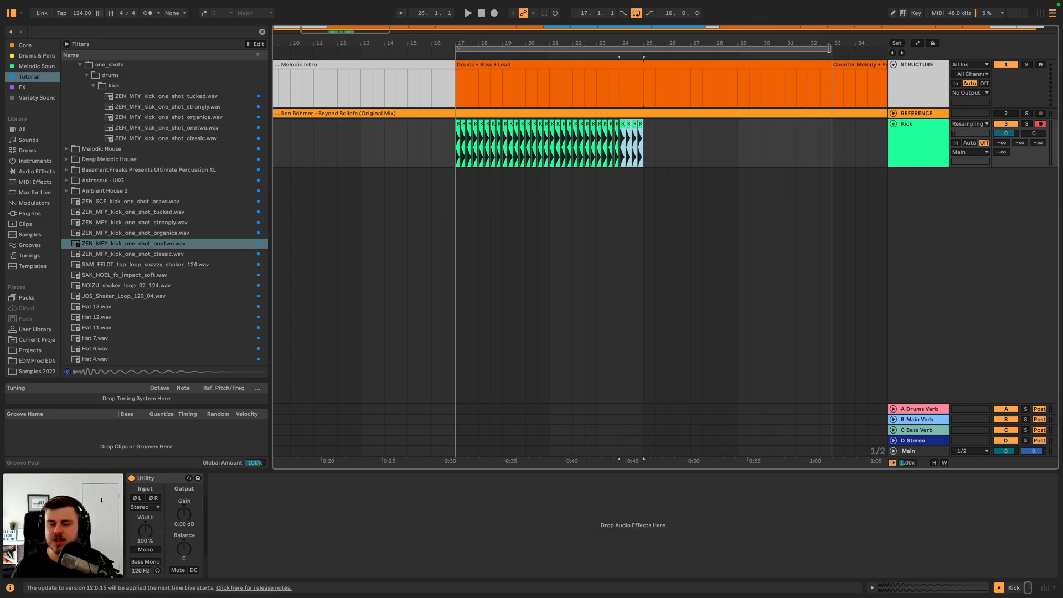
key("super+d")
key("super+d")
key("super+d")
key("super+d")
key("super+d")
key("super+d")
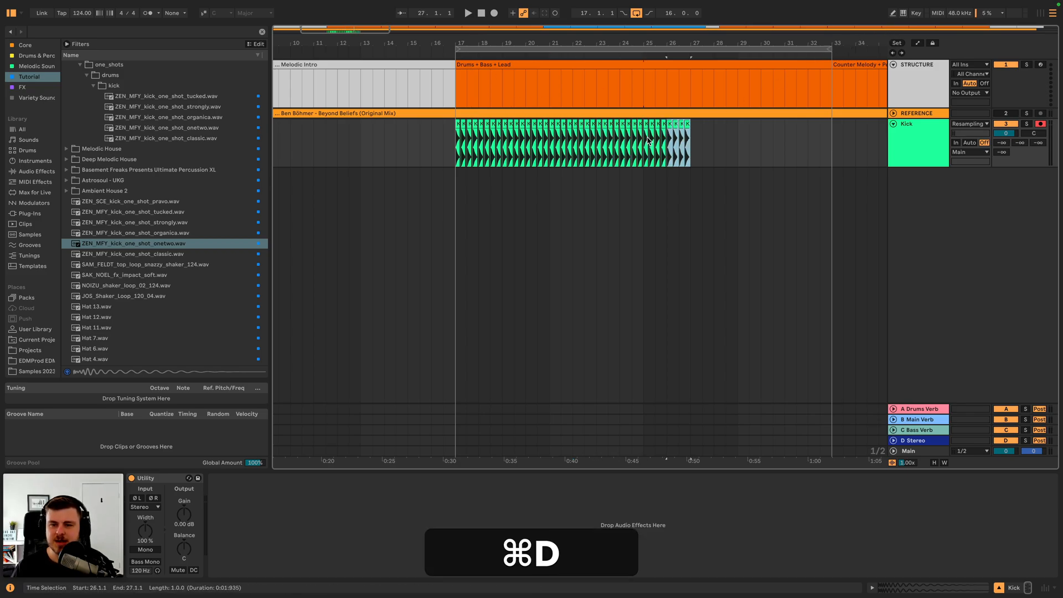
key("super+d")
key("super+d")
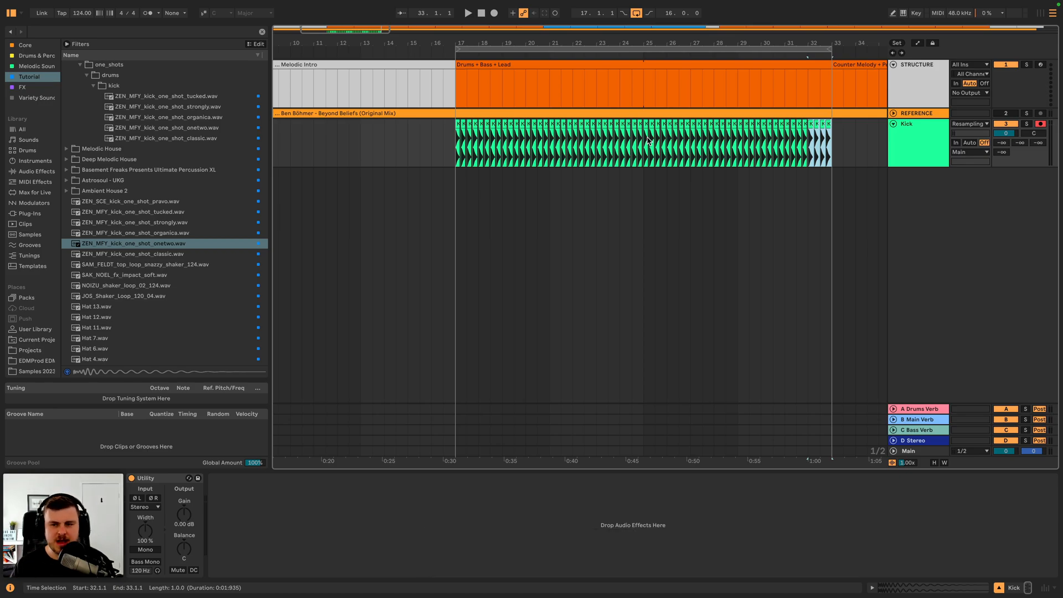
left_click_drag(455, 159, 836, 152)
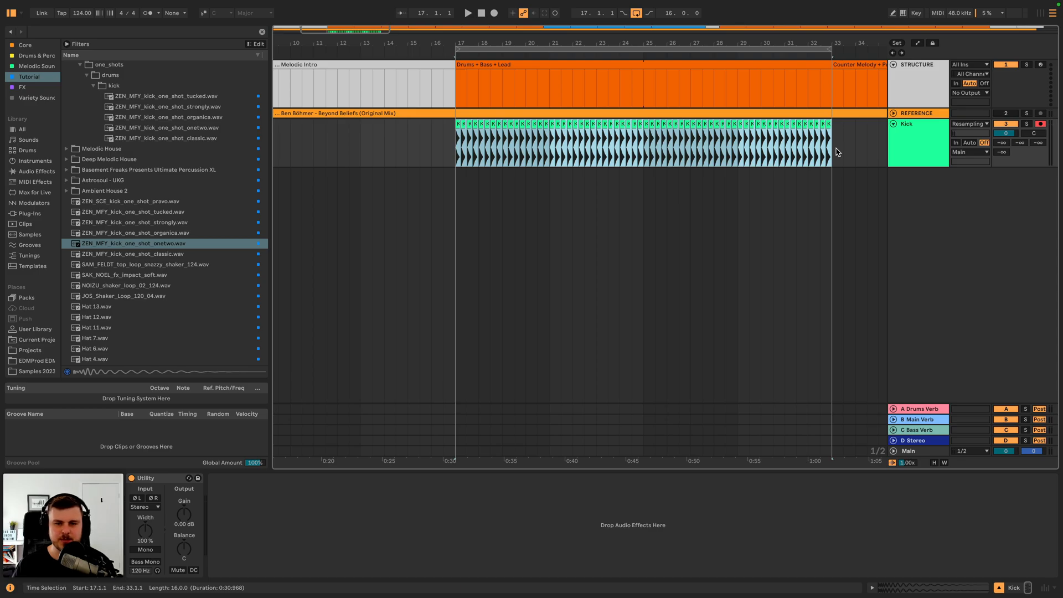
left_click(928, 138)
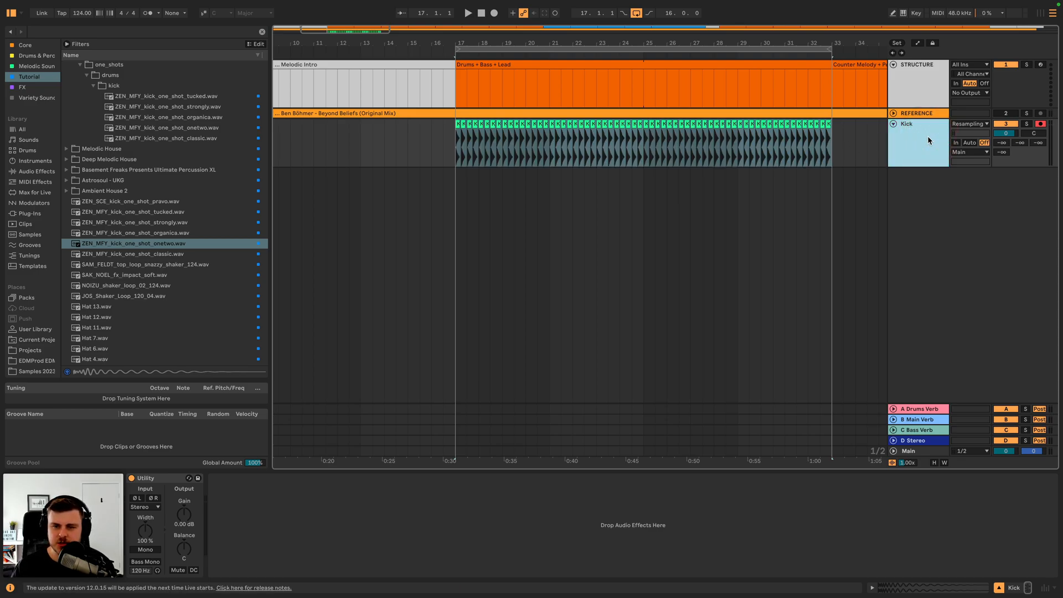
key("z")
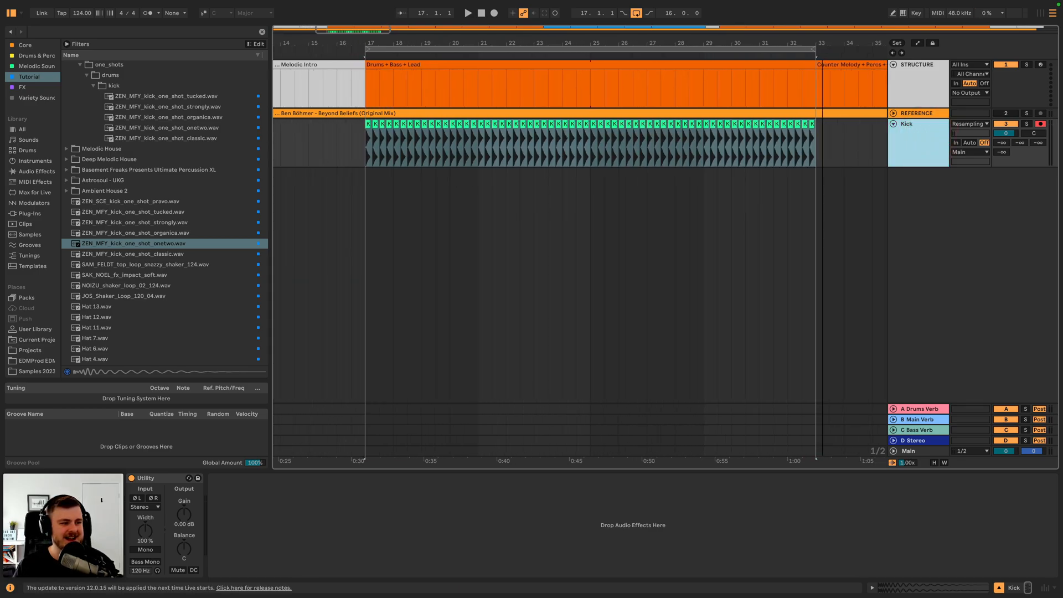
left_click_drag(816, 43, 843, 108)
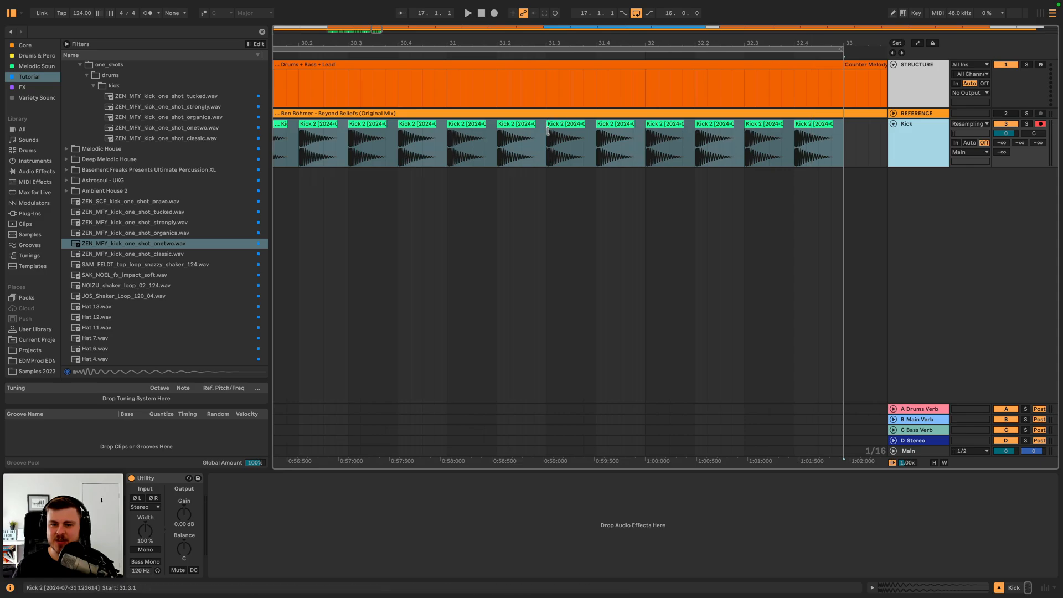
left_click_drag(585, 44, 808, 1)
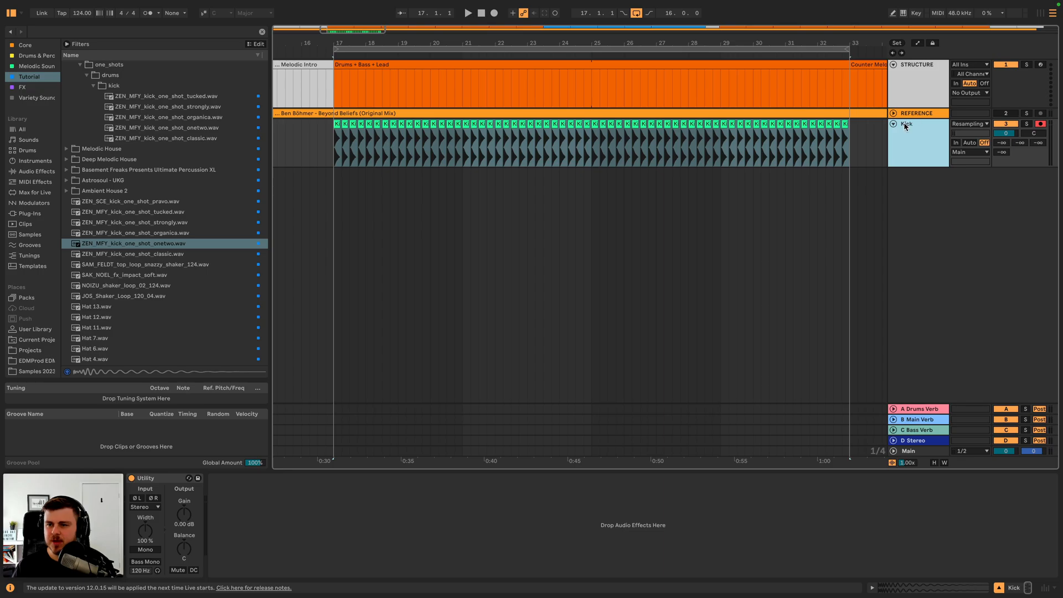
key("z")
- Insert a MIDI track below the Kick track and name it Bass
left_click(912, 147)
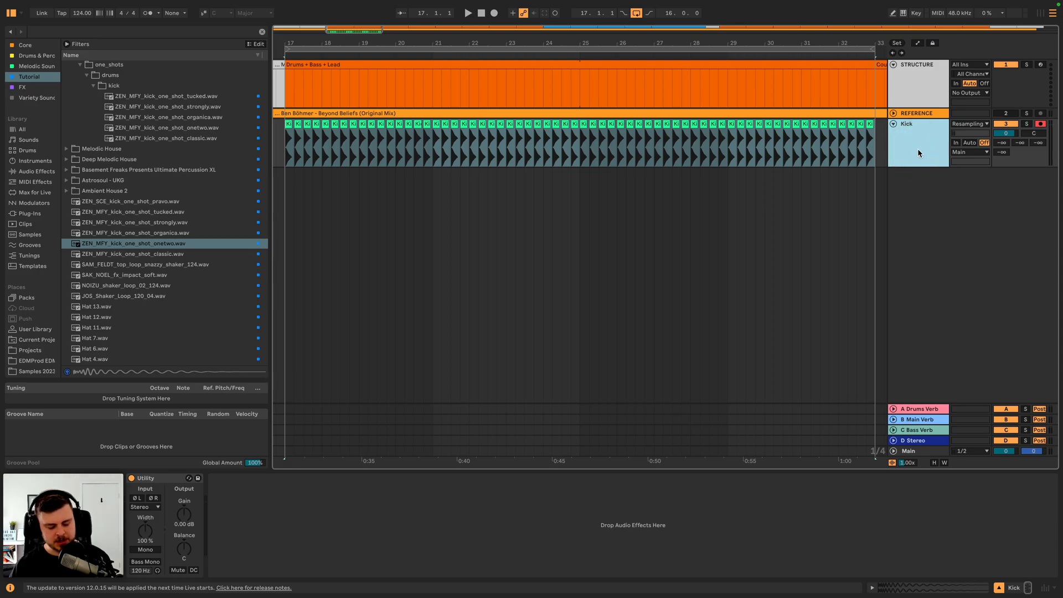
key("shift+super+t")
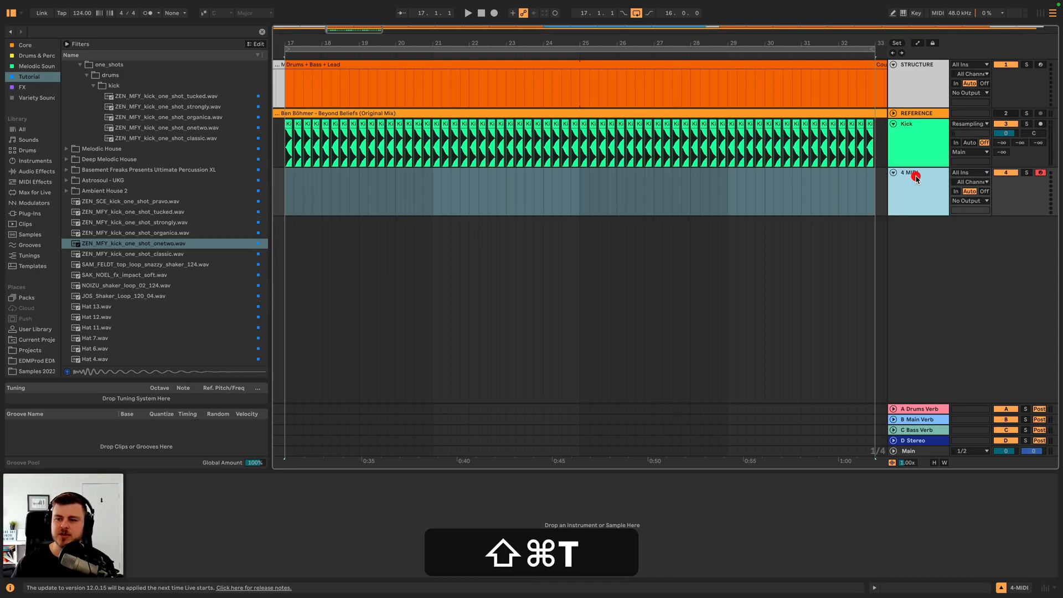
key("shift+super+r")
type("Bass")
key("Return")
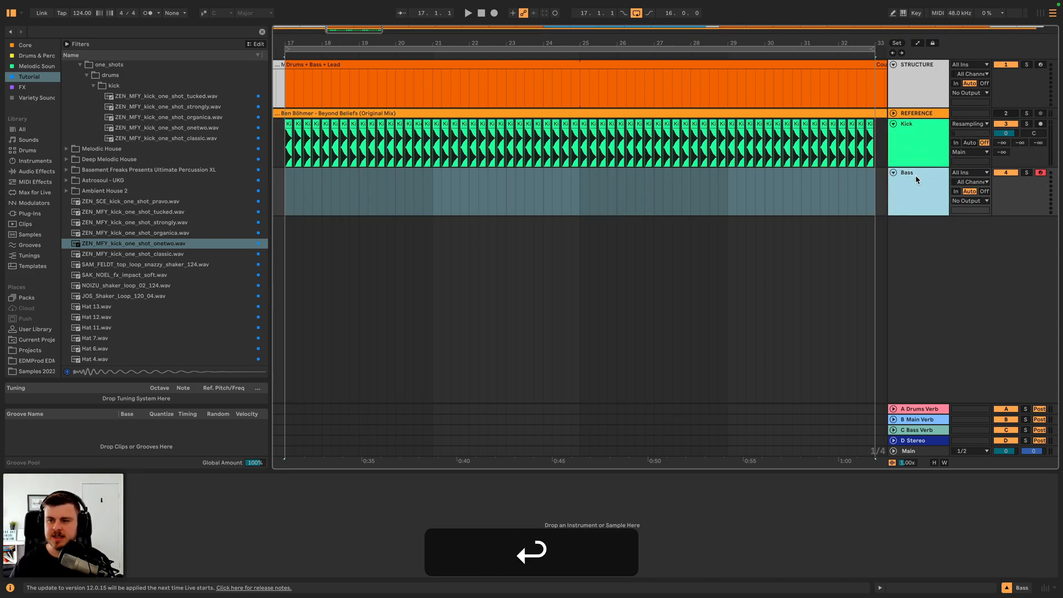
- Assign a light orange colour to the Bass track
right_click(915, 175)
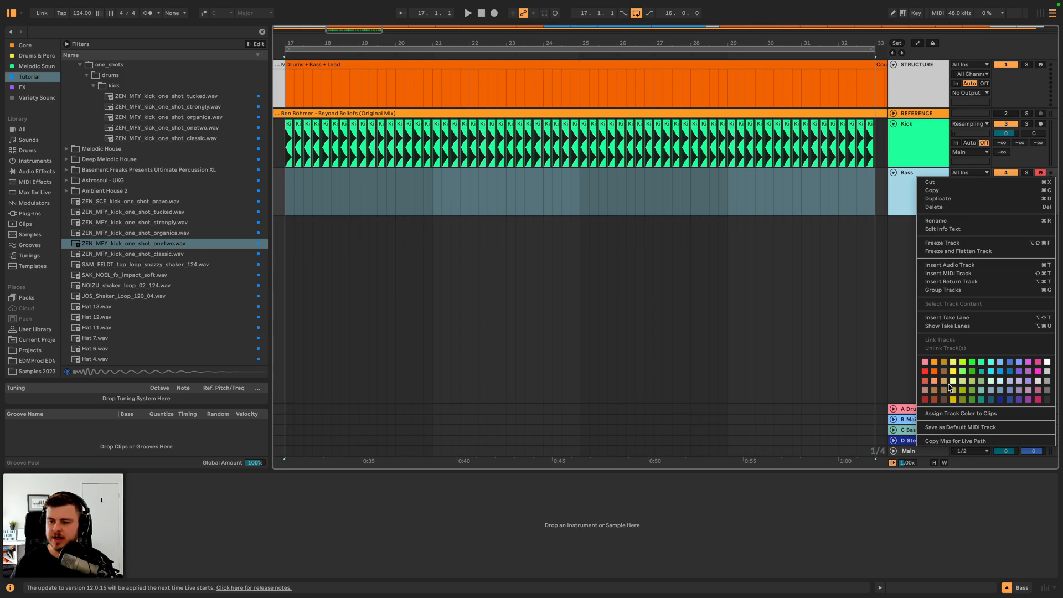
left_click(933, 381)
right_click(919, 178)
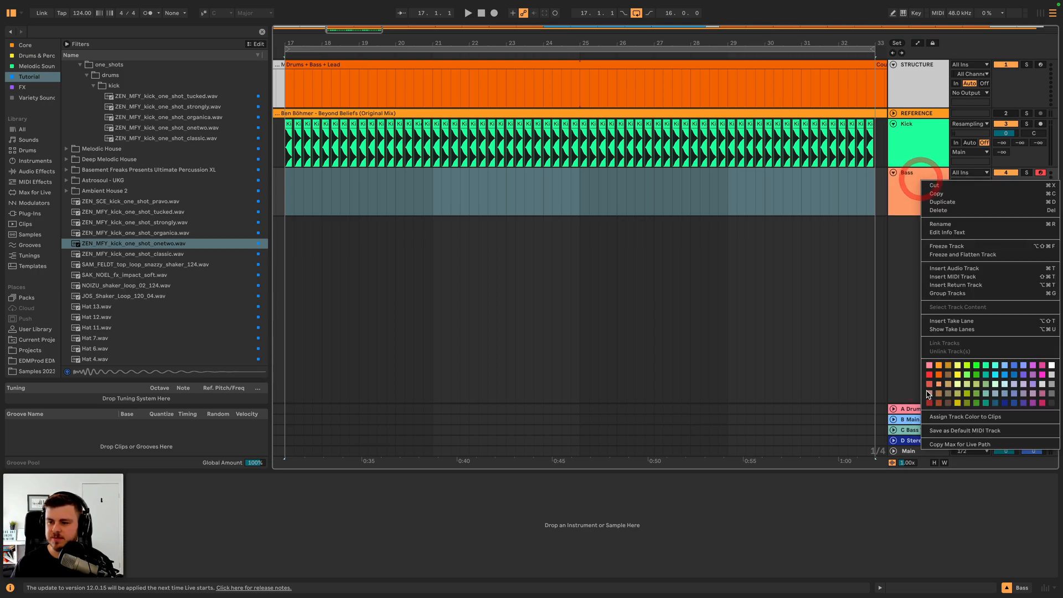
left_click(906, 181)
- Load the instrument rack BS Reesey Pluck.adg from the Instrument Racks folder onto the Bass track and close the Serum window
left_click(713, 194)
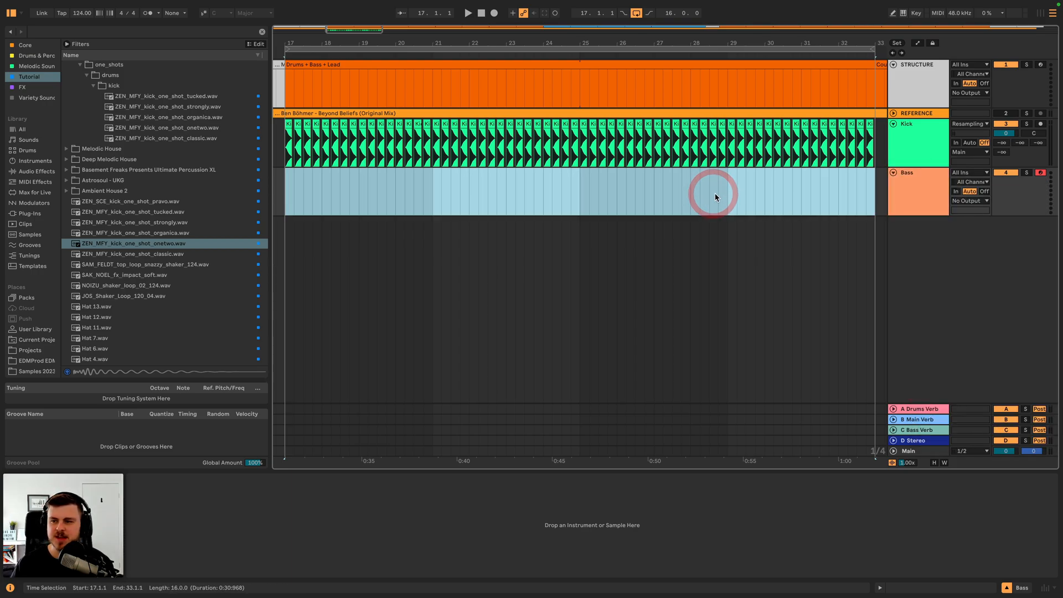
left_click(387, 180)
left_click(282, 190)
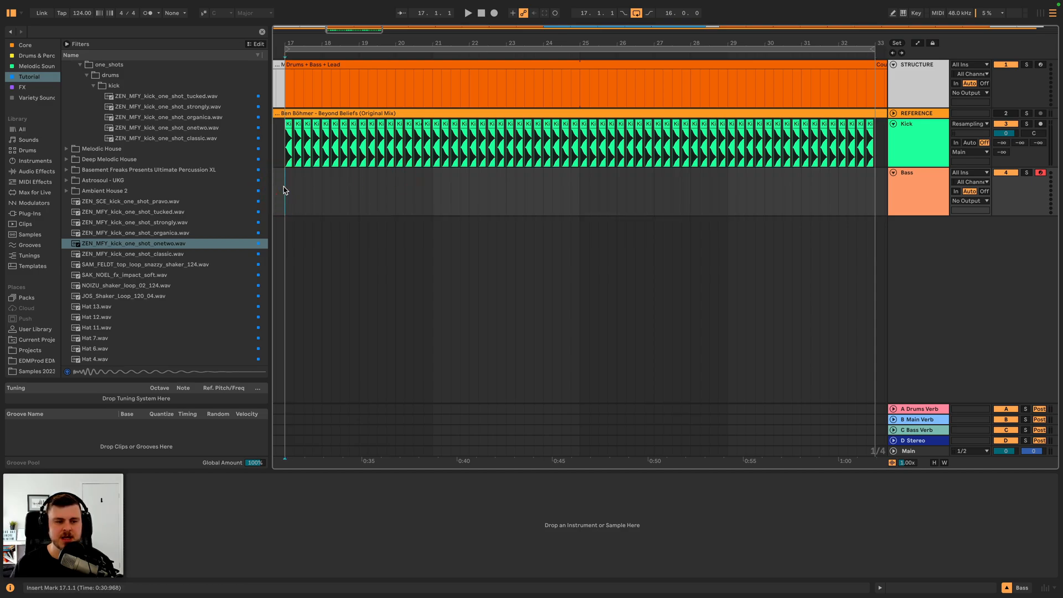
scroll(36, 271, "down", 4)
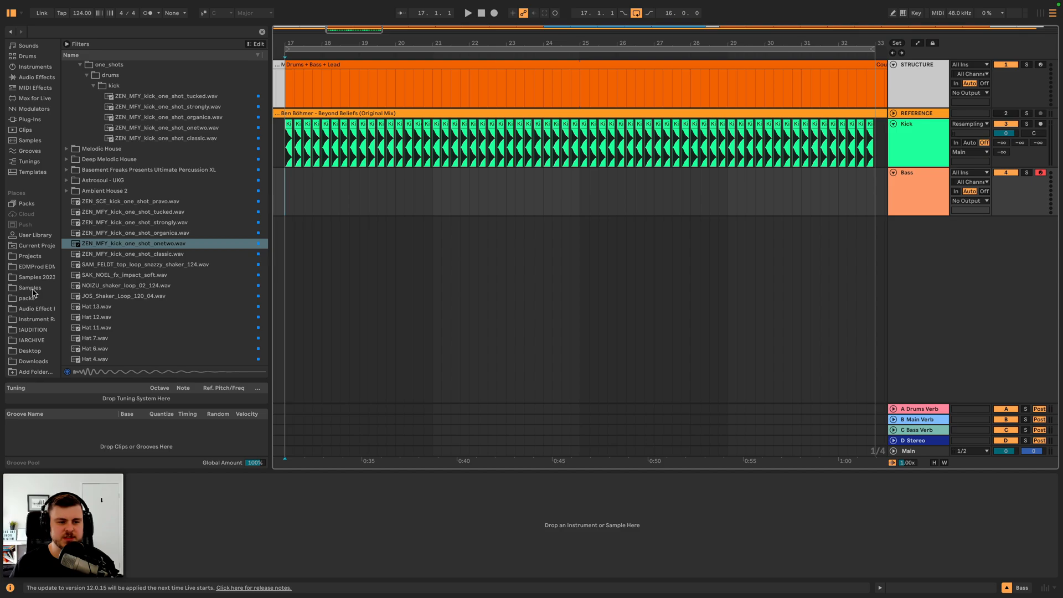
left_click(37, 319)
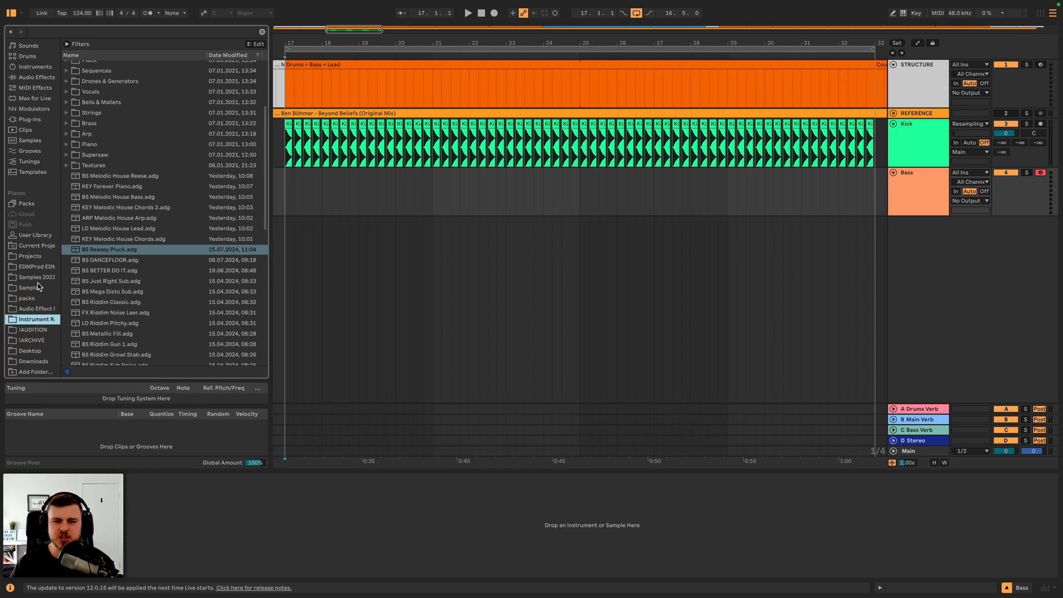
left_click(126, 251)
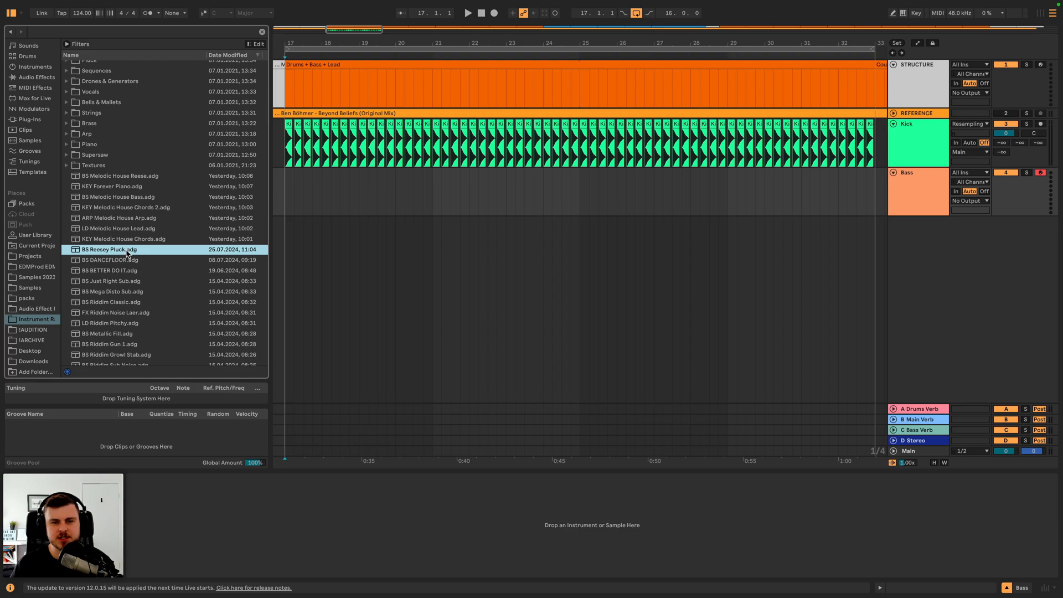
double_click(127, 252)
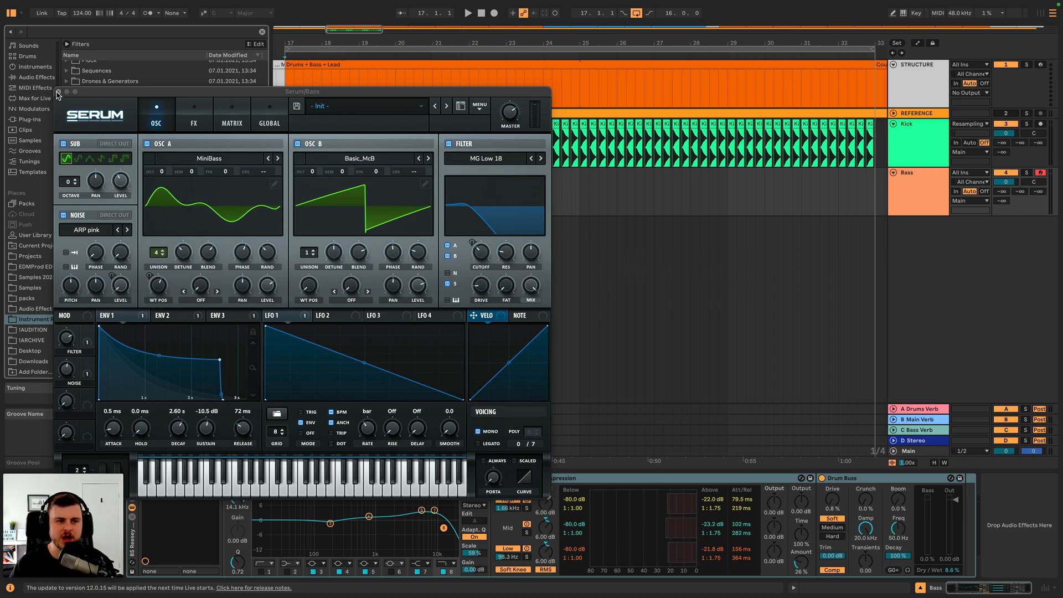
left_click(57, 93)
- Create an empty MIDI clip on the Bass track spanning 17.1.1 to 33.1.1
left_click(285, 186)
left_click_drag(285, 188, 876, 191)
key("shift+super+m")
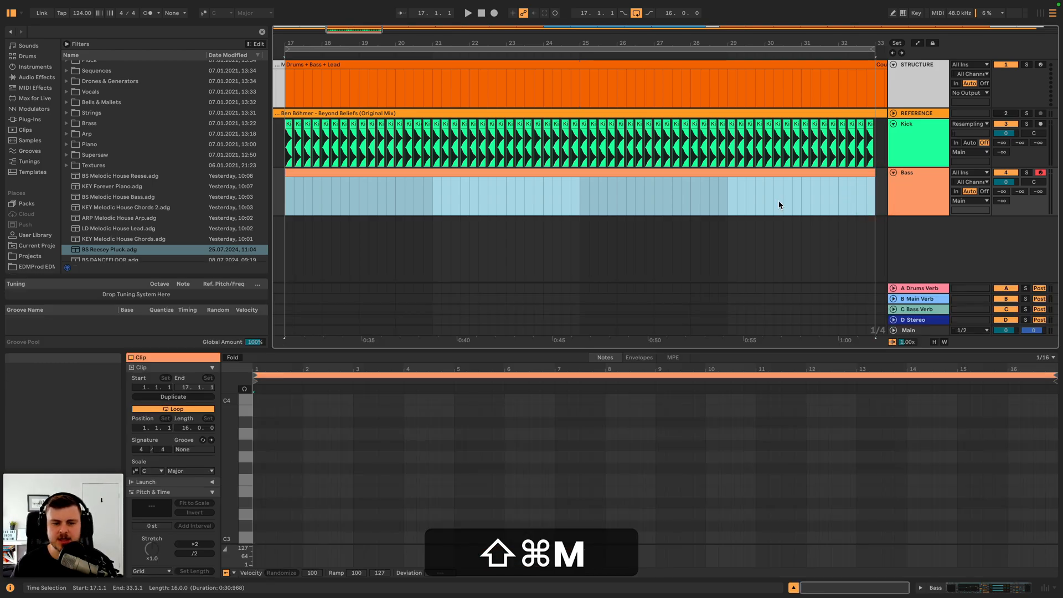
left_click_drag(259, 369, 259, 406)
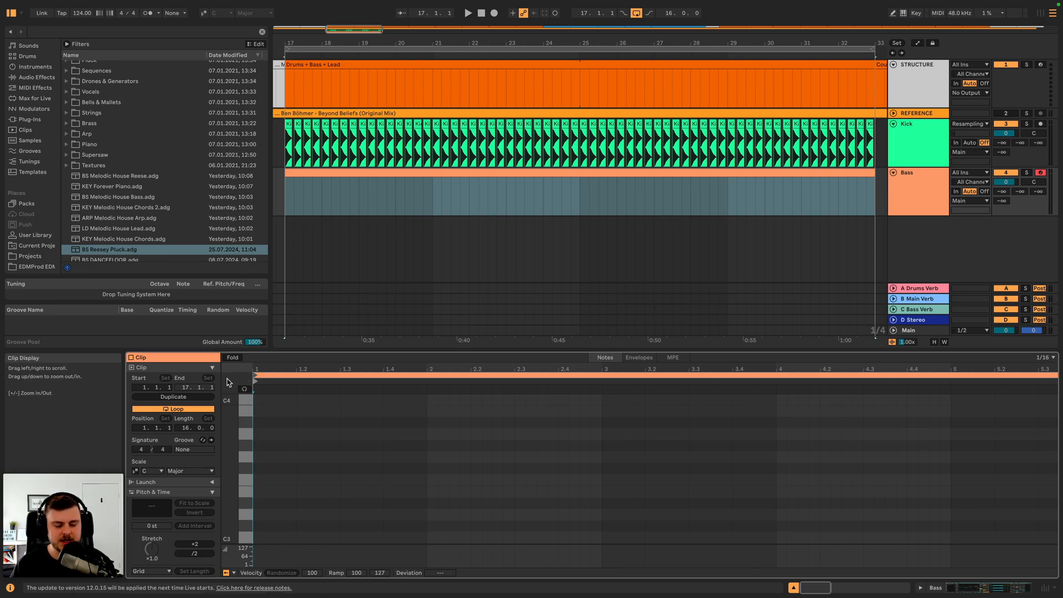
- Set the scale to G#/Ab Minor and turn on scale mode for the Bass clip
left_click(222, 13)
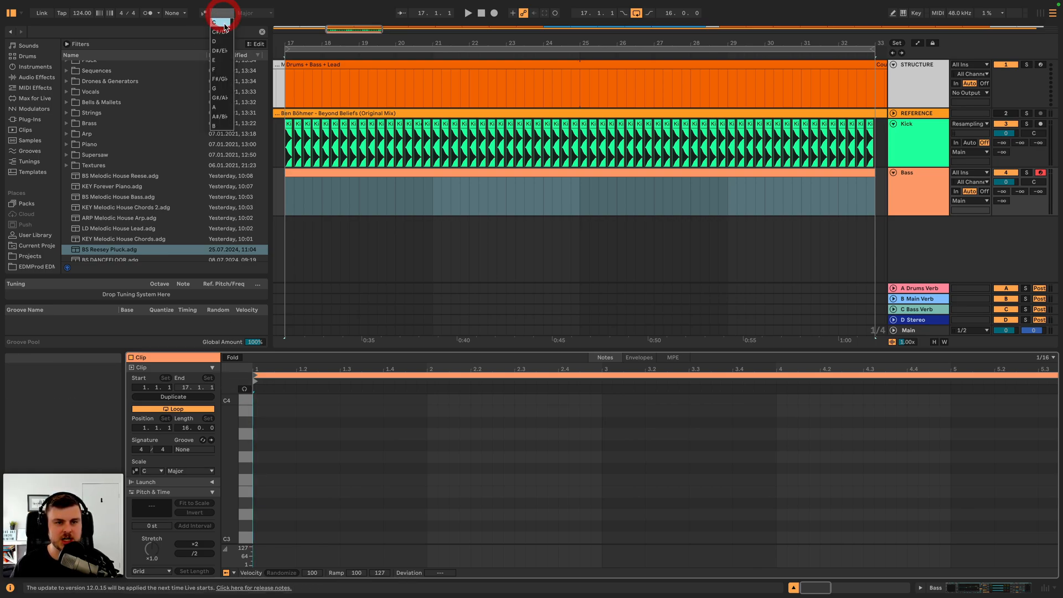
left_click(223, 99)
left_click(251, 13)
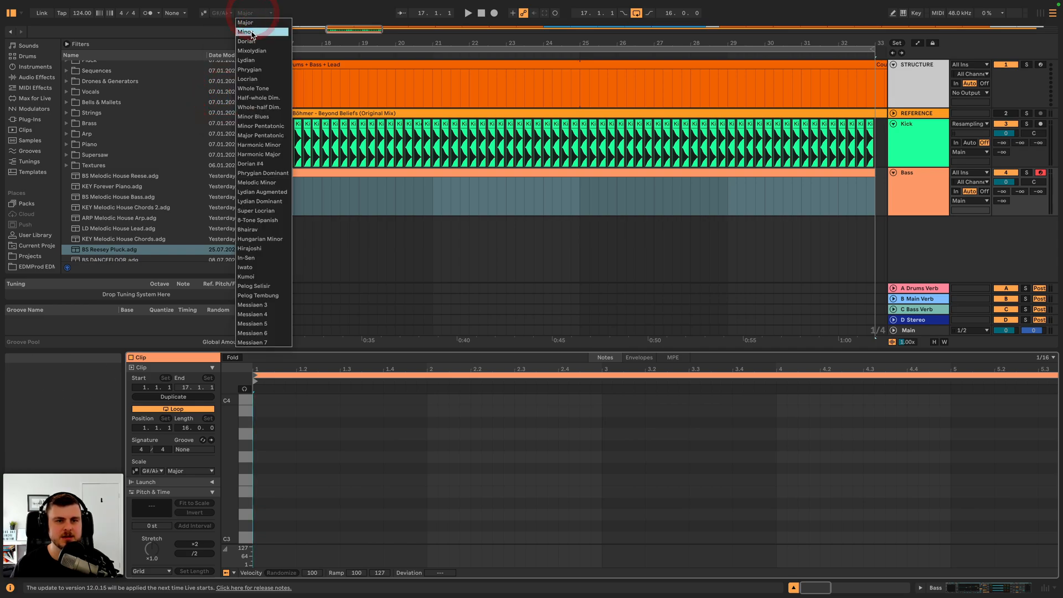
left_click(238, 30)
left_click(205, 13)
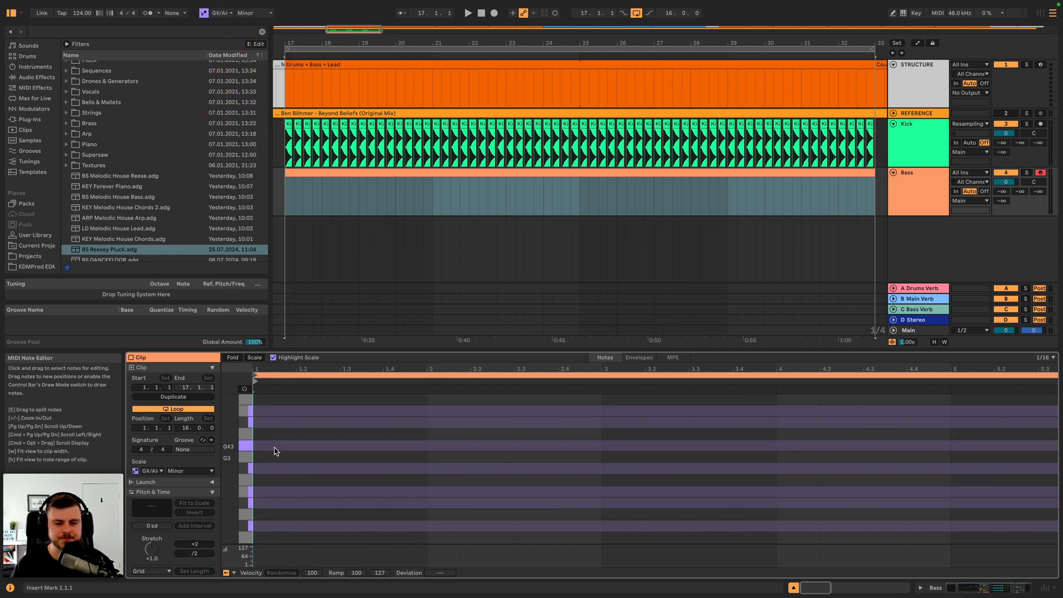
- Place a one-bar G#0 note at the start of the Bass clip with note preview enabled, and play it back
double_click(254, 446)
left_click(245, 389)
left_click(258, 446)
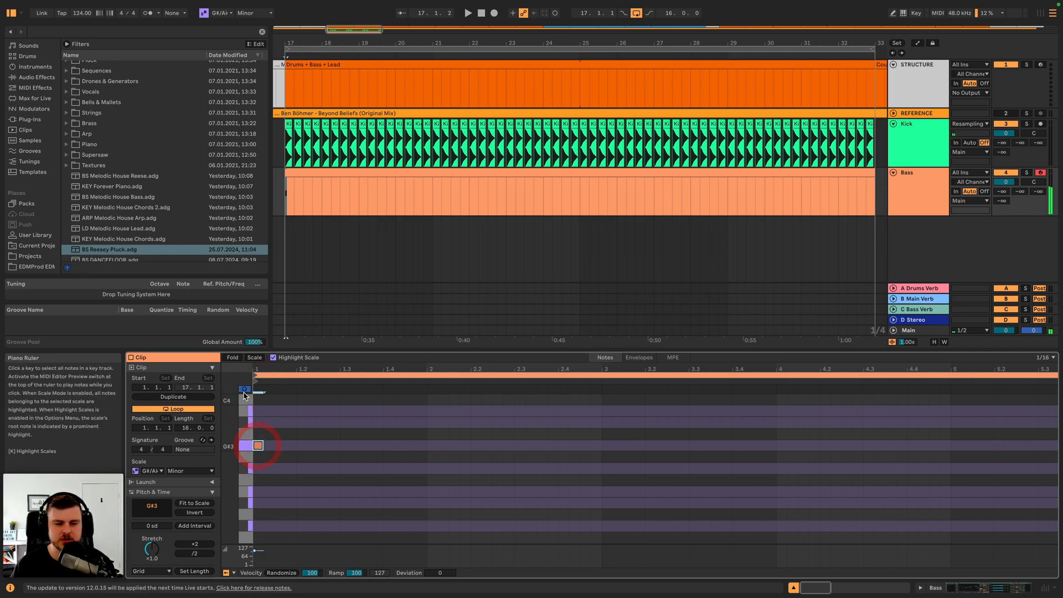
key("shift+Down")
key("shift+Down")
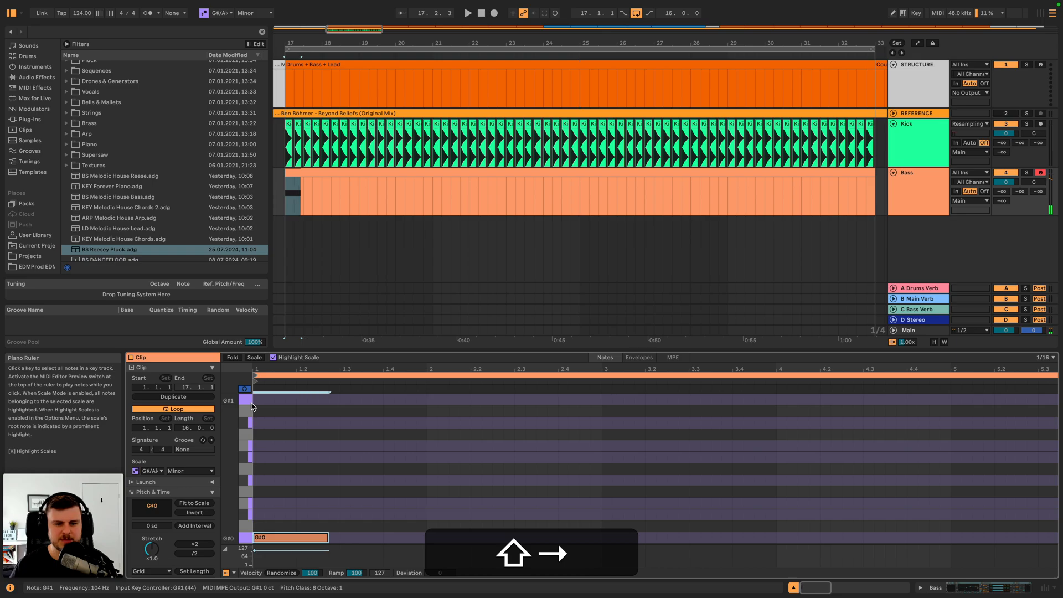
key("shift+Right")
key("shift+space")
- Solo the Bass track and show its device chain
left_click(1026, 173)
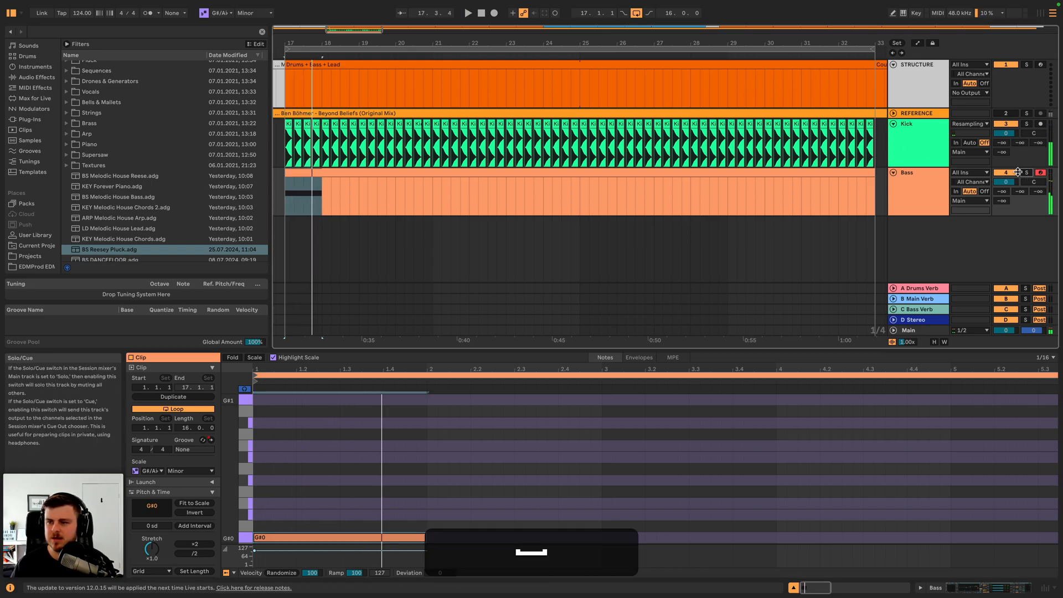
key("space")
double_click(931, 183)
key("space")
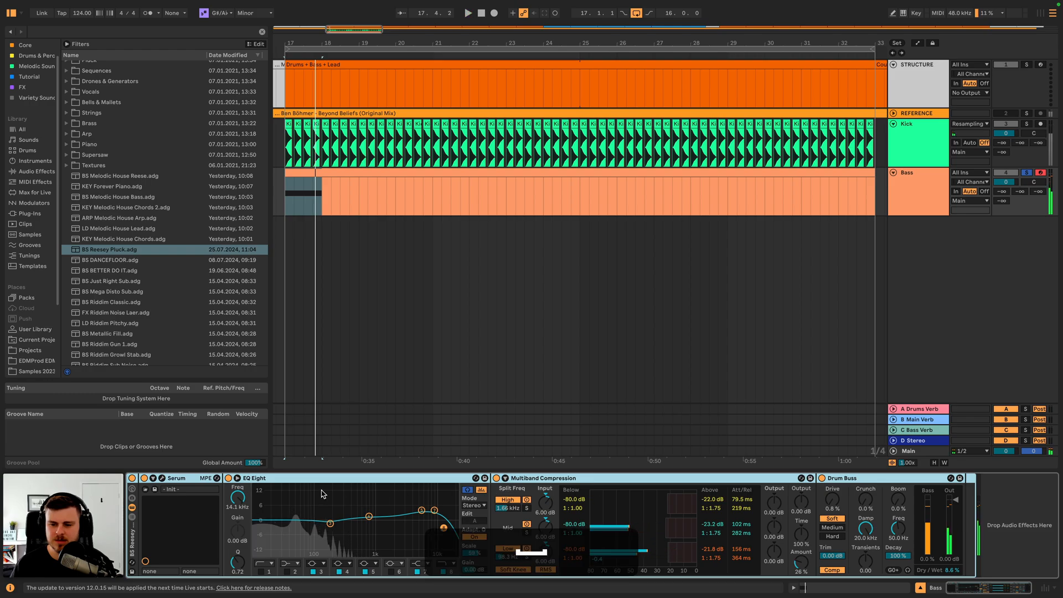
- Open Serum's FX page on the Bass track and adjust the chorus mix while the bass plays
left_click(161, 478)
left_click(188, 113)
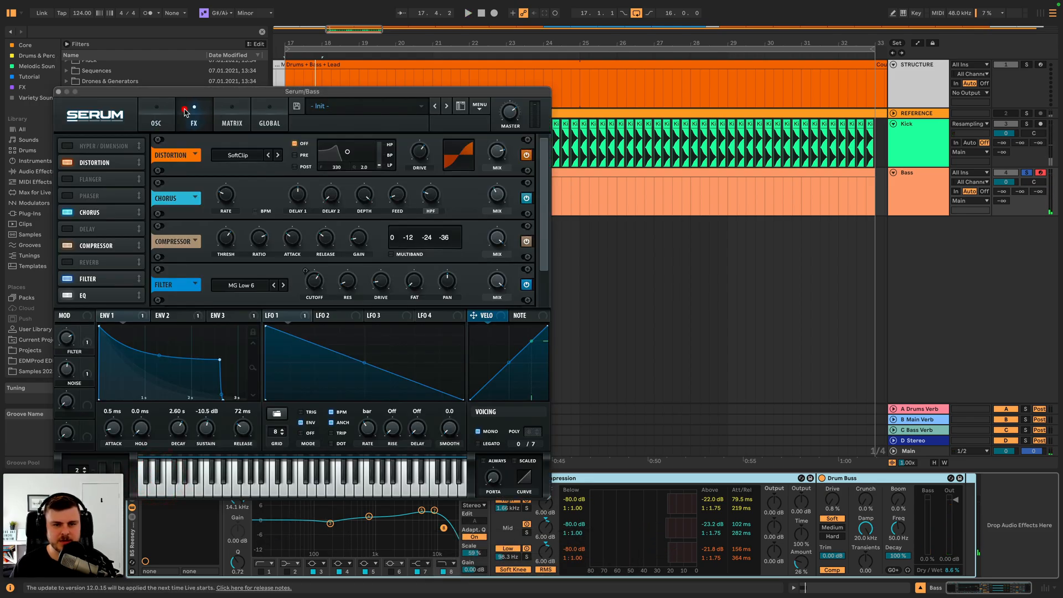
key("space")
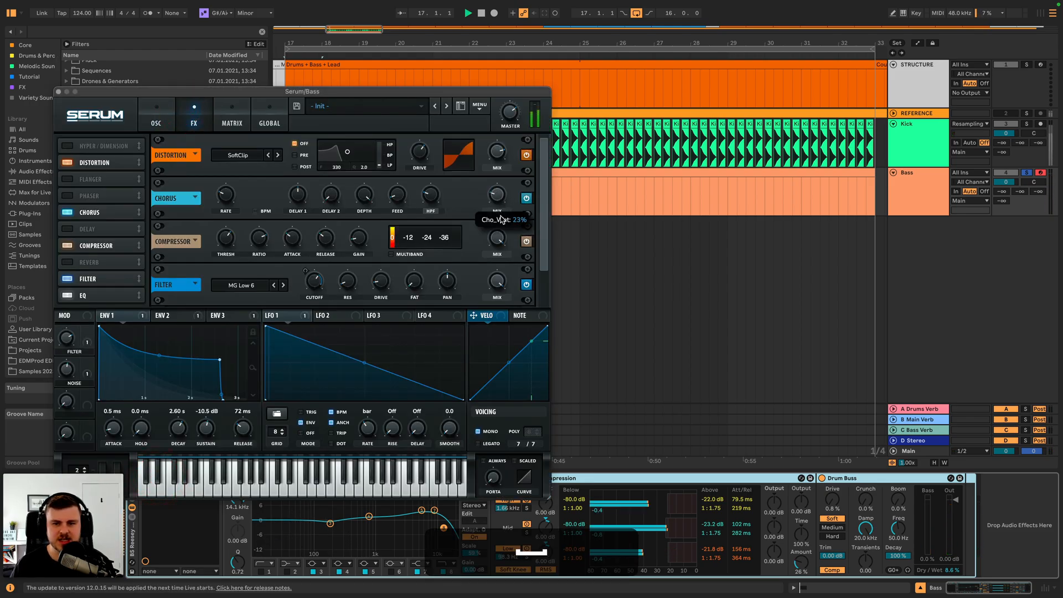
left_click_drag(502, 198, 500, 188)
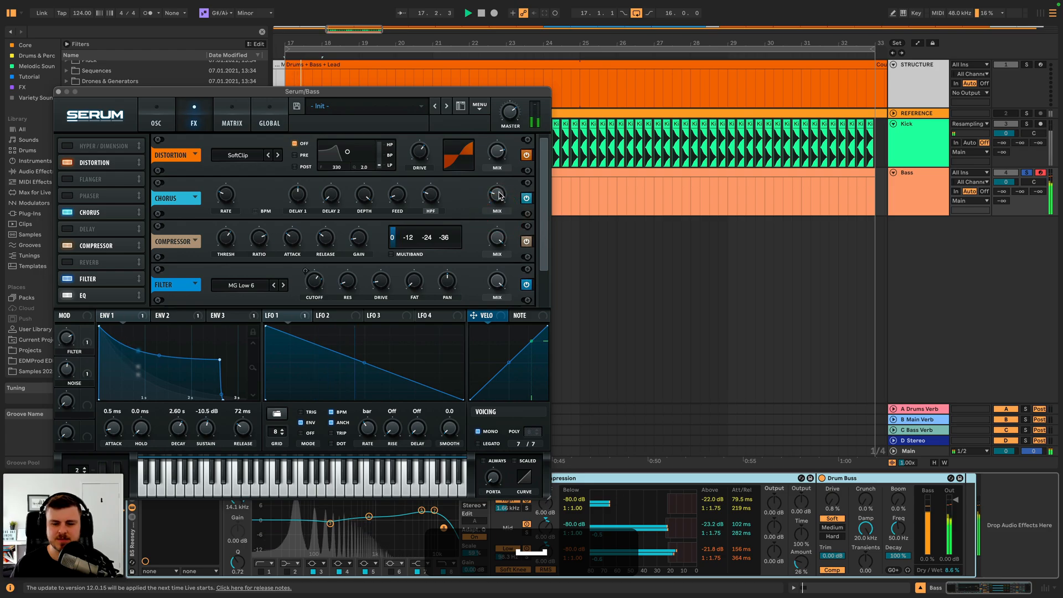
- Show Serum's oscillator page and listen to the bass sound
key("space")
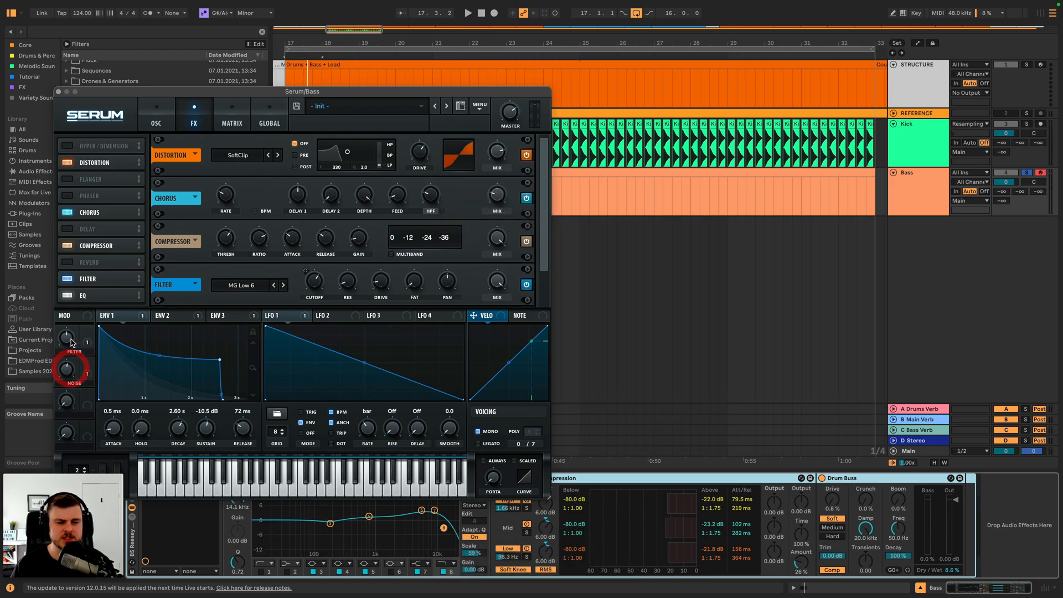
left_click(159, 121)
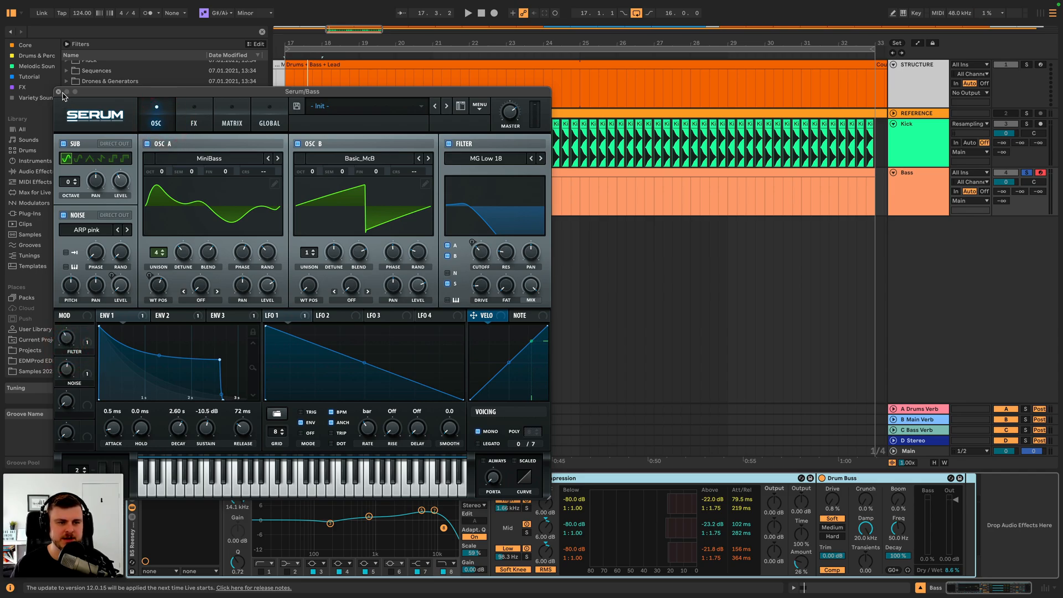
key("space")
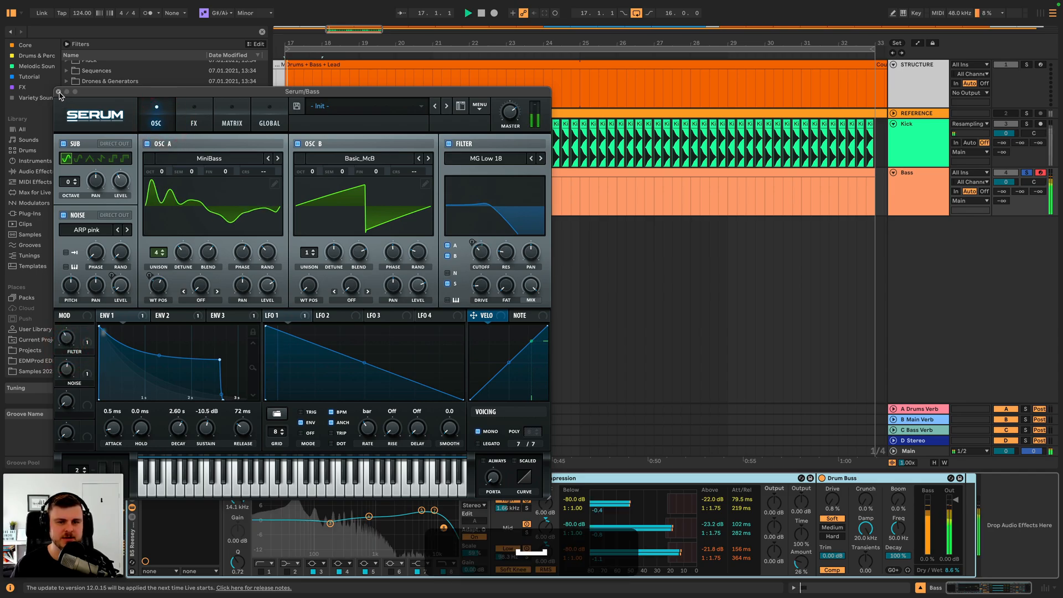
left_click(69, 320)
key("space")
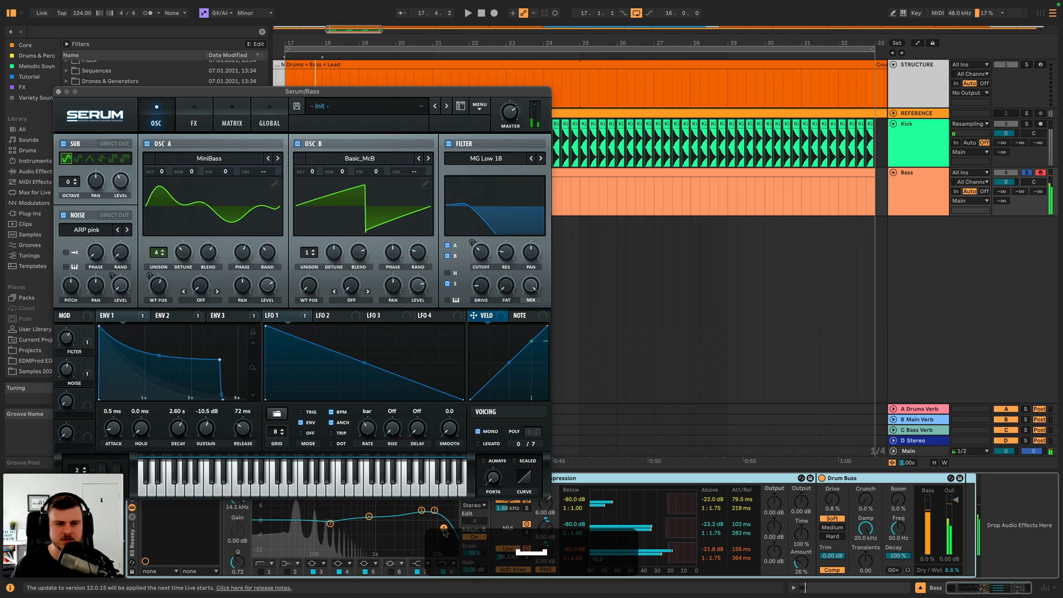
- Lower EQ Eight's high-cut band to 3.75 kHz with a Q of 0.56, close the Serum window and play the bass
key("space")
left_click_drag(444, 527, 410, 531)
key("space")
left_click_drag(366, 93, 375, 74)
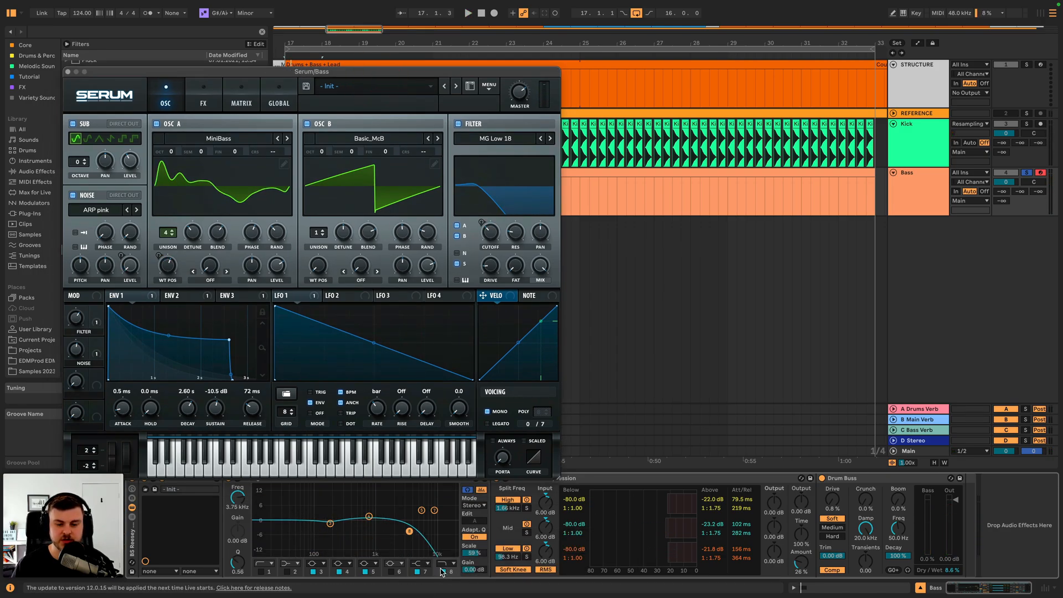
left_click(69, 72)
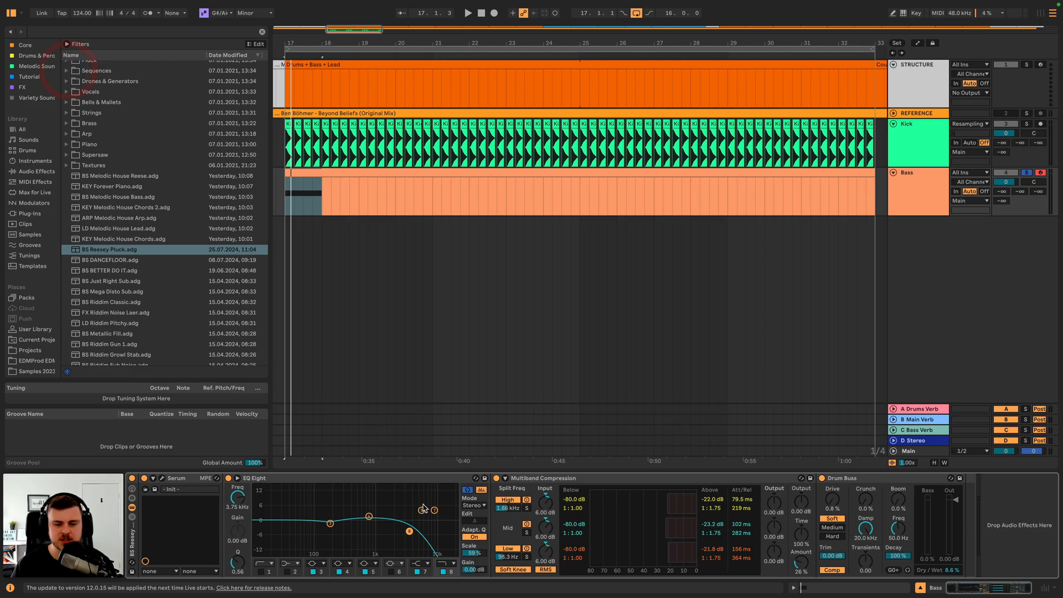
key("space")
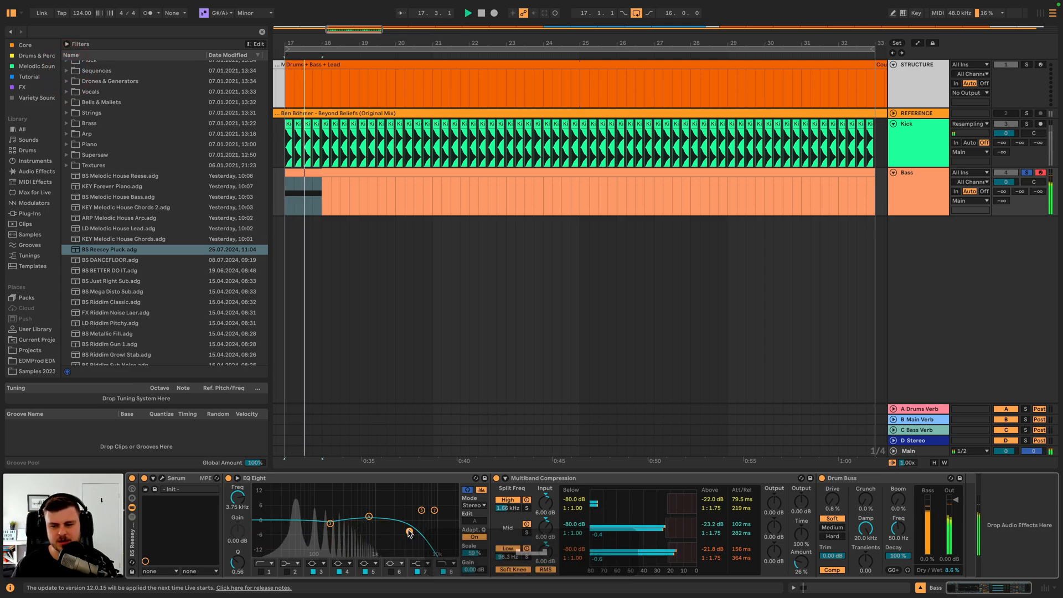
key("space")
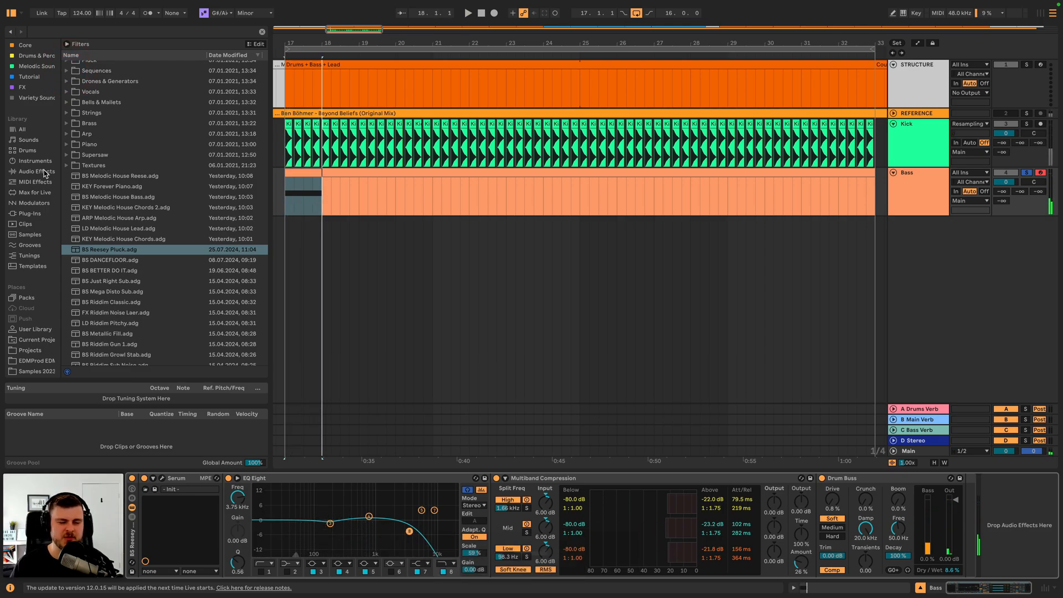
- Add a Compressor after Drum Buss on the Bass track and open its sidechain source list
left_click(36, 172)
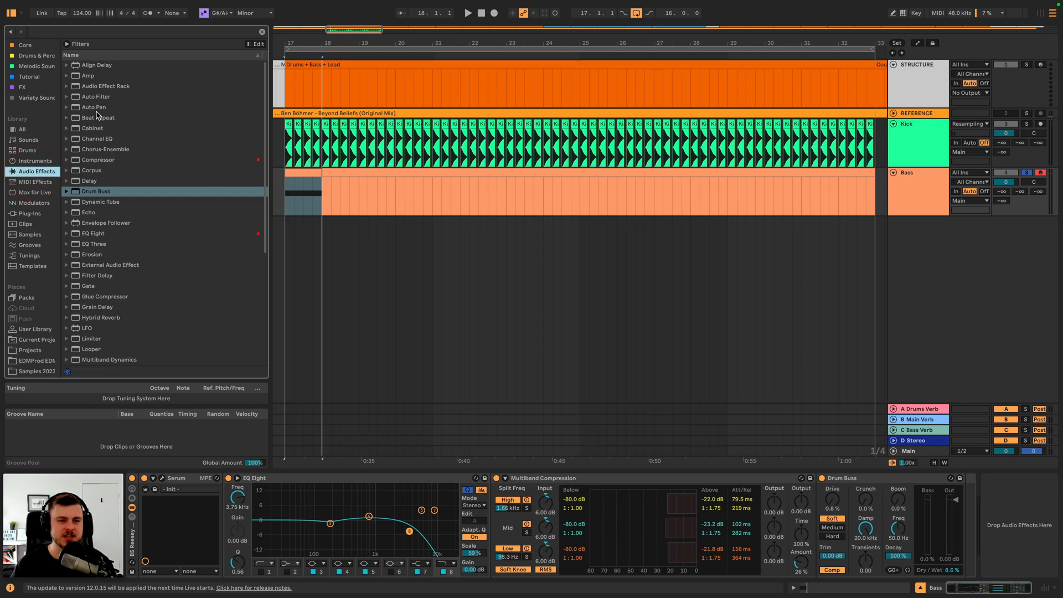
double_click(99, 160)
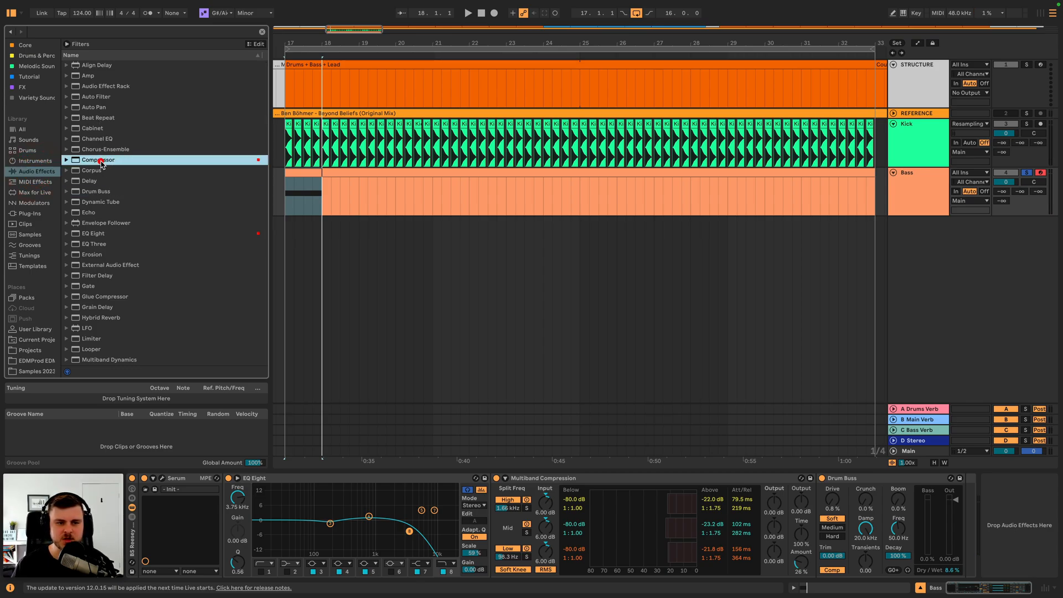
left_click(790, 506)
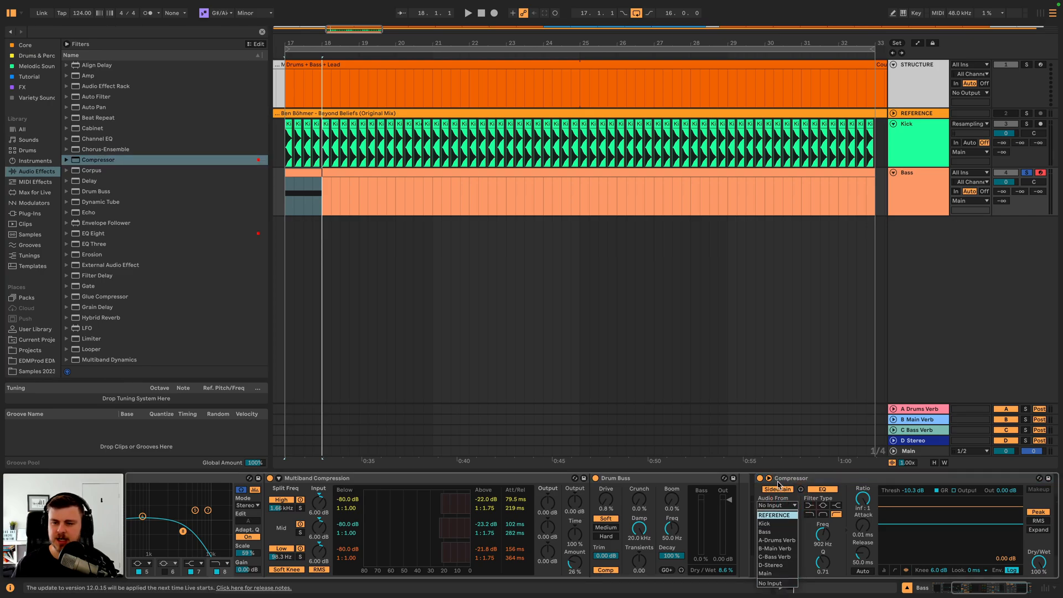
- Duplicate the Kick track and rename the upper copy SC
left_click(933, 155)
key("super+d")
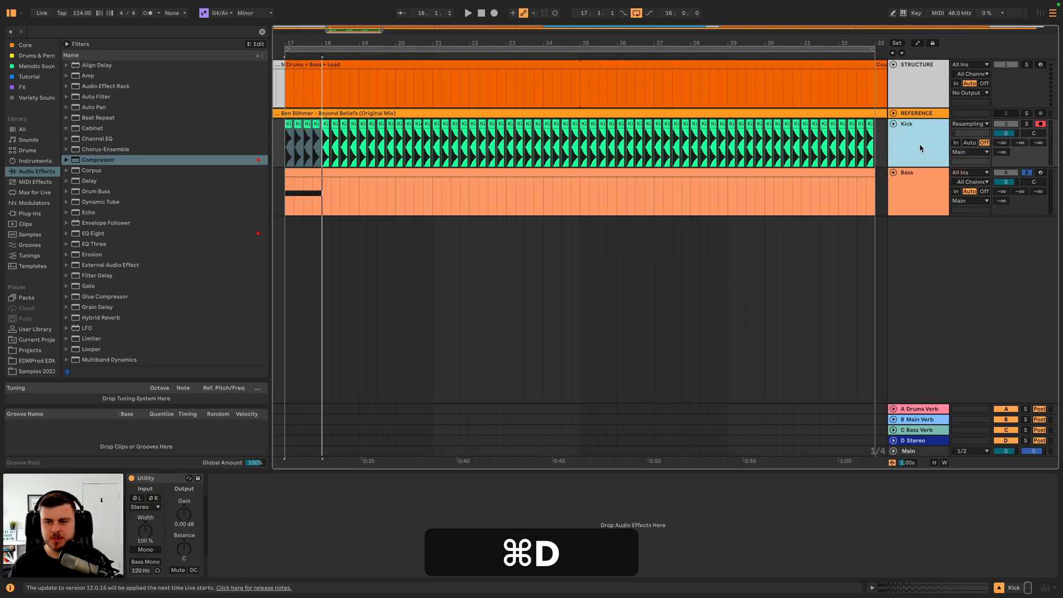
left_click(933, 141)
key("super+r")
type("SC")
key("Return")
- Recolour the SC track and its clips dark grey
right_click(932, 138)
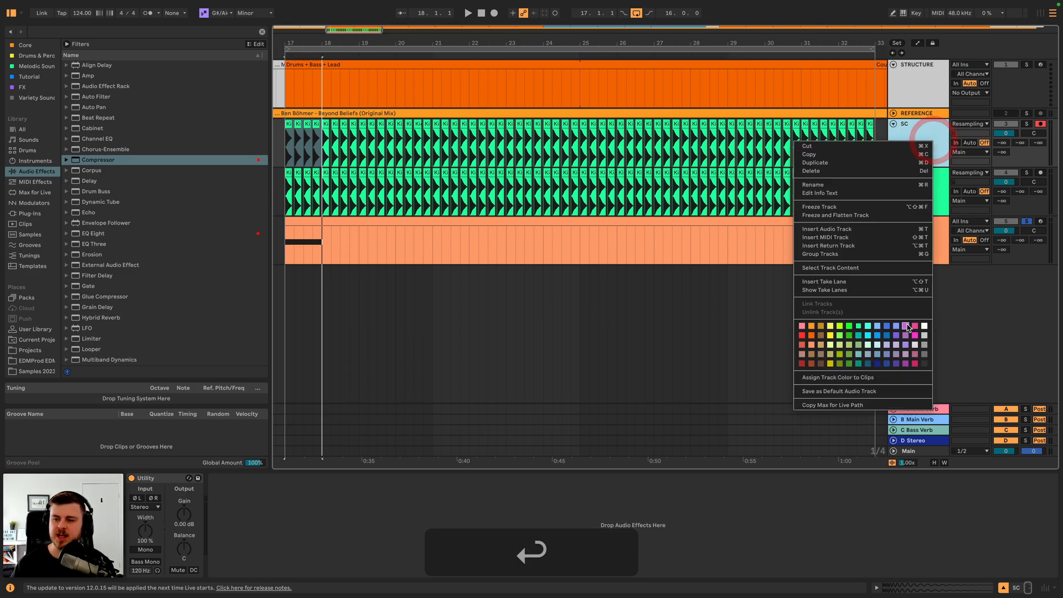
left_click(923, 363)
right_click(913, 128)
left_click(943, 364)
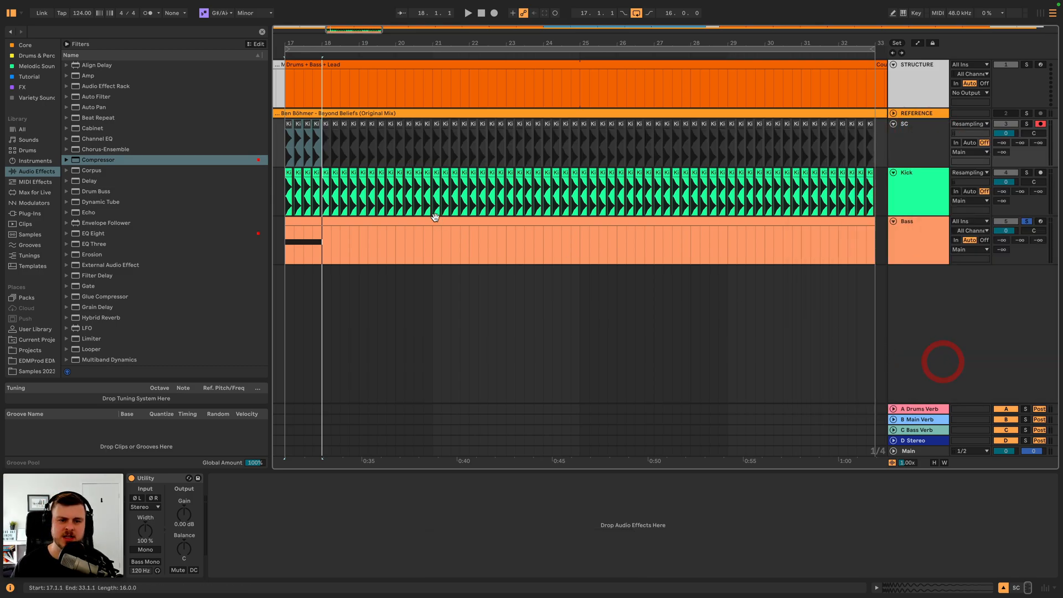
- Shorten the first kick clip on the SC track to its opening transient and play it back
left_click_drag(290, 43, 289, 110)
left_click(291, 139)
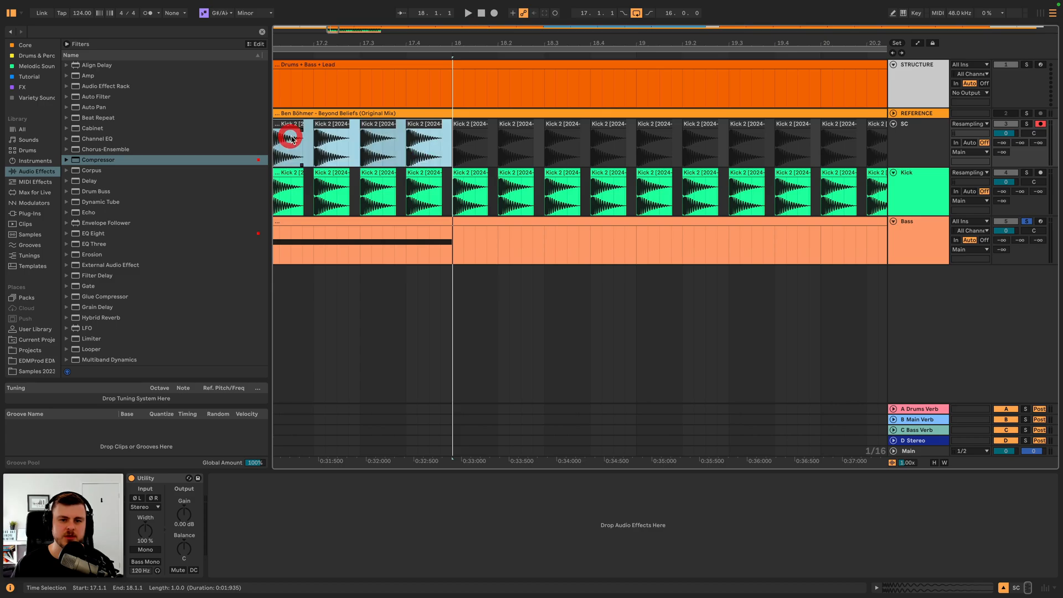
scroll(295, 140, "left", 4)
left_click(400, 125)
left_click_drag(411, 124, 363, 150)
scroll(380, 117, "up", 5)
scroll(376, 127, "up", 5)
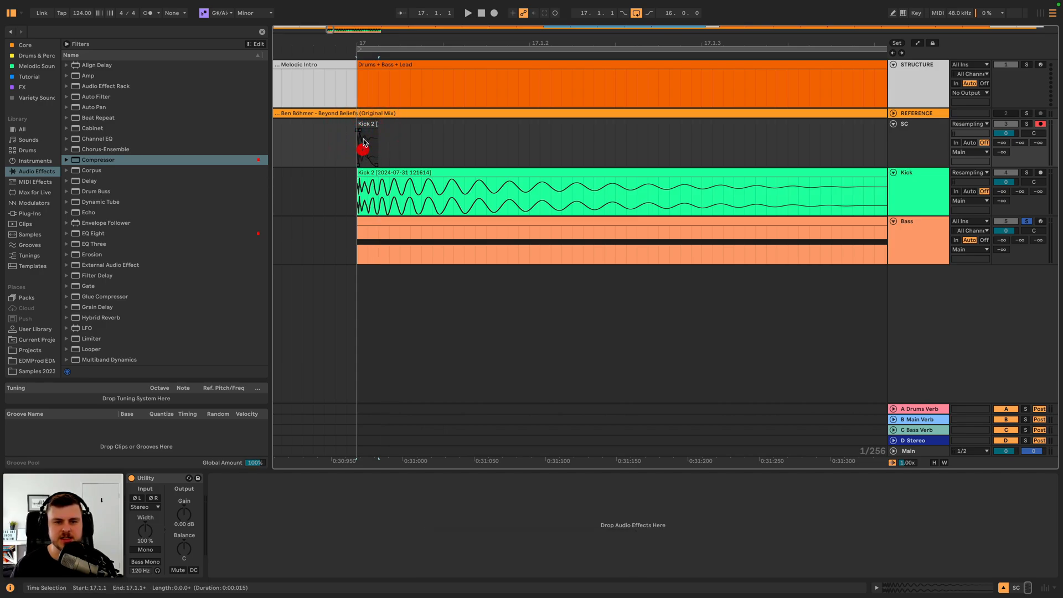
key("space")
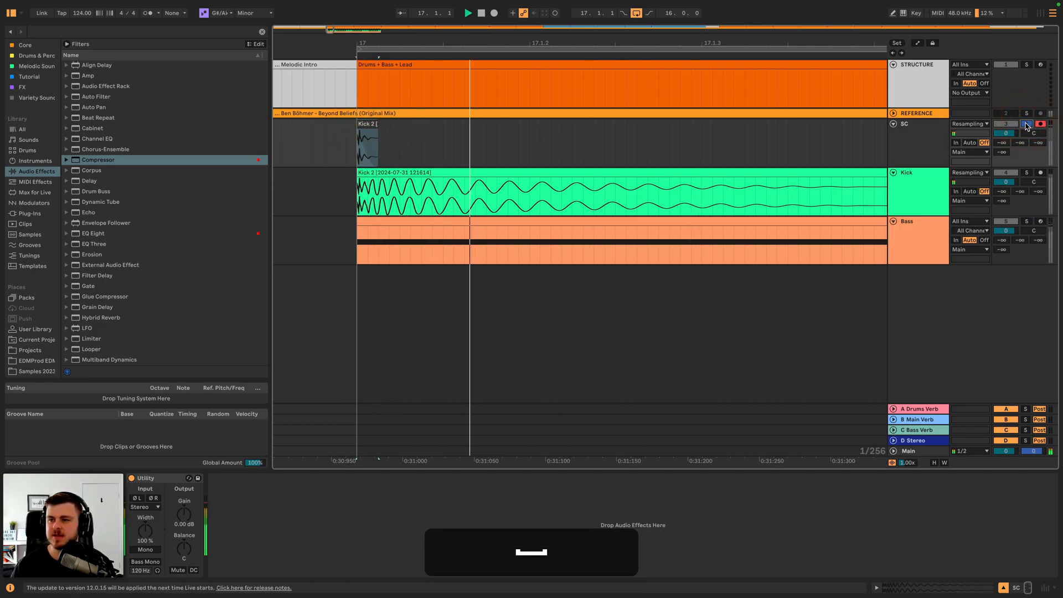
- Delete all remaining kick clips on the SC track from 17.2.1 to the end of the section
left_click_drag(787, 34, 606, 6)
left_click_drag(610, 138, 1058, 133)
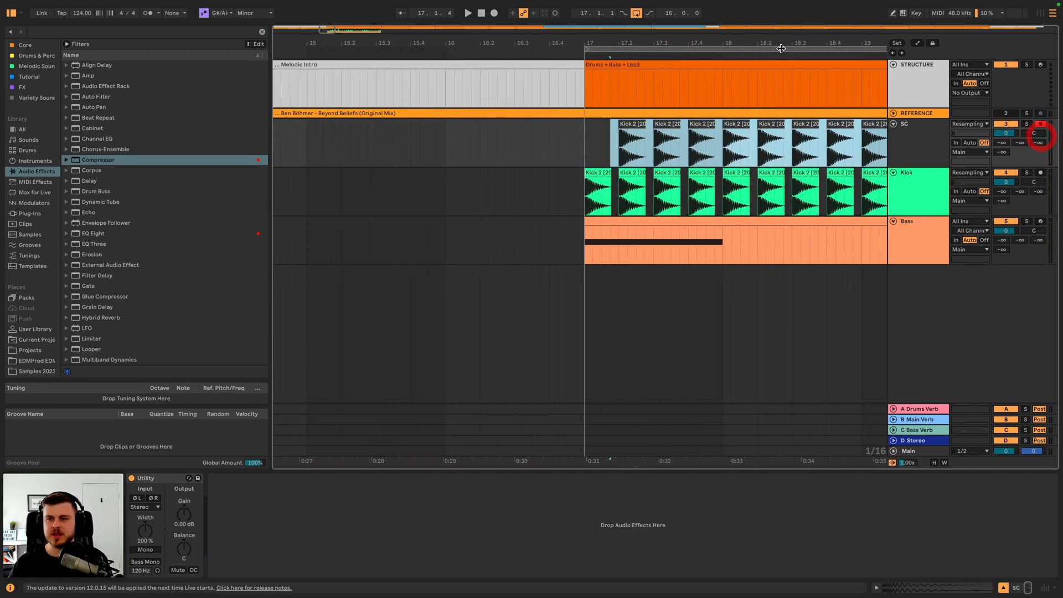
left_click_drag(611, 47, 460, 27)
left_click_drag(652, 138, 395, 148)
key("BackSpace")
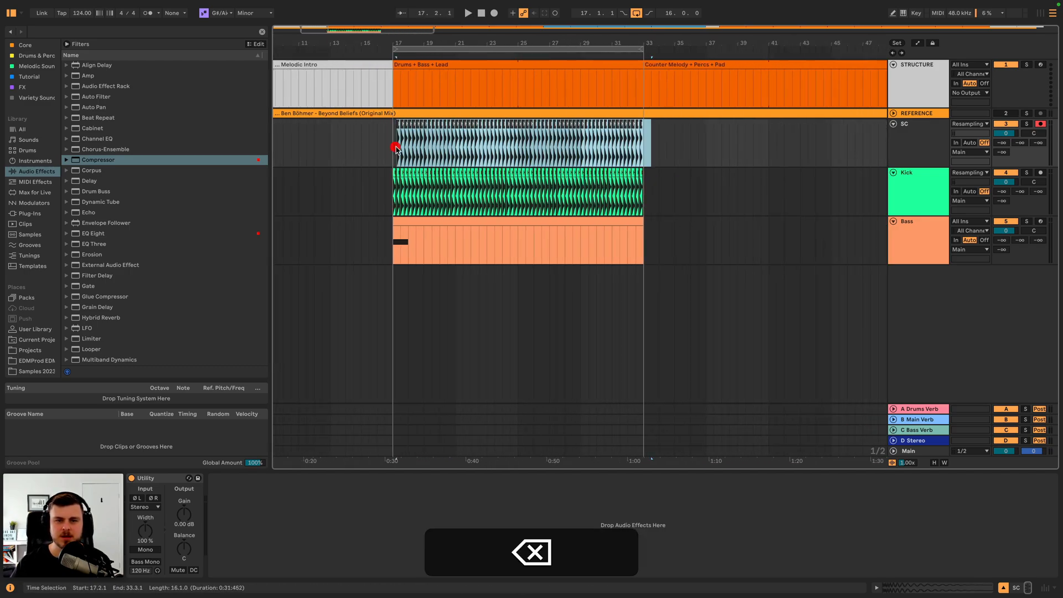
- Deactivate the SC track, solo it and play from 17.1.1
left_click_drag(393, 45, 392, 159)
left_click(394, 147)
key("space")
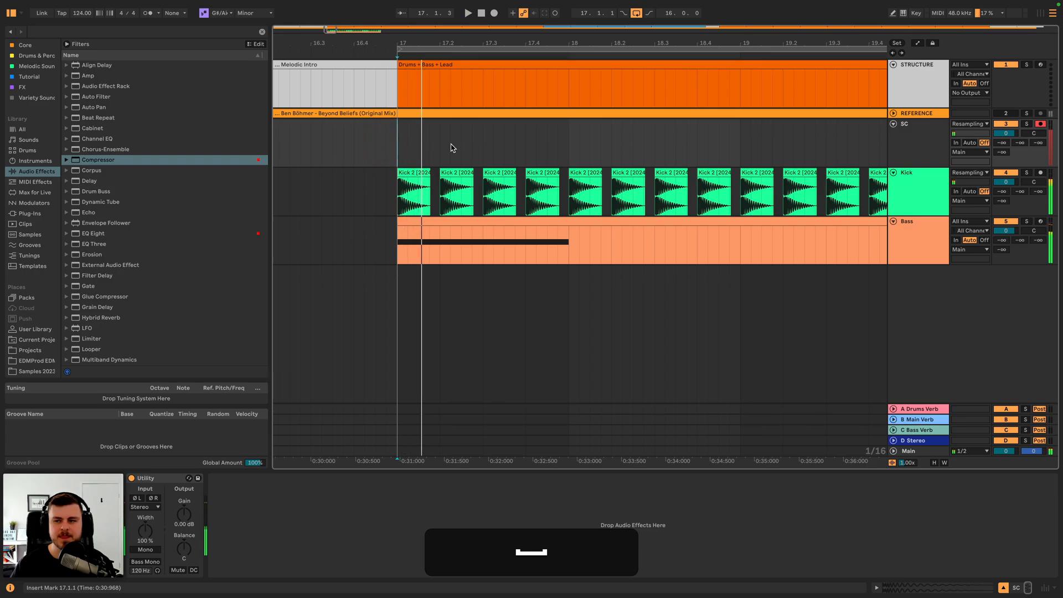
left_click(1007, 124)
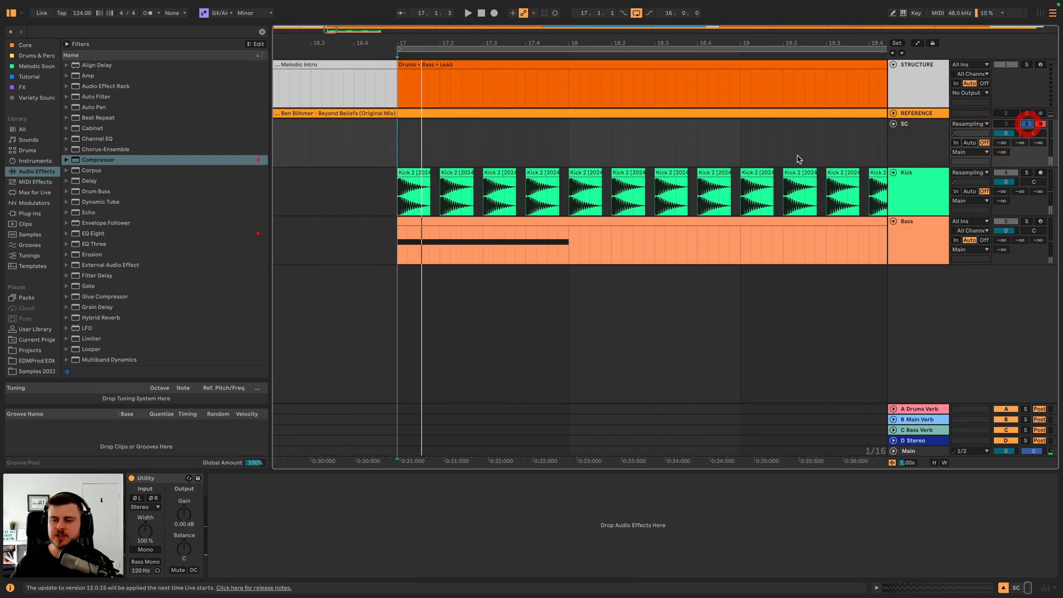
key("space")
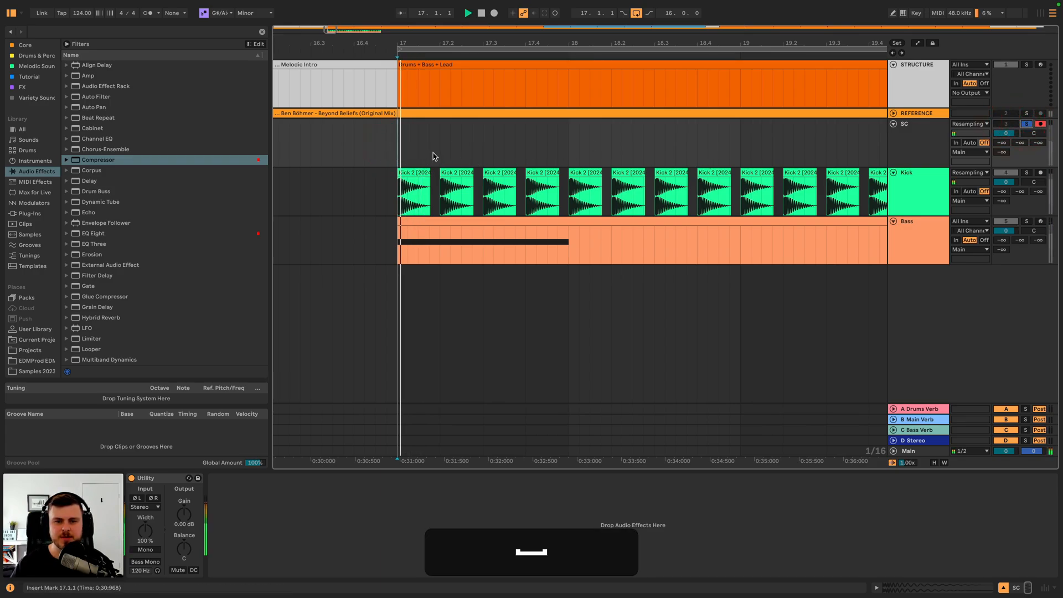
- Duplicate the first one-beat segment of the SC track repeatedly until it fills the section up to bar 33
left_click_drag(436, 158, 391, 154)
key("super+d")
key("super+d")
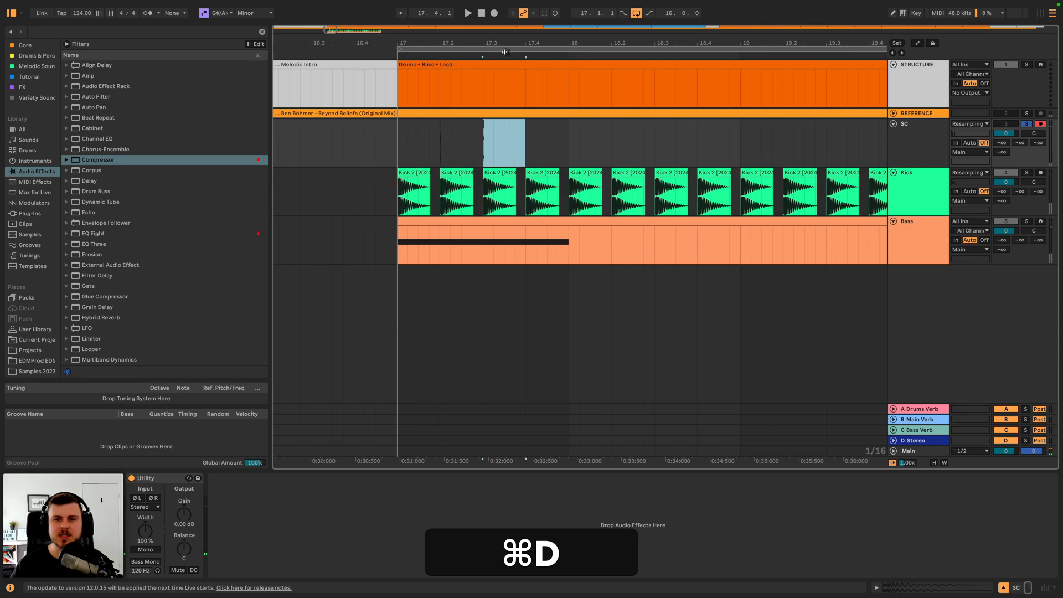
key("super+d")
key("super+d")
key("super+d")
key("super+d")
key("super+d")
key("super+d")
key("super+d")
key("super+d")
key("super+d")
left_click_drag(517, 42, 348, 5)
key("super+d")
key("super+d")
key("super+d")
key("super+d")
key("super+d")
key("super+d")
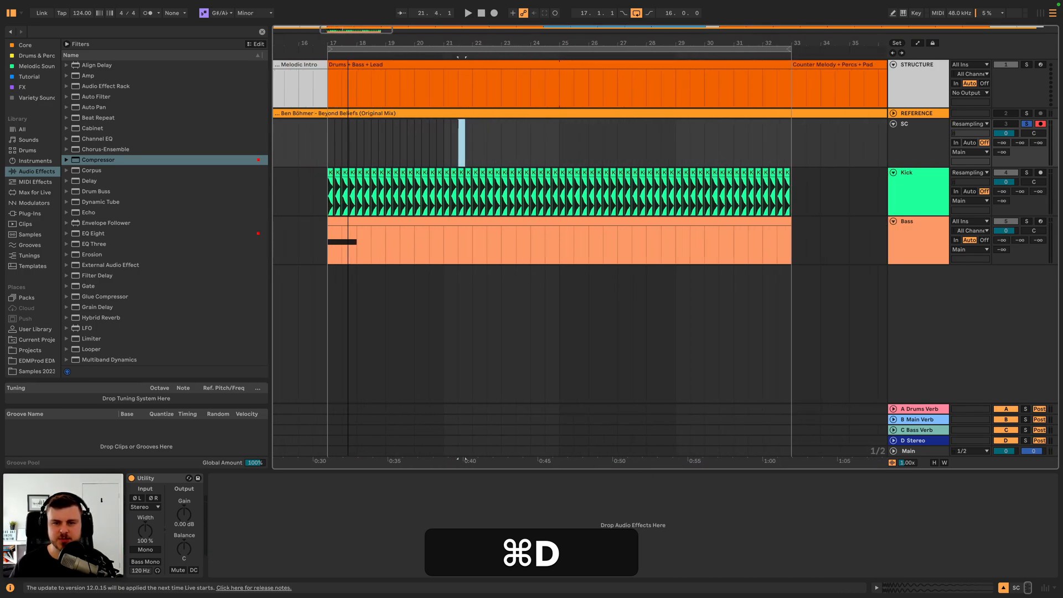
key("super+d")
key("super+d")
key("super+d")
key("super+d")
key("super+d")
key("super+d")
key("super+d")
key("super+d")
key("super+d")
key("super+d")
key("super+d")
key("super+d")
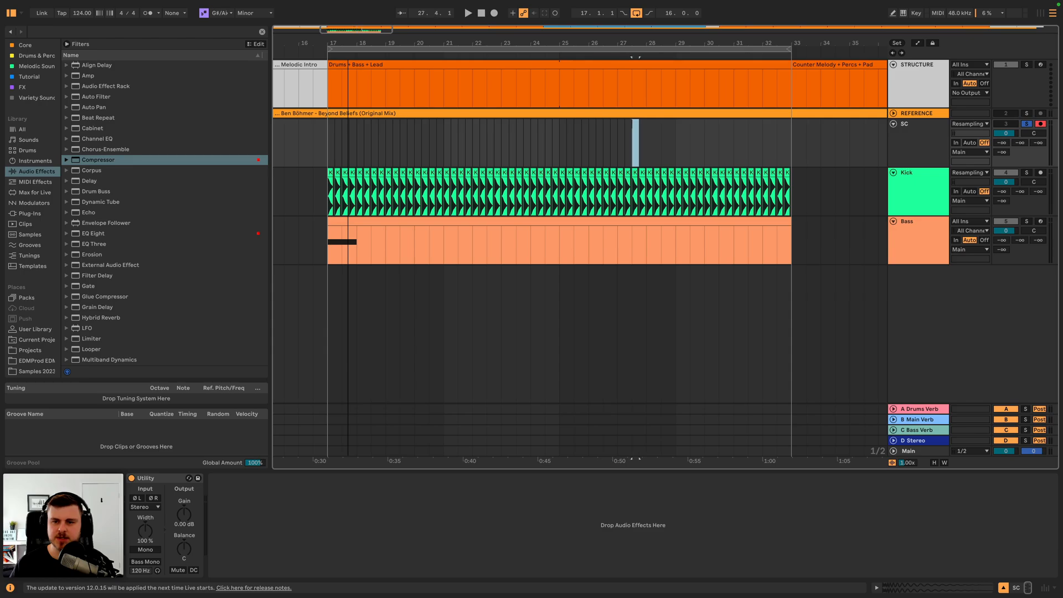
key("super+d")
key("super+d")
key("super+d")
key("super+d")
key("super+d")
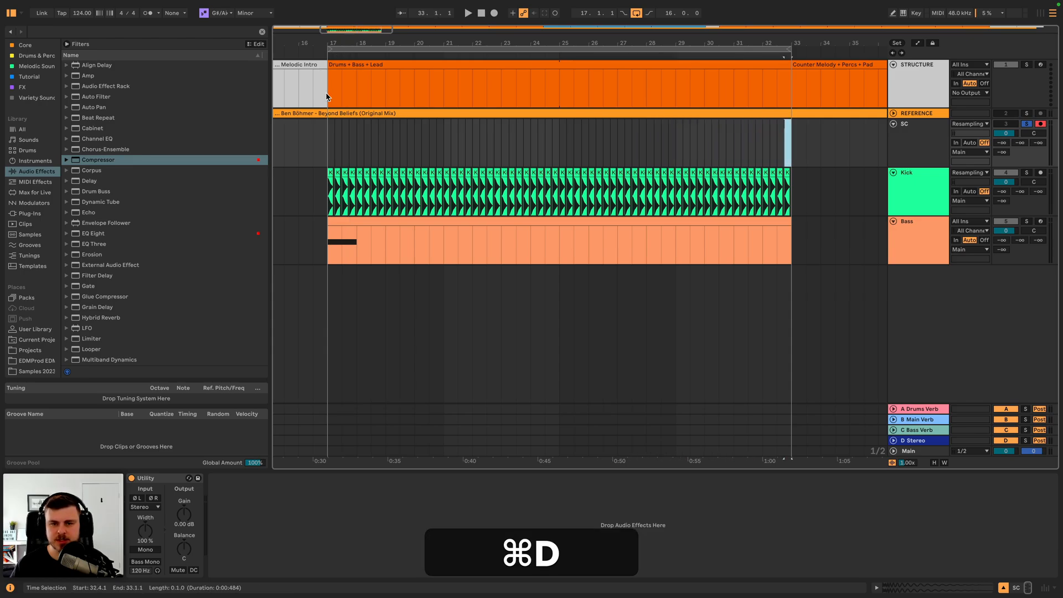
- Play the repeated SC trigger clips from bar 17 and unsolo the SC track
left_click(327, 136)
key("space")
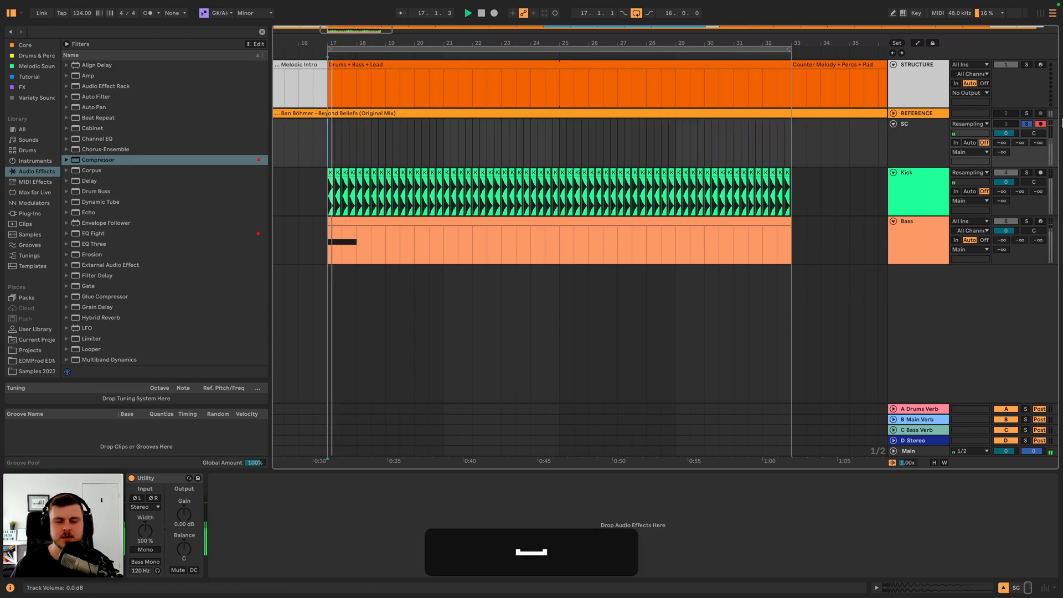
left_click(1028, 124)
- Set the Bass compressor's sidechain source to the SC track and play the section
left_click(929, 234)
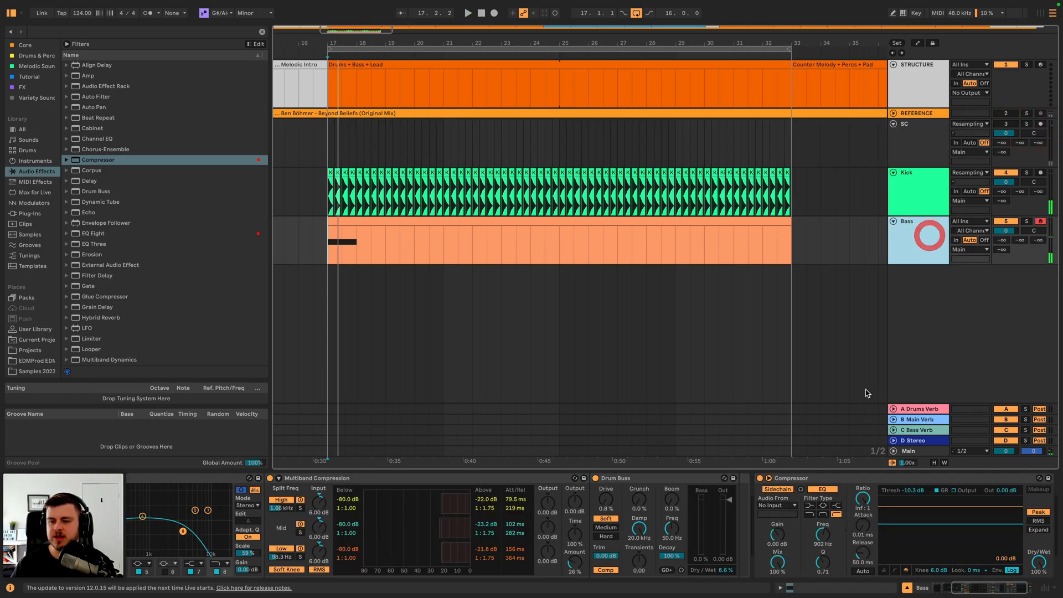
left_click(783, 506)
left_click(766, 429)
key("space")
key("space")
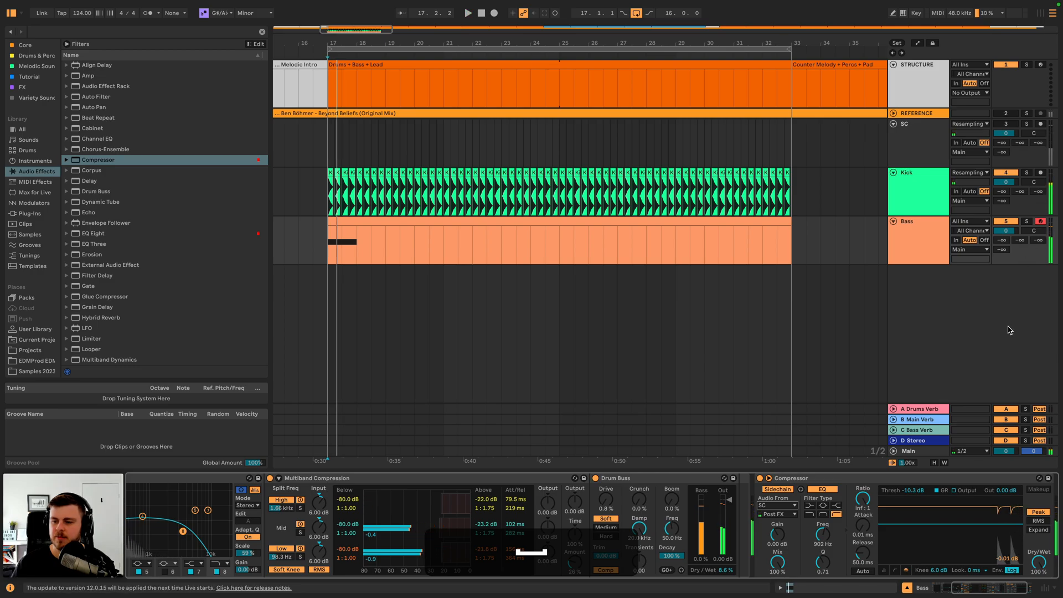
- Lower the Bass compressor's threshold to -53.1 dB, soloing the Bass track to hear the ducking
left_click_drag(968, 523, 968, 560)
key("space")
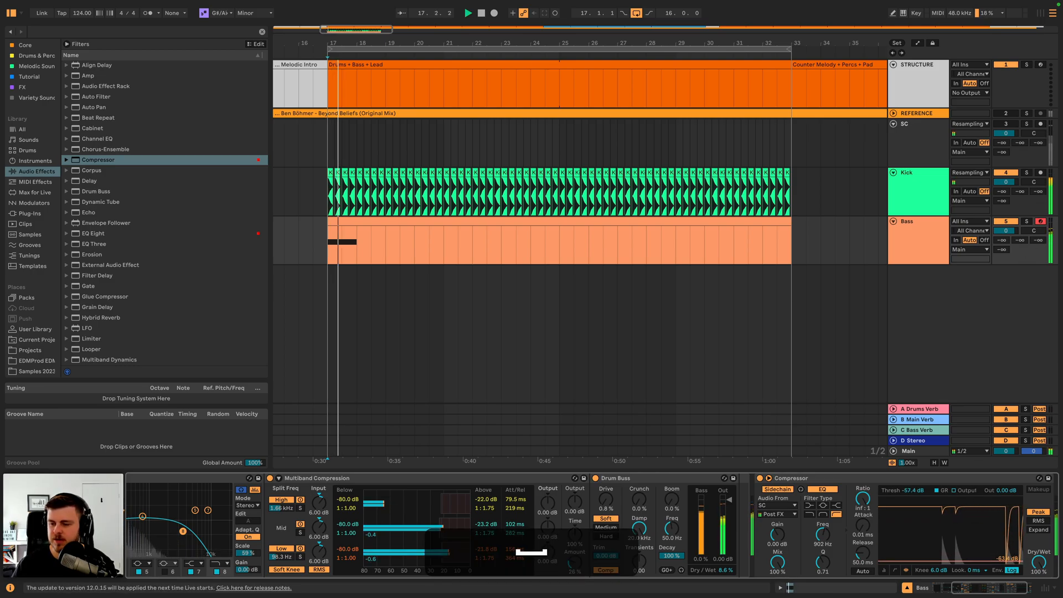
key("space")
left_click(1027, 222)
key("space")
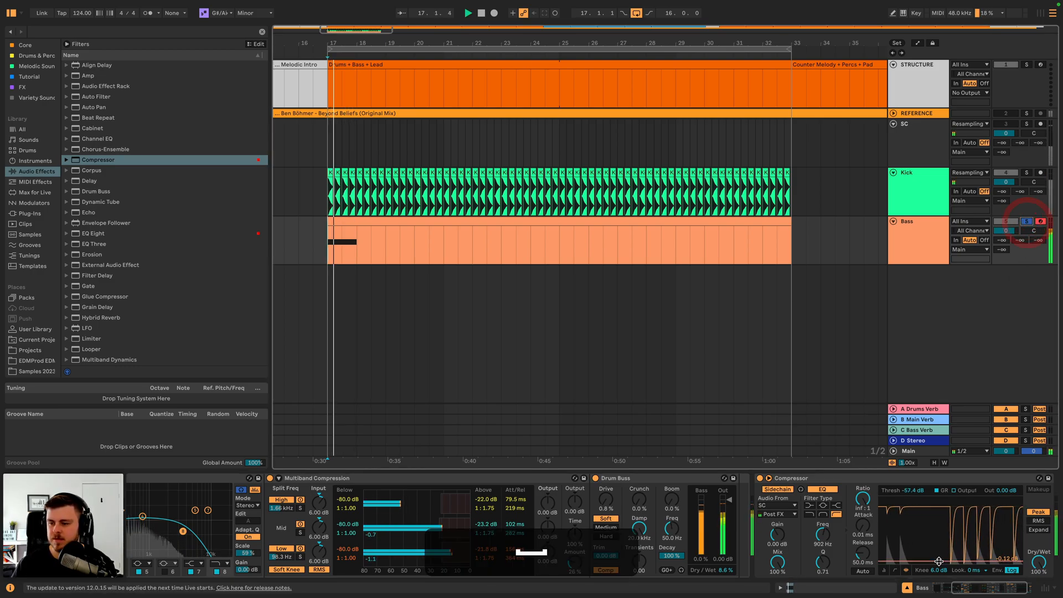
left_click_drag(968, 561, 967, 557)
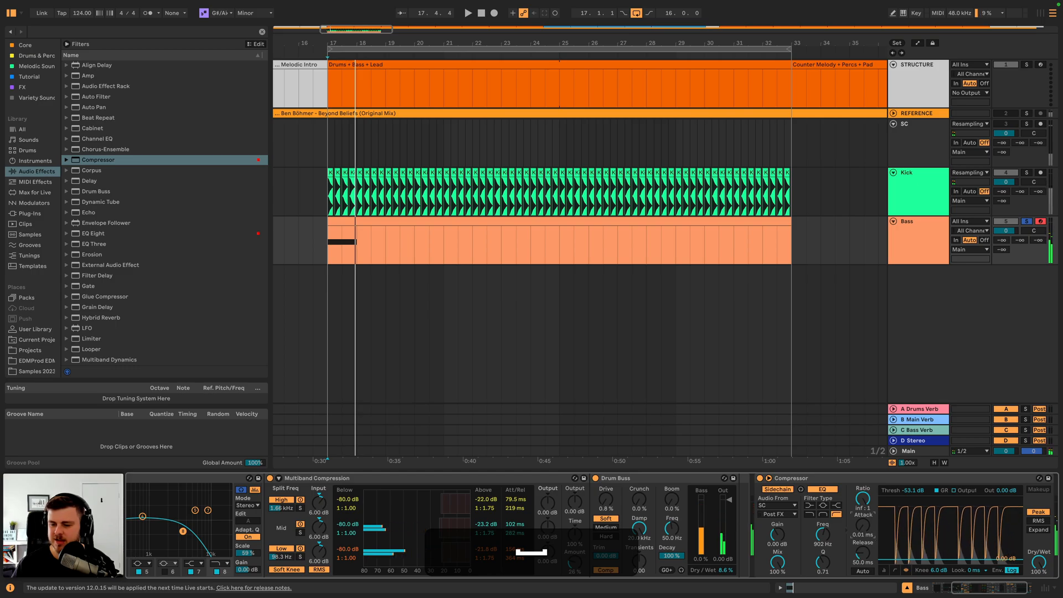
- Set the Bass compressor's attack to 0.10 ms and play the soloed bass
key("space")
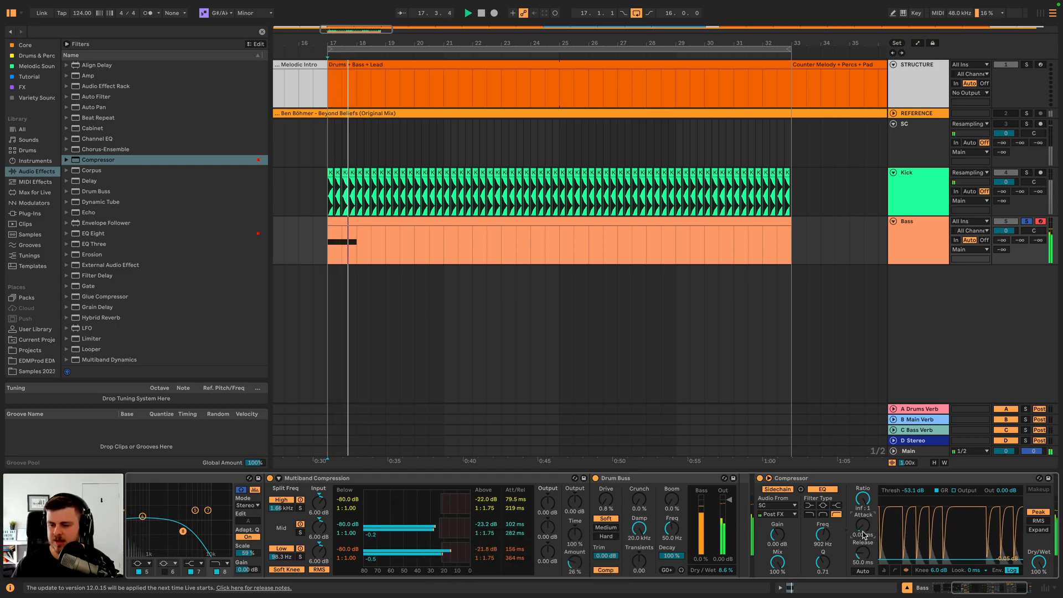
left_click_drag(863, 525, 862, 522)
key("space")
key("space")
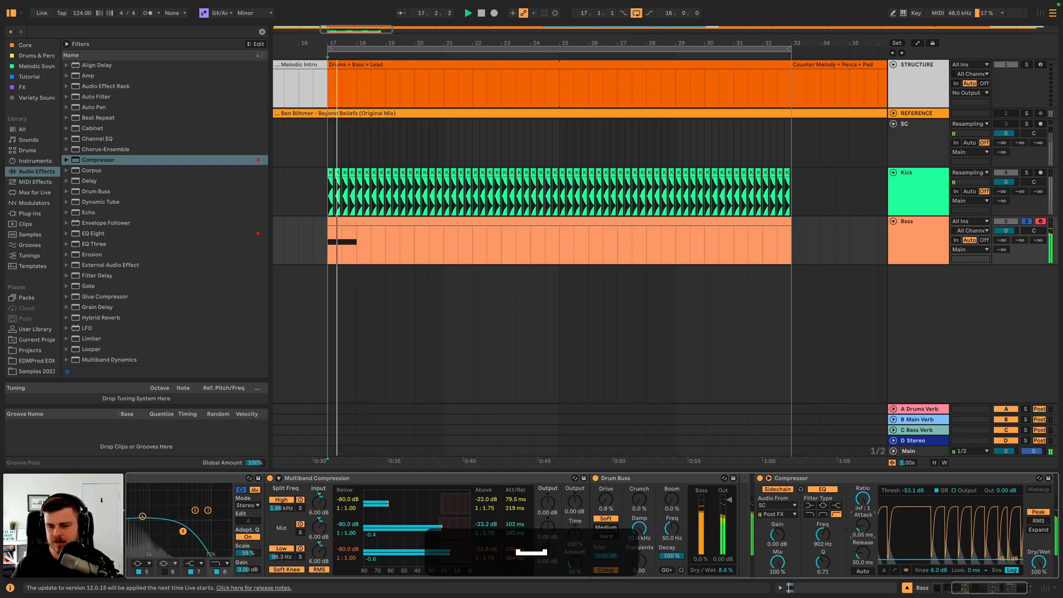
key("space")
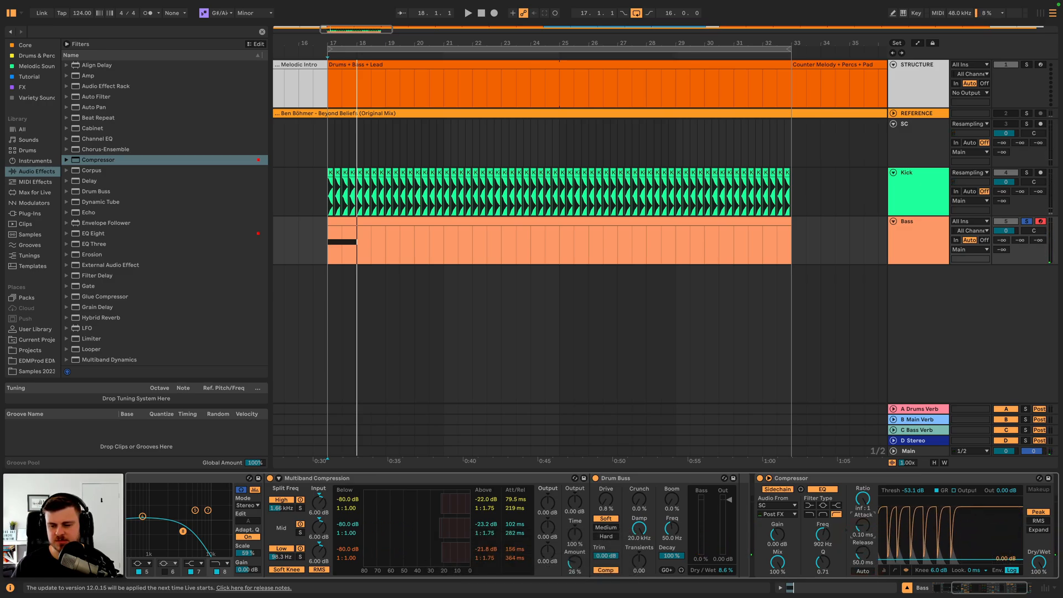
- Unsolo the Bass track and raise its compressor's threshold to -41.5 dB while playing the section
key("space")
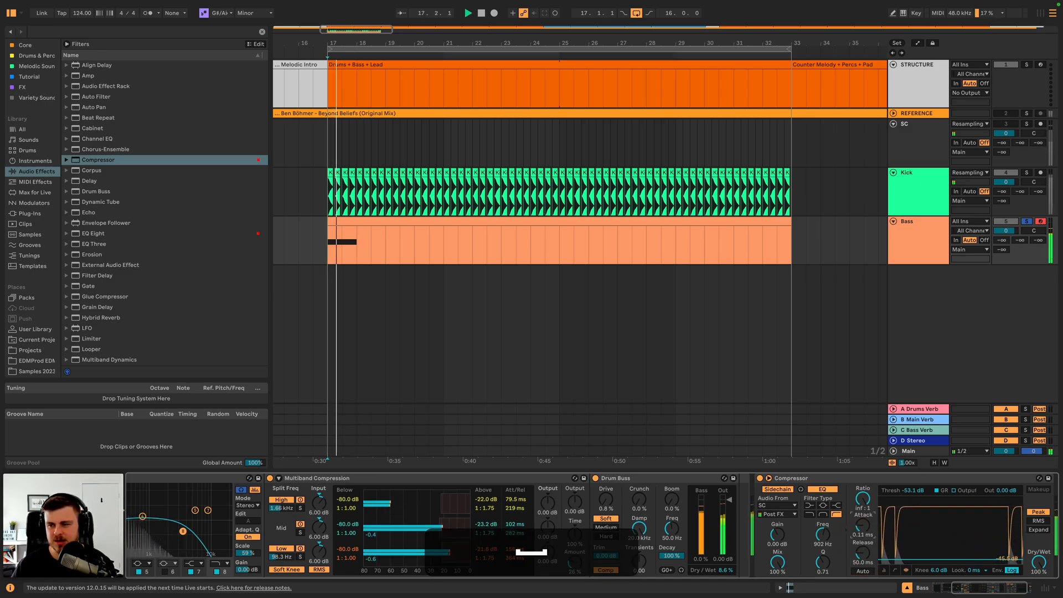
key("space")
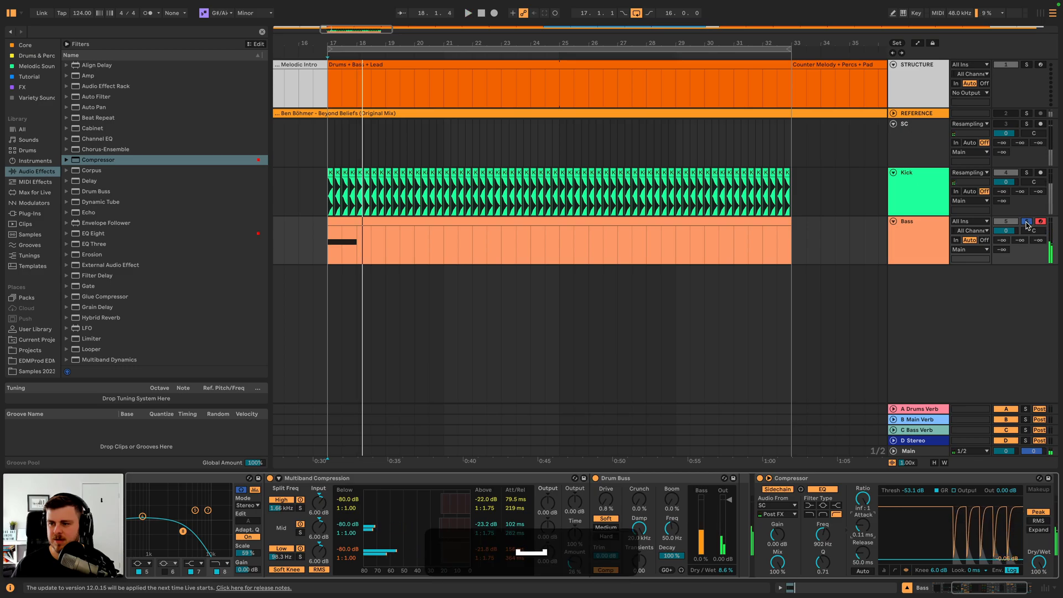
key("space")
left_click_drag(925, 559, 925, 554)
key("space")
key("space")
- Set the Bass compressor's attack to 0.11 ms and release to 73.7 ms, playing the kick and bass together
left_click_drag(861, 560, 862, 555)
key("space")
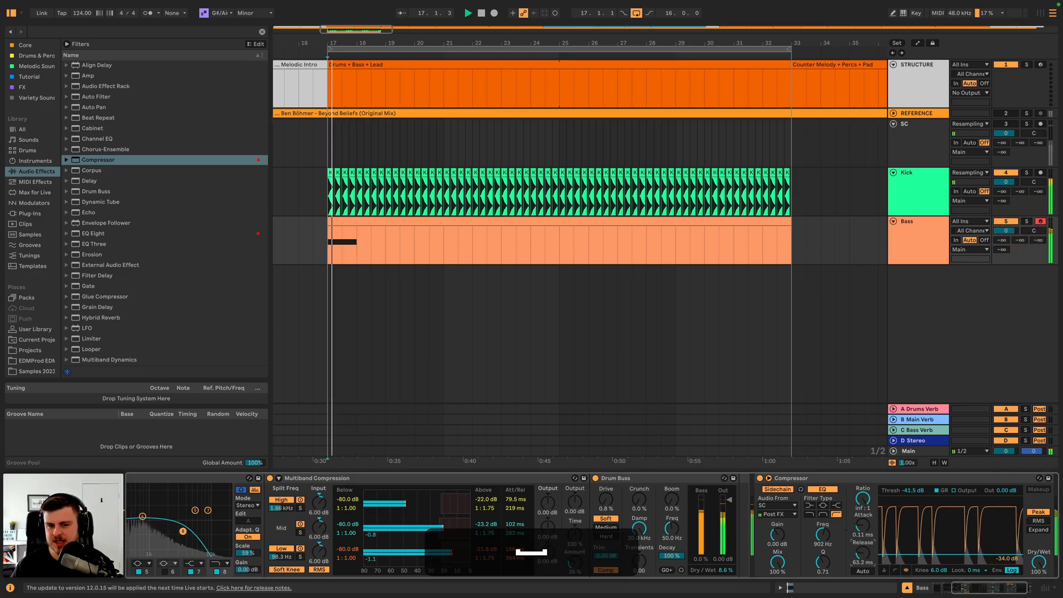
key("space")
key("space")
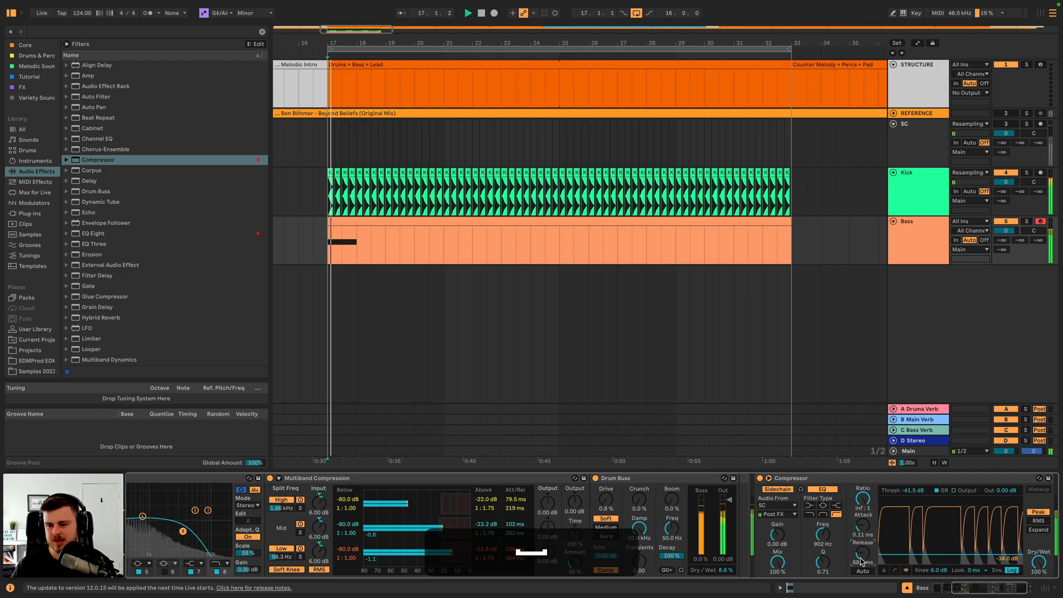
key("space")
key("space")
left_click_drag(861, 560, 861, 558)
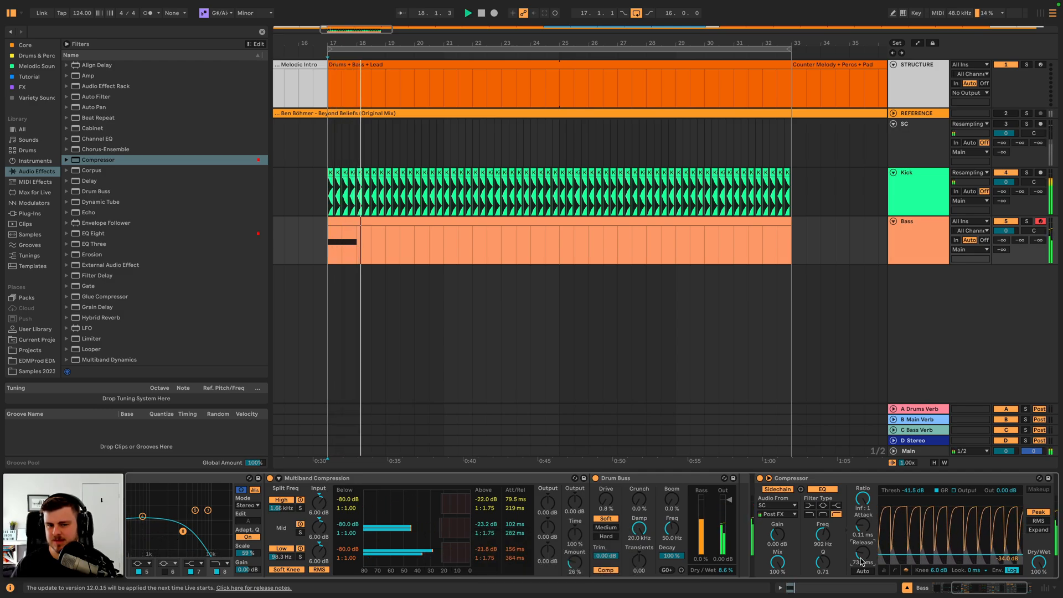
key("space")
key("space")
- Solo the Kick track and shorten its first clip at bar 17 to about 0.287 s with a fade-out
left_click(1026, 172)
key("space")
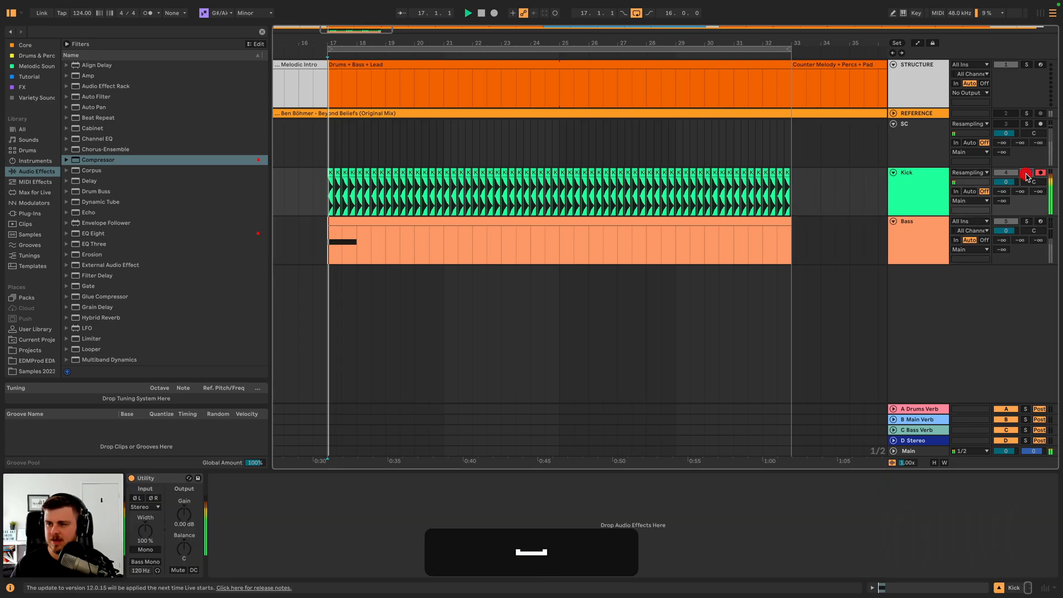
key("space")
left_click_drag(334, 44, 590, 138)
left_click_drag(553, 170, 482, 182)
left_click(421, 176)
key("space")
left_click_drag(480, 175, 498, 177)
key("space")
key("space")
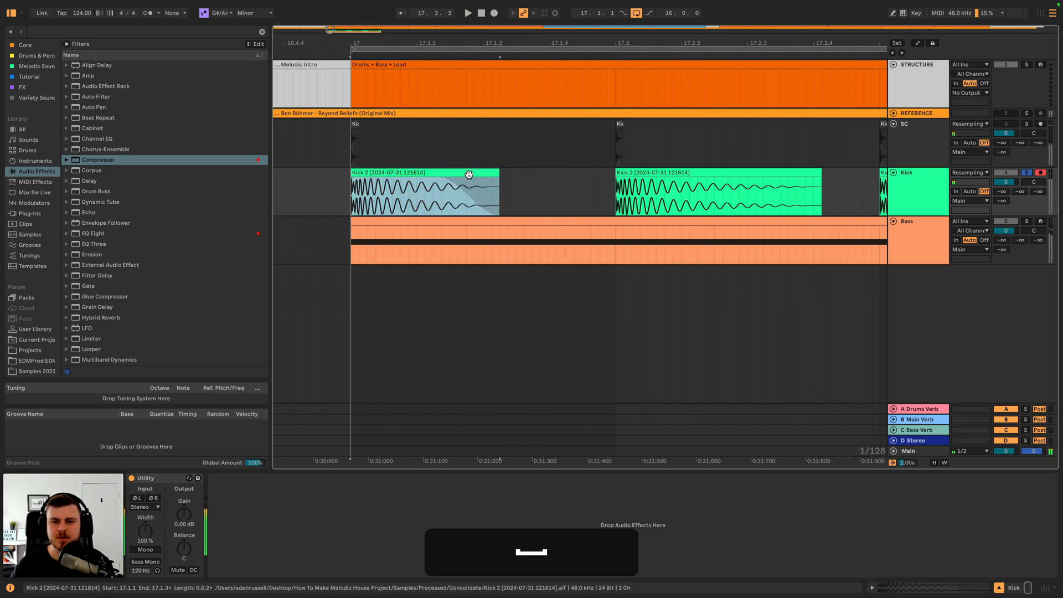
left_click_drag(501, 175, 507, 176)
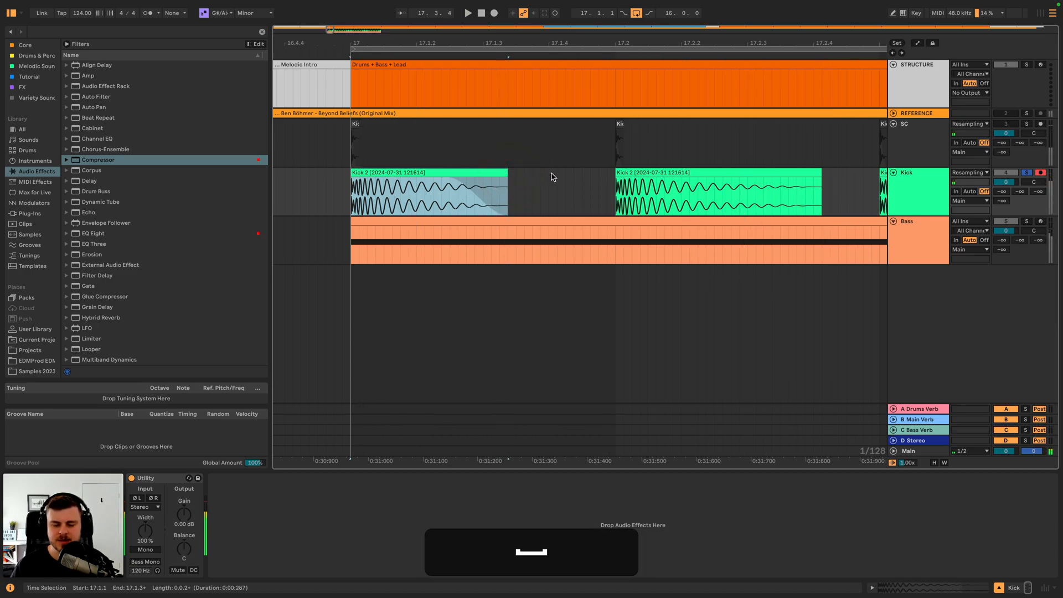
- Consolidate the shortened first kick clip and play it
key("super+j")
key("super+space")
key("space")
scroll(511, 171, "down", 10)
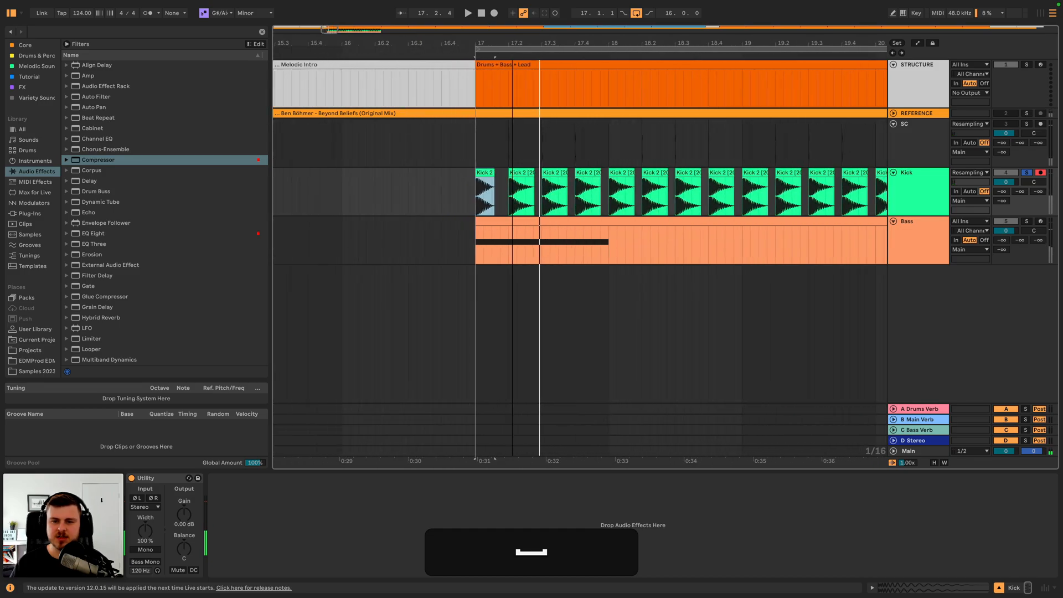
- Delete all the remaining kick clips from 17.2 to past bar 33
left_click(511, 170)
scroll(509, 173, "right", 20)
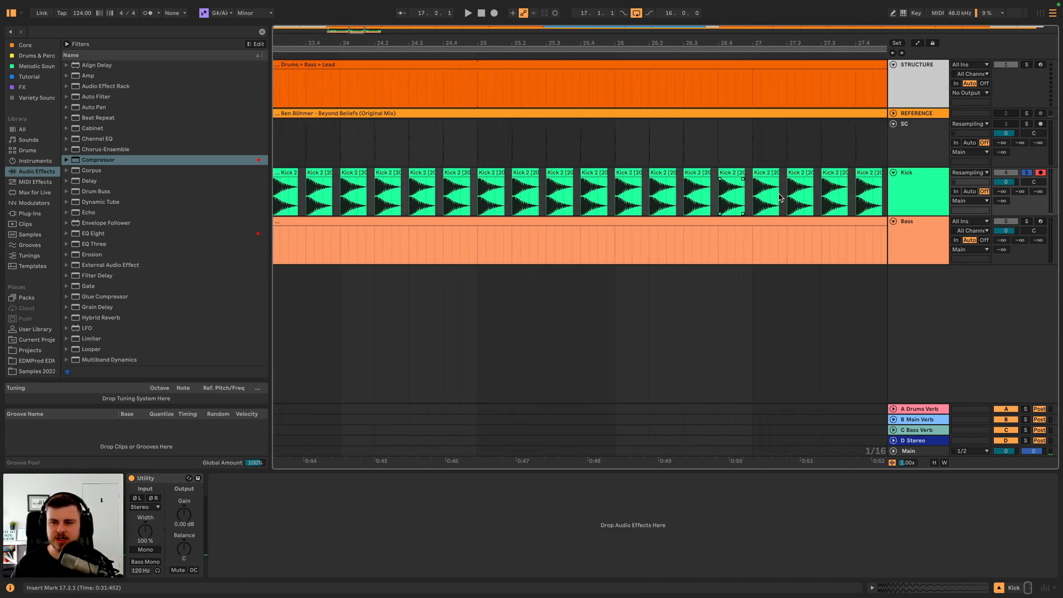
scroll(784, 197, "right", 20)
scroll(593, 223, "left", 8)
left_click(539, 203, "shift")
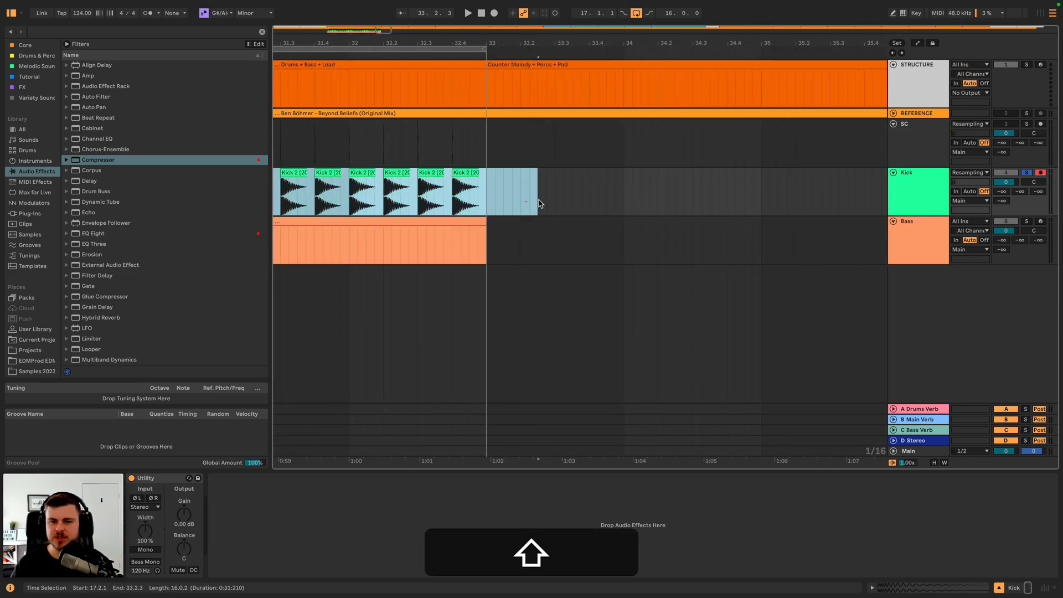
key("BackSpace")
scroll(535, 202, "left", 20)
scroll(536, 203, "right", 8)
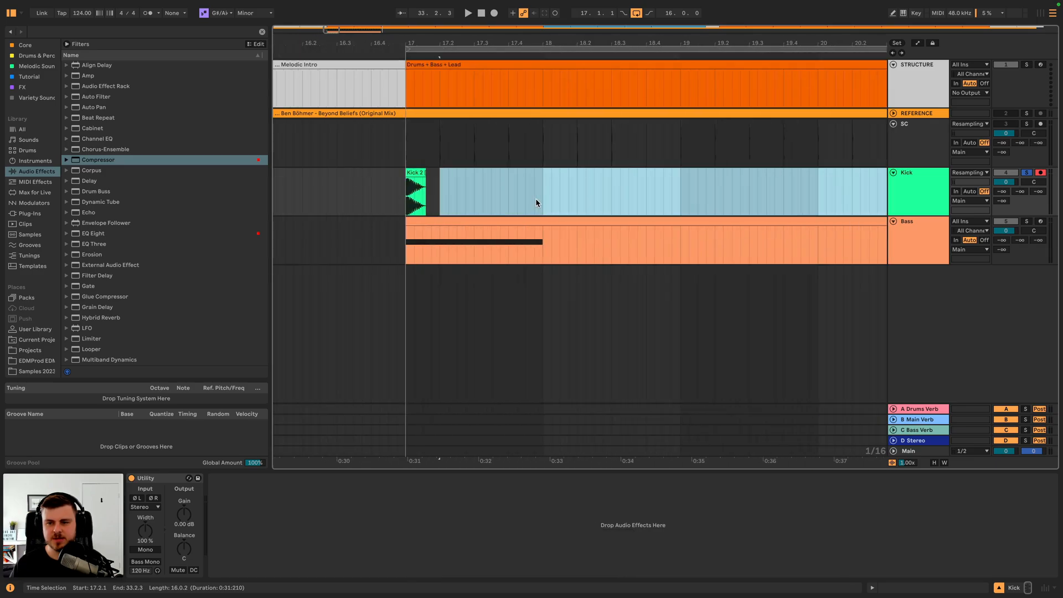
- Duplicate the one-beat selection holding the shortened kick repeatedly until the clips reach bar 33
left_click_drag(439, 194, 424, 196)
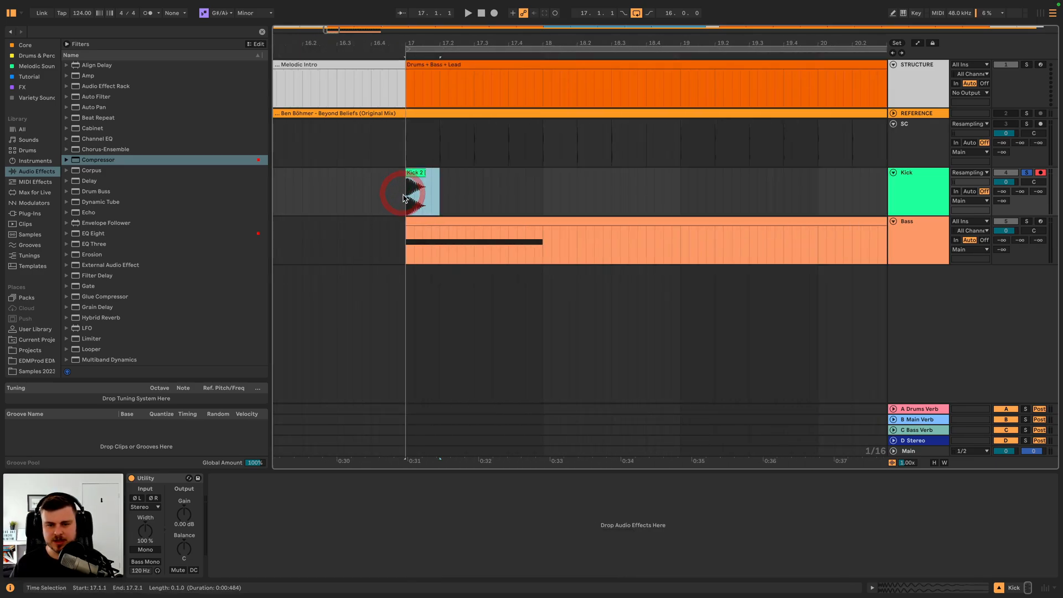
key("super+d")
key("super+d")
key("super+d")
key("super+d")
scroll(553, 194, "right", 3)
scroll(461, 194, "down", 5)
key("super+d")
key("super+d")
key("super+d")
key("super+d")
key("super+d")
key("super+d")
key("super+d")
key("super+d")
key("super+d")
key("super+d")
key("super+d")
key("super+d")
key("super+d")
key("super+d")
key("super+d")
scroll(462, 194, "down", 3)
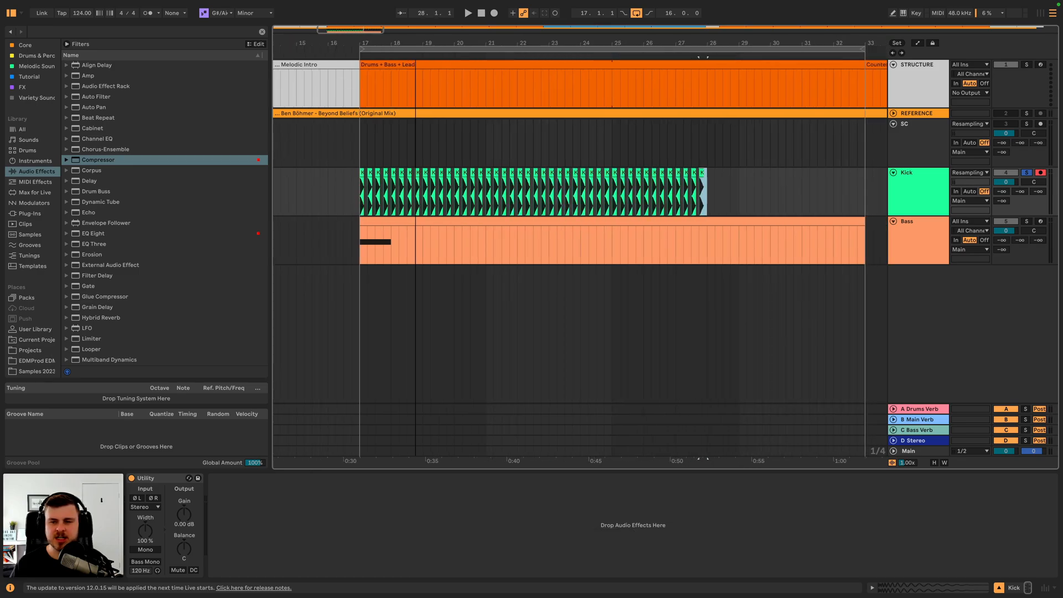
key("super+d")
key("super+d")
key("super+d")
key("super+d")
key("super+d")
key("super+d")
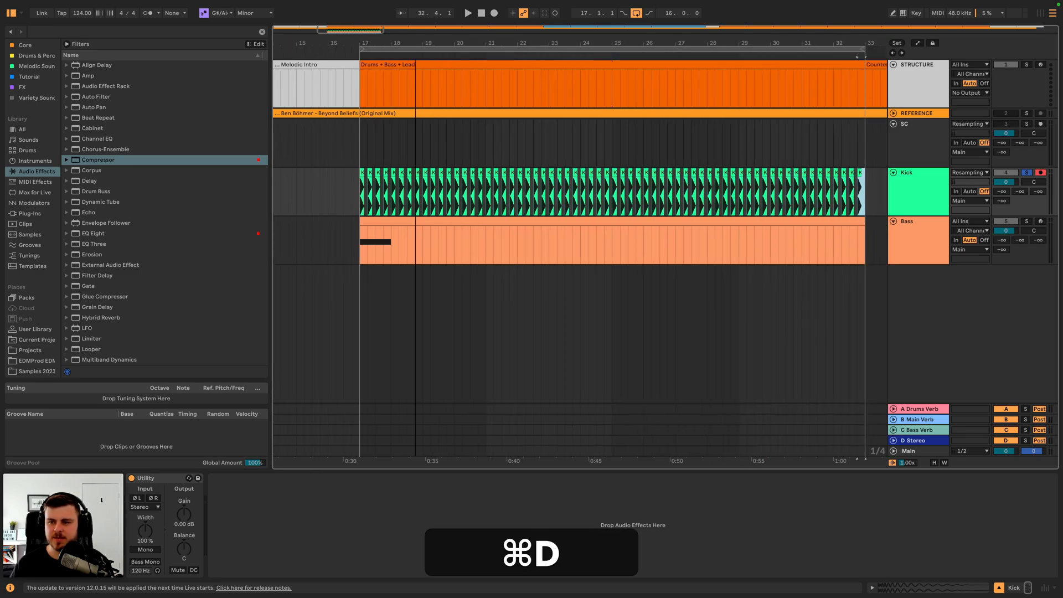
- Play the new kick pattern from bar 17, unsolo the Kick track and listen to it with the bass
left_click(359, 54)
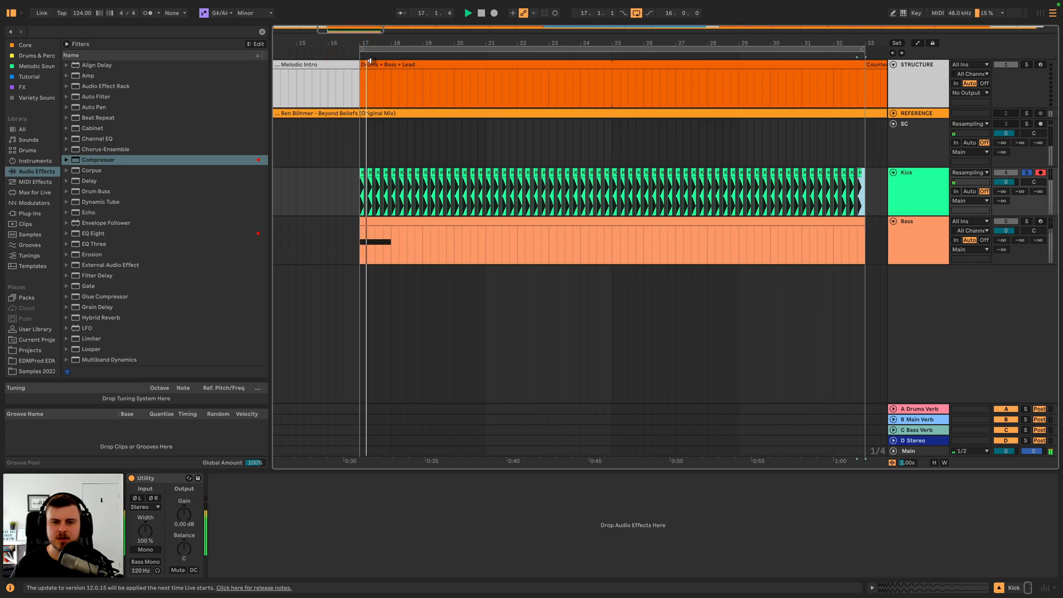
key("space")
left_click(361, 242)
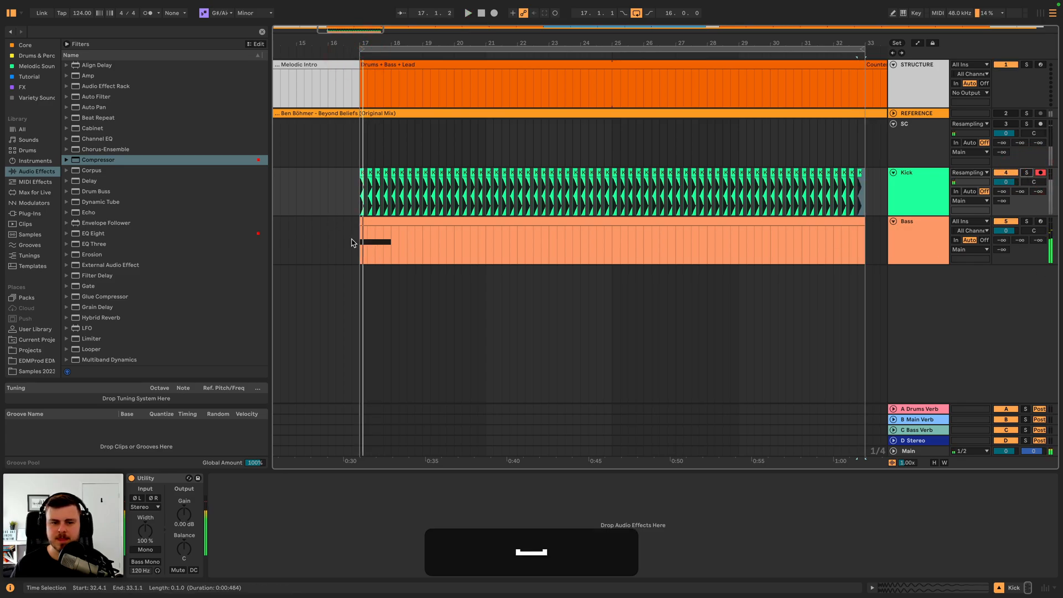
key("space")
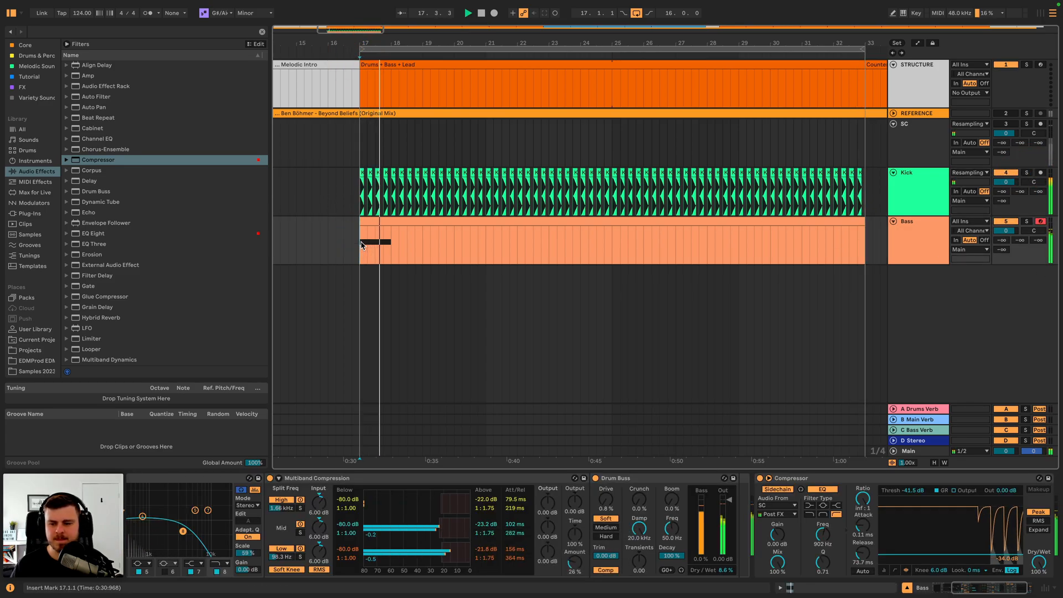
key("space")
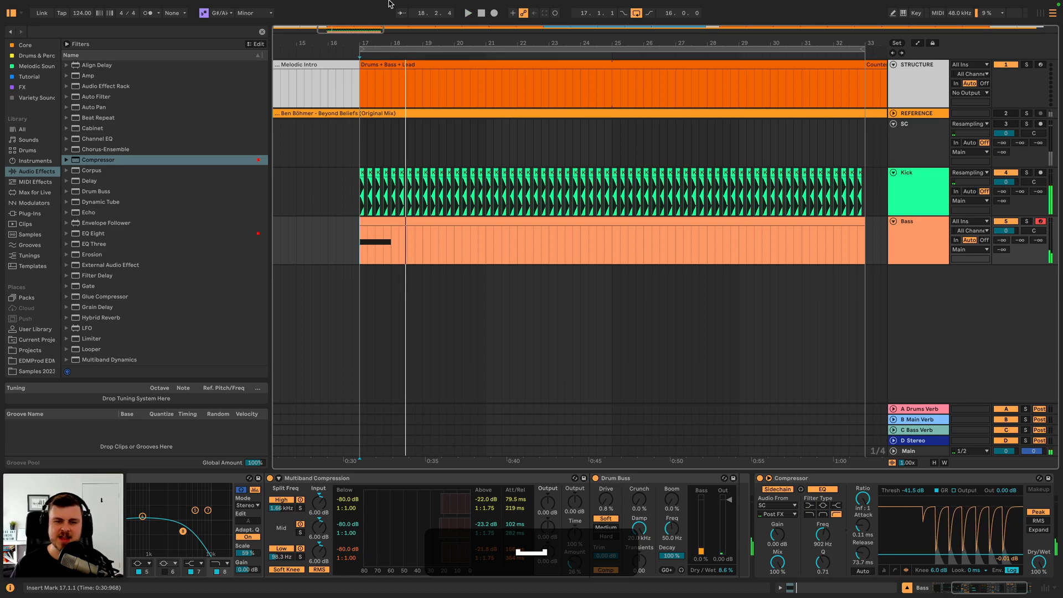
left_click_drag(362, 44, 362, 106)
key("space")
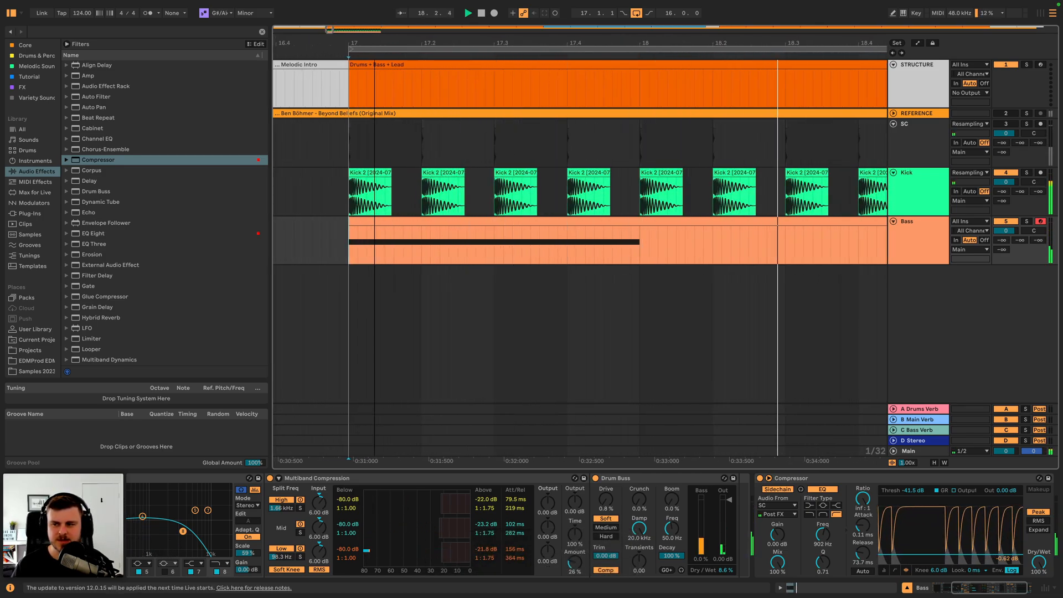
key("space")
- Open the Bass clip and extend its G#0 note to two bars, ending at bar 3
left_click(350, 244)
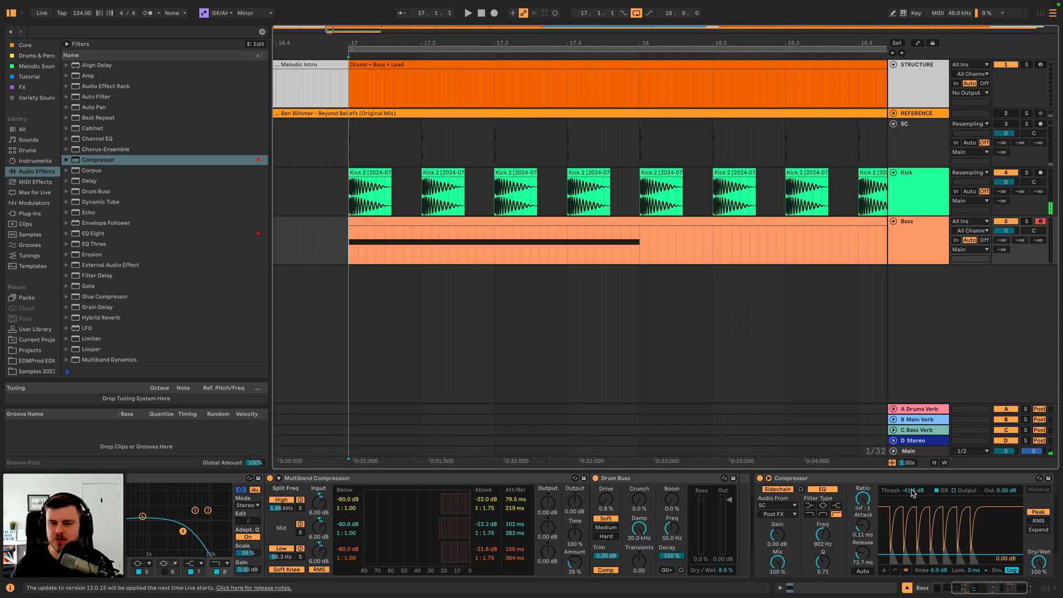
double_click(650, 245)
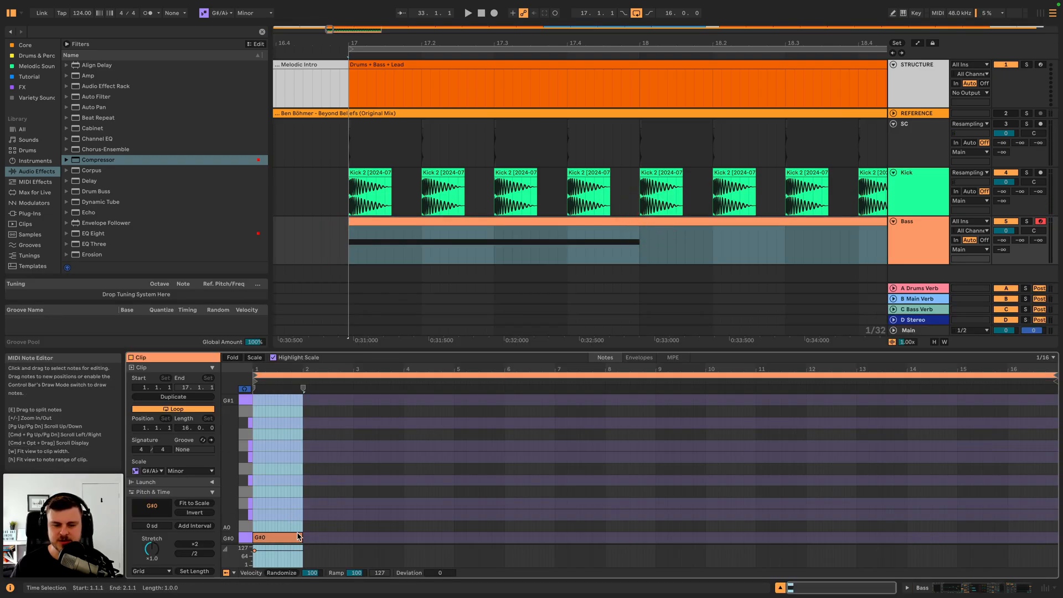
left_click_drag(305, 539, 347, 538)
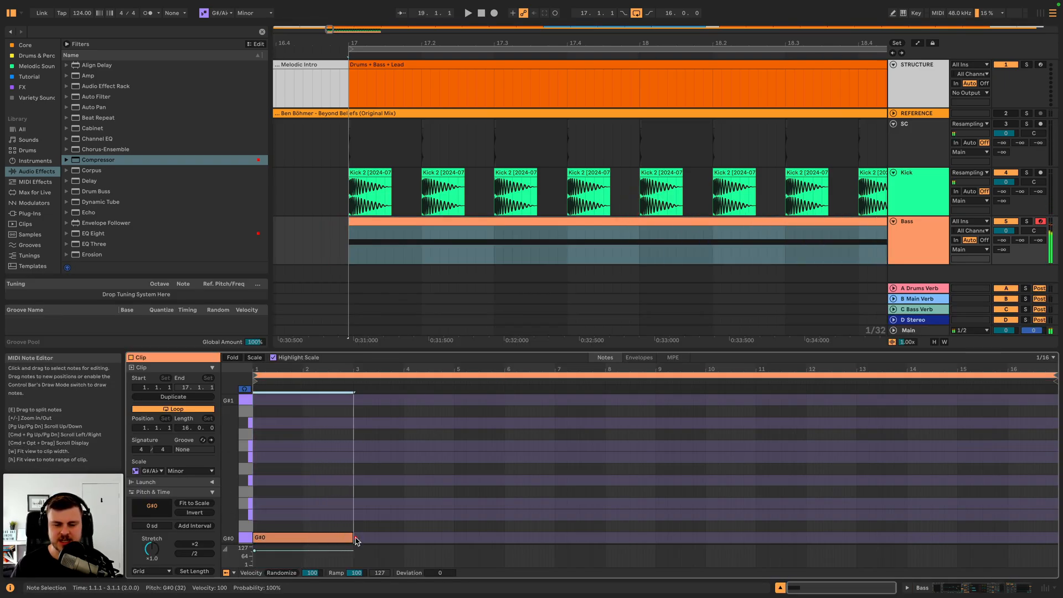
key("space")
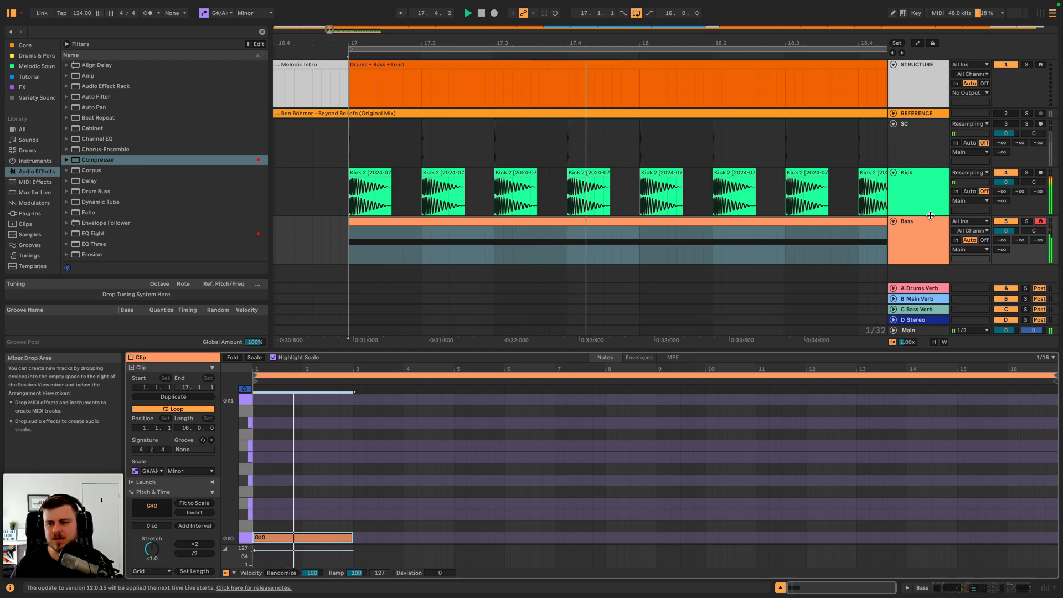
- Set the Bass compressor's threshold to -43.9 dB, release to 68.4 ms and sidechain EQ frequency to 740 Hz
left_click(920, 233)
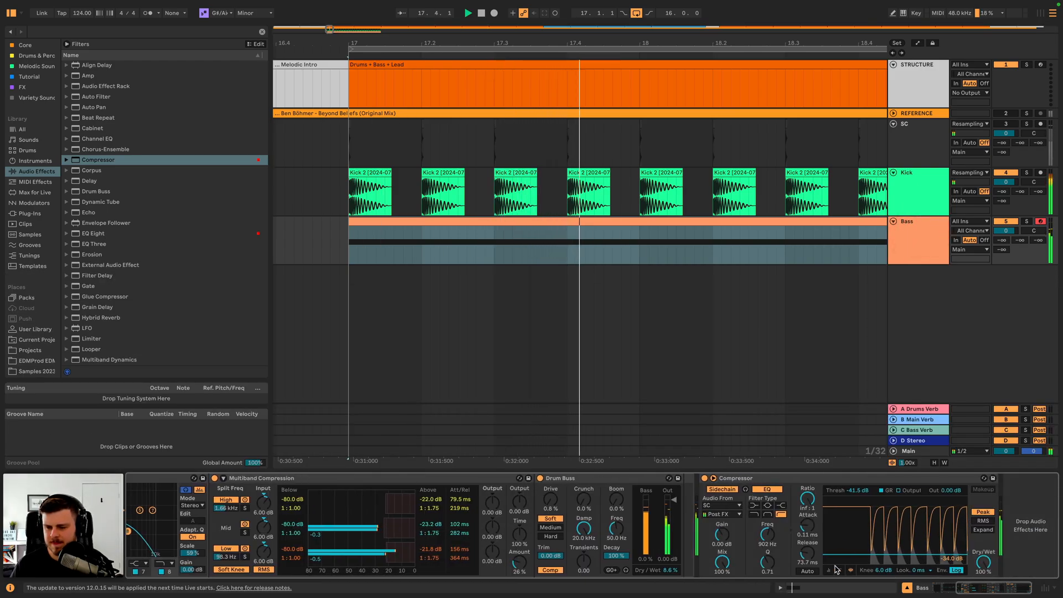
key("space")
key("space")
left_click_drag(812, 546, 768, 538)
key("space")
key("space")
key("space")
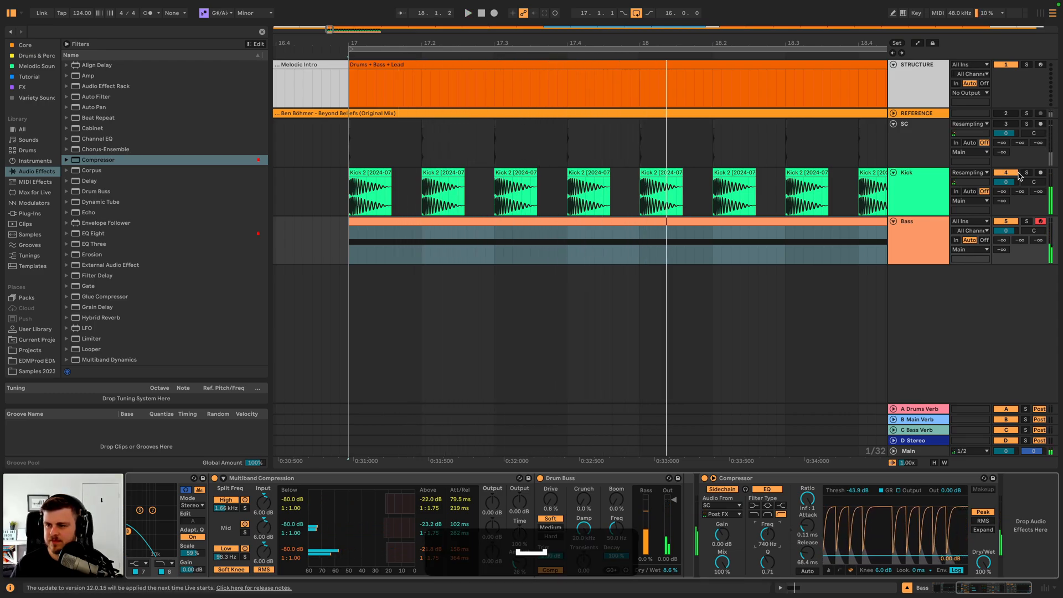
- Solo the Bass track, raise its compressor's threshold to -34.0 dB during playback, and unsolo it
left_click(1026, 221)
key("space")
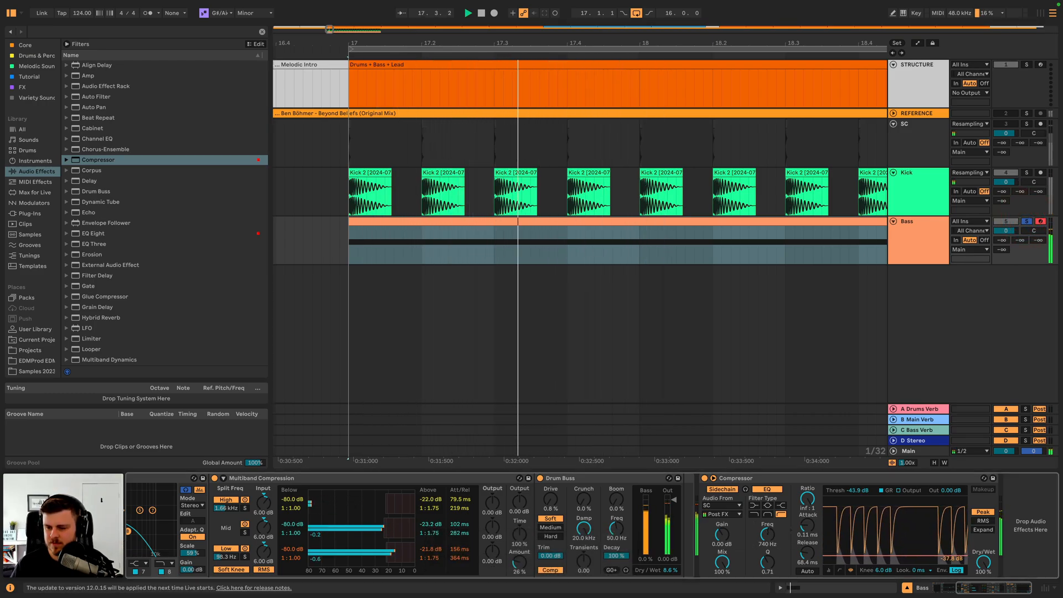
key("space")
key("space")
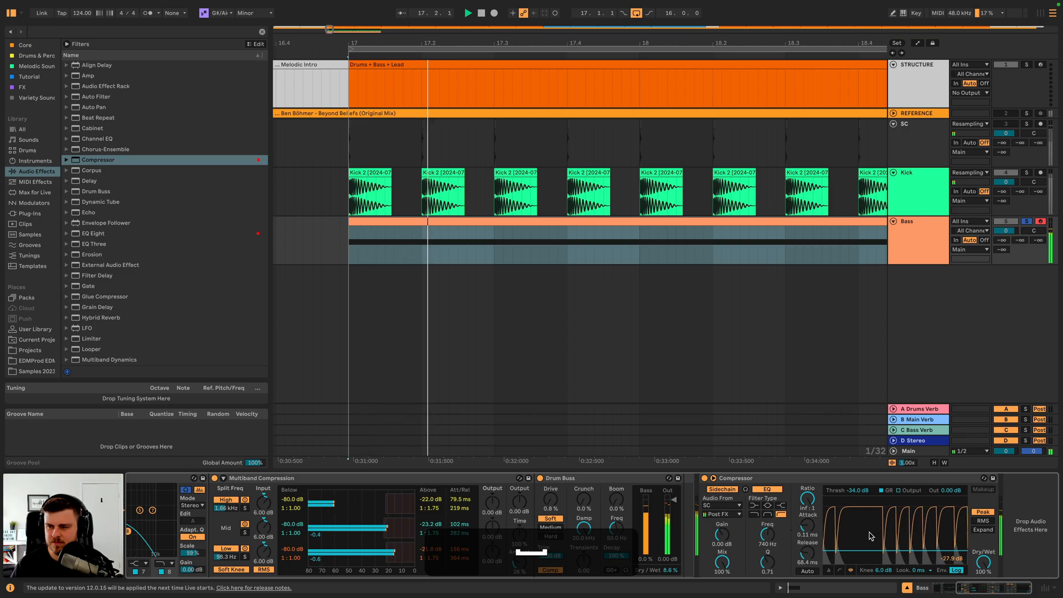
key("space")
key("space")
left_click(1027, 221)
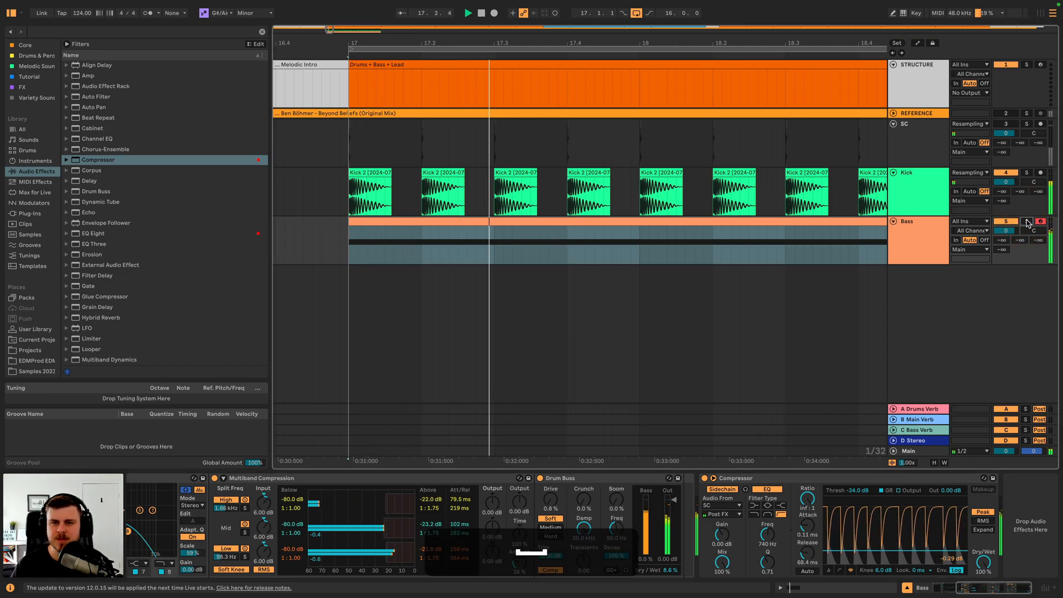
- Select all 64 kick clips from bar 17 to bar 33, disable Warp and transpose them up 1 semitone
left_click_drag(652, 43, 503, 18)
key("space")
left_click(476, 172)
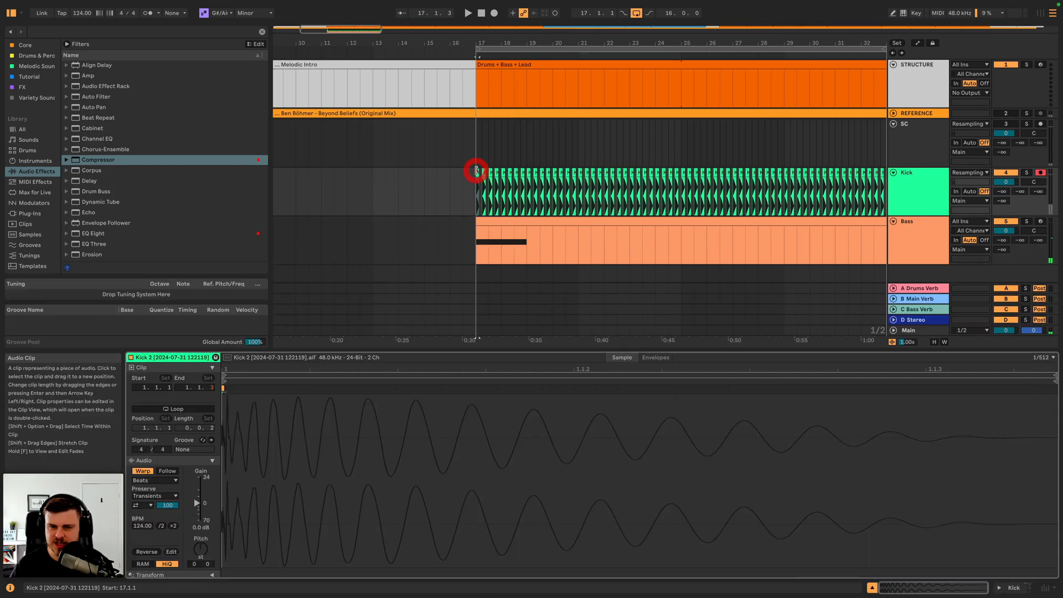
scroll(487, 172, "right", 5)
left_click(492, 172, "shift")
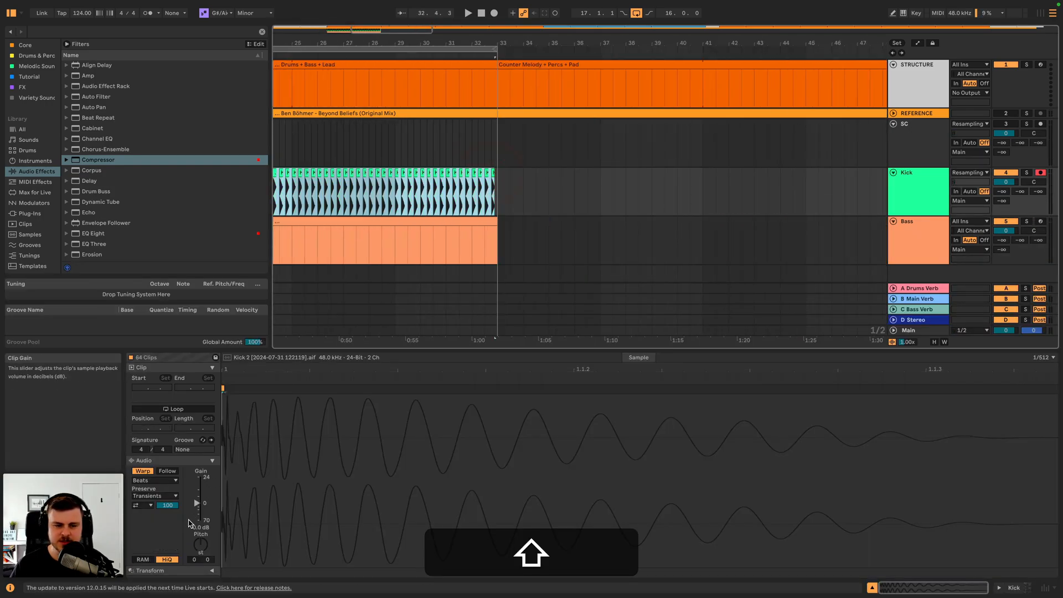
left_click(143, 471)
left_click(201, 546)
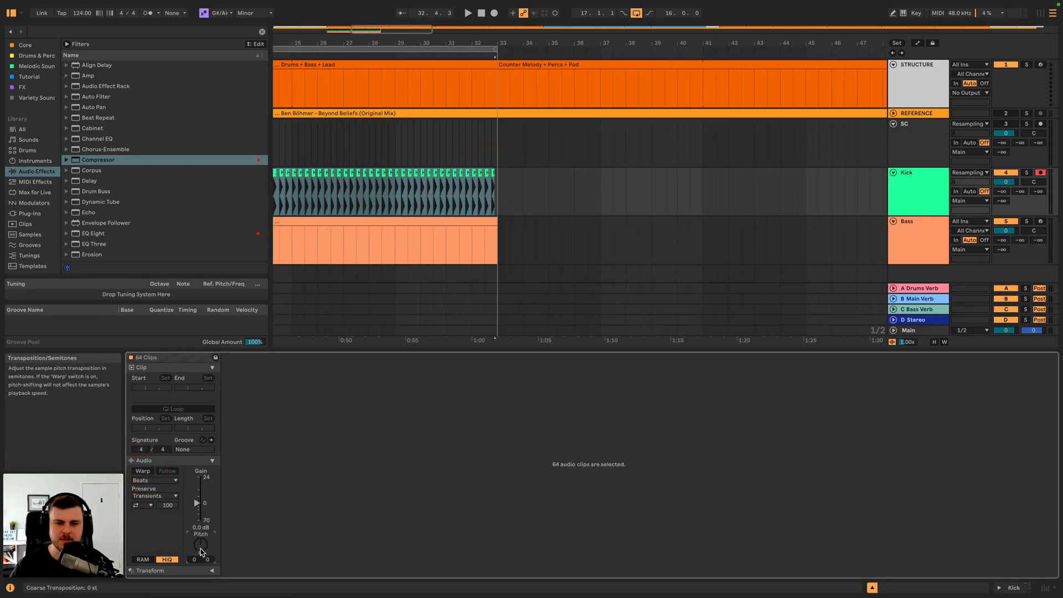
key("Up")
- Play the transposed kick with the bass from bar 17
scroll(491, 218, "left", 5)
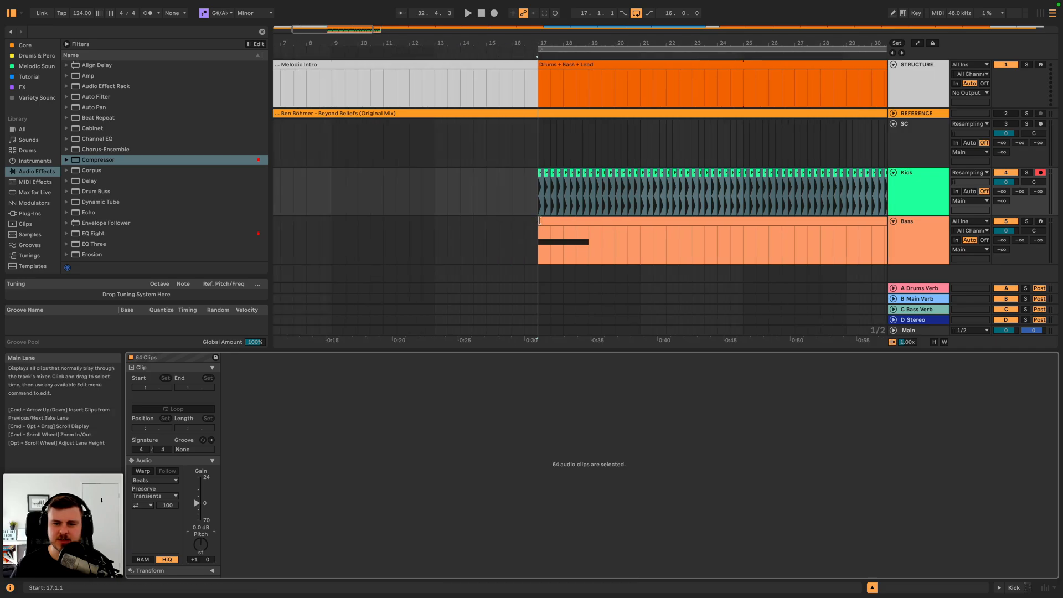
left_click(539, 221)
key("space")
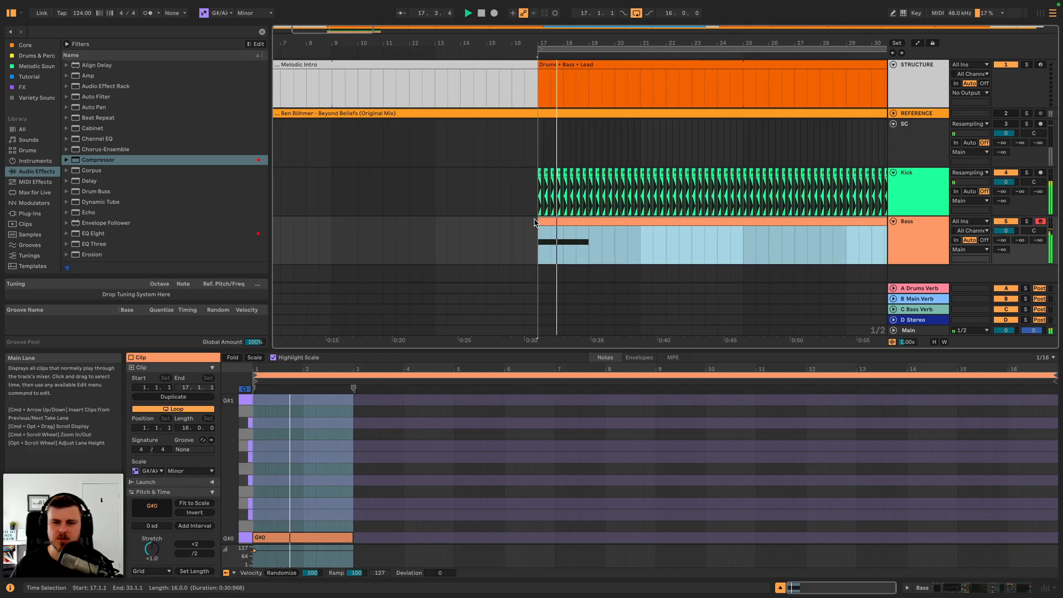
key("space")
- Set the Kick track volume to -0.9 dB and the Bass track volume to 0.5 dB, and play the section
left_click_drag(1006, 181, 1006, 185)
left_click_drag(1006, 231, 1006, 231)
key("space")
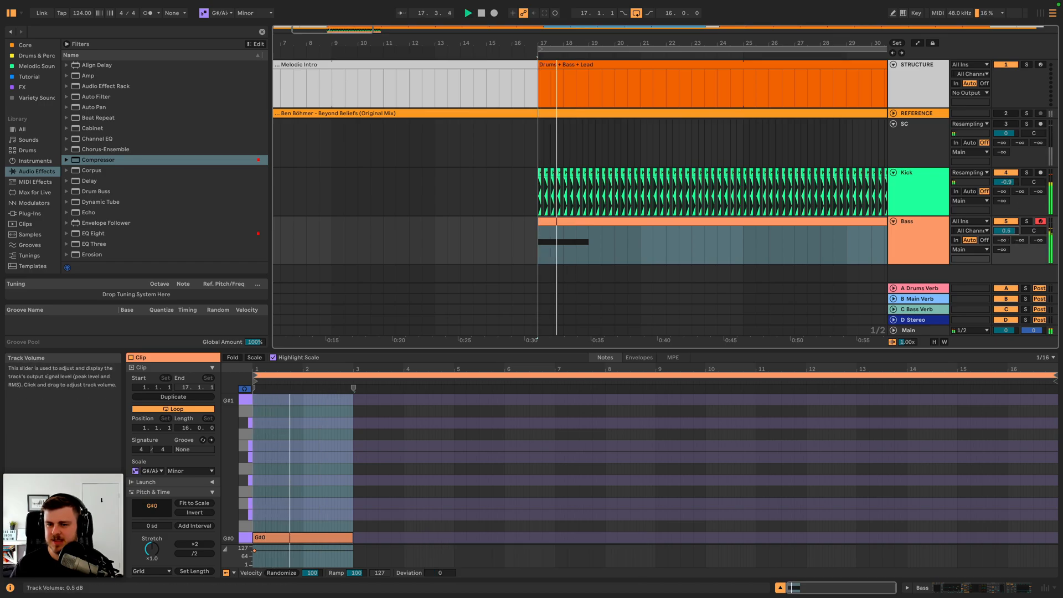
- Set the Bass track compressor's threshold to -26.2 dB while auditioning the kick and bass from bar 17
left_click(932, 230)
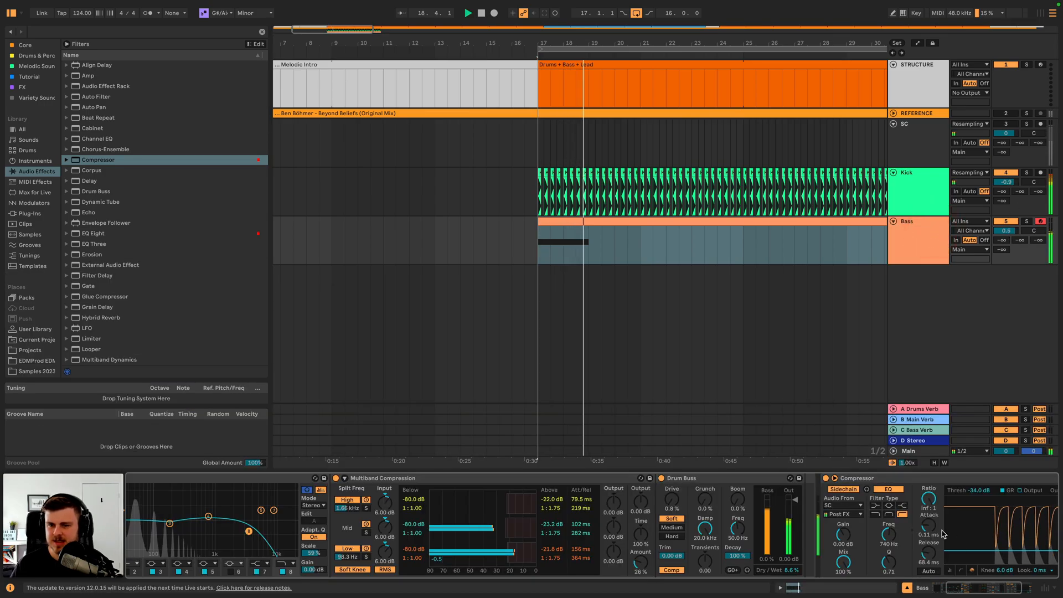
left_click_drag(970, 492, 971, 494)
key("space")
scroll(970, 521, "right", 3)
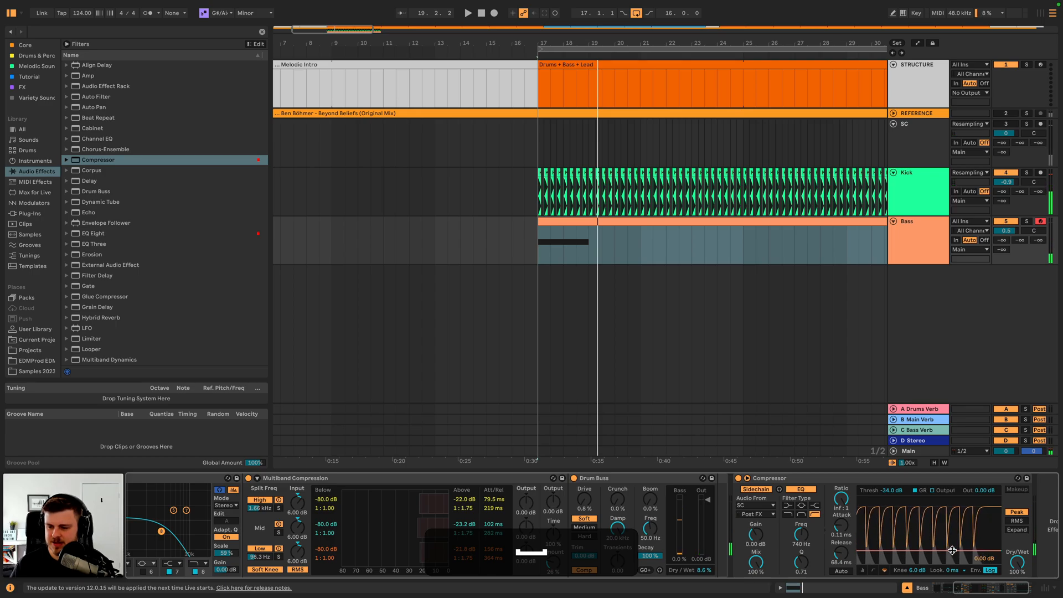
key("space")
left_click_drag(845, 553, 907, 545)
key("space")
key("space")
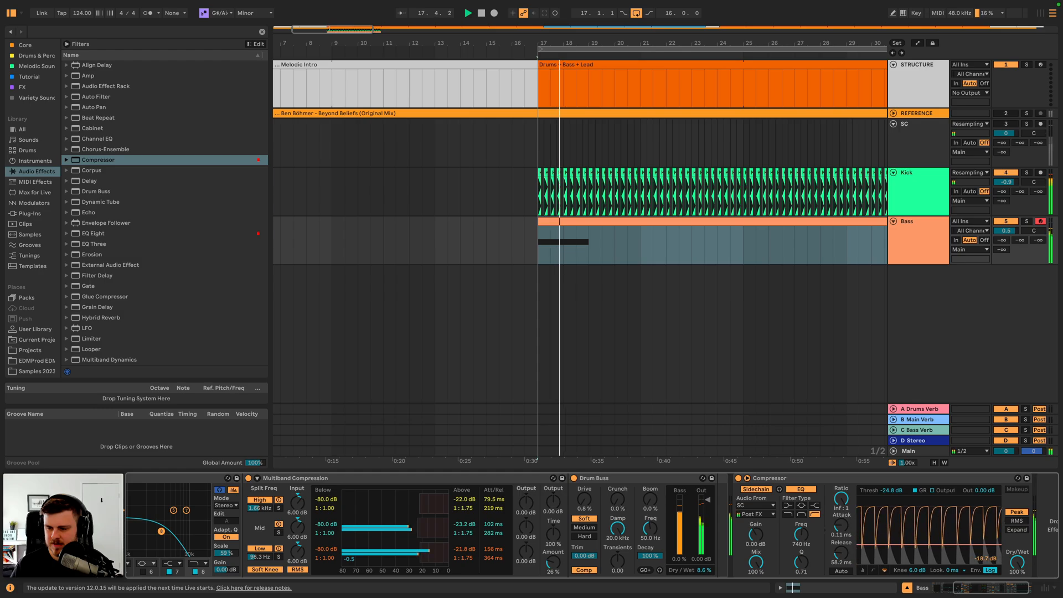
key("space")
key("space")
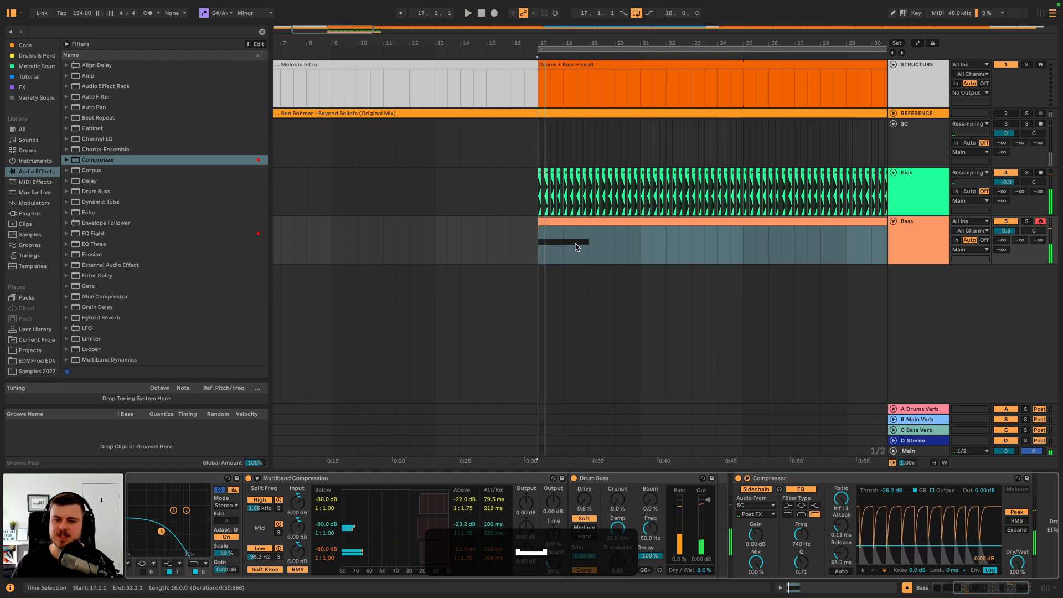
- Open the Bass clip, transpose its G#0 note down to E0 and play it against the kick
double_click(575, 222)
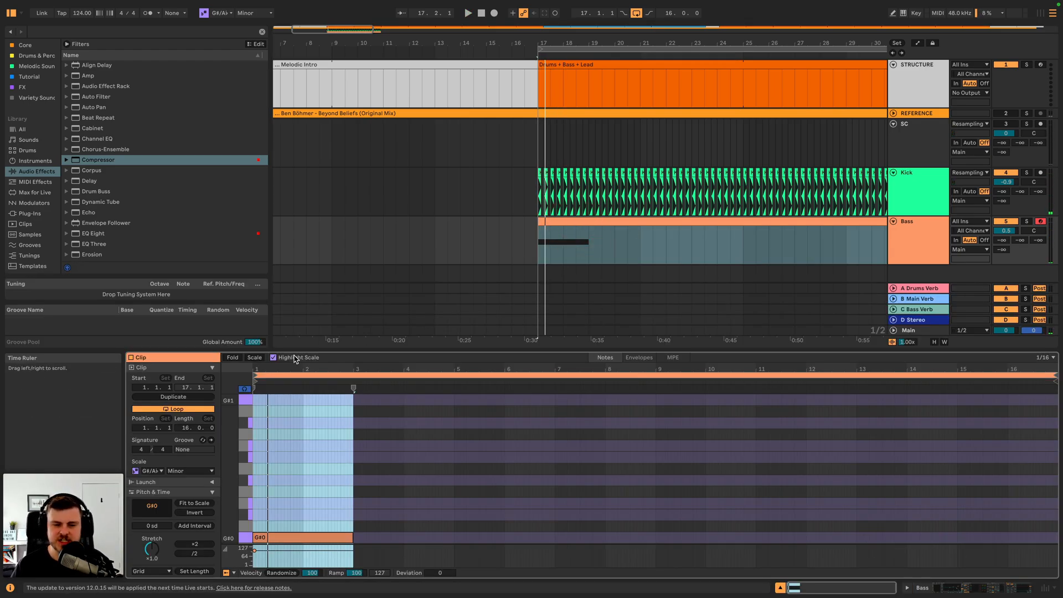
mouse_move(265, 370)
left_mouse_down()
mouse_move(266, 404)
mouse_move(265, 387)
left_mouse_up()
scroll(255, 447, "down", 5)
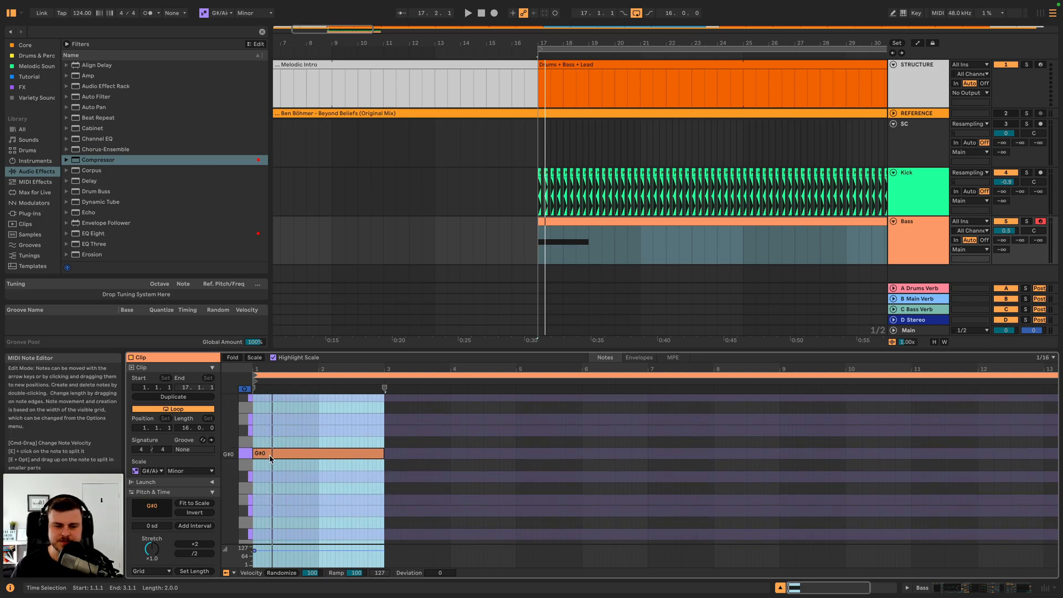
left_click(270, 458)
key("Down")
key("Down")
key("Down")
key("Down")
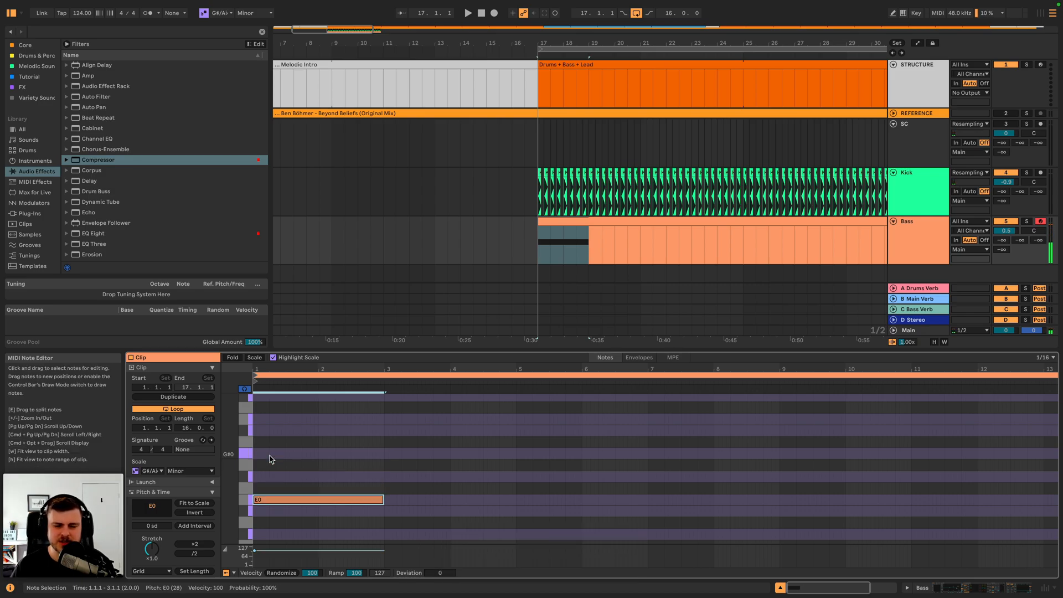
key("space")
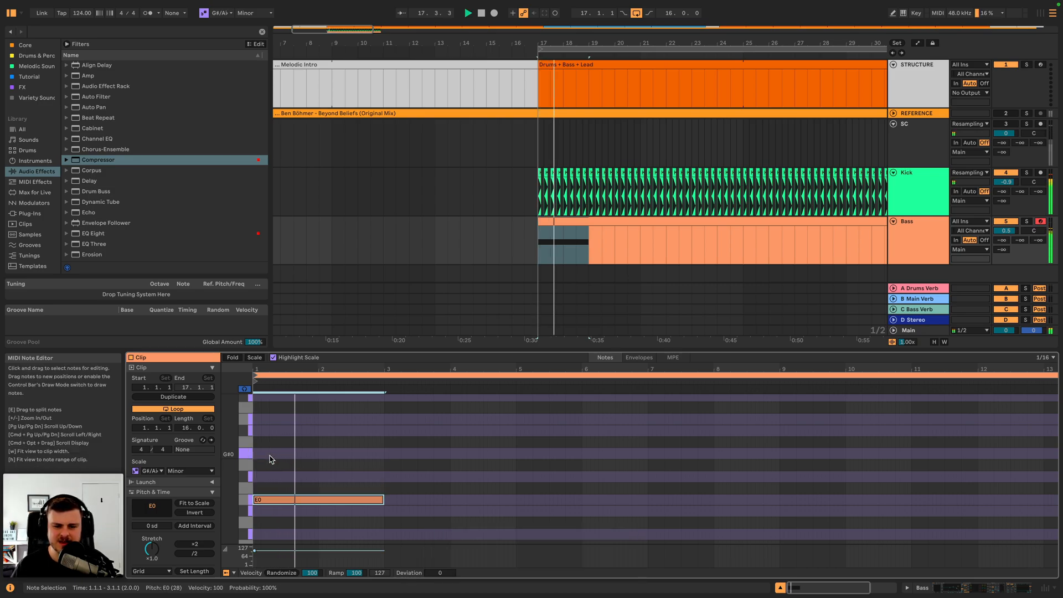
key("space")
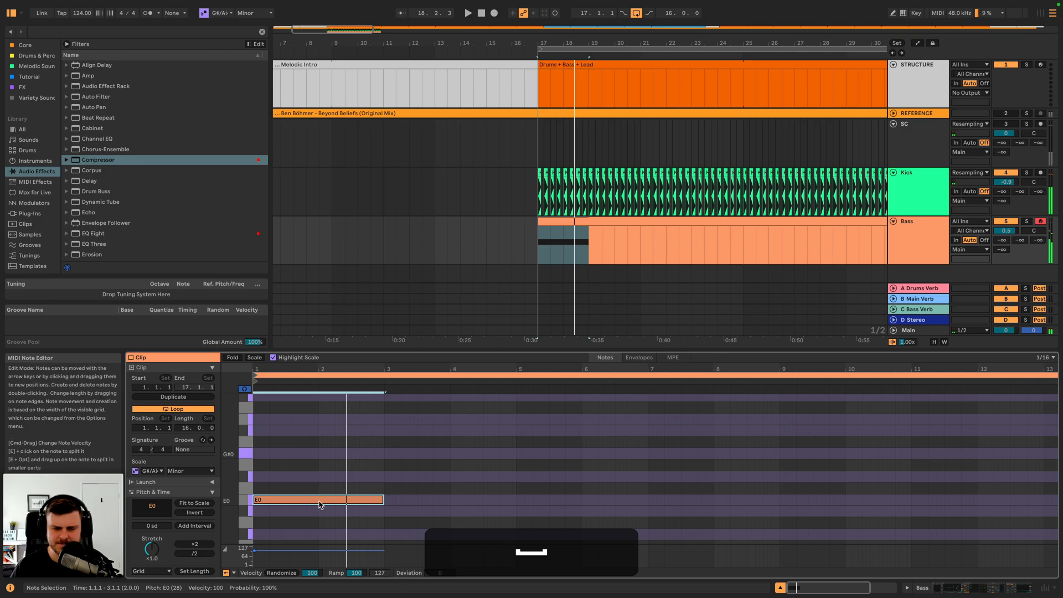
- Lower the E0 bass note to C#0, raise it an octave to C#1 and audition it
key("Down")
key("Down")
key("Down")
key("space")
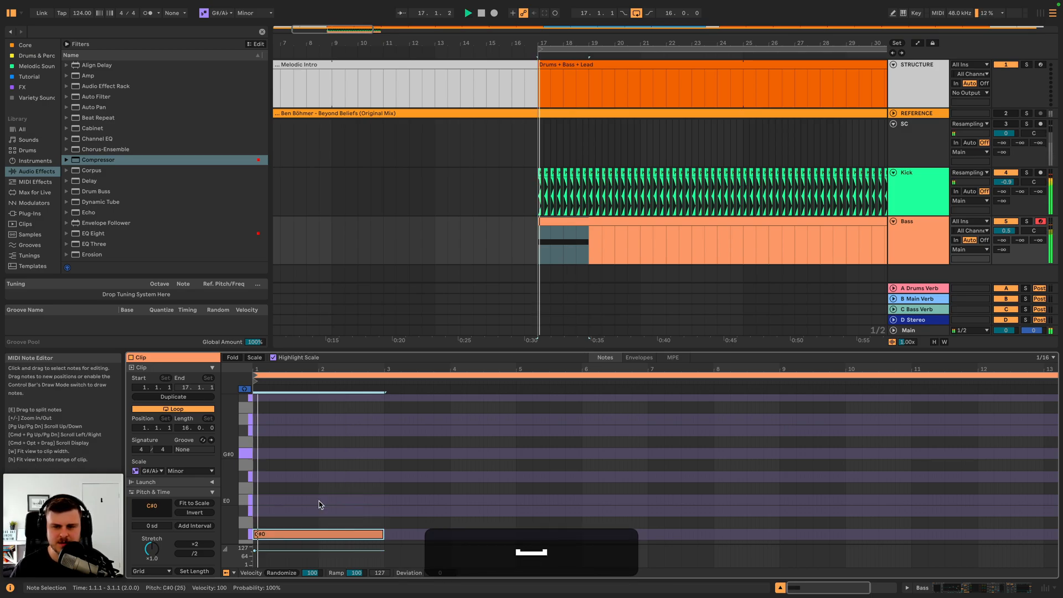
key("shift+Up")
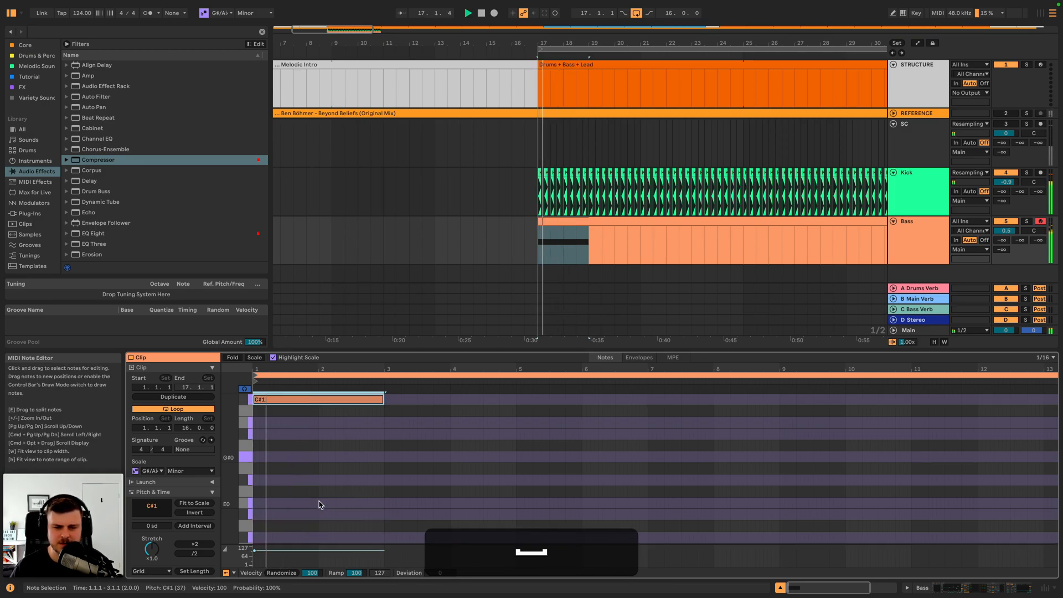
key("space")
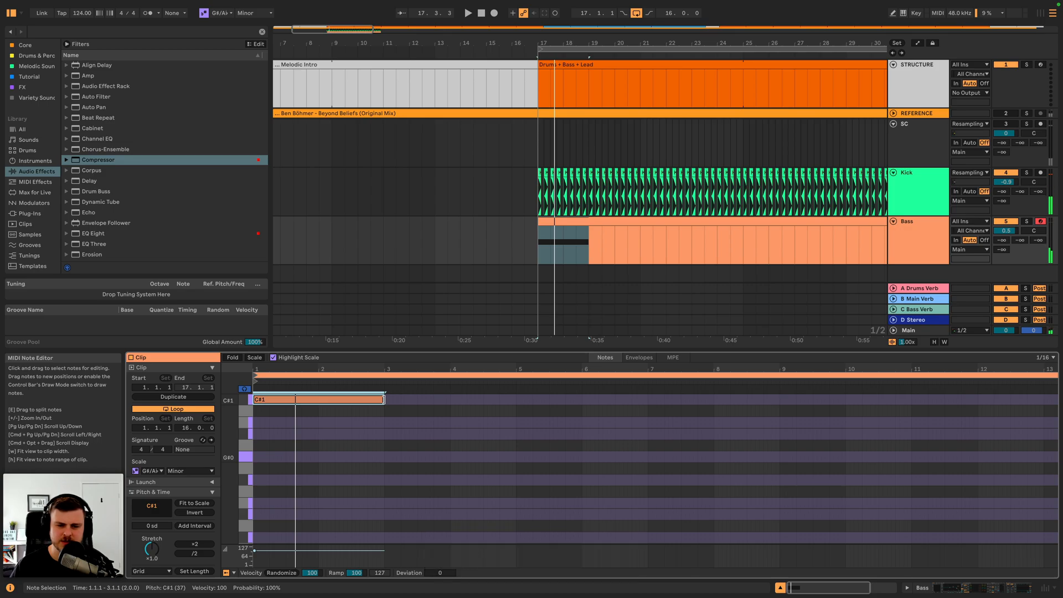
- Shorten the C#1 note to half a bar, duplicate it to beat 1.3 at D#0 and play both notes
left_click_drag(384, 399, 322, 402)
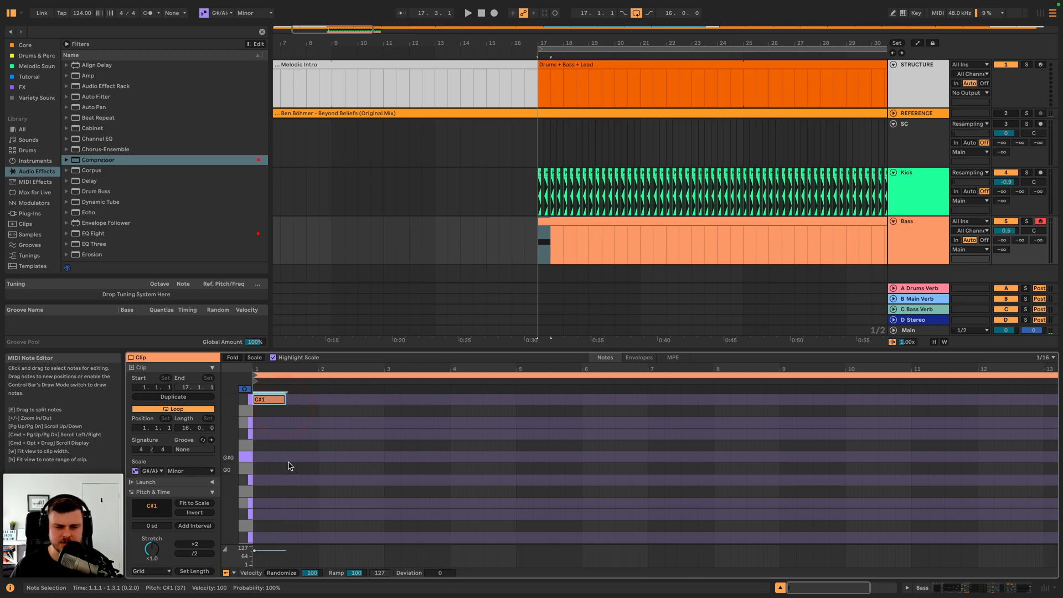
key("shift")
key("shift+Right")
key("shift+Right")
key("shift+Right")
key("shift+Down")
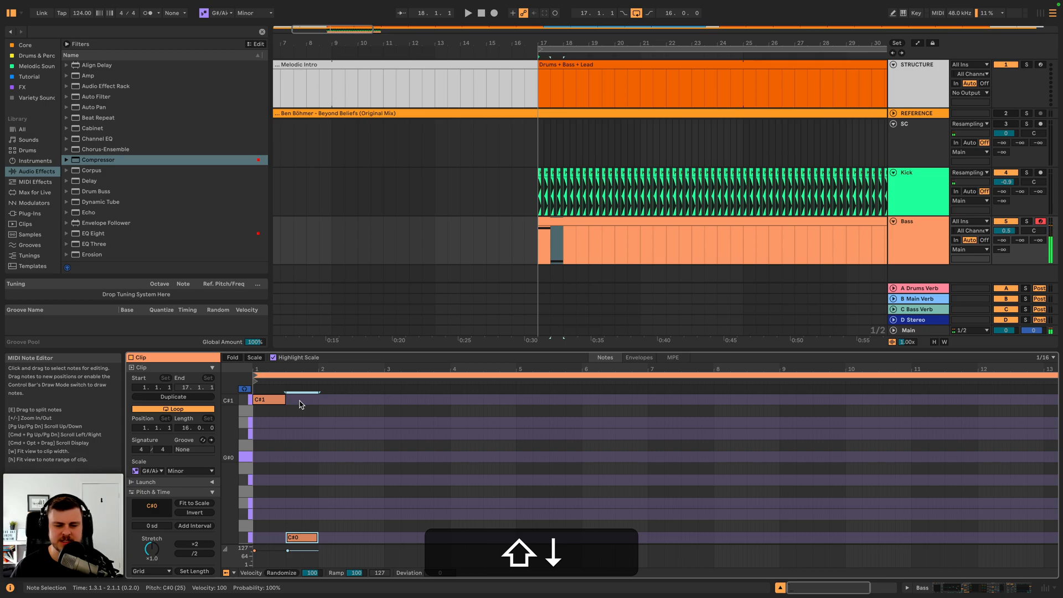
key("Up")
key("Up")
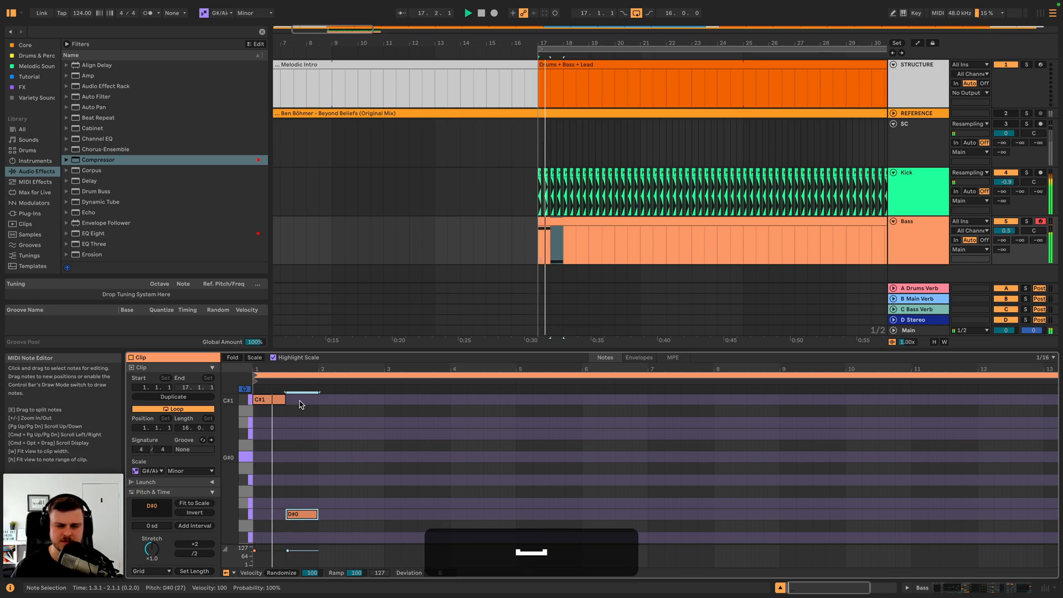
key("space")
key("space")
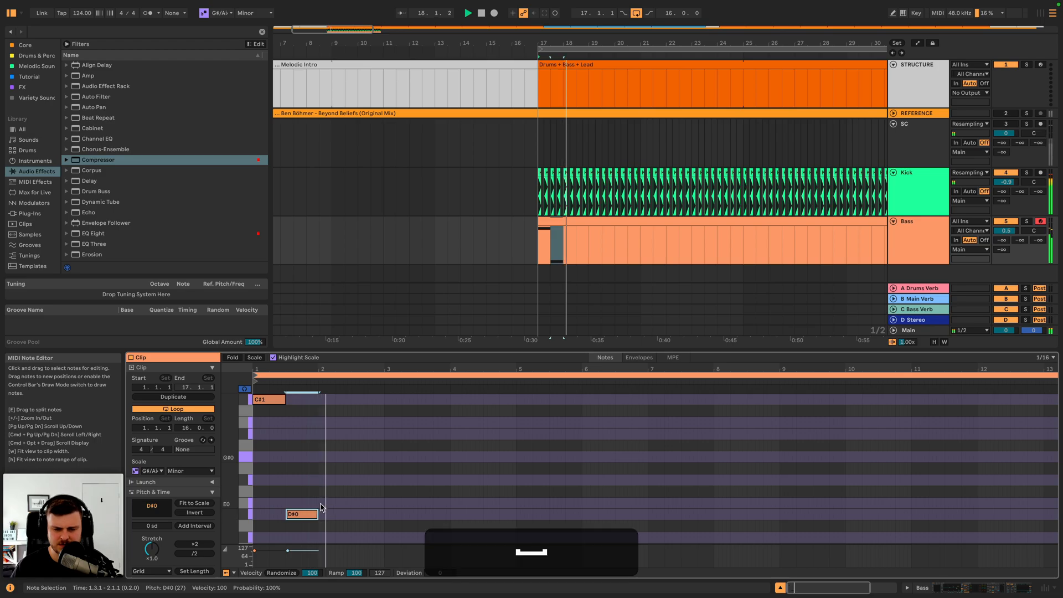
- Add a one-bar E0 note at bar 2 and a half-bar E0 note at bar 3 of the Bass clip
left_click_drag(318, 503, 383, 504)
key("space")
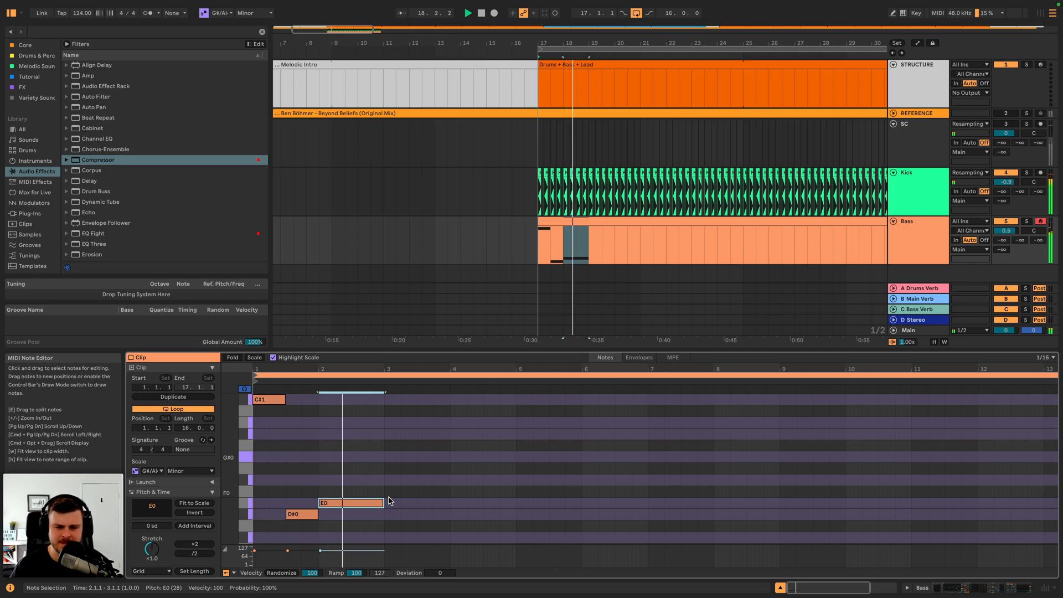
key("space")
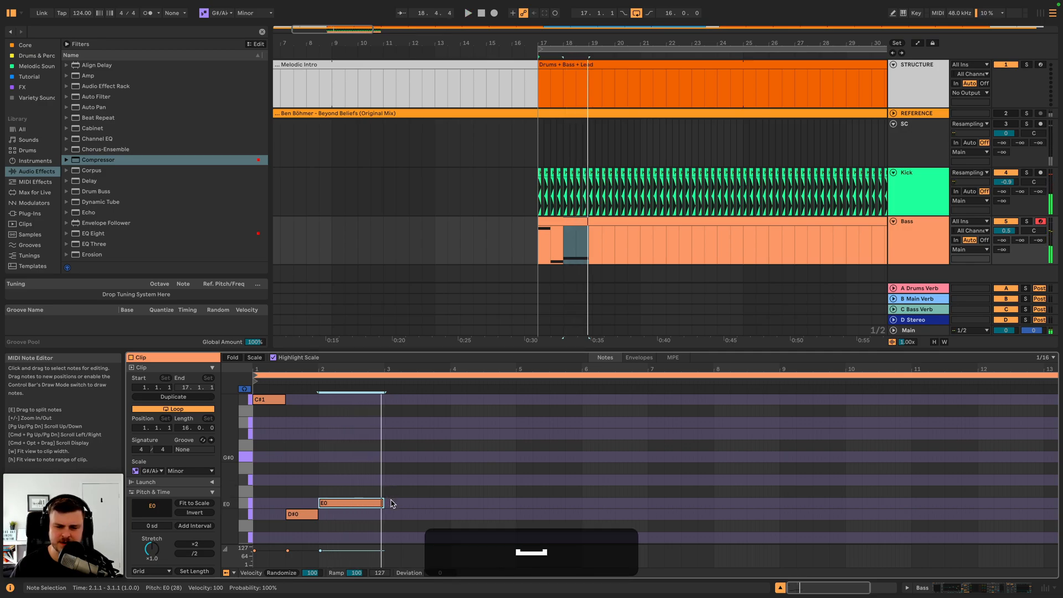
double_click(386, 505)
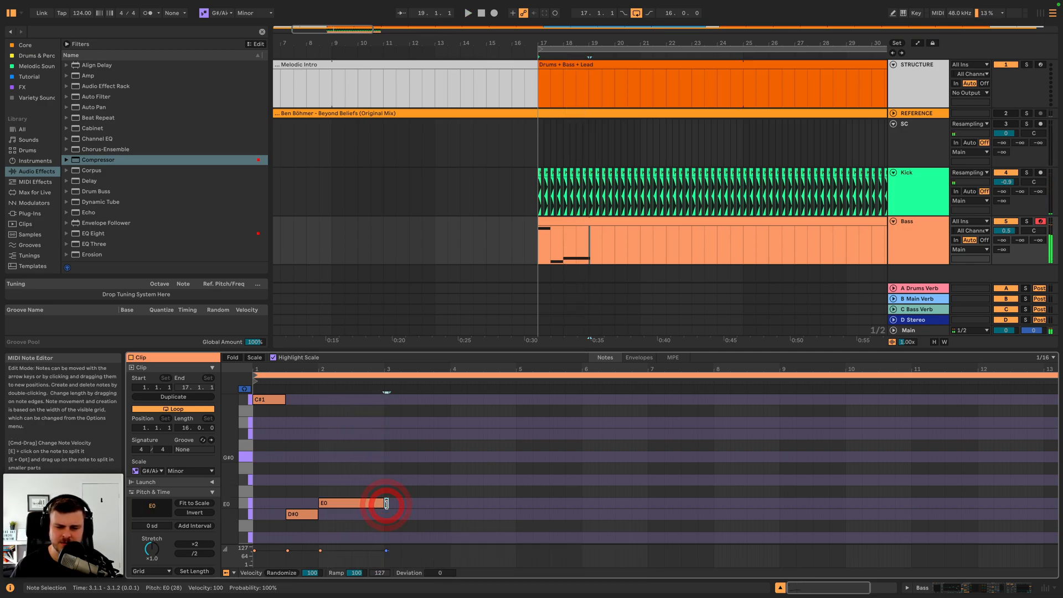
left_click_drag(416, 504, 421, 505)
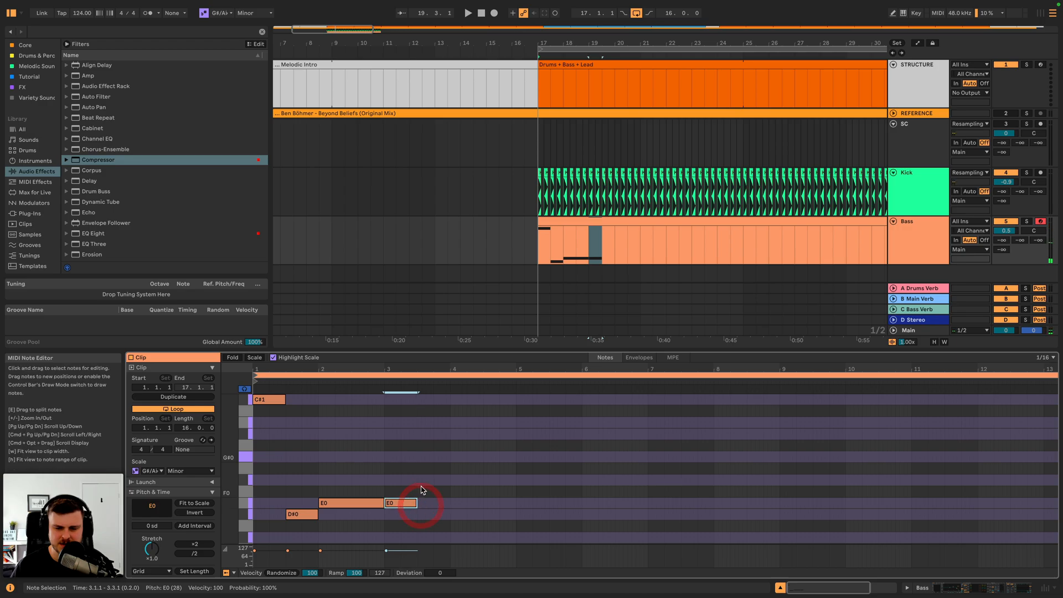
- Add a half-bar F#0 note at 3.3 and a one-bar G#0 note at bar 4, and play the bassline
double_click(419, 480)
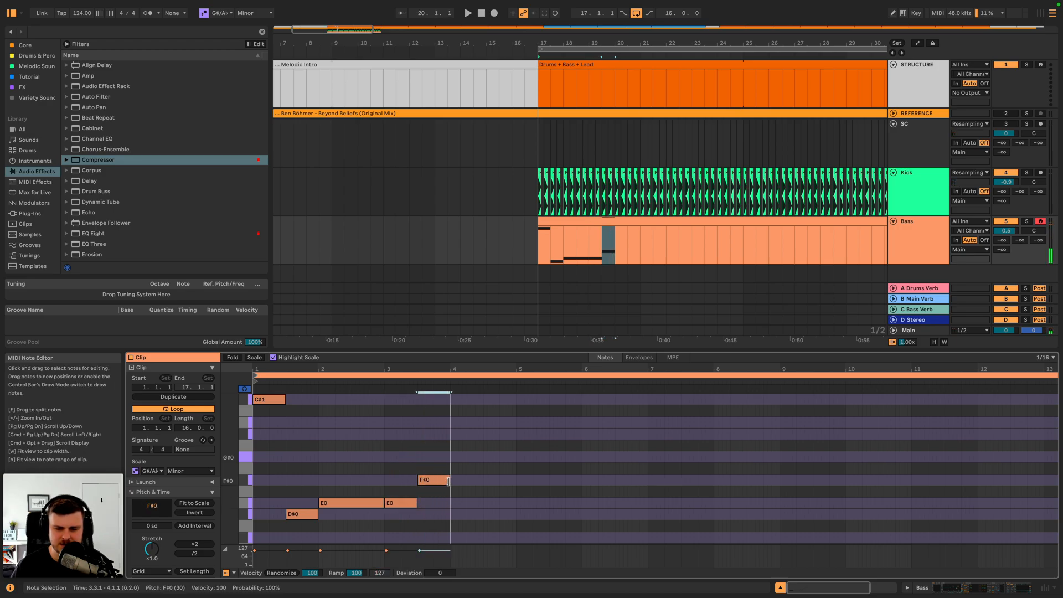
double_click(452, 457)
left_click_drag(455, 457, 512, 457)
key("space")
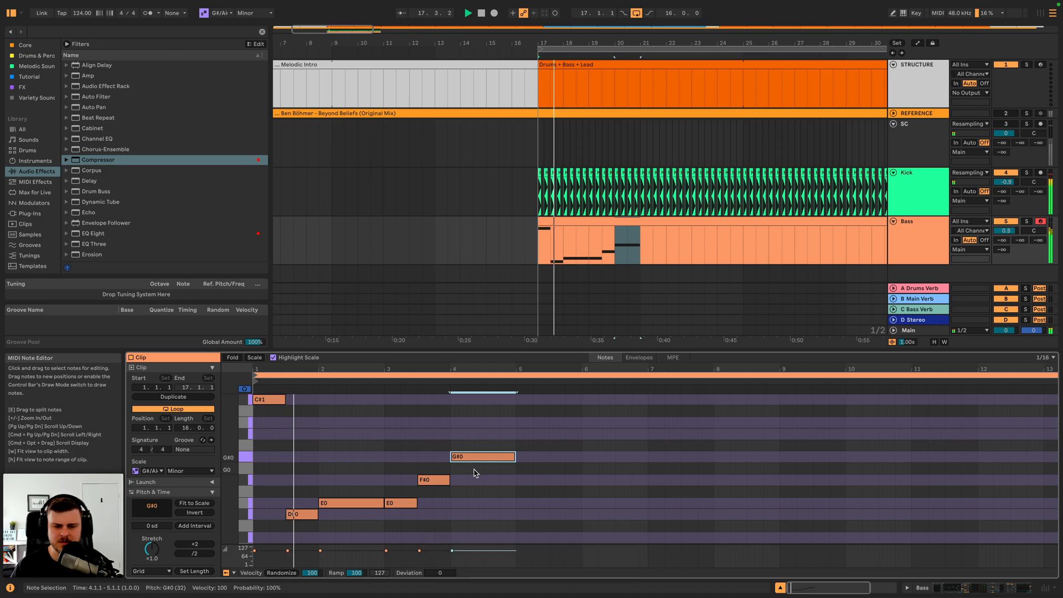
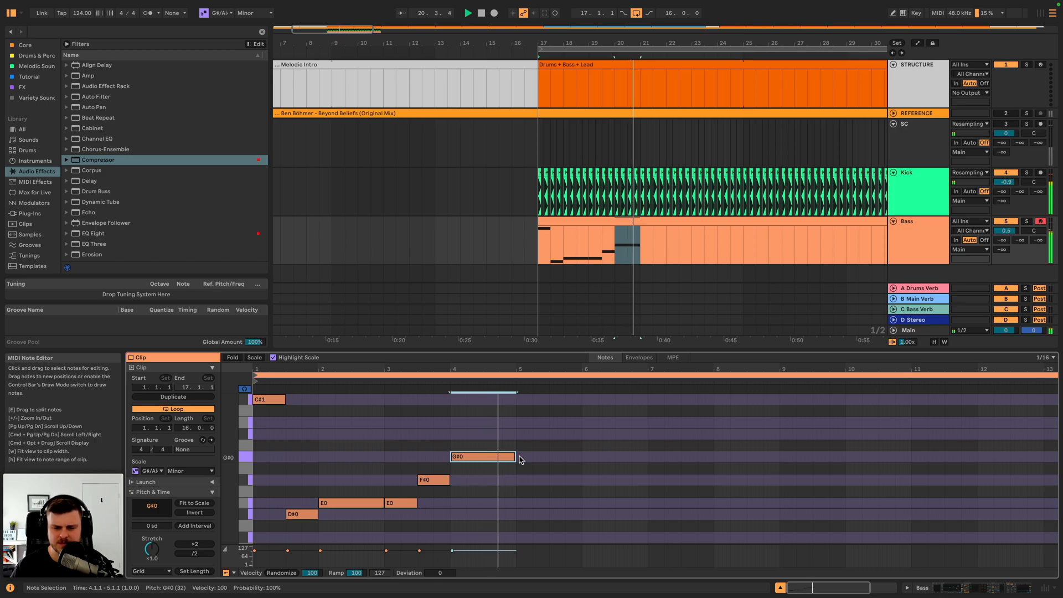
key("space")
- Lower the first C#1 bass note by an octave to C#0 and play the bassline
left_click(269, 399)
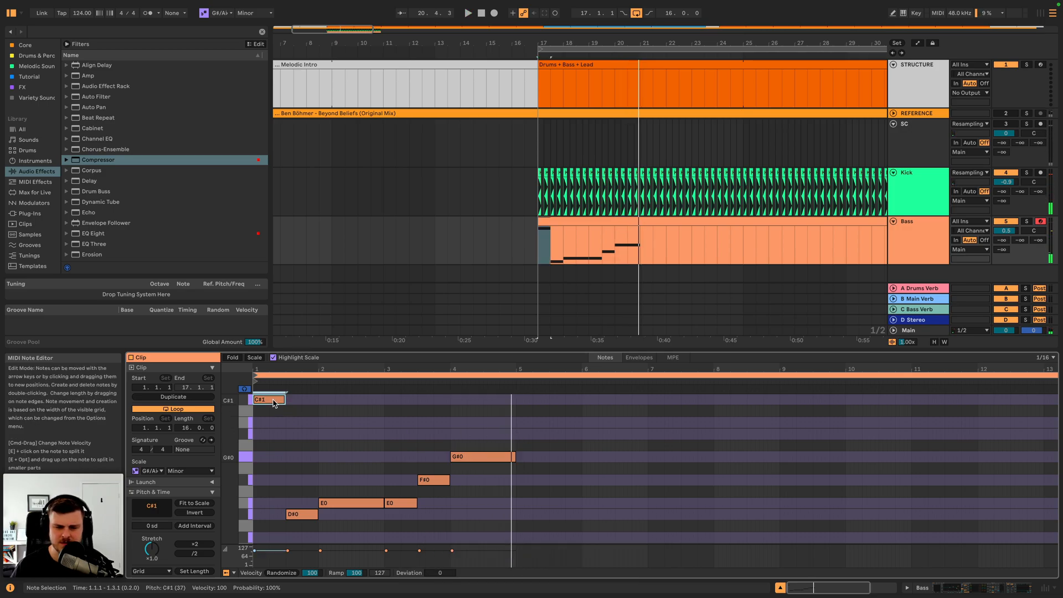
key("shift+Down")
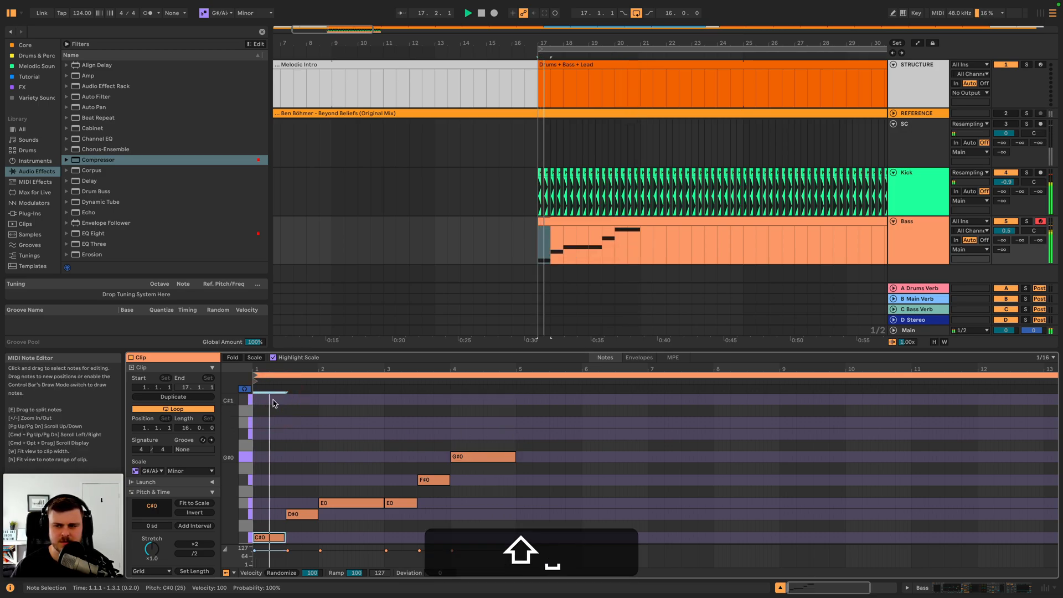
key("space")
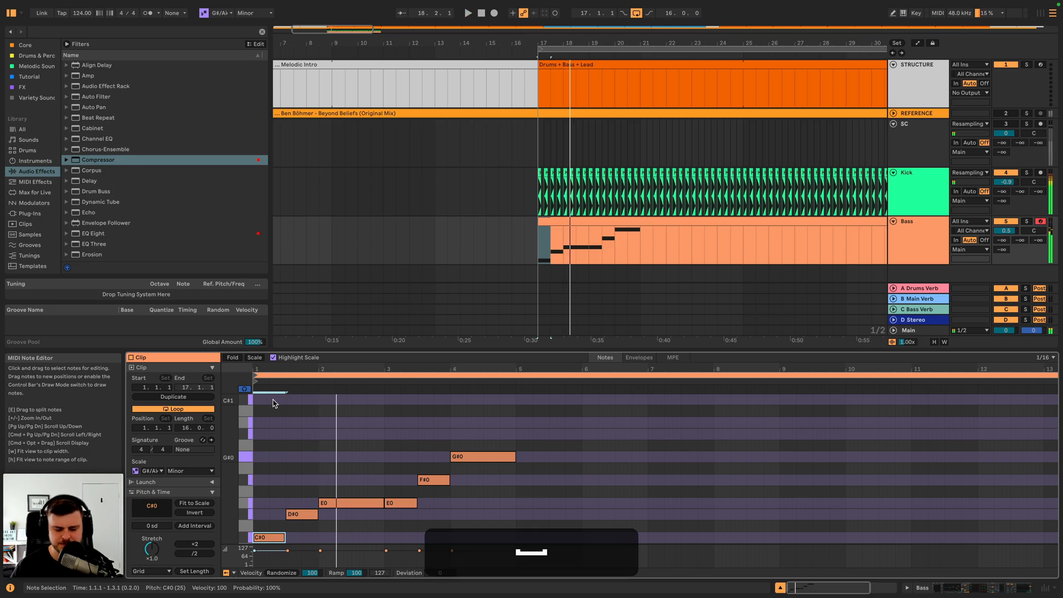
- Transpose all bass notes up one semitone, change the scale root to A and play the bassline
key("super+a")
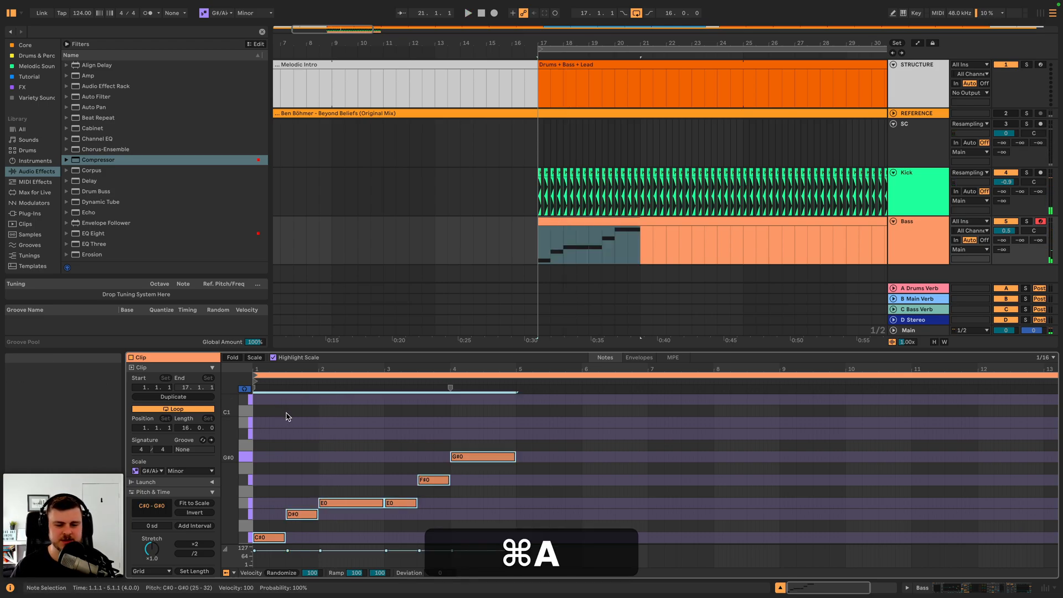
key("Up")
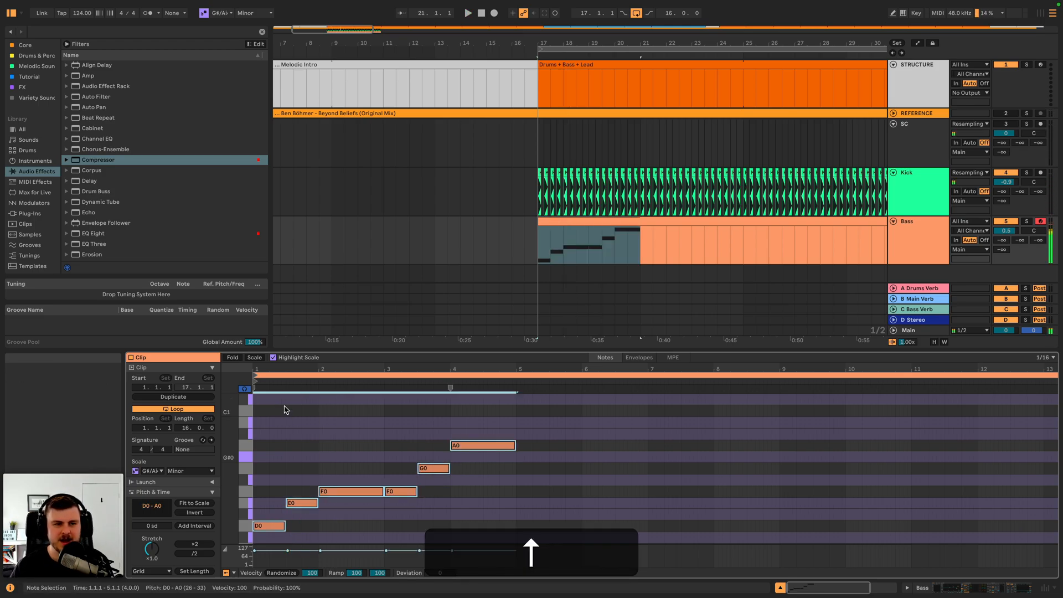
left_click(224, 12)
left_click(223, 108)
key("space")
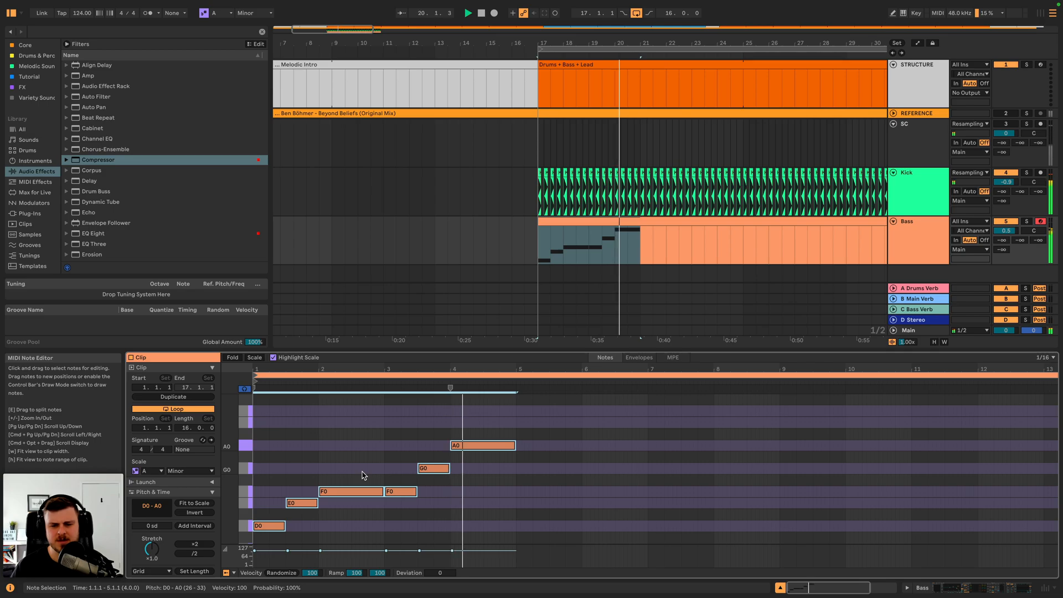
key("space")
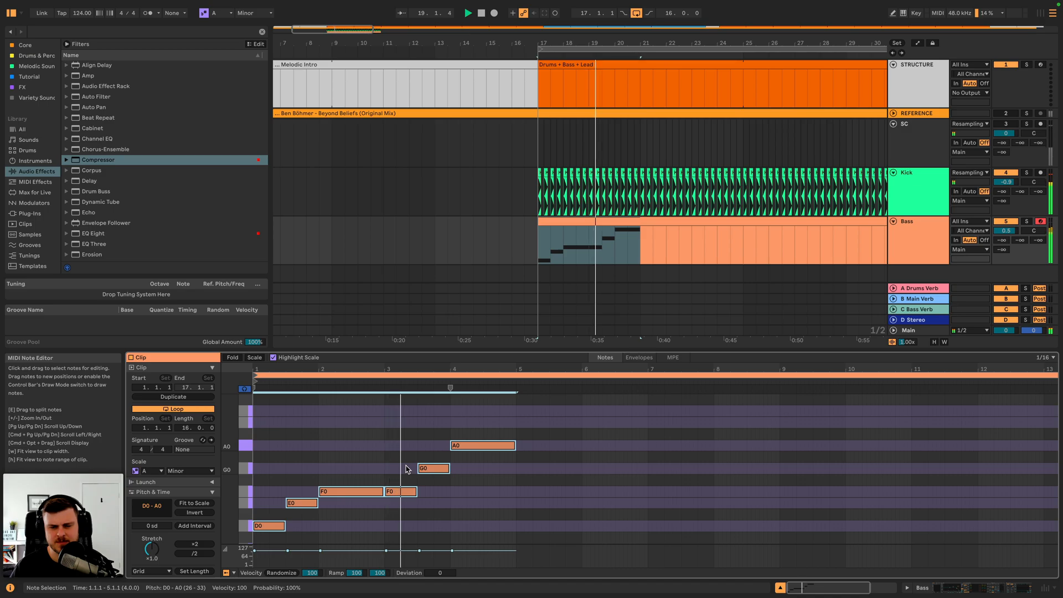
key("space")
- Add a half-bar A0 note at bar 5 and a half-bar C1 note at 5.3 of the Bass clip
left_click(520, 445)
left_click_drag(519, 445, 582, 447)
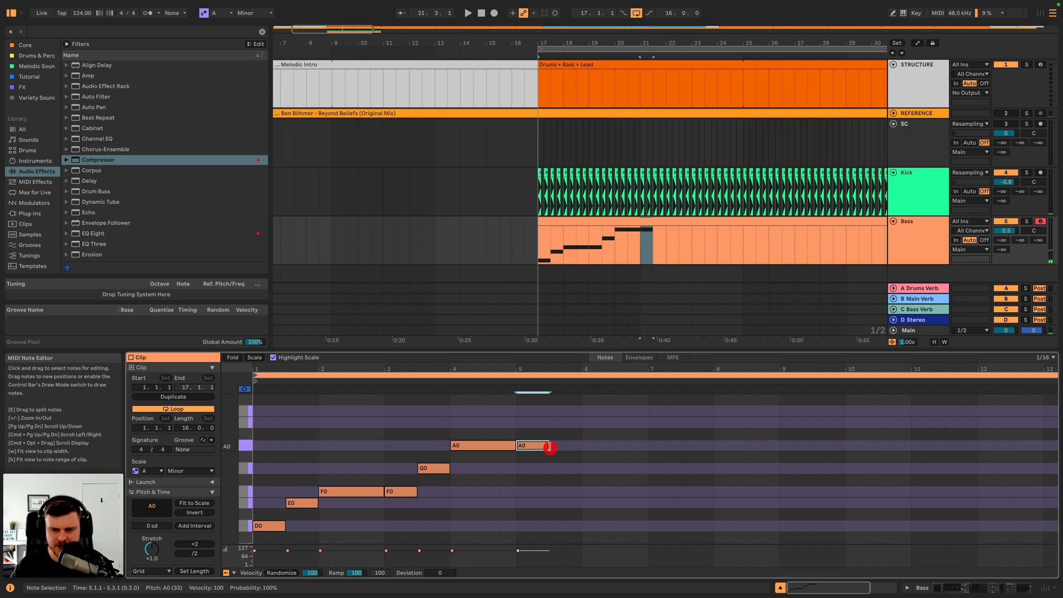
left_click(550, 410)
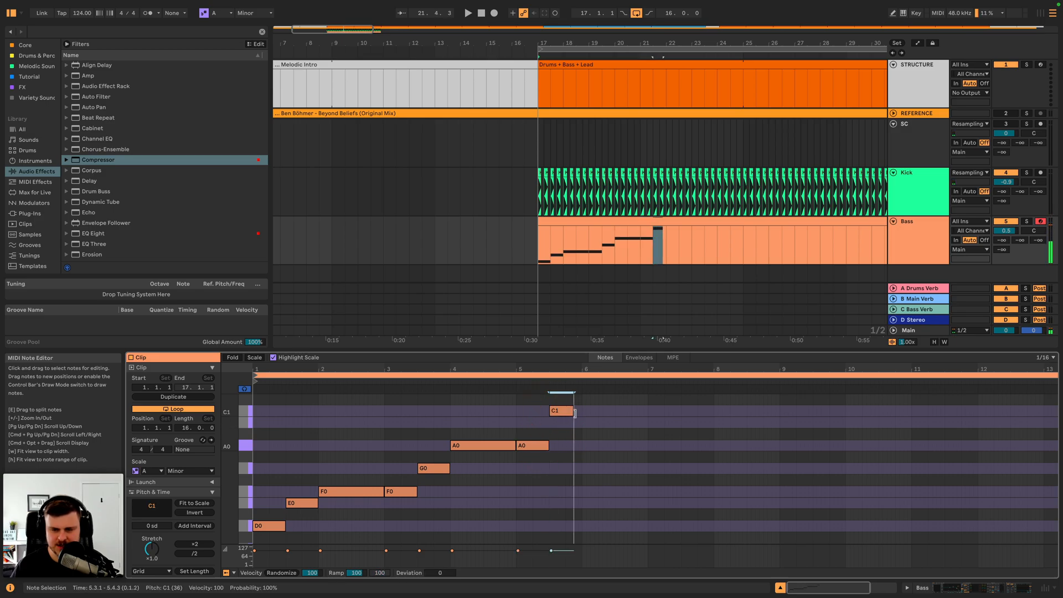
- Add a one-bar F0 note at bar 6 and set the Bass track volume to -1.2 dB during playback
left_click(584, 468)
left_click_drag(602, 469, 632, 468)
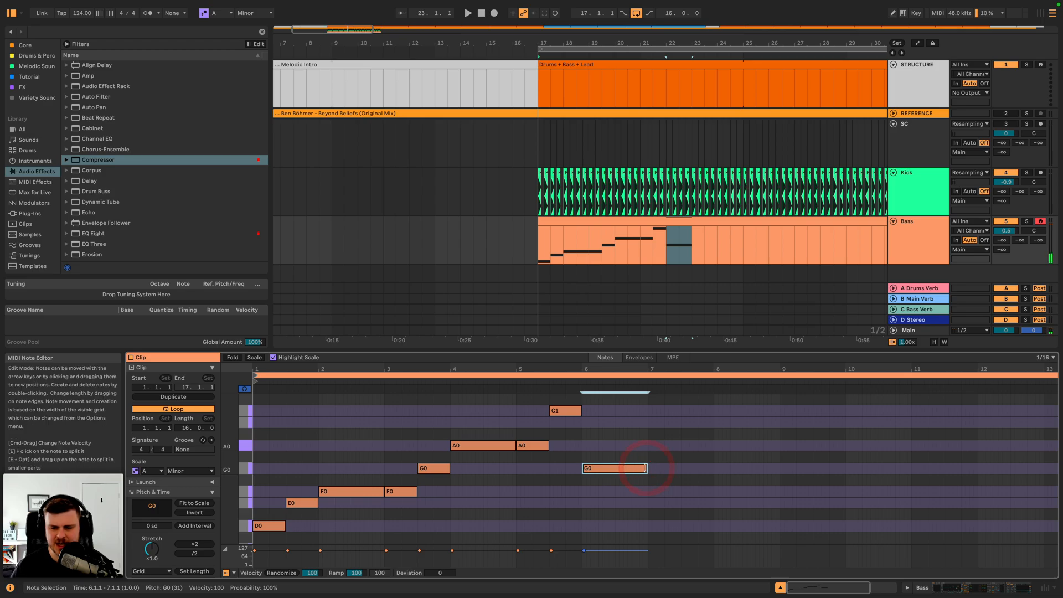
key("Down")
key("Down")
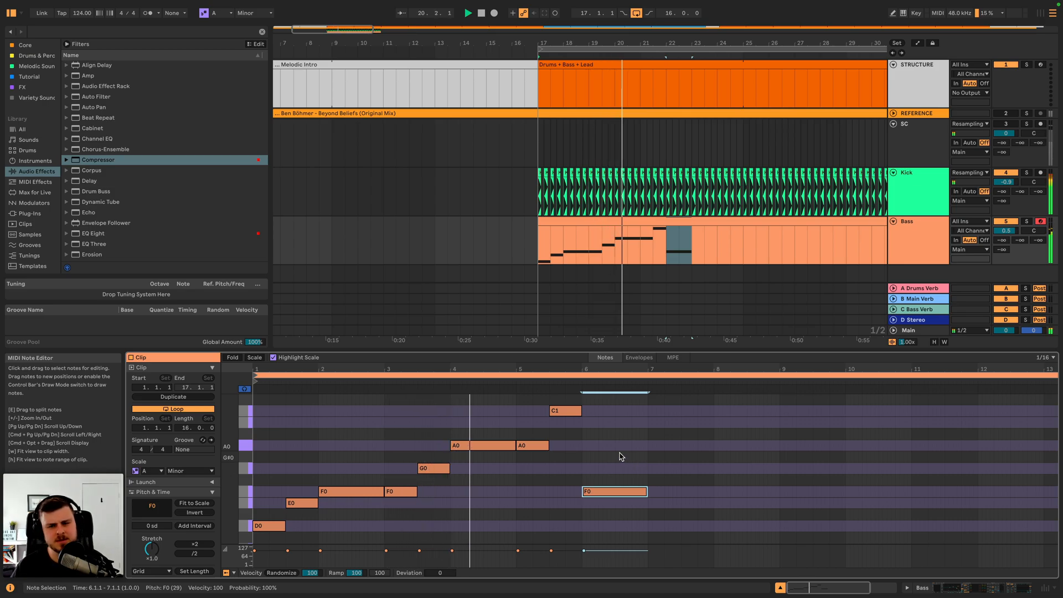
left_click_drag(1006, 230, 1006, 238)
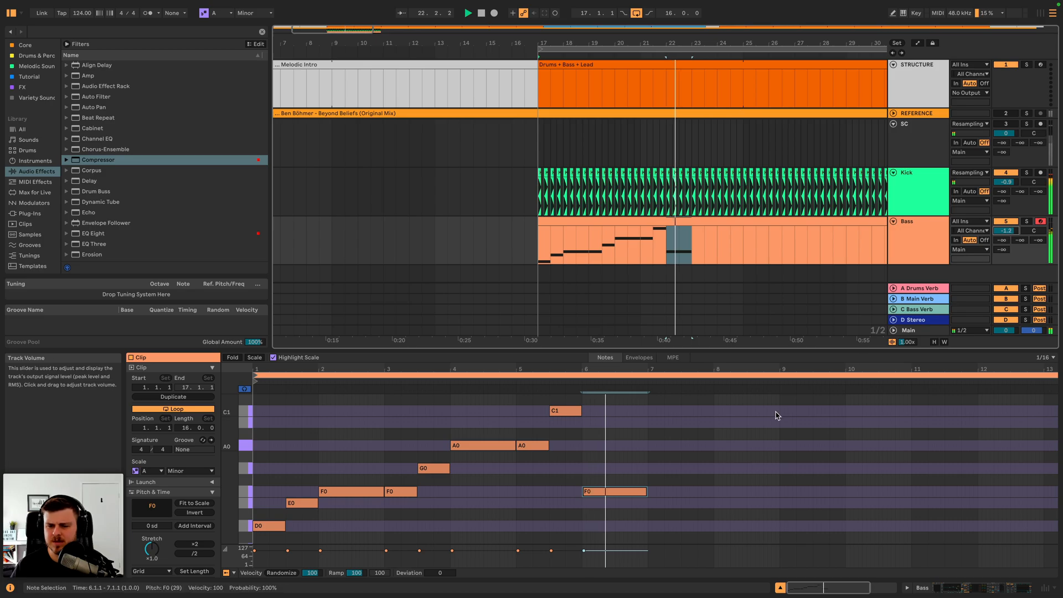
- Try the bar 6 note at A0 and audition it after the A0 and C1 notes of bar 5
key("space")
left_click(535, 444)
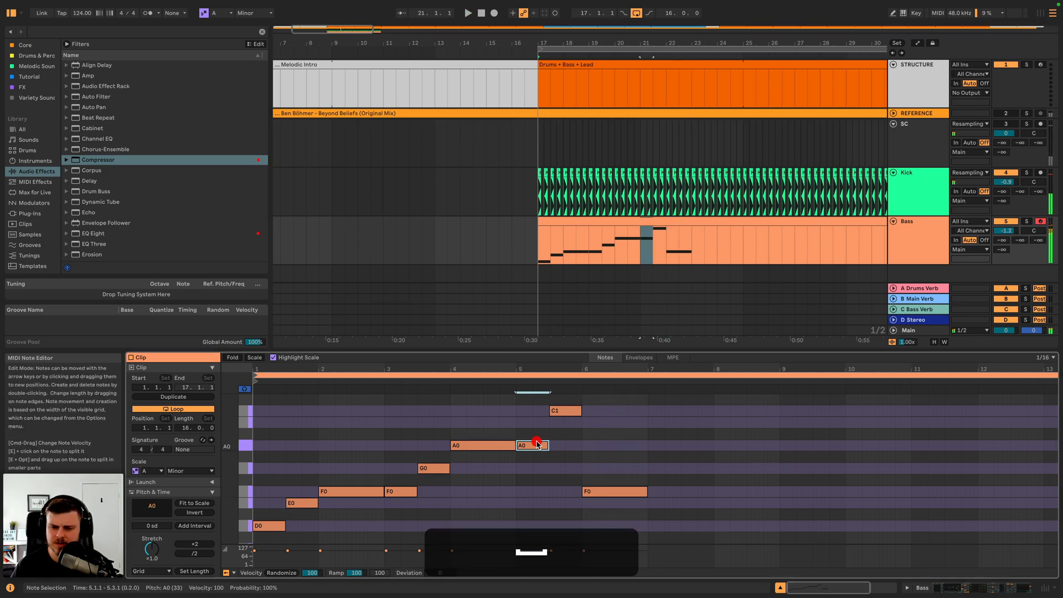
left_click(566, 410)
left_click(530, 445)
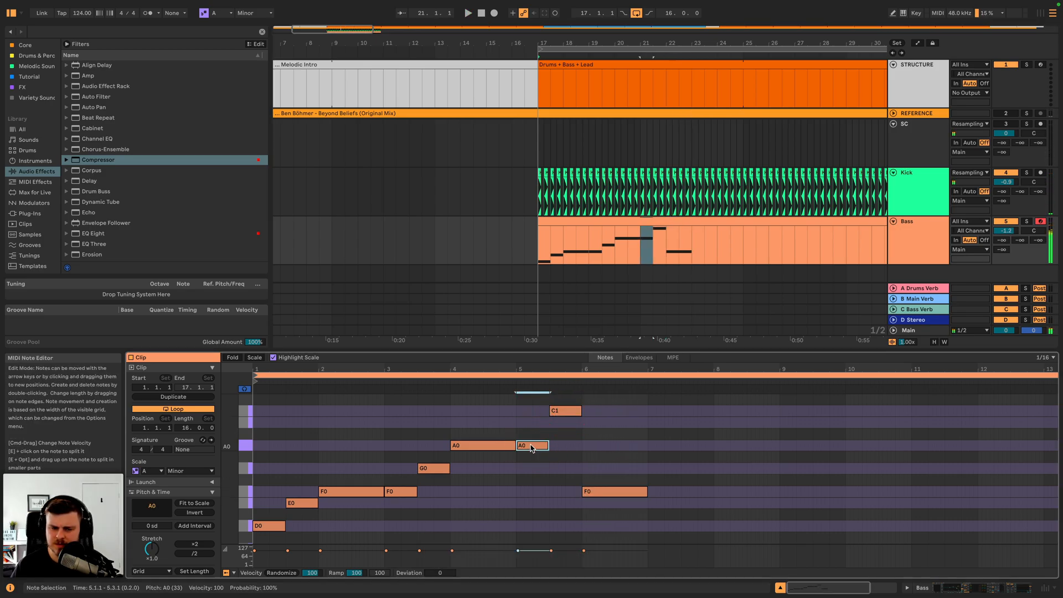
left_click(566, 412)
left_click(593, 490)
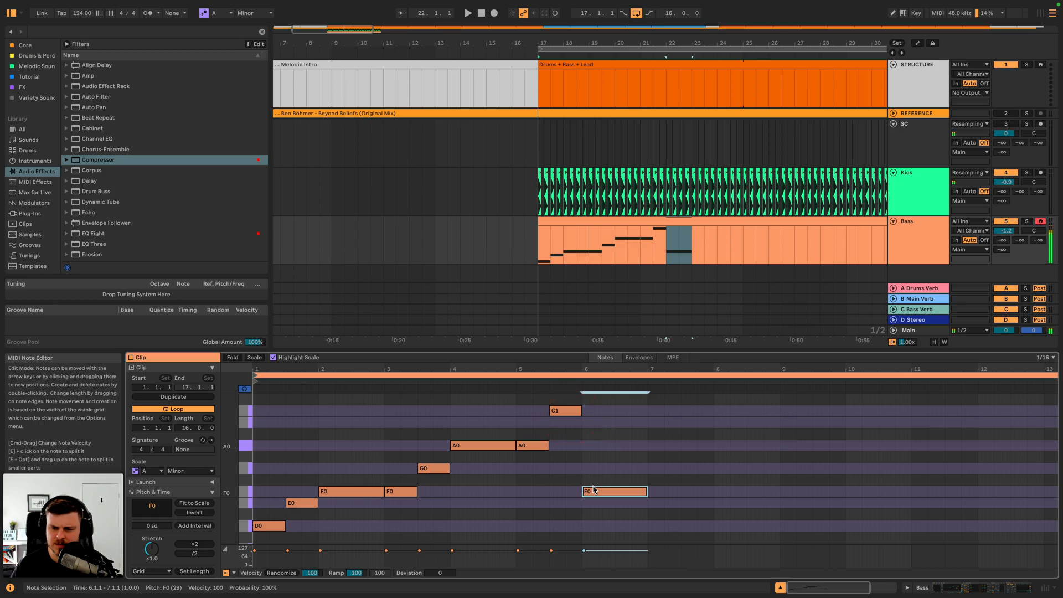
key("Up")
key("Up")
key("Up")
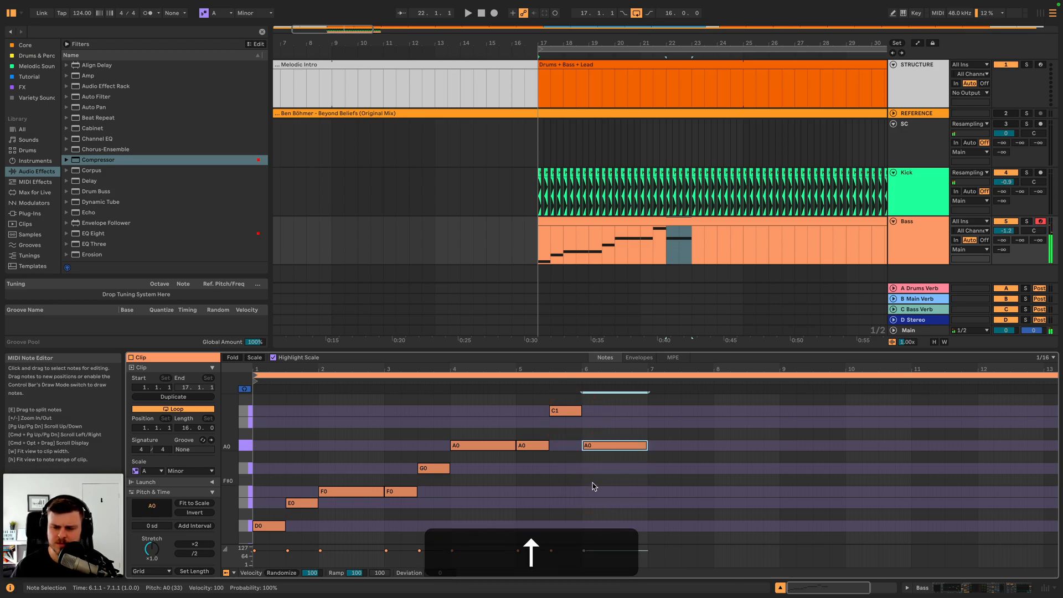
left_click(546, 446)
left_click(565, 411)
left_click(593, 446)
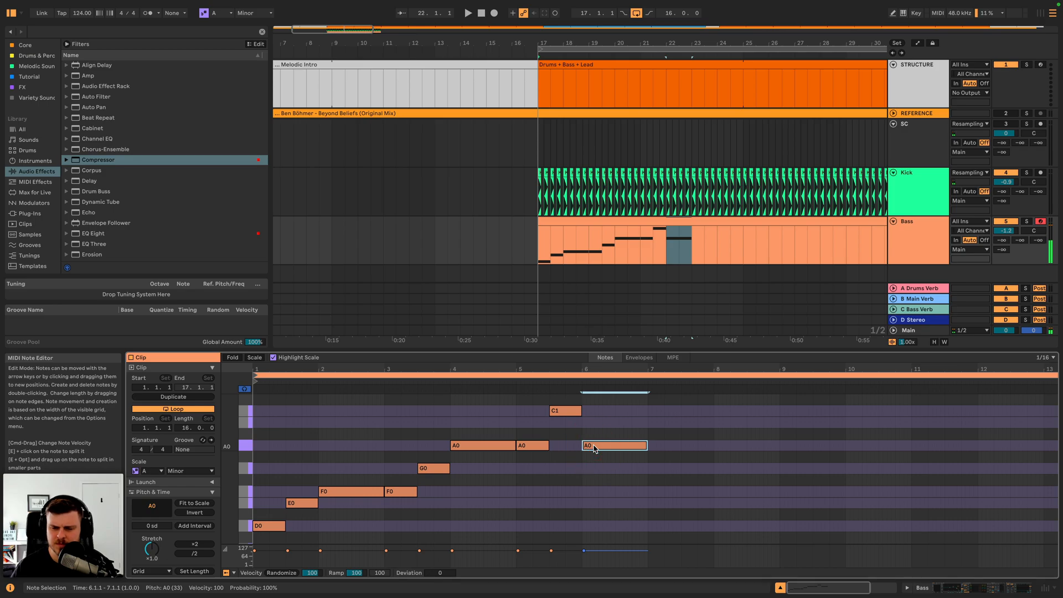
- Move the bar 6 bass note to E1 and audition it after the bar 5 notes, alone and with the kick
key("Down")
key("Down")
key("Down")
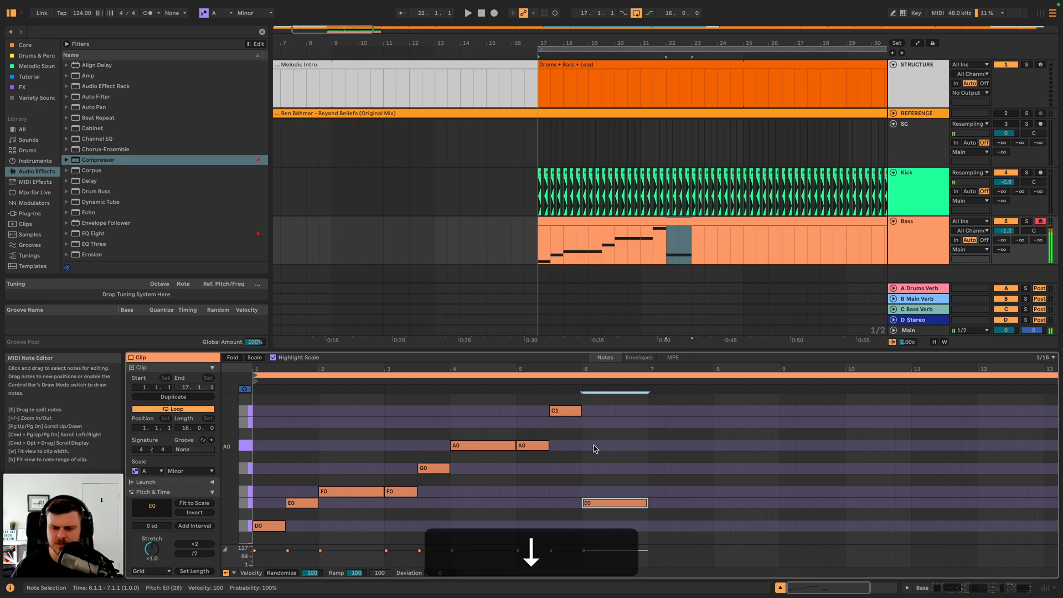
key("shift+Up")
scroll(553, 459, "right", 1)
left_click(498, 479)
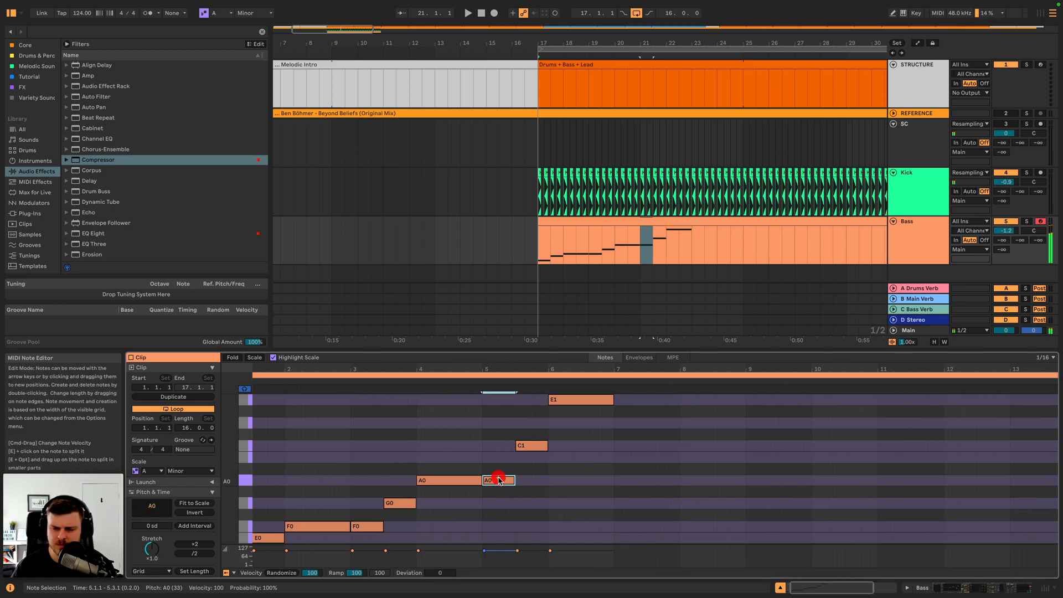
left_click(532, 446)
left_click(573, 399)
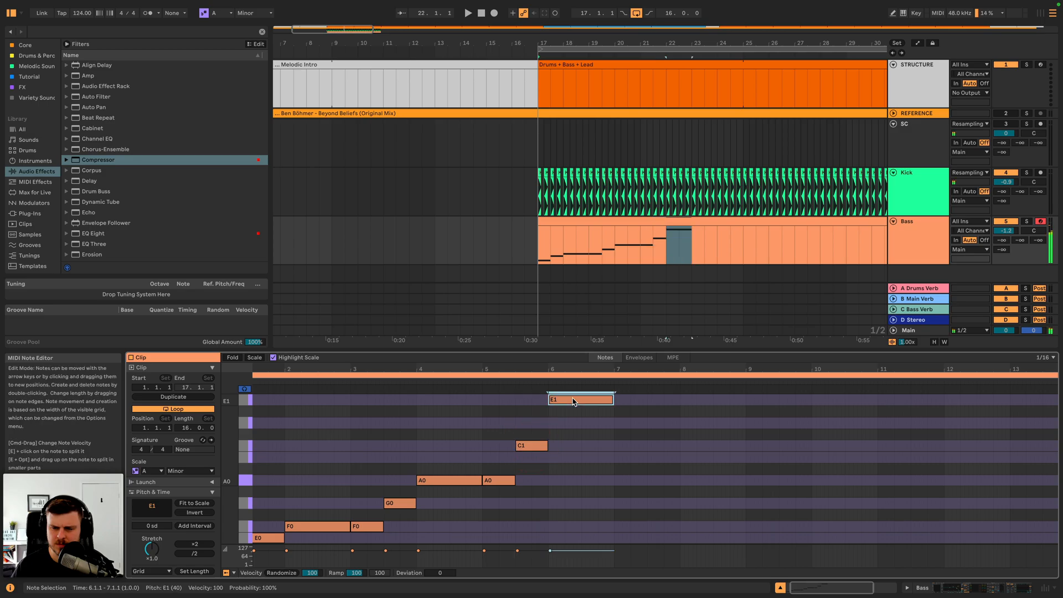
left_click(480, 382)
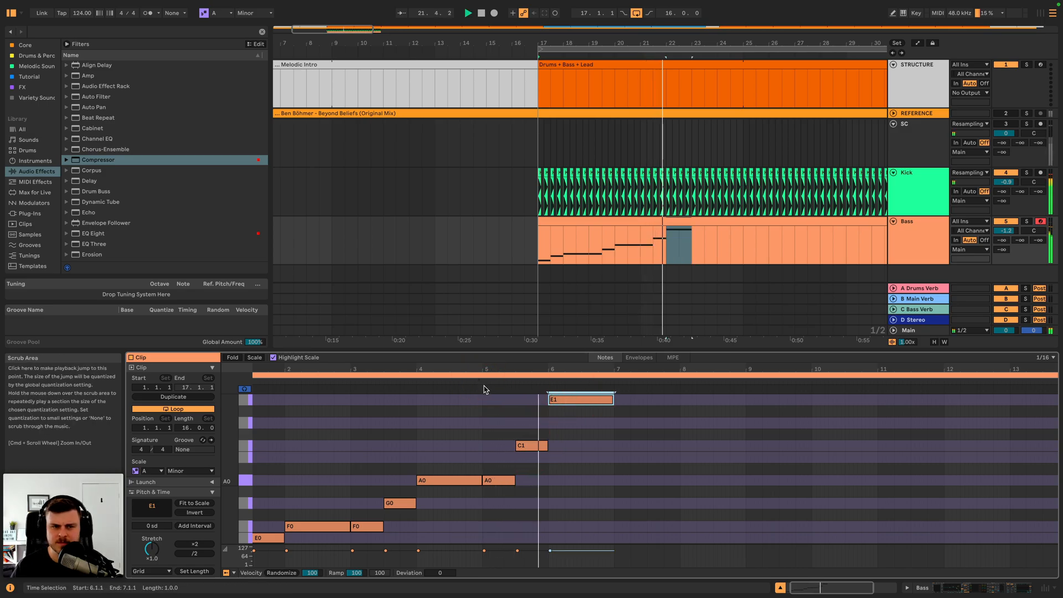
key("space")
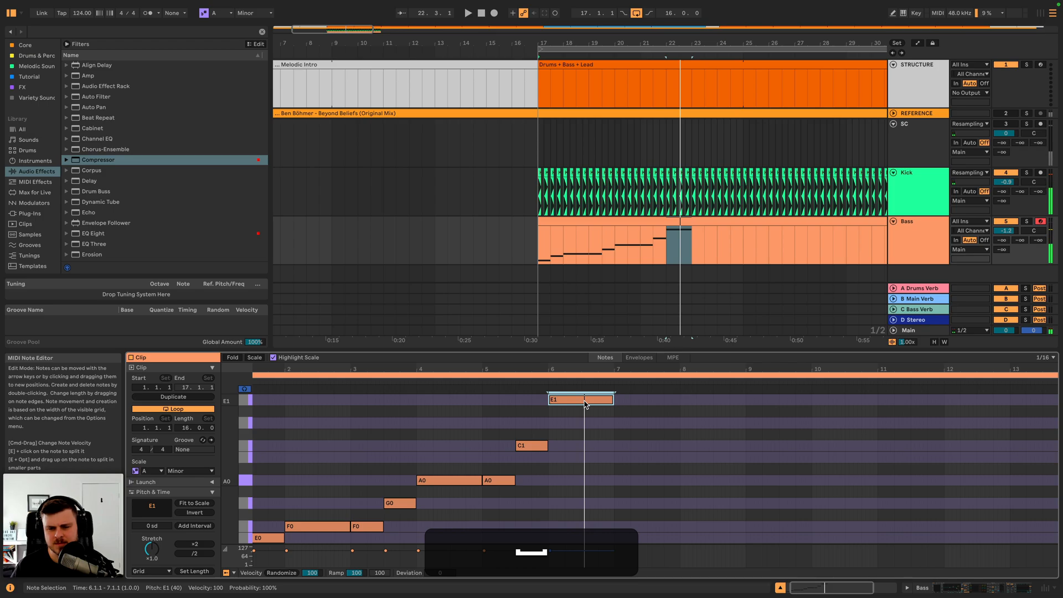
- Turn the bar 6 note into a half-bar F1 followed by a half-bar E1 at 6.3 and play the passage
key("shift+Up")
key("shift+Left")
key("shift+Left")
key("shift+super+d")
key("super+Down")
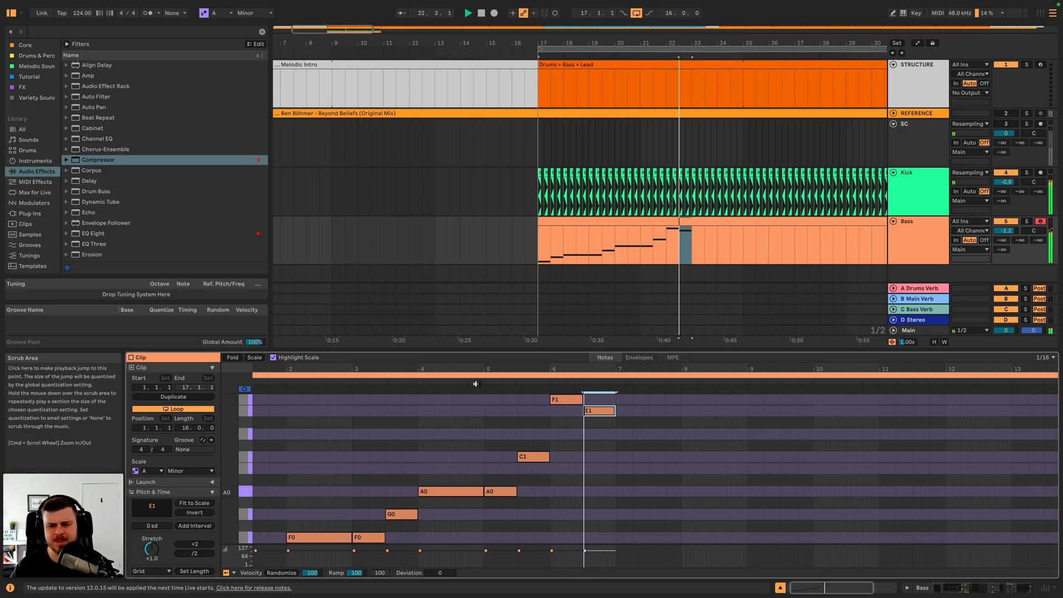
key("space")
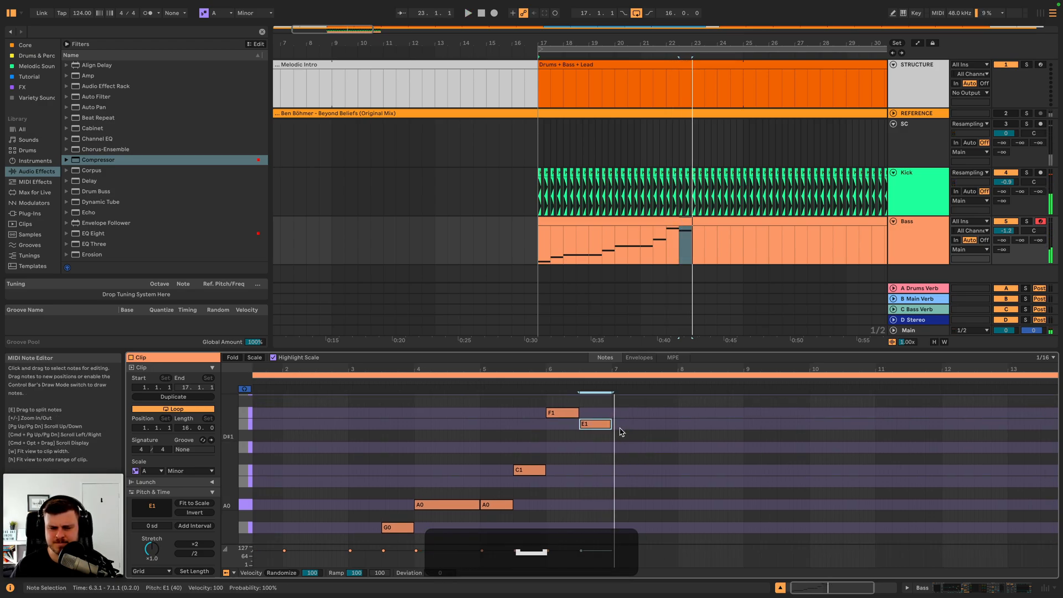
- Copy the F0, G0 and A0 notes of bars 3 and 4 and paste them at bar 7
scroll(621, 440, "down", 3)
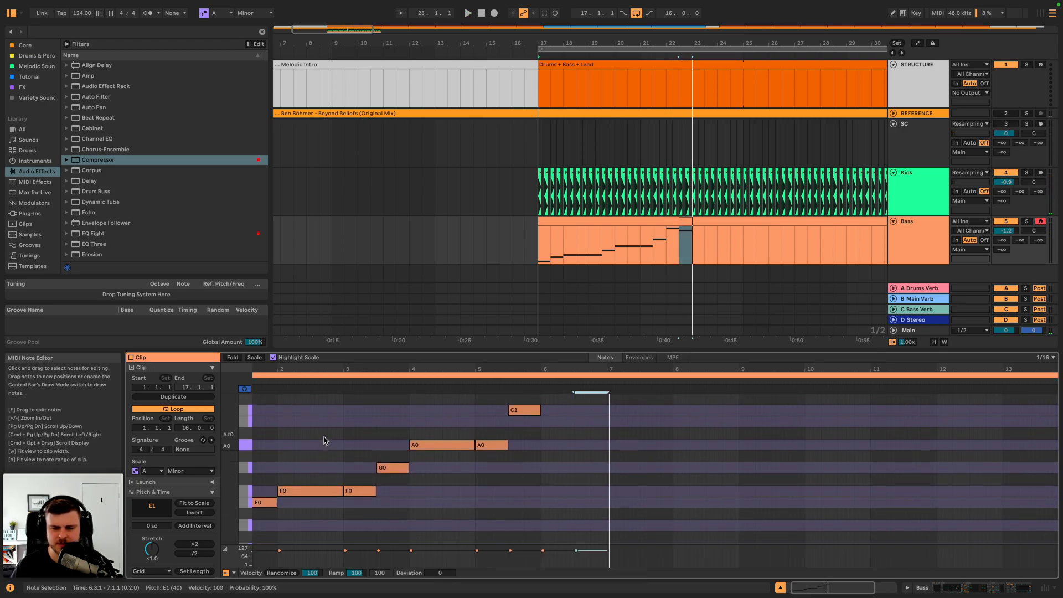
left_click_drag(357, 430, 454, 508)
key("super+c")
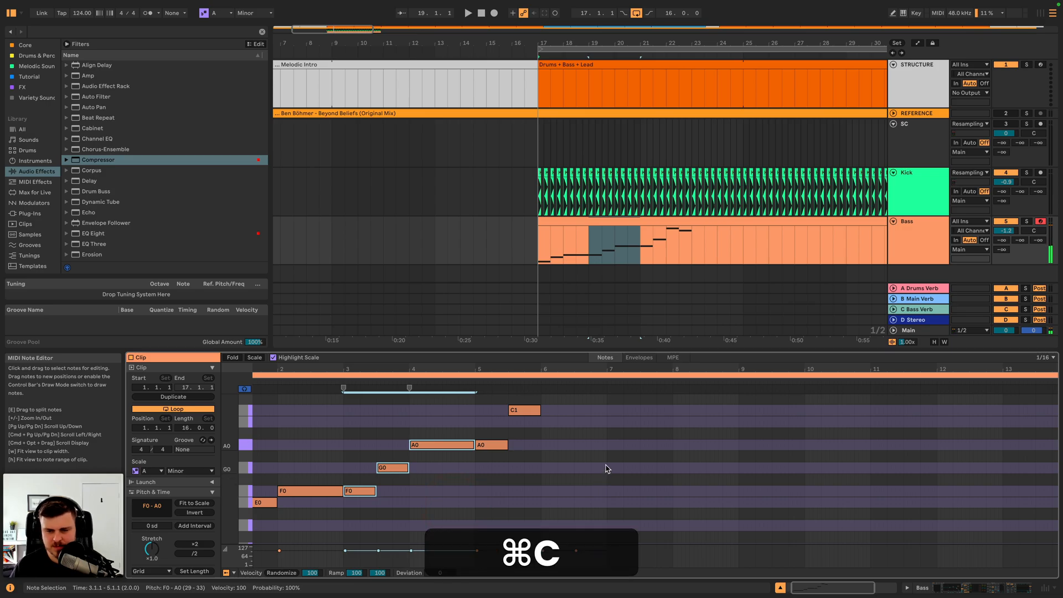
scroll(534, 460, "up", 4)
left_click(609, 512)
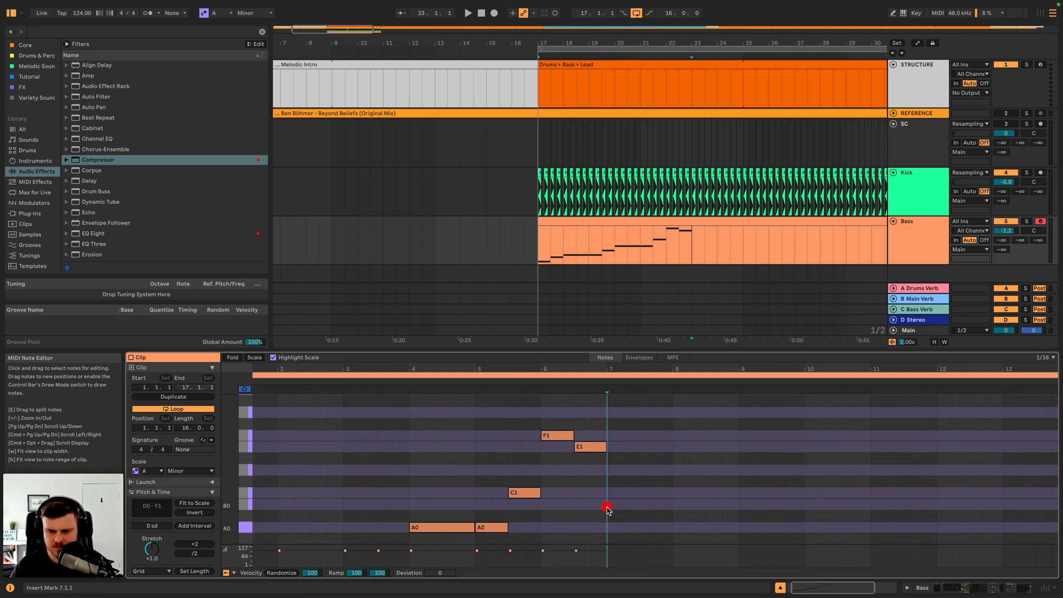
key("super+v")
- Play the bassline through to bar 8 and audition the F0, G0 and A0 notes of bars 7 and 8
key("space")
scroll(618, 512, "down", 4)
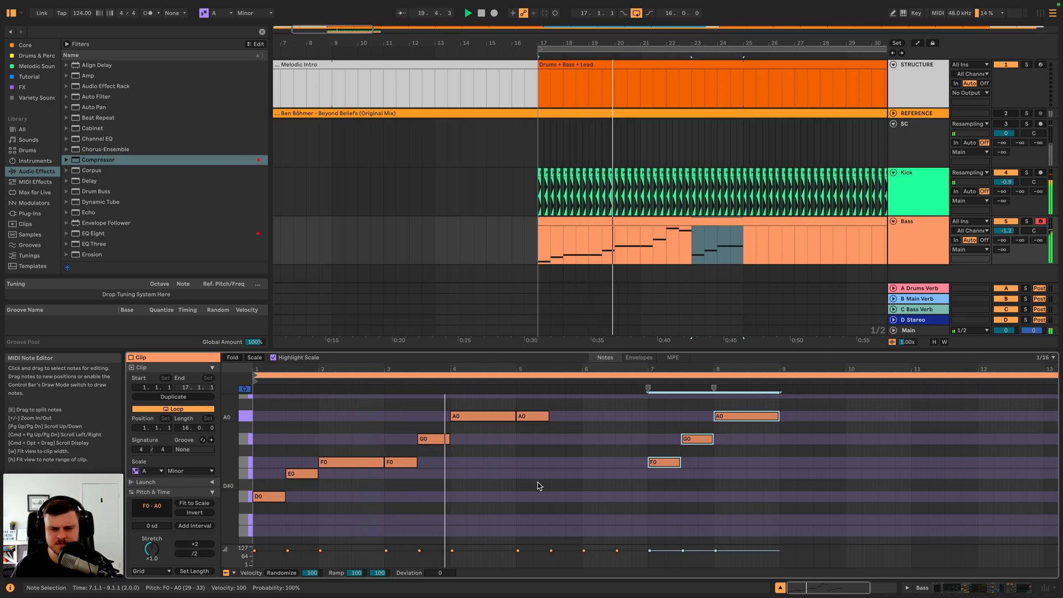
left_click_drag(523, 369, 523, 348)
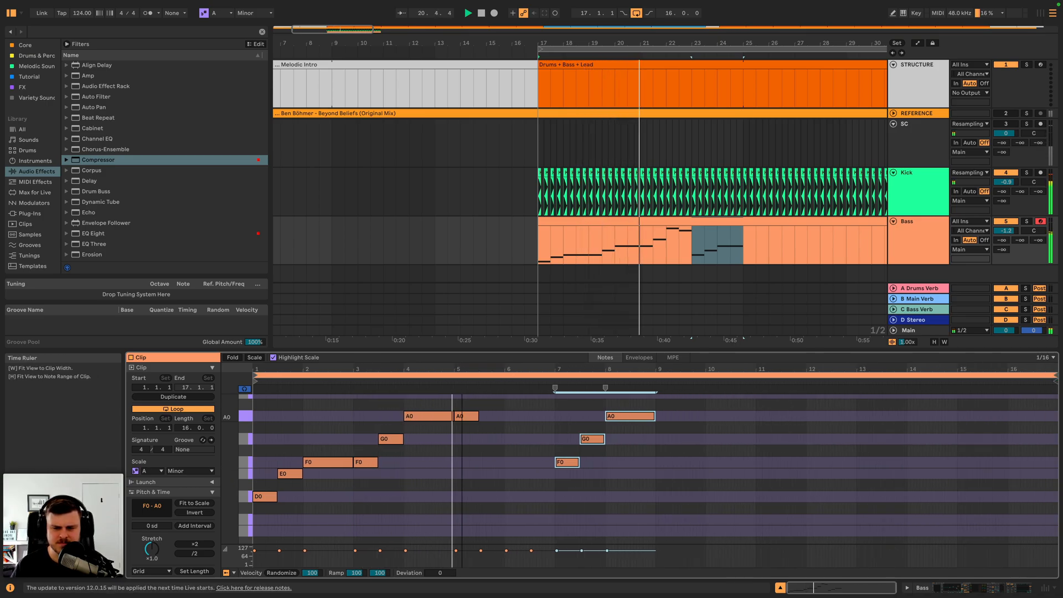
scroll(511, 438, "up", 3)
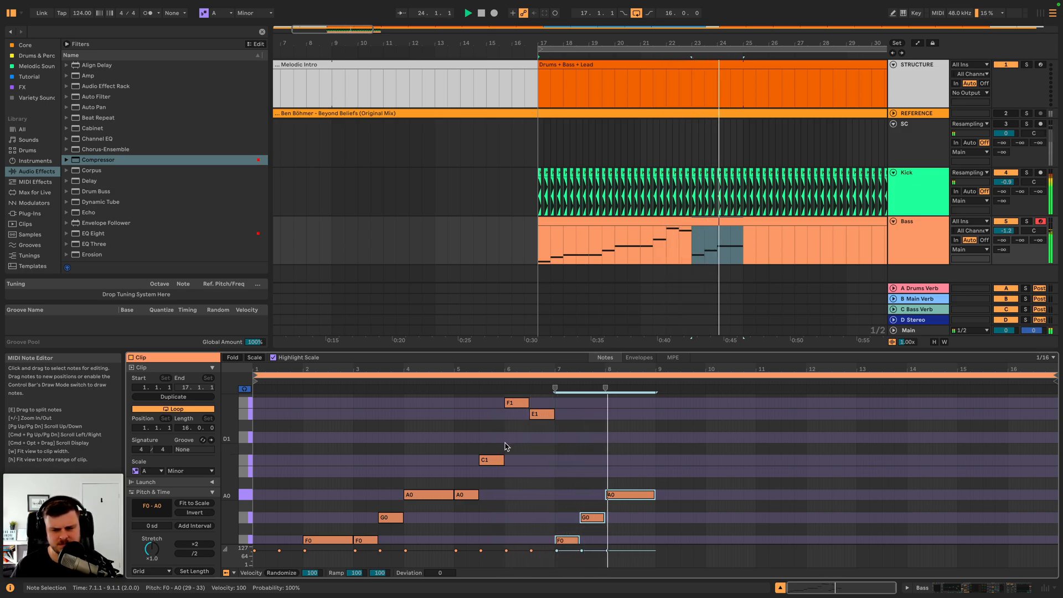
scroll(531, 471, "down", 2)
key("space")
left_click(566, 501)
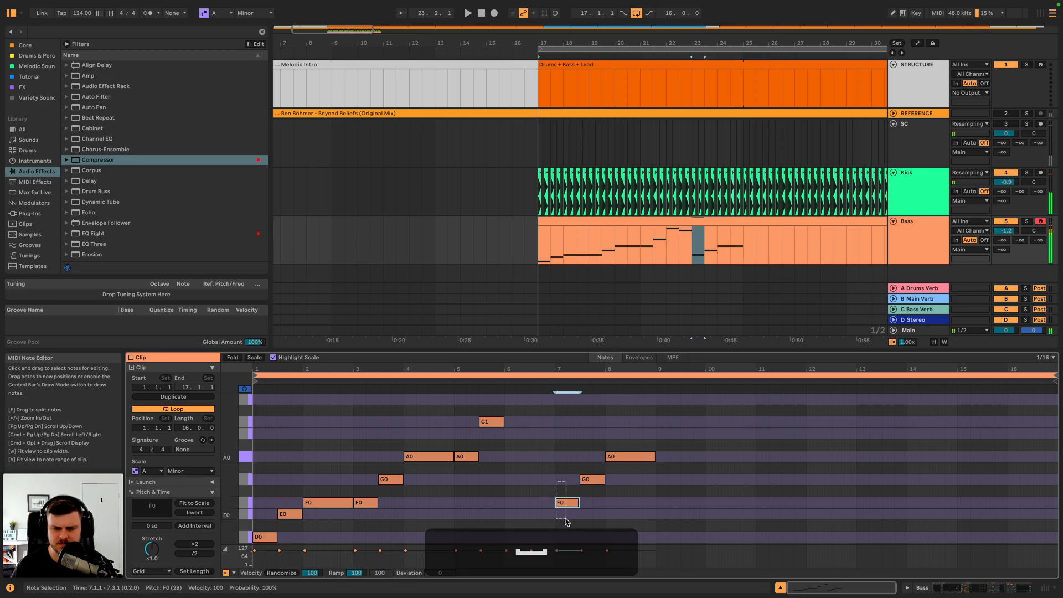
left_click(591, 477)
left_click(629, 455)
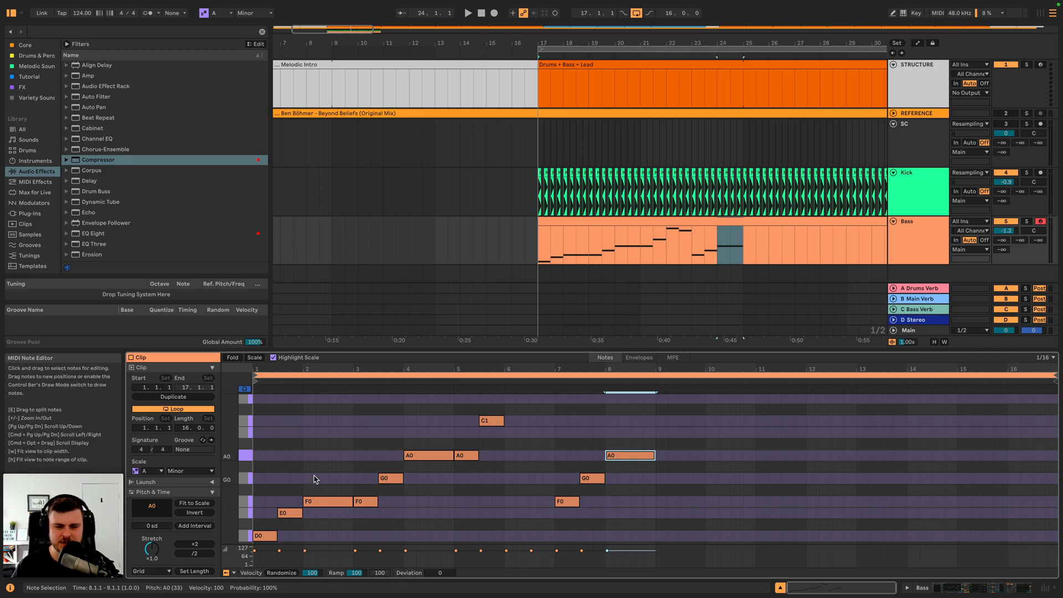
- Stretch all bass notes to double length so they fill the 16-bar clip and play from bar 17
key("super+a")
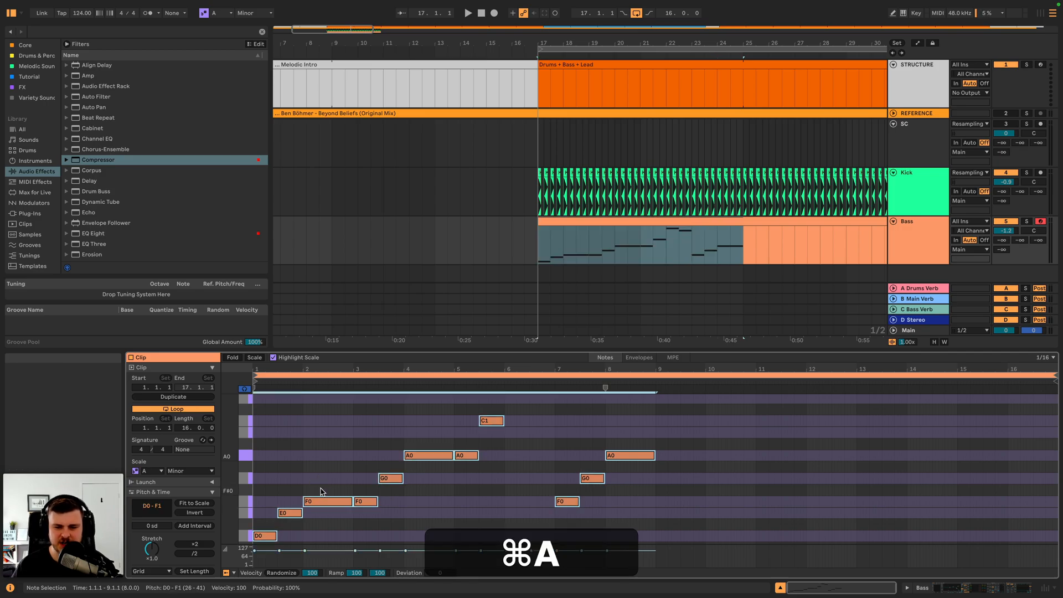
left_click(197, 544)
left_click(535, 245)
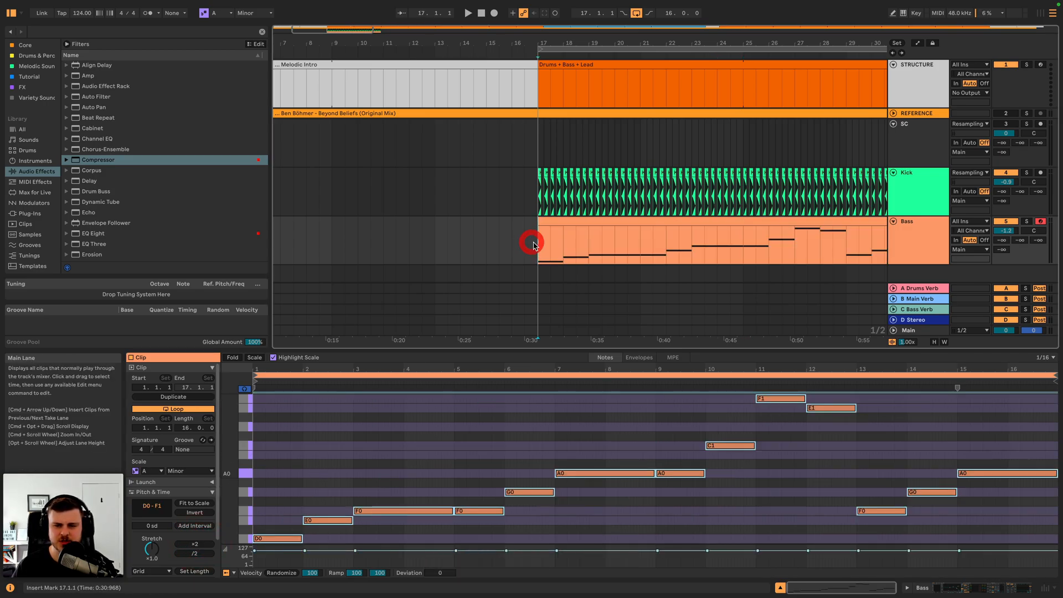
key("space")
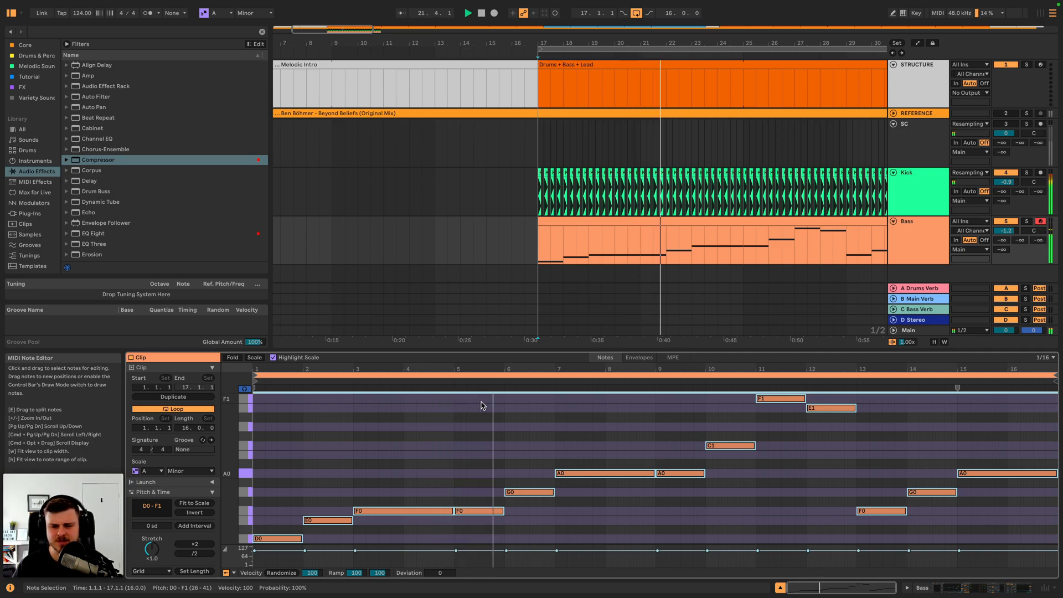
- Lower the F1 note at bar 11 by an octave to F0 and play the rest of the bassline
left_click(621, 506)
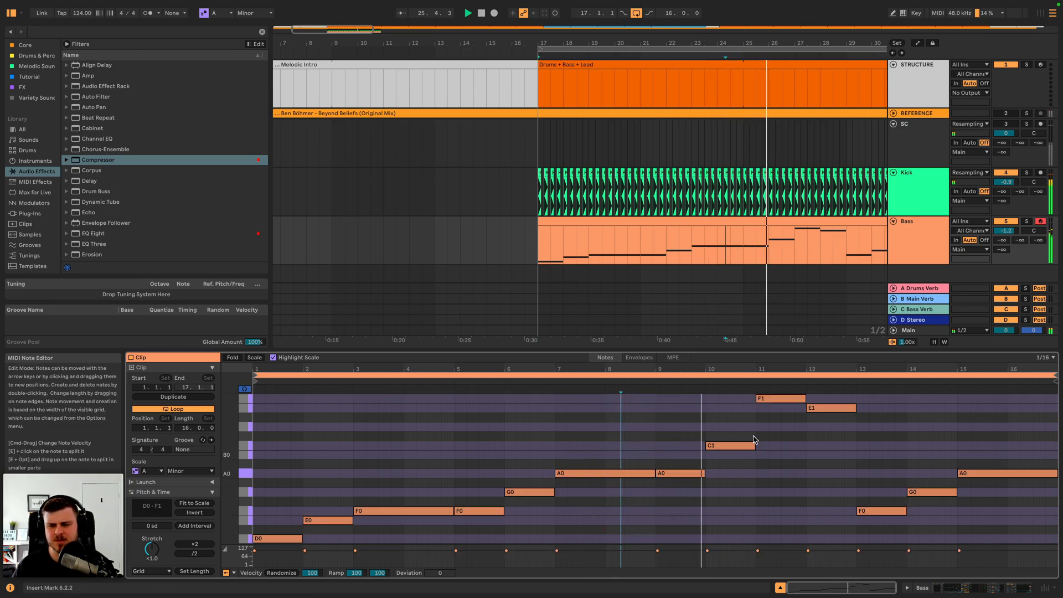
key("space")
left_click(777, 399)
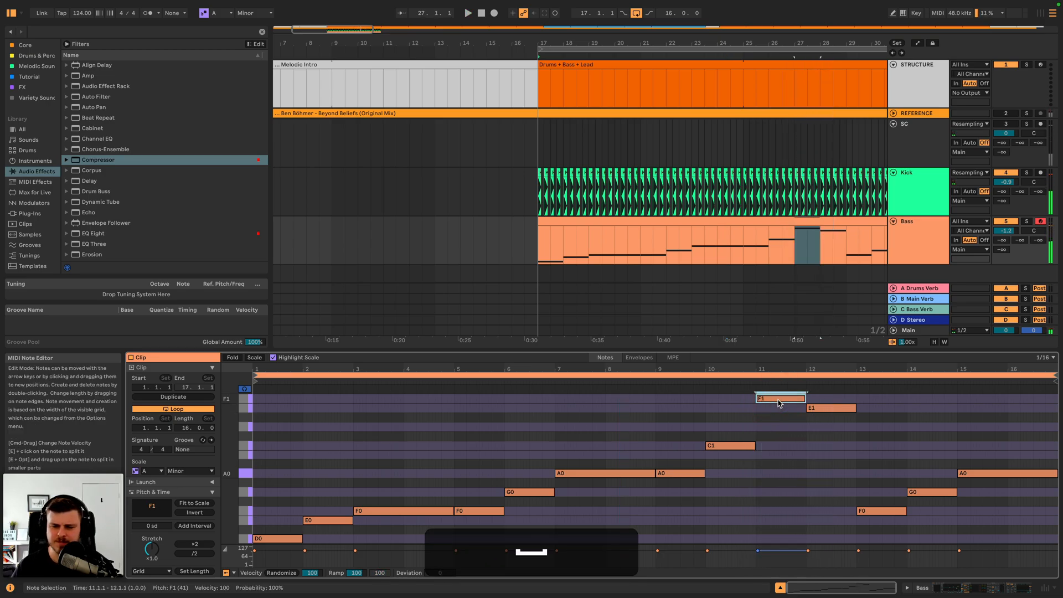
key("shift+Down")
left_click(834, 408)
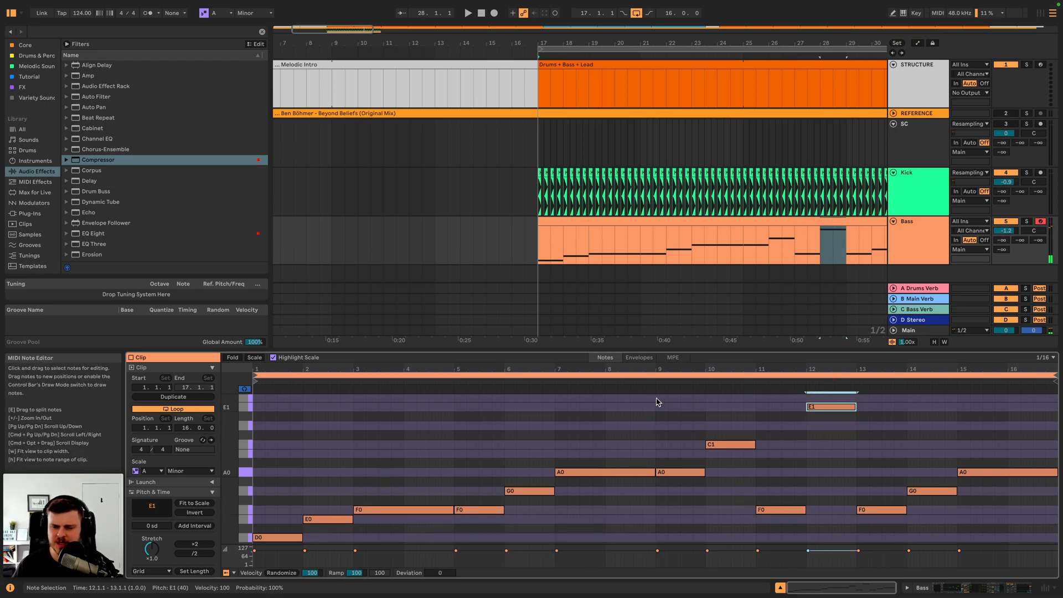
left_click(655, 381)
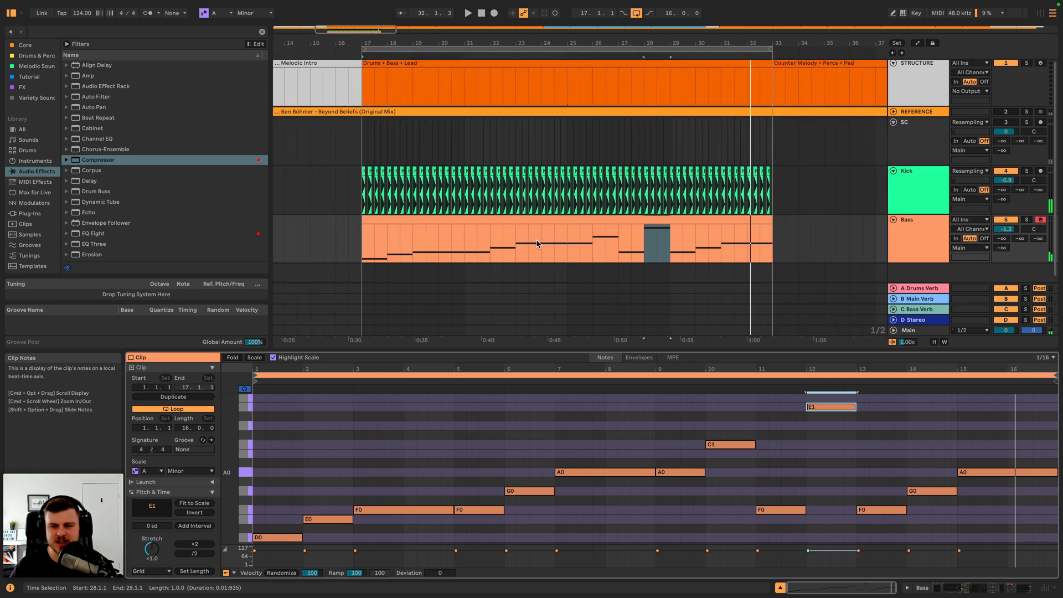
key("space")
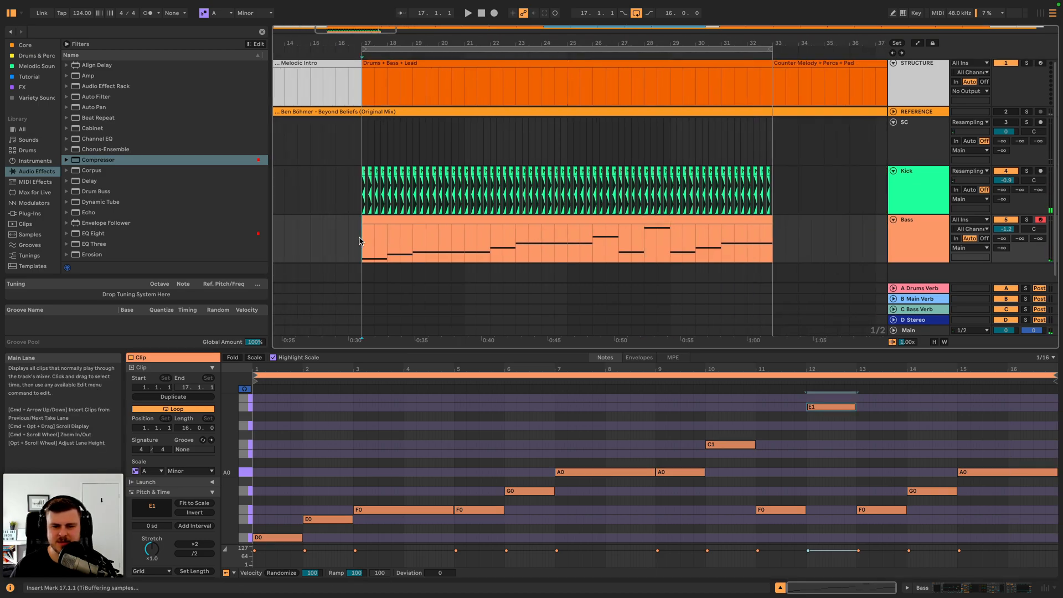
- Open the Serum synth on the Bass track and set the track volume to -2.4 dB during playback
left_click(931, 235)
key("space")
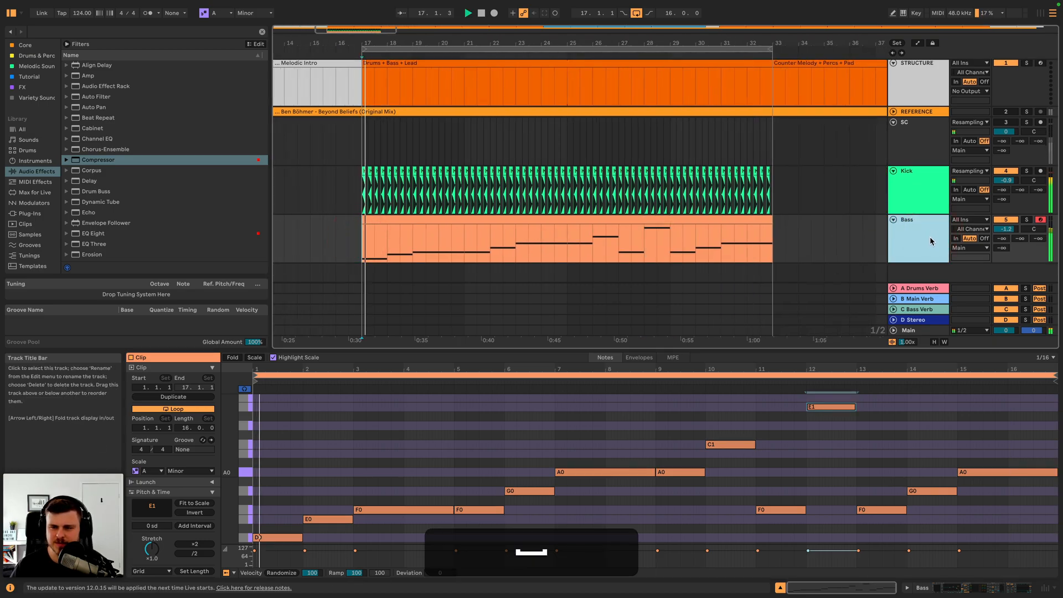
left_click(932, 241)
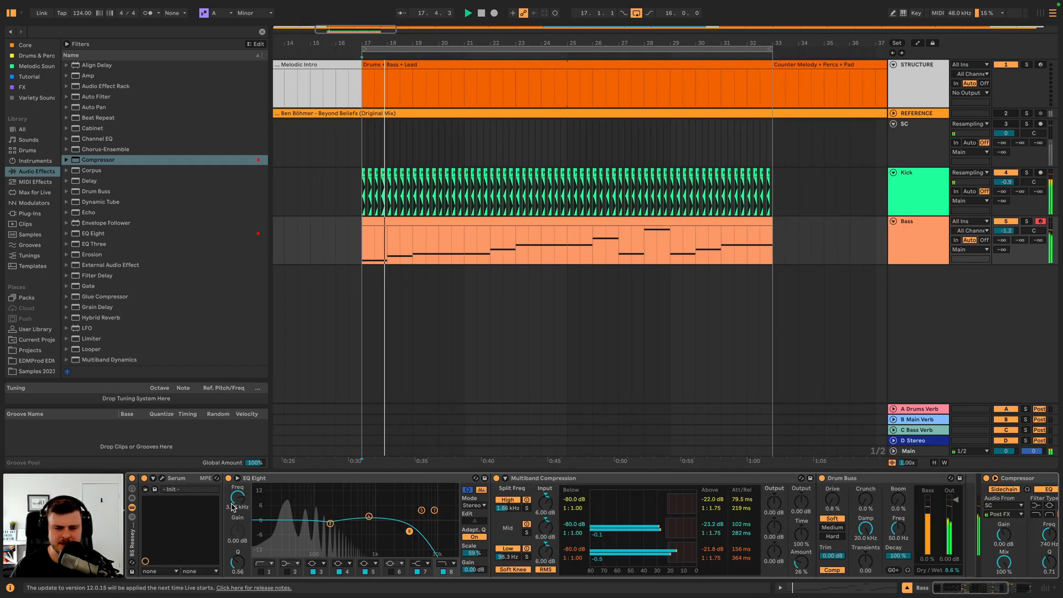
left_click(163, 478)
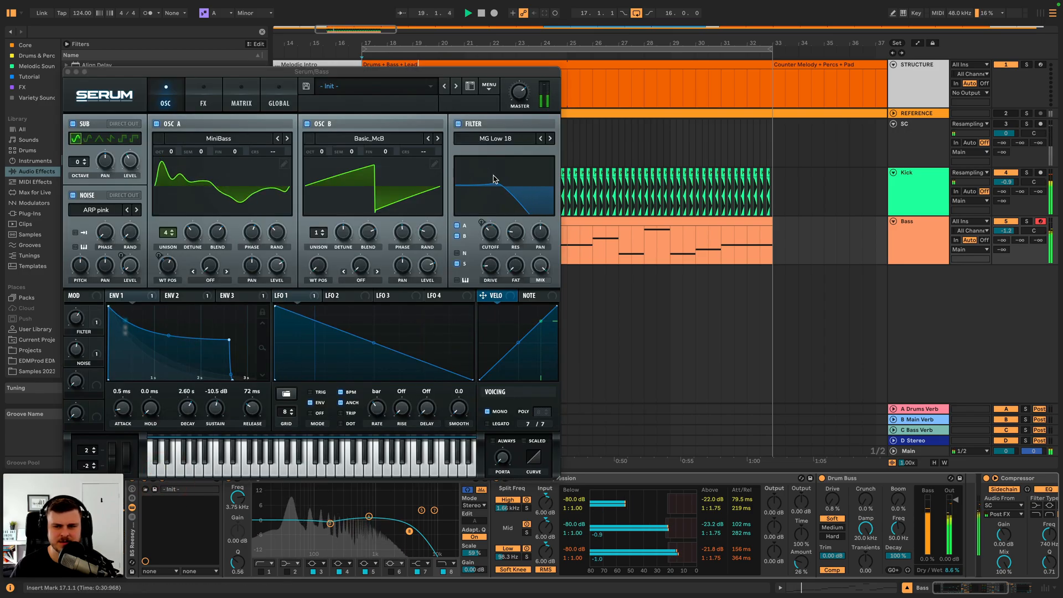
left_click_drag(1006, 231, 1005, 238)
key("space")
key("space")
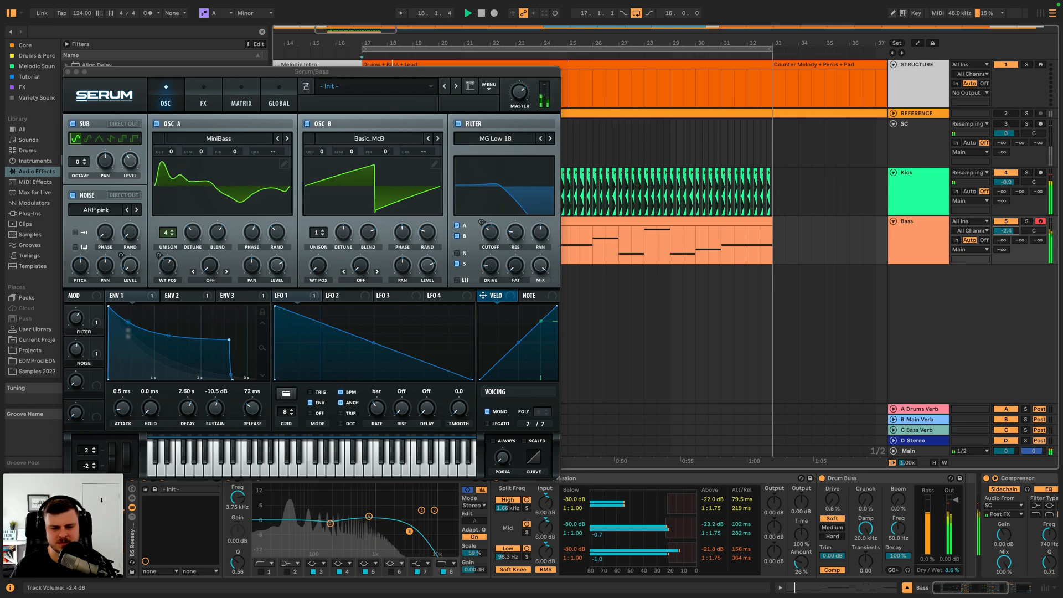
- Set the sub oscillator level in Serum to 32%, play the bass and close the synth window
key("space")
mouse_move(133, 166)
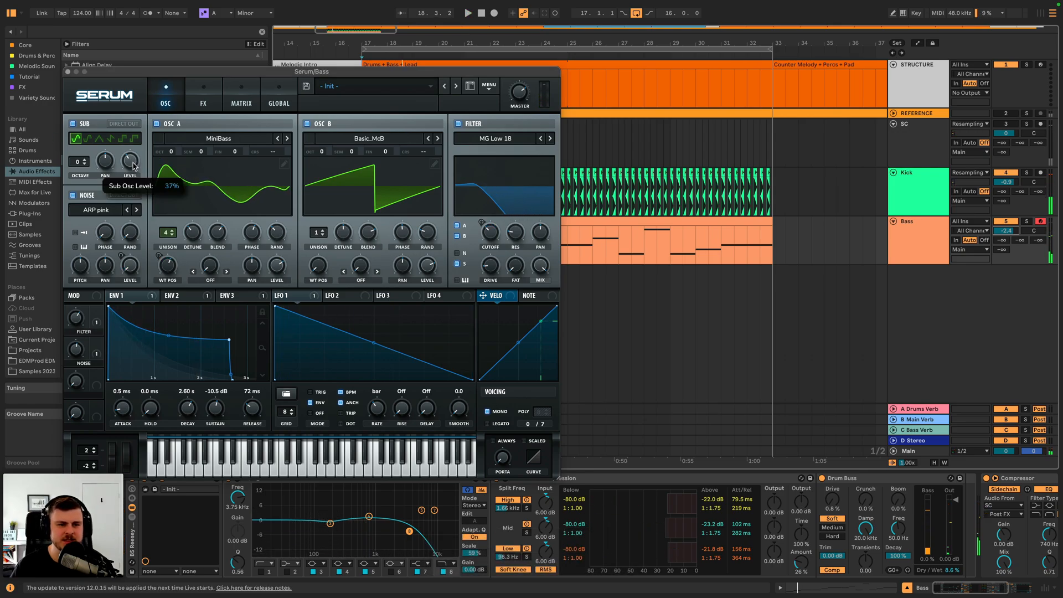
key("space")
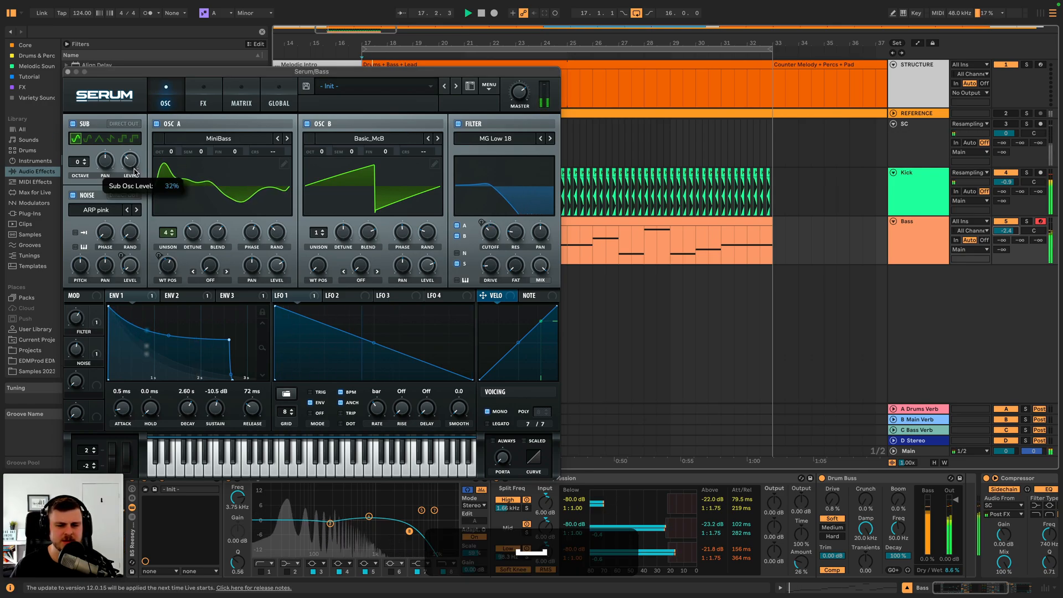
left_click(131, 163)
left_click(67, 72)
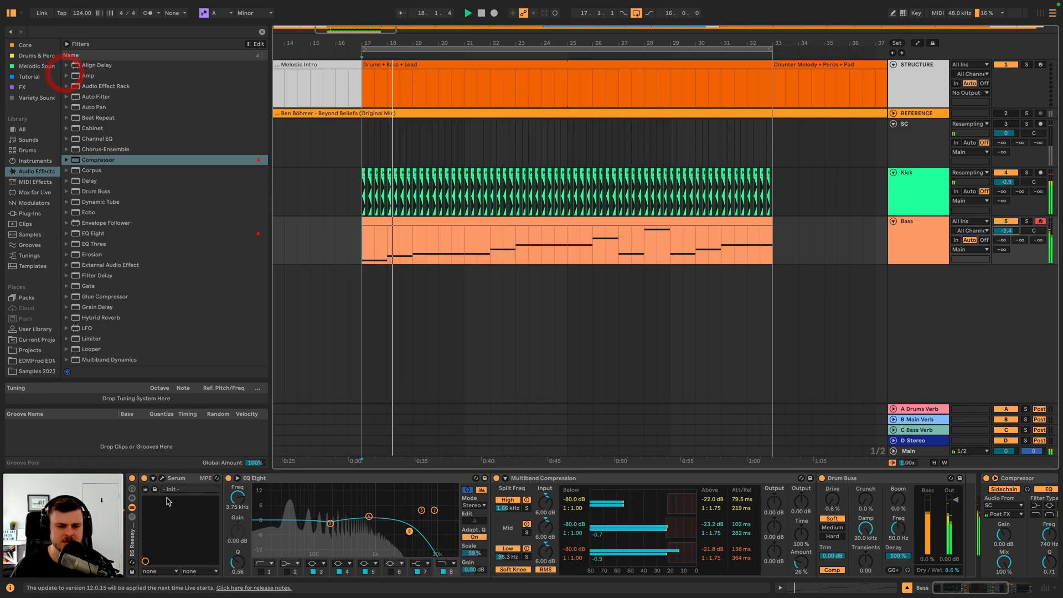
- Stop playback, duplicate the Bass track with its 16-bar clip, mute the original and select the copy
left_click(133, 540)
key("space")
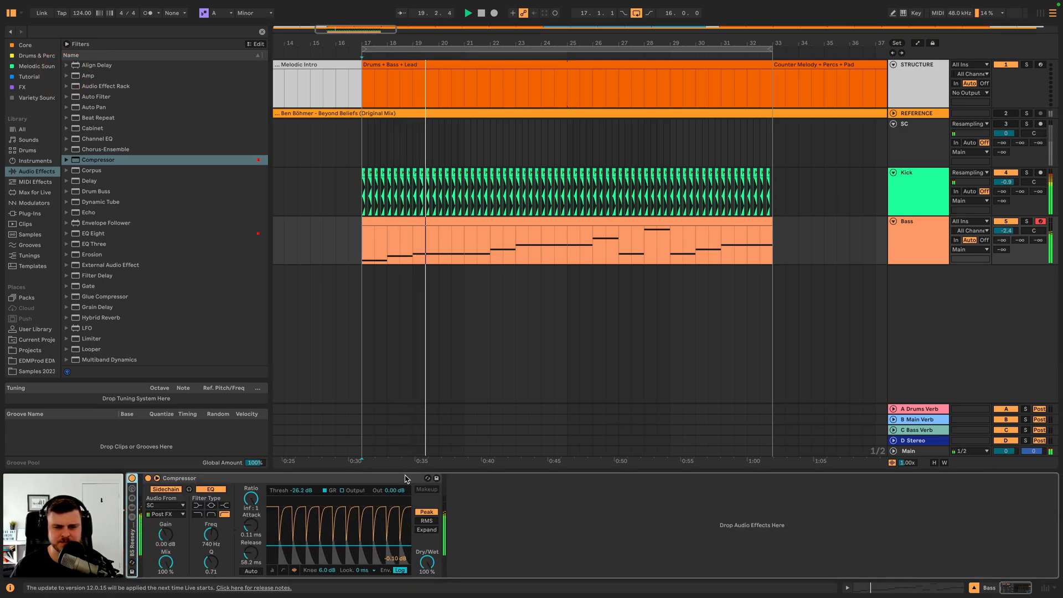
left_click(909, 244)
key("super+d")
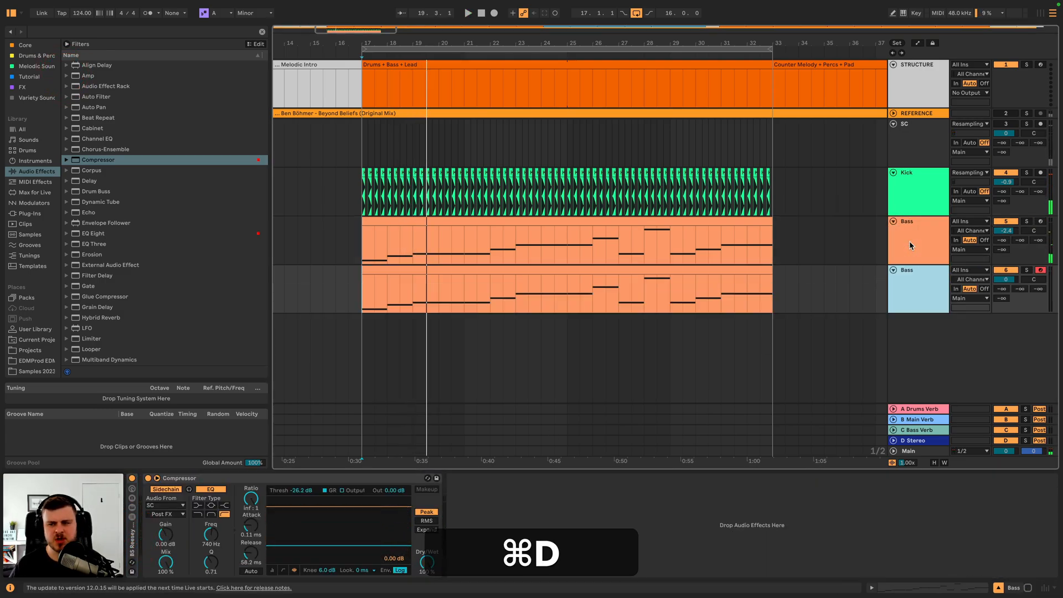
left_click(1000, 223)
left_click(910, 303)
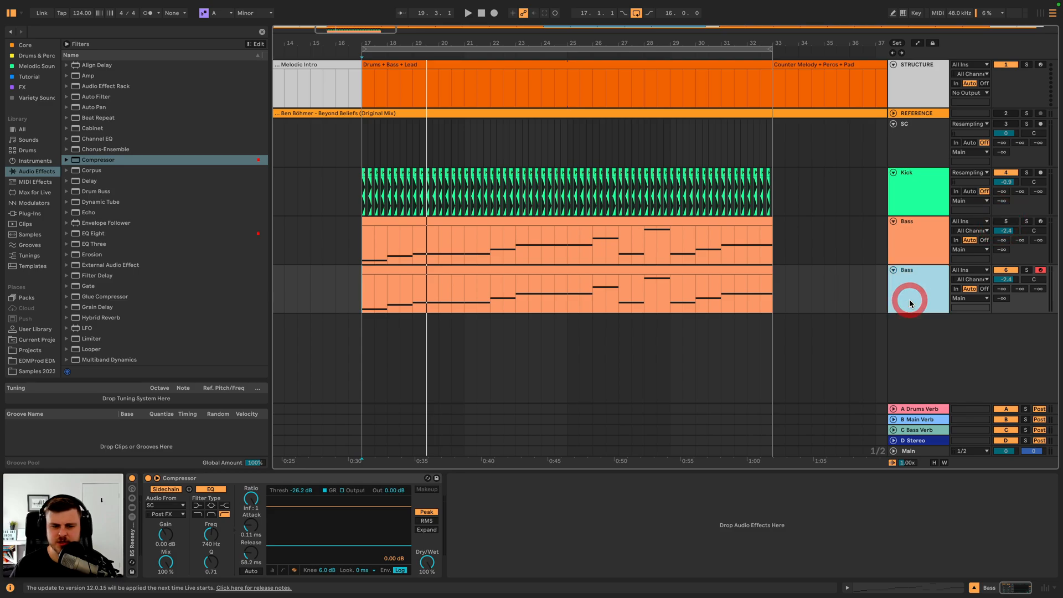
- Replace the instrument rack on the duplicated Bass track with the BS Melodic House Bass preset
left_click(133, 539)
key("BackSpace")
scroll(45, 351, "down", 3)
left_click(38, 352)
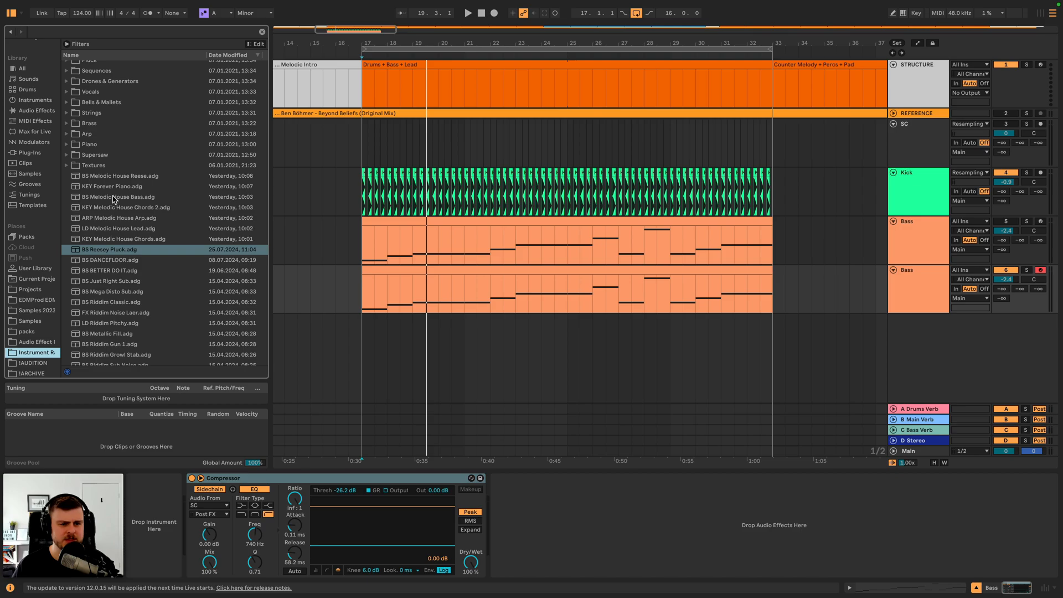
left_click_drag(107, 200, 147, 525)
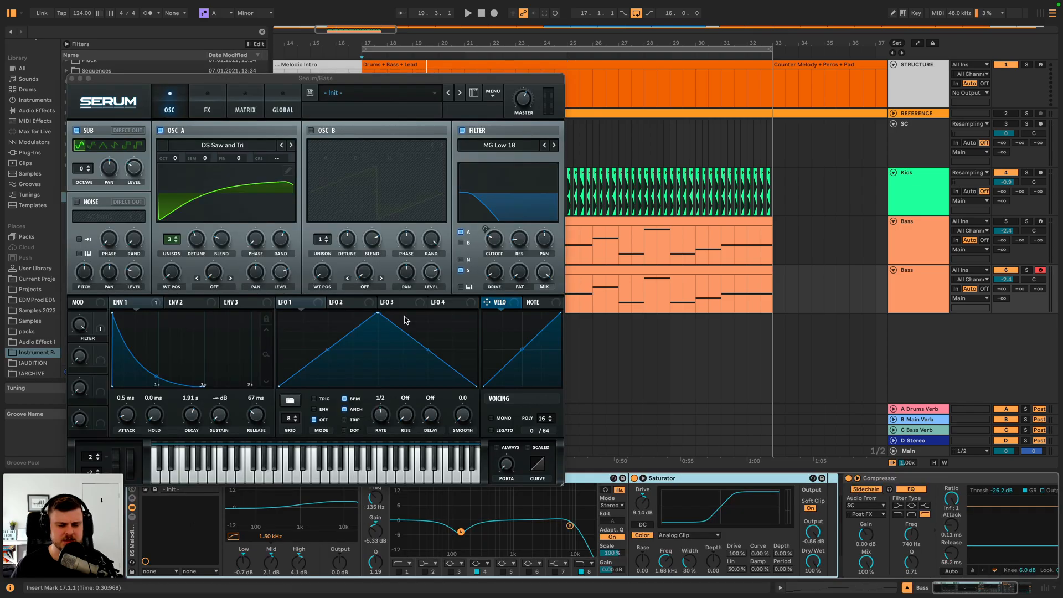
- Audition the new bass layer, lengthening Serum's envelope decay to 3.51 s and setting the duplicate track's volume to -1.1 dB
key("space")
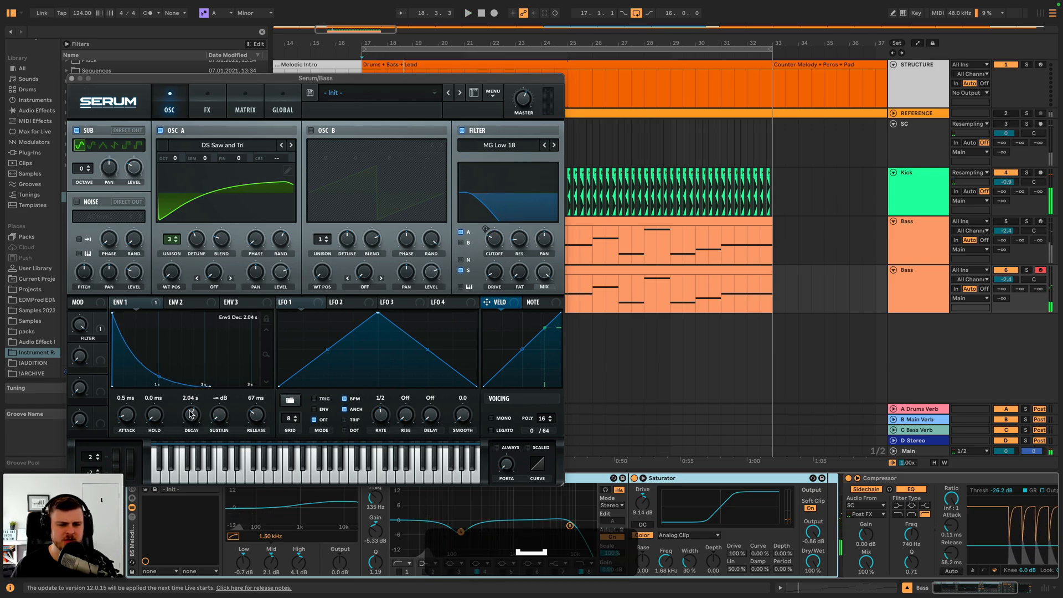
key("space")
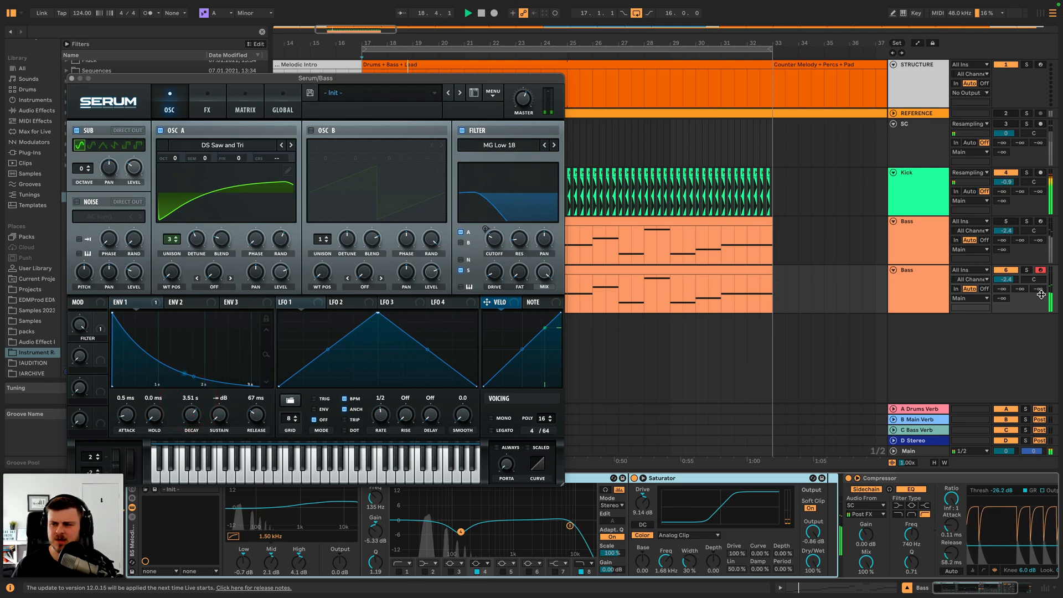
left_click_drag(1006, 279, 1006, 271)
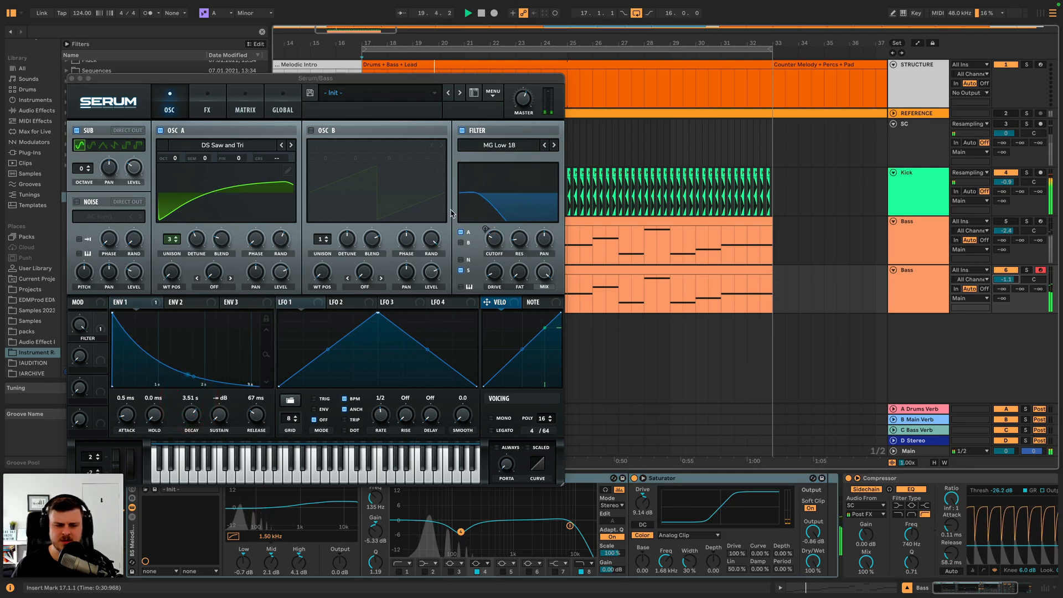
left_click(71, 78)
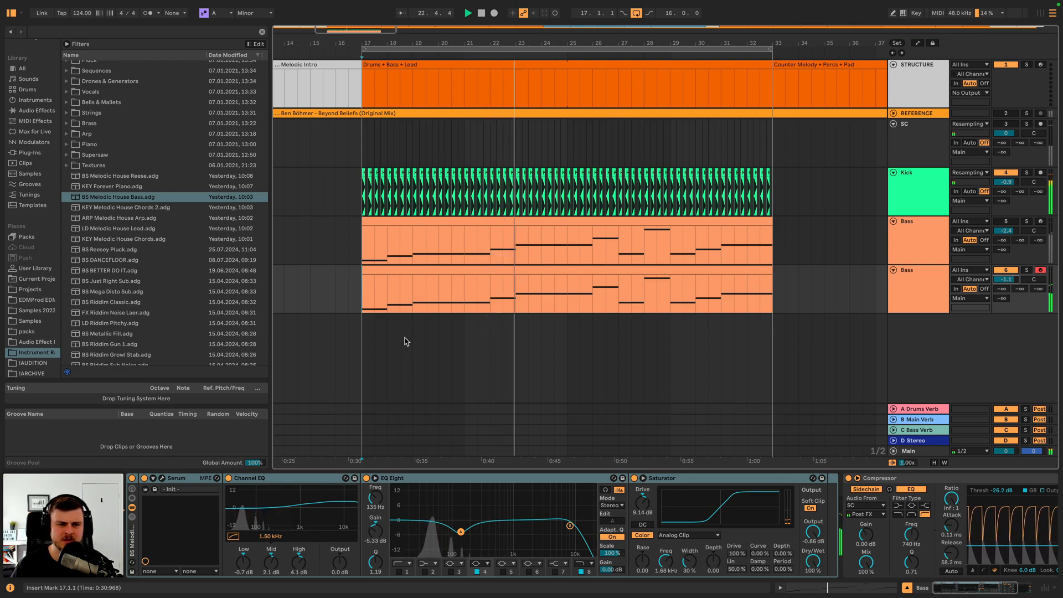
- Load the BS Melodic House Reese preset on the duplicated Bass track, play it and close the Pro-Q 3 window
key("space")
left_click_drag(122, 177, 132, 551)
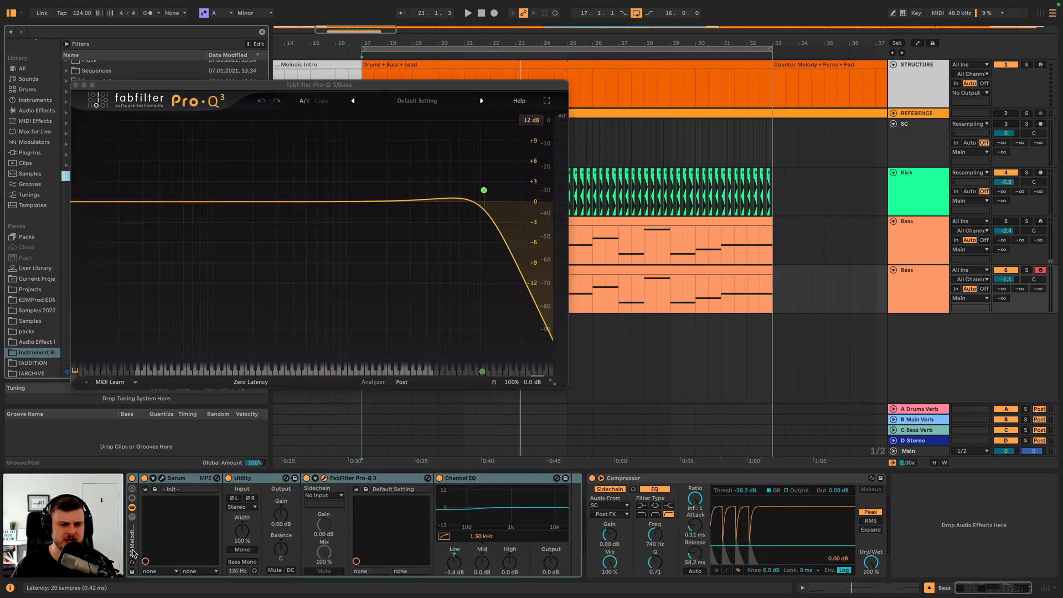
key("space")
left_click(76, 86)
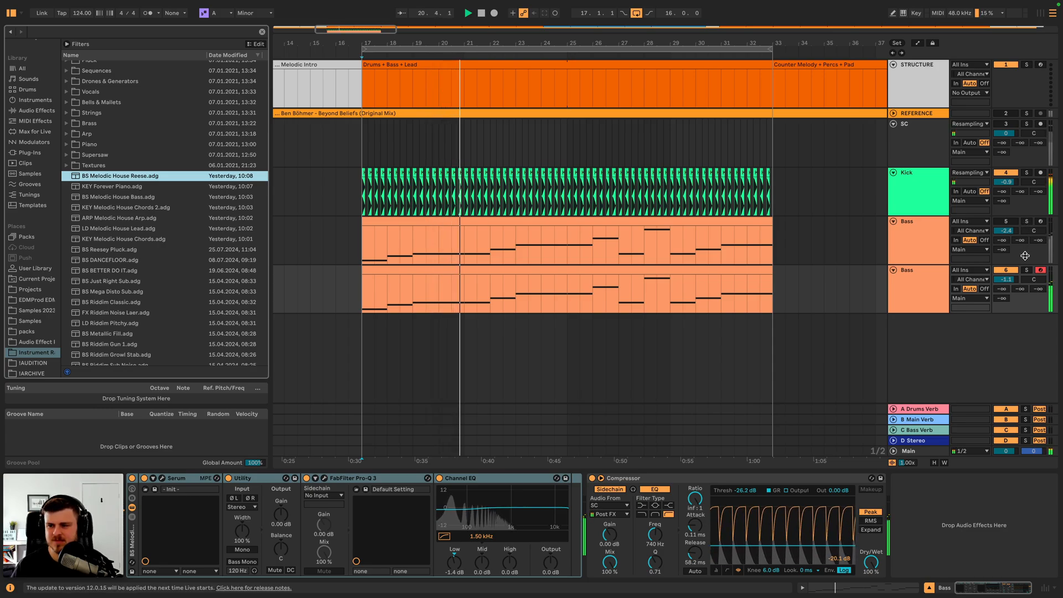
- In the Reese layer's Serum, set oscillator A's unison detune to 0.13 and blend to 63 and adjust the noise level during playback
left_click(162, 479)
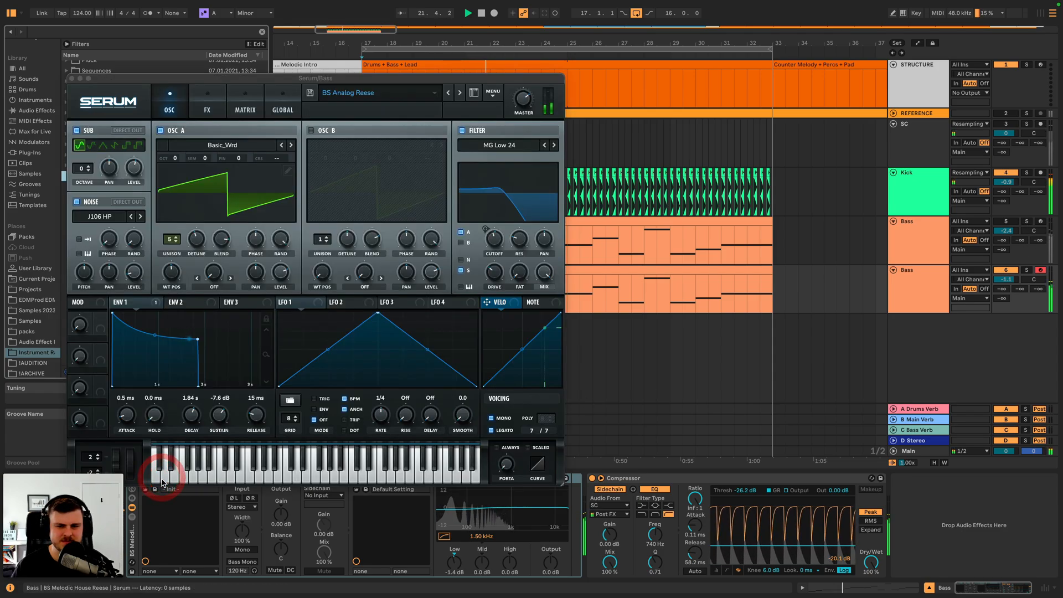
left_click_drag(202, 239, 202, 245)
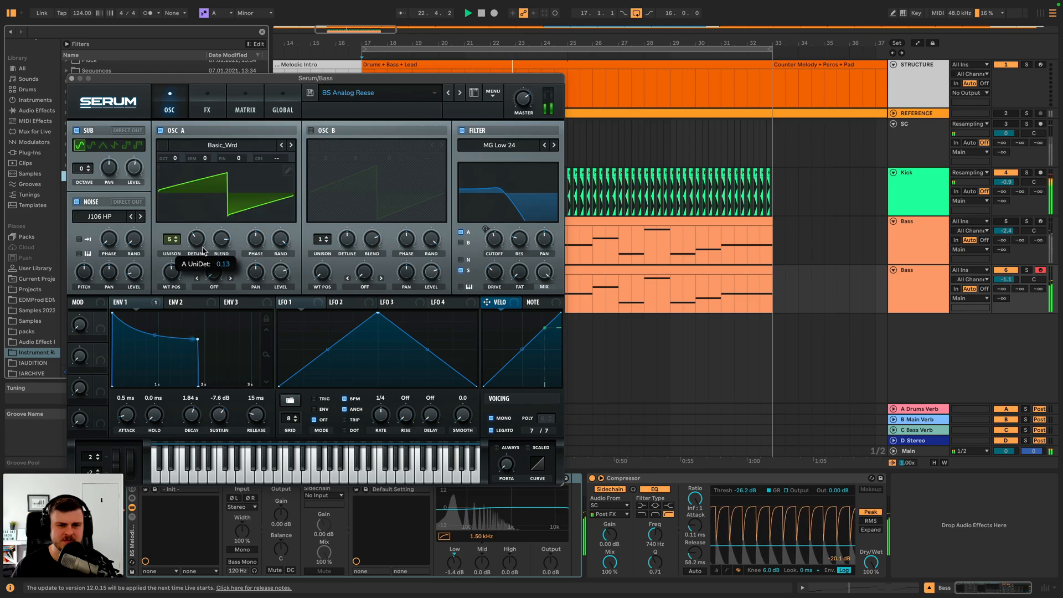
left_click_drag(220, 242, 220, 264)
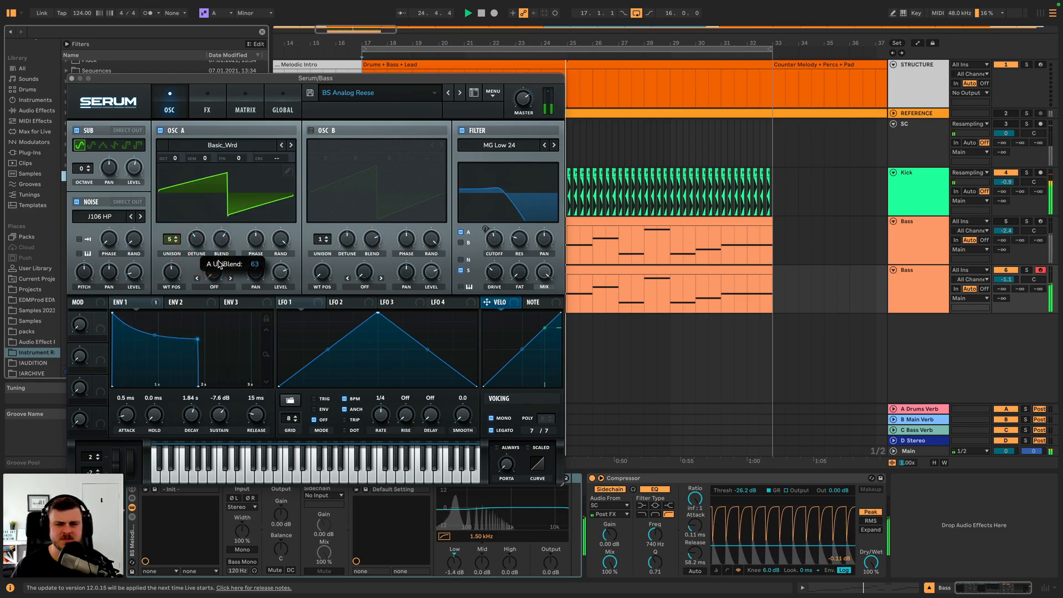
left_click(136, 275)
key("space")
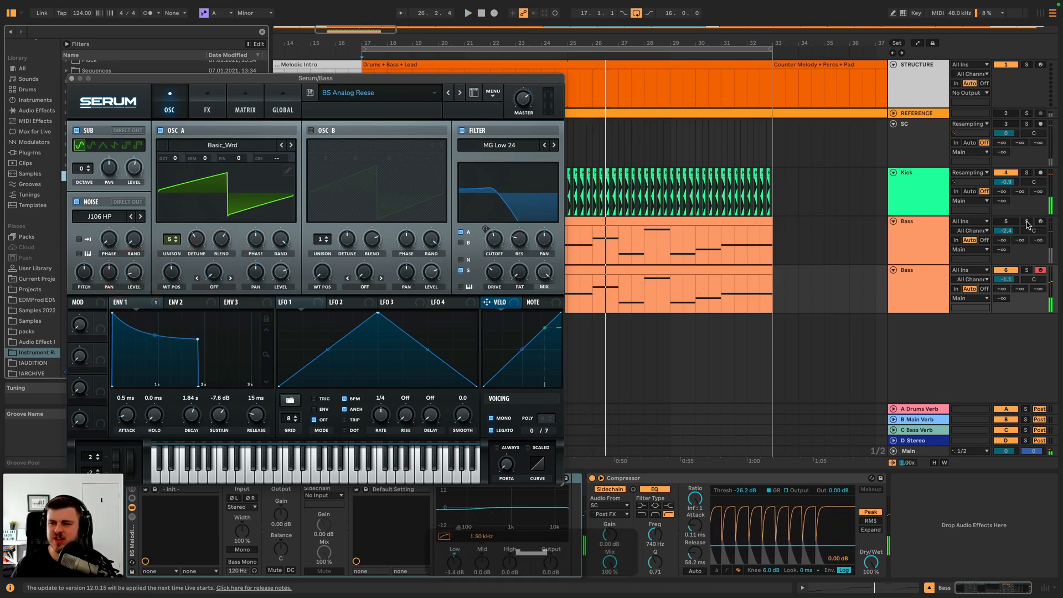
- Solo the Reese layer during playback, enable the EQ effect in its Serum and adjust the low-pass band's frequency
left_click(1026, 221)
key("space")
left_click(1025, 271)
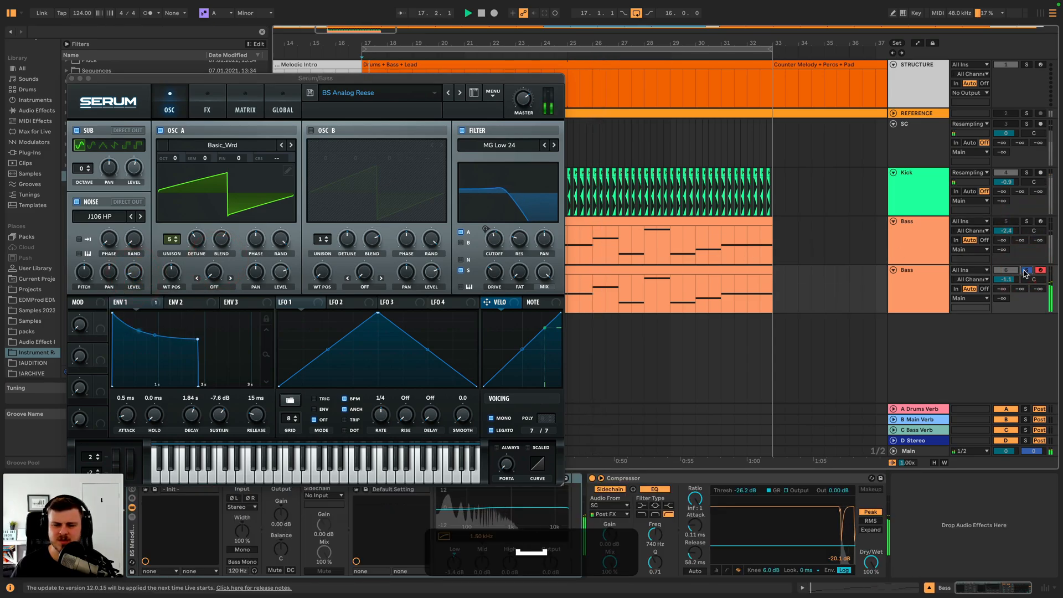
left_click(198, 108)
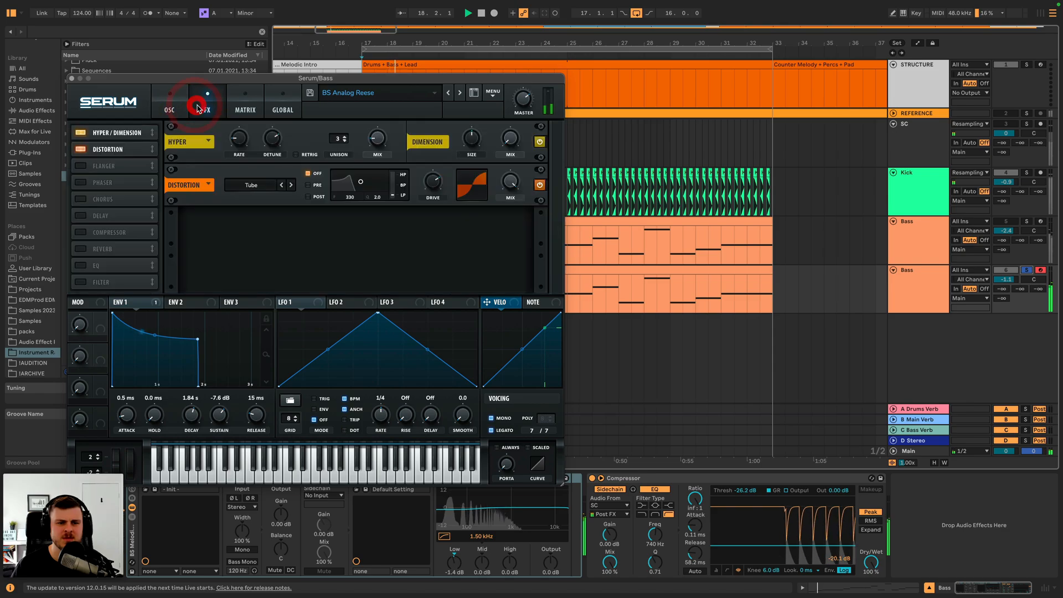
left_click(80, 266)
left_click_drag(416, 224, 416, 220)
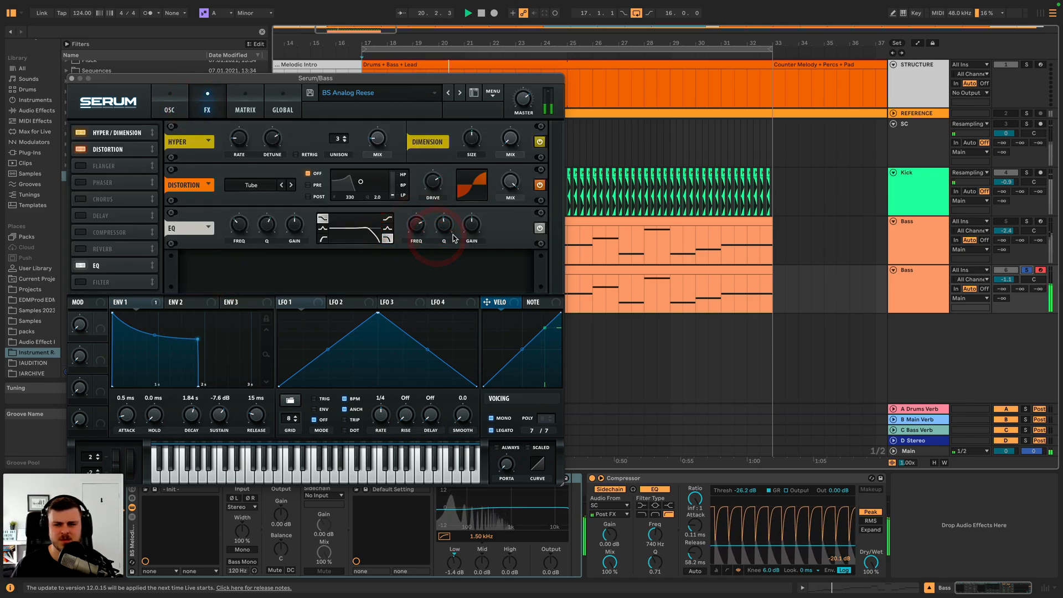
- Compare the original Bass and the Reese layer by soloing each in turn, then clear the solo and stop playback
left_click(1026, 222)
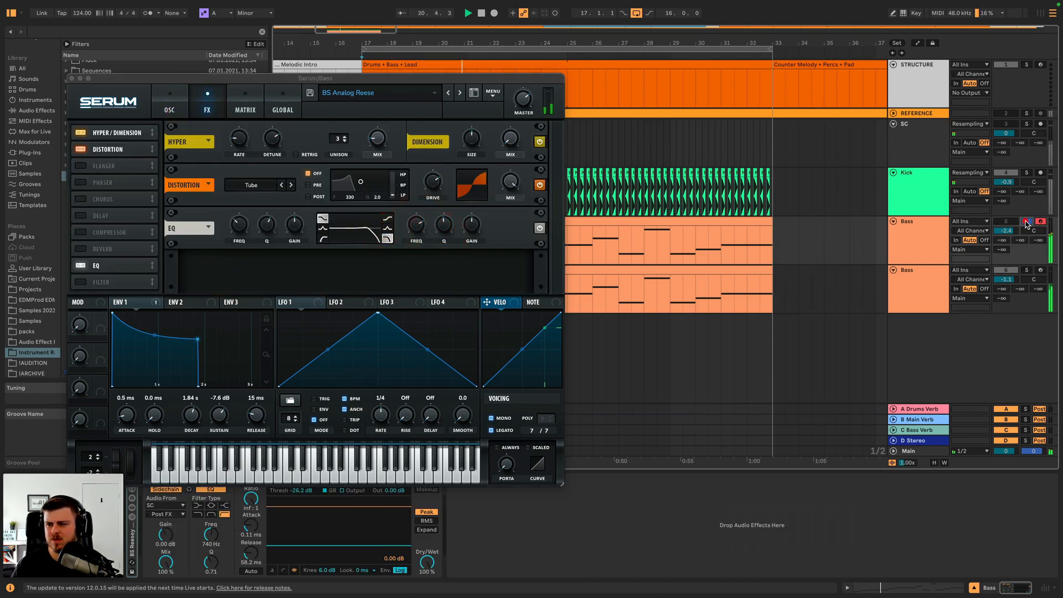
left_click(1027, 270)
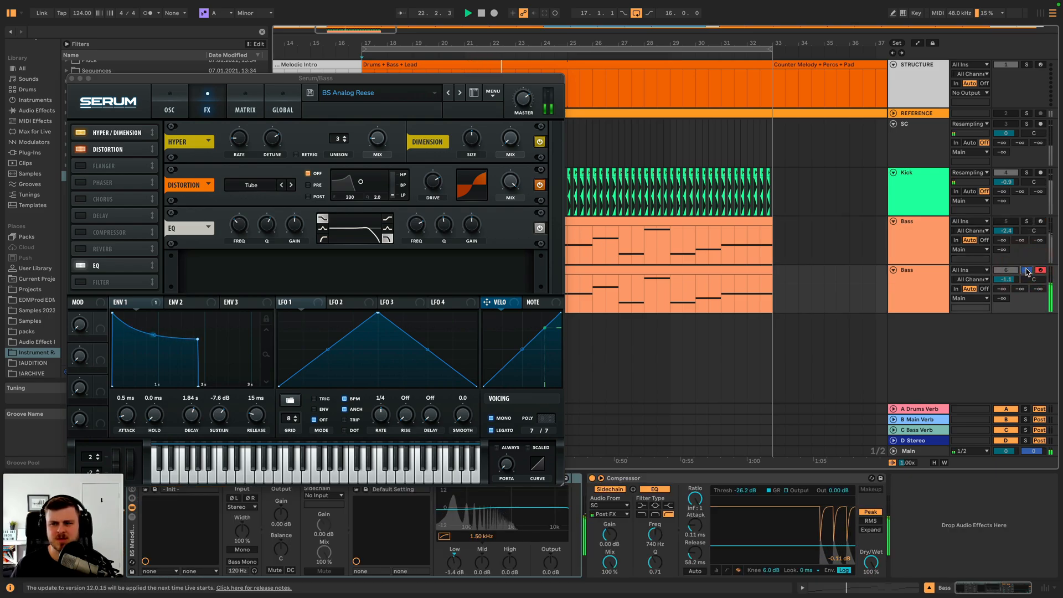
left_click(1027, 270)
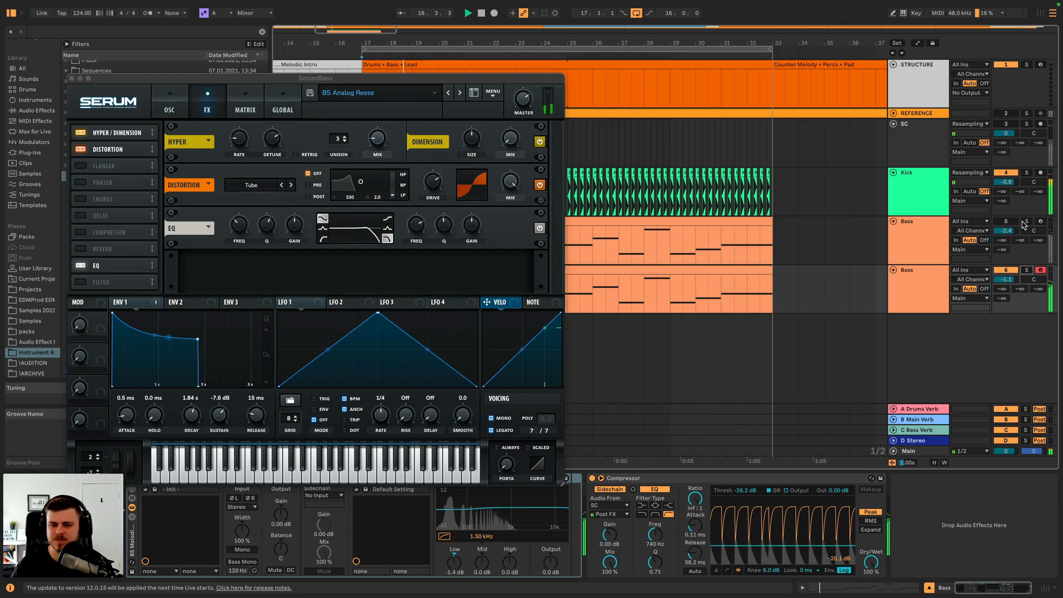
key("space")
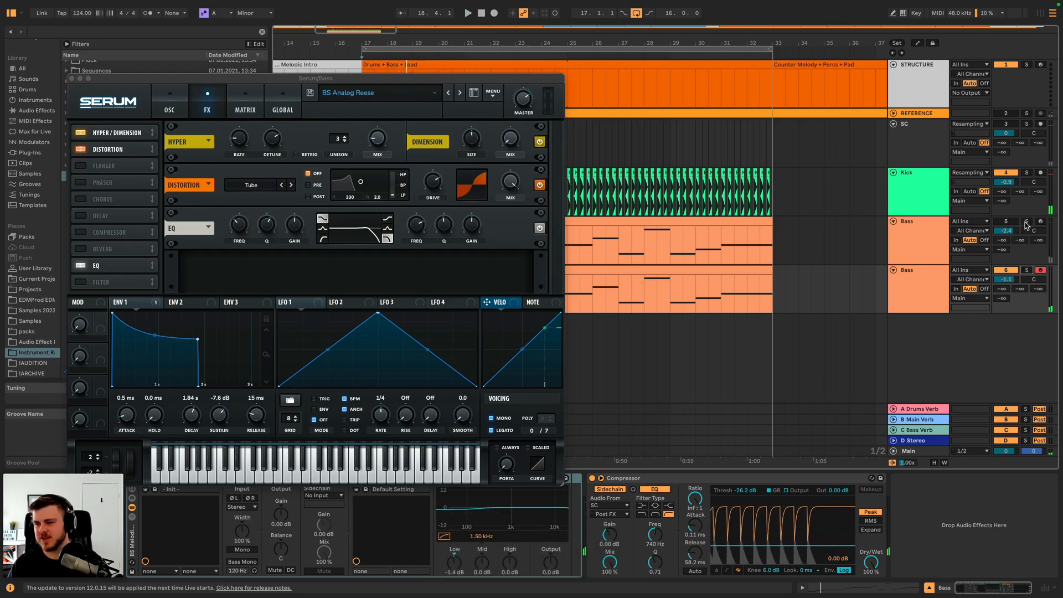
- Solo both bass layers together during playback and close the Serum window
left_click(1026, 221)
key("space")
left_click(72, 79)
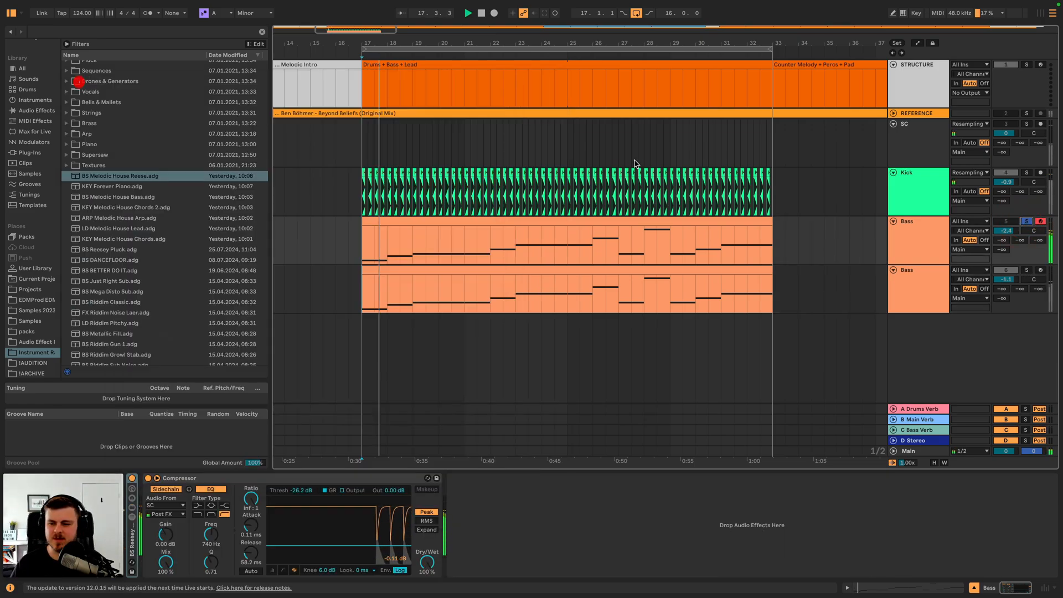
left_click(1026, 270, "super")
- Add EQ Eight before the Compressor on the Reese layer and, with that layer soloed, high-pass it at 284 Hz
left_click(917, 283)
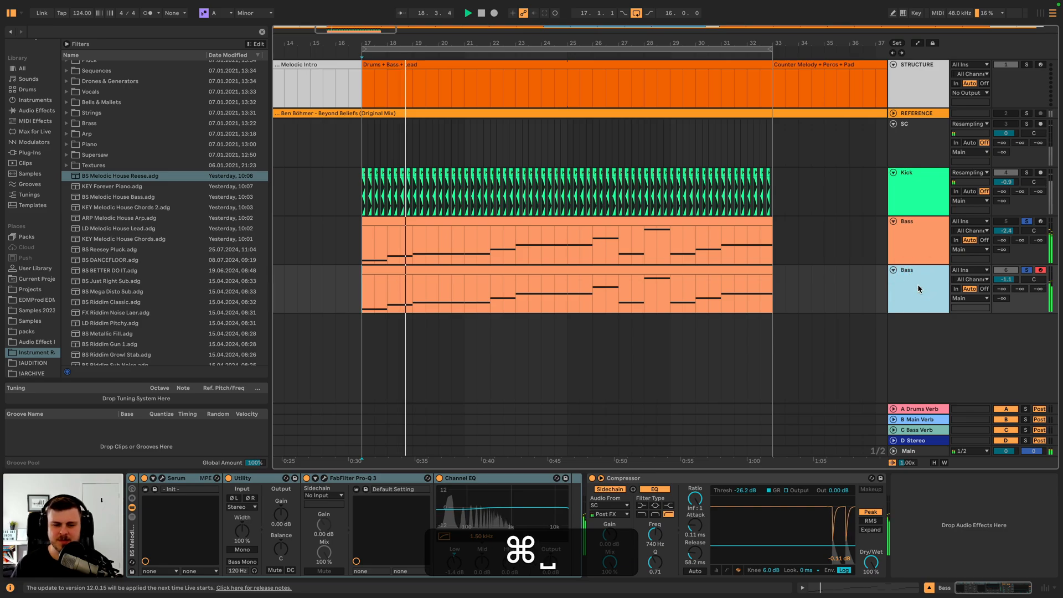
left_click(37, 111)
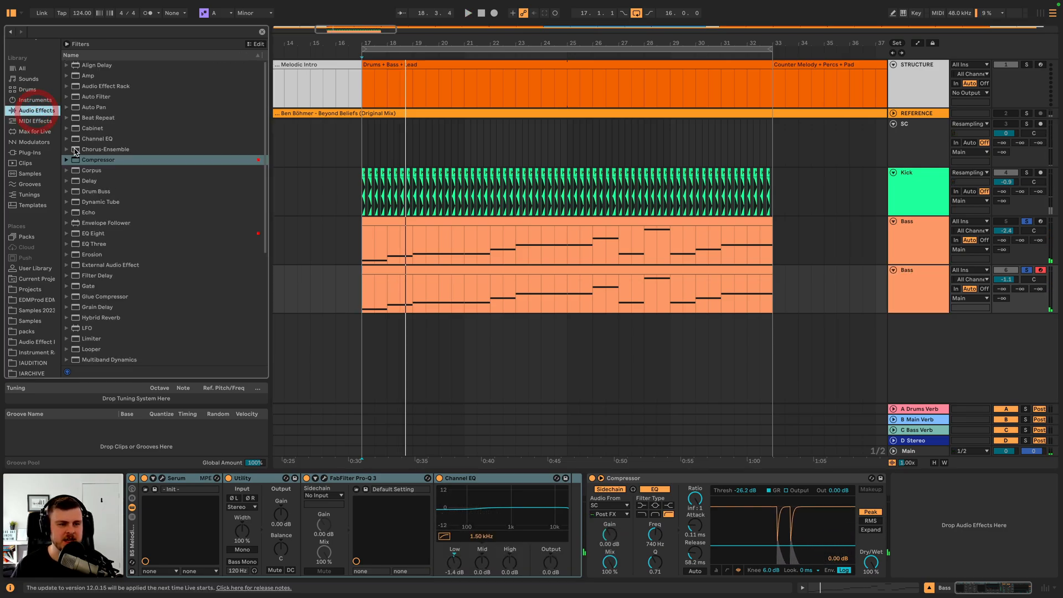
left_click_drag(96, 235, 707, 529)
key("space")
key("space")
left_click(1027, 270)
key("space")
key("space")
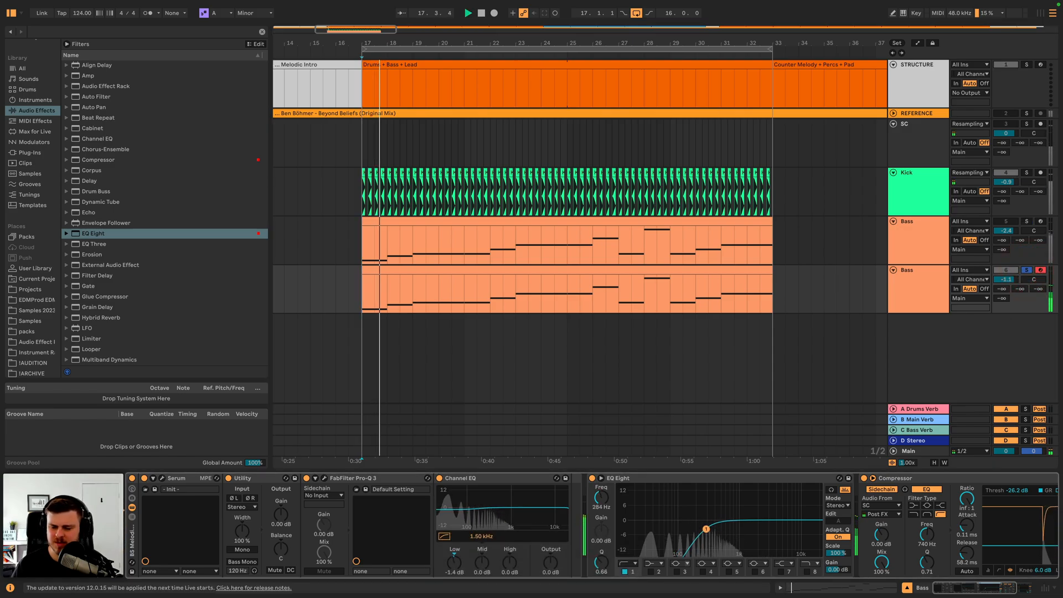
- Solo both bass layers, setting the original Bass track to -3.1 dB and the Reese layer to -0.8 dB
left_click(1026, 221, "super")
left_click_drag(1007, 231, 1007, 235)
left_click_drag(1009, 281, 1010, 279)
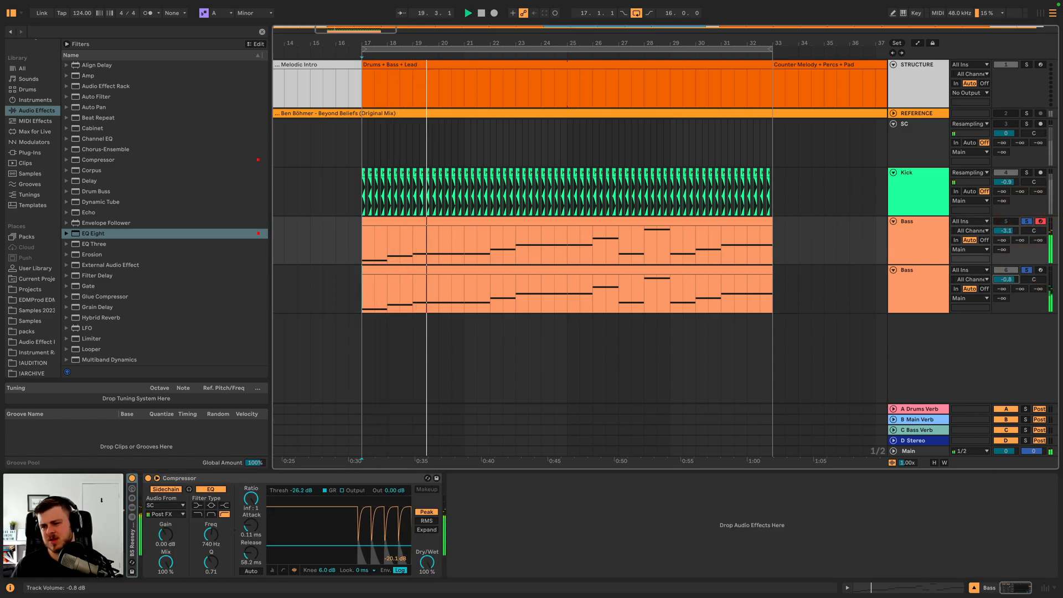
- Clear the solos, play both bass layers with the kick, unmute the original Bass and set its volume to -3.4 dB
left_click(1027, 270)
key("space")
key("space")
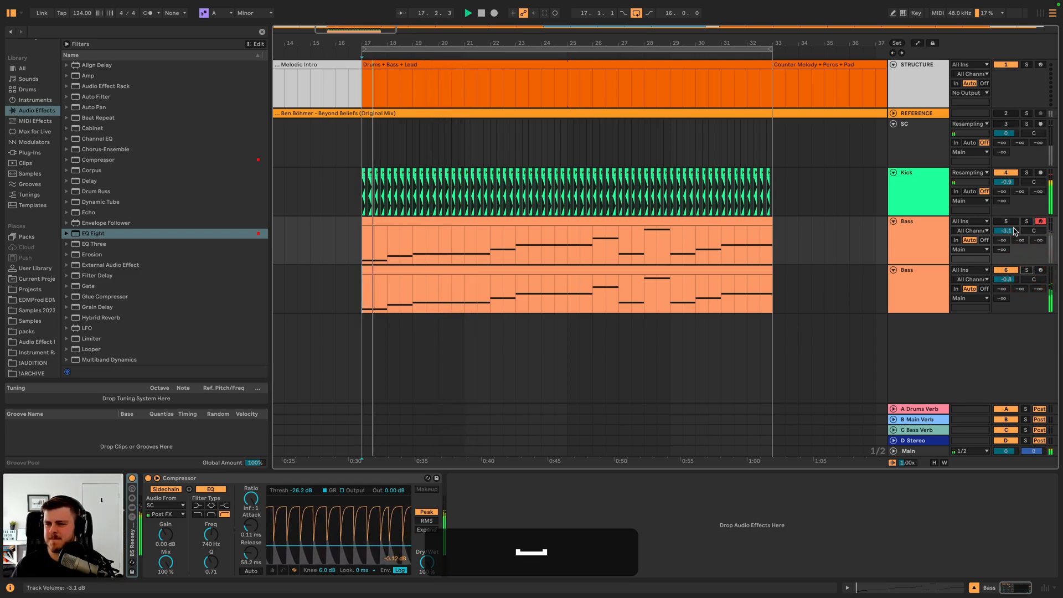
left_click_drag(1015, 231, 1015, 233)
- Rename the duplicated Reese track as Bass 2
left_click(906, 299)
type("3")
key("BackSpace")
type("2")
key("Return")
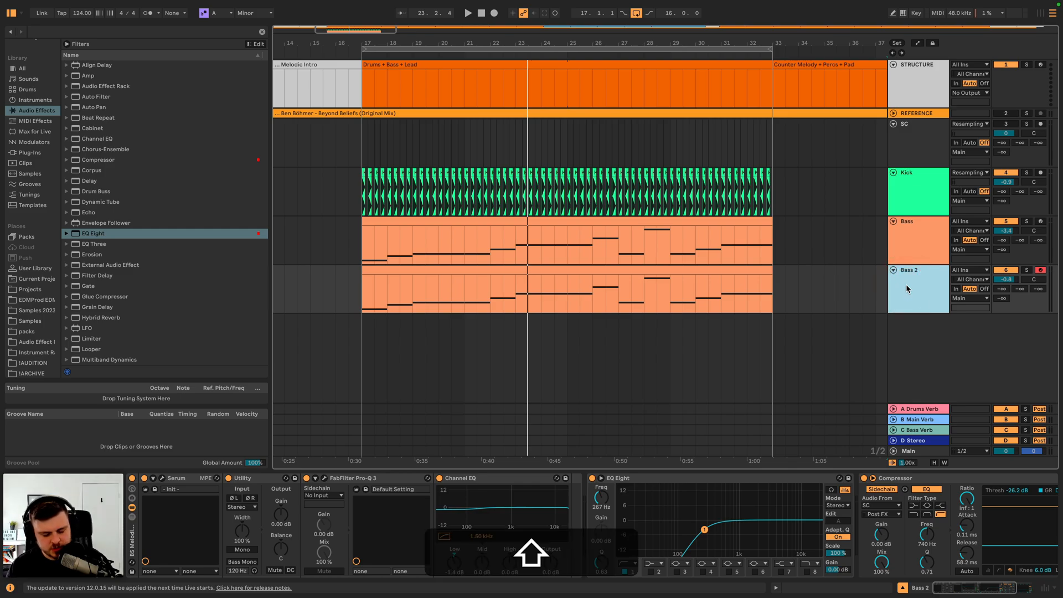
- Insert a new MIDI track below Bass 2 and load the Serum synth on it
key("super+shift+t")
left_click(907, 325)
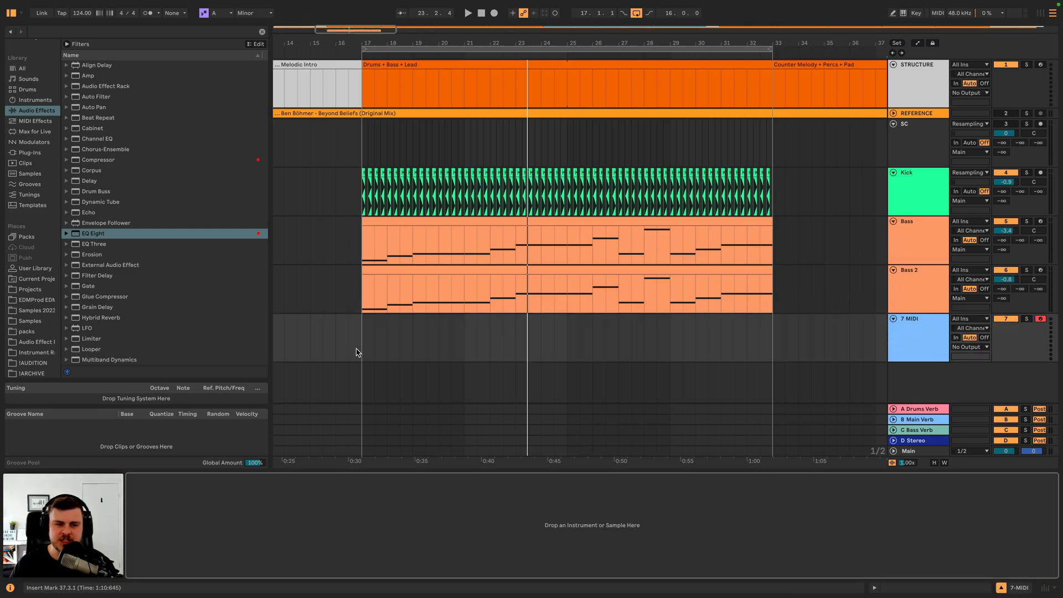
left_click(30, 152)
scroll(25, 166, "up", 3)
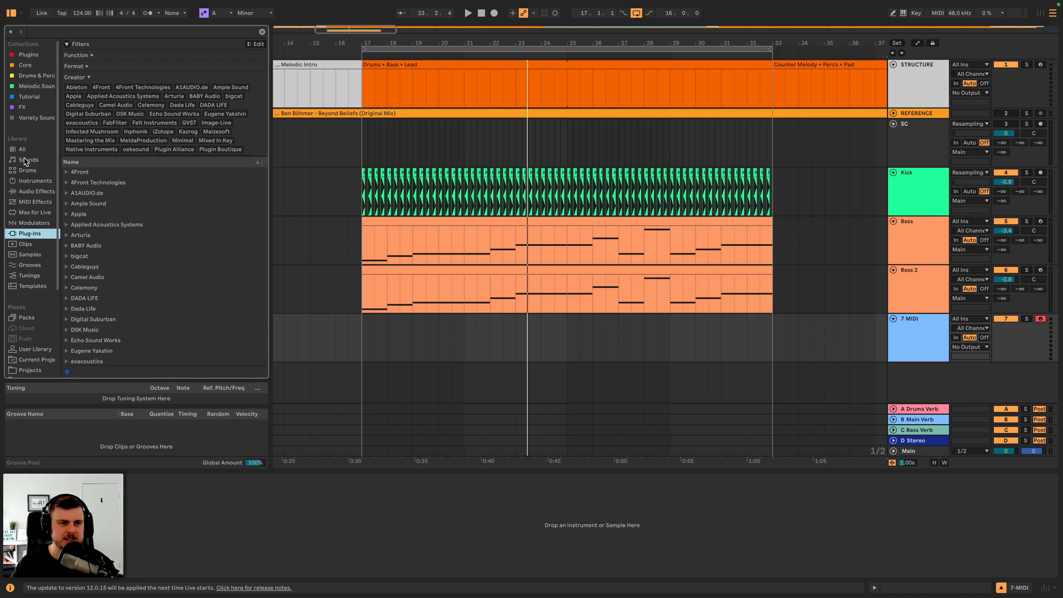
left_click(30, 56)
double_click(89, 202)
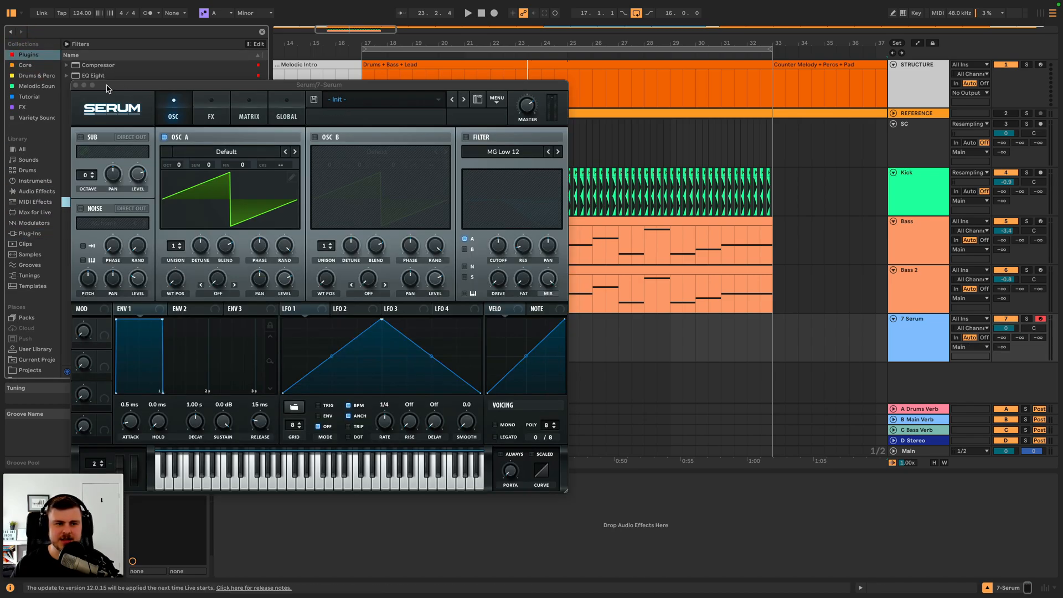
- Load the FSS_SMHEV1_Pad_Chirping preset from Splice's Melodic House folder in Serum and close the synth window
left_click(355, 101)
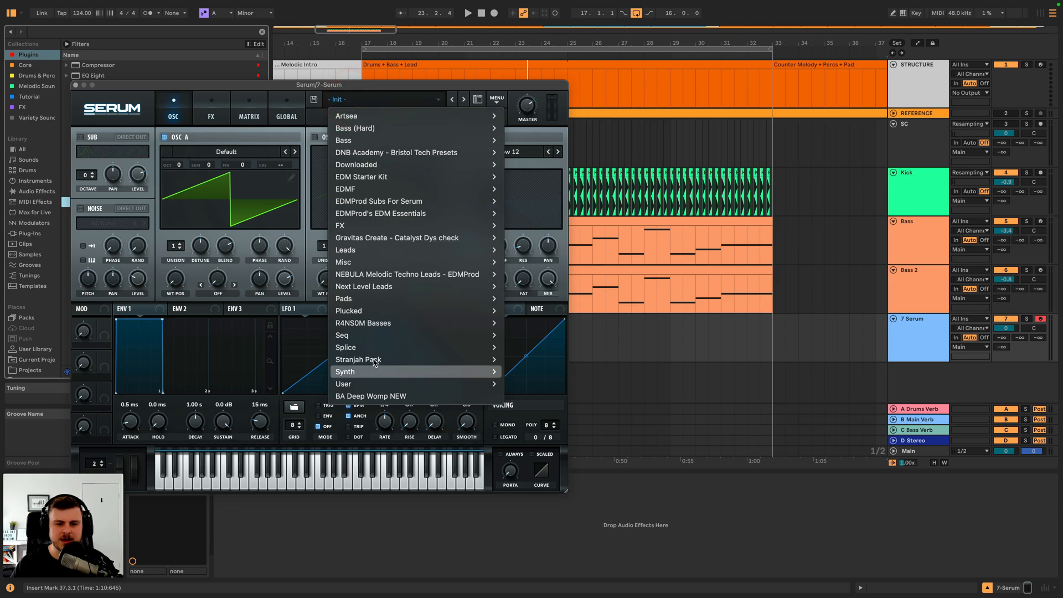
mouse_move(373, 354)
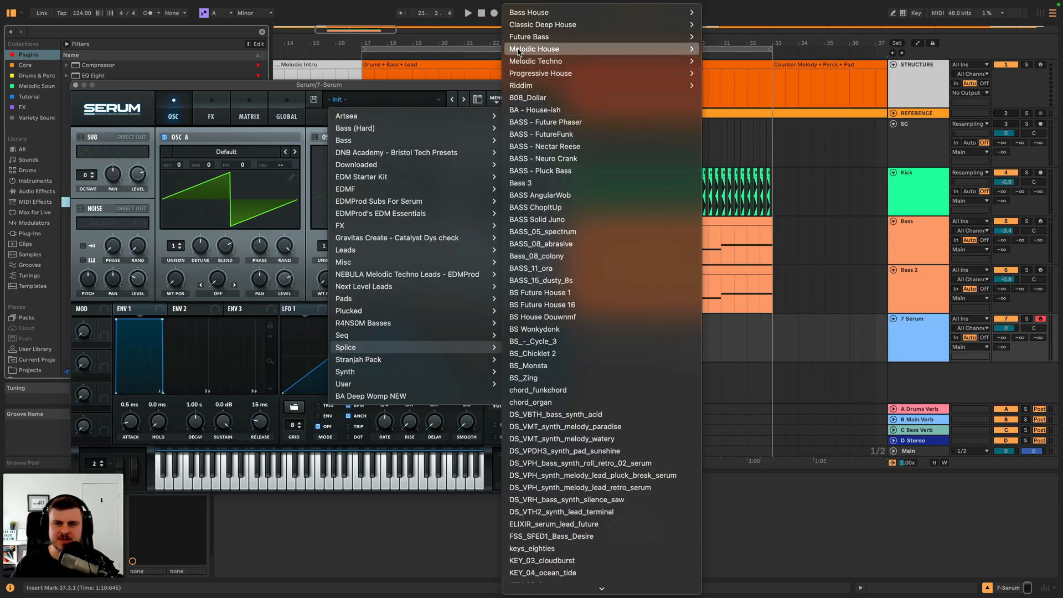
mouse_move(664, 49)
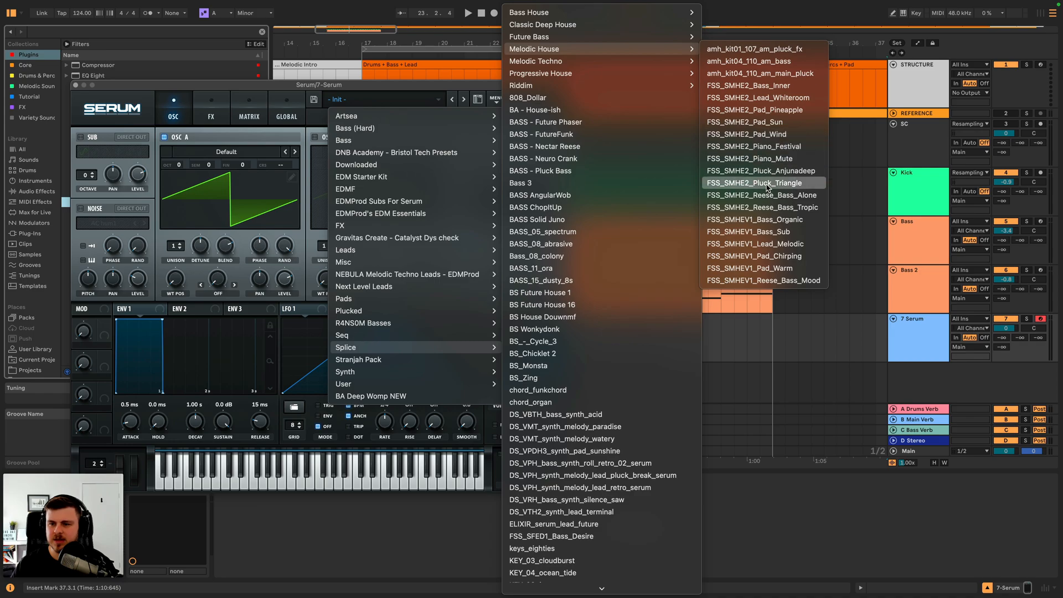
left_click(768, 256)
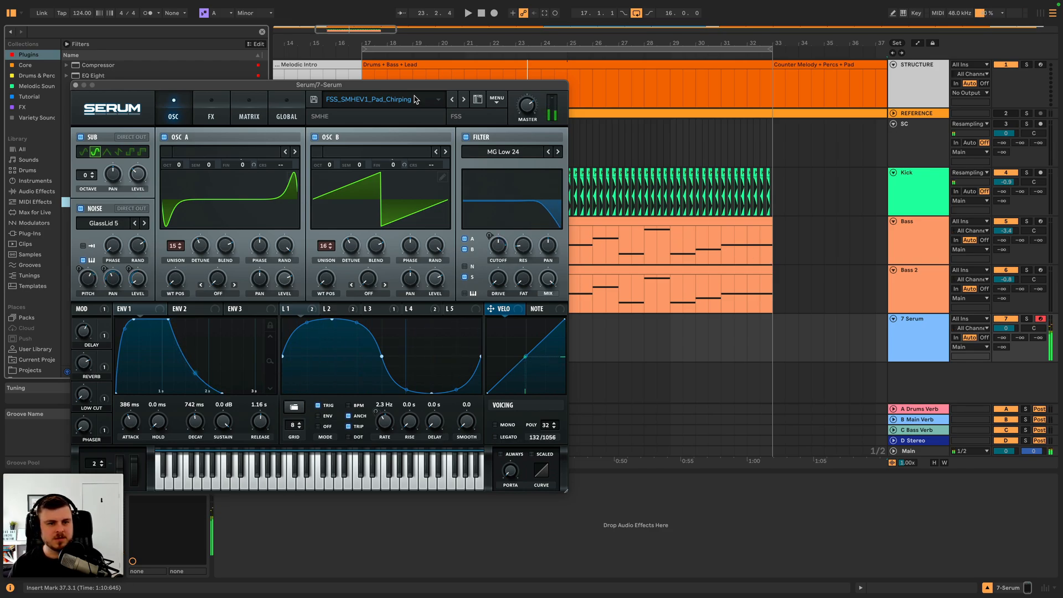
left_click(75, 85)
- Create a 16-bar MIDI clip on the Serum track from bar 17 to 33 and enter an A2, C3, E3, G3 chord at its start
left_click_drag(362, 347, 769, 344)
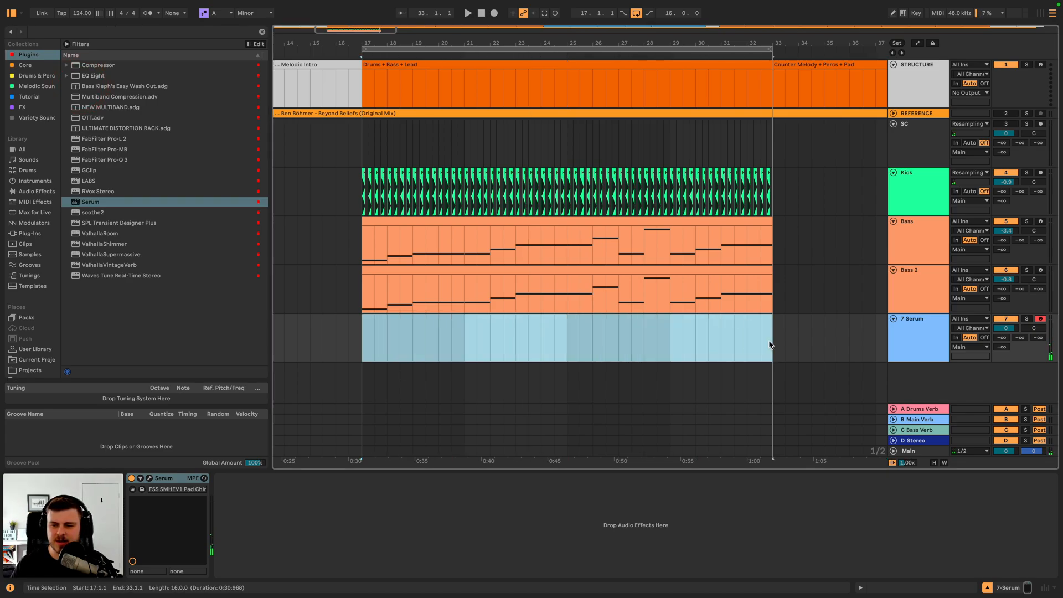
key("shift+super+m")
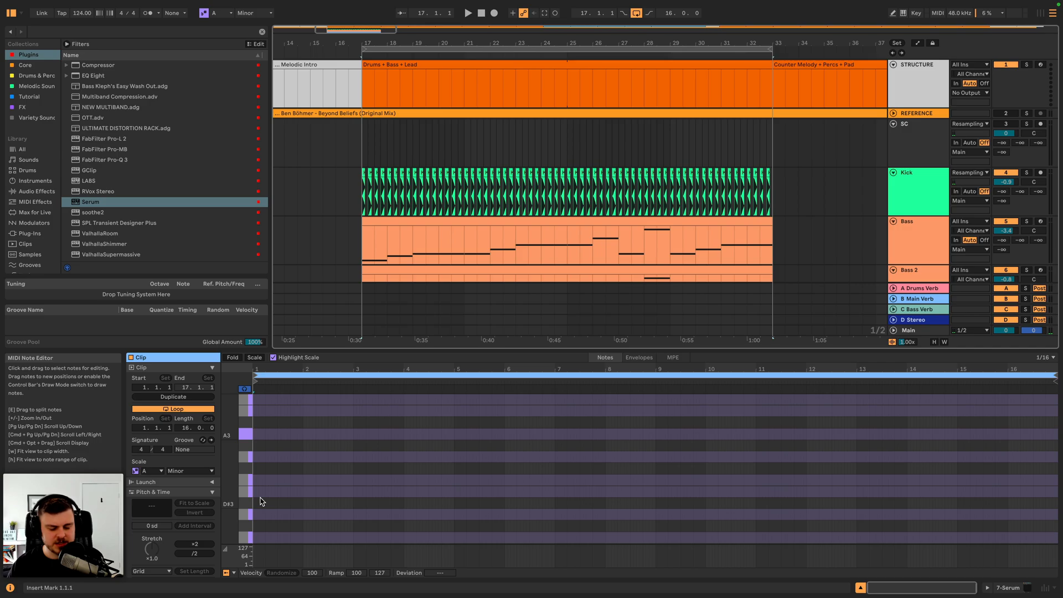
scroll(262, 501, "down", 5)
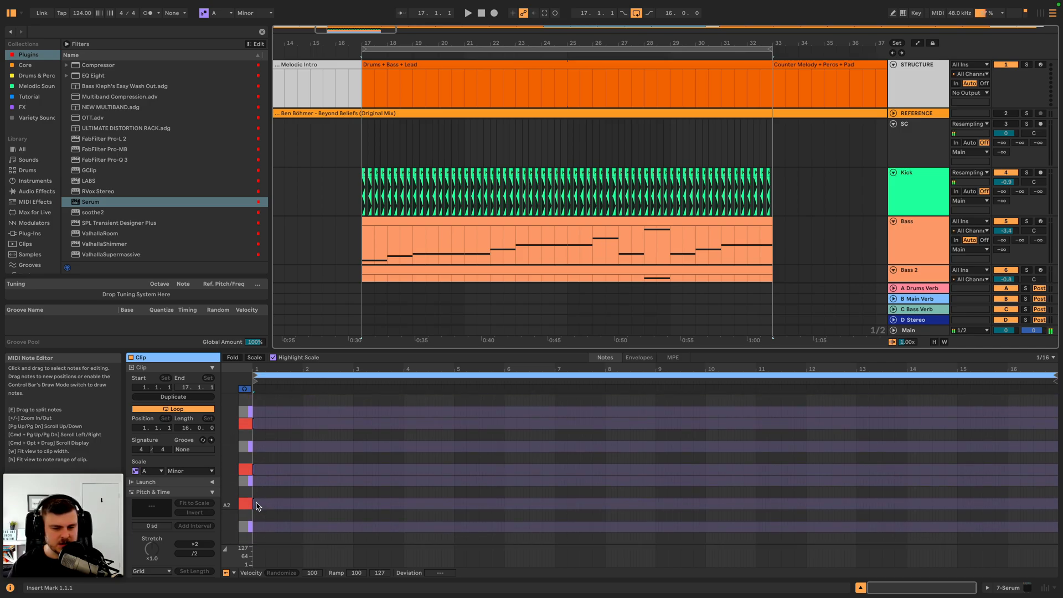
left_click_drag(258, 370, 272, 537)
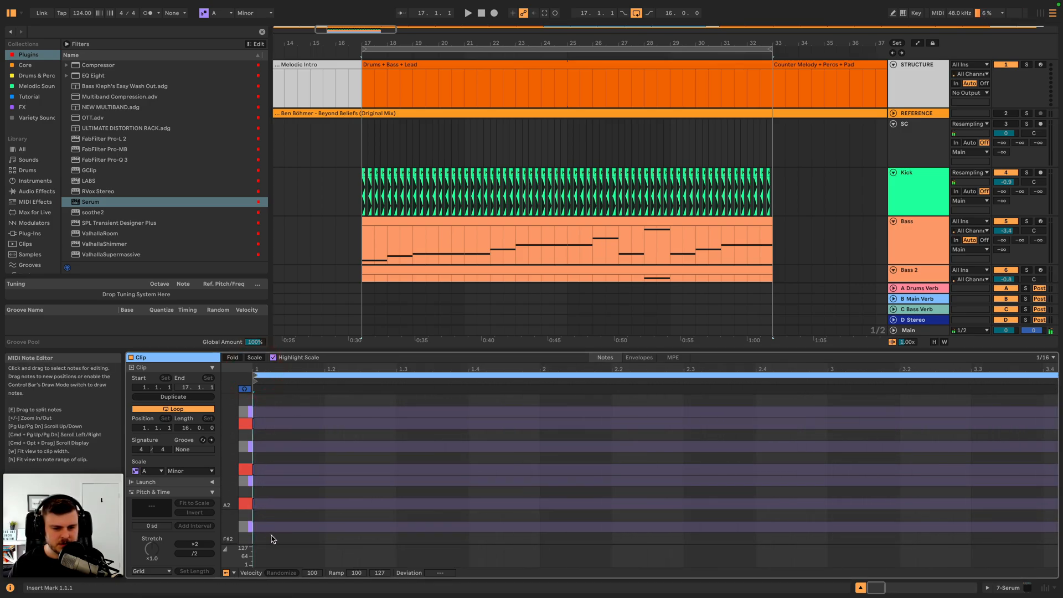
double_click(257, 504)
double_click(260, 469)
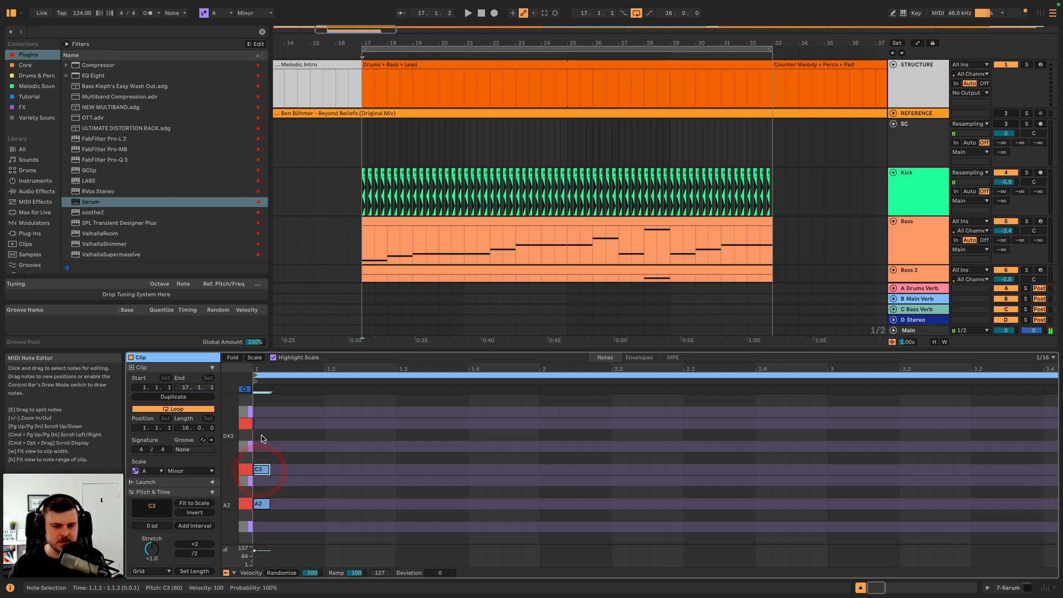
double_click(260, 425)
scroll(260, 424, "up", 2)
double_click(260, 417)
scroll(830, 230, "down", 3)
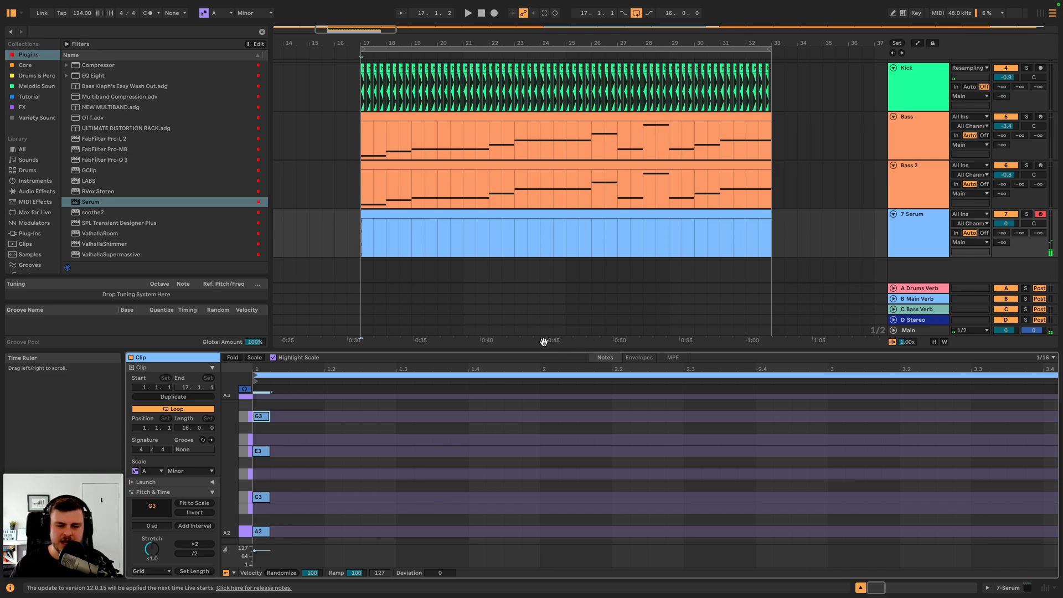
- Extend all four chord notes across the full 16-bar clip with Legato and play the pad with the kick and basses
left_click_drag(287, 410, 252, 570)
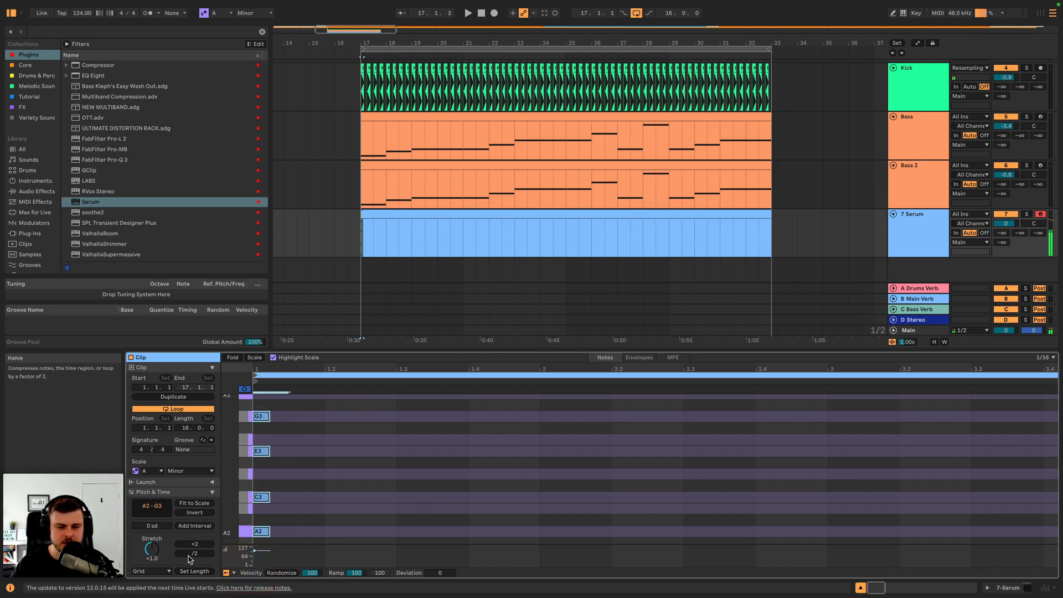
scroll(192, 536, "down", 2)
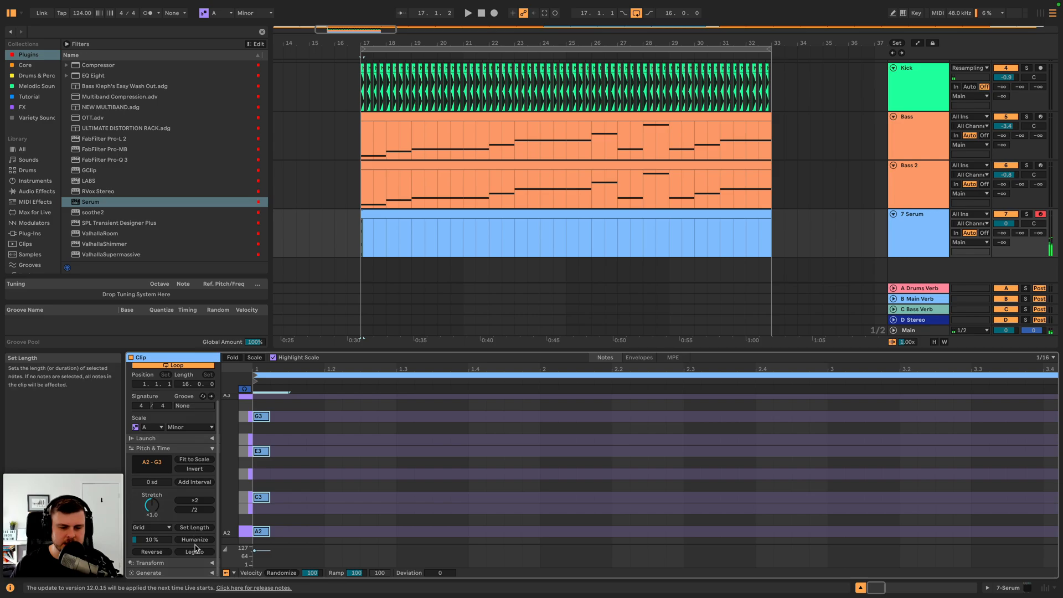
left_click(209, 551)
left_click_drag(287, 420, 992, 422)
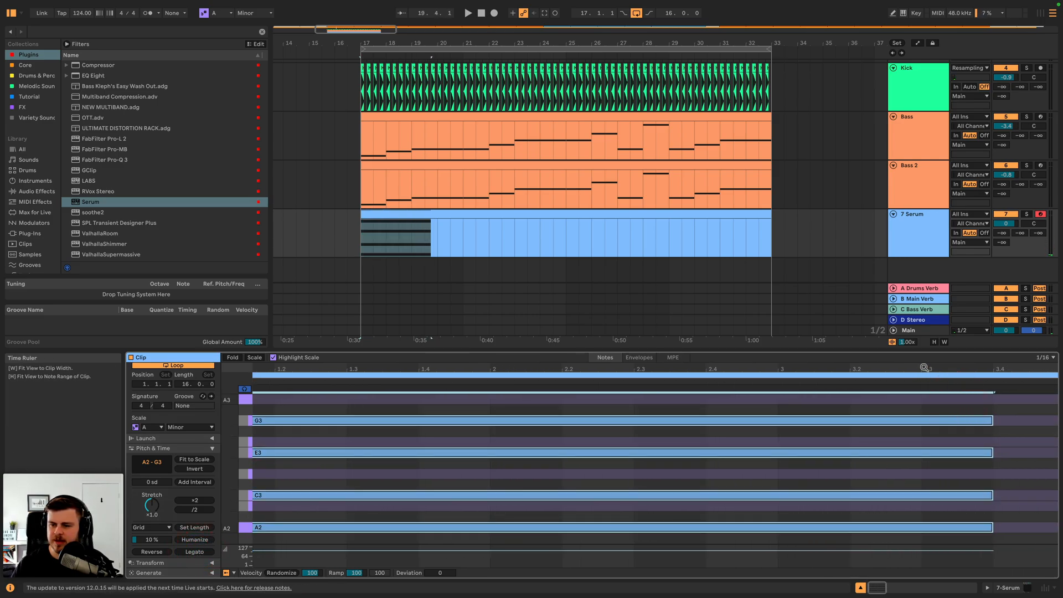
left_click_drag(925, 368, 925, 309)
scroll(372, 426, "up", 10)
scroll(372, 426, "down", 10)
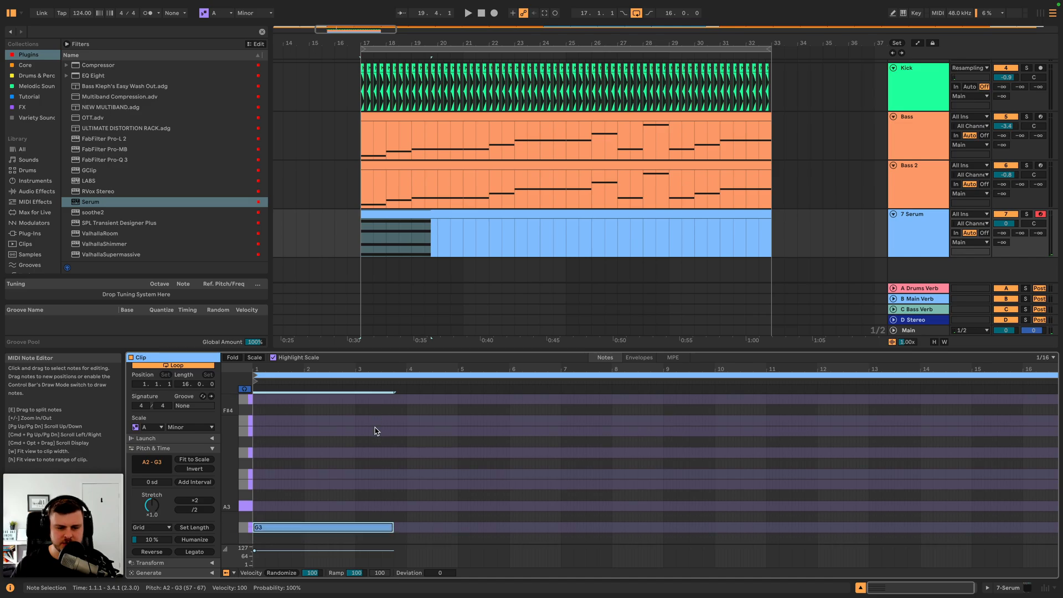
left_click(189, 552)
key("space")
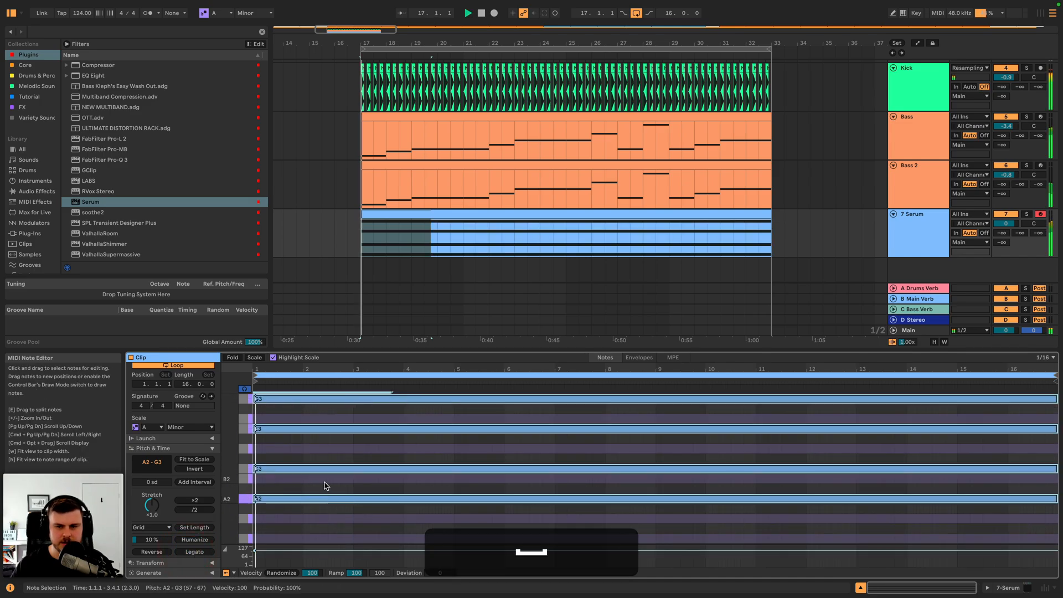
- Lower the Serum track's volume to -8.9 dB and replay the loop
key("space")
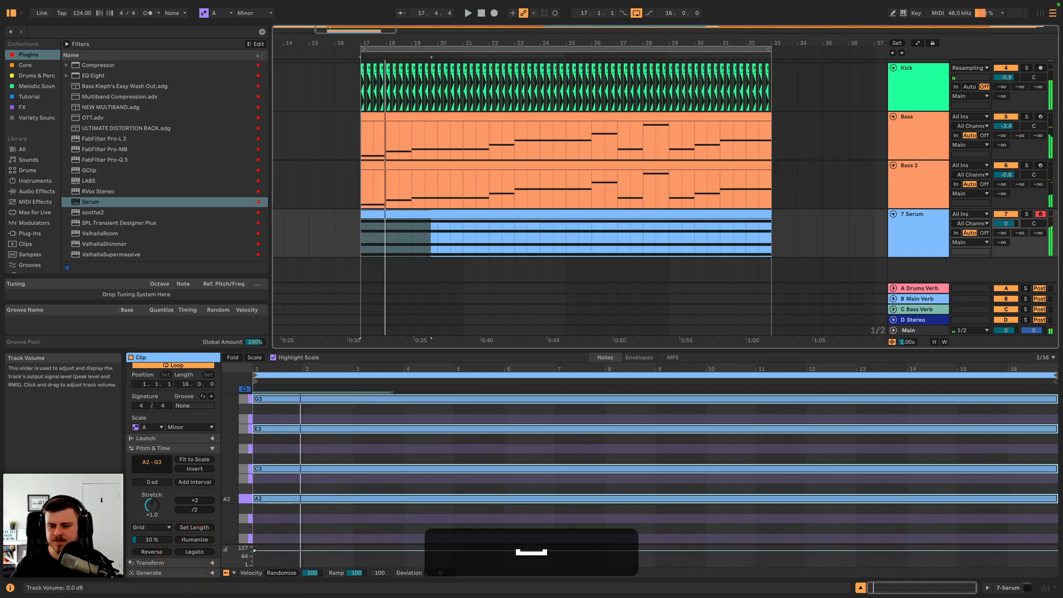
left_click_drag(1006, 223, 1006, 235)
key("space")
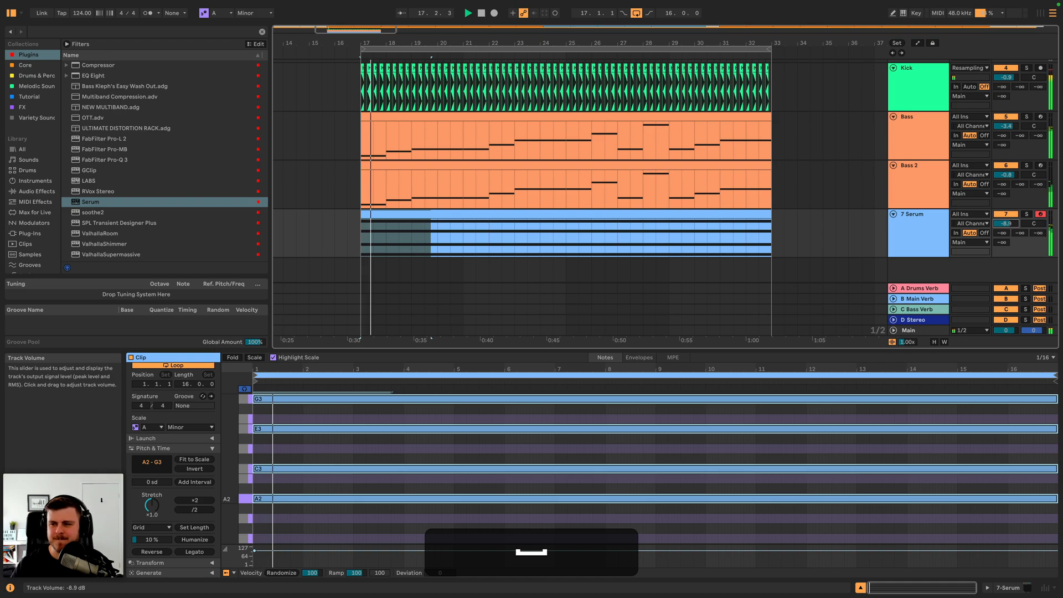
- Add an Auto Filter after Serum and lower its low-pass cutoff to about 874 Hz
left_click(923, 229)
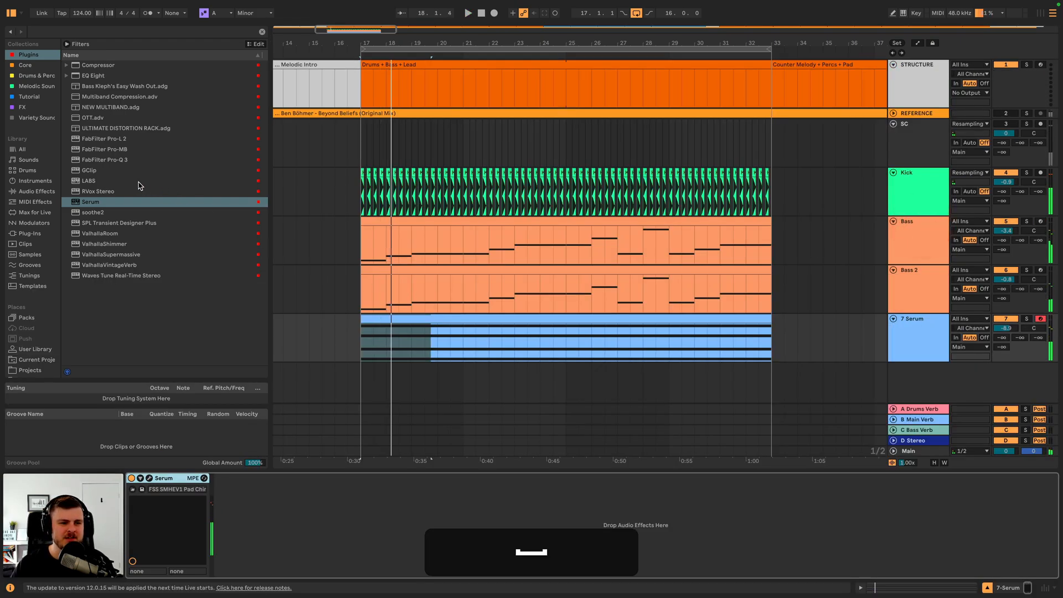
left_click(26, 192)
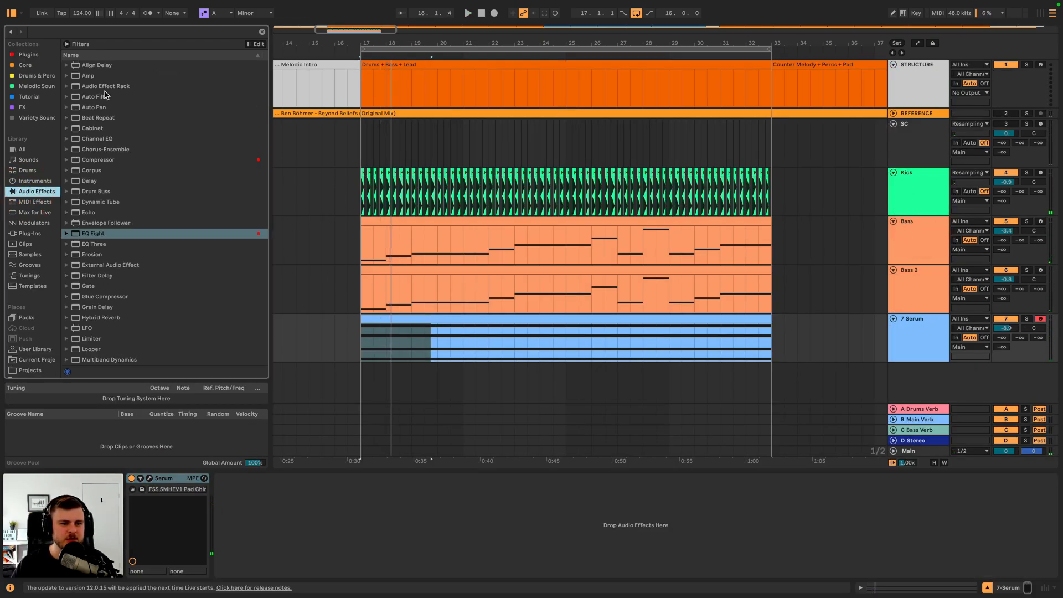
left_click_drag(103, 97, 248, 480)
key("space")
left_click_drag(319, 536, 306, 535)
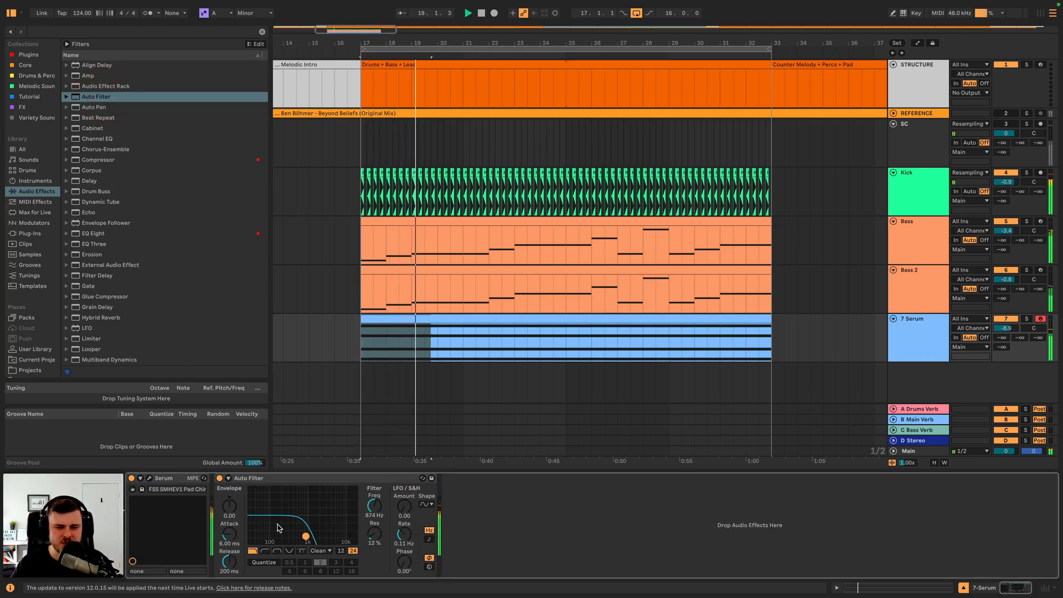
- Transpose the A2 and E3 notes of the Serum clip down one octave and play the result
key("space")
double_click(413, 318)
left_click(285, 498)
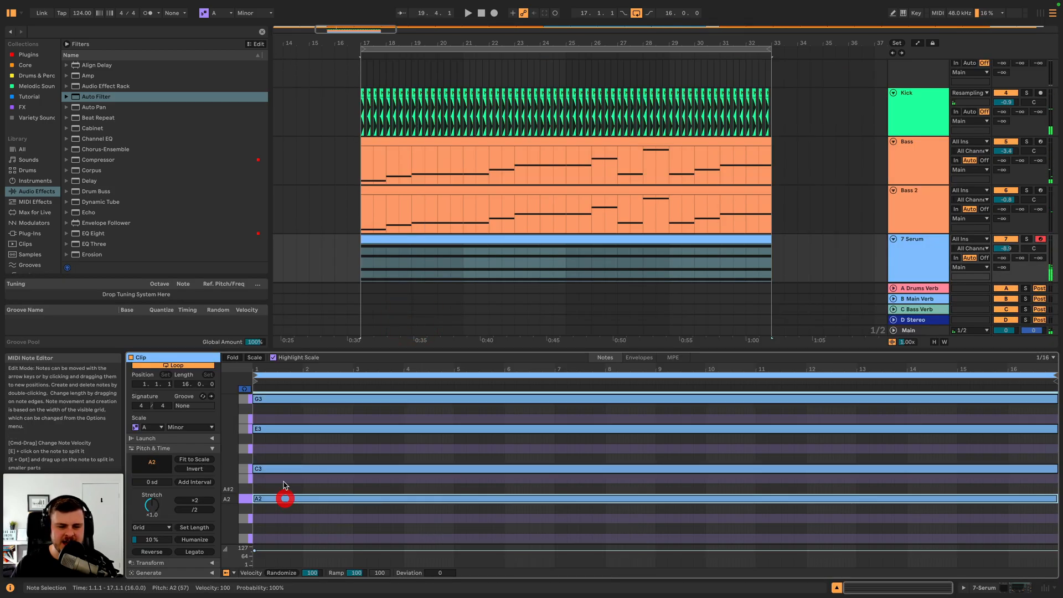
left_click(279, 428, "shift")
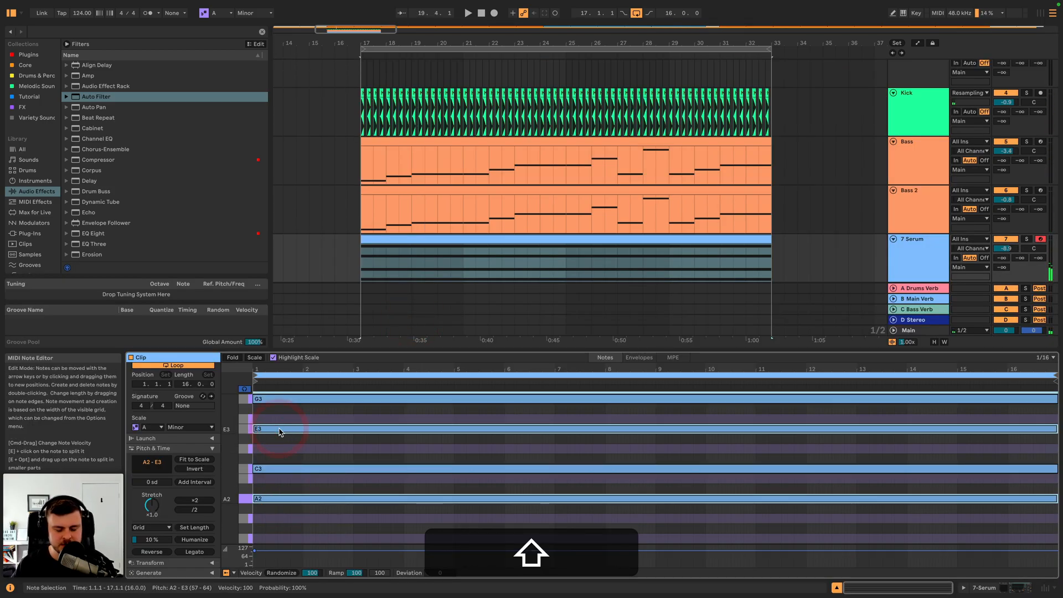
key("shift+Down")
key("shift+space")
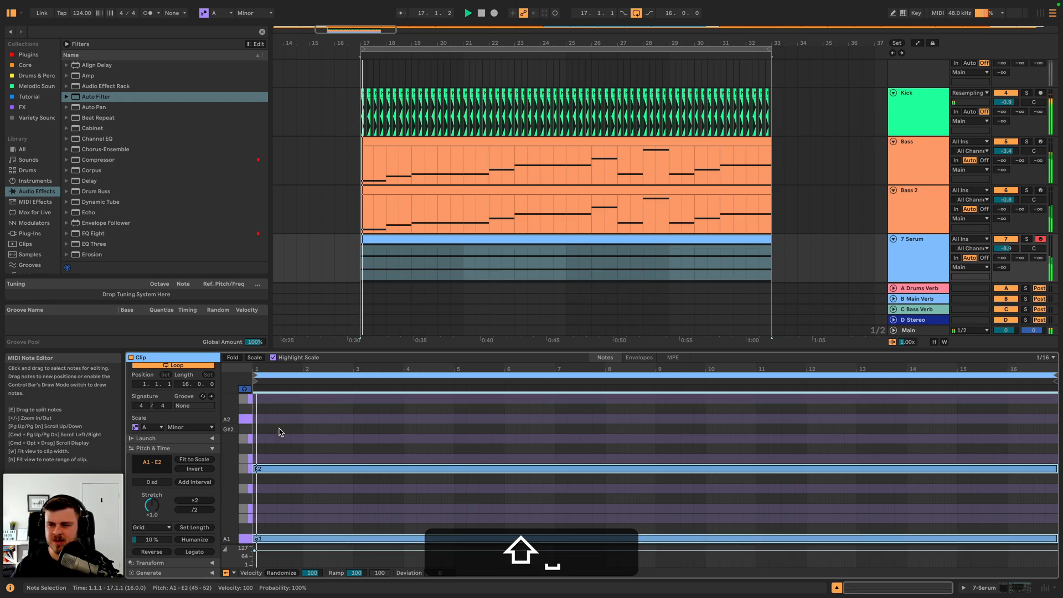
- Solo the Serum track and add an EQ Eight after Auto Filter with a low cut at about 178 Hz
left_click(1026, 238)
left_click(925, 256)
key("space")
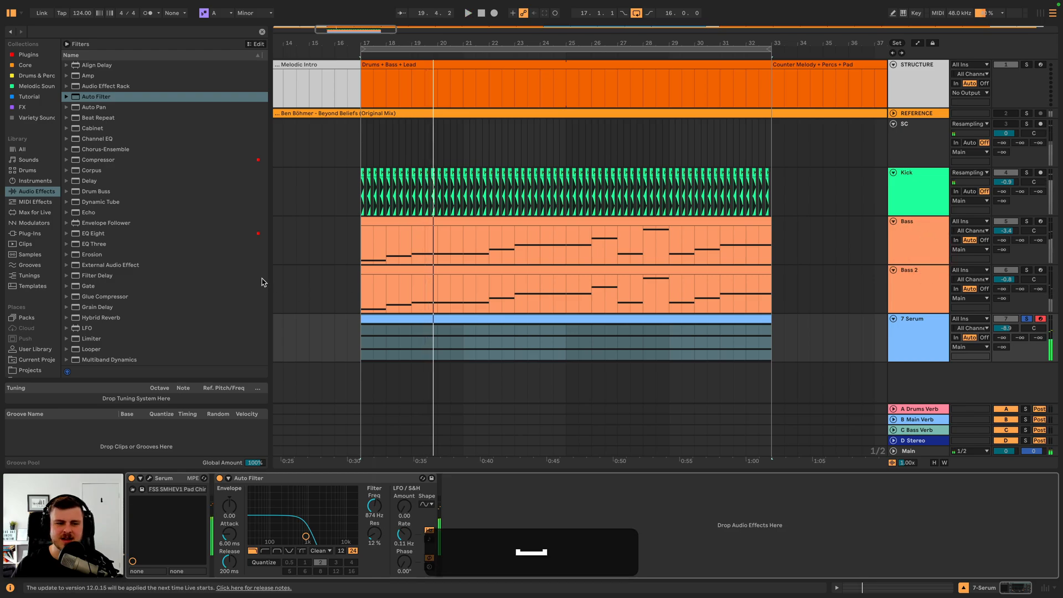
double_click(103, 233)
key("space")
left_click_drag(533, 533, 548, 527)
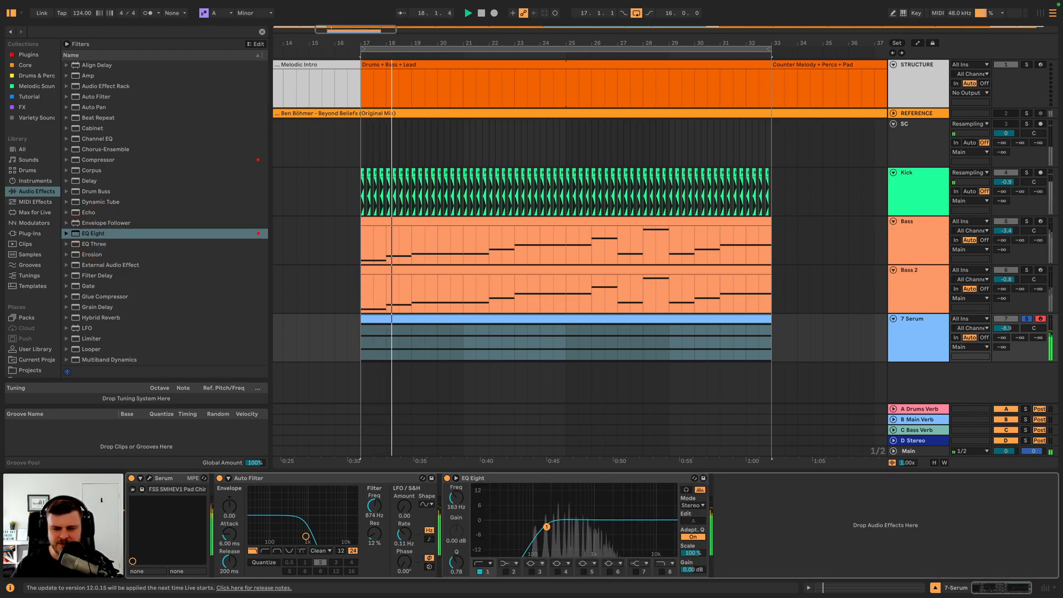
- Lower the Auto Filter cutoff to about 461 Hz with 15% resonance, and unsolo the Serum track
key("space")
key("space")
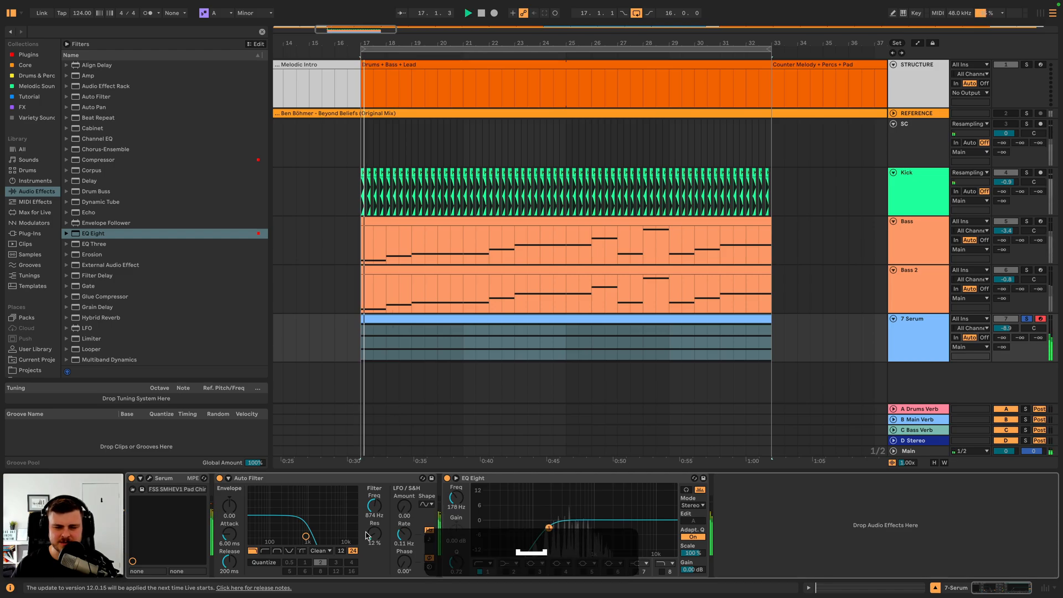
key("space")
left_click(1026, 319)
- Raise the Serum track's volume to -7.4 dB and its EQ Eight low cut to about 194 Hz during playback
key("space")
left_click_drag(1008, 328, 1007, 326)
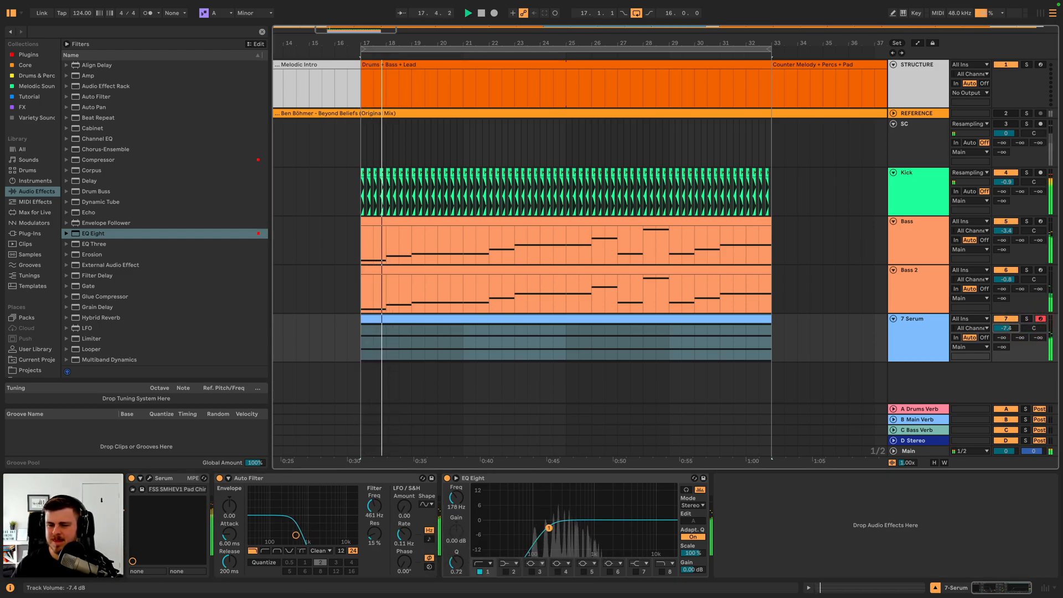
left_click_drag(548, 527, 551, 527)
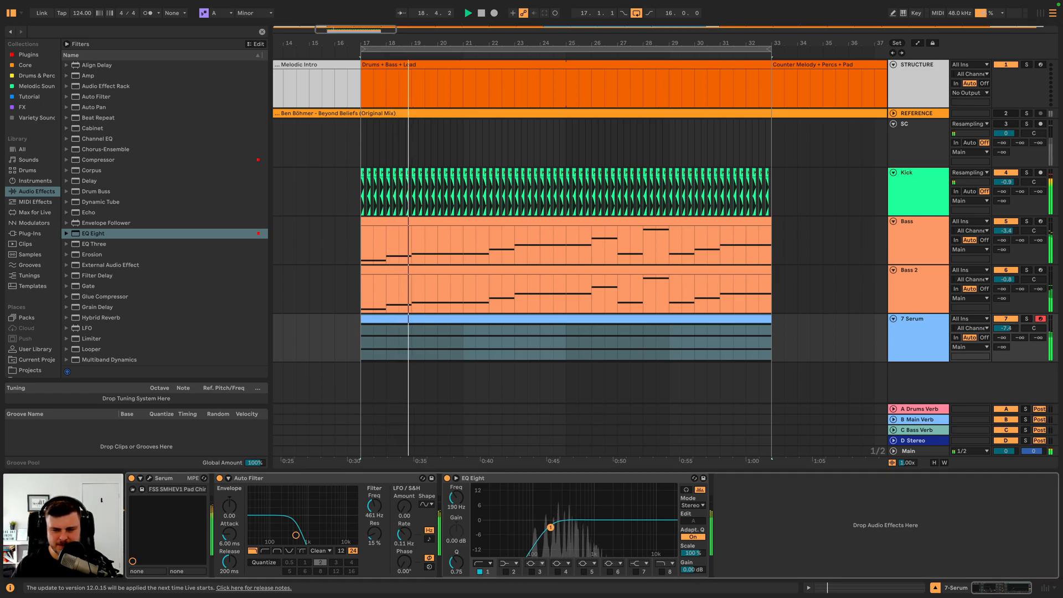
- Change the Auto Filter LFO's shape and give it an amount of 20.0 with a tempo-synced rate of 3/4
left_click(424, 505)
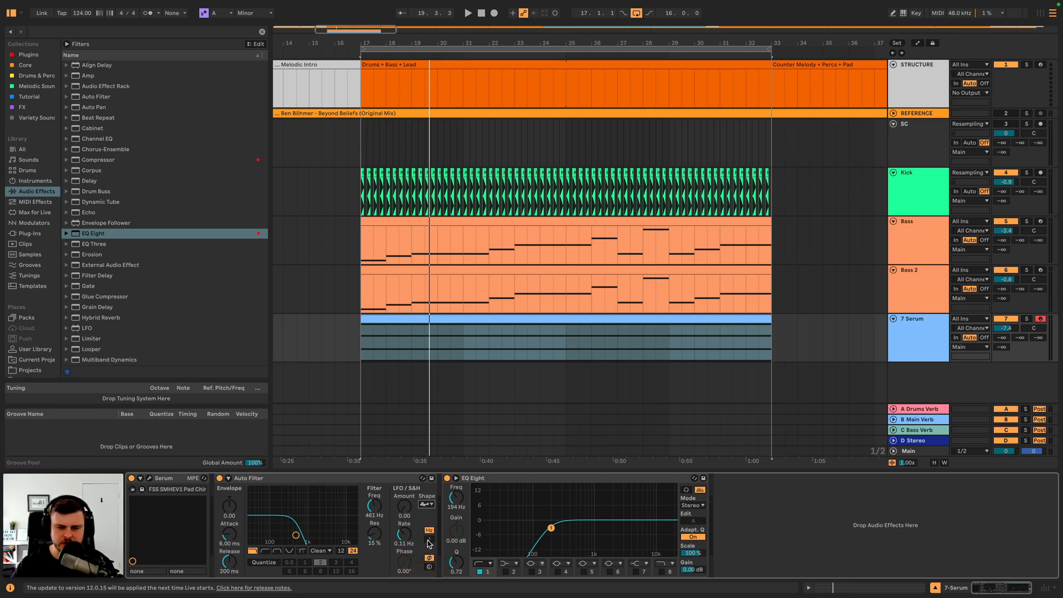
left_click_drag(404, 506, 404, 472)
key("space")
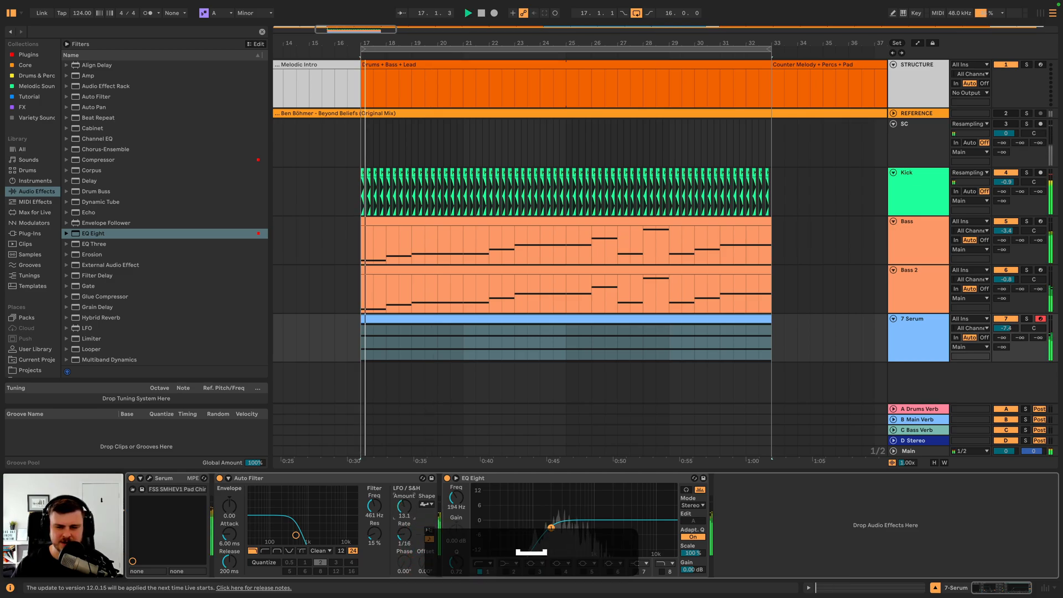
left_click_drag(403, 539, 403, 505)
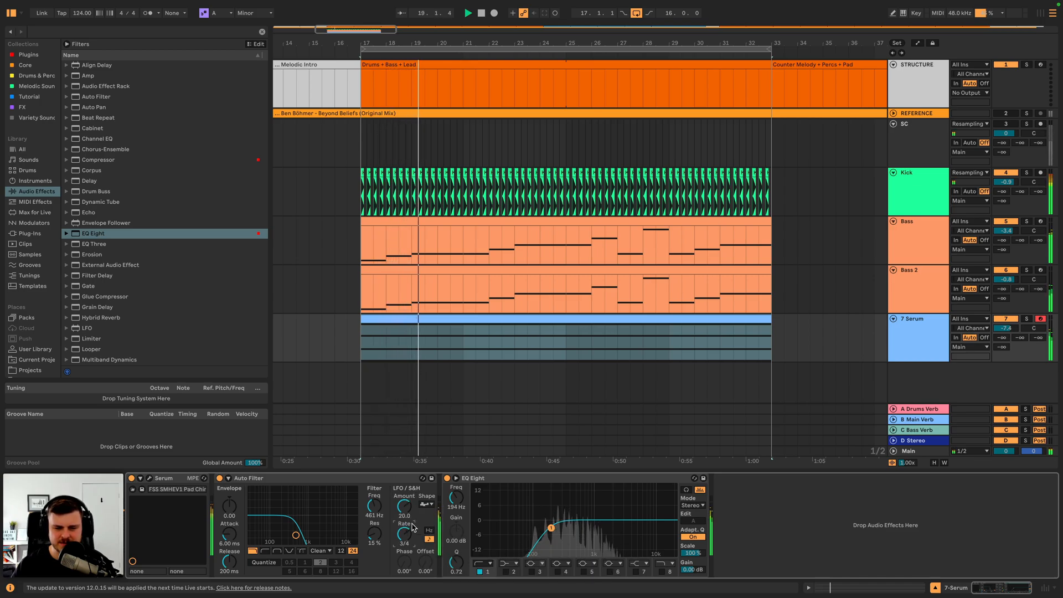
- Switch the Auto Filter LFO to the square shape and audition it with the loop
left_click(423, 504)
left_click(426, 522)
key("space")
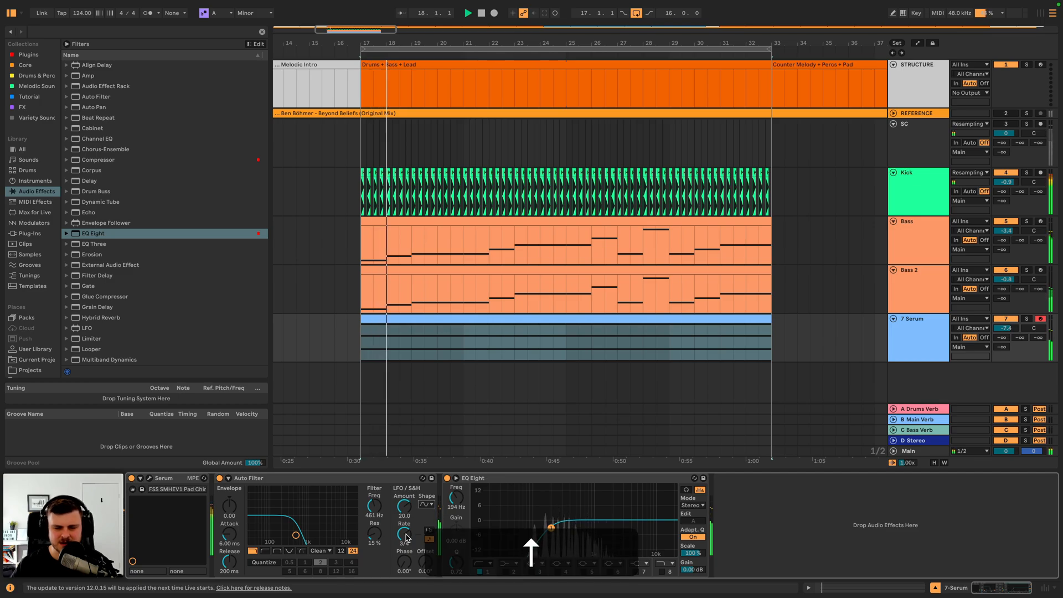
left_click(407, 533)
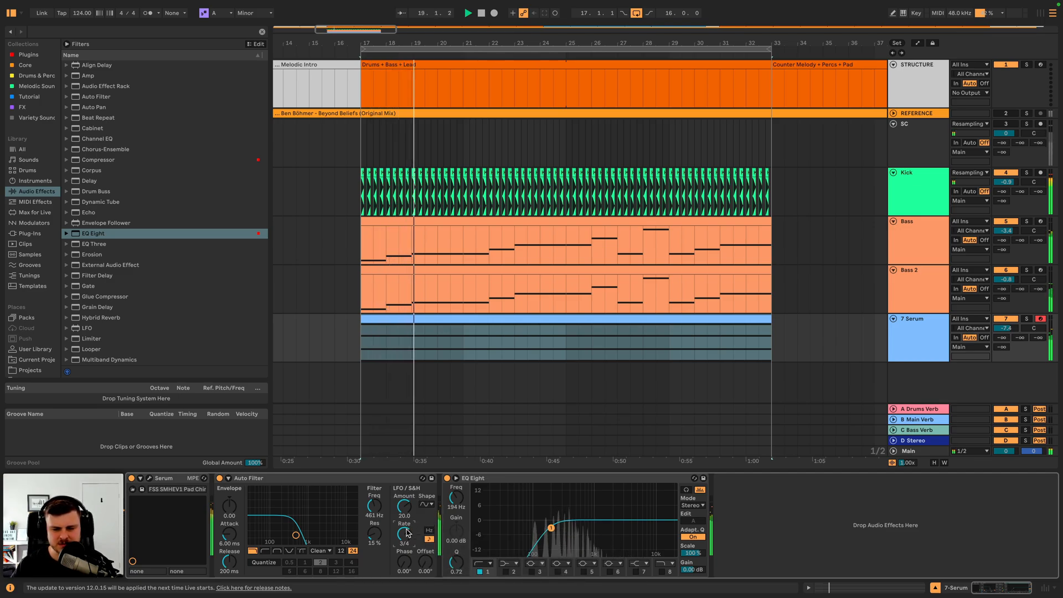
key("space")
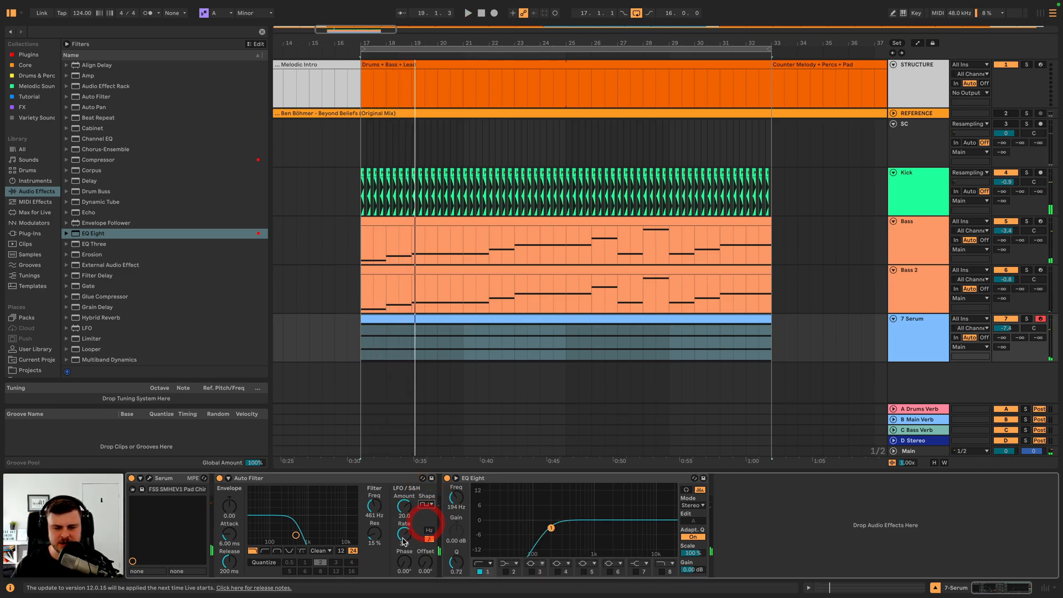
key("space")
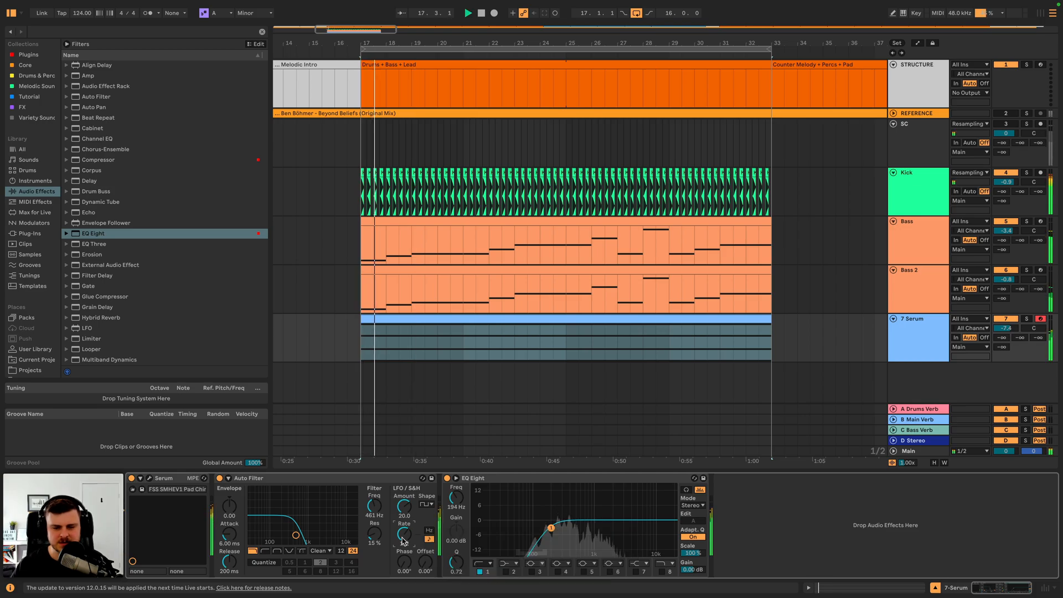
- Audition Auto Filter LFO rates of 3/8, 5/16 and 1/4, and set the rate to 1/2
key("space")
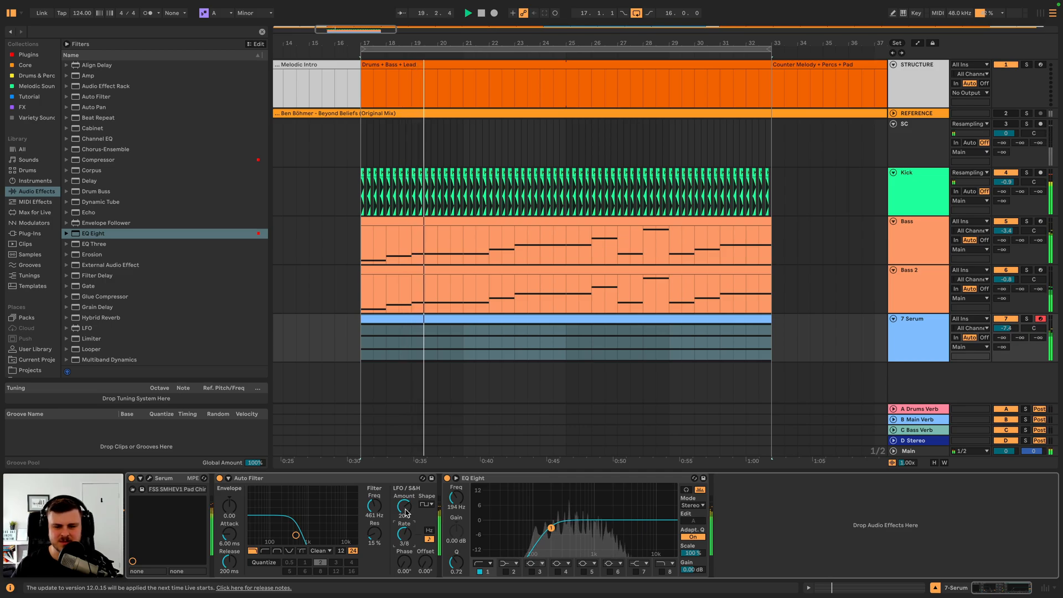
key("space")
key("space")
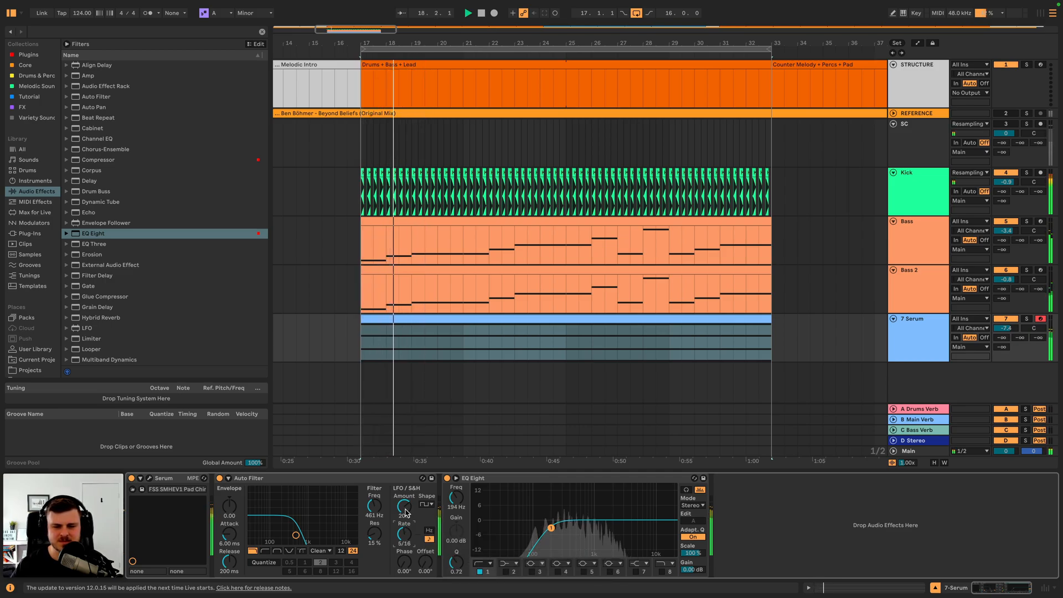
key("space")
key("space")
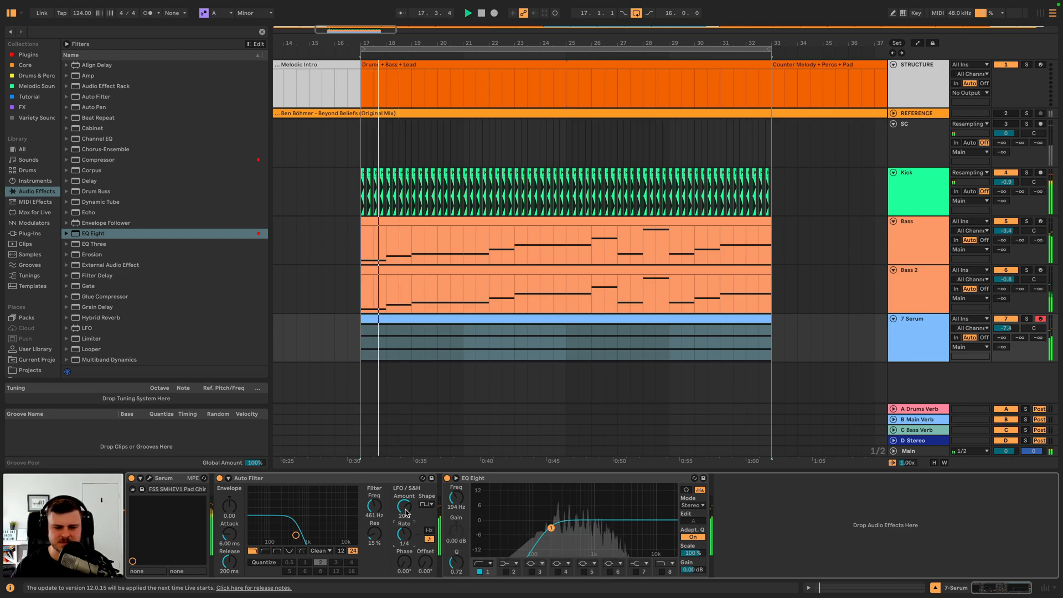
key("Up")
key("Up")
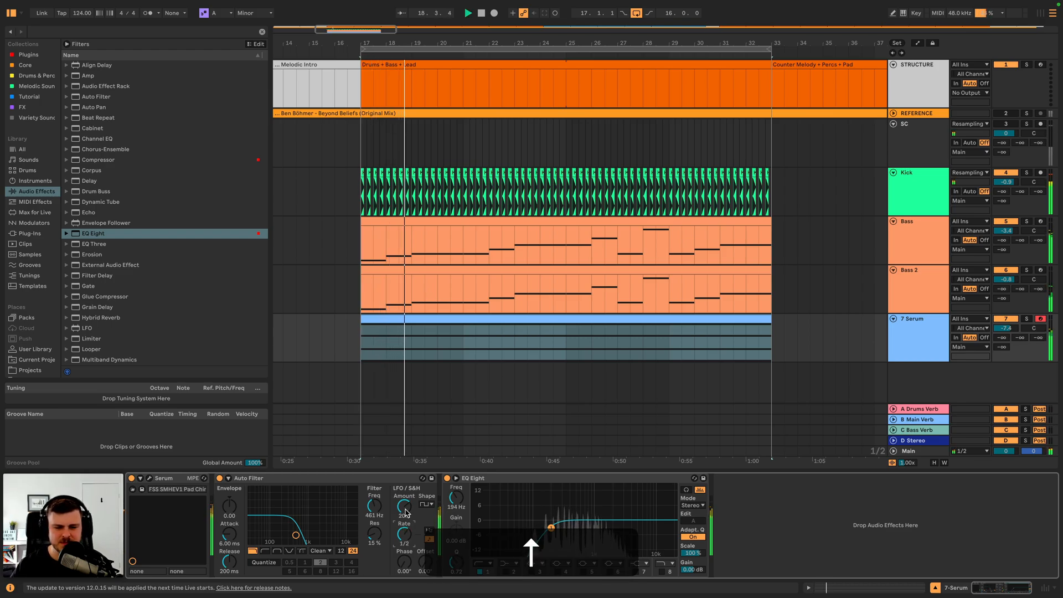
- Search the plug-ins for "shaper" and add ShaperBox 3 after EQ Eight on the Serum track
left_click(30, 233)
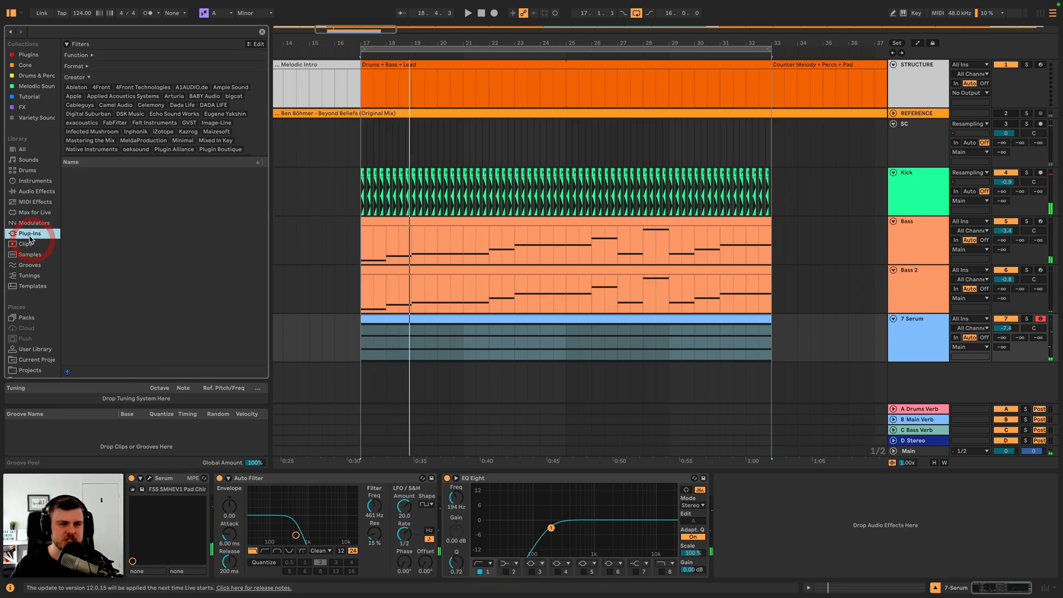
left_click(104, 33)
type("shaper")
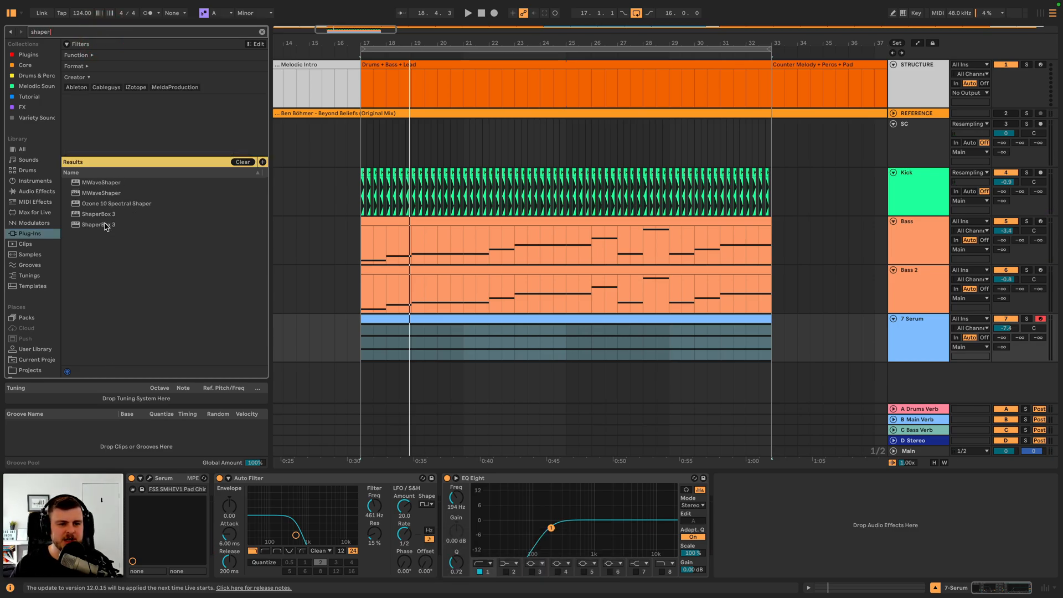
mouse_move(105, 224)
left_mouse_down()
mouse_move(470, 512)
mouse_move(778, 504)
mouse_move(769, 504)
left_mouse_up()
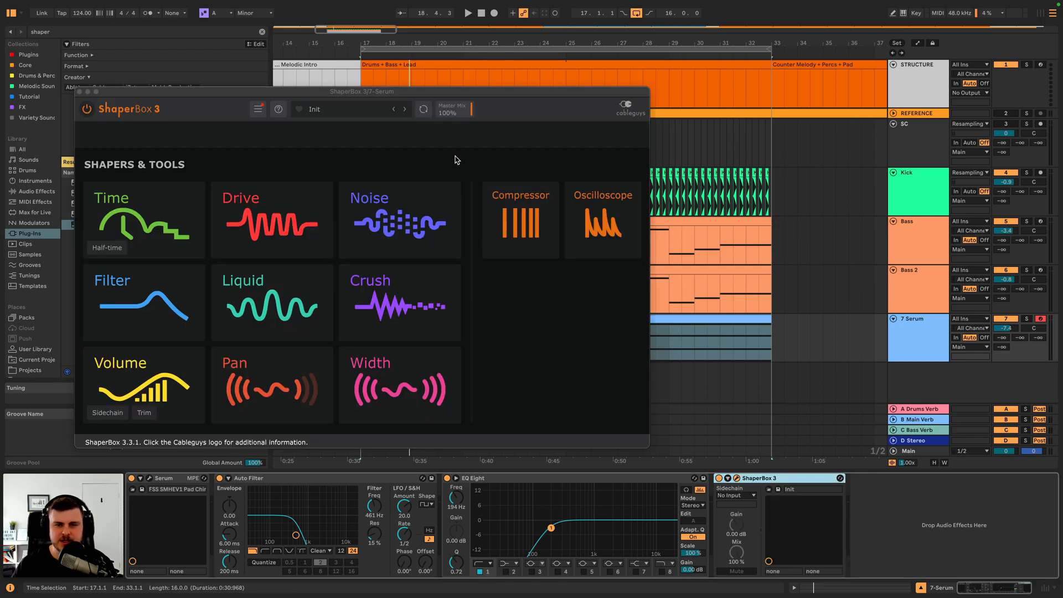
- Open ShaperBox 3's Showcase presets and audition Tone Bells with the loop playing
left_click(356, 110)
scroll(479, 326, "down", 10)
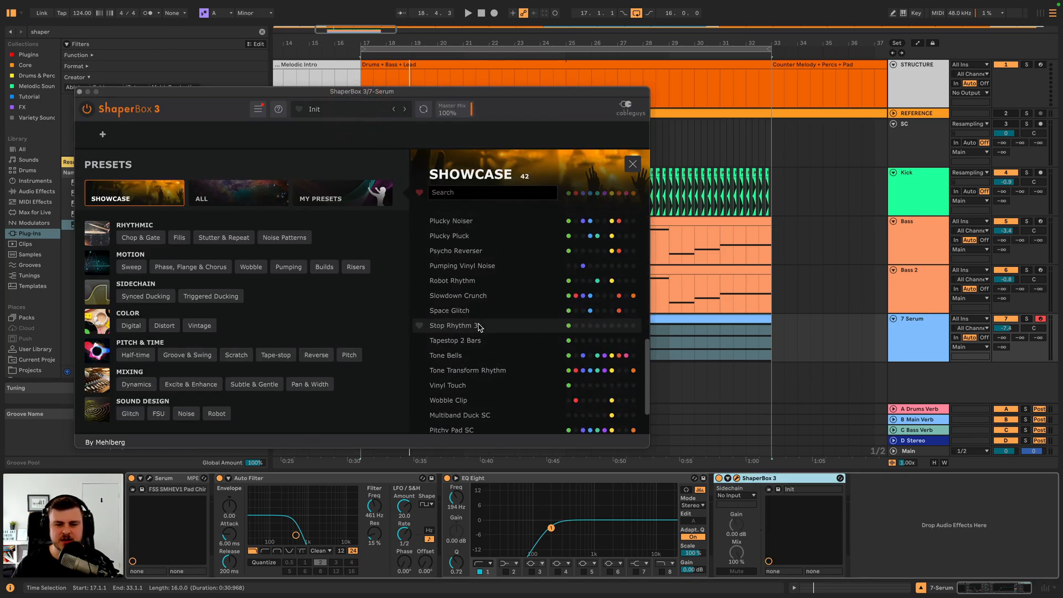
left_click(497, 356)
key("space")
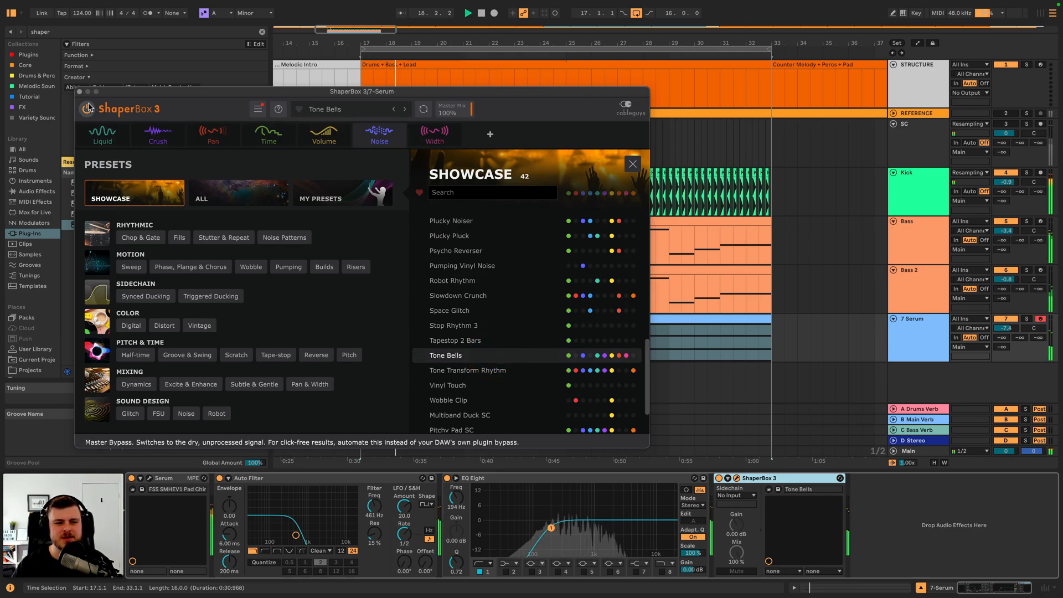
- Audition the ShaperBox presets Tone Transform Rhythm, Pitchy Pad SC, Titanium Gate SC and Total Distortion SC
left_click(519, 375)
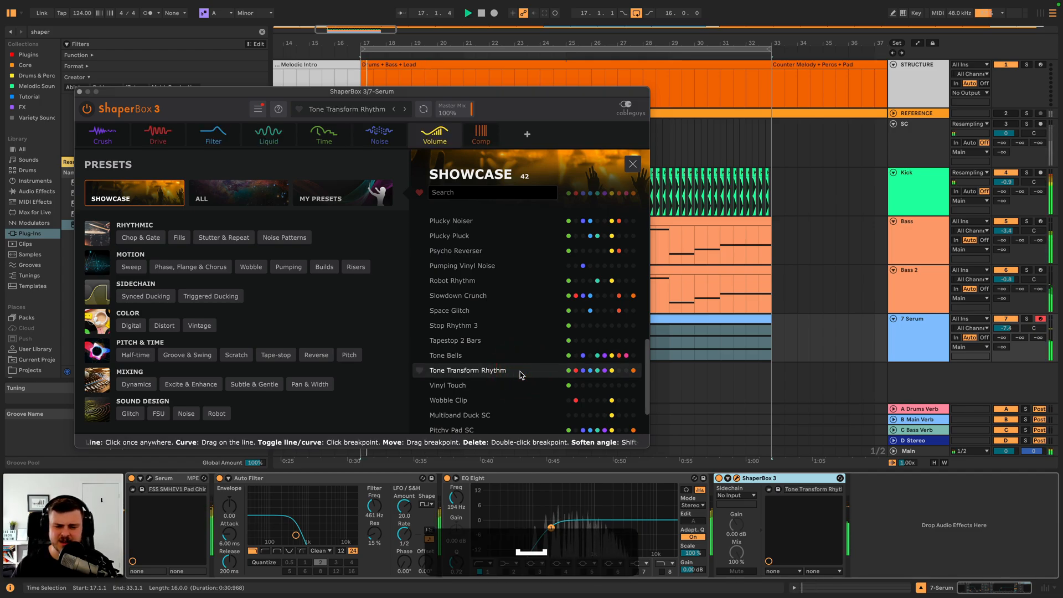
scroll(515, 373, "down", 3)
left_click(507, 379)
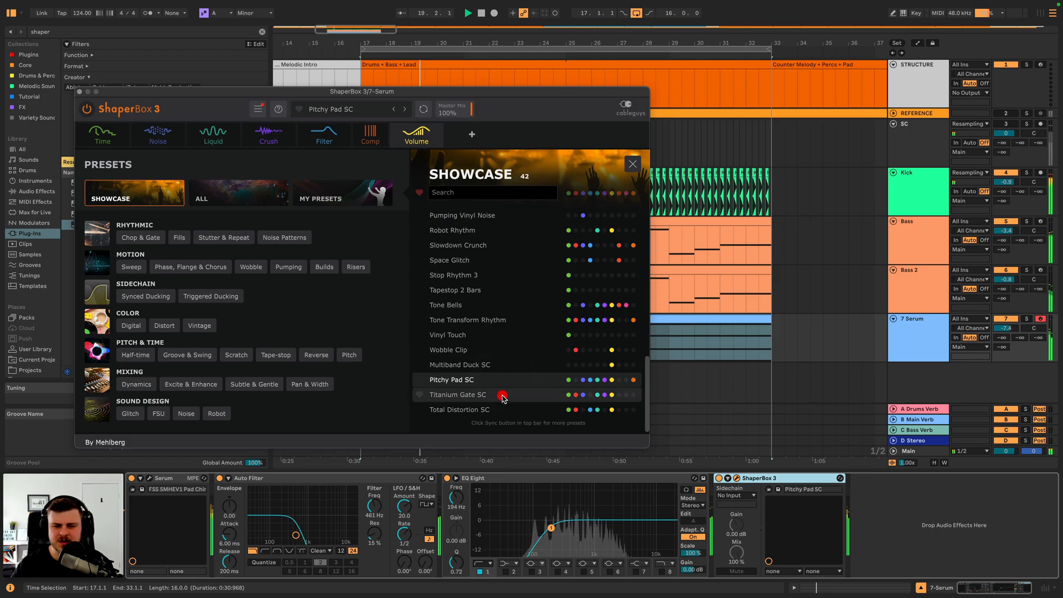
left_click(502, 396)
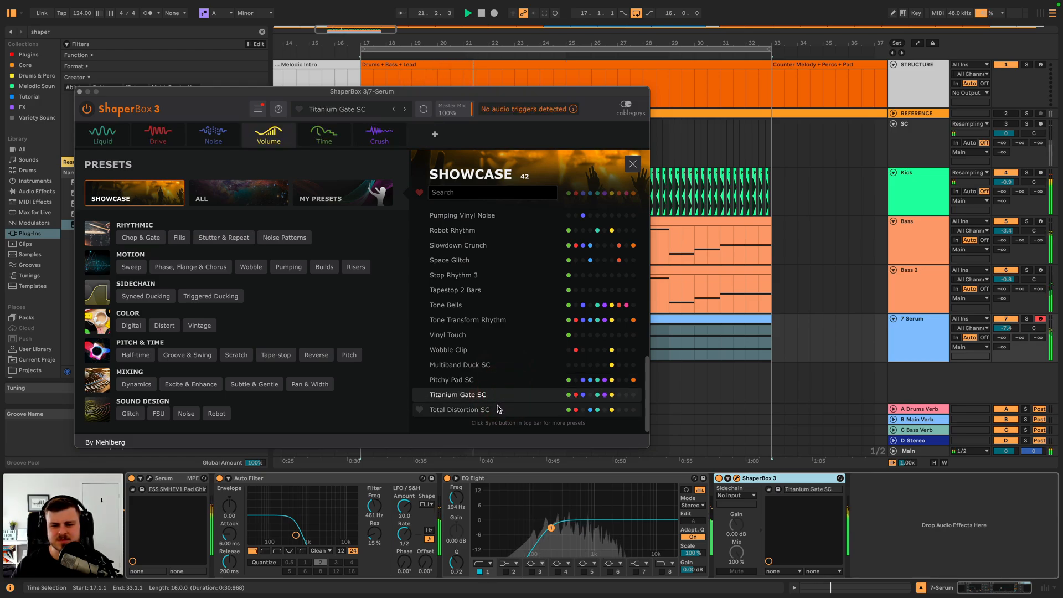
left_click(498, 409)
- Audition the Fill Stutter Groove preset and load Four 2 Da Floor in ShaperBox 3
scroll(509, 343, "up", 5)
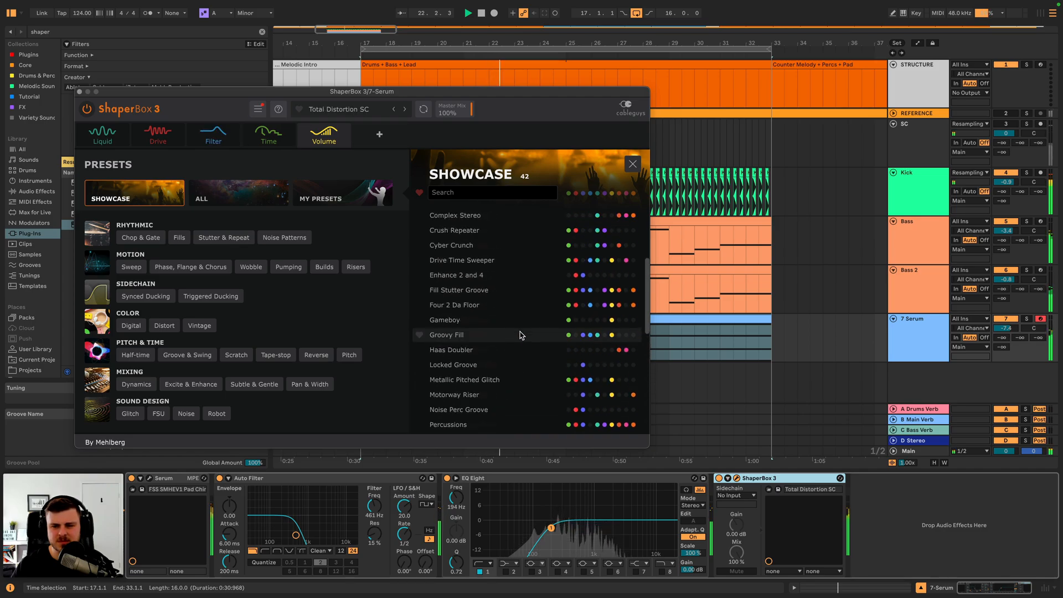
left_click(510, 351)
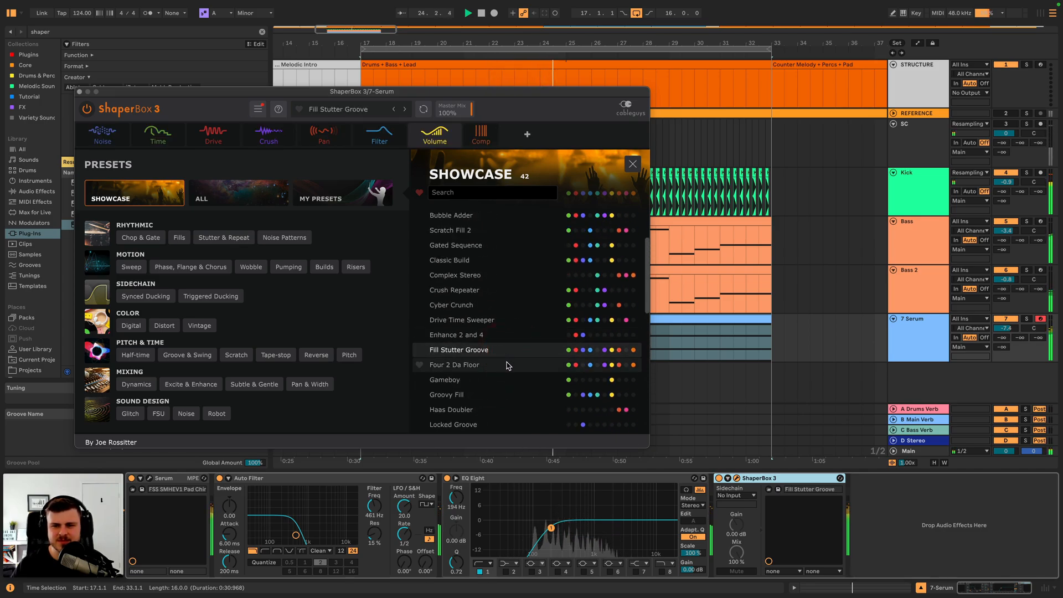
left_click(508, 365)
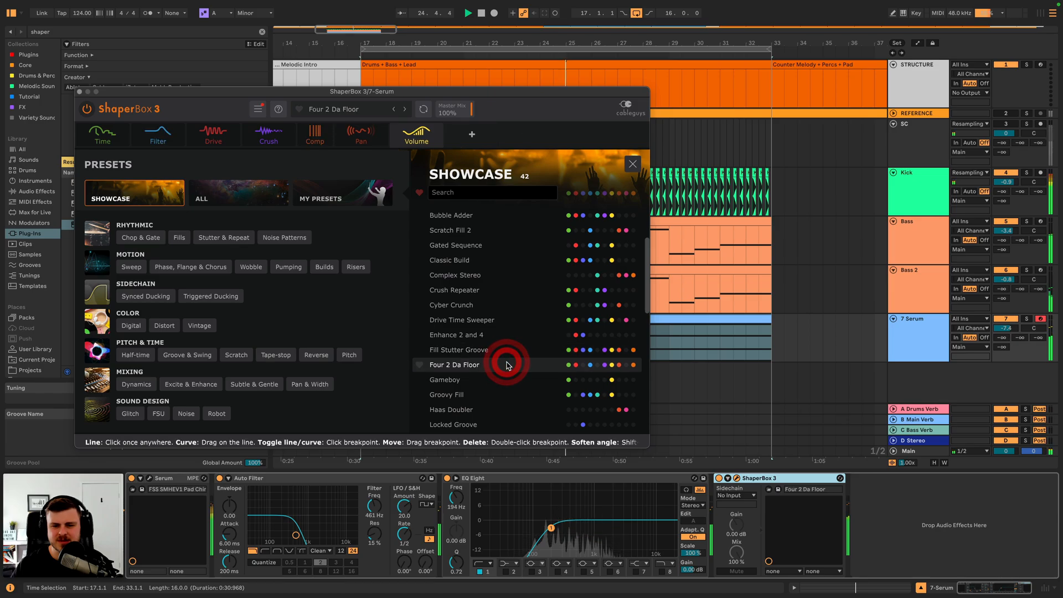
- Audition the ShaperBox presets Drive Time Sweeper, Cyber Crunch, Init All and Bubble Adder
left_click(509, 319)
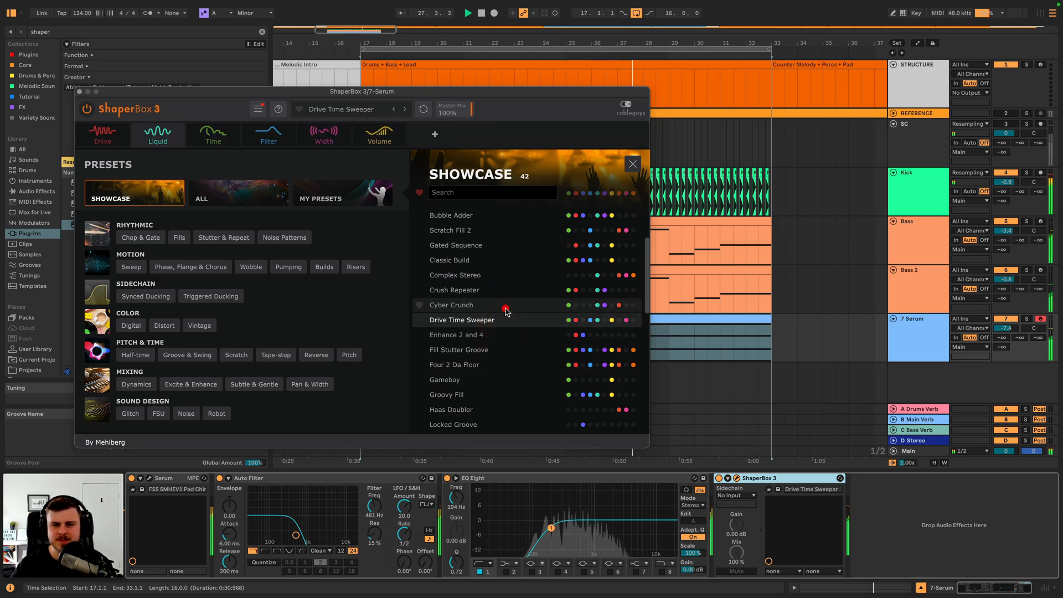
left_click(506, 305)
scroll(507, 312, "up", 2)
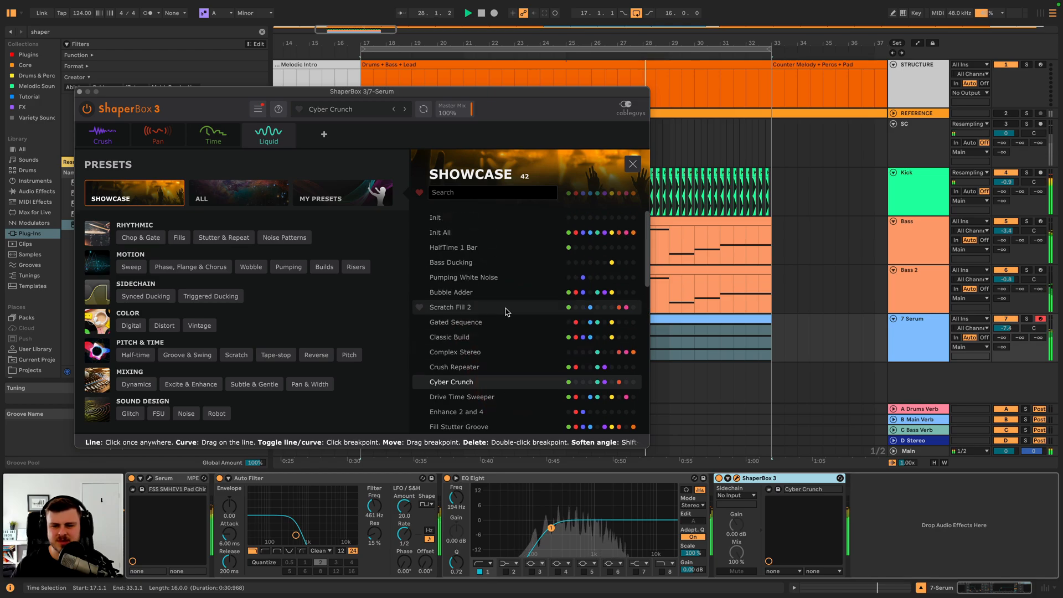
left_click(505, 233)
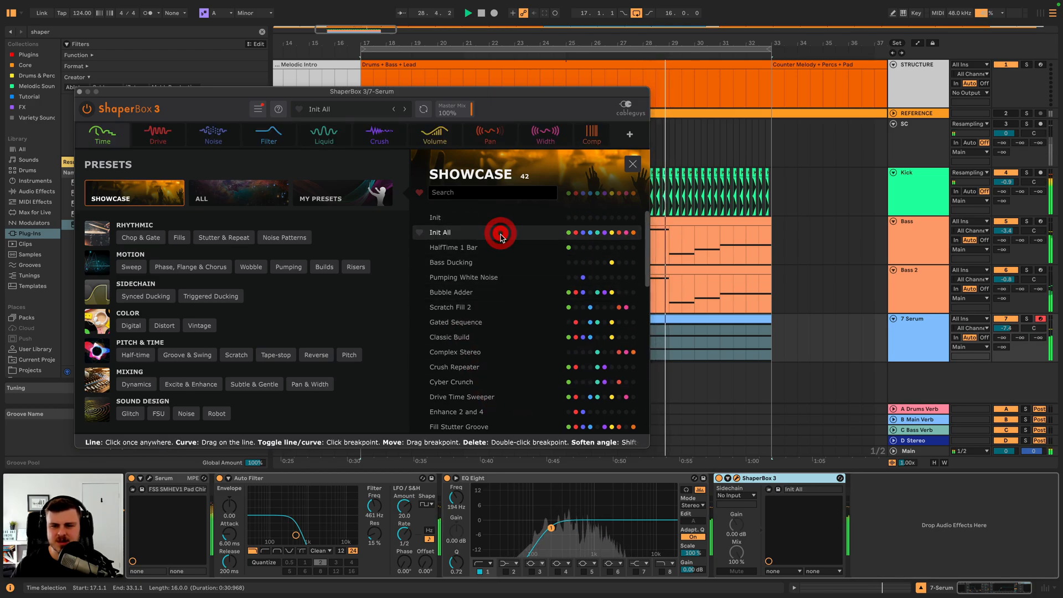
left_click(502, 292)
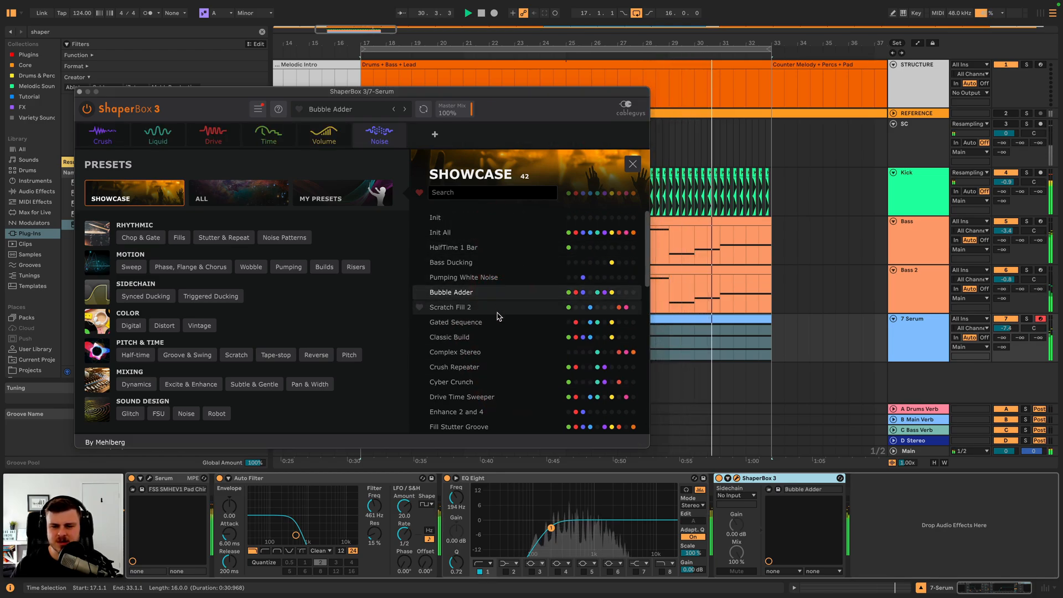
- Audition the ShaperBox presets Classic Build, Complex Stereo, Crush Repeater and Drive Time Sweeper
left_click(497, 338)
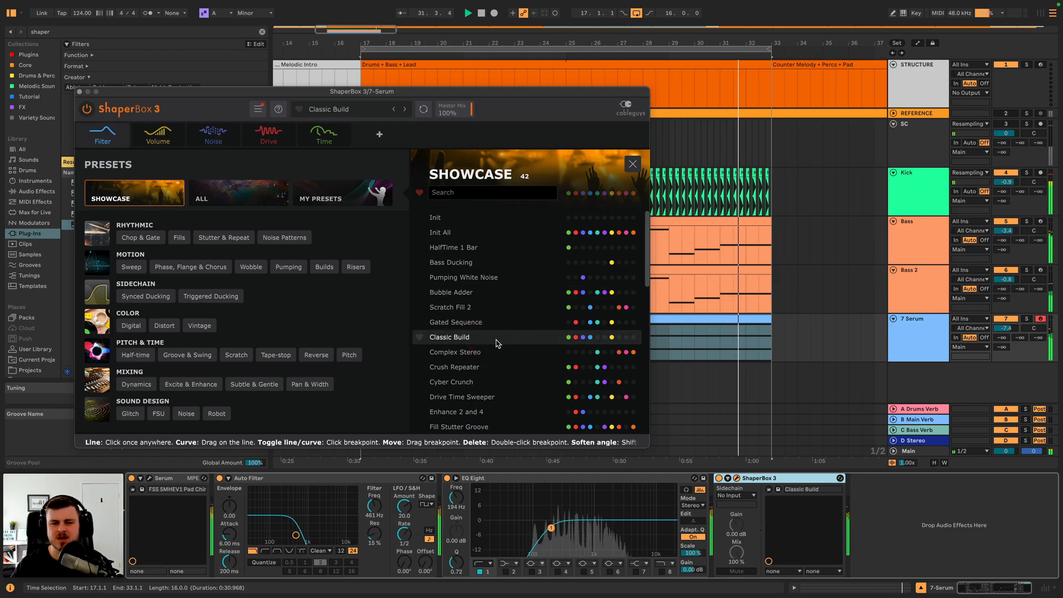
left_click(495, 354)
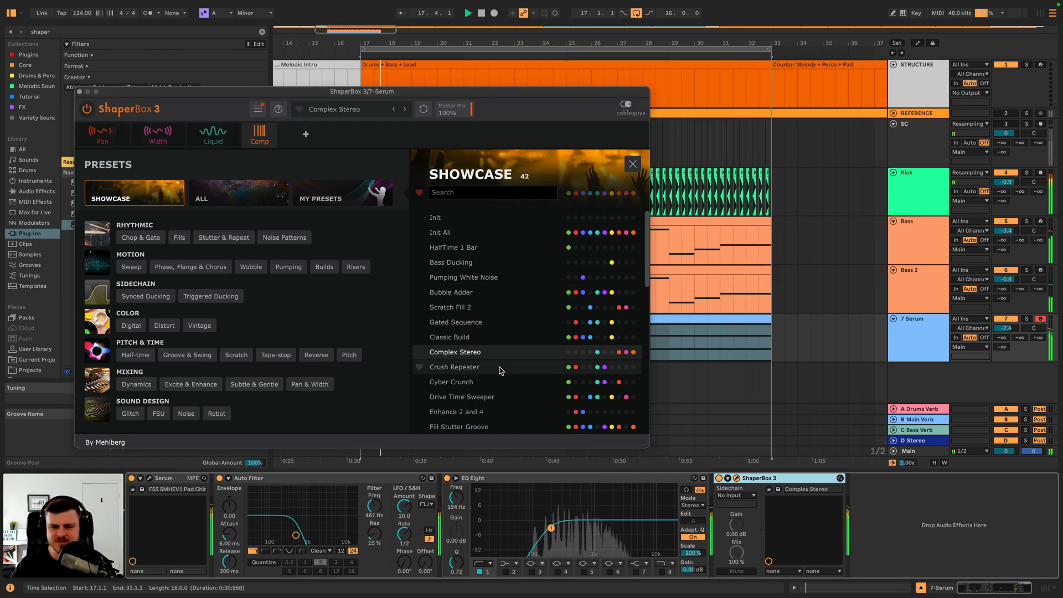
left_click(500, 369)
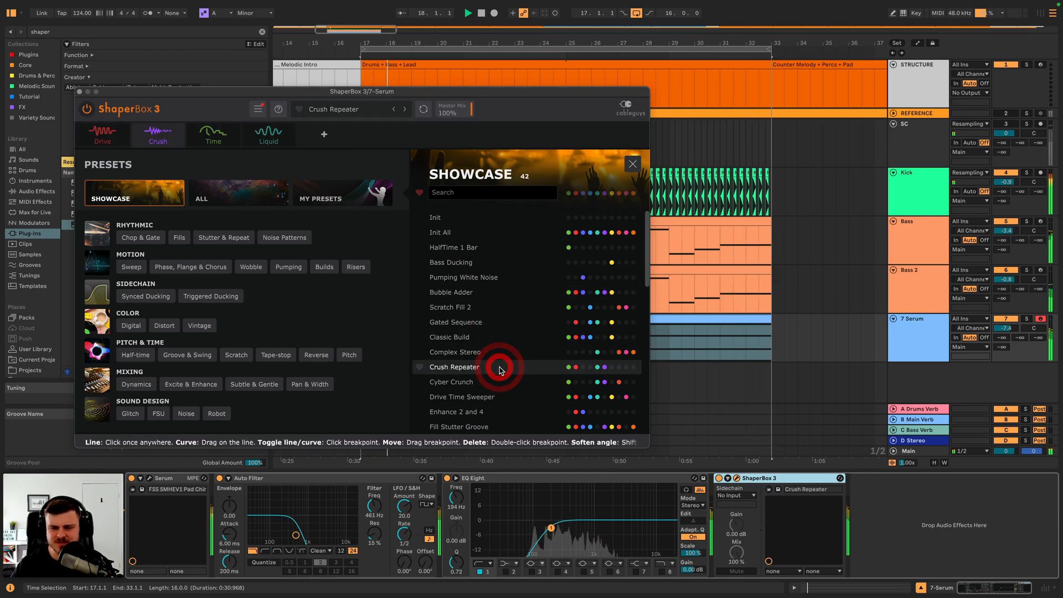
left_click(498, 397)
scroll(499, 393, "down", 4)
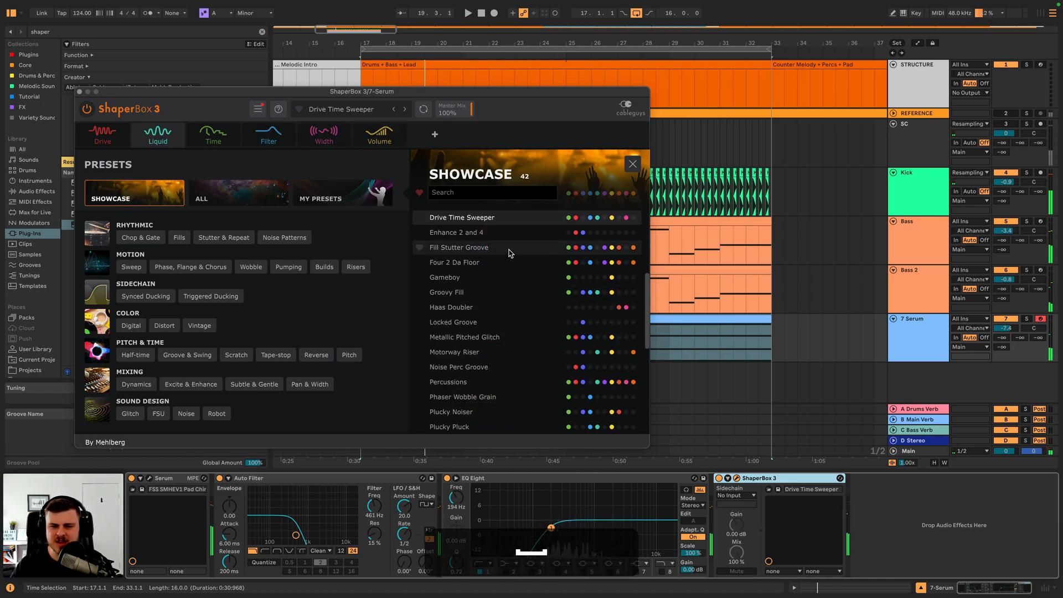
- Audition the ShaperBox presets Groovy Fill, Metallic Pitched Glitch, Percussions and Plucky Pluck with the loop playing
left_click(498, 293)
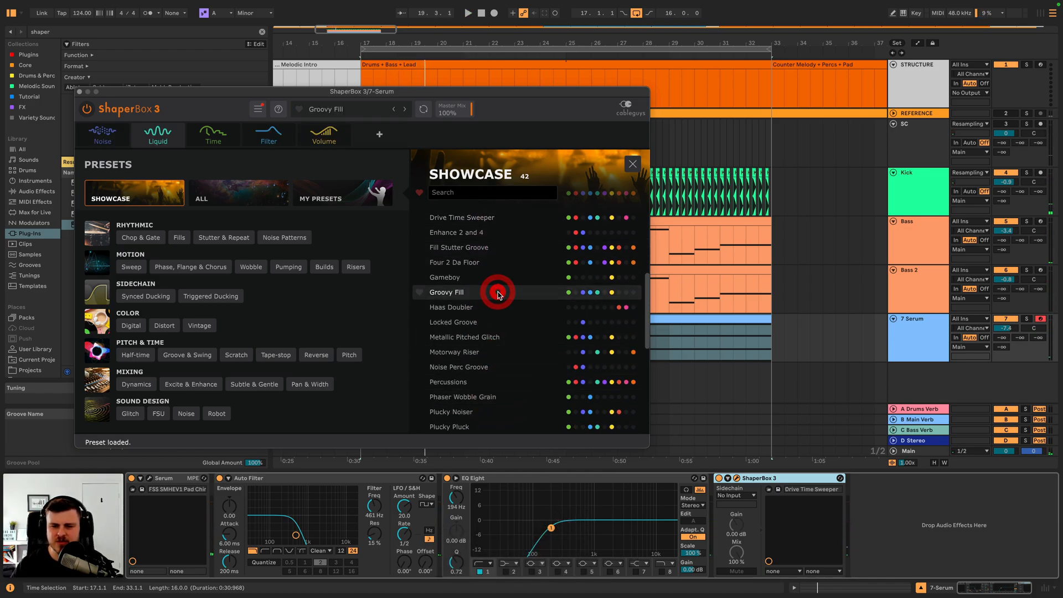
key("space")
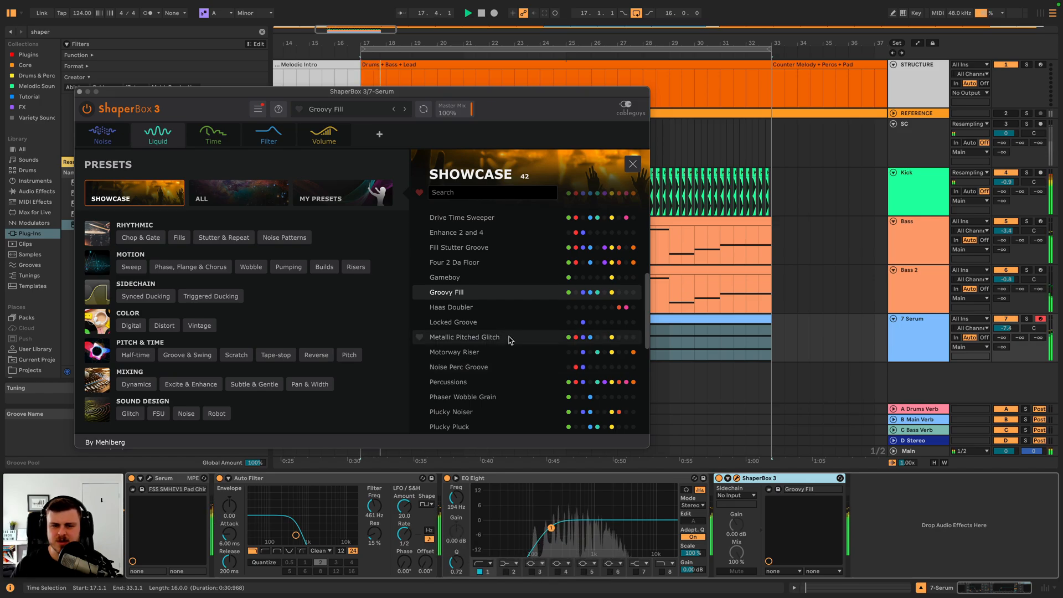
left_click(509, 337)
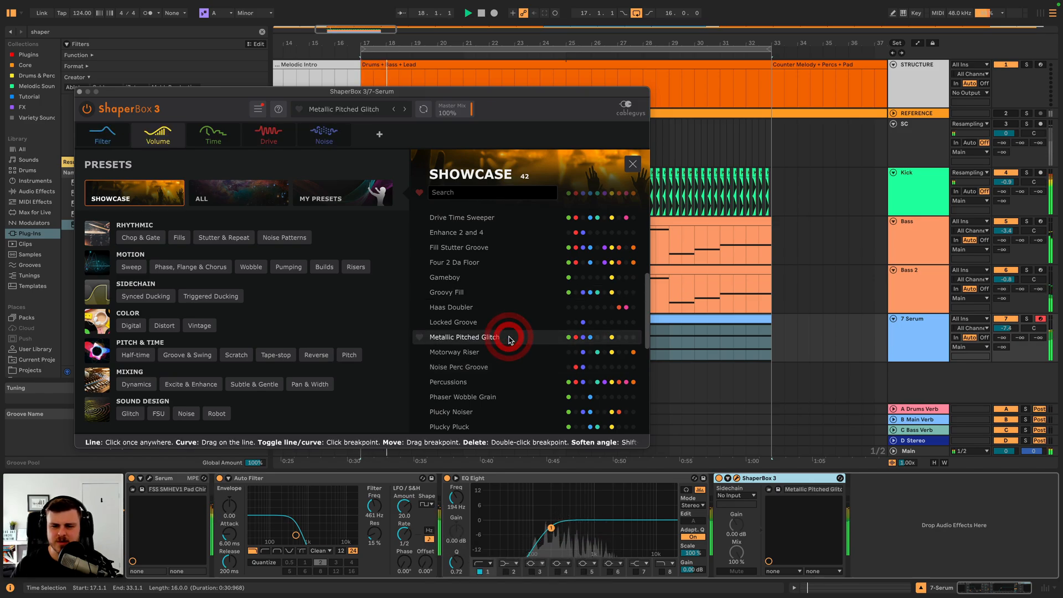
left_click(507, 381)
scroll(509, 368, "down", 5)
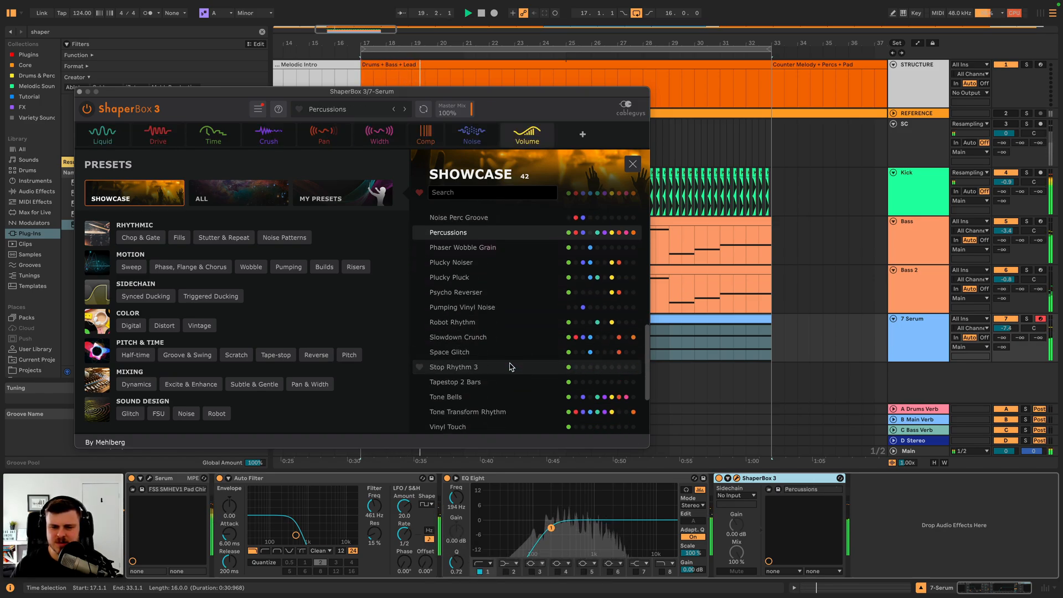
left_click(504, 277)
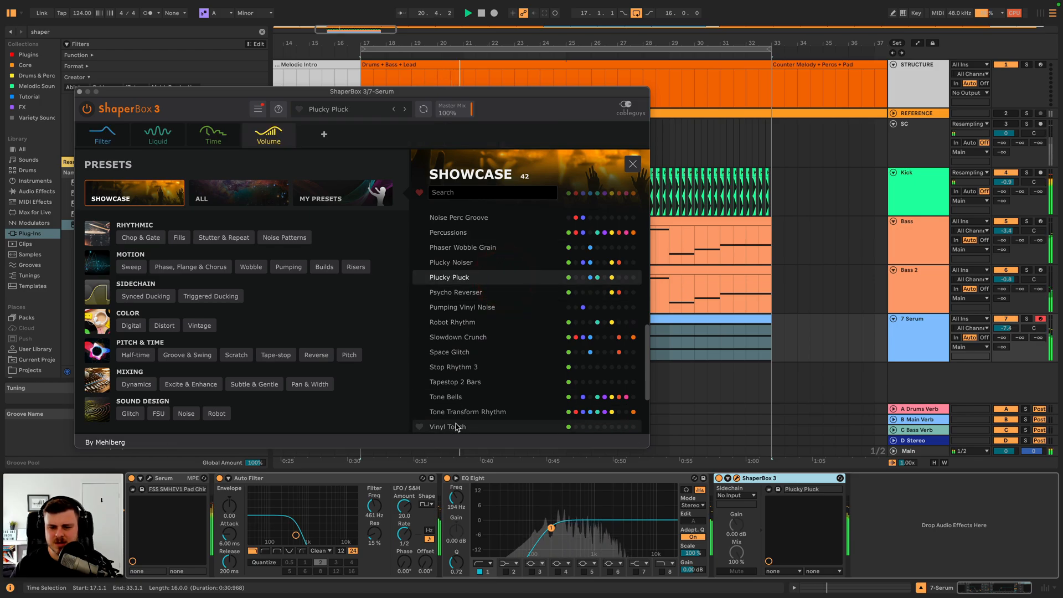
- Lower the Auto Filter LFO amount to 10.2 and audition the ShaperBox presets Robot Rhythm, Slowdown Crunch and Space Glitch
left_click_drag(410, 509, 409, 518)
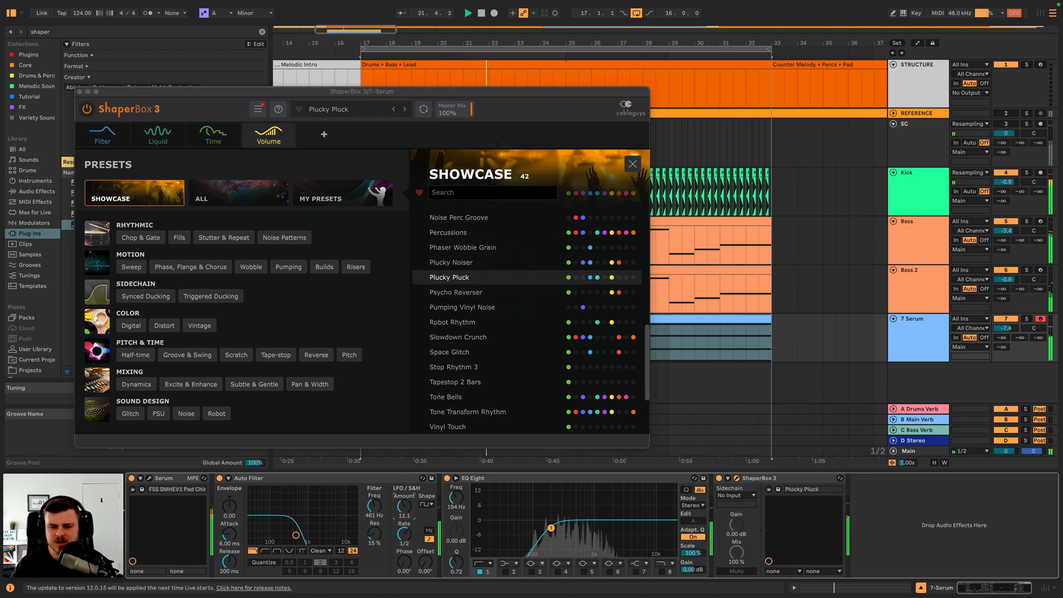
left_click(514, 323)
left_click(506, 337)
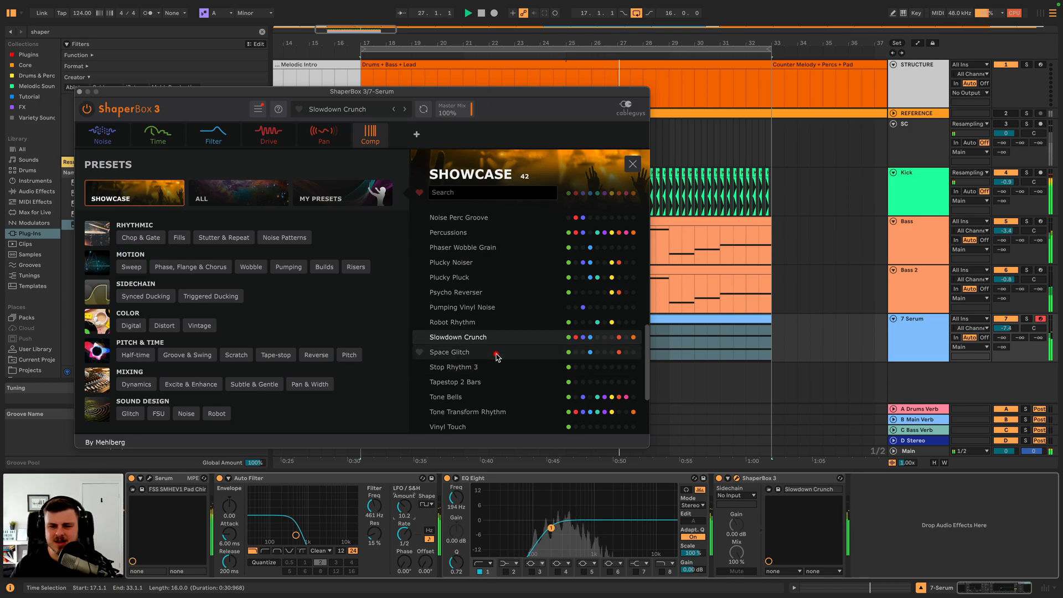
left_click(496, 353)
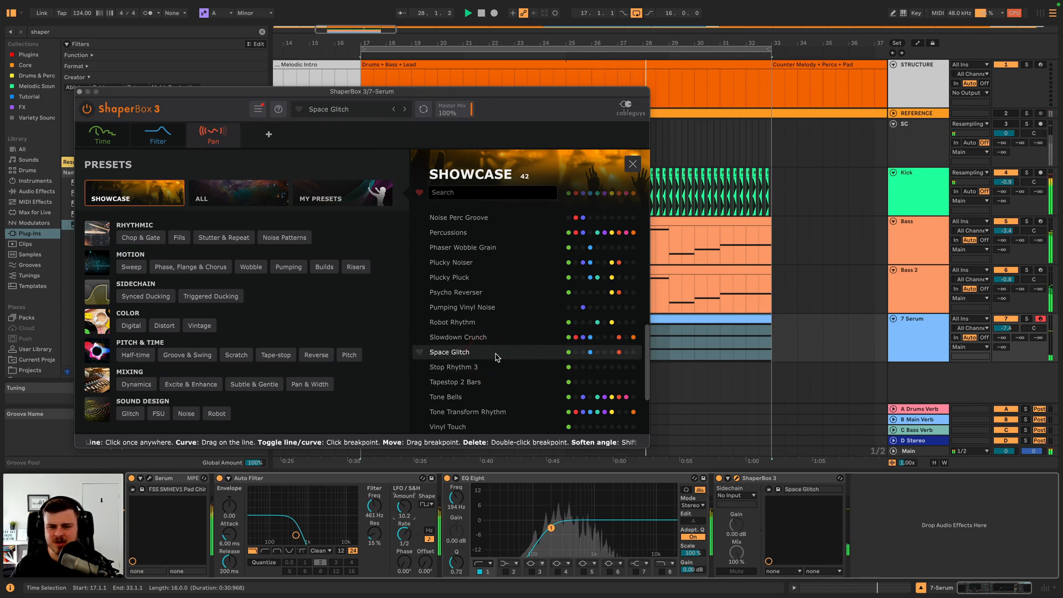
- Load the Tone Bells preset and set its Crush resample rate to 21.1 kHz
left_click(504, 397)
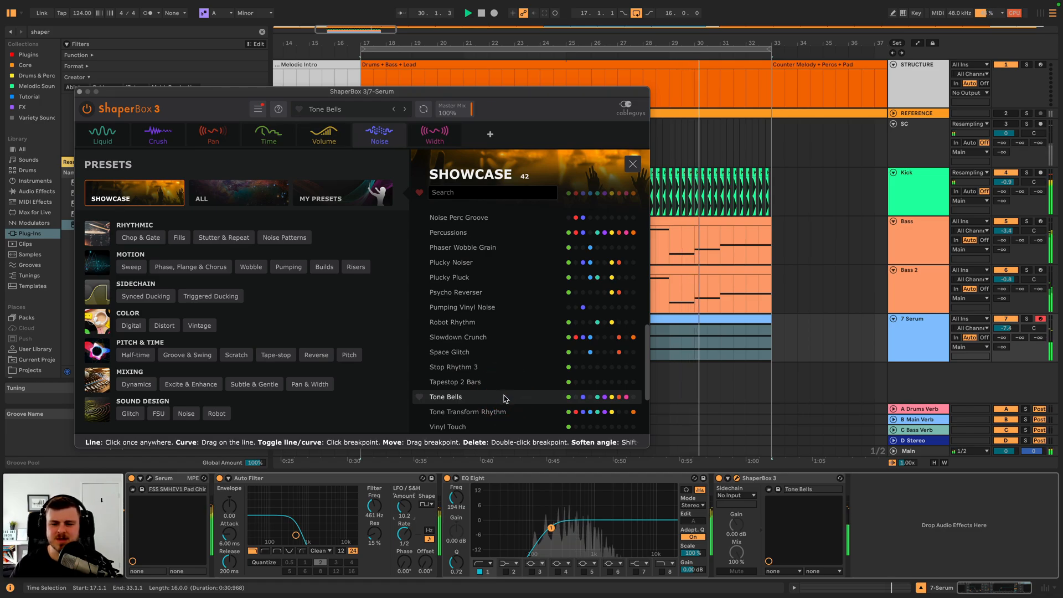
left_click(150, 130)
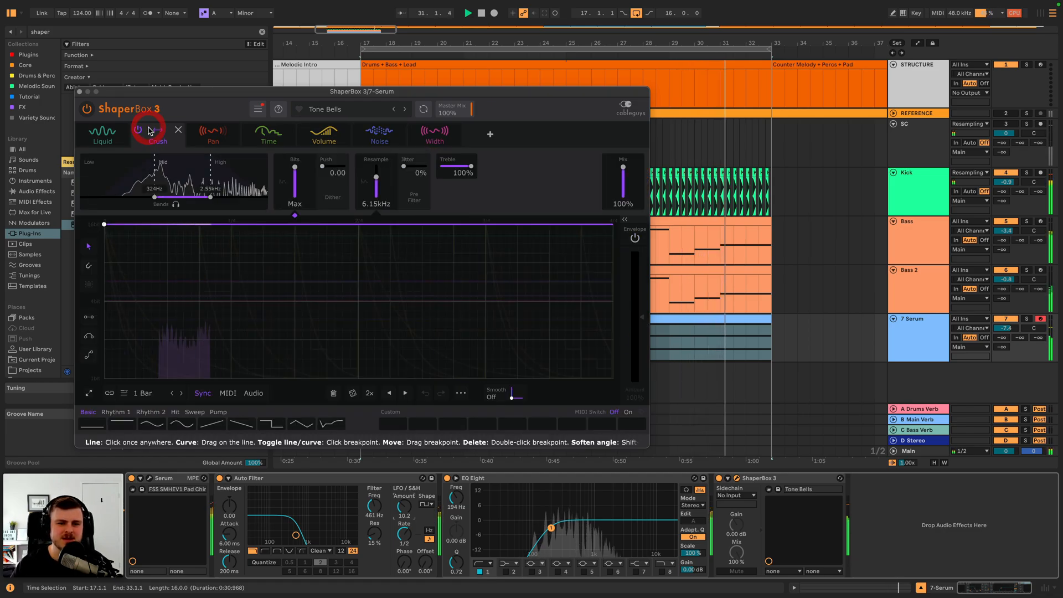
left_click_drag(376, 178, 377, 171)
- Delete ShaperBox 3 from the Serum track and lower the Auto Filter LFO amount to 7.38
left_click(772, 479)
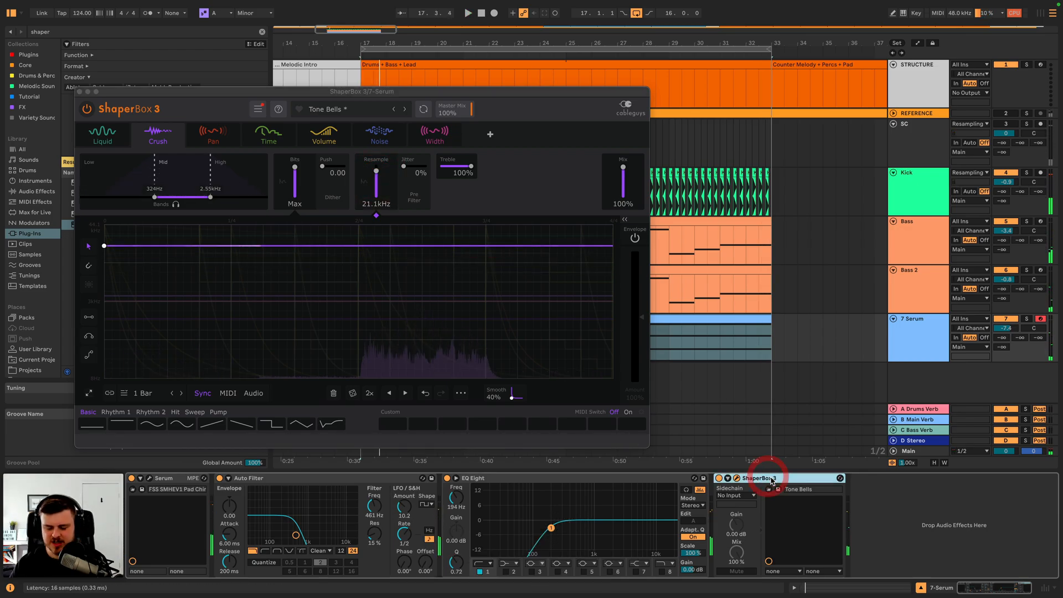
key("BackSpace")
left_click_drag(404, 506, 404, 513)
key("space")
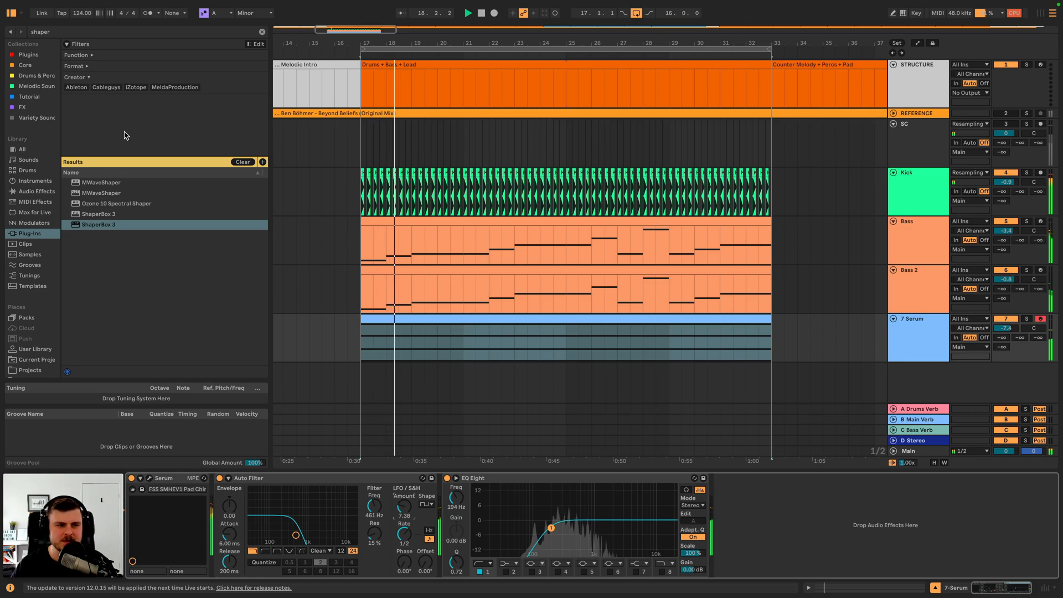
- Clear the browser search and add the Auto Pan audio effect between Auto Filter and EQ Eight
left_click(36, 191)
key("space")
left_click(263, 32)
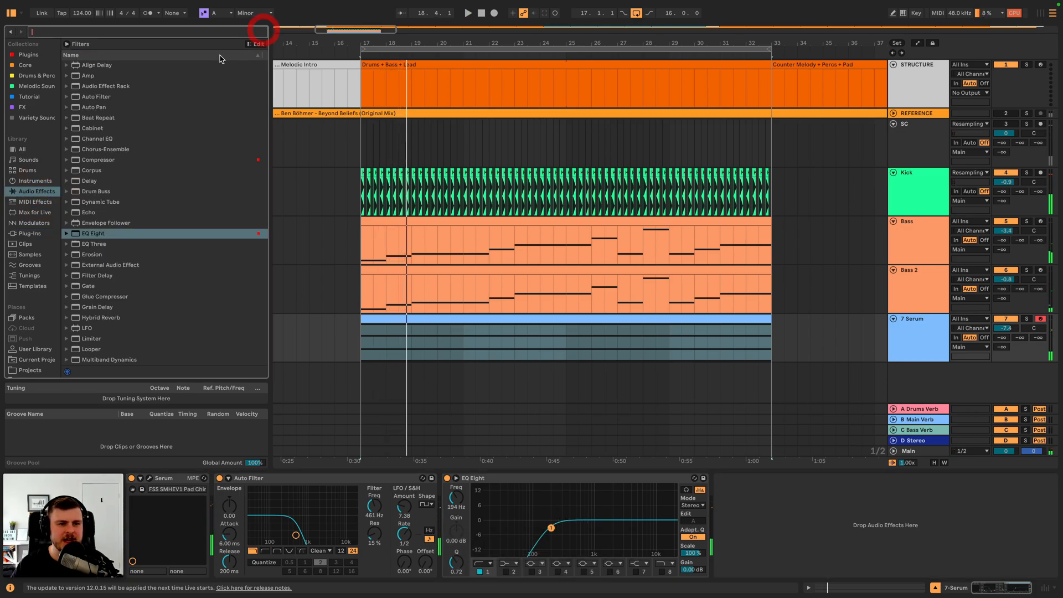
mouse_move(103, 111)
left_mouse_down()
mouse_move(500, 542)
mouse_move(484, 540)
left_mouse_up()
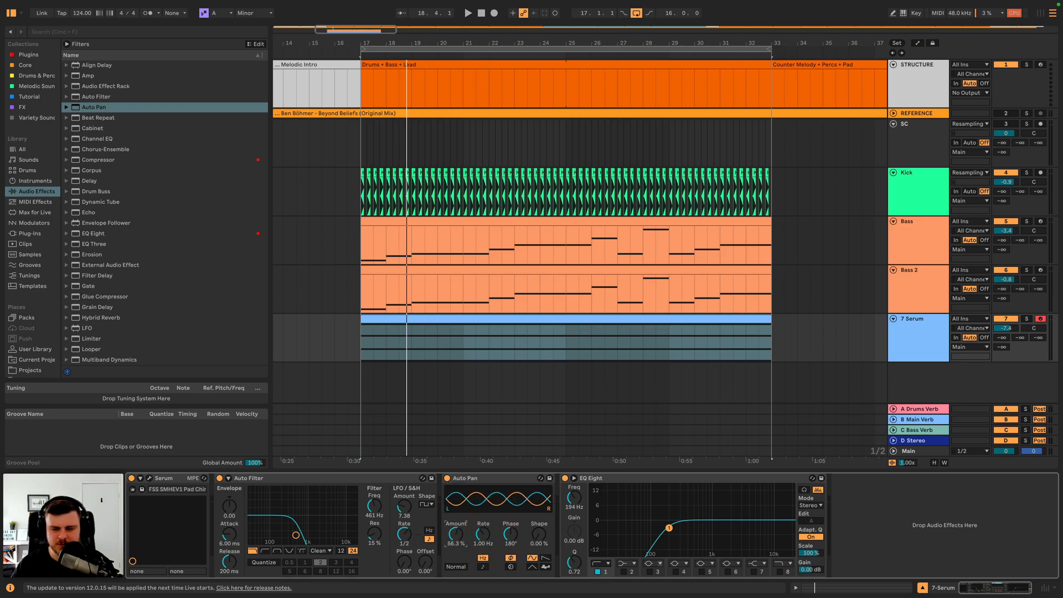
- Sync Auto Pan to the tempo with rate 3/16, phase 0°, shape 91.3 % and amount 64.3 %
left_click(485, 559)
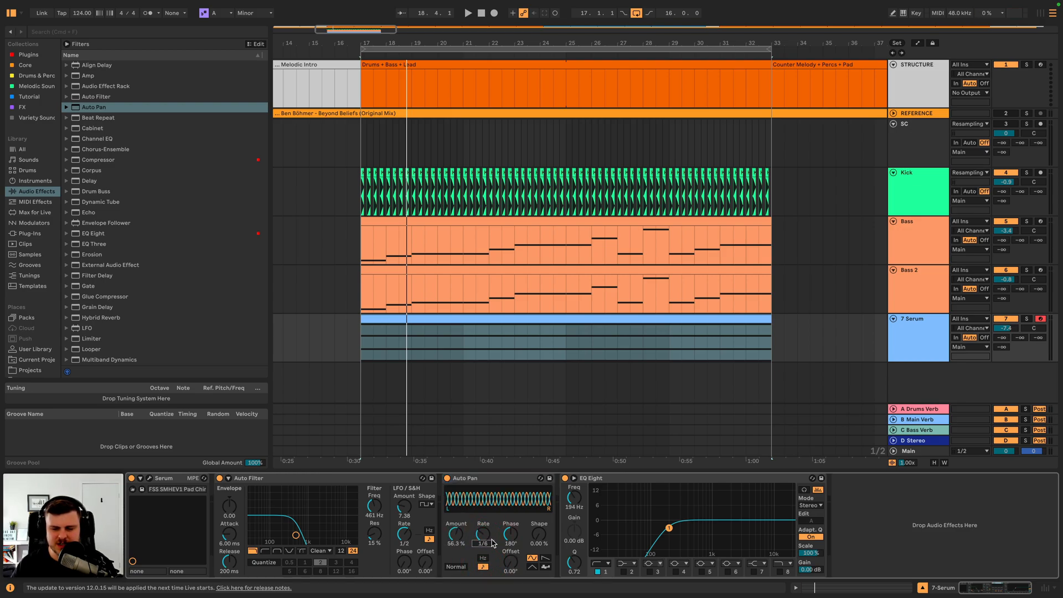
key("space")
left_click_drag(462, 535, 460, 512)
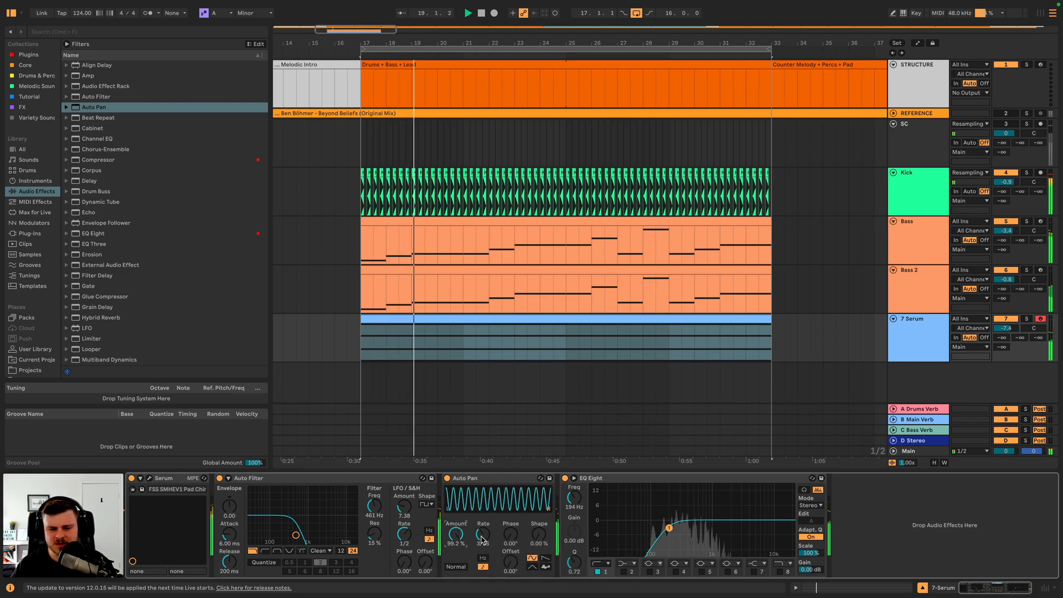
left_click_drag(539, 534, 539, 511)
left_click_drag(458, 535, 459, 557)
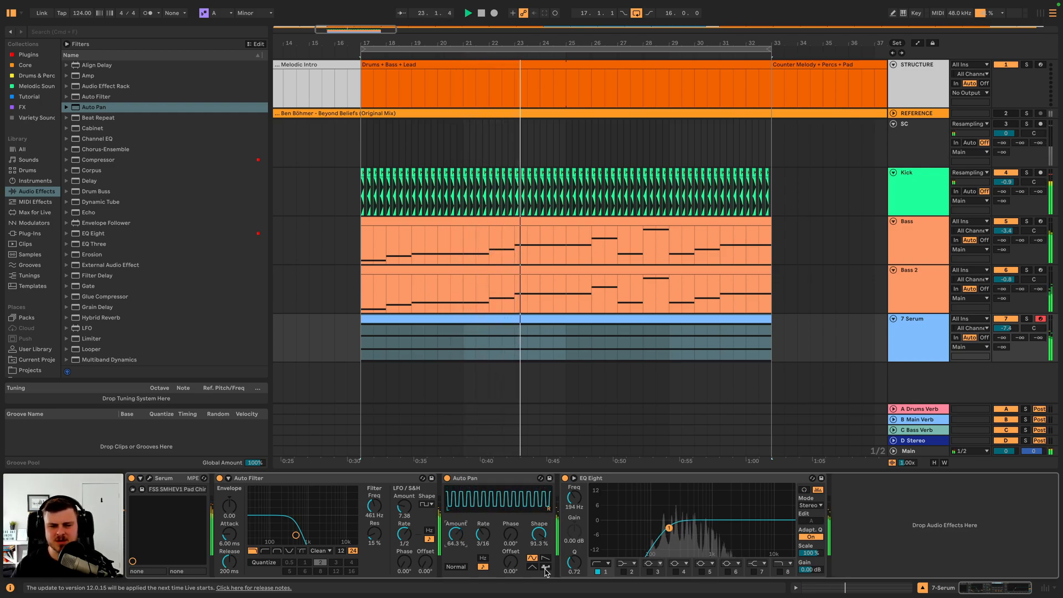
- Solo the Serum track and insert the Arpeggiator MIDI effect before Serum
left_click(1026, 317)
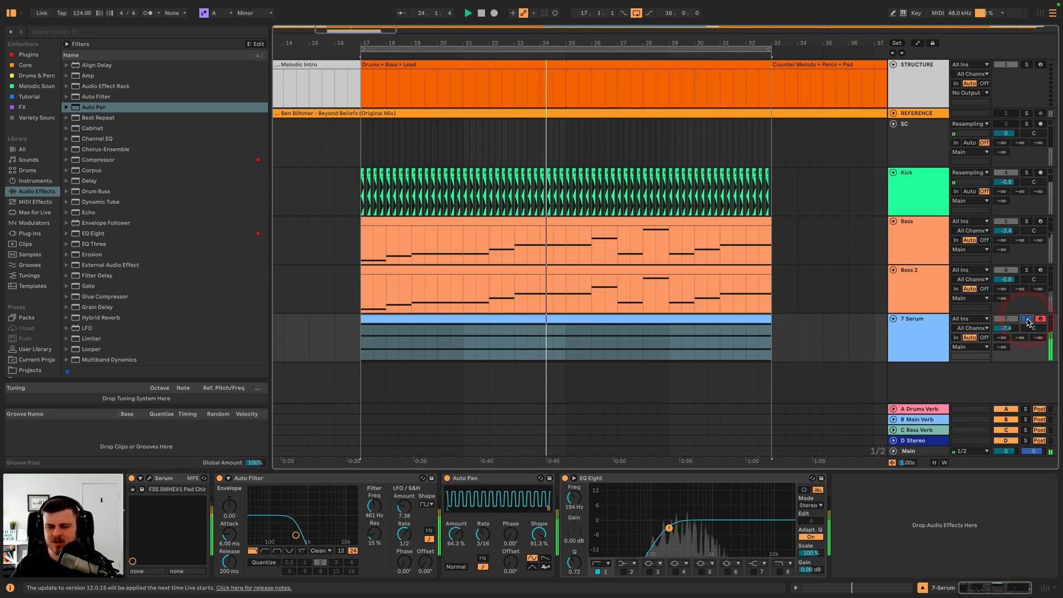
left_click(37, 202)
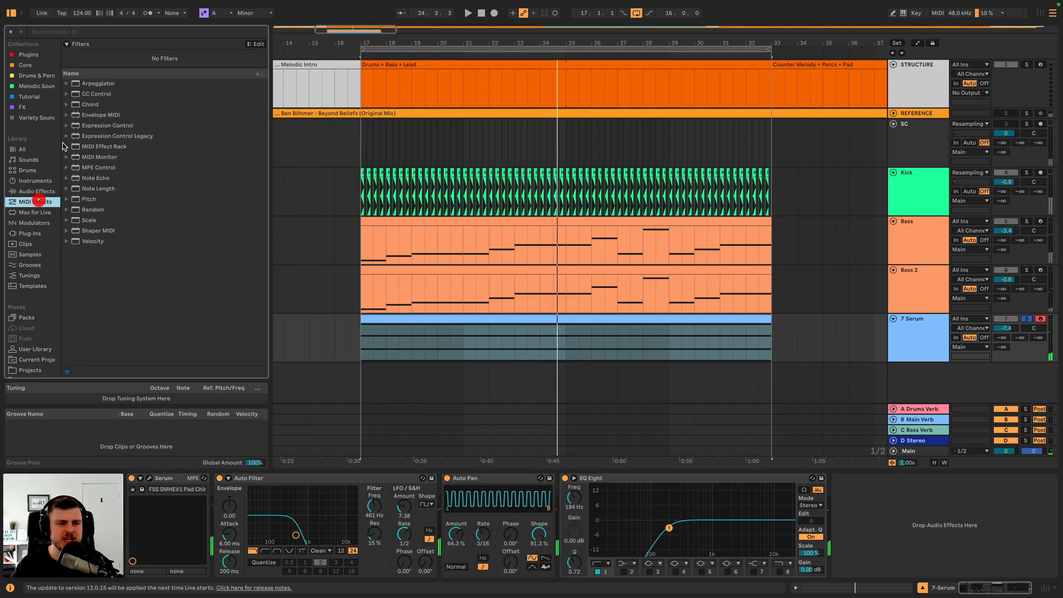
left_click_drag(103, 99, 256, 528)
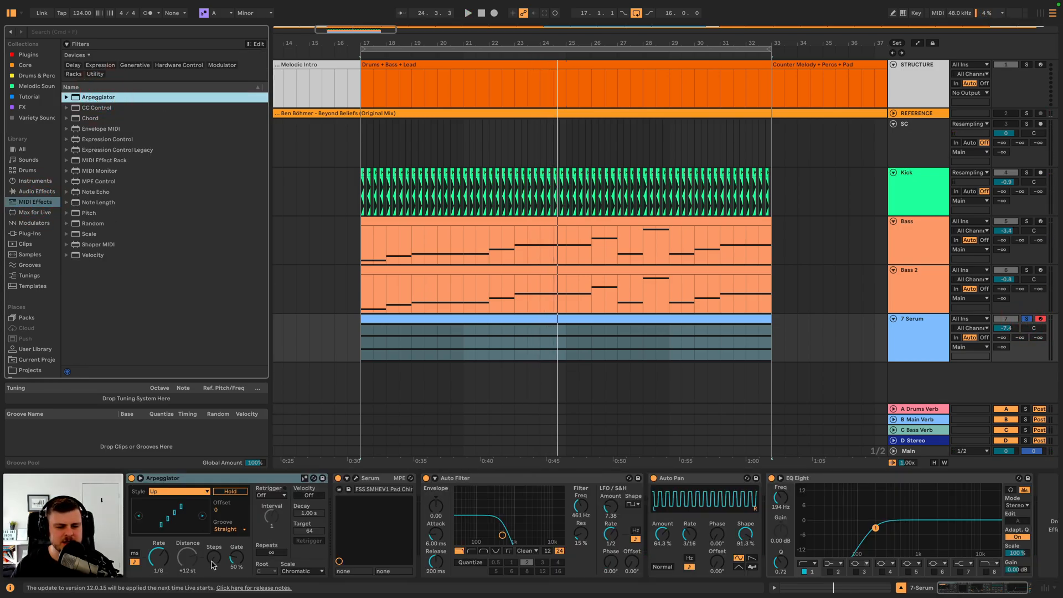
- Set the Arpeggiator's gate to 200 % and play the soloed Serum part
scroll(233, 565, "down", 5)
key("space")
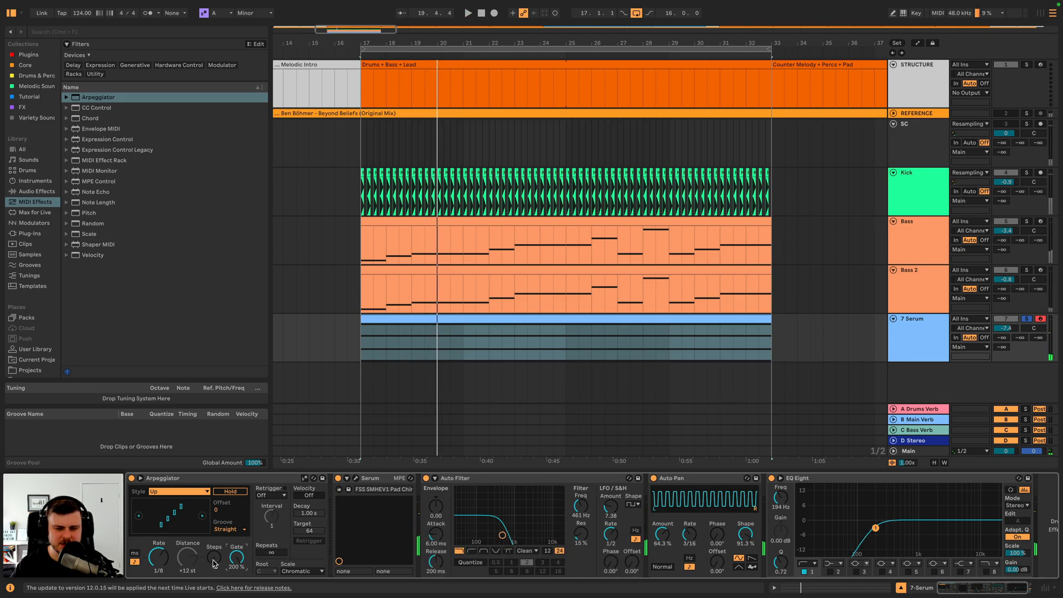
key("space")
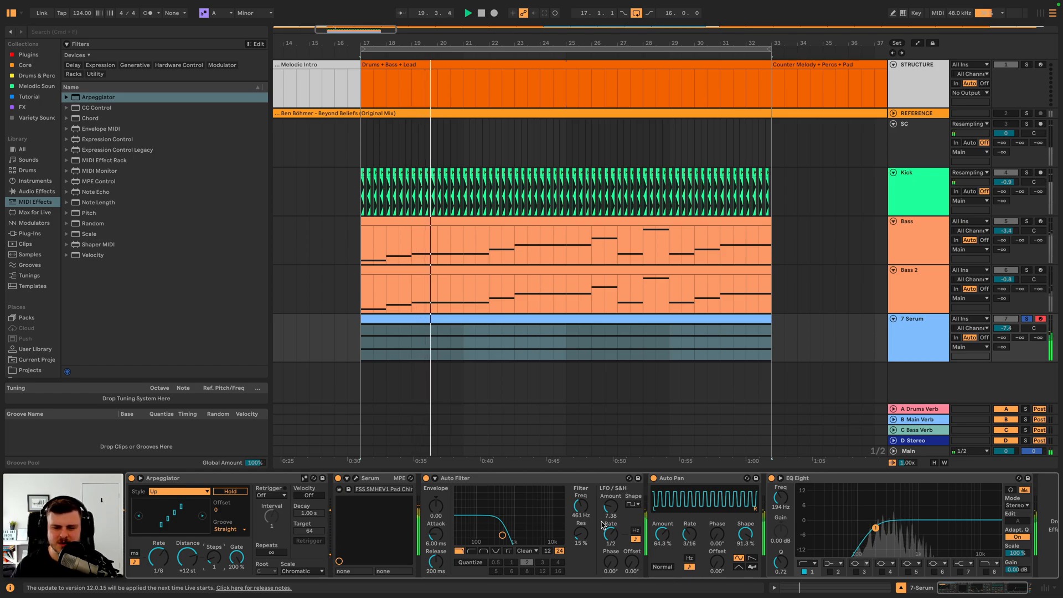
- Filter the plug-ins by creator Valhalla DSP and place ValhallaVintageVerb directly after Serum
left_click(31, 233)
scroll(91, 308, "down", 5)
scroll(84, 232, "down", 1)
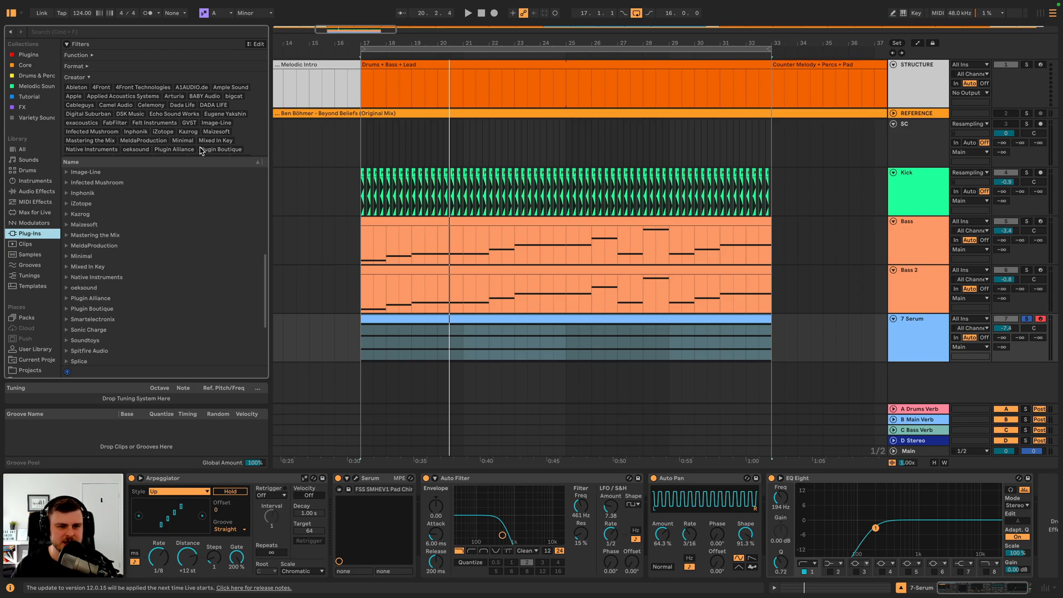
scroll(160, 133, "down", 2)
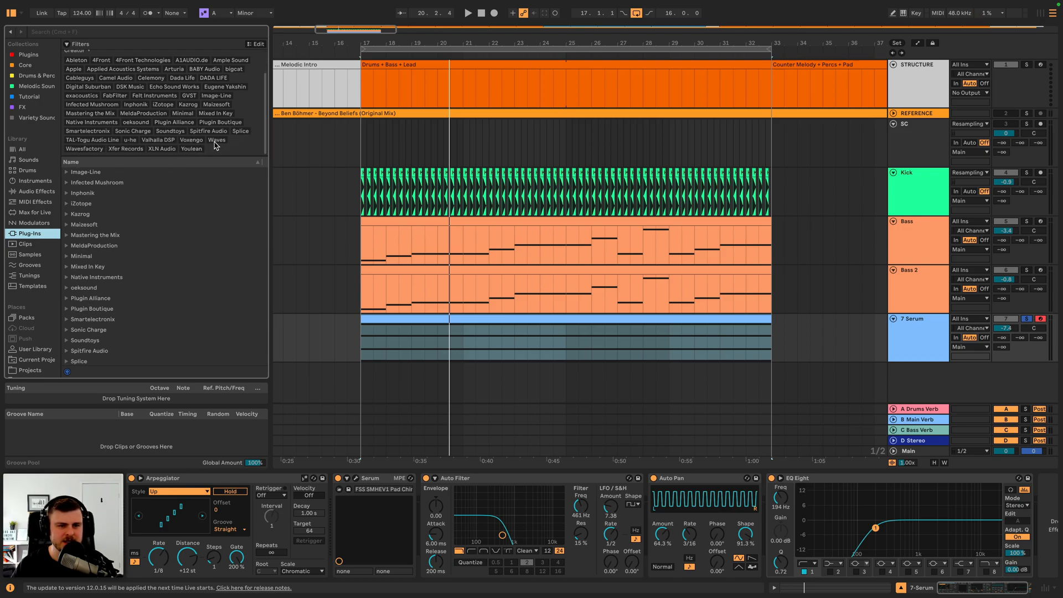
left_click(159, 140)
left_click(68, 183)
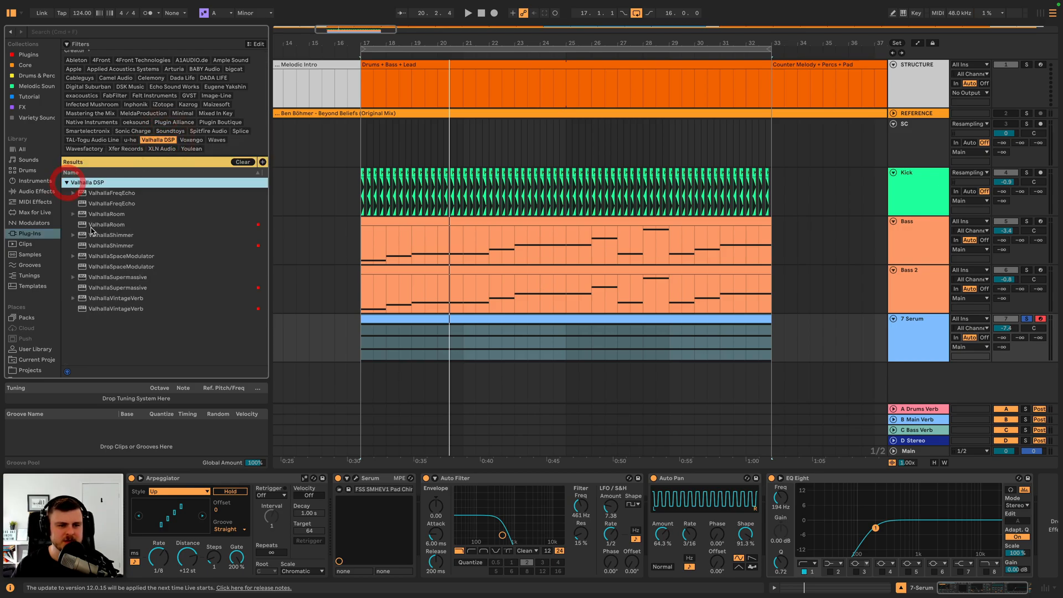
left_click_drag(132, 309, 786, 520)
left_click_drag(660, 523, 386, 516)
- Load the CN-Long Room preset in ValhallaVintageVerb while the soloed Serum part plays
key("space")
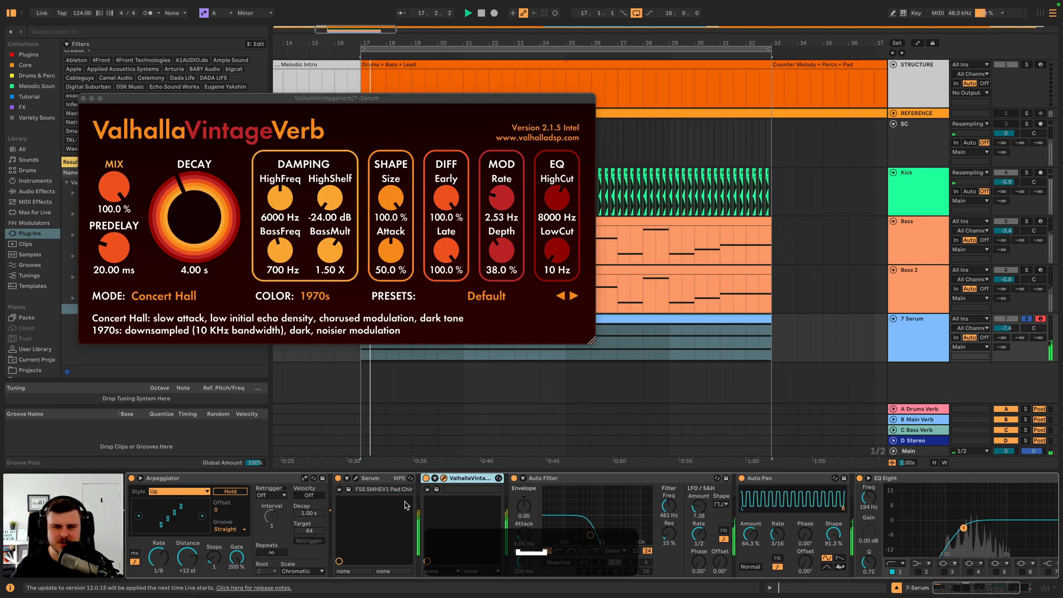
left_click(486, 296)
mouse_move(515, 480)
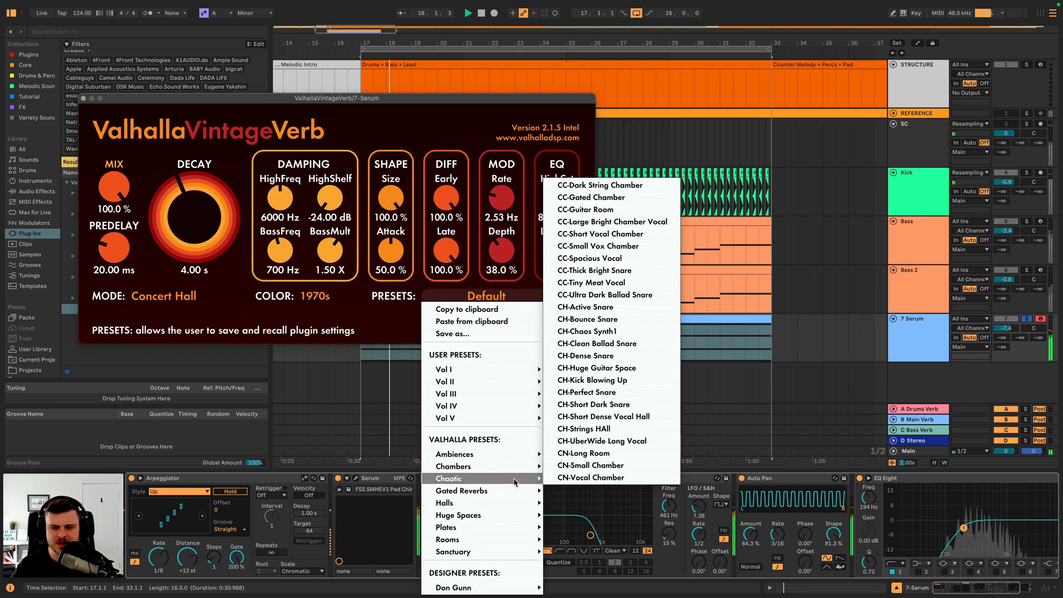
left_click(604, 454)
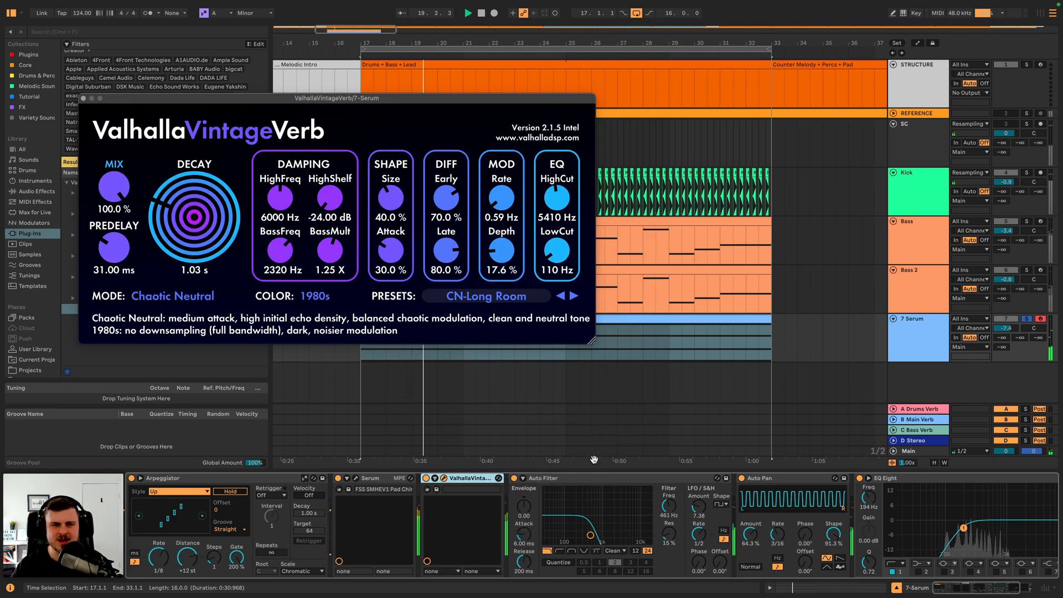
- Raise the Auto Pan offset to 297° and replay the Serum part from bar 17
key("space")
left_click_drag(805, 562, 805, 542)
key("space")
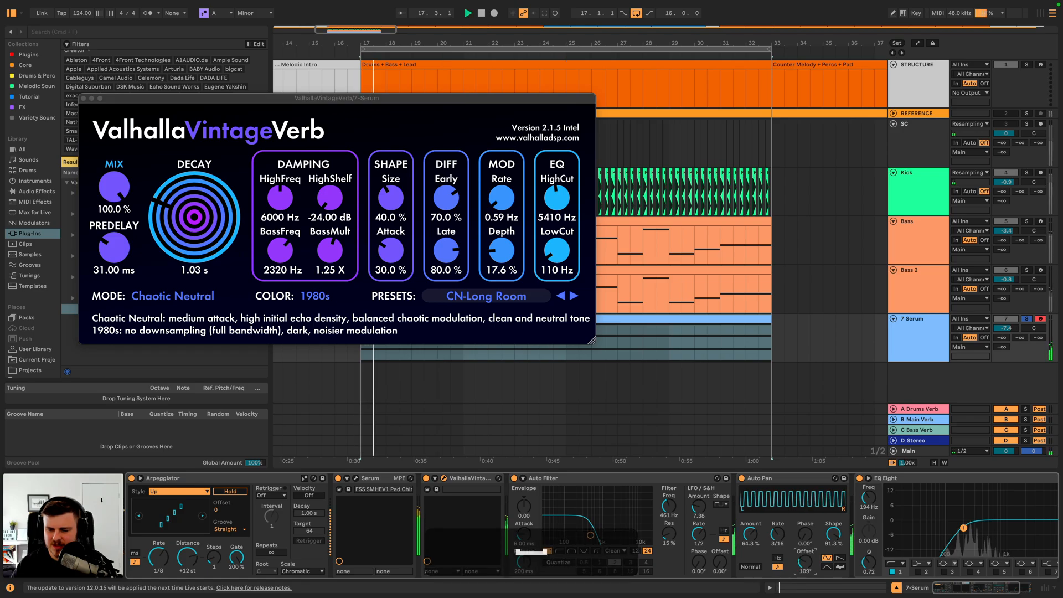
left_click_drag(805, 563, 804, 526)
key("space")
key("space")
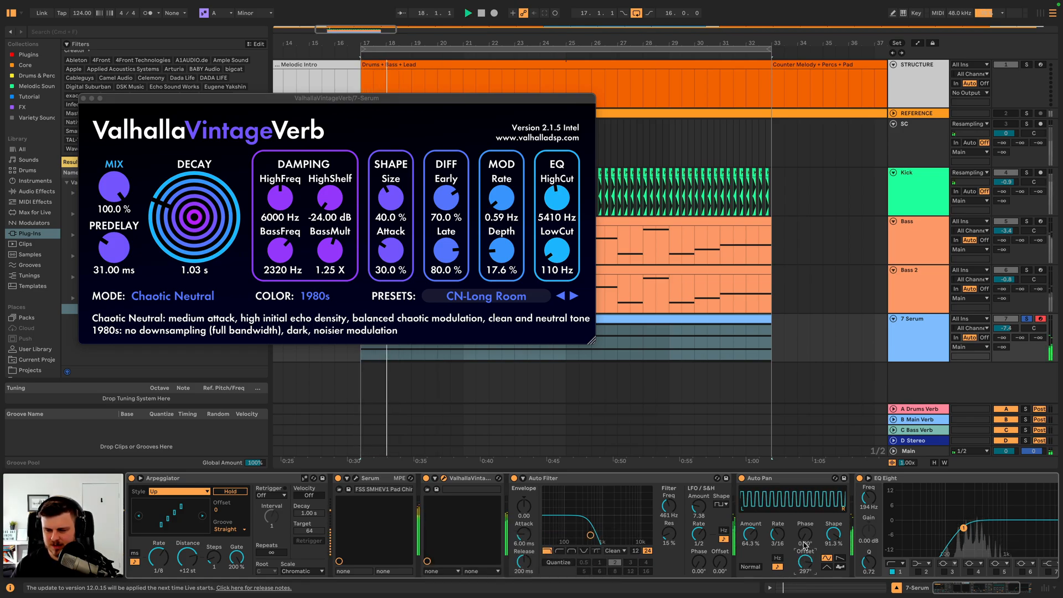
- Set the Auto Pan rate to 1/8 after trying 1/16
key("Down")
key("Down")
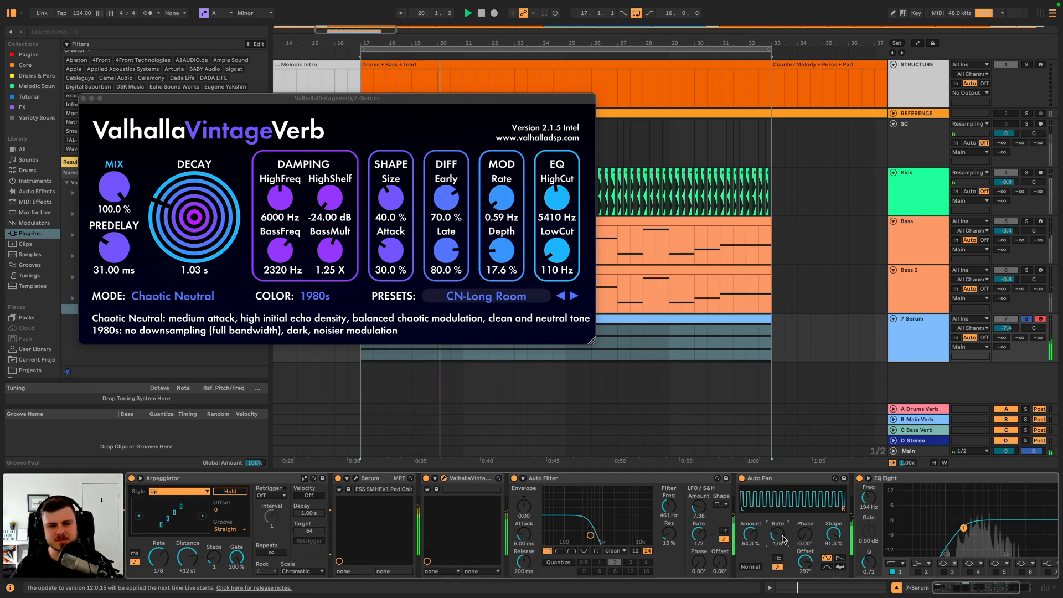
key("Down")
key("Down")
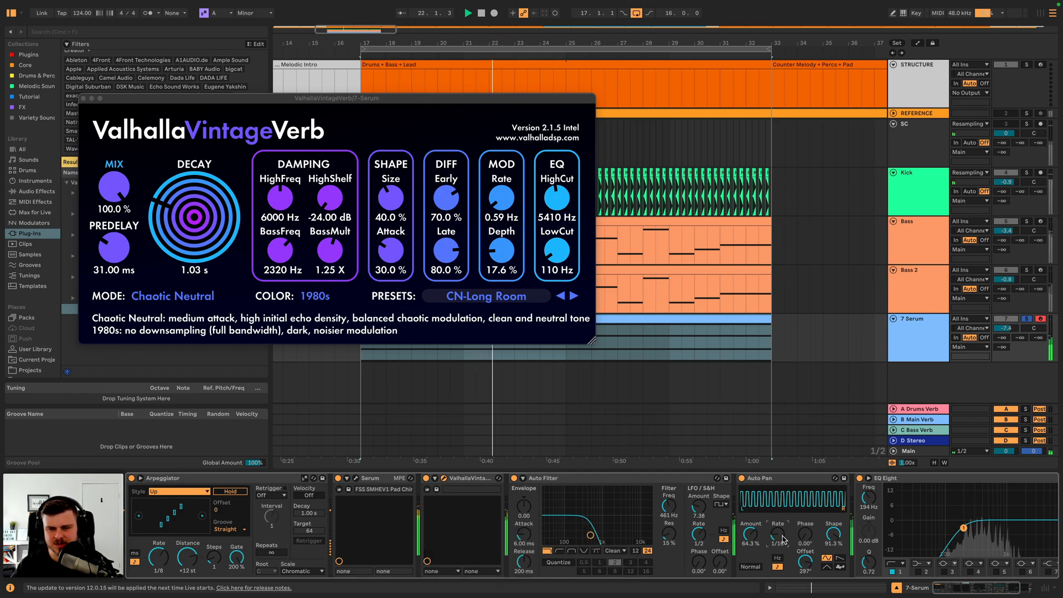
key("Down")
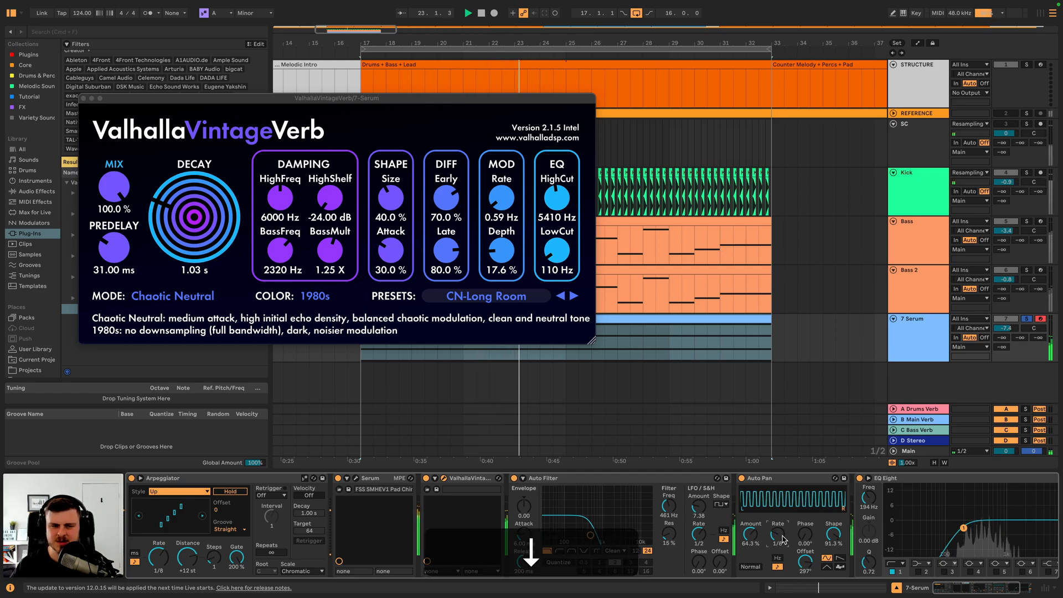
- Set the ValhallaVintageVerb decay to 1.34 s and the mix to 49.6 %, and close its window
left_click_drag(179, 222, 180, 219)
left_click_drag(113, 186, 107, 242)
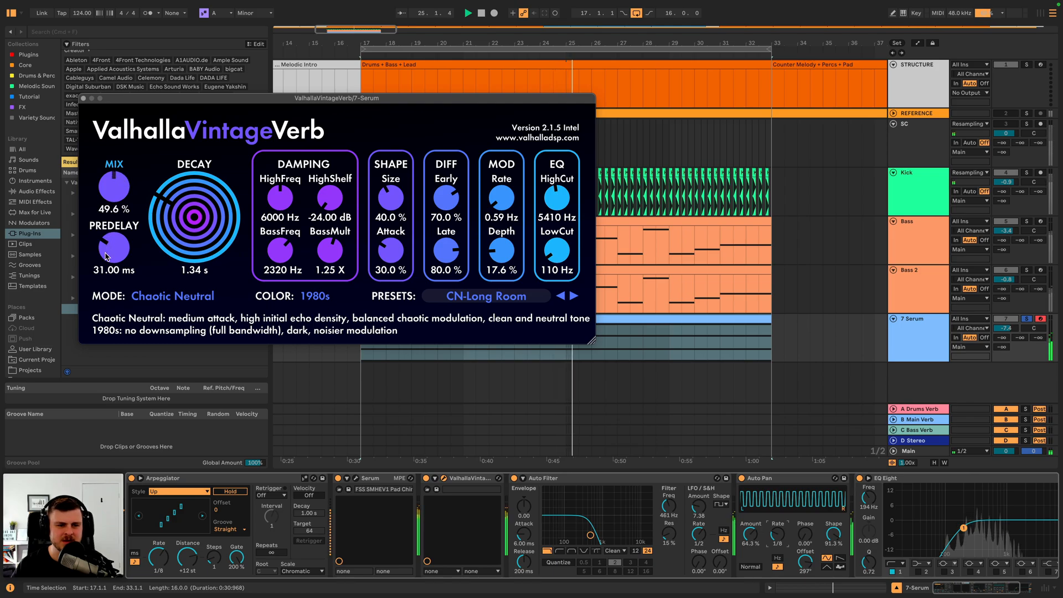
left_click(107, 256)
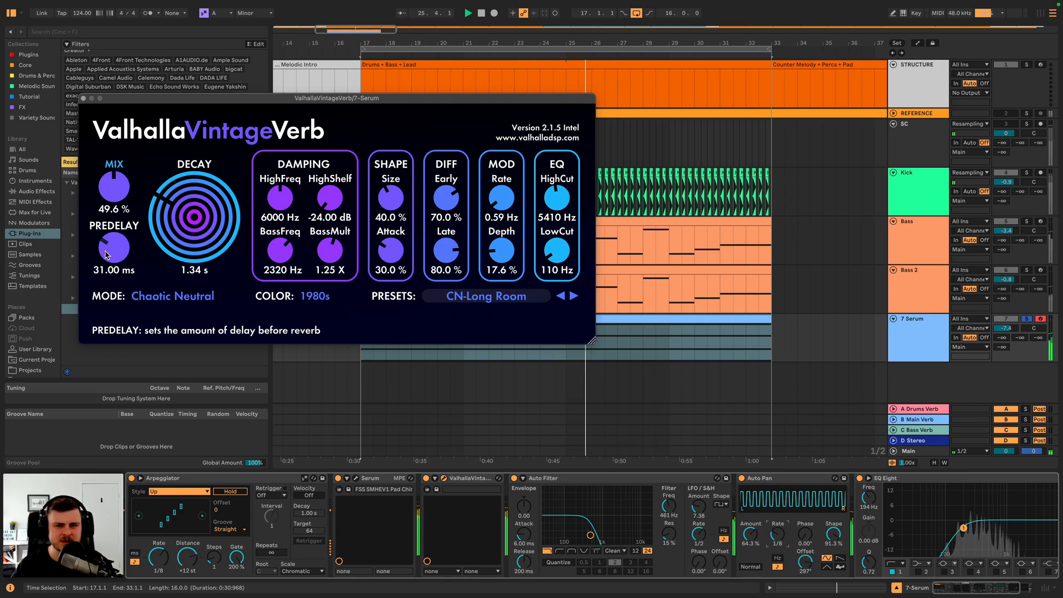
left_click(83, 99)
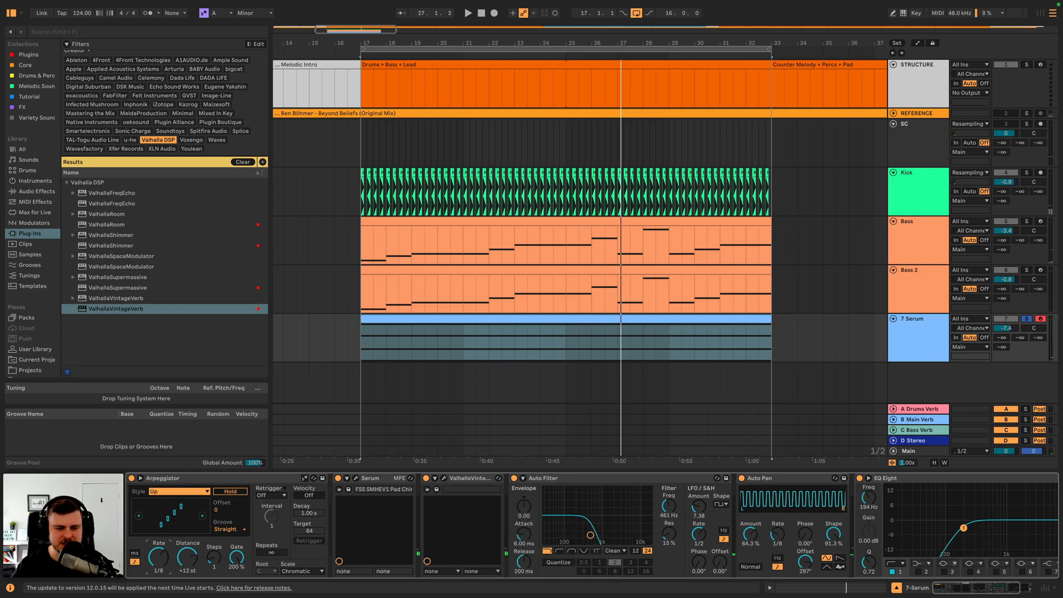
- Set the Arpeggiator rate to 1/16 and play the Serum part from bar 17
left_click_drag(159, 561, 162, 559)
key("space")
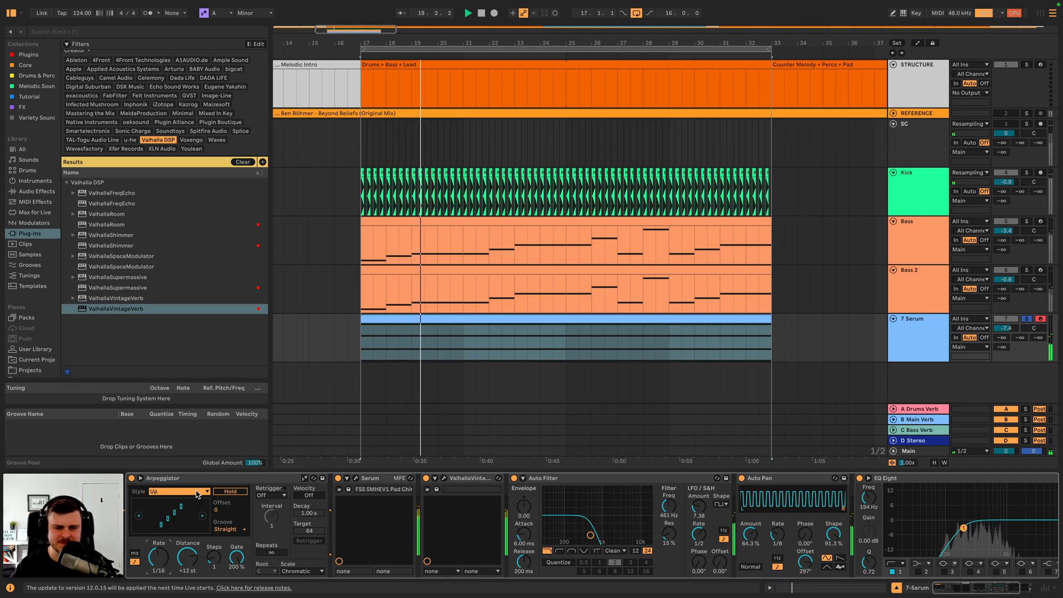
key("space")
key("space")
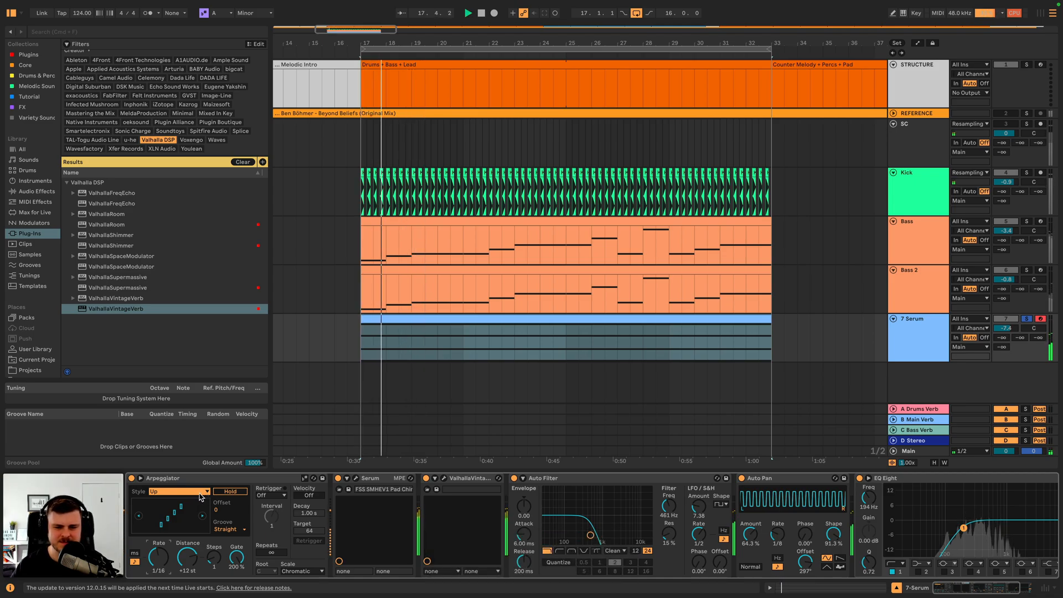
- Set the Auto Filter's LFO amount to 10.5 and its cutoff frequency to 430 Hz
mouse_move(698, 506)
left_mouse_down()
mouse_move(699, 490)
mouse_move(699, 522)
left_mouse_up()
left_click_drag(590, 534, 605, 533)
left_click_drag(698, 506, 698, 515)
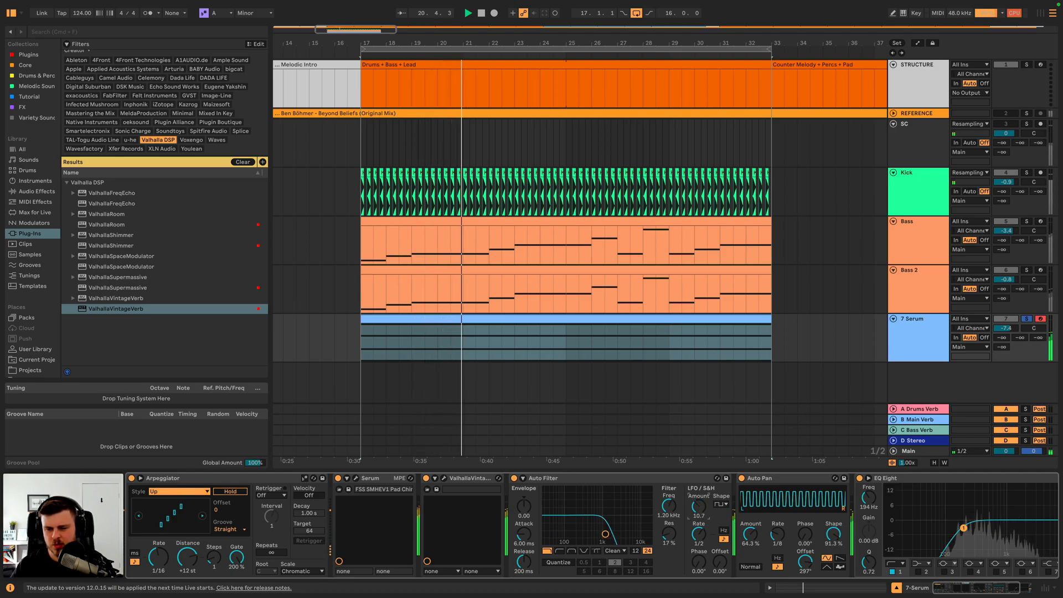
left_click_drag(605, 534, 596, 535)
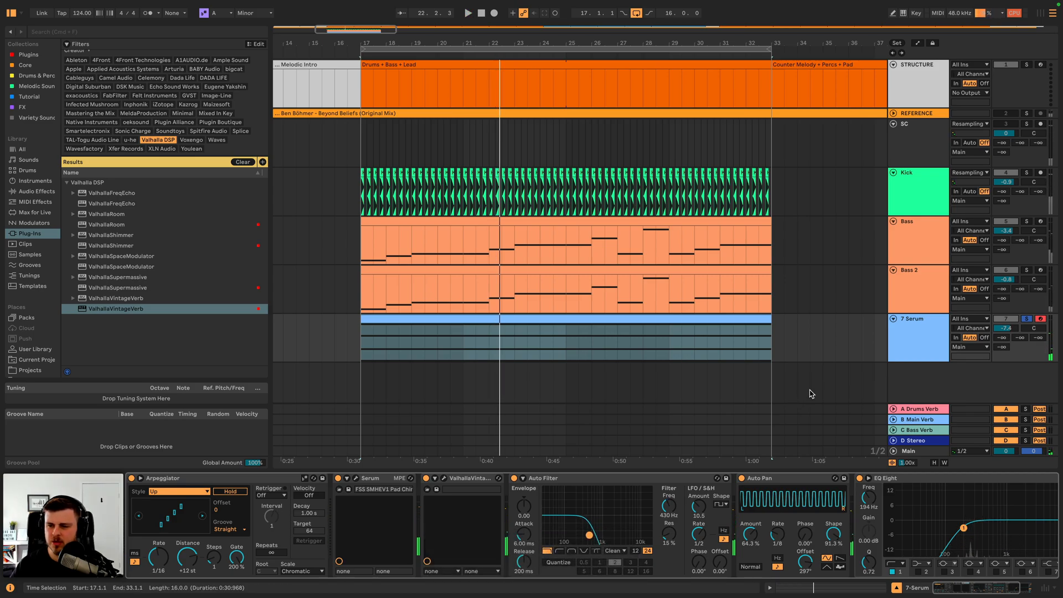
- Insert an audio track below the Serum track, set its input to Resampling and arm it
left_click(906, 338)
key("super+t")
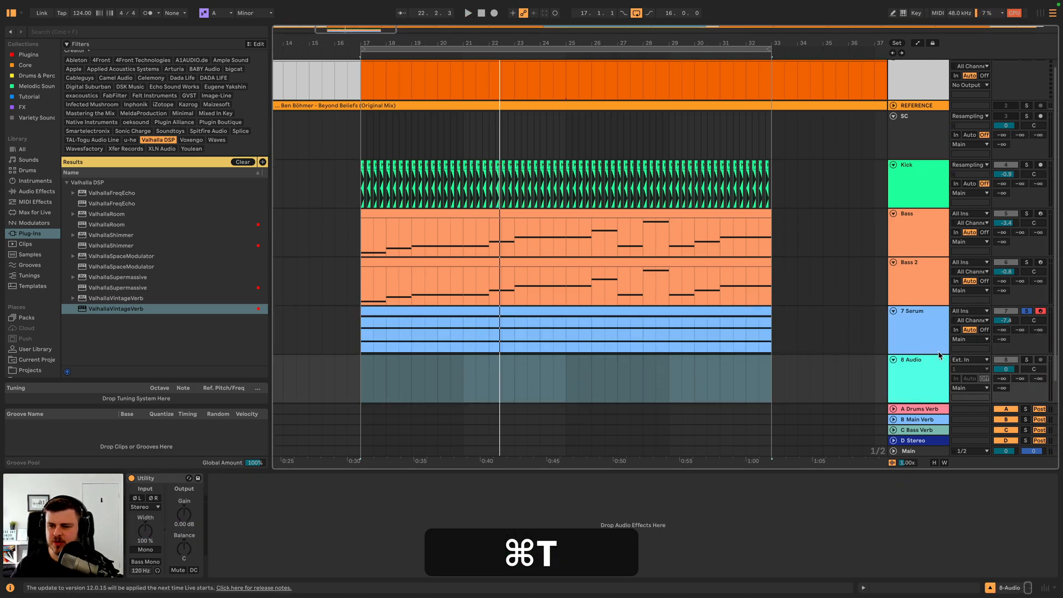
left_click(986, 360)
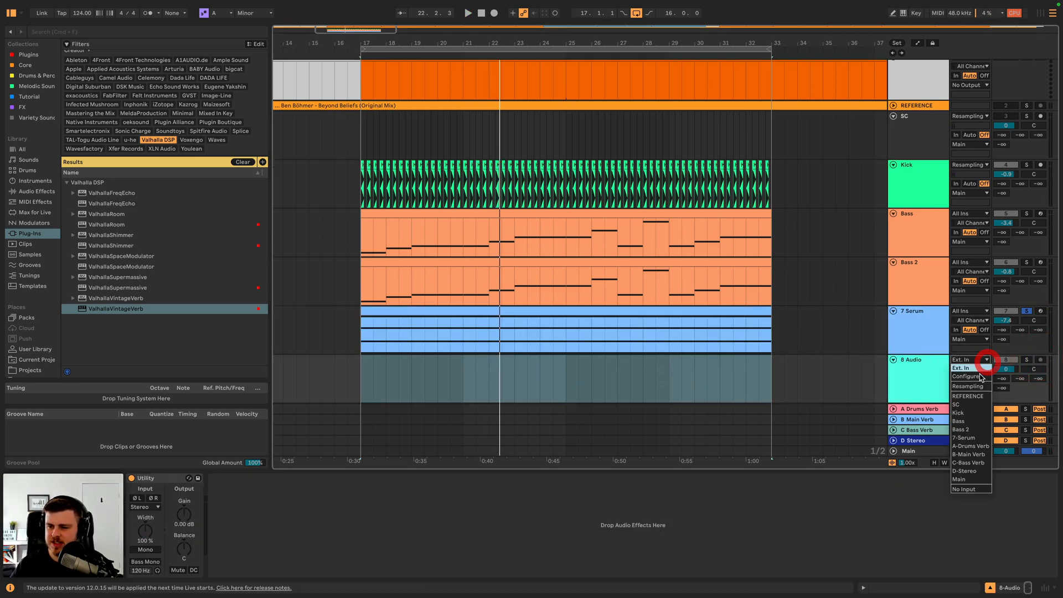
left_click(977, 387)
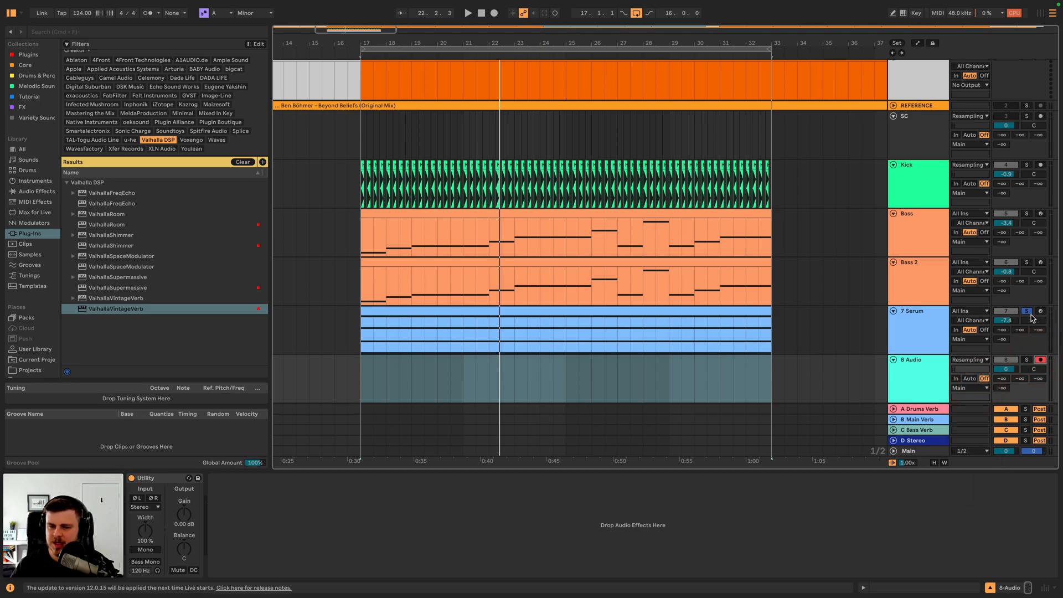
- Record the soloed Serum part from bar 17 onto the resampling track while moving Auto Filter to 844 Hz, resonance 29 %, and Auto Pan amount to 65.1 %
left_click(366, 388)
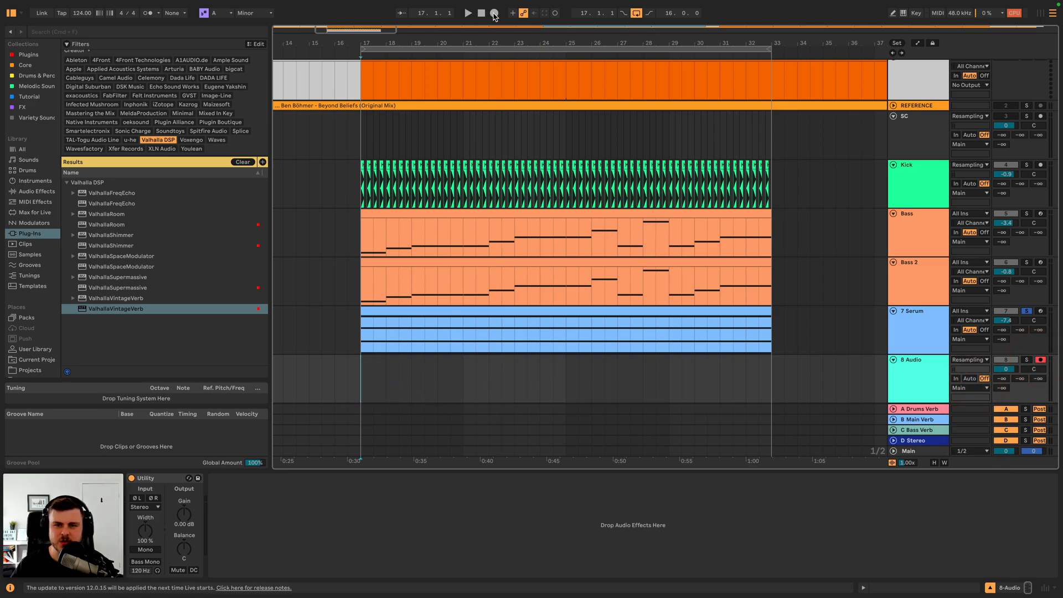
left_click(922, 339)
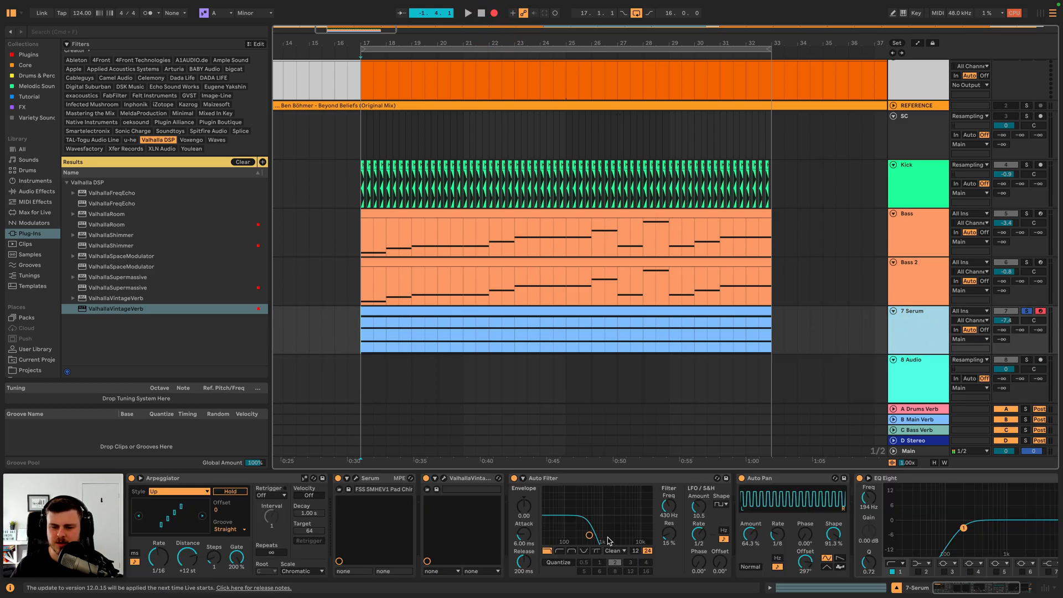
key("super+z")
left_click(1039, 360)
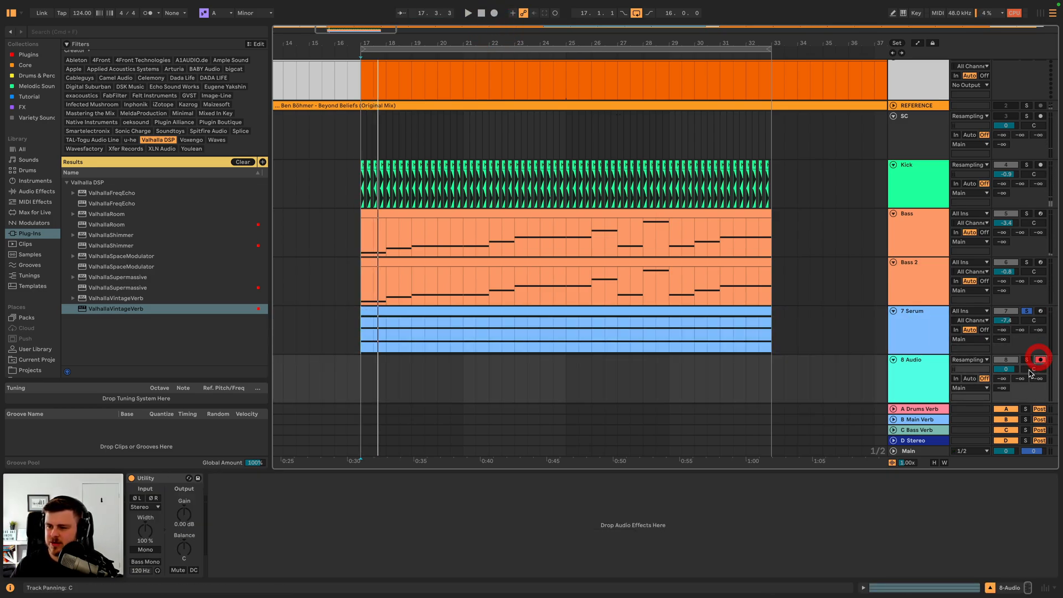
left_click(494, 13)
left_click(923, 388)
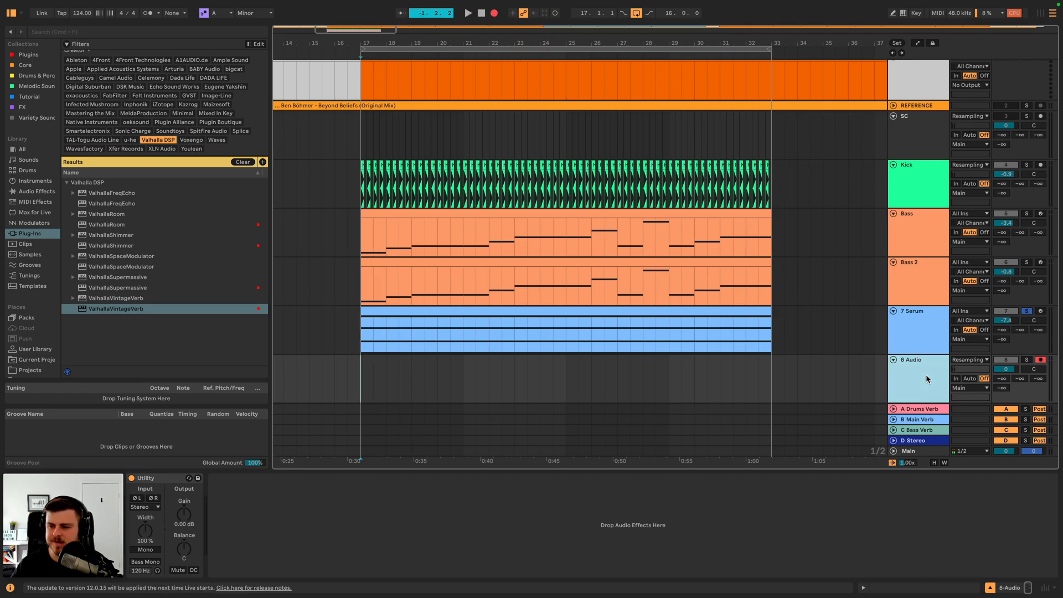
left_click(916, 338)
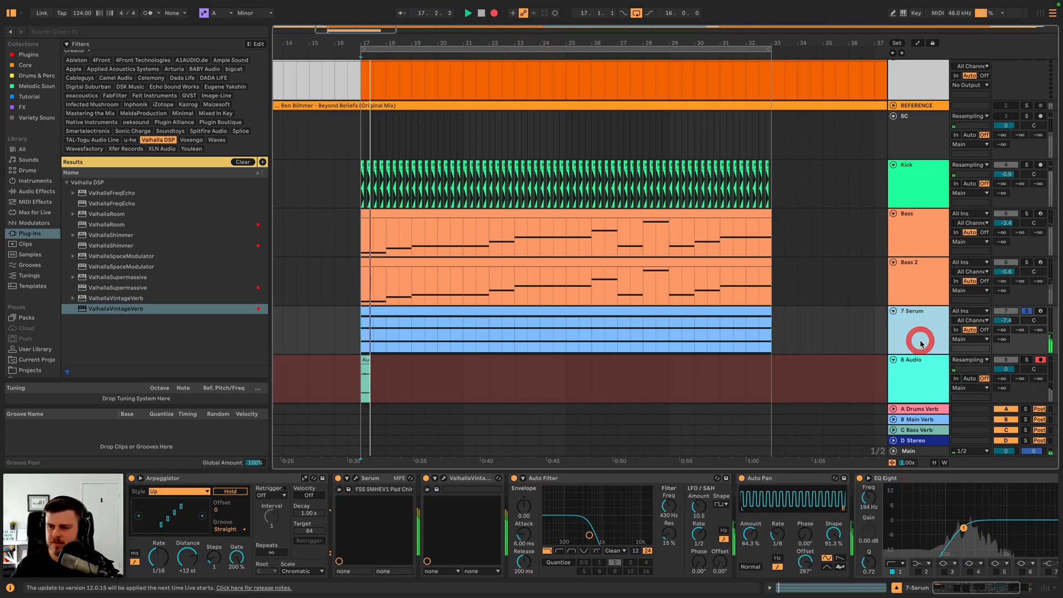
left_click_drag(588, 533, 590, 530)
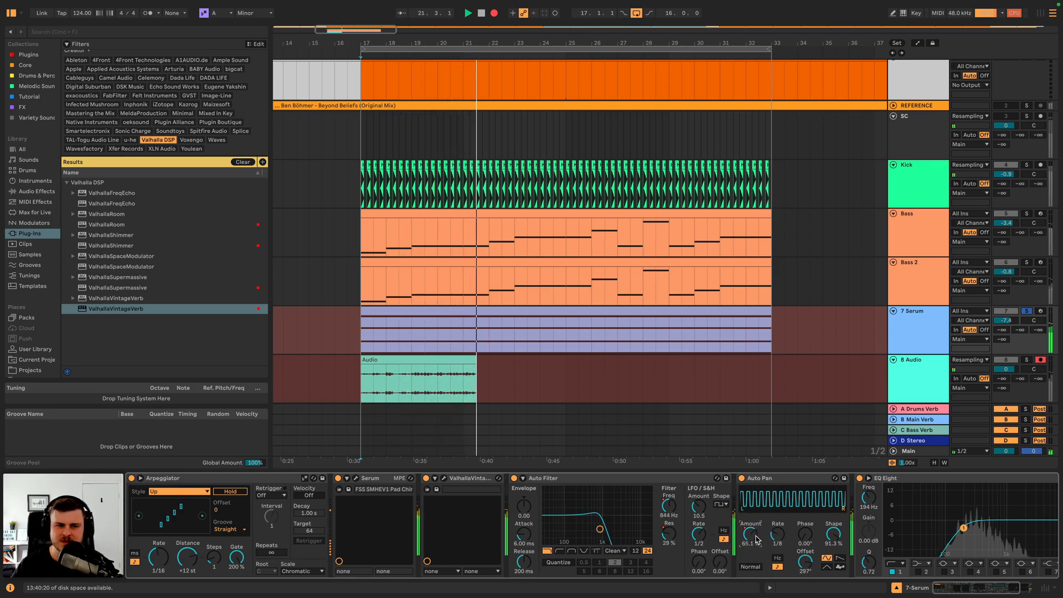
key("space")
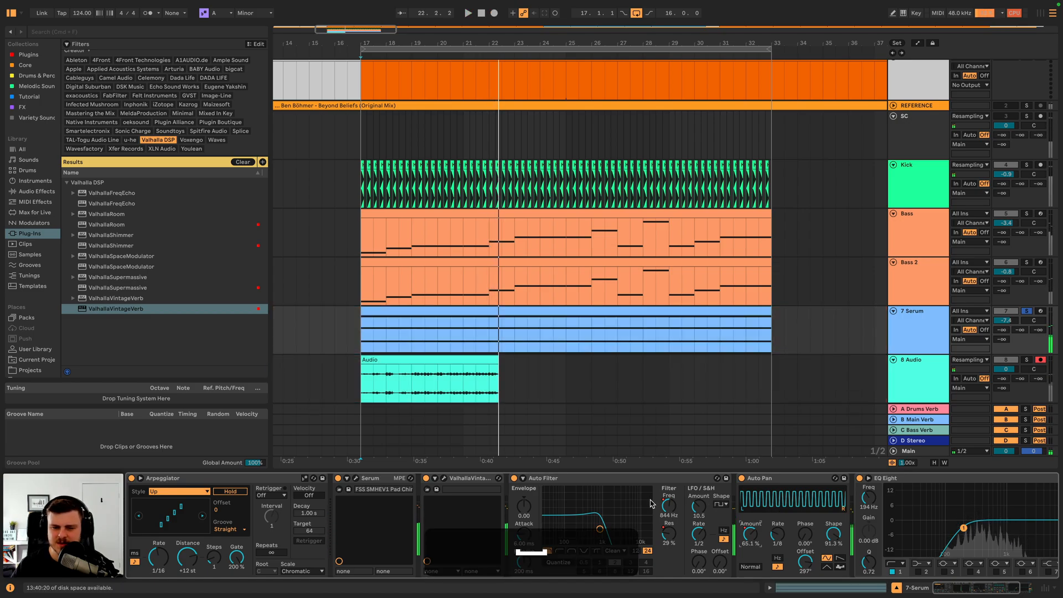
- Solo the resampled audio track instead of Serum and play the recording from bar 17
left_click(591, 392)
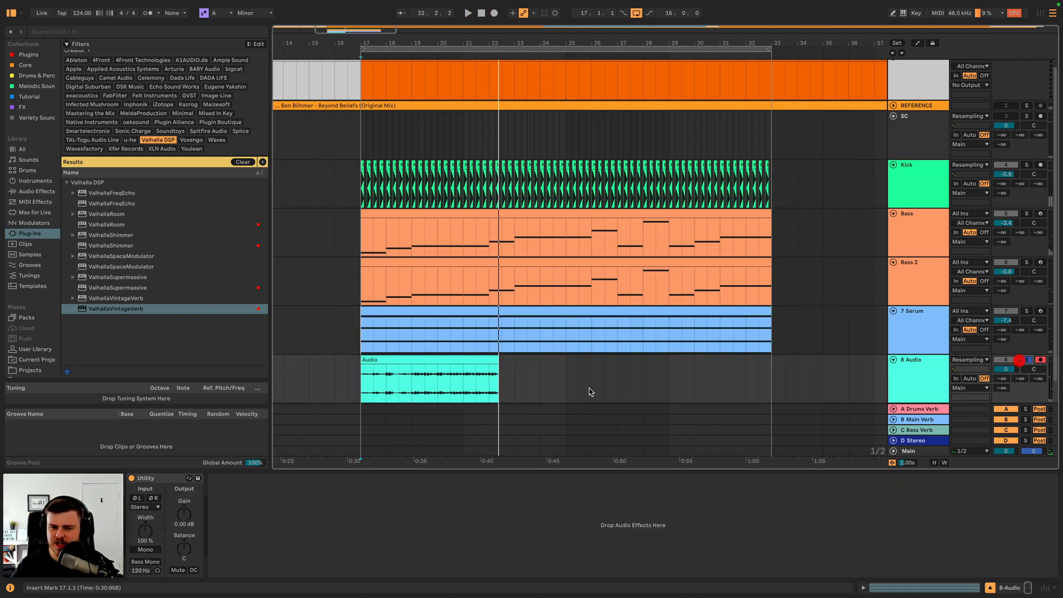
left_click(361, 391)
key("space")
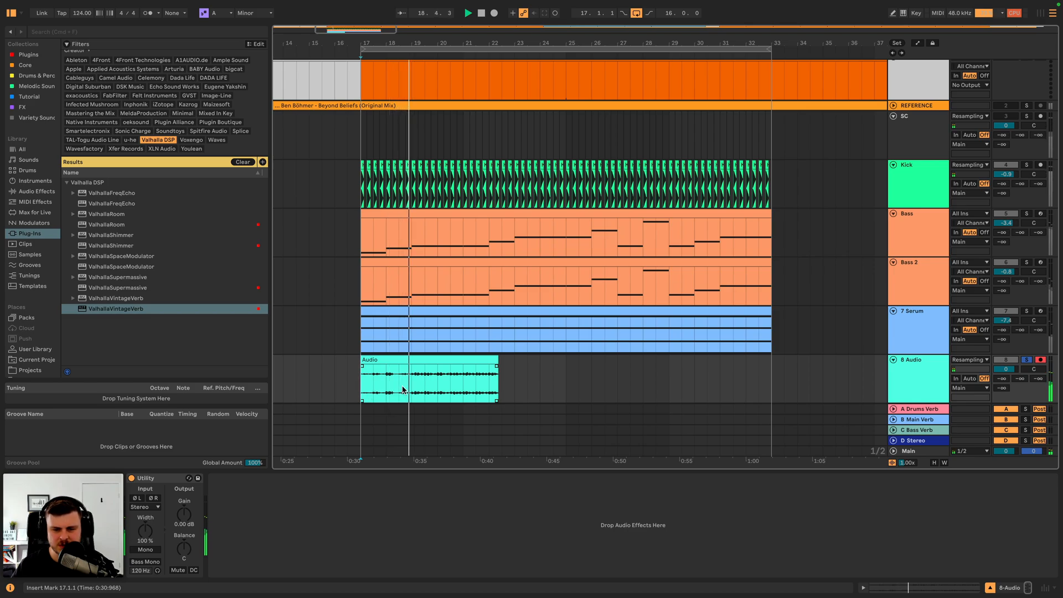
key("space")
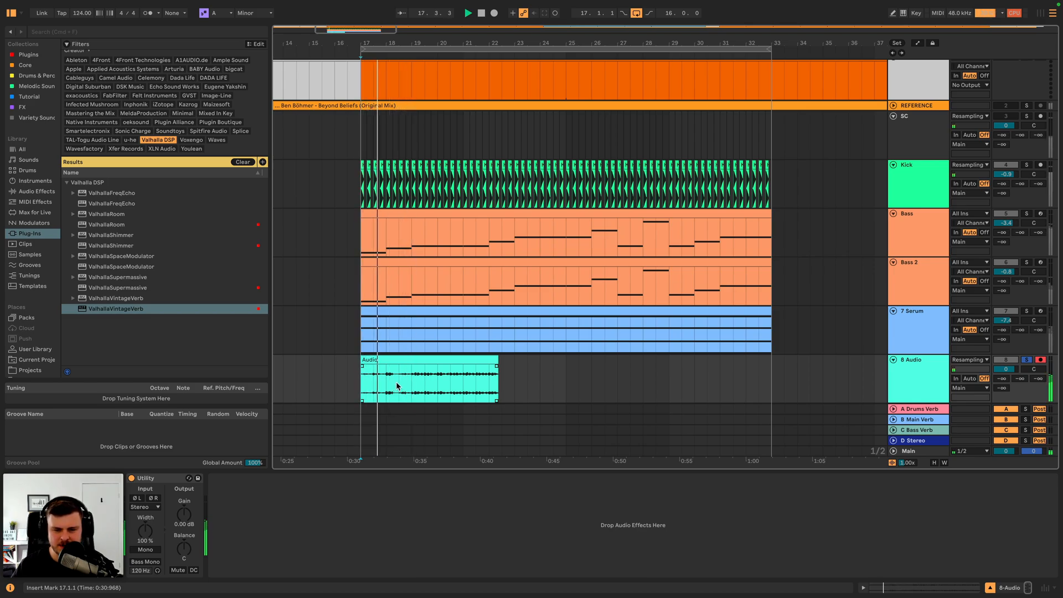
- Delete the recorded audio between bars 18 and 19, split the first clip at 17.3 and play it
left_click_drag(372, 384, 398, 379)
key("BackSpace")
left_click_drag(367, 44, 371, 133)
left_click_drag(455, 381, 394, 370)
key("super+e")
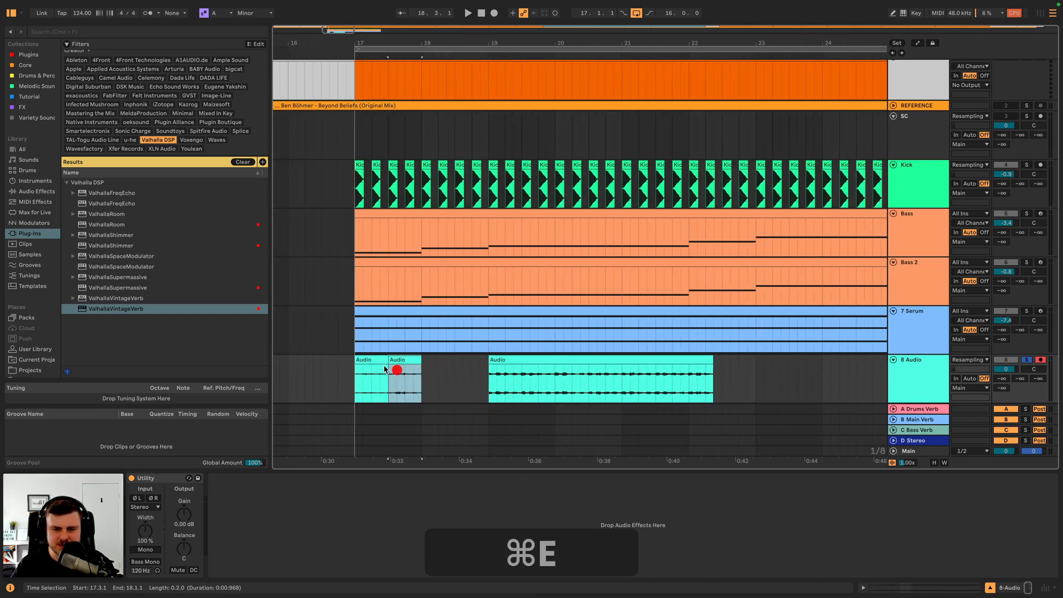
left_click(375, 360)
key("space")
left_click(412, 361)
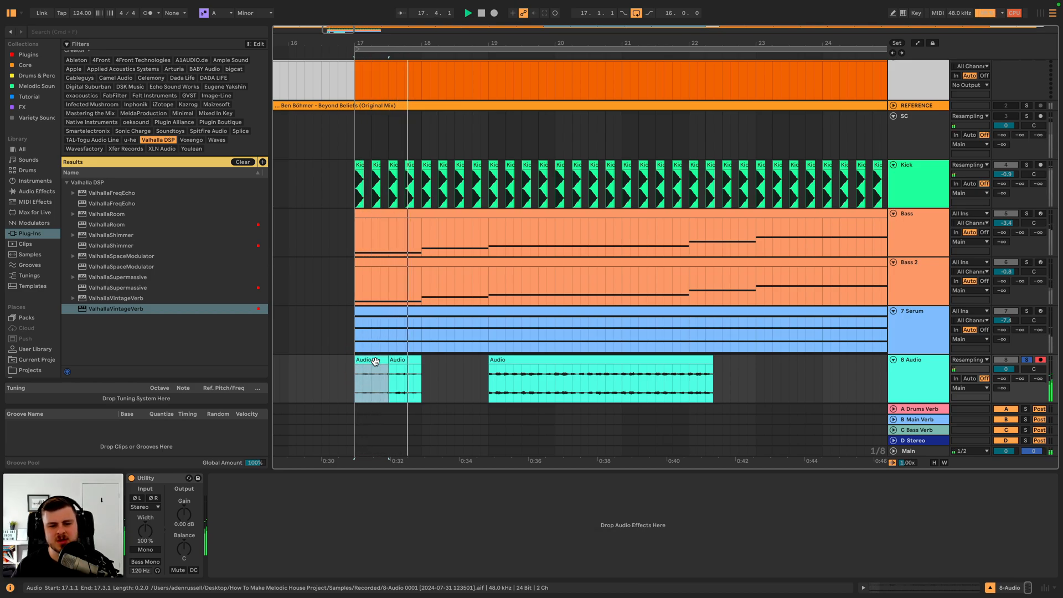
- Create a longer crossfade over the split at 17.3 between the two short audio clips and listen to it
left_click_drag(383, 46, 416, 280)
key("f")
left_click_drag(426, 367, 397, 363)
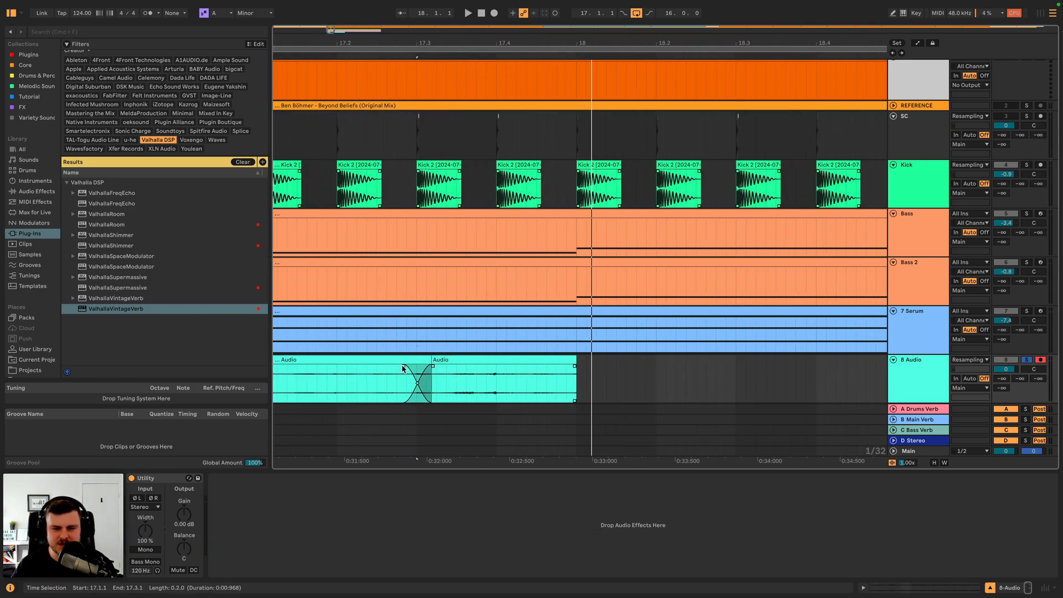
left_click(397, 363)
key("space")
left_click_drag(568, 46, 567, 1)
key("space")
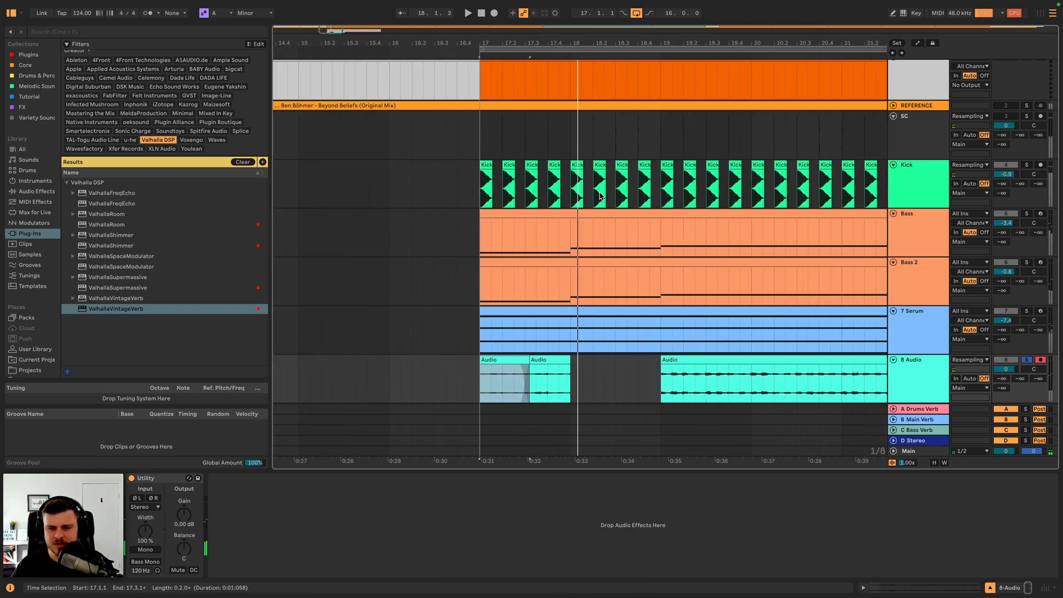
- Play the recorded audio from bar 19 and from bar 17 to compare the clips, and select the resampled track
left_click(664, 370)
key("space")
left_click(662, 381)
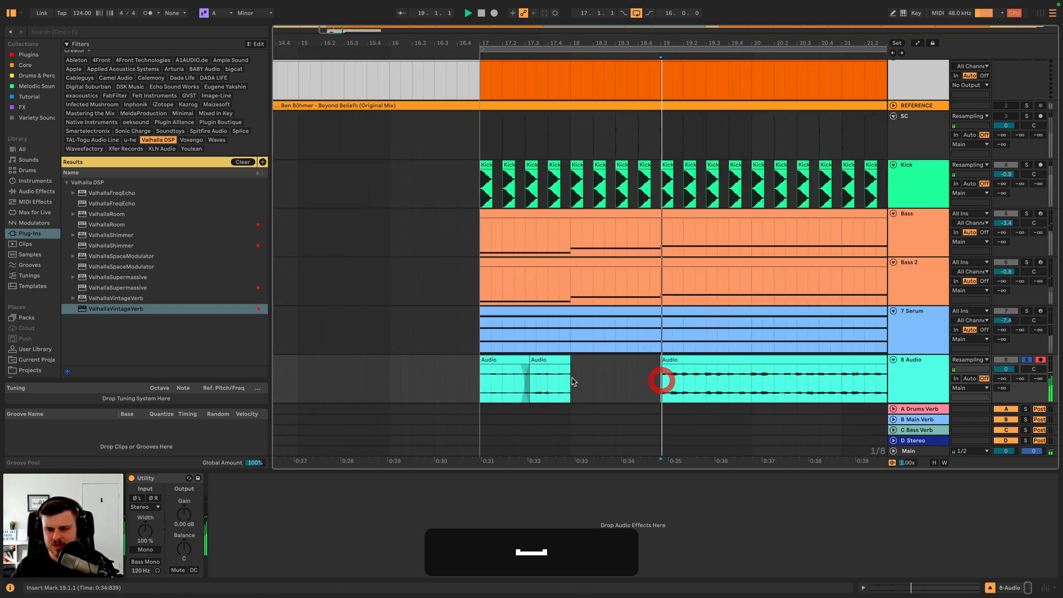
left_click(499, 360)
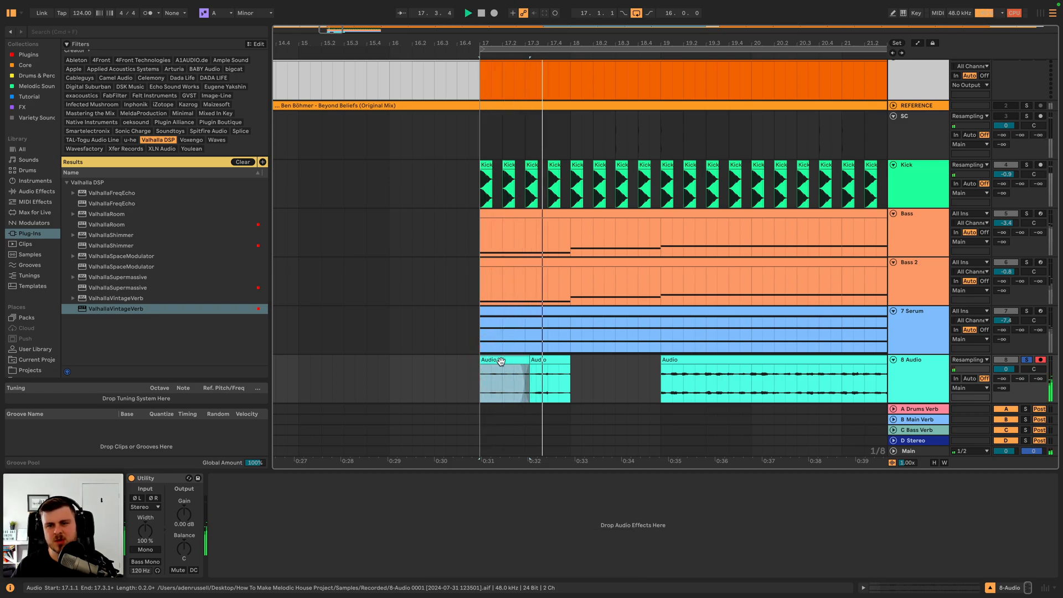
key("space")
left_click(921, 373)
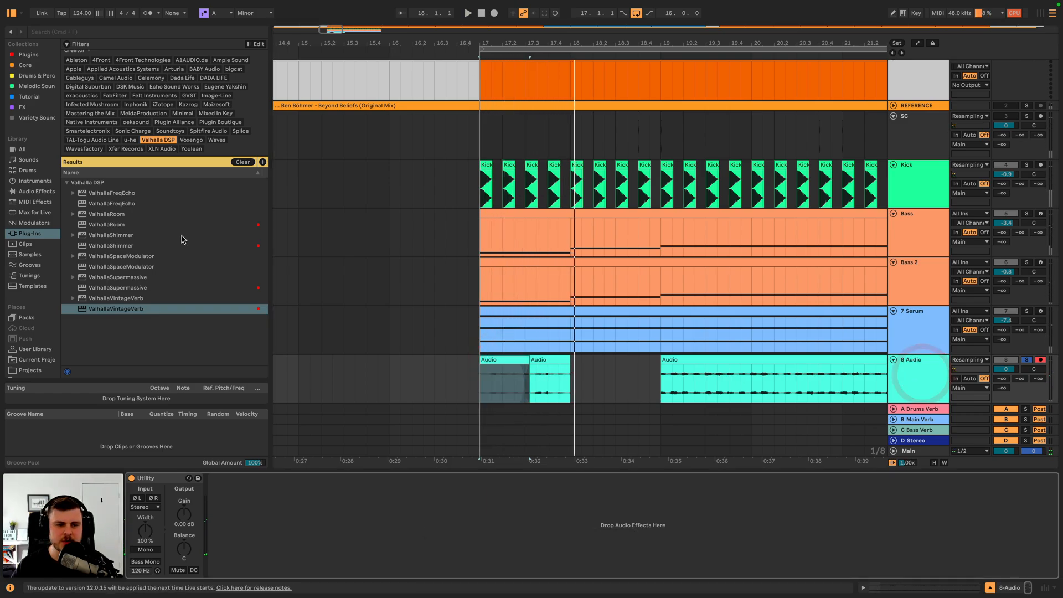
- Add an EQ Eight after Utility on the resampled audio track and set band 1 to a steep low cut at 206 Hz
left_click(37, 191)
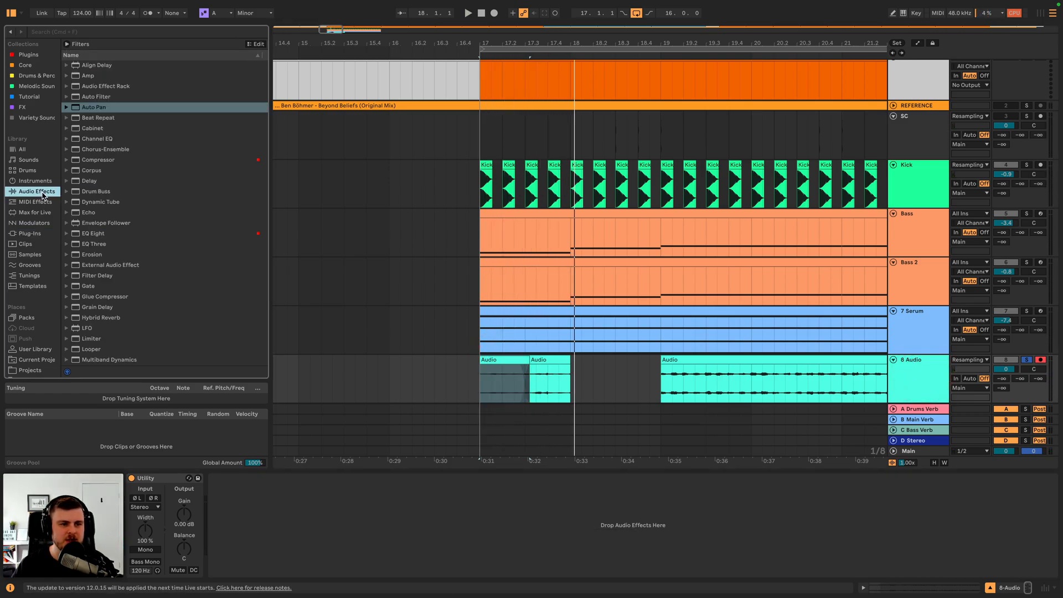
double_click(96, 234)
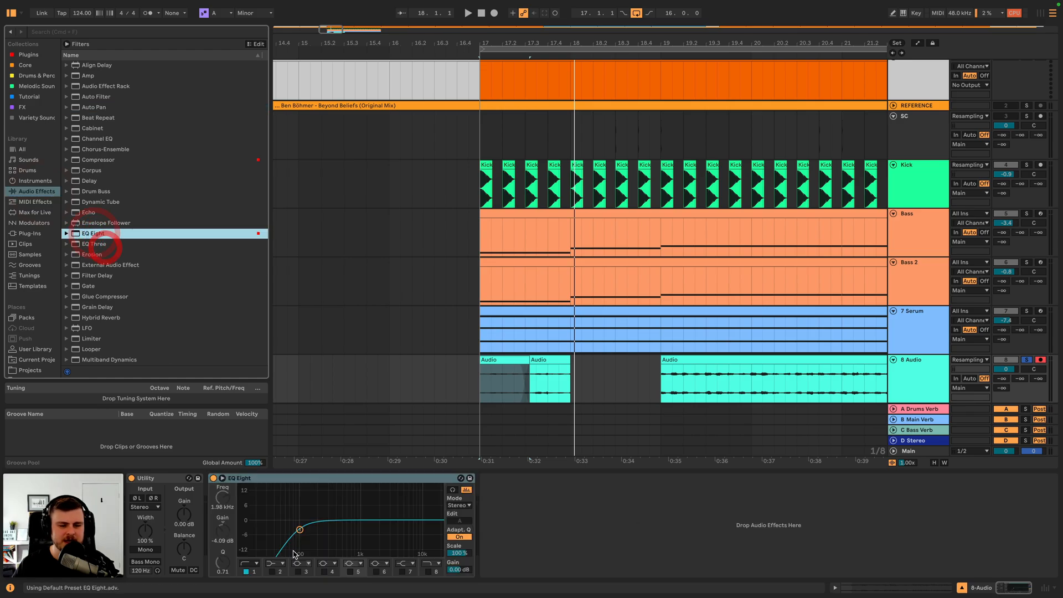
left_click(254, 564)
left_click(256, 505)
key("space")
left_click_drag(299, 530, 319, 530)
key("space")
key("space")
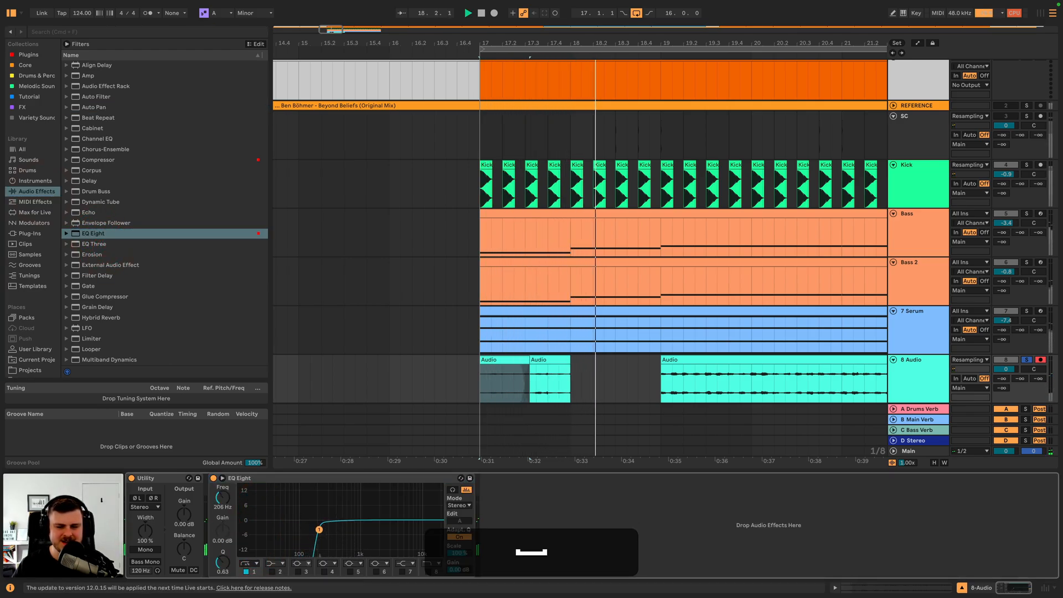
- Duplicate the two crossfaded audio clips from bar 17 into the gap at bar 18 and play the result from bar 17
left_click(555, 390, "shift")
key("shift+super+d")
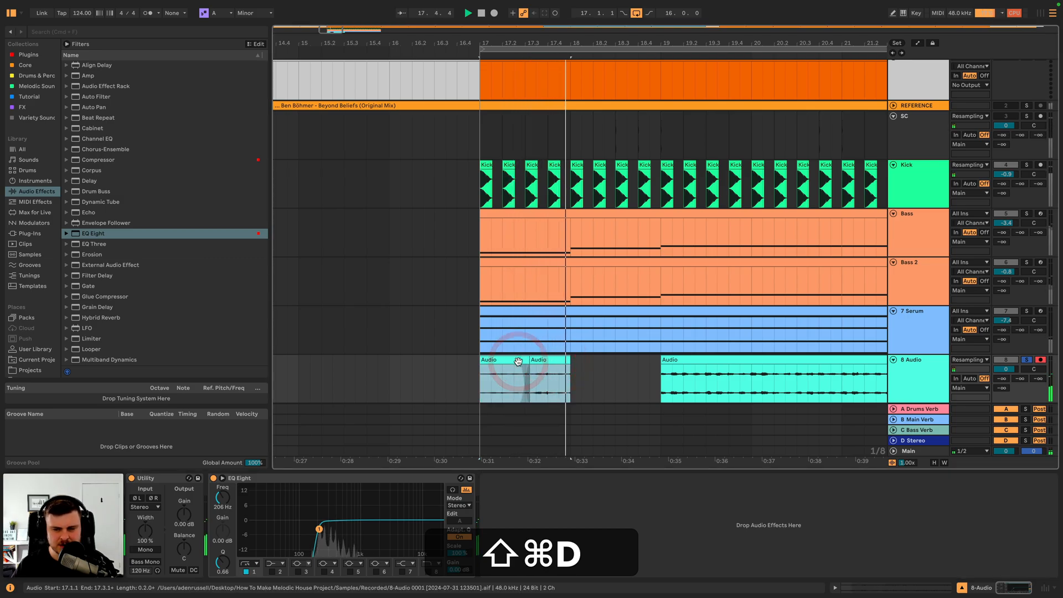
key("space")
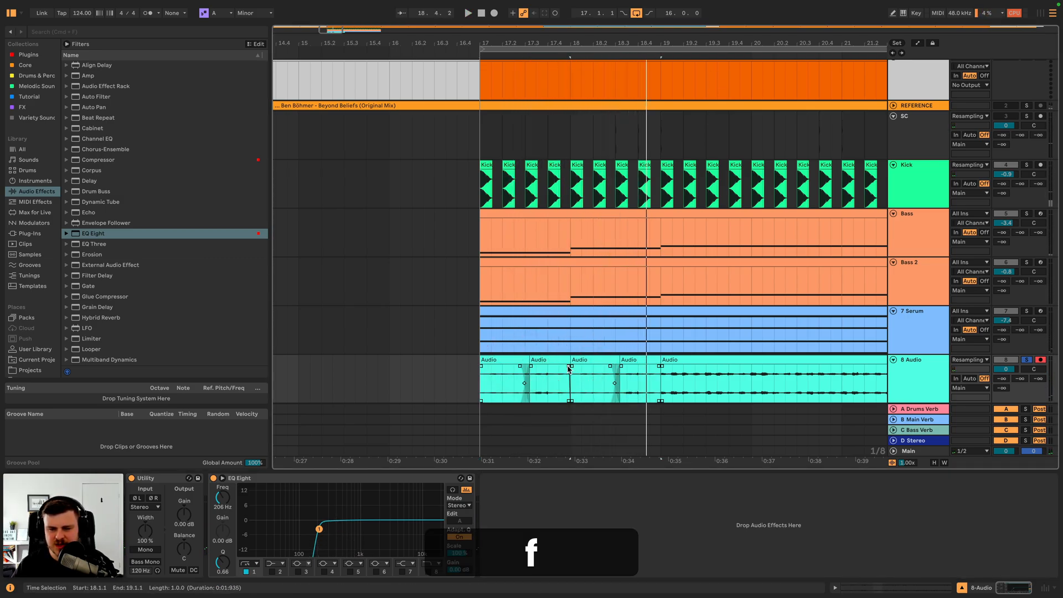
left_click(515, 363)
key("space")
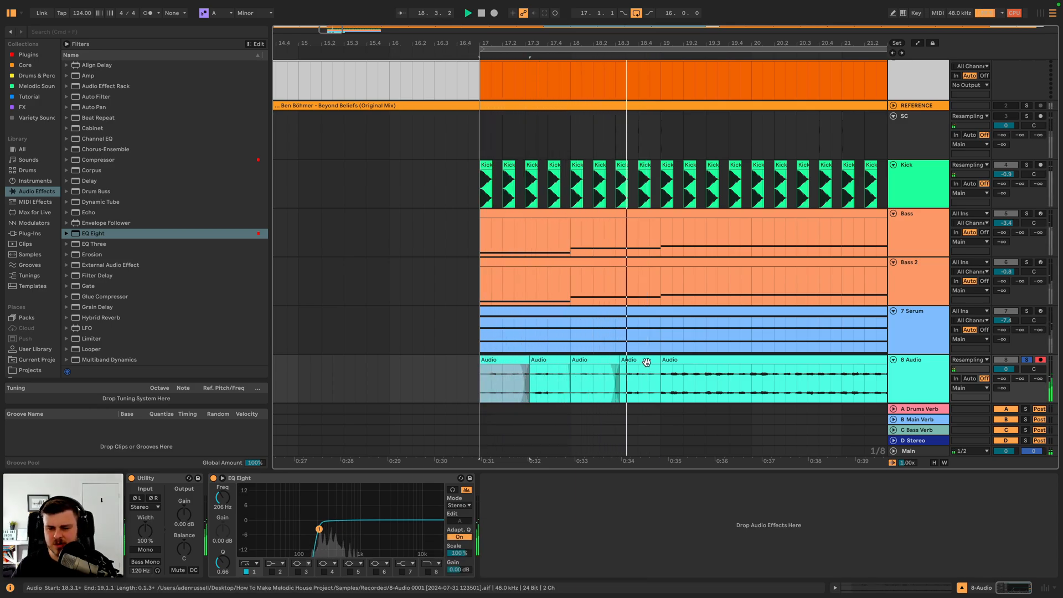
- Stop playback and delete the long recorded clip that starts at bar 19
key("space")
left_click(673, 361)
key("BackSpace")
- Duplicate the four short audio clips in bars 17 and 18 repeatedly until they fill the track up to bar 33
left_click(625, 363)
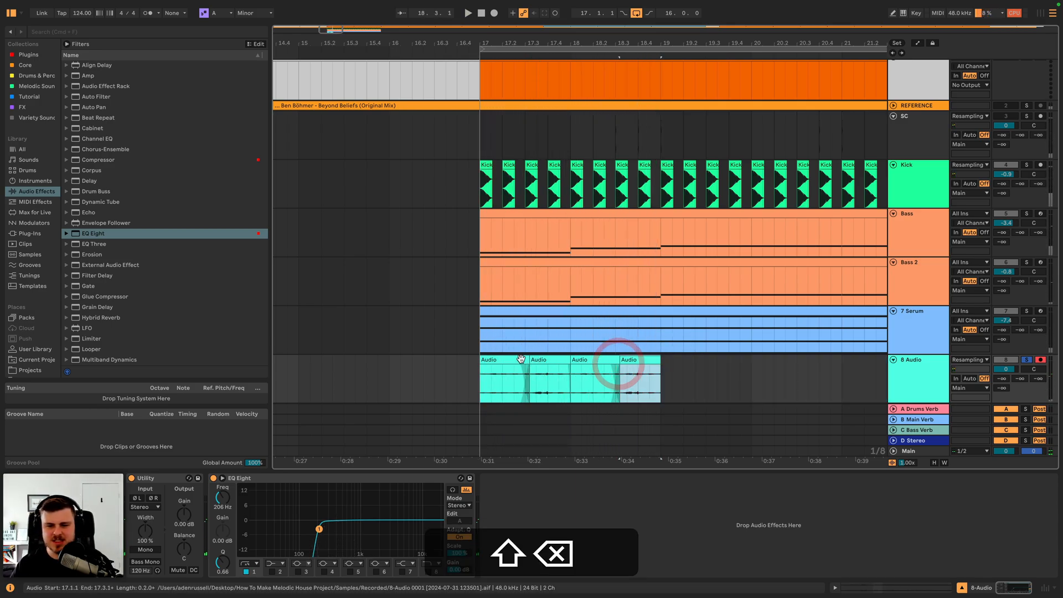
left_click(520, 360, "shift")
key("super+d")
key("super+d")
key("super+d")
key("super+d")
key("super+d")
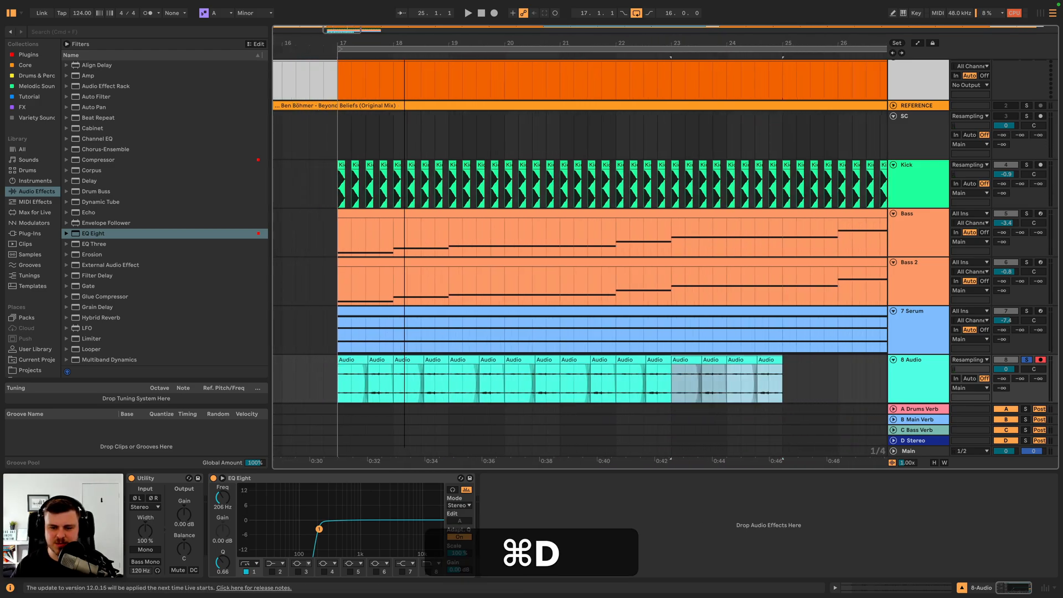
key("super+d")
key("super+d")
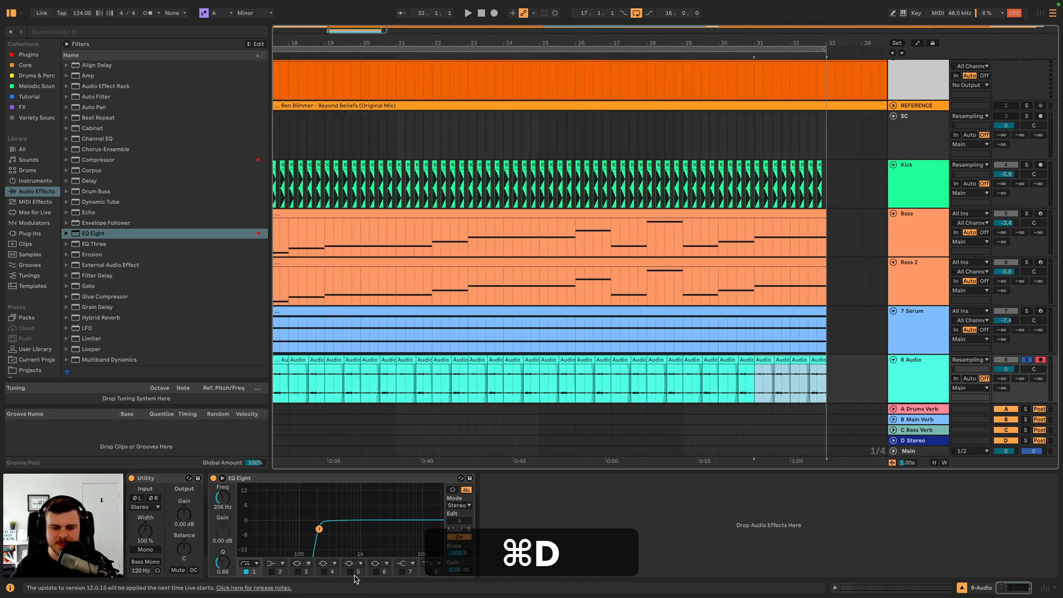
- Play the track while sweeping the EQ Eight low cut, and settle it at 250 Hz
key("space")
left_click_drag(320, 530, 329, 528)
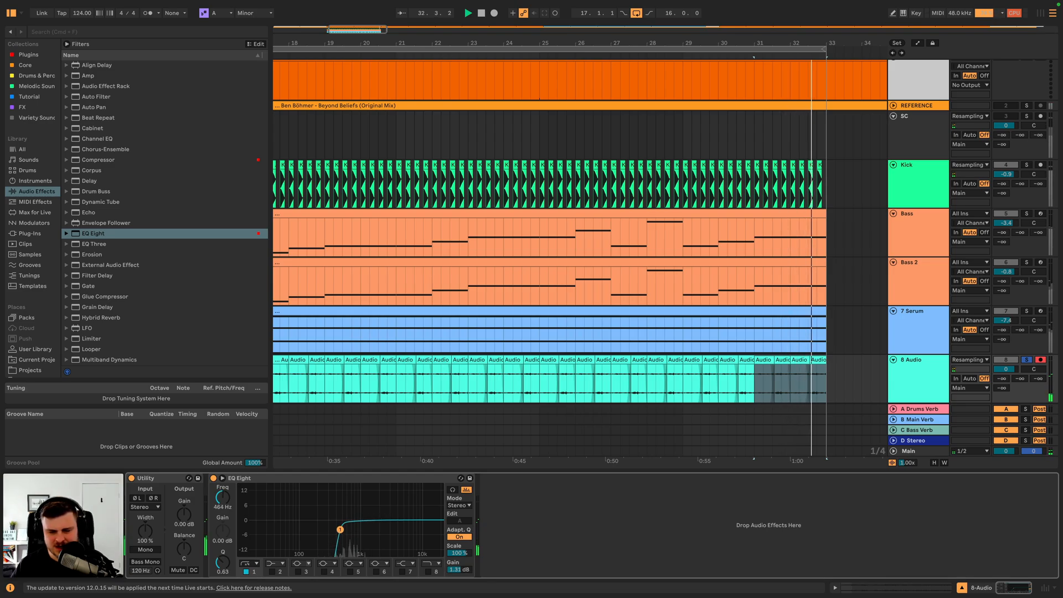
mouse_move(343, 536)
left_mouse_down()
mouse_move(352, 536)
mouse_move(324, 529)
left_mouse_up()
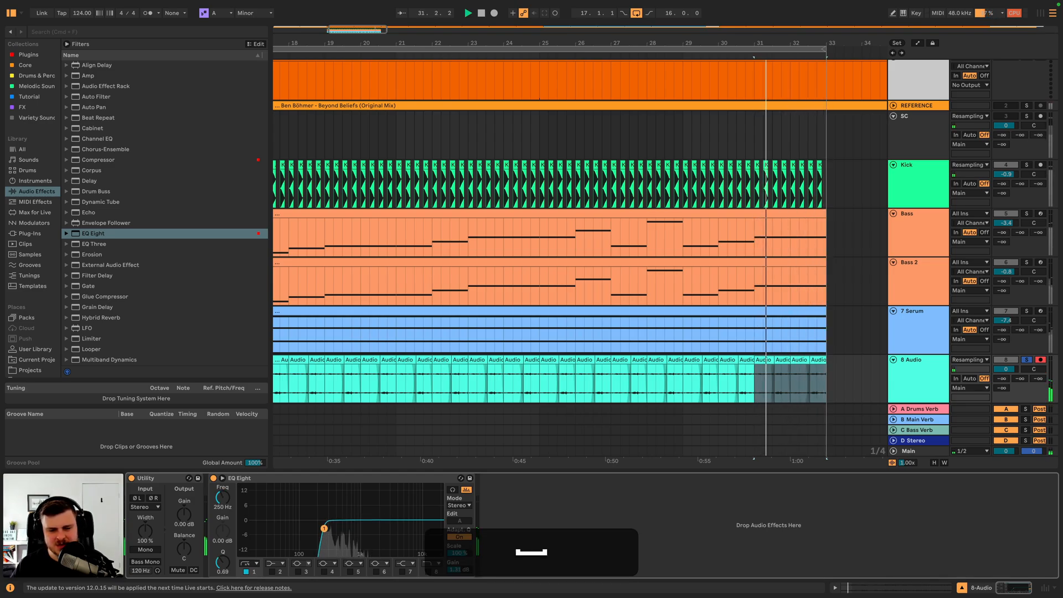
scroll(419, 432, "left", 5)
key("space")
- Add the OTT preset of Multiband Dynamics after EQ Eight, set its Amount to 48 % and listen to it
scroll(111, 221, "down", 5)
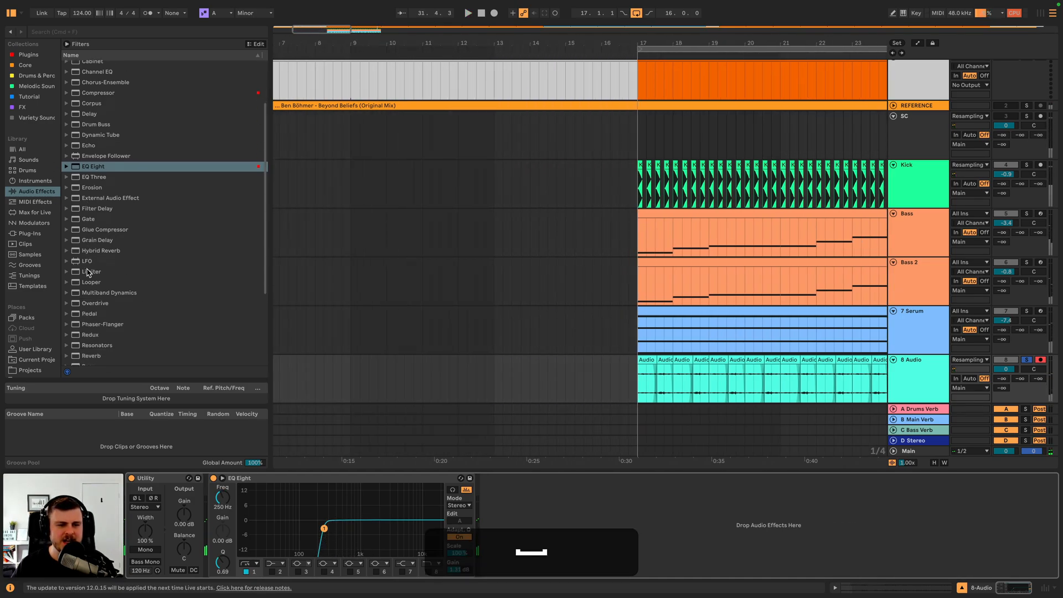
left_click(67, 278)
scroll(112, 342, "down", 3)
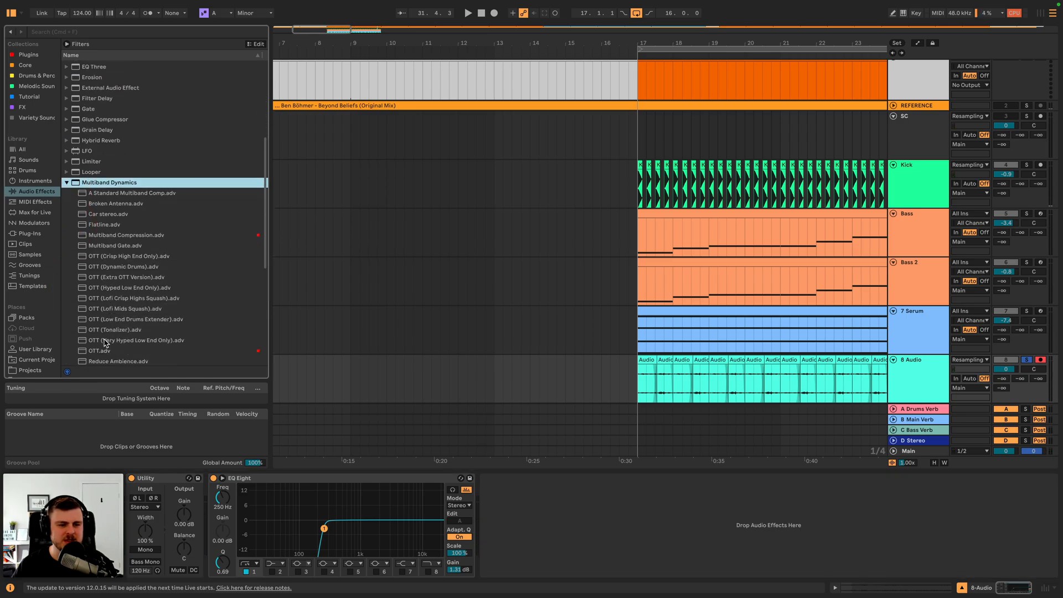
left_click(108, 350)
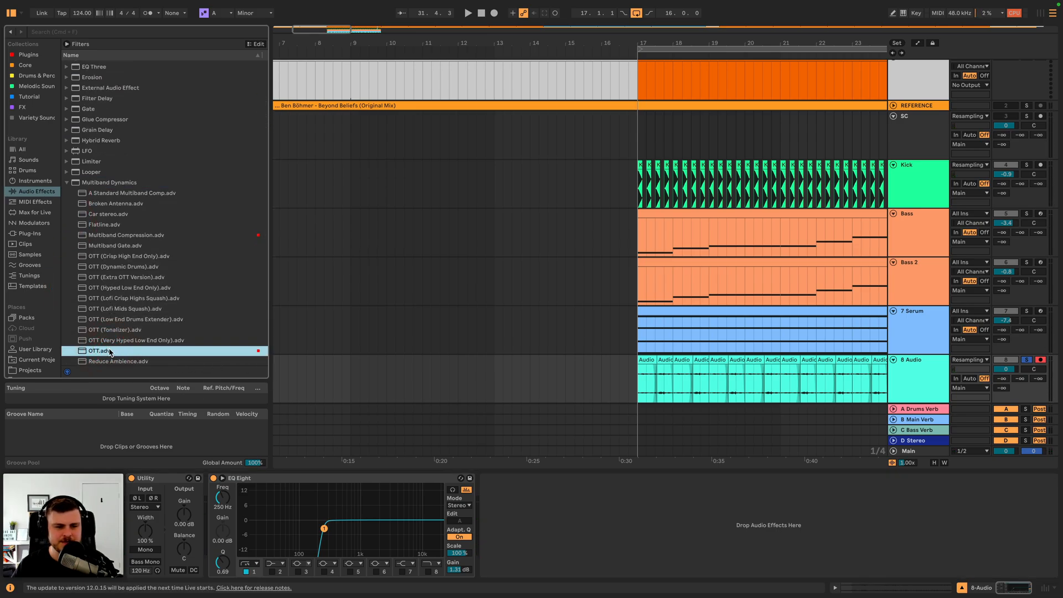
double_click(108, 351)
key("space")
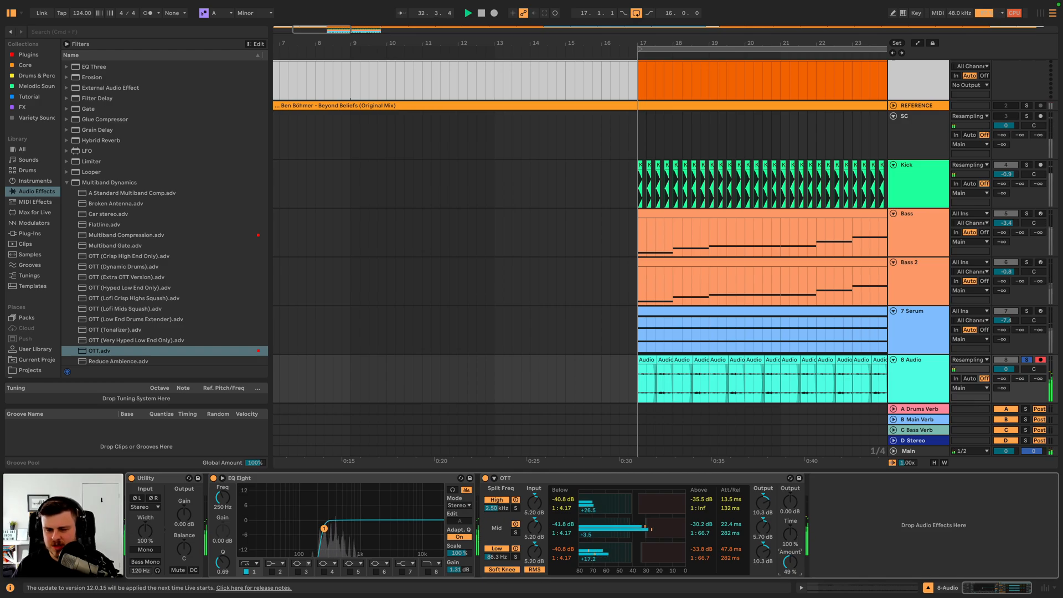
key("space")
- Add a Delay after OTT, set its Dry/Wet to 29 % and try Ping Pong before turning it off again
scroll(99, 155, "up", 5)
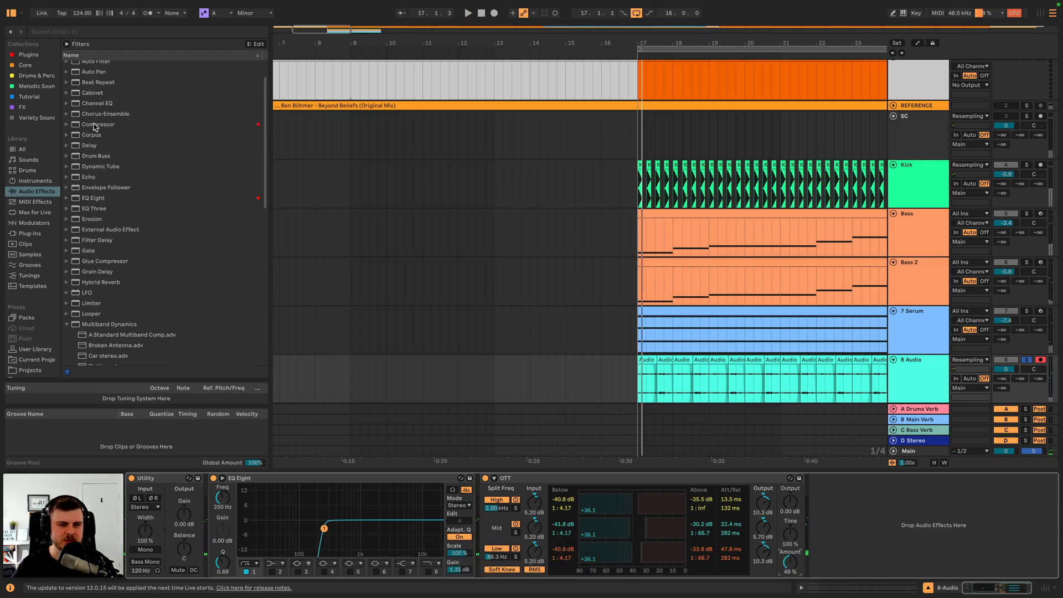
double_click(96, 154)
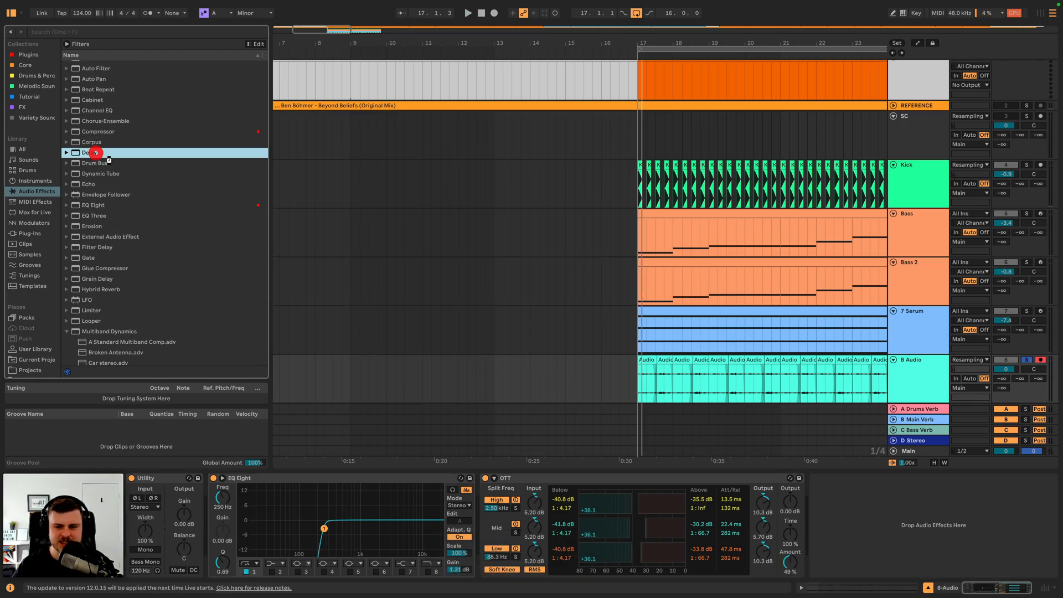
key("space")
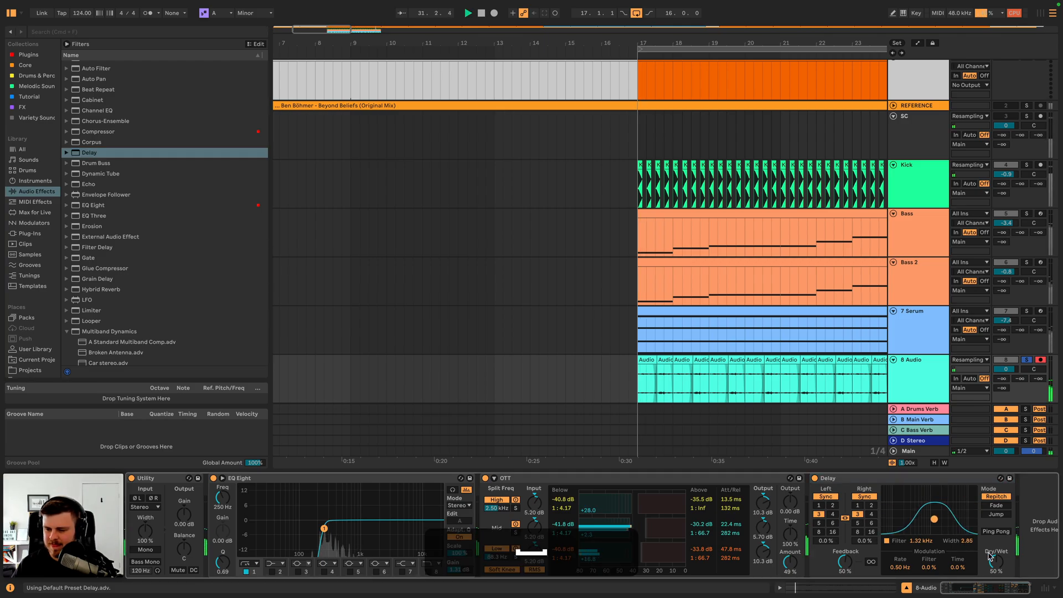
left_click_drag(987, 553, 988, 559)
left_click(1001, 532)
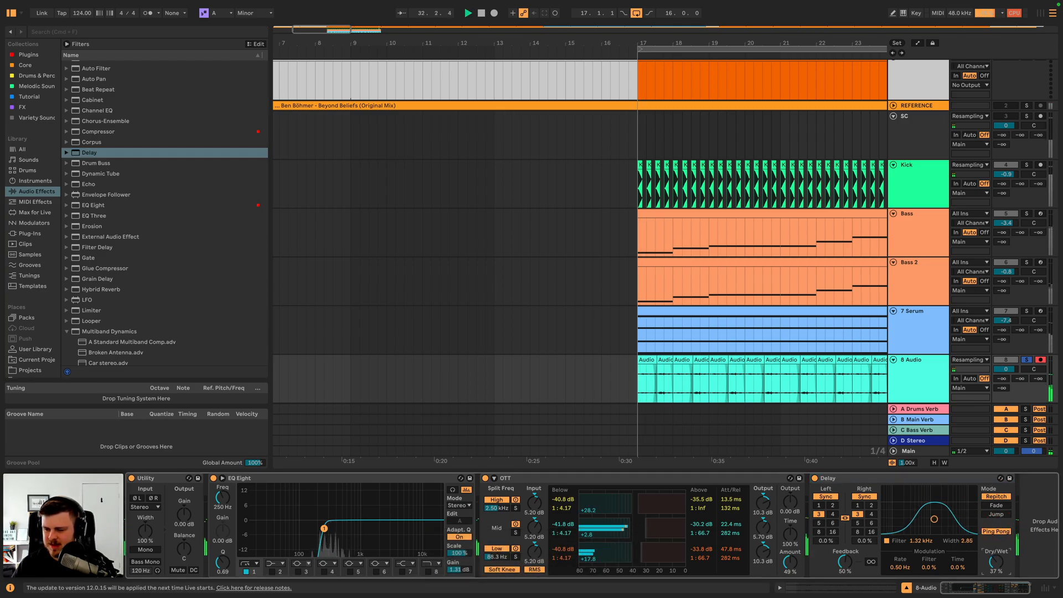
left_click(995, 532)
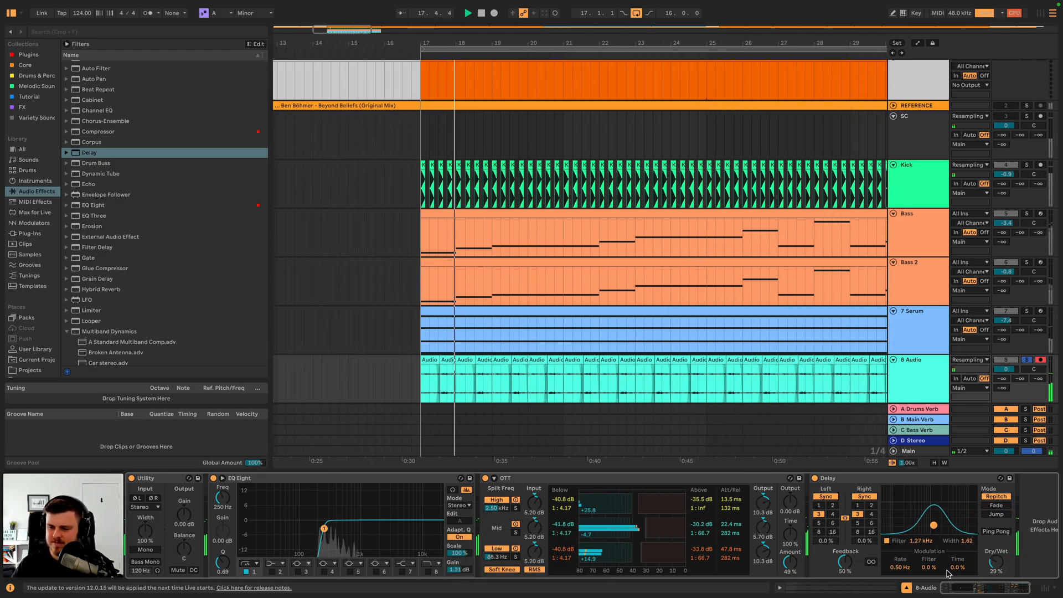
- Try other delay times, return to 3 sixteenths, and set the Delay filter to 1.27 kHz with a width of 0.95
left_click_drag(965, 538, 968, 534)
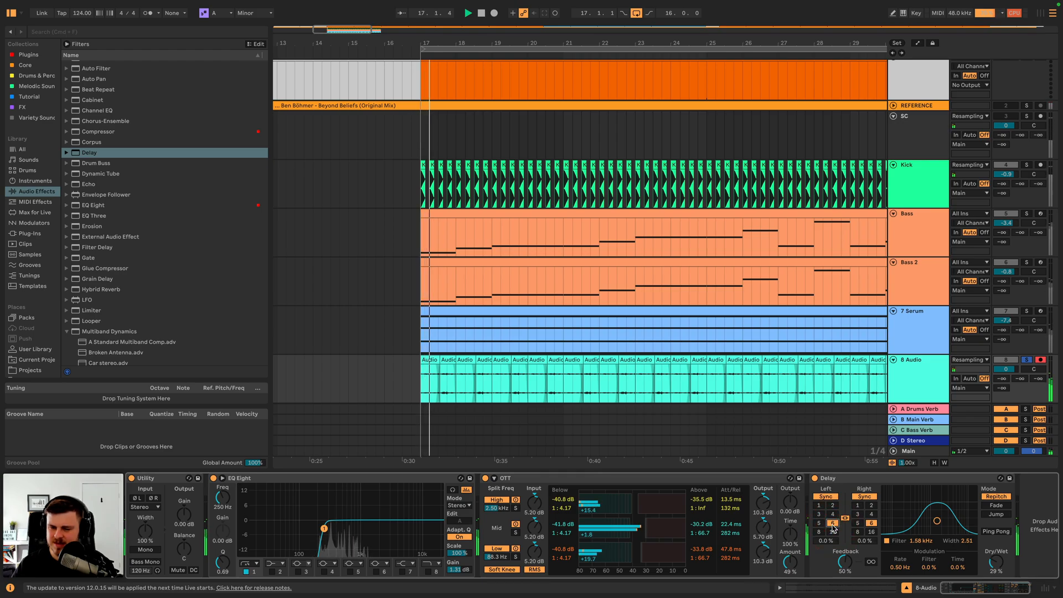
left_click_drag(937, 521, 935, 520)
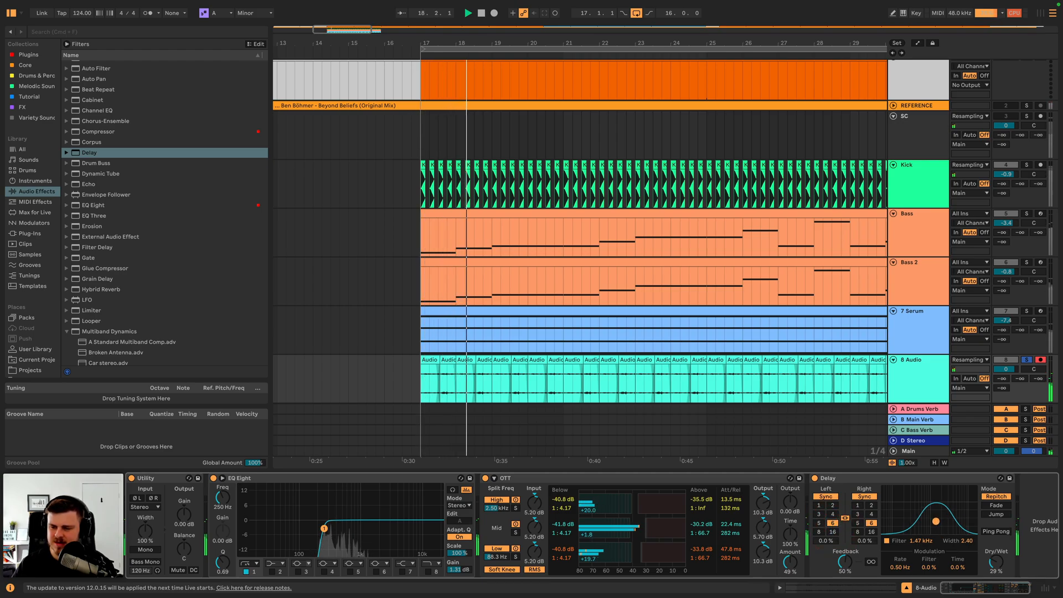
left_click(819, 514)
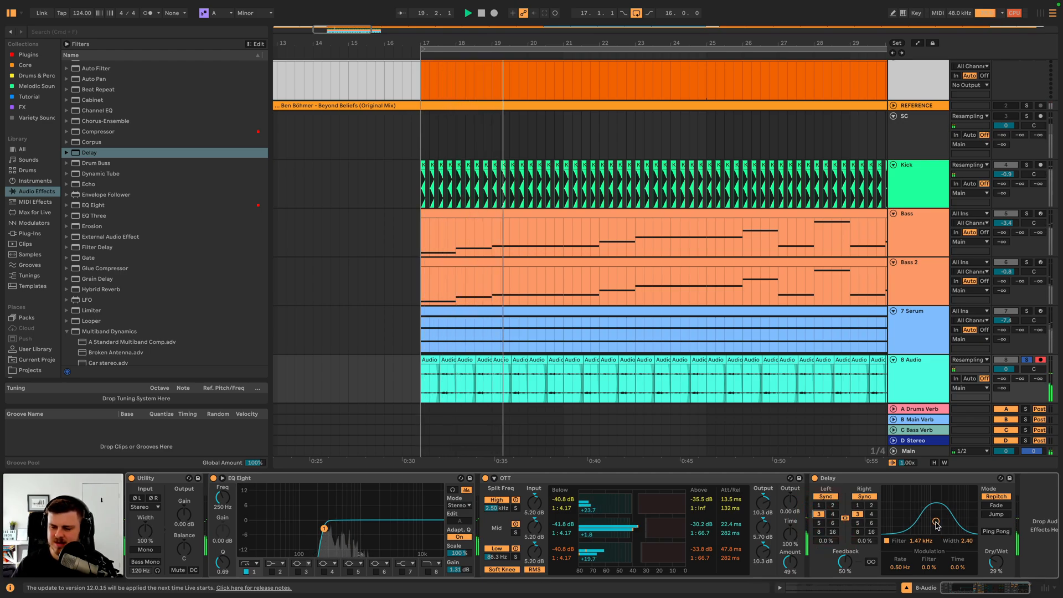
left_click_drag(936, 522, 933, 528)
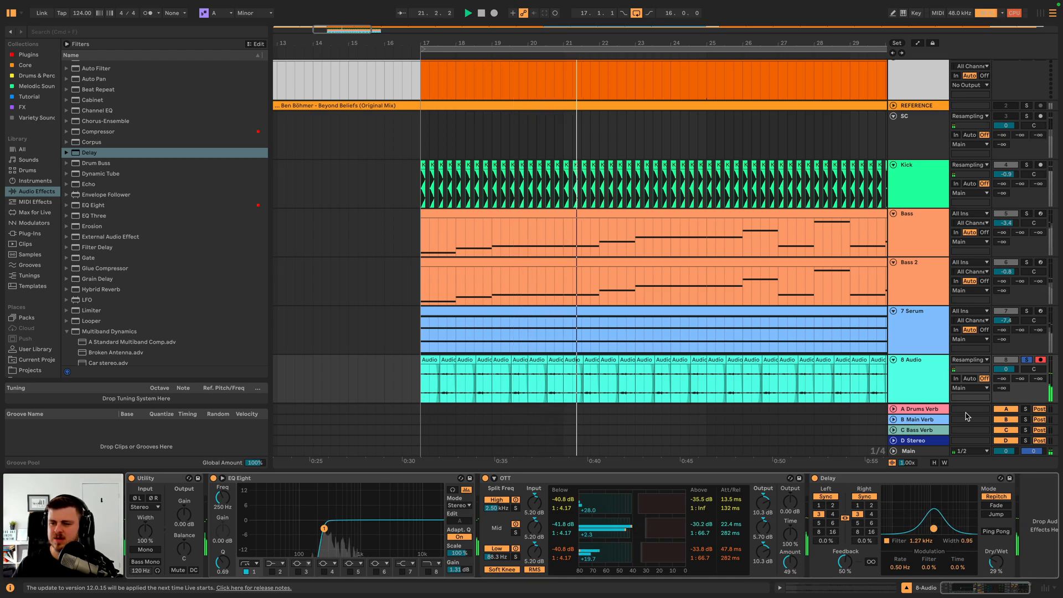
- Unsolo the resampled track, mute the Serum track and play the mix from bar 17
key("space")
left_click(1028, 360)
key("space")
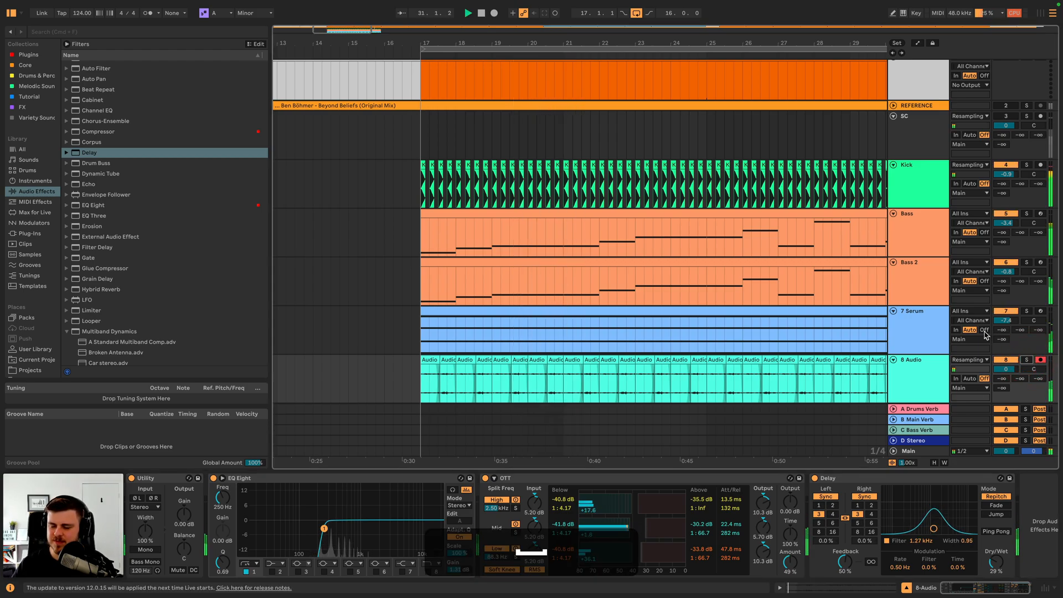
left_click(1005, 310)
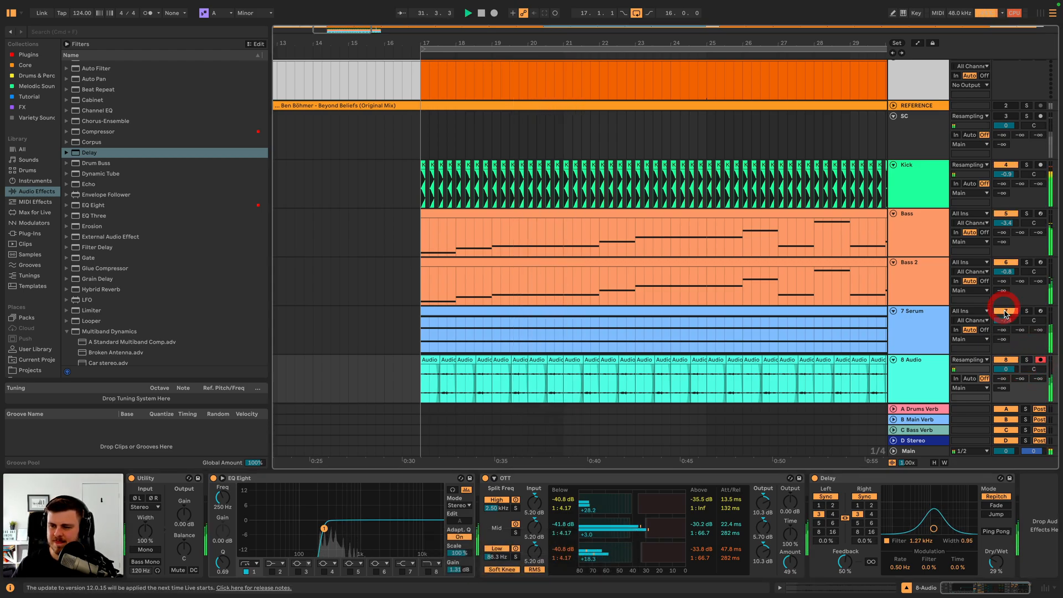
left_click(419, 387)
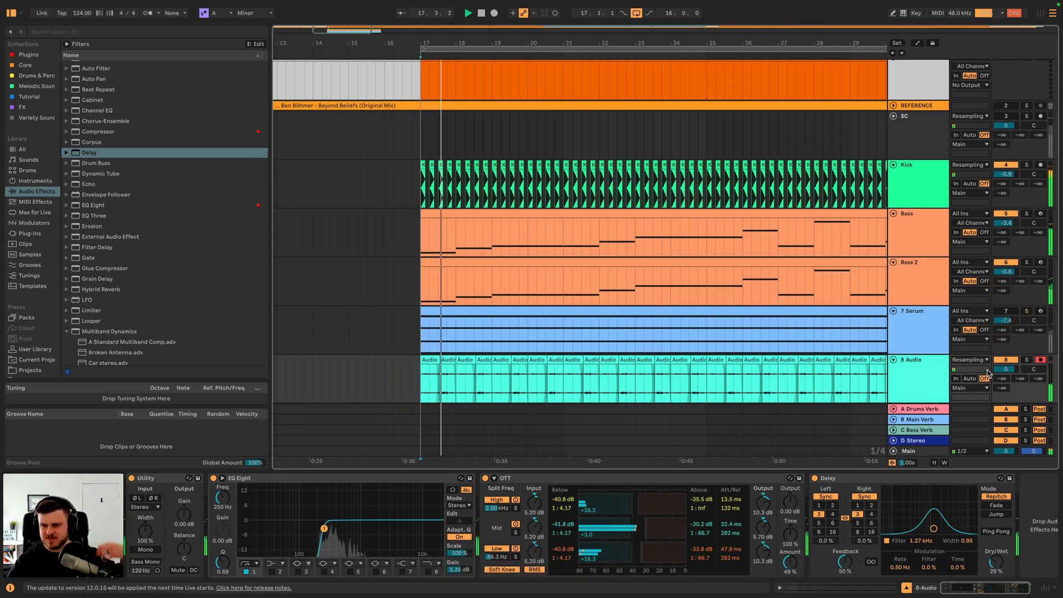
- Set the resampled track's volume to 6.0 dB and raise OTT to 63 % Amount with 5.33 dB output gain
left_click_drag(1005, 369, 1005, 365)
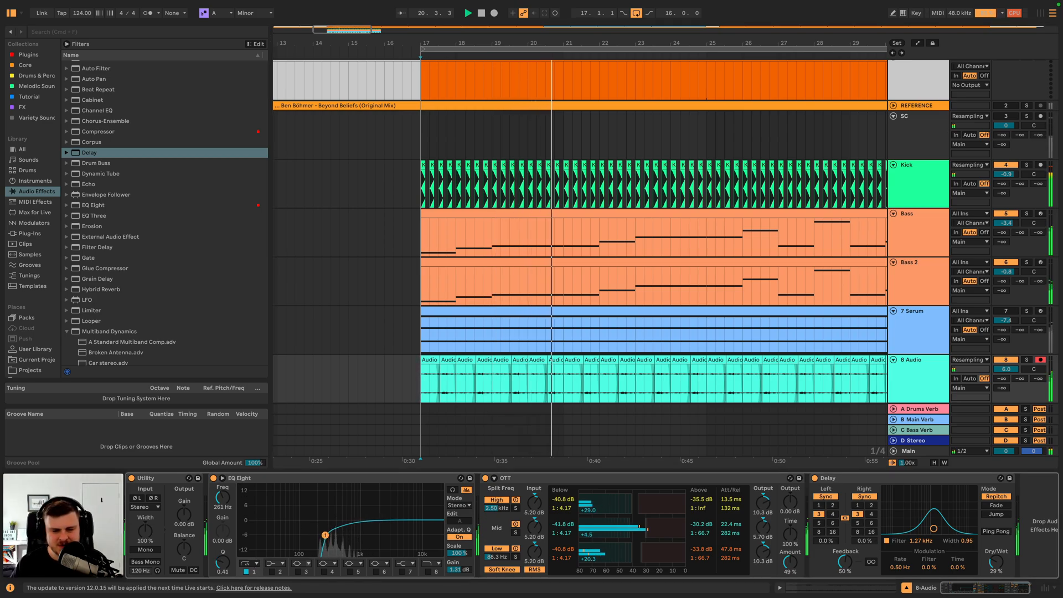
left_click_drag(790, 522, 790, 512)
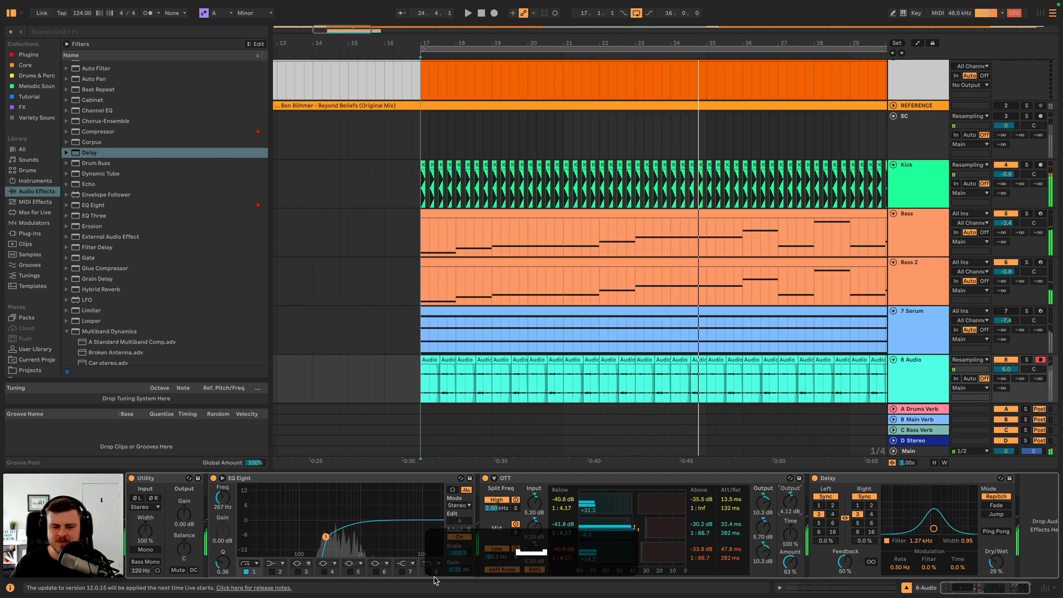
key("space")
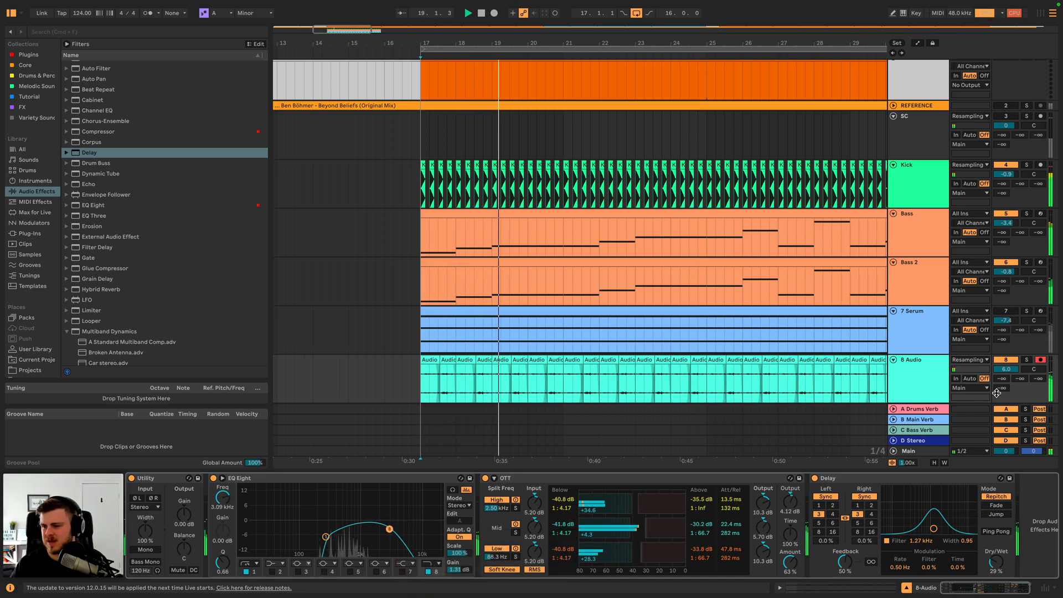
left_click_drag(792, 507, 791, 499)
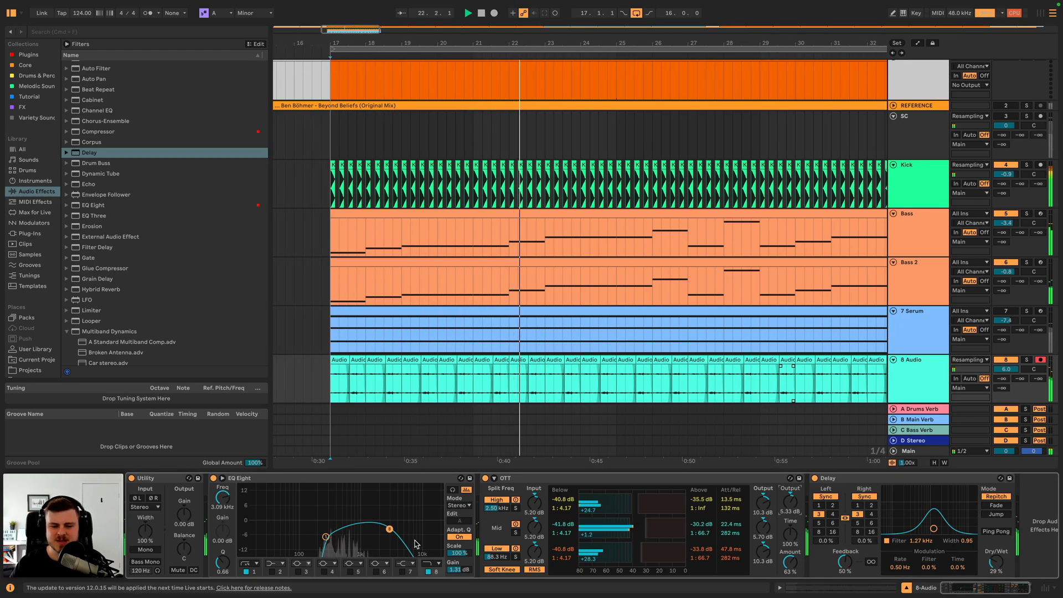
- Add a second EQ Eight after Delay, cut band 5 by 10.5 dB at 344 Hz and set its output gain to 3.75 dB
double_click(93, 205)
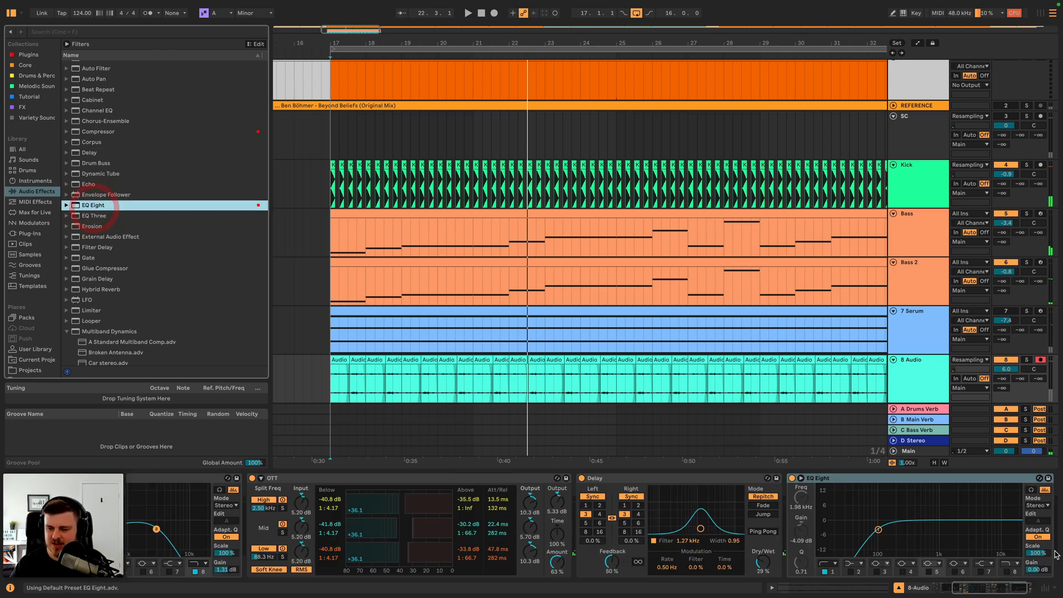
key("space")
key("space")
left_click(926, 570)
left_click_drag(912, 537, 912, 537)
left_click_drag(1036, 569, 1036, 558)
left_click_drag(912, 537, 911, 543)
left_click_drag(1036, 569, 1036, 565)
key("space")
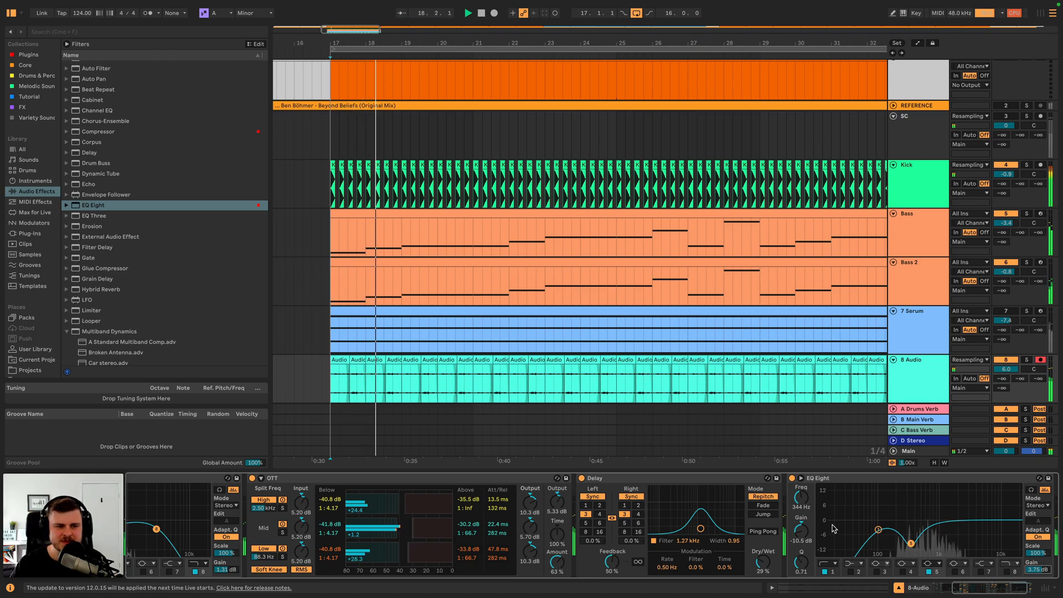
- Copy ValhallaVintageVerb from the Serum track to the end of the resampled audio track's effect chain
scroll(112, 277, "down", 10)
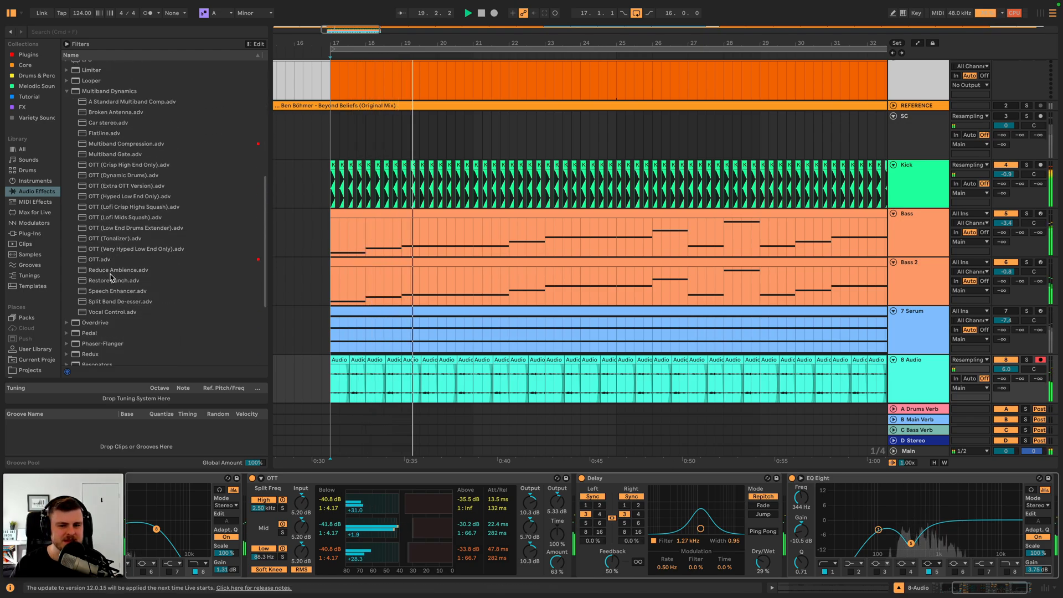
left_click(930, 327)
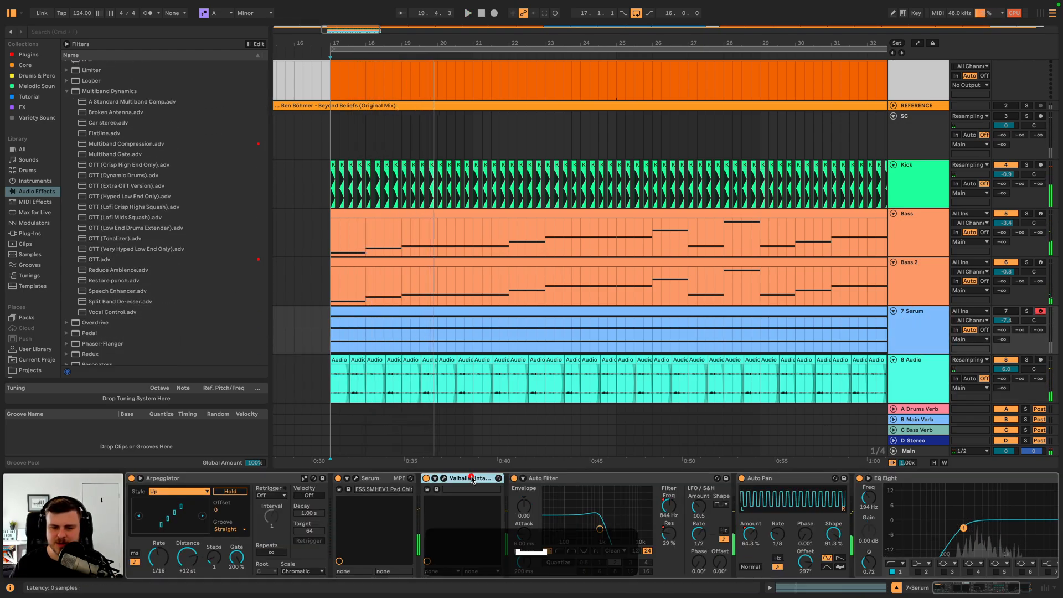
key("super+c")
left_click(922, 393)
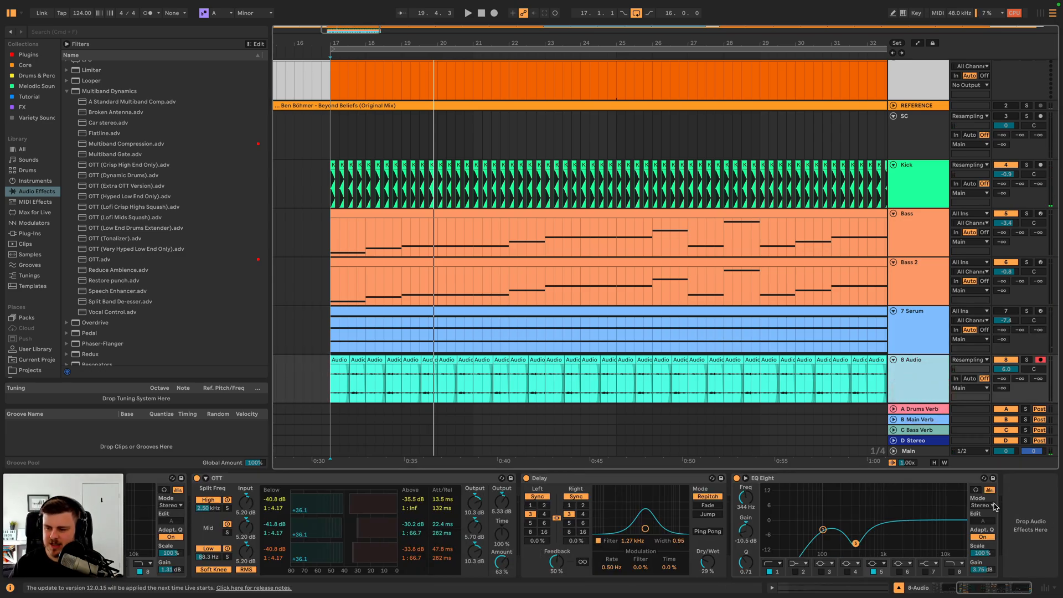
key("super+v")
- Play the mix and set the pasted ValhallaVintageVerb's Mix to 15.5 %
key("super+space")
left_click(994, 477)
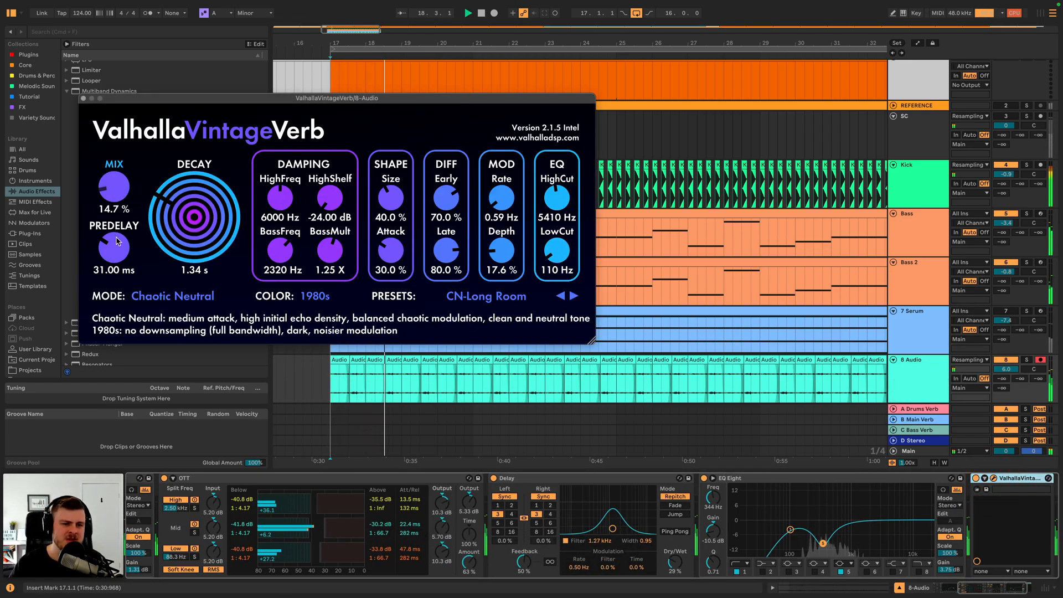
left_click_drag(117, 239, 104, 207)
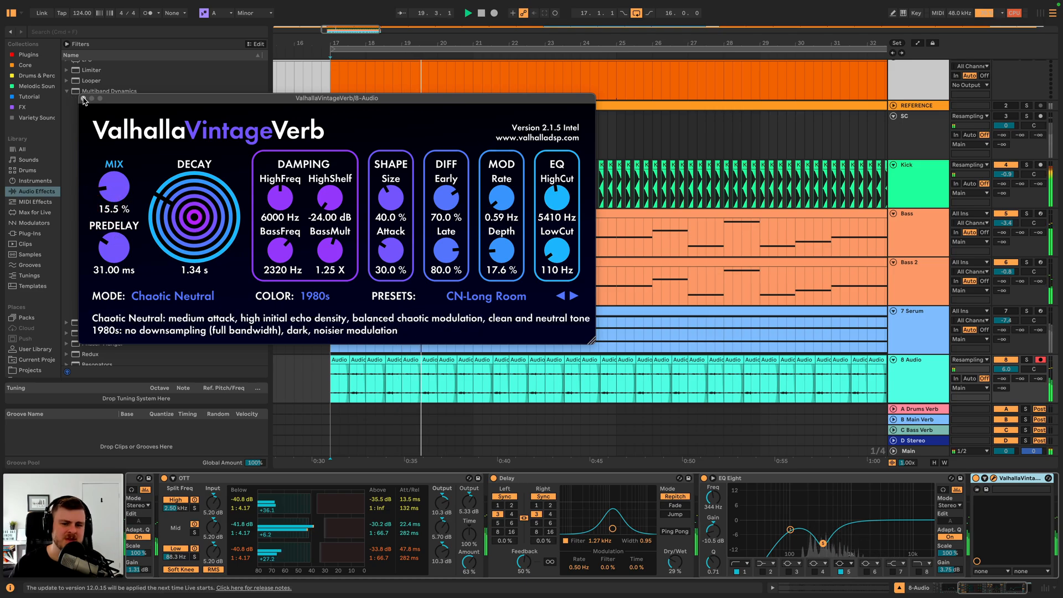
left_click(83, 99)
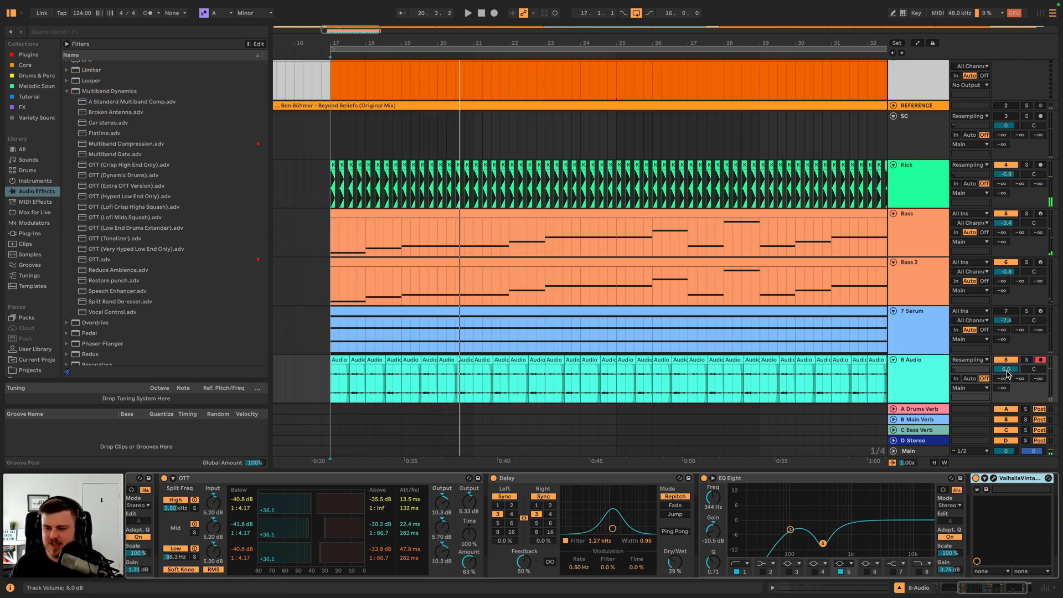
- On the second EQ Eight, boost band 6 by 7.56 dB at 5.16 kHz and set the output gain to 4.69 dB
left_click_drag(942, 570, 941, 563)
key("space")
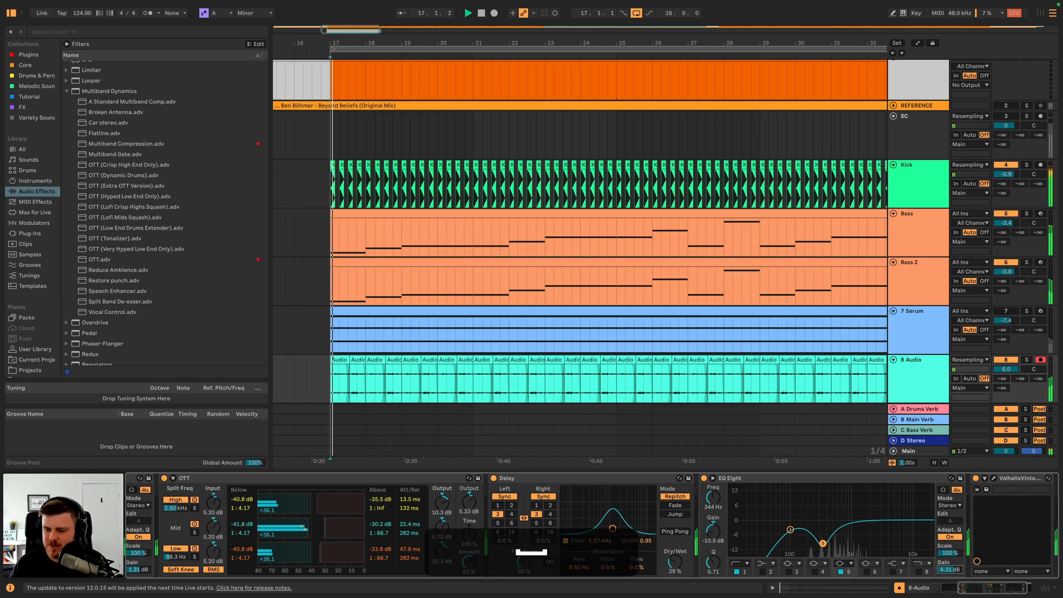
left_click(867, 572)
left_click_drag(892, 500, 895, 501)
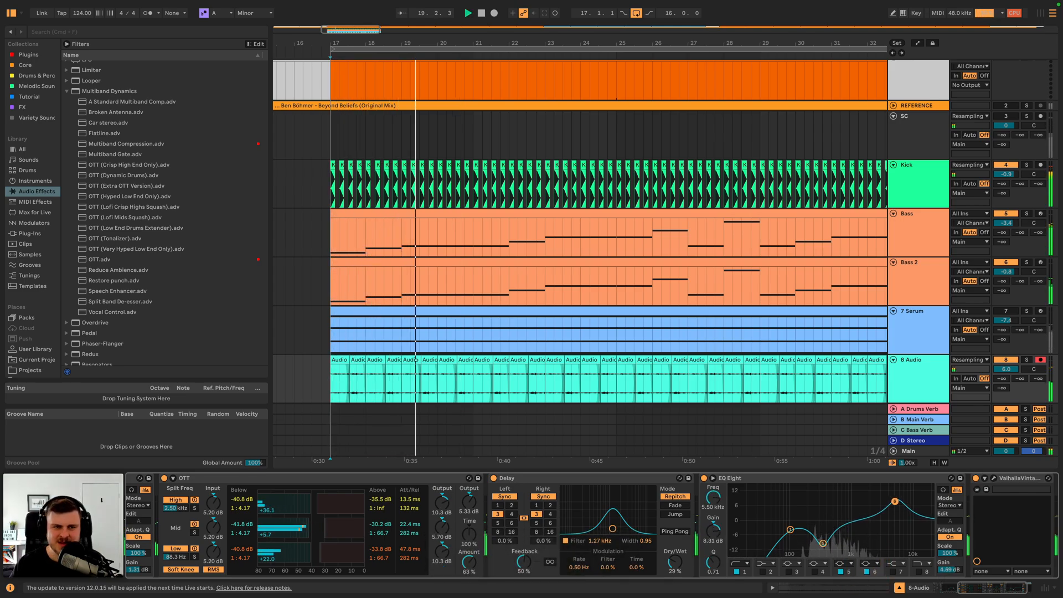
left_click_drag(894, 500, 892, 503)
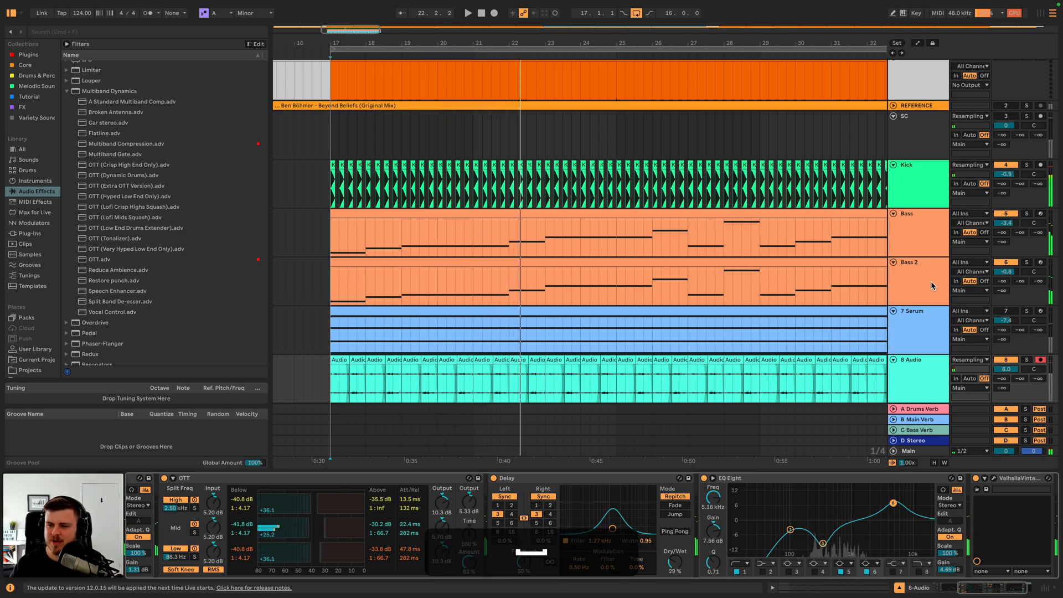
- Copy the sidechain Compressor from the Bass track to the end of the resampled track's effect chain
left_click(918, 244)
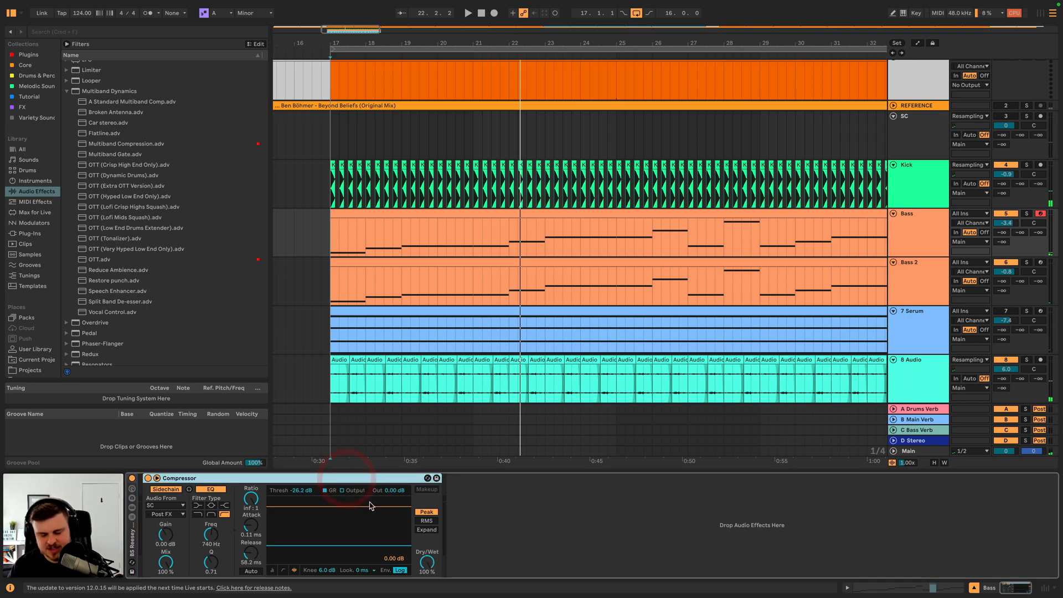
key("super+c")
left_click(913, 372)
scroll(1022, 529, "right", 5)
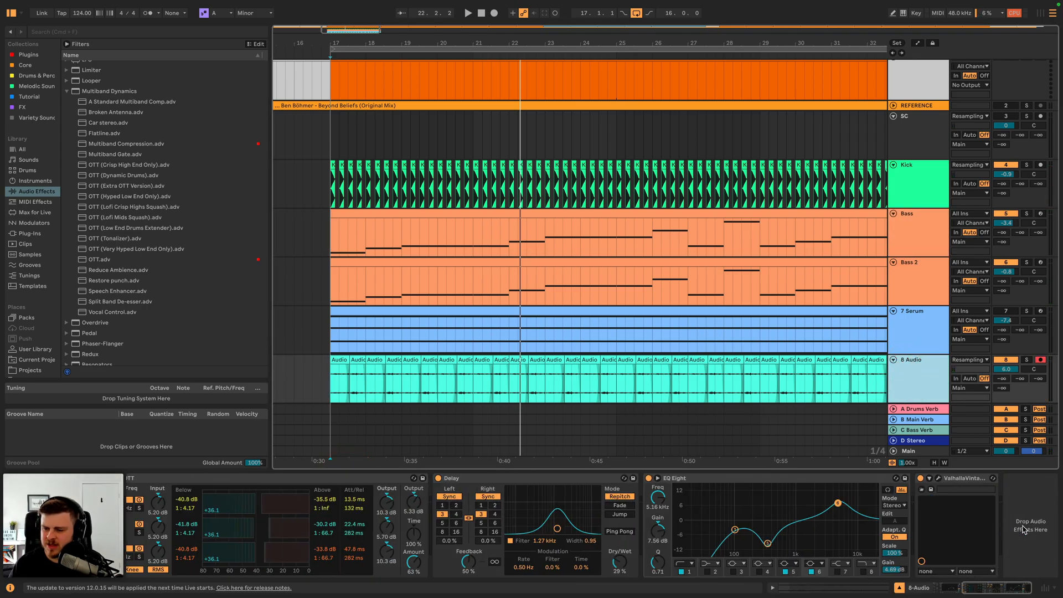
key("super+v")
- Play the mix, set the copied Compressor's threshold to -18.1 dB and the resampled track's volume to 5.9 dB
key("space")
left_click_drag(949, 546, 944, 536)
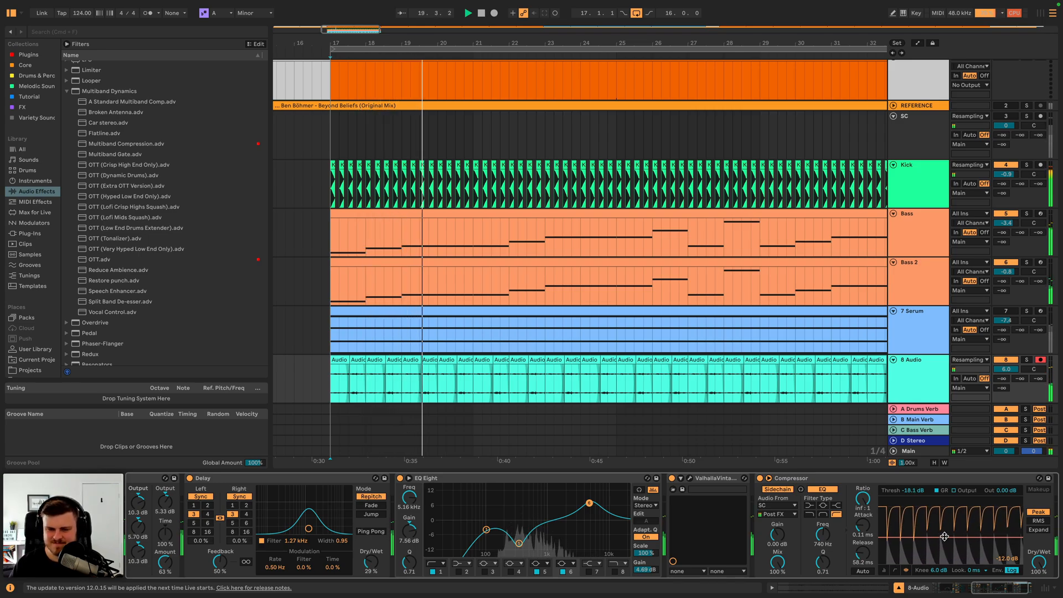
left_click_drag(1006, 369, 1006, 370)
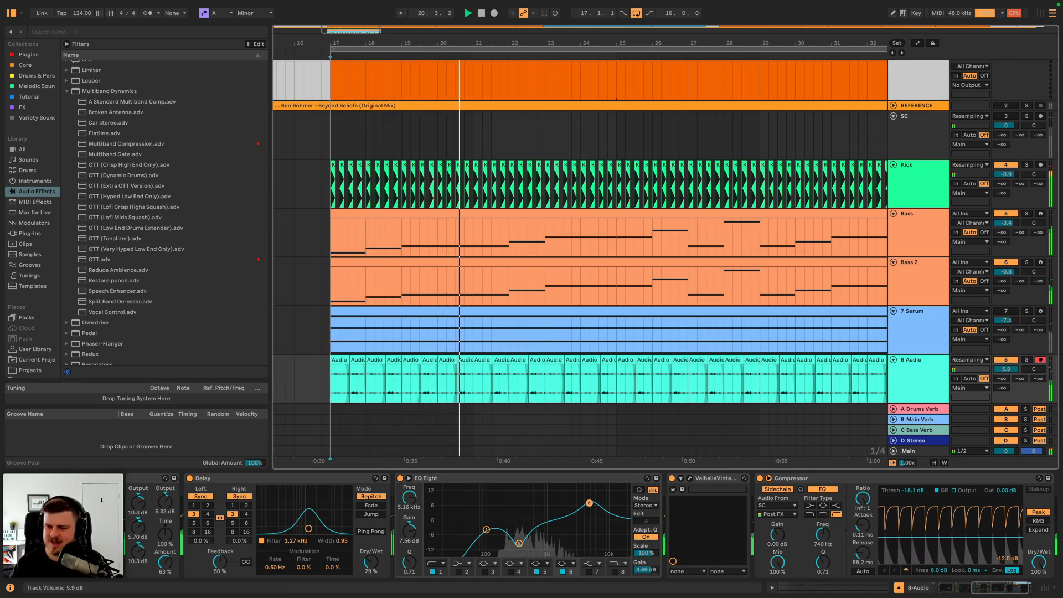
- Collapse the Serum track and insert a MIDI track below the resampled audio track
left_click(925, 380)
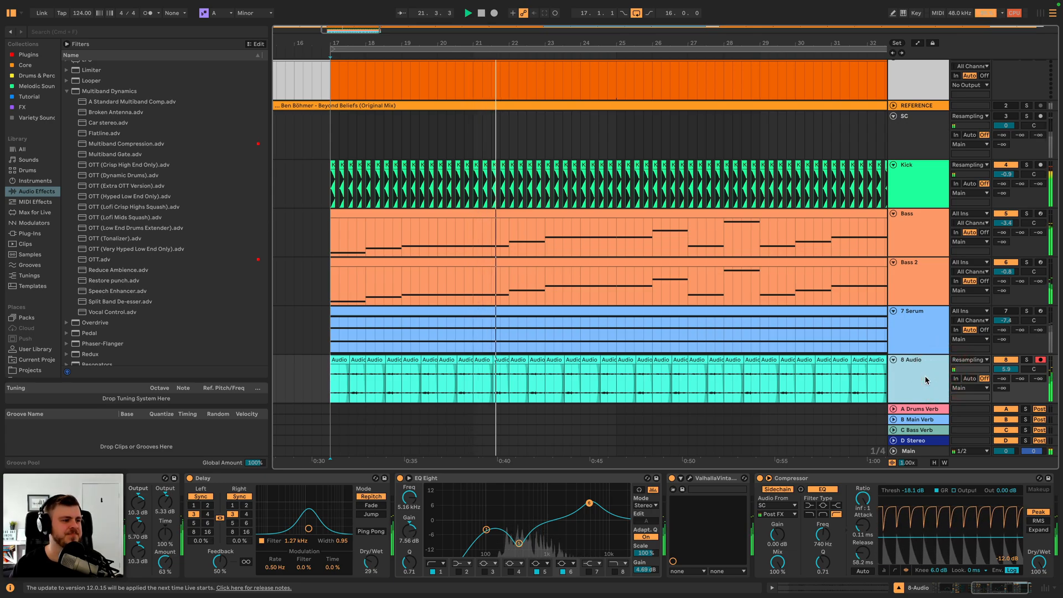
scroll(919, 373, "down", 1)
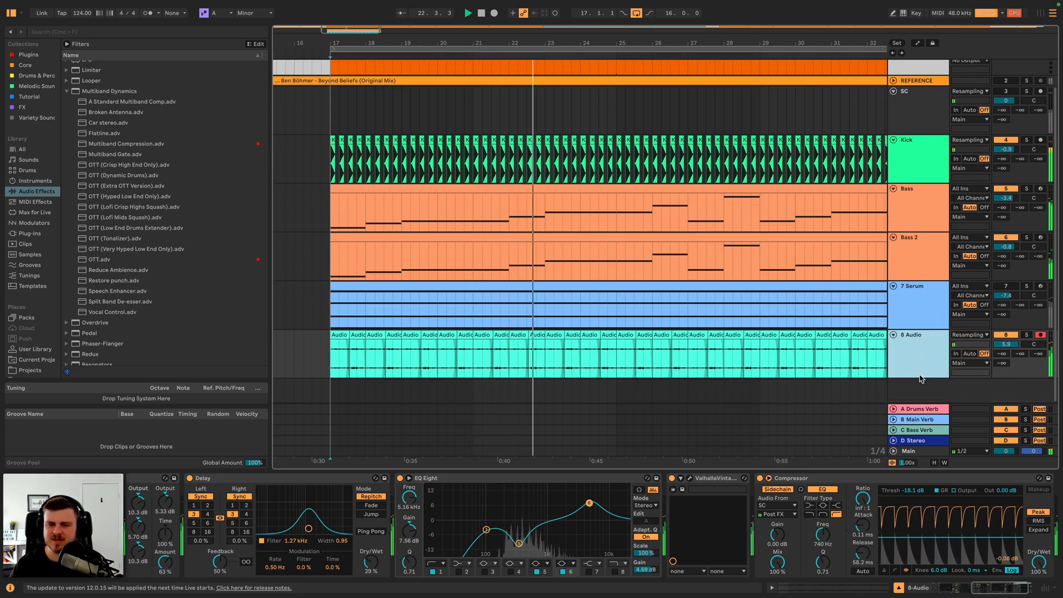
left_click(893, 285)
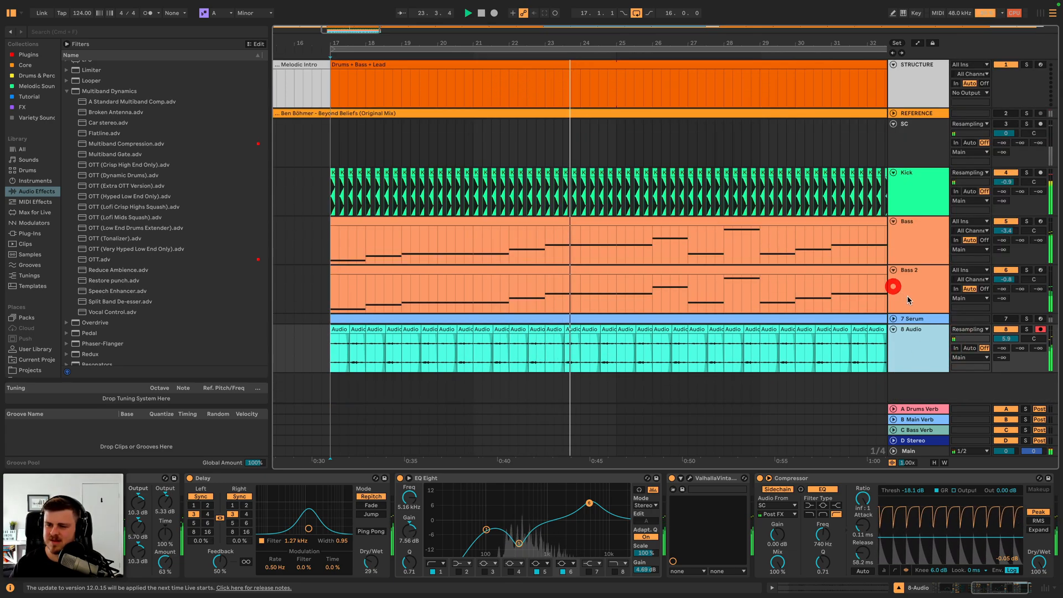
left_click(929, 346)
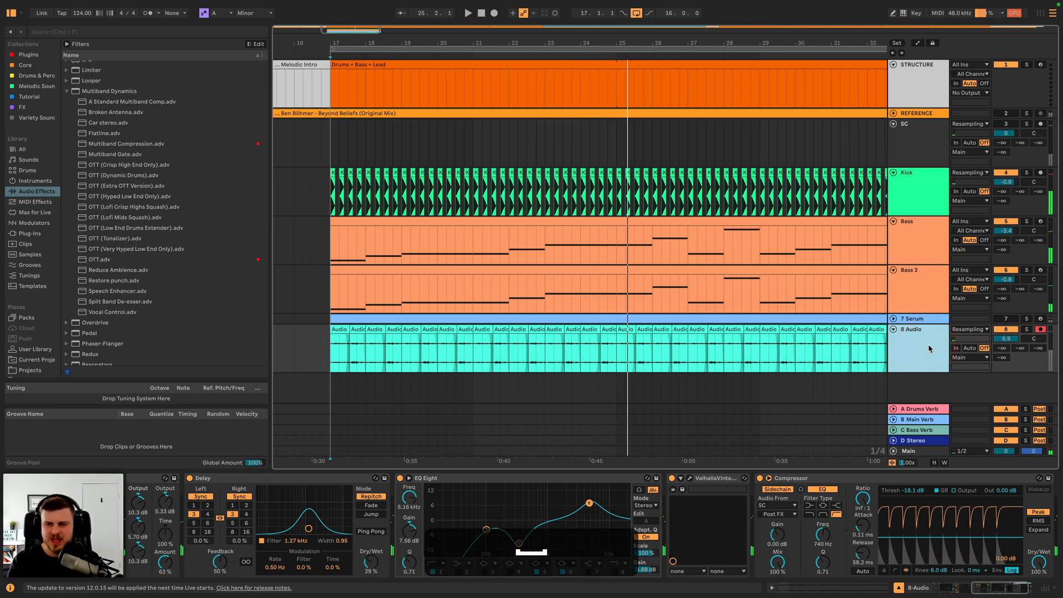
key("shift+super+t")
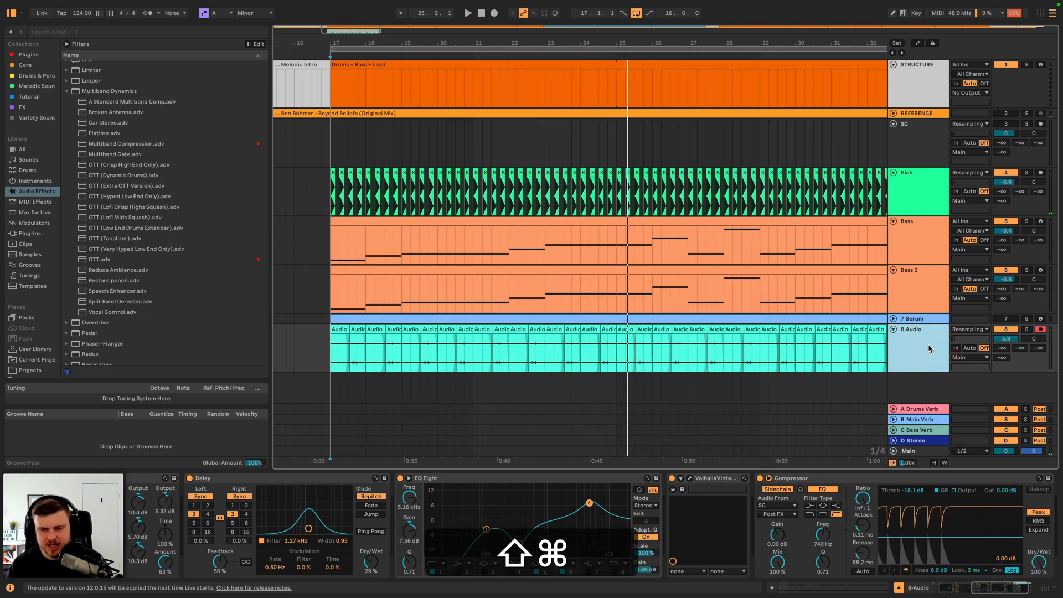
- Rename the resampled audio track as Melody Seq
left_click(917, 337)
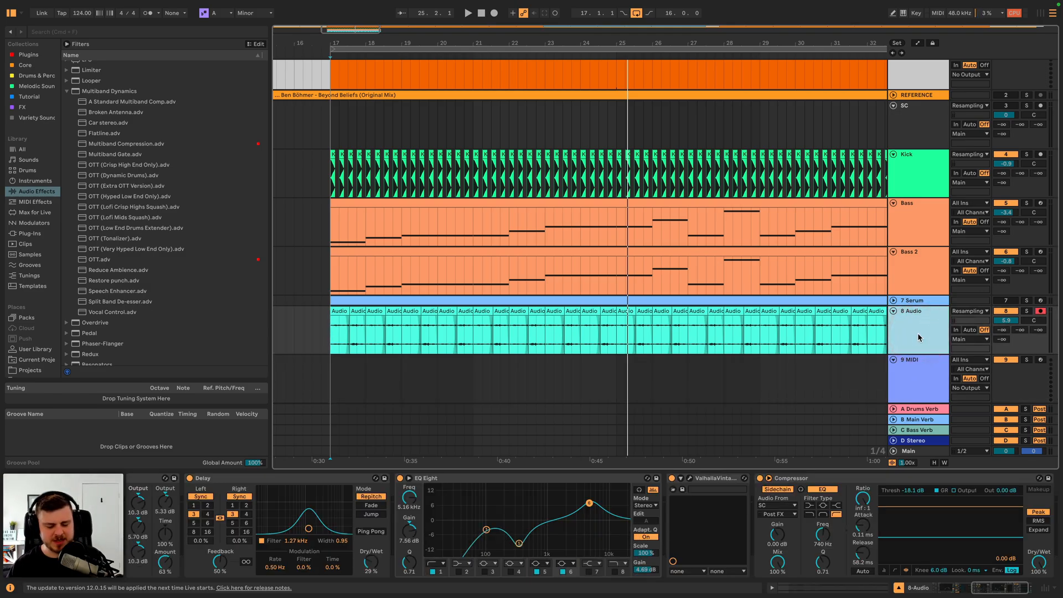
key("super")
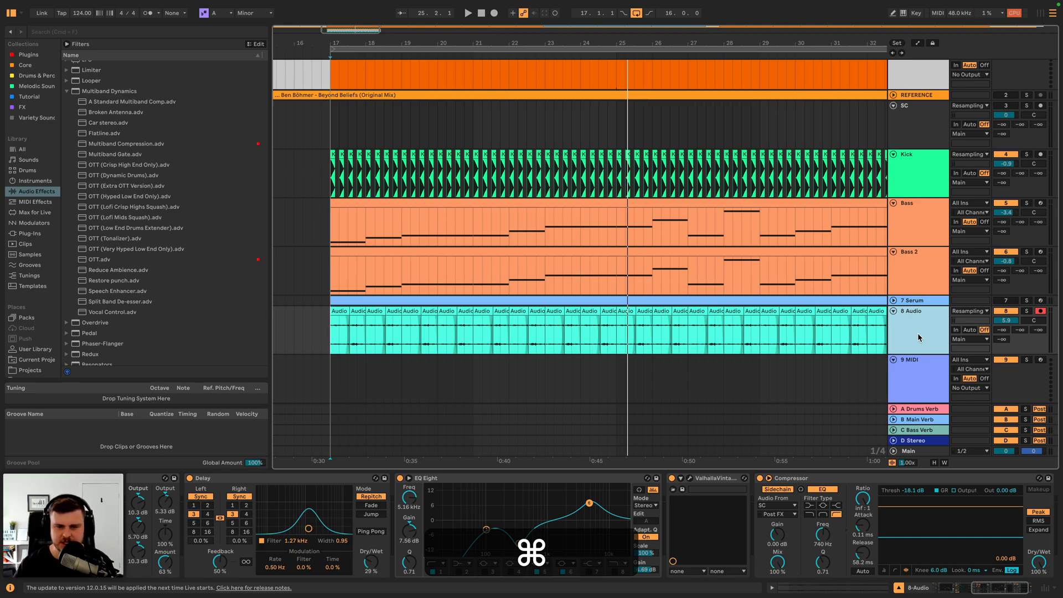
key("super+r")
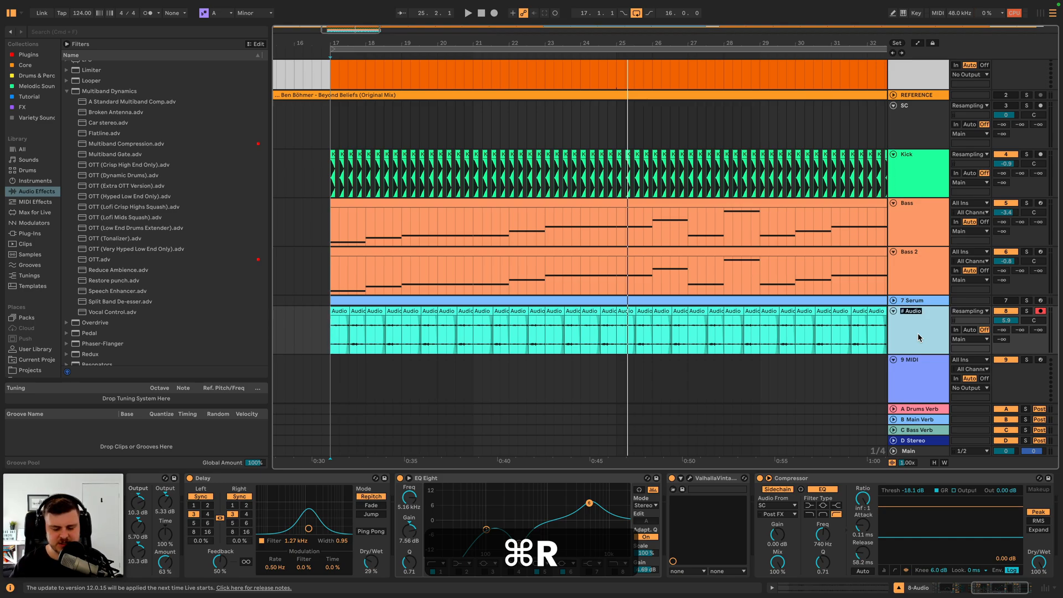
key("shift")
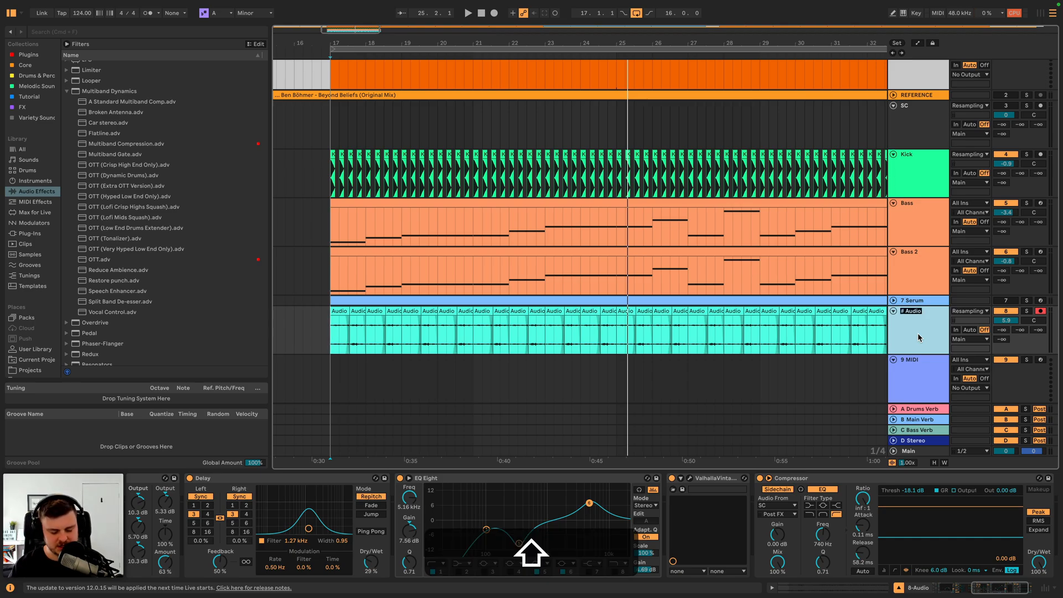
type("Melody Seq")
key("Return")
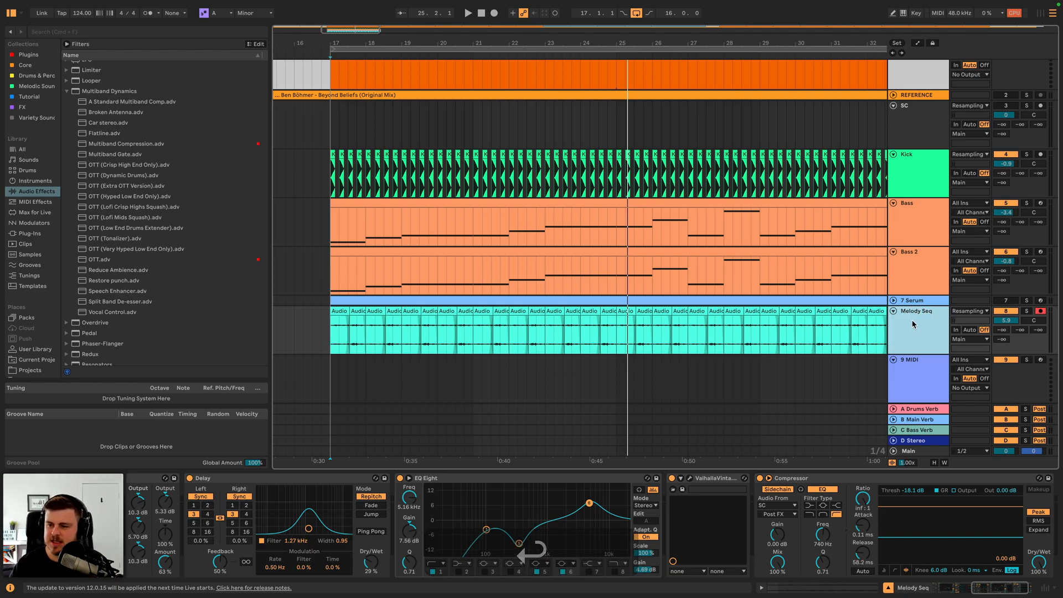
- Load the KEY Forever Piano.adg instrument rack onto the empty MIDI track and close its plug-in windows
left_click(923, 300)
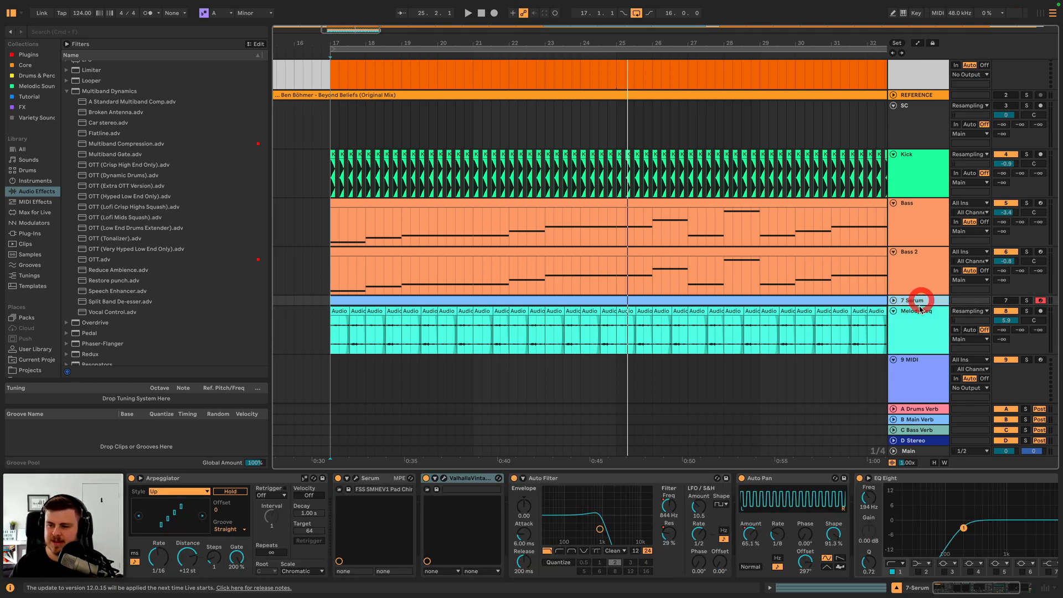
left_click(921, 359)
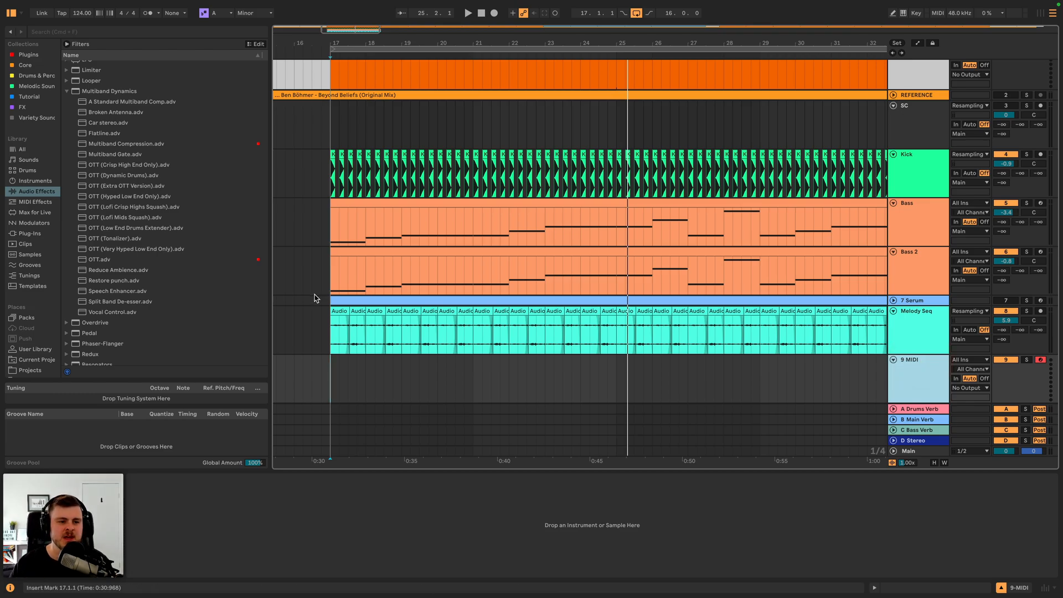
scroll(49, 290, "down", 5)
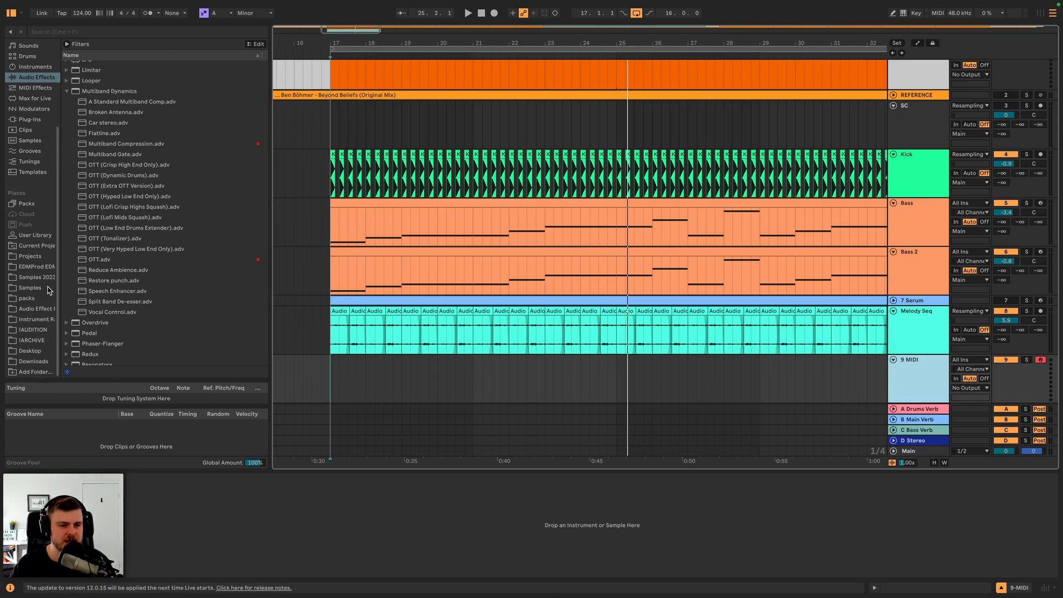
scroll(33, 74, "up", 5)
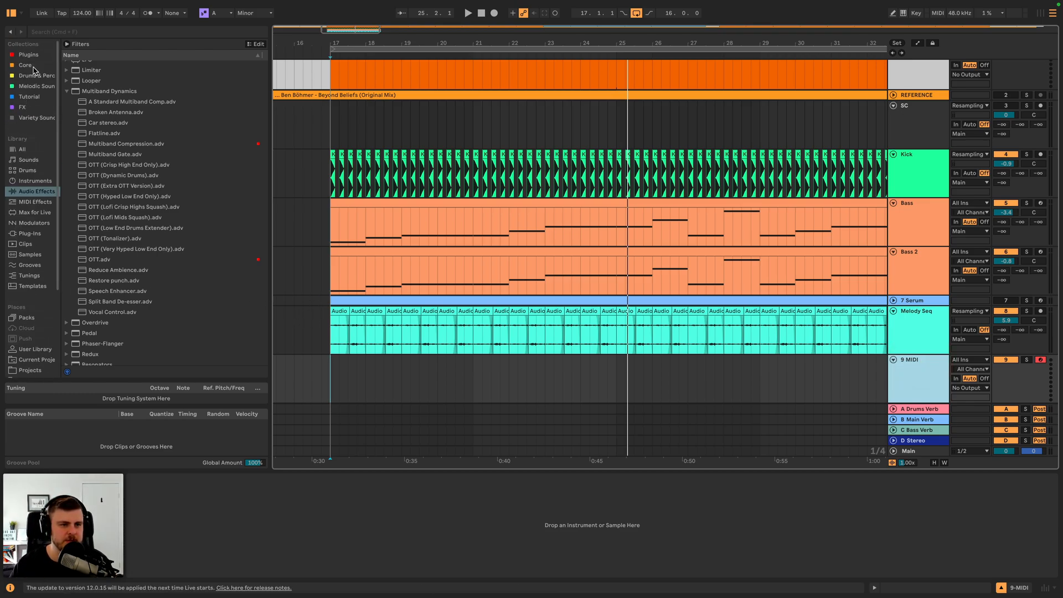
scroll(17, 271, "down", 5)
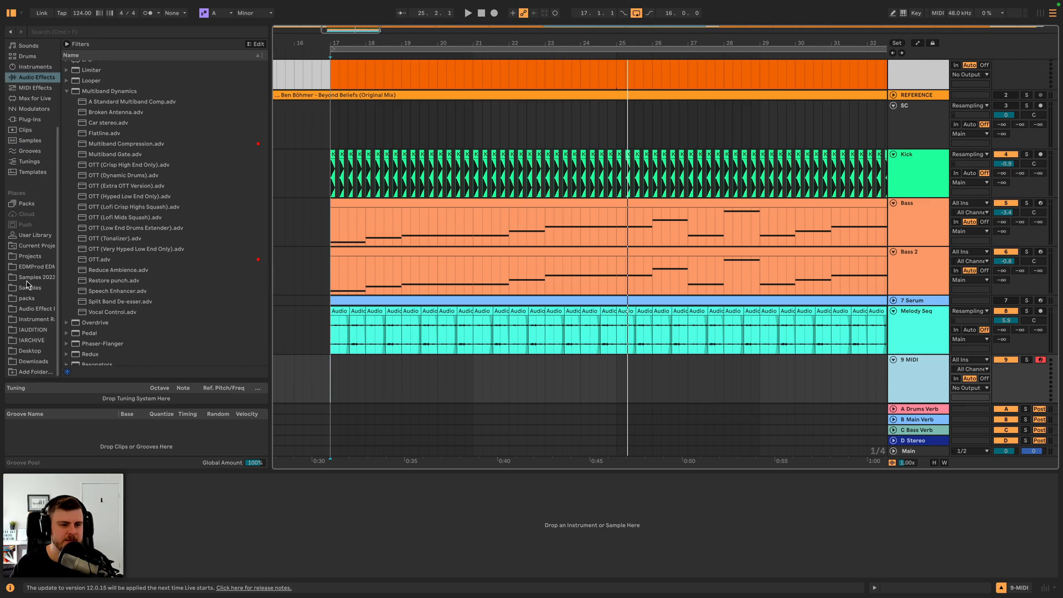
left_click(37, 320)
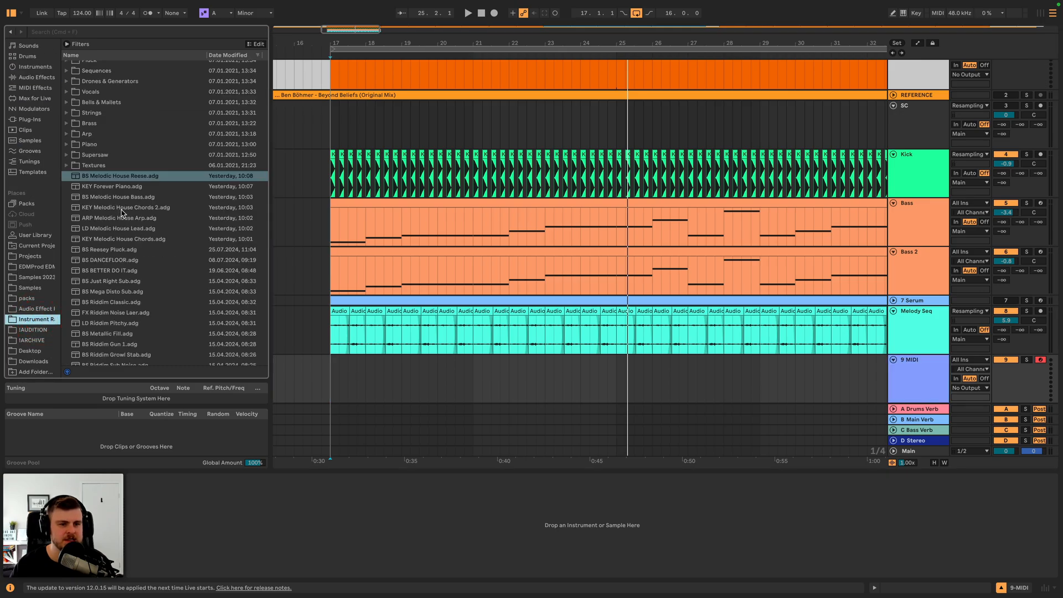
left_click(113, 188)
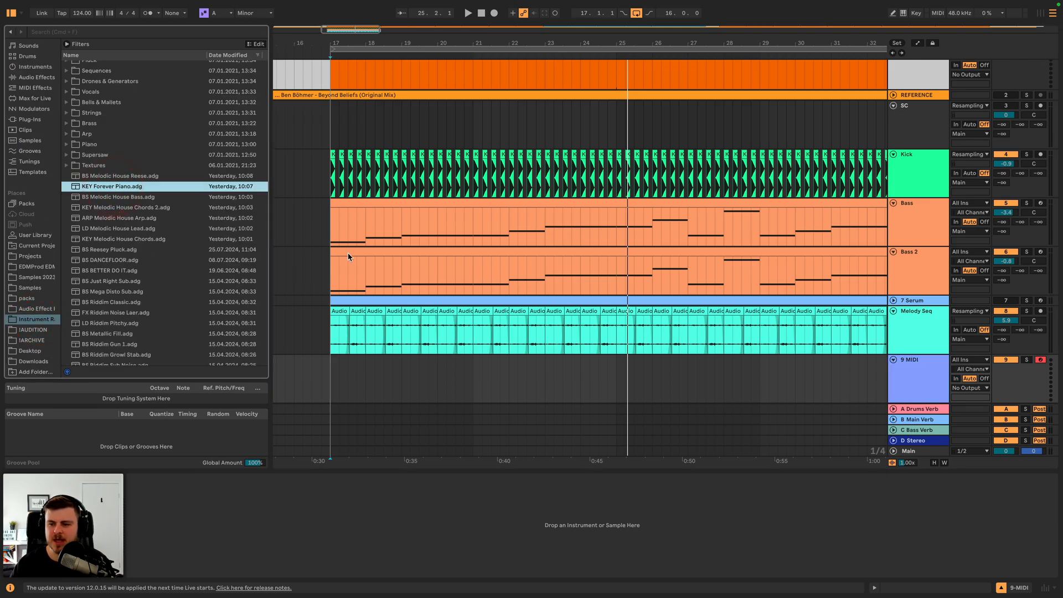
left_click(913, 371)
double_click(115, 187)
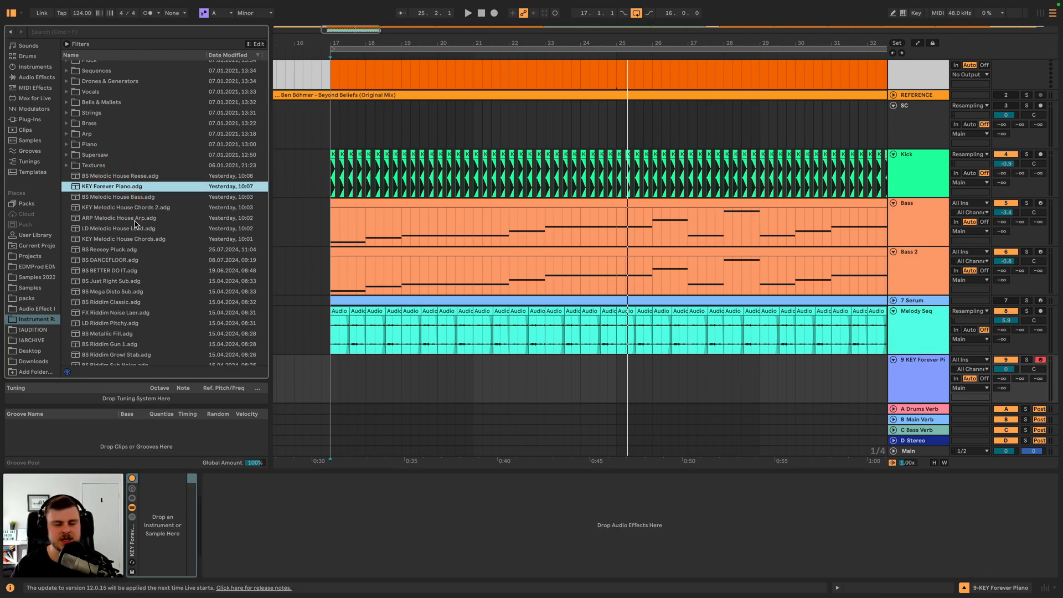
left_click(96, 118)
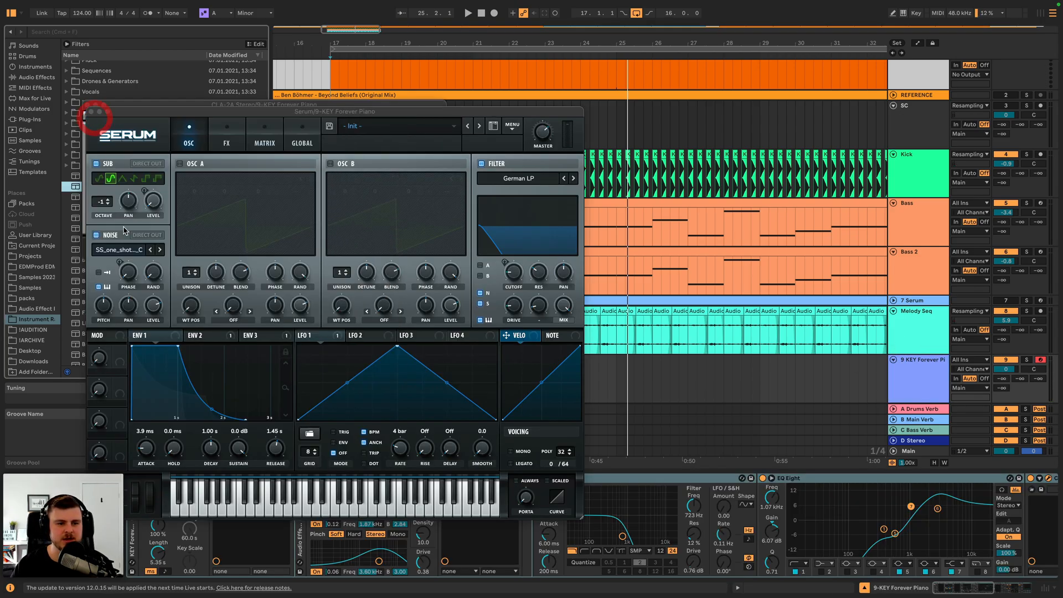
left_click(92, 112)
left_click(86, 105)
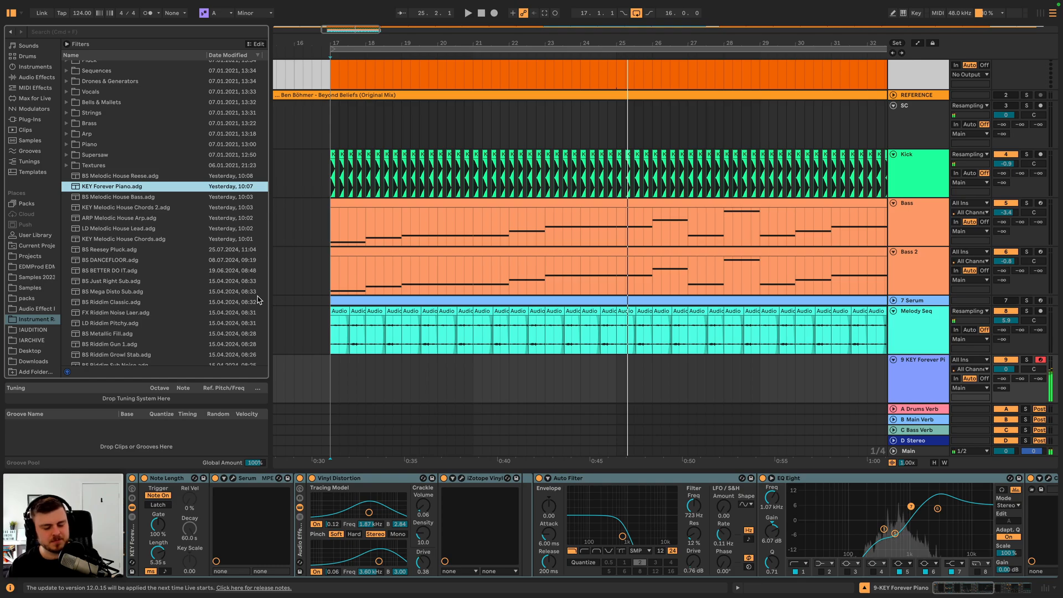
- Insert another MIDI track directly below the Melody Seq track
left_click(334, 383)
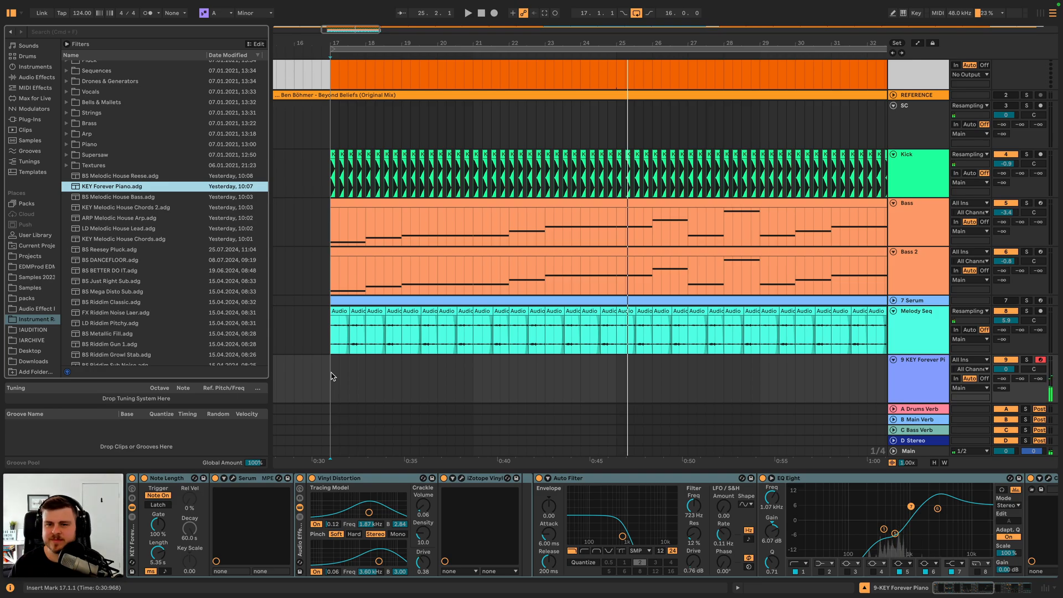
left_click(913, 341)
key("super+shift+t")
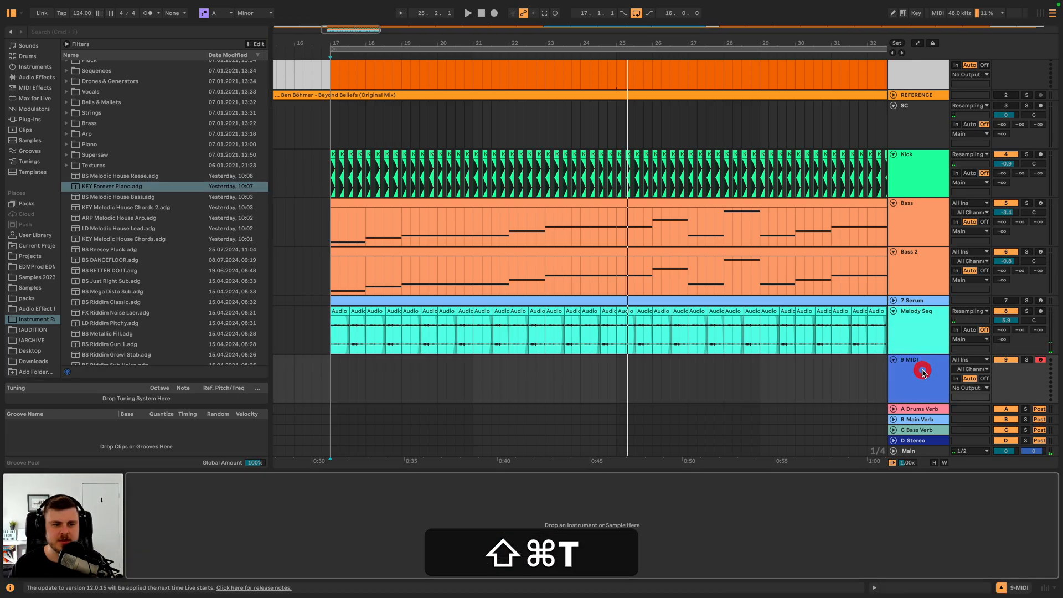
- Load the KEY Melodic House Chords 2.adg rack onto the new MIDI track, comparing it with KEY Melodic House Chords.adg
left_click(157, 208)
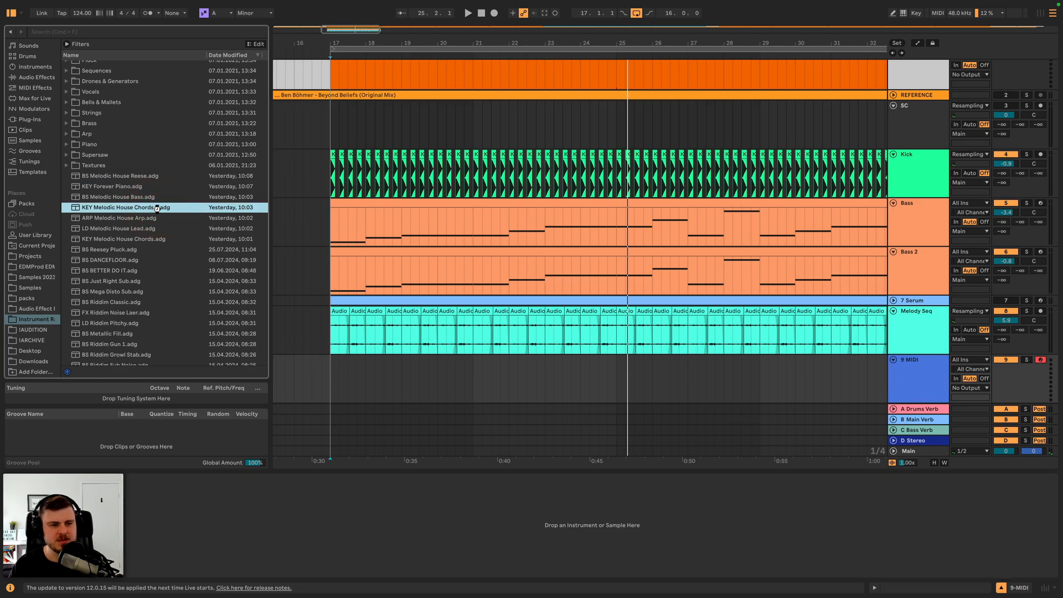
double_click(157, 209)
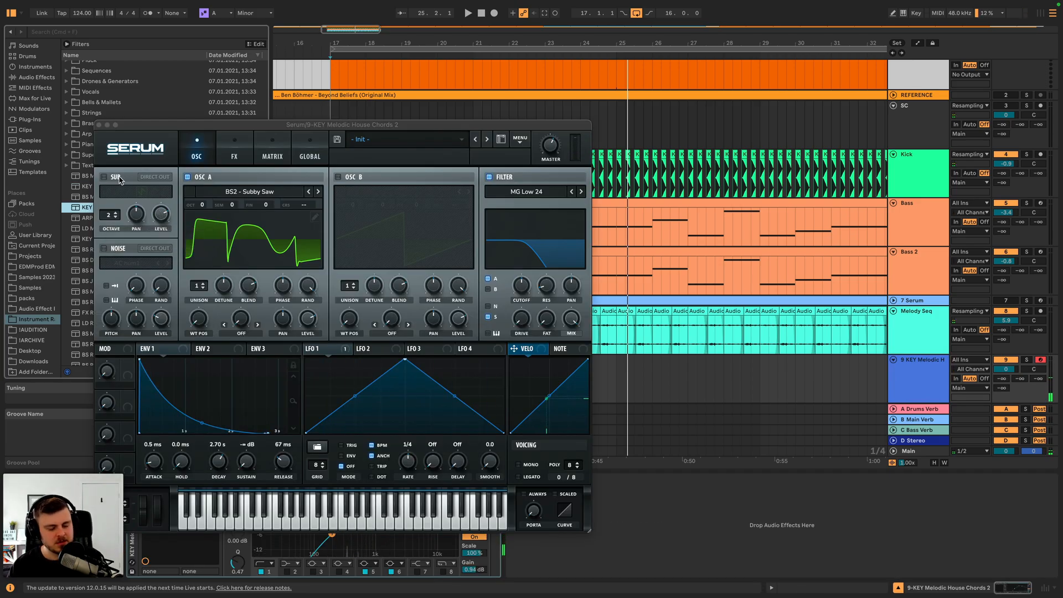
left_click(99, 125)
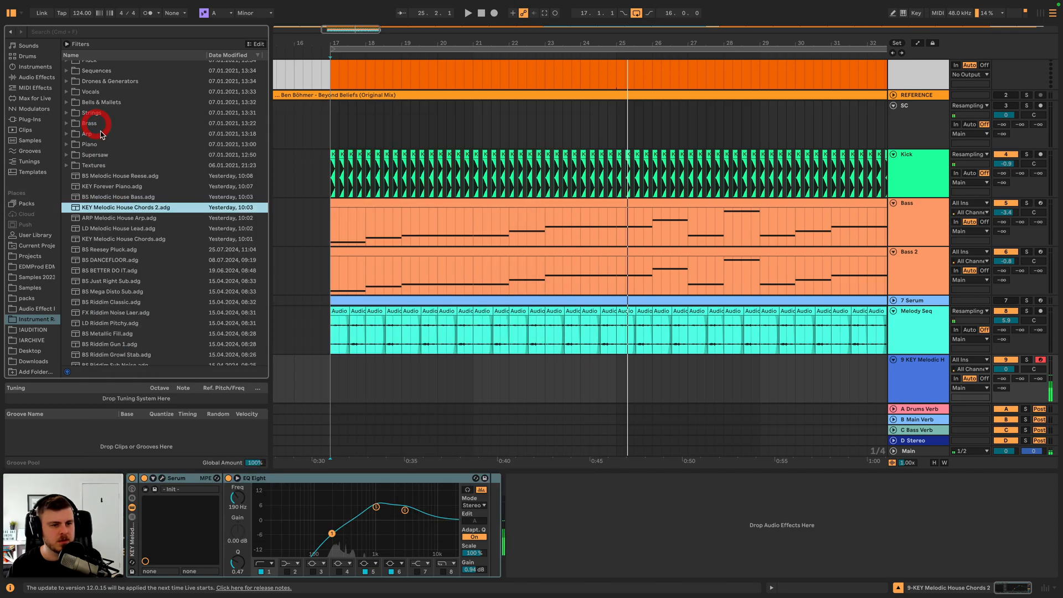
double_click(131, 239)
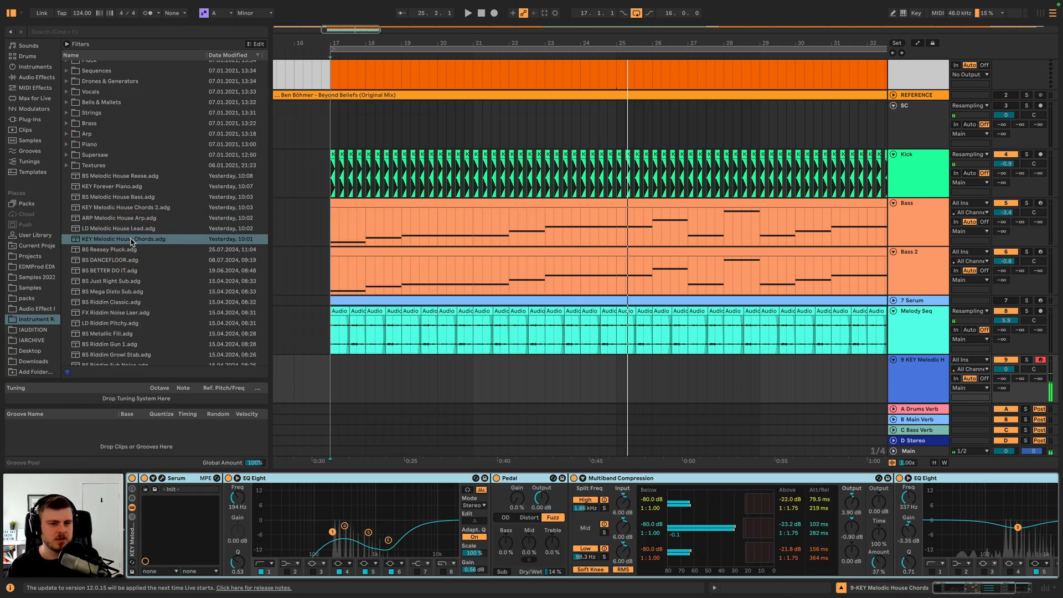
double_click(121, 208)
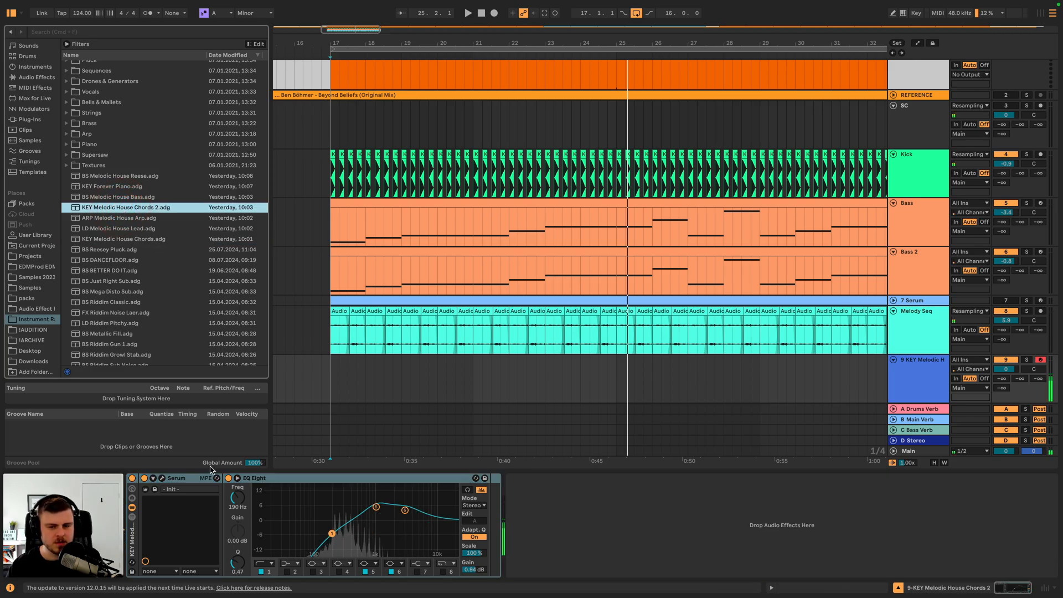
- Set the chord track's volume to 2.2 dB and audition it with the mix from bar 17
left_click_drag(1006, 370, 1007, 360)
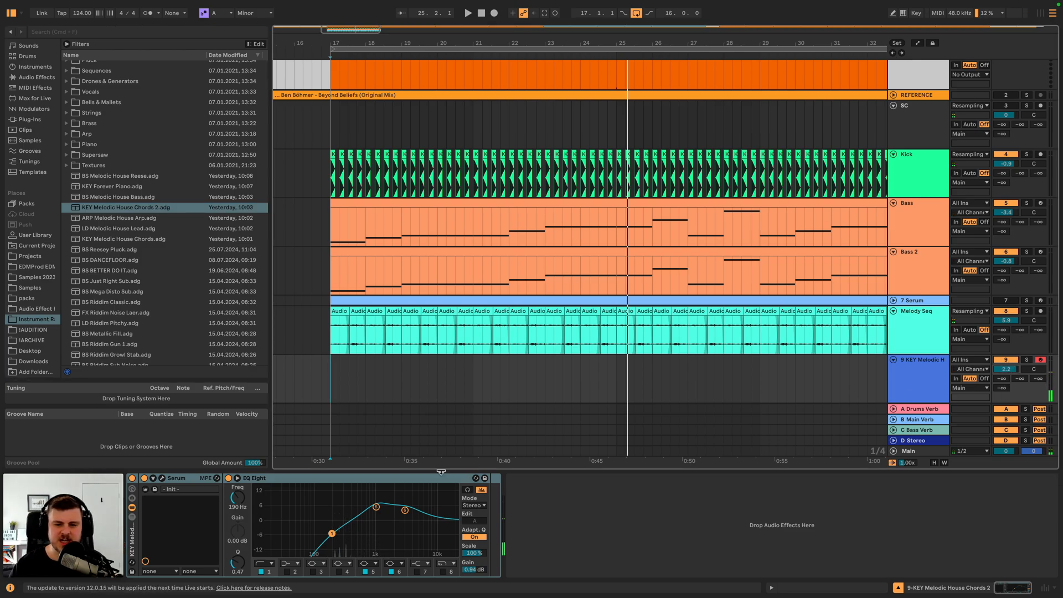
left_click(313, 372)
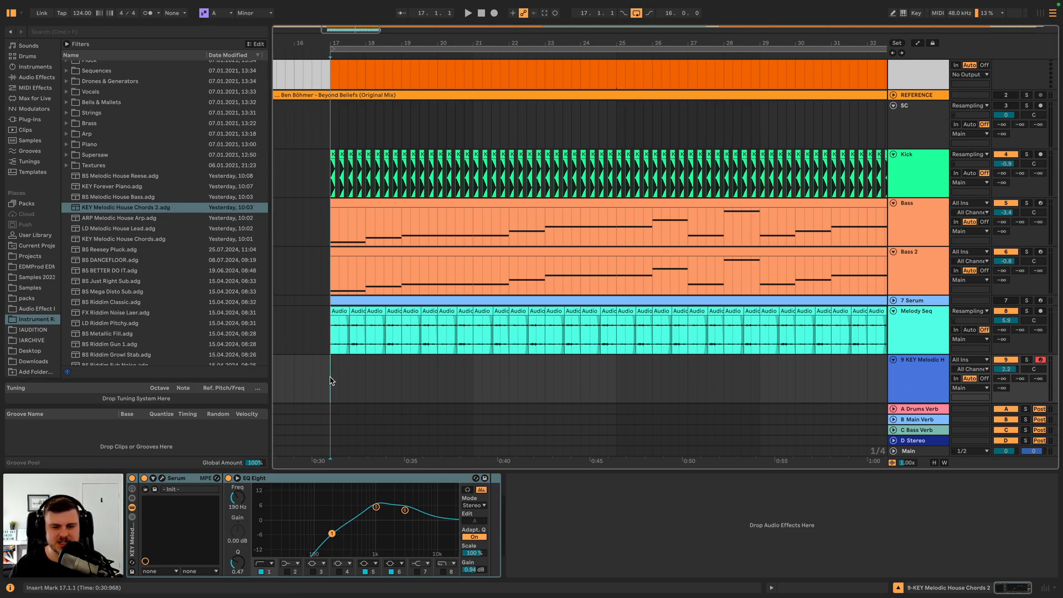
key("space")
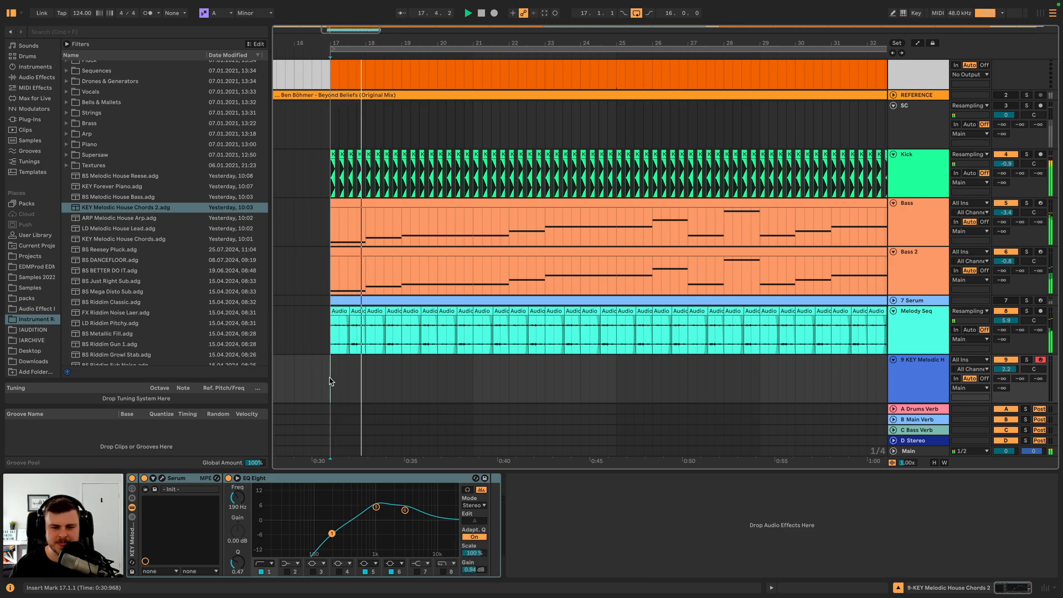
key("space")
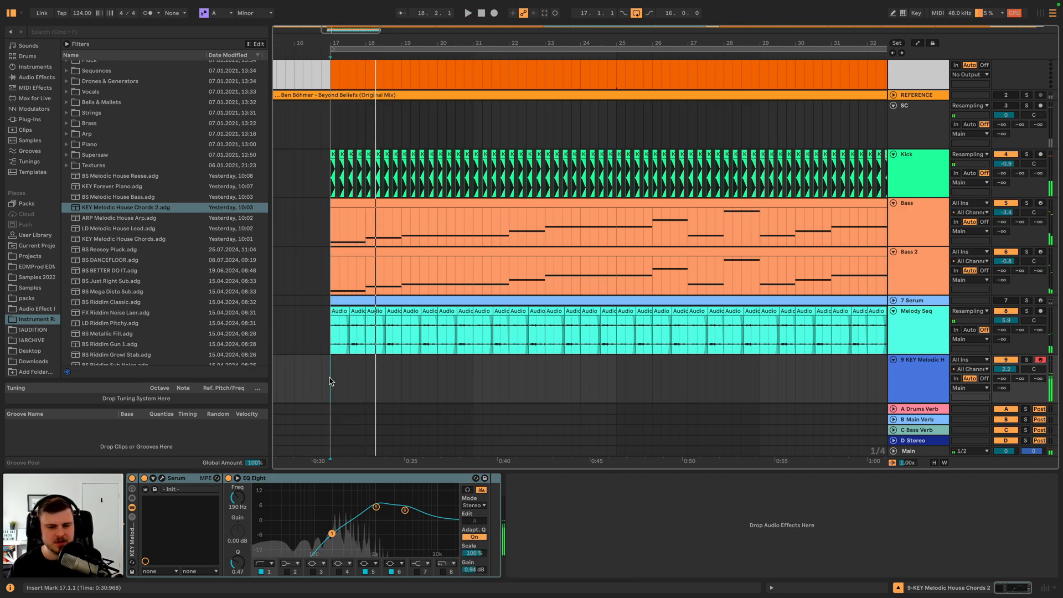
- Examine the effects chain of the chord rack's Serum instance, including its distortion, and close the plug-in window
left_click(162, 478)
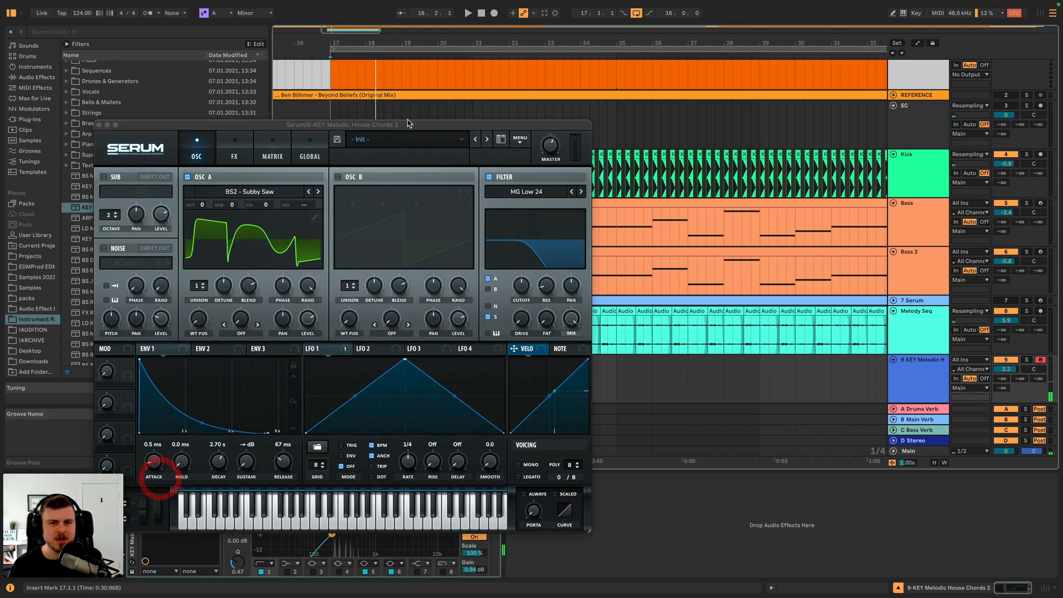
left_click(234, 149)
left_click(108, 196)
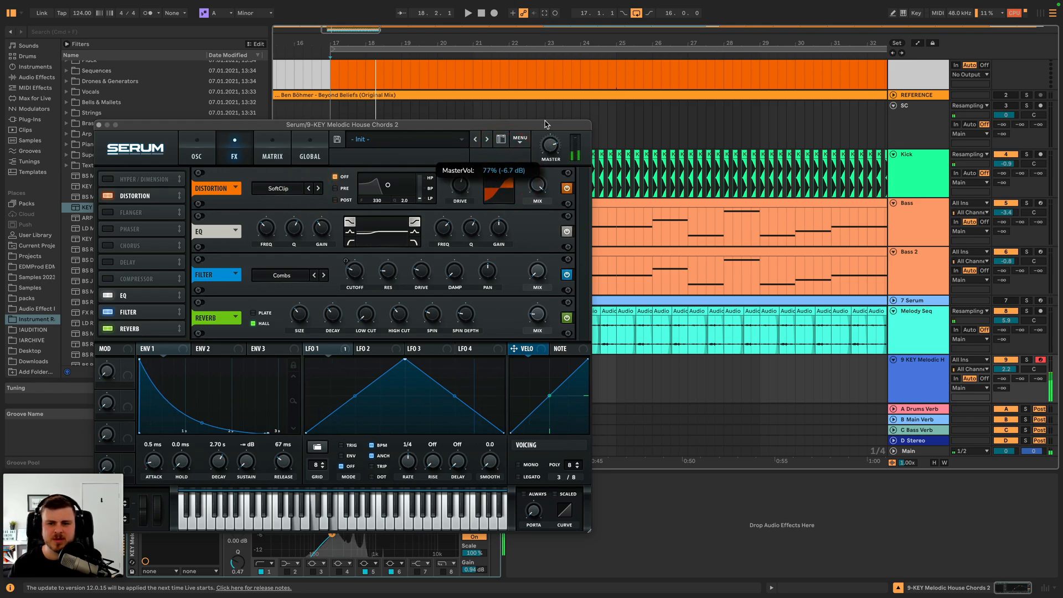
left_click_drag(545, 121, 542, 128)
left_click_drag(454, 187, 452, 199)
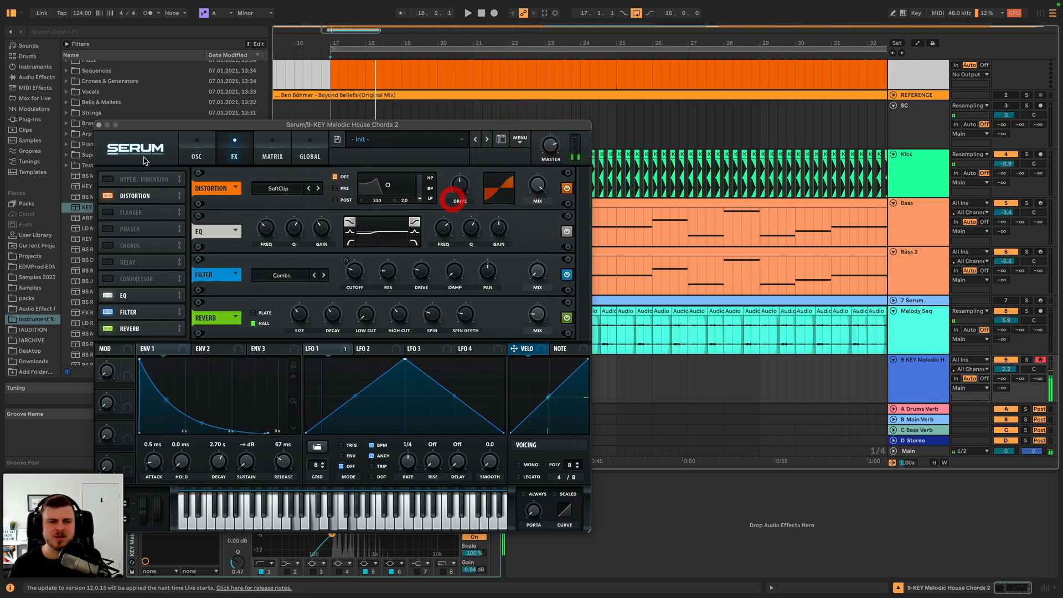
left_click(99, 126)
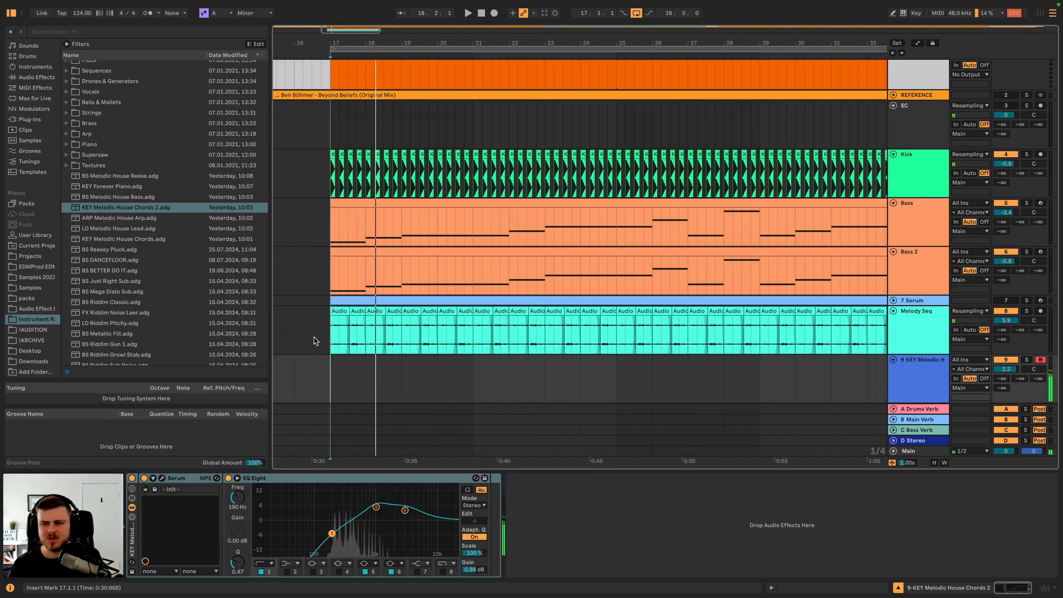
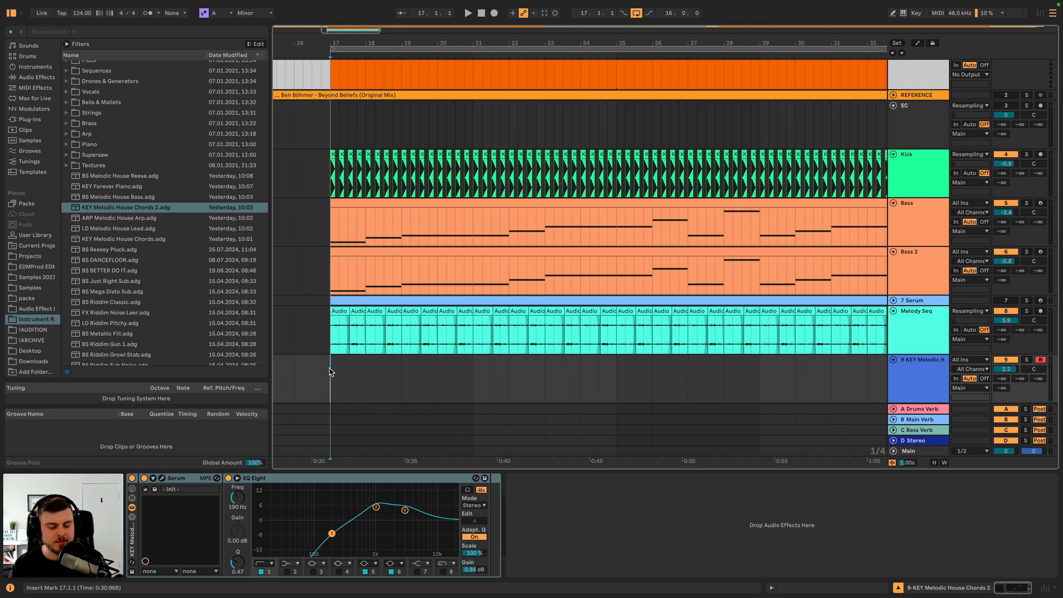
- Play chords along with the mix from bar 17 and capture them as a MIDI clip on the chord track
key("space")
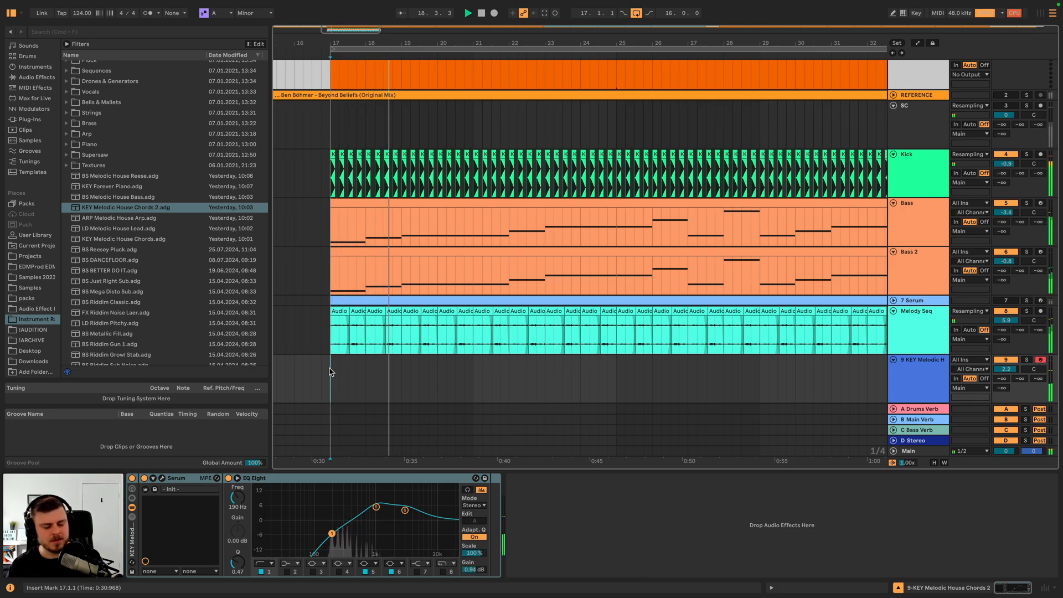
key("space")
key("space")
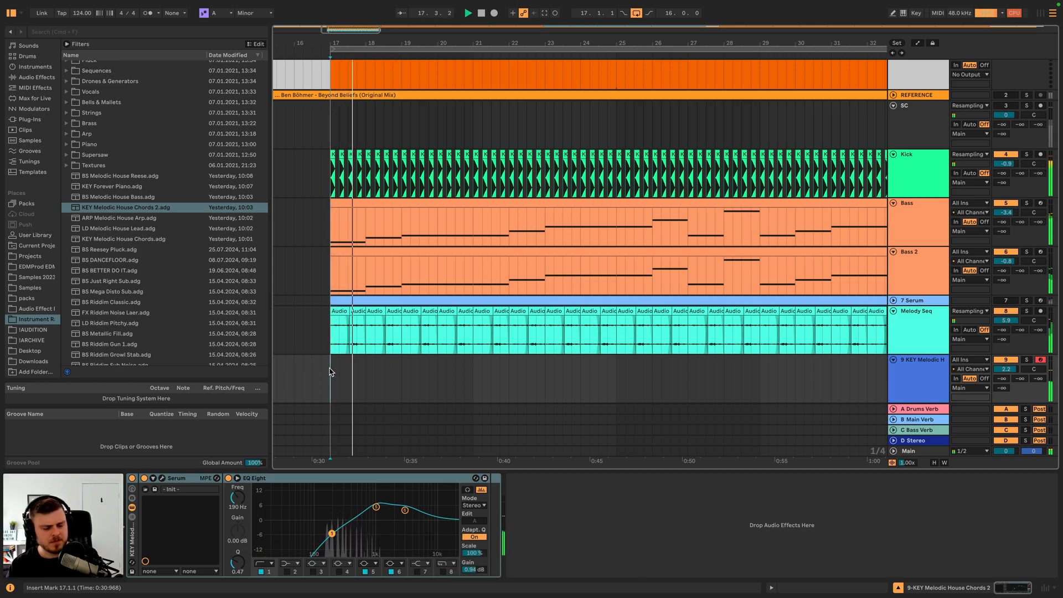
key("space")
key("space")
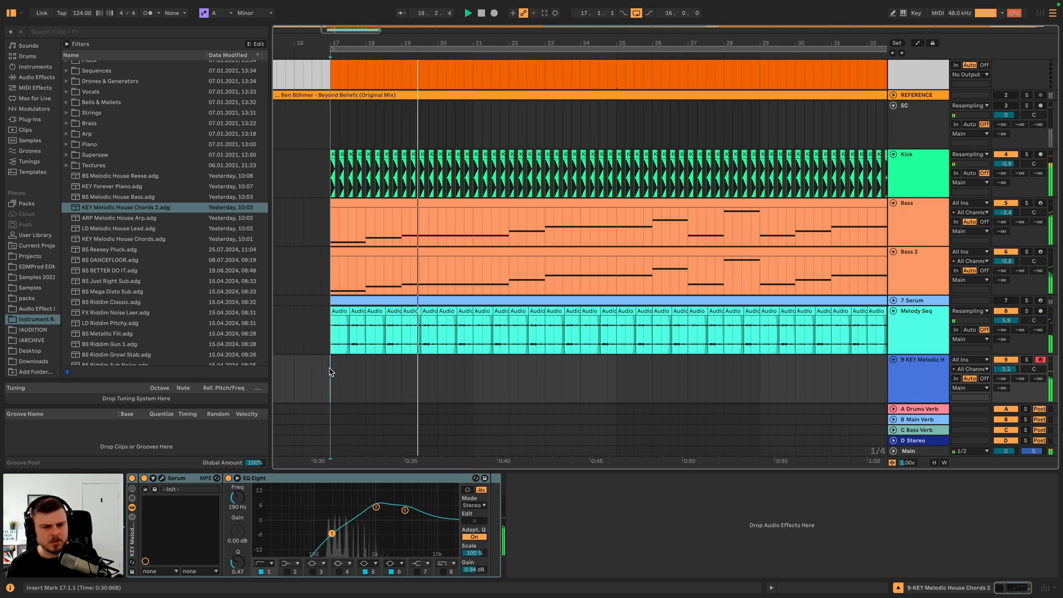
left_click(545, 13)
key("space")
- Open the captured chord clip and add a D2 bass note spanning the full length of the first chord
double_click(383, 358)
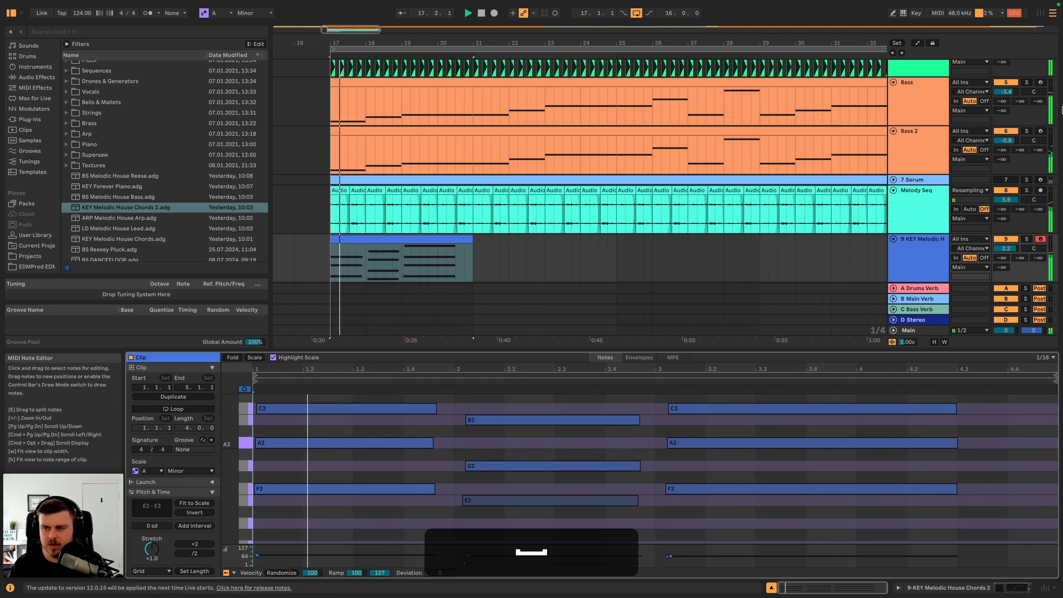
scroll(278, 486, "down", 3)
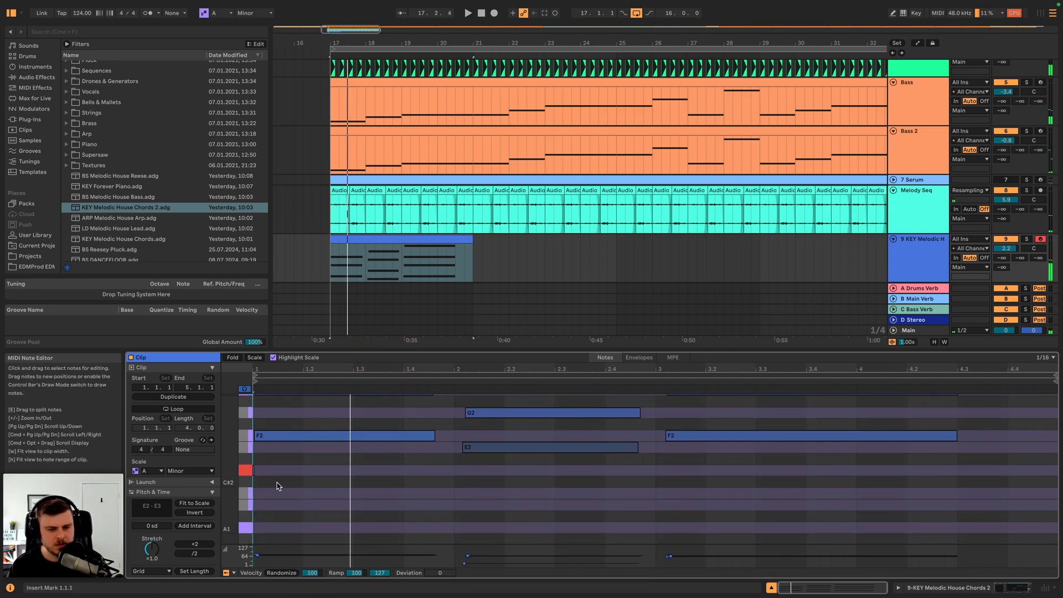
left_click_drag(257, 472, 435, 468)
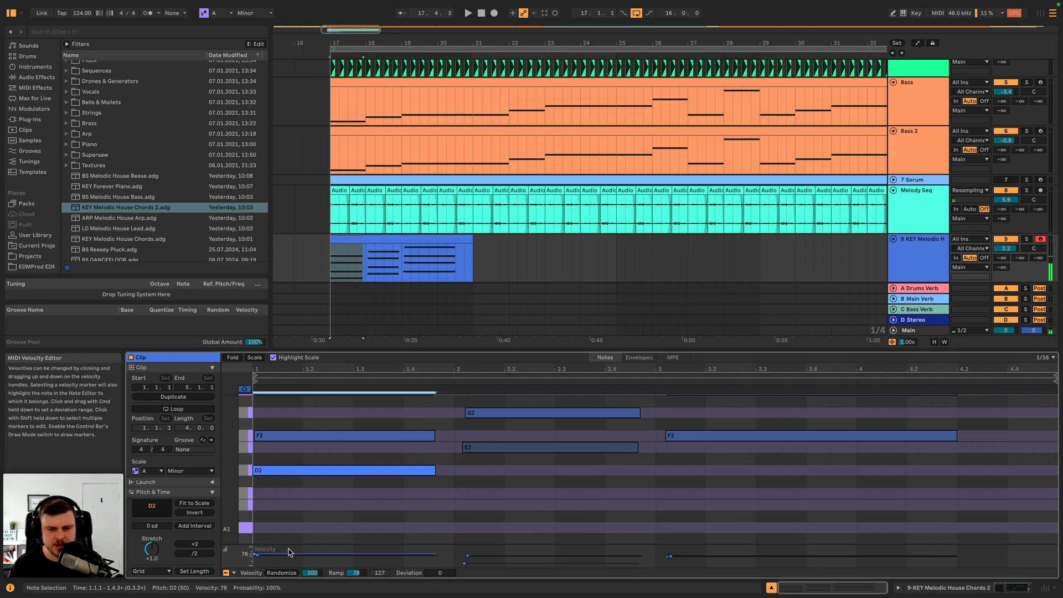
- Select all chord notes and raise their velocities to a range of 57 to 100 while playing the loop
key("super+a")
left_click_drag(311, 572, 312, 591)
key("space")
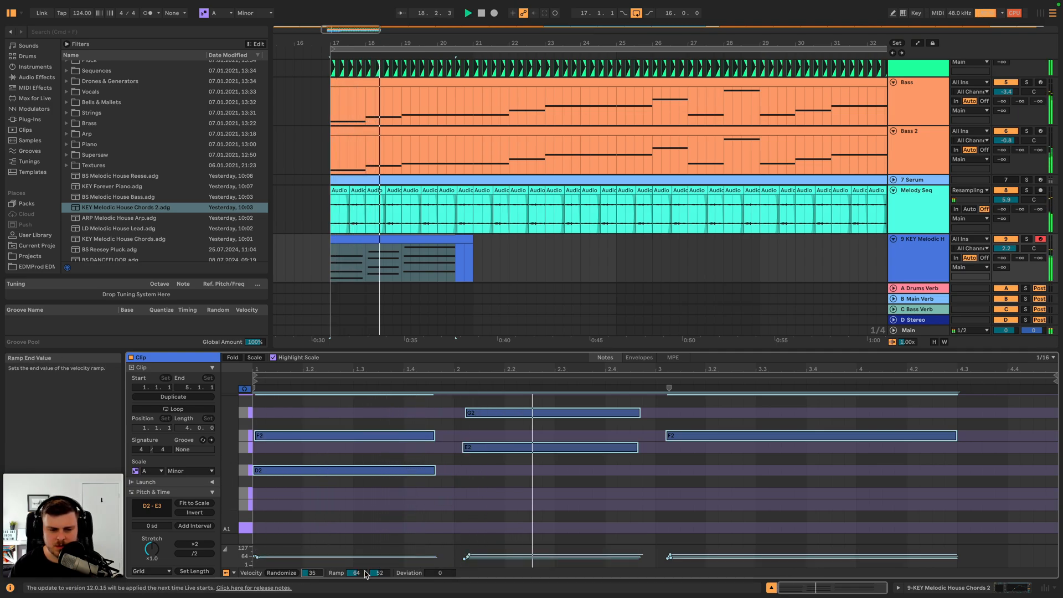
key("super+z")
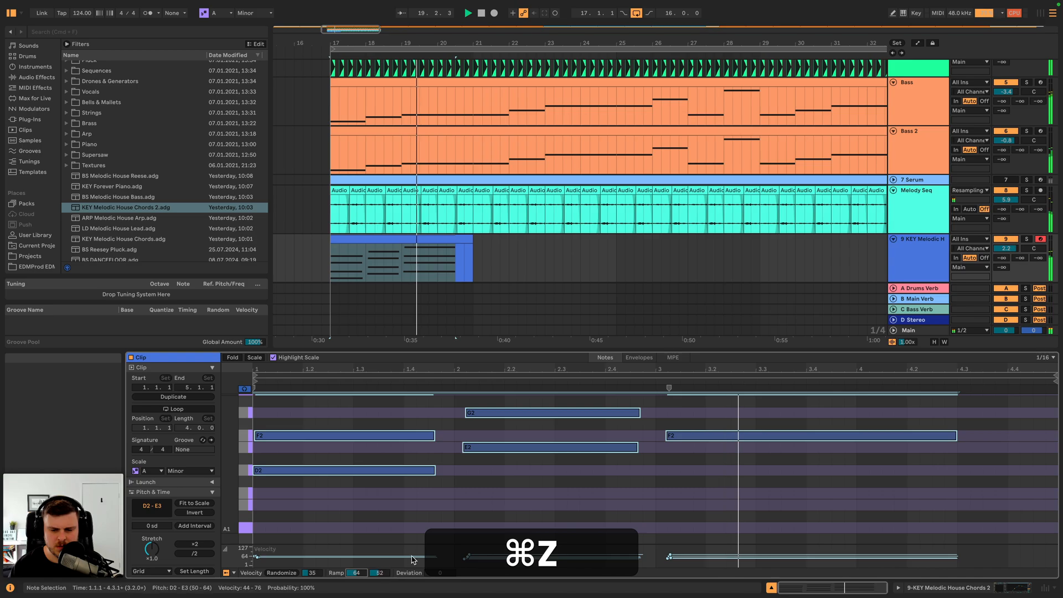
left_click_drag(468, 556, 469, 551)
key("space")
key("space")
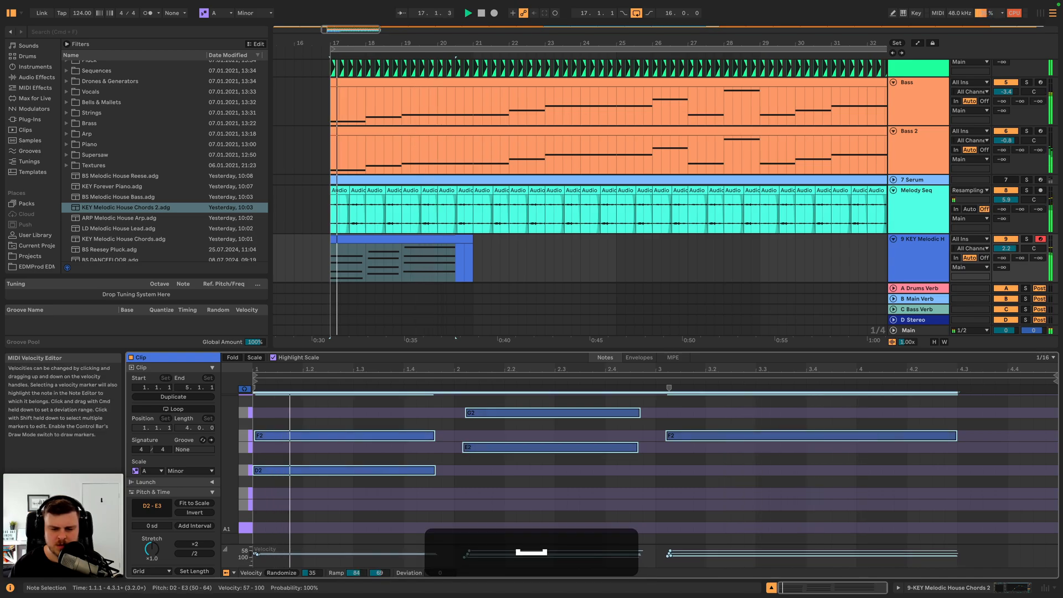
- Solo the chord track and set its volume to 3.9 dB
left_click(1026, 238)
left_click(916, 252)
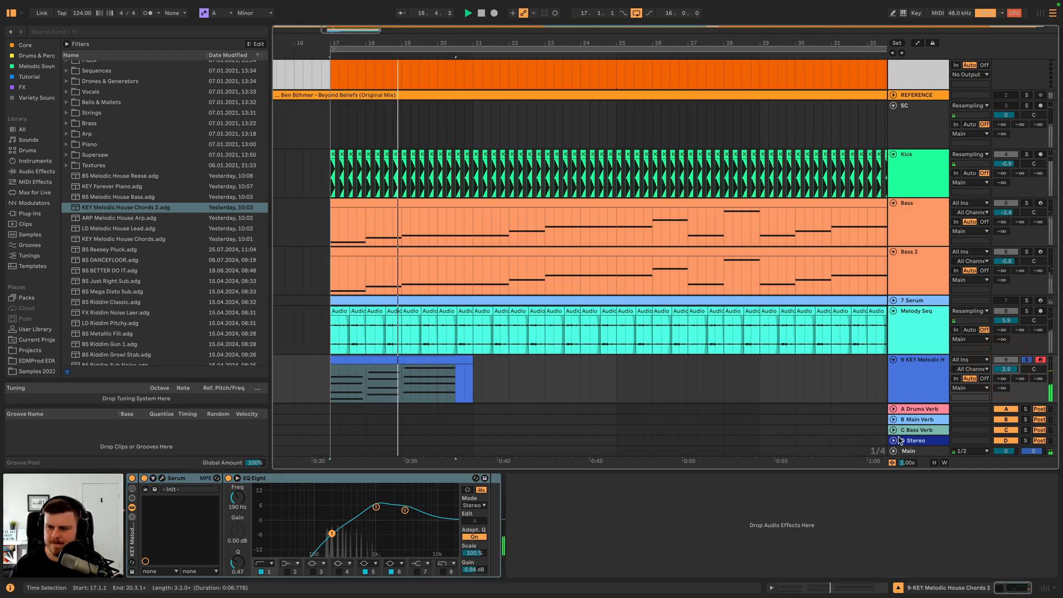
key("space")
- Set the chord track's send to B Main Verb to -14.0 dB and take the track out of solo
left_click_drag(1020, 378, 1020, 373)
left_click(914, 424)
left_click(921, 378)
key("space")
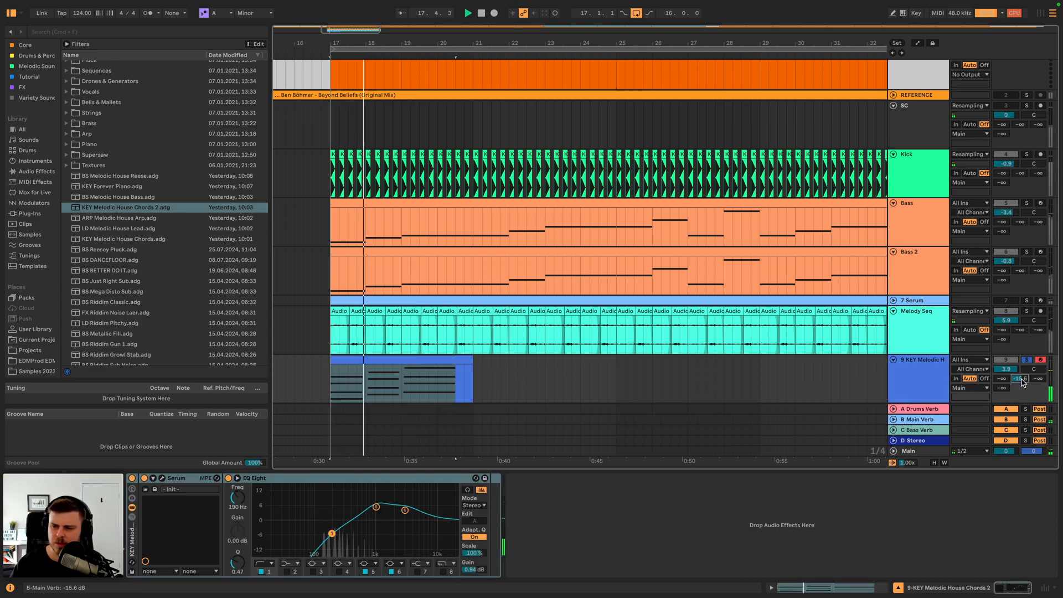
left_click(1025, 360)
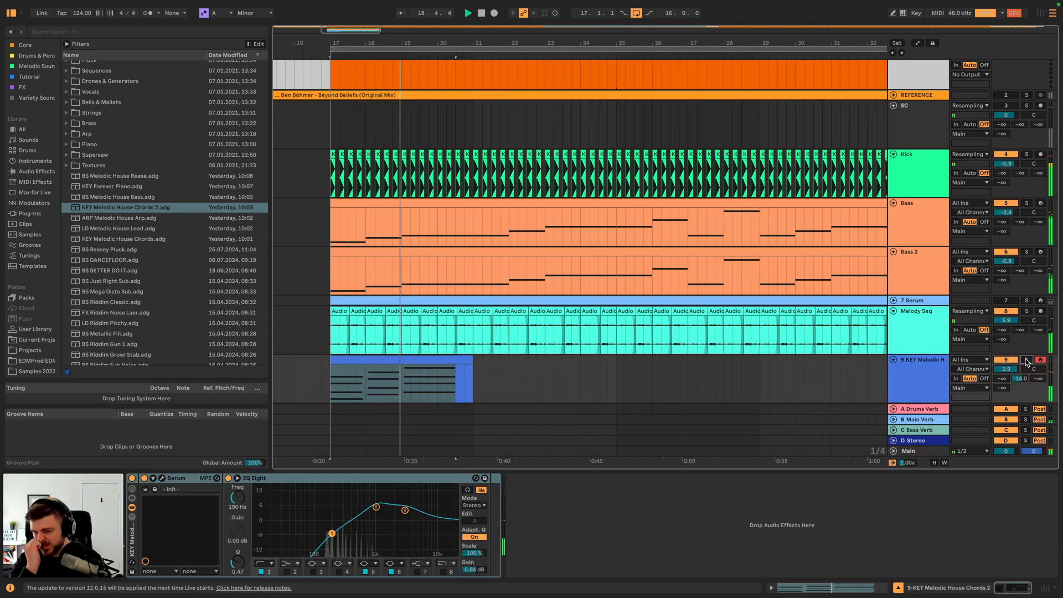
key("space")
- Transpose the first chord's F2 and C3 notes up one octave and play the result
left_click(373, 359)
scroll(290, 471, "up", 3)
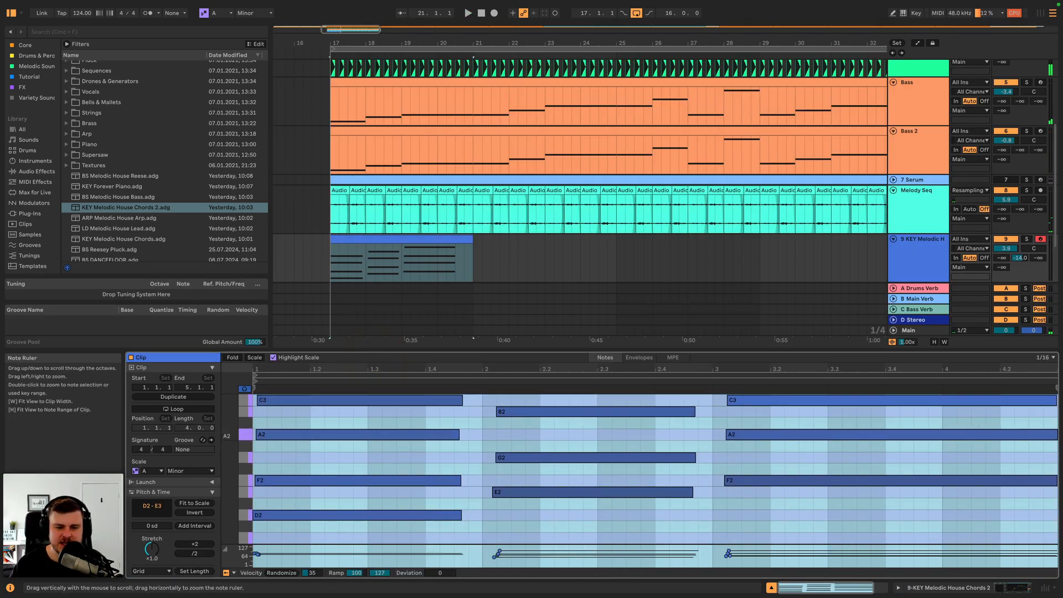
left_click(290, 483)
left_click(288, 404, "shift")
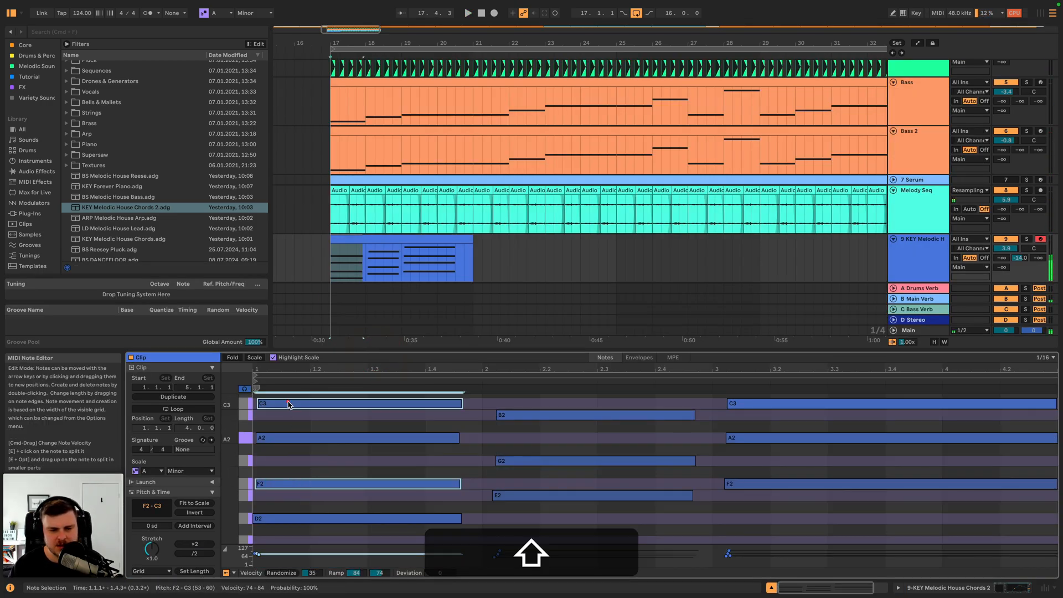
key("shift+Up")
key("space")
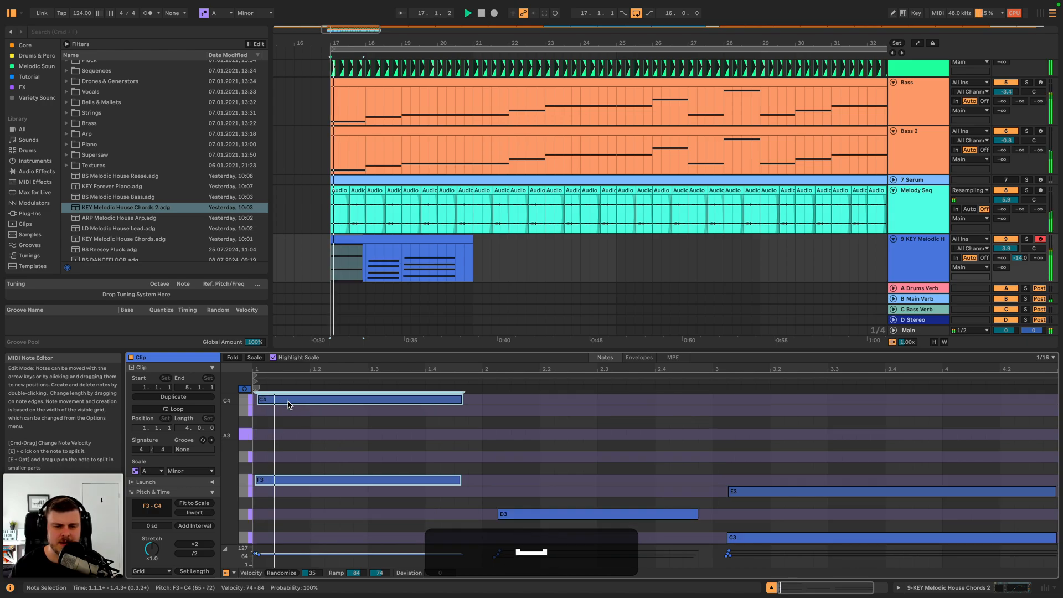
key("h")
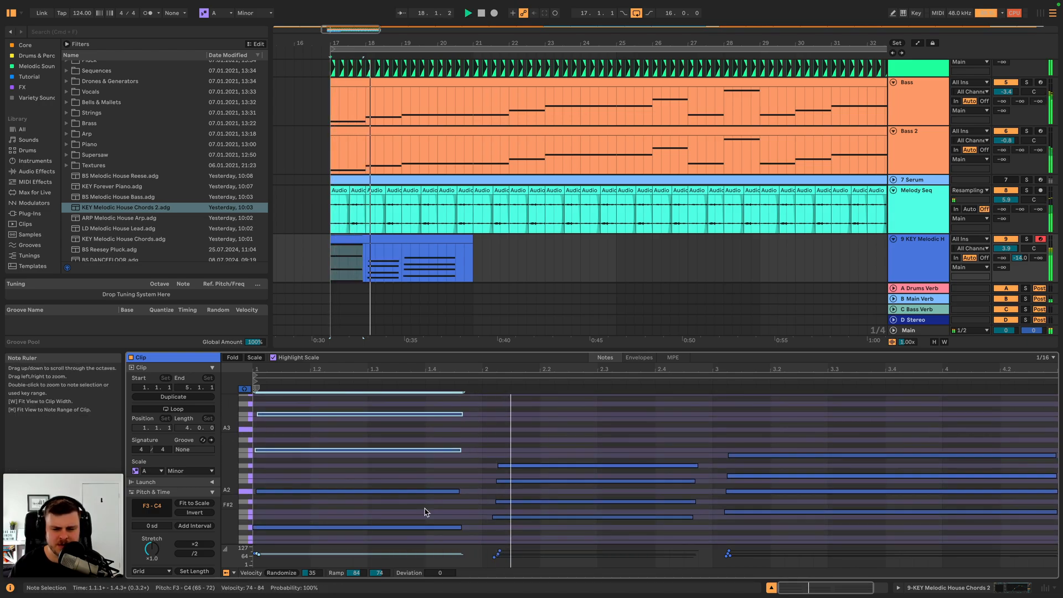
key("space")
- Transpose the second chord's G2 and D3 notes up one octave and play the result
left_click(505, 498)
left_click(512, 466, "shift")
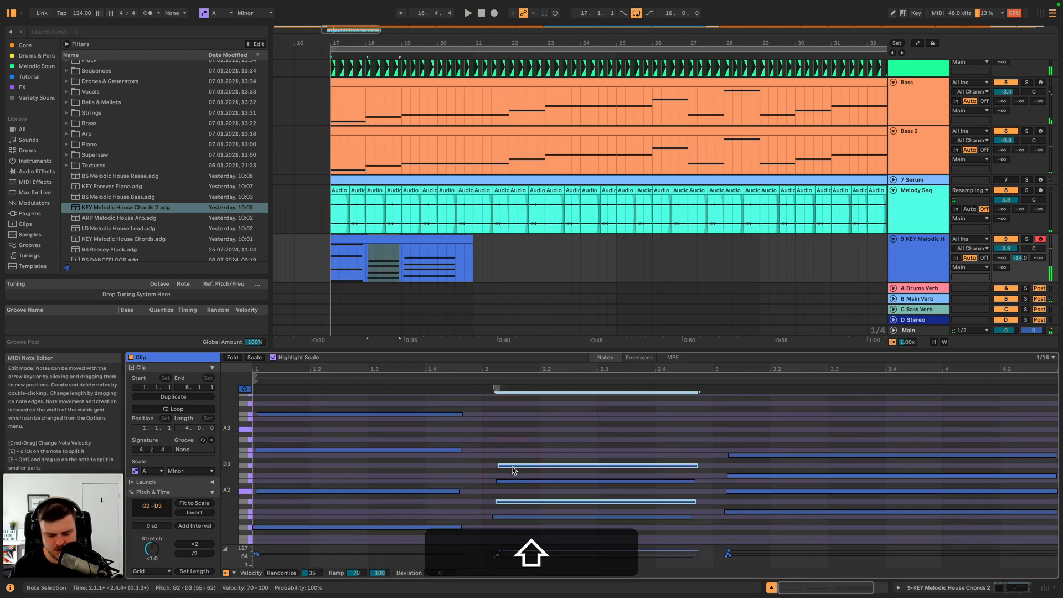
key("shift+super+Up")
key("space")
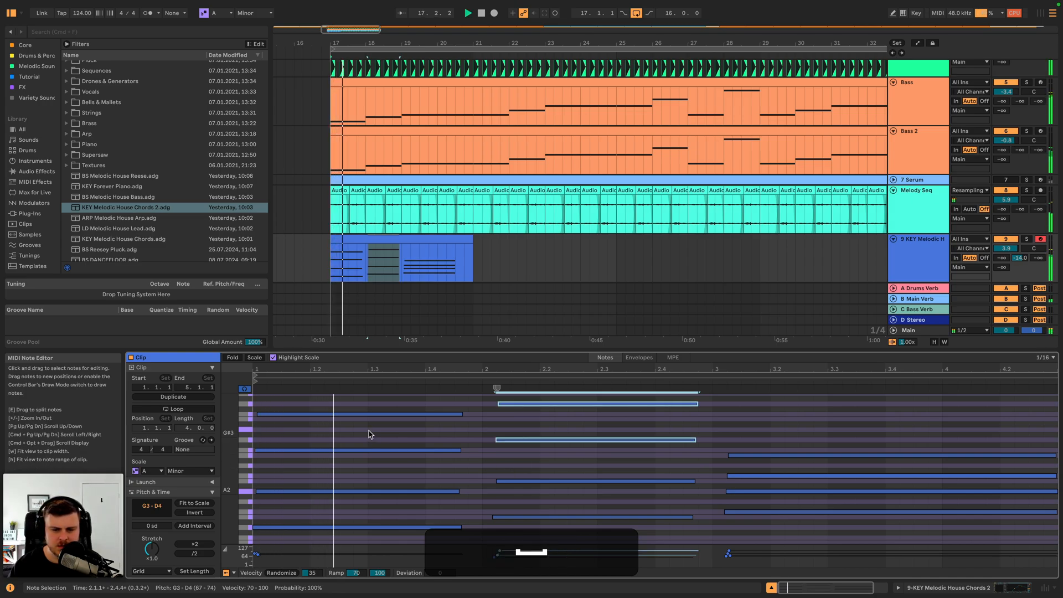
scroll(369, 435, "up", 1)
key("space")
- Move the first chord's top note down one octave to C3
left_click_drag(357, 411, 335, 523)
scroll(297, 514, "down", 1)
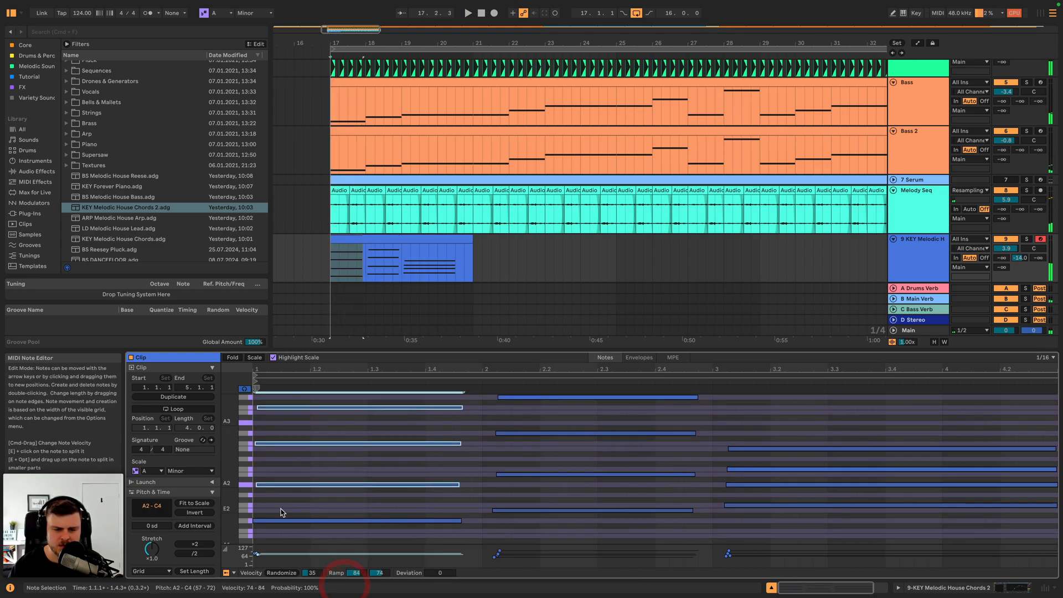
scroll(305, 488, "down", 2)
left_click_drag(317, 405, 290, 553)
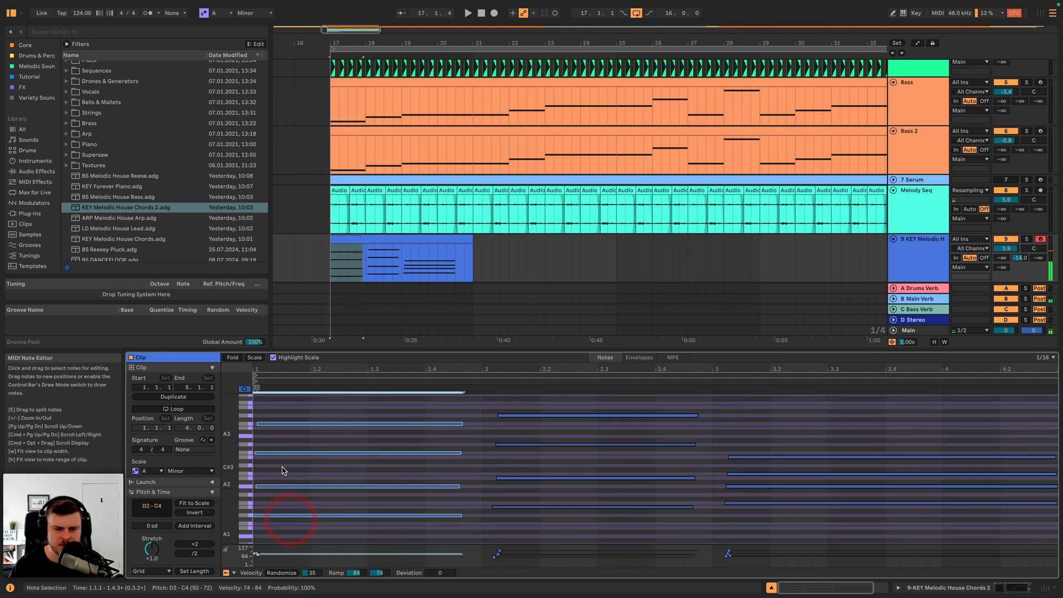
left_click(285, 424)
key("shift+Down")
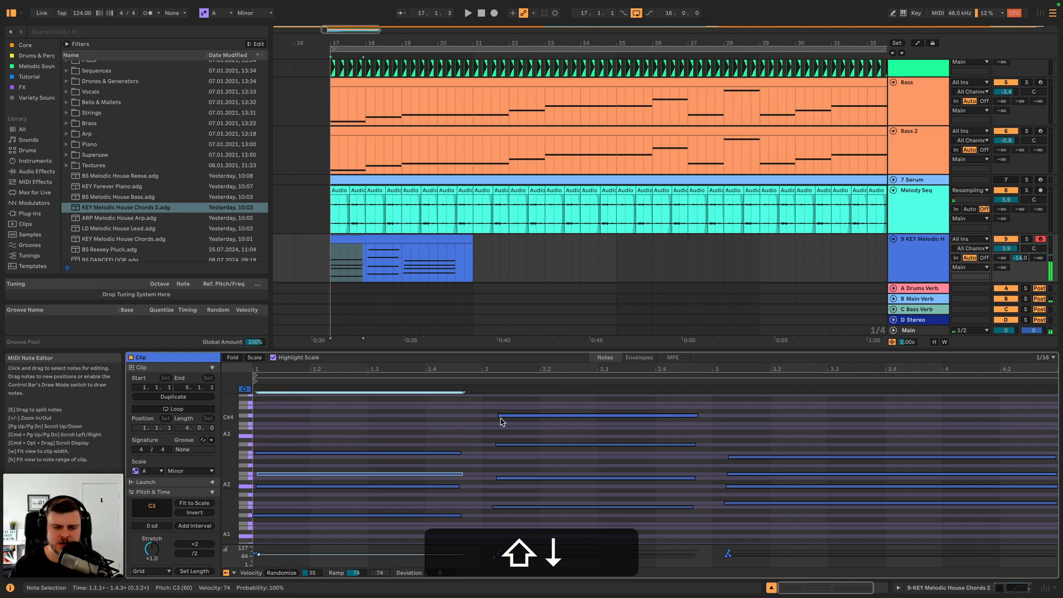
- Move the second chord's top note down one octave to D3 and play the result
left_click(540, 416)
key("shift+Down")
key("space")
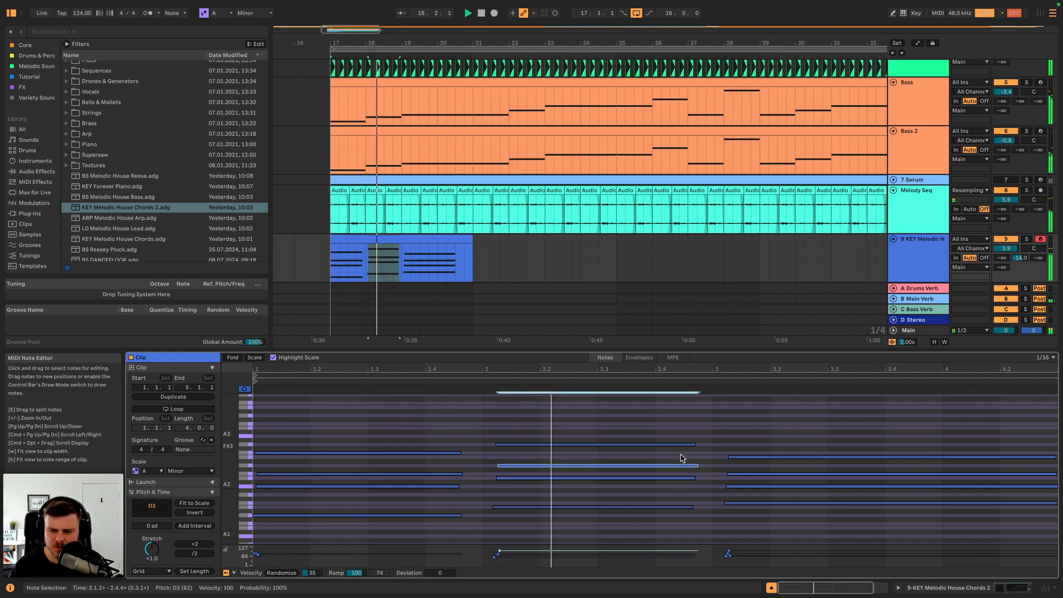
key("space")
- Transpose the third chord's A2 note up one octave to A3 and play the result
left_click(738, 486)
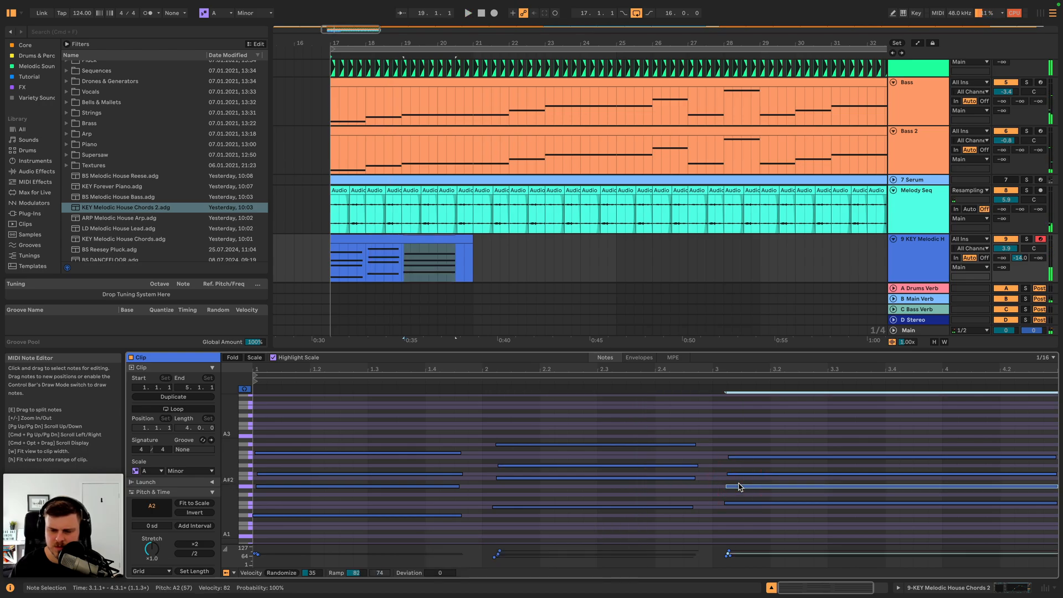
key("shift+Up")
key("shift+space")
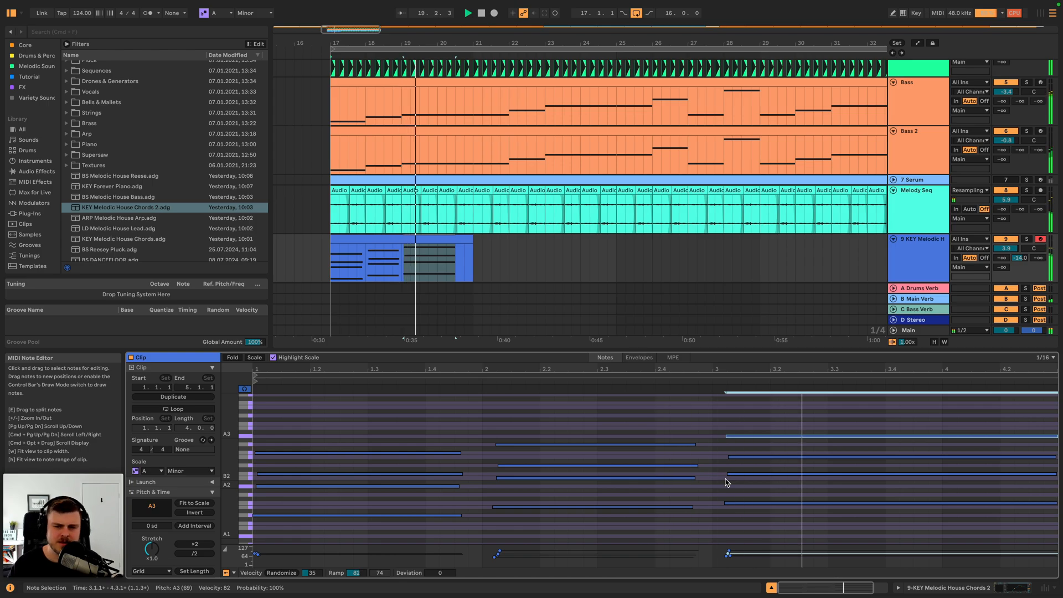
key("space")
- Solo the chord track and raise its send to B Main Verb slightly during playback
left_click(1026, 239)
key("space")
left_click(924, 254)
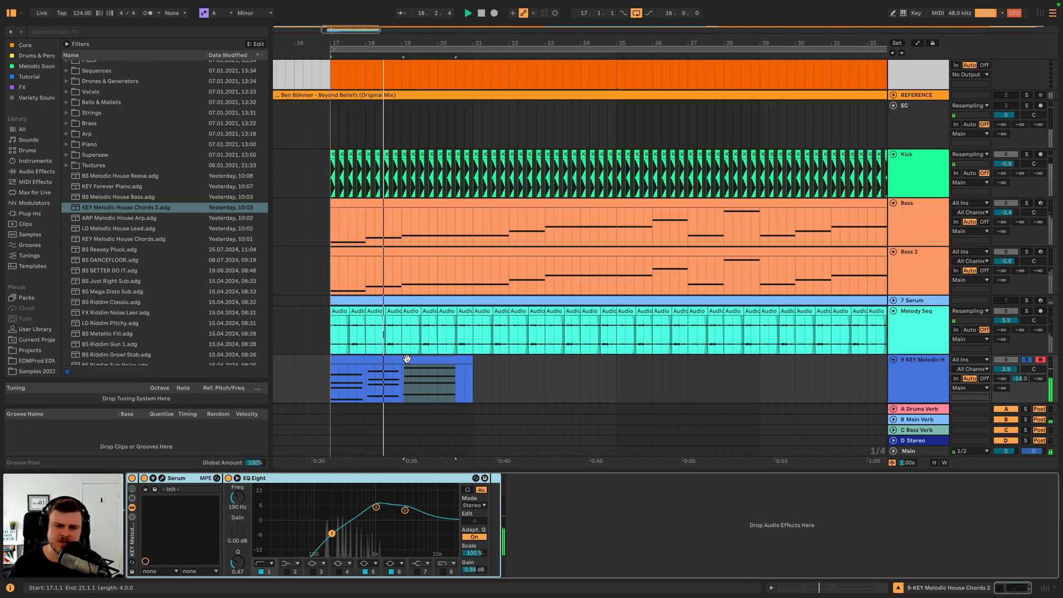
left_click_drag(1020, 378, 1020, 375)
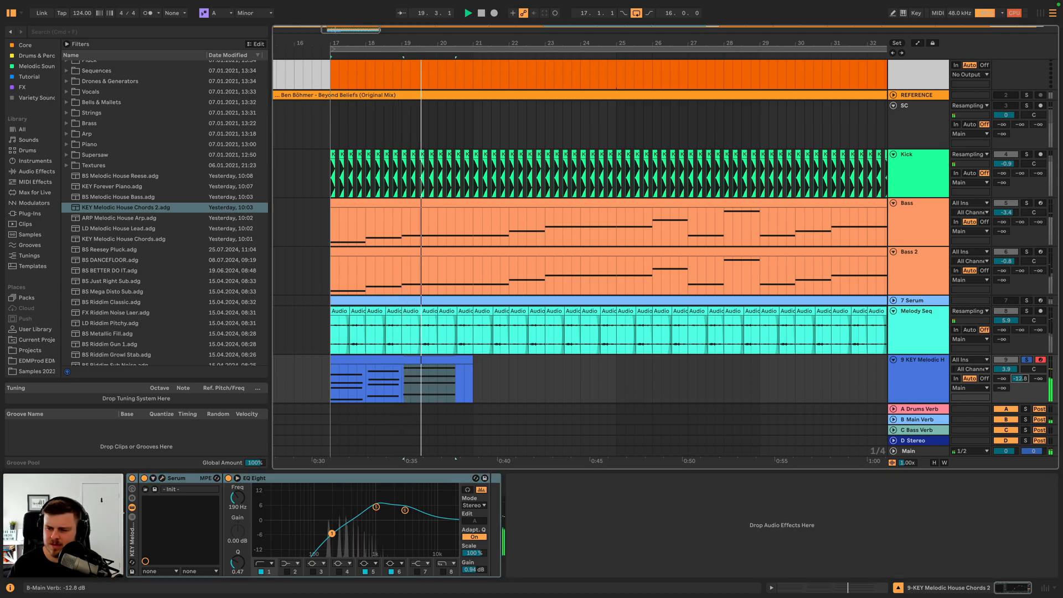
- Open the chord track's Serum and adjust its filter cutoff while playing the chords
left_click(161, 477)
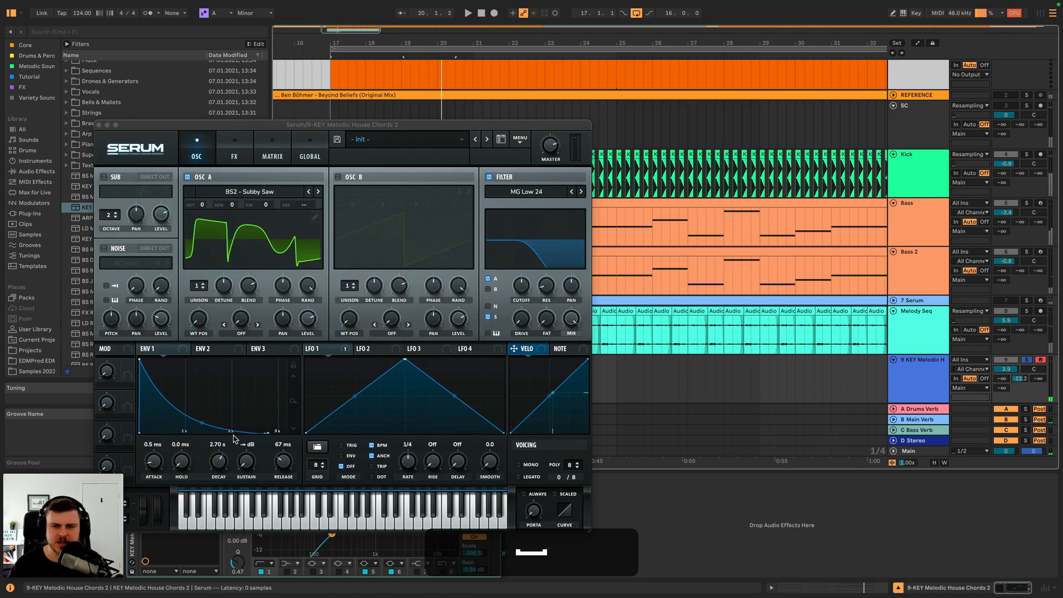
left_click_drag(520, 289, 520, 283)
key("space")
left_click(520, 285)
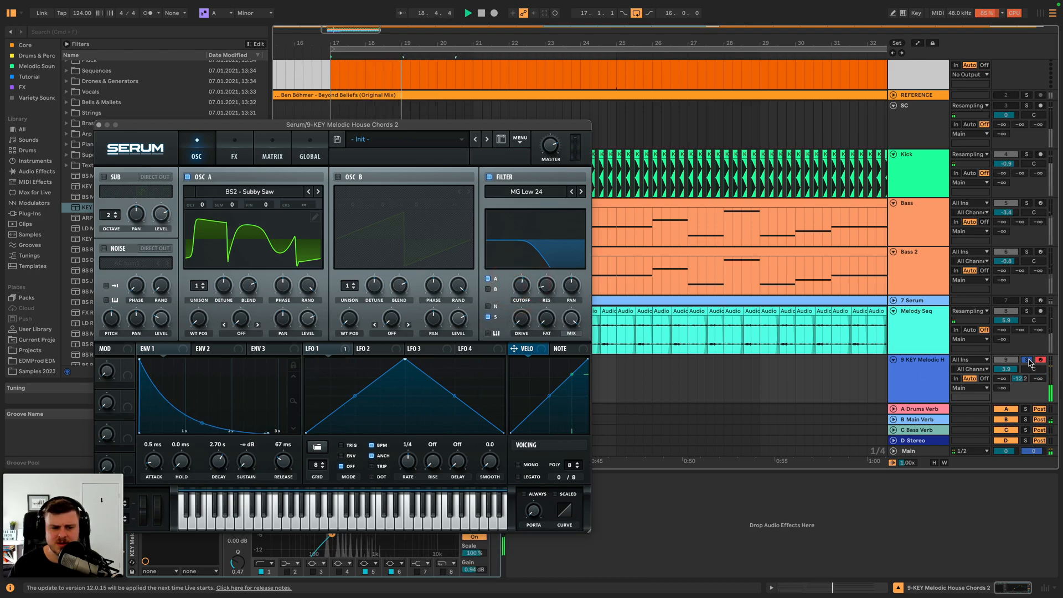
- Assign Serum's Envelope 1 to the filter cutoff, audition it in the full mix and close the Serum window
mouse_move(182, 352)
left_mouse_down()
mouse_move(448, 335)
mouse_move(520, 290)
left_mouse_up()
key("space")
key("space")
key("space")
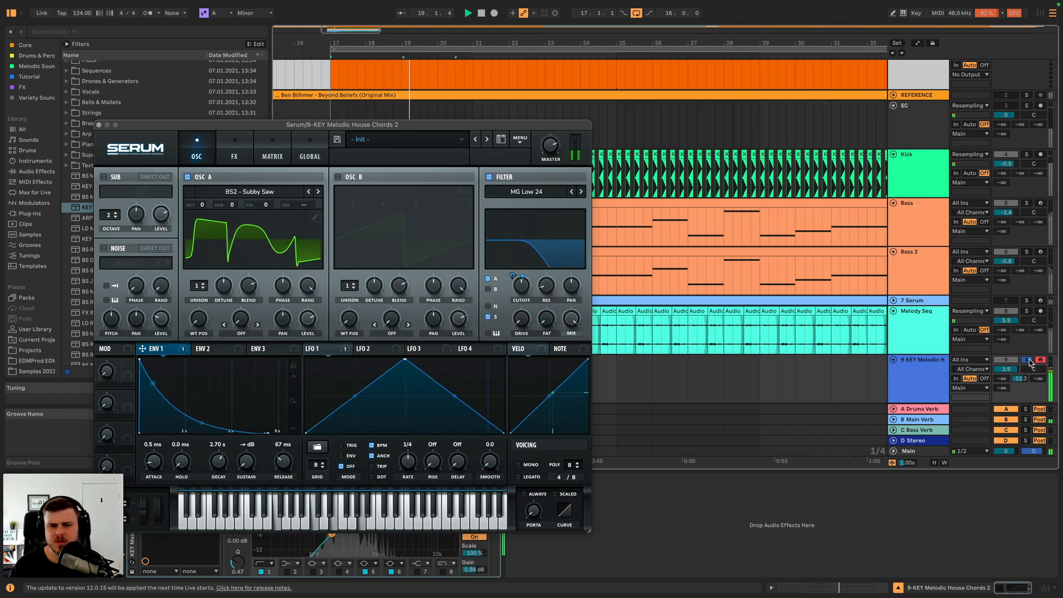
left_click(99, 126)
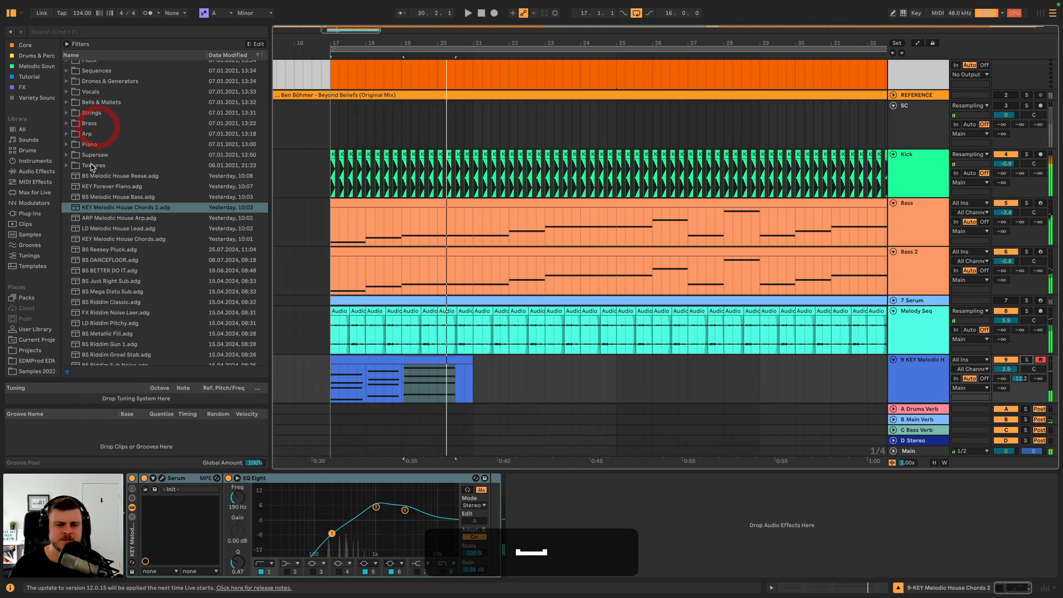
- Add the Multiband Compression preset after the chord track's EQ Eight and set its amount to 30 %
left_click(36, 171)
scroll(104, 217, "down", 3)
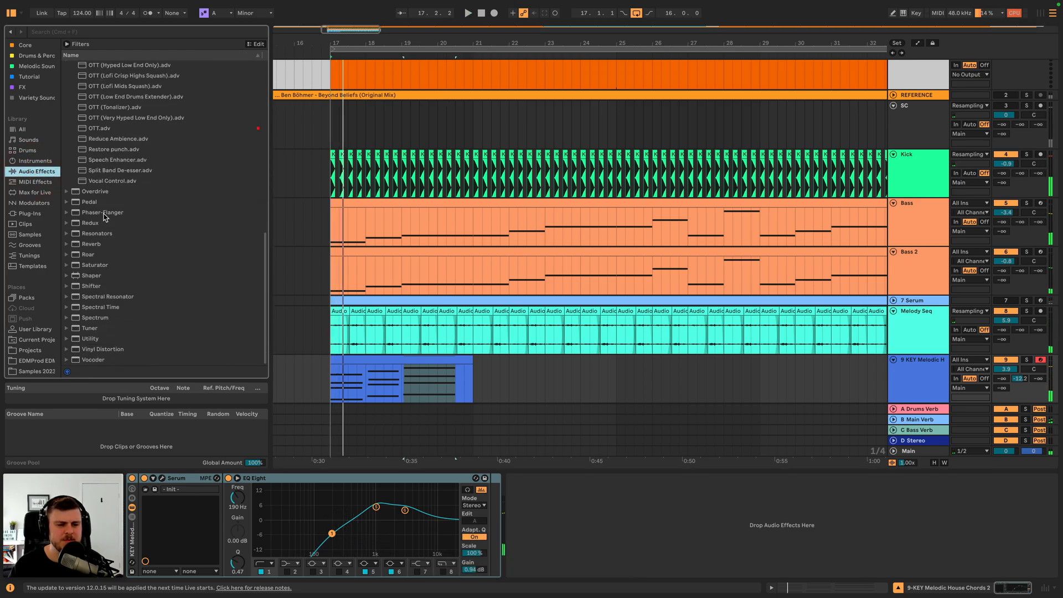
left_click(134, 109)
double_click(134, 109)
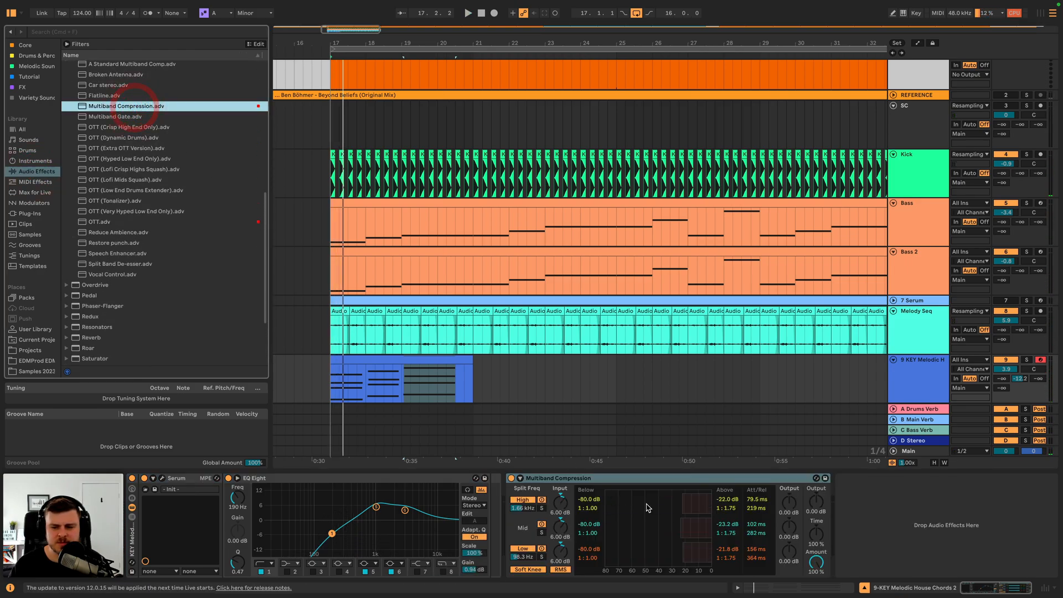
key("space")
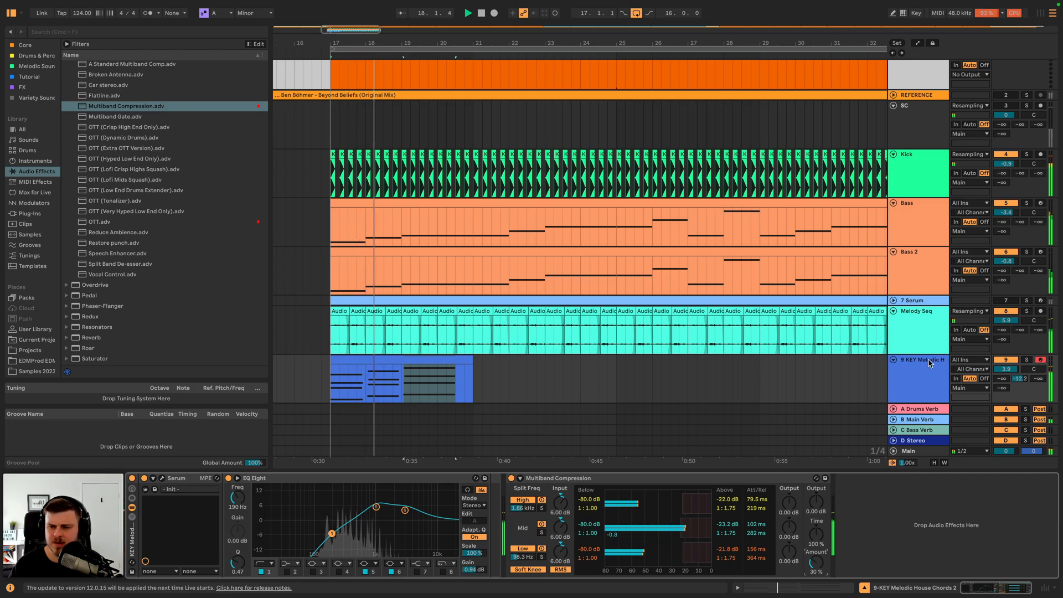
- Copy the sidechain Compressor from the Melody Seq track to the end of the chord track's device chain and play
left_click(929, 325)
left_click(953, 479)
key("super+c")
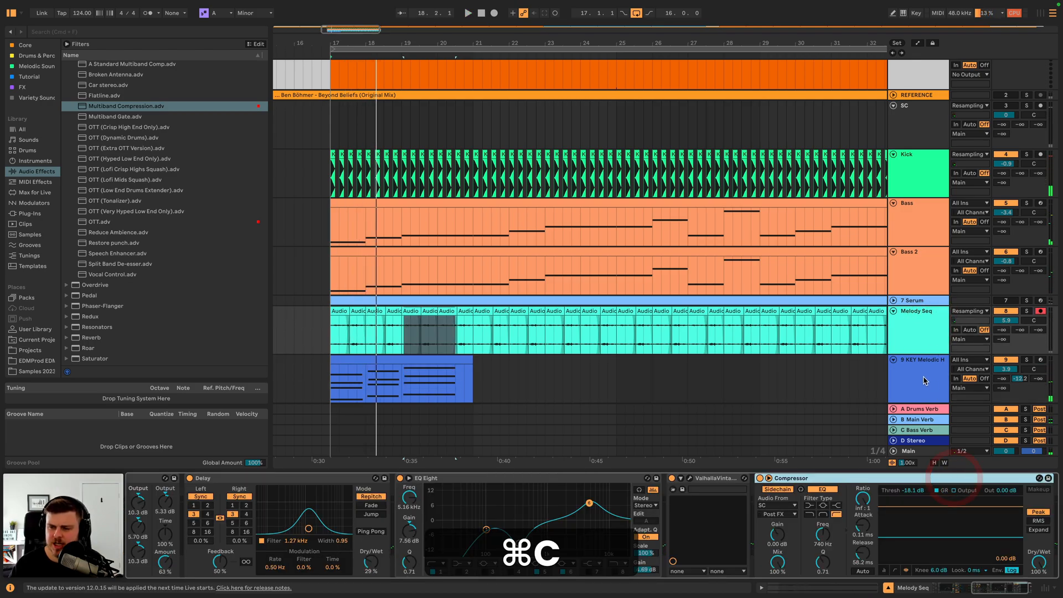
left_click(921, 382)
left_click(864, 515)
key("super+v")
key("space")
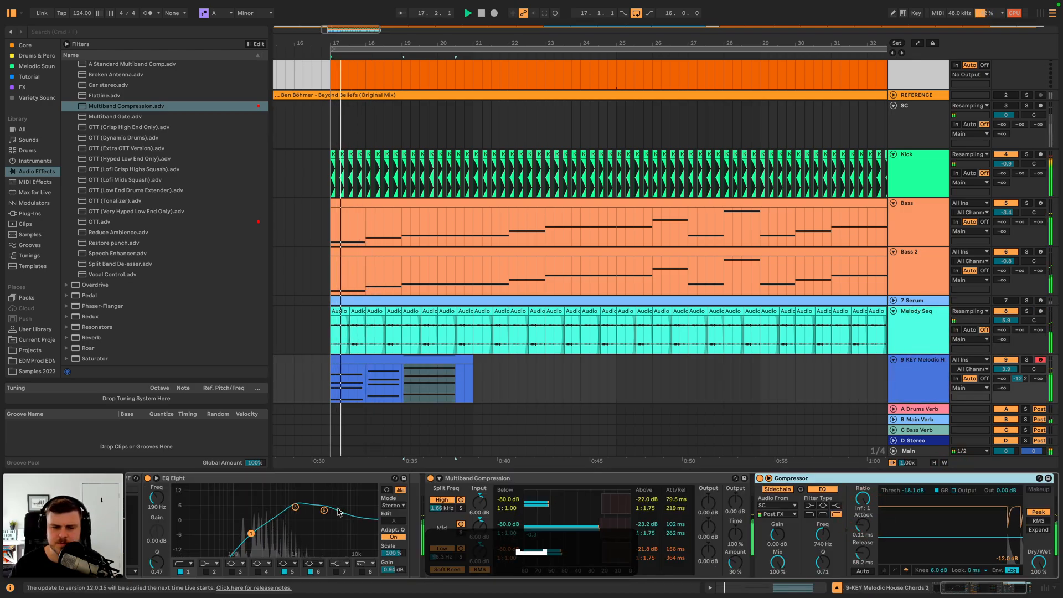
- Solo the chord track, play it and open its MIDI clip for editing
left_click(1026, 359)
key("space")
key("space")
double_click(369, 361)
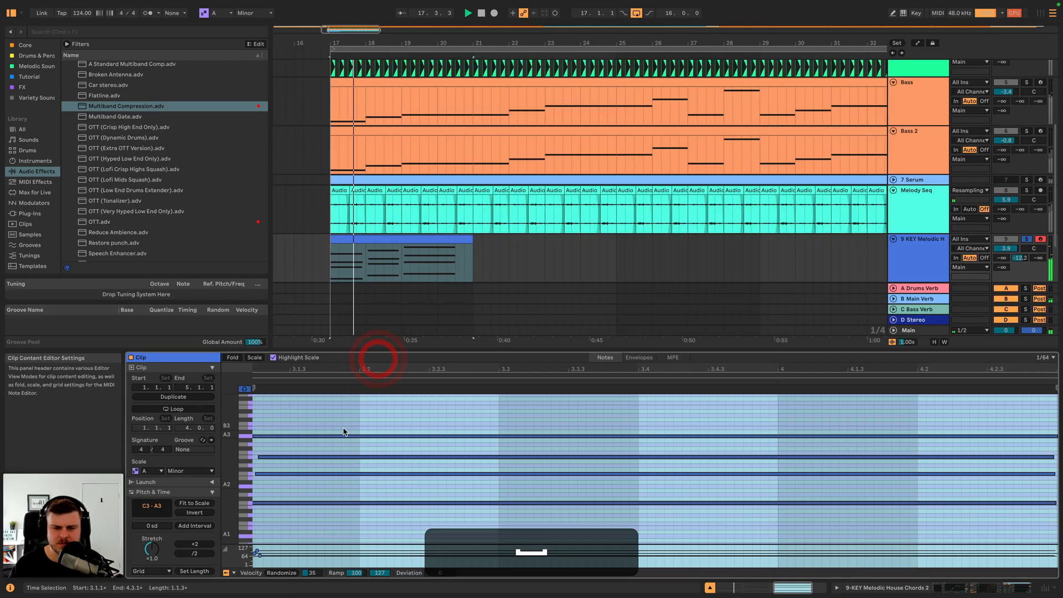
- Try deactivating the top note of all three chords and play the result
left_click_drag(345, 420, 342, 445)
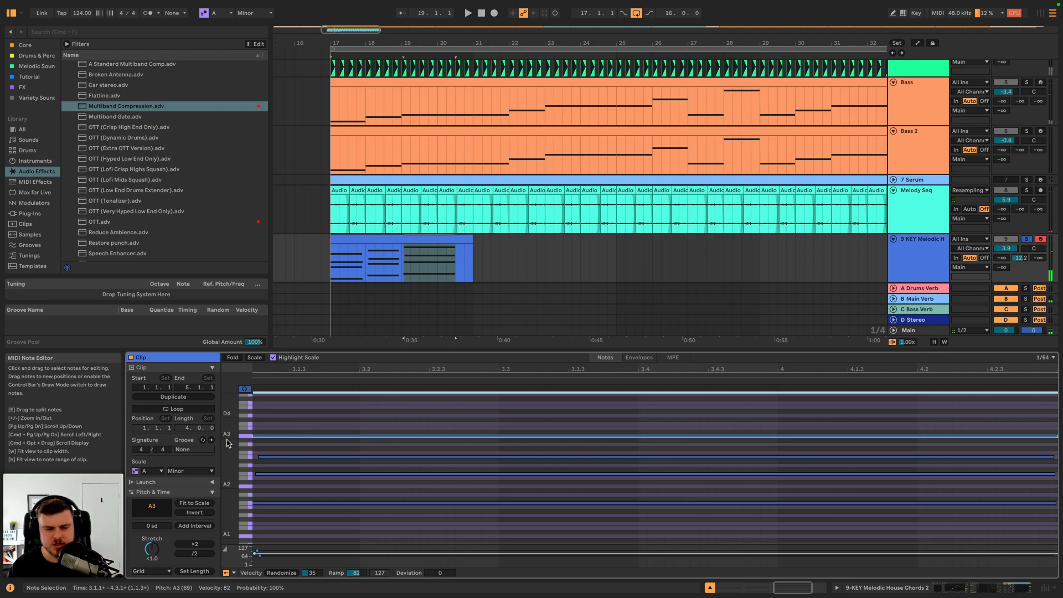
key("w")
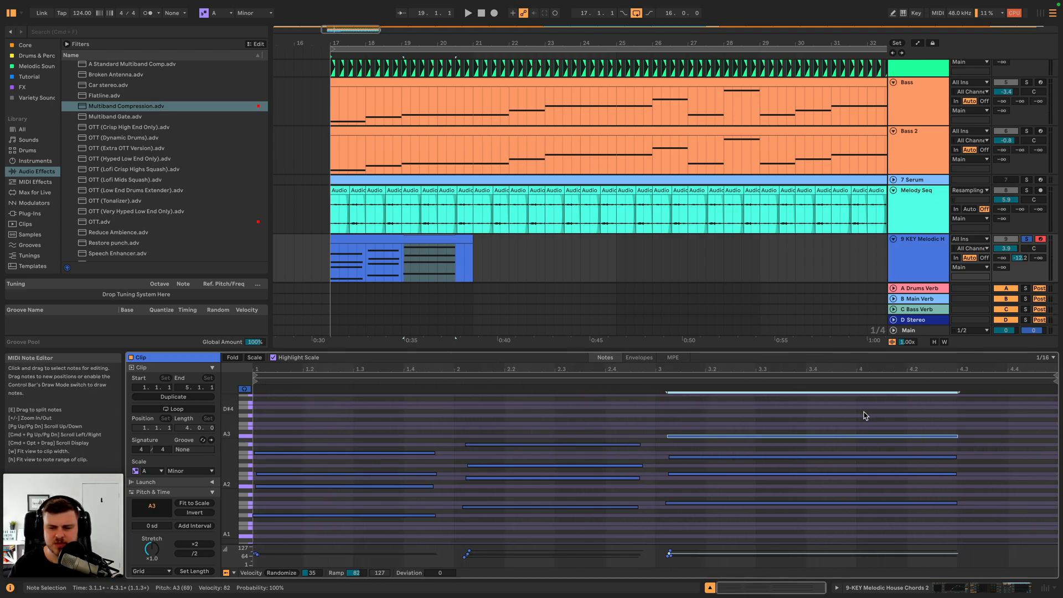
key("0")
left_click(570, 445)
key("0")
left_click(400, 453)
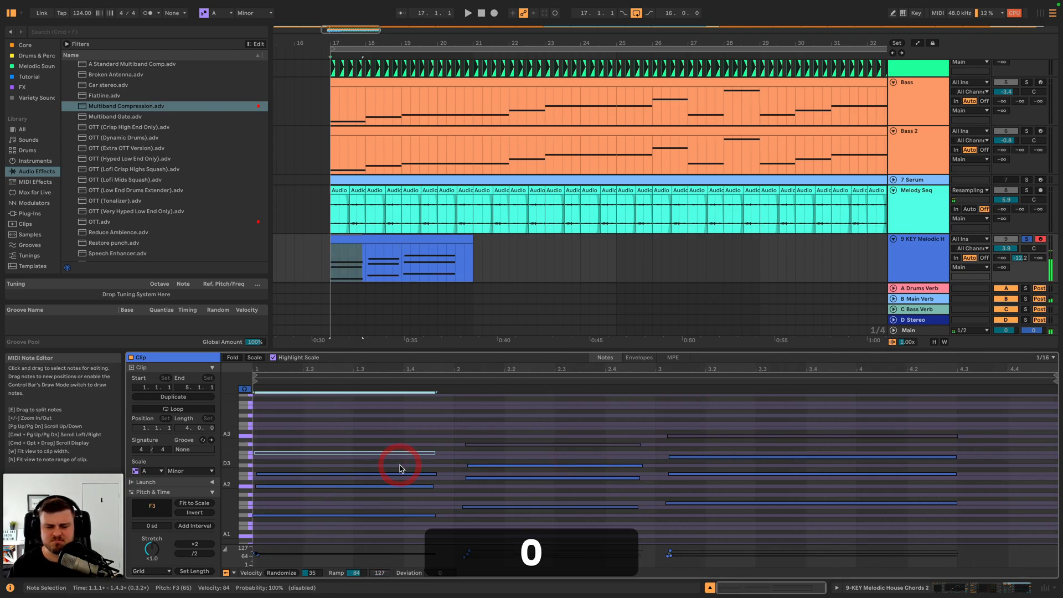
key("space")
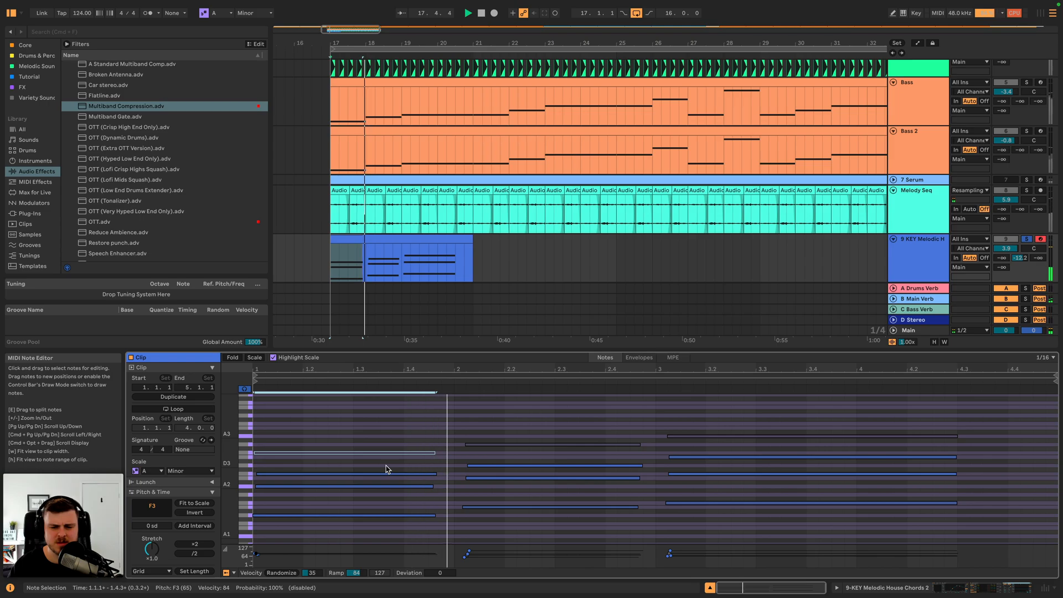
- Reactivate the top notes of the three chords, move them down one octave and play the result
key("space")
left_click_drag(508, 428, 505, 448)
key("0")
left_click_drag(771, 424, 760, 443)
key("0")
left_click_drag(704, 417, 369, 455)
key("shift+Down")
key("space")
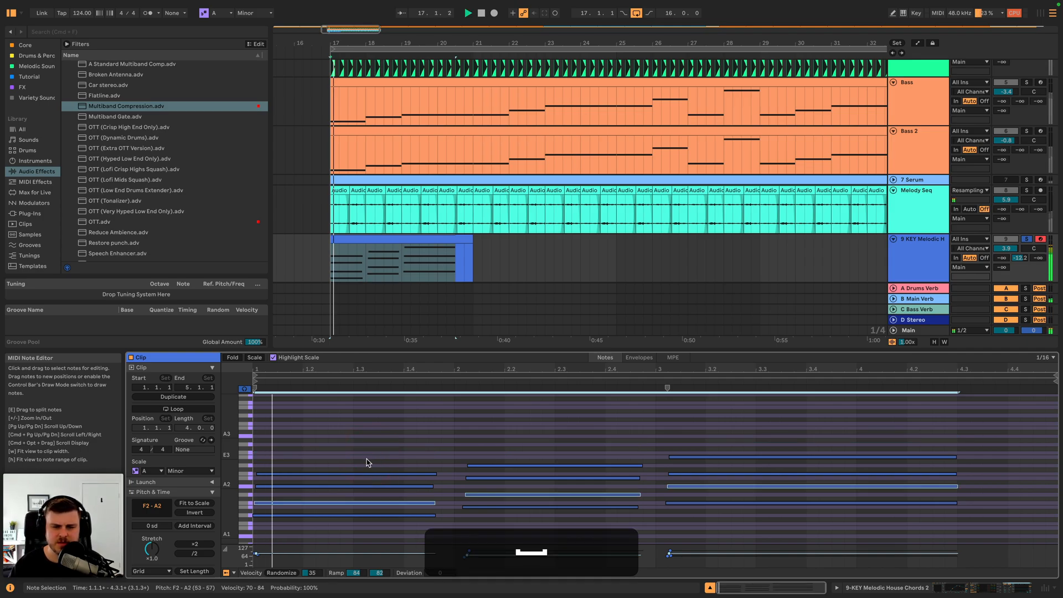
key("space")
- Raise the first chord's C3 note and the second chord's D3 note to E3
left_click(409, 473)
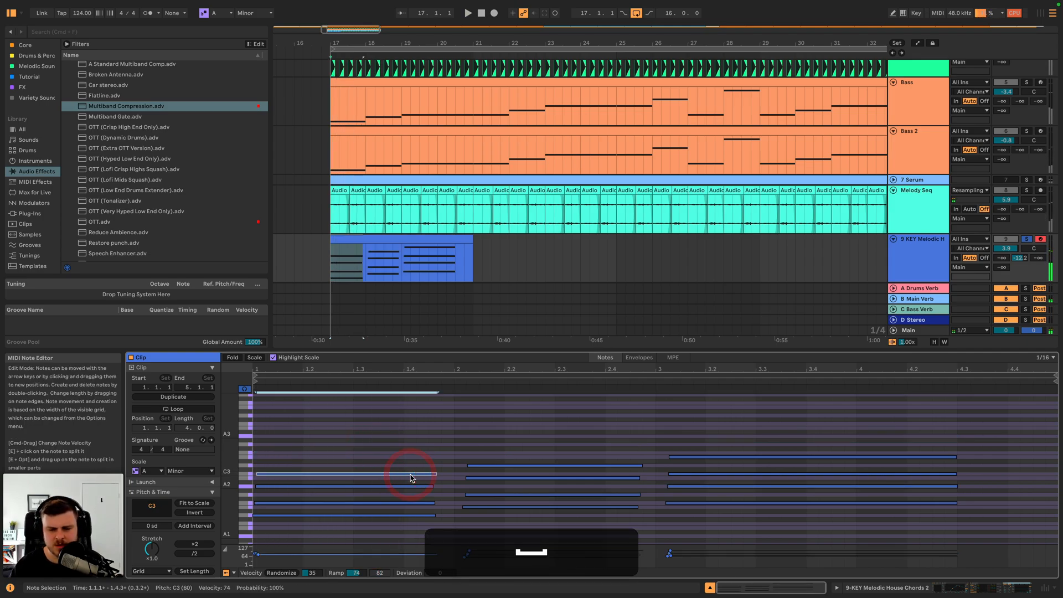
key("Up")
key("Up")
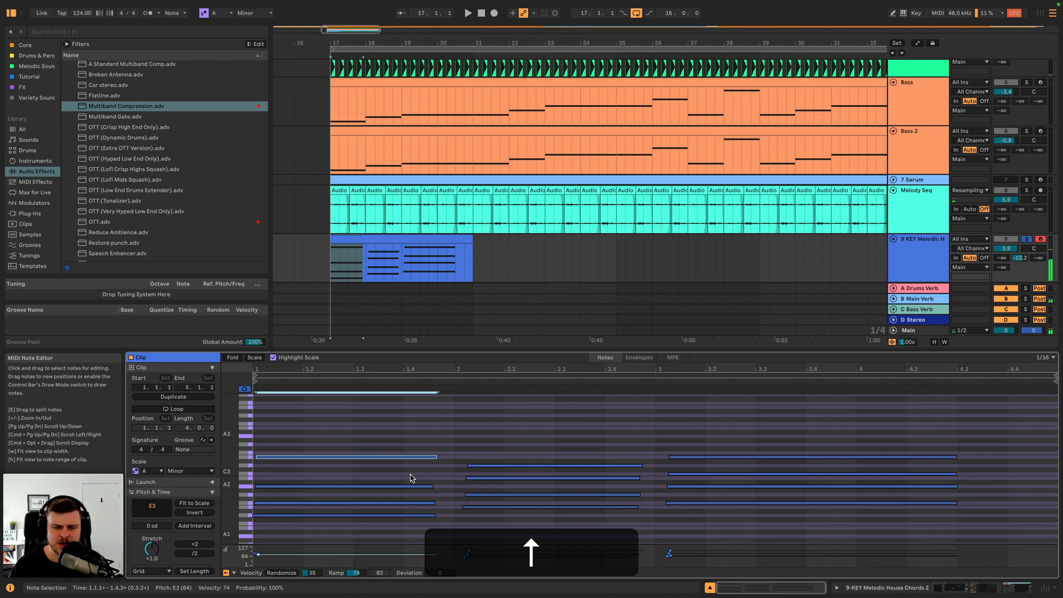
left_click(475, 465)
key("Up")
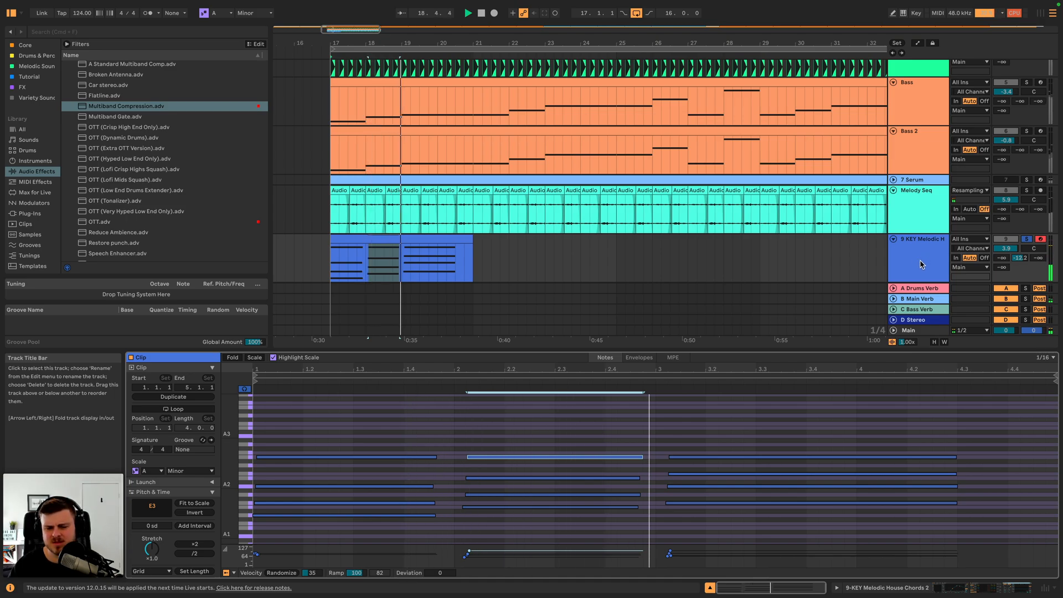
- Take the chord track out of solo and set its volume to 4.9 dB during playback
key("space")
key("space")
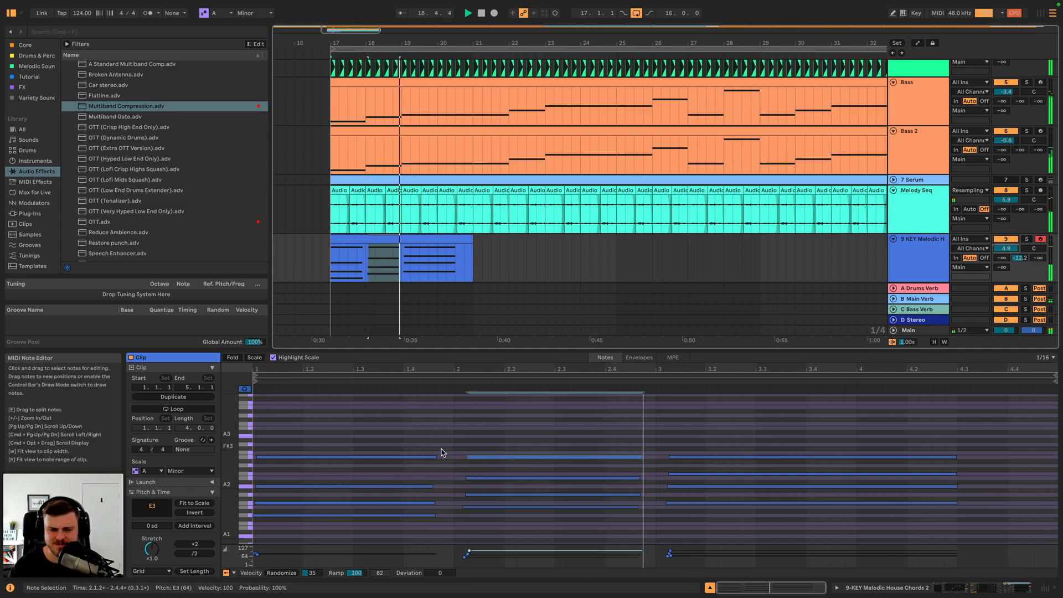
key("space")
- Duplicate the three chords' E3 notes up to A3 and nudge the copies slightly forward in time
left_click_drag(394, 435, 696, 458)
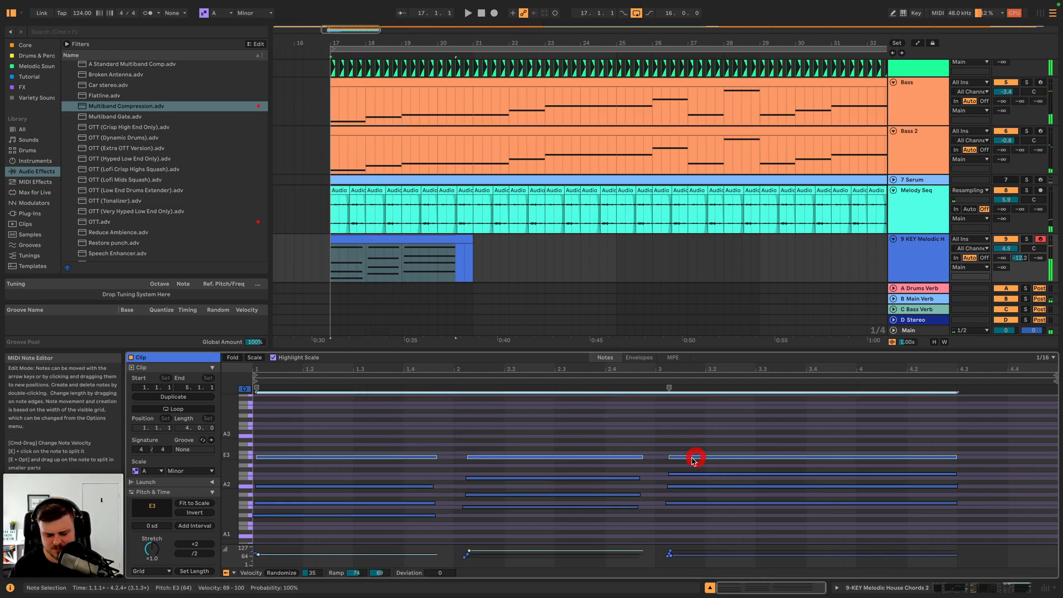
key("super+c")
key("Up")
key("Up")
key("Up")
key("Up")
key("Up")
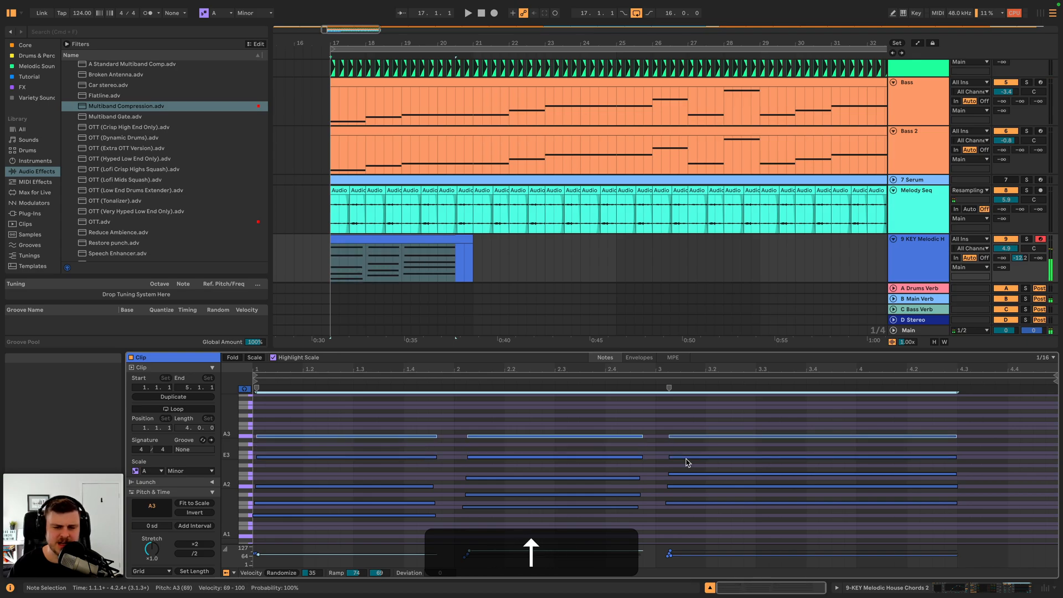
key("super+Right")
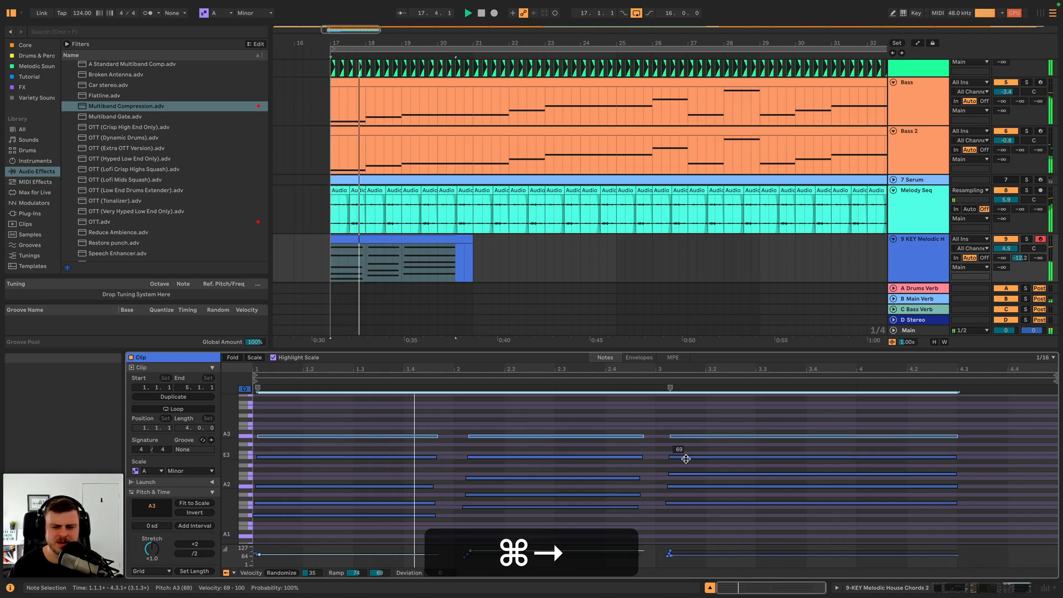
- Lower the second chord's A3 note to G3 and play the result
left_click(599, 436)
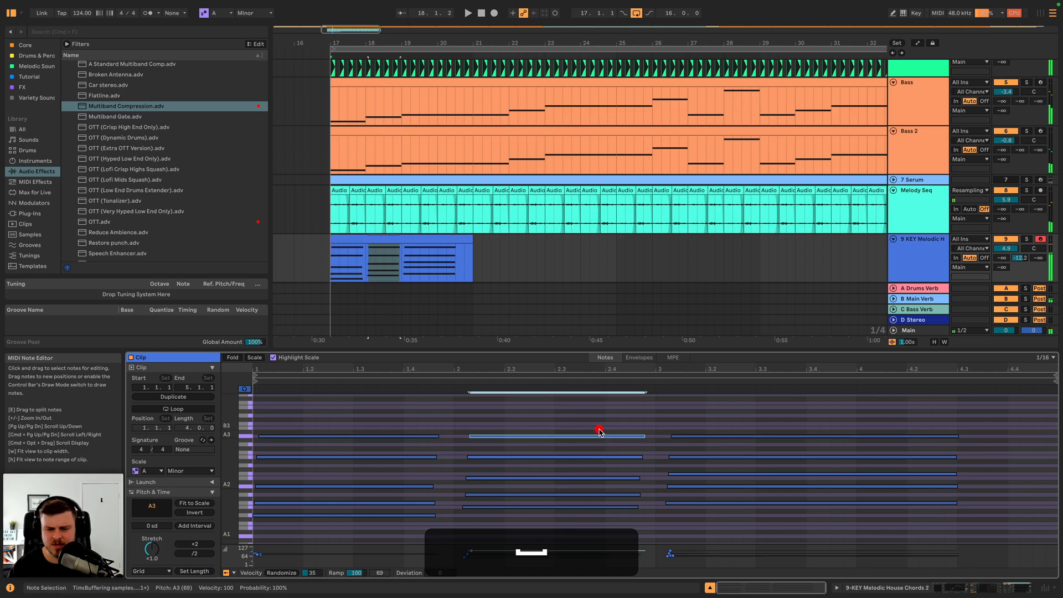
key("Down")
key("Down")
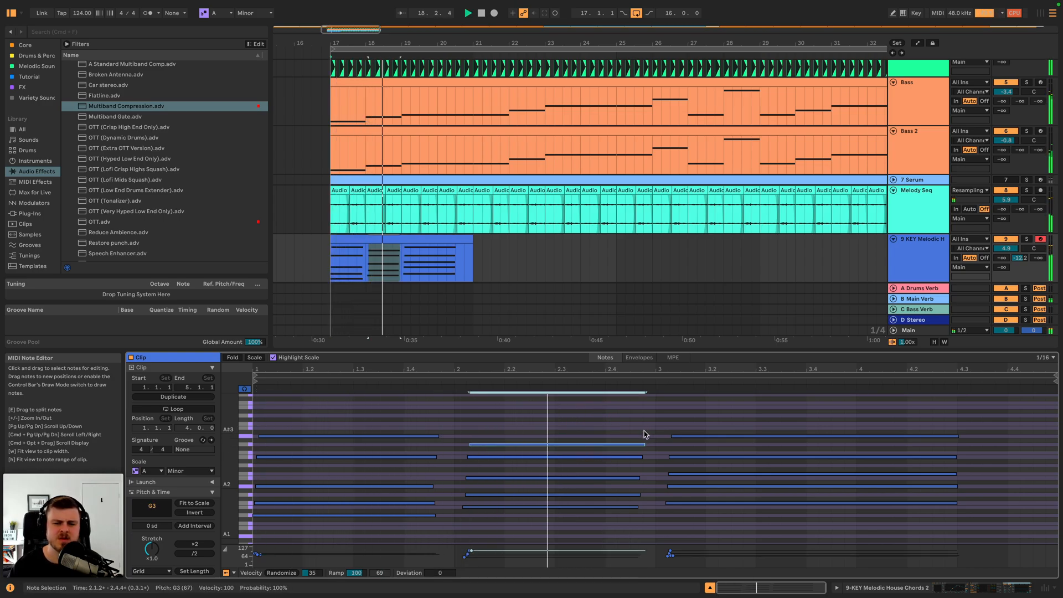
key("space")
- Nudge all notes of the third and second chords slightly earlier in time and play the result
left_click_drag(691, 426, 679, 503)
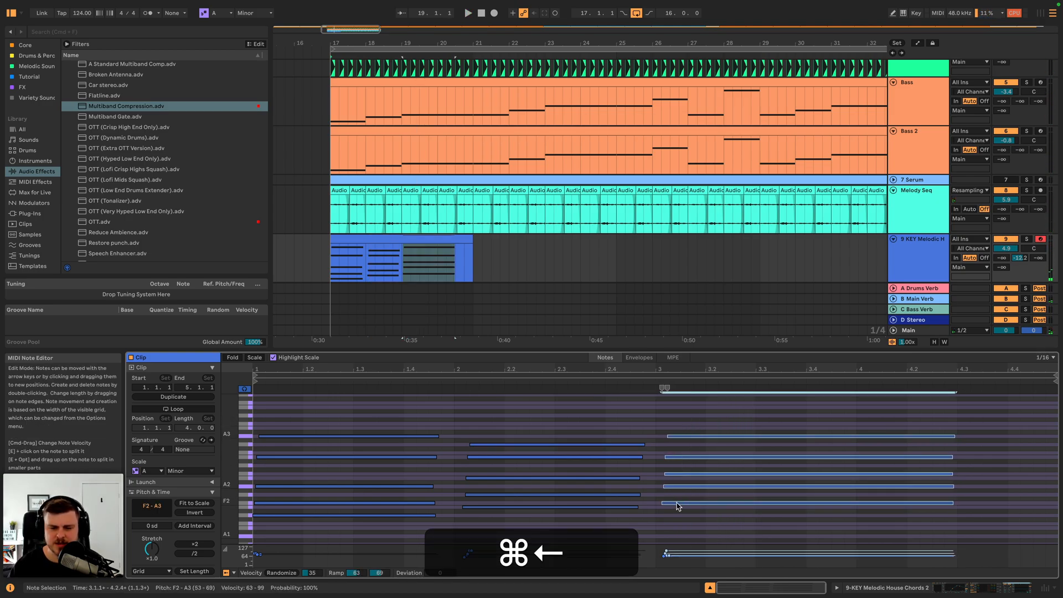
key("super+space")
left_click_drag(539, 526, 514, 400)
key("super+Left")
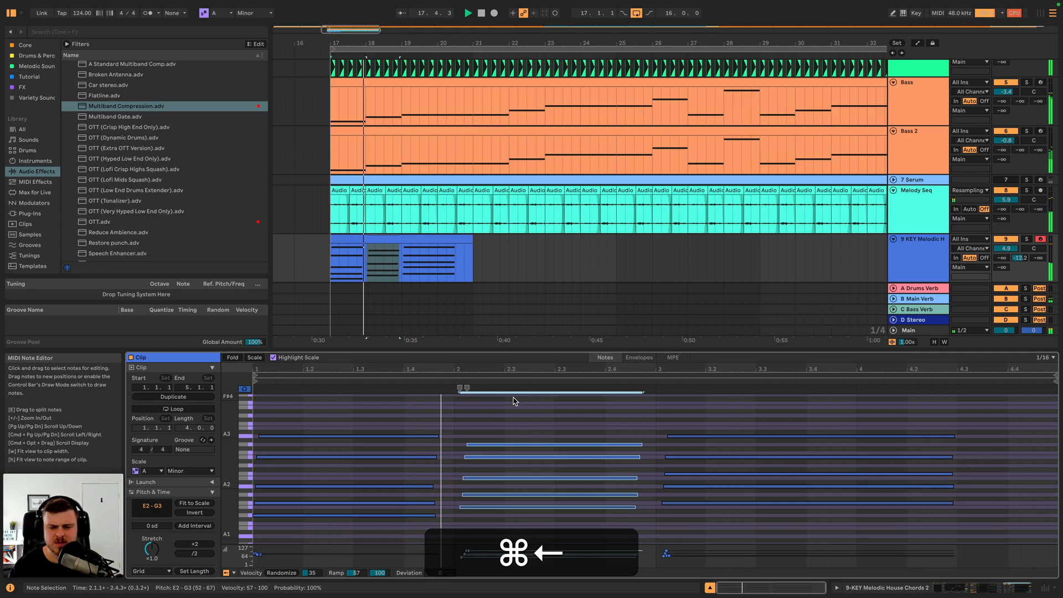
key("space")
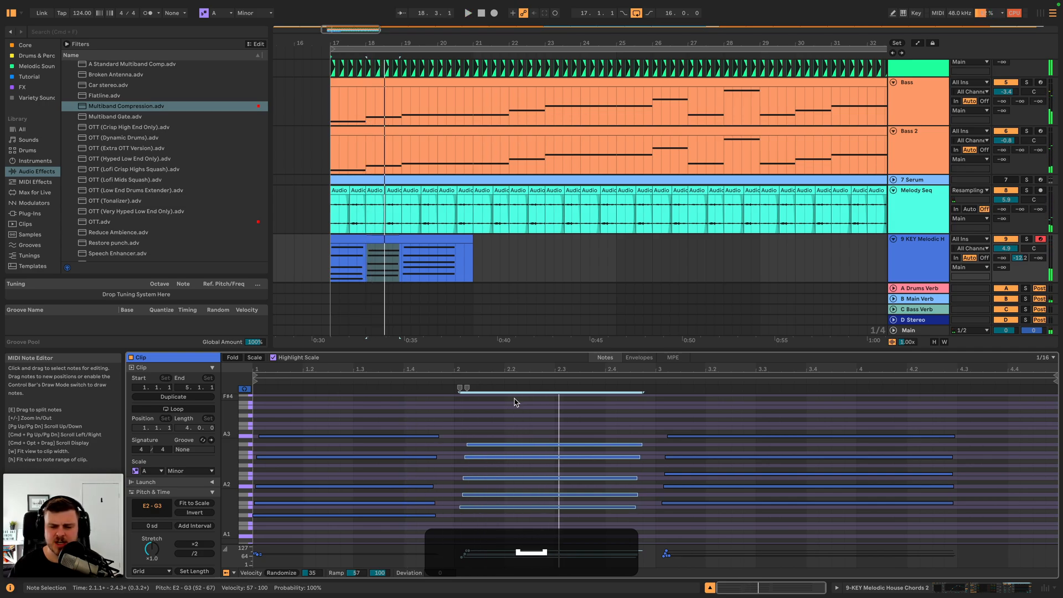
key("super+Left")
key("super+space")
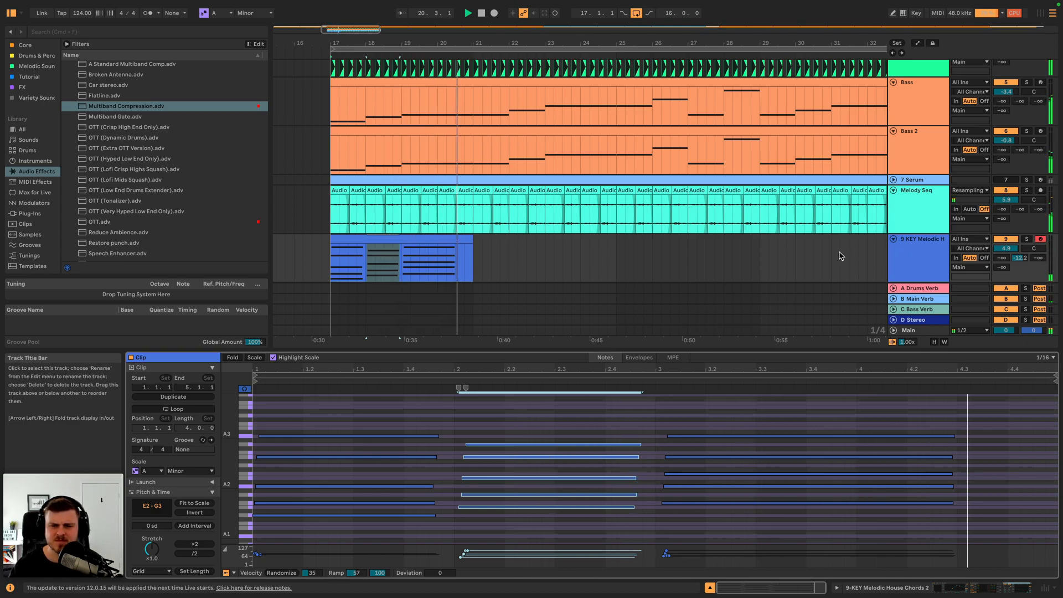
key("space")
- Reshape the upper bands of the chord track's EQ Eight, setting the high band to 5.39 kHz and 3.84 dB
left_click(913, 259)
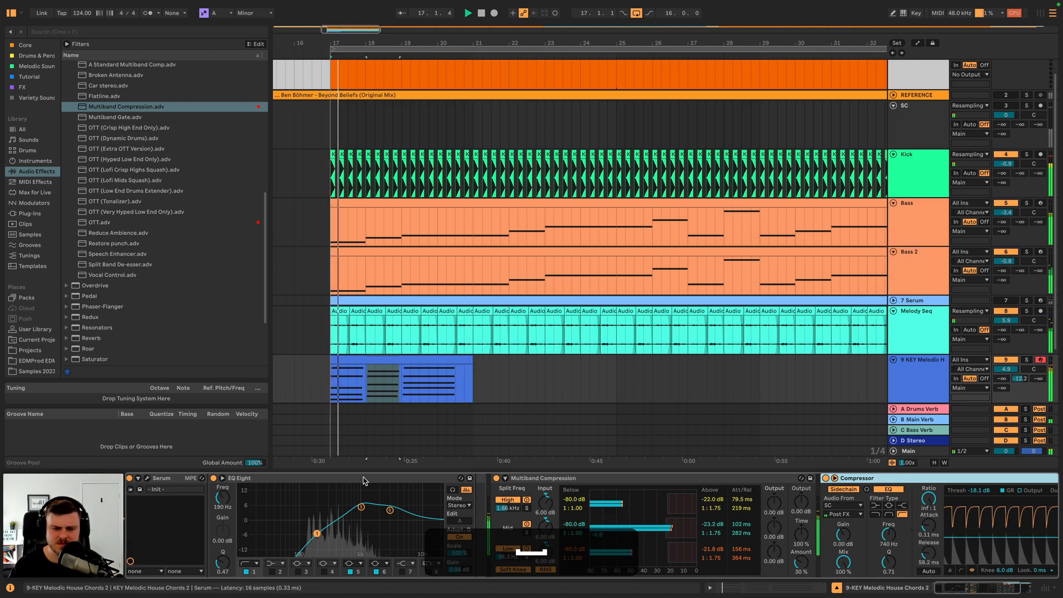
left_click_drag(360, 515, 404, 511)
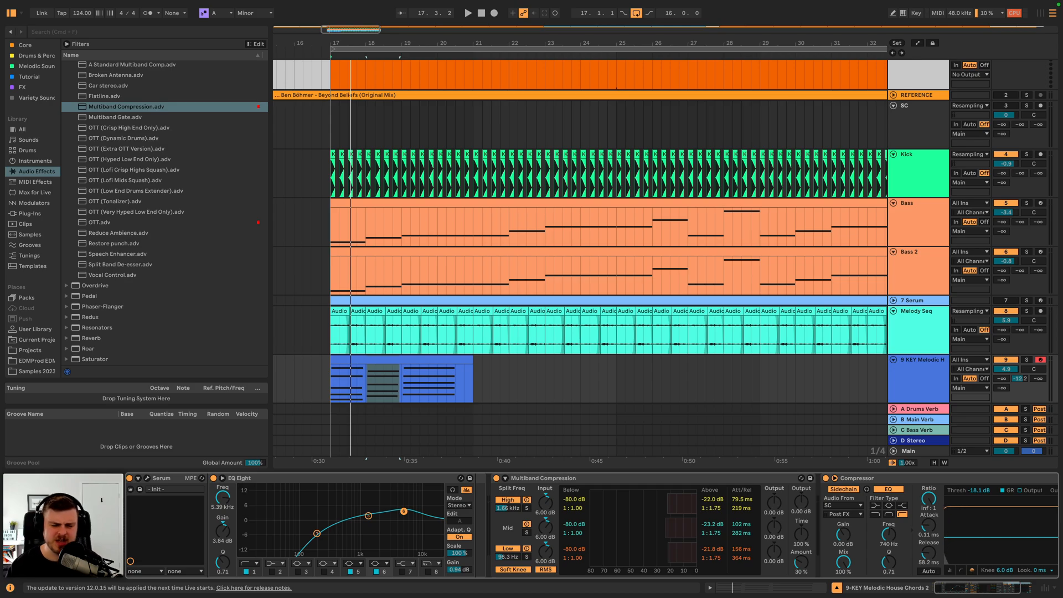
- Play the mix, solo the chord track and open Serum's preset list to check its current patch
key("space")
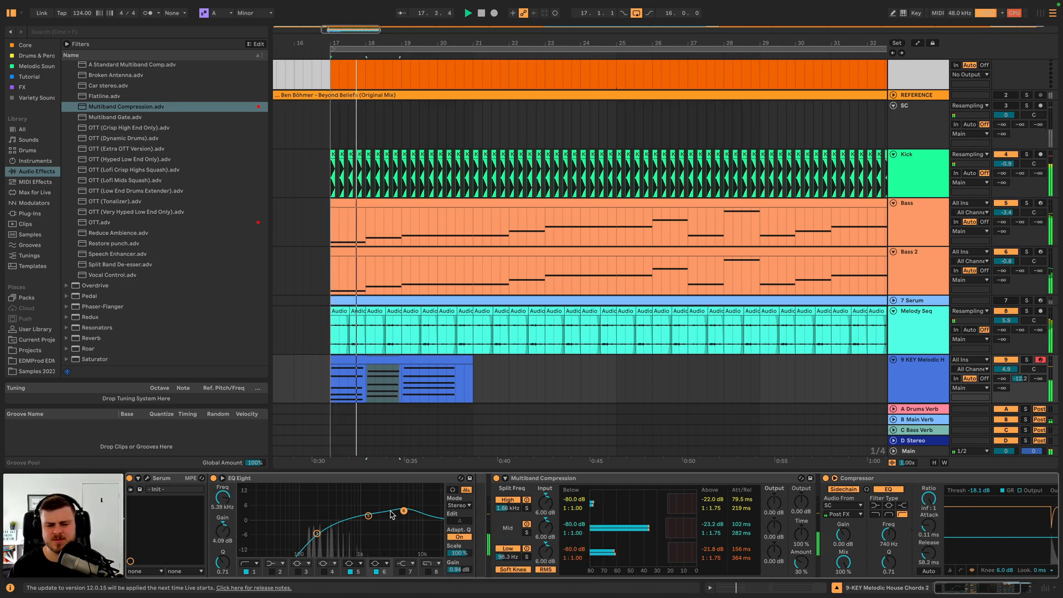
left_click(1026, 360)
left_click(147, 478)
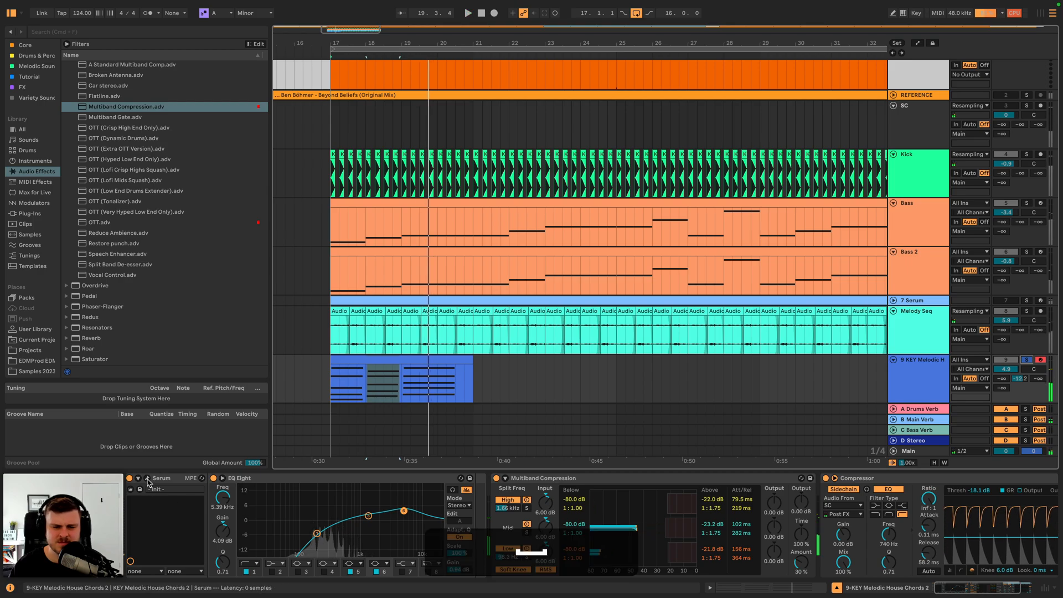
left_click(421, 139)
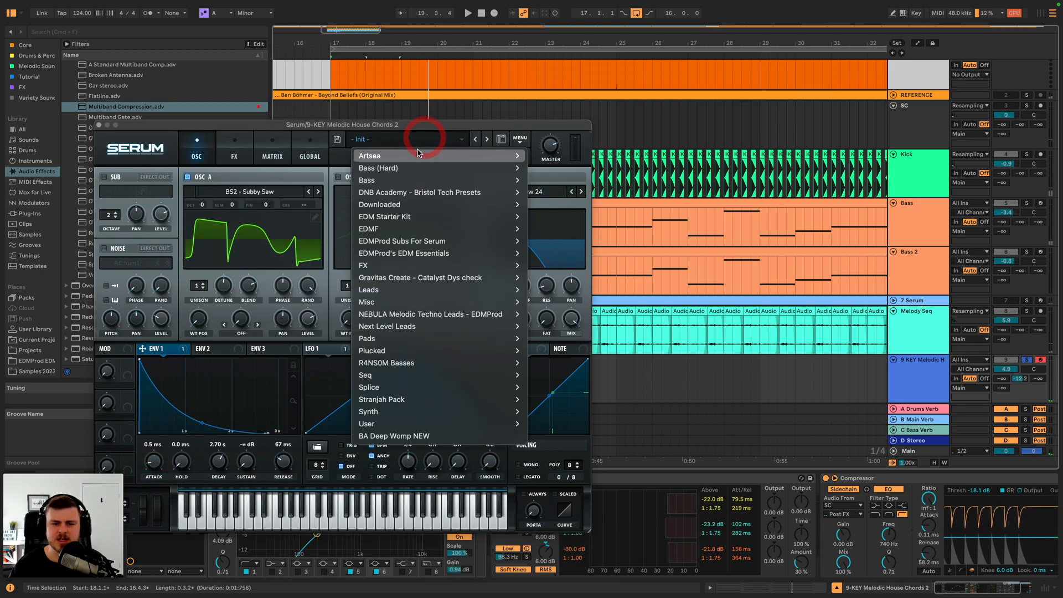
left_click(422, 145)
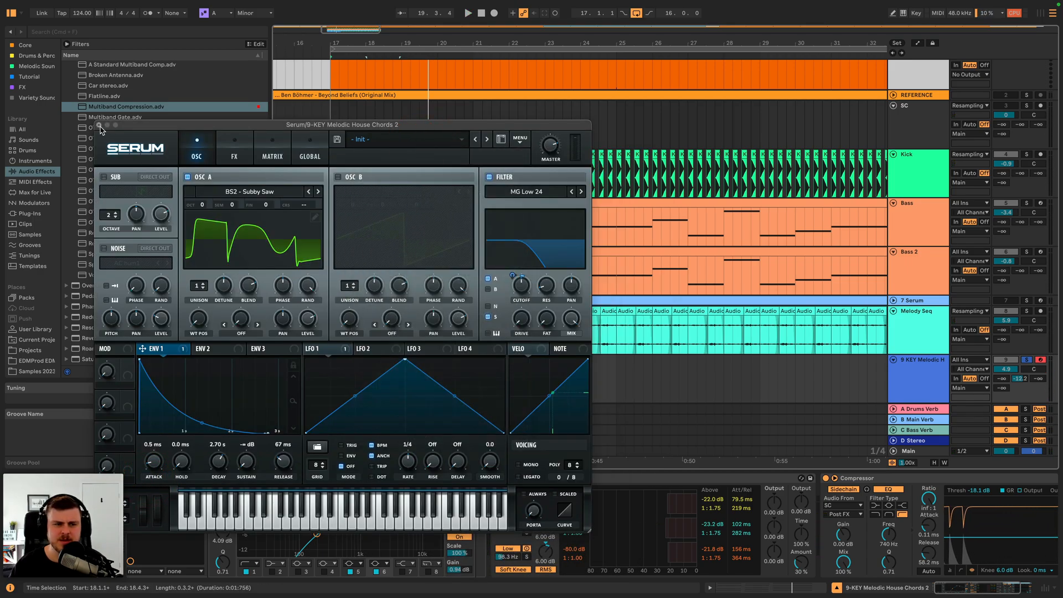
left_click(100, 126)
scroll(513, 499, "left", 1)
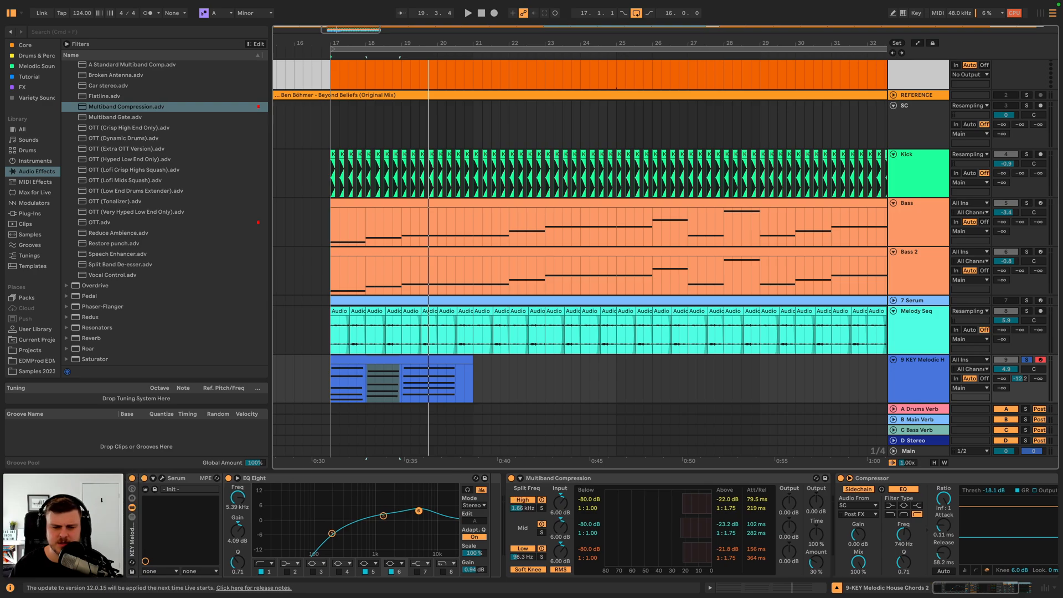
- Duplicate the chord track with its instrument and effects, and clear the solo
left_click(914, 394)
key("super+d")
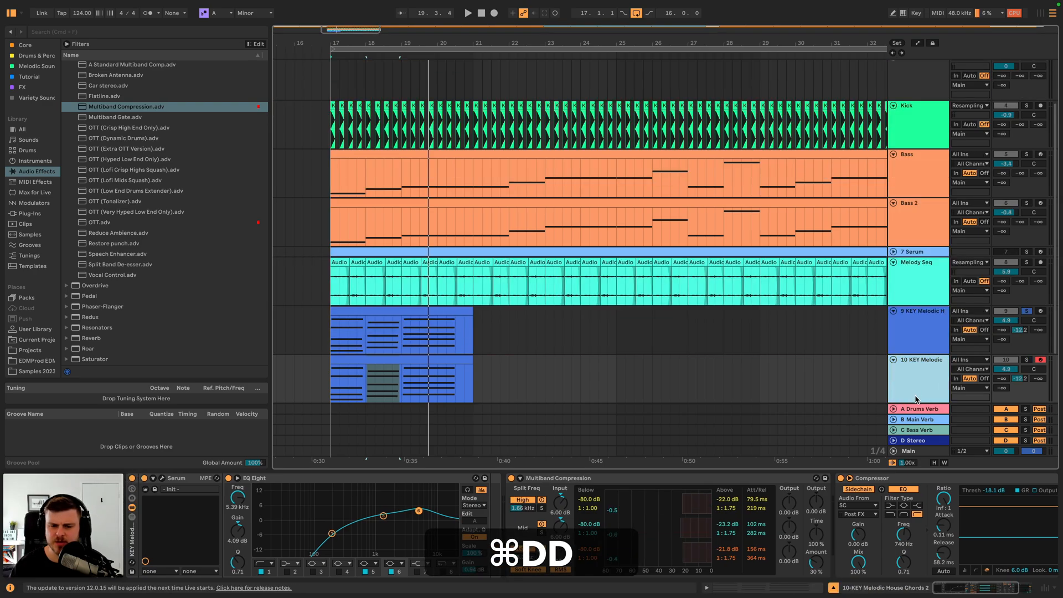
left_click(1026, 359)
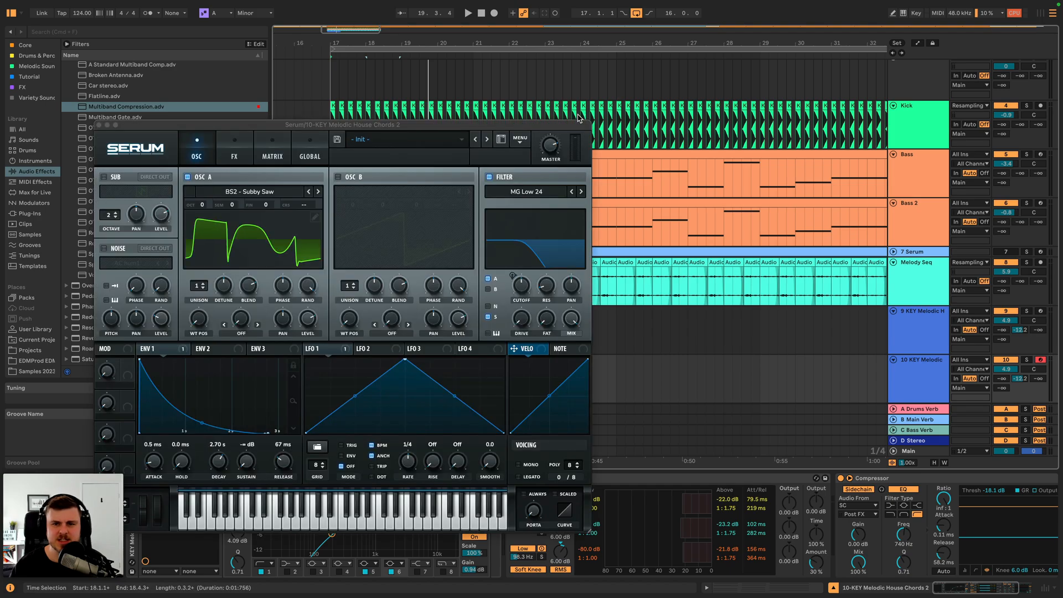
- Load Splice's Melodic House preset FSS_SMHE2_Pluck_Anjunadeep in the duplicate's Serum and audition the following presets up to FSS_SMHE2_Reese_Bass_Tropic, soloing the track
left_click(447, 138)
mouse_move(487, 386)
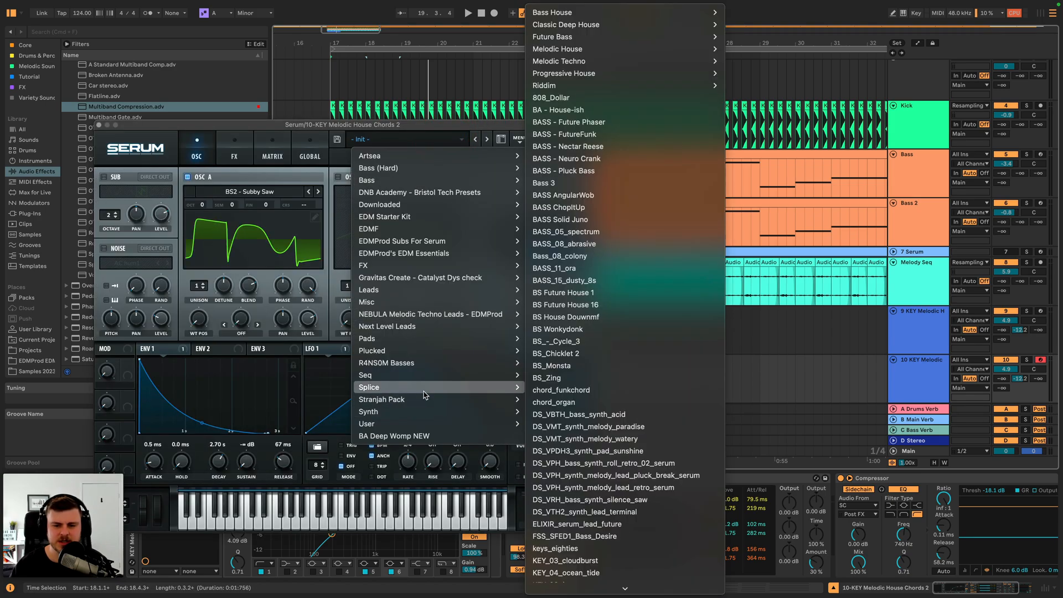
mouse_move(596, 53)
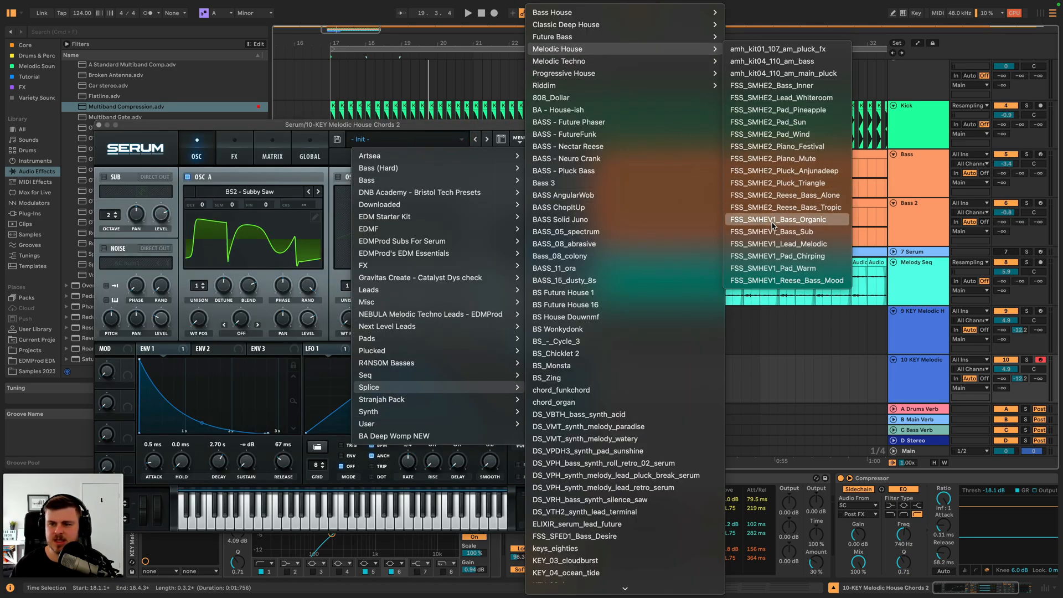
left_click(795, 171)
key("space")
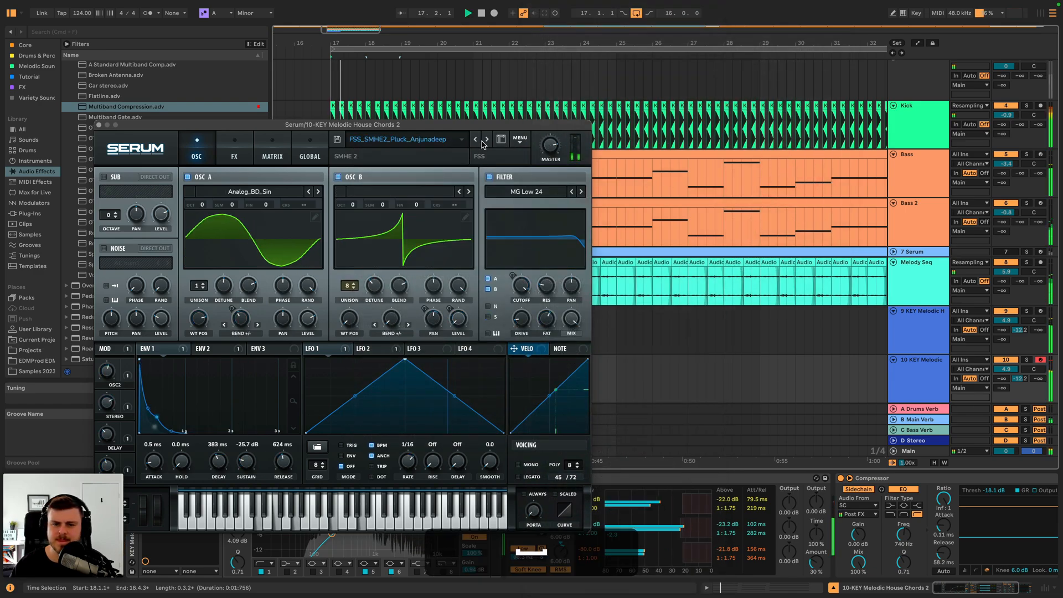
left_click(486, 140)
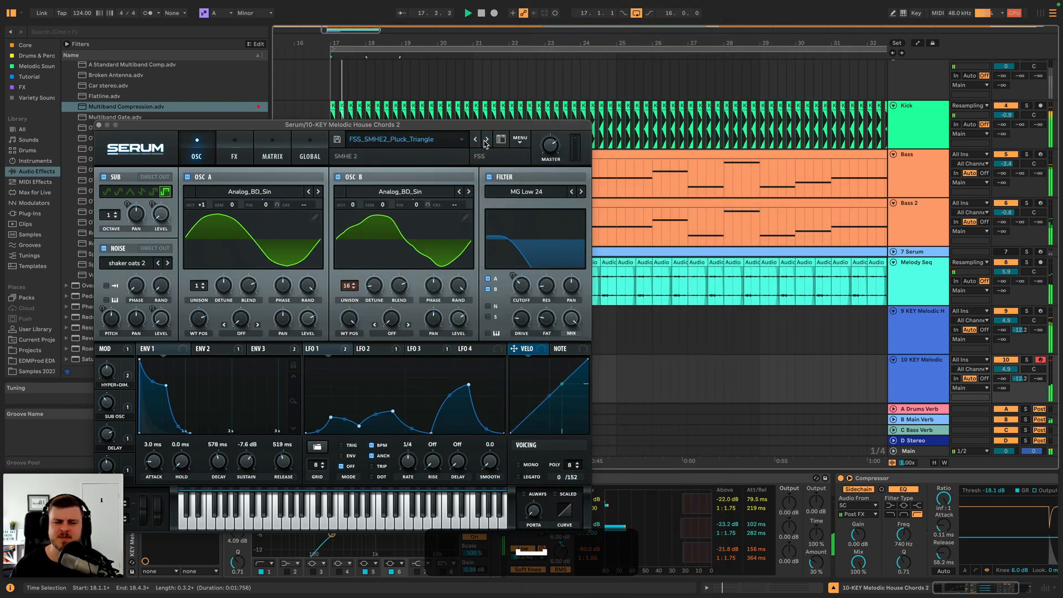
left_click(1026, 359)
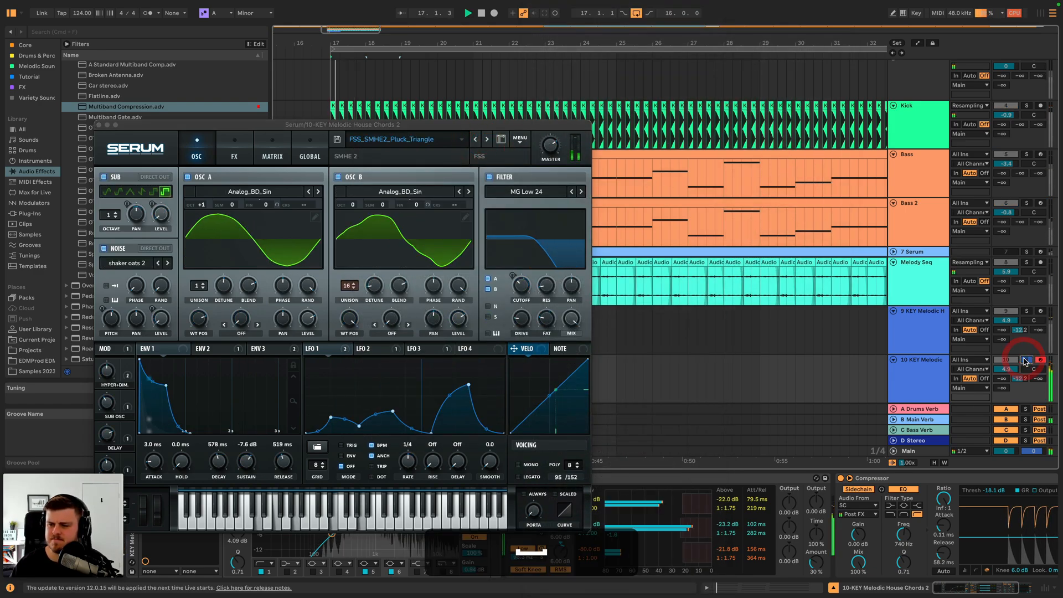
left_click(487, 140)
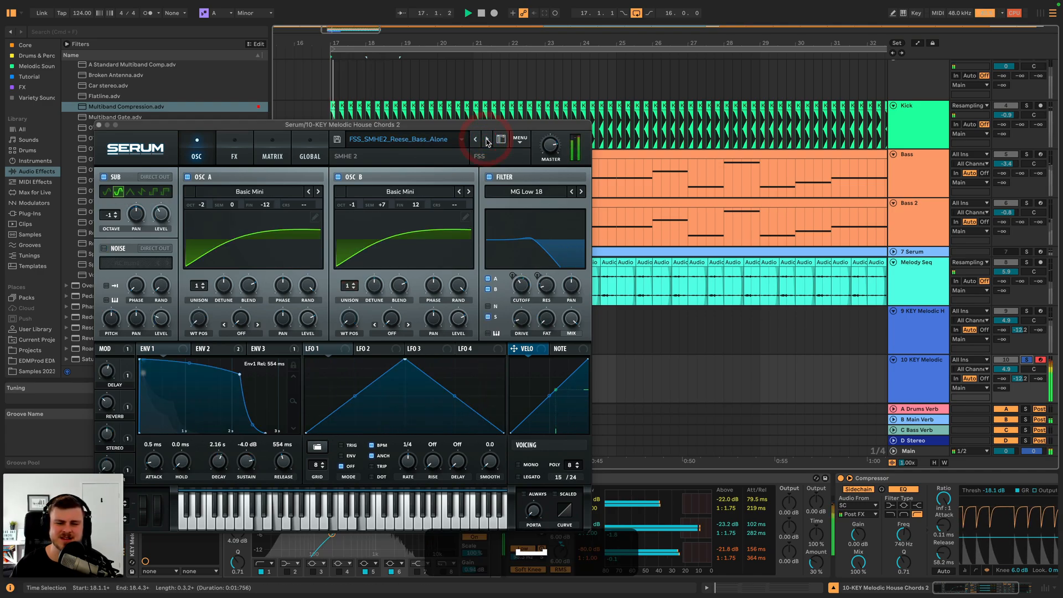
left_click(487, 140)
- Load the Melodic House preset FSS_SMHE2_Lead_Whiteroom in the duplicate's Serum and play it in solo
left_click(455, 141)
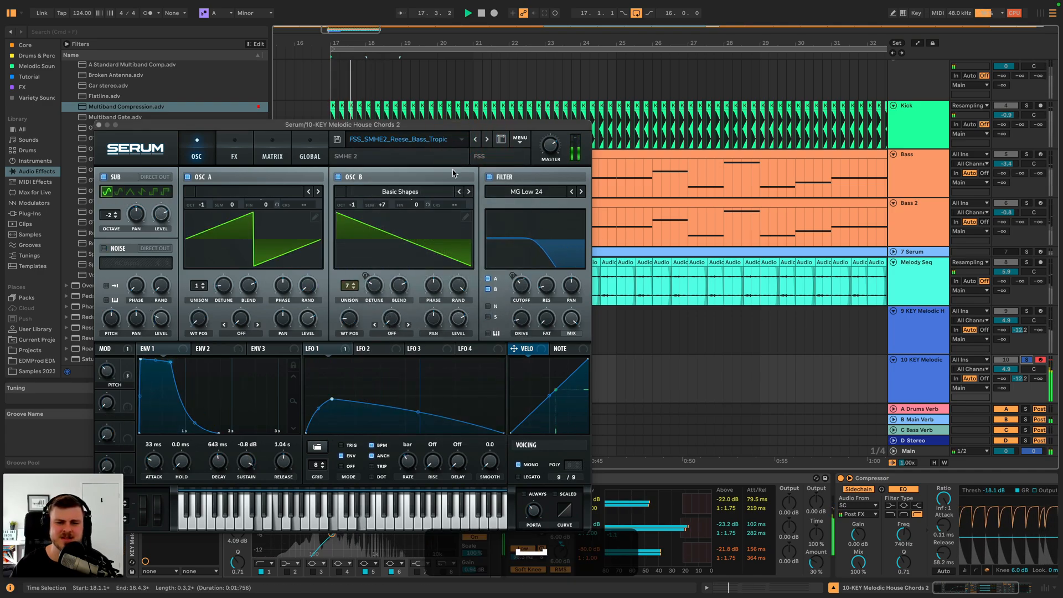
left_click(455, 139)
mouse_move(423, 387)
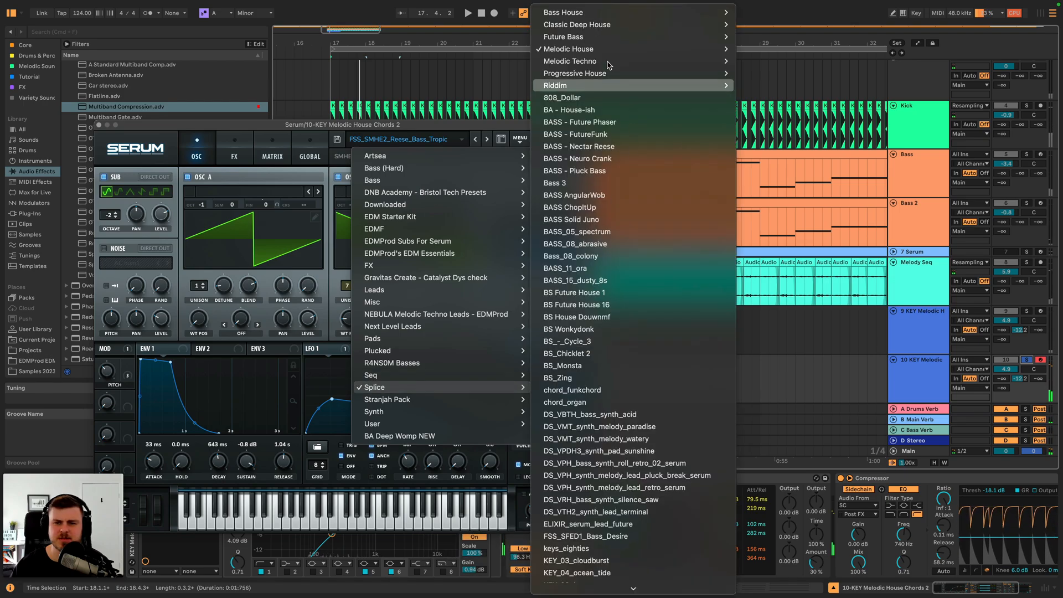
mouse_move(714, 48)
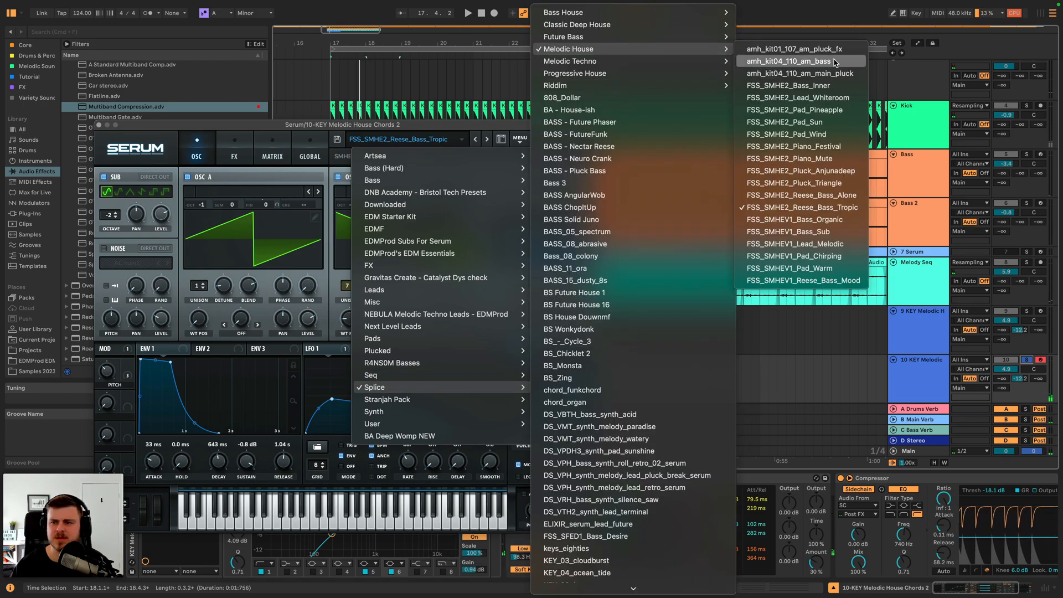
left_click(821, 98)
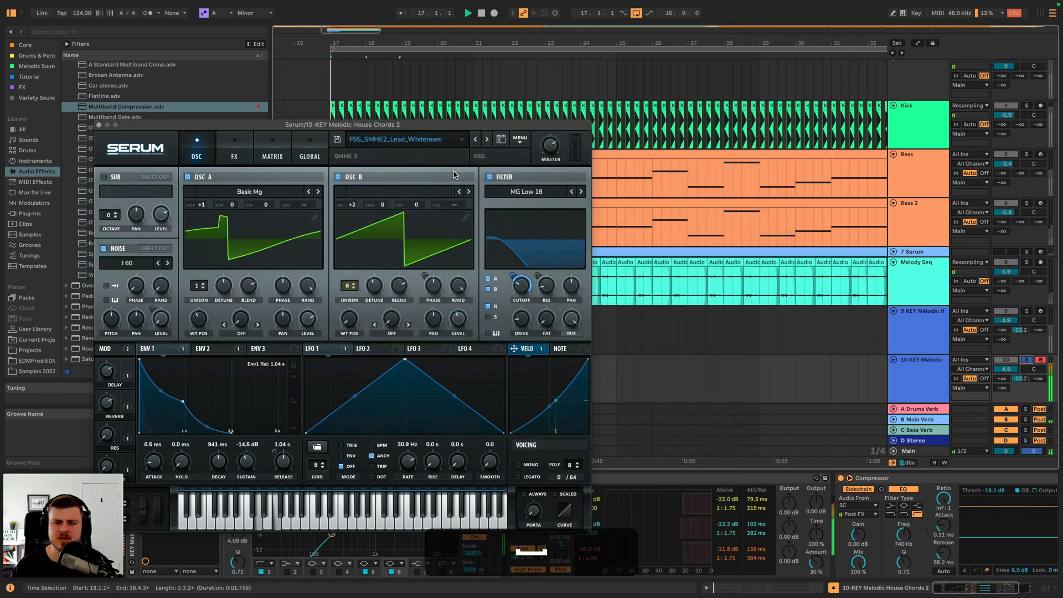
key("space")
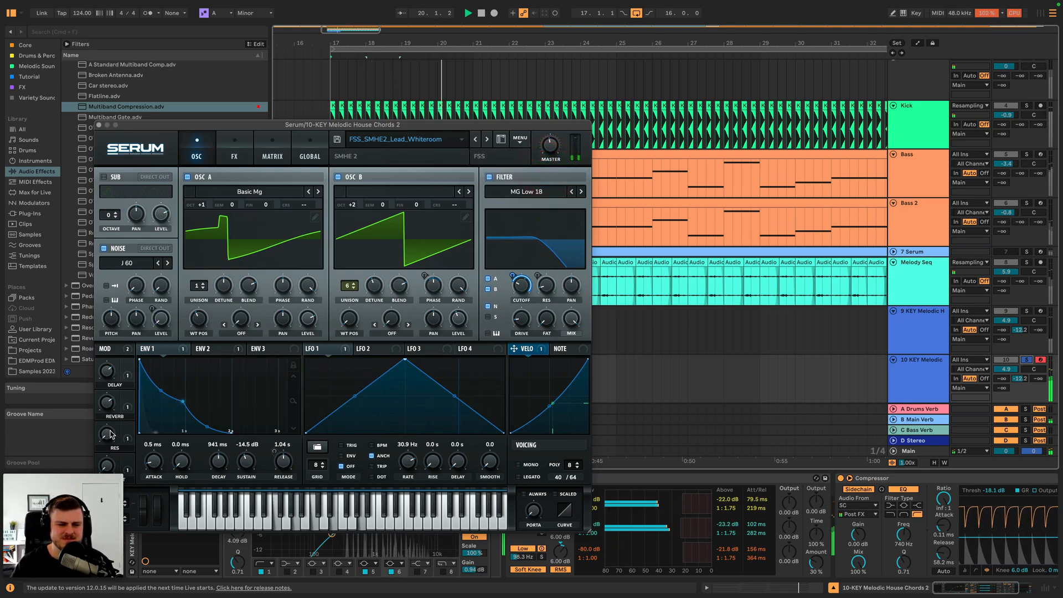
- Examine what Env 1, Env 2 and LFO 1 modulate in the Whiteroom patch while it plays, and close Serum
left_click(167, 363)
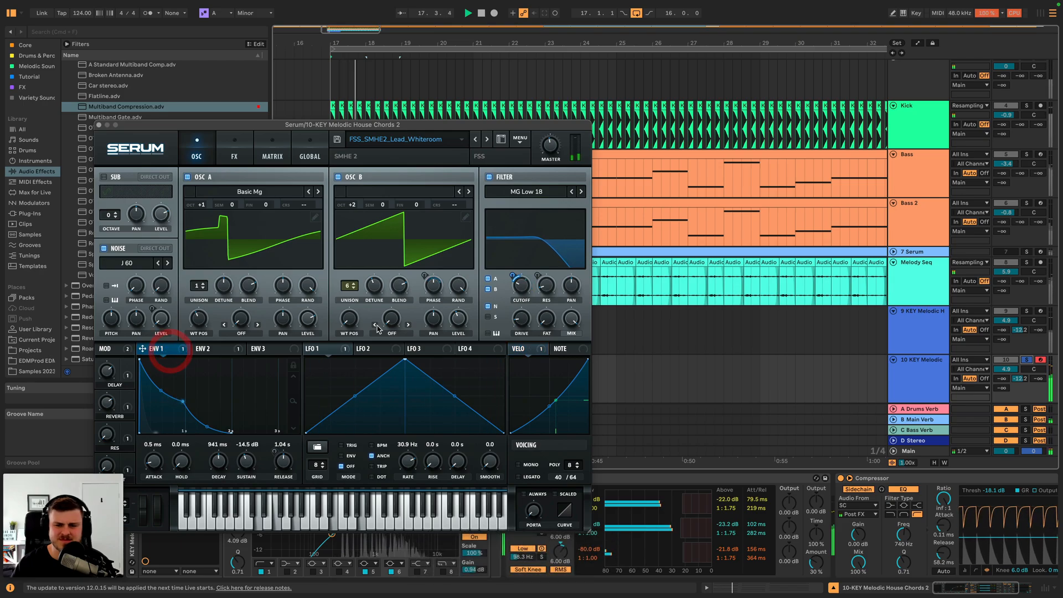
left_click(227, 351)
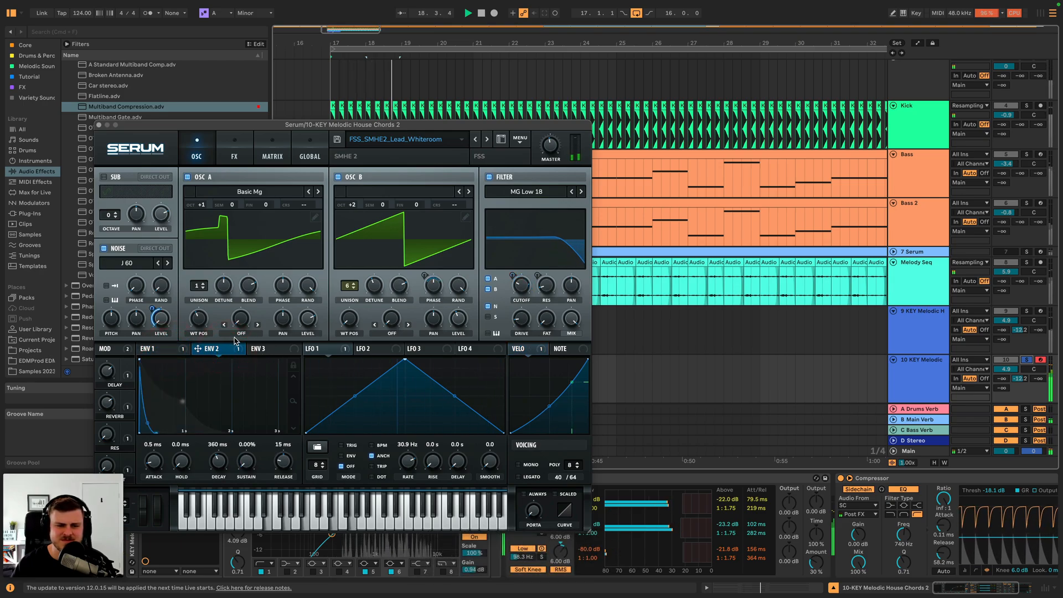
left_click(337, 349)
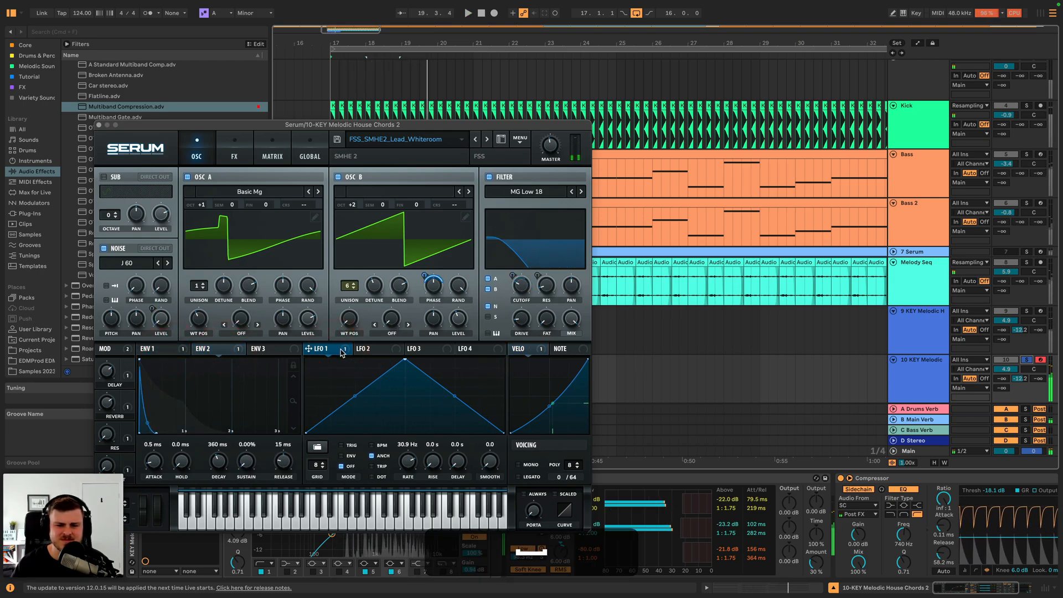
key("space")
left_click(179, 353)
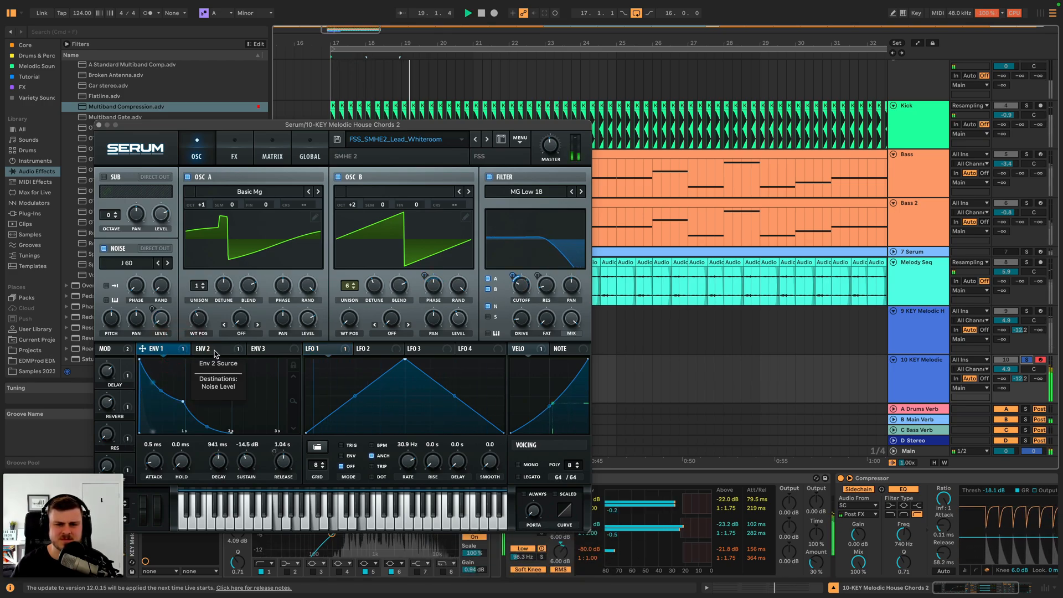
key("space")
left_click(99, 126)
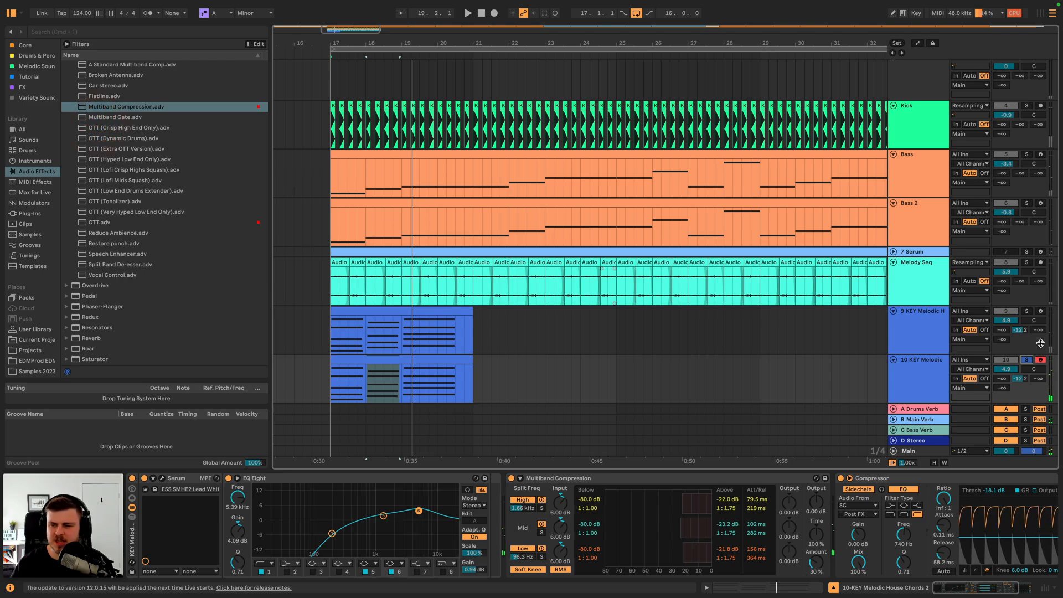
- Clear the solo, compare the two chord tracks in the full mix by muting them in turn, and leave the duplicate muted
left_click(1026, 360)
key("space")
left_click(1012, 362)
key("space")
key("space")
left_click(1012, 362)
key("space")
key("space")
key("space")
key("space")
left_click(1006, 311)
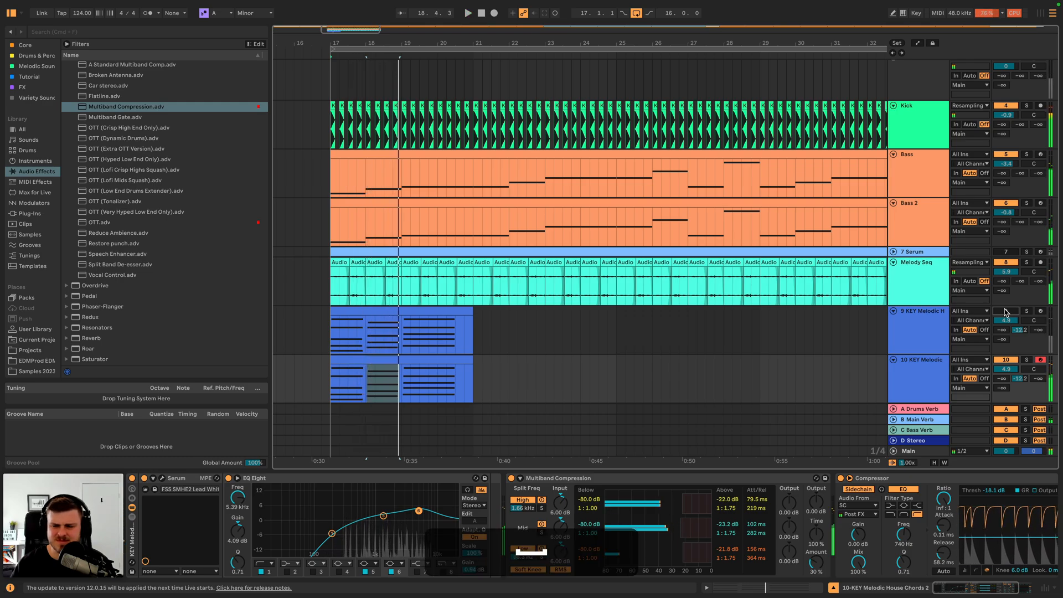
key("space")
key("space")
left_click(1007, 360)
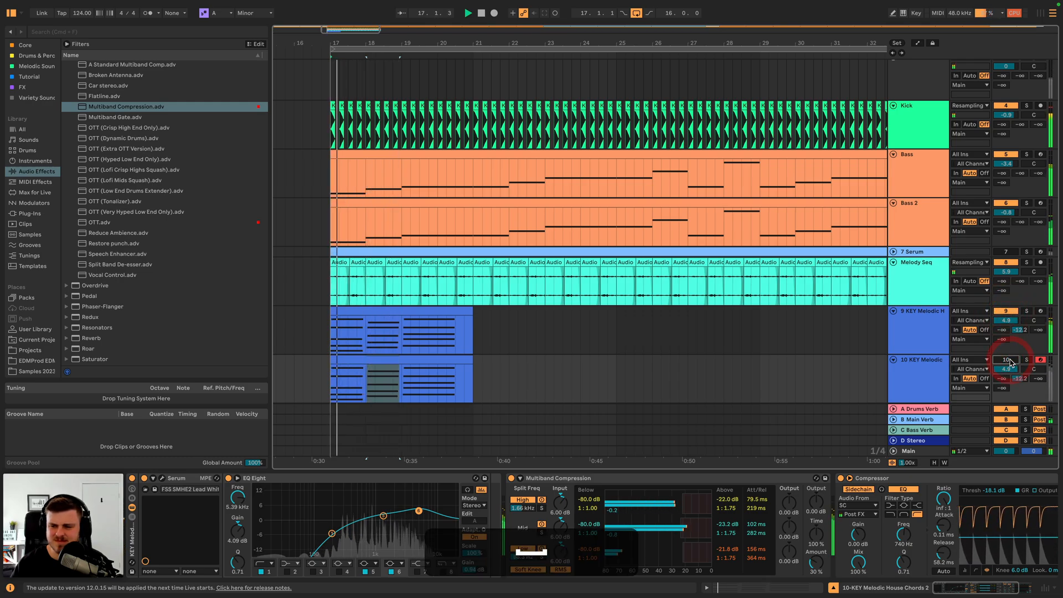
- Set Env 1's modulation of the filter cutoff to 51 in the duplicate track's Serum and play the result
left_click(161, 478)
left_click_drag(513, 278, 509, 258)
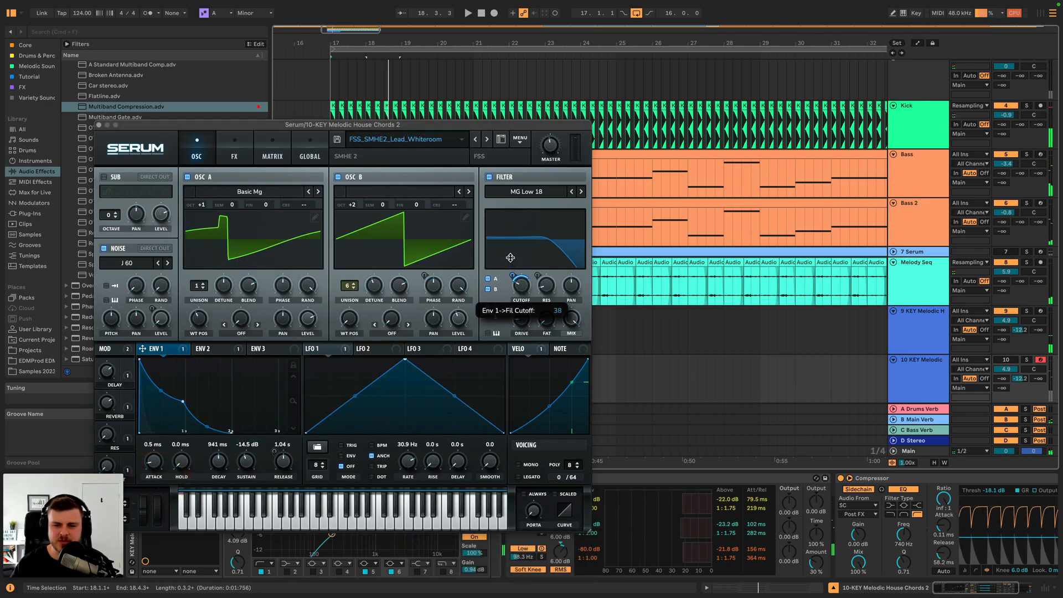
key("space")
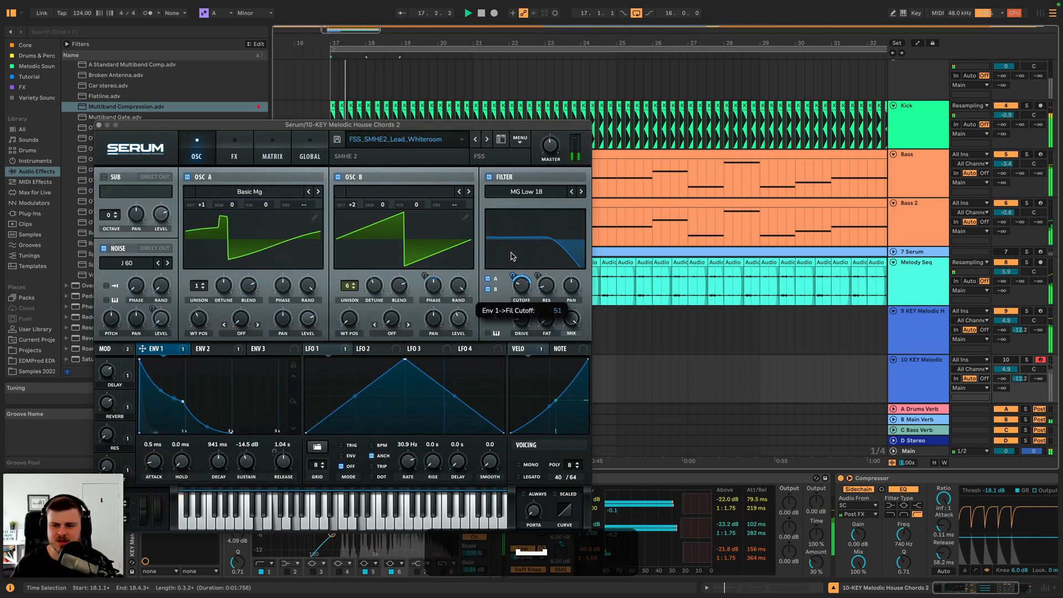
key("space")
- Switch to the original chord track's Serum and increase Env 1's modulation of the filter cutoff during playback
key("Up")
left_click(99, 125)
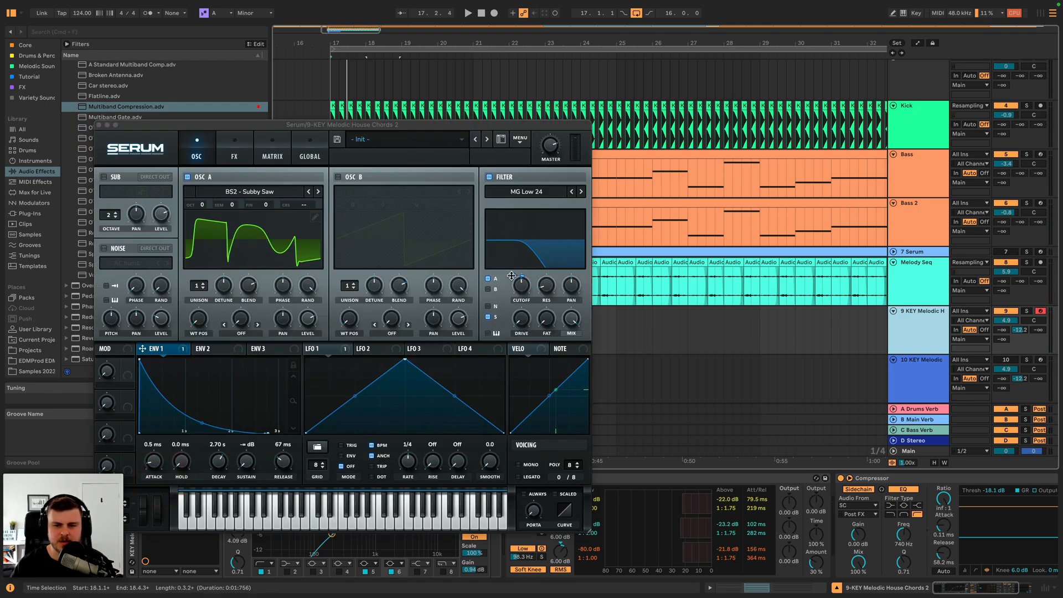
left_click_drag(511, 276, 510, 267)
key("space")
left_click_drag(510, 262, 505, 251)
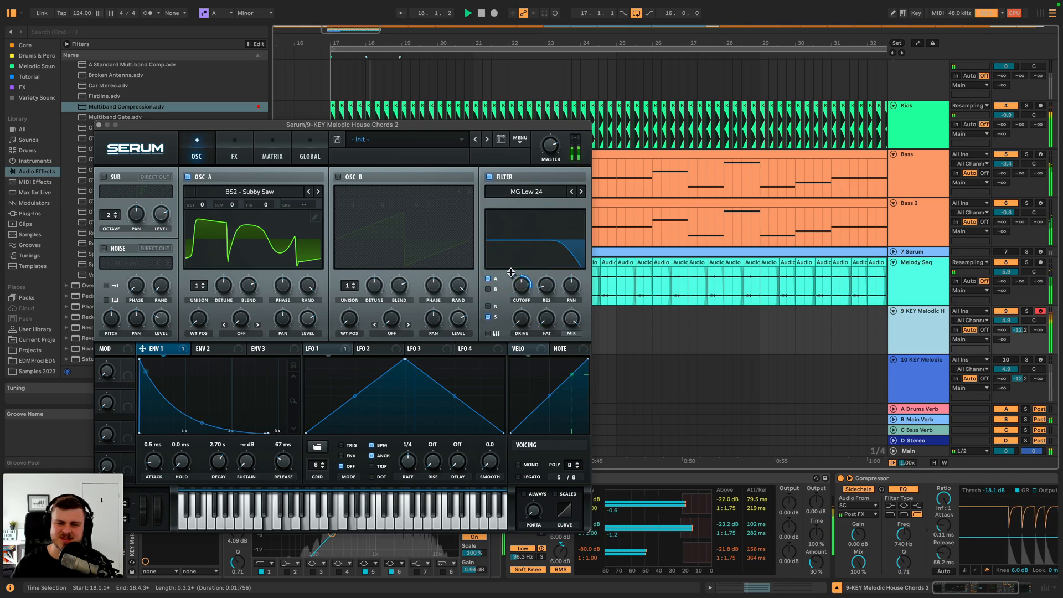
- Change the high band of Serum's effects EQ to a low-pass at 1230 Hz and return to the oscillator view
left_click(233, 153)
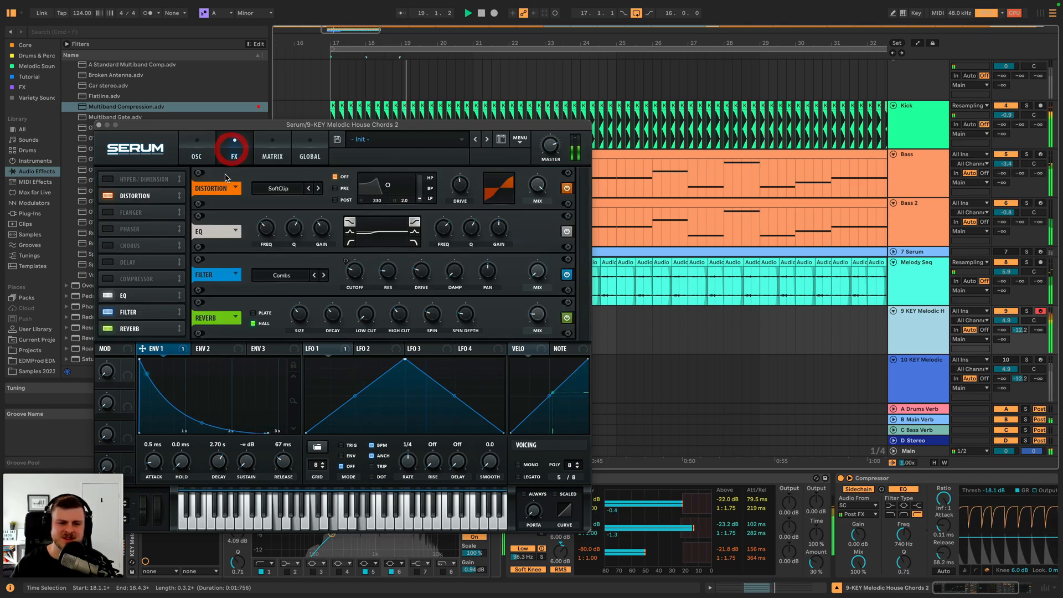
left_click(415, 243)
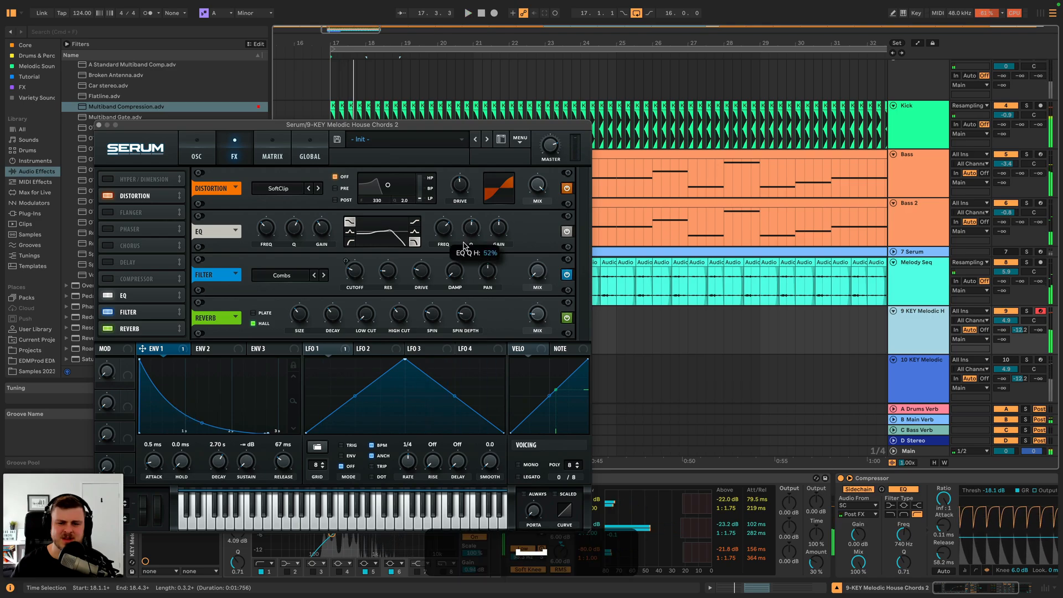
left_click_drag(445, 233, 448, 222)
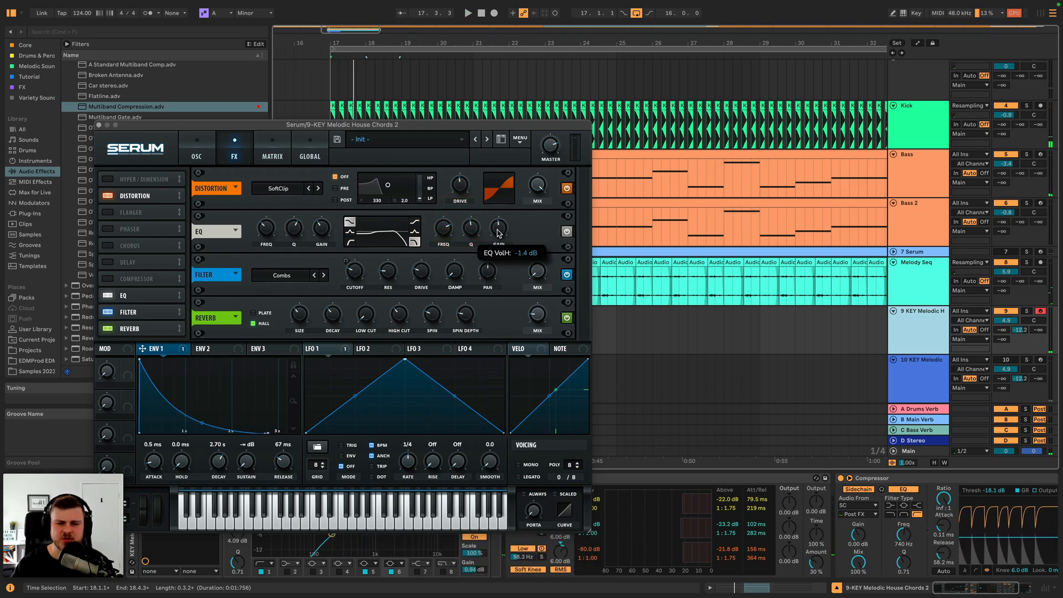
key("space")
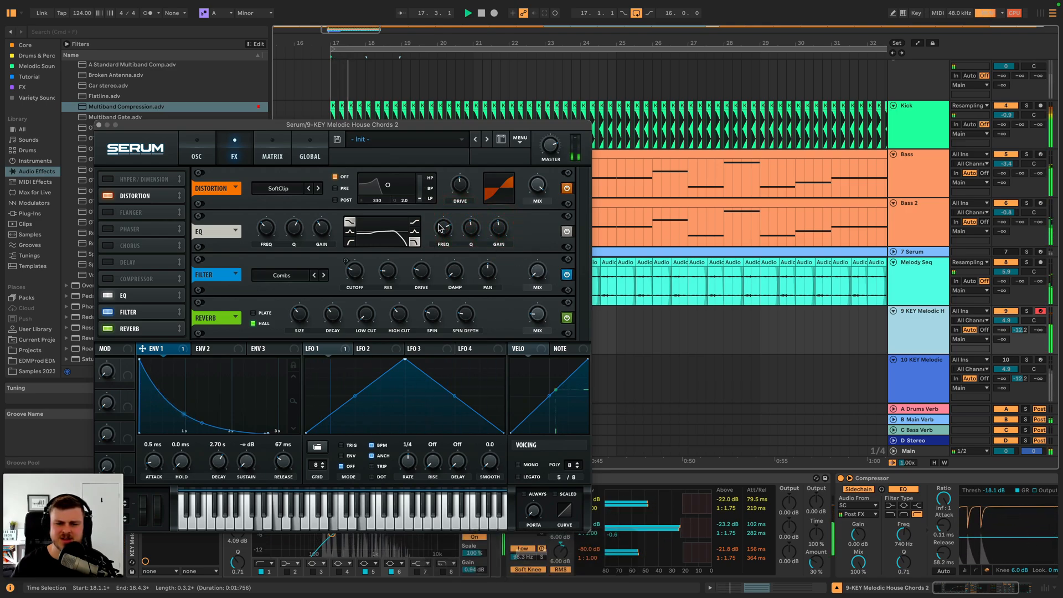
mouse_move(447, 246)
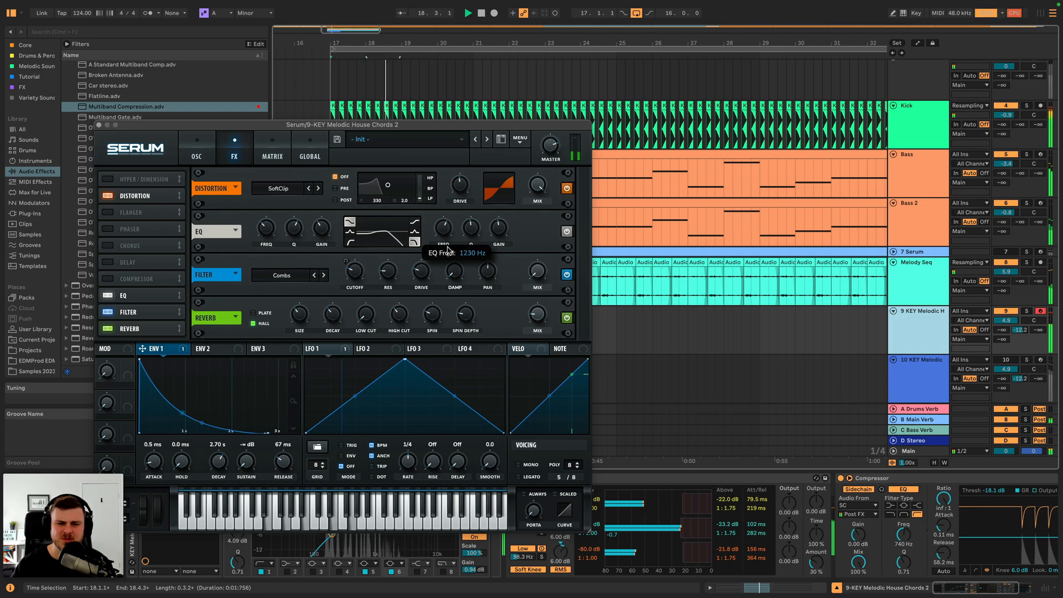
left_click(205, 148)
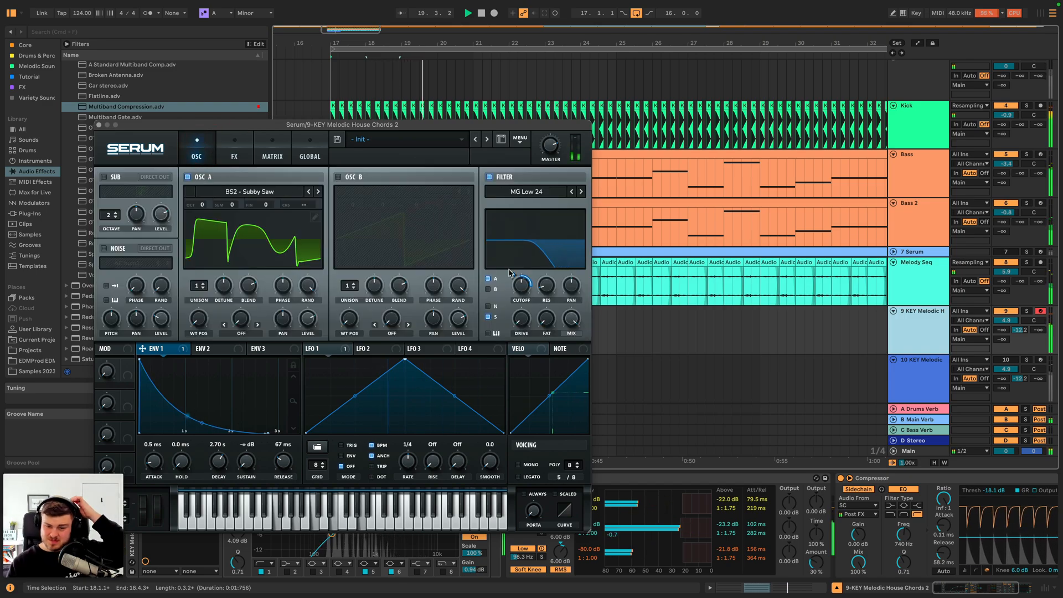
- Adjust Env 1's modulation of the filter cutoff in Serum and lower the chord track's volume
mouse_move(512, 272)
left_click_drag(511, 268, 508, 267)
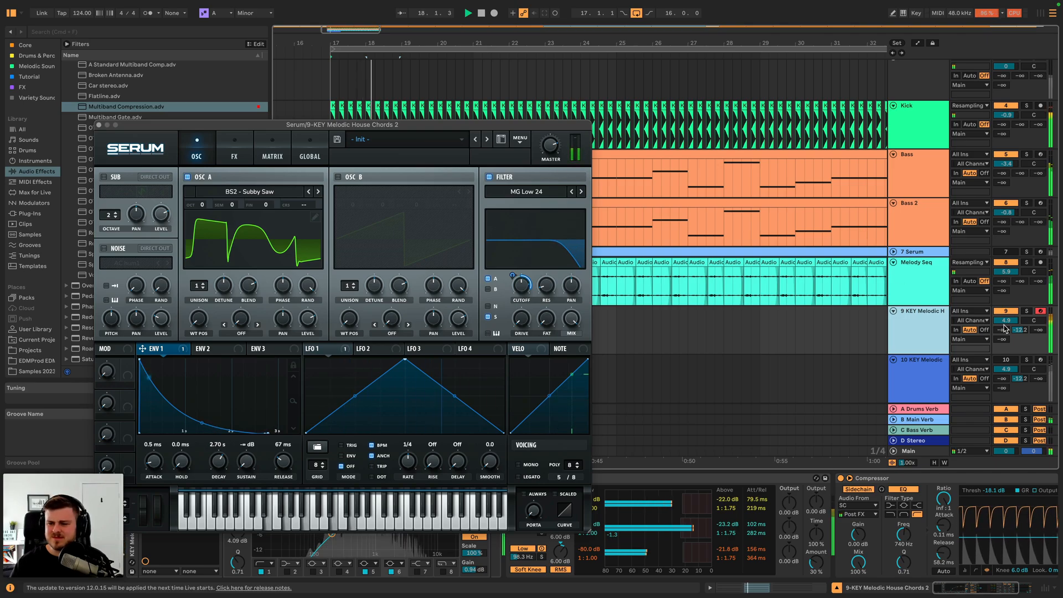
left_click_drag(1006, 320, 1012, 326)
key("space")
- Solo the chord track, adjust Oscillator A's wavetable position and switch the effects EQ's high band to a peak shape during playback
left_click(1027, 311)
key("space")
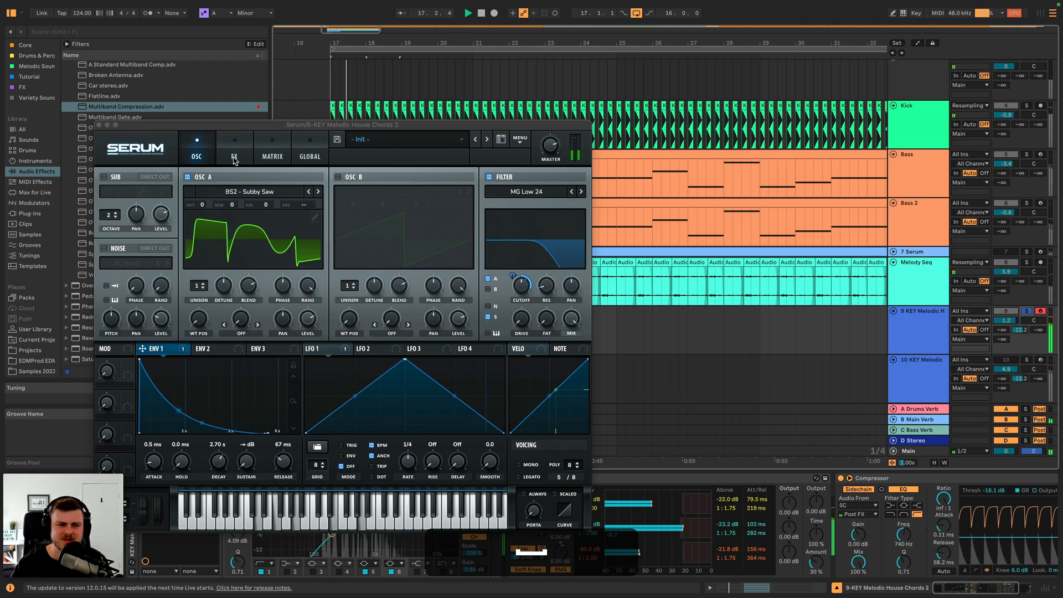
left_click(235, 159)
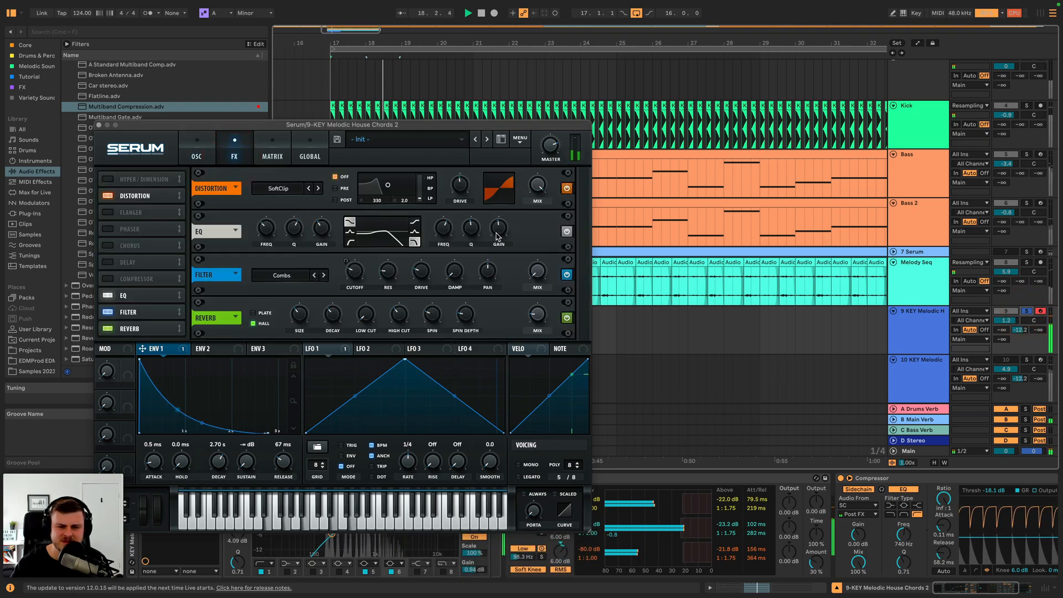
left_click(197, 156)
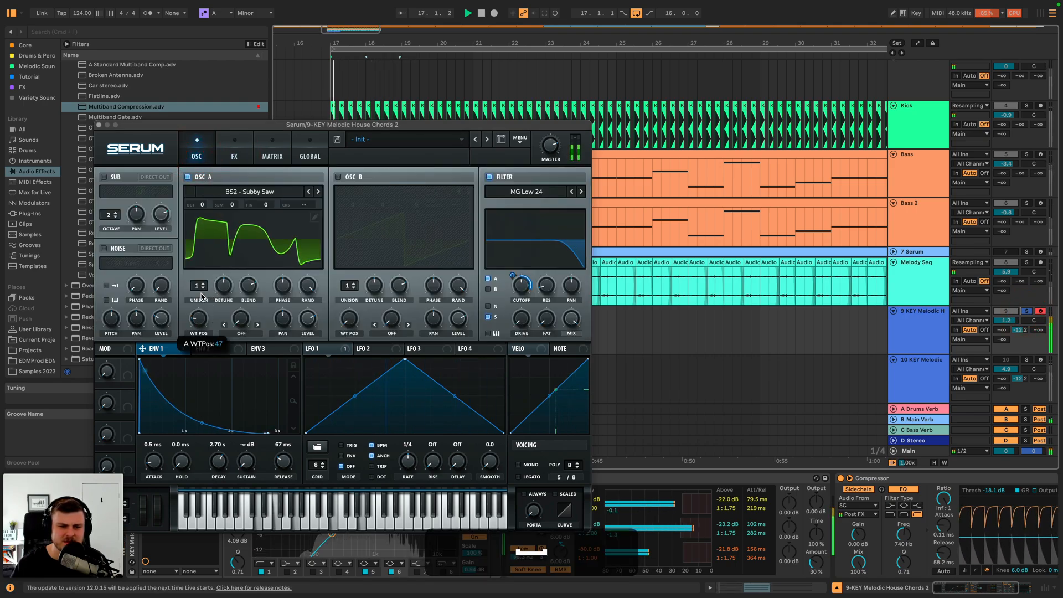
left_click(234, 156)
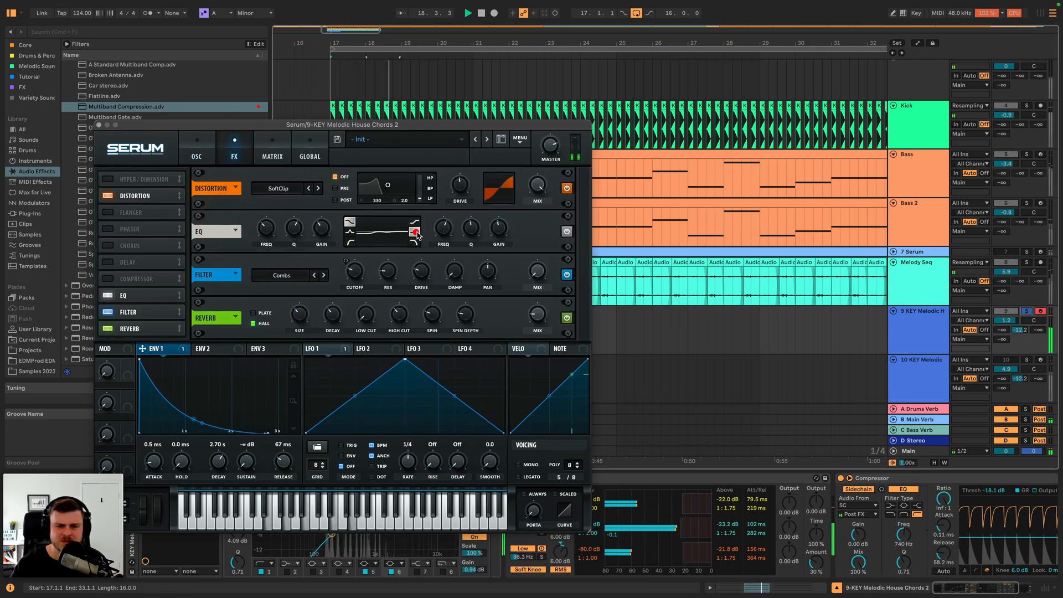
left_click(197, 156)
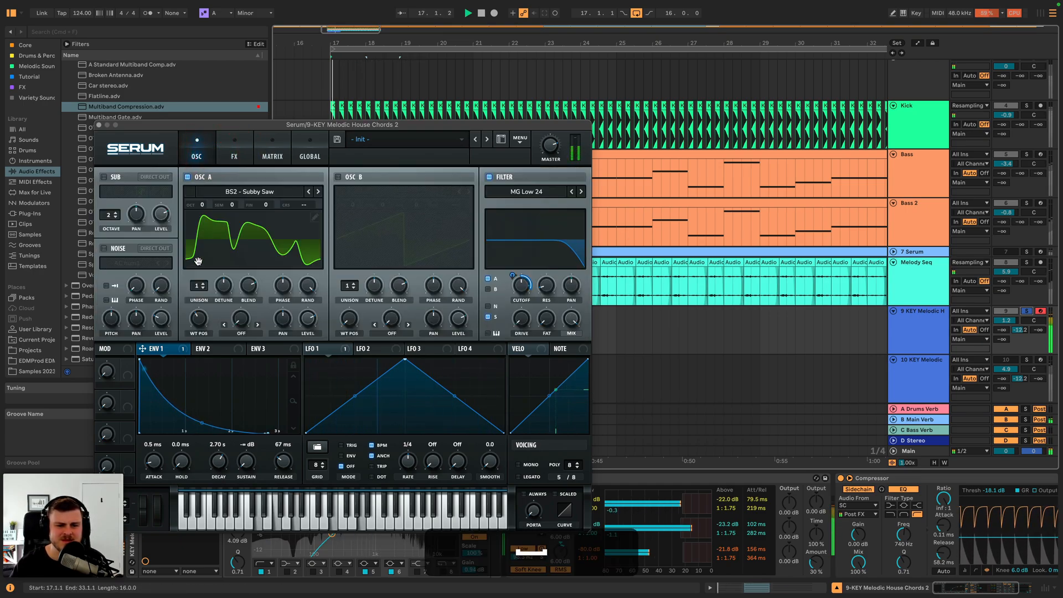
- Set Env 1's attack to 0.9 ms and fine-tune its modulation of the filter cutoff
key("space")
key("space")
left_click_drag(155, 464, 155, 461)
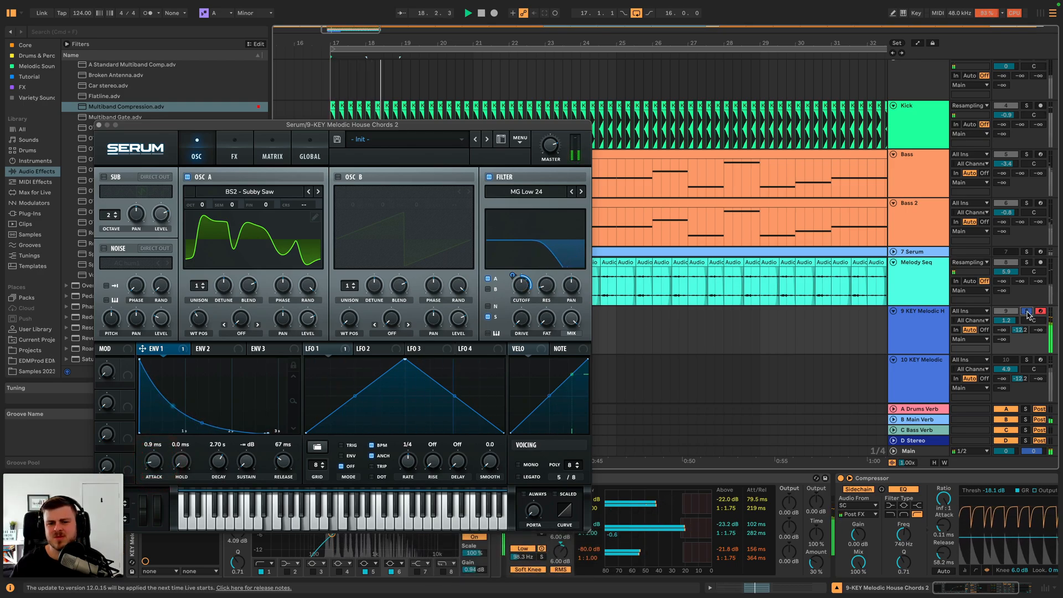
left_click_drag(512, 273, 512, 273)
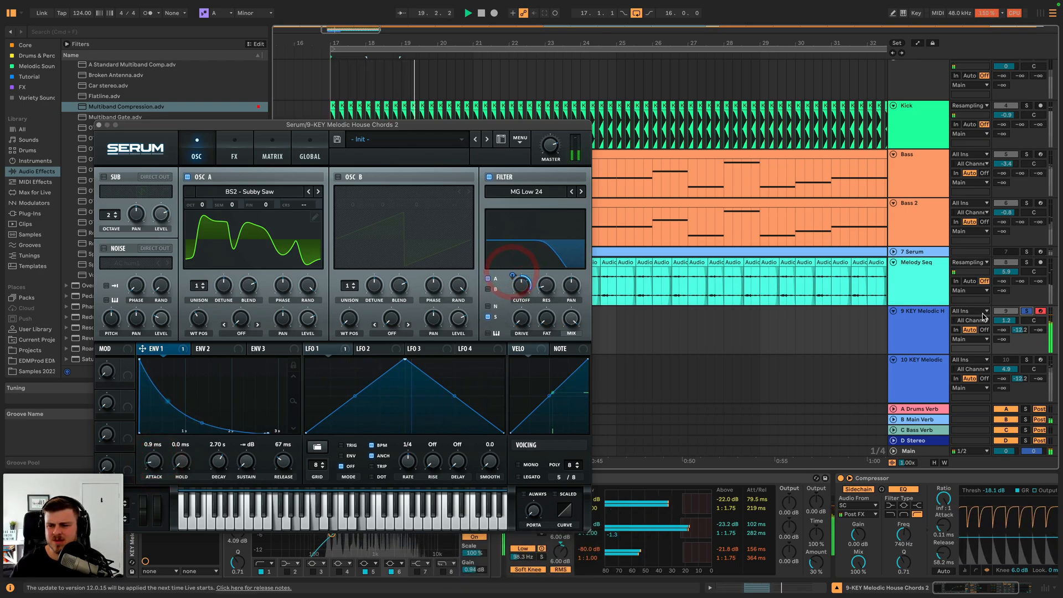
- Clear the chord track's solo, play the full mix and close the Serum window
key("space")
left_click(1024, 311)
key("space")
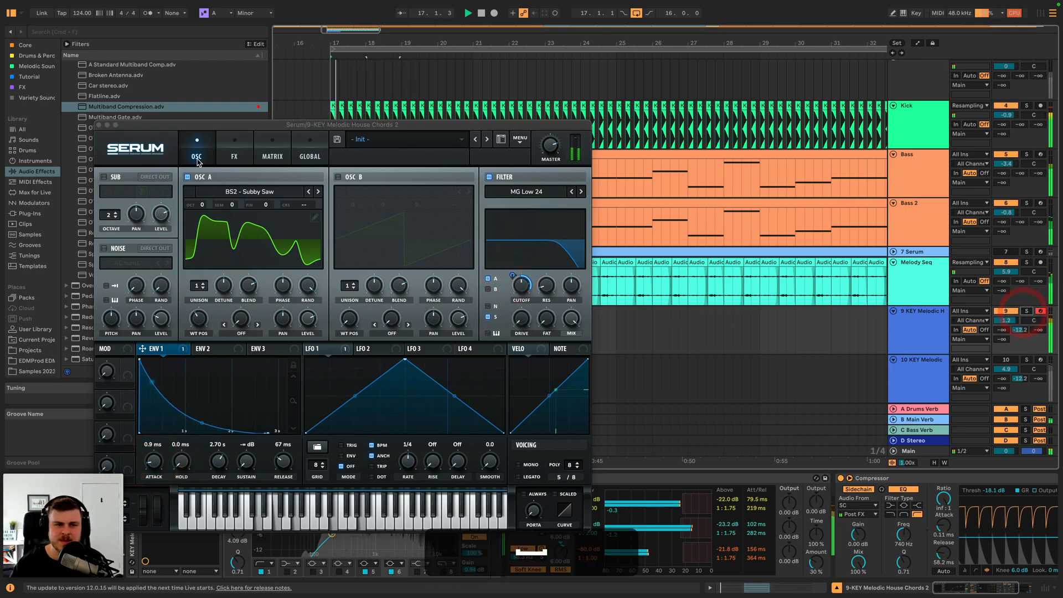
left_click(99, 125)
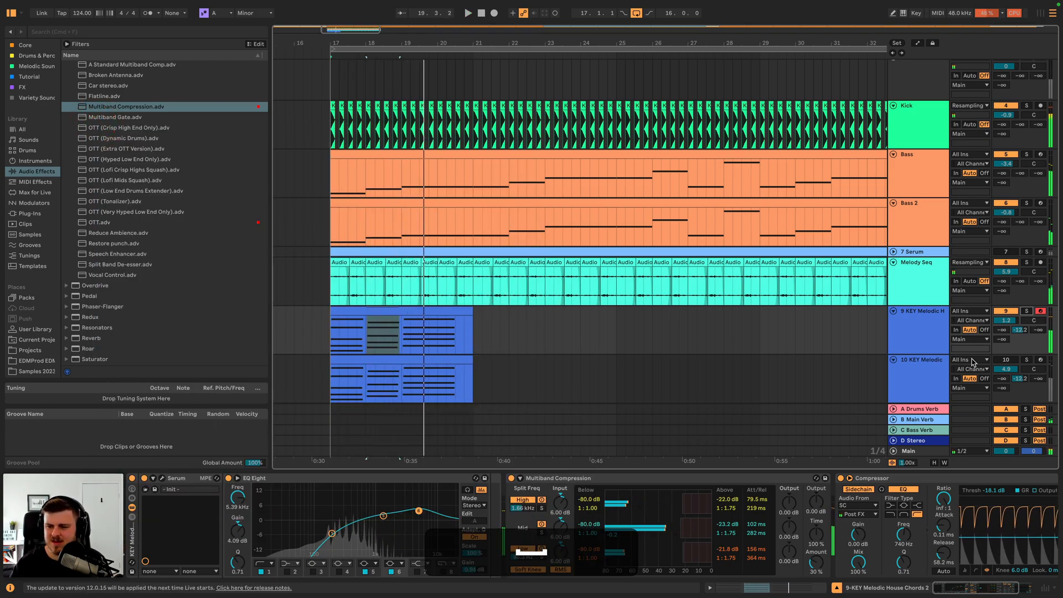
- Delete the muted duplicate of the chord track
left_click(919, 374)
key("BackSpace")
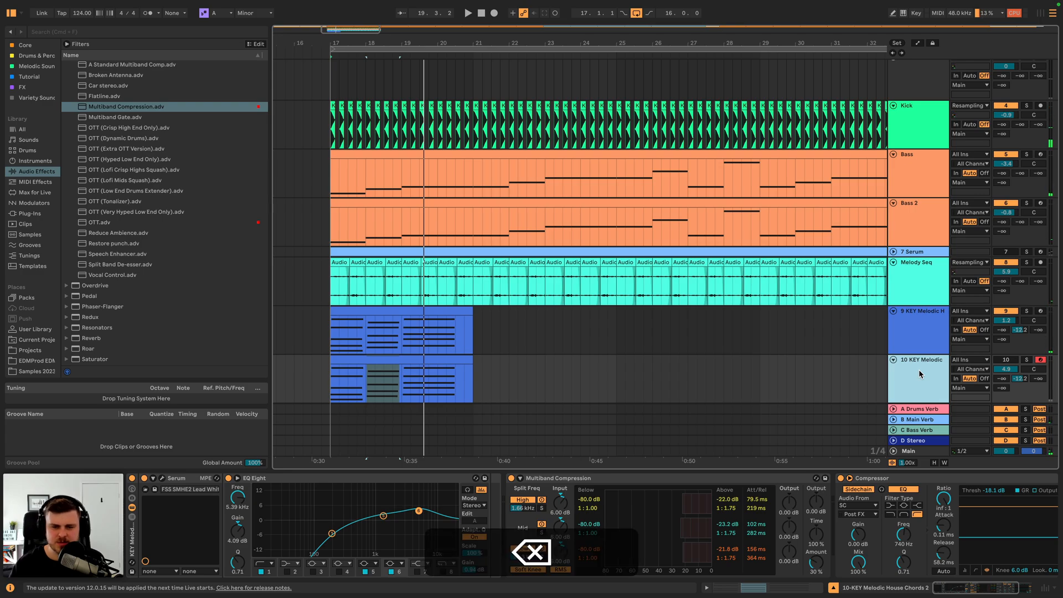
left_click(392, 308)
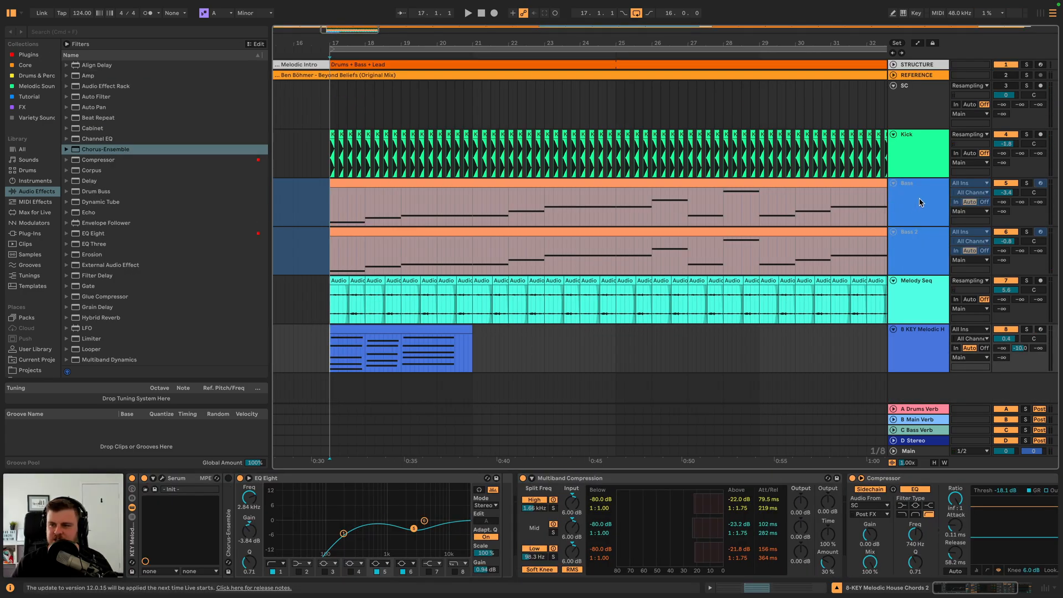
- Group the Bass and Bass 2 tracks and name the group BASS GRP
left_click(926, 199)
left_click(921, 246)
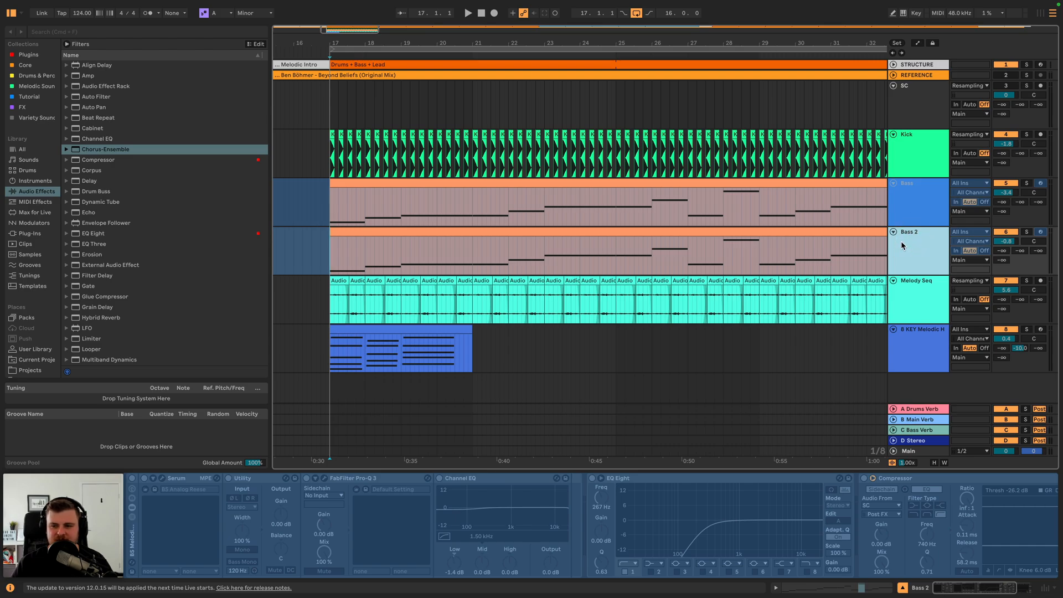
left_click(918, 304)
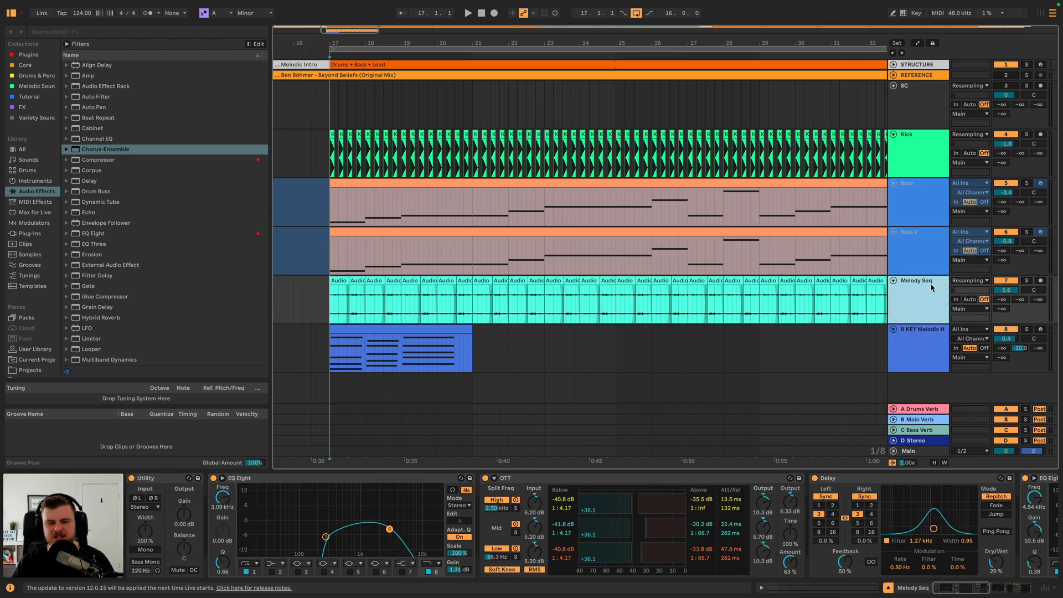
left_click(911, 247)
left_click(929, 208, "shift")
key("super+shift+g")
left_click(916, 206)
type("BAS")
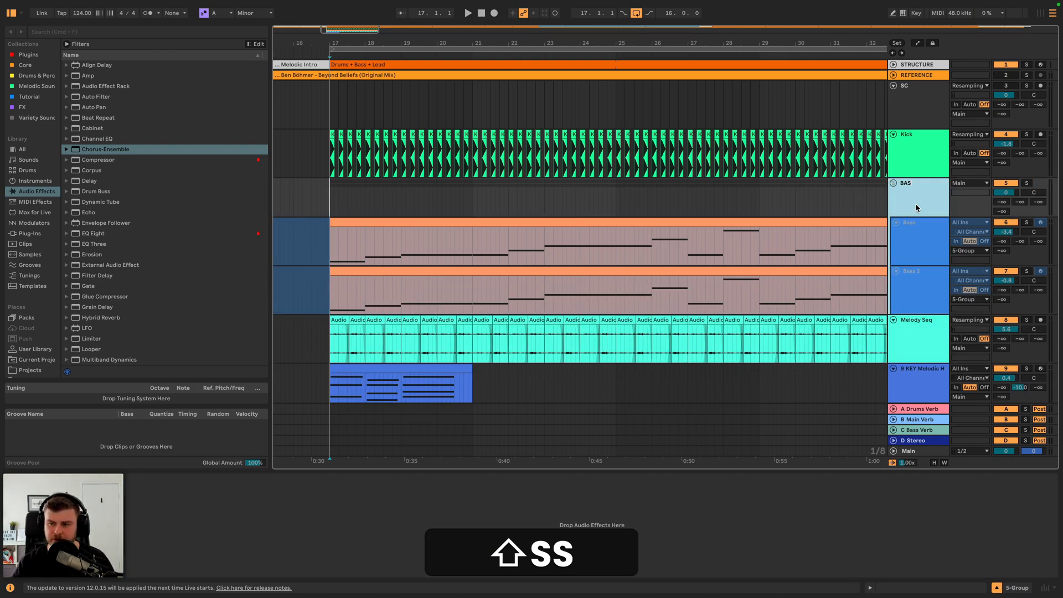
type("S GRP")
key("Return")
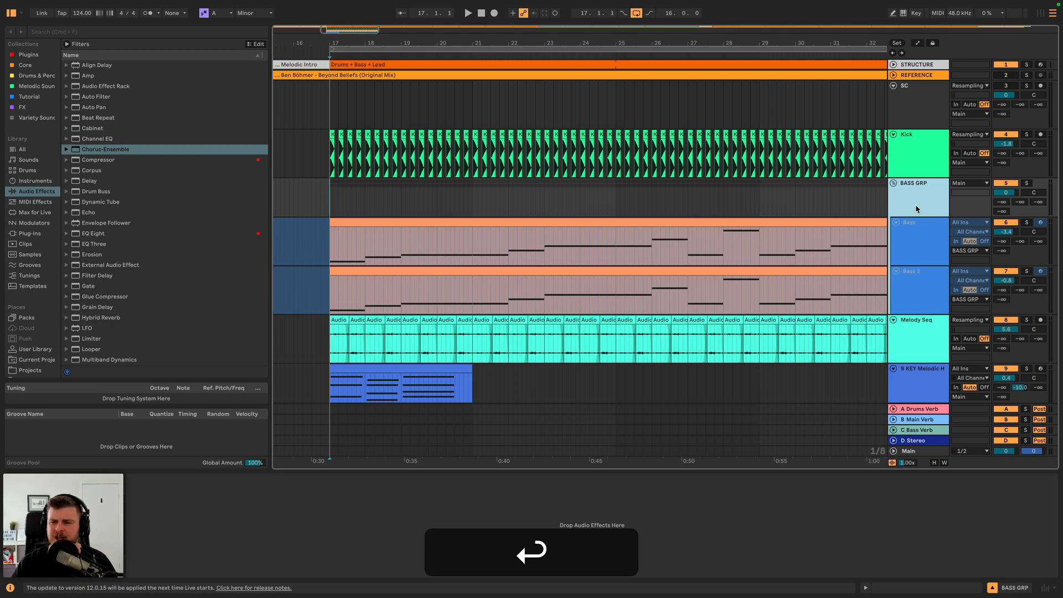
- Solo the chord track and play it
scroll(915, 203, "down", 1)
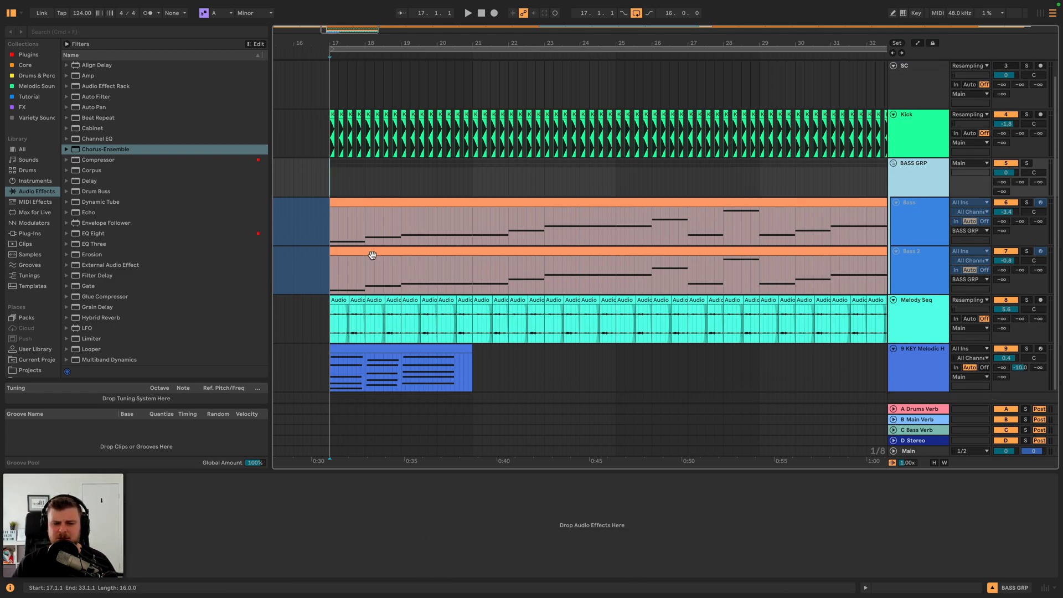
left_click(911, 373)
left_click(1026, 349)
key("space")
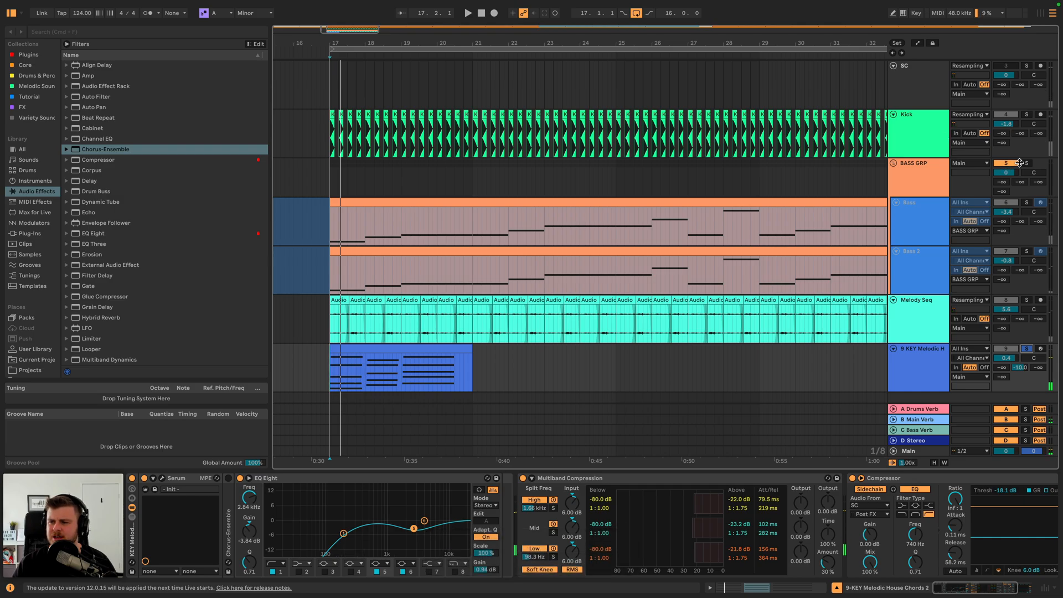
- Solo BASS GRP and add an EQ Eight with only band 8 active as a low-pass at about 3.75 kHz
left_click(1026, 162)
left_click(914, 166)
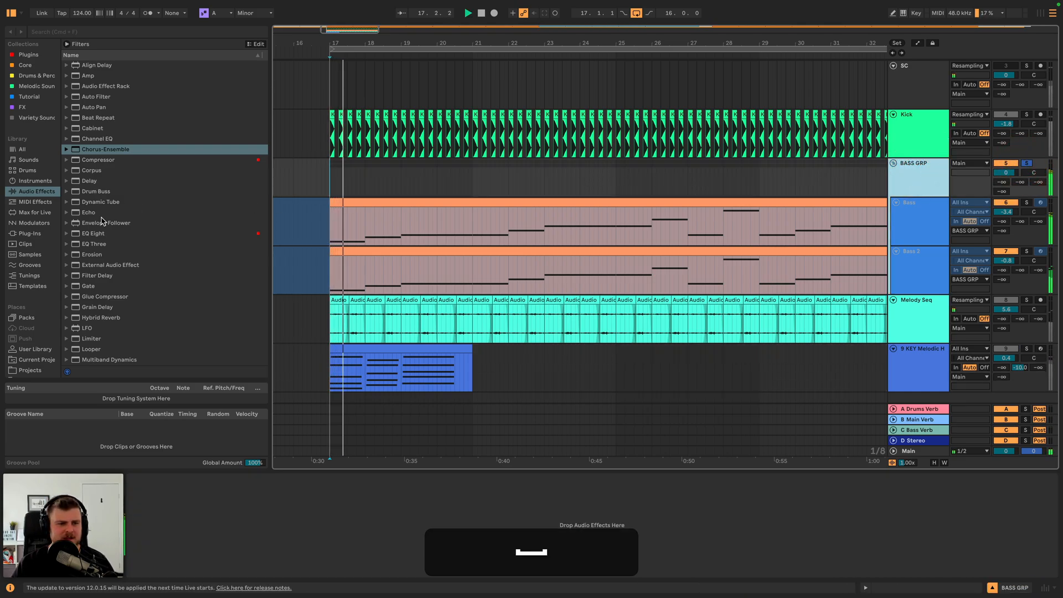
double_click(93, 233)
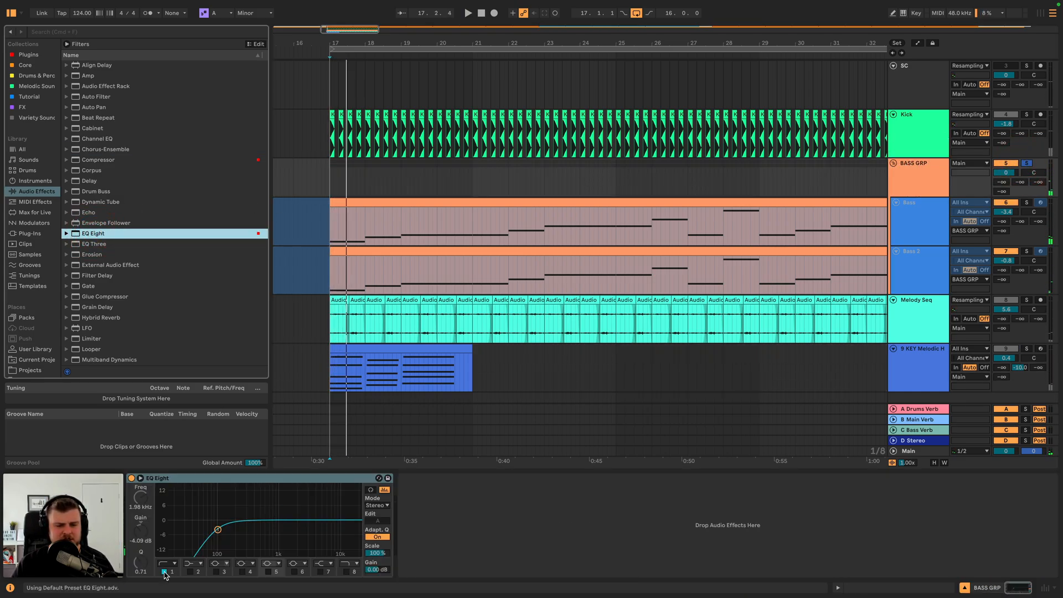
left_click(346, 571)
key("space")
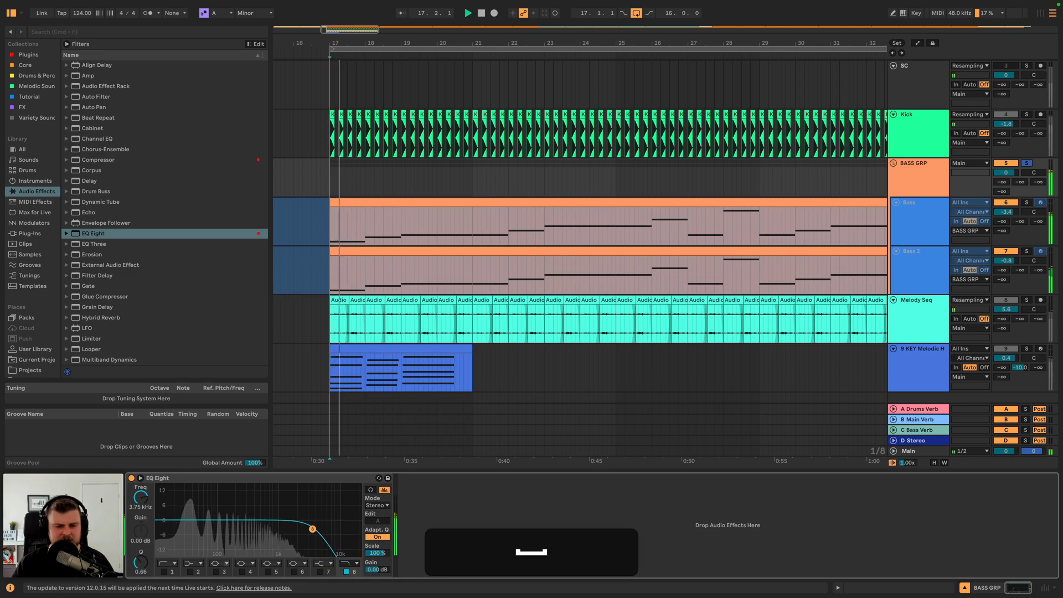
key("space")
key("space")
key("space")
- Sweep the low-pass frequency of BASS GRP's EQ Eight while repeatedly playing the bass
left_click_drag(294, 529, 245, 529)
key("space")
key("space")
key("space")
key("space")
key("space")
- Enable band 5 in BASS GRP's EQ Eight as a cut of about 8.3 dB at 435 Hz during playback
left_click(268, 572)
left_click(268, 572)
key("space")
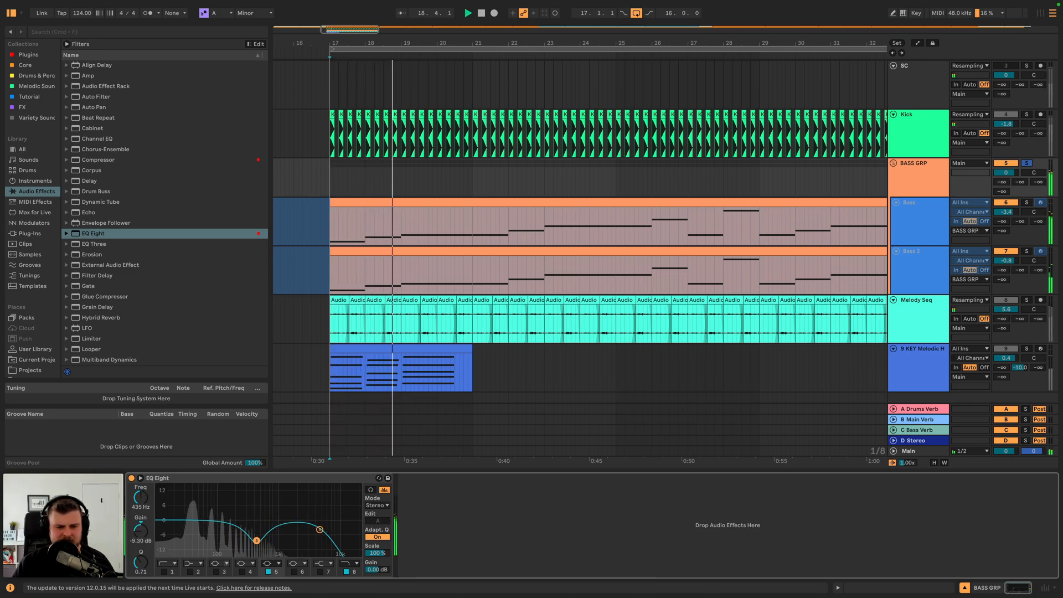
key("space")
- Audition the chord track in solo to compare its low mids with the bass group
left_click(929, 364)
left_click(1026, 348)
key("space")
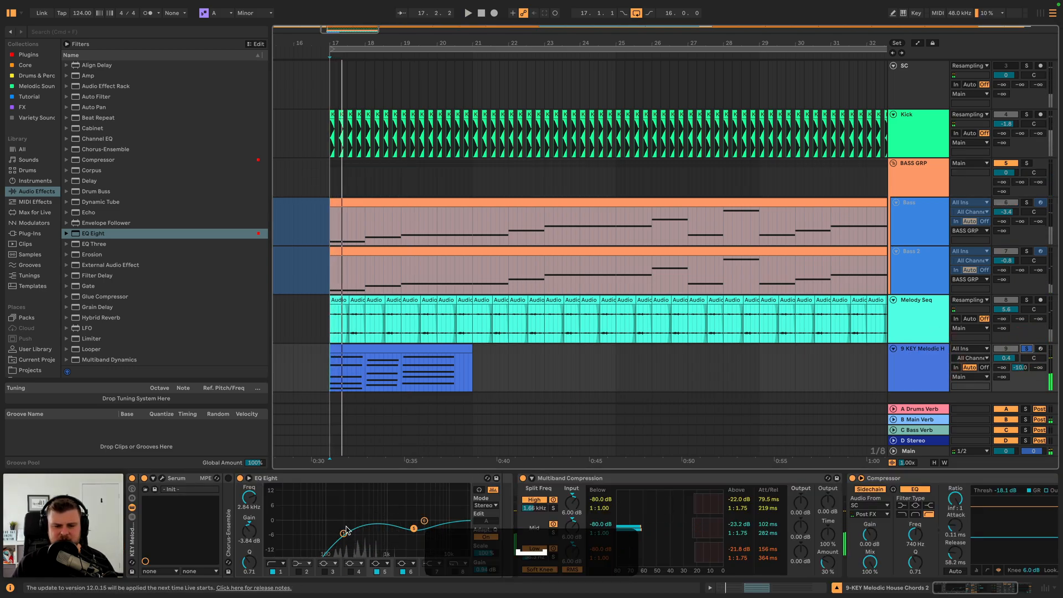
- Set band 5 of BASS GRP's EQ Eight to 344 Hz and -4.59 dB, checking it in the mix with the chord solo cleared
left_click(917, 187)
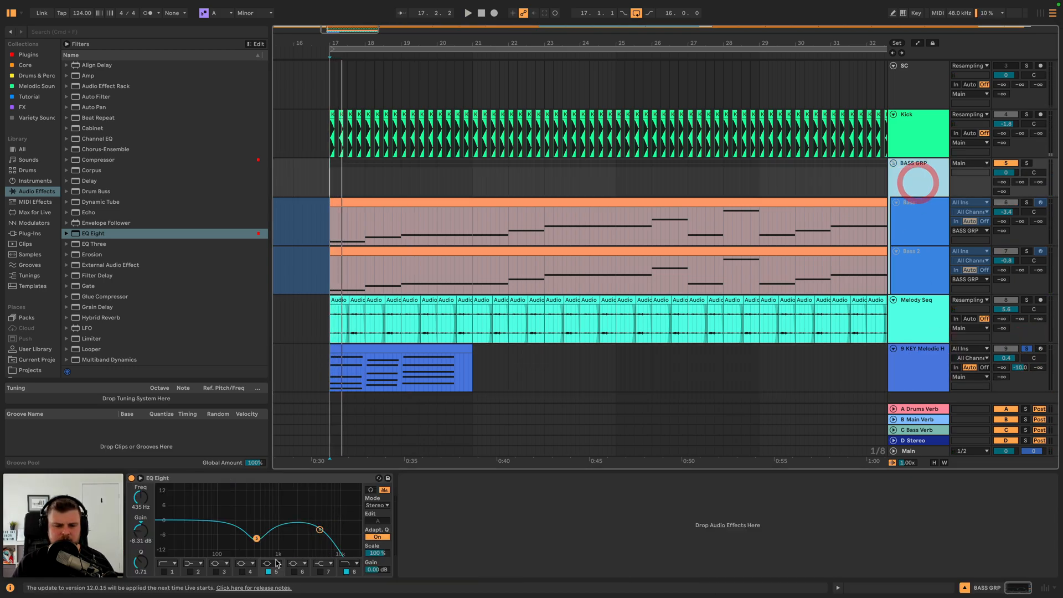
left_click_drag(257, 538, 244, 533)
key("space")
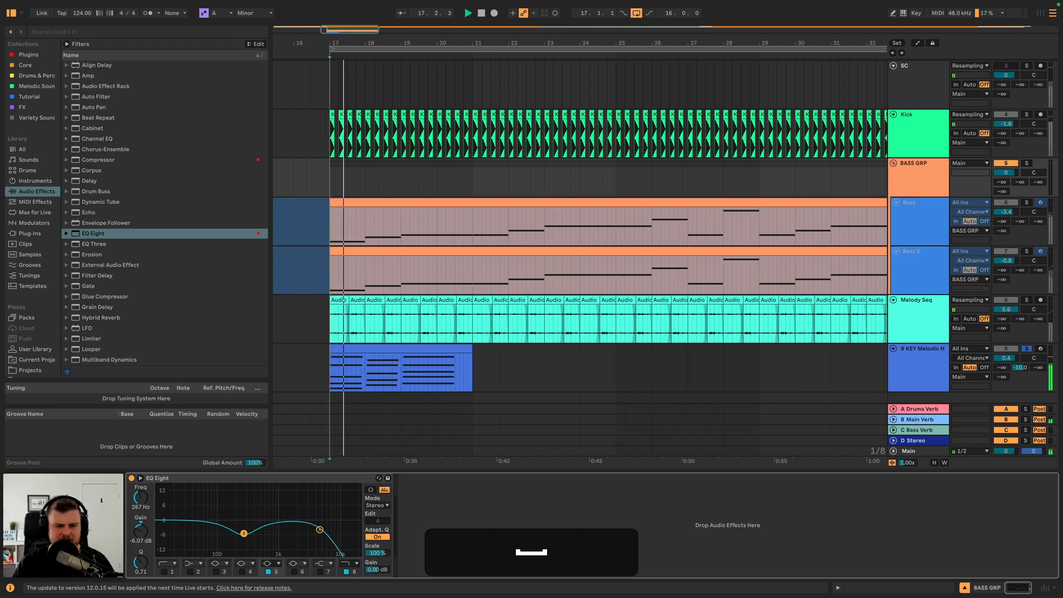
key("space")
left_click(1029, 349)
key("space")
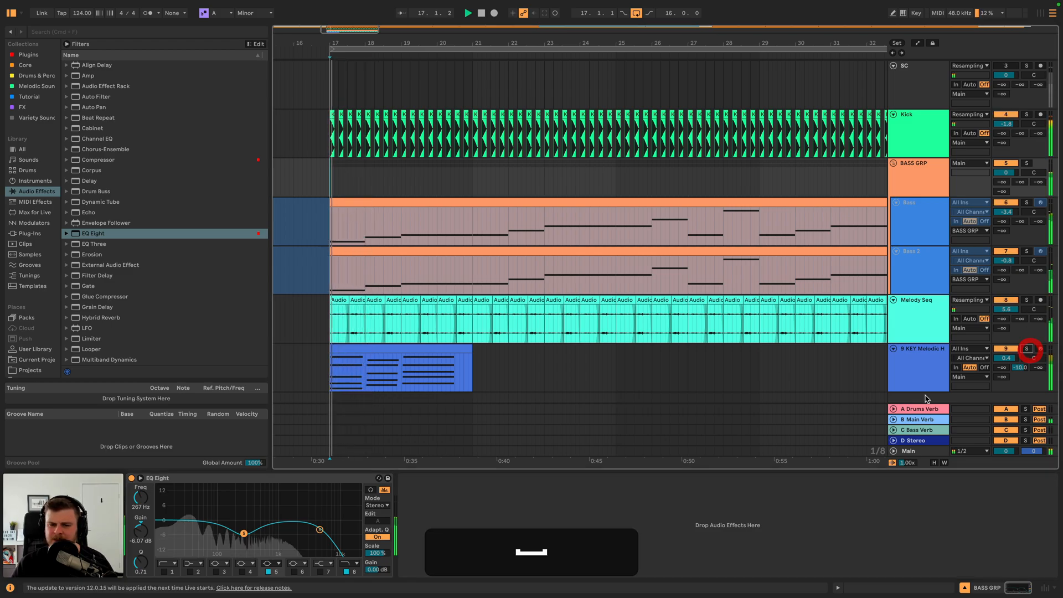
key("space")
left_click_drag(244, 533, 251, 530)
key("space")
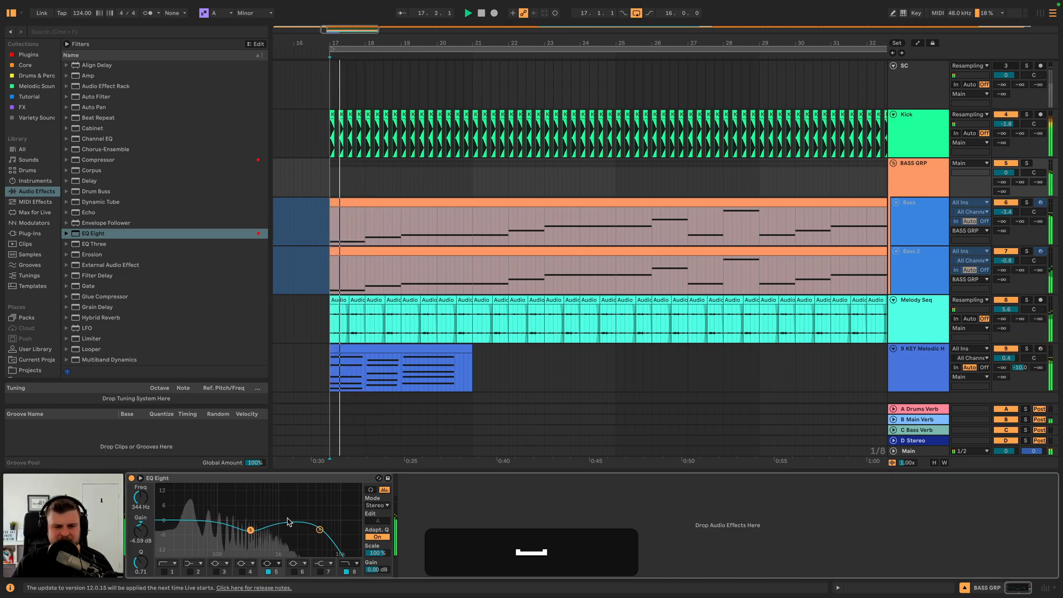
key("space")
- Set the chord track's volume to -1.1 dB and its active send to -5.3 dB, and play it in solo
left_click(908, 361)
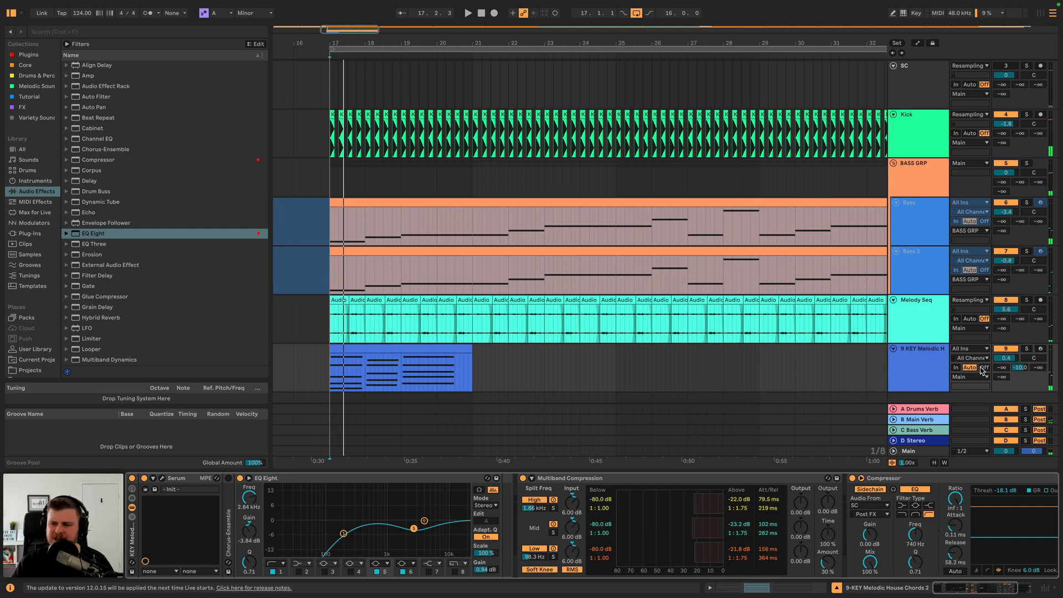
left_click_drag(1008, 358, 1019, 357)
left_click(1026, 349)
key("space")
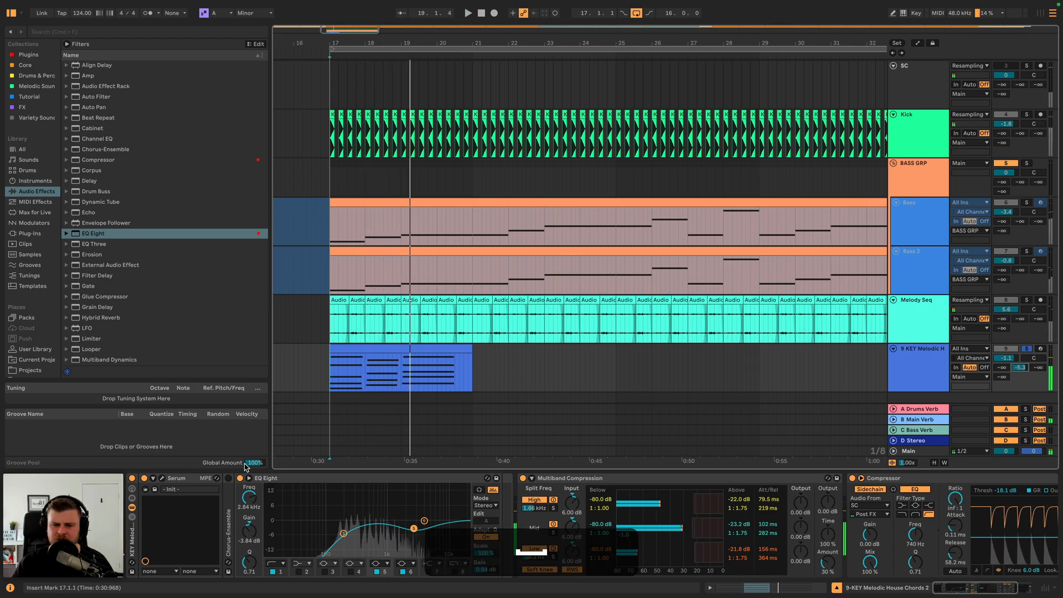
- Open the chord track's Serum, advance Oscillator A's wavetable to MiniBass and raise its wavetable position during playback
left_click(161, 478)
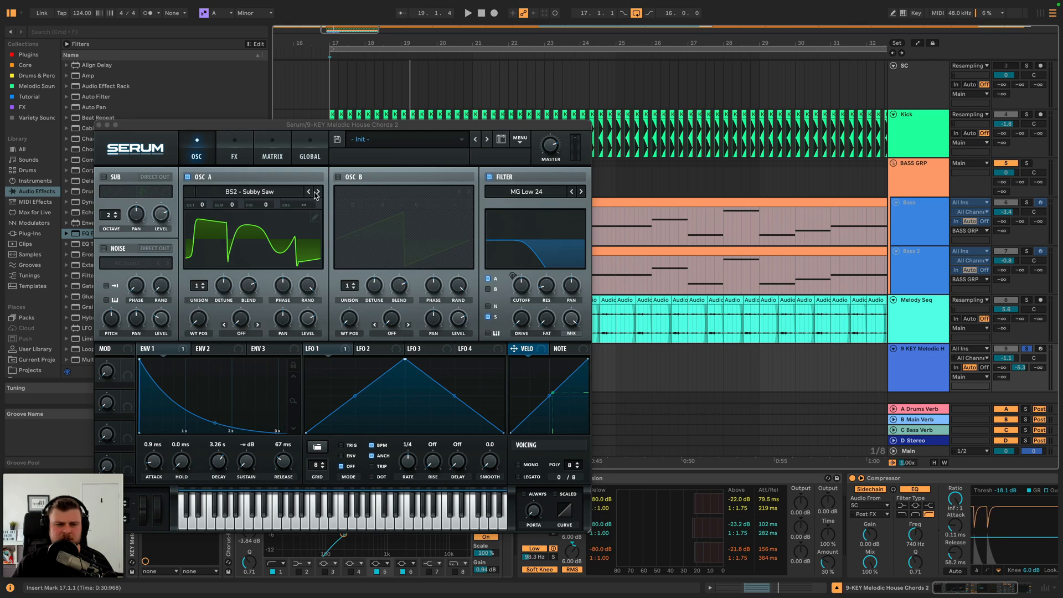
left_click(318, 192)
left_click(318, 193)
left_click(318, 192)
left_click(319, 192)
left_click(319, 192)
left_click(318, 192)
left_click(319, 192)
key("space")
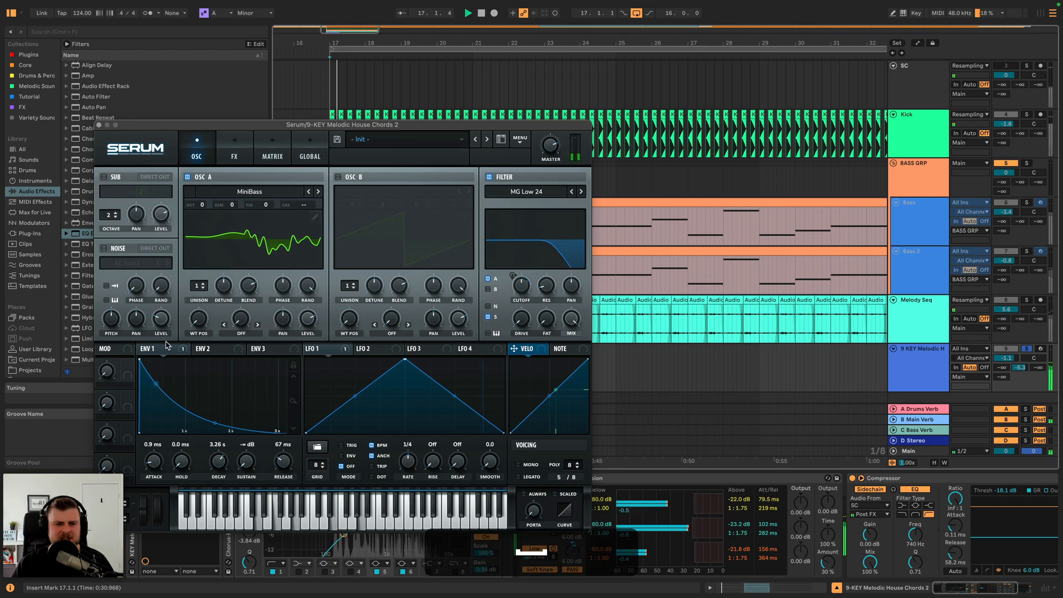
left_click_drag(198, 320, 201, 306)
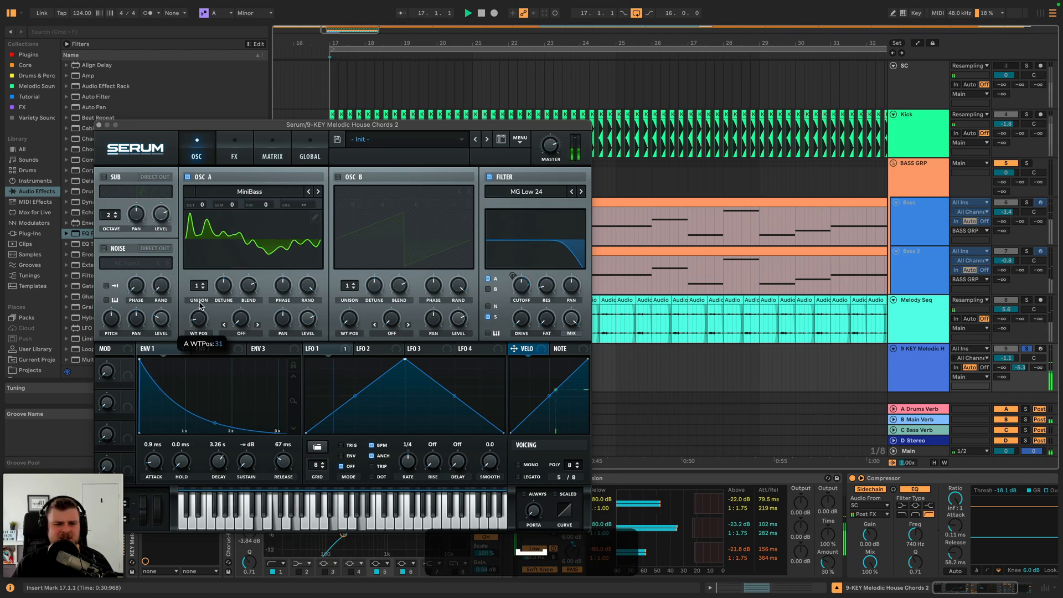
- Compare the next Oscillator A wavetables, including MsPw, during playback and settle on MsAw
left_click(318, 192)
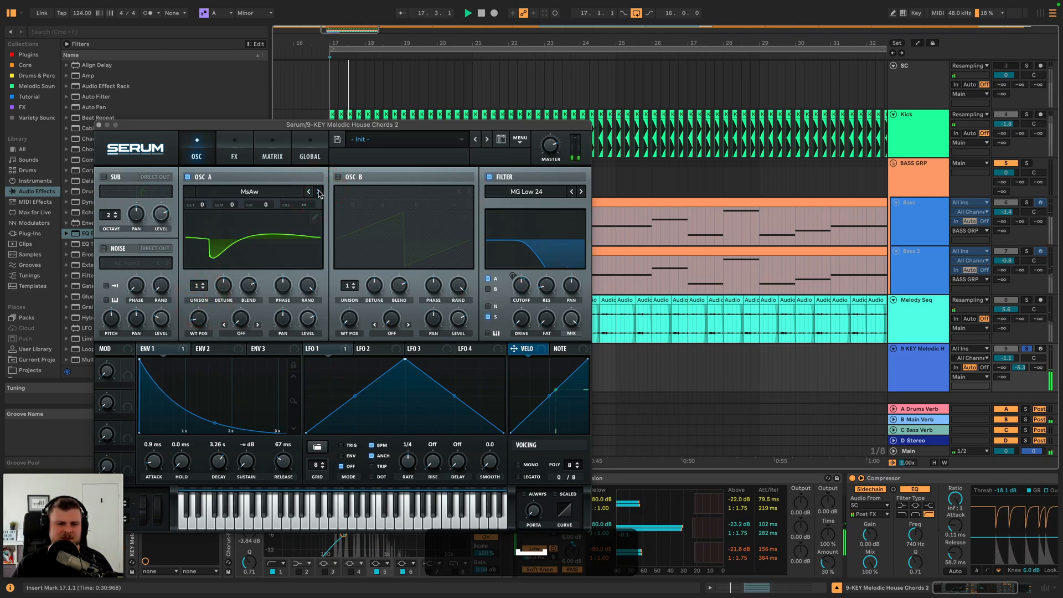
left_click(318, 192)
key("space")
key("space")
left_click(318, 192)
left_click(306, 194)
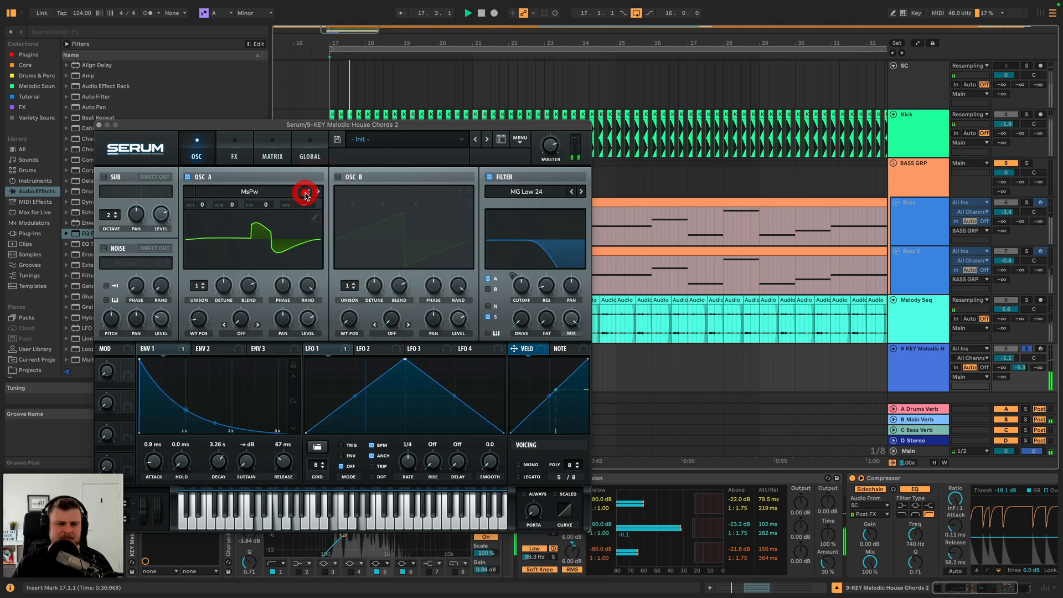
left_click(306, 192)
left_click(199, 362)
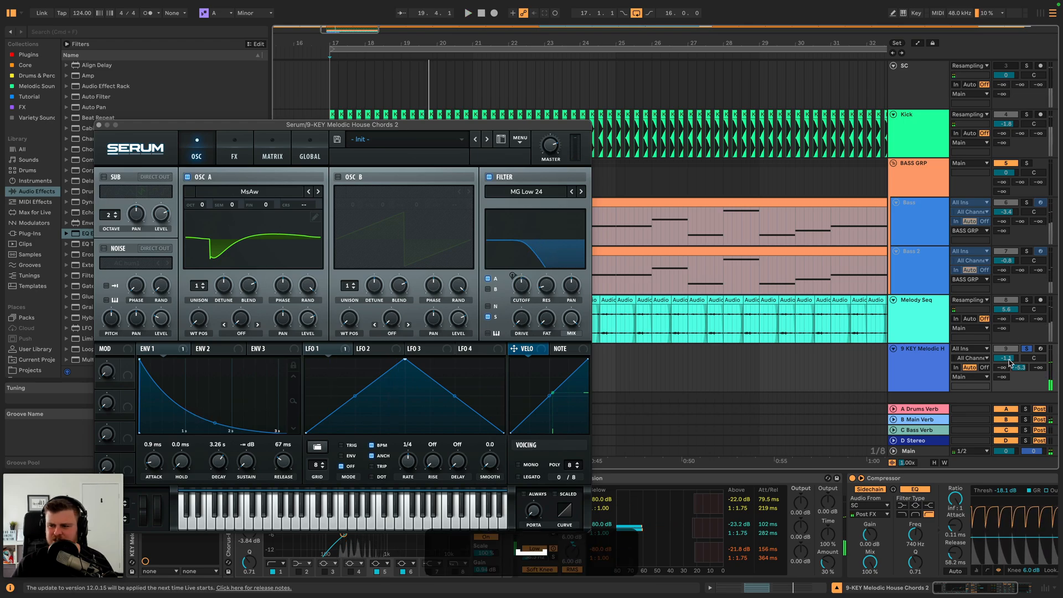
- Lower the chord track's send to B Main Verb to -13.0 dB, play it back and close Serum
left_click_drag(1019, 368, 1019, 378)
key("space")
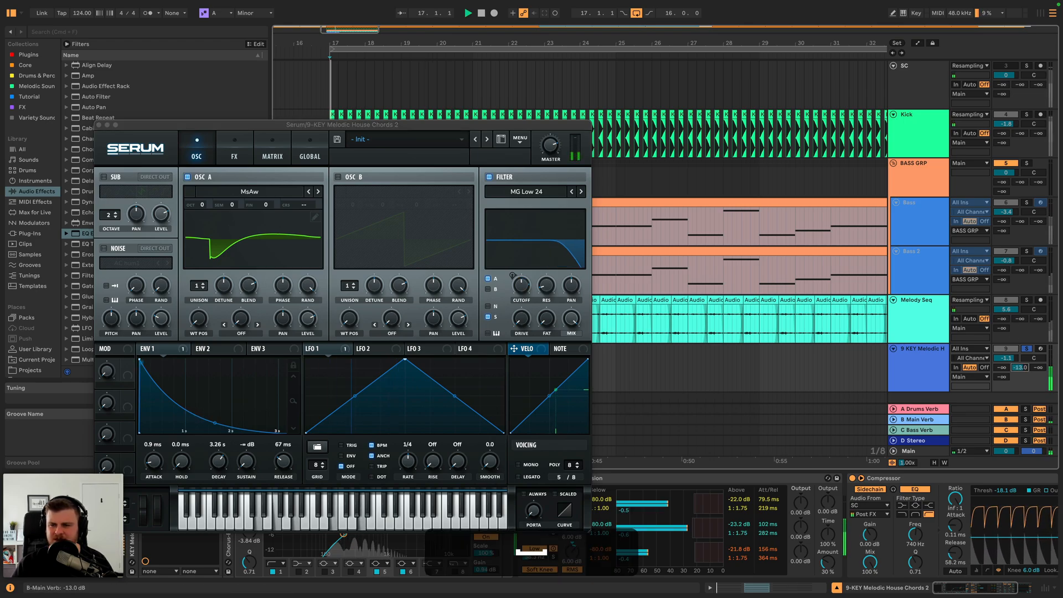
left_click(99, 125)
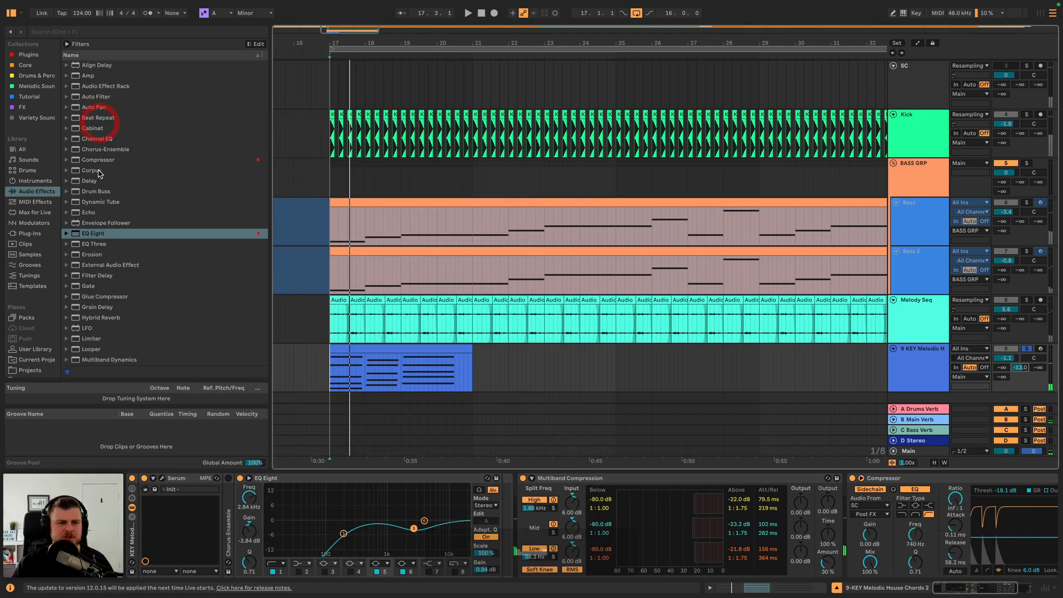
- Add Echo to the chord track, set its delay timing to Dotted and its Dry/Wet to 31%
left_click_drag(92, 215, 841, 517)
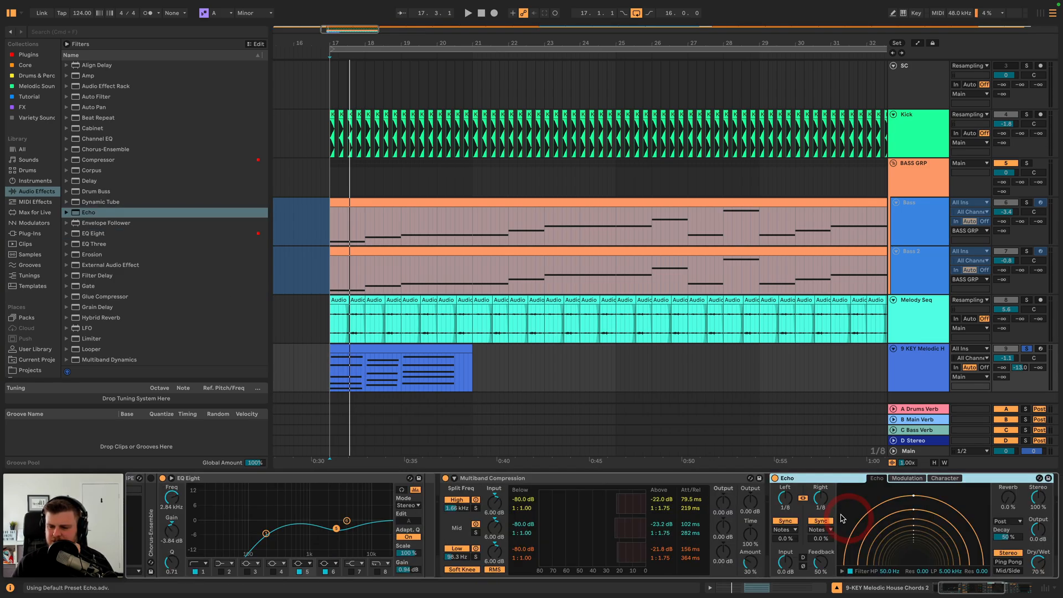
key("space")
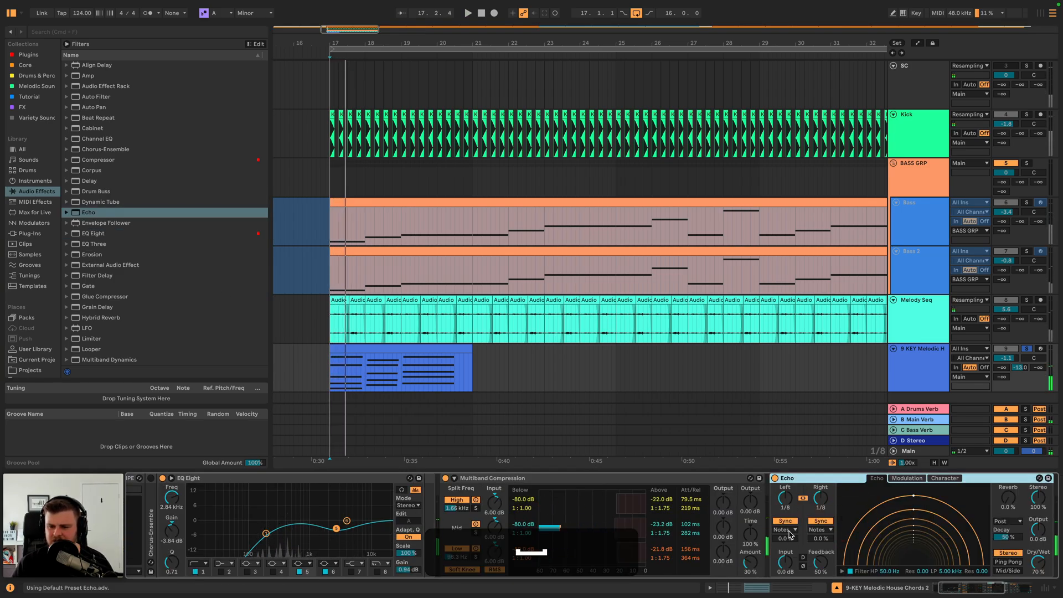
left_click(790, 532)
left_click(790, 555)
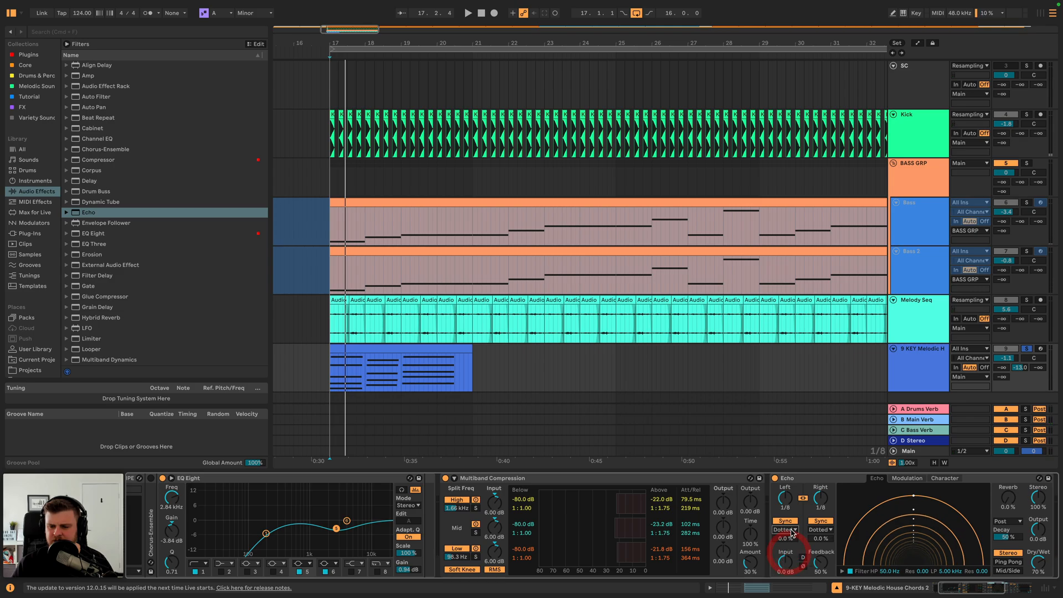
left_click_drag(1038, 562, 1038, 567)
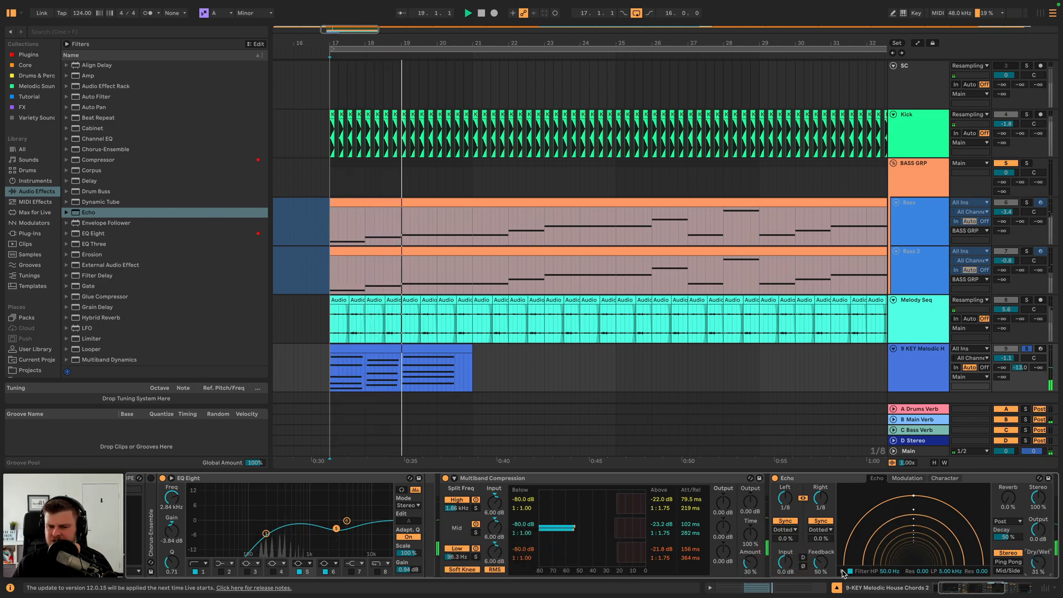
- Open the chord clip, nudge all notes of the second and third chords slightly earlier and listen to the timing
key("space")
double_click(396, 349)
left_click(528, 517)
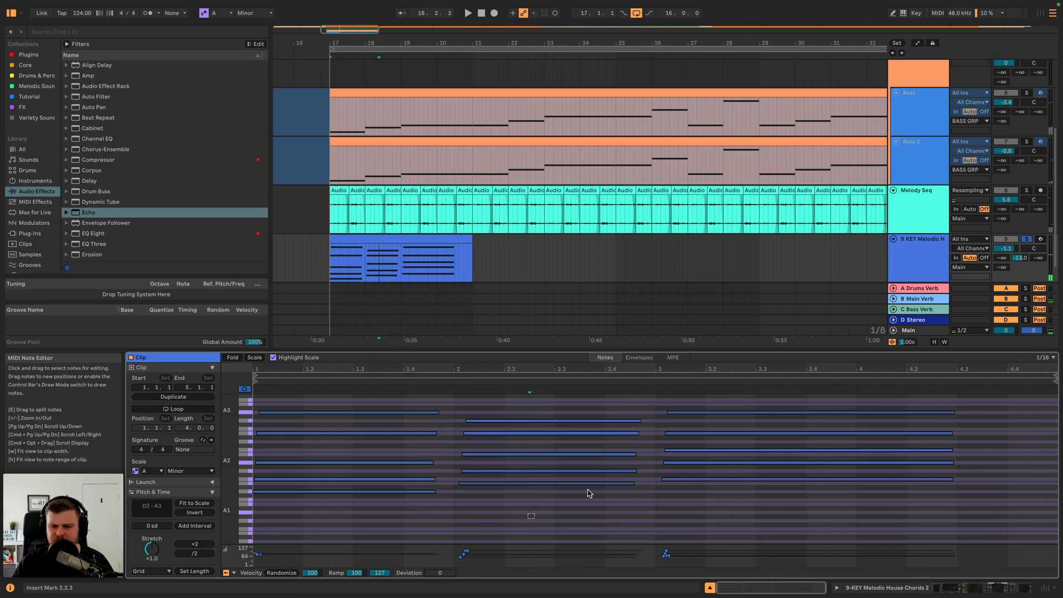
left_click_drag(562, 503, 709, 410)
key("Right")
key("Left")
key("Left")
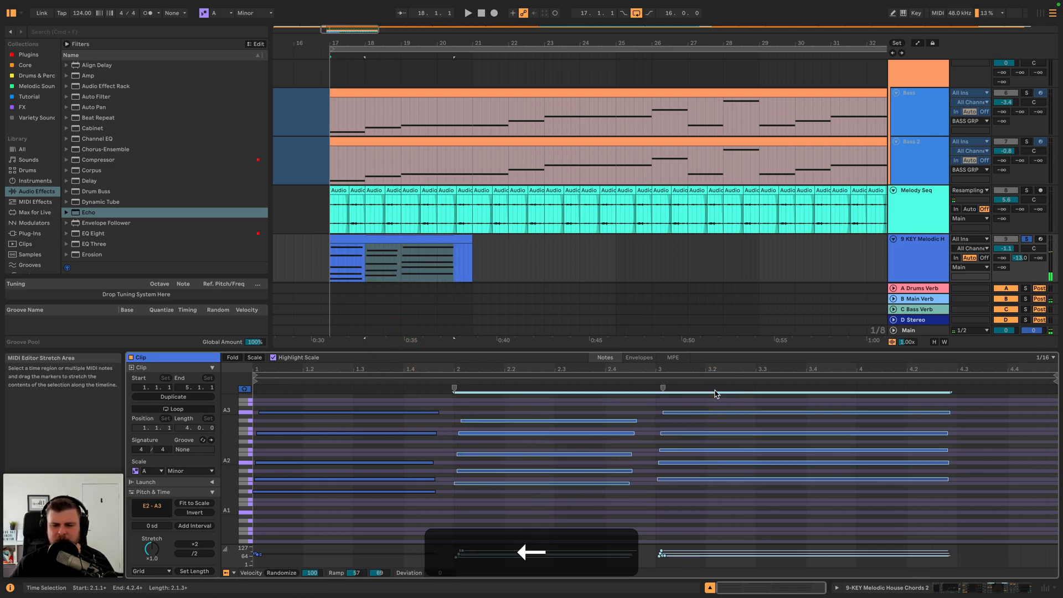
key("super+space")
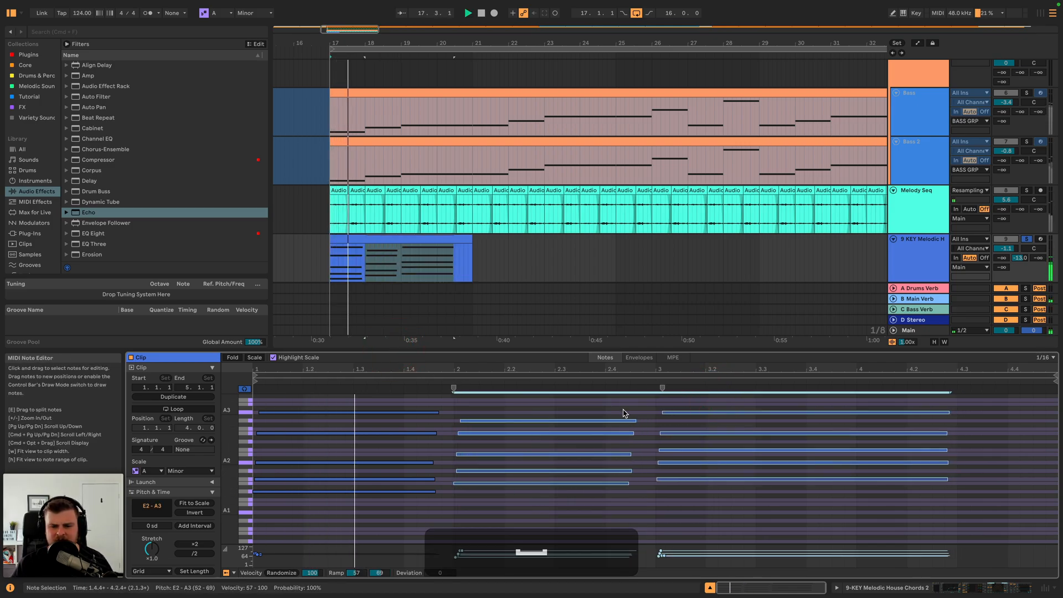
key("space")
- Set the chord track's volume to 1.5 dB and the 2.84 kHz band of its EQ Eight to -3.10 dB
left_click(1006, 248)
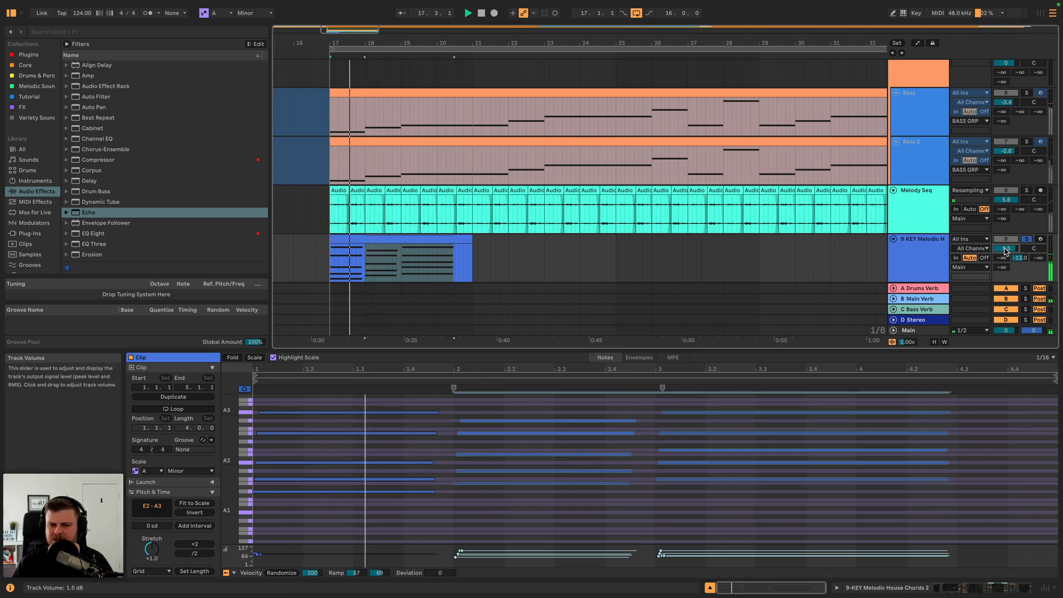
left_click(928, 242)
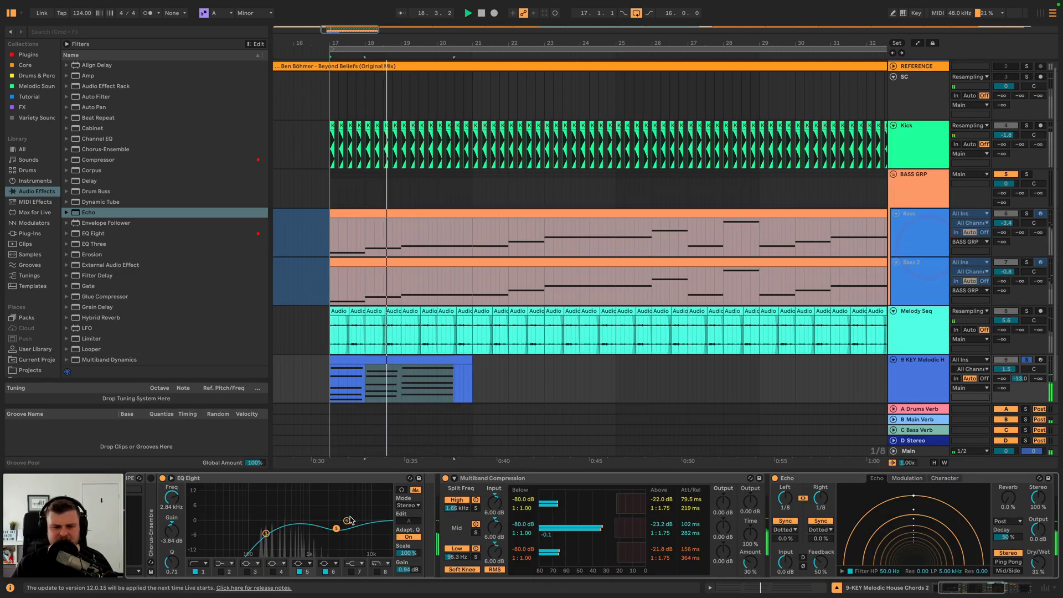
left_click_drag(339, 531, 339, 530)
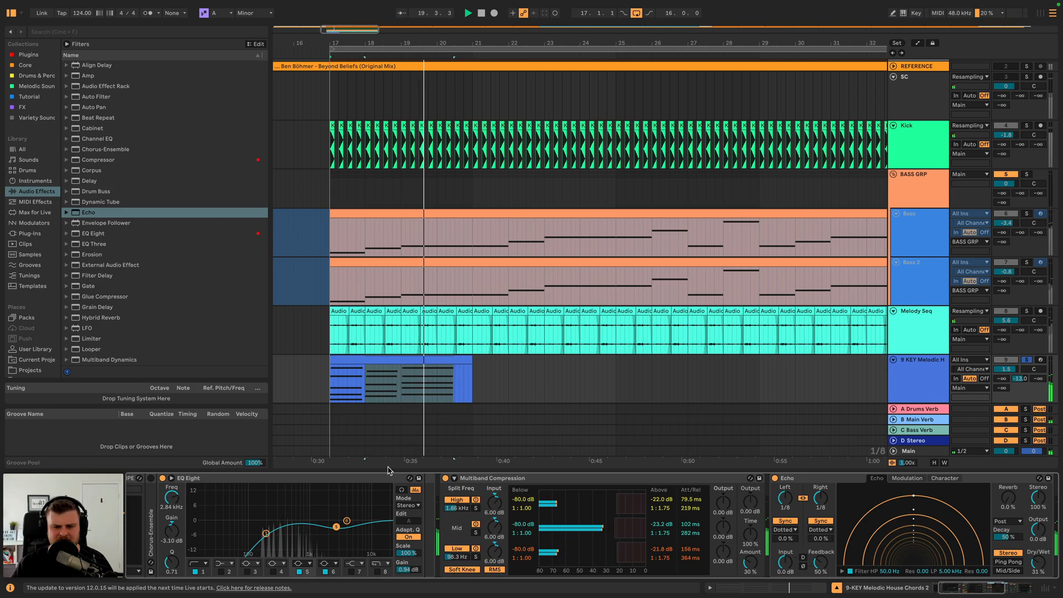
- Boost the highest active band of the chord track's EQ Eight to 5.08 dB at 7.74 kHz during playback
key("space")
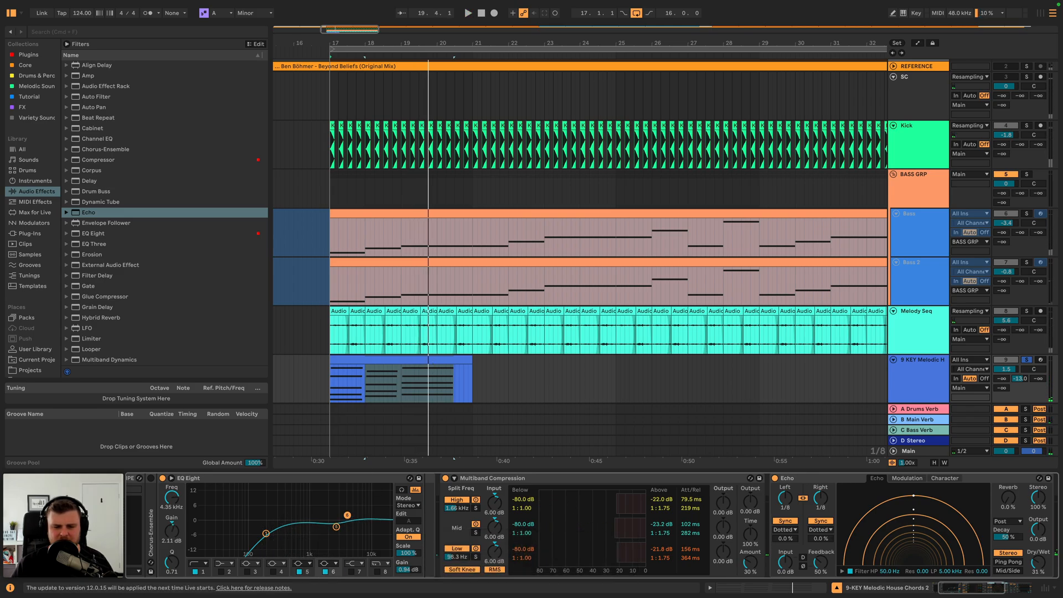
key("space")
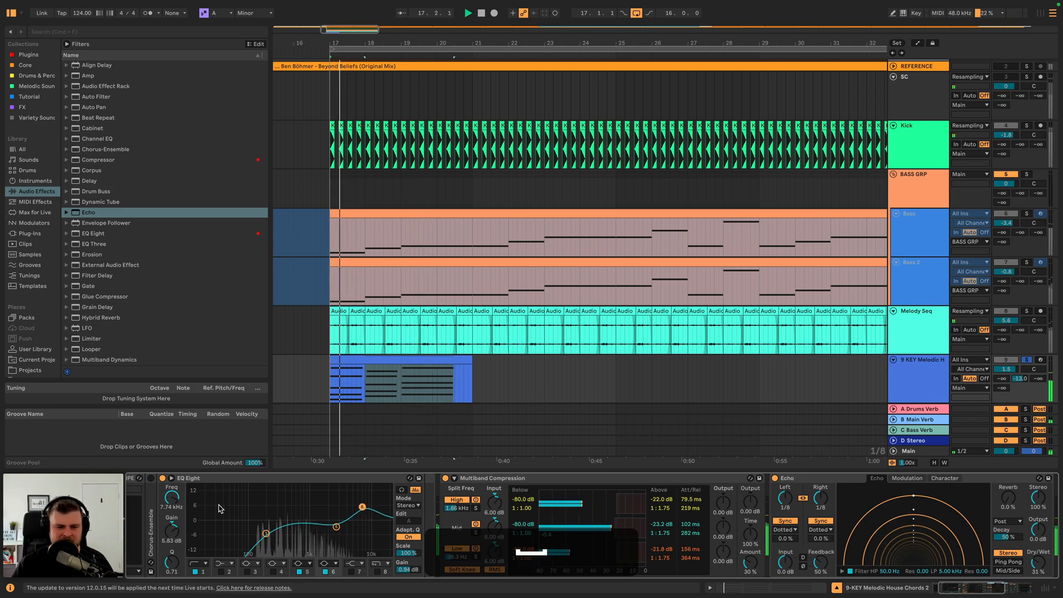
left_click_drag(362, 506, 362, 508)
- Reopen the chord track's Serum, adjust the filter cutoff and set Env 1's modulation of the cutoff to 42
scroll(180, 484, "left", 3)
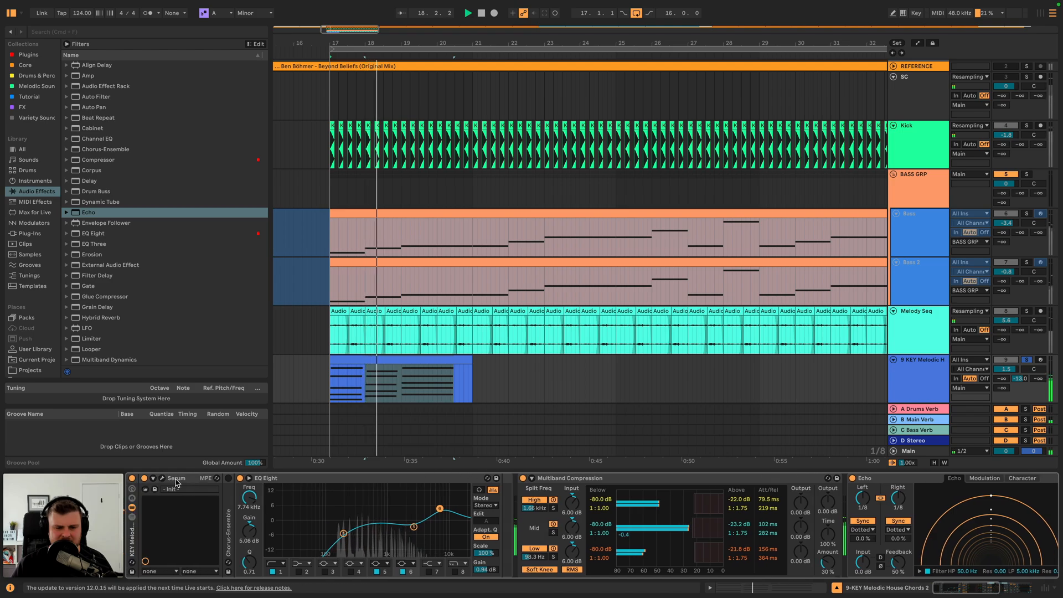
left_click(162, 477)
left_click(219, 464)
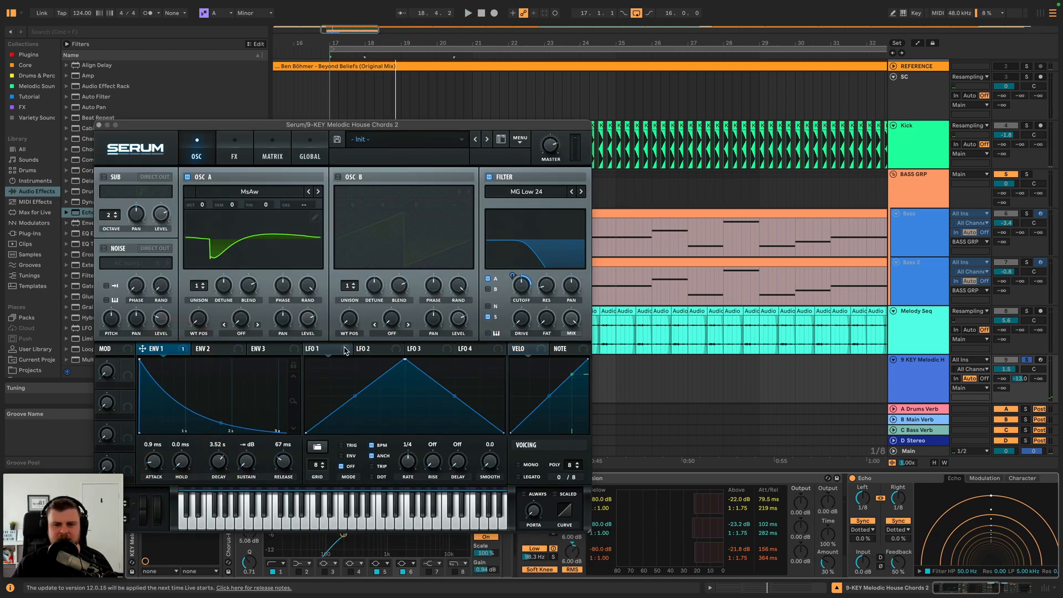
key("space")
left_click(520, 293)
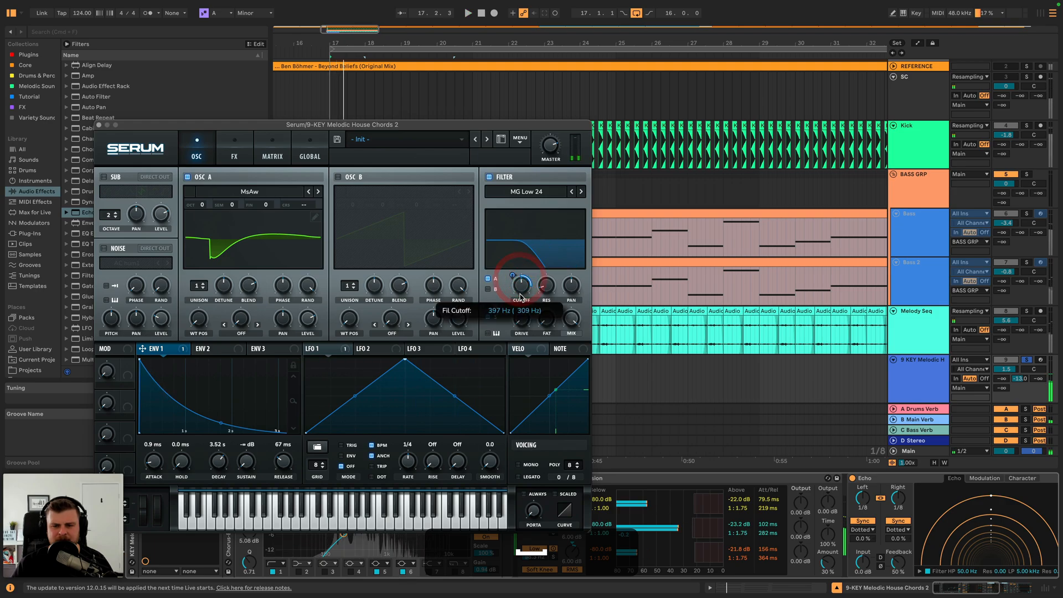
mouse_move(512, 276)
left_mouse_down()
mouse_move(511, 265)
mouse_move(513, 279)
left_mouse_up()
left_click(520, 289)
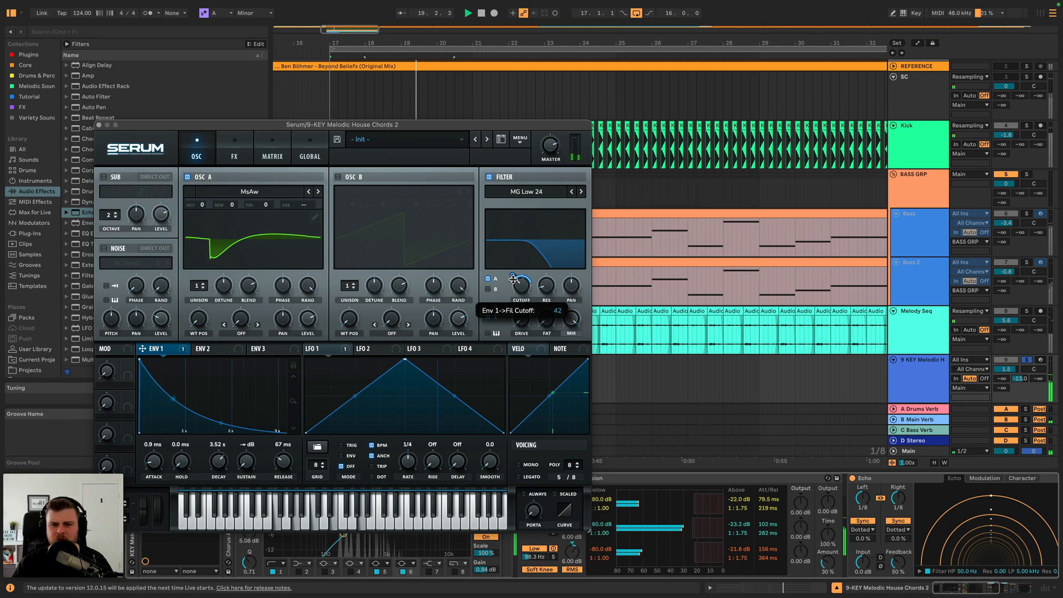
- Set Env 1's modulation of the filter cutoff to 45 and change the filter type to MG Low 18
key("space")
key("space")
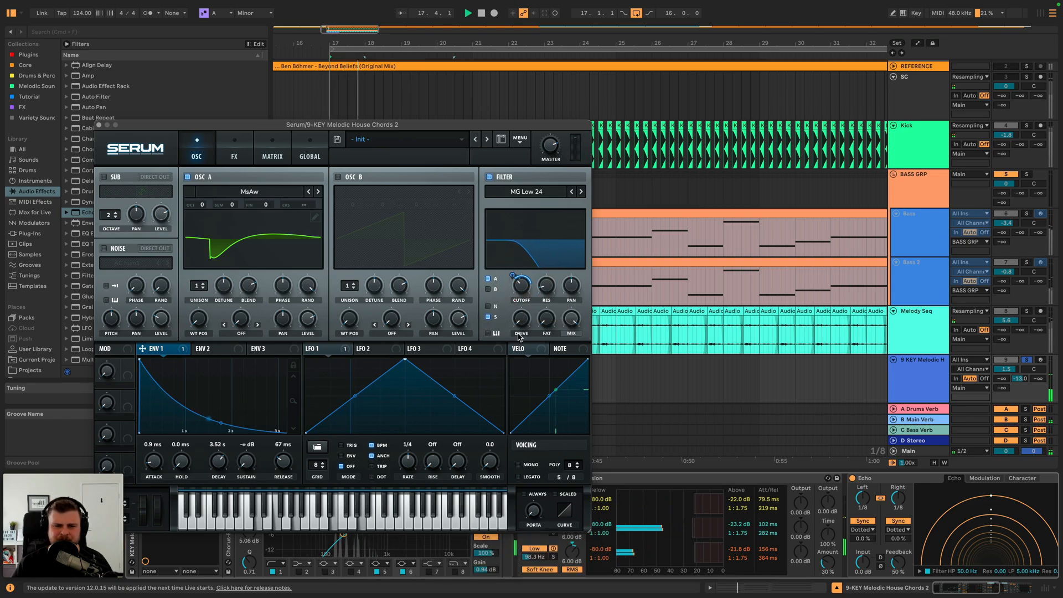
left_click(520, 330)
left_click_drag(513, 275, 513, 271)
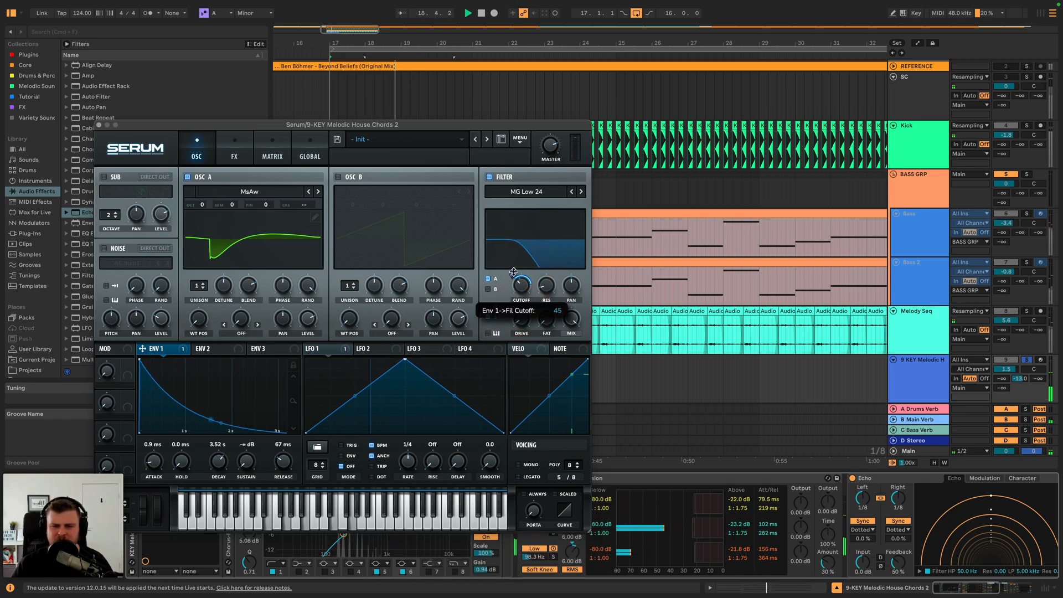
left_click(514, 270)
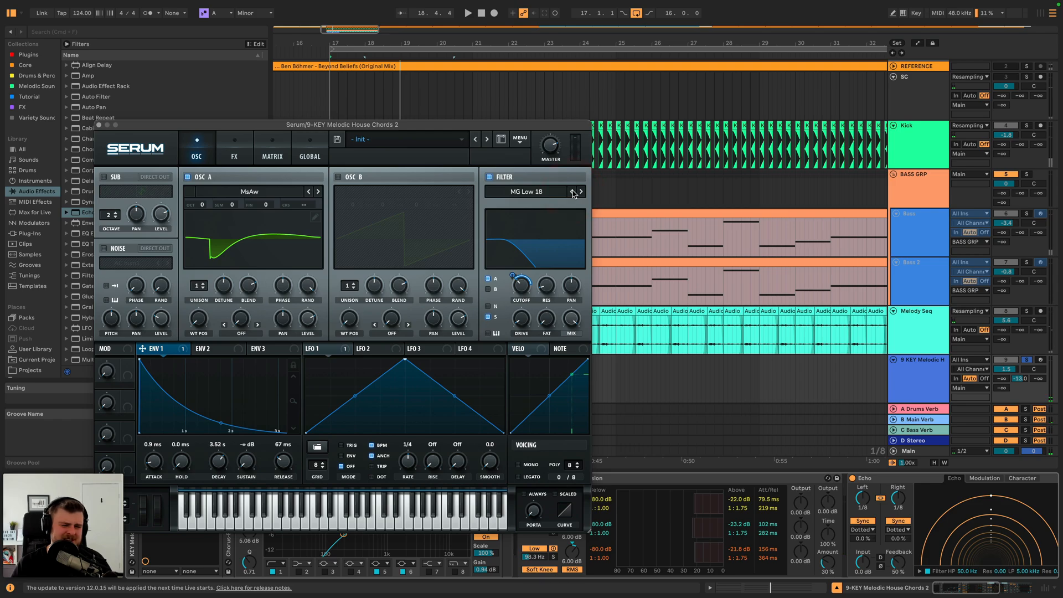
- Reshape Env 1's decay curve and fine-tune Serum's filter cutoff and resonance while playing the chords
key("space")
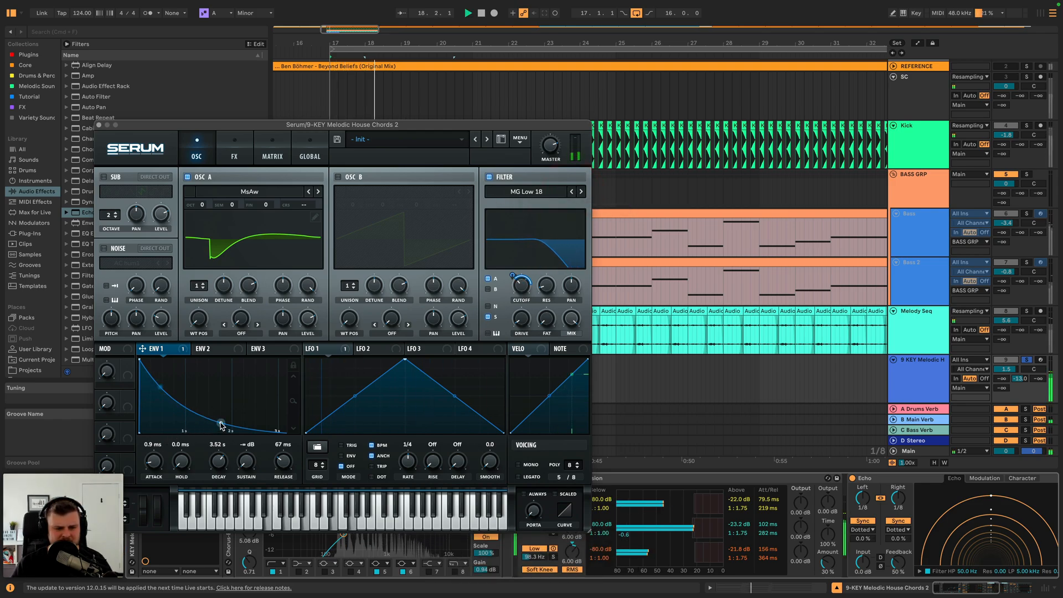
left_click_drag(221, 424, 226, 432)
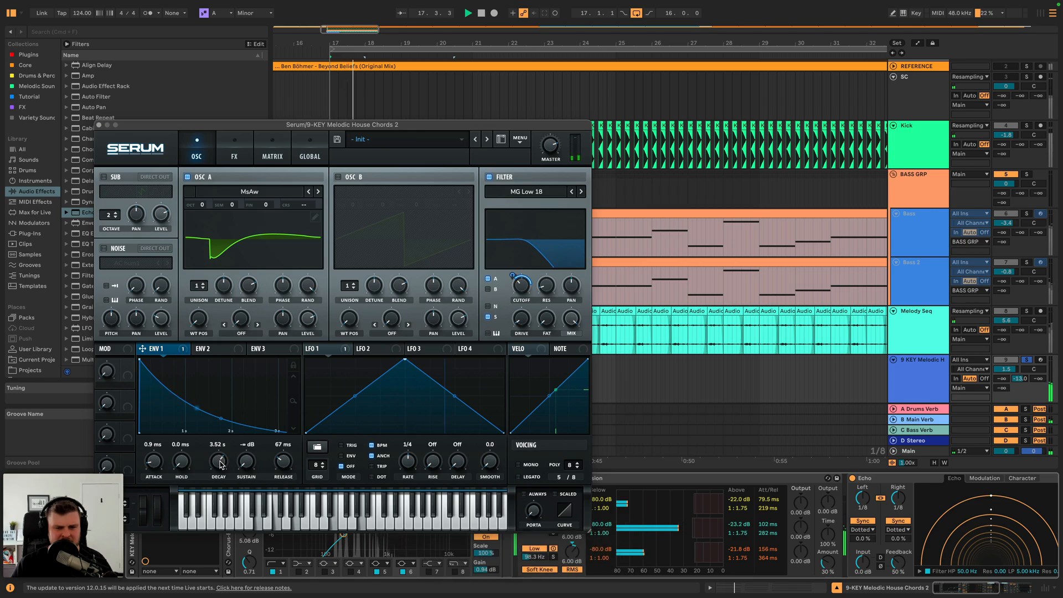
key("space")
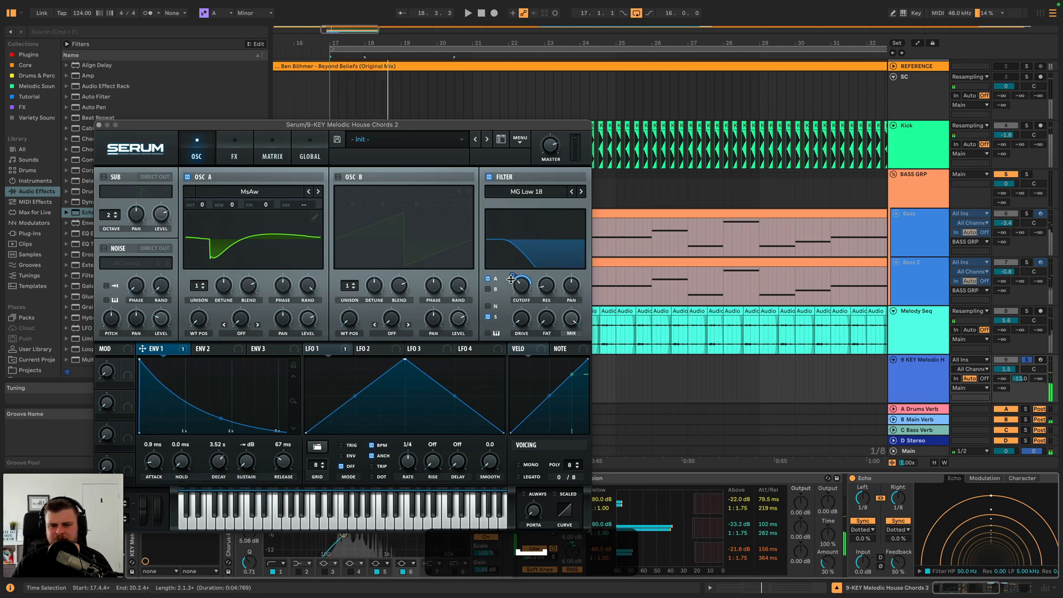
left_click_drag(521, 285, 548, 279)
key("space")
mouse_move(526, 316)
left_click_drag(545, 293, 547, 317)
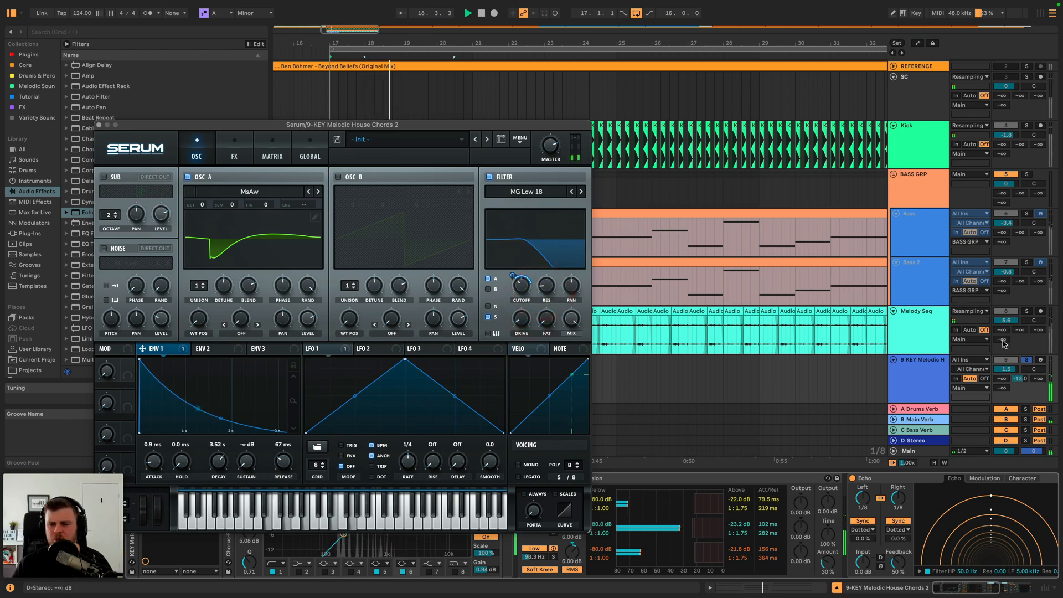
- Enable Noise at 18% and Wobble at 14% in Echo's character settings, and set its Reverb to 33%
left_click(920, 571)
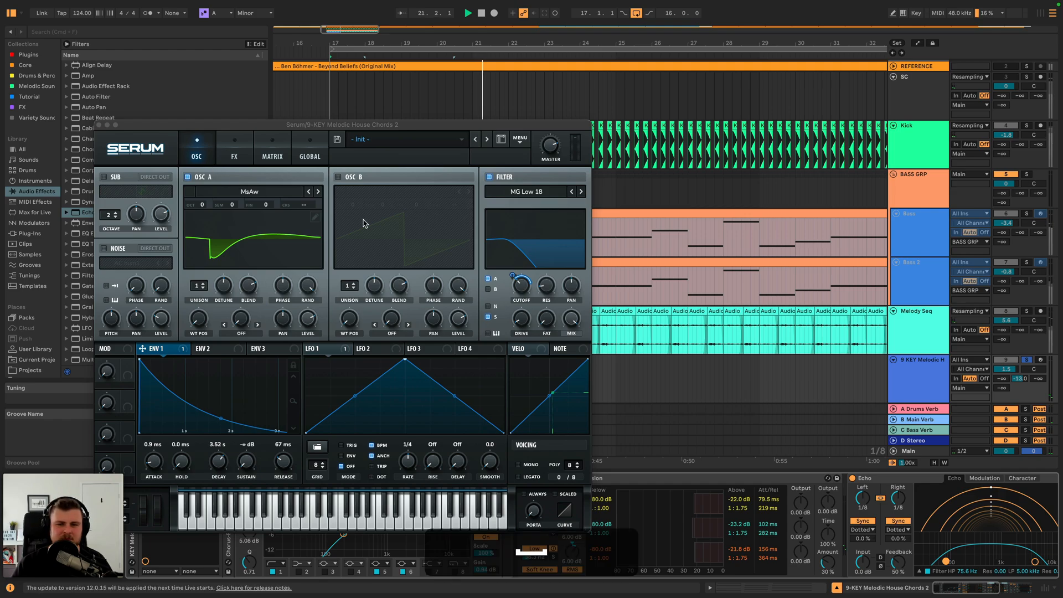
left_click(1020, 478)
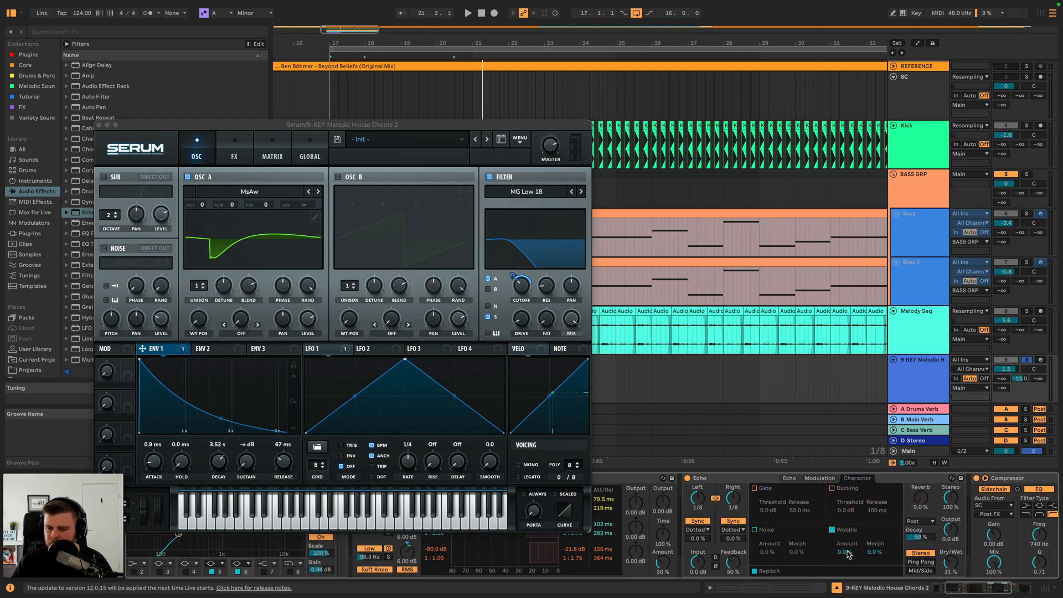
left_click_drag(849, 554, 848, 547)
key("space")
mouse_move(923, 503)
left_mouse_down()
mouse_move(923, 482)
mouse_move(921, 499)
left_mouse_up()
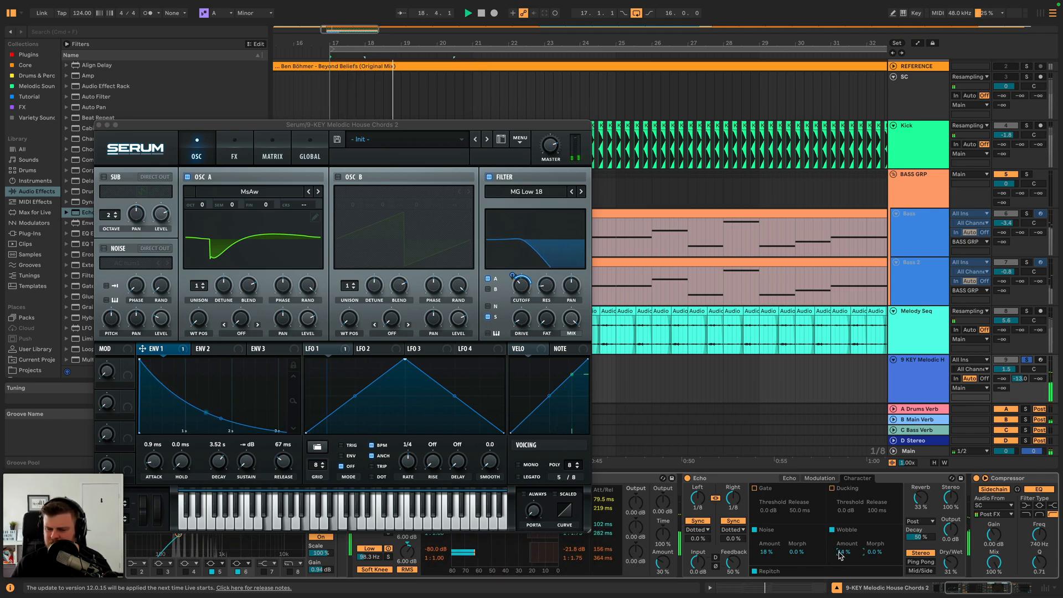
- Switch Echo to Ping Pong with 27% Dry/Wet and set its filter to 232 Hz high-pass and 4.77 kHz low-pass
left_click(921, 562)
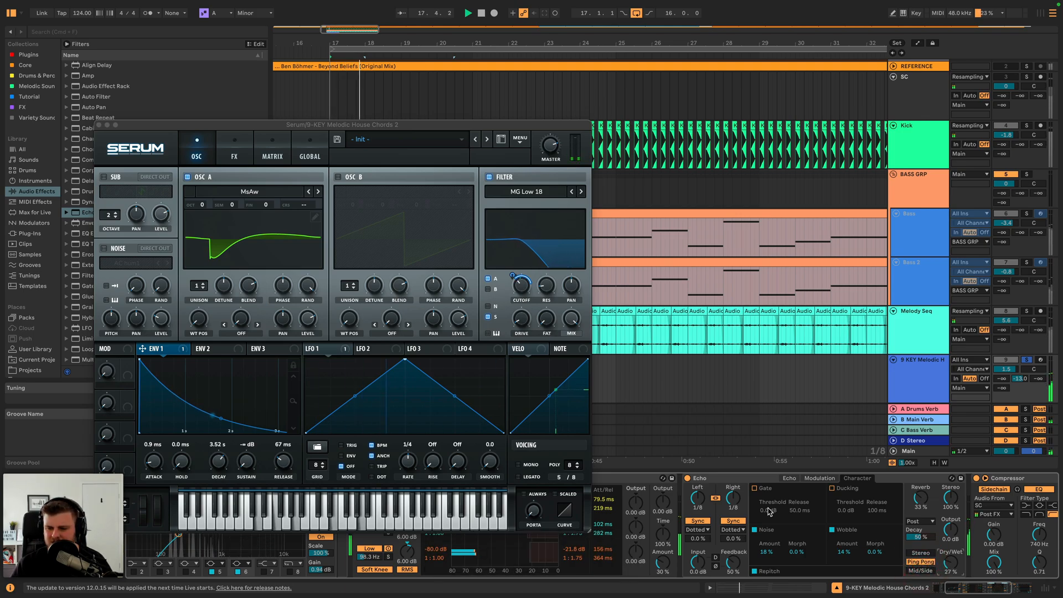
left_click(794, 478)
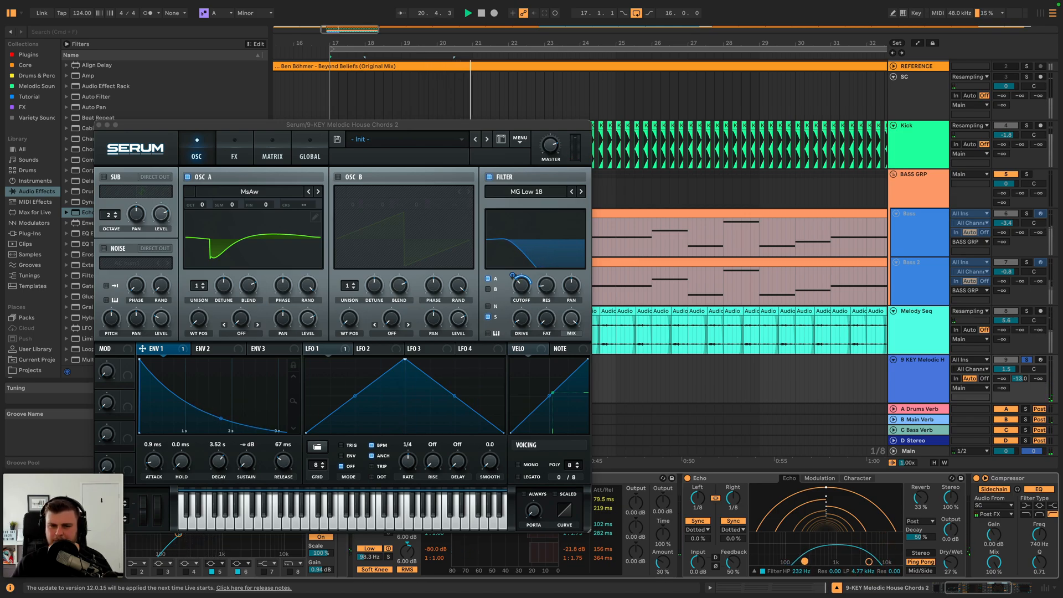
- Close Serum, deactivate the A3 note of the third chord in the chord clip and play the result
left_click(99, 125)
double_click(435, 357)
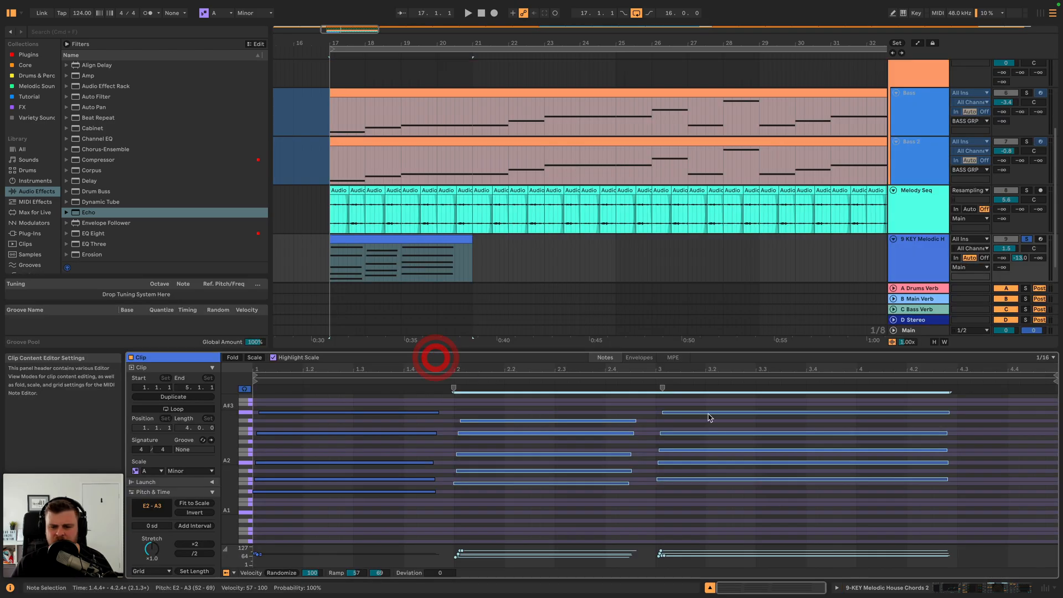
left_click(704, 413)
key("0")
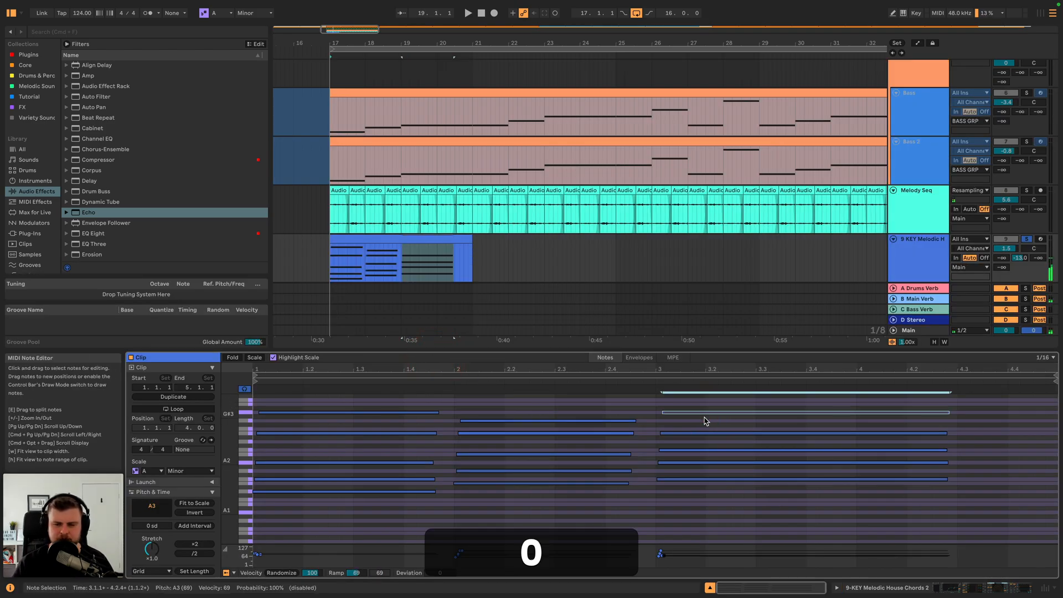
key("space")
- Reopen Serum on the chord track, enable the noise oscillator with the Analog sample J106 HP_Cho and play the chords
key("shift+Tab")
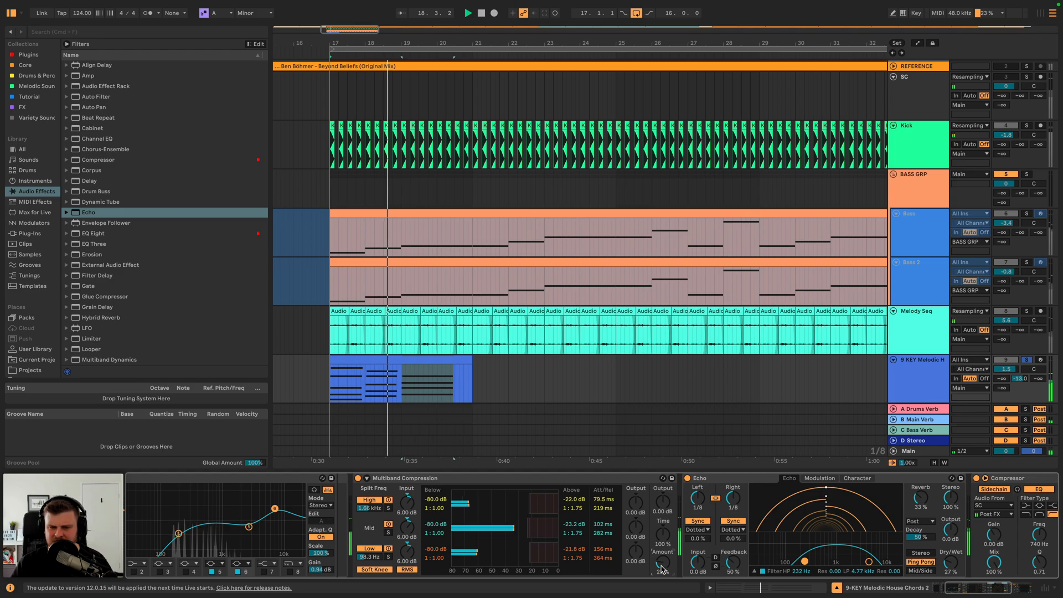
scroll(448, 533, "left", 3)
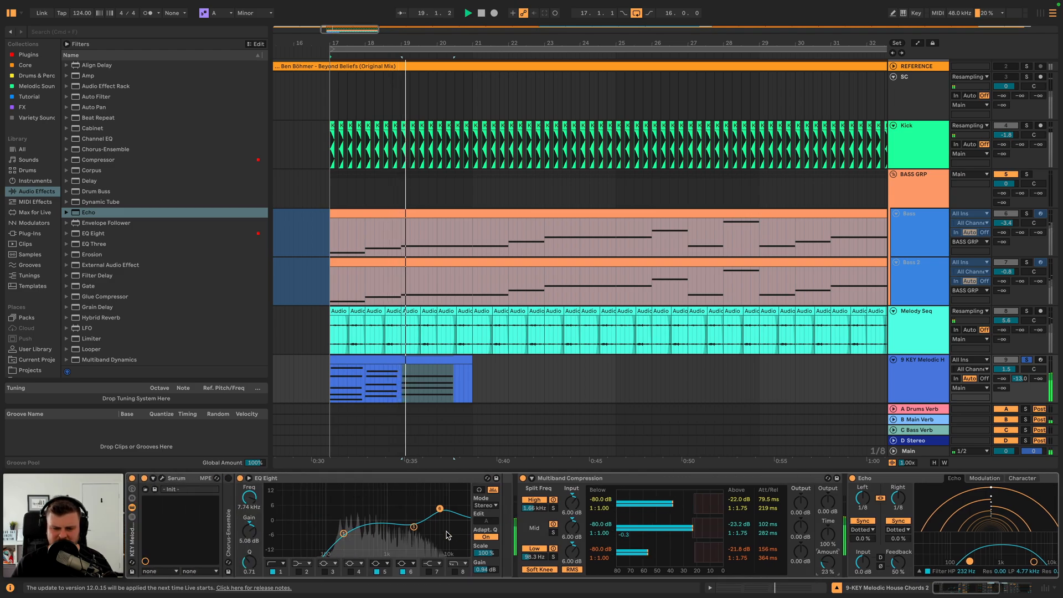
key("space")
left_click(163, 478)
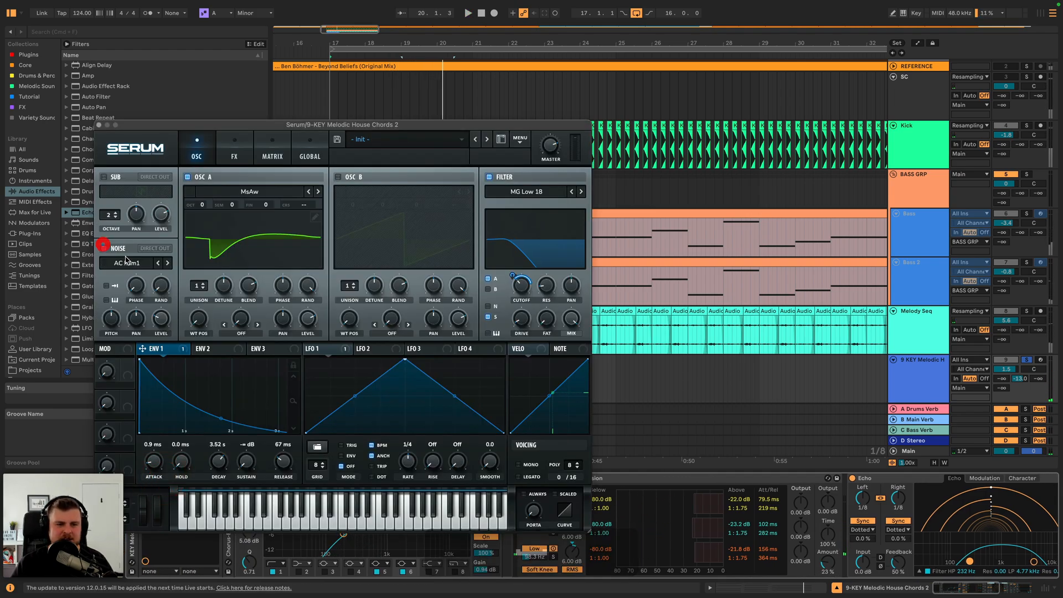
left_click(123, 265)
mouse_move(134, 280)
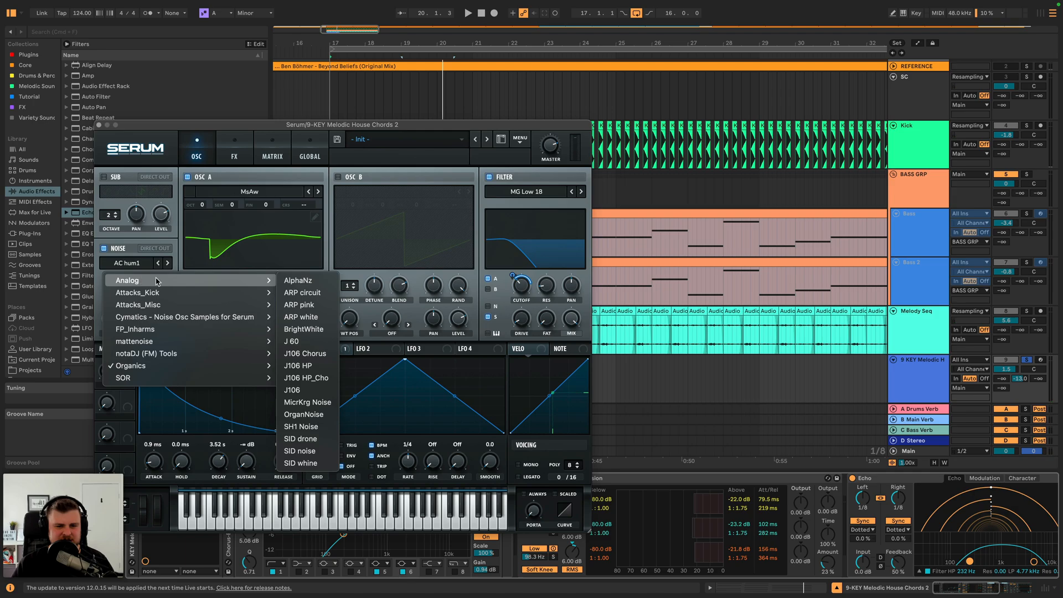
left_click(306, 377)
key("space")
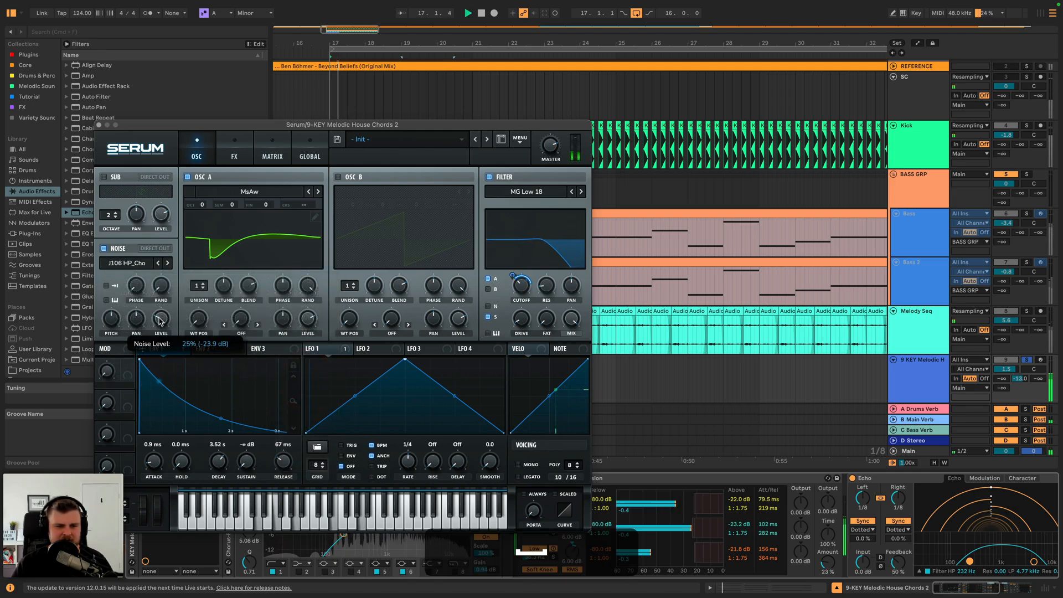
- Try routing the noise oscillator through the filter while playing the chords
left_click(488, 306)
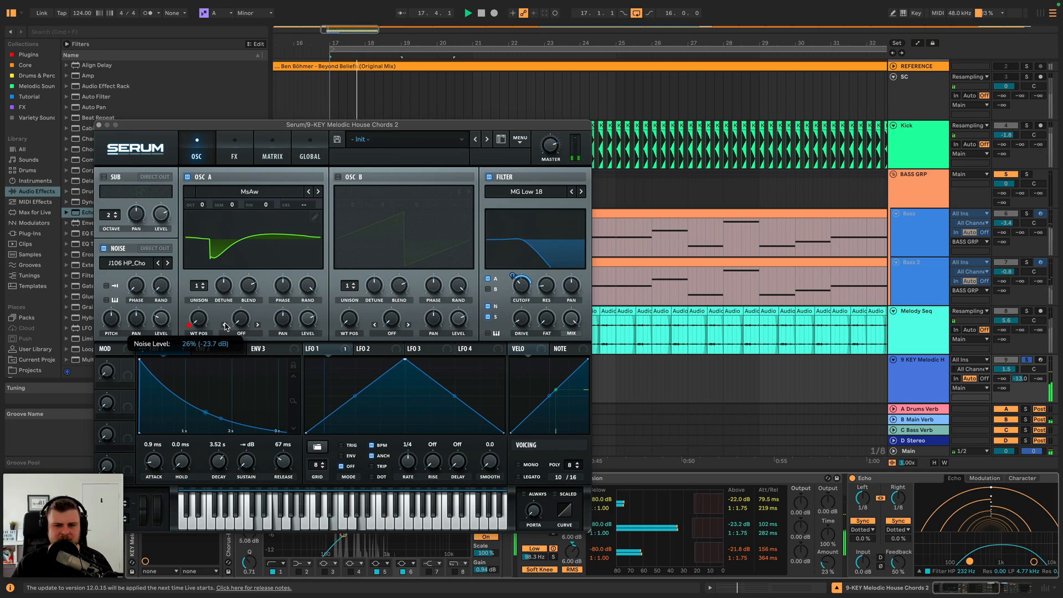
left_click(488, 306)
key("space")
- Modulate the noise level with Env 2, shaping it with 0% sustain and a 3.10 s decay
left_click(208, 349)
left_click(178, 350)
left_click(211, 350)
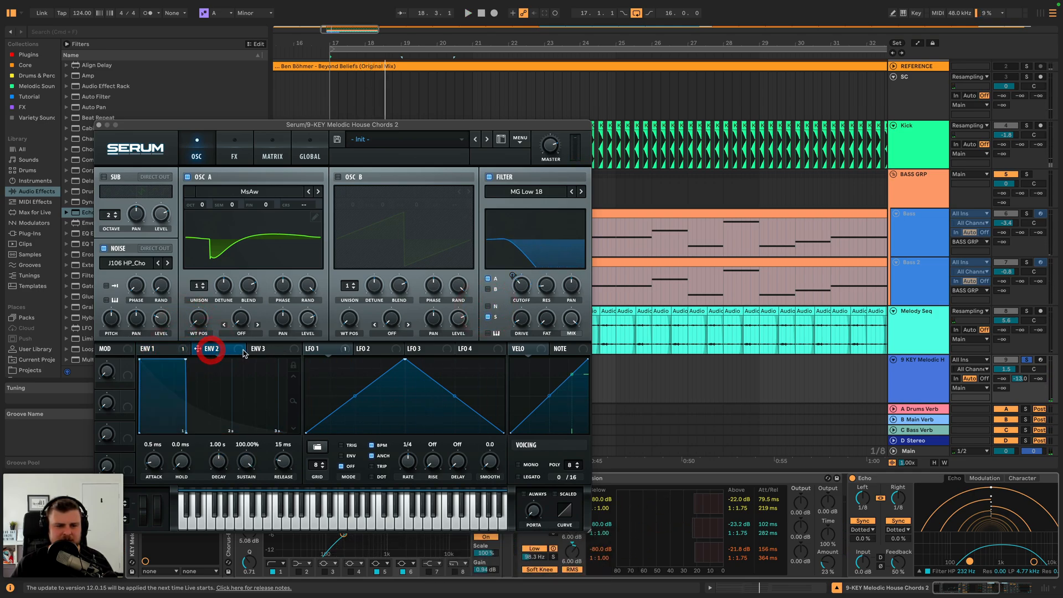
left_click_drag(184, 359, 185, 422)
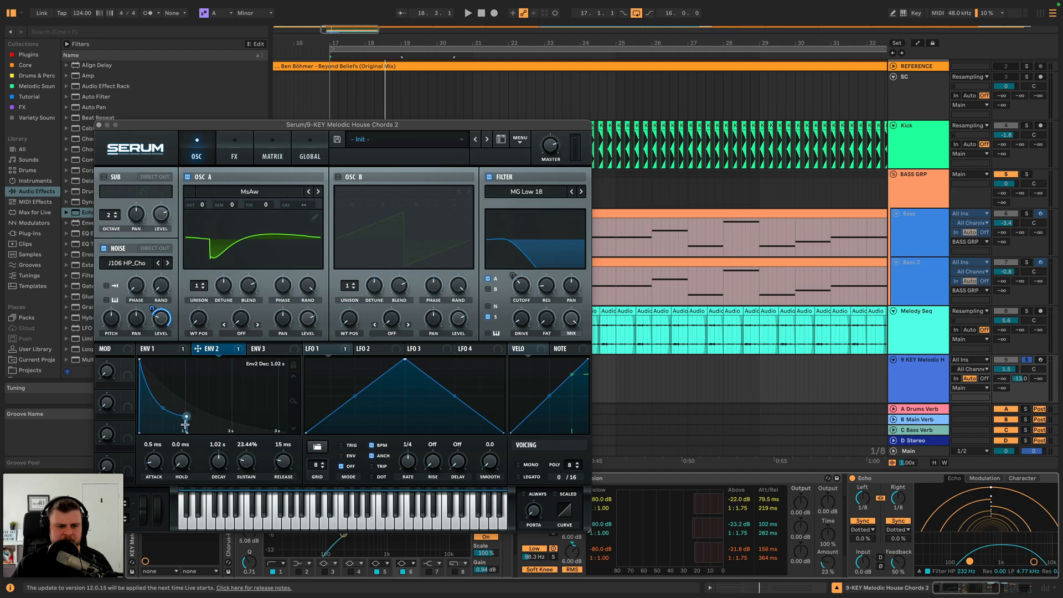
left_click_drag(162, 325, 156, 356)
left_click_drag(151, 308, 153, 335)
key("space")
left_click_drag(164, 424, 211, 424)
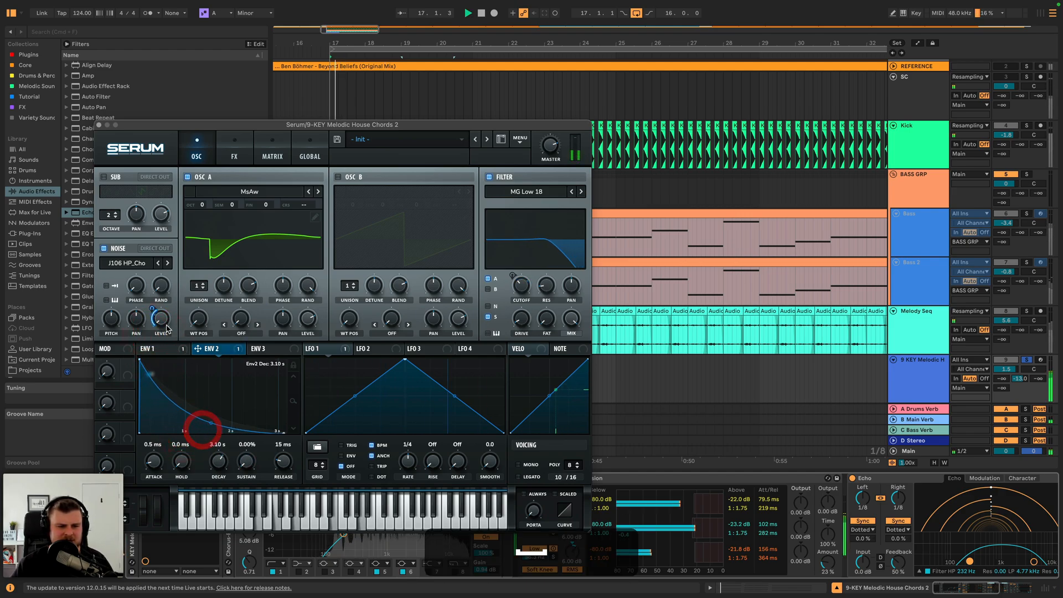
- Set Env 2's modulation amount on the noise level to 12 while auditioning the chords
key("space")
key("space")
left_click_drag(152, 307, 153, 317)
key("space")
key("space")
key("space")
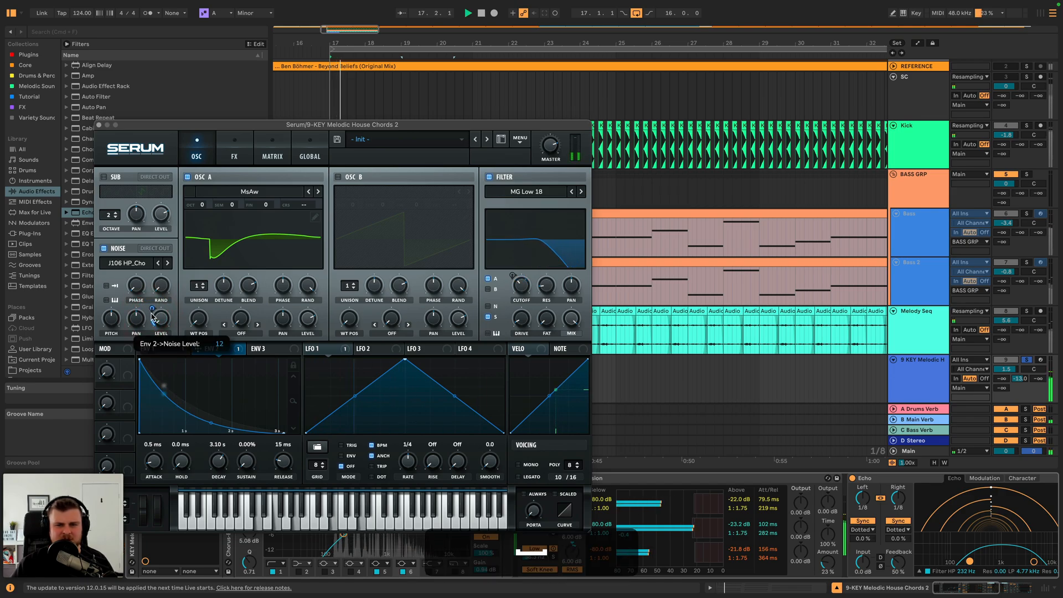
- Change the noise oscillator's sample to J106 Chorus and play the chords with it
left_click(234, 157)
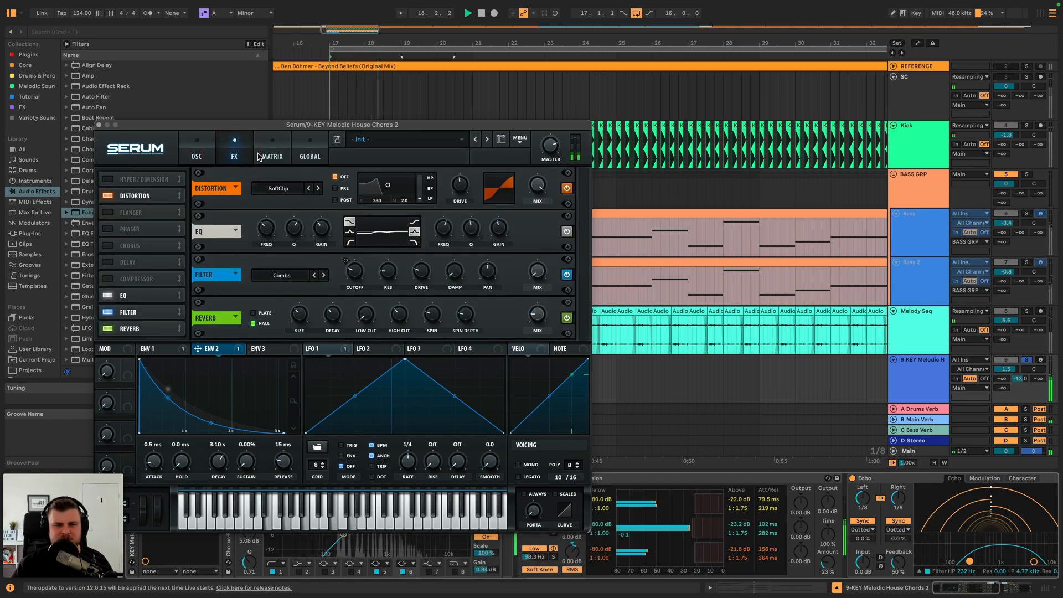
left_click(199, 154)
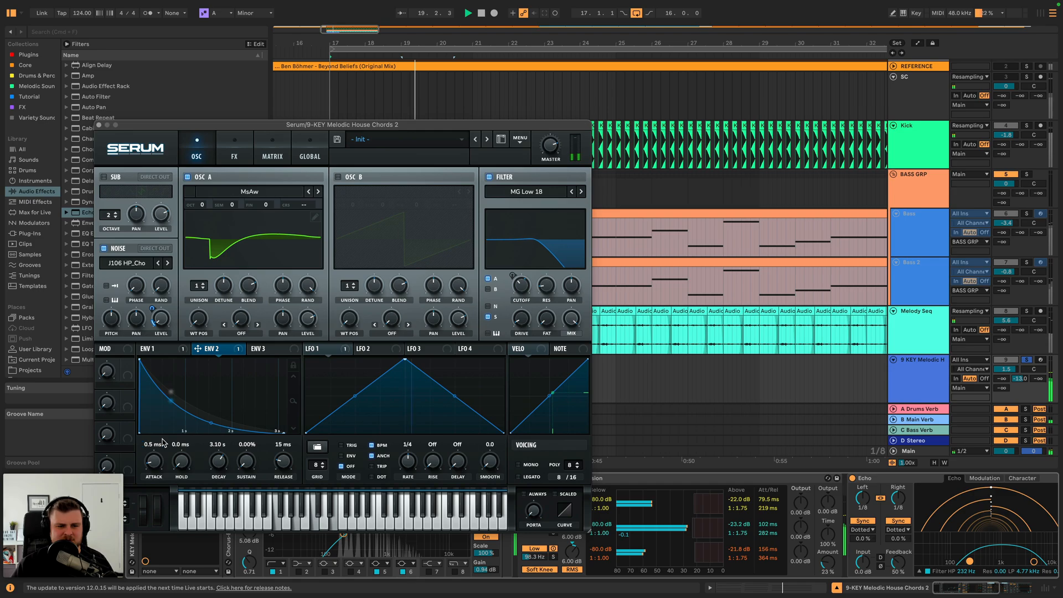
key("space")
left_click(159, 263)
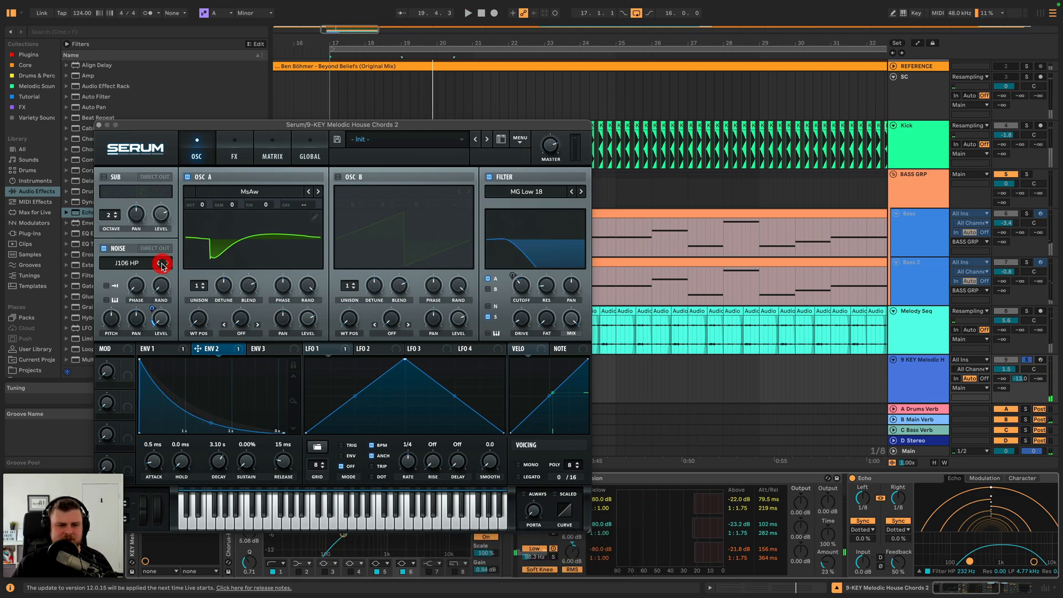
key("space")
left_click(159, 263)
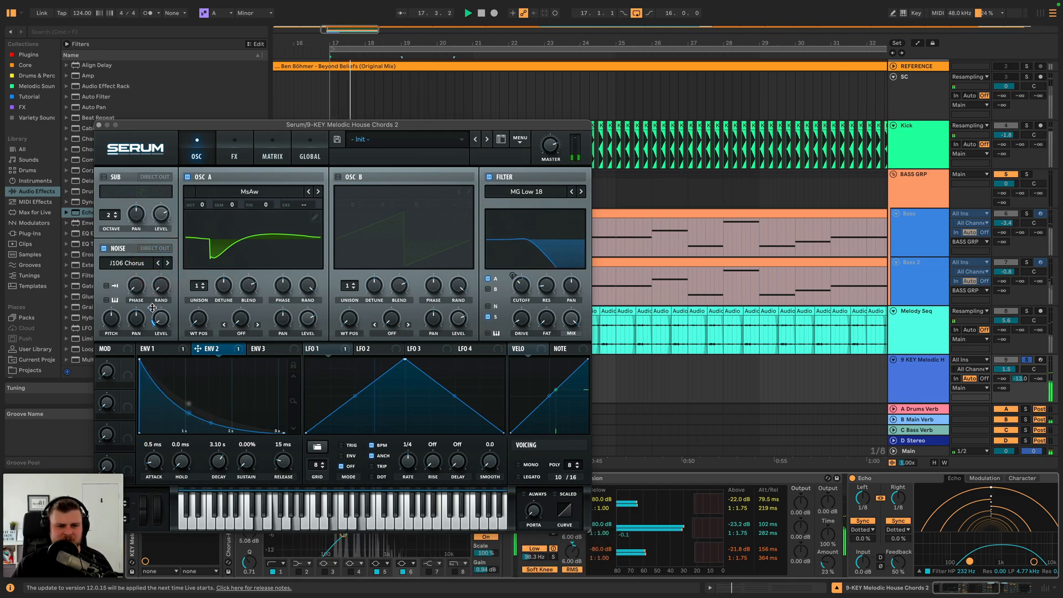
- Set Env 2's decay to 3.79 s with a flatter curve and its noise level modulation to 9
left_click_drag(219, 465, 218, 462)
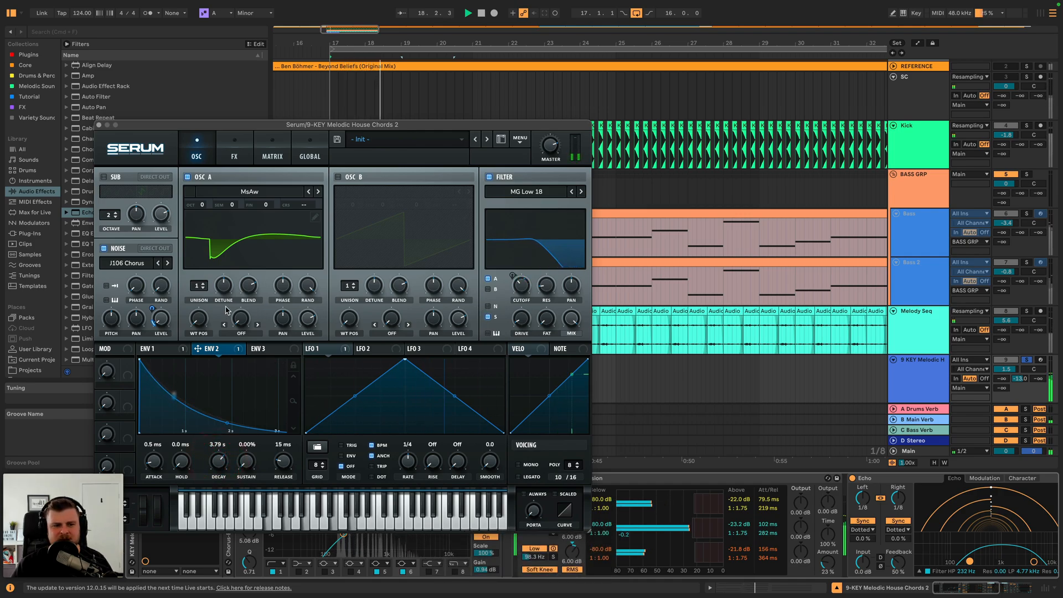
mouse_move(154, 310)
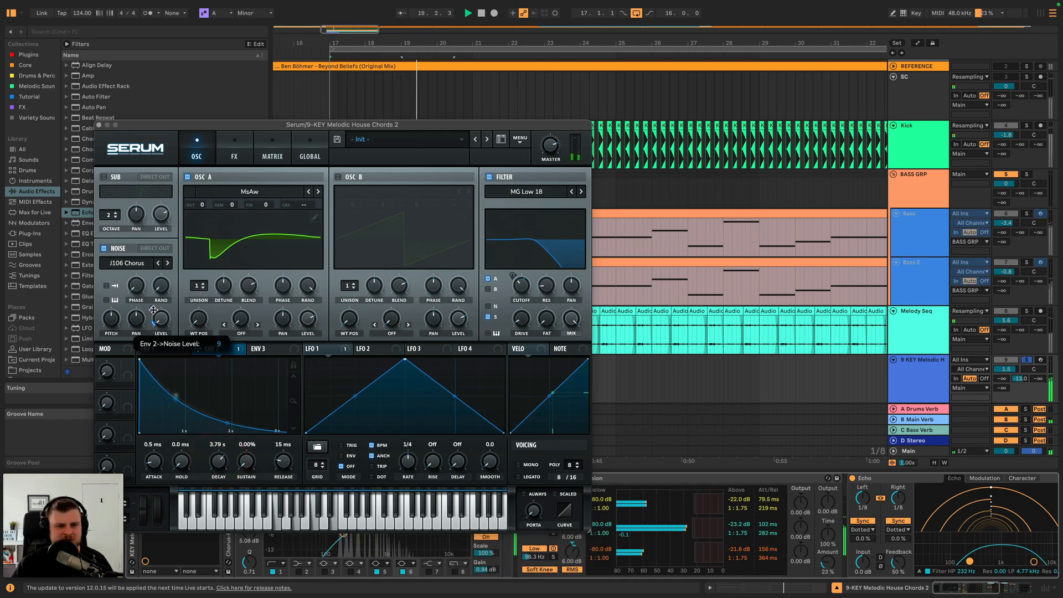
key("space")
left_click_drag(228, 425, 229, 413)
key("space")
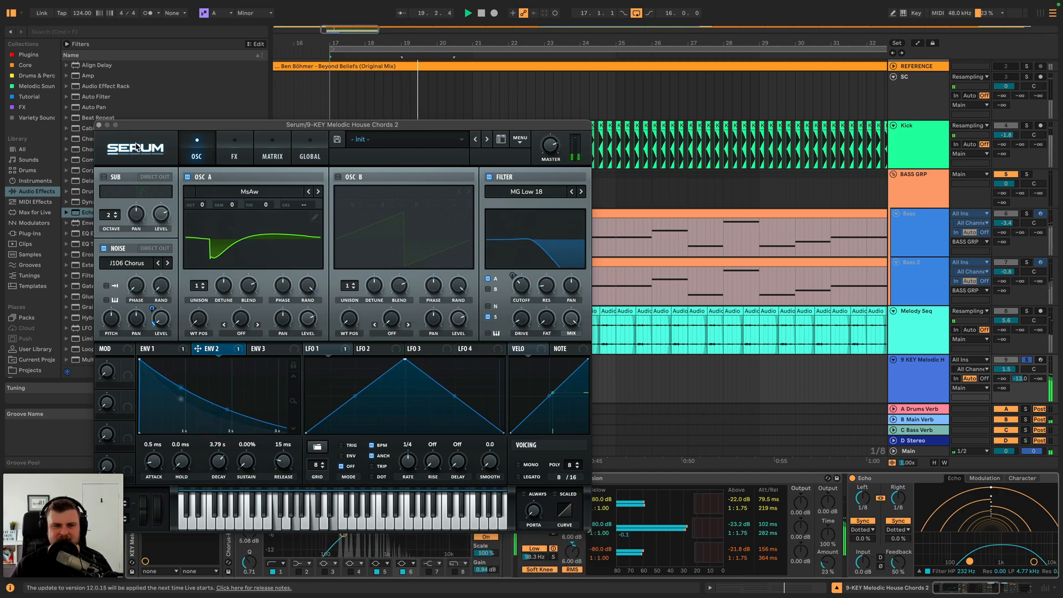
- Bypass the Combs filter in Serum's effects rack and fine-tune the distortion drive while playing the chords
left_click(241, 138)
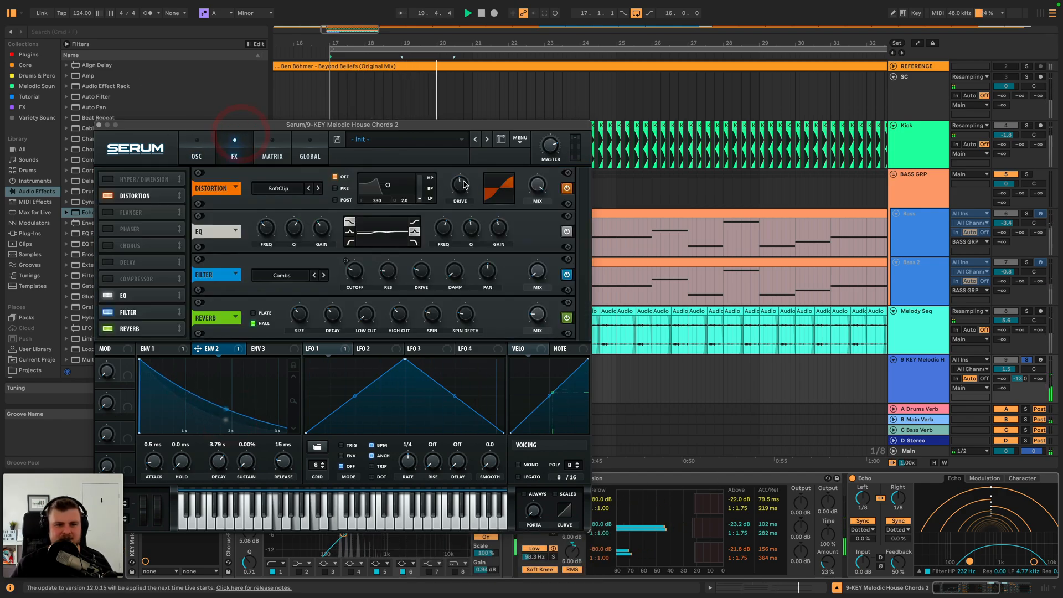
left_click(567, 276)
key("space")
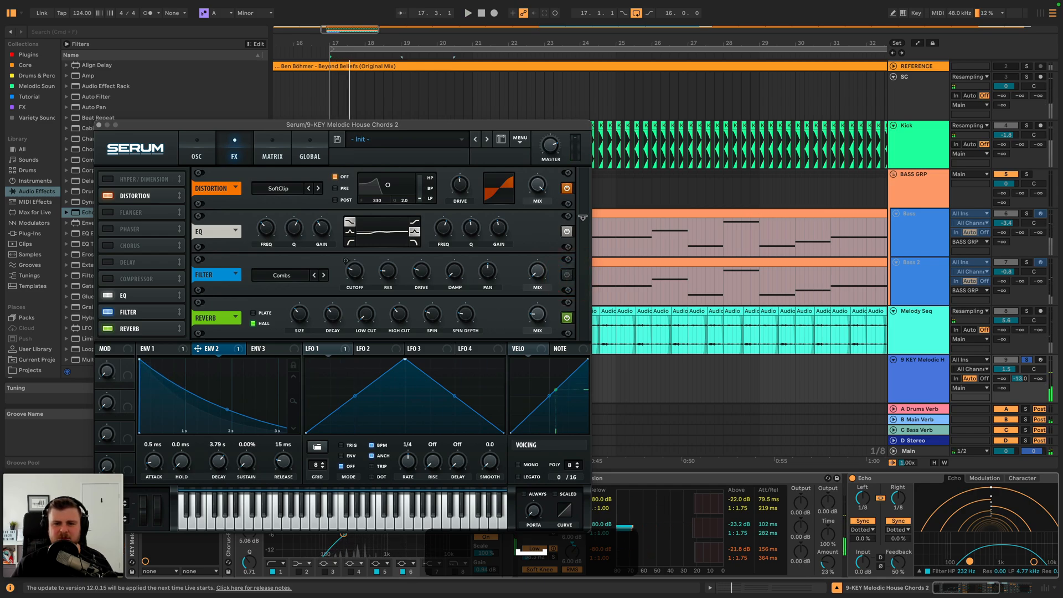
key("space")
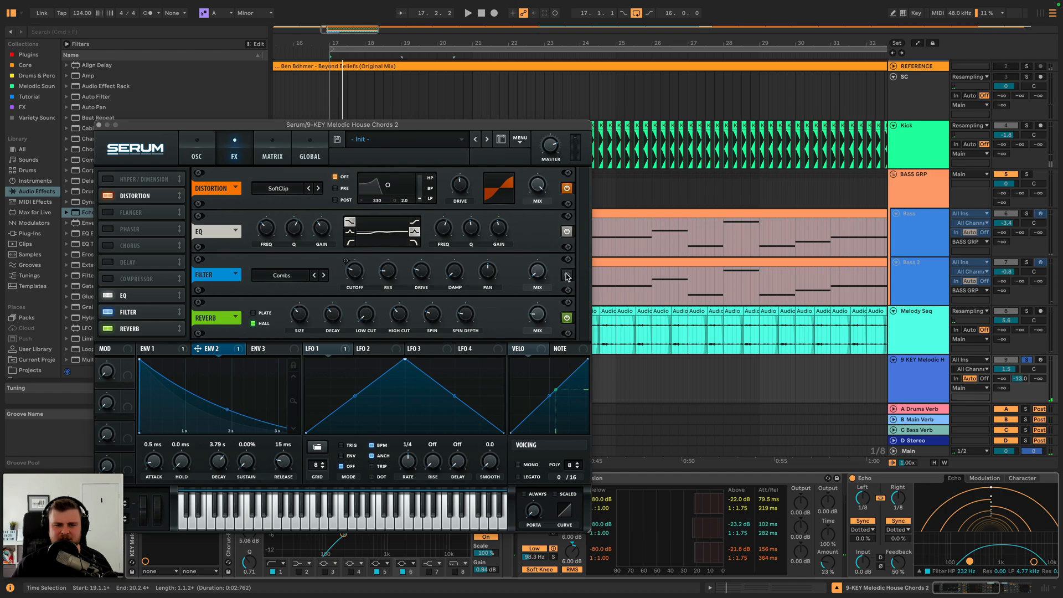
left_click(567, 275)
key("space")
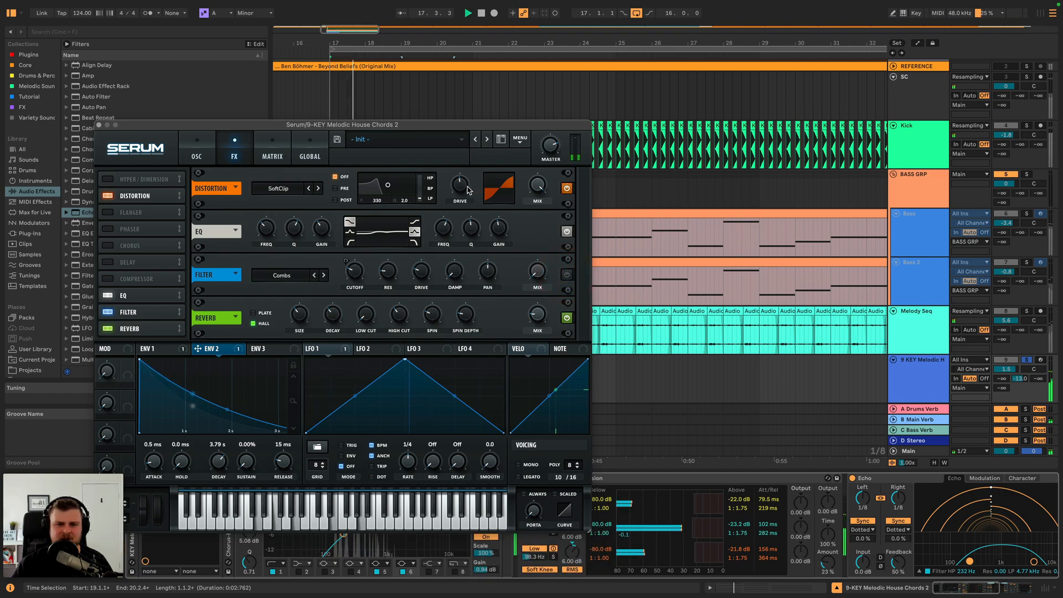
left_click_drag(465, 177, 465, 180)
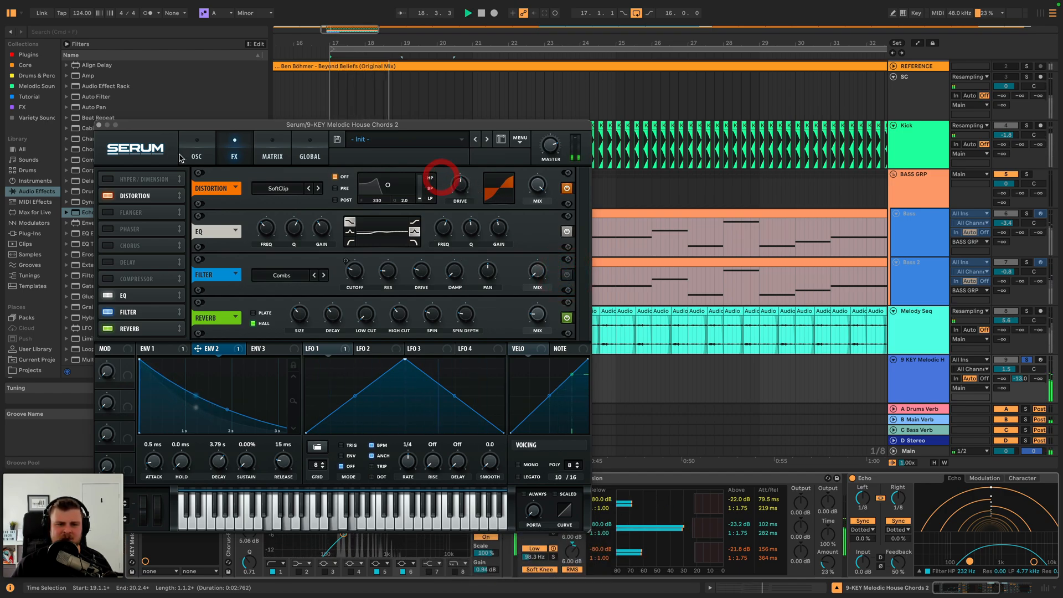
- Soften the chord onset by setting Env 1's attack to 62 ms while auditioning the result
left_click(174, 350)
left_click_drag(160, 463, 153, 438)
key("space")
left_click(196, 148)
key("space")
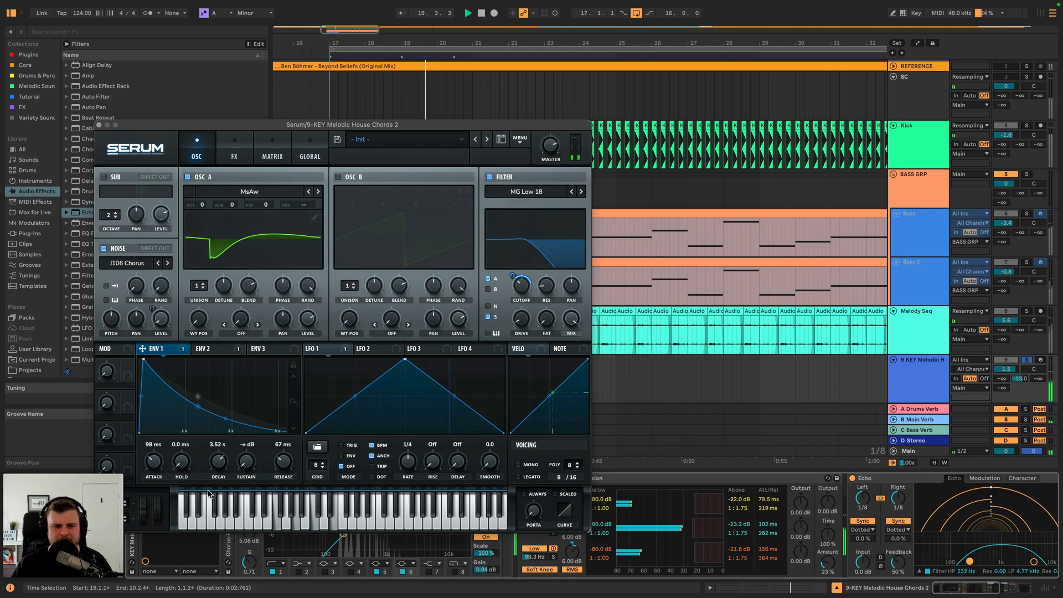
key("space")
key("space")
left_click_drag(152, 462, 152, 468)
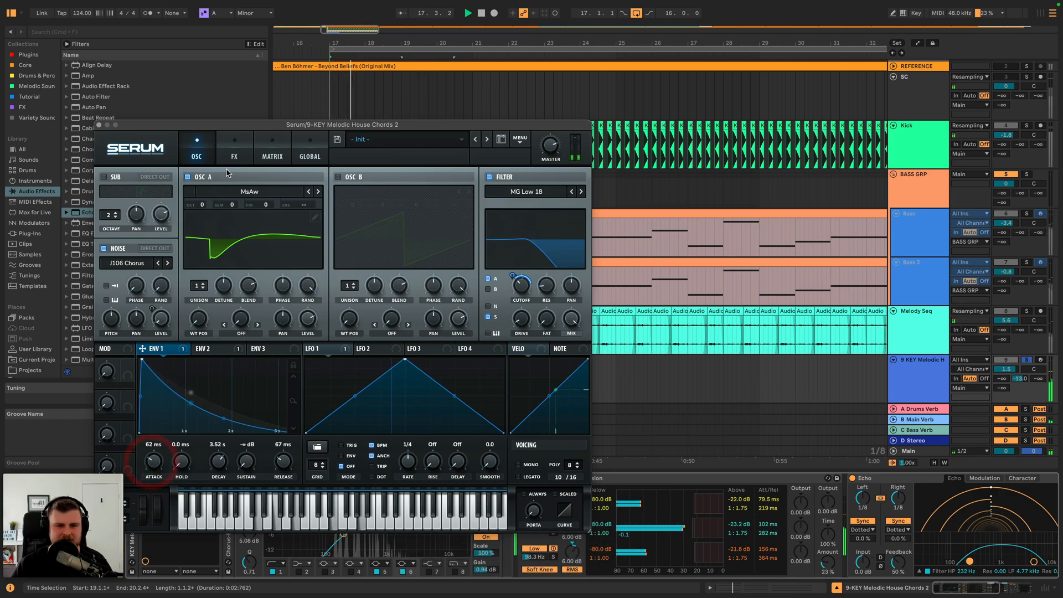
key("space")
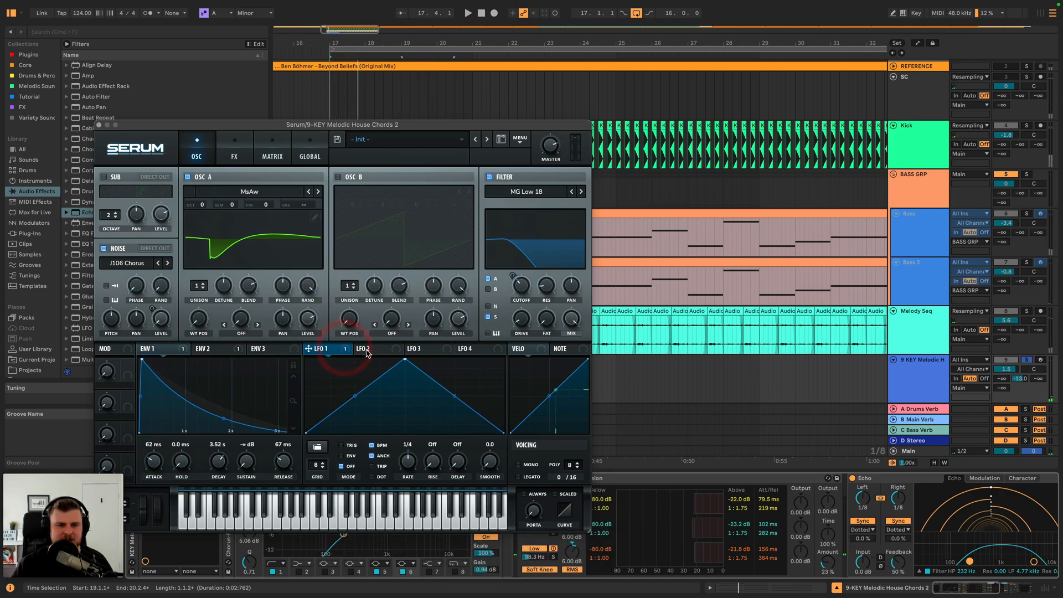
- Add a modulation matrix routing from Chaos1 to the master tuning (Mast.Tun)
left_click(272, 157)
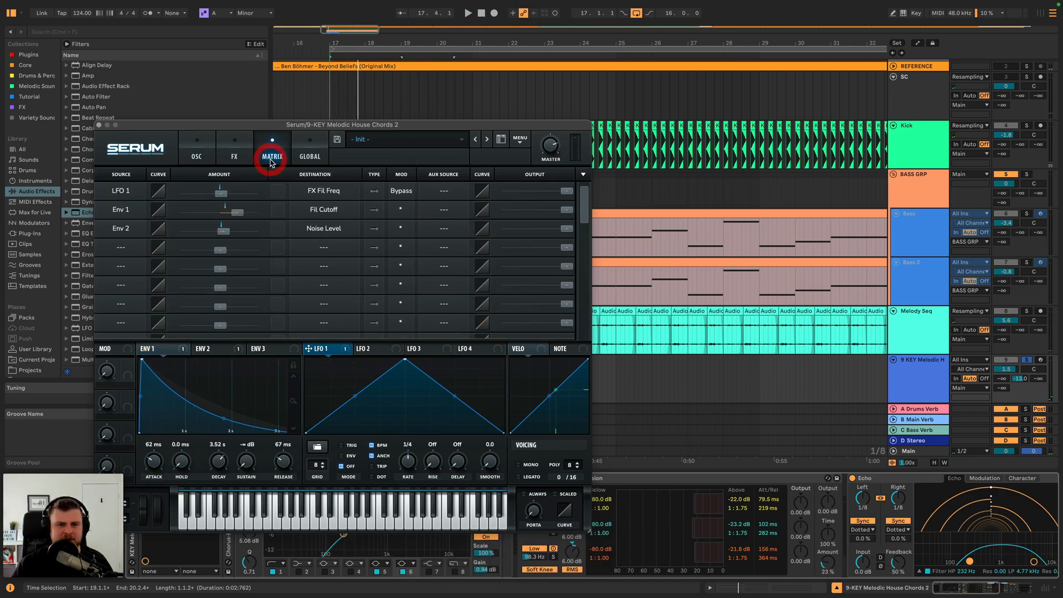
left_click(126, 248)
left_click(126, 249)
left_click(307, 148)
left_click(272, 155)
left_click(122, 247)
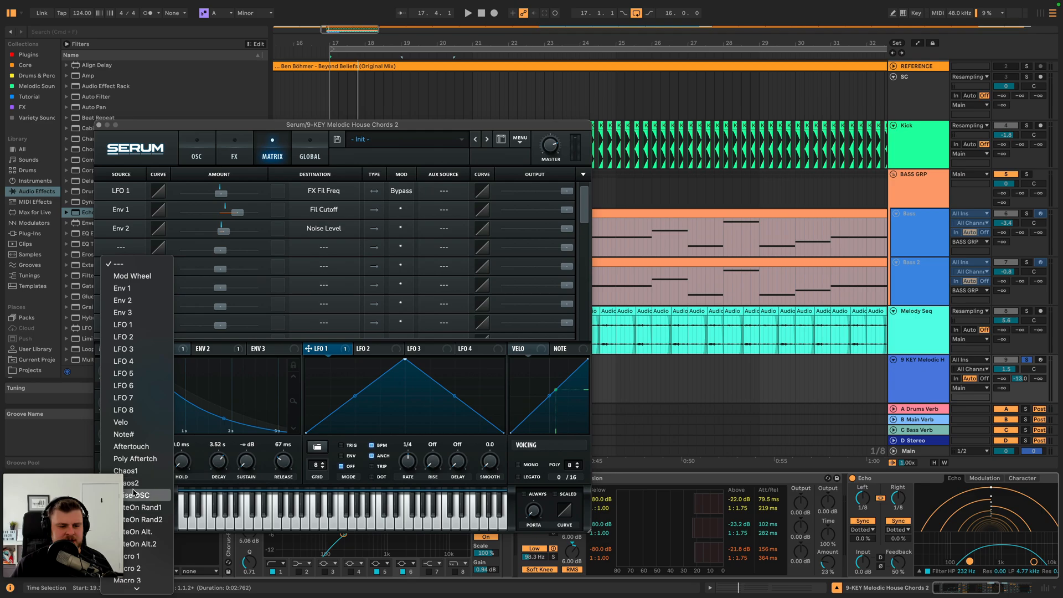
left_click(126, 470)
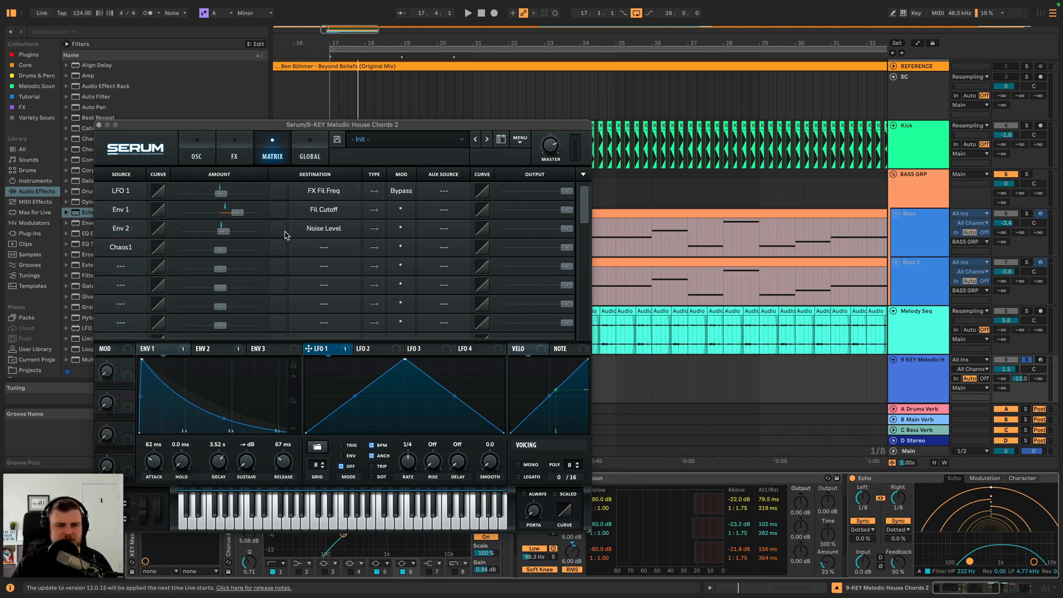
left_click(317, 255)
mouse_move(327, 337)
left_click(383, 349)
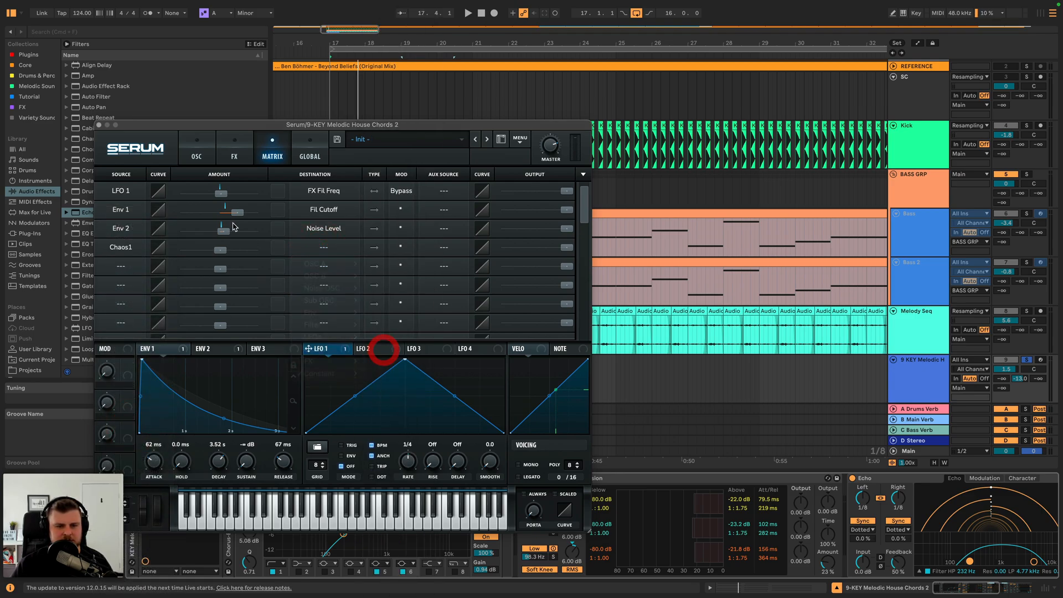
- Fine-tune the Chaos1 modulation amount on the master tuning while the chords play
mouse_move(219, 253)
key("space")
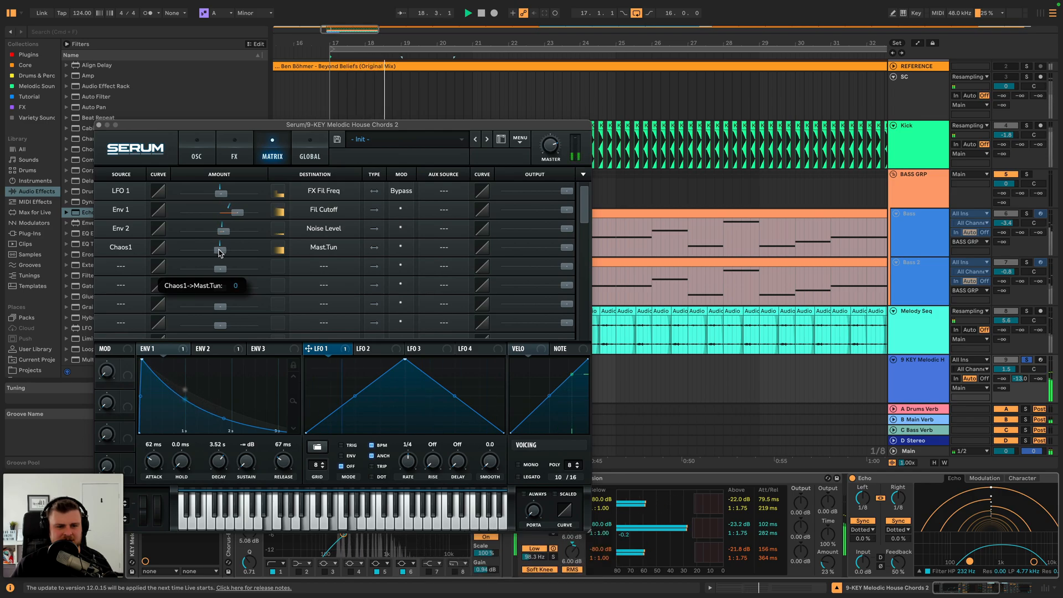
left_click(219, 252)
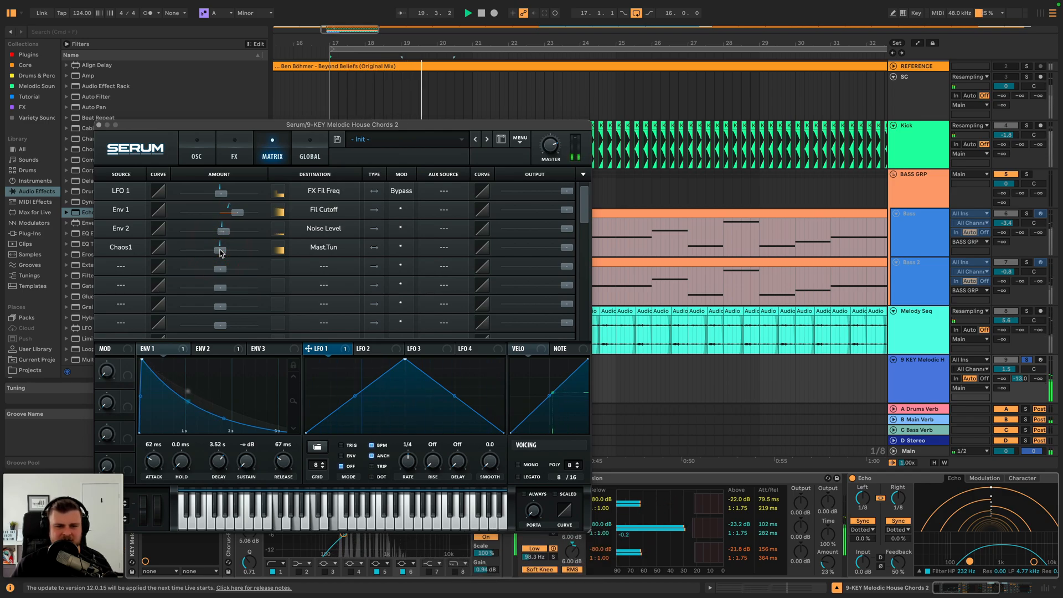
- Set the Chaos 1 rate to 0.075 Hz and return to the modulation matrix
left_click(309, 157)
mouse_move(123, 220)
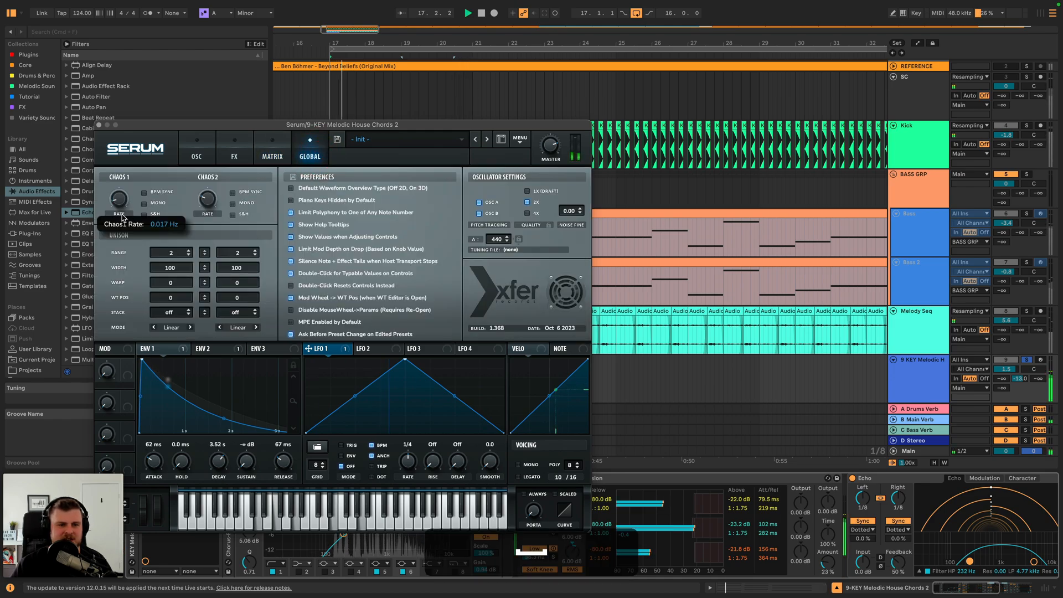
left_click_drag(122, 214, 121, 205)
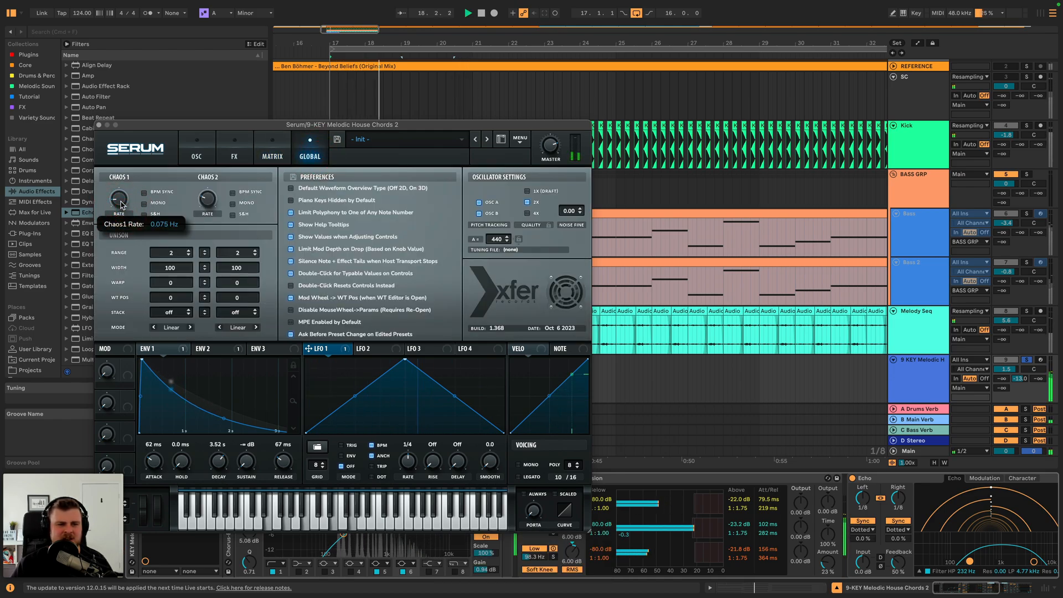
left_click(121, 205)
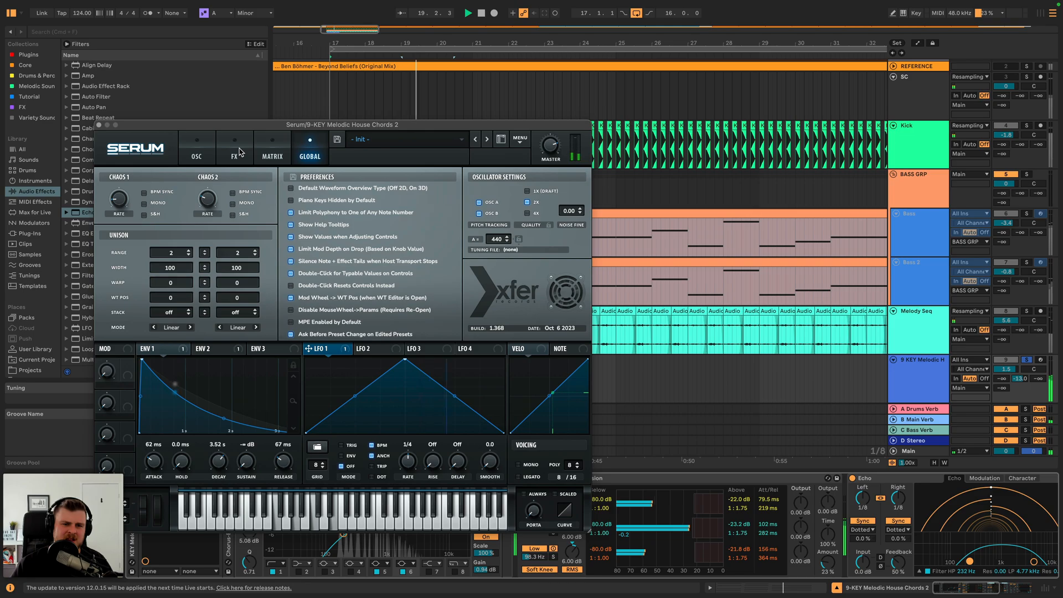
left_click(236, 149)
left_click(269, 150)
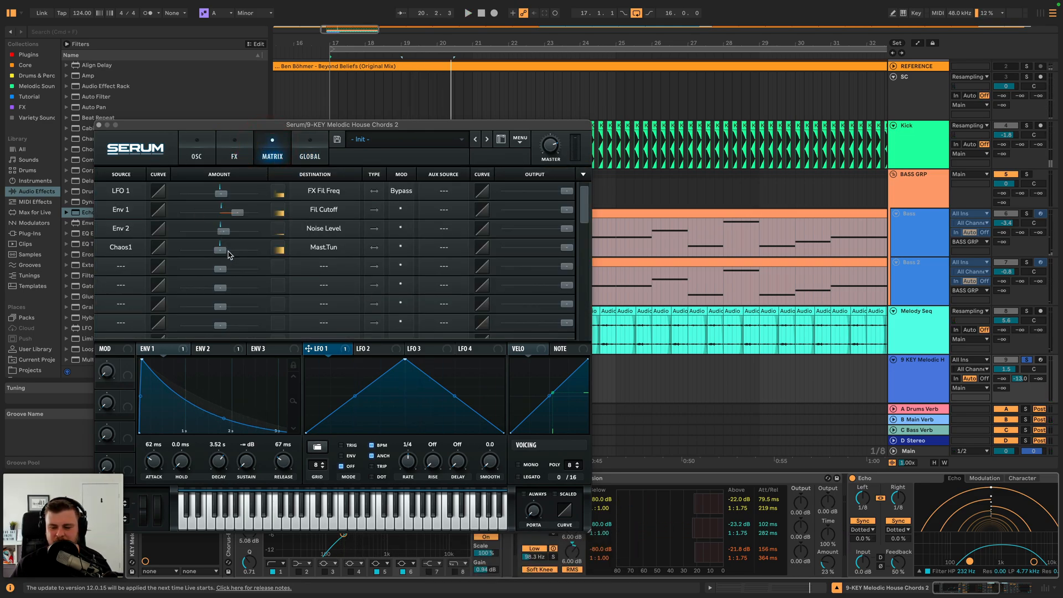
- Audition the soloed chords, unsolo their track, and restart playback with the full mix
key("space")
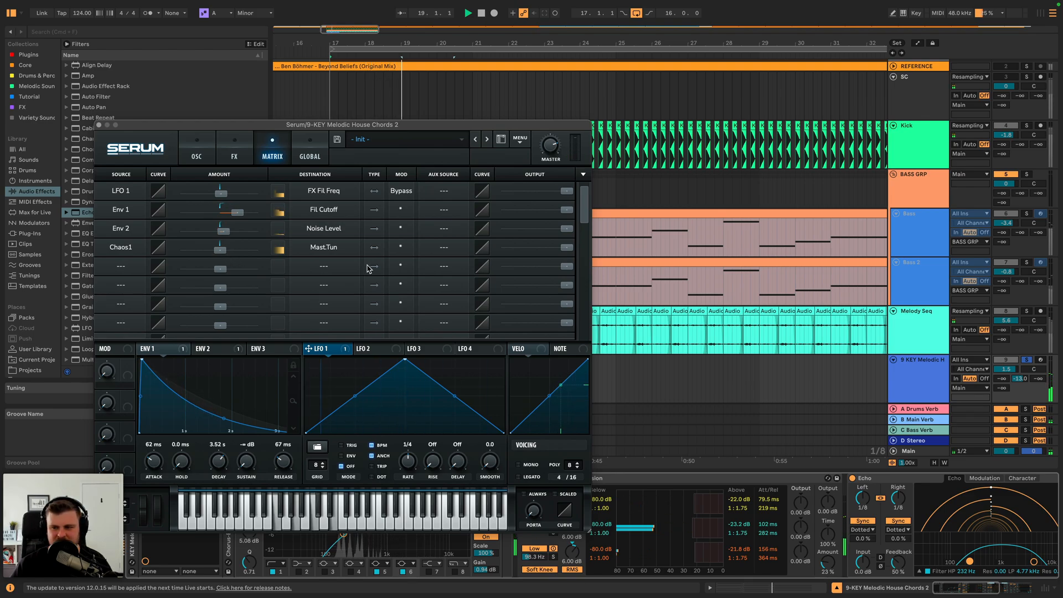
left_click(1028, 361)
key("space")
key("space")
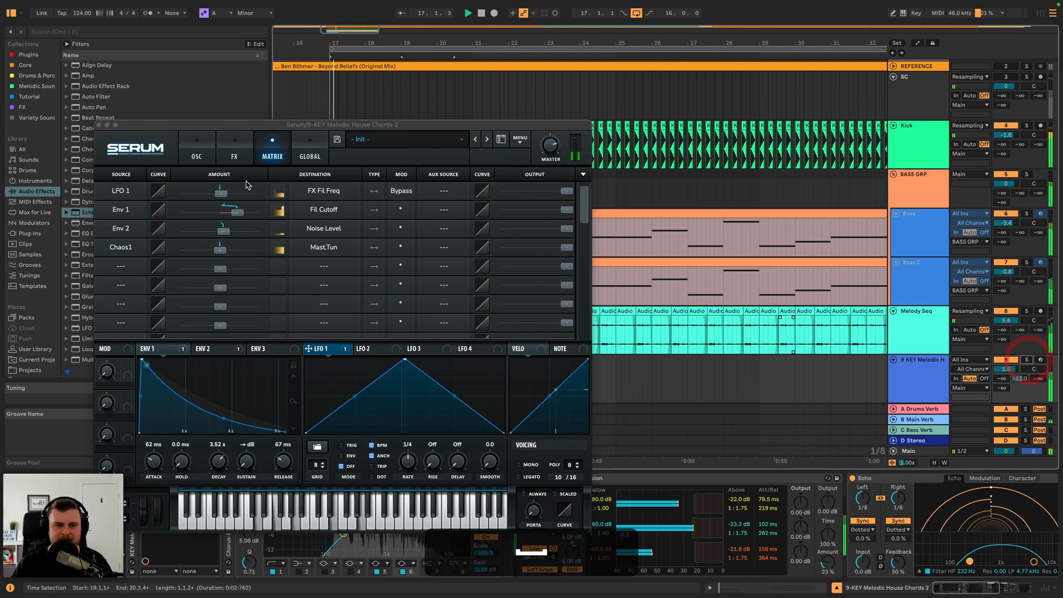
- Close the Serum window, set the chord track's volume to 3.5 dB and move its EQ Eight low cut to 156 Hz
left_click(99, 125)
left_click_drag(1017, 371, 1018, 365)
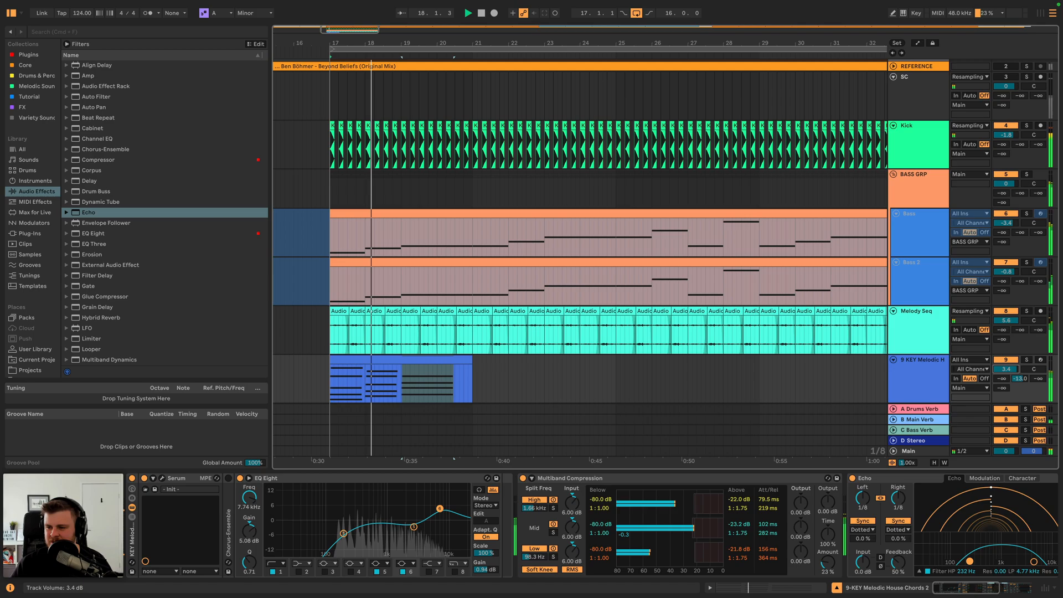
left_click_drag(342, 534, 338, 528)
key("space")
key("space")
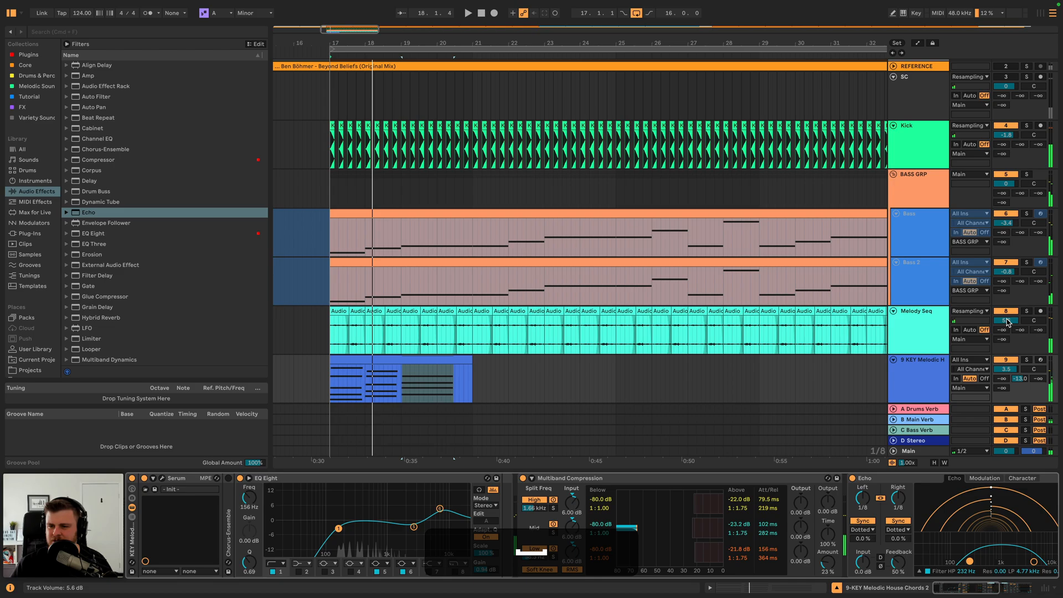
- Set the Melody Seq track's volume to 3.5 dB, solo it during playback and show its device chain
left_click_drag(1006, 325, 1006, 327)
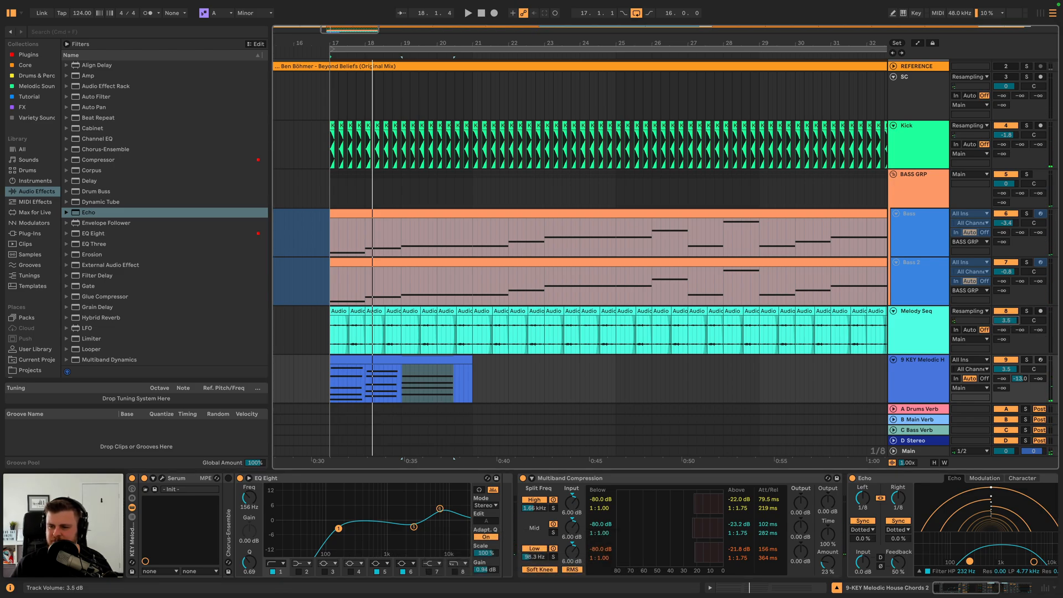
key("space")
left_click(1026, 311)
left_click(917, 317)
- Narrow the Melody Seq EQ Eight with a low cut at 337 Hz and a high cut at 3.67 kHz
left_click_drag(322, 535, 331, 531)
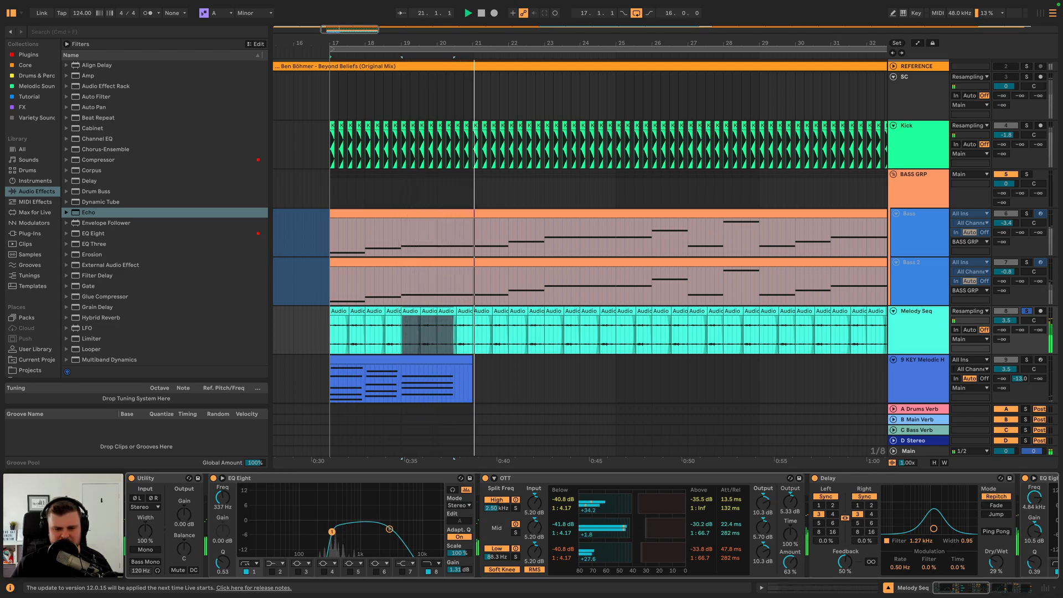
left_click(390, 530)
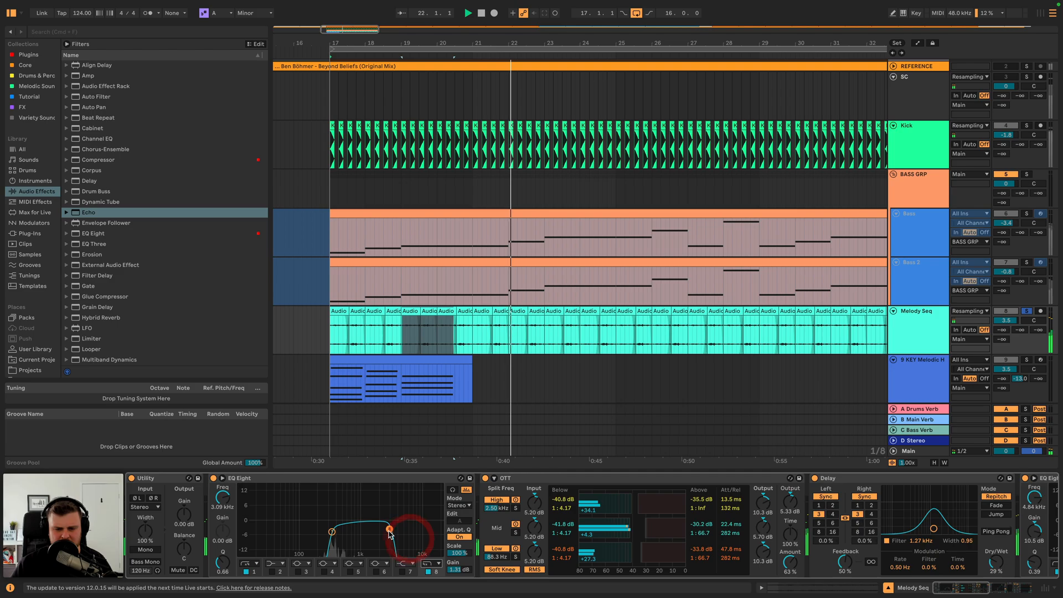
left_click_drag(391, 531, 397, 530)
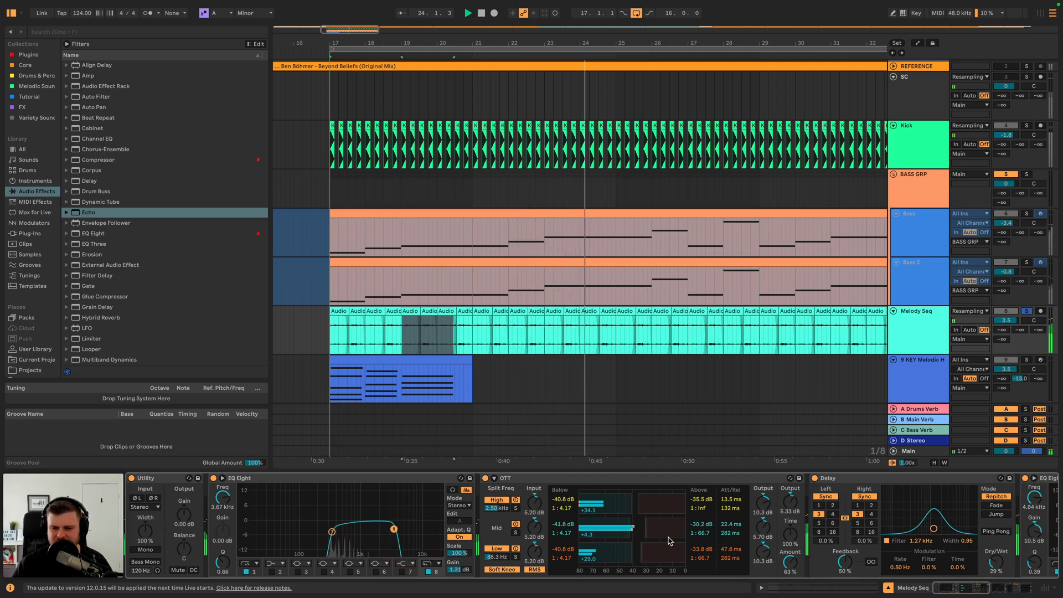
- Set the OTT amount on Melody Seq to 45% and unsolo the track to hear it in the mix
mouse_move(790, 562)
left_mouse_down()
mouse_move(790, 572)
mouse_move(790, 561)
left_mouse_up()
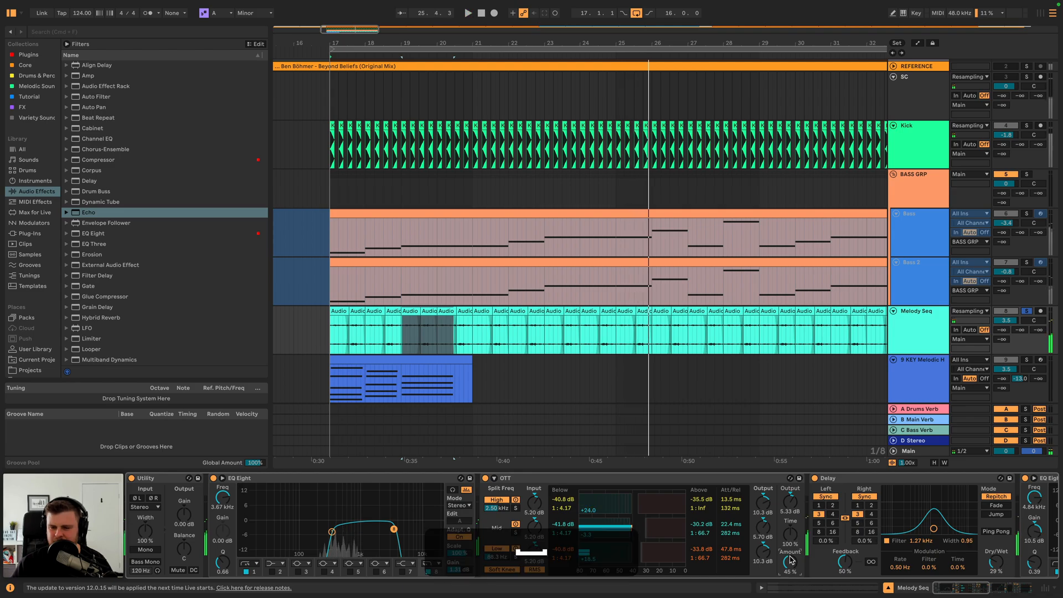
left_click(1026, 311)
key("space")
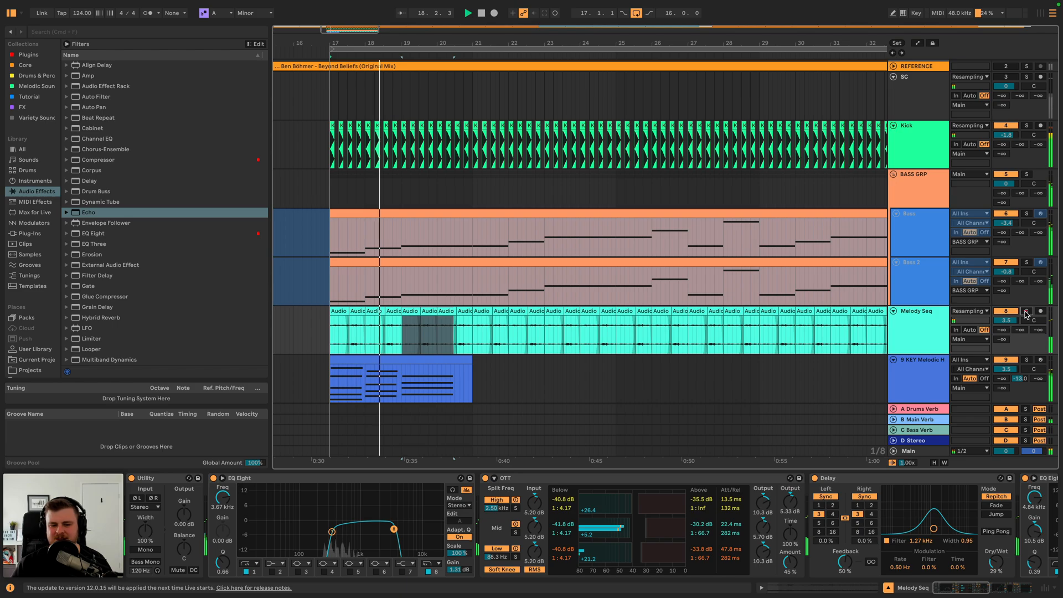
- Solo Melody Seq, raise its EQ Eight high-cut frequency slightly and move the low cut to 791 Hz
left_click(1025, 311)
left_click_drag(394, 529, 403, 530)
left_click_drag(332, 532, 353, 529)
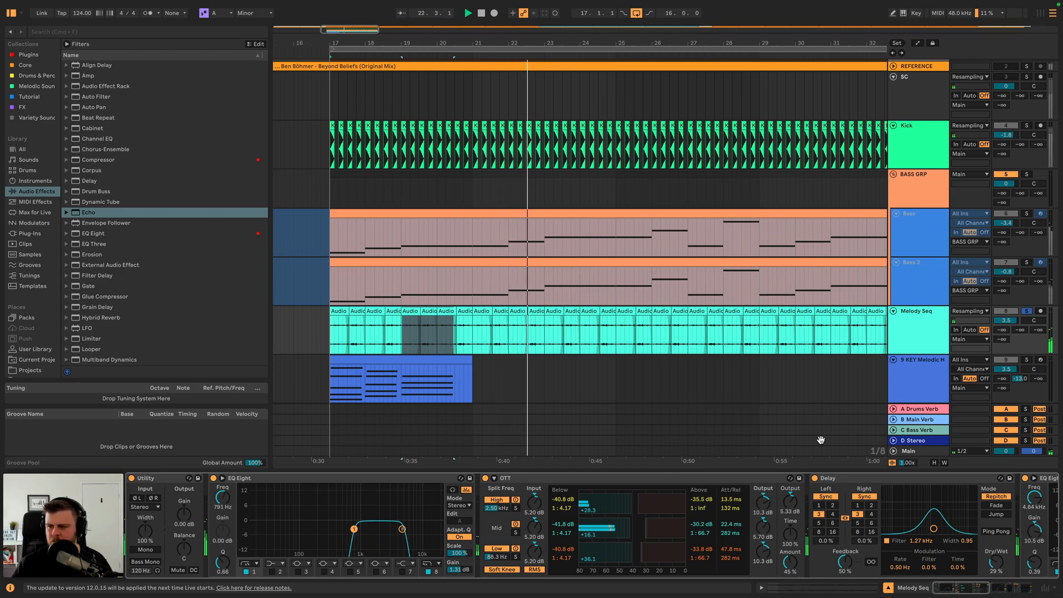
- Unsolo Melody Seq, replay the full mix and set its EQ Eight low cut to 612 Hz
key("space")
left_click(1027, 312)
key("space")
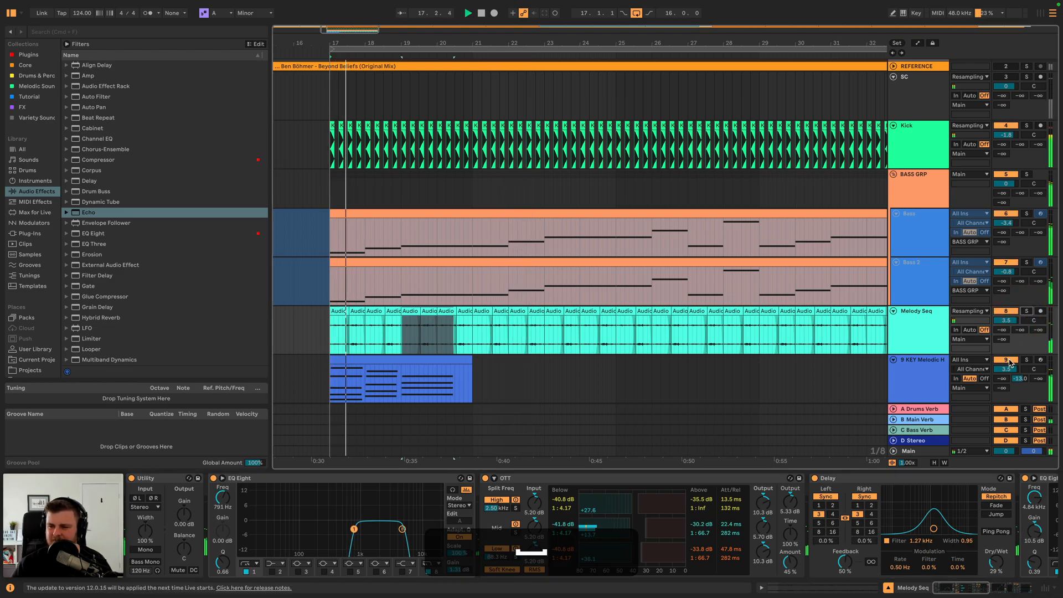
left_click_drag(353, 529, 347, 529)
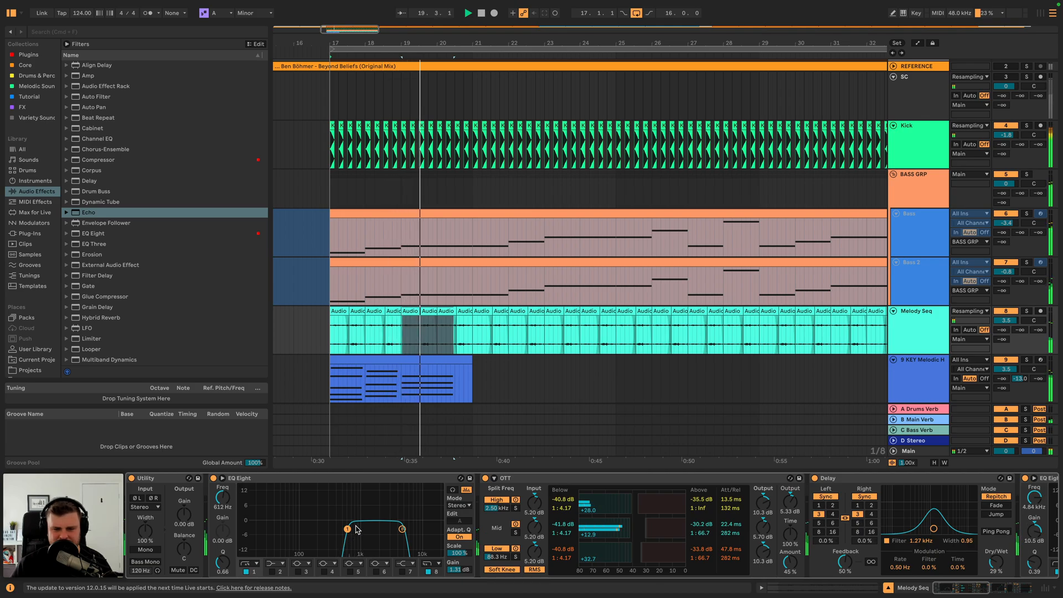
- Open the chord clip's notes and select all the notes of its last chord
double_click(459, 357)
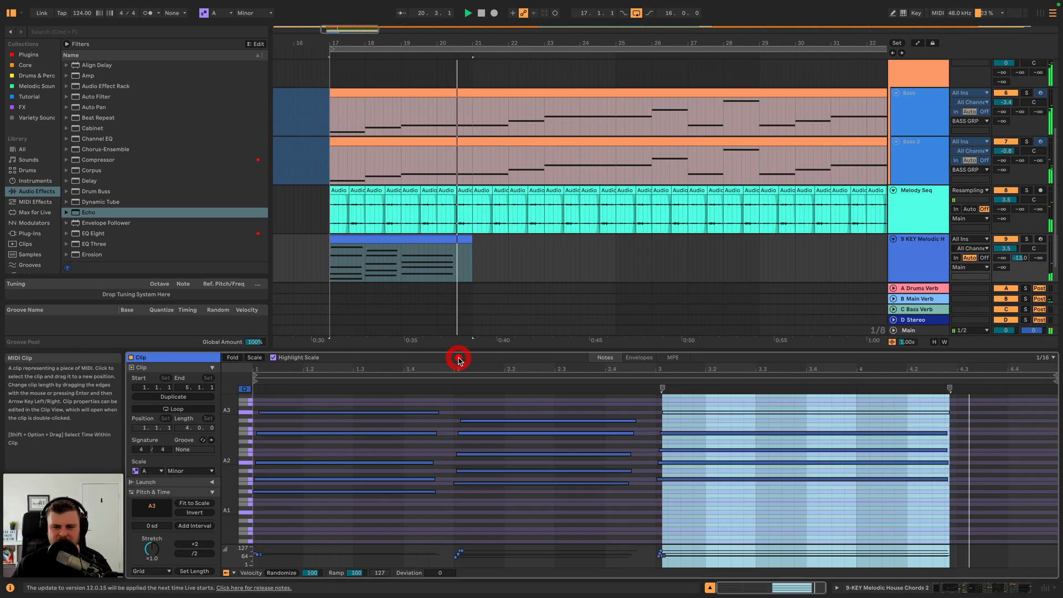
left_click(707, 412)
left_click_drag(705, 406, 699, 513)
key("alt+x")
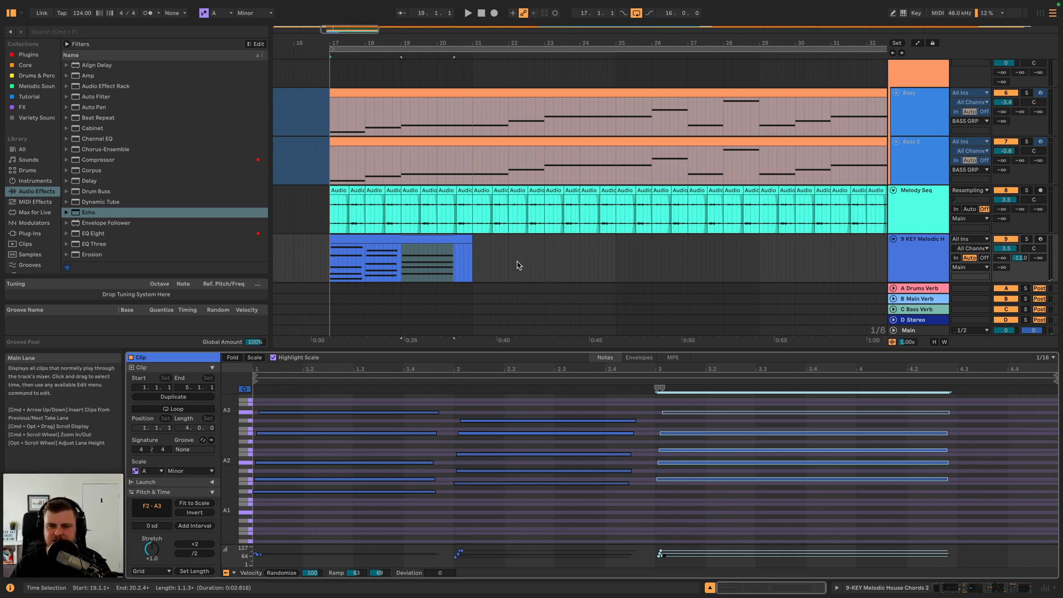
- Extend the melodic chords MIDI clip to bar 33 so it spans the same 16 bars as the bass clips
left_click_drag(472, 260, 732, 241)
left_click_drag(634, 41, 589, 11)
left_click_drag(626, 249, 688, 244)
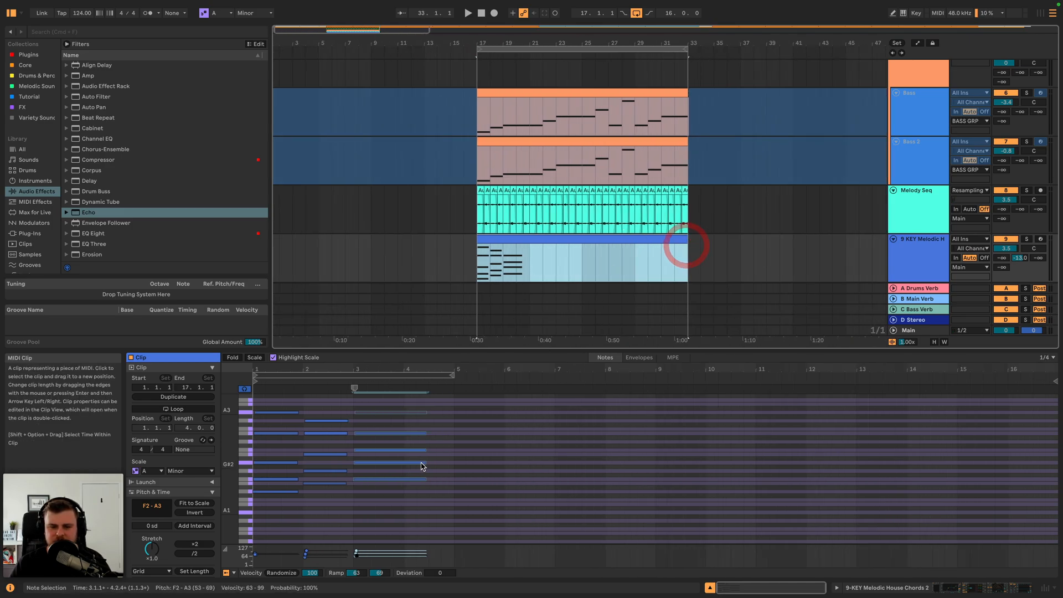
- Copy the chord at bar 3 of the chords clip and paste it at bar 5
left_click(379, 412)
key("space")
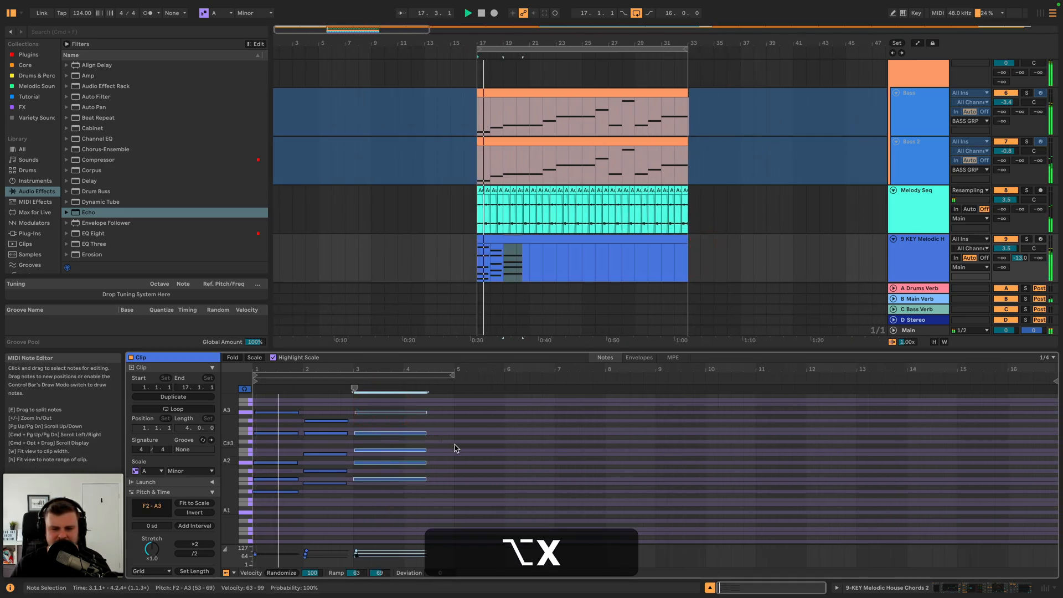
key("alt+space")
left_click(454, 446)
left_click_drag(383, 492, 387, 394)
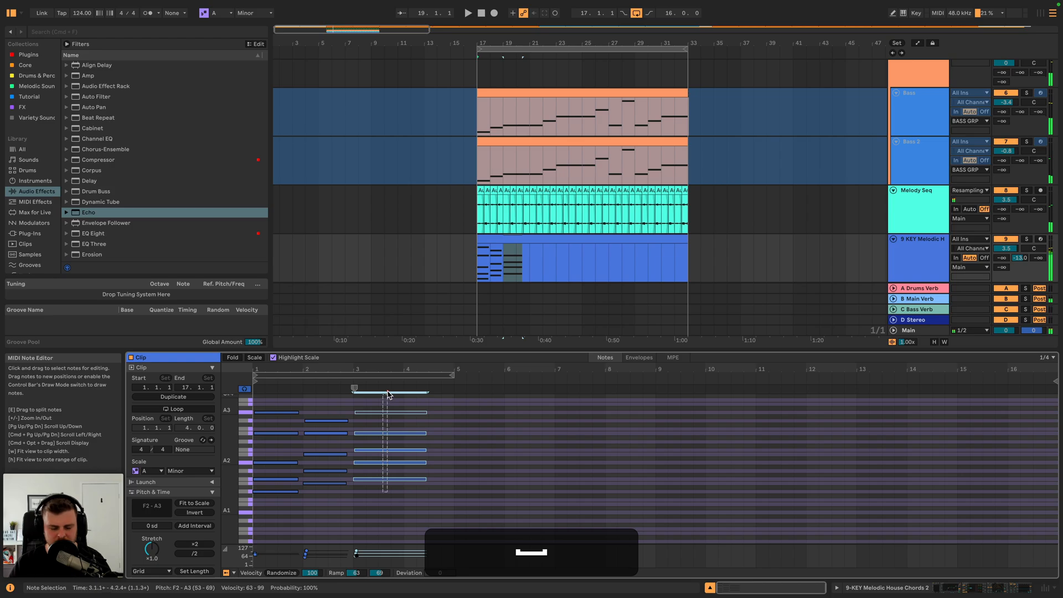
key("super+c")
left_click(455, 432)
key("super+v")
- Randomize the bar 5 chord's velocities with an amount of 81 and shorten its notes to end at bar 6
key("super+space")
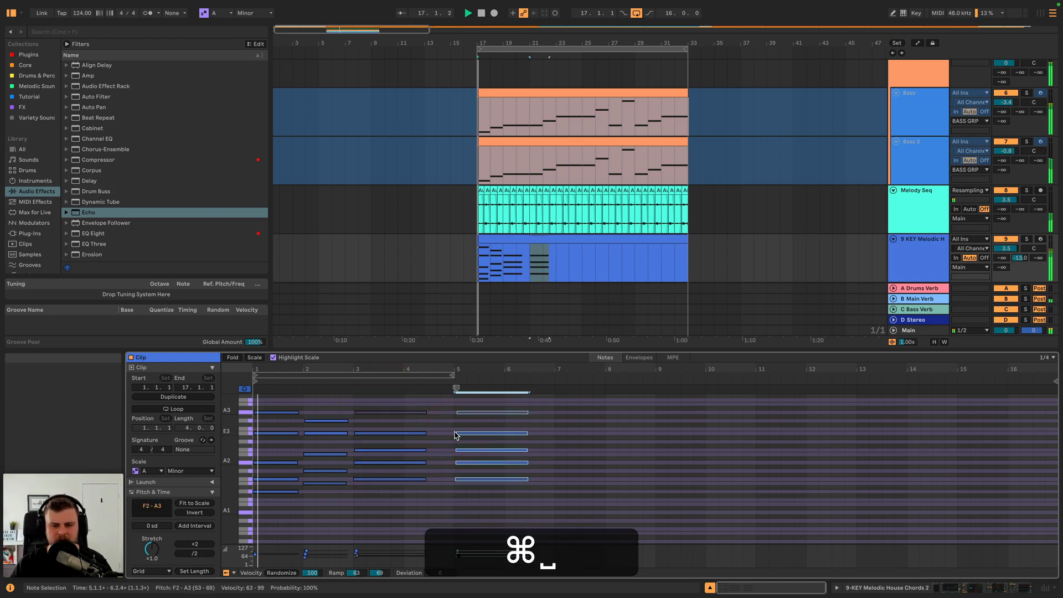
left_click(284, 574)
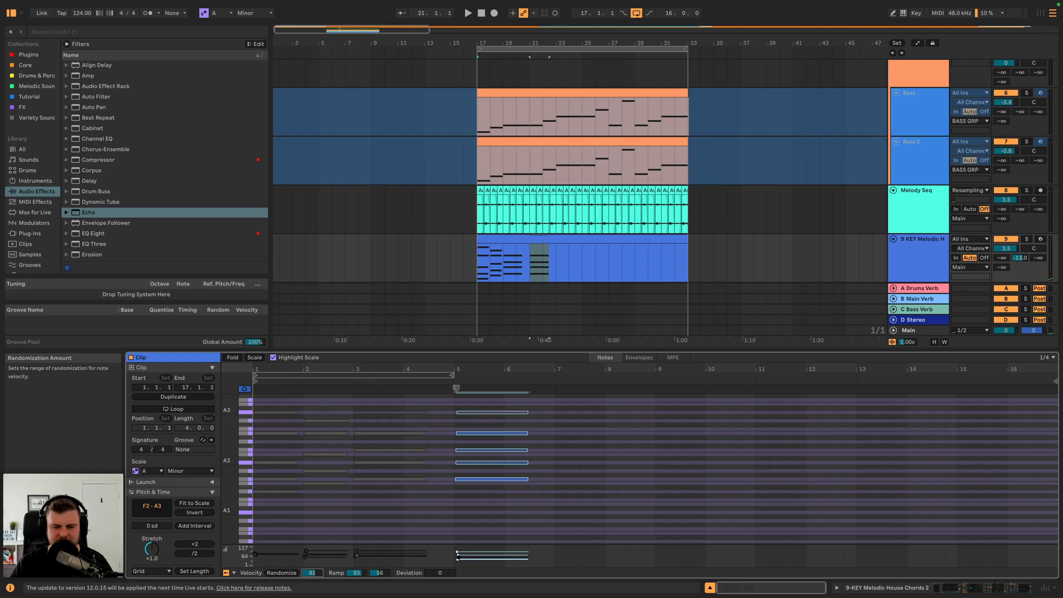
key("space")
left_click(449, 381)
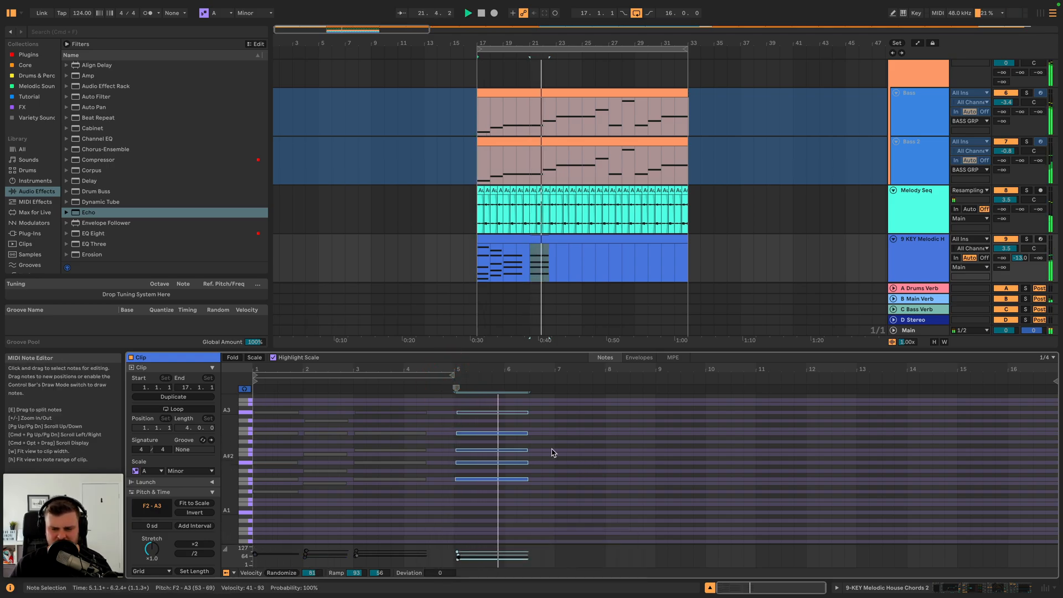
key("space")
left_click_drag(521, 411, 506, 410)
- Copy the chord at bar 2 and paste it at bar 6 of the chords clip
scroll(370, 449, "up", 1)
left_click_drag(327, 409, 314, 538)
key("super+c")
left_click(509, 451)
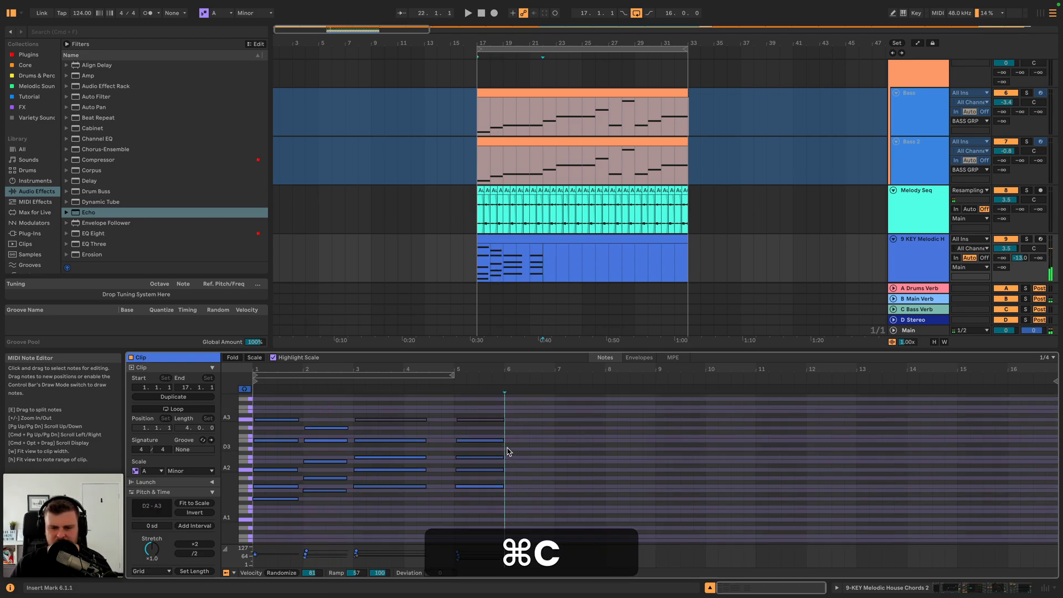
key("super+v")
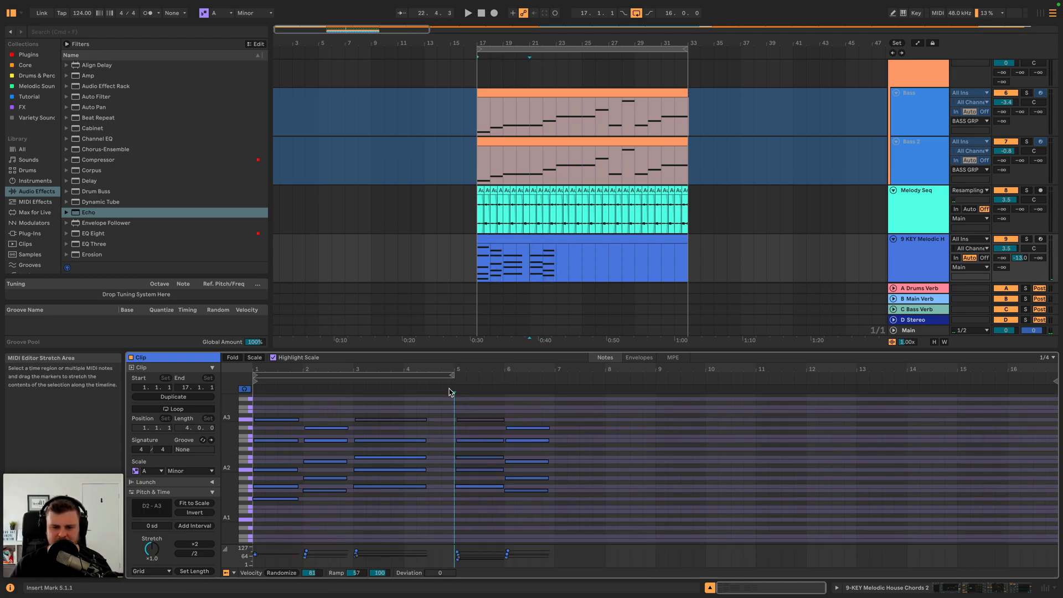
- Play back from bar 5, try the bar 6 chord's top G3 note in another octave and deactivate it
left_click(449, 387)
key("space")
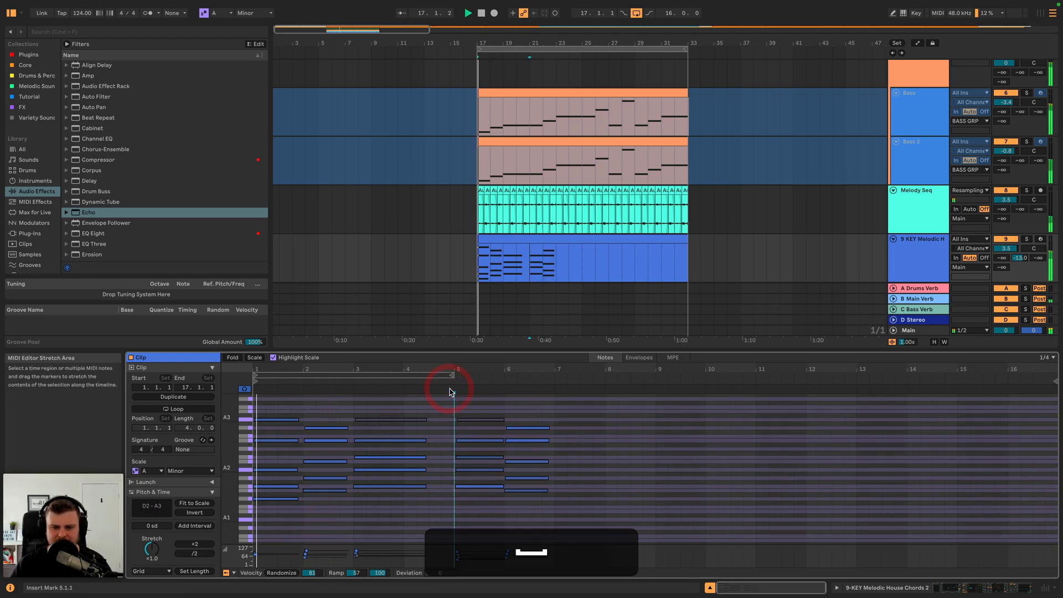
key("space")
left_click(519, 432)
key("shift+Down")
key("shift+Up")
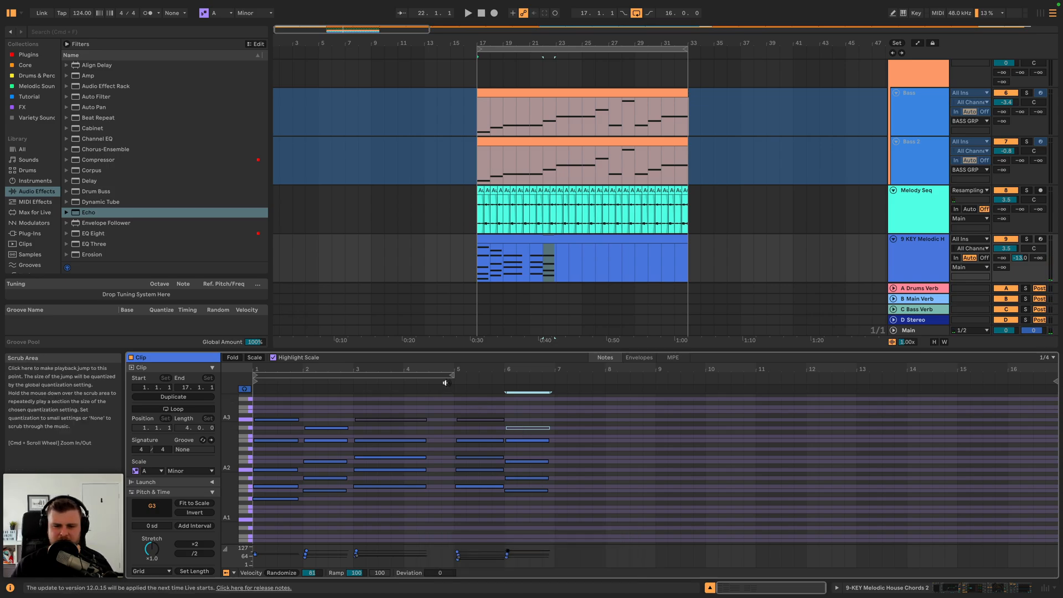
- Lengthen all notes of the bar 3 chord to the start of bar 5 and play back the result
left_click_drag(418, 505, 406, 397)
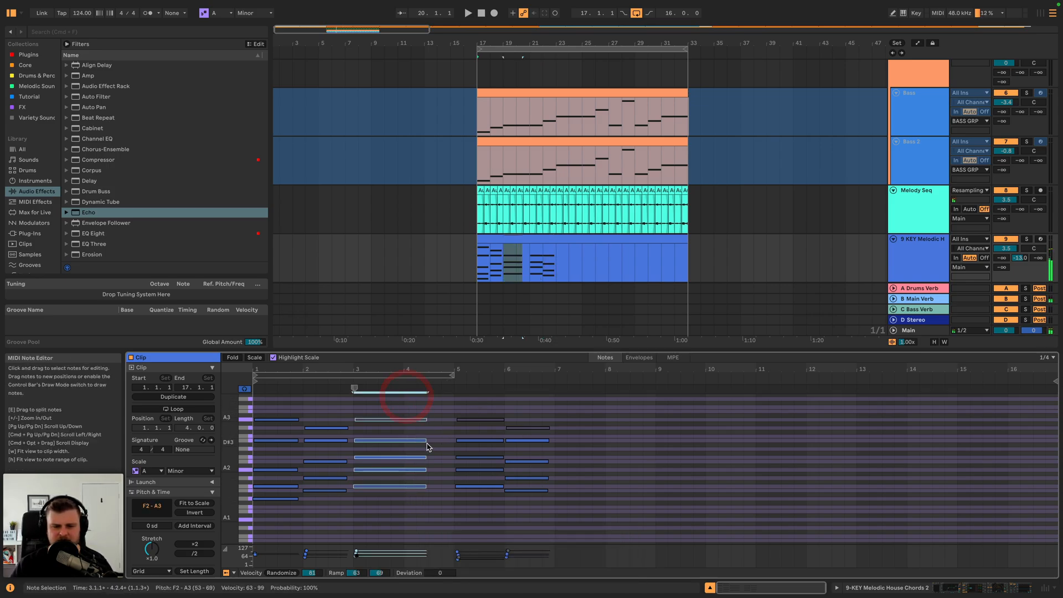
left_click_drag(427, 441, 447, 440)
key("space")
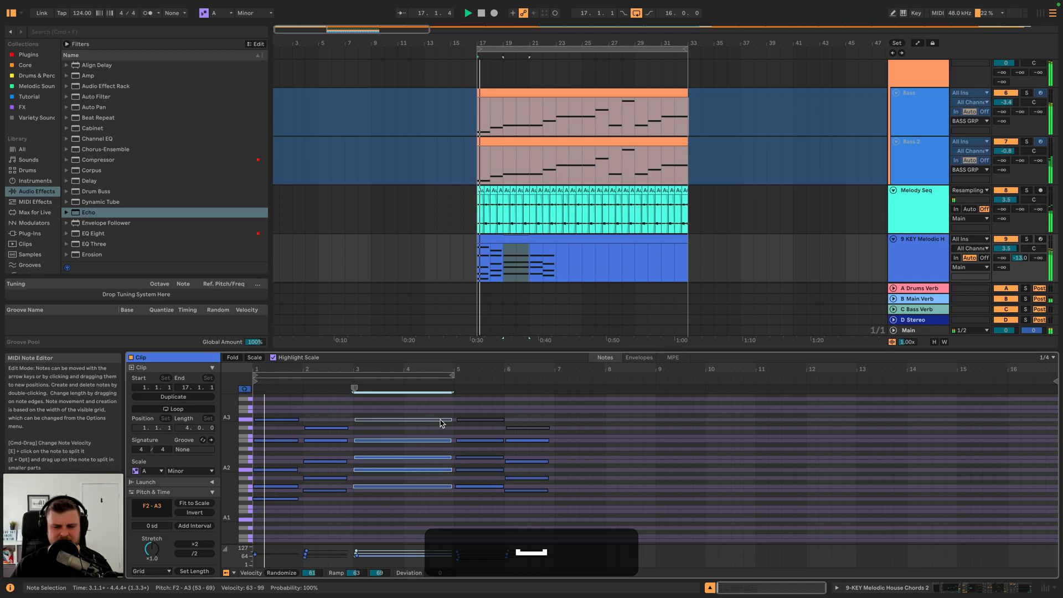
key("space")
- Move the E3 note of the bar 5 chord down to D3 and listen to the change
left_click(469, 441)
key("Down")
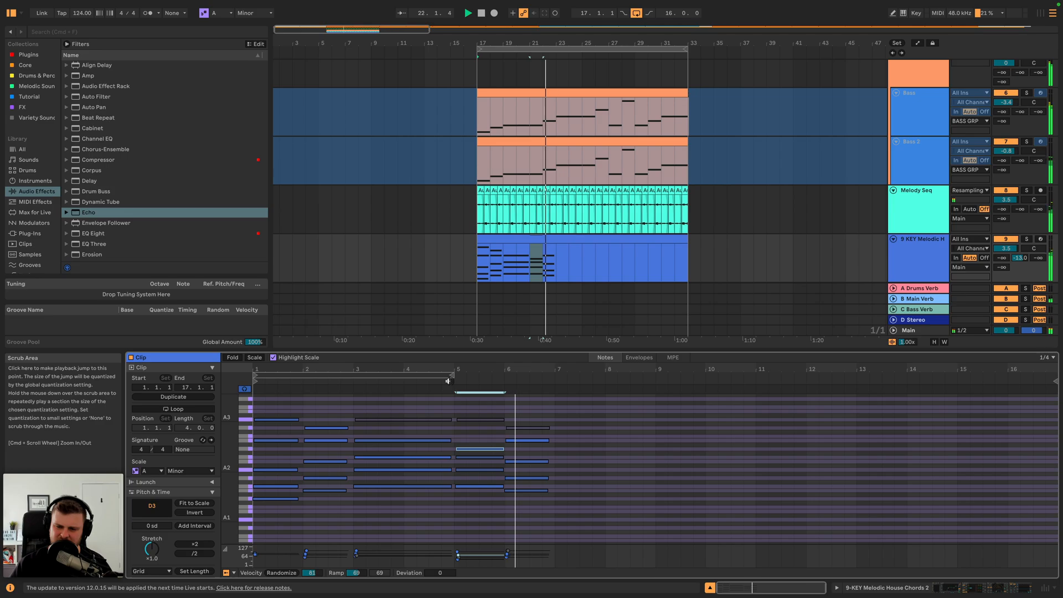
key("space")
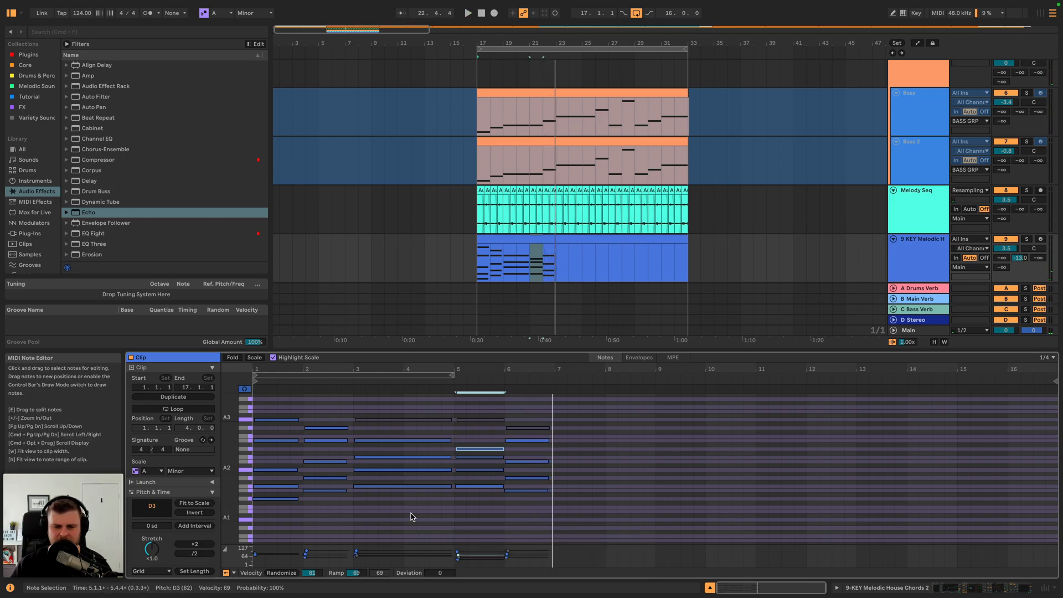
- Draw a D2 and an A2 note at bar 7, each about one bar long
left_click(556, 498)
double_click(557, 499)
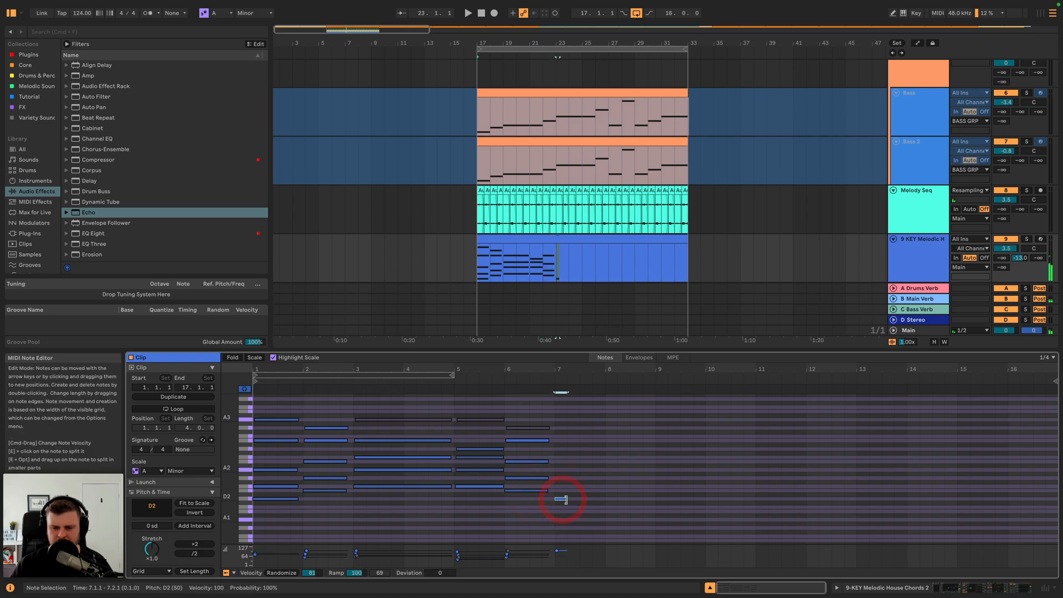
left_click_drag(599, 501, 600, 501)
double_click(558, 487)
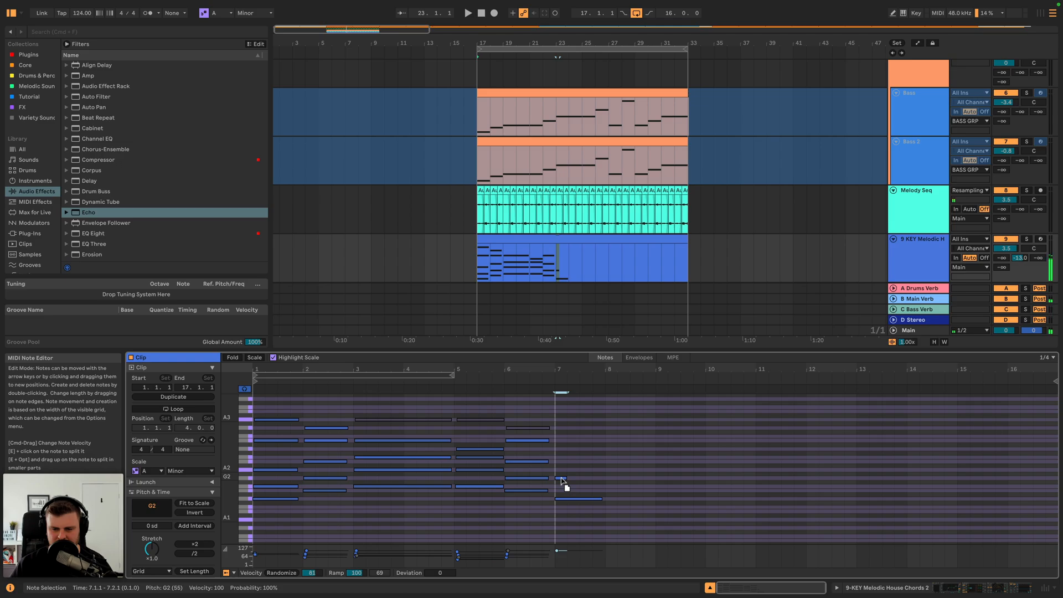
left_click_drag(563, 469, 565, 470)
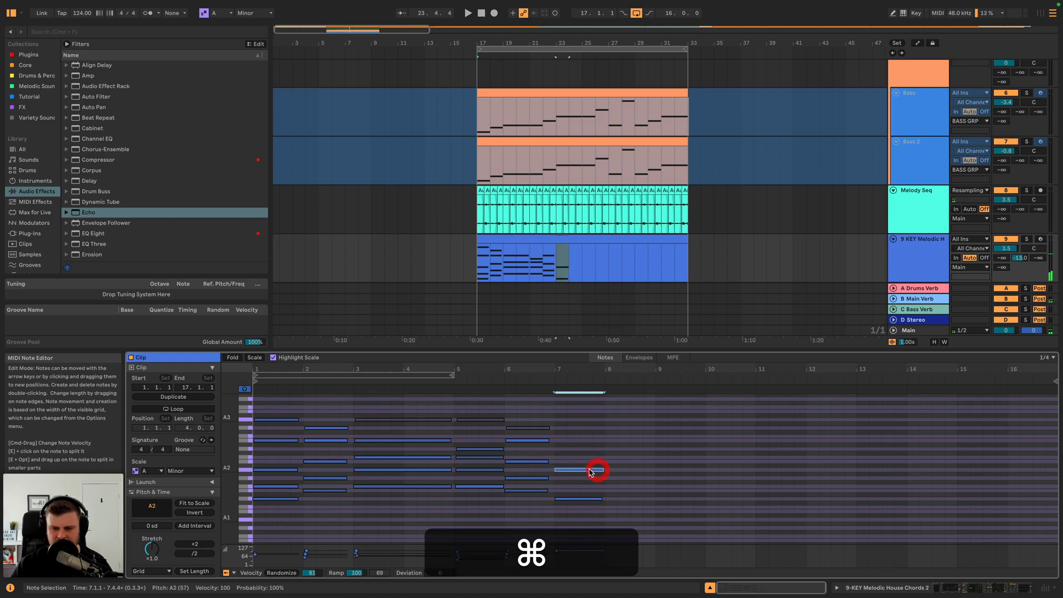
left_click(592, 472, "super")
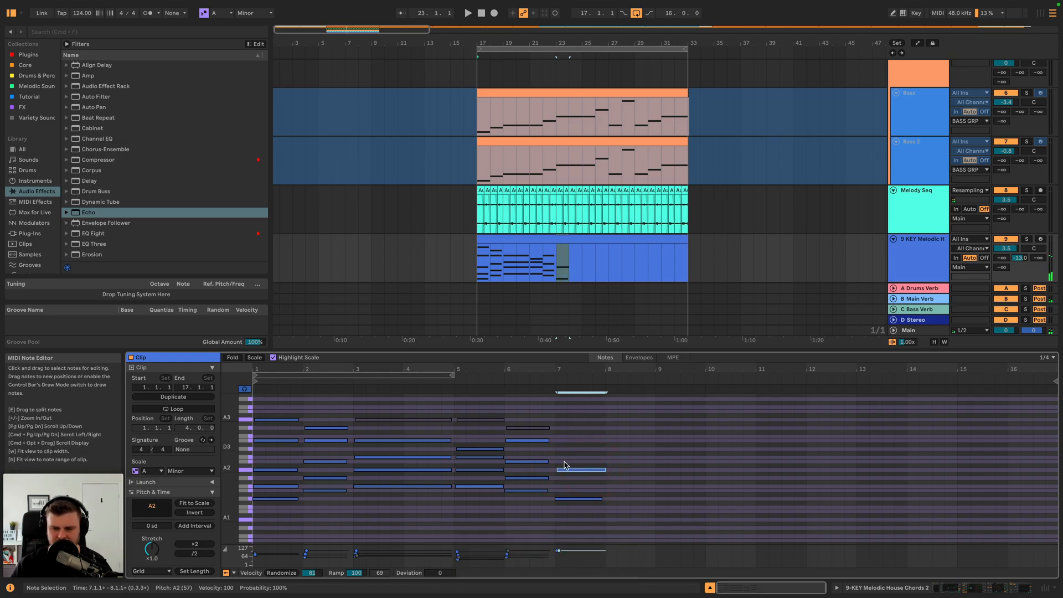
- Draw an F2 note at bar 7, transpose it up an octave to F3 and lengthen it
left_click_drag(565, 487, 567, 487)
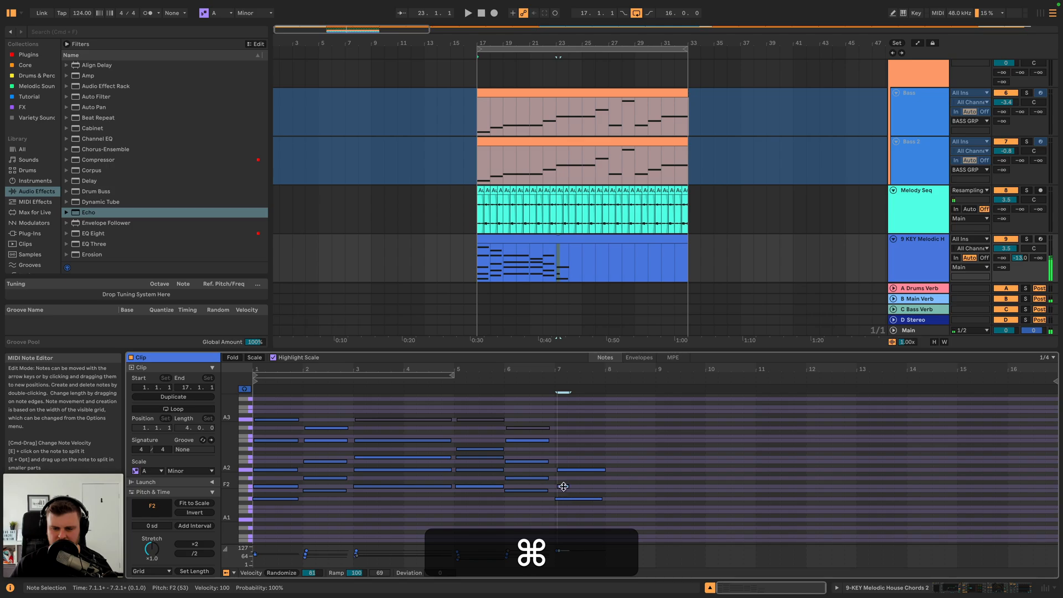
key("shift+super+Up")
key("shift+Right")
key("shift+Right")
key("shift+Right")
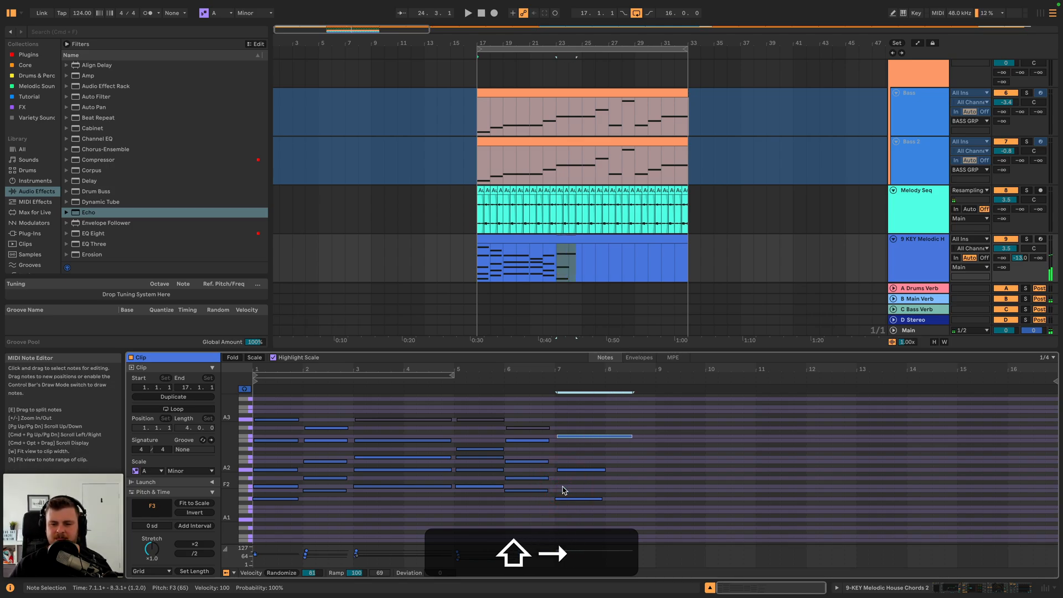
- Add a C3 note at bar 7 and lengthen it to the start of bar 8
left_click(562, 452)
double_click(561, 452)
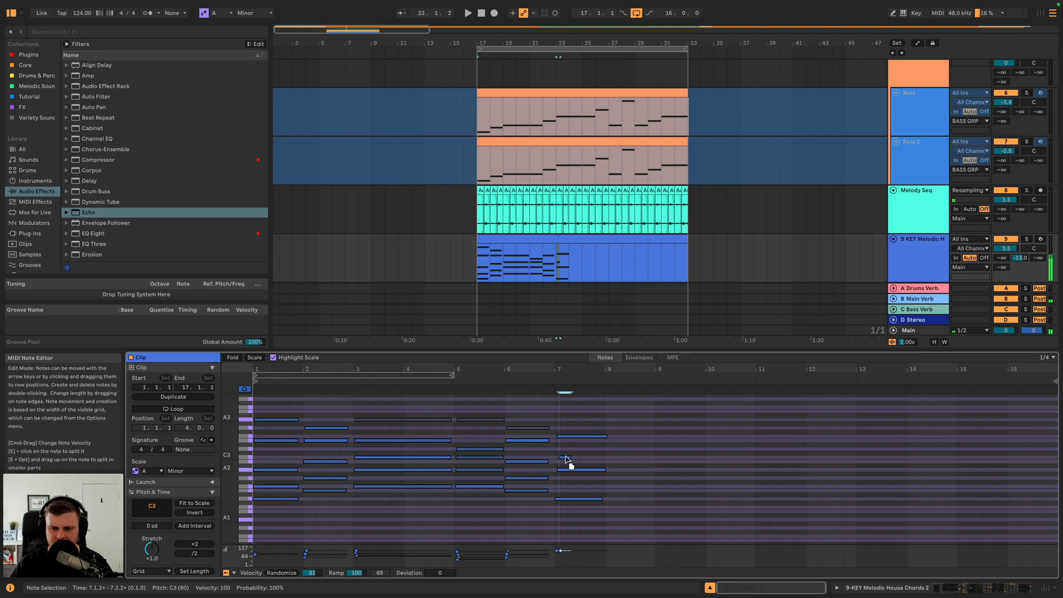
key("super")
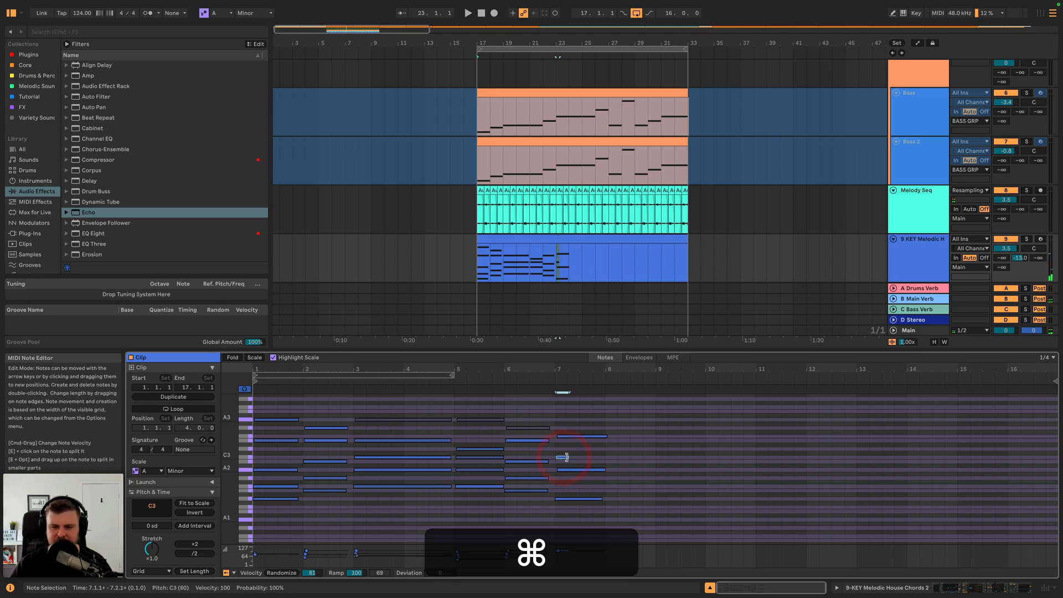
- Select the four notes of the bar 7 chord and randomize their velocities with an amount of 36
left_click(584, 514)
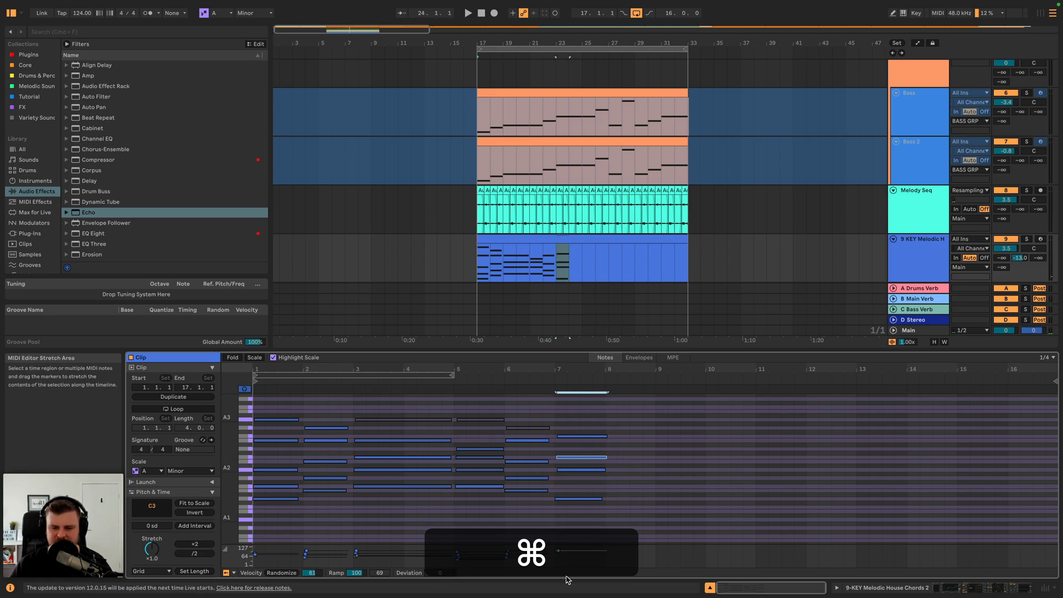
left_click(584, 395)
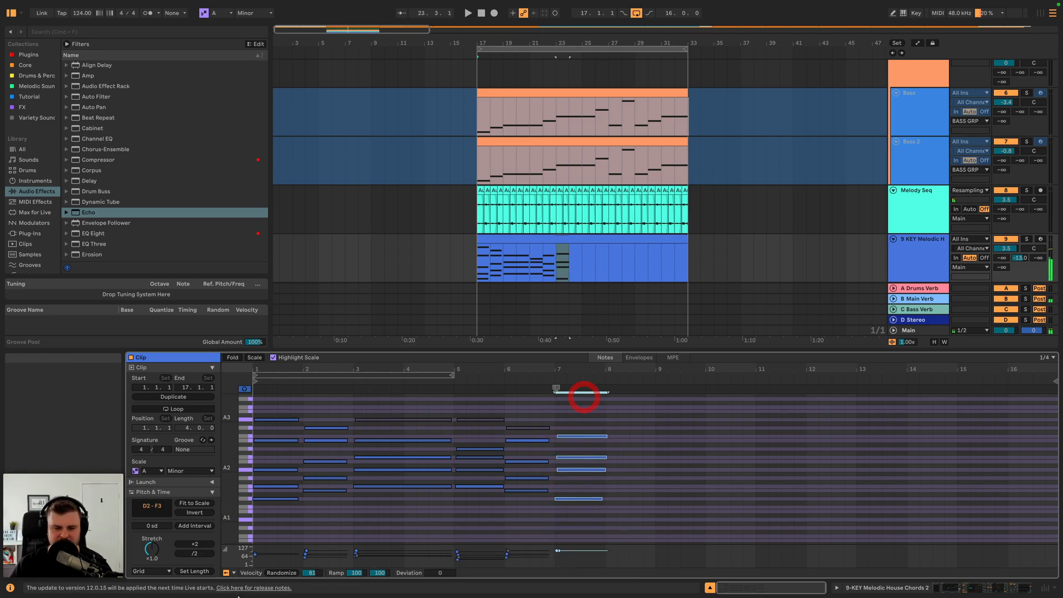
left_click(289, 573)
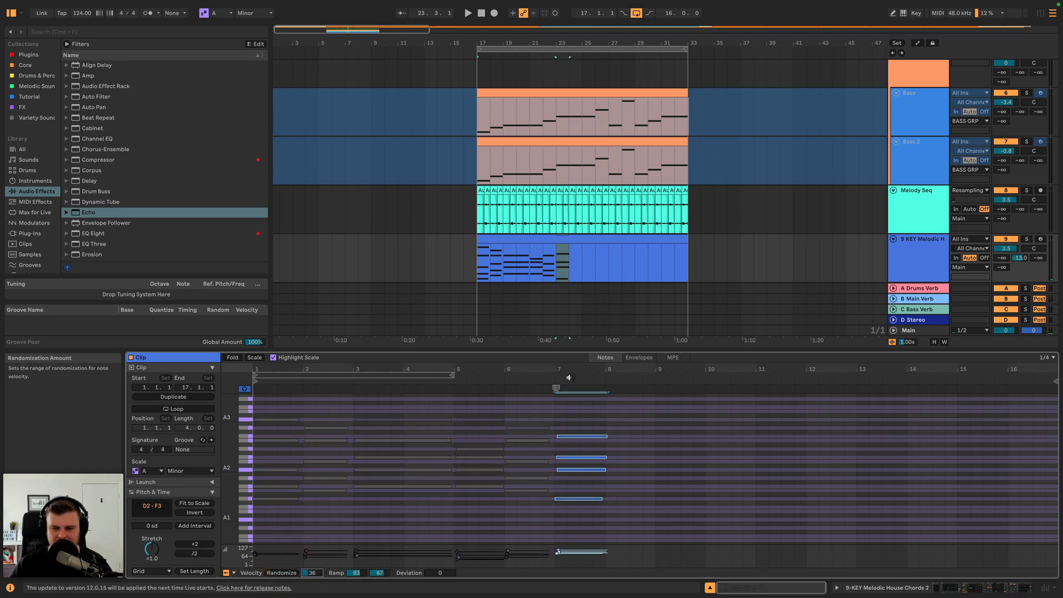
- Play back the bar 7 chord and compare its individual notes with the chords in bars 5 and 6
left_click(535, 382)
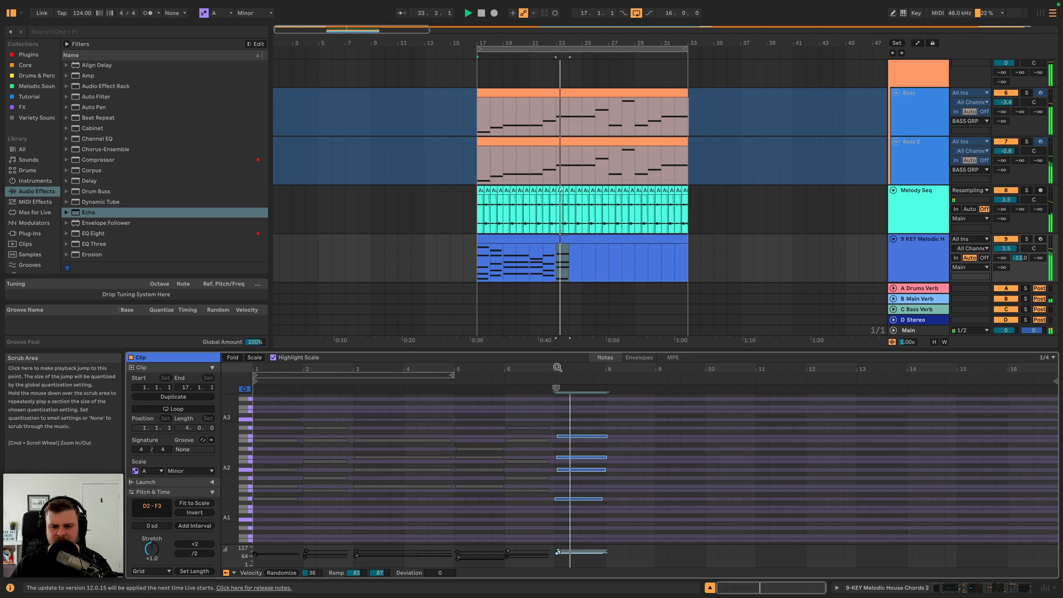
left_click_drag(556, 369, 550, 407)
key("space")
left_click(527, 508)
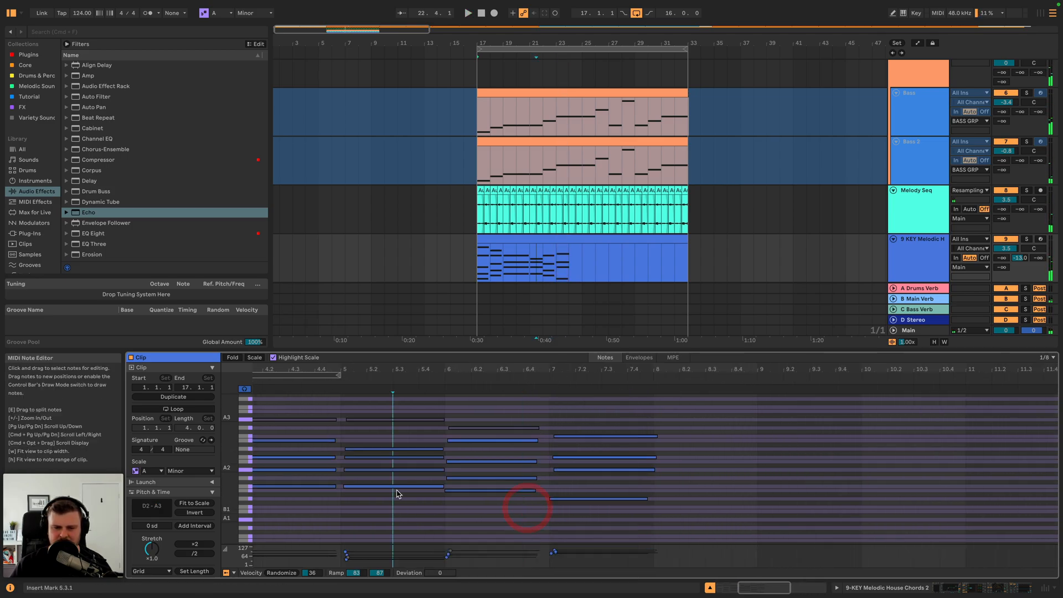
left_click_drag(396, 504, 399, 437)
left_click_drag(506, 517, 503, 450)
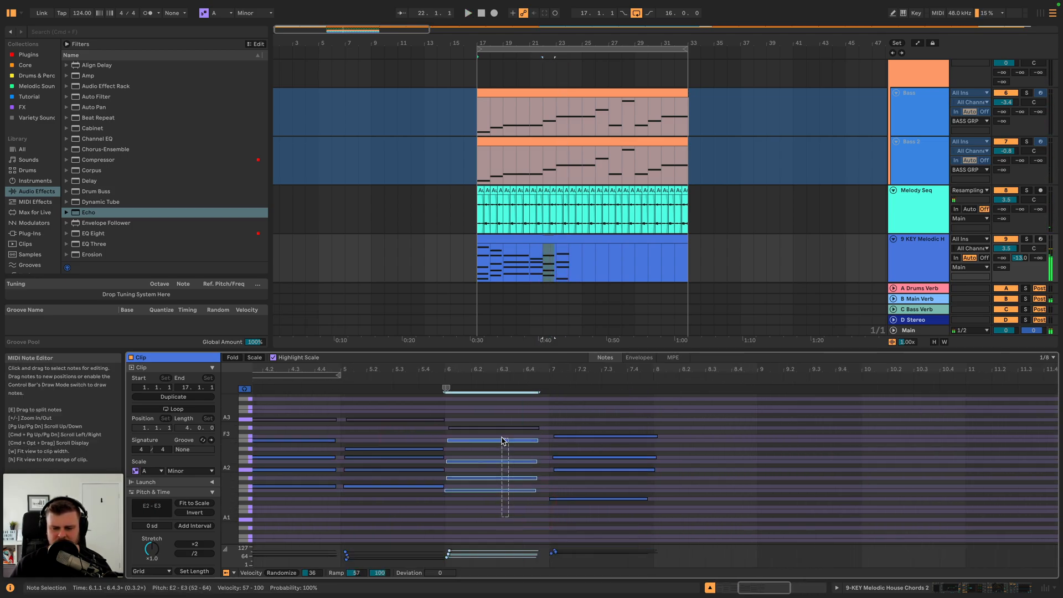
left_click(560, 437)
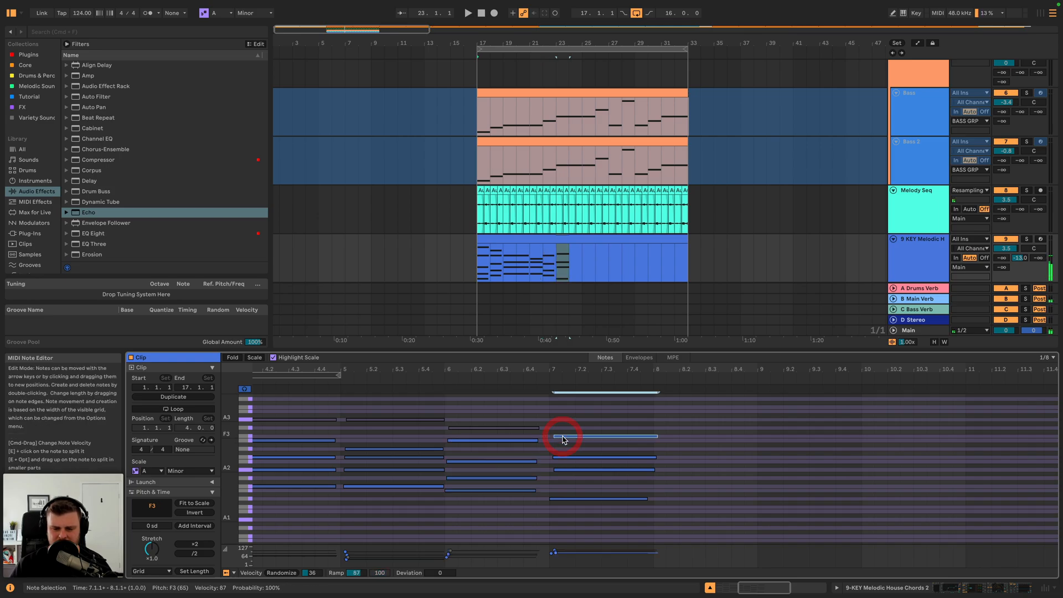
left_click(563, 469)
left_click(563, 498)
- Duplicate the A2 note of the bar 7 chord an octave higher as A3
left_click(563, 470)
key("super+c")
key("super+v")
key("shift+super+Up")
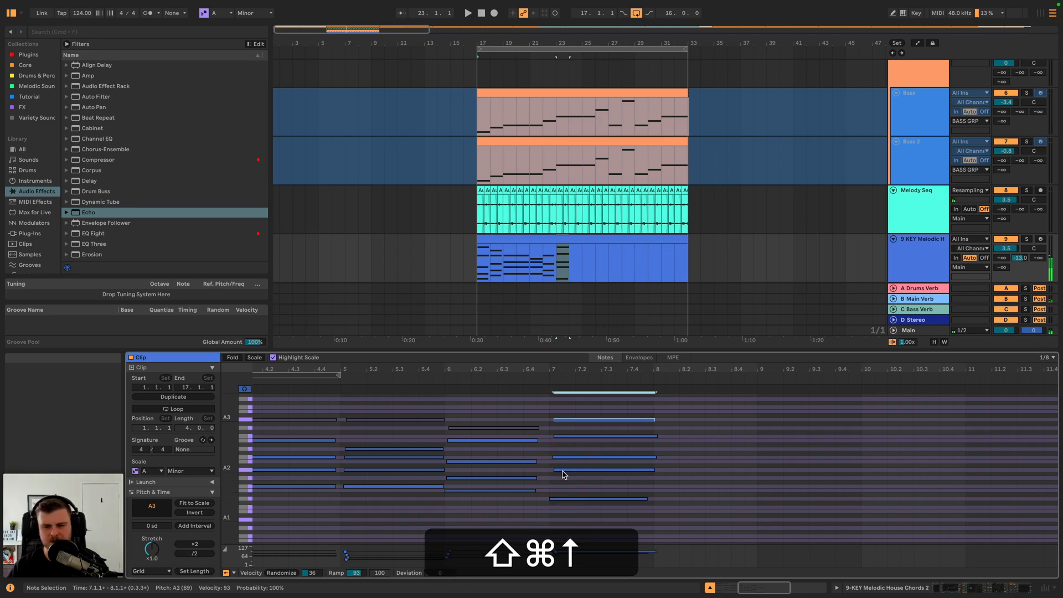
left_click_drag(562, 420, 562, 420)
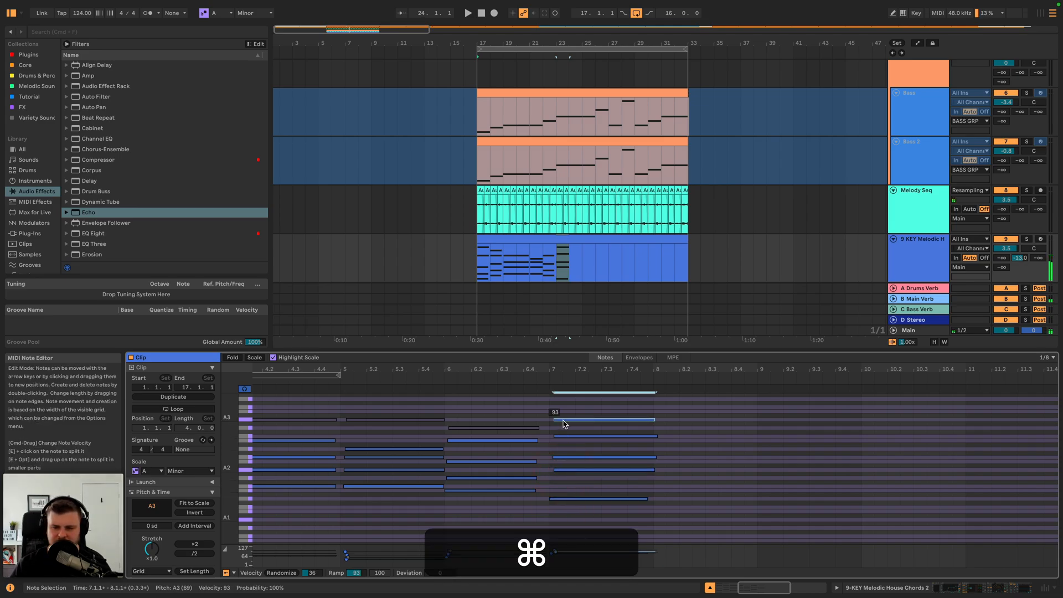
- Play back the chord progression, then open the Bass clip's notes and listen from bar 21
left_click(423, 377)
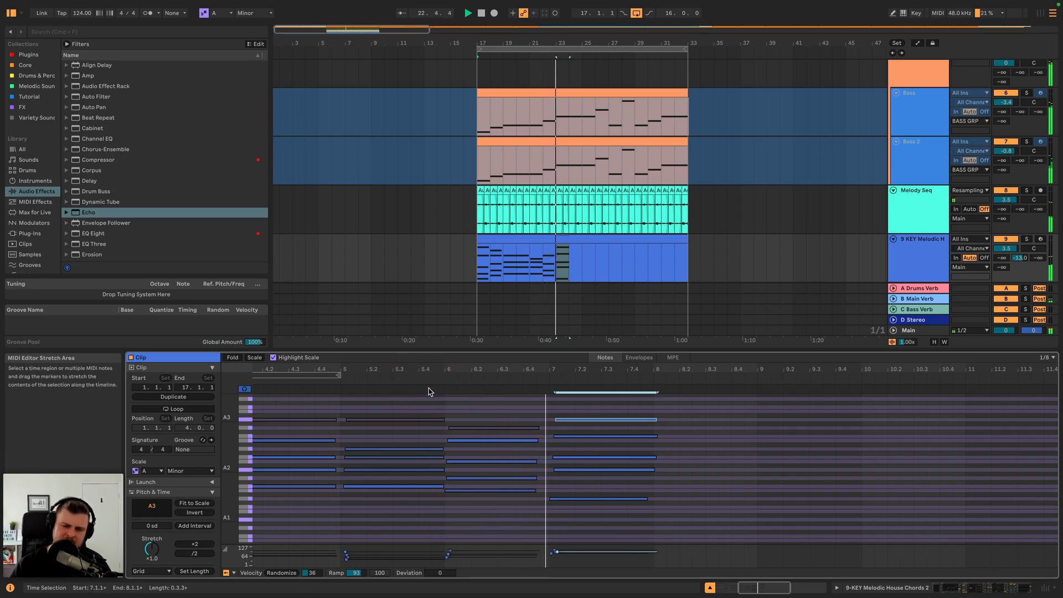
key("space")
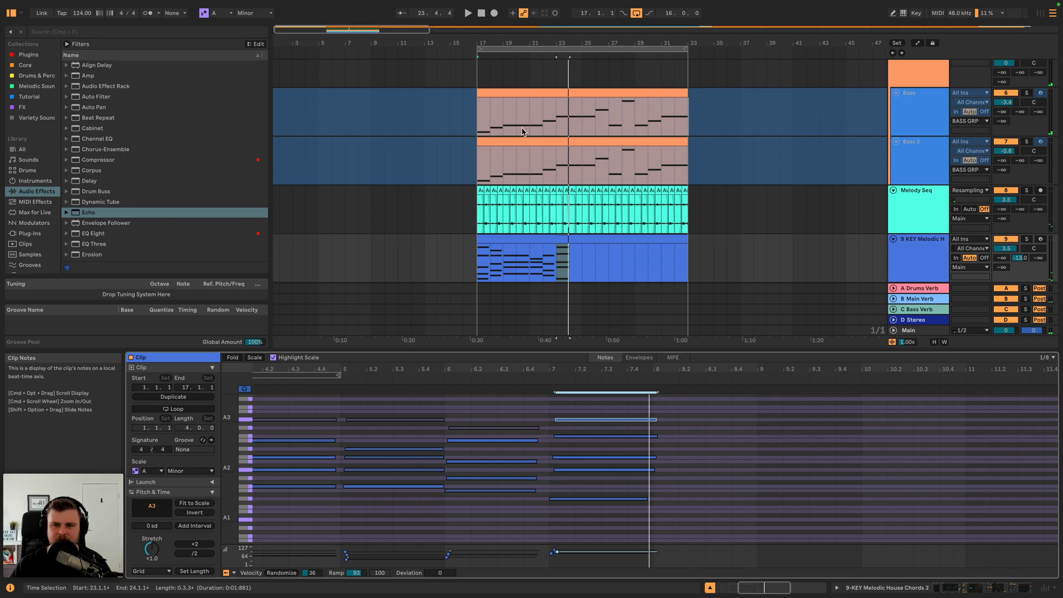
key("space")
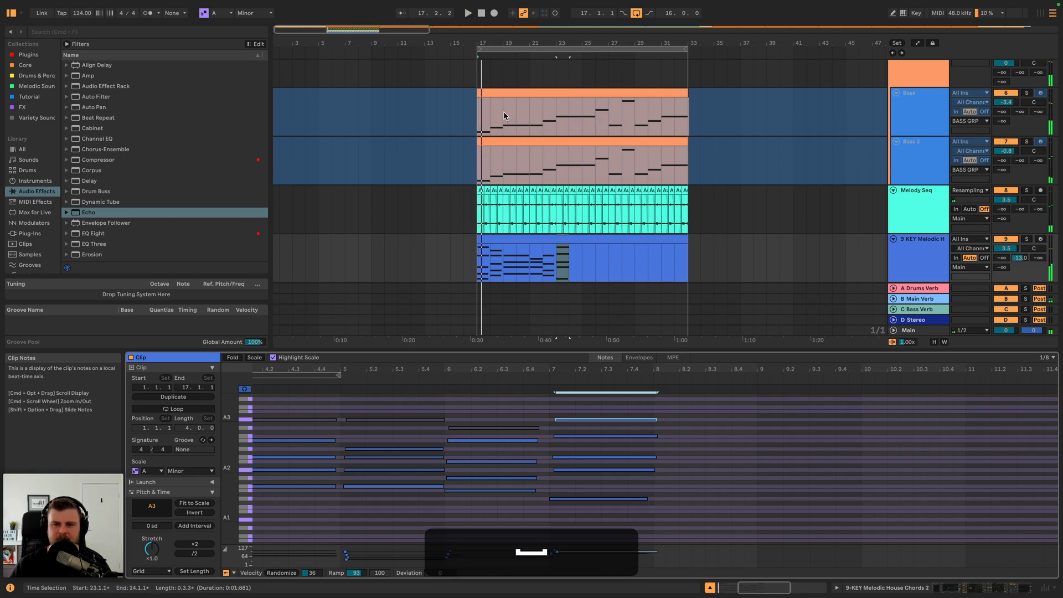
left_click(503, 112)
left_click(531, 111)
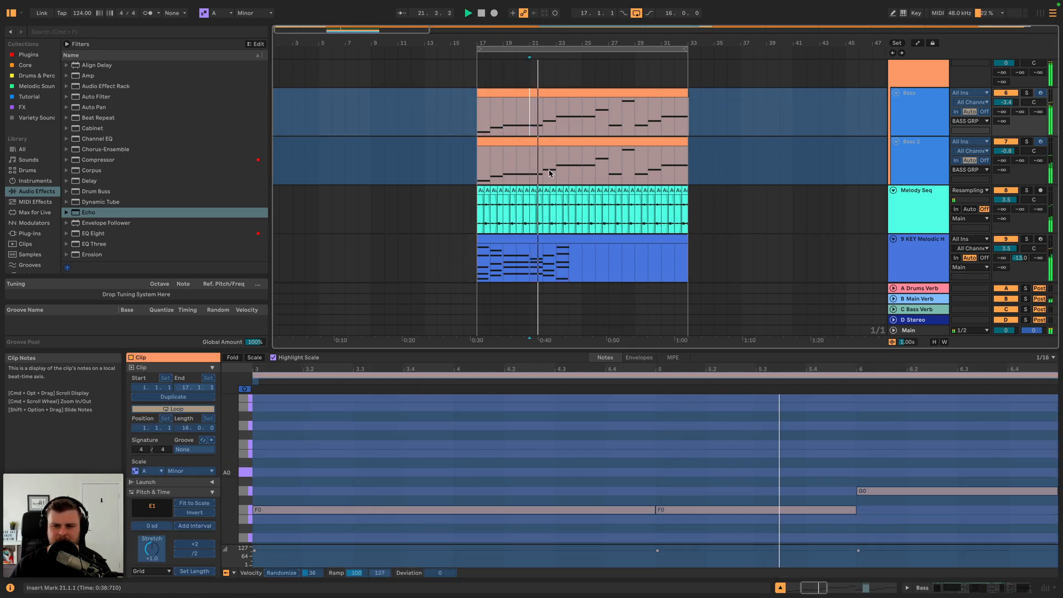
- In the keys clip, transpose the bar 6 chord up three semitones, raise its A#2 note to B2, and play it back
left_click(559, 239)
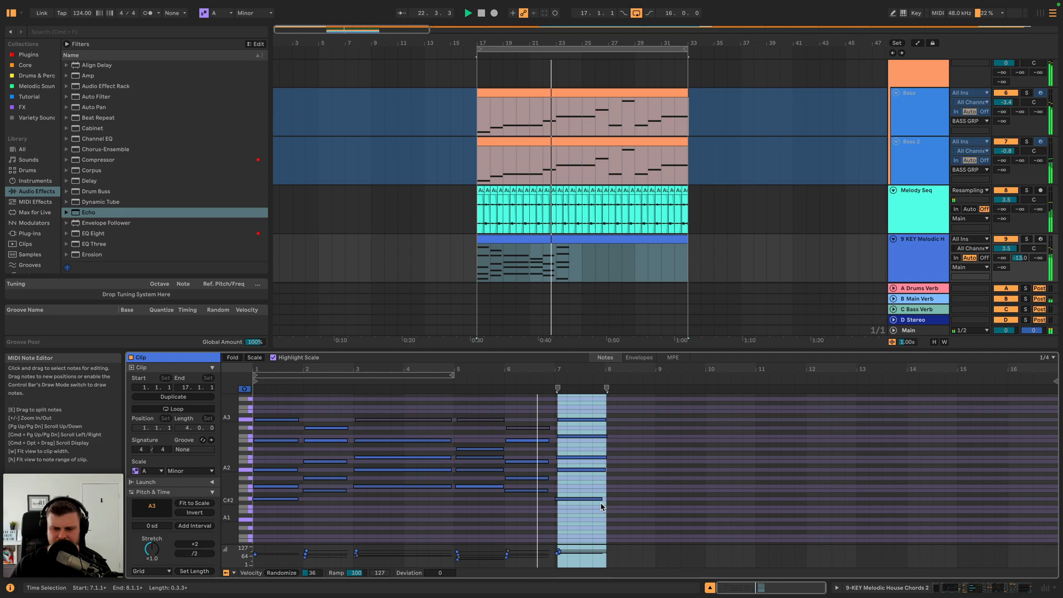
key("space")
left_click_drag(488, 505, 487, 397)
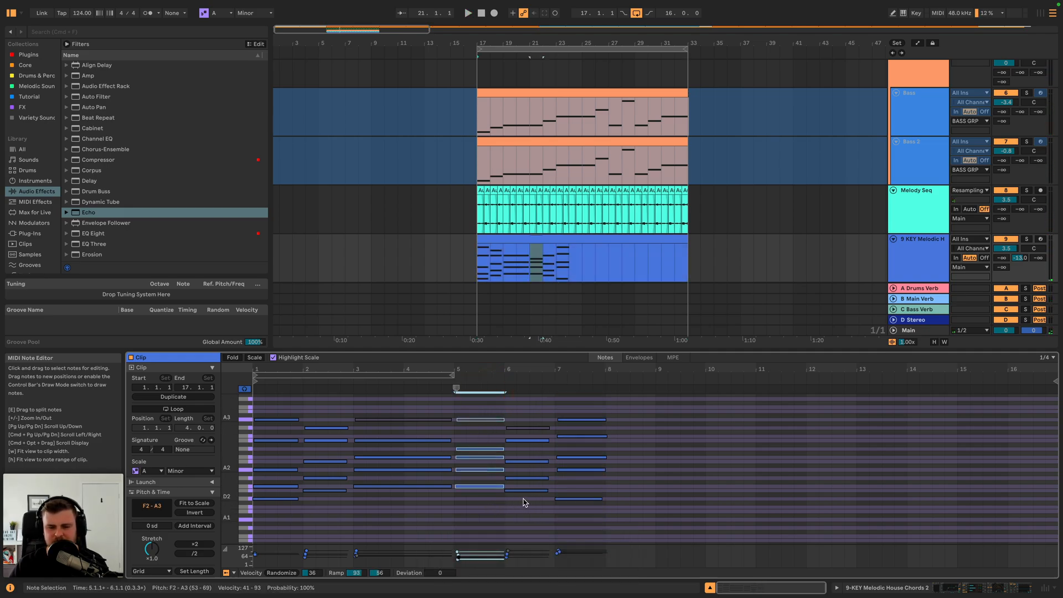
left_click_drag(527, 505, 526, 419)
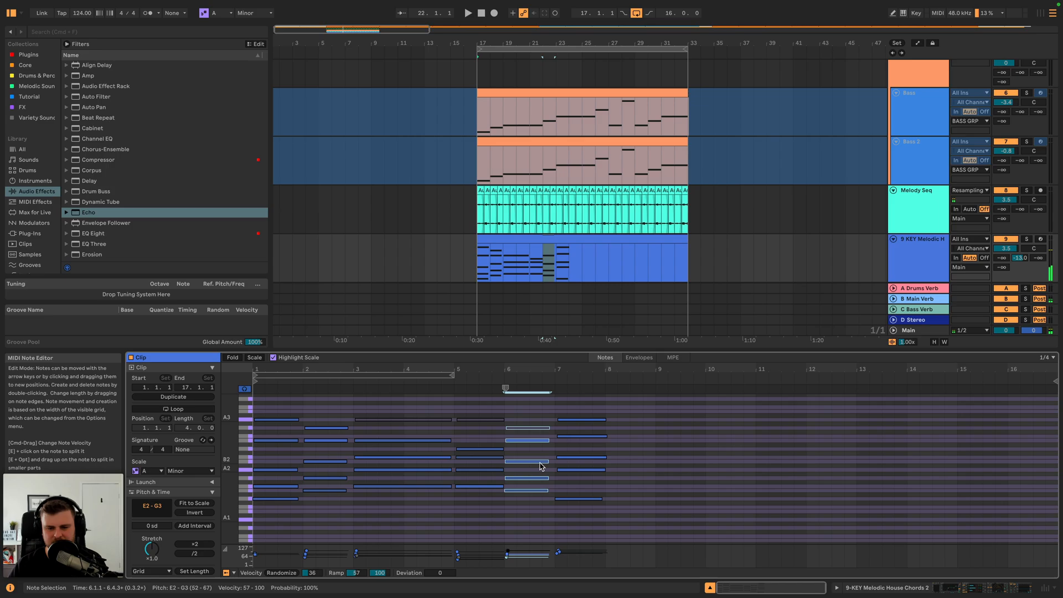
key("Up")
key("Up")
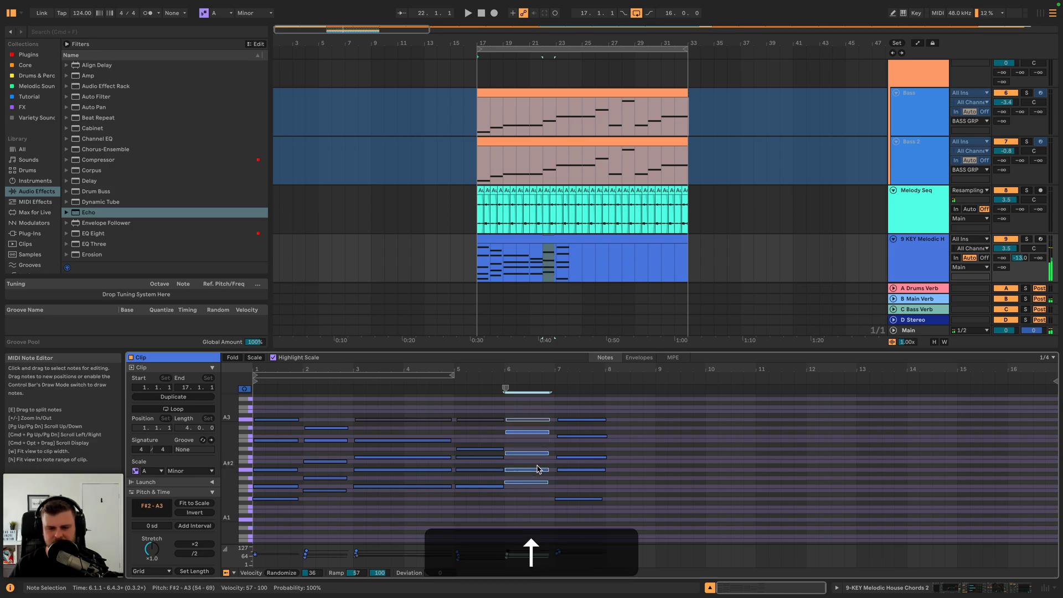
key("Up")
left_click(517, 465)
key("Up")
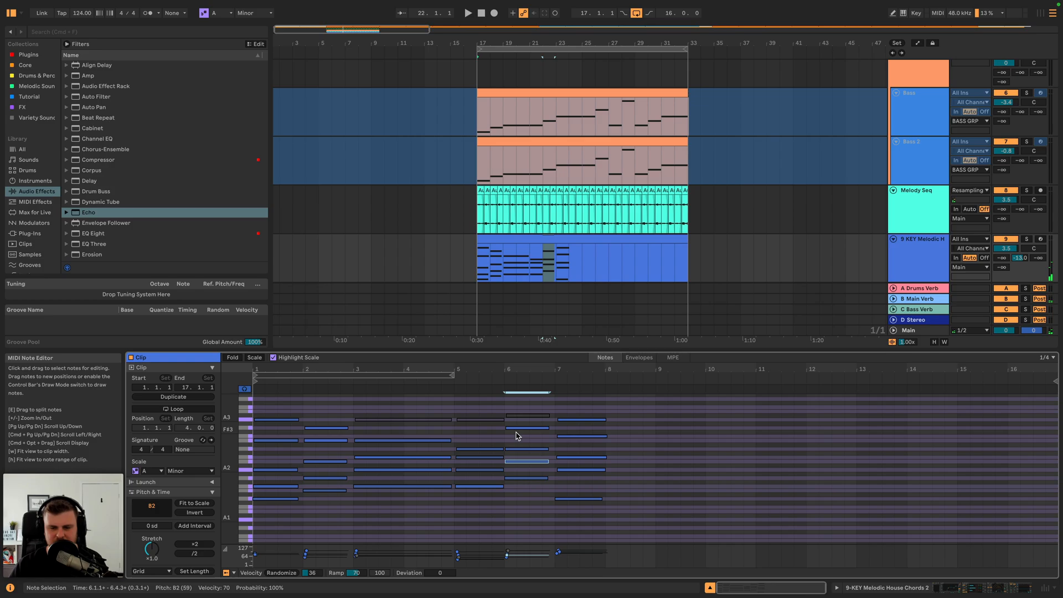
left_click(447, 382)
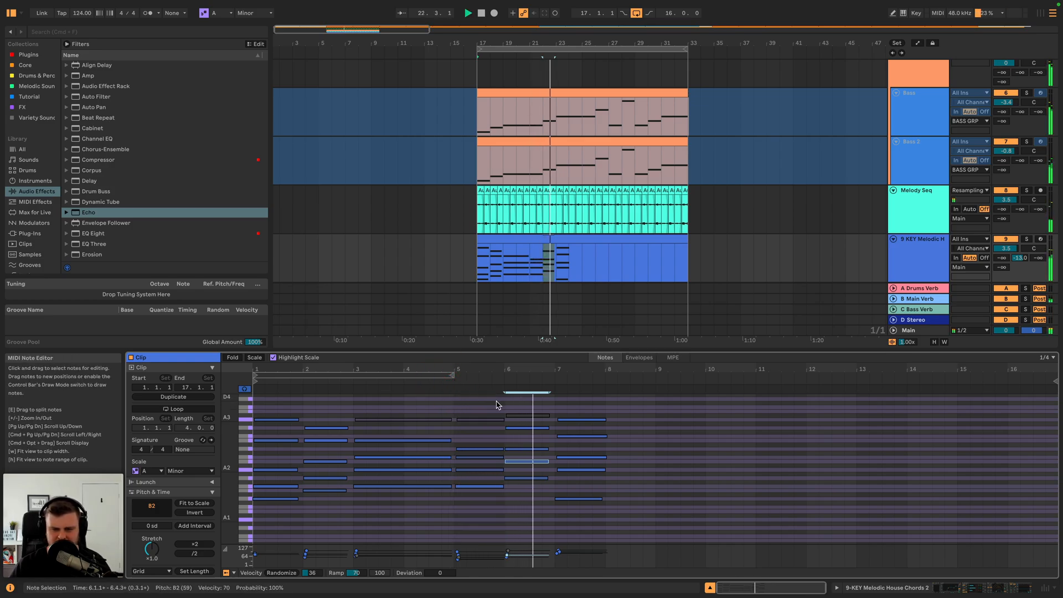
- Try the lowest note of the bar 7 chord at A2, delete that note, and listen from bar 6
left_click(564, 499)
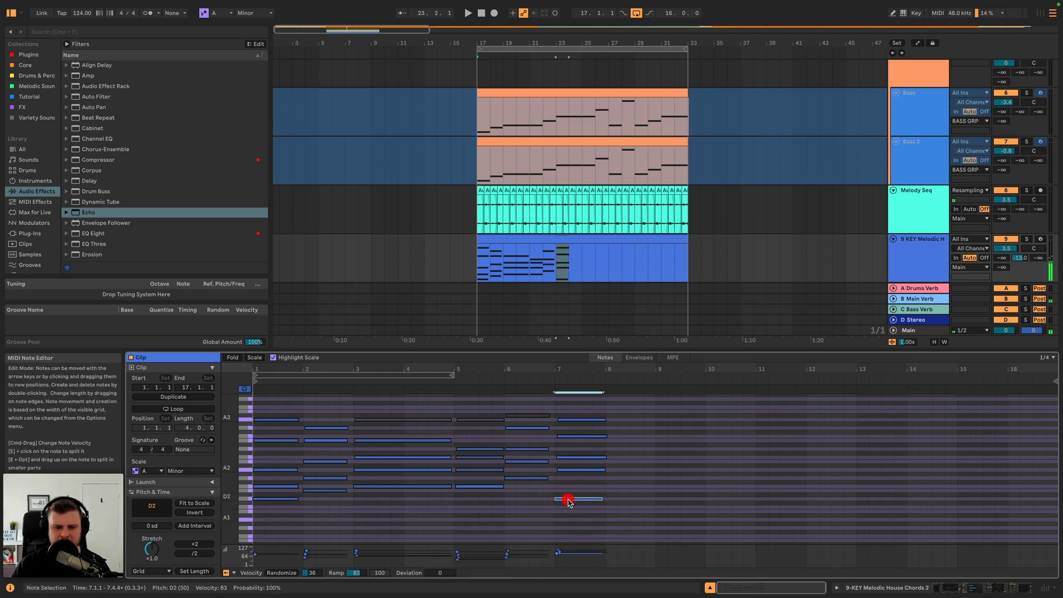
key("Up")
key("Up")
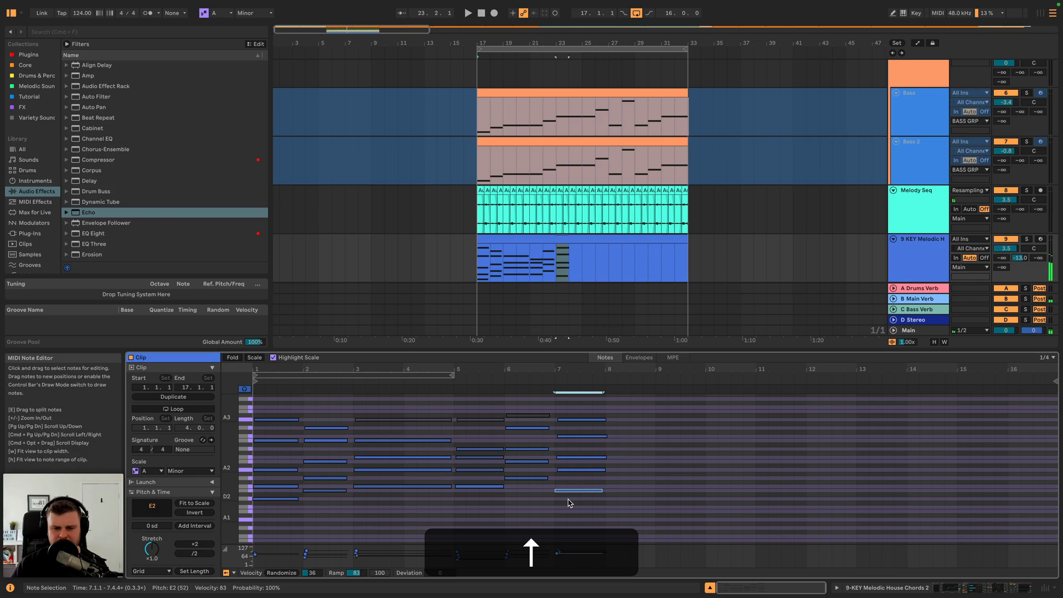
key("Up")
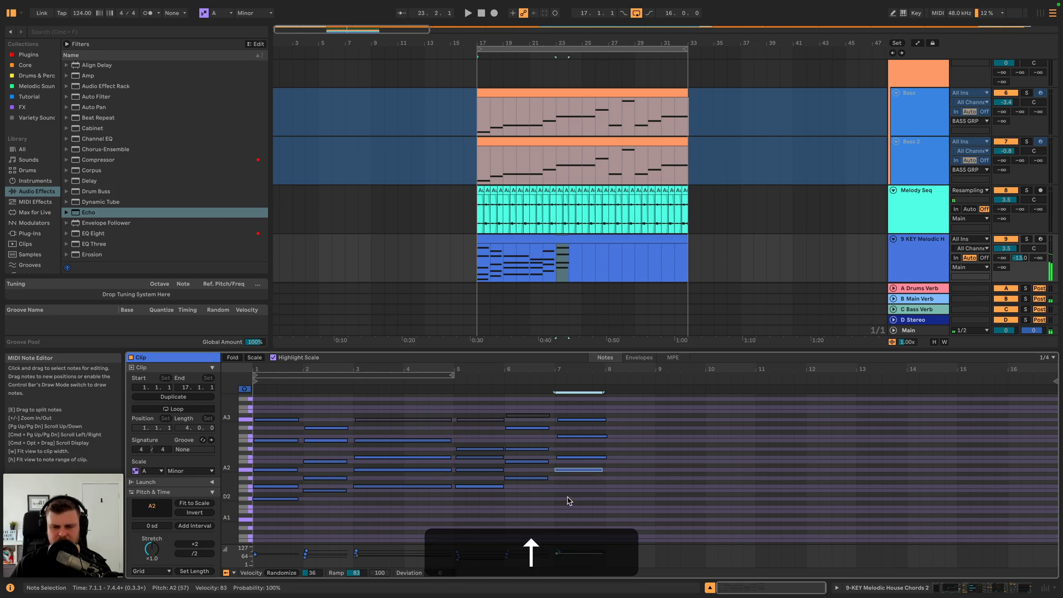
key("shift+Down")
key("shift+Up")
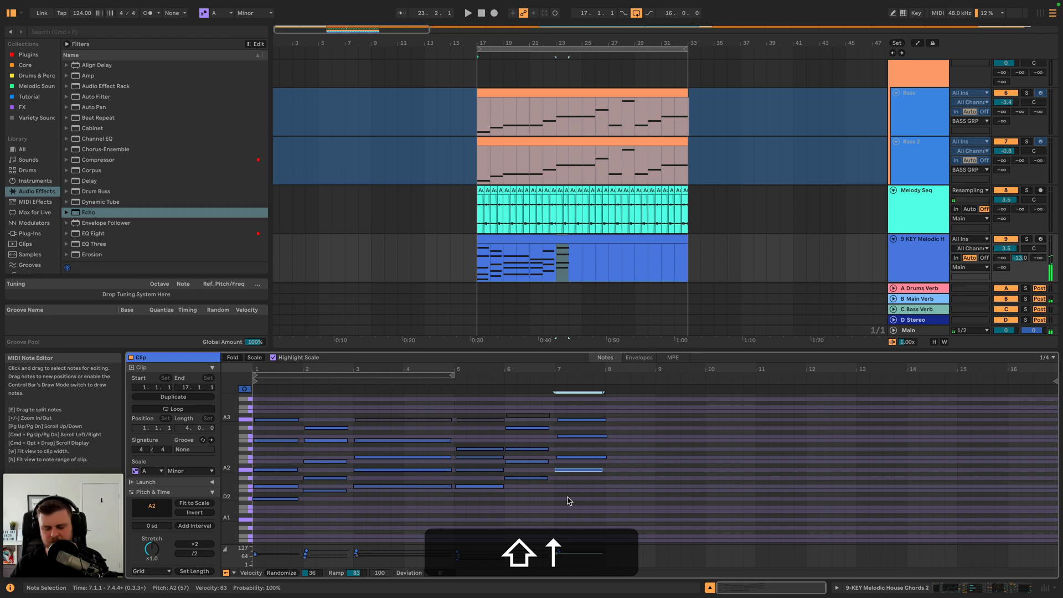
key("BackSpace")
left_click(522, 380)
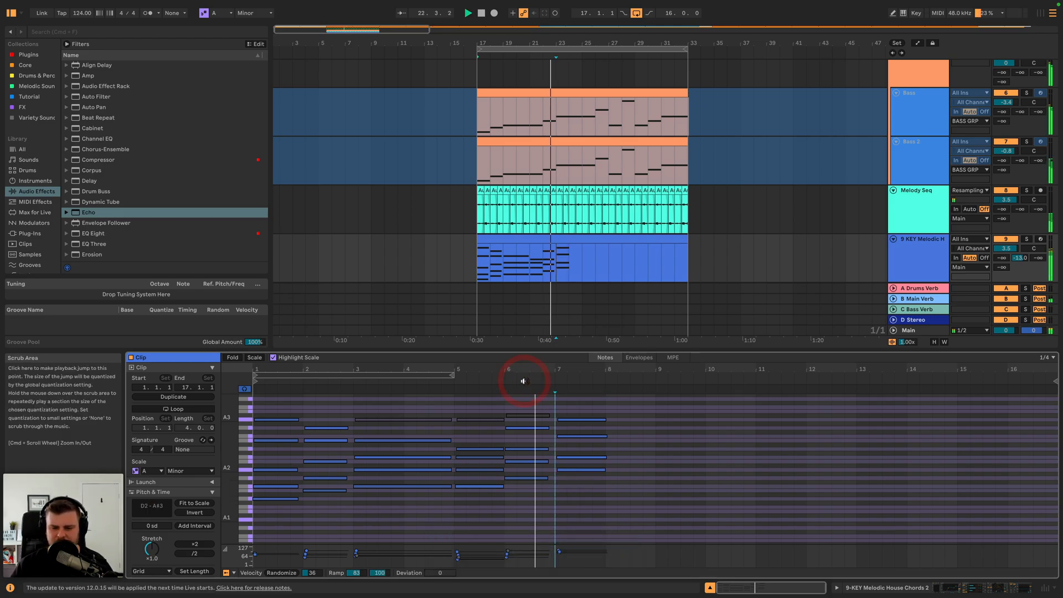
left_click(570, 470)
key("space")
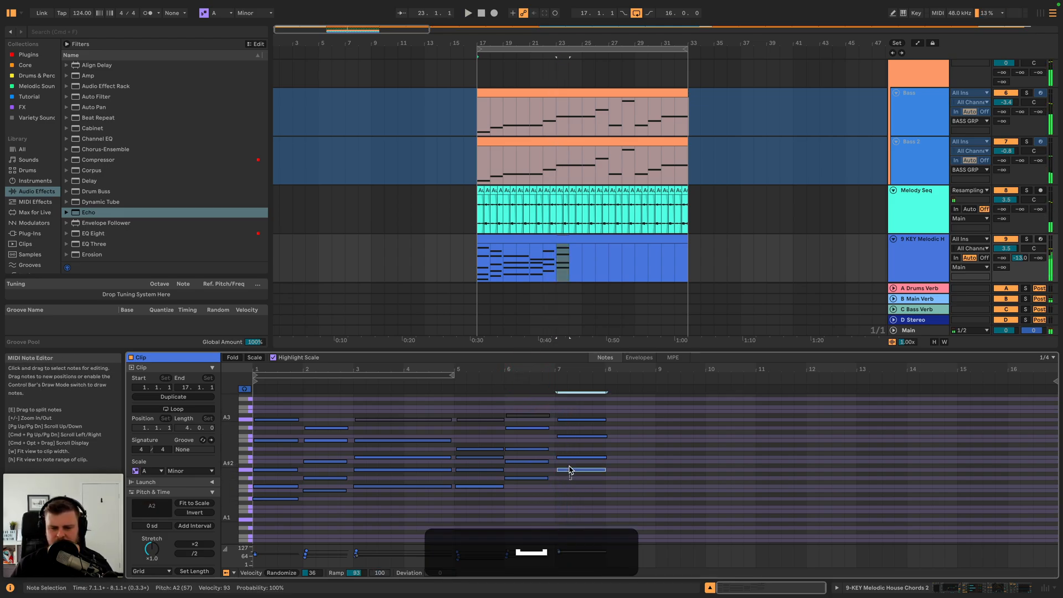
- Add an E3 note about one bar long to the bar 7 chord and delete its F3 note
double_click(561, 442)
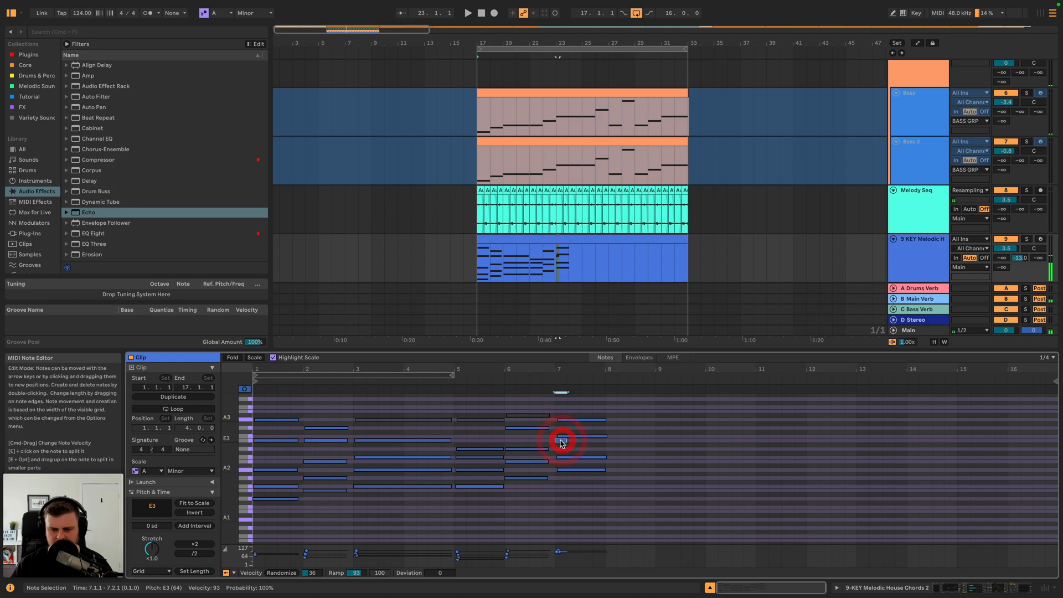
left_click_drag(564, 441, 610, 442)
key("BackSpace")
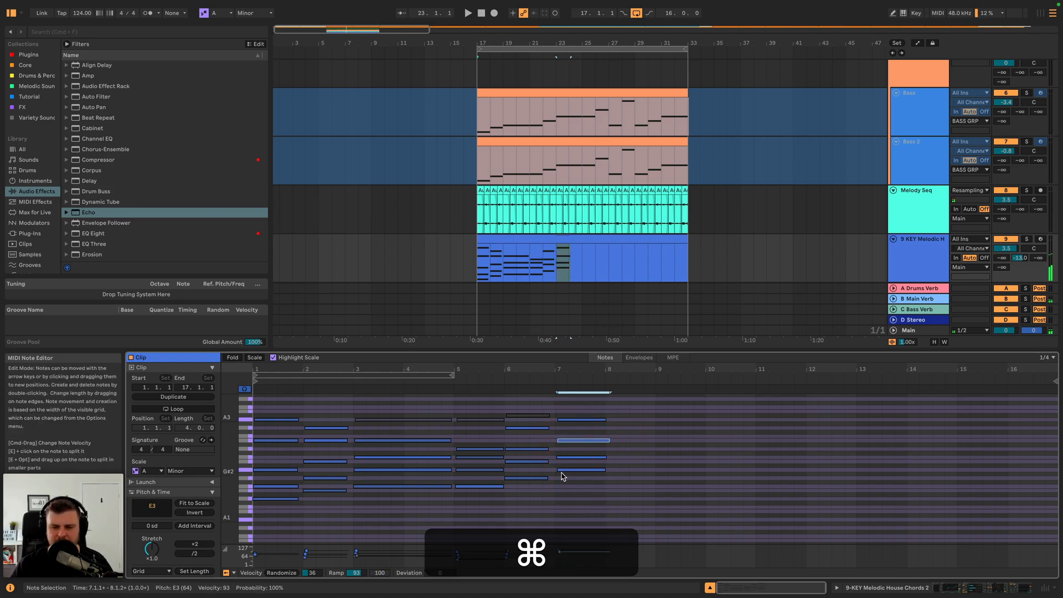
left_click_drag(563, 475, 567, 454)
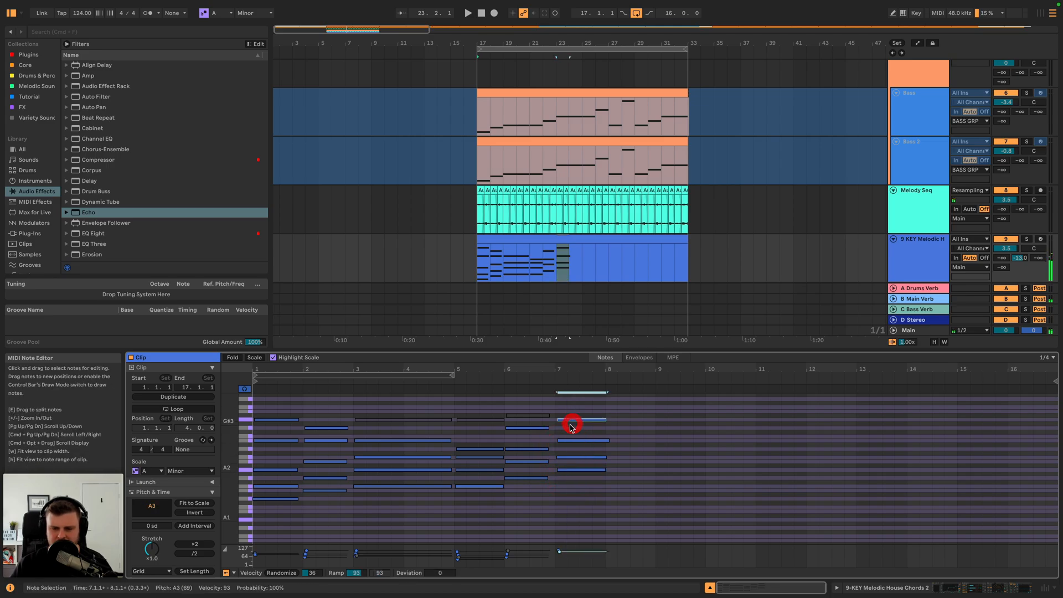
- Add a one-bar G3 note to the bar 7 chord and play the progression from bar 6
double_click(560, 427)
left_click(566, 429)
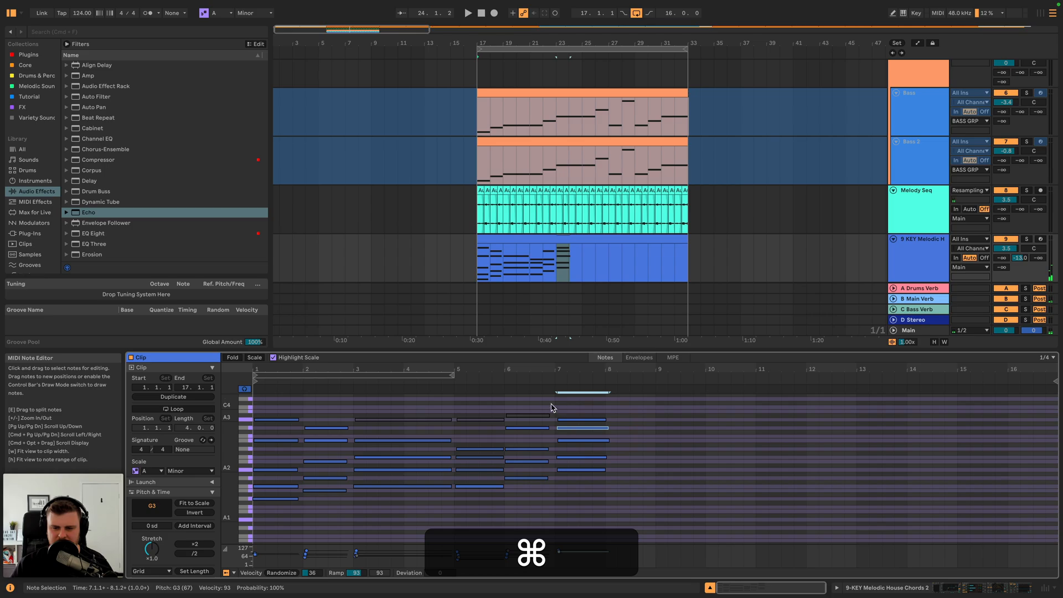
left_click(506, 382)
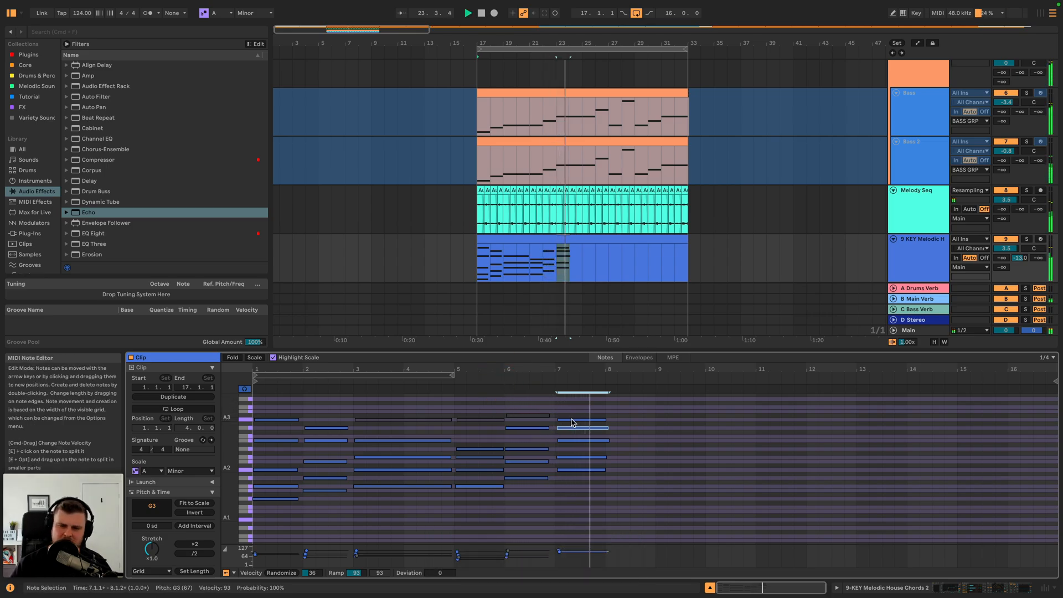
key("space")
- Lengthen all notes of the bar 7 chord to two bars, ending at bar 9, and play the clip briefly
left_click_drag(607, 408, 649, 469)
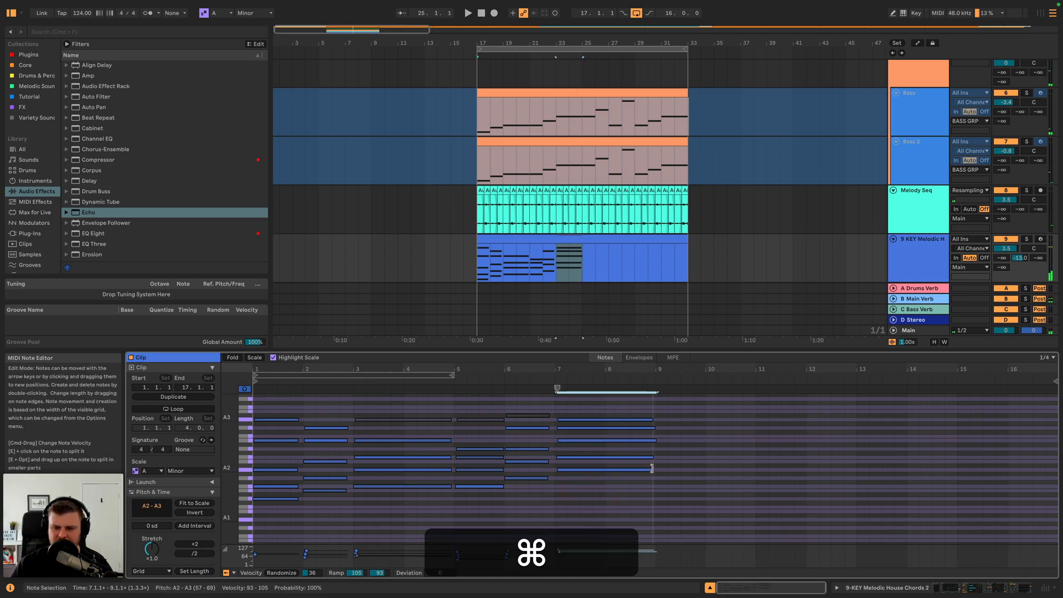
key("space")
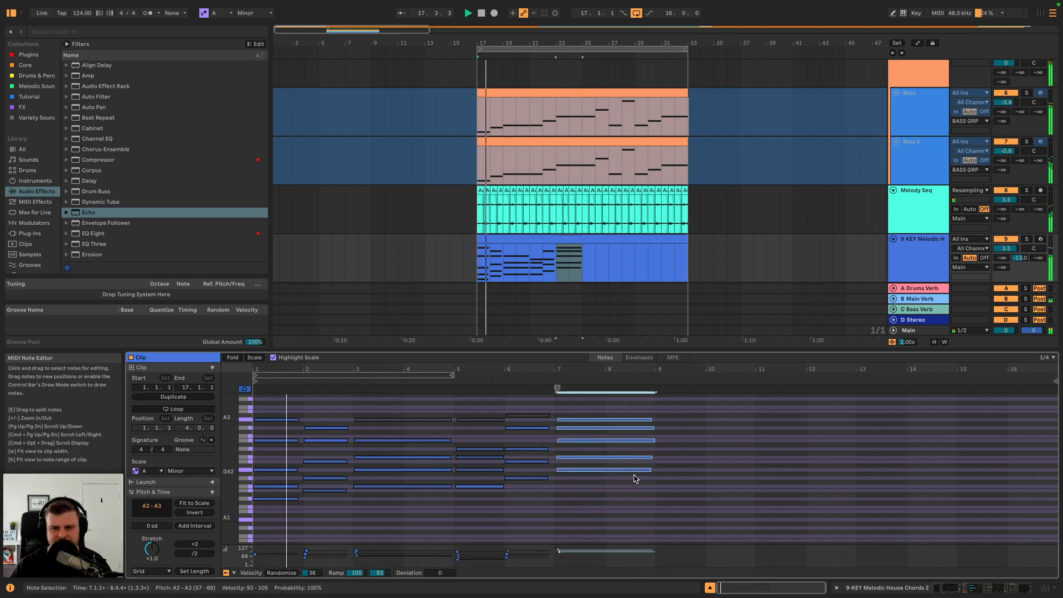
key("space")
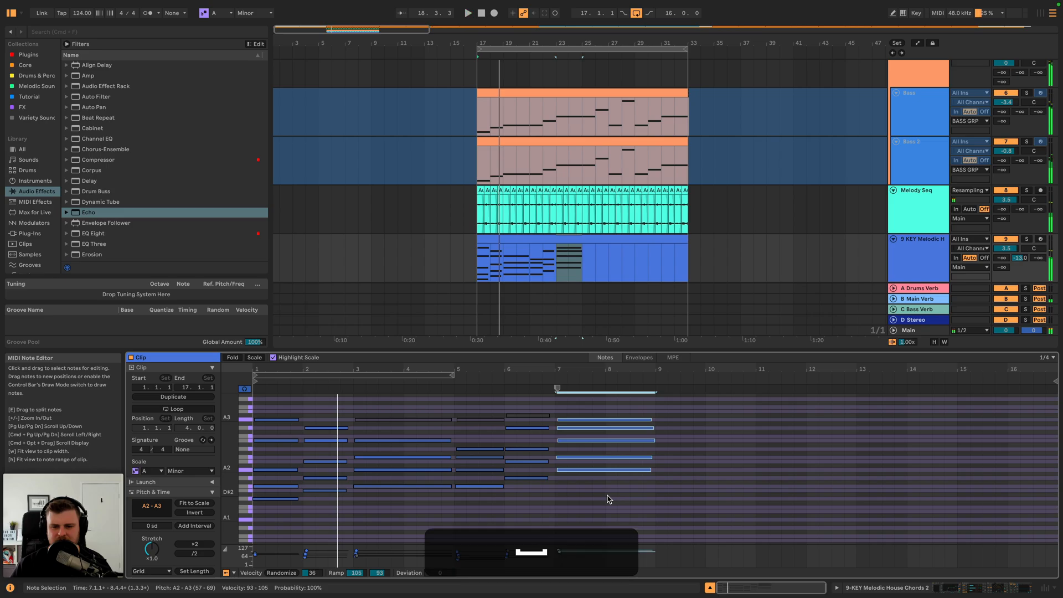
- Copy the two-bar chord at bar 7 and paste it at bar 9
key("super+c")
left_click(660, 422)
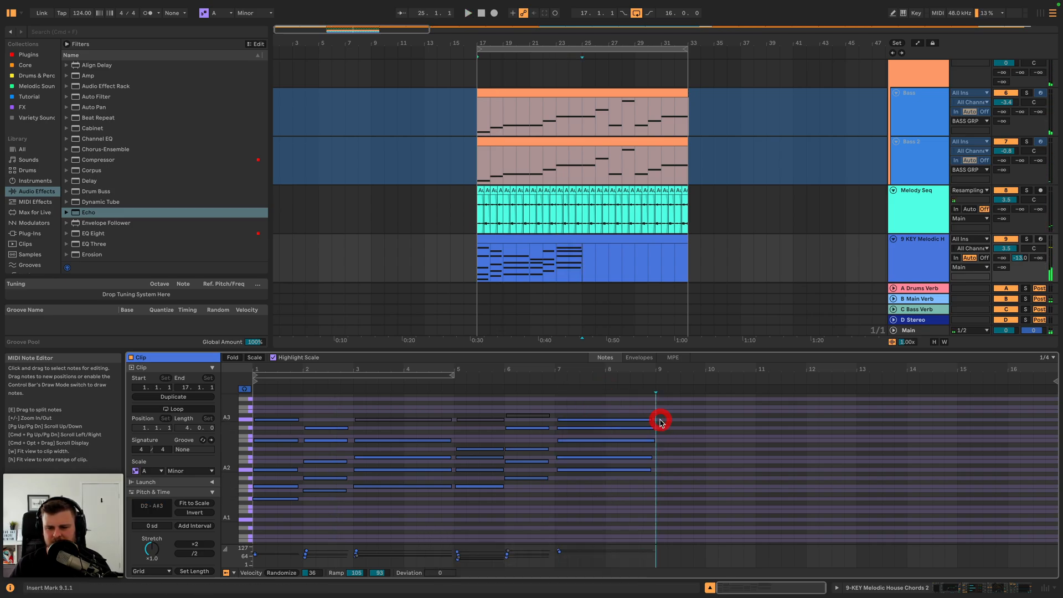
key("super+v")
- Randomize the velocities of the pasted bar 9 chord with an amount of 36 and play it back
scroll(161, 533, "down", 2)
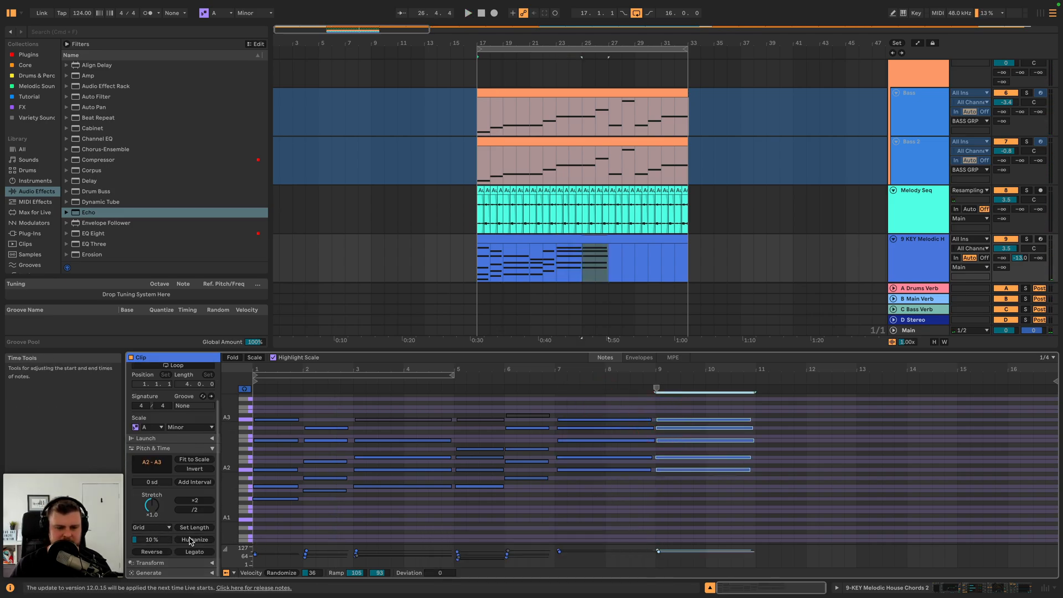
key("space")
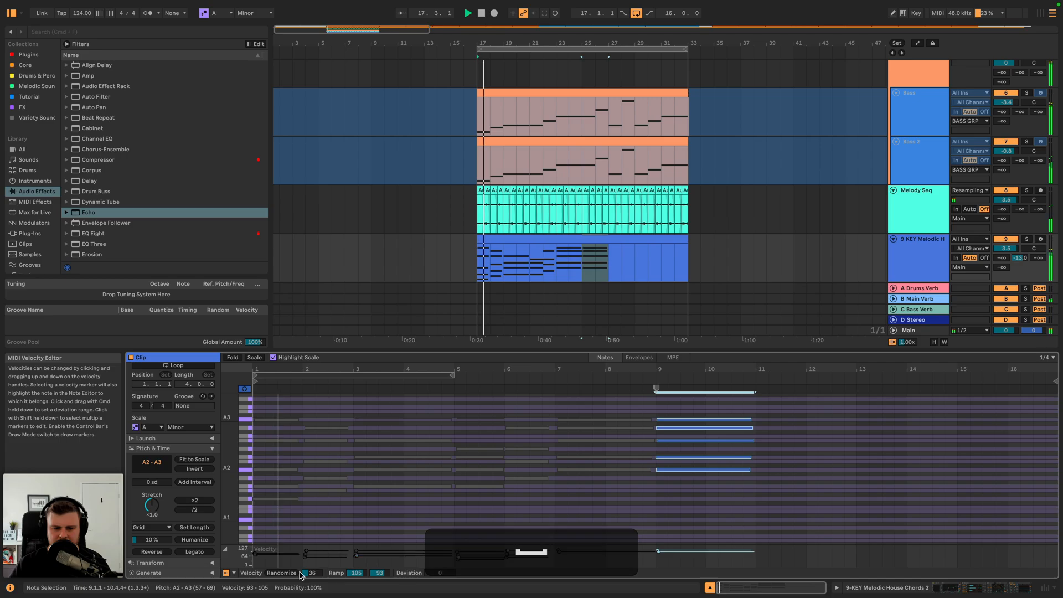
left_click(281, 572)
left_click(656, 380)
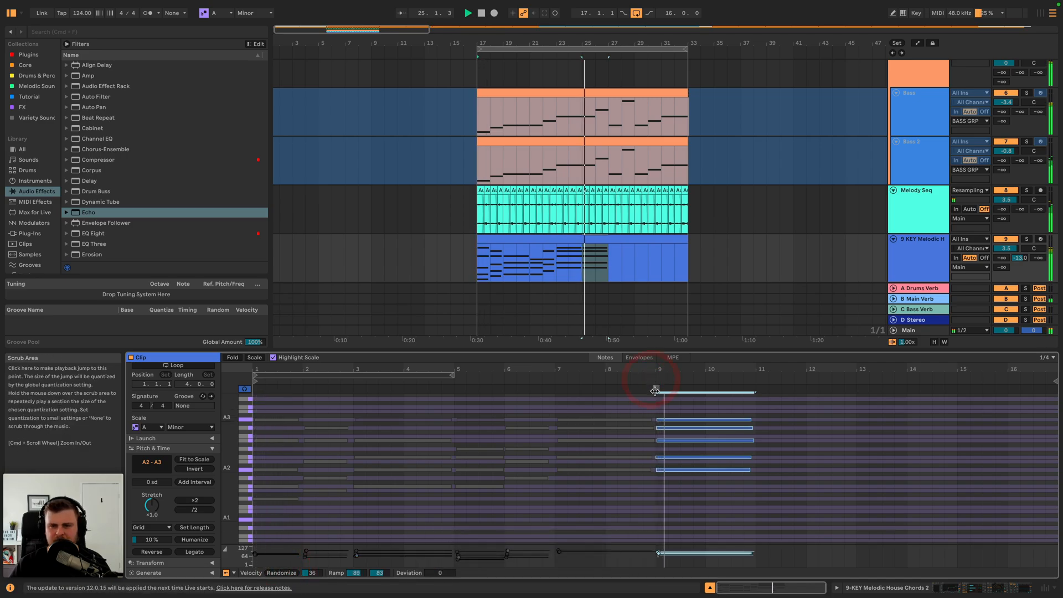
key("space")
- Deactivate the G3 note of the bar 9 chord, listen to it, and shorten the chord to one bar
left_click(662, 423)
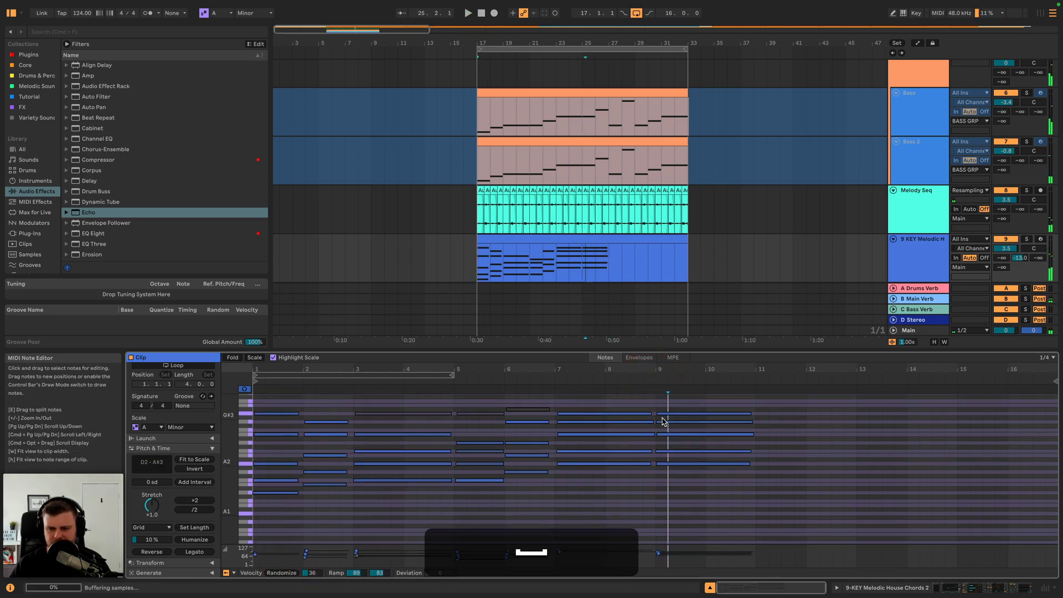
key("0")
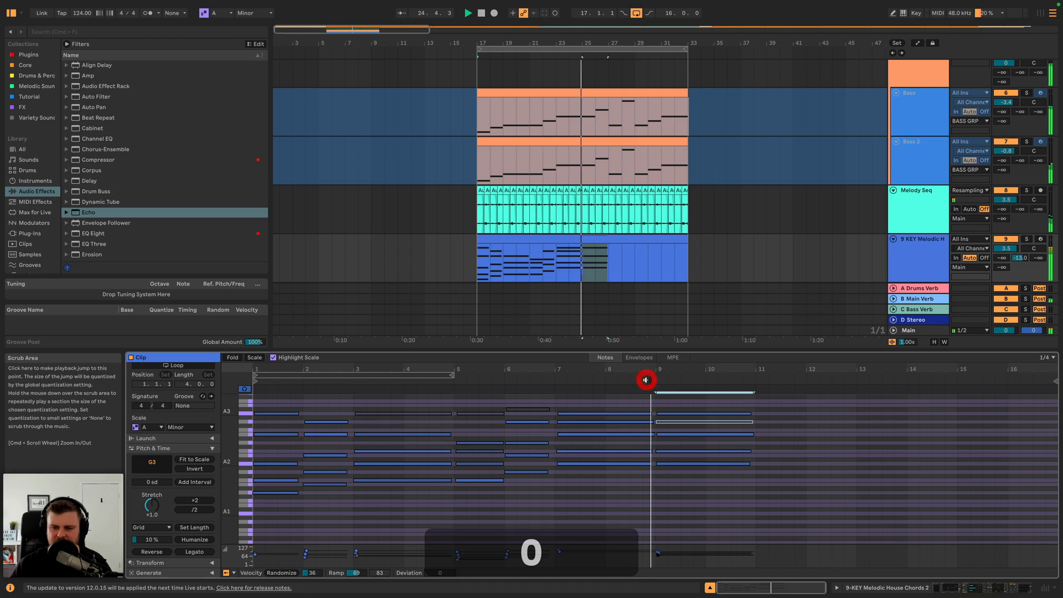
key("space")
left_click_drag(704, 486, 688, 398)
left_click_drag(750, 462, 704, 462)
- Draw C4 and C3 notes about one bar long at bar 10
scroll(711, 443, "up", 2)
left_click(711, 426)
double_click(711, 424)
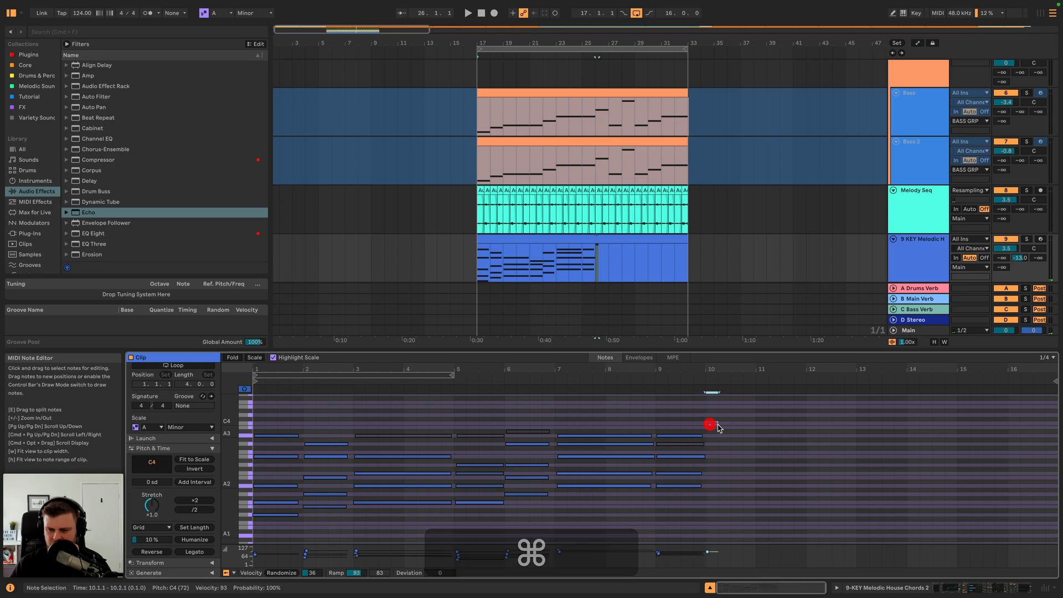
left_click_drag(718, 424, 756, 426)
left_click_drag(689, 503, 686, 478)
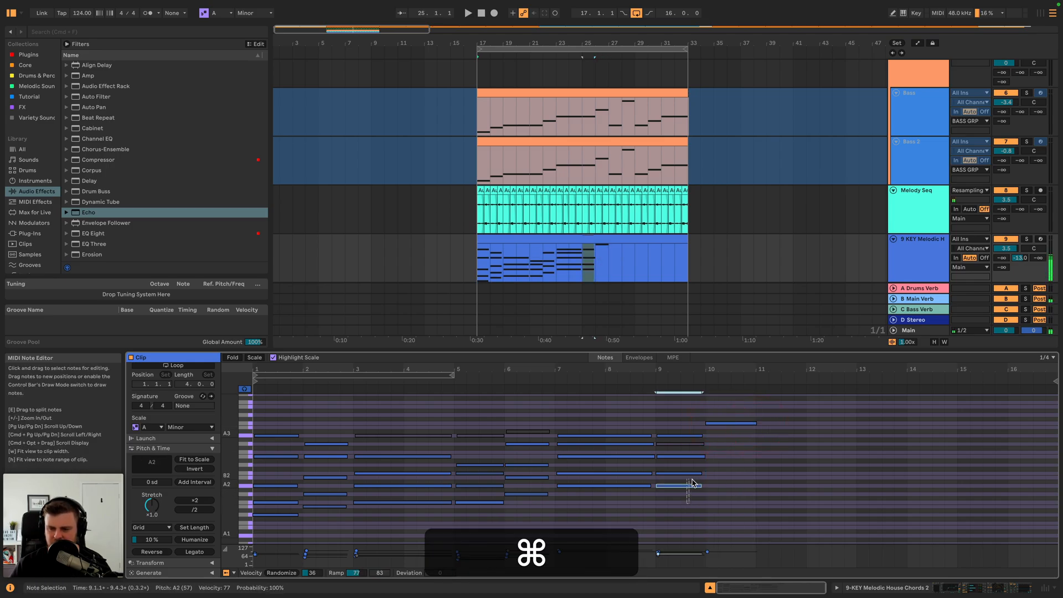
double_click(711, 474)
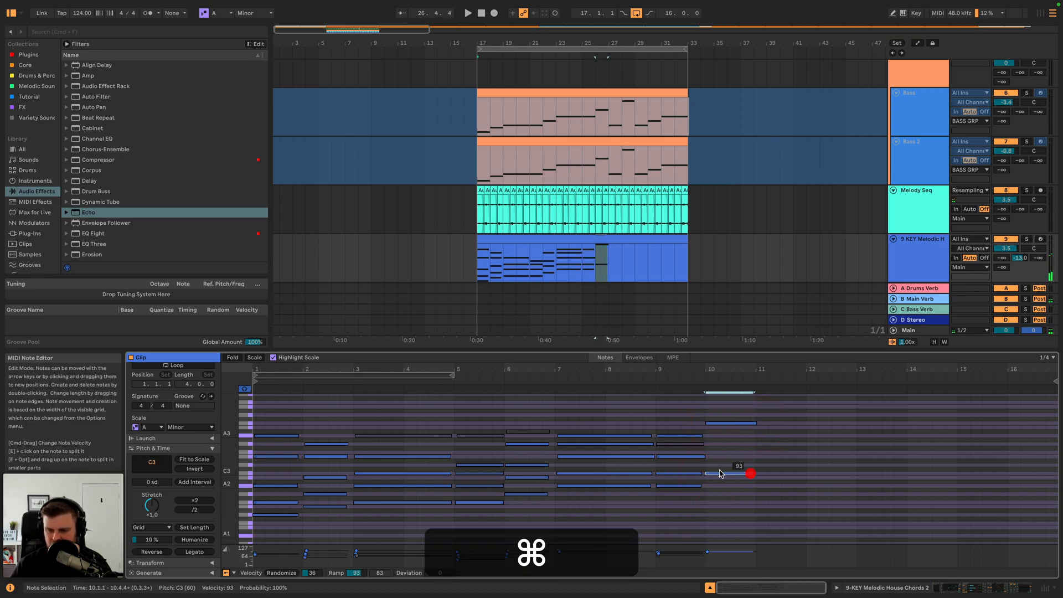
- Add G3 and A3 notes about one bar long to the bar 10 chord and play it back from bar 9
double_click(708, 444)
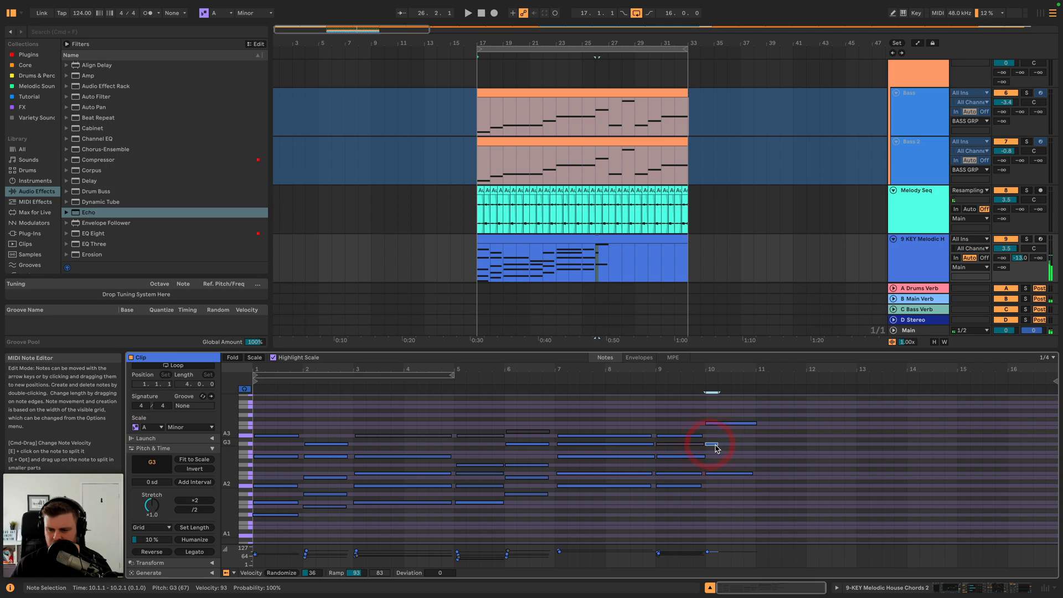
left_click(708, 435)
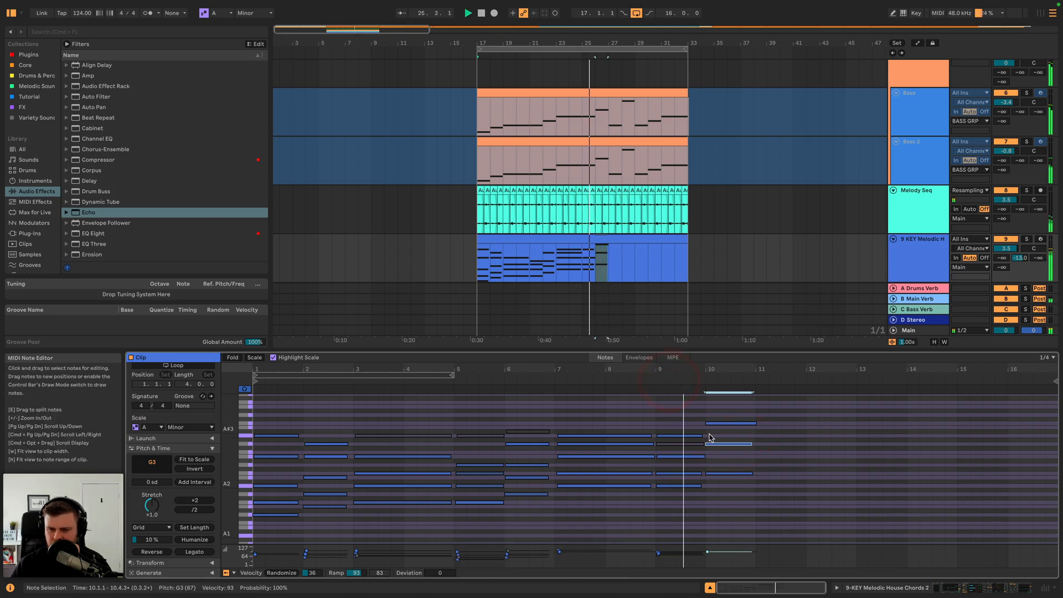
double_click(709, 431)
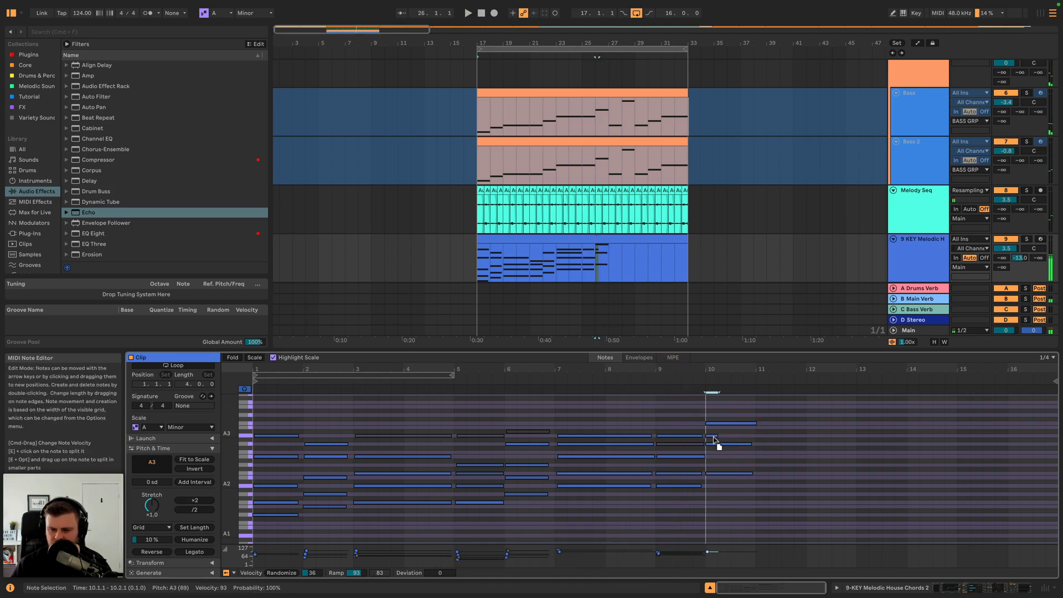
left_click_drag(718, 436, 732, 436)
left_click(680, 382)
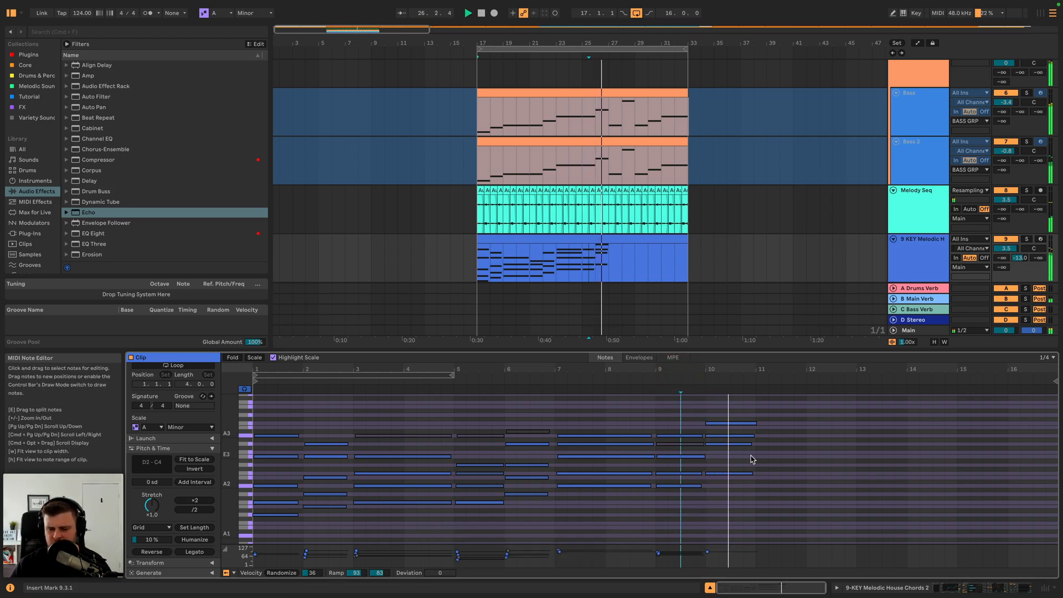
key("space")
- Copy the bar 2 chord, paste it at bar 11, and play it back after the bar 10 chord
left_click(712, 393)
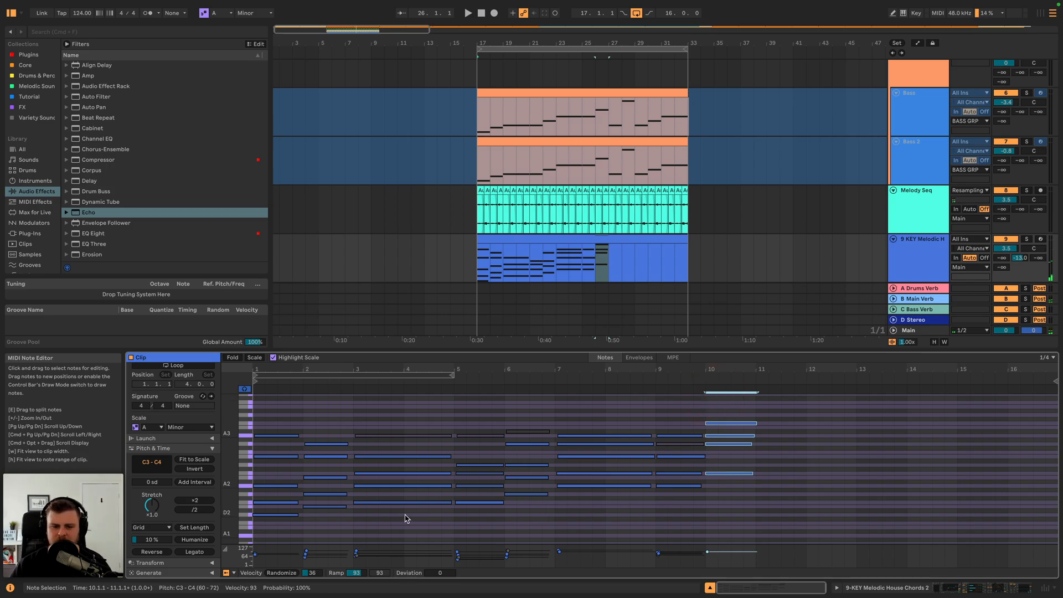
scroll(349, 523, "down", 4)
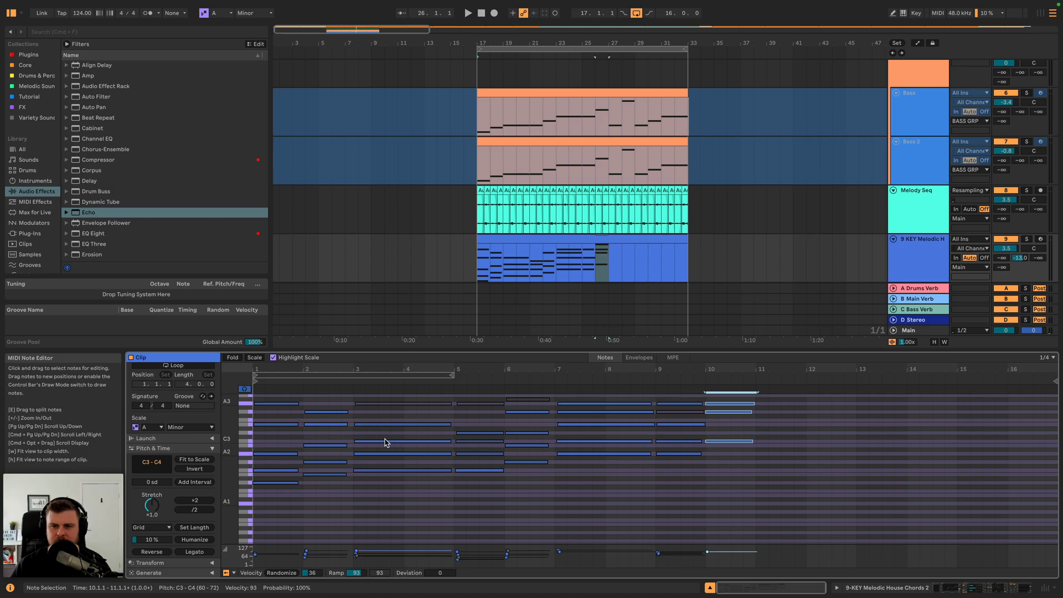
left_click(281, 370)
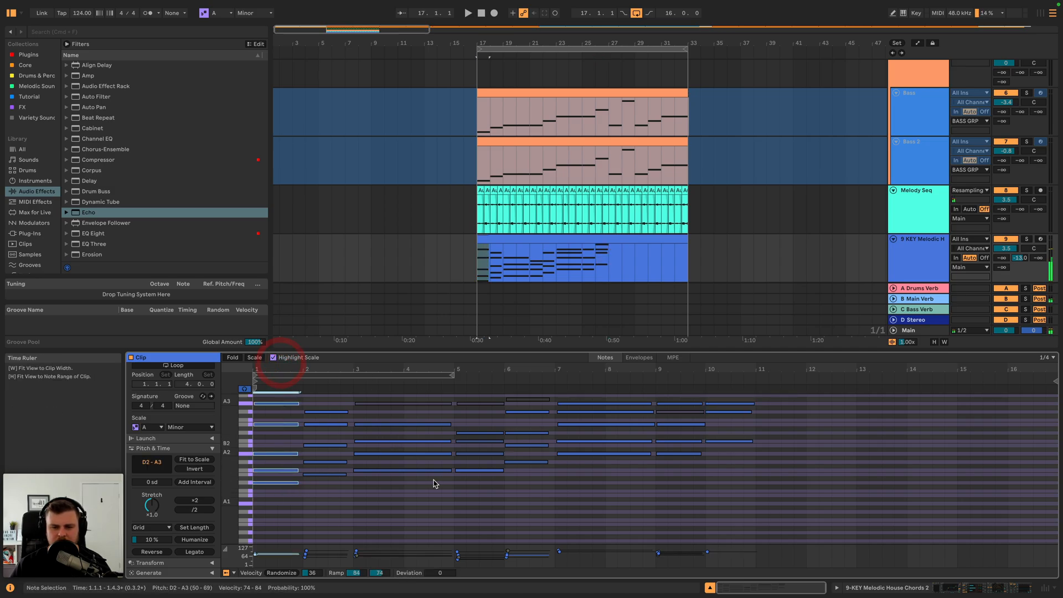
left_click_drag(308, 502, 311, 388)
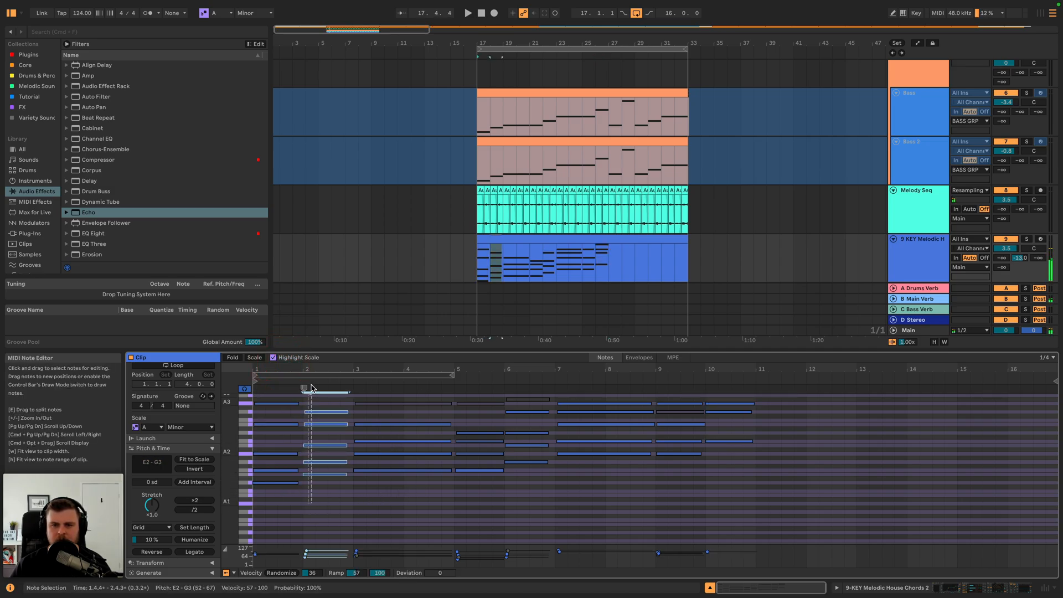
key("super+c")
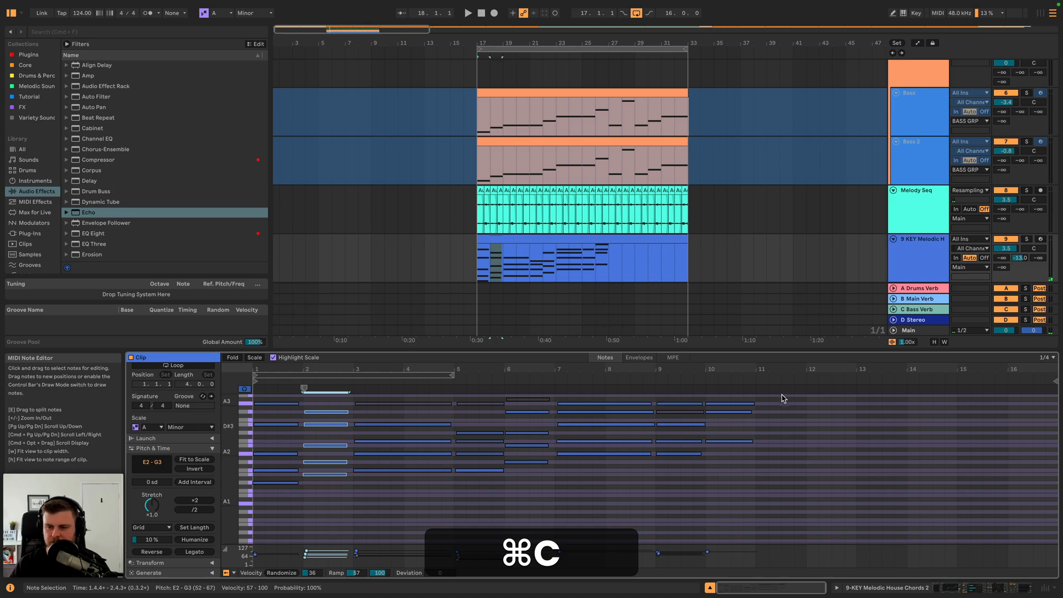
left_click(757, 389)
key("super+v")
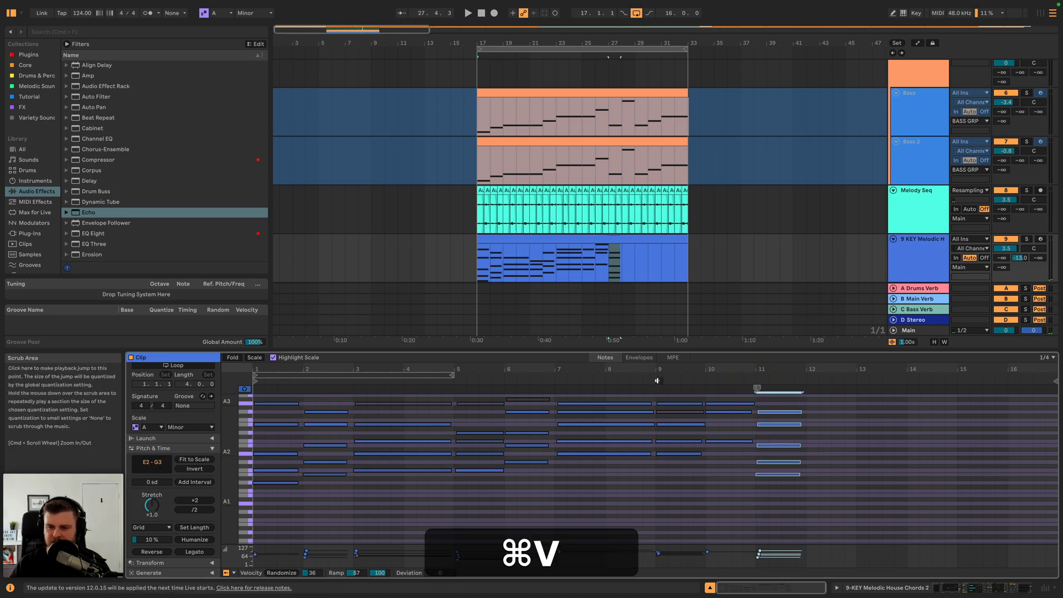
scroll(714, 485, "up", 2)
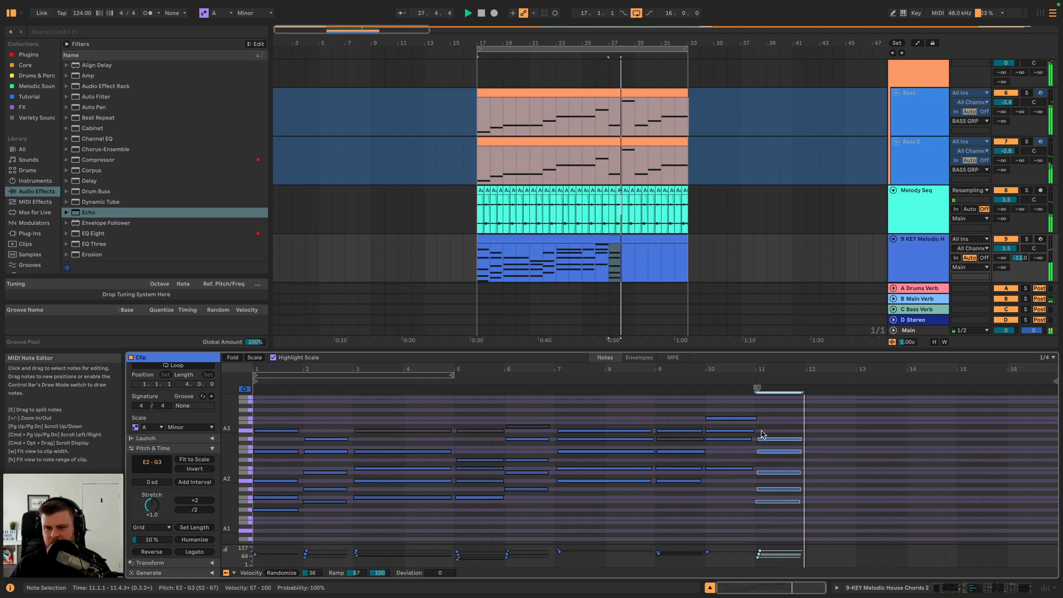
key("space")
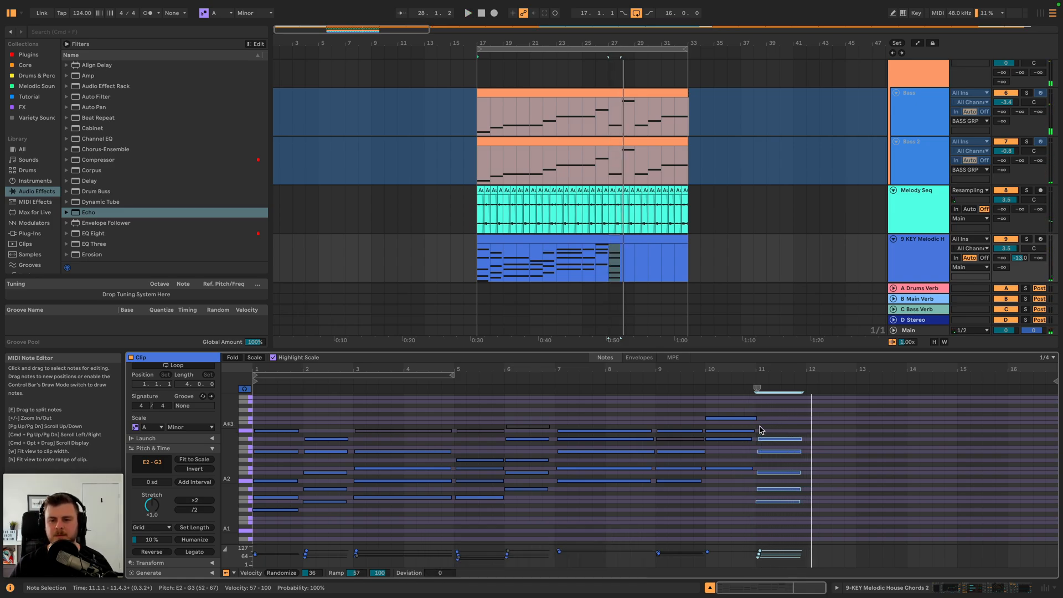
- Listen to the chords around bars 10 to 12 and check the Bass 2 clip's root notes there
left_click(609, 161)
key("space")
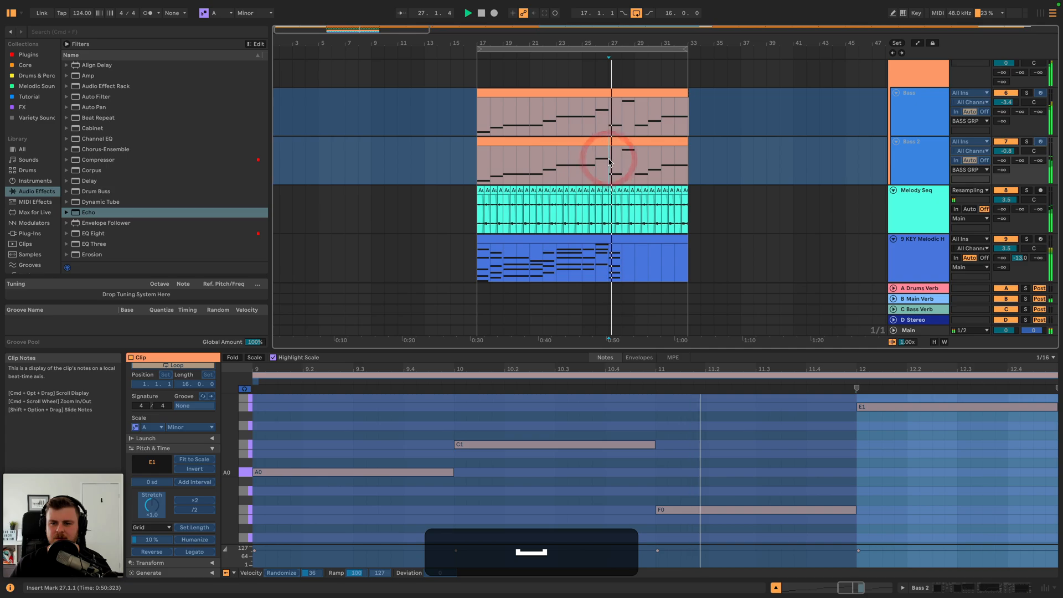
key("space")
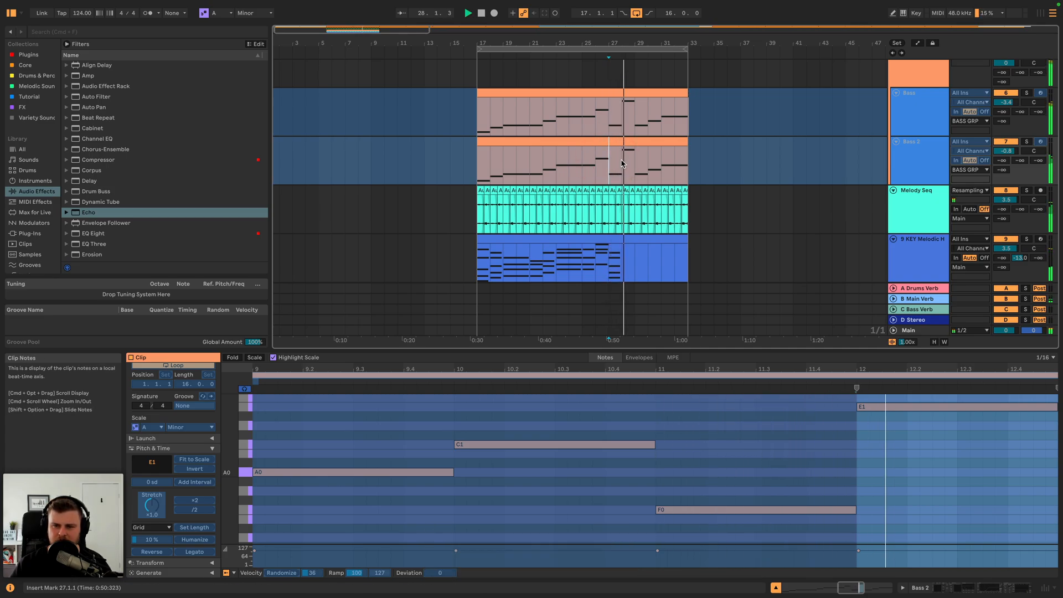
key("space")
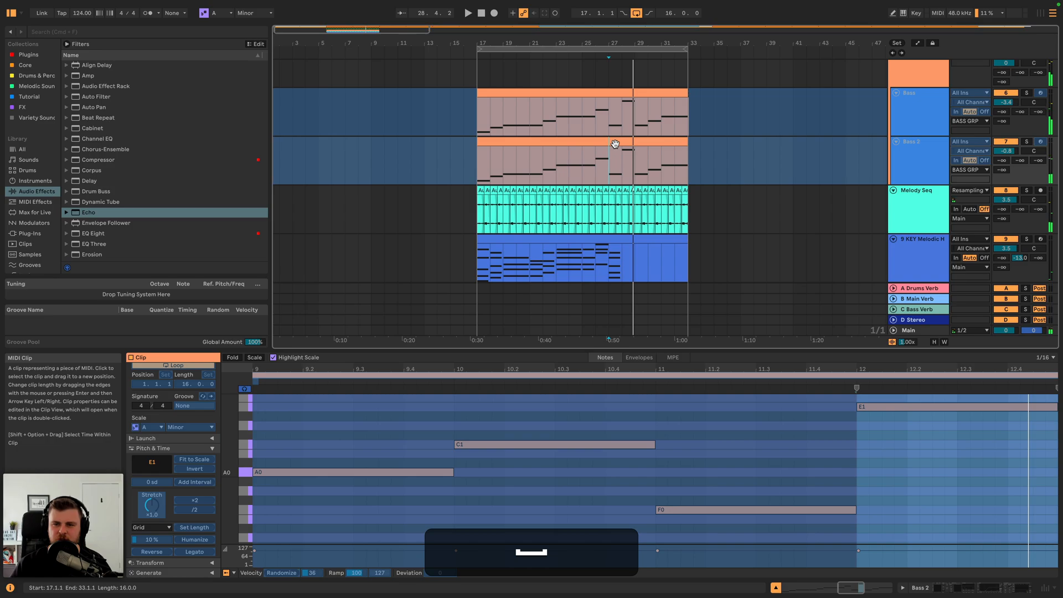
left_click(605, 240)
key("space")
left_click(697, 383)
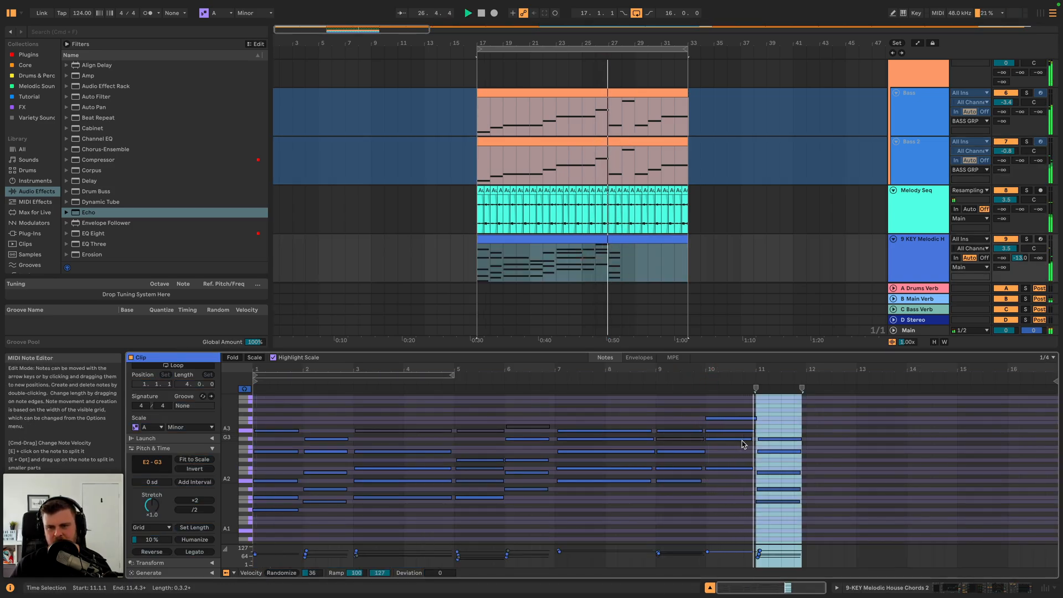
key("space")
left_click(623, 145)
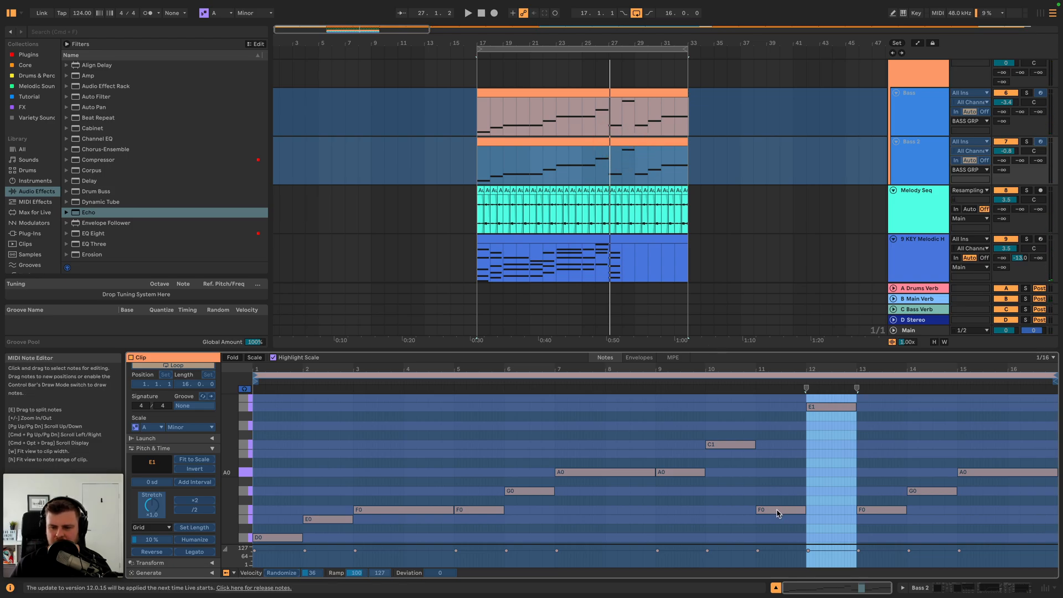
left_click(580, 238)
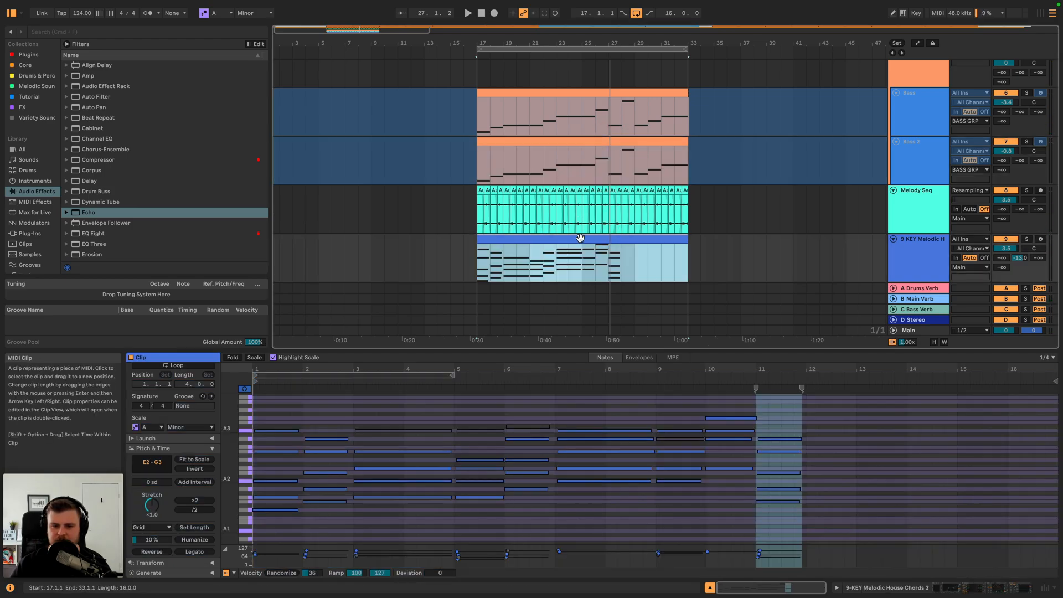
- Replace the bar 11 chord with a copy of the two-bar chord from bar 3
left_click_drag(387, 509, 391, 404)
key("super+c")
mouse_move(793, 524)
left_mouse_down()
mouse_move(782, 452)
mouse_move(792, 519)
left_mouse_up()
key("BackSpace")
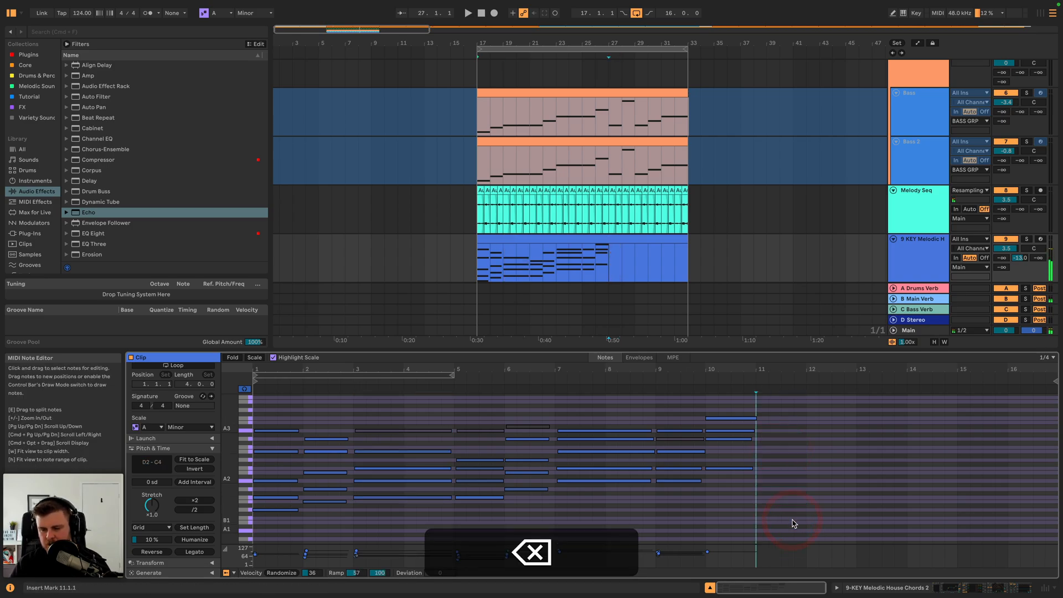
left_click(759, 502)
key("super+v")
key("super+v")
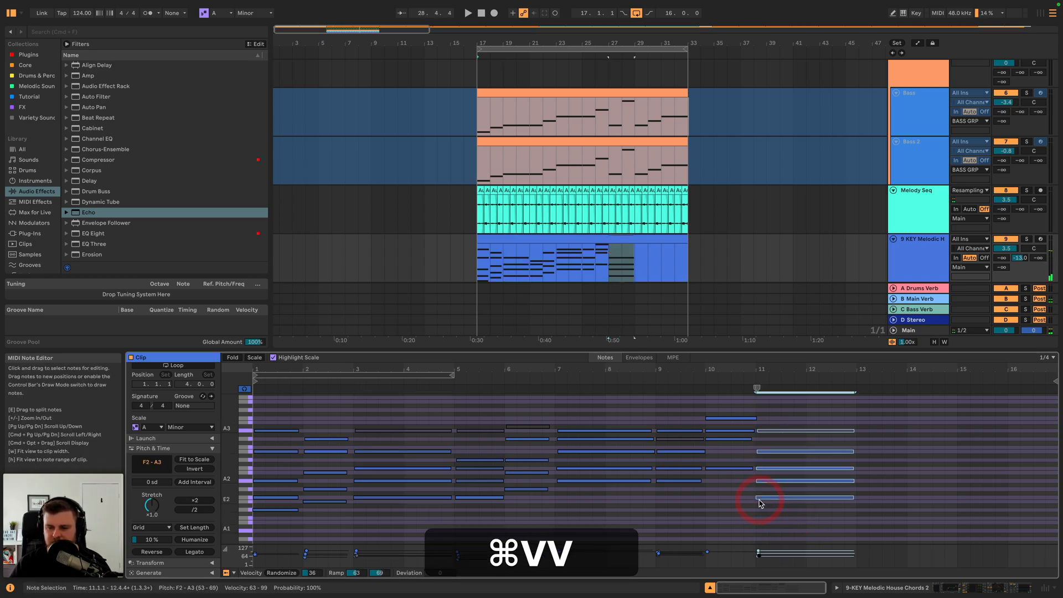
left_click(751, 380)
left_click(768, 504)
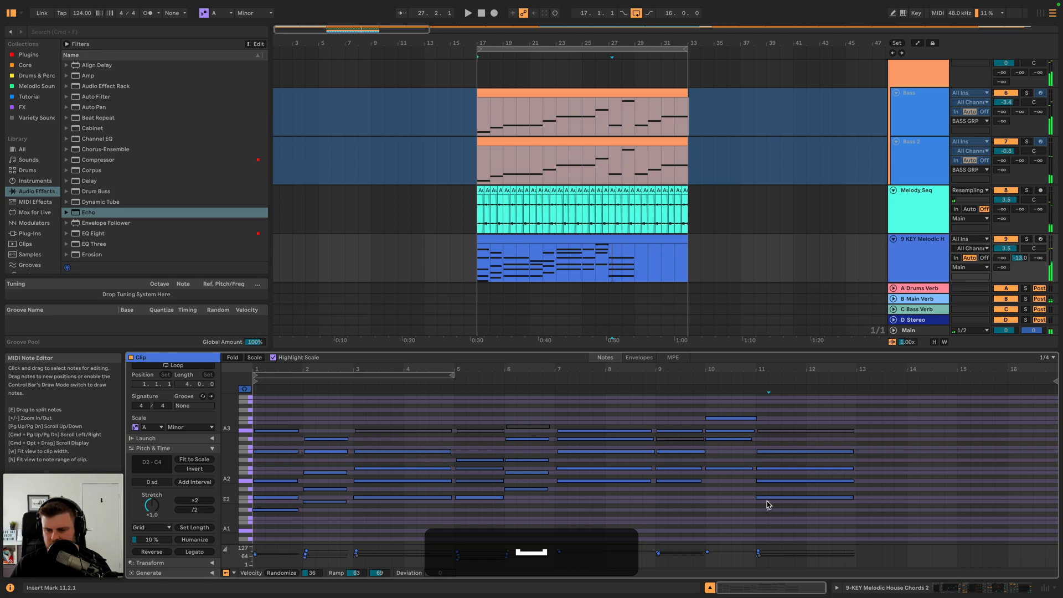
- Raise the A2 note of the bar 11 chord to A3, add a two-bar G3 note, and play from bar 10
left_click(768, 498)
left_click_drag(767, 481, 768, 479)
key("Down")
key("shift+Up")
left_click(711, 379)
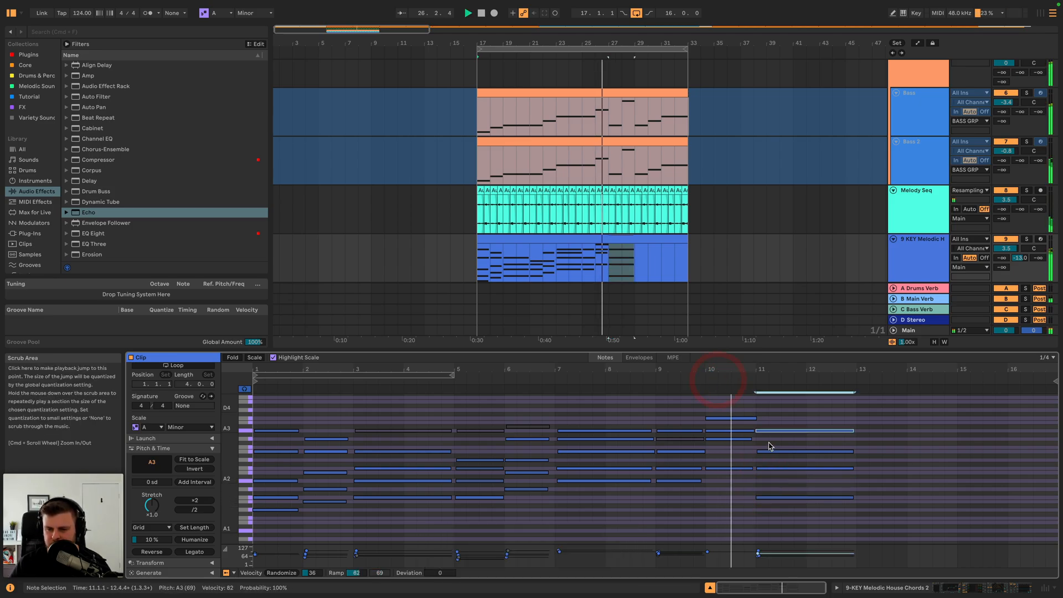
double_click(763, 440)
left_click_drag(770, 440, 820, 437)
key("space")
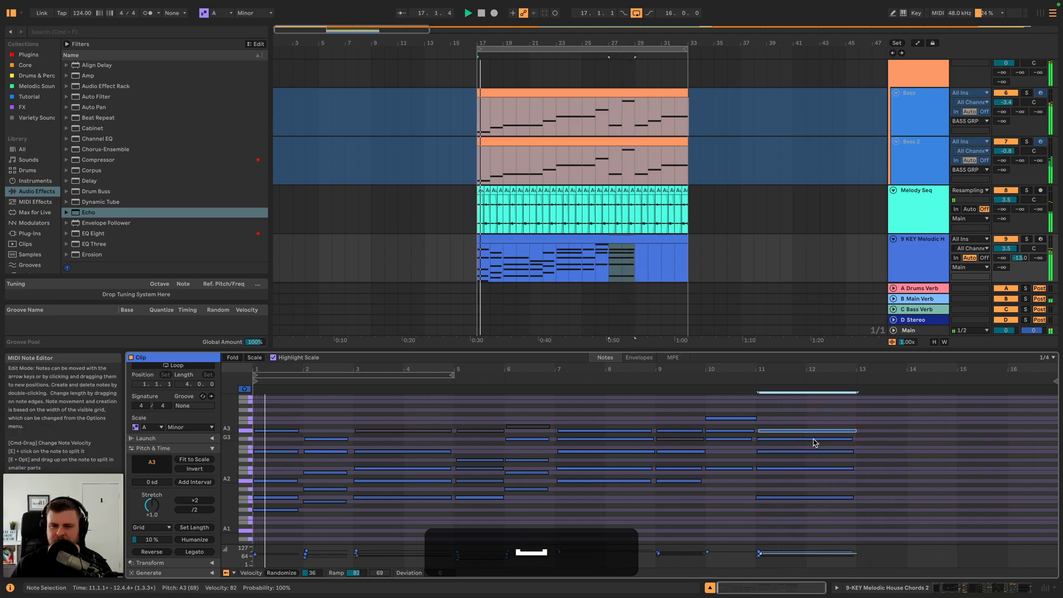
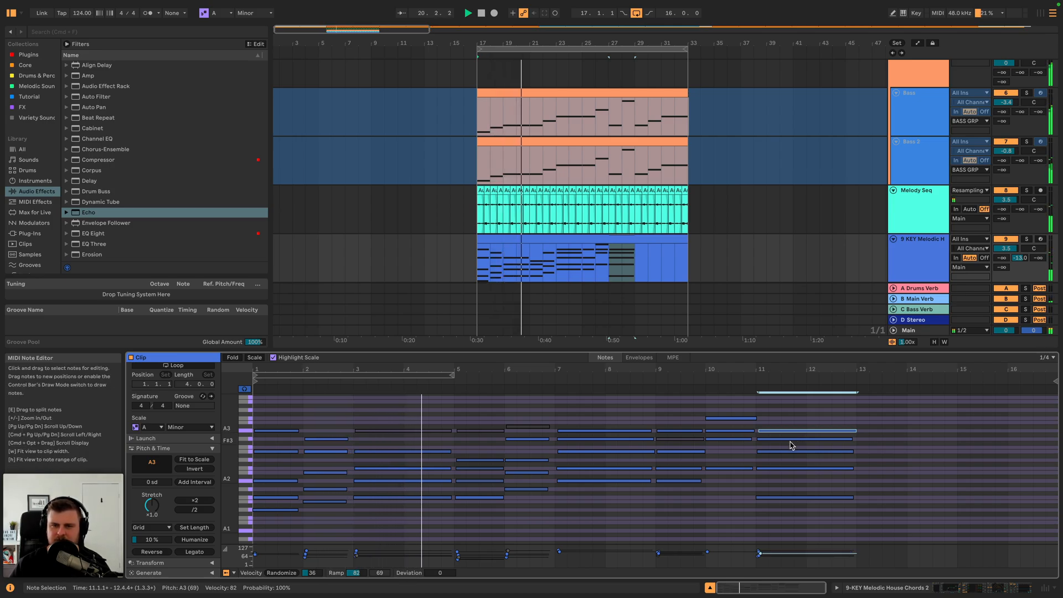
- Play the loop from its start and lower the keys track's volume to 3.3 dB
scroll(932, 148, "up", 3)
key("space")
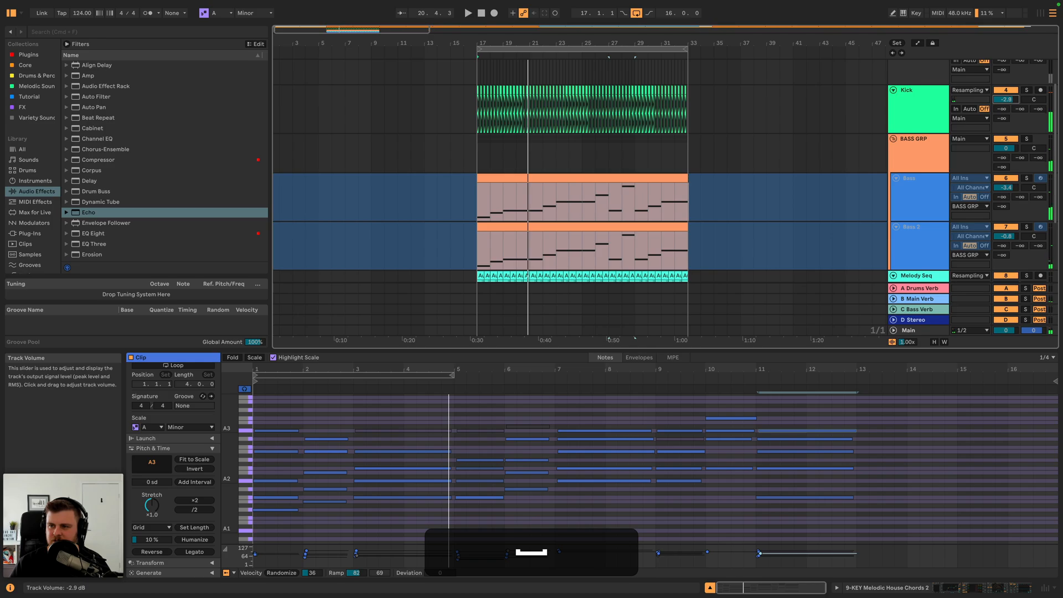
key("space")
scroll(913, 166, "down", 5)
left_click(913, 169)
left_click(913, 169)
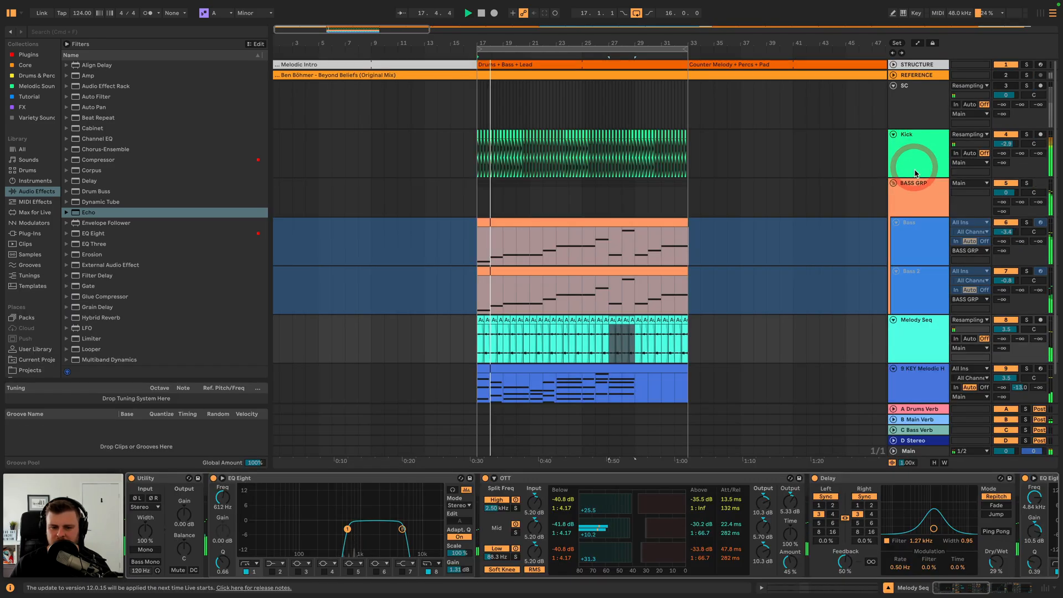
left_click(874, 478)
key("Down")
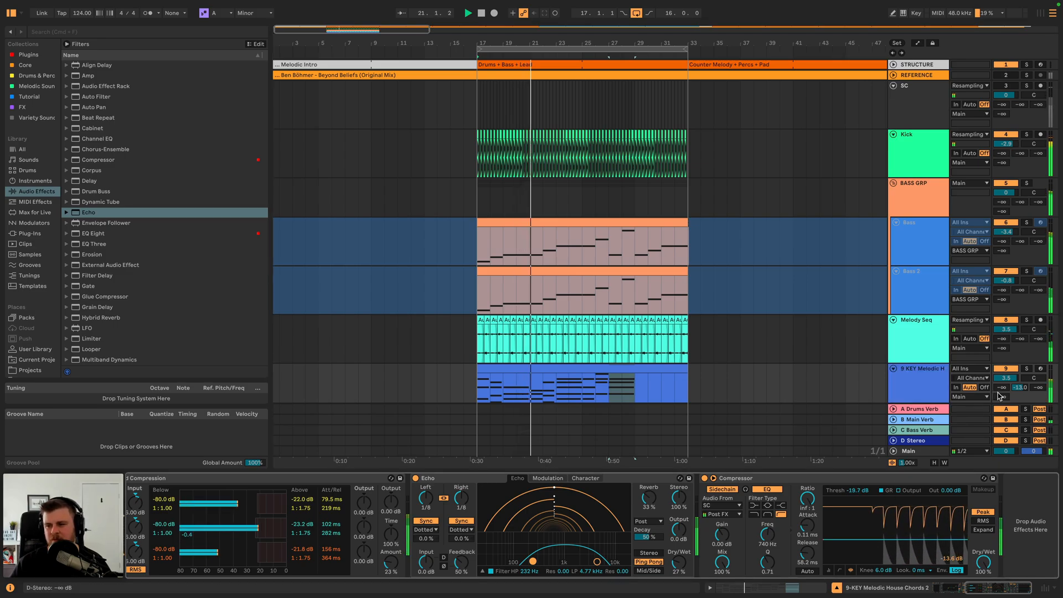
left_click(923, 370)
scroll(924, 371, "down", 2)
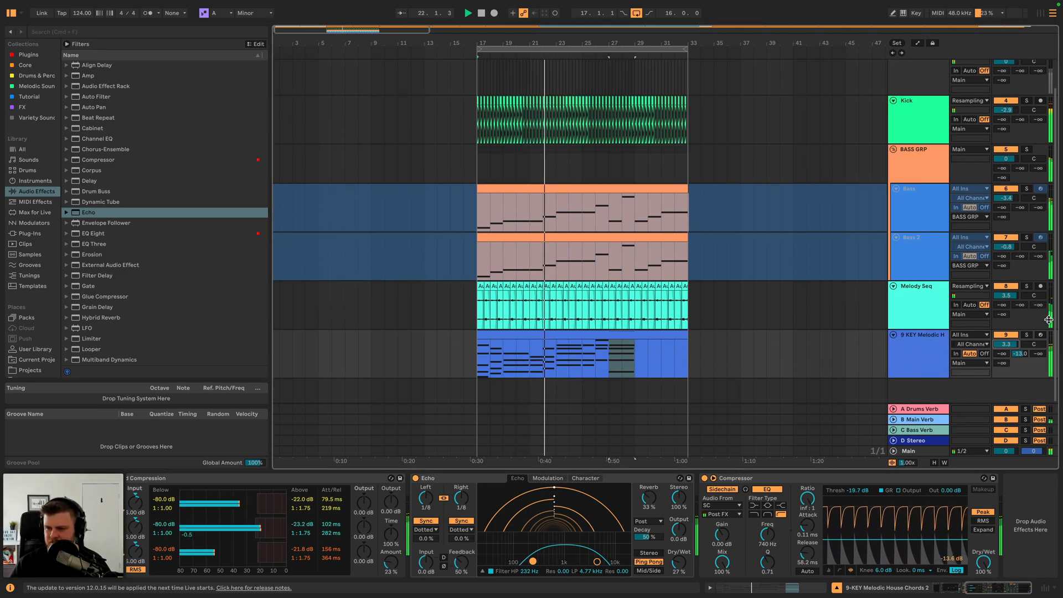
- Reopen the keys clip and listen to its chords from arrangement bars 21 and 27
double_click(552, 333)
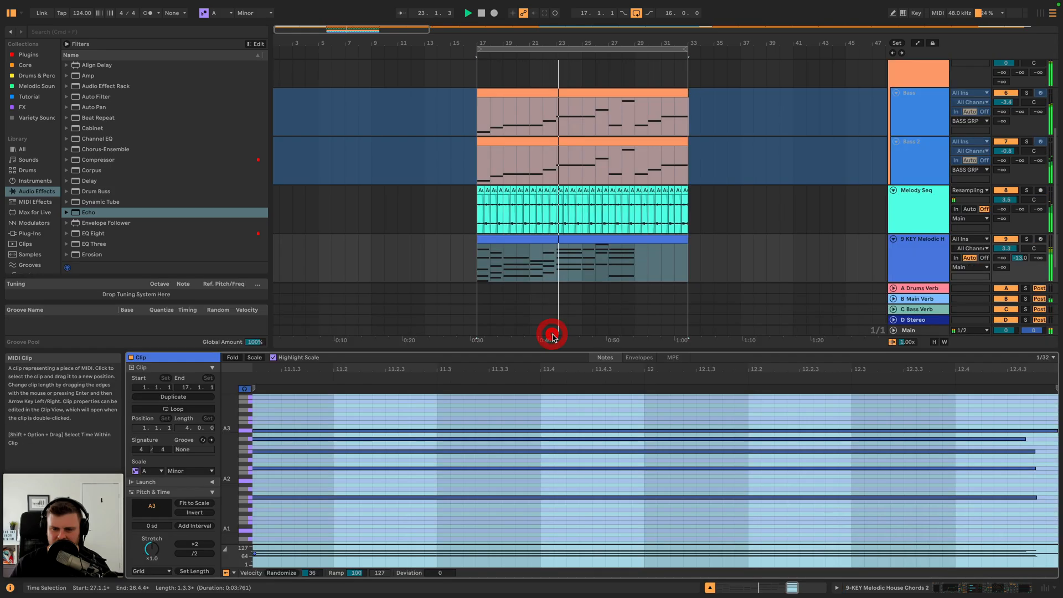
key("space")
left_click(529, 271)
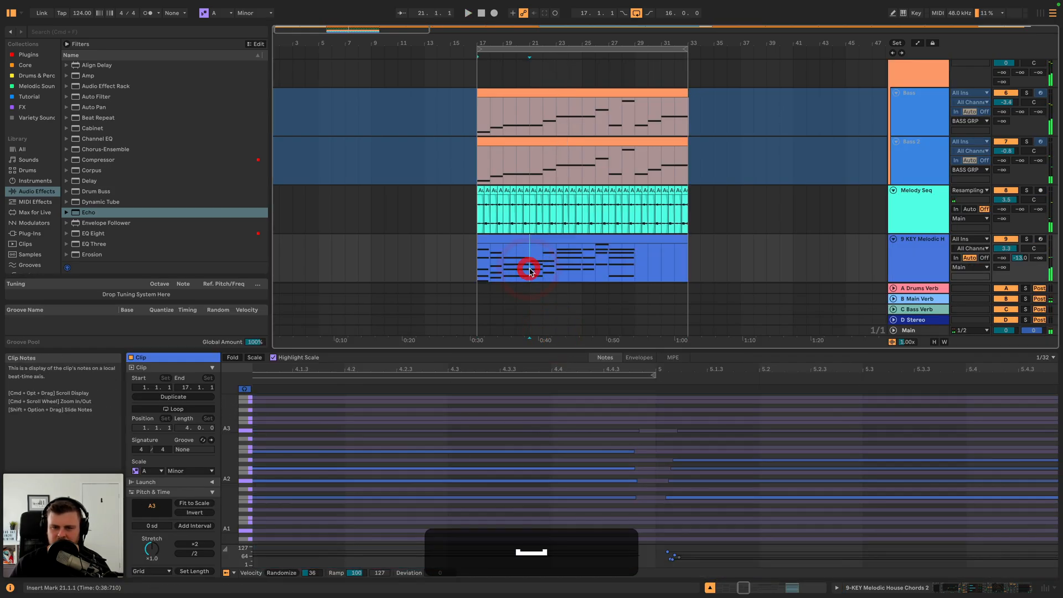
left_click(531, 250)
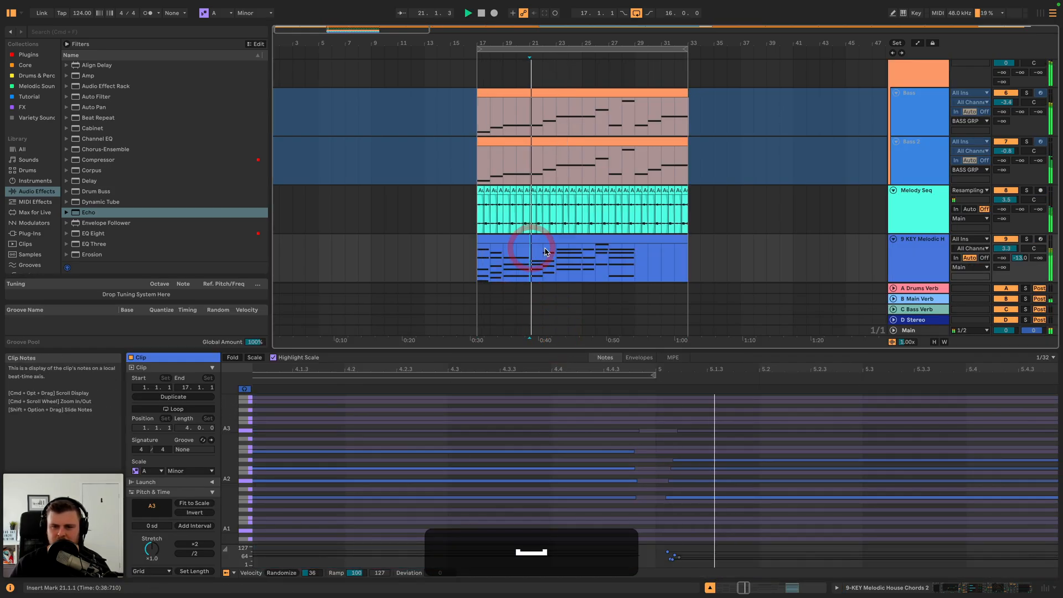
left_click(609, 249)
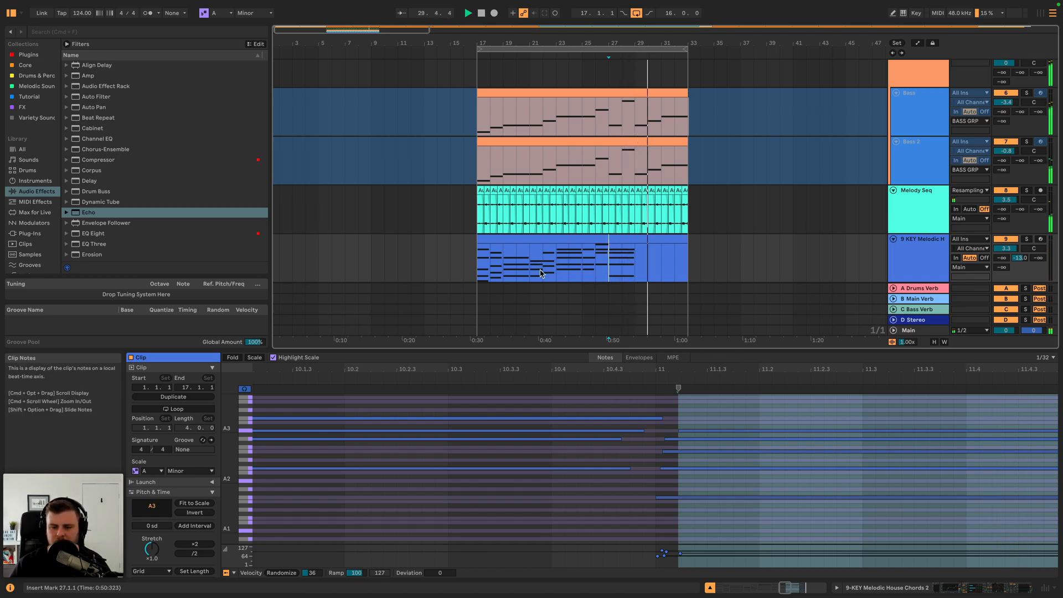
key("space")
- Copy the chords of bars 5 to 8, paste them at bar 13, and play the result back
double_click(543, 374)
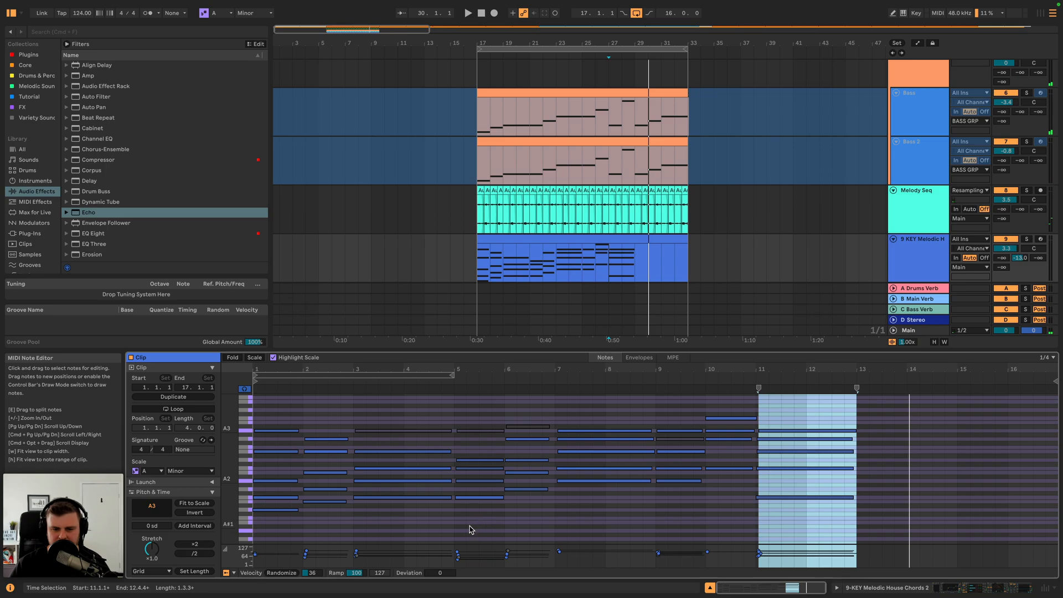
left_click(857, 446)
key("alt+x")
key("space")
key("space")
key("super+c")
key("super+v")
key("space")
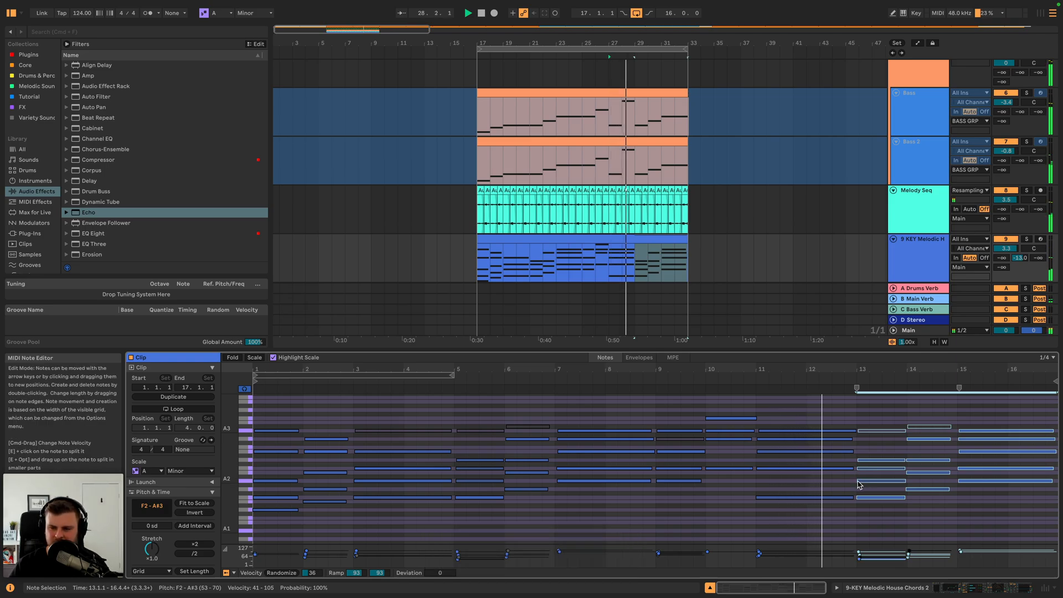
- Play the full chord progression from bar 1 and listen to its closing bars
key("space")
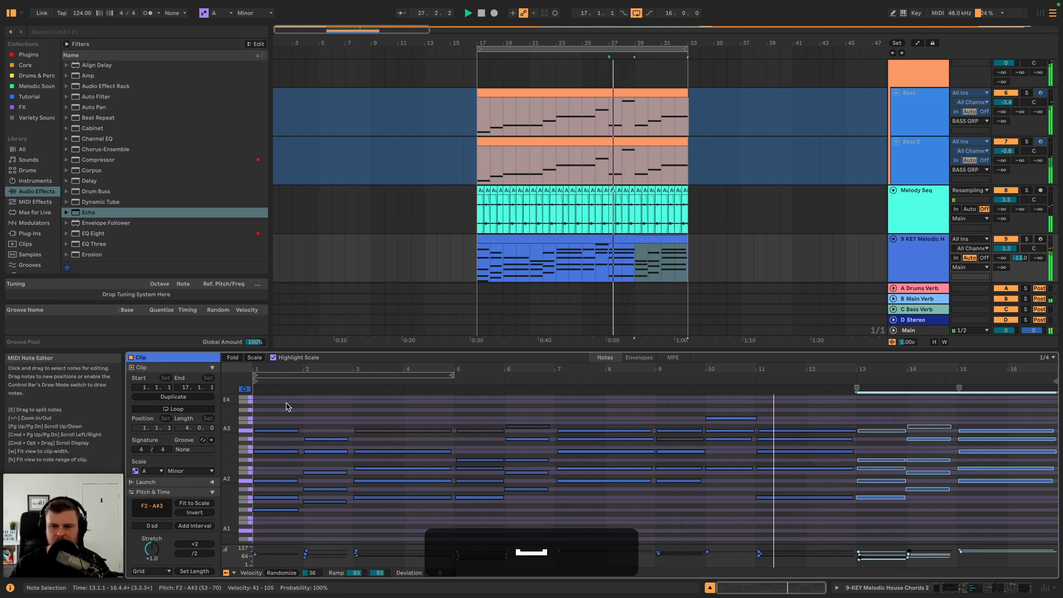
key("space")
left_click(255, 399)
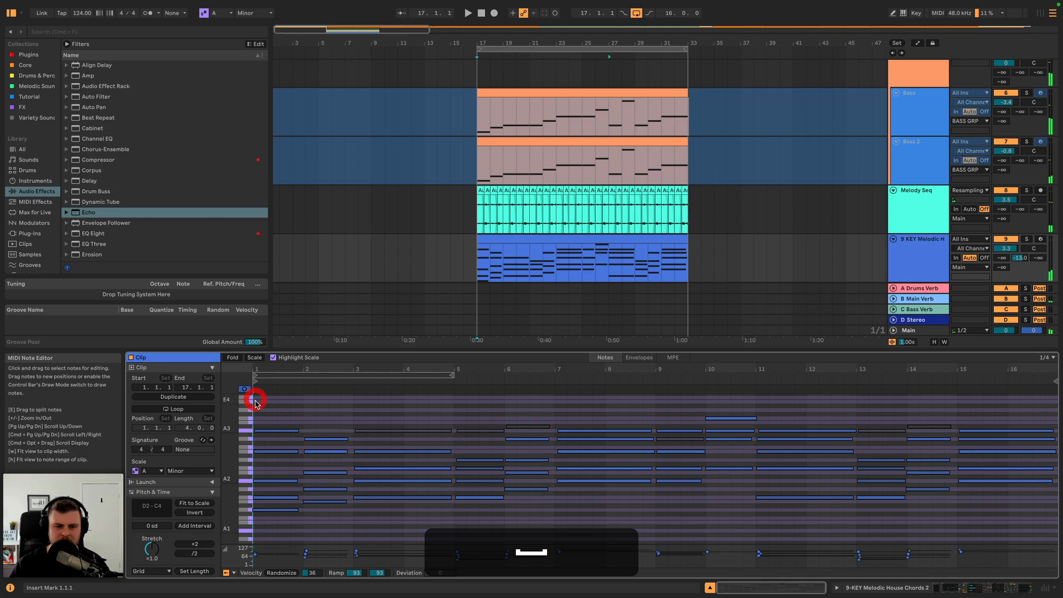
left_click(494, 238)
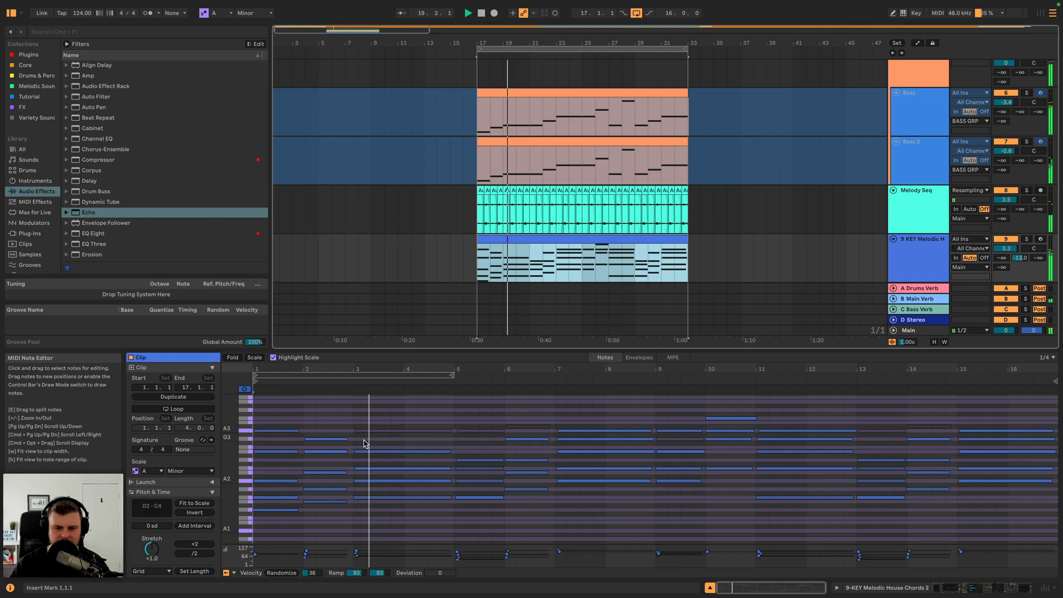
left_click(747, 382)
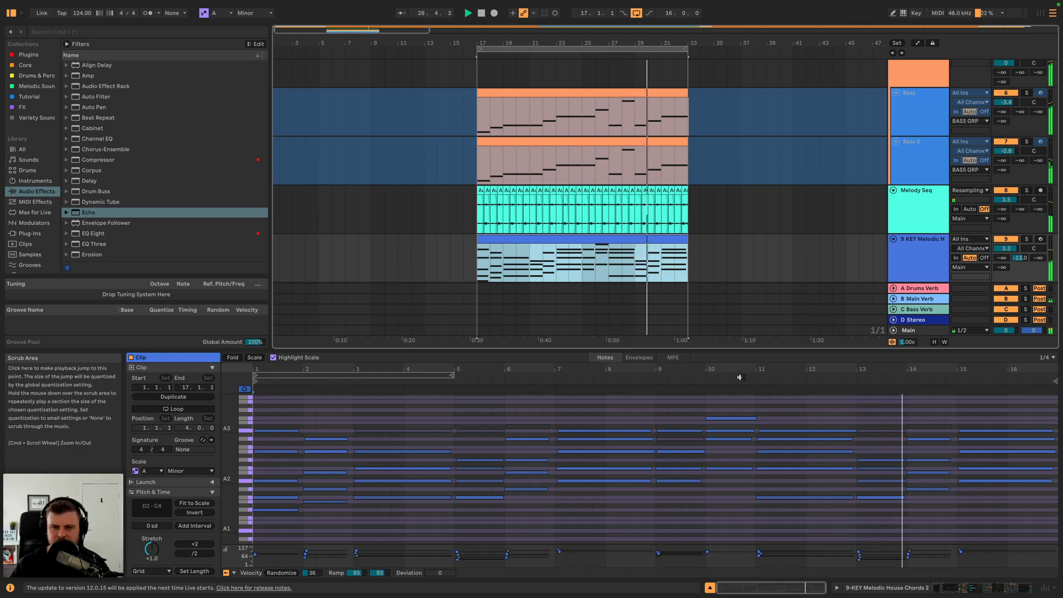
key("space")
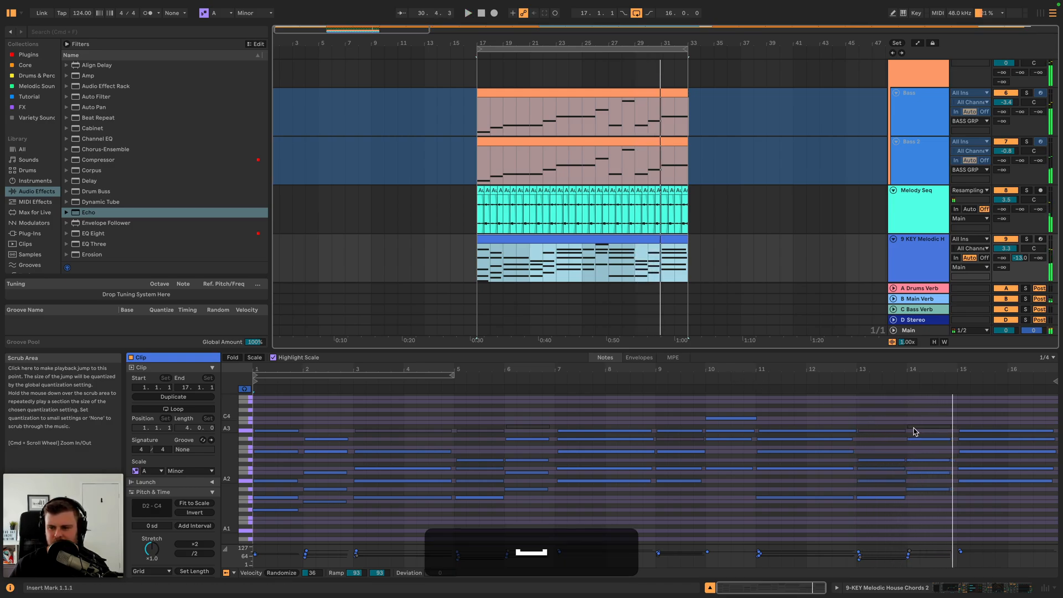
- Add an E3 note to the bar 14 chord, extend it to the chord's length, and replay the passage
left_click(871, 459)
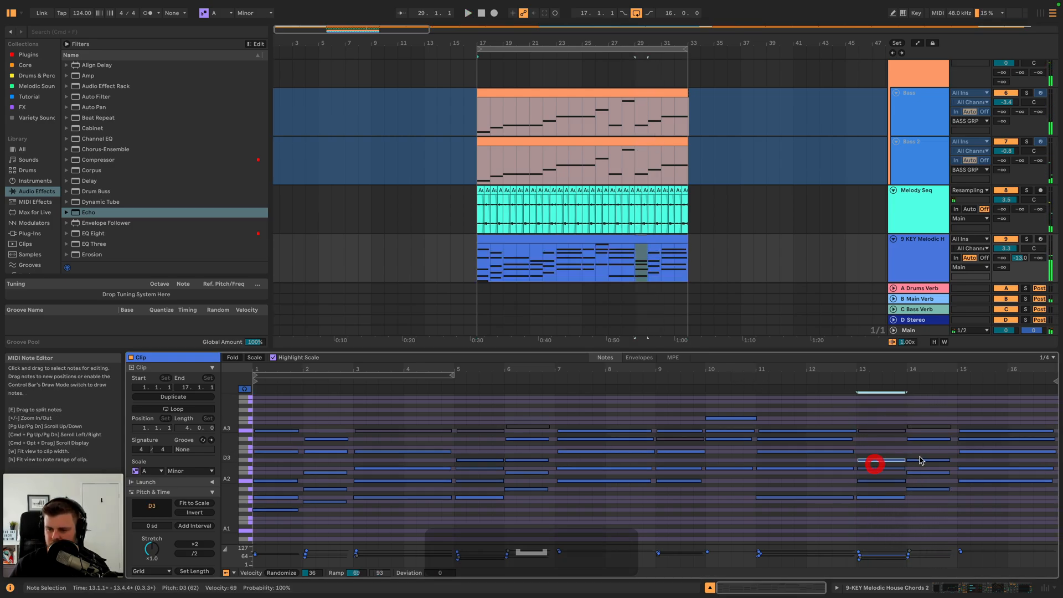
left_click(878, 469)
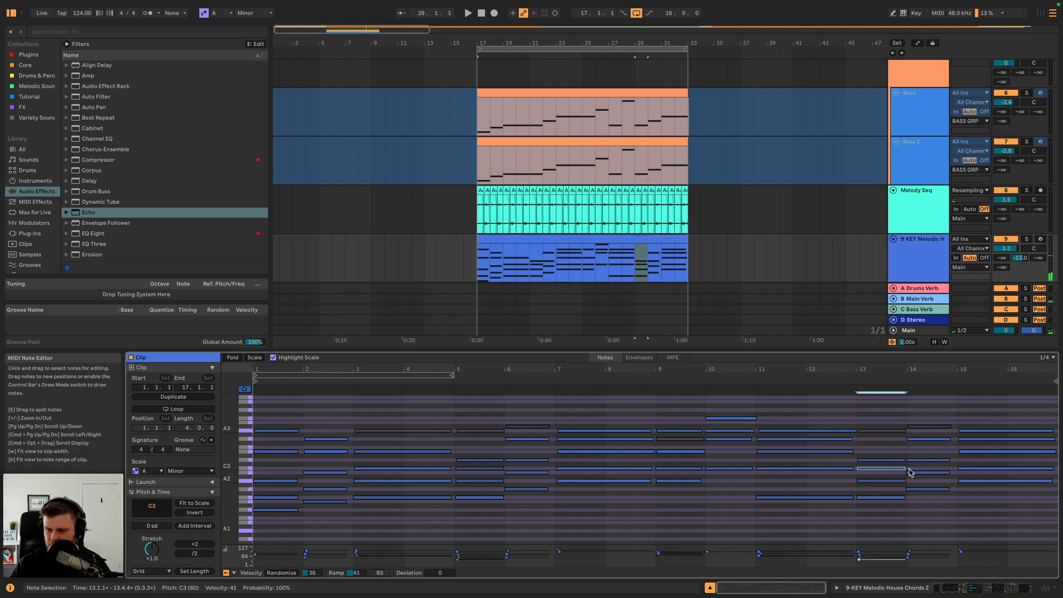
left_click(897, 476)
left_click(910, 445)
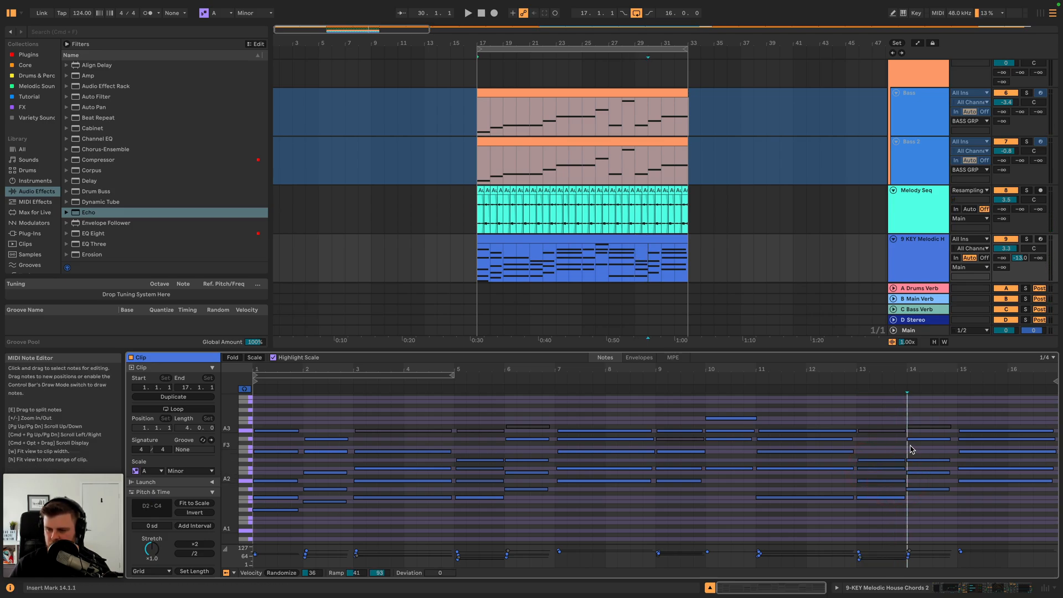
double_click(916, 451)
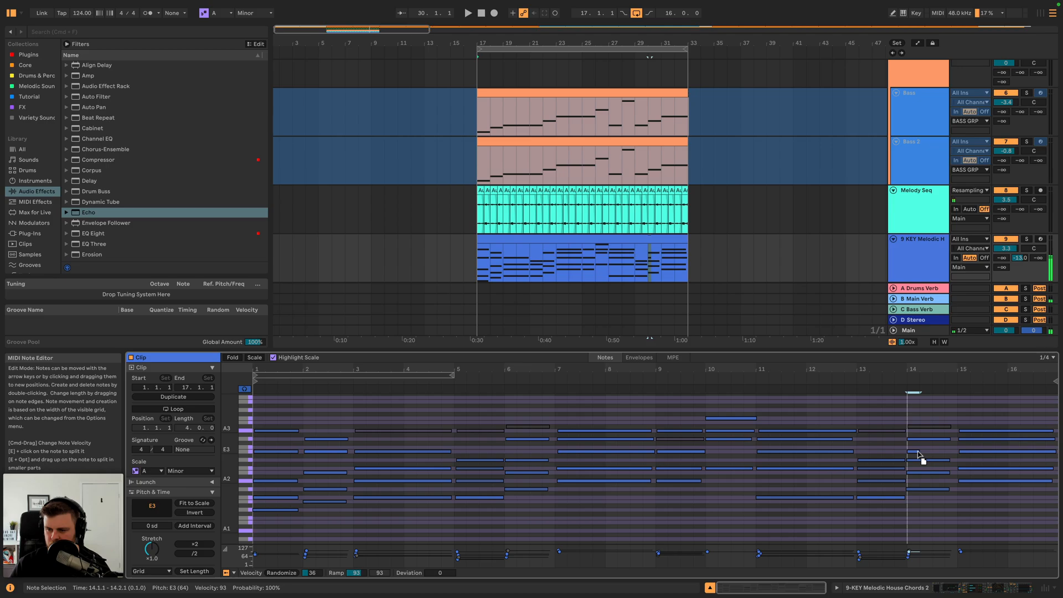
key("space")
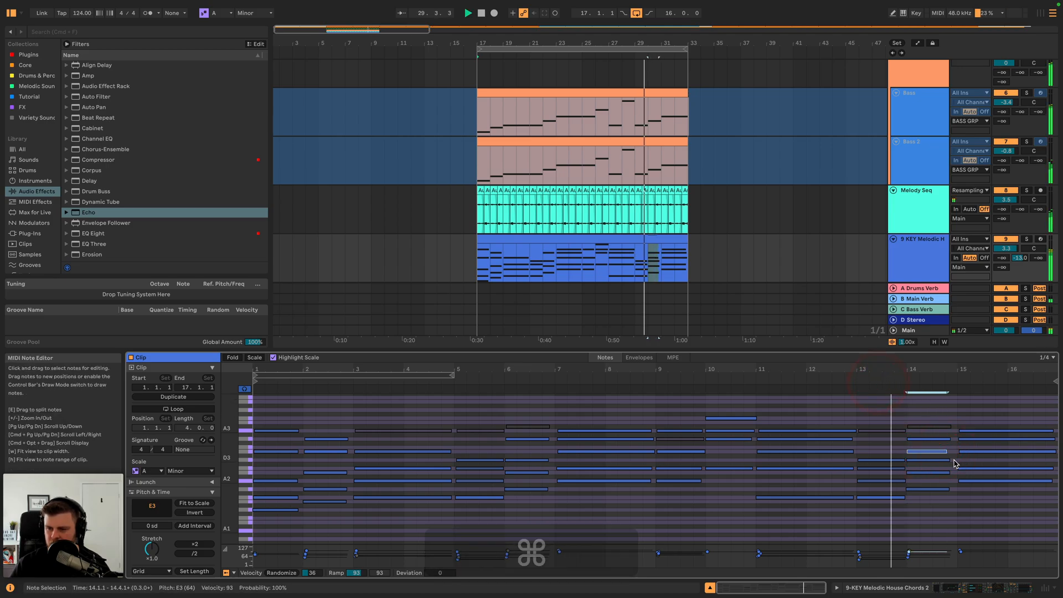
left_click_drag(947, 451, 950, 451)
key("space")
- Select the G3 note in the bar 15 chord and play the progression's closing bars
left_click(968, 439)
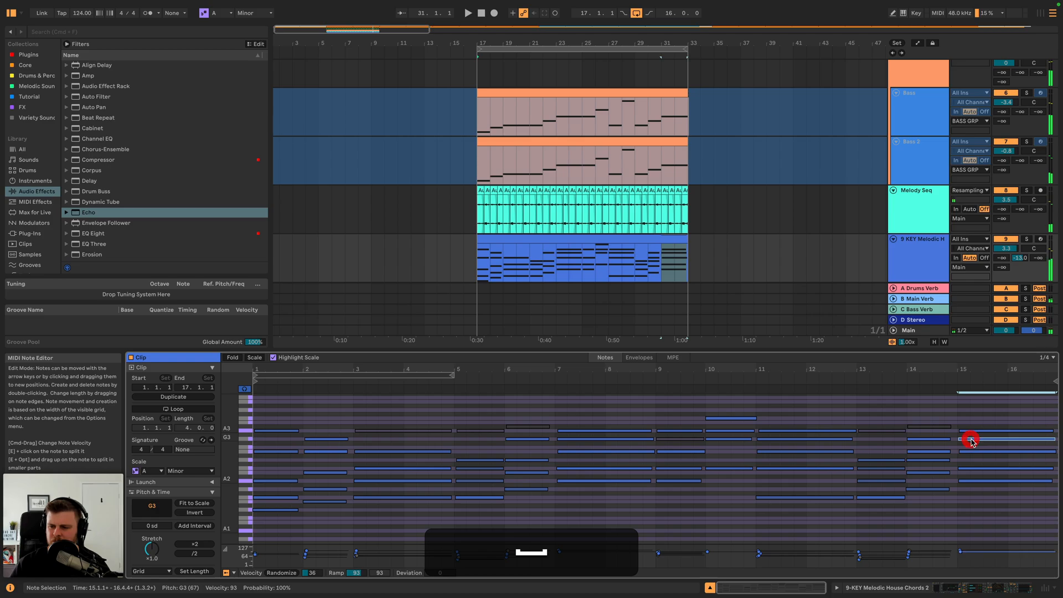
left_click(948, 380)
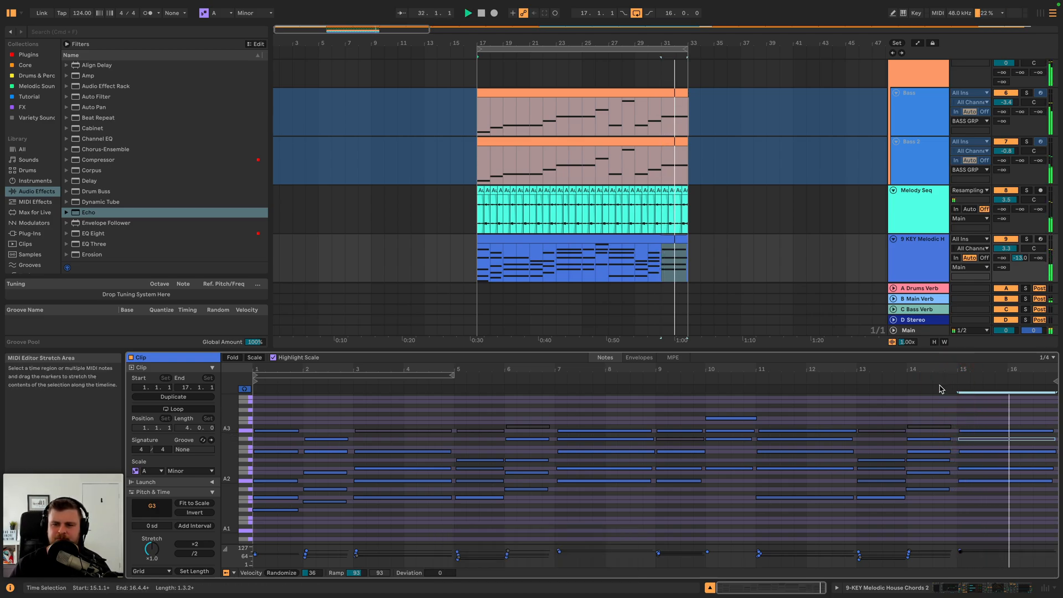
key("space")
- Rename the melodic keys track as Keys and duplicate it
left_click(923, 247)
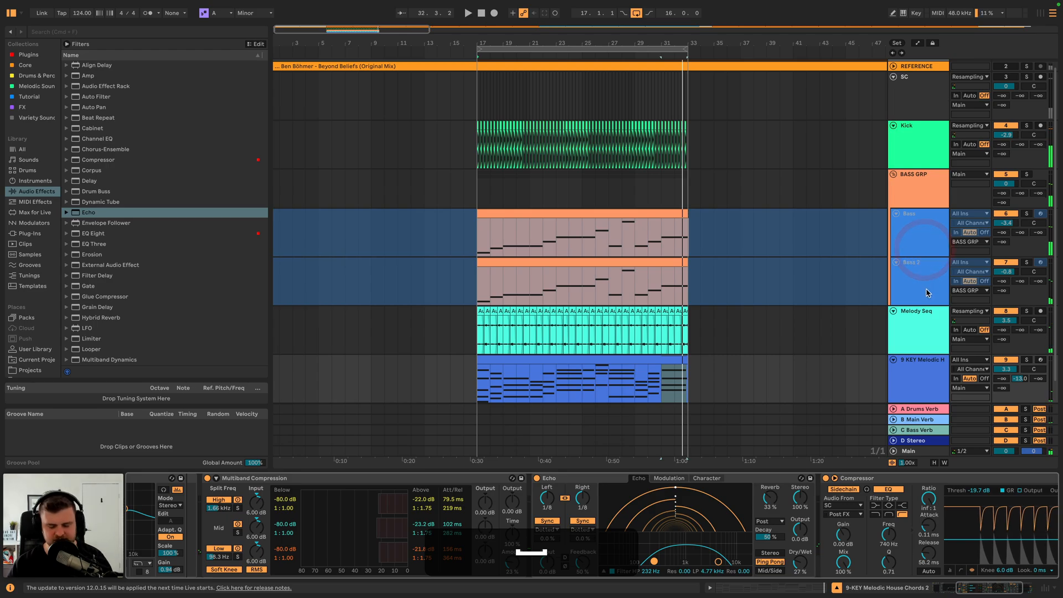
key("super+r")
type("Keys")
key("Return")
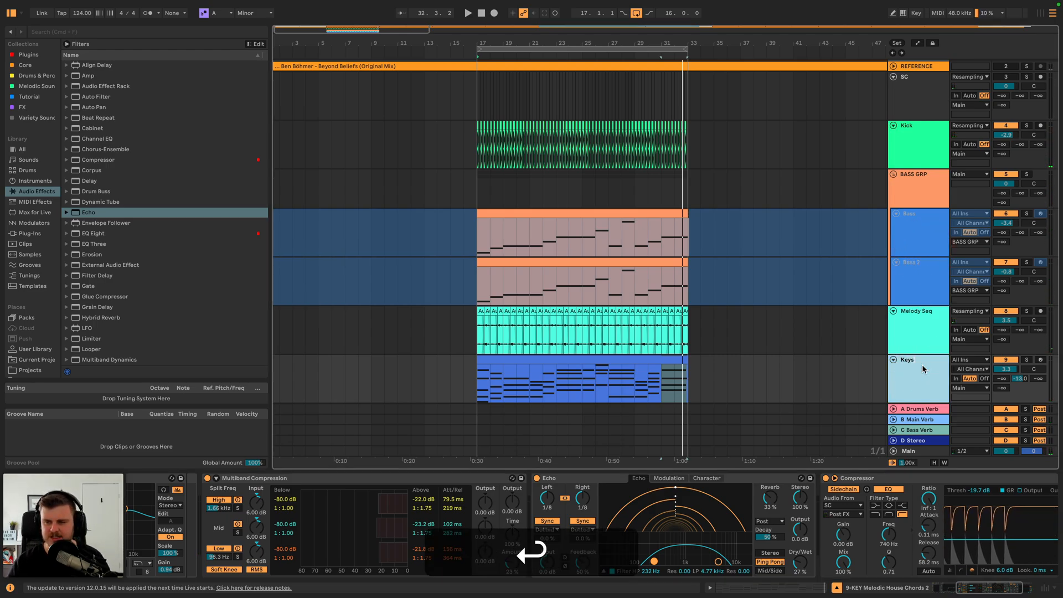
scroll(922, 363, "down", 1)
left_click(916, 337)
key("super+d")
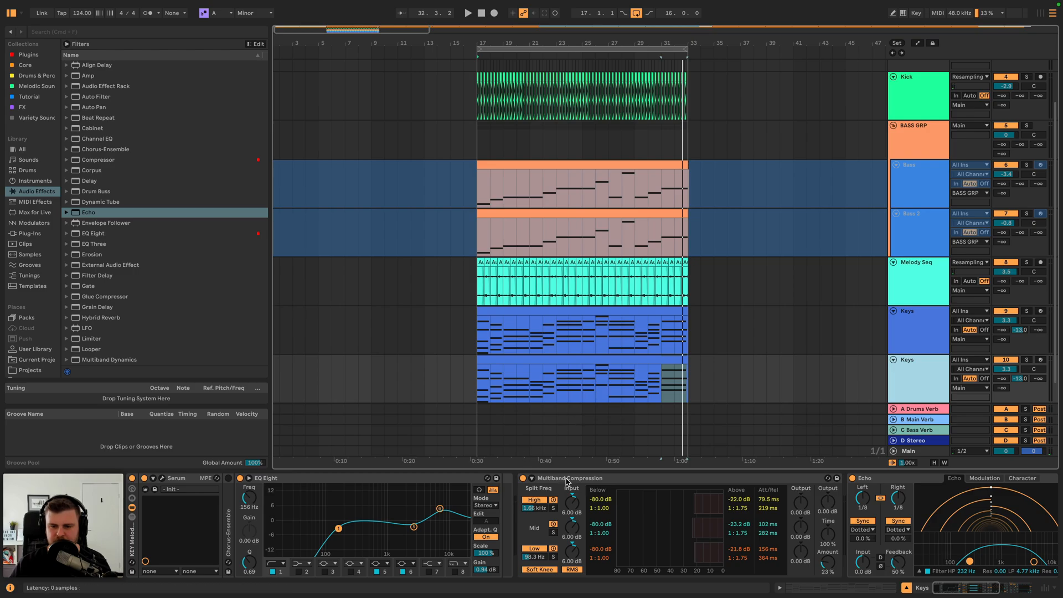
- Delete Multiband Compression and Echo from the duplicated Keys track and bypass its EQ Eight
left_click(567, 479)
key("BackSpace")
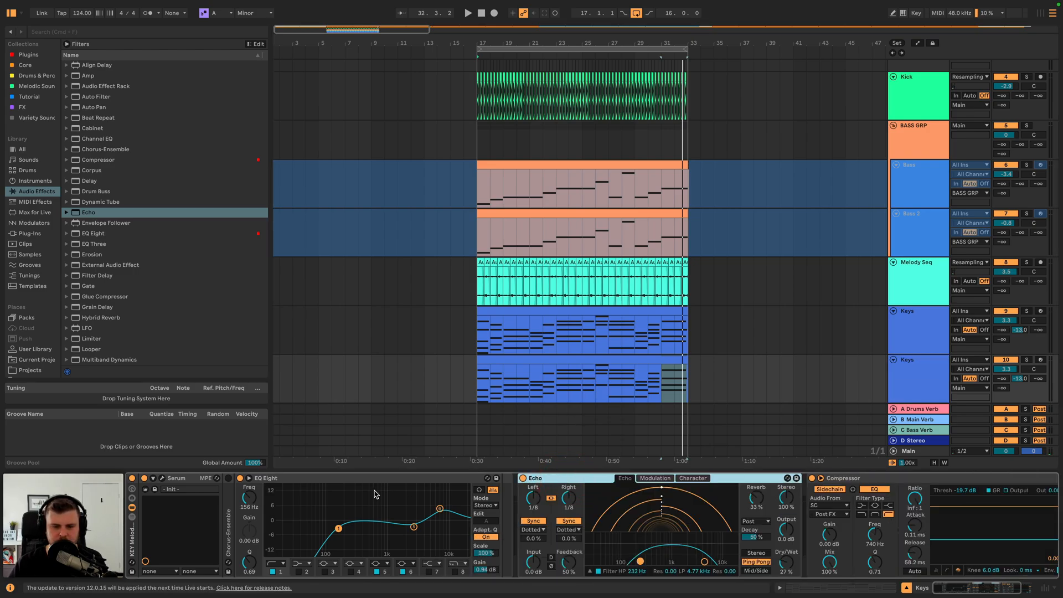
key("BackSpace")
left_click(240, 478)
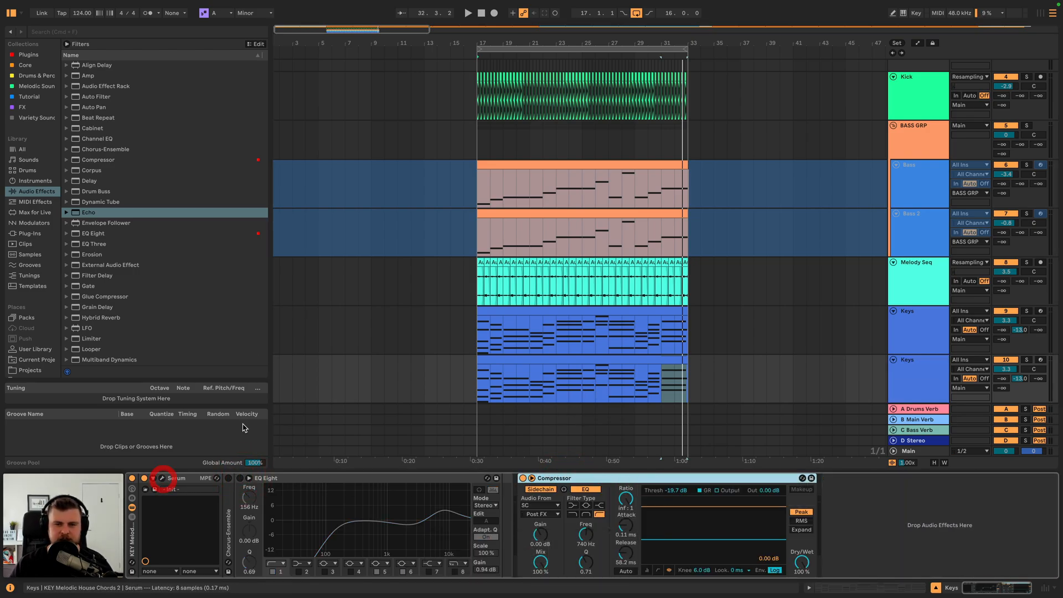
- Load the Splice preset FSS_SMHE3_Pad_Alina into Serum on the duplicated Keys track
key("super+alt+p")
left_click(415, 142)
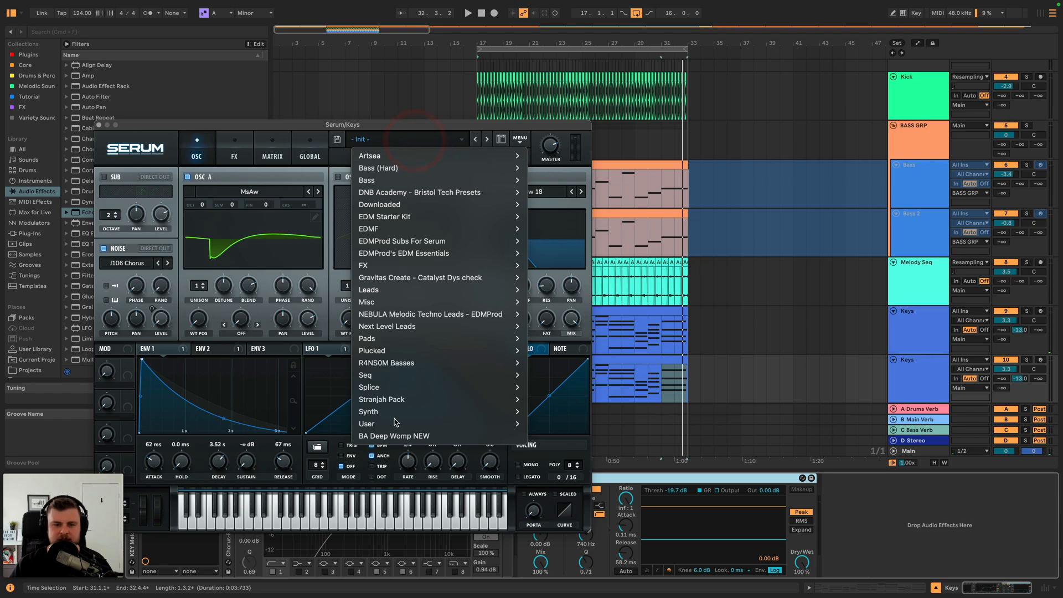
mouse_move(383, 389)
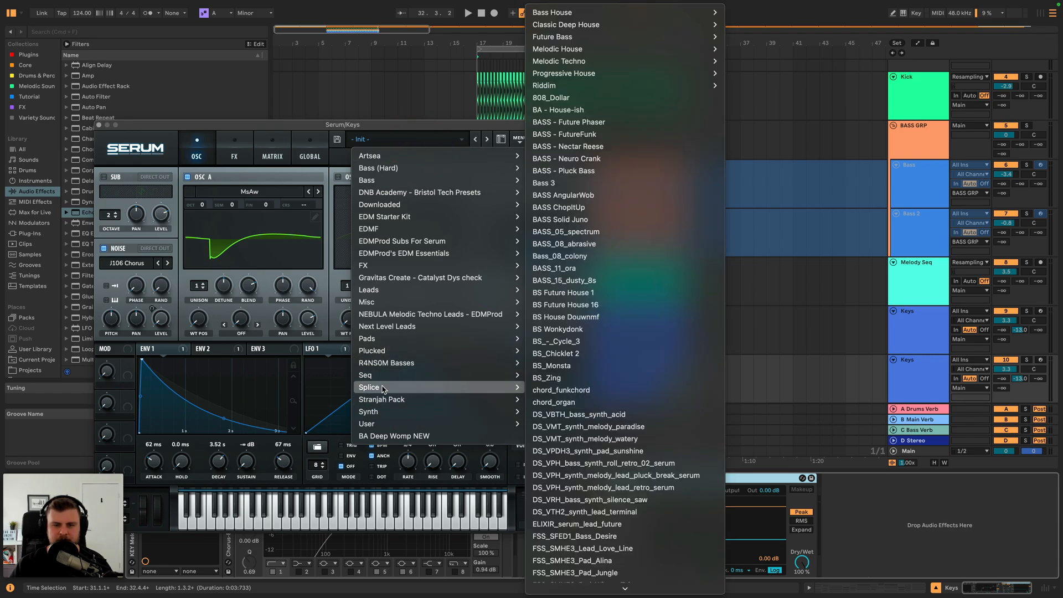
scroll(592, 318, "down", 2)
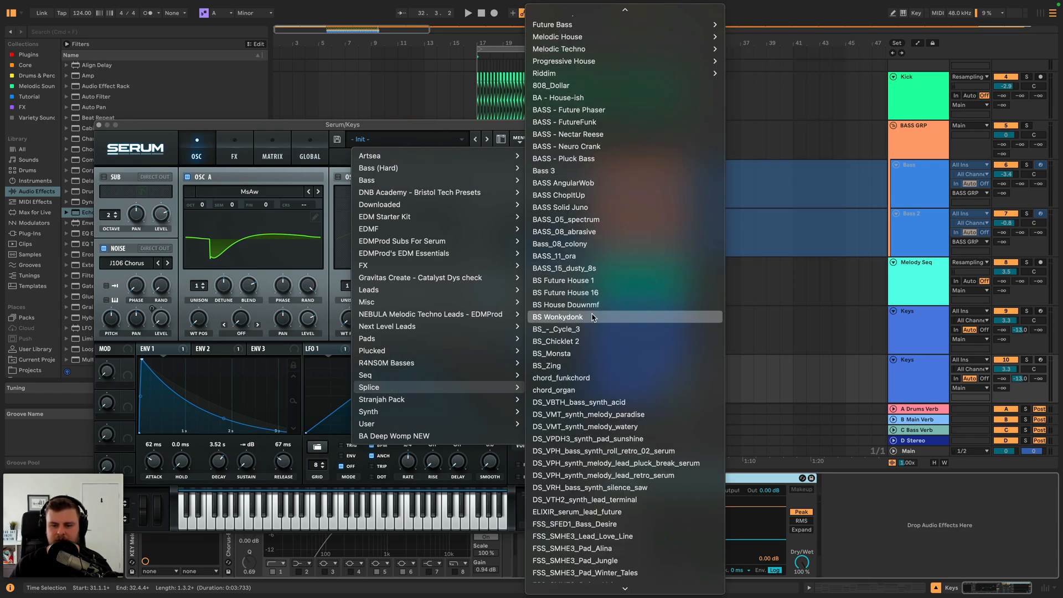
scroll(592, 317, "down", 10)
scroll(591, 317, "up", 2)
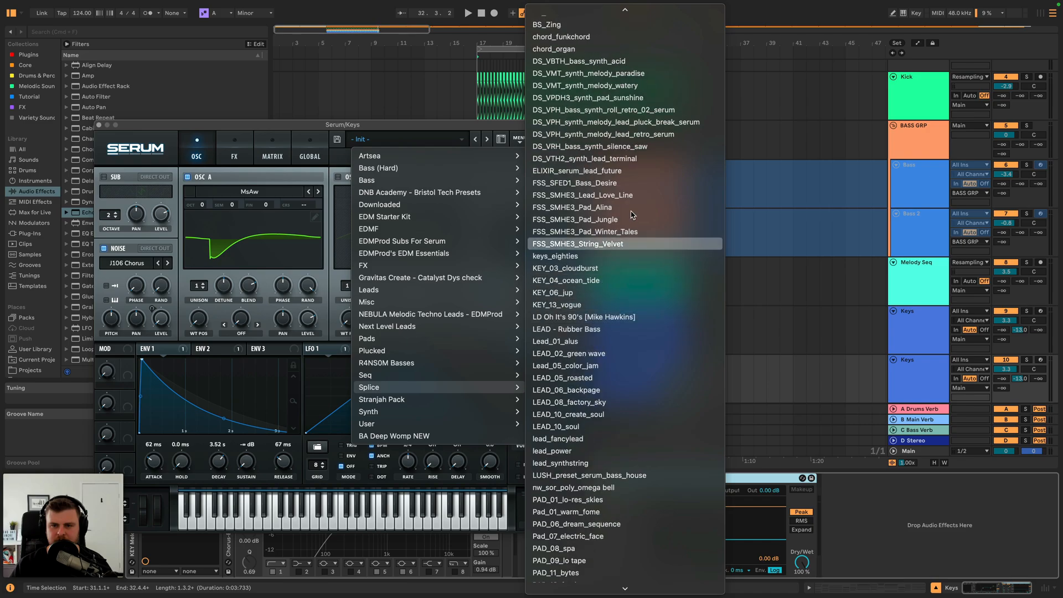
left_click(607, 215)
- Solo the duplicated Keys track during playback, lower its volume to -4.8 dB, and reduce it further in the full mix
key("space")
left_click(1026, 360)
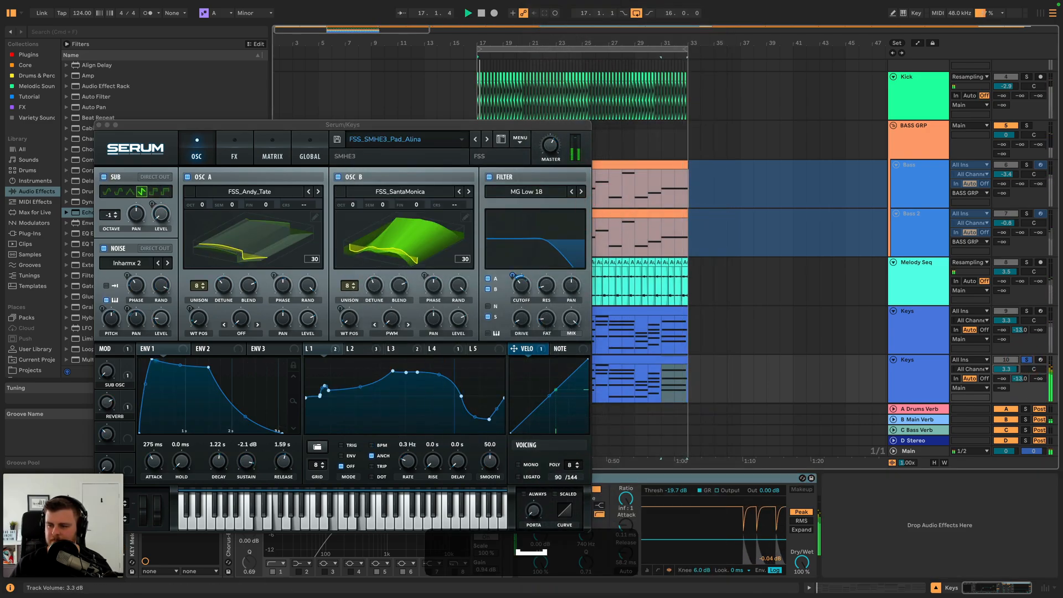
left_click_drag(1017, 366, 1016, 388)
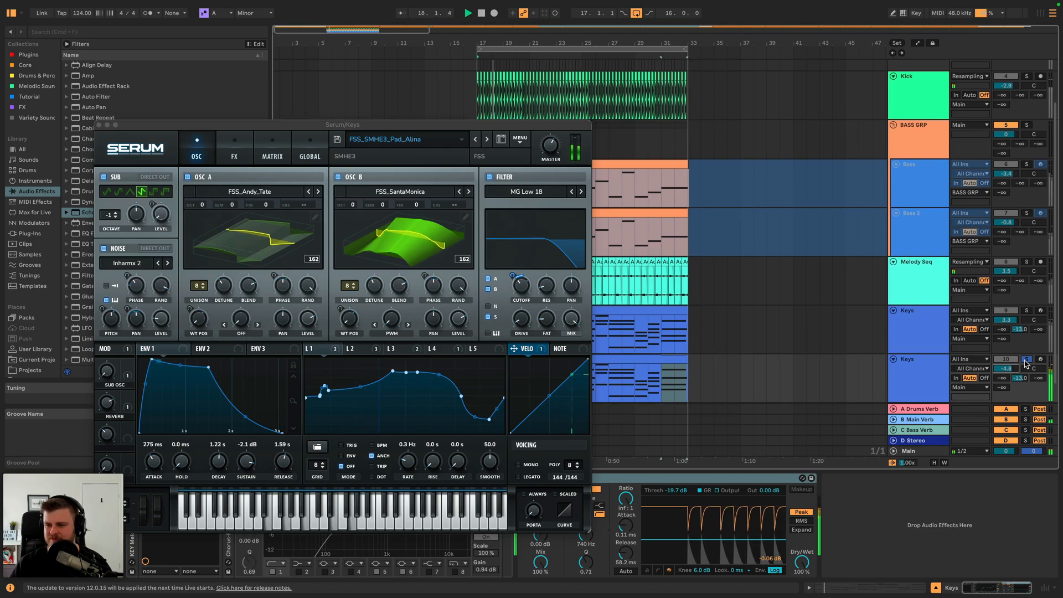
left_click(1026, 360)
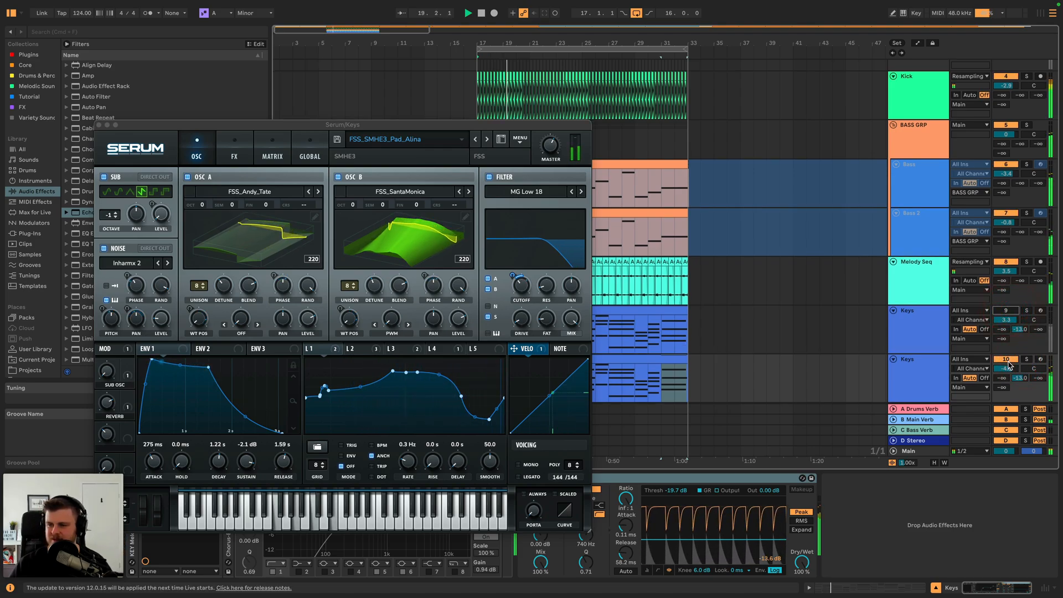
left_click_drag(1006, 368, 1006, 386)
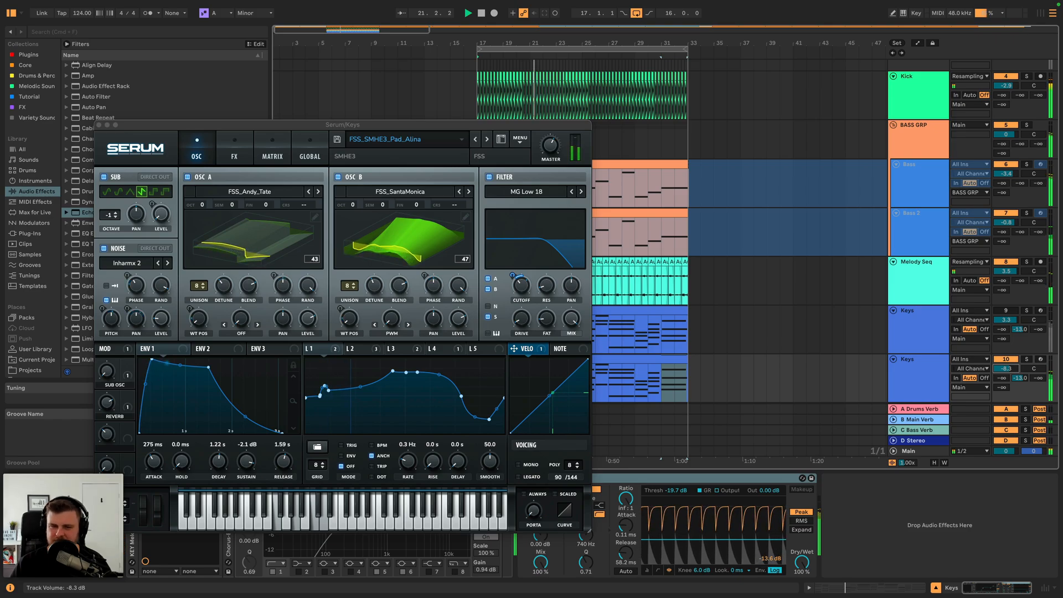
left_click(99, 125)
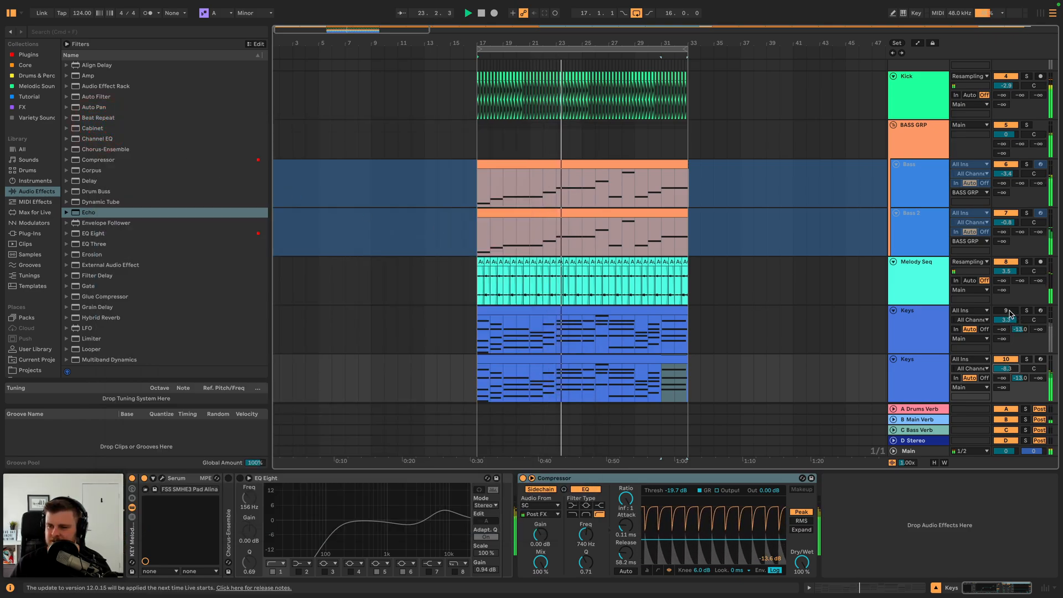
- Listen to the original Keys track in solo and open its Serum effects page
left_click(1026, 310)
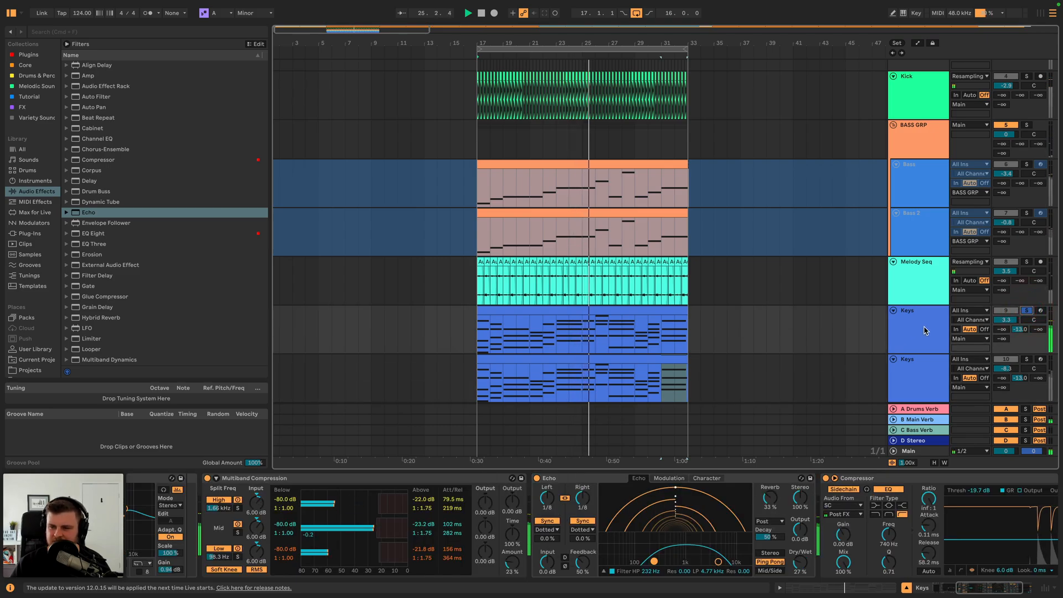
left_click(788, 475)
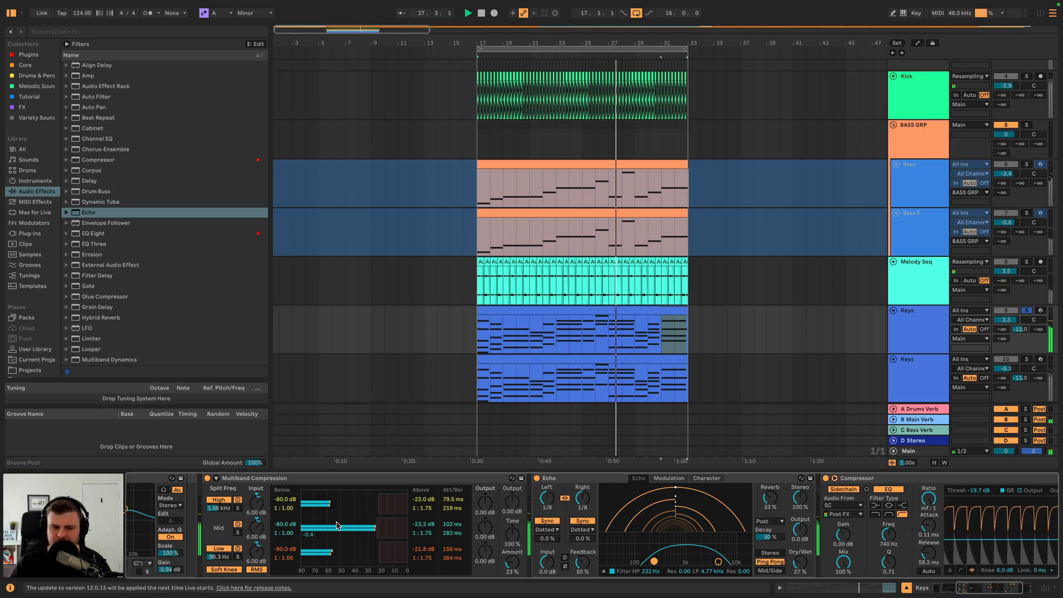
scroll(339, 524, "left", 6)
key("space")
left_click(162, 477)
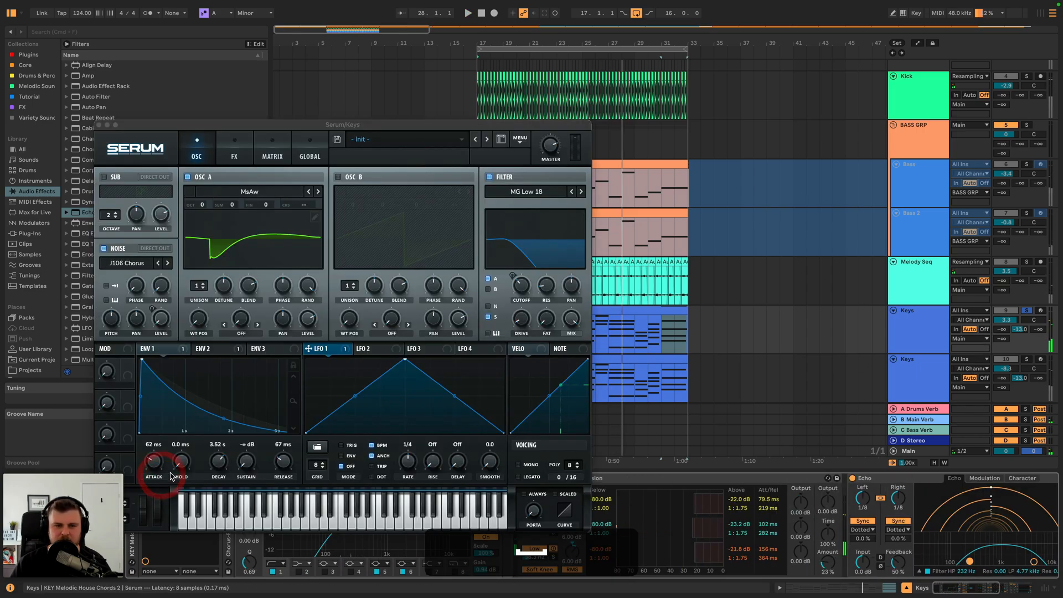
left_click(235, 147)
- Raise the Serum reverb size to about 41% and lower its mix on the original Keys track while listening
key("space")
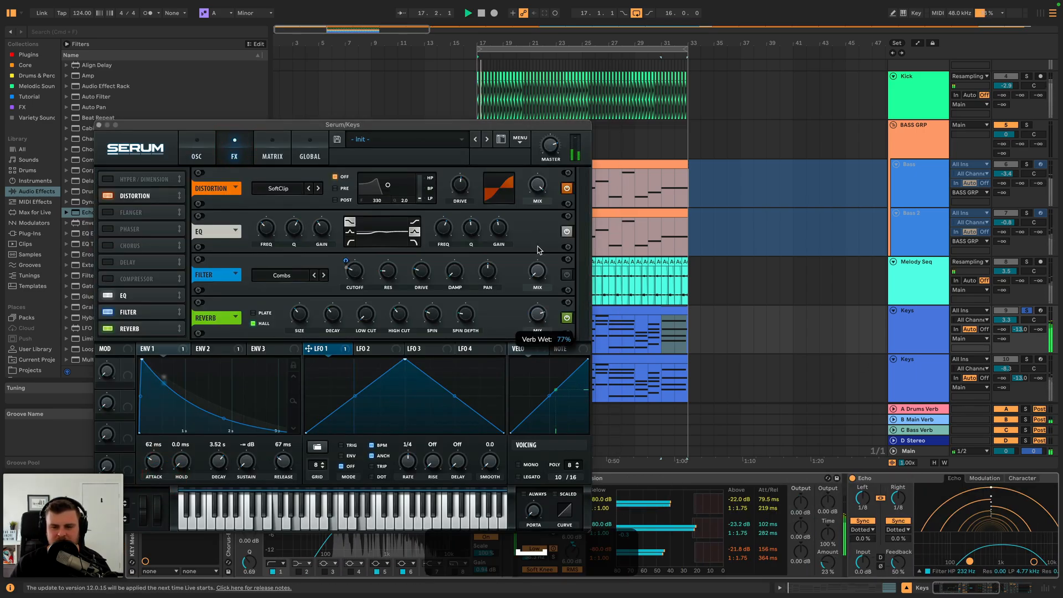
left_click_drag(397, 317, 397, 316)
left_click_drag(297, 315, 300, 310)
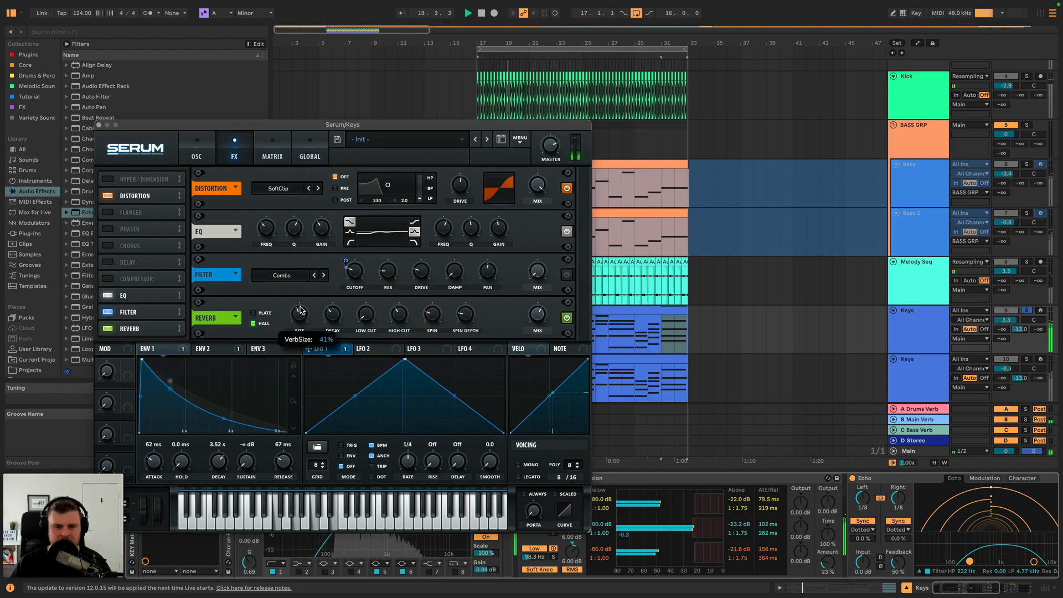
key("space")
key("space")
left_click_drag(543, 319, 537, 336)
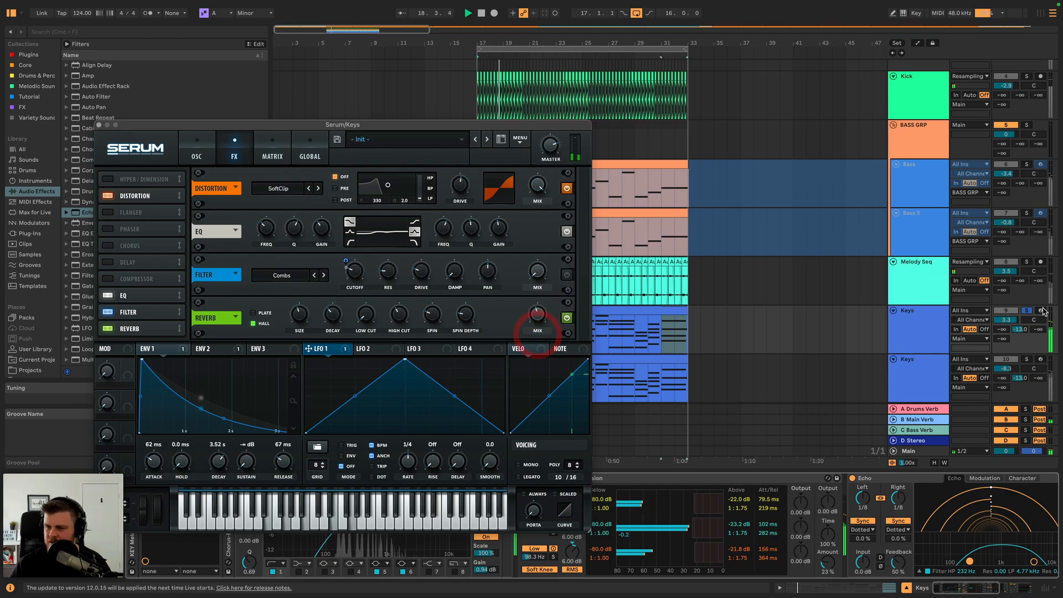
- Unsolo the original Keys track, lower the duplicated Keys track to -11.3 dB, and solo the duplicate
left_click(1026, 311)
left_click_drag(1005, 368, 1005, 375)
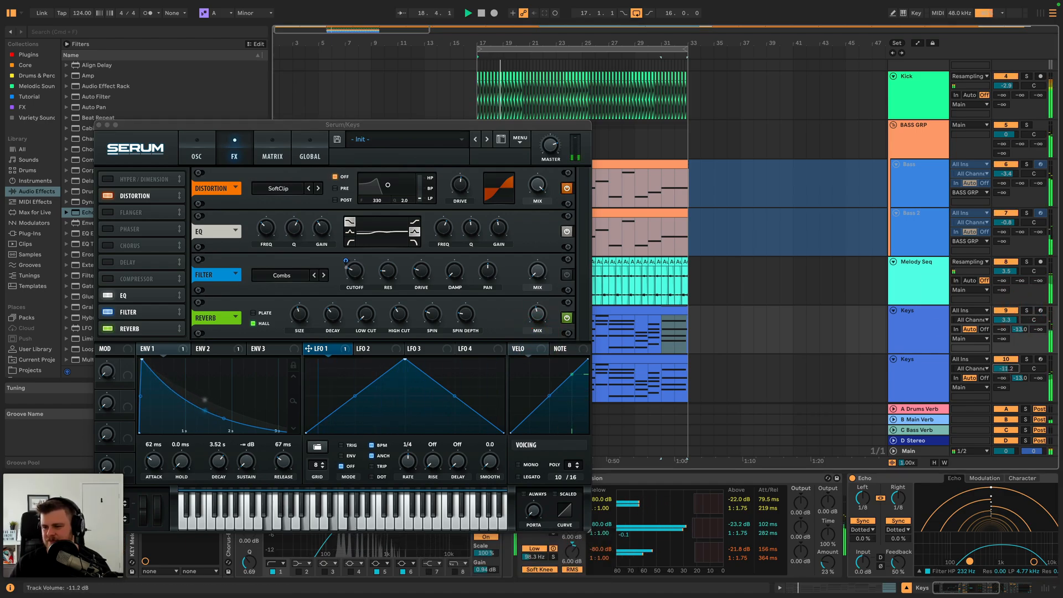
left_click(1026, 359)
left_click_drag(1005, 368, 1005, 370)
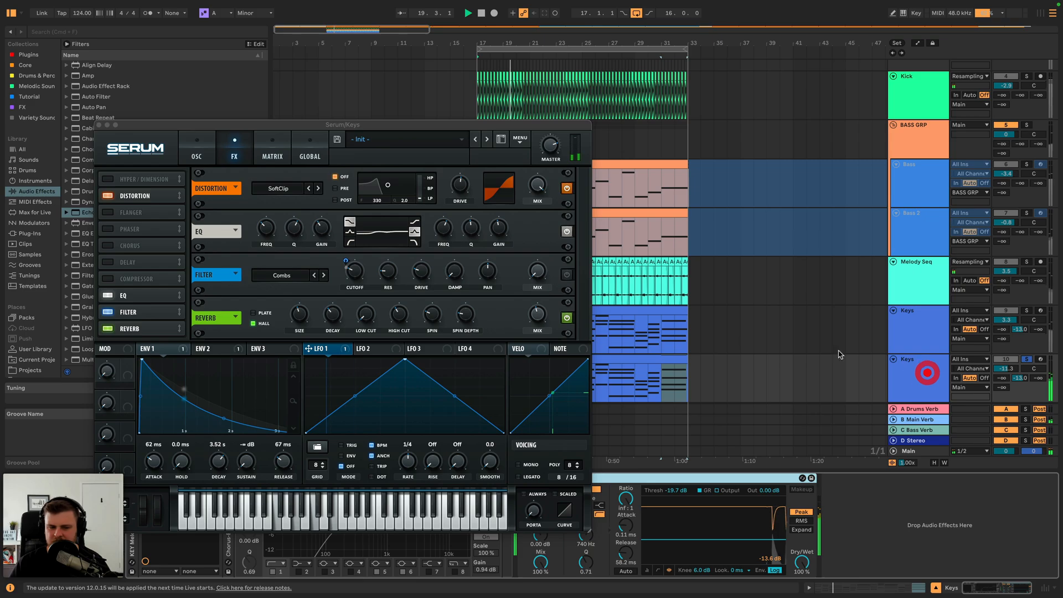
- Enable EQ Eight on the duplicated Keys track, keeping only the low-cut band at 267 Hz with a Q of 0.58
left_click(99, 127)
left_click(253, 472)
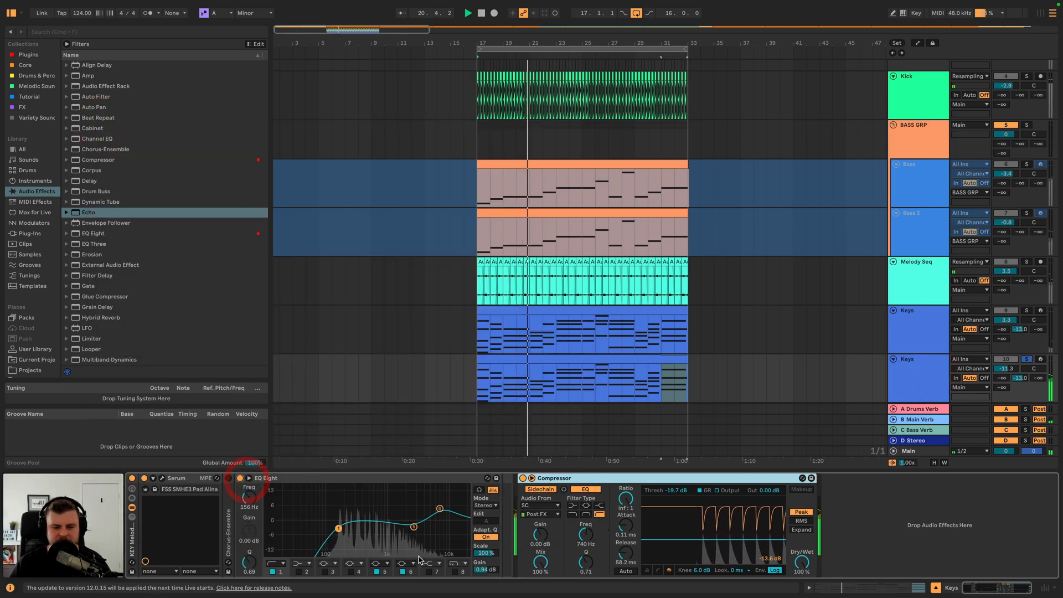
left_click(375, 572)
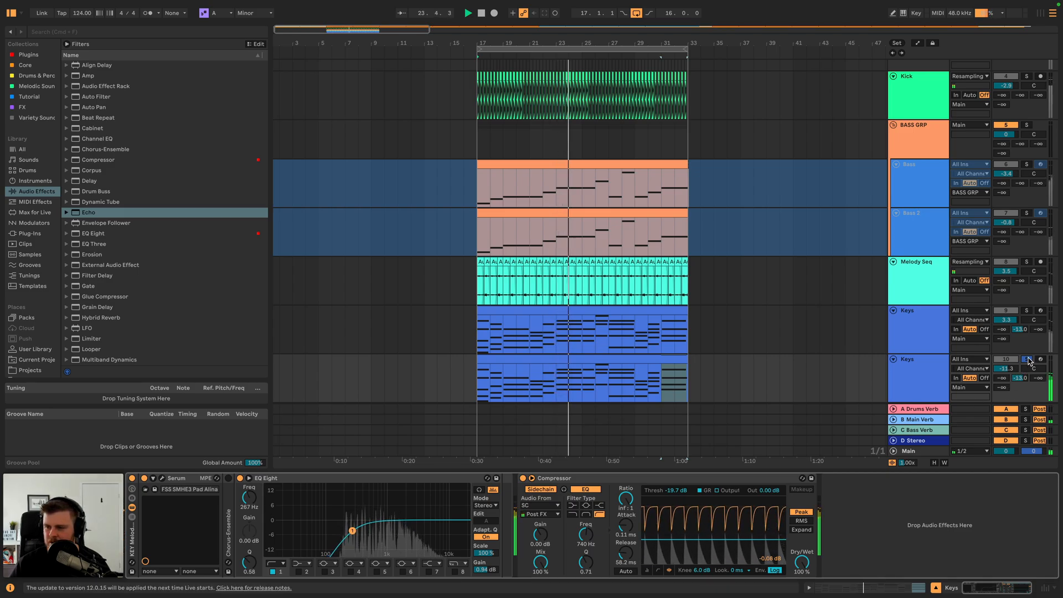
- Lower the duplicated Keys track to -17.1 dB in the full mix, and solo and select the original Keys track
left_click(1027, 360)
key("space")
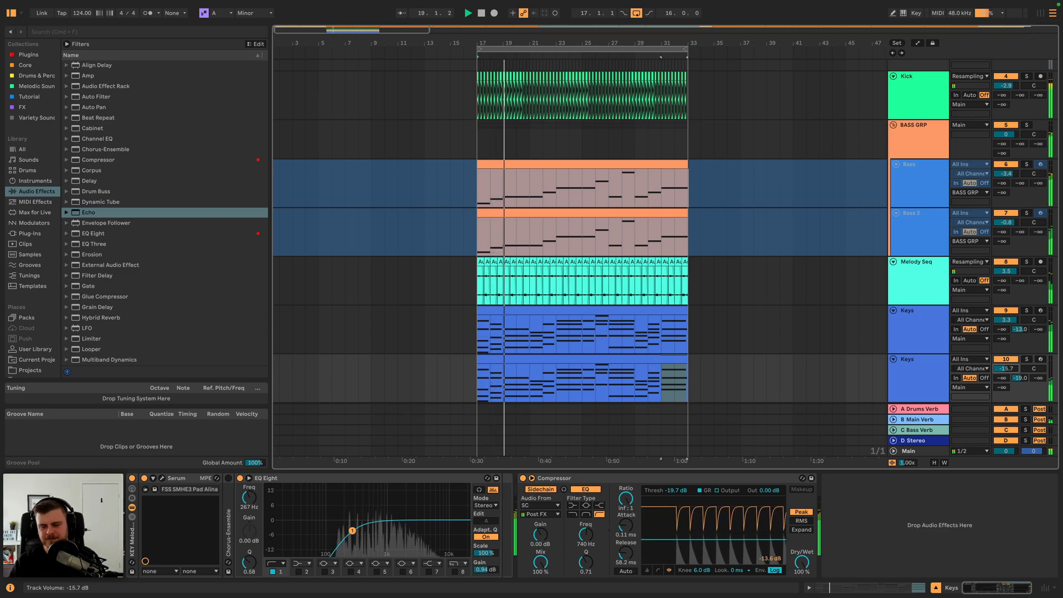
left_click(1027, 312)
double_click(932, 326)
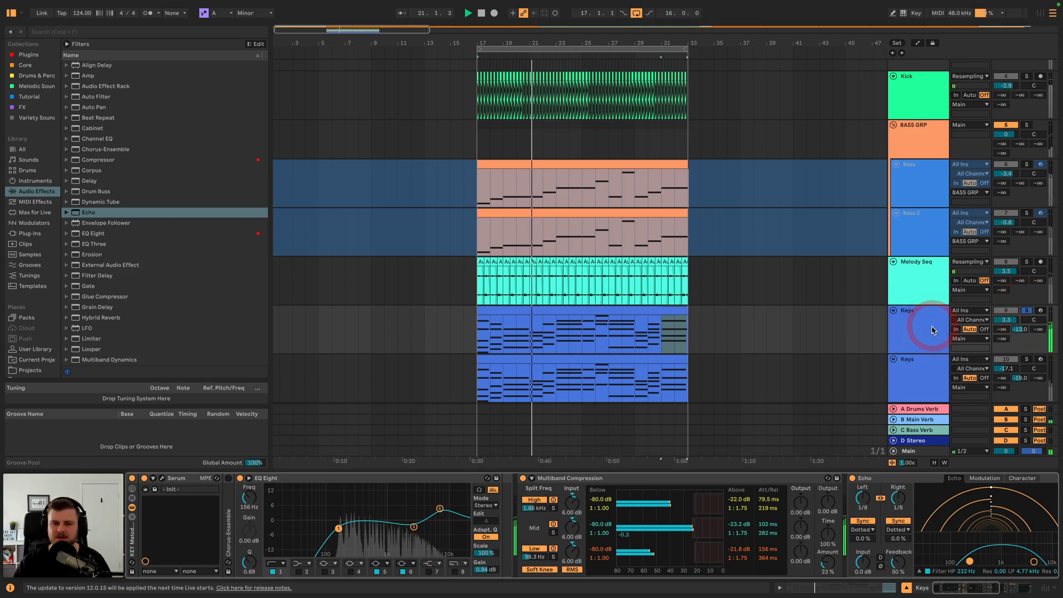
key("space")
- Find the RC-20 Retro Color plug-in and insert it on the original Keys track between Echo and the Compressor
left_click(36, 234)
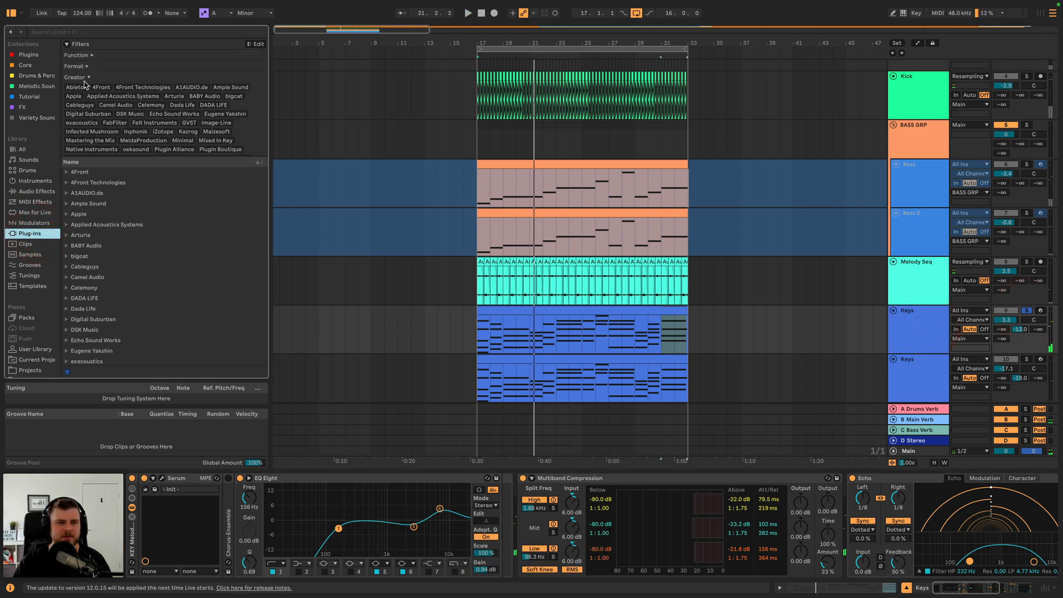
left_click(86, 35)
type("retro")
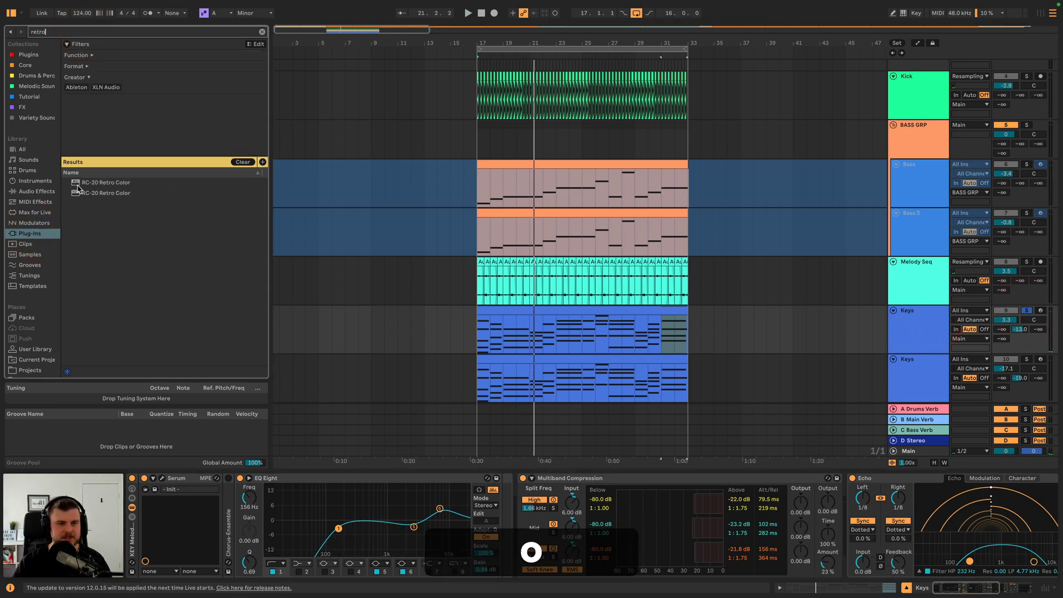
mouse_move(96, 193)
left_mouse_down()
mouse_move(990, 509)
mouse_move(1059, 521)
mouse_move(1046, 570)
mouse_move(720, 516)
left_mouse_up()
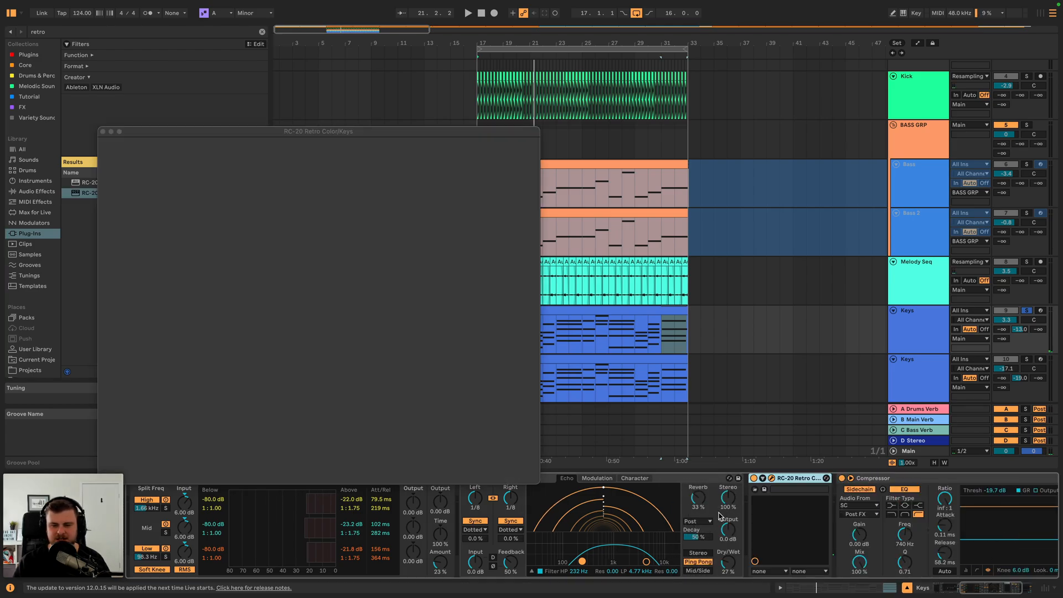
- Step back through the RC-20 presets to Sampler 12-bit, auditioning the original Keys track both solo and in the full mix
key("space")
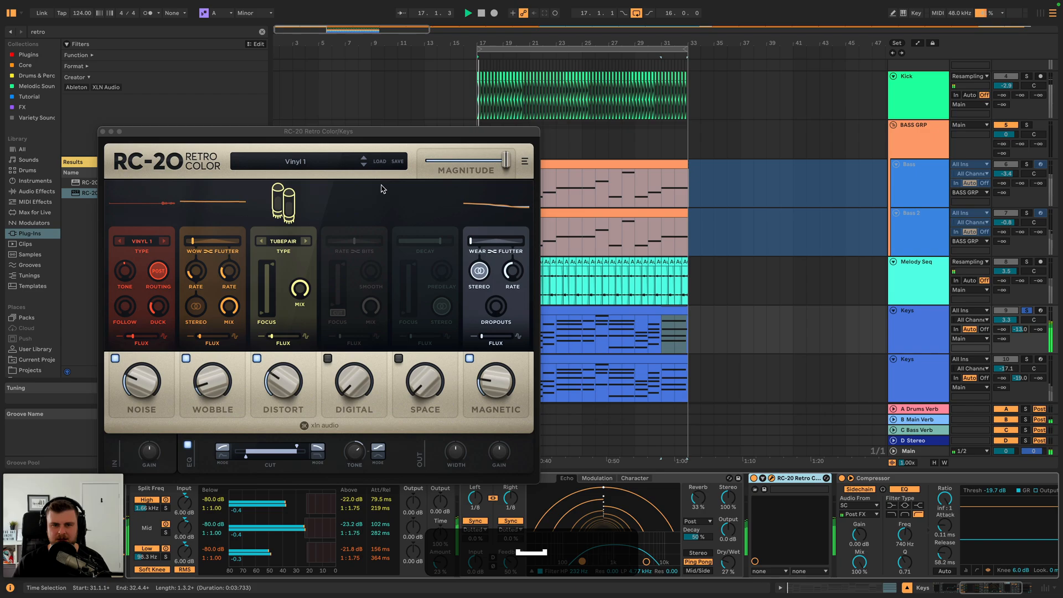
left_click(364, 161)
left_click(1026, 311)
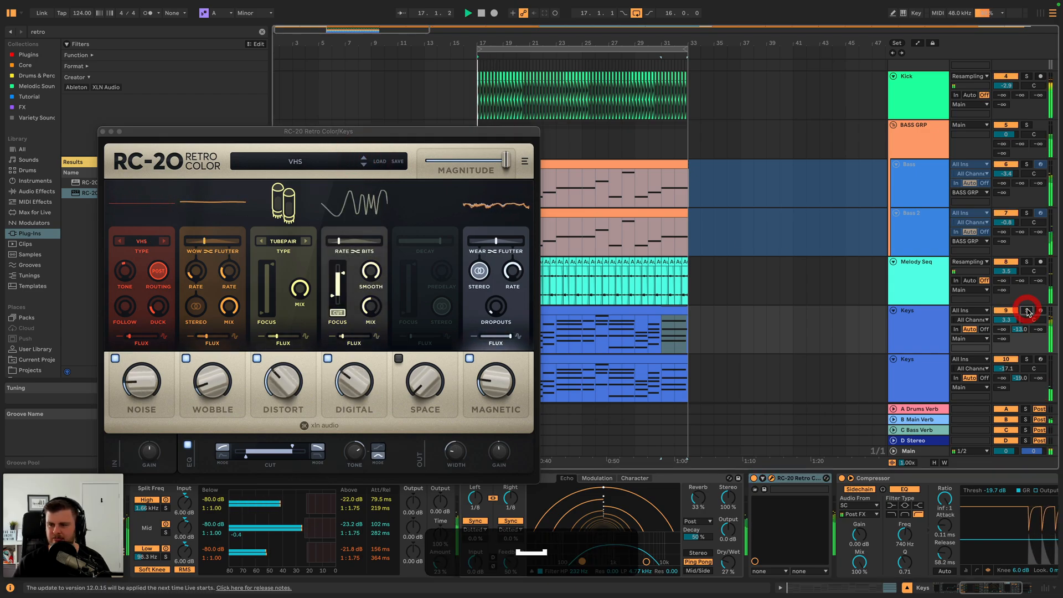
left_click(365, 158)
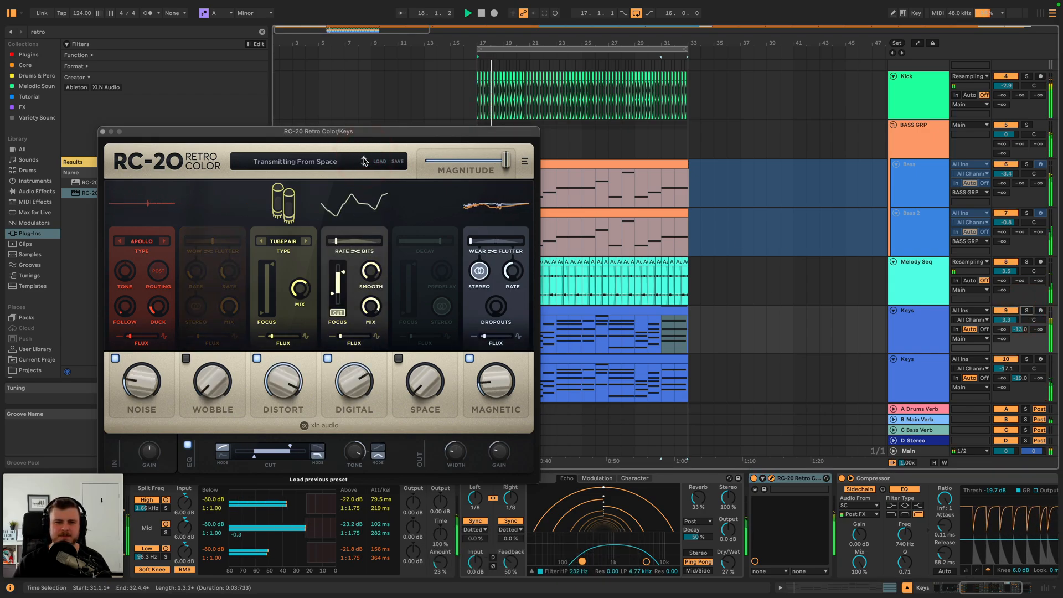
left_click(364, 160)
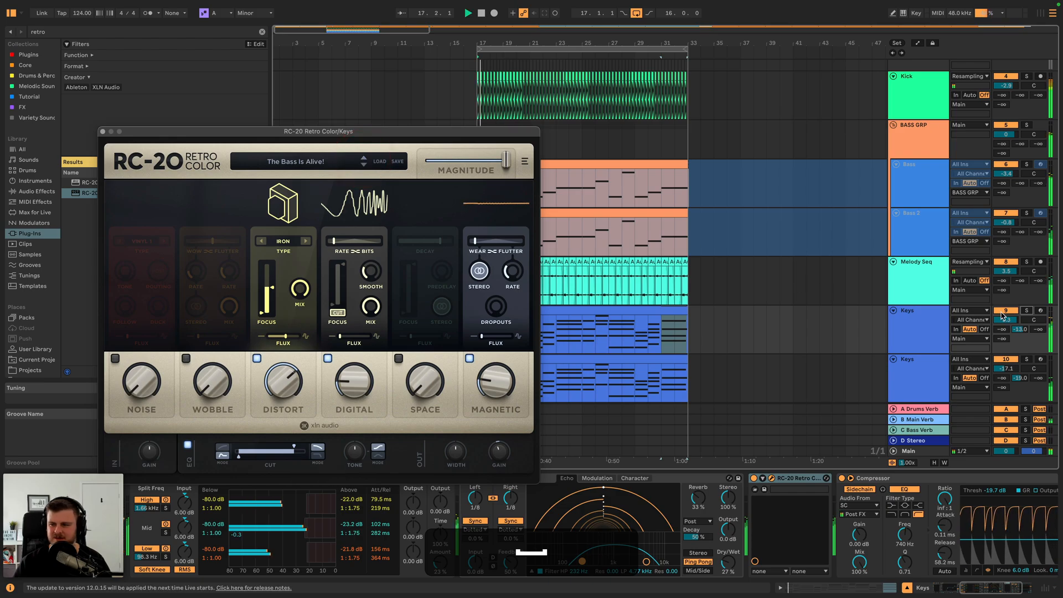
left_click(1025, 311)
left_click(365, 159)
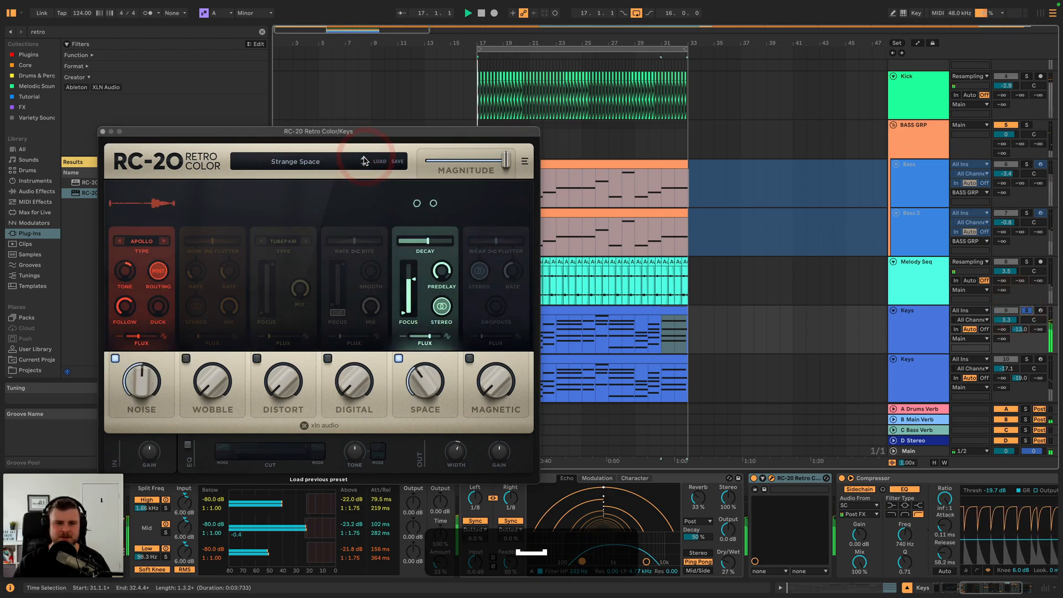
left_click(365, 160)
left_click(364, 159)
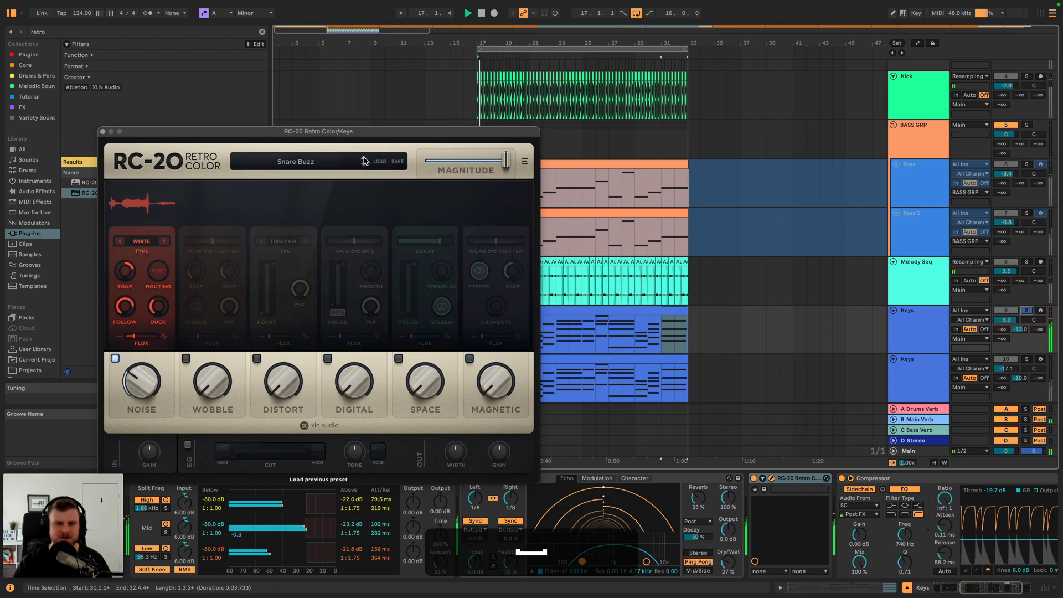
left_click(364, 160)
left_click(364, 160)
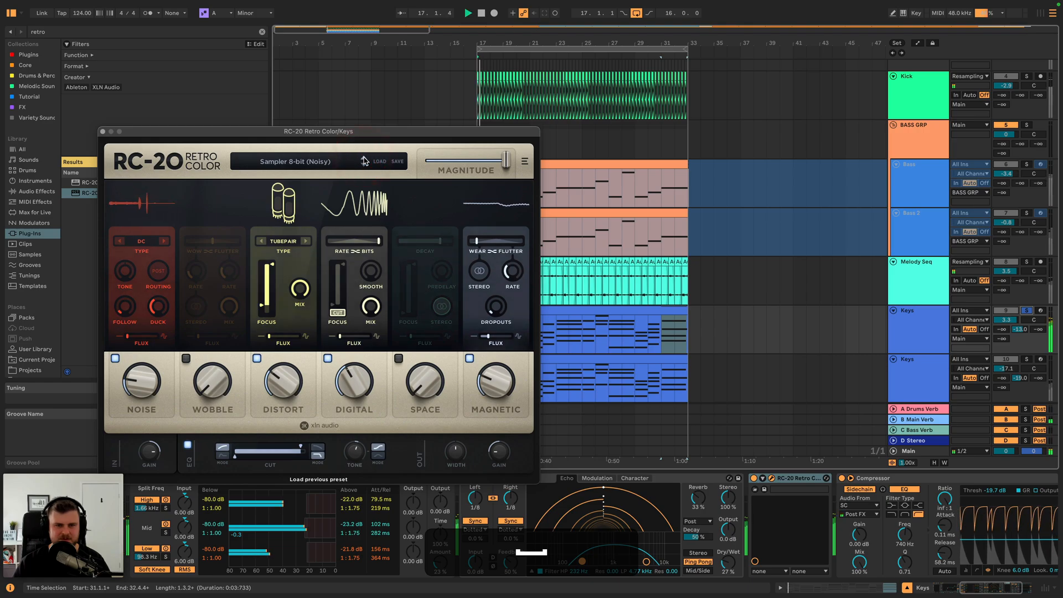
left_click(365, 161)
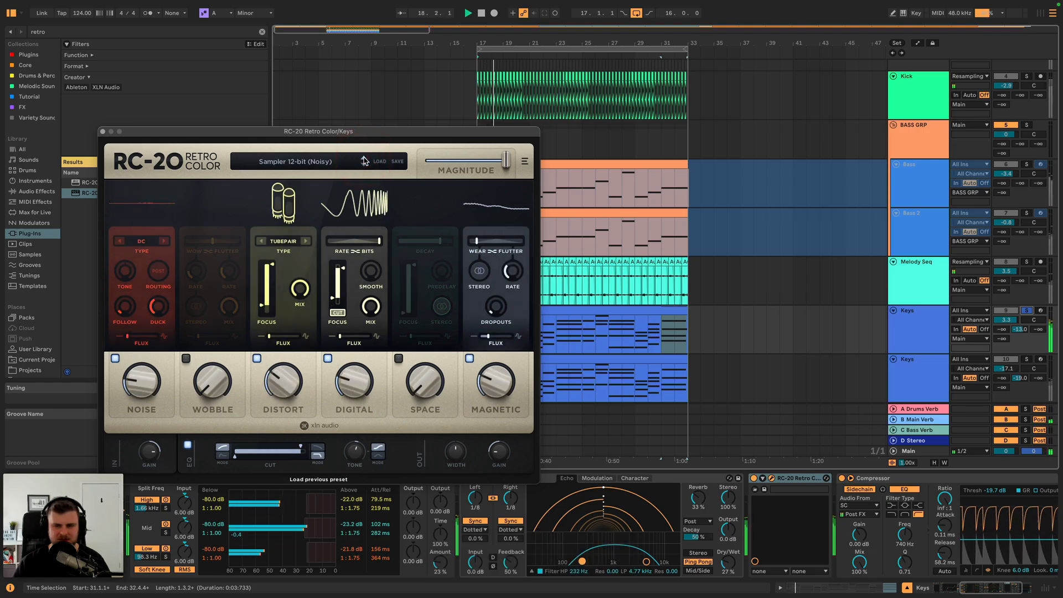
left_click(364, 161)
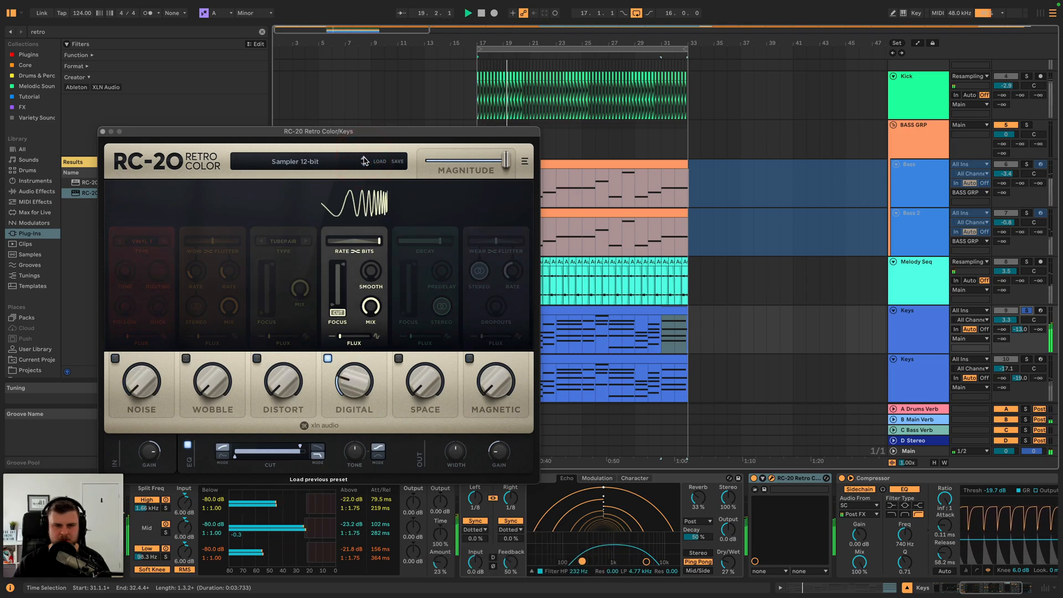
- Load the Sad Piano preset in RC-20 on the soloed Keys track and reduce its Magnitude to about two thirds
left_click(1026, 311)
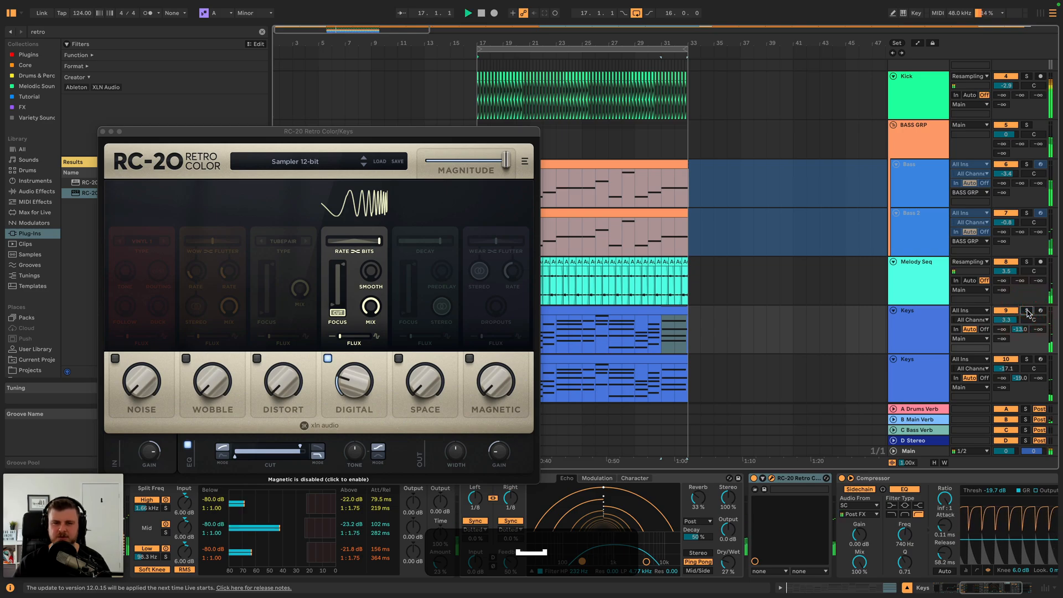
left_click(1027, 311)
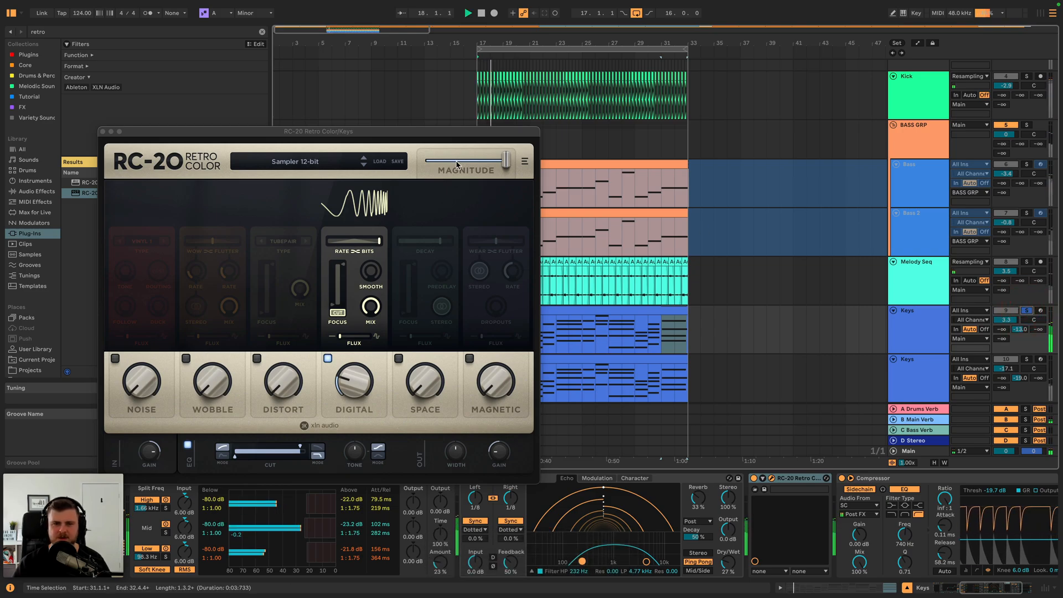
left_click(364, 160)
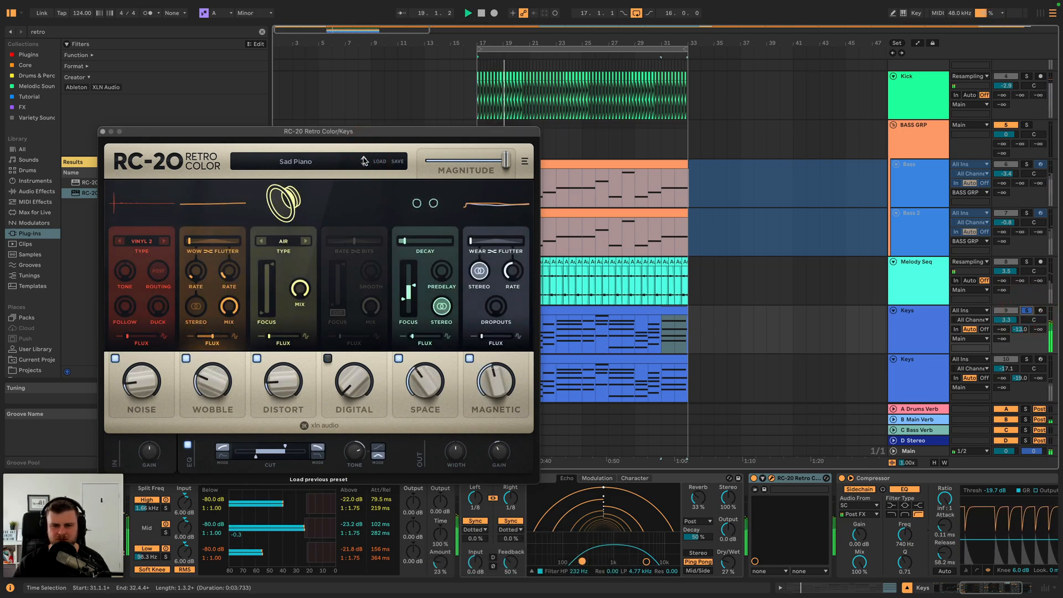
left_click_drag(505, 160, 482, 162)
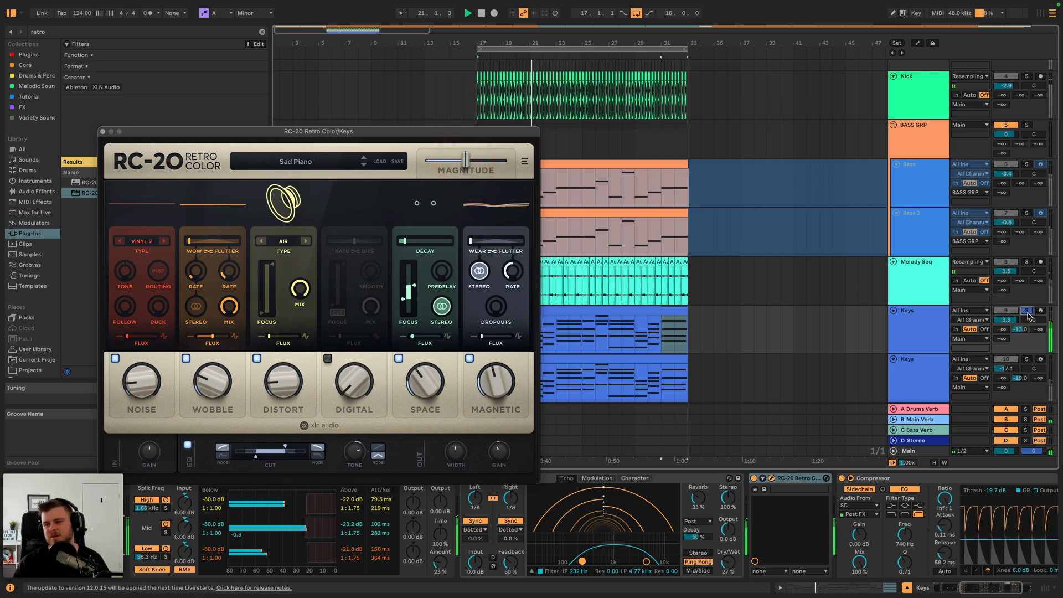
left_click_drag(459, 162, 478, 161)
- Solo the duplicated Keys track alongside the original and lower the duplicate to -21.0 dB
left_click(1026, 359, "super")
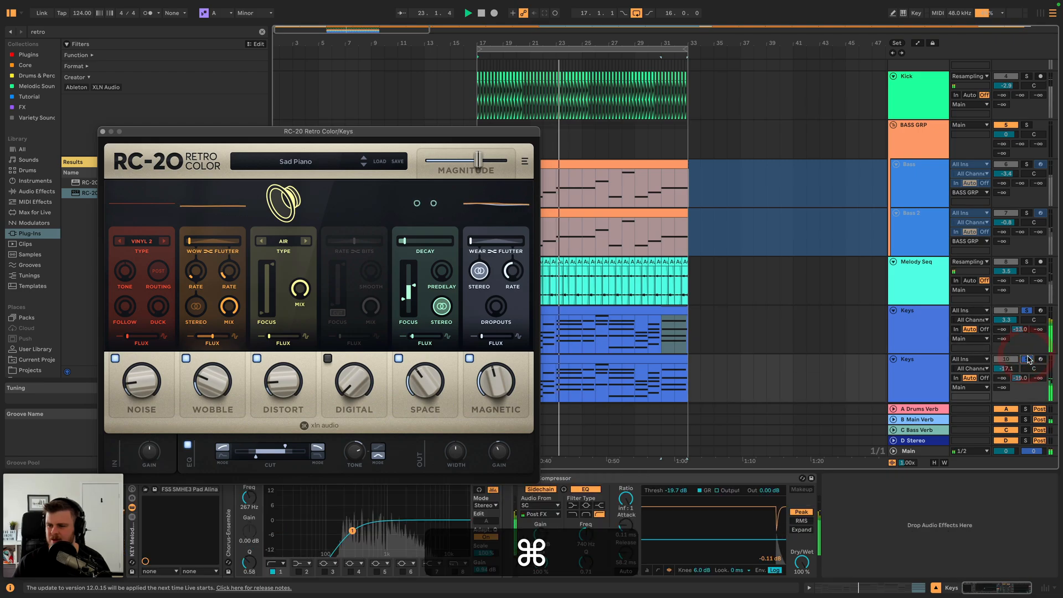
left_click(902, 372)
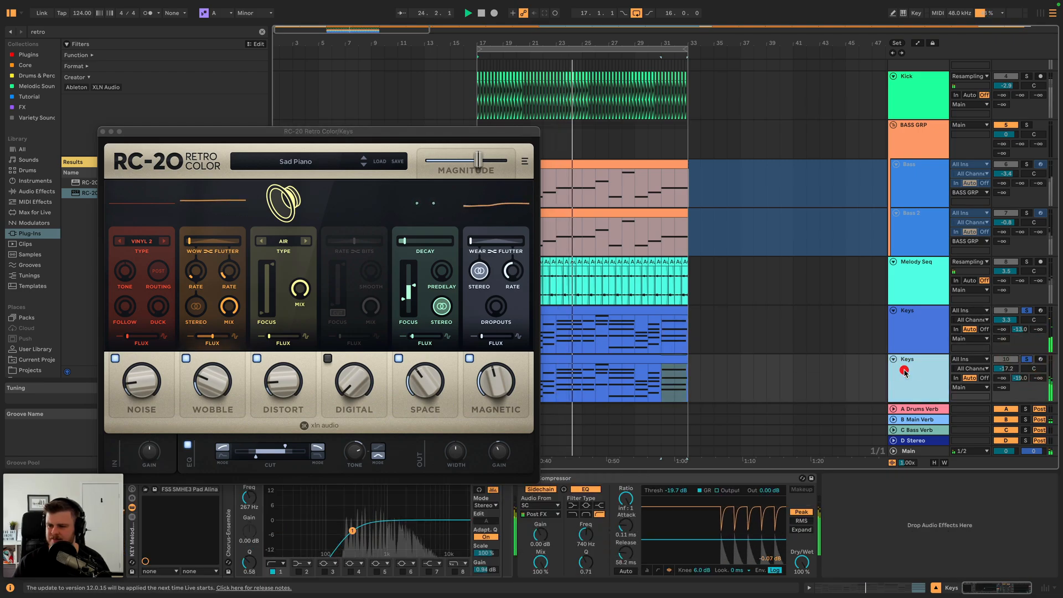
left_click_drag(1005, 369, 1005, 381)
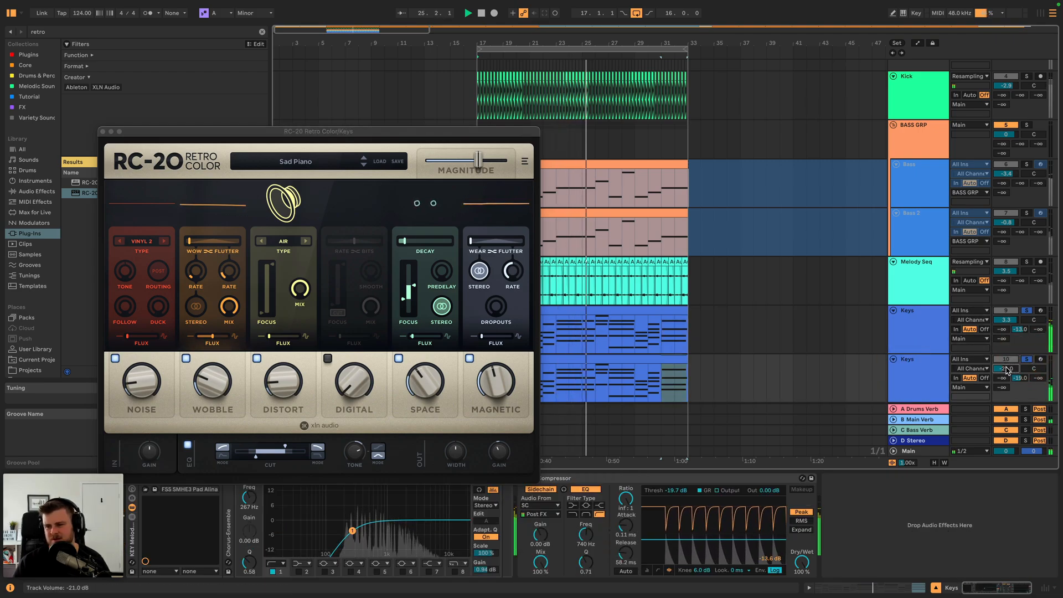
- Rename the duplicated Keys track as Keys BG, and clear the solos to return to the full mix
left_click(936, 375)
key("super+r")
key("super+Right")
type("BG")
key("Return")
left_click(1027, 359)
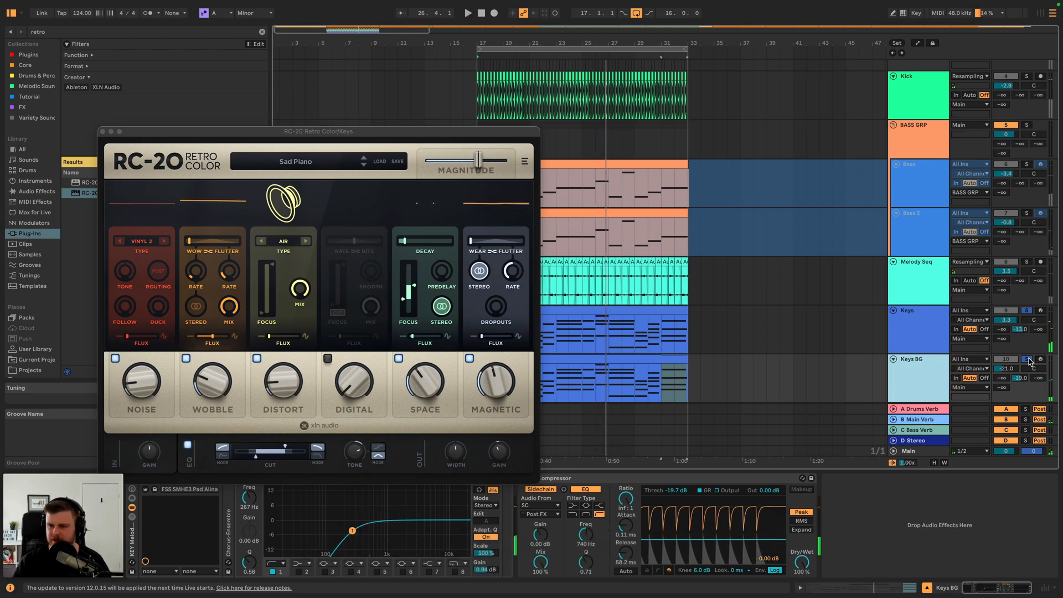
left_click(103, 132)
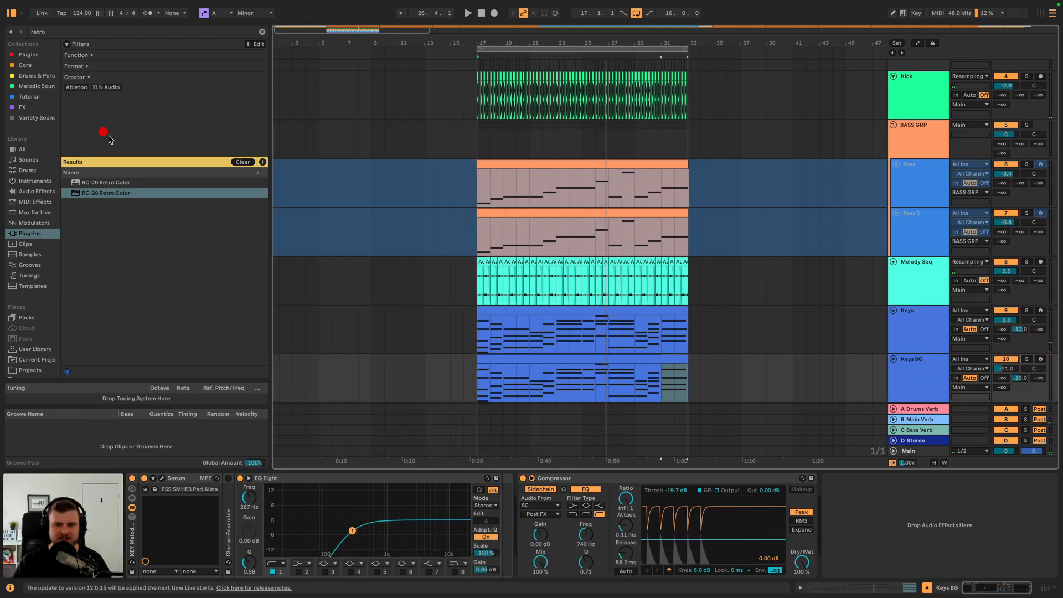
- Lower the Kick to -5.0 dB during playback, solo it with BASS GRP, and lower the bass group to -1.3 dB
key("space")
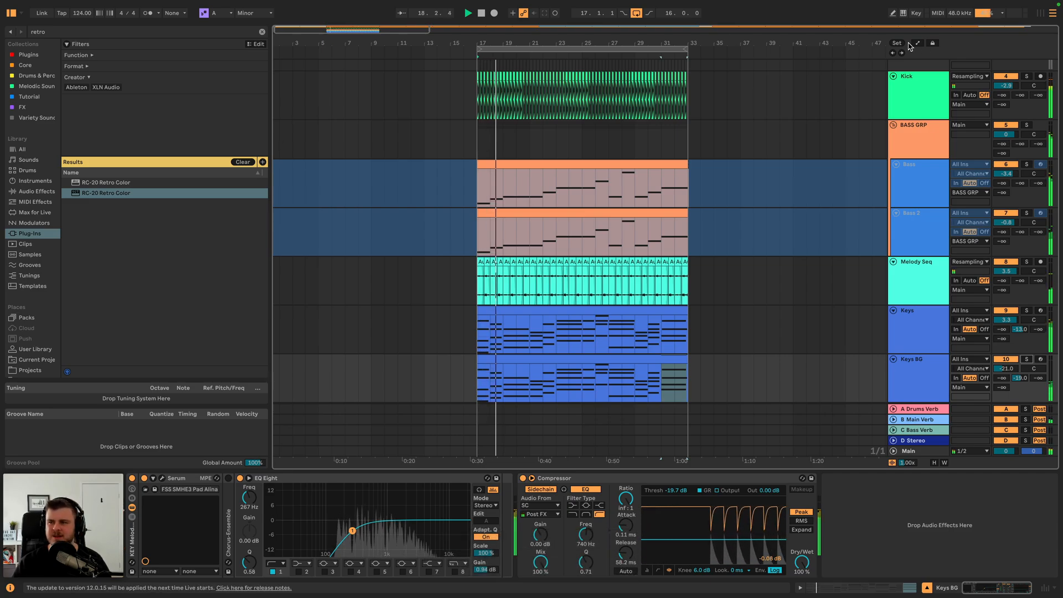
left_click_drag(1005, 90, 1005, 97)
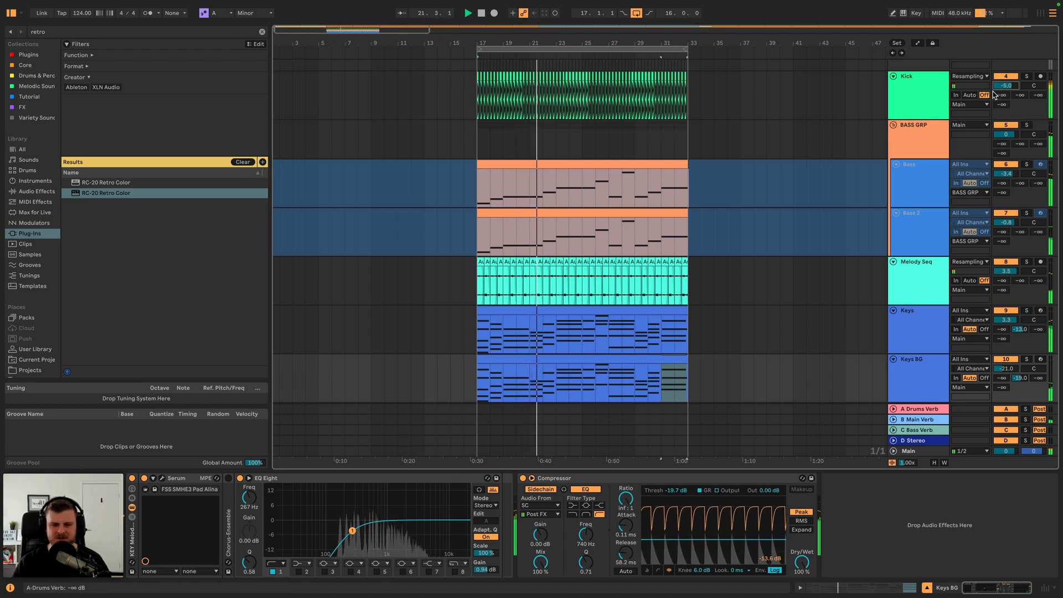
left_click(1026, 77, "super")
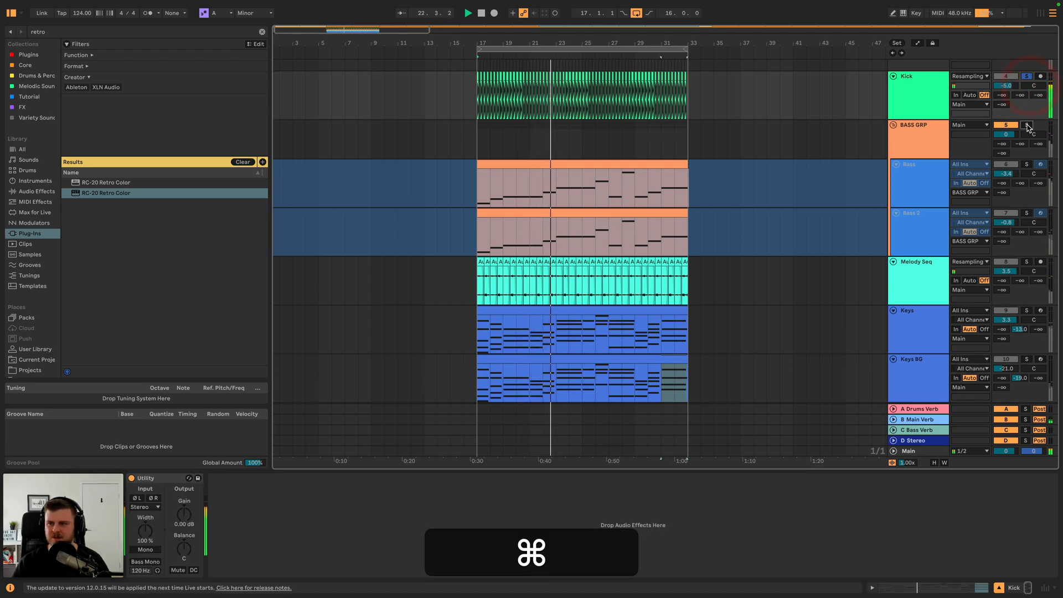
left_click(1026, 125, "super")
left_click_drag(1006, 136, 1007, 150)
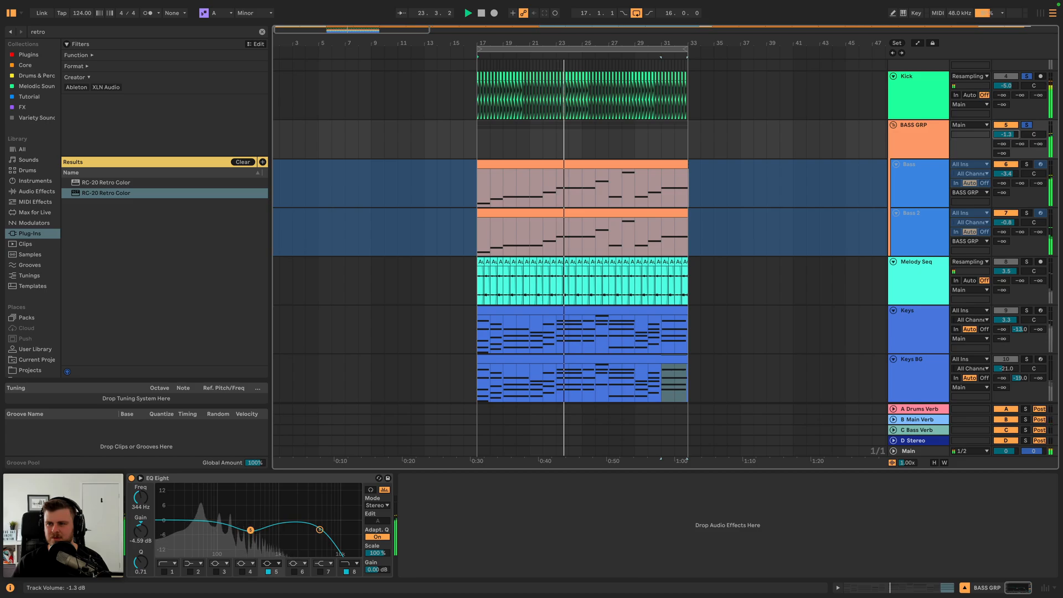
- Clear the solos and raise the Kick to -4.8 dB and Melody Seq to 5.0 dB in the full mix
left_click(1026, 76)
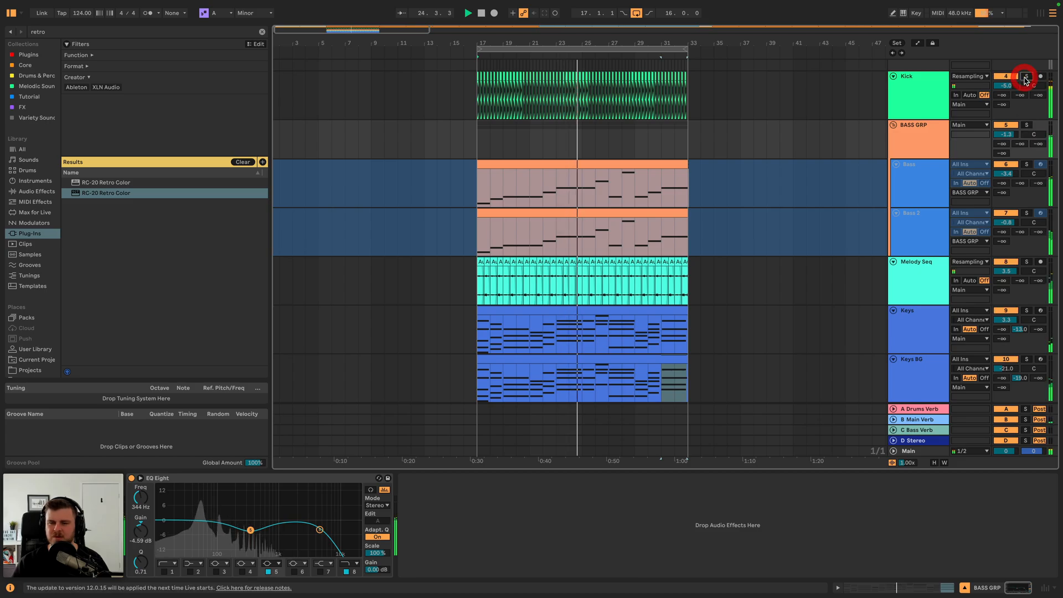
left_click(1005, 85)
left_click_drag(1005, 85, 1005, 83)
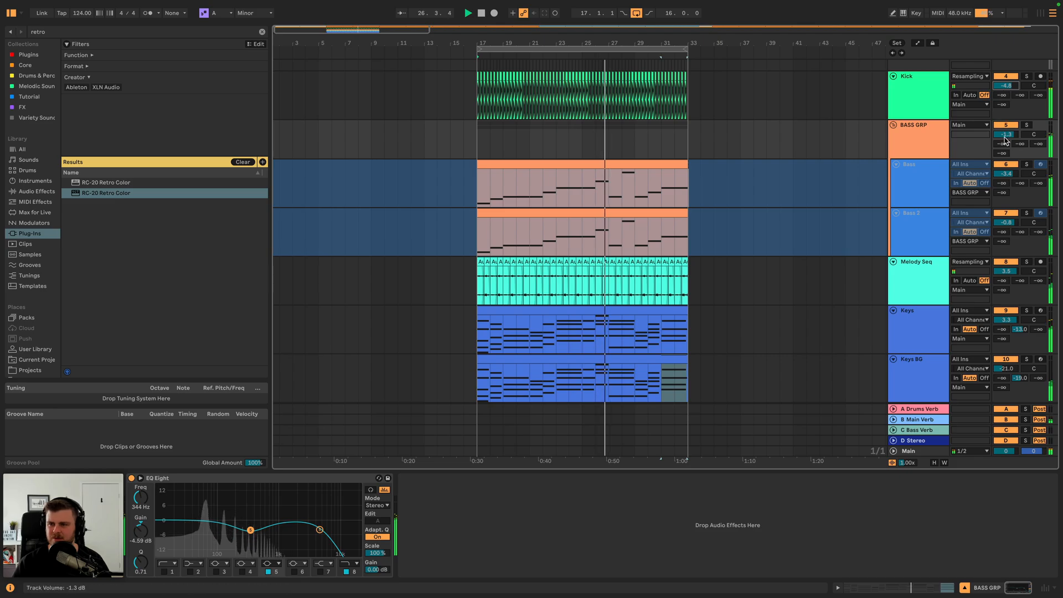
left_click_drag(1005, 271, 1005, 263)
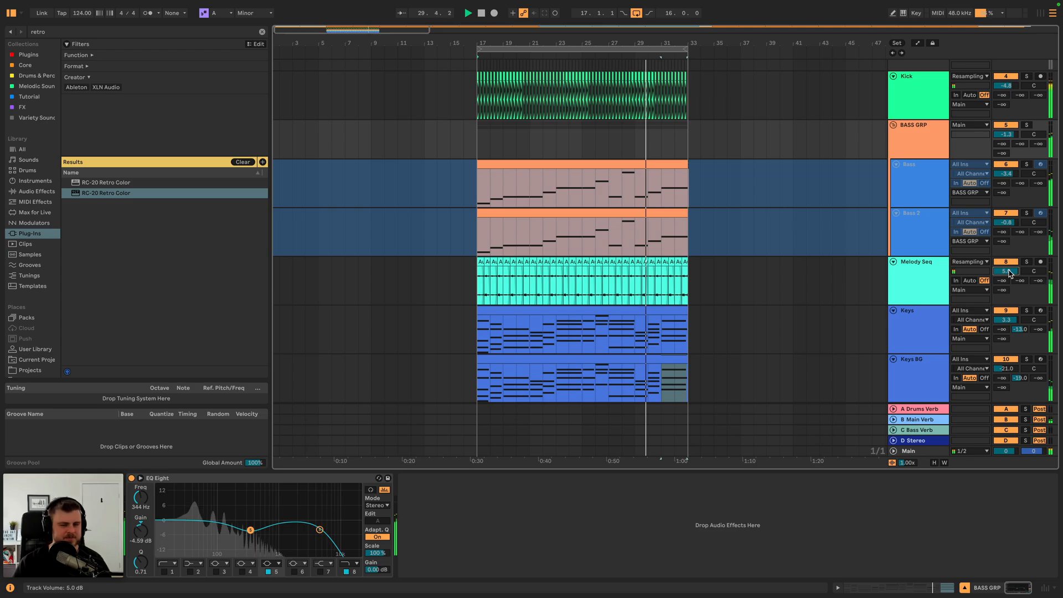
- Insert a new MIDI track below the Keys BG track for the arp
left_click(928, 364)
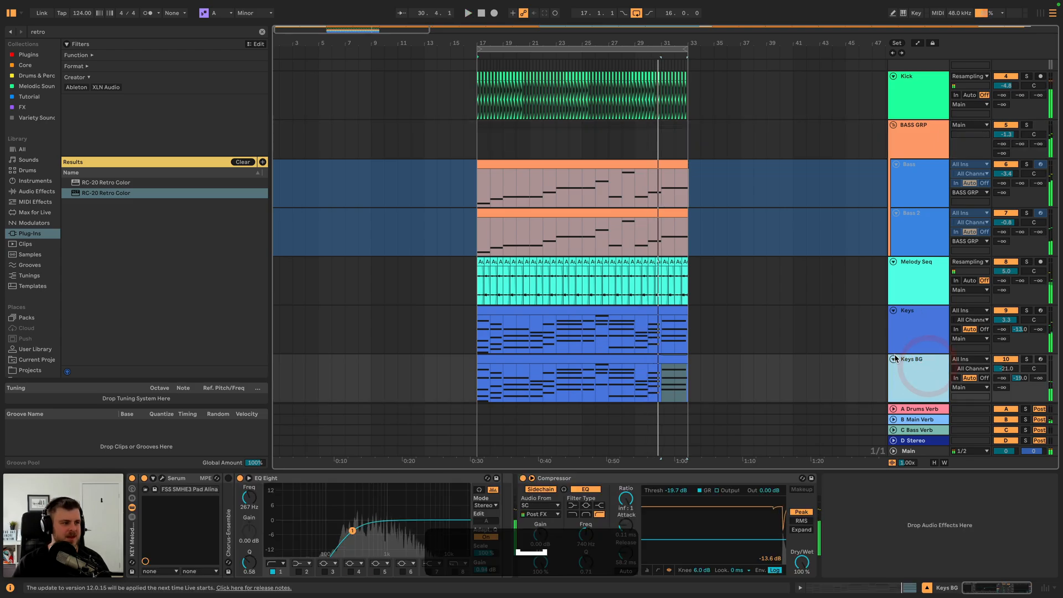
scroll(900, 357, "down", 1)
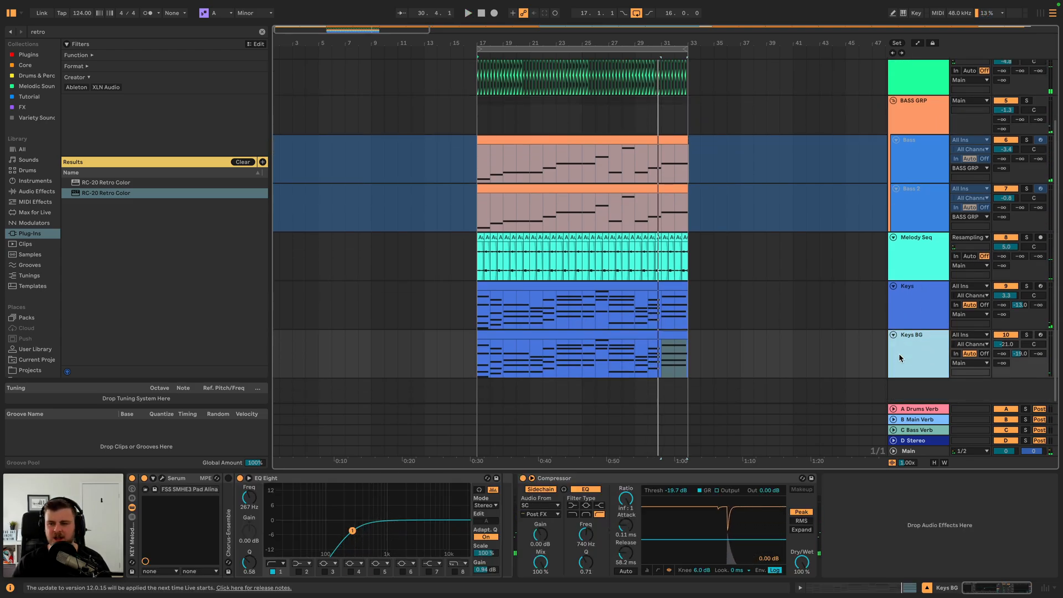
left_click(918, 343)
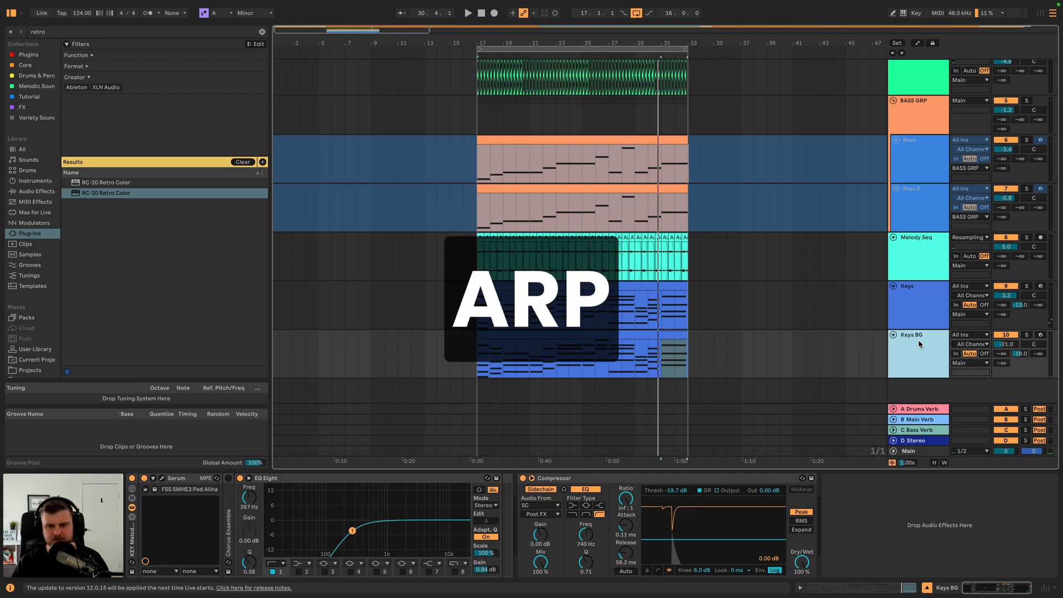
key("shift+super+t")
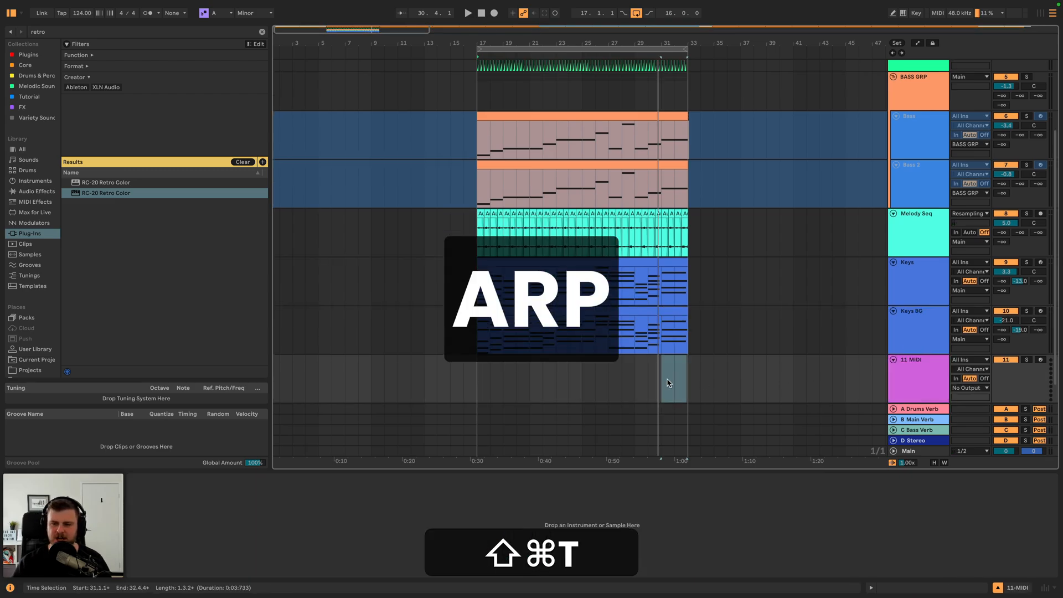
- Create an empty one-bar MIDI clip at bar 17 on the new MIDI track
left_click(685, 377)
left_click_drag(685, 377, 491, 383)
key("space")
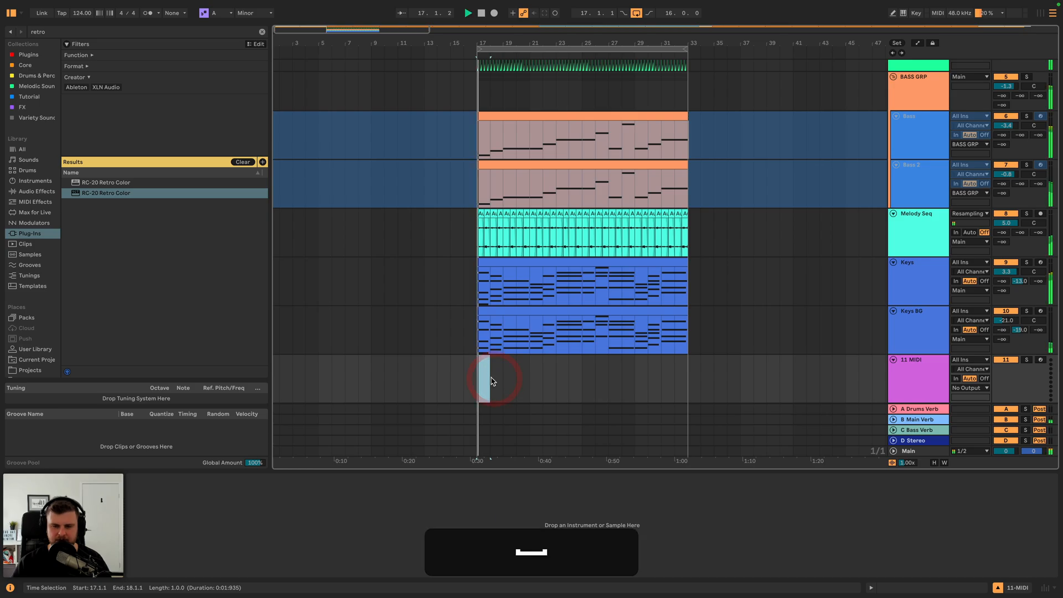
scroll(491, 383, "up", 3)
scroll(488, 372, "up", 2)
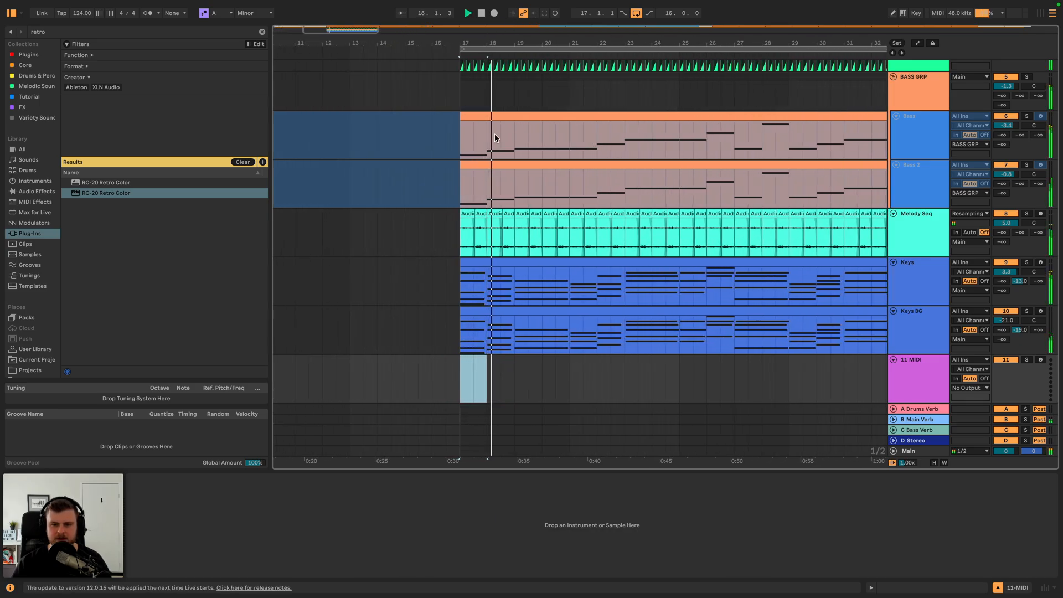
key("space")
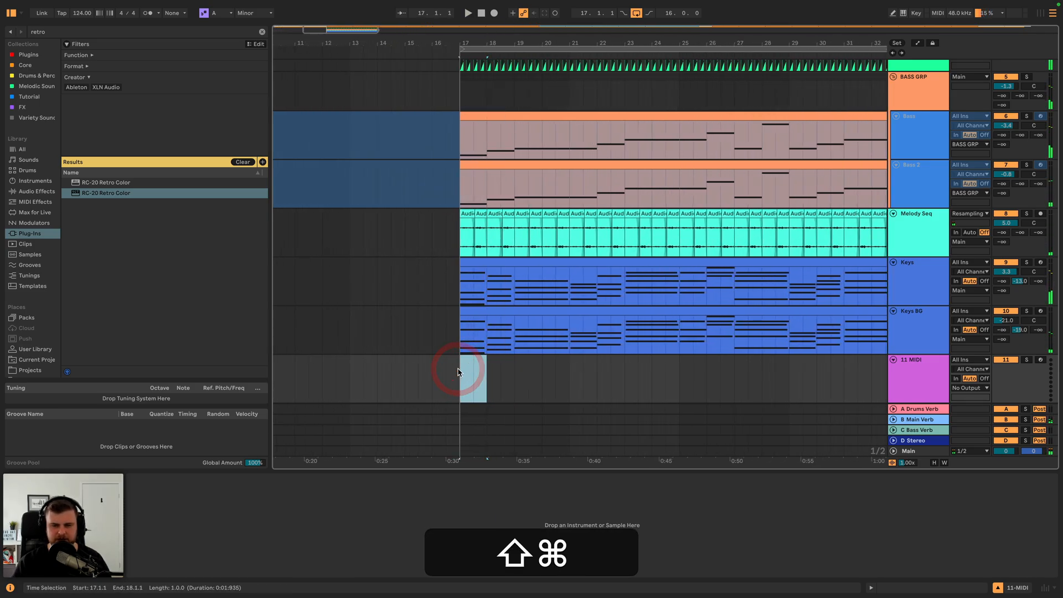
key("shift+super+m")
- Load Serum from the Plugins collection onto the new MIDI track and close its plugin window
left_click(923, 231)
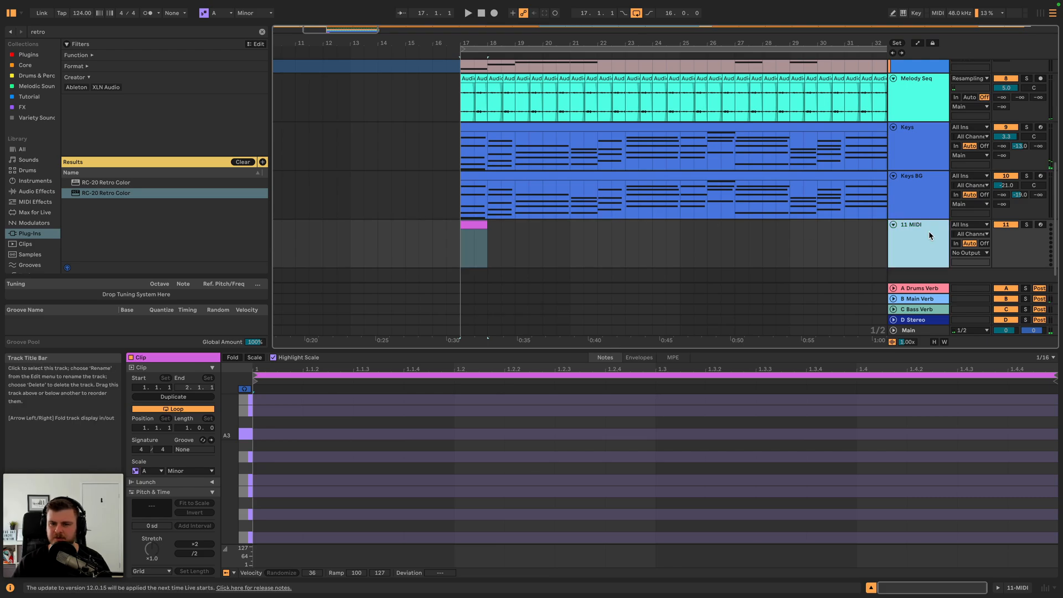
left_click(42, 55)
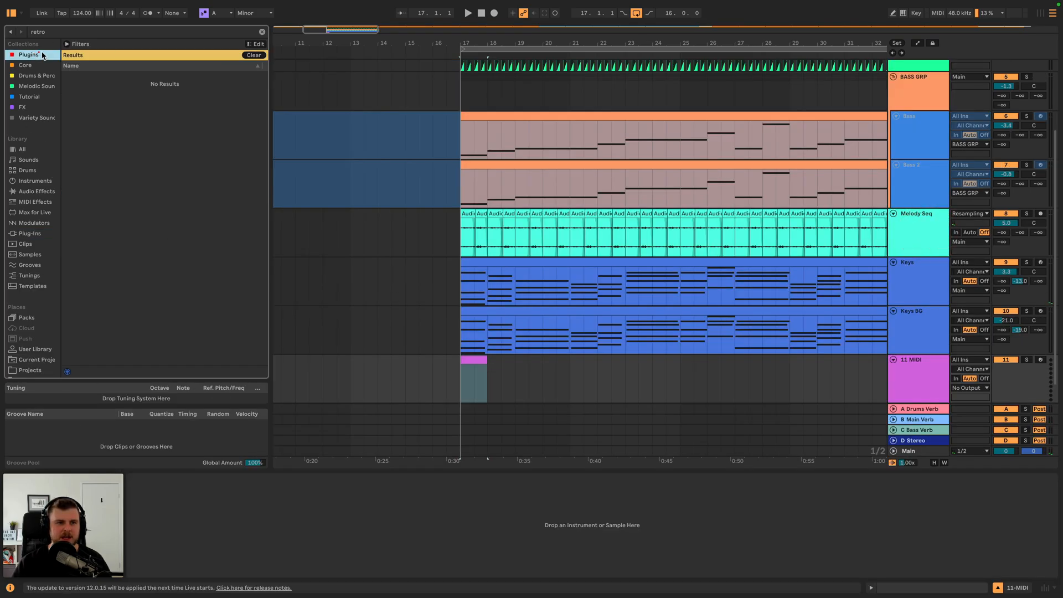
left_click(261, 34)
left_click(94, 203)
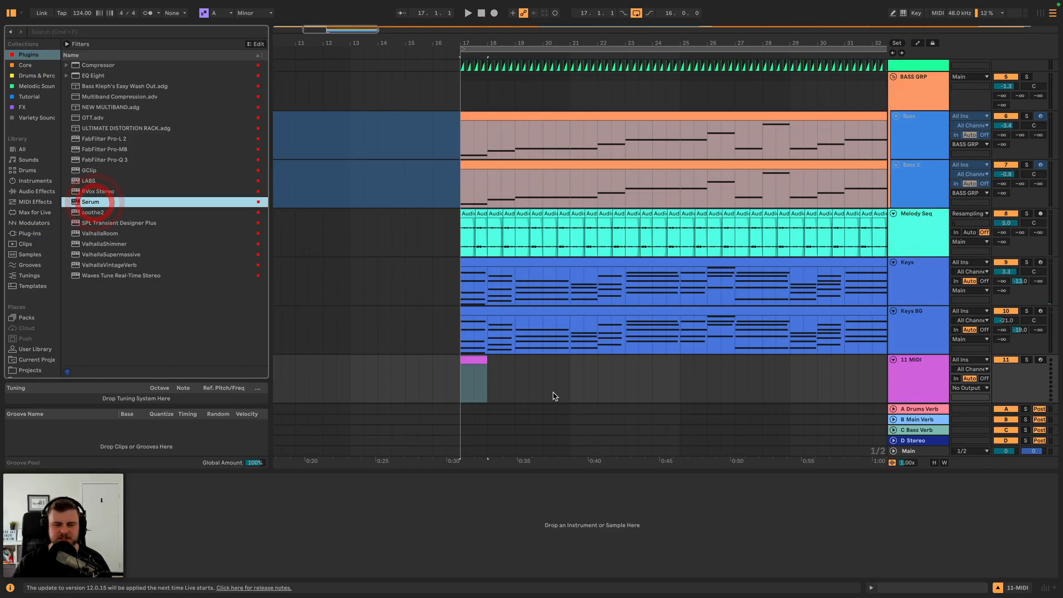
left_click_drag(552, 395, 526, 384)
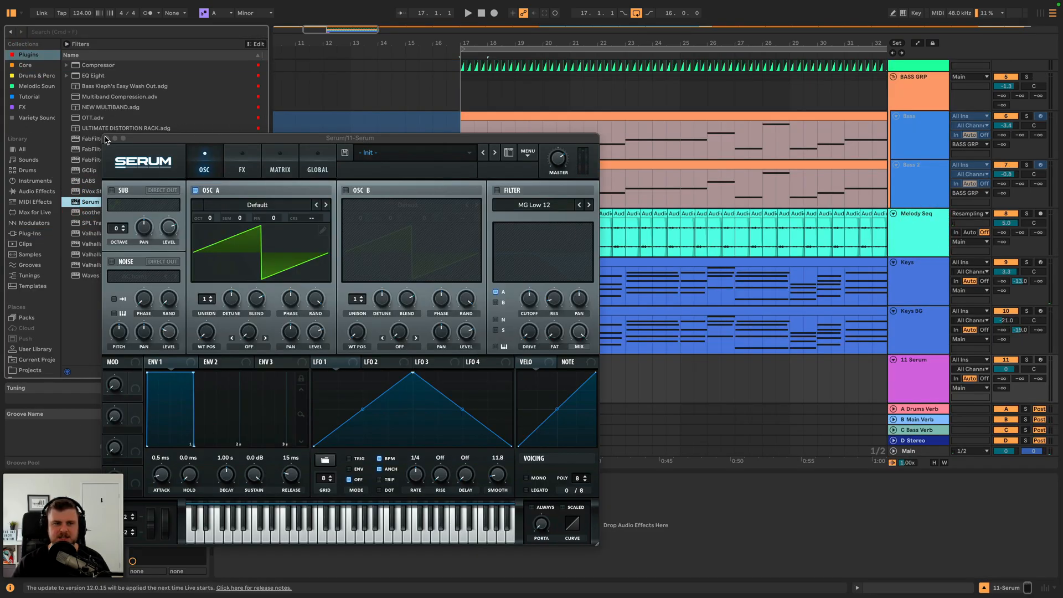
left_click(107, 138)
- Open the one-bar clip for note editing and place a sixteenth note on B2 at its start
double_click(479, 358)
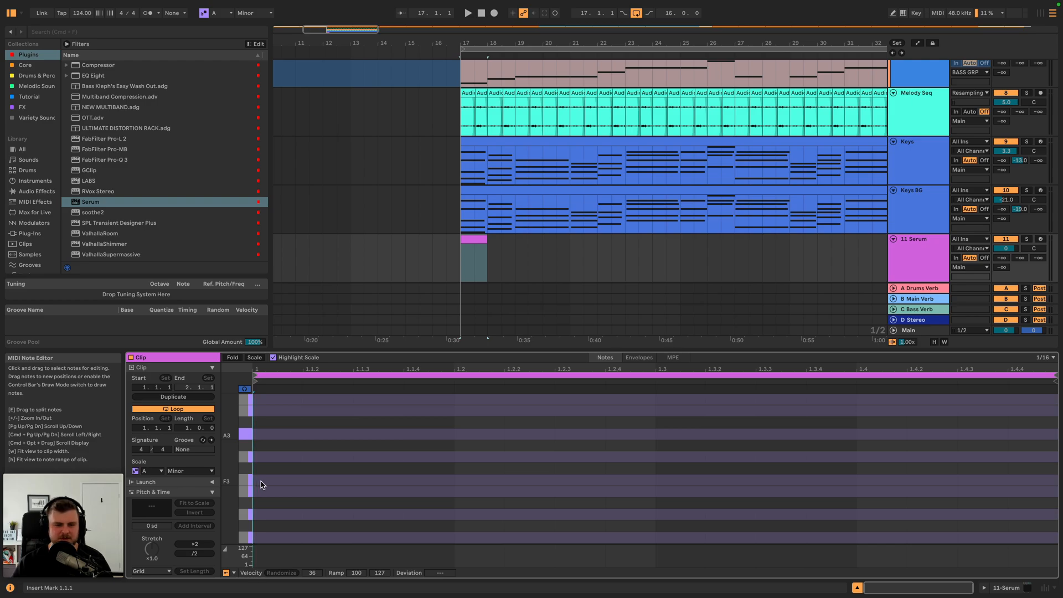
scroll(256, 520, "down", 2)
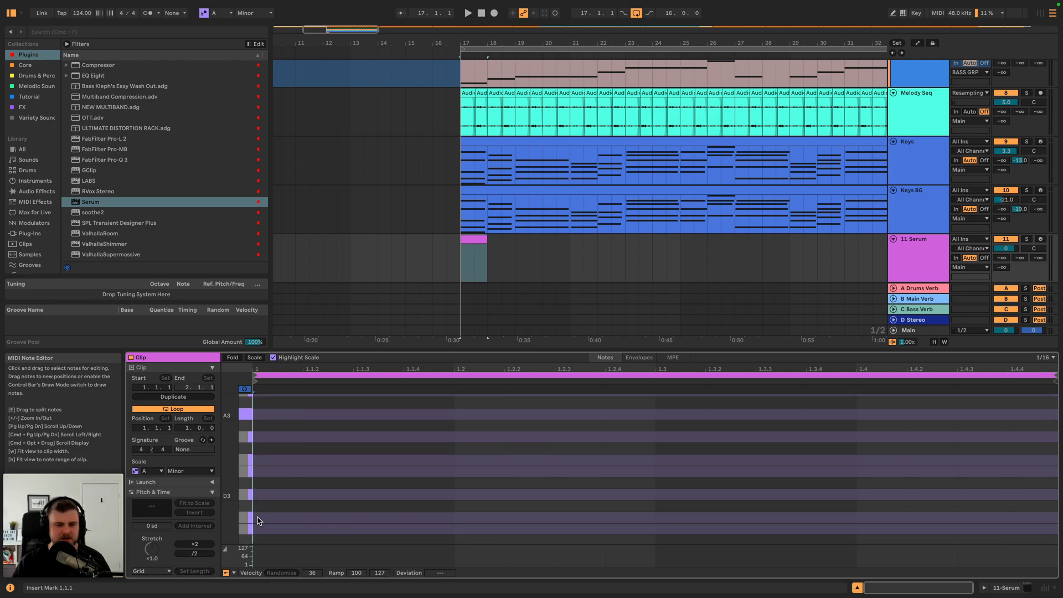
double_click(259, 471)
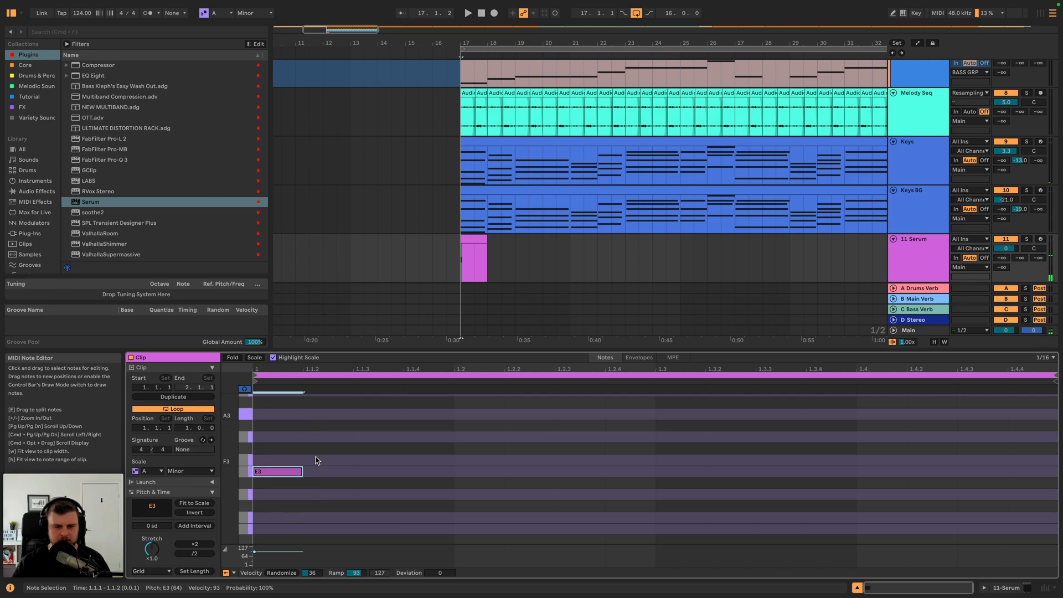
left_click_drag(282, 472, 282, 529)
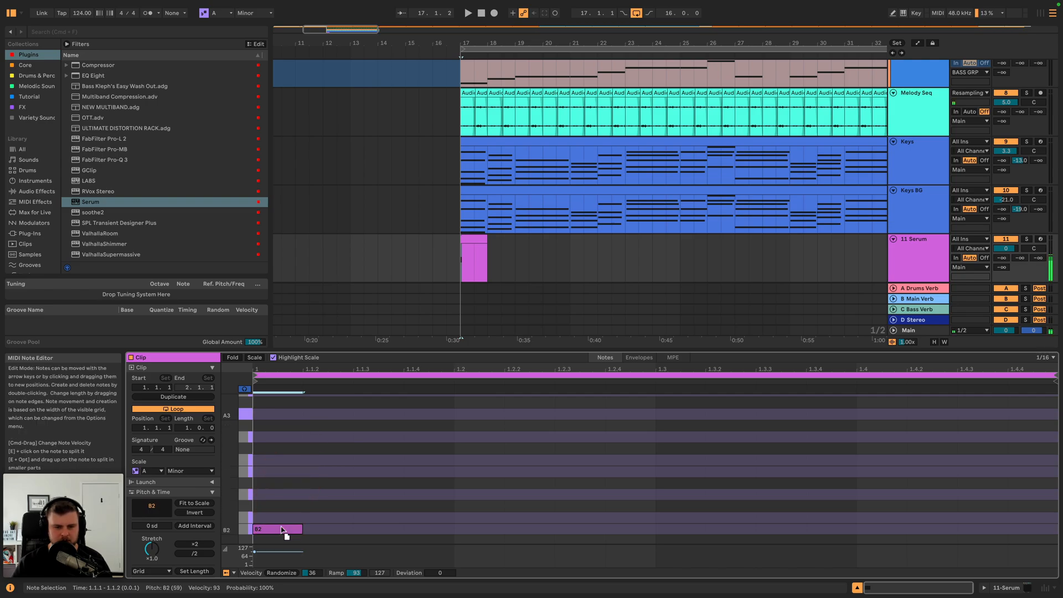
scroll(281, 520, "down", 1)
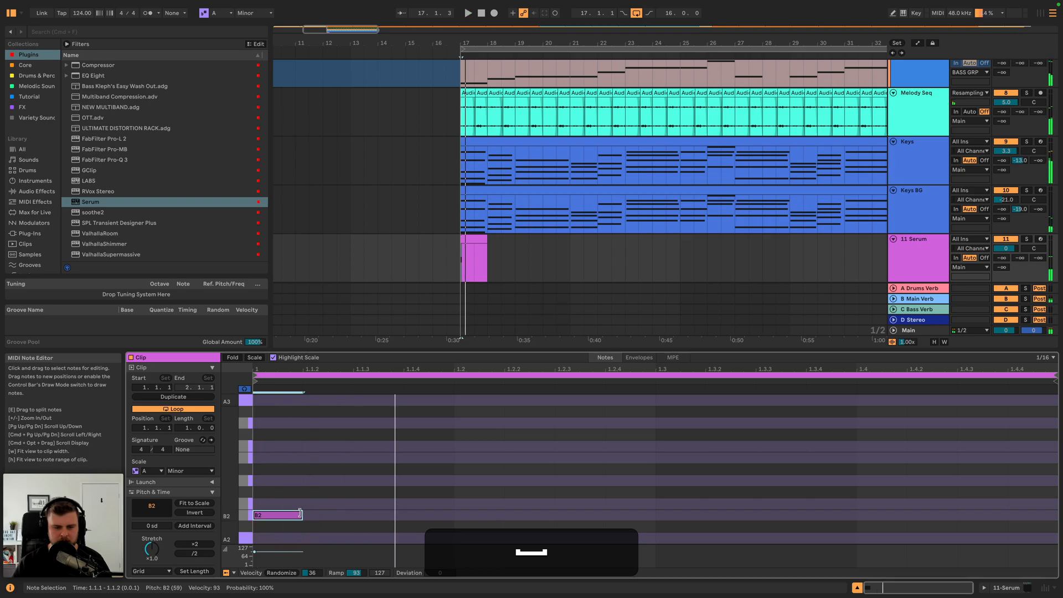
- Lengthen the B2 note to an eighth and add rising C3, D3 and E3 eighth notes up to beat 3, with a playback check
left_click_drag(302, 515, 451, 503)
double_click(367, 503)
double_click(468, 459)
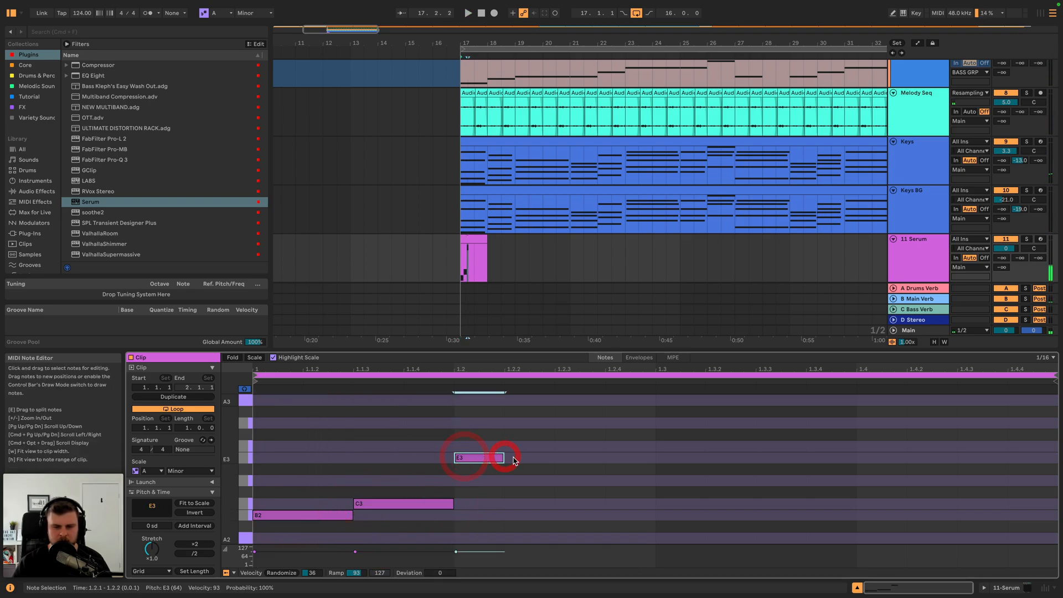
left_click_drag(498, 458, 653, 460)
double_click(564, 459)
key("space")
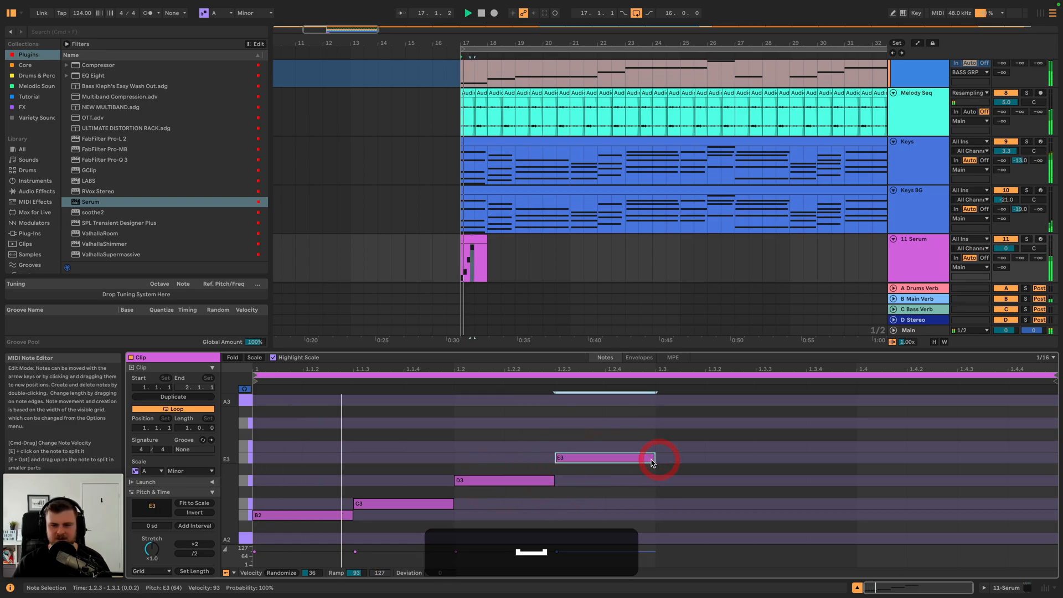
key("space")
- Shorten all four notes to sixteenths and audition them in the mix
key("super+a")
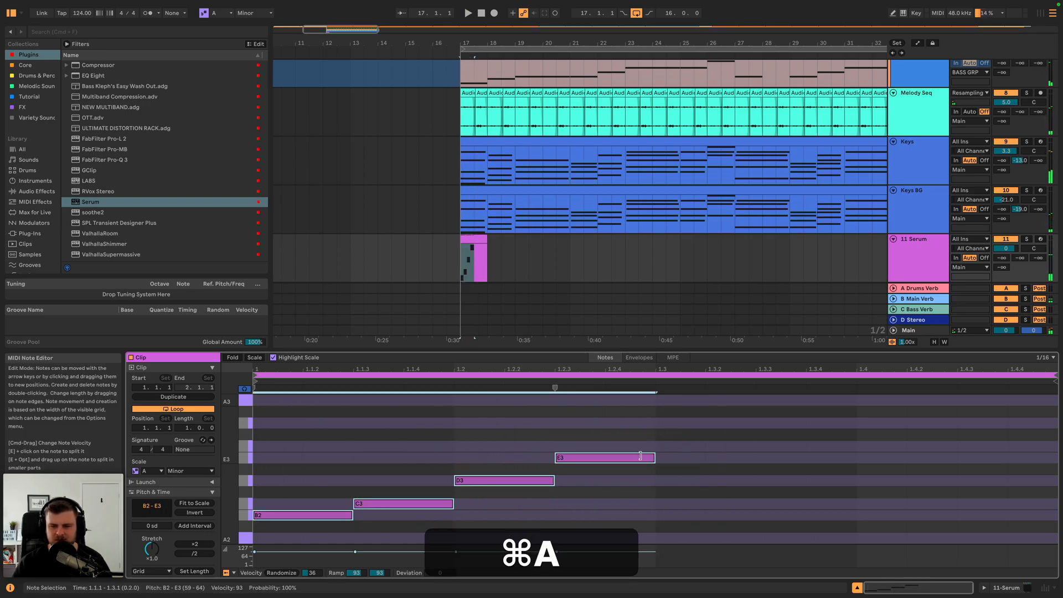
left_click_drag(650, 457, 606, 458)
key("space")
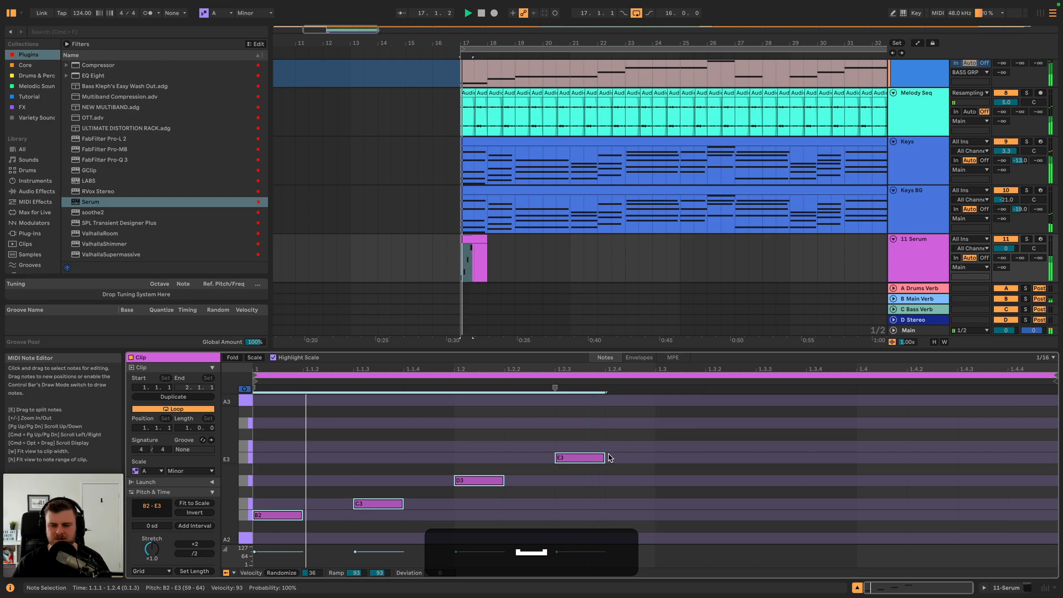
key("space")
- Add sixteenth notes G3 at 1.3, E3 at 1.3.3, G3 at 1.4 and A3 at 1.4.3, and audition the pattern
double_click(664, 423)
scroll(687, 442, "up", 3)
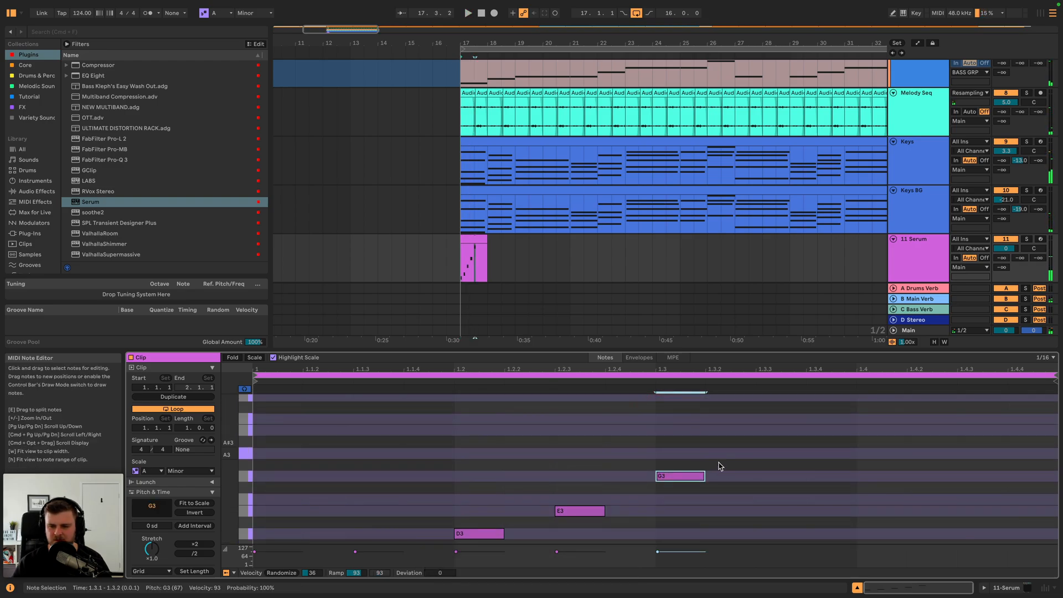
double_click(770, 510)
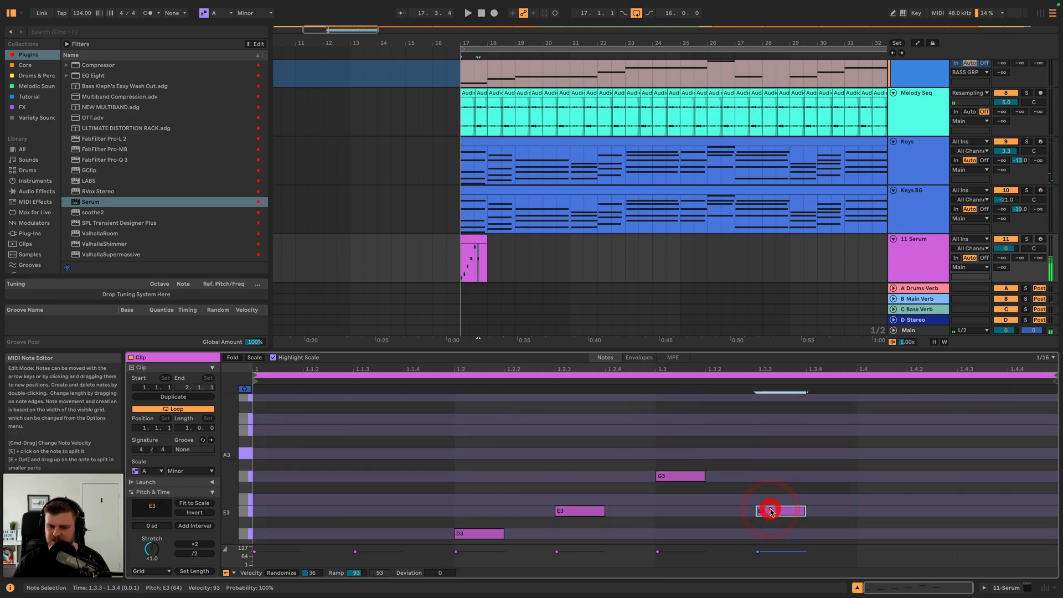
double_click(867, 477)
double_click(964, 454)
key("space")
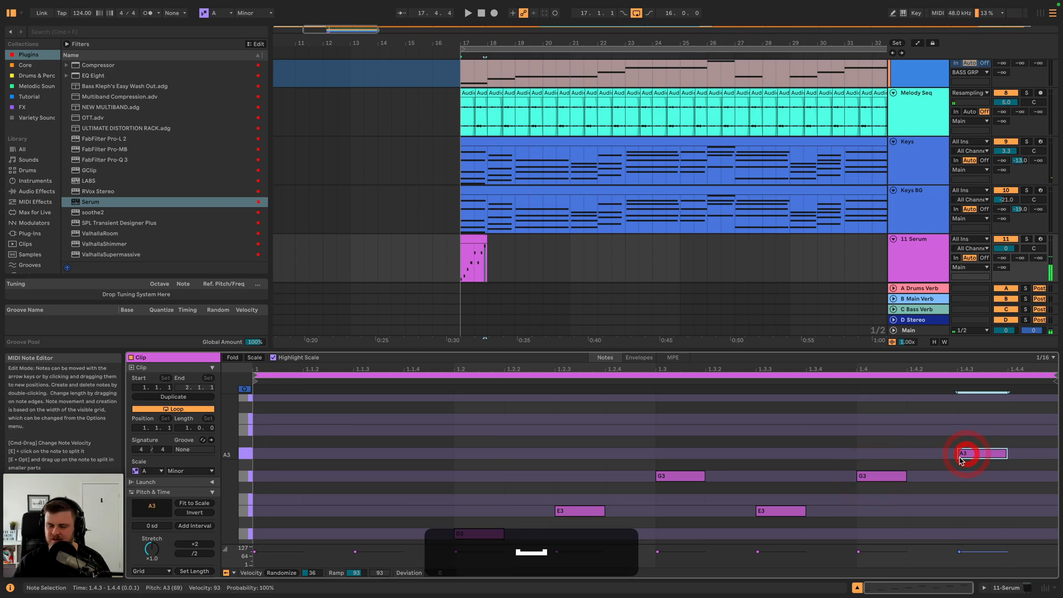
key("space")
- Transpose all the arp notes up one octave and play them in the mix
left_click(799, 452)
key("super+a")
key("super+a")
key("shift+super+Up")
key("shift+space")
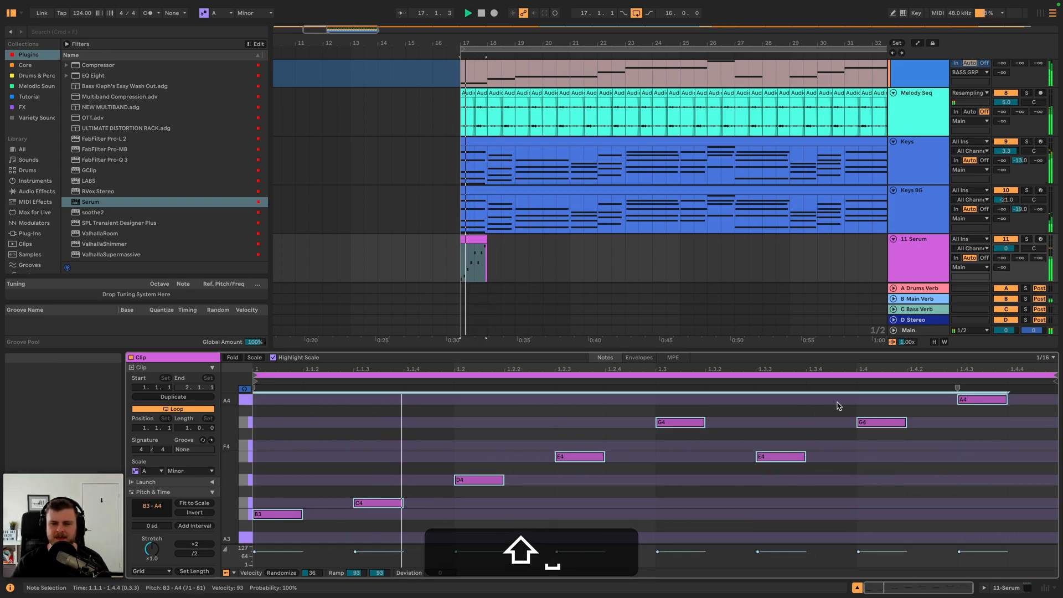
- Extend the looping arp clip on the Serum track to bar 33 and play it with the mix
left_click(925, 239)
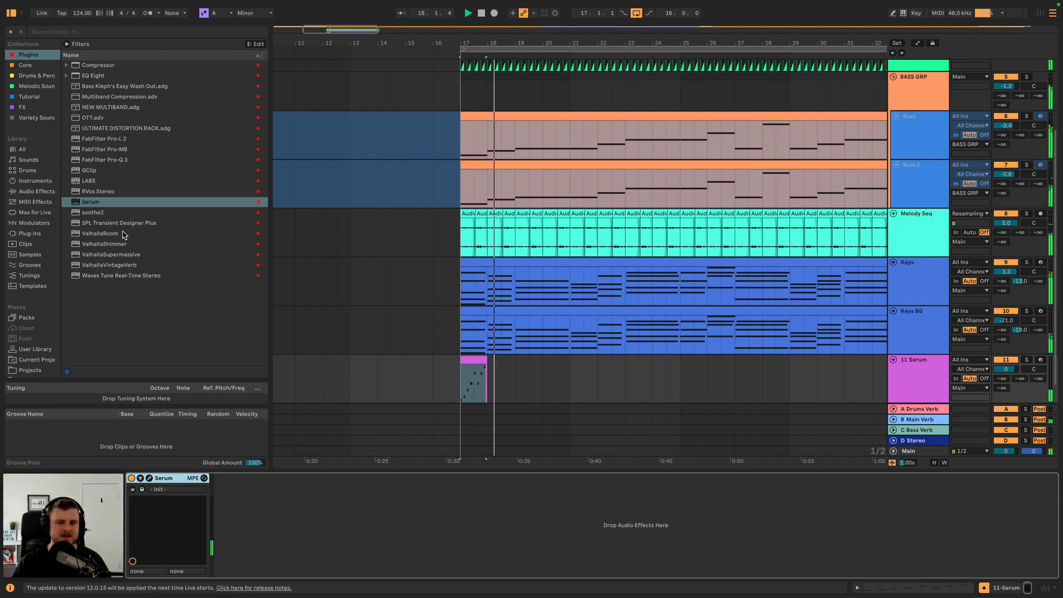
key("space")
left_click_drag(487, 363, 654, 359)
key("space")
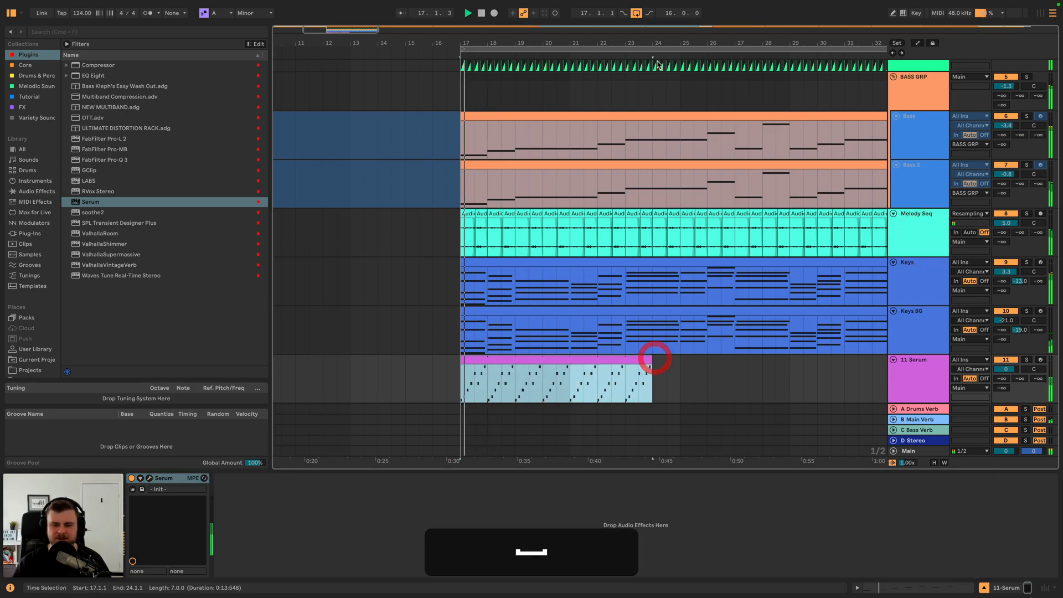
left_click_drag(646, 42, 506, 129)
left_click_drag(486, 361, 647, 363)
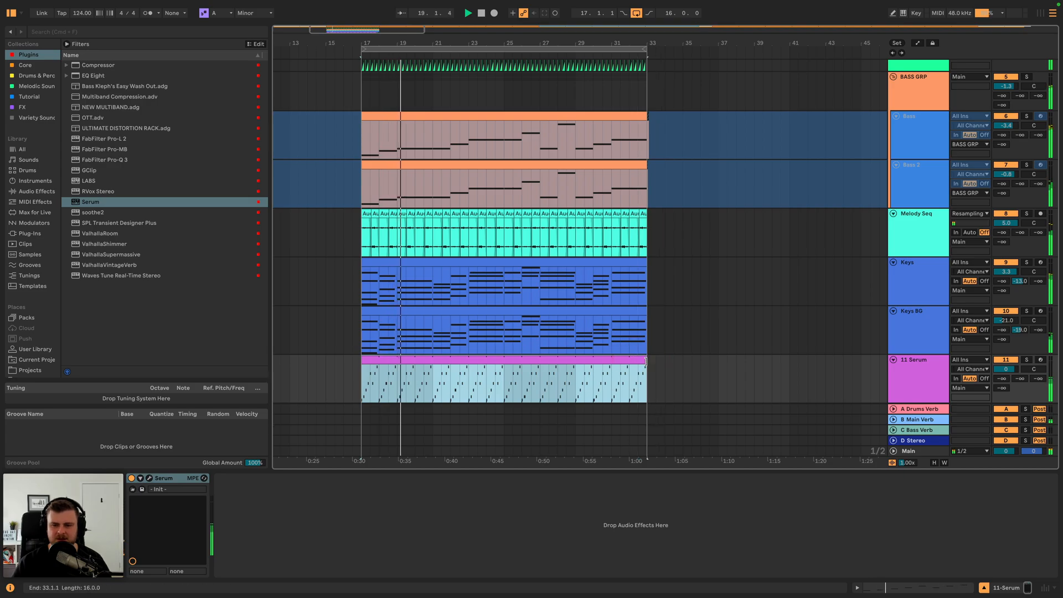
left_click(366, 361)
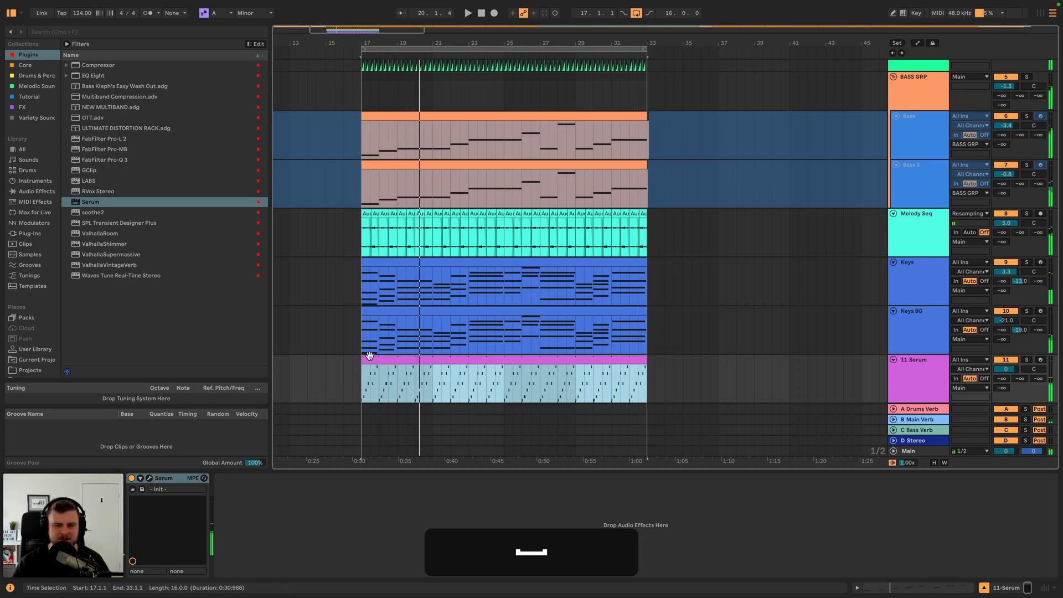
- Reopen the arp clip, lower its first note to A3 and play it back
double_click(387, 355)
left_click(244, 515)
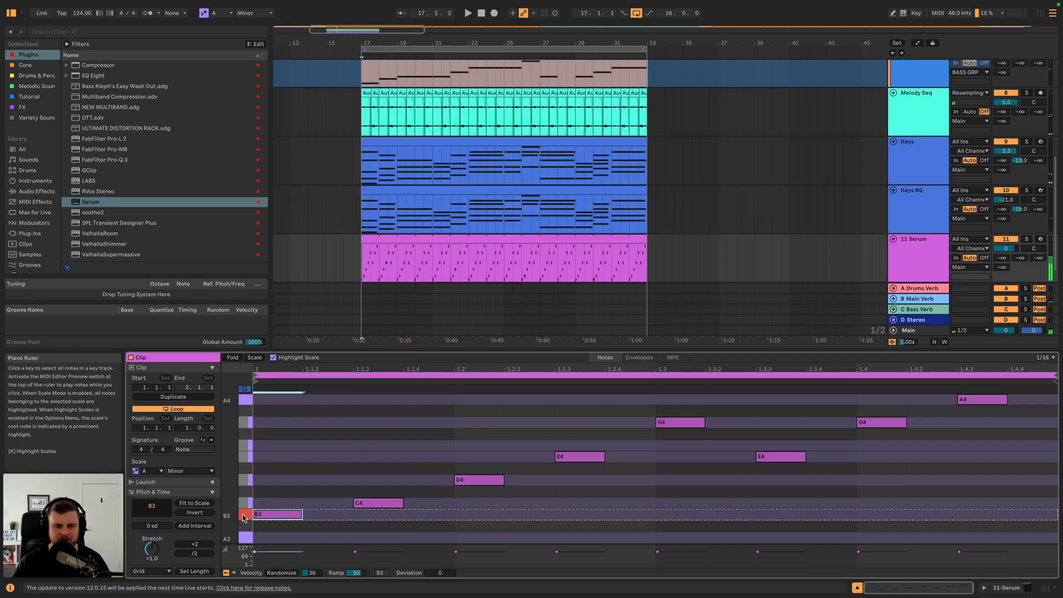
key("Down")
key("space")
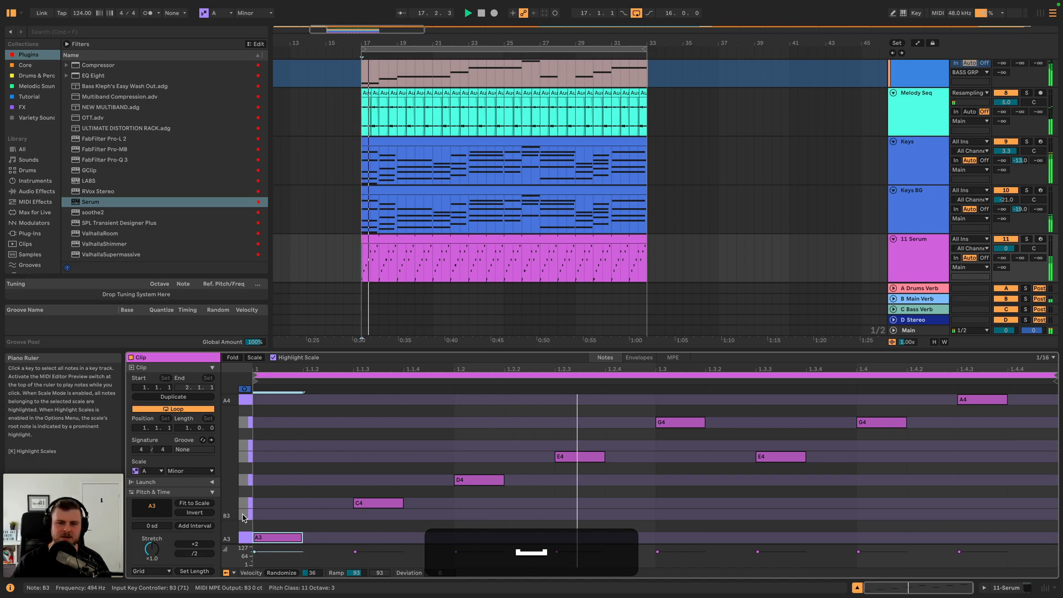
- Try the second note on B3 during playback, and return it to C4
left_click(374, 503)
key("space")
key("space")
key("Down")
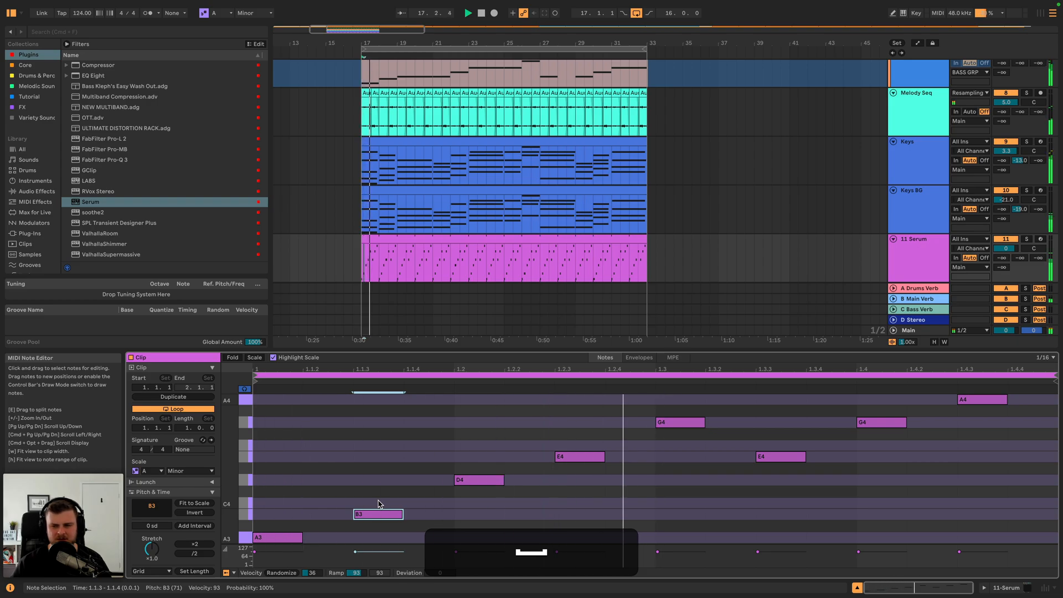
key("Up")
key("space")
key("space")
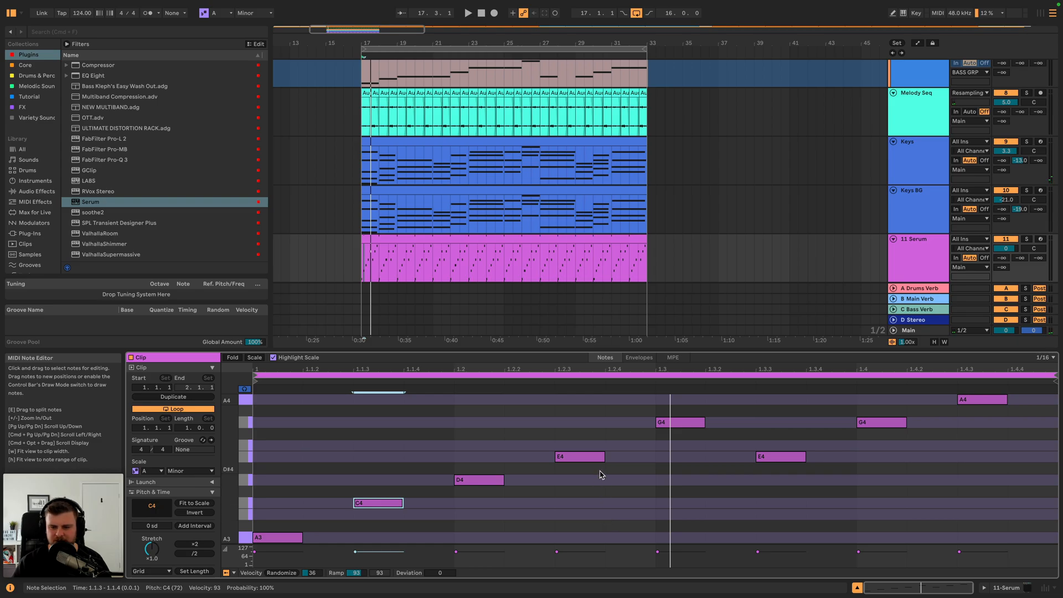
- Try an extra B3 sixteenth note at 1.2.4 and audition the arp with it
double_click(608, 515)
key("space")
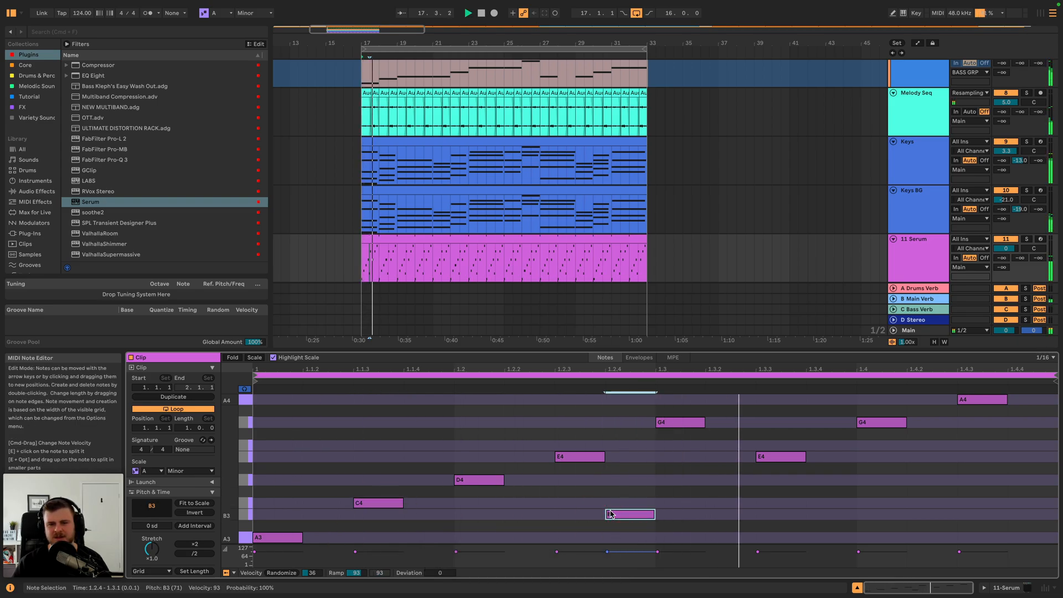
key("space")
key("space")
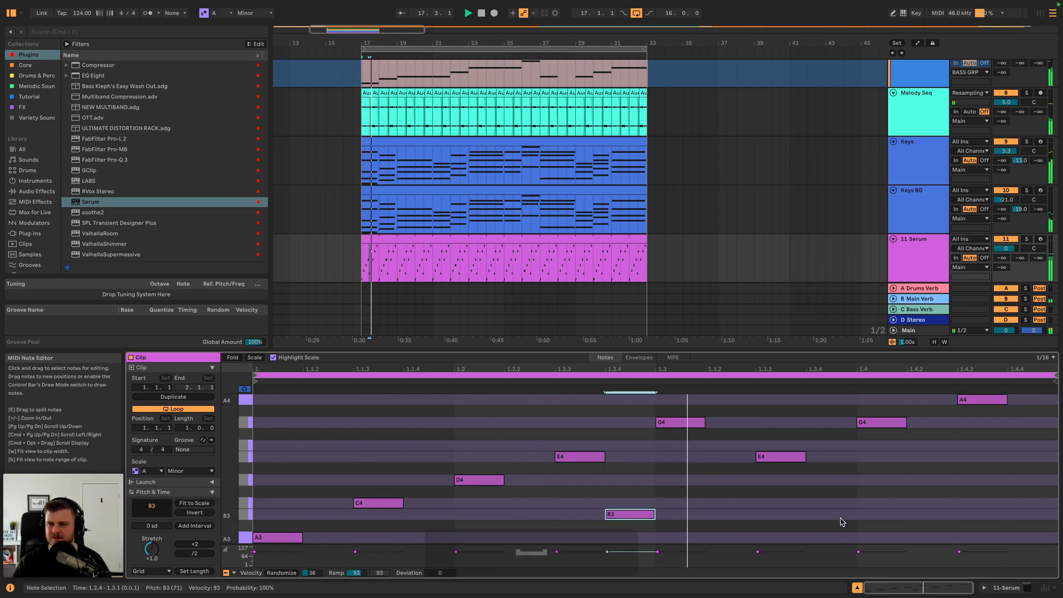
key("space")
- Try an extra sixteenth note at 1.4.4, moving it up to D4 during playback
double_click(1023, 515)
key("space")
left_click_drag(1023, 514, 1023, 485)
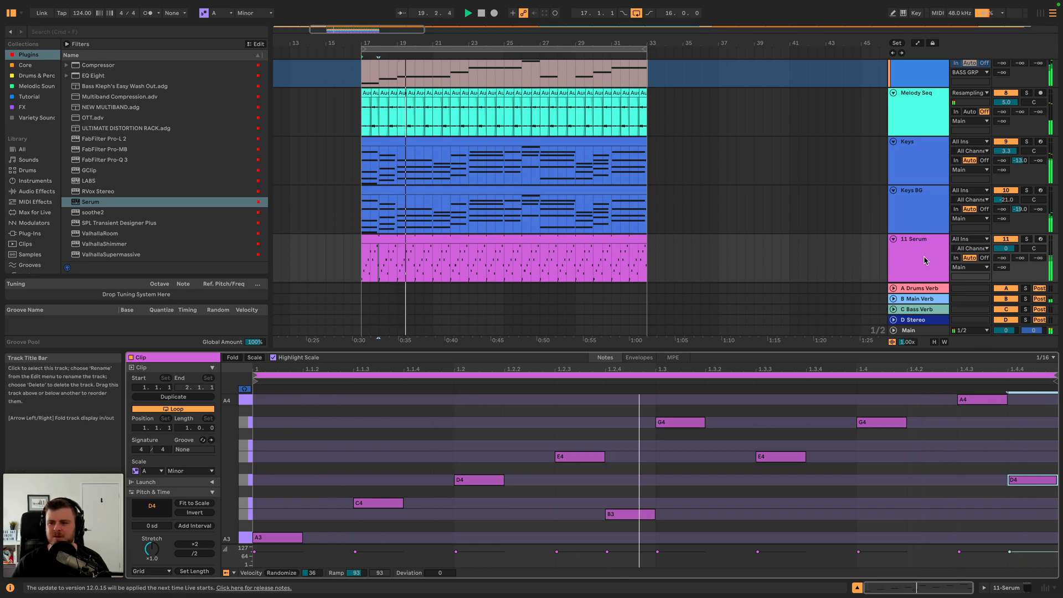
key("space")
- Try B3 at 1.1.3 followed by C4 at 1.1.4 in the arp, auditioning the variation repeatedly
left_click_drag(634, 516, 426, 506)
key("space")
key("space")
left_click(424, 526)
key("space")
key("space")
key("space")
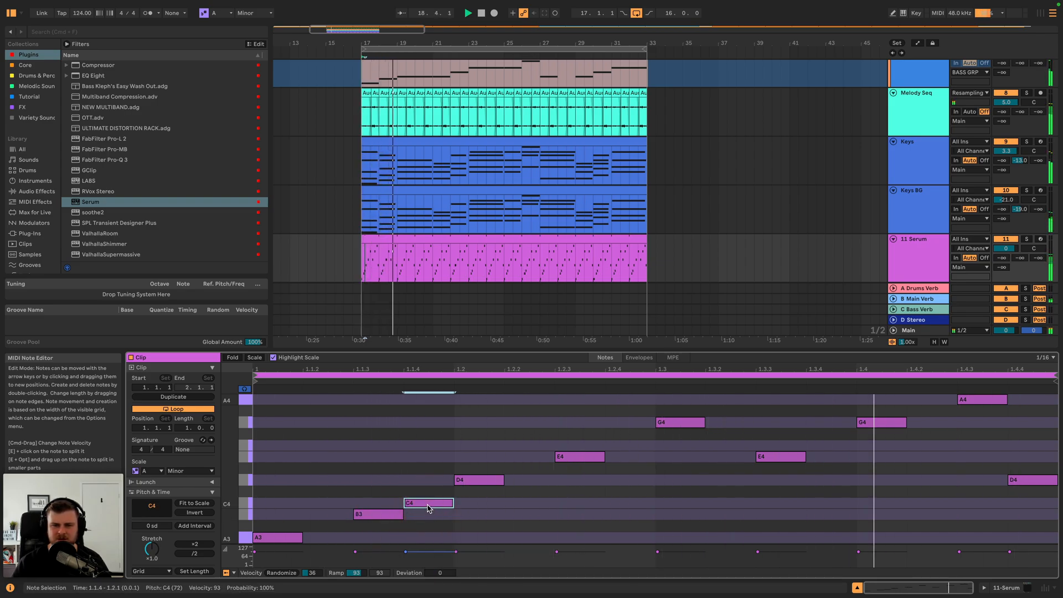
key("space")
- Restore a single C4 note at 1.1.3 and delete the extra B3 and the D4 at 1.4.4
left_click_drag(426, 509, 386, 513)
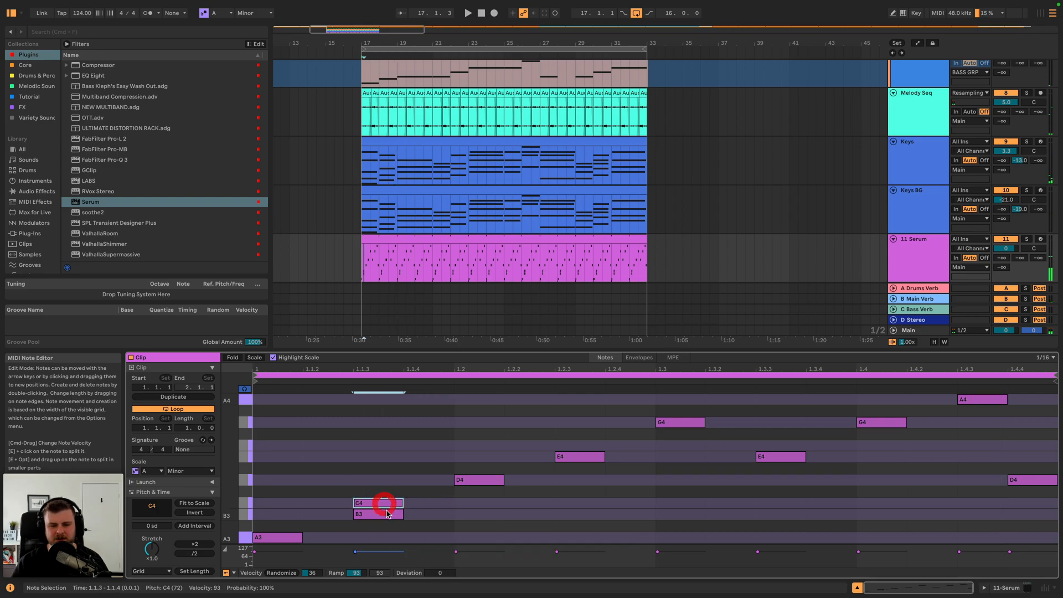
key("BackSpace")
left_click(1048, 477)
key("BackSpace")
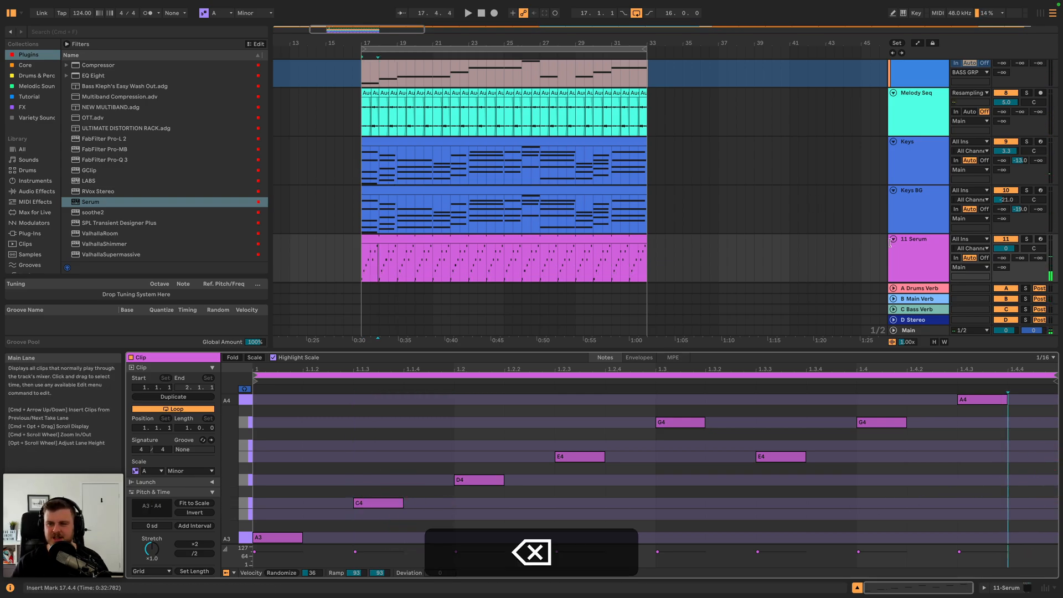
- Open Serum's preset browser on the arp track and search the presets for "arp"
double_click(911, 252)
left_click(149, 478)
left_click(451, 154)
mouse_move(440, 421)
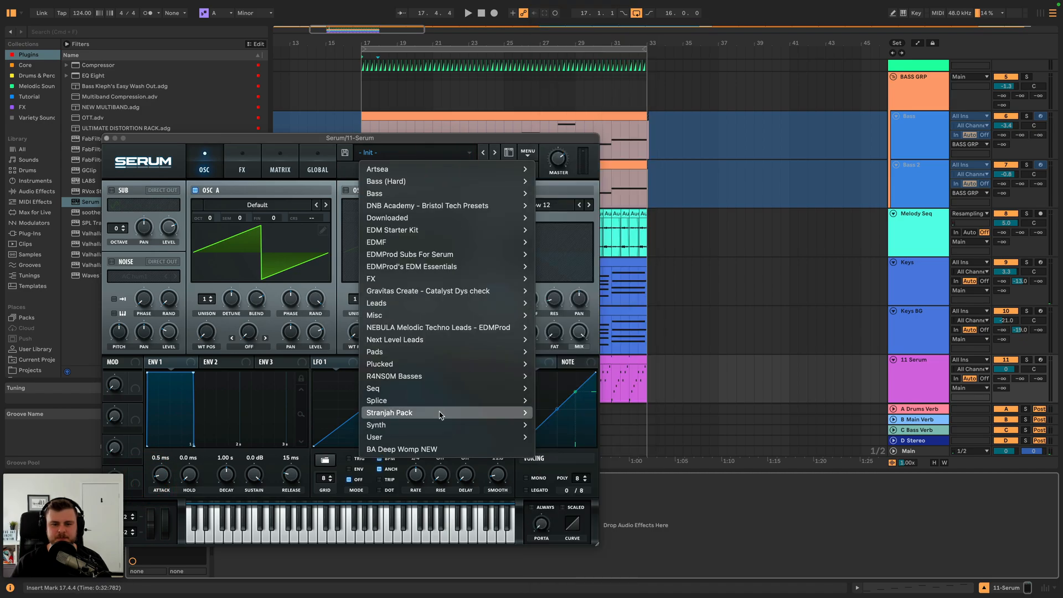
left_click(508, 152)
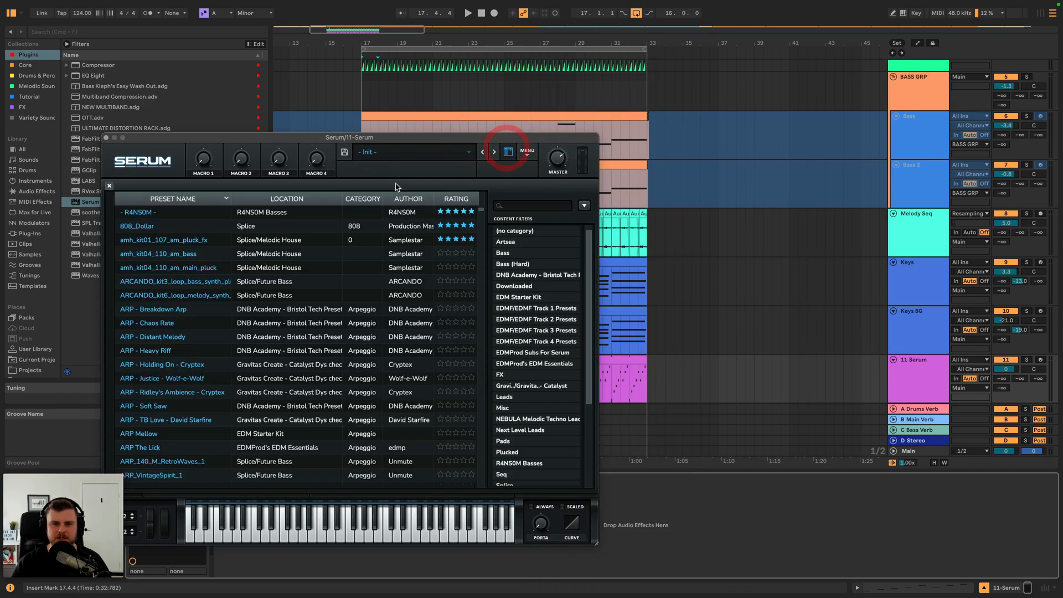
key("p")
left_click(528, 206)
type("arp")
key("Return")
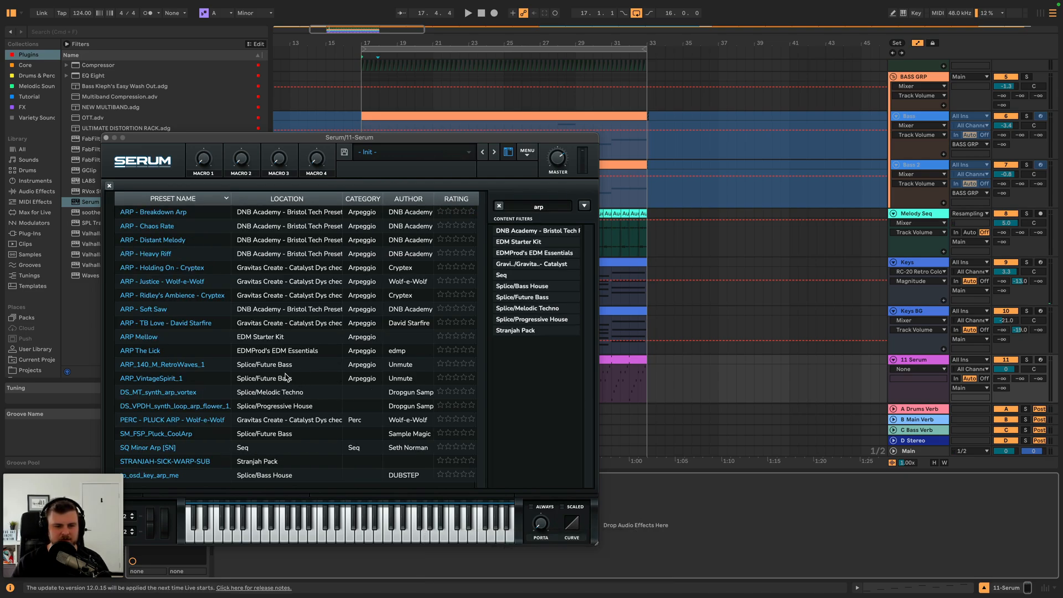
- Try the tp_osd_key_arp_me preset during playback and lower the Serum track's volume to -13.8 dB
left_click(275, 477)
key("space")
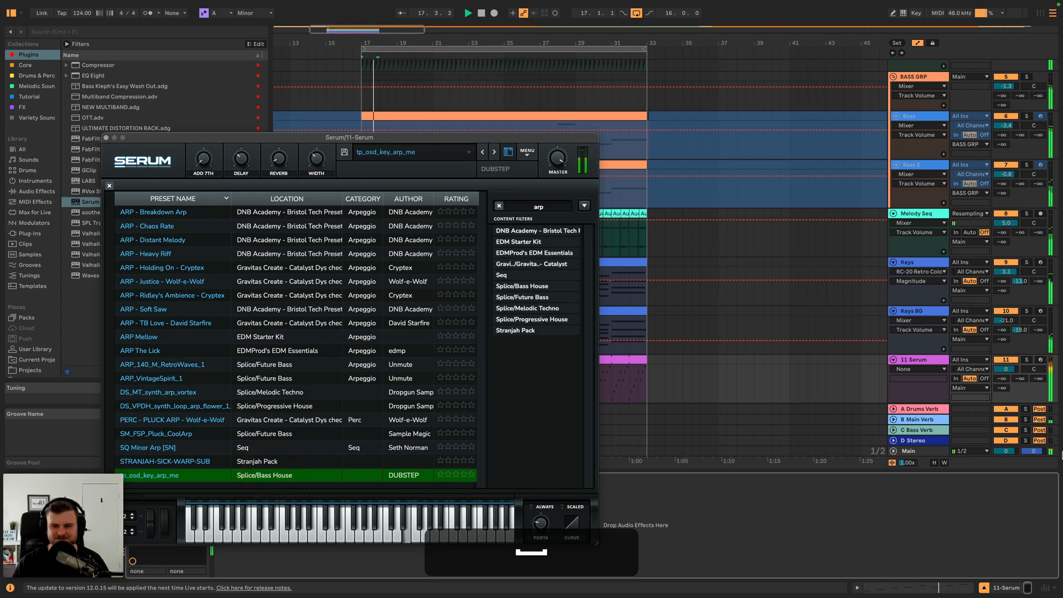
left_click_drag(1006, 370, 1005, 376)
key("space")
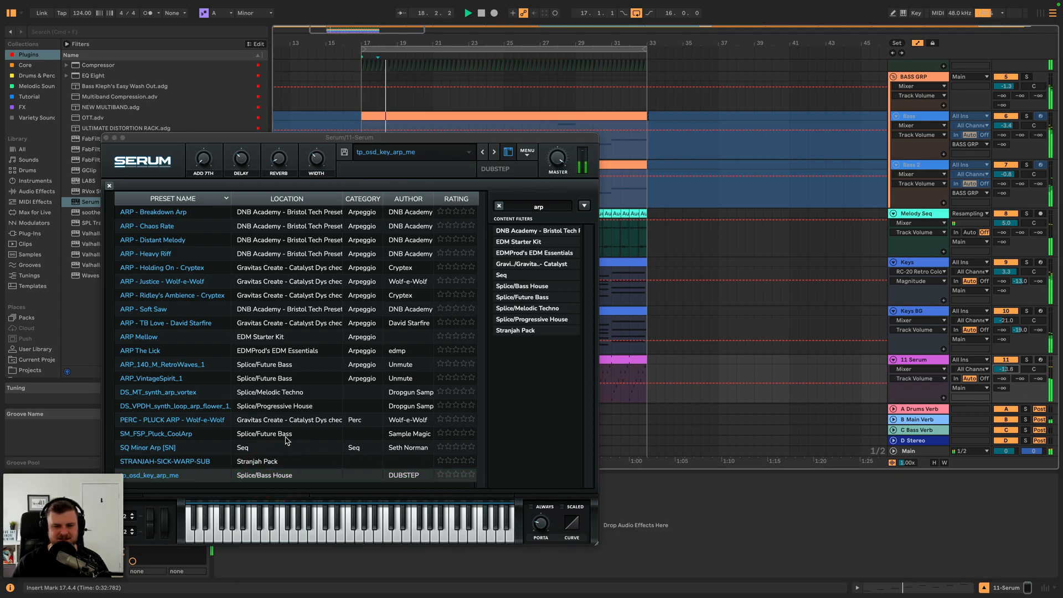
- Audition the DS_MT_synth_arp_vortex, DS_VPDH_synth_loop_arp_flower_1, ARP The Lick and ARP Mellow presets, soloing the arp track
left_click(296, 393)
left_click(294, 407)
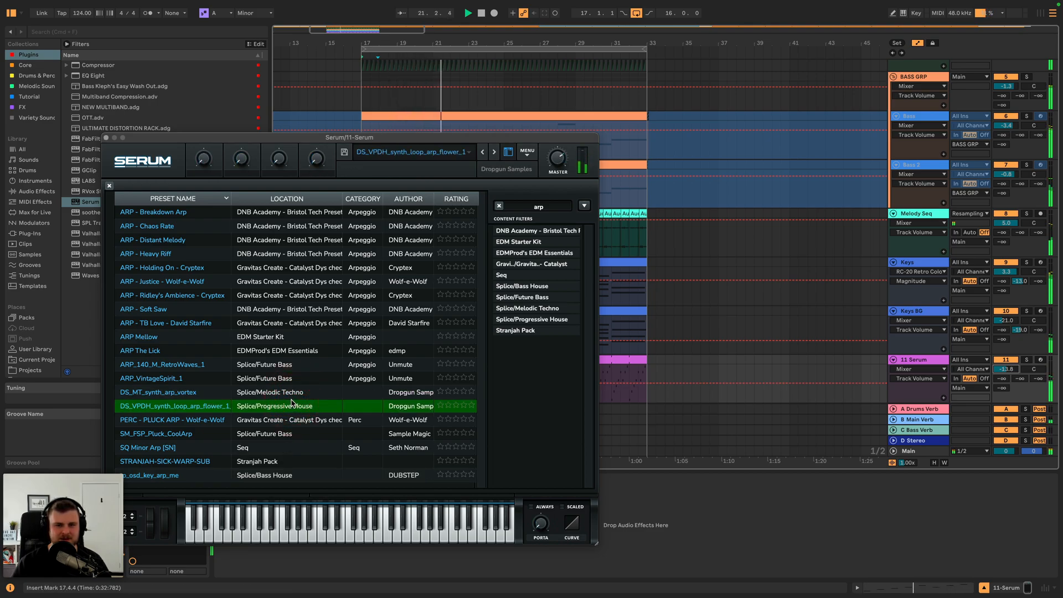
left_click(285, 352)
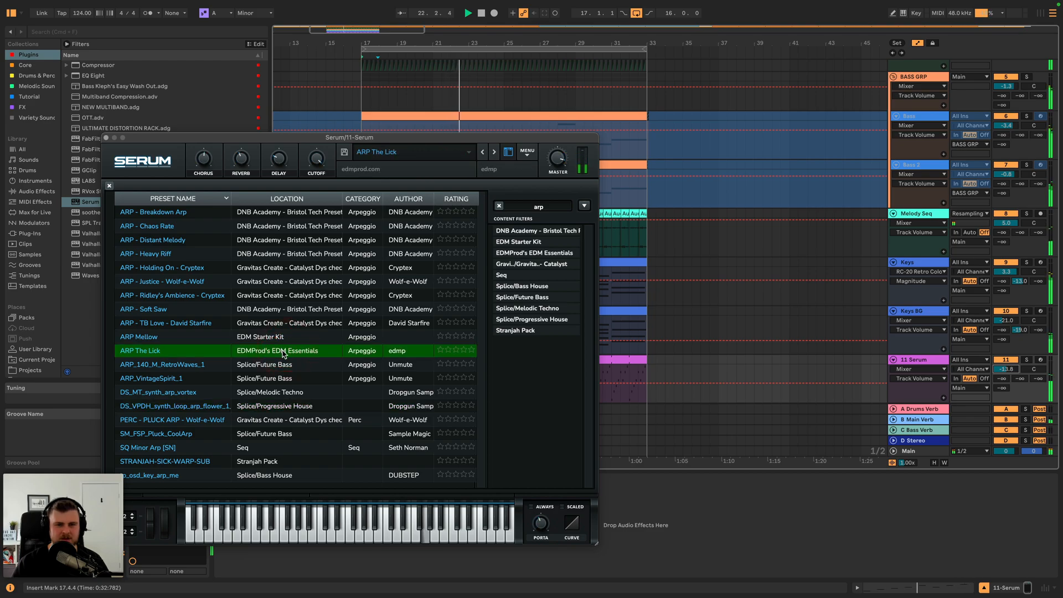
left_click(277, 337)
left_click(1027, 360)
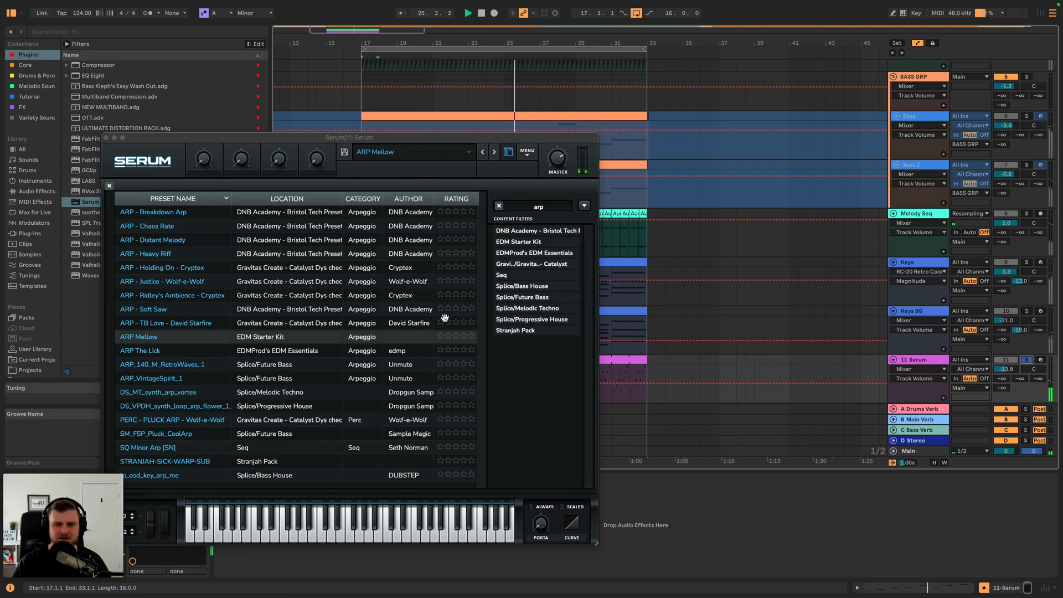
- Compare ARP_VintageSpirit_1 and DS_MT_synth_arp_vortex, load DS_VPDH_synth_loop_arp_flower_1 as the arp sound, and unsolo the track
left_click(267, 375)
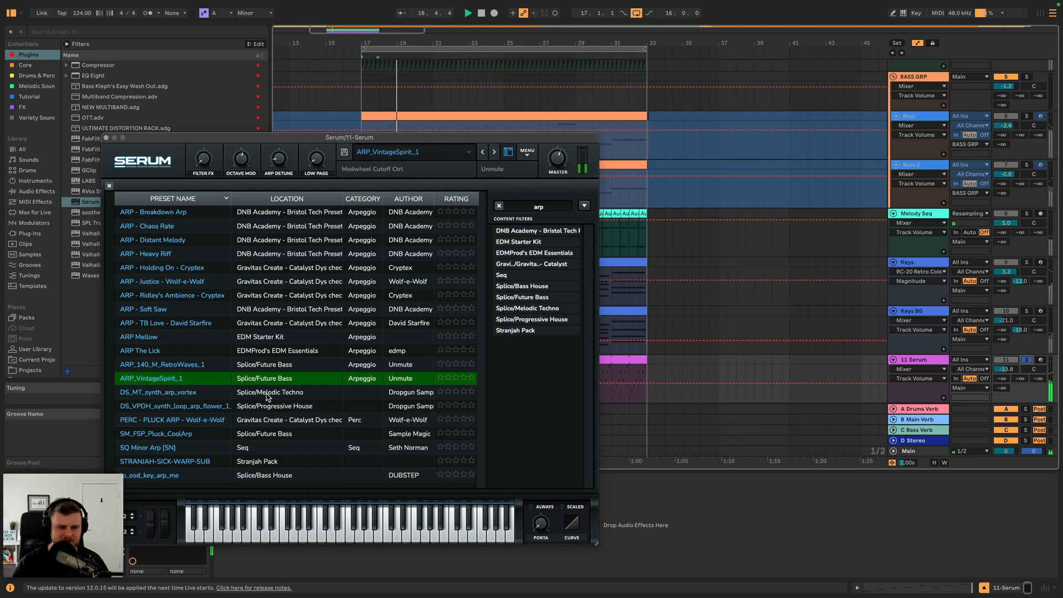
left_click(267, 393)
left_click(268, 407)
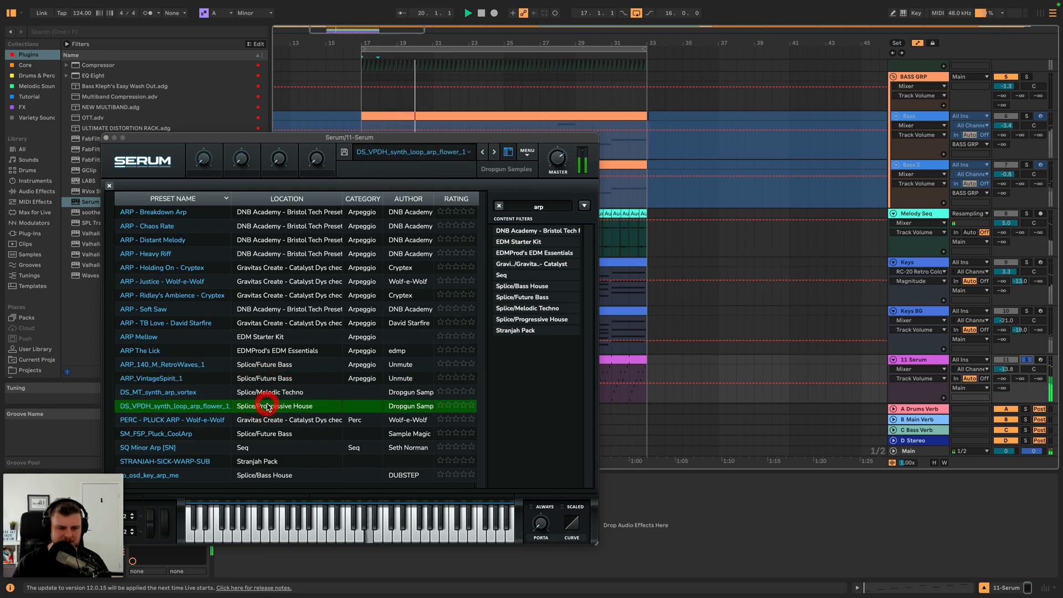
key("space")
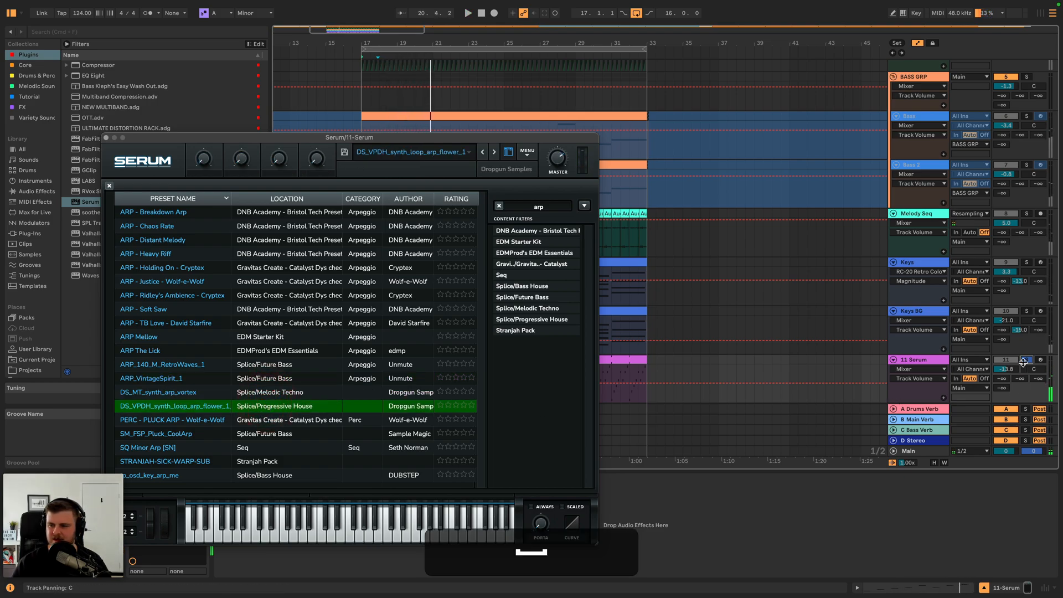
left_click(1027, 360)
left_click(107, 137)
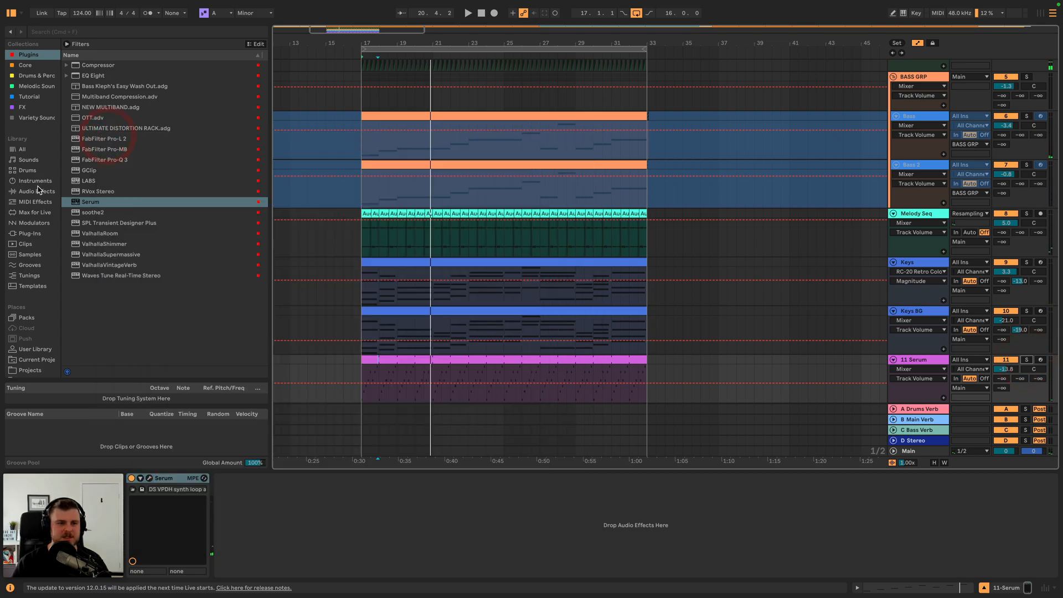
- Add a Delay after Serum with its filter at 1.10 kHz, width 3.74, and dry/wet at 37%
left_click(37, 191)
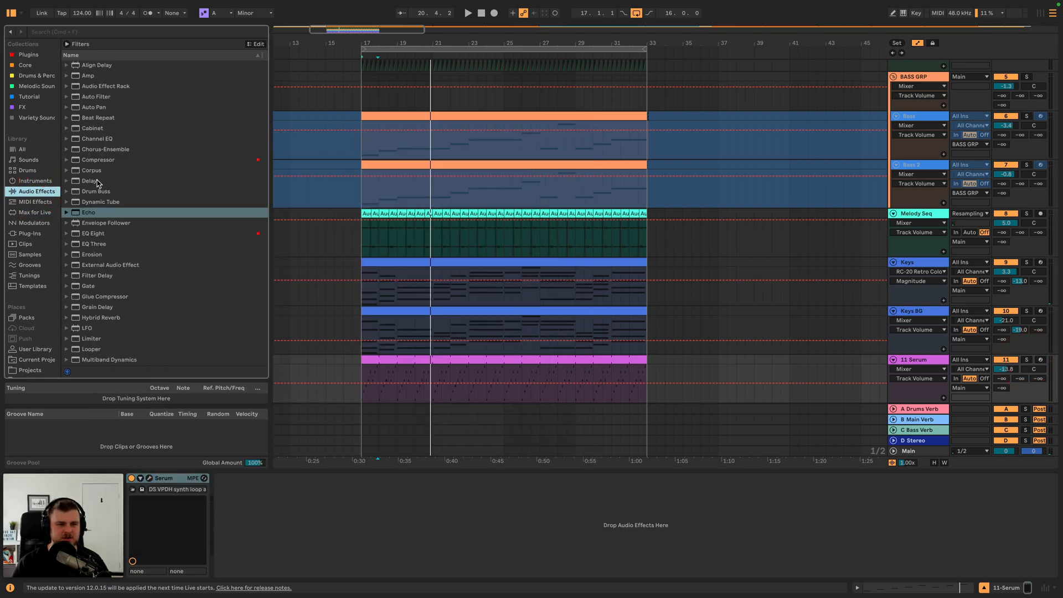
double_click(95, 181)
key("space")
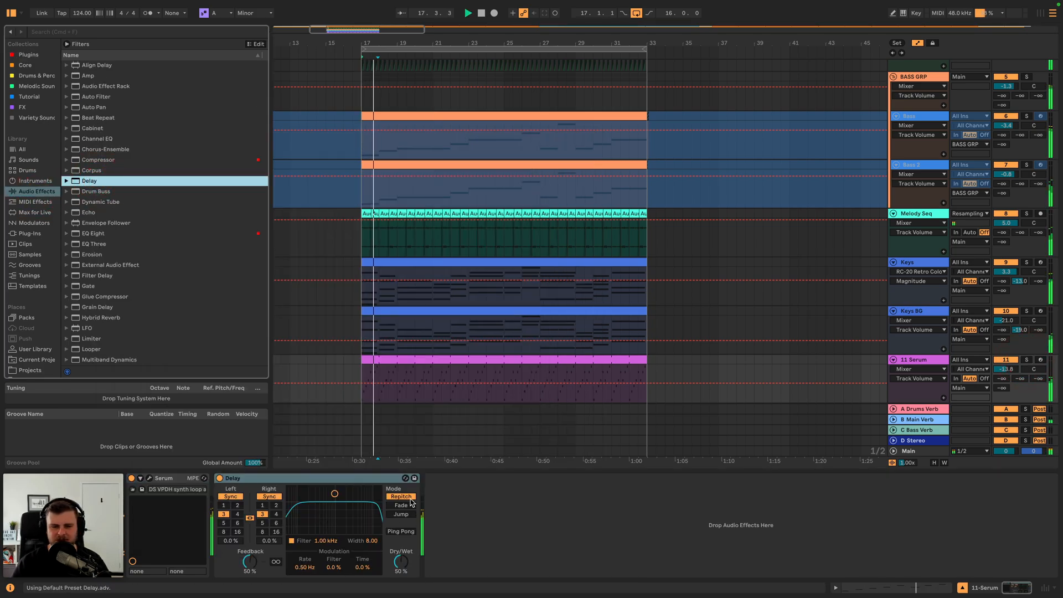
left_click_drag(335, 493, 336, 515)
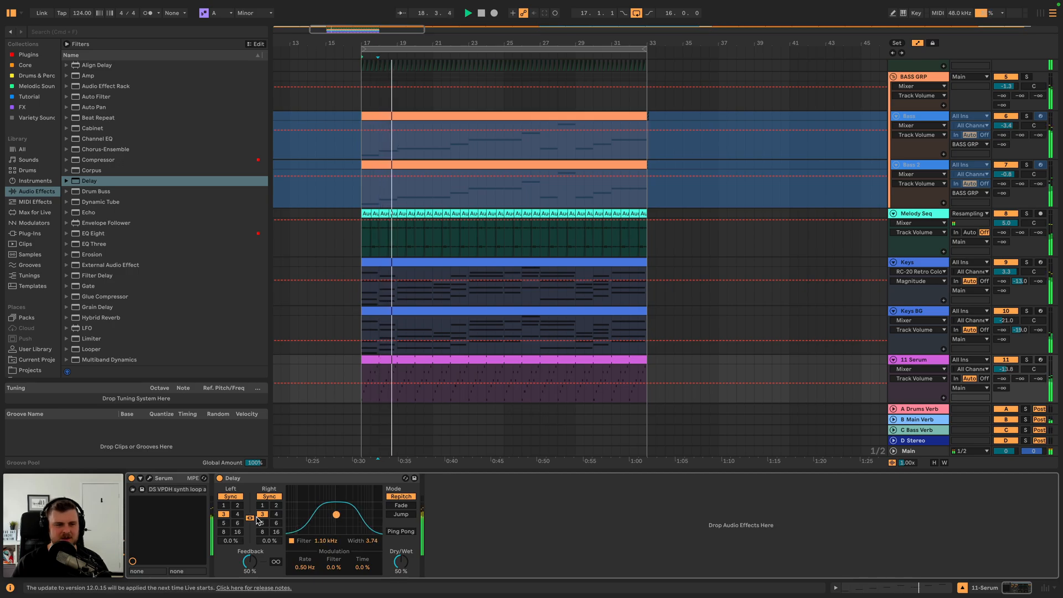
left_click_drag(400, 561, 400, 573)
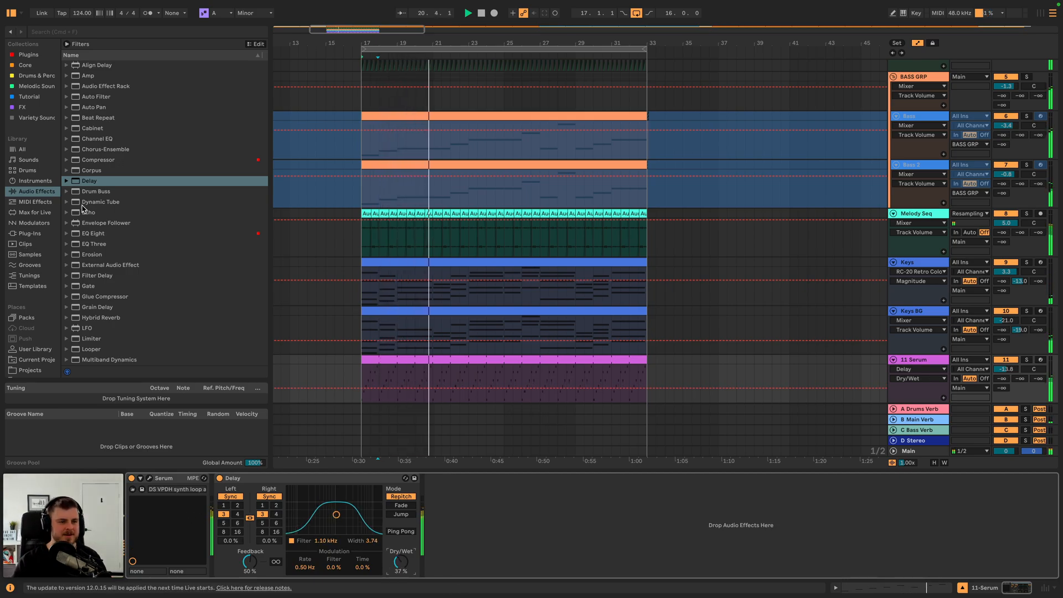
- Add the Pitch MIDI effect to the Serum track, transpose it by -12 st and play the result
left_click(34, 212)
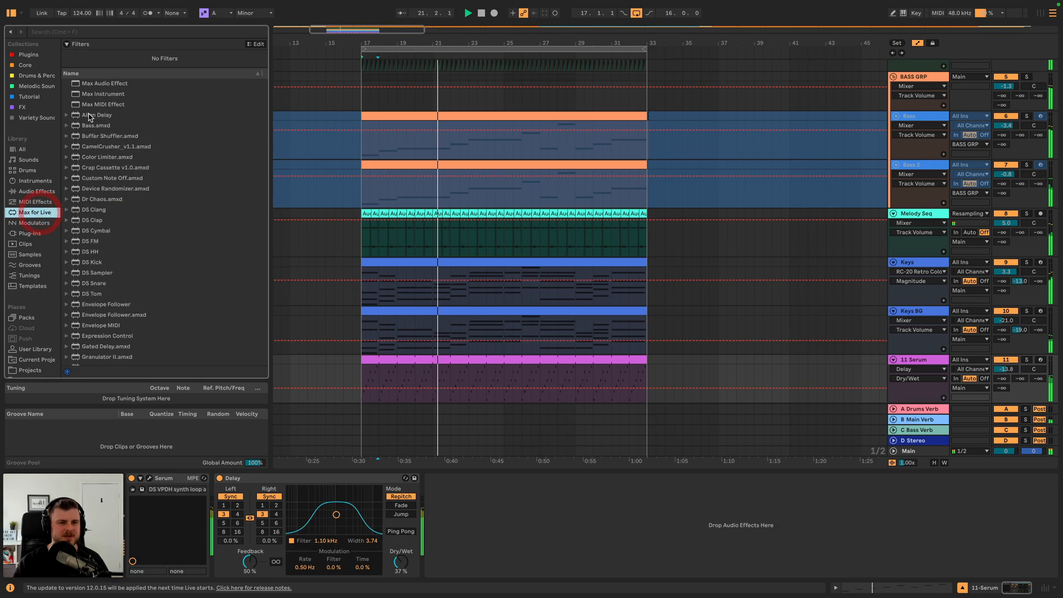
left_click(30, 233)
left_click(39, 192)
left_click(35, 202)
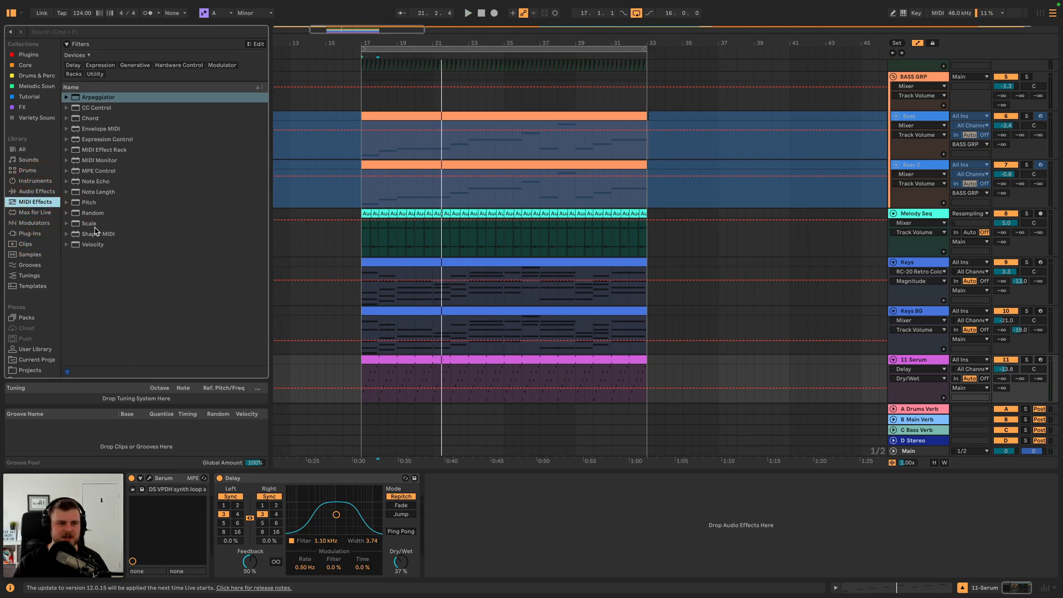
double_click(88, 202)
key("shift+Down")
key("space")
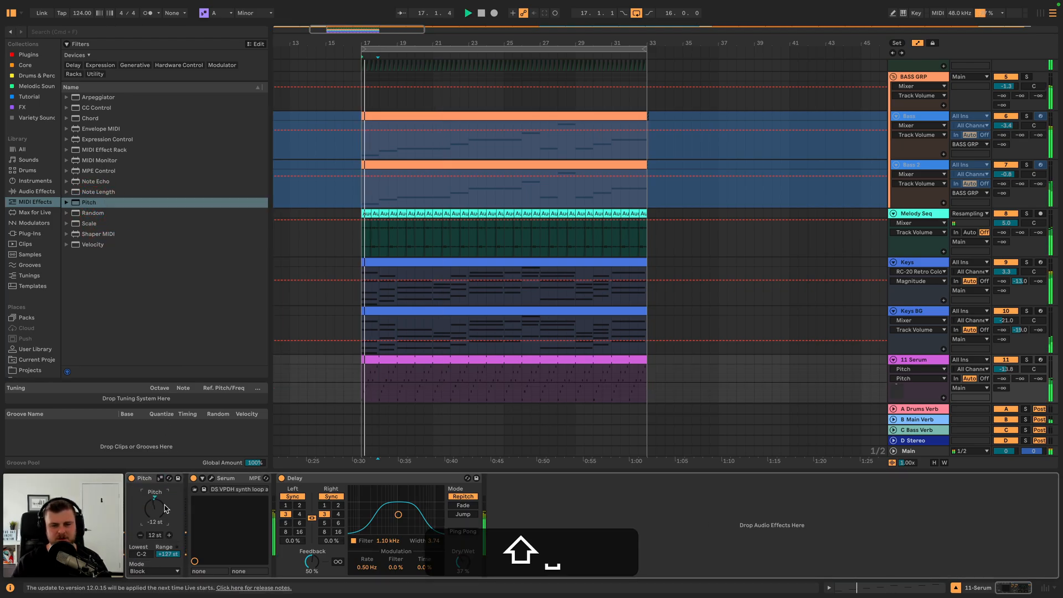
- Solo the arp, check the mix of Serum's reverb, and reduce the Delay's dry/wet to 30%
left_click(1026, 359)
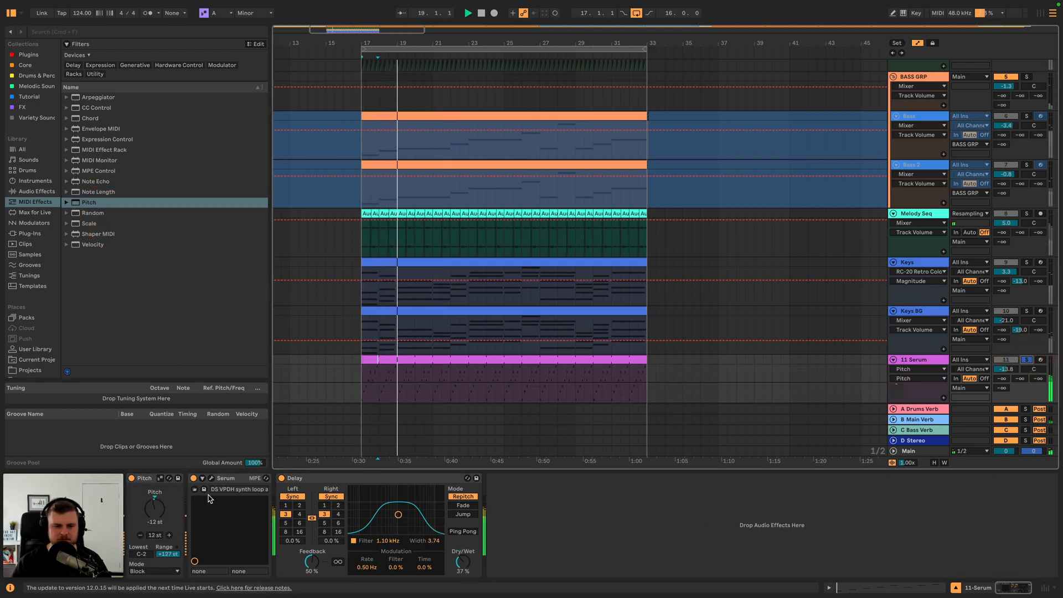
left_click(211, 477)
left_click(247, 165)
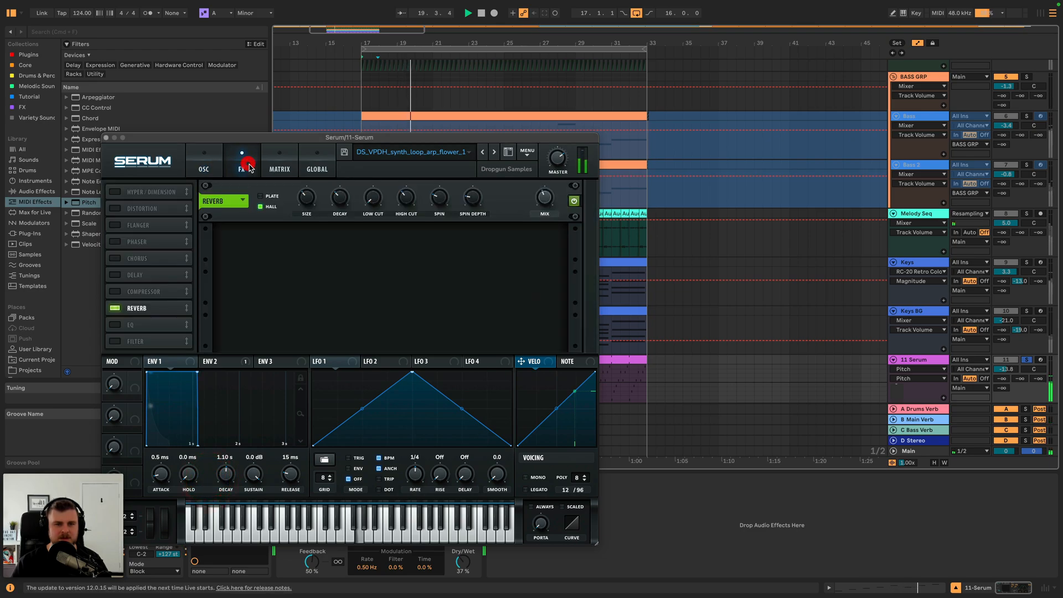
left_click(544, 205)
left_click_drag(462, 562, 462, 568)
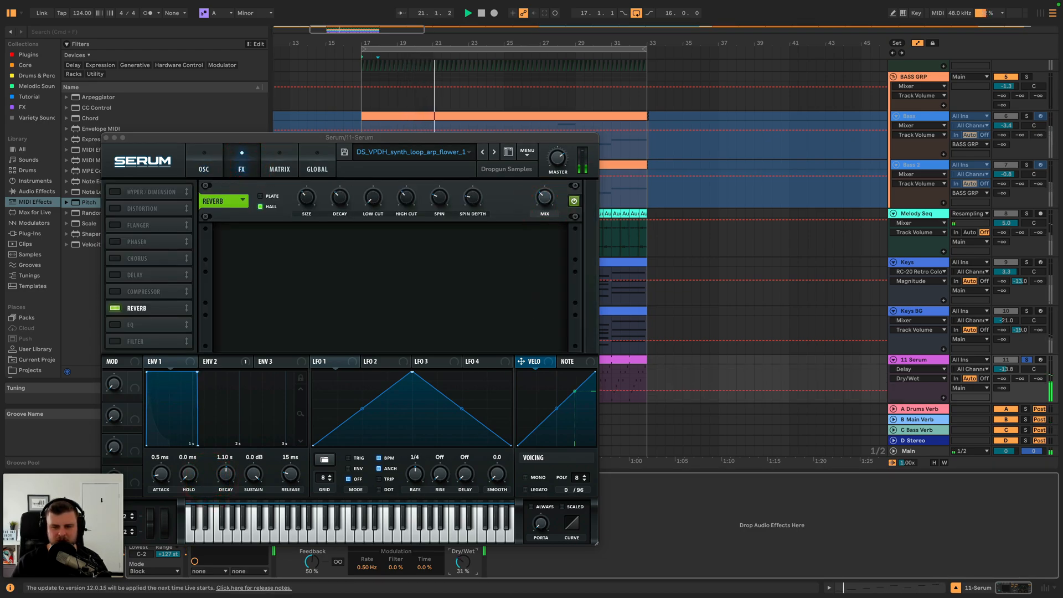
- Compare the arp with Serum's noise oscillator off and on, leave it on and adjust its level
left_click(217, 171)
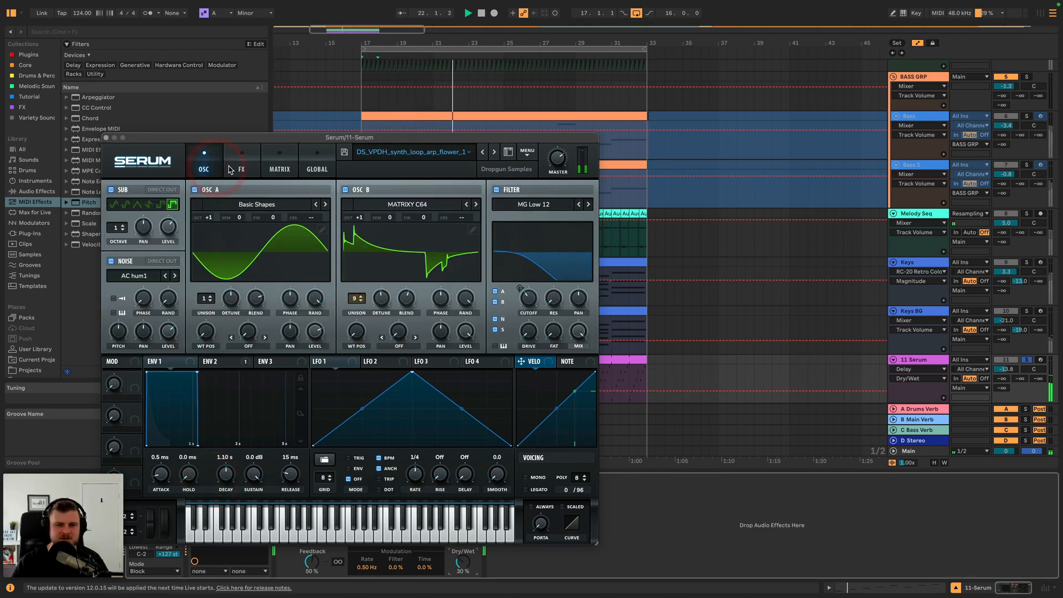
left_click(111, 264)
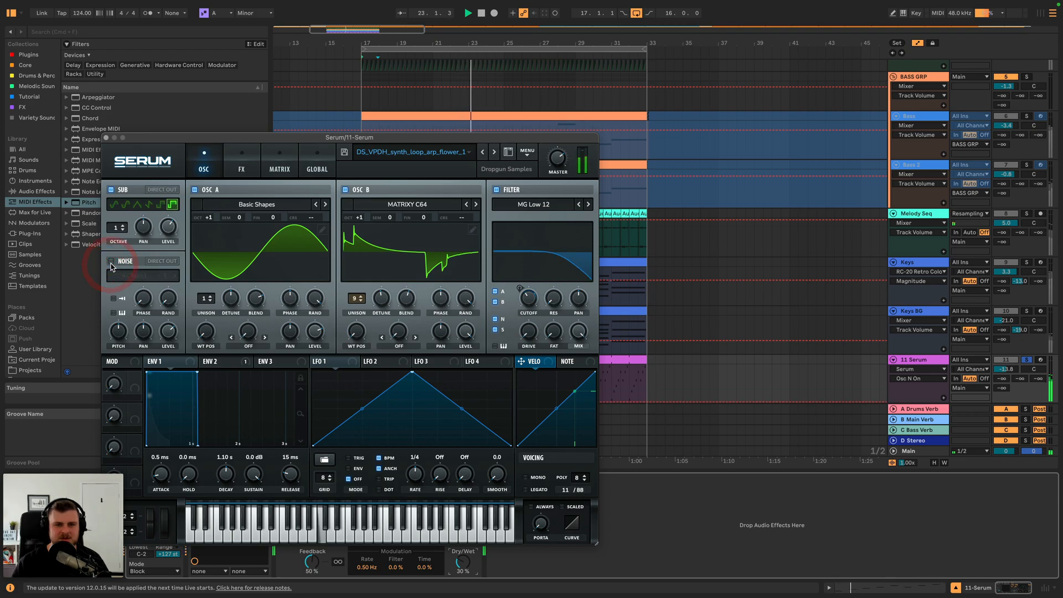
left_click(111, 263)
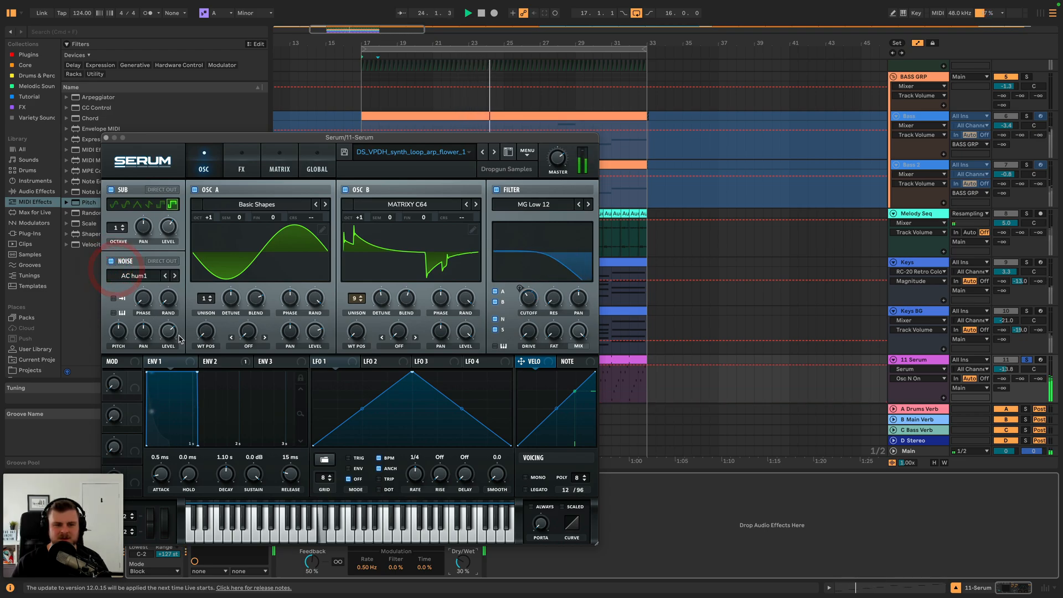
left_click(169, 331)
left_click_drag(171, 352, 171, 349)
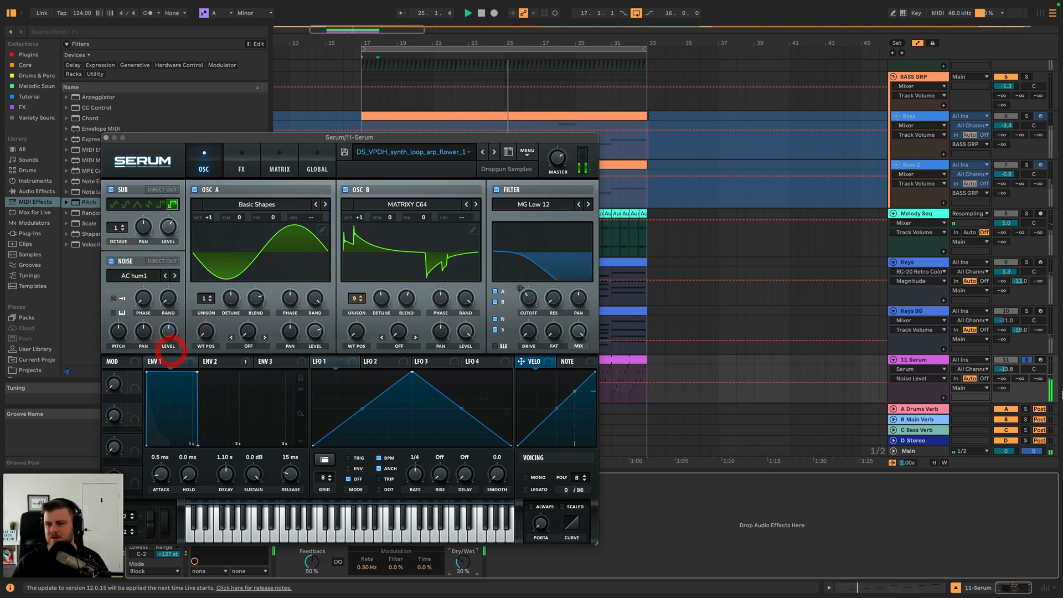
- Unsolo the Serum track and audition the arp in the full mix, reviewing the synth's effects and oscillator settings
key("space")
left_click(1026, 361)
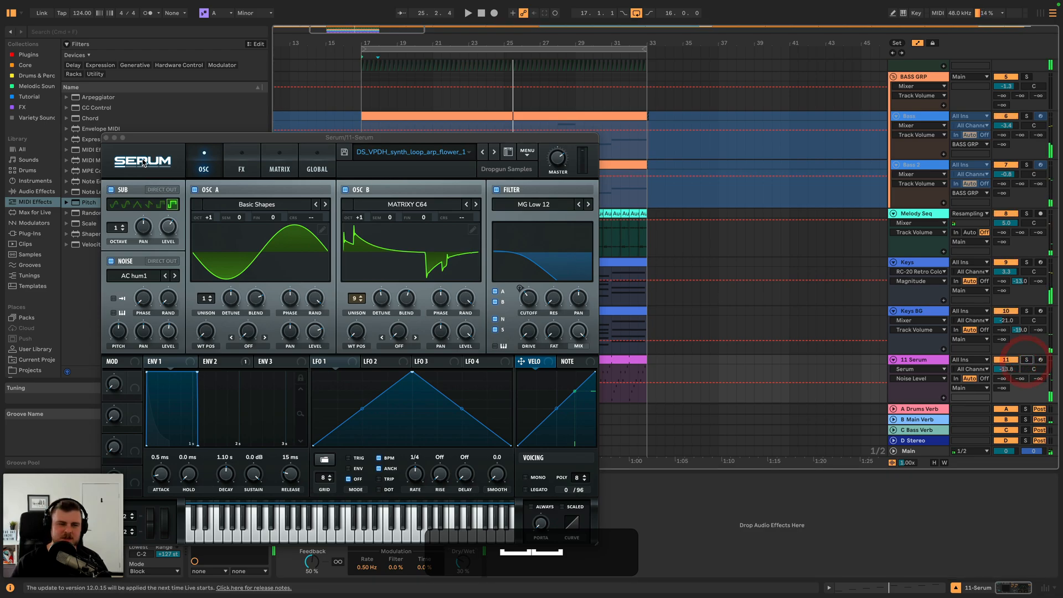
left_click(105, 139)
key("space")
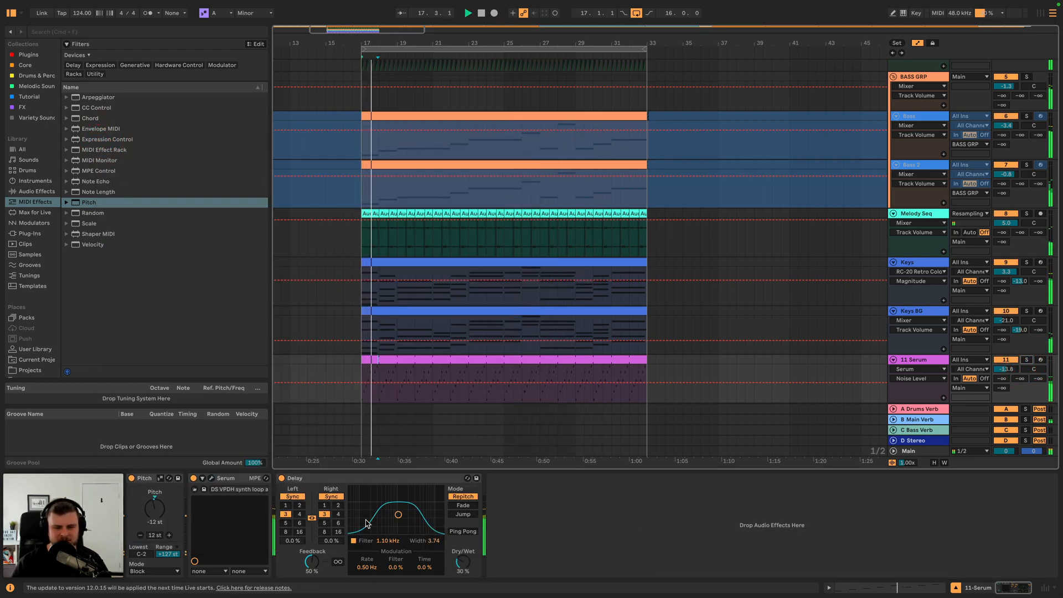
left_click(211, 478)
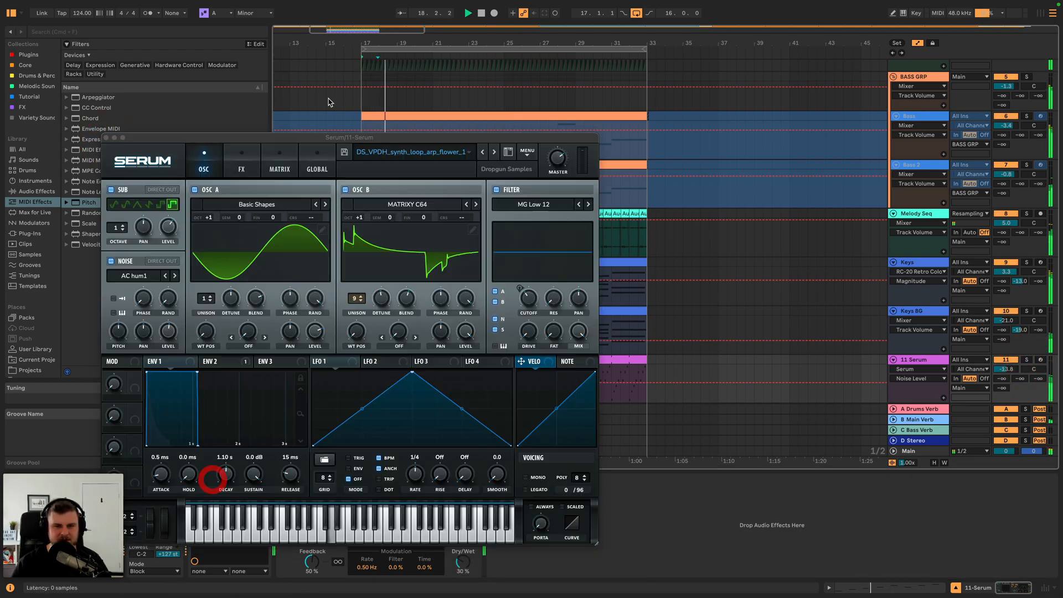
left_click(249, 159)
left_click(216, 158)
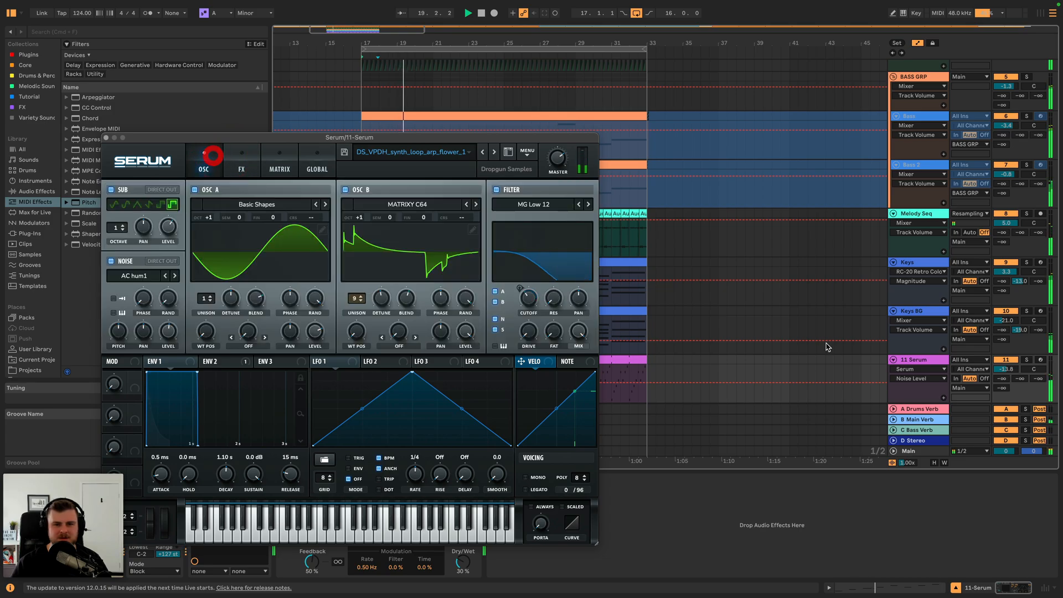
- Reduce oscillator B's unison to 3 voices and adjust its blend, checking the arp both soloed and in the full mix
left_click(1027, 359)
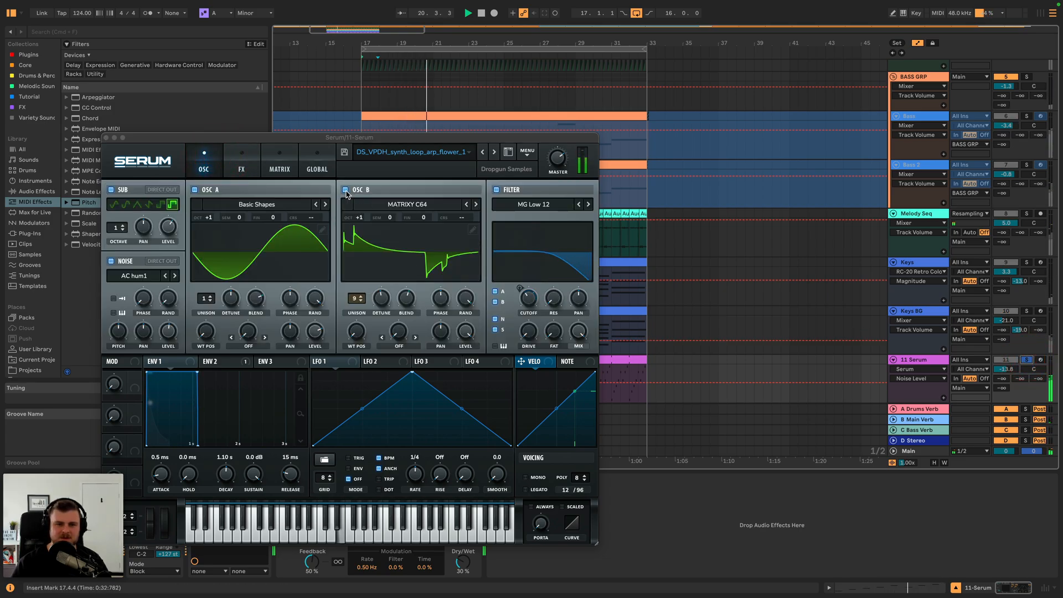
key("space")
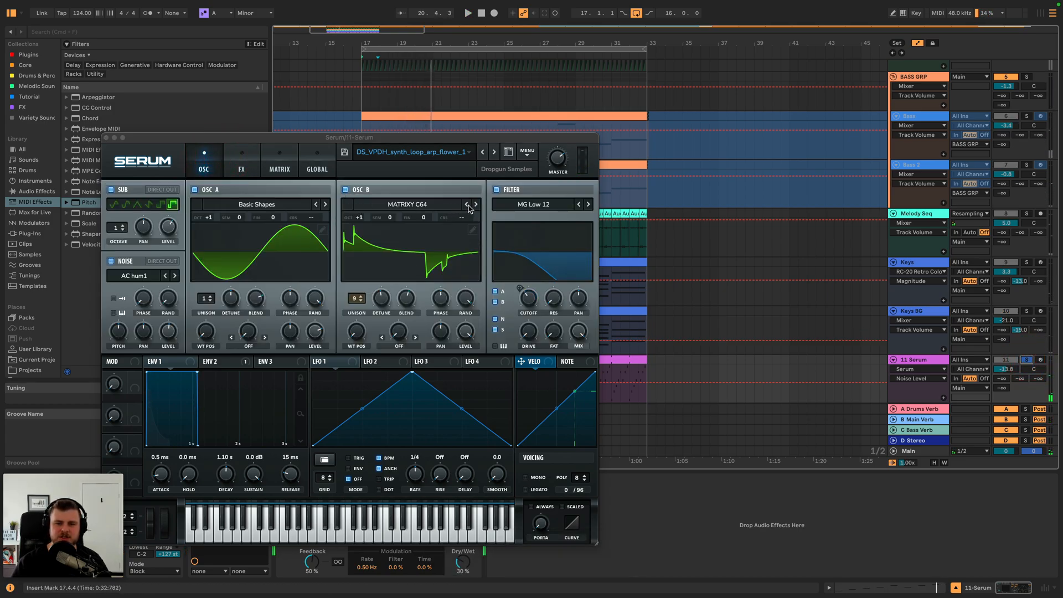
left_click(382, 300)
left_click_drag(356, 299, 351, 357)
key("space")
left_click_drag(404, 293, 408, 312)
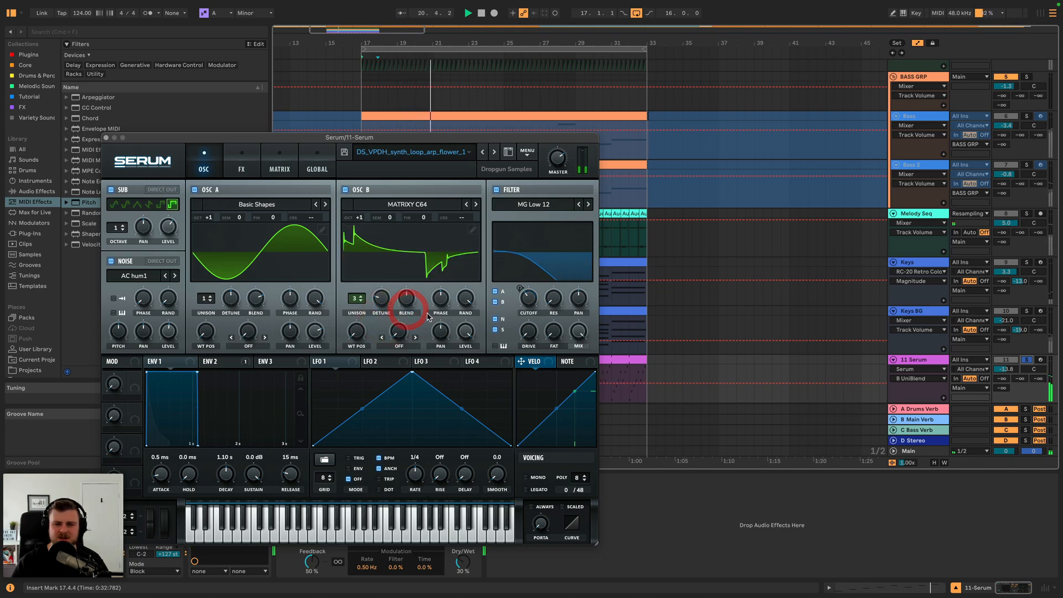
left_click(1026, 359)
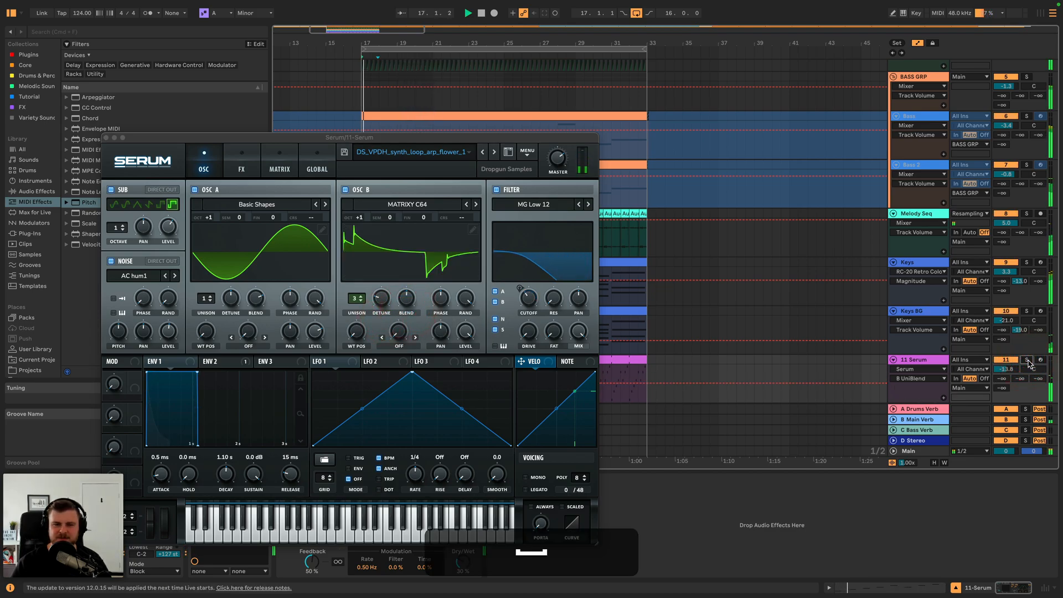
left_click(1026, 360)
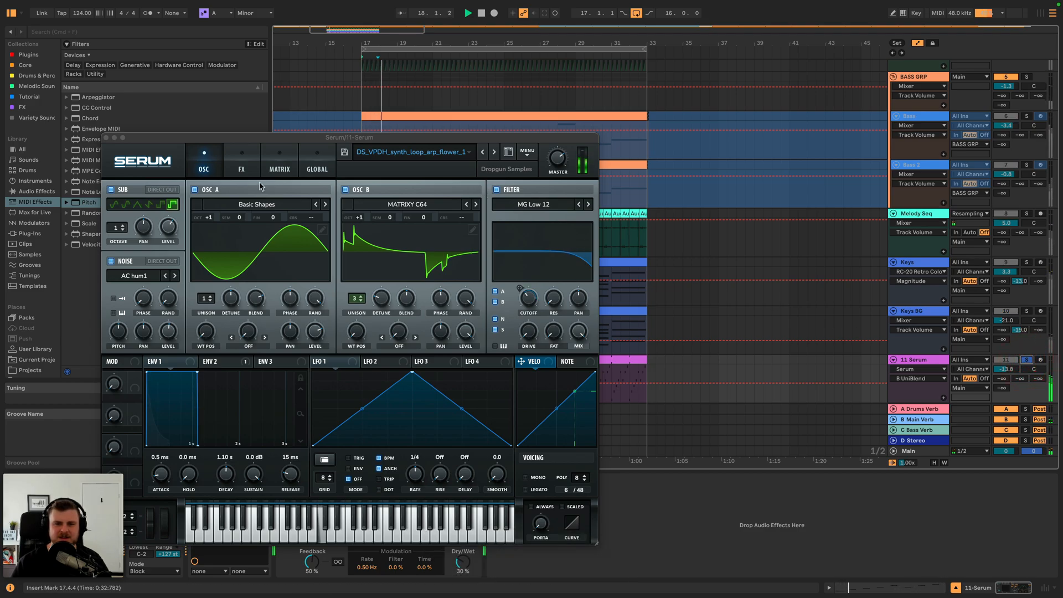
- Enable Serum's Chorus at a 26% mix, adjust the Reverb mix, and audition the arp with all tracks playing
left_click(247, 166)
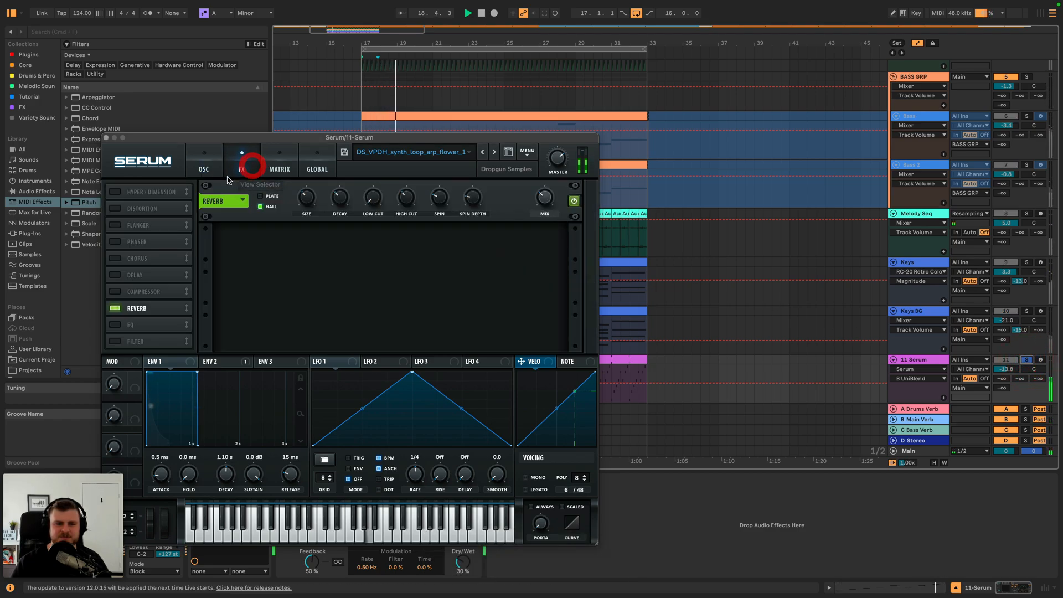
left_click(118, 259)
left_click_drag(538, 204, 543, 202)
key("space")
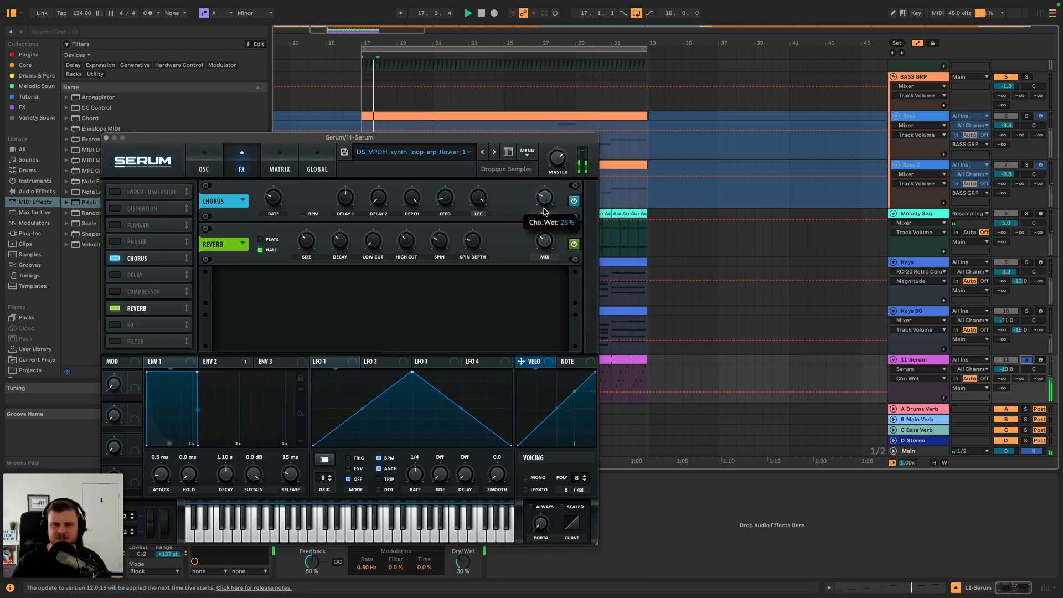
left_click(546, 244)
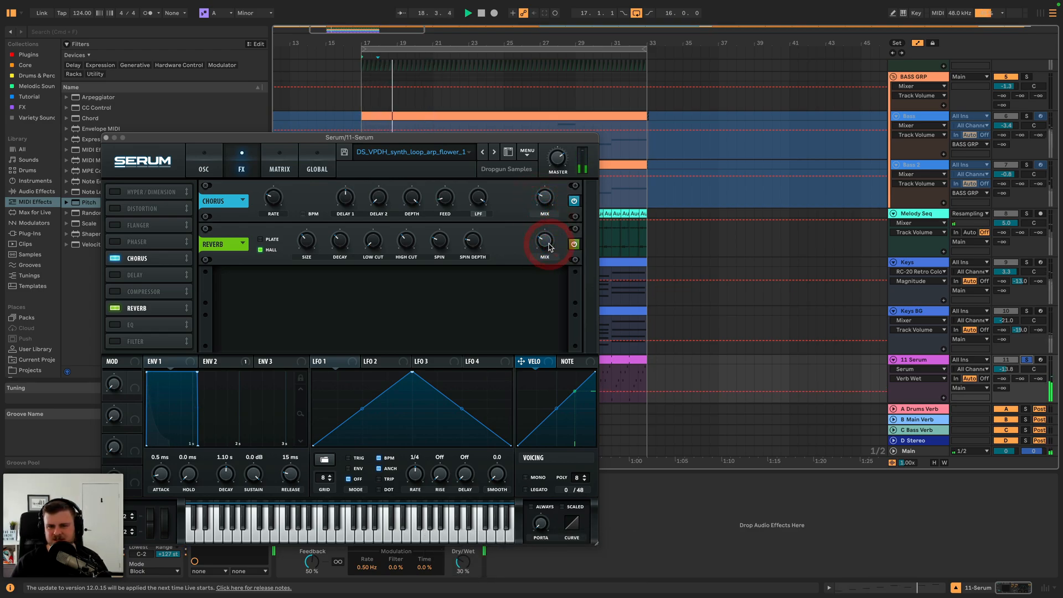
key("space")
key("space")
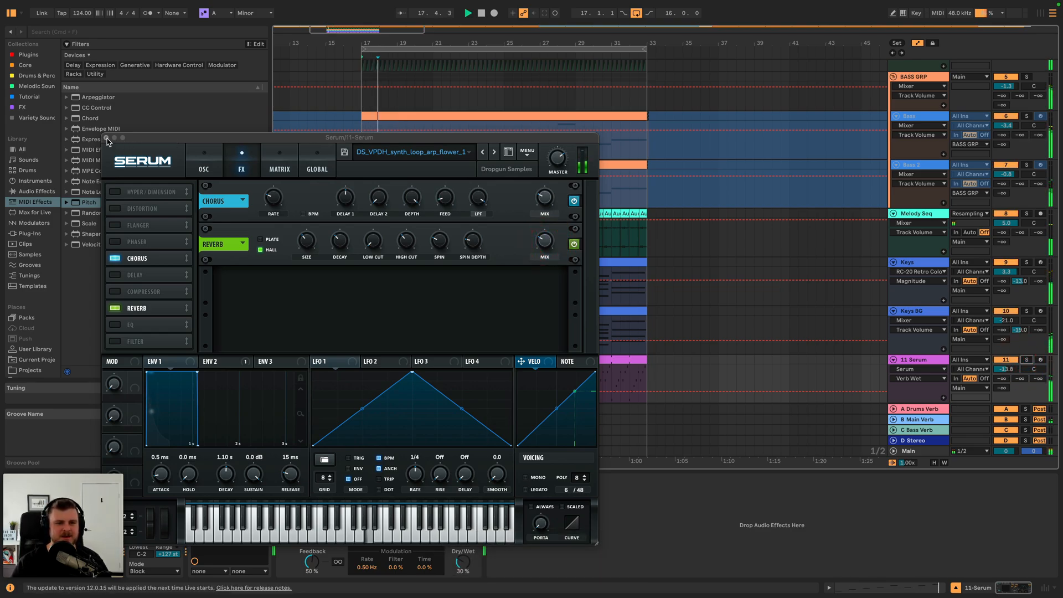
- Compare the MG Low 18 and MG Low 12 filters, keep MG Low 12, and set envelope 2's decay to 553 ms and cutoff modulation to 51
left_click(203, 162)
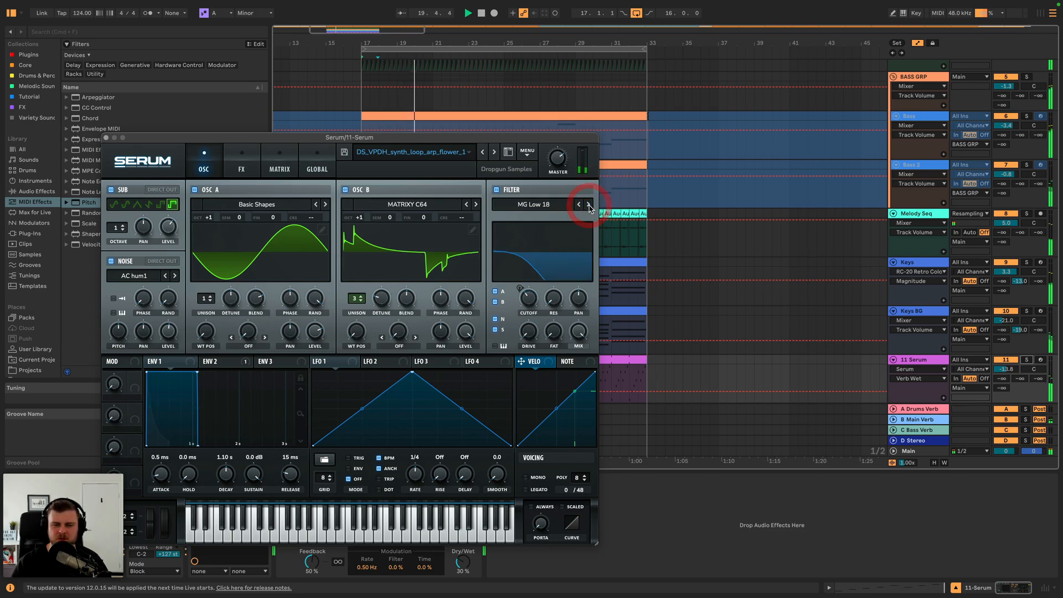
left_click(579, 205)
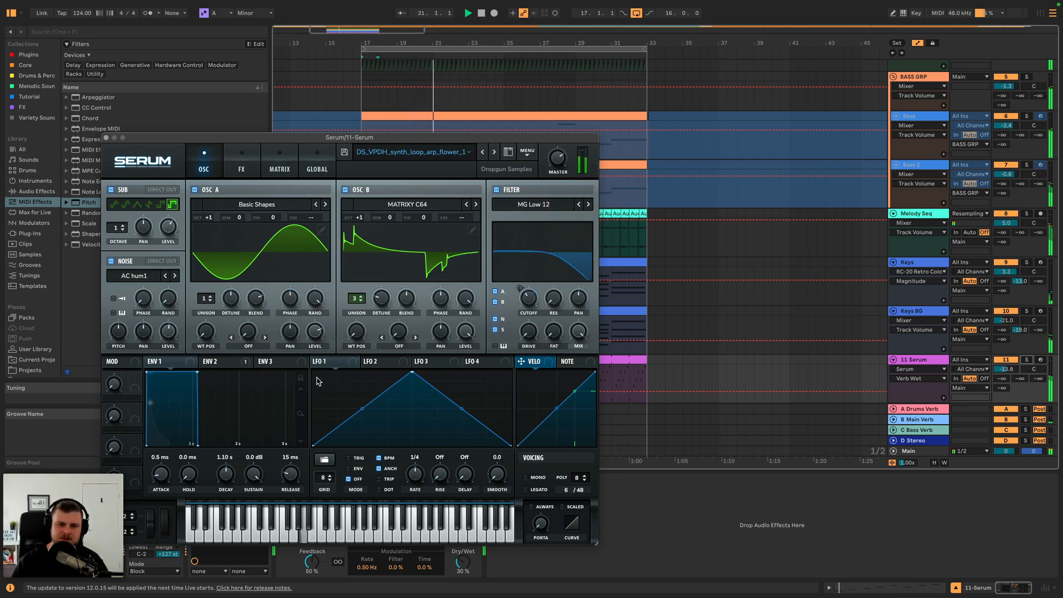
left_click(219, 361)
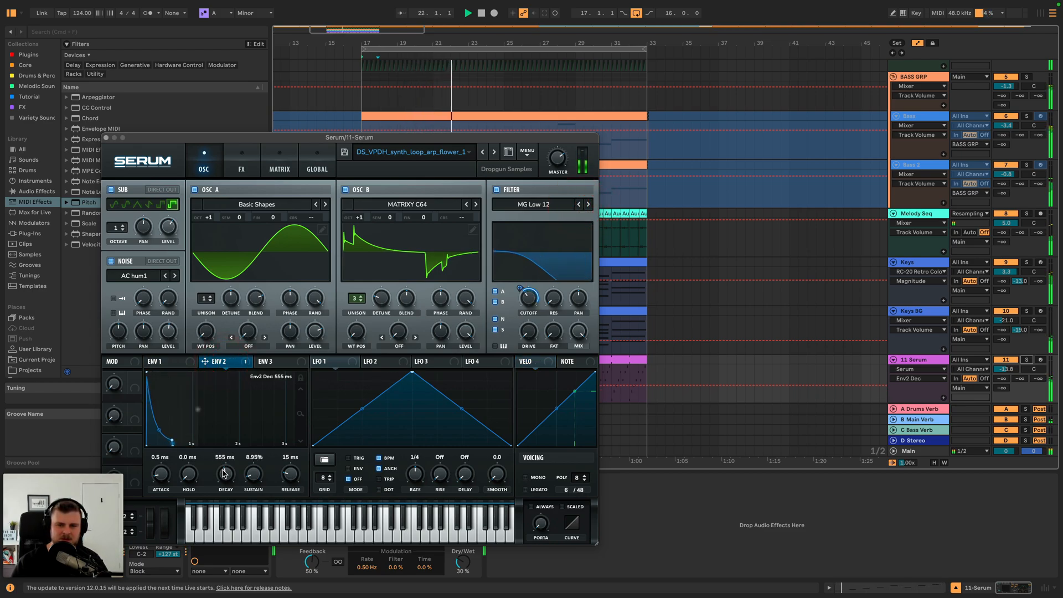
left_click_drag(521, 286, 529, 293)
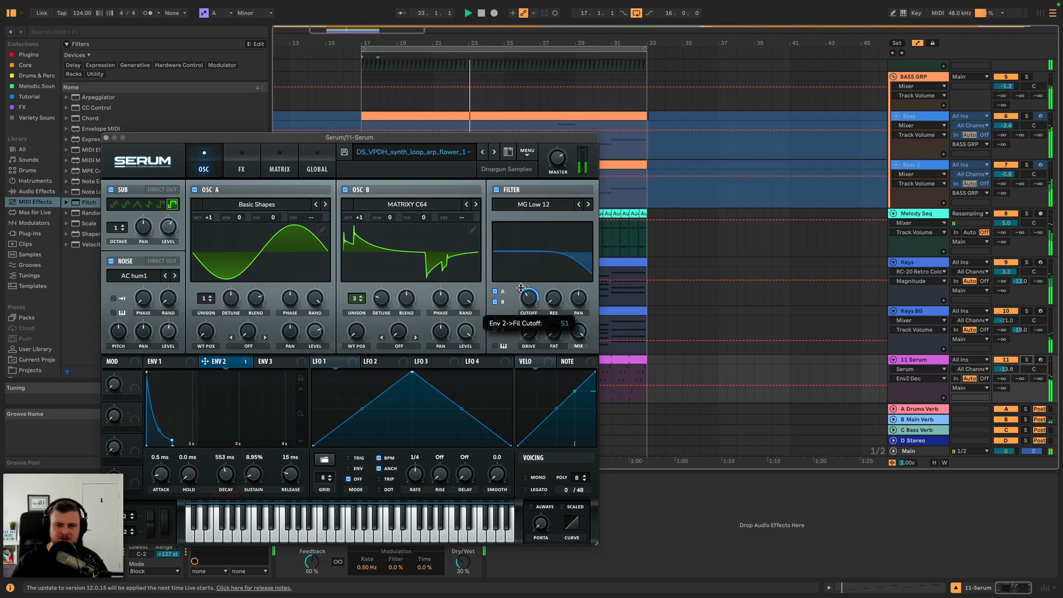
left_click(558, 297)
left_click(530, 299)
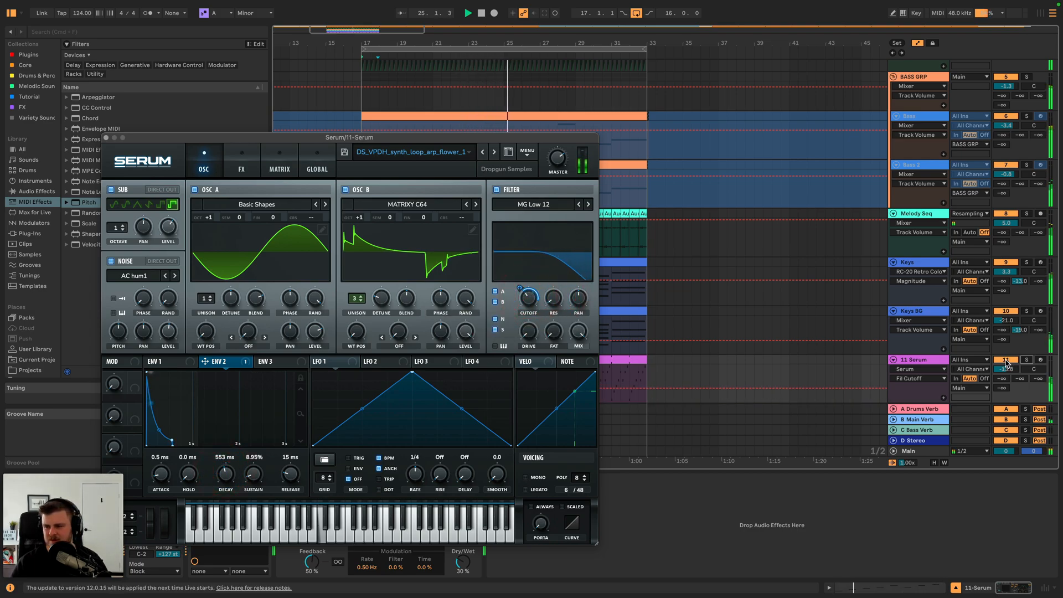
left_click(106, 138)
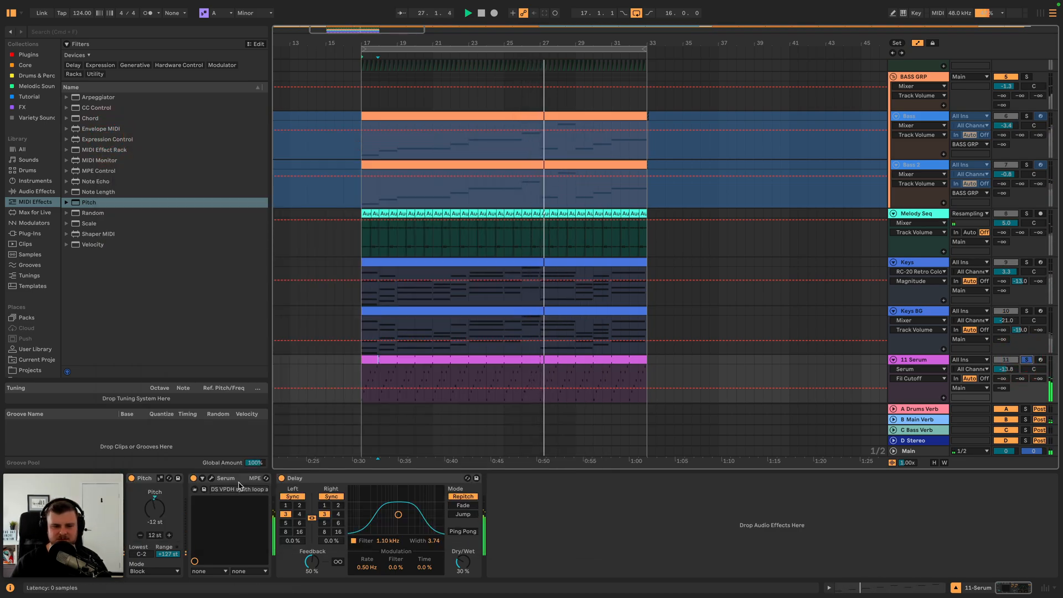
- Set the attack of Serum's envelope 2 to 2.9 ms and the Delay device's time modulation to 2.3%
left_click(211, 479)
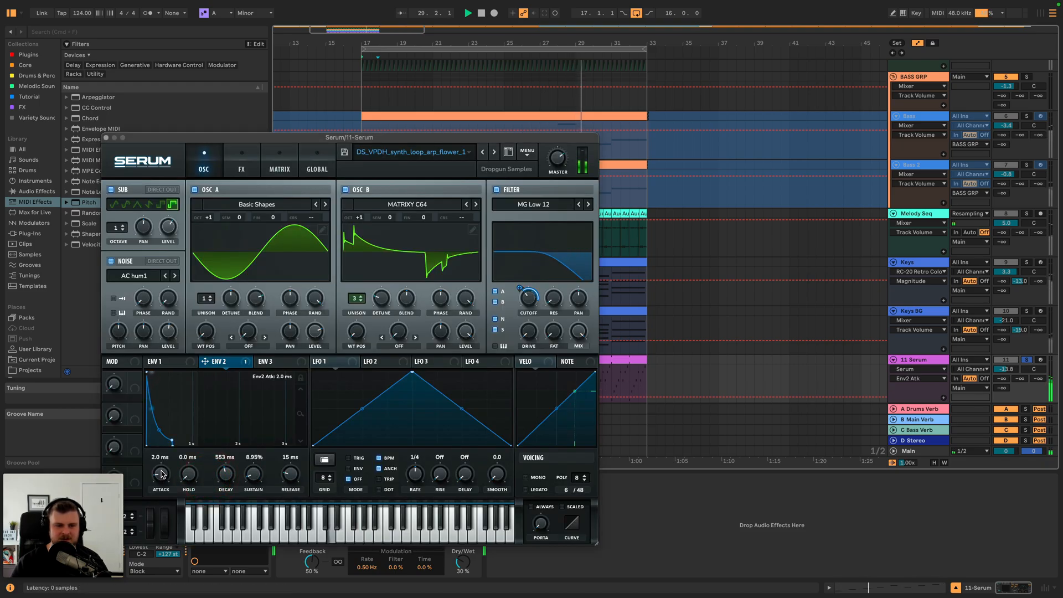
left_click_drag(160, 467, 160, 476)
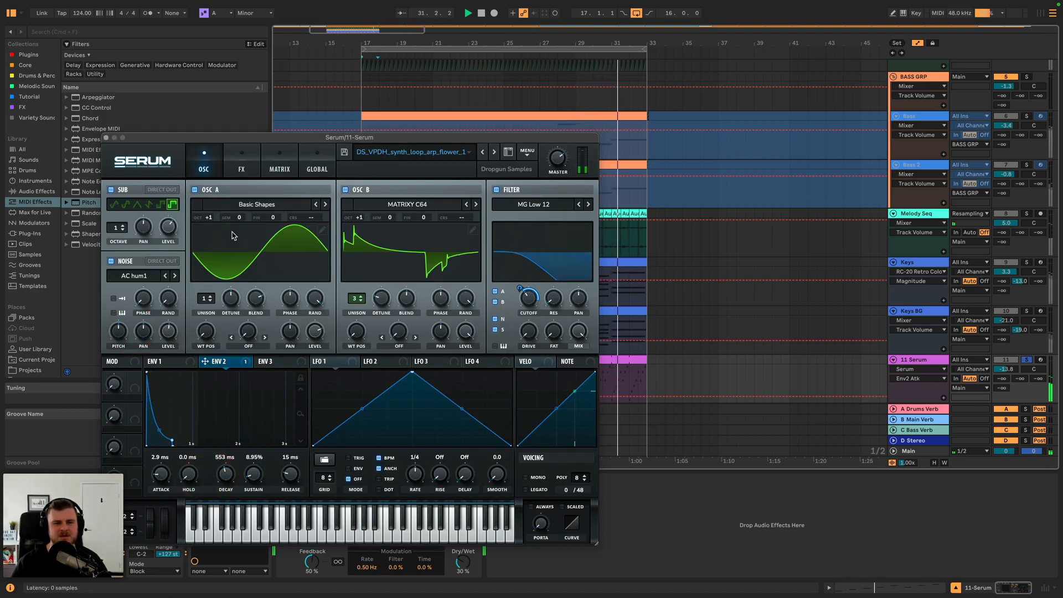
left_click(106, 137)
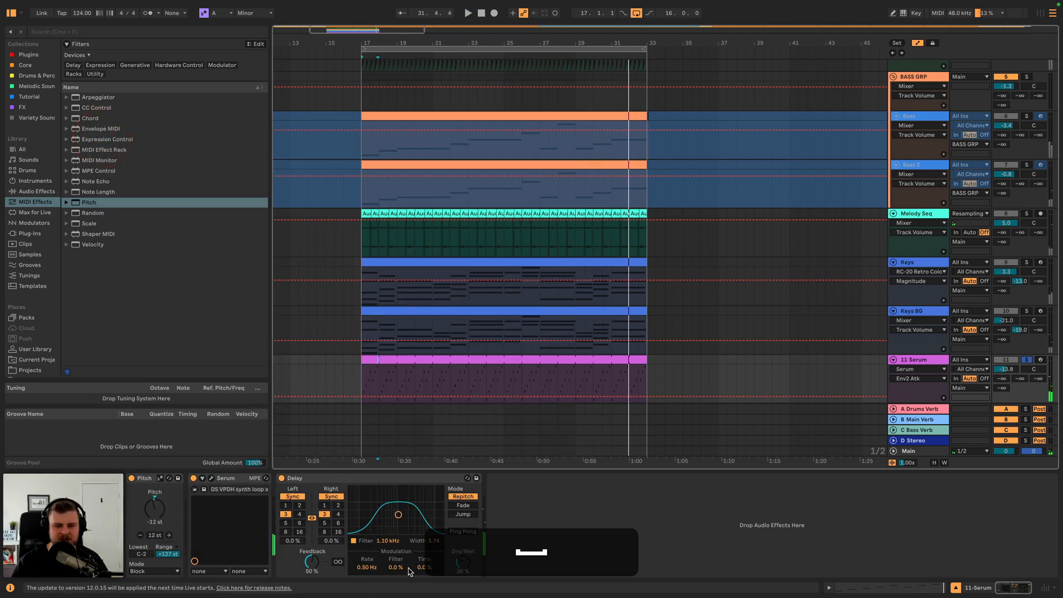
left_click_drag(424, 567, 418, 569)
key("space")
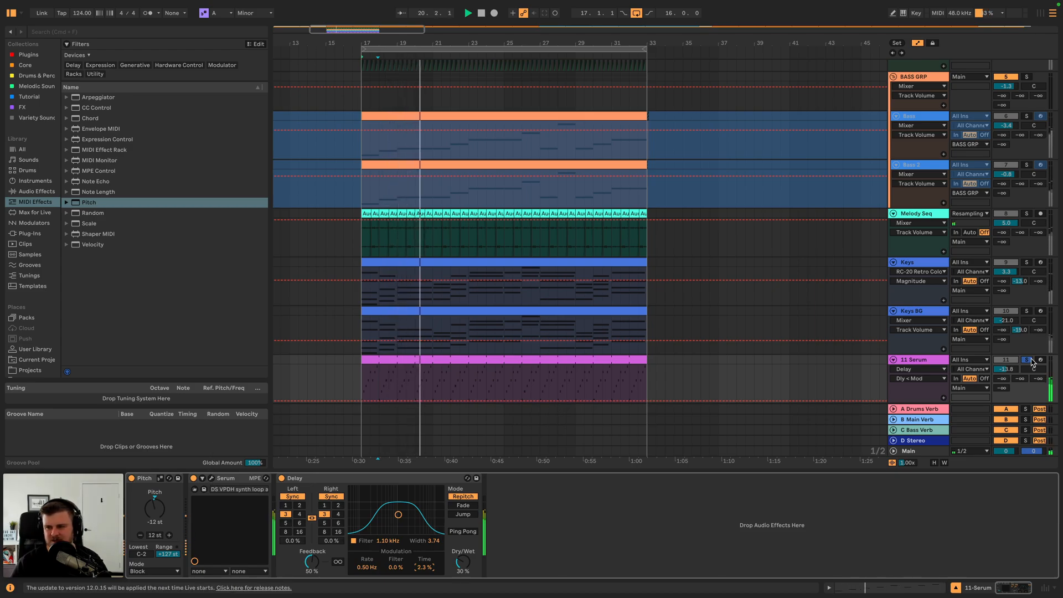
- Enable Serum's EQ, switch its high band to a low-pass, and set its frequency to about 7 kHz
left_click(212, 478)
left_click(244, 157)
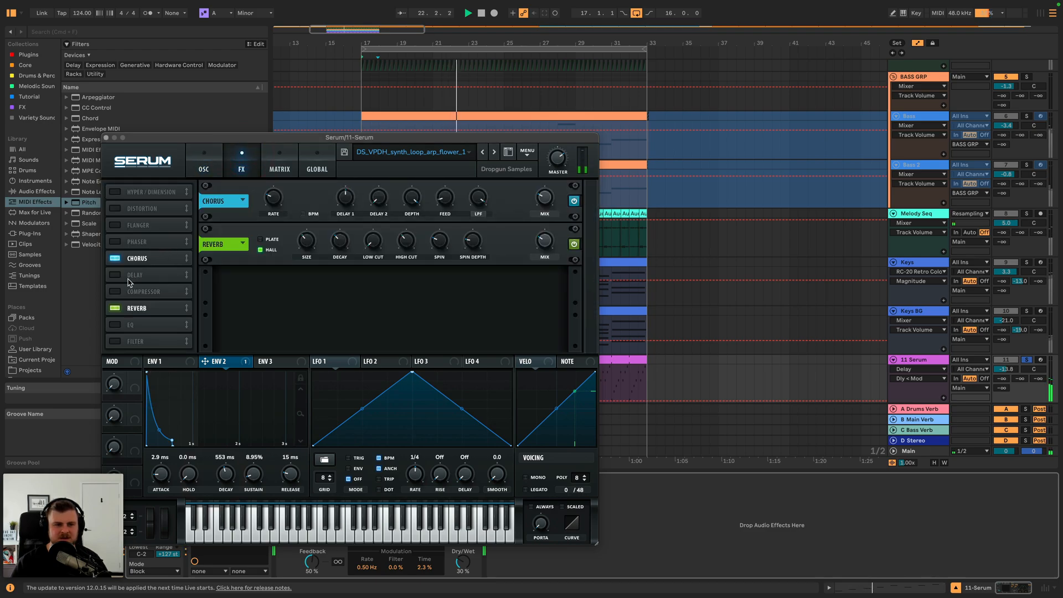
left_click(127, 324)
left_click(422, 297)
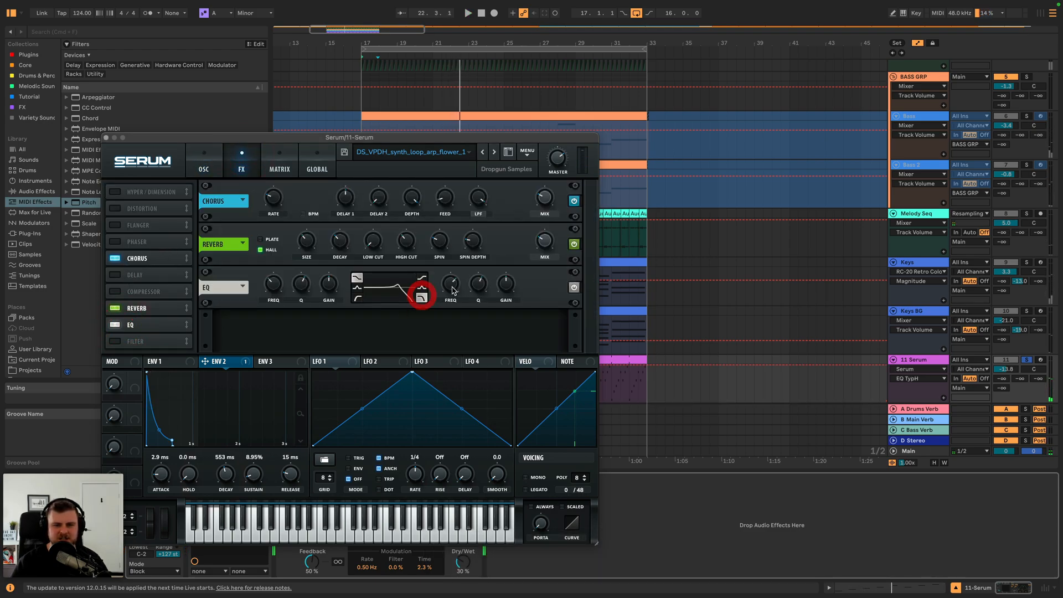
left_click_drag(452, 290, 466, 270)
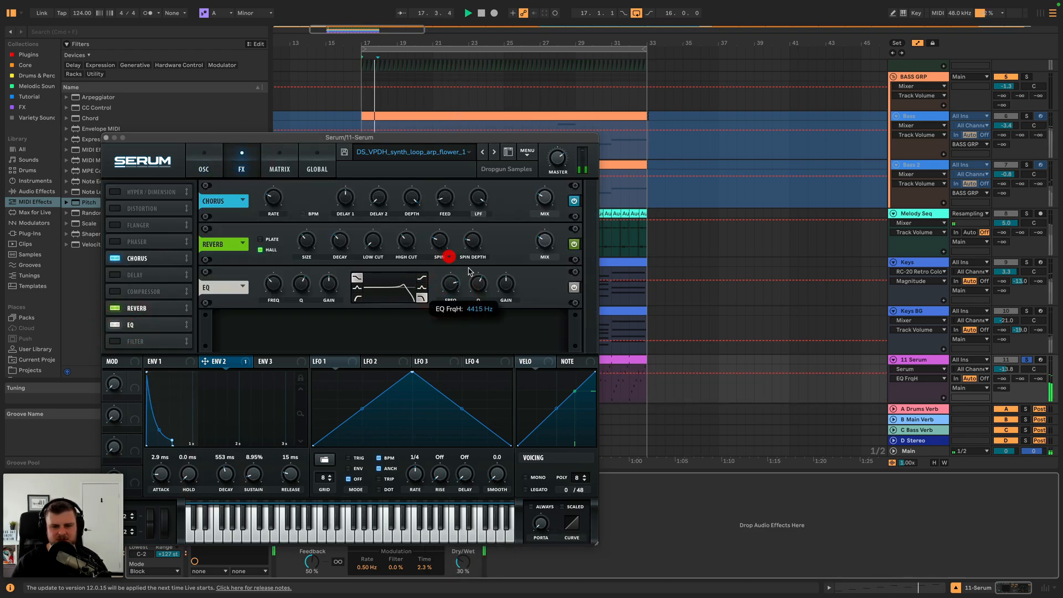
left_click(479, 300)
left_click(479, 300)
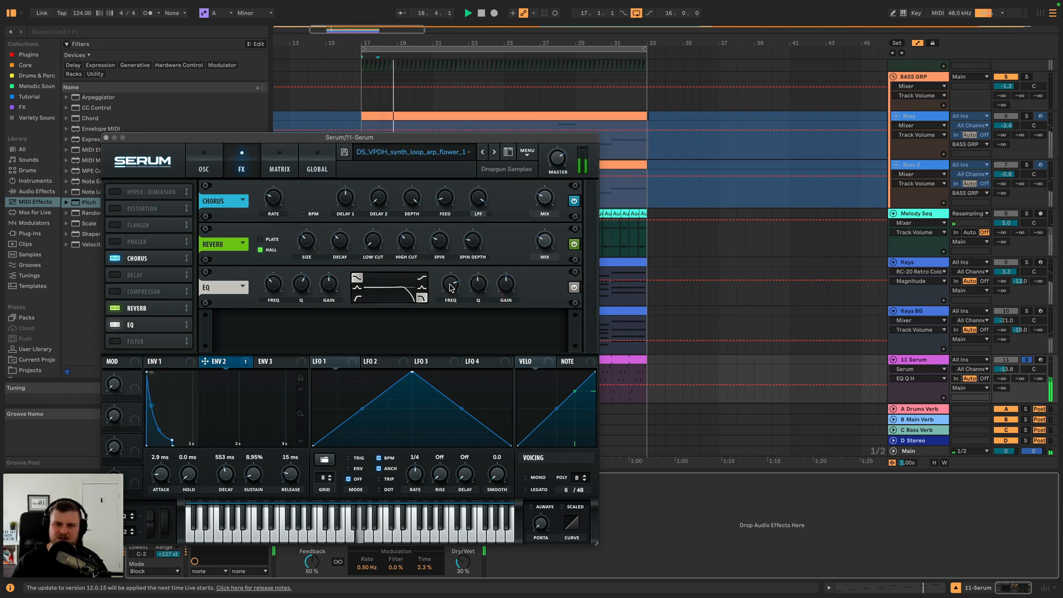
left_click(452, 288)
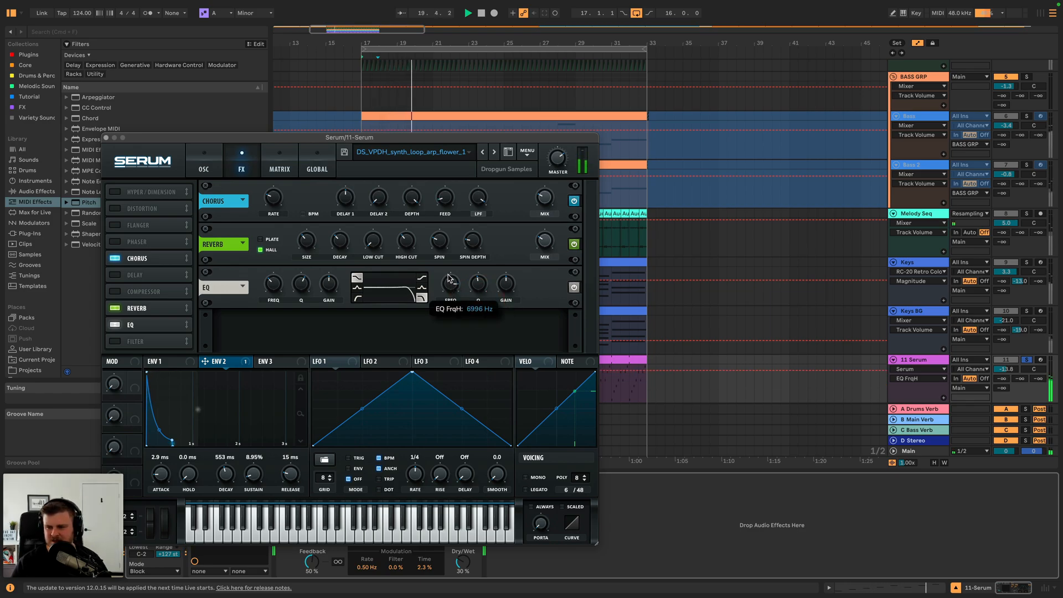
left_click(106, 138)
- Add EQ Eight after the Delay on the Serum track, with a low cut at 474 Hz
left_click(35, 191)
left_click(94, 233)
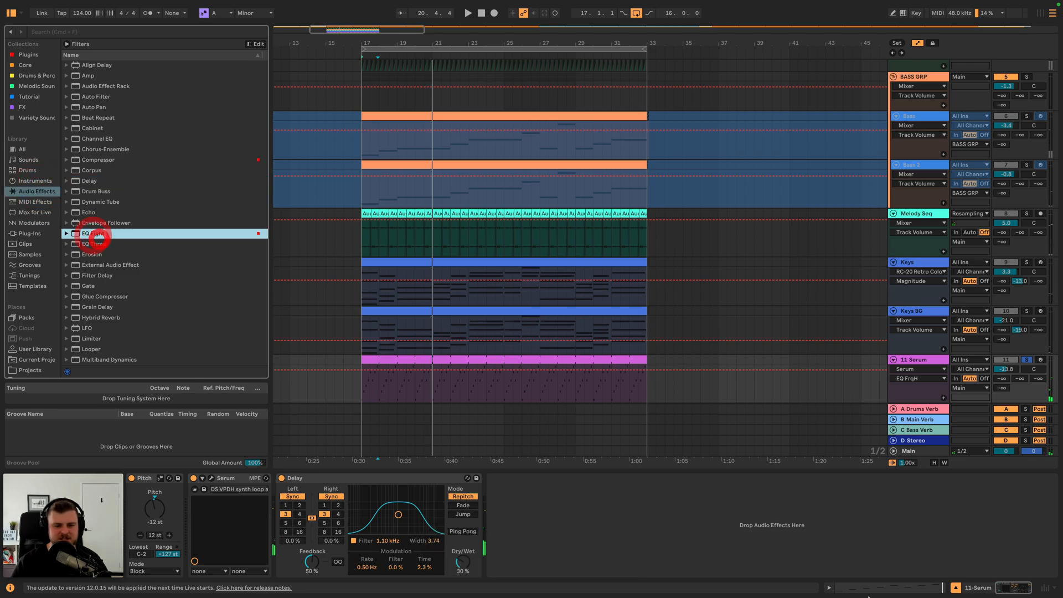
double_click(94, 234)
key("space")
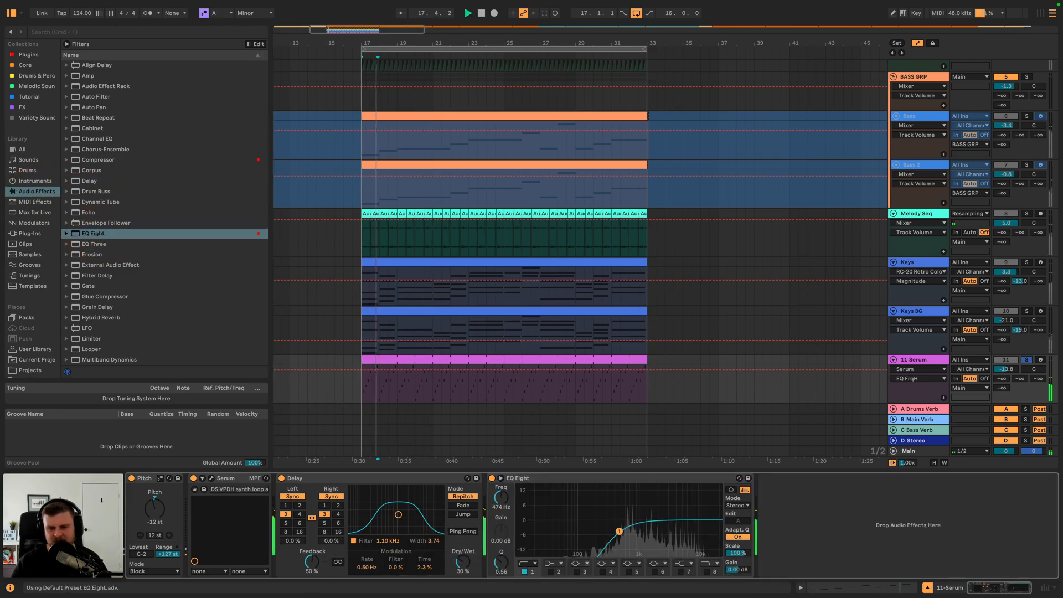
- Unsolo the Serum track and set its send to the B-Main Verb return to about -22 dB
left_click(1026, 360)
key("space")
key("space")
left_click_drag(1019, 378, 1019, 371)
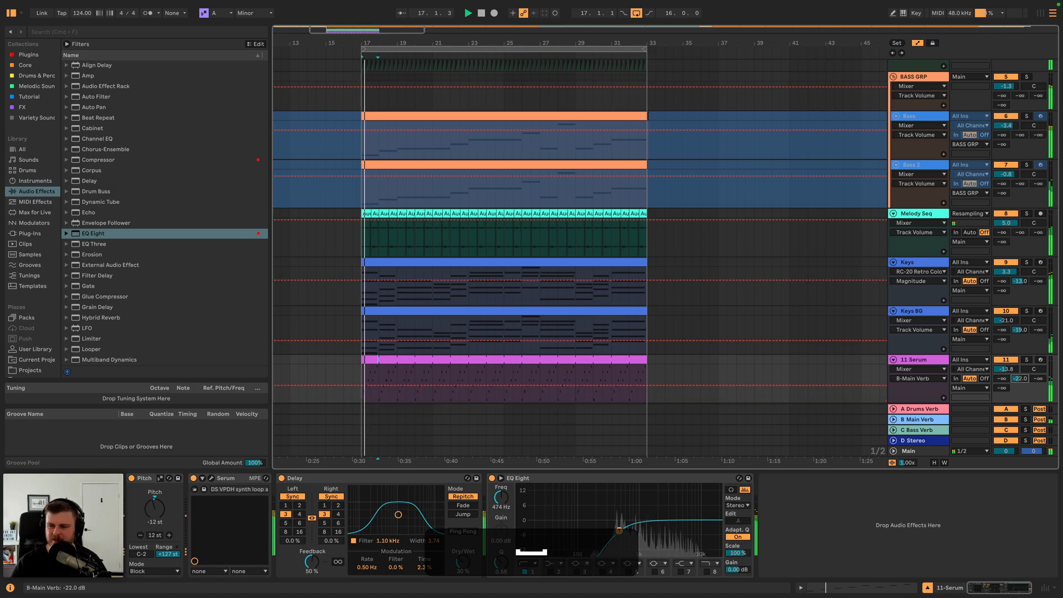
left_click(1026, 360)
left_click(1026, 359)
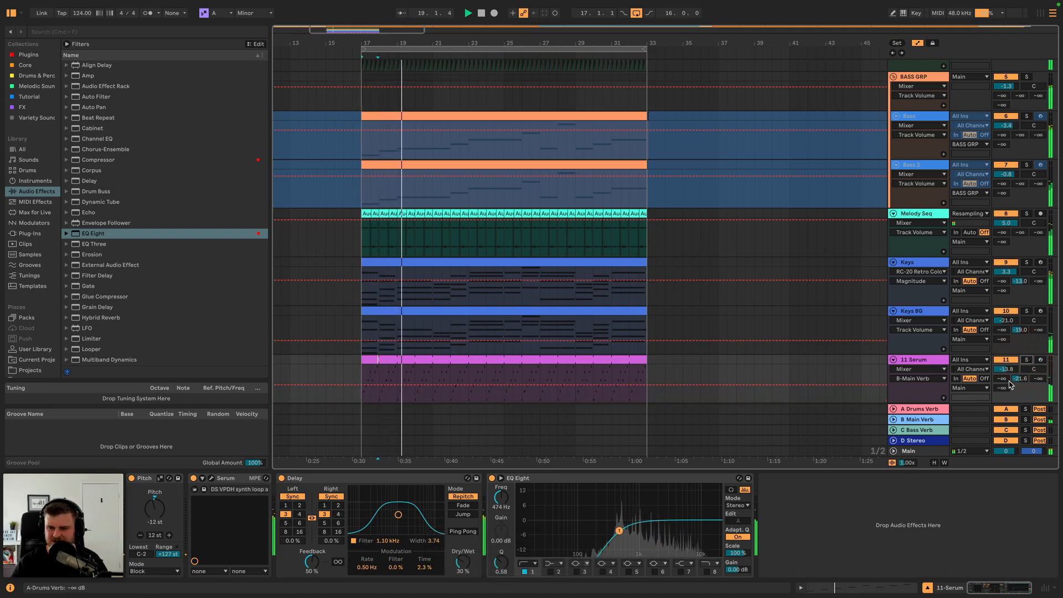
- Set the arp Delay's dry/wet to 33% after trying Ping Pong, and lower the Serum track volume to -14.5 dB
left_click_drag(462, 562, 462, 557)
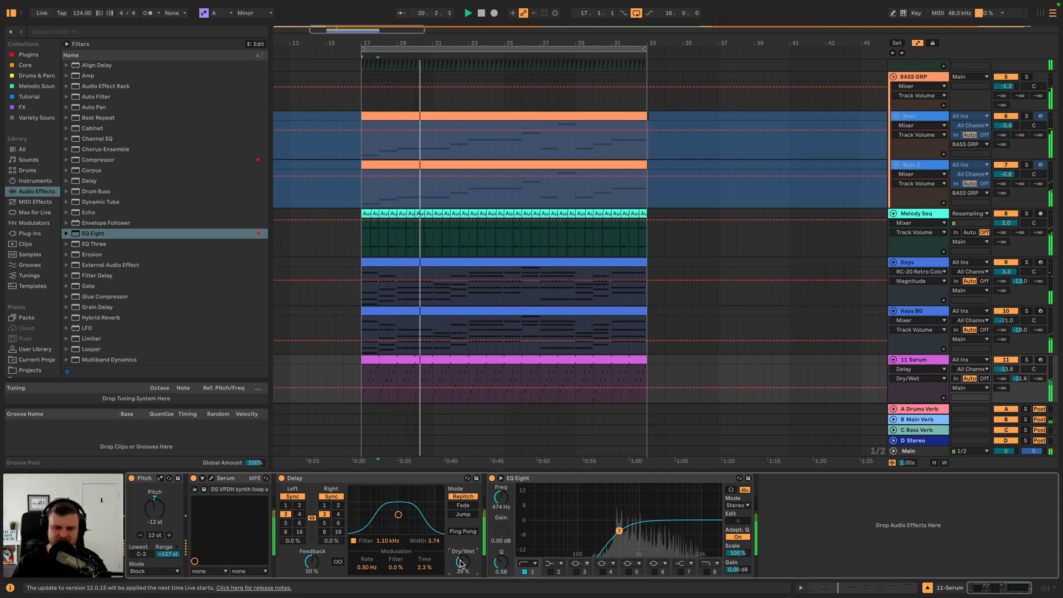
left_click(462, 532)
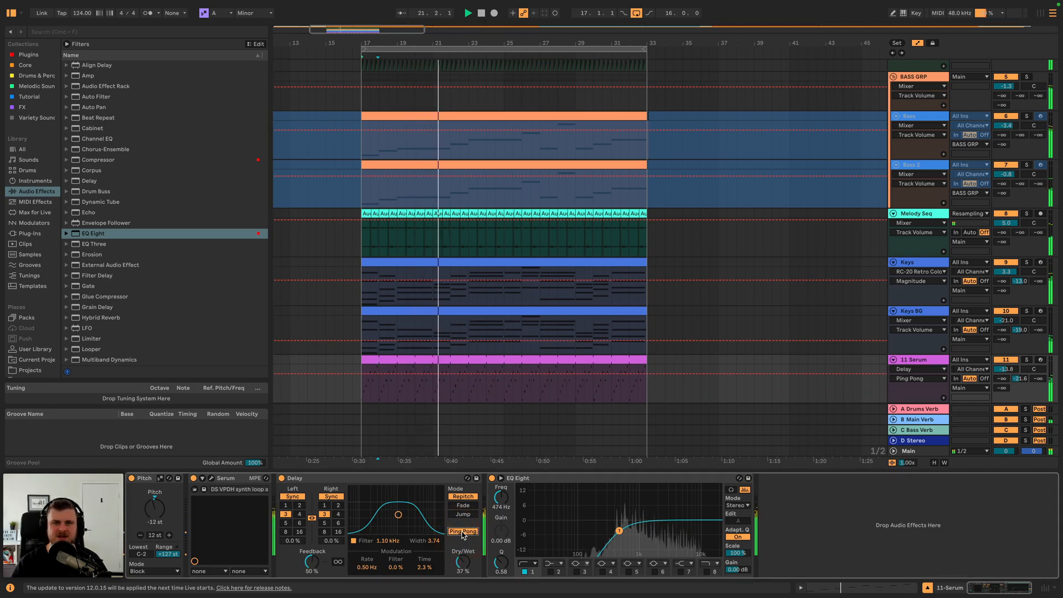
left_click_drag(462, 562, 462, 564)
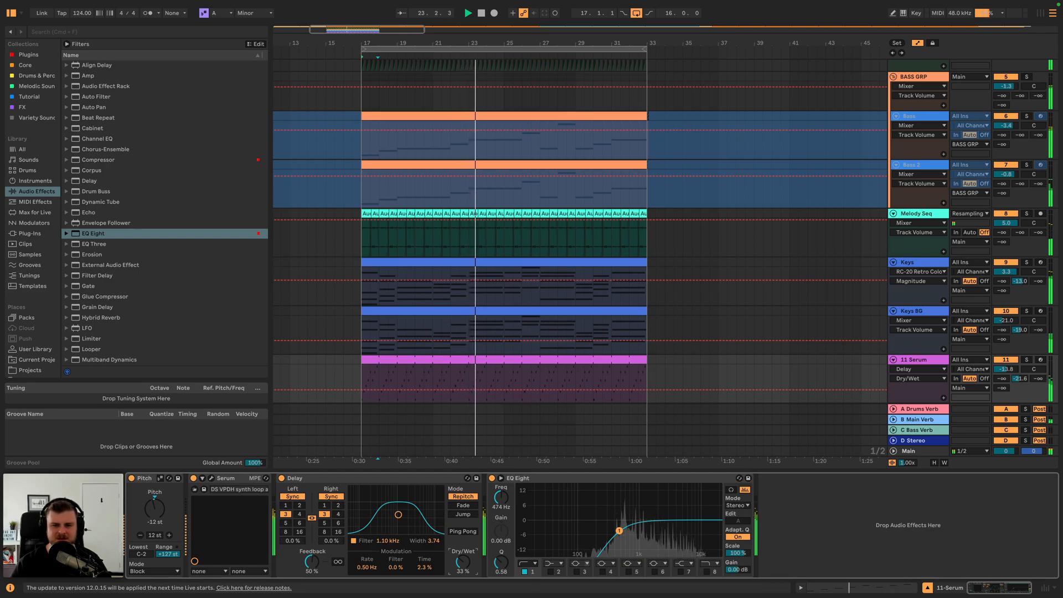
left_click_drag(1006, 369, 1006, 372)
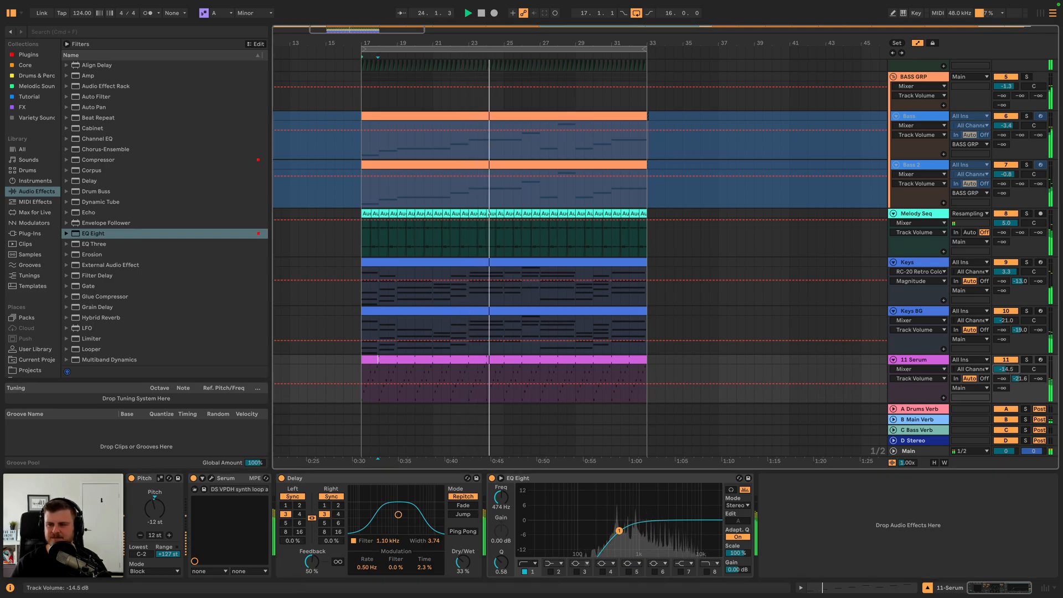
- Solo the Serum and Melody Seq tracks together and move Melody Seq below Keys BG
left_click(1027, 359)
left_click(1027, 213, "super")
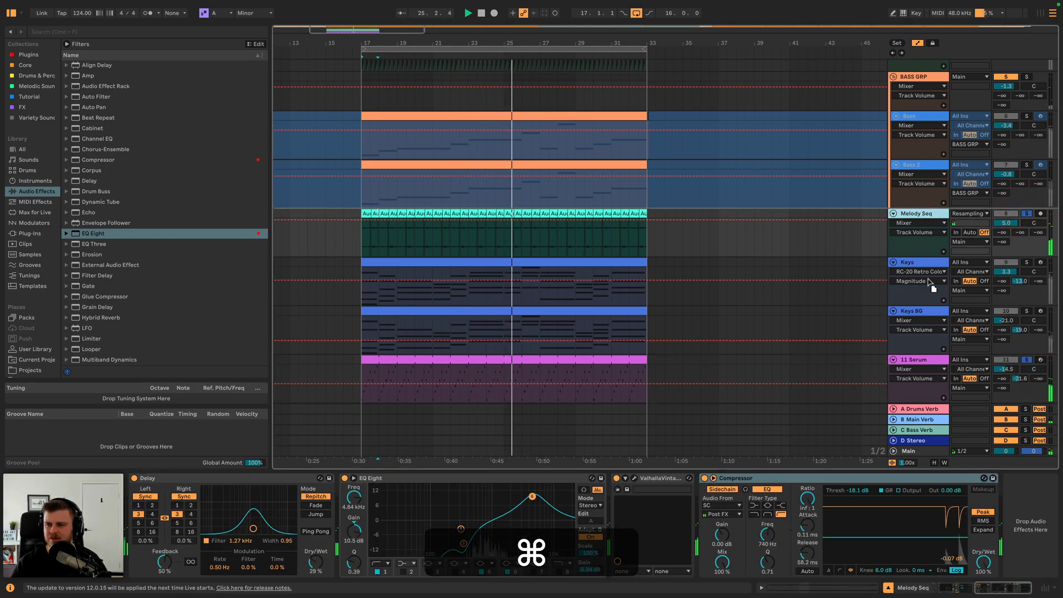
left_click_drag(916, 213, 916, 349)
left_click(914, 359)
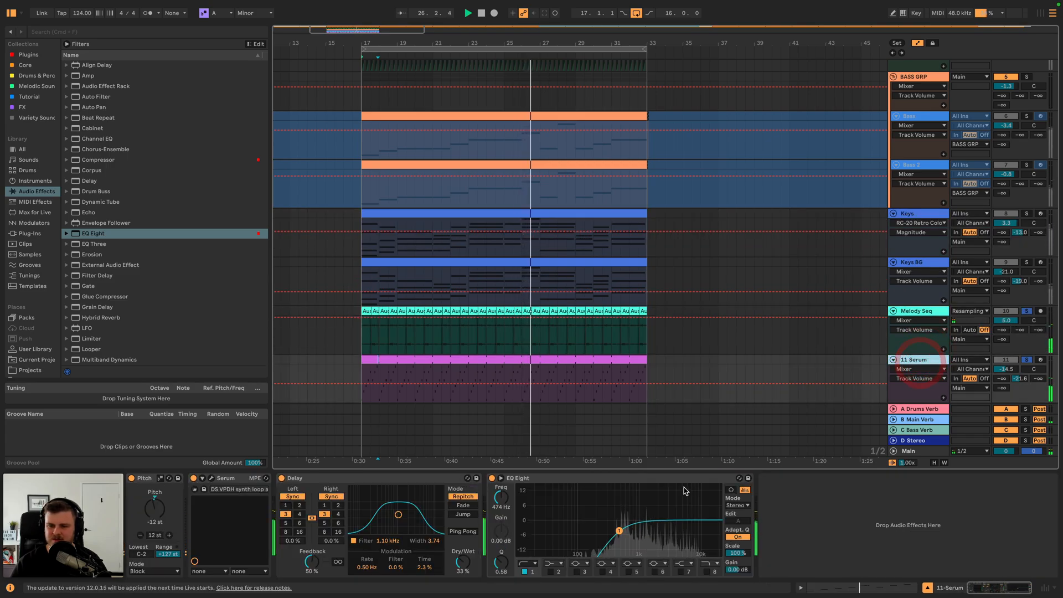
- Add a high cut at 6.81 kHz in the arp's EQ Eight, then balance Serum at -15.0 dB against Melody Seq at 5.6 dB
left_click(706, 571)
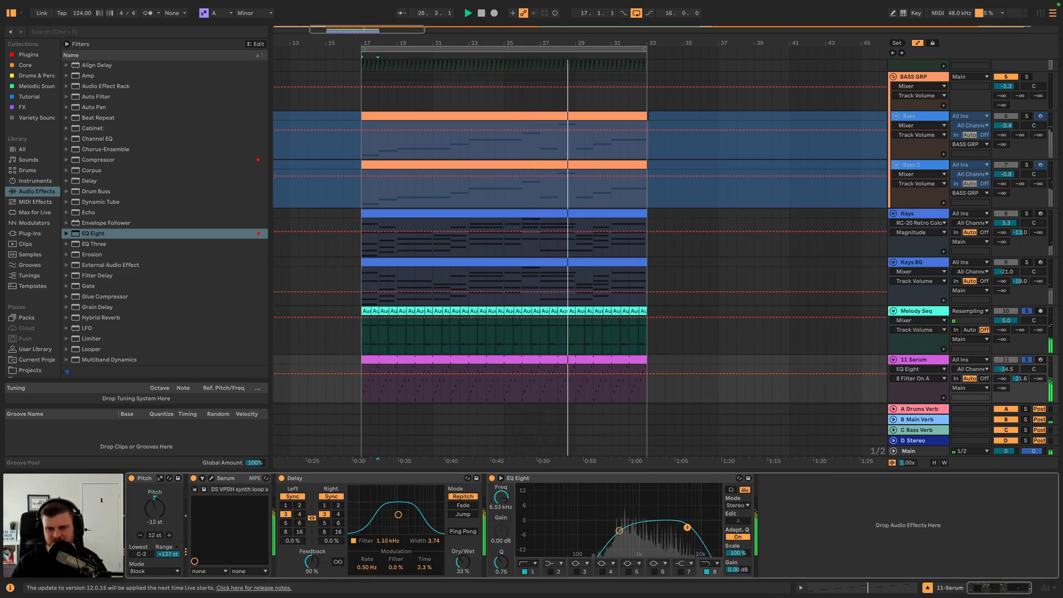
left_click_drag(1009, 368, 1012, 370)
left_click_drag(1006, 321, 1006, 317)
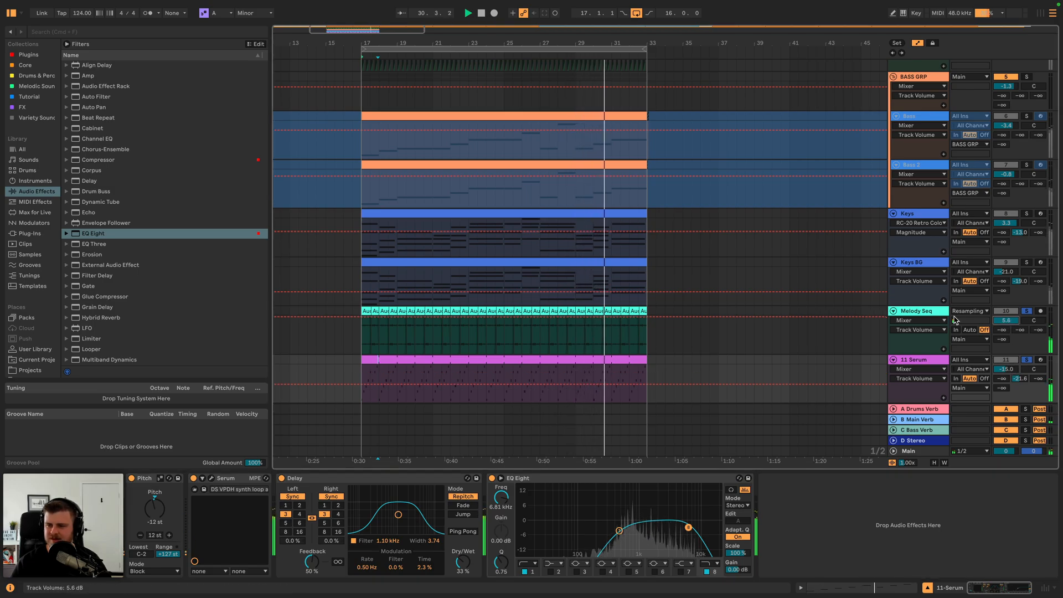
- Set the high cut in Melody Seq's first EQ Eight to 5.74 kHz and unsolo both melodic tracks
left_click(932, 311)
key("space")
left_click_drag(402, 529, 406, 529)
key("space")
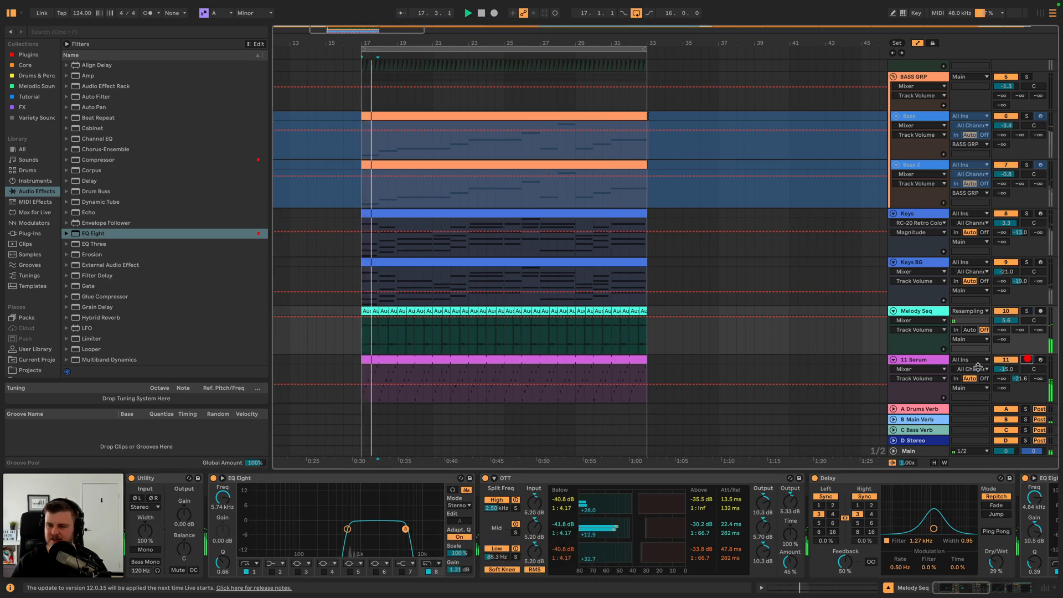
- Rename the Serum track to Arp, lower its volume to -15.6 dB, and select its clip
left_click(920, 361)
key("super+r")
type("Arp")
key("Return")
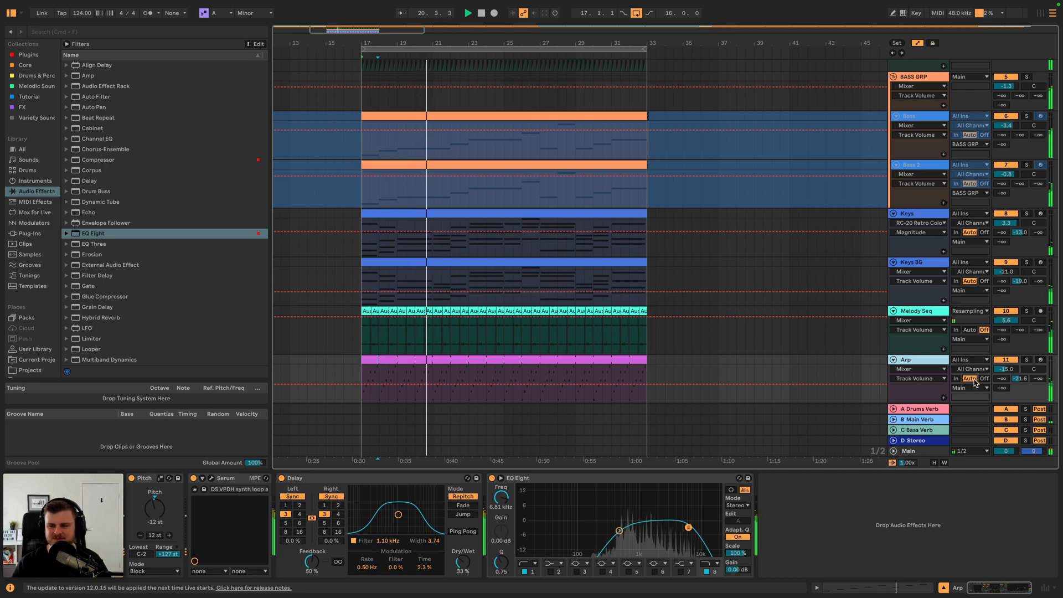
left_click_drag(1006, 369, 1006, 372)
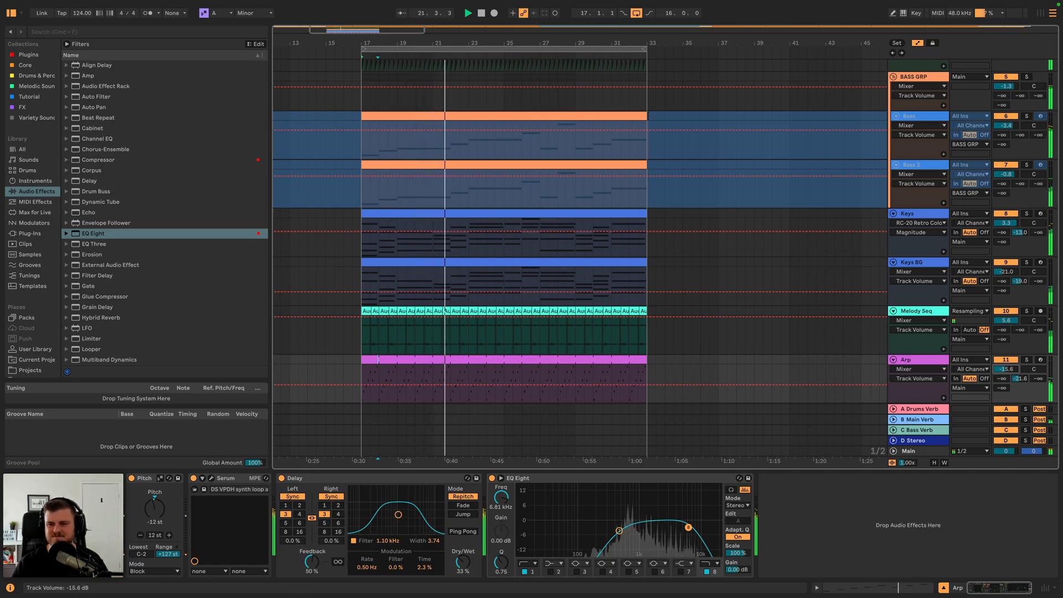
left_click(557, 363)
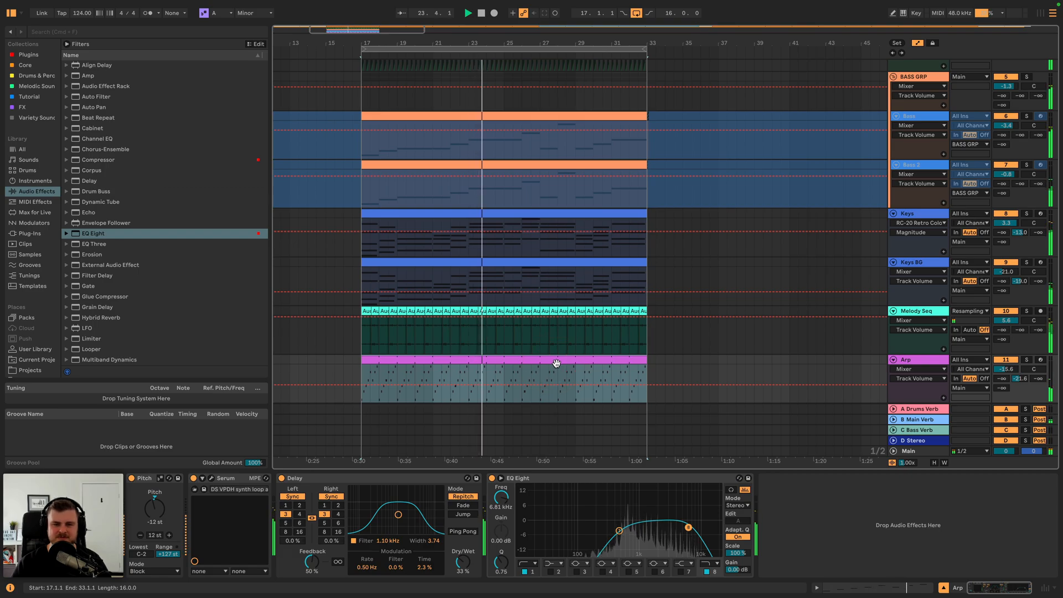
- Insert an Arpeggiator before Serum on the Arp track, with a 1/16 rate and 119% gate
key("space")
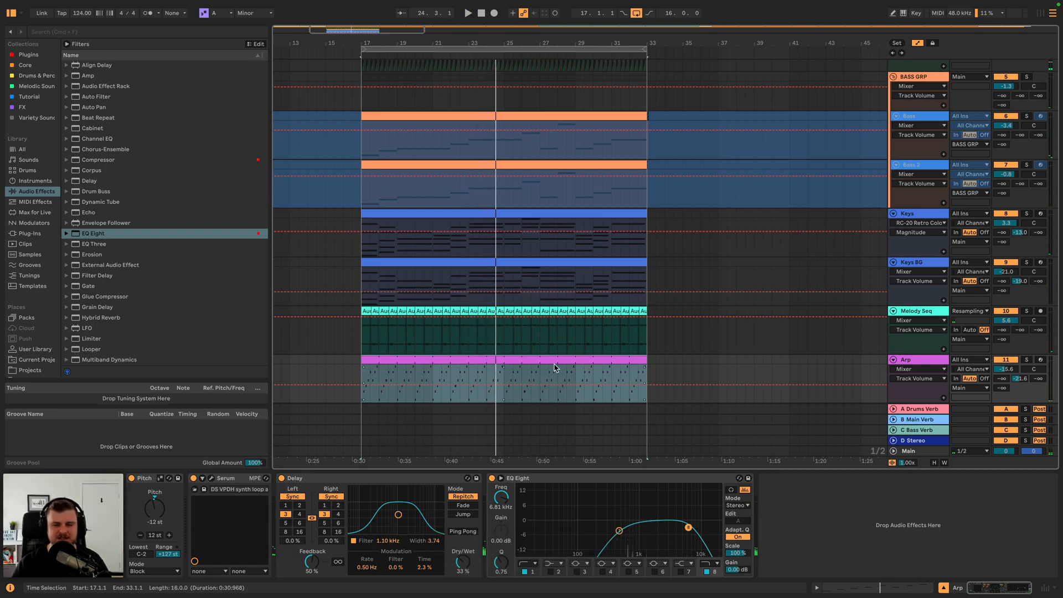
key("space")
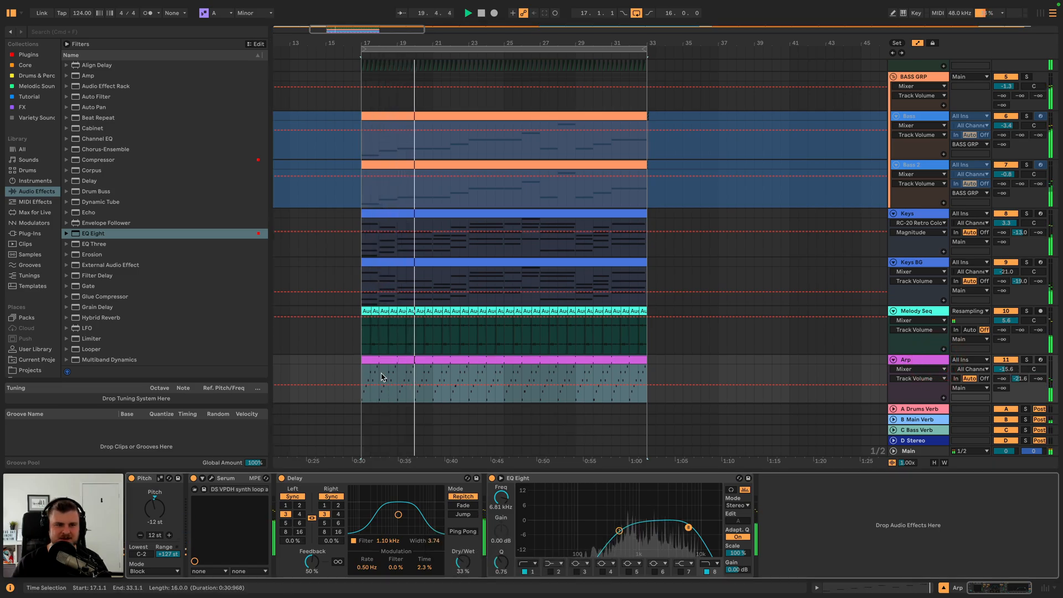
key("space")
left_click(47, 200)
left_click_drag(98, 99, 246, 491)
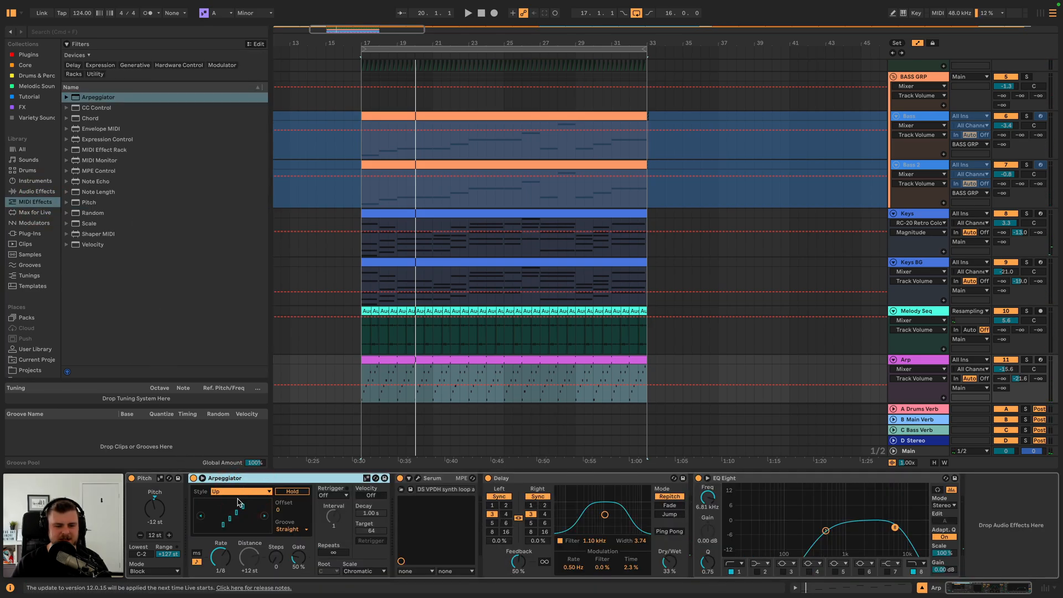
left_click_drag(276, 559, 275, 555)
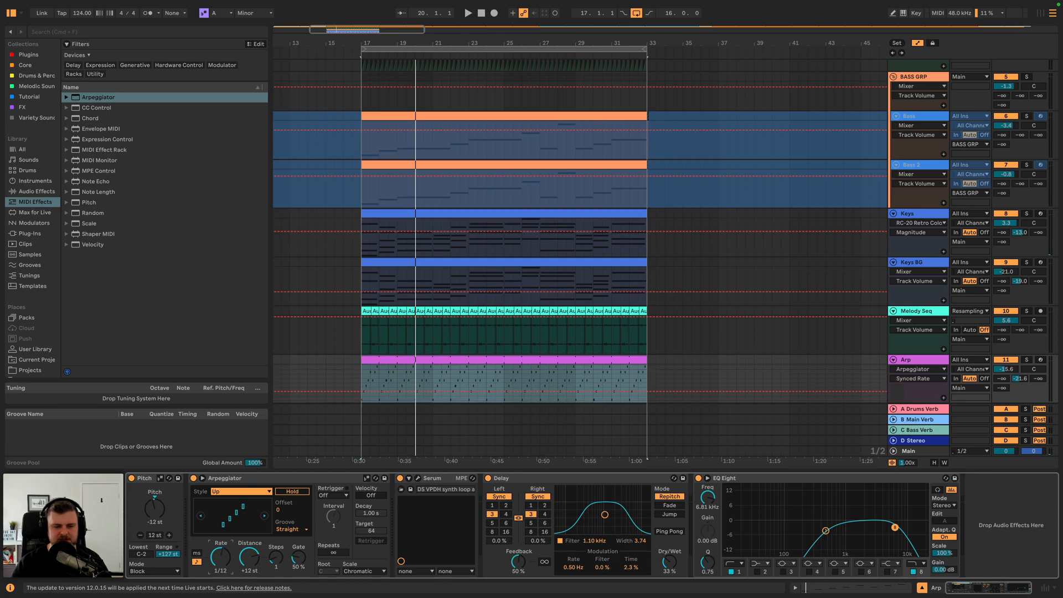
key("space")
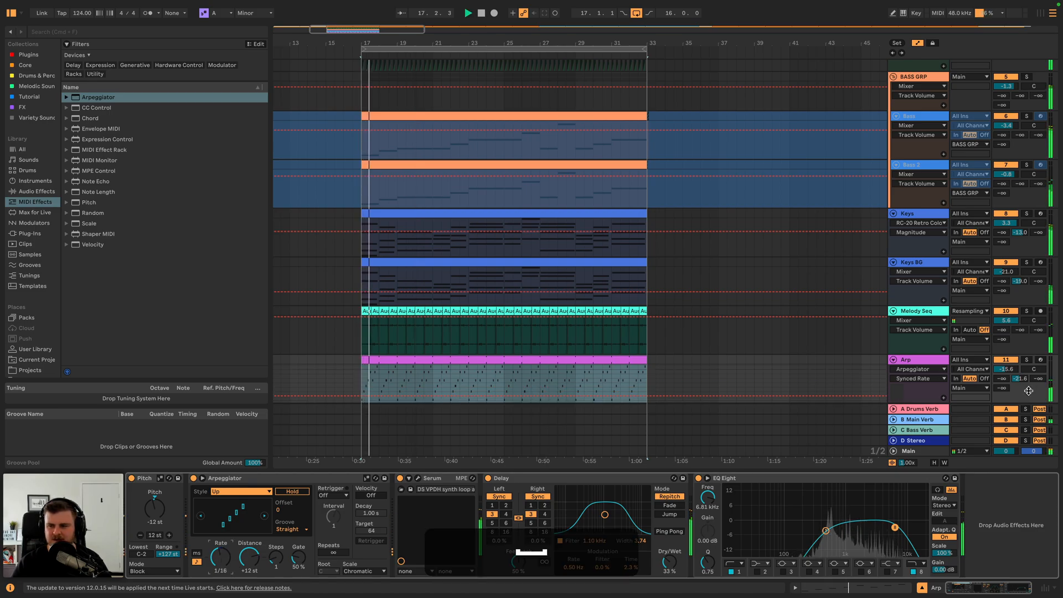
left_click_drag(298, 559, 299, 525)
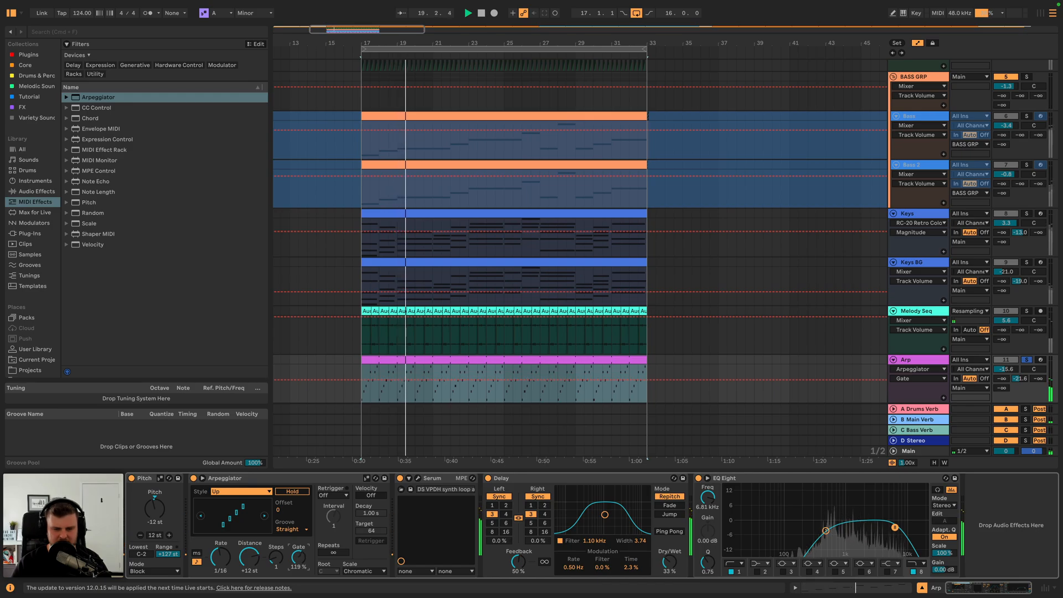
- Compare the soloed arp with the Arpeggiator bypassed and enabled, and unsolo the track during playback
left_click(194, 477)
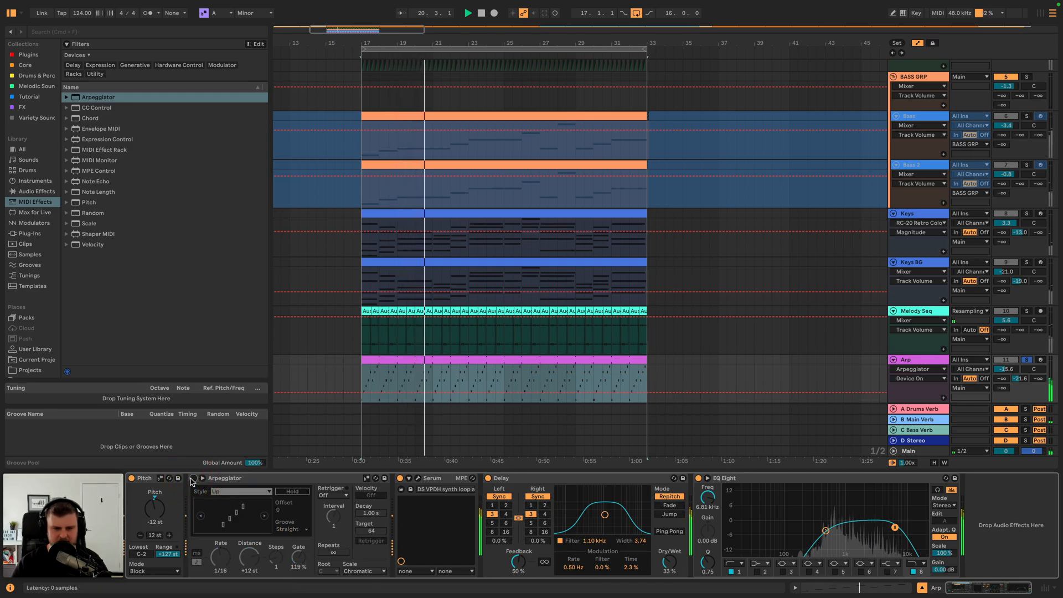
left_click(193, 478)
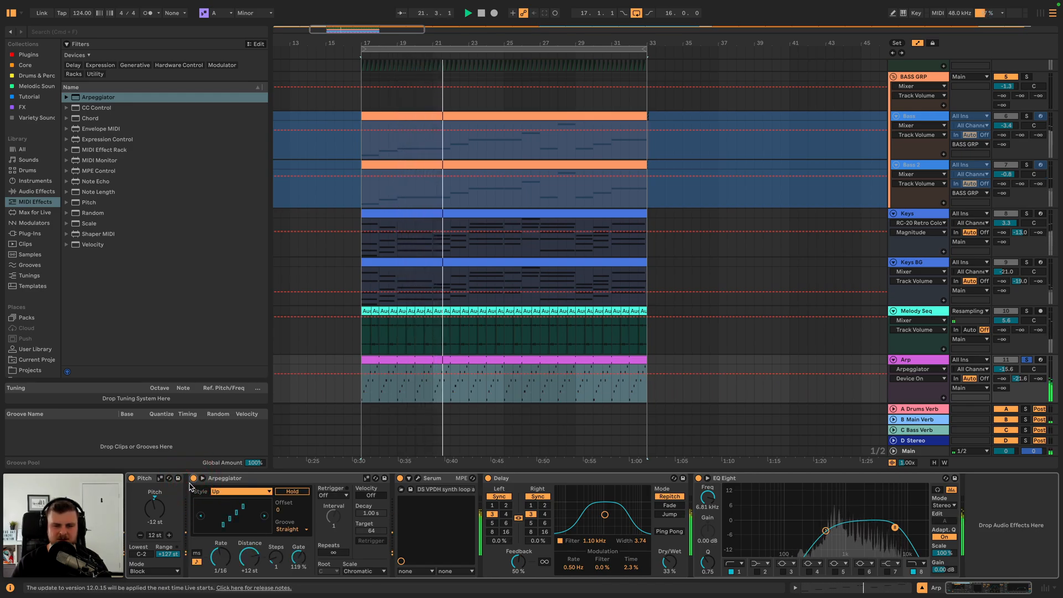
key("space")
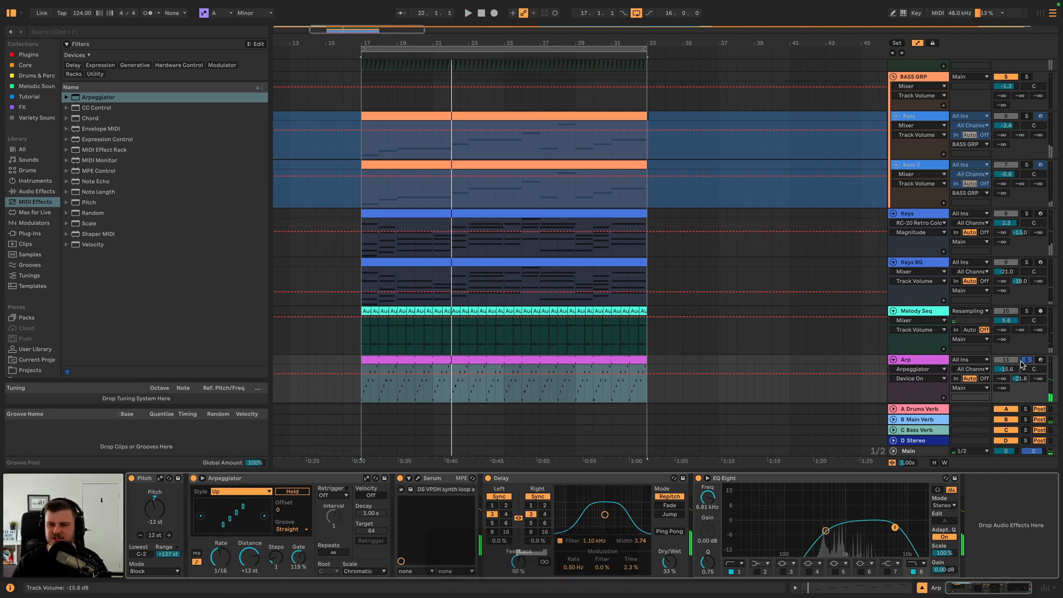
key("space")
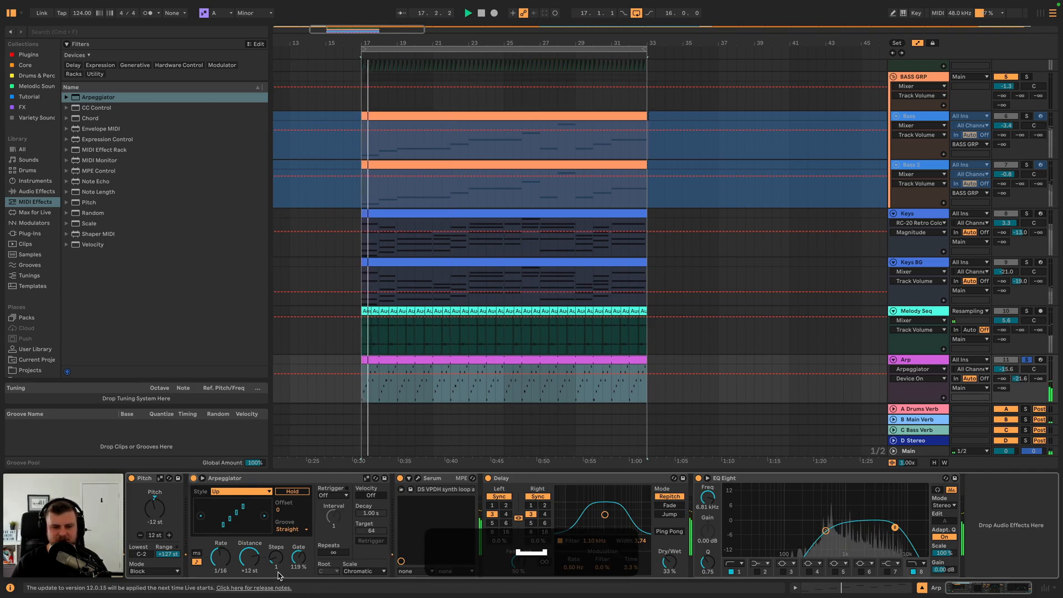
left_click(1025, 359)
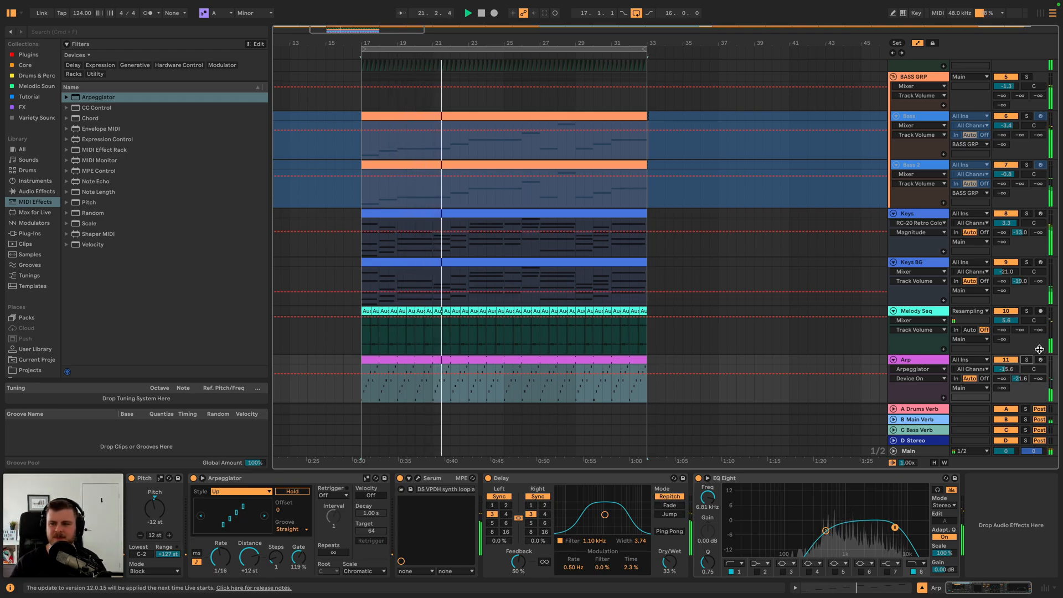
- Solo Arp and add the Chorus-Ensemble preset Vibrato Spacial after its EQ Eight
left_click(1026, 359)
left_click(41, 191)
scroll(83, 233, "down", 5)
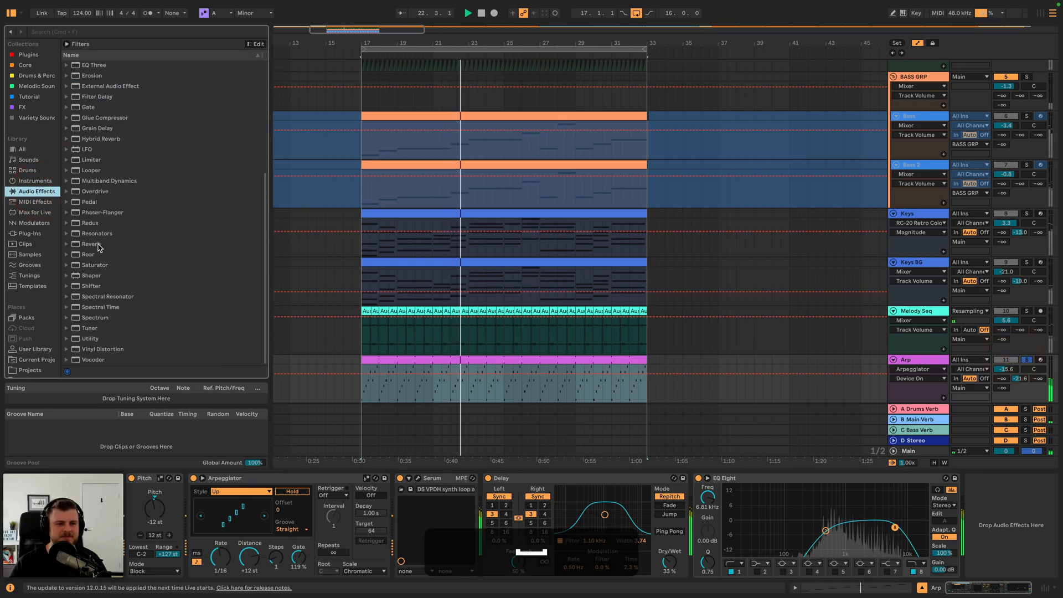
left_click(67, 212)
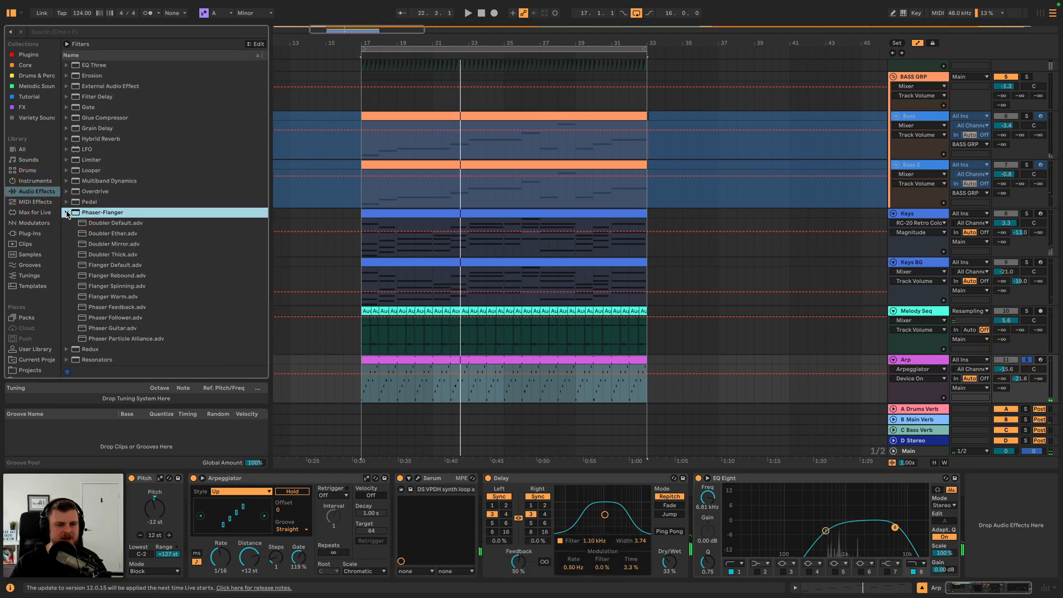
left_click(67, 213)
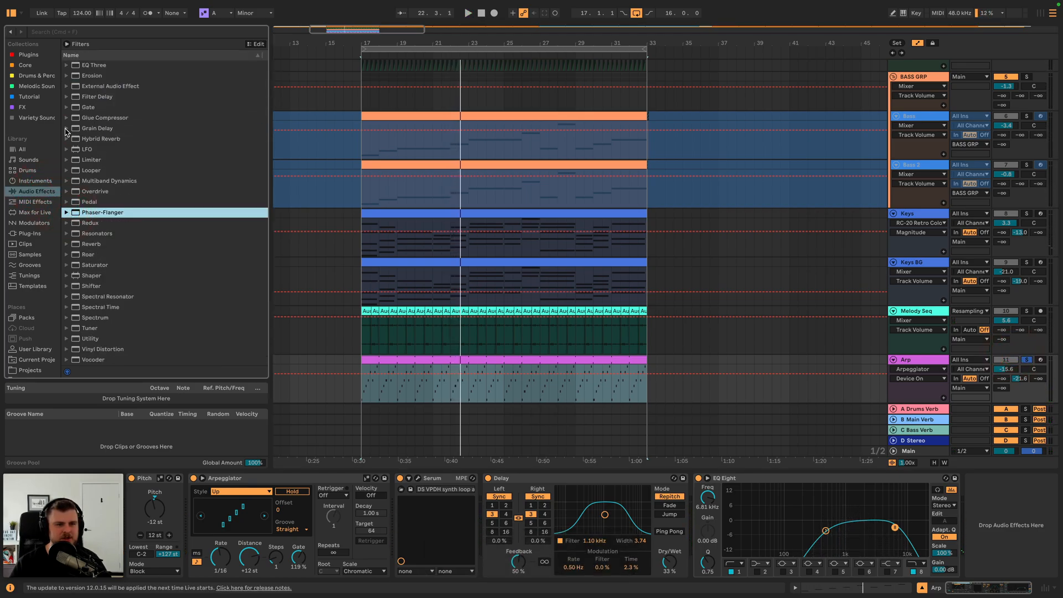
scroll(70, 133, "up", 3)
left_click(68, 83)
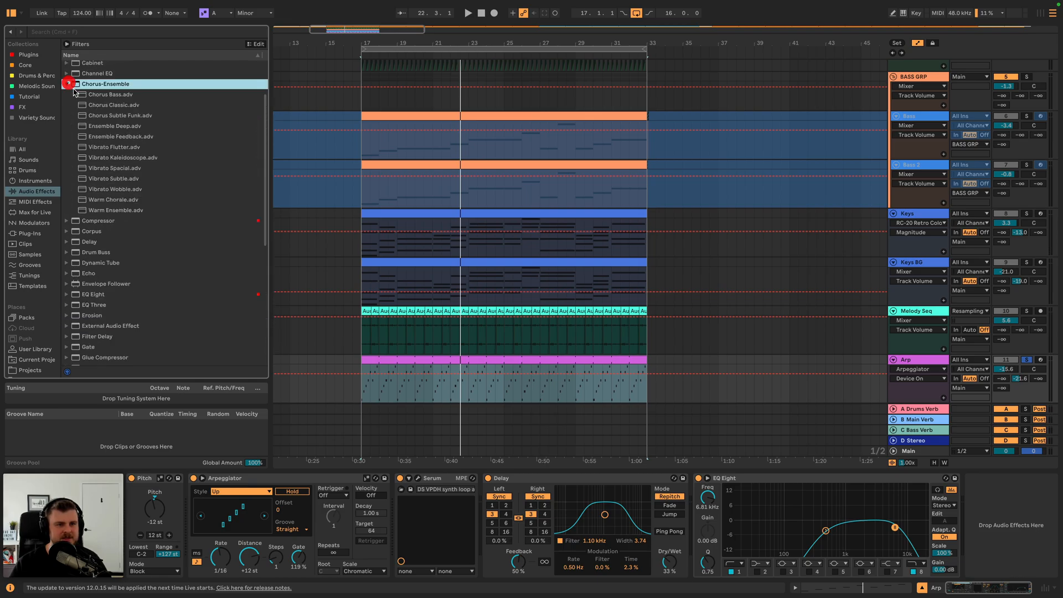
left_click_drag(112, 168, 945, 555)
key("space")
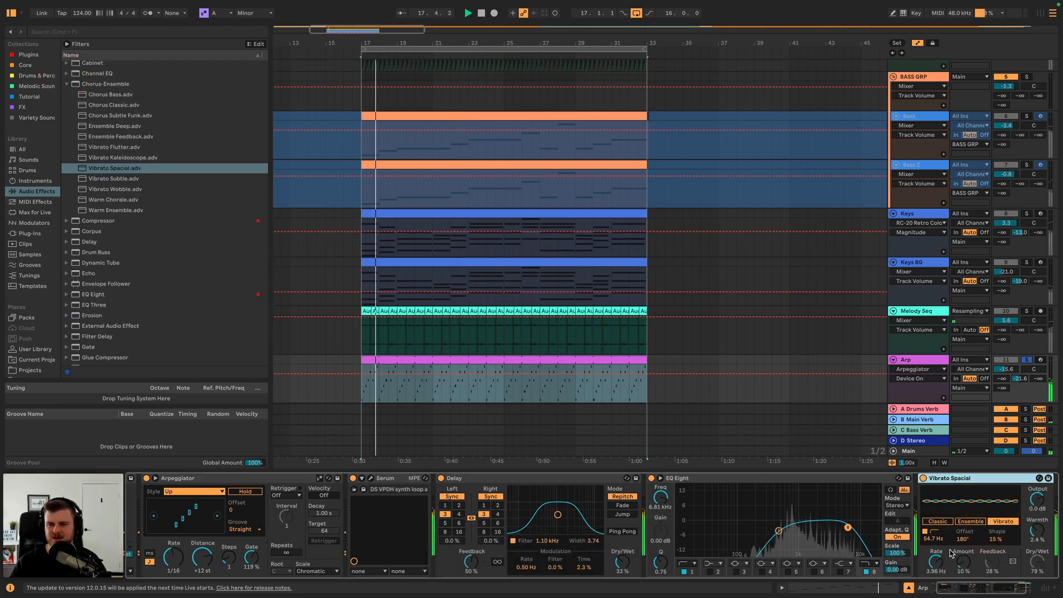
- Unsolo the Arp track and lower its volume to -17.6 dB
left_click(1027, 360)
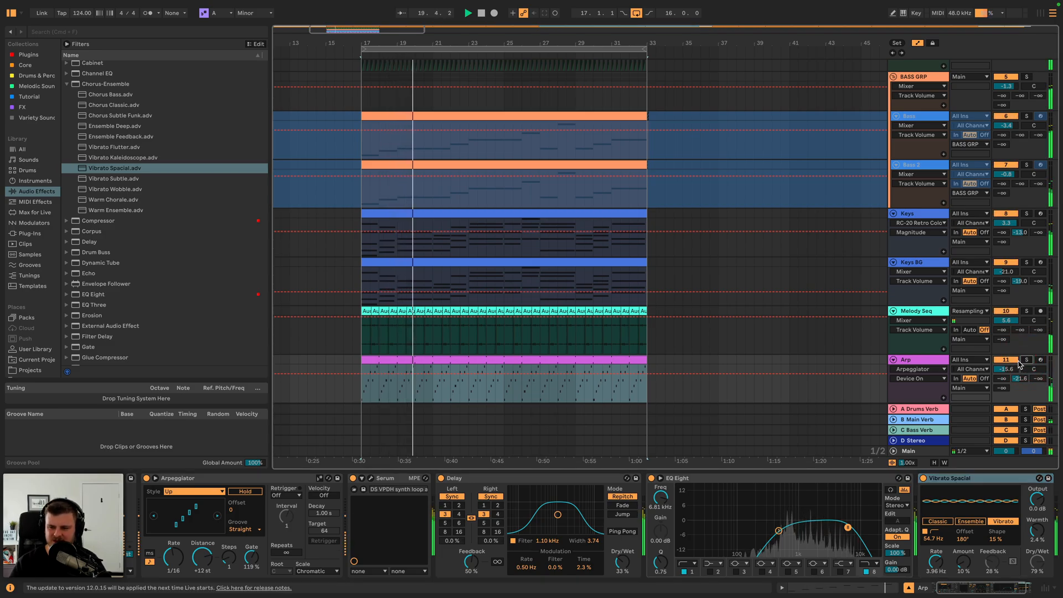
left_click_drag(1020, 364, 1014, 373)
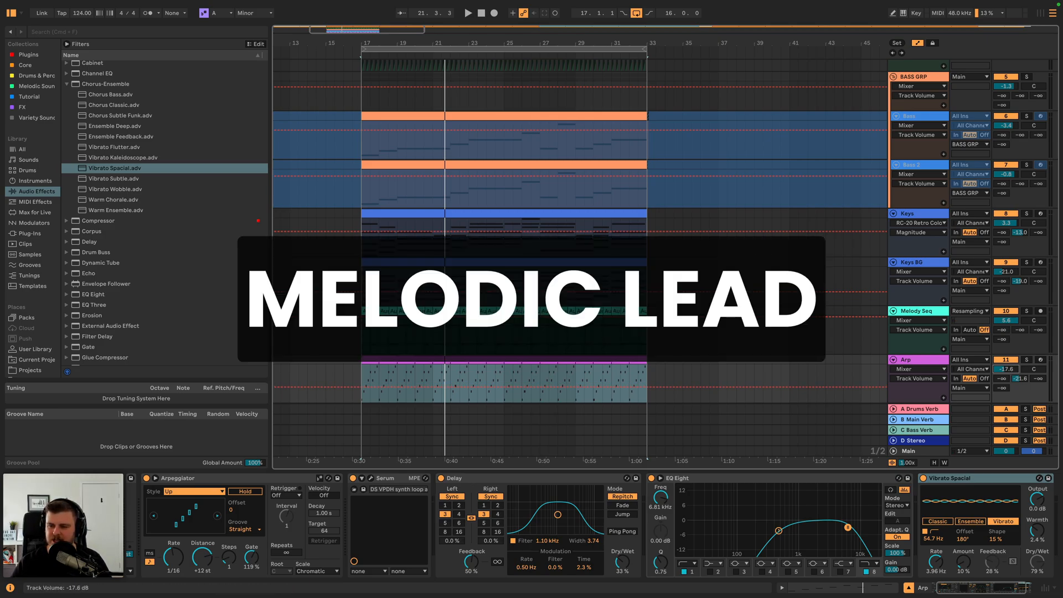
key("space")
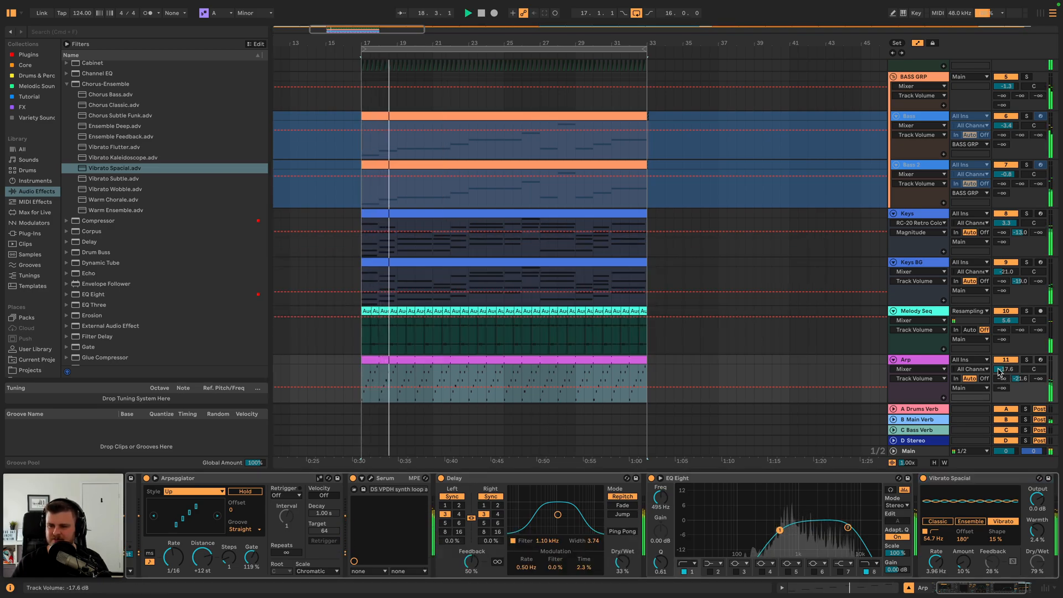
key("space")
- Collapse the Arp, Melody Seq, Keys BG and Keys tracks and insert a new MIDI track below Arp
left_click(892, 359)
left_click(893, 310)
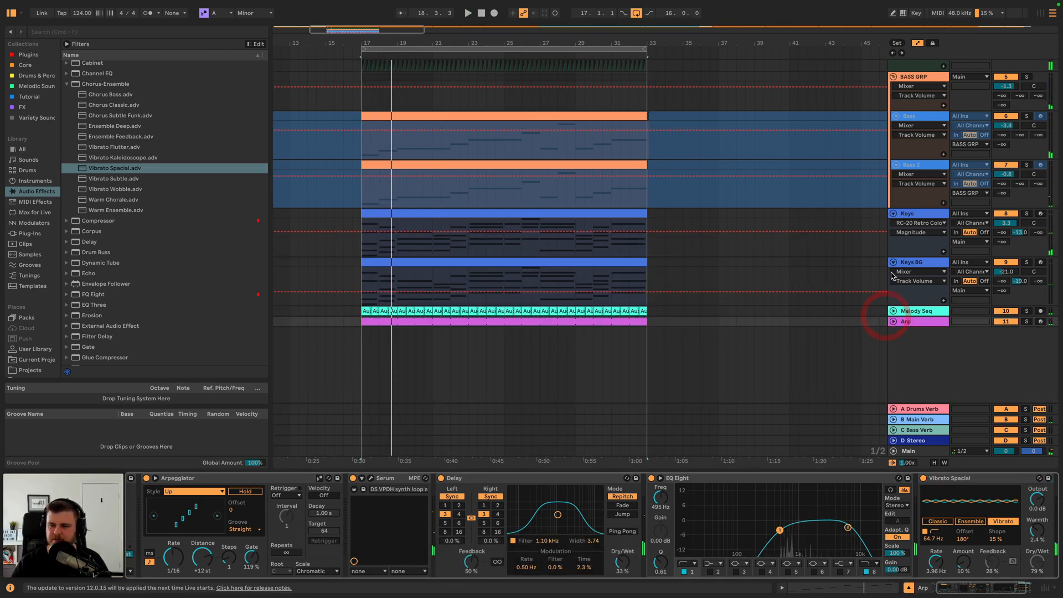
left_click(892, 262)
left_click(893, 214)
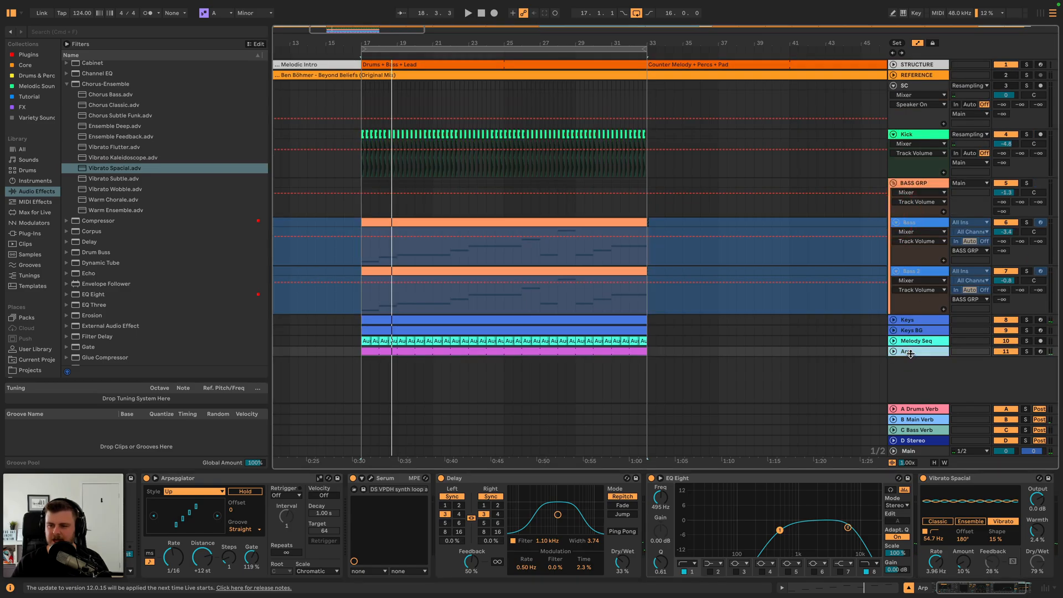
left_click(910, 354)
key("shift+super+t")
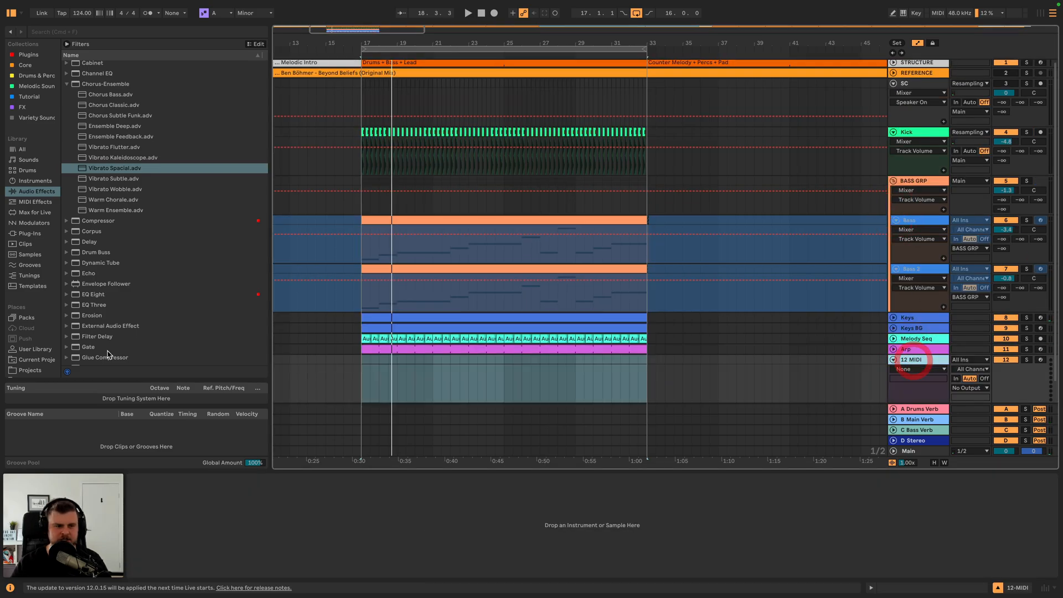
- Load the KEY Forever Piano.adg instrument rack onto the new MIDI track and close its plug-in windows
left_click(28, 233)
scroll(42, 288, "down", 4)
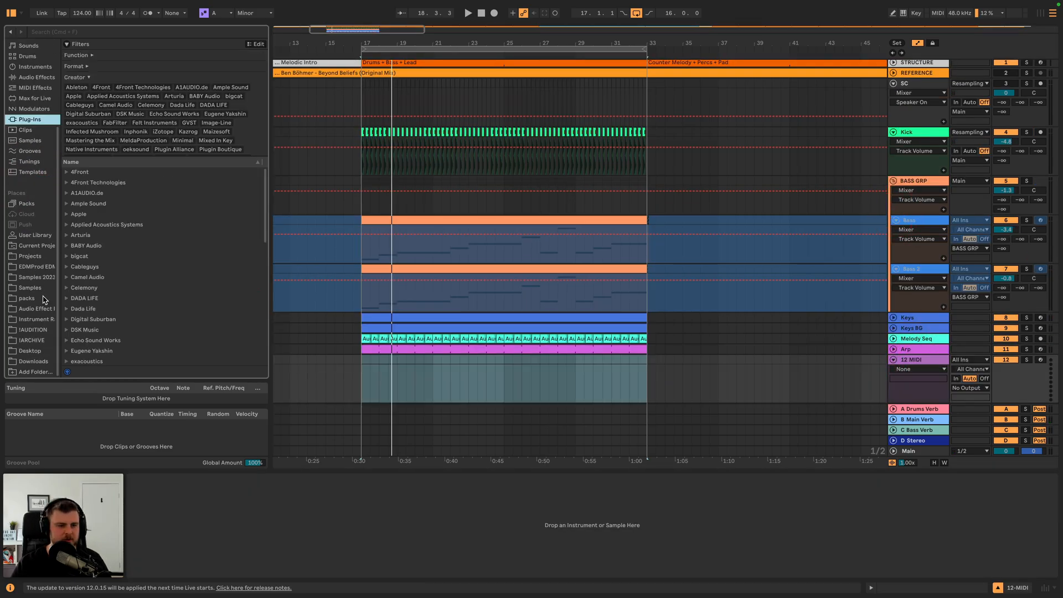
left_click(41, 319)
scroll(105, 283, "down", 3)
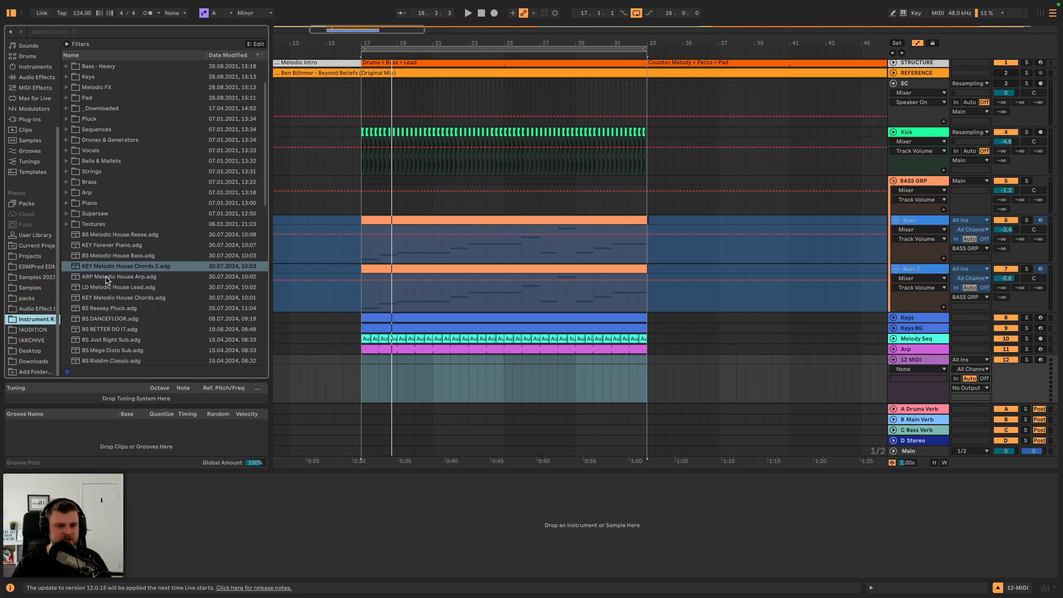
scroll(128, 301, "down", 1)
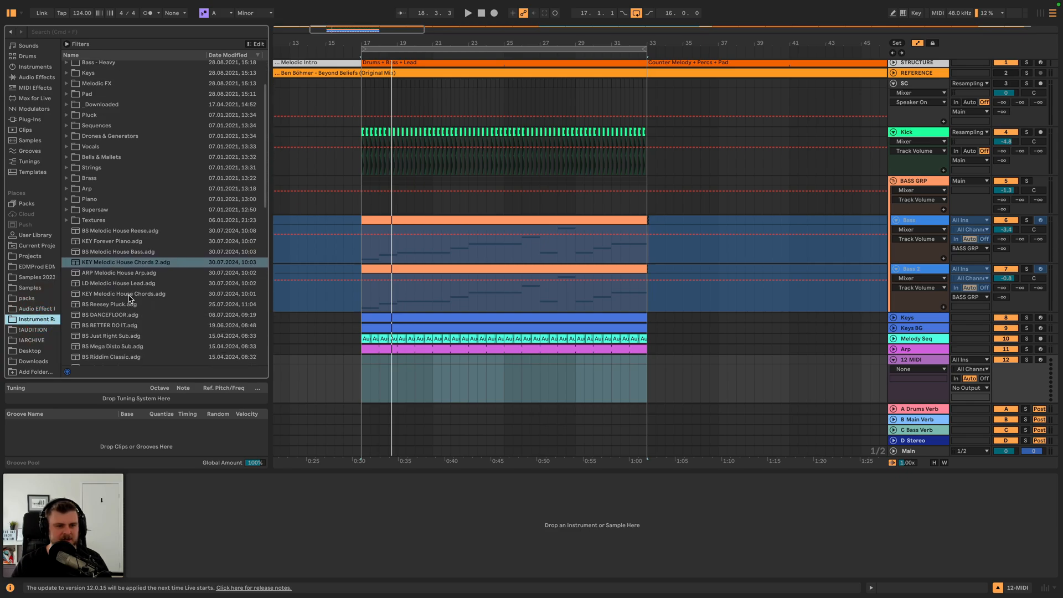
left_click(125, 243)
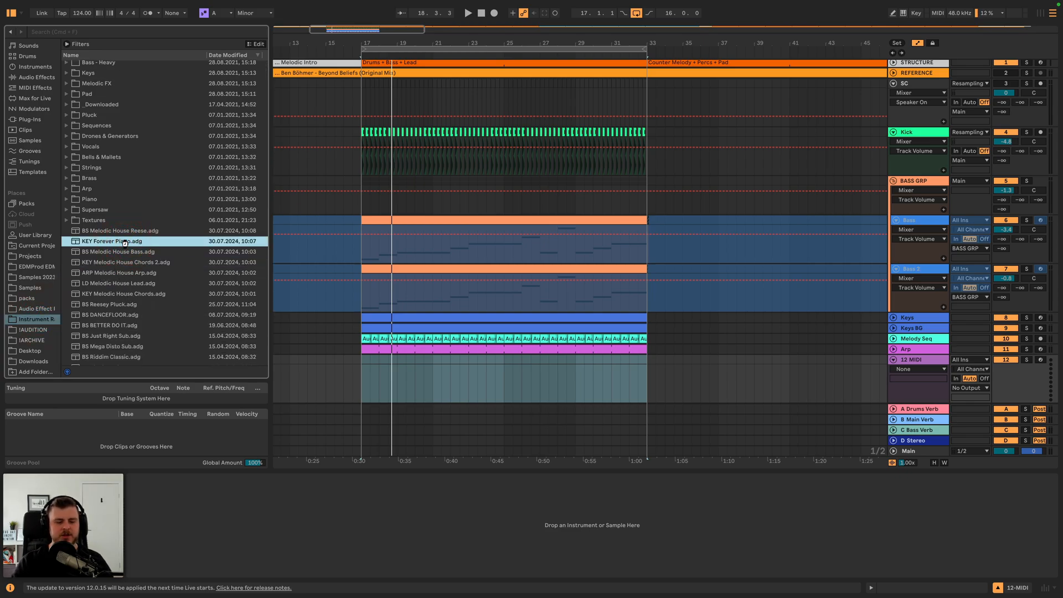
double_click(125, 242)
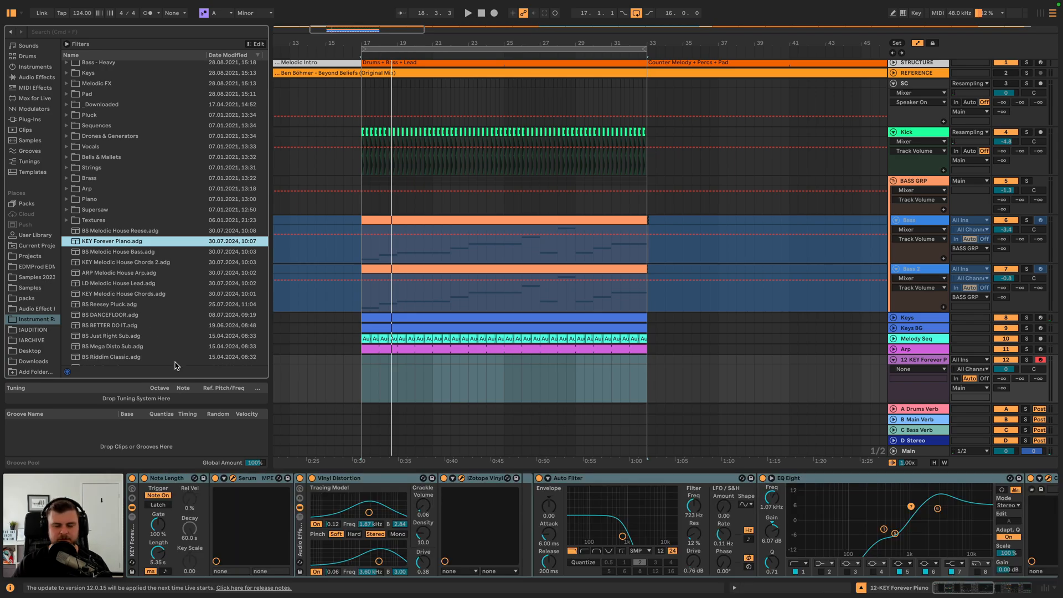
left_click(118, 156)
left_click(114, 151)
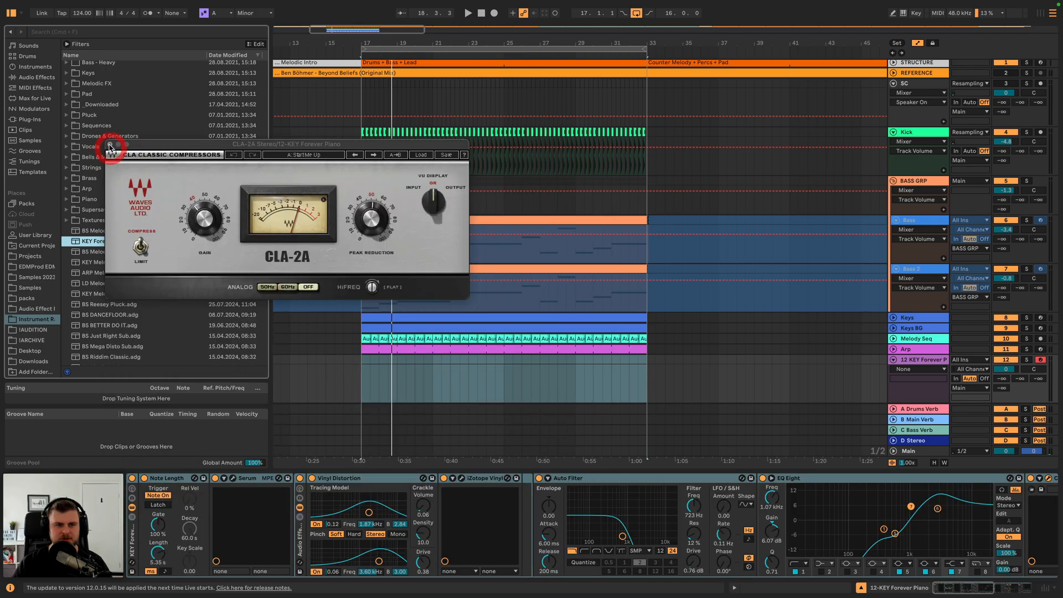
left_click(110, 144)
- Play the loop from bar 17 and capture the melody played on the piano track as a MIDI clip
left_click(361, 366)
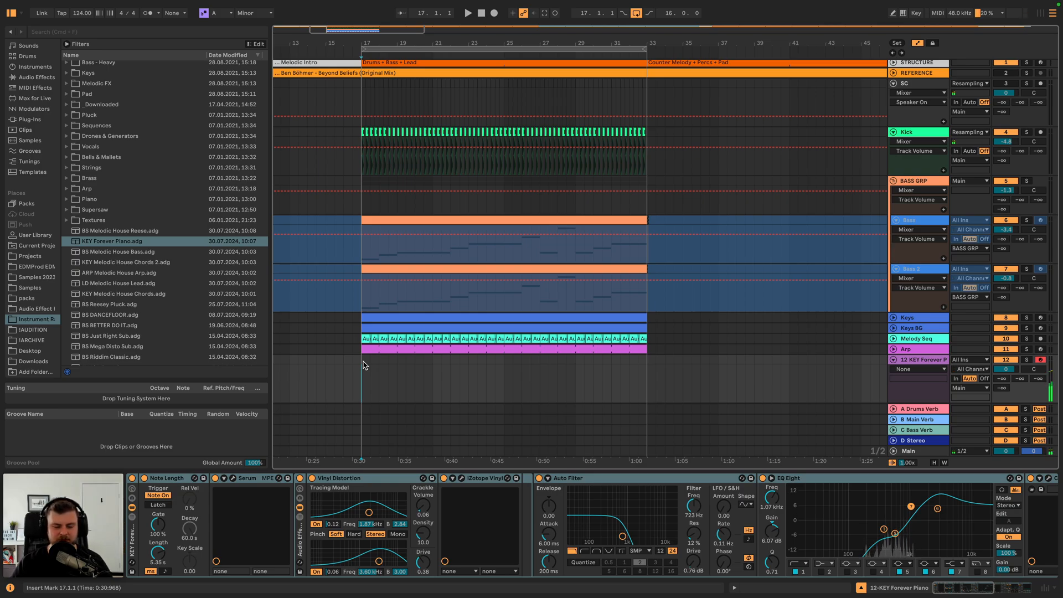
key("space")
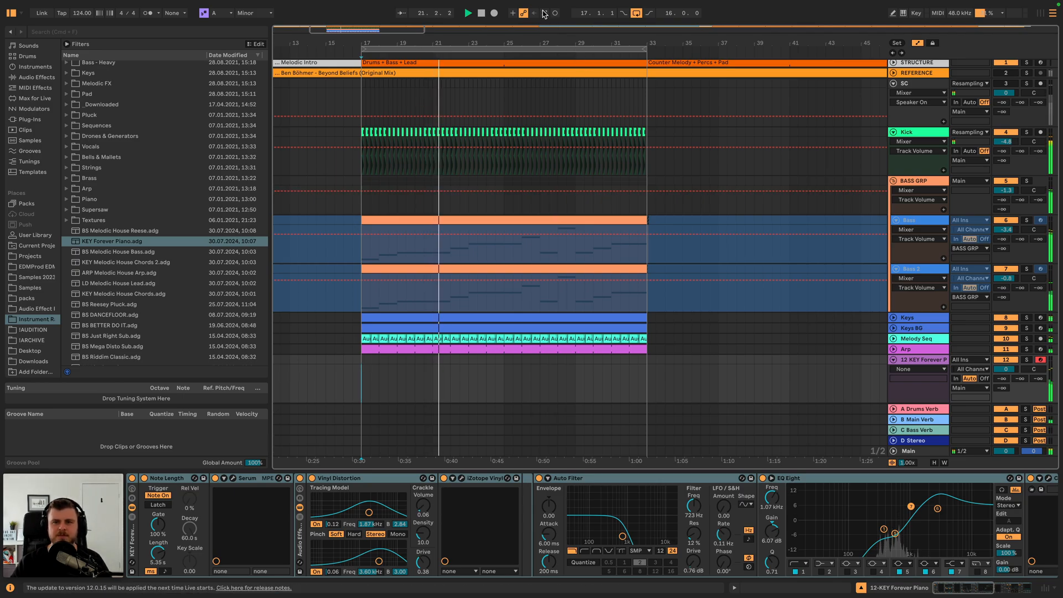
left_click(545, 12)
- Trim the start of the captured piano clip to 18.1.4 and open its notes for playback
left_click(377, 385)
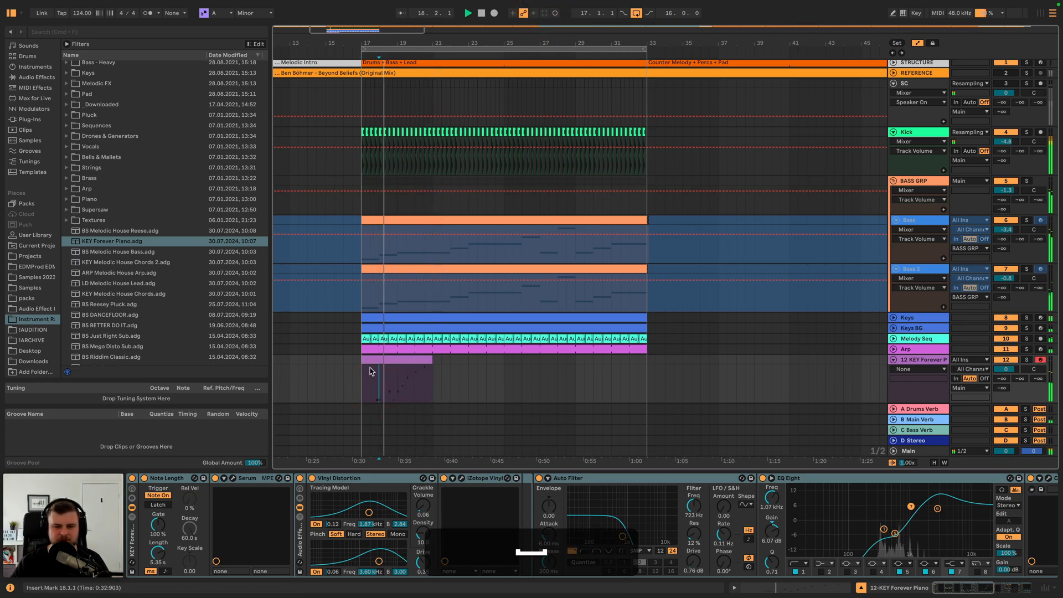
left_click_drag(363, 360, 383, 360)
double_click(406, 359)
key("space")
key("space")
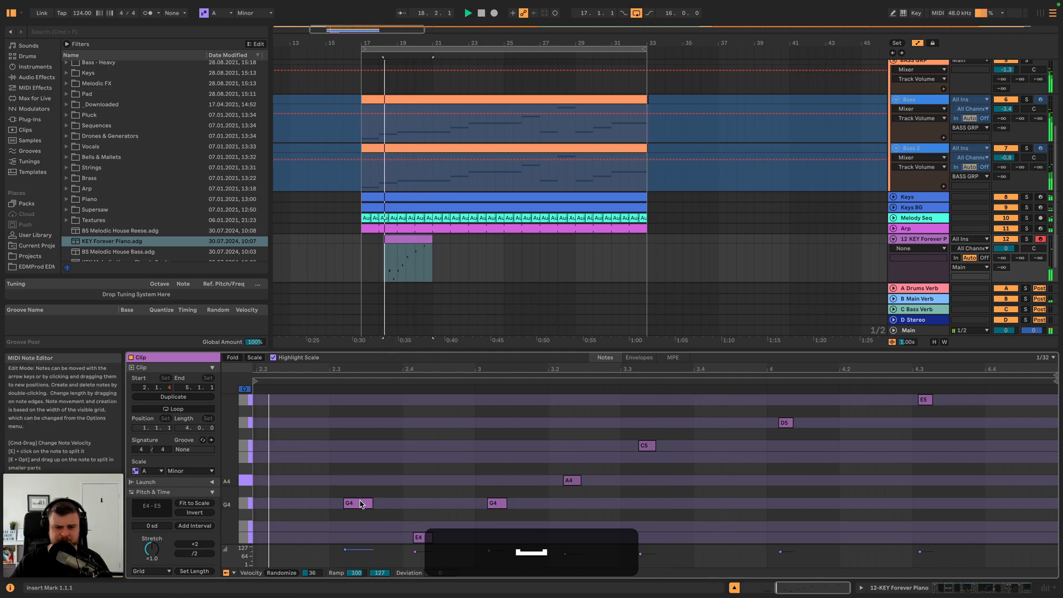
- Shift all notes in the captured piano clip slightly earlier and replay them in the mix
key("space")
key("cmd+a")
left_click_drag(359, 504, 344, 506)
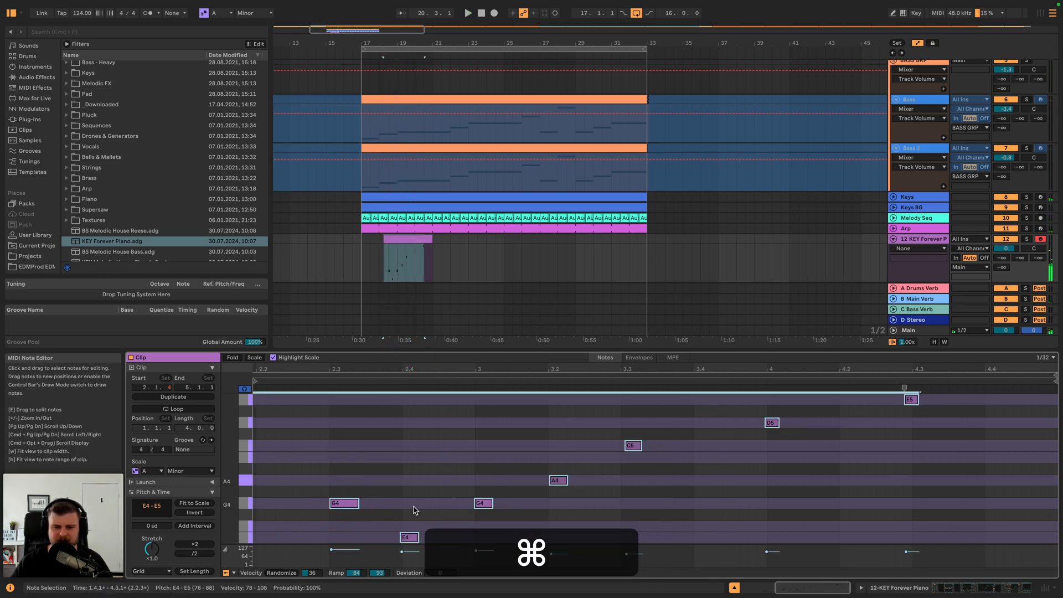
key("space")
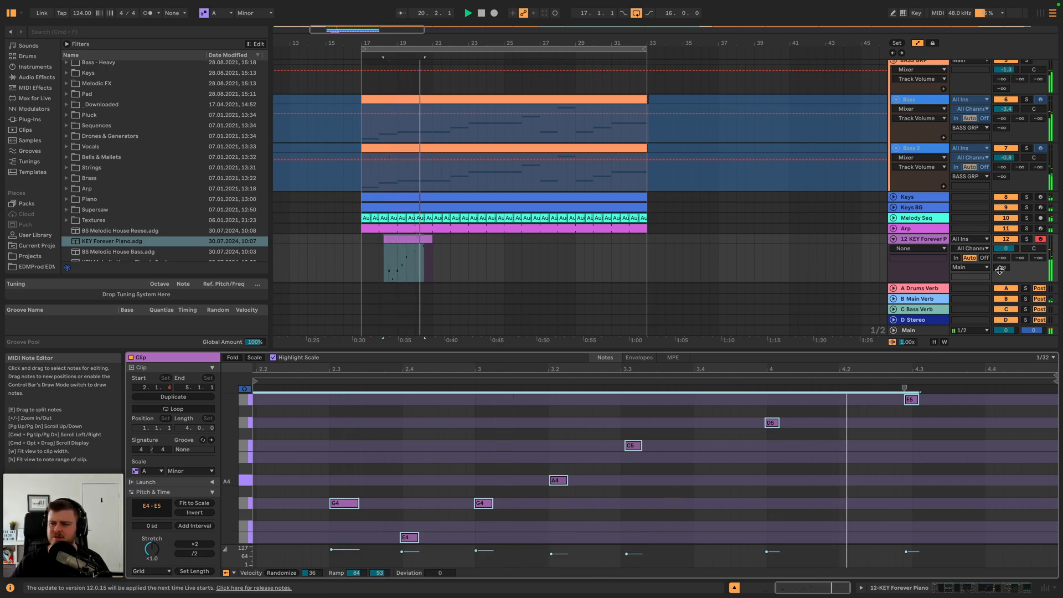
- Solo the KEY Forever Piano track and replay the captured melody on its own
left_click(1026, 239)
key("space")
key("space")
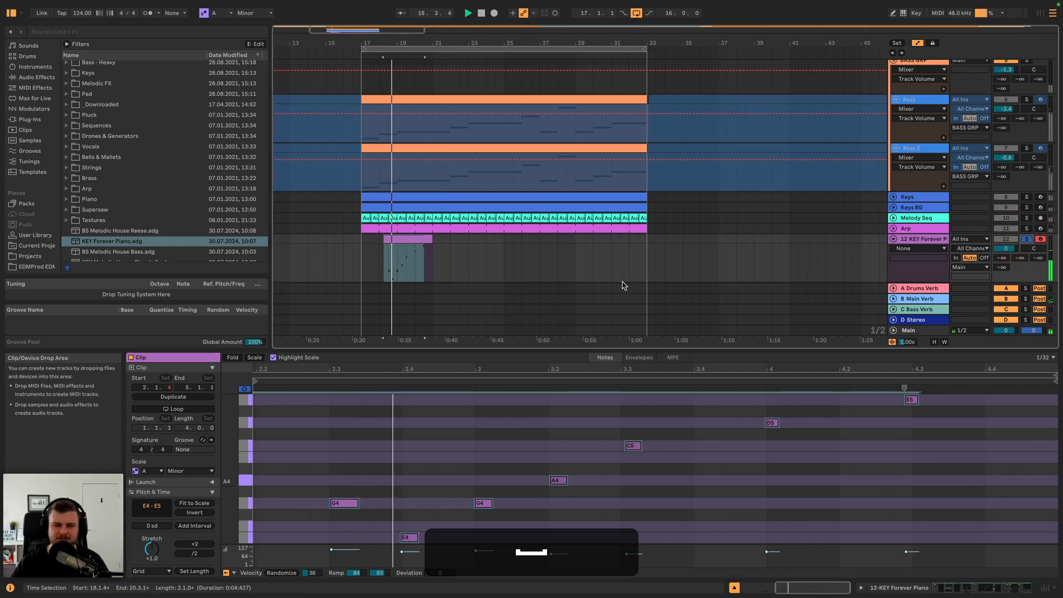
- Examine the KEY Forever Piano device chain, including Serum's oscillator and effects pages, iZotope Vinyl and the remaining effects, while playing it
left_click(930, 242)
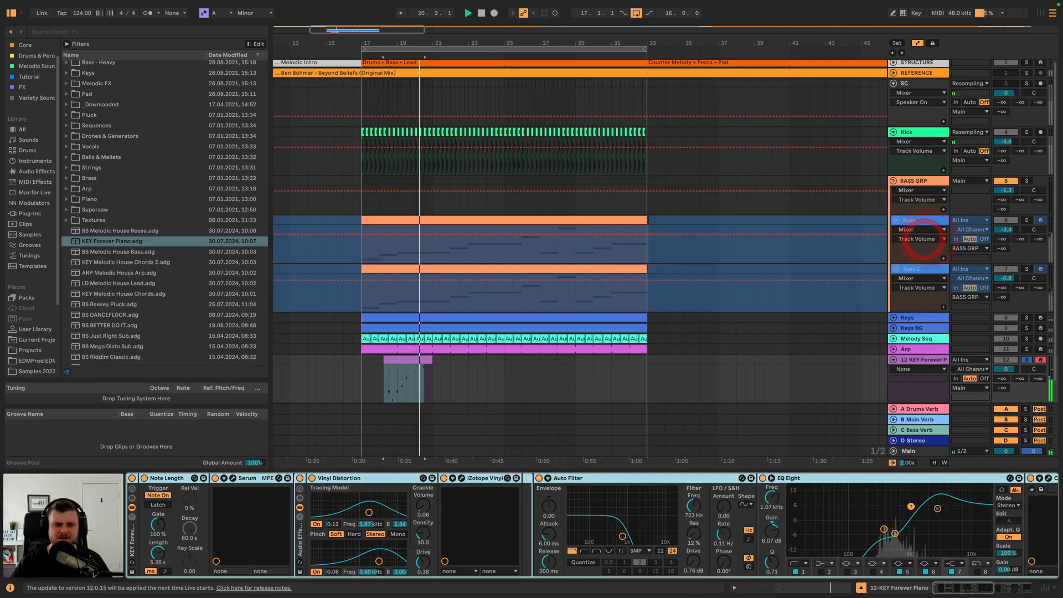
left_click(232, 478)
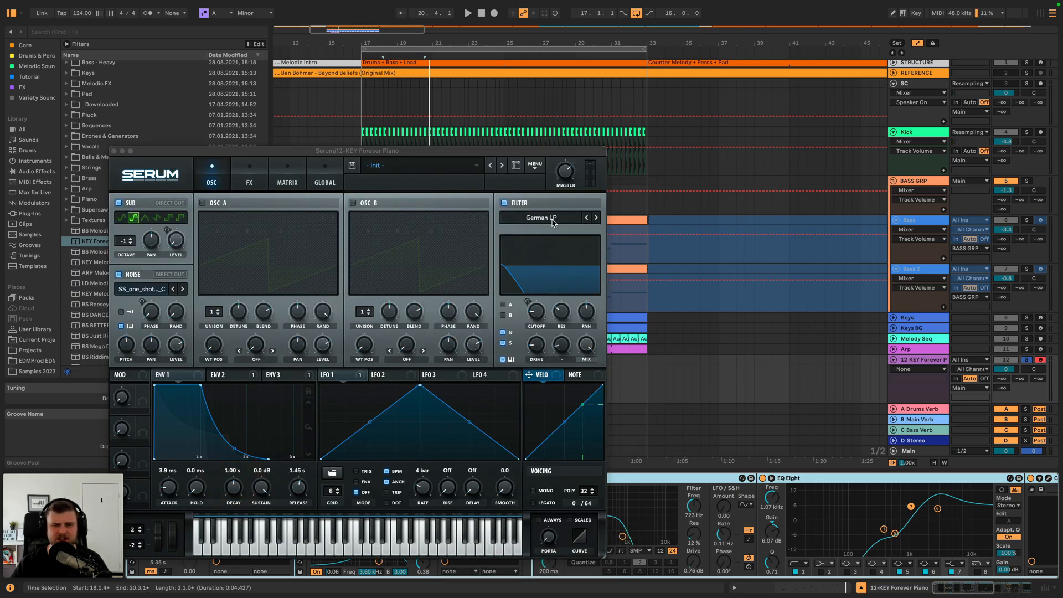
left_click(258, 182)
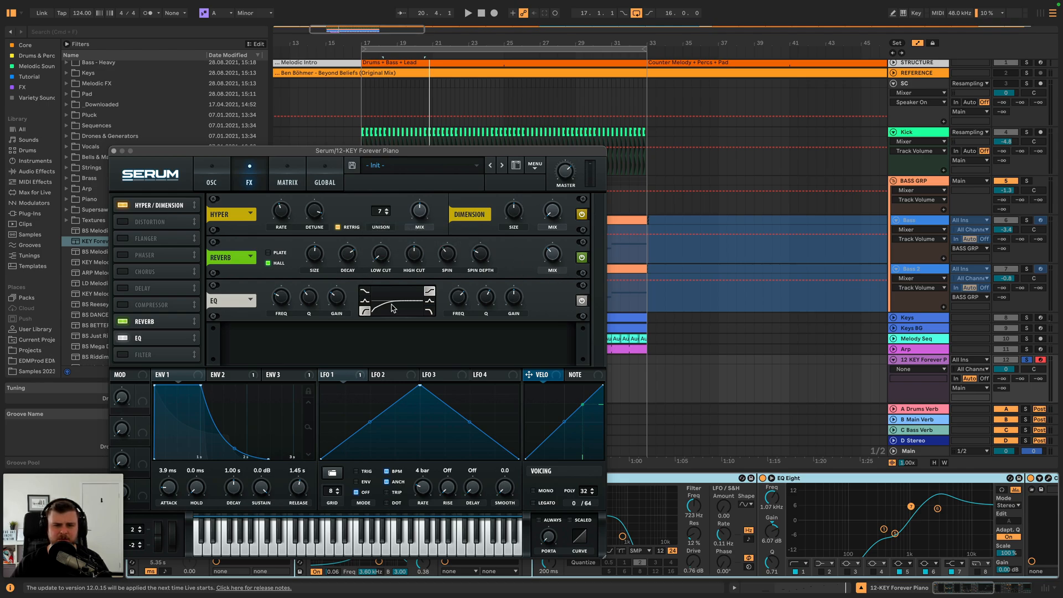
left_click(114, 151)
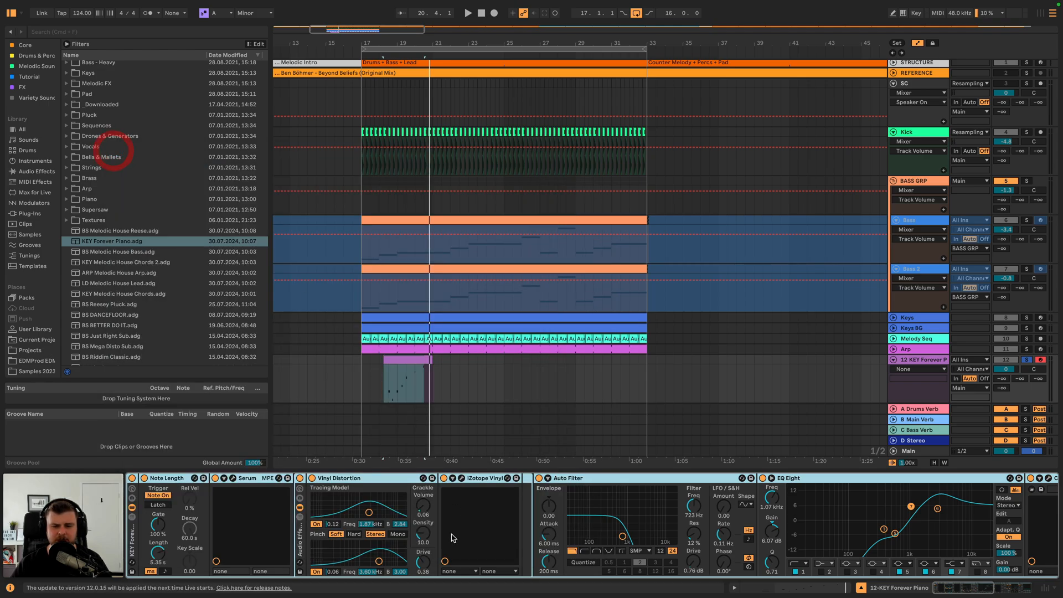
left_click(349, 479)
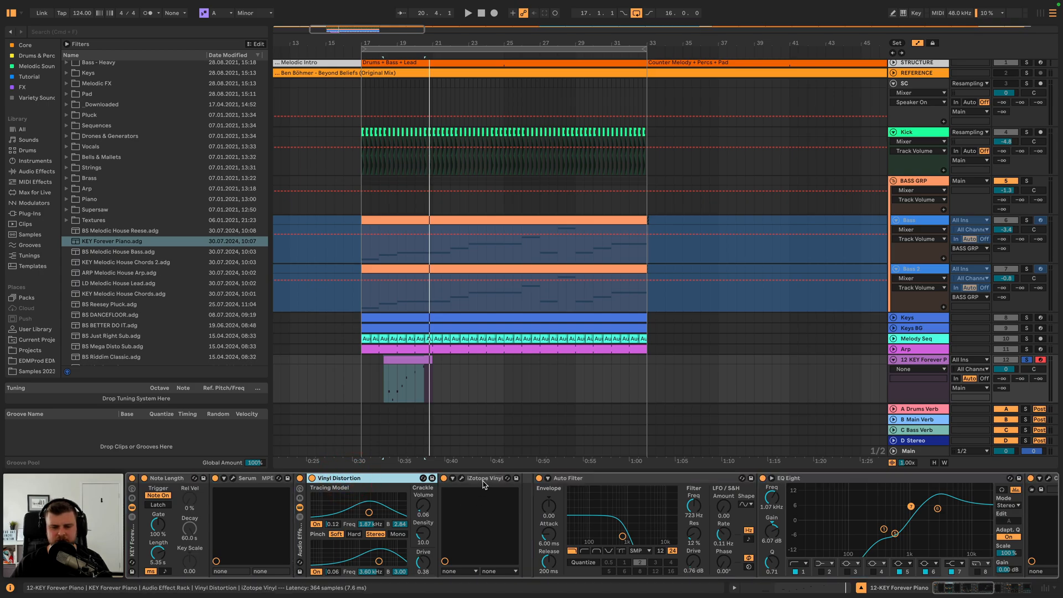
left_click(462, 478)
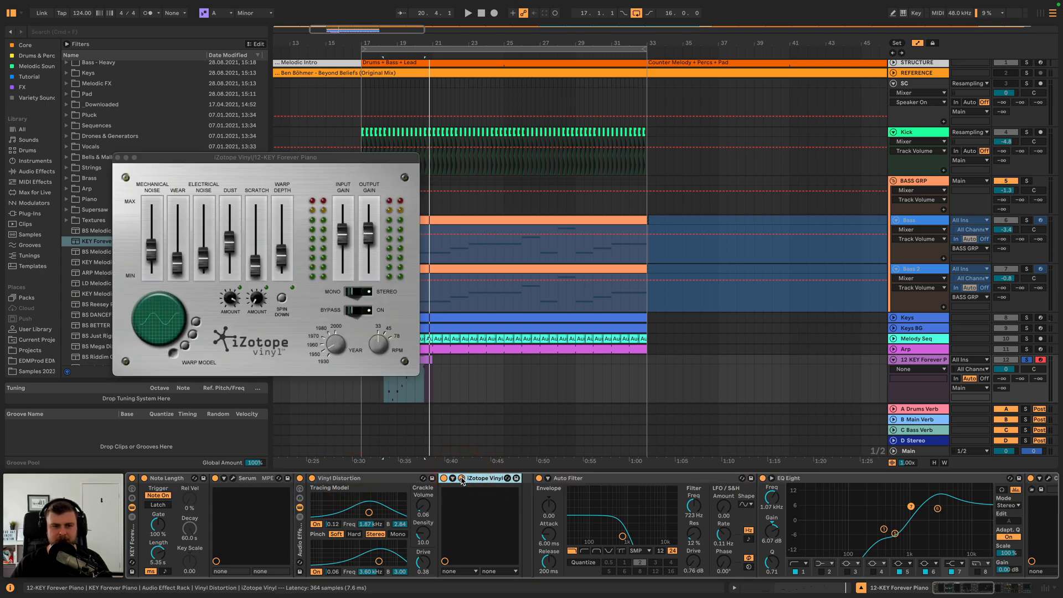
left_click(461, 478)
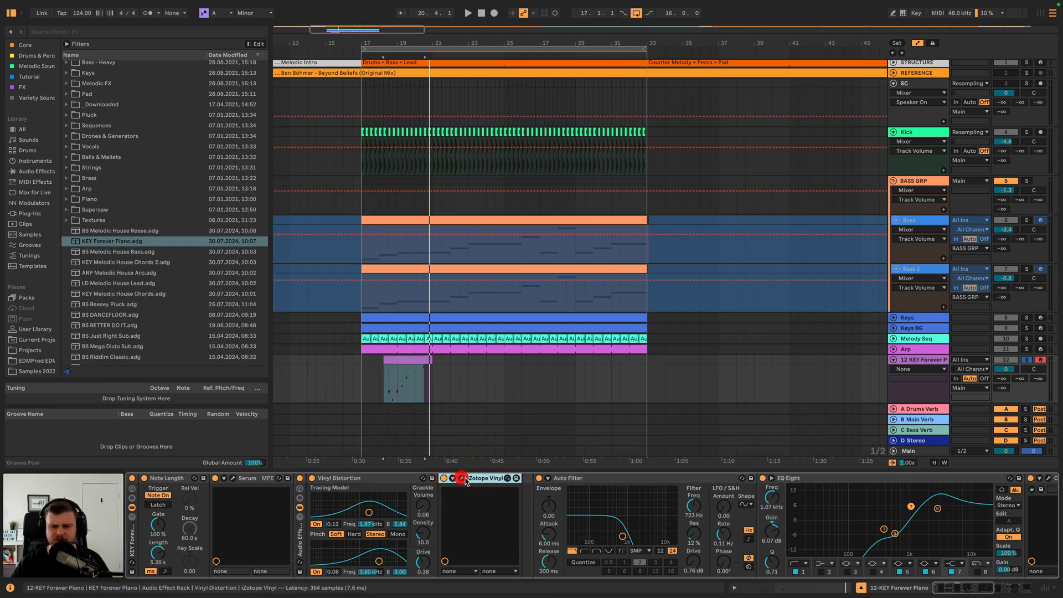
left_click(599, 480)
scroll(837, 492, "right", 5)
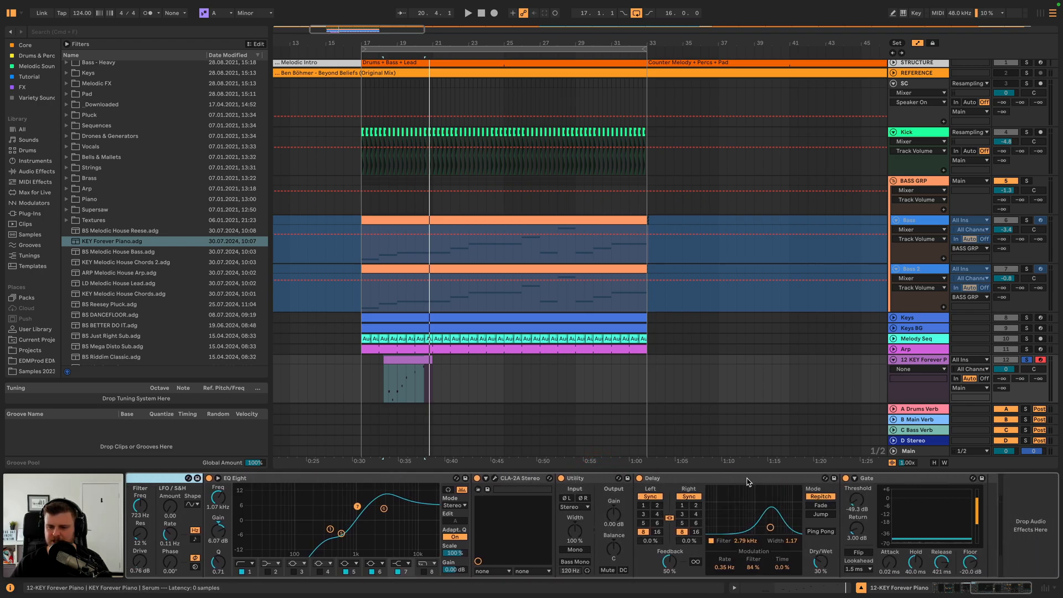
key("space")
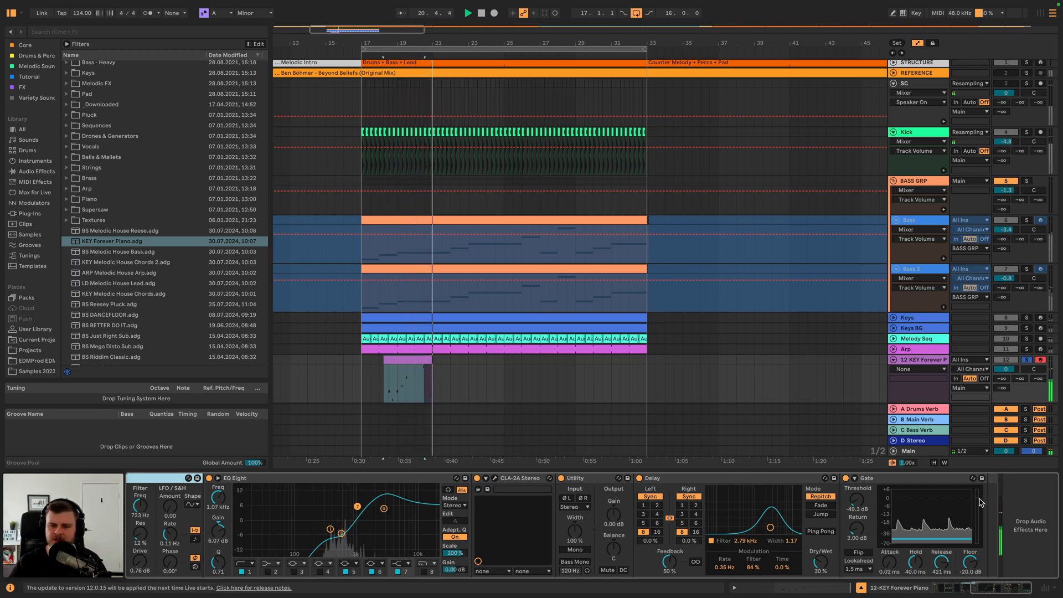
- Unsolo the KEY Forever Piano track, set its volume to 0.1 dB and replay the mix from bar 17
left_click(1028, 360)
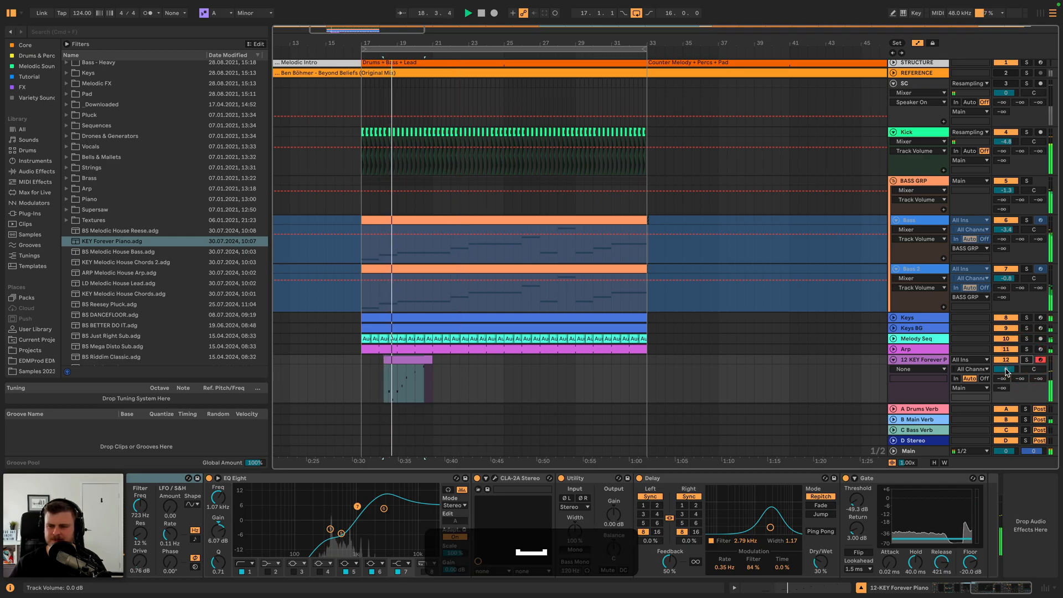
left_click_drag(1006, 372, 1006, 369)
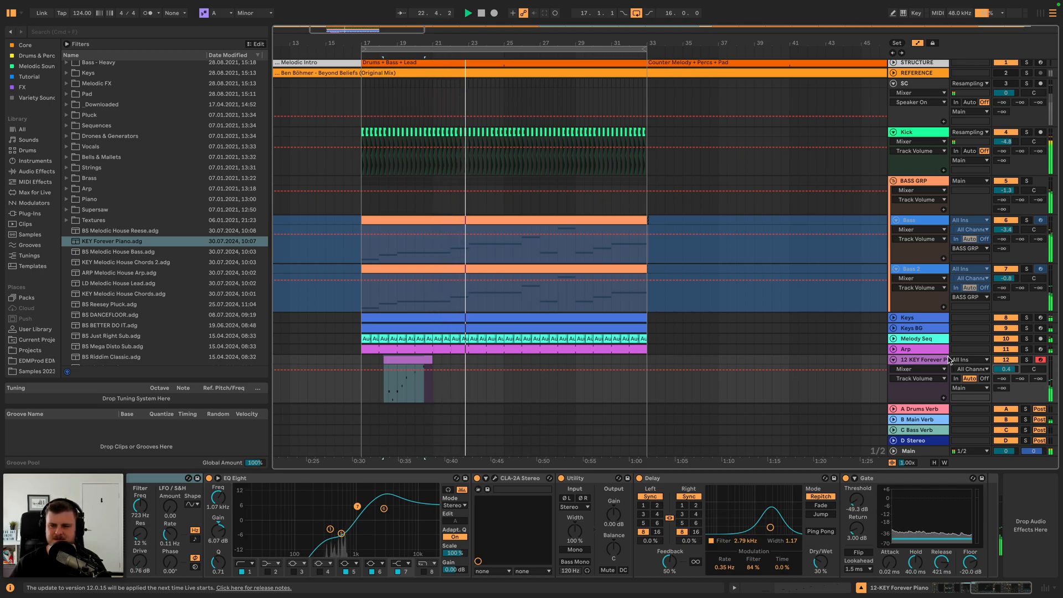
key("space")
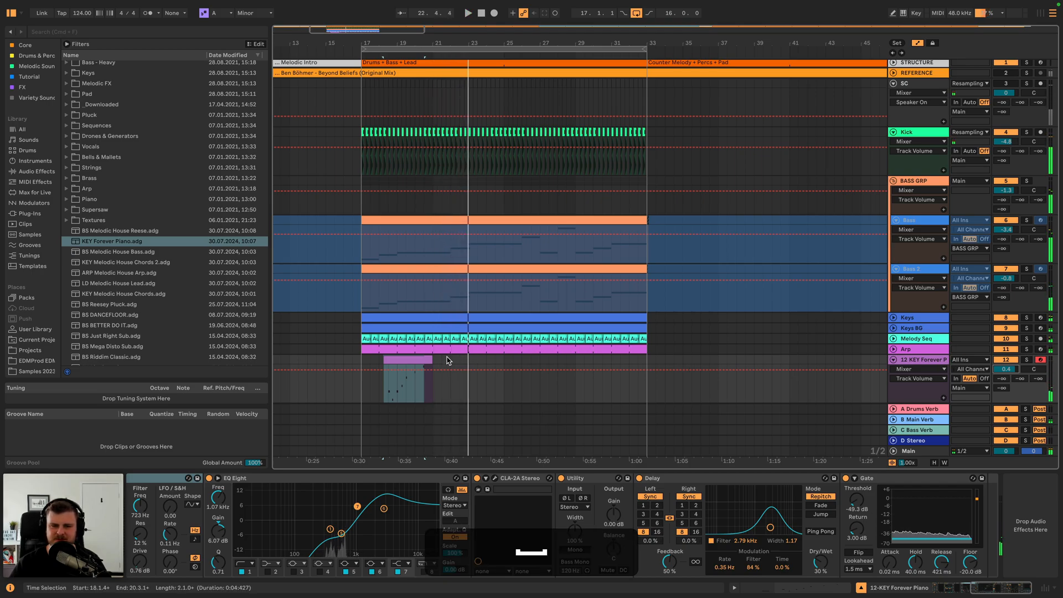
left_click(359, 363)
key("space")
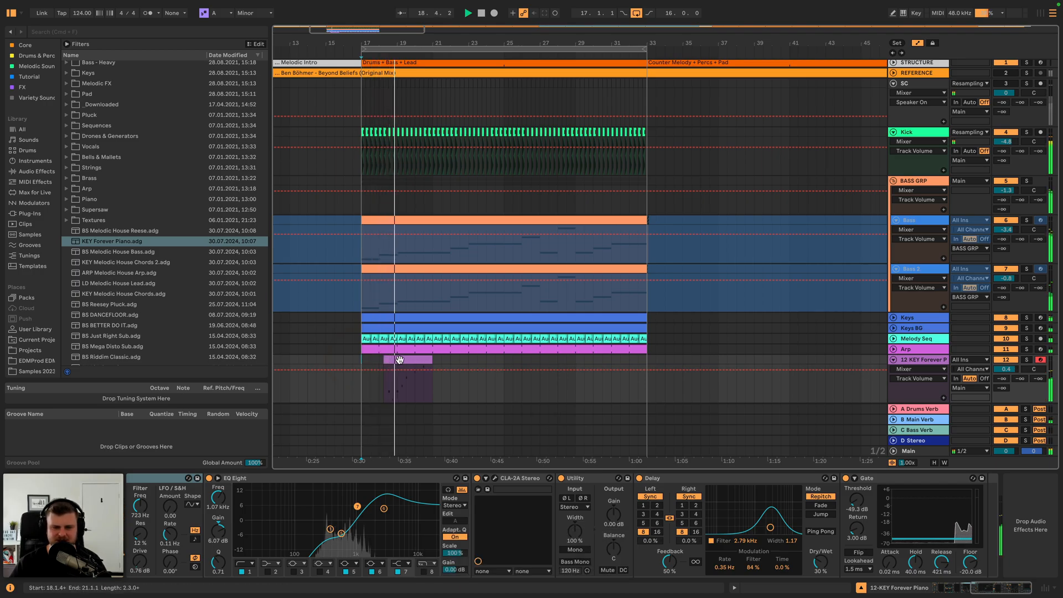
key("space")
- Copy the sidechain Compressor from the Melody Seq track to the end of the Arp track's device chain and replay
left_click(930, 350)
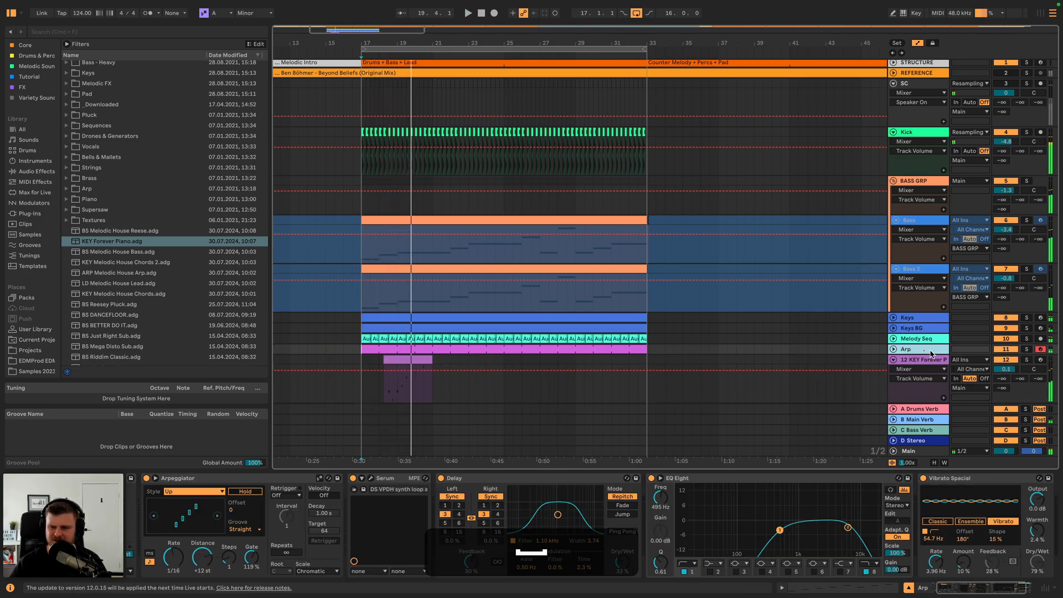
left_click(928, 339)
scroll(990, 479, "right", 10)
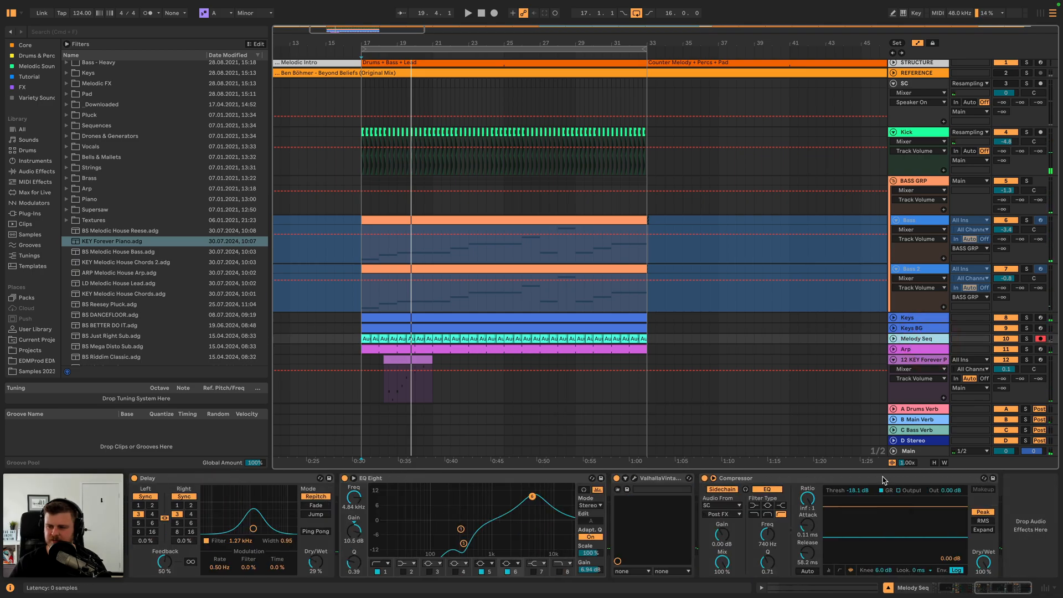
left_click(884, 480)
key("super+c")
left_click(923, 350)
scroll(974, 498, "right", 3)
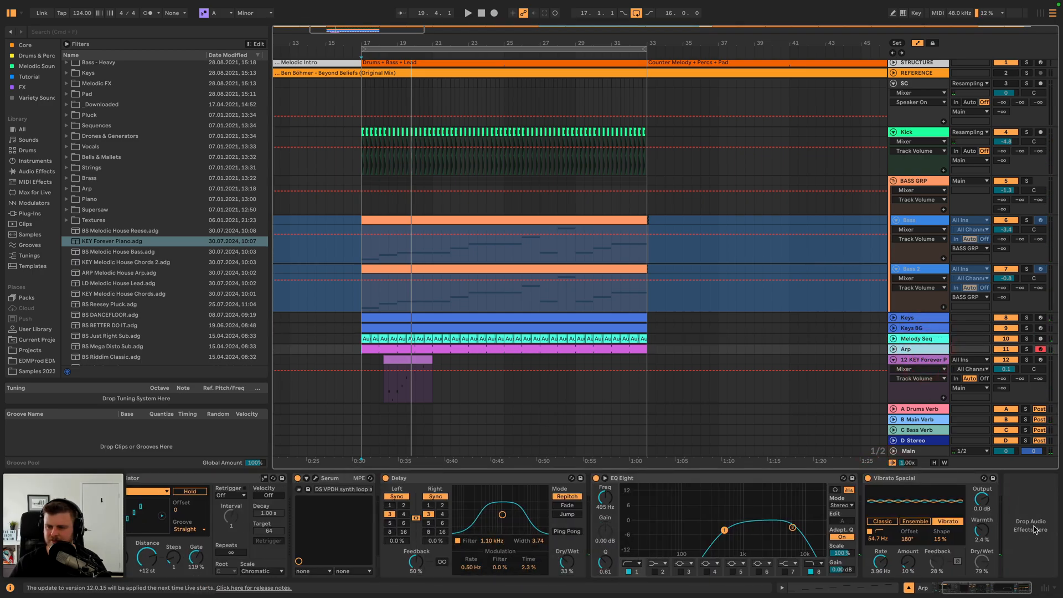
key("super+v")
key("space")
- Paste the same sidechain Compressor onto the KEY Forever Piano track and set its threshold to -15.8 dB
left_click(936, 360)
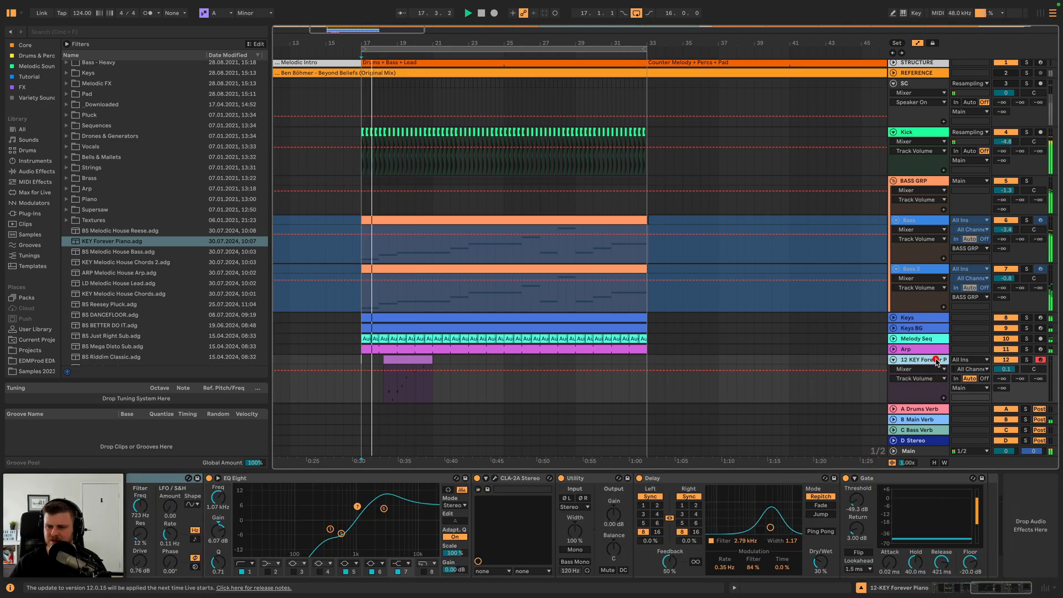
key("super+v")
scroll(1029, 539, "right", 3)
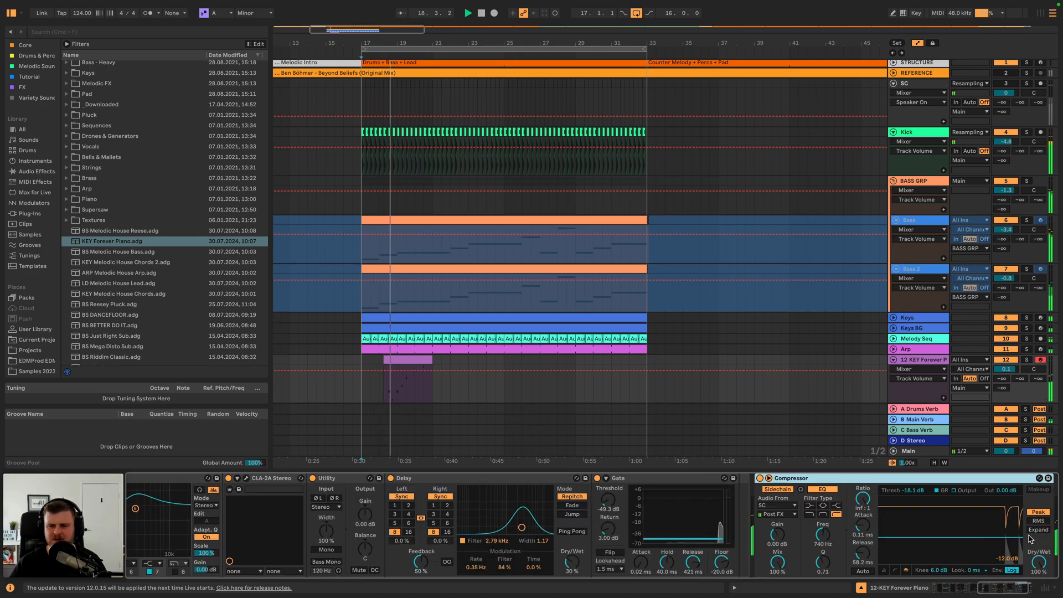
left_click_drag(964, 537, 964, 533)
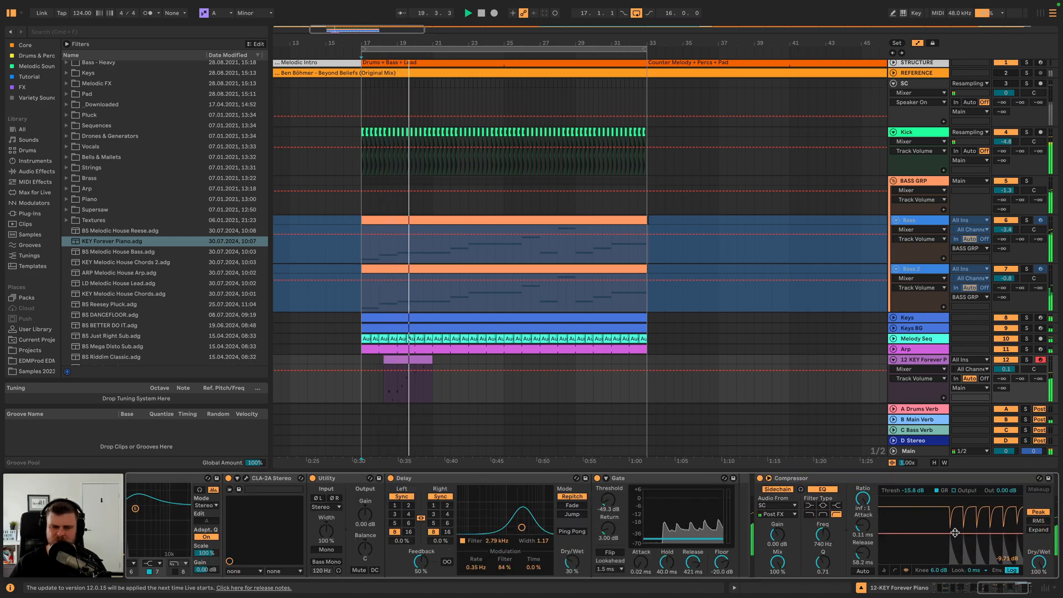
- Unfold and solo the Arp track, and lower its EQ Eight high cut to about 1 kHz
left_click(893, 349)
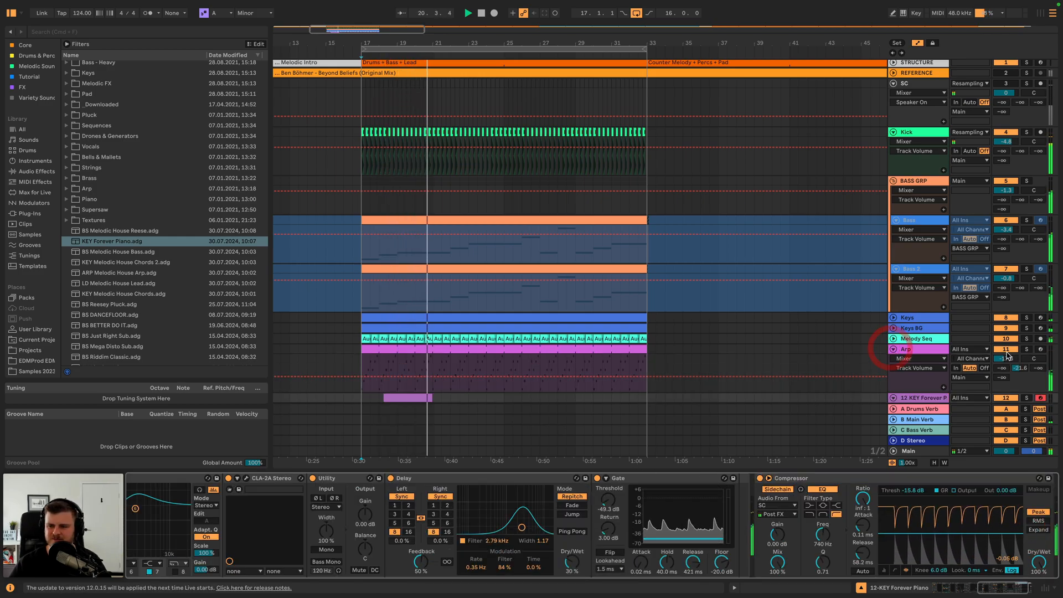
scroll(1024, 338, "down", 1)
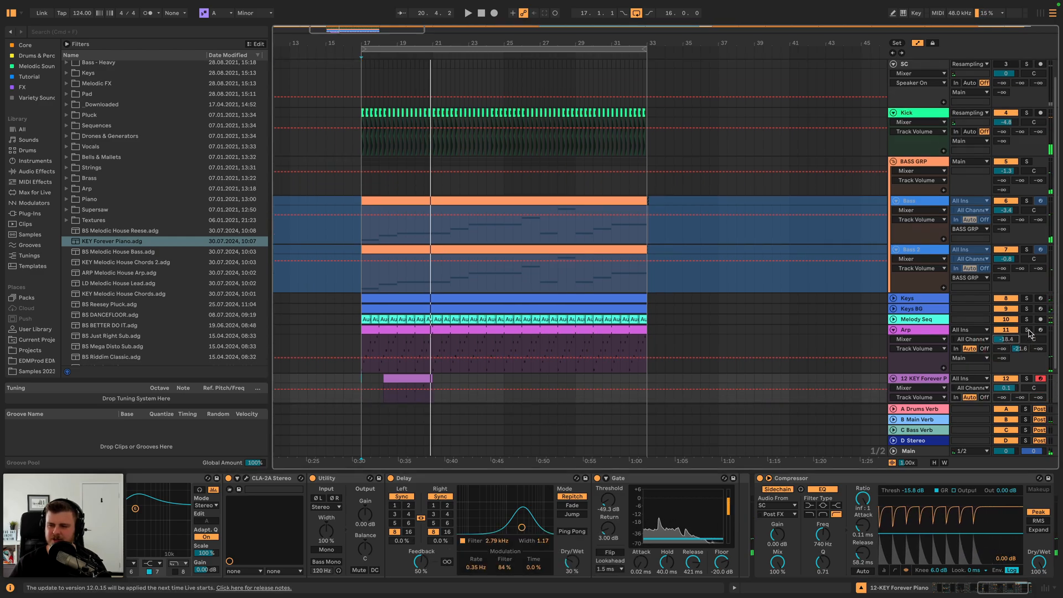
left_click(1026, 330)
key("space")
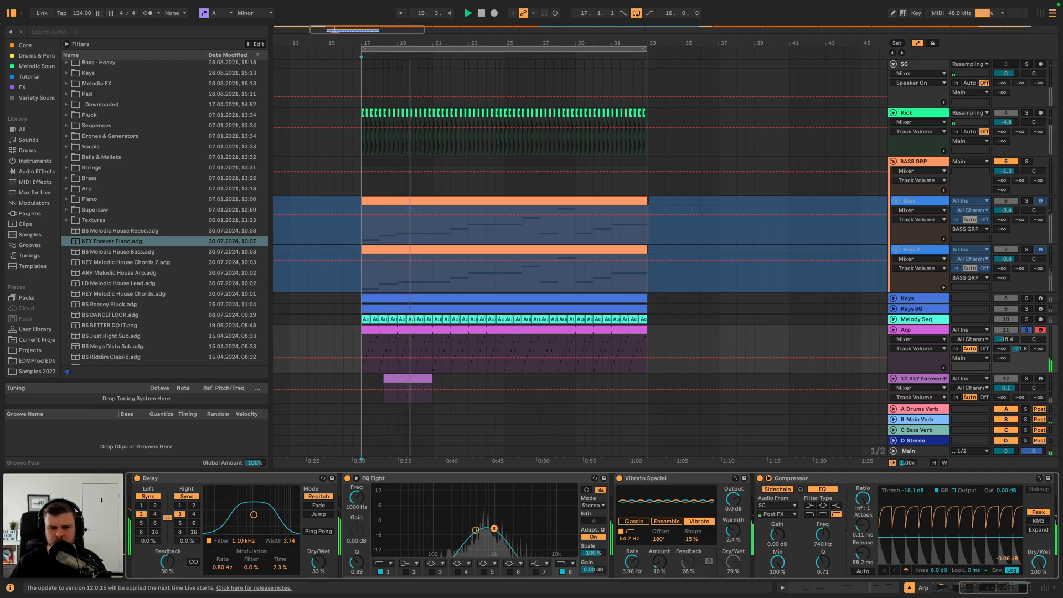
left_click(1027, 330)
- Raise the Arp volume to -13.0 dB during mix playback and move its EQ Eight high cut to 1.44 kHz
key("space")
left_click_drag(1005, 340, 1005, 336)
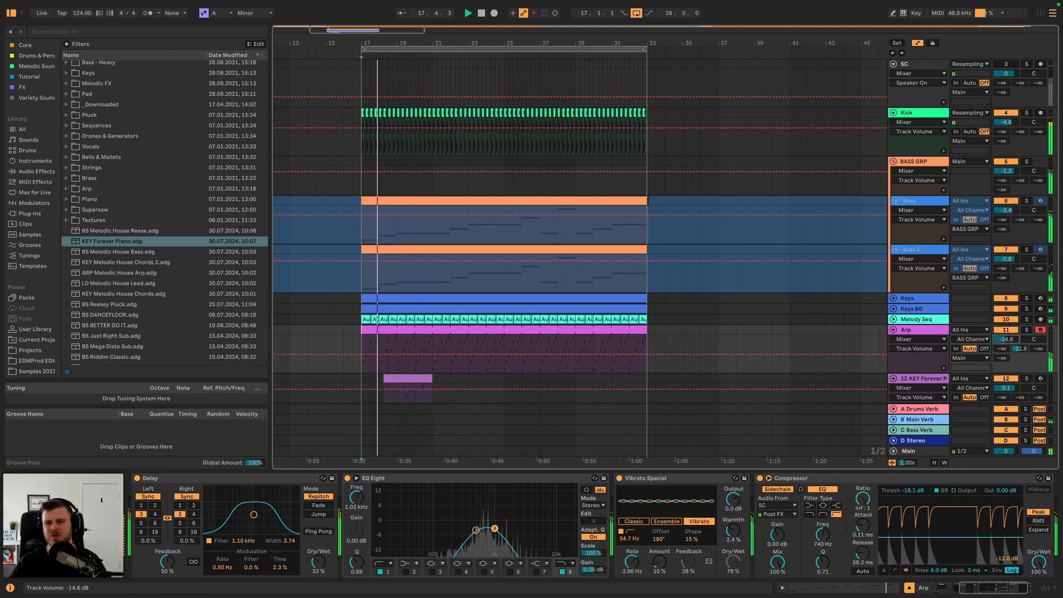
left_click_drag(494, 529, 500, 527)
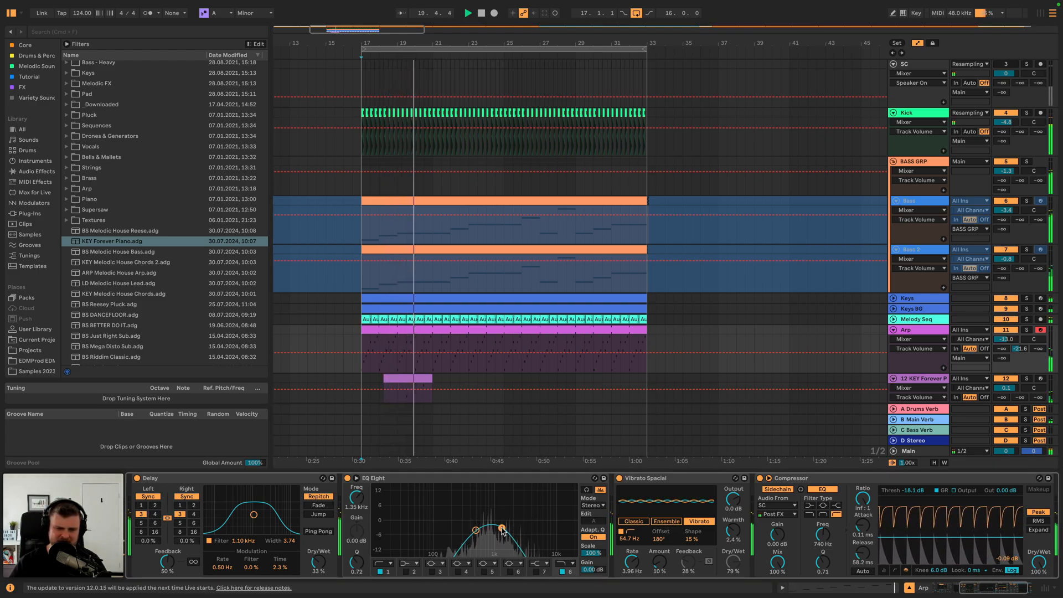
left_click_drag(503, 527, 503, 528)
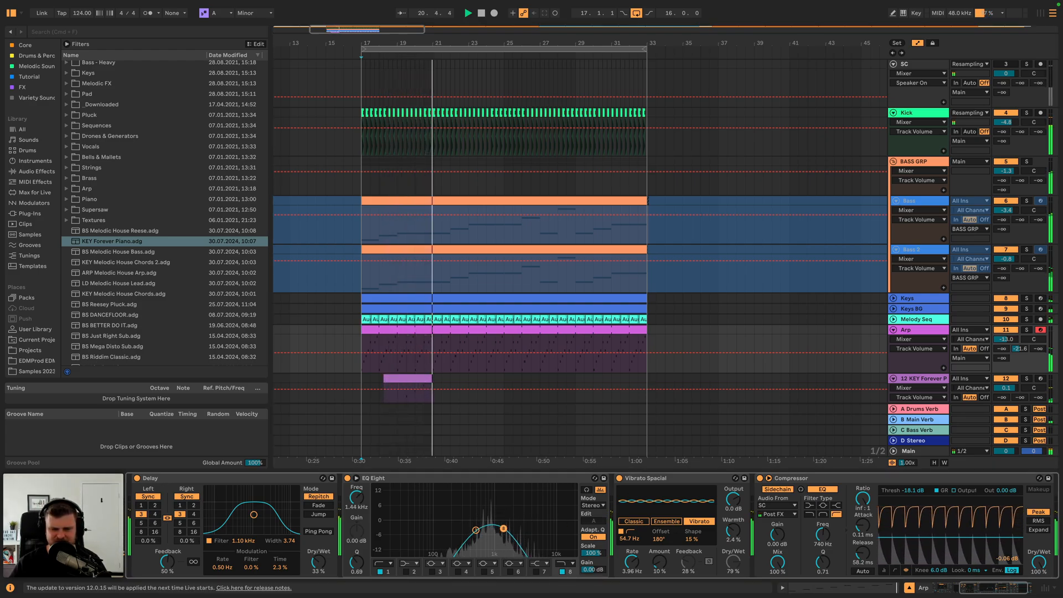
- Try the Arp's Pitch device at -24 st, first soloed and again in the full mix
left_click(420, 378)
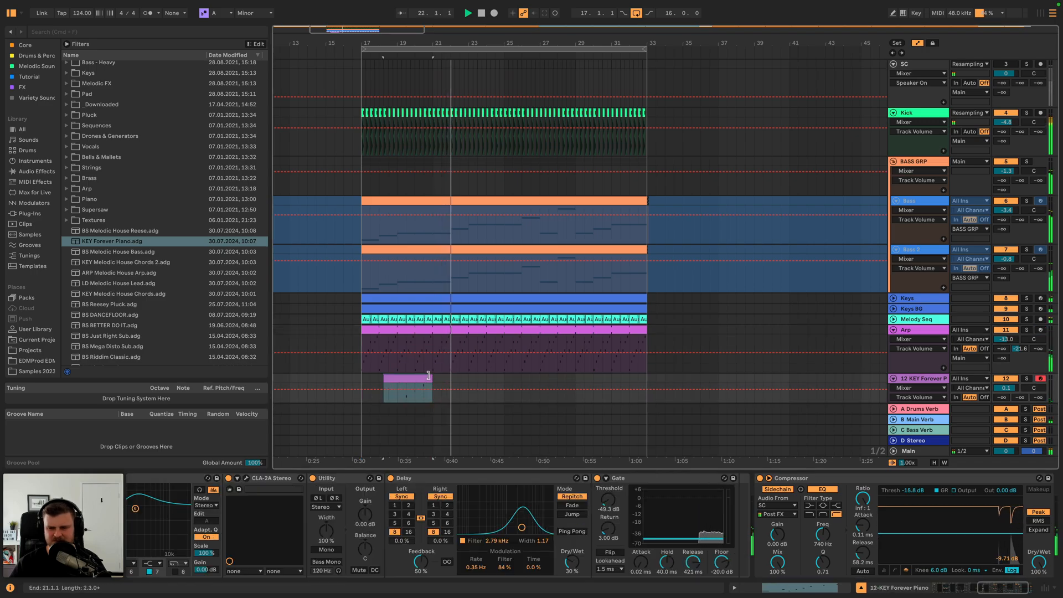
left_click(913, 330)
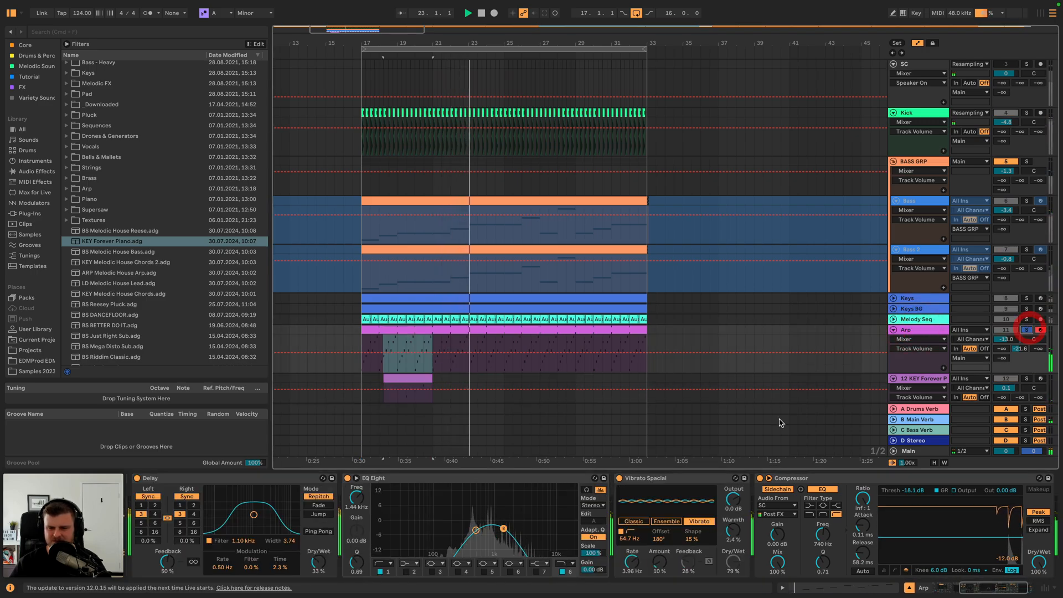
left_click(157, 522)
key("shift+Down")
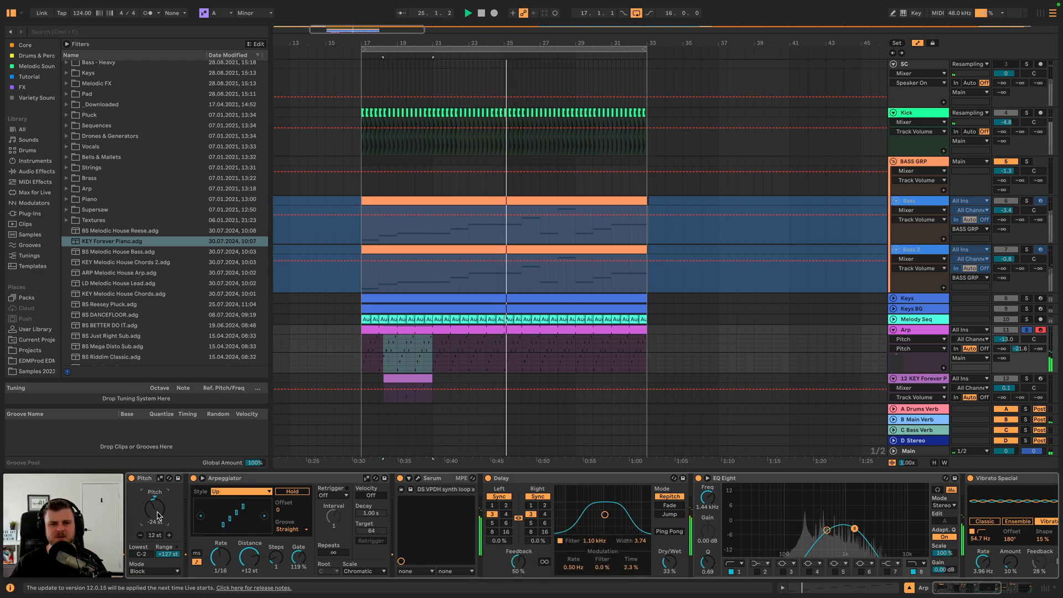
left_click(1027, 330)
key("space")
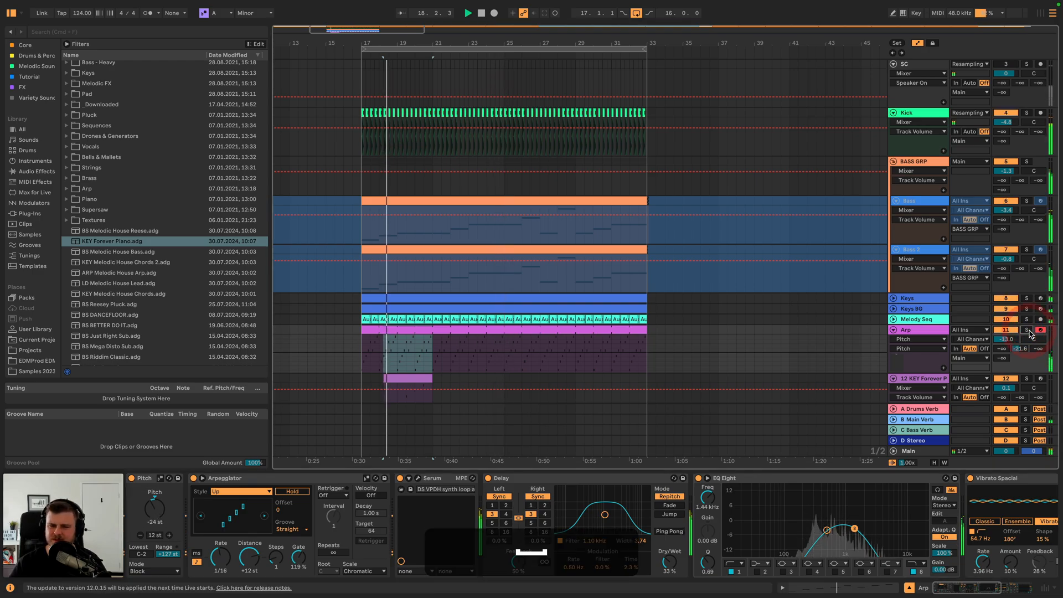
- Set the Arp's Pitch device to -12 st and lower the track volume to -14.1 dB during playback
key("shift+Up")
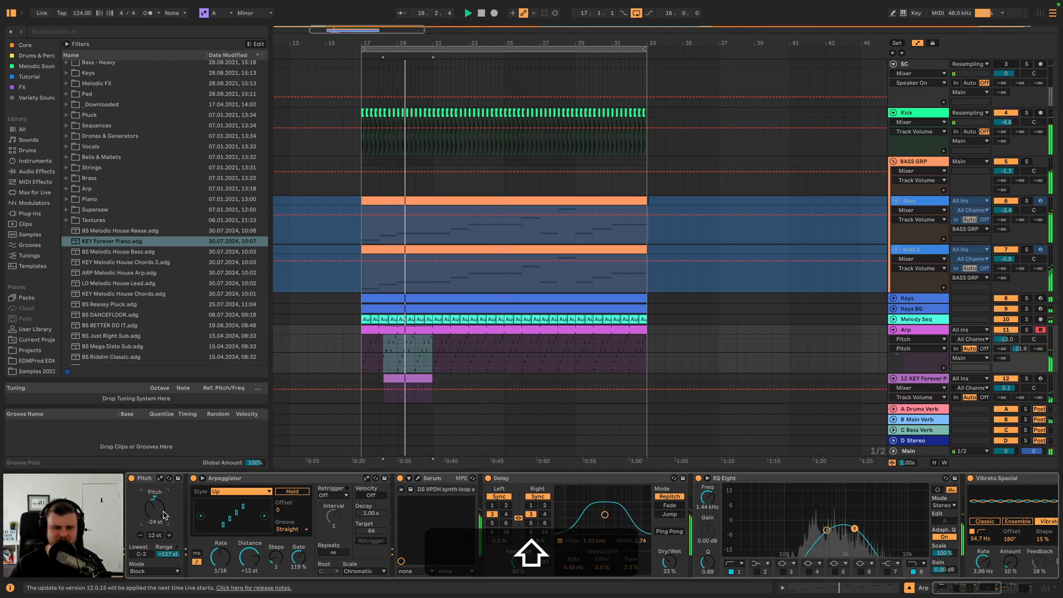
scroll(393, 376, "down", 3)
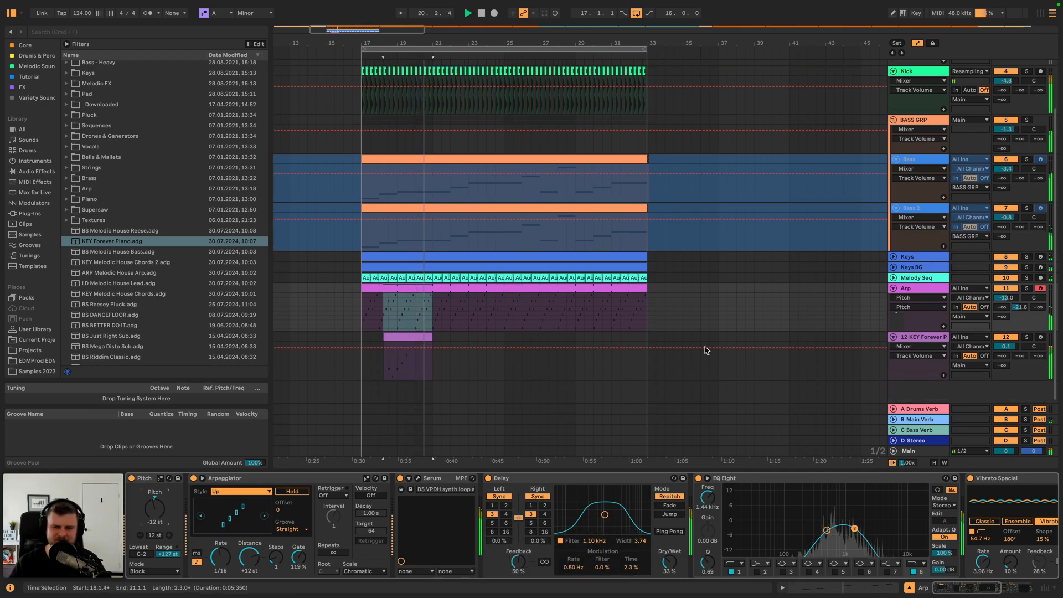
key("space")
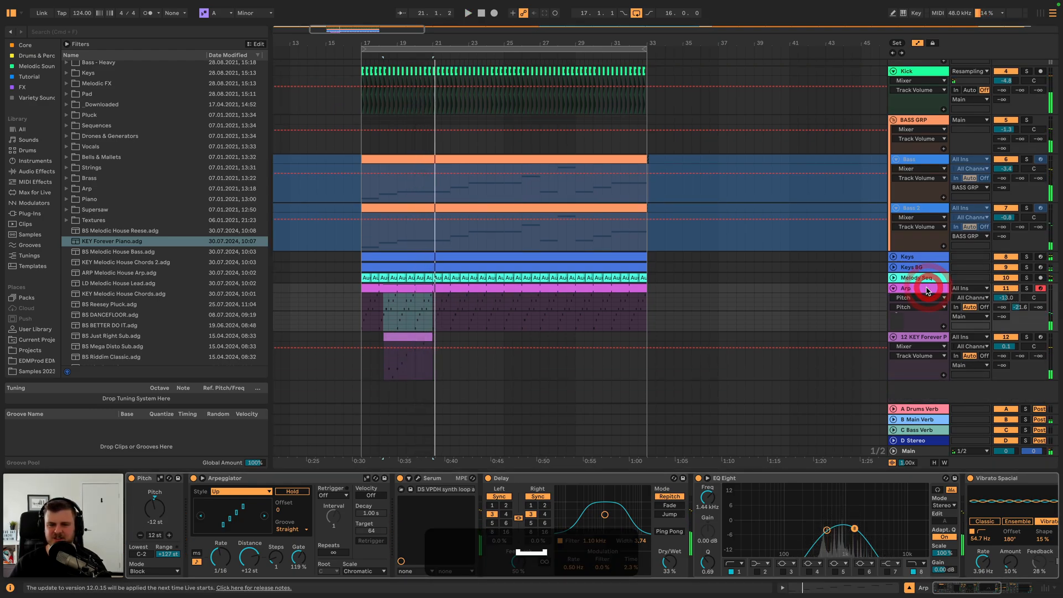
key("space")
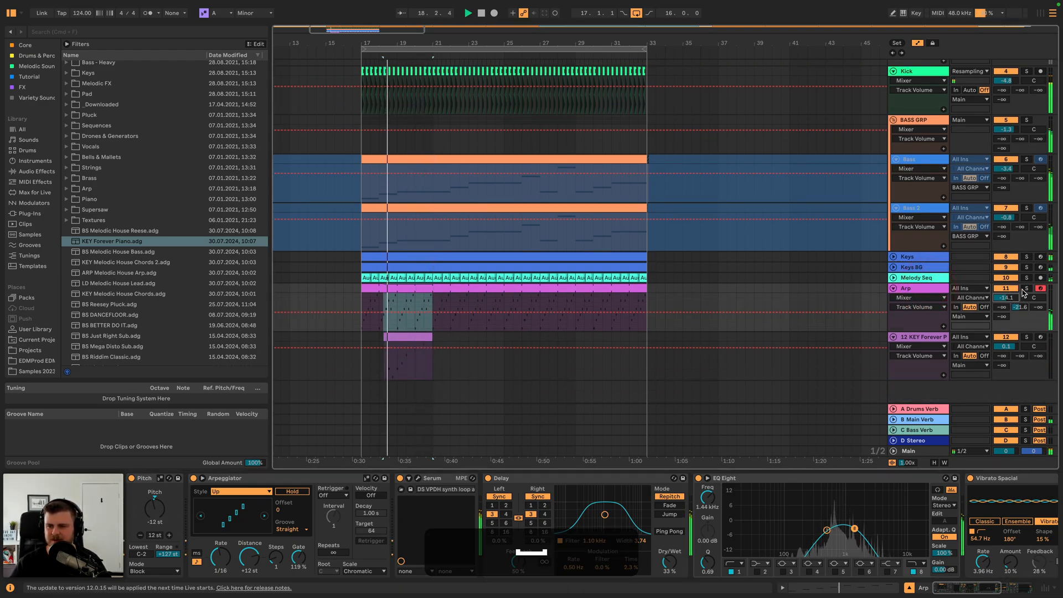
- Set the KEY Forever Piano's B Main Verb send to -19.7 dB and replay it soloed together with the Arp
left_click(1026, 287)
left_click_drag(1020, 357, 1019, 338)
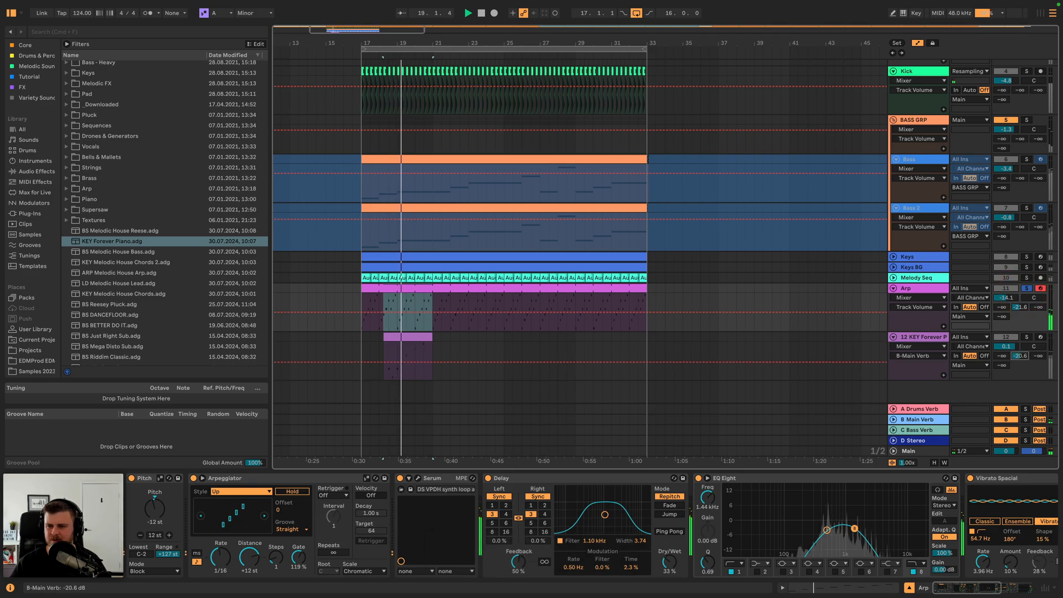
left_click(1026, 337, "super")
key("space")
key("space")
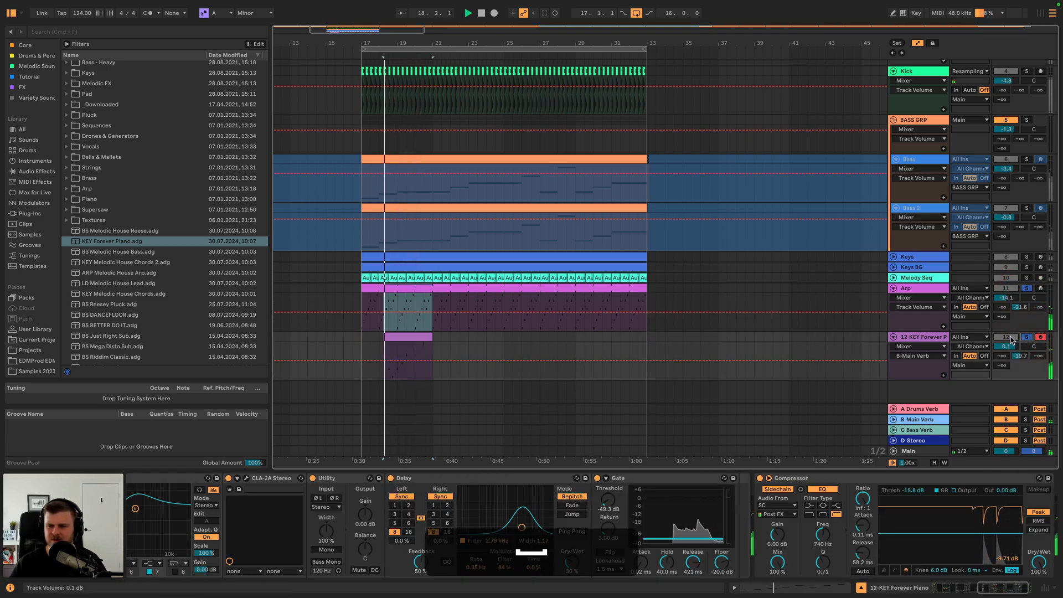
- Set the Arp volume to -15.0 dB, raise the KEY Forever Piano volume slightly and return from solo to full-mix playback
left_click_drag(1009, 298, 1013, 310)
left_click_drag(1005, 346, 1006, 341)
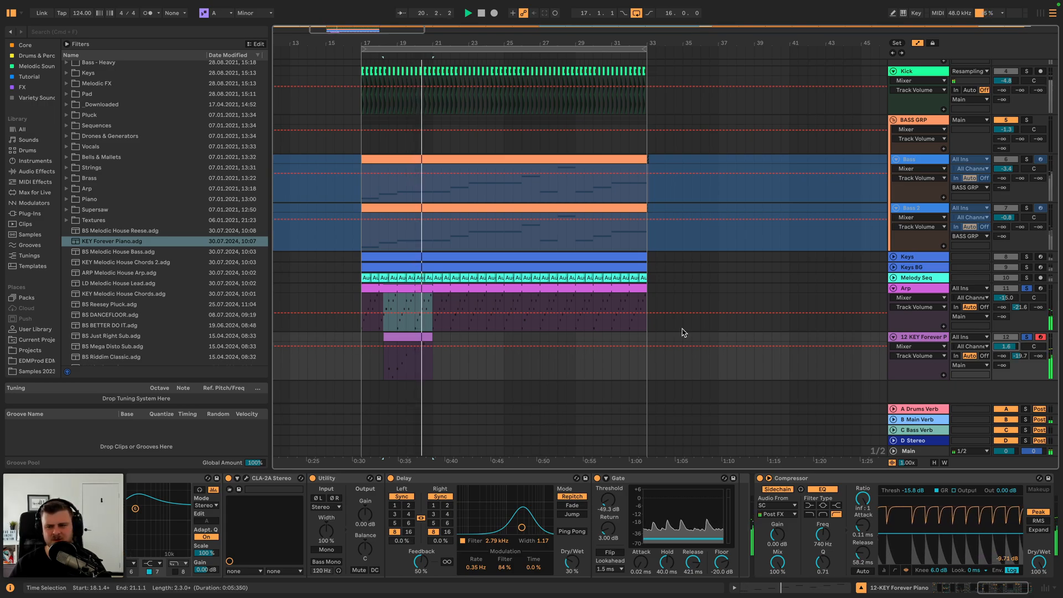
left_click(1027, 337)
key("space")
key("space")
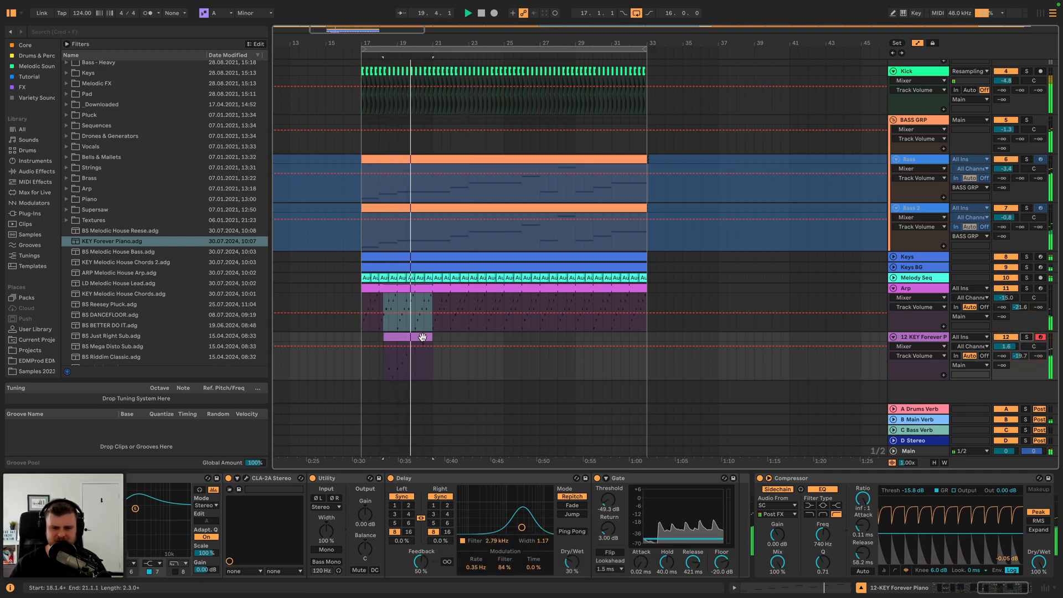
- Duplicate the piano clip so that the copy starts at 22.1.4, and open the copy for note editing
left_click(422, 338)
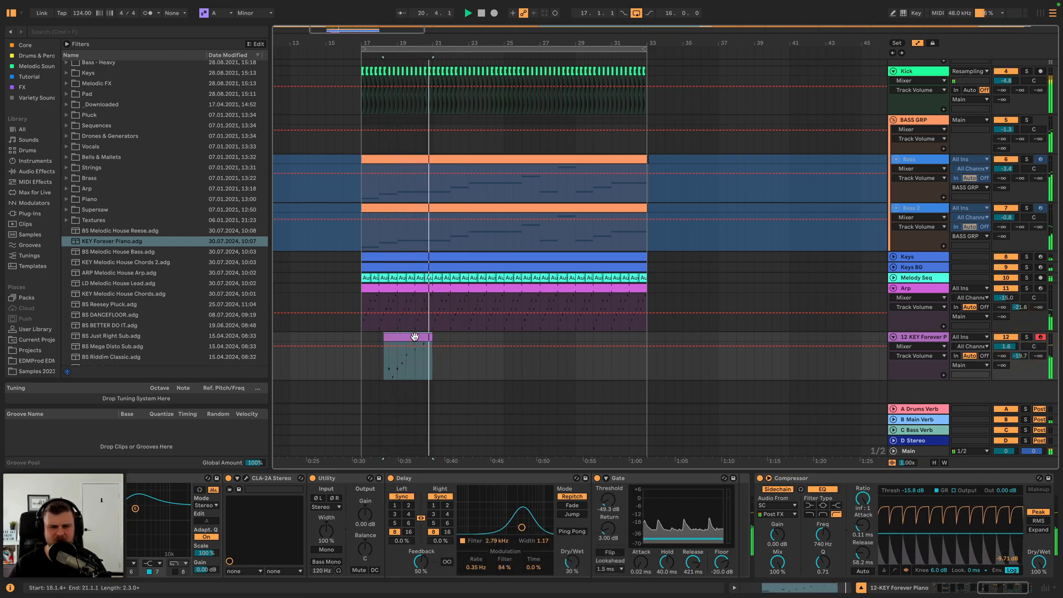
key("super")
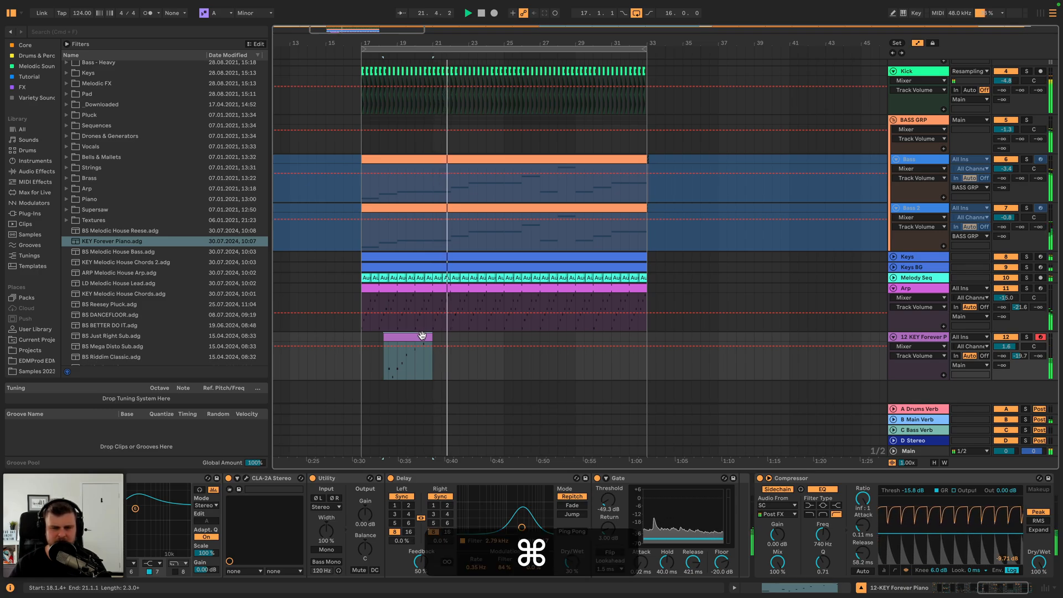
key("super+d")
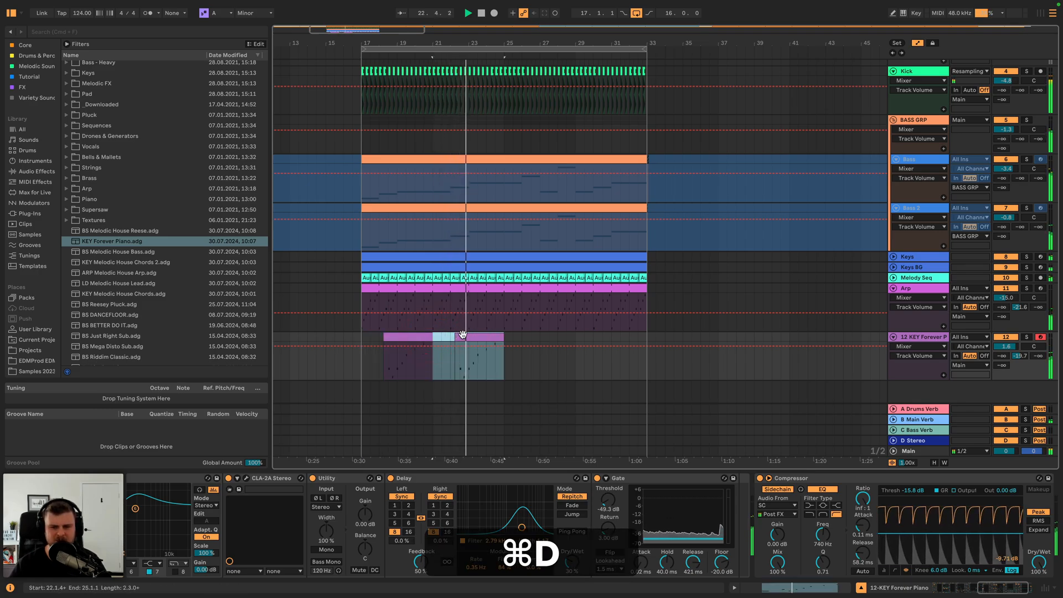
double_click(463, 335)
key("space")
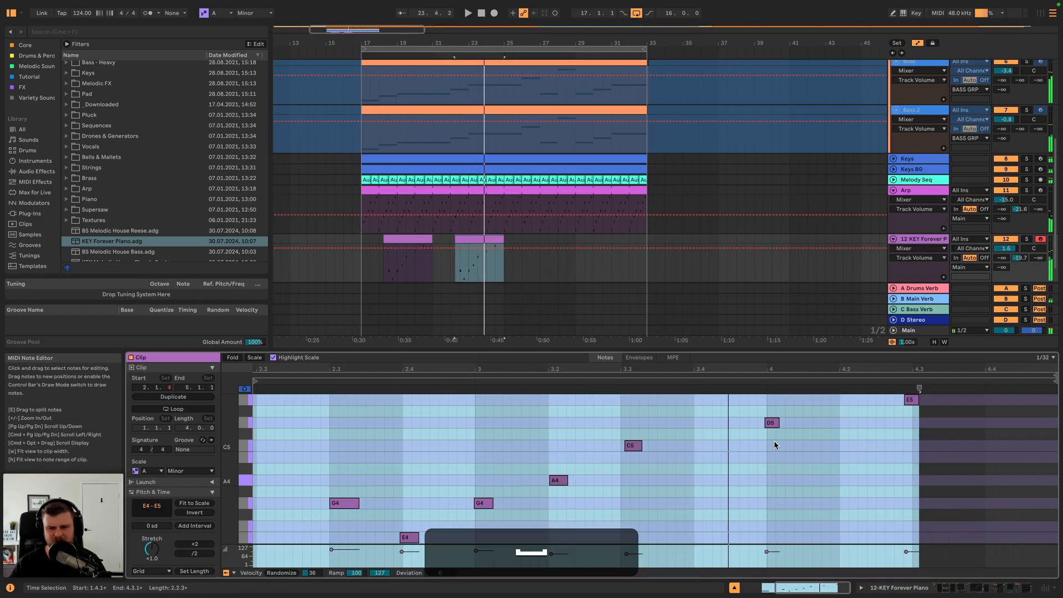
- In the copied clip, lower the note just before beat 4.1 to B4 and the final note to C5
left_click(771, 423)
key("Down")
key("Down")
left_click(911, 399)
key("Down")
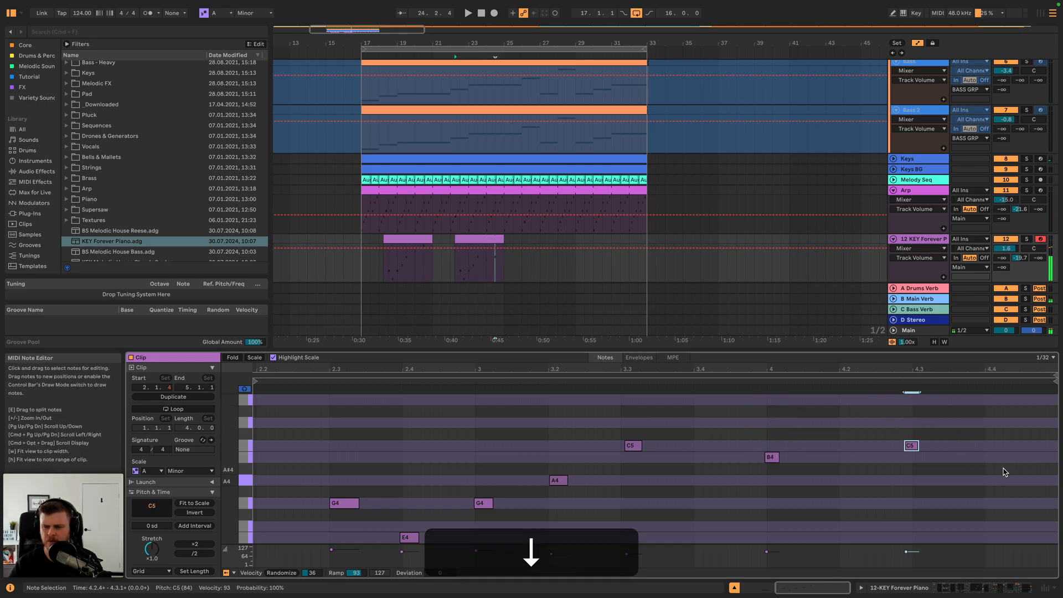
key("space")
- Lower the note at 2.3.1 in the copied clip to D4 and play back the phrase
left_click(352, 504)
key("Down")
key("Down")
key("Down")
key("Down")
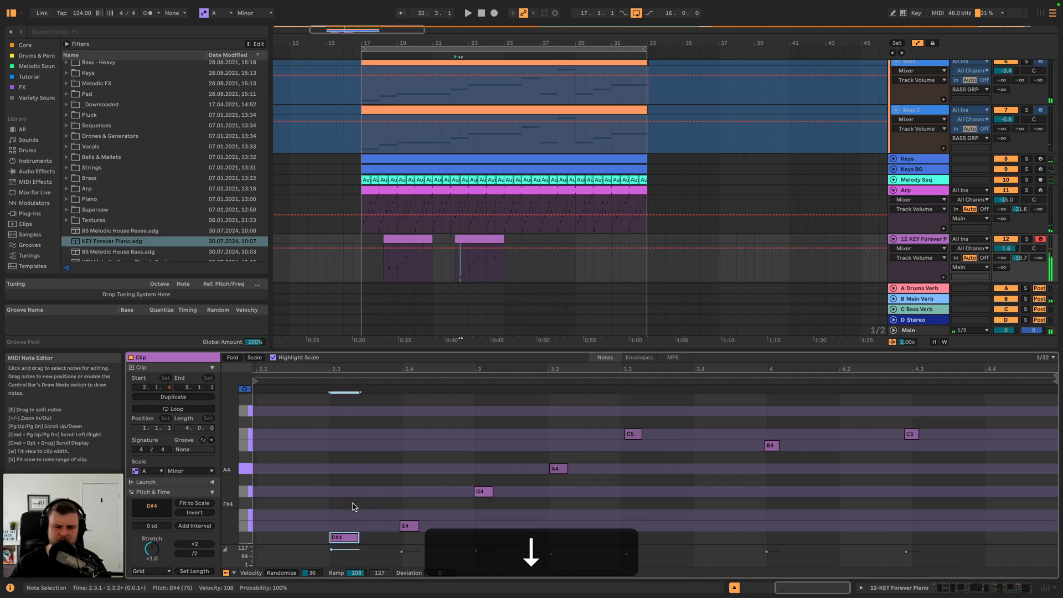
key("Down")
key("space")
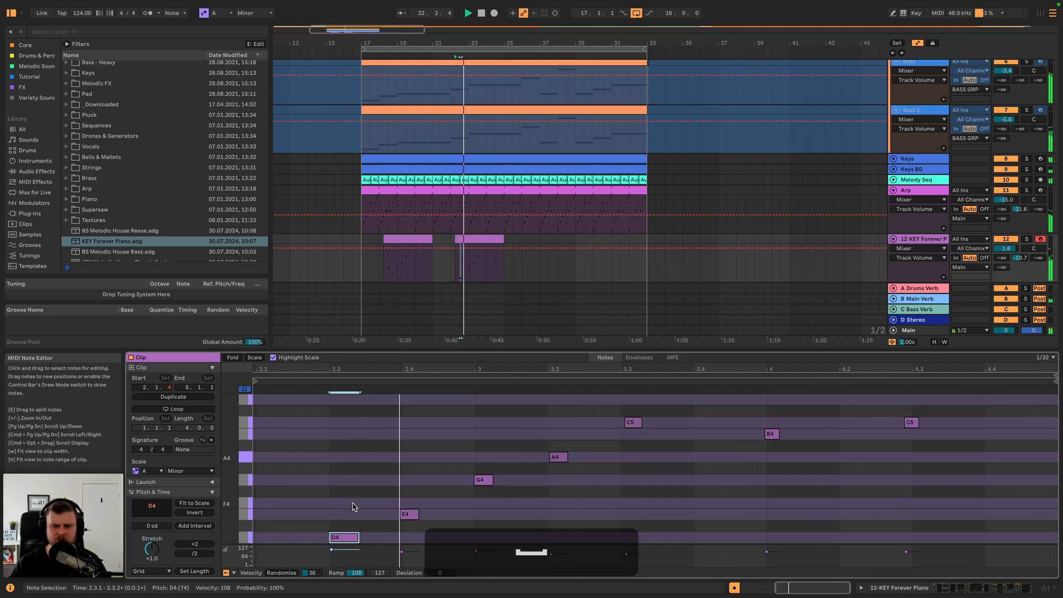
key("space")
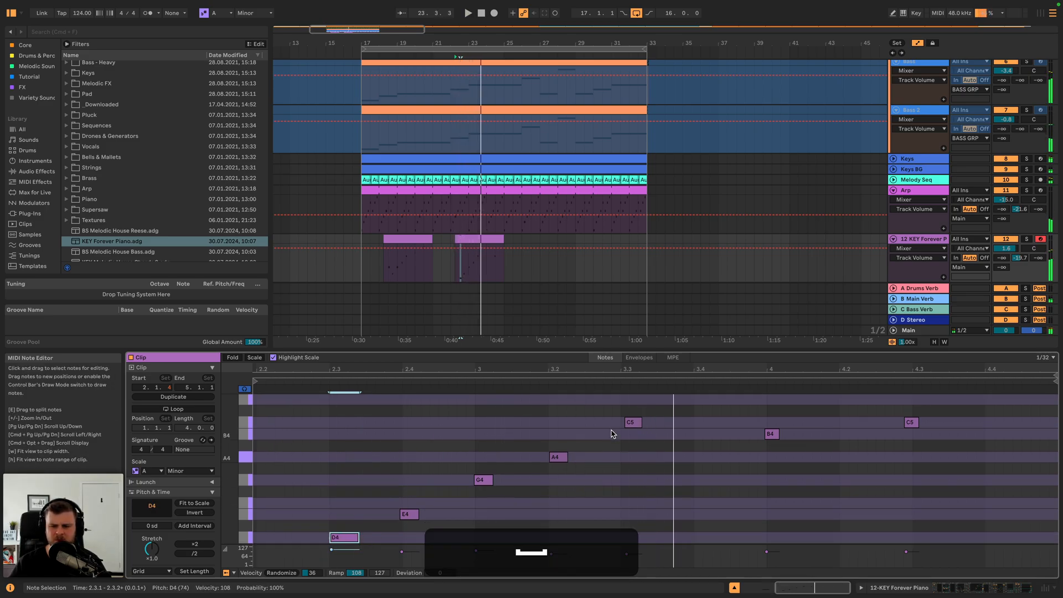
- Try the note at 3.3.1 in the copied clip on B4 during playback
left_click(478, 479)
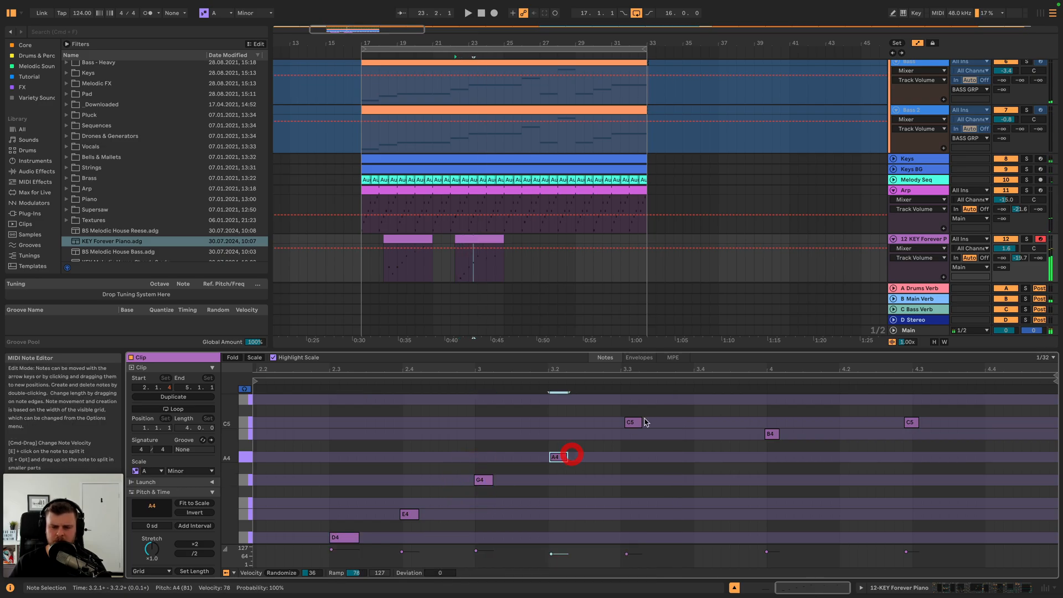
left_click(633, 422)
key("Down")
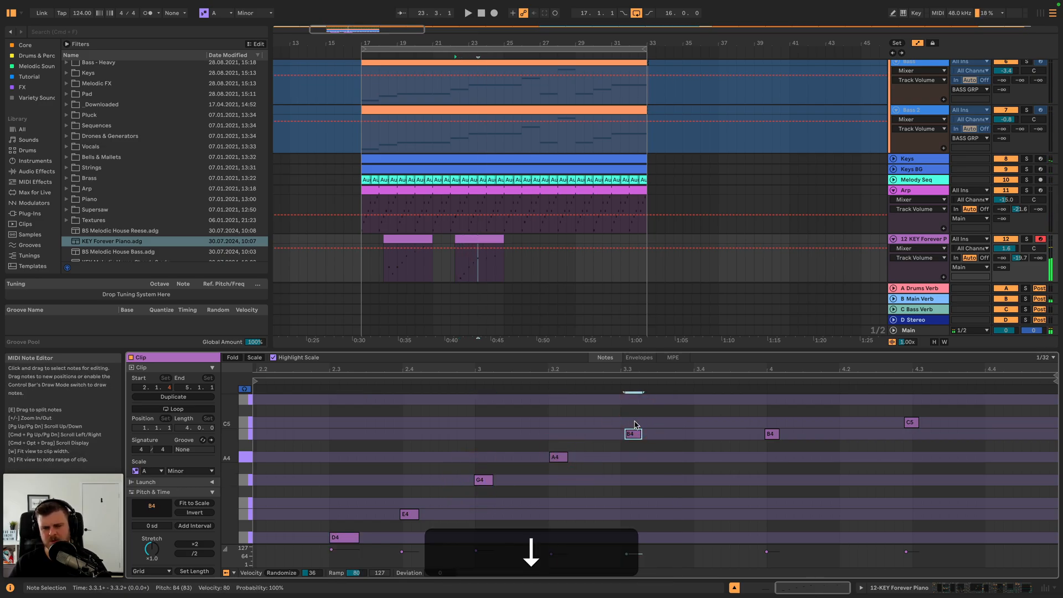
key("space")
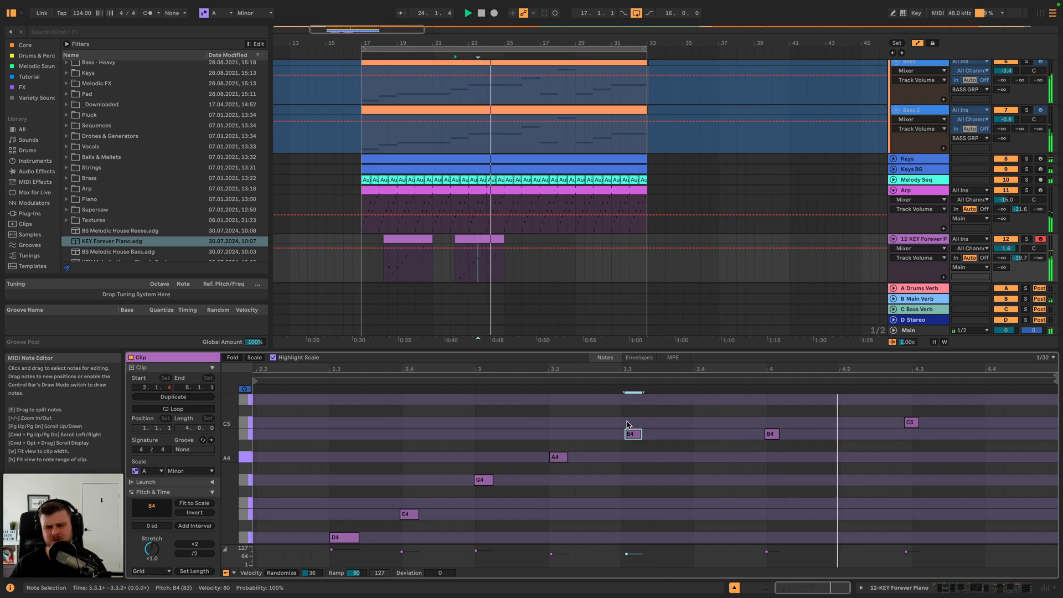
key("space")
- Set the note at 3.3.1 in the copied clip to E5 and play back the phrase
key("Up")
key("Up")
key("Up")
key("Up")
key("space")
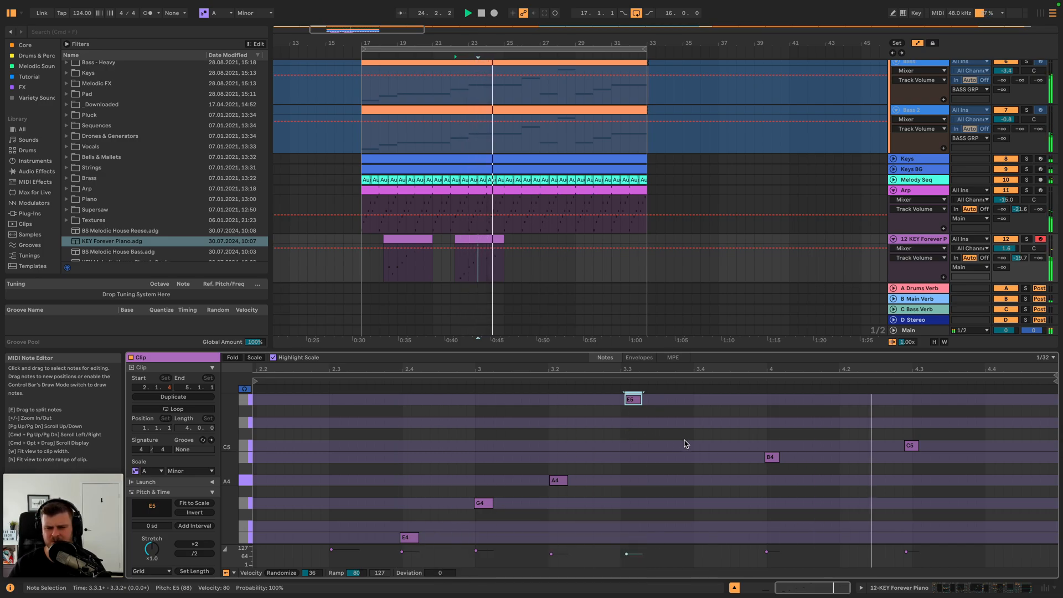
key("space")
- Audition the clip's closing notes, add a short B4 note at 4.4.1 and play the result
left_click(633, 399)
left_click(771, 456)
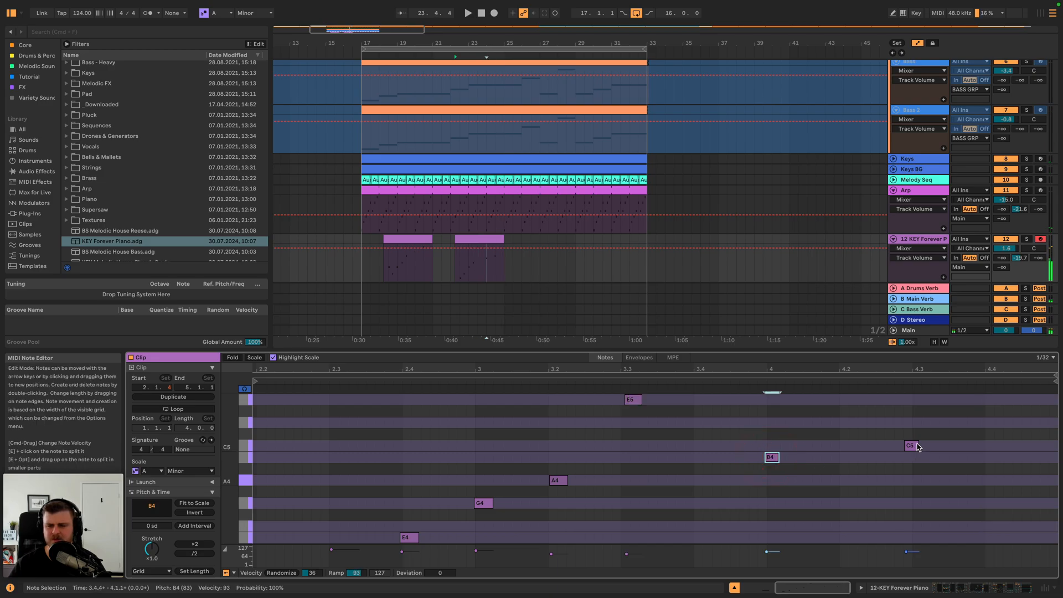
left_click(911, 446)
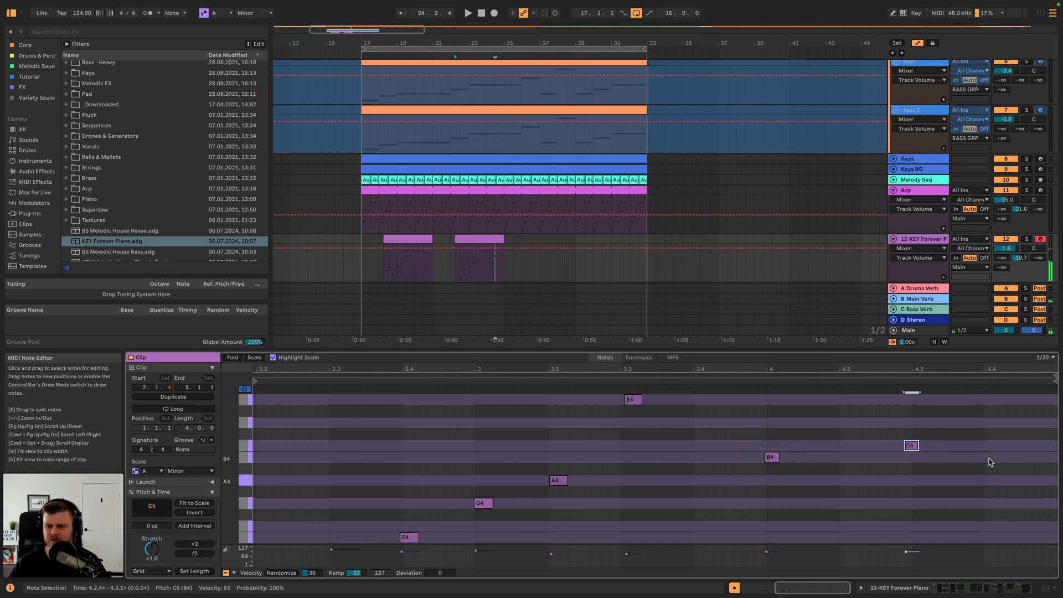
left_click_drag(995, 458, 997, 458)
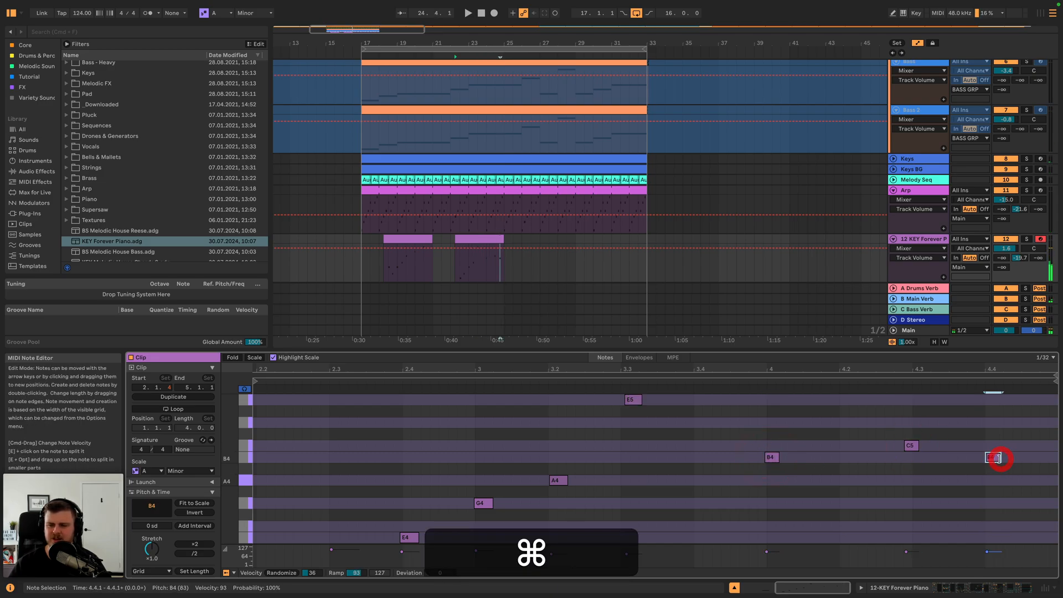
key("space")
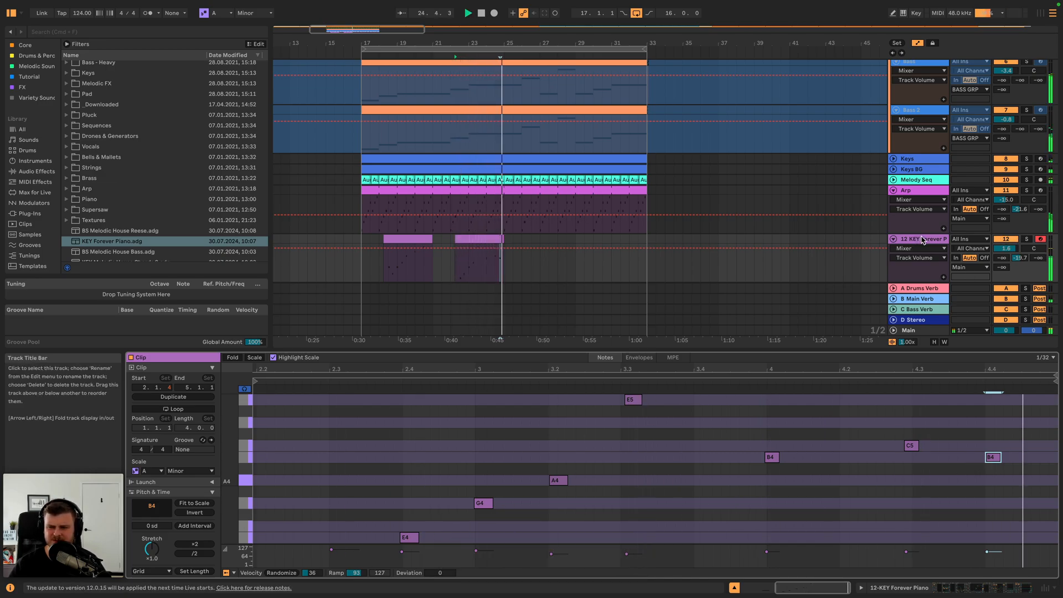
left_click_drag(503, 239, 355, 244)
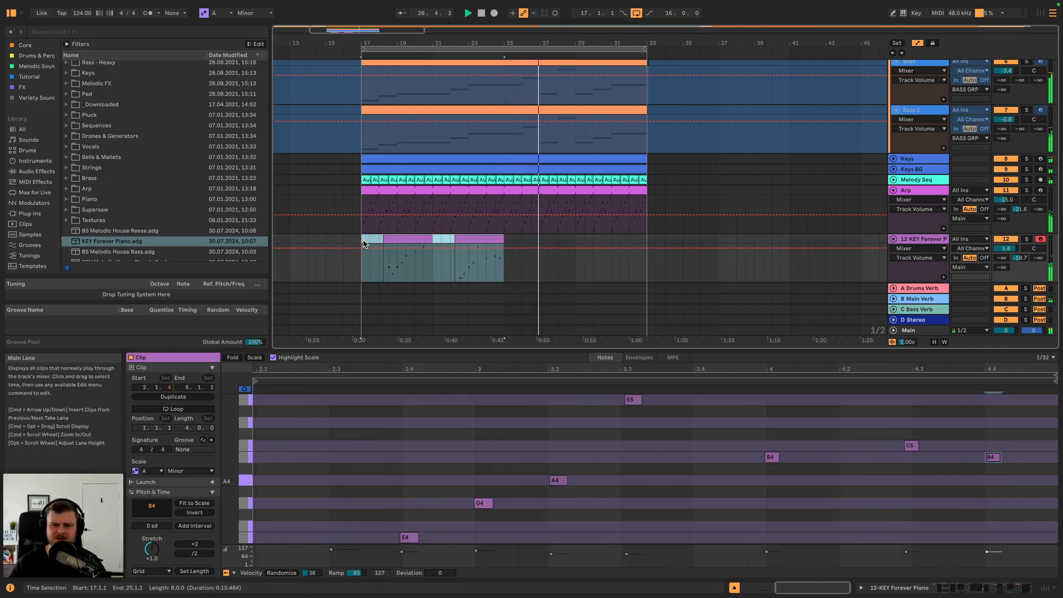
key("super+d")
key("super+z")
- Duplicate the eight-bar piano section from bar 17 to 25 into the following eight bars and play from bar 18
left_click_drag(506, 242, 357, 240)
key("super+d")
left_click(354, 240)
key("super+space")
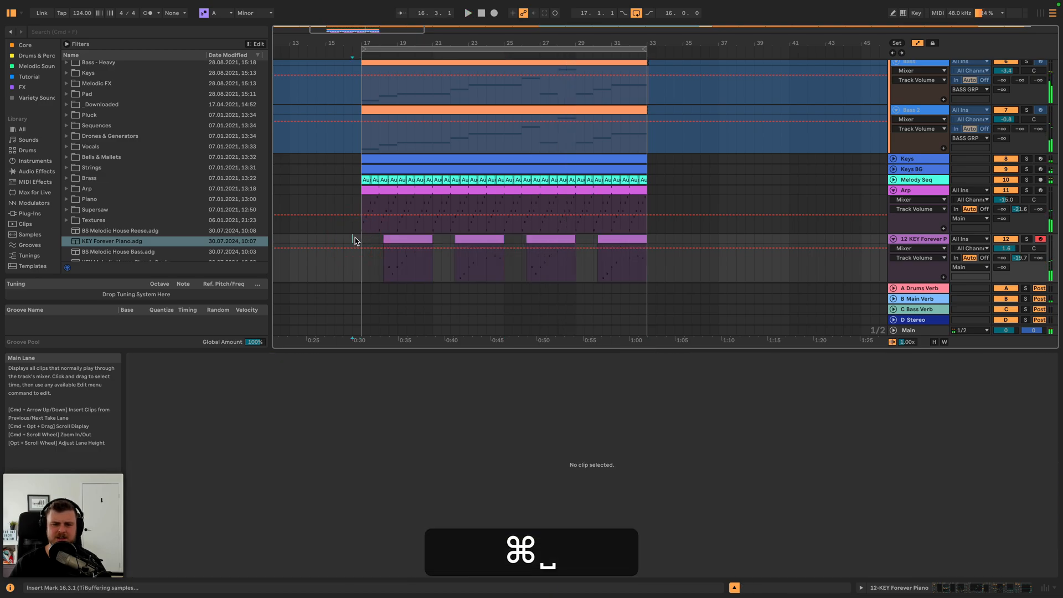
key("space")
left_click(380, 241)
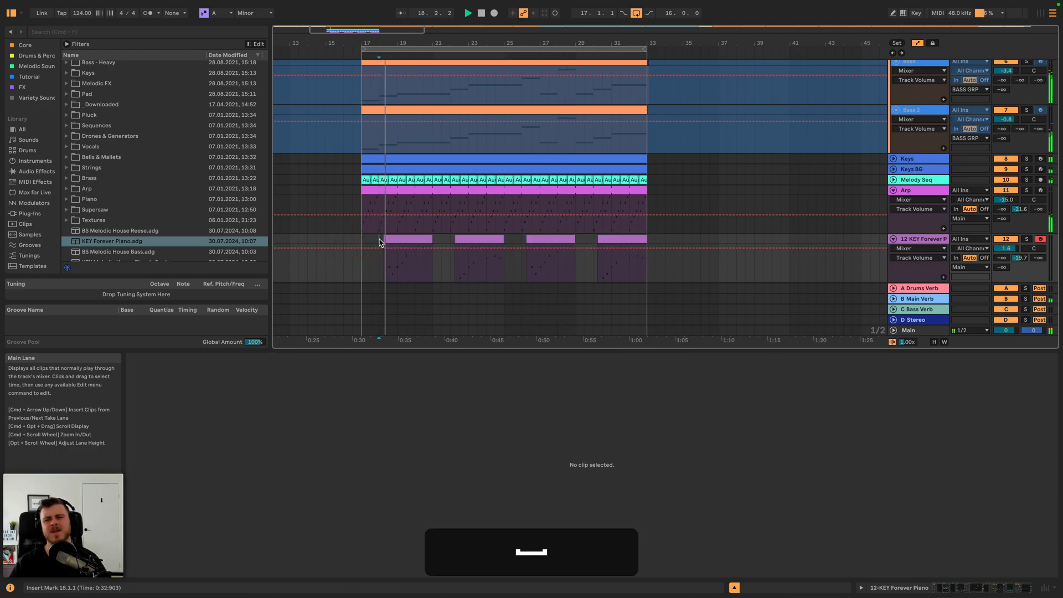
- Rename the KEY Forever Piano track as Melody
left_click(935, 239)
key("super+r")
type("L")
key("shift+BackSpace")
type("Melody")
key("Return")
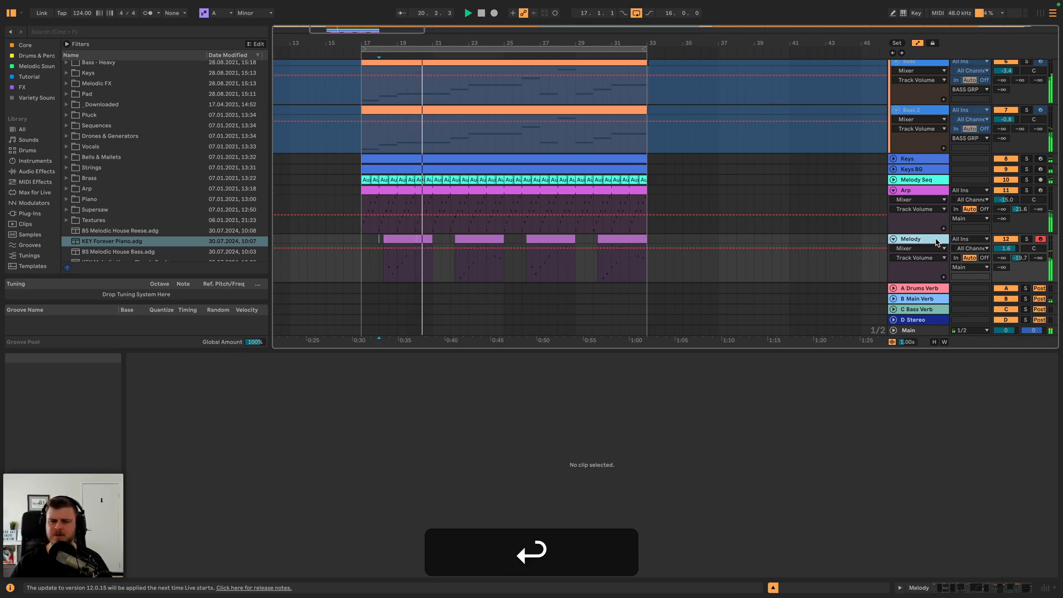
- Lower the Arp volume to -17.0 dB while the full mix plays
left_click(1006, 200)
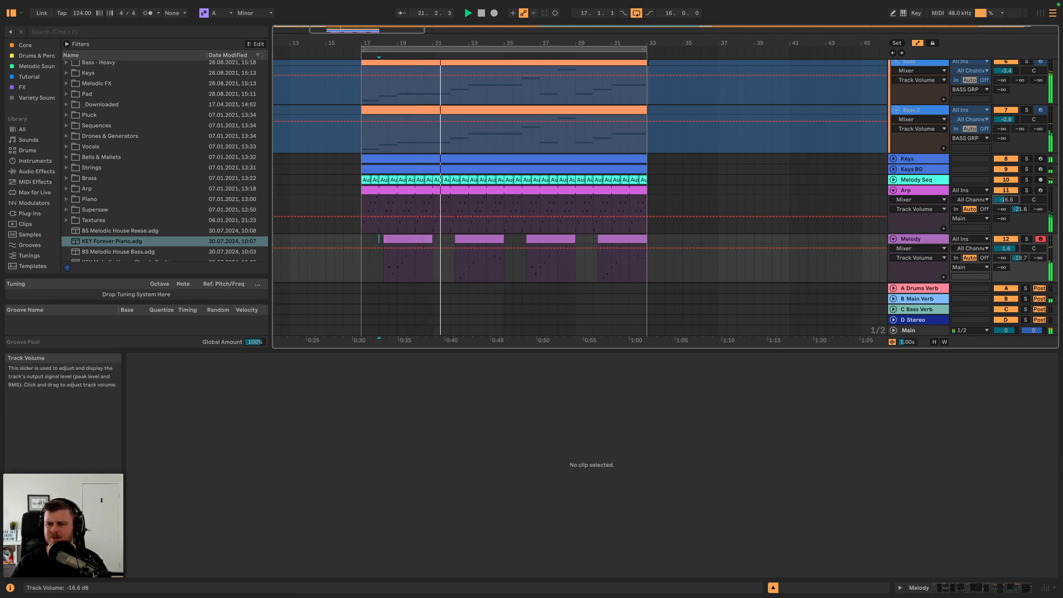
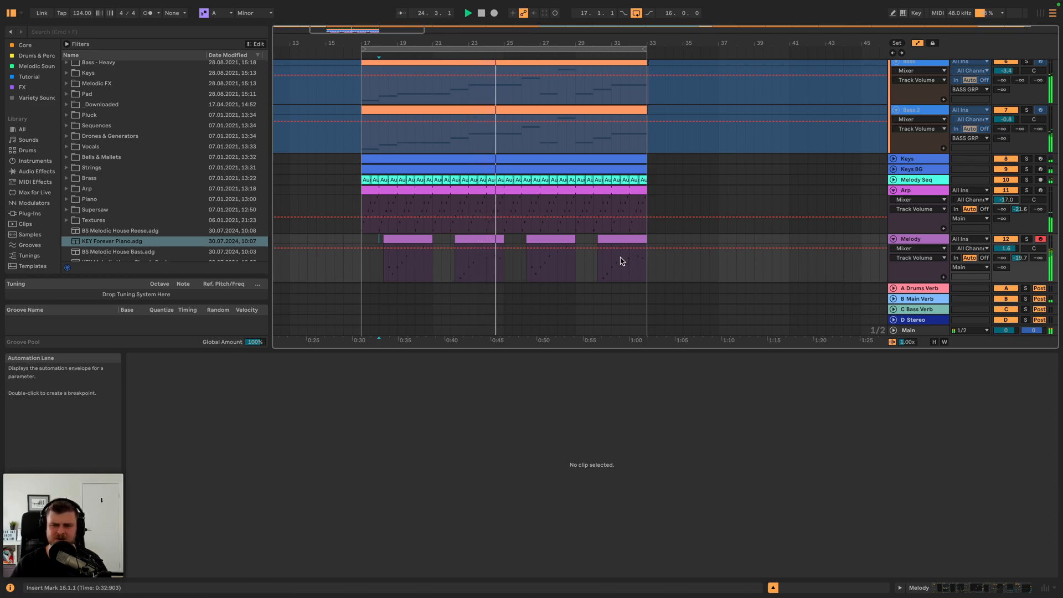
key("space")
- Extend the second Melody clip to 25.3.1 and add a short G4 note at 5.1.1
left_click(504, 241)
left_click_drag(503, 242, 510, 240)
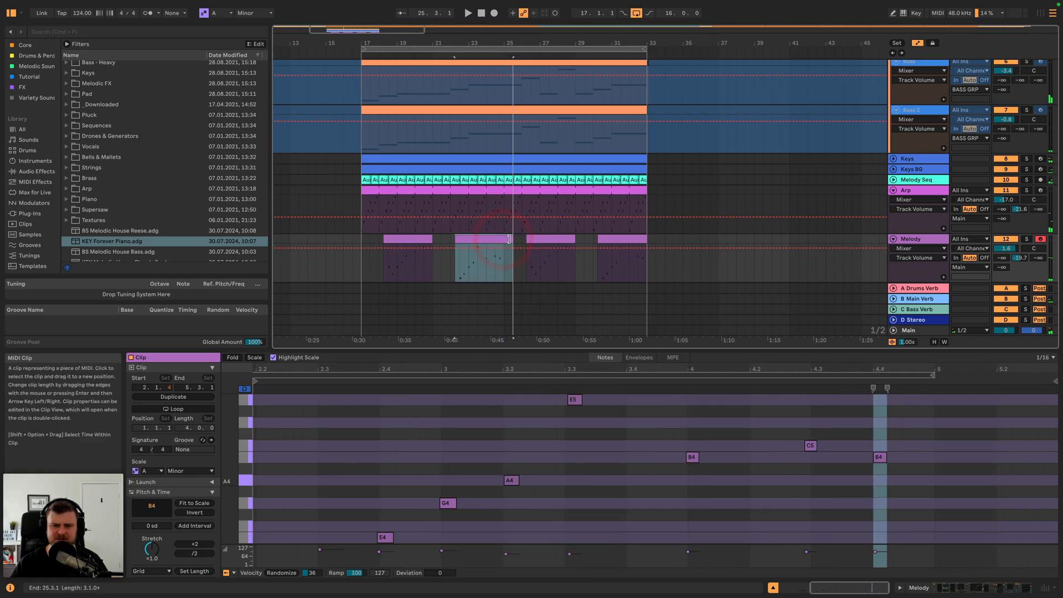
left_click(808, 444)
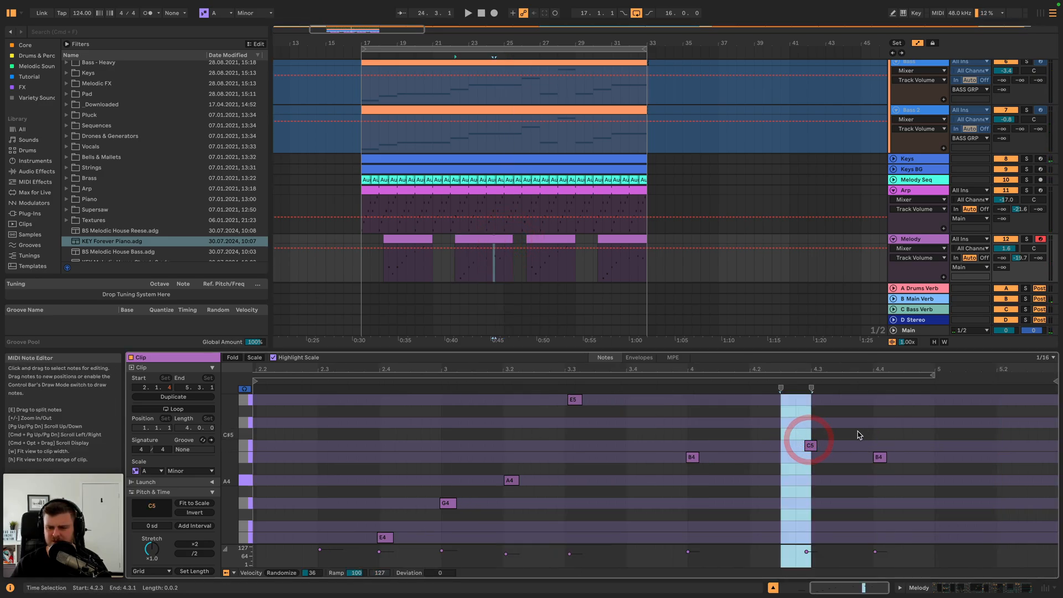
left_click(879, 456)
left_click(879, 457)
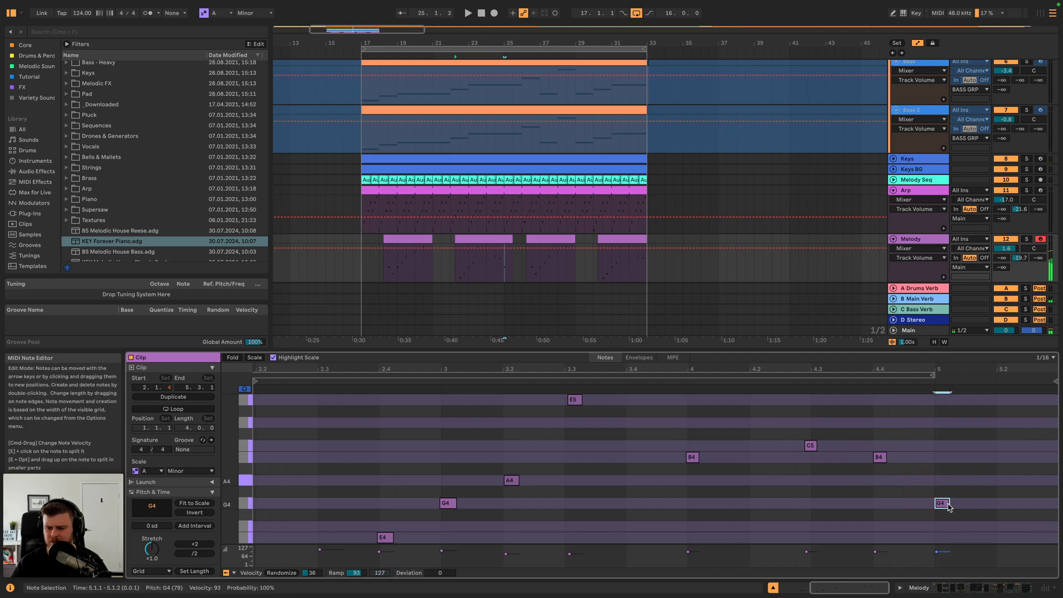
- Lower the added note at 5.1.1 to F4 and then to E4, playing back the phrase with each pitch
scroll(942, 502, "down", 1)
key("Down")
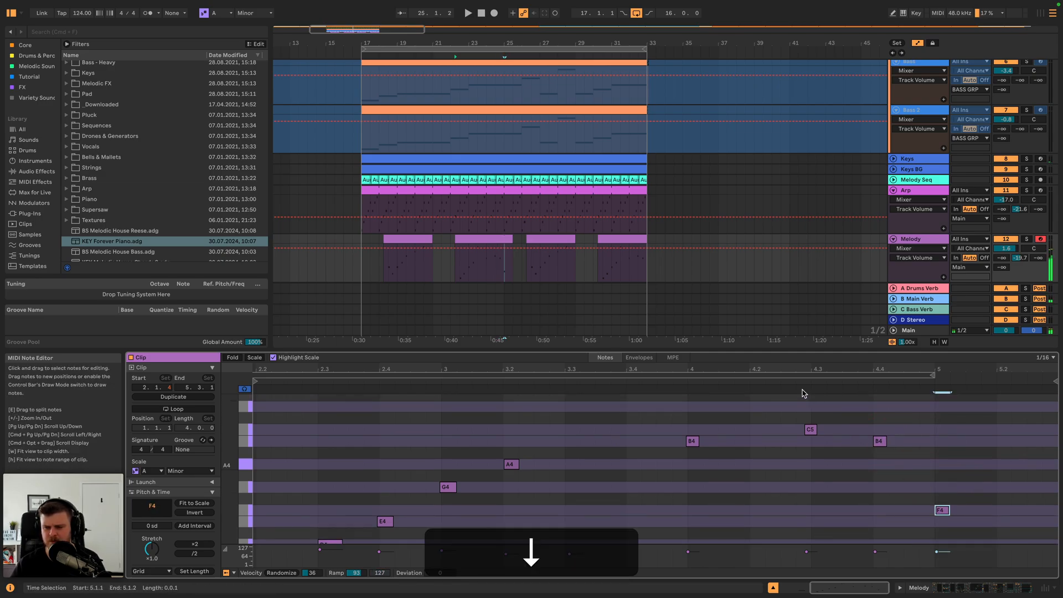
left_click(685, 383)
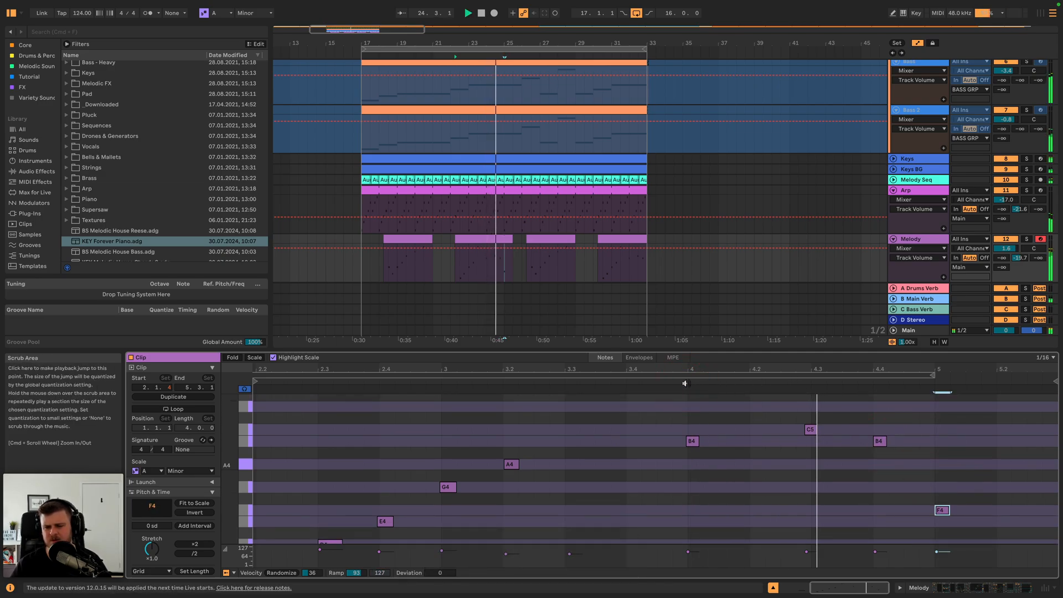
key("space")
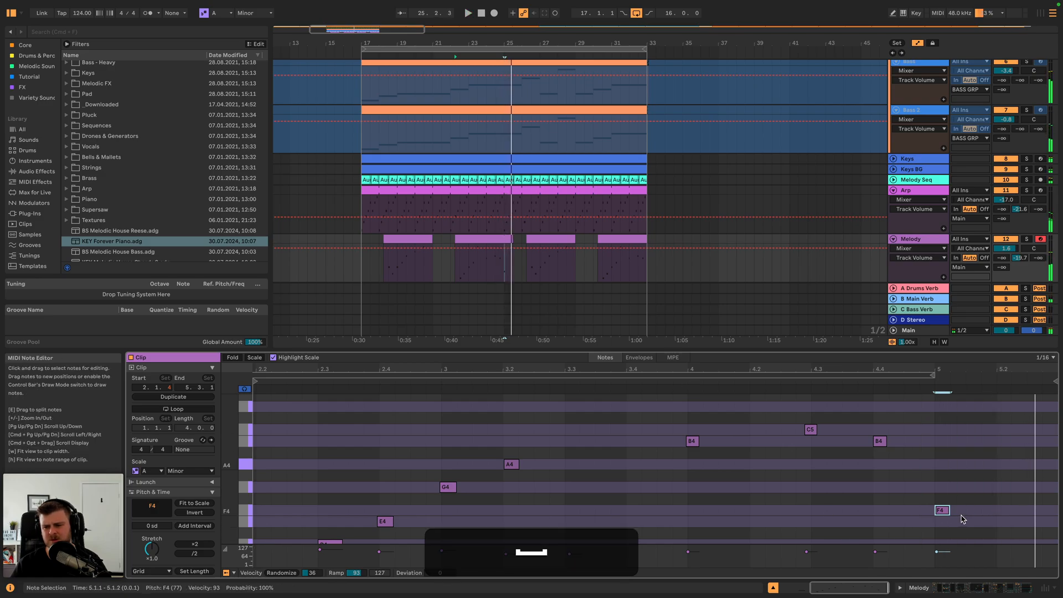
key("Down")
left_click(675, 384)
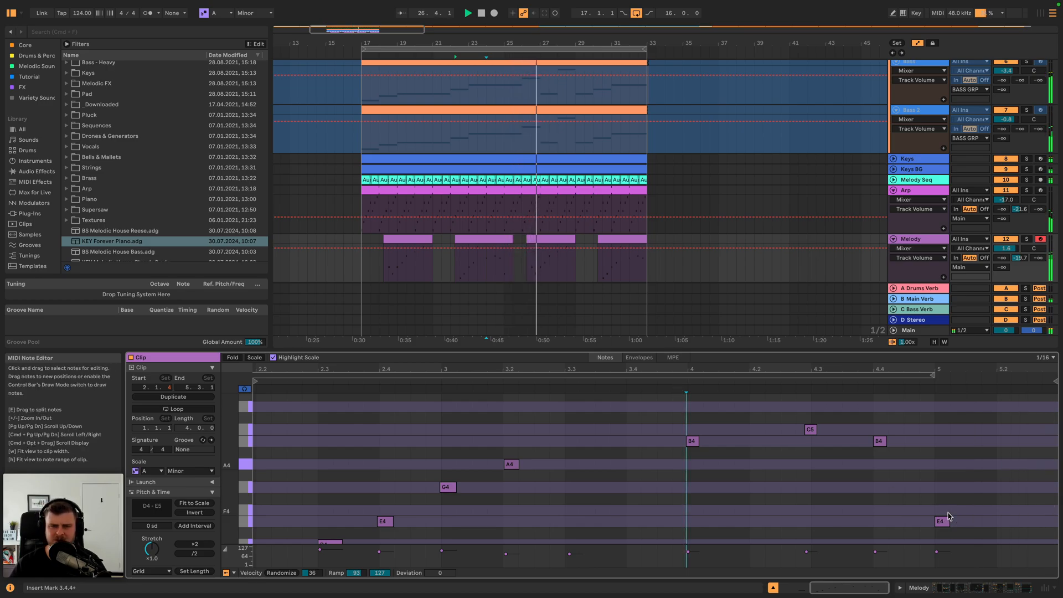
- Extend the third Melody clip up to the start of the fourth clip
left_click(568, 237)
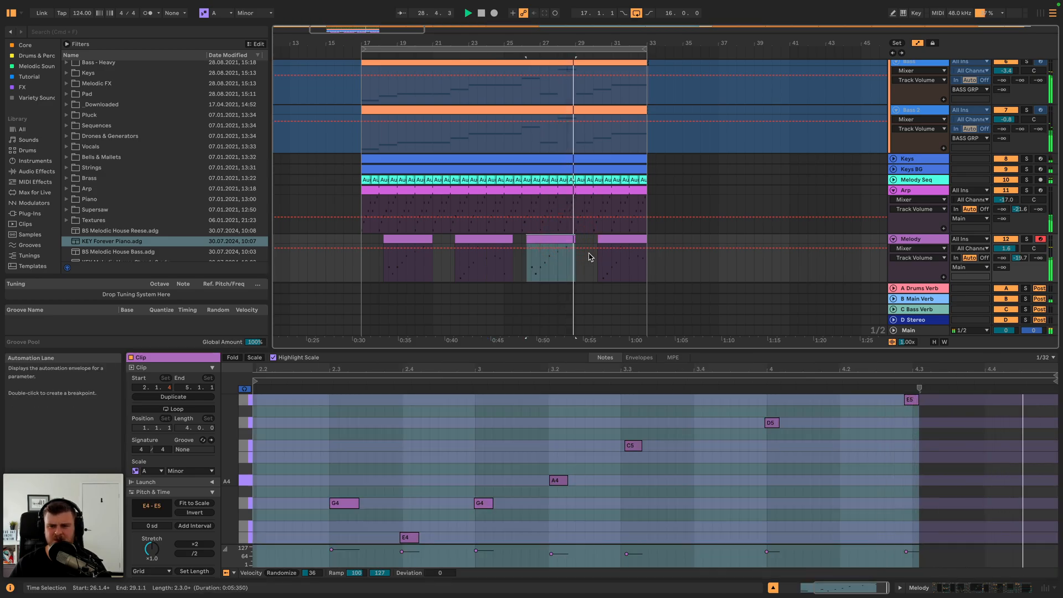
key("space")
left_click_drag(573, 239, 598, 239)
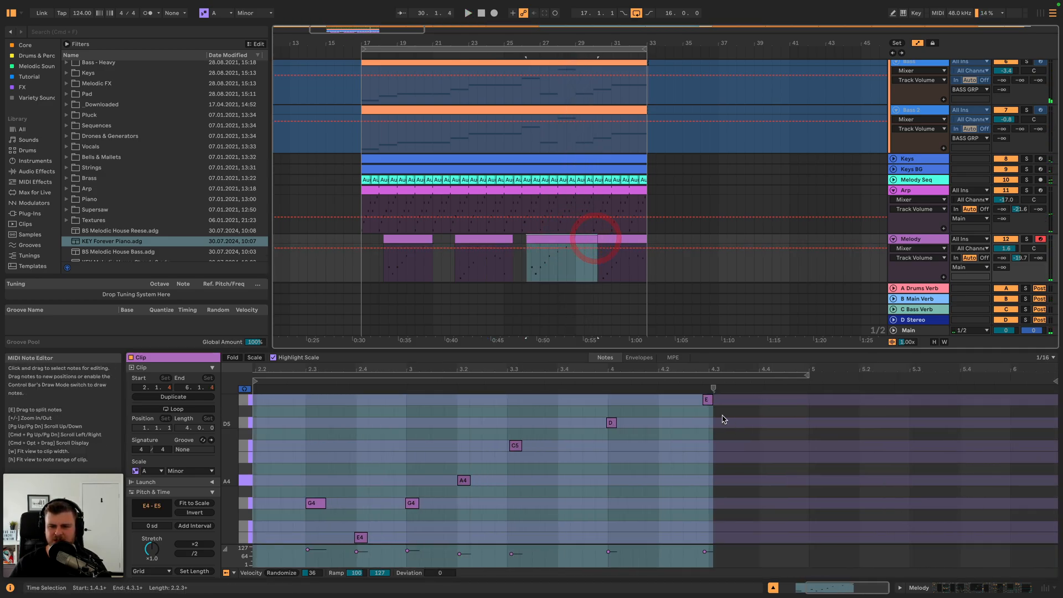
- Add a G5 note at 5.1.1 and an E5 note at 5.3.1 to the third Melody clip
left_click(705, 400)
scroll(786, 426, "up", 2)
double_click(813, 397)
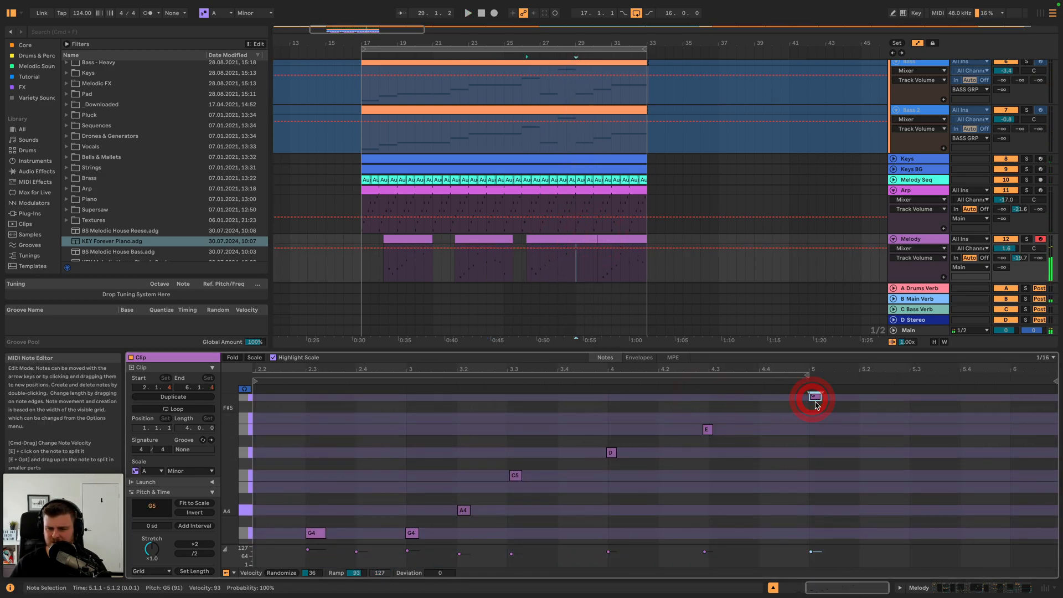
double_click(913, 429)
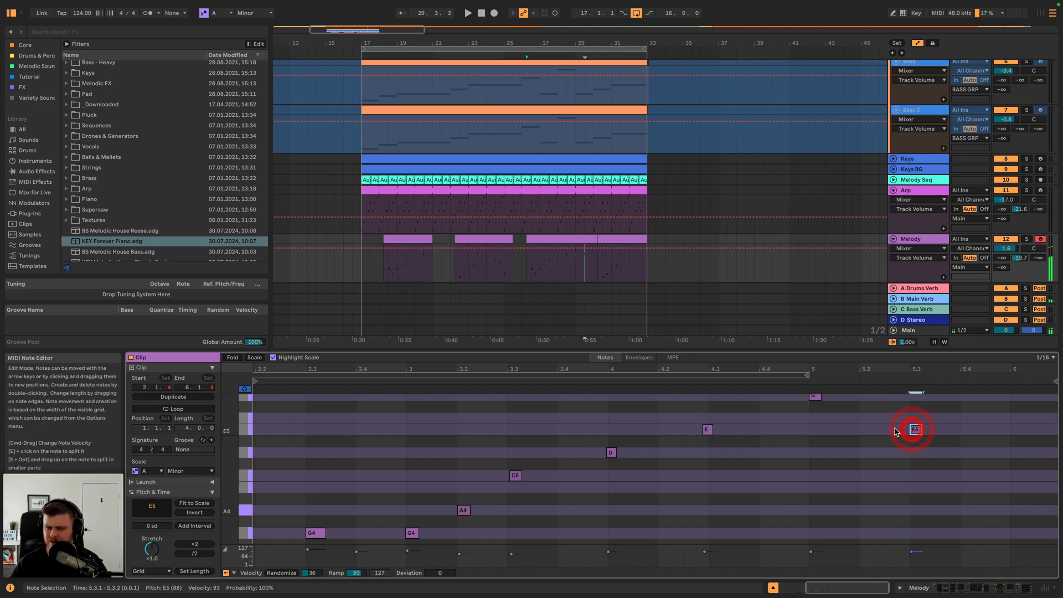
- Play back the end of the phrase and add a short D5 note at 6.1.1 in the third Melody clip
left_click(695, 381)
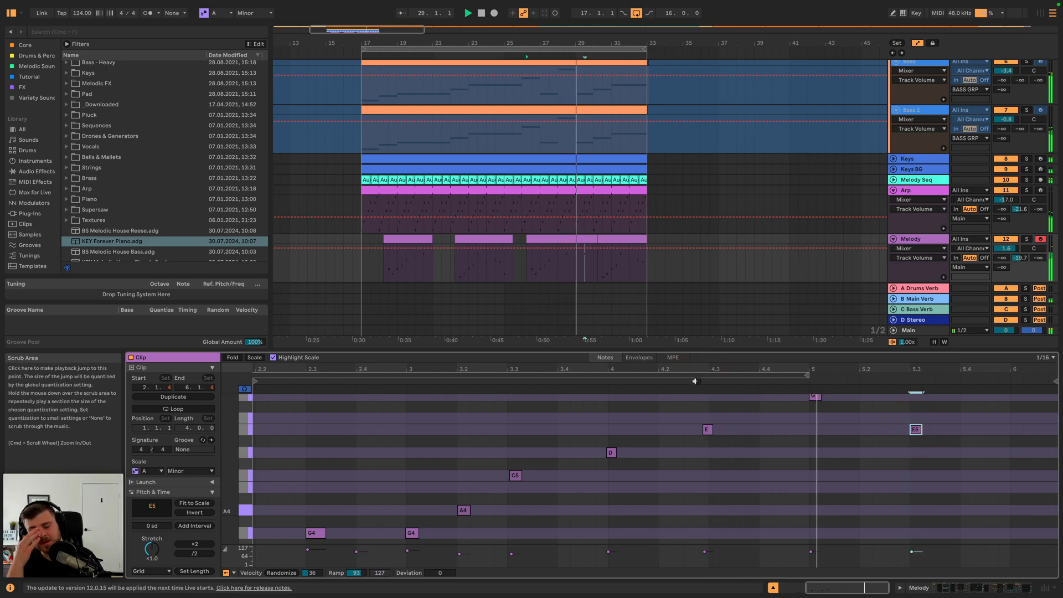
key("space")
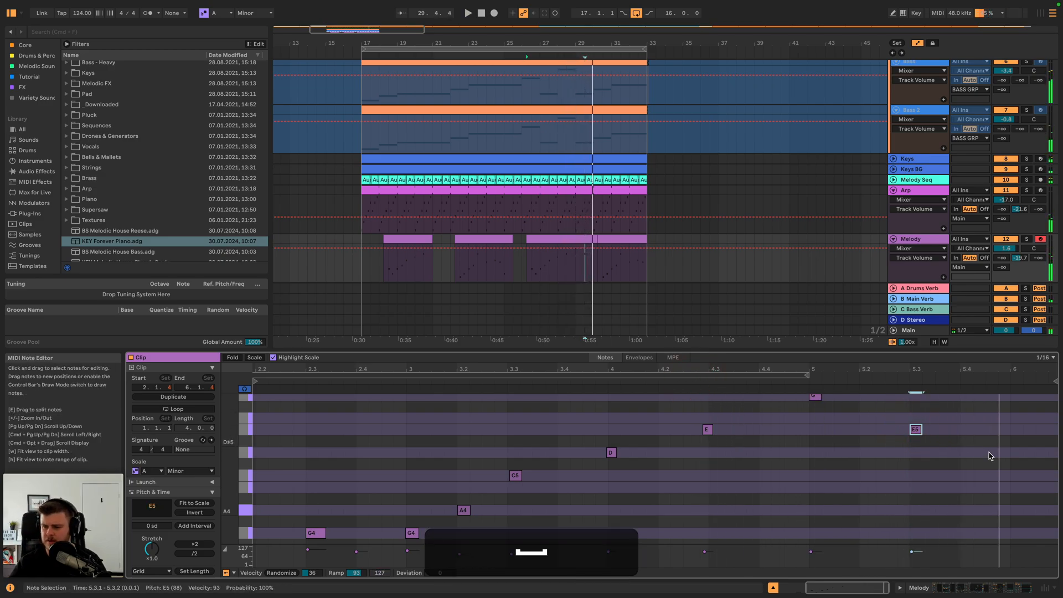
double_click(1007, 476)
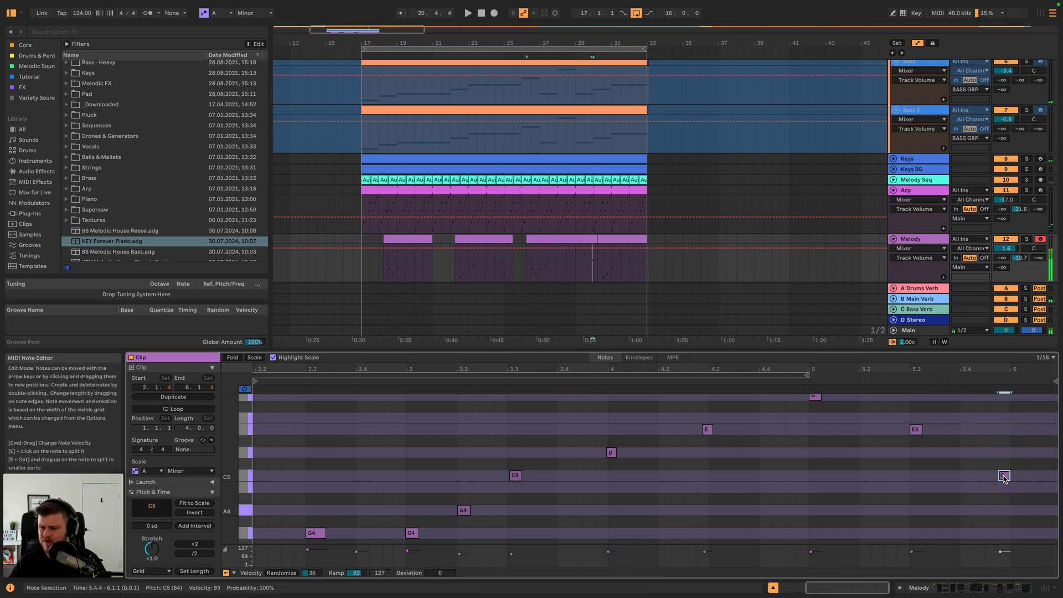
left_click(795, 380)
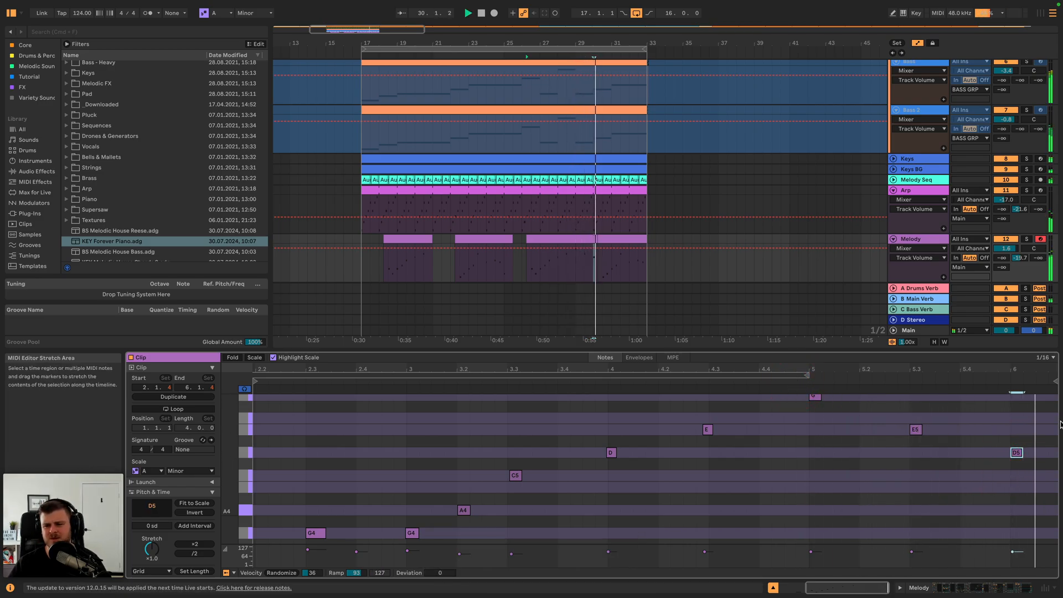
- Lower the added note at 6.1.1 to B4 and play the phrase again
key("space")
left_click_drag(1016, 452, 1019, 487)
left_click(793, 380)
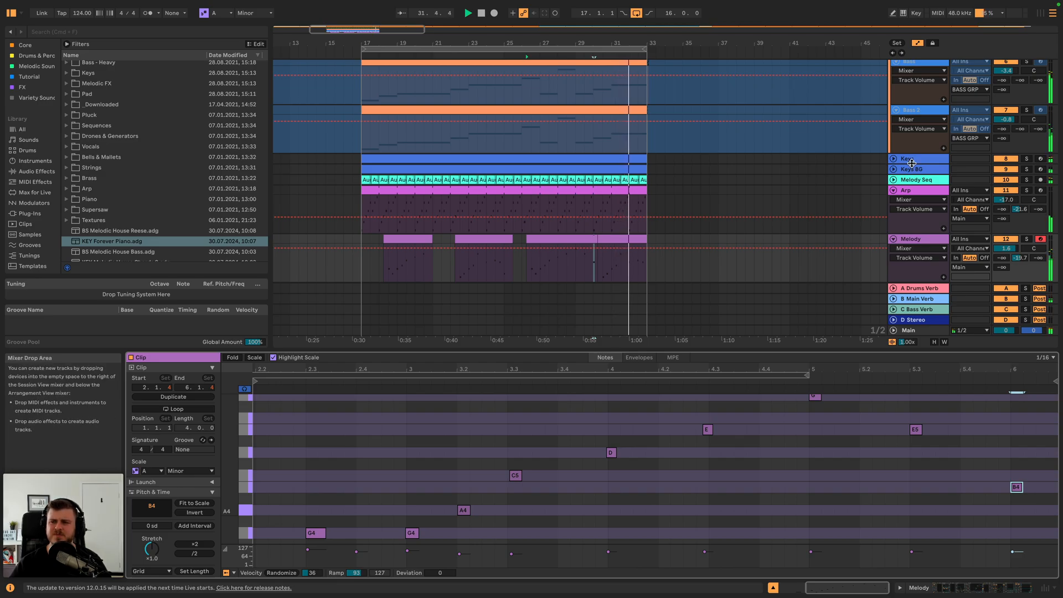
- Unfold the Keys track, deactivate it and play the arrangement from bar 17 without it
left_click(895, 159)
key("space")
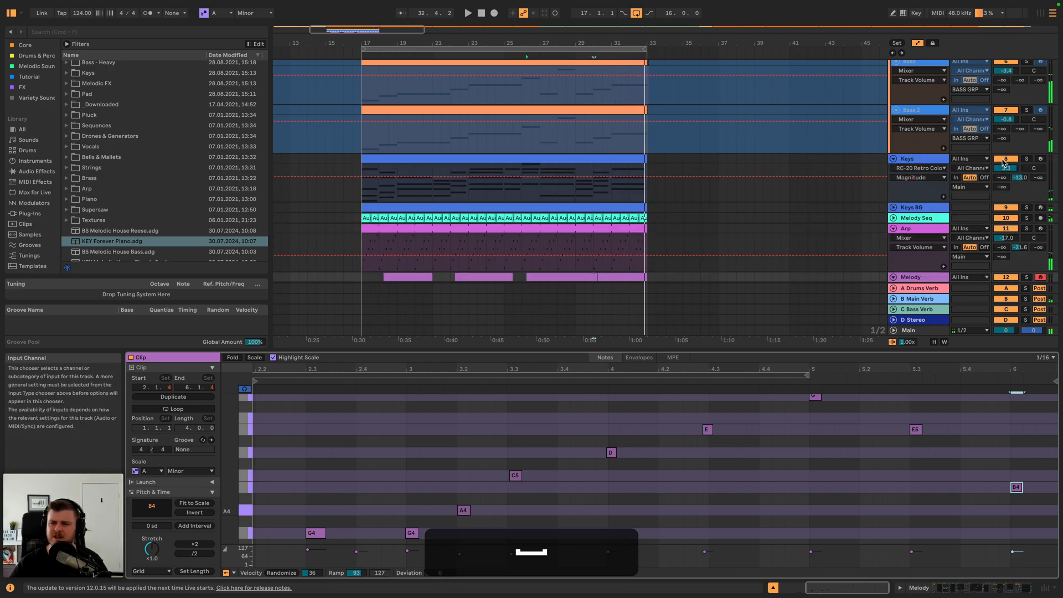
left_click(382, 159)
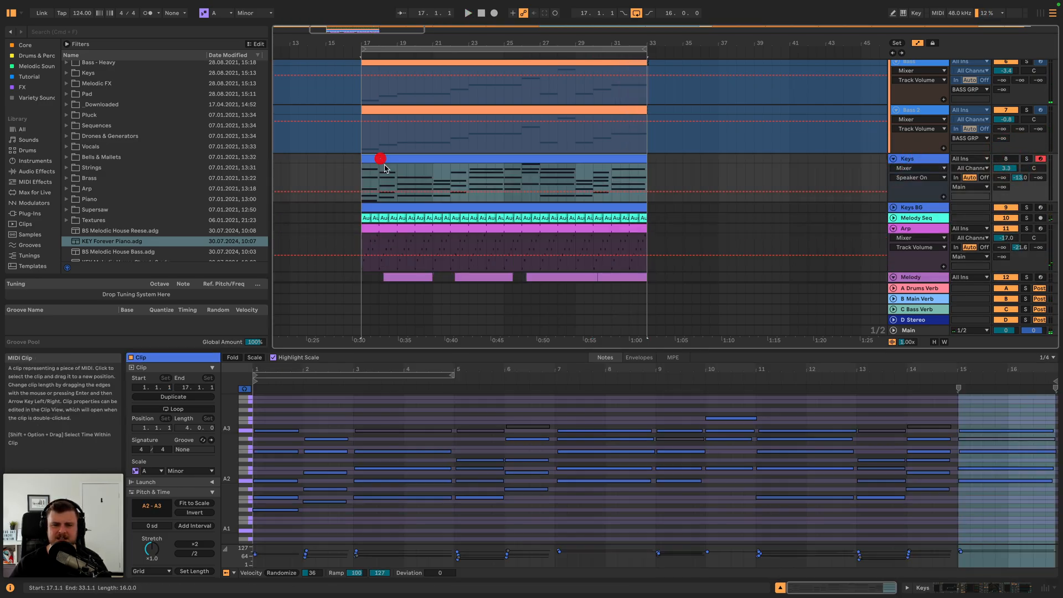
key("space")
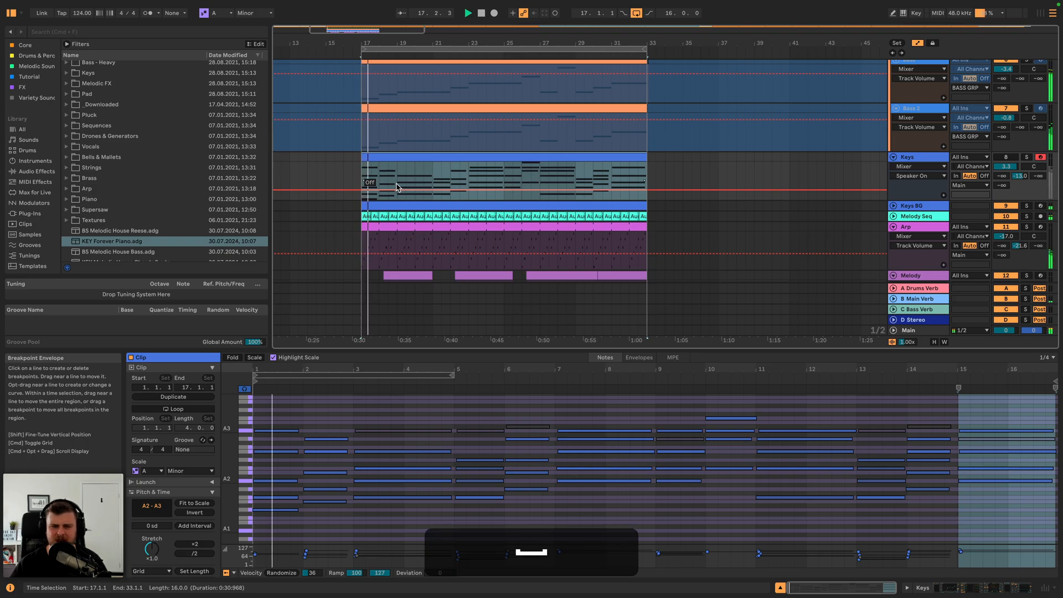
- Solo the Melody track, show its device chain and stop playback
scroll(784, 176, "up", 1)
scroll(784, 176, "up", 3)
scroll(783, 174, "down", 2)
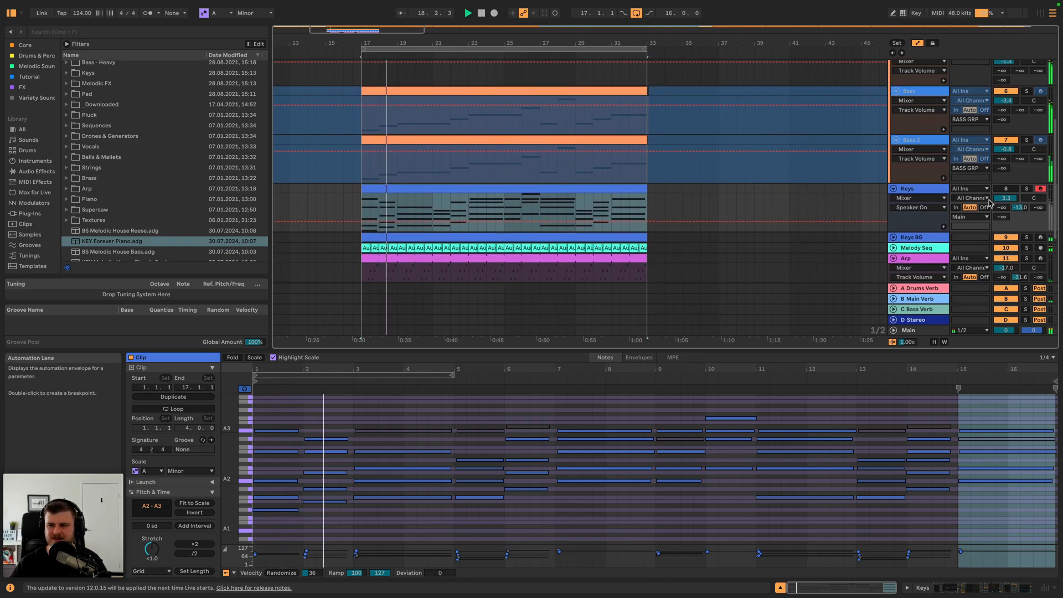
scroll(657, 233, "down", 4)
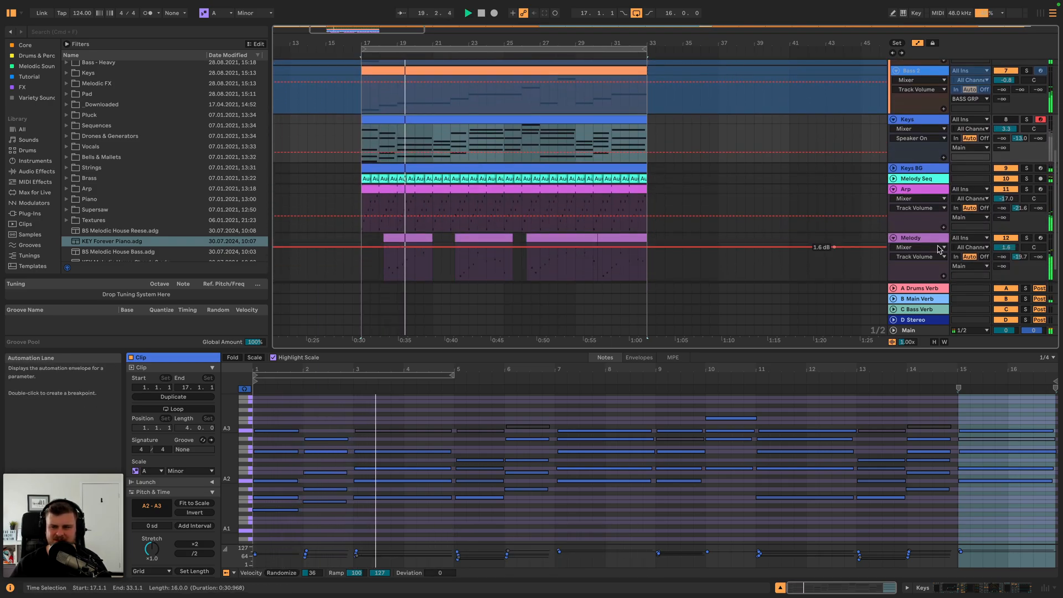
left_click(1025, 238)
double_click(934, 238)
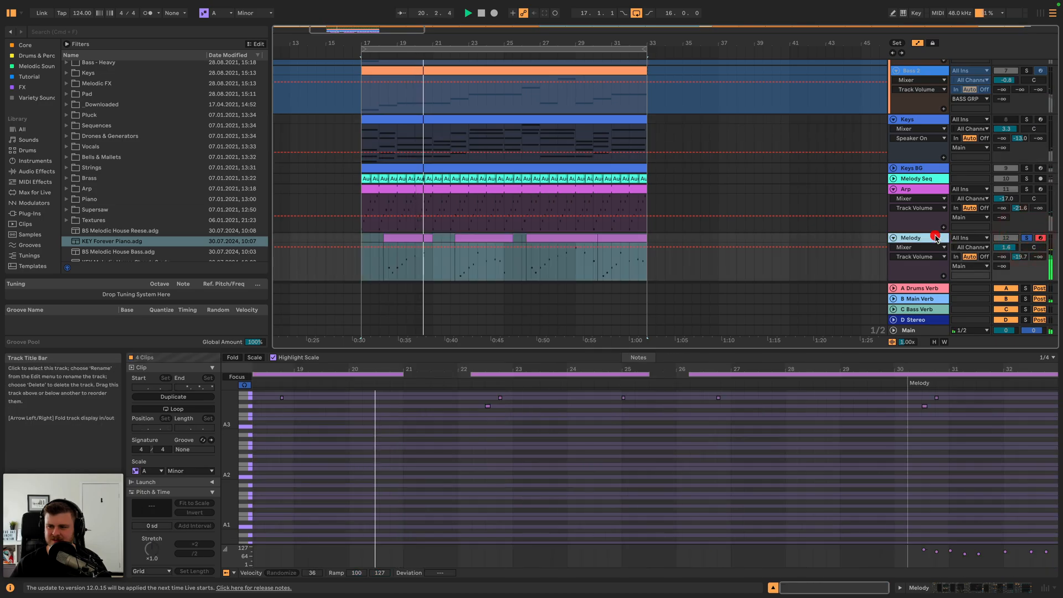
scroll(281, 497, "left", 3)
key("space")
scroll(281, 497, "left", 5)
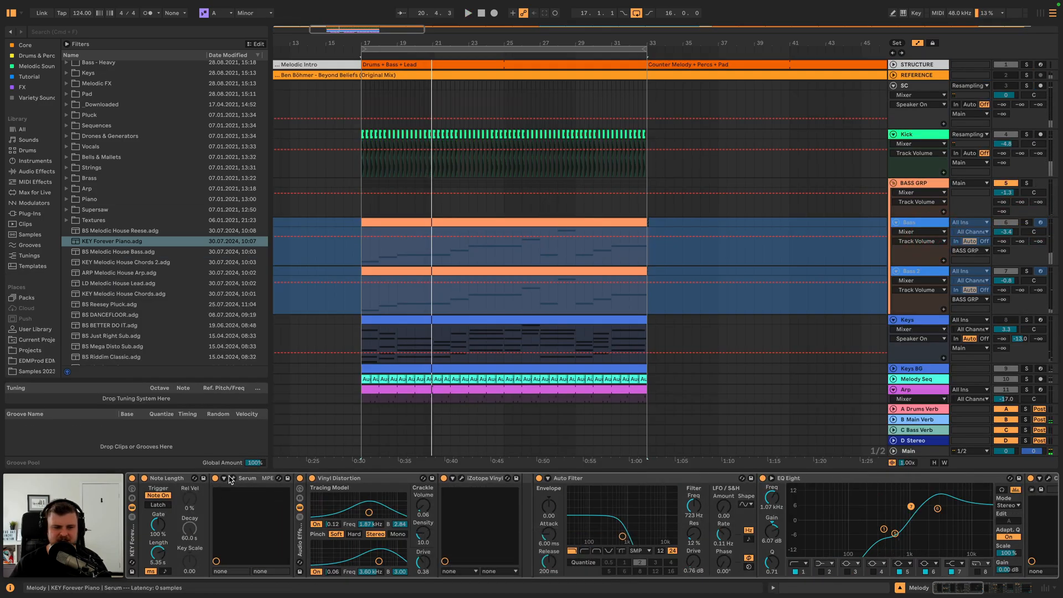
- Open Serum's effects on the Melody track and lower the reverb mix to 23% during playback
left_click(228, 479)
left_click(247, 181)
mouse_move(557, 262)
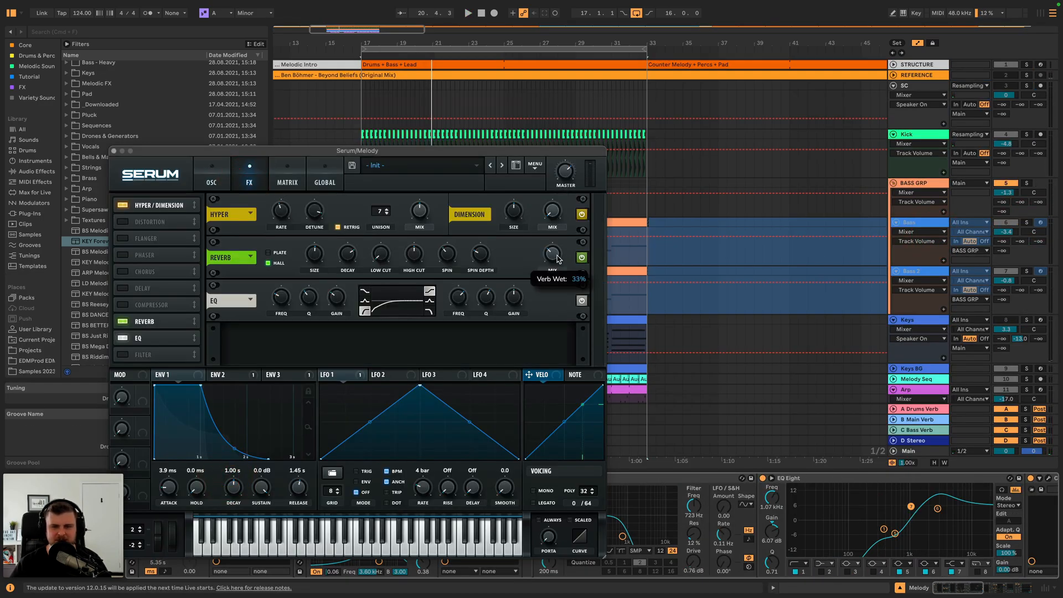
key("space")
scroll(558, 262, "down", 1)
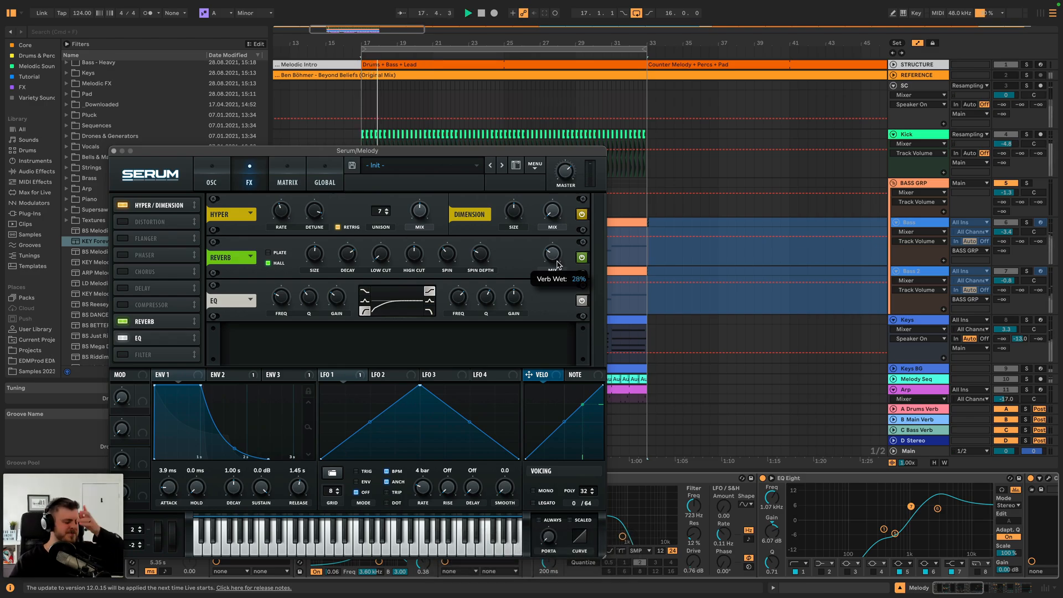
scroll(559, 269, "down", 3)
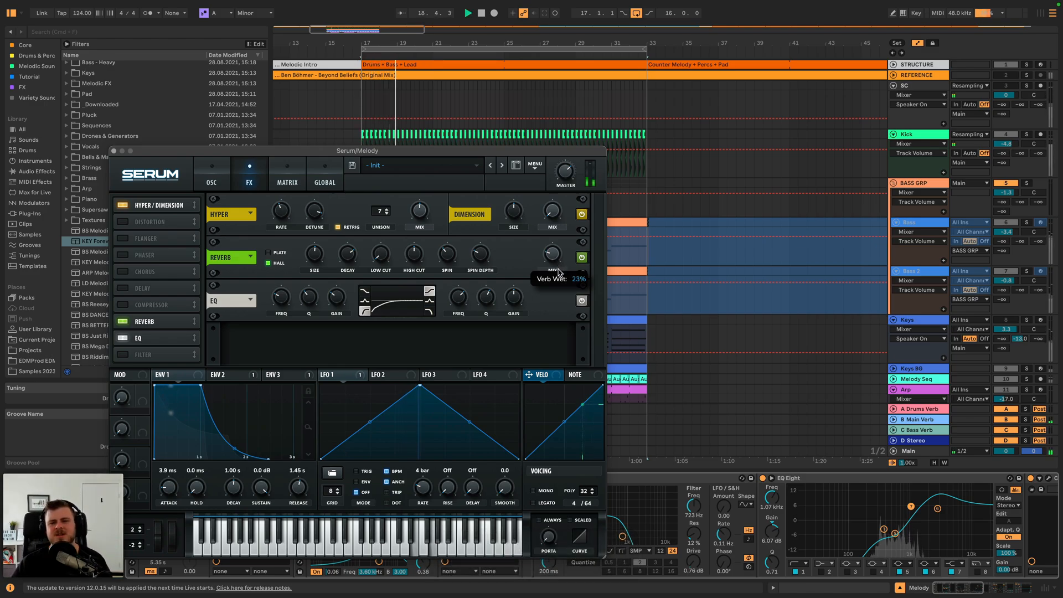
- Set the Serum reverb mix to 23%, then unsolo the Melody track and close its plugin window during loop playback
left_click(558, 271)
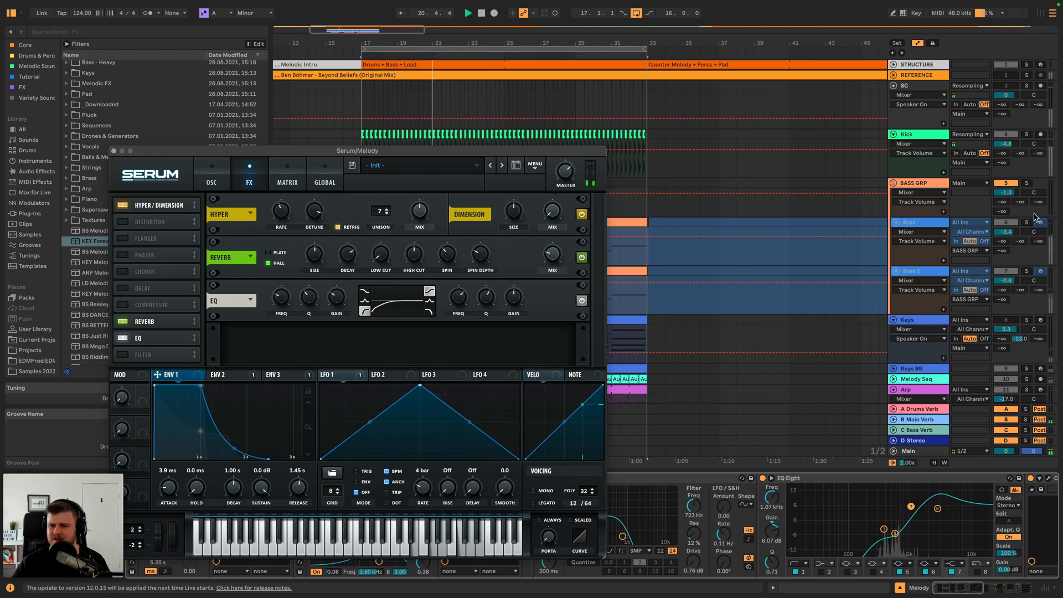
scroll(954, 246, "down", 4)
key("space")
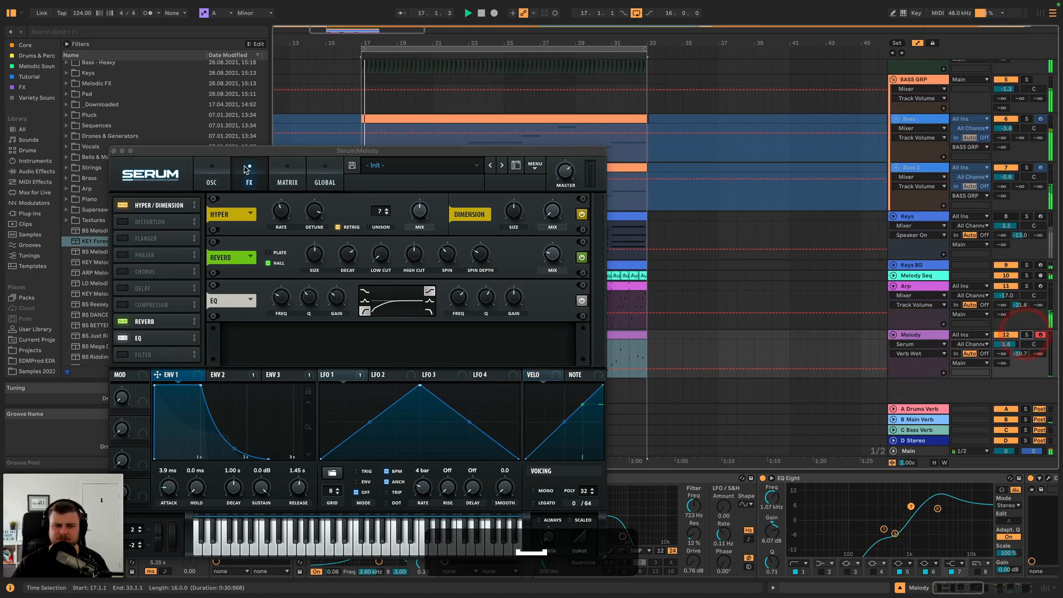
left_click(113, 150)
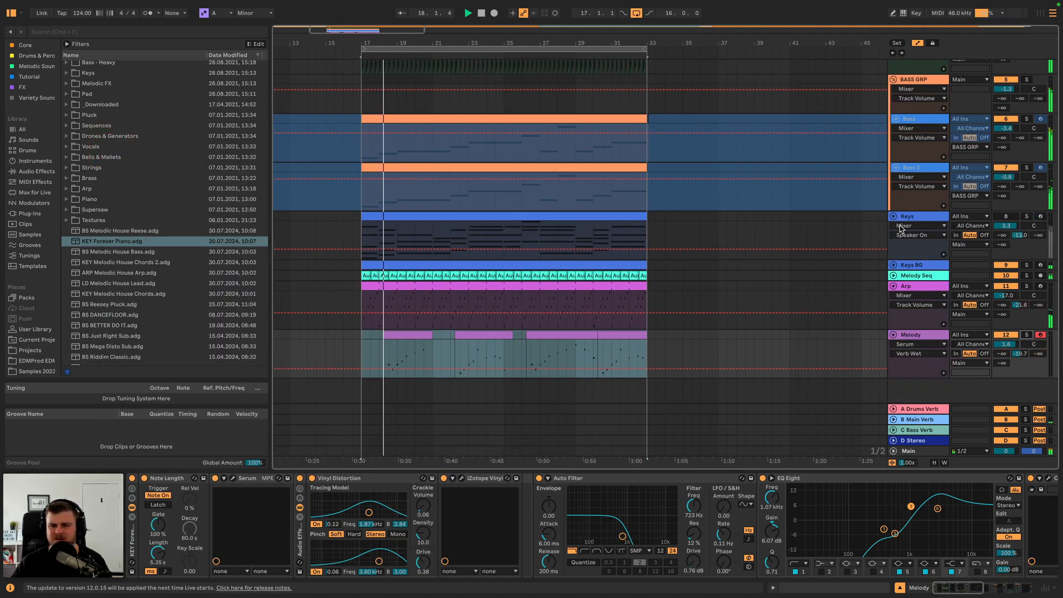
- Unfold the Keys BG track and raise its volume to about -10.2 dB
left_click(893, 266)
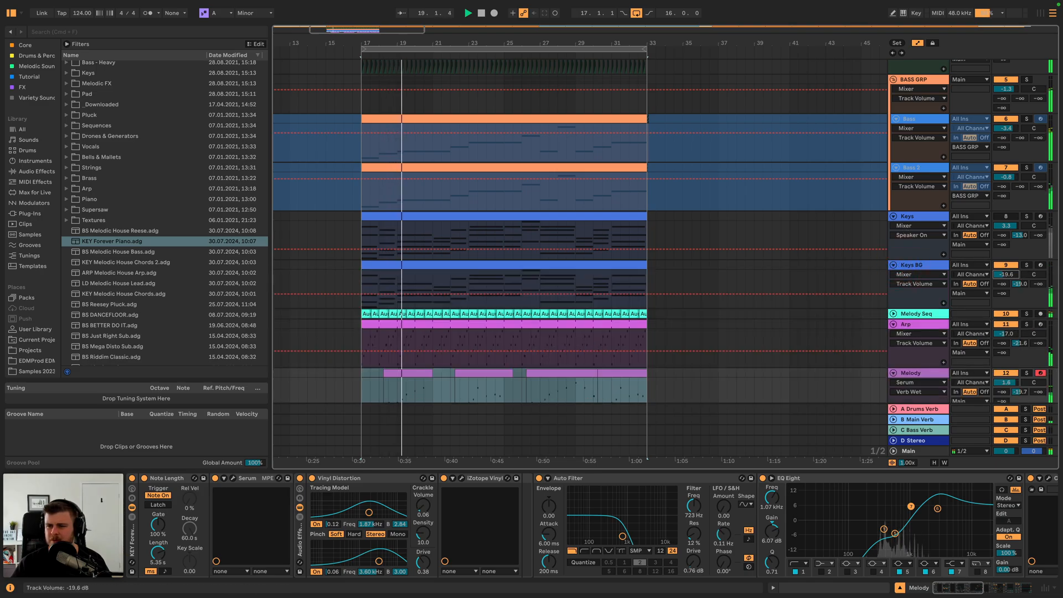
mouse_move(1005, 275)
left_mouse_down()
mouse_move(1006, 259)
mouse_move(1012, 278)
left_mouse_up()
scroll(1013, 273, "down", 1)
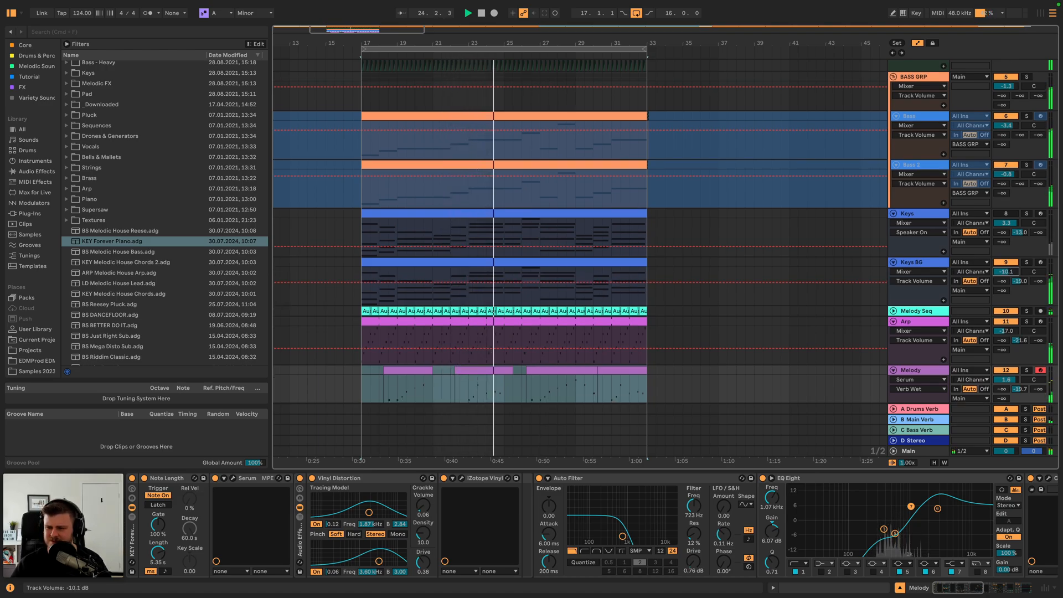
- Insert an Auto Filter between EQ Eight and Compressor on Keys BG, lower its cutoff to about 906 Hz and play the loop
left_click(918, 265)
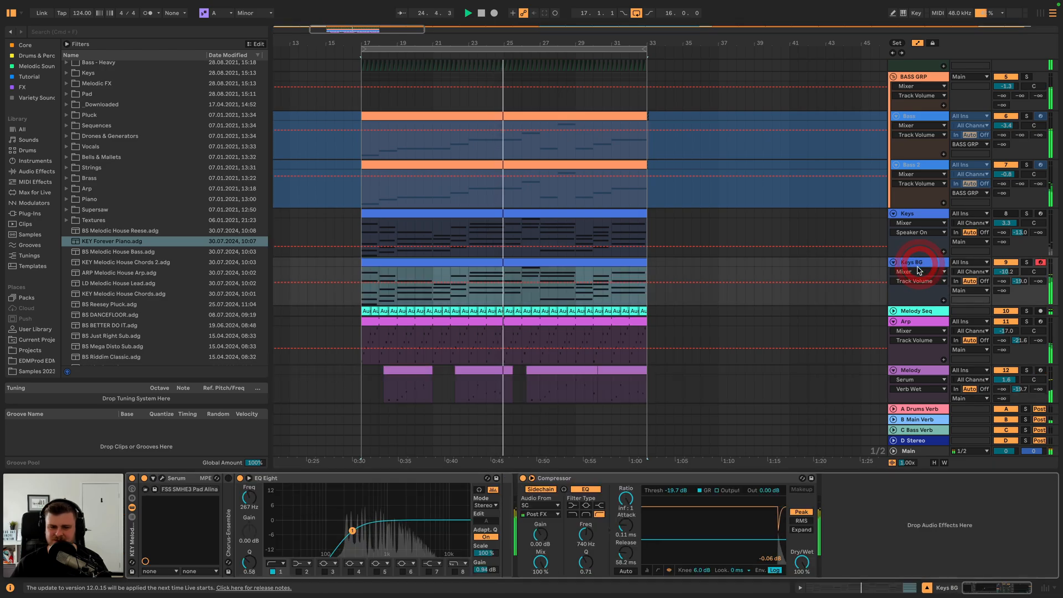
left_click(37, 171)
scroll(79, 222, "up", 3)
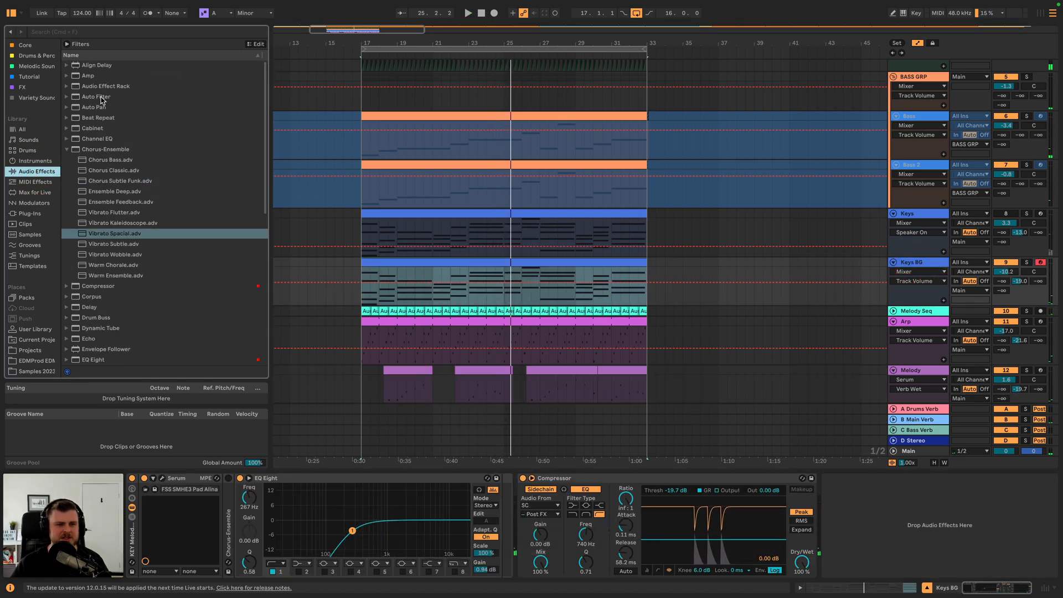
left_click(105, 96)
left_click_drag(534, 509, 533, 517)
left_click_drag(657, 536, 610, 537)
key("space")
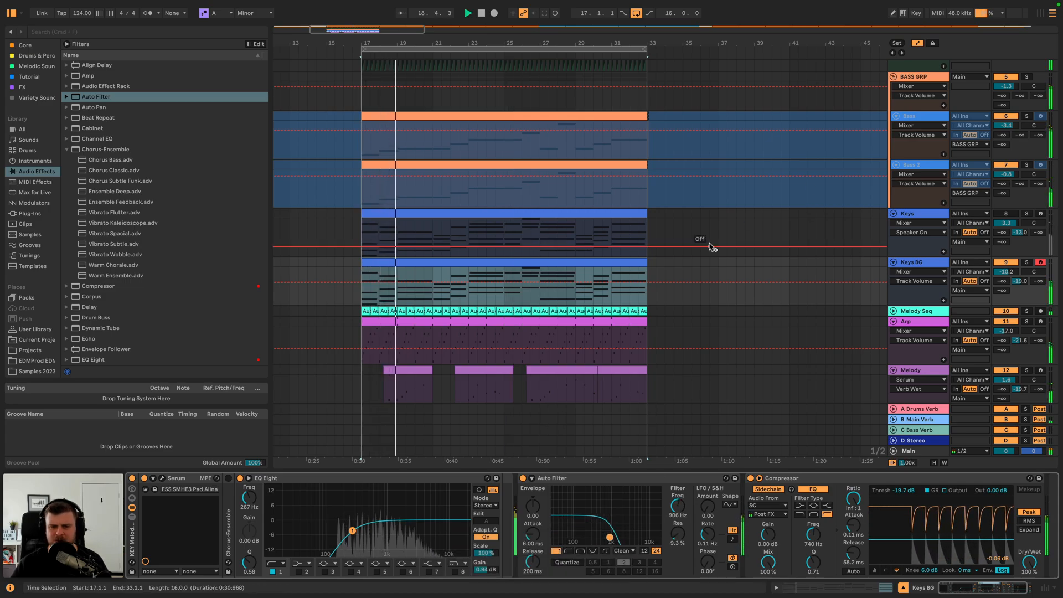
- Solo the Melody track and display its device chain
scroll(695, 325, "down", 2)
left_click(1024, 335)
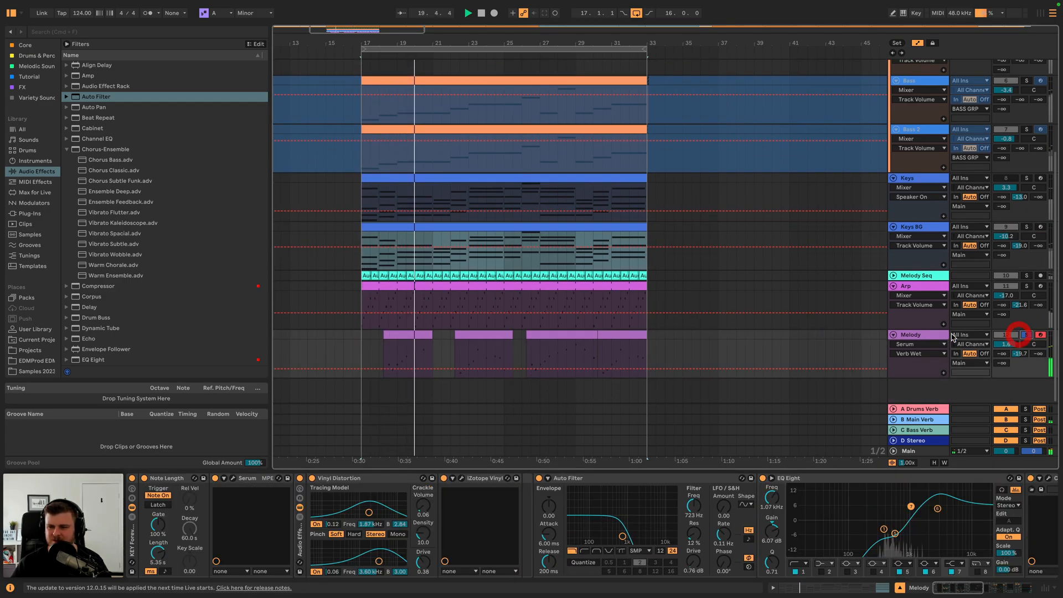
left_click(919, 335)
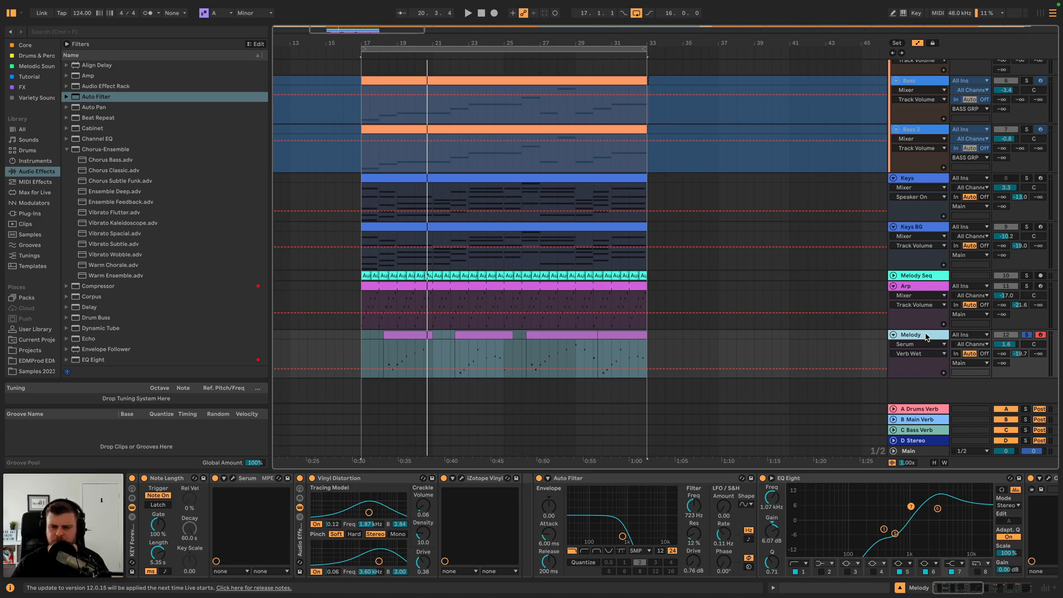
- Group the Melody track's Serum into an Instrument Rack and create a second, empty chain in it
right_click(245, 479)
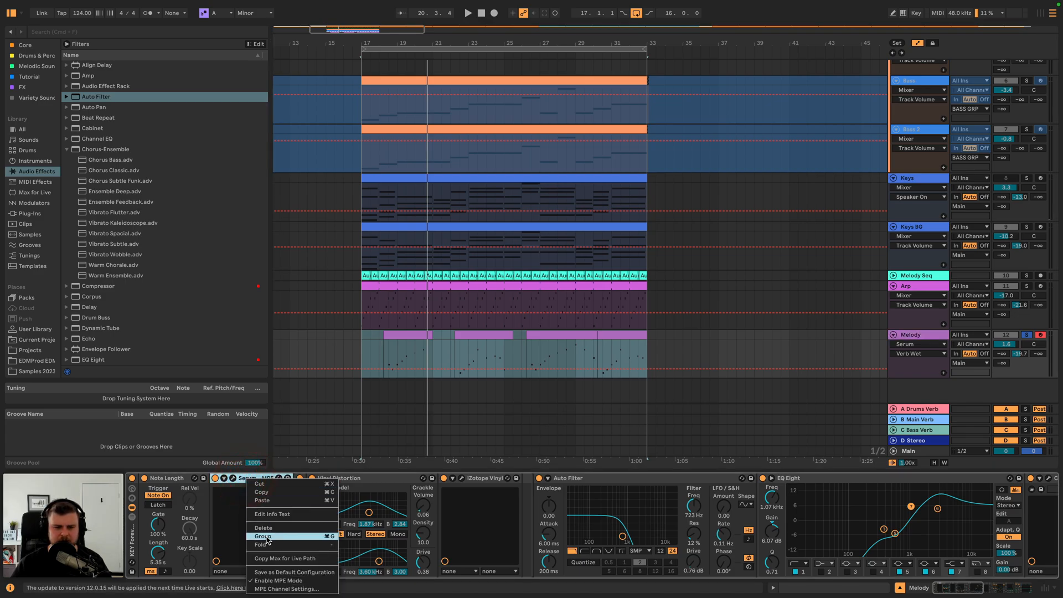
left_click(263, 536)
left_click(216, 516)
right_click(246, 525)
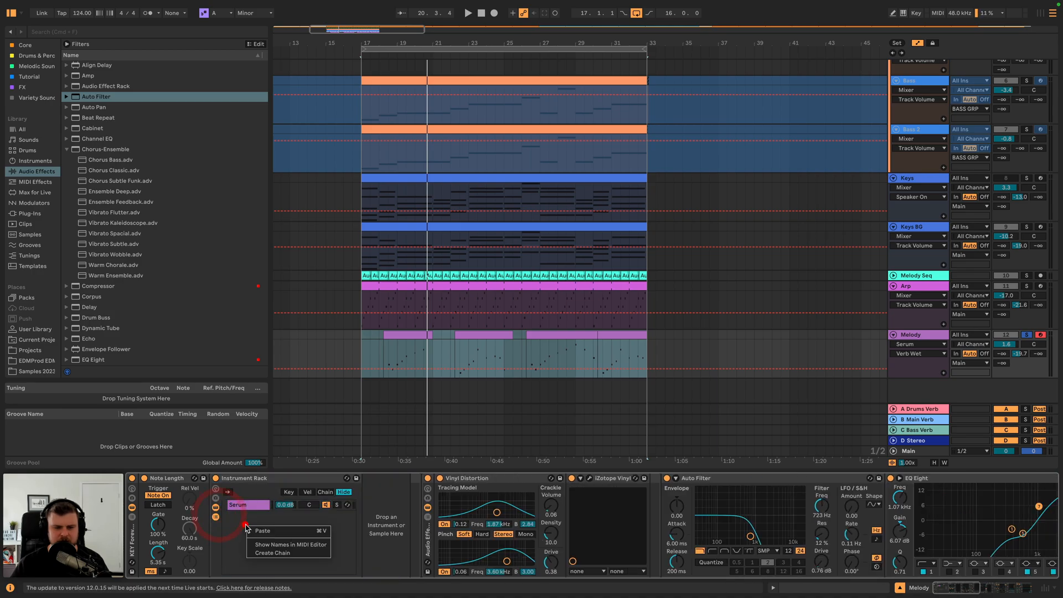
left_click(267, 552)
- Load a new Serum instance from the Plugins collection into the rack's empty chain
scroll(40, 115, "up", 2)
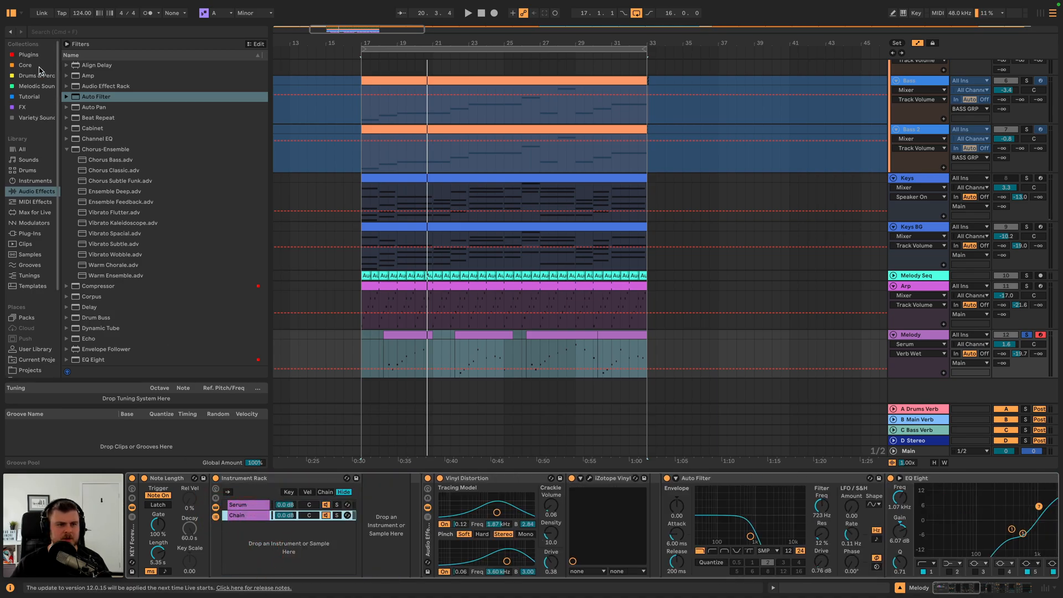
left_click(31, 55)
left_click_drag(111, 202, 183, 291)
left_click_drag(256, 515, 250, 520)
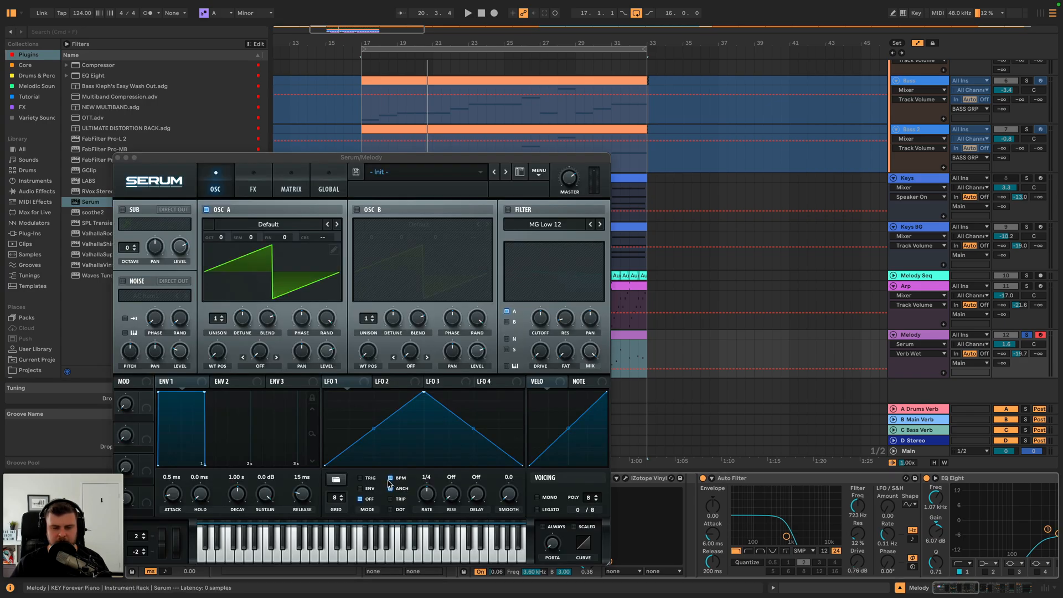
- In the new Serum, switch off oscillator A, enable the noise oscillator with the J 60 sample, and audition it with the window moved clear of the devices
left_click(206, 209)
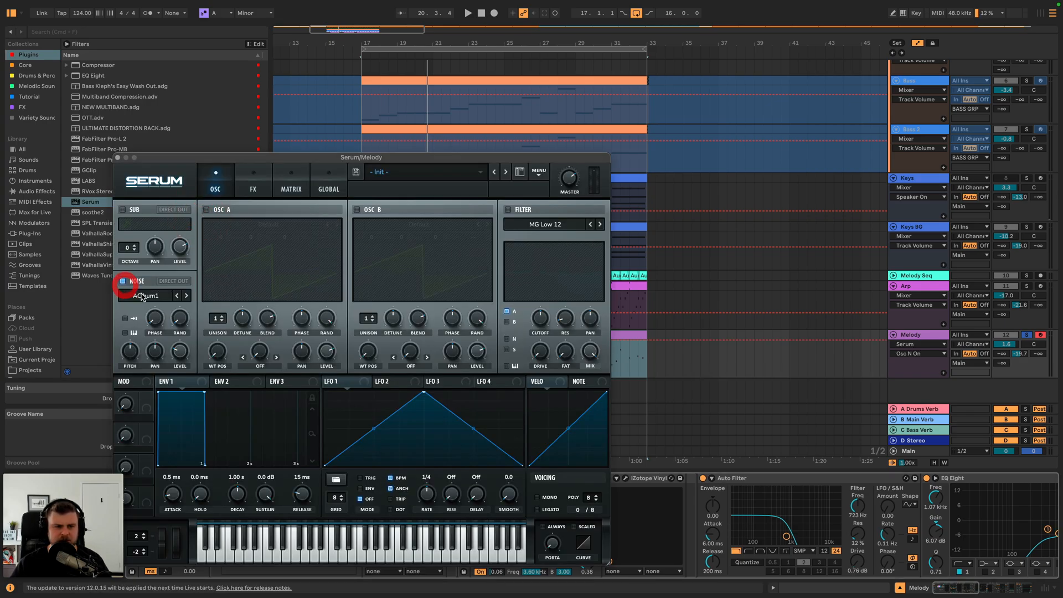
left_click(141, 296)
mouse_move(166, 311)
left_click(320, 358)
key("space")
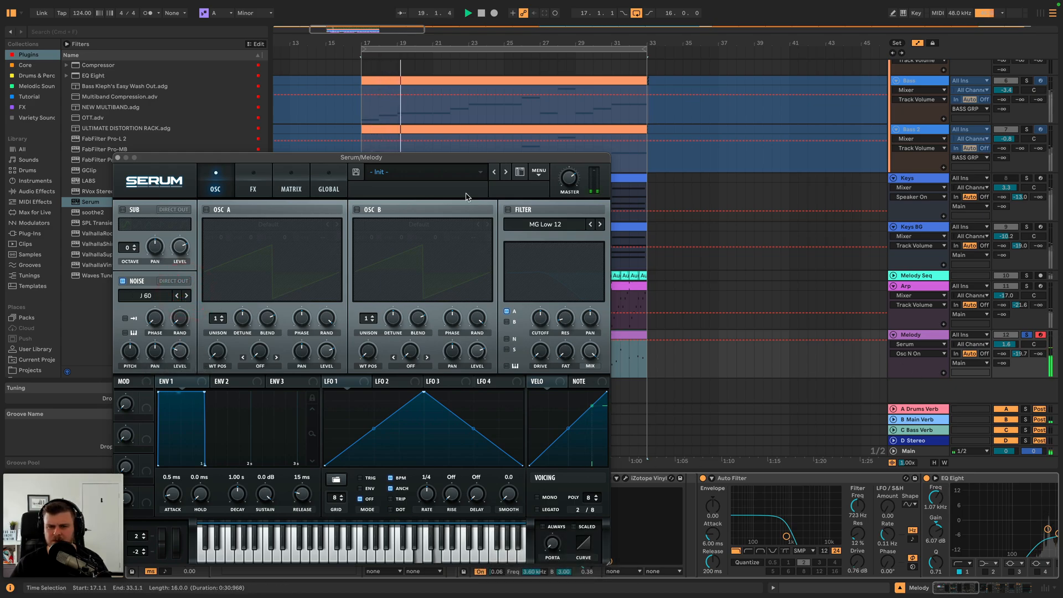
left_click_drag(412, 159, 623, 33)
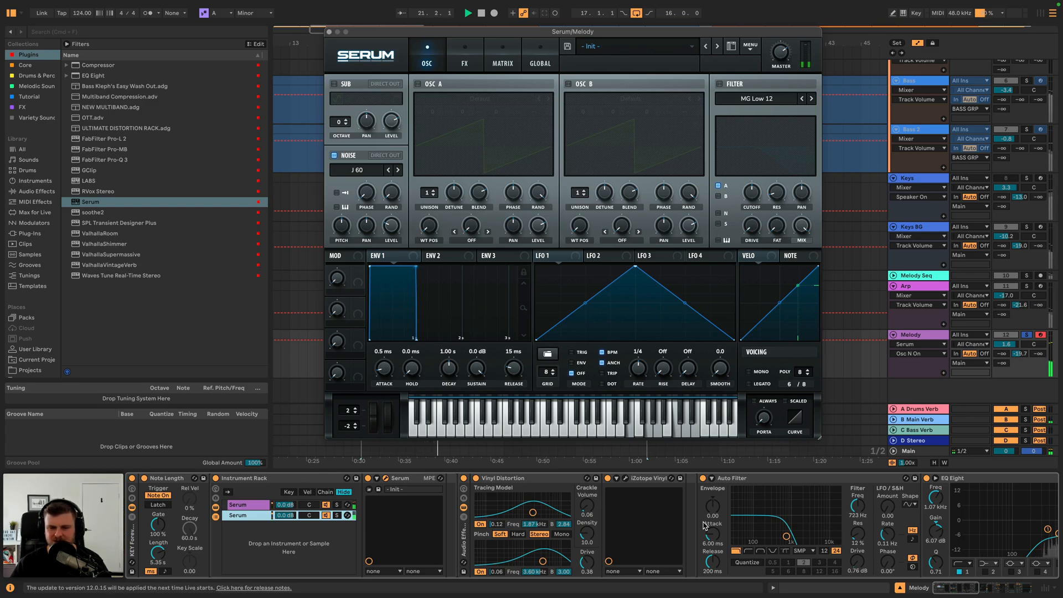
- Move the Auto Filter from the effect rack into the first Serum chain and play the loop
key("space")
left_click_drag(798, 479, 449, 515)
left_click(247, 504)
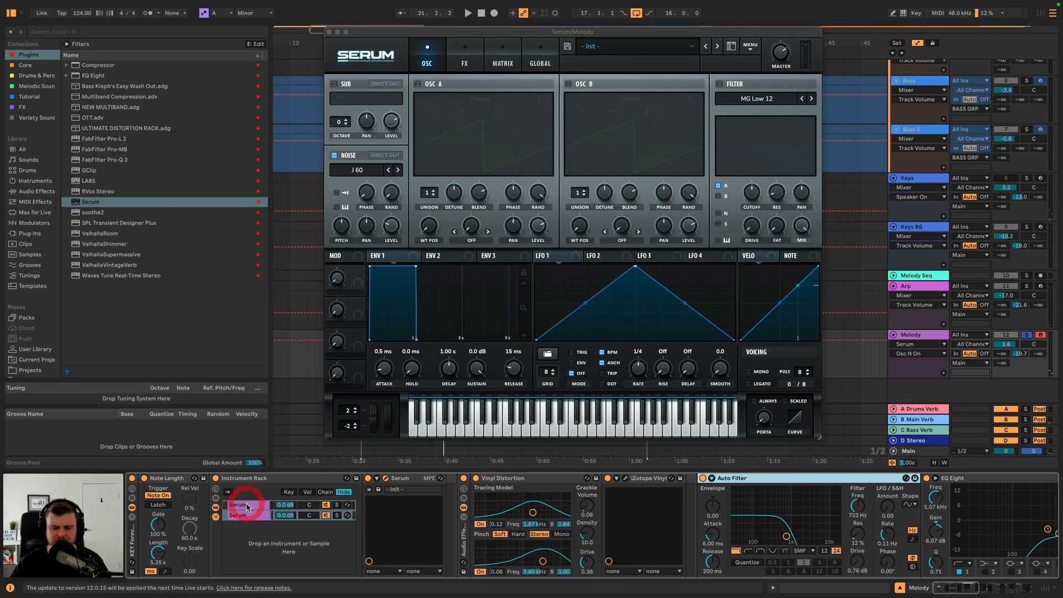
key("space")
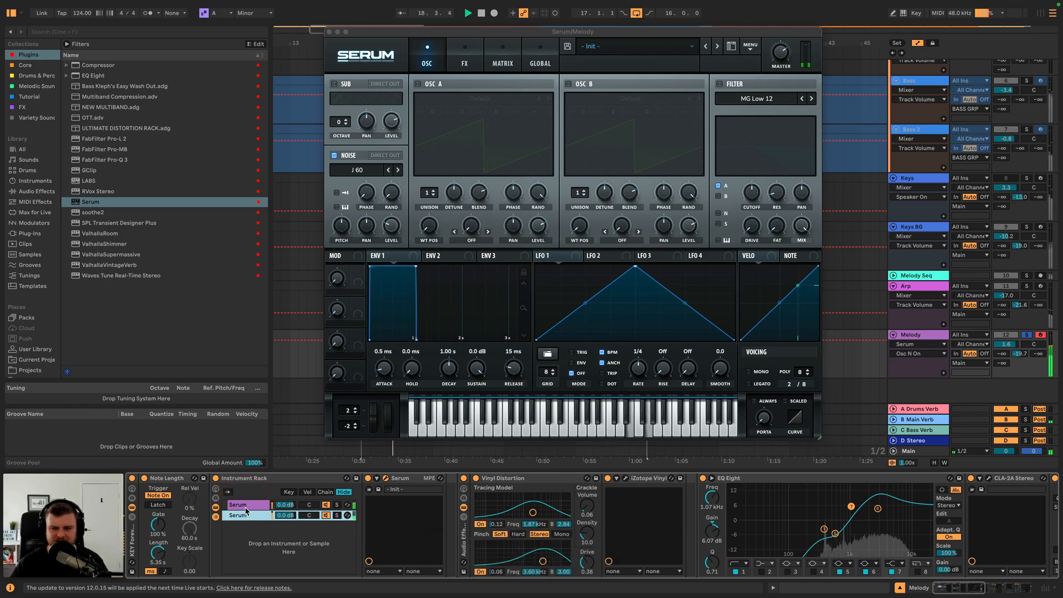
- Lower the second Serum chain's volume to -27.0 dB and look through the effects that follow the rack
left_click_drag(267, 516, 267, 554)
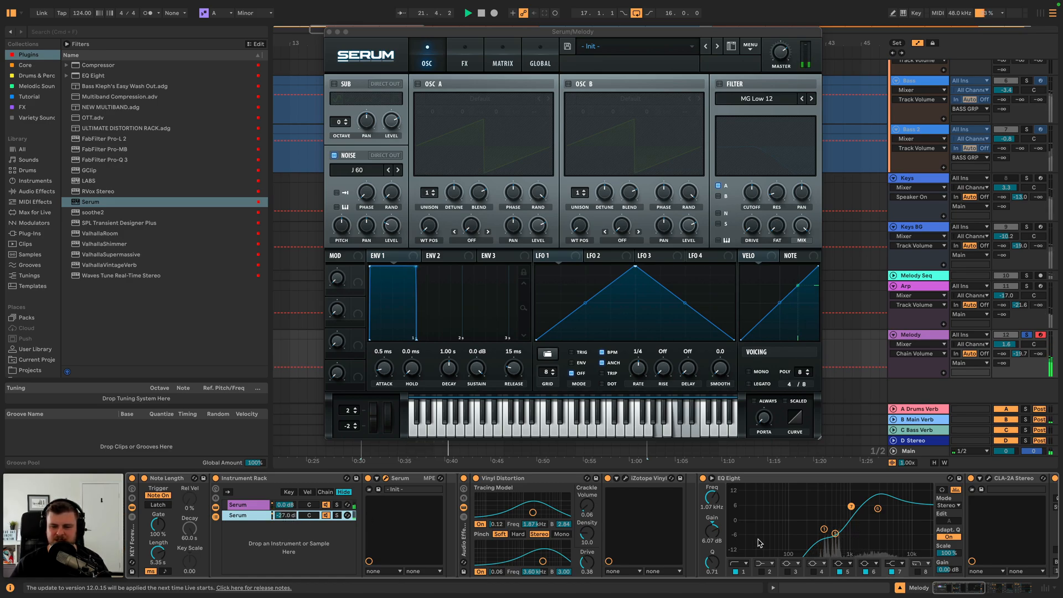
scroll(759, 543, "right", 1)
scroll(559, 521, "right", 1)
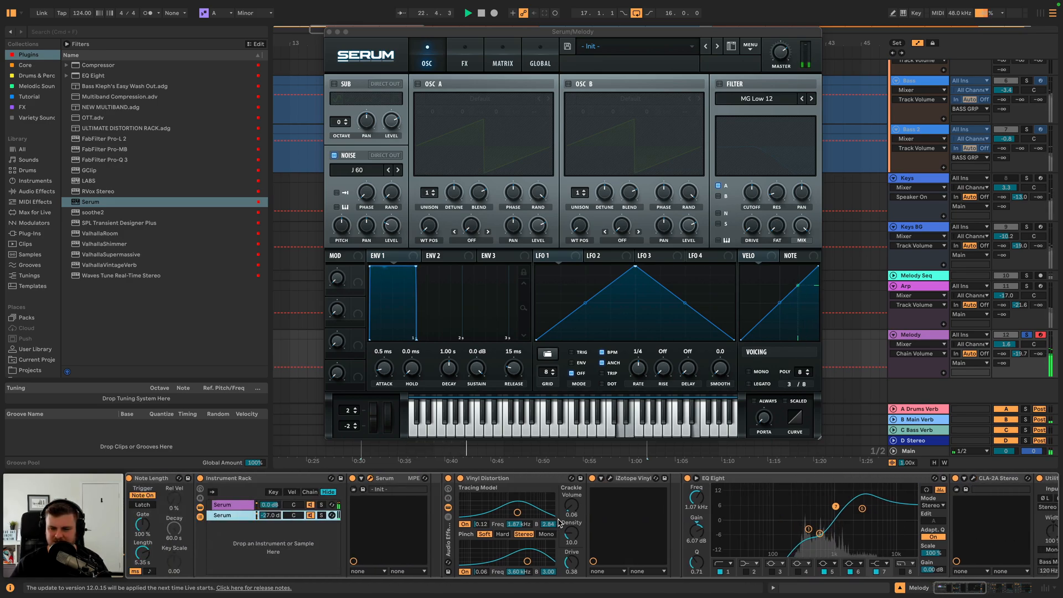
scroll(559, 523, "right", 10)
scroll(559, 523, "left", 10)
- Move the Auto Filter from the first Serum chain back behind iZotope Vinyl and raise its cutoff to 1.12 kHz during playback
left_click(252, 506)
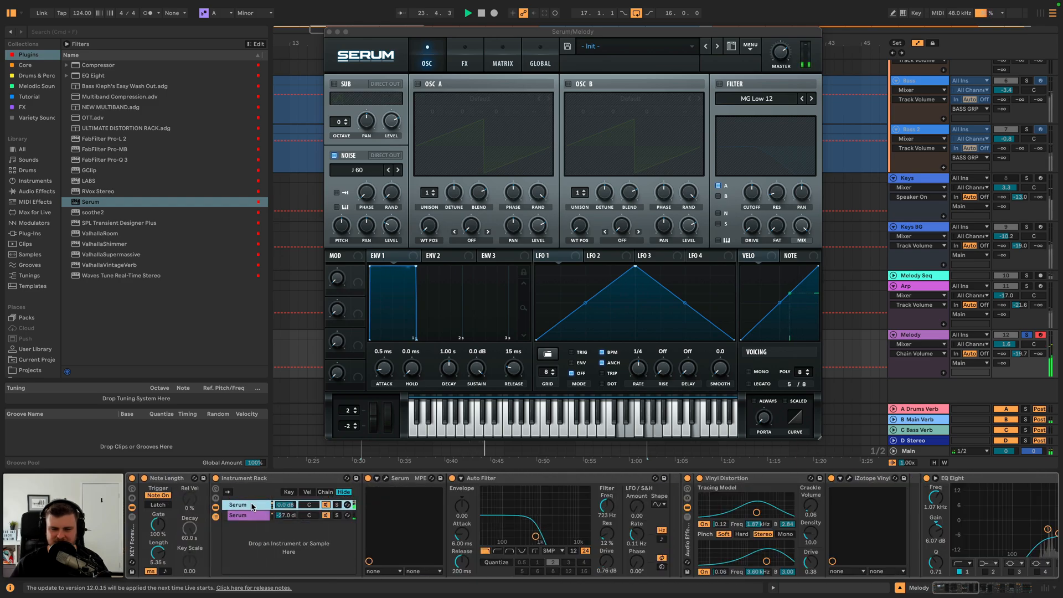
left_click(487, 480)
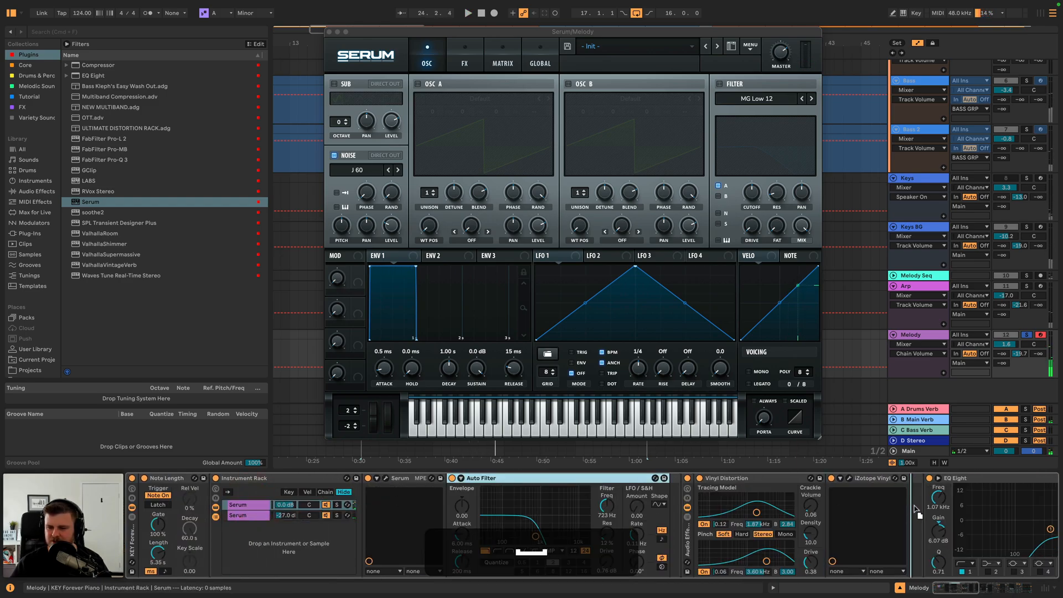
left_click_drag(920, 505, 916, 509)
key("space")
left_click_drag(786, 537, 801, 535)
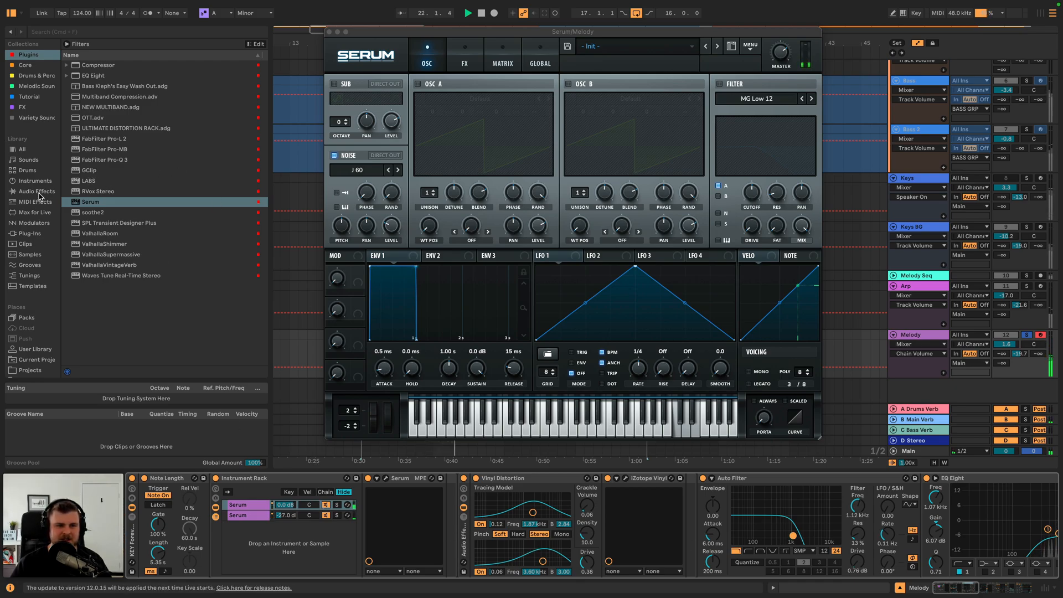
- Try to reposition the Auto Filter within the Melody track's device chain and play the loop
scroll(693, 484, "right", 3)
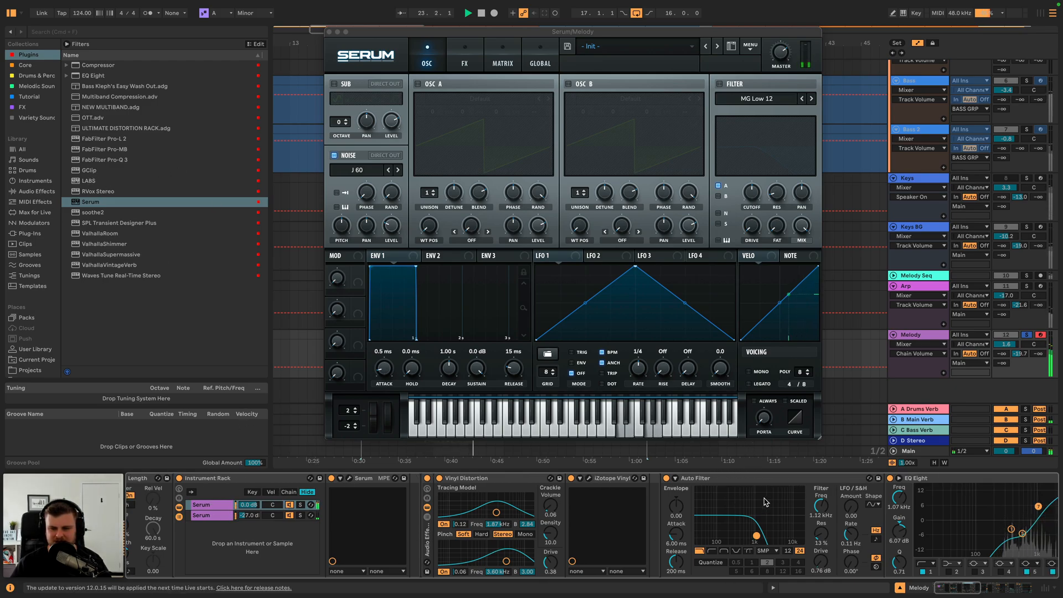
key("space")
left_click_drag(692, 478, 591, 485)
key("space")
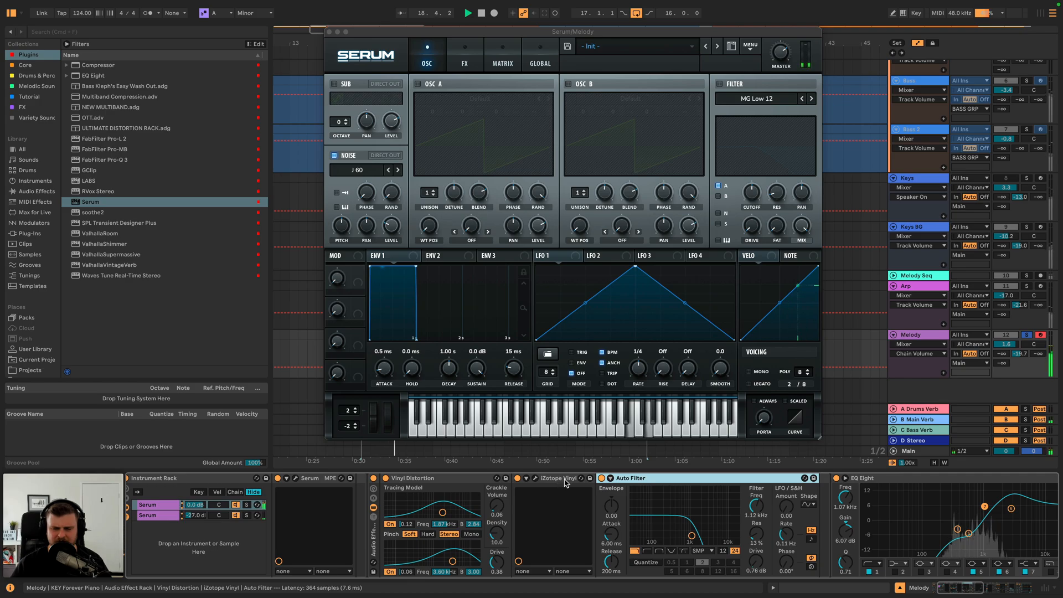
- Set the second Serum chain's volume to -16.0 dB and move Vinyl Distortion, iZotope Vinyl and Auto Filter into that chain behind Serum
left_click_drag(196, 515, 195, 497)
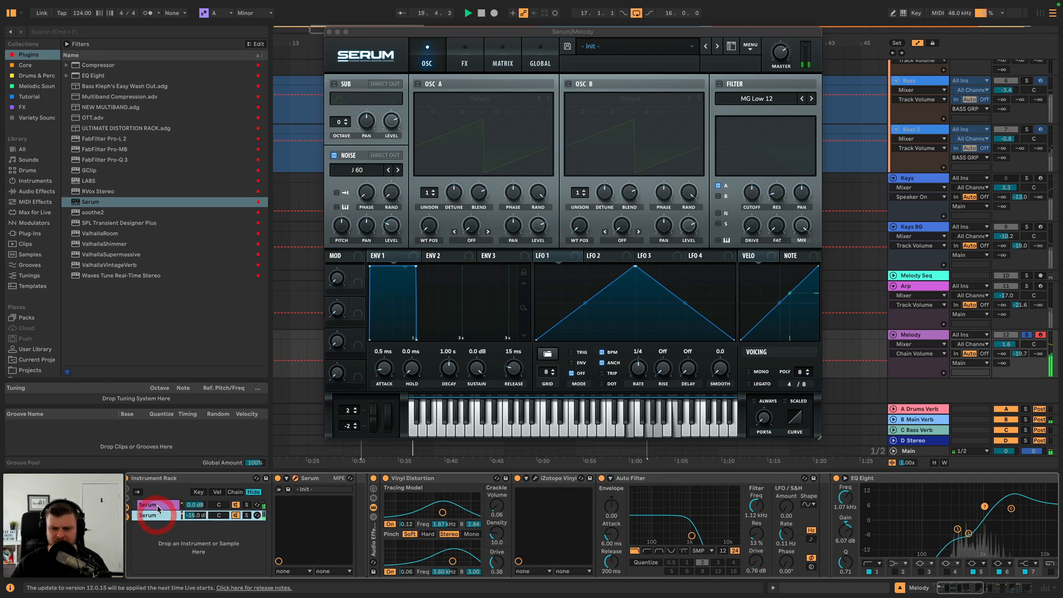
left_click(156, 506)
left_click(413, 478)
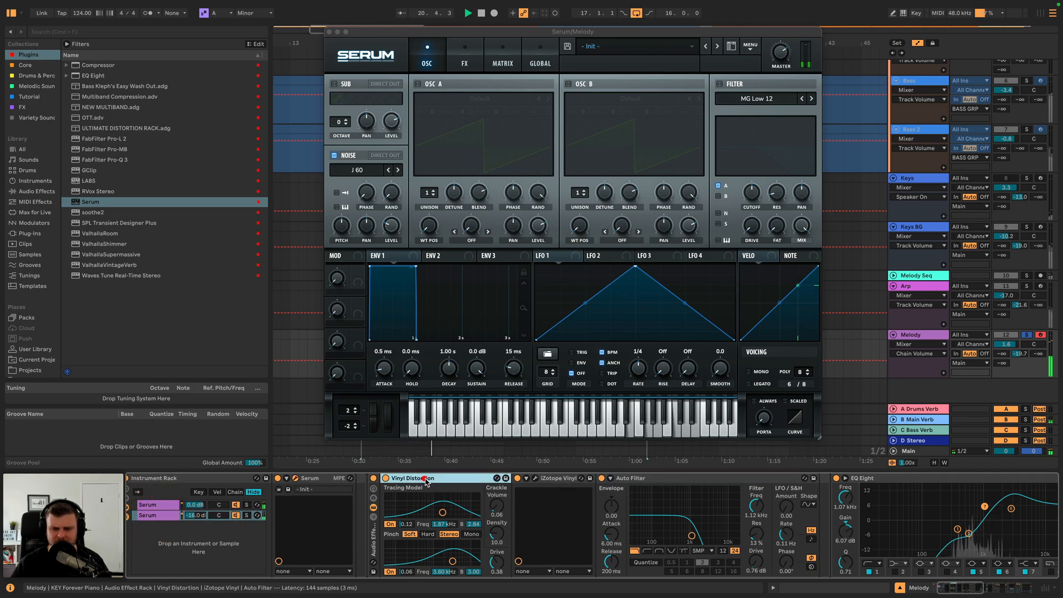
left_click(641, 479, "shift")
left_click_drag(442, 480, 349, 488)
key("space")
key("space")
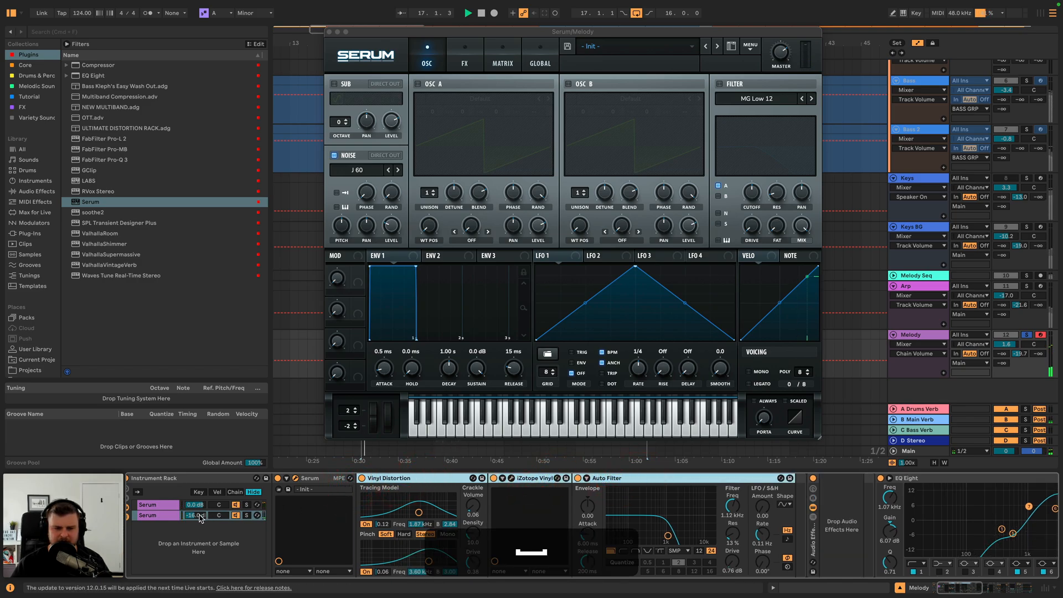
- Move EQ Eight and CLA-2A Stereo into the second Serum chain behind the Auto Filter
scroll(807, 518, "right", 4)
left_click_drag(718, 479, 578, 494)
scroll(873, 484, "right", 4)
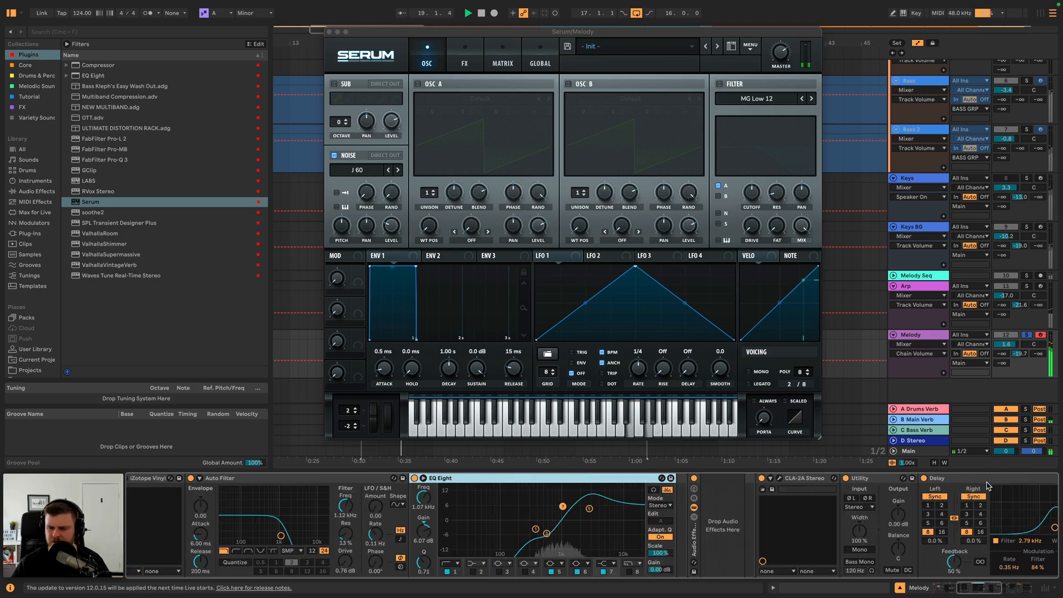
left_click(872, 478)
left_click_drag(732, 482, 609, 493)
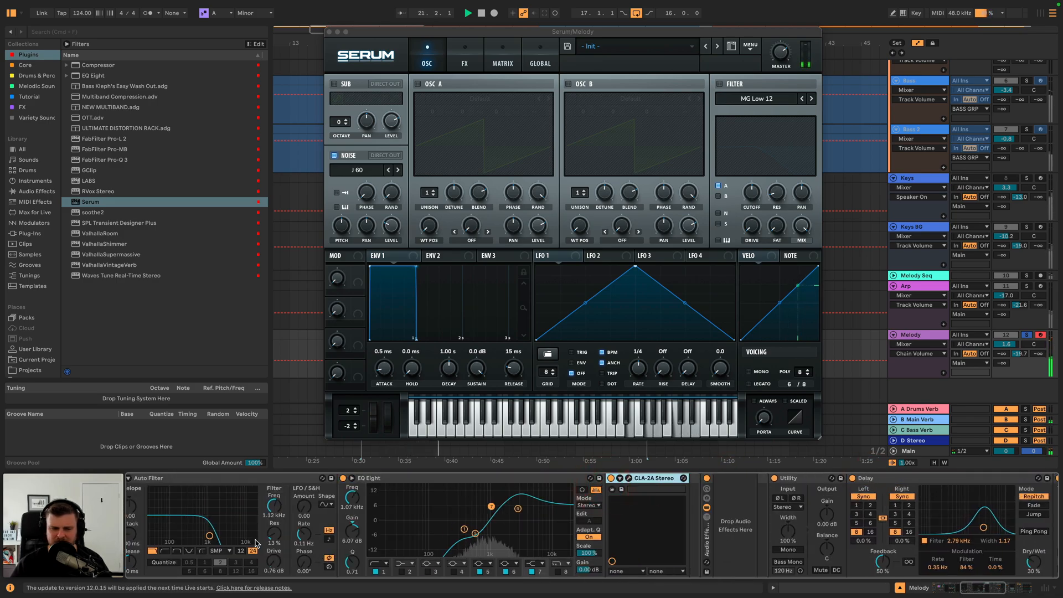
- Set the chain's Auto Filter to 658 Hz with 16% resonance and raise the second Serum chain's volume to about -2.4 dB during playback
key("space")
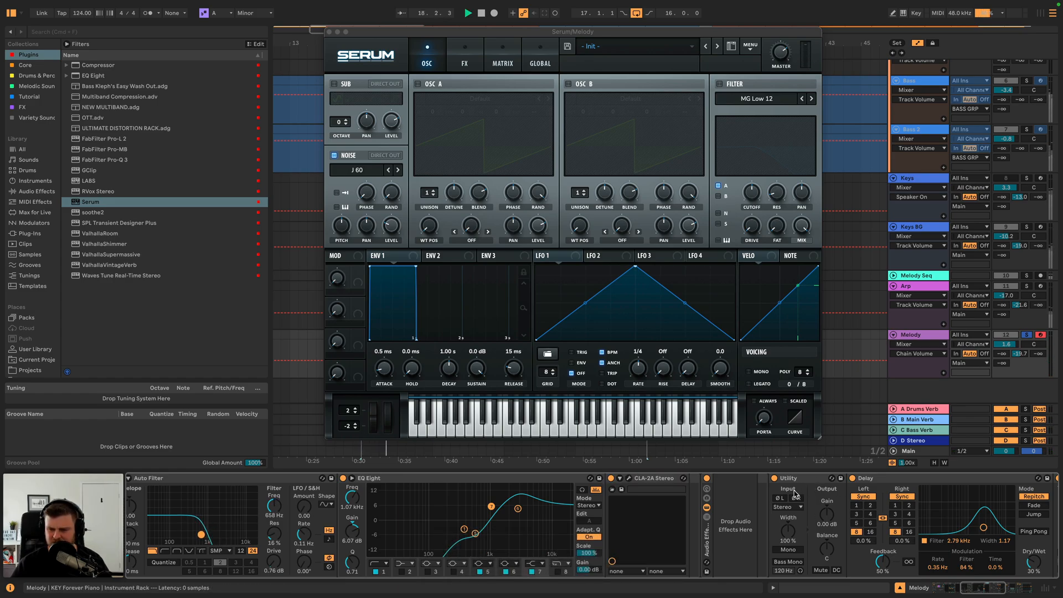
scroll(758, 509, "left", 10)
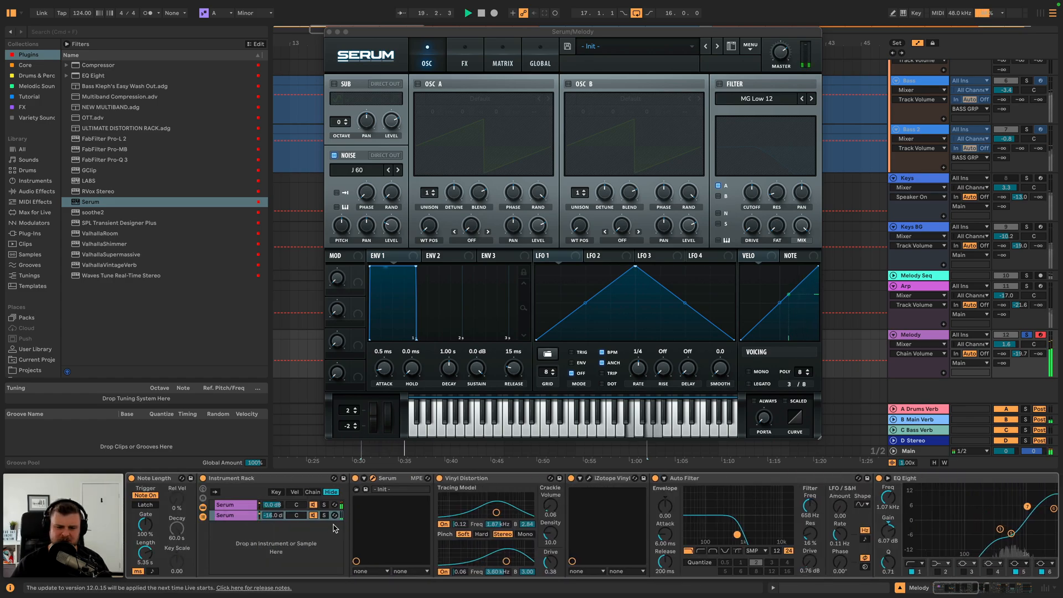
left_click(332, 513)
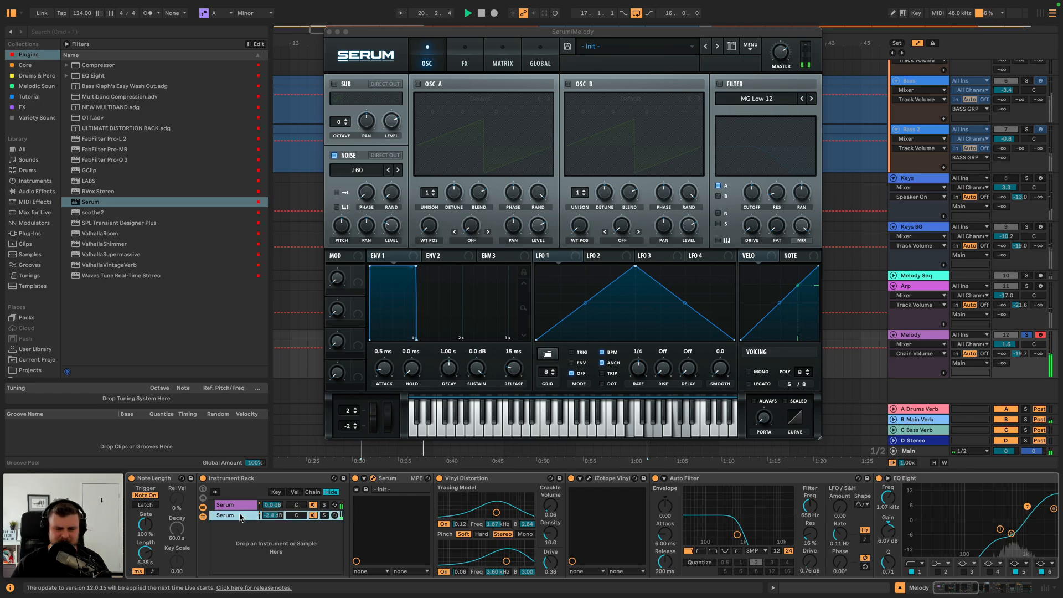
left_click(239, 505)
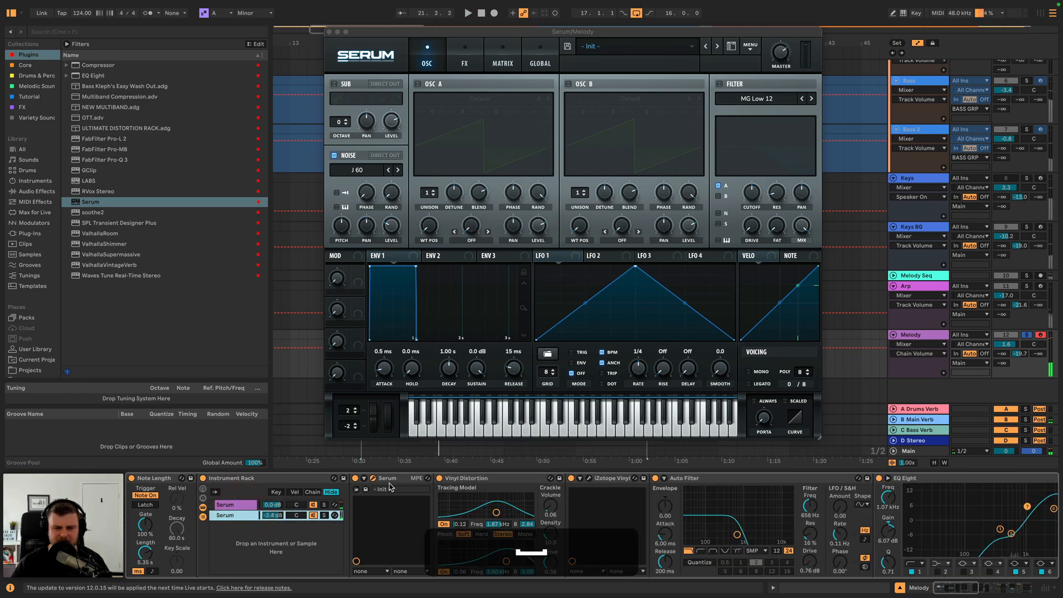
- Move Vinyl Distortion, iZotope Vinyl, Auto Filter and EQ Eight from the second Serum chain into the first chain behind its Serum
left_click(501, 479)
left_click(923, 478, "shift")
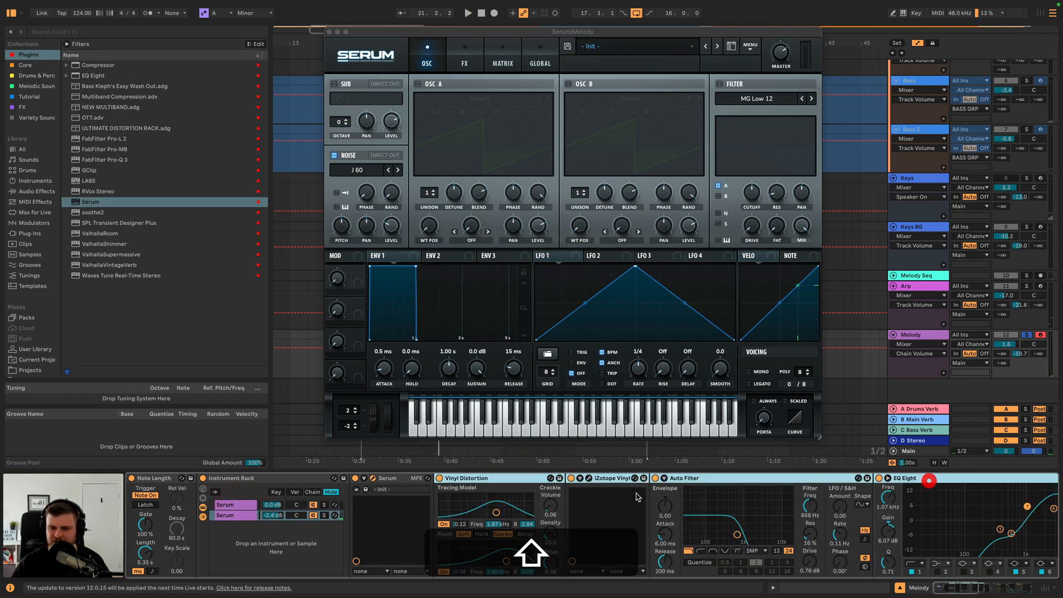
left_click(234, 515)
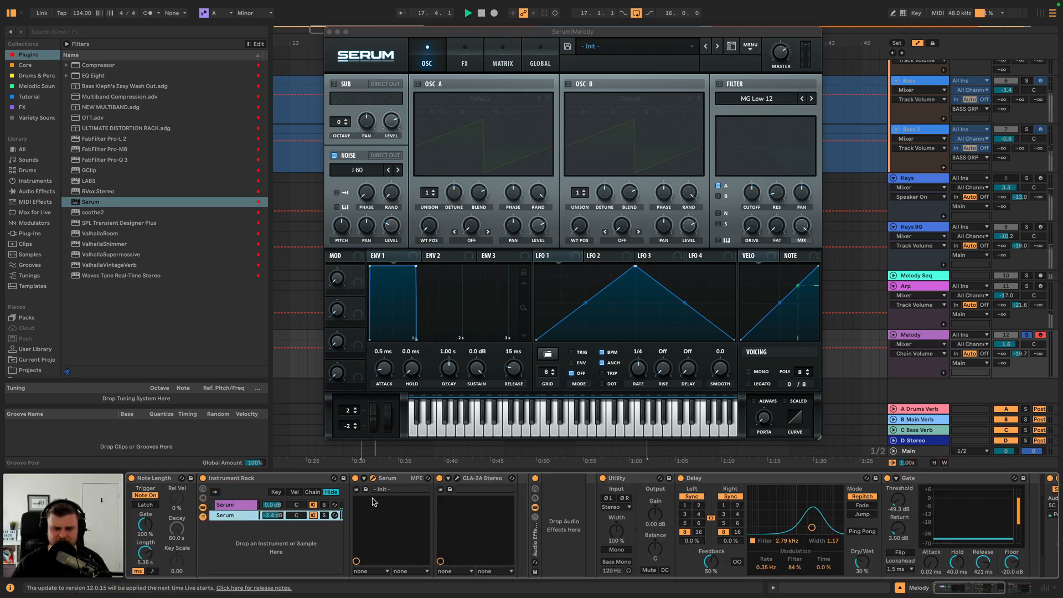
- During playback, set the first chain's Auto Filter to 972 Hz with 17% resonance and the second Serum chain's volume to -28.0 dB
left_click(253, 506)
left_click_drag(737, 534, 739, 534)
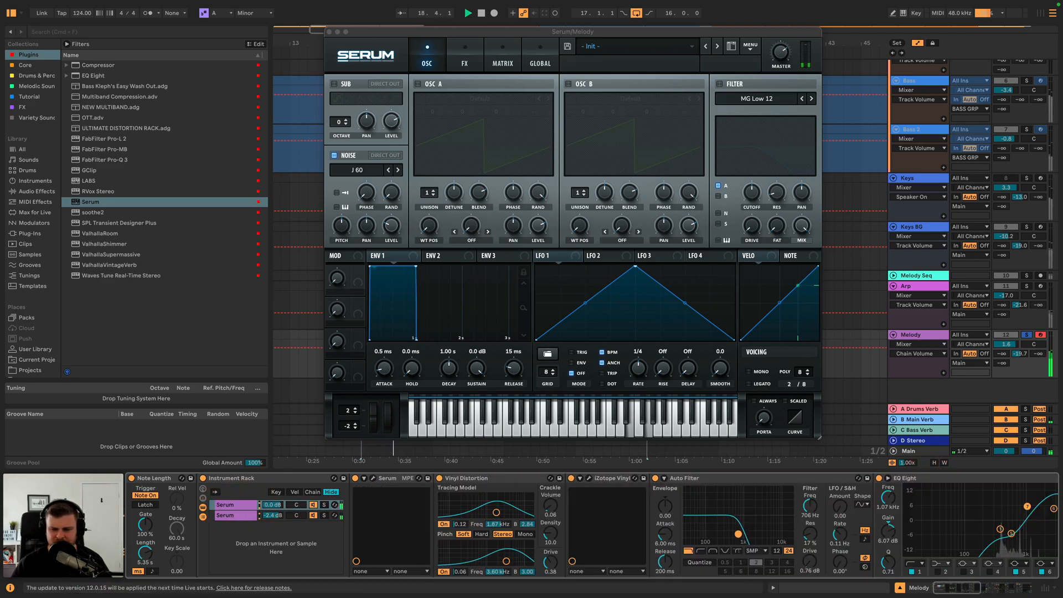
left_click(265, 516)
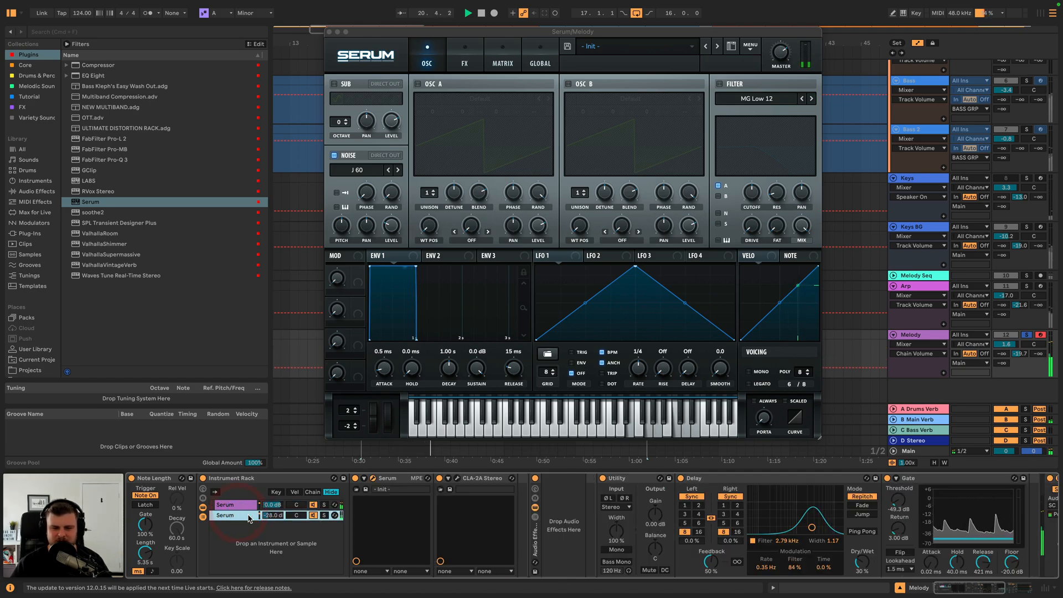
key("space")
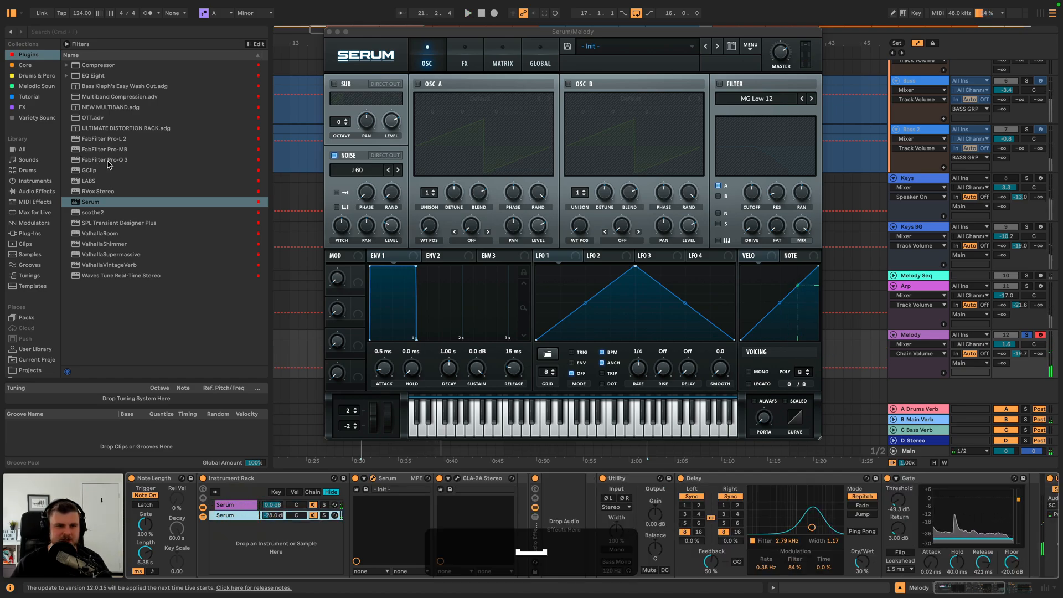
- Add an EQ Eight behind CLA-2A Stereo in the second Serum chain
left_click(43, 191)
left_click(67, 150)
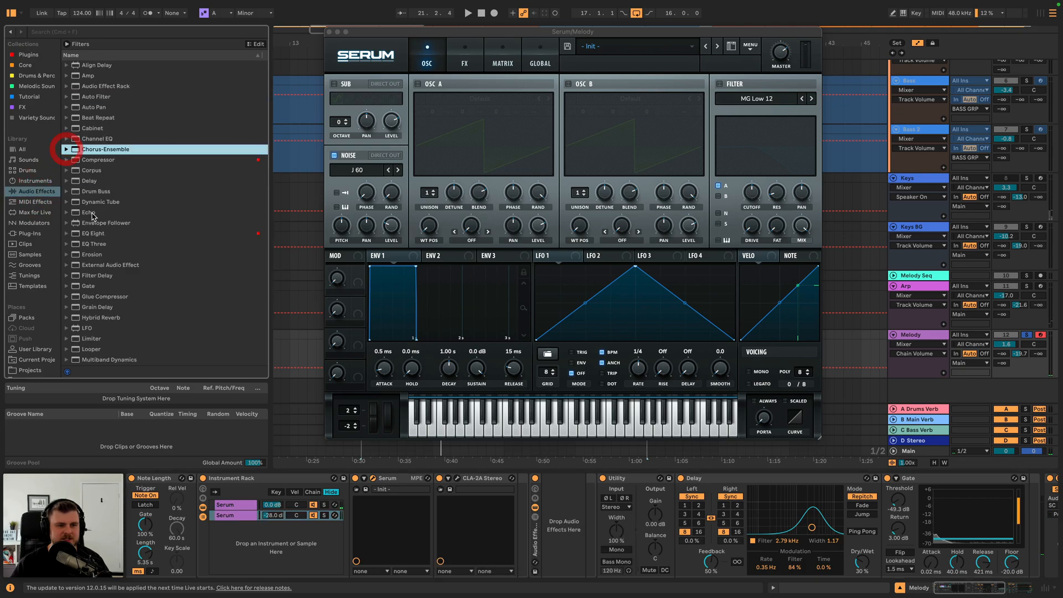
left_click_drag(98, 233, 441, 512)
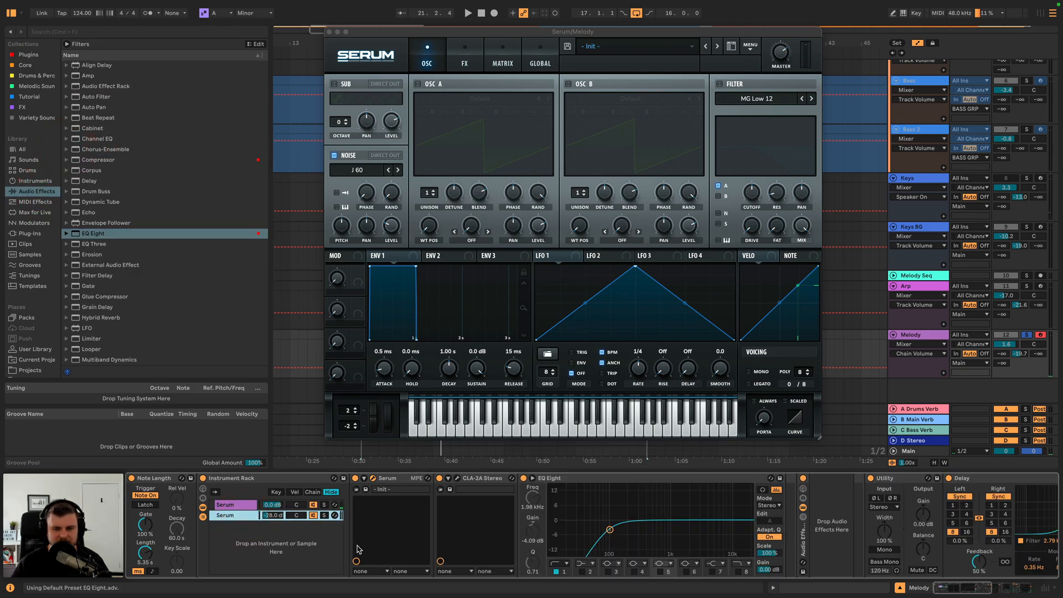
- Move CLA-2A Stereo out of the second Serum chain to the end of the first chain, behind its EQ Eight
key("space")
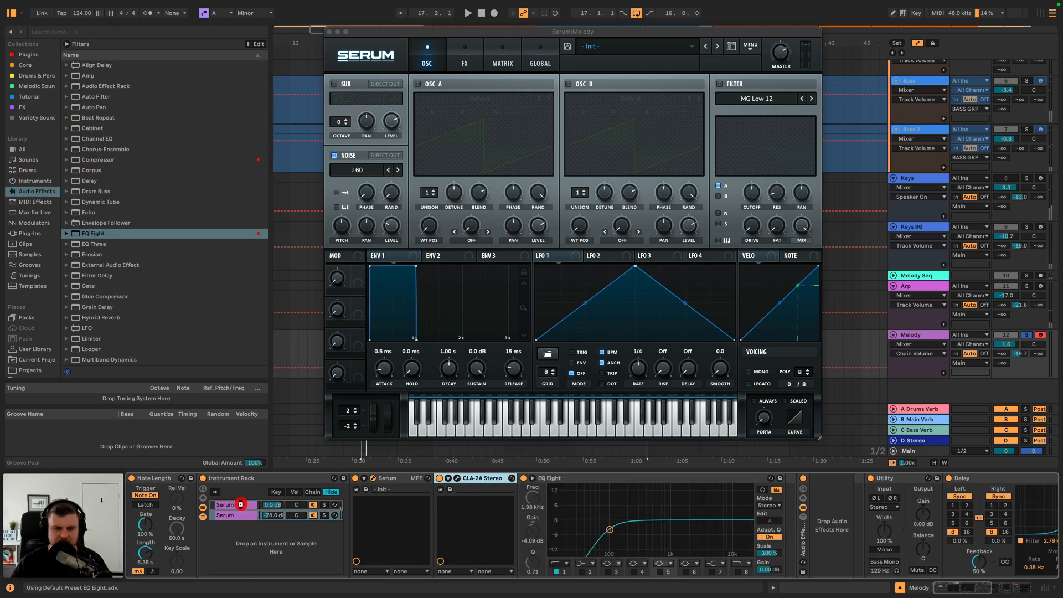
left_click(238, 505)
scroll(241, 508, "right", 5)
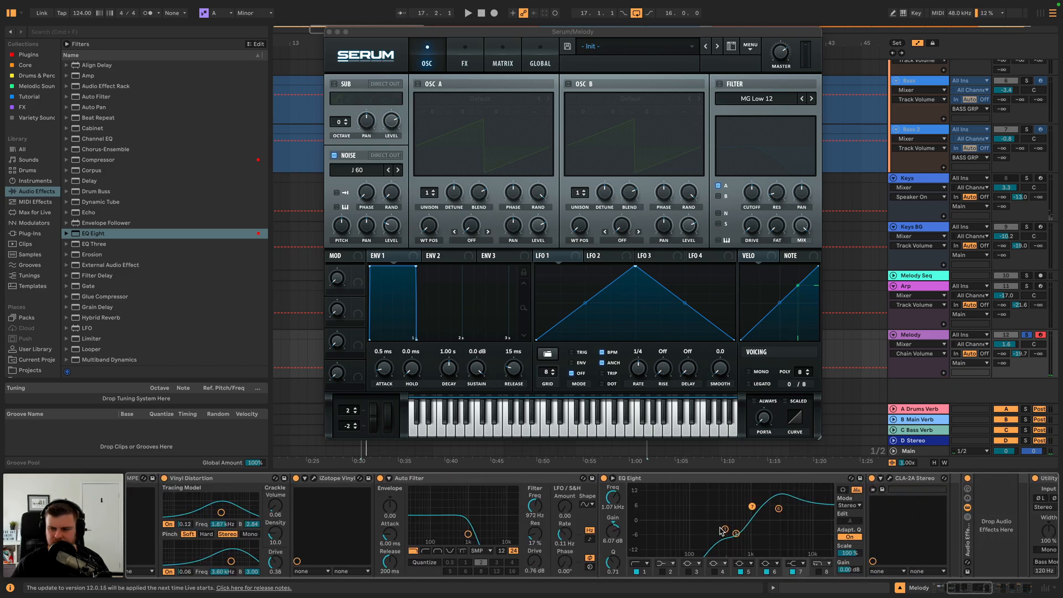
scroll(238, 518, "left", 5)
- Set the second chain's EQ Eight low cut to 240 Hz with a Q of 0.61 and the chain volume to -21.0 dB
left_click(238, 515)
key("space")
left_click_drag(543, 534, 555, 531)
left_click_drag(286, 516, 287, 508)
- Shape Serum's ENV 1 with sustain at -inf dB and a 1.66 s decay, and replay the loop
left_click(421, 275)
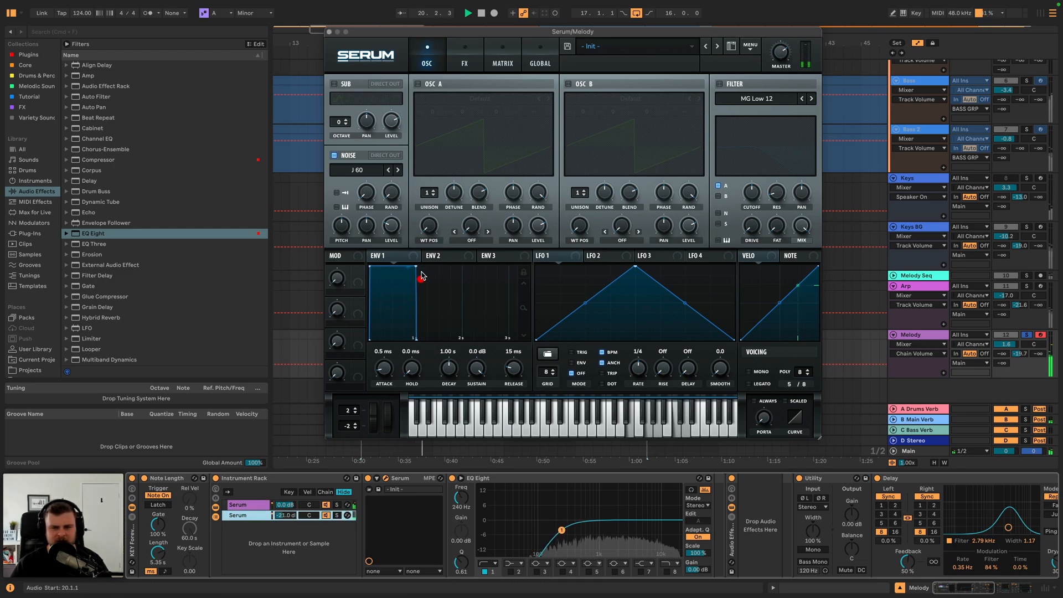
key("space")
left_click_drag(413, 268, 441, 363)
key("space")
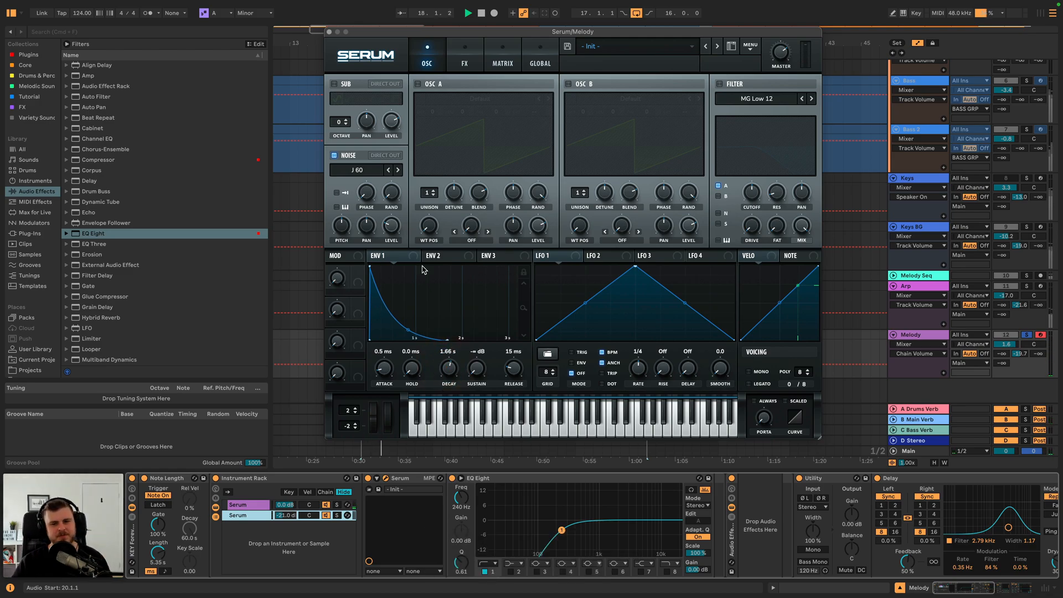
- Adjust Serum's noise level and set ENV 1 to 1.4 ms attack, 2.04 s decay and 711 ms release
left_click(390, 226)
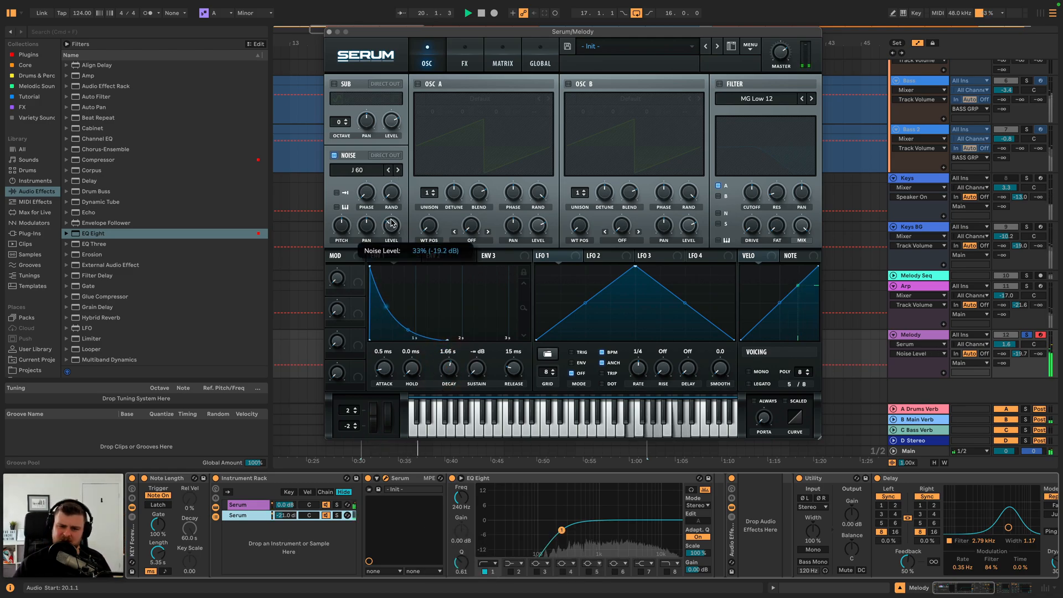
left_click_drag(391, 224, 393, 226)
left_click_drag(451, 371, 468, 370)
left_click_drag(513, 368, 512, 351)
key("space")
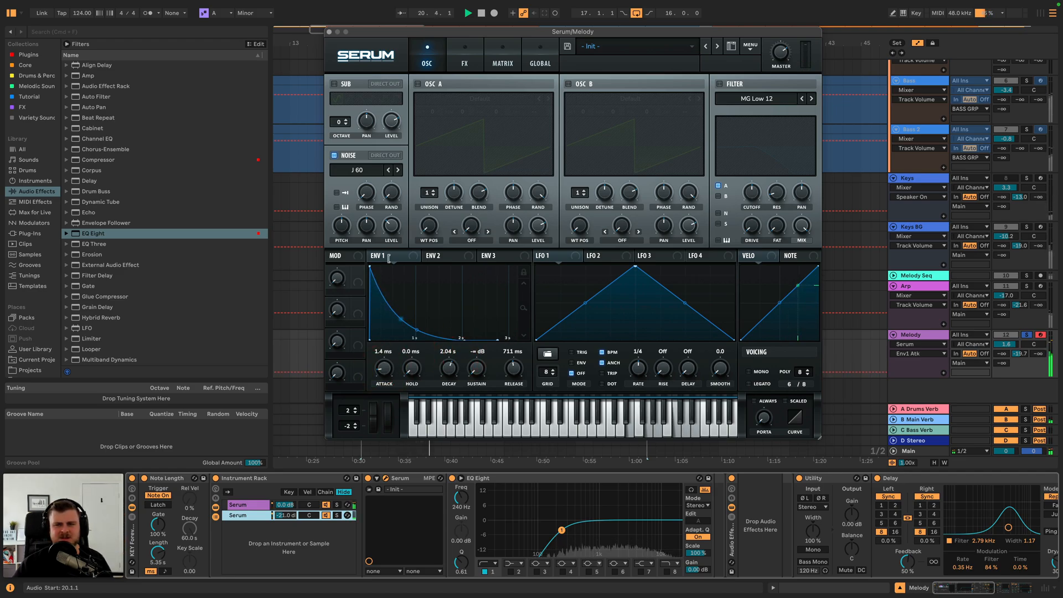
- Unsolo the Melody track, close Serum and set the second Serum chain's volume to -17.0 dB against the full mix
left_click(1027, 334)
key("space")
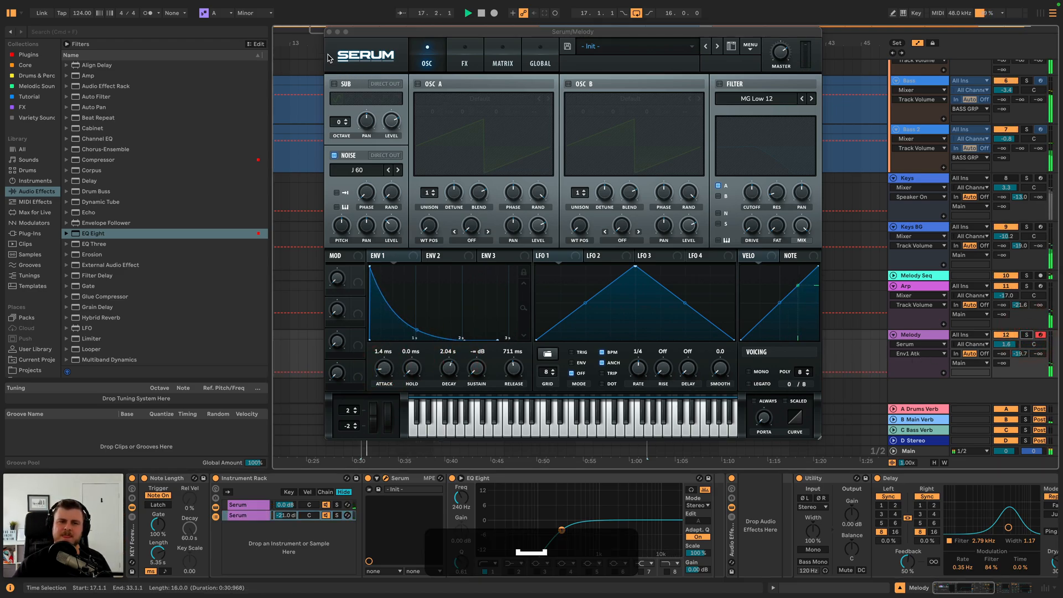
left_click(329, 32)
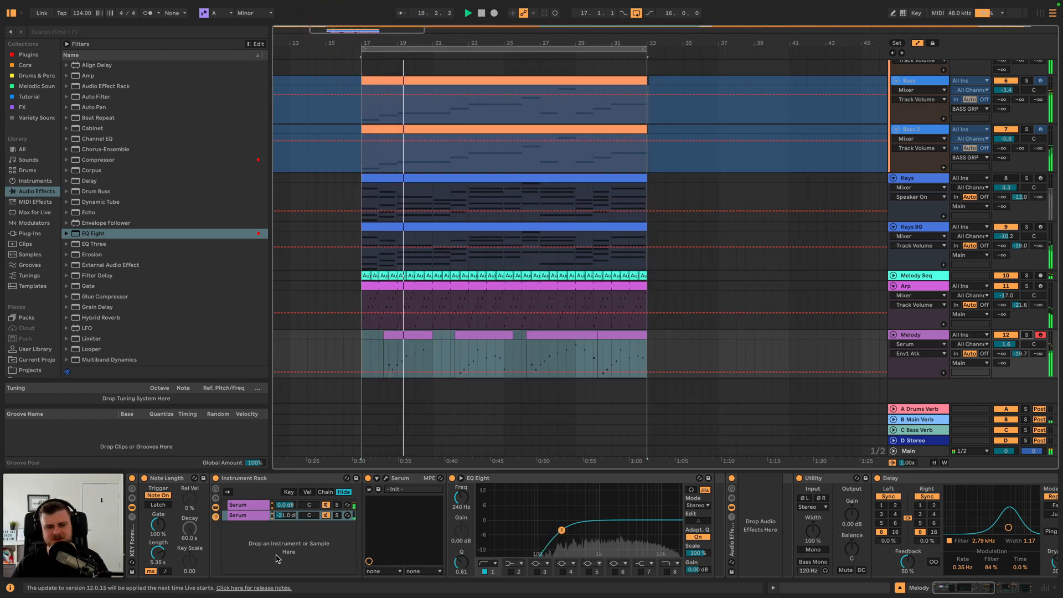
left_click(286, 516)
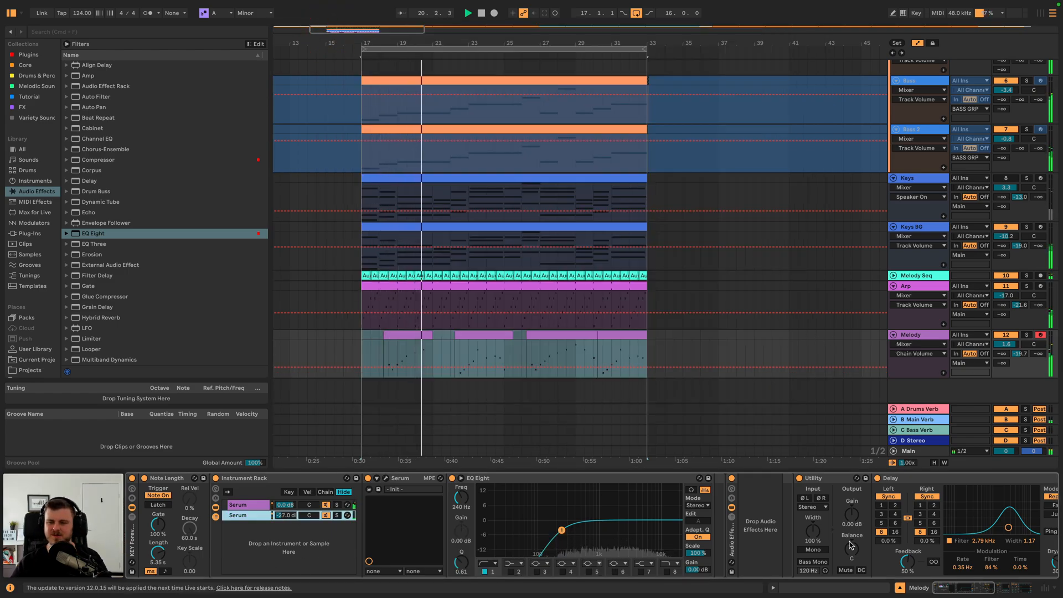
- Review the Melody track's device chain during playback and set the Arp track volume to -16.8 dB
scroll(857, 544, "right", 10)
scroll(625, 517, "left", 5)
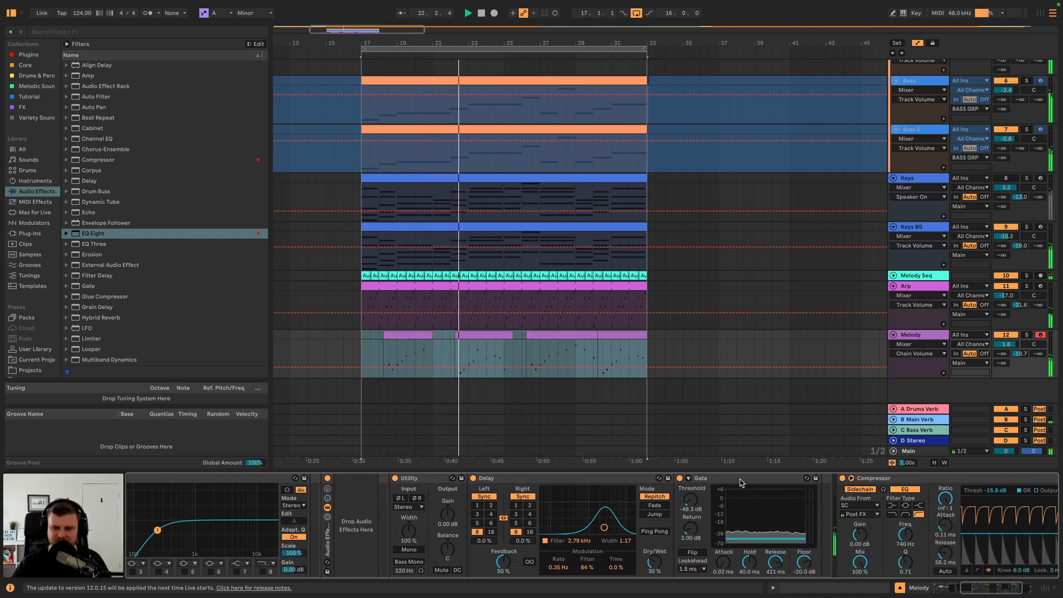
scroll(564, 527, "left", 7)
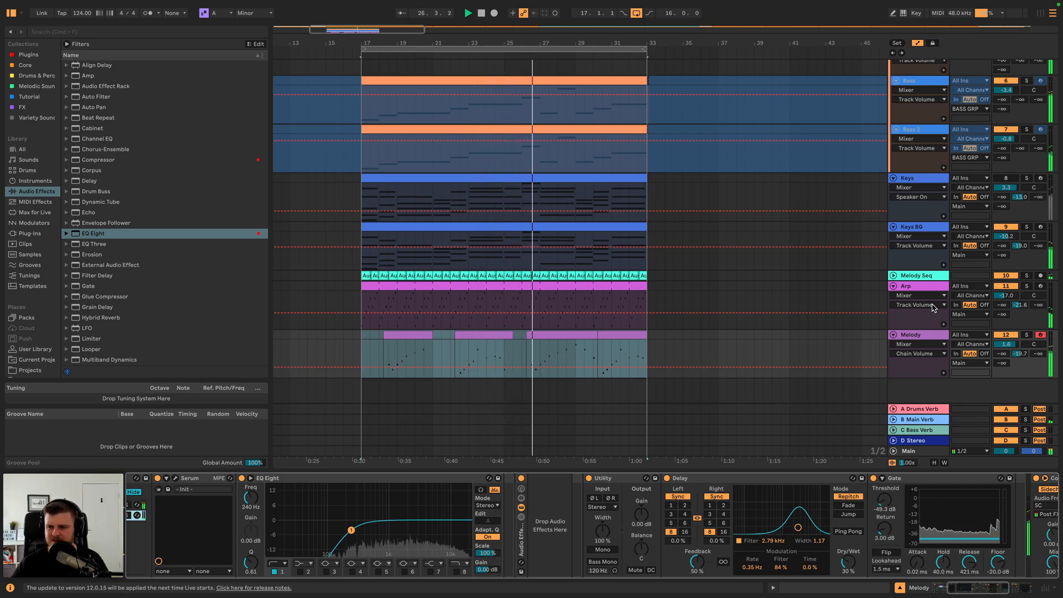
left_click_drag(1003, 297, 1003, 295)
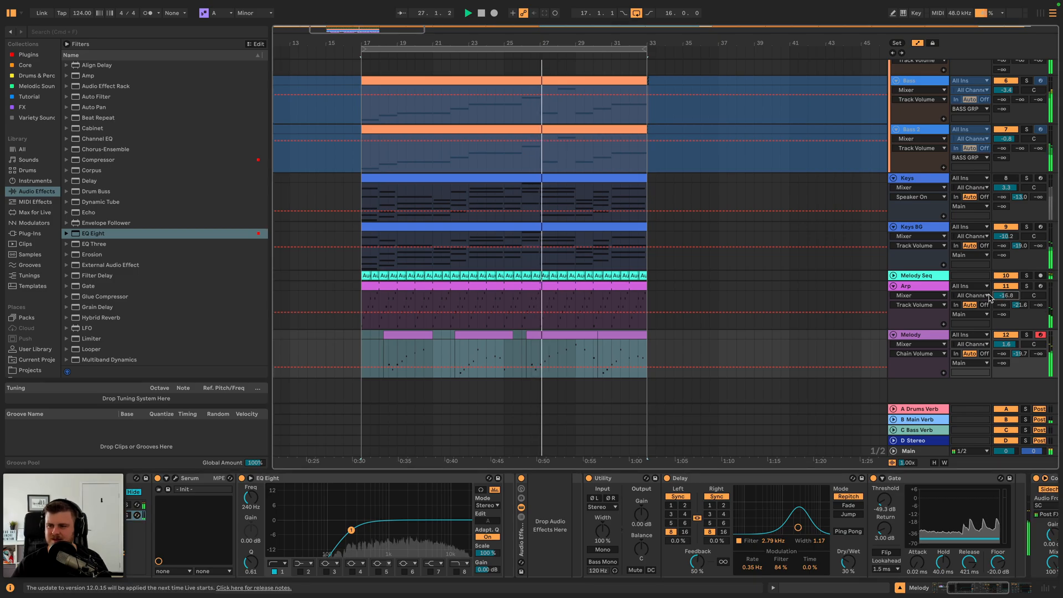
- Reactivate the Keys track and audition it both within the full mix and soloed
left_click(381, 179)
key("space")
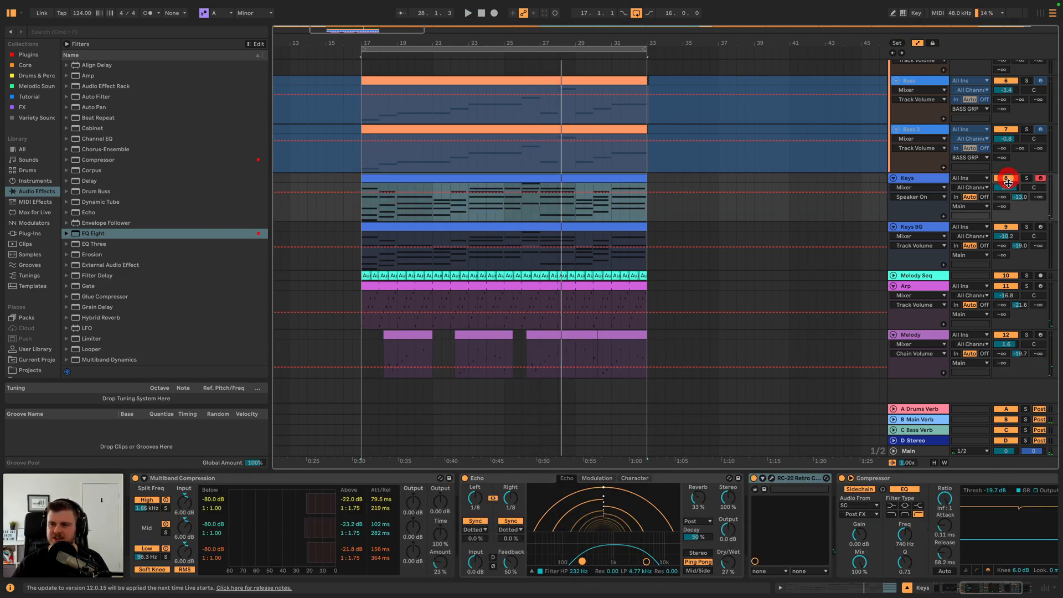
key("space")
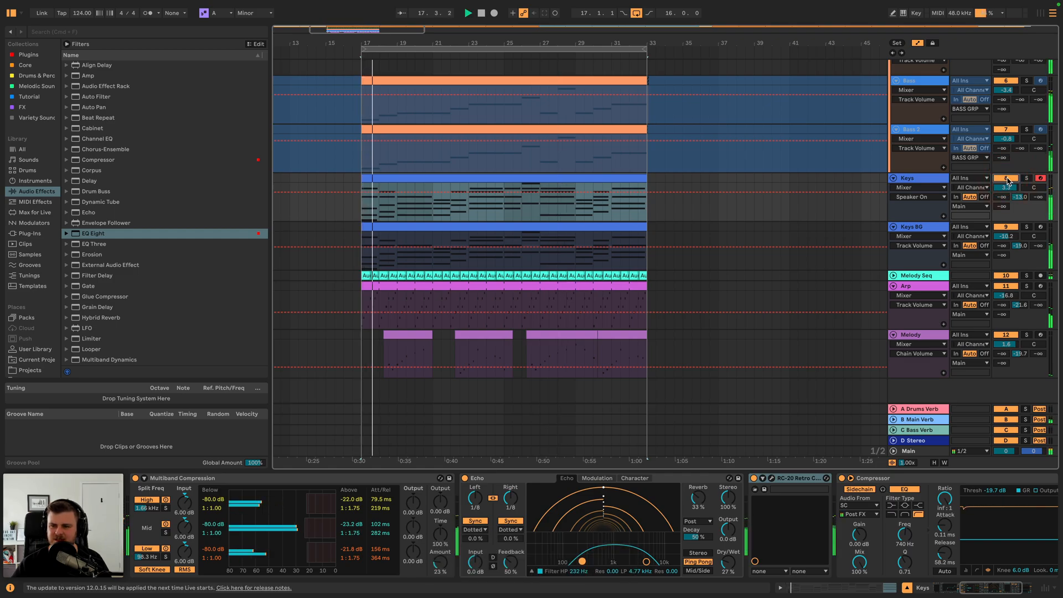
key("space")
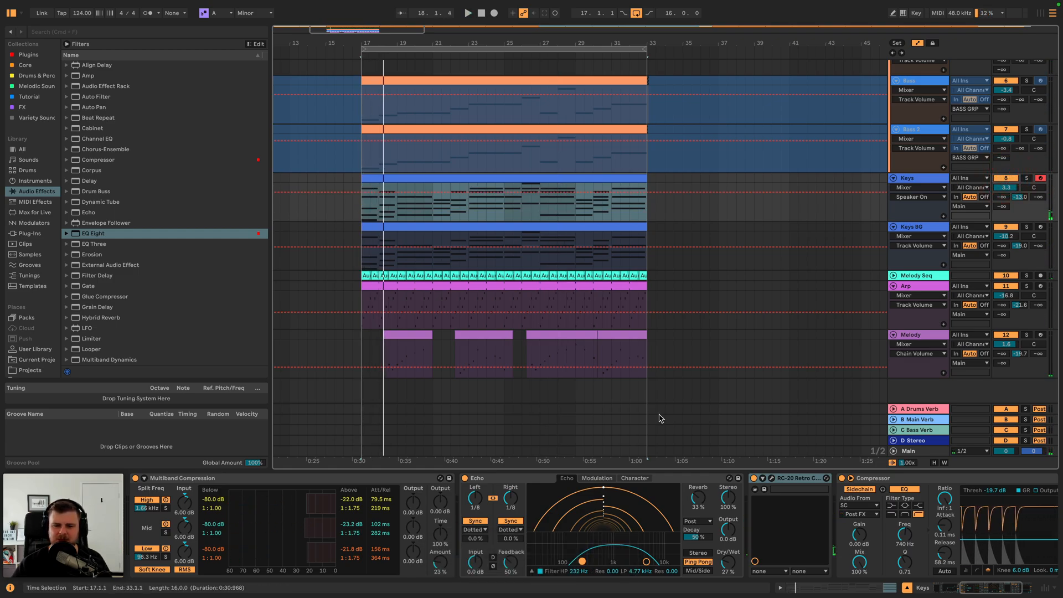
key("space")
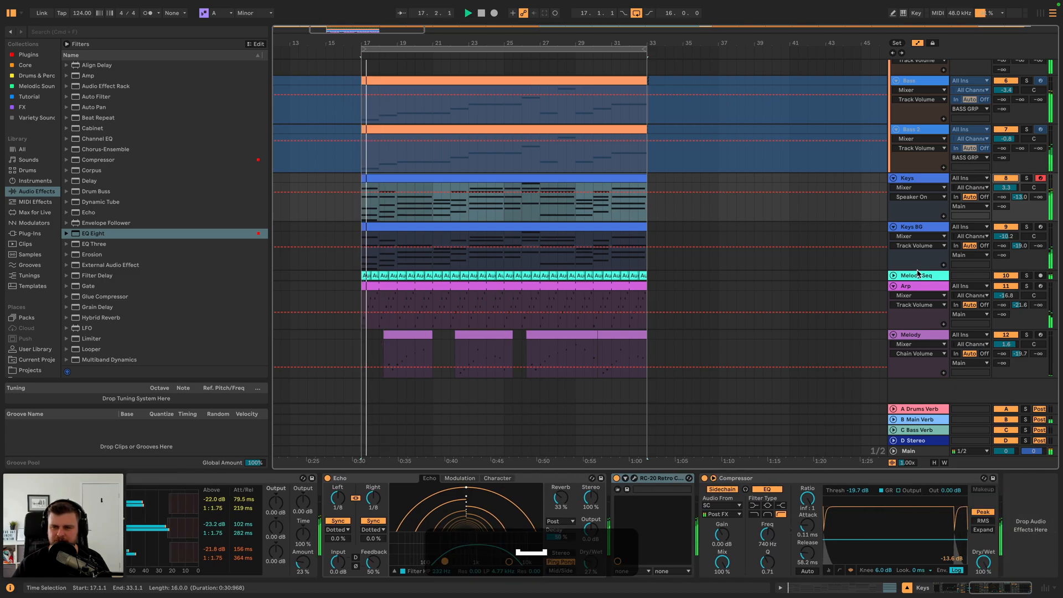
left_click(1026, 178)
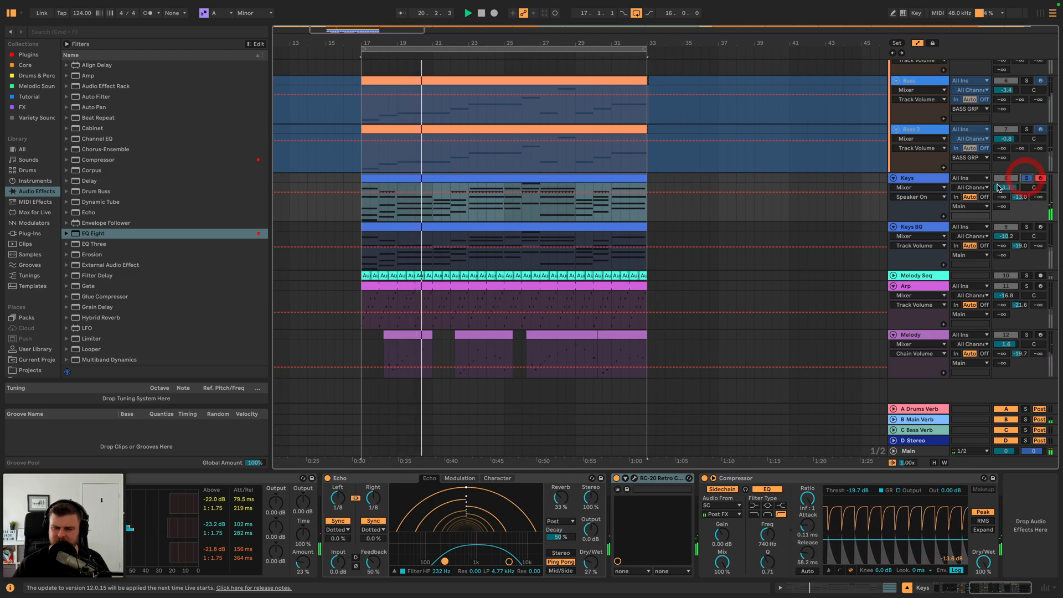
key("space")
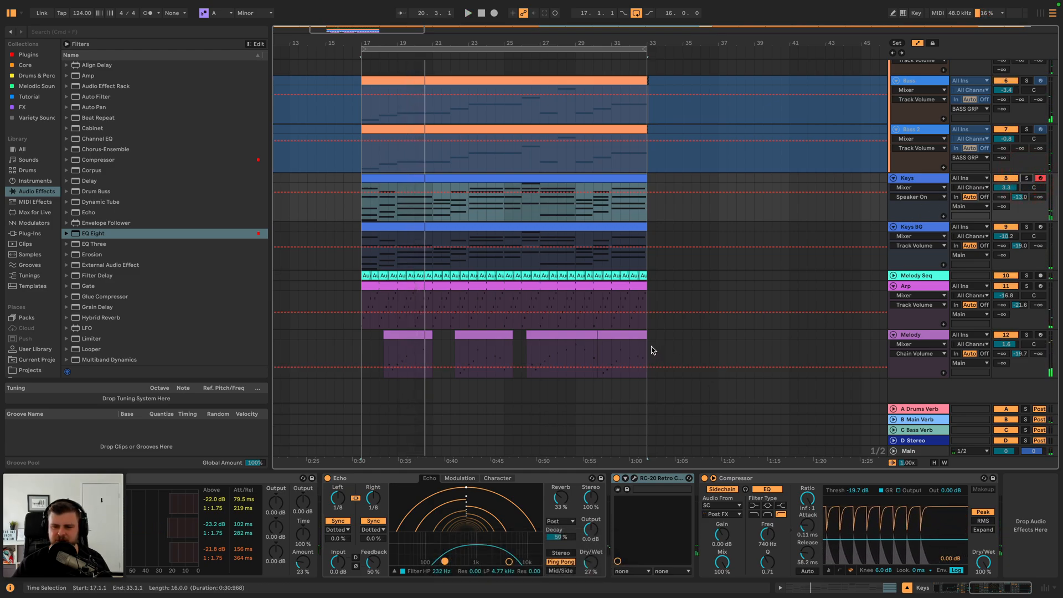
- Duplicate the arrangement section from bar 17 to 33 on all tracks from SC to Melody so it repeats from bar 33
left_click(647, 339)
scroll(647, 340, "up", 5)
left_click(358, 87, "shift")
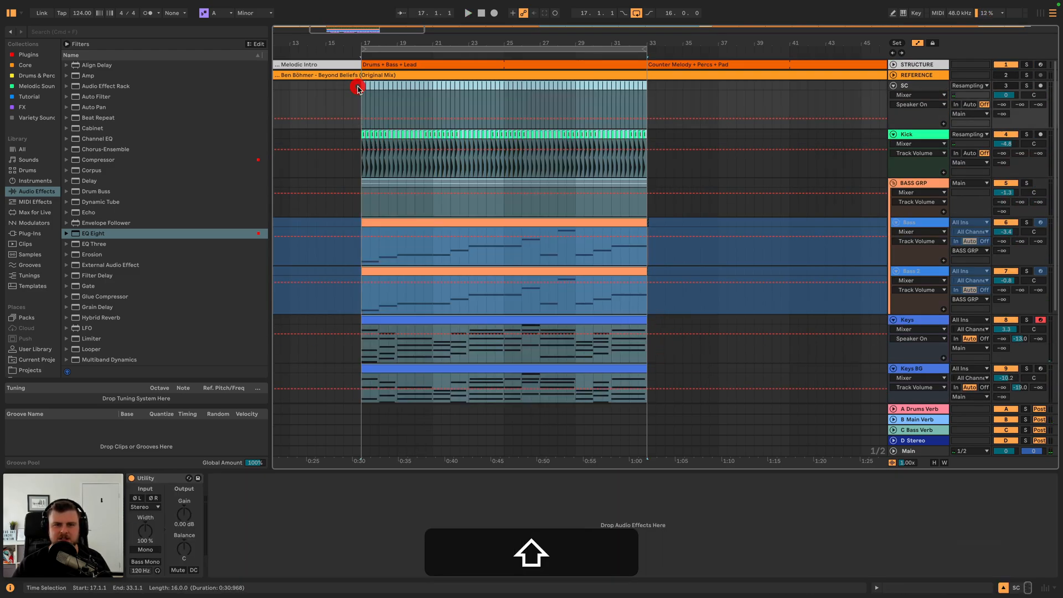
key("super+shift+d")
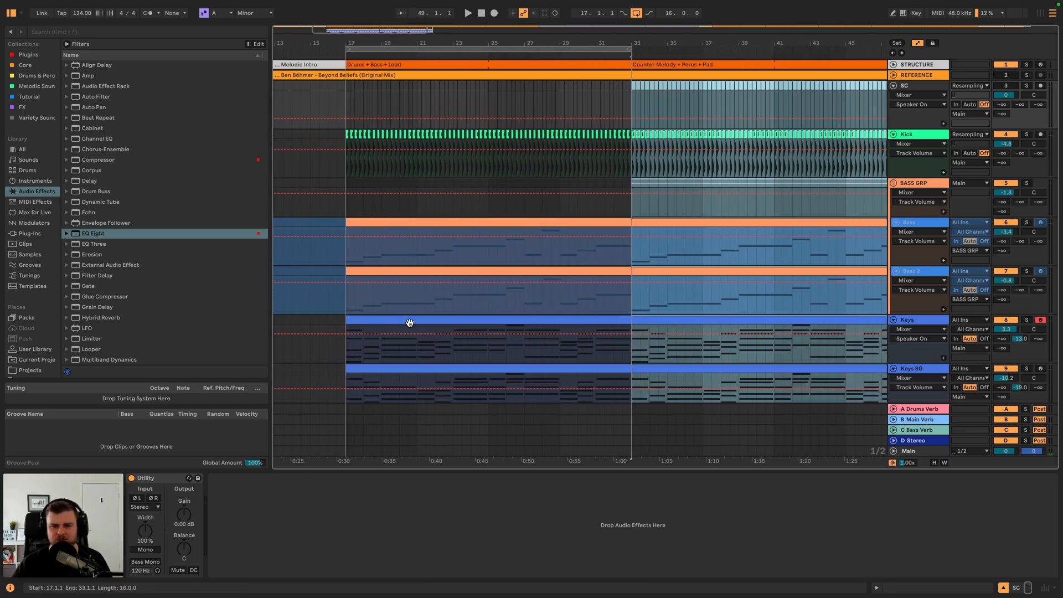
- Deactivate the Keys clip in bars 17 to 33 and play the section
left_click(409, 322)
scroll(408, 322, "down", 3)
key("0")
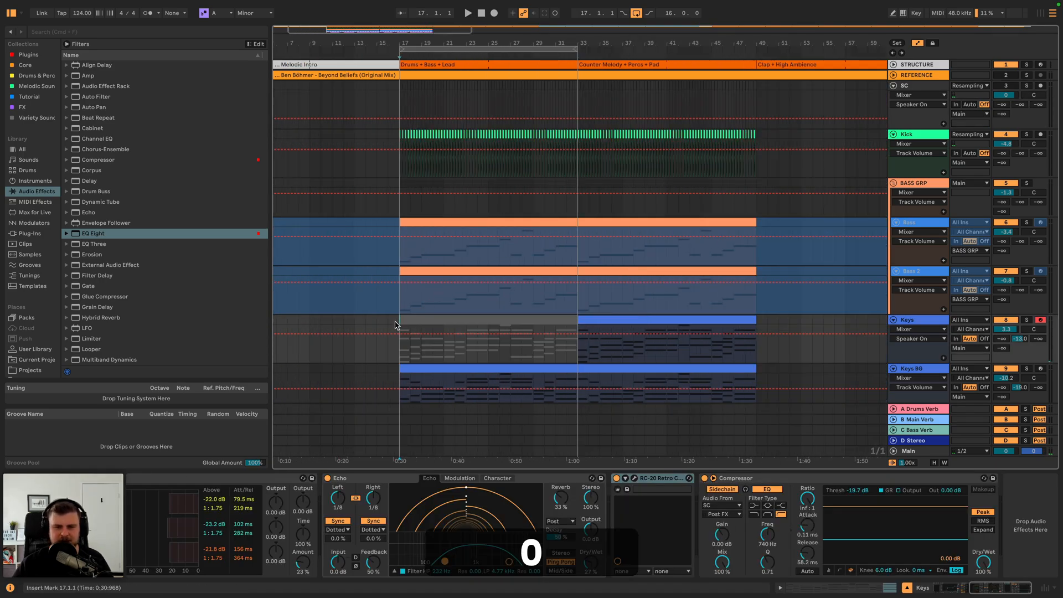
scroll(395, 323, "down", 3)
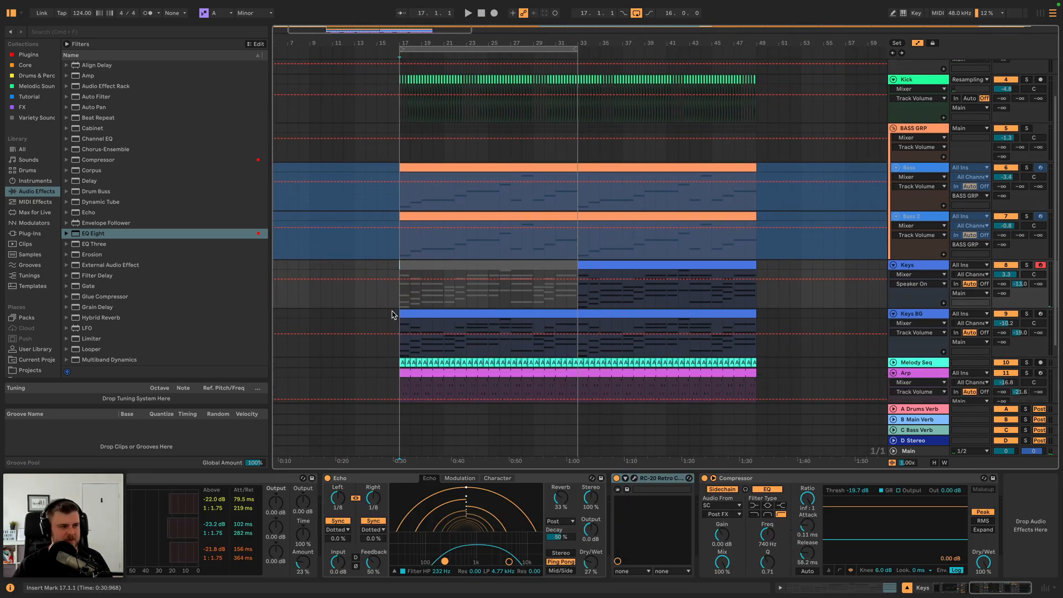
key("space")
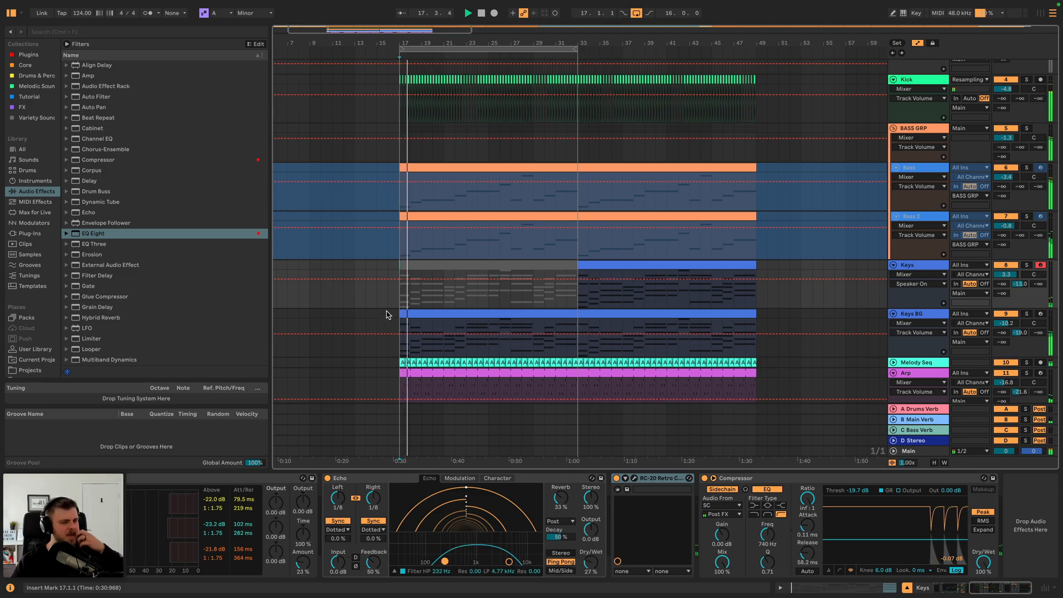
- Deactivate the Arp clips in bars 17 to 33 and replay the section
scroll(386, 316, "down", 3)
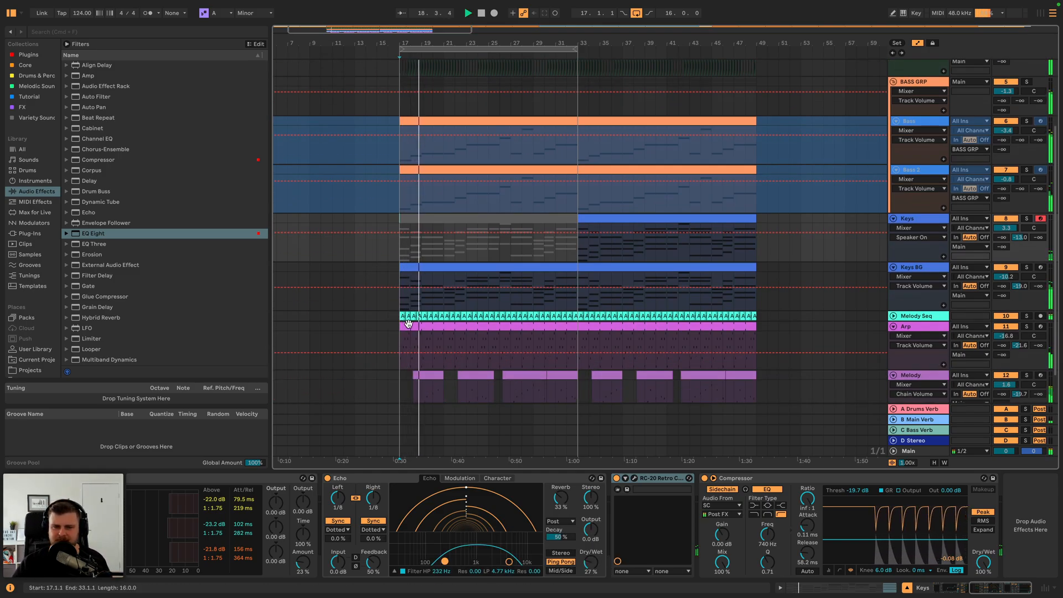
left_click(408, 326)
key("0")
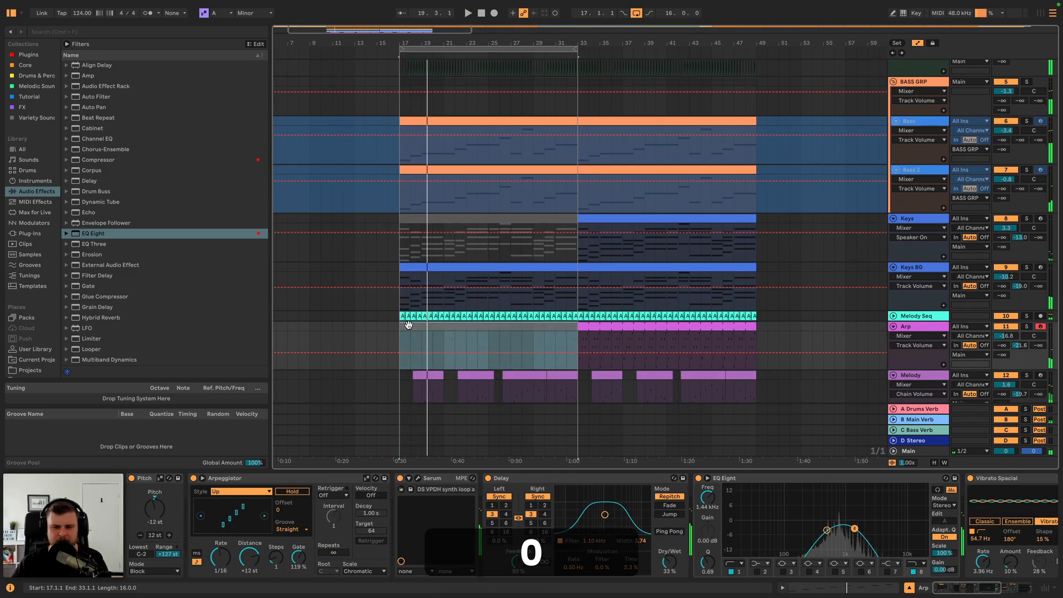
scroll(401, 328, "down", 2)
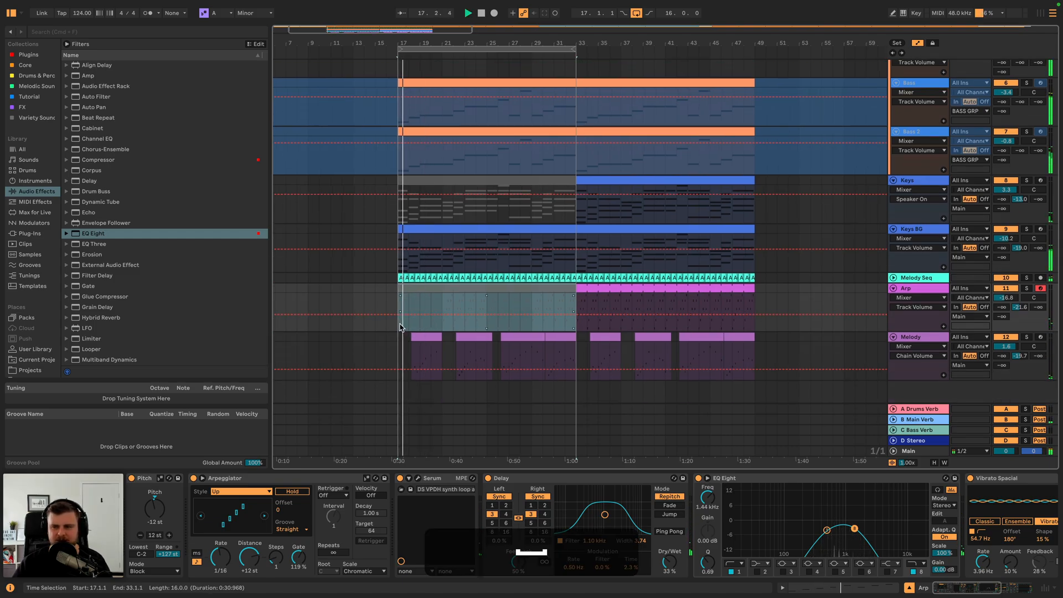
- Set the Keys BG track volume to -9.2 dB and the Melody track volume to 0.8 dB during playback
left_click_drag(1006, 239, 1005, 236)
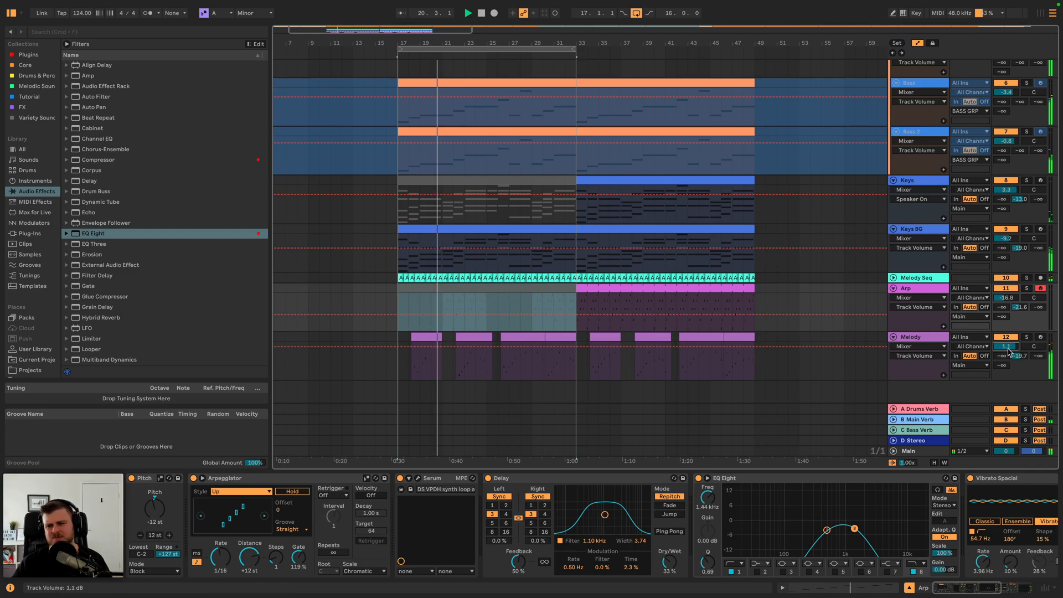
left_click_drag(1006, 350, 1006, 353)
key("space")
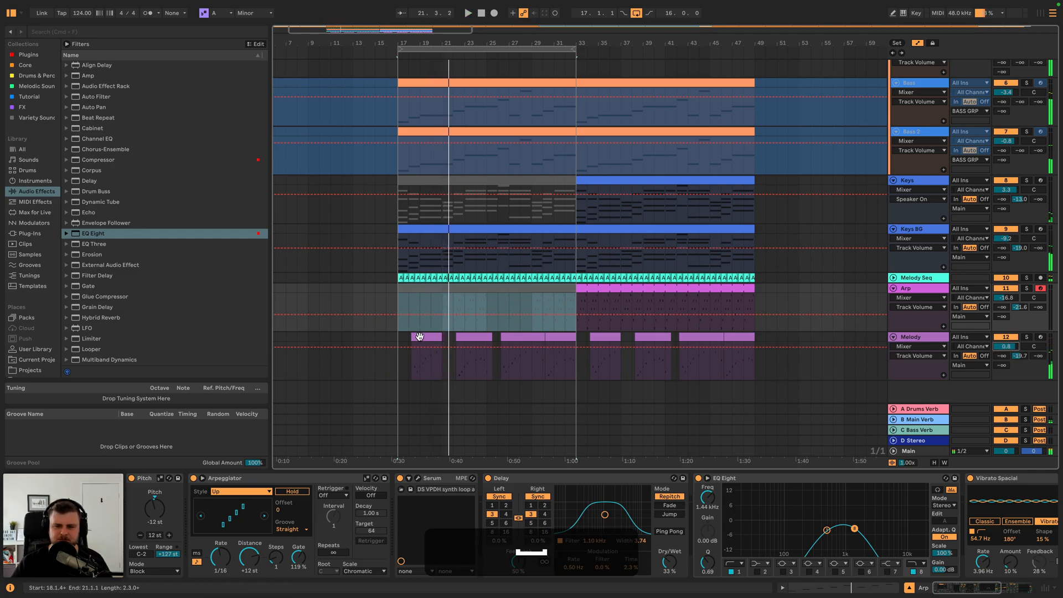
- Quantize all notes of the Melody clip at bar 18 to the grid with a 52% amount and play it
double_click(421, 336)
left_click(445, 437)
key("super+a")
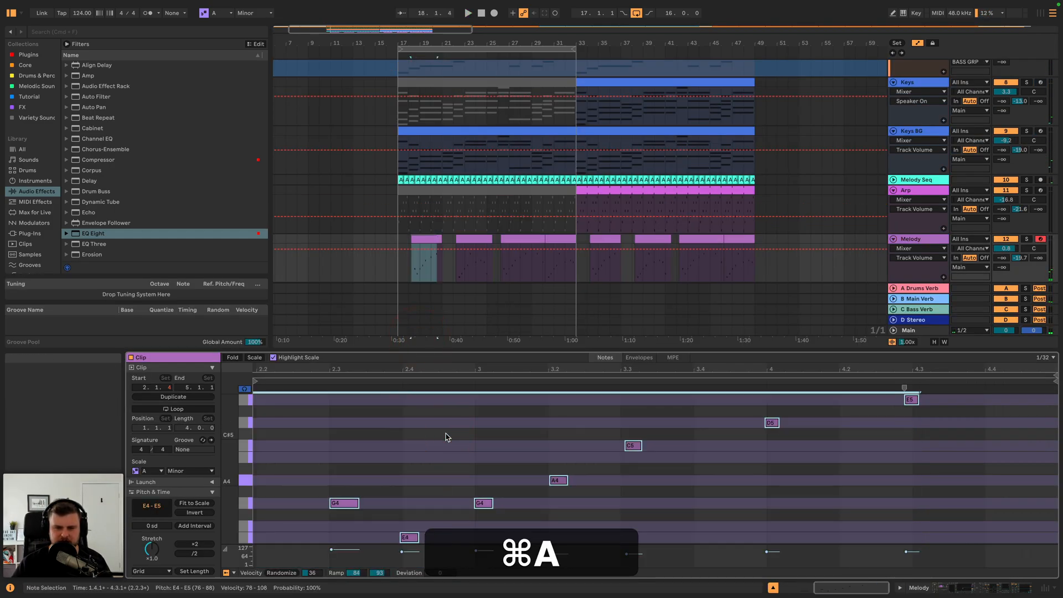
key("shift+super+u")
key("shift+super+u")
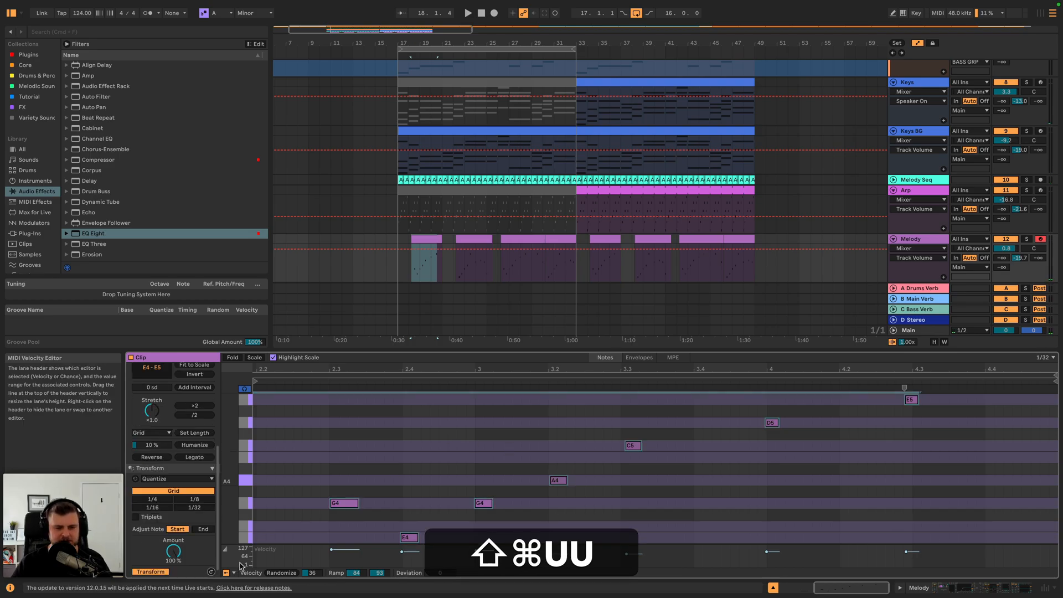
left_click_drag(174, 551, 173, 586)
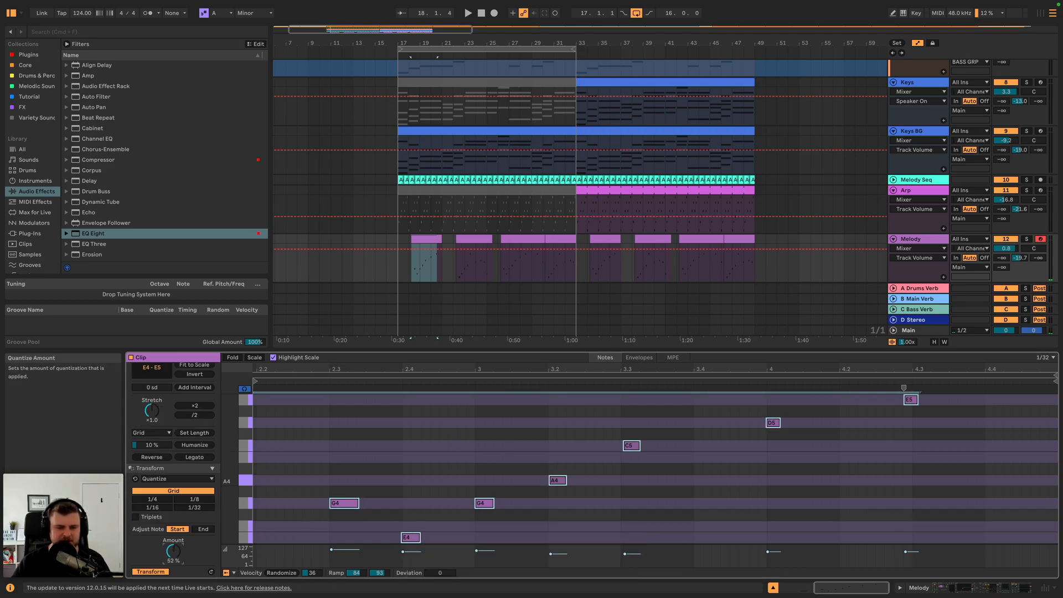
key("space")
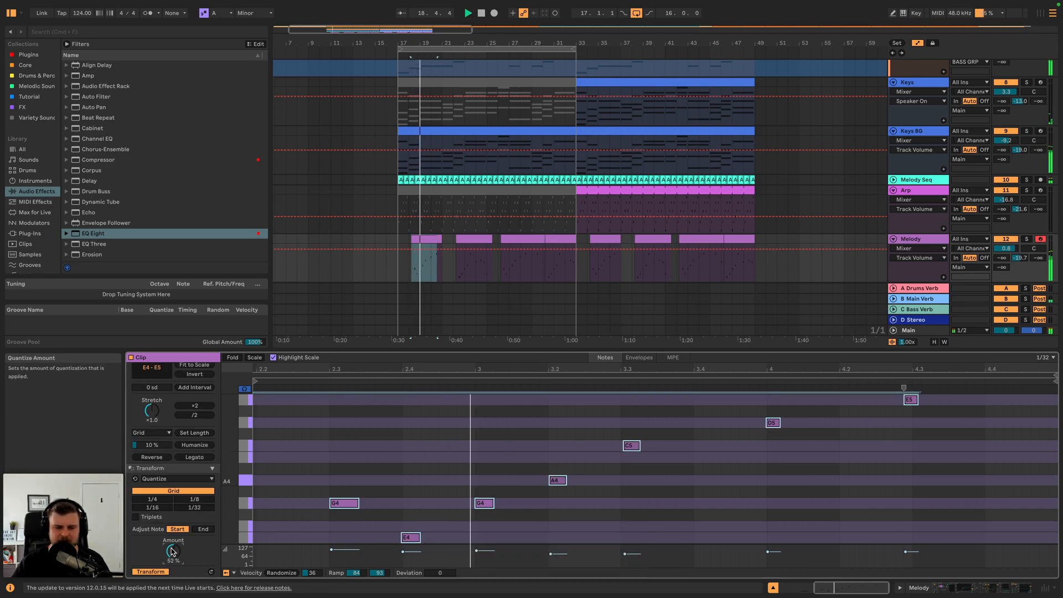
- Quantize all notes of the Melody clip at bar 22 to the grid at 52%
left_click(474, 239)
left_click(477, 439)
key("super+a")
key("shift+super+a")
key("shift+super+u")
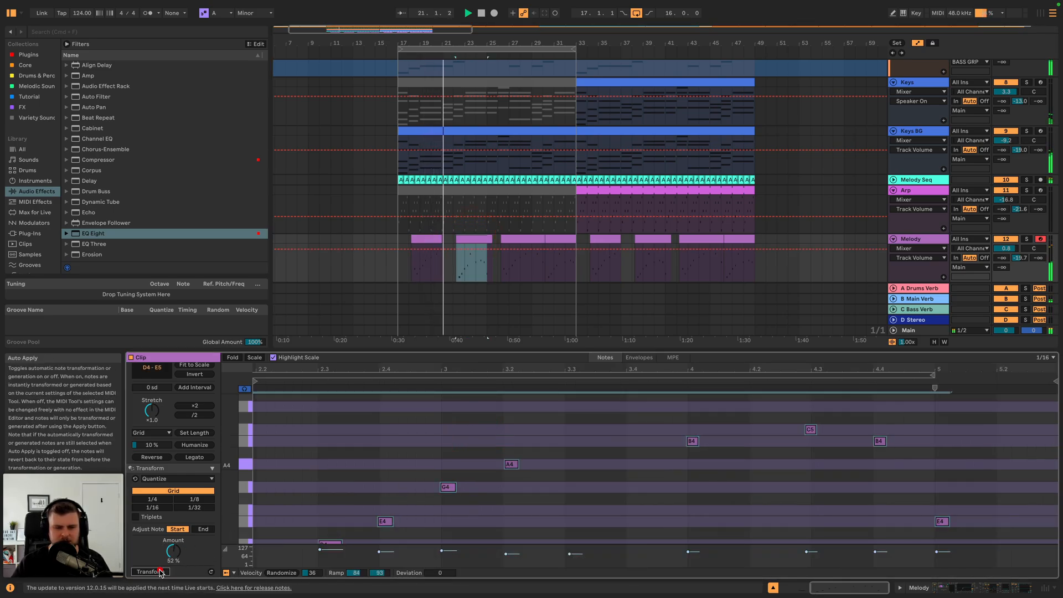
- Quantize all notes of the Melody clip at bar 26 to the grid at 52%
left_click(517, 239)
left_click(487, 399)
key("super+a")
key("shift+super+u")
left_click(151, 572)
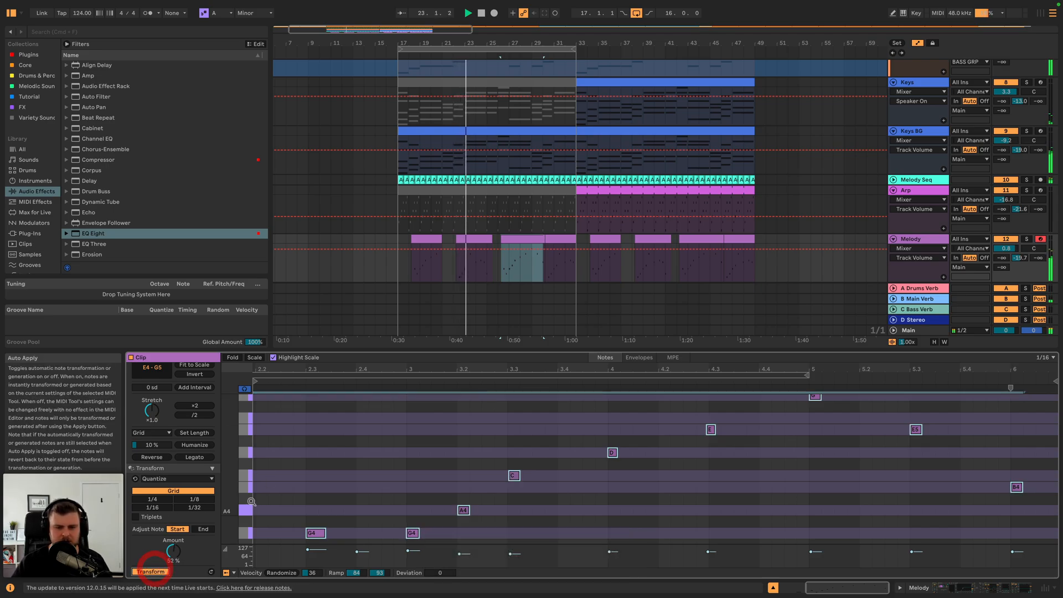
- Quantize all notes of the Melody clip at bar 30 to the grid at 52%
left_click(545, 238)
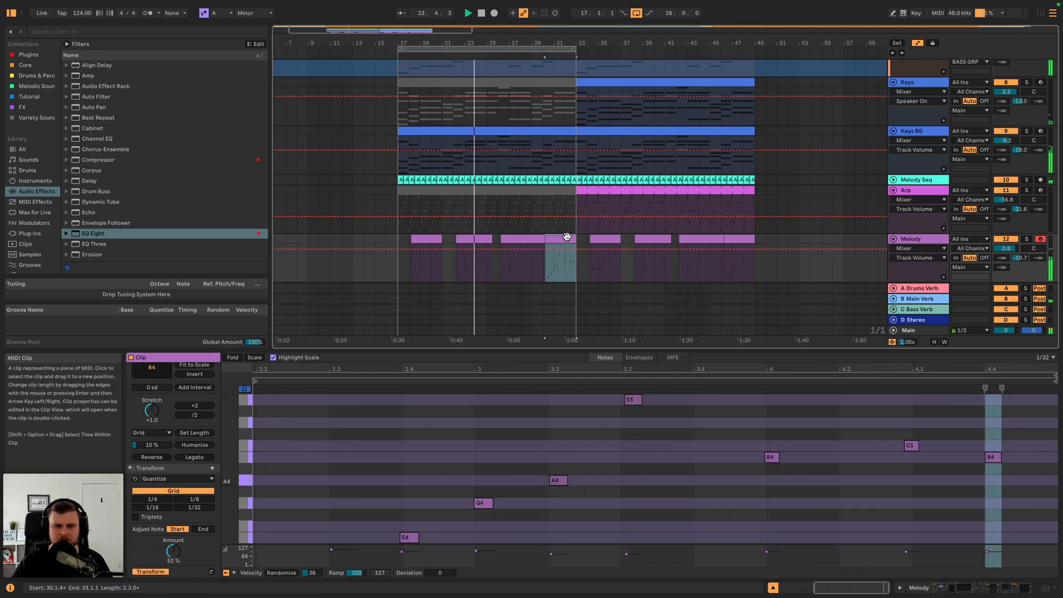
left_click(539, 451)
key("shift+super+a")
key("shift+super+u")
left_click(149, 573)
- Apply the 52% quantization again to all notes of the Melody clip at bar 18 and play it
left_click(427, 238)
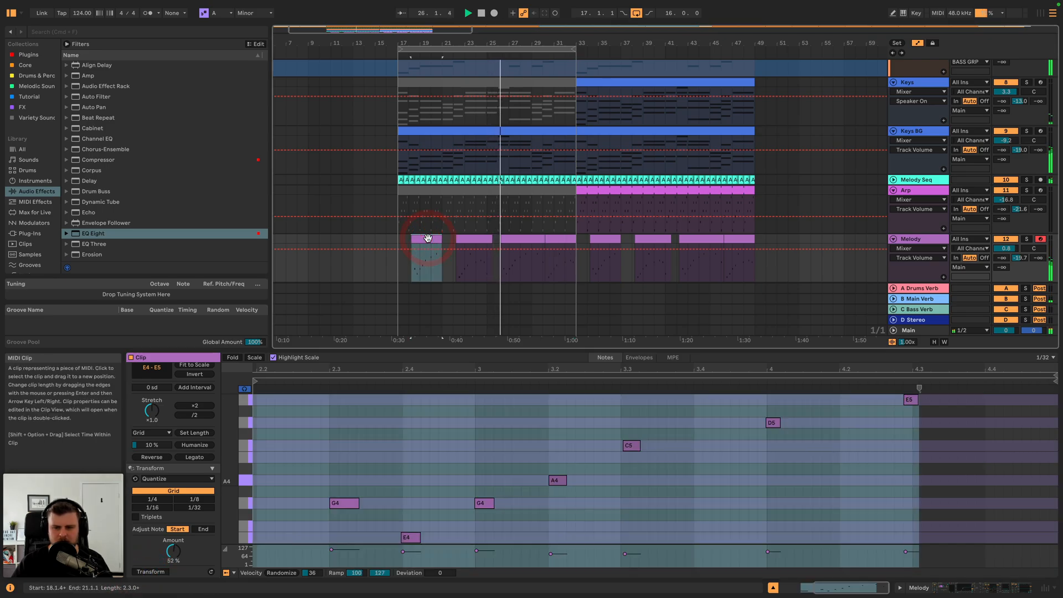
left_click(553, 435)
key("super+a")
key("shift+super+u")
key("shift+super+u")
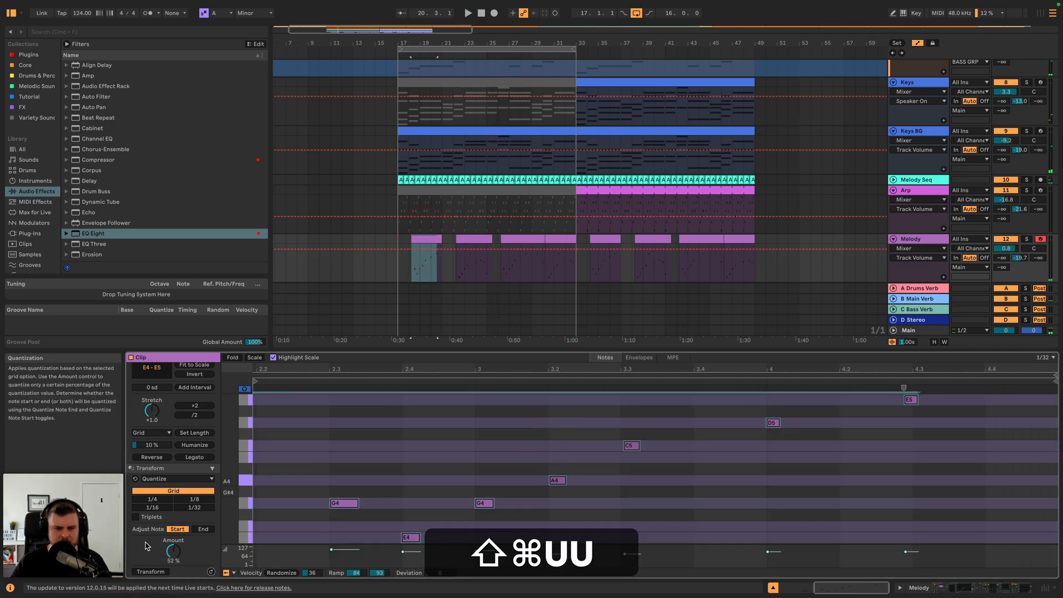
left_click(163, 566)
key("space")
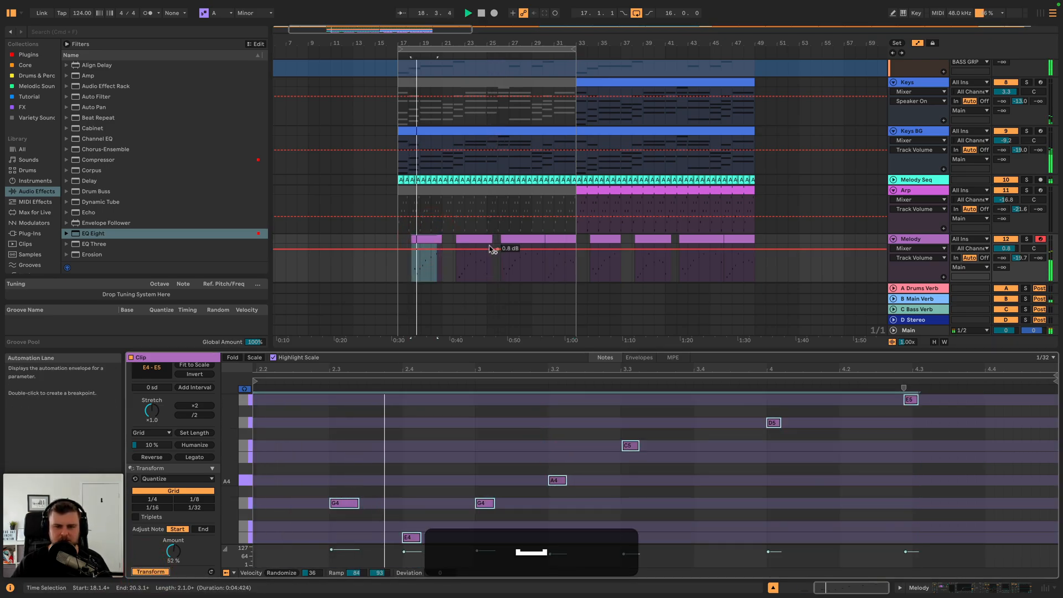
- Apply the 52% quantization again to all notes of the Melody clip at bar 22
left_click(474, 238)
key("super+a")
key("shift+super+u")
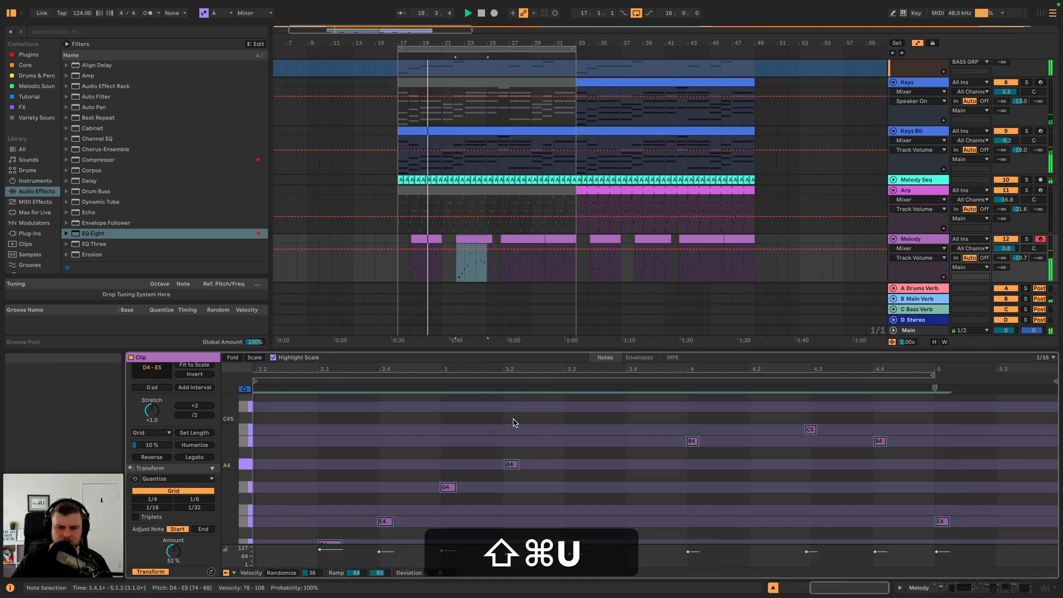
left_click(142, 572)
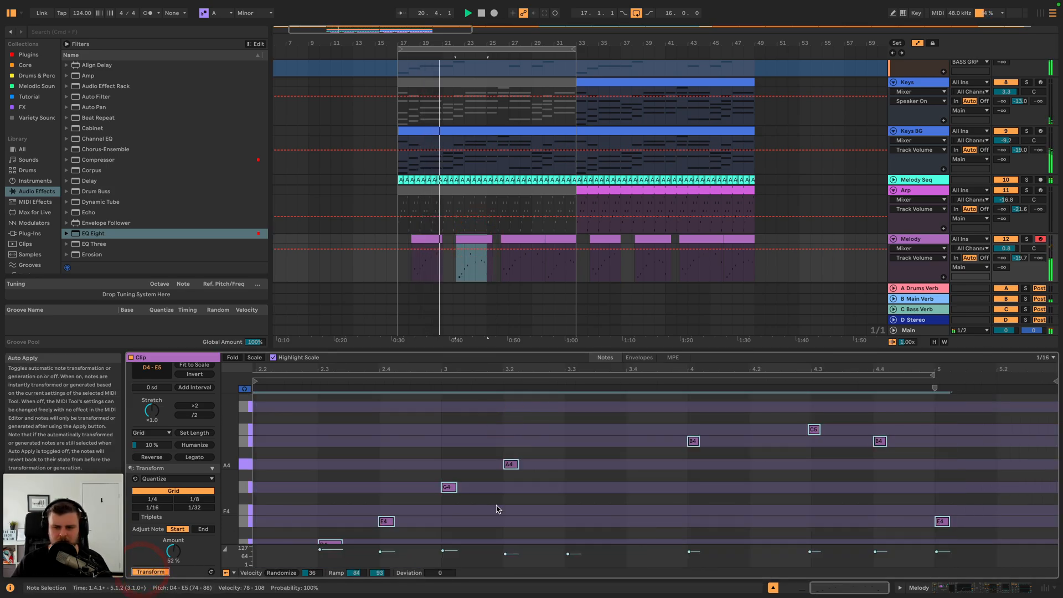
- Stop playback and duplicate the quantized Melody clips from bars 17 to 33 onto bars 33 to 49
left_click(559, 238)
key("space")
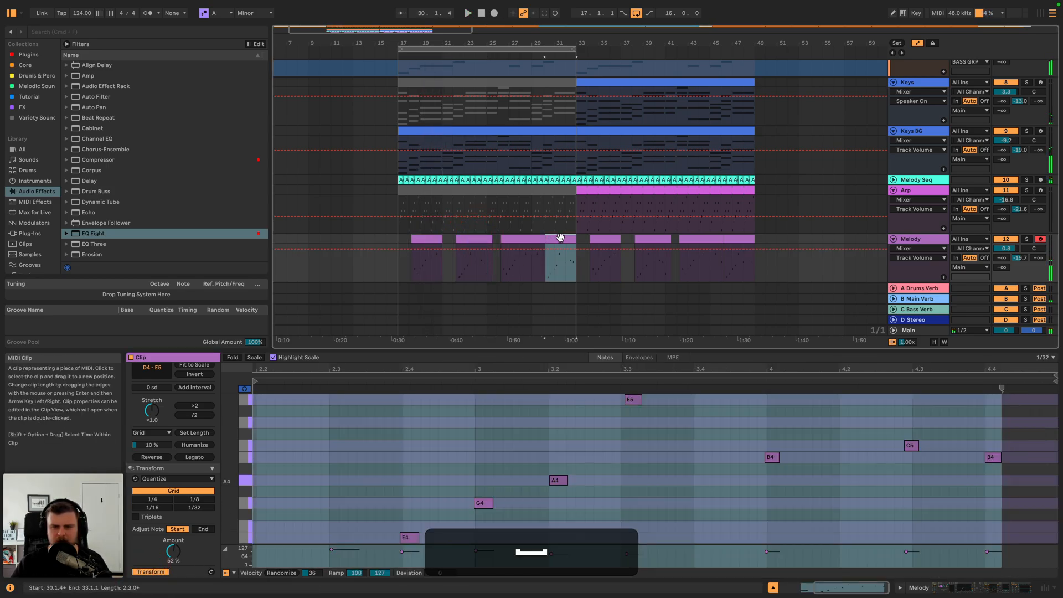
left_click(412, 238, "shift")
key("shift+super+d")
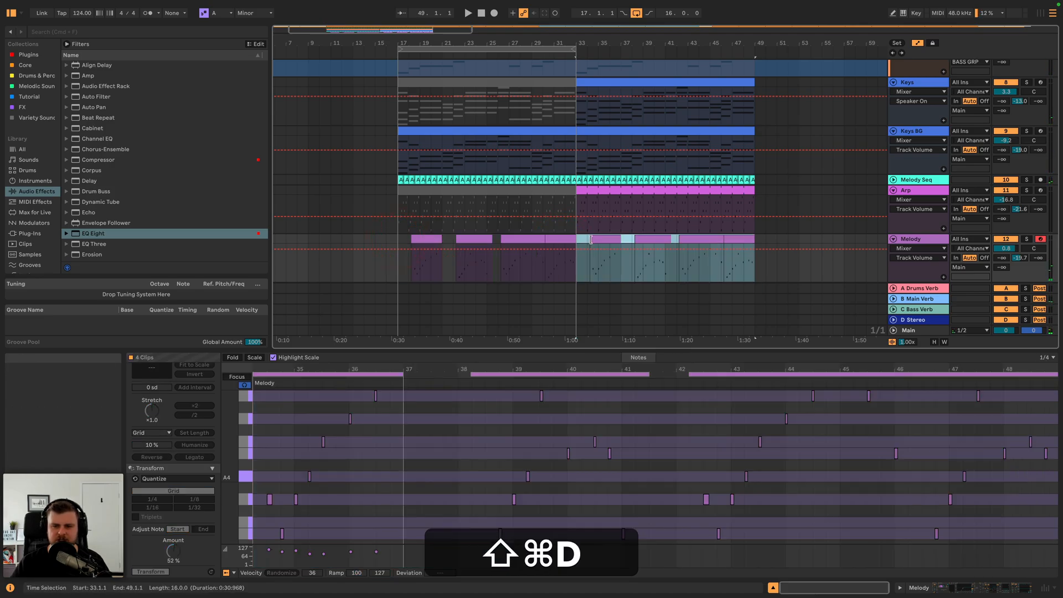
- Play the duplicated Melody from the clip at bar 34 to check its timing
left_click(607, 240)
key("space")
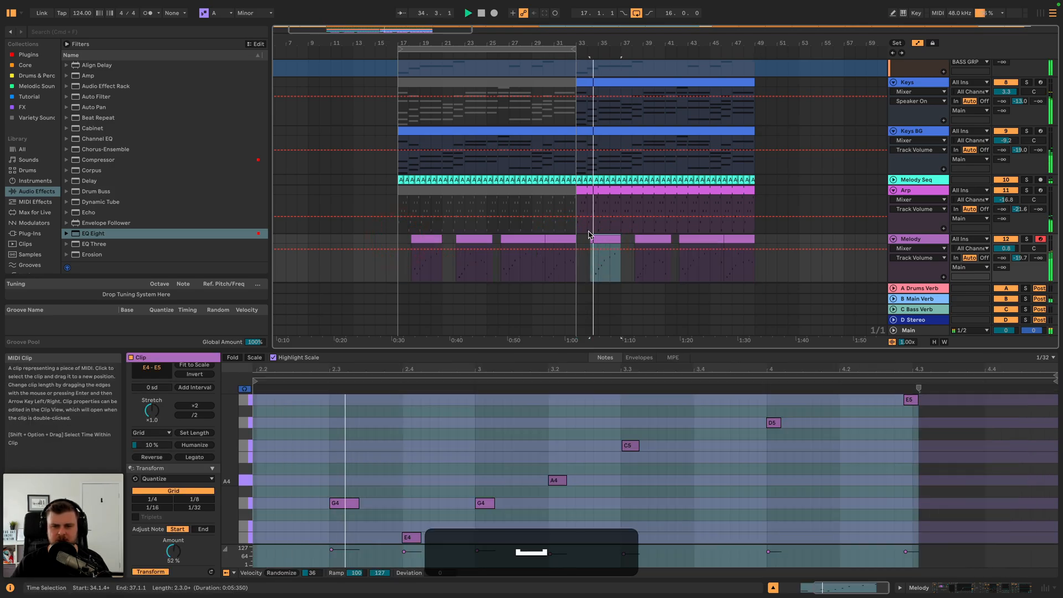
left_click(576, 231)
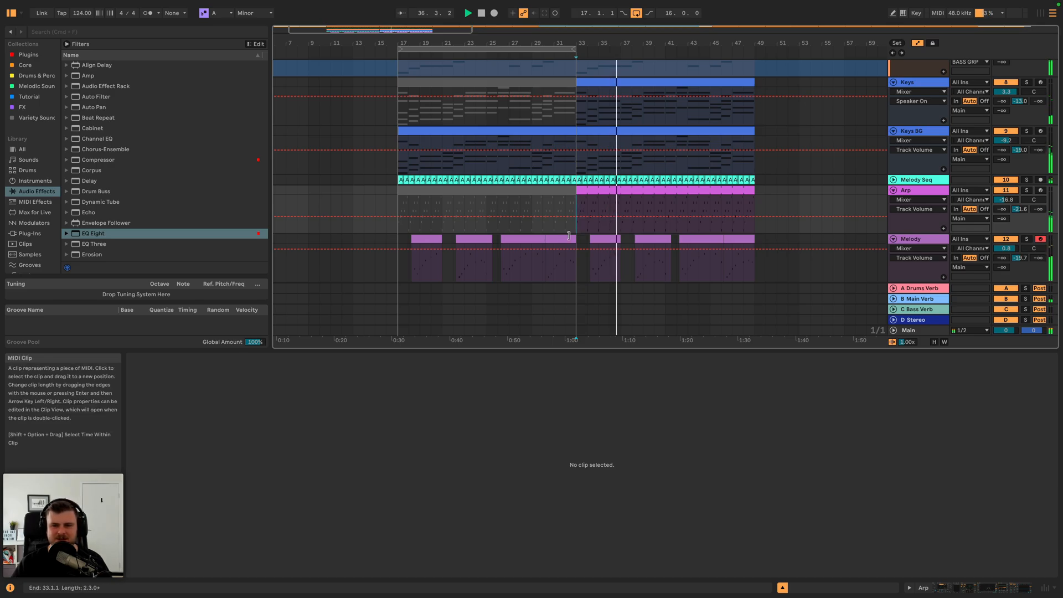
key("space")
- Shift the final E5 note slightly later in the Melody clips at bars 34 and 18, and play from it
left_click(600, 238)
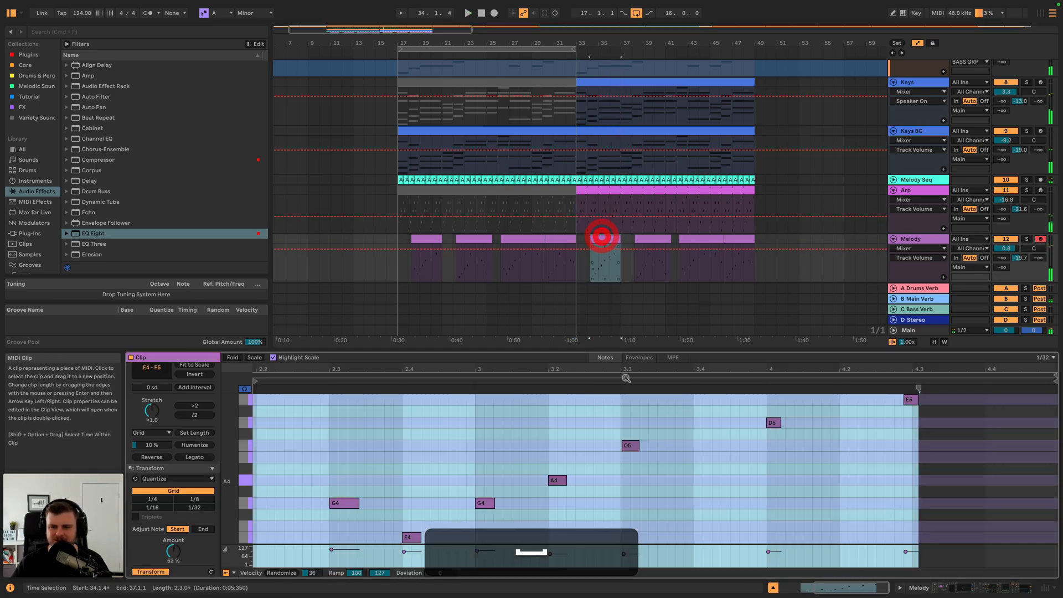
left_click(891, 436)
left_click(913, 399)
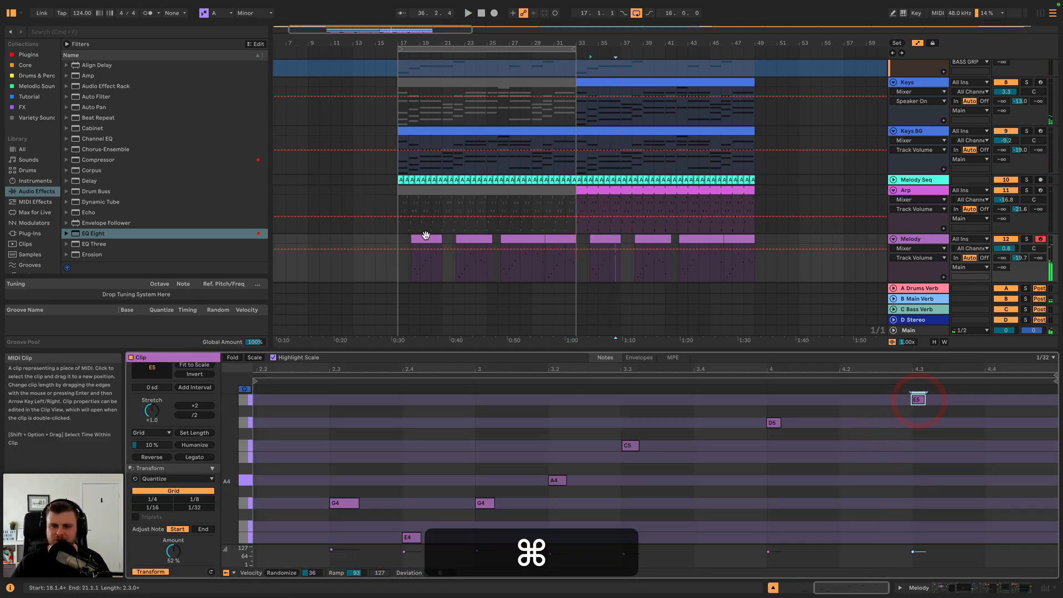
left_click(426, 235)
left_click(916, 400)
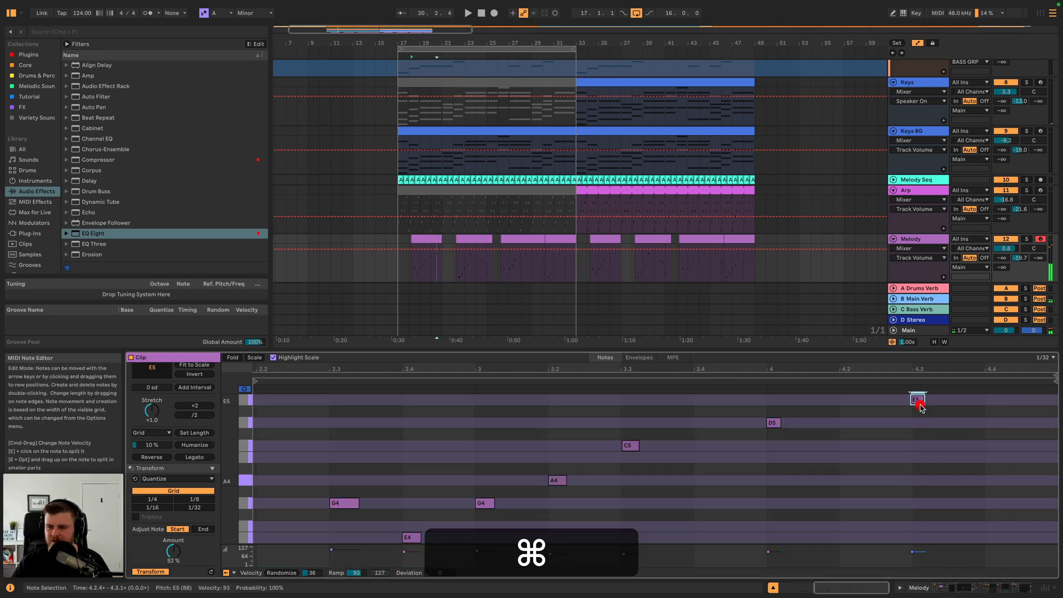
key("super+space")
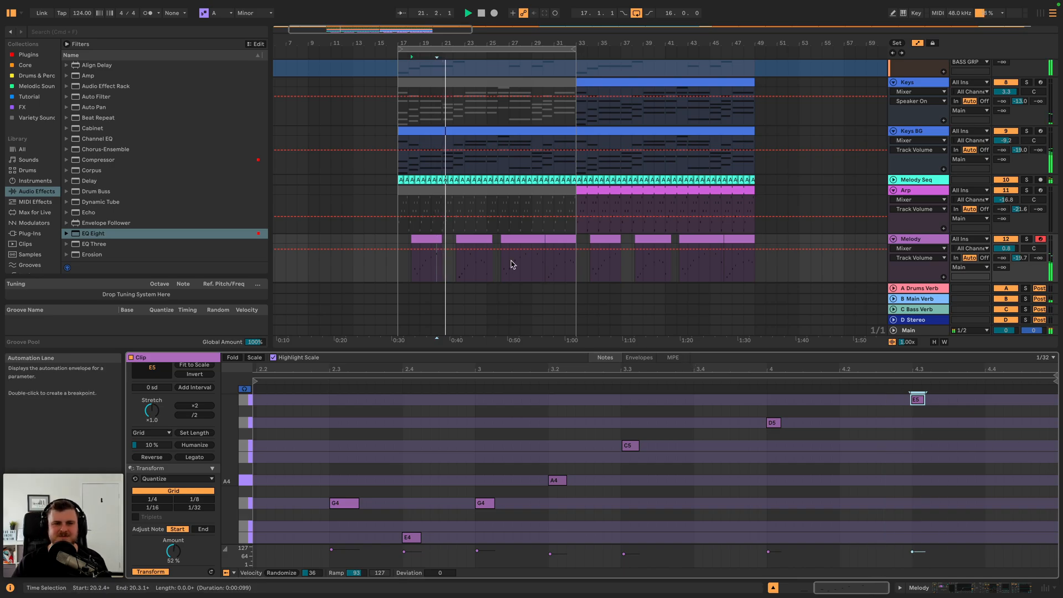
- Listen to the Melody over the opening section and to the Keys clip from bar 33
left_click(920, 242)
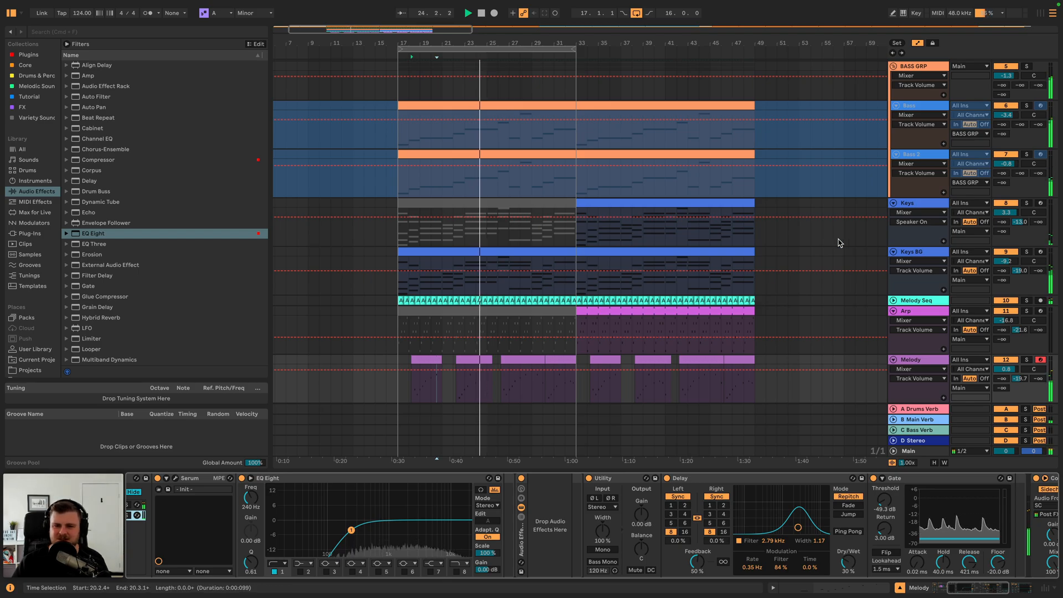
left_click(574, 202)
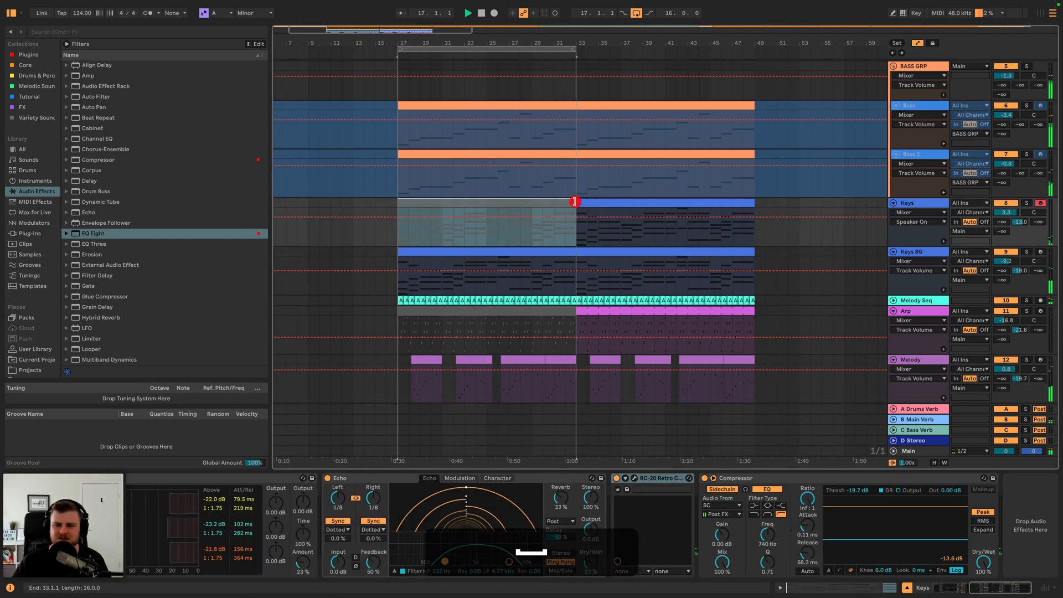
left_click(581, 202)
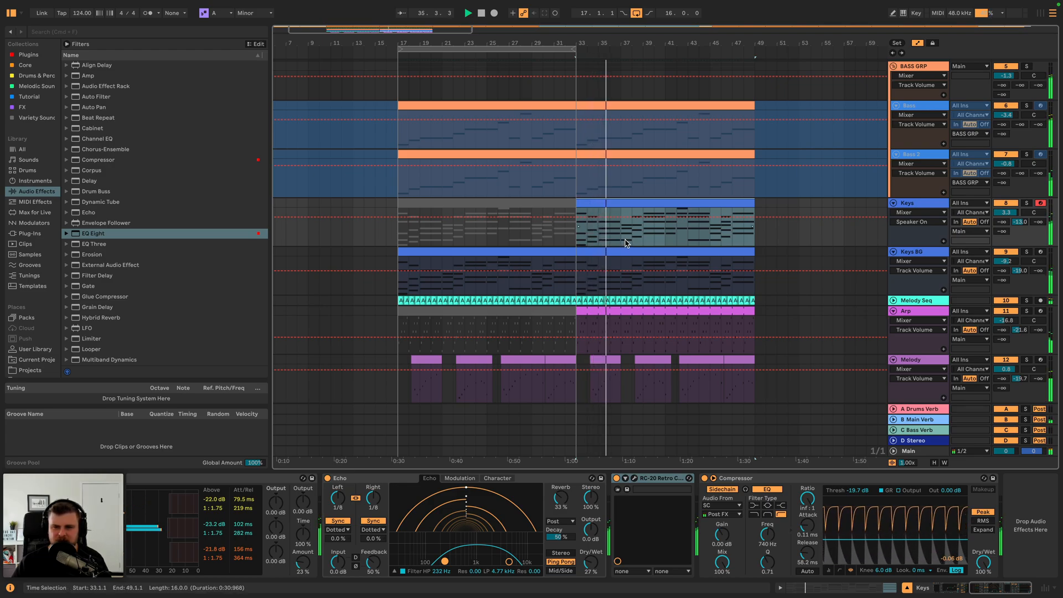
- Deactivate the Keys clip portions in bars 37 to 41 and 45 to 49, and stop playback
left_click_drag(622, 240, 757, 231)
key("0")
key("0")
key("space")
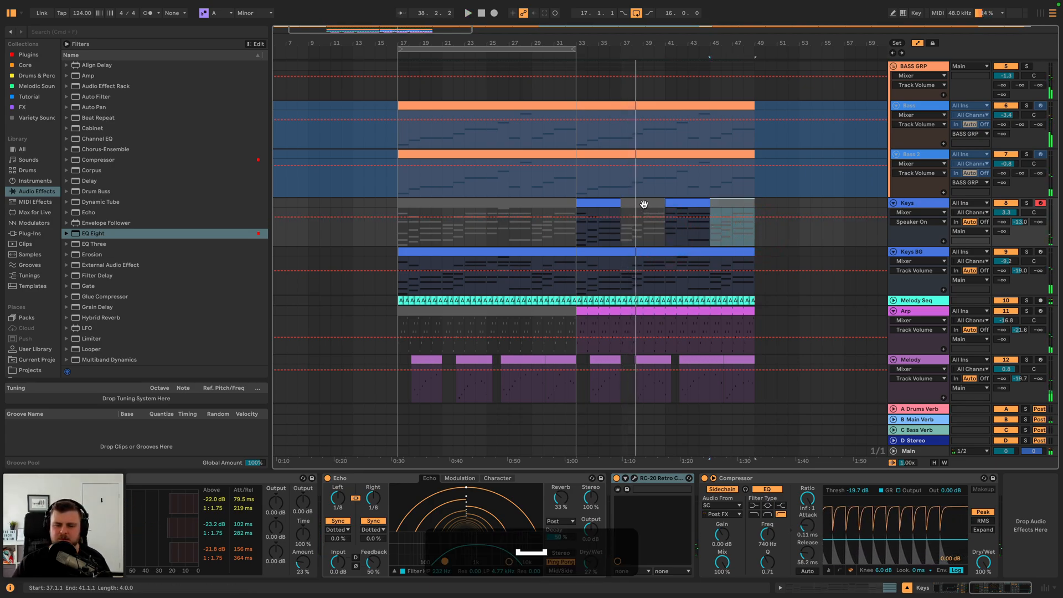
left_click(643, 204)
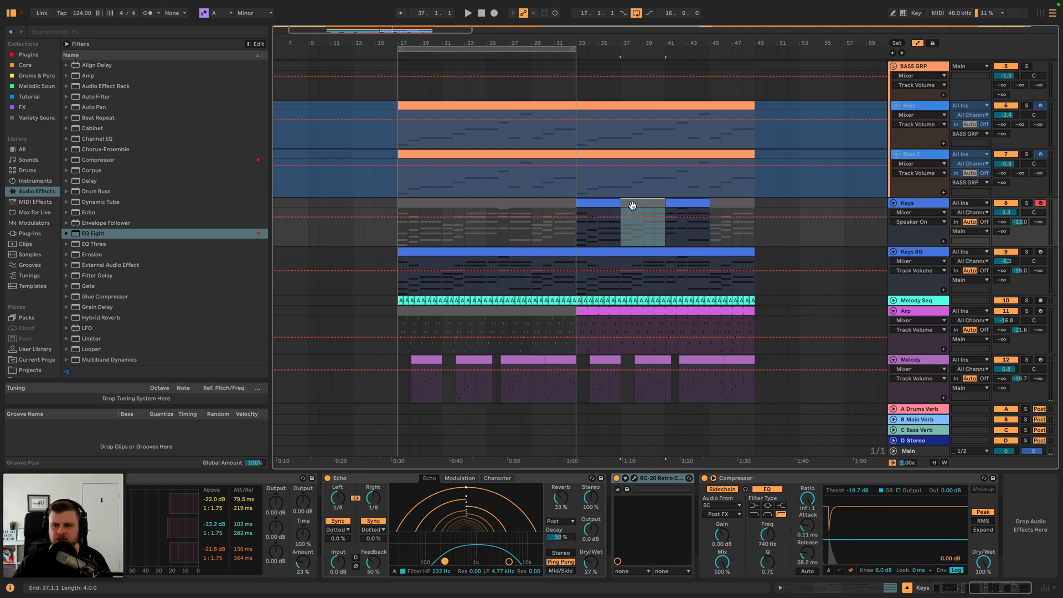
scroll(644, 202, "up", 5)
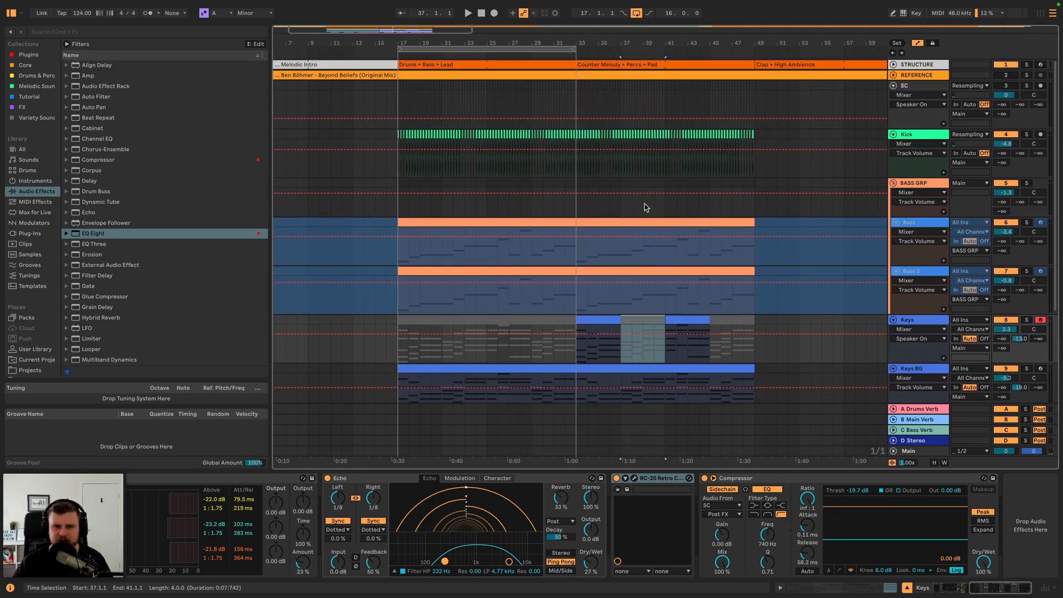
scroll(624, 214, "down", 5)
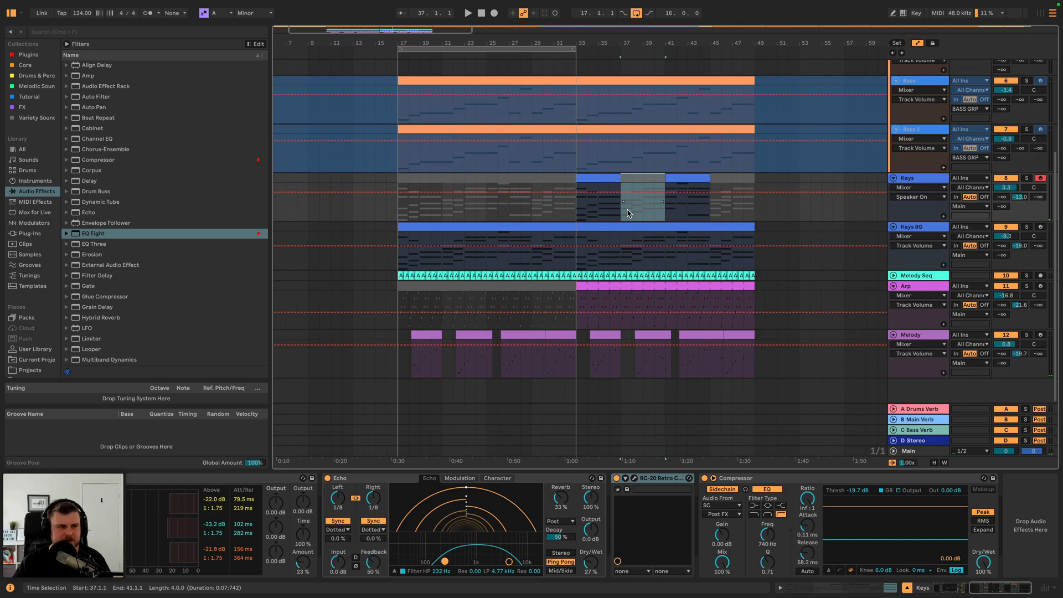
- Insert an audio track below Melody, set the position to bar 17 and search the packs folder for "vox"
left_click(910, 336)
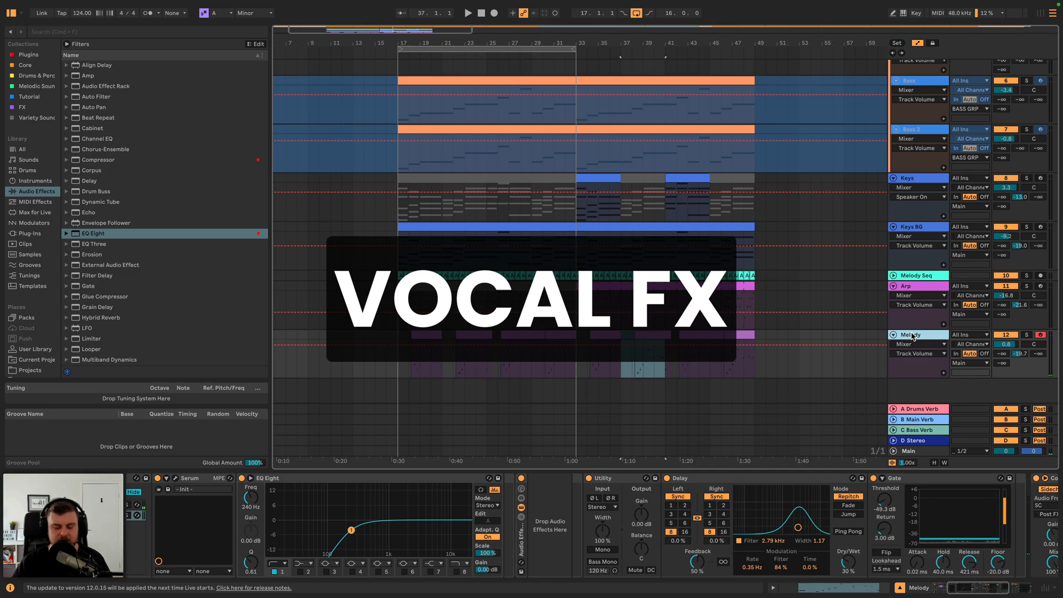
key("super+t")
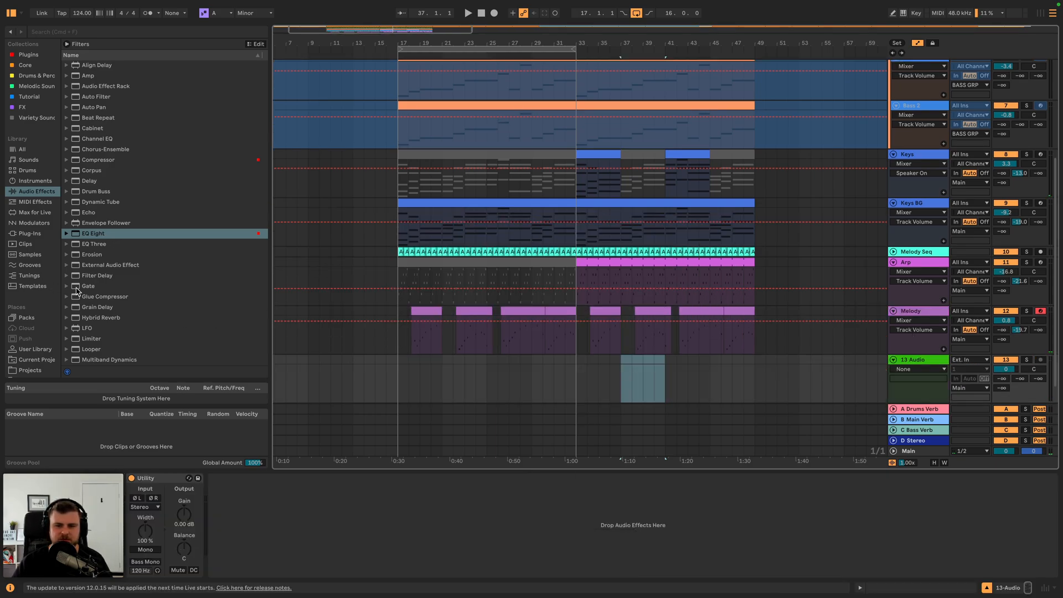
left_click(399, 365)
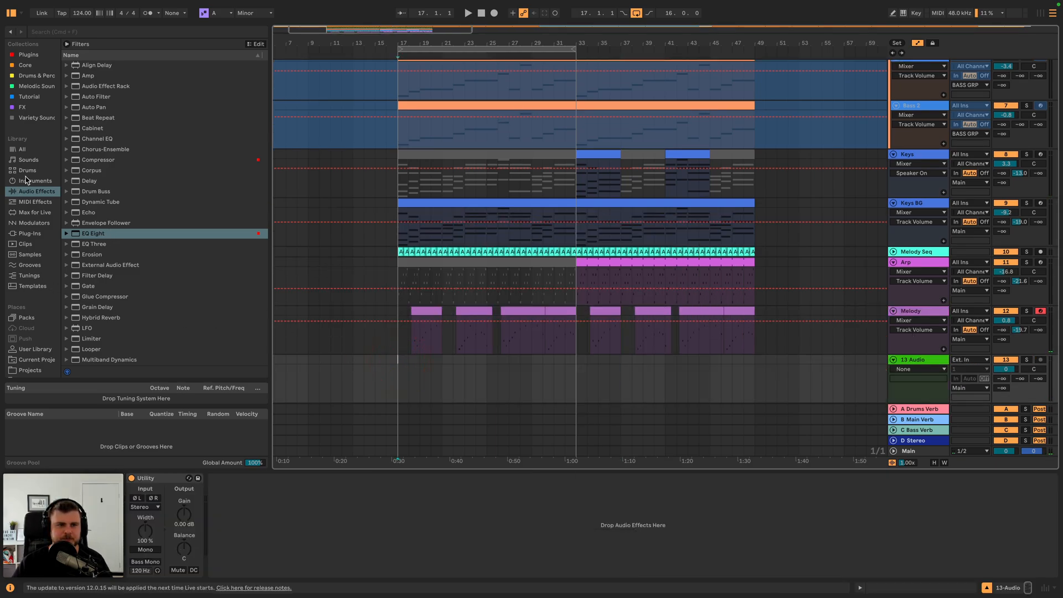
left_click(109, 33)
type("vox")
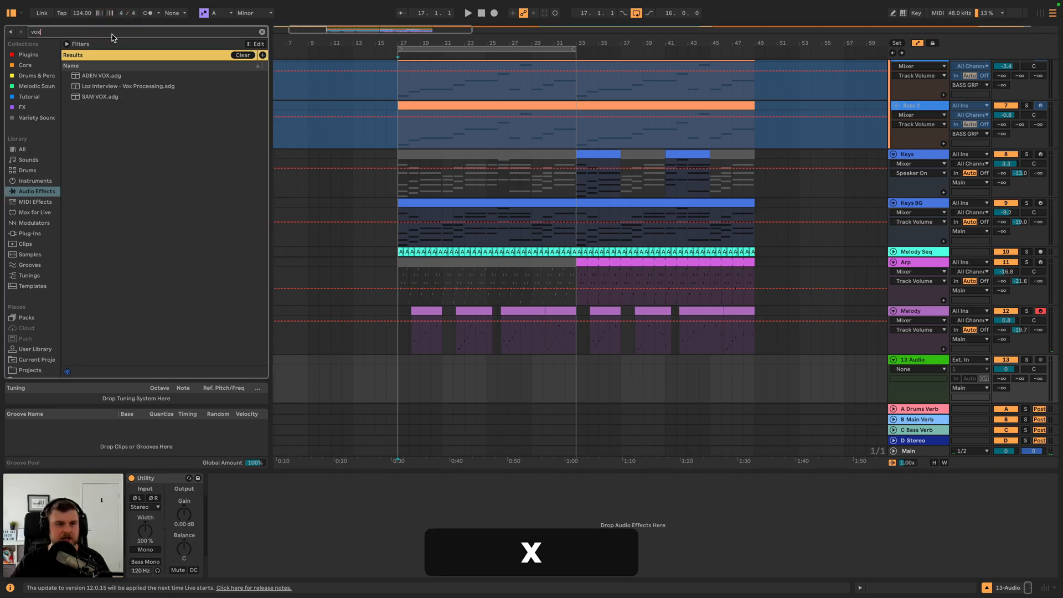
left_click(36, 310)
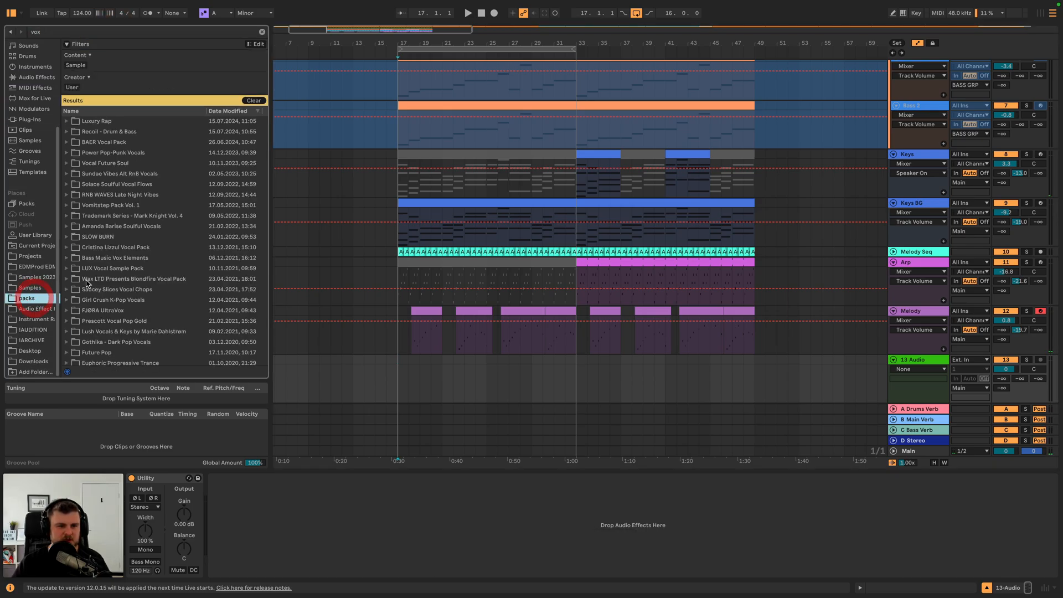
- Browse the Sundae Vibes Alt RnB Vocals pack down to its dry 85 BPM vocal hooks and audition the sample
left_click(133, 174)
key("Right")
key("Down")
key("Right")
key("Right")
key("Right")
key("Right")
key("Right")
key("Right")
key("Right")
key("Down")
key("Right")
key("Right")
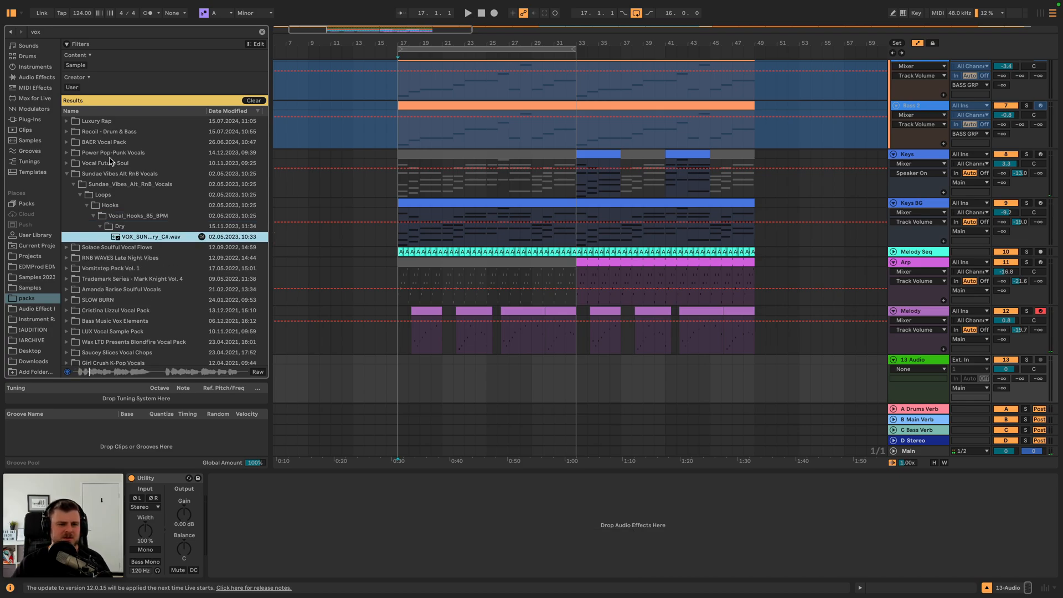
- Browse the Recoil - Drum & Bass pack down to its one-shot FX folder and audition the vox sample
left_click(105, 134)
key("Right")
key("Down")
key("Right")
key("Down")
key("Right")
key("Down")
key("Down")
key("Right")
key("Up")
key("Right")
key("Down")
key("Down")
key("Down")
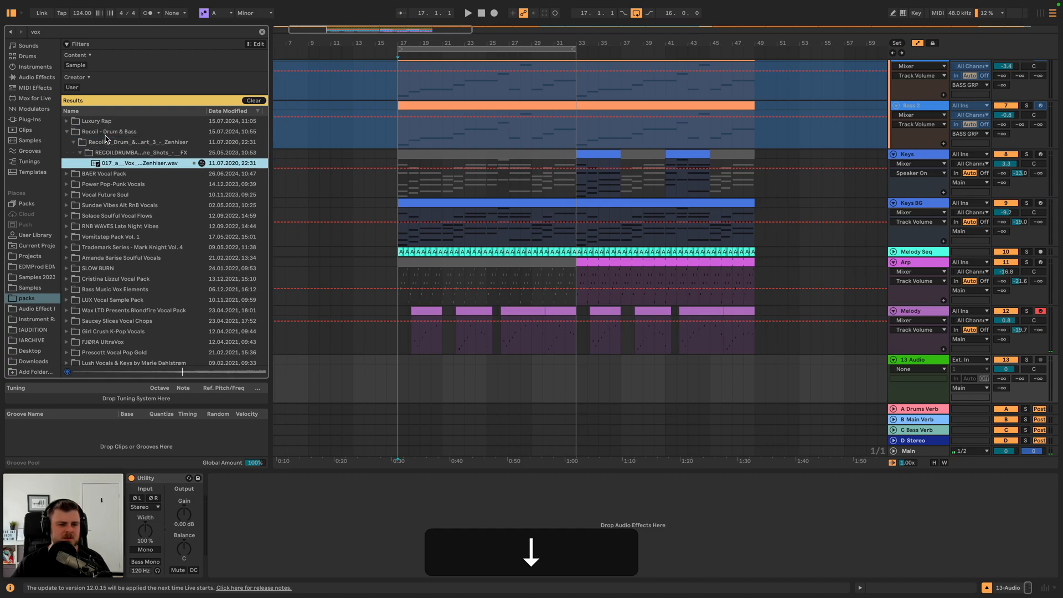
- Browse the BAER Vocal Pack down to its wet one-shots and audition the vox sample
key("Down")
key("Right")
key("Down")
key("Right")
key("Down")
key("Right")
key("Down")
key("Right")
key("Down")
key("Right")
key("Down")
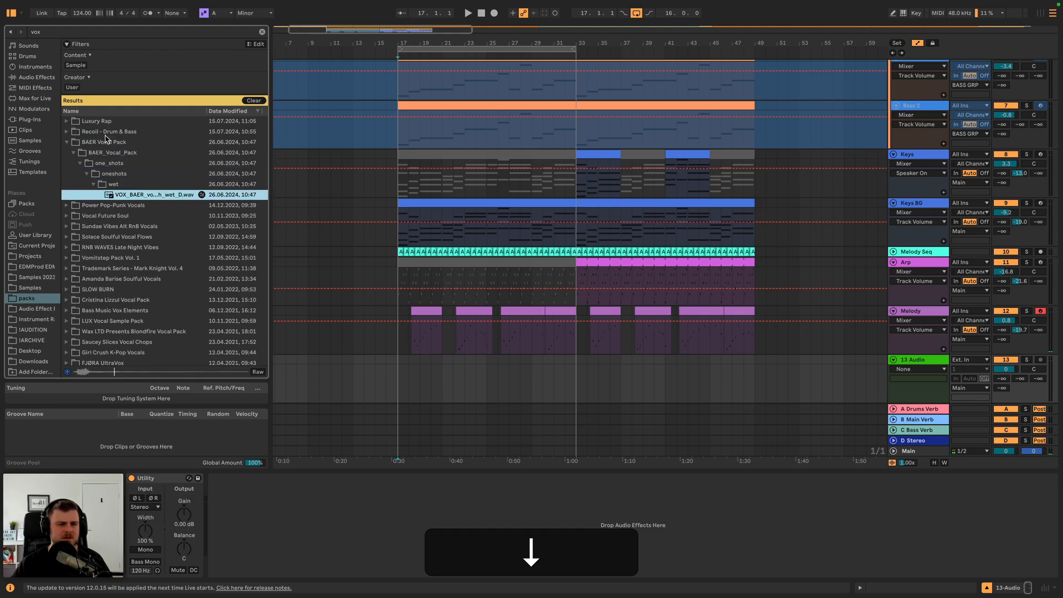
- Browse the Gothika - Dark Pop Vocals pack down to its Impacts vocal one-shots and audition the vox sample
scroll(115, 232, "down", 4)
left_click(111, 266)
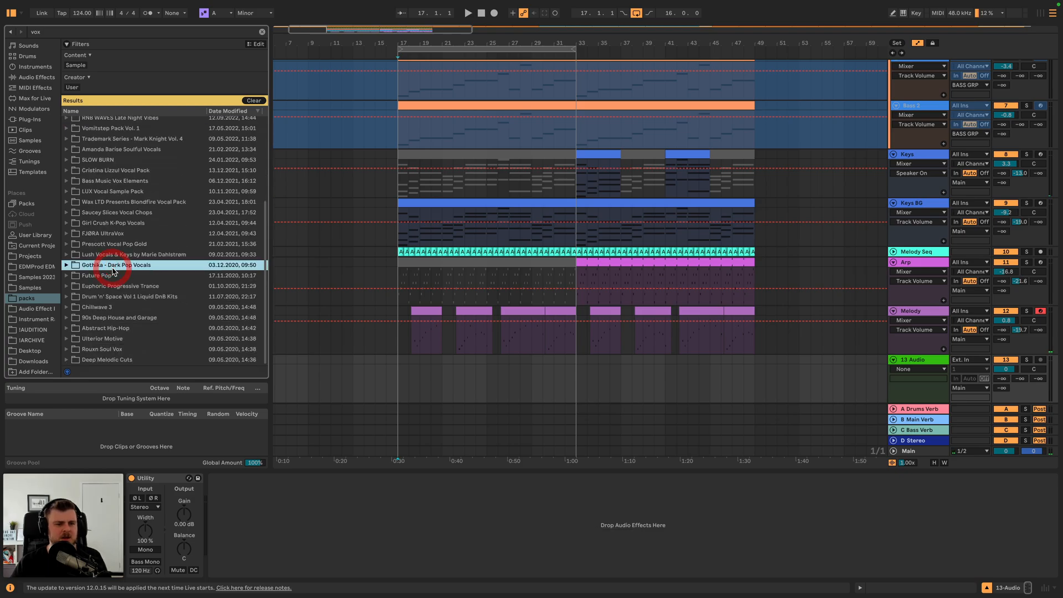
key("Right")
key("Down")
key("Right")
key("Down")
key("Right")
key("Down")
key("Right")
key("Down")
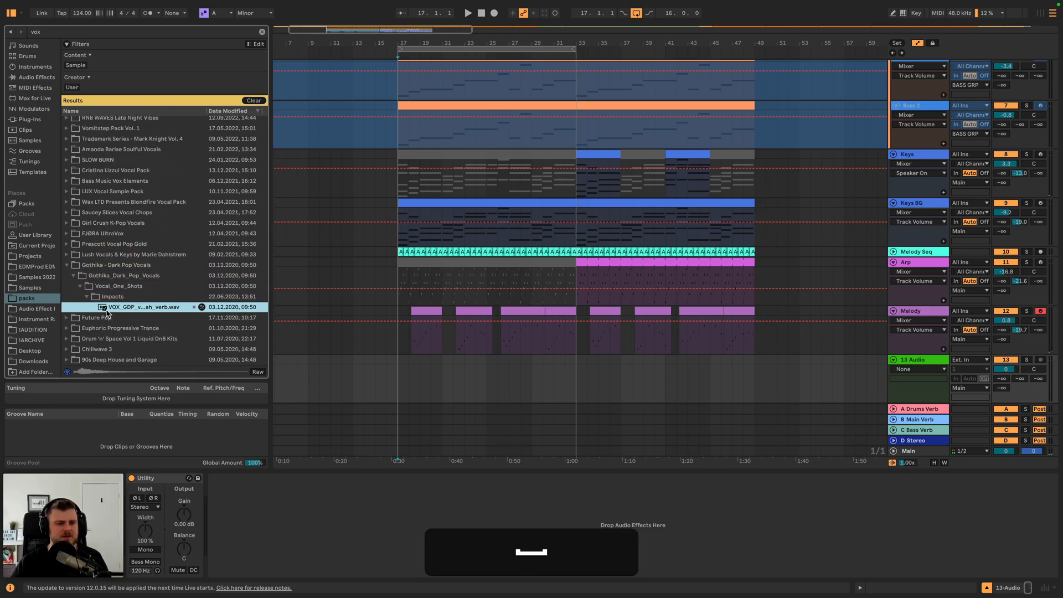
- Browse the Future Pop pack down to its vox_shots folder and audition fp_vox_soul.wav
key("Down")
key("Right")
key("Down")
key("Right")
key("Down")
key("Right")
key("Down")
key("Right")
key("Down")
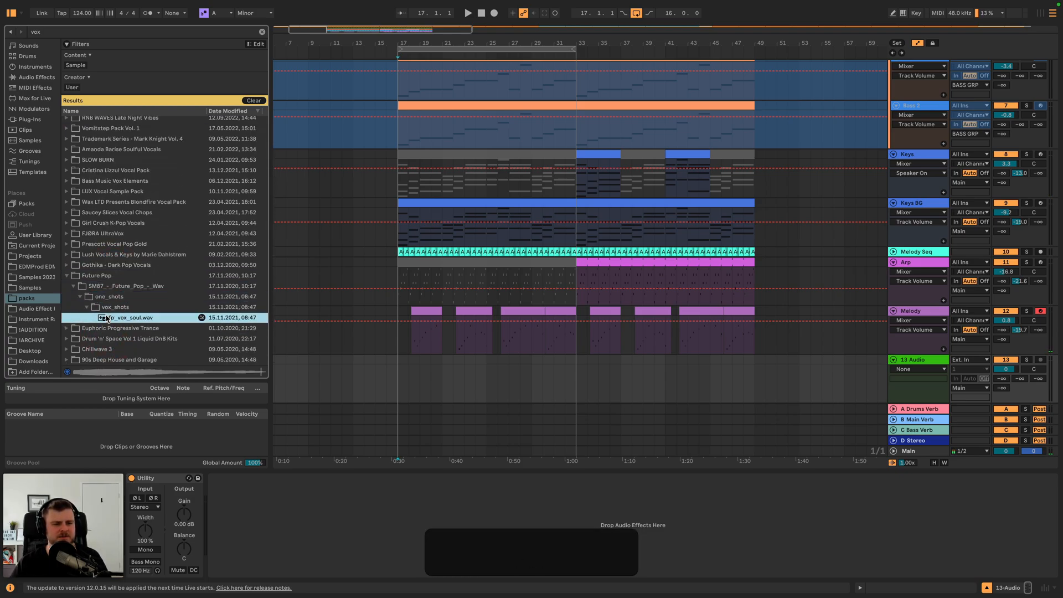
- Switch to Splice, search the samples for "vox" and sort the results by Random
key("ctrl+Left")
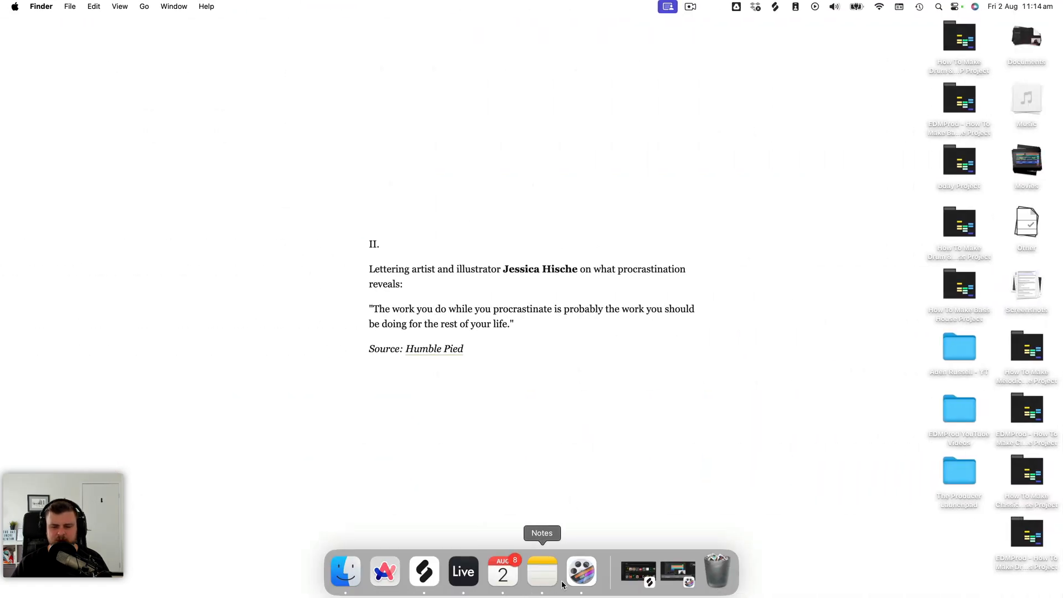
left_click(625, 578)
left_click(579, 28)
type("vox")
key("Return")
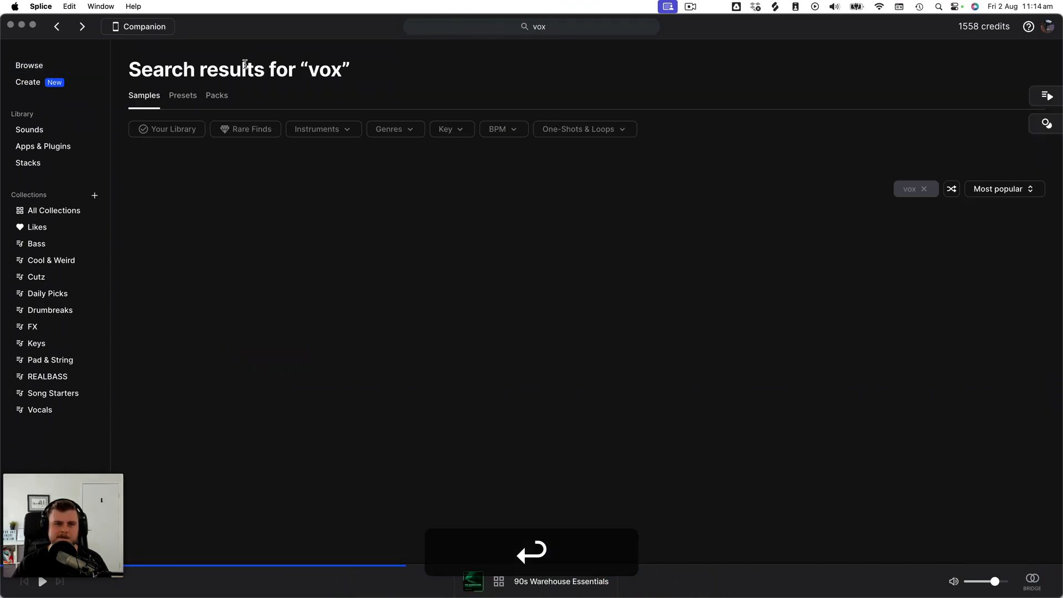
left_click(1000, 188)
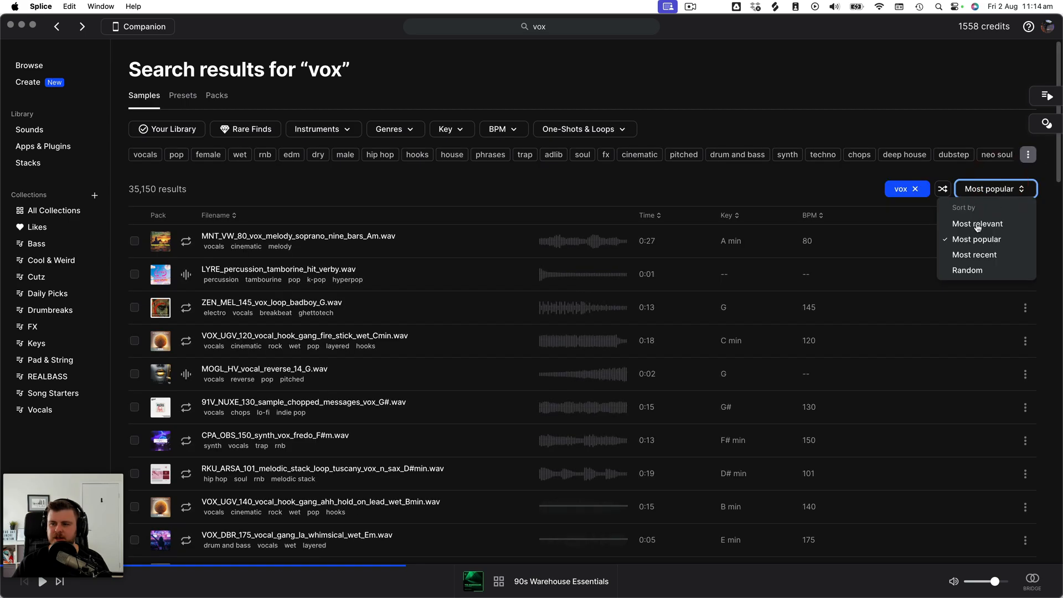
left_click(978, 269)
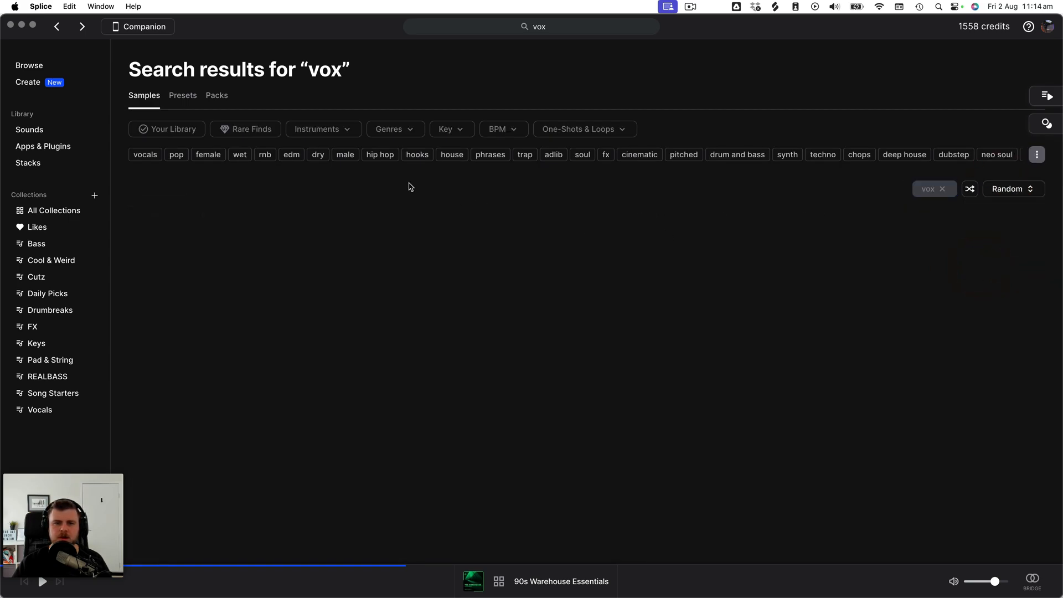
- Filter the vox sample results by the progressive house genre
left_click(337, 129)
left_click(373, 131)
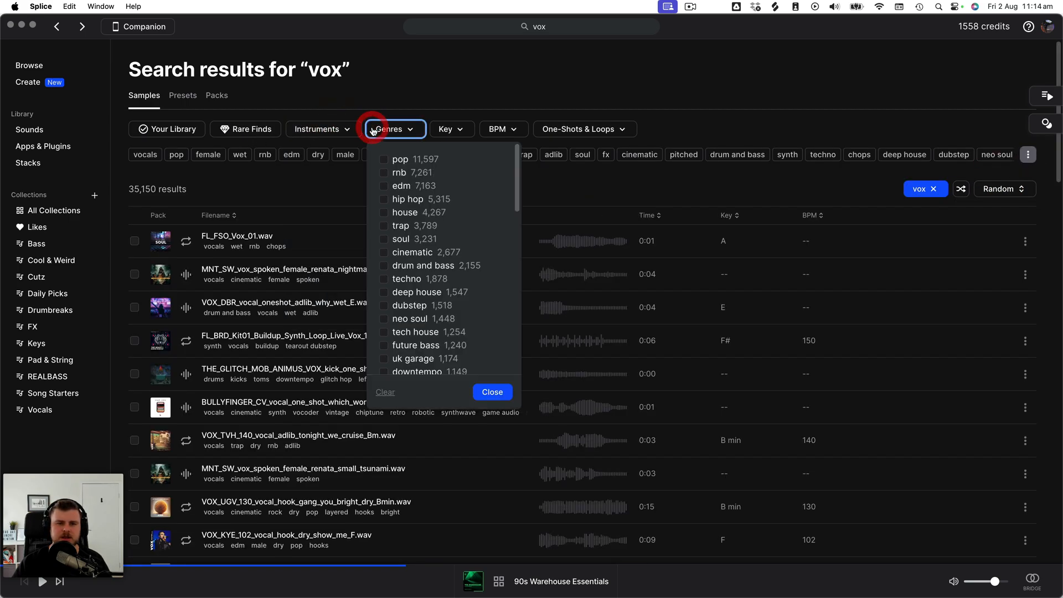
scroll(400, 285, "down", 5)
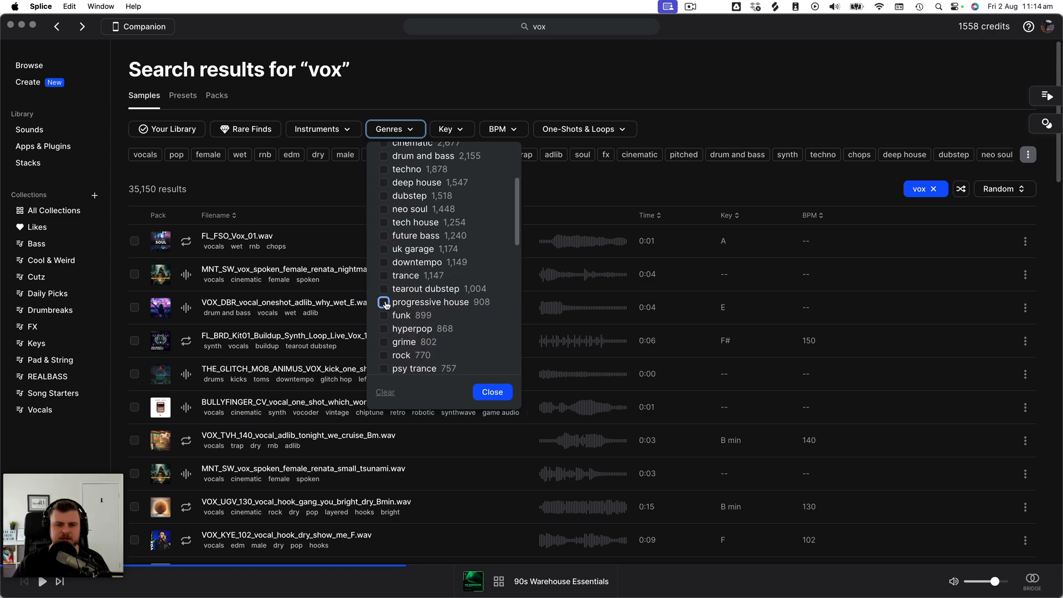
left_click(383, 303)
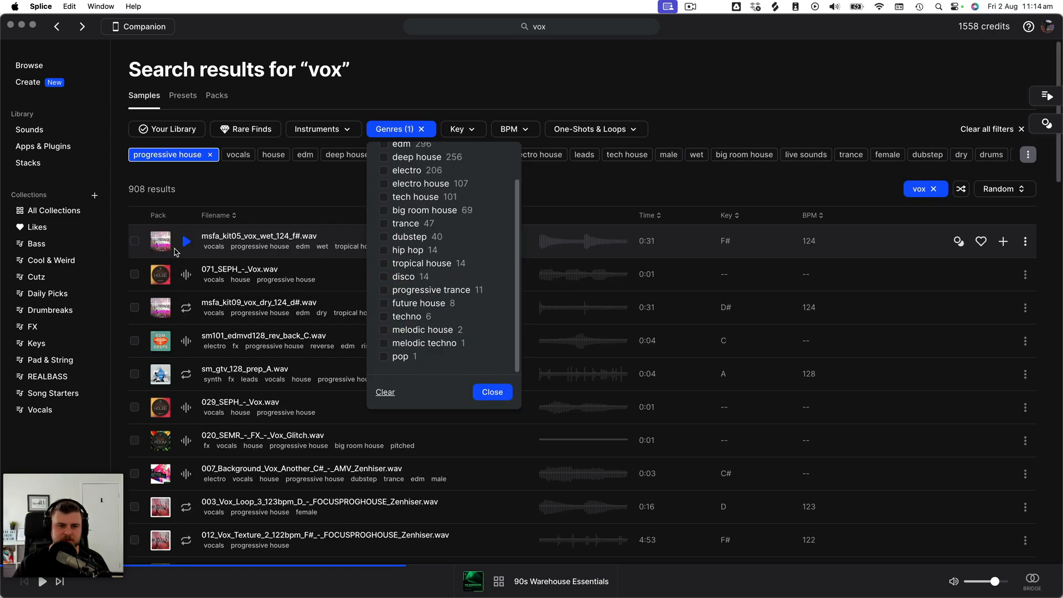
- Audition the first progressive house vox samples in turn, from msfa_kit05_vox_wet_124_f#.wav through 020_SEMR_-_FX_-_Vox_Glitch.wav
left_click(187, 241)
key("Down")
key("Down")
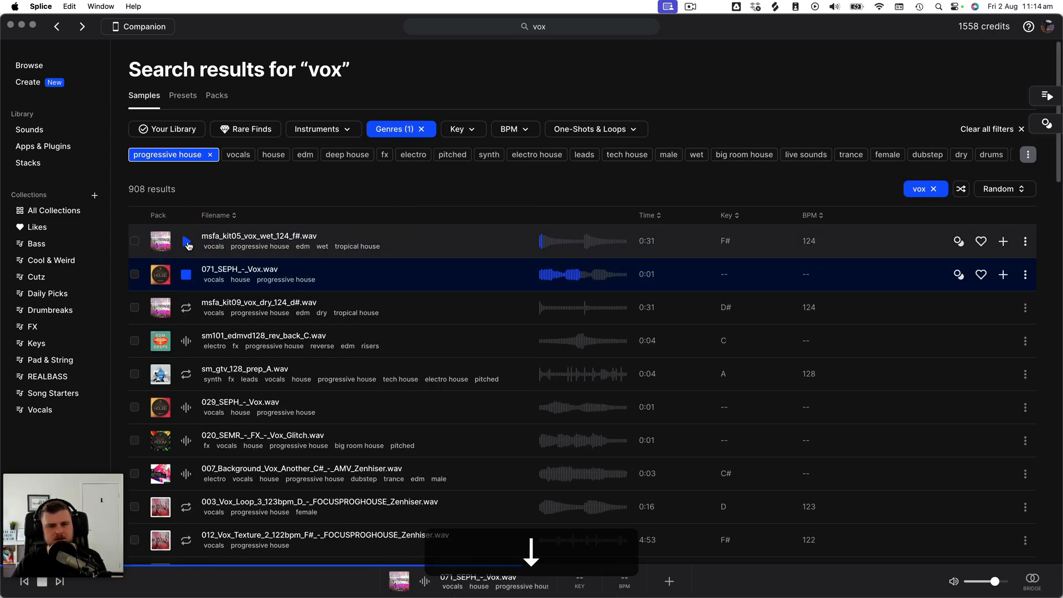
key("Down")
key("Down")
key("Down")
key("Down")
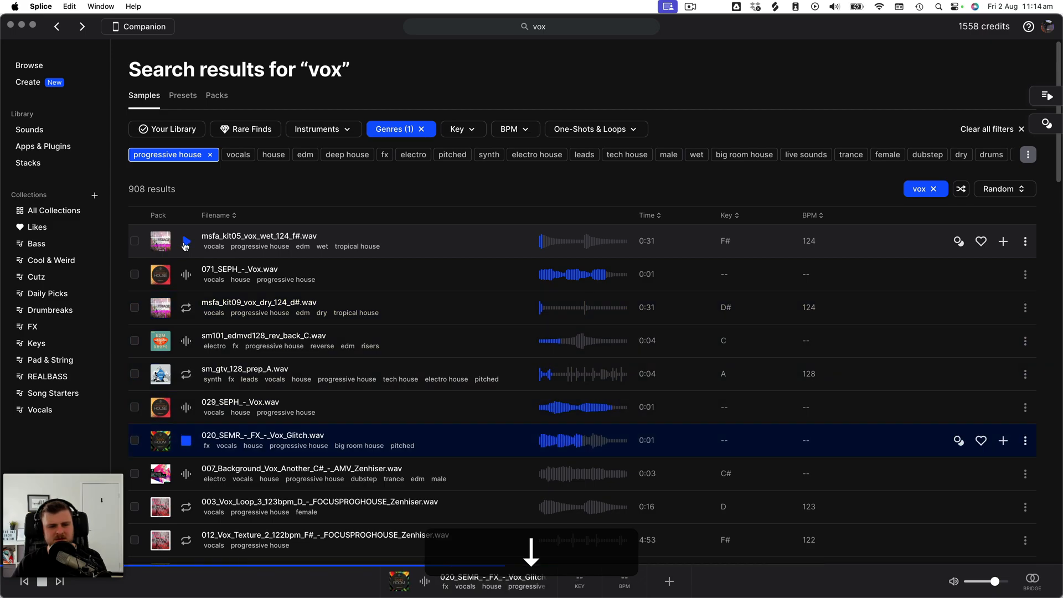
key("alt+Left")
key("alt")
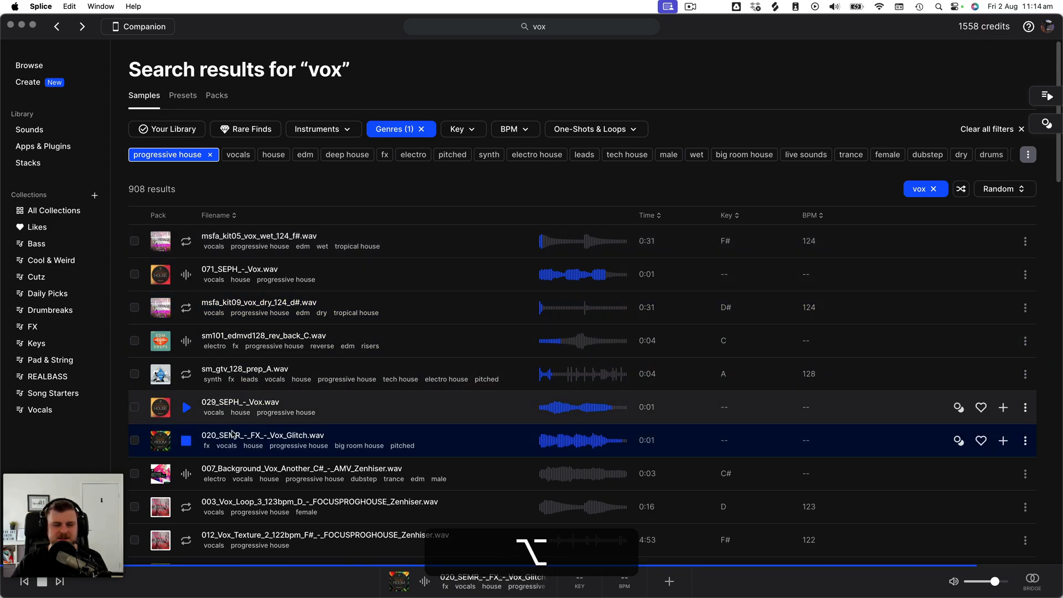
- Look further through the vox results and audition FSS_DPHE_vox_one_shot_stem.wav and FSS_DPHE_vox_one_shot_physics.wav
scroll(194, 430, "down", 2)
scroll(194, 429, "down", 2)
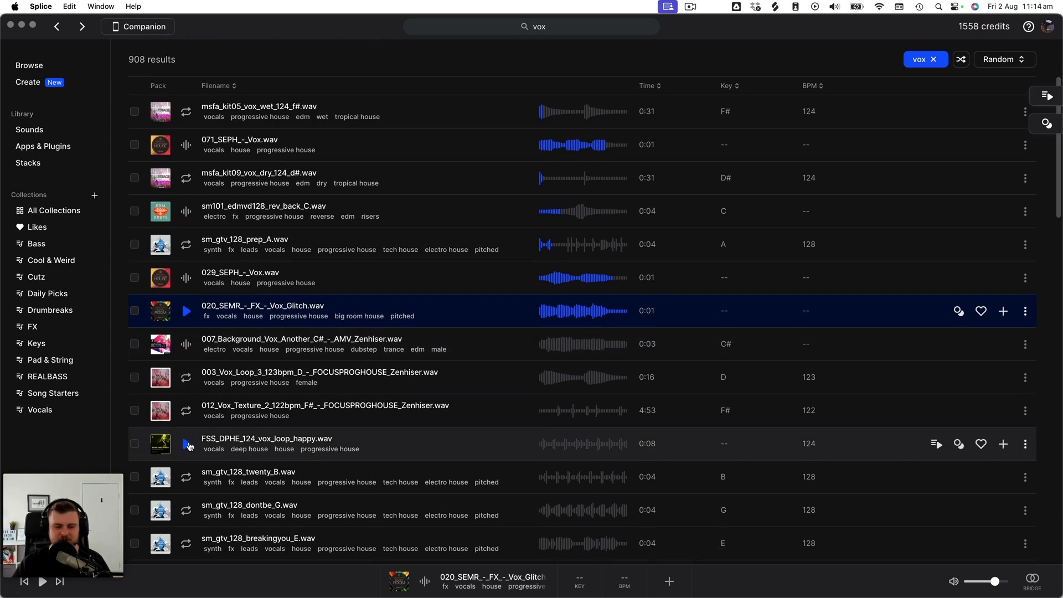
scroll(189, 446, "down", 4)
scroll(190, 446, "up", 8)
scroll(186, 538, "down", 20)
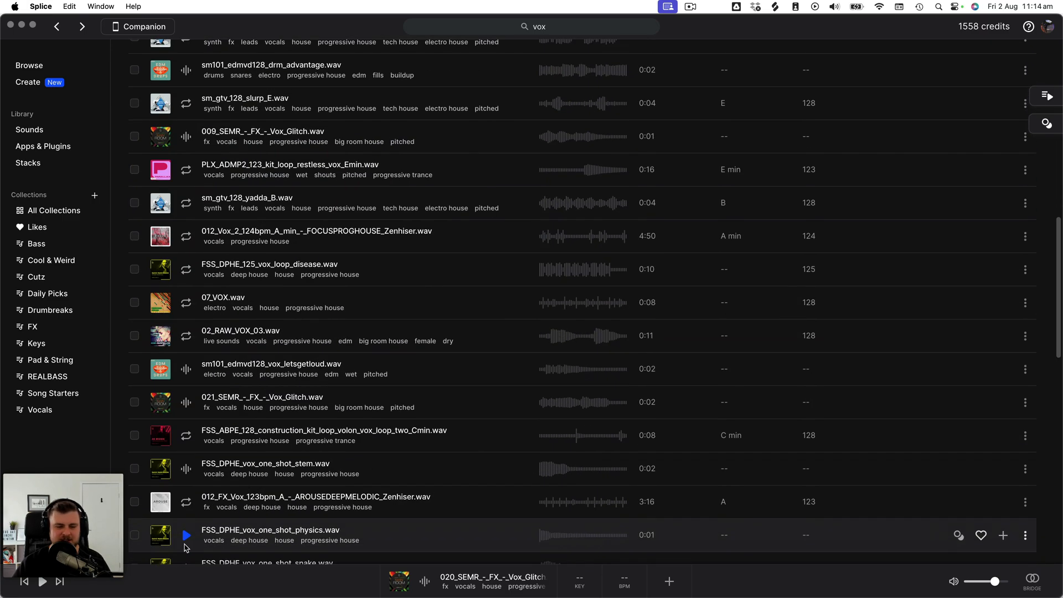
left_click(186, 469)
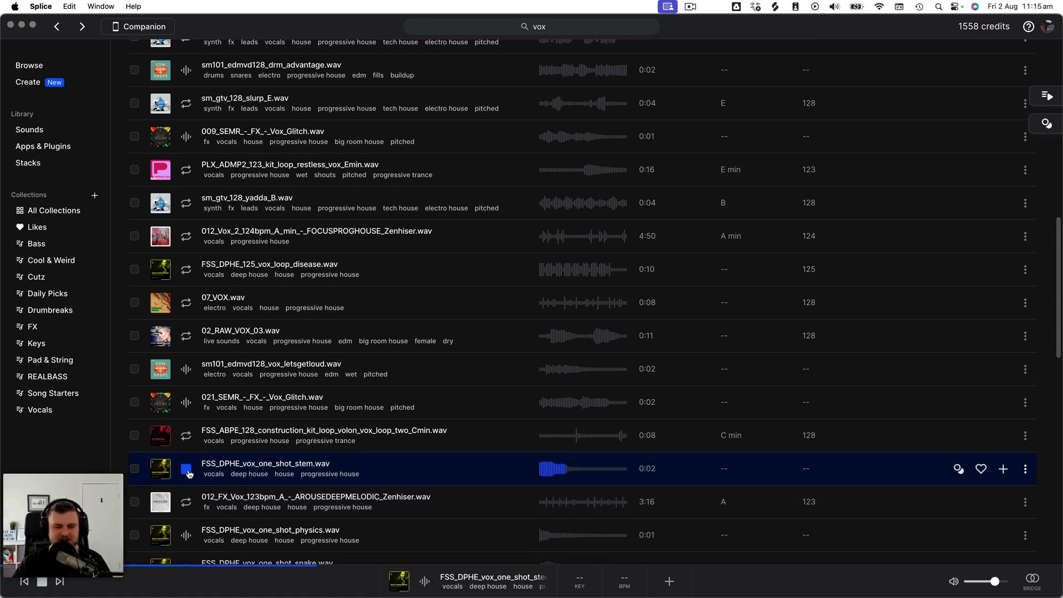
left_click(186, 534)
- Audition the further vox results, including the snake one-shot, ebf_vox_faster.wav, the beyond and arrive loops and sm101_edmvd128_wfx_time.wav
scroll(186, 535, "down", 11)
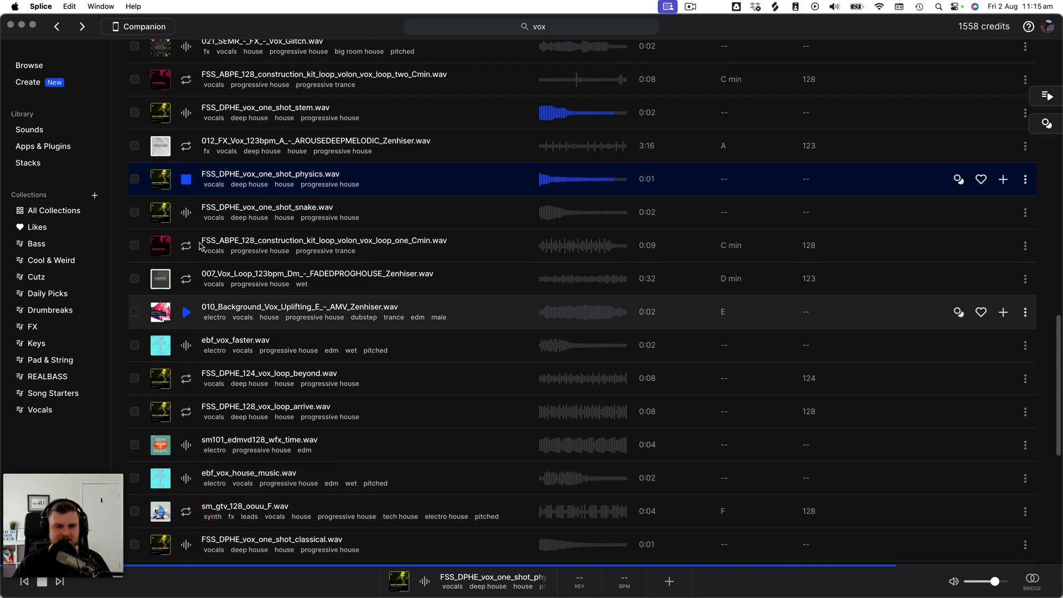
left_click(186, 213)
left_click(184, 146)
left_click(186, 346)
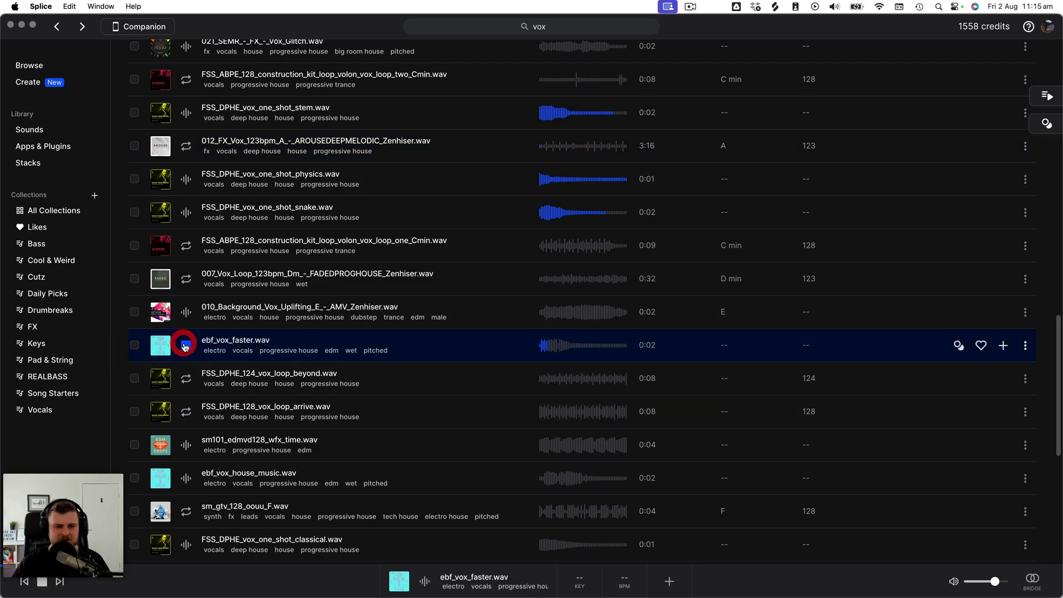
left_click(185, 379)
key("Down")
key("Down")
key("Down")
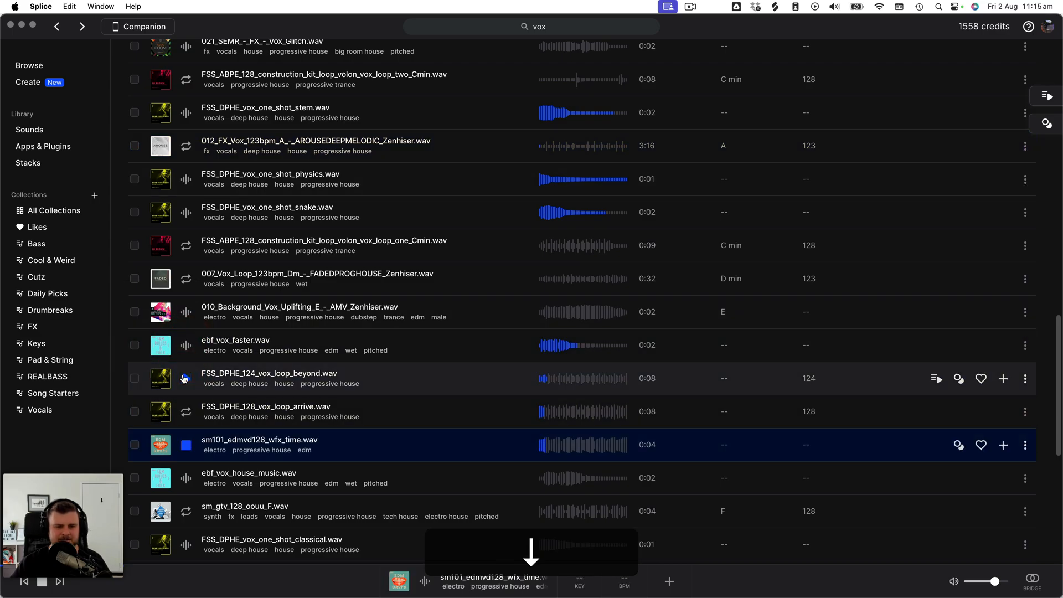
- Switch back to Ableton Live, browse the Euphoric Progressive Trance pack down to Vox_Loops and audition ept_vox_128_sol_G#.wav
key("ctrl+Right")
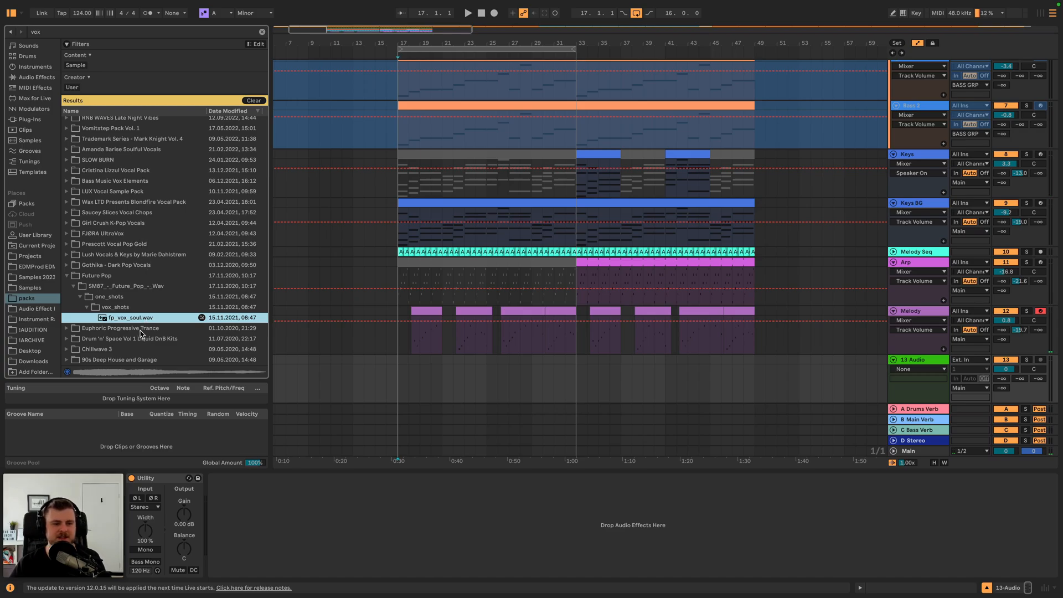
left_click(140, 330)
key("Down")
key("Right")
key("Down")
key("Right")
key("Down")
left_click(140, 331)
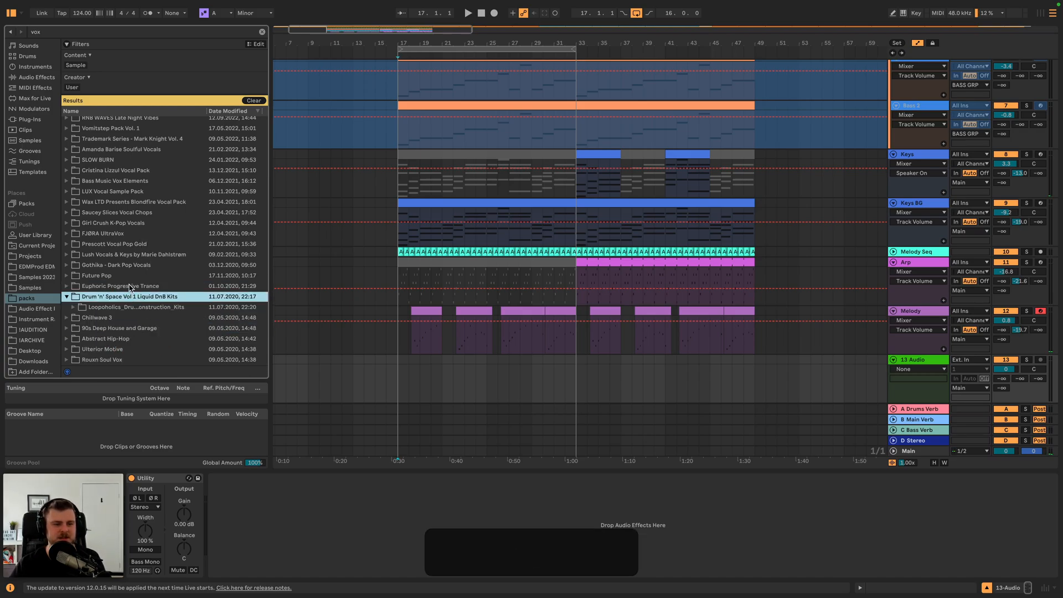
left_click(130, 286)
key("Right")
left_click(131, 318)
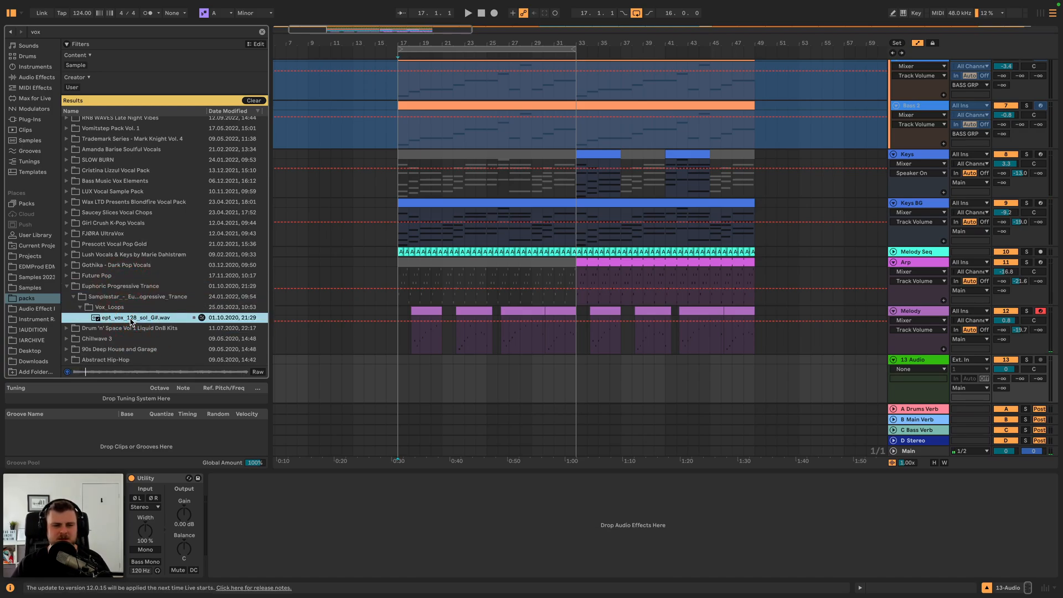
key("space")
- Place ept_vox_128_sol_G#.wav on the new audio track at bar 17, shorten it to one bar and fade it out
left_click_drag(126, 320, 400, 361)
left_click_drag(485, 359, 406, 371)
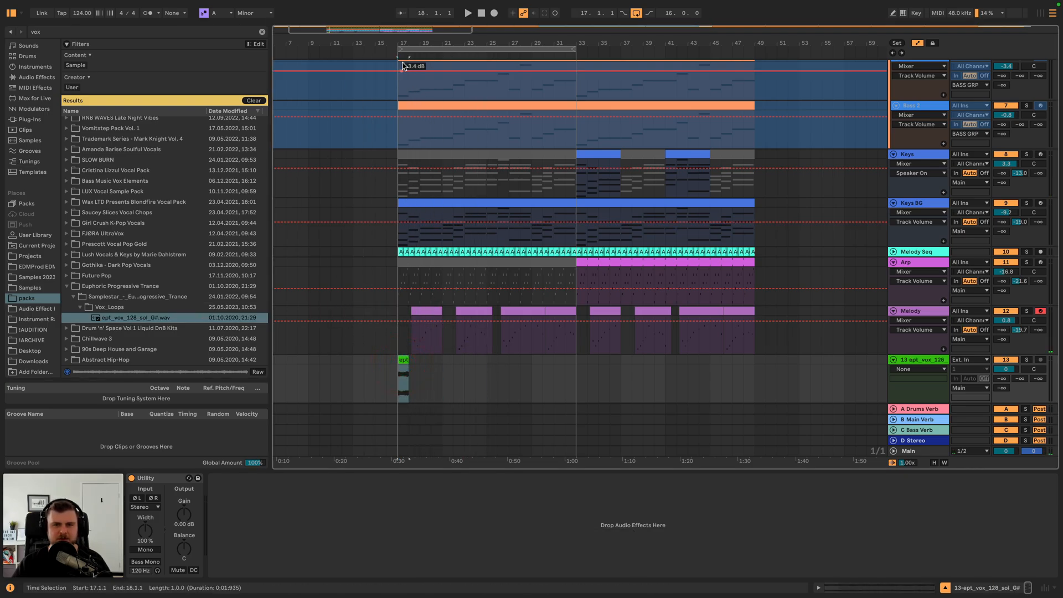
left_click_drag(399, 41, 404, 166)
key("f")
left_click_drag(440, 367, 380, 363)
- Transpose the vocal clip to +3 semitones while playing it against the arrangement
key("space")
double_click(417, 359)
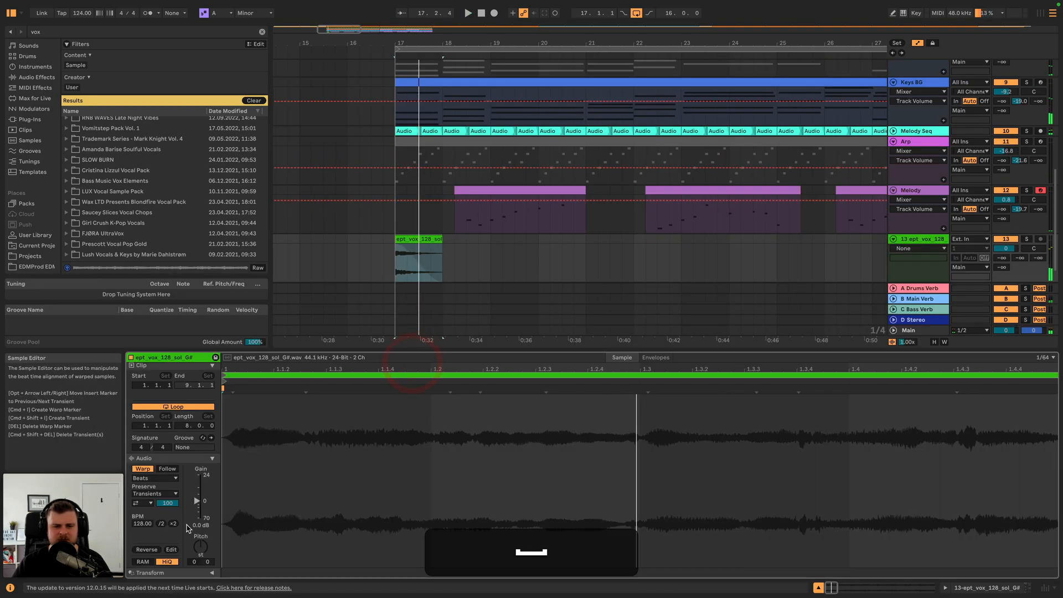
left_click_drag(195, 541, 198, 544)
key("space")
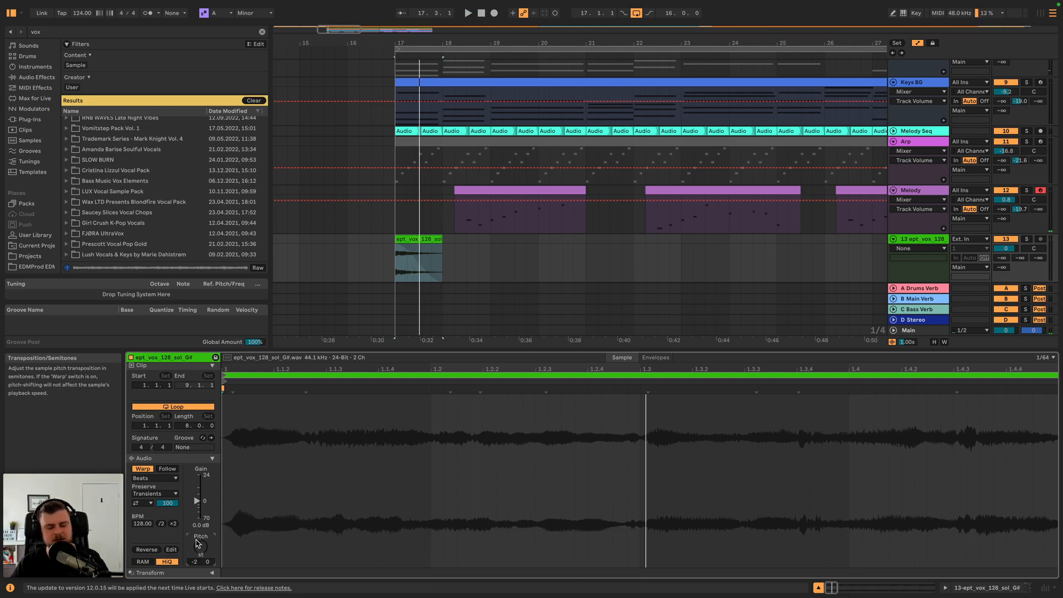
key("Up")
key("Up")
key("Up")
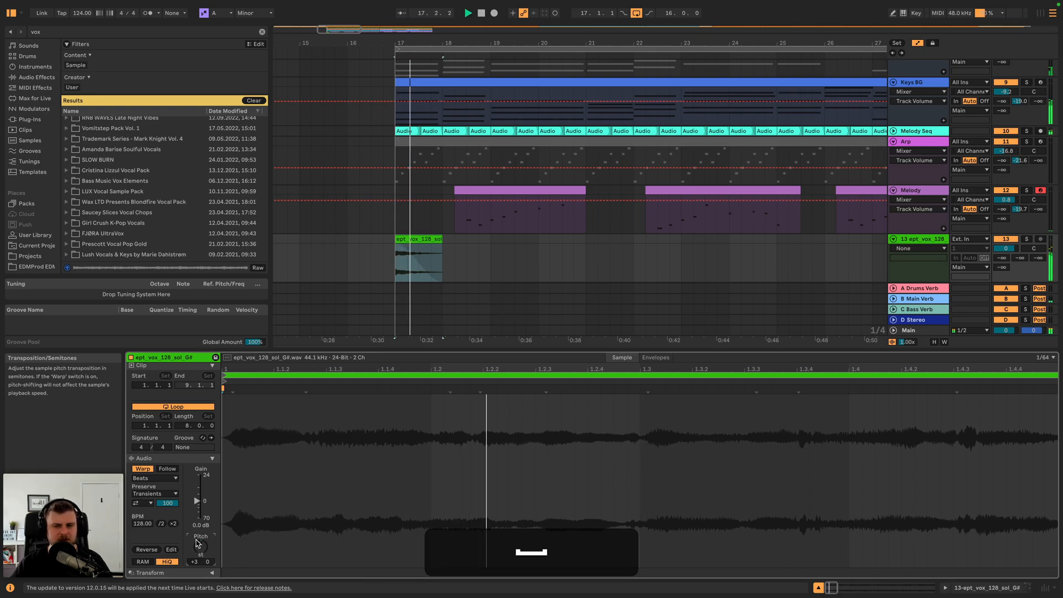
key("space")
- Reverse the vocal clip, reshape its fade into a long fade-in and play it back
left_click(432, 239)
key("r")
key("f")
left_click_drag(401, 246, 438, 244)
left_click(415, 237)
key("space")
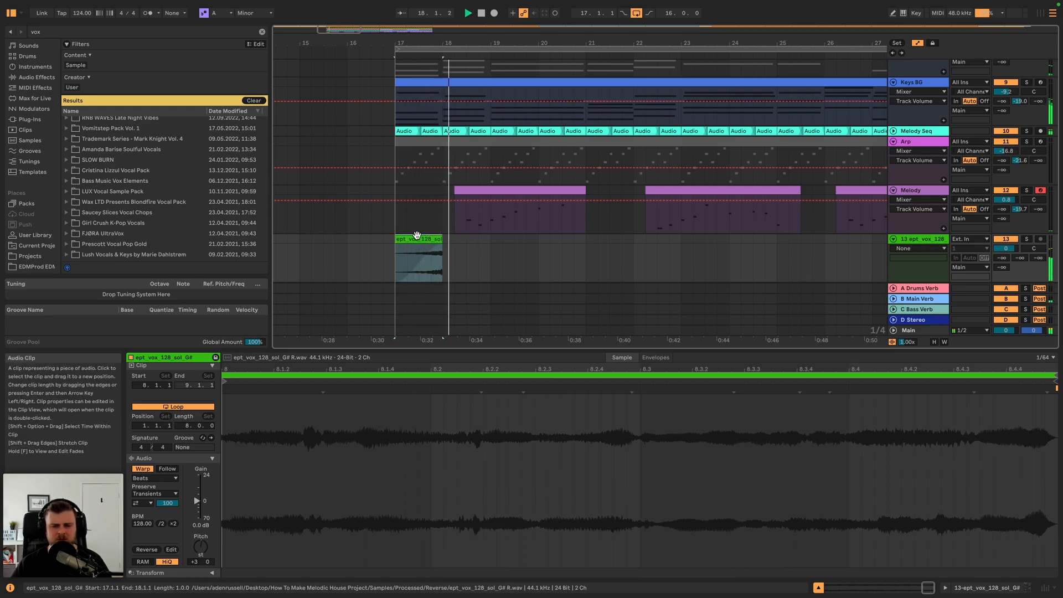
- Set the vocal track's send to the B Main Verb return to 0, clear the browser search and play the clip
key("space")
left_click(928, 242)
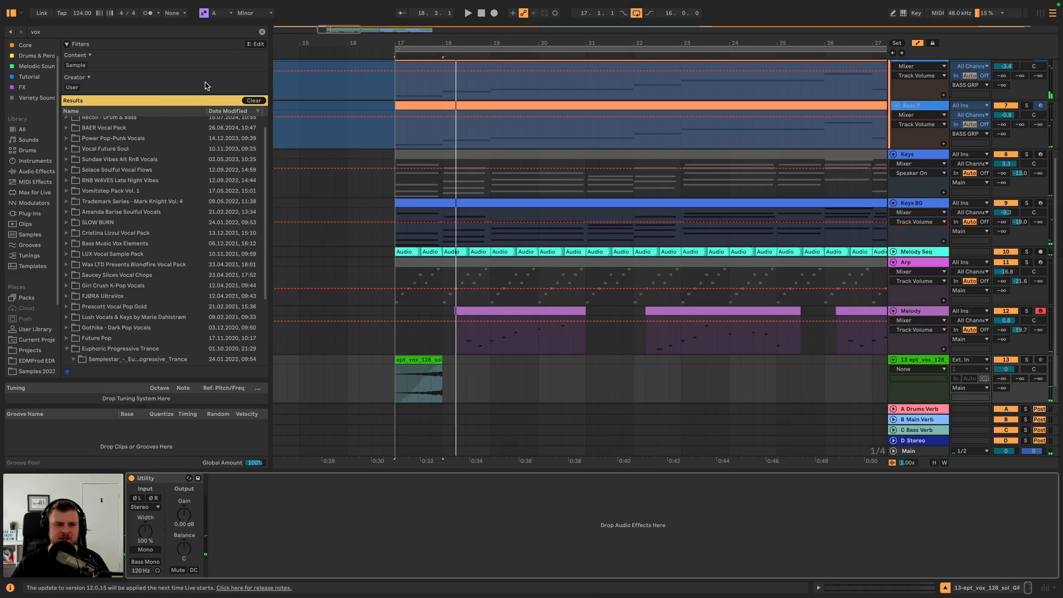
left_click(263, 32)
left_click(436, 359)
key("space")
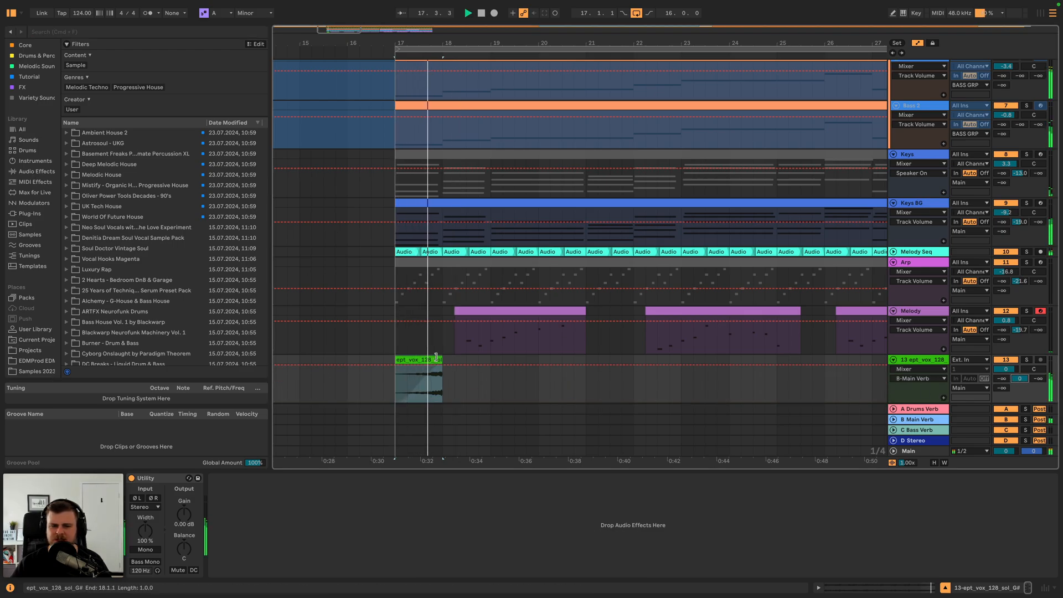
- Filter the plug-ins by Valhalla DSP and load ValhallaSupermassive on the vocal track
left_click(31, 213)
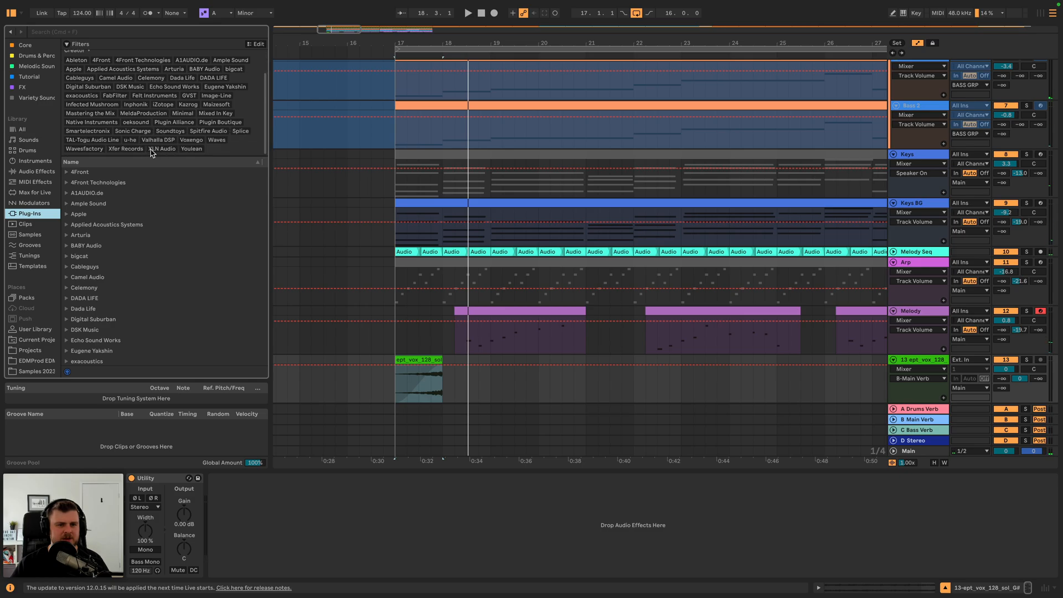
left_click(159, 140)
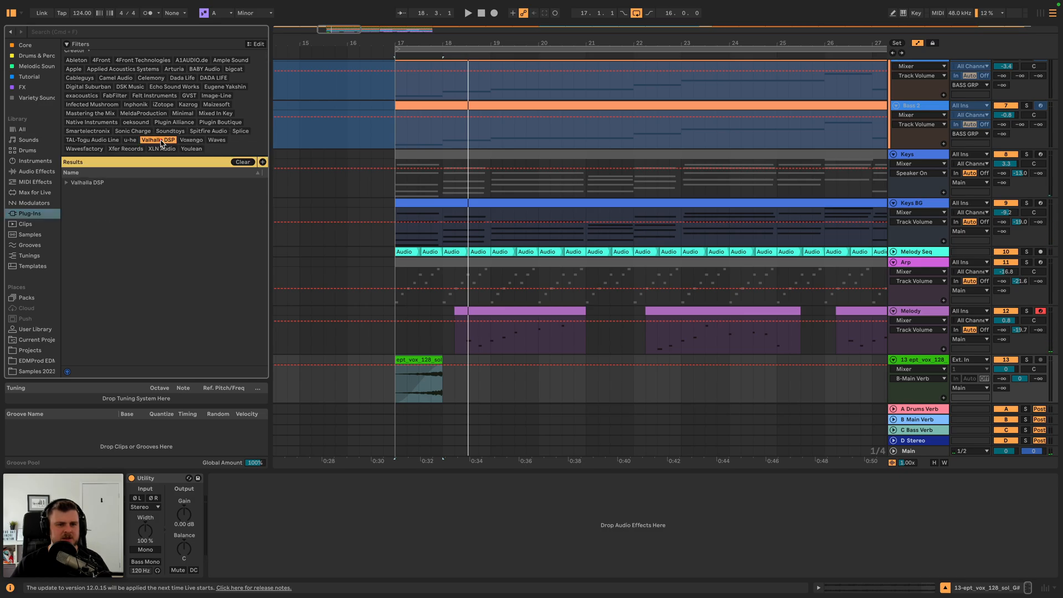
left_click(66, 182)
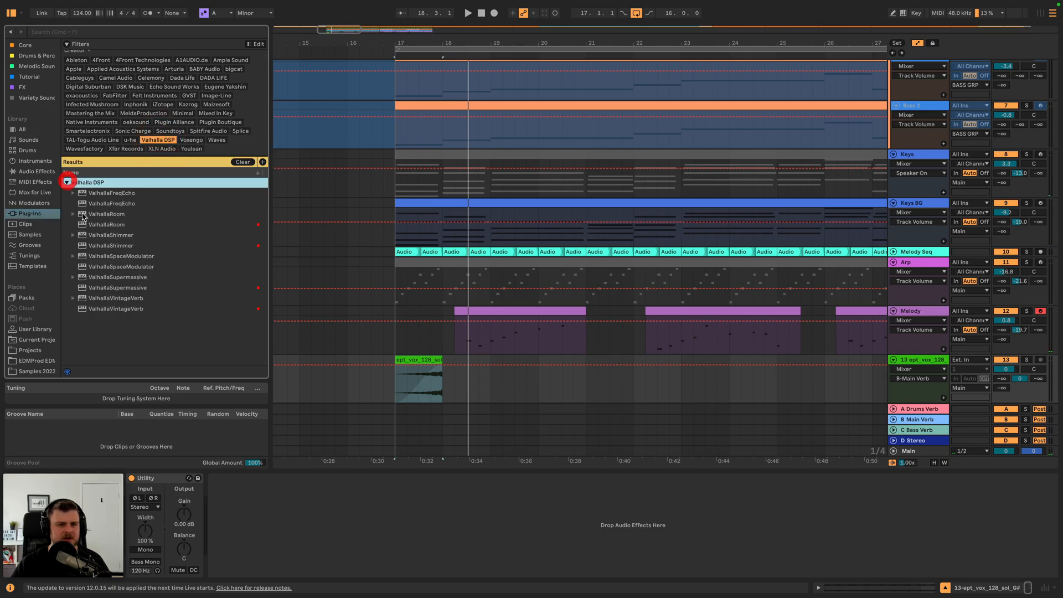
double_click(117, 287)
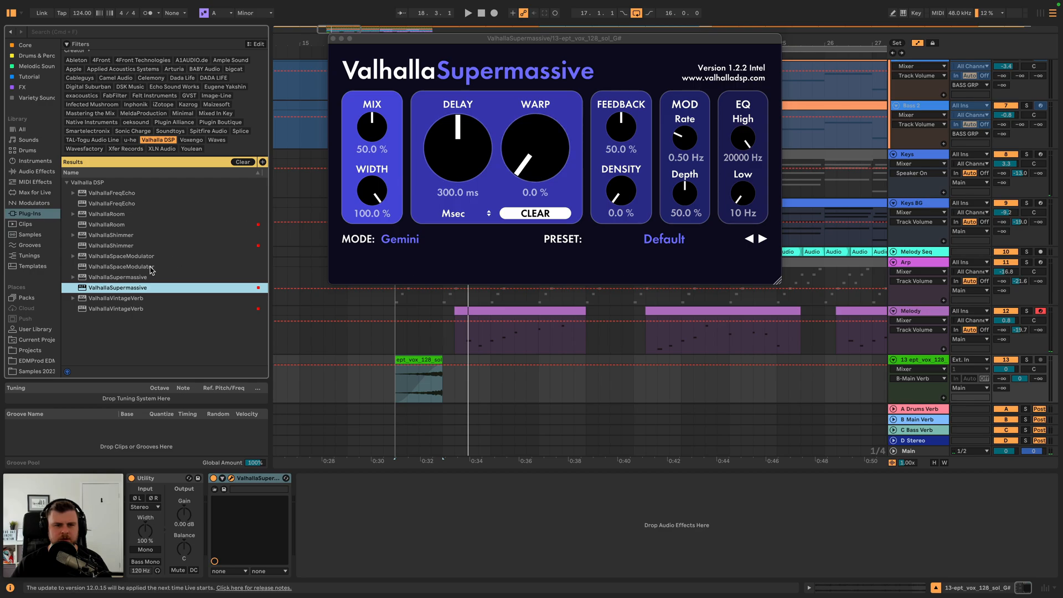
- Add ValhallaShimmer to the vocal track's device chain and delete ValhallaSupermassive
left_click_drag(120, 245, 383, 499)
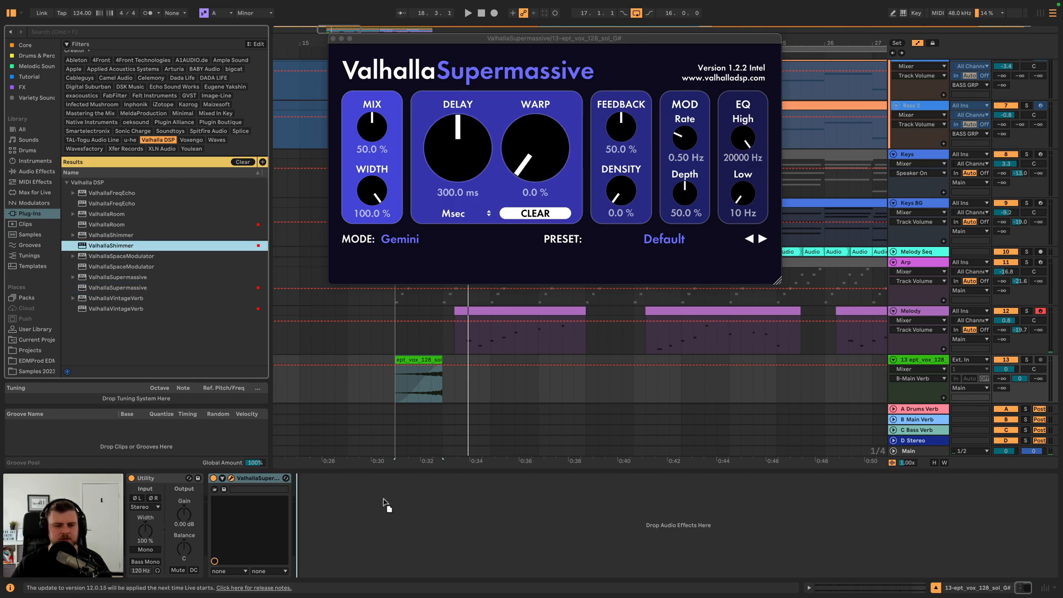
left_click(262, 482)
key("BackSpace")
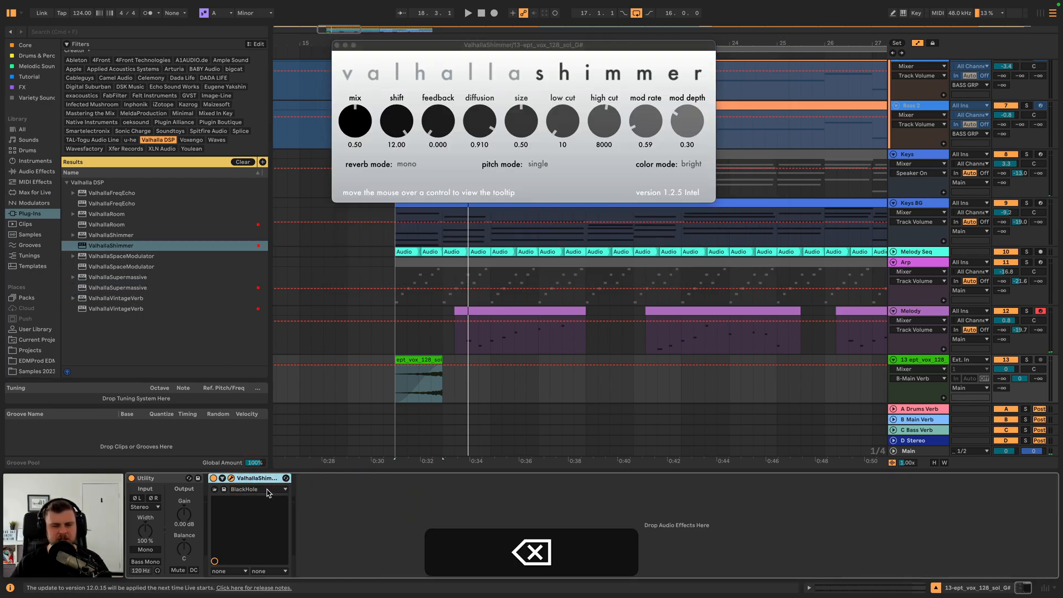
- Play the vocal clip, set its track volume to about -9.6 dB and its B Main Verb send to -5.0 dB, and close the ValhallaShimmer window
left_click(416, 359)
key("space")
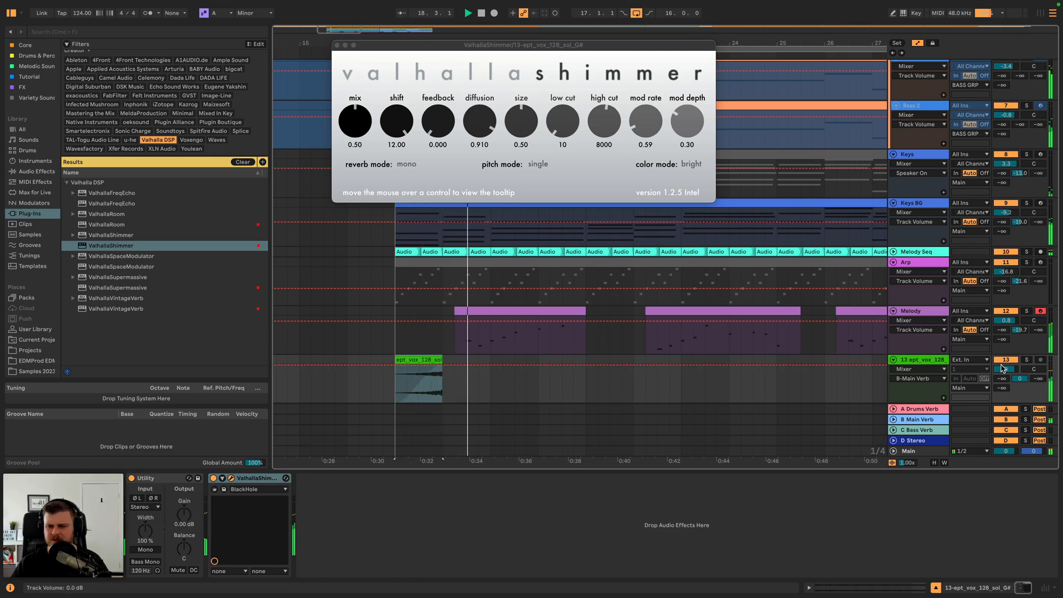
left_click(440, 396)
key("space")
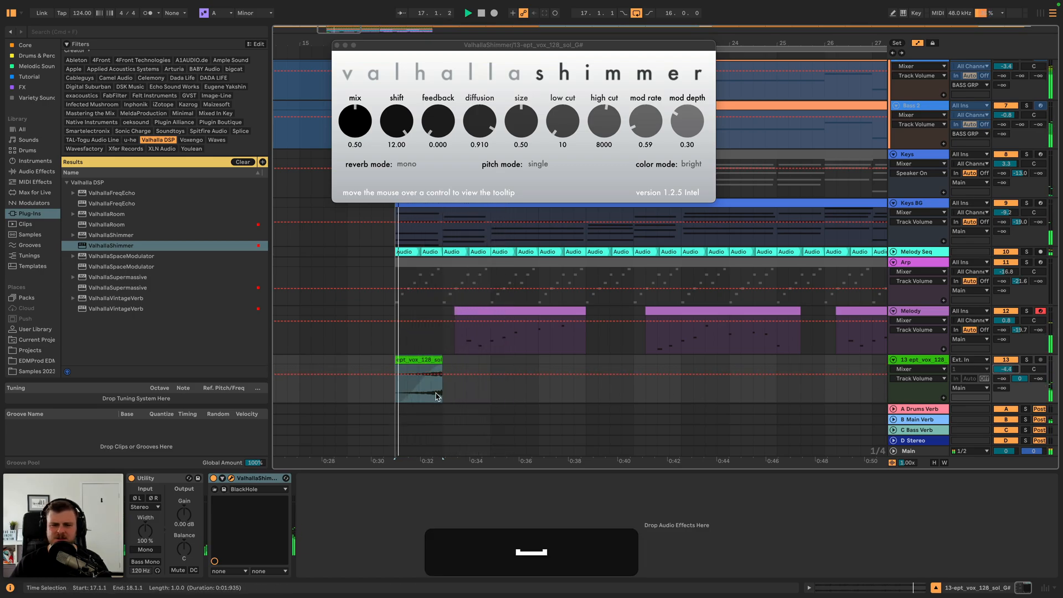
left_click_drag(1005, 369, 1006, 373)
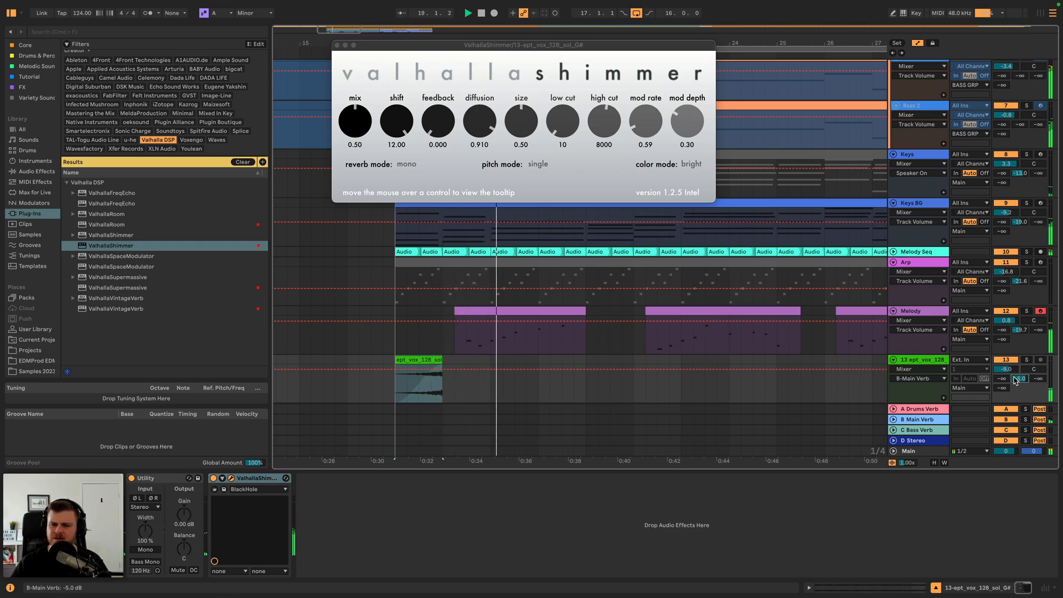
left_click(337, 46)
key("space")
- Copy the reversed vocal clip from bar 17 to bar 21 and play the arrangement
left_click(424, 360)
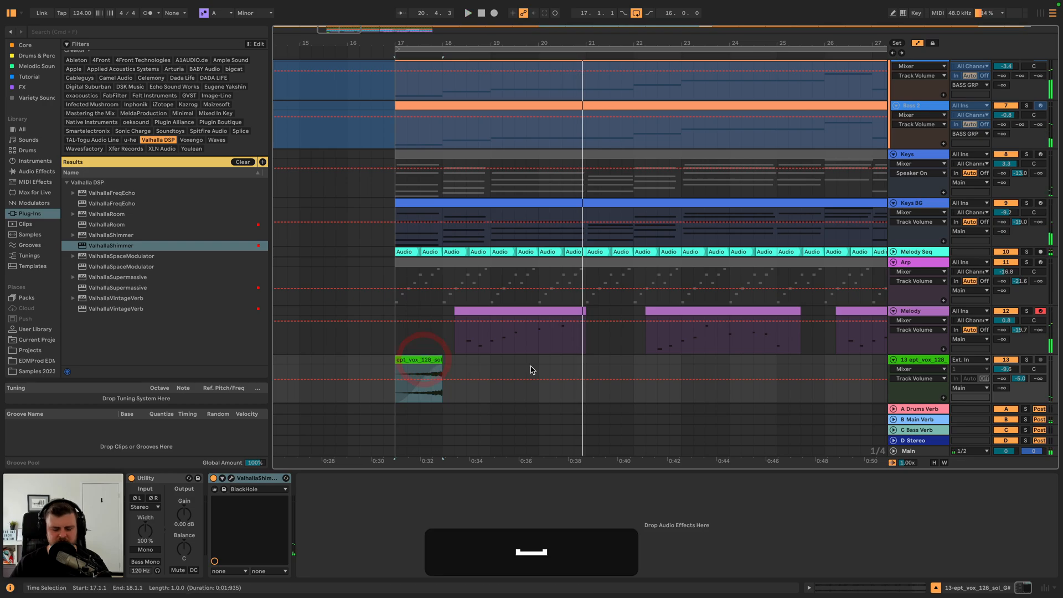
left_click(583, 361)
key("super+v")
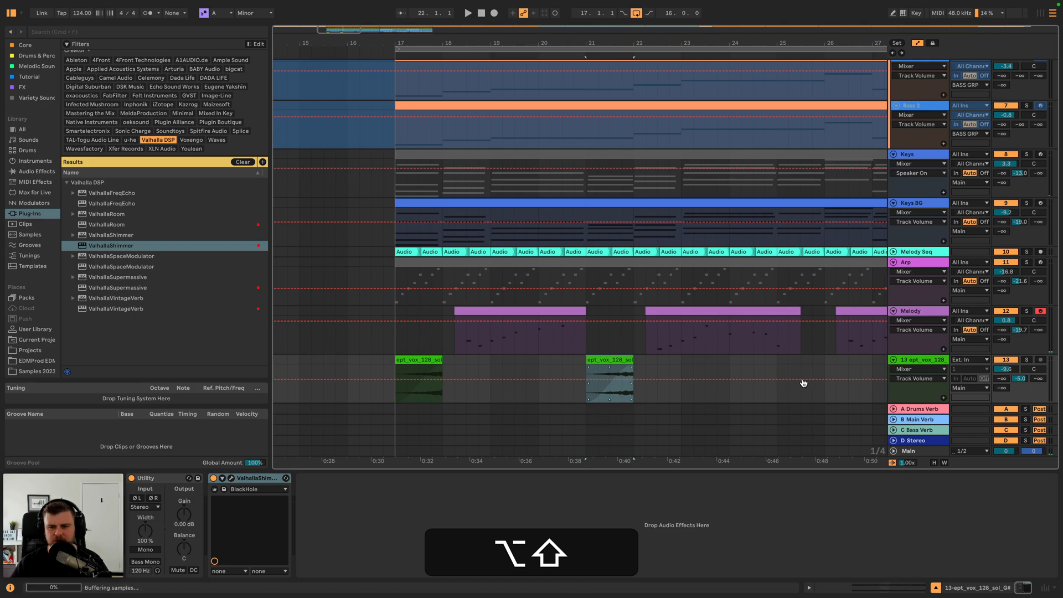
key("space")
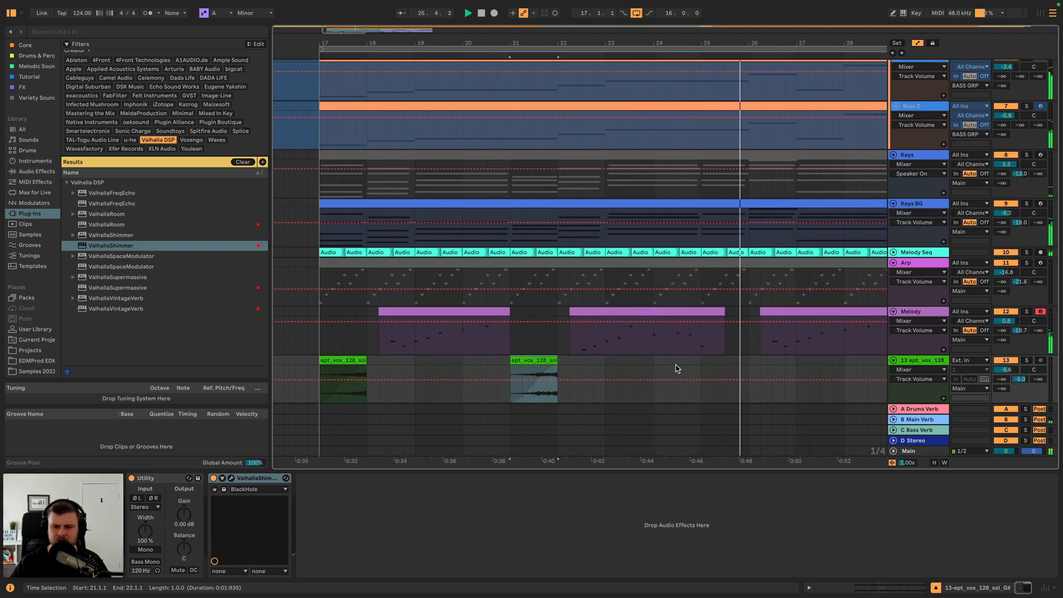
- Paste a copy of the vocal clip shortened to the half bar from 25.3 to 26.1 and play it back
key("space")
left_click(350, 360)
key("super+c")
left_click(701, 360)
key("super+v")
left_click_drag(701, 360, 725, 362)
key("f")
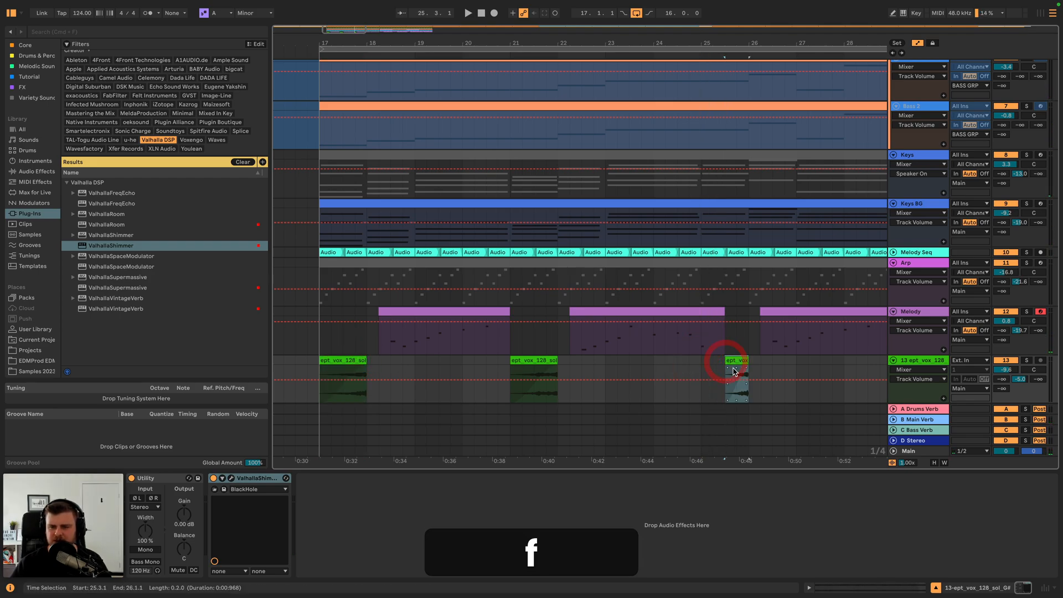
key("f")
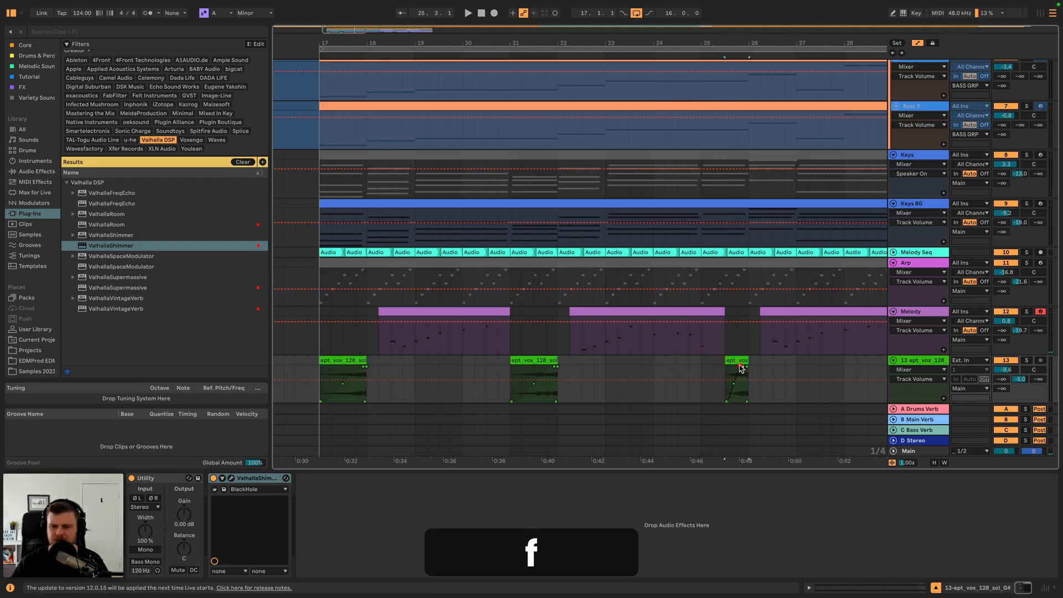
key("alt+shift+space")
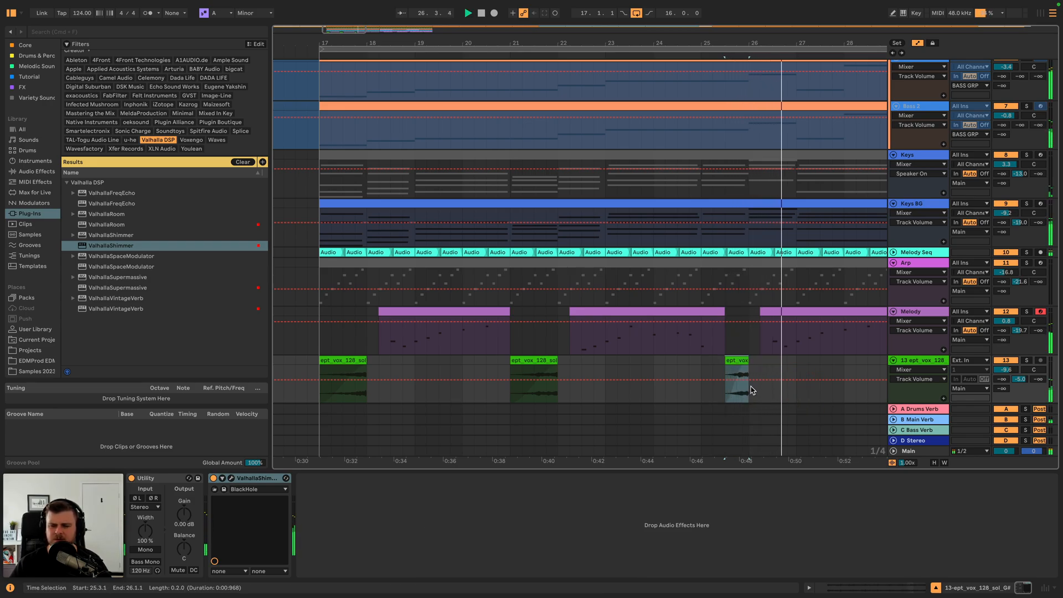
- Copy the one-bar vocal clip at bar 21 to bar 29
left_click_drag(757, 43, 667, 21)
left_click(568, 370)
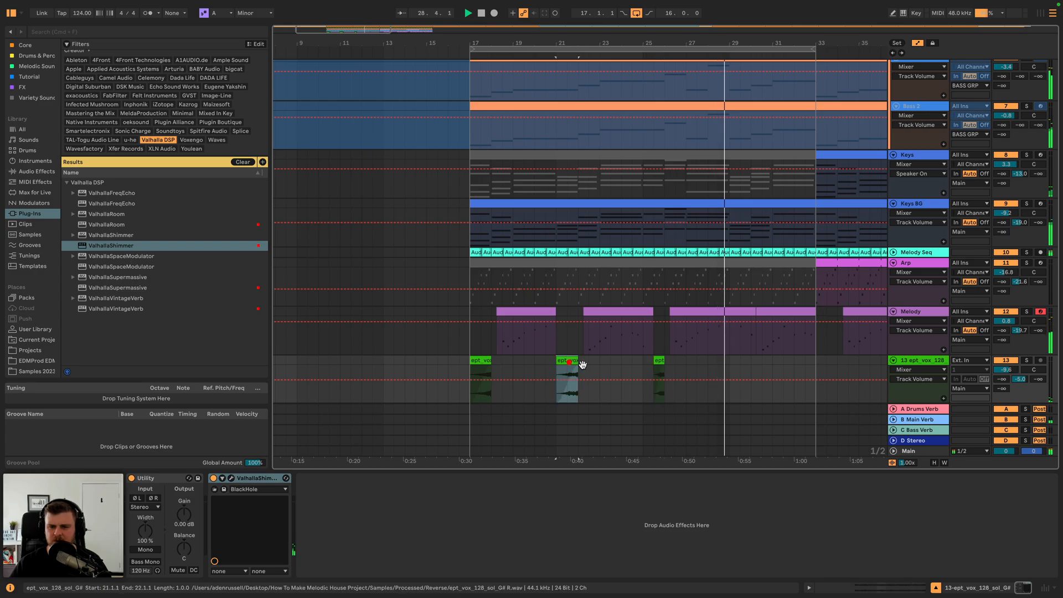
key("super+c")
left_click(726, 363)
key("super+v")
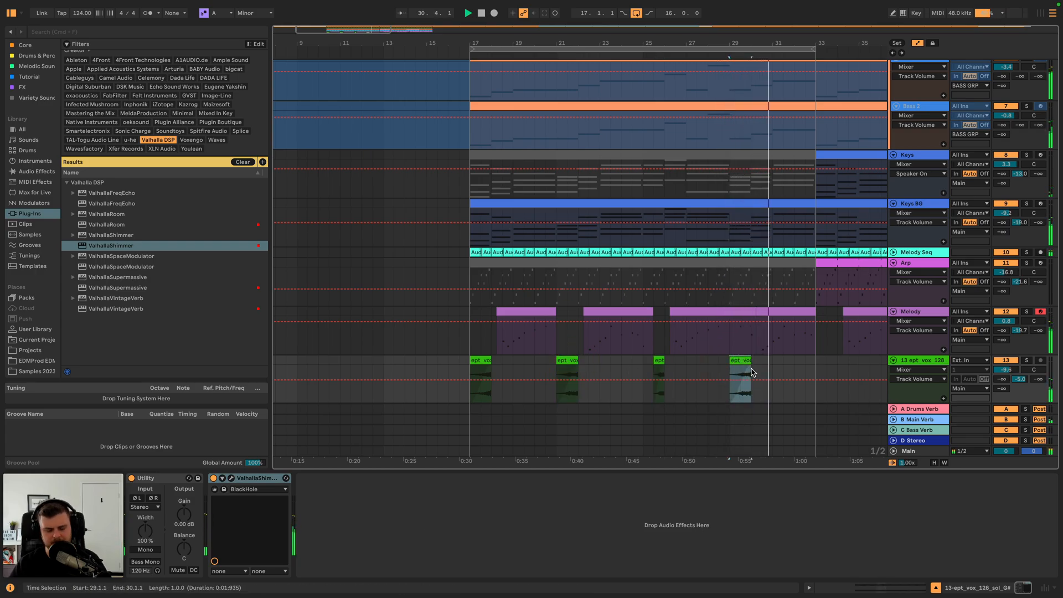
key("f")
key("shift+f")
- Play back from bar 17 and set the vocal track's volume to -10.6 dB
left_click_drag(745, 397, 796, 390)
key("space")
key("space")
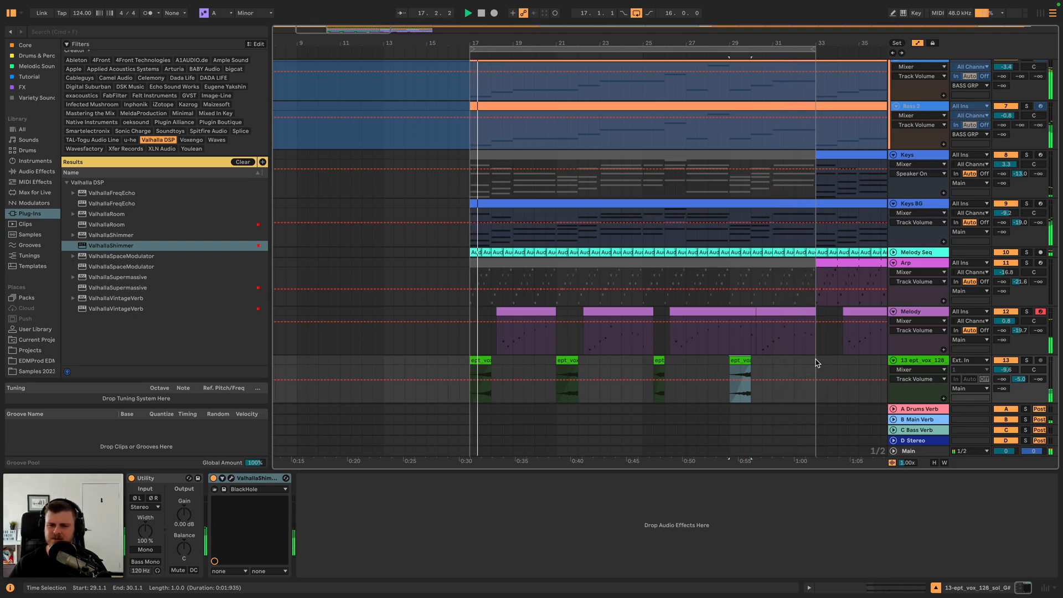
left_click_drag(1005, 370, 1005, 375)
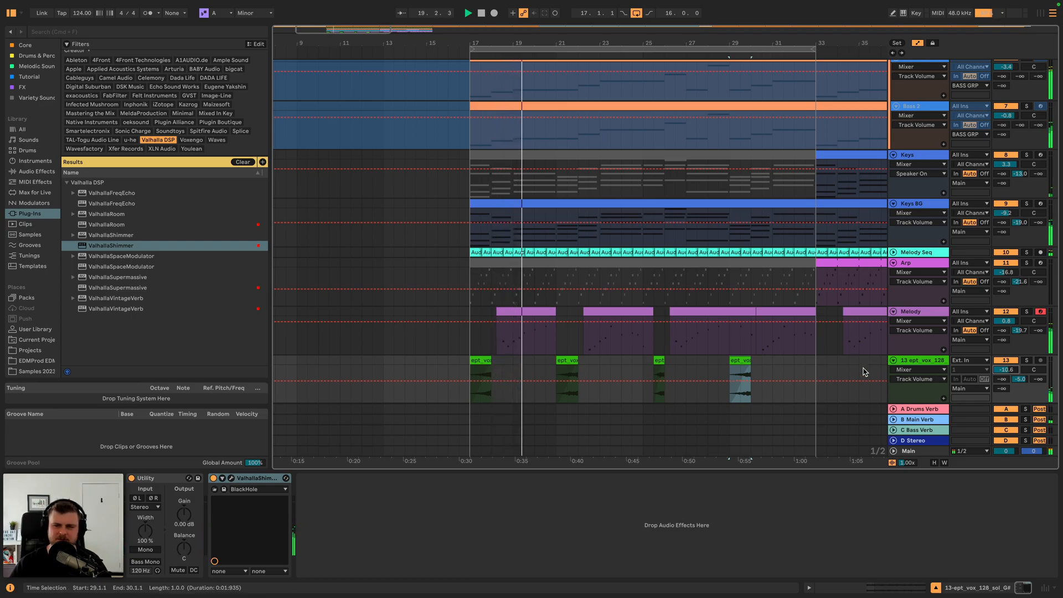
key("space")
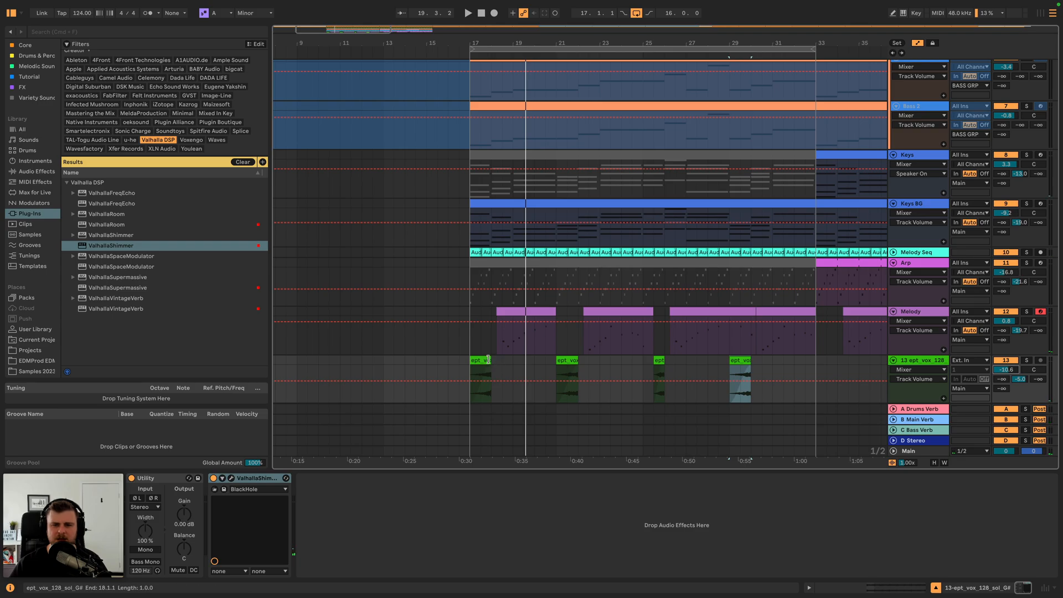
- Duplicate the vocal track's clips from bars 17–33 into bars 33–49
scroll(741, 357, "down", 2)
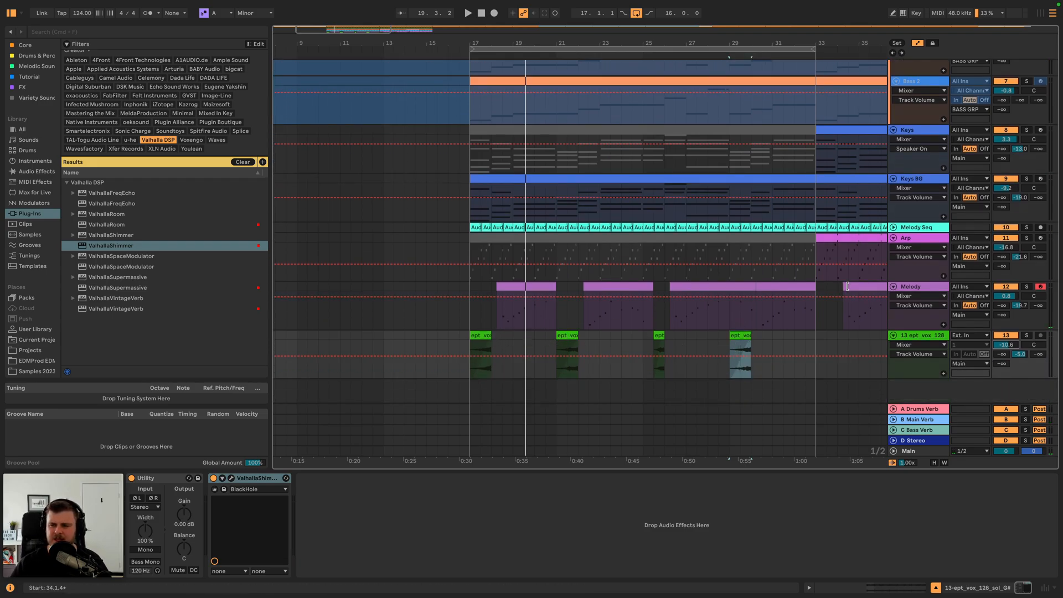
left_click(919, 287)
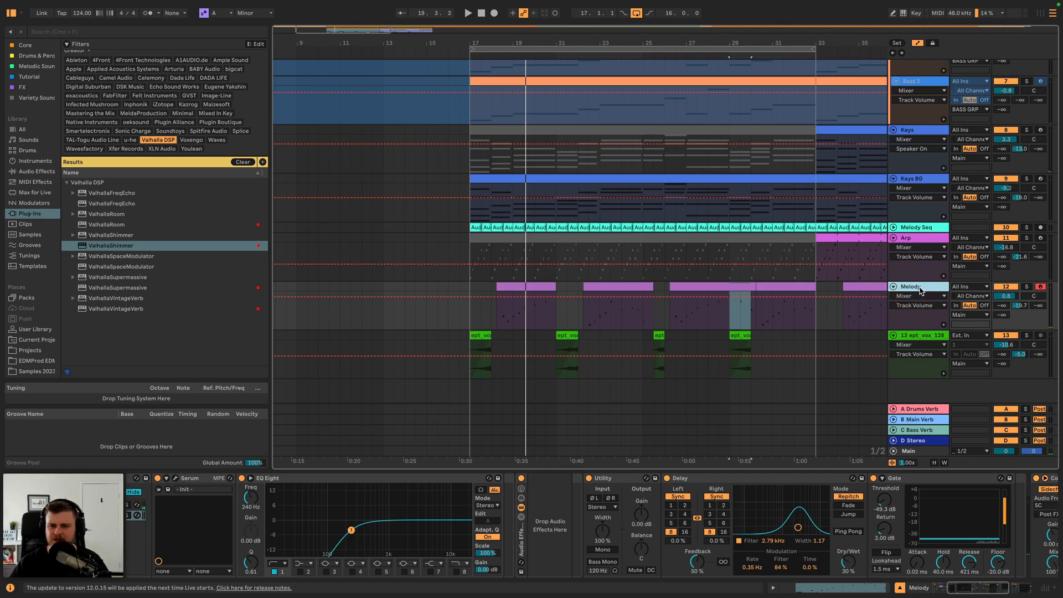
scroll(719, 342, "left", 5)
left_click_drag(714, 344, 365, 344)
key("super+d")
- Duplicate the Melody track and delete the copy's clips between bars 17 and 33
left_click(918, 288)
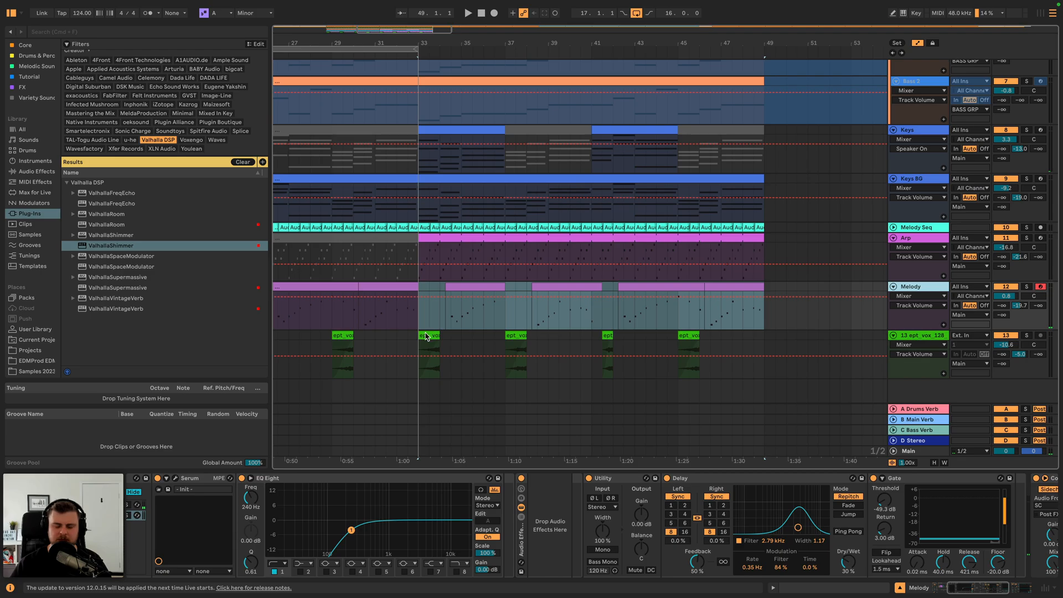
key("super+d")
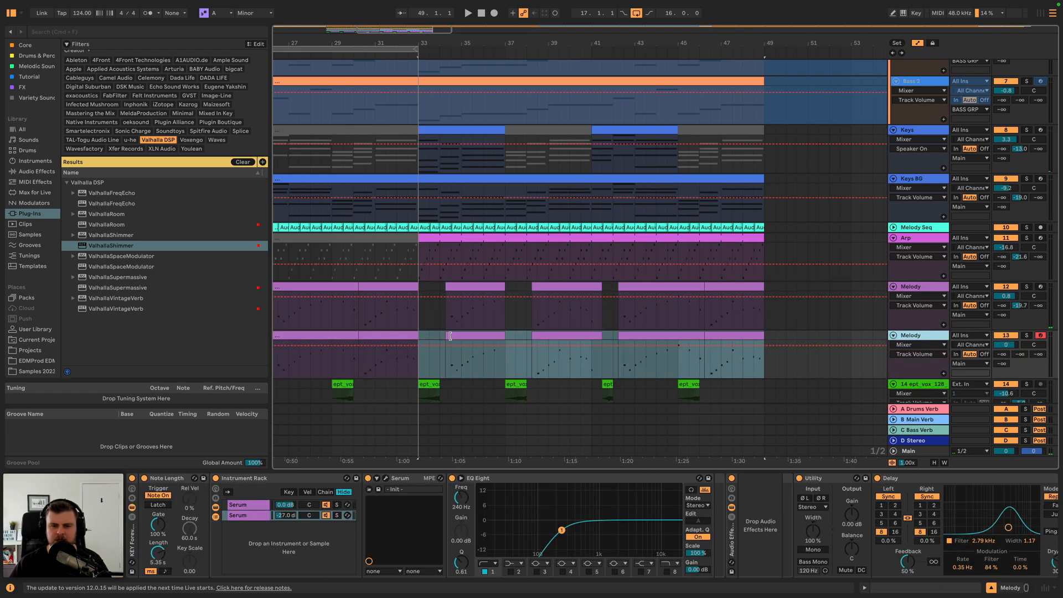
scroll(414, 336, "left", 7)
left_click(414, 336)
left_click_drag(805, 338, 458, 340)
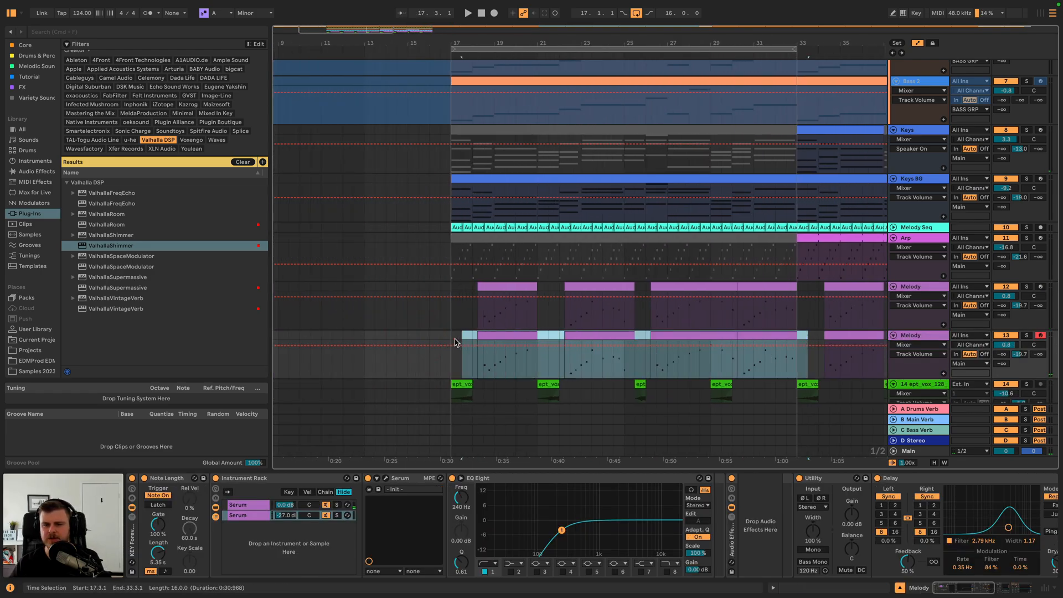
key("BackSpace")
scroll(727, 331, "right", 5)
left_click(589, 336)
scroll(780, 351, "right", 5)
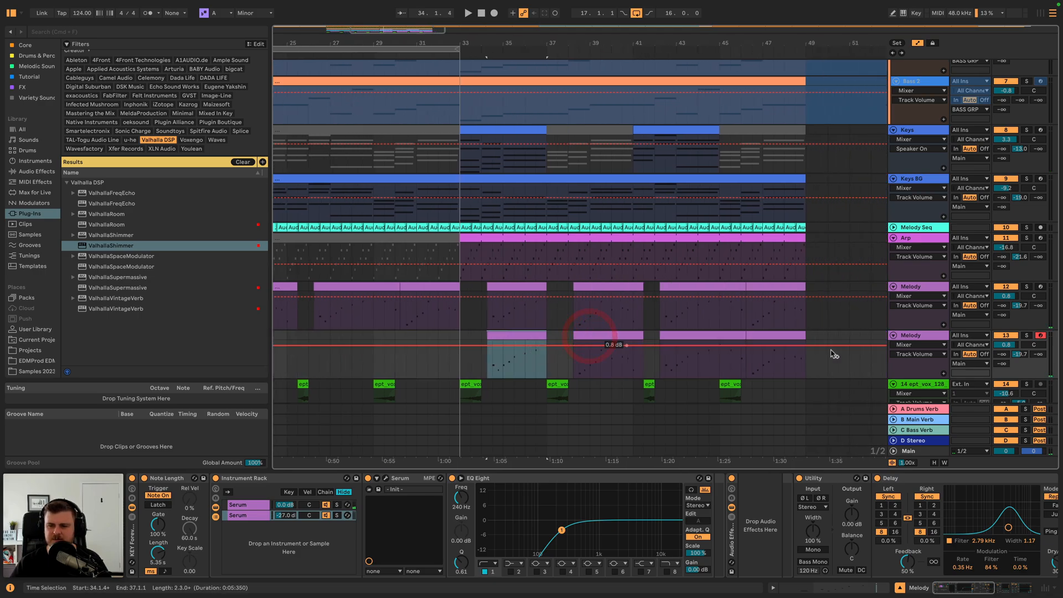
- Delete the duplicated Melody track's devices except the sidechain Compressor and load Serum on it
left_click(124, 504)
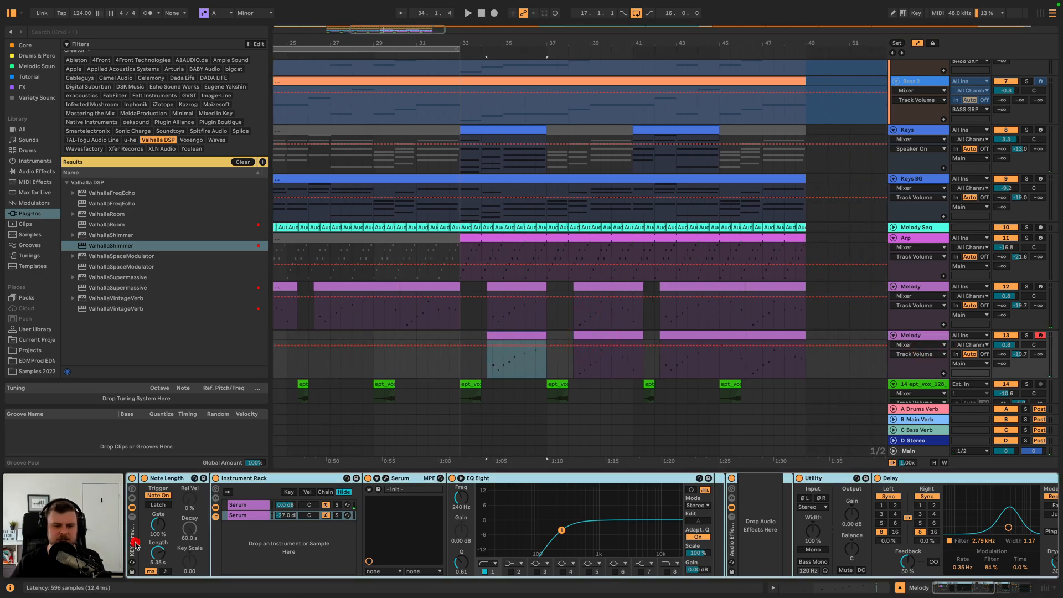
key("BackSpace")
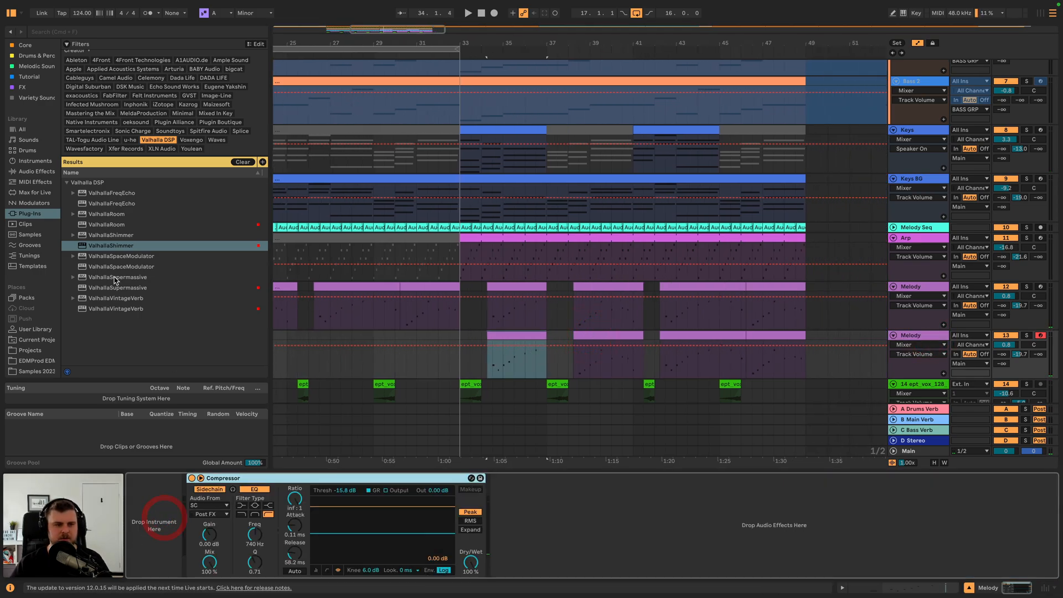
scroll(33, 49, "up", 2)
left_click(28, 55)
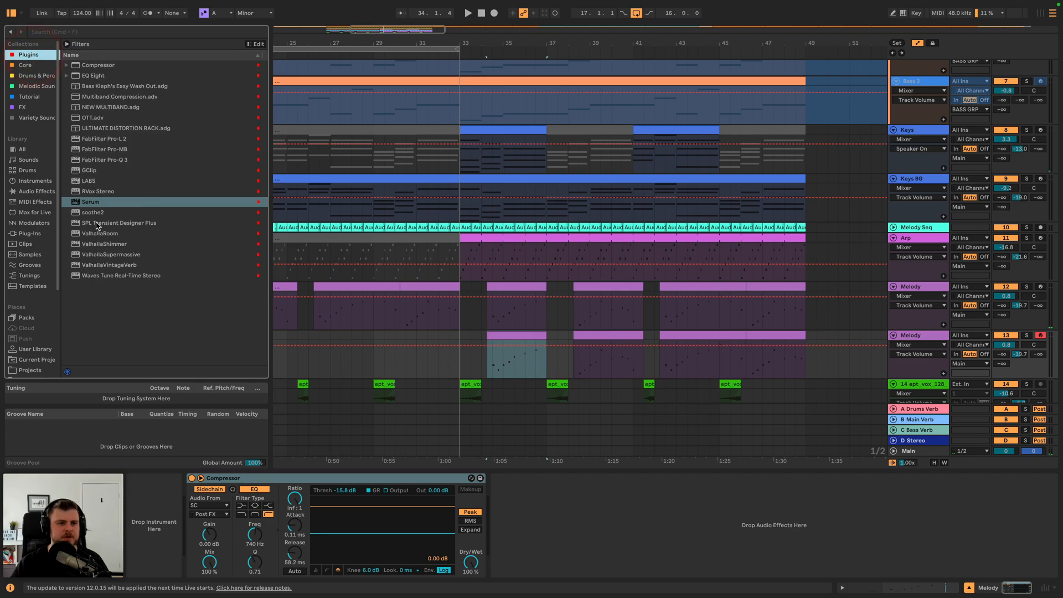
left_click_drag(128, 357, 157, 512)
- Try Serum's Splice preset FSS_SMHE3_Lead_Love_Line on the duplicated Melody track
left_click(662, 66)
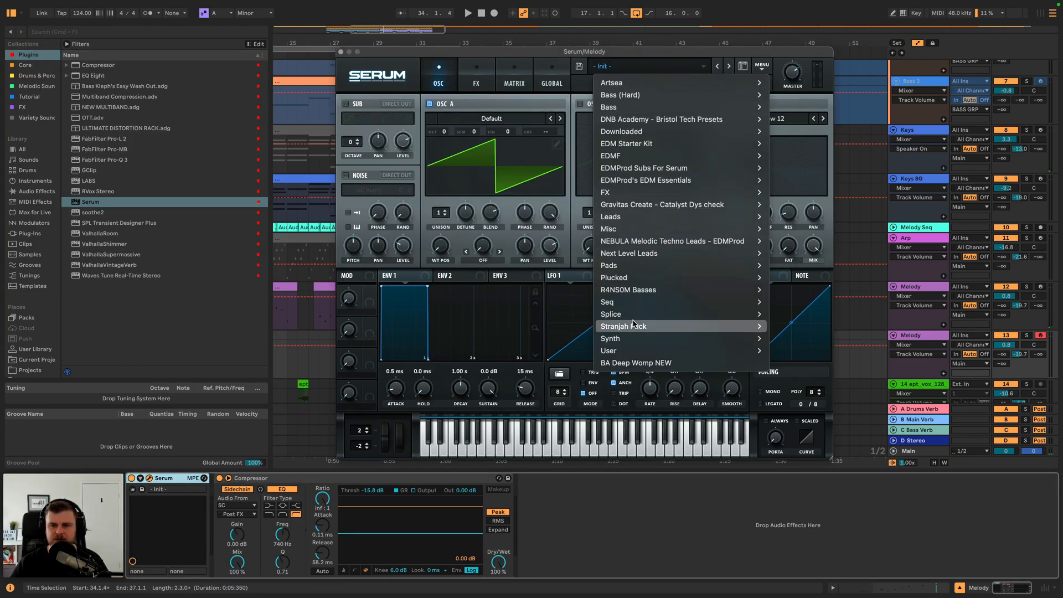
mouse_move(614, 314)
scroll(850, 363, "down", 4)
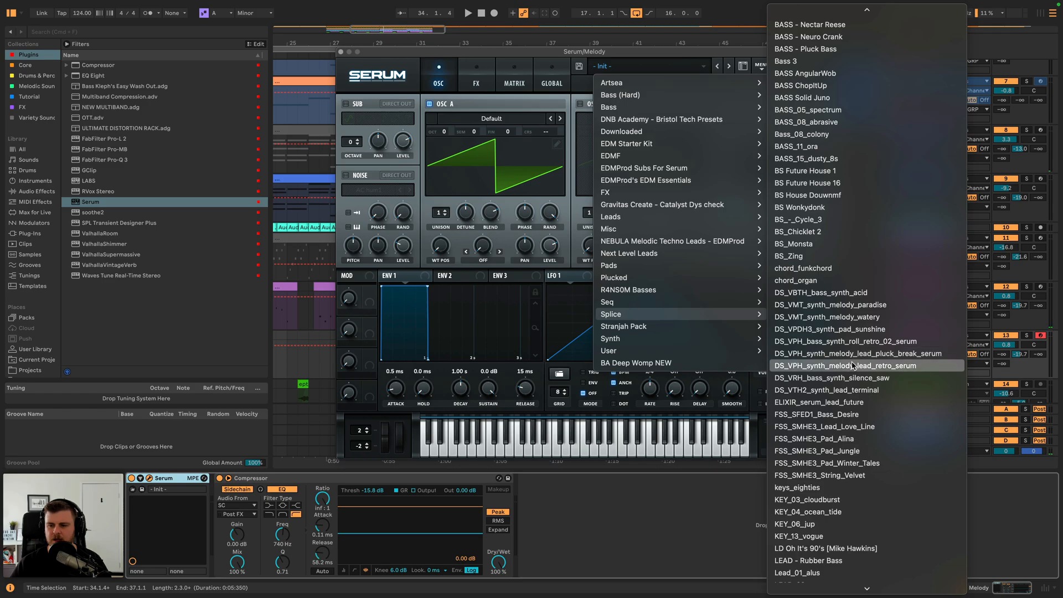
left_click(853, 427)
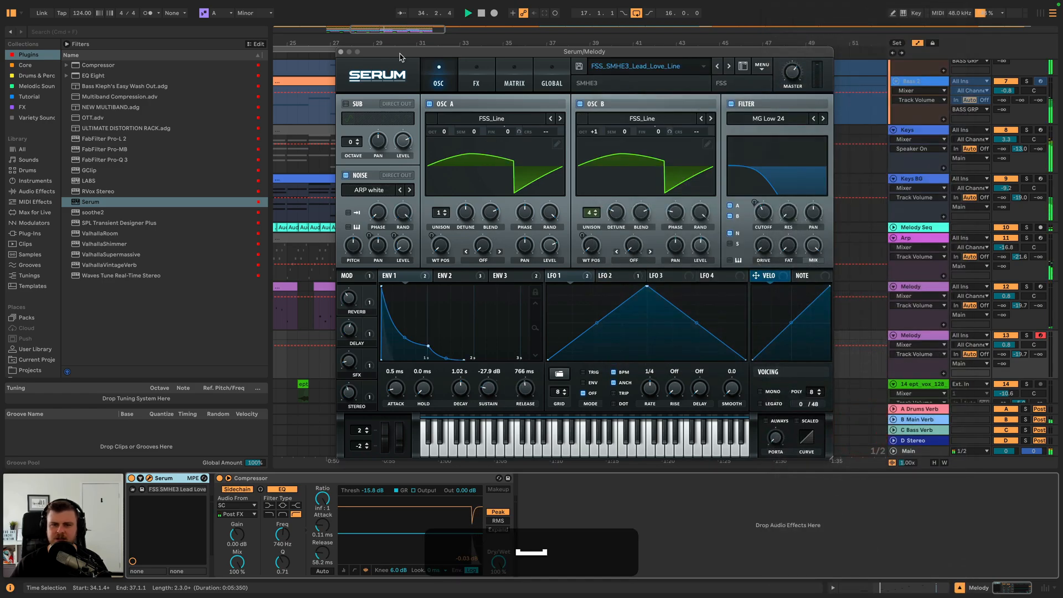
- Close the Serum window and set the duplicated Melody track's volume to -1.7 dB during playback
left_click(341, 52)
left_click(1026, 336)
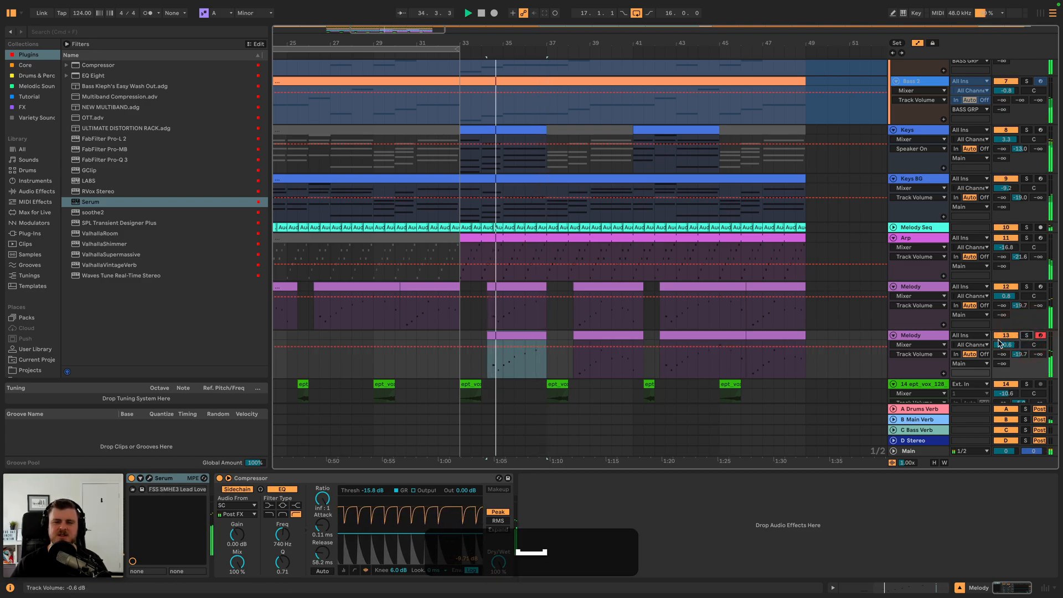
left_click_drag(1005, 344, 1006, 349)
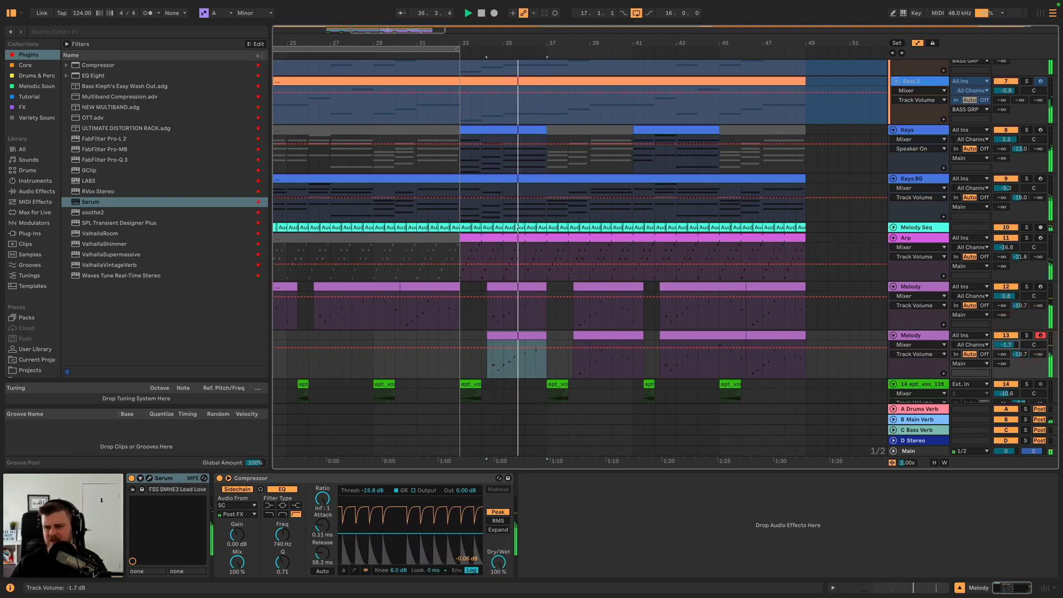
- Reopen Serum and load the preset amh_kit01_107_am_pluck_fx from the Splice Melodic House folder
left_click(149, 478)
left_click(674, 66)
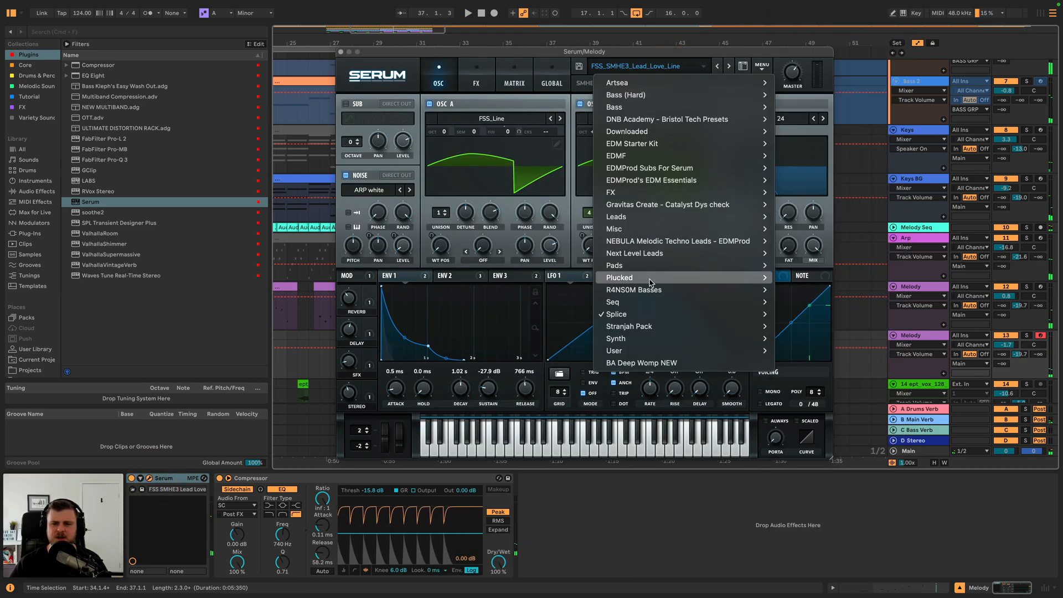
mouse_move(659, 315)
mouse_move(810, 49)
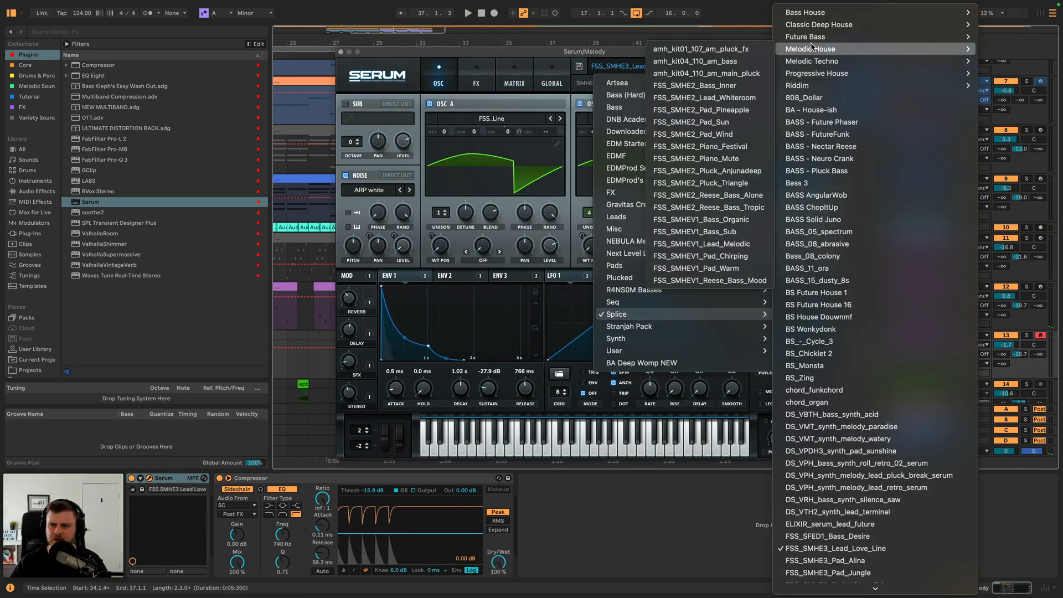
left_click(736, 49)
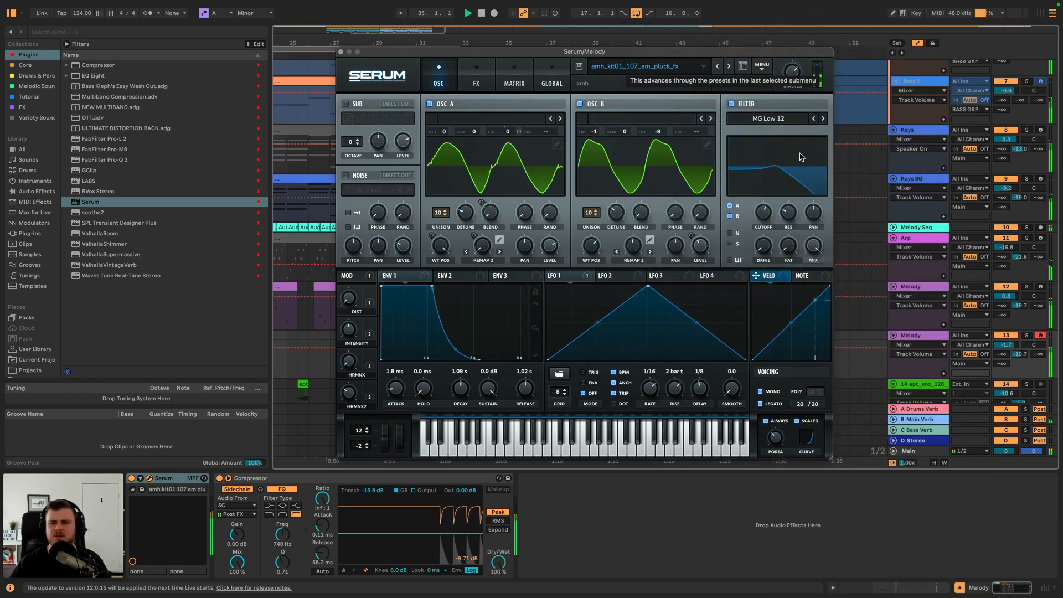
- Audition Serum's presets amh_kit01_107_am_pluck_fx, amh_kit04_110_am_bass and amh_kit04_110_am_main_pluck, soloing the duplicated Melody track for comparison
left_click(1025, 335)
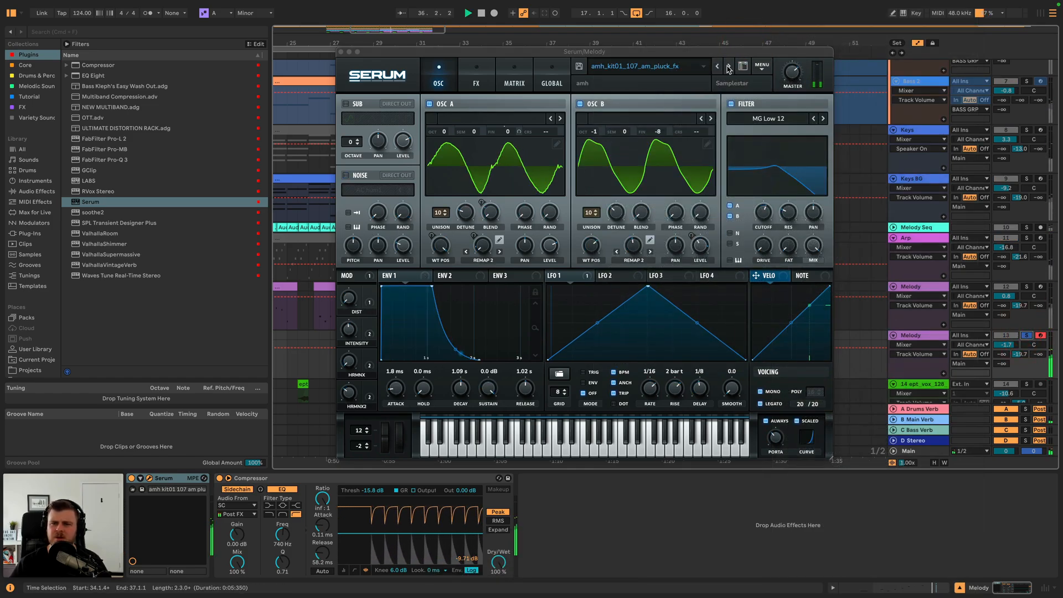
left_click(1024, 336)
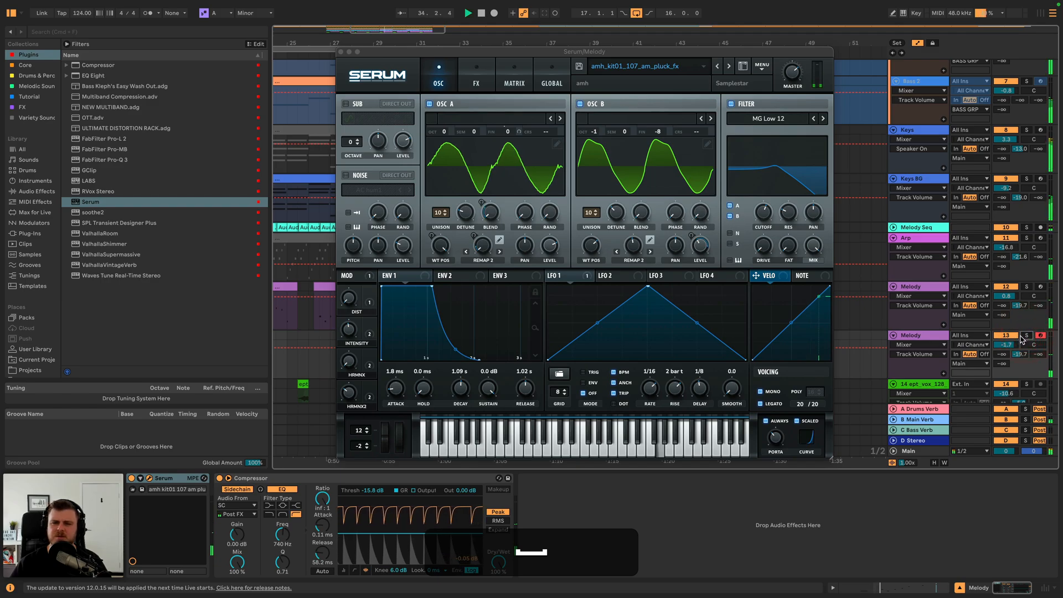
left_click(729, 67)
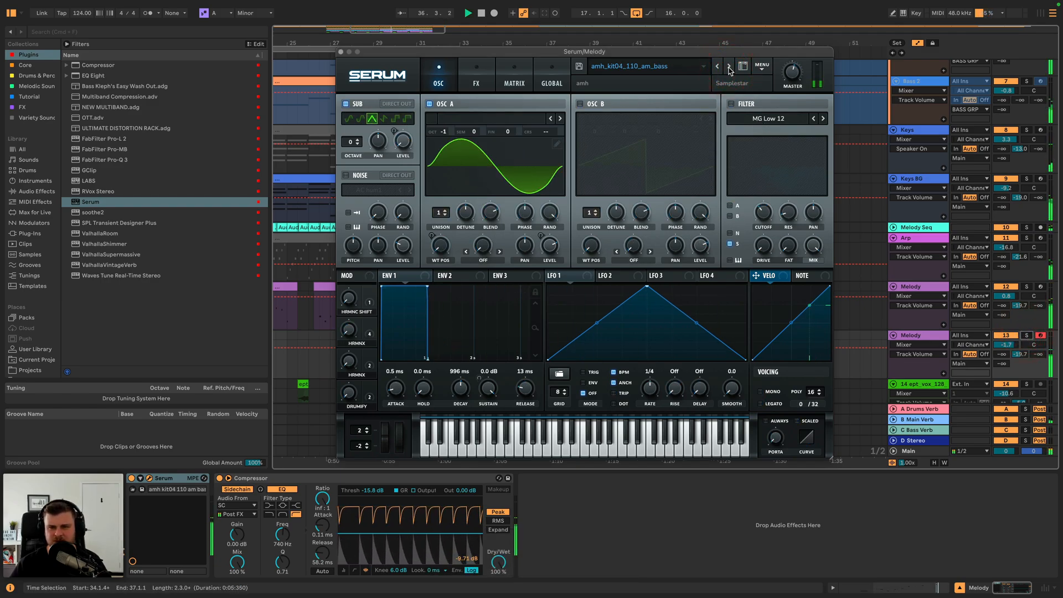
left_click(1024, 335)
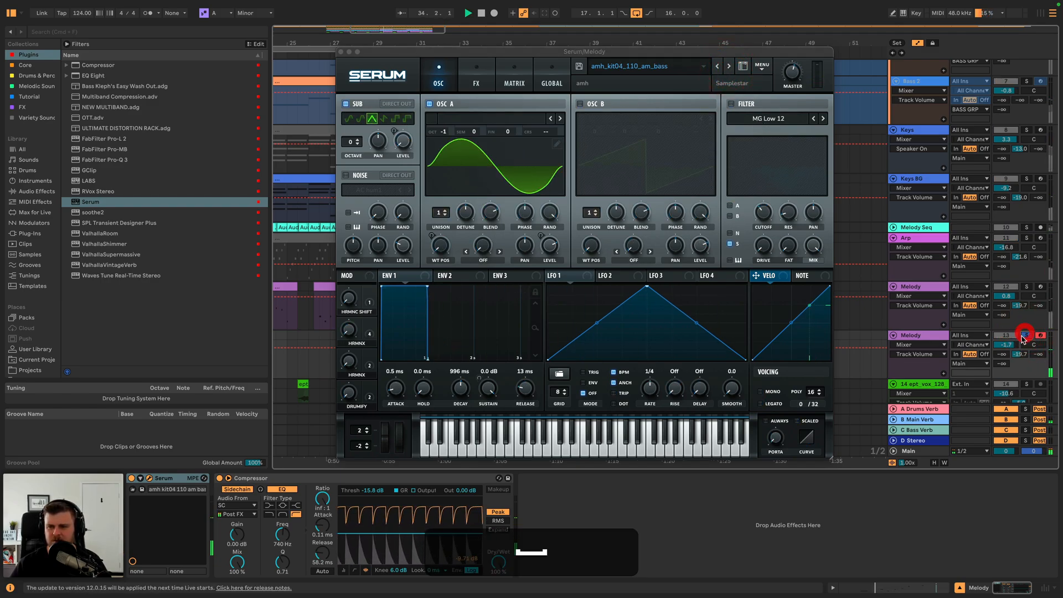
left_click(728, 66)
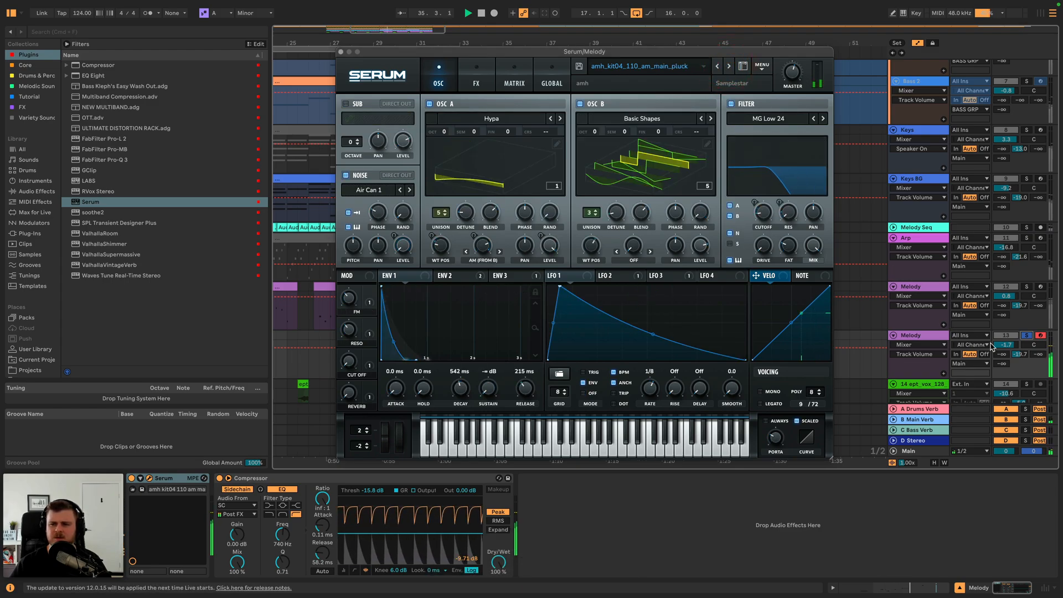
- Compare both Melody tracks soloed together and in the full mix, and close the Serum window
left_click(1025, 286, "super")
key("space")
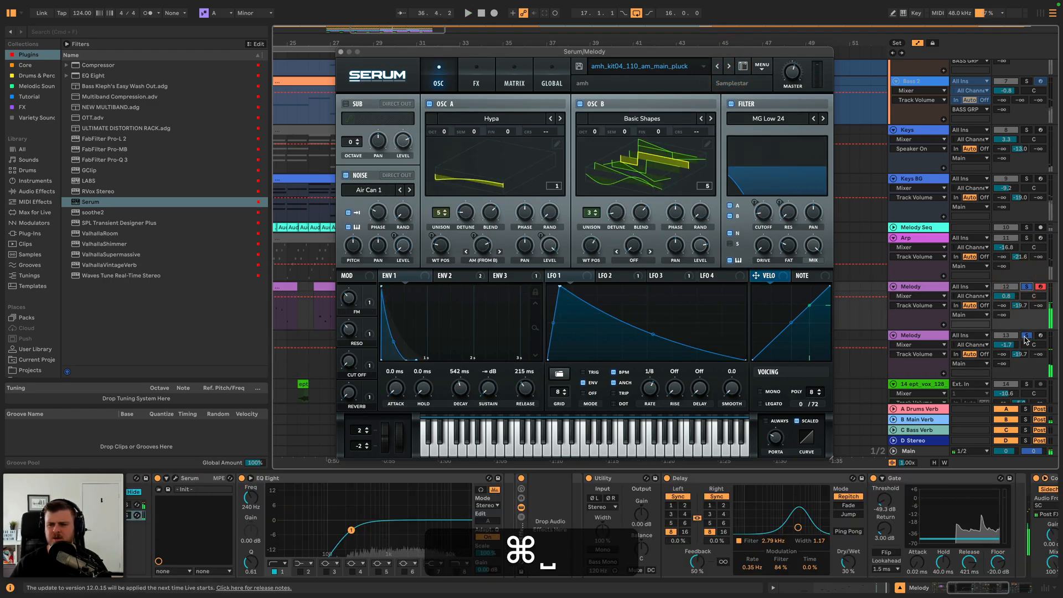
left_click(1025, 337)
key("space")
left_click(342, 52)
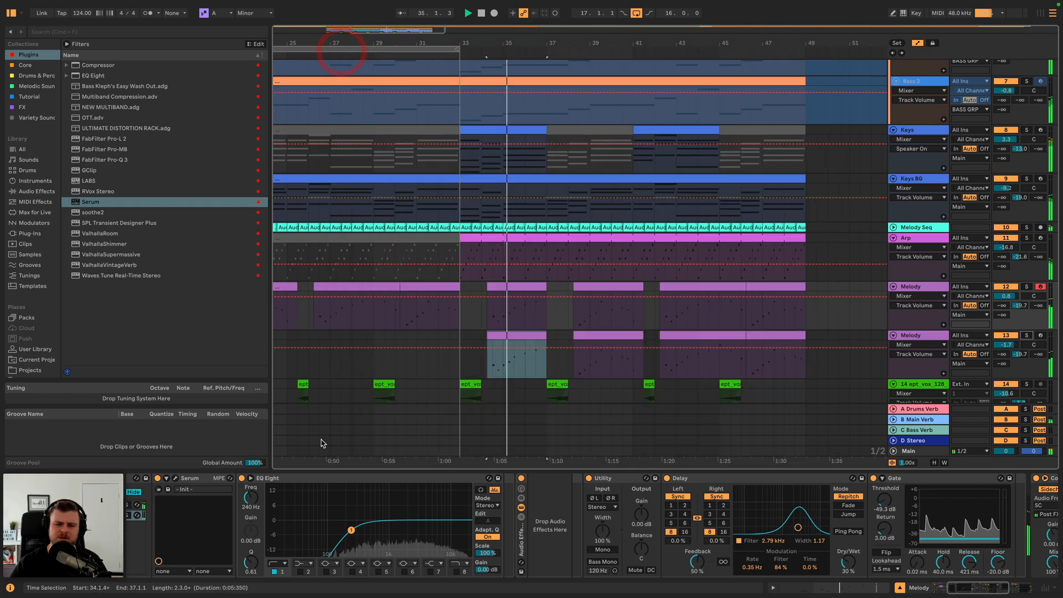
- Reopen the duplicated Melody track's Serum, load the preset FSS_SMHE2_Lead_Whiteroom and set the track volume to -7.5 dB
left_click(909, 336)
left_click(148, 479)
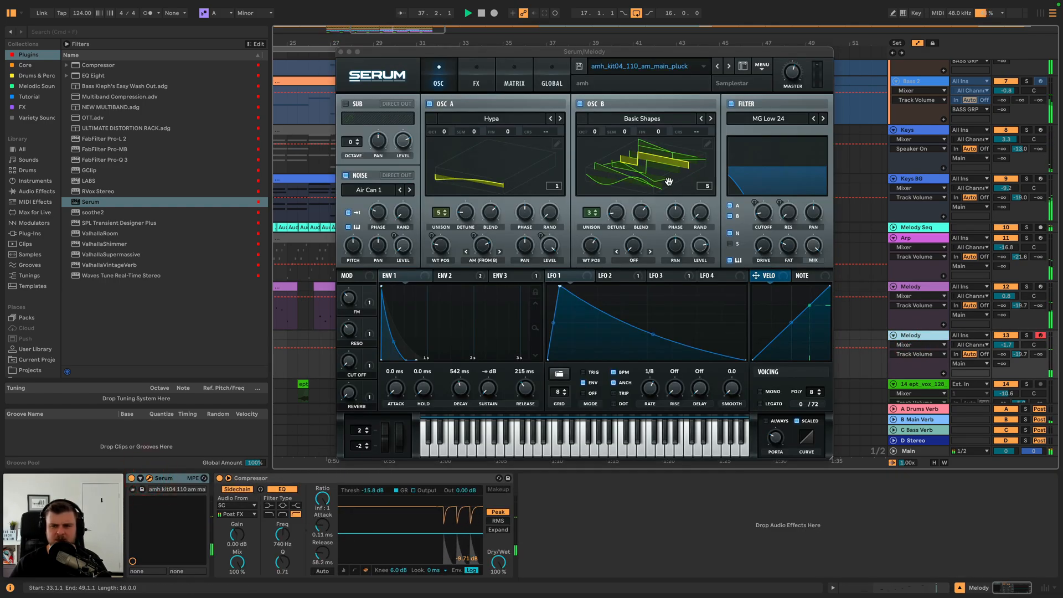
key("space")
left_click(728, 66)
left_click(730, 67)
key("space")
left_click(718, 67)
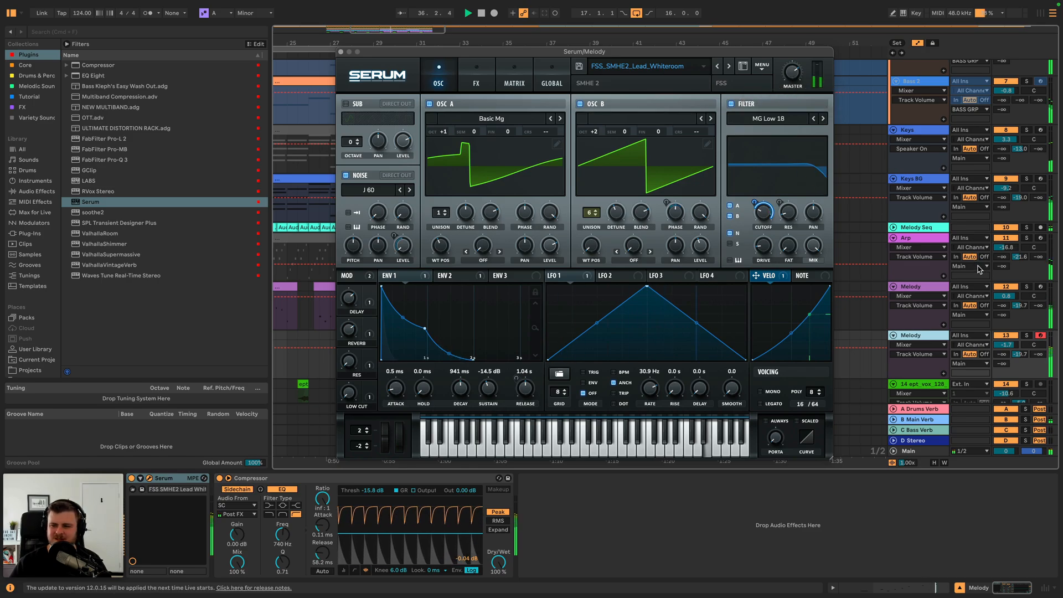
key("space")
left_click_drag(1005, 345, 1005, 337)
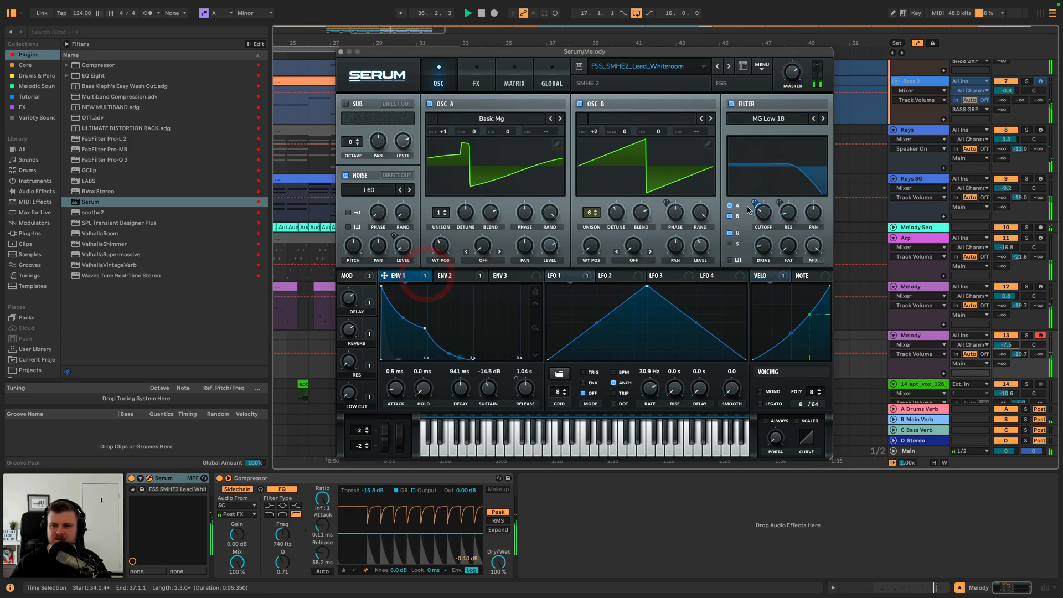
- Examine the Whiteroom preset's envelopes, LFO and modulation matrix while the arrangement plays
left_click(468, 278)
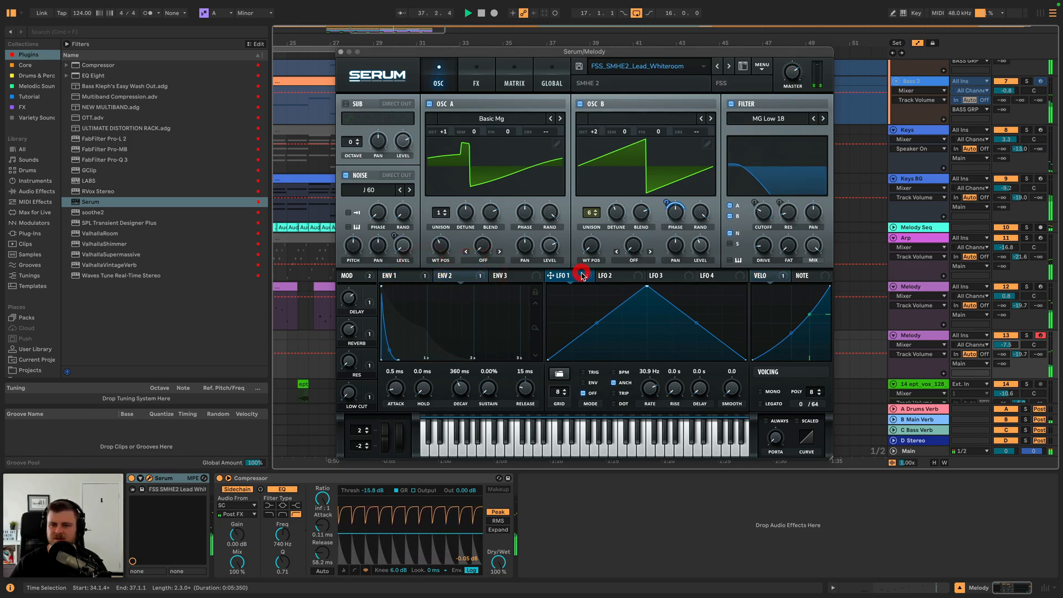
left_click(412, 281)
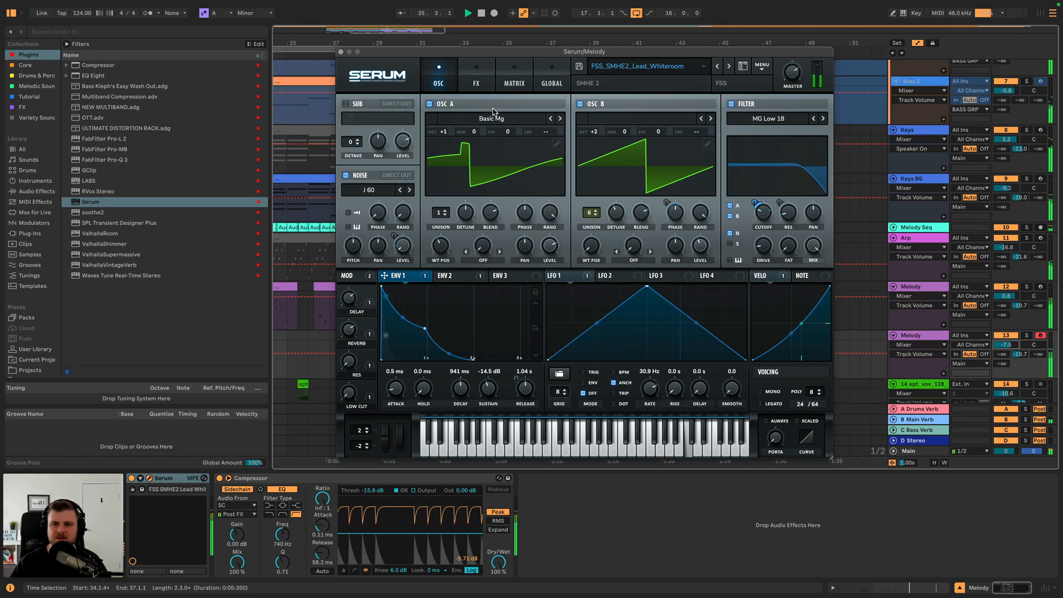
left_click(514, 74)
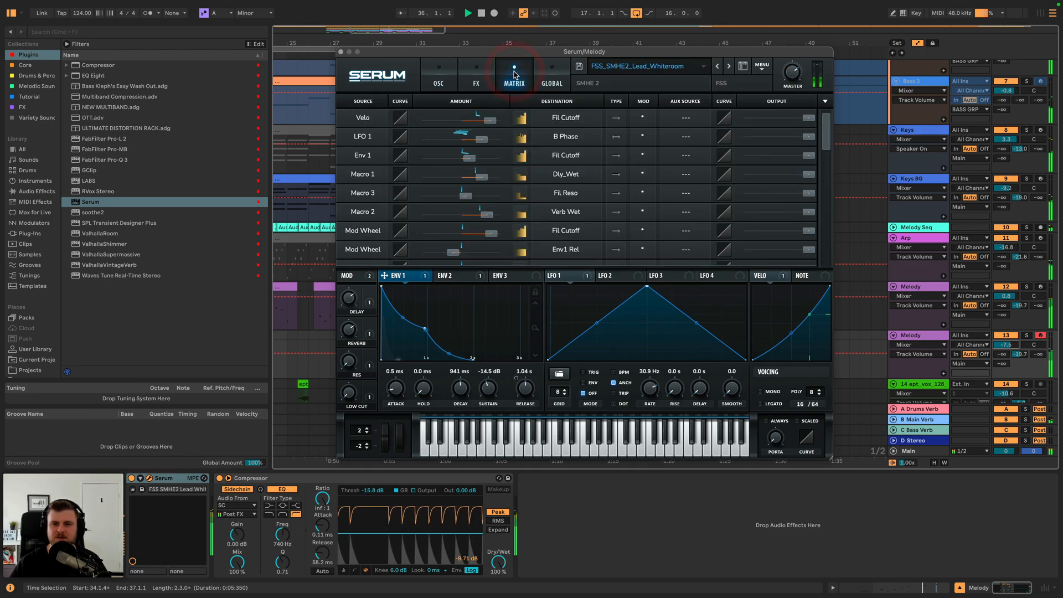
left_click(439, 77)
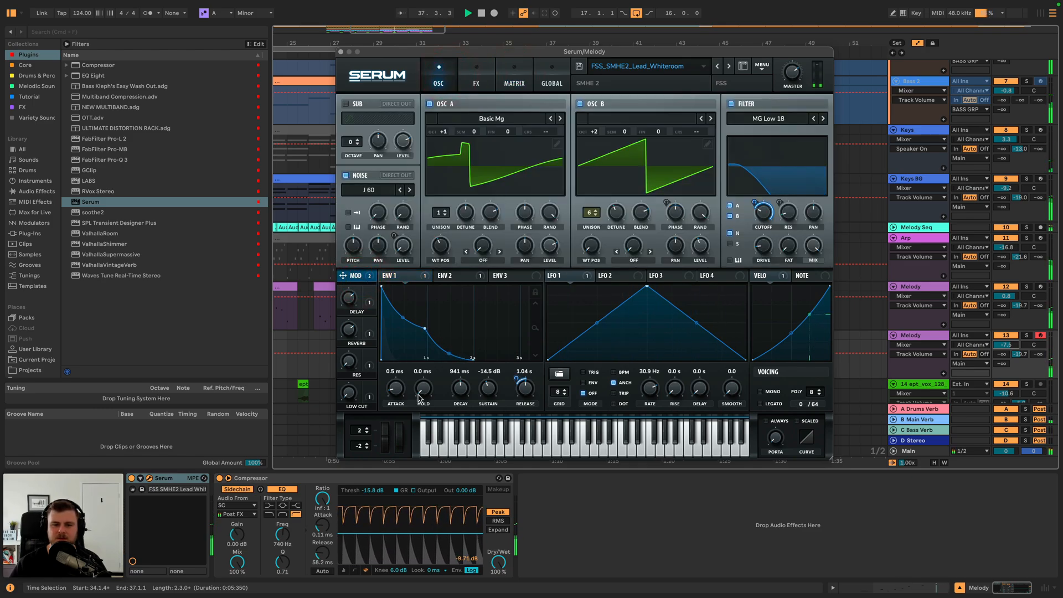
key("space")
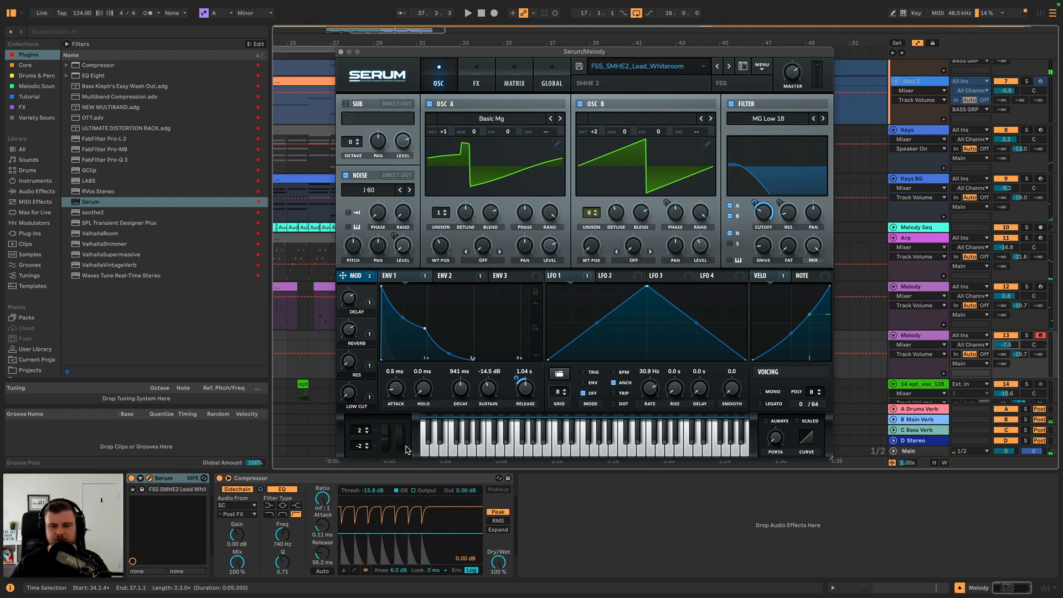
key("space")
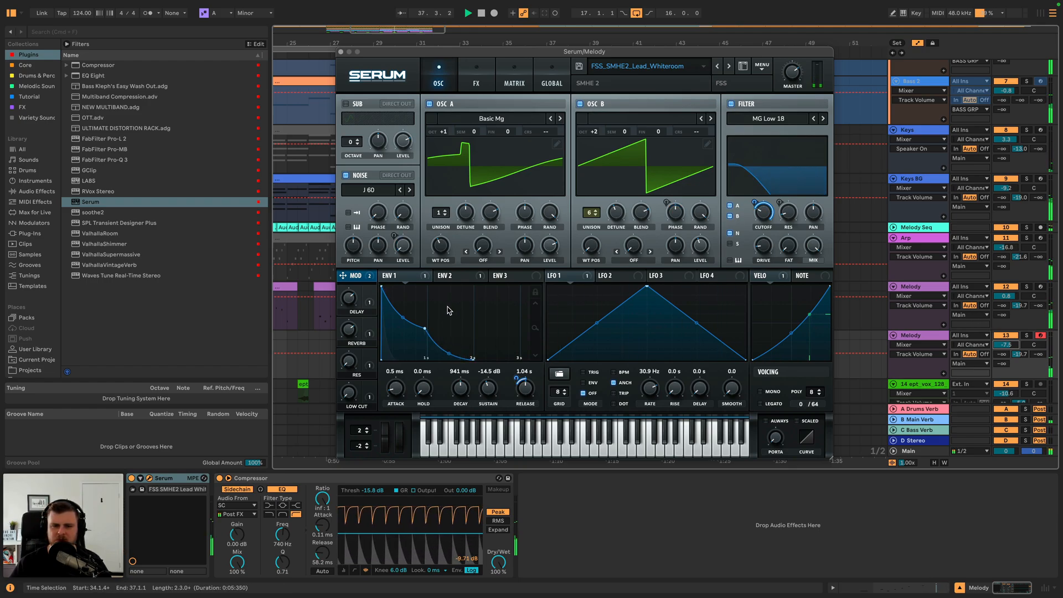
left_click(405, 279)
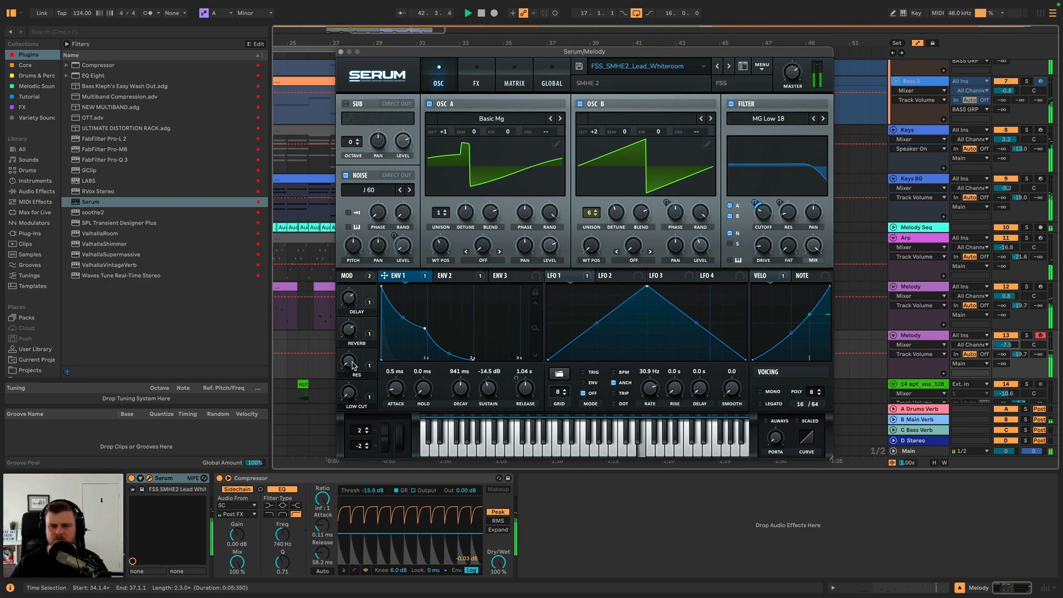
left_click(457, 275)
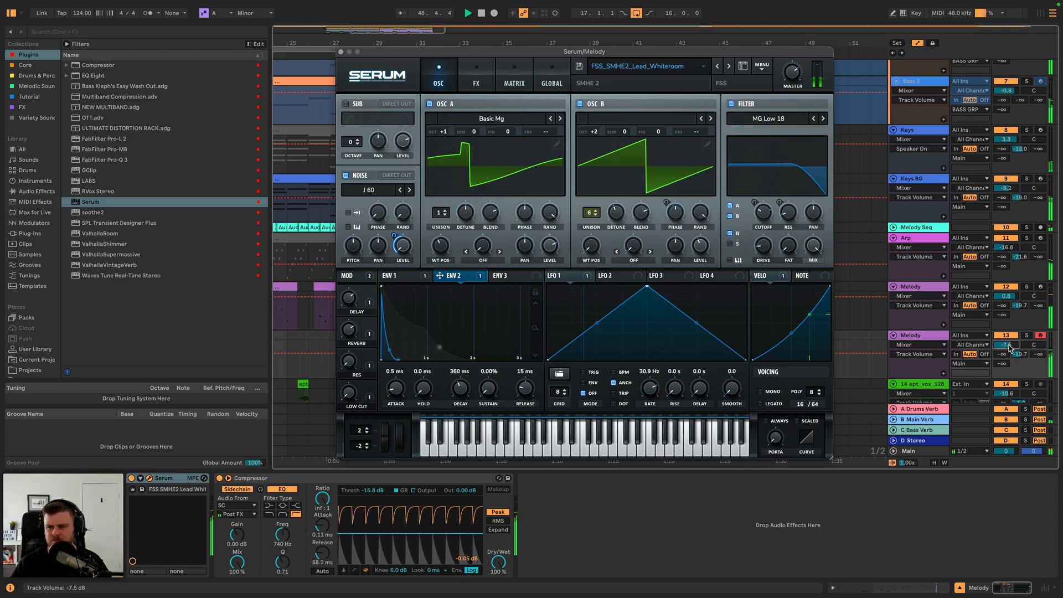
- Set the duplicated Melody track's volume to -9.3 dB, stop playback and close the Serum window
key("space")
left_click(341, 51)
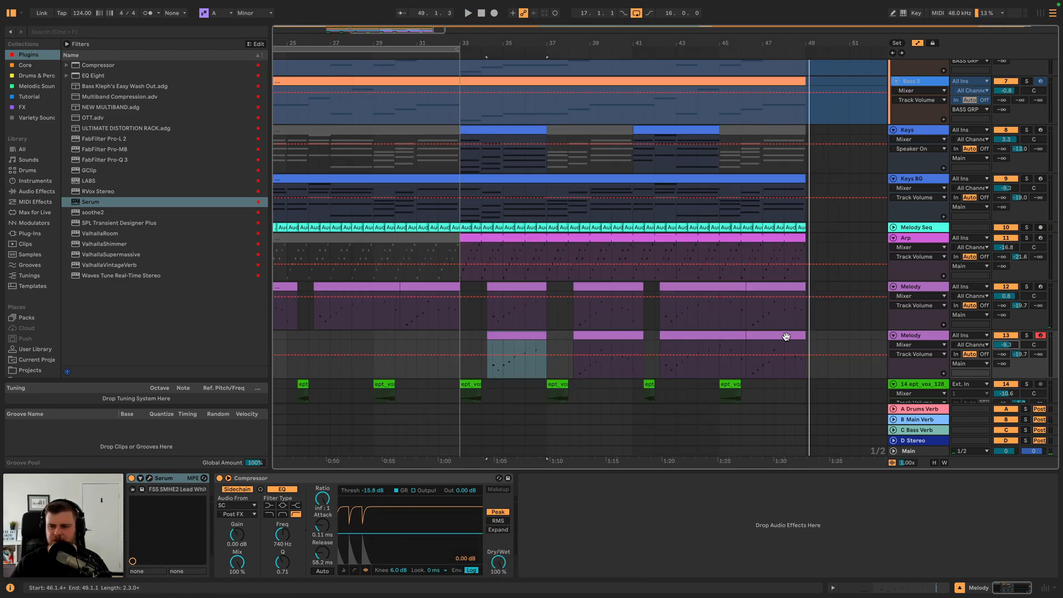
- Quantize all notes in the final clip of the duplicated Melody track
double_click(786, 337)
left_click(735, 446)
key("super+a")
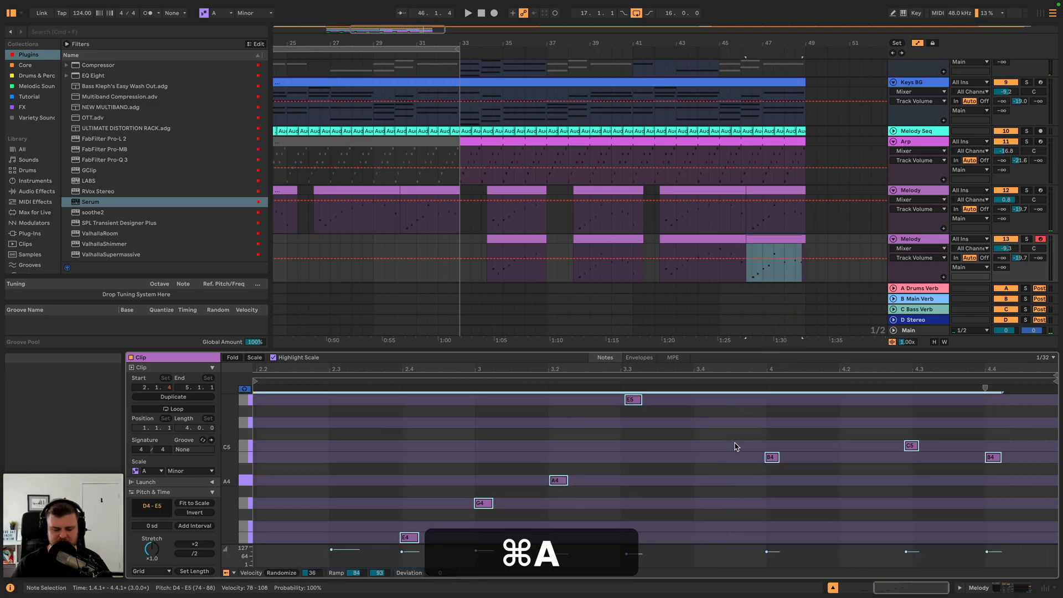
key("shift+super+u")
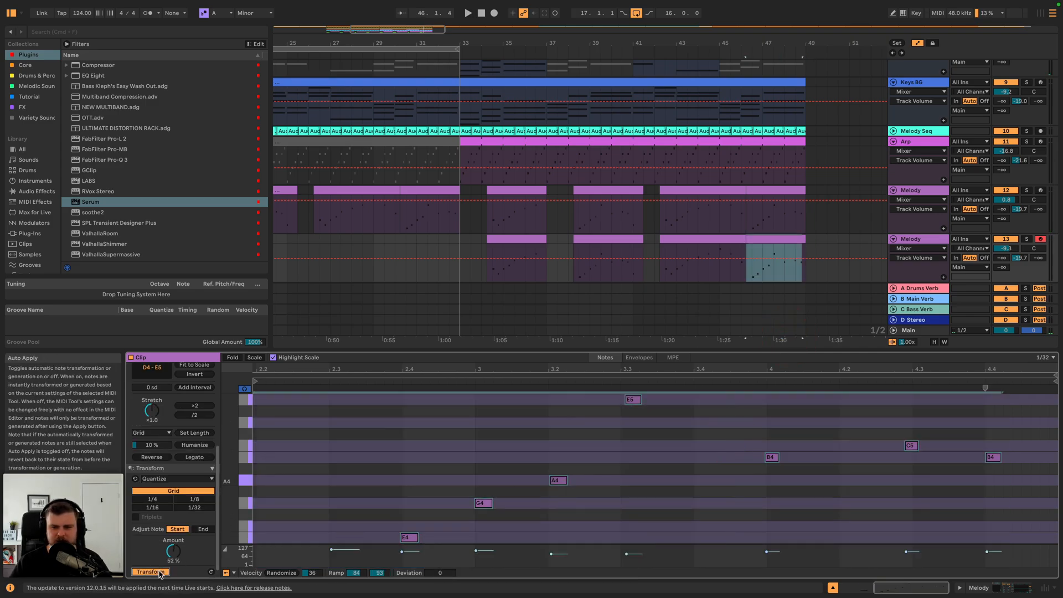
- Quantize all notes in the final clip of the original Melody track as well
left_click(778, 192)
left_click(703, 468)
key("super+a")
key("shift+super+u")
left_click(159, 571)
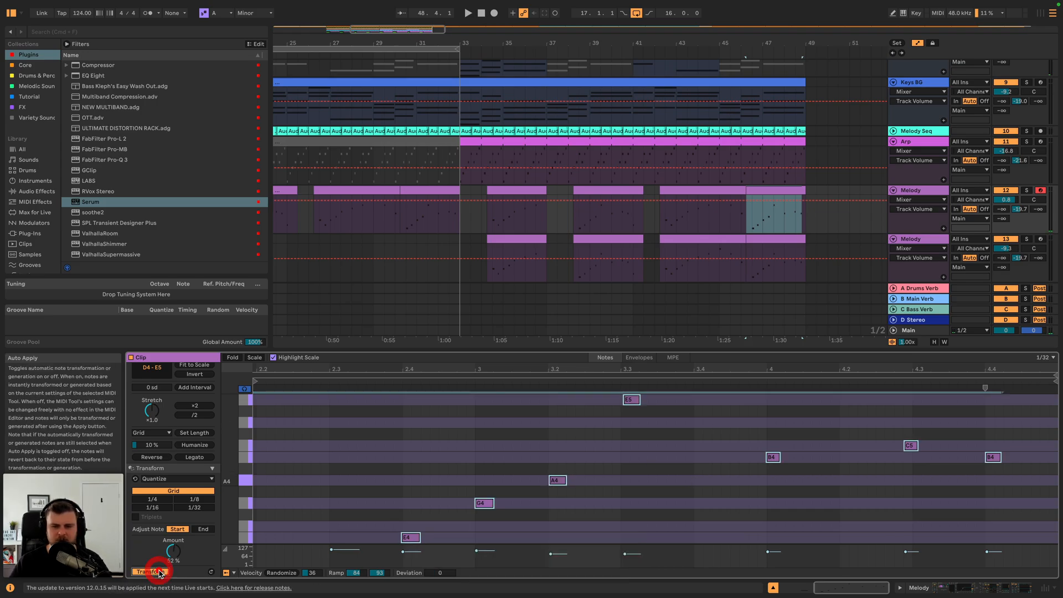
- Play the end of the section, solo the duplicated Melody track and show its device chain
key("space")
key("shift+Tab")
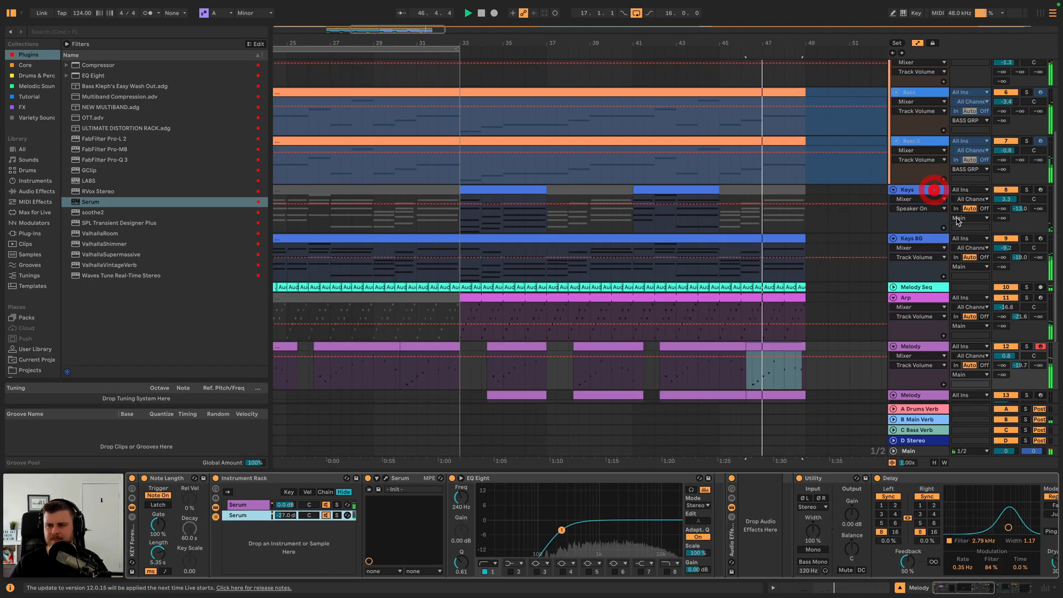
scroll(1007, 381, "down", 3)
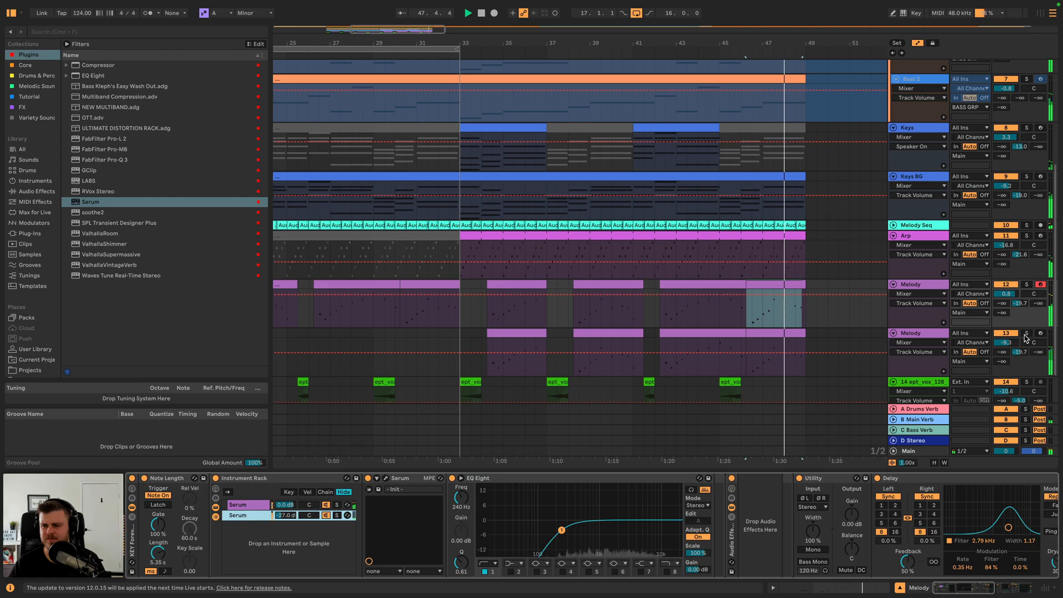
left_click(935, 336)
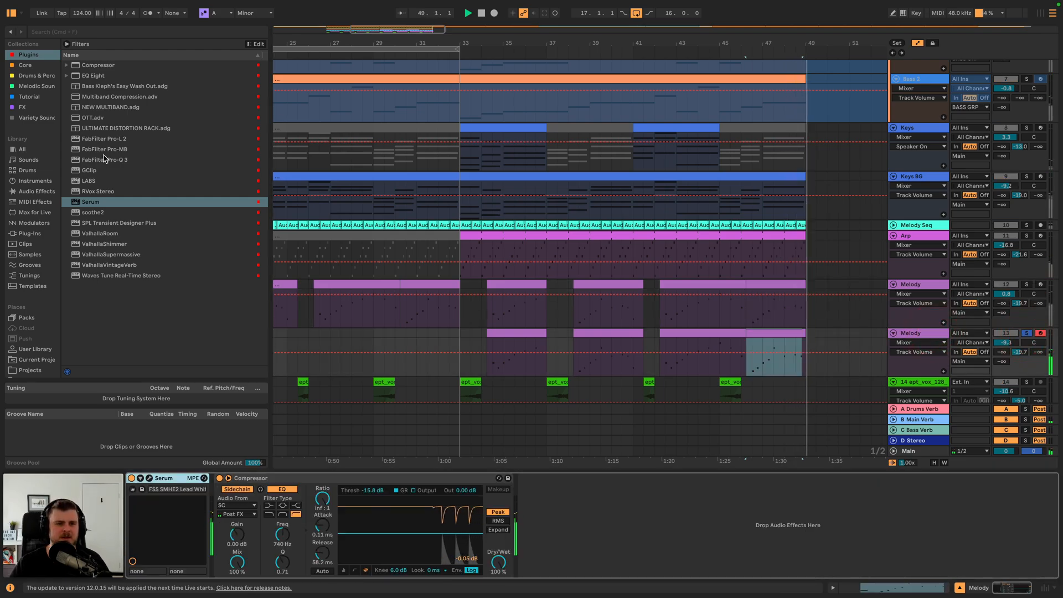
- Insert EQ Eight between Serum and the Compressor and enable band 8 as a high cut at 10.4 kHz
left_click(37, 191)
left_click_drag(93, 233, 358, 568)
left_click(434, 570)
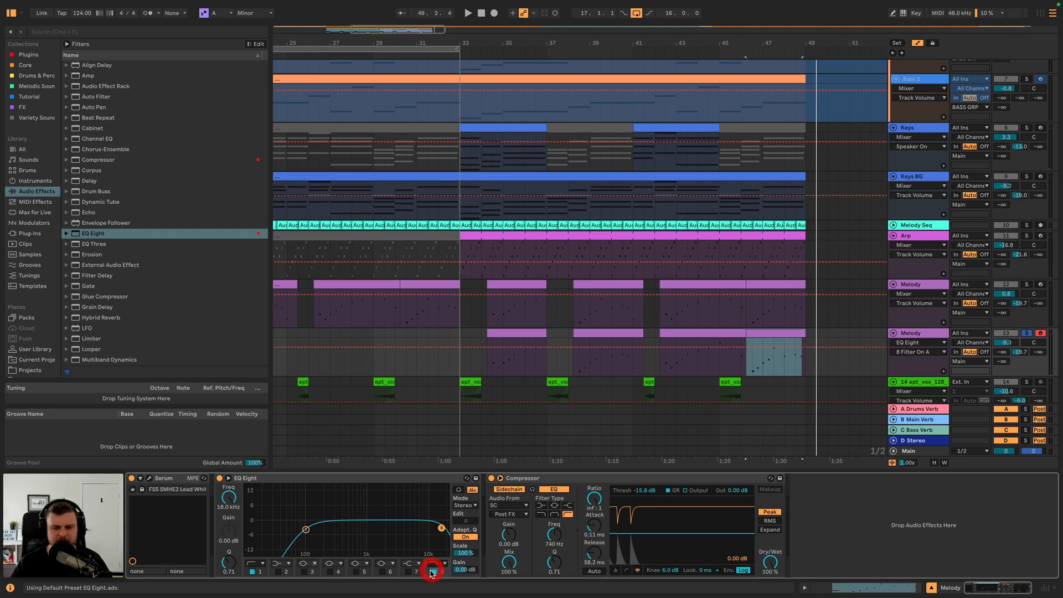
key("space")
left_click_drag(429, 527, 427, 527)
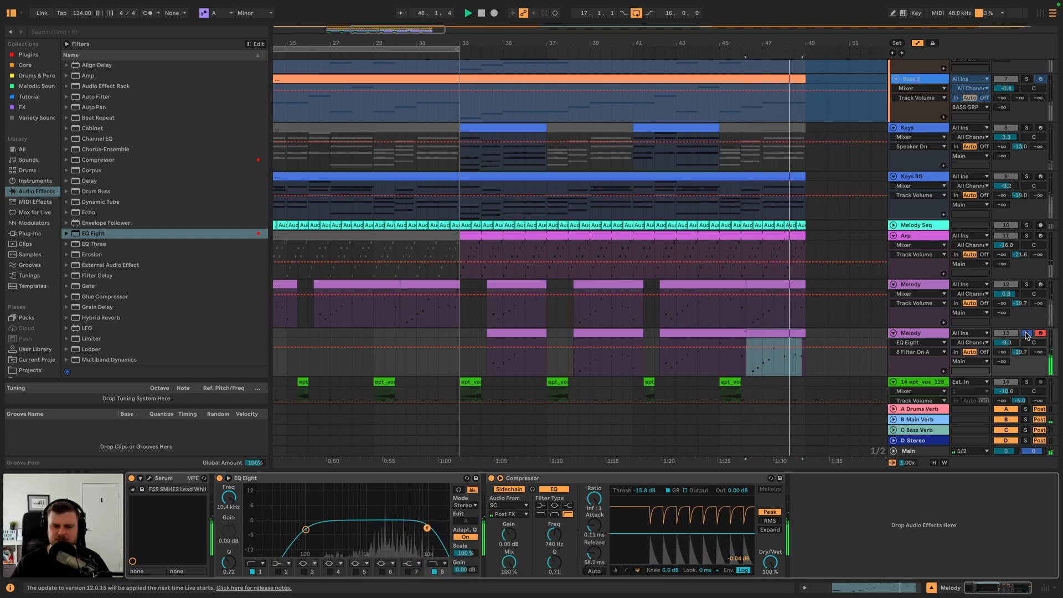
- Inspect the velocity modulation of the filter cutoff in the duplicated Melody track's Serum and close its window
left_click(149, 478)
key("space")
left_click(768, 276)
left_click_drag(767, 280, 752, 206)
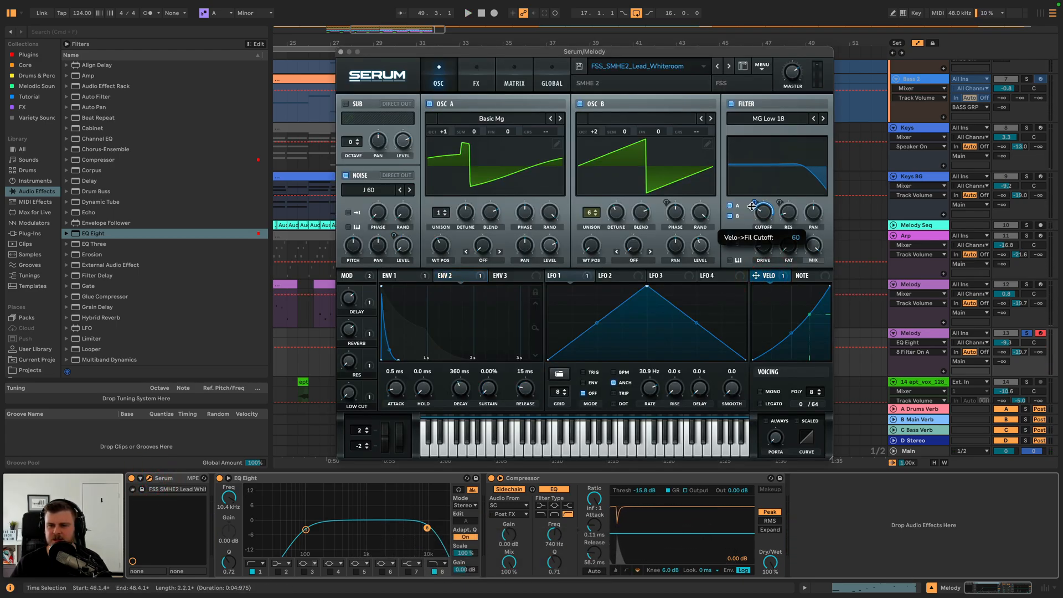
left_click(751, 208)
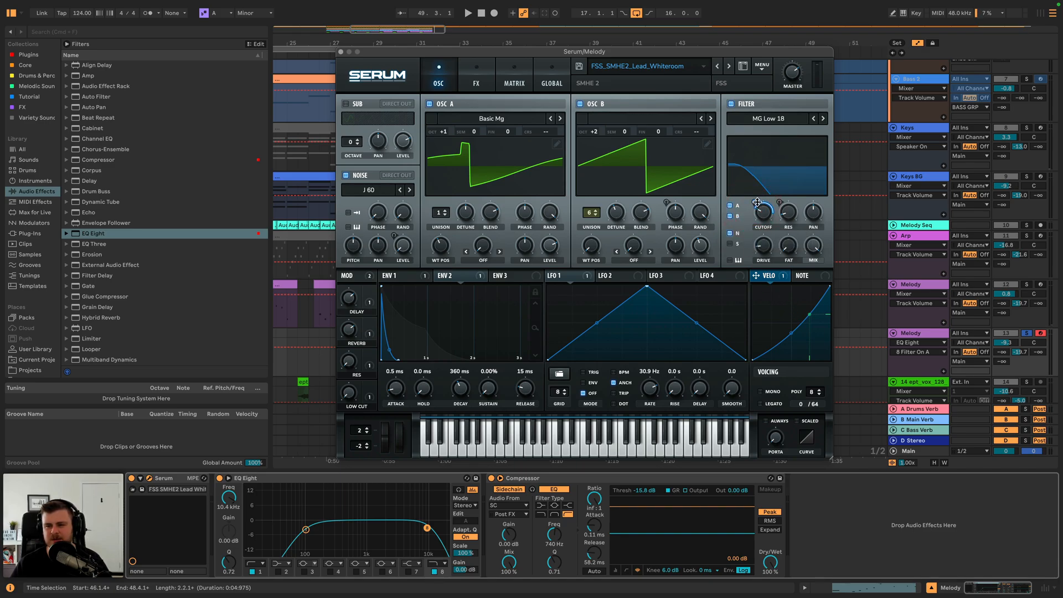
key("space")
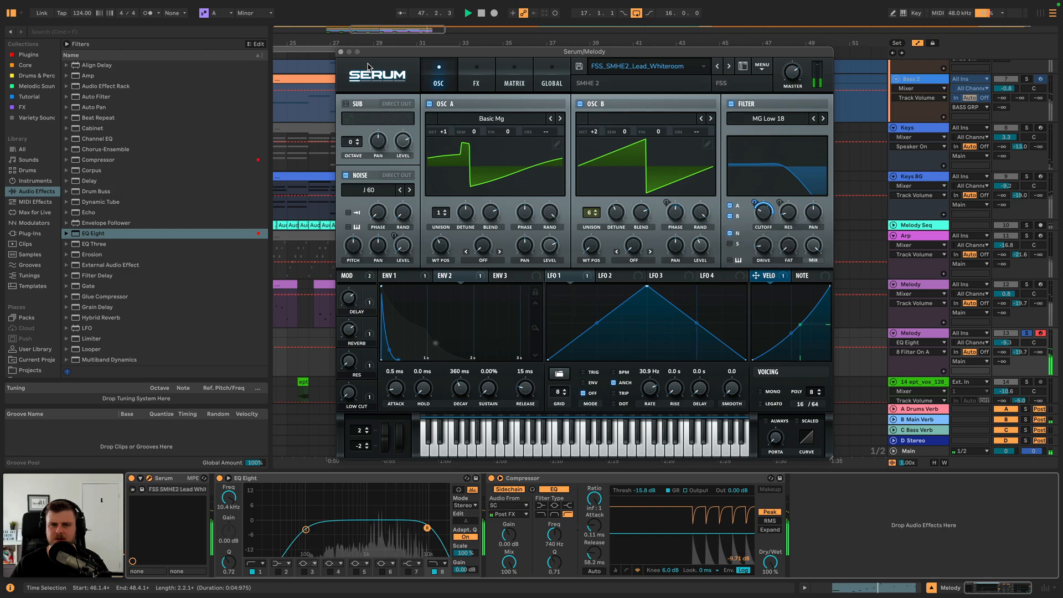
left_click(341, 51)
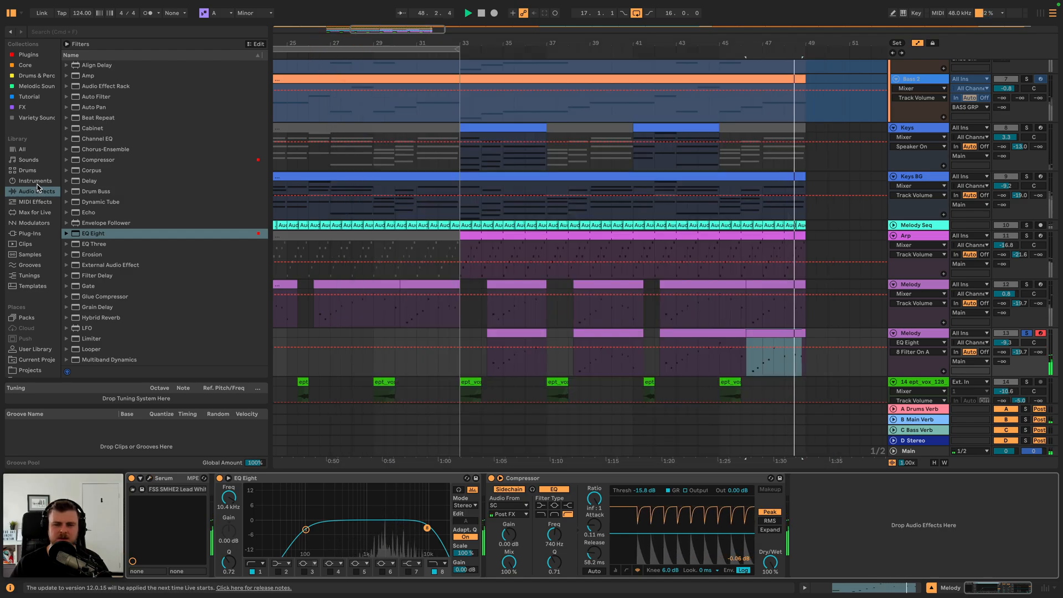
- Stop playback and load the Velocity MIDI effect in front of Serum on the duplicated Melody track
key("space")
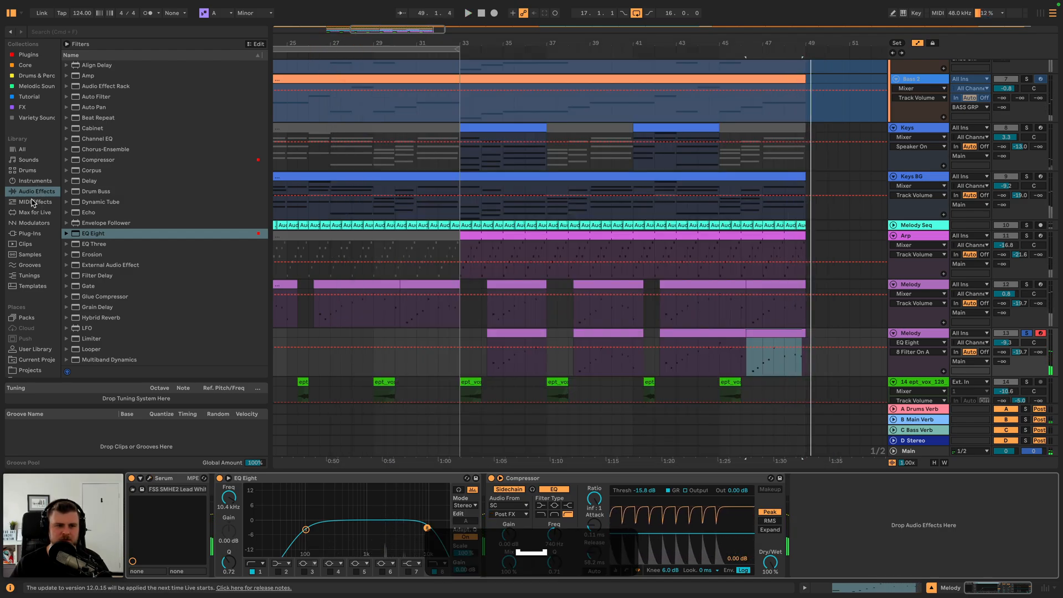
left_click(32, 203)
left_click(94, 245)
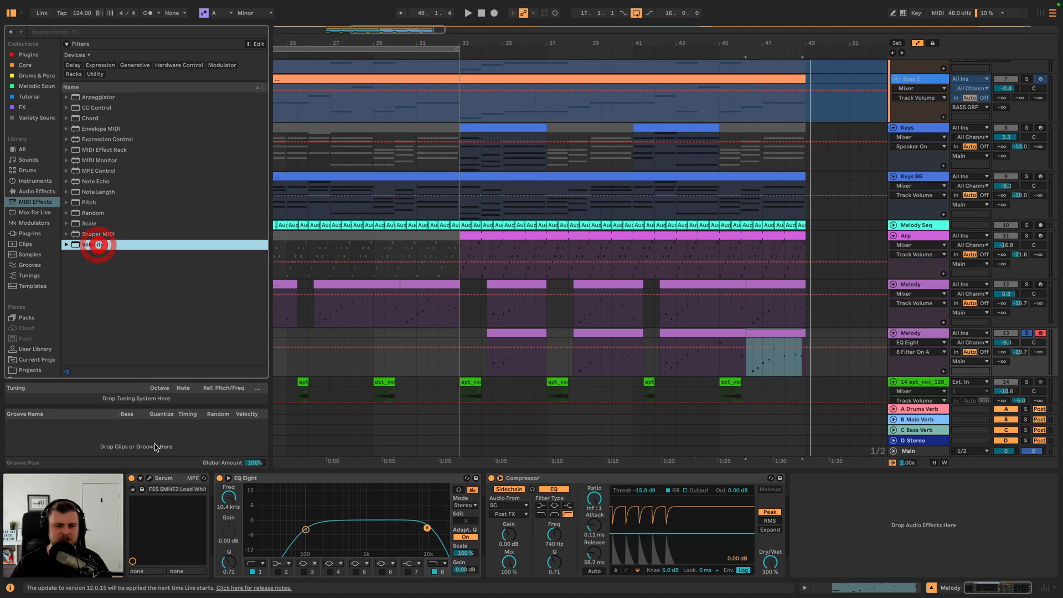
double_click(94, 244)
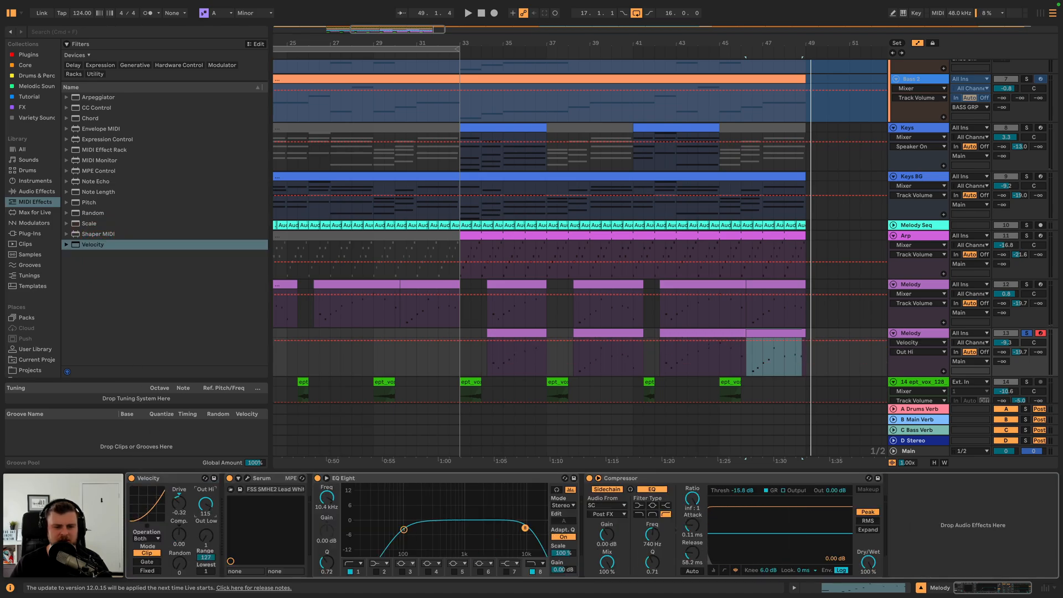
- Set the Velocity device's Drive to -0.06, Out Hi to 108 and Out Low to 68, checking with playback
key("space")
left_click_drag(205, 535, 206, 502)
key("space")
key("space")
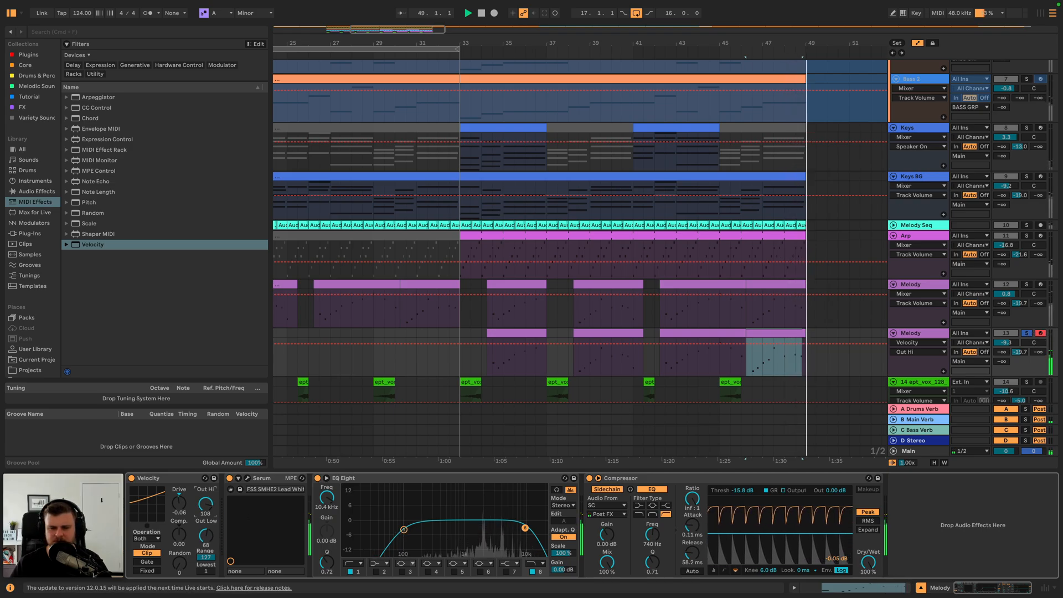
- Set band 1 of the duplicated Melody track's EQ Eight to 527 Hz, unsolo the track and set its volume to -9.7 dB
left_click_drag(404, 530, 447, 528)
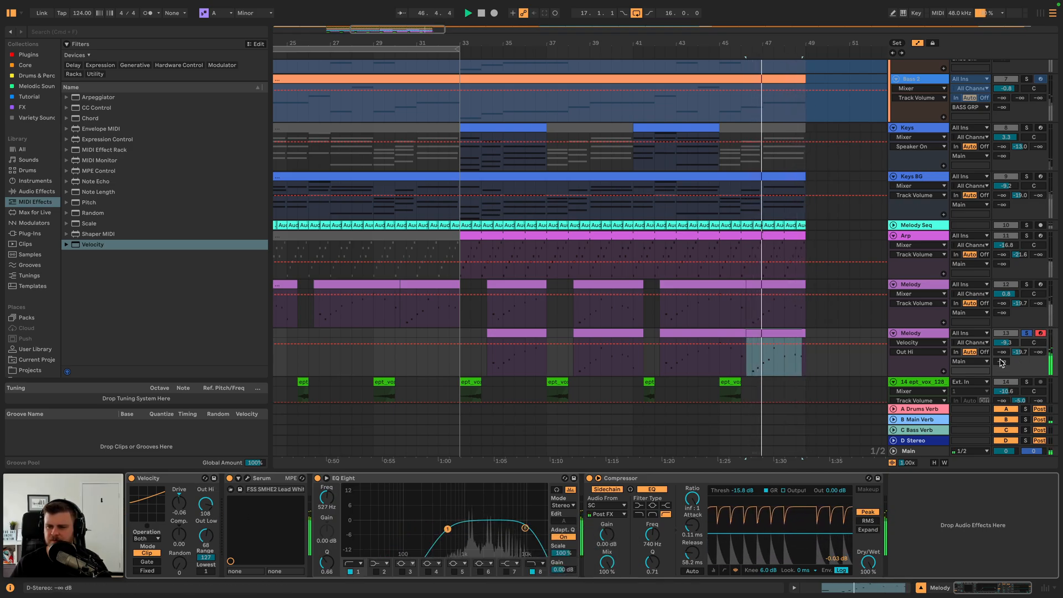
left_click(1026, 333)
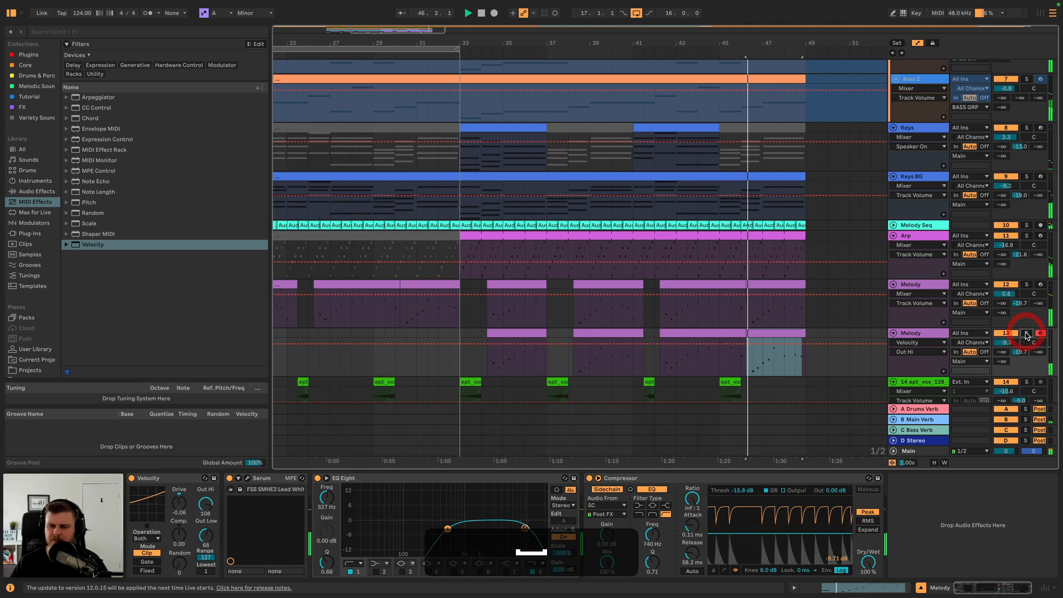
left_click(1007, 342)
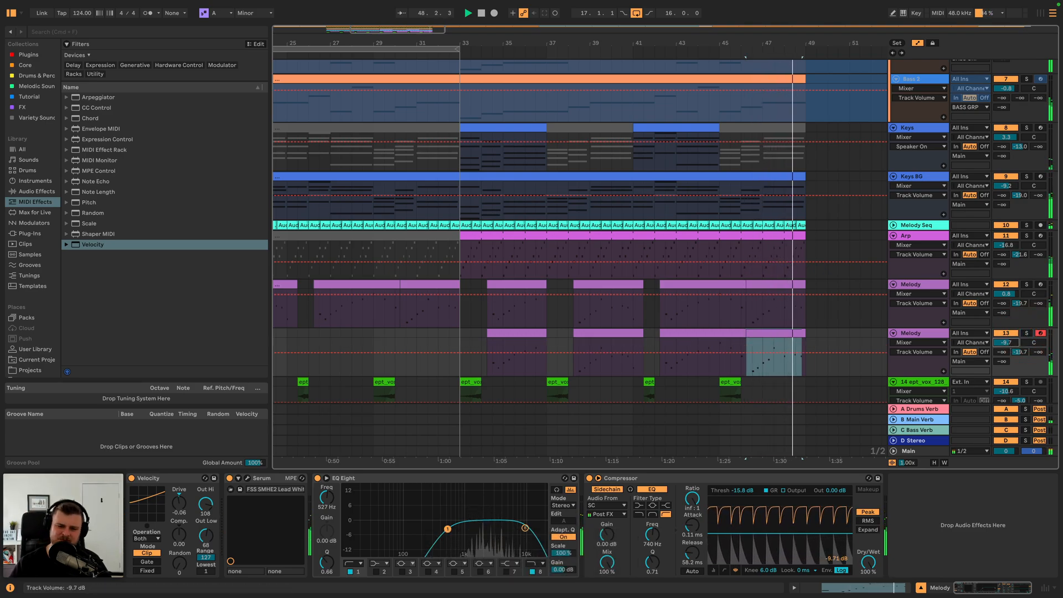
- Move the C5 note near the end of the last clip slightly later on both Melody tracks
left_click(787, 335)
key("space")
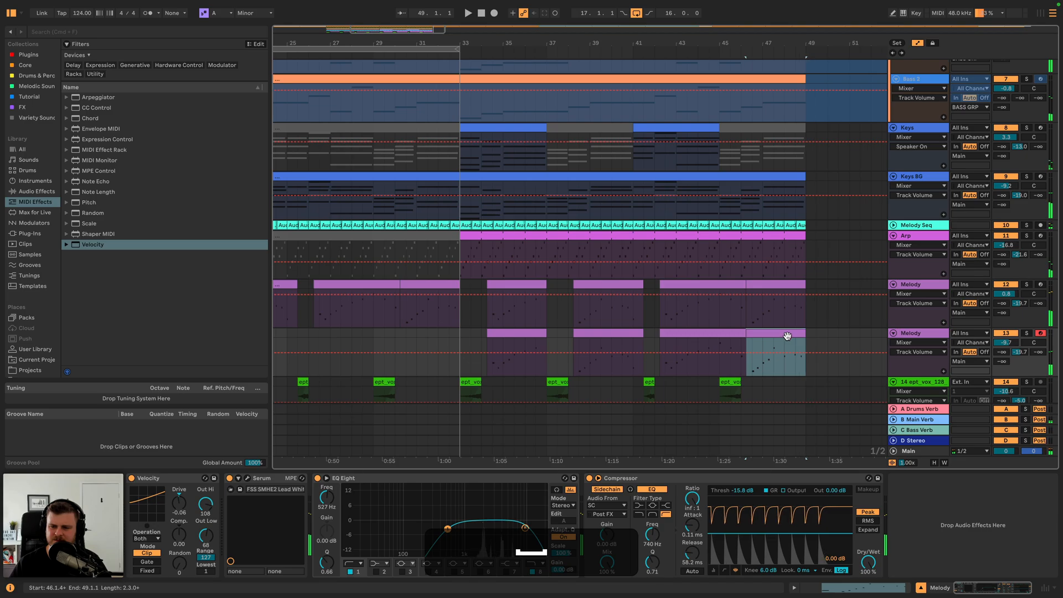
double_click(787, 335)
left_click(966, 445)
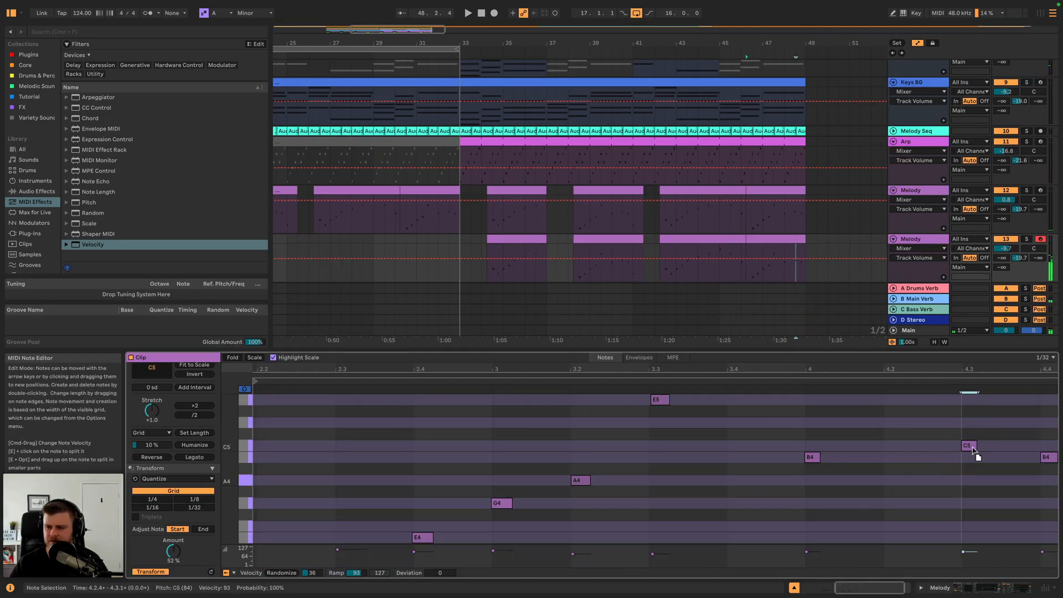
left_click(805, 199)
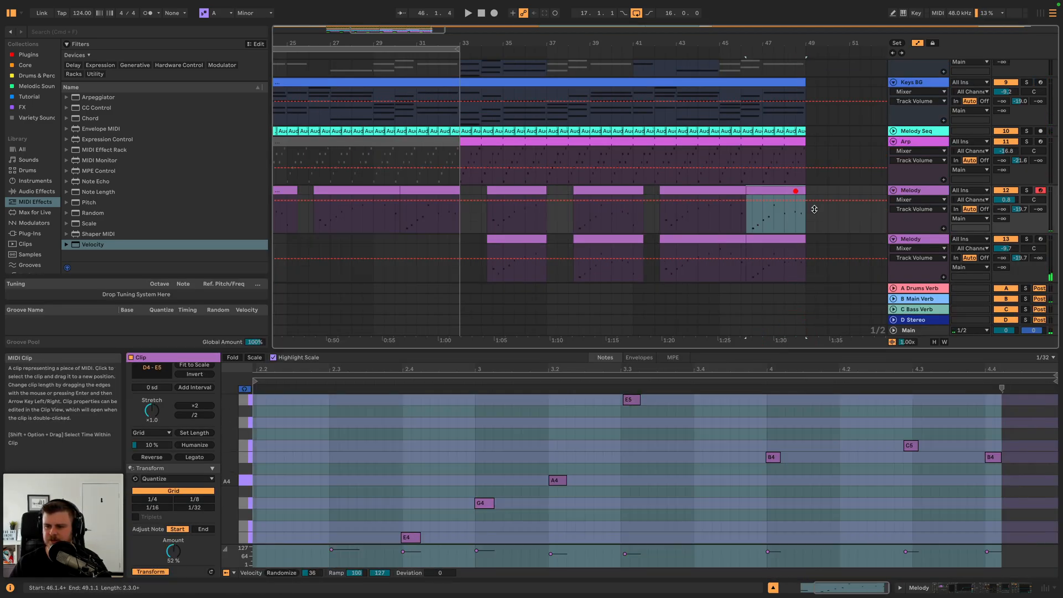
left_click(914, 446)
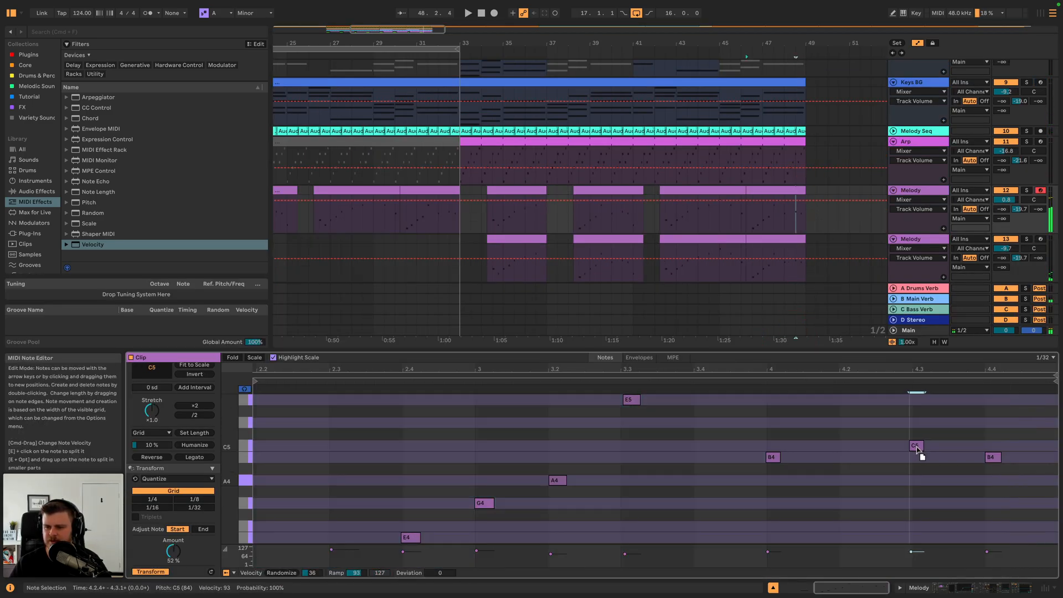
- Play back the last melody phrase with the moved notes and show the duplicated Melody track's devices
left_click(754, 220)
key("space")
double_click(928, 192)
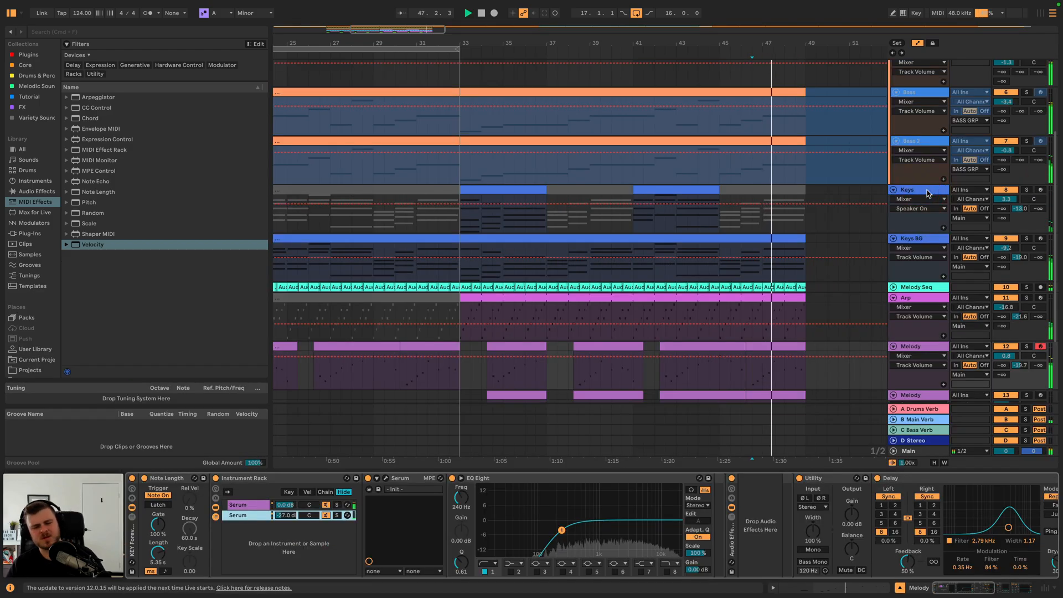
scroll(927, 330, "down", 3)
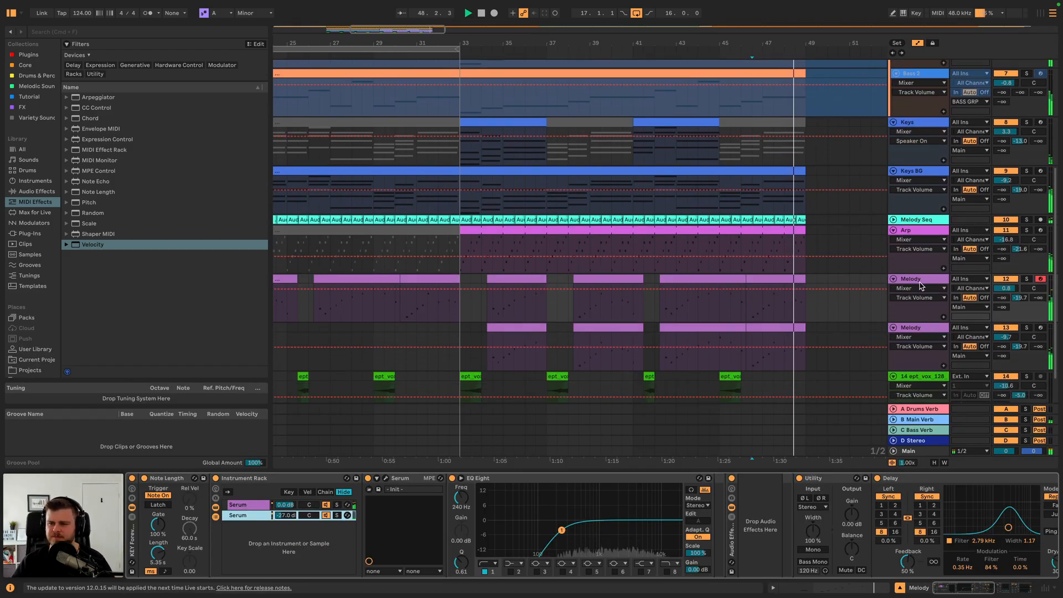
left_click(925, 329)
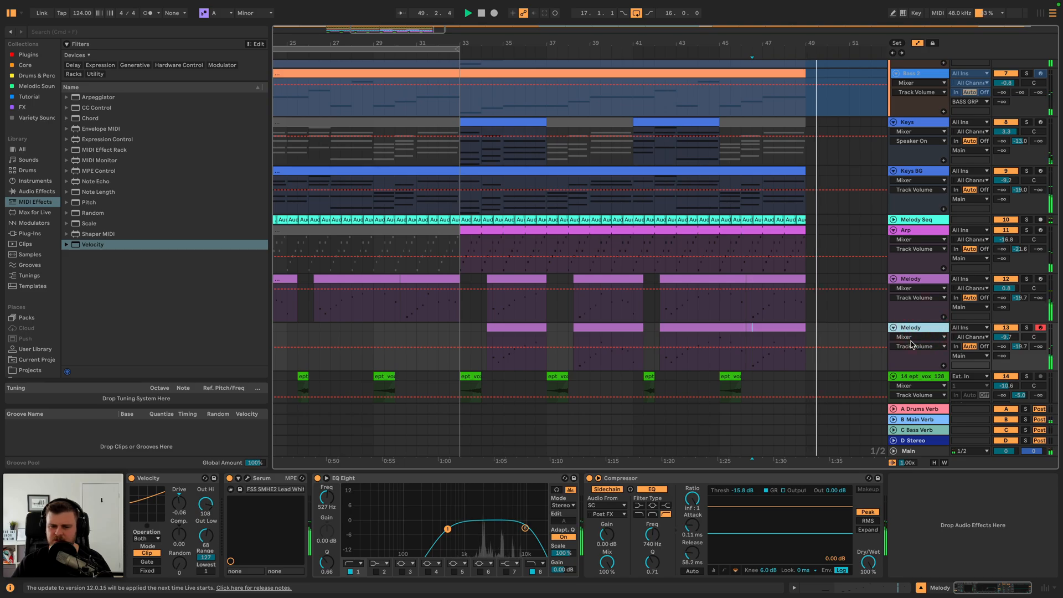
- Play from the first duplicated melody clip and raise the ept_vox_128 track's volume to about -8 dB and its Main Verb send
left_click(496, 328)
key("space")
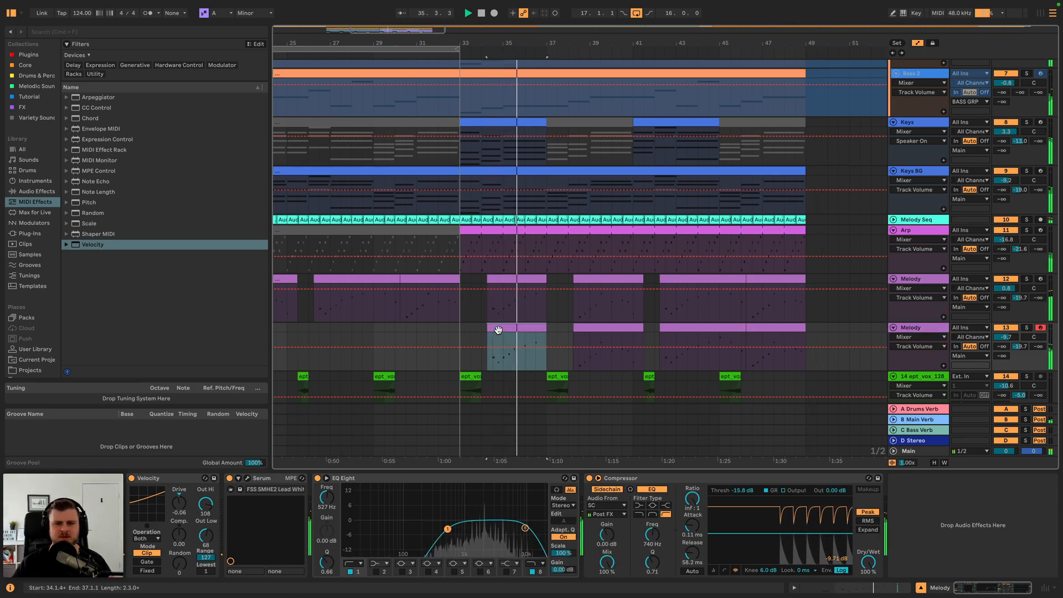
scroll(498, 332, "down", 2)
left_click_drag(1006, 344, 1005, 339)
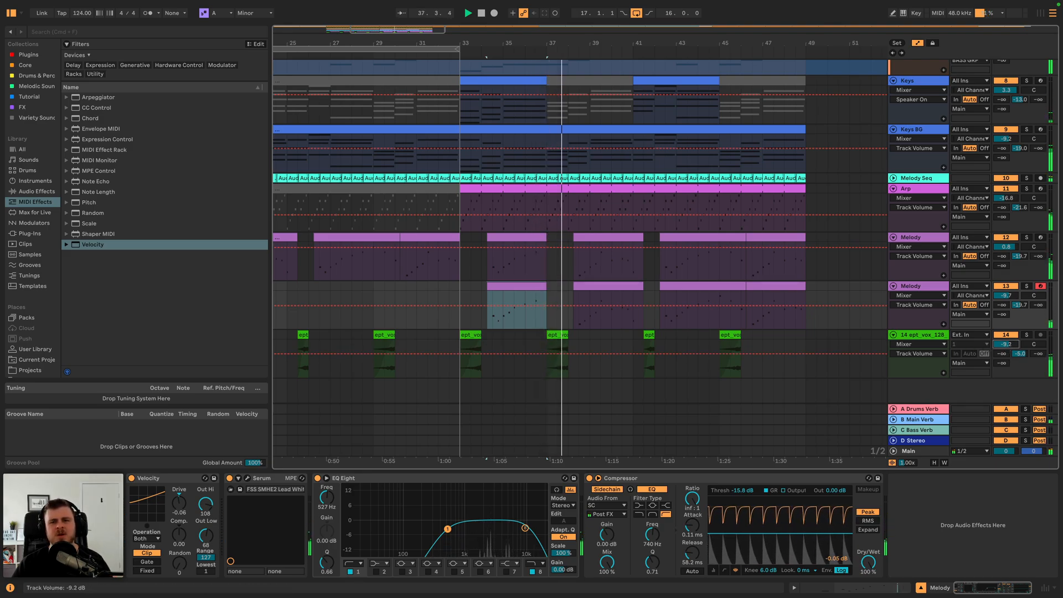
left_click_drag(1019, 353, 1005, 338)
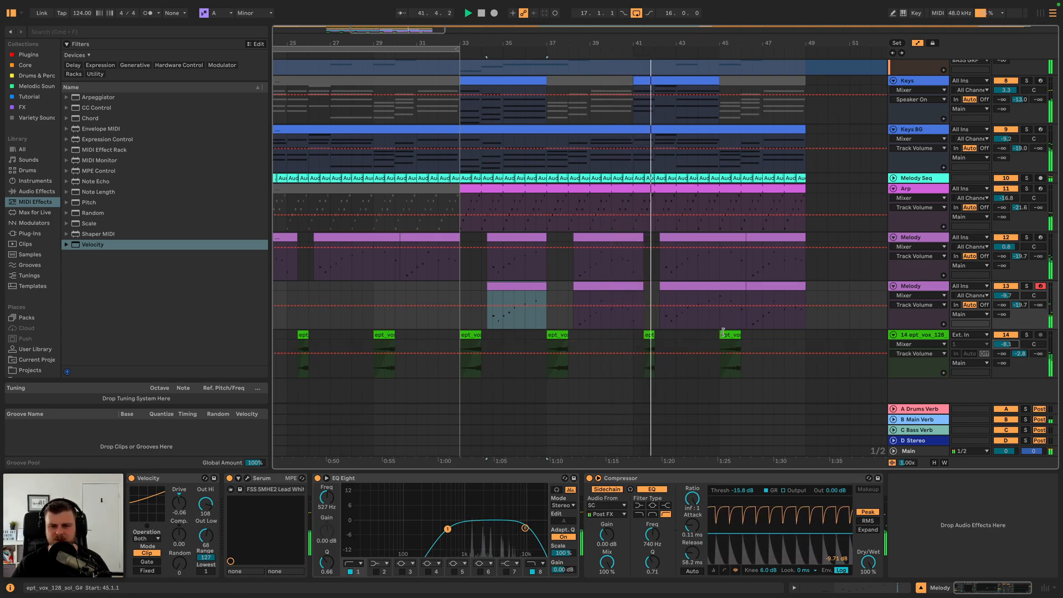
- Stop playback and fold the BASS GRP, Keys, Keys BG, Arp and both Melody tracks
scroll(862, 185, "up", 5)
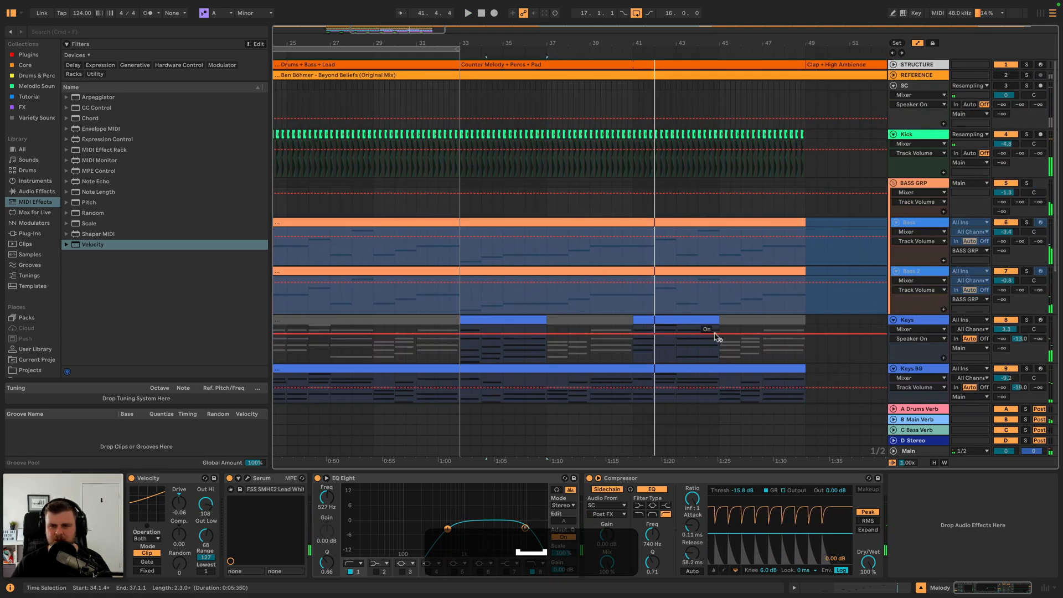
left_click(893, 183)
left_click(892, 194)
left_click(893, 204)
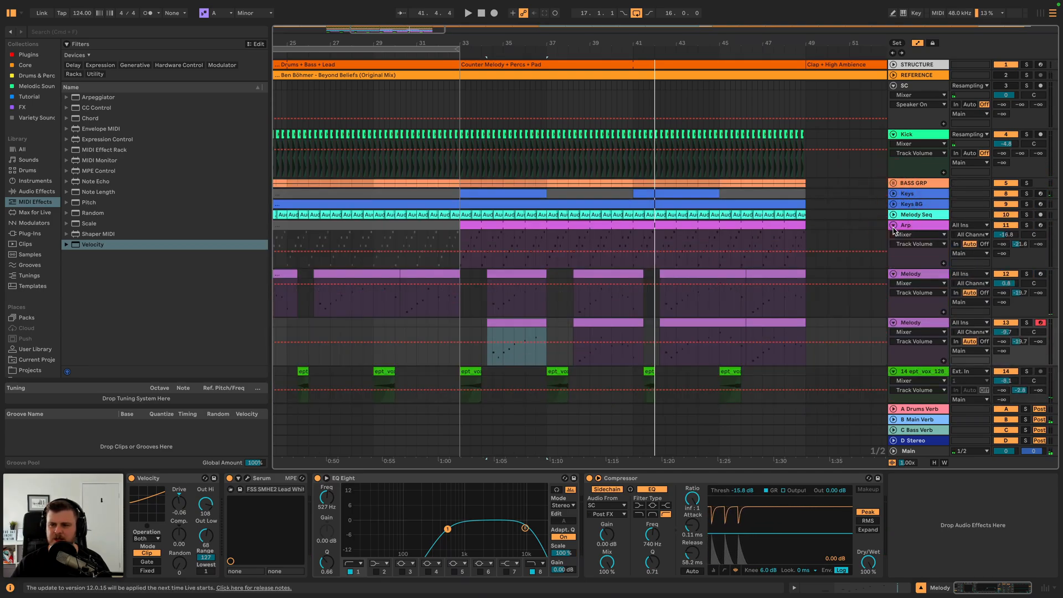
left_click(893, 225)
left_click(893, 236)
left_click(892, 246)
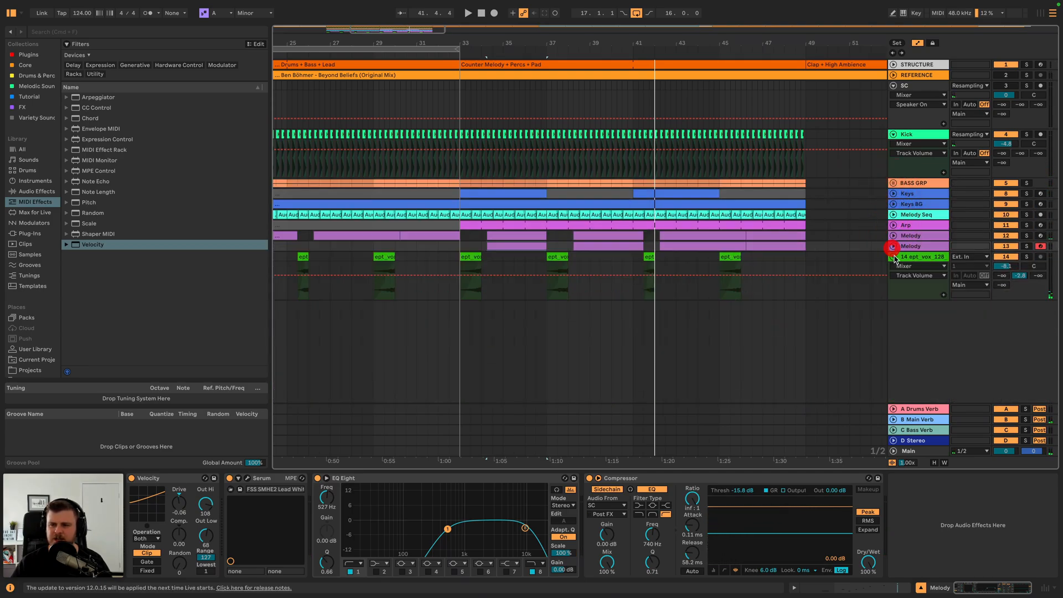
- Insert a new audio track below Kick and set the insert position to bar 33 on it
left_click(909, 137)
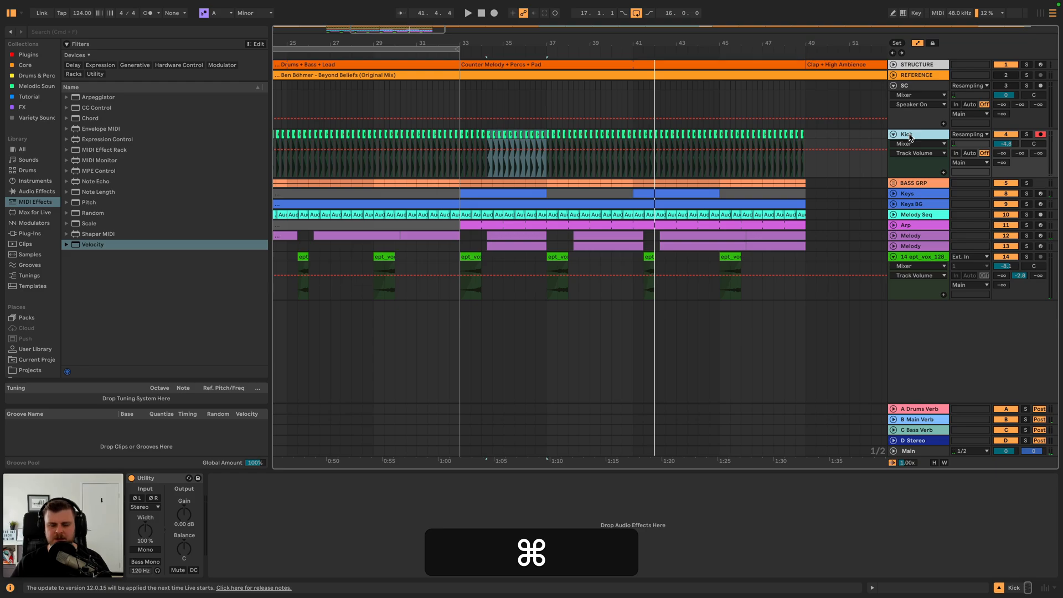
key("super+t")
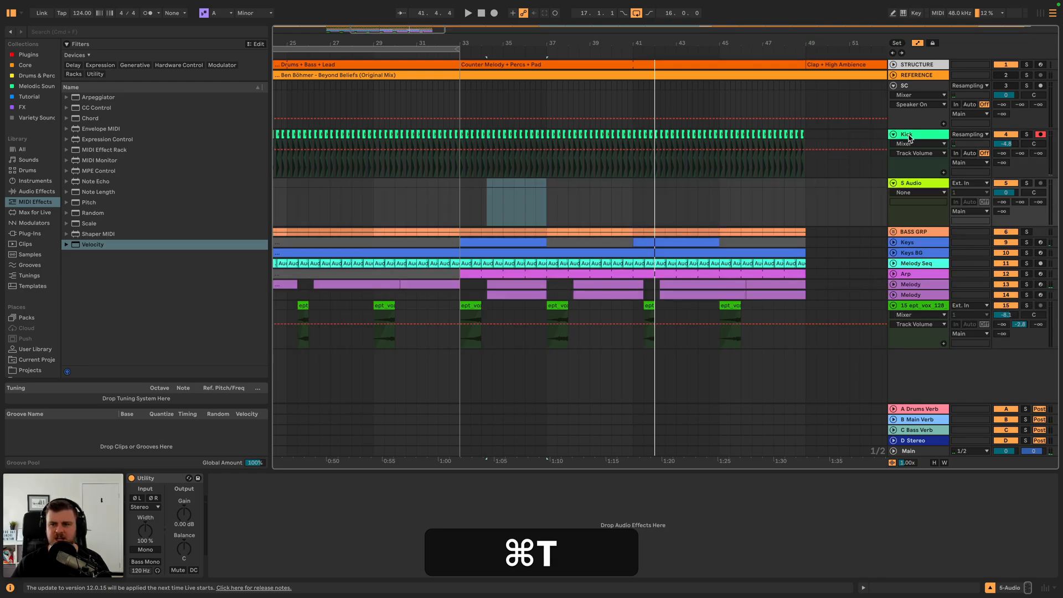
scroll(548, 207, "left", 4)
left_click(553, 187)
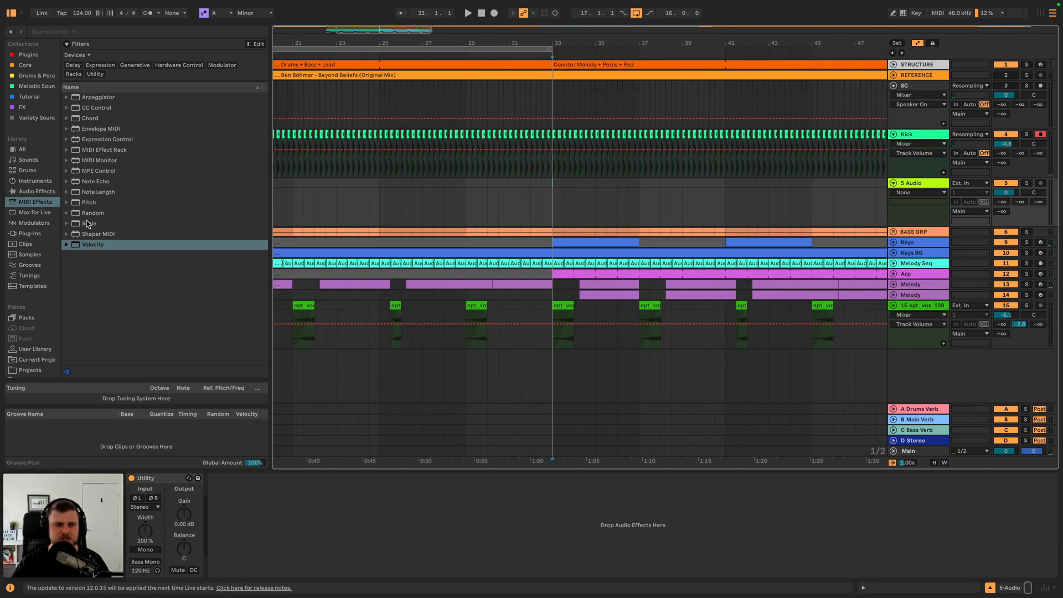
- Search the Tutorial collection for "shaker" and audition NOIZU_shaker_loop_02_124.wav and JOS_Shaker_Loop_120_04.wav
scroll(34, 249, "down", 1)
left_click(77, 31)
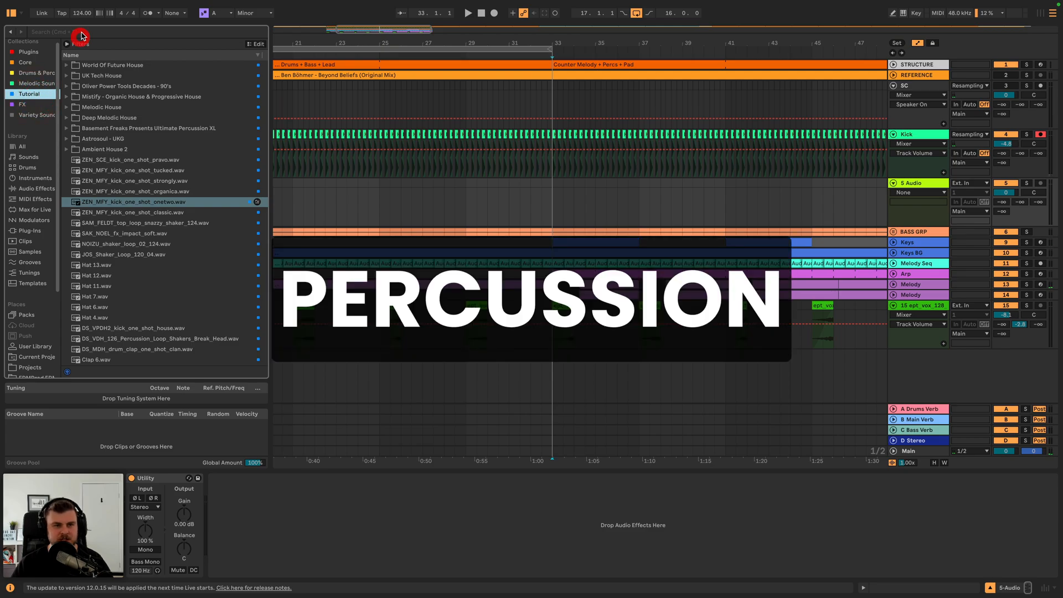
type("shaker")
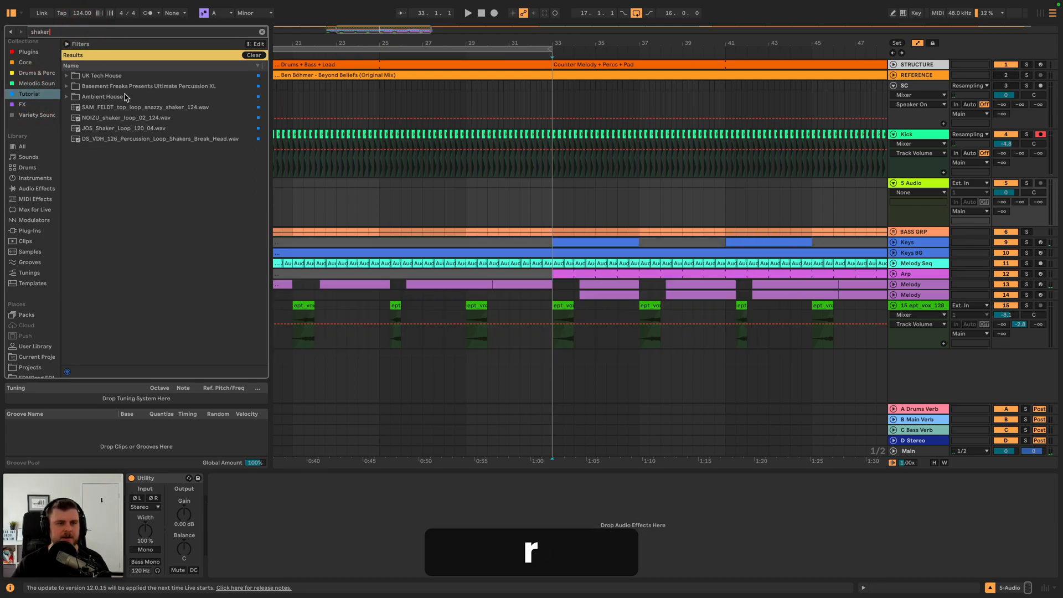
left_click(127, 118)
key("Down")
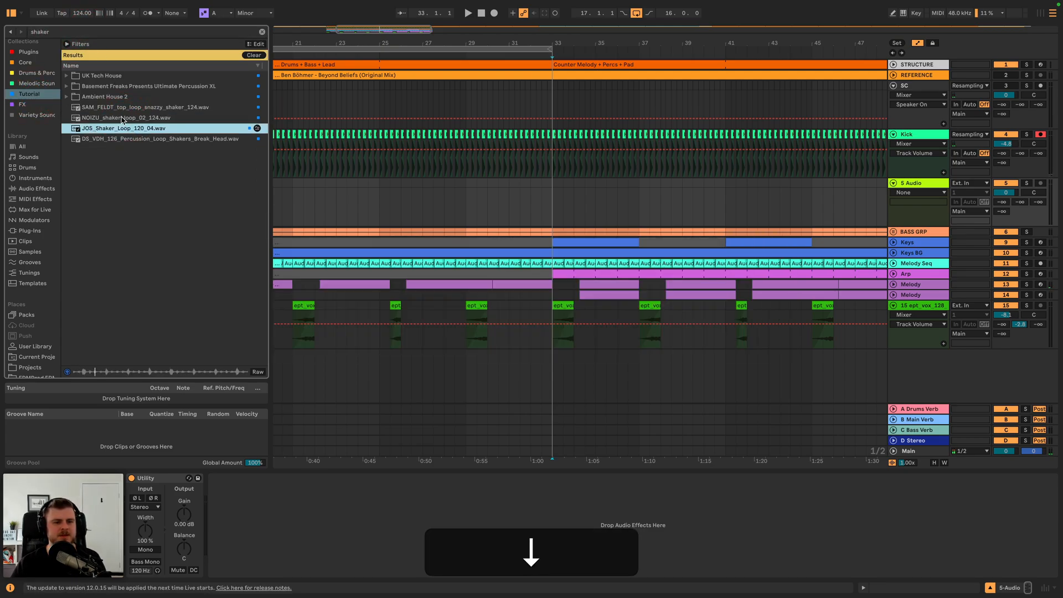
- Place JOS_Shaker_Loop_120_04.wav at bar 33 on the new audio track and extend the loop to bar 49
left_click_drag(130, 131, 555, 195)
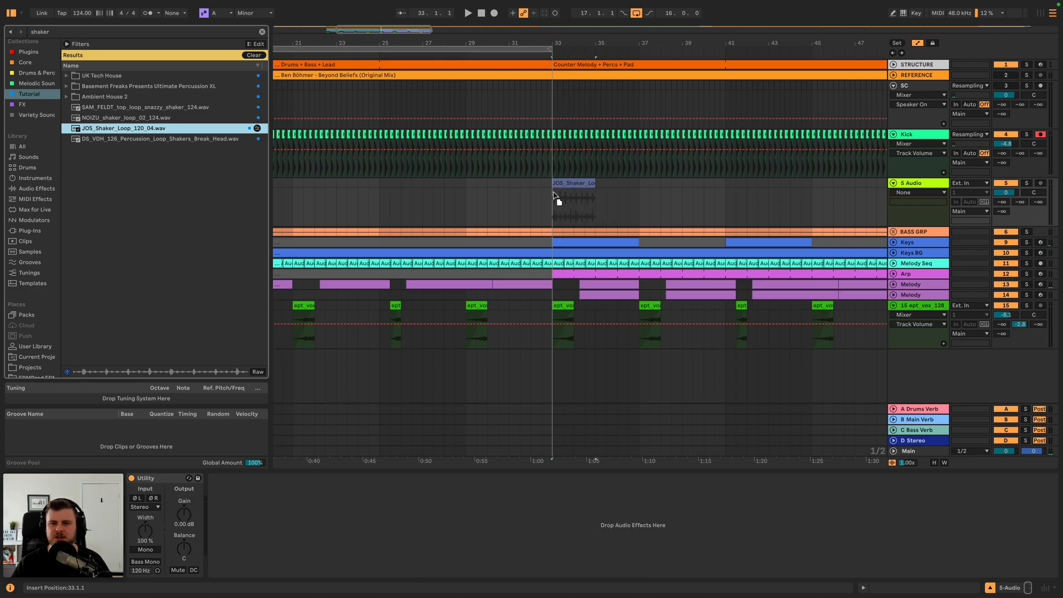
scroll(556, 195, "right", 4)
left_click_drag(471, 183, 770, 183)
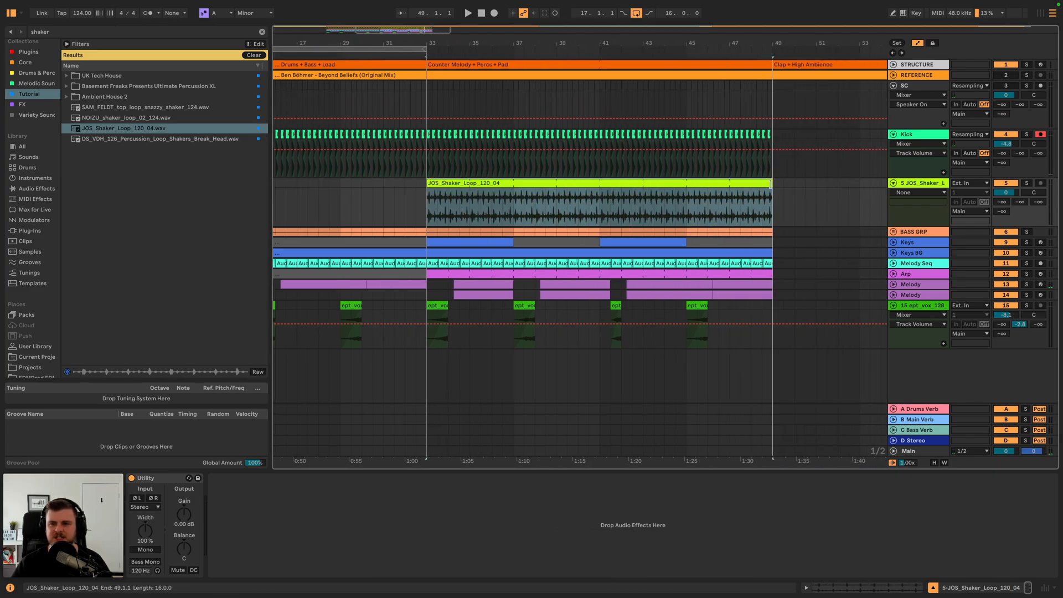
- Set the shaker loop track's volume to -9.7 dB during playback and change its clip's warp mode to Re-Pitch
key("space")
left_click_drag(1006, 192, 1005, 206)
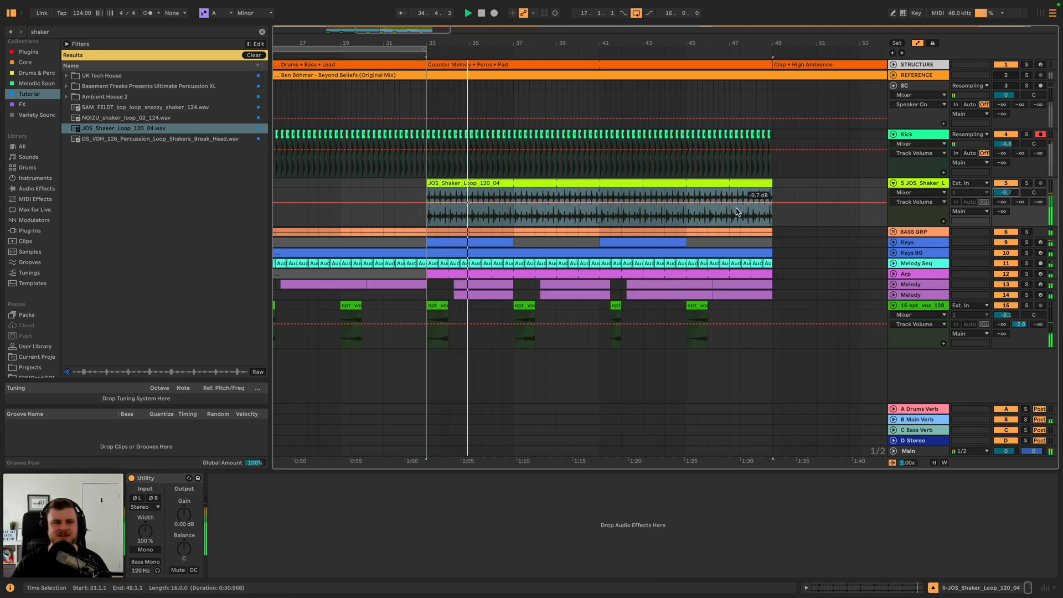
double_click(526, 183)
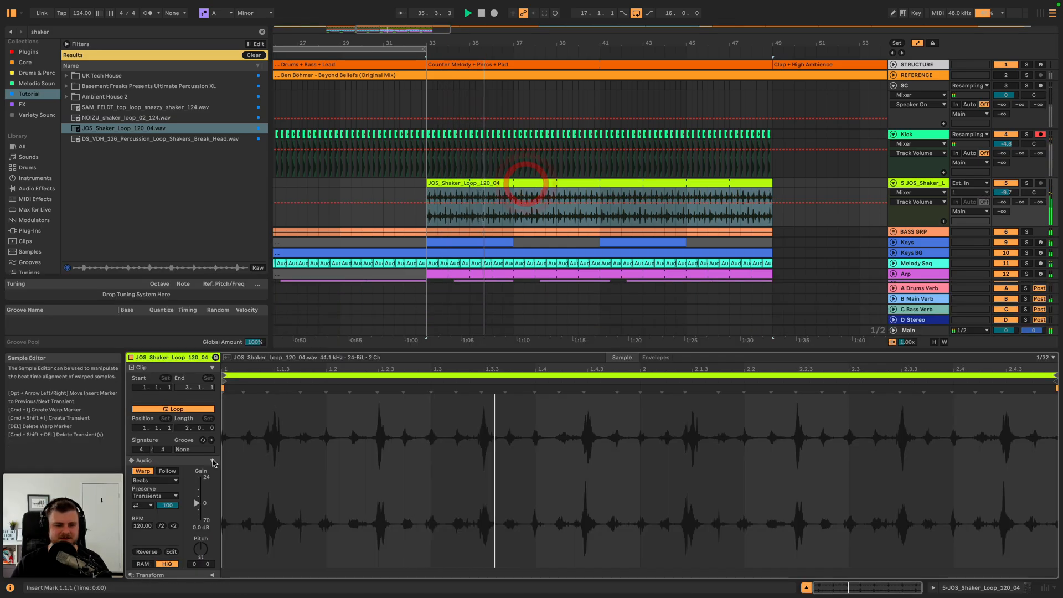
left_click(155, 480)
left_click(150, 505)
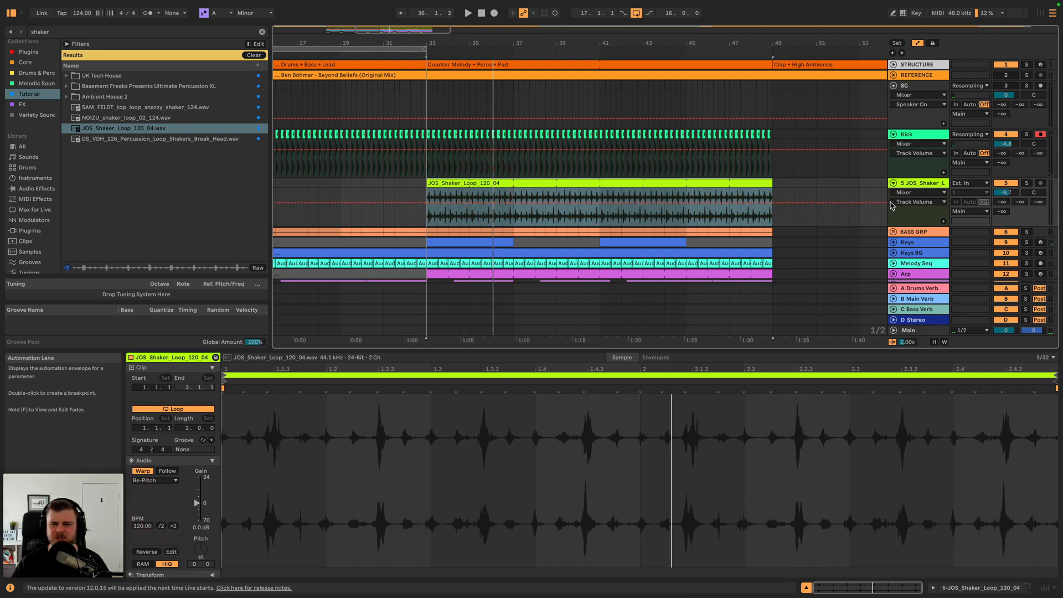
- Rename the shaker loop's track to Shaker
left_click(924, 184)
key("super+r")
type("S")
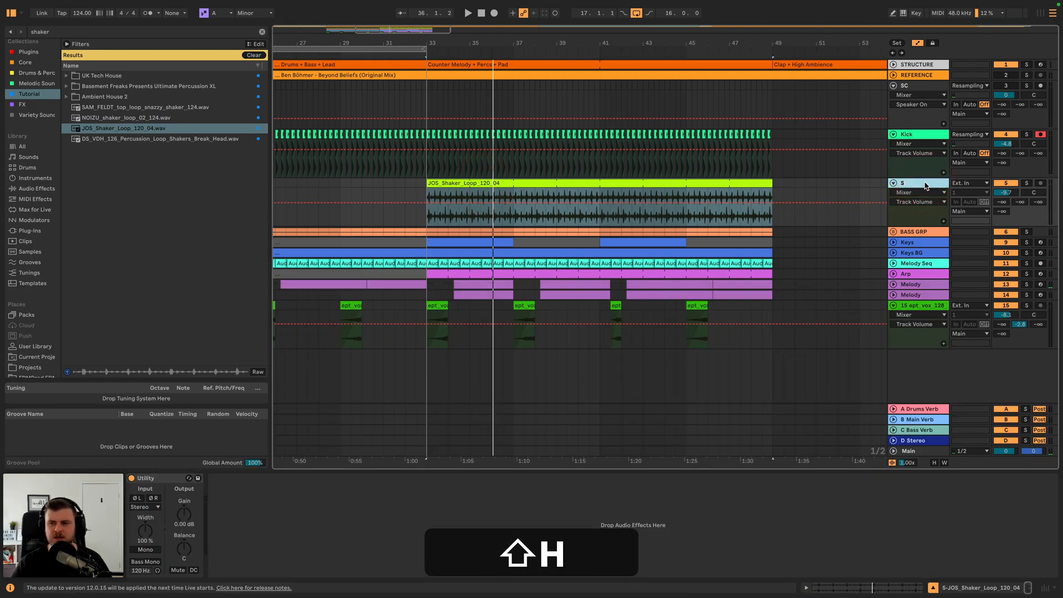
- Solo the Shaker track to set its Drums Verb send to -15.3 dB, and unsolo it and lower its volume to -12.9 dB
left_click(1026, 182)
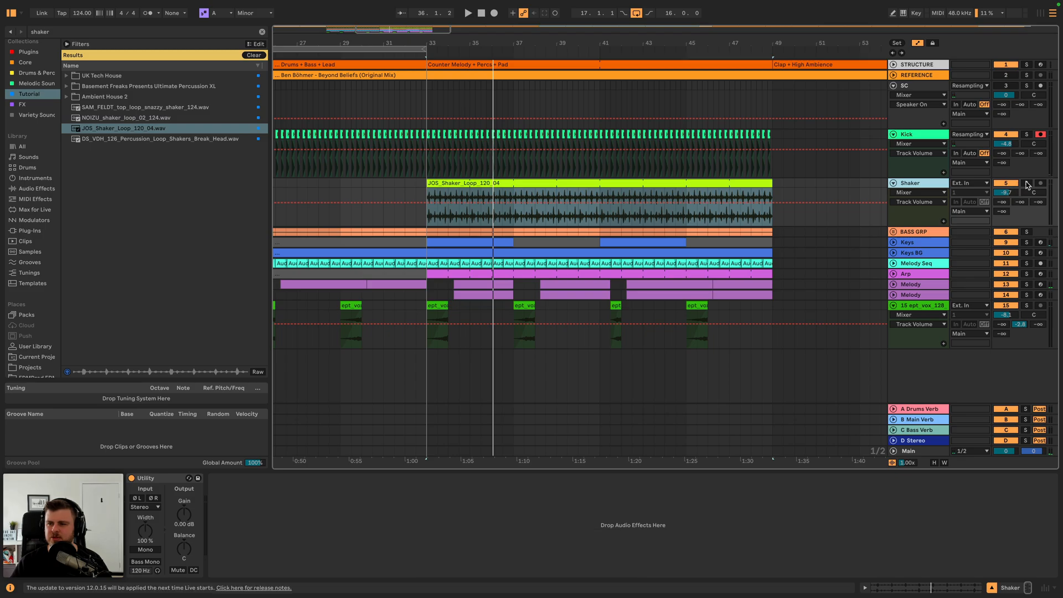
key("space")
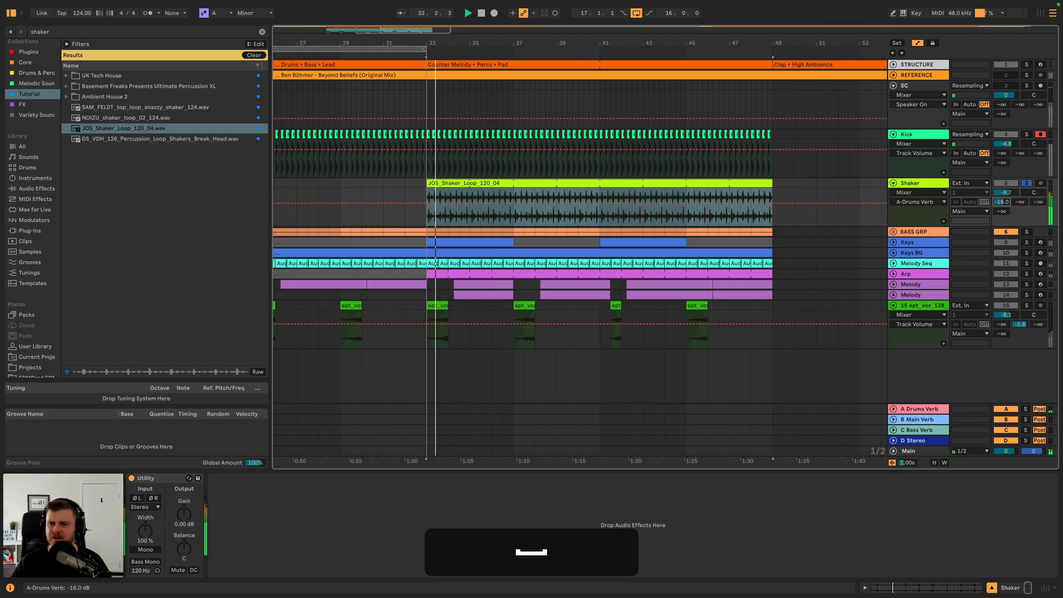
left_click_drag(1002, 202, 1002, 195)
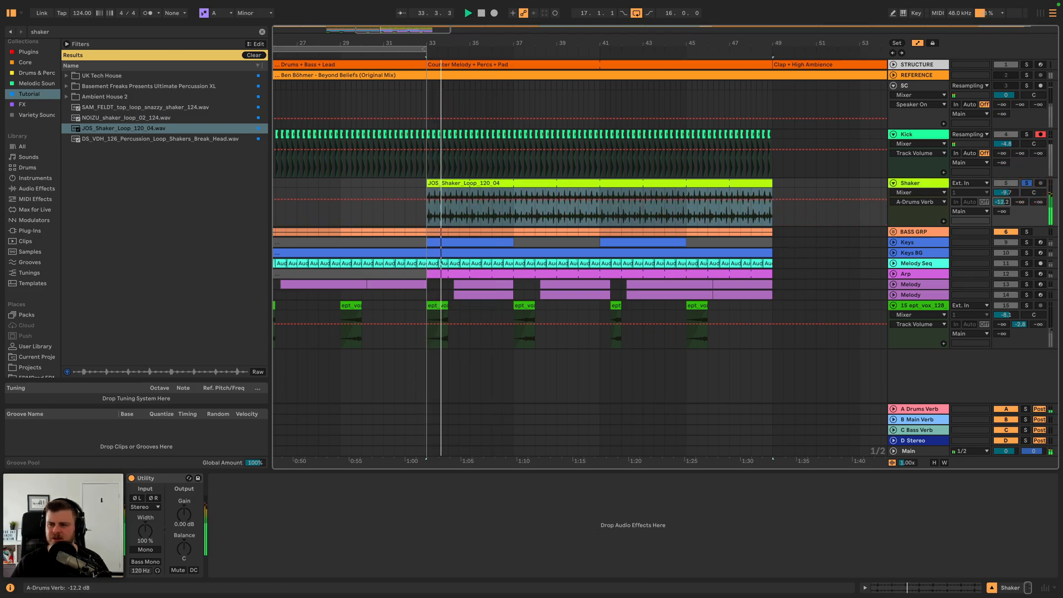
left_click(1027, 182)
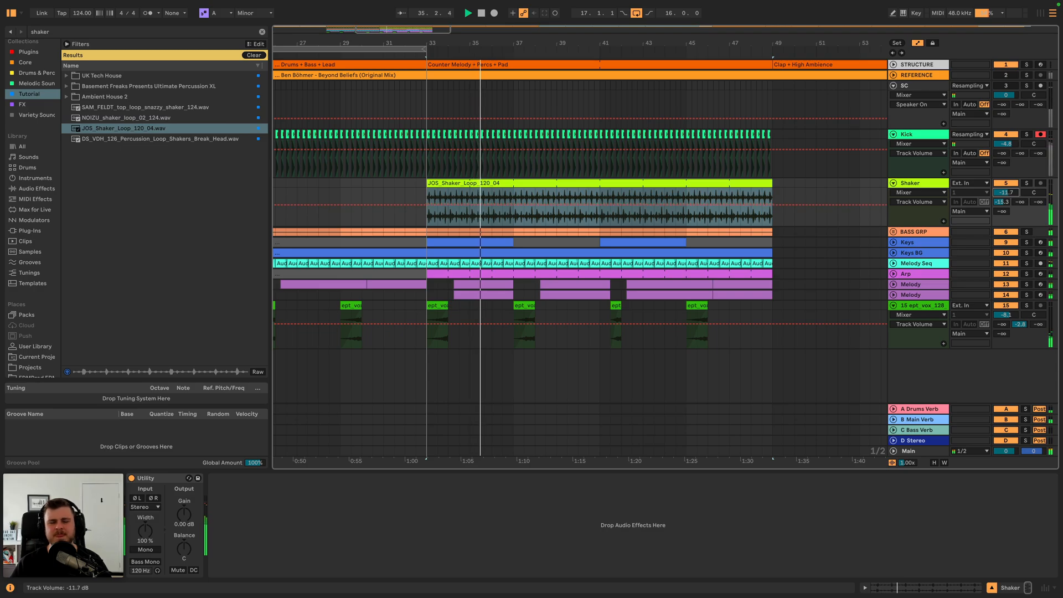
key("space")
- Audition DS_VDH_126_Percussion_Loop_Shakers_Break_Head.wav and place it at bar 33 on a new audio track below Shaker
left_click(213, 138)
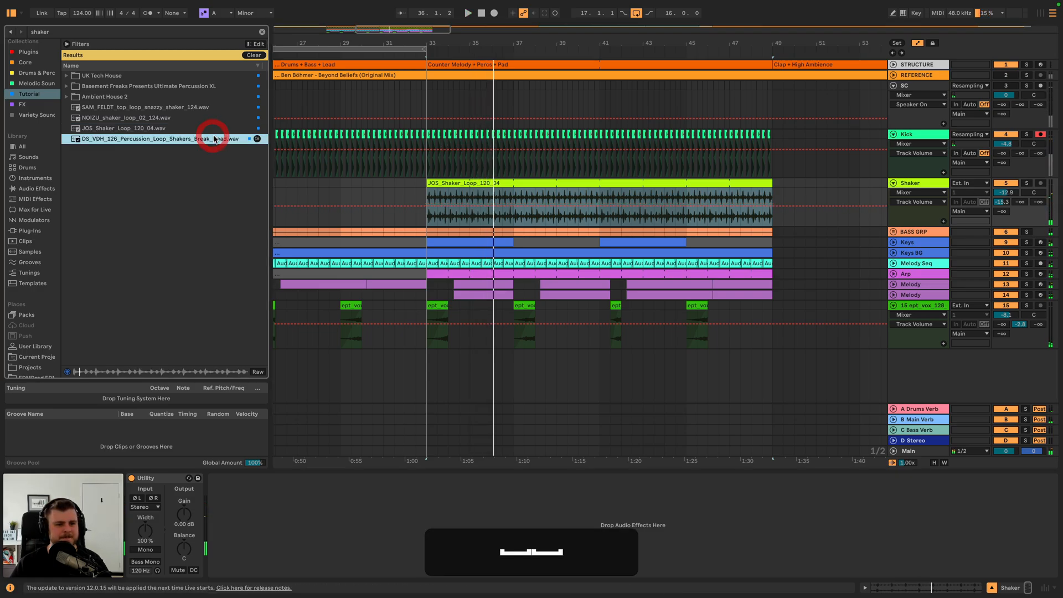
key("space")
left_click(928, 186)
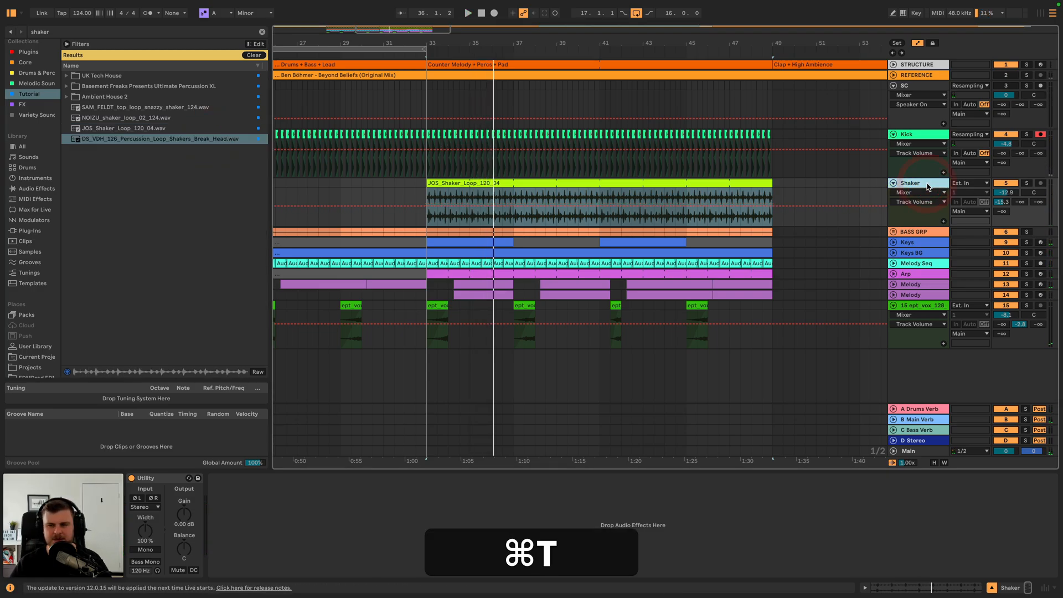
key("super+t")
left_click_drag(117, 138, 428, 256)
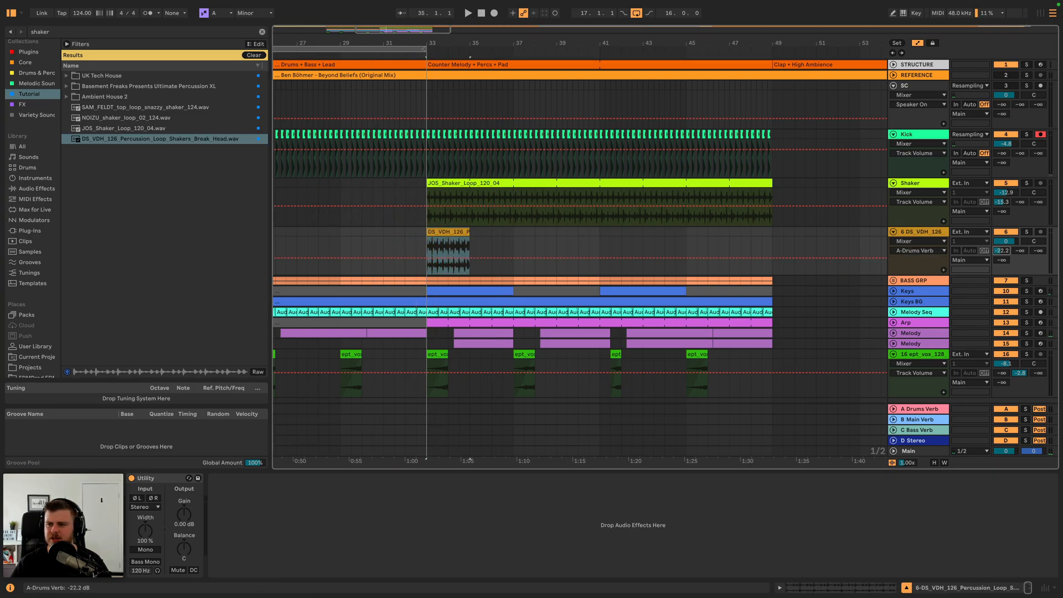
- During playback, set the Shaker volume to -20.4 dB and the percussion loop track to -24.4 dB with a -21.2 dB Drums Verb send
key("space")
mouse_move(1006, 241)
left_mouse_down()
mouse_move(1006, 260)
mouse_move(1006, 235)
mouse_move(1006, 246)
left_mouse_up()
key("space")
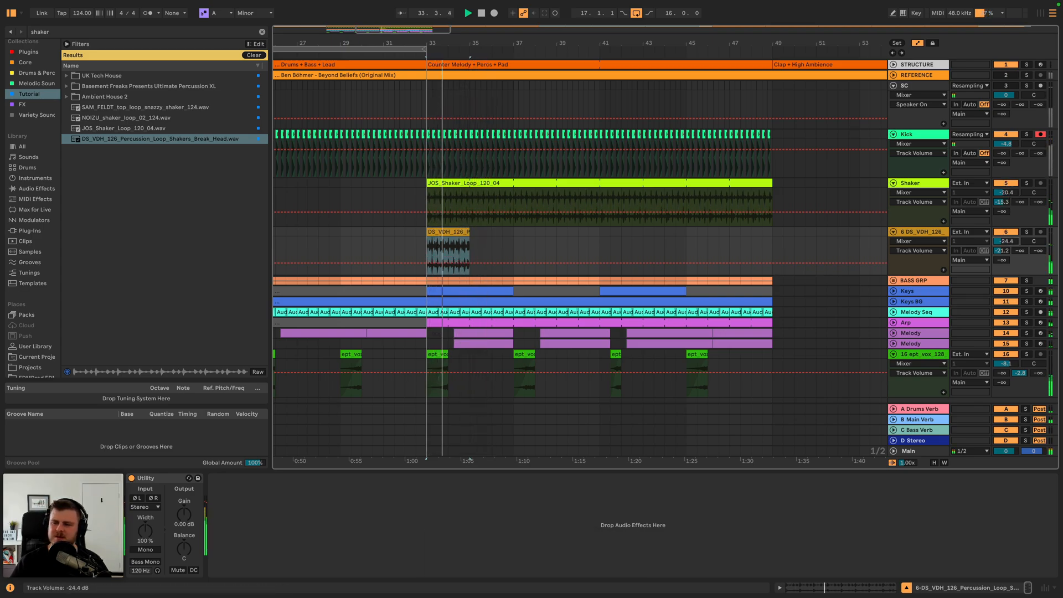
- Extend the DS_VDH_126 percussion loop clip to bar 49 and set its warp mode to Re-Pitch
left_click_drag(470, 232, 772, 232)
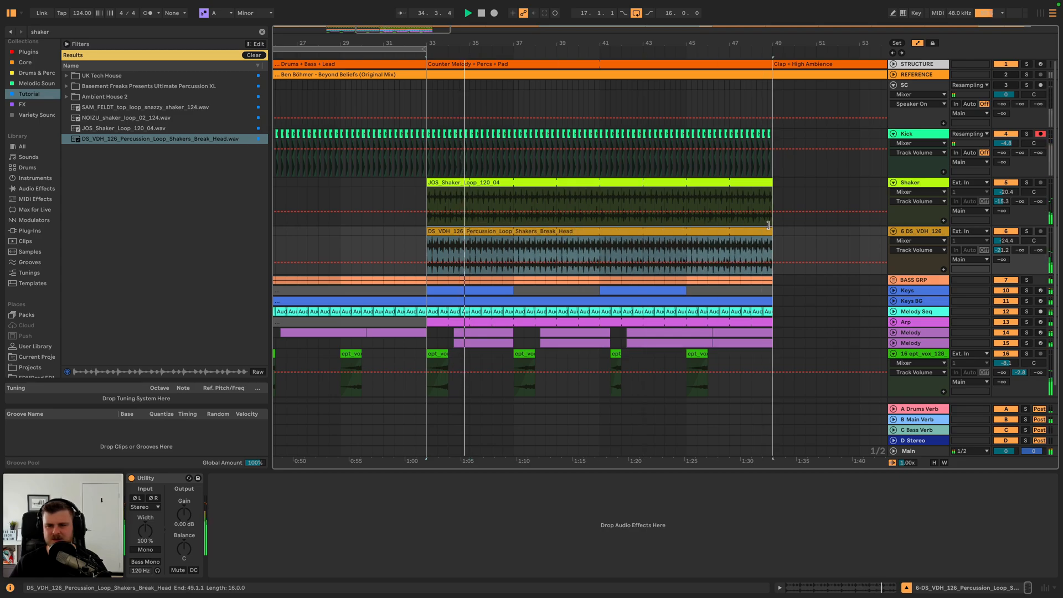
double_click(747, 229)
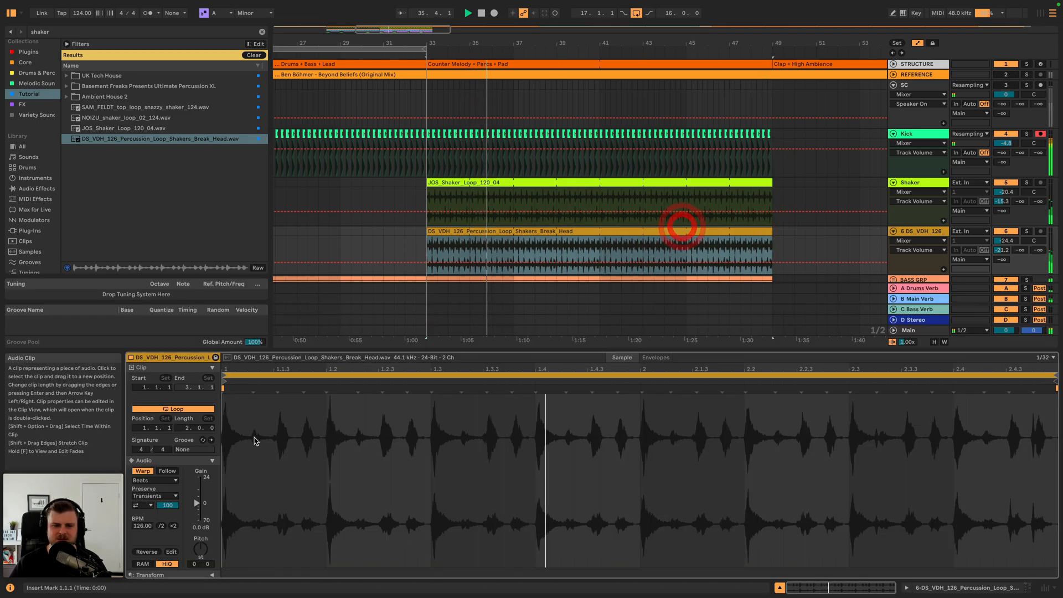
left_click(165, 480)
left_click(144, 513)
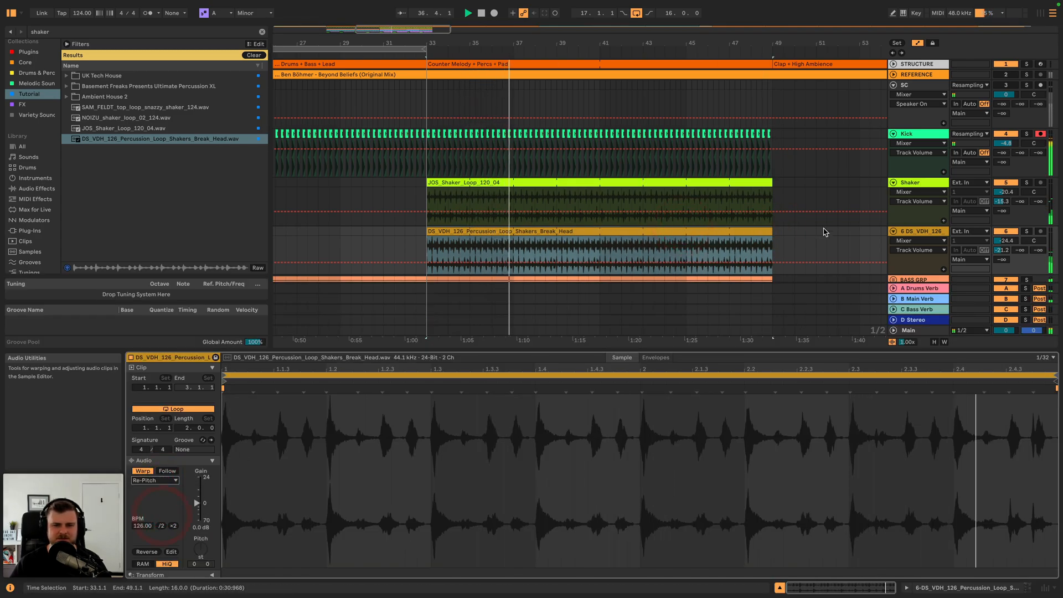
- Compare the Shaker and percussion loop tracks by muting each in turn during playback from bar 33
left_click(1006, 183)
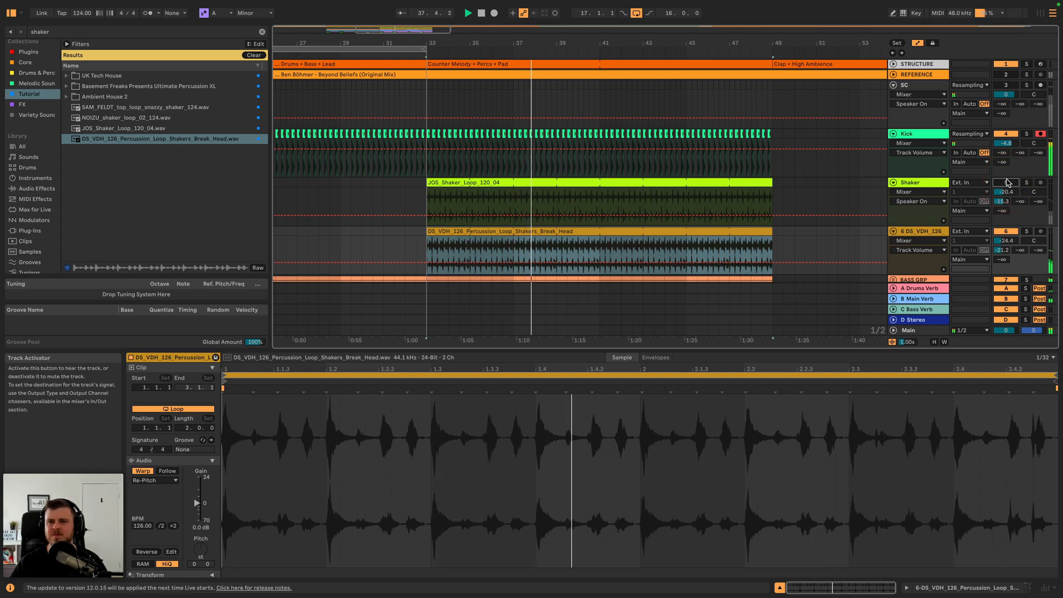
left_click(1006, 183)
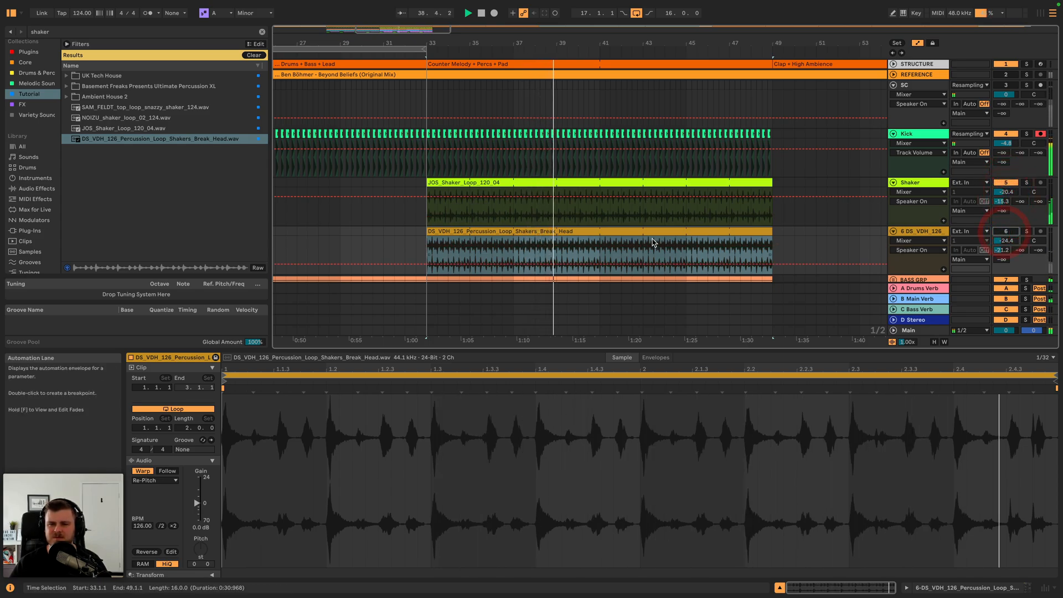
key("space")
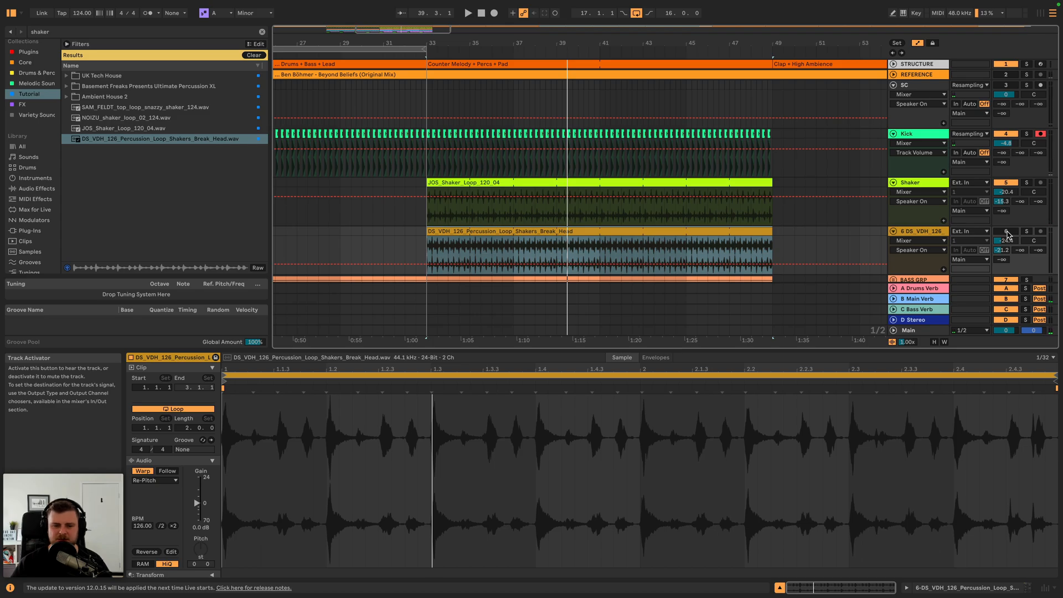
key("space")
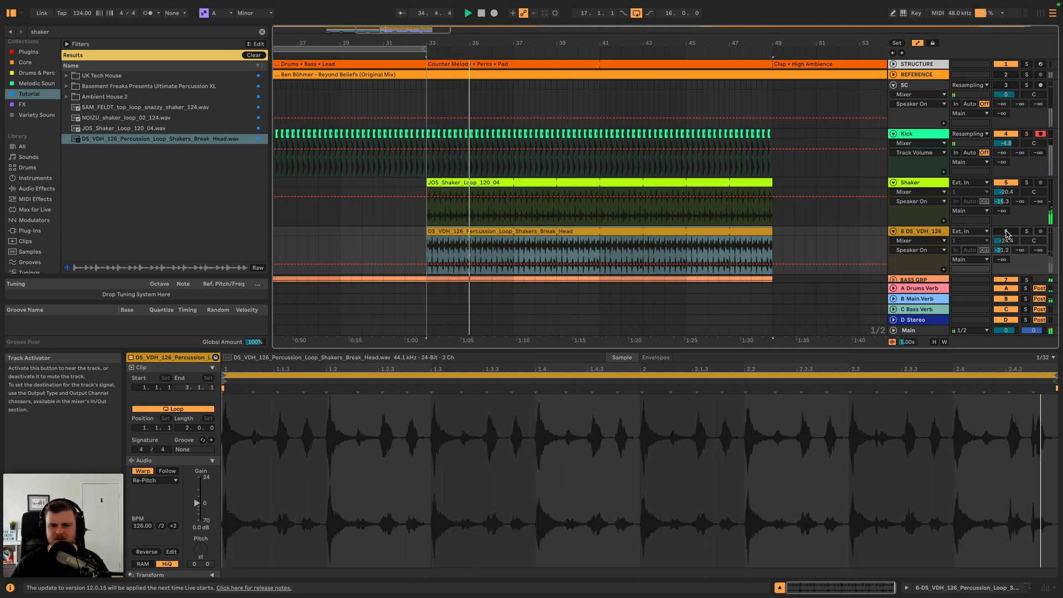
- Check both shaker clips, then reactivate the percussion loop track and set its volume to -28.8 dB
left_click(704, 183)
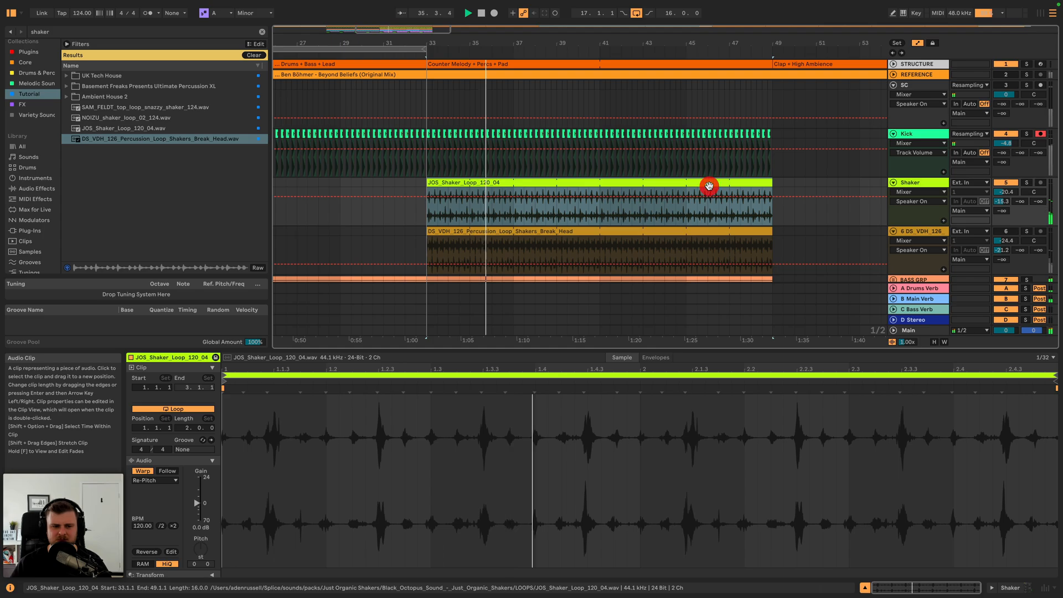
left_click(670, 231)
left_click_drag(1006, 240, 1005, 244)
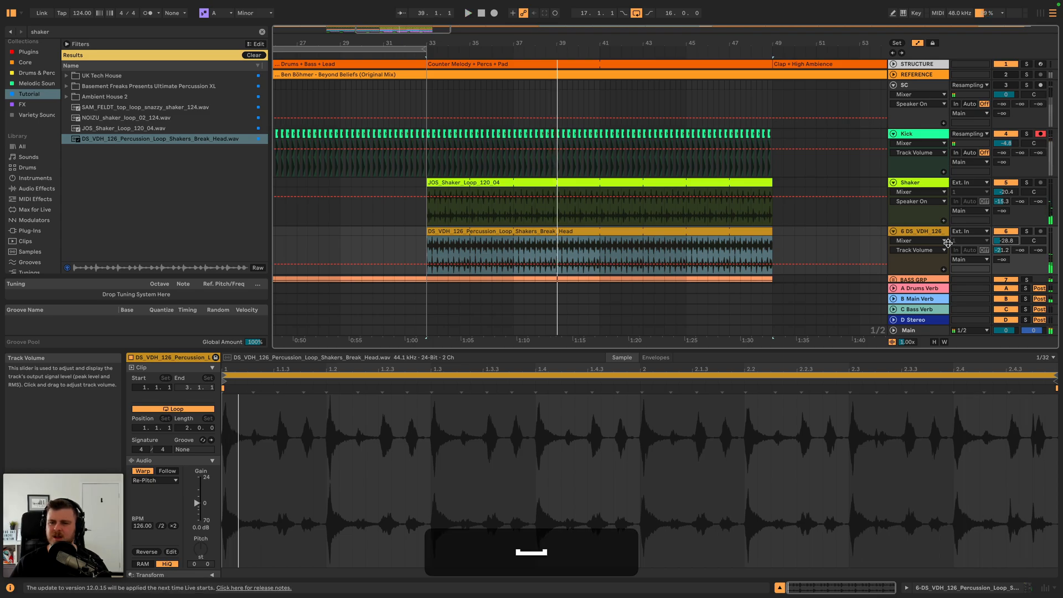
- Browse the shaker samples and audition ah2_drum_120_tight_shakers.wav in the Ambient House 2 drum_loops folder
scroll(935, 235, "down", 2)
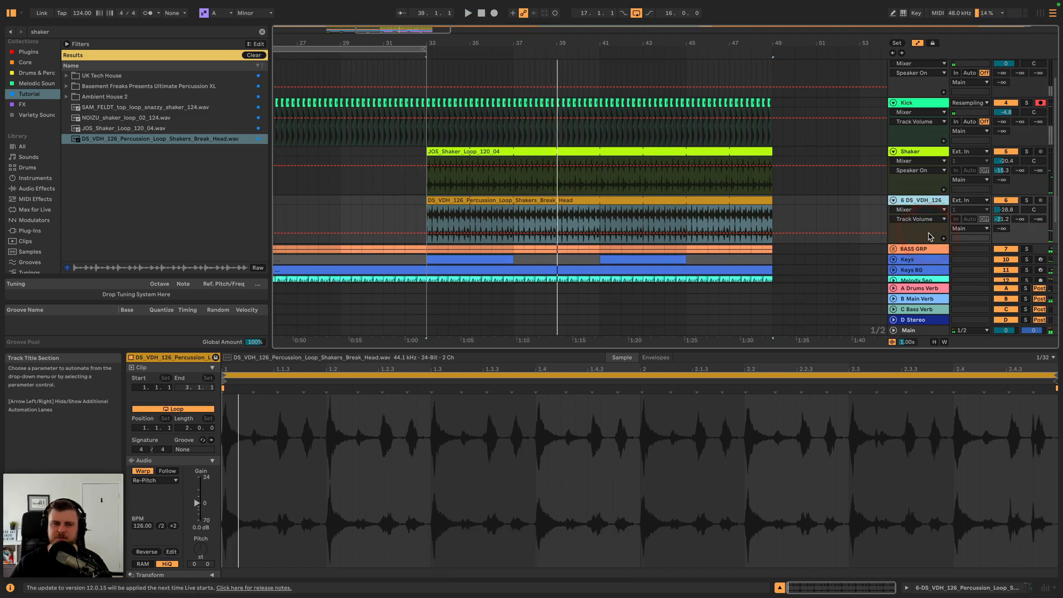
left_click(140, 118)
left_click(137, 107)
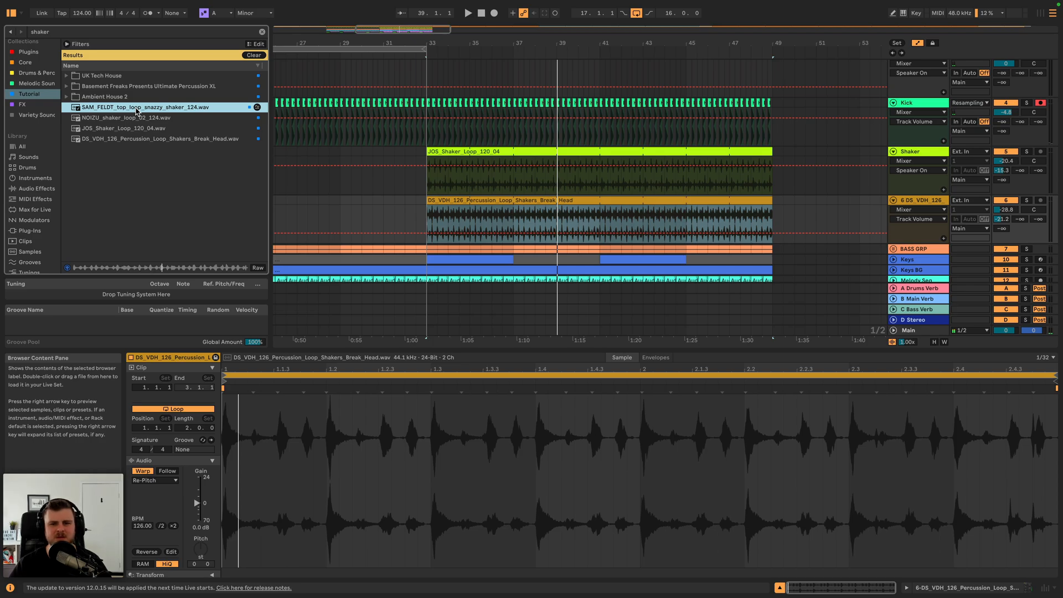
left_click(116, 98)
key("Right")
key("Right")
key("Right")
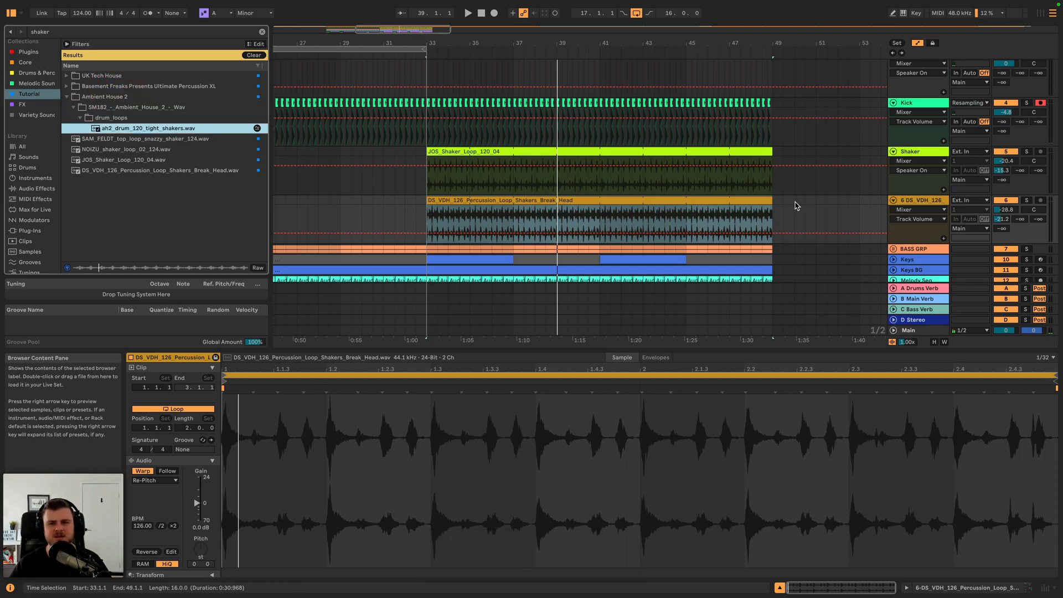
- Place ah2_drum_120_tight_shakers.wav at bar 33 on a new audio track below the percussion loop and extend it to bar 49
left_click(913, 201)
key("super+t")
left_click_drag(139, 129, 430, 258)
key("space")
left_click_drag(512, 240, 784, 241)
- Rebalance the three shaker tracks, with Shaker at -32.3 dB panned 50L and the percussion loop at -31.5 dB panned 50R
left_click_drag(1003, 249, 1003, 260)
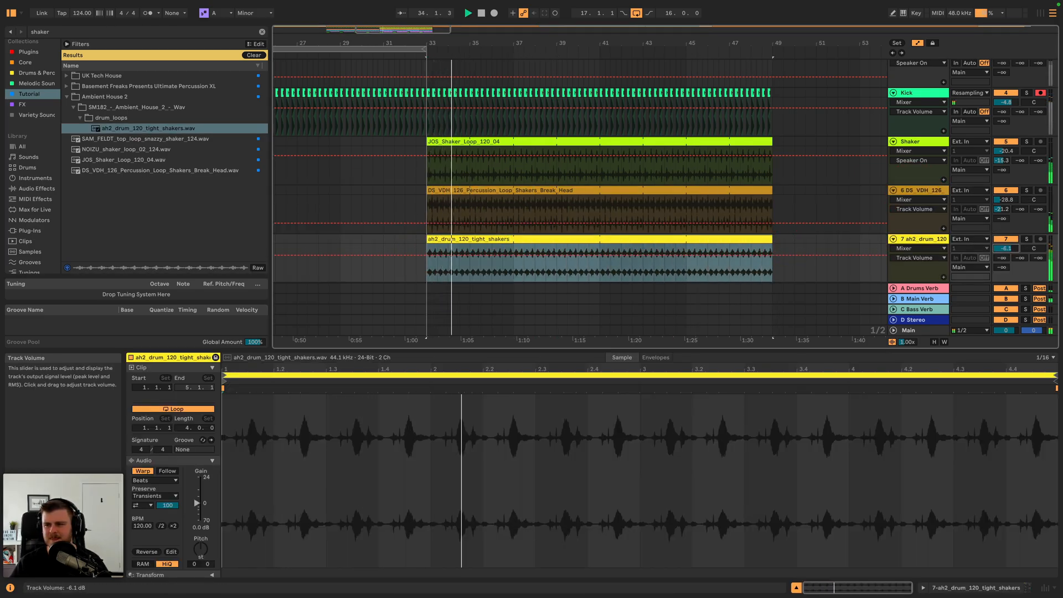
left_click_drag(1007, 151, 1007, 163)
left_click_drag(1006, 248, 1006, 254)
left_click_drag(1006, 200, 1007, 205)
left_click_drag(1031, 151, 1033, 177)
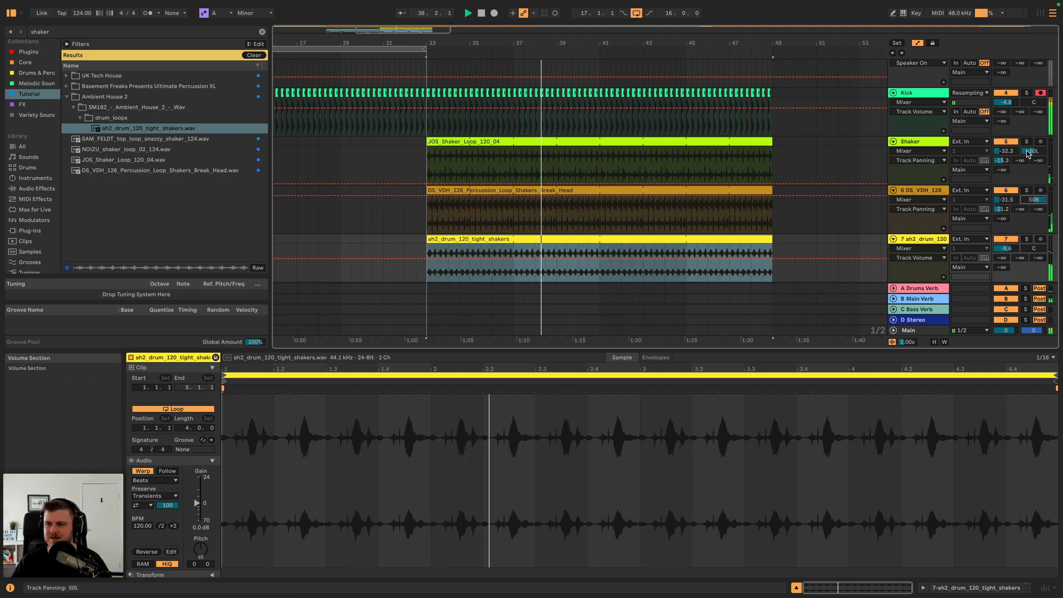
- Solo the three shaker tracks and set Shaker's volume to -29.3 dB and the tight shakers track's volume to -11.9 dB
left_click(1027, 141)
left_click(1026, 190, "super")
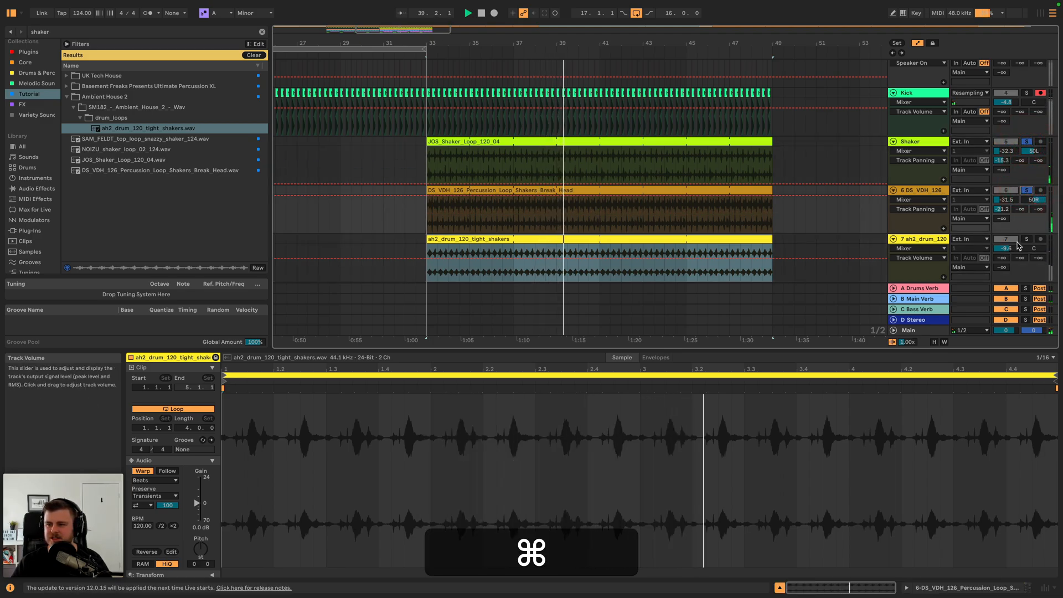
left_click_drag(1006, 151, 1006, 145)
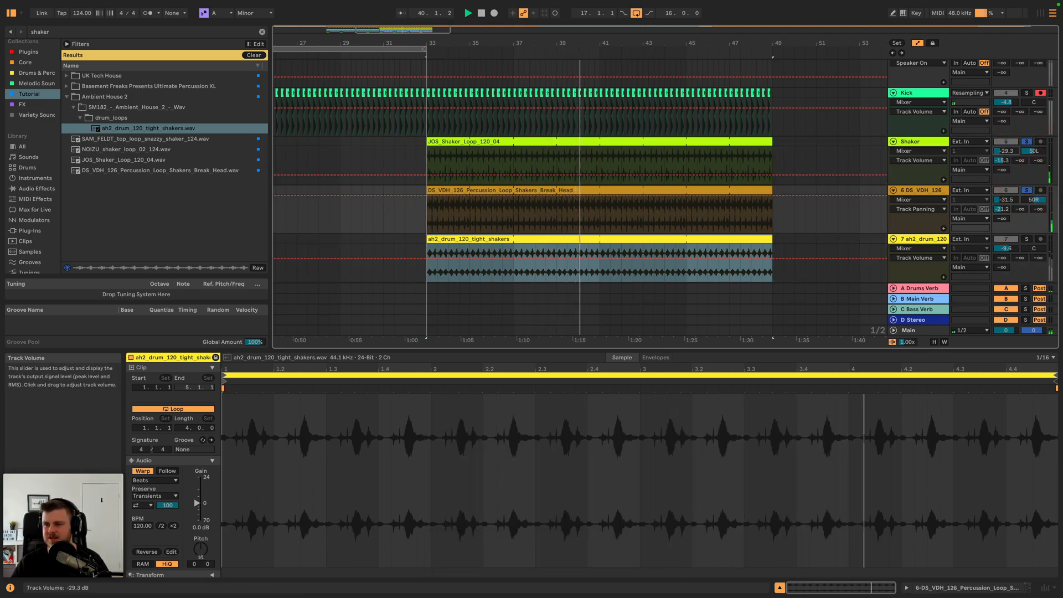
left_click(1026, 238, "super")
left_click_drag(1006, 248, 1006, 252)
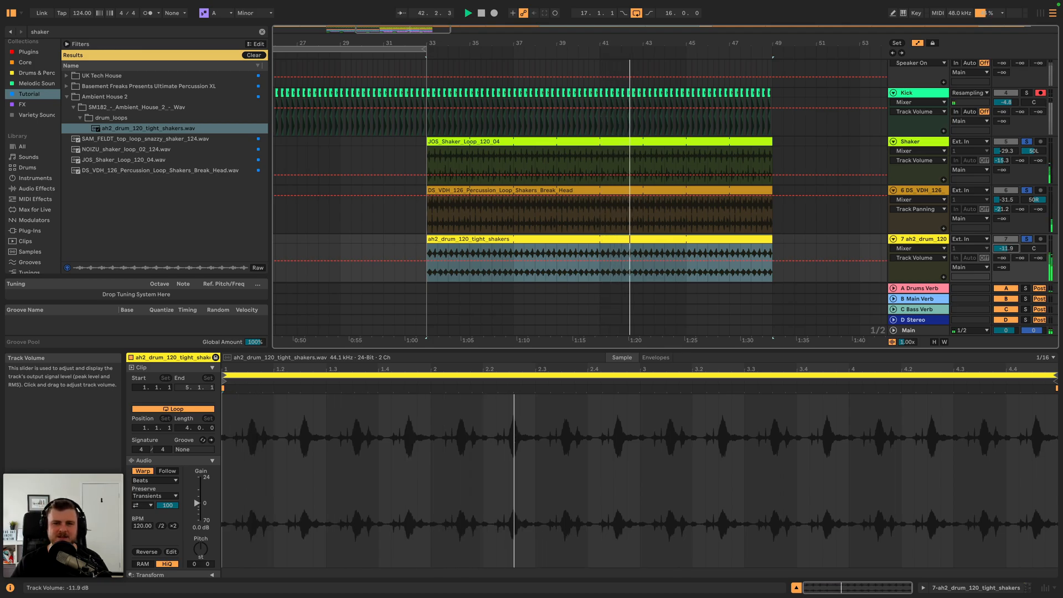
- Set the tight shakers clip's warp mode to Re-Pitch and replay the soloed loops from bar 33
left_click(154, 480)
left_click(157, 514)
key("space")
key("space")
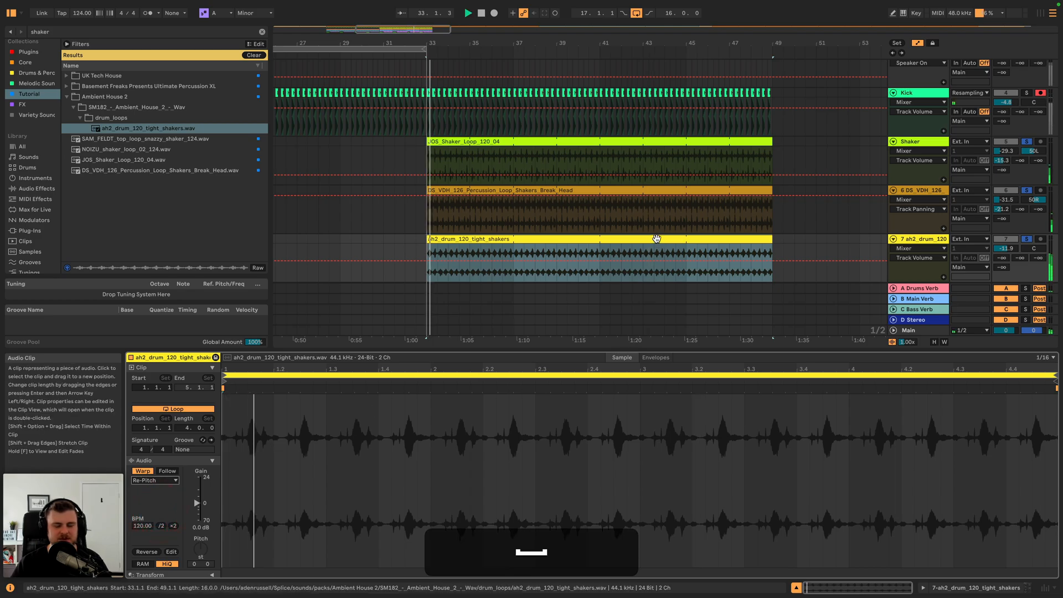
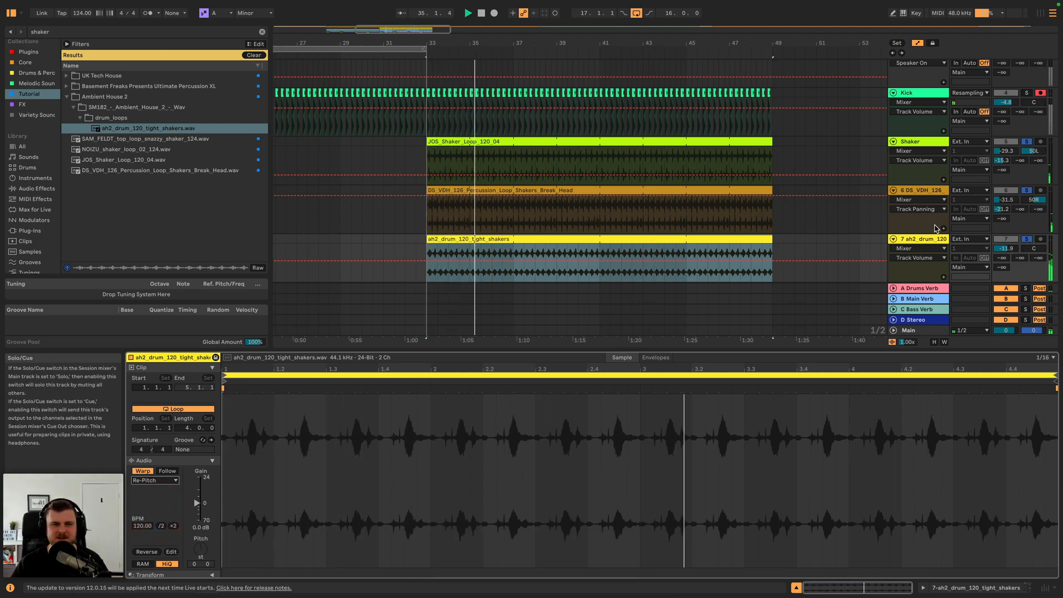
key("space")
- Search the samples for "tamb" and audition OLIVER_121_perc_tamb_breakbeat.wav in the Oliver Power Tools Decades - 90's Percussion_Loops folder
left_click(110, 87)
key("Right")
left_click(98, 35)
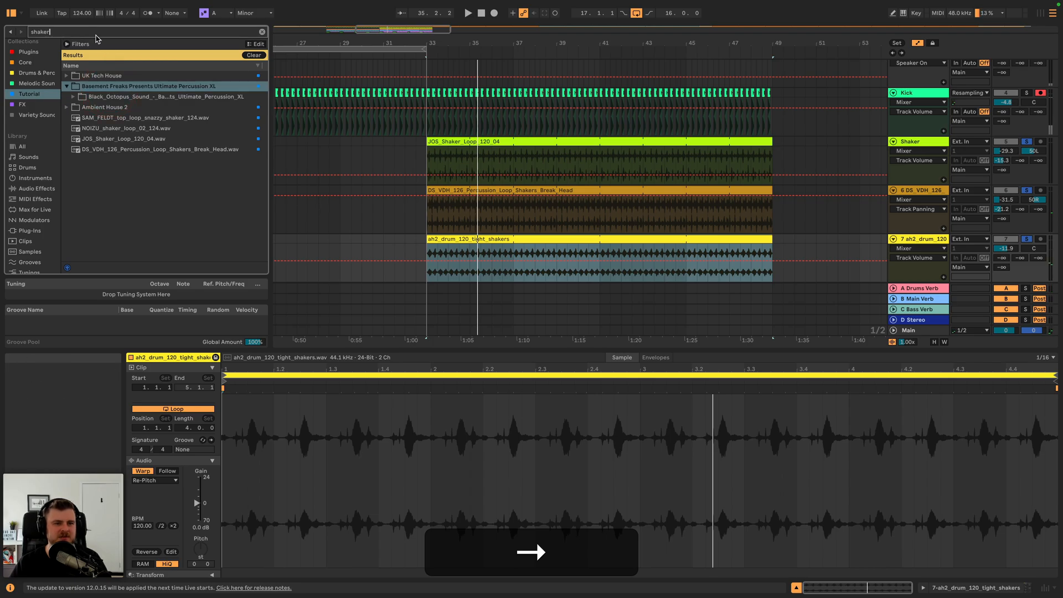
type("tamb")
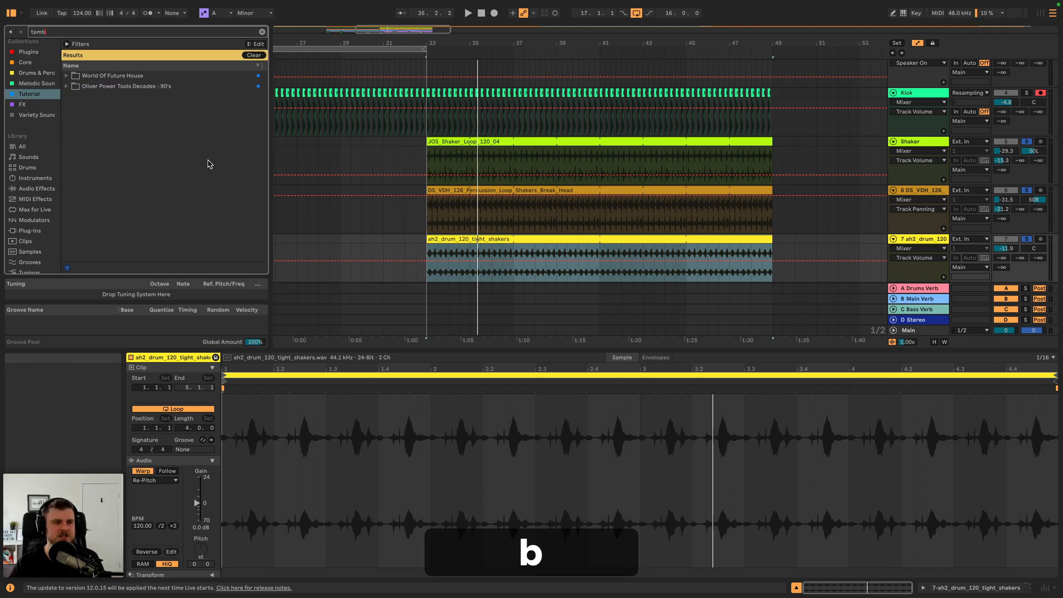
left_click(106, 78)
key("Down")
key("Down")
key("Right")
key("Down")
key("Right")
key("Down")
key("Right")
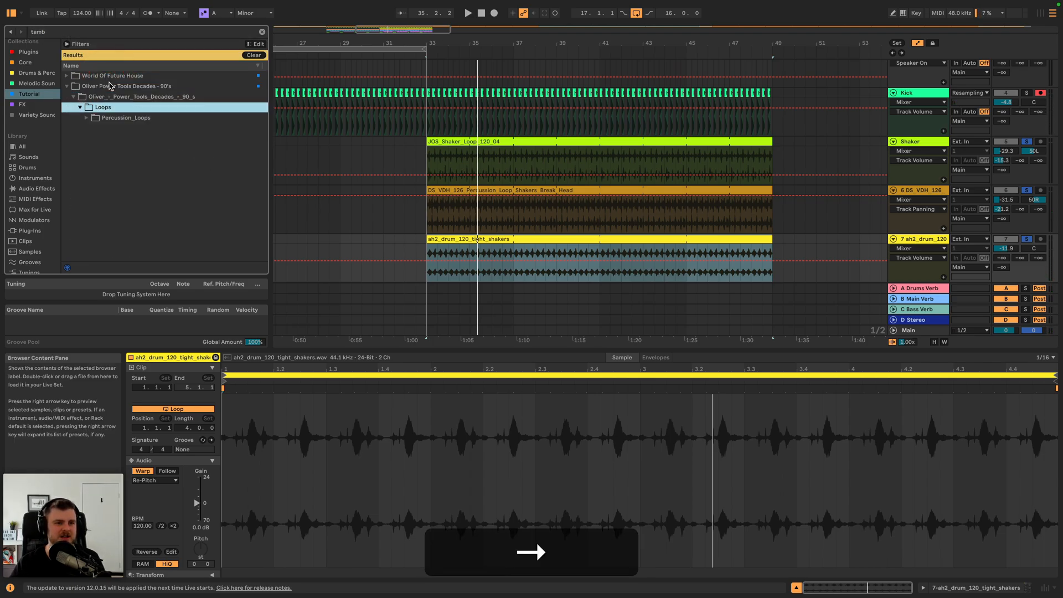
key("Down")
key("Right")
key("Down")
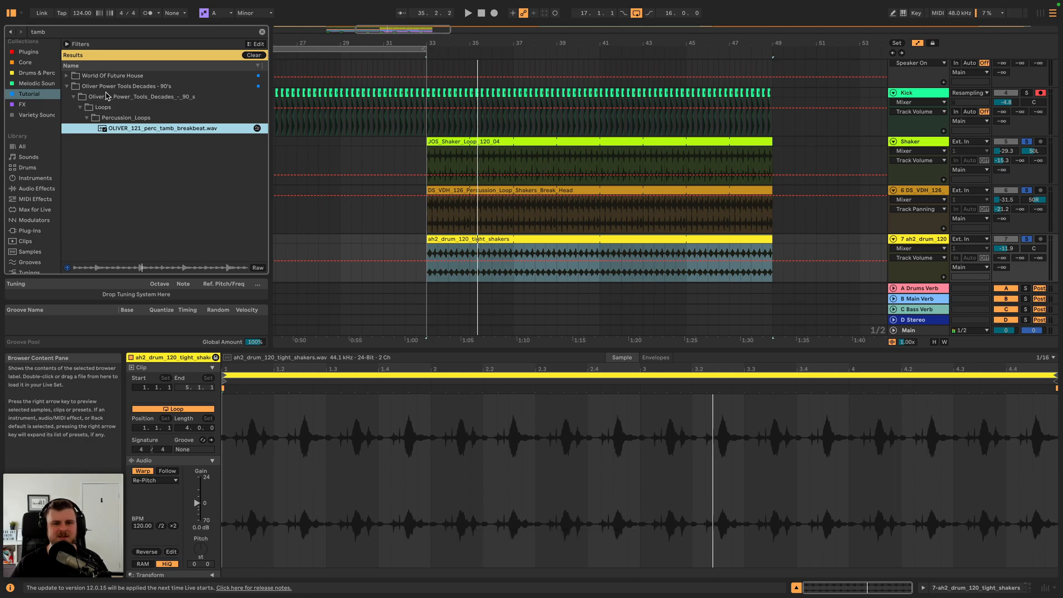
left_click(103, 78)
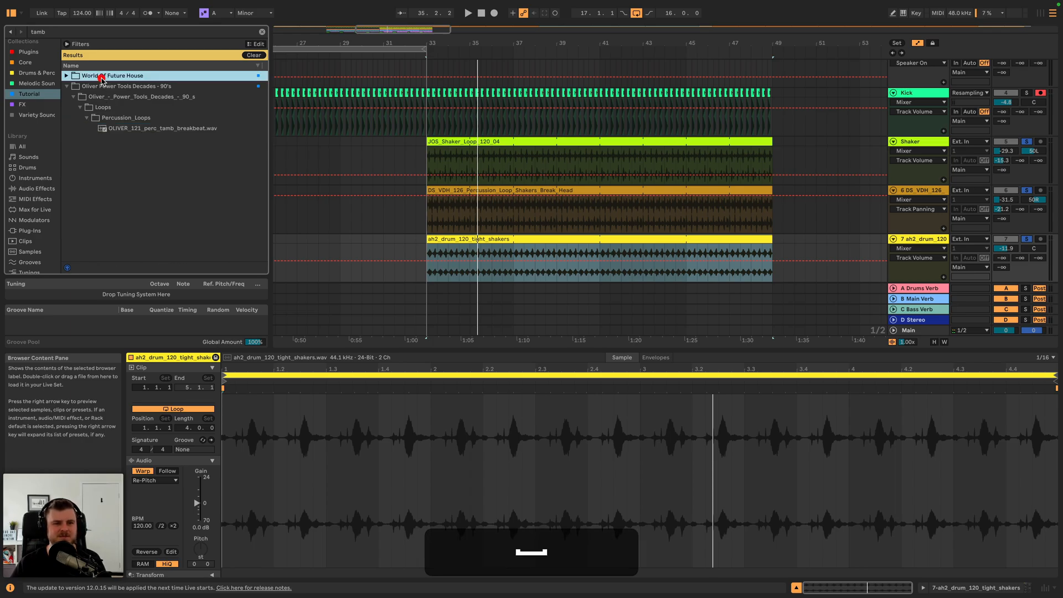
- Place OLIVER_121_perc_tamb_breakbeat.wav at bar 33 on a new audio track below the tight shakers and extend it to bar 49
left_click(941, 233)
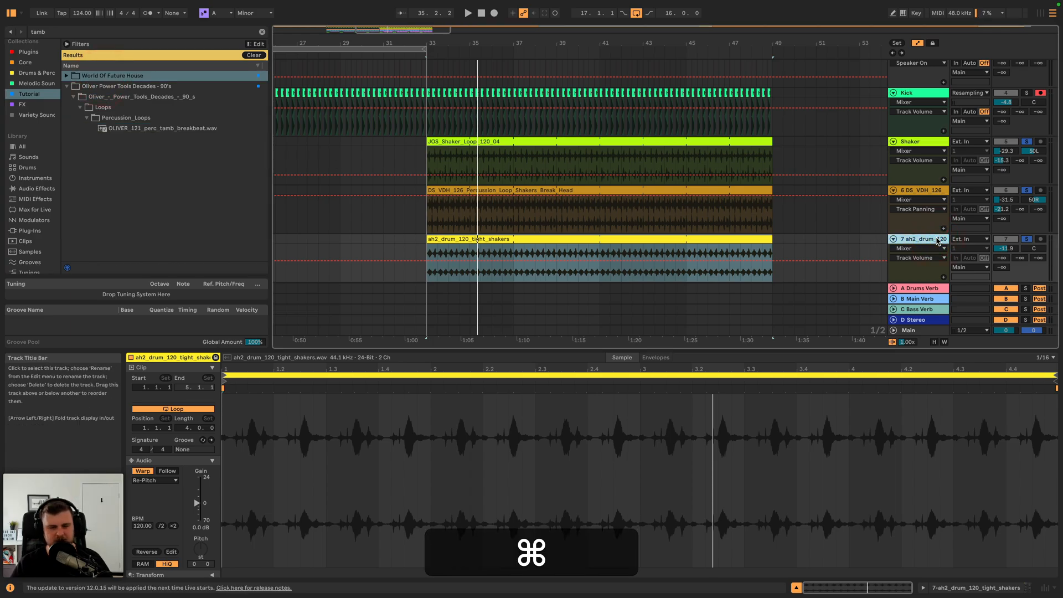
key("super+t")
left_click_drag(179, 132, 430, 240)
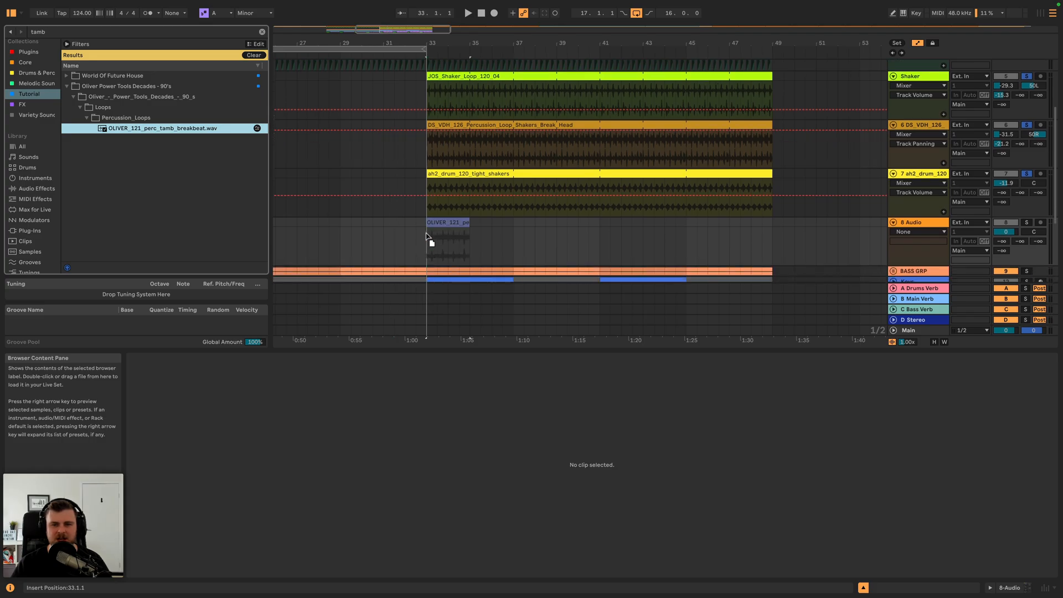
key("space")
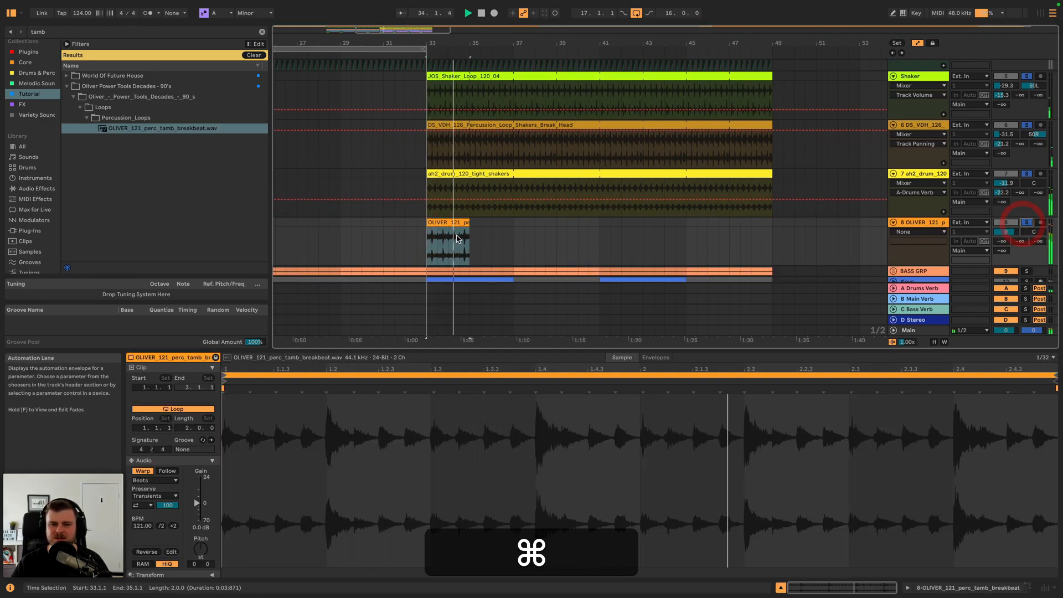
left_click_drag(465, 222, 772, 222)
- Set the tambourine clip's warp mode to Re-Pitch, with its track volume at -5.9 dB and Drums Verb send at -21.0 dB
left_click(152, 479)
left_click(145, 513)
mouse_move(1002, 241)
left_mouse_down()
mouse_move(1002, 216)
mouse_move(1003, 250)
mouse_move(1006, 233)
left_mouse_up()
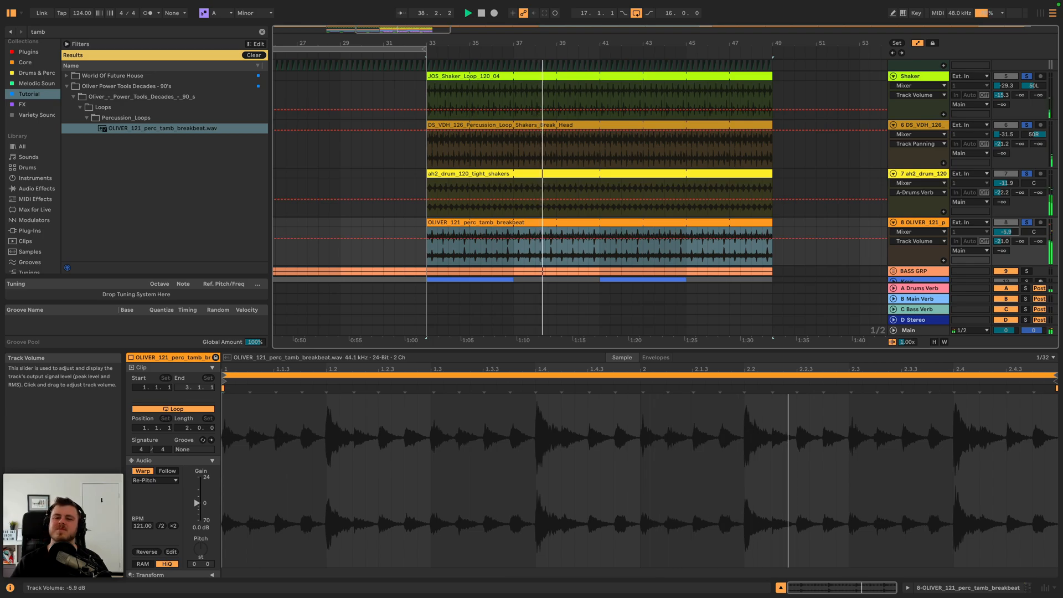
- Unsolo the percussion tracks, compare the mix with and without the tambourine loop, and lower its volume to -15.3 dB
left_click(1027, 222)
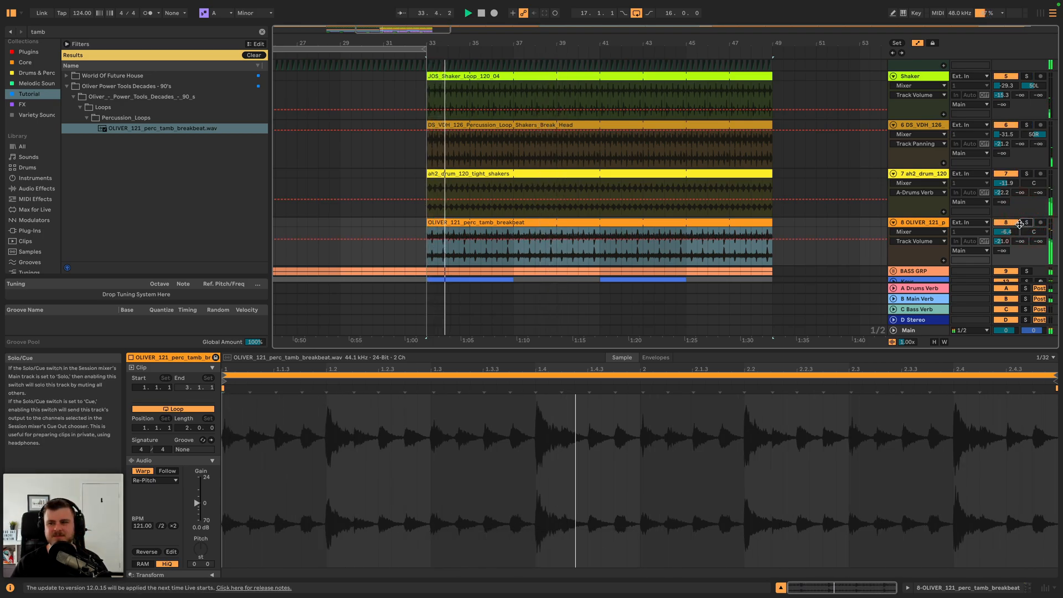
left_click_drag(1006, 235, 1006, 238)
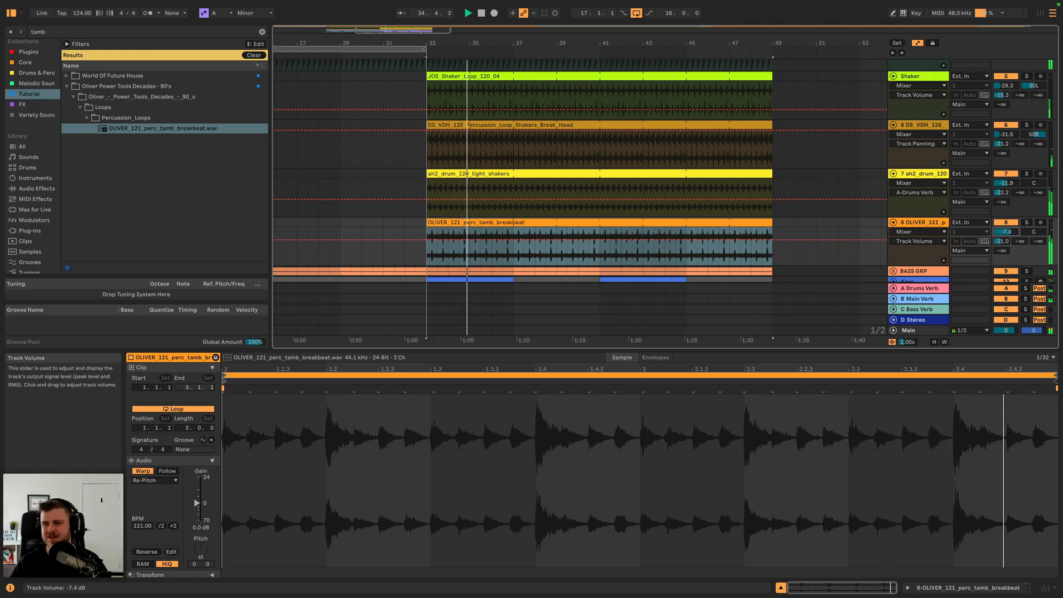
left_click(1006, 222)
left_click(1006, 222)
left_click_drag(1006, 232, 1006, 239)
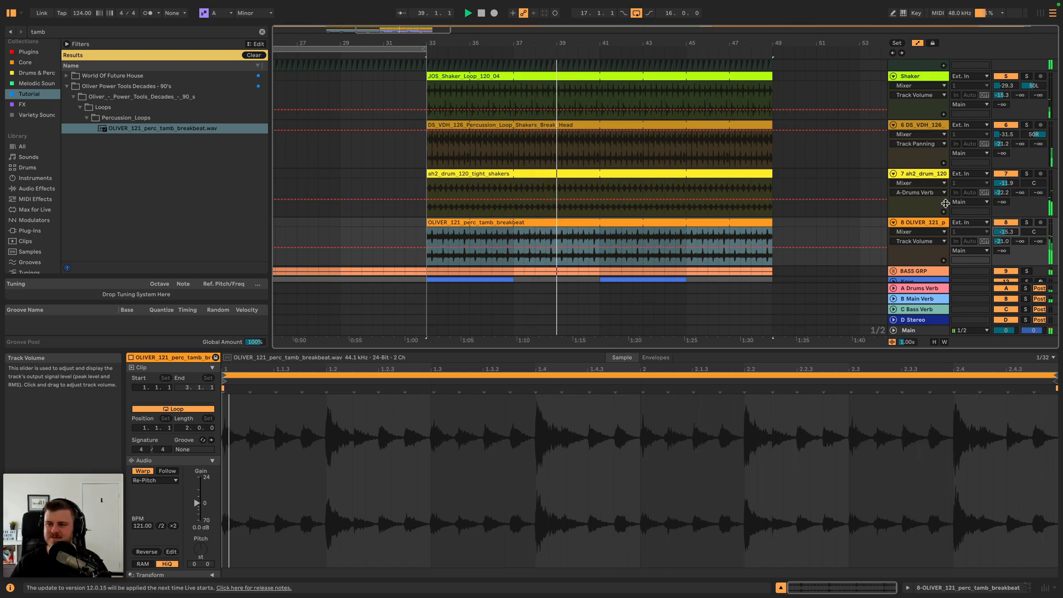
- Search the samples for "clap" and add a new audio track named Hat below the tambourine loop
left_click(263, 32)
type("clap")
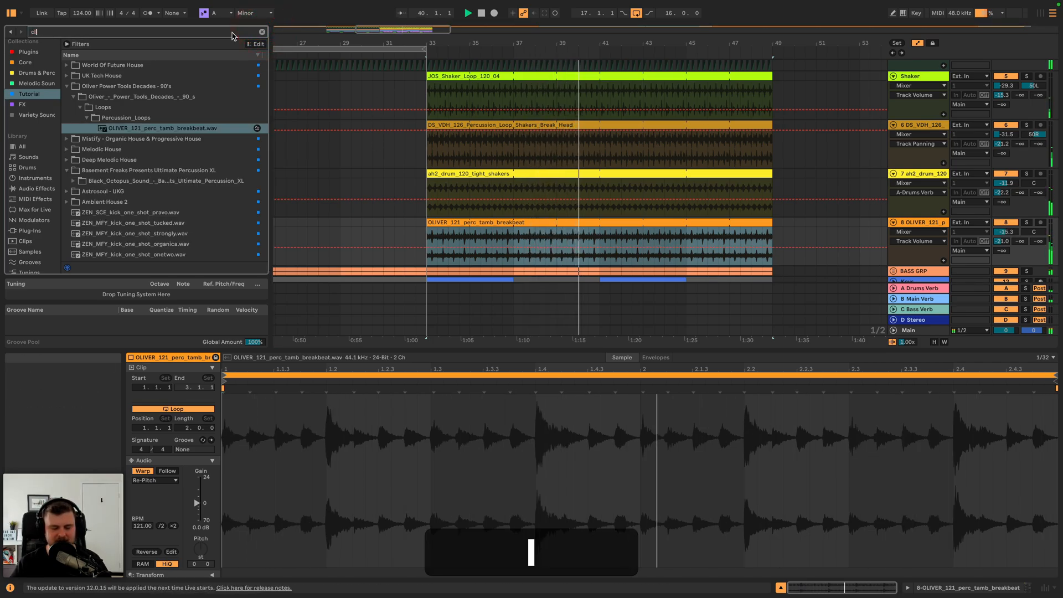
left_click(921, 225)
key("space")
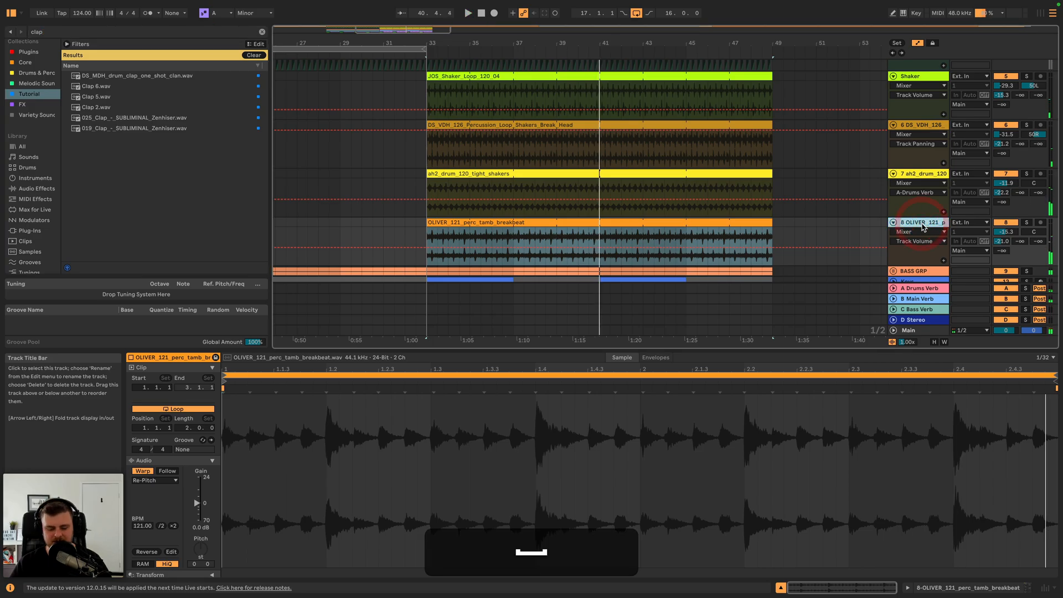
key("super+t")
left_click(926, 238)
key("super+r")
type("H")
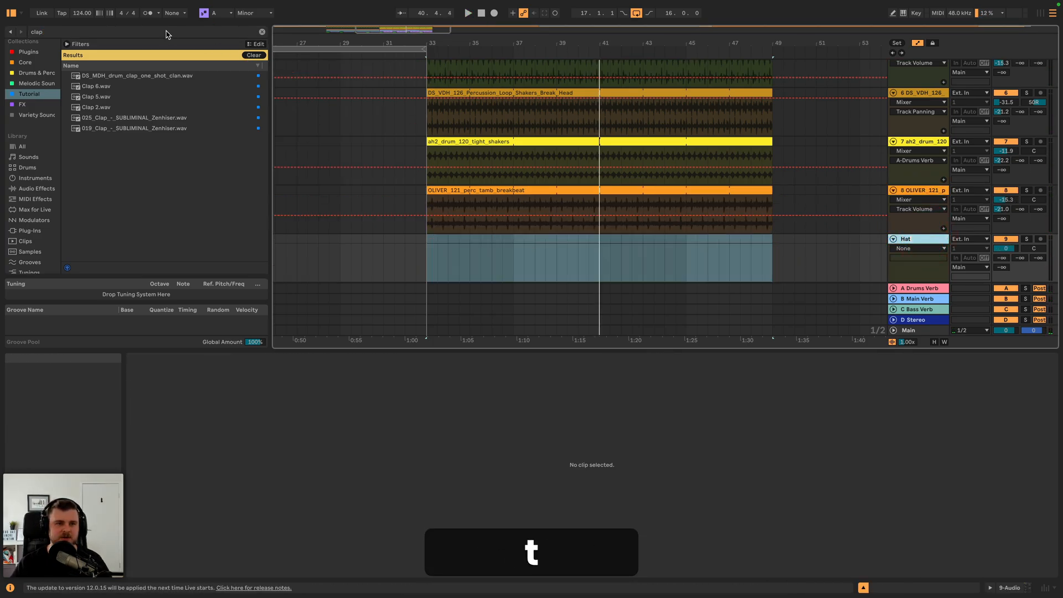
- Search the samples for "hat" and audition the hat one-shots, settling on Hat 6.wav
left_click(166, 32)
key("super+a")
type("hat")
left_click(109, 87)
key("Down")
key("Down")
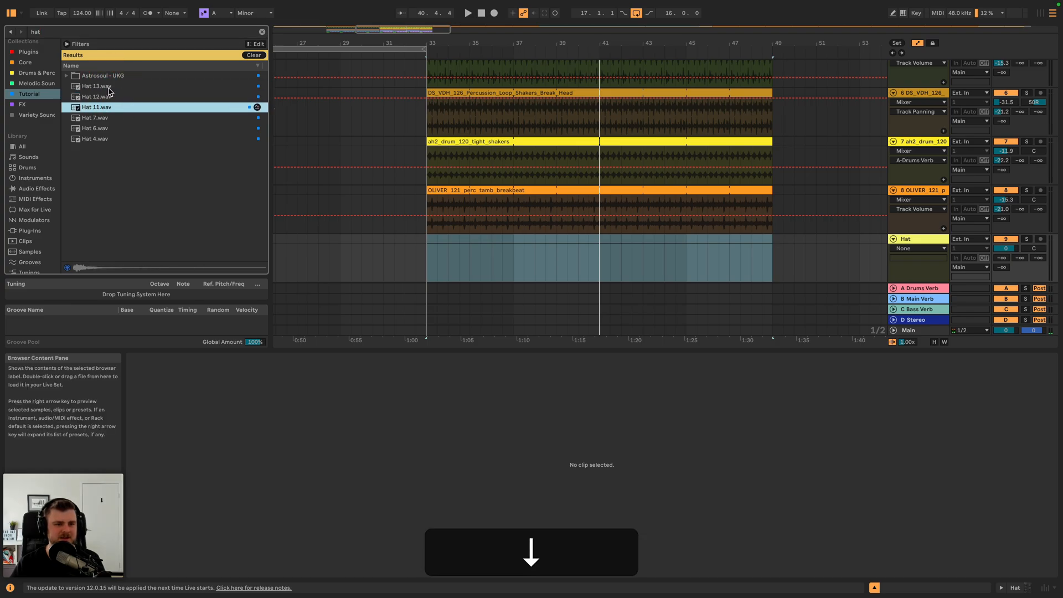
key("Up")
key("Down")
key("Down")
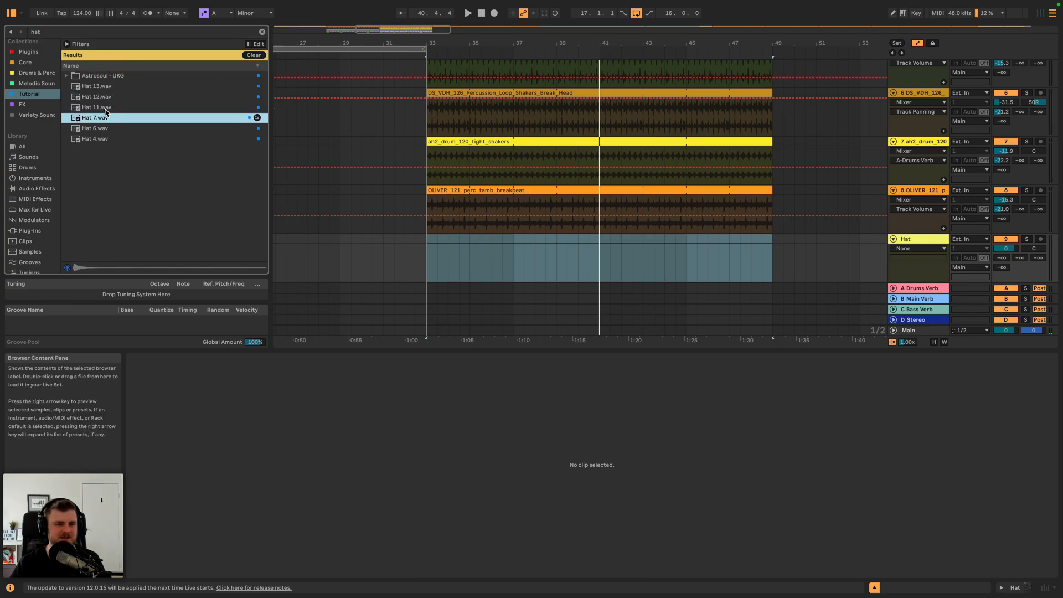
key("Down")
key("Down")
key("Up")
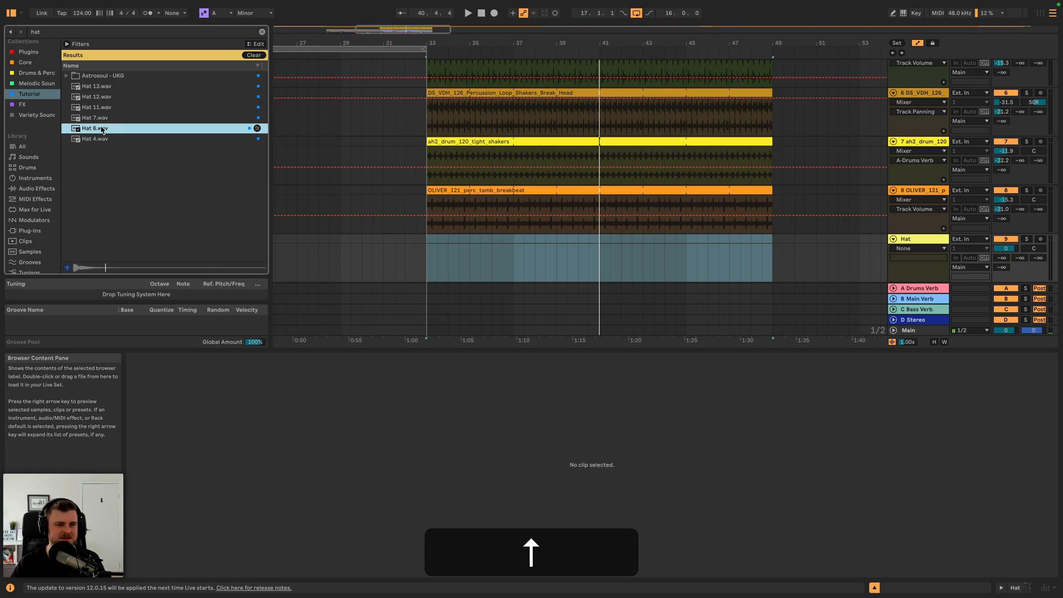
- Place Hat 6.wav on the first offbeat after bar 33 on the Hat track and set the track volume to -5.3 dB
left_click_drag(427, 42, 432, 78)
left_click_drag(92, 127, 449, 261)
left_click(429, 240)
key("space")
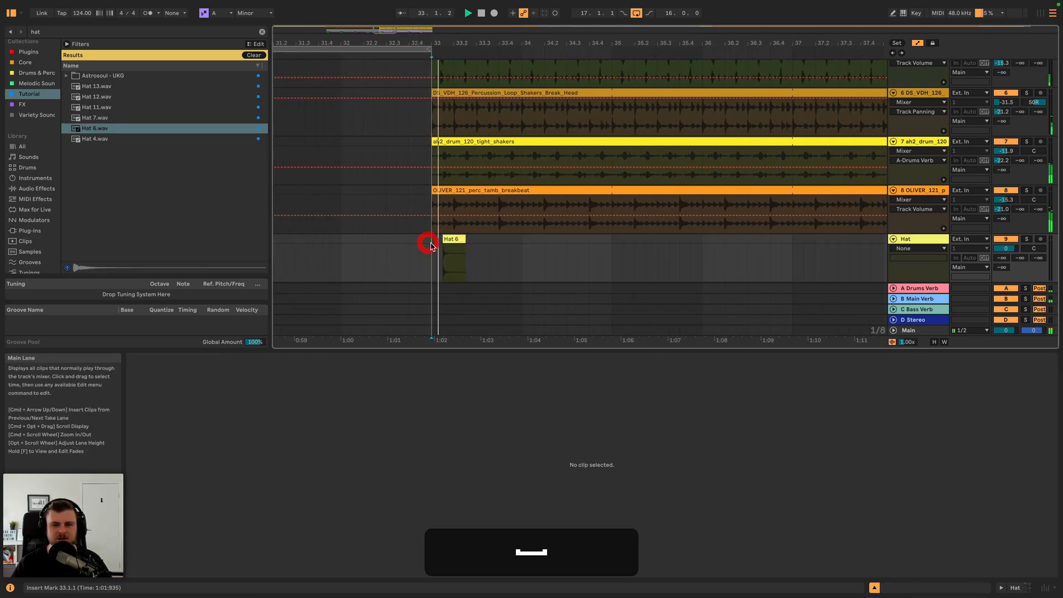
left_click_drag(1008, 248, 1008, 259)
key("space")
key("space")
- Duplicate the one-beat section containing the offbeat hat repeatedly until it fills the Hat track up to bar 49
left_click_drag(451, 271, 431, 238)
key("super+d")
key("super+d")
key("super+d")
key("super+d")
key("super+d")
key("super+d")
key("super+d")
key("super+d")
key("super+d")
key("super+d")
key("super+d")
key("super+d")
left_click_drag(562, 44, 379, 12)
key("super+d")
key("super+d")
key("super+d")
key("super+d")
key("super+d")
key("super+d")
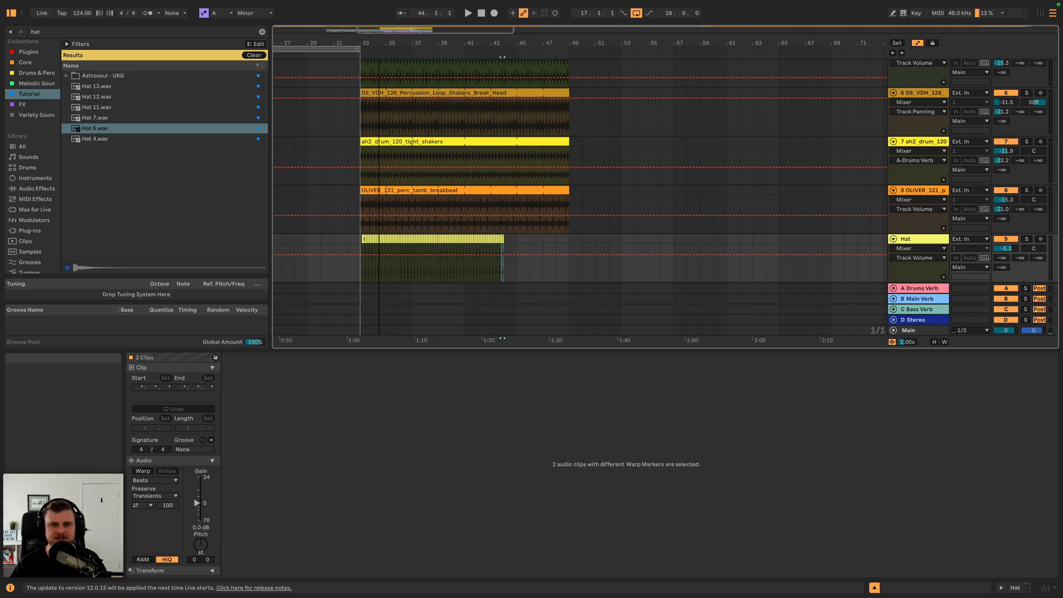
key("super+d")
key("super+d")
key("super+d")
key("super+d")
key("super+d")
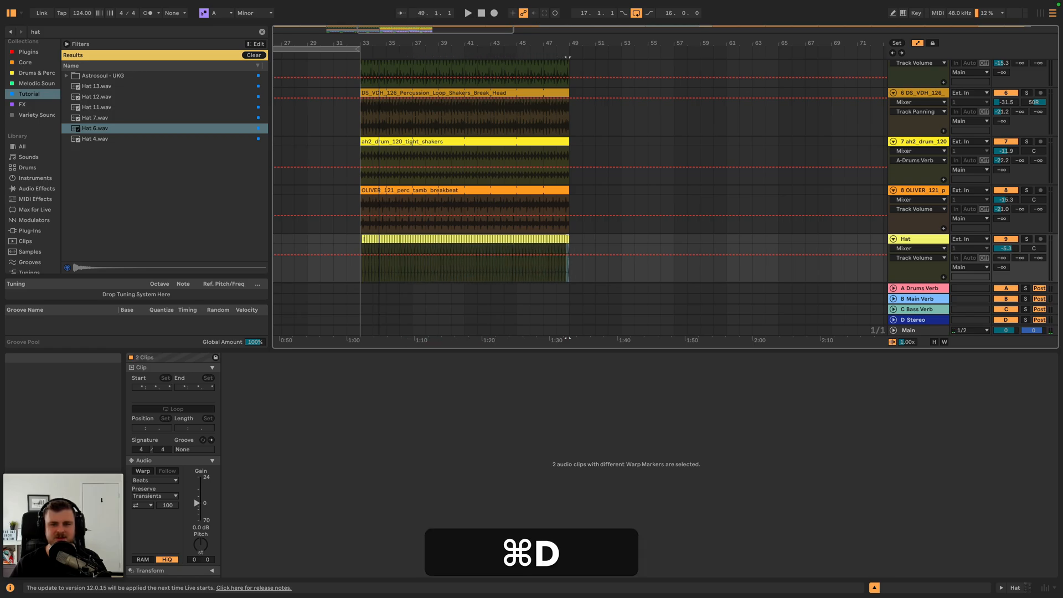
- Play the drums from bar 33 and lower the Hat track to -5.6 dB and the tambourine loop to -17.7 dB
left_click(382, 190)
key("space")
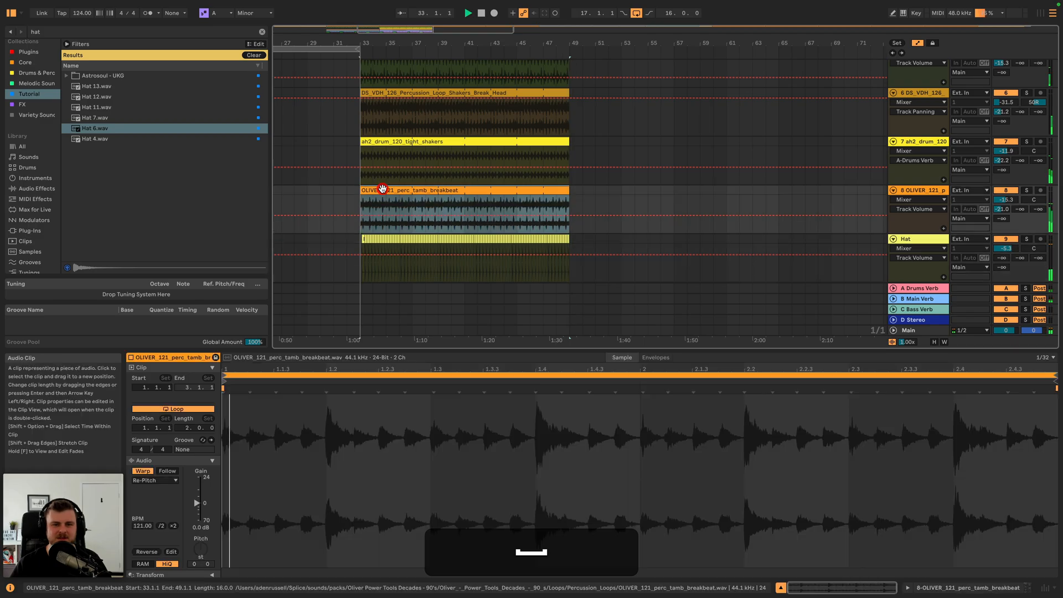
left_click_drag(1007, 248, 1007, 250)
left_click_drag(1006, 200, 1006, 209)
- Mute the tambourine and tight-shaker tracks and set the Hat track to -6.0 dB with a Drums Verb send of -22.8 dB
left_click(1006, 189)
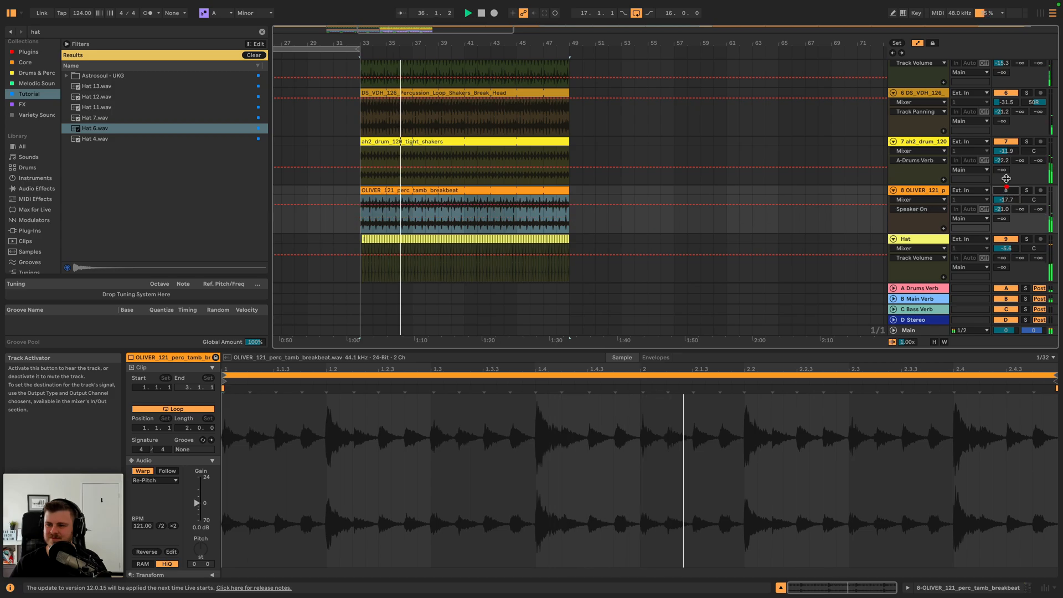
left_click(1005, 142)
left_click_drag(1006, 249, 1002, 221)
key("space")
key("space")
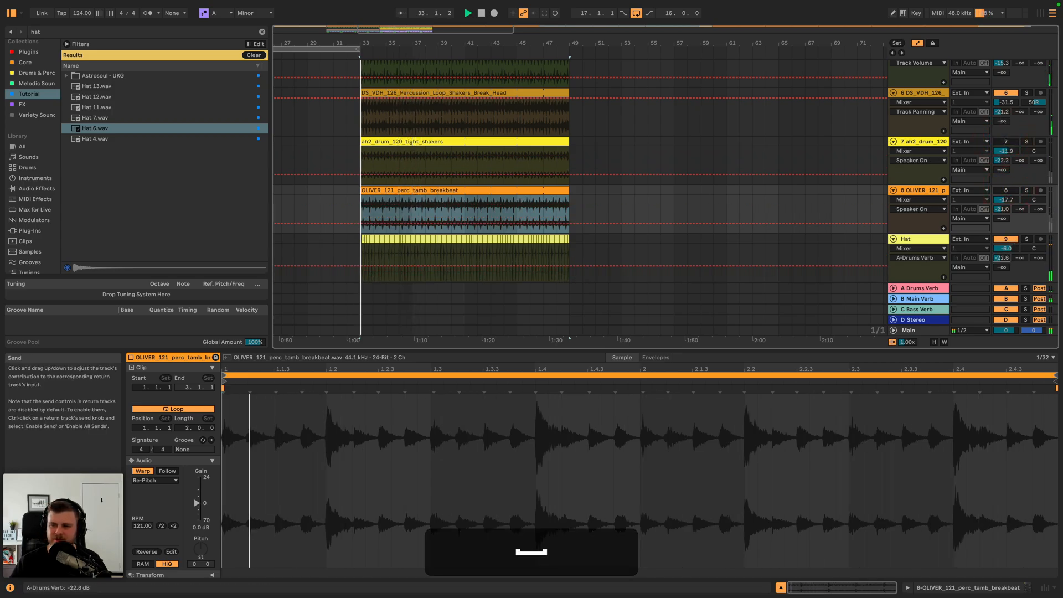
- Set the Drums Verb send to -21.6 dB on the Hat track and -22.2 dB on the percussion loop
left_click_drag(1002, 257, 1002, 247)
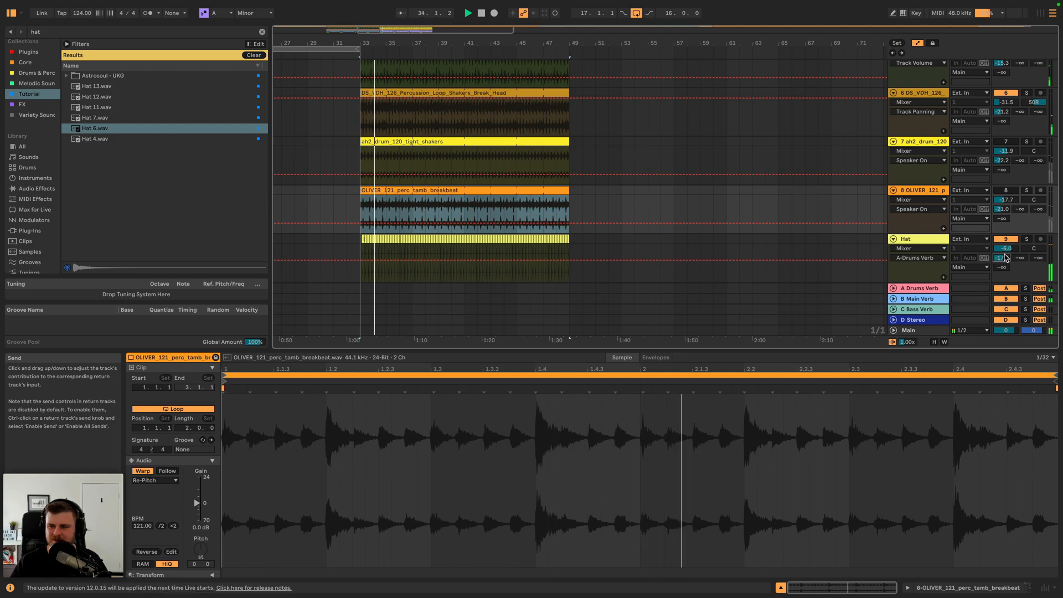
left_click_drag(1003, 112, 1003, 114)
left_click_drag(1002, 258, 1002, 261)
- Unmute the tambourine and tight-shaker tracks, setting the tambourine's Drums Verb send to -22.8 dB and the shakers' volume to -15.9 dB
left_click(1006, 190)
left_click_drag(1004, 210, 1004, 212)
left_click(1005, 141)
left_click_drag(1005, 151, 1004, 159)
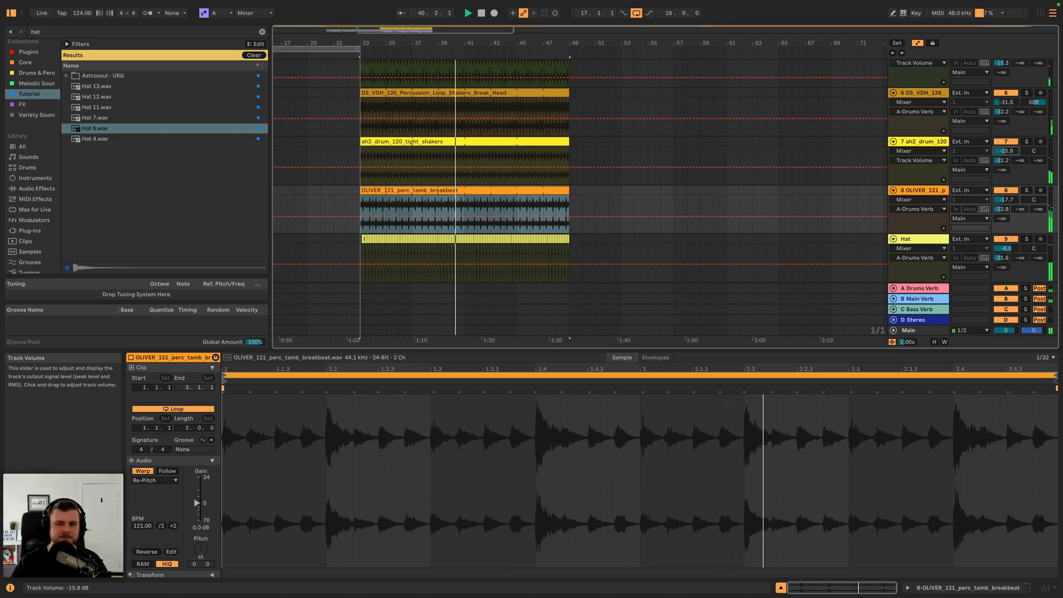
- Lower the tambourine loop's volume to -23.4 dB and the Hat track's volume to -6.8 dB
left_click_drag(1004, 200, 1004, 213)
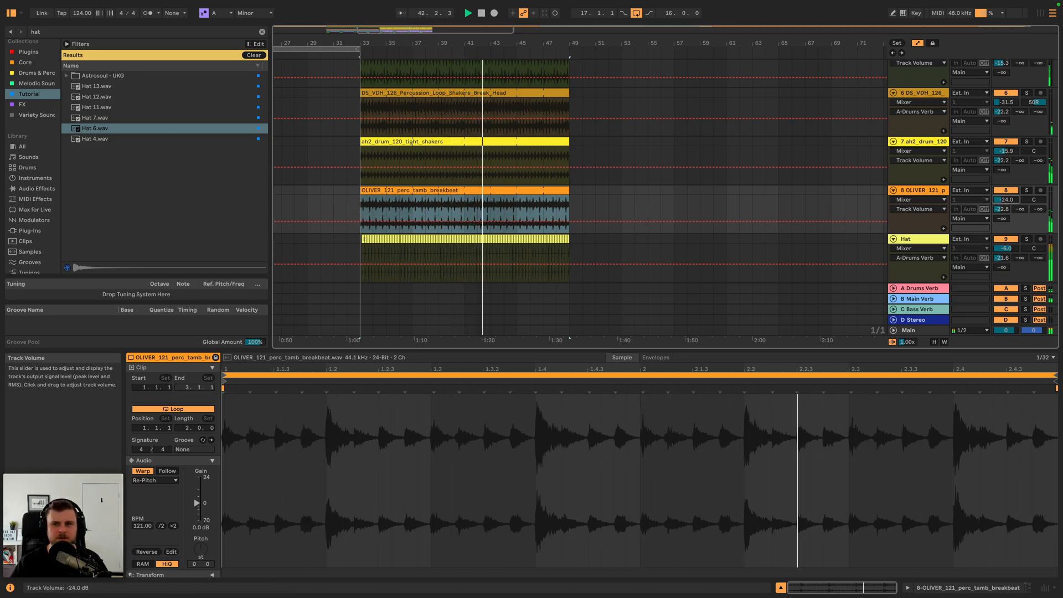
left_click_drag(1005, 199, 1004, 198)
left_click(1006, 248)
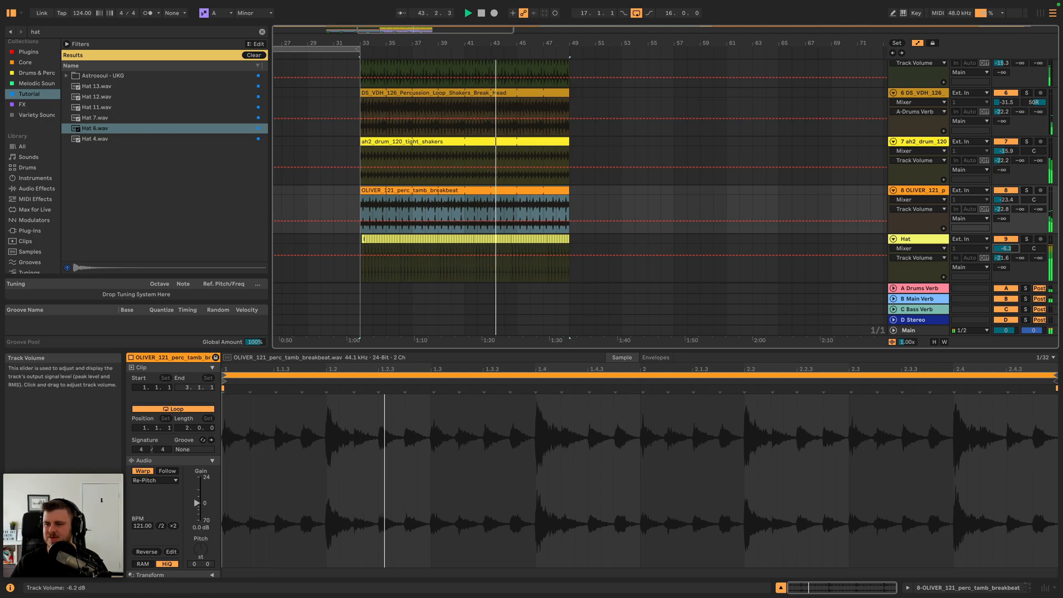
left_click(948, 238)
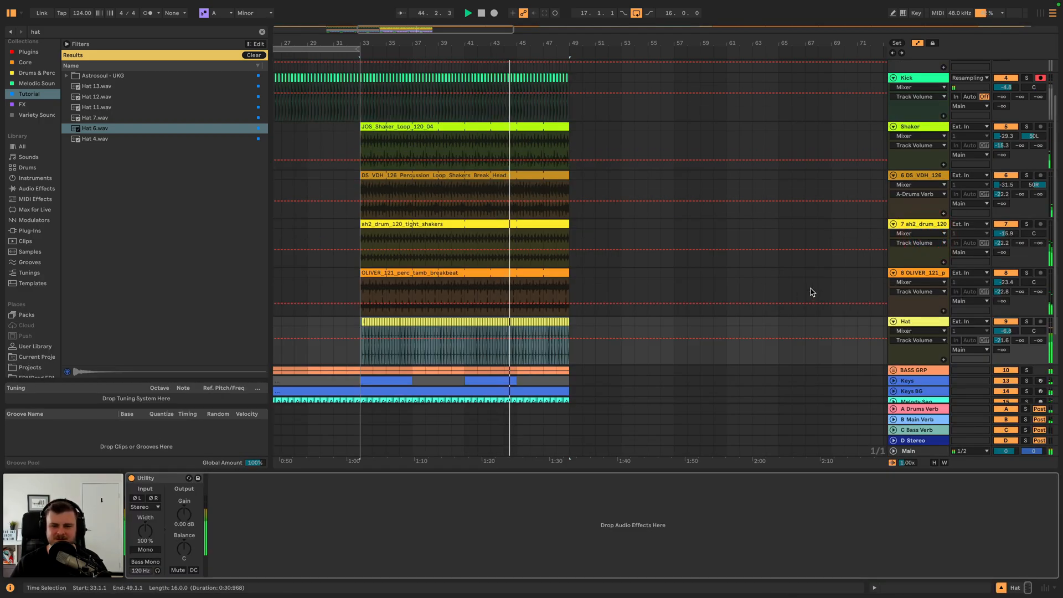
- Duplicate bars 33 to 49 of all tracks from SC down to the vocal track into bars 49 to 65
scroll(664, 292, "down", 5)
left_click(570, 340)
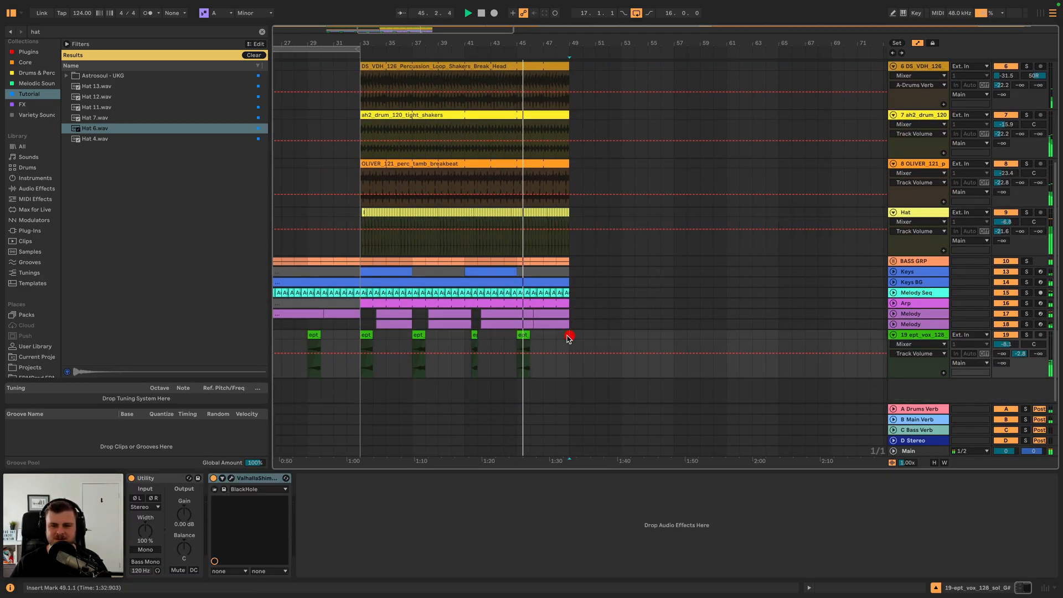
key("space")
scroll(525, 312, "up", 5)
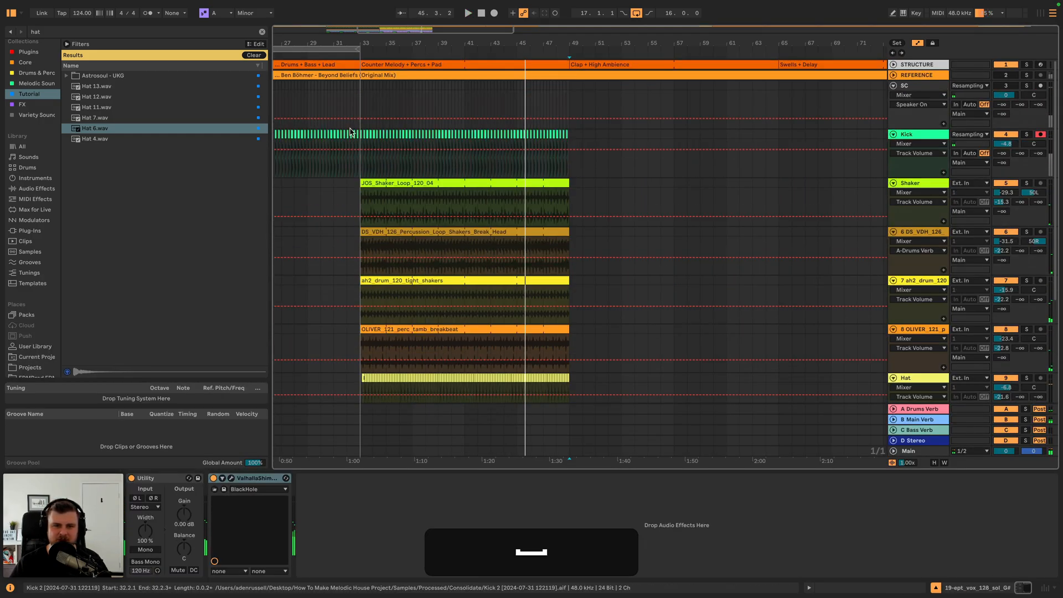
left_click(362, 91, "shift")
key("shift+super+d")
scroll(934, 246, "down", 4)
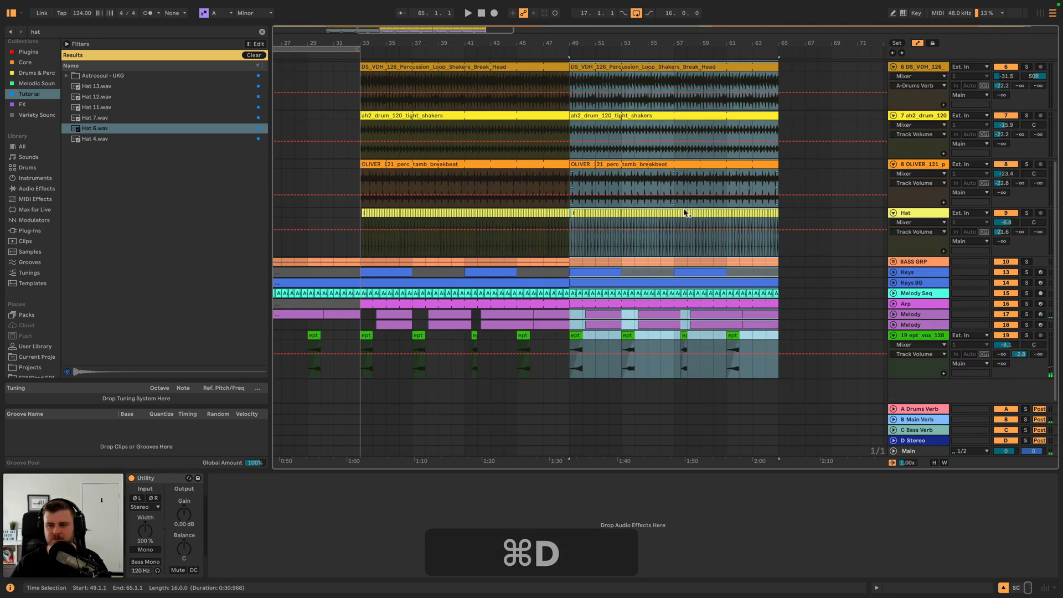
- Add a new audio track named Clap below the Hat track and search the samples for "clap"
left_click(920, 215)
key("super+t")
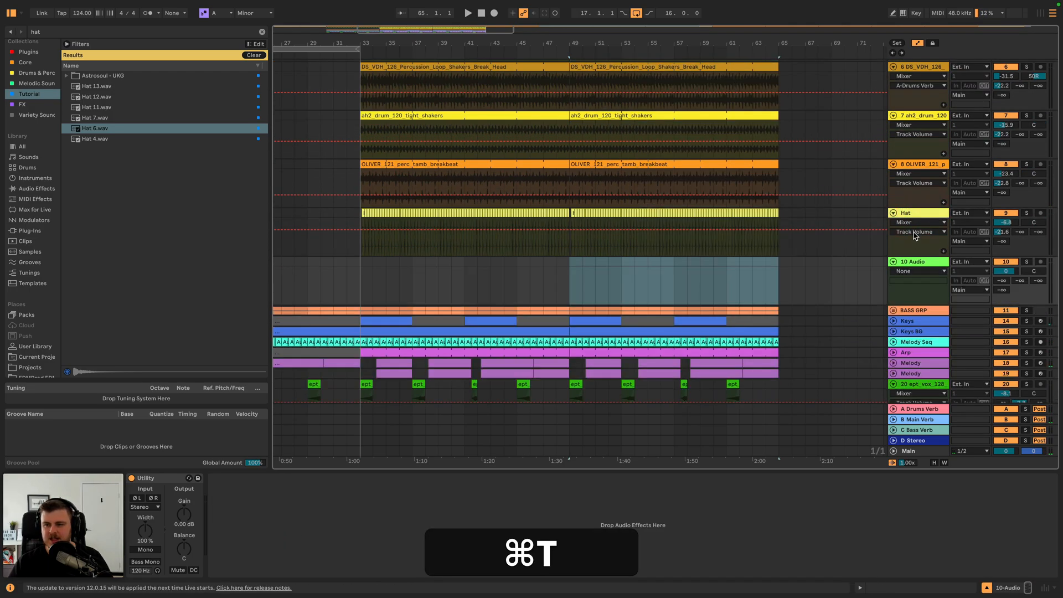
key("super+r")
type("CL")
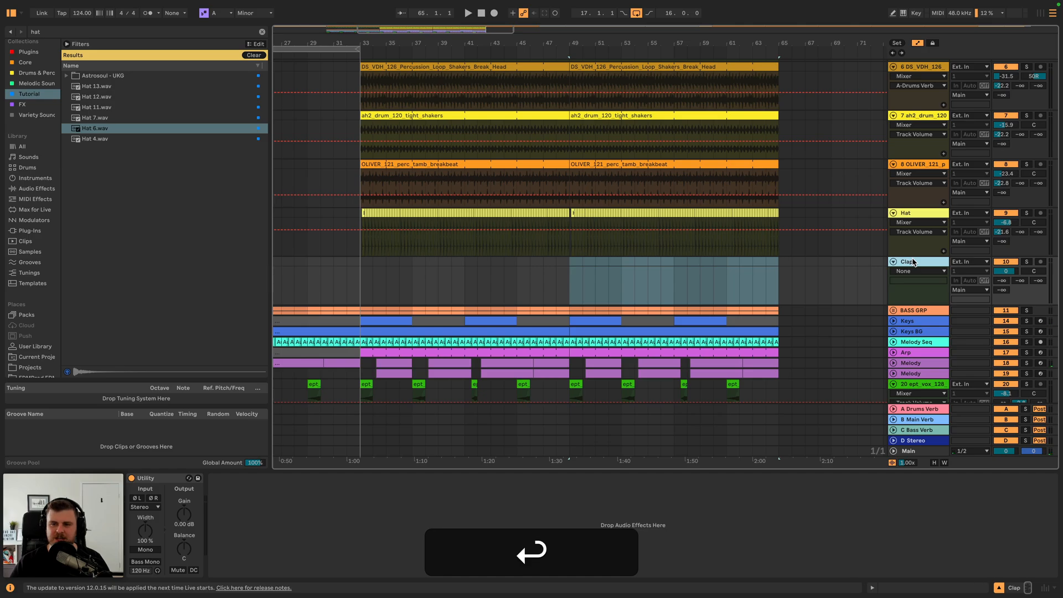
key("super+f")
type("clap")
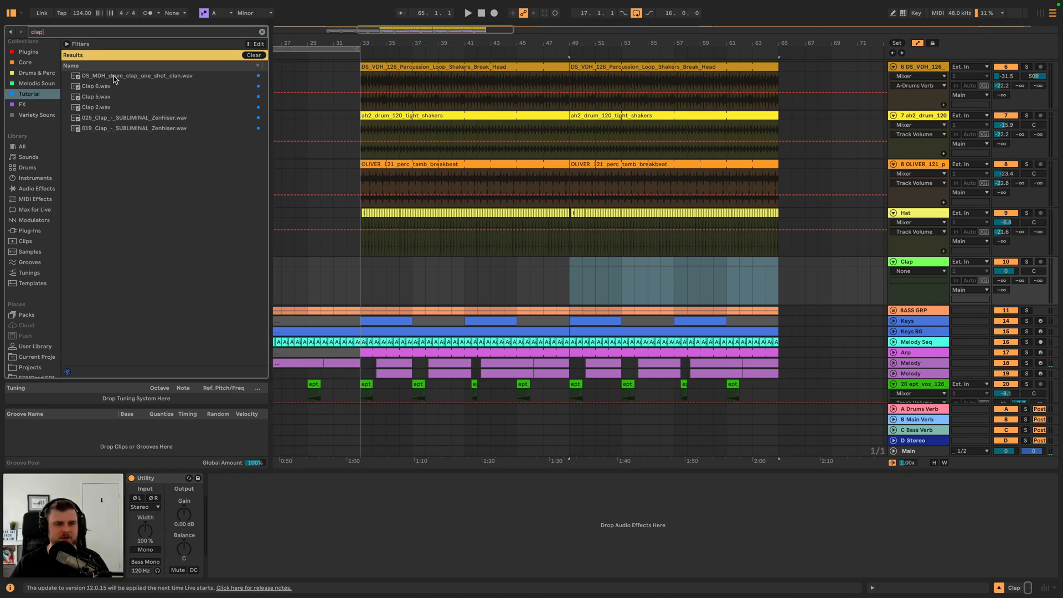
- Place DS_MDH_drum_clap_one_shot_clan.wav at 49.2 on the Clap track and set the track volume to -6.2 dB
left_click(113, 76)
left_click_drag(556, 46, 501, 111)
left_click(497, 267)
left_click_drag(105, 77, 527, 274)
key("space")
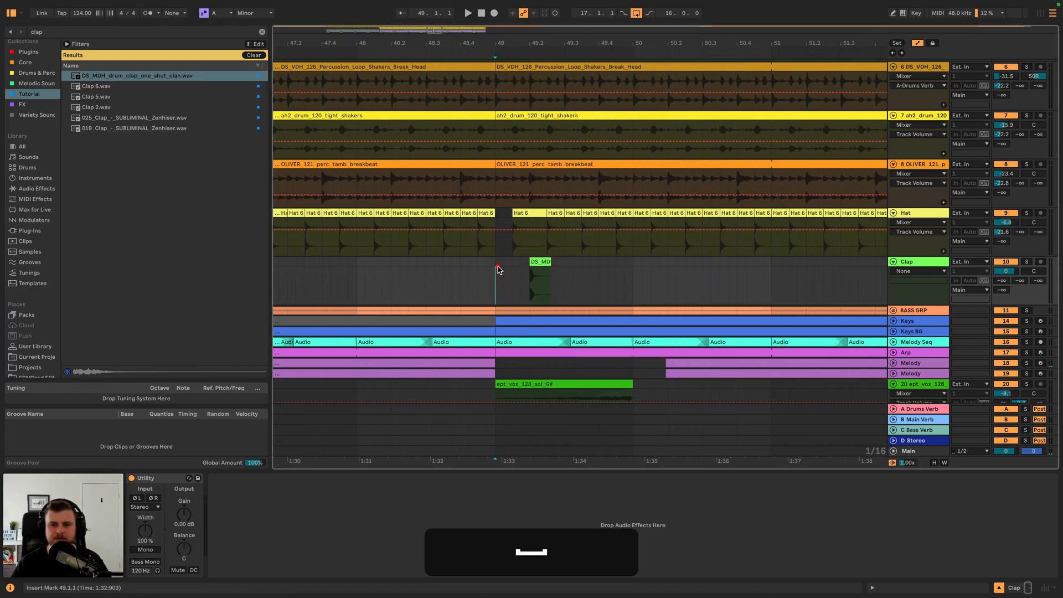
left_click_drag(1006, 271, 1006, 276)
key("space")
key("space")
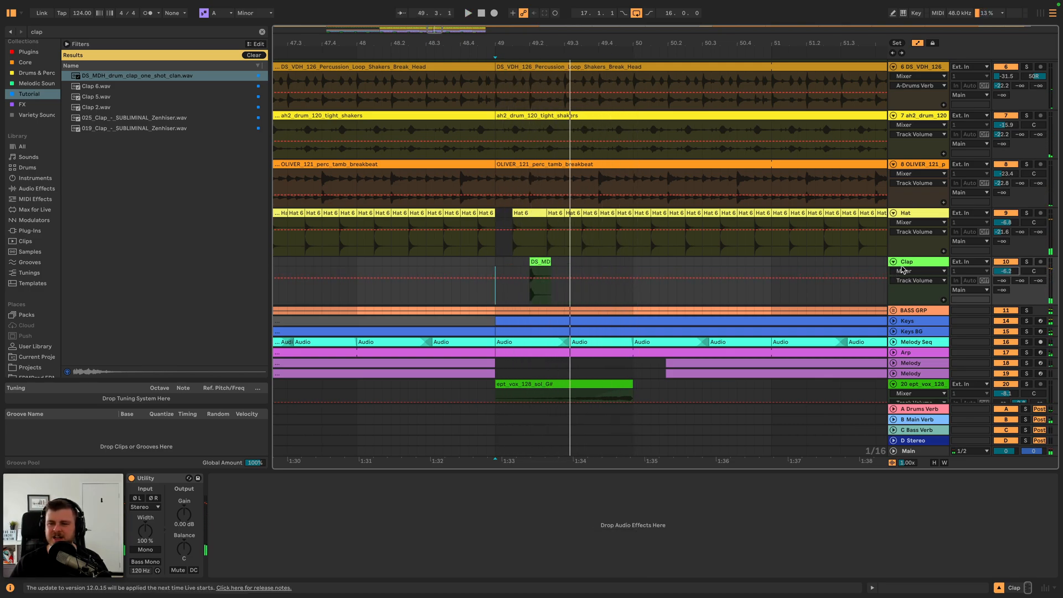
- Audition the clap samples and layer Clap 5.wav on a new audio track below Clap, with its hit around 49.2
key("super+t")
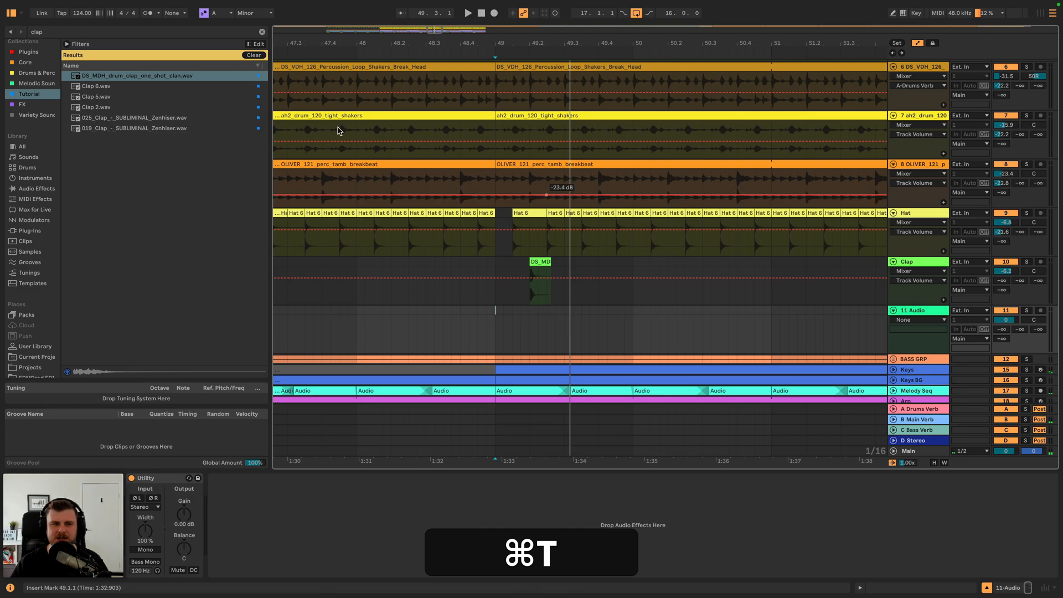
left_click(129, 128)
left_click(120, 119)
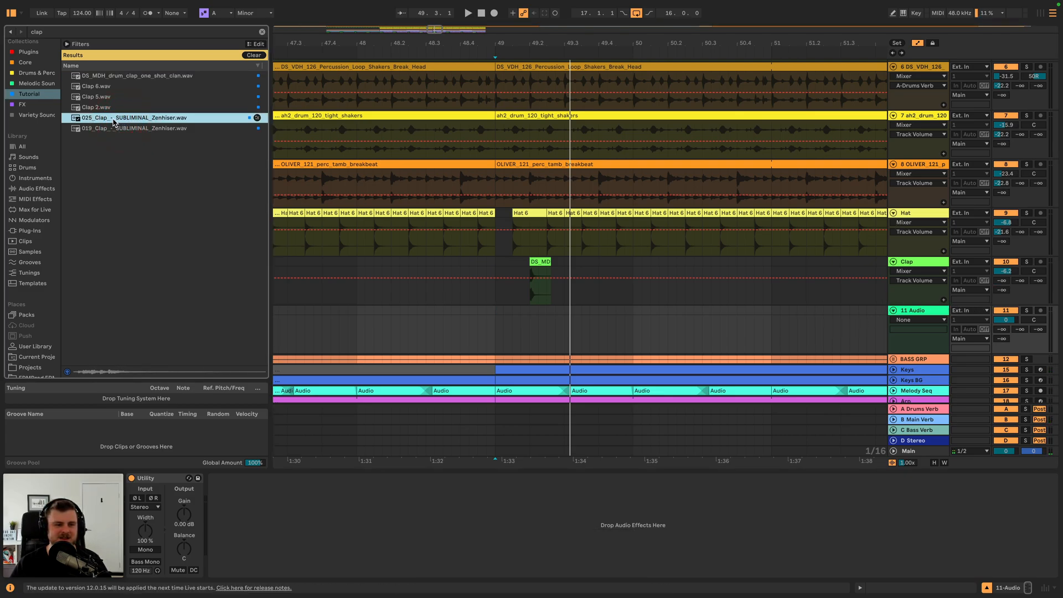
left_click(92, 108)
left_click(94, 98)
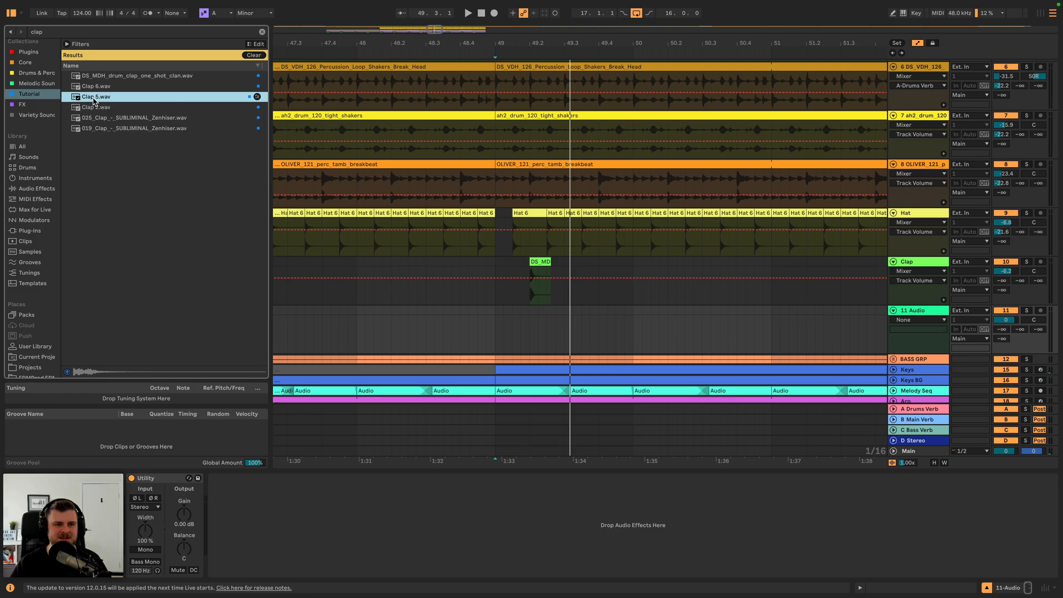
left_click(94, 87)
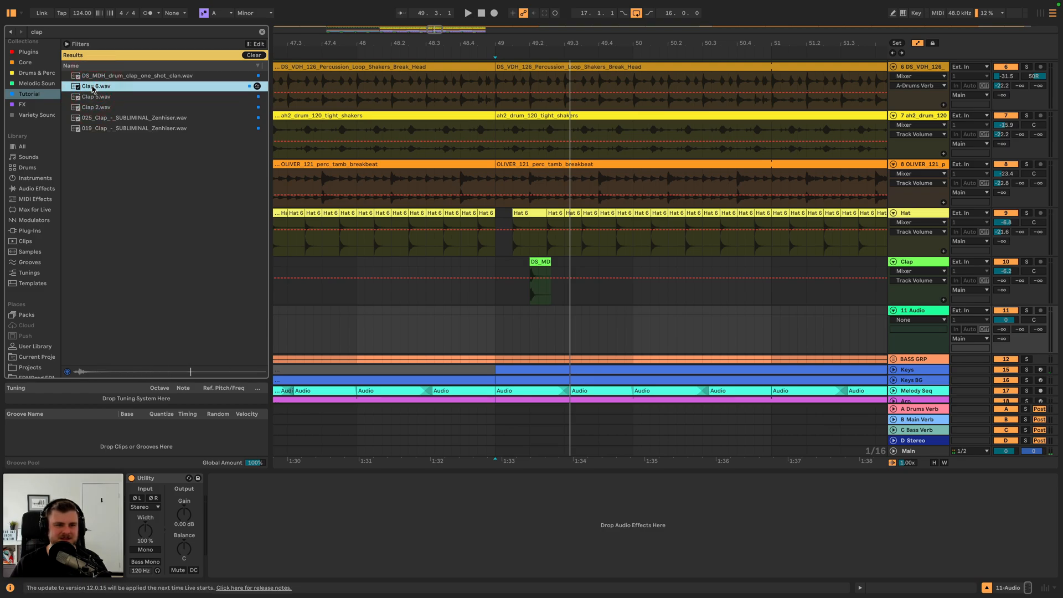
left_click(95, 97)
left_click_drag(95, 97, 521, 327)
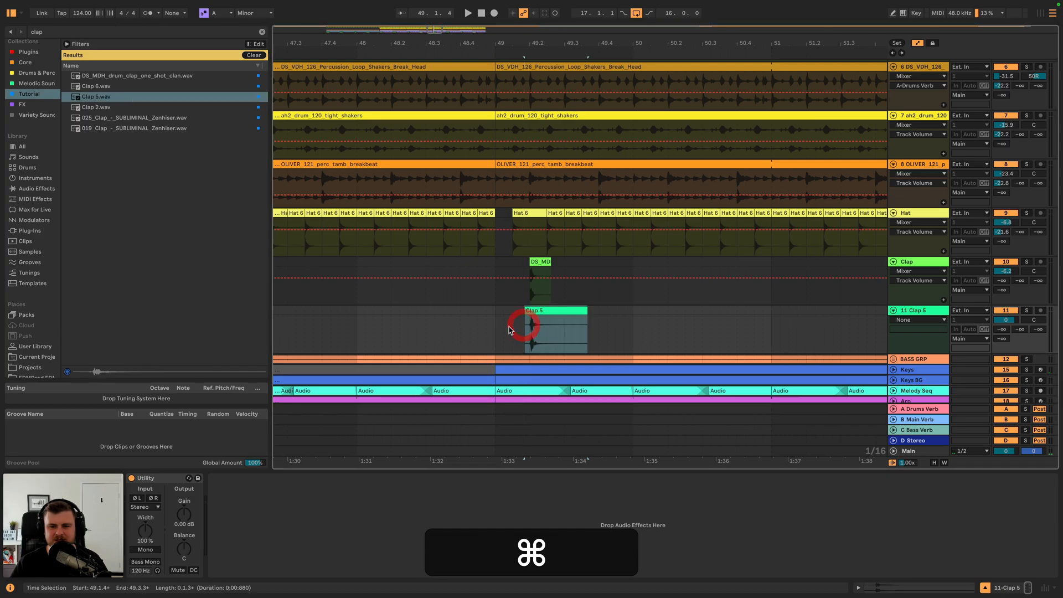
- Play the layered claps and lower the Clap 5 track's volume to -9.2 dB
key("space")
left_click_drag(1006, 322, 1006, 348)
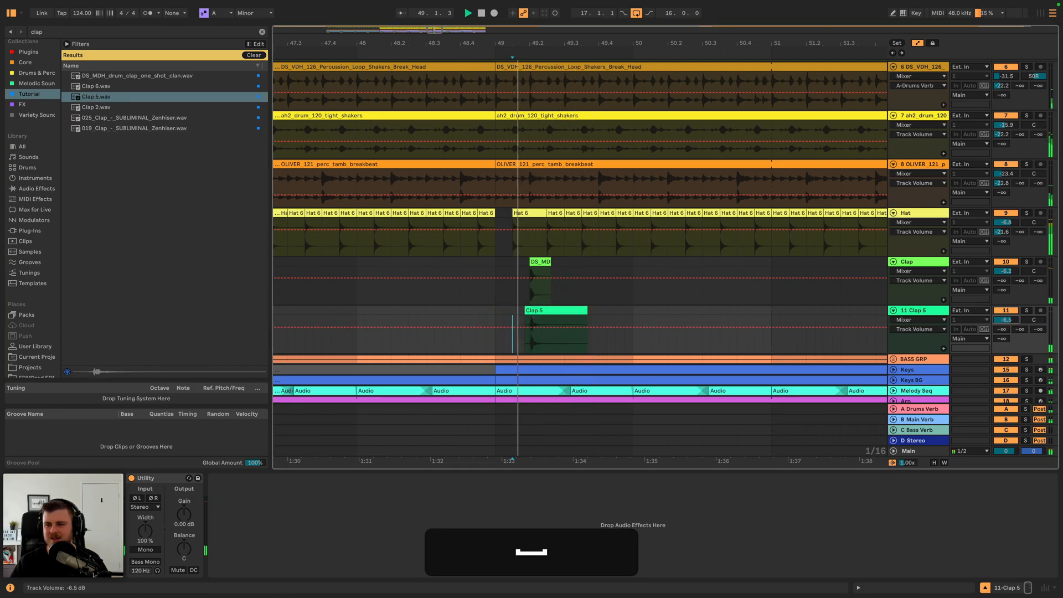
key("space")
key("space")
left_click_drag(1007, 321, 1006, 320)
scroll(971, 312, "down", 1)
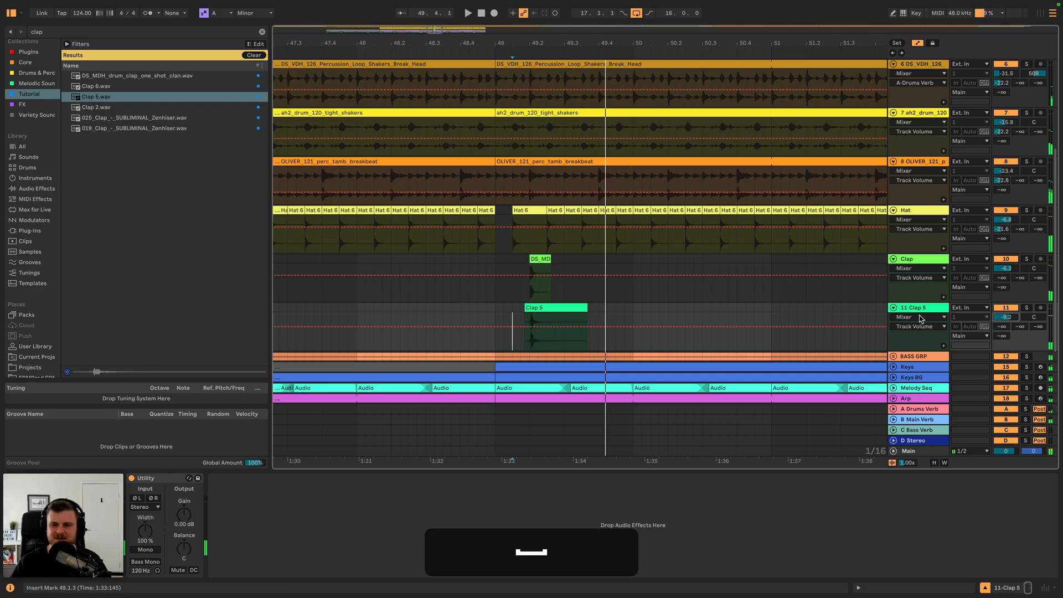
- Add another audio track below Clap 5 and place 025_Clap_-_SUBLIMINAL_Zenhiser.wav on it at about 49.2
left_click_drag(497, 261, 575, 333)
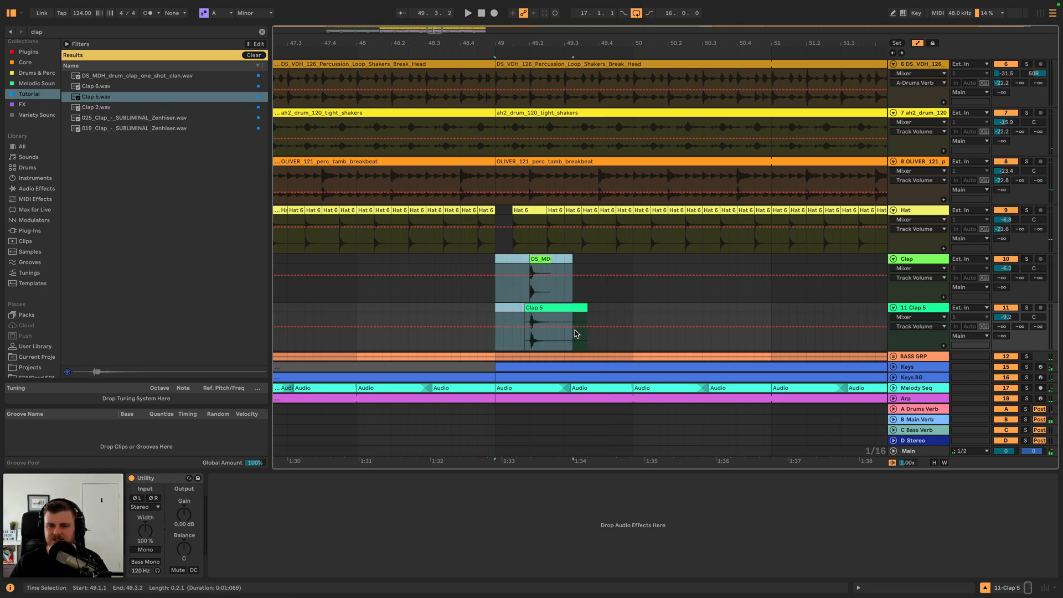
left_click(565, 333)
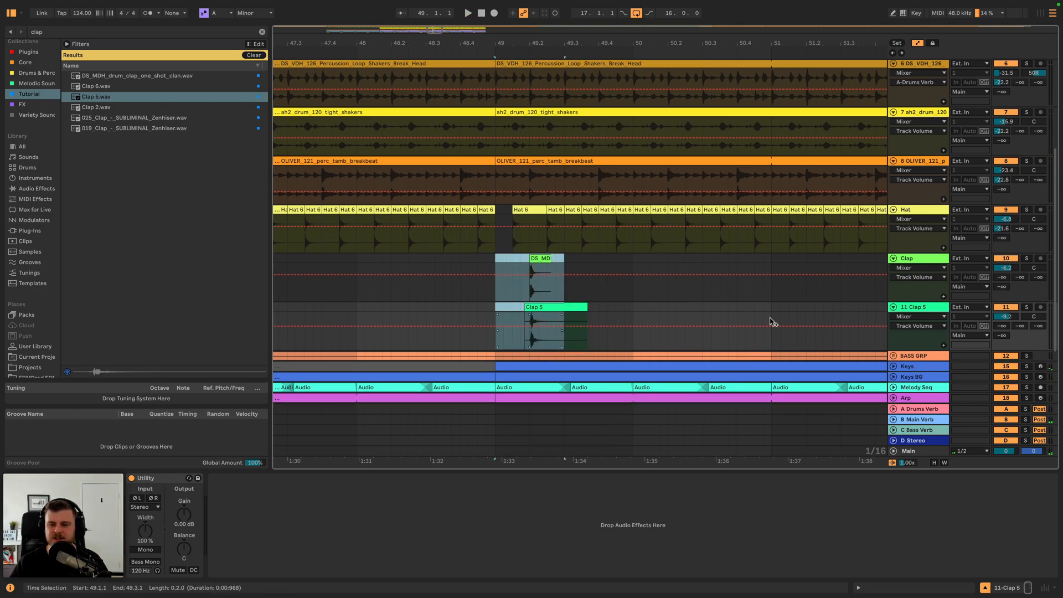
key("super+t")
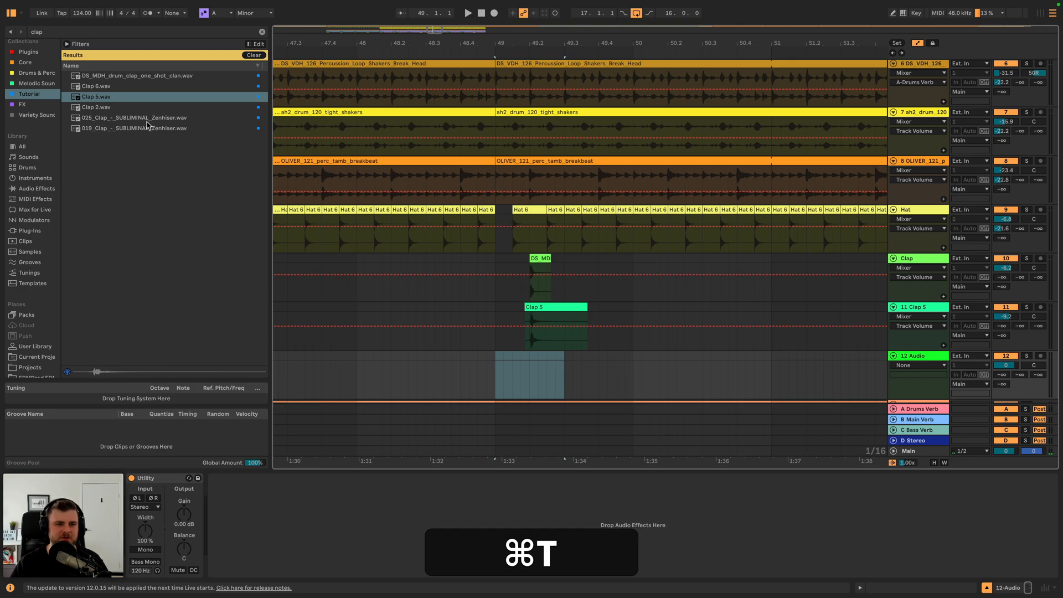
left_click(142, 119)
left_click_drag(436, 306, 531, 367)
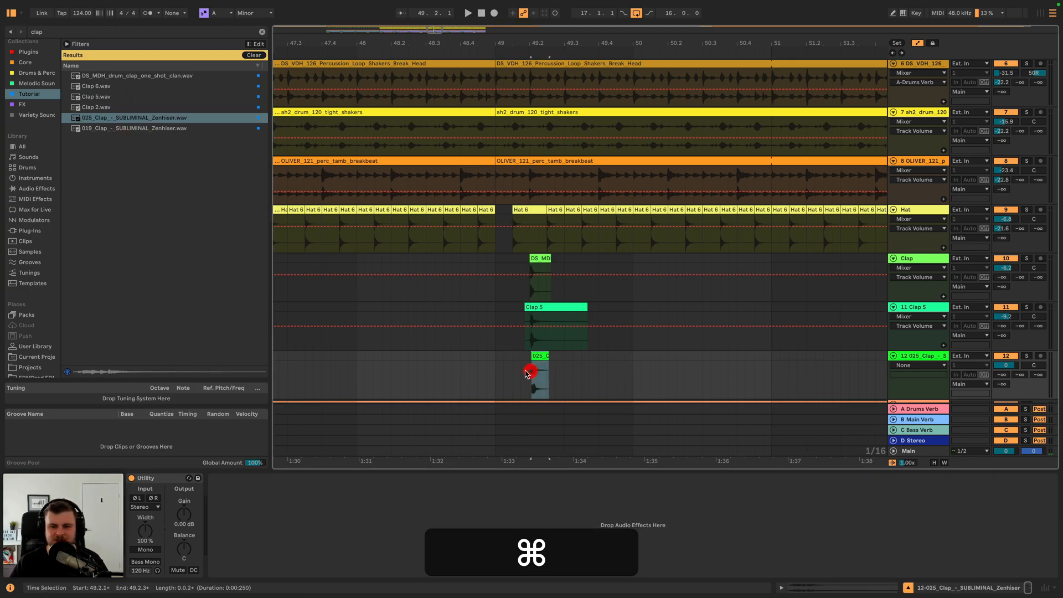
- Nudge the 025_Clap clip slightly earlier to align with the other claps at 49.2, and lower its track volume to -11.1 dB
key("super+space")
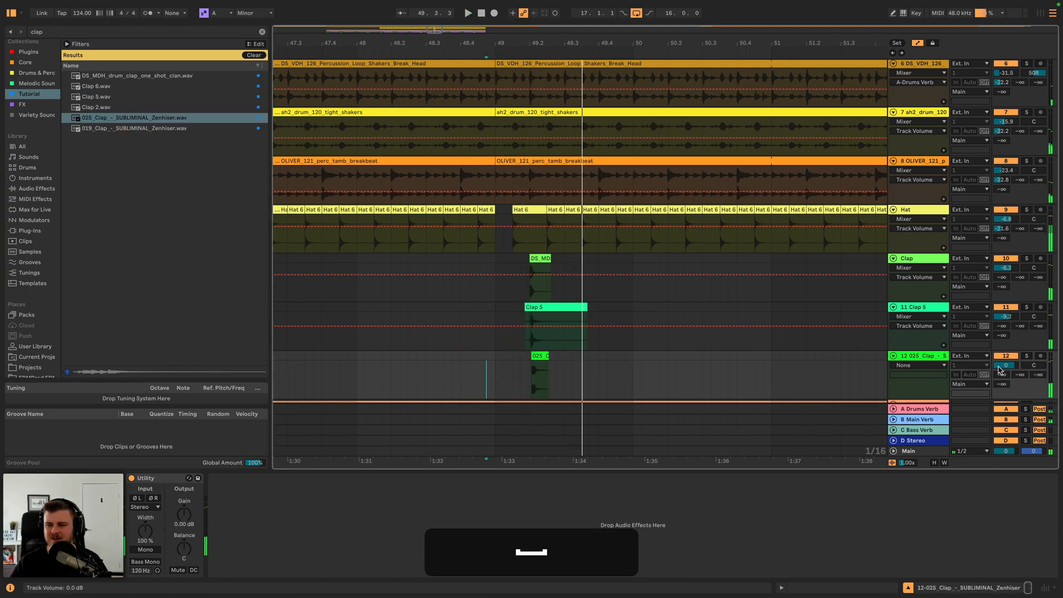
left_click_drag(542, 43, 542, 132)
left_click_drag(487, 355, 467, 353)
key("space")
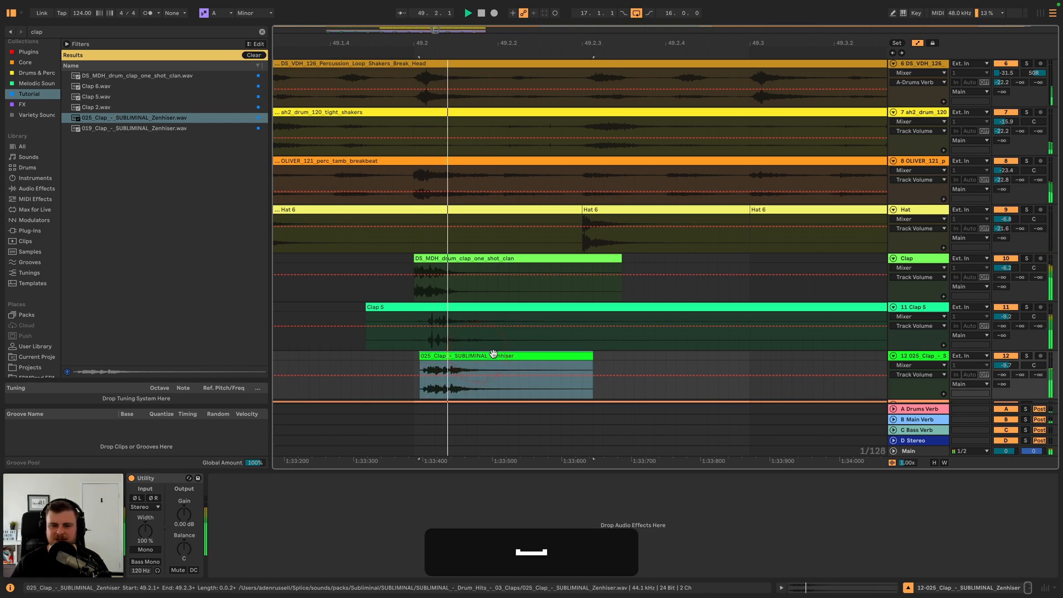
left_click(339, 368)
left_click_drag(1005, 365, 1005, 368)
key("space")
left_click_drag(572, 44, 572, 2)
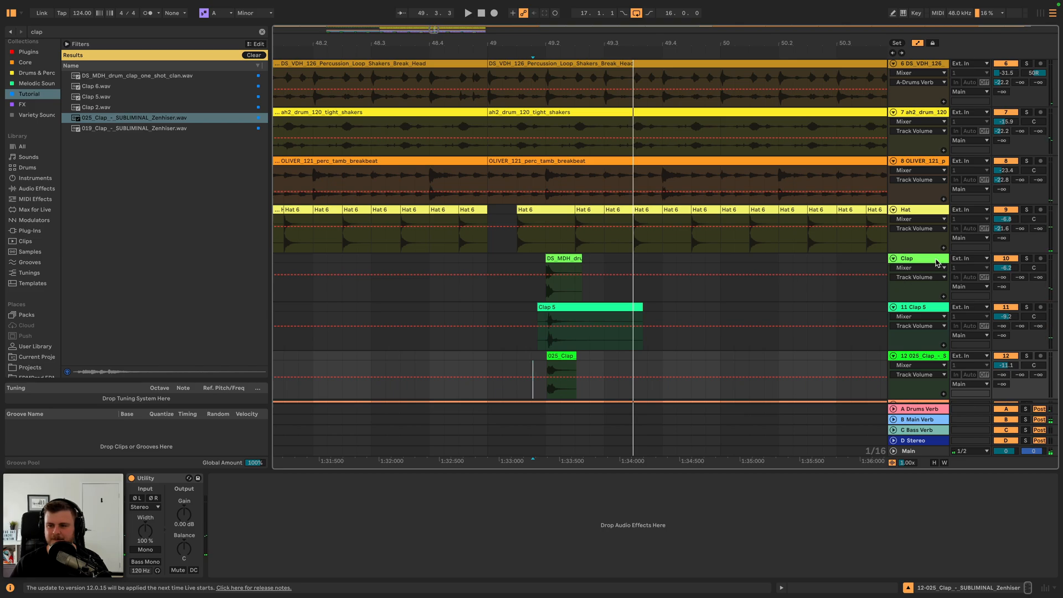
left_click(483, 256)
key("space")
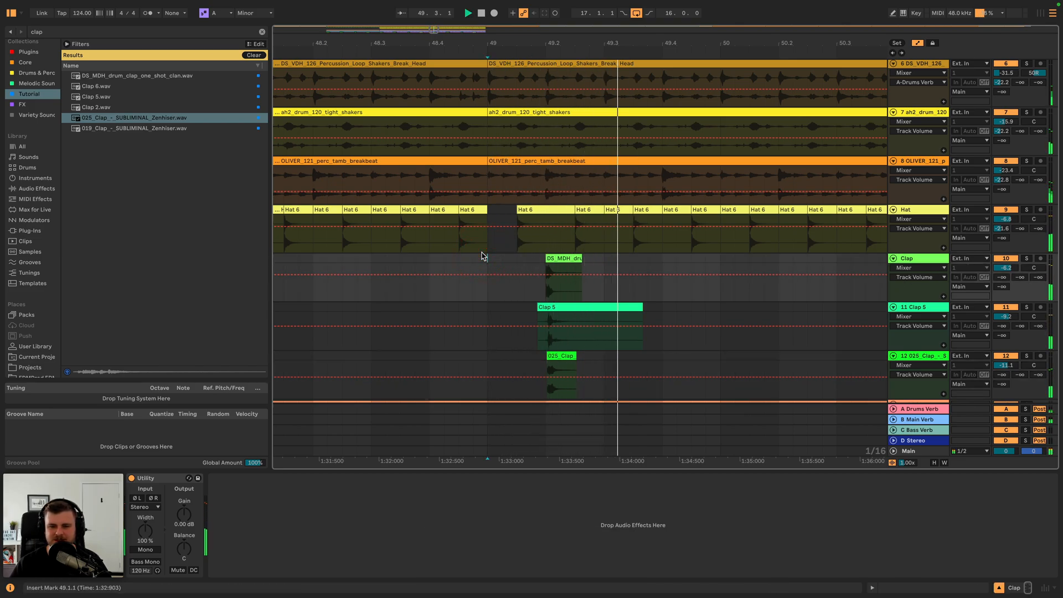
key("space")
- Duplicate the two-beat region 49.1 to 49.3 across the three clap tracks repeatedly until it fills the arrangement up to bar 65
left_click_drag(487, 257, 609, 372)
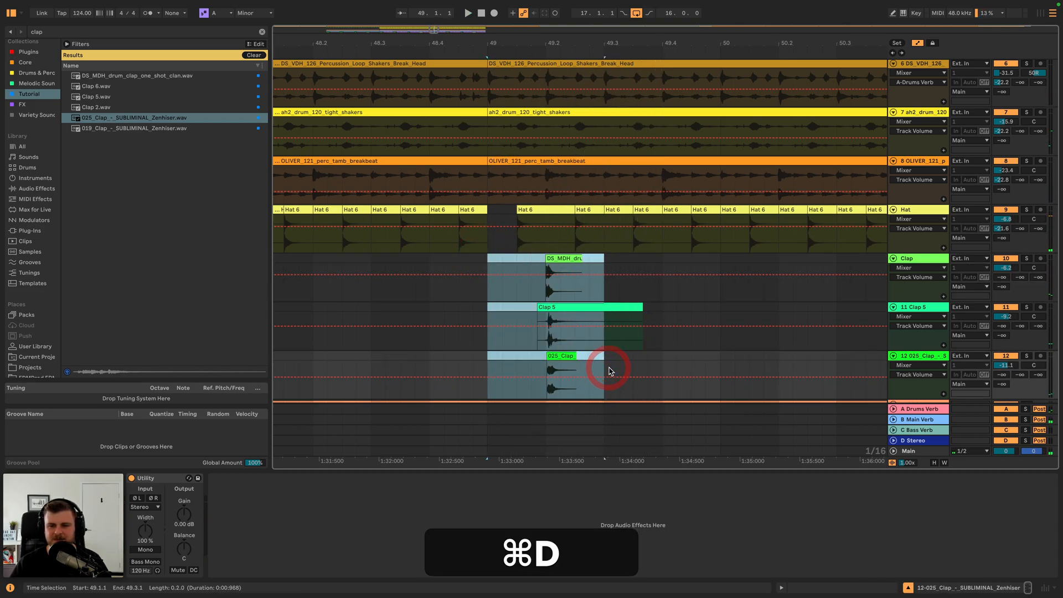
key("super+d")
key("super+d")
key("super+d")
key("super+d")
key("super+d")
key("super+d")
key("super+d")
key("super+d")
key("super+d")
key("super+d")
key("super+d")
key("super+d")
key("super+d")
key("super+d")
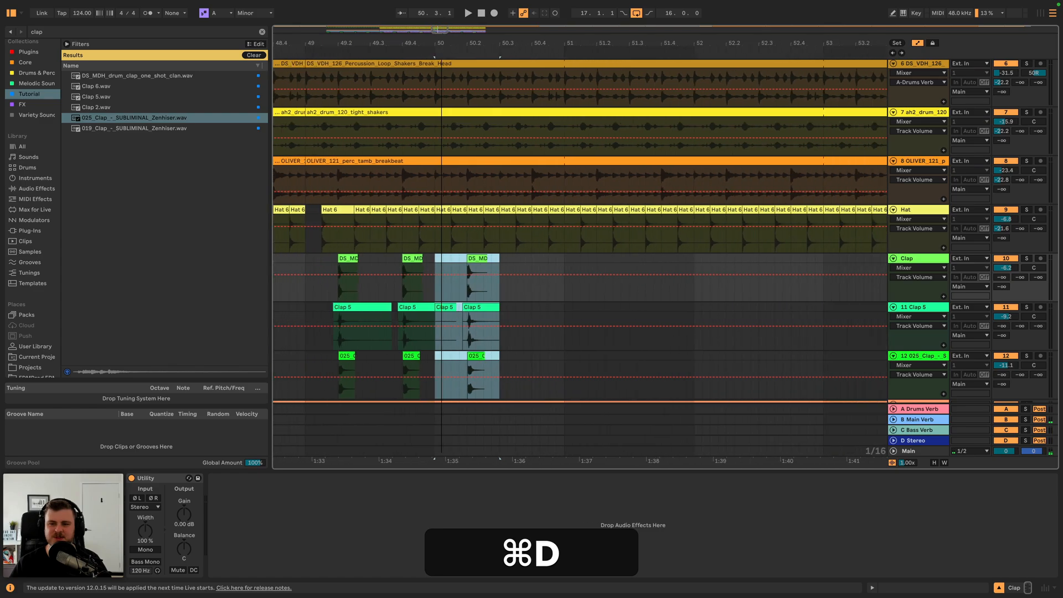
key("super+d")
key("super+d")
key("super+d")
key("super+d")
key("super+d")
key("super+d")
key("super+d")
key("super+d")
key("super+d")
key("super+d")
key("super+d")
key("super+d")
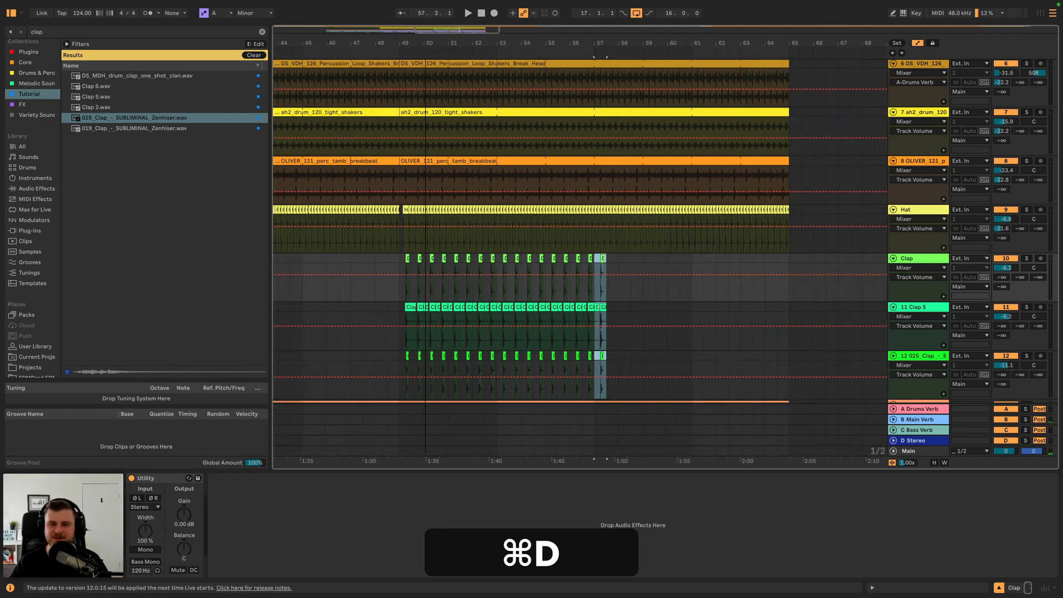
key("super+d")
key("super+d")
key("super+d")
key("super+d")
key("super+d")
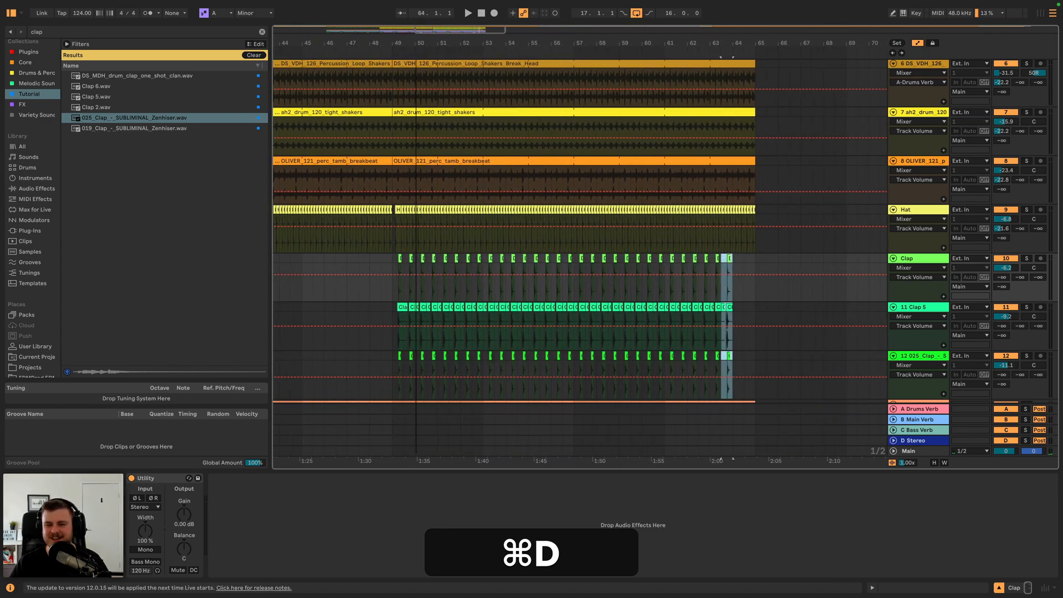
- Solo the Clap and Clap 5 tracks, play from the first clap hit, and lower the Clap 5 volume to -10.1 dB
left_click_drag(399, 42, 424, 209)
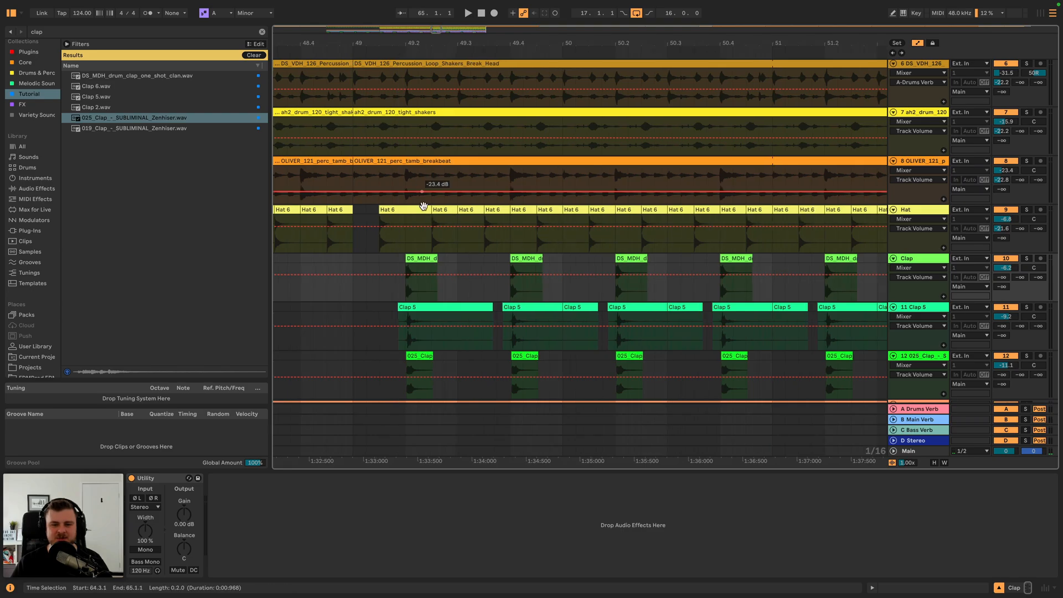
left_click(425, 256)
left_click(1026, 258)
key("space")
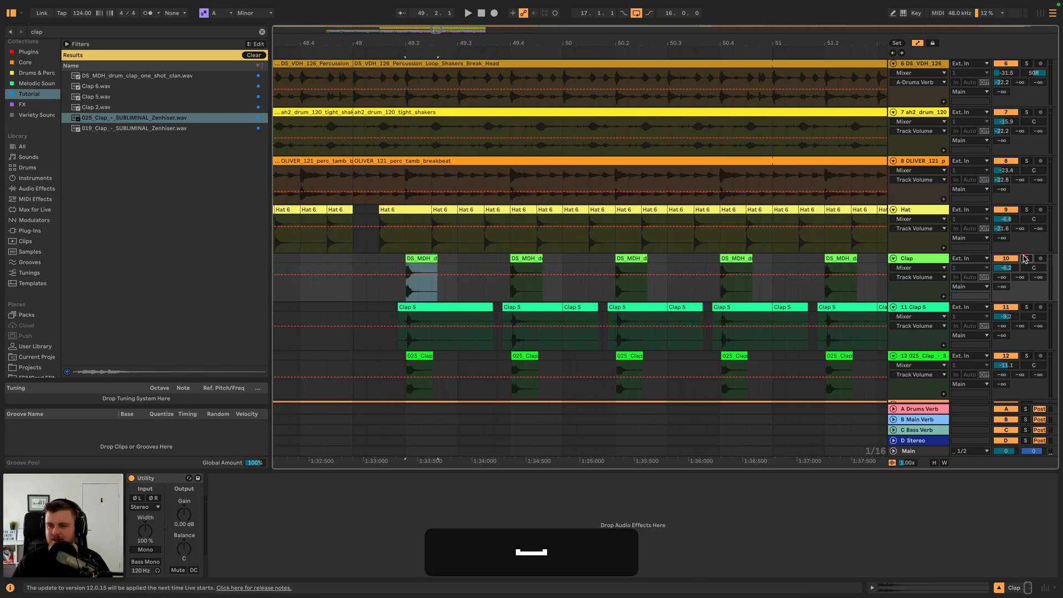
key("super+space")
left_click(1025, 307, "super")
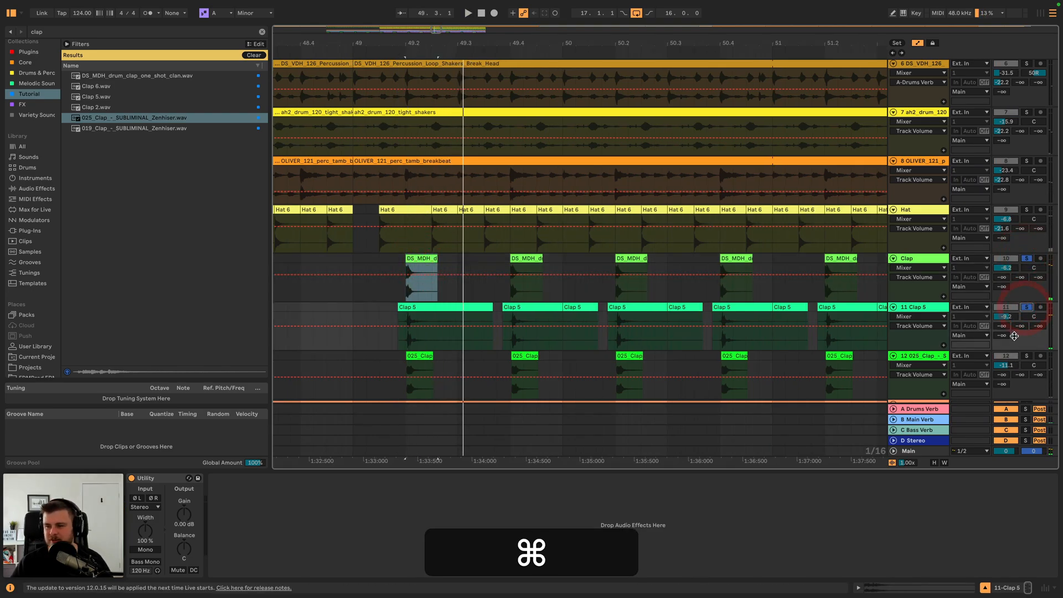
key("space")
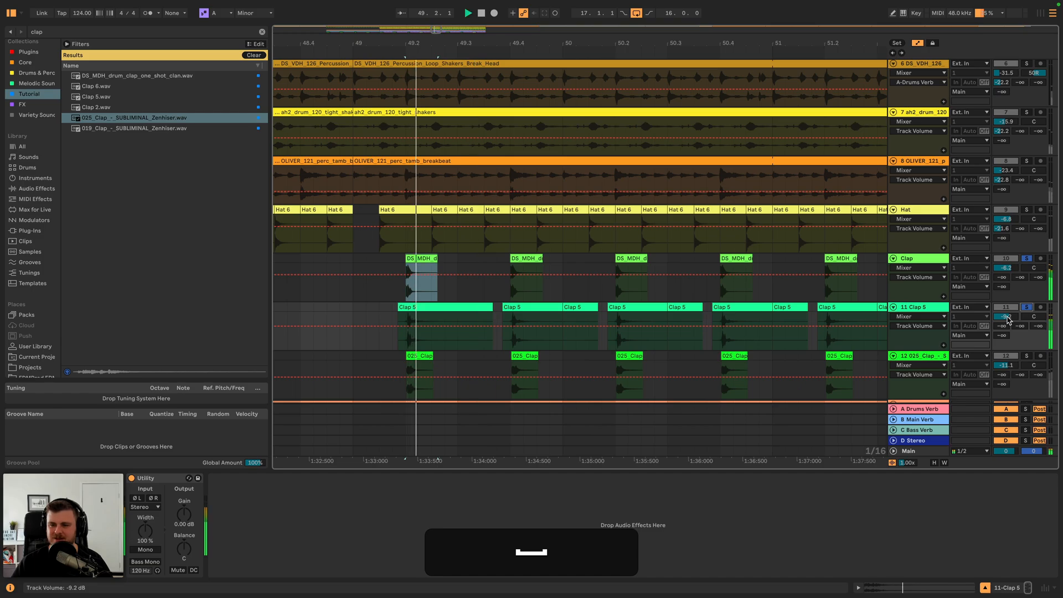
left_click_drag(1006, 317, 1006, 320)
key("space")
key("space")
key("space")
key("space")
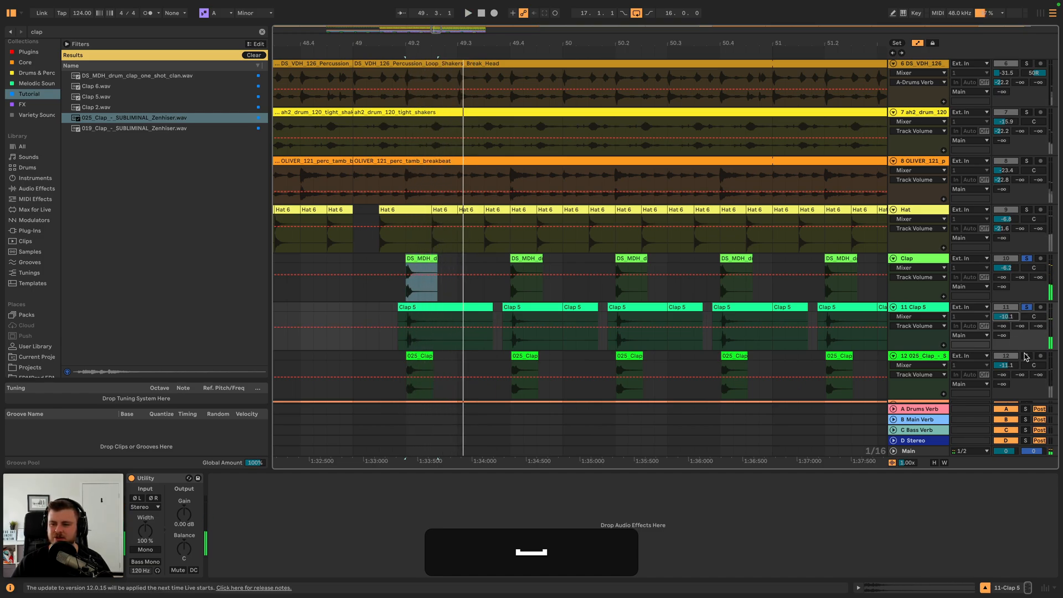
- Compare the soloed claps with and without the 025_Clap layer, and play them unsoloed in the full mix
left_click(1026, 356, "super")
key("space")
left_click(1026, 356, "super")
key("space")
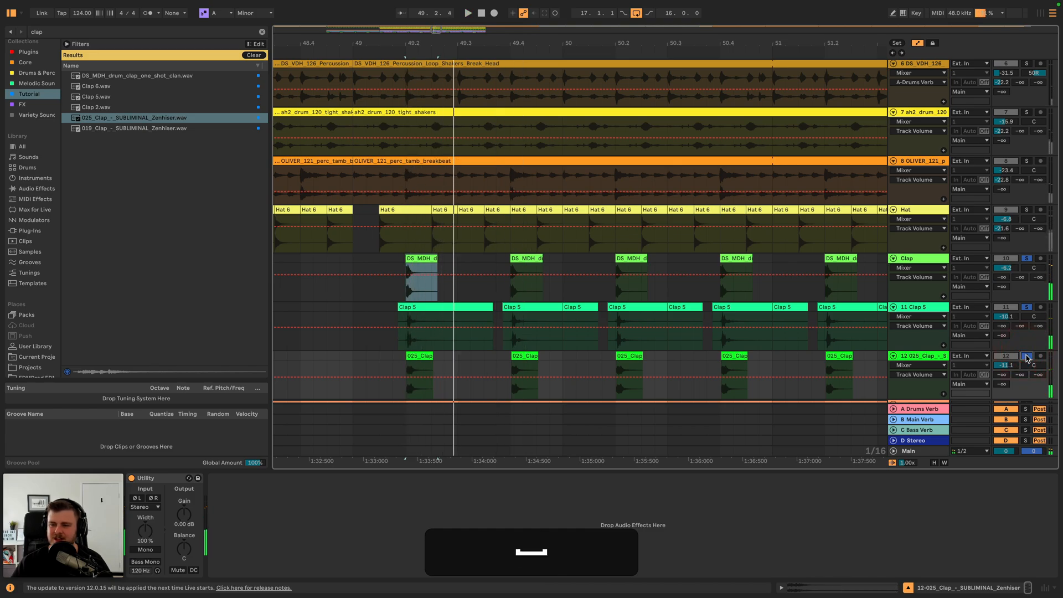
left_click(1027, 356)
key("space")
key("space")
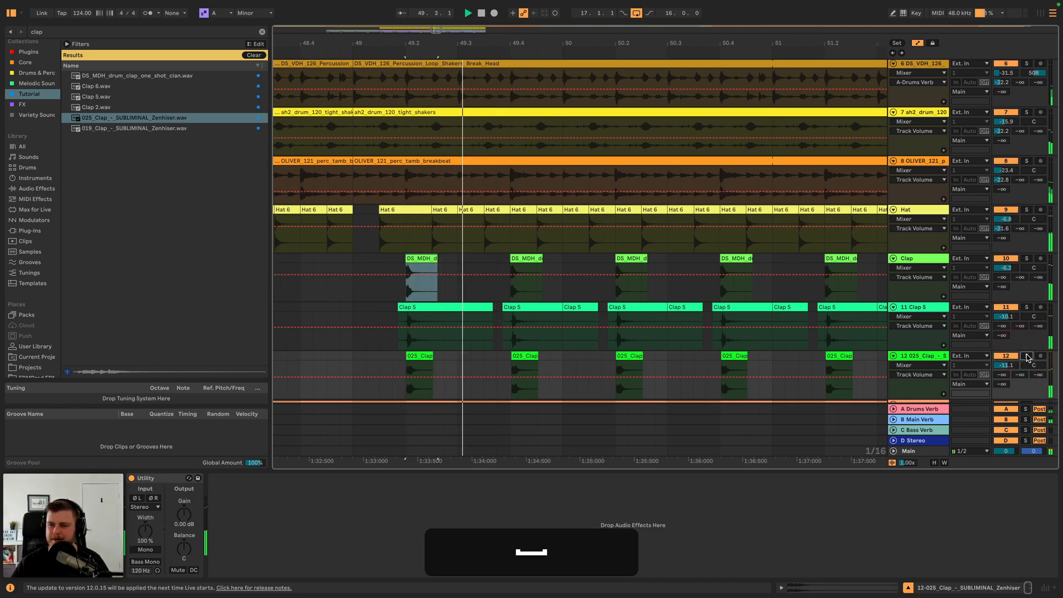
key("space")
- Group the three clap tracks and name the group CLAP GRP
left_click(921, 260)
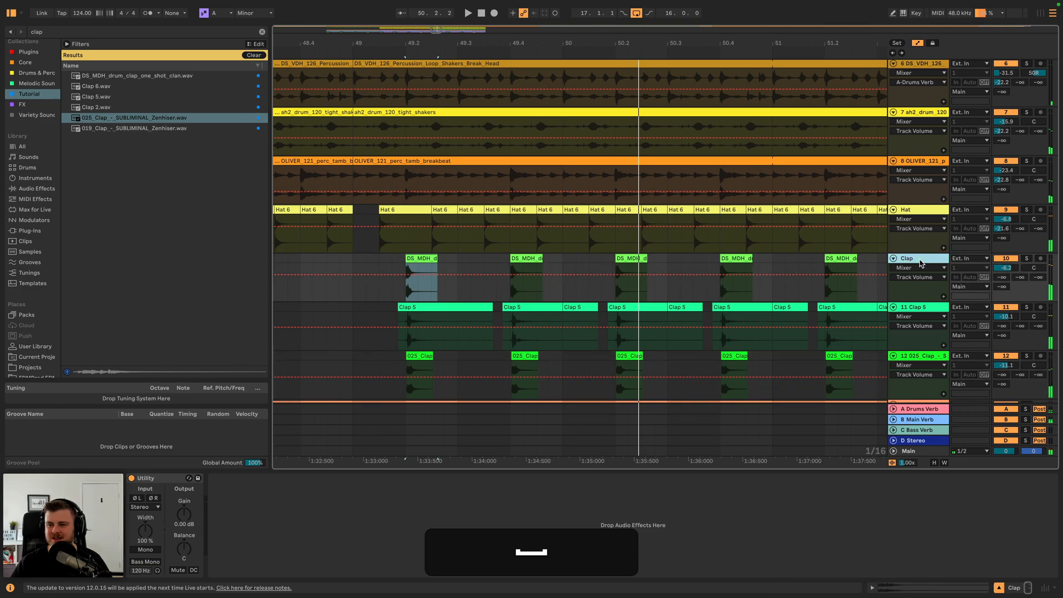
left_click(930, 359, "shift")
key("super+shift+g")
key("super+r")
type("CLAP GRP")
key("shift+Return")
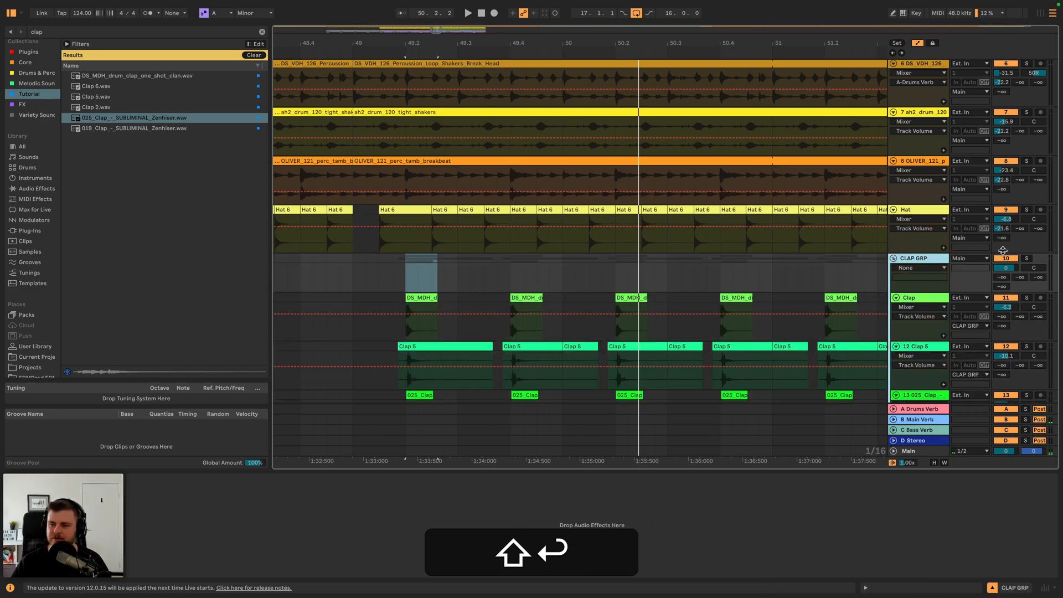
- Set the CLAP GRP send to A Drums Verb to -24.4 dB in solo, and its volume to -1.9 dB in the full mix
key("space")
left_click(1028, 260)
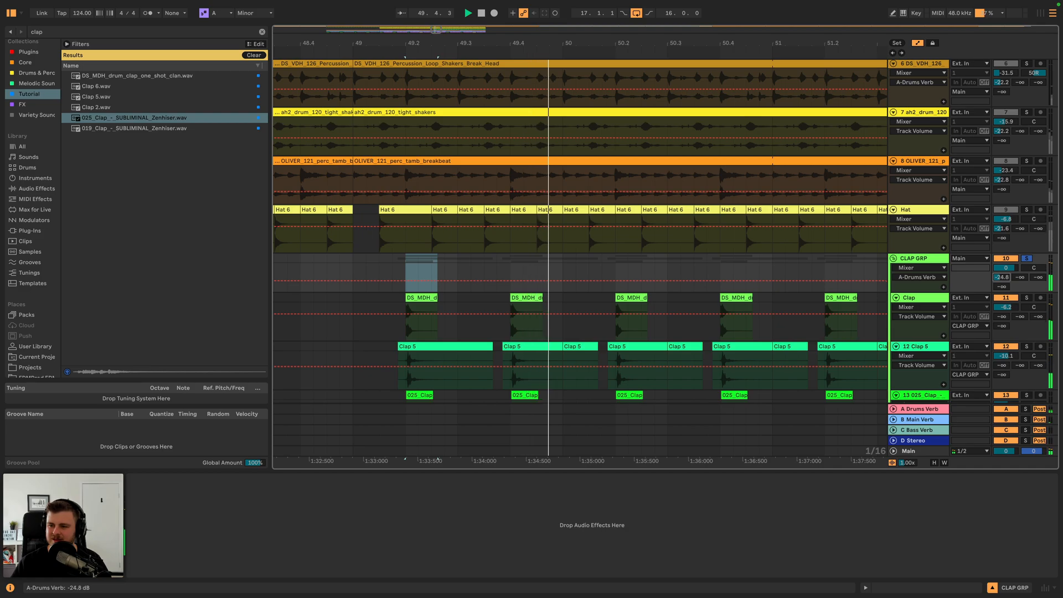
left_click_drag(1001, 278, 1002, 276)
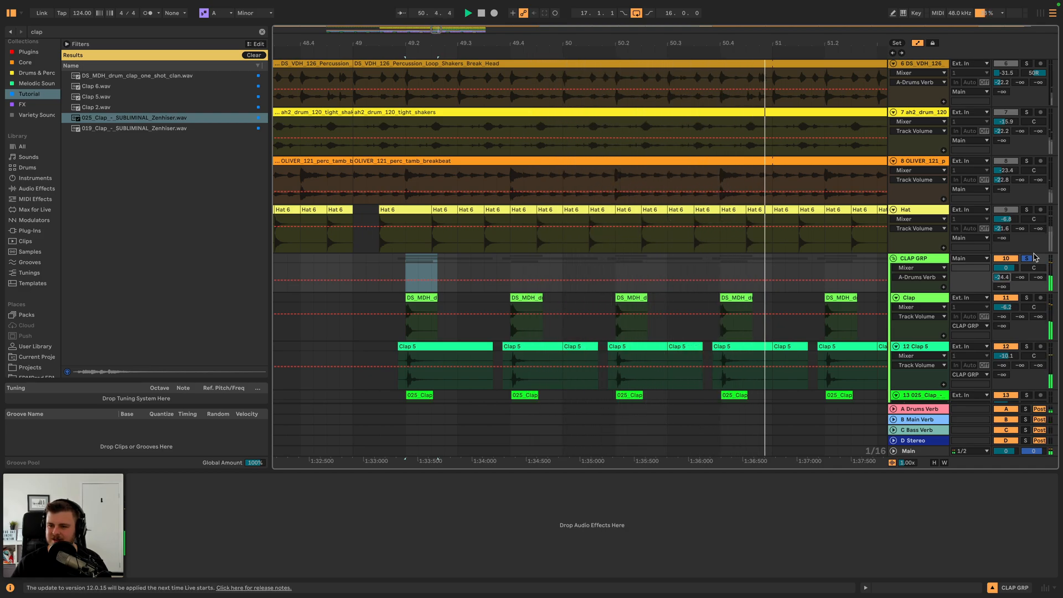
key("space")
left_click(1026, 259)
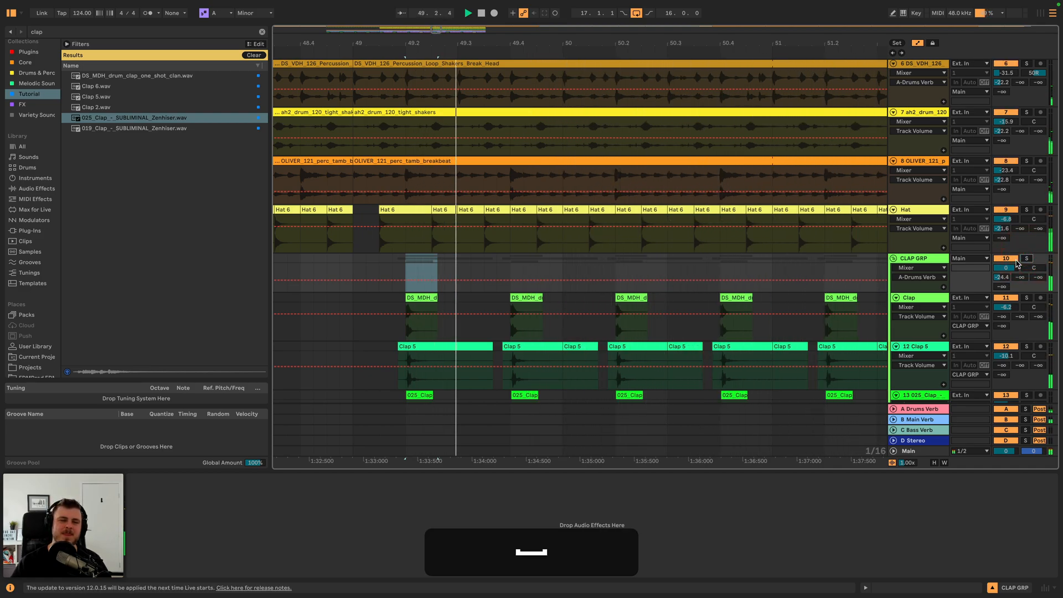
left_click_drag(1005, 267, 1005, 272)
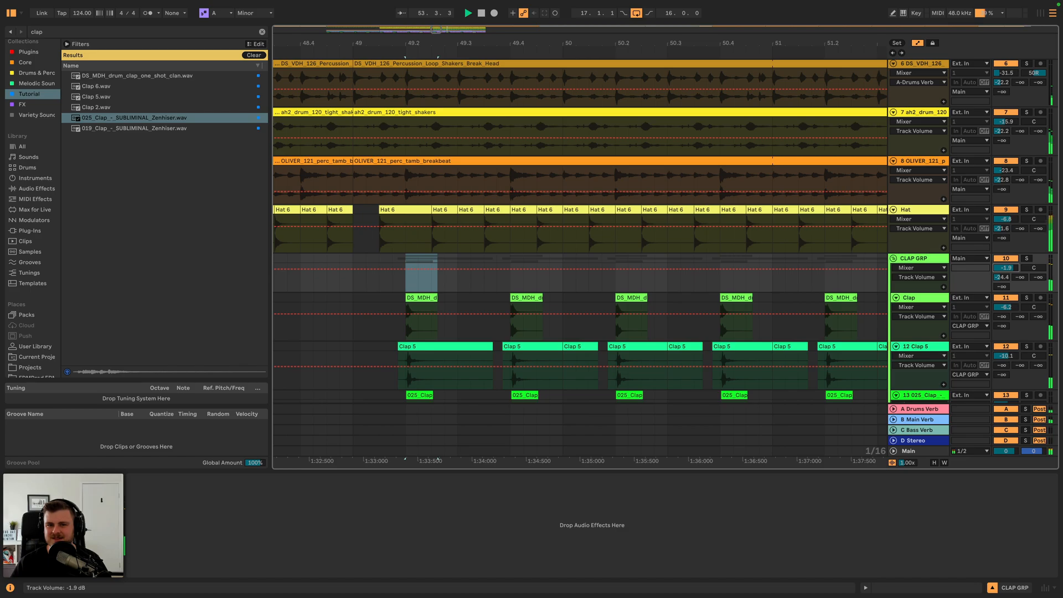
left_click_drag(683, 45, 684, 11)
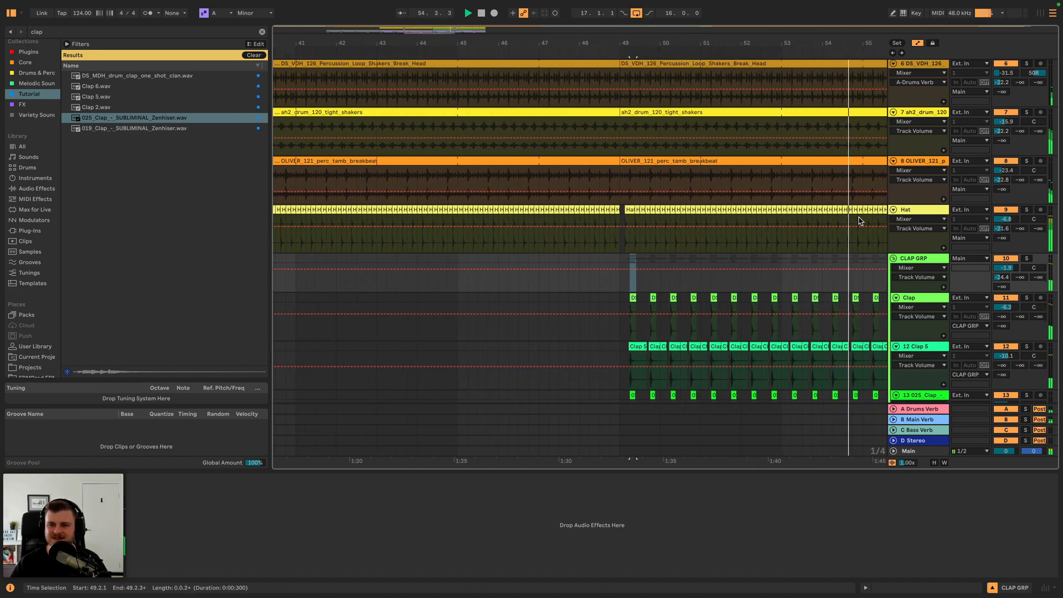
- Solo CLAP GRP with Hat and rebalance the volumes: group -1.4 dB, Hat -7.3 dB, 025_Clap -14.1 dB
left_click(1026, 258)
left_click(1025, 209, "super")
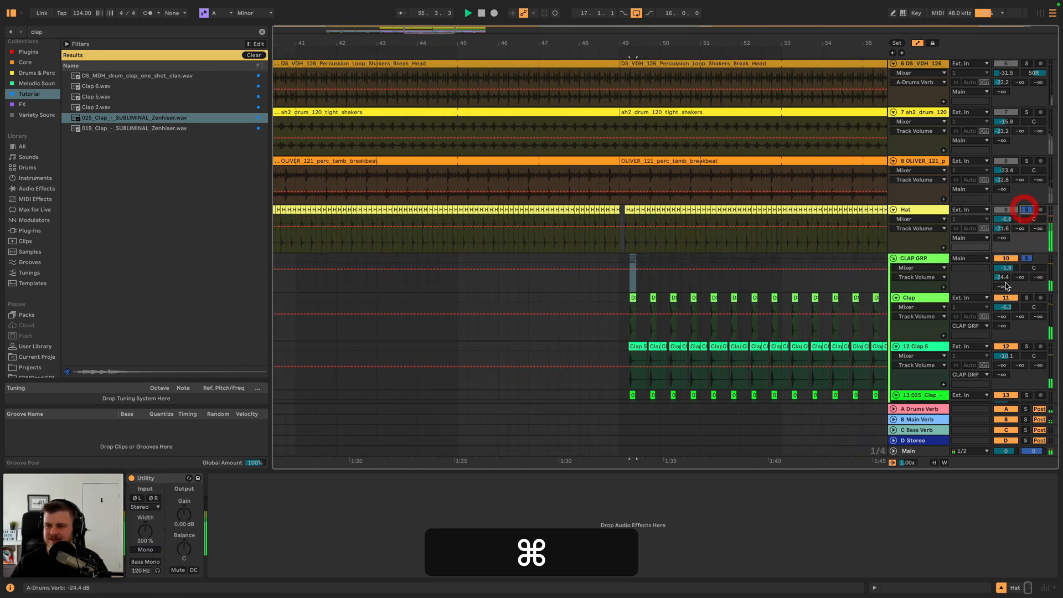
left_click_drag(1005, 267, 1006, 269)
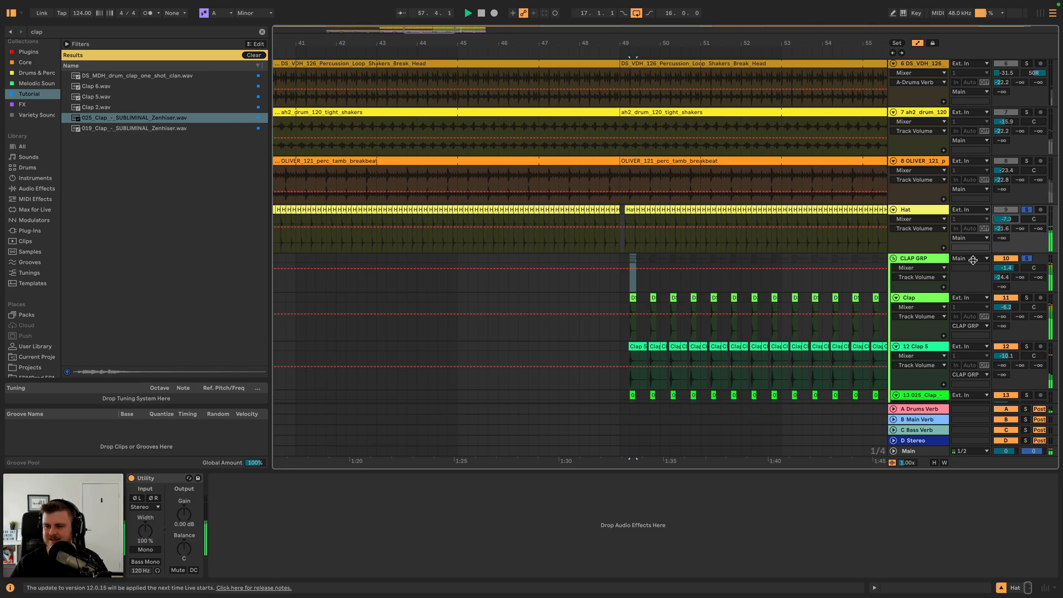
scroll(895, 351, "down", 1)
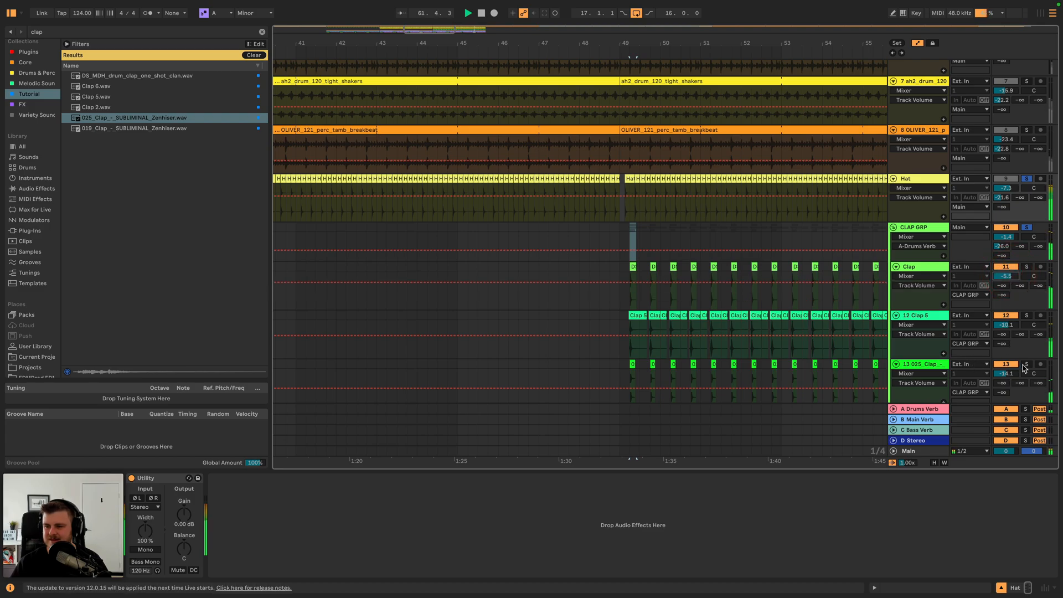
- Add EQ Eight to the soloed Clap 5 track, set its low-cut filter to 400 Hz, and return to the full mix
left_click(1026, 364)
left_click(1025, 315)
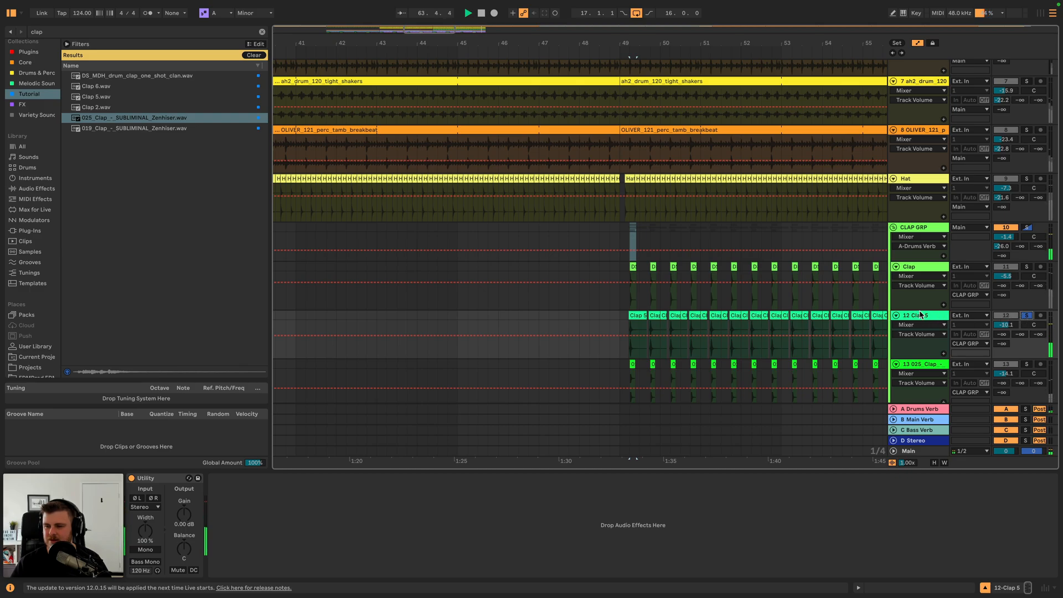
left_click(261, 32)
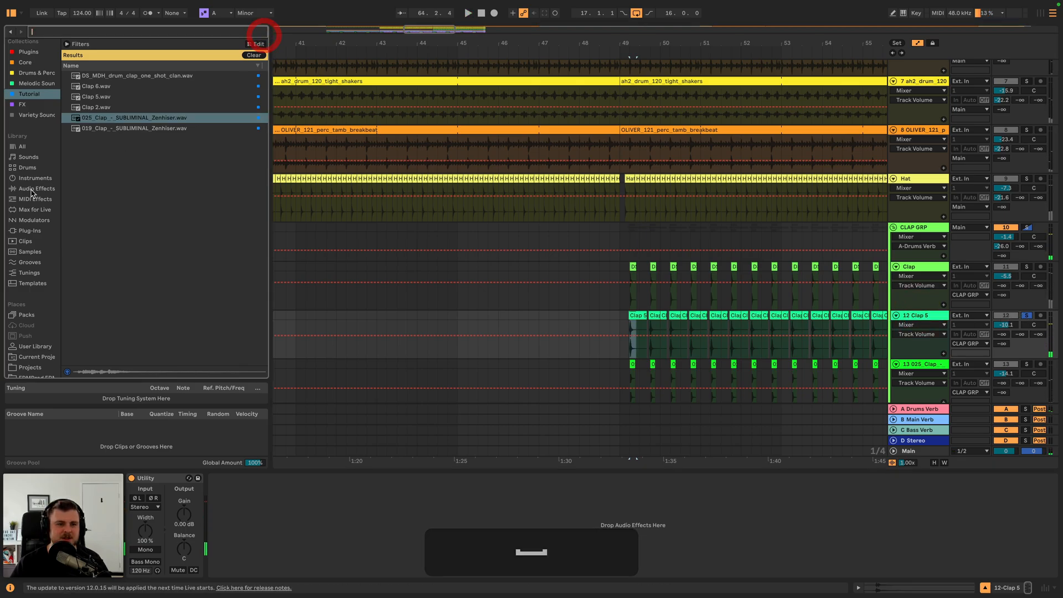
left_click(29, 188)
double_click(97, 233)
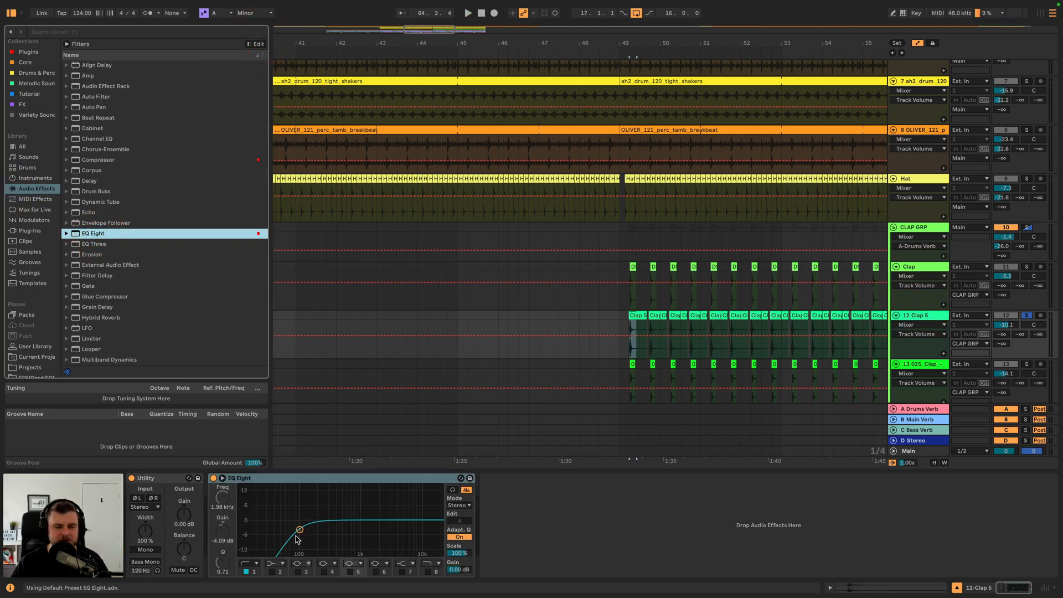
key("space")
left_click_drag(319, 529, 336, 529)
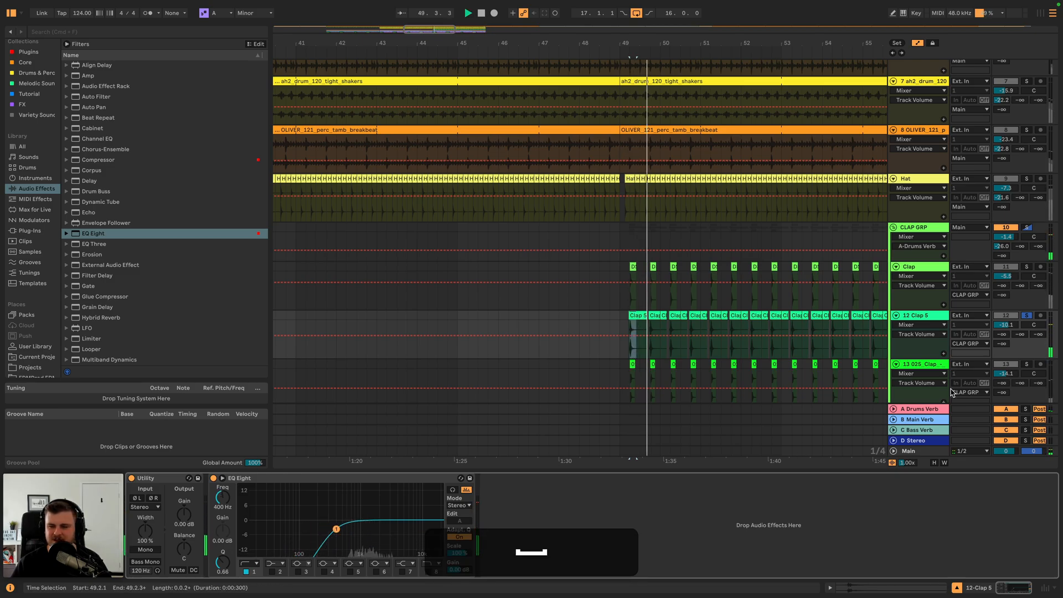
left_click(1027, 315)
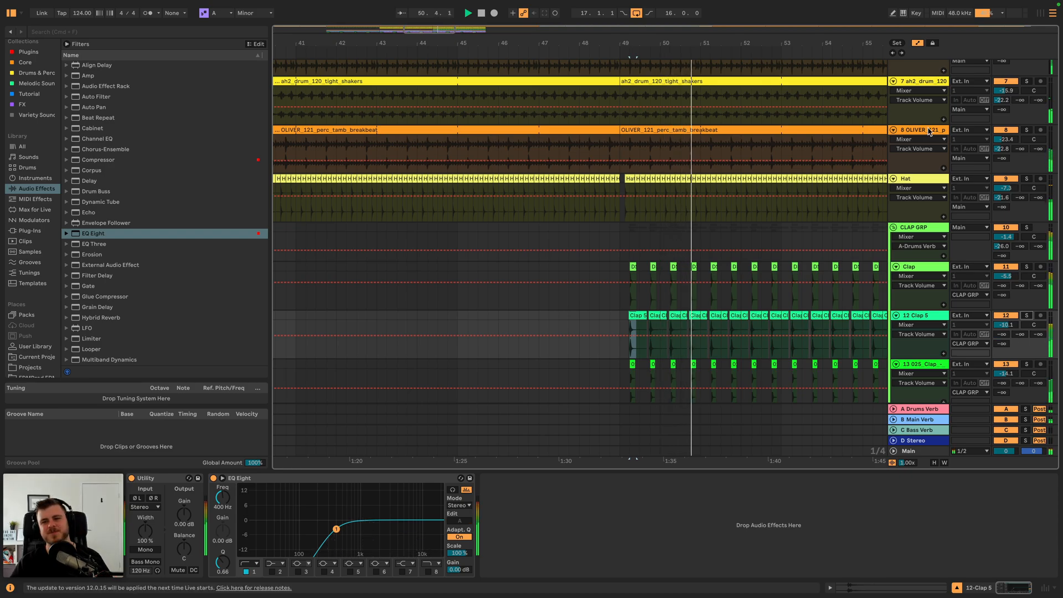
- Fold CLAP GRP and look over all tracks in the arrangement between bars 33 and 65 during playback
left_click(893, 227)
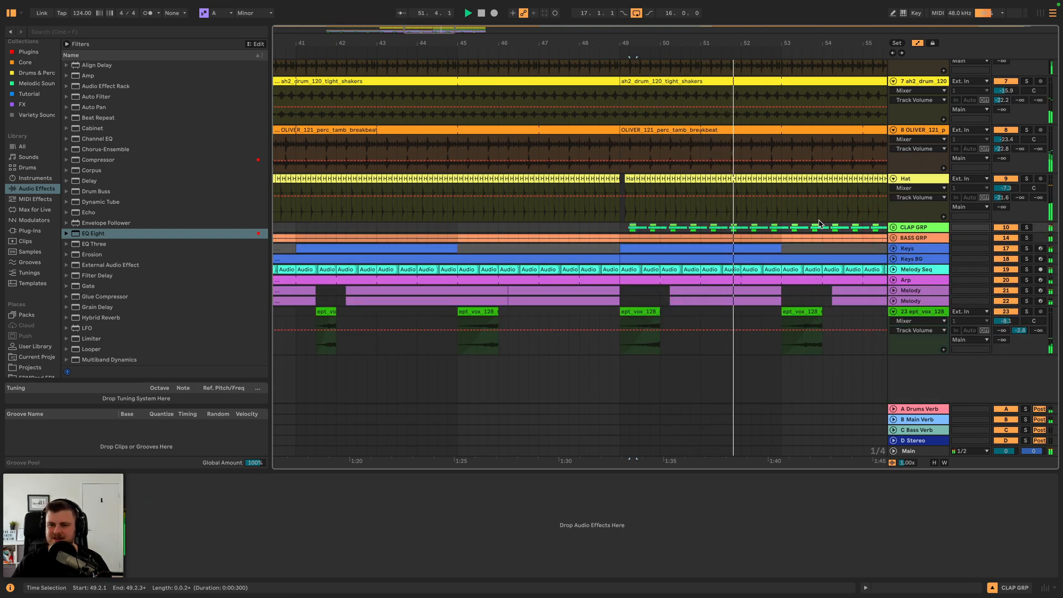
left_click_drag(664, 43, 601, 10)
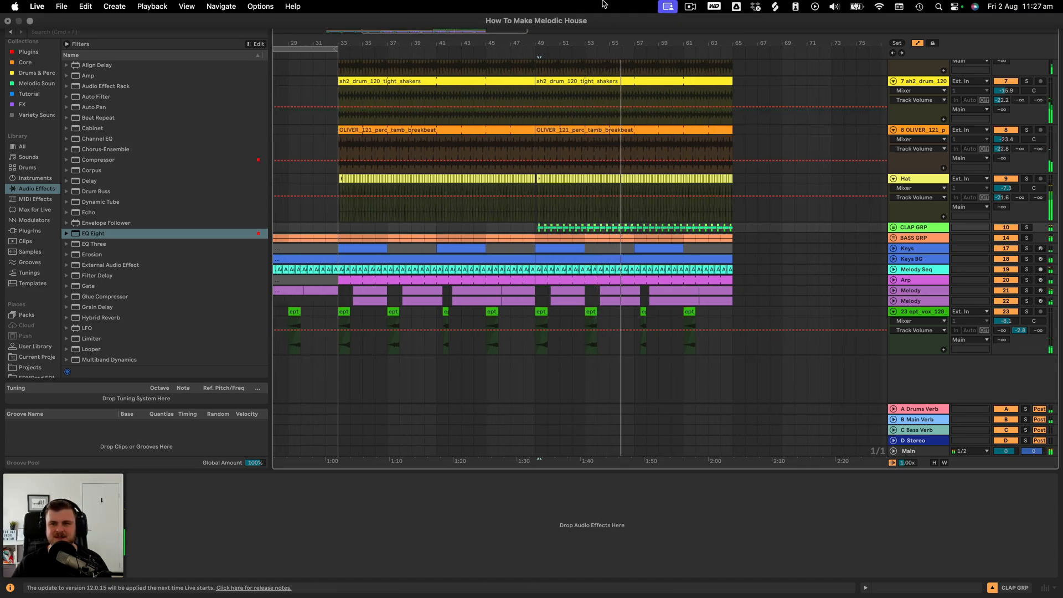
scroll(637, 106, "up", 2)
key("super+comma")
left_click(386, 129)
scroll(702, 206, "up", 4)
scroll(701, 206, "right", 1)
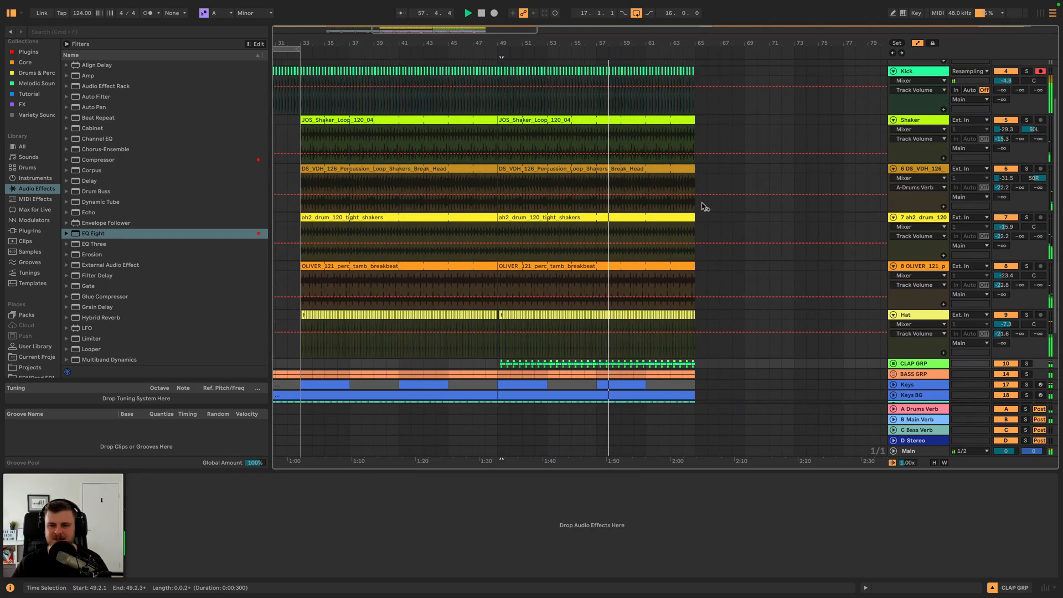
scroll(702, 206, "down", 4)
scroll(701, 205, "down", 1)
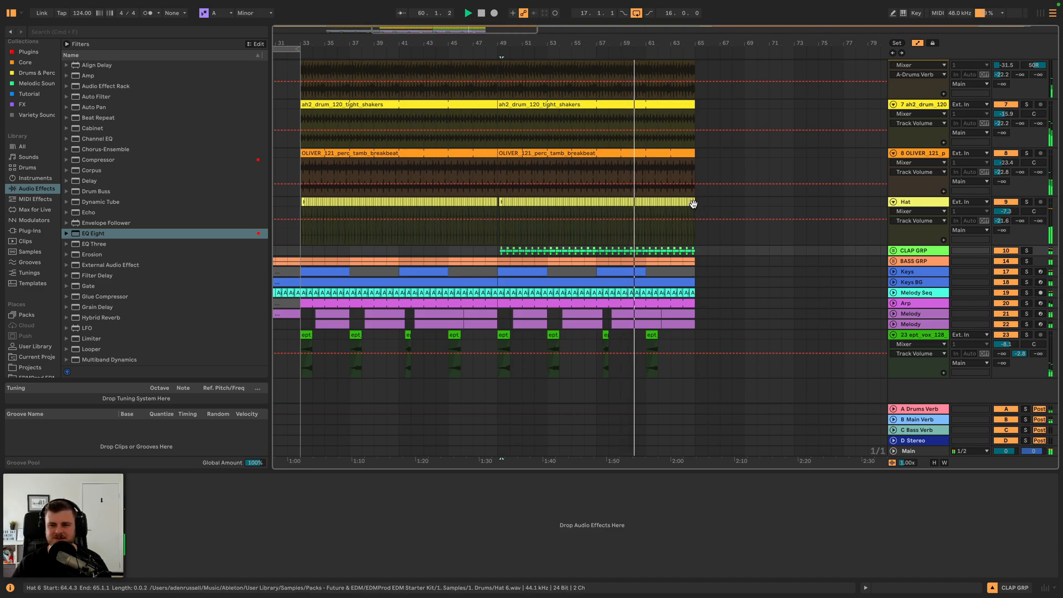
scroll(697, 205, "left", 2)
scroll(696, 203, "left", 2)
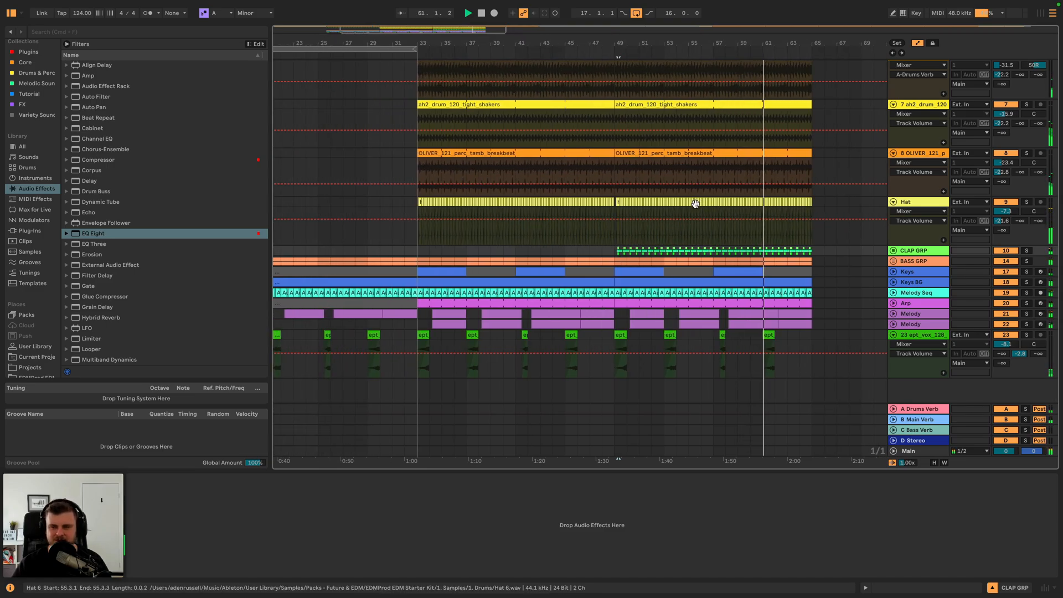
- Set the Hat volume to -7.4 dB and the Kick volume to -4.5 dB, checking the mix from bar 33
left_click_drag(675, 44, 675, 25)
scroll(690, 117, "up", 3)
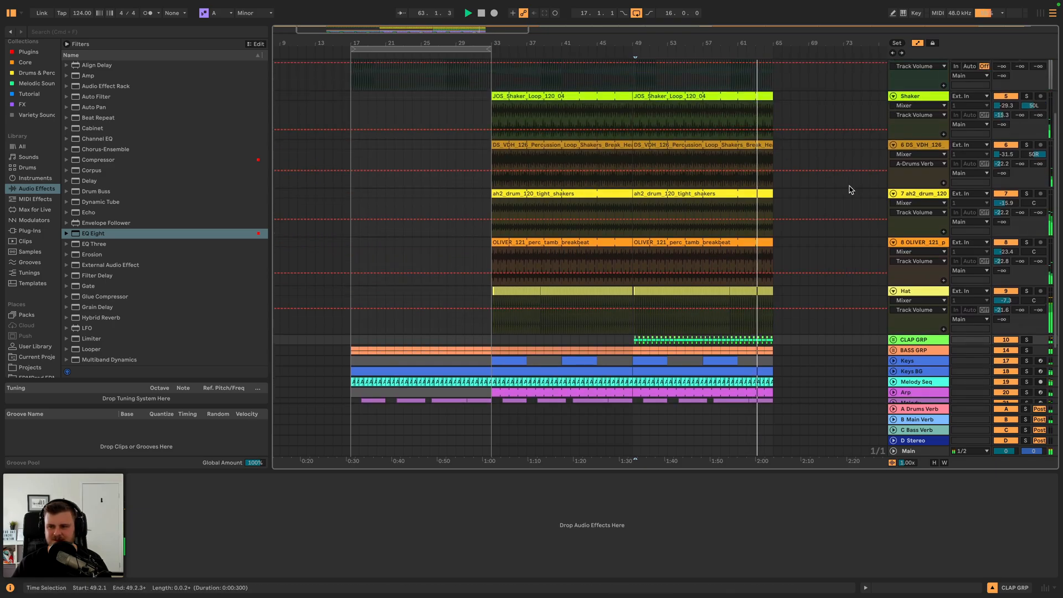
scroll(917, 188, "up", 2)
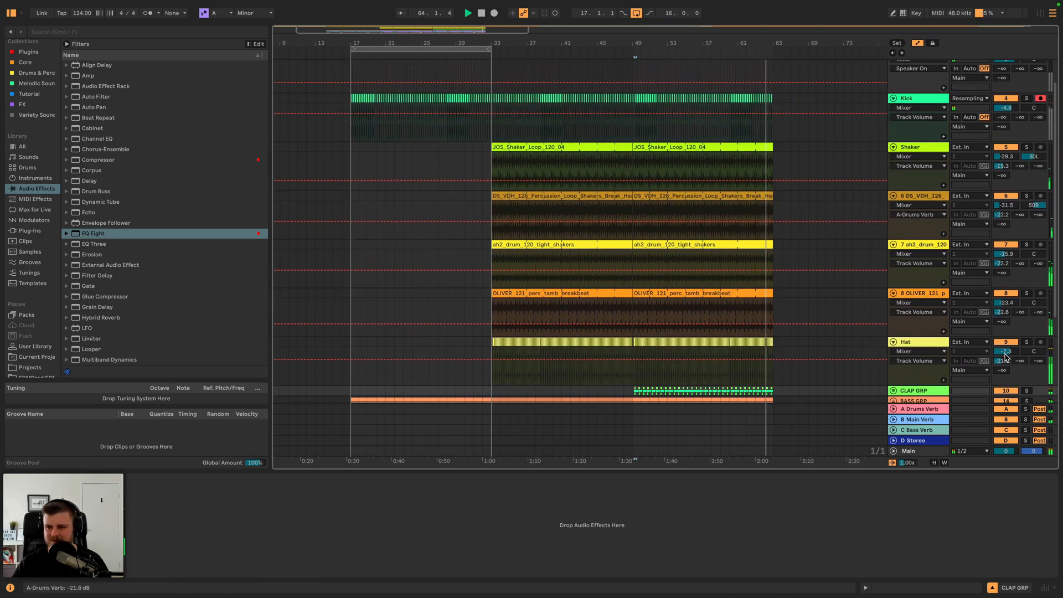
key("space")
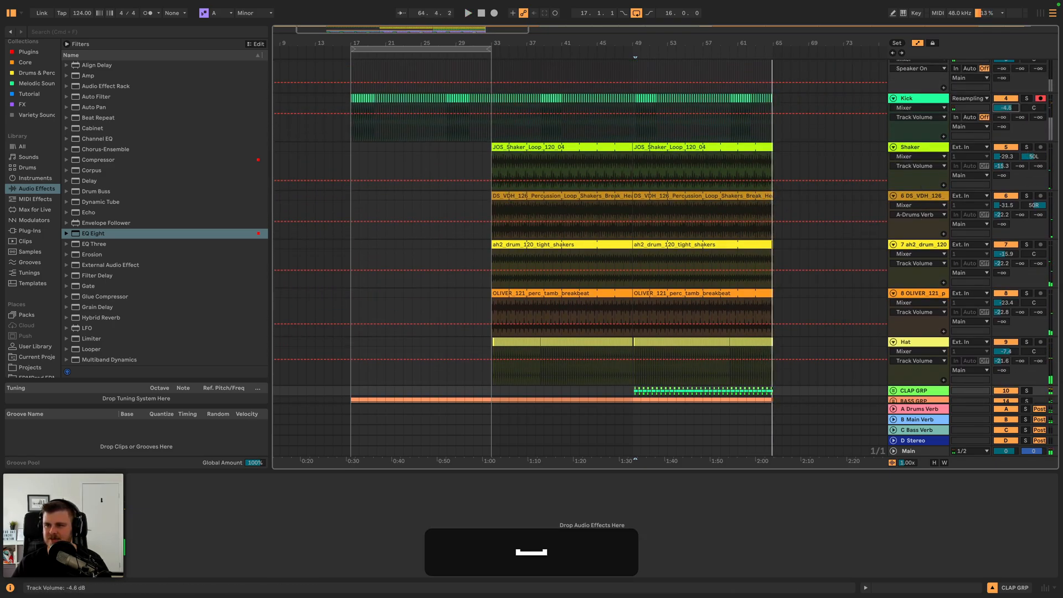
left_click(512, 52)
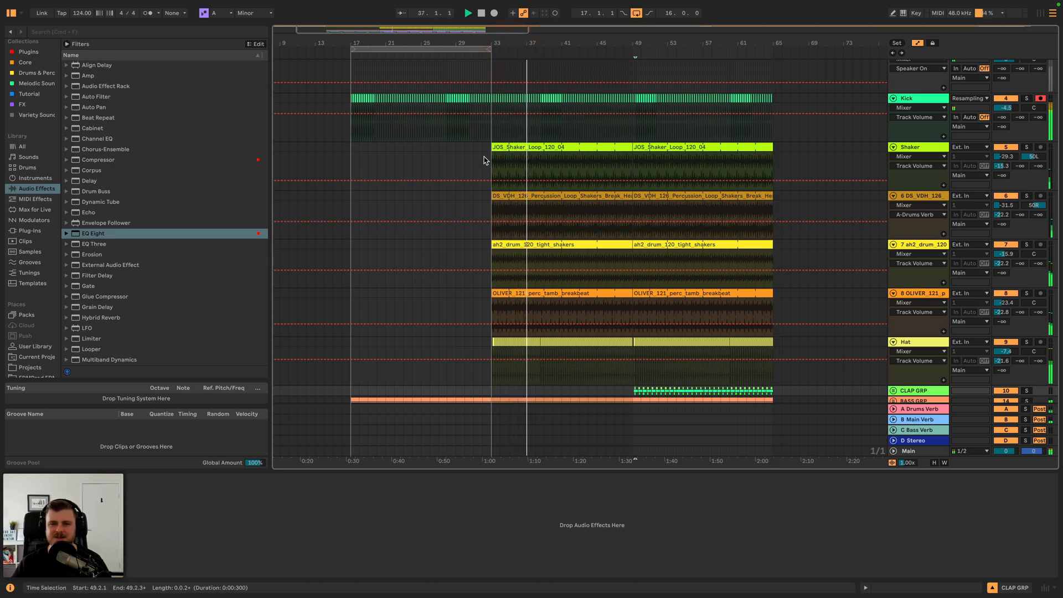
key("space")
- Copy the ah2_drum_120_tight_shakers loop from bar 33 to bar 17 and play it back with its track volume at -16.0 dB
left_click(351, 147)
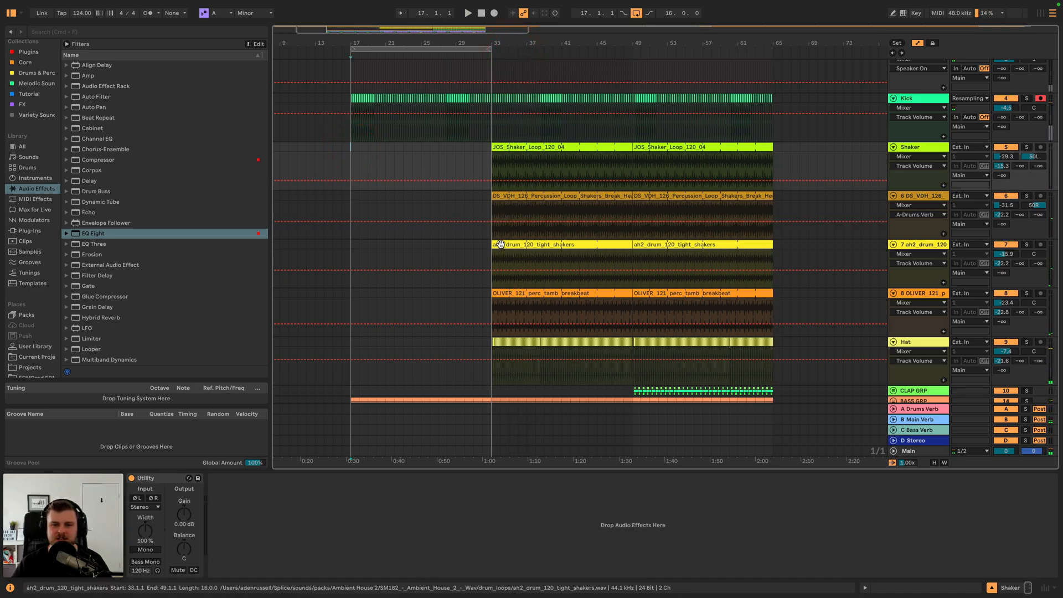
left_click(497, 148)
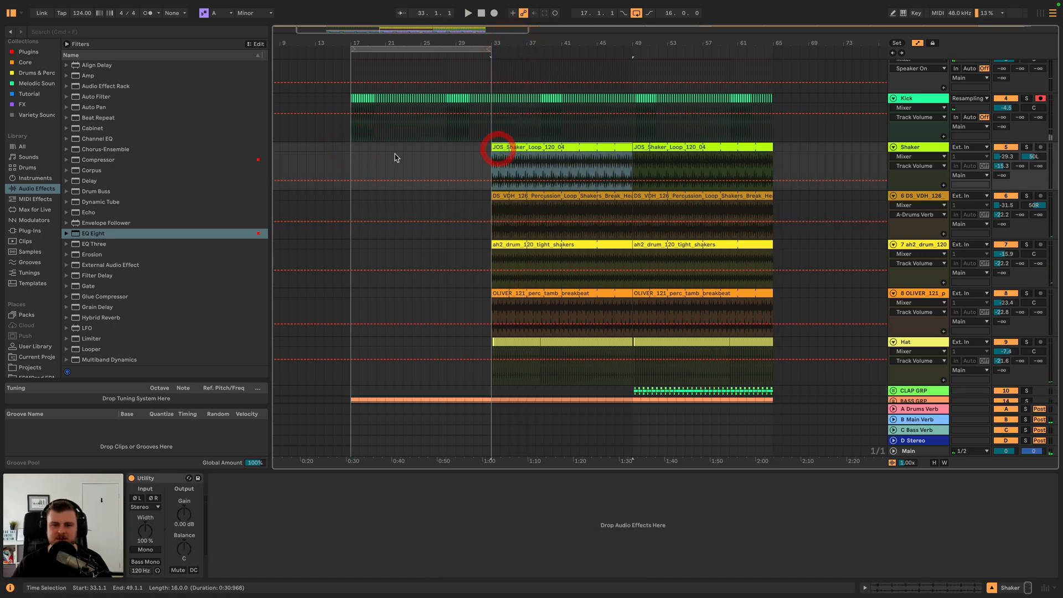
left_click(495, 195)
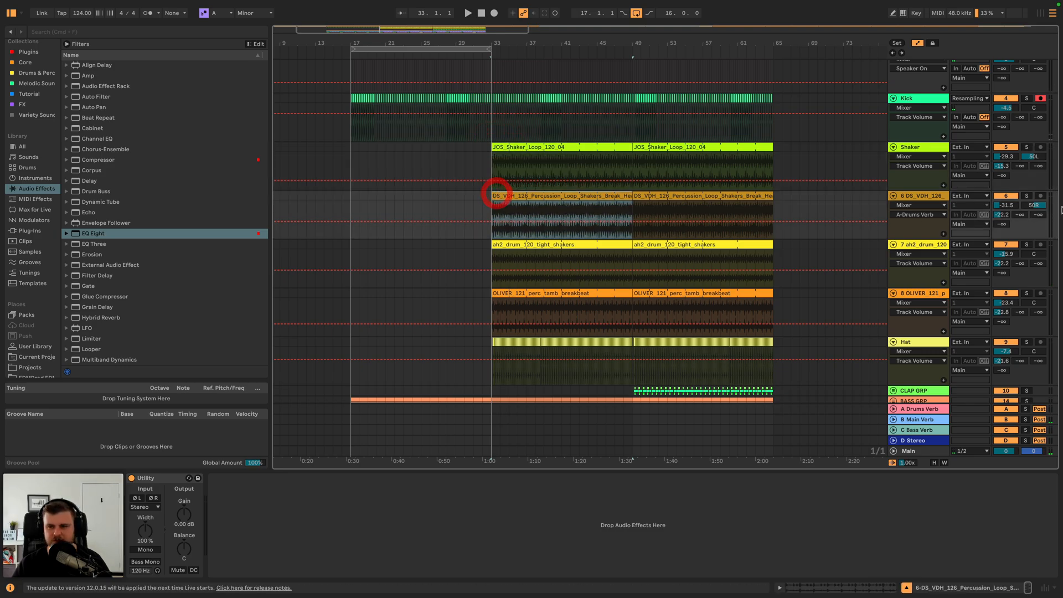
left_click(1026, 245)
left_click(1026, 245)
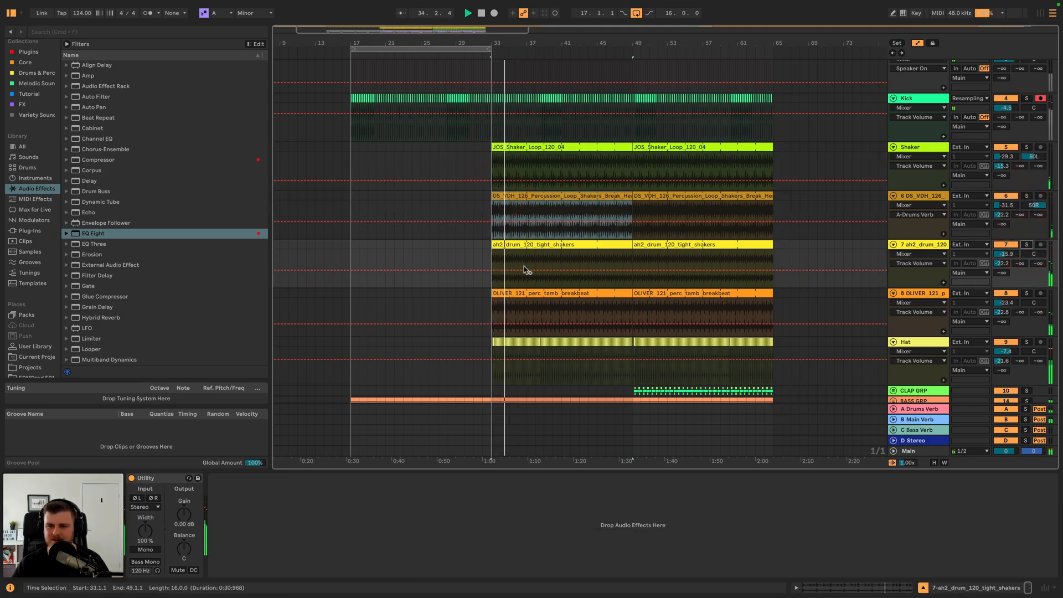
left_click(502, 246)
key("super+c")
left_click(353, 245)
key("super+v")
key("space")
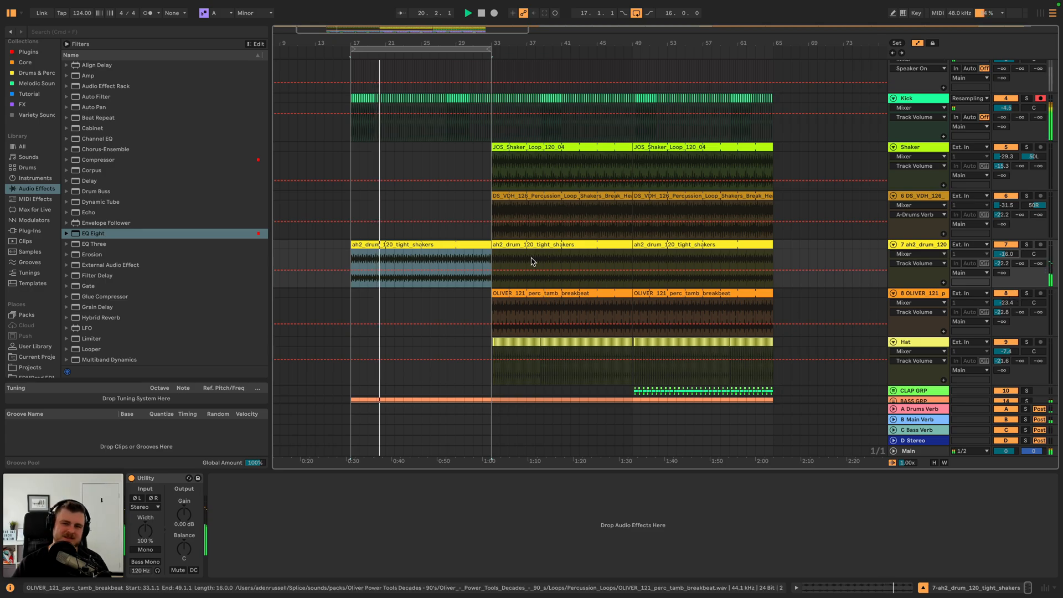
- Copy the Shaker and DS_VDH percussion loops from bar 33 to bar 17 and deactivate the tight shakers clip there
left_click(510, 147)
left_click(522, 196, "shift")
key("shift+super+c")
left_click(355, 147)
key("super+v")
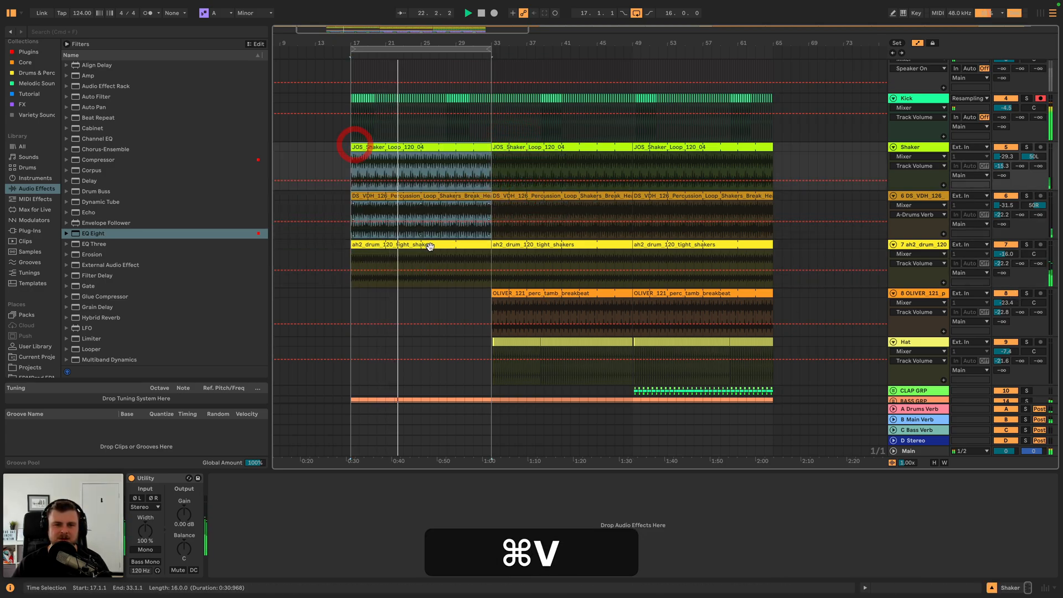
left_click(429, 244)
key("0")
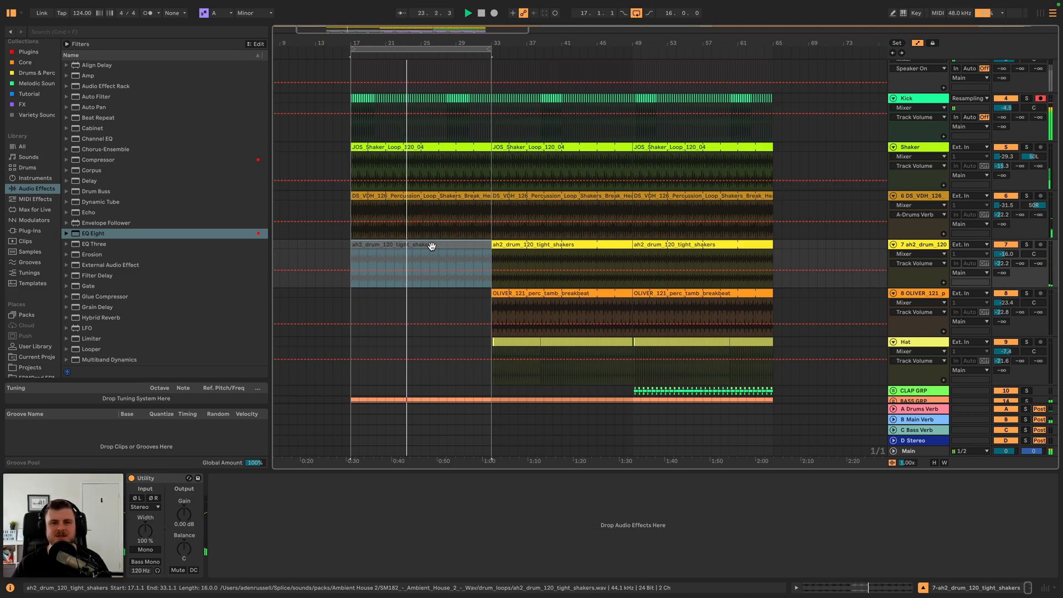
- Pan the Shaker to 34L at -28.0 dB and the DS_VDH percussion track to 26R at -31.0 dB
mouse_move(1033, 157)
left_mouse_down()
mouse_move(1040, 178)
mouse_move(1033, 156)
left_mouse_up()
left_click(1034, 204)
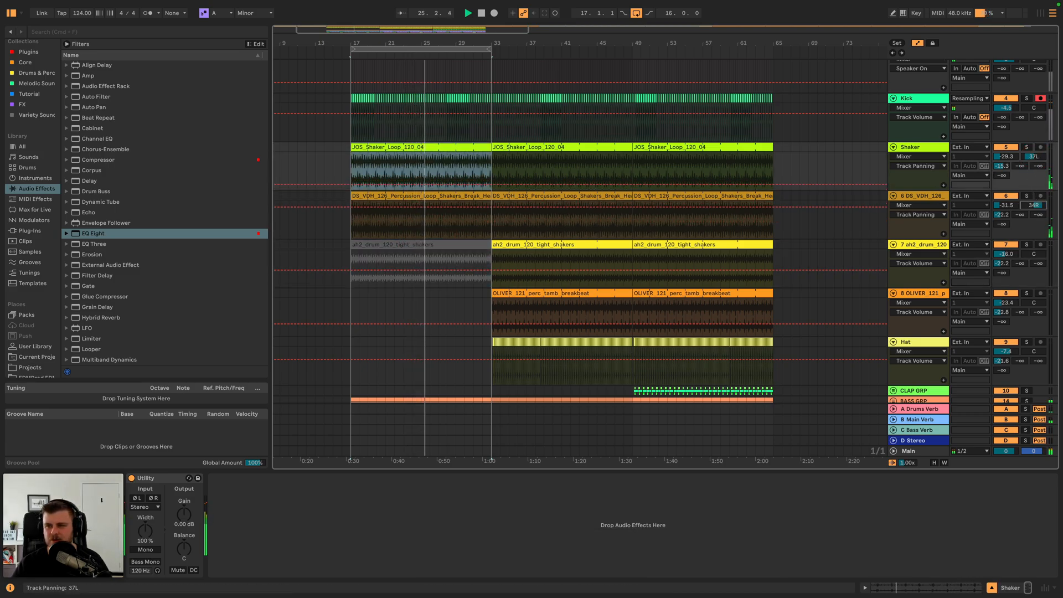
left_click_drag(1033, 205, 1034, 207)
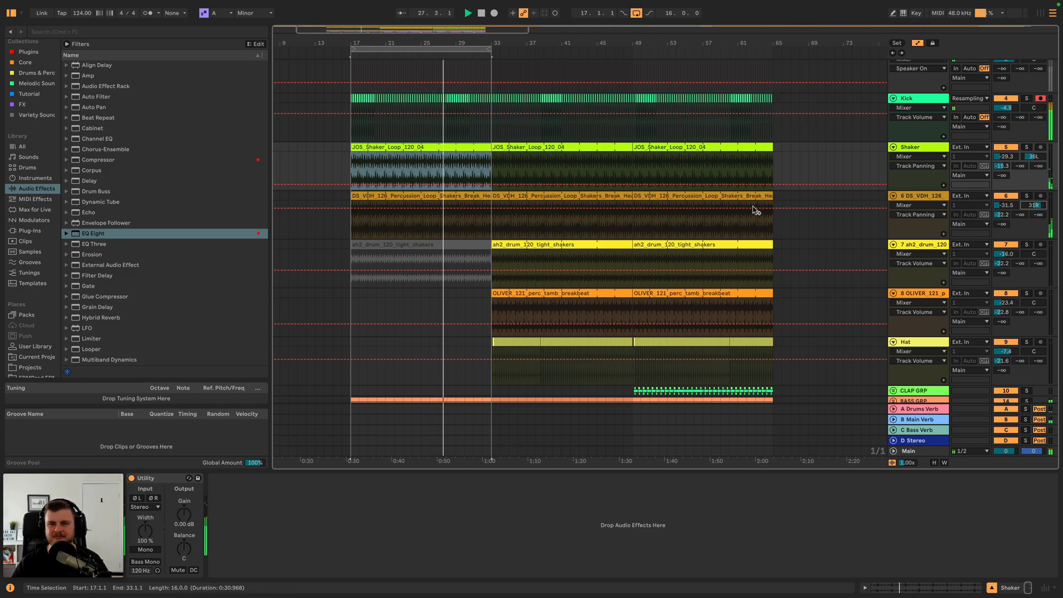
left_click_drag(1006, 156, 1006, 155)
left_click_drag(1006, 205, 1034, 208)
left_click_drag(1033, 157, 1033, 156)
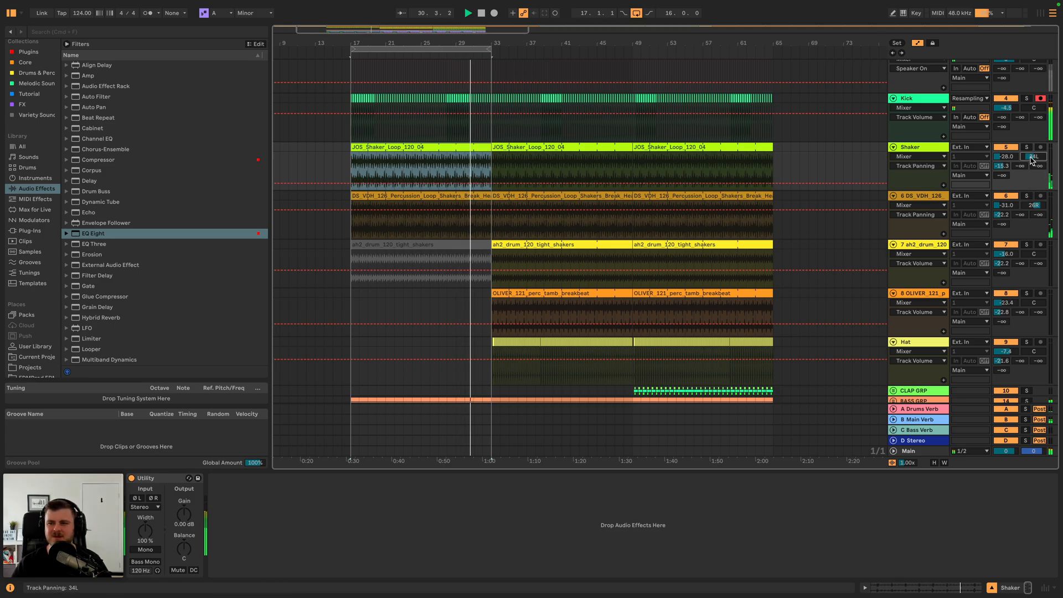
- Add EQ Eight to the soloed Shaker with a 14.1 kHz high cut, then set its volume to -26.4 dB in the full mix
key("space")
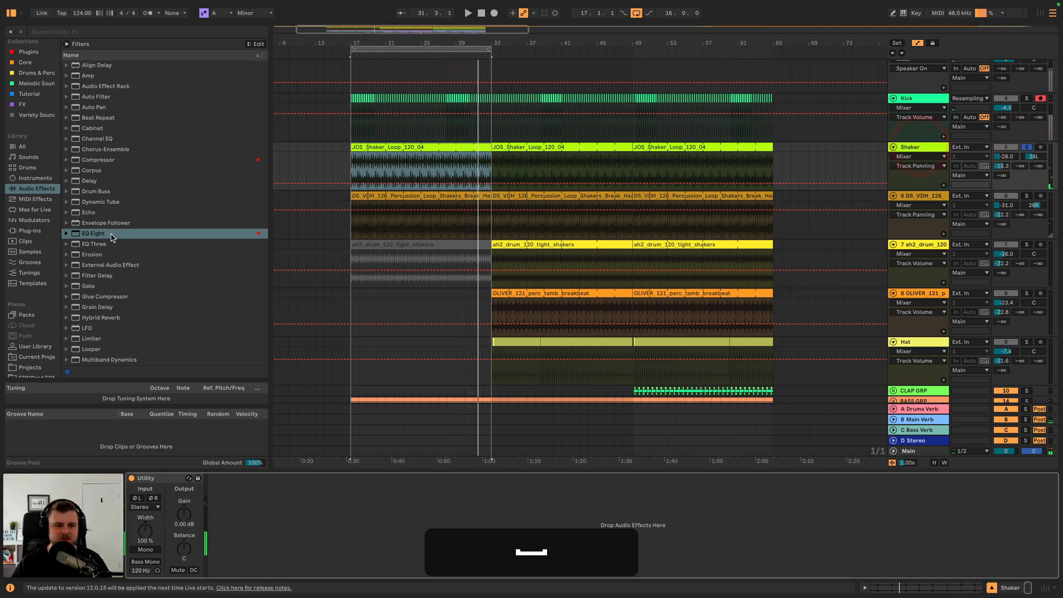
double_click(108, 233)
left_click(428, 571)
key("space")
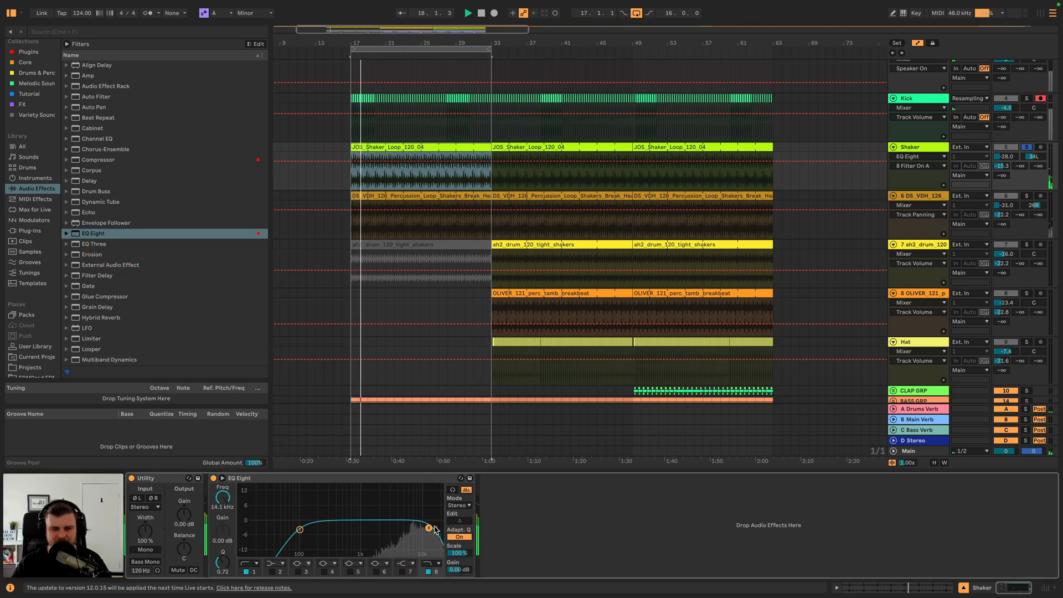
left_click(1026, 147)
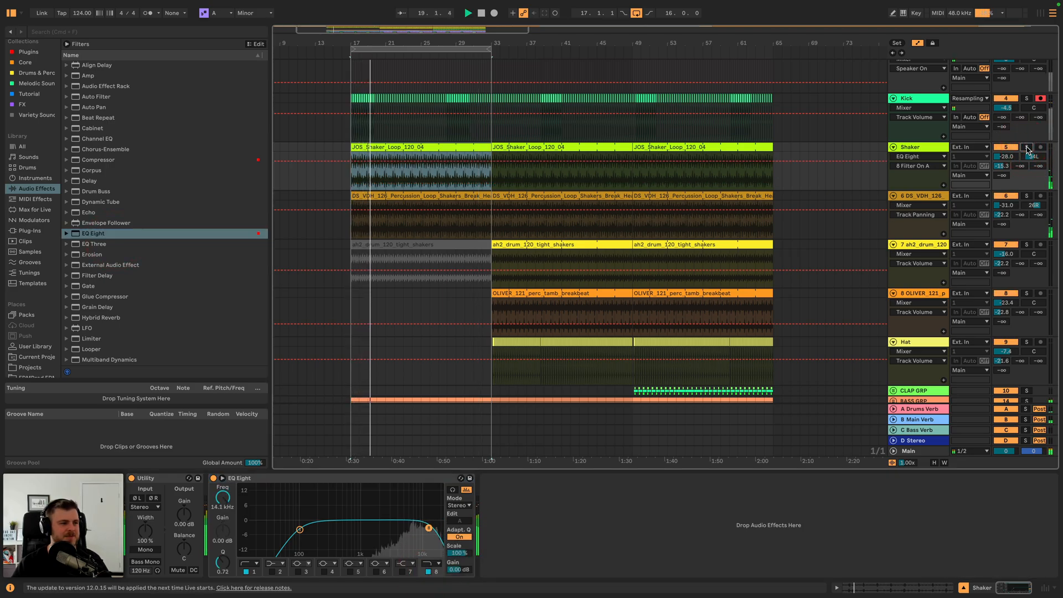
left_click_drag(1007, 160, 1007, 158)
key("shift+space")
key("space")
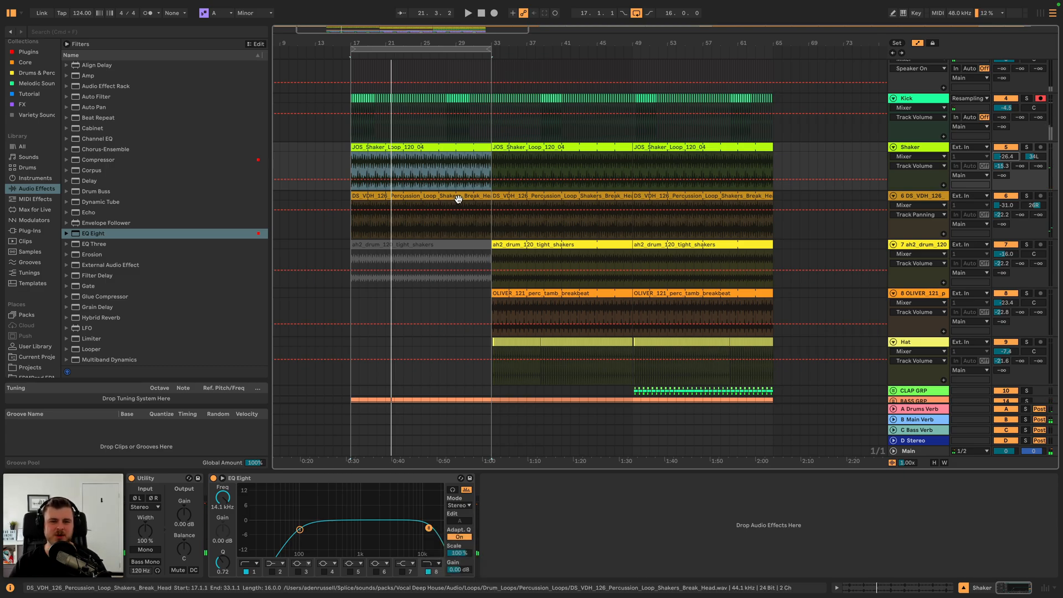
- Turn off the arrangement loop and play through the transition into bar 33
left_click(506, 148)
left_click(637, 13)
left_click(480, 54)
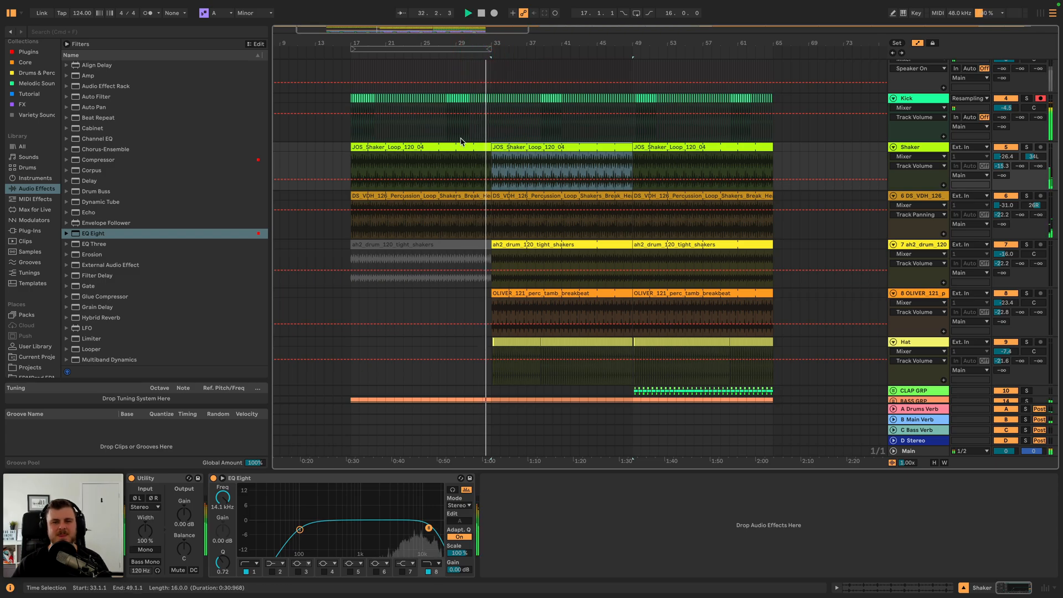
scroll(458, 142, "down", 5)
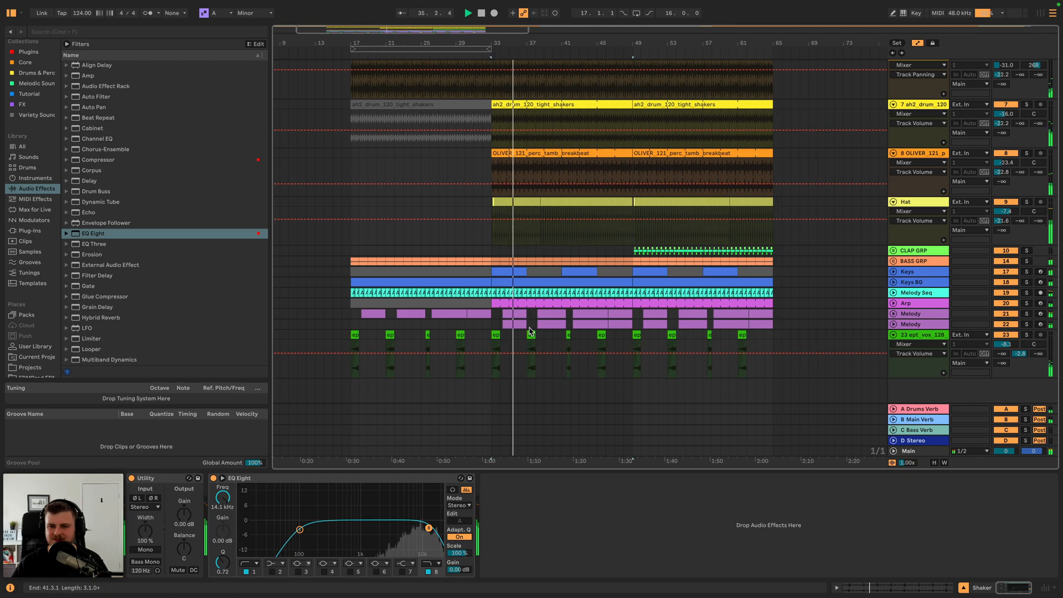
- Delete the lower Melody track's clips between bars 33 and 49
left_click_drag(492, 324, 598, 329)
key("space")
left_click(636, 324, "shift")
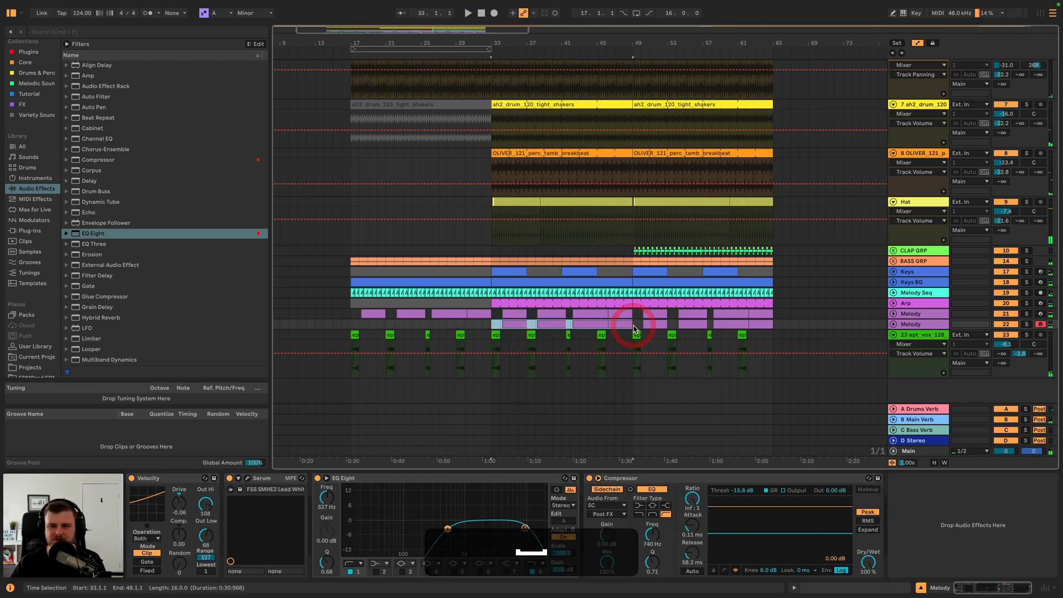
key("BackSpace")
- Rename the lower Melody track as Melody 2 and the vocal sample track as VOX
left_click(914, 325)
key("super+r")
key("super+Right")
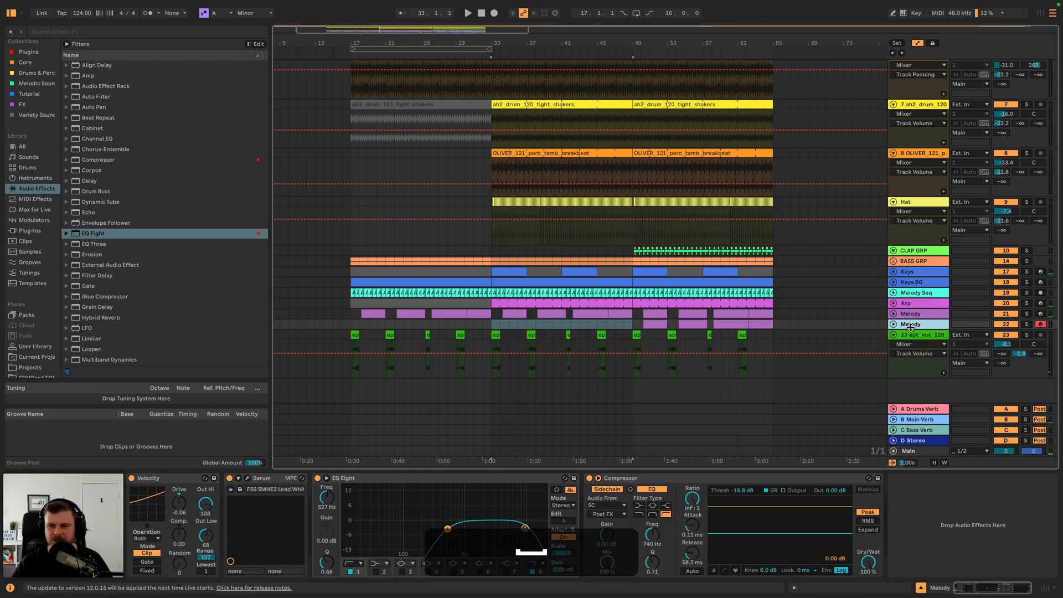
left_click(918, 335)
key("super+r")
type("VOX")
key("space")
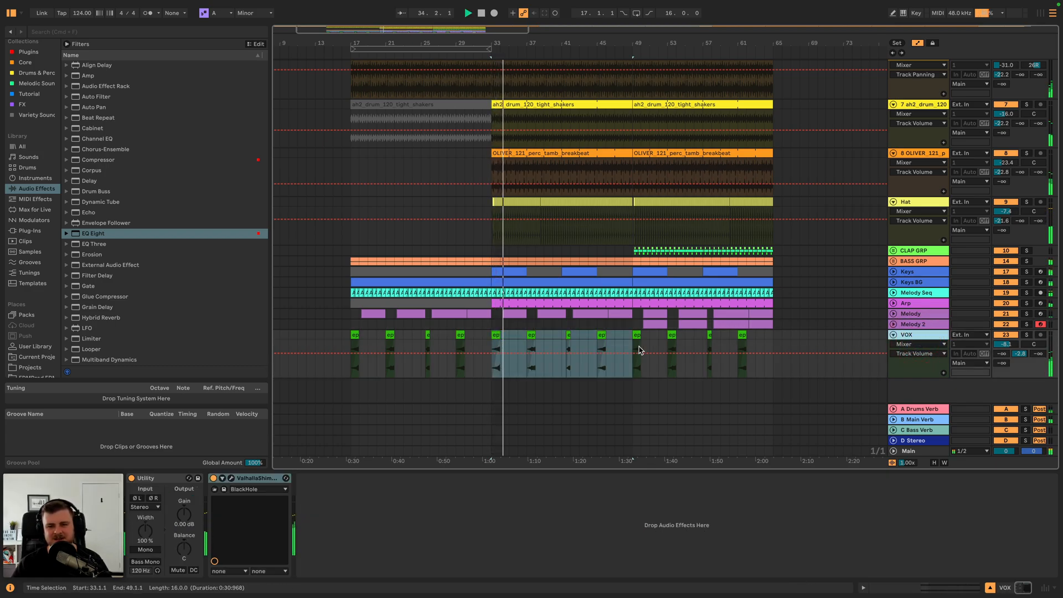
- Unfold the Keys BG and Keys tracks and reactivate the muted Keys clips at bars 53 and 61
left_click(893, 282)
left_click_drag(526, 317, 558, 317)
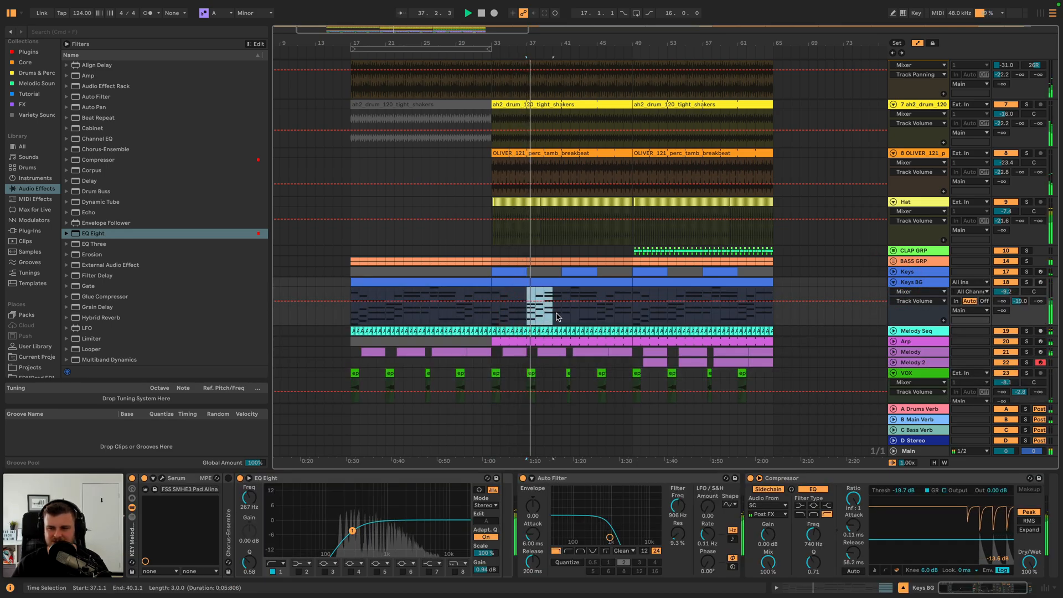
left_click(893, 271)
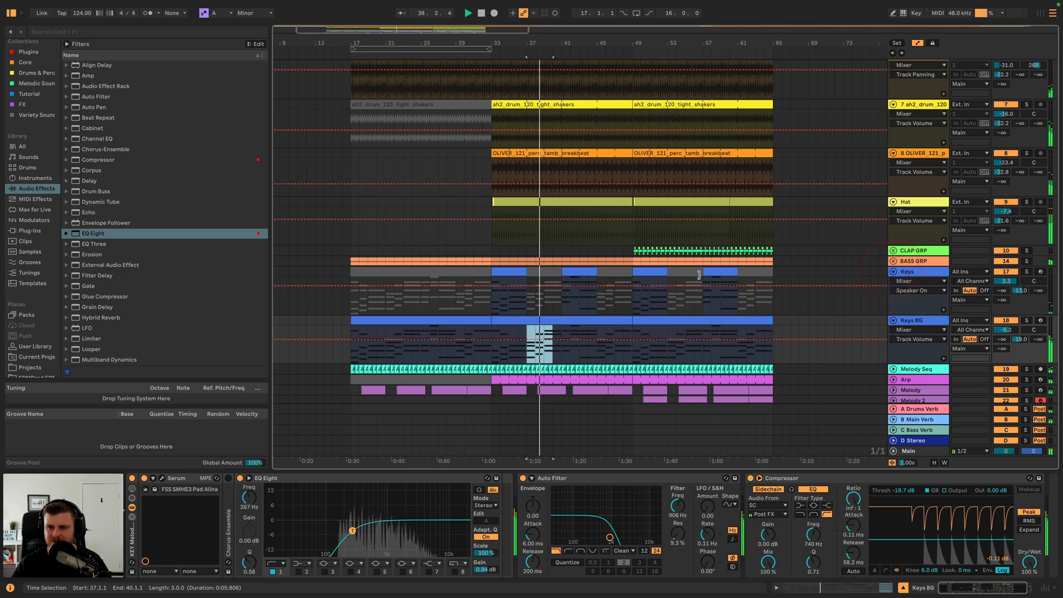
left_click(695, 272)
key("0")
left_click(760, 273)
key("0")
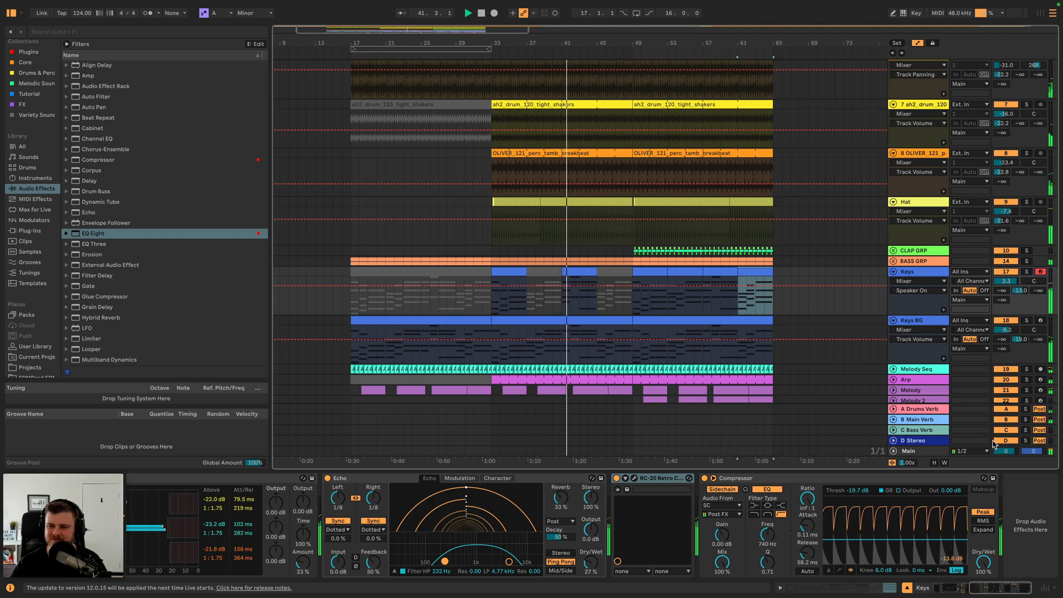
left_click(1014, 420)
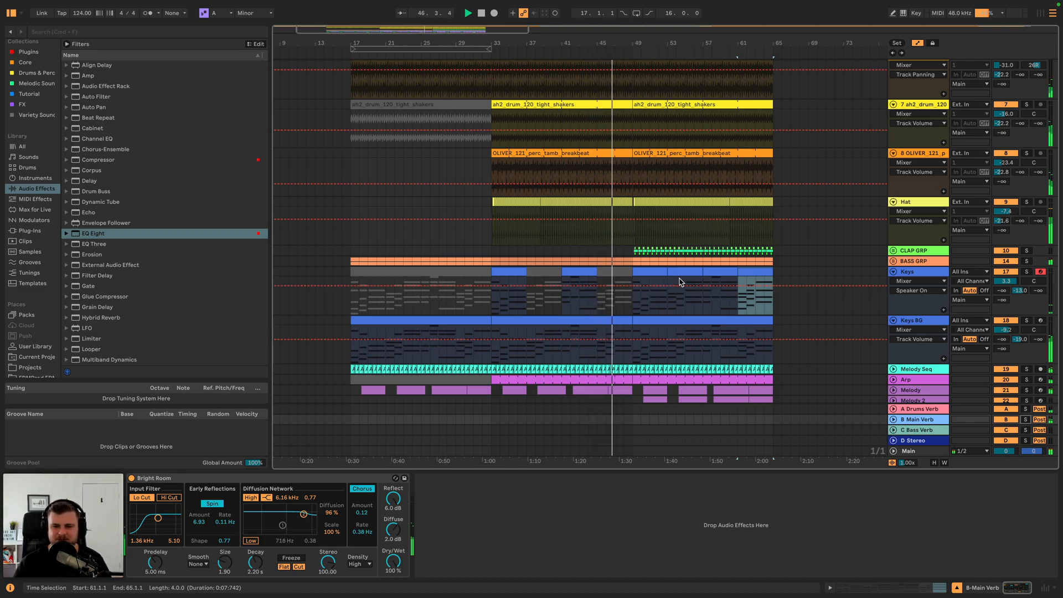
- Select the Kick clips from bar 47 to 49 and try muting them
left_click_drag(637, 44, 628, 122)
key("space")
scroll(597, 218, "up", 5)
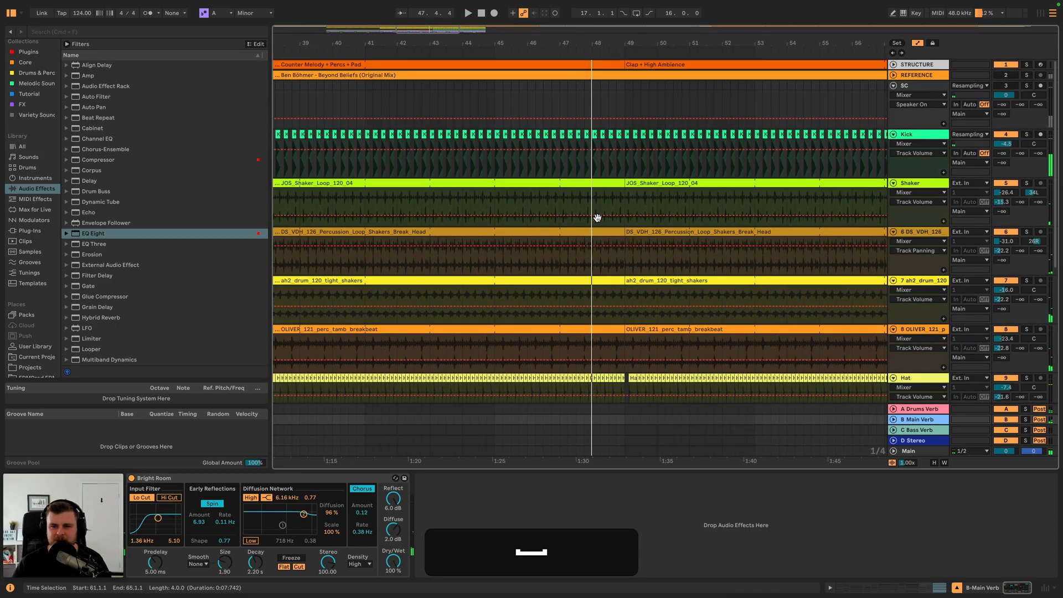
left_click(562, 136)
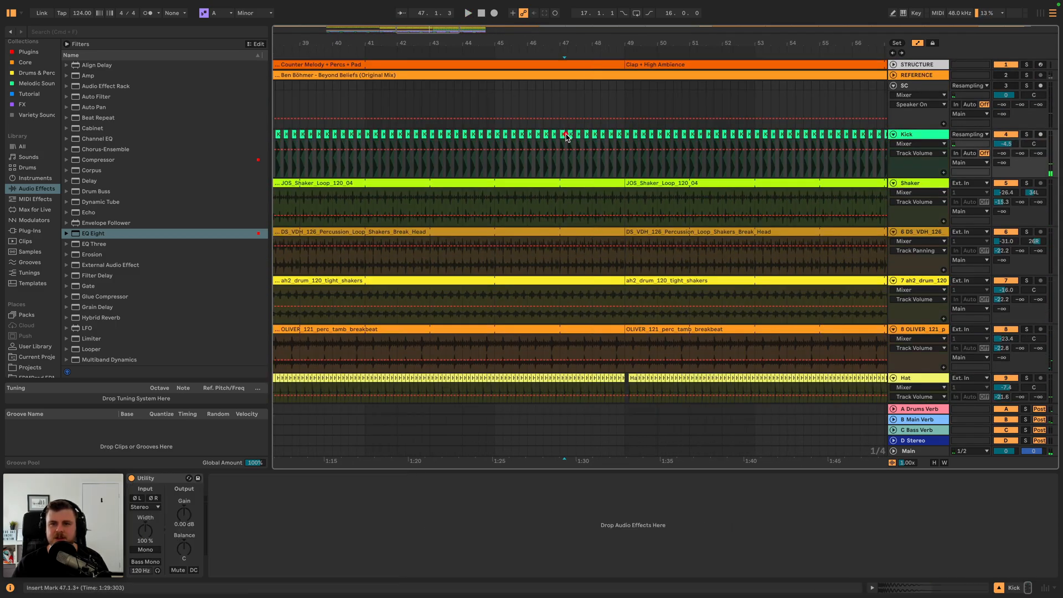
left_click(622, 138, "shift")
key("space")
key("0")
- Add EQ Eight to the Kick track and set a steep low-cut filter at 160 Hz on band 1
left_click(925, 134)
key("space")
double_click(93, 233)
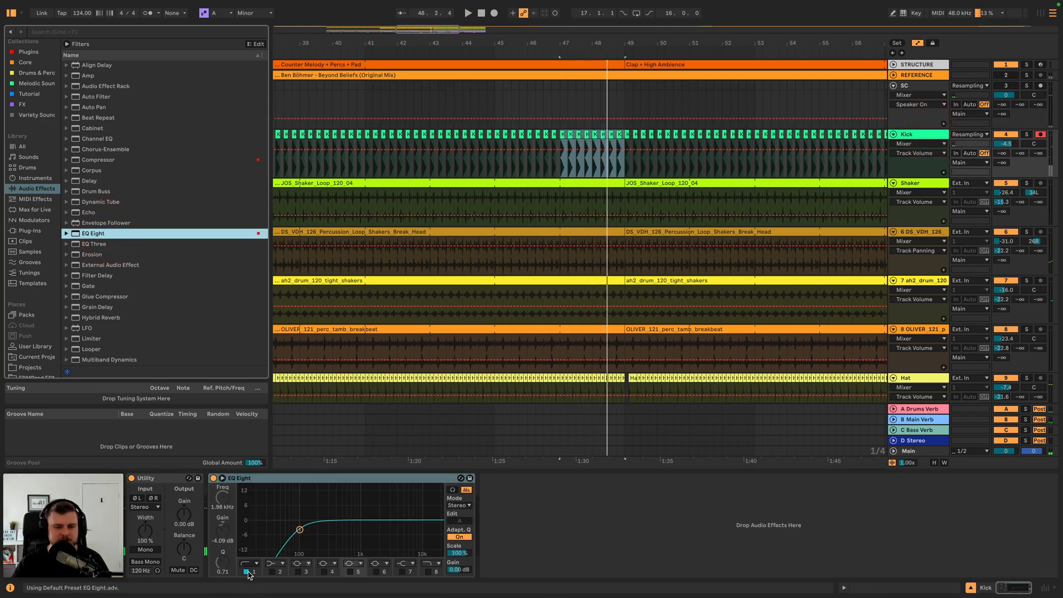
left_click(246, 571)
key("space")
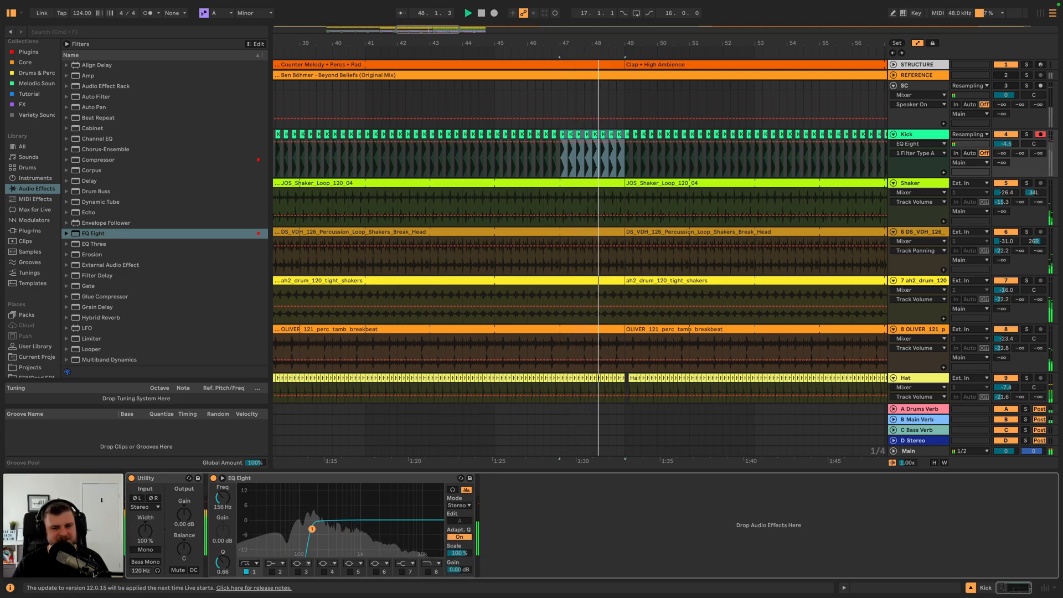
key("space")
- Turn off the Kick's EQ Eight, automate it on only from bar 47 to 49, and play through the transition
left_click(212, 479)
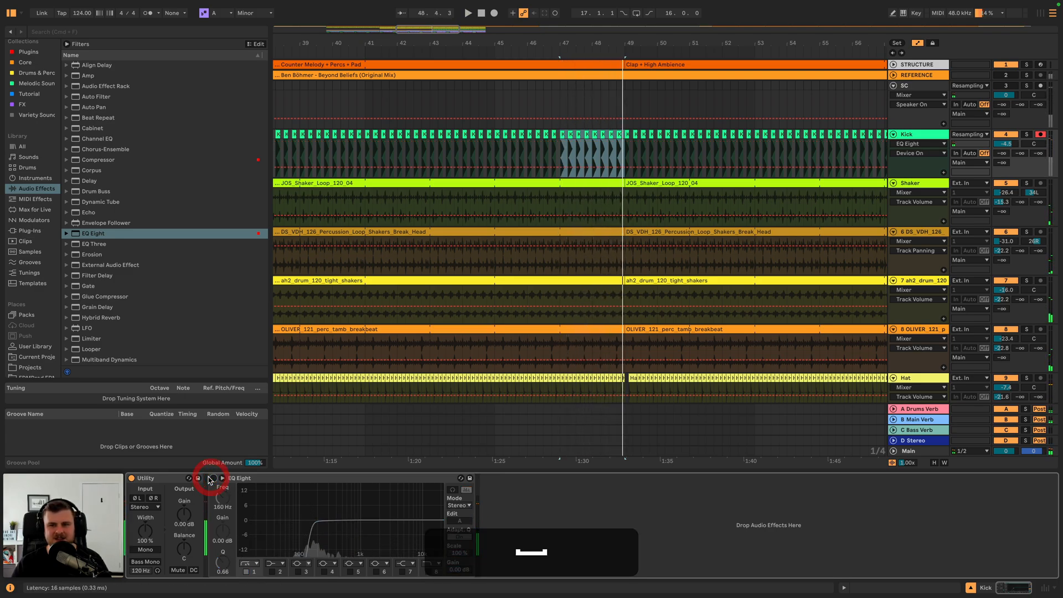
key("b")
left_click(604, 145)
key("b")
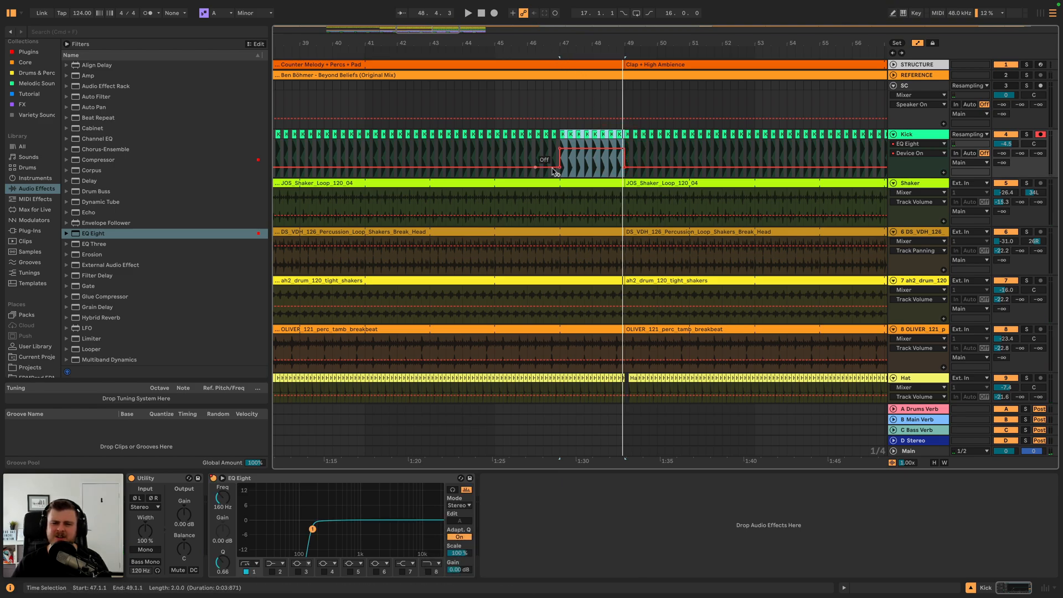
left_click(535, 51)
left_click_drag(579, 43, 556, 31)
scroll(626, 180, "down", 5)
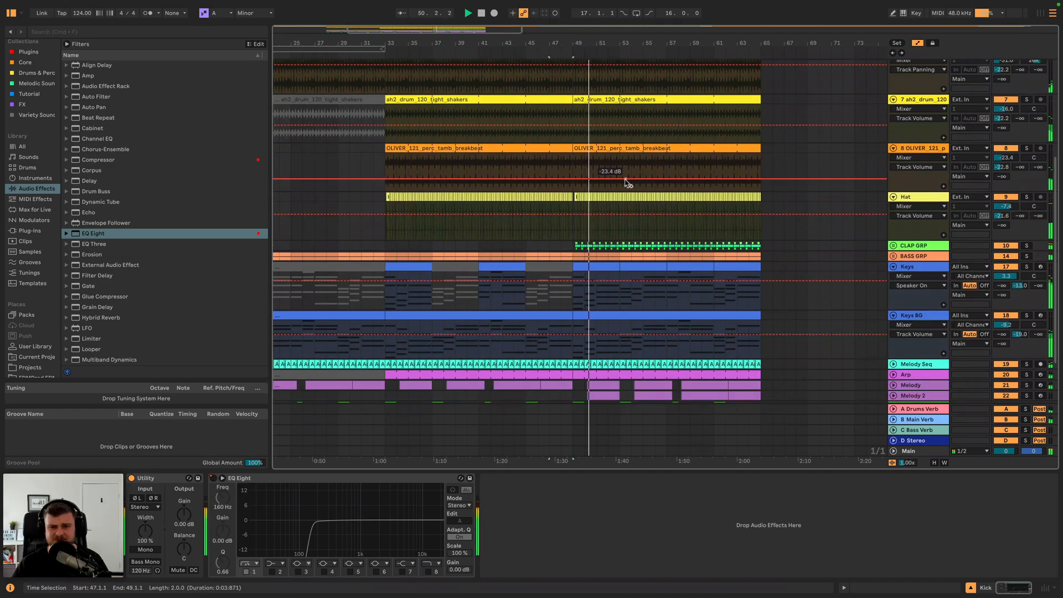
scroll(623, 184, "down", 3)
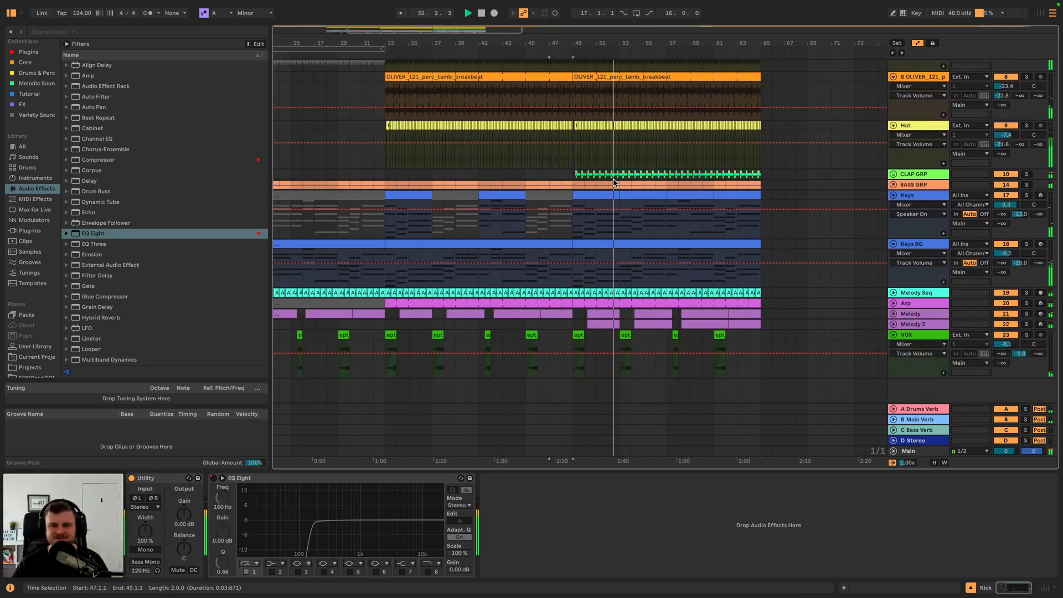
- Stop playback and copy the Melody Seq clips from bars 17 to 33 to the intro at bar 1
key("space")
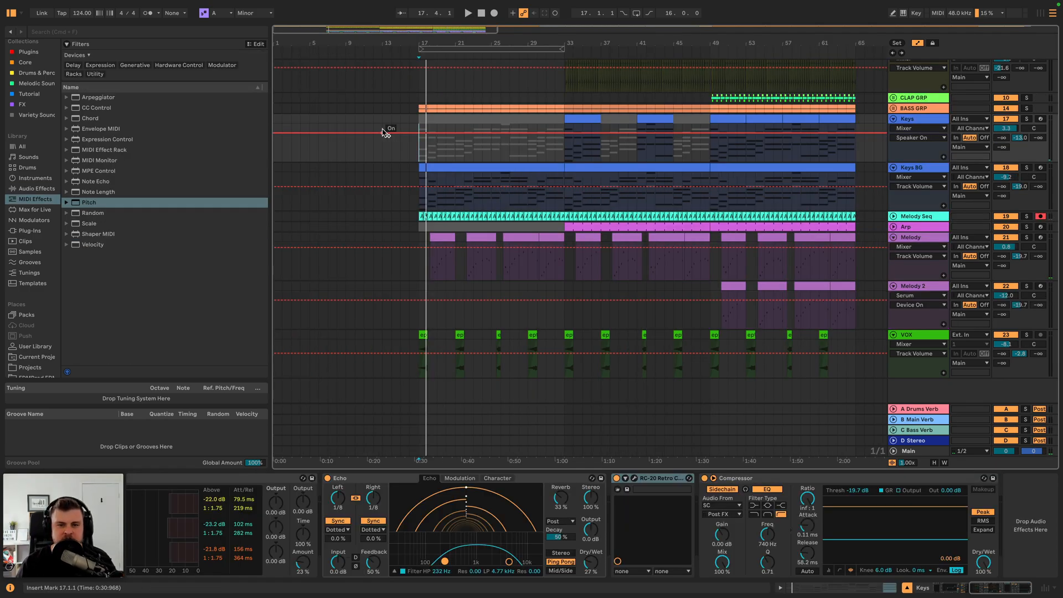
left_click(421, 217)
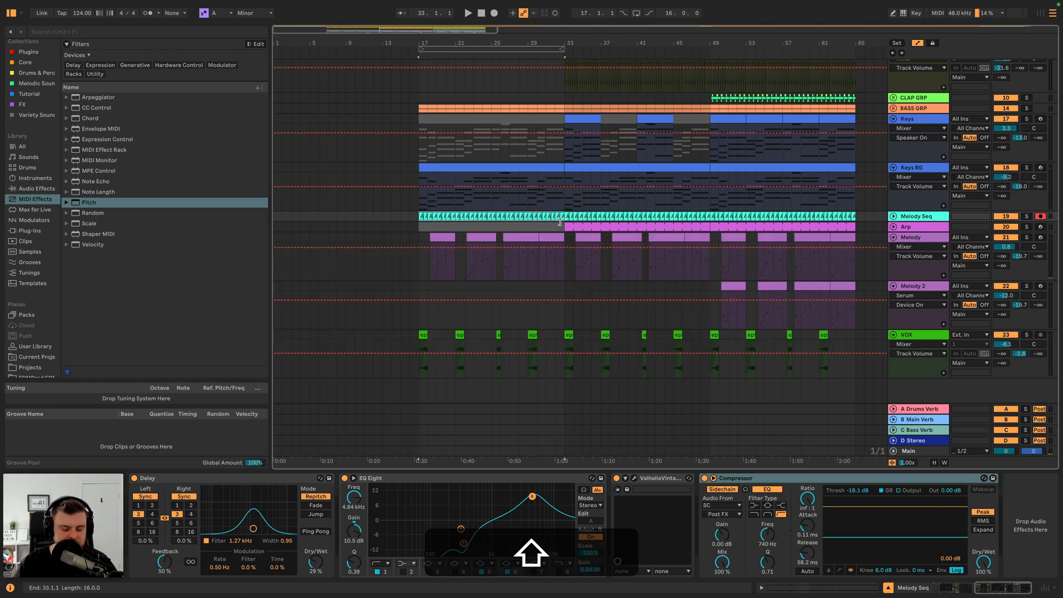
key("super+c")
left_click(275, 215)
key("super+v")
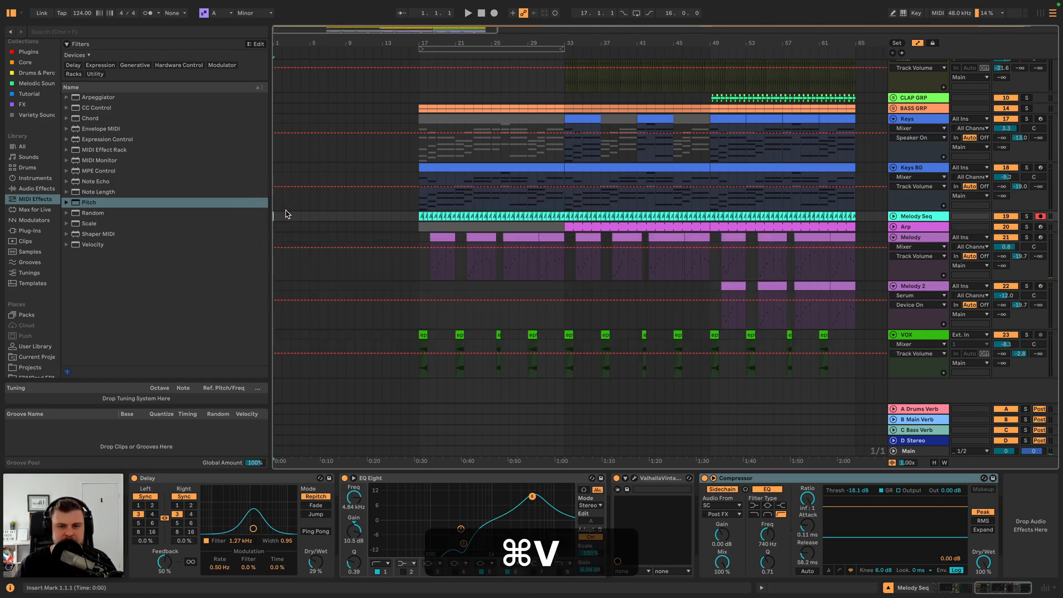
- Copy the OLIVER_121_perc_tamb_breakbeat clip from bar 33 to the start of the intro at bar 1
scroll(284, 213, "up", 2)
scroll(283, 213, "up", 5)
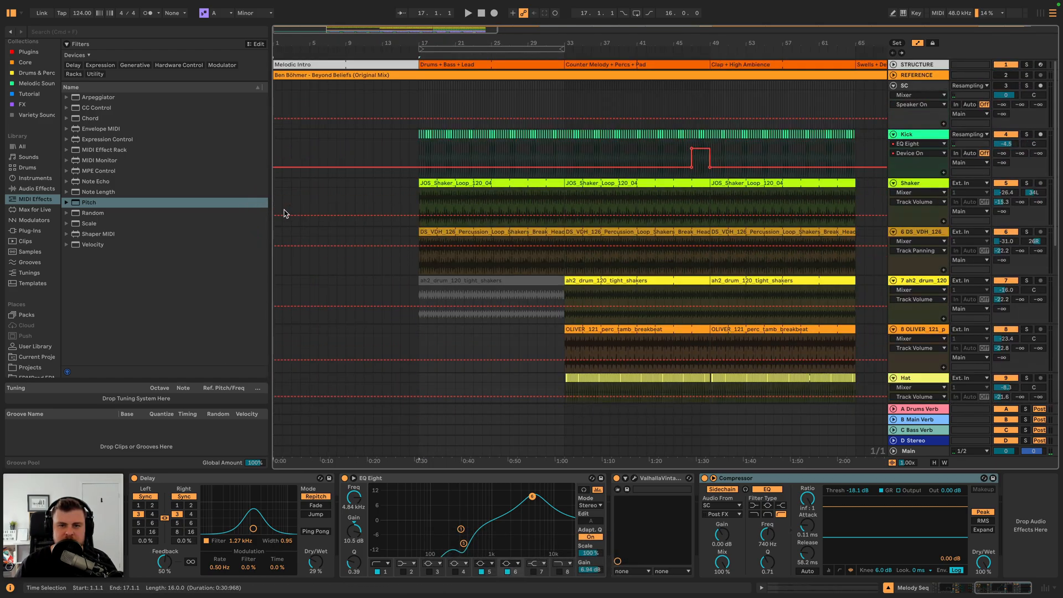
left_click(592, 328)
key("super+c")
left_click(275, 331)
key("super+v")
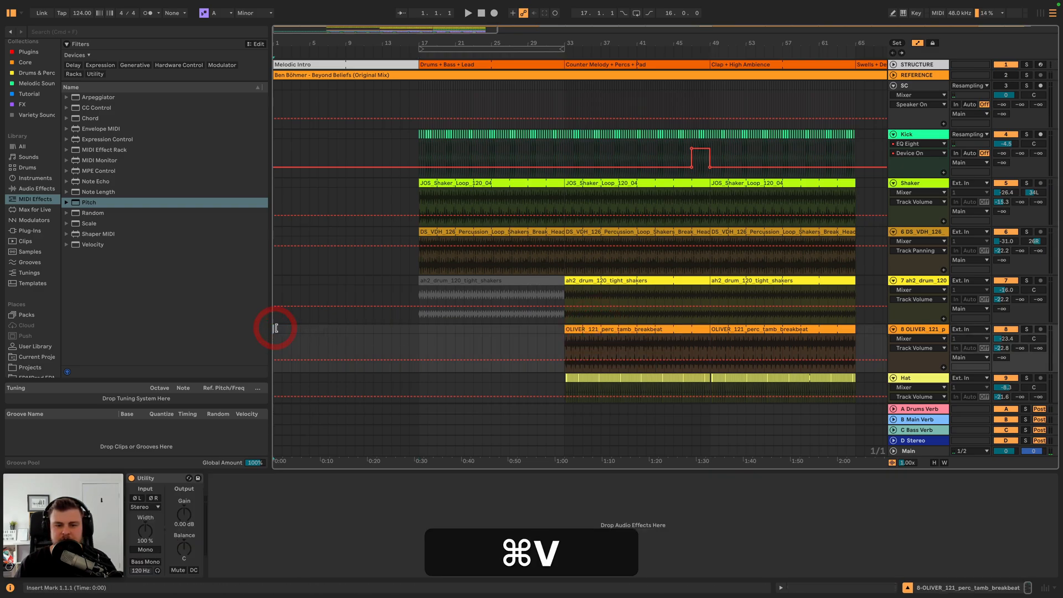
- Play the intro from bar 1 and compare it with the soloed REFERENCE track
key("space")
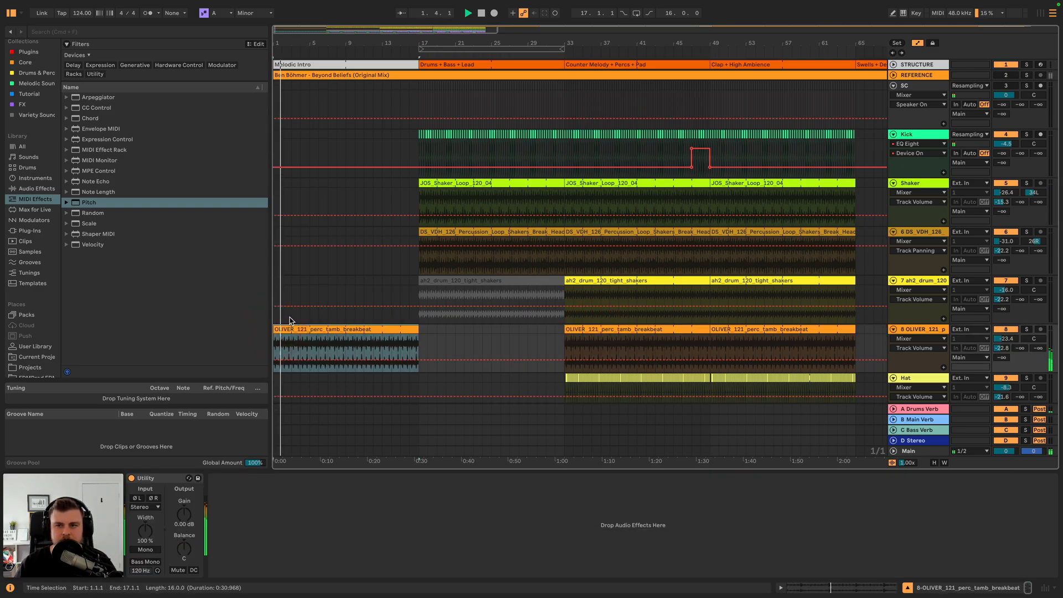
left_click(1026, 64)
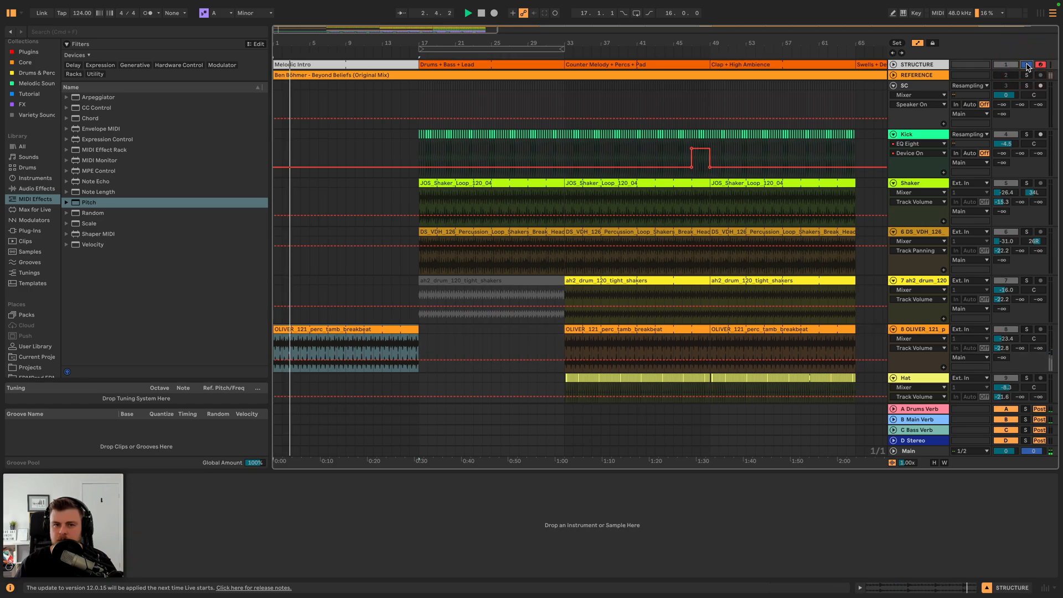
left_click(1026, 76)
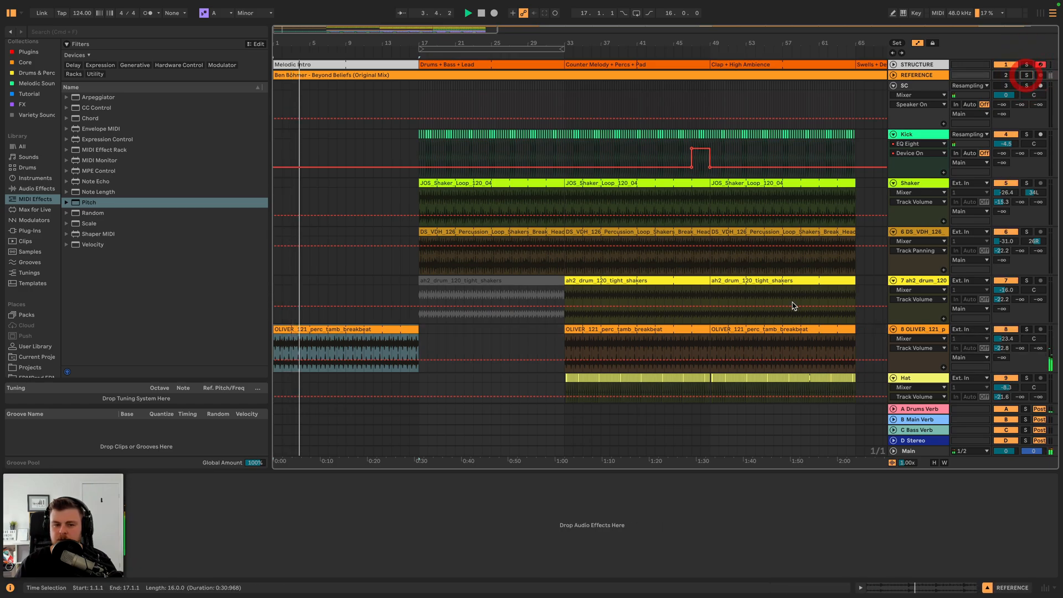
scroll(604, 305, "down", 5)
key("space")
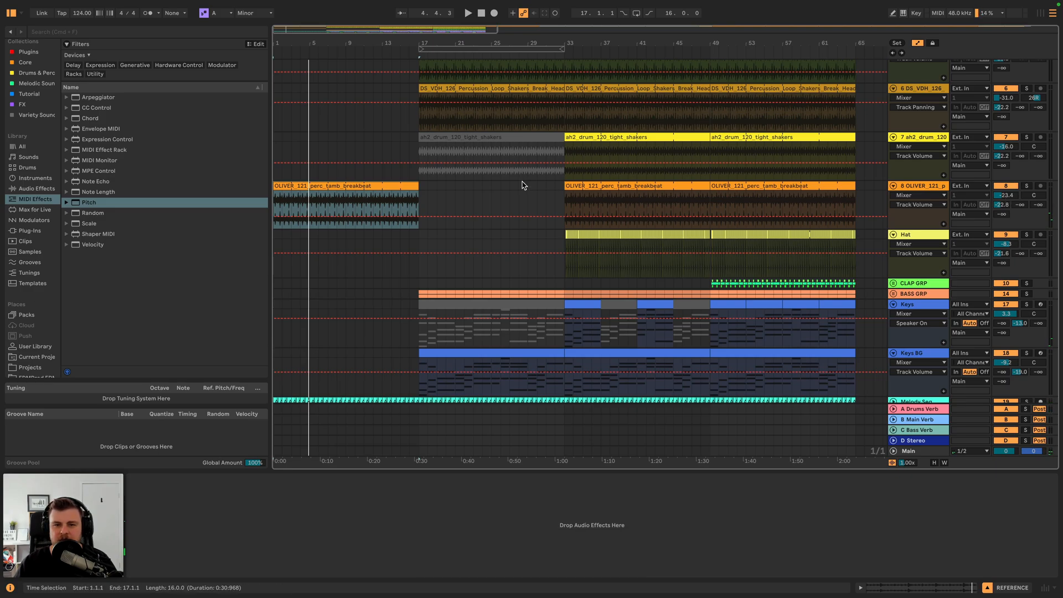
- Copy the JOS_Shaker_Loop_120_04 and DS_VDH_126 percussion clips from bar 17 to bar 1 and play the intro
scroll(523, 185, "up", 2)
left_click(436, 152)
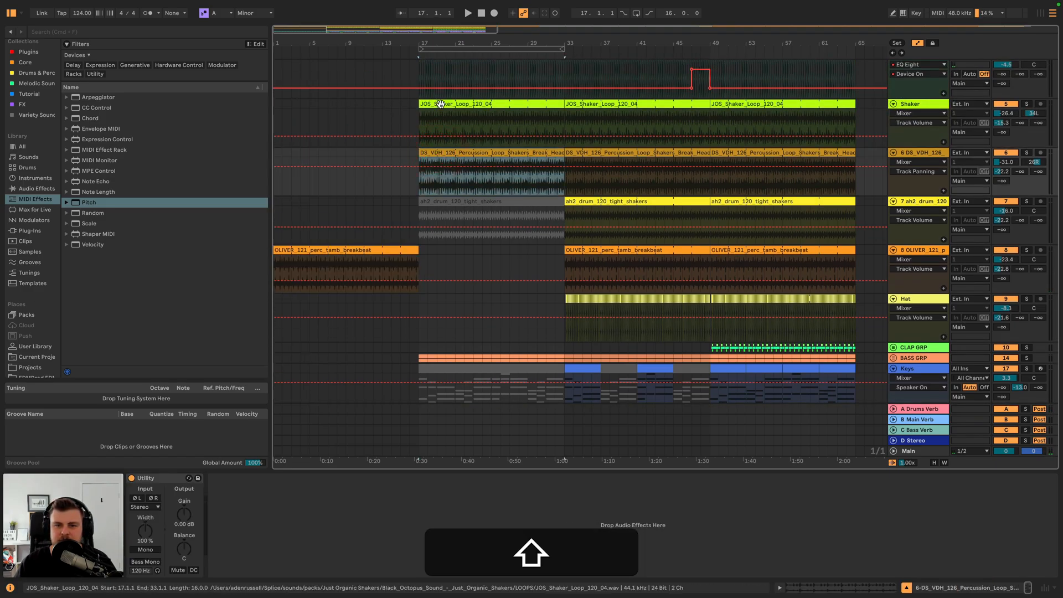
left_click(440, 104, "shift")
key("shift+super+c")
left_click(276, 107)
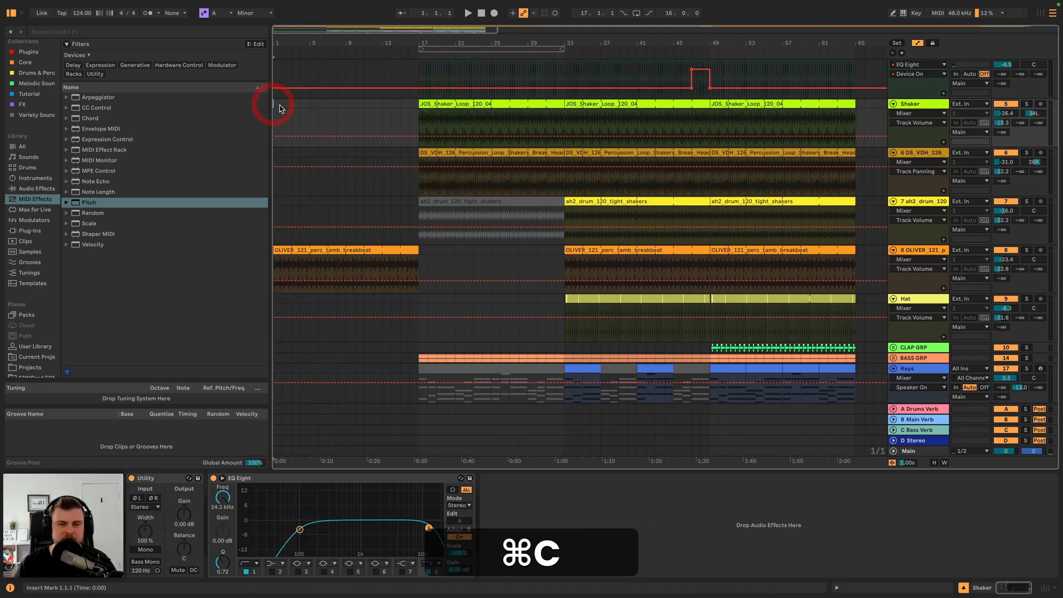
key("super+v")
key("space")
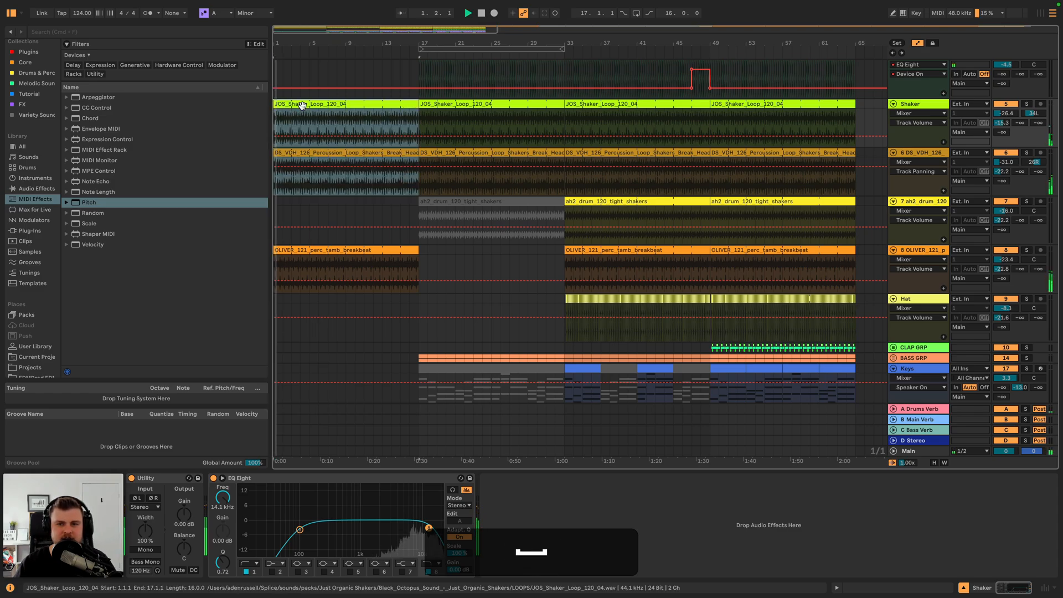
scroll(303, 133, "down", 5)
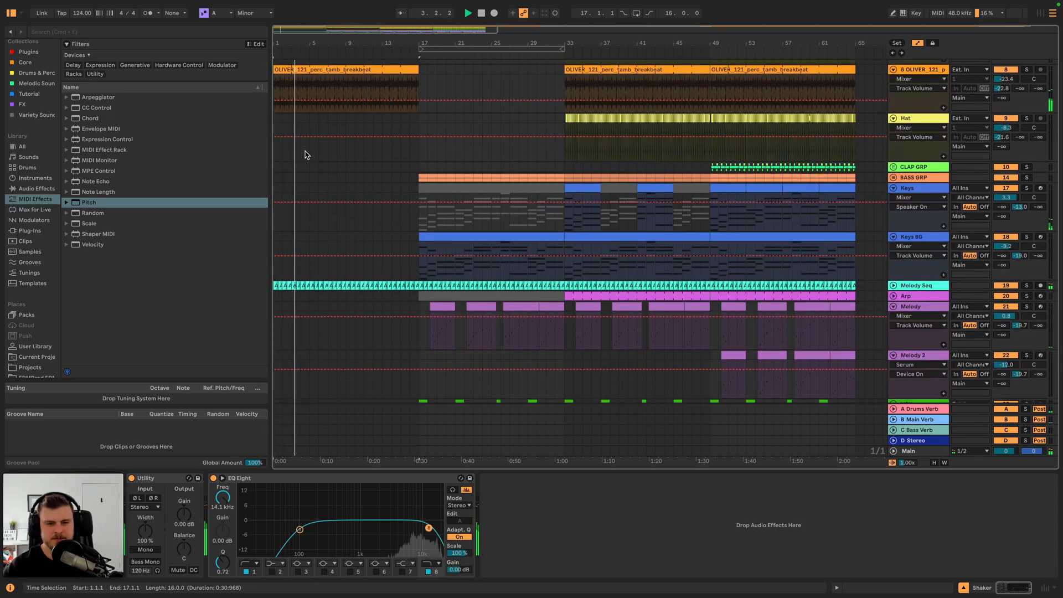
- Show the first-band frequency automation of Melody Seq's first EQ Eight and add a 612 Hz breakpoint at bar 17
left_click(917, 285)
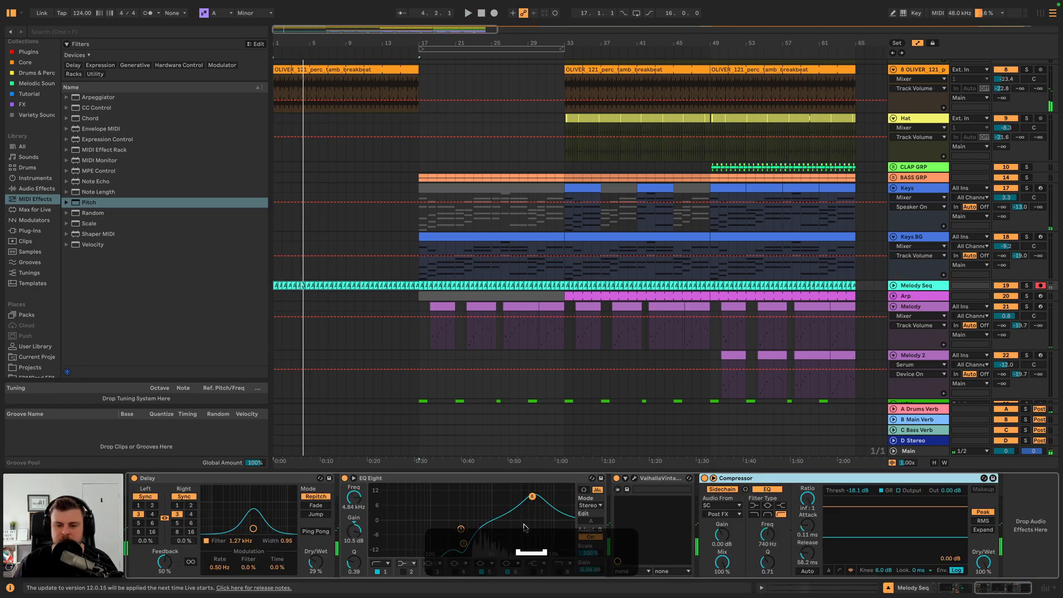
scroll(371, 556, "left", 5)
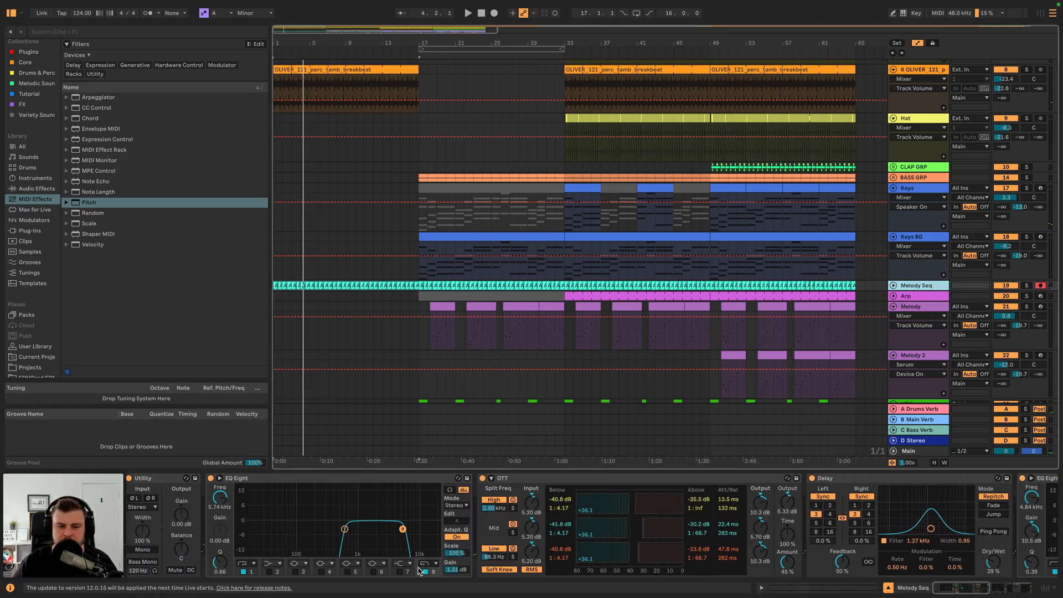
left_click(251, 574)
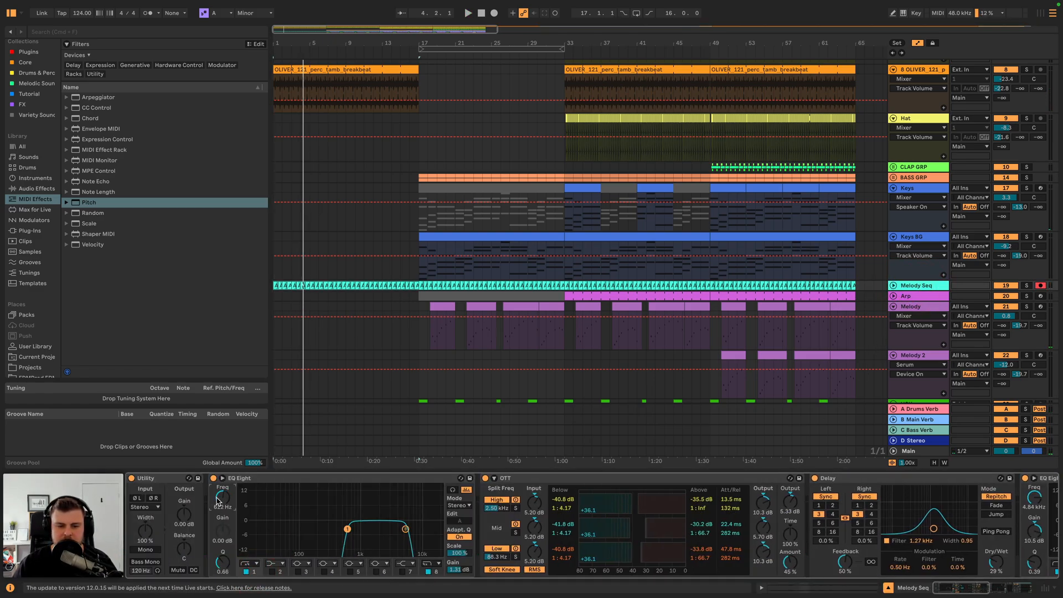
key("a")
left_click(893, 286)
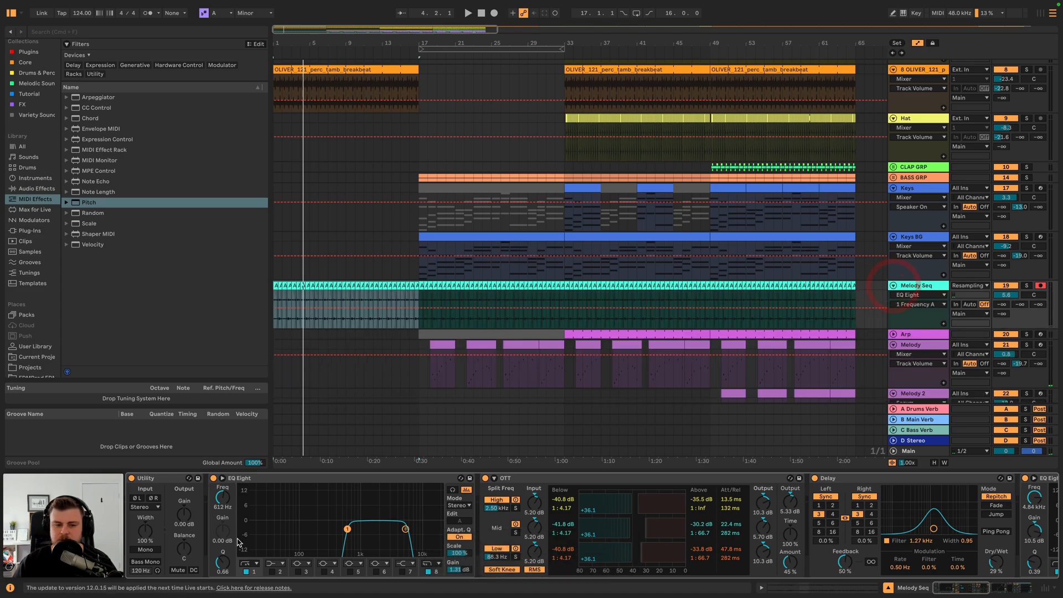
left_click(419, 308)
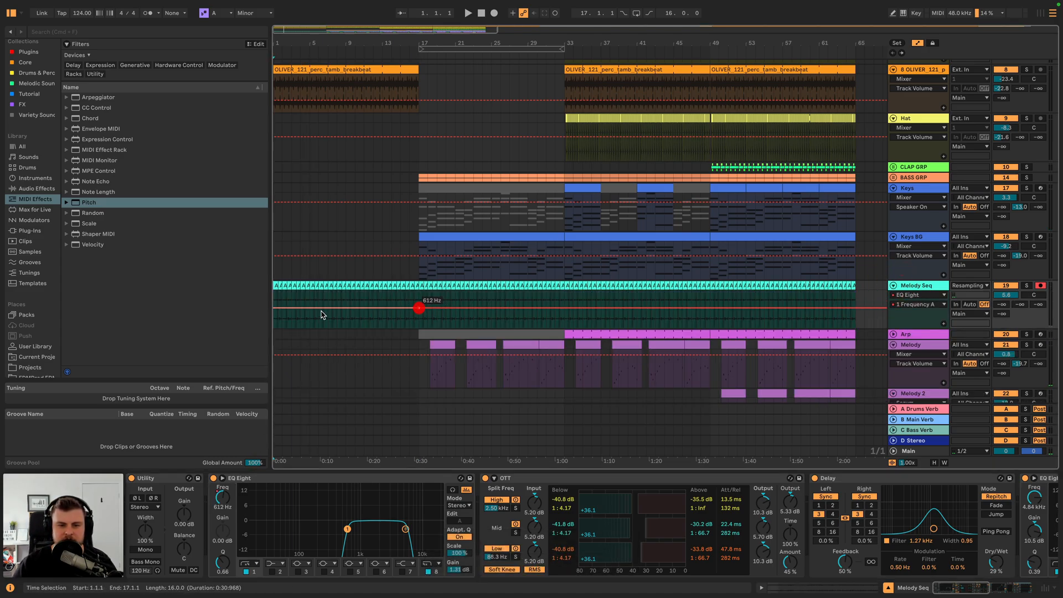
- Lower the start of Melody Seq's EQ frequency automation to about 218 Hz at bar 1, auditioning the intro
key("space")
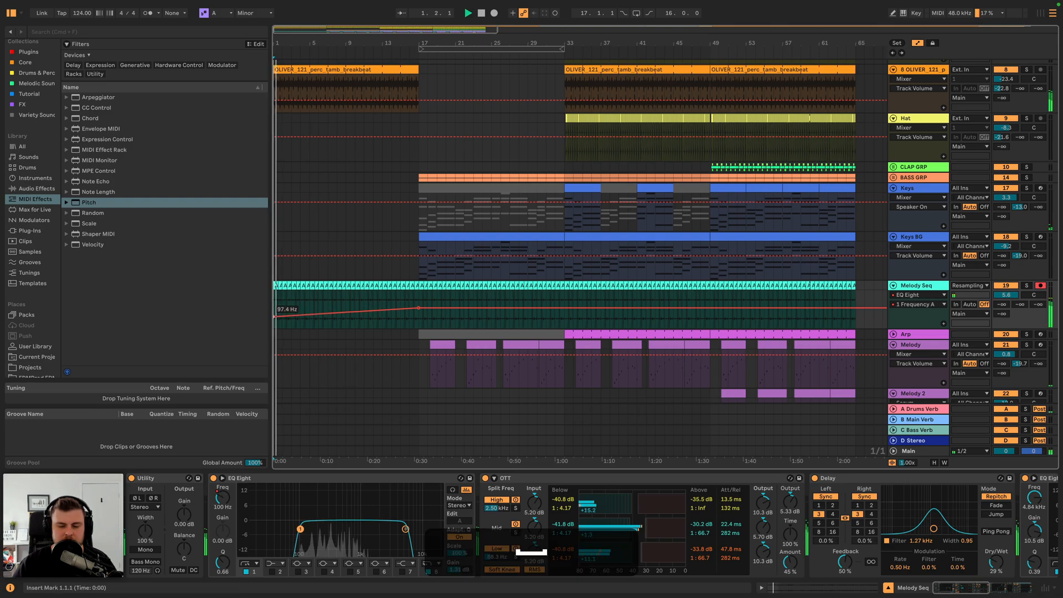
left_click_drag(274, 317, 274, 311)
key("space")
key("space")
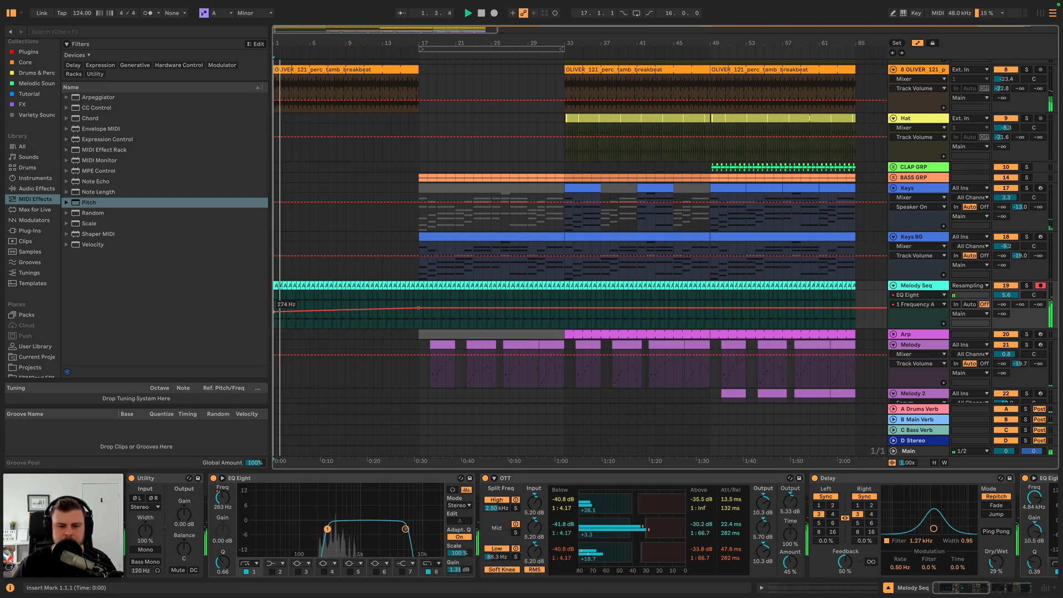
key("space")
key("space")
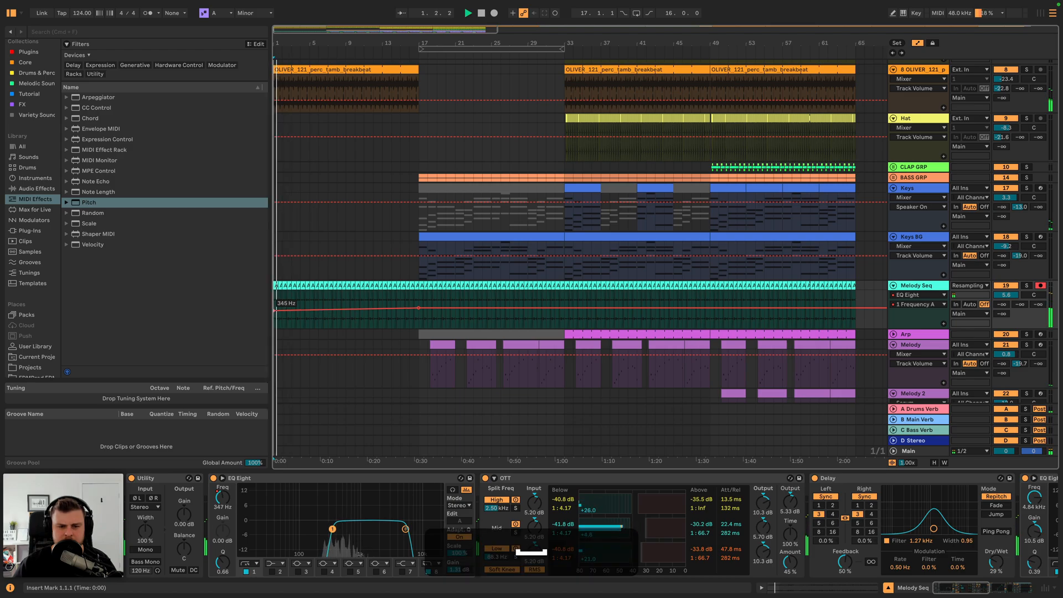
left_click_drag(274, 302, 275, 312)
key("space")
key("space")
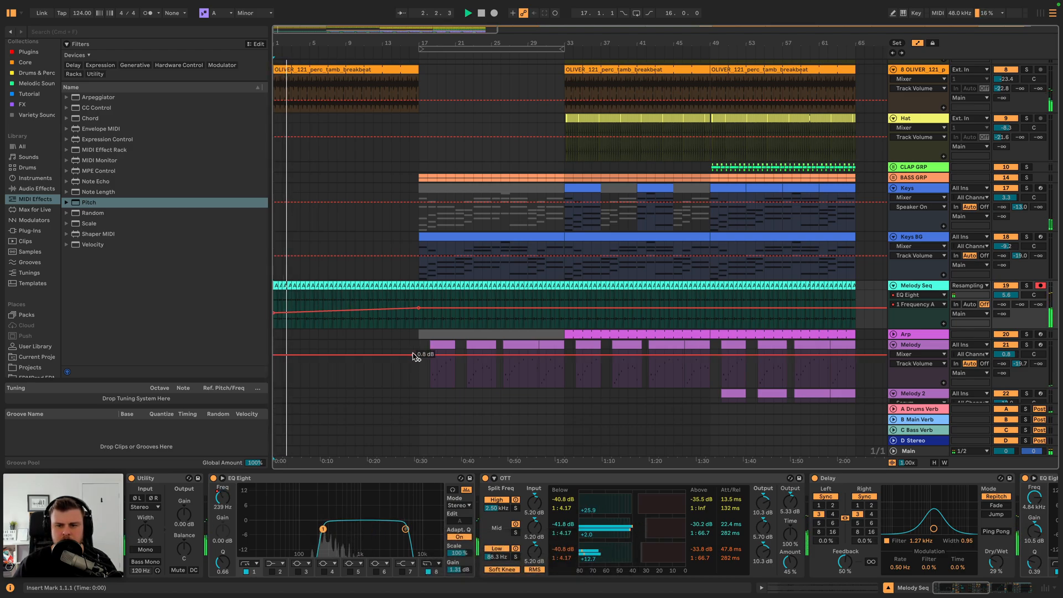
- Trim the first OLIVER_121_perc_tamb_breakbeat clip so it starts at bar 9
scroll(415, 353, "down", 2)
scroll(404, 354, "down", 1)
scroll(354, 333, "up", 12)
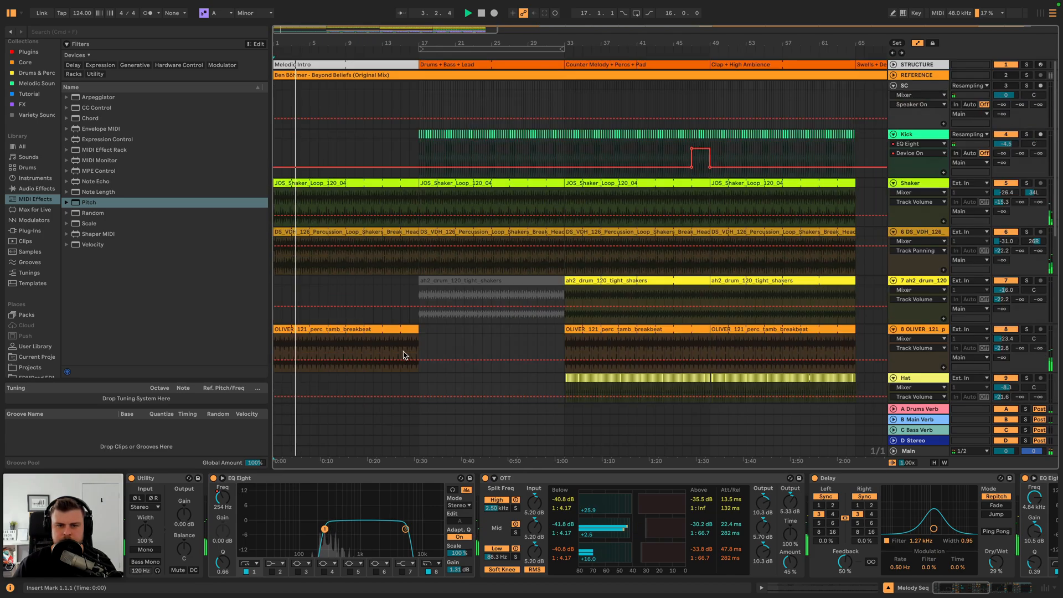
left_click_drag(277, 329, 344, 328)
- Record Melody Seq's Delay filter and feedback automation through the intro, raising feedback to about 72% and dropping it to about 38% by bar 17
scroll(327, 327, "down", 7)
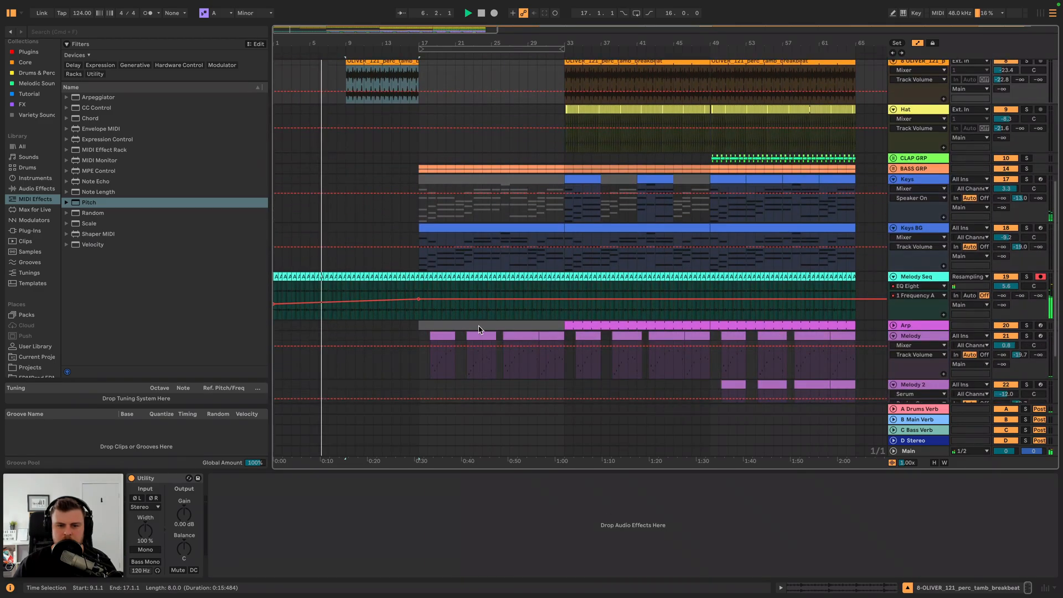
left_click(916, 276)
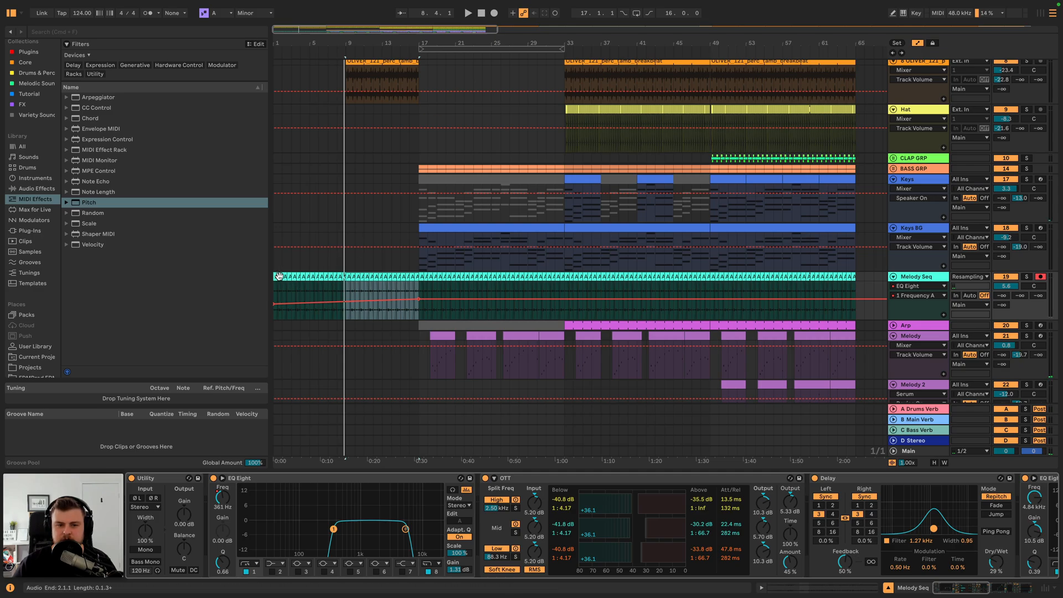
key("space")
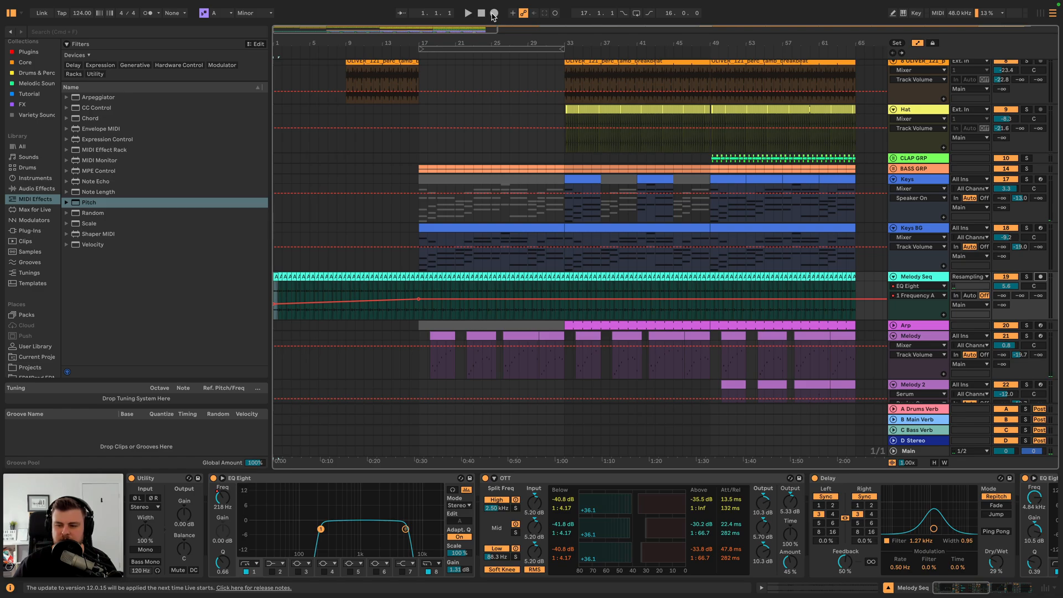
left_click(494, 13)
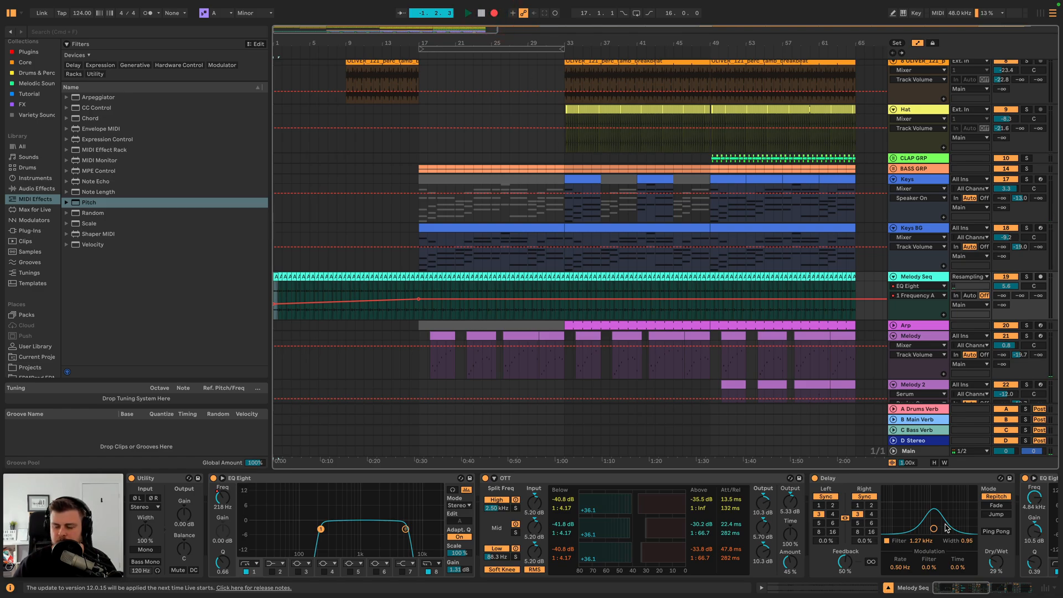
mouse_move(935, 530)
left_mouse_down()
mouse_move(920, 528)
mouse_move(948, 513)
mouse_move(940, 518)
left_mouse_up()
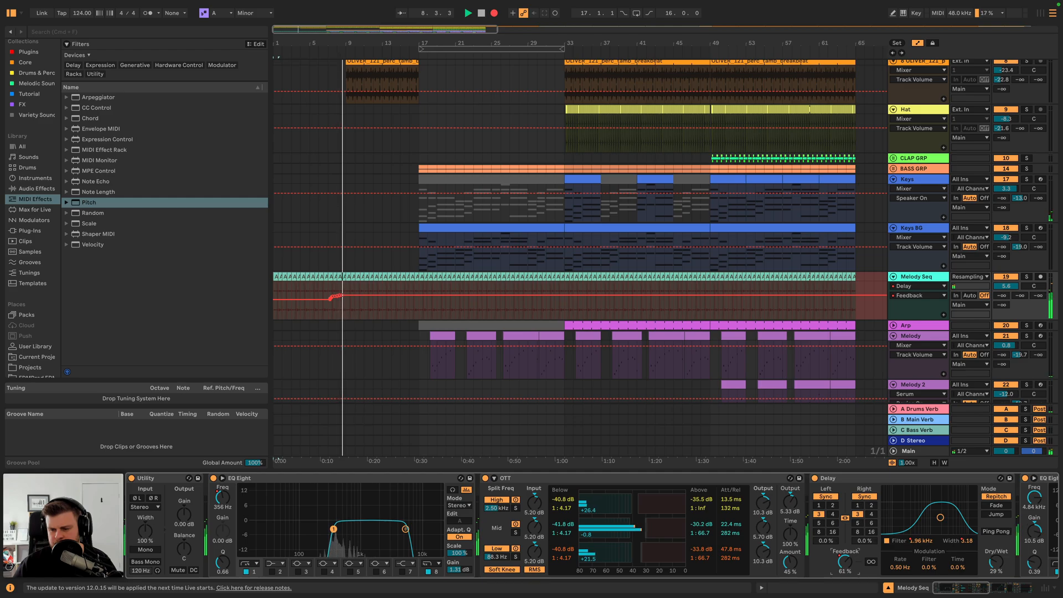
left_click_drag(940, 518, 939, 513)
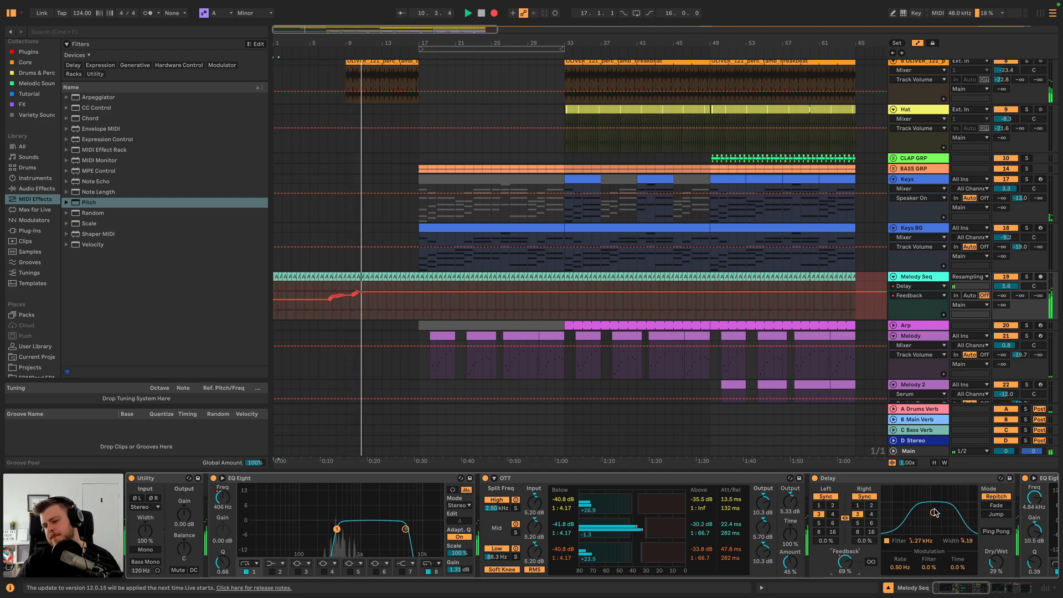
left_click_drag(935, 512, 931, 514)
left_click_drag(847, 564, 847, 561)
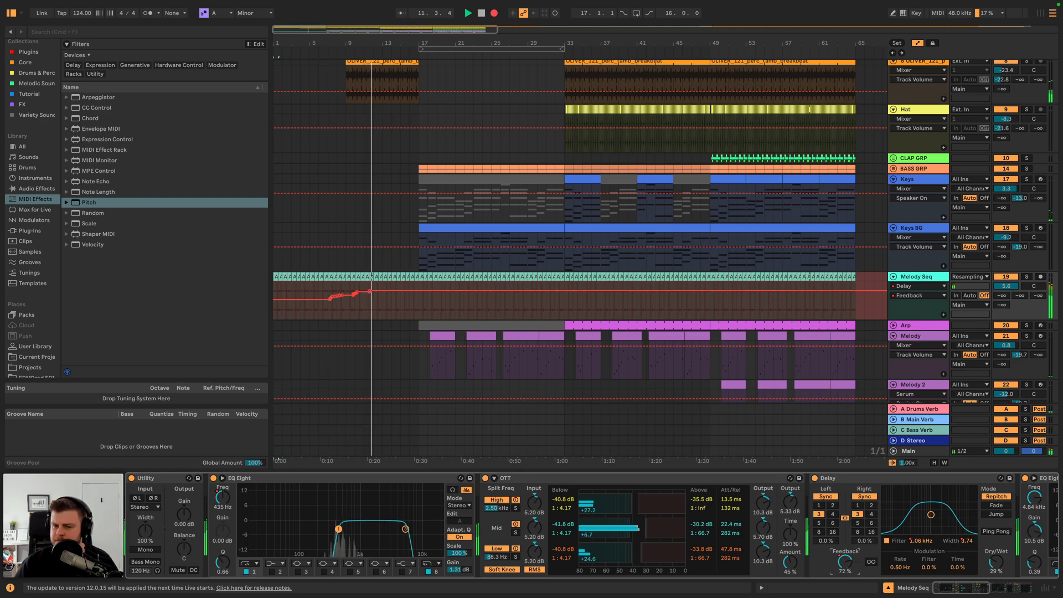
left_click_drag(930, 514, 930, 523)
left_click_drag(844, 560, 844, 582)
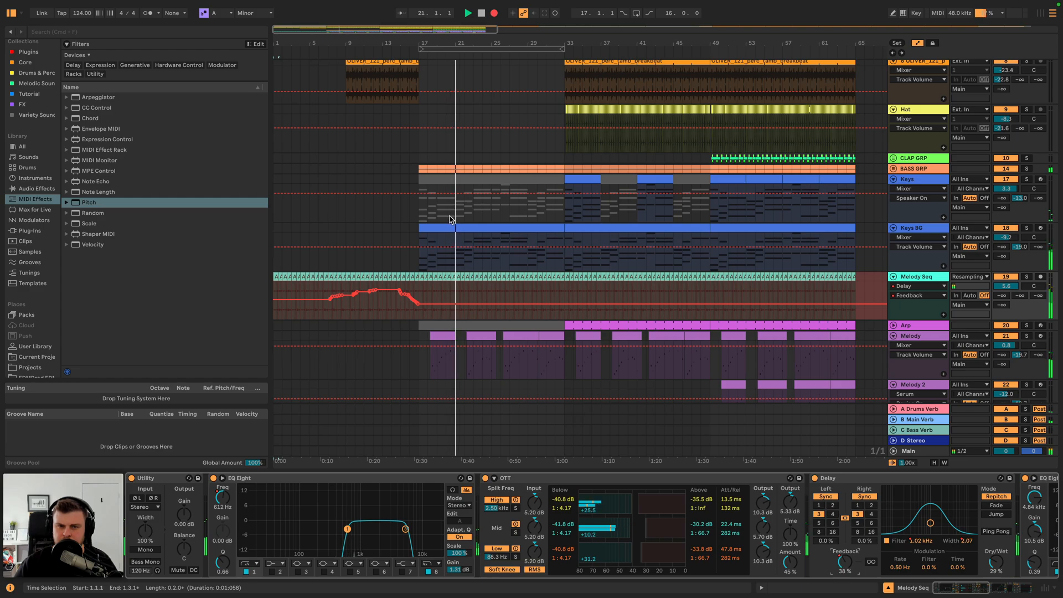
- Extend the OLIVER_121_perc_tamb_breakbeat clip that starts at bar 9 to bar 33 and audition it
scroll(437, 218, "up", 5)
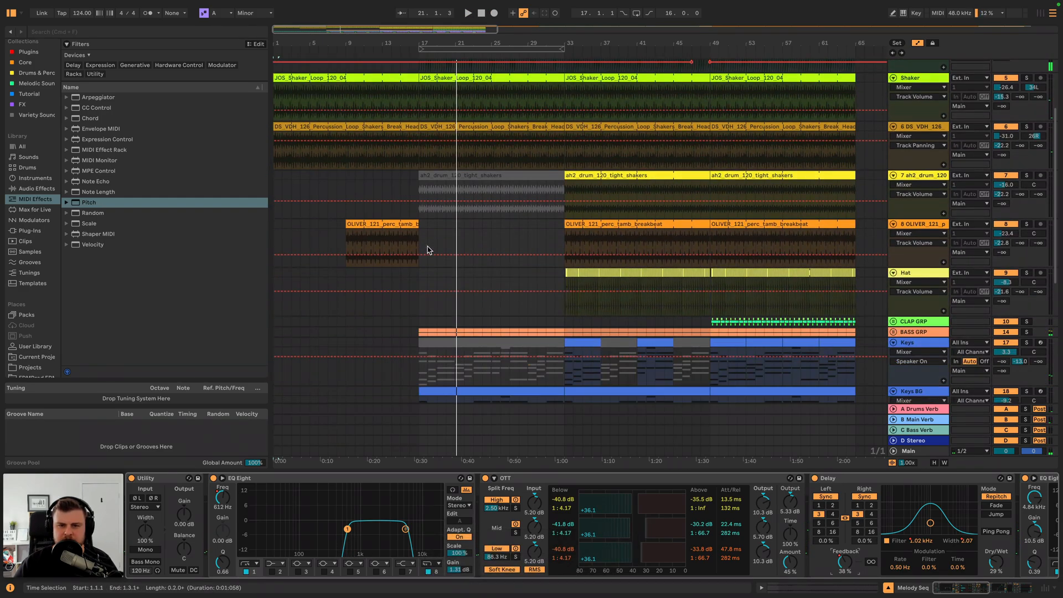
left_click(387, 224)
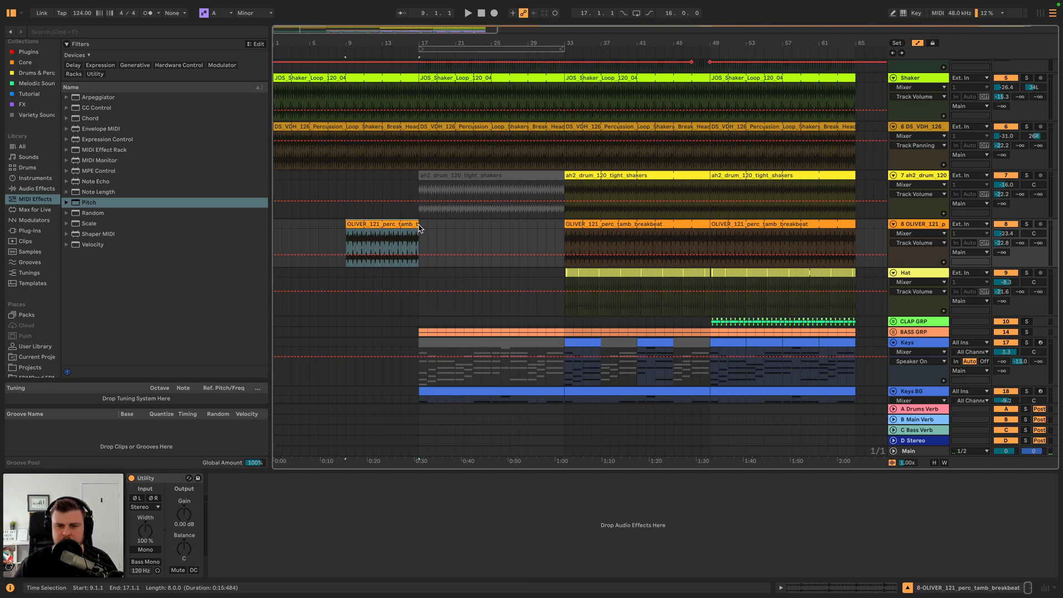
left_click_drag(416, 223, 564, 224)
left_click(422, 68)
key("space")
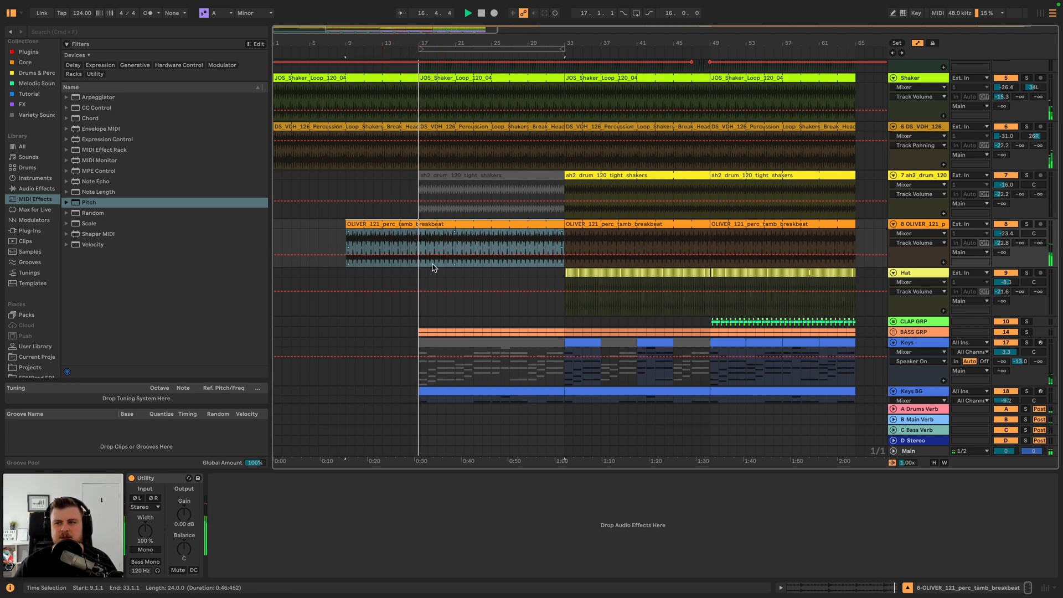
- Delete the VOX clips between bars 17 and 33
scroll(429, 266, "down", 10)
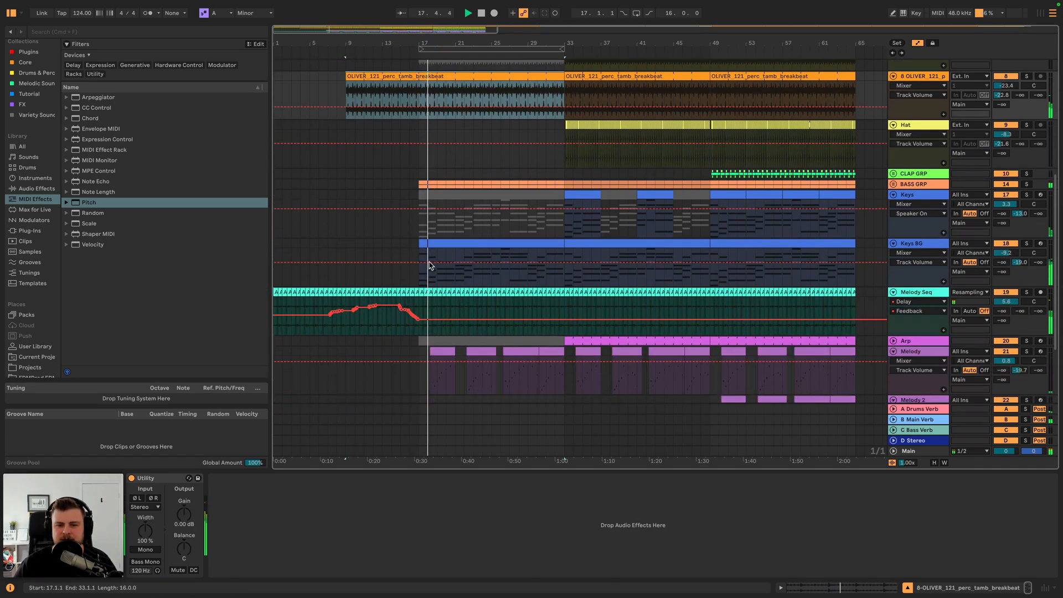
key("space")
left_click_drag(415, 338, 560, 332)
key("BackSpace")
- Deactivate the Keys BG clip between bars 17 and 33
scroll(556, 325, "up", 10)
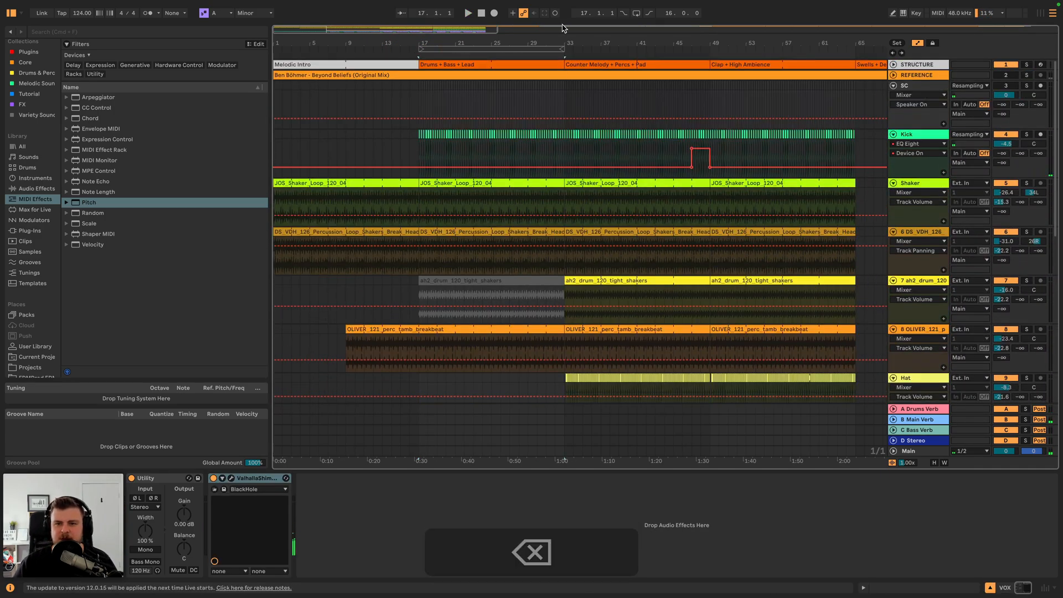
left_click(587, 66)
scroll(467, 313, "down", 10)
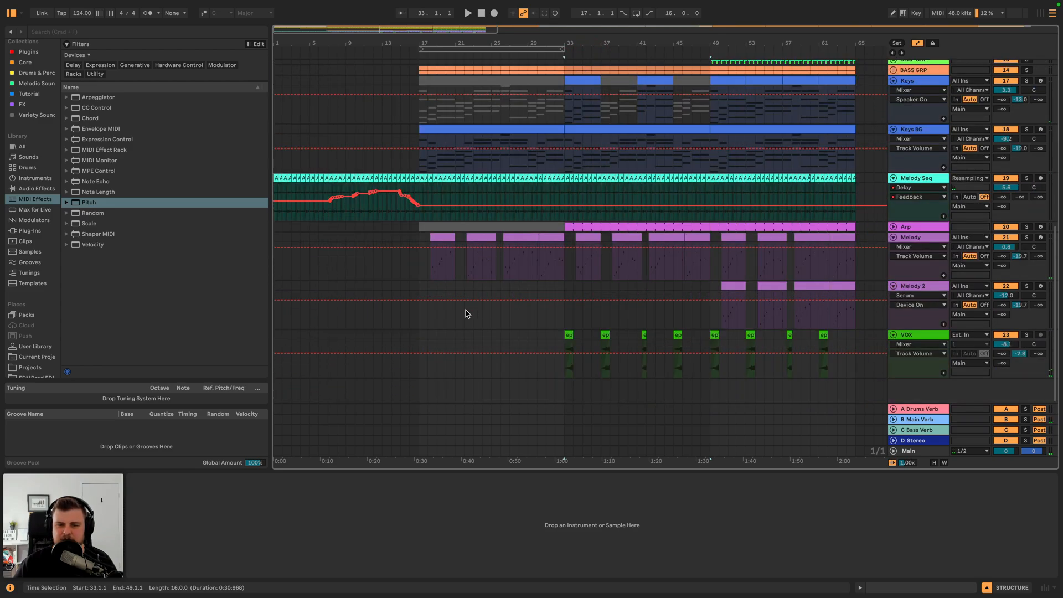
scroll(504, 284, "up", 3)
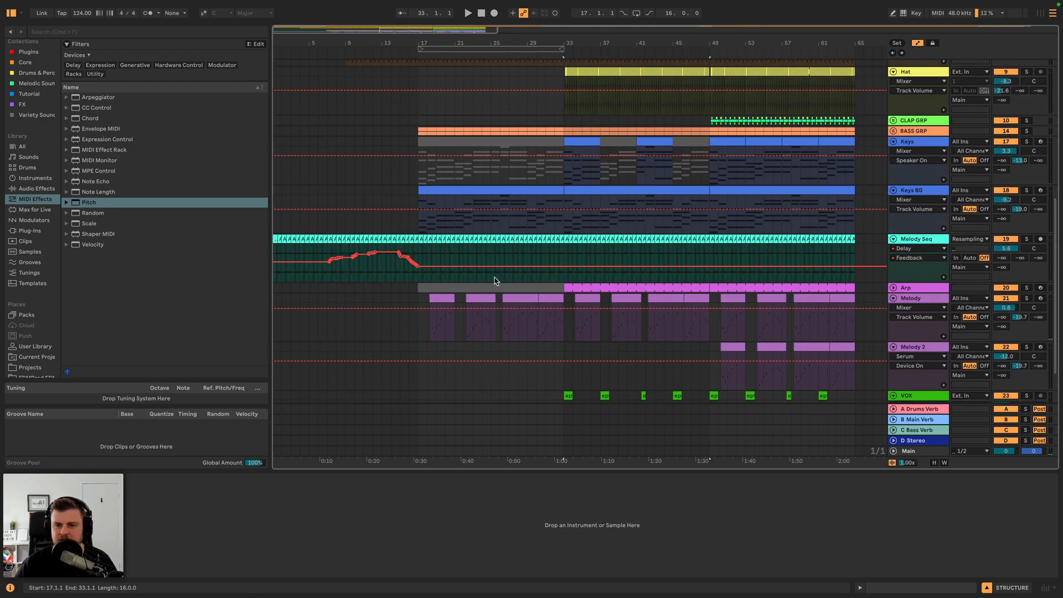
left_click(473, 191)
key("0")
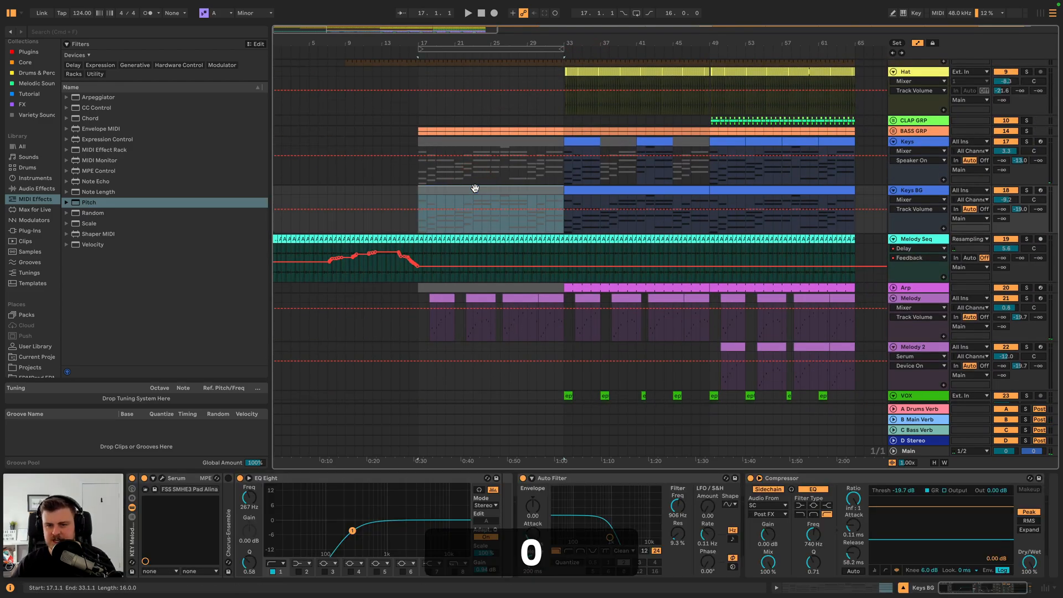
- Play the arrangement through the transition from the intro into the bar 17 section
scroll(475, 188, "down", 3)
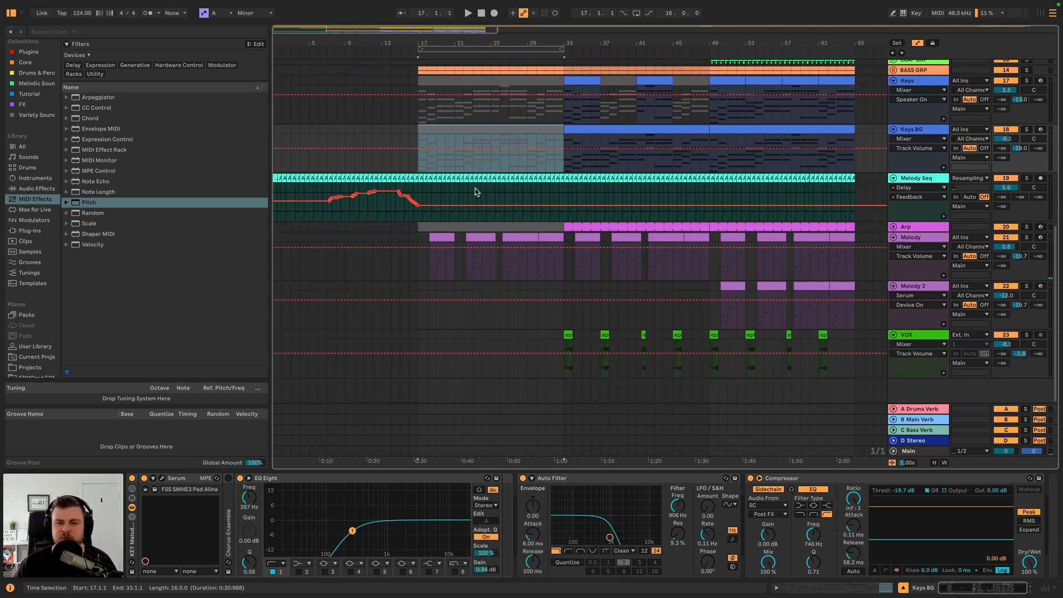
left_click(415, 227)
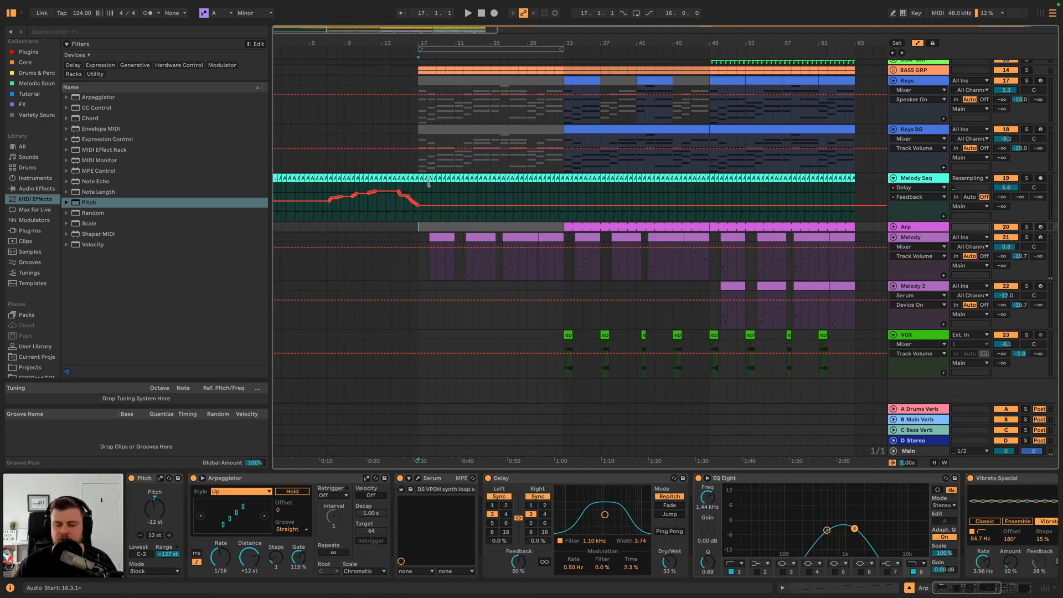
scroll(471, 194, "up", 2)
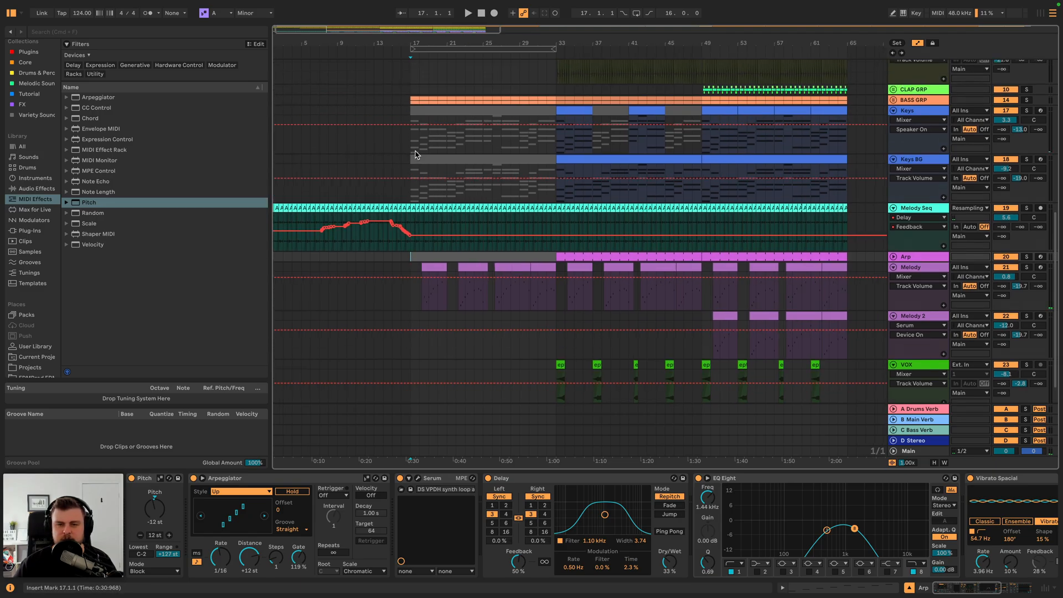
scroll(409, 172, "up", 10)
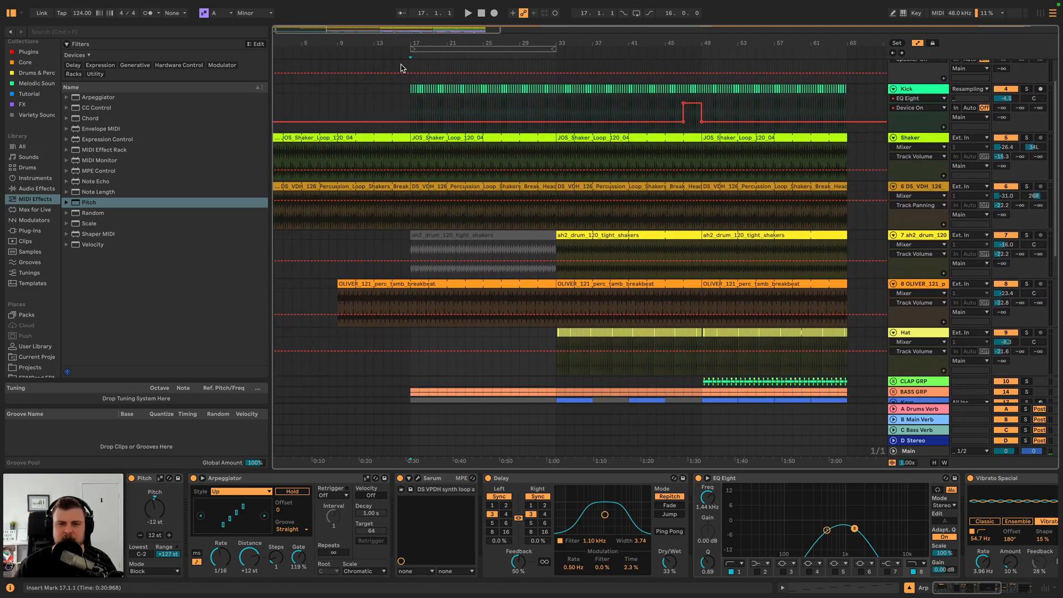
left_click(372, 54)
scroll(396, 172, "down", 10)
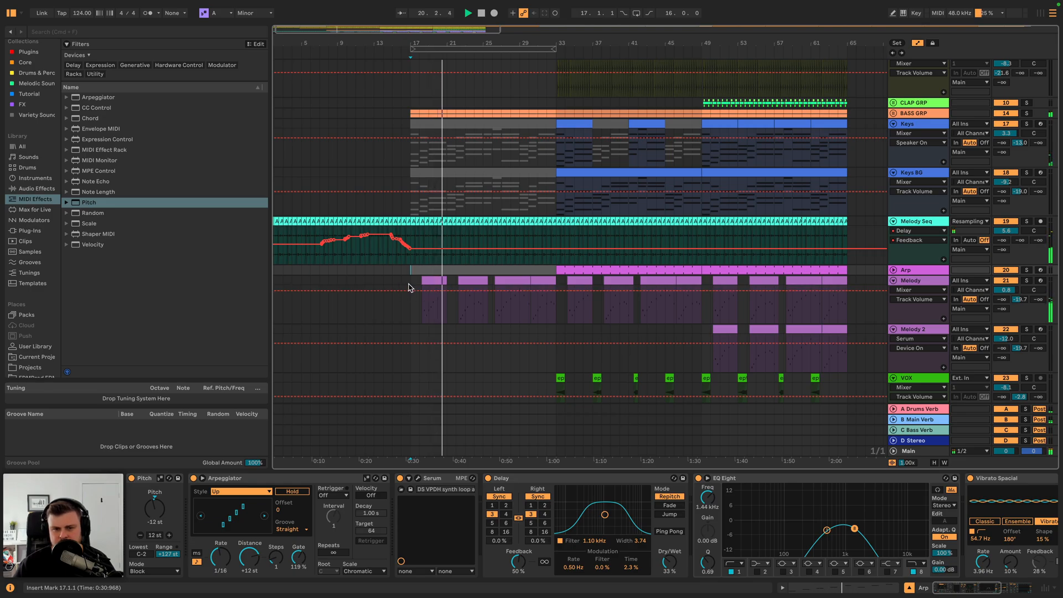
scroll(410, 286, "up", 10)
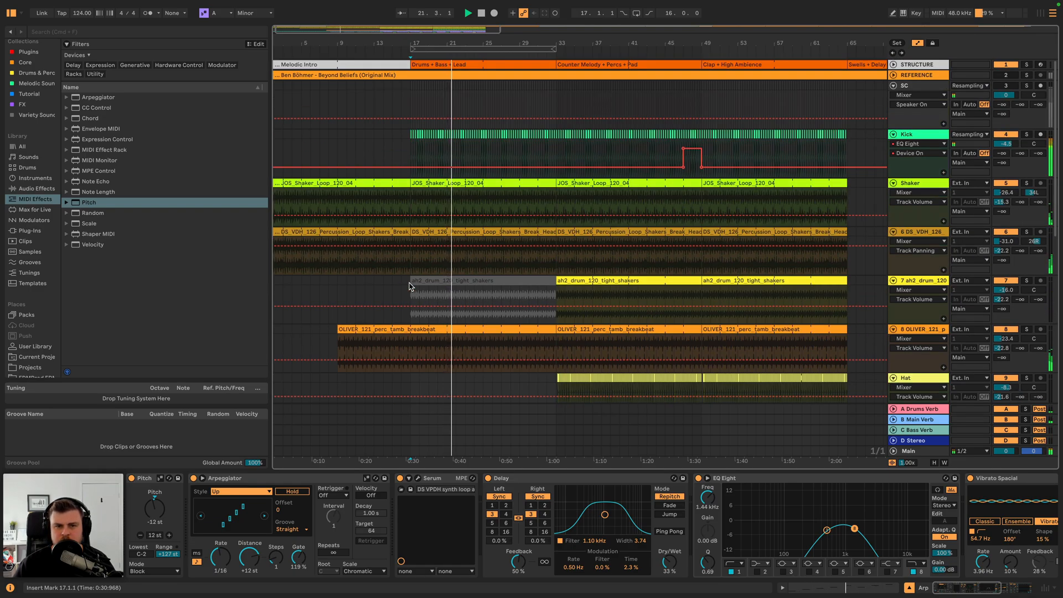
- Compare the transition into bar 17 with the soloed REFERENCE track
scroll(408, 286, "left", 2)
left_click(1025, 75)
left_click(369, 52)
left_click(419, 54)
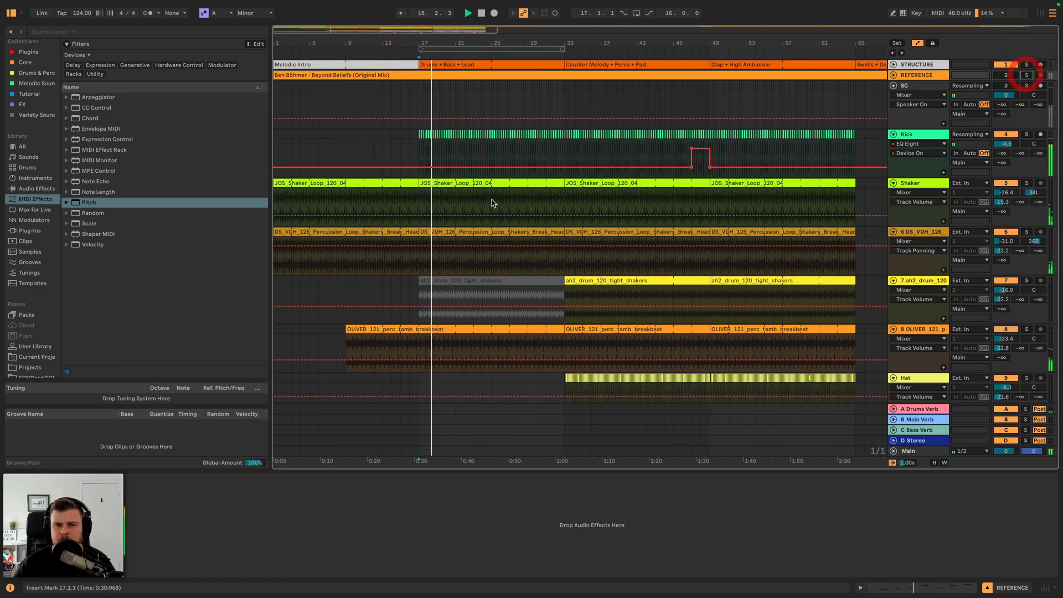
key("space")
- Copy the Melody phrase from bars 30–33 to bars 14–17 and delete the short leftover fragment at its start
scroll(480, 218, "down", 10)
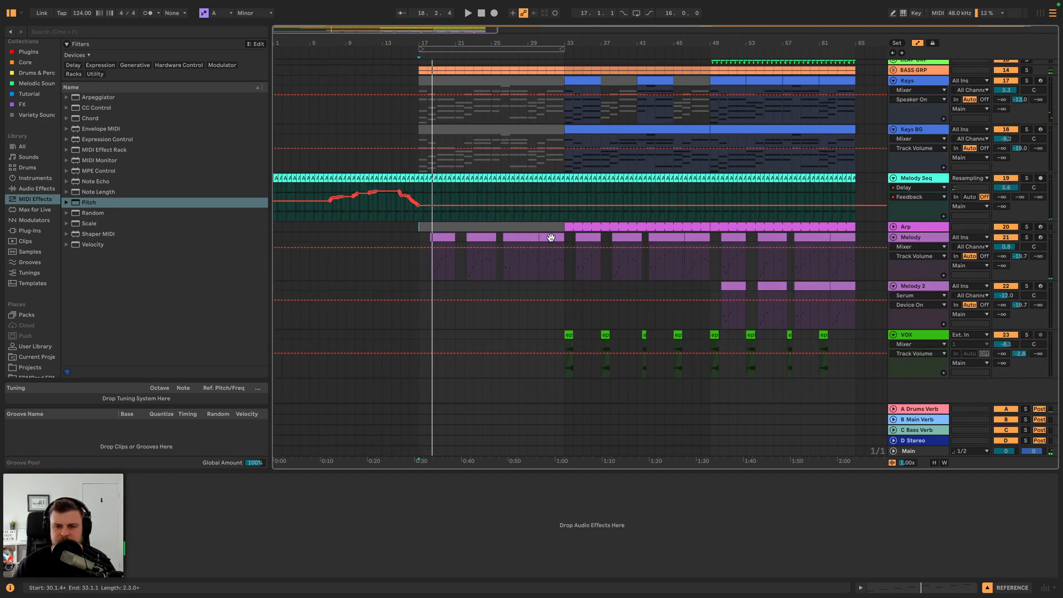
left_click_drag(567, 240, 534, 244)
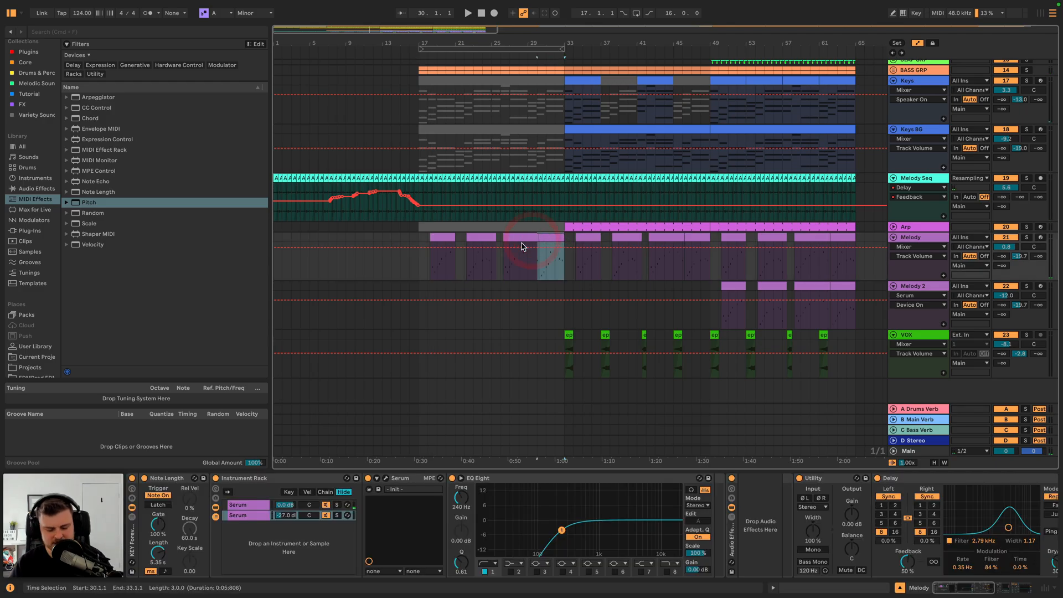
key("super+c")
left_click(382, 239)
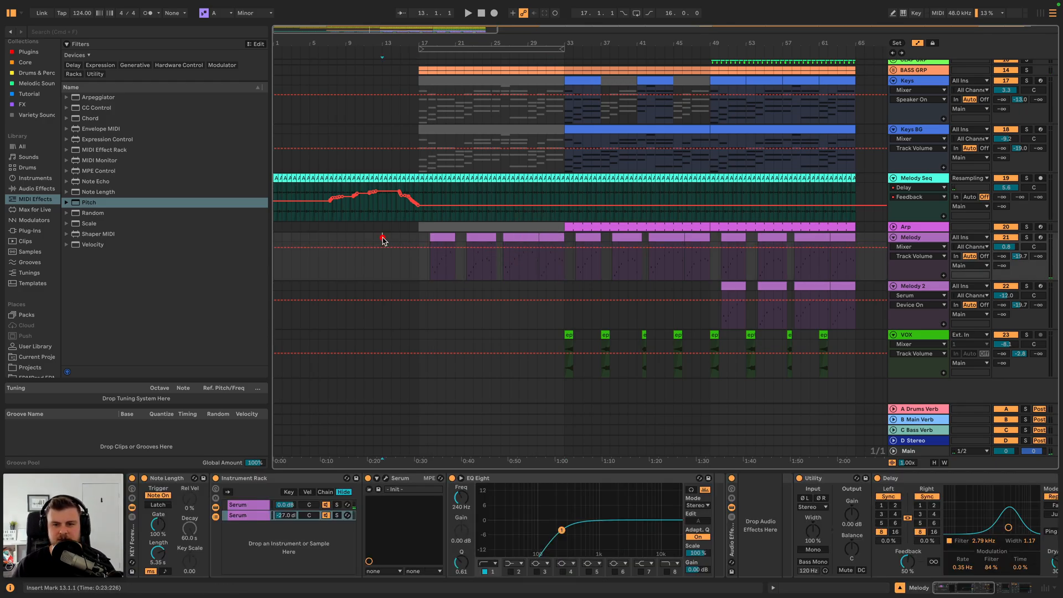
key("super+v")
key("space")
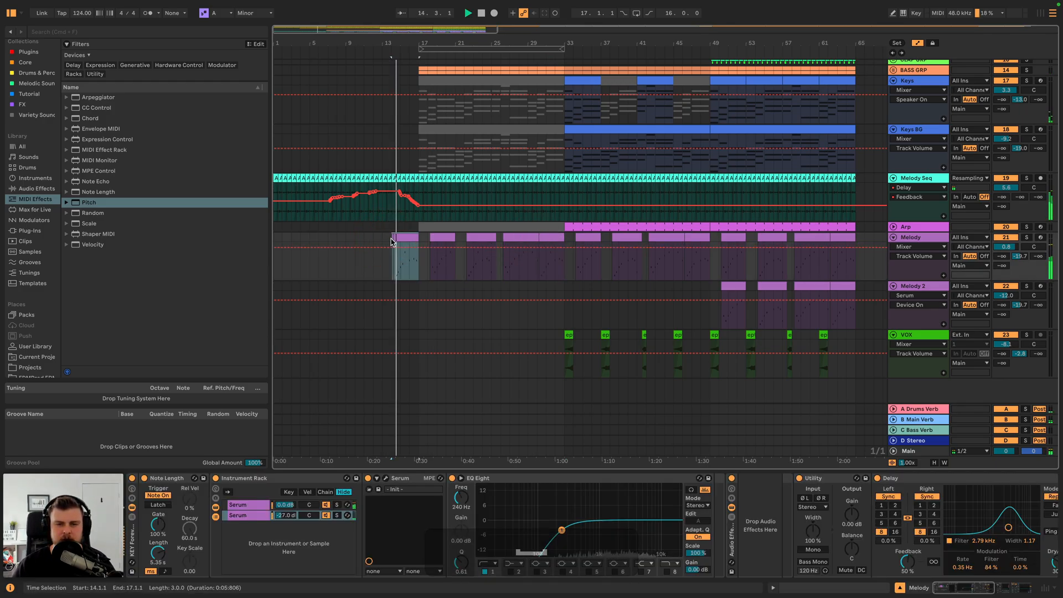
key("BackSpace")
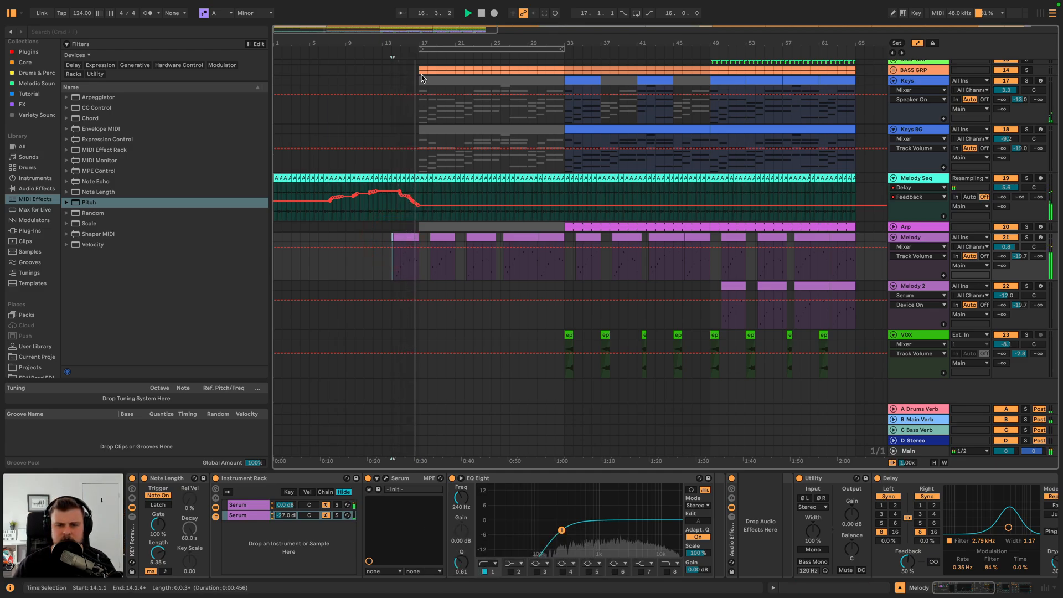
- Play the copied Melody phrase into bar 17 and examine its notes
left_click_drag(421, 44, 443, 349)
double_click(425, 238)
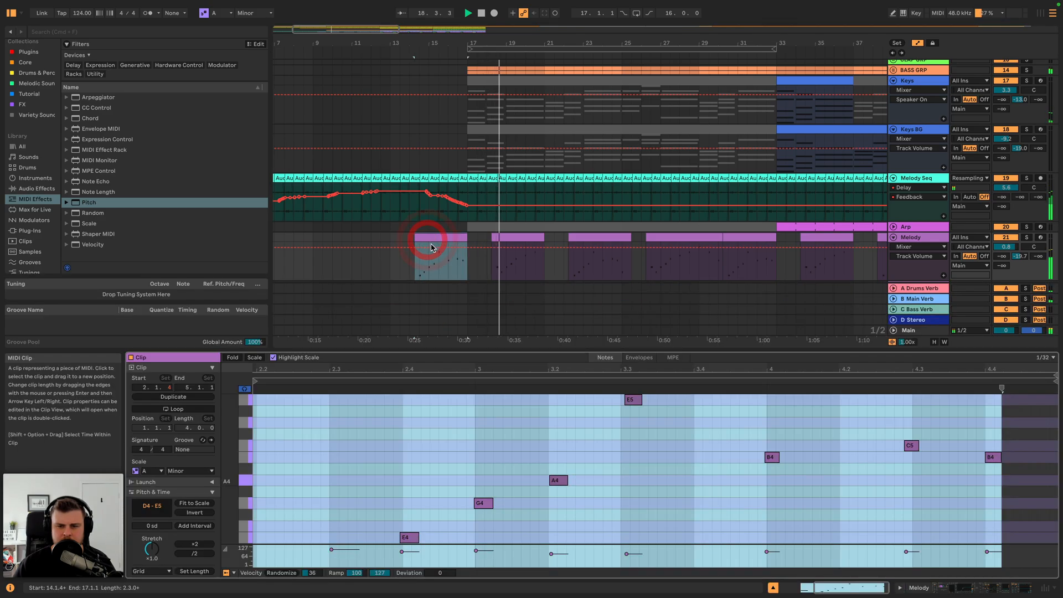
key("space")
key("space")
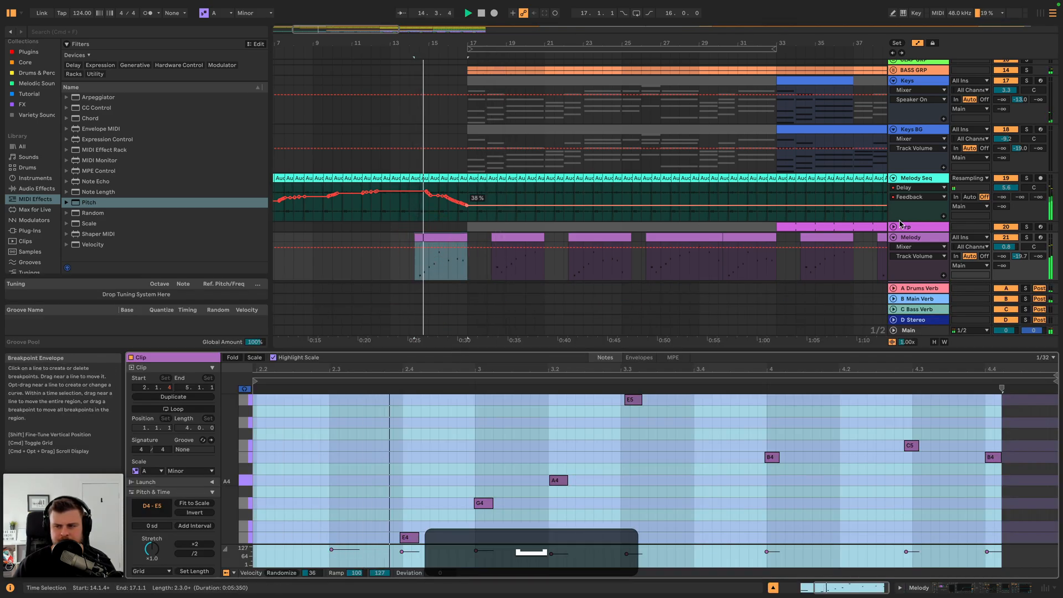
double_click(920, 240)
scroll(495, 254, "left", 4)
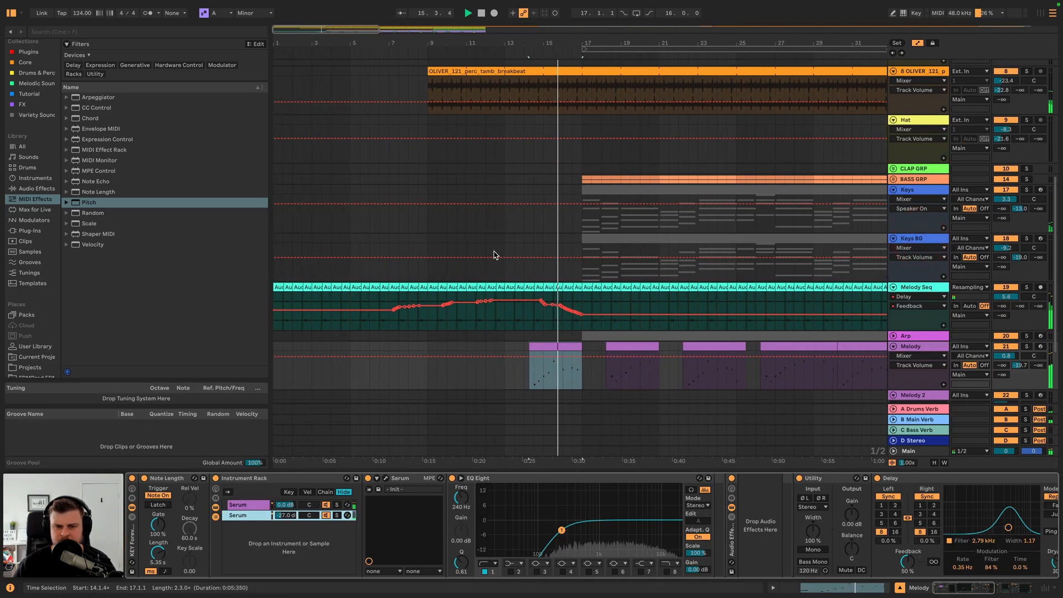
scroll(672, 373, "right", 2)
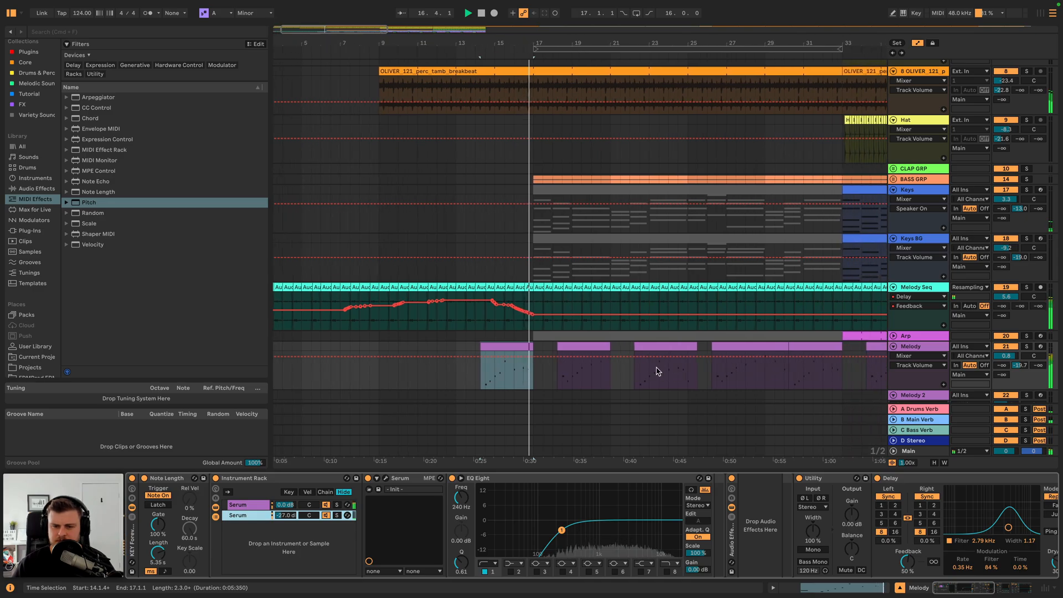
key("space")
- Trim the copied Melody clip to start just before 16.2 and play it into bar 17
left_click_drag(483, 368, 521, 368)
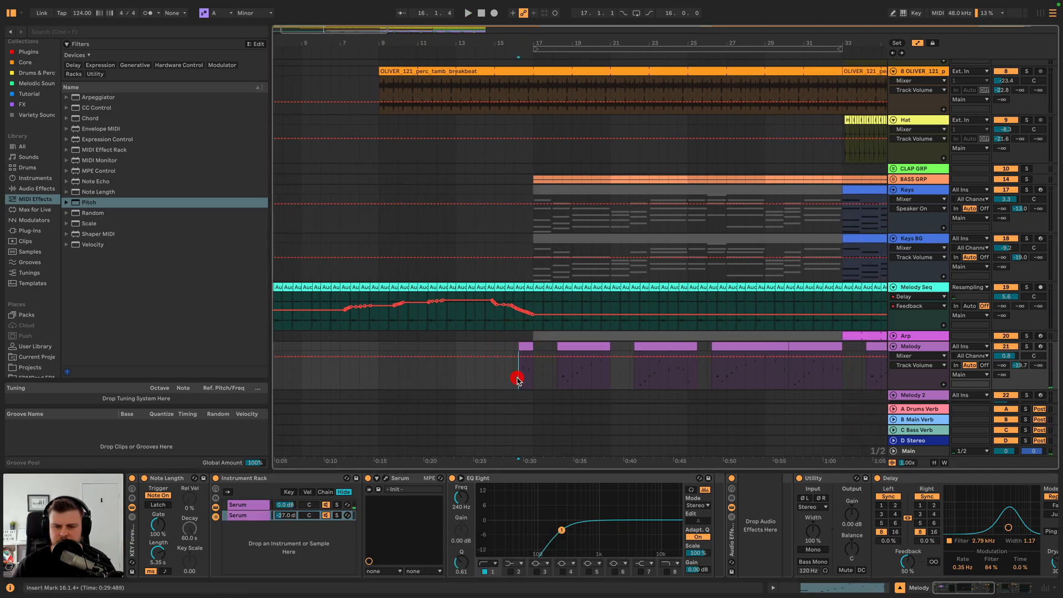
key("space")
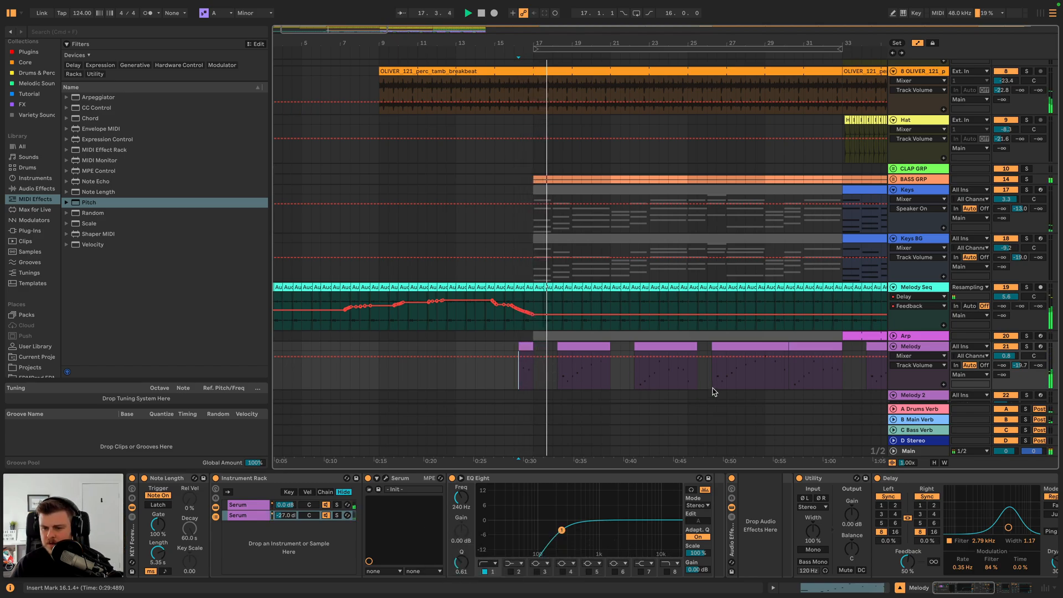
key("space")
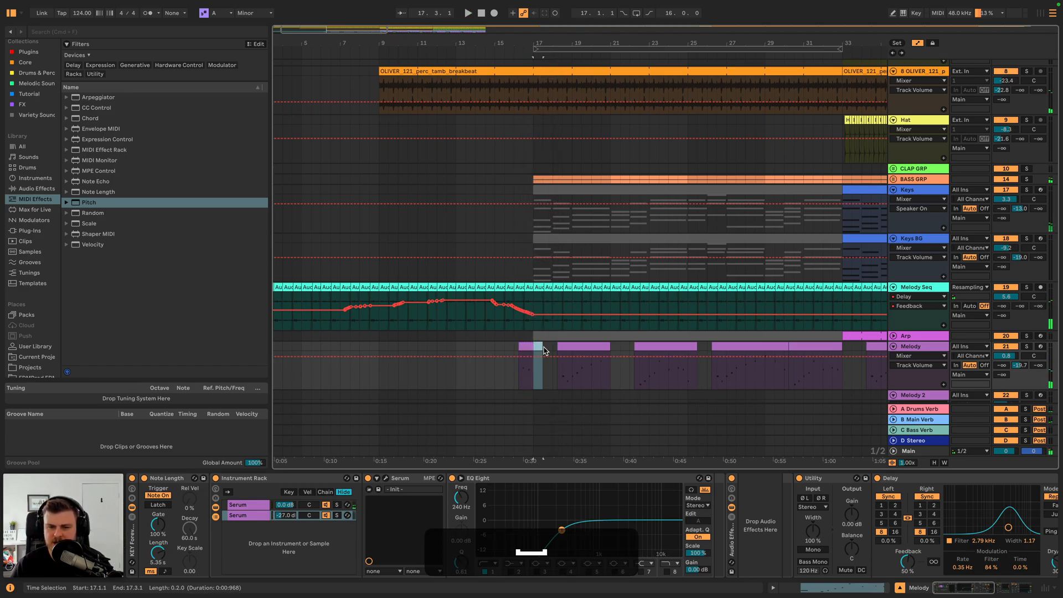
- Create a two-beat Melody clip at bar 17 with a sixteenth-note E4 at its start, and play it in context
key("shift+super+m")
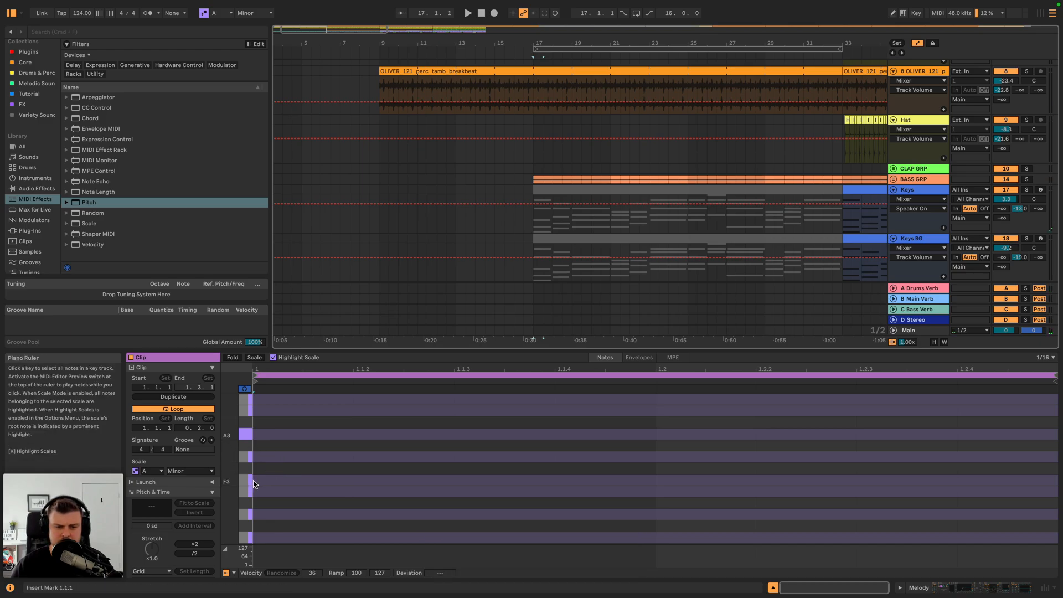
double_click(256, 500)
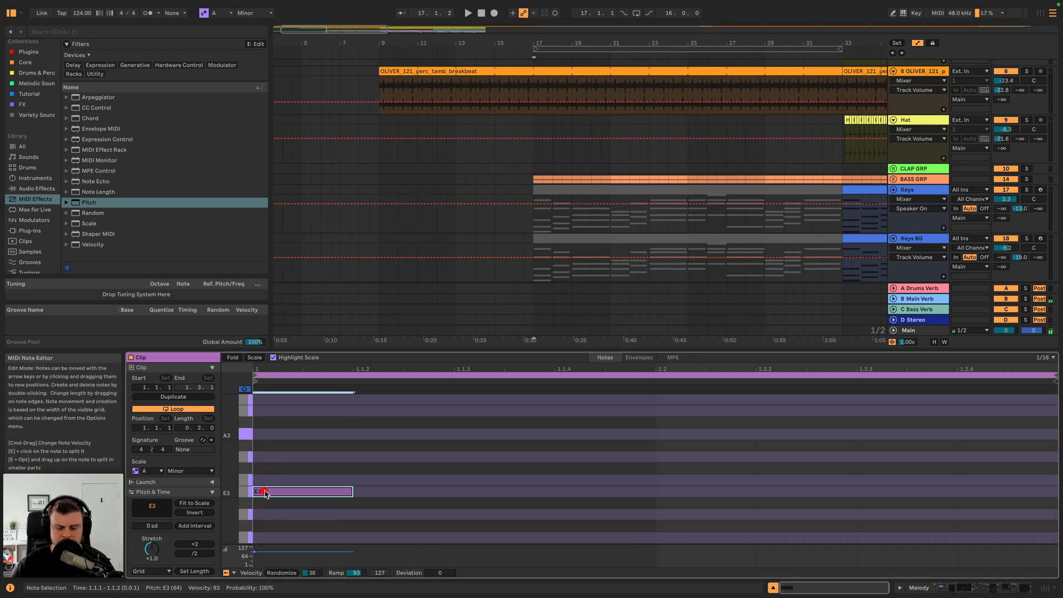
key("shift+Up")
key("space")
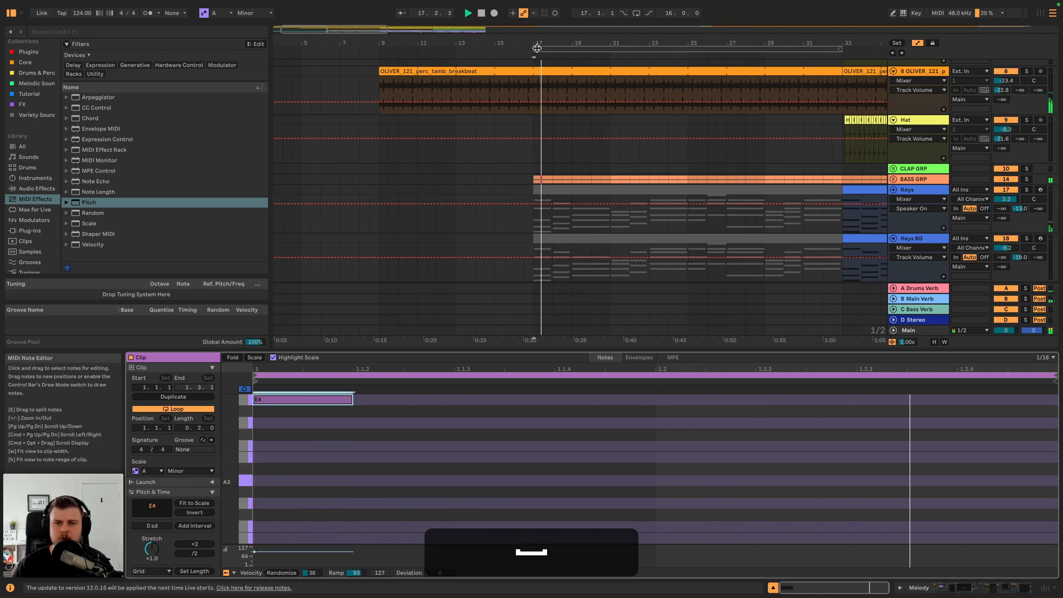
left_click(520, 45)
left_click(919, 168)
scroll(598, 232, "down", 3)
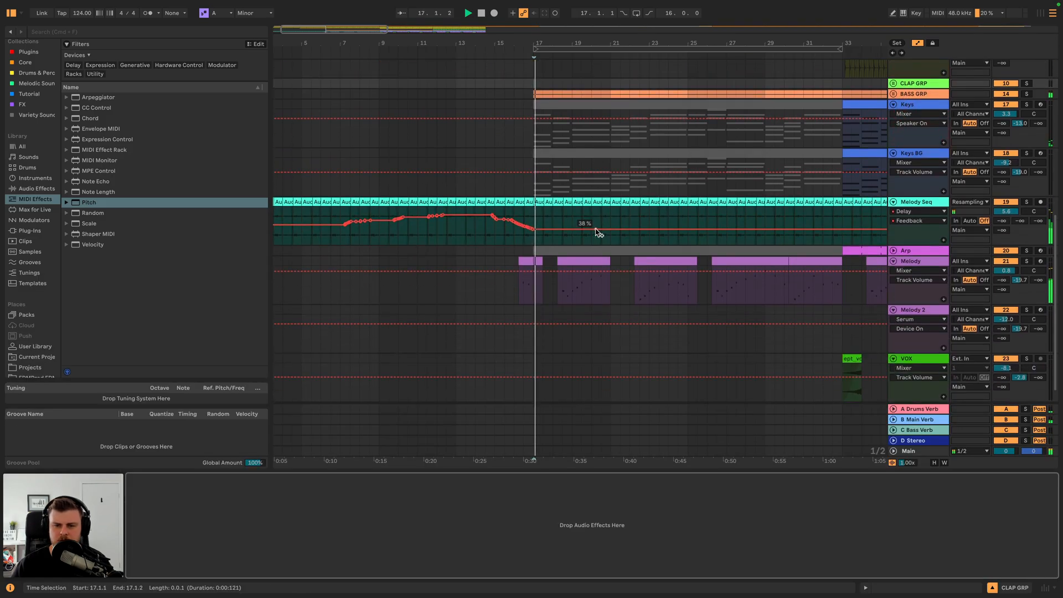
scroll(585, 230, "right", 3)
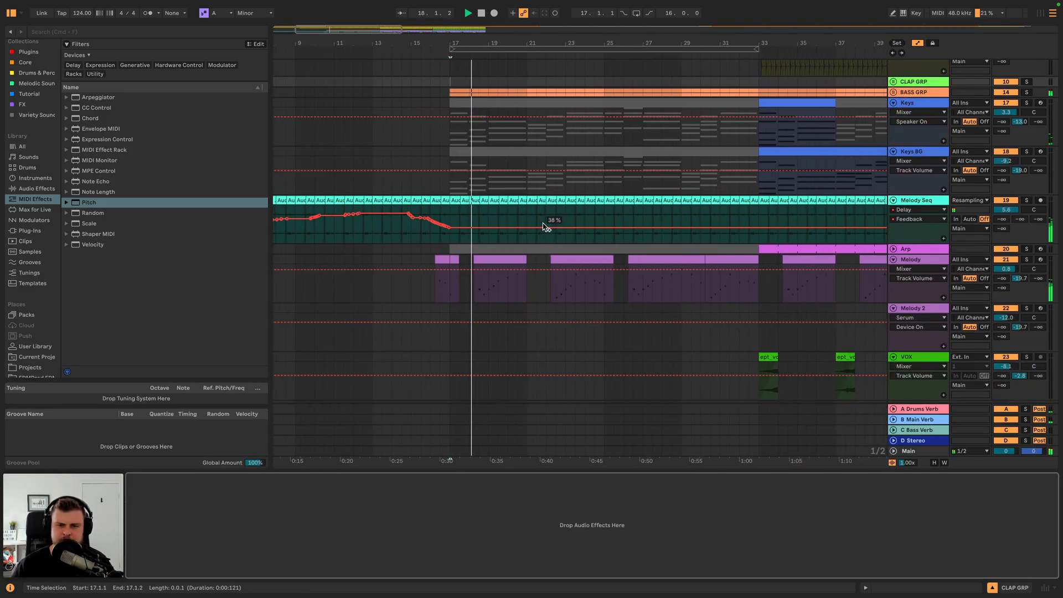
scroll(545, 227, "left", 2)
- Raise the Melody track volume to 1.0 dB, and solo the track to examine its first Serum chain
left_click_drag(1009, 270, 1009, 268)
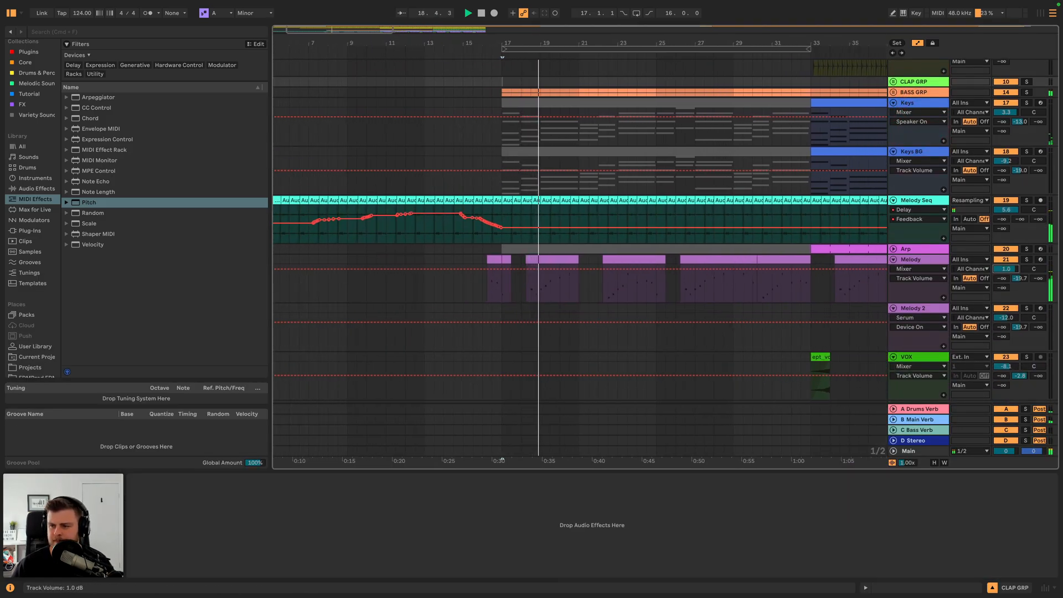
left_click(1026, 261)
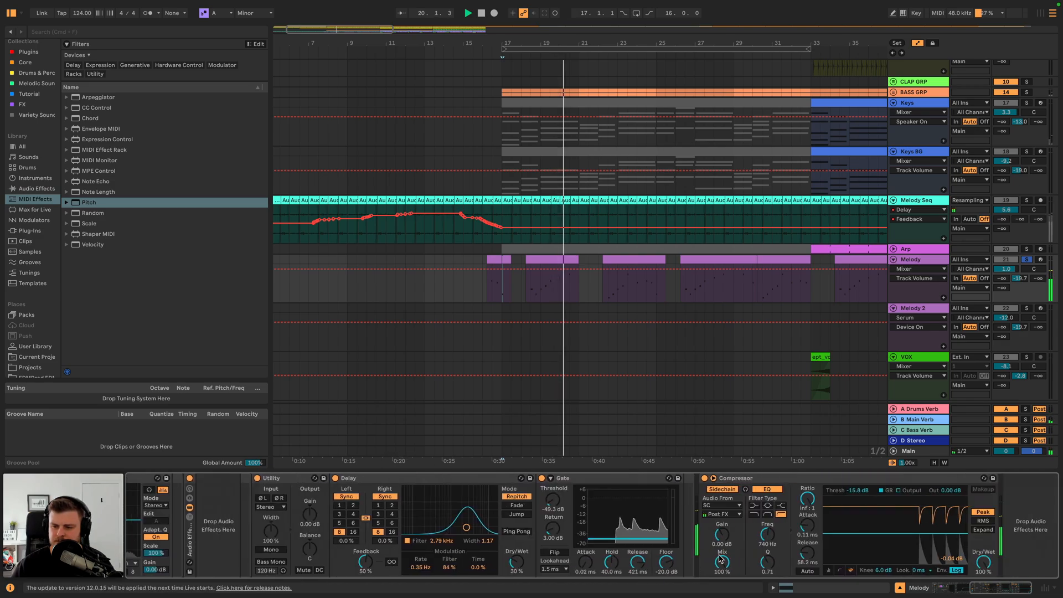
scroll(258, 509, "left", 6)
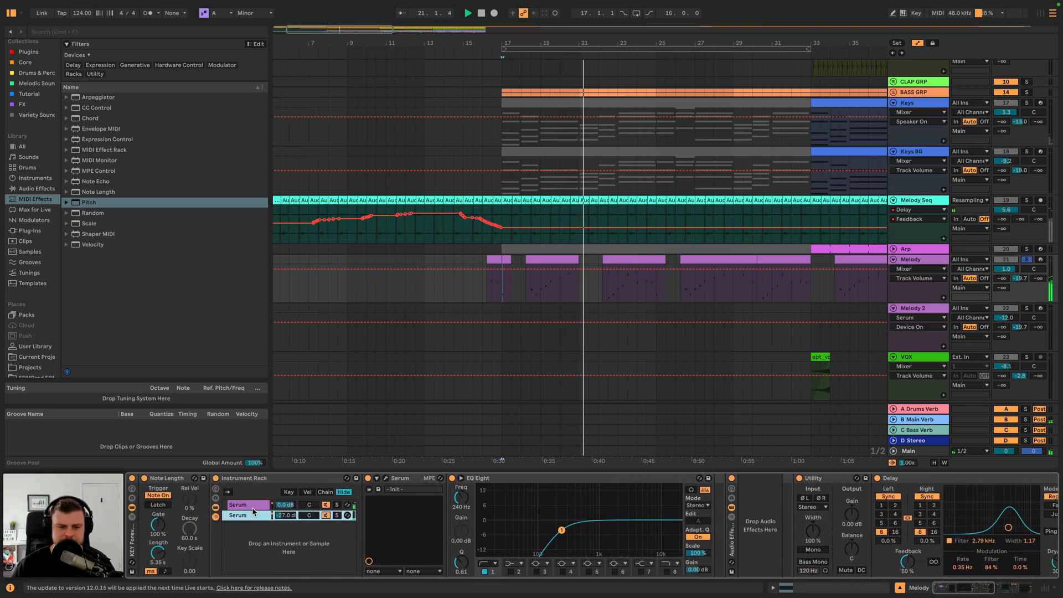
left_click(250, 505)
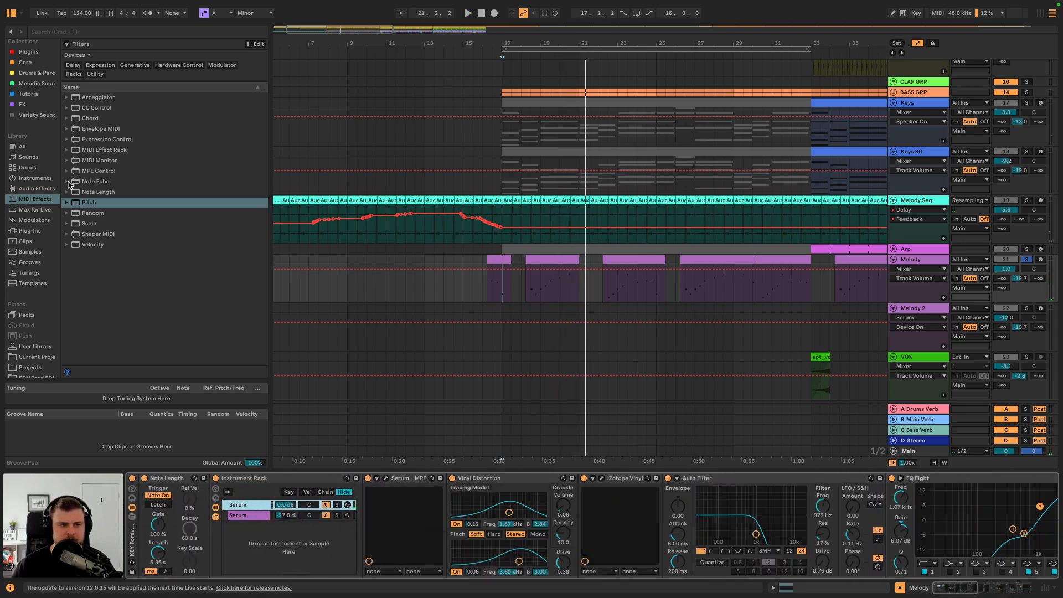
- Insert the Multiband Compression preset after Utility on the Melody track and set its Amount to 40 %
left_click(50, 190)
scroll(94, 277, "down", 3)
left_click(67, 289)
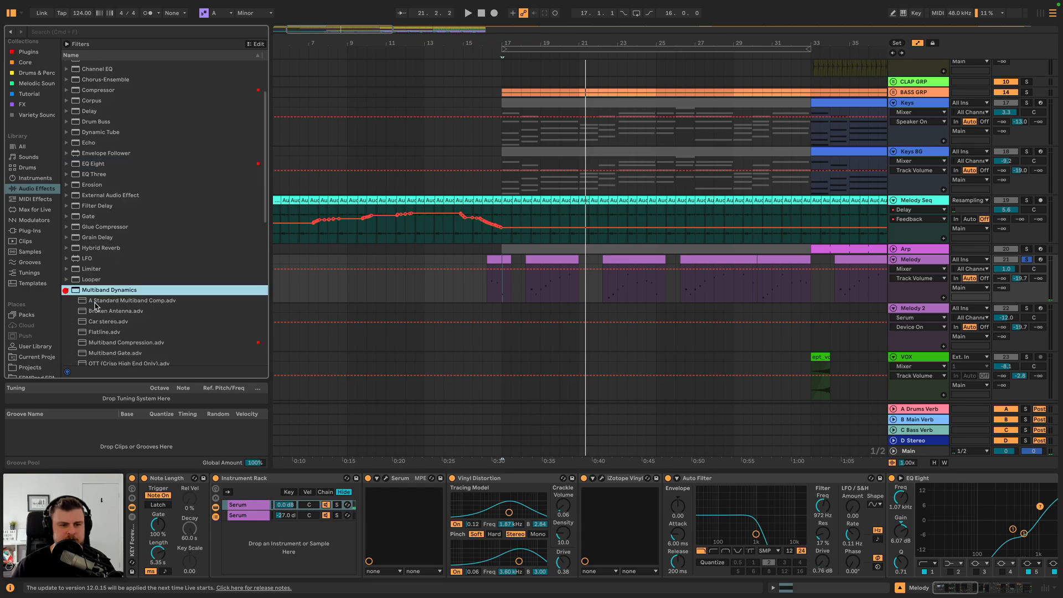
scroll(727, 522, "right", 5)
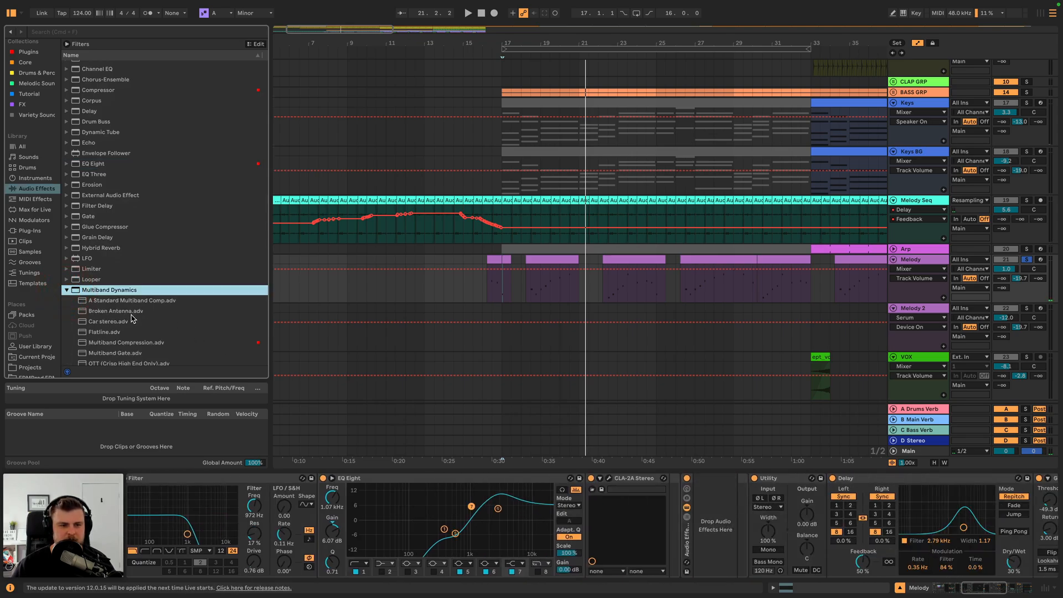
scroll(131, 319, "down", 2)
left_click_drag(131, 298, 878, 526)
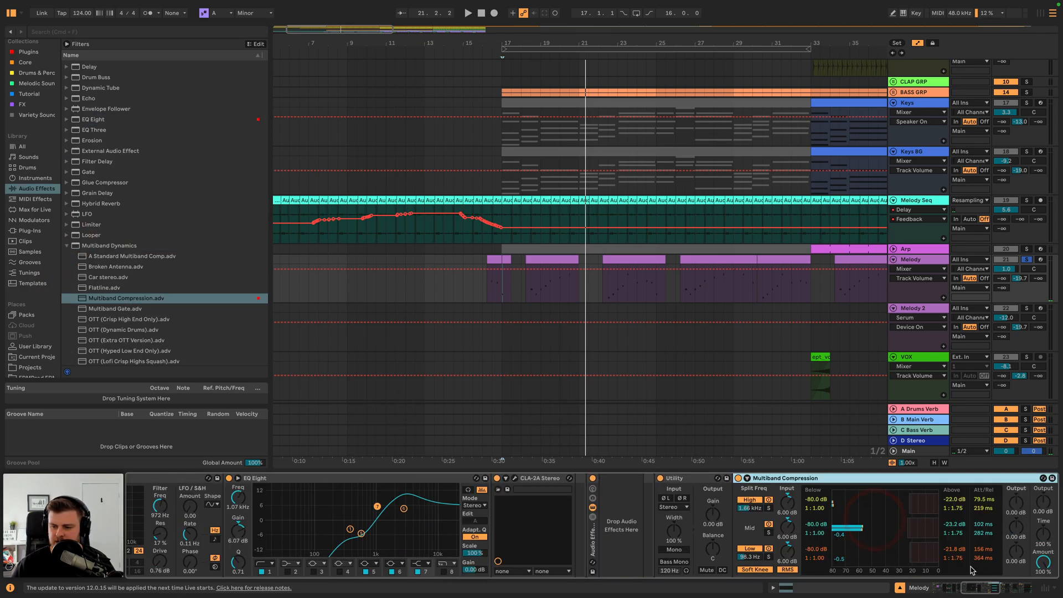
key("space")
left_click_drag(1039, 562, 1040, 597)
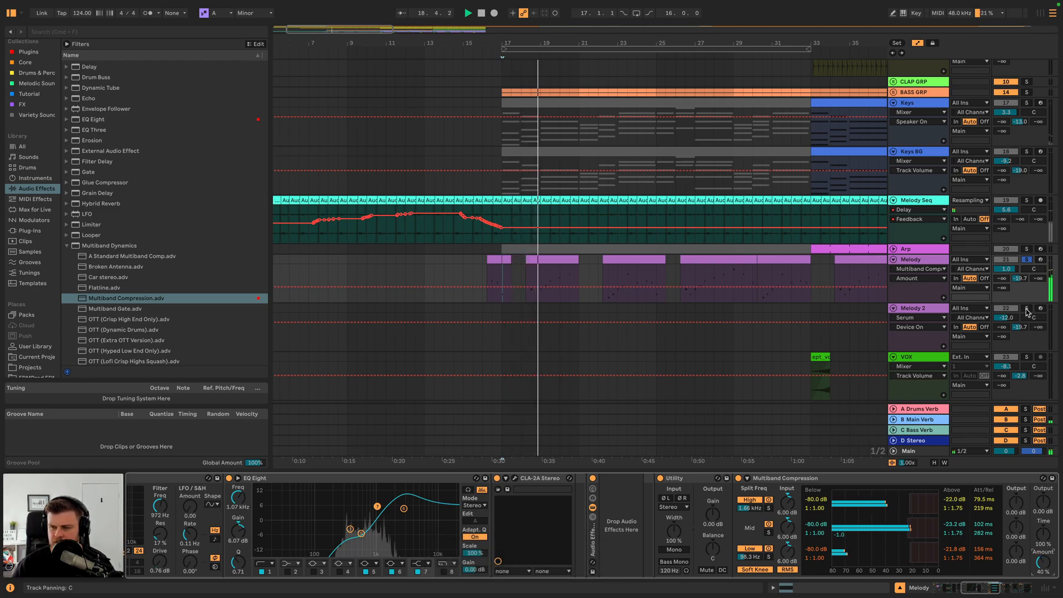
- Unsolo the Melody track and set its volume to 0.8 dB
left_click(1026, 260)
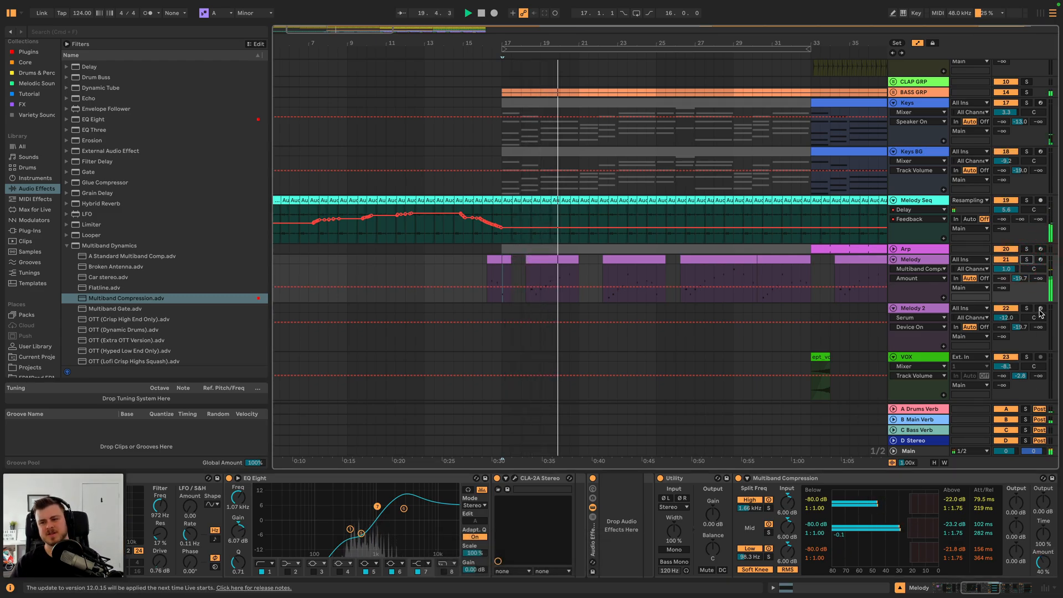
left_click_drag(1004, 269, 1005, 271)
- Play through the bar 17–33 section and lower the OLIVER_121 percussion track volume to -24.0 dB
scroll(646, 317, "right", 1)
scroll(646, 318, "right", 2)
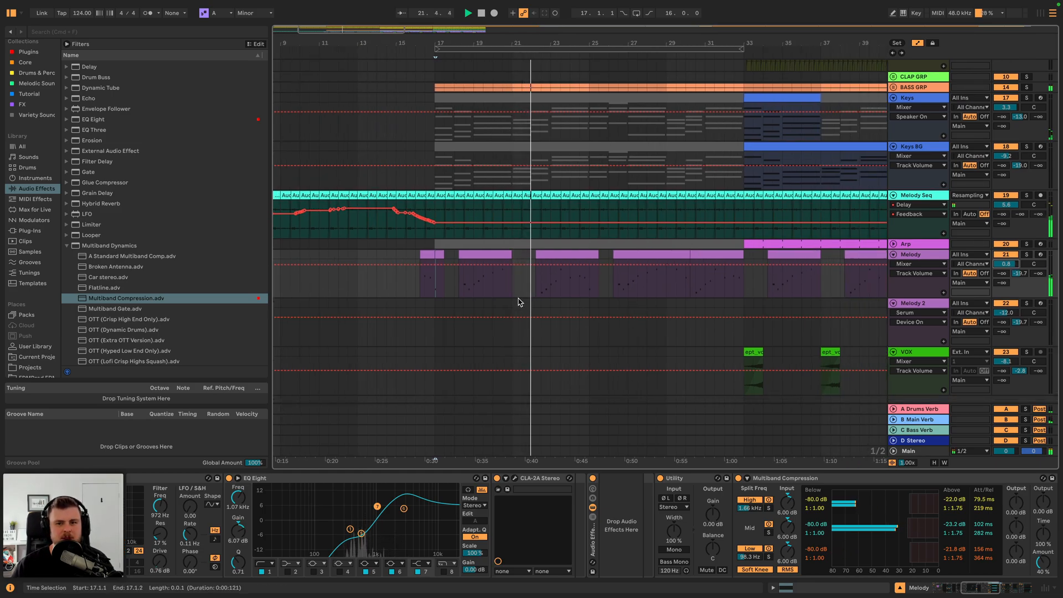
scroll(519, 302, "right", 2)
scroll(519, 302, "up", 2)
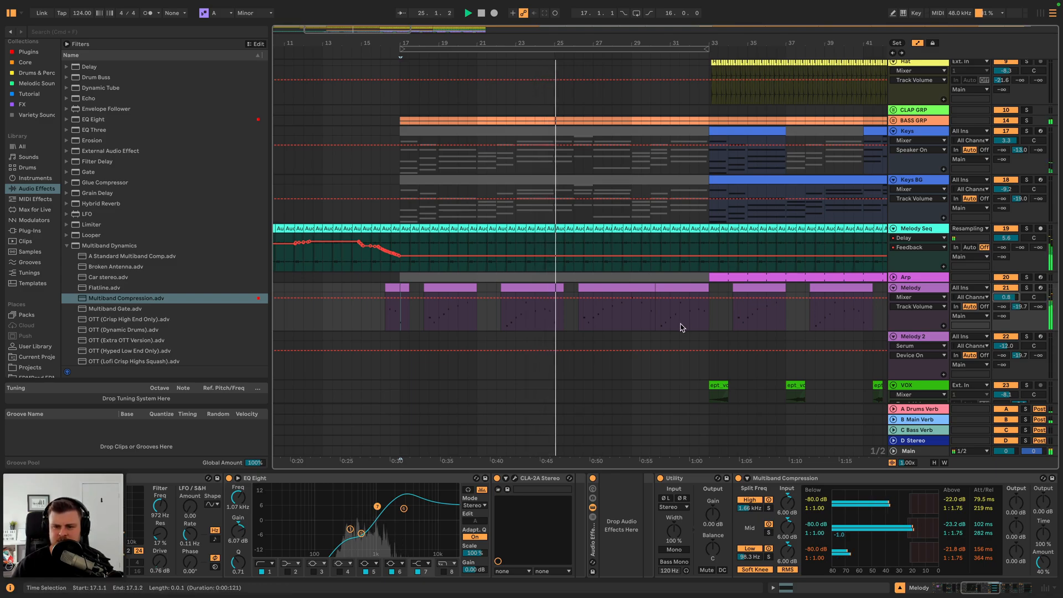
scroll(559, 303, "up", 8)
scroll(559, 303, "left", 2)
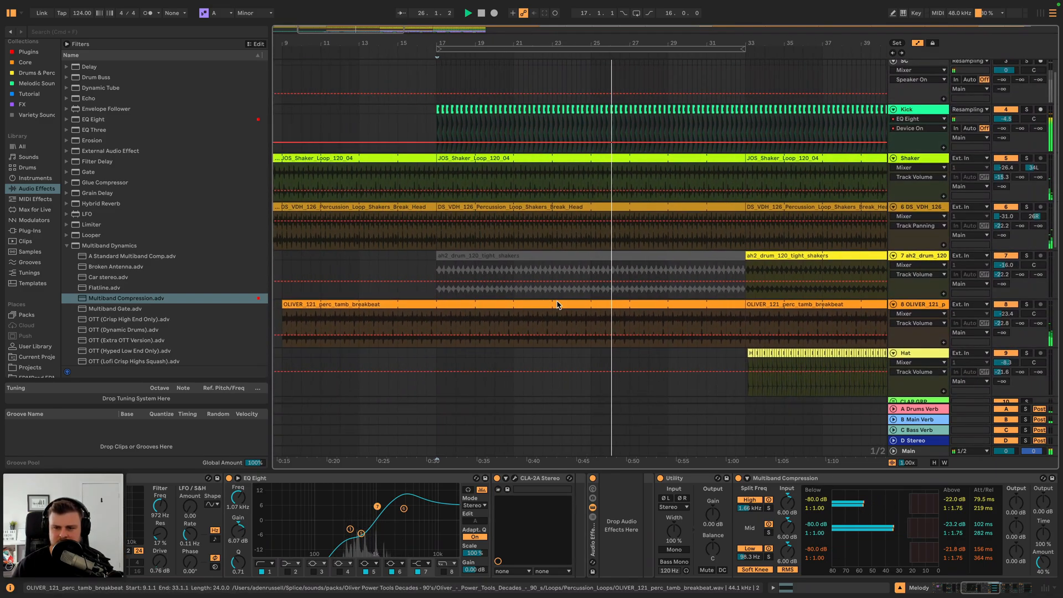
scroll(559, 303, "left", 2)
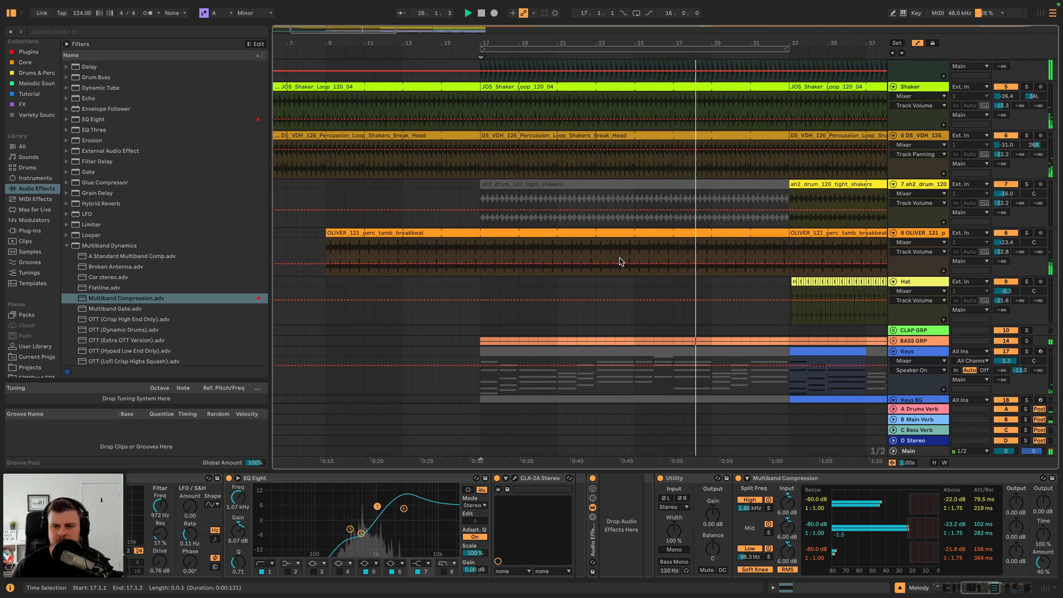
left_click_drag(1005, 243, 1005, 244)
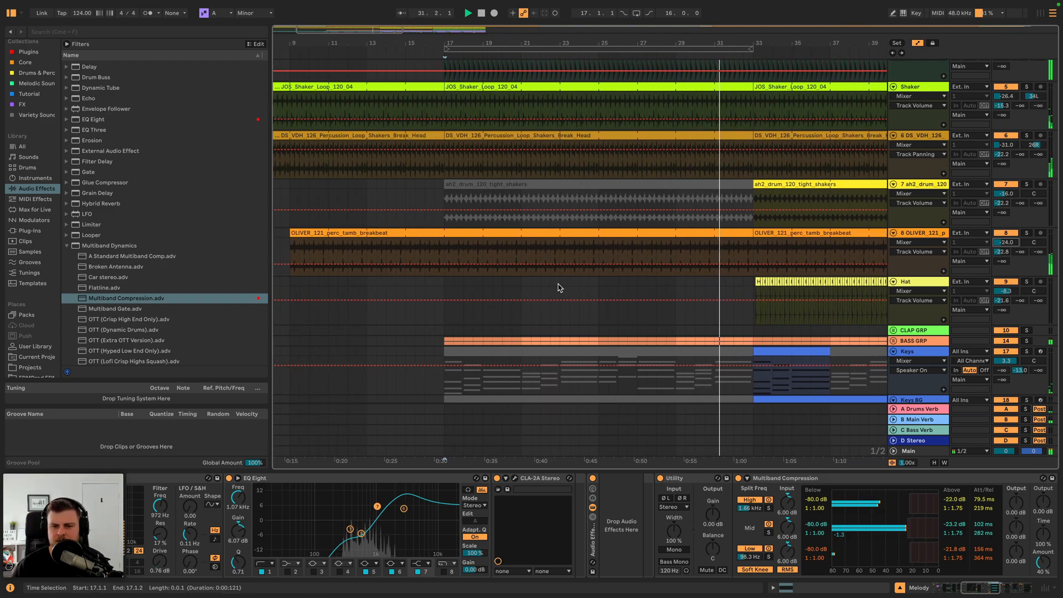
- Stop playback and examine the notes of the last Melody clip before bar 33
scroll(554, 287, "down", 5)
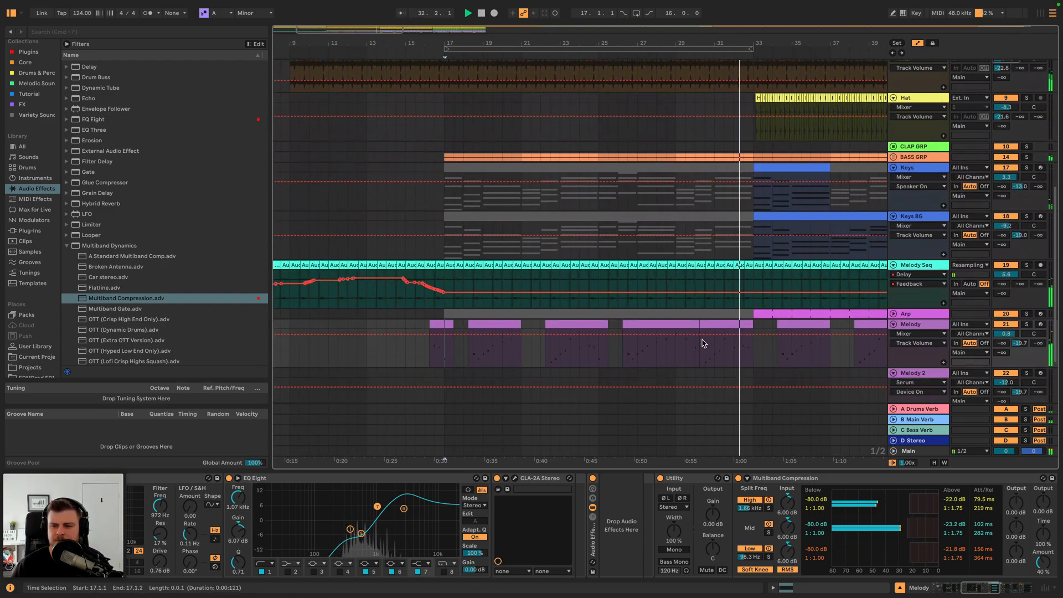
key("space")
double_click(733, 324)
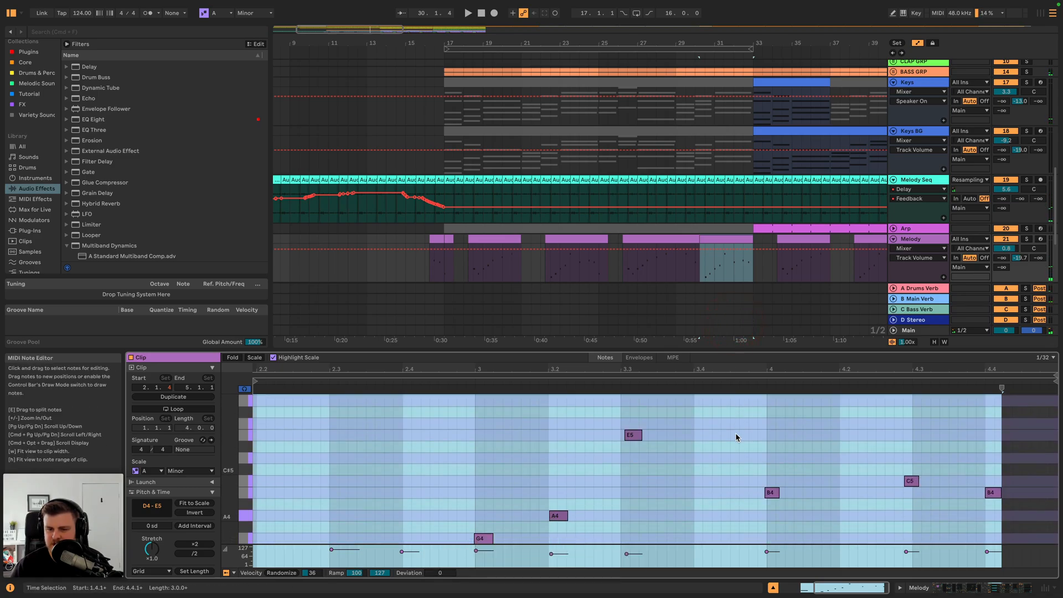
left_click(609, 386)
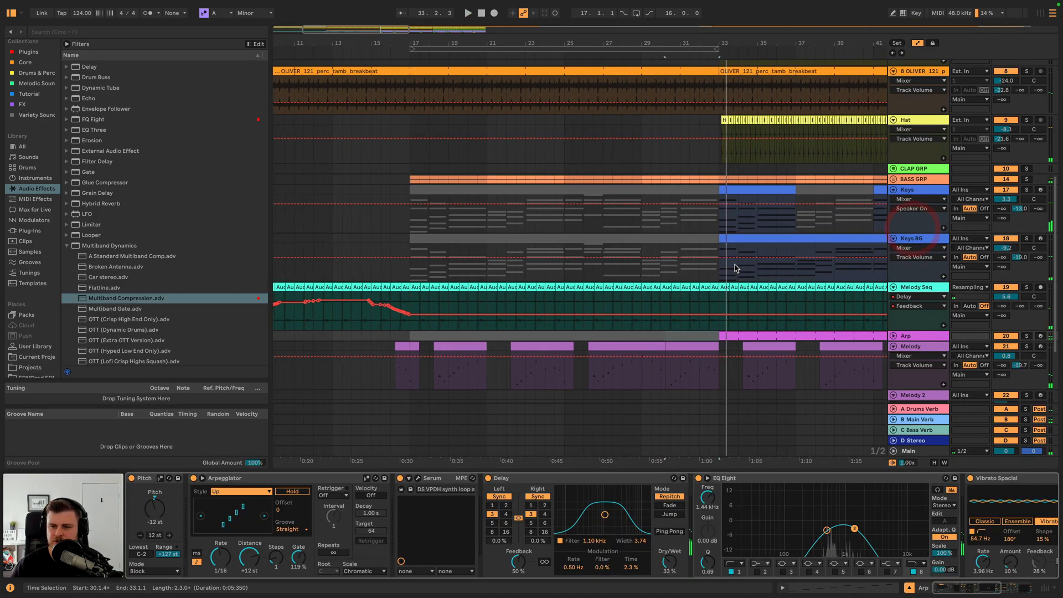
- Reactivate the Keys BG part from bar 25 to bar 33
scroll(719, 266, "down", 3)
scroll(719, 266, "right", 5)
left_click(628, 185)
scroll(628, 166, "right", 5)
scroll(612, 171, "left", 5)
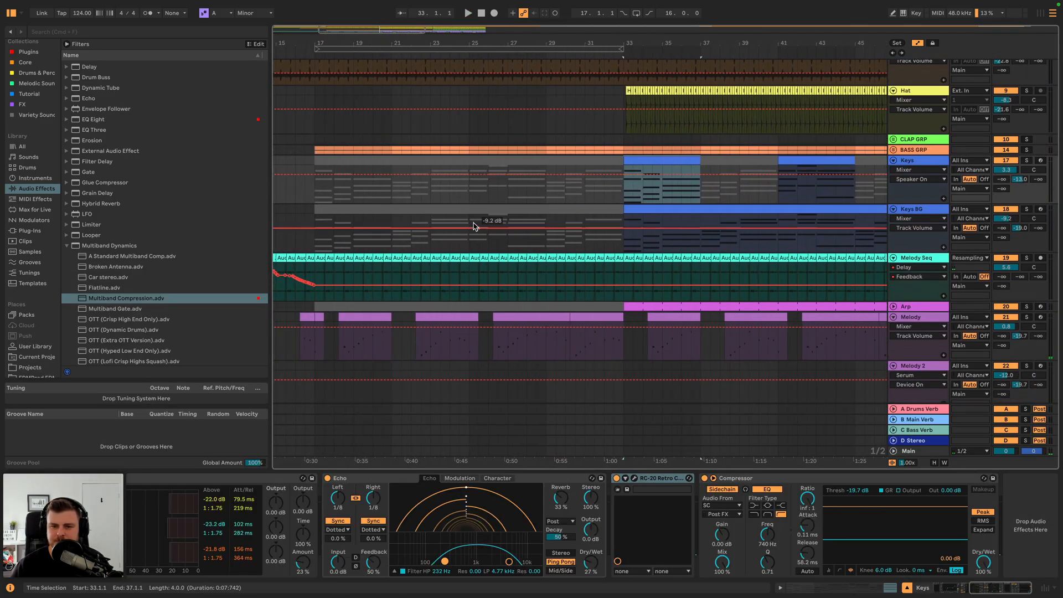
left_click_drag(479, 220, 613, 211)
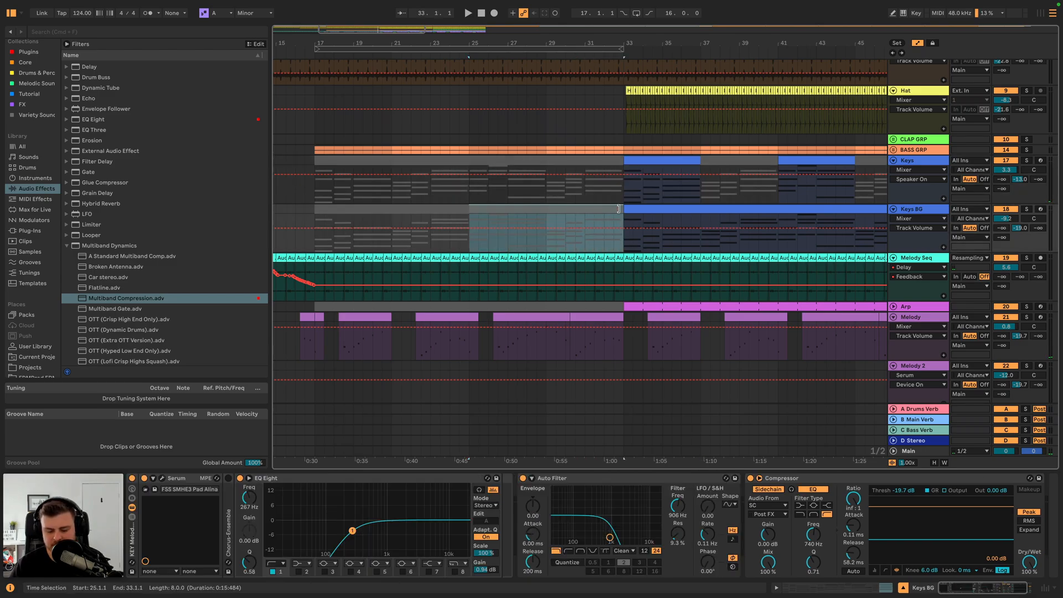
key("0")
- Automate the Keys BG Auto Filter Frequency to rise from about 92.6 Hz at bar 25 through 1.35 kHz at bar 49 to a peak at bar 65
left_click(675, 506)
left_click(623, 232)
left_click_drag(468, 231, 469, 244)
left_click(469, 230)
scroll(498, 238, "right", 6)
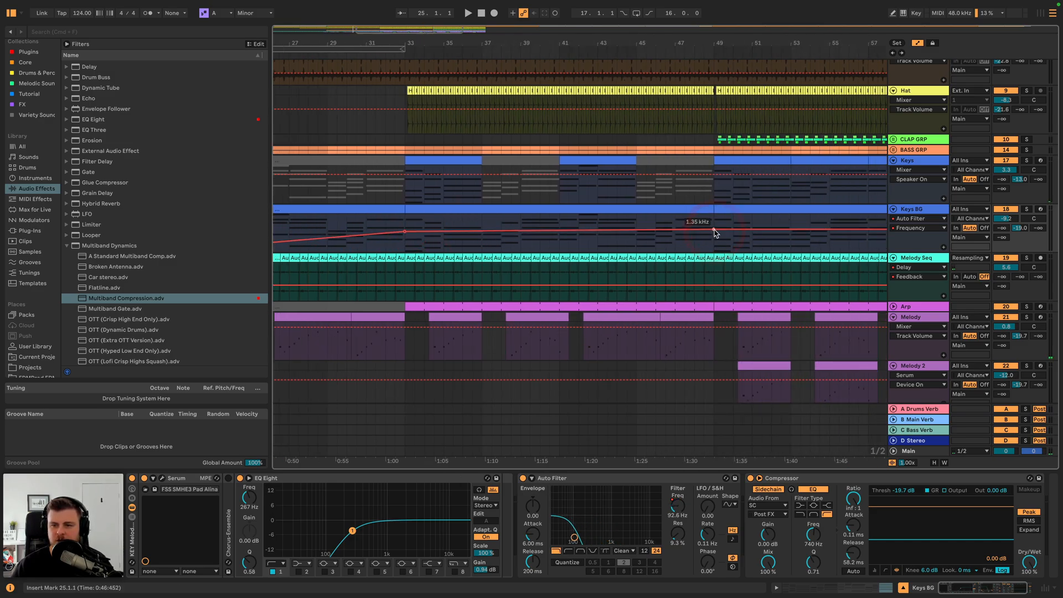
scroll(709, 232, "right", 9)
left_click_drag(683, 226, 698, 225)
scroll(700, 230, "up", 5)
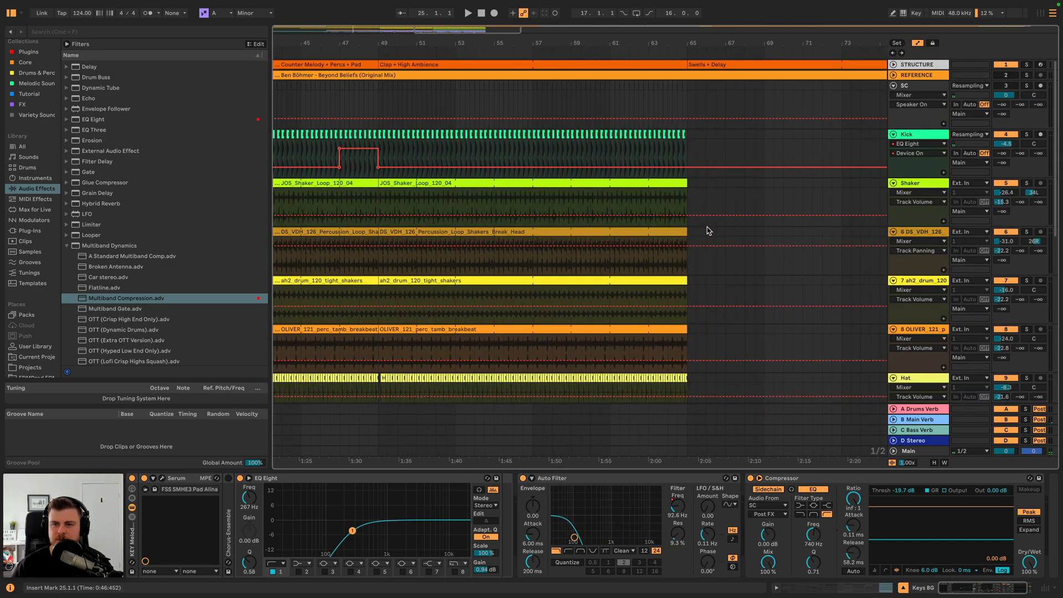
- Duplicate the last 16-bar Keys BG clip to bars 65–81 and remove the bar 65 breakpoints so the filter rise runs to bar 81
left_click_drag(734, 51, 734, 32)
left_click(676, 337)
key("super+d")
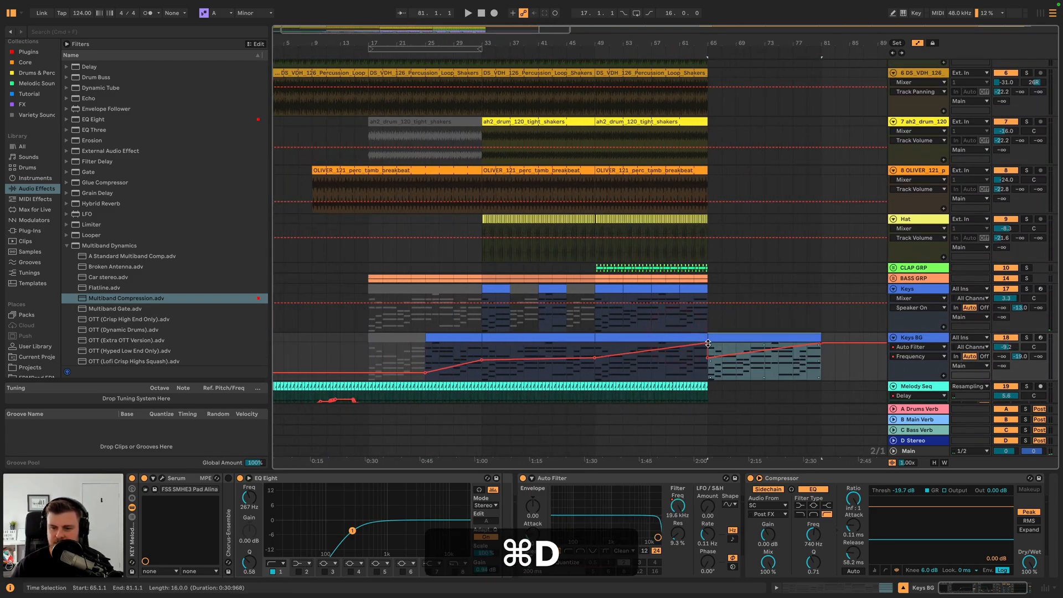
left_click(708, 343)
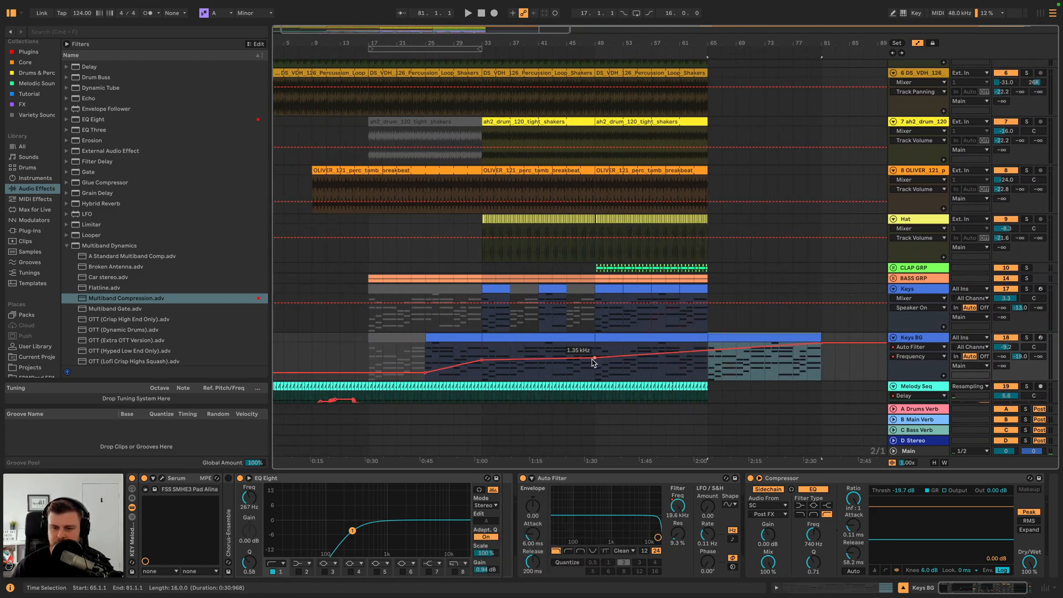
- Deactivate the Keys clips at bars 33–37, 41–45, 53–57 and 61–65
scroll(463, 303, "down", 2)
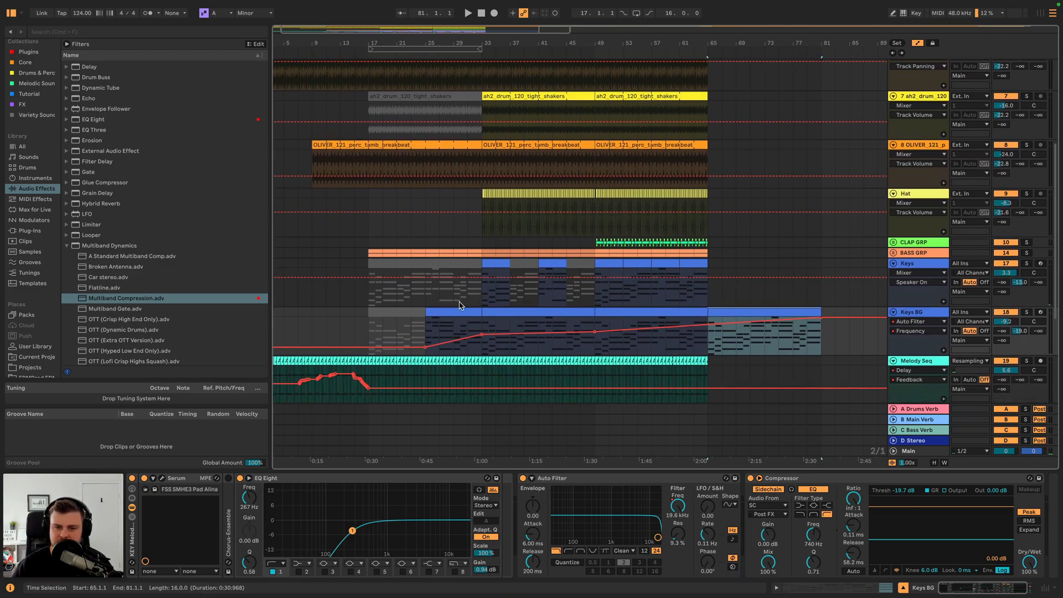
left_click(494, 263)
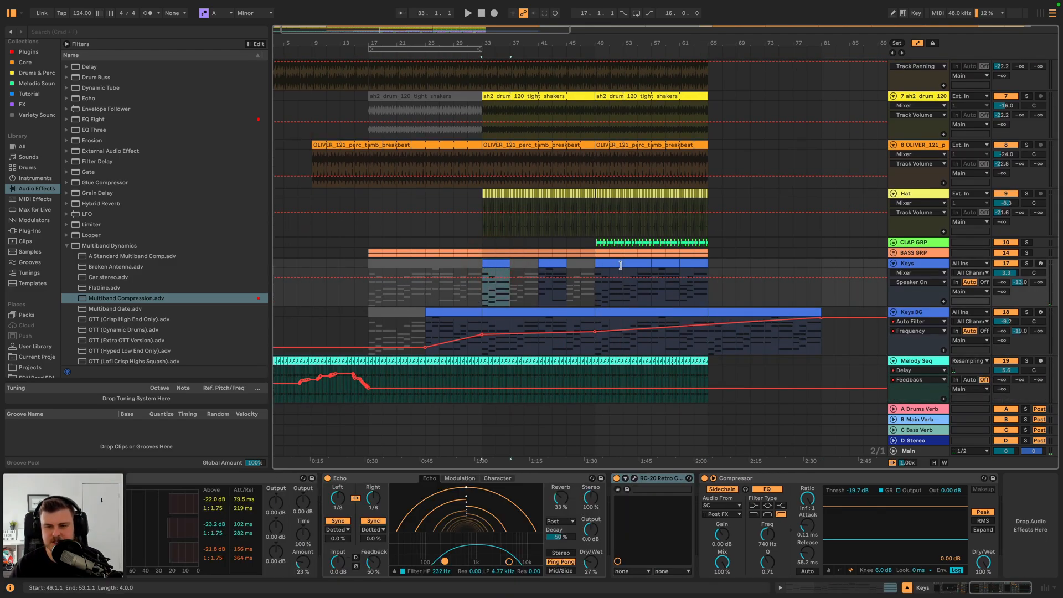
key("0")
left_click(692, 263)
key("0")
left_click(553, 263)
key("0")
left_click(490, 263)
scroll(483, 253, "down", 4)
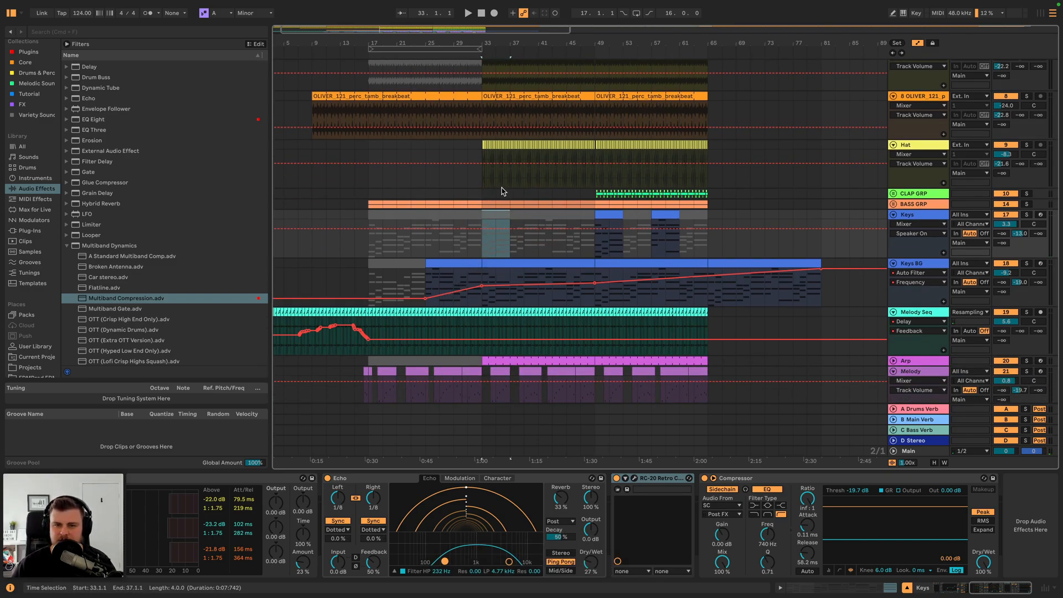
- Reactivate only the first bar of the Keys part at bar 33 and at bar 41
left_click_drag(492, 40, 530, 294)
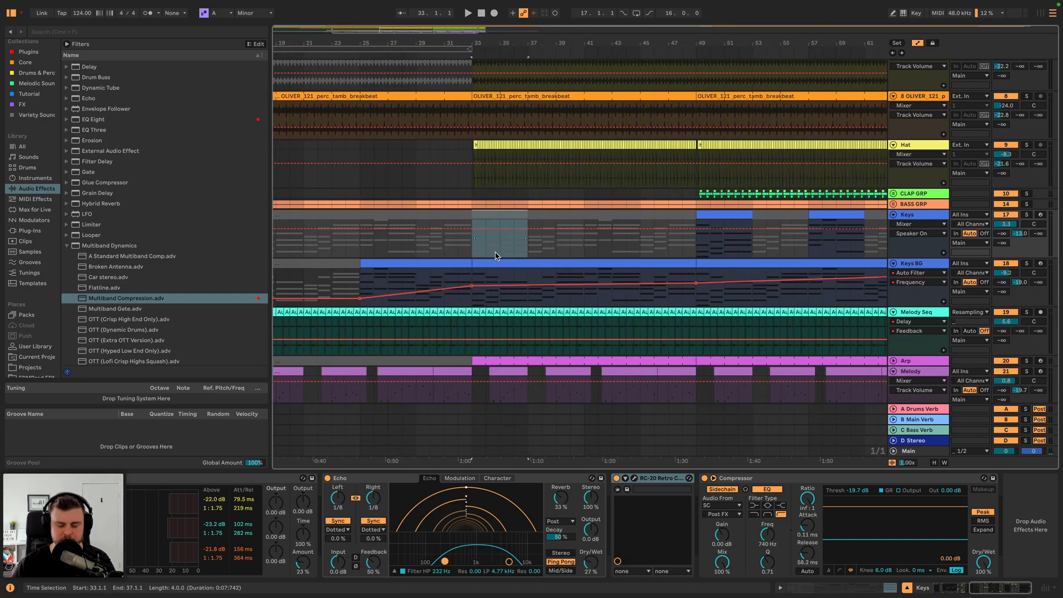
key("0")
left_click(480, 214)
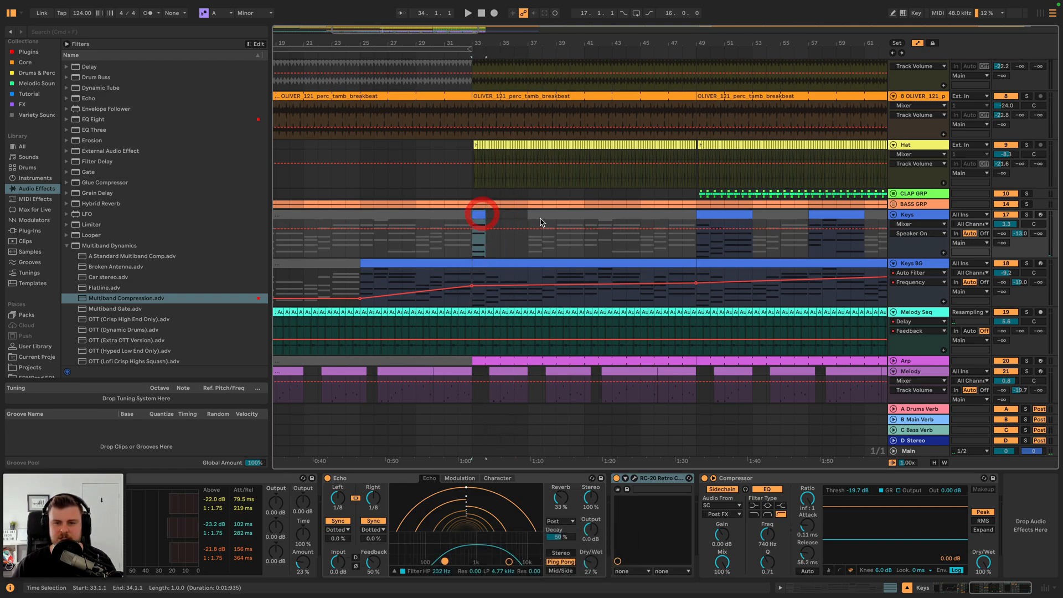
left_click(588, 250)
key("0")
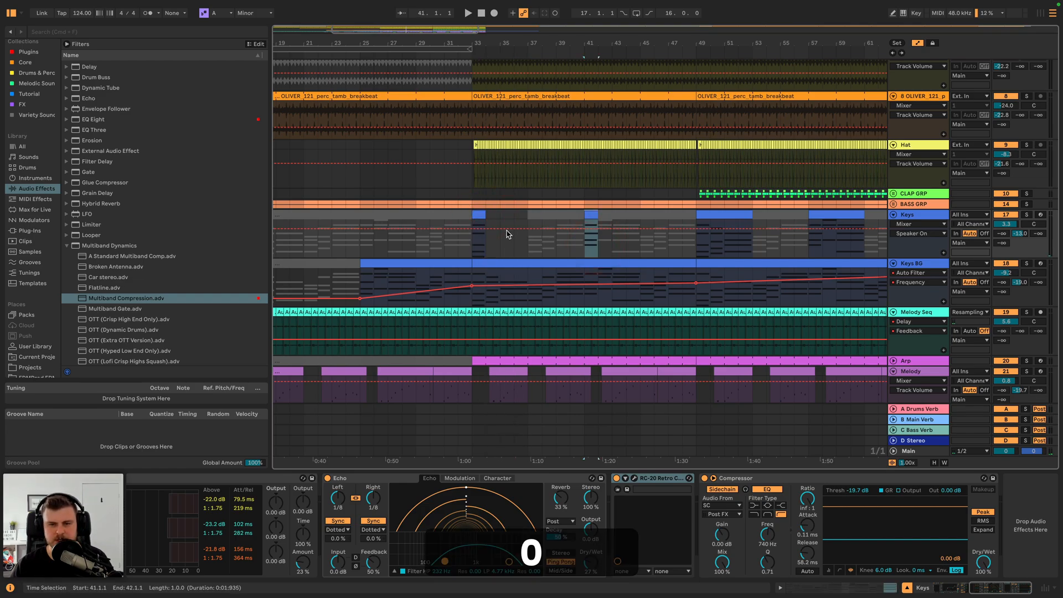
- Play the arrangement from bar 33, and unfold and solo the Arp track
left_click(476, 216)
key("space")
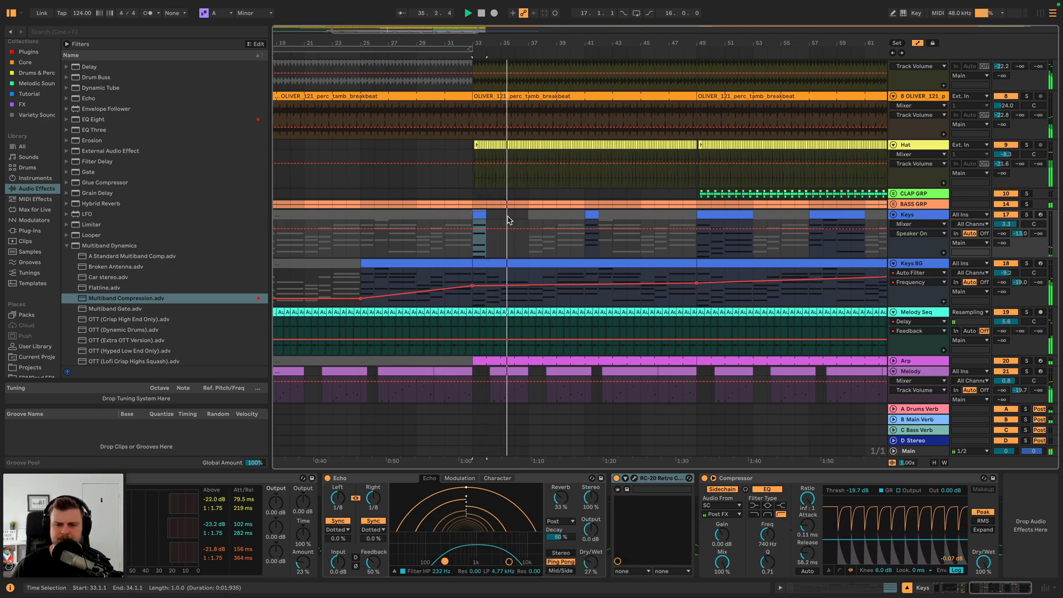
scroll(895, 298, "down", 3)
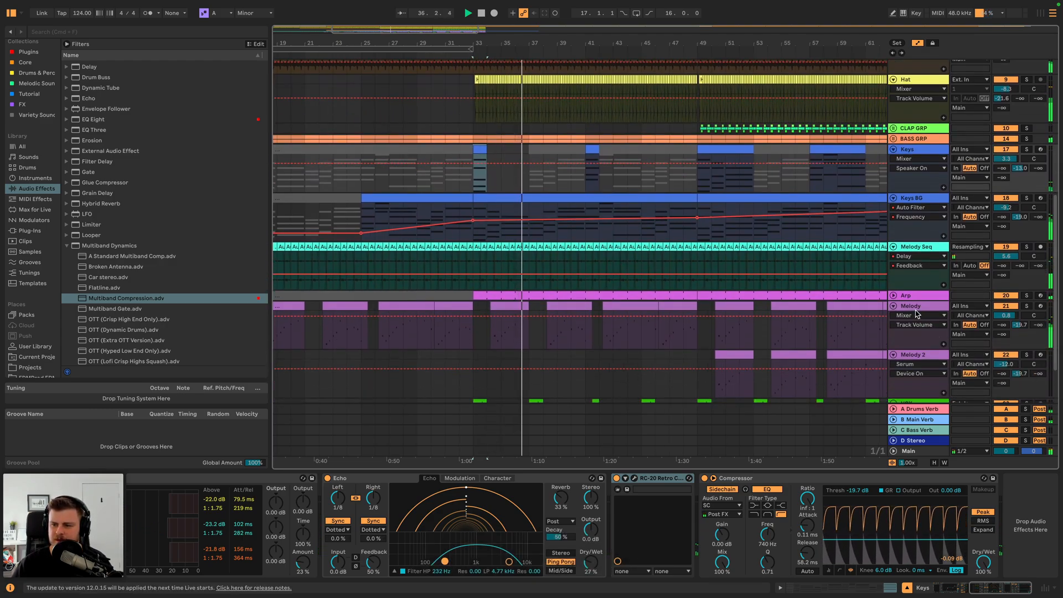
left_click(894, 296)
left_click(1026, 296)
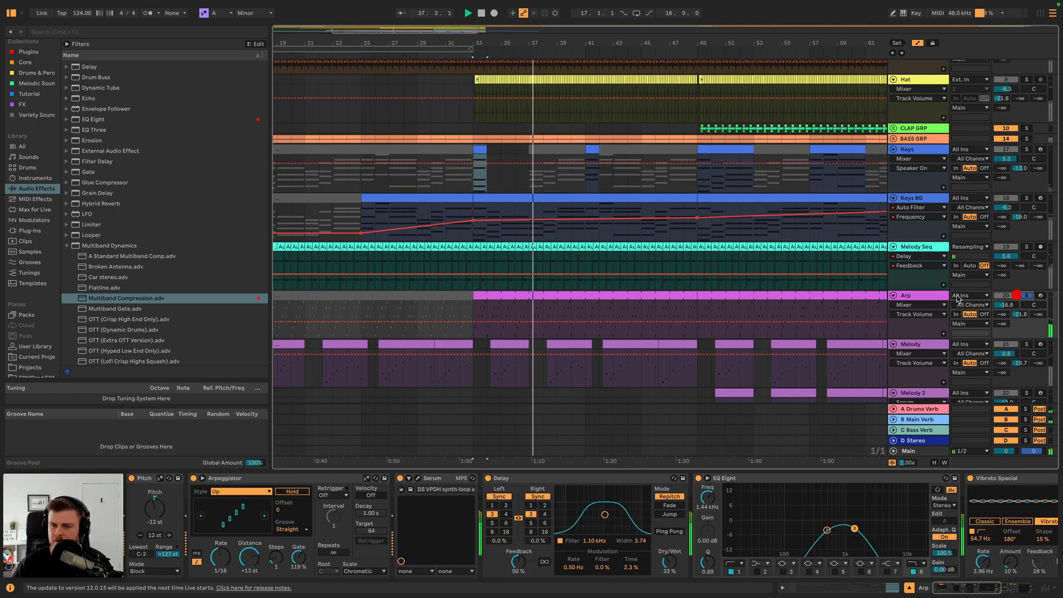
left_click(921, 296)
left_click(416, 479)
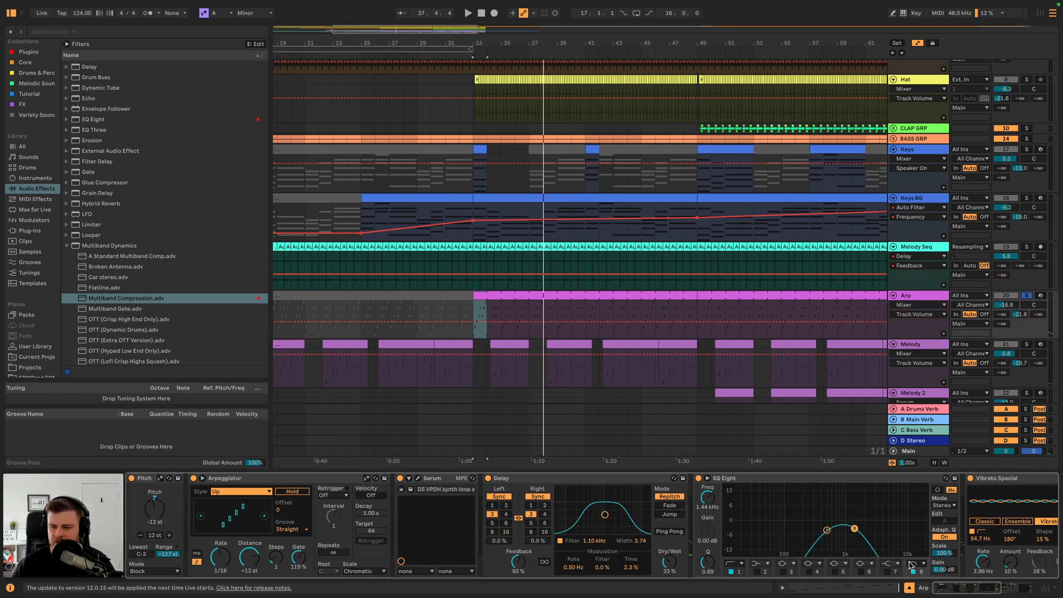
- Automate the Arp track's EQ Eight band 8 frequency with breakpoints at bars 33 and 49, rising to about 4.04 kHz at bar 65
left_click(473, 314)
left_click(697, 314)
scroll(696, 315, "right", 5)
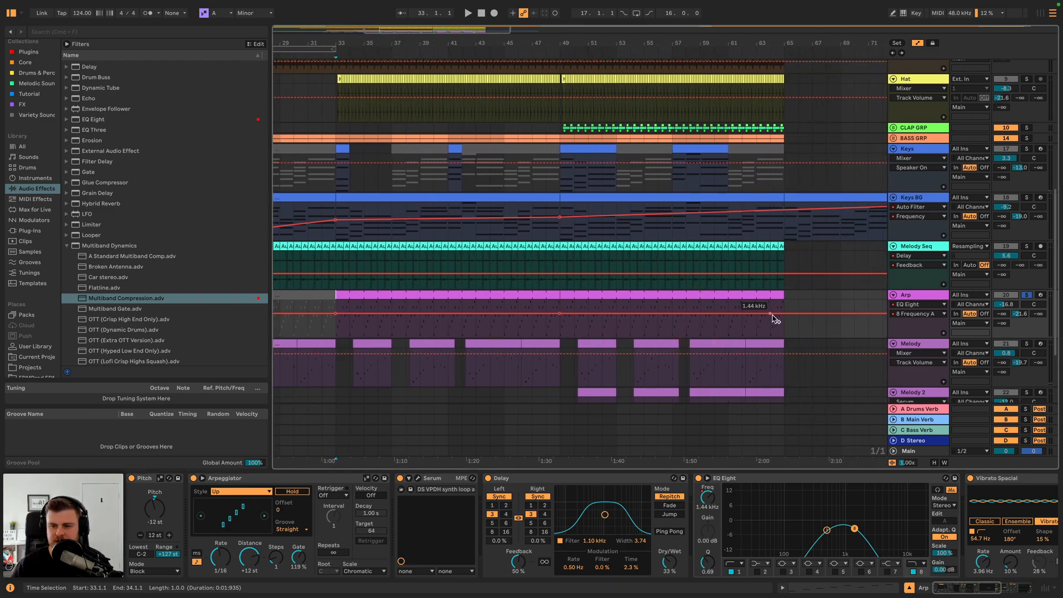
left_click_drag(785, 314, 795, 309)
- Extend the Arp clip to bar 81 and continue the rising EQ Eight frequency automation to its end during playback
key("space")
left_click(773, 296)
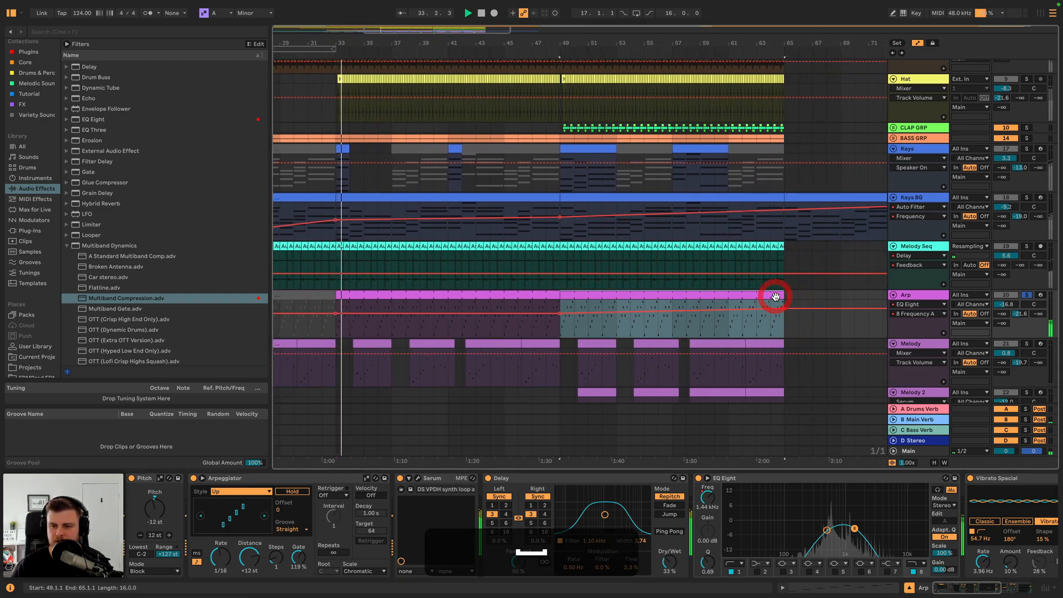
scroll(773, 297, "right", 5)
left_click_drag(646, 295, 877, 303)
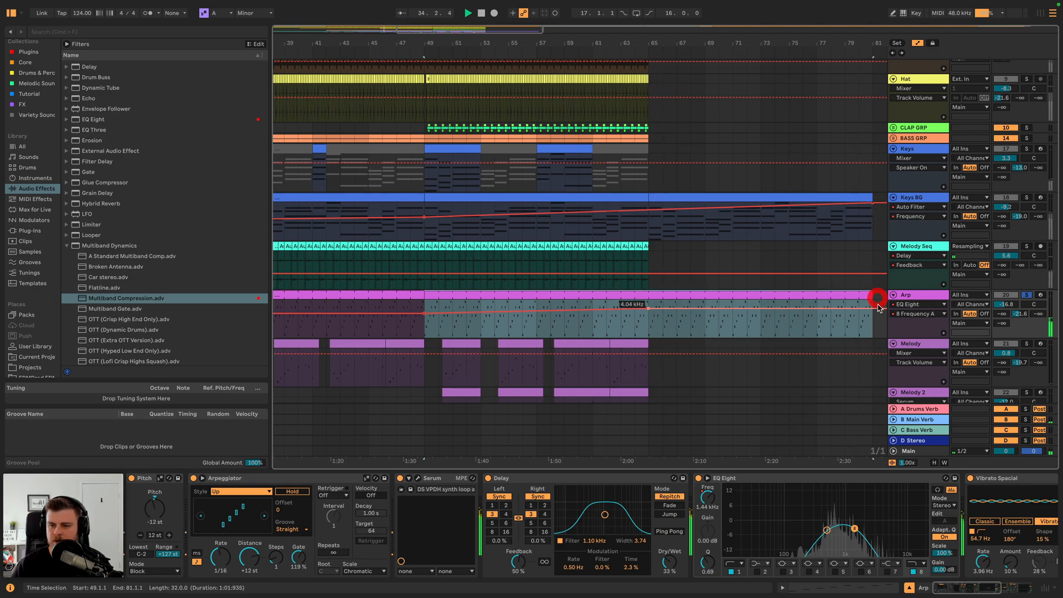
scroll(754, 340, "left", 10)
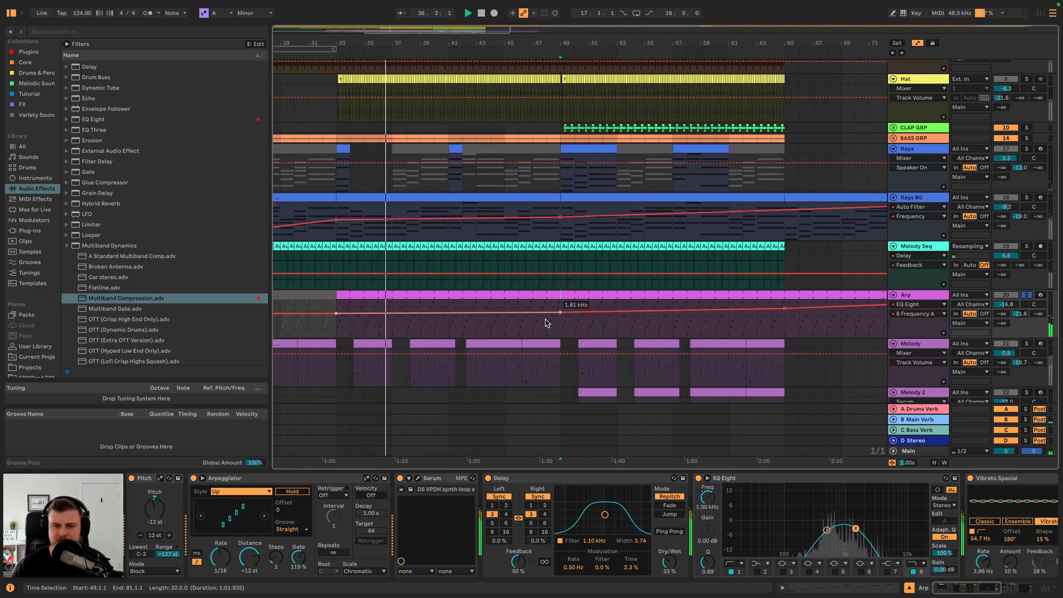
- Add an Arp EQ frequency breakpoint at bar 41, lower the bar 33 breakpoint to about 323 Hz, and replay from bar 33
scroll(541, 324, "left", 6)
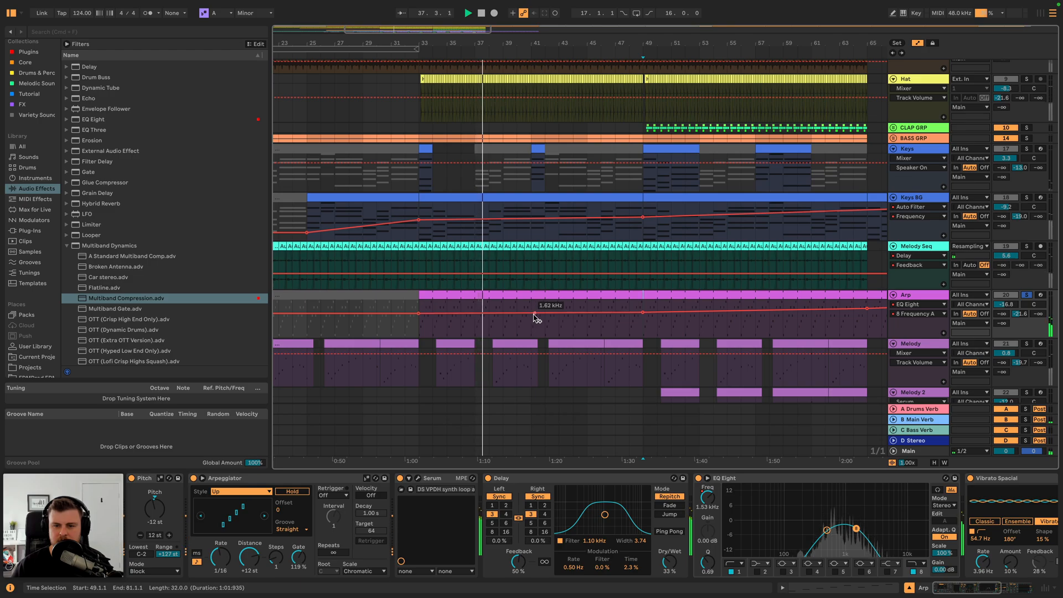
left_click_drag(418, 313, 419, 318)
key("space")
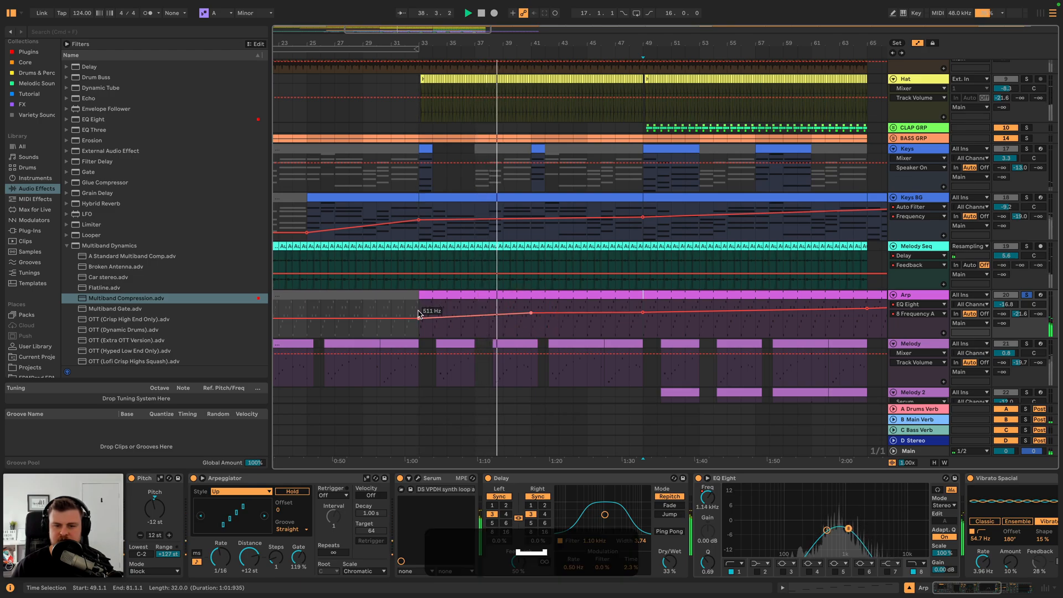
key("space")
left_click(419, 321)
key("space")
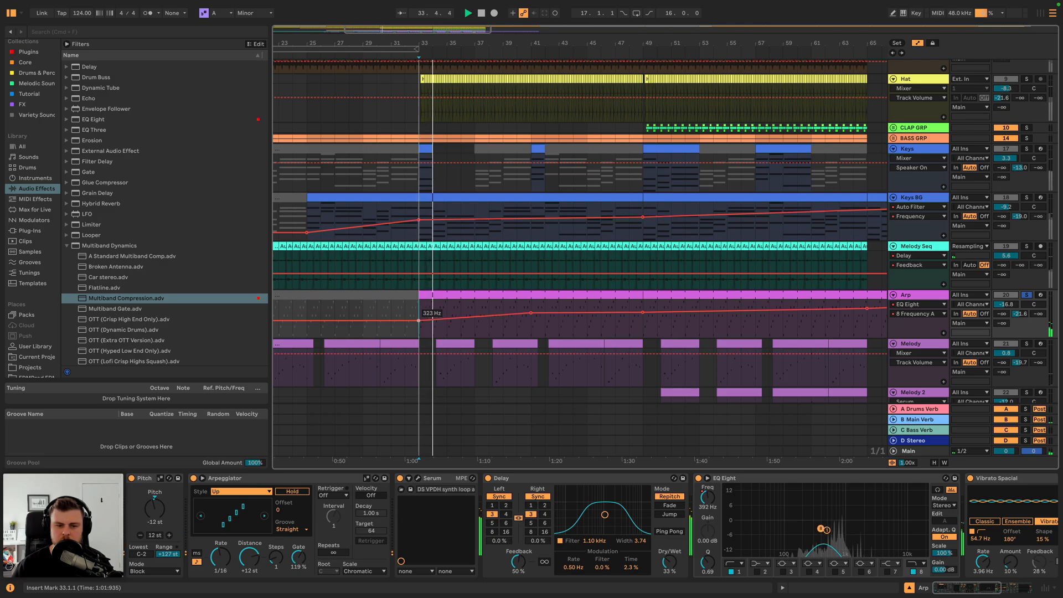
- Open the Arp track's Serum, set the Env 2 decay to 171 ms and assign Macro 1 to modulate it
left_click(418, 479)
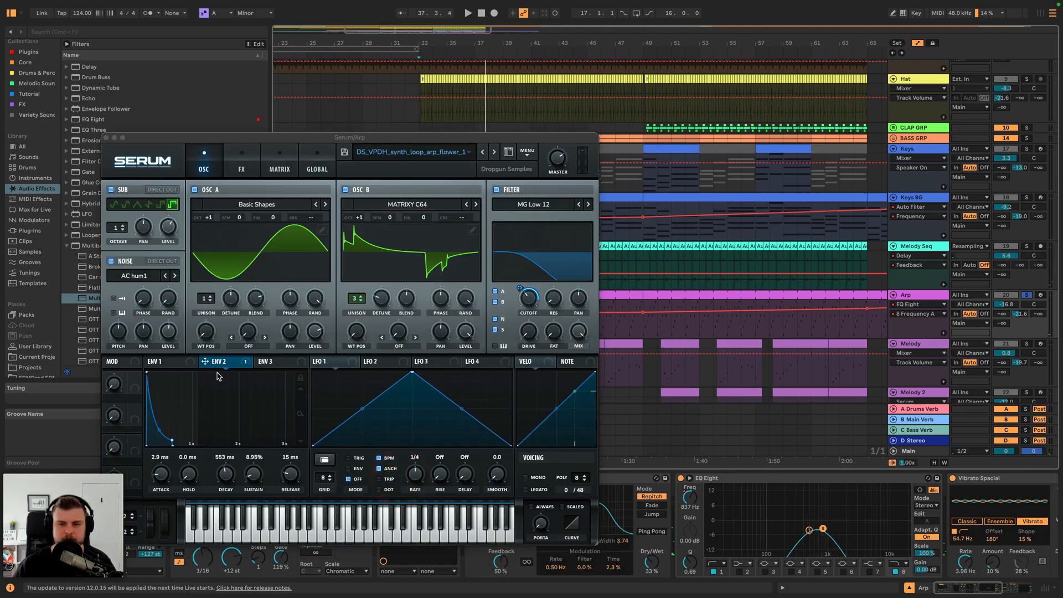
key("space")
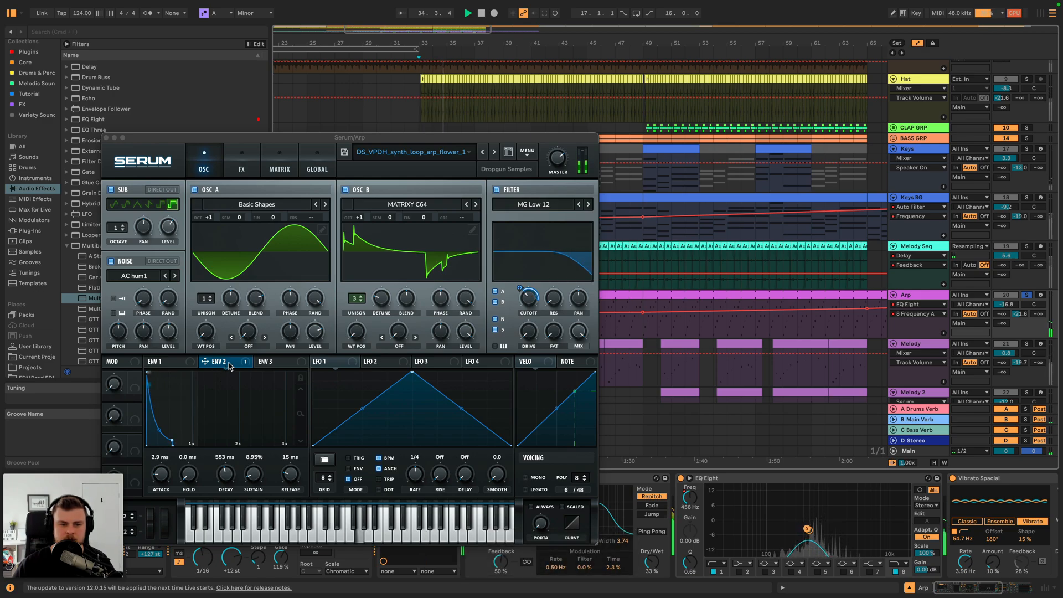
left_click(231, 364)
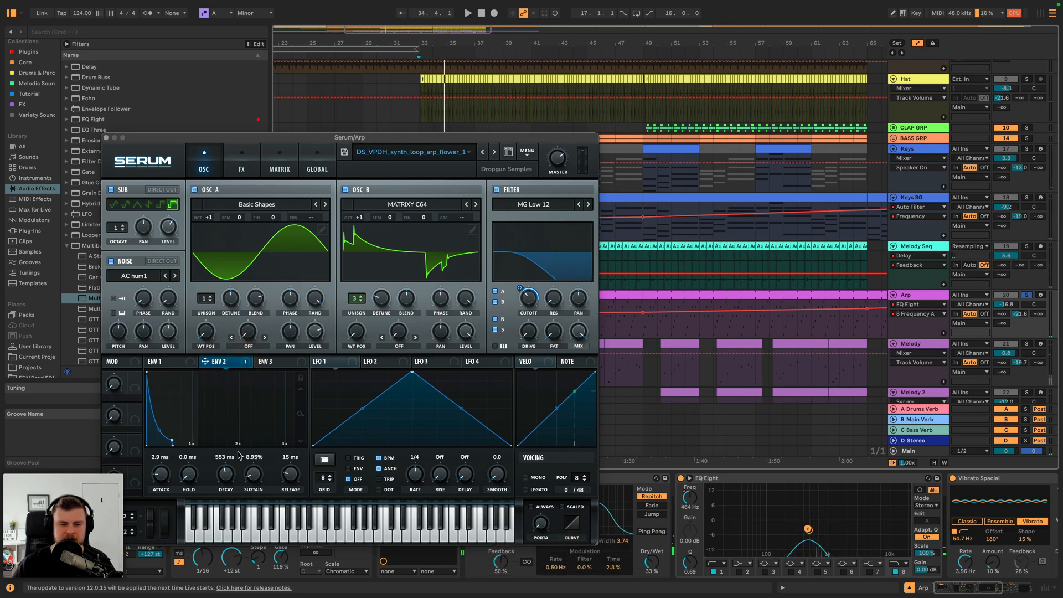
left_click_drag(227, 475, 227, 486)
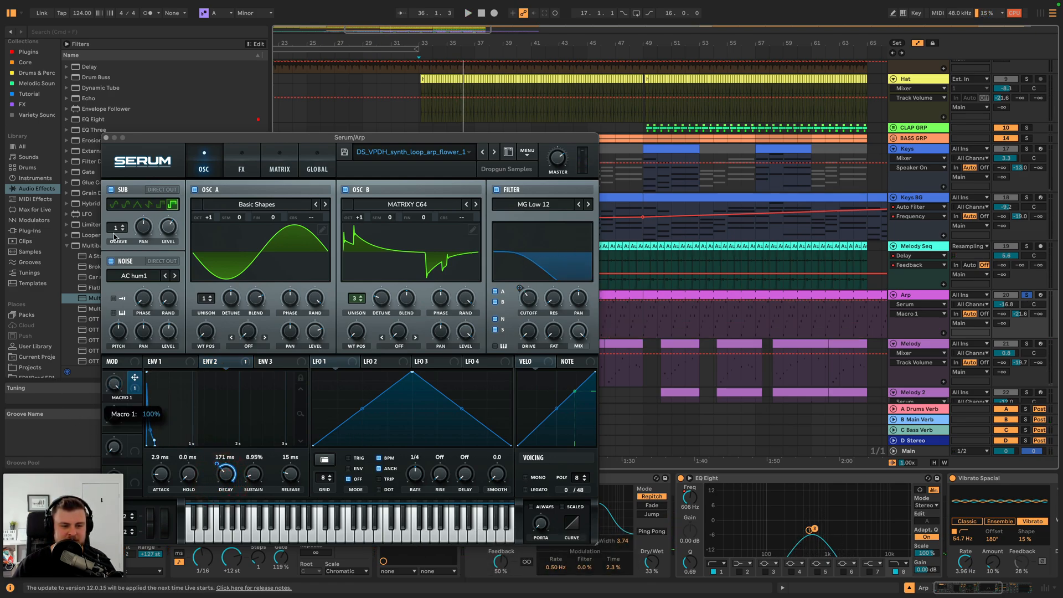
- Rename Serum's Macro 1 as DECAY
double_click(120, 398)
type("DEC")
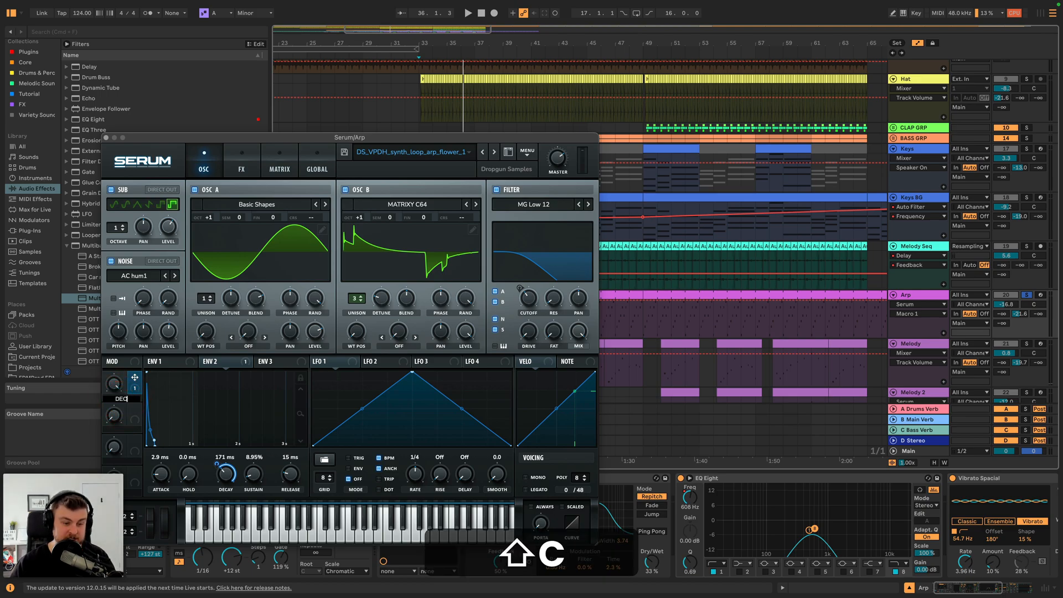
type("AY")
key("Return")
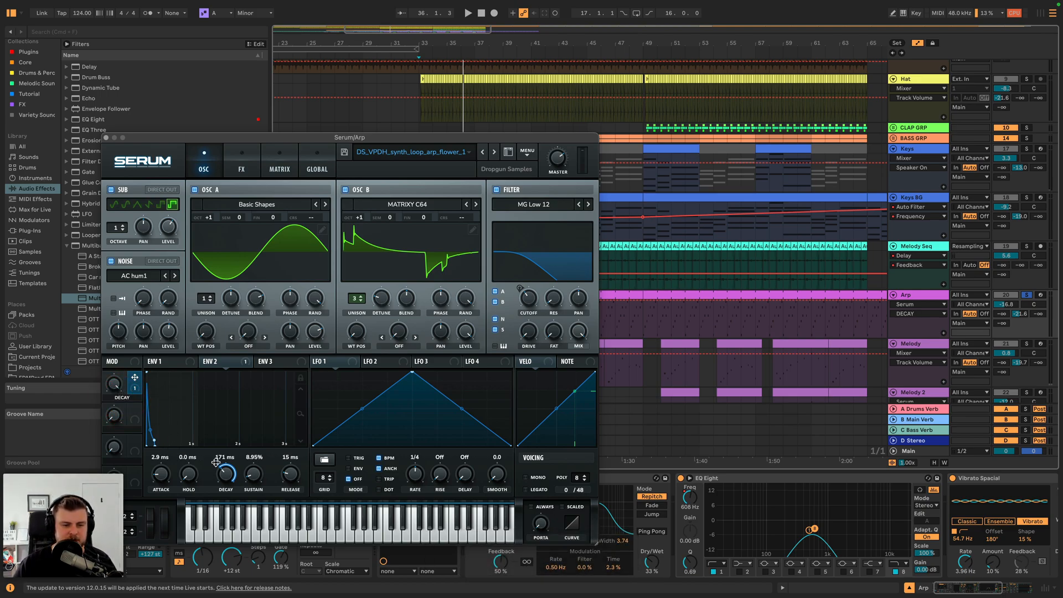
- Assign the DECAY macro to the Env 2 release as well and adjust its modulation while the Arp plays
key("space")
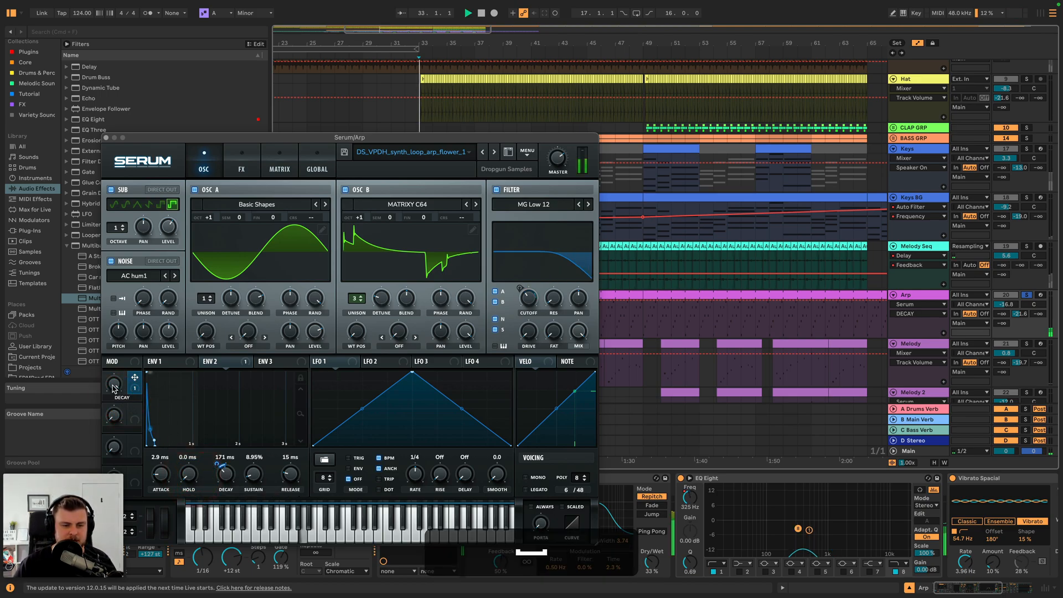
left_click(215, 461)
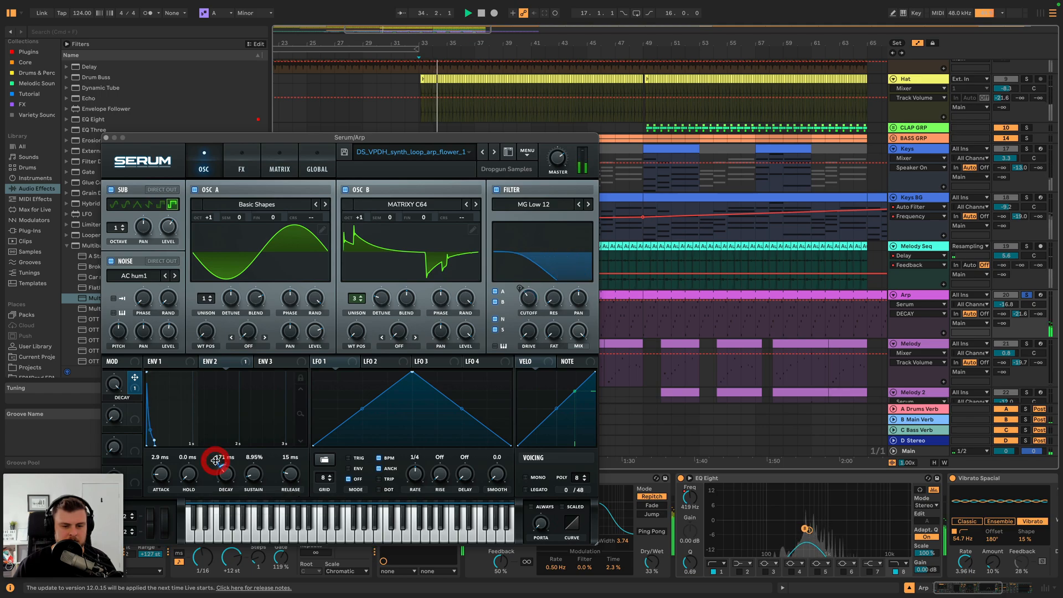
left_click_drag(296, 488, 290, 474)
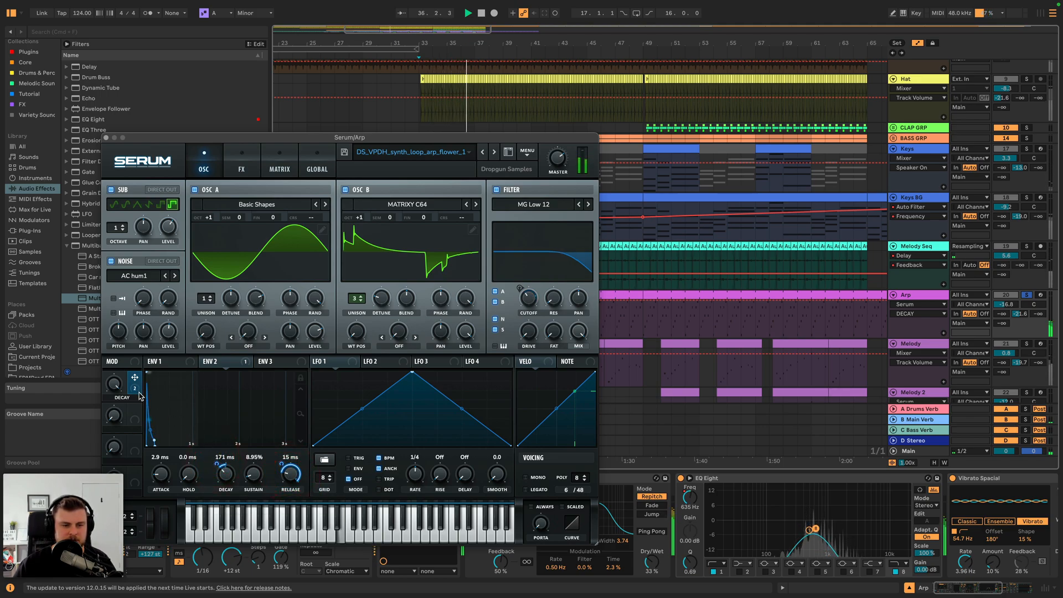
left_click_drag(280, 464, 269, 488)
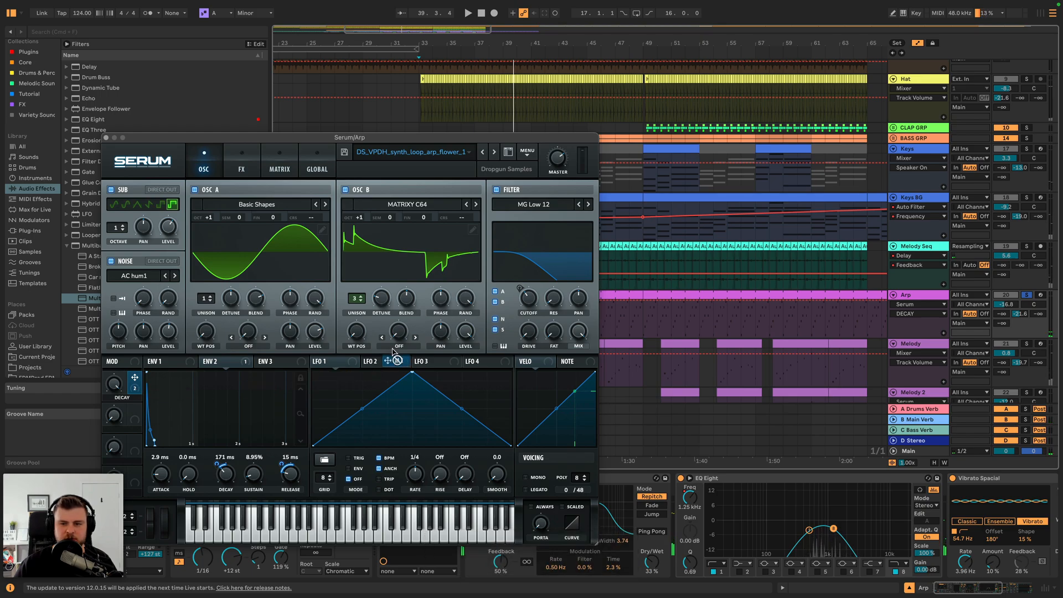
- Assign the DECAY macro to Serum's filter cutoff, then audition the Arp from bar 33 and check Serum's effects page before closing it
key("space")
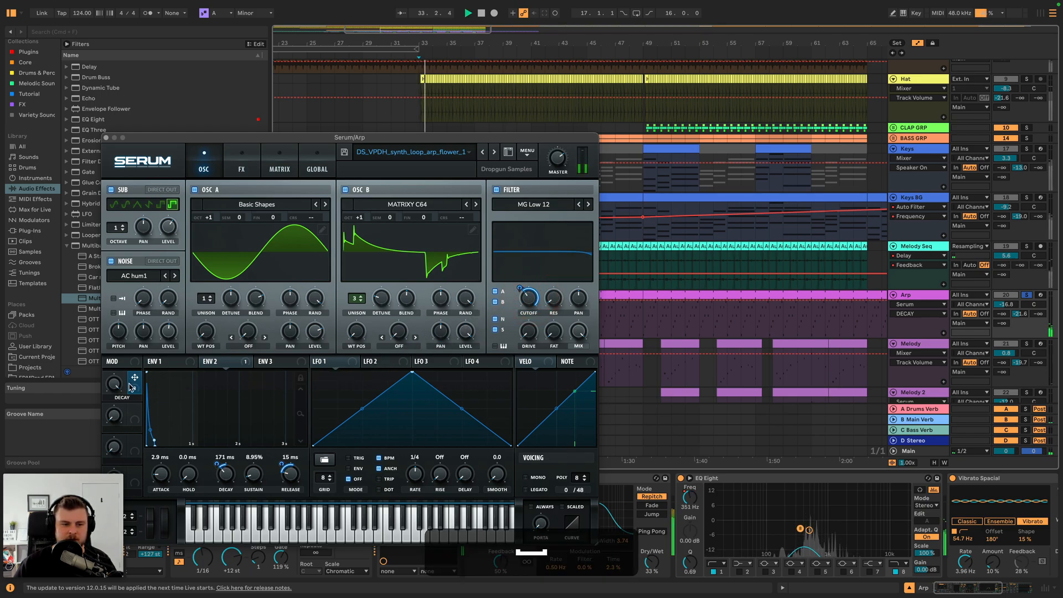
left_click_drag(134, 385, 138, 393)
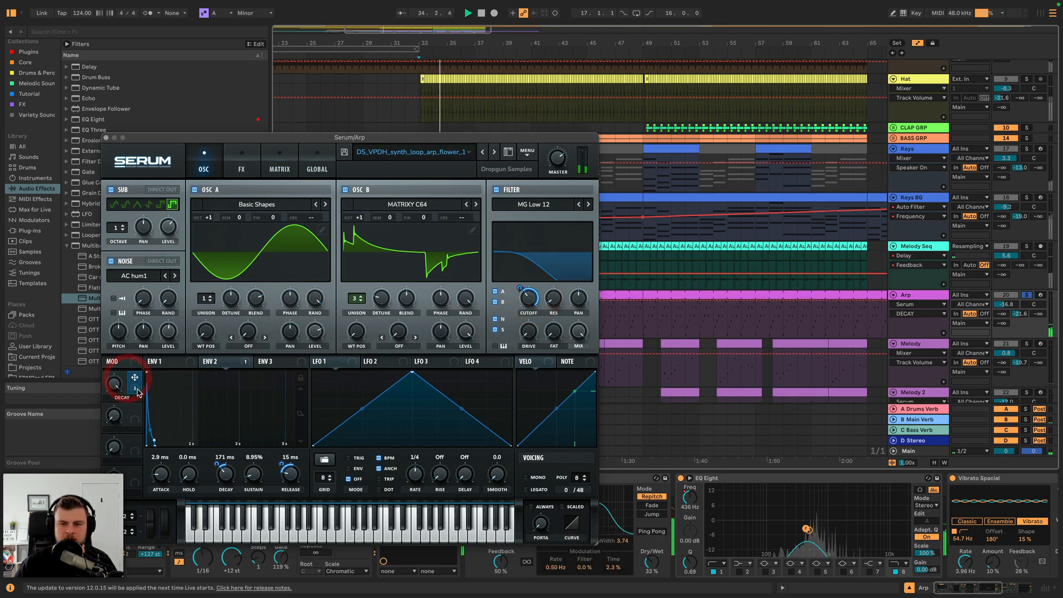
key("space")
left_click(244, 166)
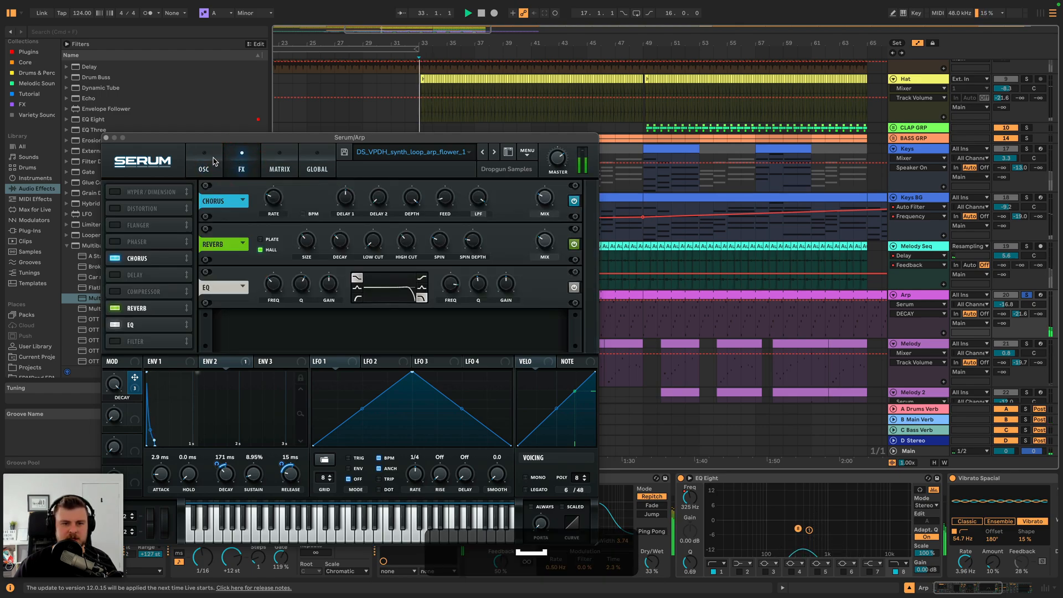
left_click(204, 163)
left_click(106, 138)
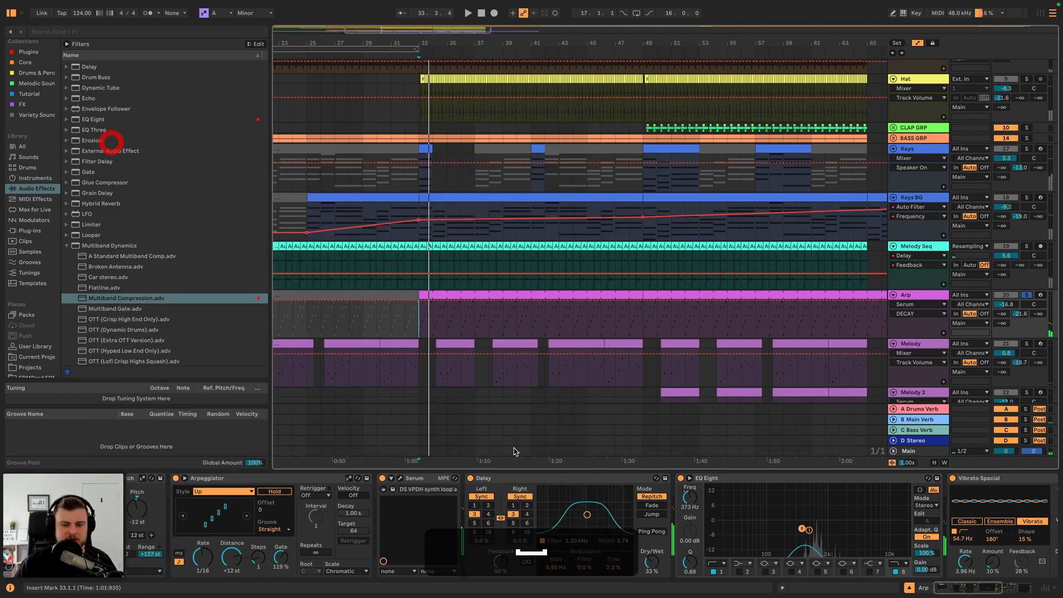
- Expose Serum's DECAY macro as an automatable parameter in the Arp's Serum device, then close the plug-in window
scroll(498, 492, "right", 5)
scroll(497, 493, "left", 5)
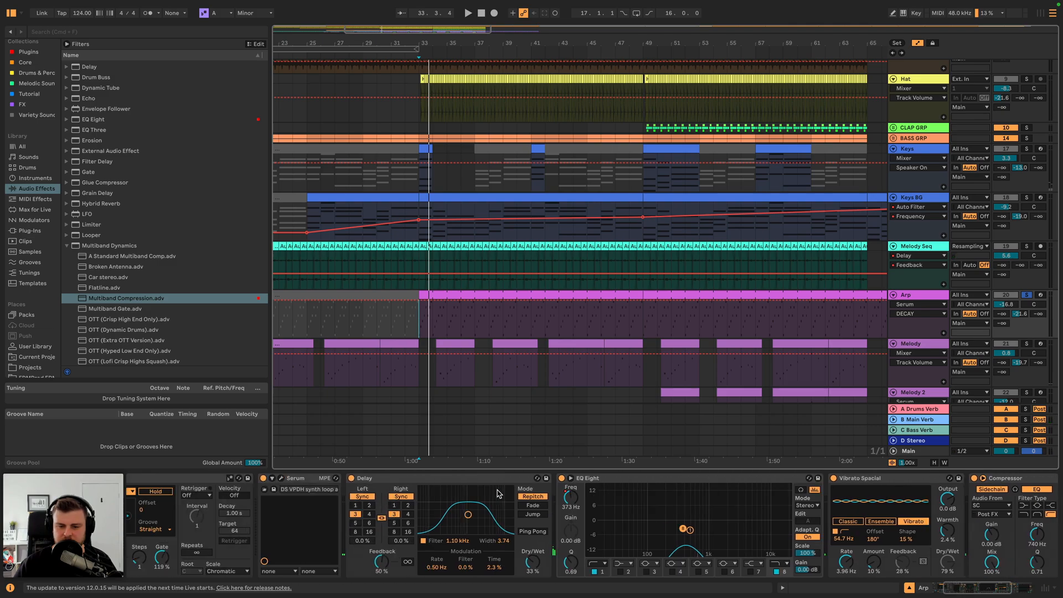
key("space")
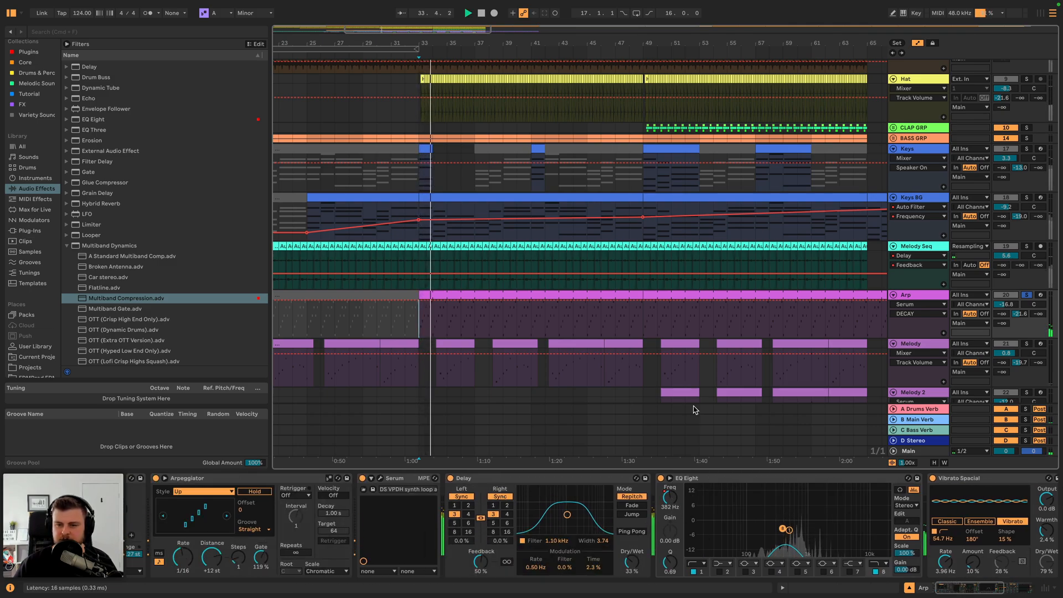
scroll(470, 489, "left", 1)
key("space")
left_click(394, 478)
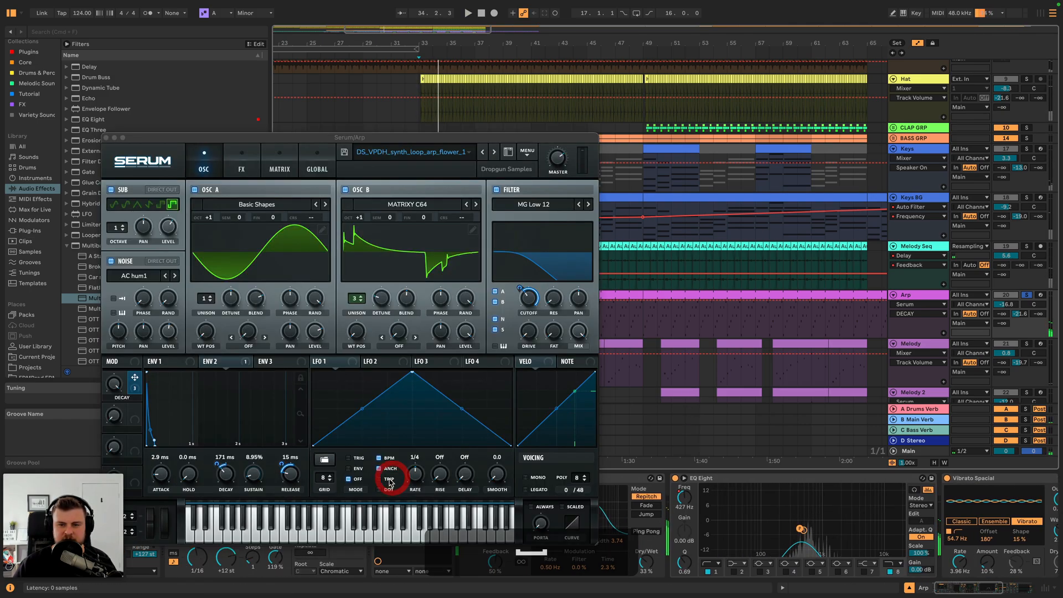
left_click_drag(416, 141, 406, 62)
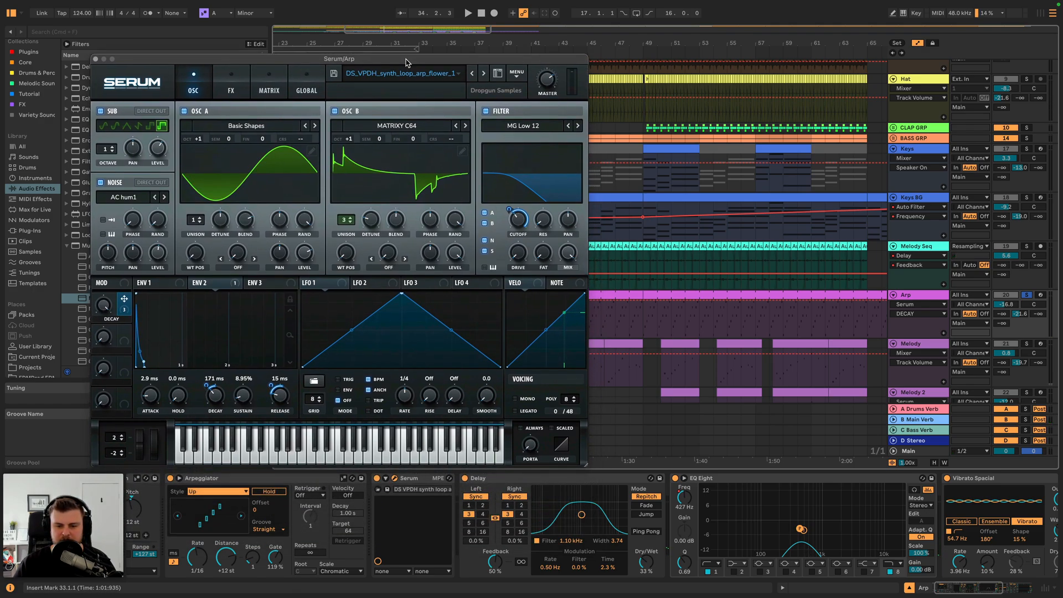
left_click(387, 478)
left_click(103, 310)
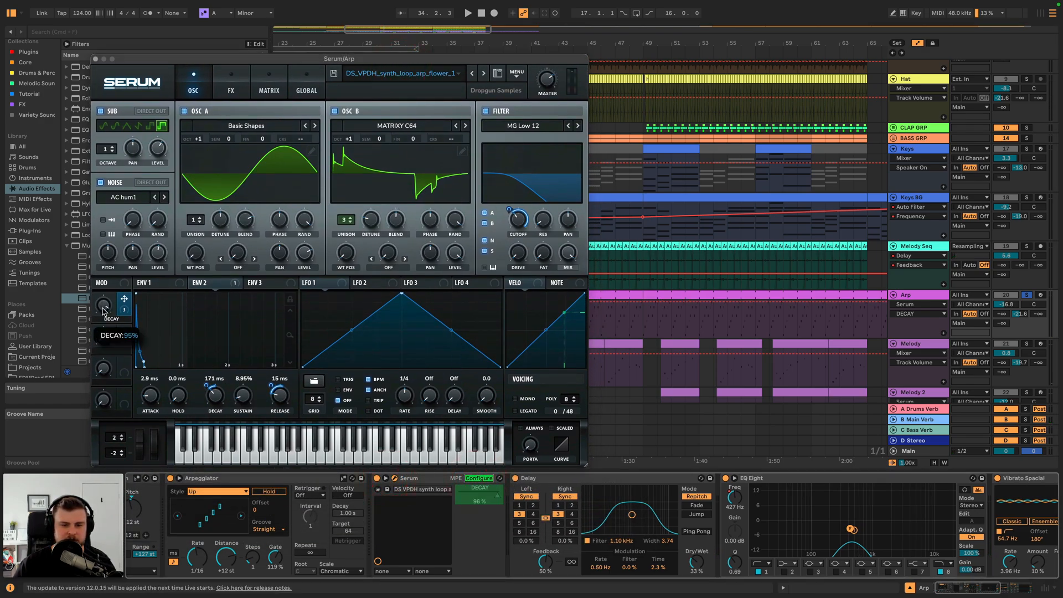
left_click(479, 478)
left_click(96, 59)
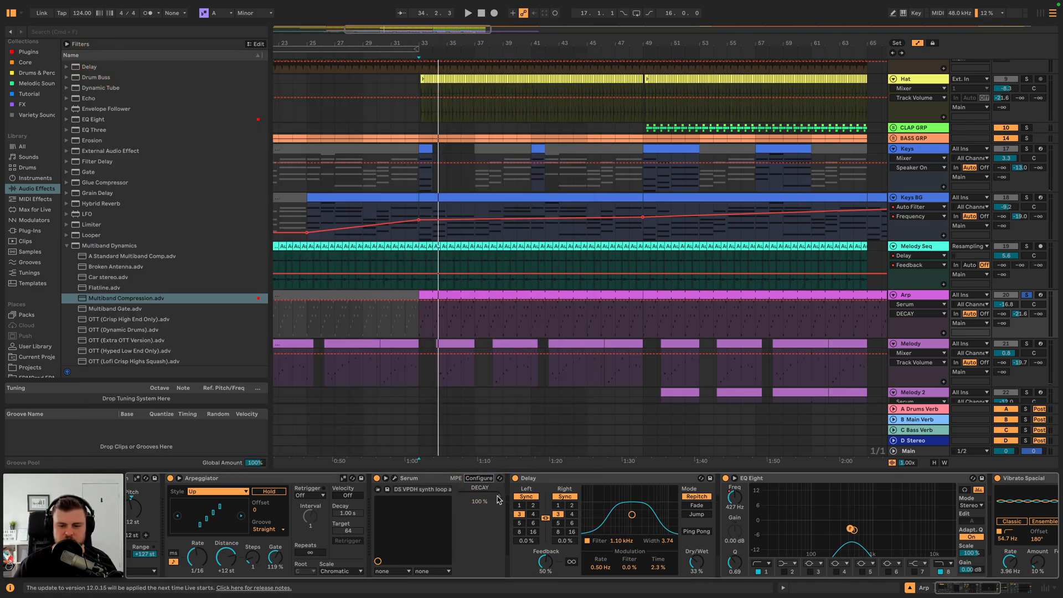
- Automate the Arp's DECAY at 0% from bar 33 to bar 49, rising to maximum at bar 81, and replay from bar 33
left_click(419, 337)
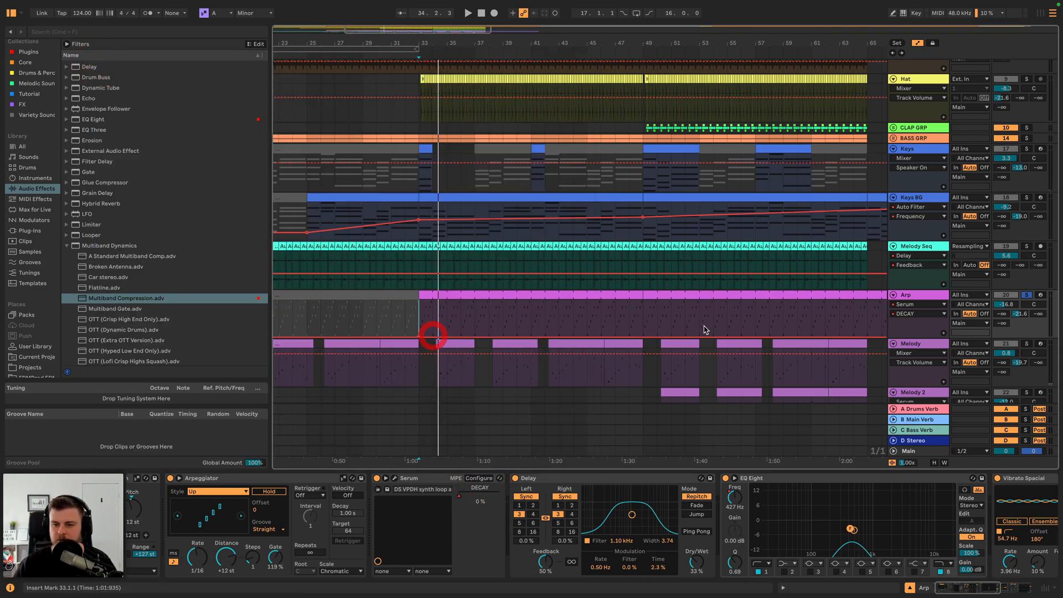
left_click(643, 337)
scroll(643, 337, "right", 5)
scroll(764, 342, "right", 4)
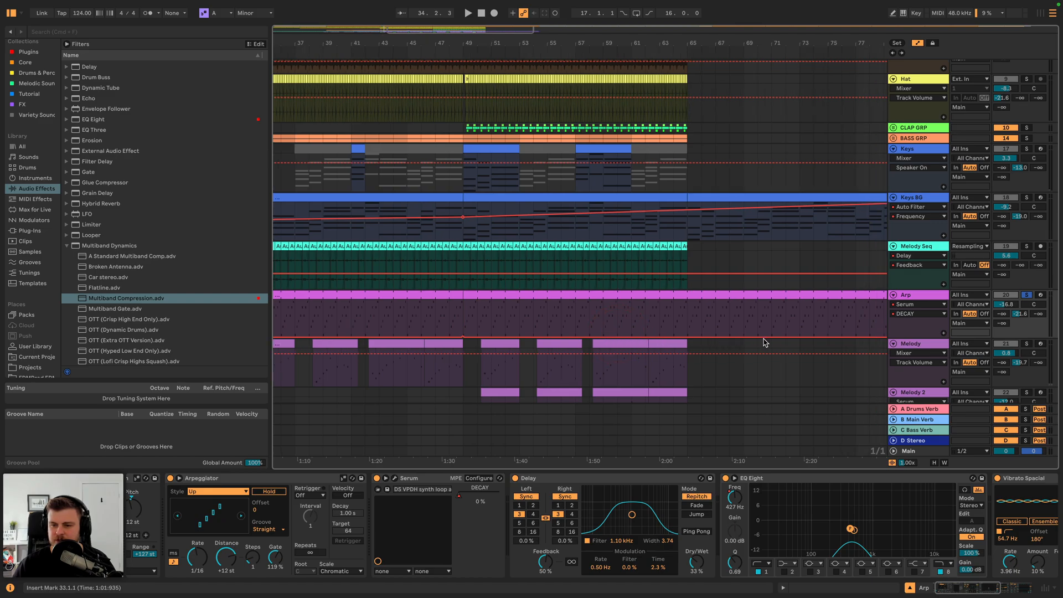
left_click_drag(828, 337, 828, 300)
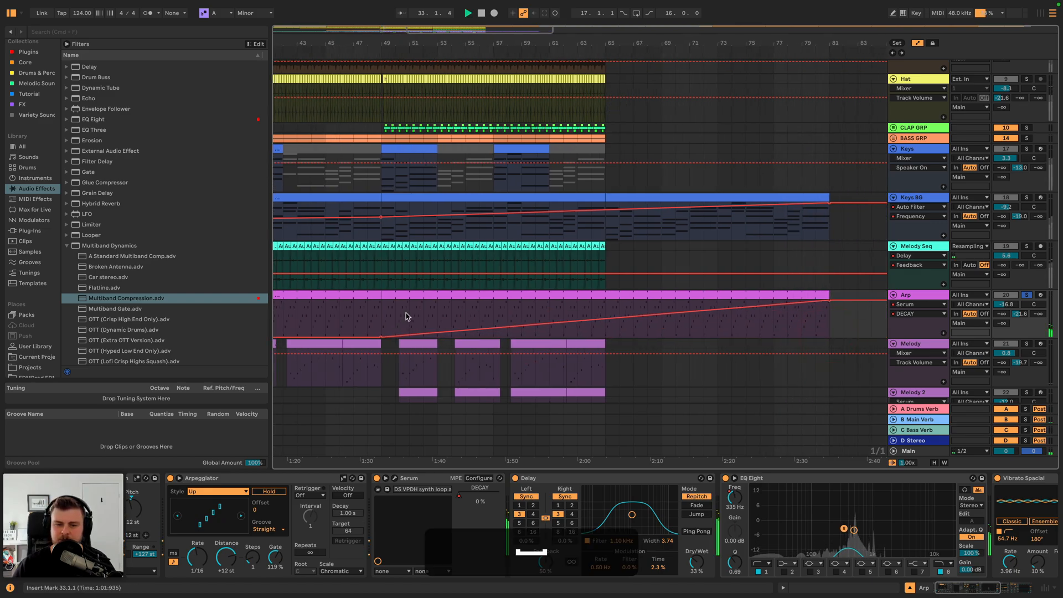
key("space")
- Raise the Arp track volume to -9.5 dB and compare the Arp in the full mix and soloed
left_click_drag(1016, 299, 1006, 302)
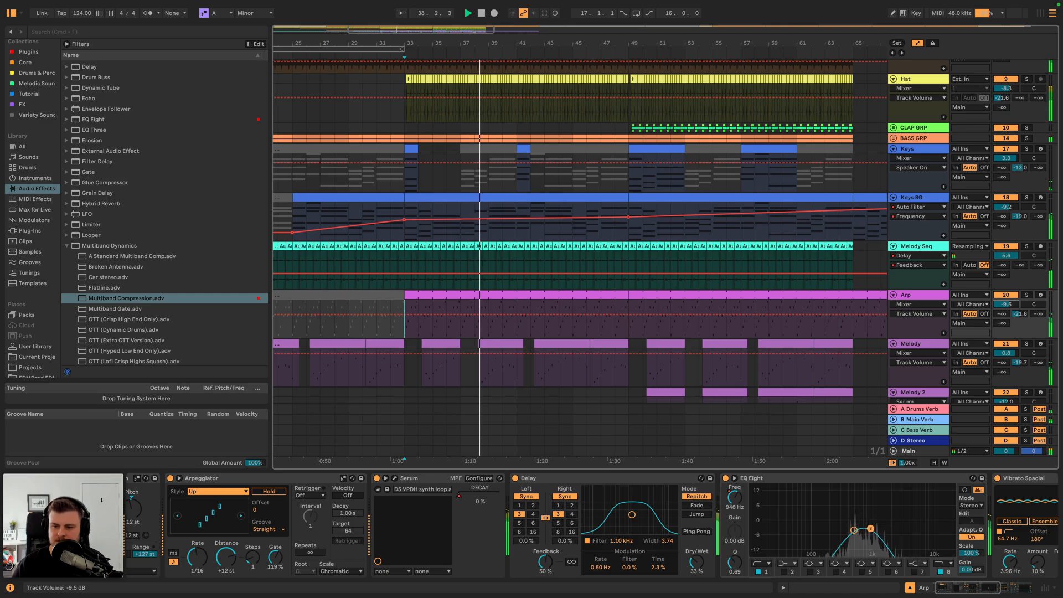
left_click(1026, 295)
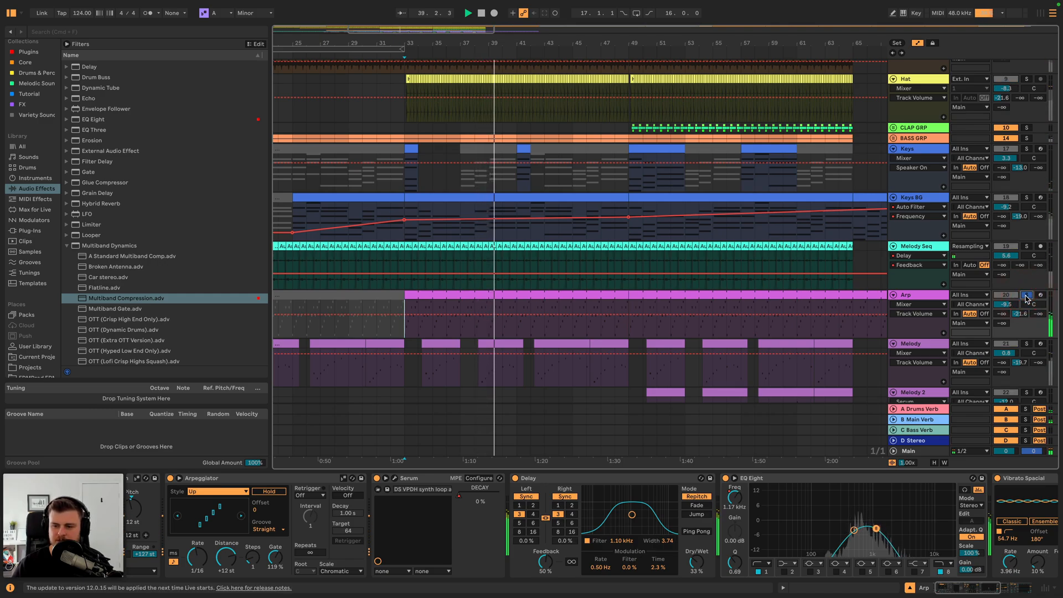
left_click(1026, 296)
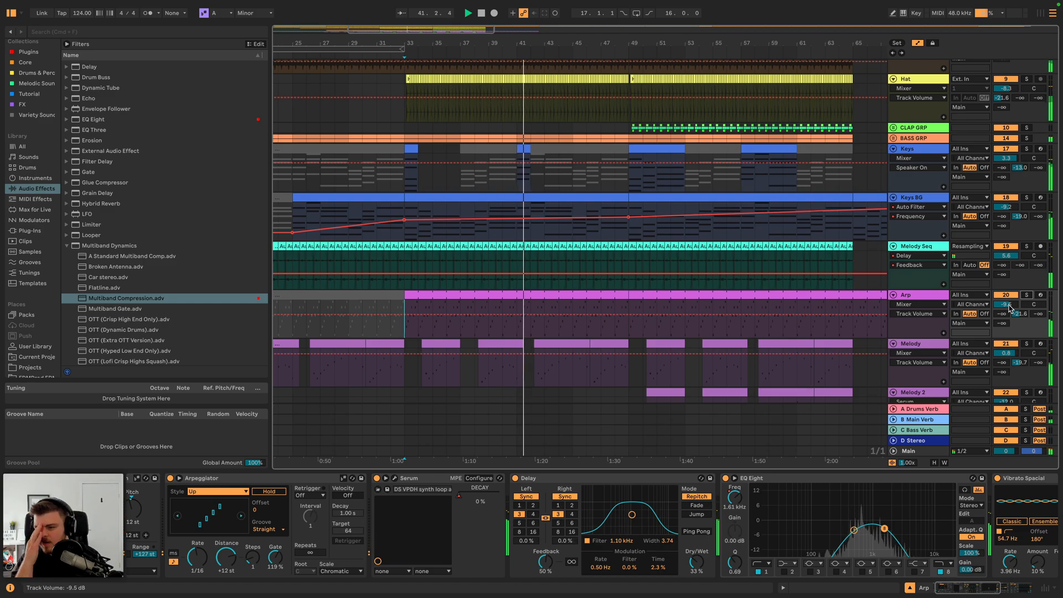
left_click(1026, 295)
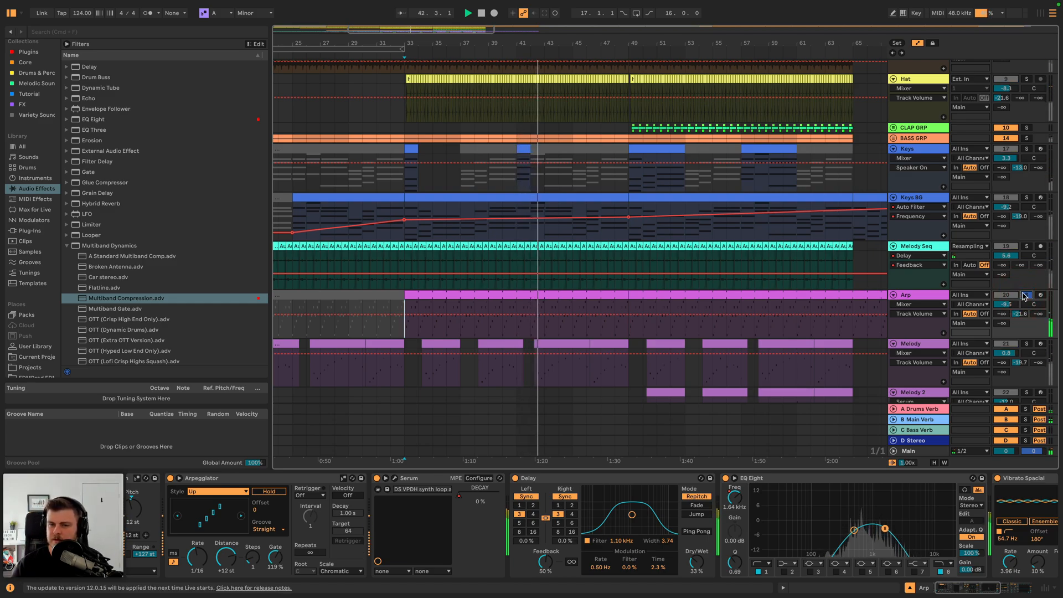
- Set the Arp's send to the D Stereo return to -7.8 dB and replay the soloed Arp from bar 33
left_click_drag(1000, 322, 1001, 310)
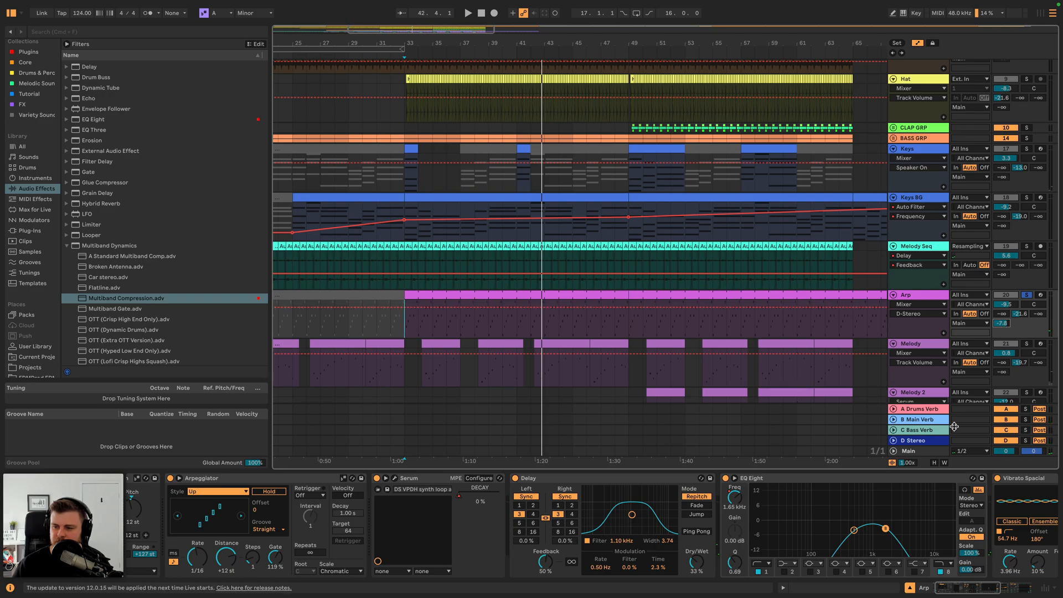
left_click(916, 441)
left_click(928, 299)
key("space")
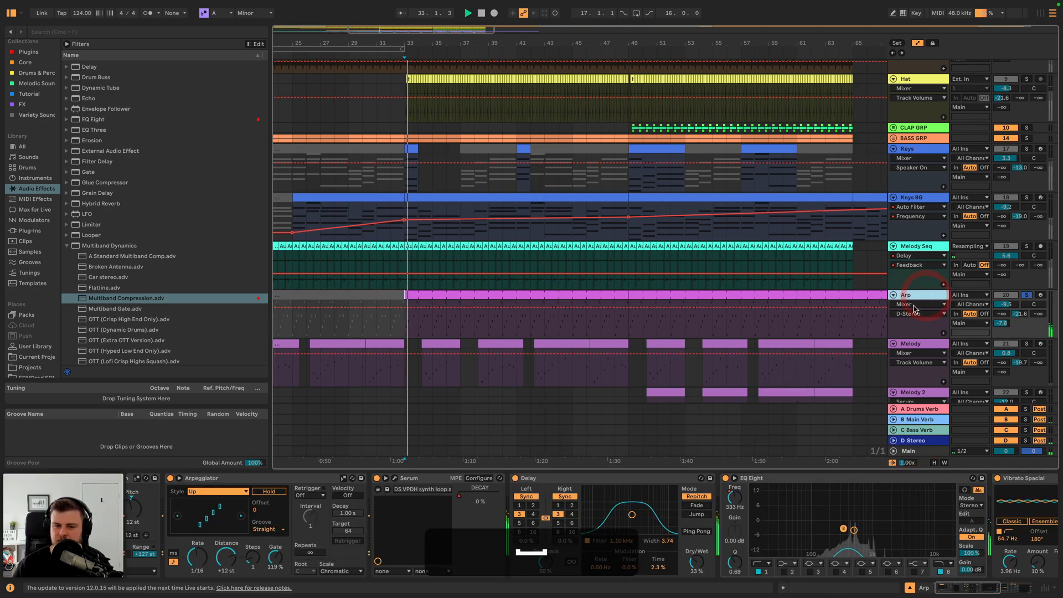
- Inspect the D Stereo return's device chain and compare the Arp soloed and in the full mix
left_click(911, 442)
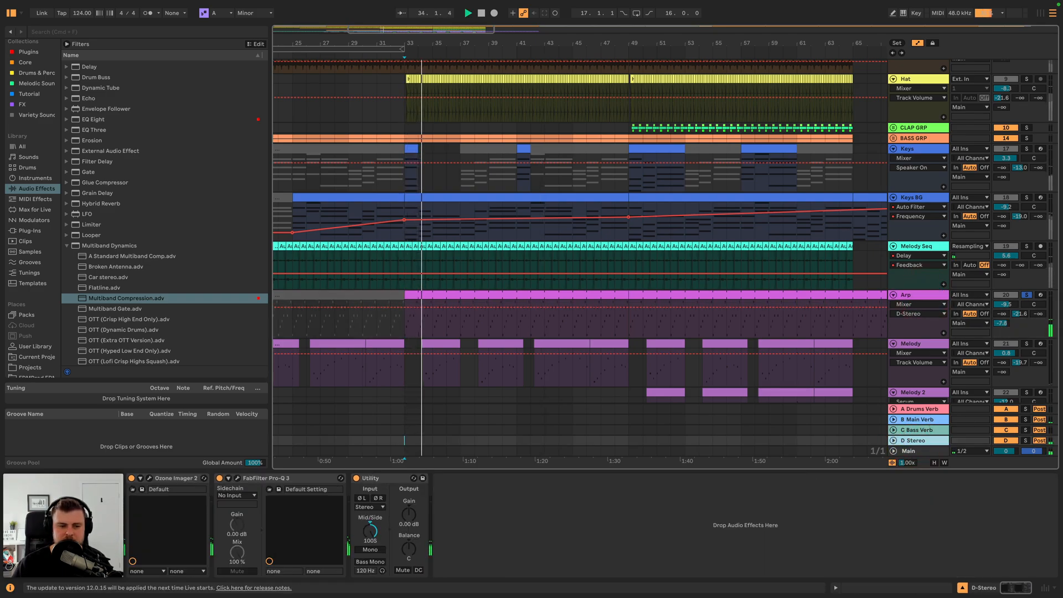
left_click(149, 481)
left_click(150, 481)
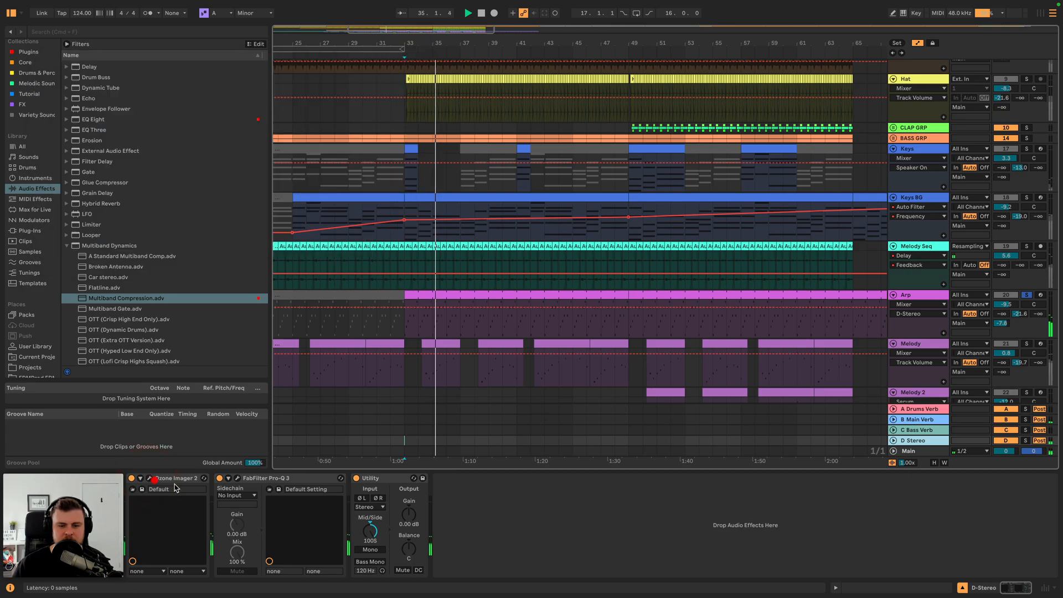
left_click(1027, 295)
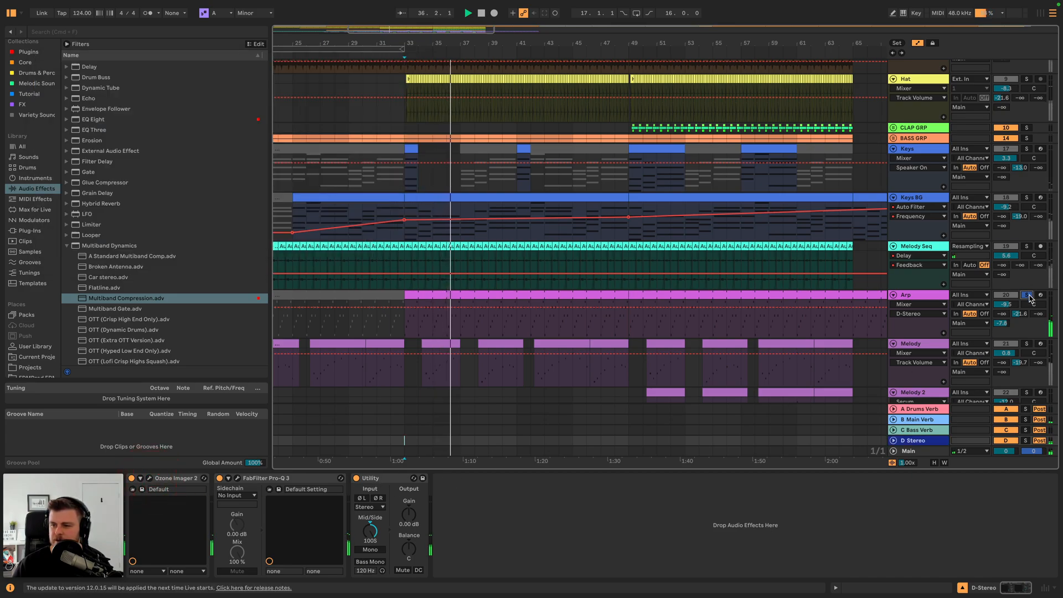
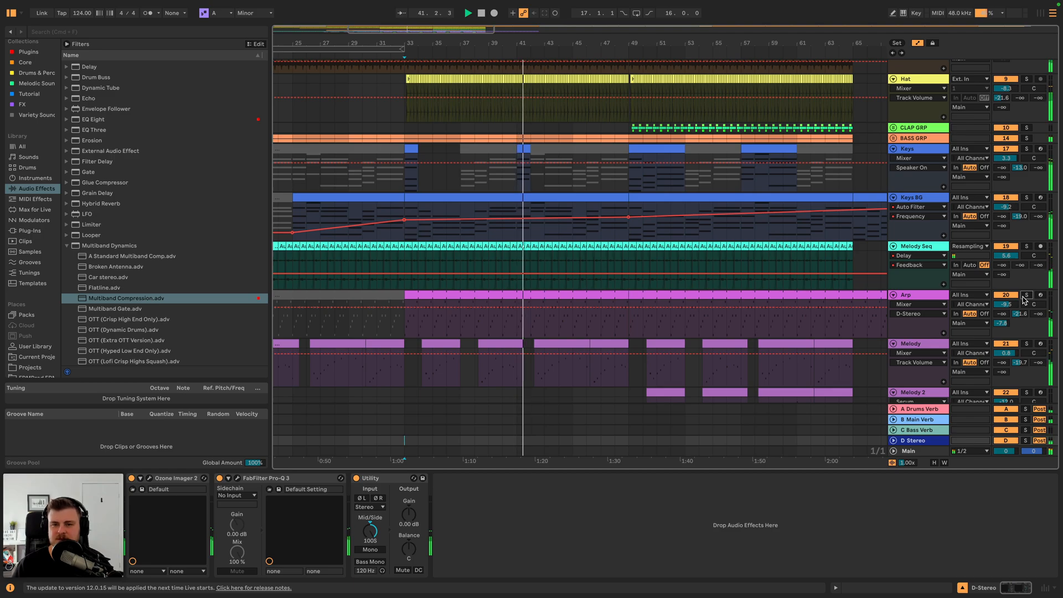
left_click(1026, 295)
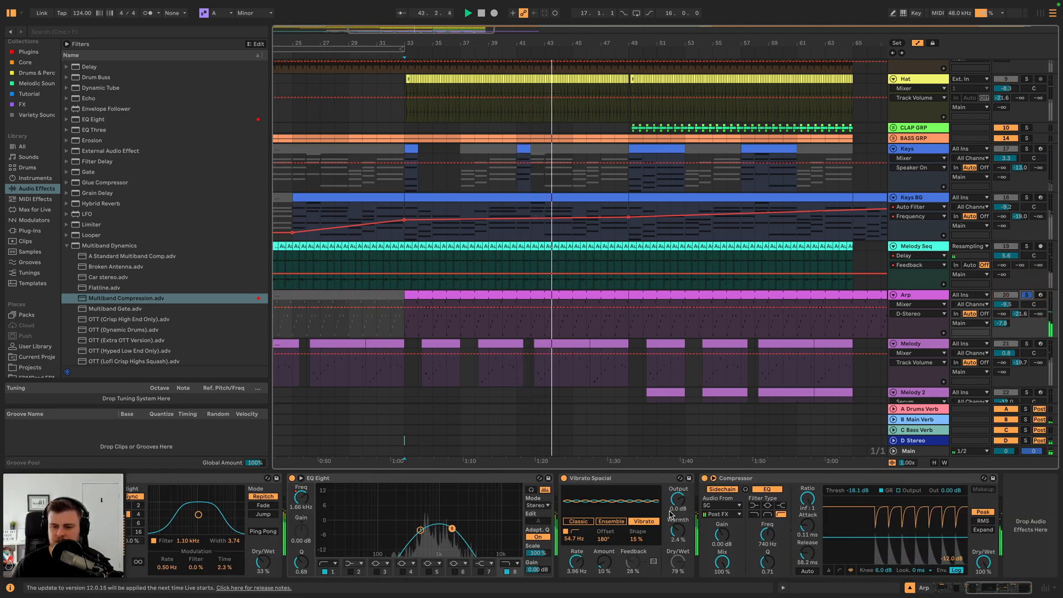
left_click(1026, 295)
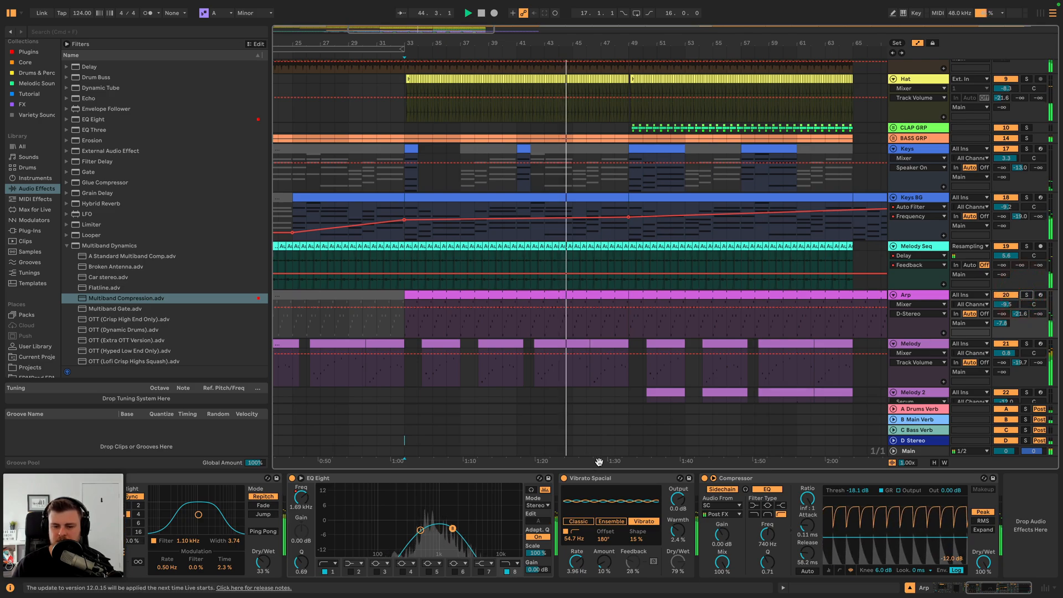
- Delete the bar 41 breakpoint from the Arp's EQ Eight frequency automation and raise the Arp track volume to -8.9 dB
scroll(560, 498, "left", 3)
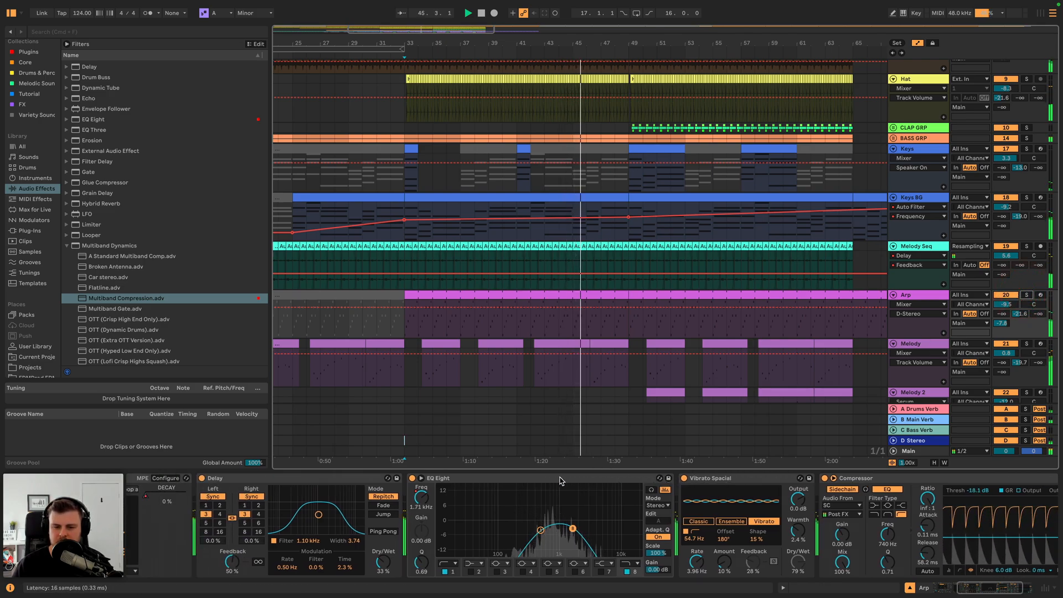
scroll(560, 481, "left", 1)
left_click(468, 497)
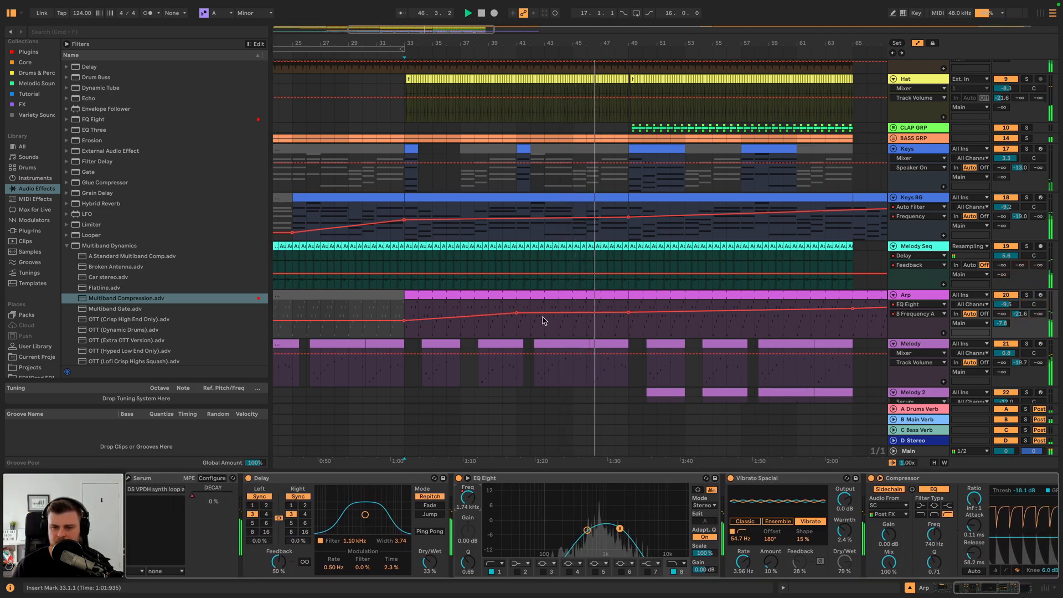
left_click(515, 312, "alt")
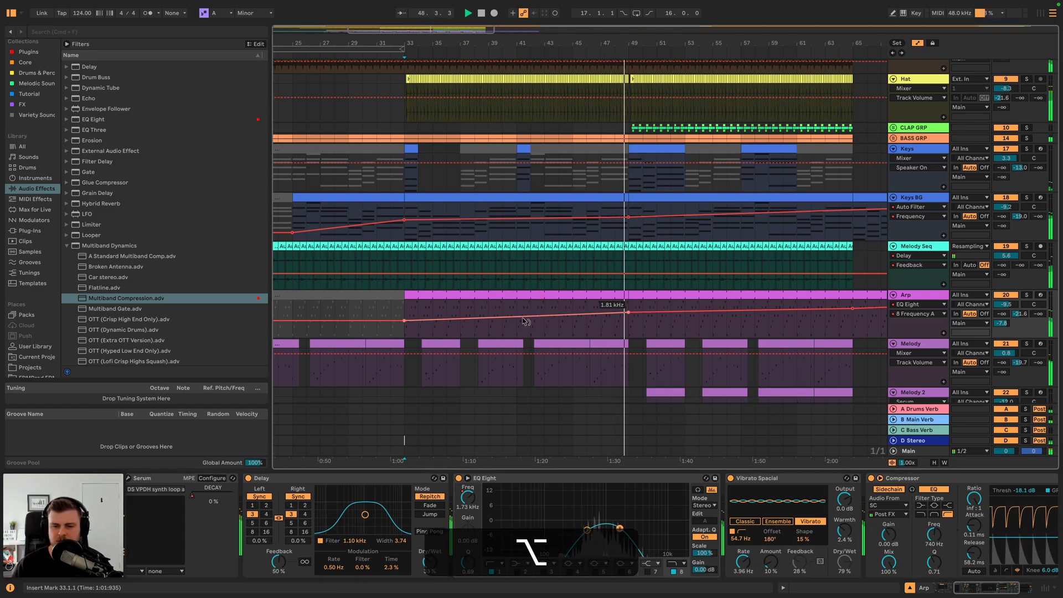
scroll(620, 329, "right", 5)
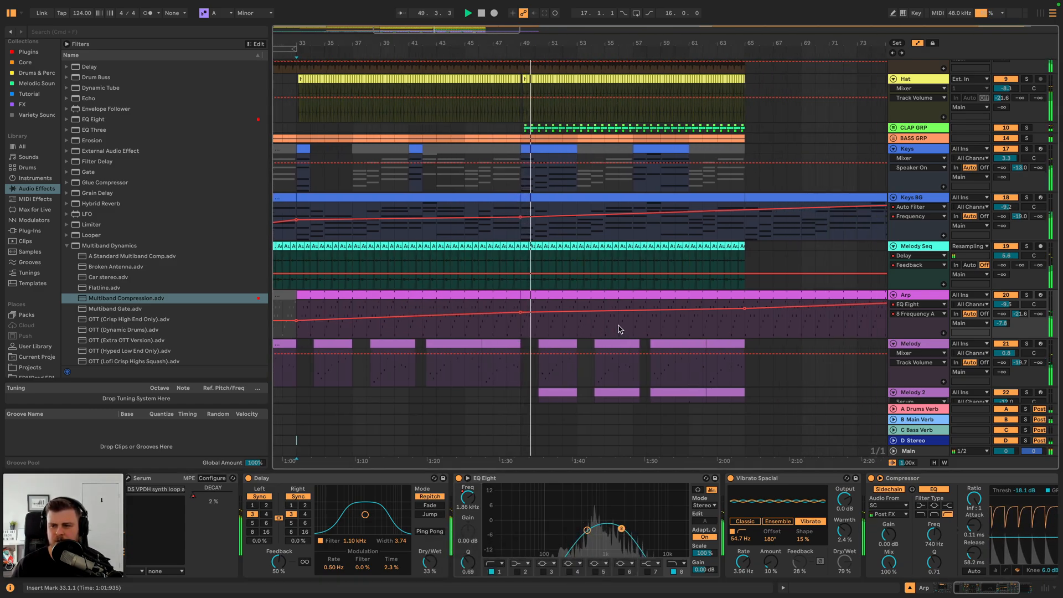
left_click_drag(1006, 305, 1005, 301)
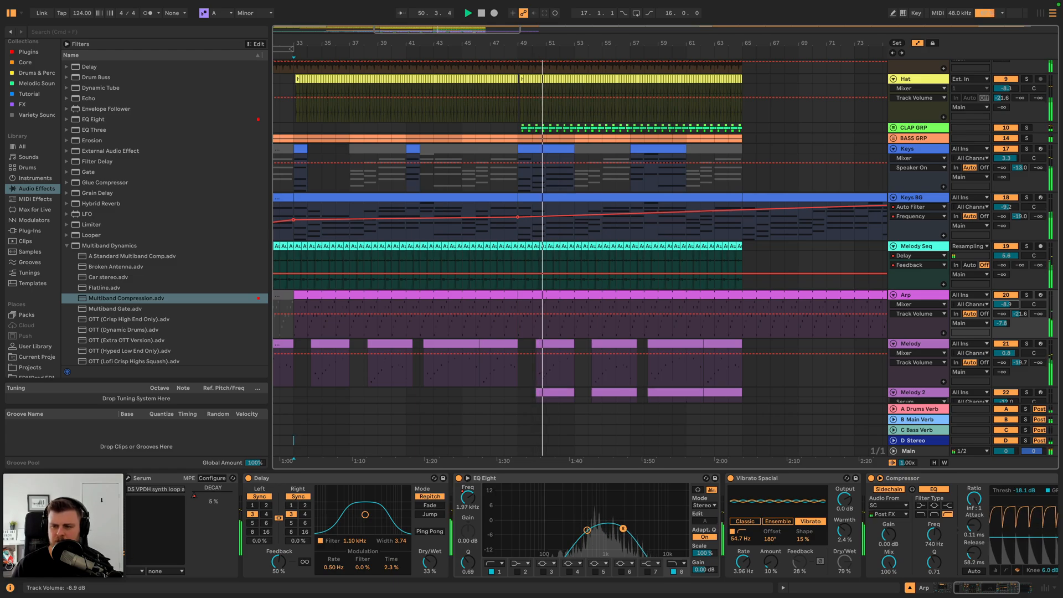
- Stop playback and insert a Pitch MIDI effect between Velocity and Serum on the Melody 2 track
scroll(721, 327, "down", 2)
left_click(914, 357)
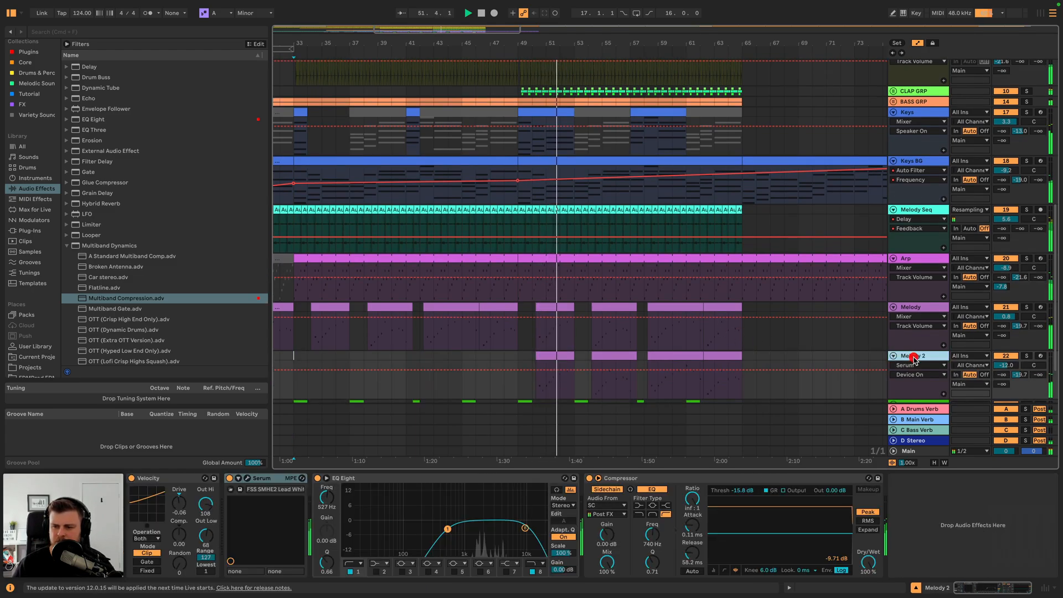
key("space")
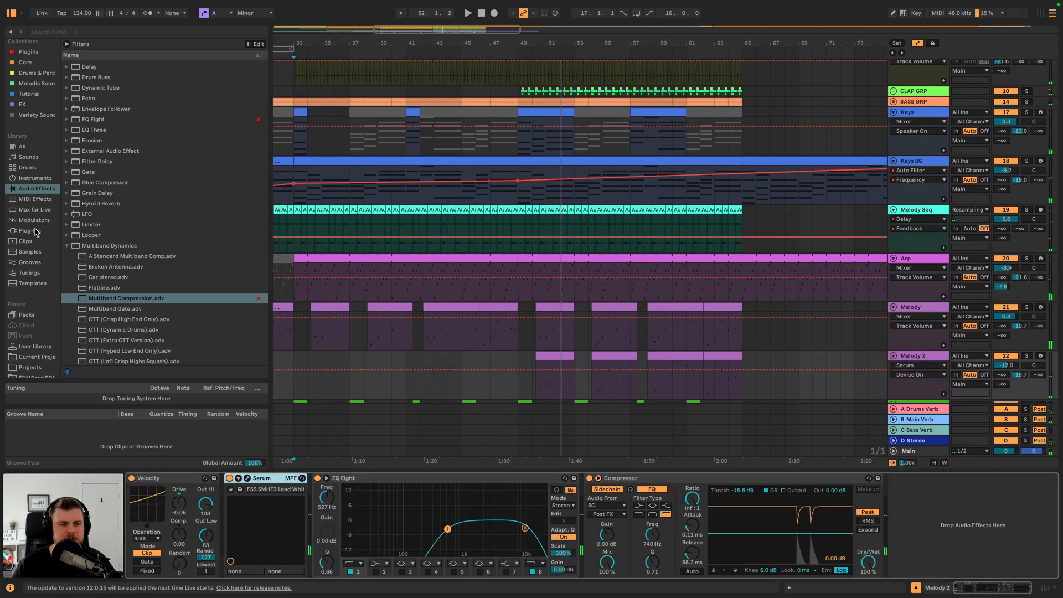
left_click(36, 231)
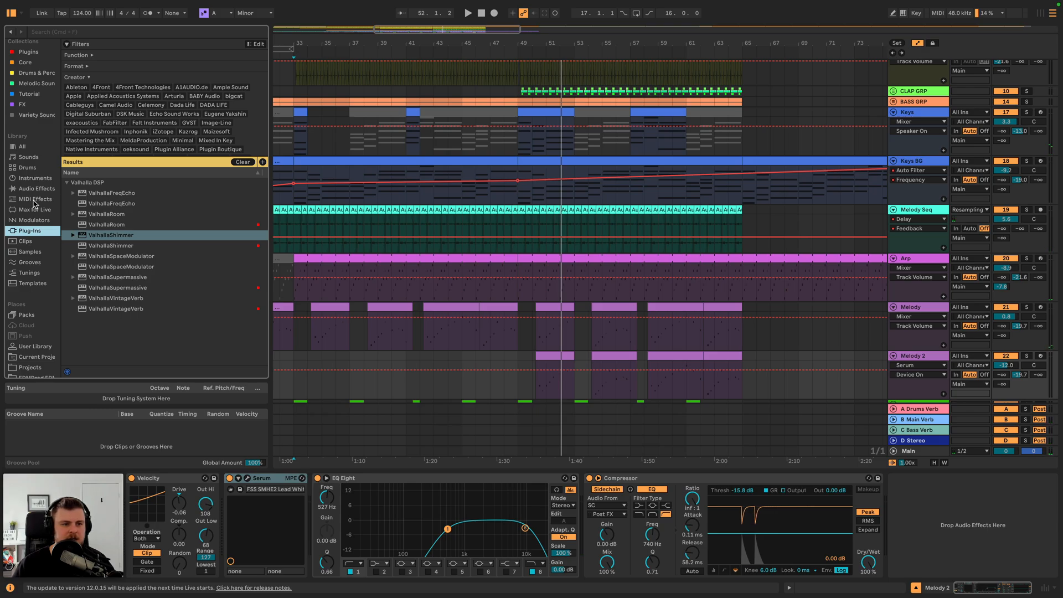
left_click(32, 199)
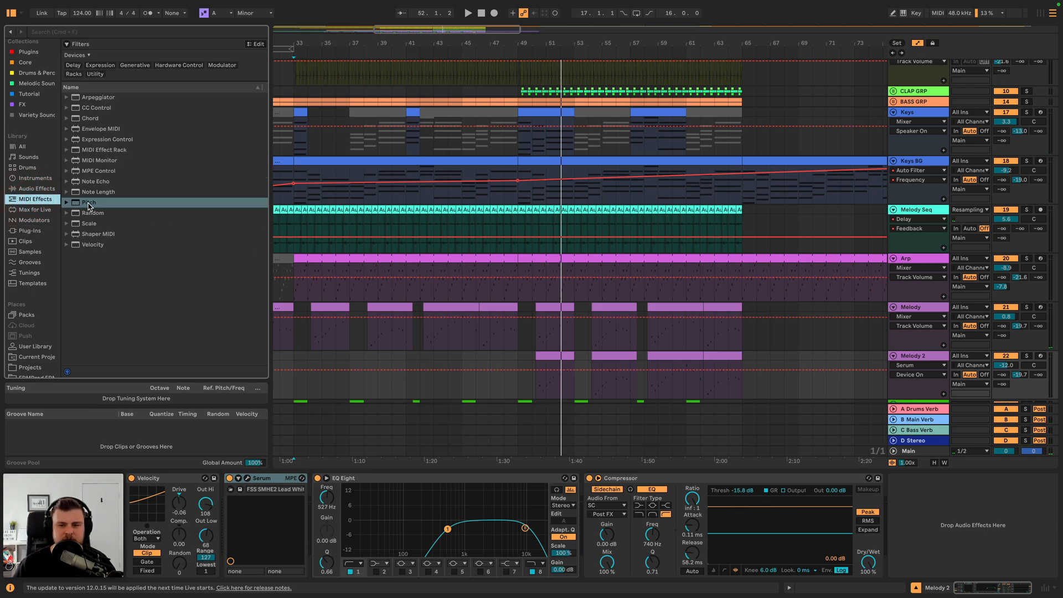
left_click_drag(87, 205, 252, 512)
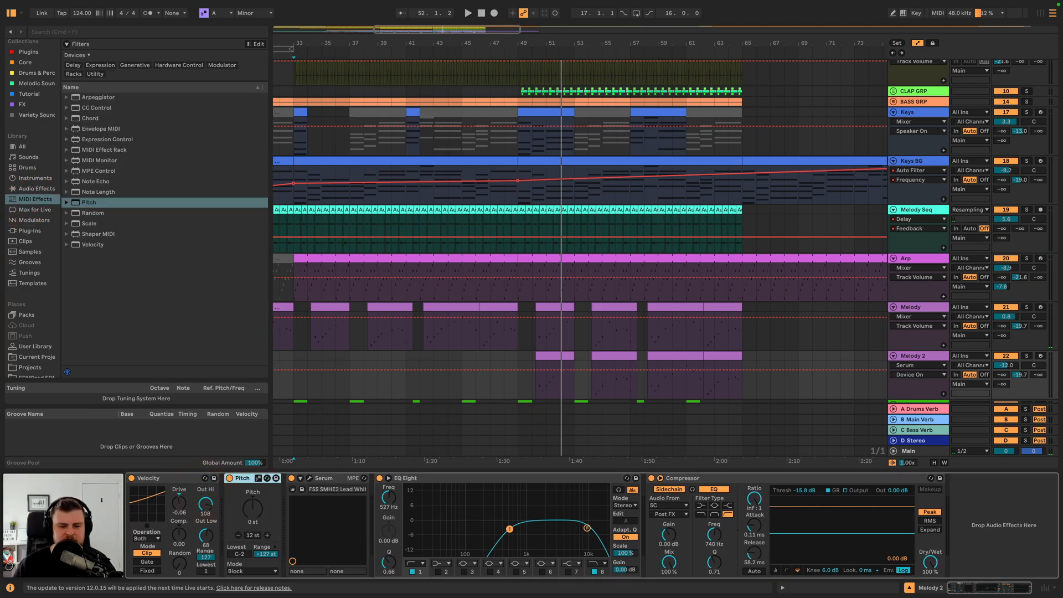
- Set the Pitch effect on Melody 2 to -12 st and play the track from around bar 50
key("shift+Down")
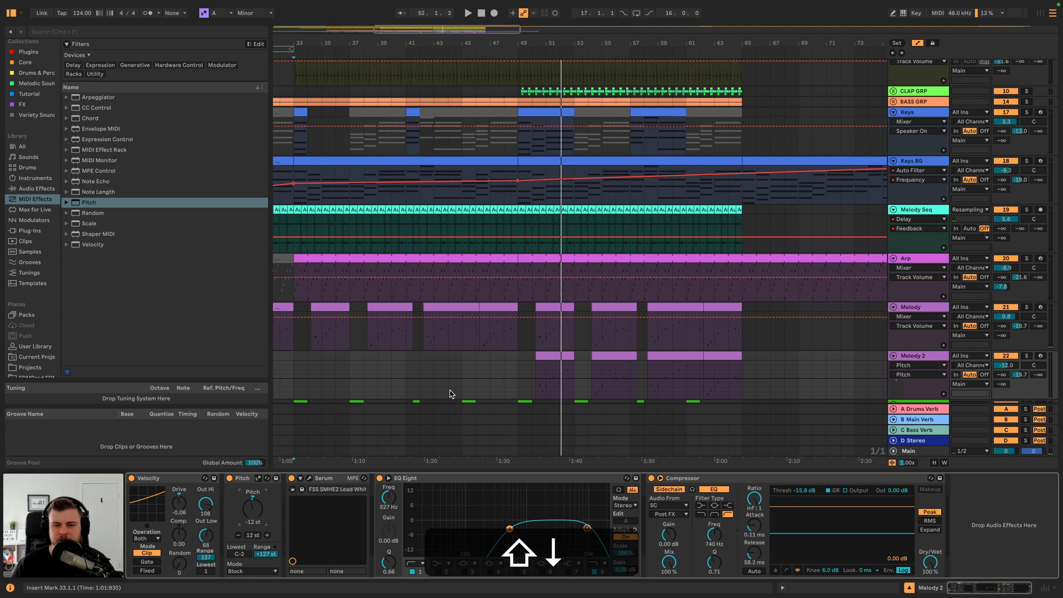
left_click(543, 355)
key("space")
- Duplicate the bars 49 to 65 section of both Melody 2 and Melody onto bars 65 to 81
left_click_drag(520, 357, 653, 360)
left_click(742, 360, "shift")
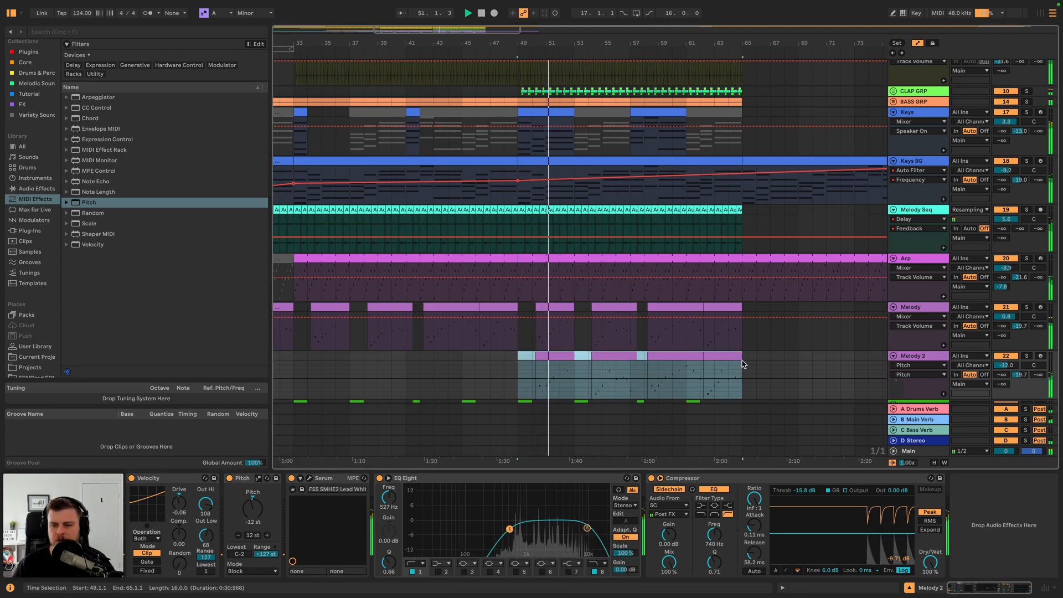
key("super+d")
left_click_drag(539, 315, 318, 315)
key("super+d")
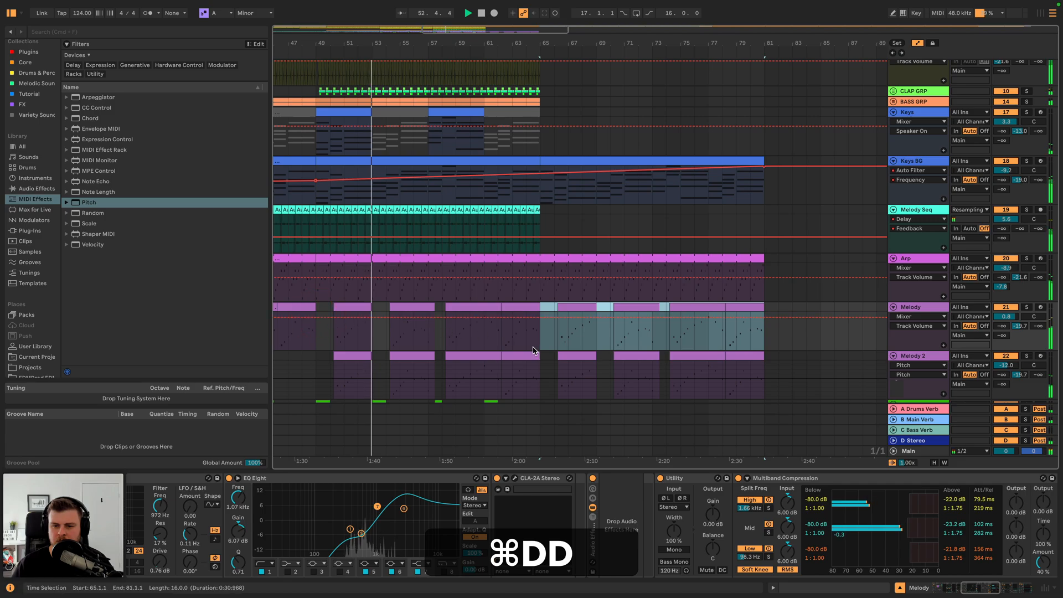
- Merge the duplicated Melody 2 clips from bar 66 to bar 81 into one clip and select all its notes
left_click(570, 366)
left_click(756, 356, "shift")
key("shift+super+j")
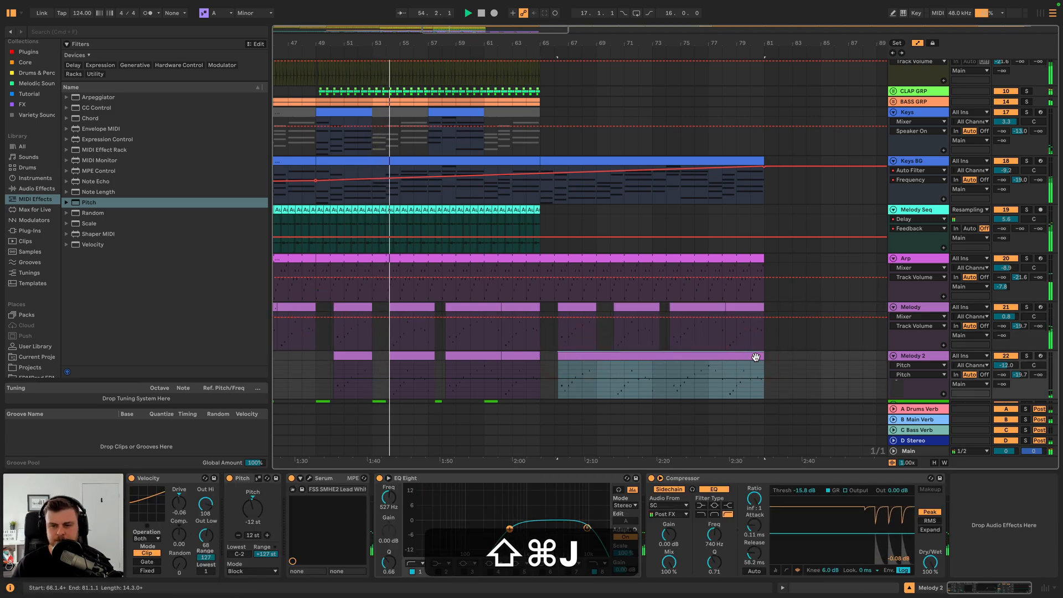
double_click(756, 355)
left_click(691, 426)
key("super+a")
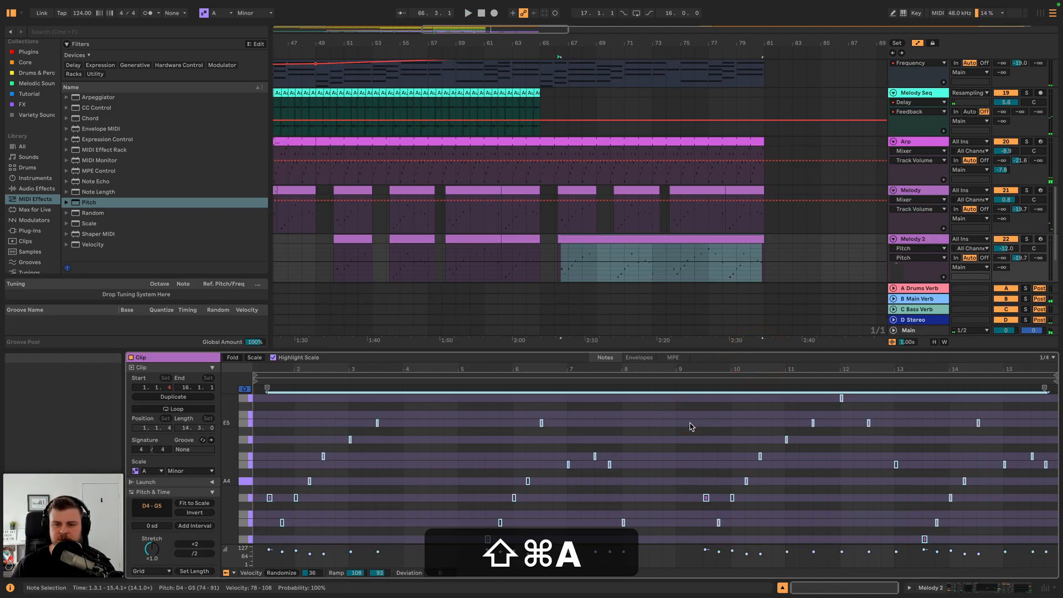
- Play from the Melody 2 clip at bar 50 and set the track volumes to -10.9 dB on Melody 2 and 4.0 dB on Keys
left_click(350, 280)
key("space")
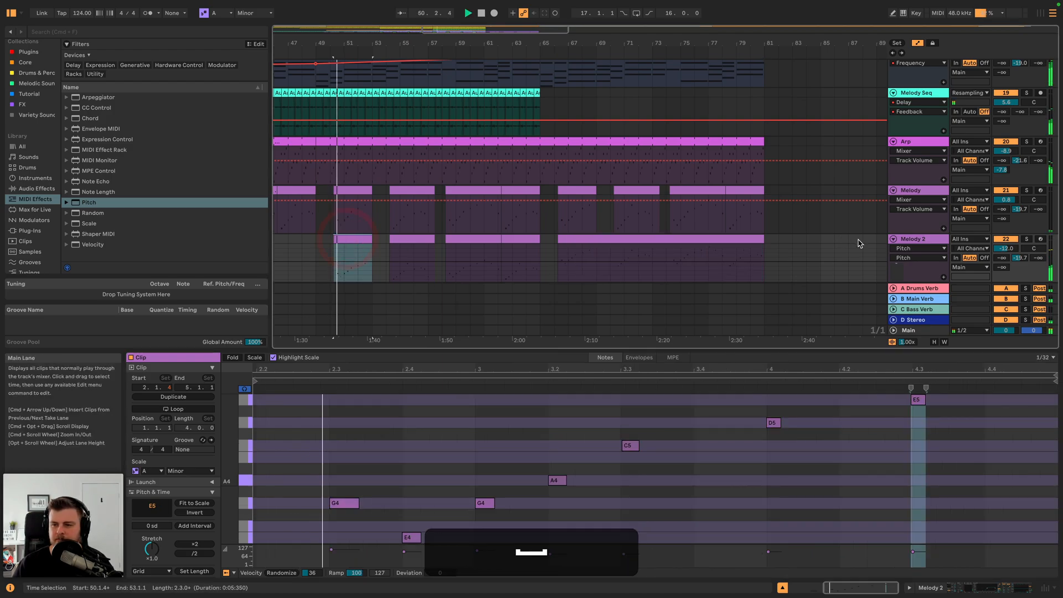
left_click(927, 240)
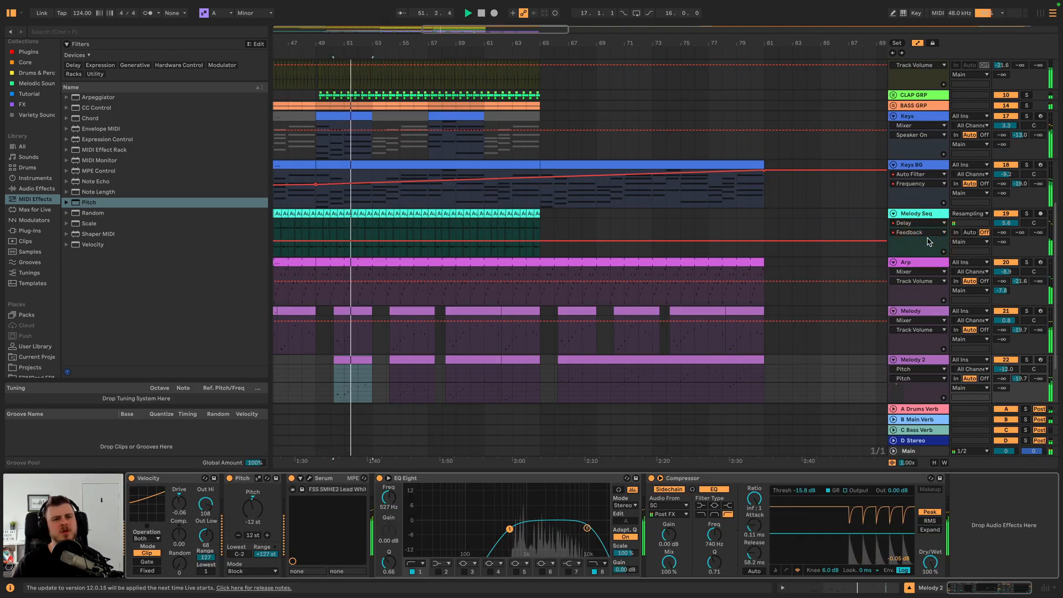
scroll(446, 348, "left", 10)
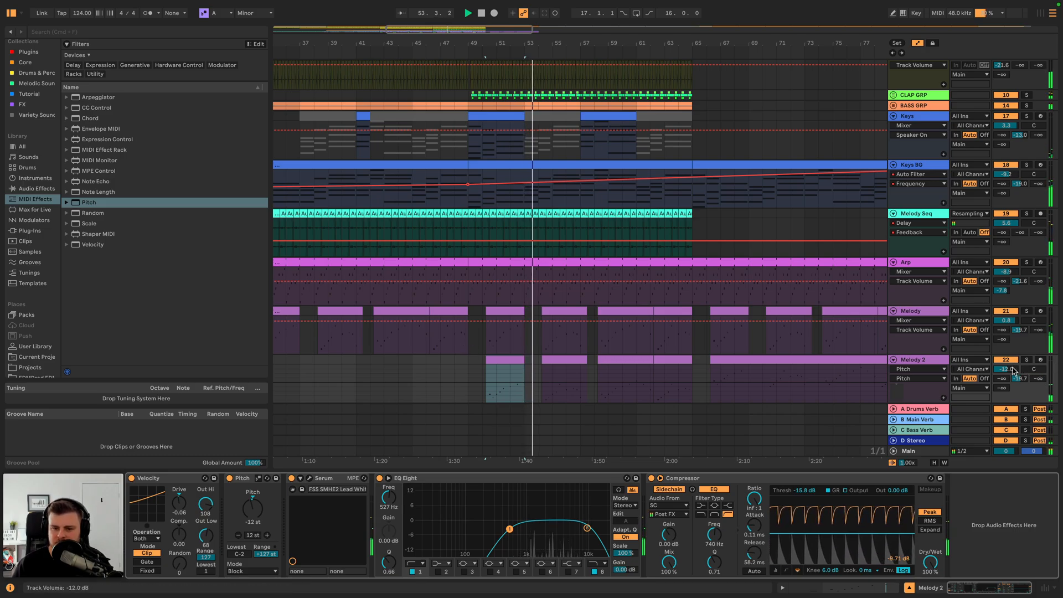
left_click_drag(1014, 369, 1013, 369)
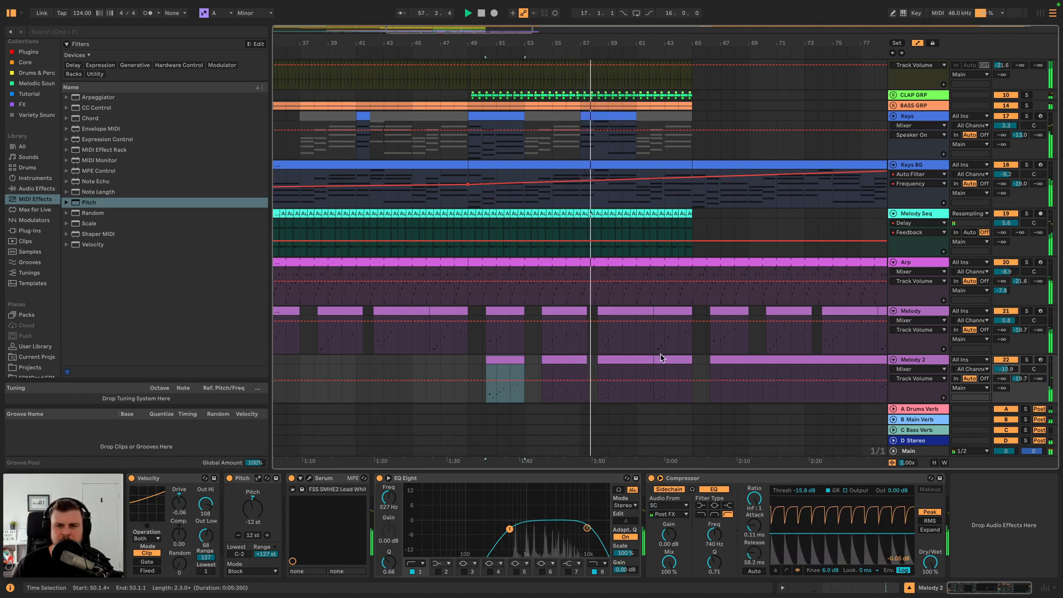
scroll(533, 368, "up", 3)
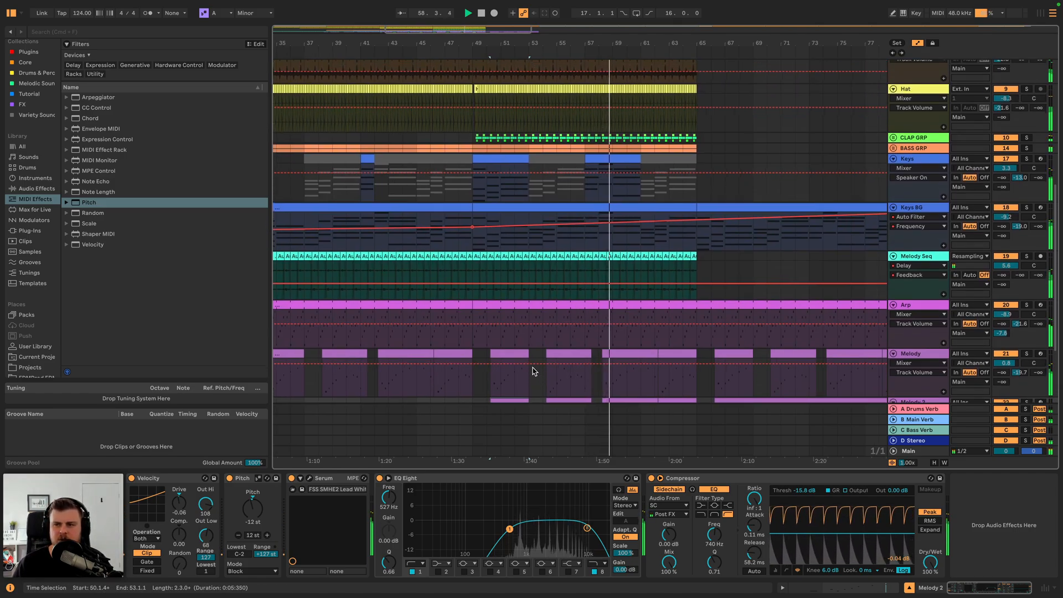
left_click_drag(1010, 170, 1010, 167)
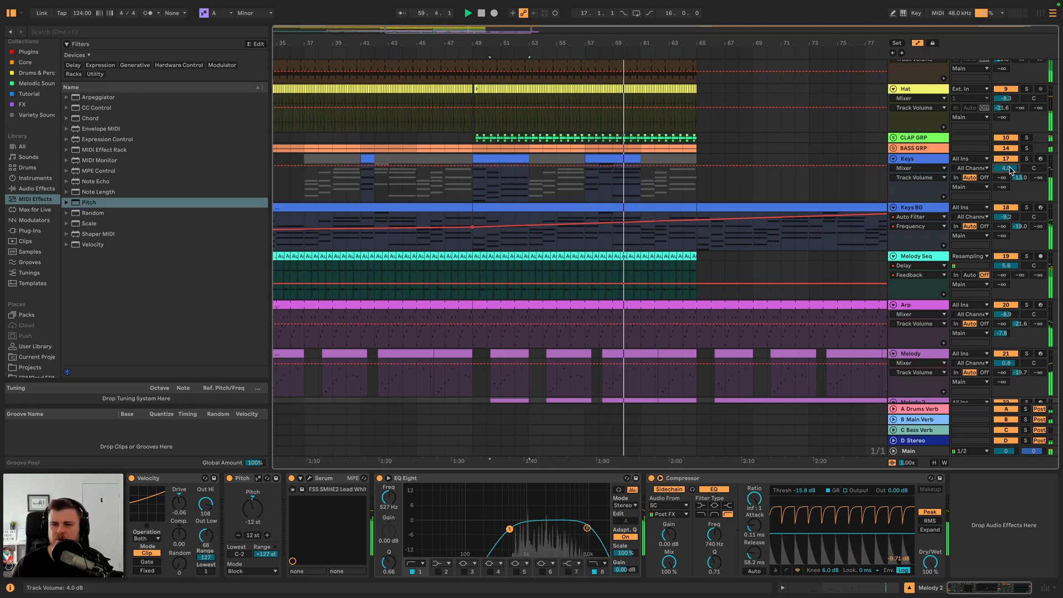
- Duplicate the Keys clips of bars 49 to 65 onto bars 65 to 81 and reactivate the muted copy at bar 69
left_click(666, 159)
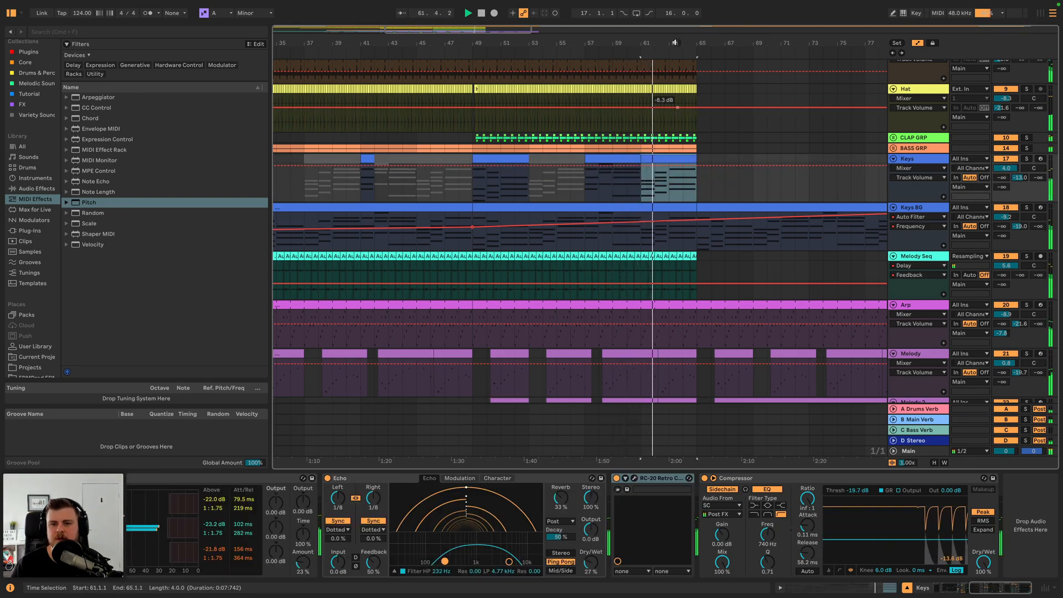
key("minus")
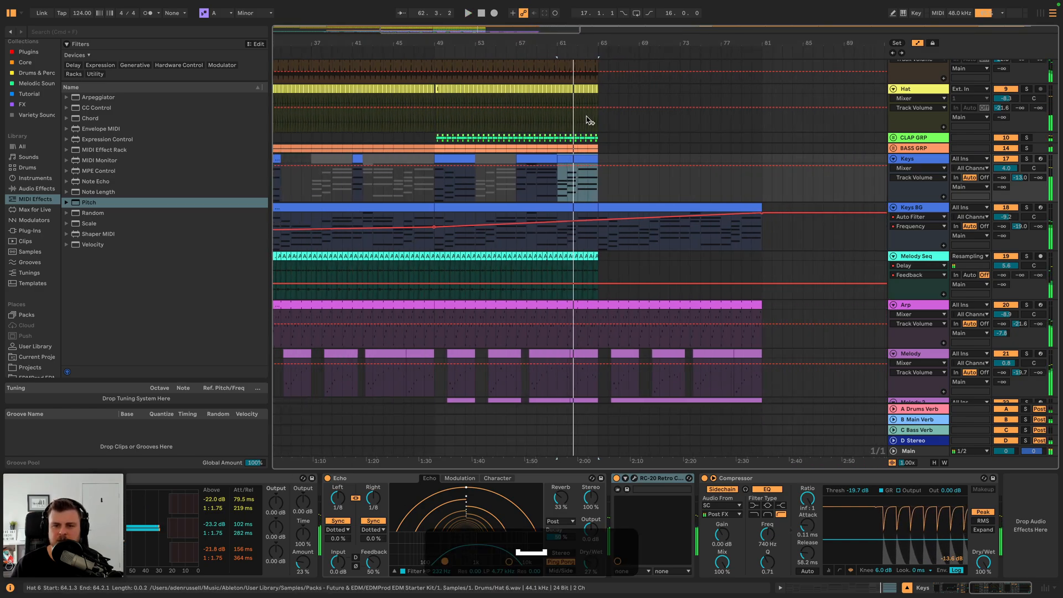
left_click(459, 155, "shift")
key("super+d")
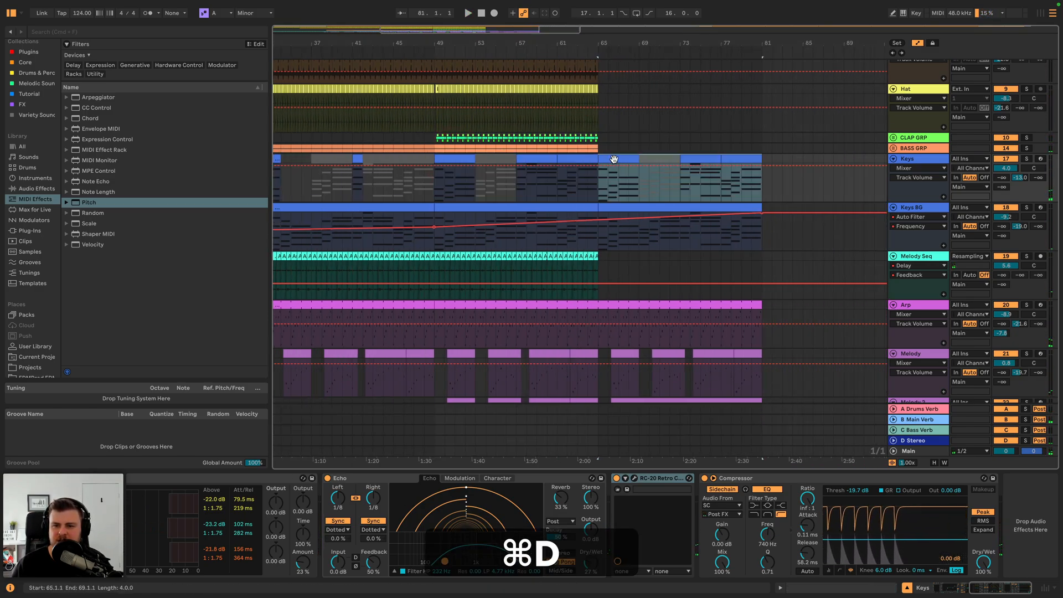
left_click(646, 159)
key("0")
left_click(450, 159)
key("space")
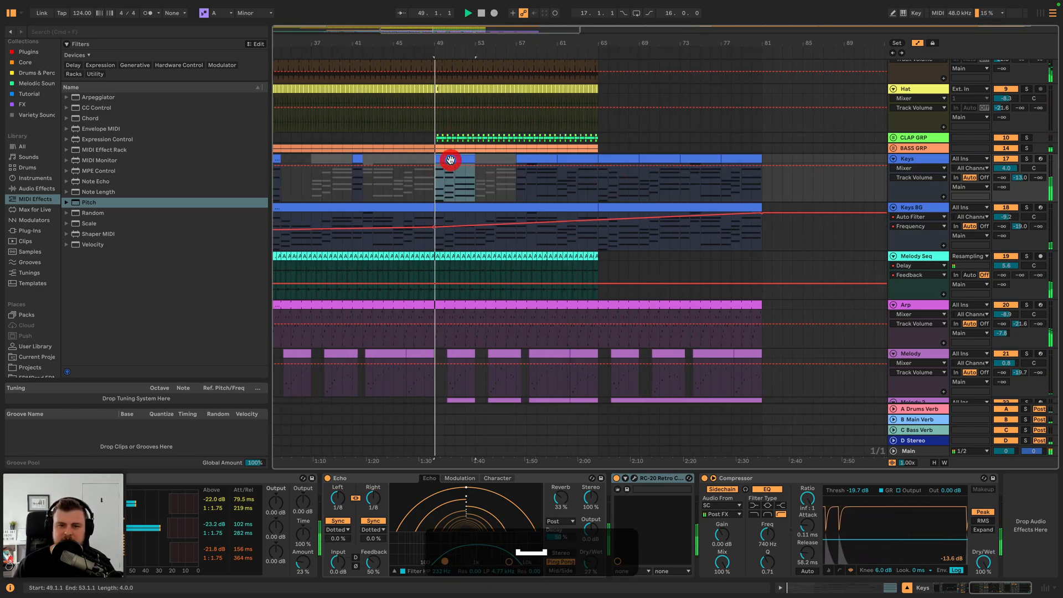
- Play the Keys track soloed from bar 33 and open its Serum synth
scroll(429, 161, "left", 3)
scroll(429, 161, "left", 3)
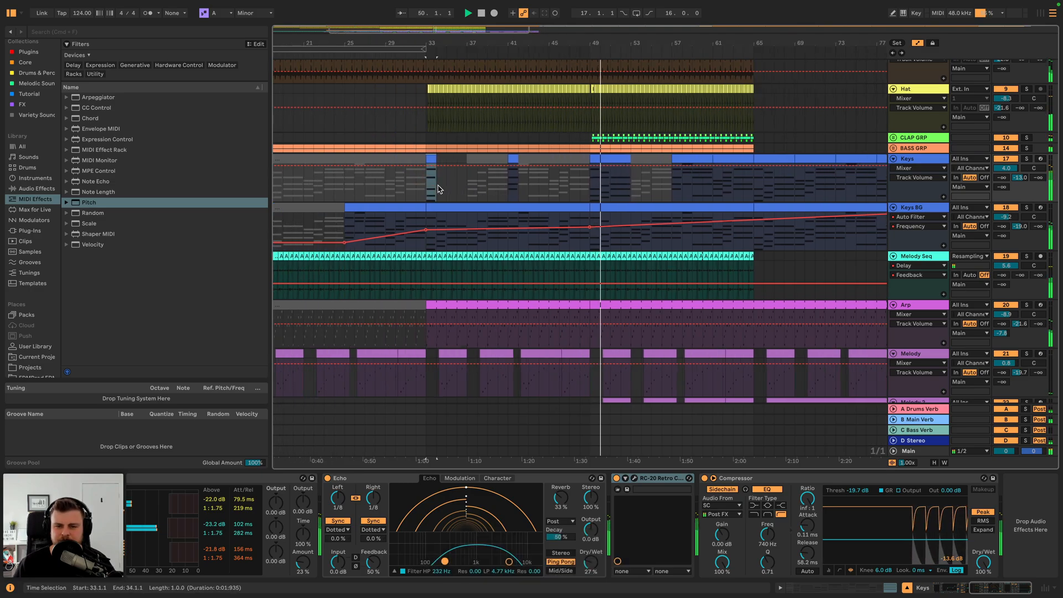
key("space")
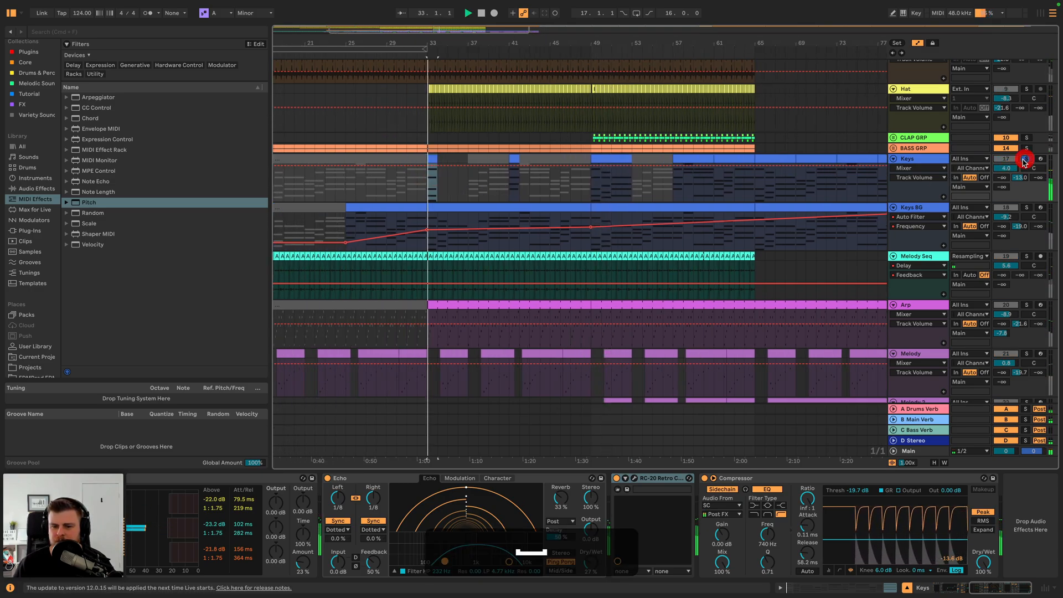
key("space")
scroll(213, 483, "left", 10)
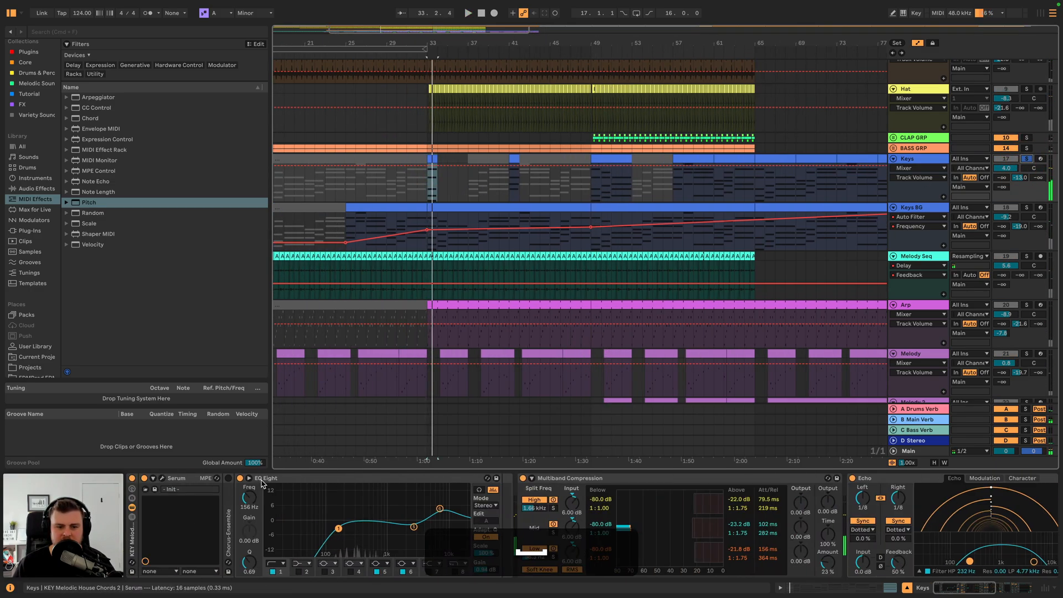
left_click(161, 478)
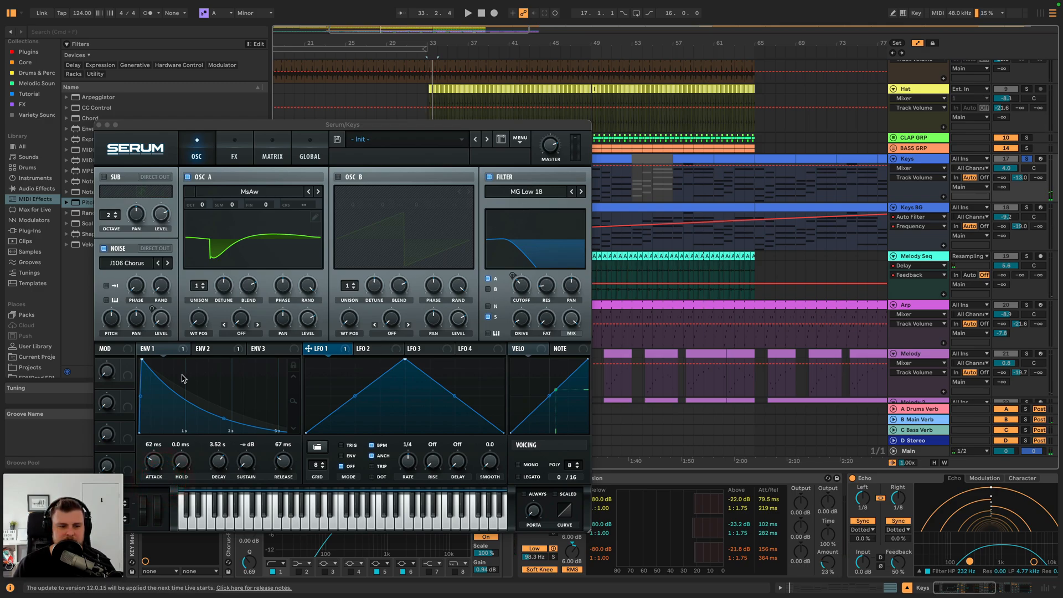
- Assign Serum's Macro 1 to the filter cutoff on Keys and rename the macro CUTOFF
left_click_drag(127, 367, 457, 327)
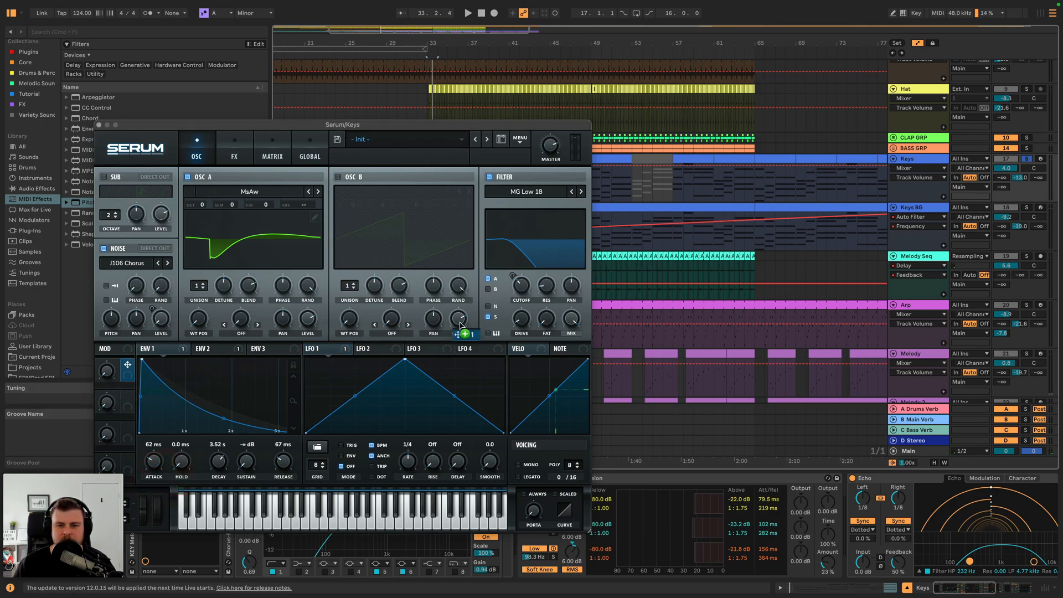
mouse_move(519, 290)
left_mouse_down()
mouse_move(513, 345)
mouse_move(505, 288)
left_mouse_up()
key("space")
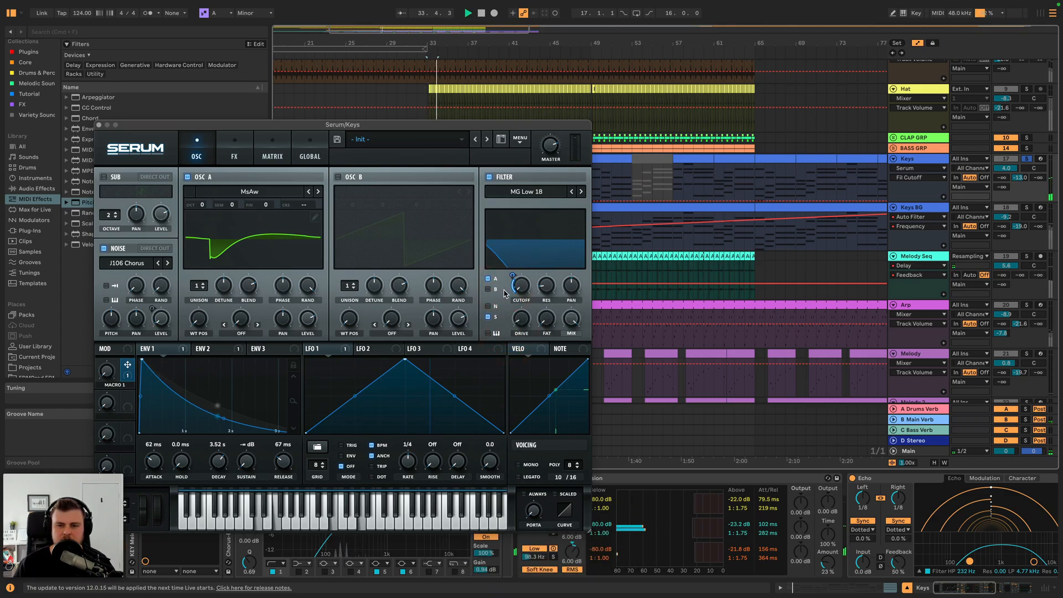
left_click_drag(107, 372, 104, 354)
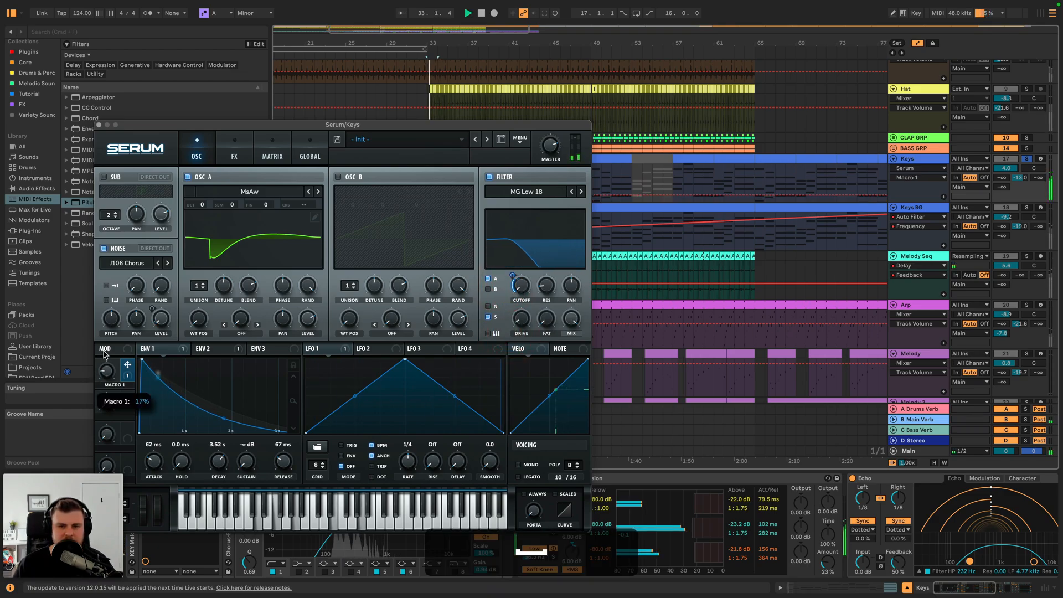
double_click(119, 384)
type("CUTOFF")
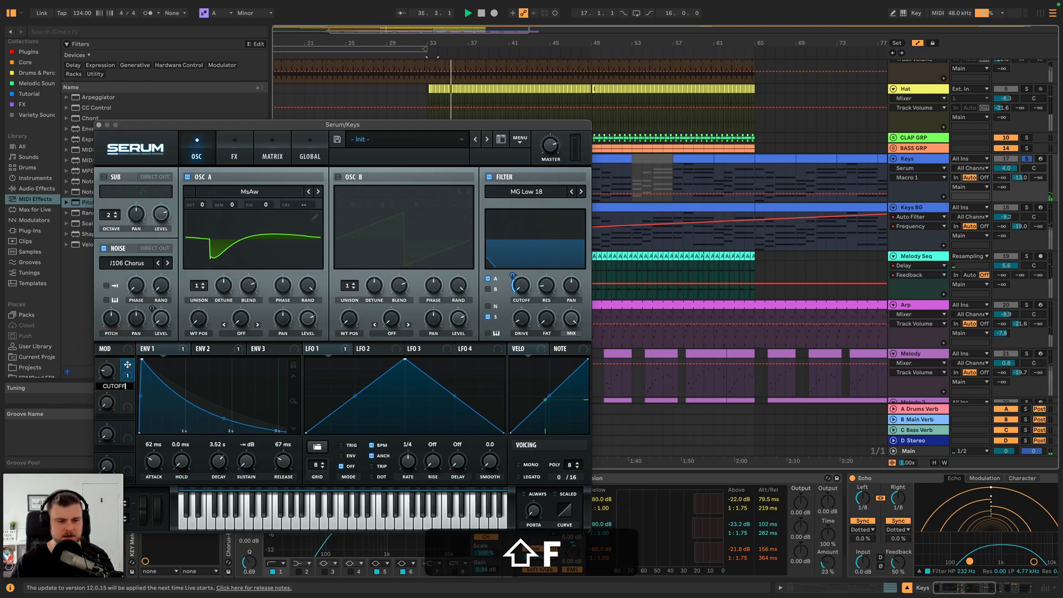
- Shorten the ENV 1 decay to 1.09 s and assign the CUTOFF macro to it as well
left_click_drag(212, 477, 197, 444)
key("space")
left_click_drag(127, 364, 206, 462)
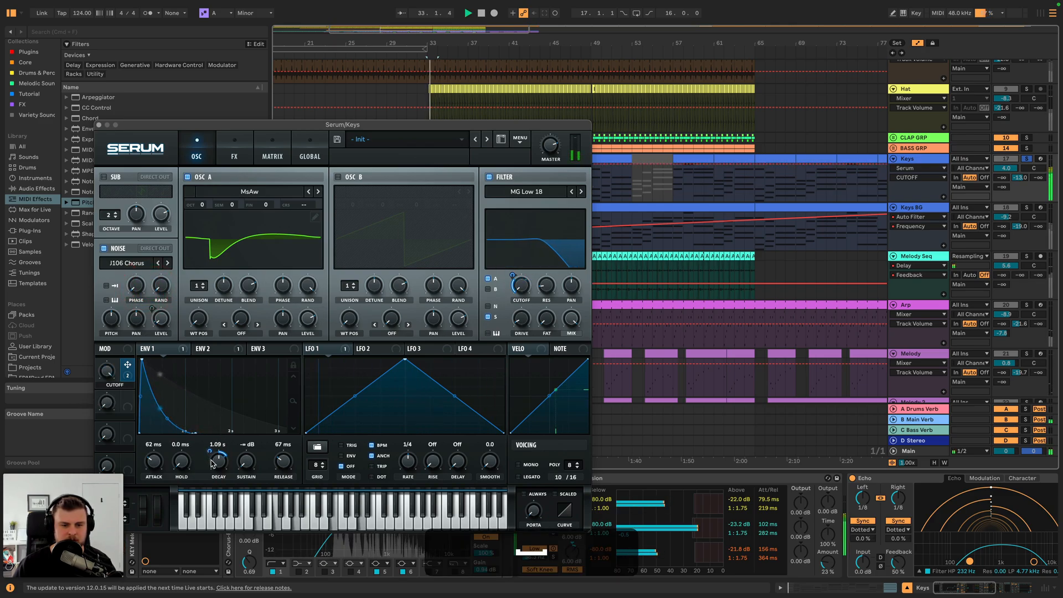
key("space")
- Adjust the macro's modulation depth on the filter cutoff and replay Keys unsoloed in the full mix
left_click_drag(511, 275, 511, 260)
key("space")
key("space")
left_click(1028, 159)
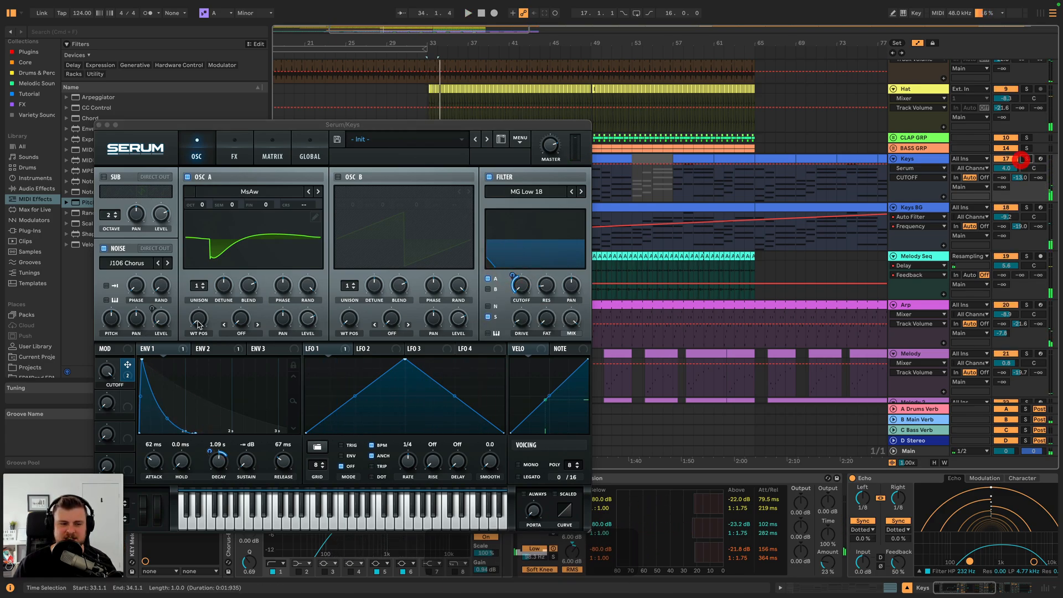
key("space")
left_click_drag(105, 427, 104, 443)
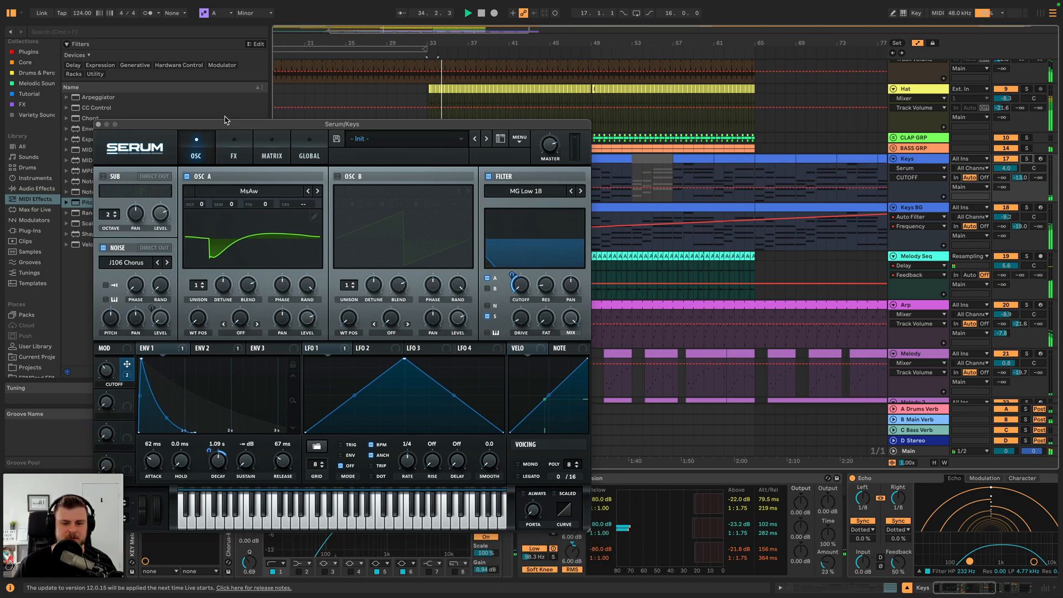
- Expose Serum's CUTOFF macro as a configurable device parameter on Keys and close the synth window
left_click_drag(225, 125, 220, 13)
left_click(154, 478)
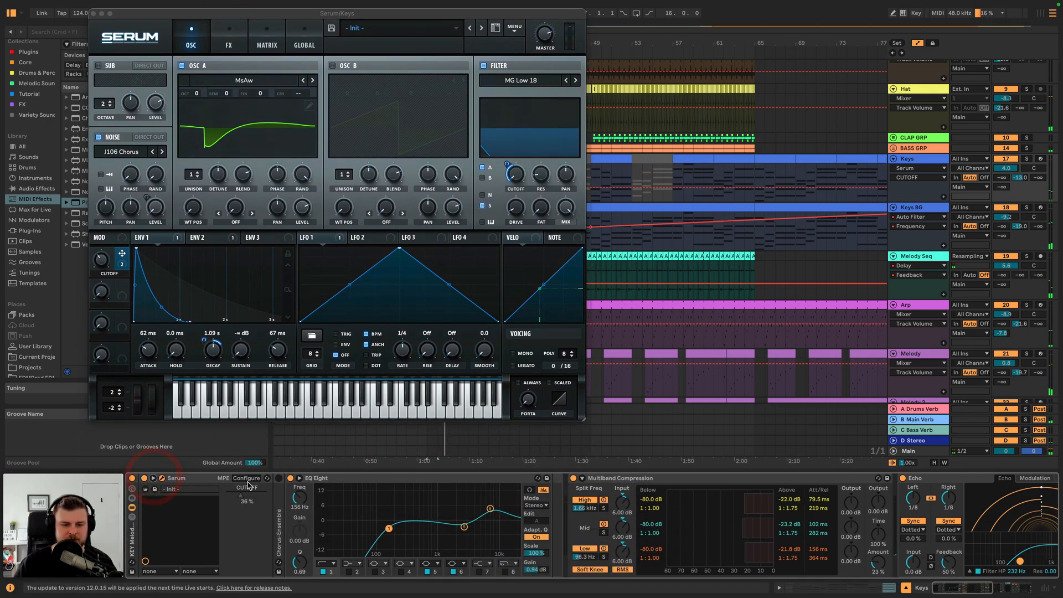
left_click(239, 498)
left_click(93, 13)
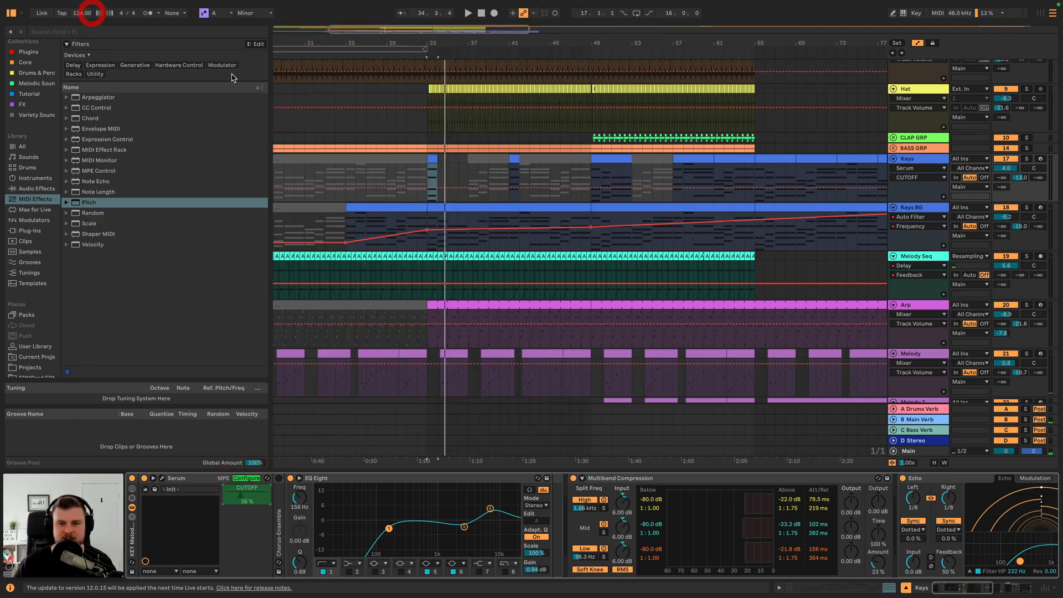
- Automate the Keys CUTOFF macro from 0.55 at bar 33 up to 0.76 at bar 49 and play from bar 49
scroll(430, 191, "left", 5)
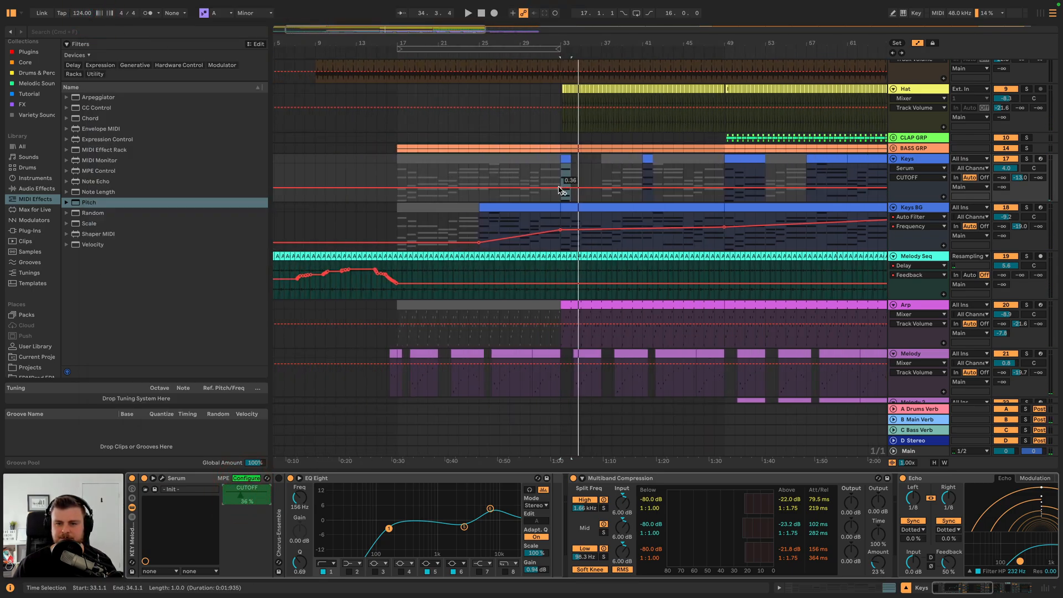
left_click_drag(561, 190, 561, 180)
key("space")
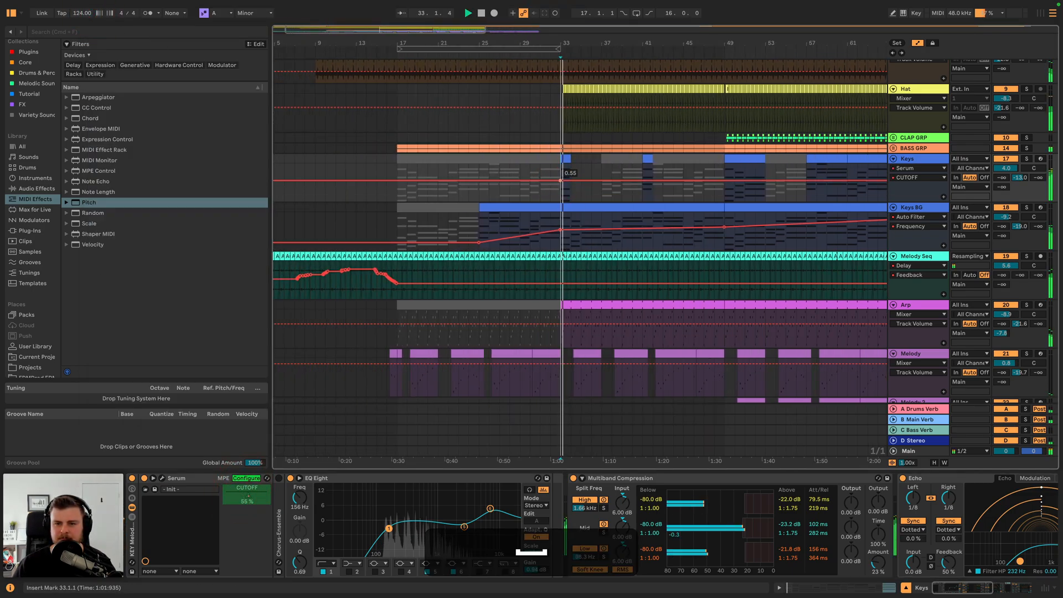
left_click_drag(718, 180, 726, 173)
key("space")
left_click(732, 158)
key("space")
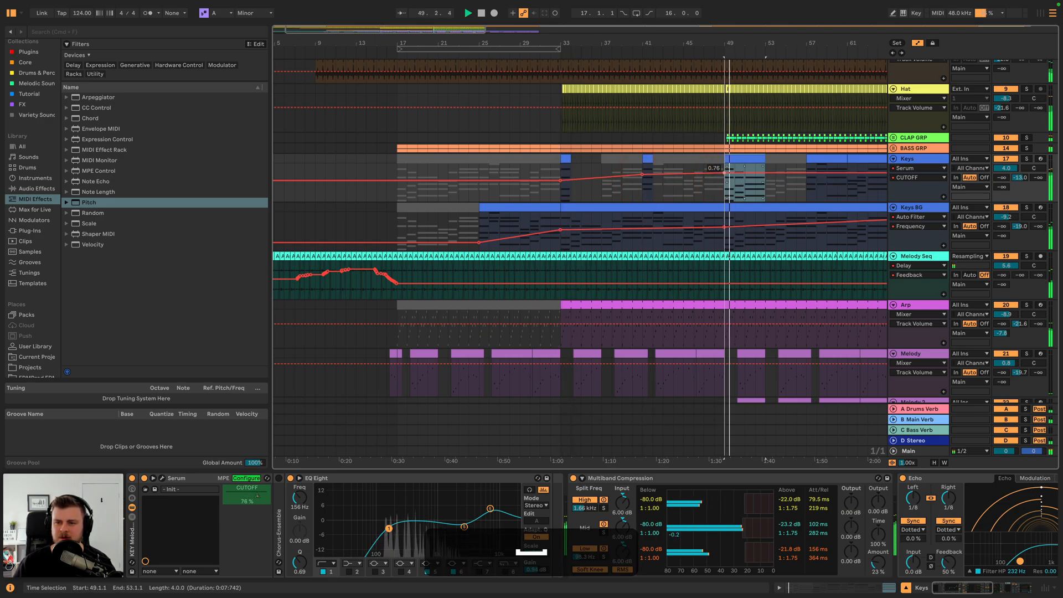
- Raise the Keys CUTOFF automation at bars 81 and 49 and set the Keys track volume to 5.0 dB
scroll(725, 173, "right", 10)
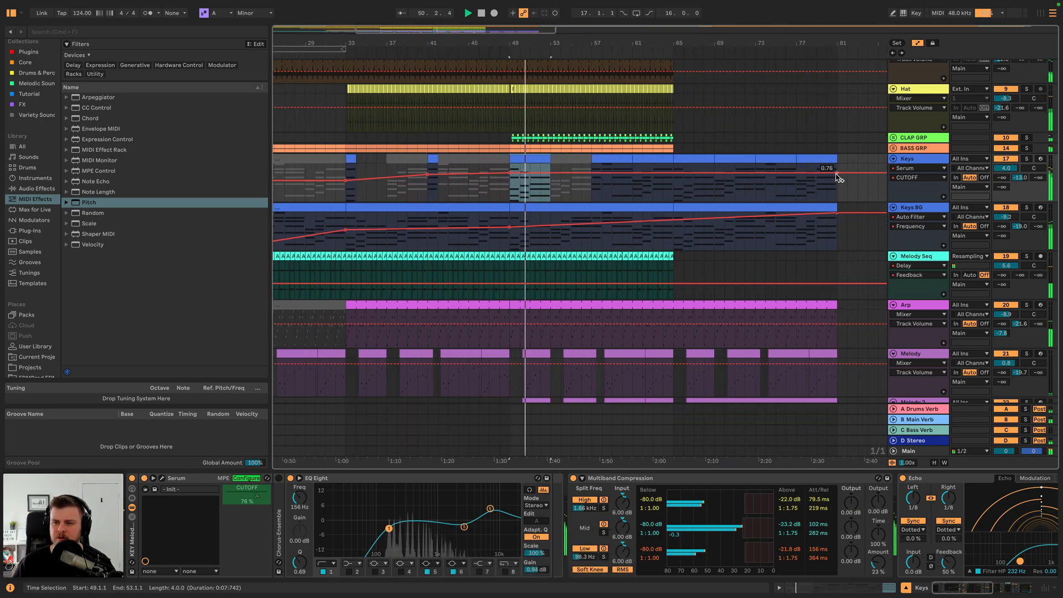
left_click_drag(836, 177, 836, 168)
left_click(591, 187)
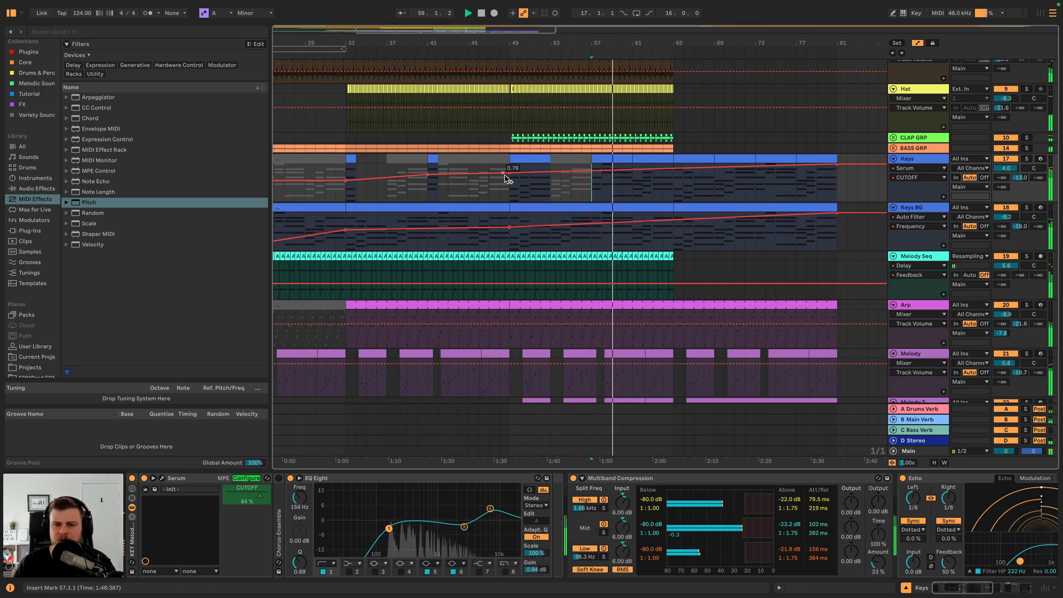
left_click_drag(509, 173, 510, 171)
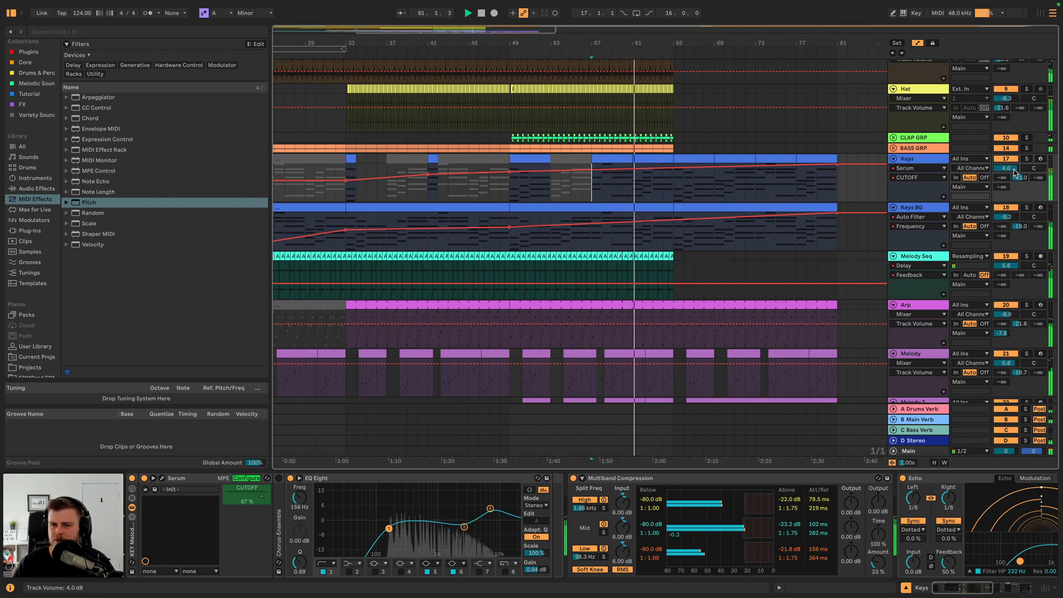
left_click_drag(995, 170, 994, 165)
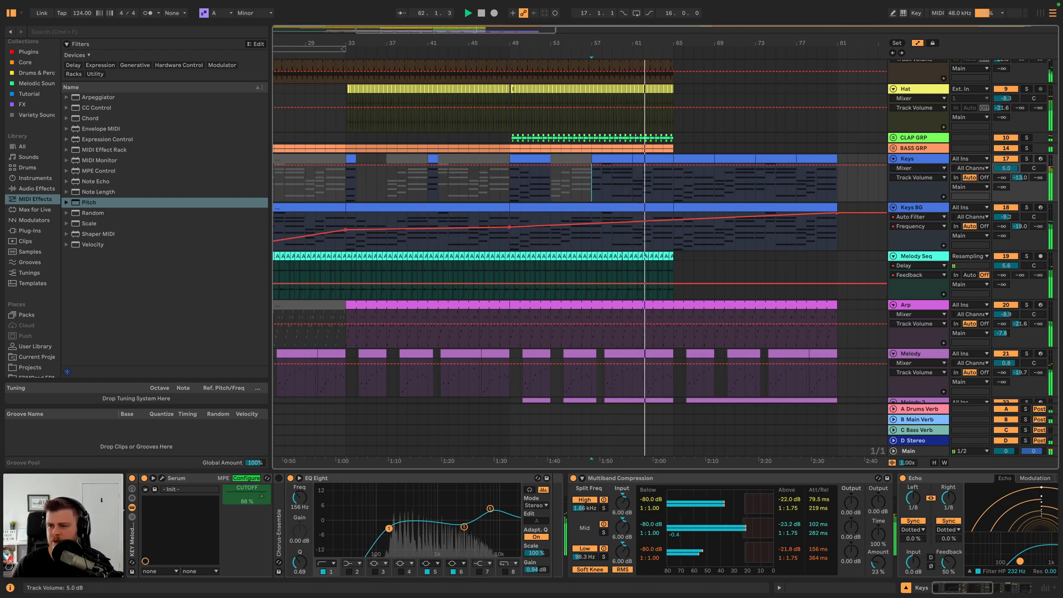
- Solo Keys to raise its EQ Eight low-cut frequency to 206 Hz, then unsolo it and set its track volume to 5.2 dB
left_click(1026, 158)
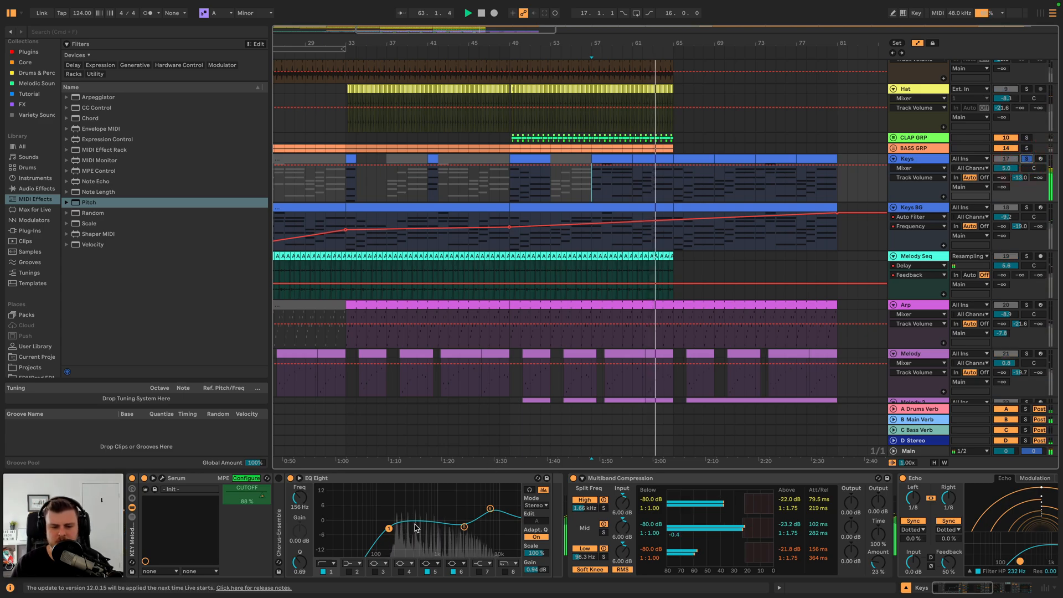
key("space")
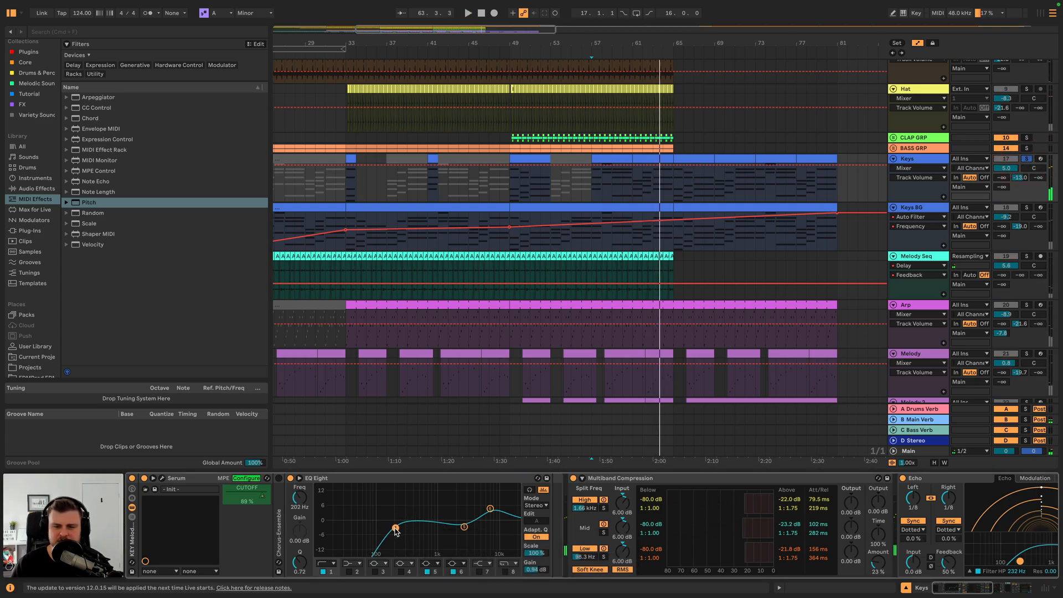
key("space")
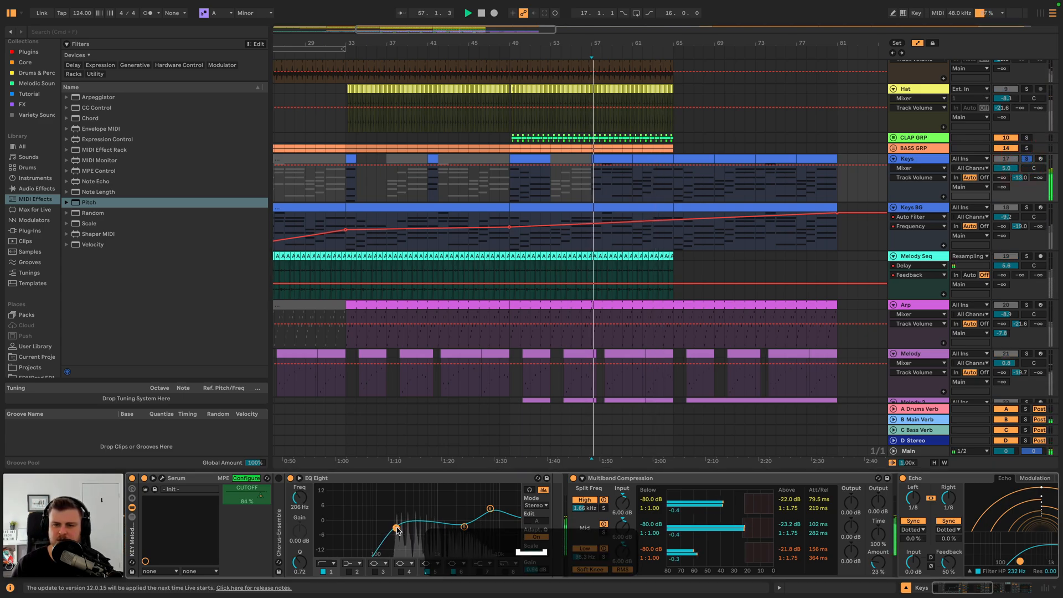
left_click(1026, 159)
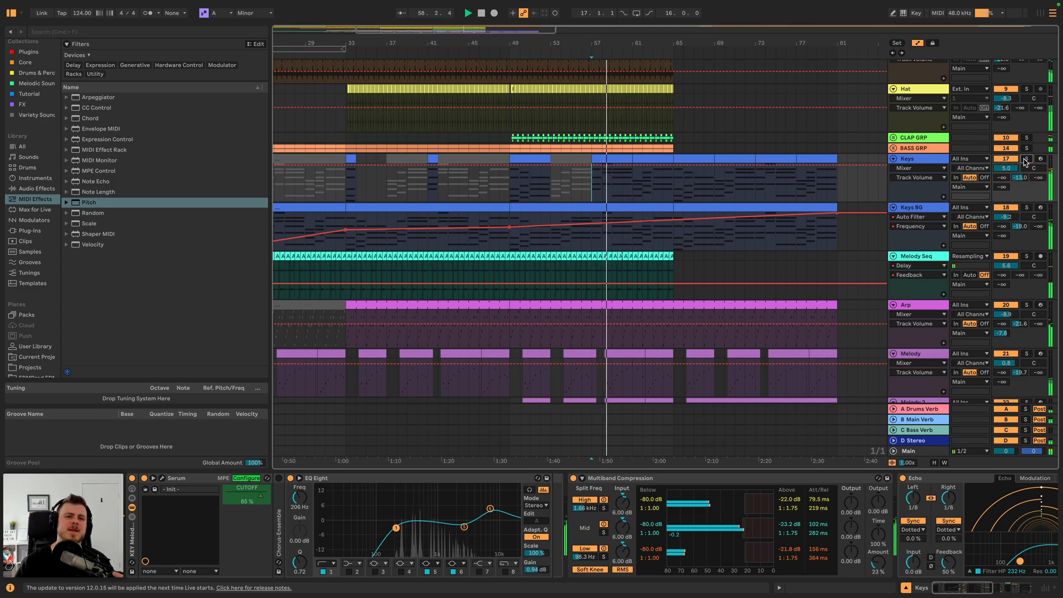
left_click_drag(1014, 169, 1014, 166)
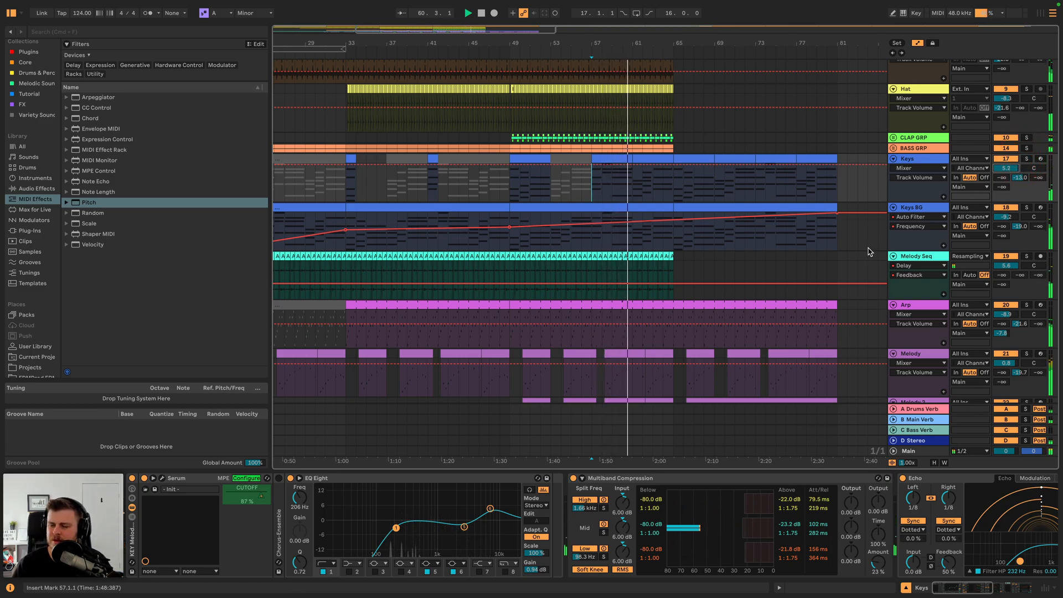
- Set the Arp volume to -10.1 dB and bend its EQ Eight frequency automation with a point of about 2.27 kHz at bar 65
left_click_drag(1005, 314, 1005, 317)
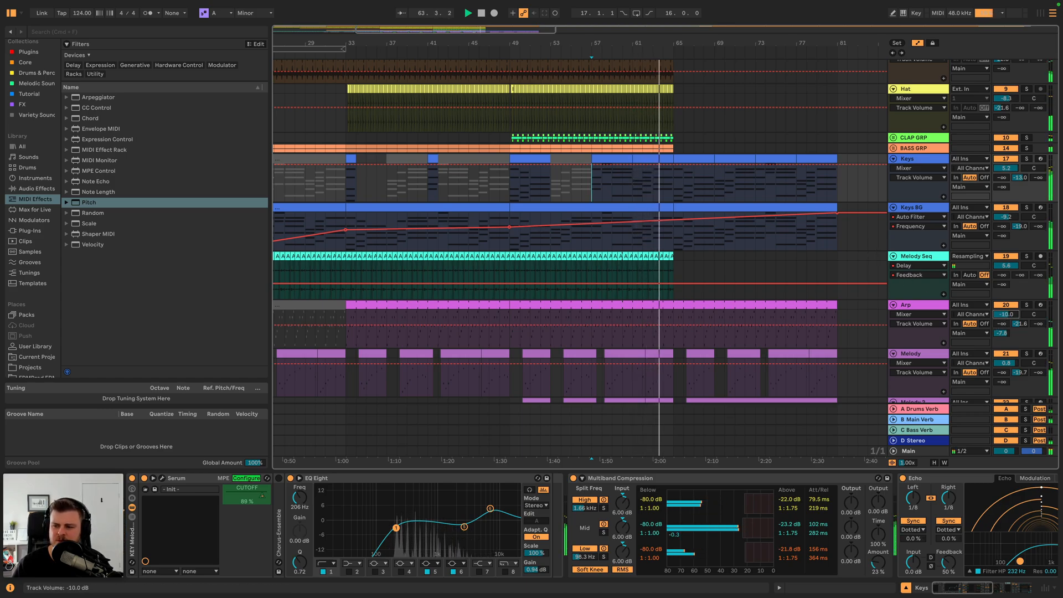
left_click(930, 304)
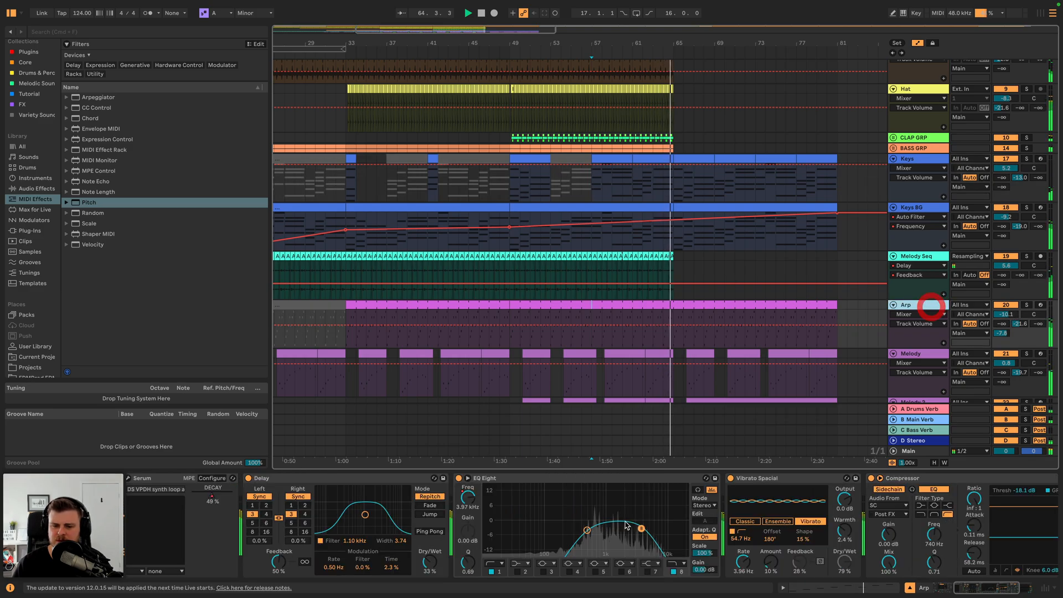
left_click(471, 498)
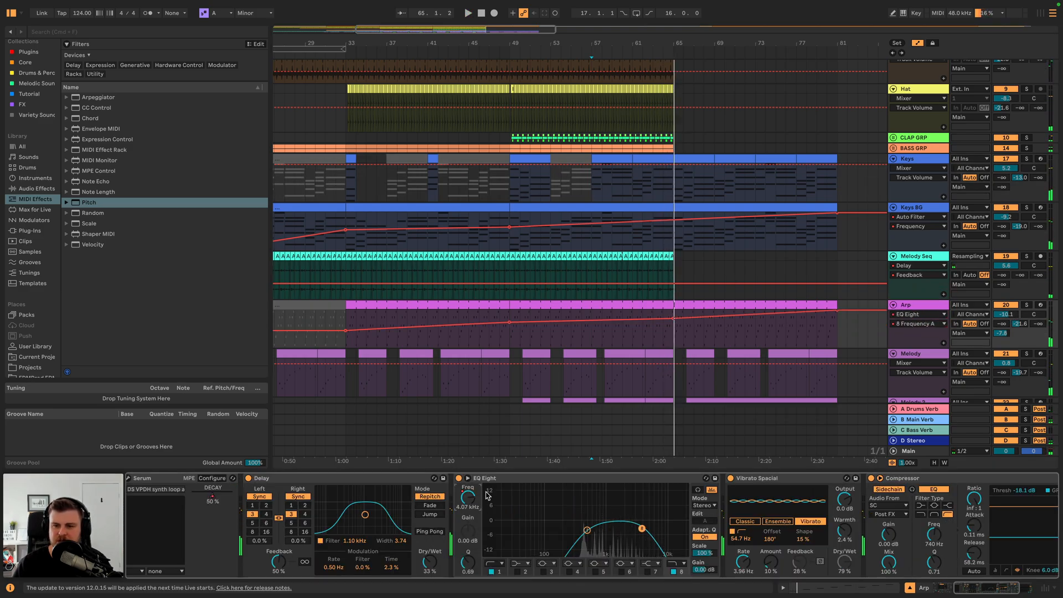
left_click_drag(672, 323, 674, 327)
key("space")
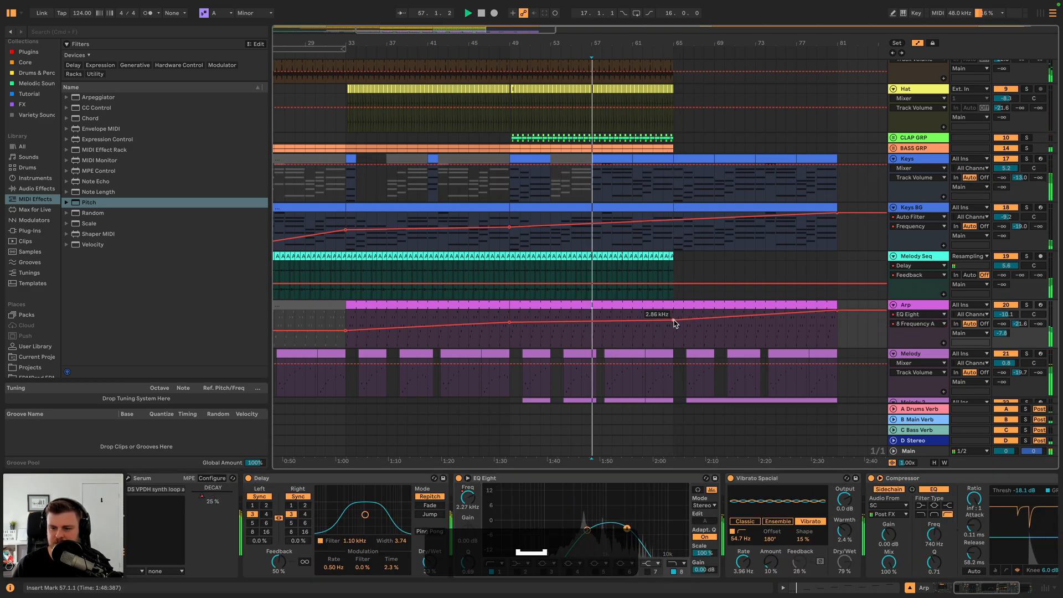
left_click(674, 327)
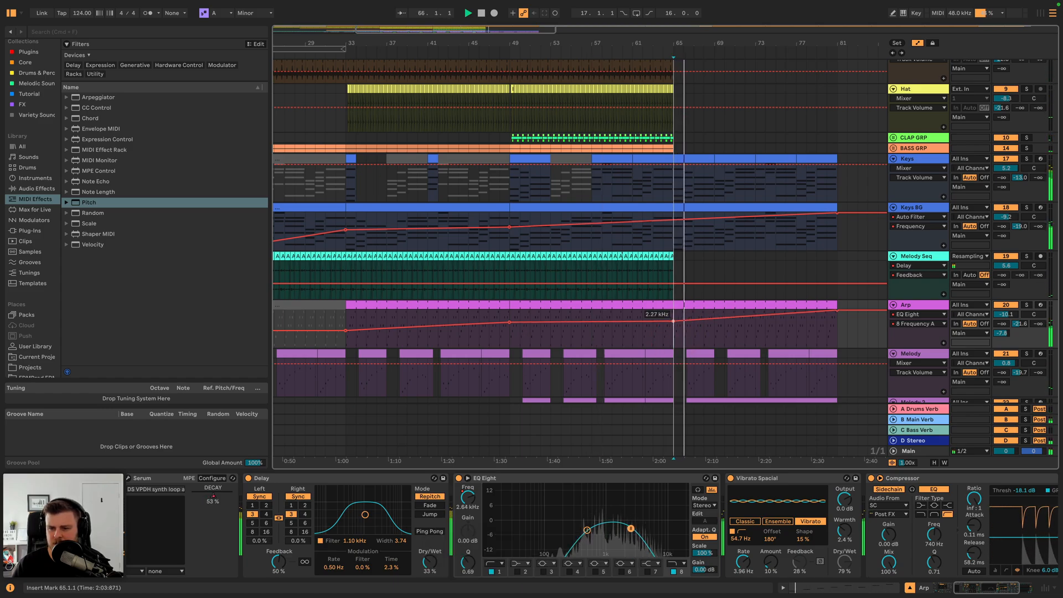
key("alt")
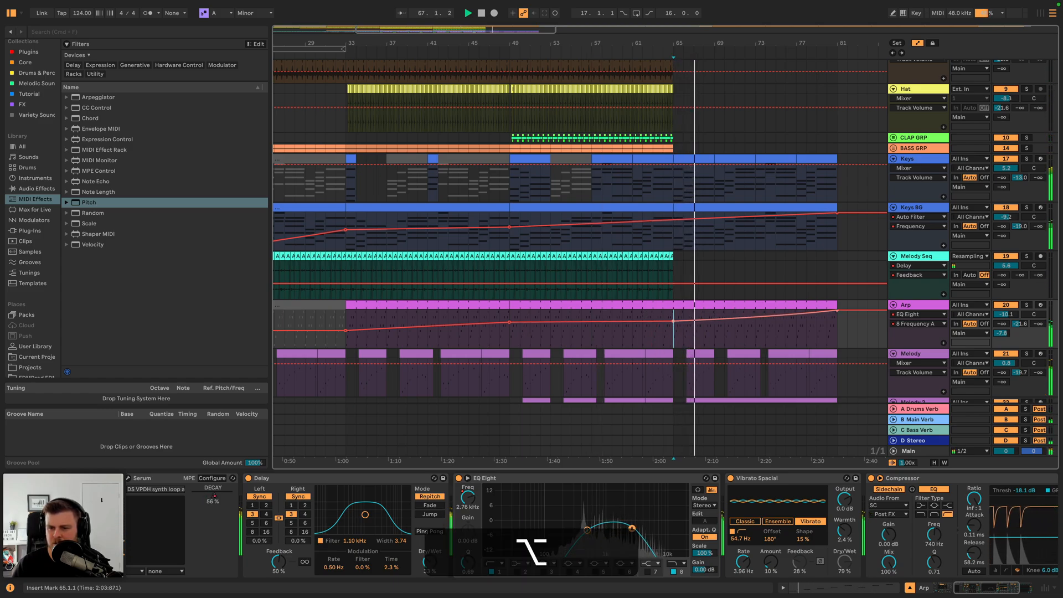
key("space")
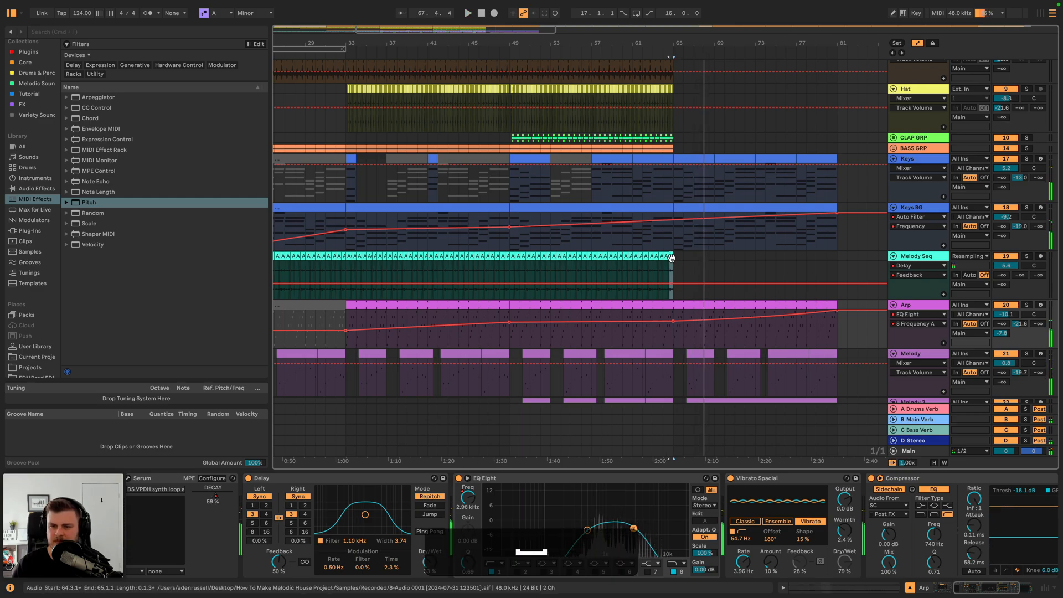
- Duplicate the Melody Seq clips from bars 49–65 onto bars 65–81 and play the track soloed
left_click(671, 257)
left_click(507, 254, "shift")
key("shift+super+d")
key("space")
left_click(1025, 255)
- Automate the Melody Seq delay feedback from 38% at bar 49 up to about 50% at bar 81
scroll(742, 295, "left", 5)
scroll(739, 296, "right", 3)
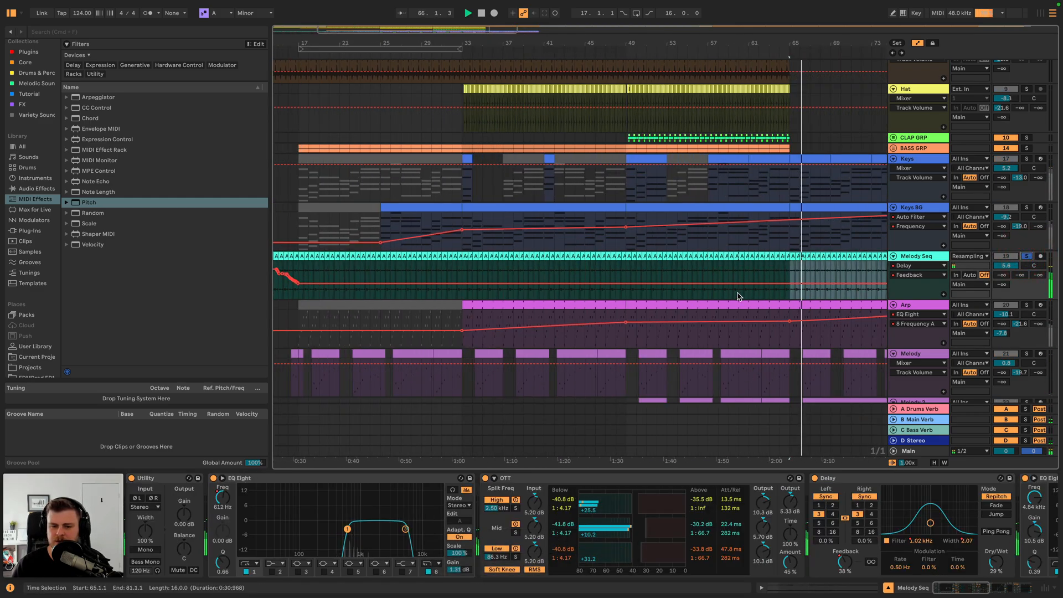
scroll(736, 298, "right", 1)
scroll(735, 299, "right", 2)
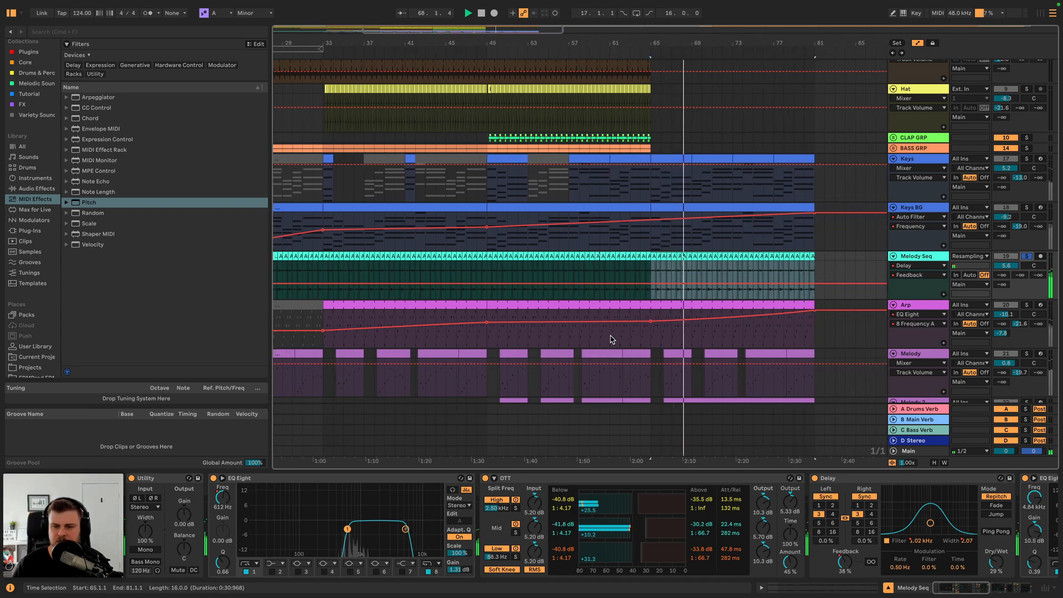
scroll(788, 562, "right", 3)
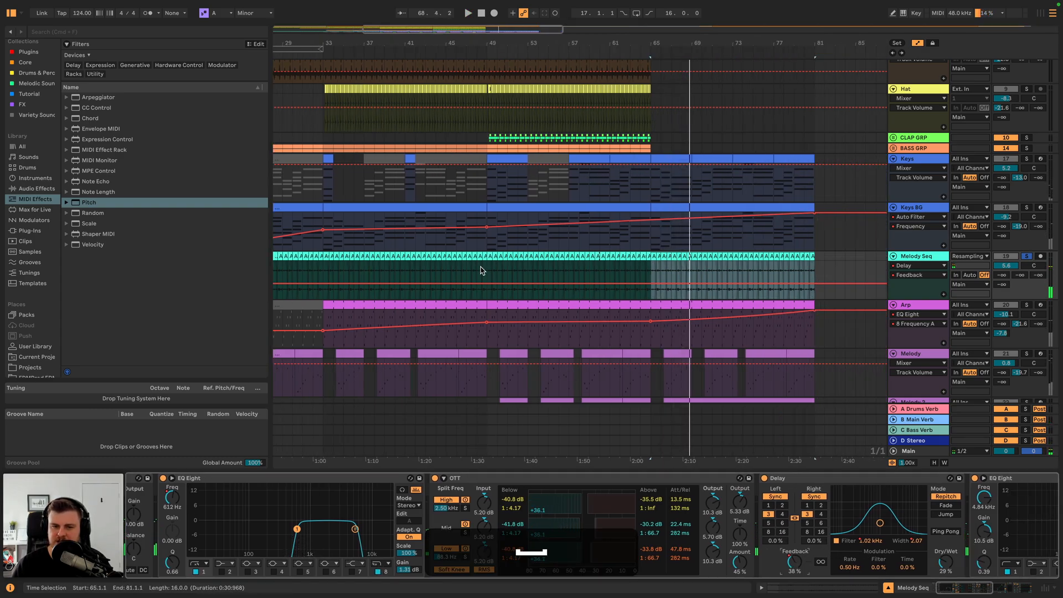
scroll(487, 269, "left", 7)
scroll(595, 299, "right", 2)
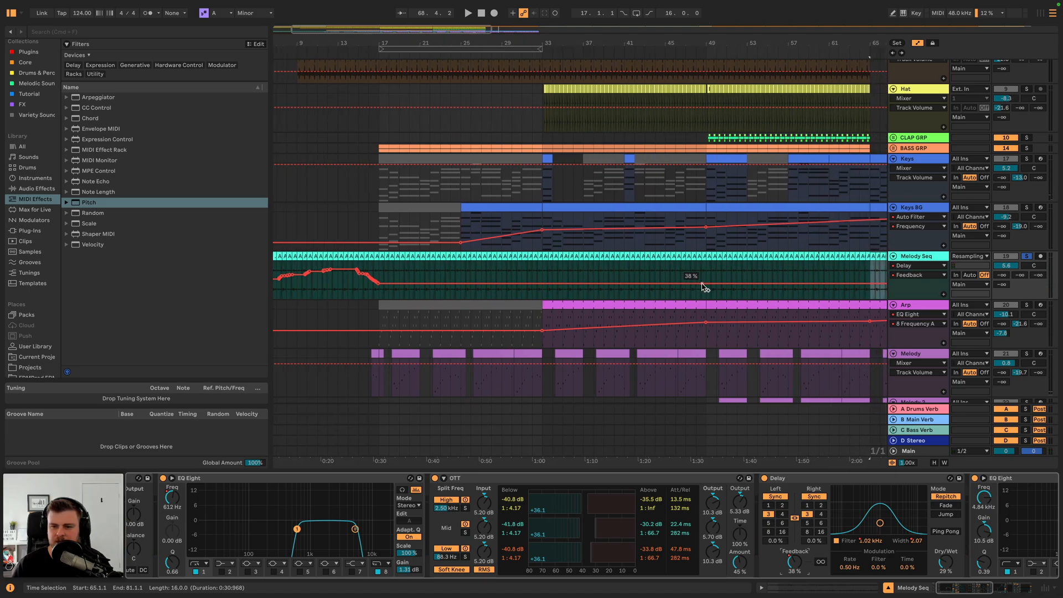
scroll(706, 285, "right", 7)
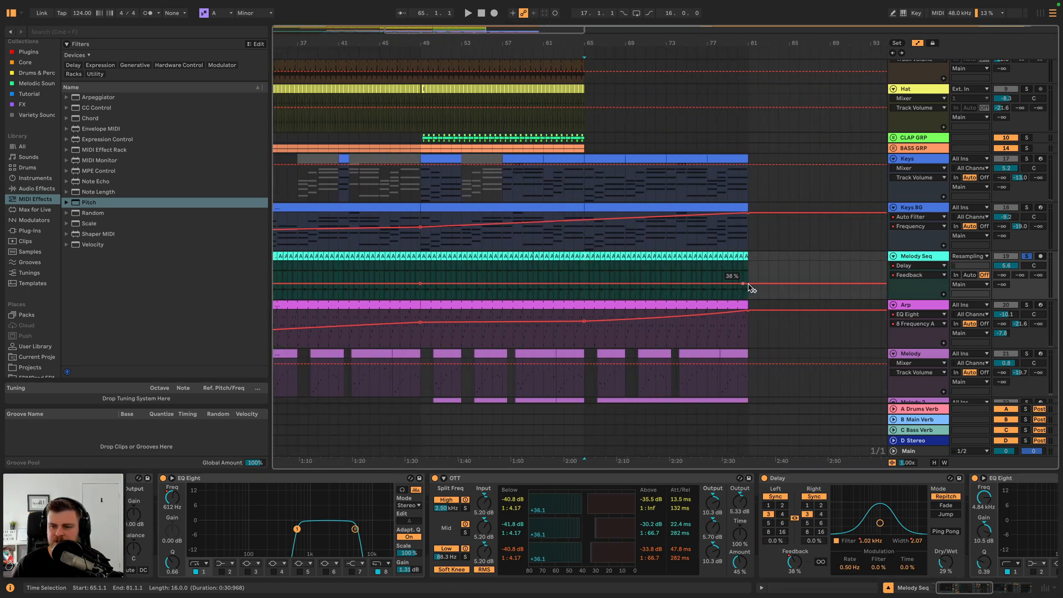
left_click_drag(747, 281, 748, 279)
- Automate the Melody Seq delay Dry/Wet to rise from bar 49 through 31% at bar 65 to bar 81, and play from bar 71
left_click(942, 563)
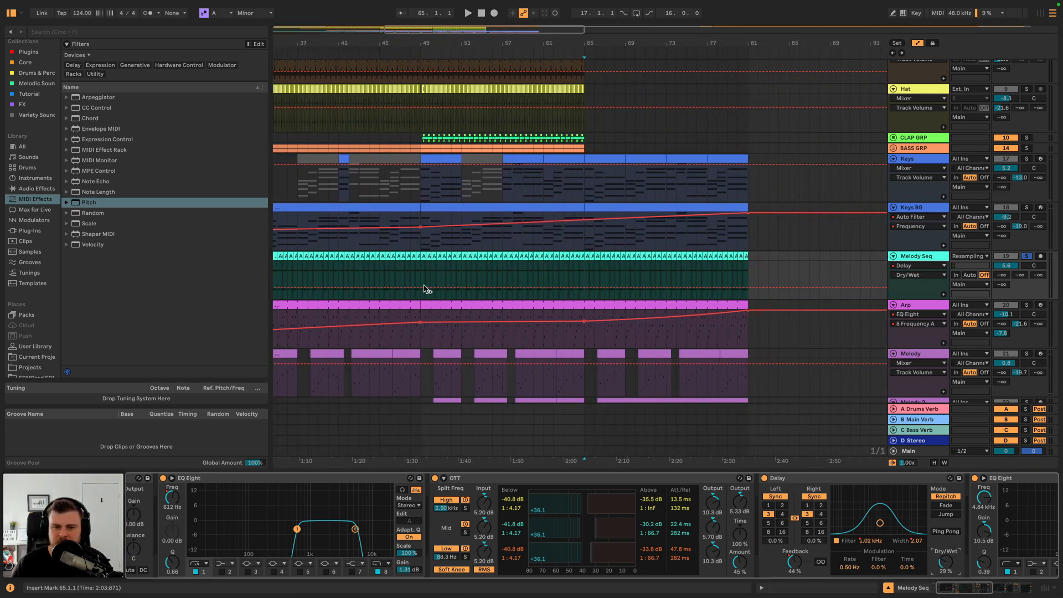
left_click(424, 288)
left_click_drag(747, 287, 747, 281)
left_click(584, 287)
key("space")
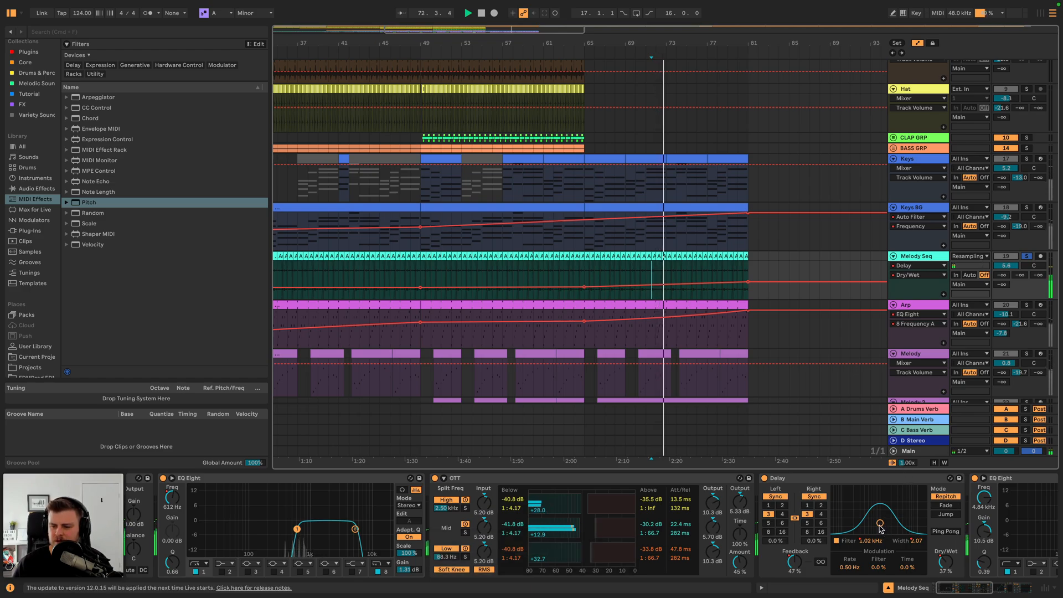
- Automate the Melody Seq delay's filter width from 2.07 at bar 49 to 5.24 at bar 81
scroll(880, 525, "left", 3)
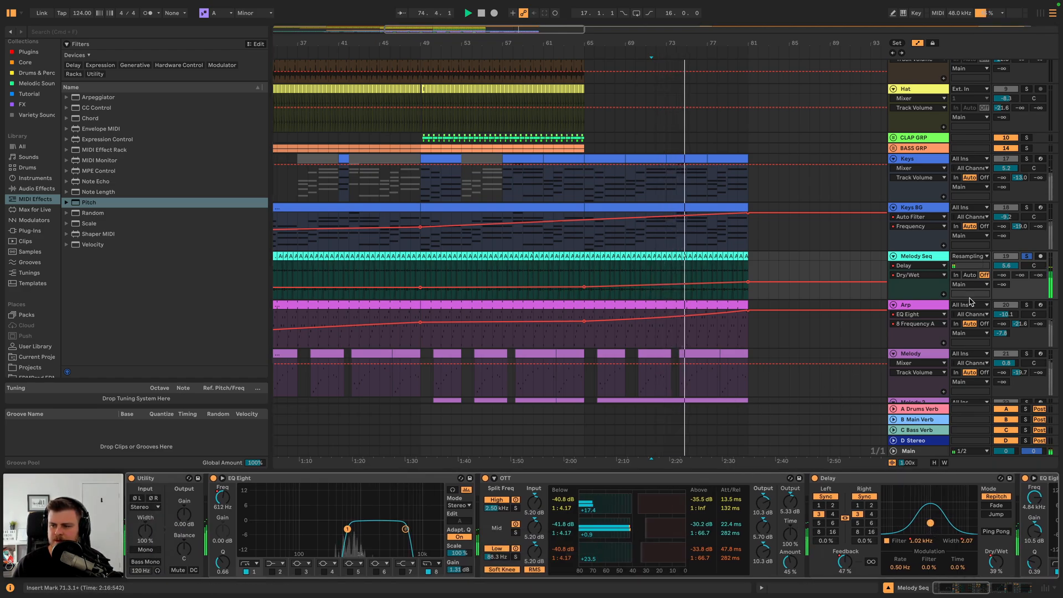
left_click(963, 542)
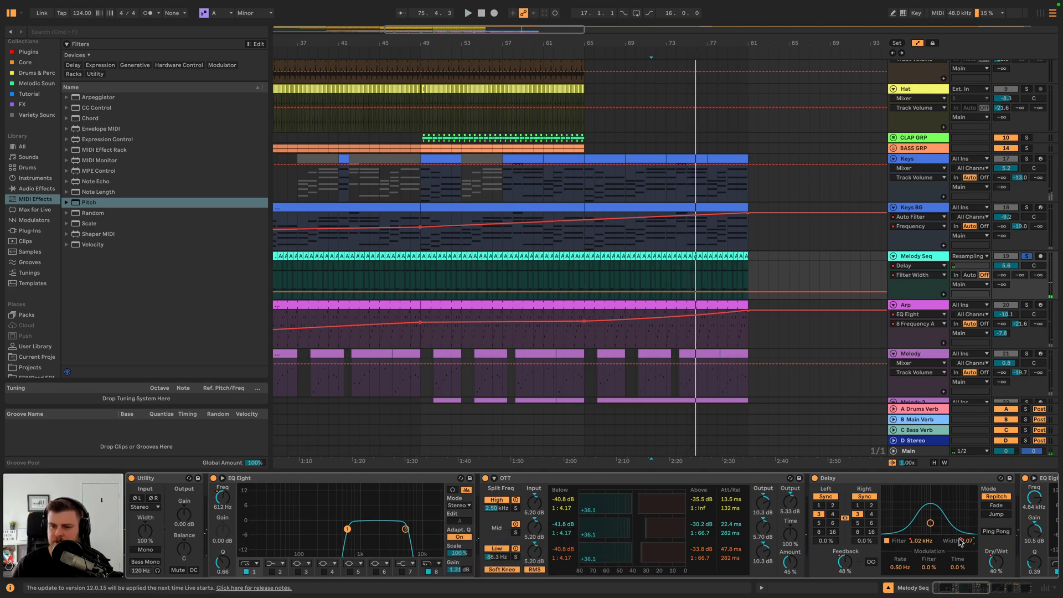
left_click(427, 294)
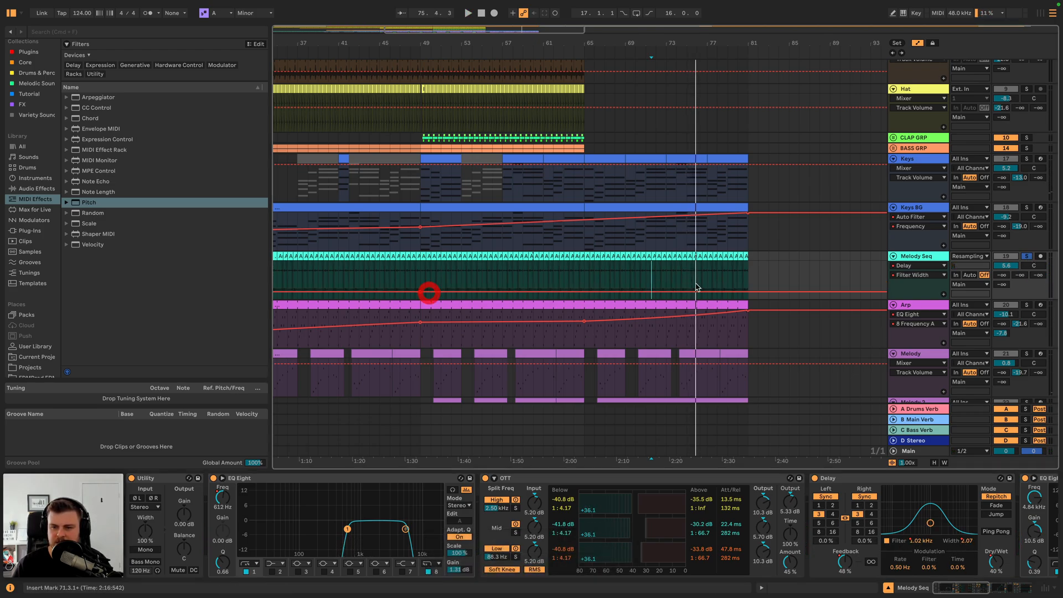
left_click_drag(747, 292, 750, 279)
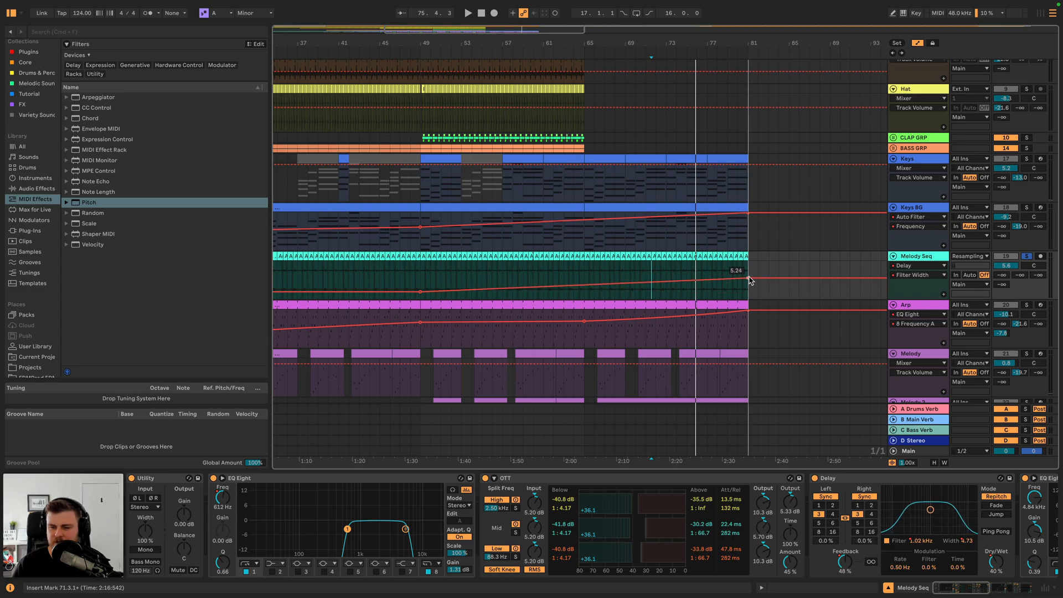
- Automate the Melody Seq delay's filter frequency from 1.02 kHz at bar 49 to about 1.89 kHz at bar 81, and replay
left_click(925, 542)
left_click(443, 282)
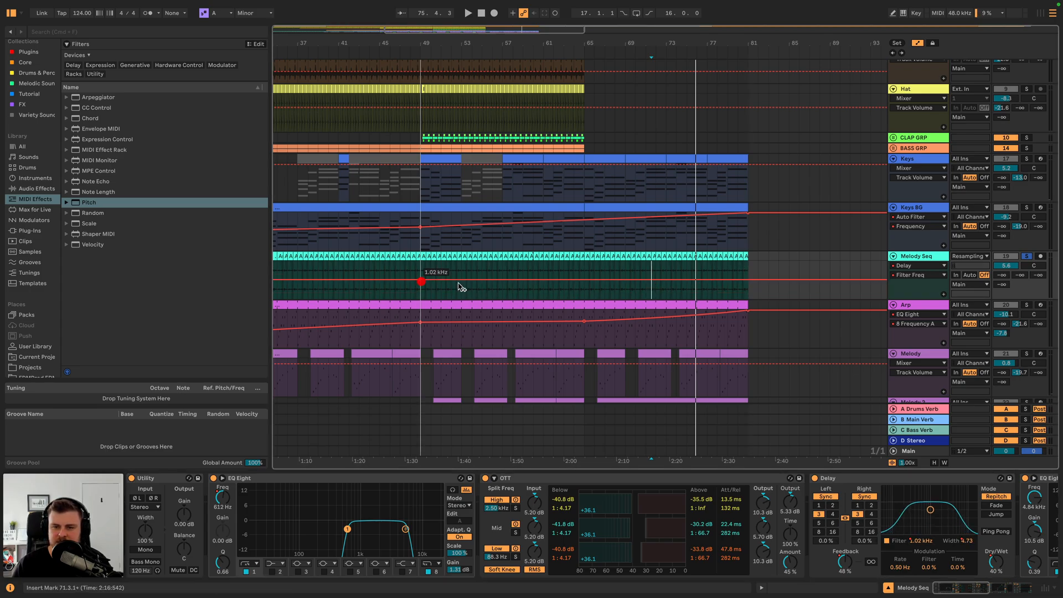
left_click_drag(752, 279, 752, 274)
key("space")
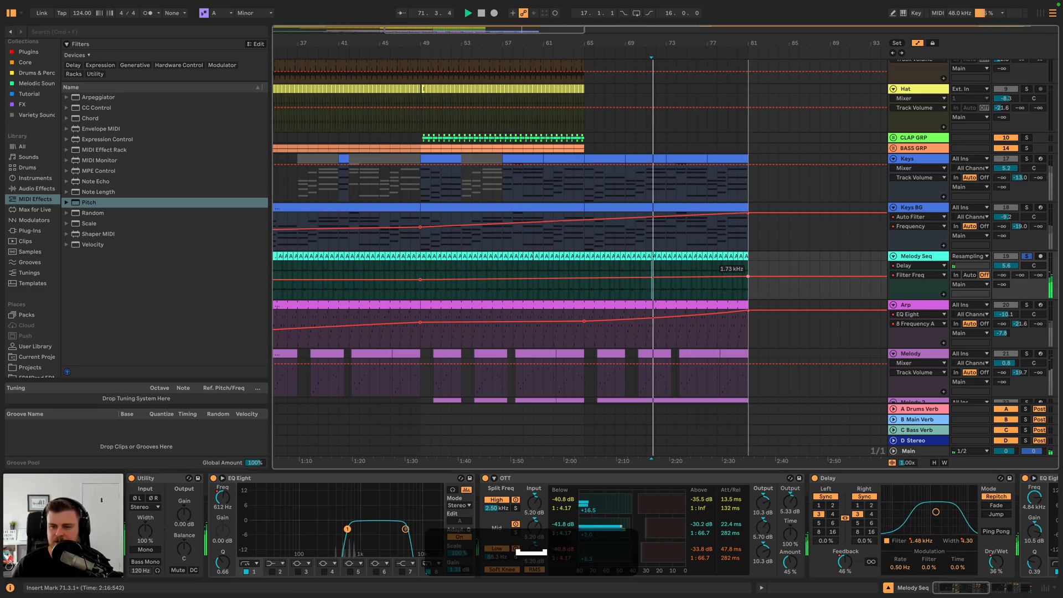
- Raise the Melody Seq delay Dry/Wet automation to 37% at bar 65 and about 52% at bar 81
left_click(996, 562)
left_click_drag(749, 282, 750, 279)
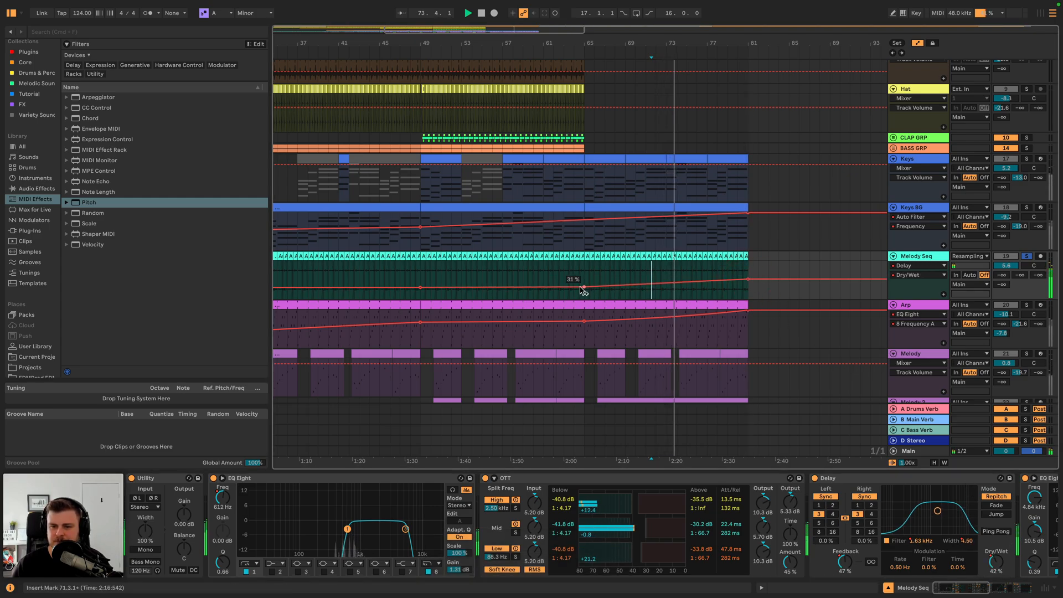
left_click_drag(584, 287, 584, 285)
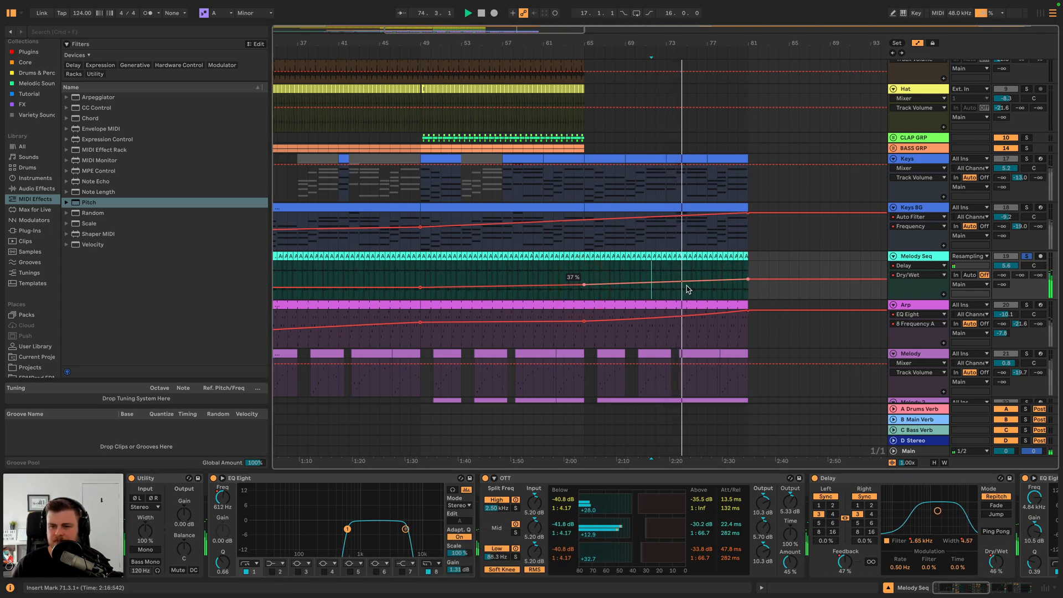
- Automate the Melody Seq send to Main Verb from -∞ dB at bar 49, slightly up at bar 65, to -6.0 dB at bar 81
left_click(1018, 275)
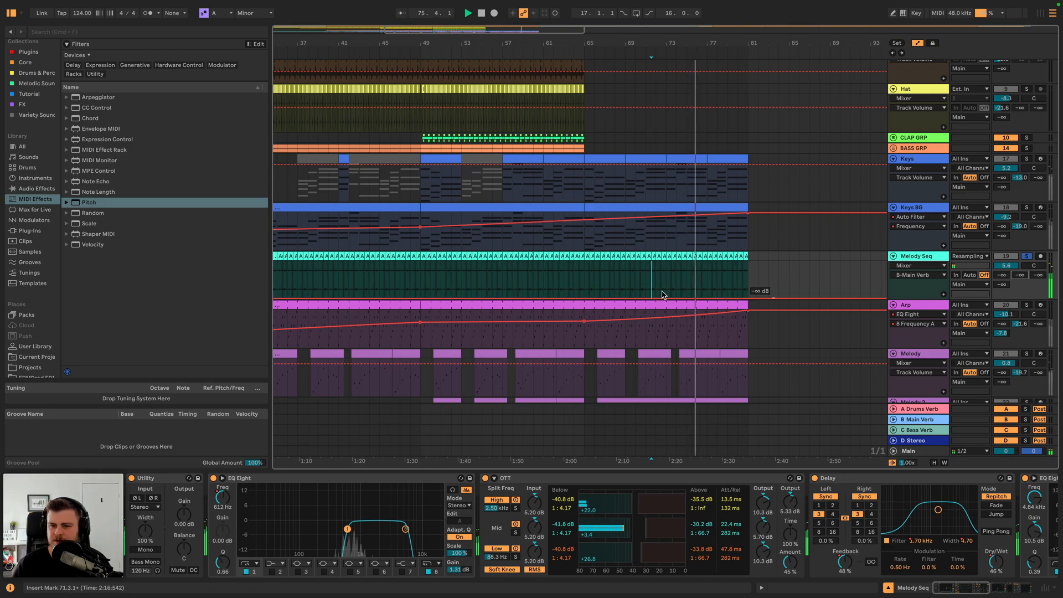
left_click(435, 298)
left_click_drag(748, 298, 748, 279)
left_click_drag(584, 288, 584, 291)
left_click_drag(748, 279, 748, 267)
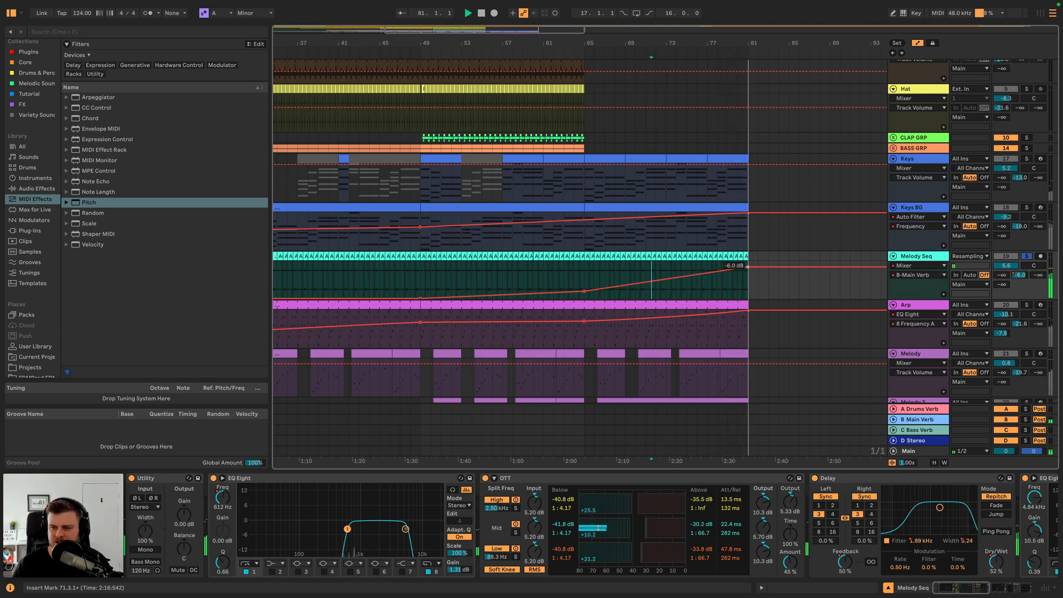
- Unsolo Melody Seq and replay the full mix from bar 71
key("space")
left_click(1026, 256)
key("space")
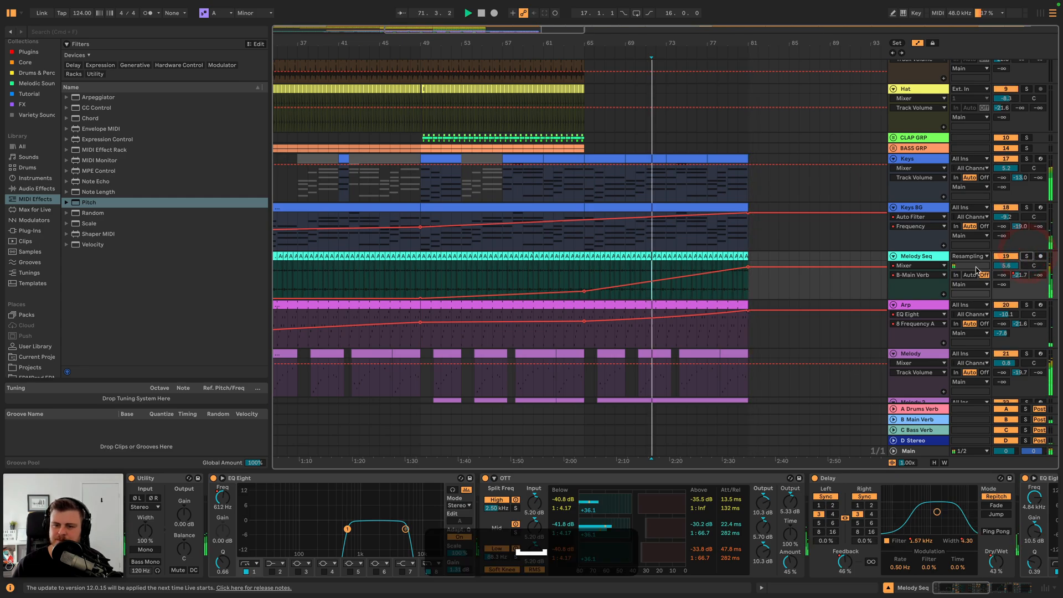
- Duplicate bars 49–65 of all tracks from SC through BASS GRP, including the drum and clap parts, onto bars 65–81
scroll(803, 299, "down", 3)
scroll(802, 299, "up", 10)
scroll(803, 299, "left", 2)
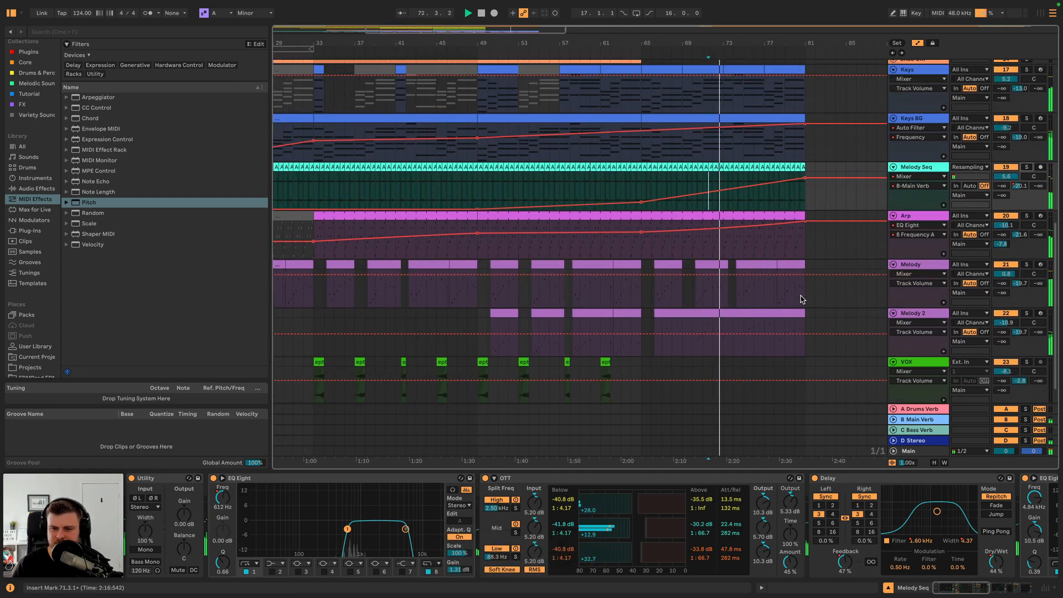
scroll(799, 299, "down", 3)
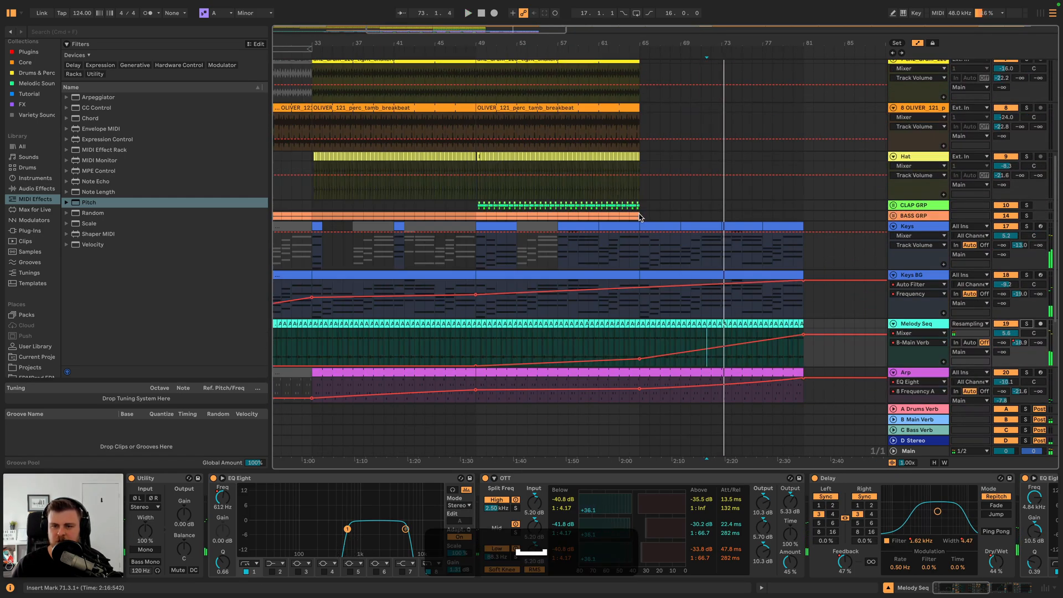
left_click(640, 206)
left_click(640, 216)
scroll(637, 216, "up", 5)
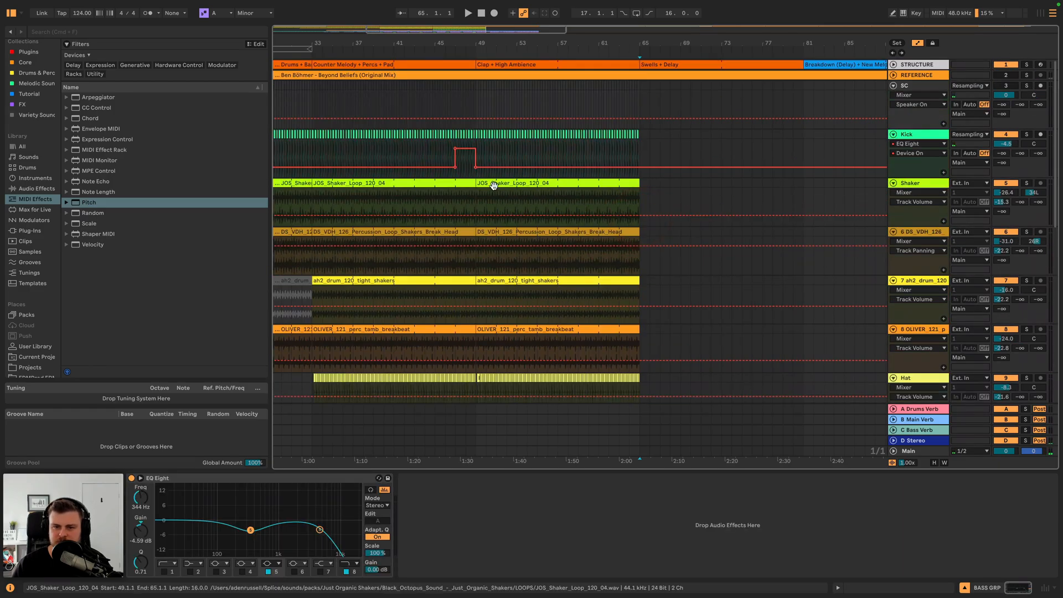
left_click_drag(481, 41, 474, 37)
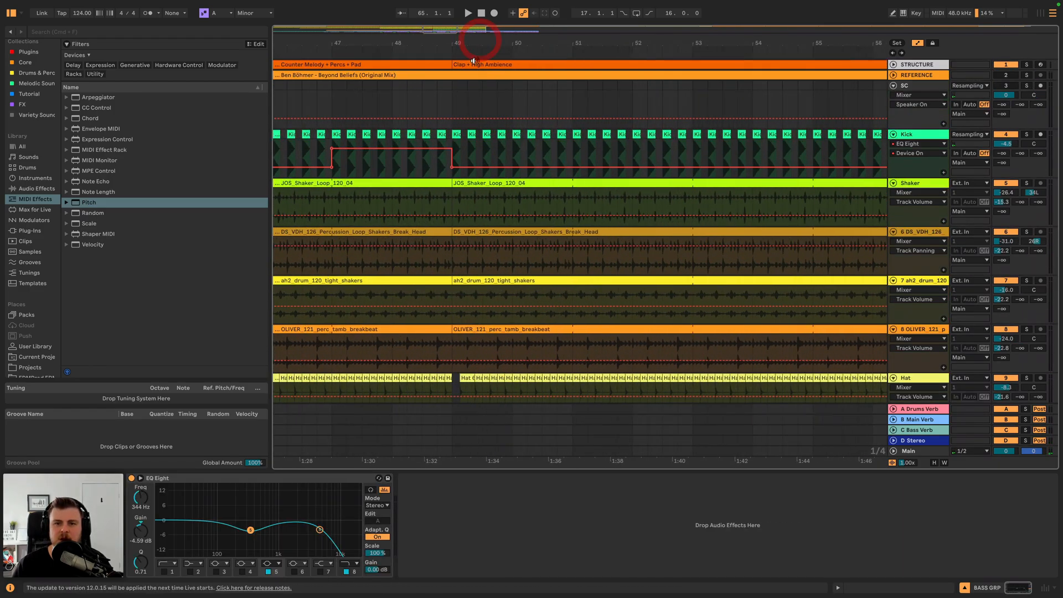
left_click(443, 86, "shift")
key("minus")
key("minus")
key("minus")
key("super+d")
scroll(570, 168, "down", 12)
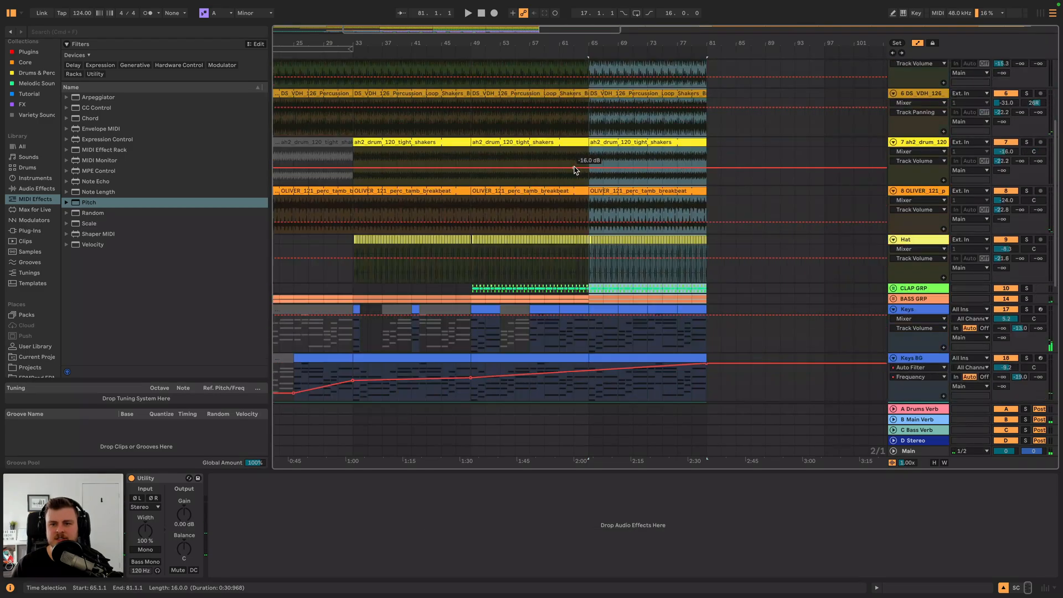
- Duplicate the VOX clips from bars 49–65 onto bars 65–81 and fine-tune the VOX track volume during playback
key("space")
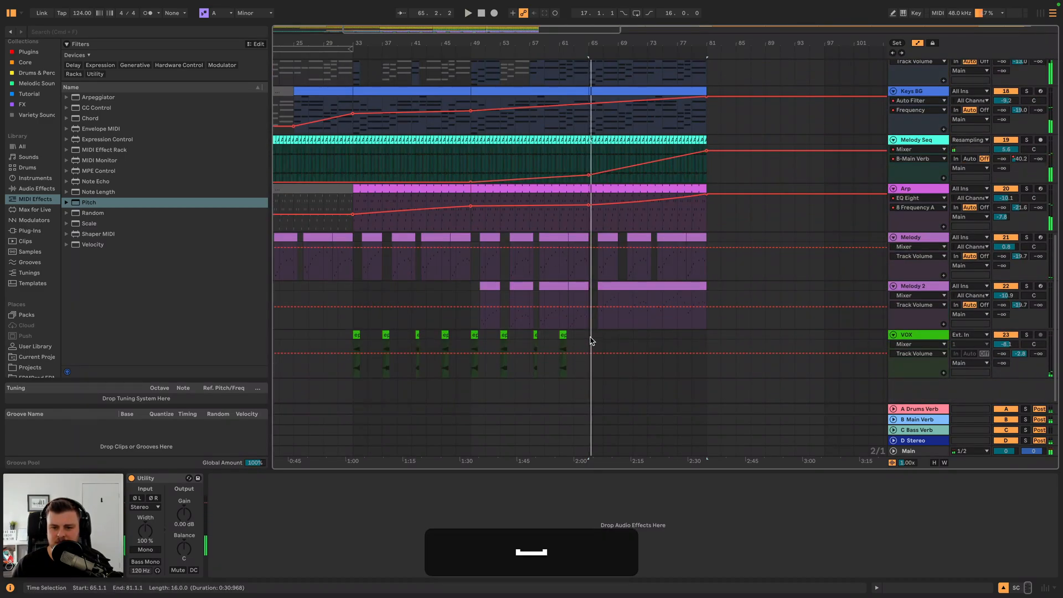
left_click_drag(591, 340, 475, 343)
key("super+d")
key("space")
left_click_drag(1005, 343, 1005, 340)
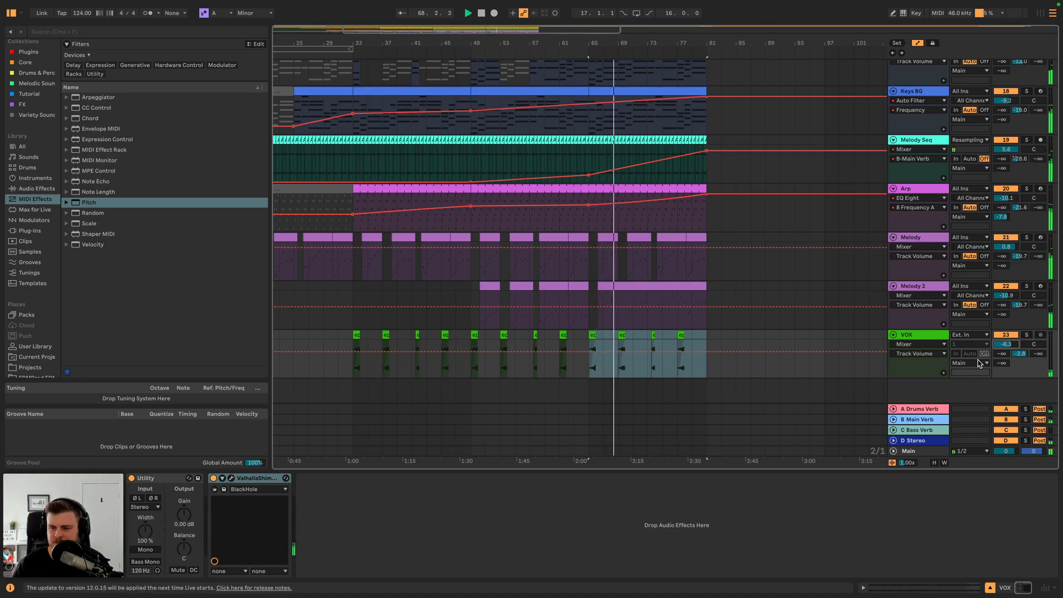
scroll(676, 315, "up", 6)
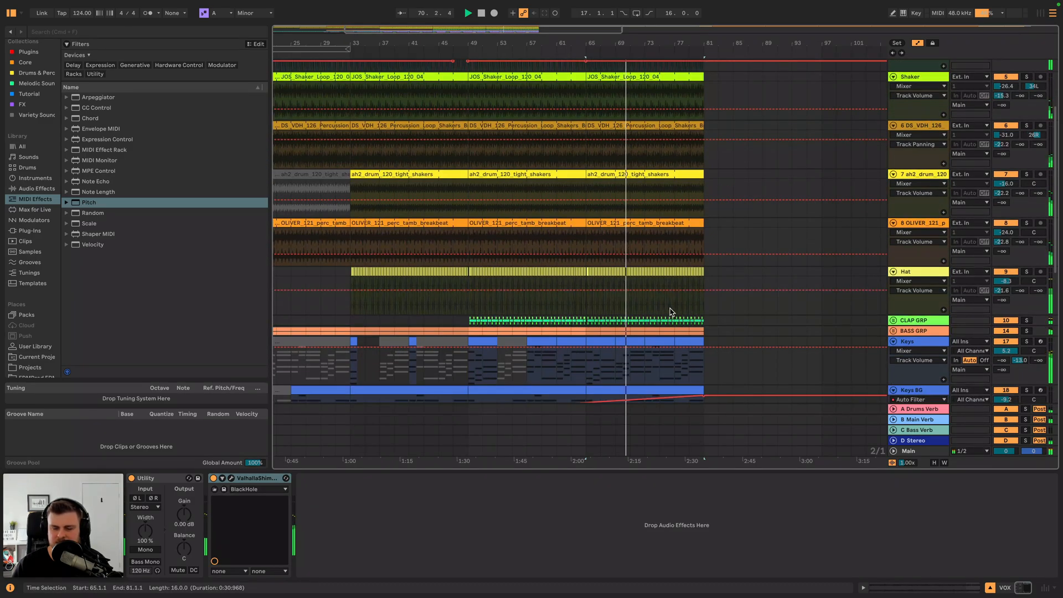
key("space")
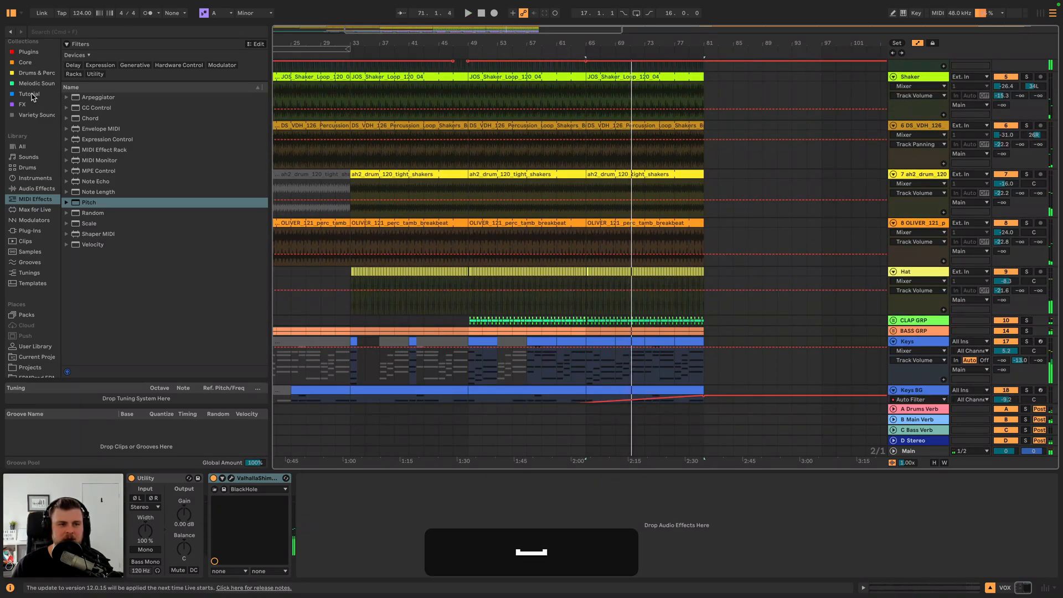
- Search for "ride" and "cymbal" samples in the Tutorial collection, and for "ride" in the packs folder
left_click(30, 94)
left_click(62, 32)
type("ride")
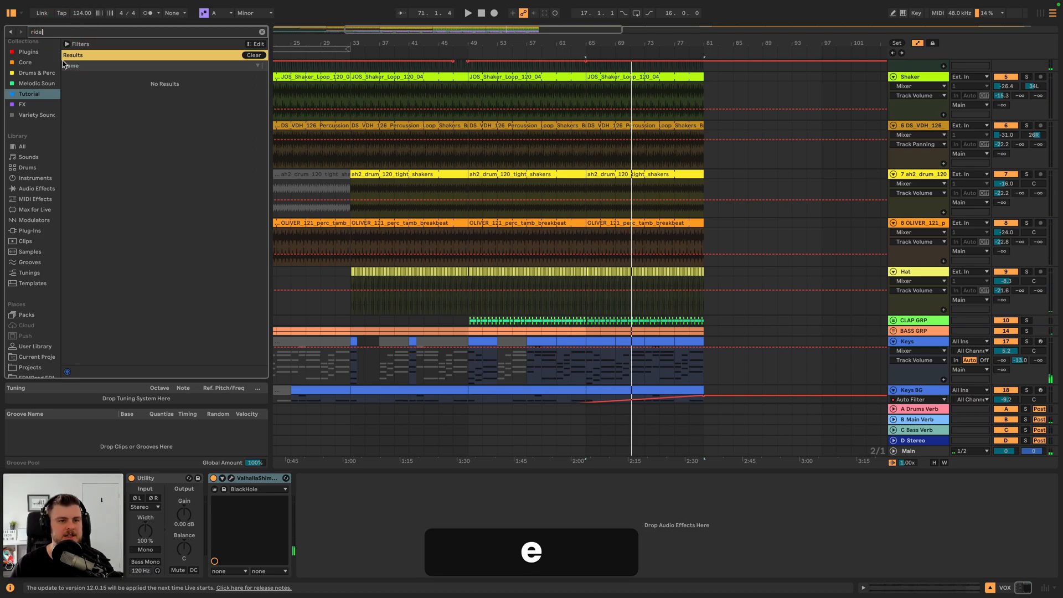
key("super+a")
type("cymbal")
key("super+a")
scroll(11, 319, "down", 5)
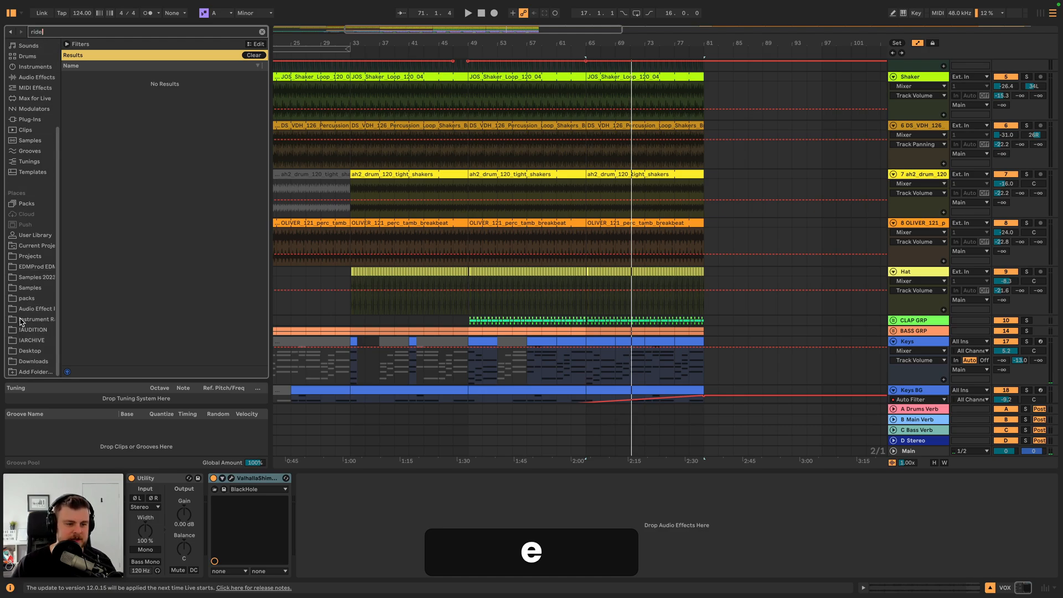
left_click(25, 297)
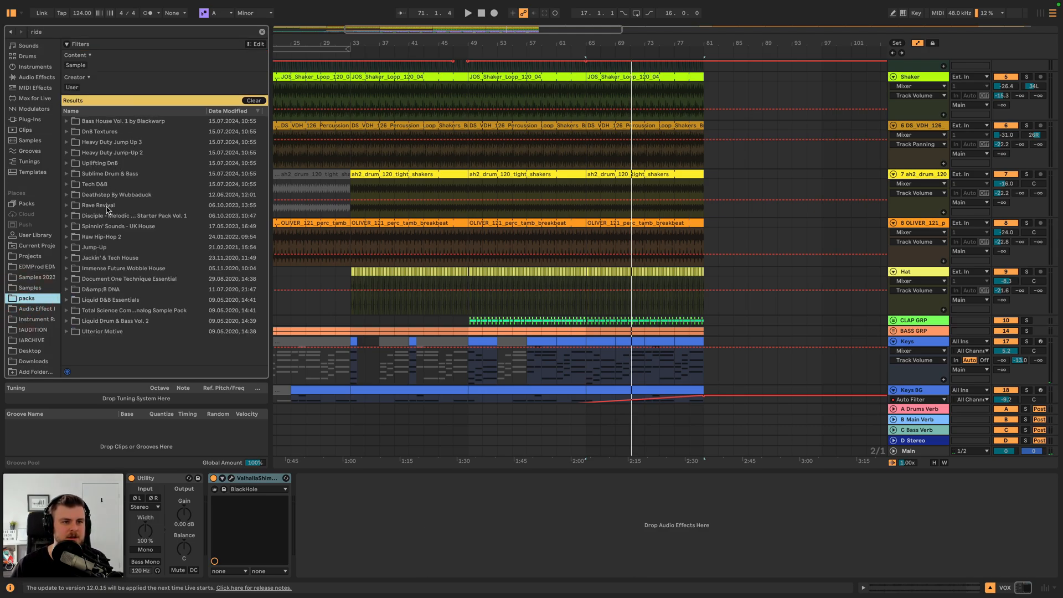
- Expand Bass House Vol. 1 by Blackwarp down to its drum Rides folder and preview the ride one-shot
left_click(114, 122)
key("Right")
key("Down")
key("Right")
key("Down")
key("Right")
key("Down")
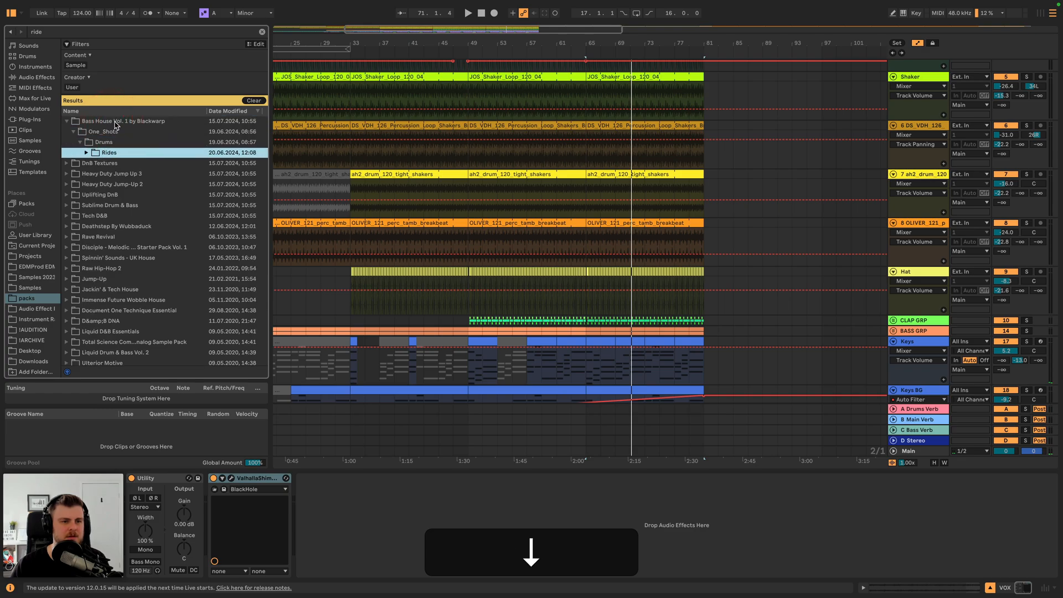
key("Right")
key("Down")
key("Down")
key("Right")
key("Up")
key("Right")
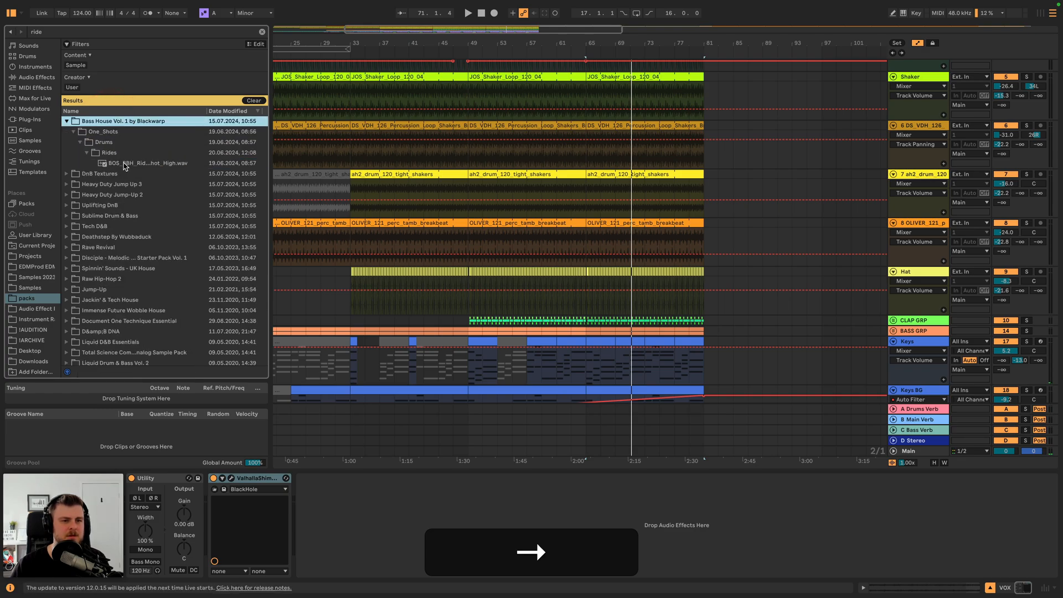
left_click(125, 164)
- Expand Jackin' & Tech House down to the Come_Back songstarter folder and preview Rides.wav
left_click(127, 299)
key("Right")
key("Down")
key("Right")
key("Down")
key("Right")
key("Down")
key("Right")
key("Down")
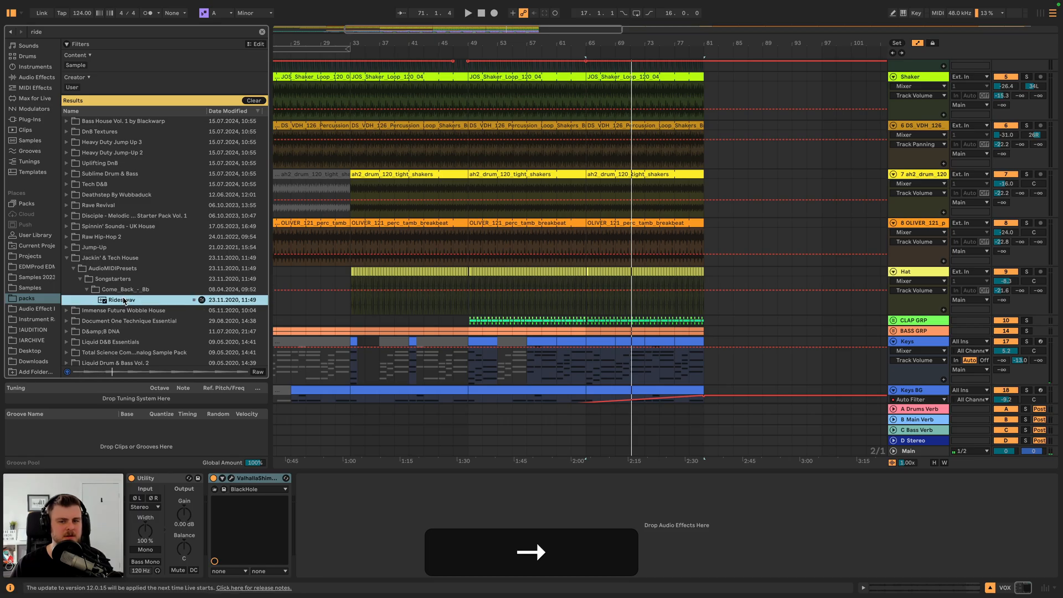
key("space")
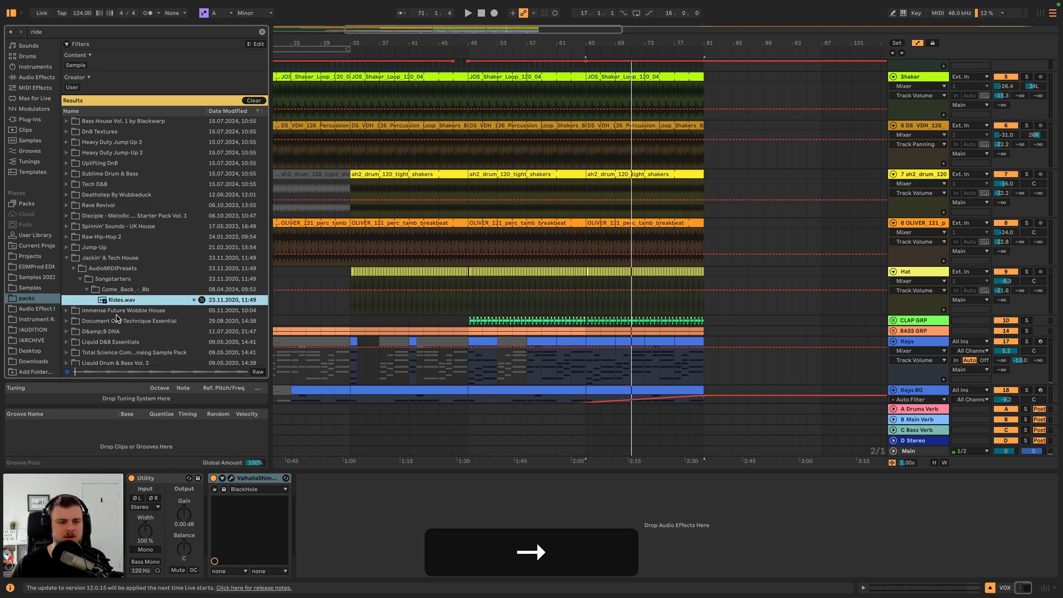
- Switch to Splice and replace the previous search with "ride"
key("ctrl+Left")
key("ctrl+Right")
key("ctrl+Left")
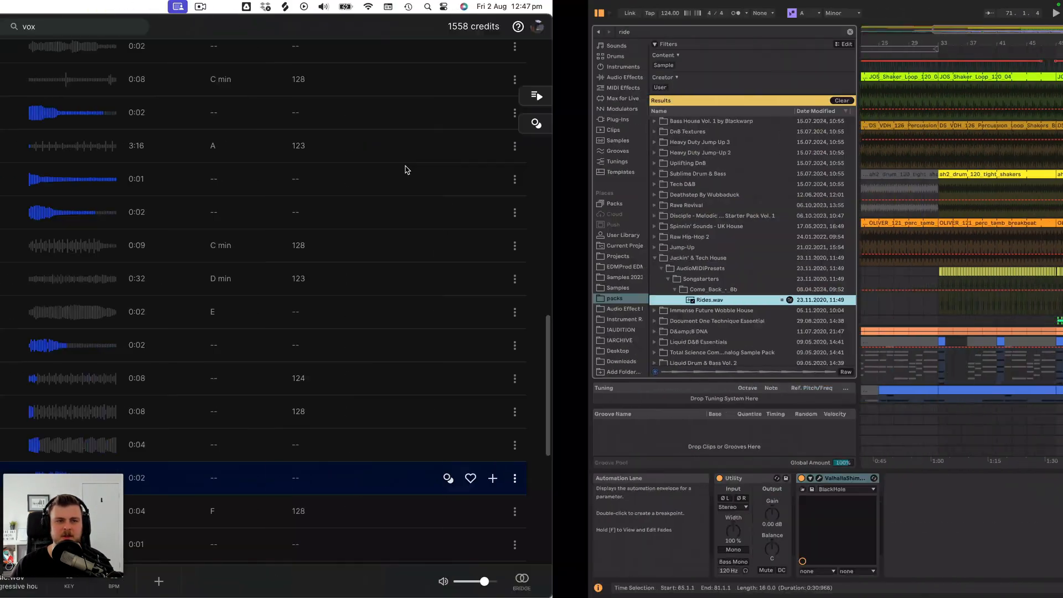
left_click(570, 25)
key("super+a")
key("BackSpace")
type("rid")
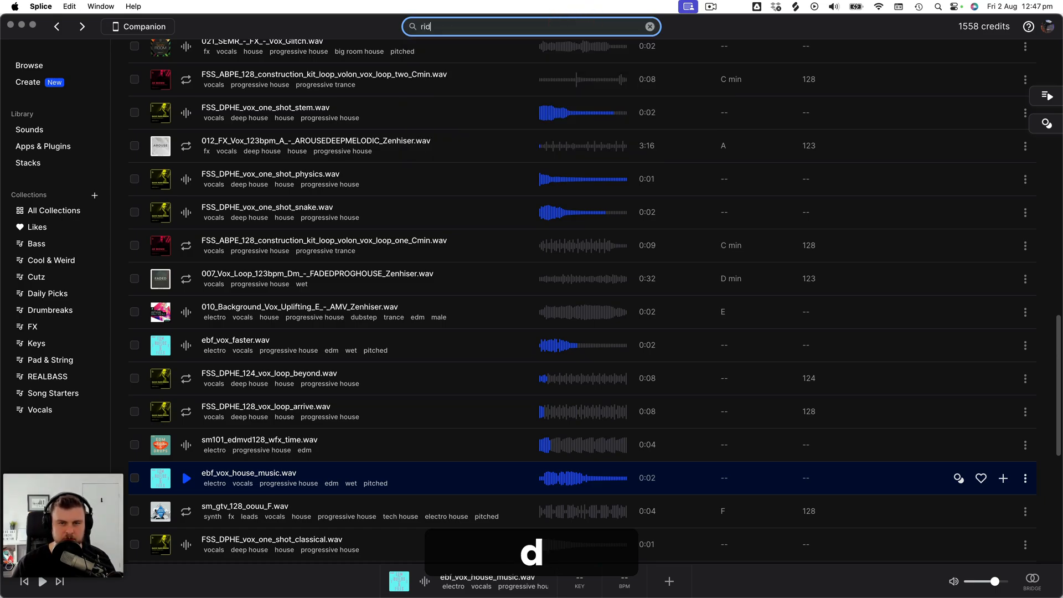
type("e")
key("Return")
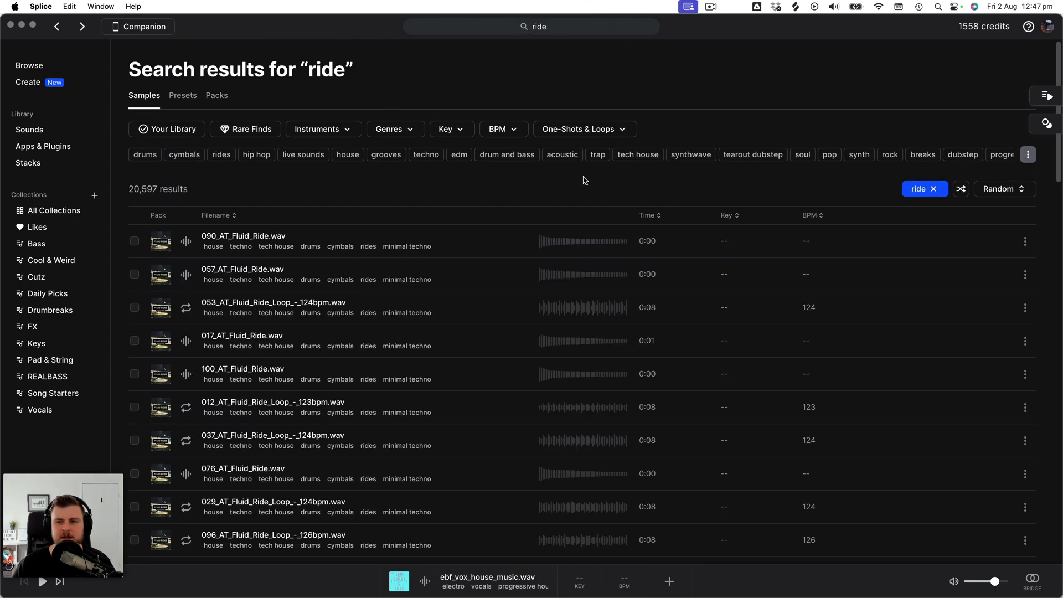
- Filter the ride samples to the progressive house genre and sort them by Most relevant
left_click(410, 130)
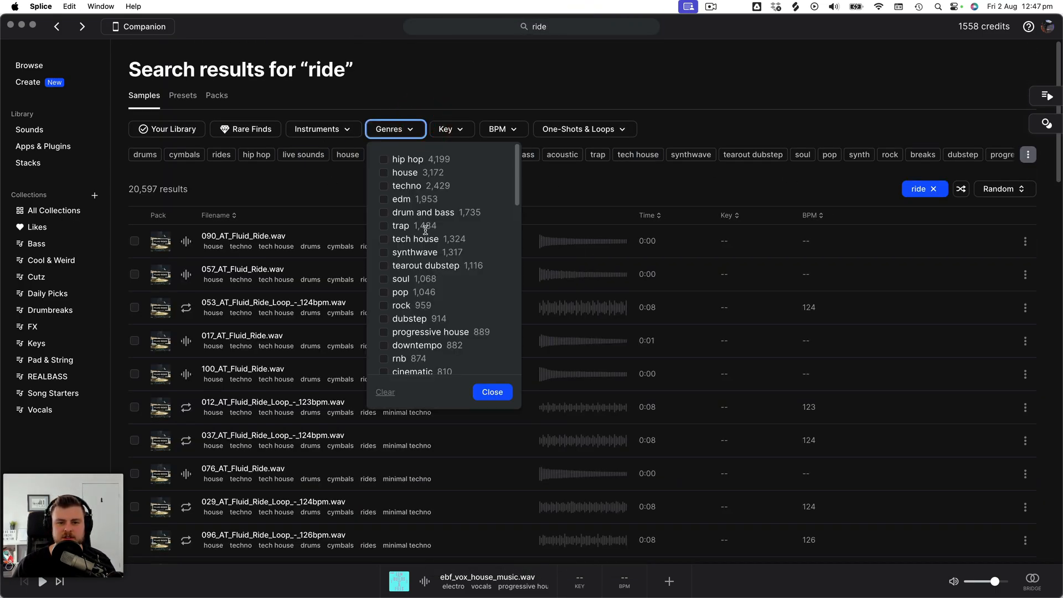
left_click(384, 333)
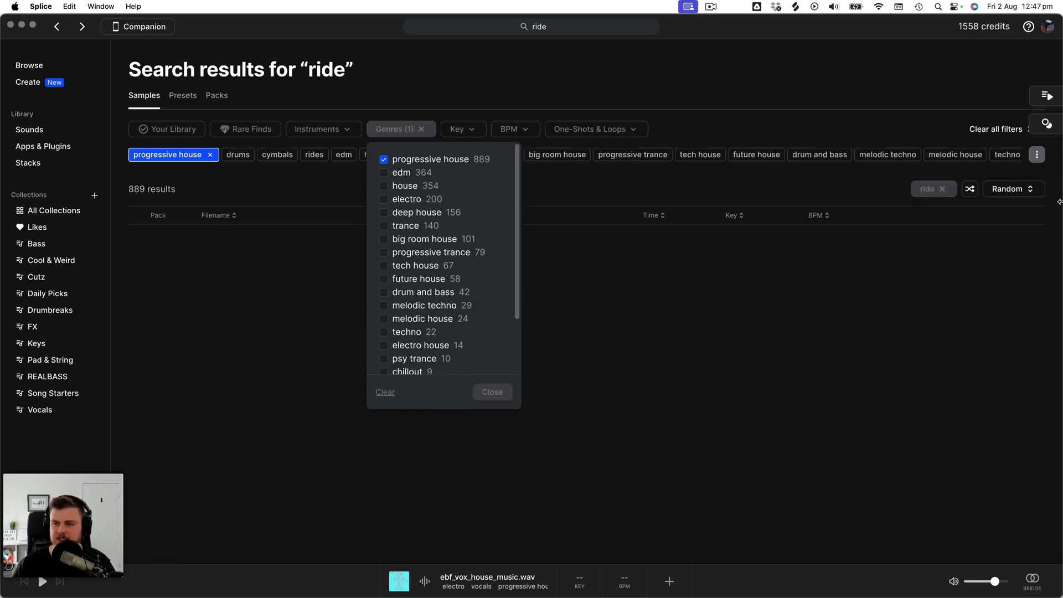
left_click(1021, 189)
left_click(975, 239)
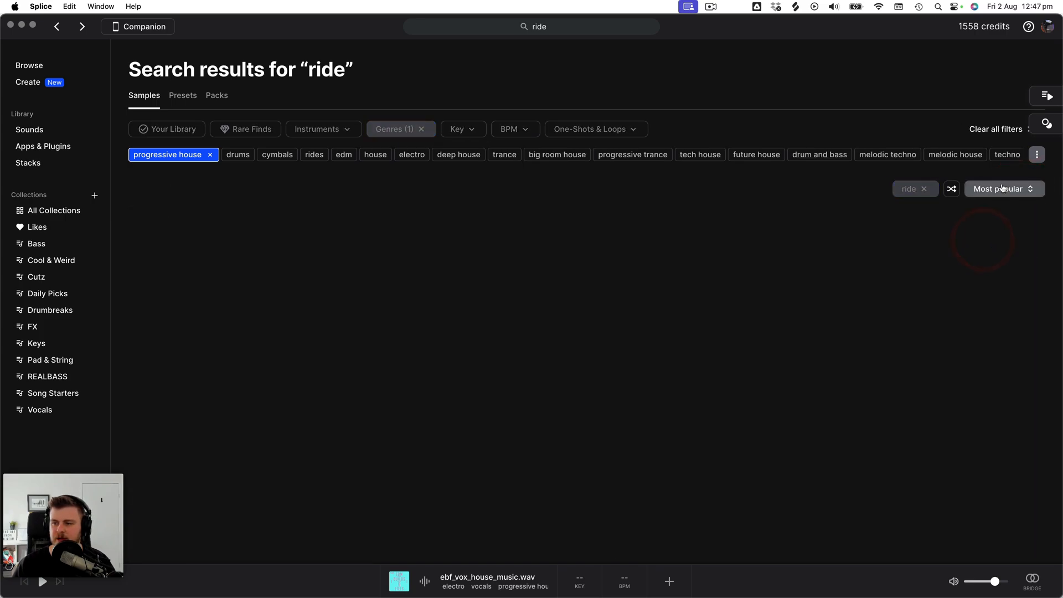
left_click(1000, 189)
left_click(986, 224)
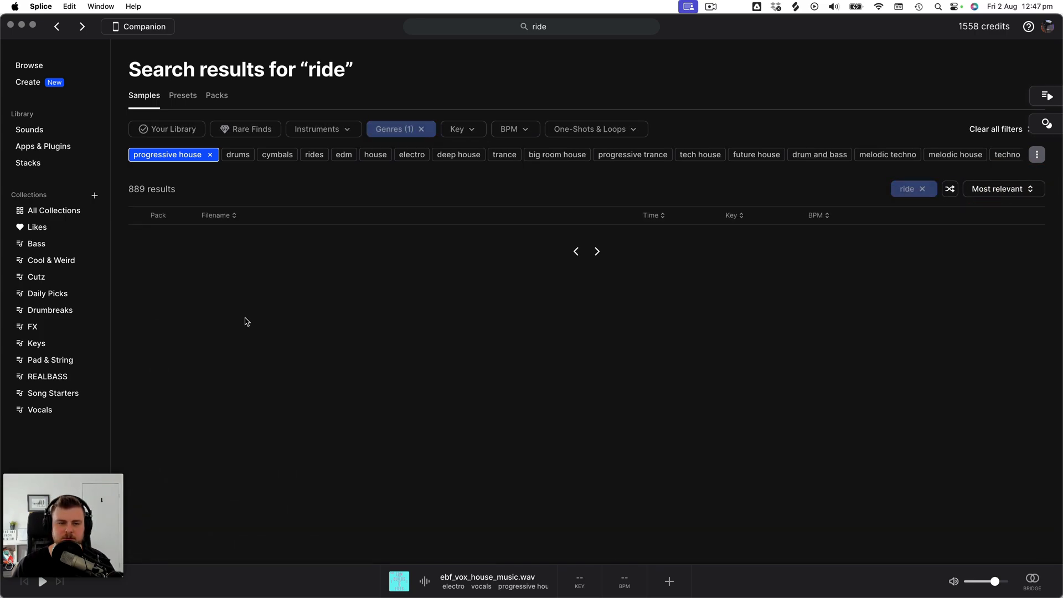
- Preview the Ride.wav results in order from the first, down to the 128 BPM one from Groove House & Future Progressive
left_click(186, 247)
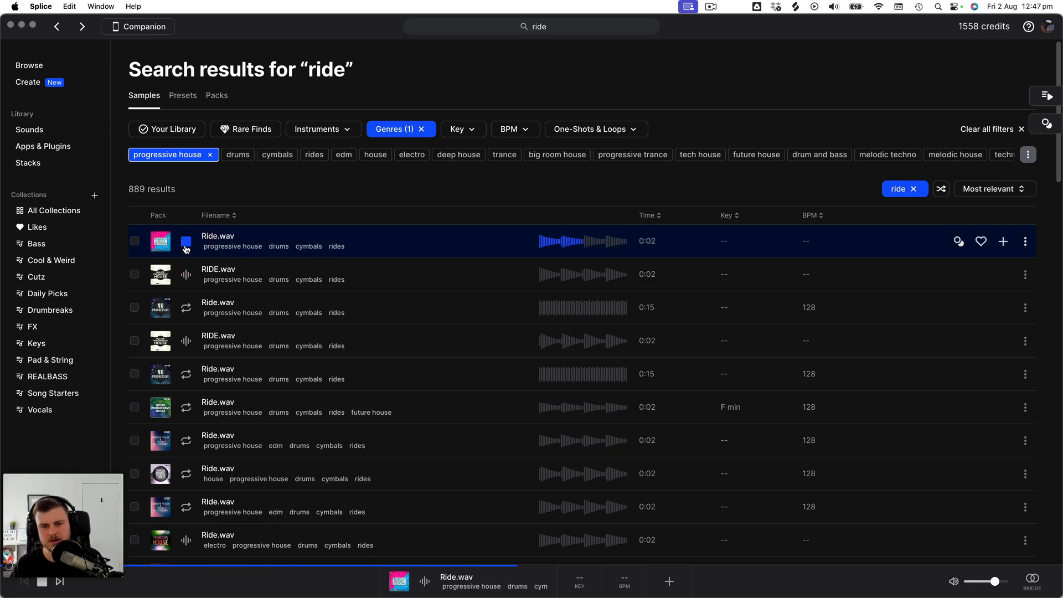
key("Down")
key("Down")
key("Down")
key("Down")
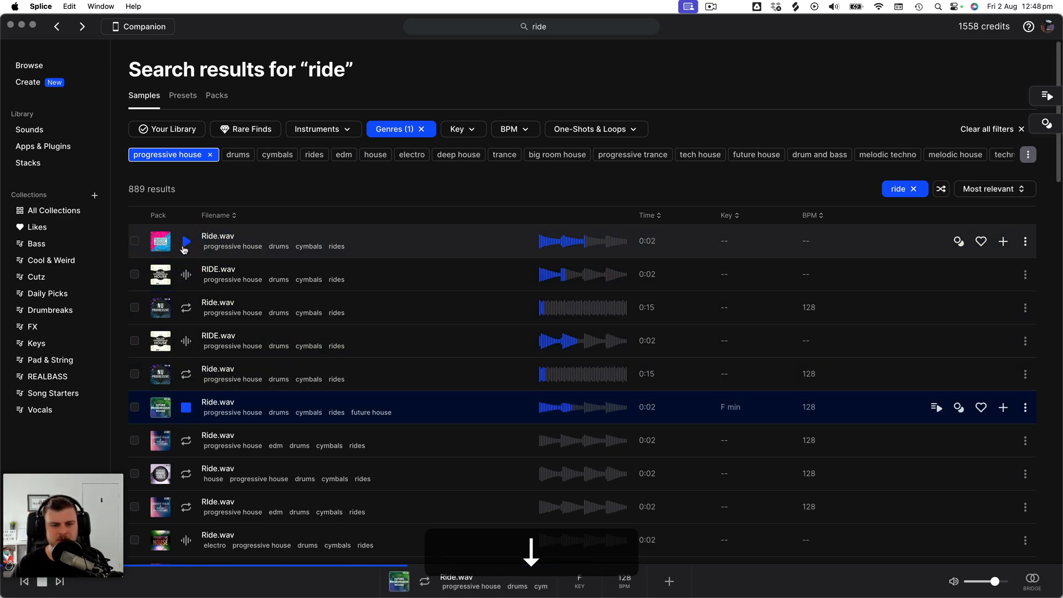
key("Down")
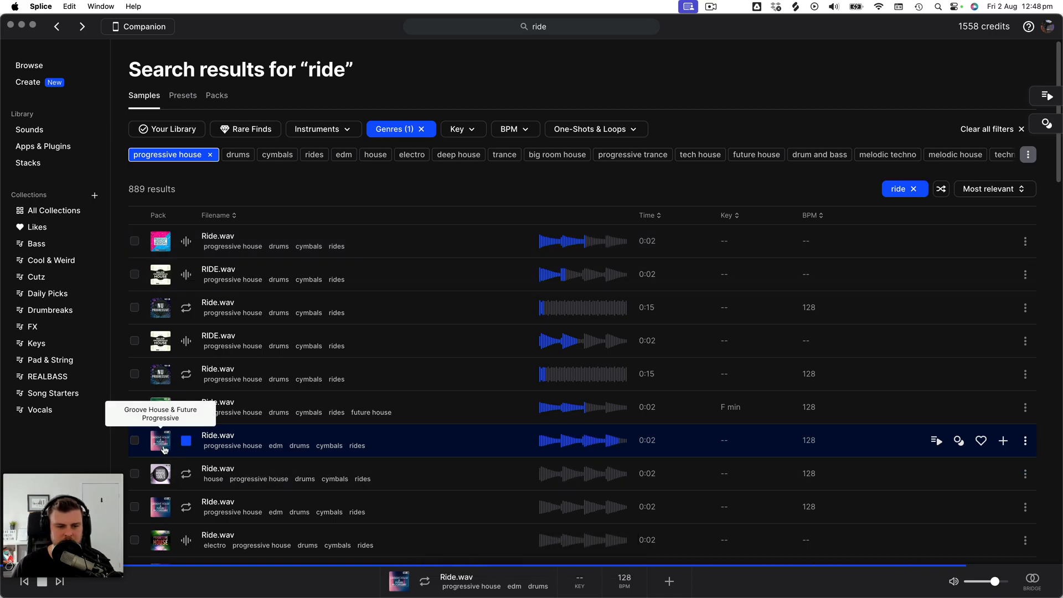
key("space")
left_click(187, 441)
- Download the Ride.wav from Groove House & Future Progressive and copy it to the clipboard
left_click(999, 441)
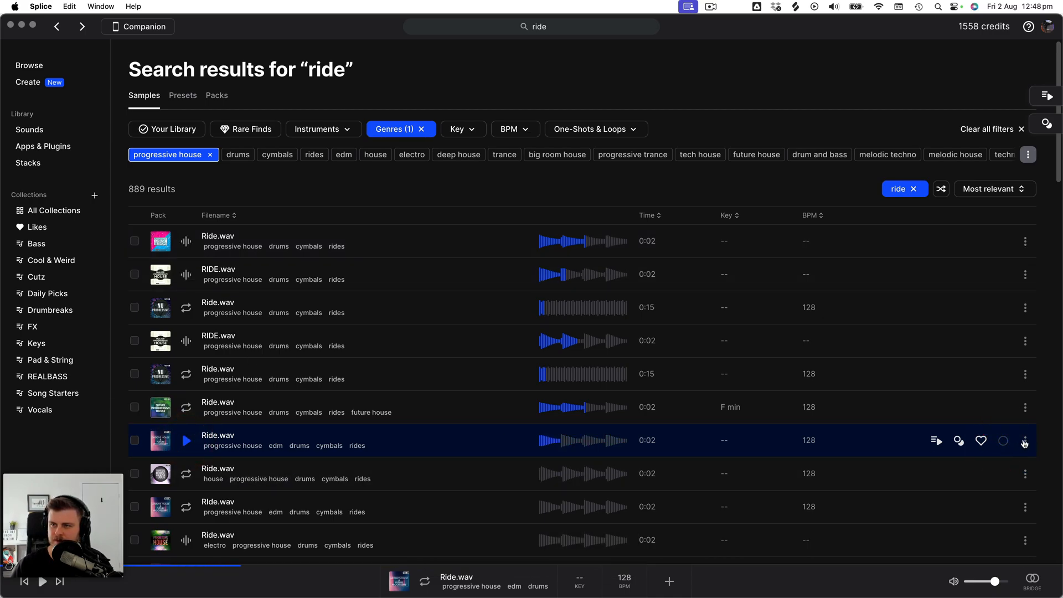
left_click(1025, 441)
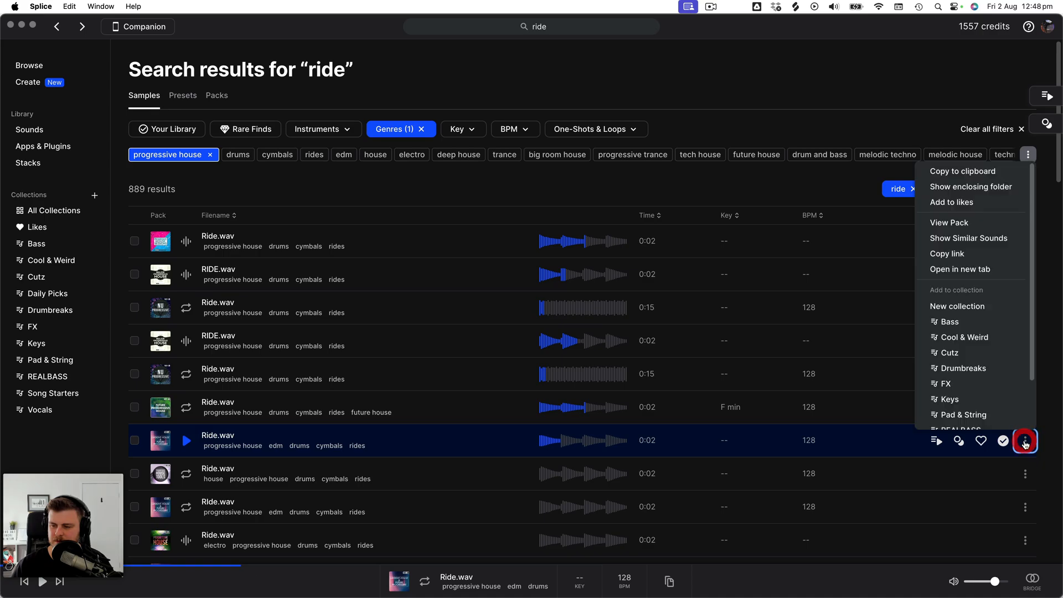
left_click(963, 172)
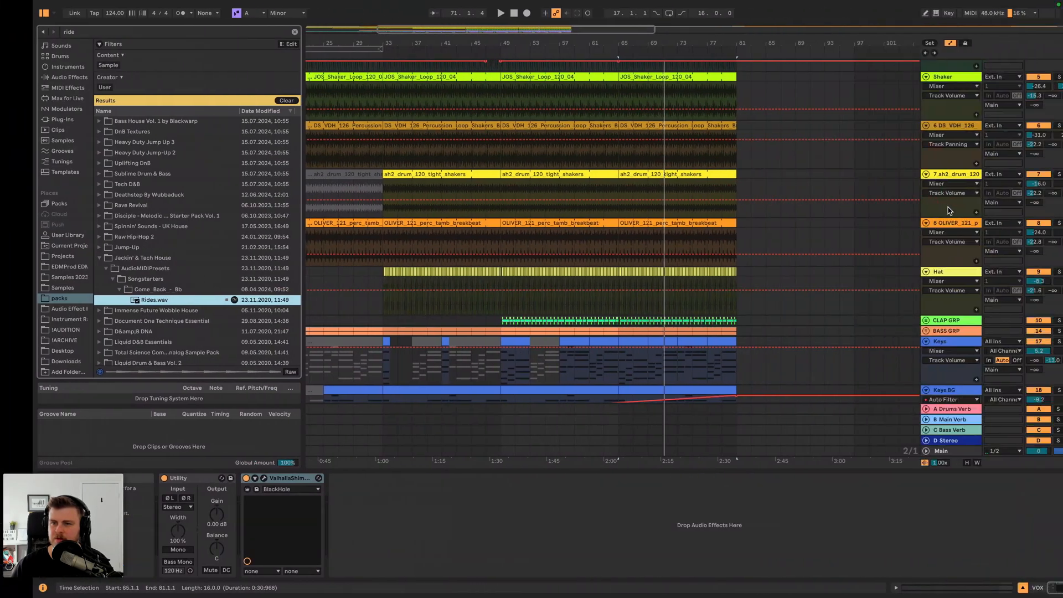
- In Ableton Live, add an audio track below Hat with the copied ride filling bars 65–81, at -6.3 dB
key("space")
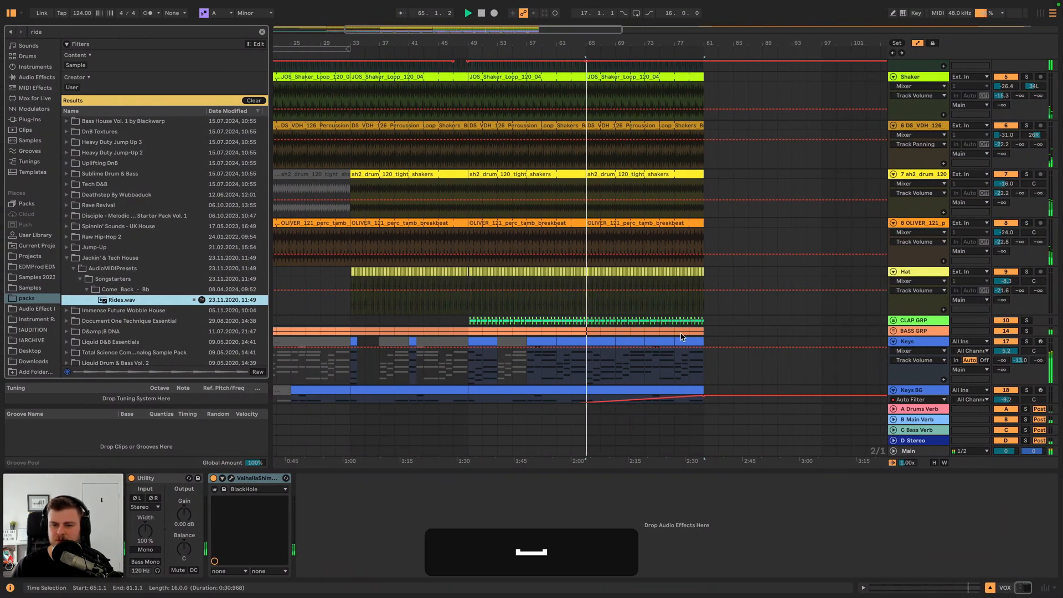
key("super+t")
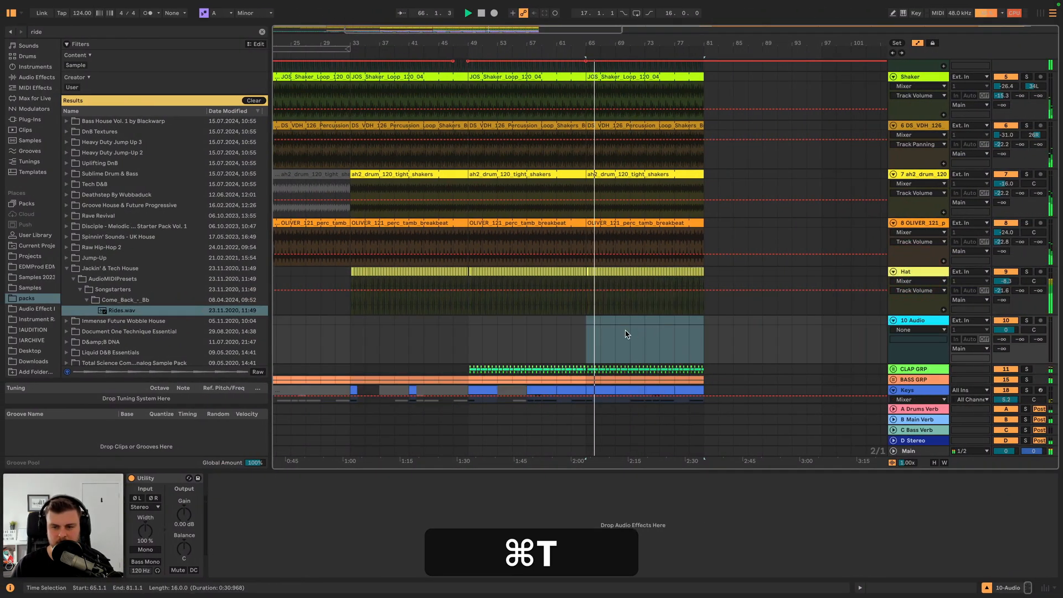
left_click(589, 323)
key("super+v")
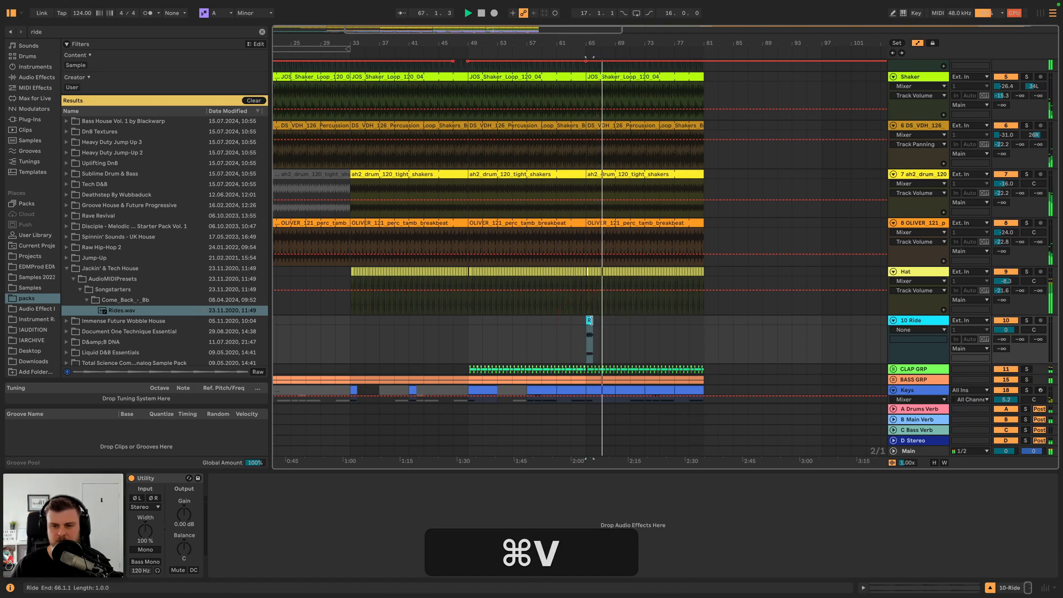
left_click_drag(1005, 329, 1005, 338)
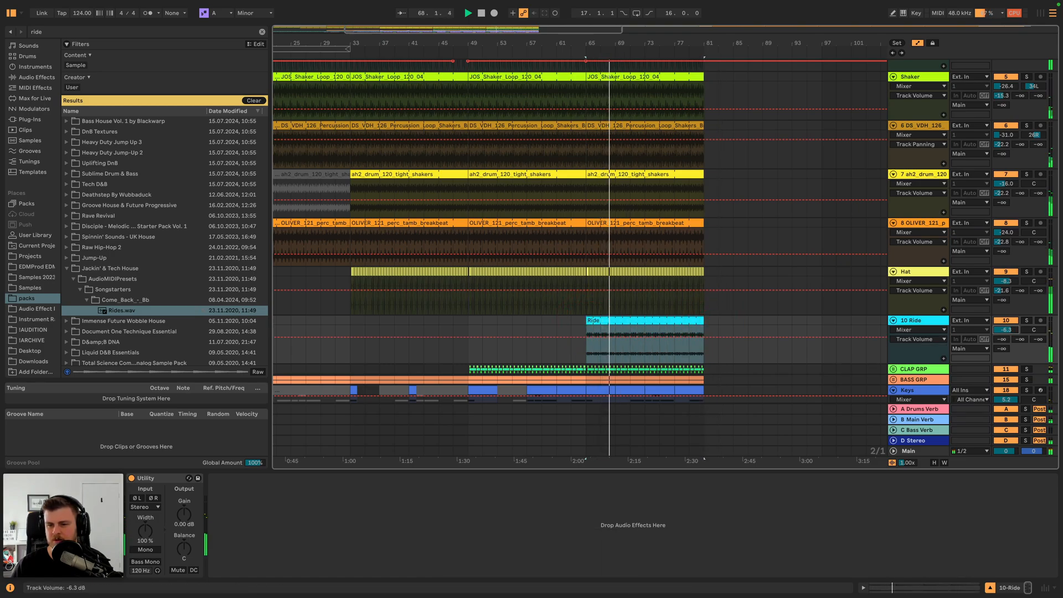
- Open the Ride clip, set its segment BPM to 130.00 and play it from bar 65
double_click(682, 320)
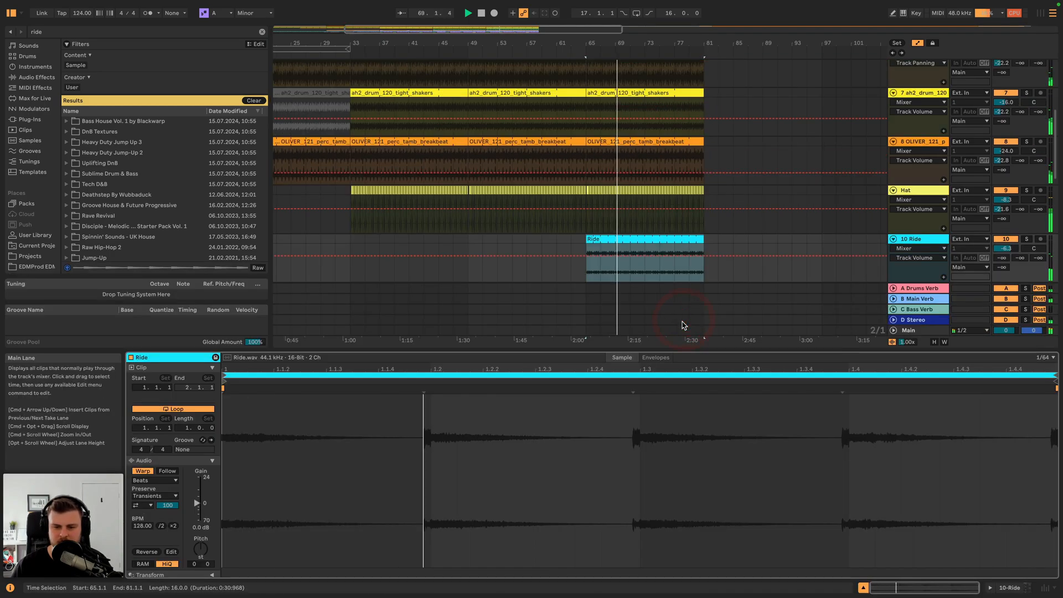
key("space")
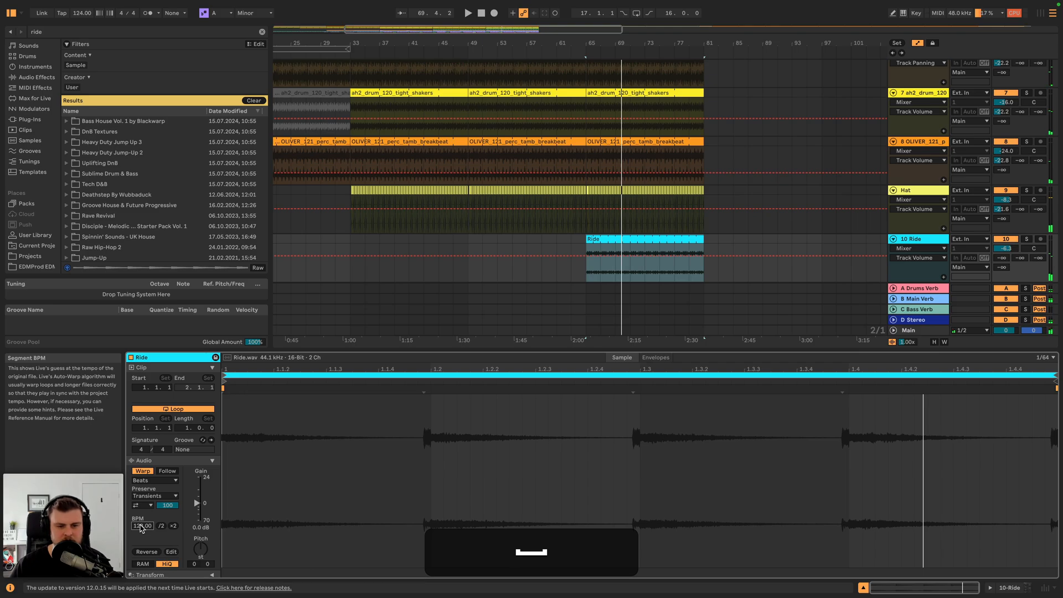
key("Up")
key("space")
key("space")
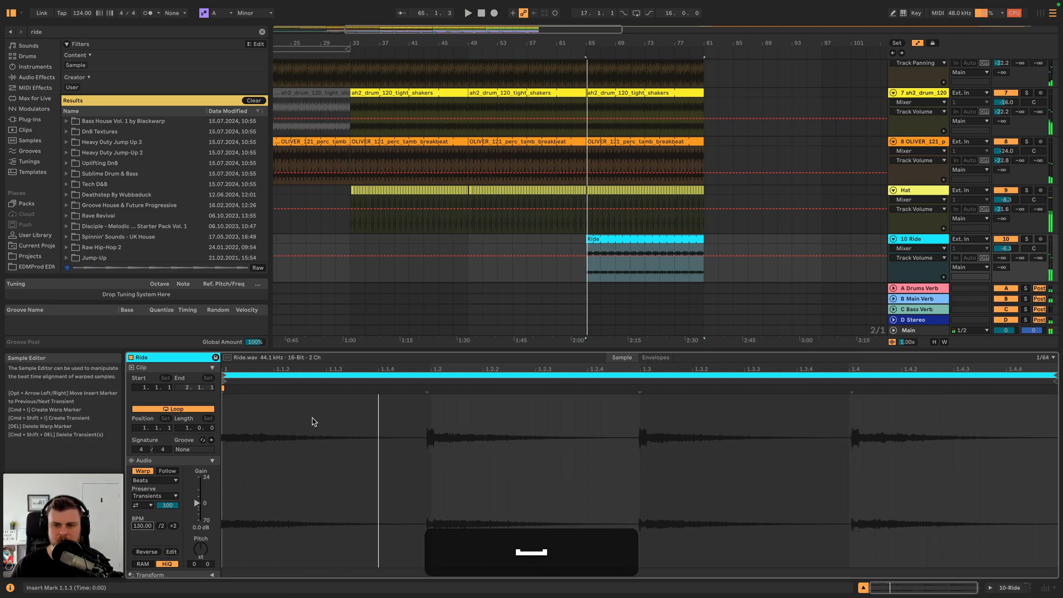
- Set the Ride sample's 1.1.1 point at its second hit and play back the result
right_click(425, 394)
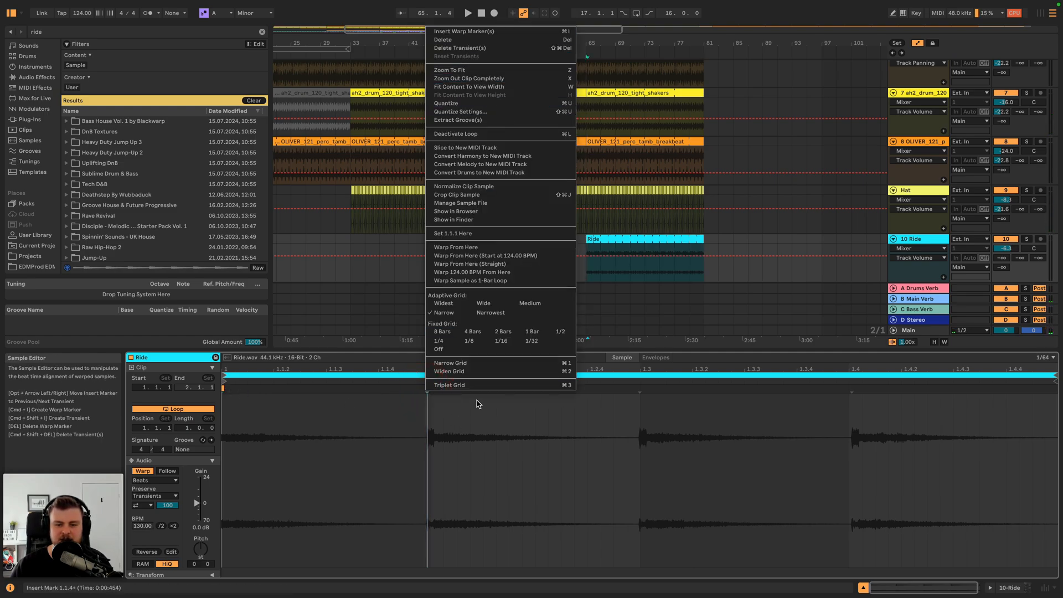
left_click(464, 233)
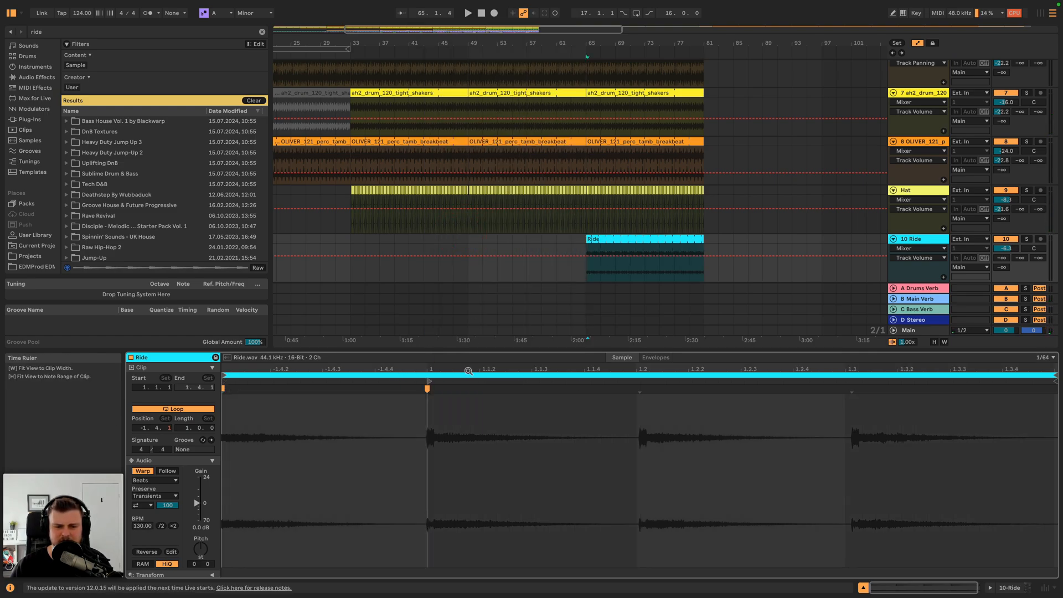
key("space")
key("space")
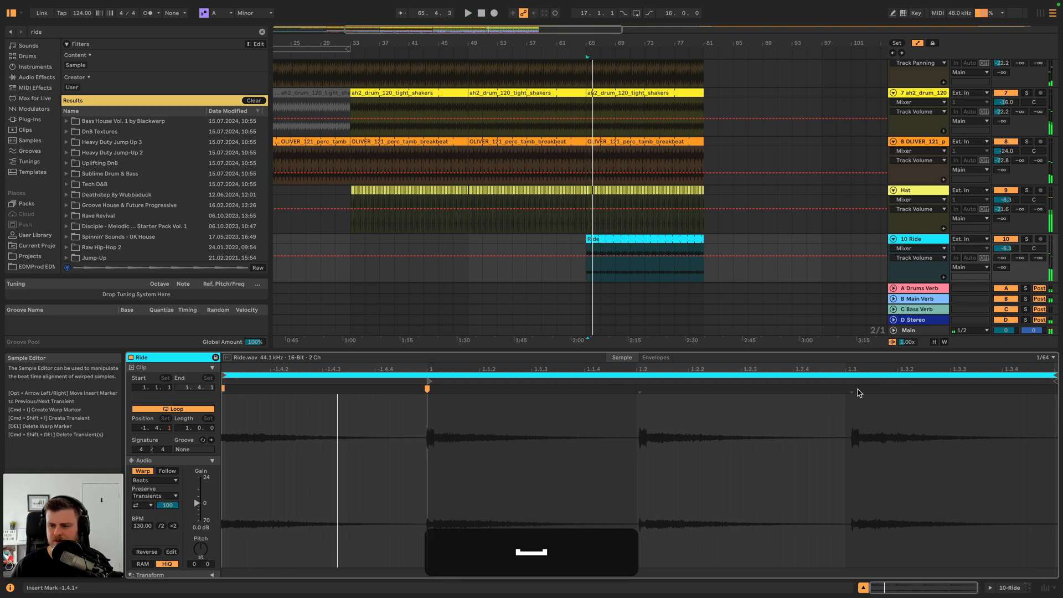
- Add a warp marker at the following ride hit, loop the clip from 1.1.1 to 1.2.1, and play it
double_click(638, 390)
left_click_drag(430, 408, 629, 407)
key("super+l")
key("super+space")
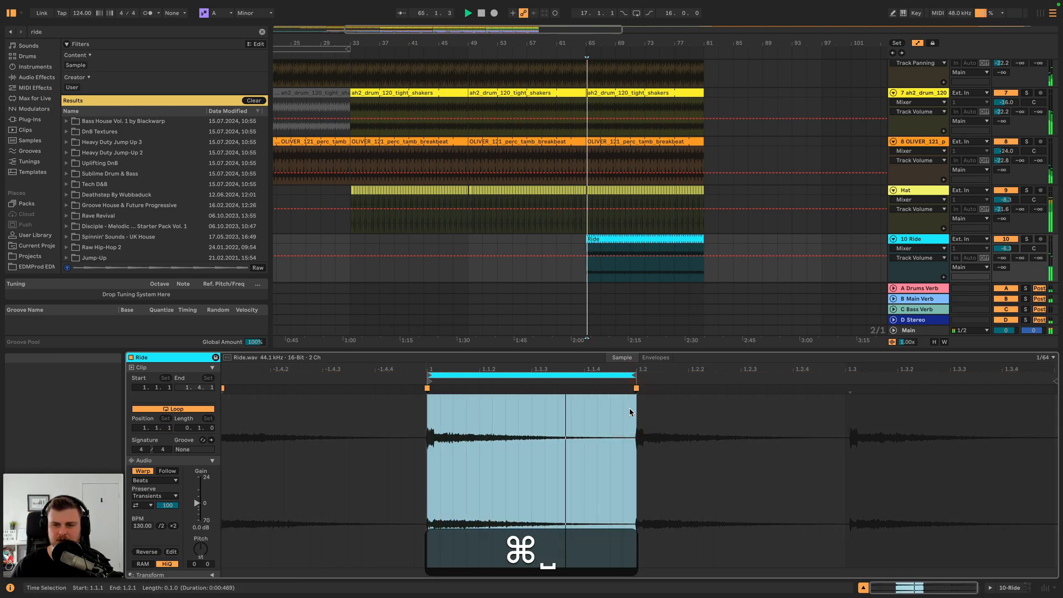
- Solo the Ride track to lower its level, unsolo it and set its volume to -13.7 dB in the mix
left_click(1027, 239)
mouse_move(1008, 252)
left_mouse_down()
mouse_move(1003, 230)
mouse_move(1004, 272)
left_mouse_up()
left_click(1027, 239)
left_click(922, 238)
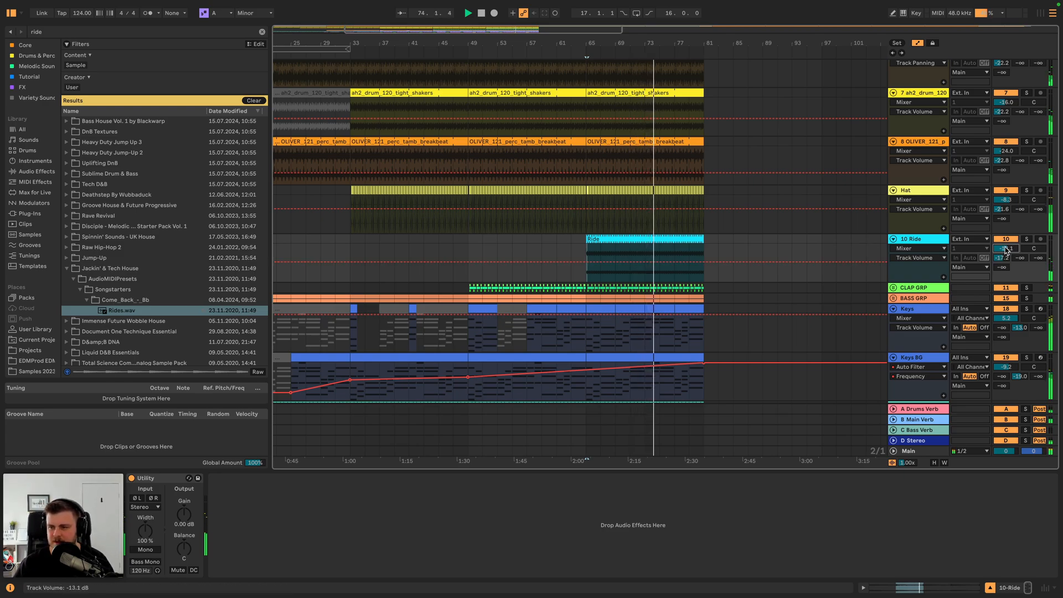
left_click(297, 209)
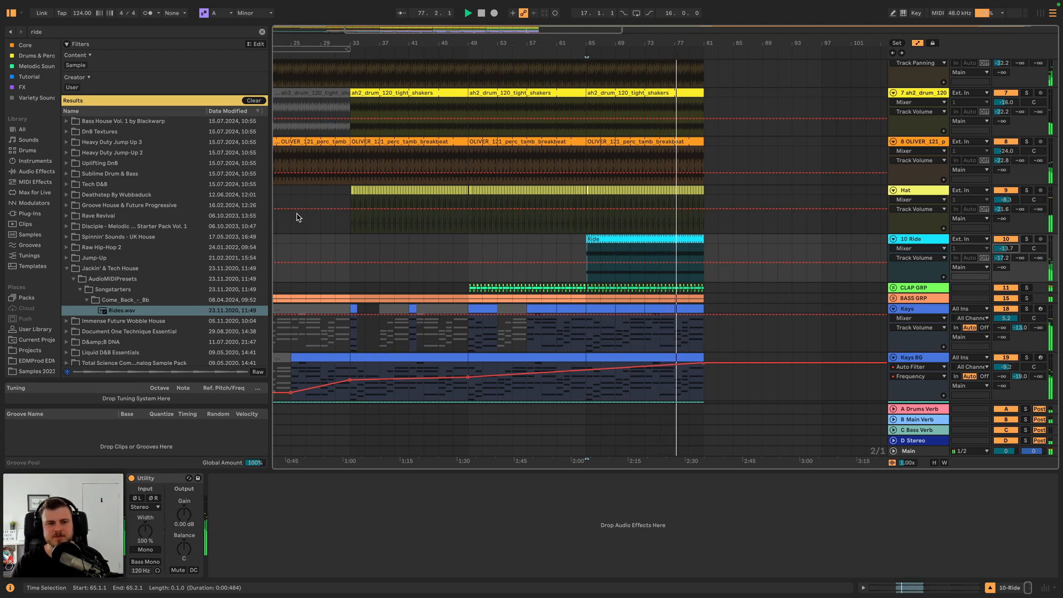
- Switch the browser to the Tutorial collection, clear the ride search and look through the Mistify - Organic House & Progressive House folder
left_click(36, 77)
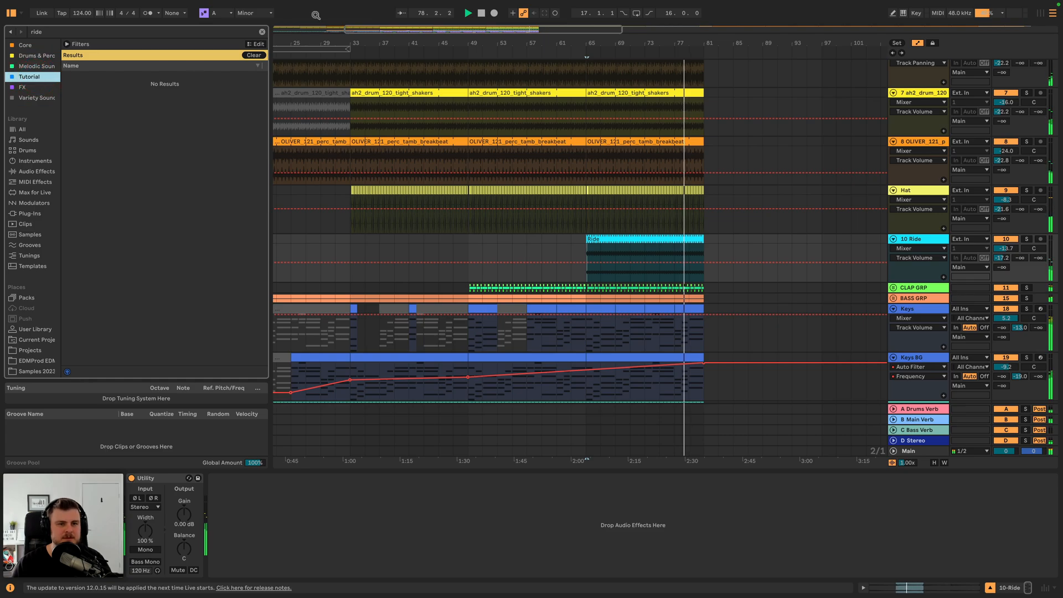
left_click(262, 32)
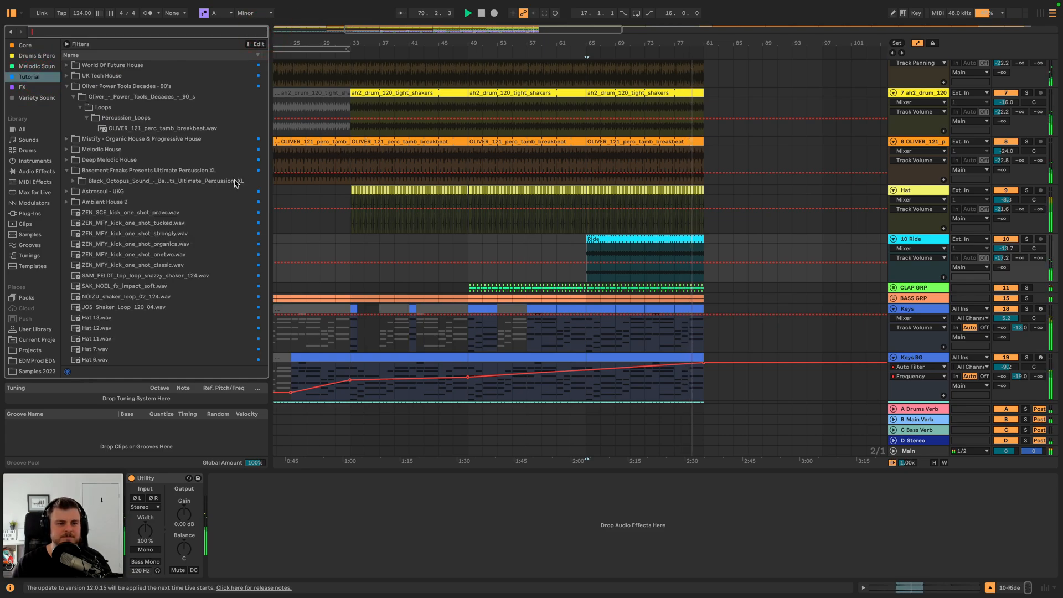
left_click(585, 244)
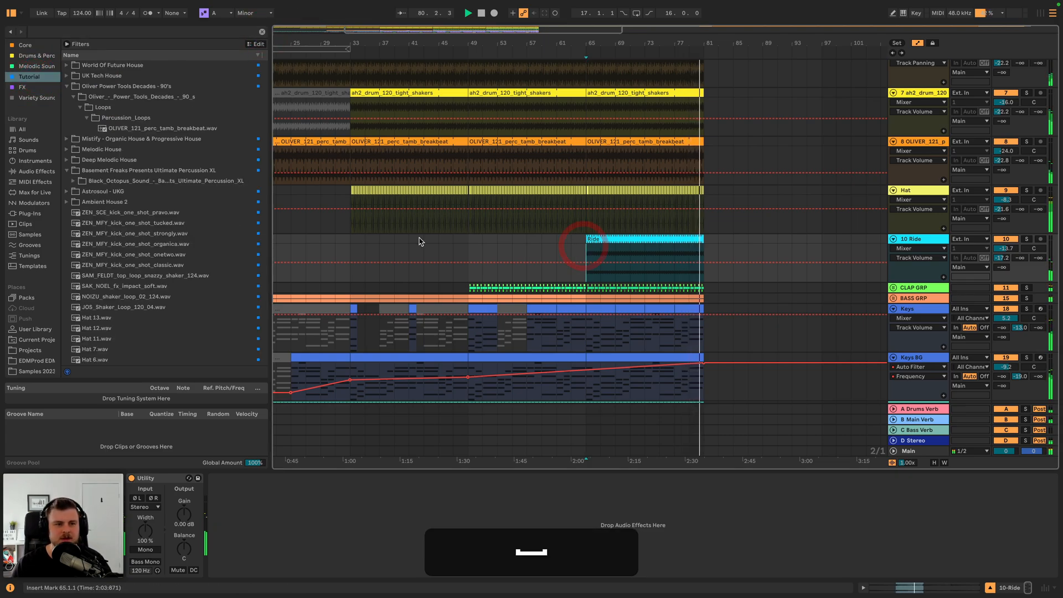
left_click(153, 140)
key("Right")
key("Down")
key("Right")
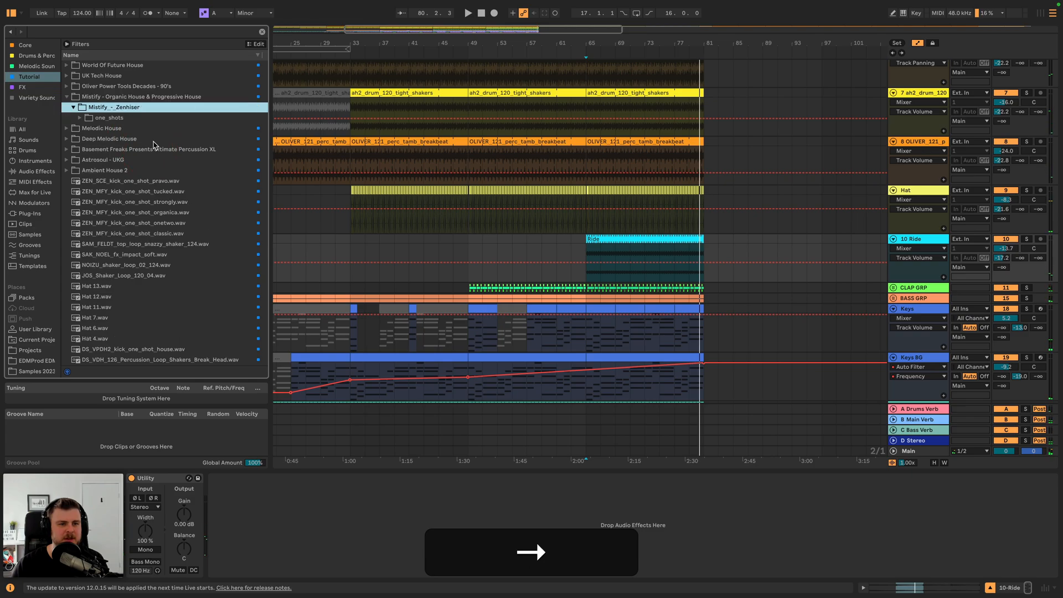
key("Down")
key("Right")
- Expand the Melodic House folder through kicks_Project down to its Imported samples and look through them
left_click(125, 141)
key("Right")
key("Down")
key("Right")
key("Down")
key("Right")
key("Down")
key("Right")
key("Down")
key("Right")
key("Down")
key("Right")
key("Down")
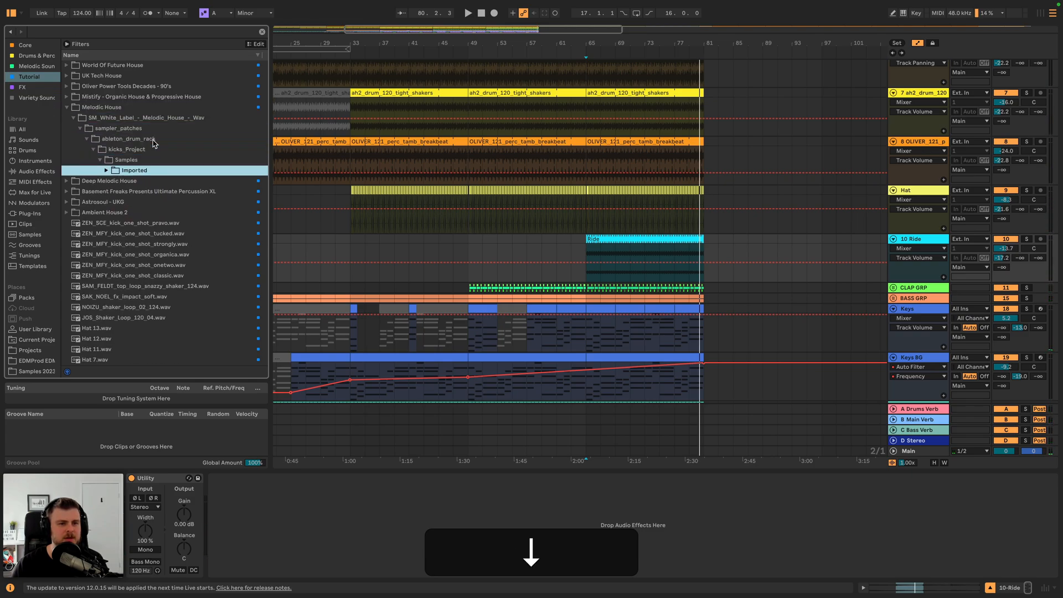
key("Right")
key("Down")
- Look through the Deep Melodic House folder down to its innermost samples
left_click(114, 192)
key("Right")
key("Down")
key("Right")
key("Down")
key("Right")
key("Down")
key("Right")
key("Down")
- Preview the organic scary shaker loop inside the Basement Freaks Presents Ultimate Percussion XL folder
left_click(119, 171)
key("Right")
key("Down")
key("Right")
key("Down")
key("Right")
key("Down")
key("Right")
key("Down")
key("Right")
key("Down")
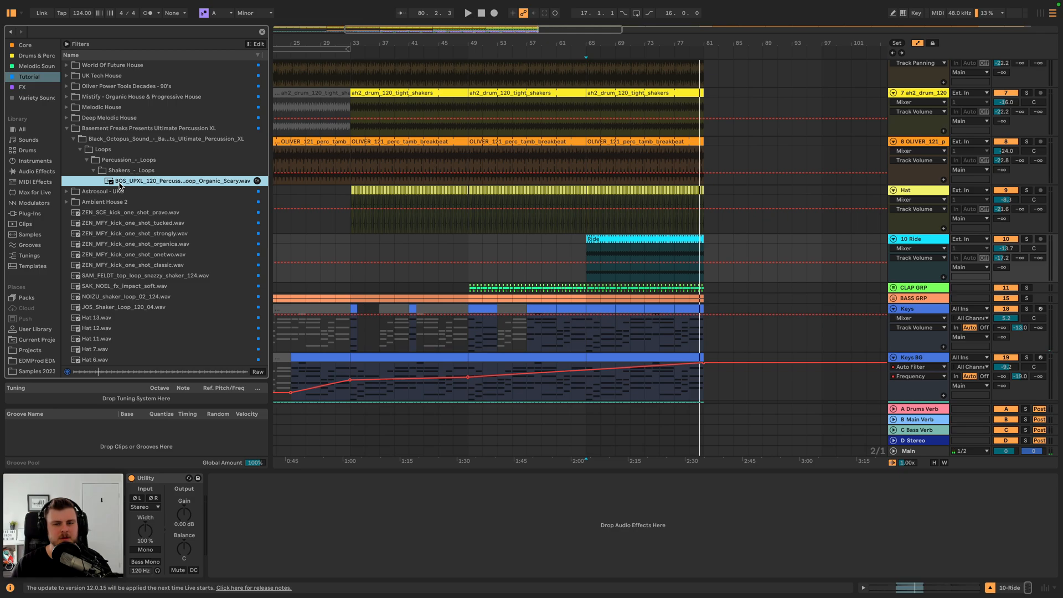
- Compare the arrangement's sections by playing it from bars 17, 33, 49 and 65
scroll(463, 257, "left", 5)
key("space")
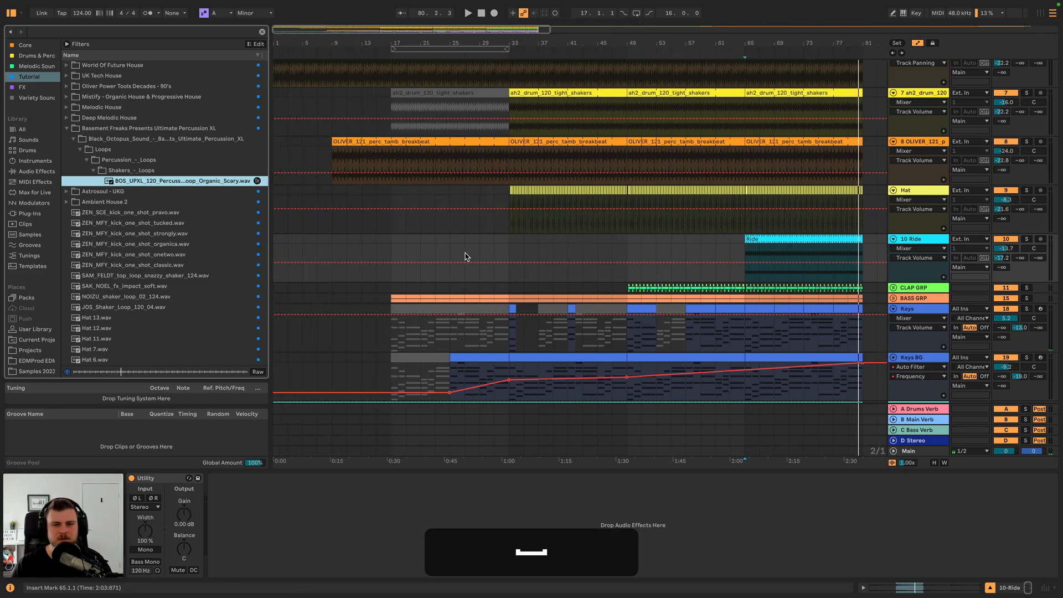
left_click(392, 238)
key("space")
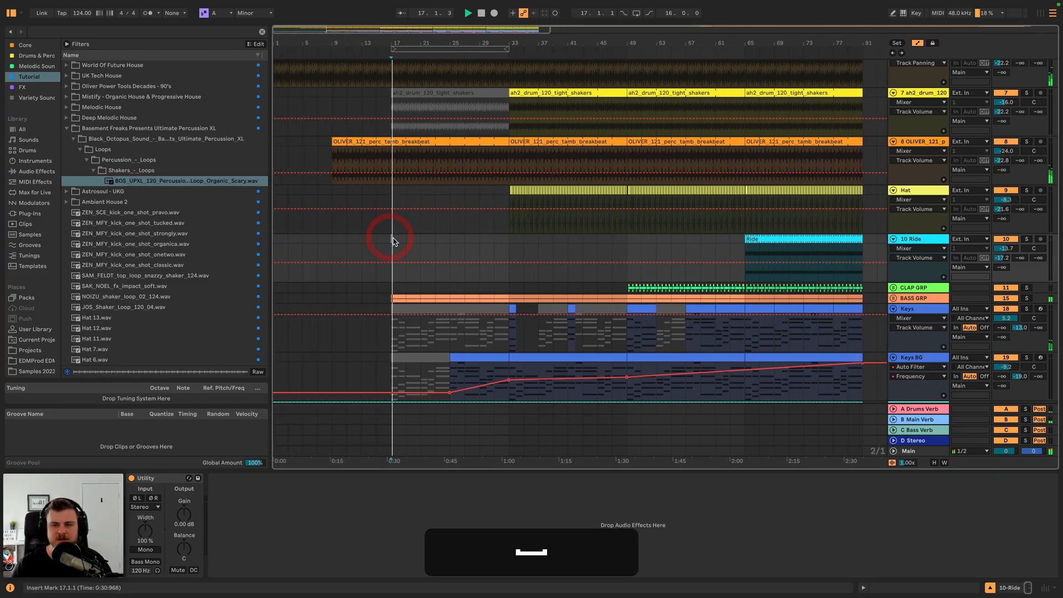
scroll(393, 240, "up", 5)
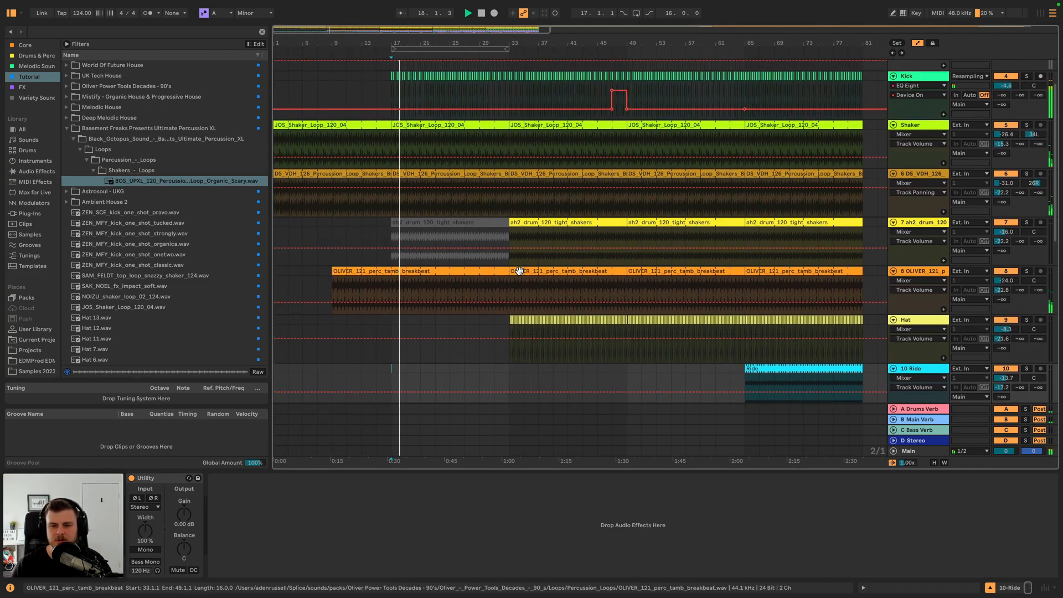
left_click(509, 371)
key("space")
scroll(508, 365, "down", 2)
key("space")
left_click(627, 316)
scroll(627, 317, "right", 3)
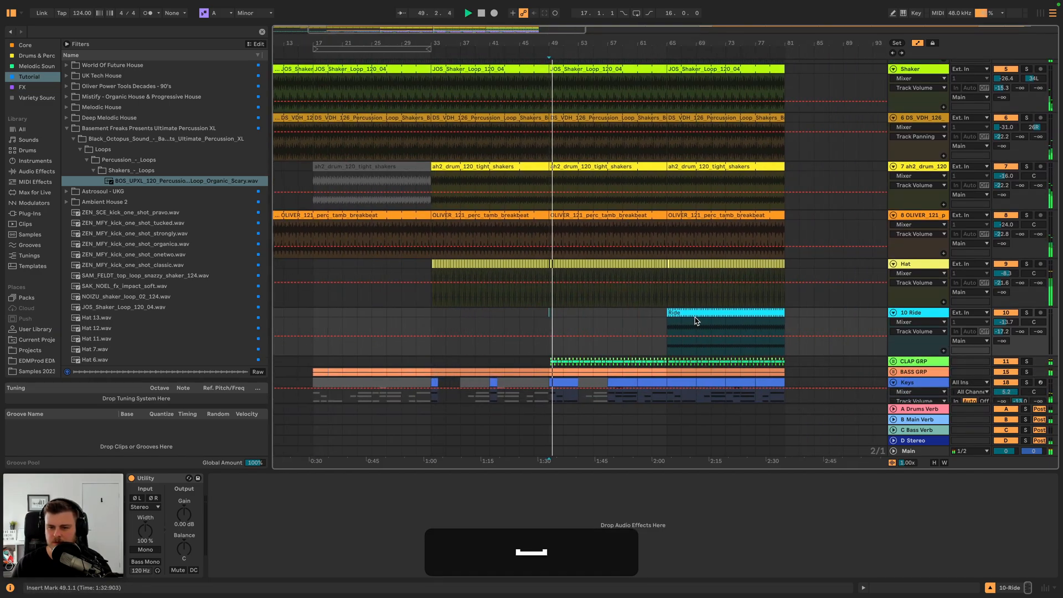
left_click(667, 313)
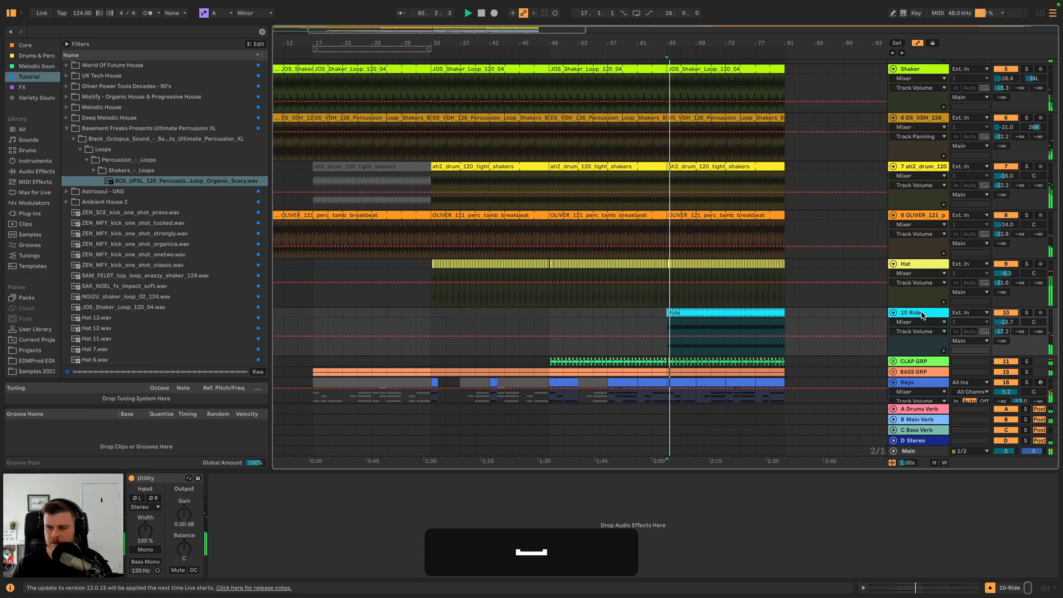
key("space")
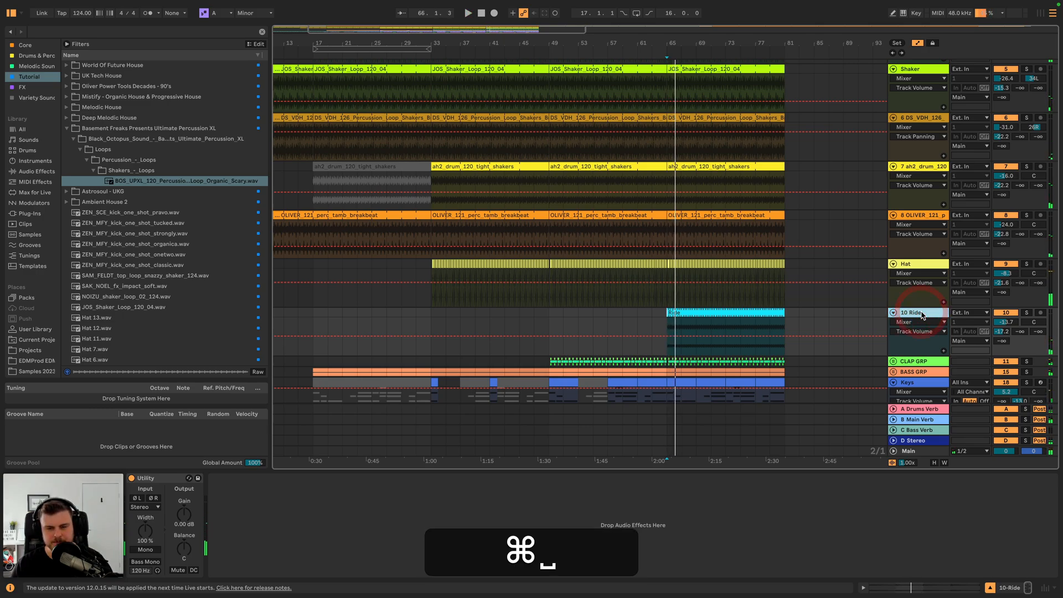
- Add an audio track below Ride with the BOS_UPXL_120_Percussion_Shaker_Loop_Organic_Scary loop filling bars 49–81
key("super+t")
left_click_drag(183, 180, 553, 372)
left_click_drag(606, 348, 784, 348)
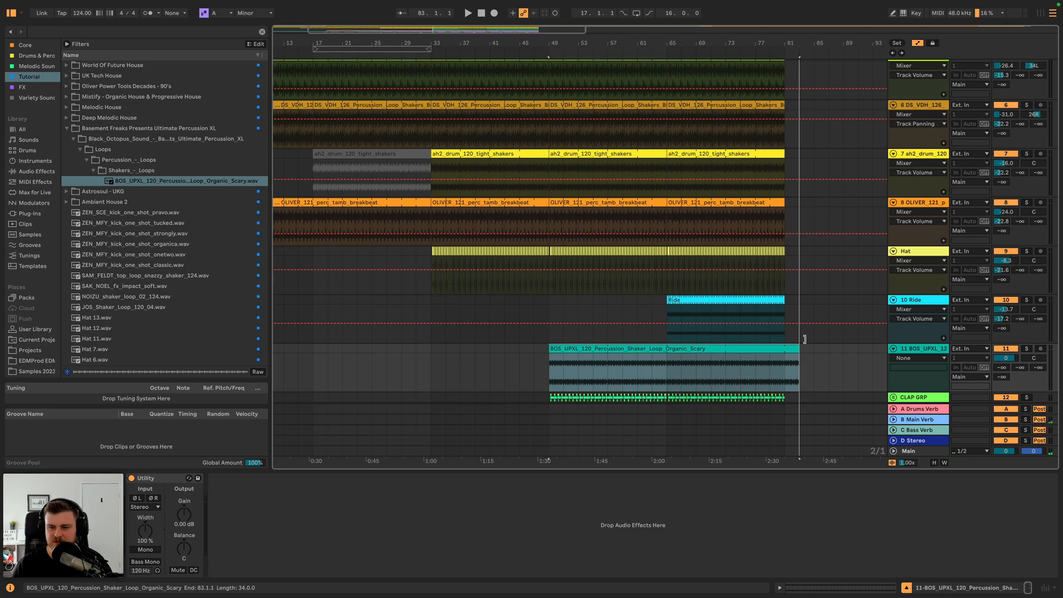
- Play the new shaker loop in from before bar 49 and set its track volume to -9.0 dB
key("space")
left_click_drag(1008, 360, 1008, 367)
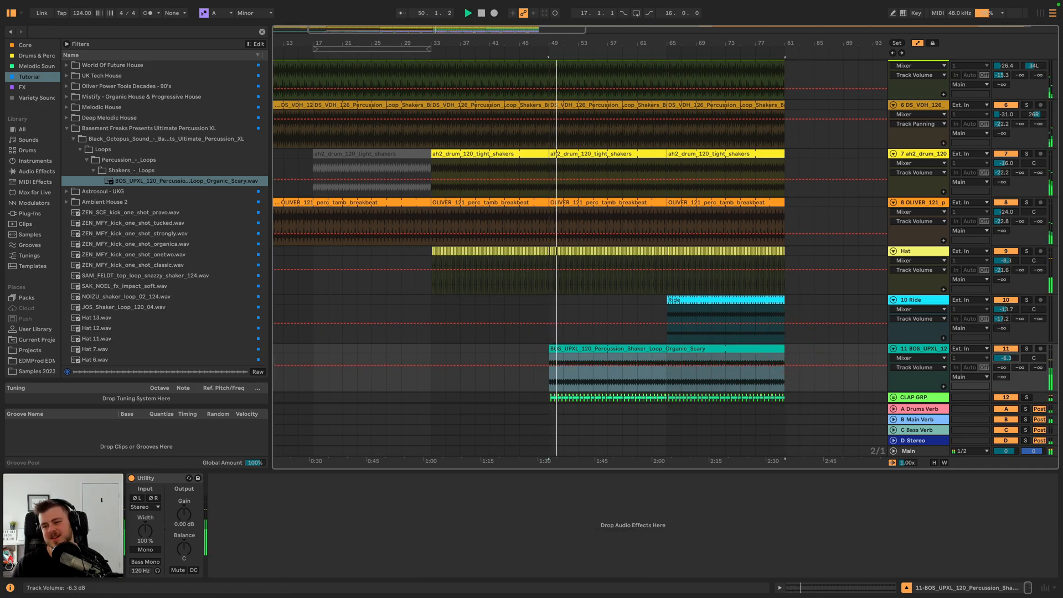
left_click(569, 374)
key("space")
left_click(533, 349)
scroll(533, 349, "down", 3)
key("space")
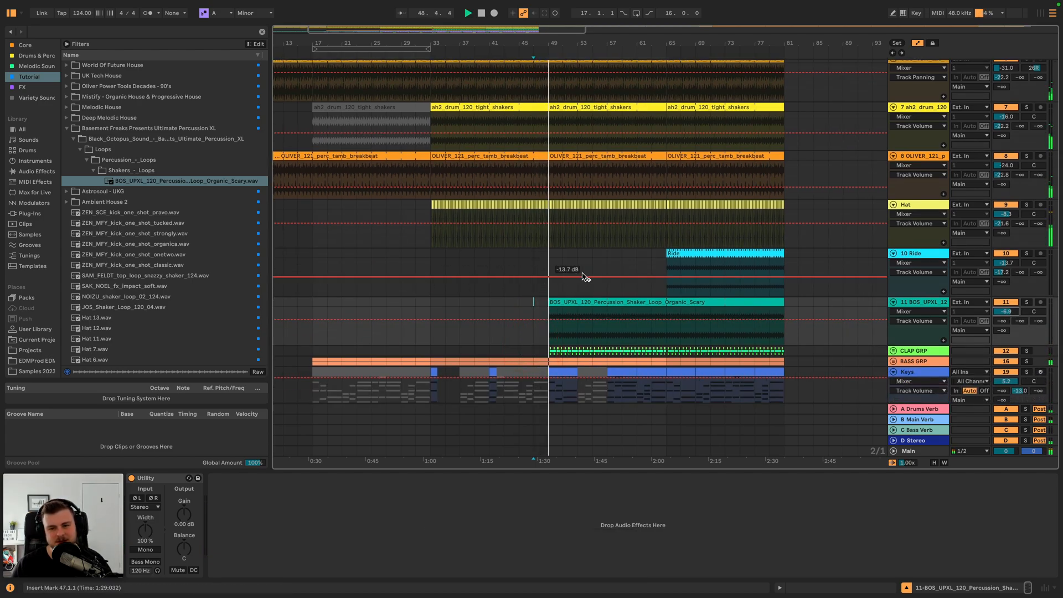
left_click_drag(1006, 311, 1006, 311)
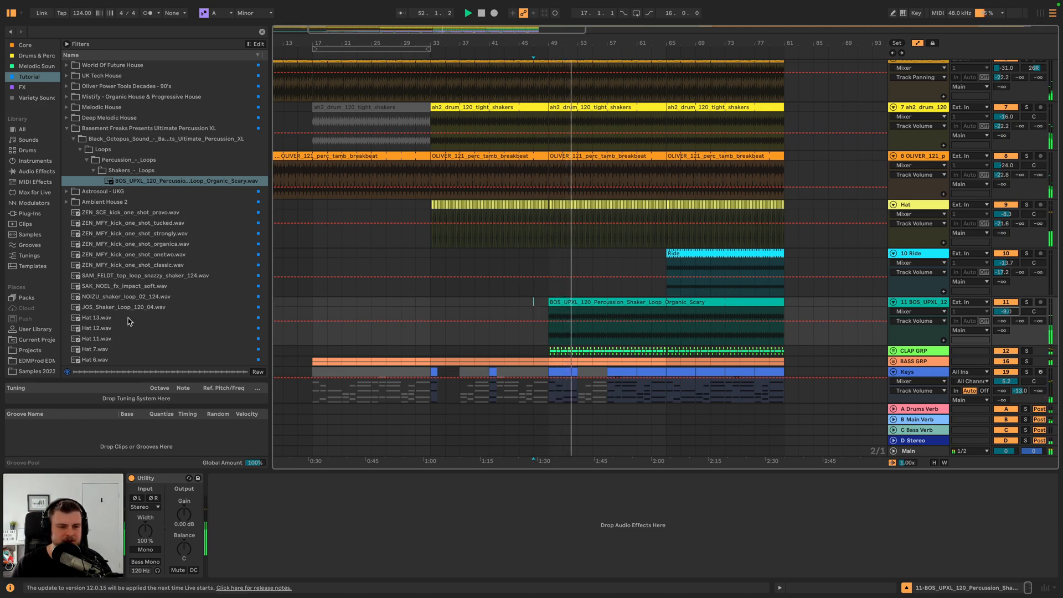
- Audition the kick, loop and clap samples listed in the Tutorial collection
scroll(128, 321, "down", 3)
key("space")
left_click(124, 225)
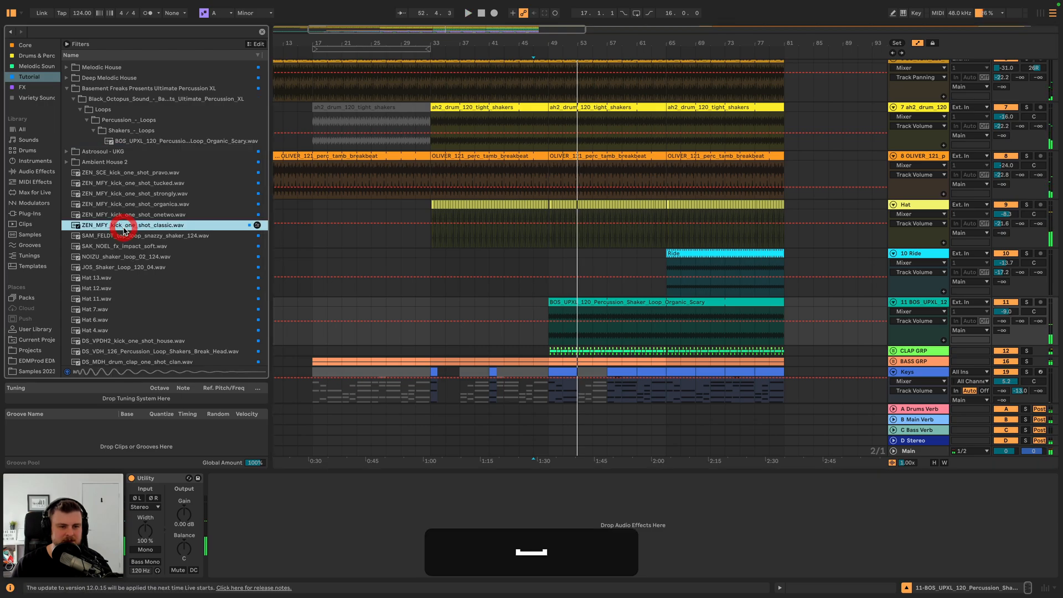
key("Down")
scroll(138, 256, "down", 4)
left_click(154, 294)
key("Down")
key("Down")
key("Down")
key("Down")
key("Down")
key("Down")
key("Down")
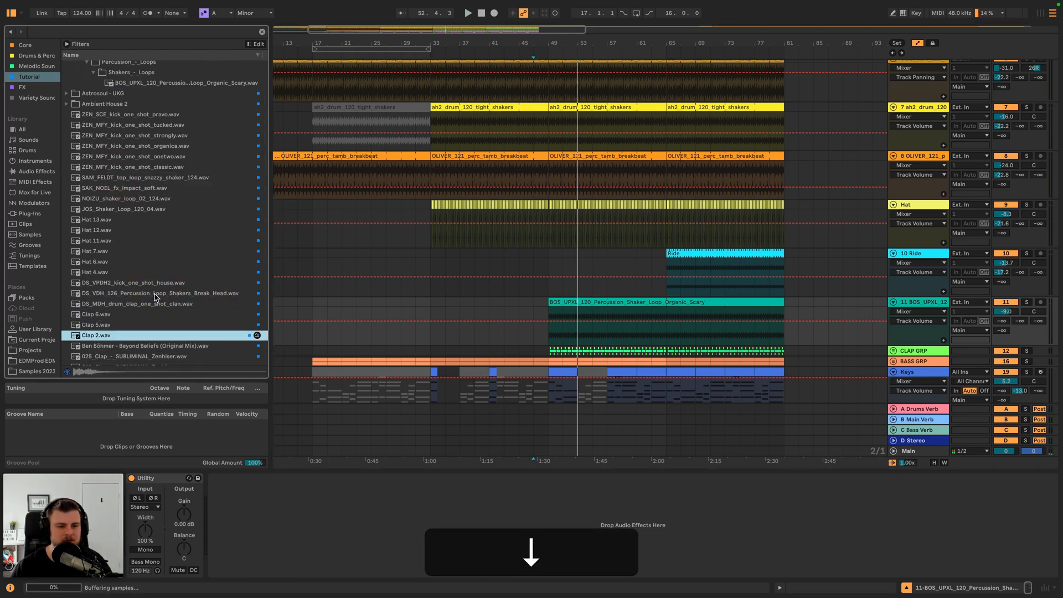
left_click(137, 280)
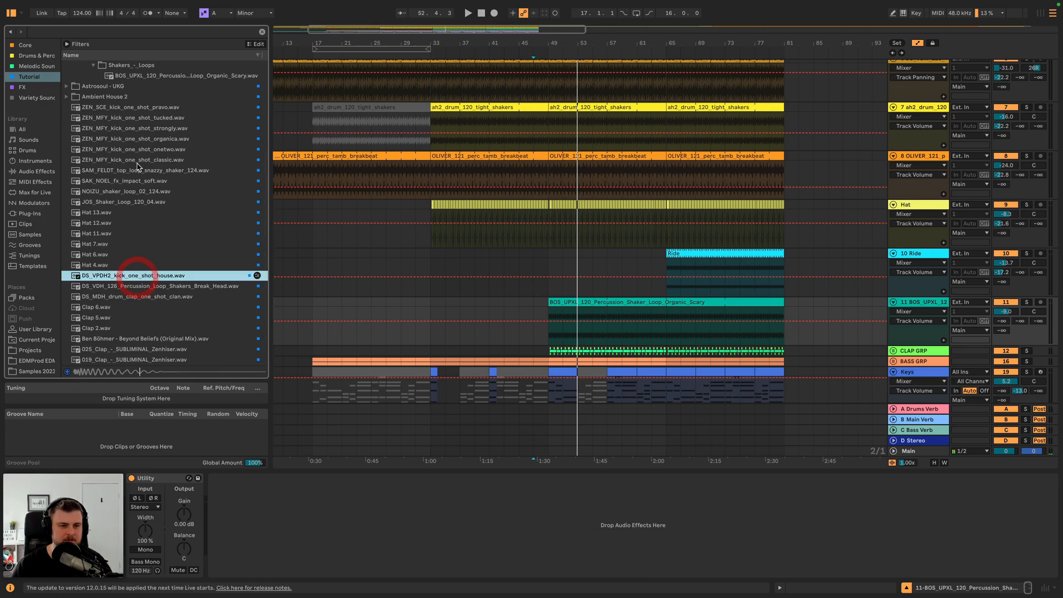
- Expand the Astrosoul - UKG folder and preview RKU_ASU_123_drum_loop_hats_groove_police.wav
scroll(137, 166, "up", 3)
left_click(125, 144)
key("Right")
key("Right")
key("Right")
key("Right")
key("Right")
key("Right")
key("Right")
key("Right")
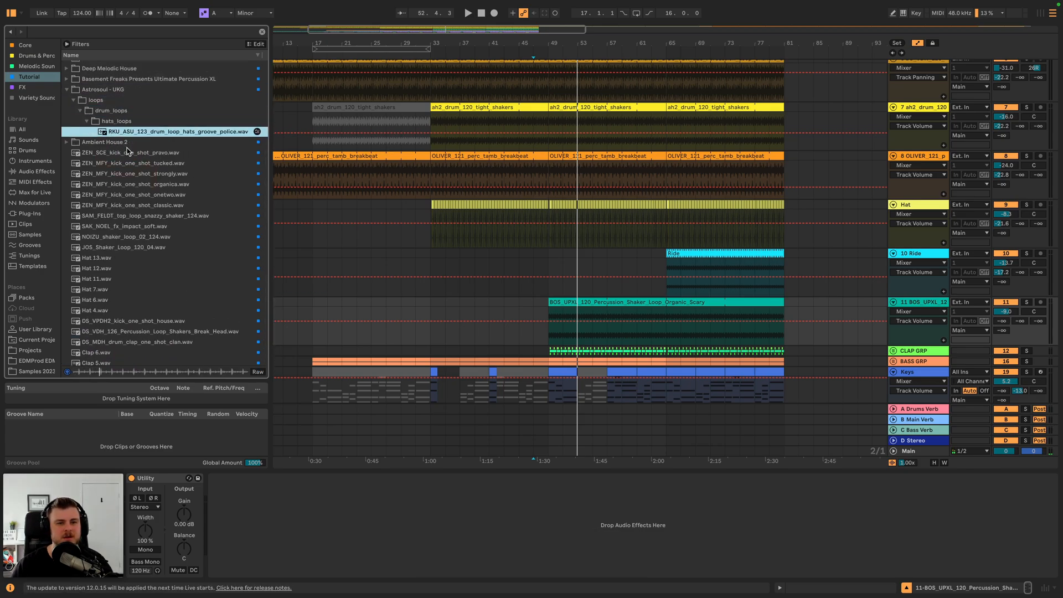
- Play from bar 49, examine the start of the Hat clips there, and play on from bar 65
left_click(547, 306)
key("space")
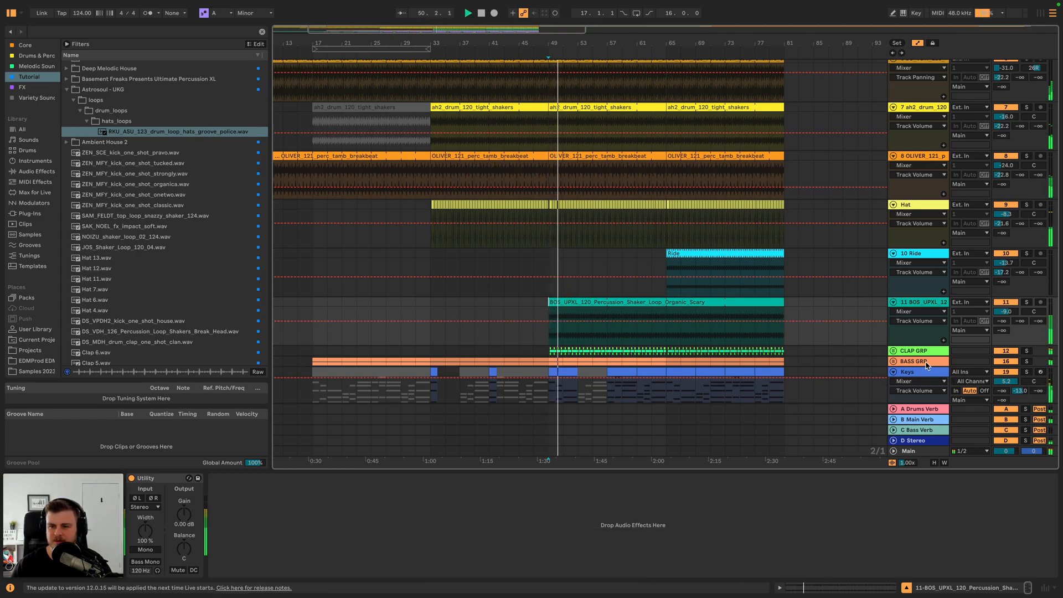
left_click_drag(547, 45, 440, 216)
key("space")
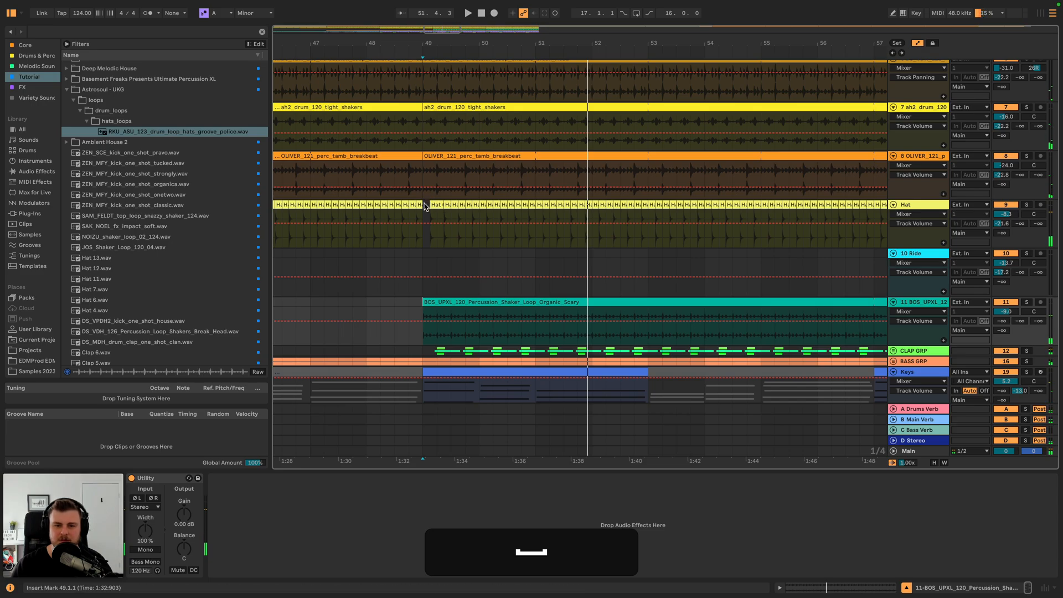
left_click(424, 205)
left_click_drag(460, 43, 460, 5)
key("space")
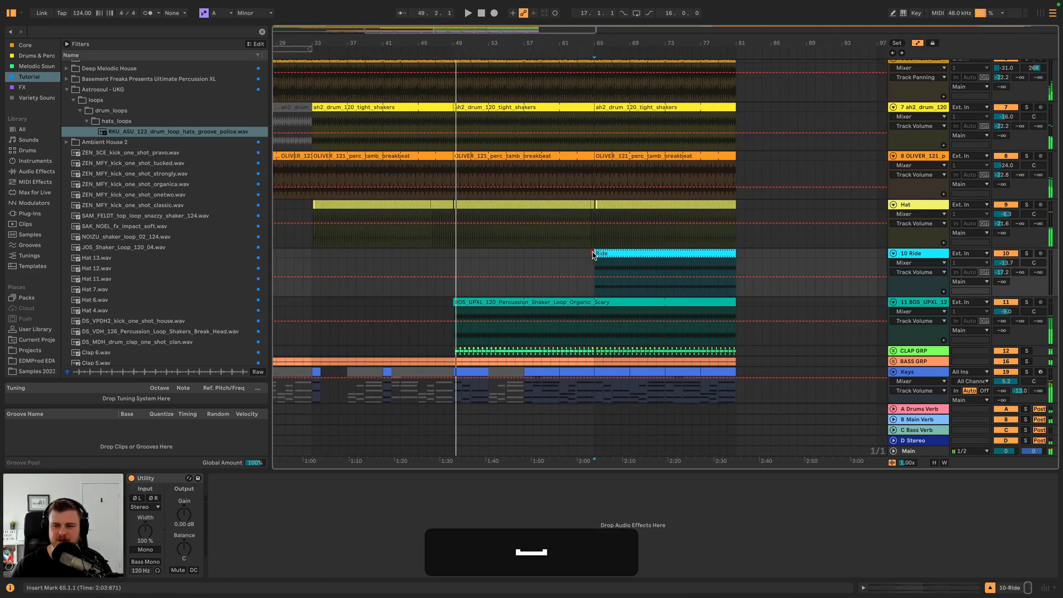
- Solo the Melody track, review its device chain and open its Serum instrument
scroll(587, 252, "up", 5)
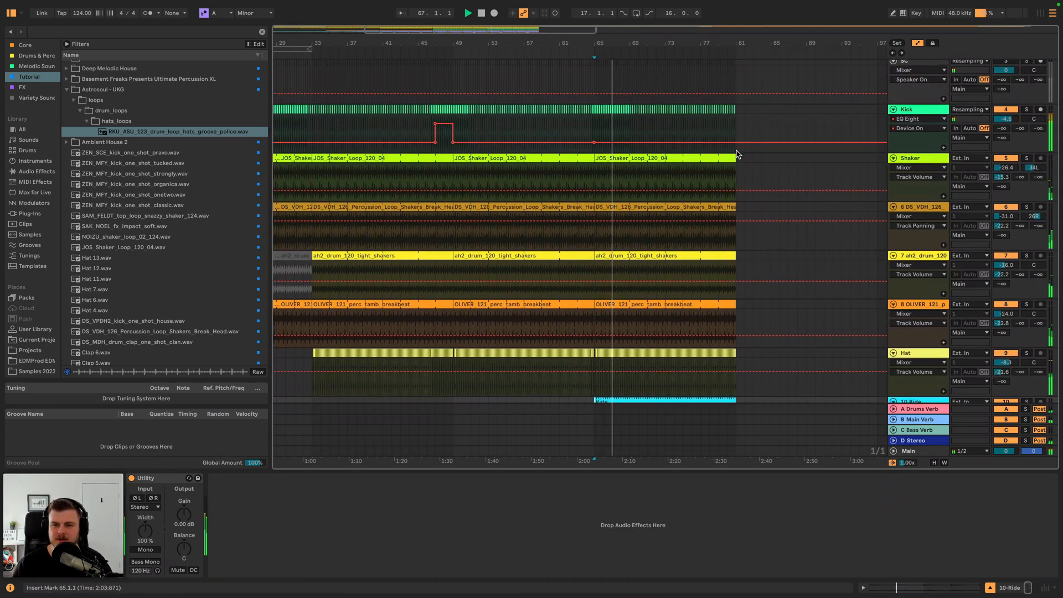
scroll(742, 172, "down", 1)
scroll(742, 172, "down", 15)
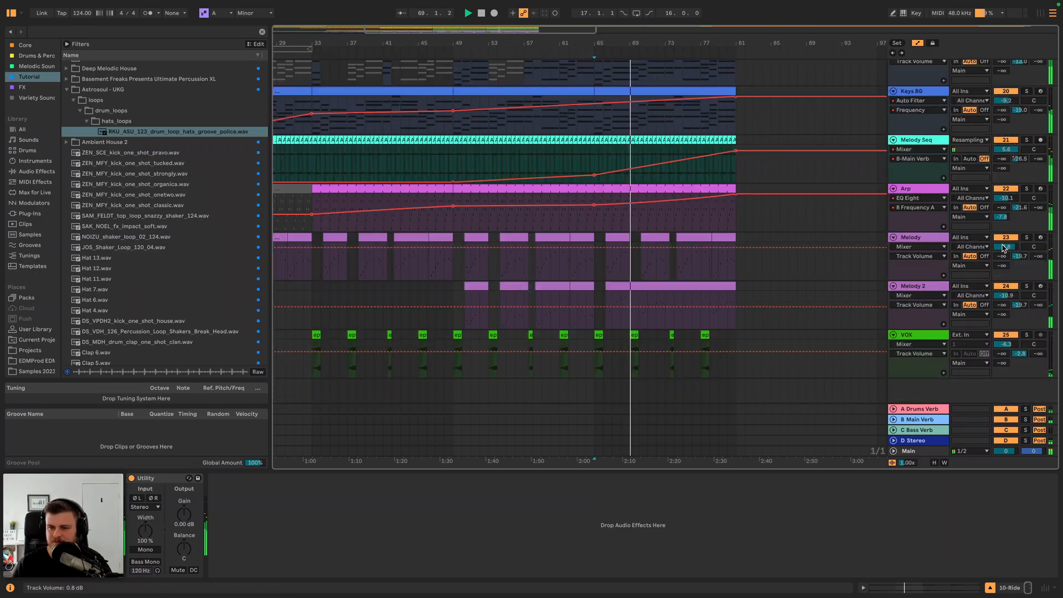
left_click(1027, 239)
left_click(923, 239)
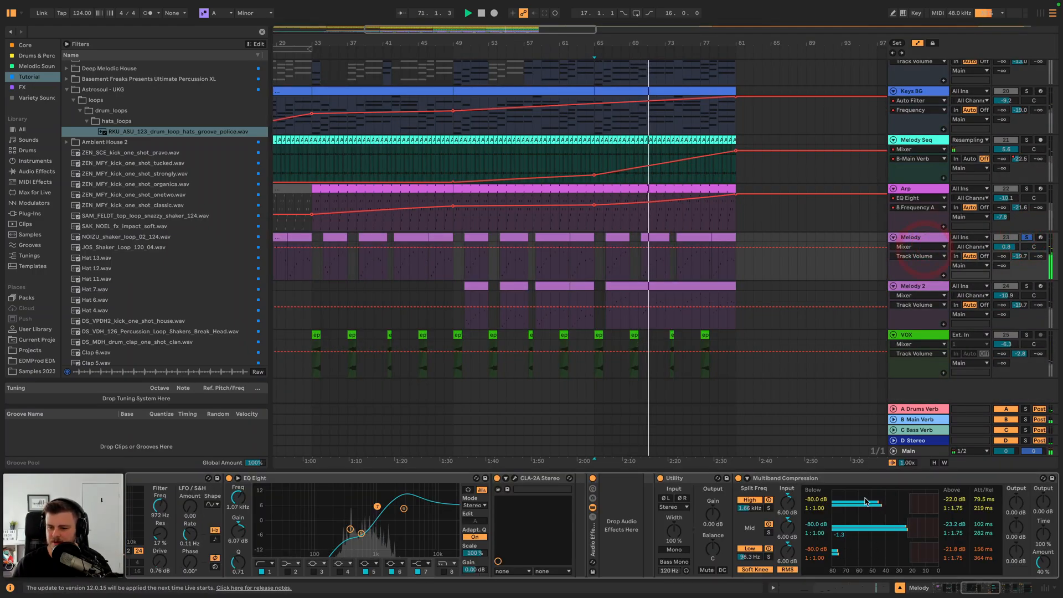
scroll(842, 482, "right", 6)
scroll(843, 482, "left", 12)
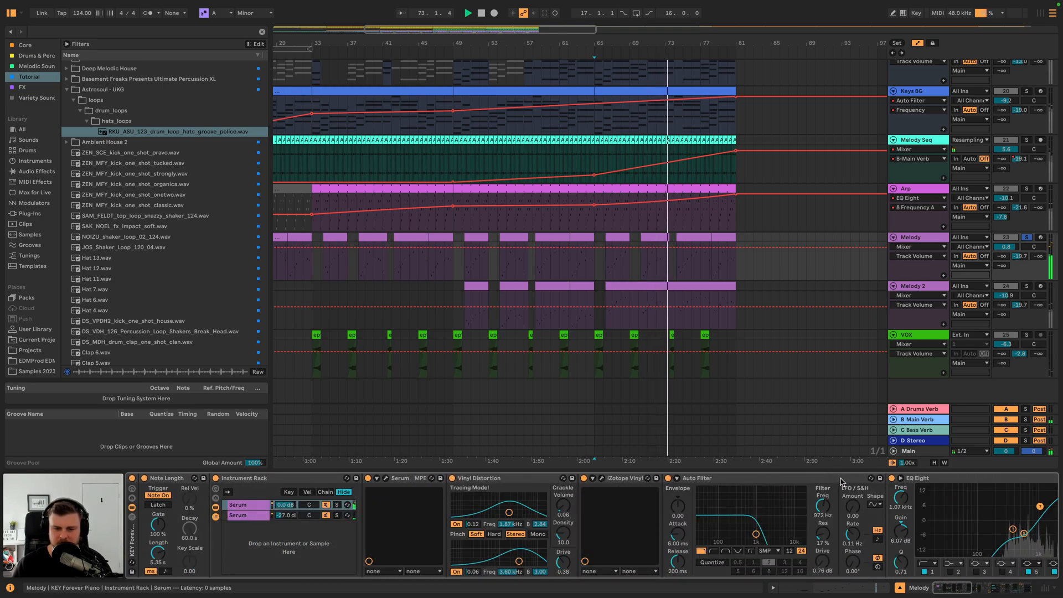
left_click(378, 481)
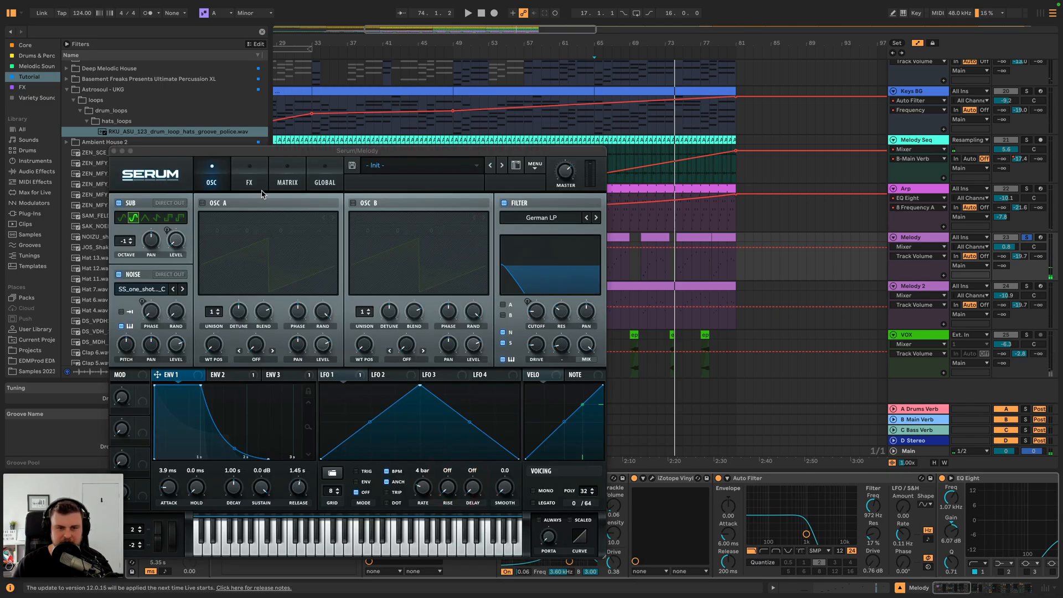
- Show Serum's effects, rename the macro controlling the reverb mix to VERB, and close the plug-in window
left_click(243, 183)
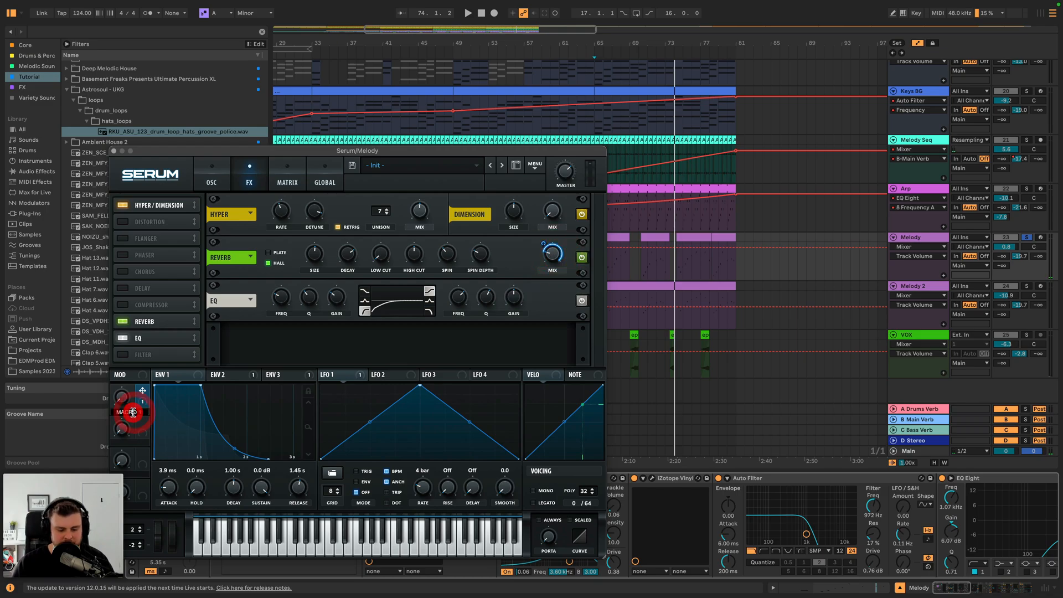
type("REVERB")
double_click(133, 411)
key("super+a")
type("VER")
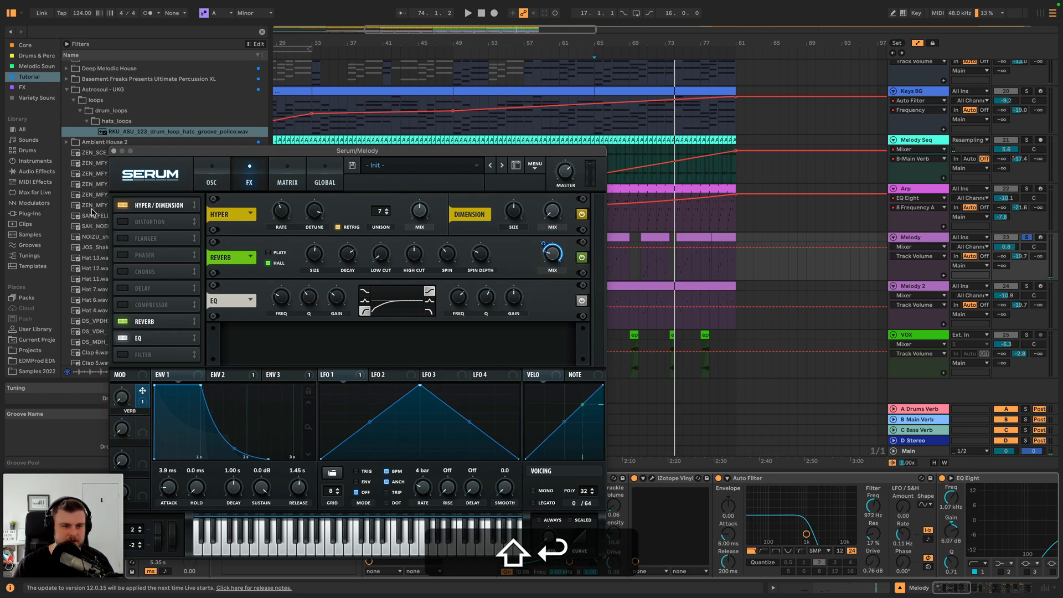
left_click(114, 150)
- Expose Serum's Macro 1 as a configured parameter on the Melody track's device
left_click(378, 478)
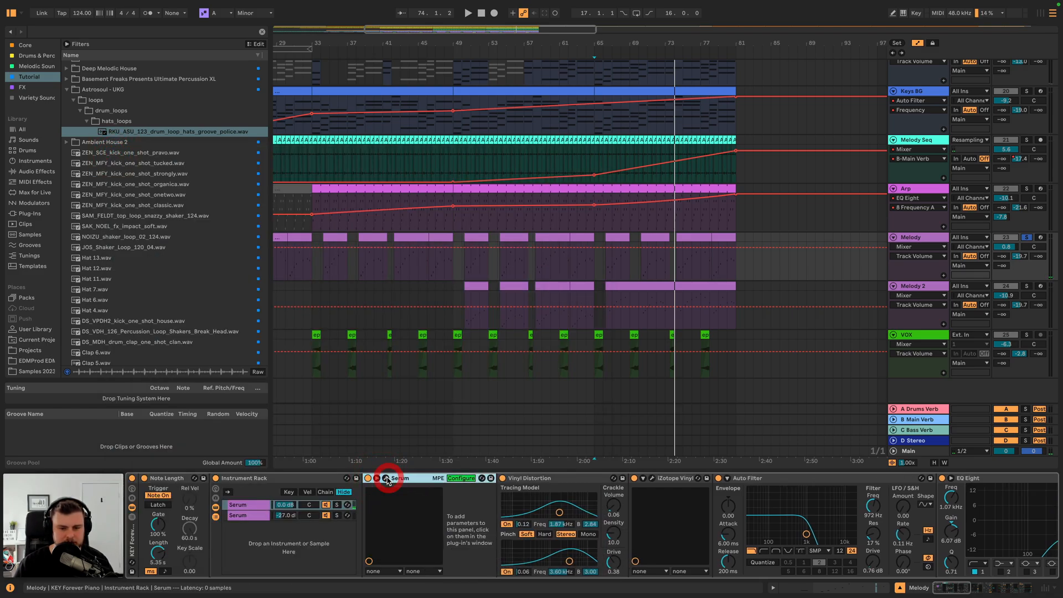
left_click(387, 478)
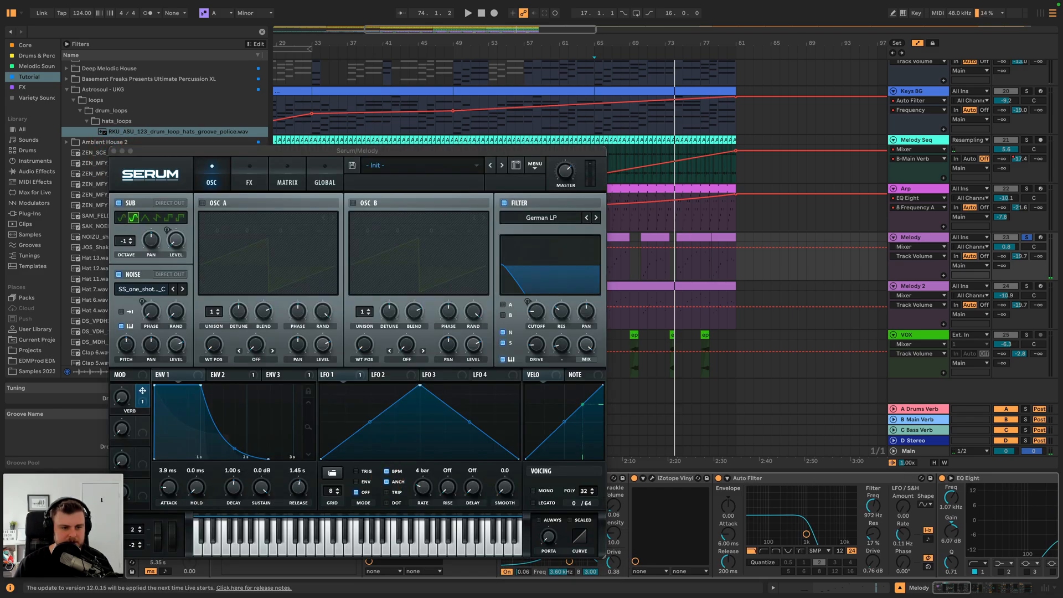
left_click(114, 150)
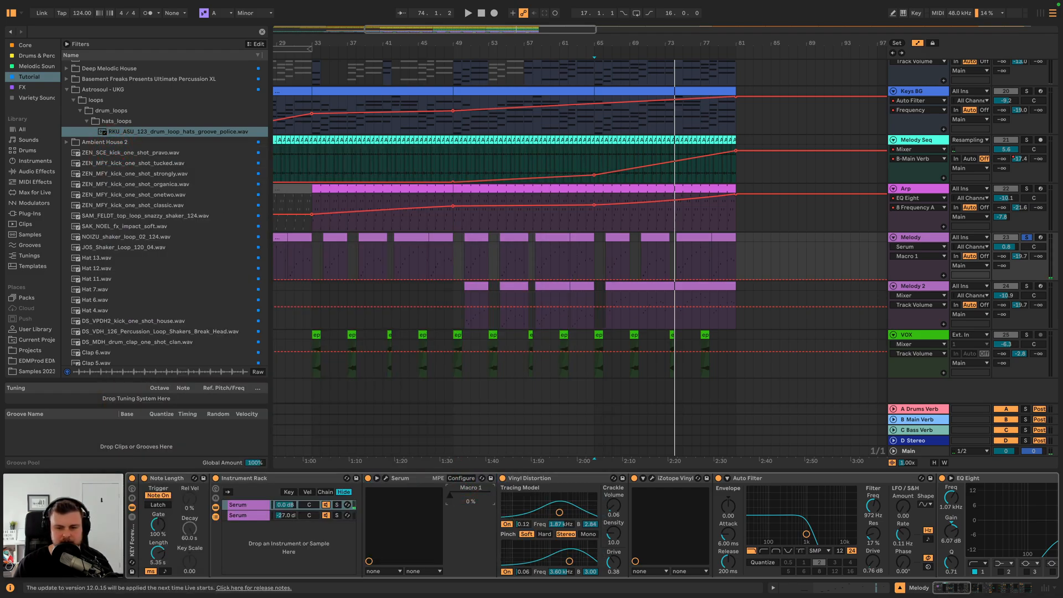
- Automate Melody's Macro 1 to rise from bar 66 to about 63% at bar 81, return it to 0% near bar 86, and unsolo the track
left_click(606, 280)
left_click_drag(737, 281, 737, 256)
key("space")
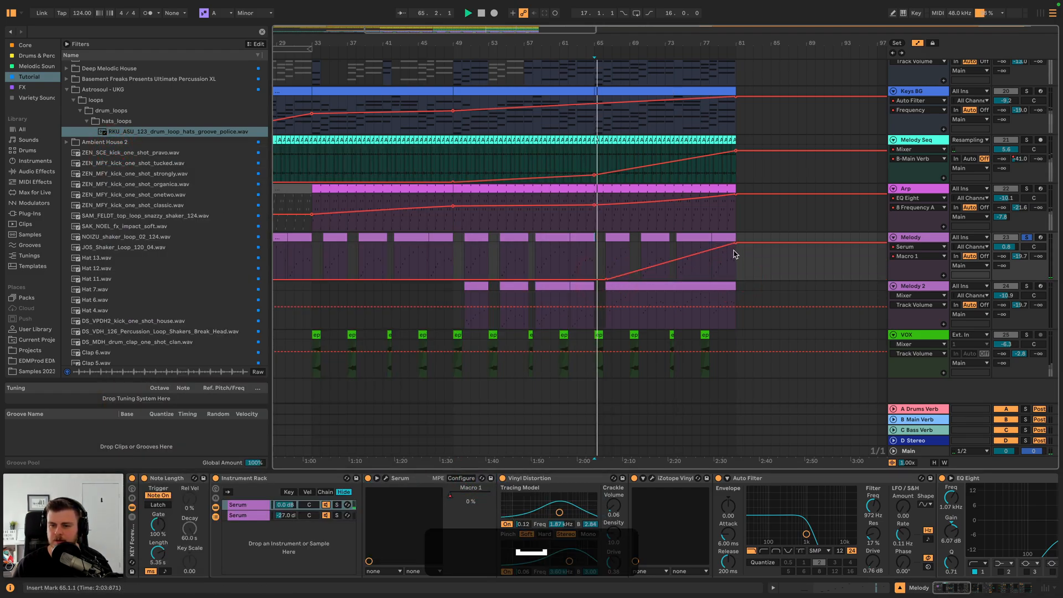
left_click(714, 252)
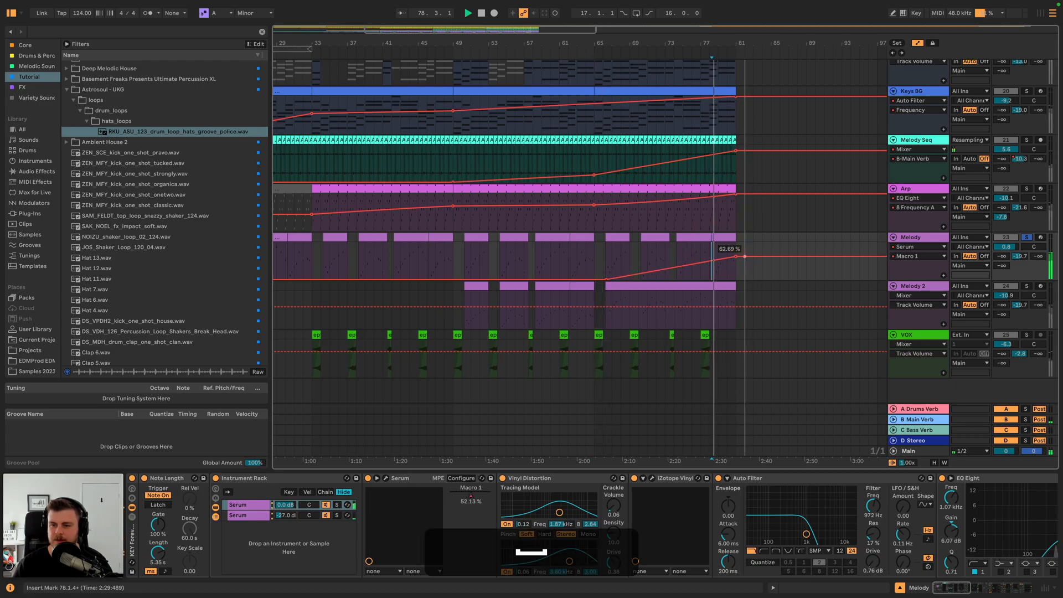
left_click_drag(774, 256, 779, 279)
left_click(1026, 237)
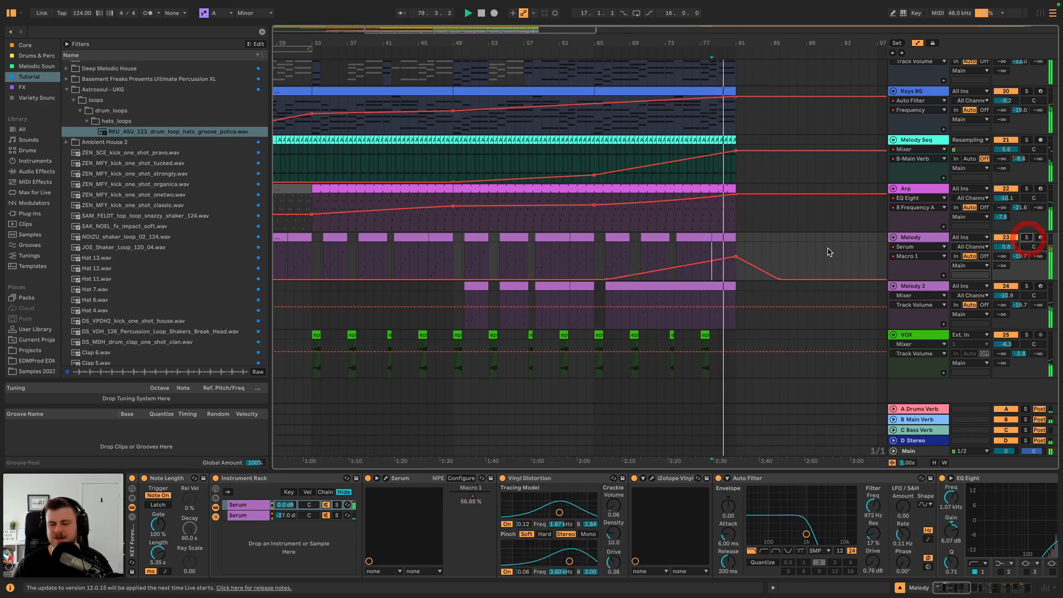
- Solo Melody 2, open its Serum instrument on the effects page, and stop playback
left_click(631, 286)
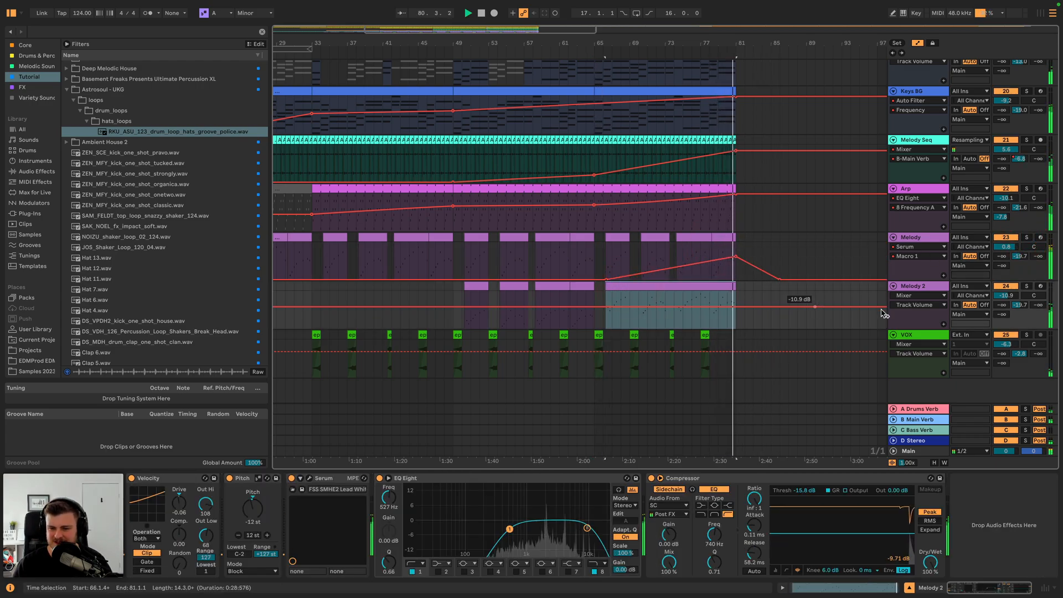
left_click(1027, 286)
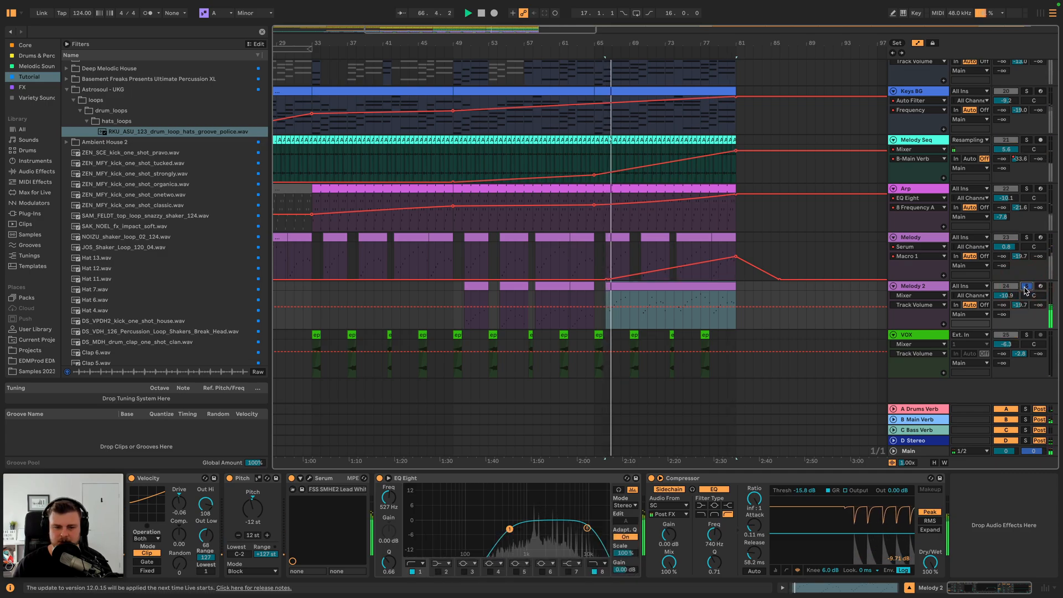
left_click(308, 479)
left_click(512, 81)
left_click(476, 81)
left_click(576, 201)
key("space")
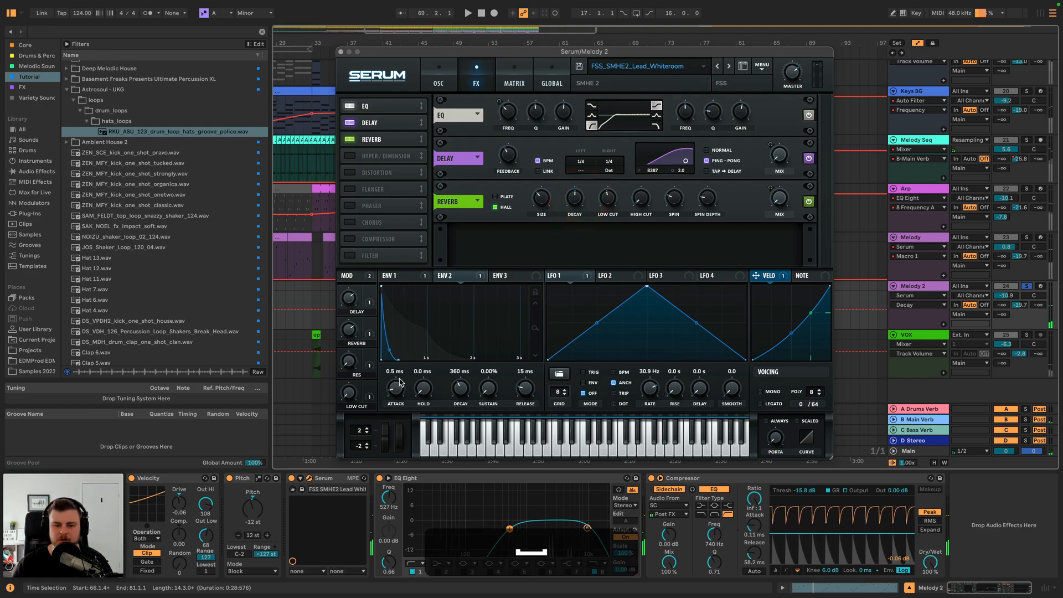
- Expose Serum's REVERB and DELAY macros as configured parameters on Melody 2's device and close the plug-in window
left_click(300, 478)
left_click(392, 478)
left_click(349, 331)
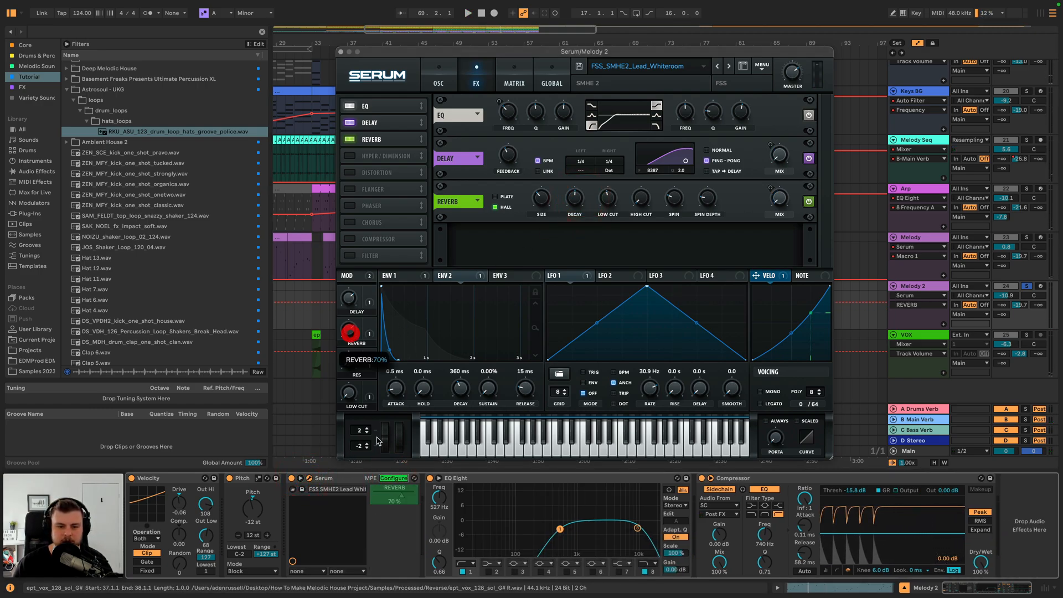
left_click(349, 299)
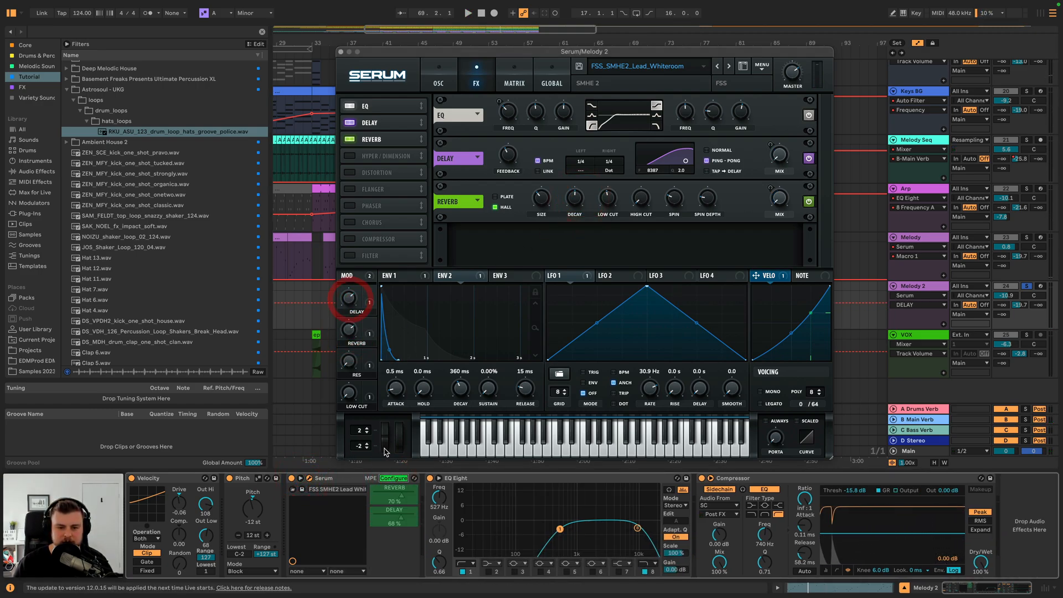
left_click(395, 478)
left_click(341, 52)
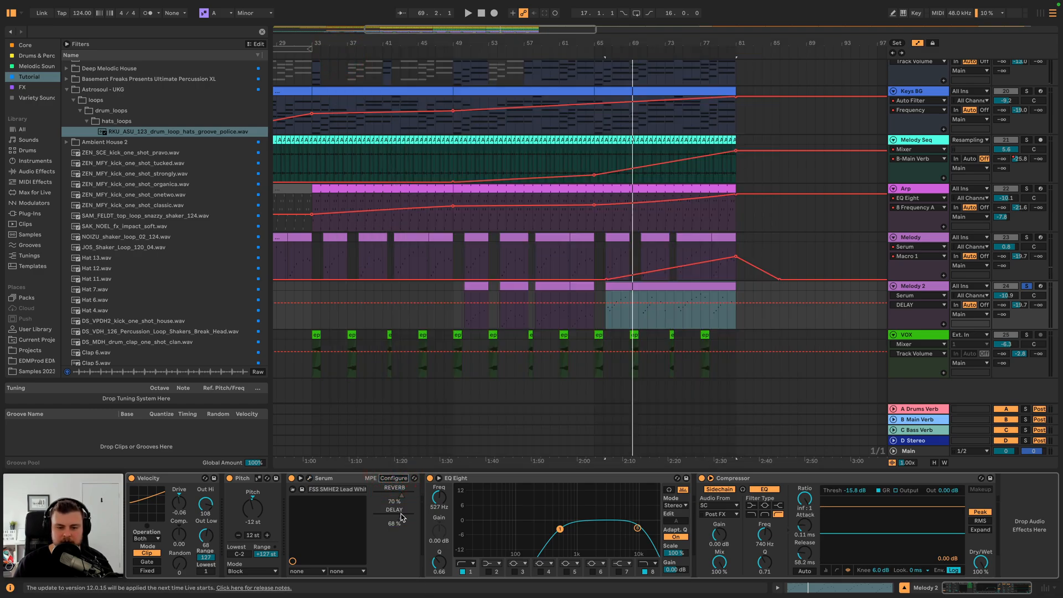
- Automate Melody 2's REVERB and DELAY macros to rise from bar 66 to a peak at bar 81, easing back by about bar 86
left_click(601, 304)
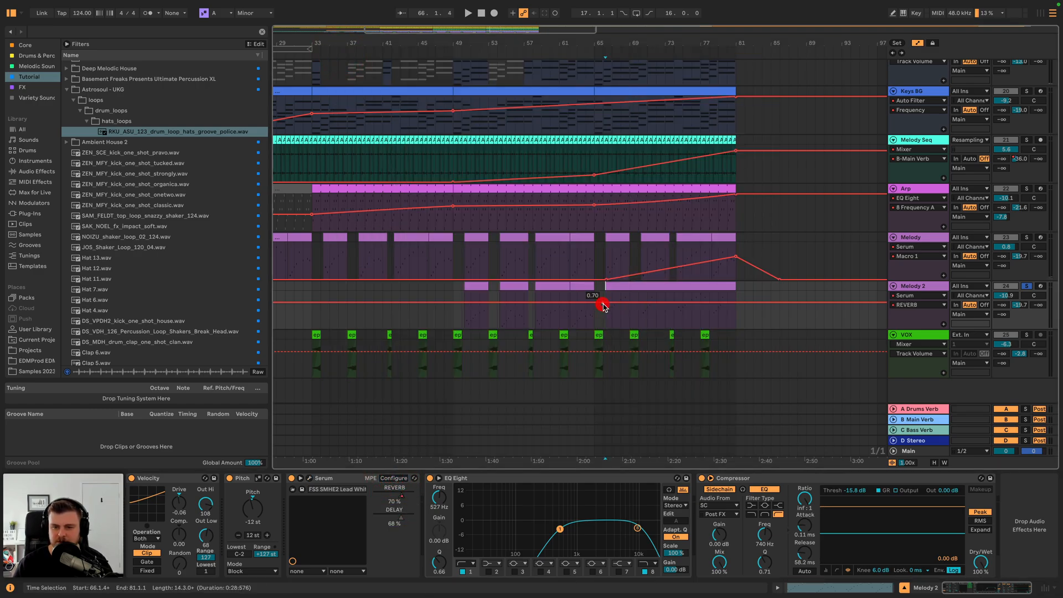
left_click_drag(737, 303, 737, 291)
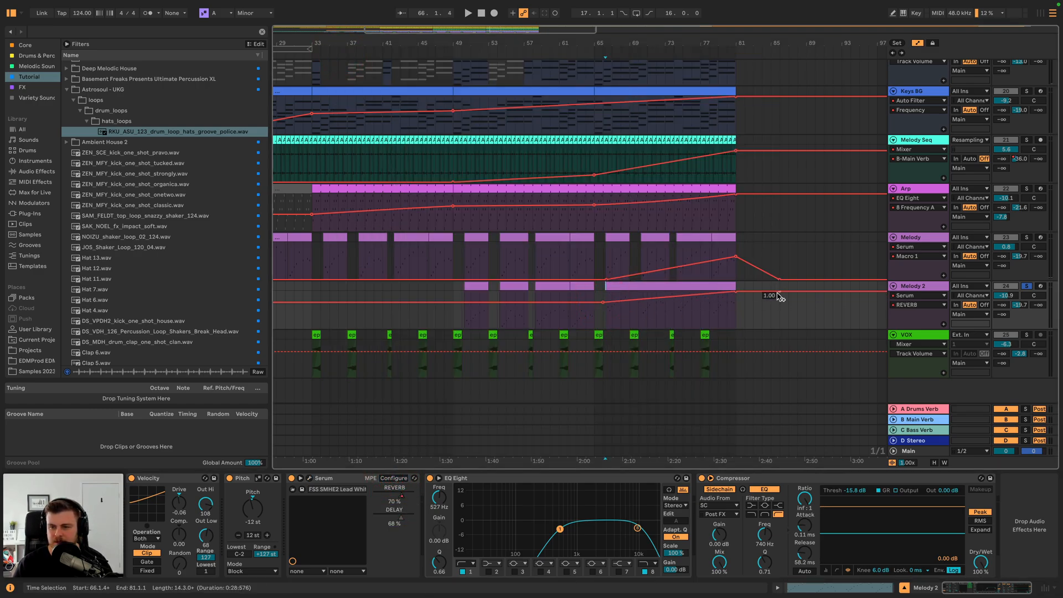
left_click(397, 519)
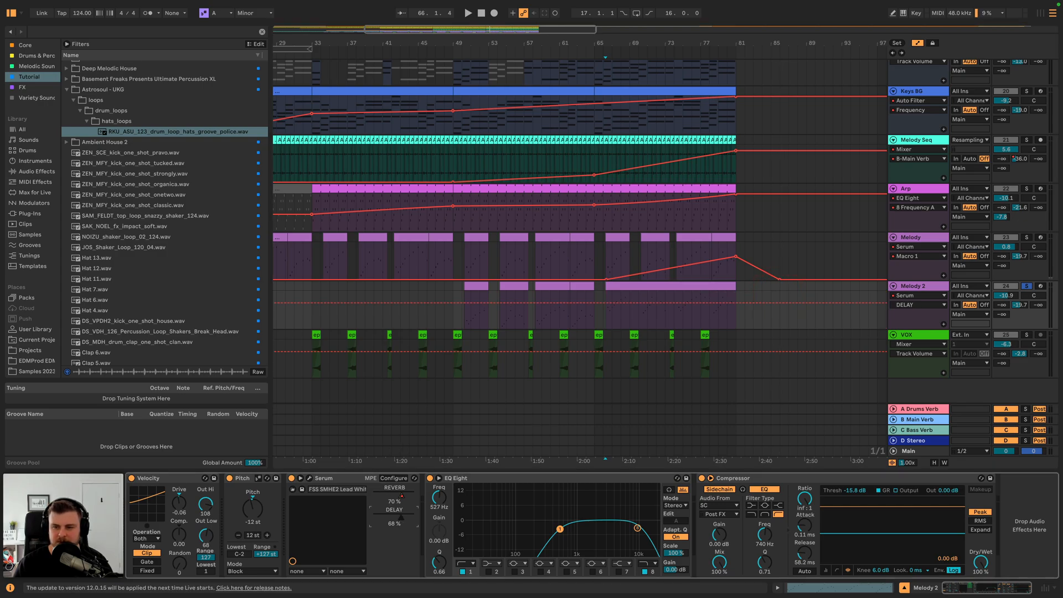
left_click(602, 304)
left_click_drag(736, 304, 737, 292)
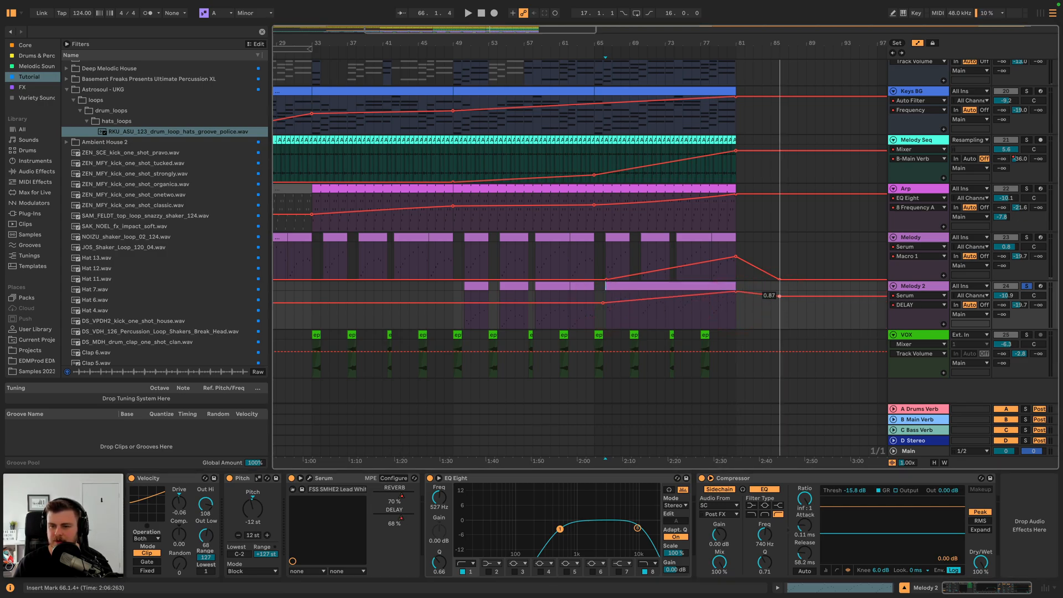
- Play the full mix from bar 66 and inspect the VOX track's device chain and ValhallaShimmer settings
left_click(603, 304)
key("space")
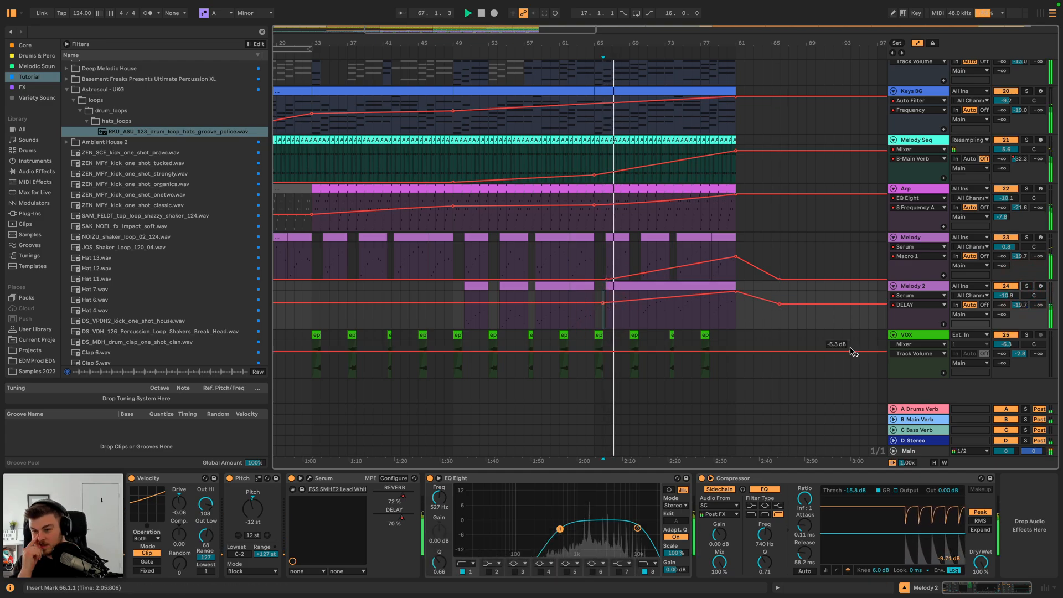
left_click(928, 334)
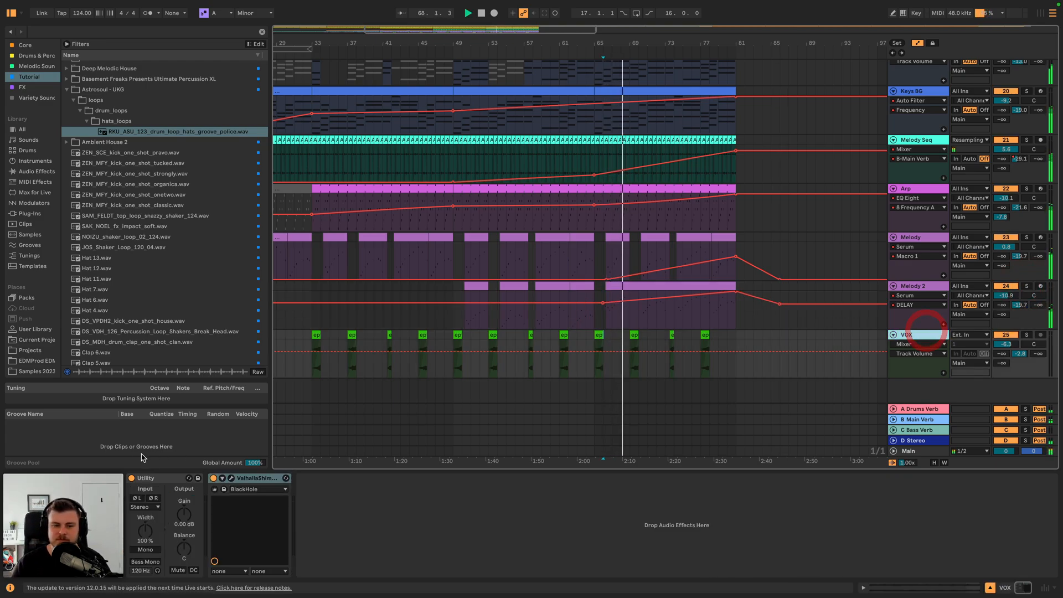
left_click(229, 480)
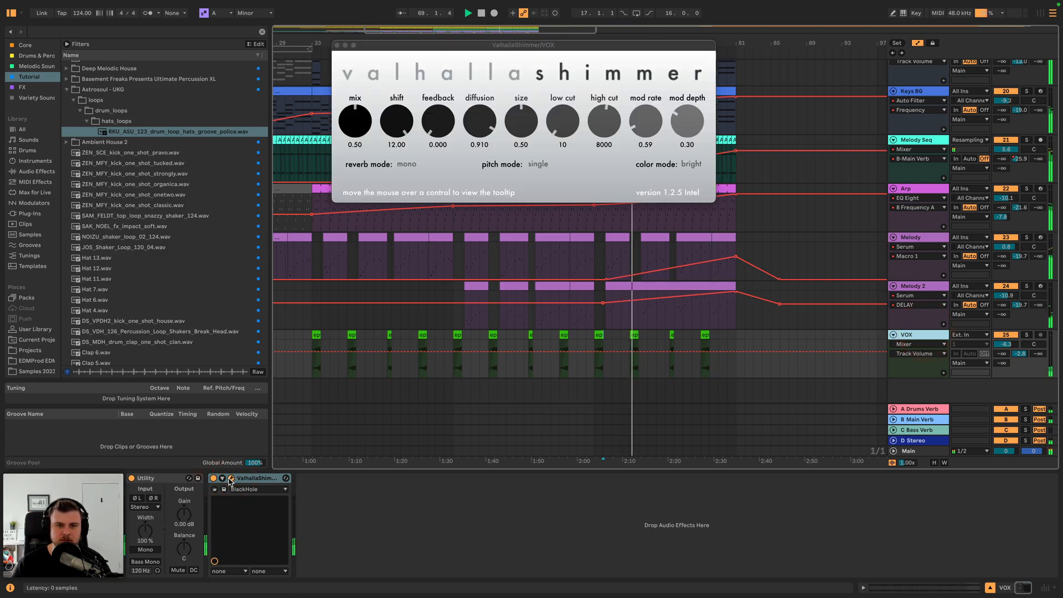
left_click(231, 480)
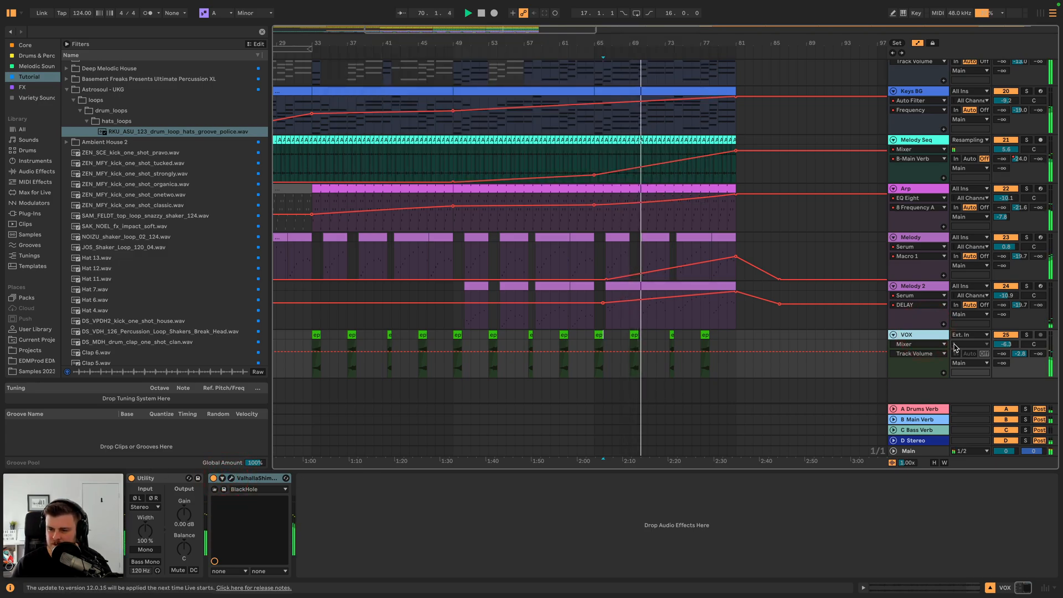
key("space")
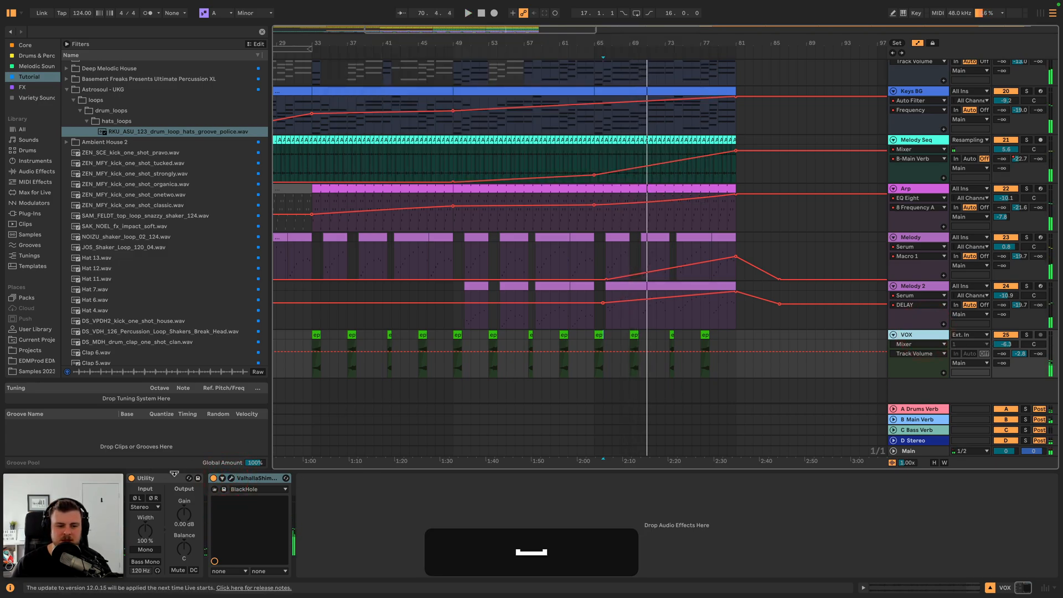
- Automate the VOX track's Utility gain to rise from bar 49 through bar 65 to about 8 dB at bar 81, and play from bar 65
left_click(184, 513)
left_click(453, 359)
left_click_drag(594, 358, 597, 355)
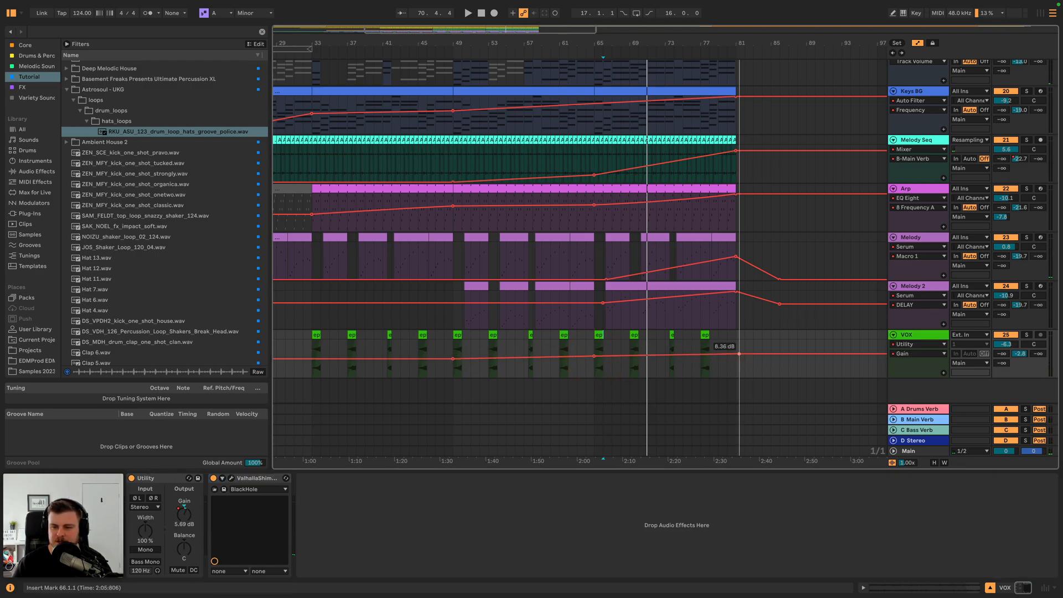
key("space")
left_click(598, 336)
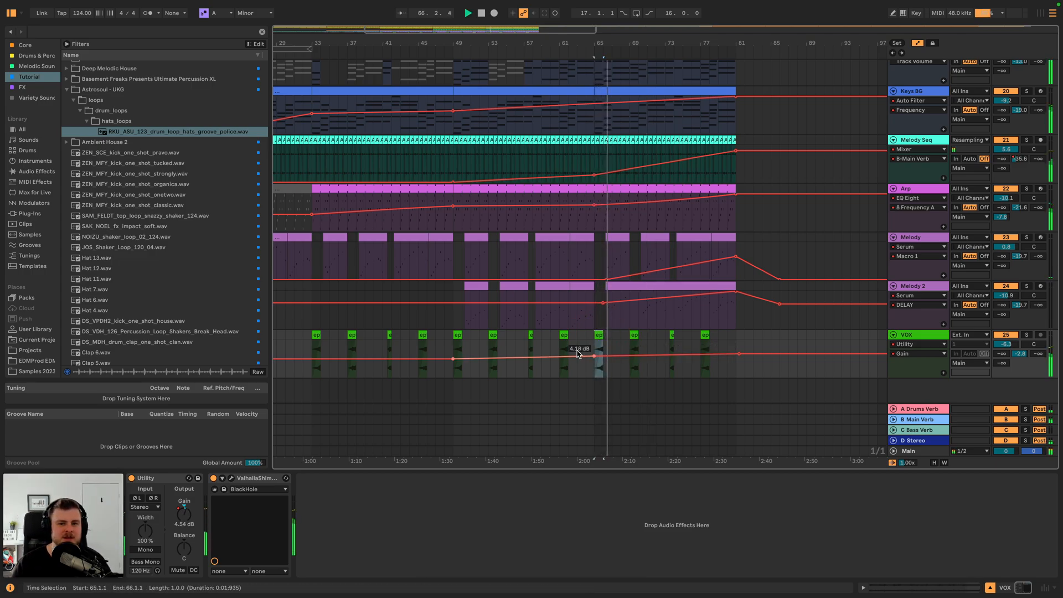
- Copy Melody 2's sidechain Compressor to the end of the VOX chain, and check the Arp and Melody Seq device chains
left_click(923, 285)
left_click(861, 526)
key("super+c")
key("Down")
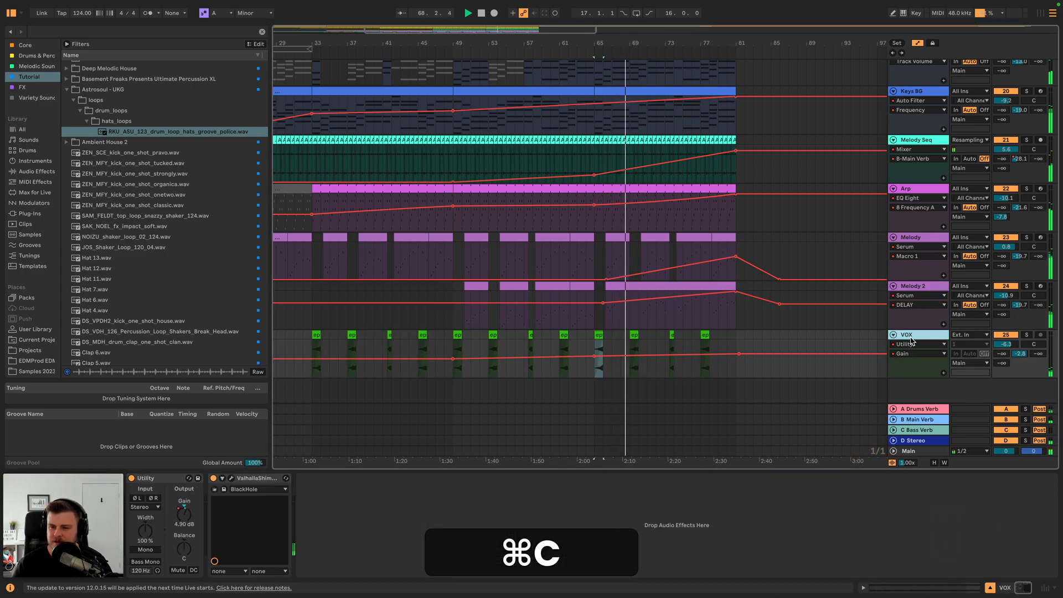
left_click(745, 532)
key("super+v")
left_click(919, 189)
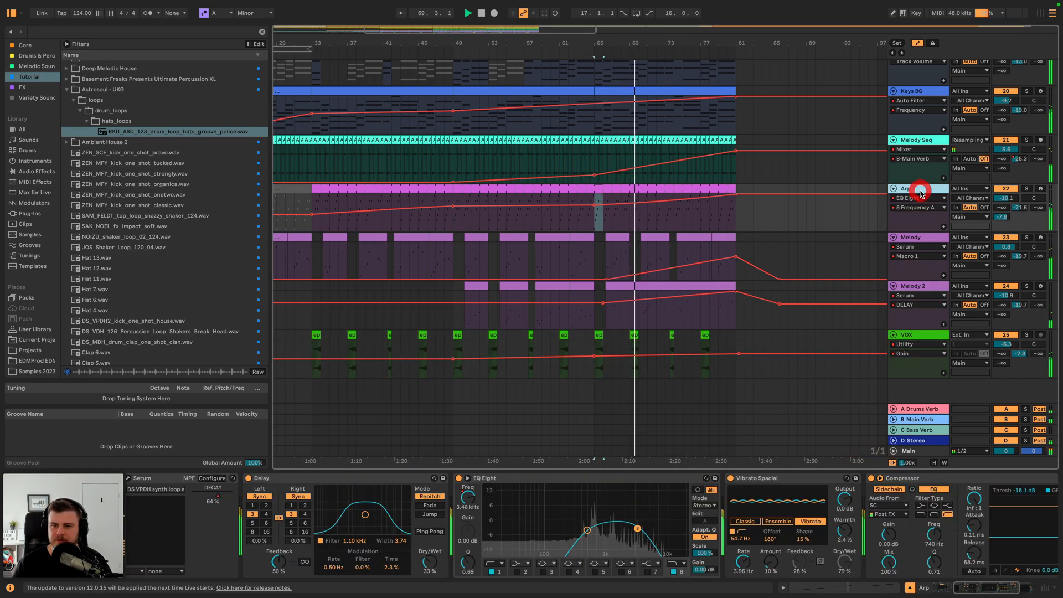
left_click(918, 140)
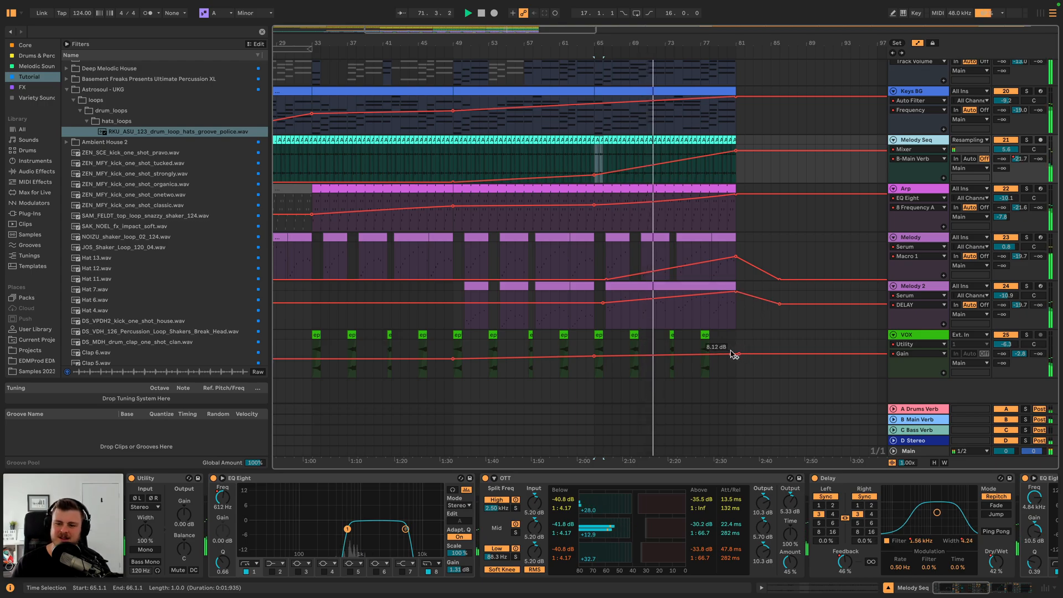
- Solo VOX, insert an EQ Eight before its Compressor with a low cut at about 147 Hz, and unsolo the track
left_click(1025, 335)
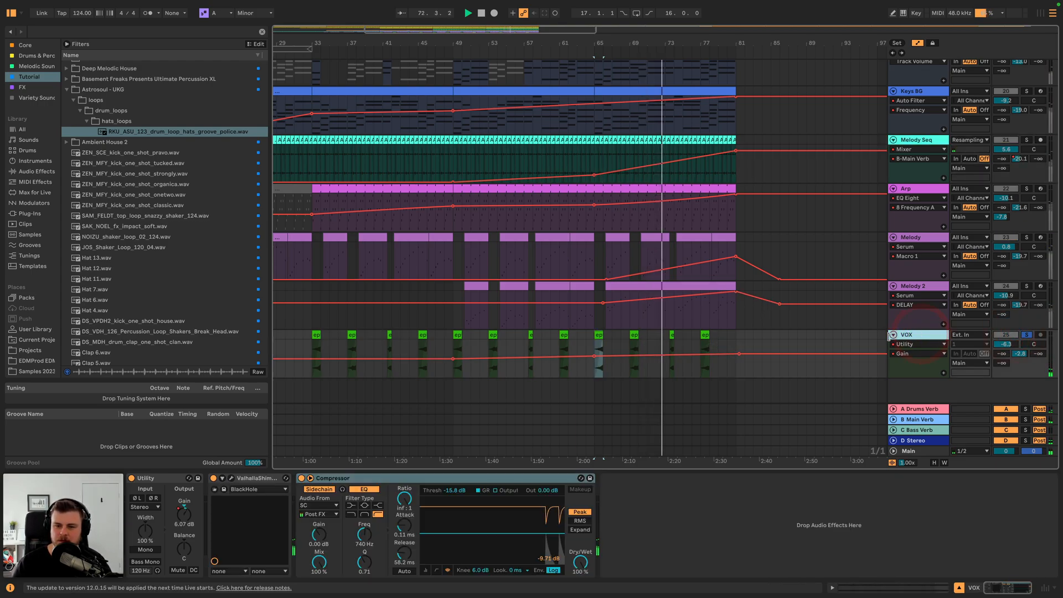
left_click(36, 171)
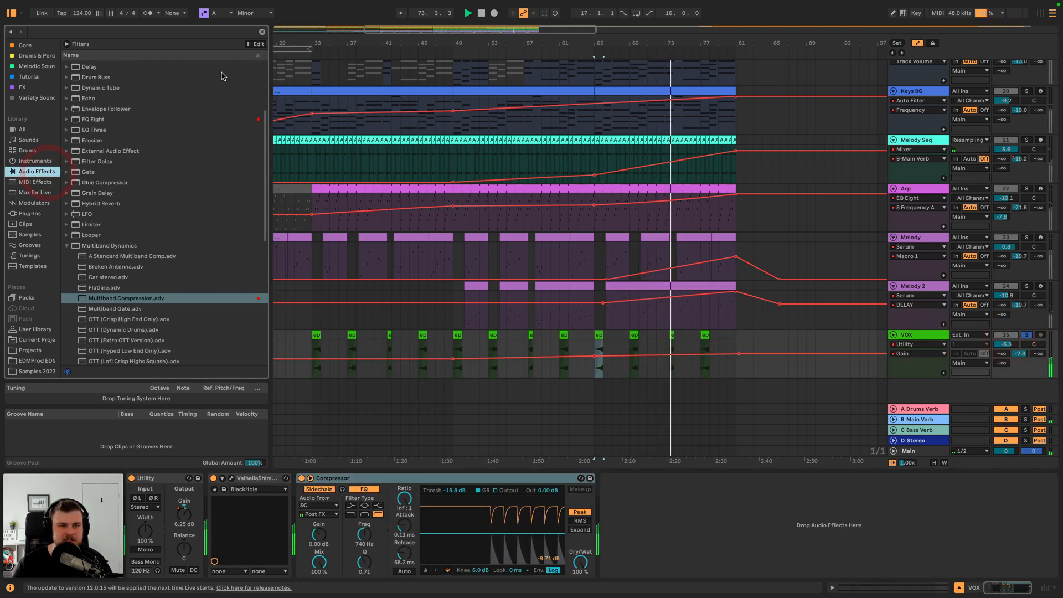
left_click_drag(93, 119, 398, 532)
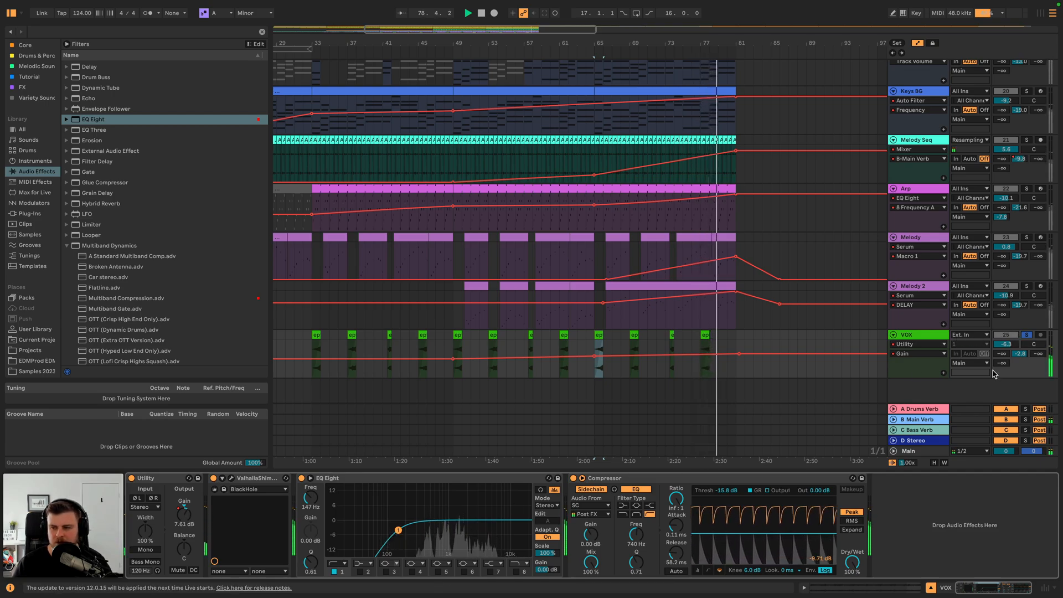
left_click(1026, 335)
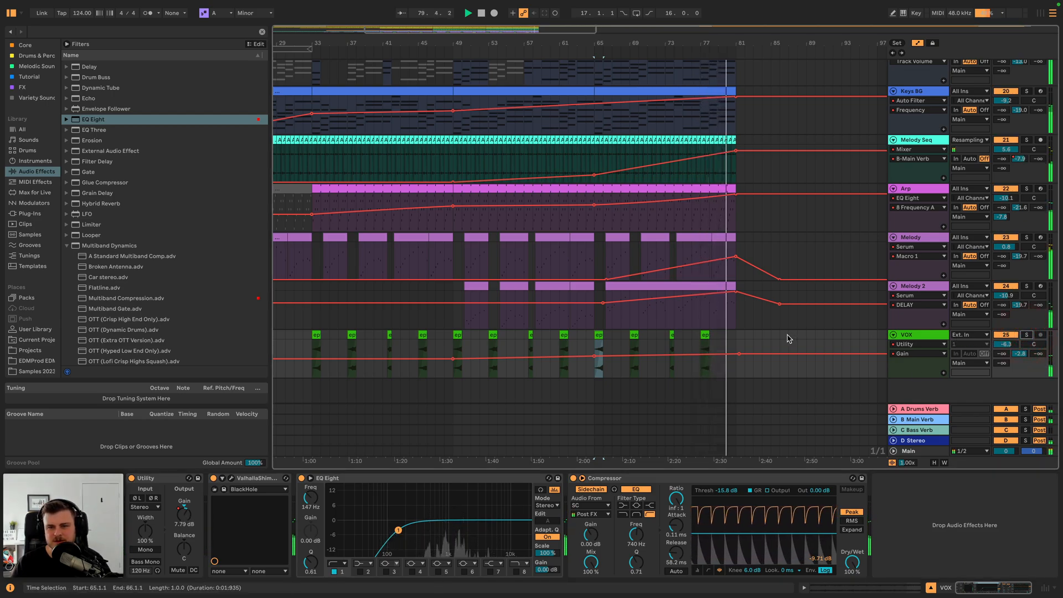
- Delete the Kick clips from bar 77 to bar 81
scroll(756, 343, "up", 8)
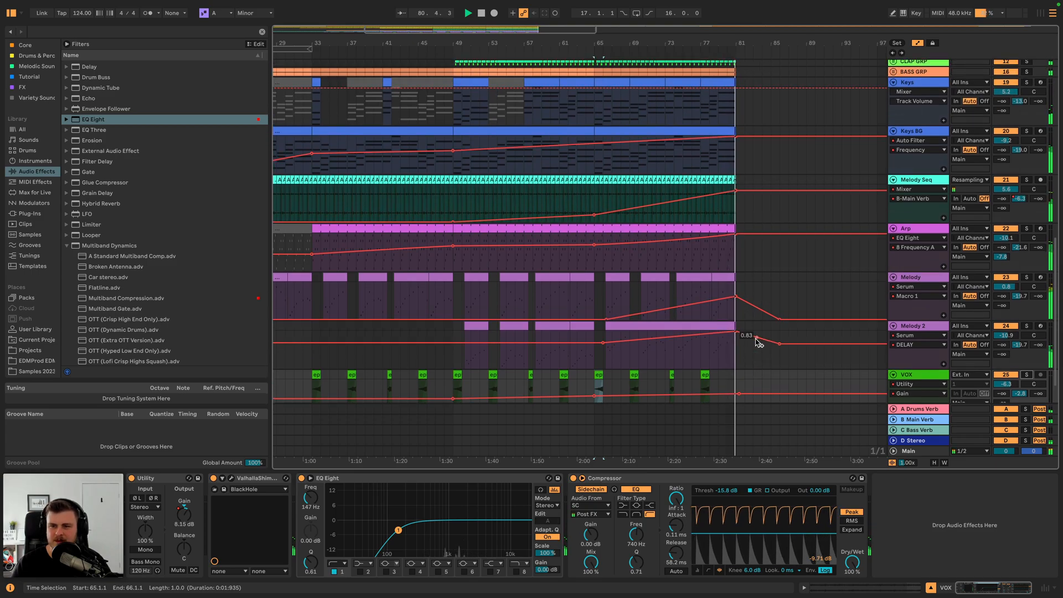
scroll(747, 349, "down", 1)
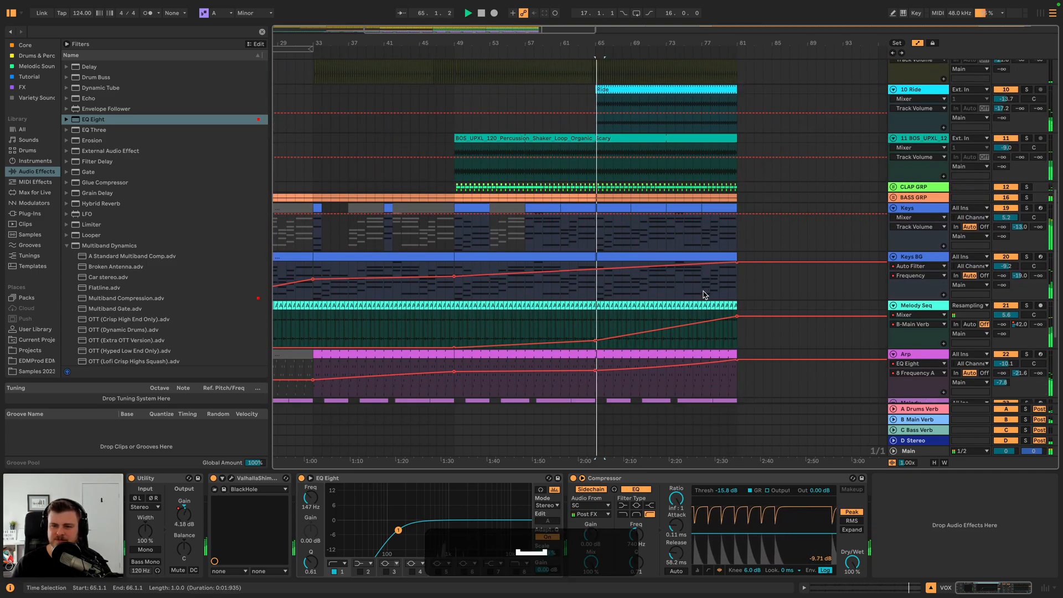
scroll(742, 244, "up", 5)
key("space")
scroll(744, 132, "up", 4)
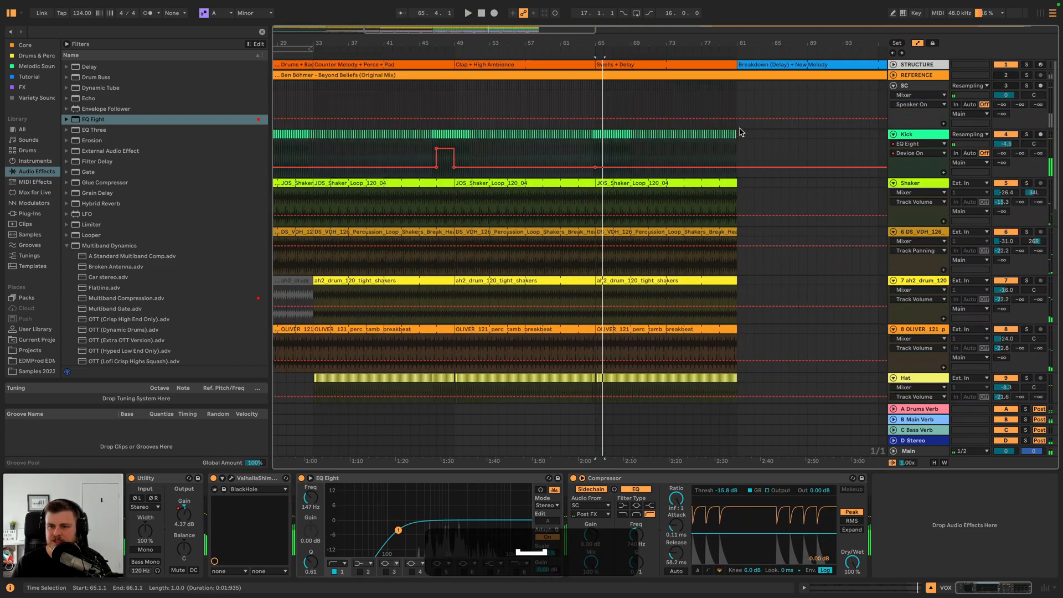
left_click_drag(737, 135, 688, 137)
left_click(701, 140)
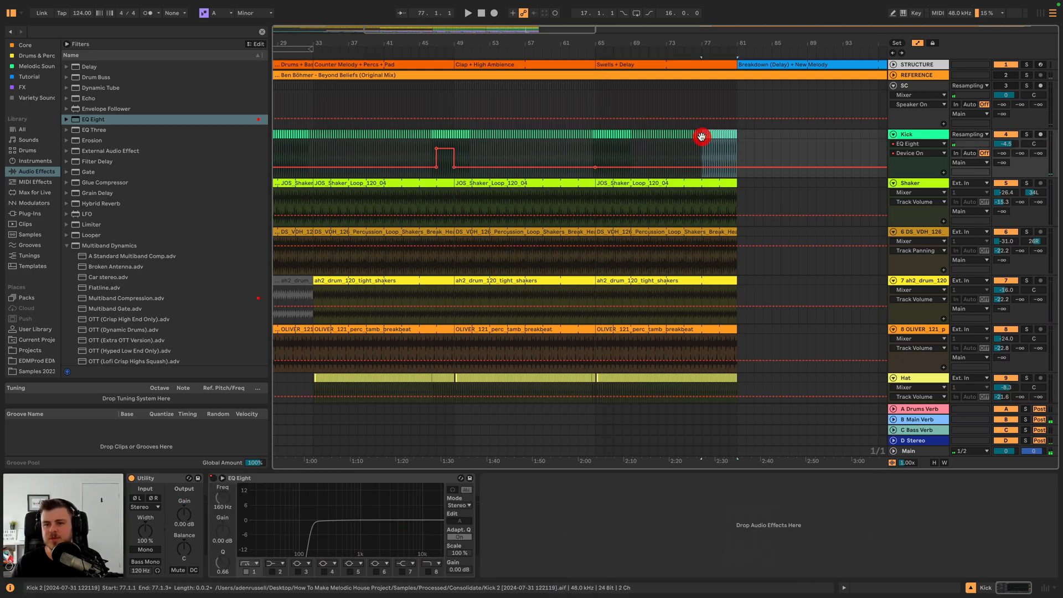
key("BackSpace")
- Play from bar 77 and review the tracks across the transition at bar 81
left_click(697, 52)
scroll(730, 164, "down", 3)
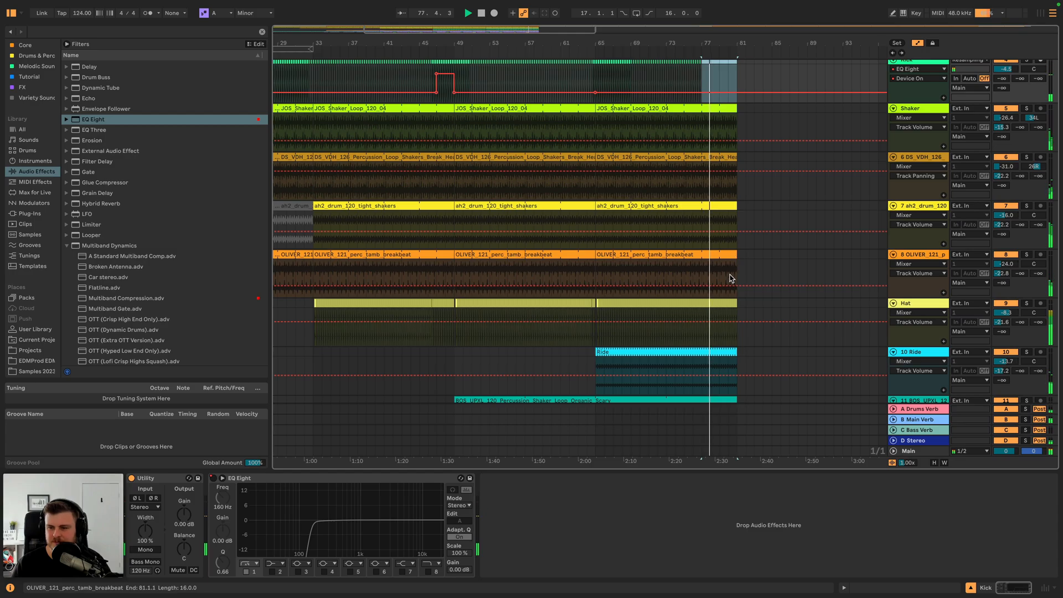
scroll(725, 295, "down", 1)
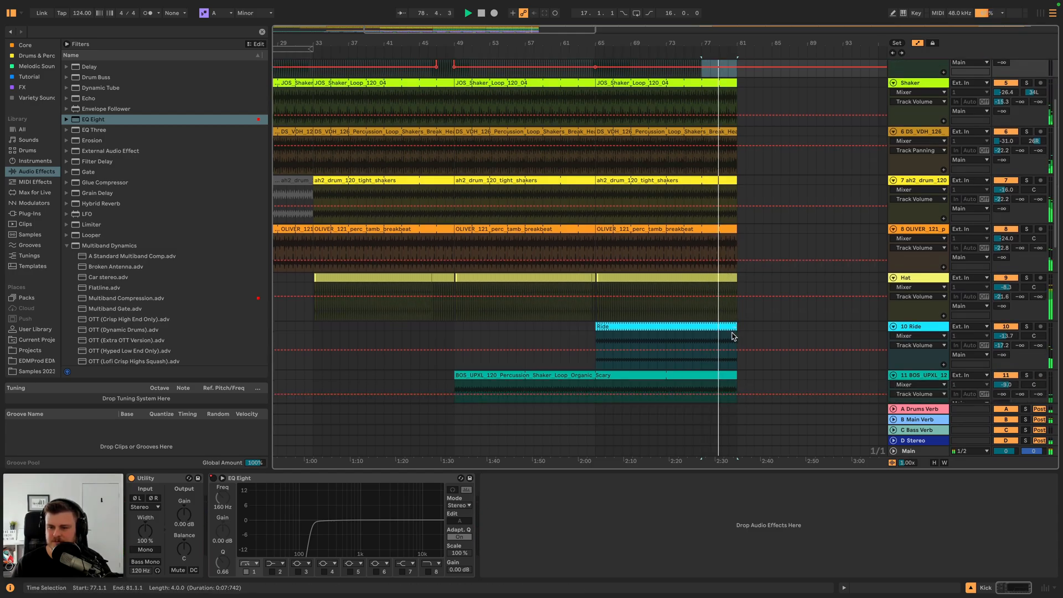
scroll(732, 336, "down", 5)
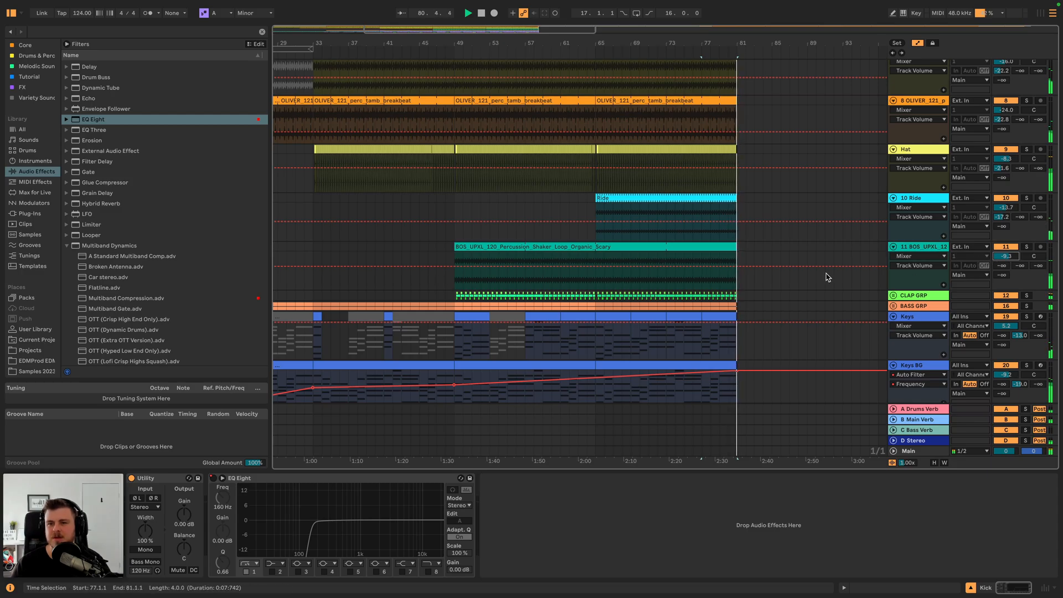
scroll(814, 279, "down", 10)
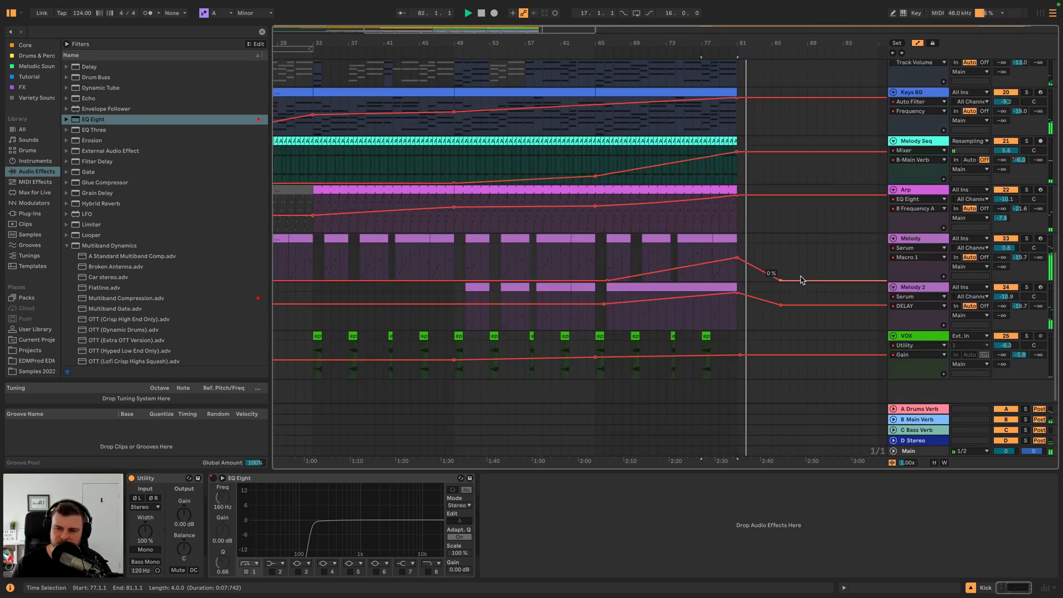
- Listen past bar 81 and look over the drum, melody and vocal tracks beyond the transition
scroll(754, 227, "up", 8)
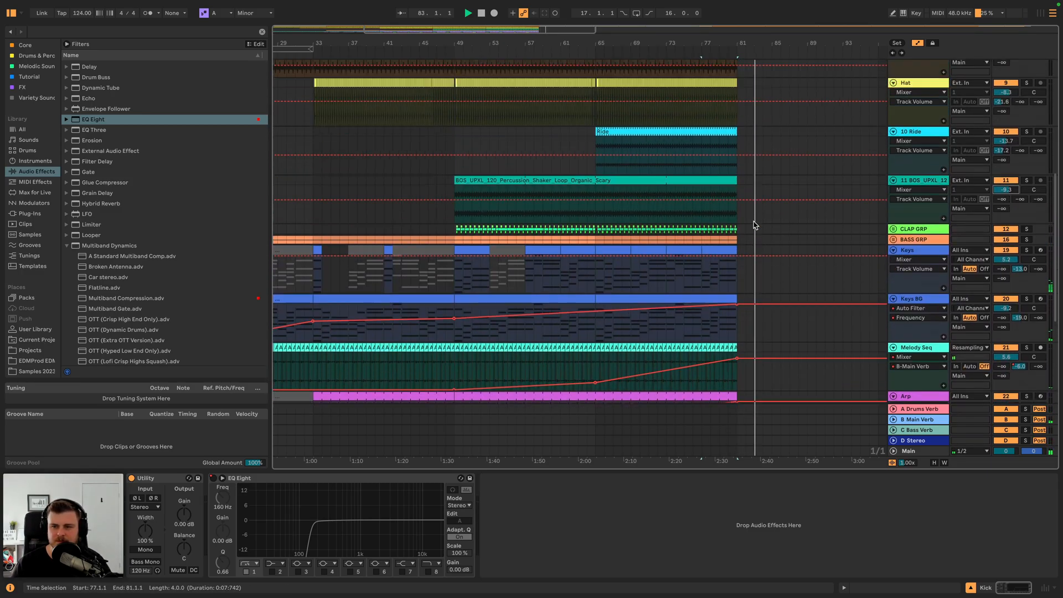
scroll(754, 226, "down", 8)
scroll(753, 224, "left", 5)
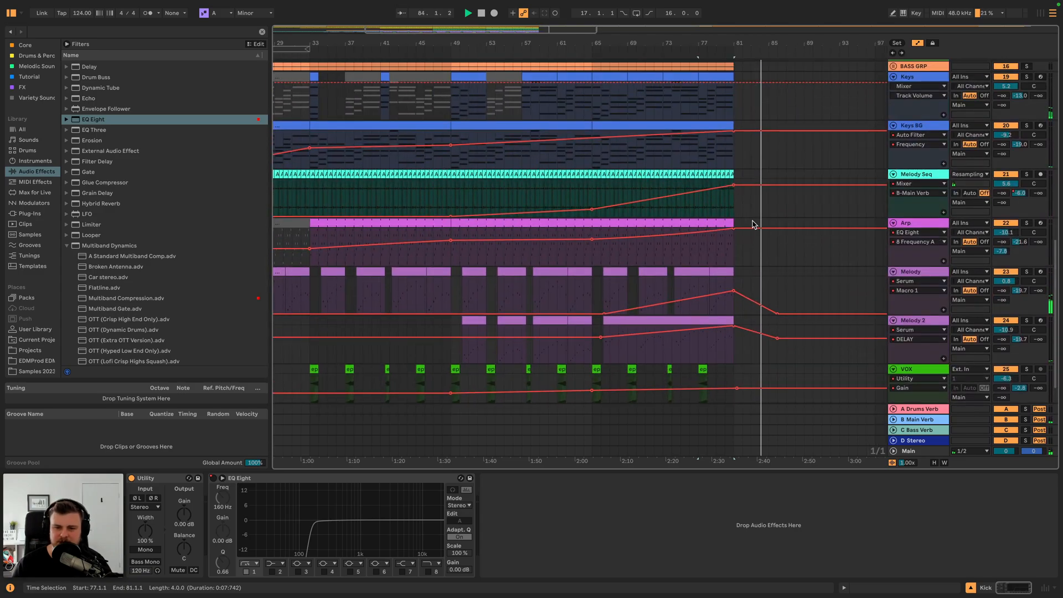
key("space")
- Play from bar 1 and automate Melody Seq's Delay Dry/Wet to rise gradually from the start to bar 17
scroll(654, 240, "up", 20)
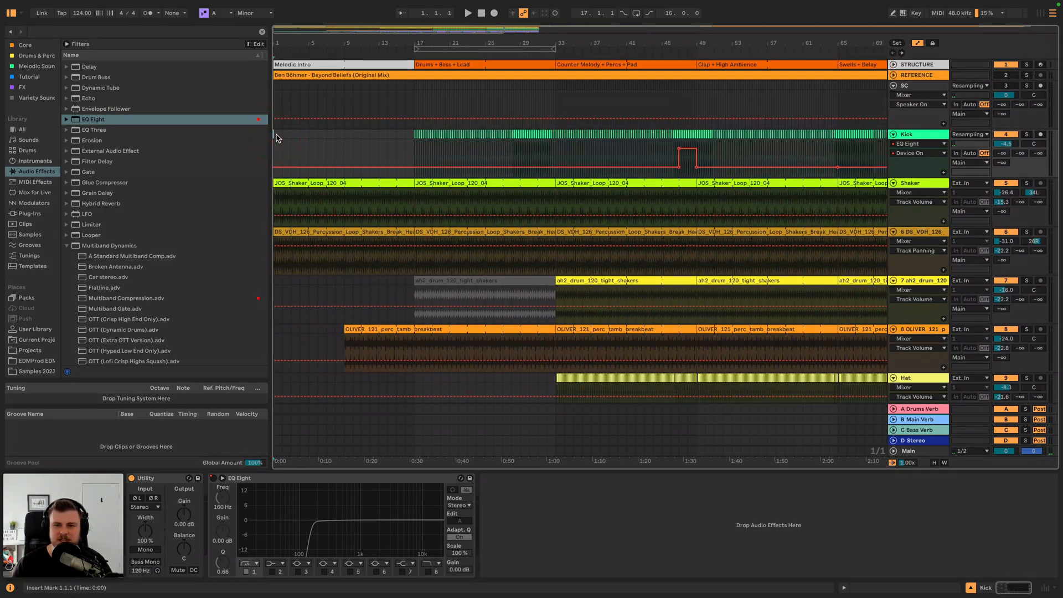
key("space")
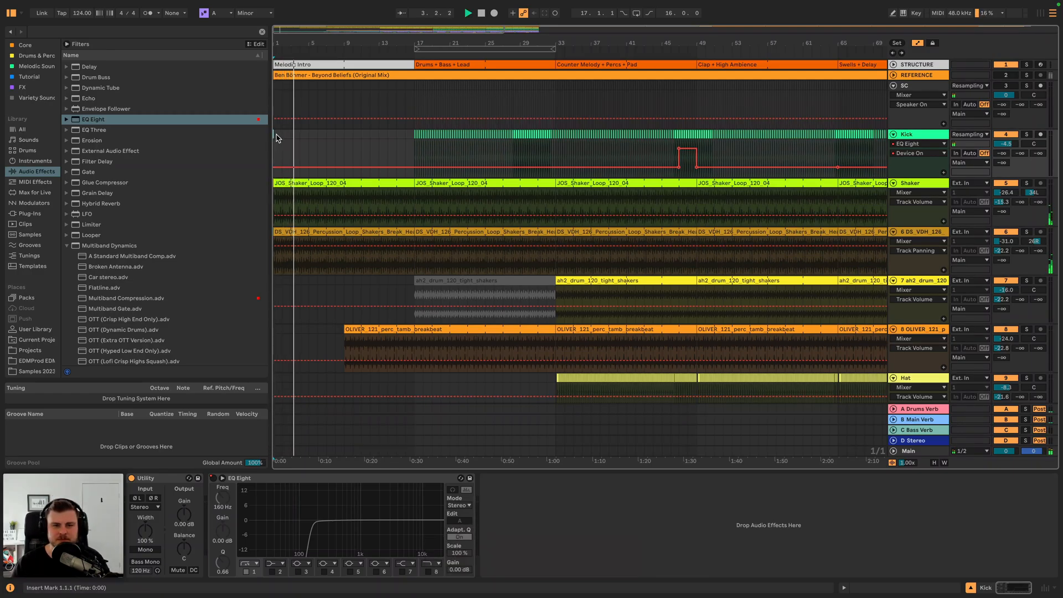
scroll(293, 158, "down", 10)
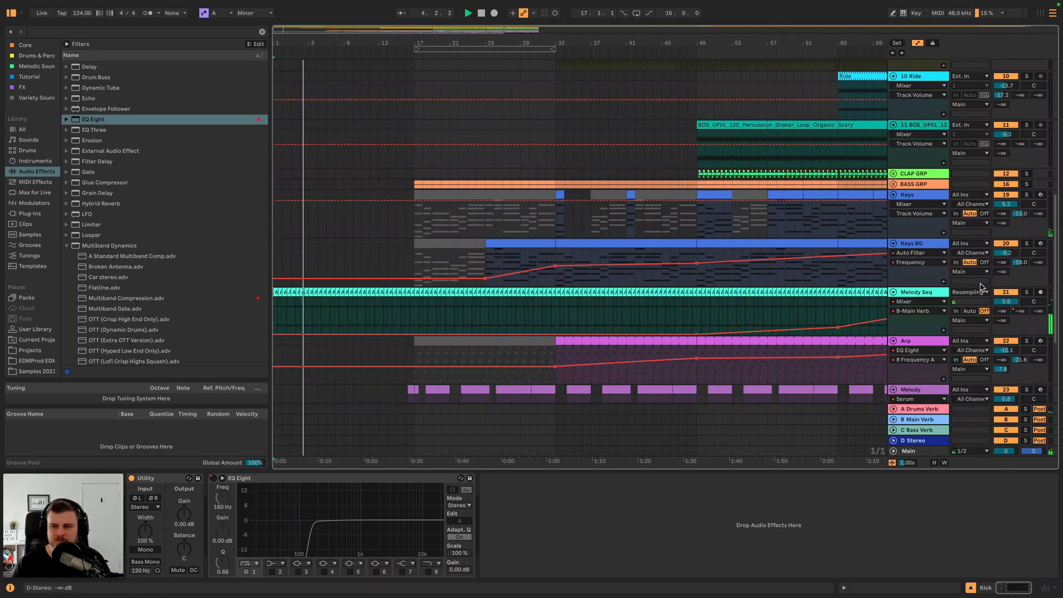
left_click(922, 293)
left_click(996, 561)
left_click(415, 327)
left_click_drag(280, 324, 279, 332)
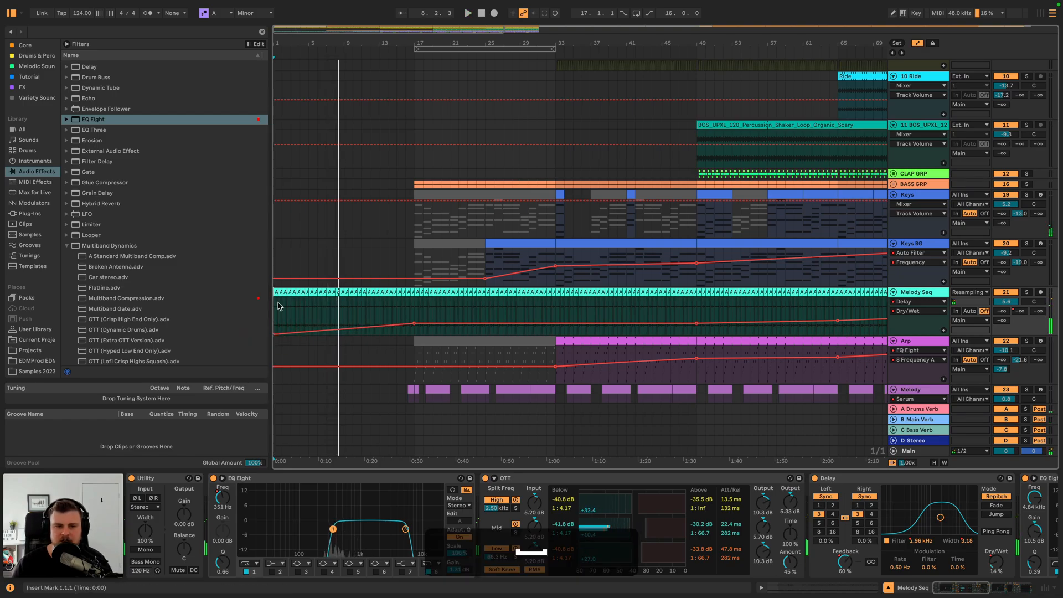
key("shift")
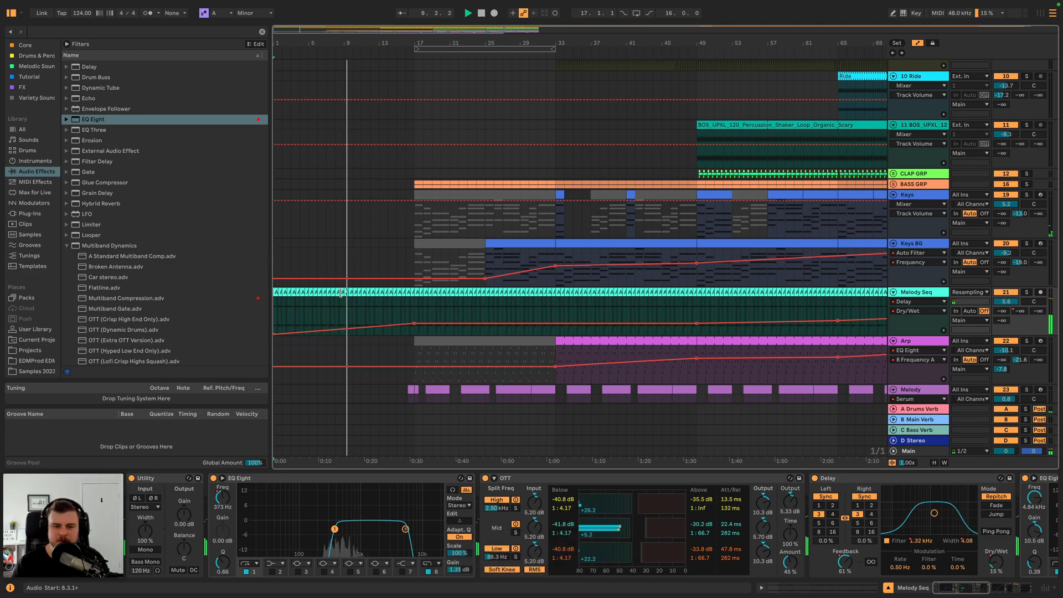
- Adjust the fade at the start of the OLIVER_121_perc_tamb_breakbeat clip at bar 9
scroll(340, 294, "up", 5)
scroll(341, 297, "down", 1)
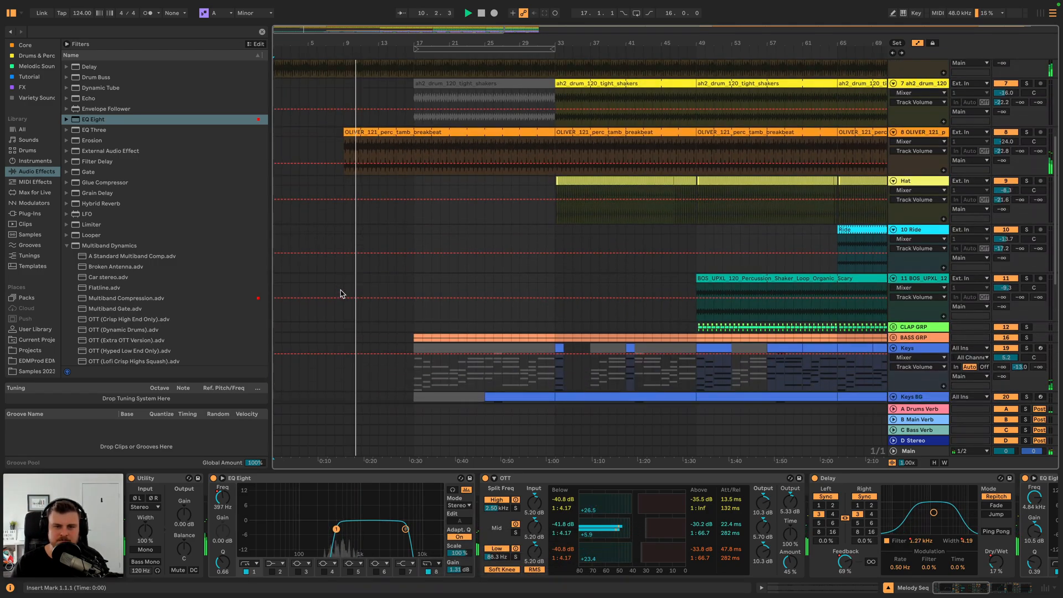
left_click_drag(339, 37, 348, 133)
key("f")
left_click(349, 139)
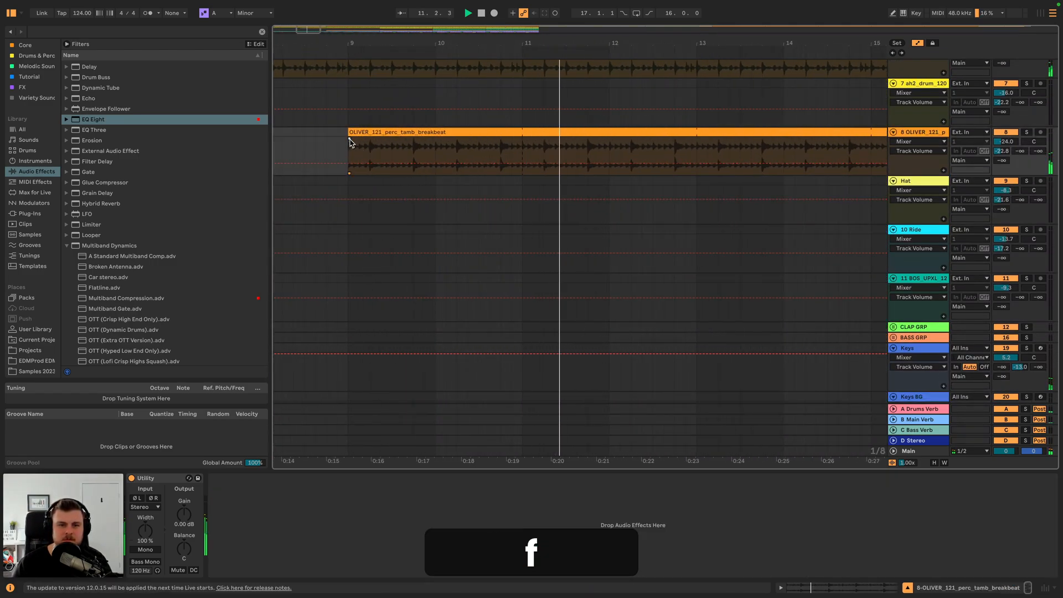
- Move the C5 note in the Melody clip leading into bar 17 onto 4.3 and play from that clip
scroll(475, 182, "down", 6)
scroll(469, 180, "up", 1)
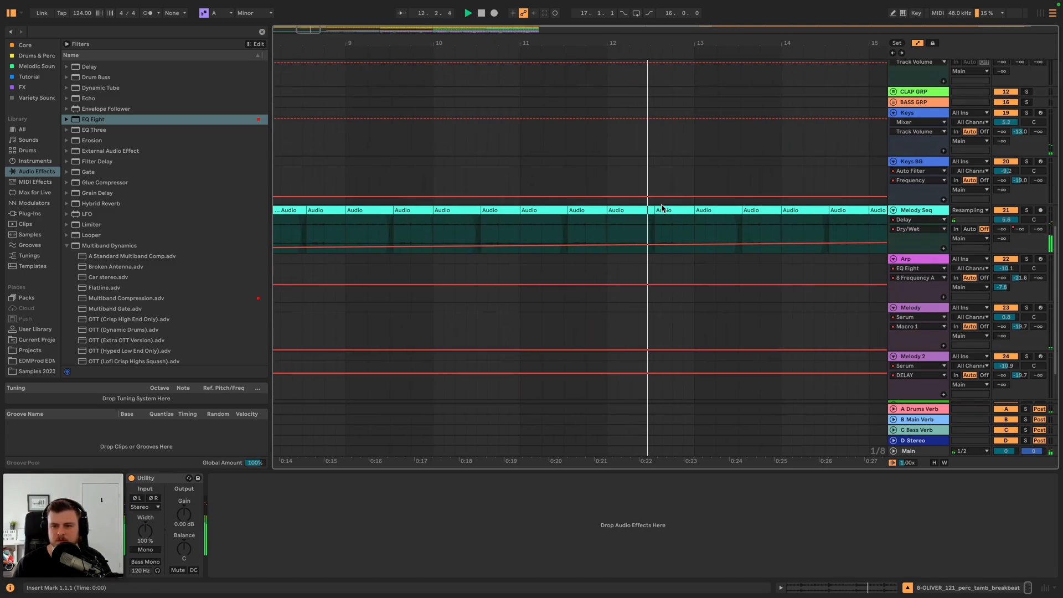
left_click_drag(700, 44, 698, 111)
left_click_drag(650, 44, 648, 1)
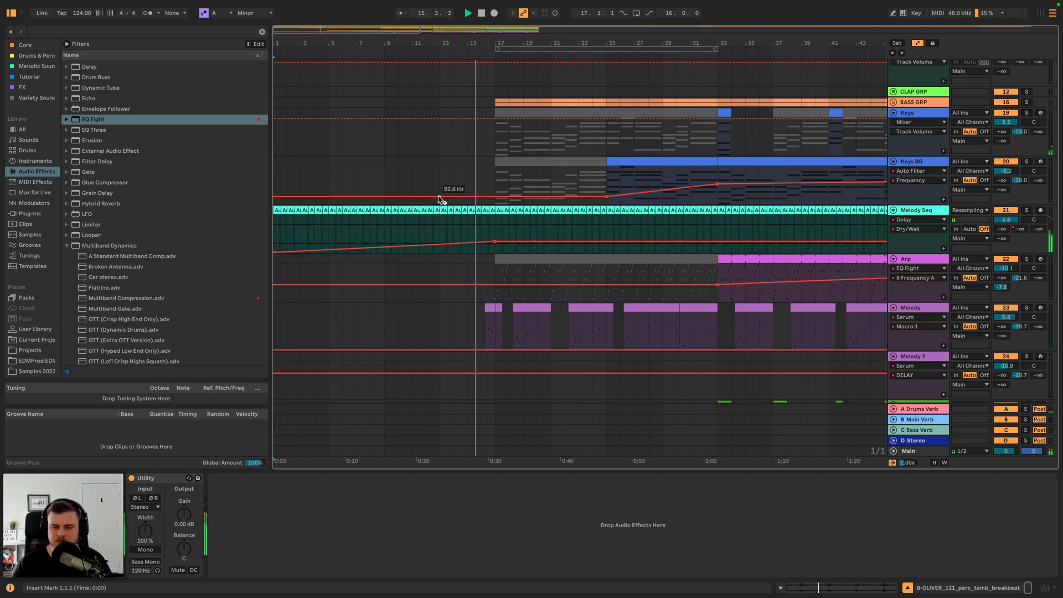
scroll(398, 163, "up", 2)
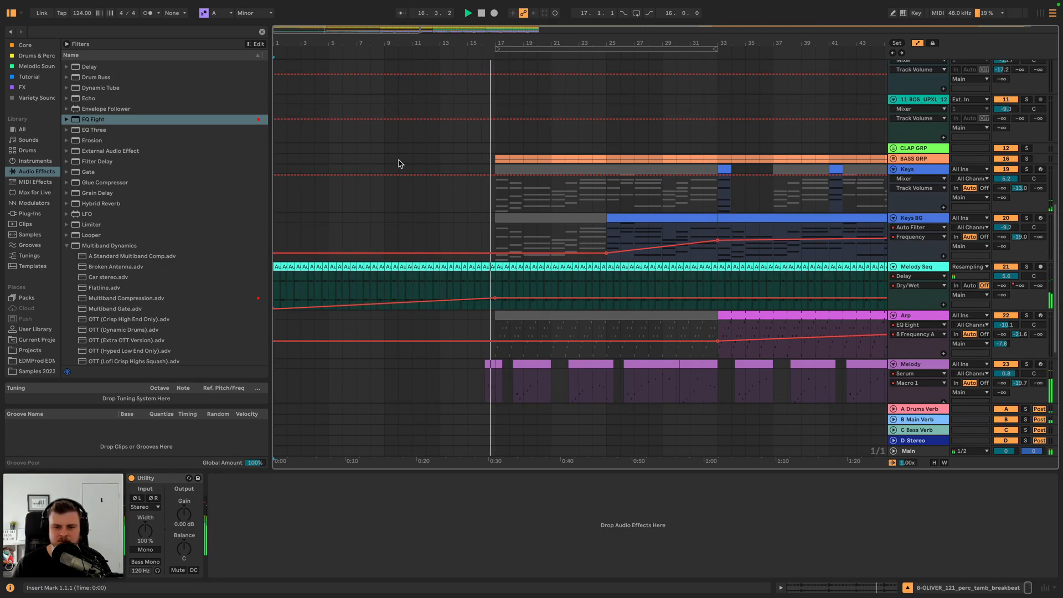
scroll(409, 167, "down", 2)
double_click(488, 301)
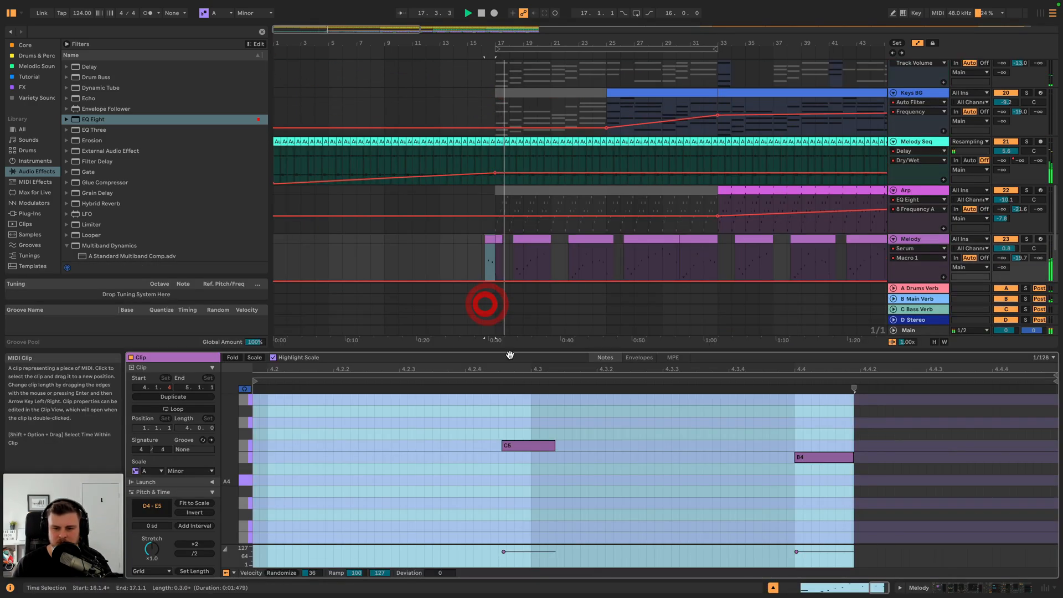
left_click_drag(530, 450, 563, 450)
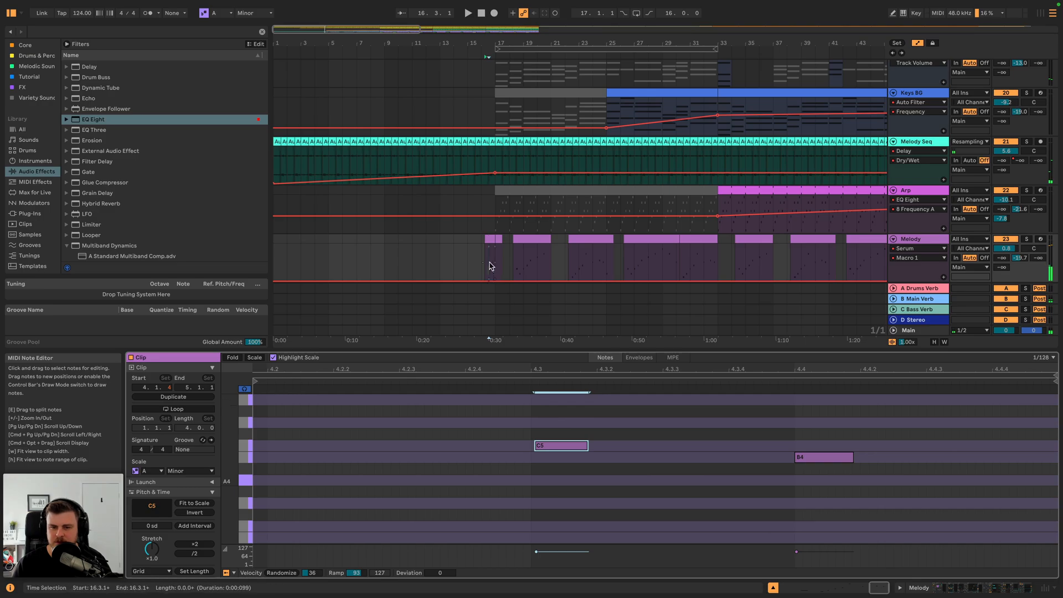
left_click(485, 238)
key("space")
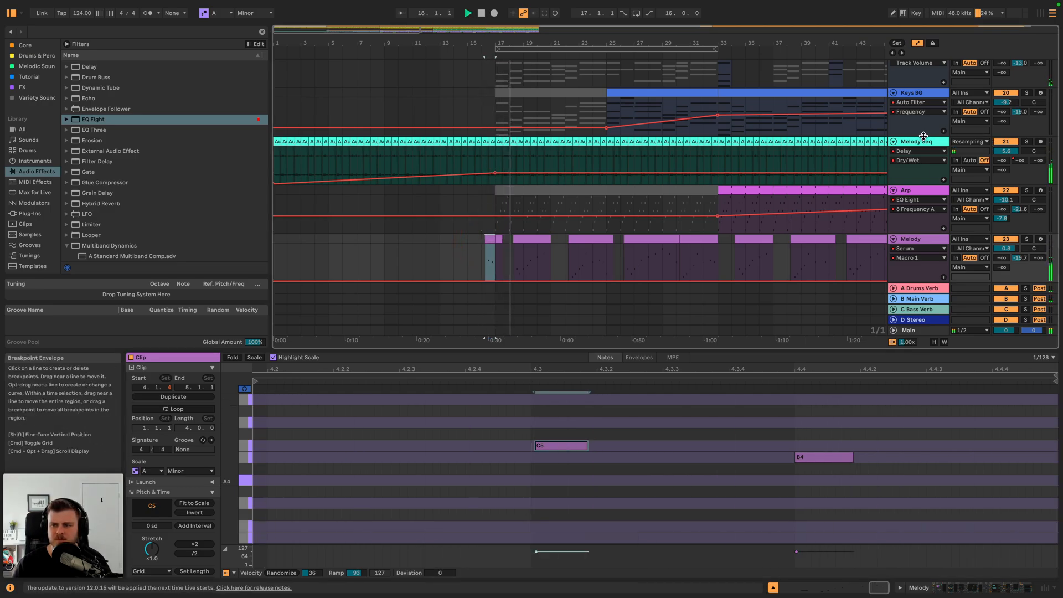
- Deactivate the OLIVER_121_perc_tamb_breakbeat clip running from bar 9 to bar 33
left_click(922, 141)
scroll(563, 181, "up", 15)
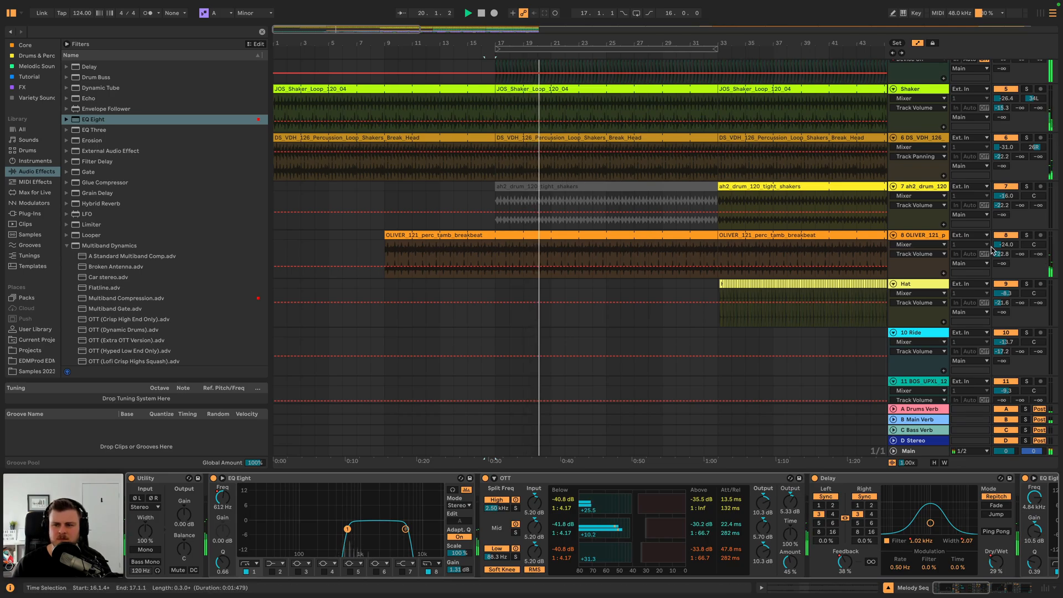
key("space")
left_click(443, 236)
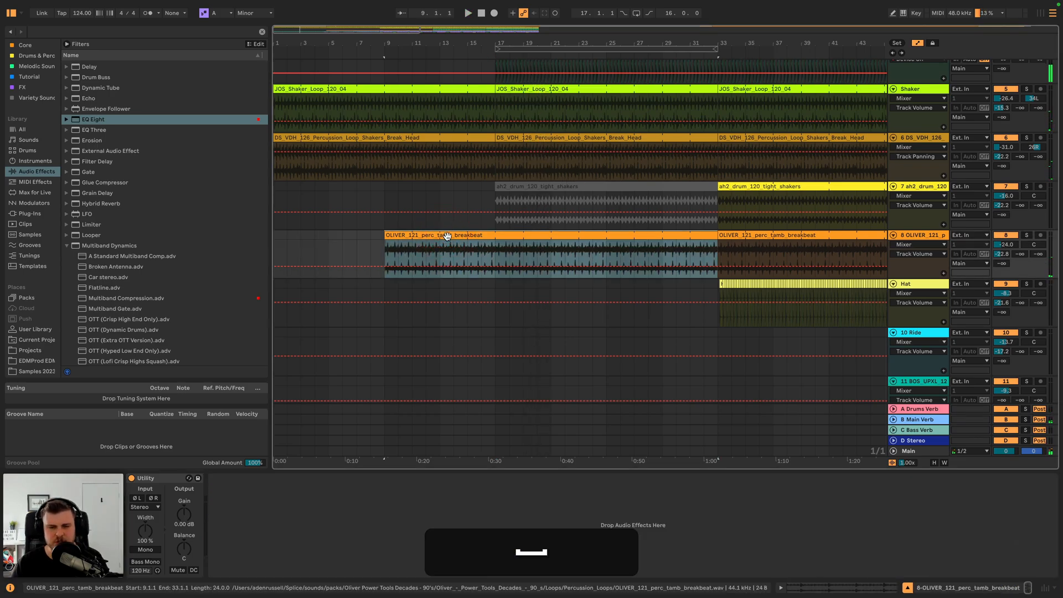
key("0")
- Play the intro and solo the Shaker and then the DS_VDH_126 percussion track to compare them
left_click(305, 85)
key("space")
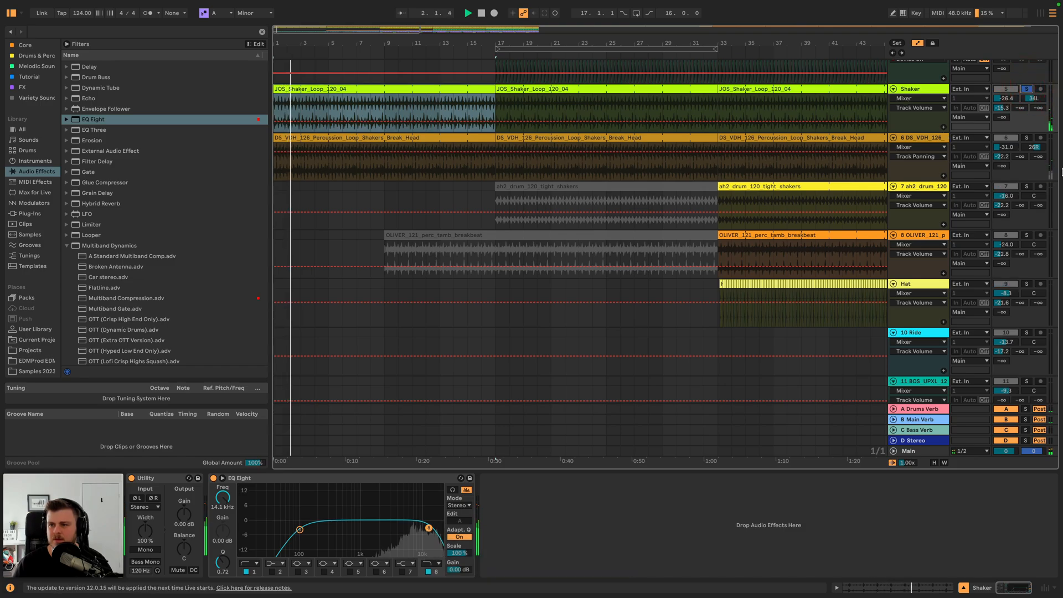
left_click(1026, 137)
left_click(920, 139)
key("space")
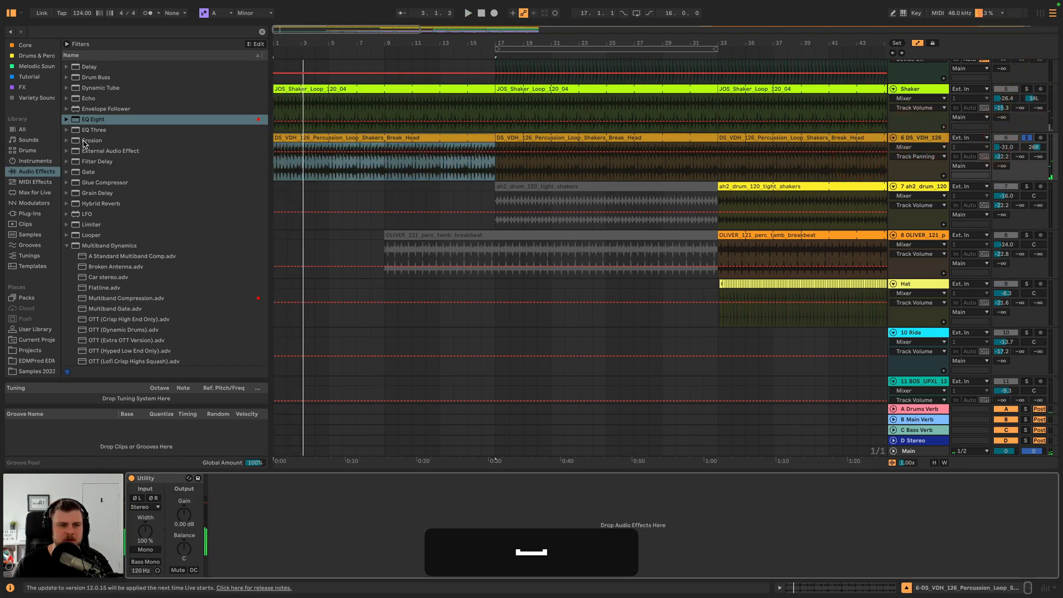
- Insert an EQ Eight on the DS_VDH_126 percussion track with a steep low cut at about 1.02 kHz, and unsolo it
double_click(97, 120)
left_click(249, 566)
left_click(266, 506)
key("space")
left_click_drag(330, 527, 354, 528)
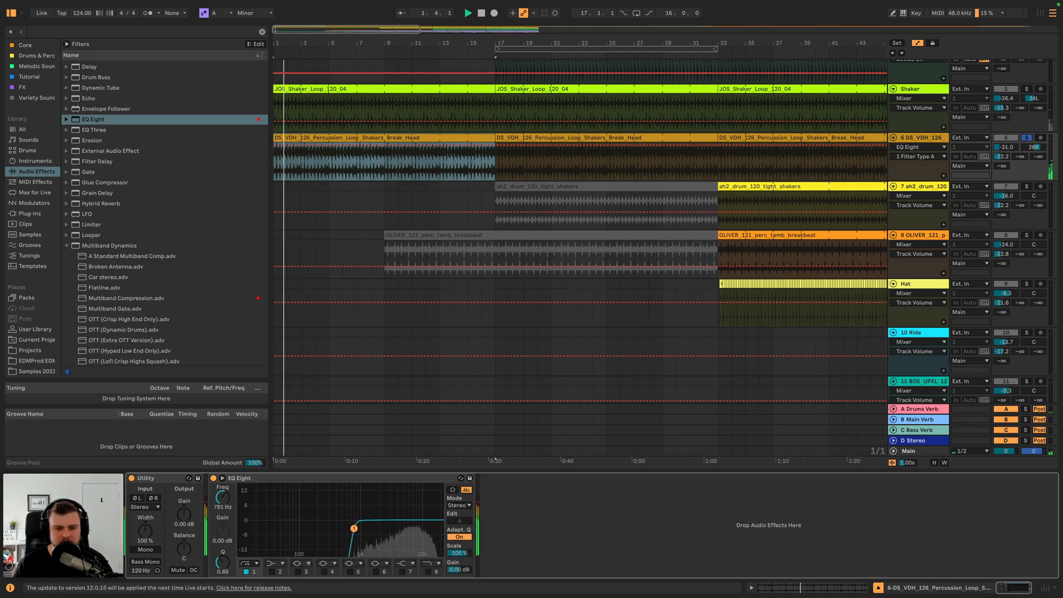
left_click(1026, 137)
- Set the Shaker to -25.4 dB panned 25L and the DS_VDH_126 percussion track to -28.0 dB panned 24R
key("Up")
left_click(1008, 99)
key("Up")
key("Up")
key("Up")
key("Up")
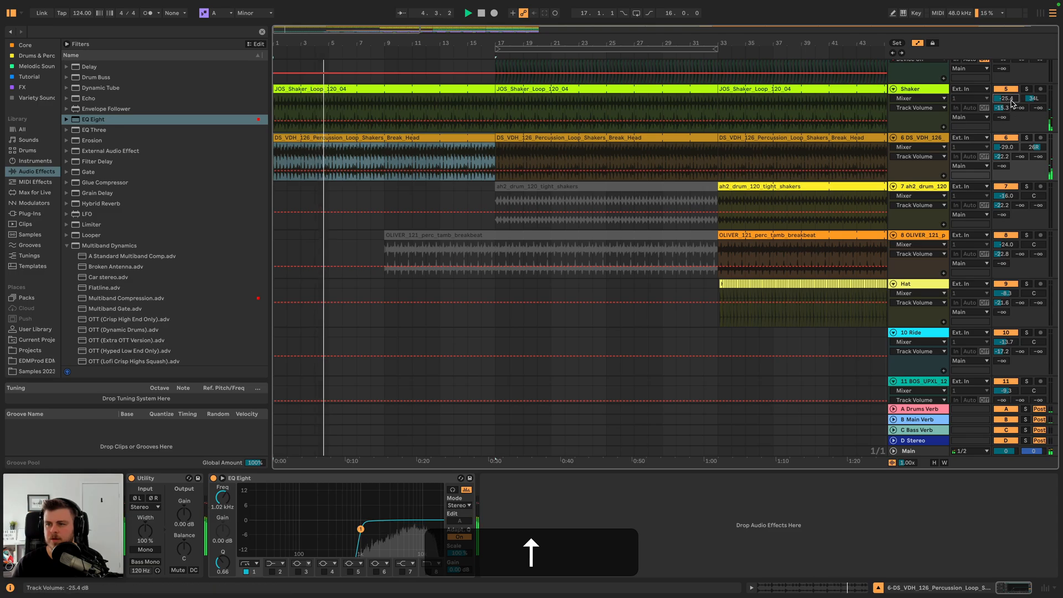
key("Down")
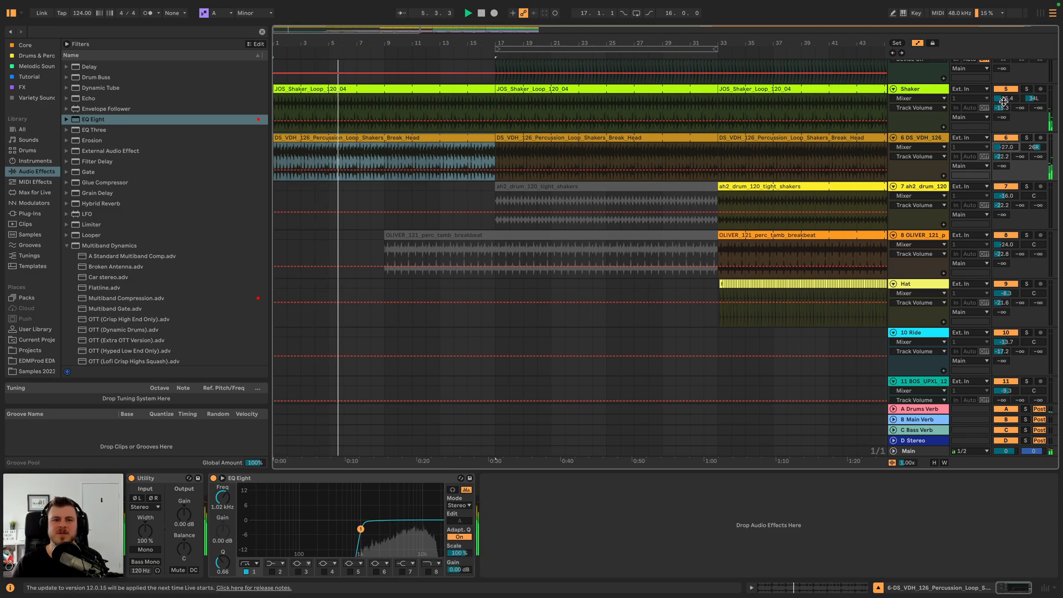
left_click_drag(1041, 98, 1041, 93)
left_click_drag(1036, 147, 1037, 148)
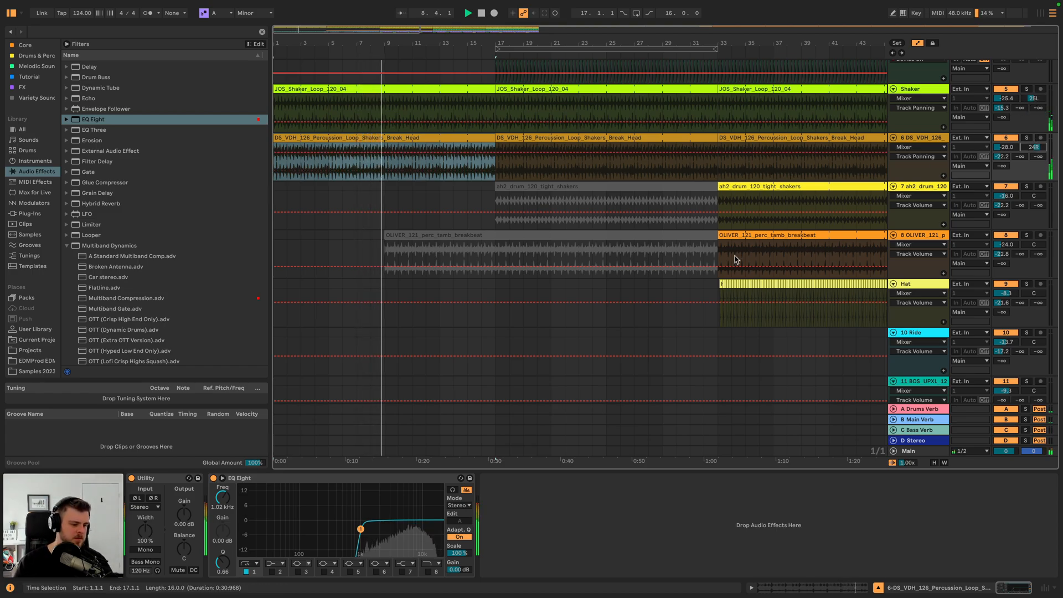
- Play through the intro up to bar 33 and review the percussion, expanded bass group, keys and melody tracks
scroll(573, 257, "down", 10)
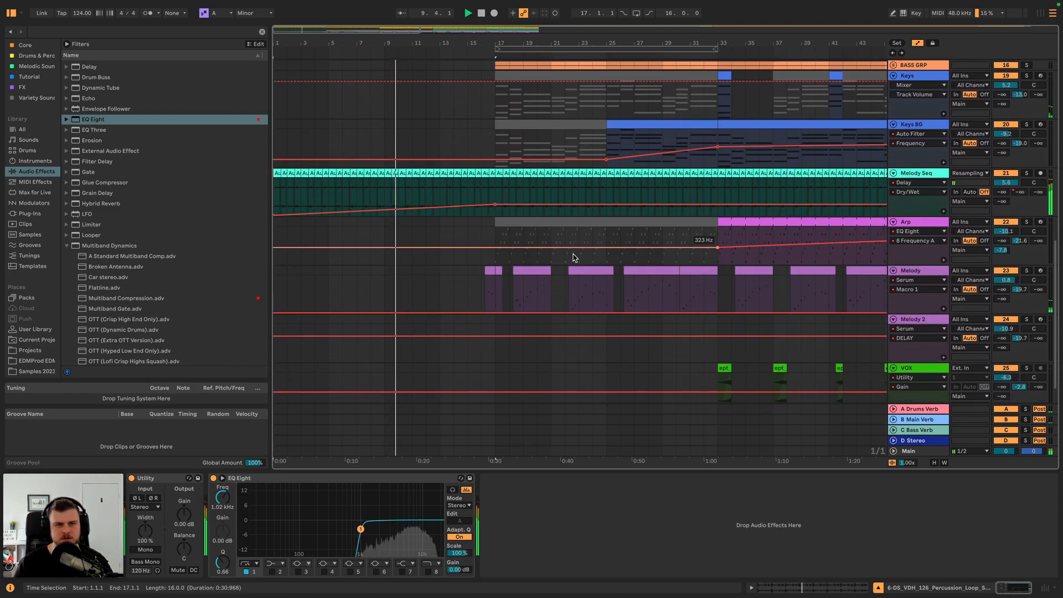
scroll(474, 244, "up", 10)
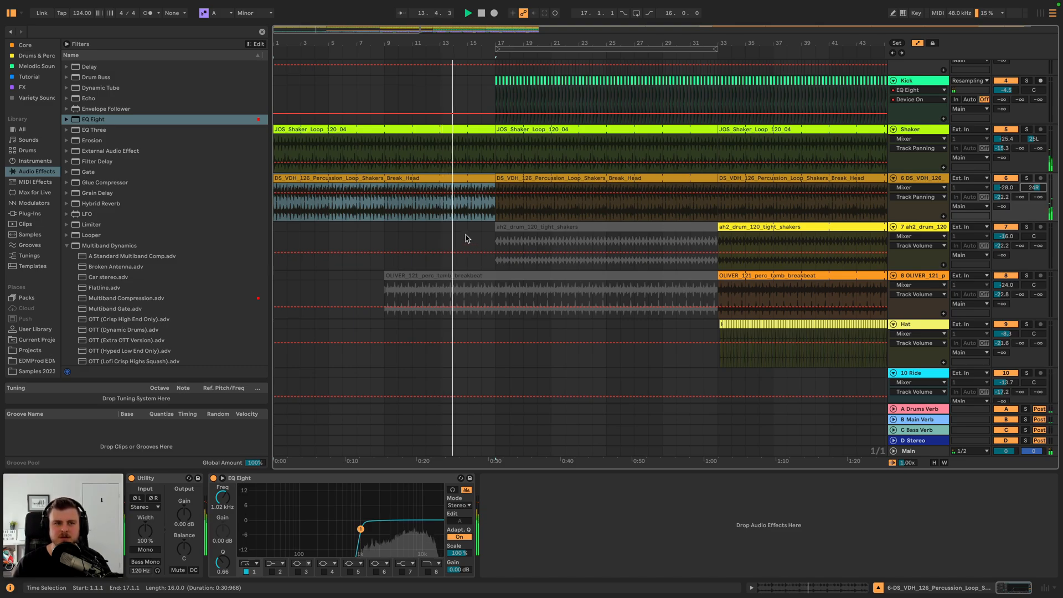
scroll(465, 238, "down", 10)
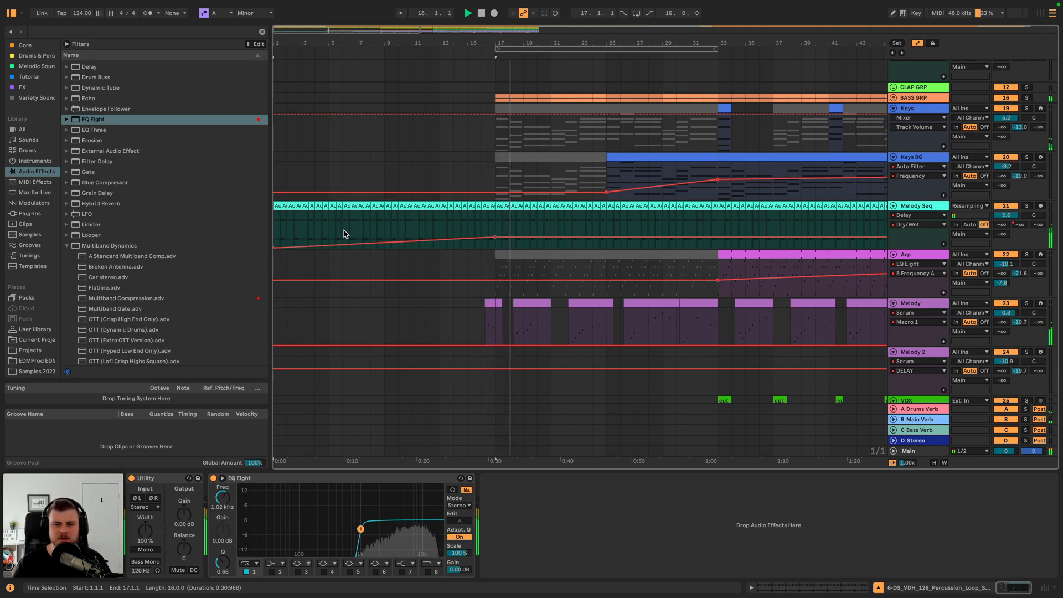
left_click(276, 205)
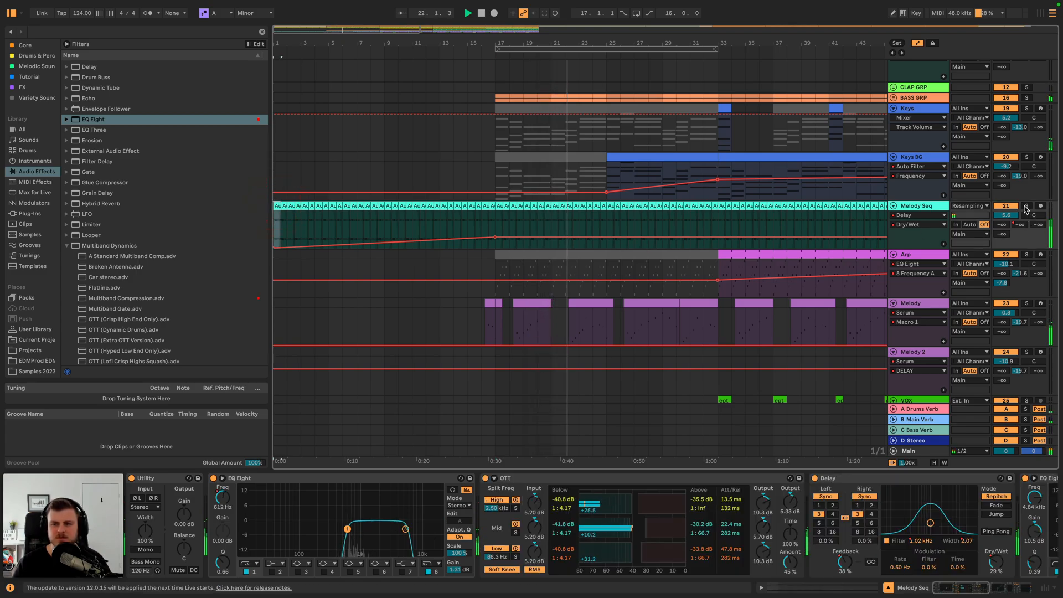
scroll(803, 238, "up", 3)
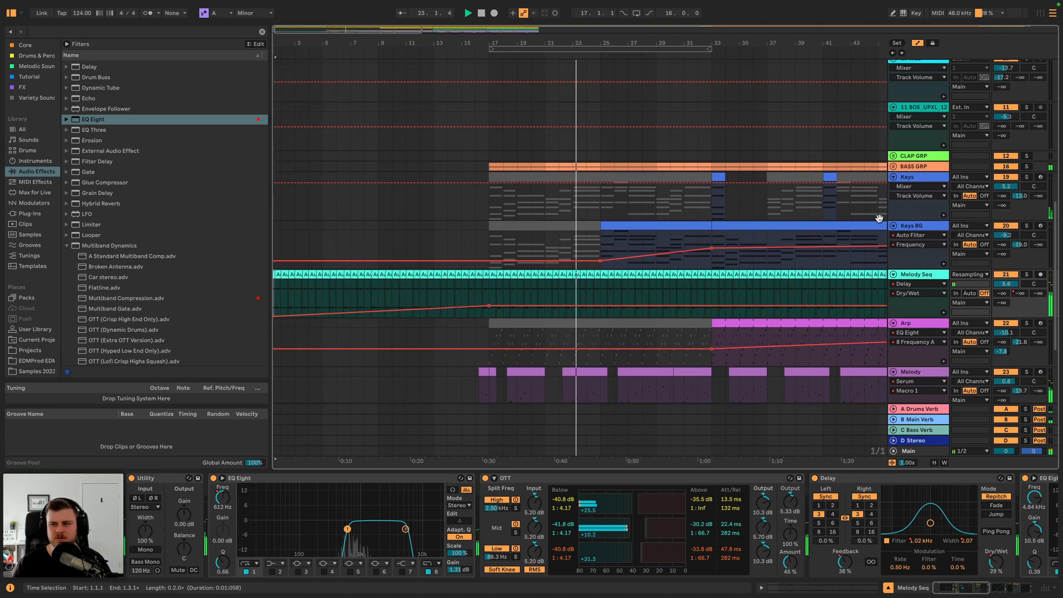
left_click(893, 166)
scroll(688, 239, "right", 4)
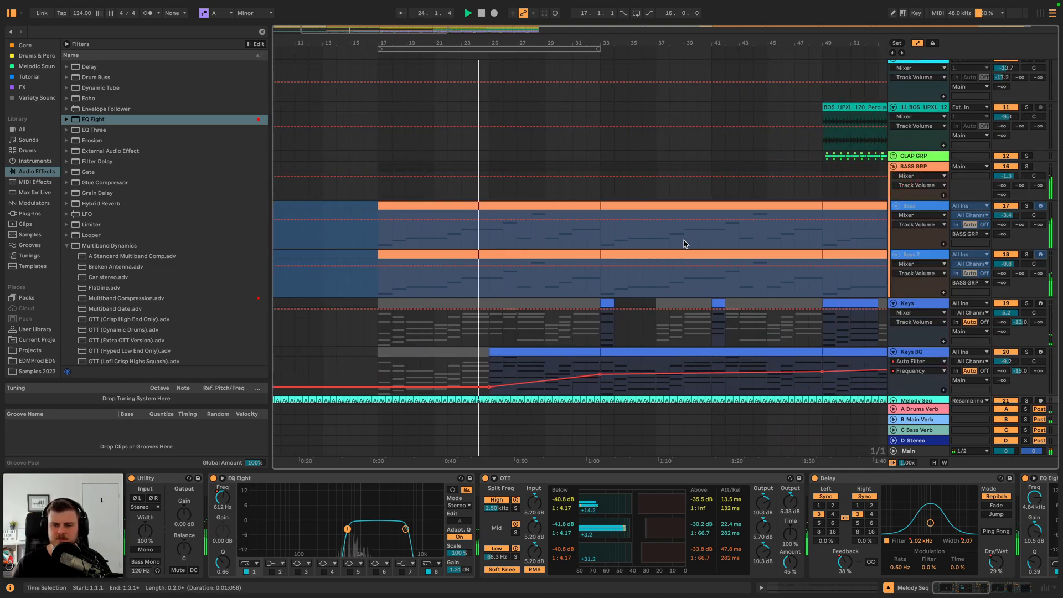
scroll(685, 244, "right", 4)
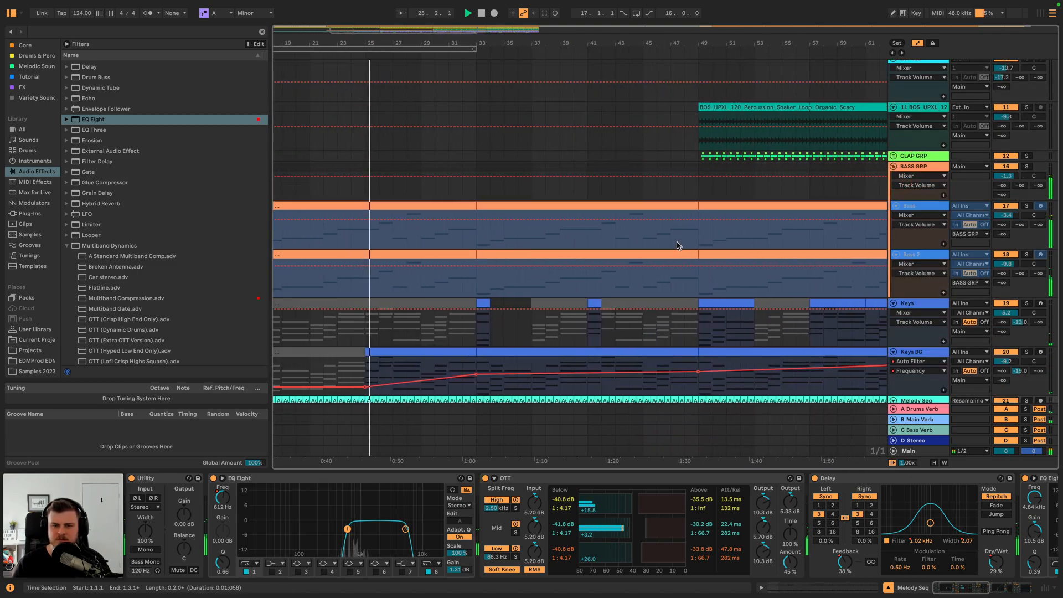
scroll(676, 246, "down", 8)
scroll(677, 246, "left", 6)
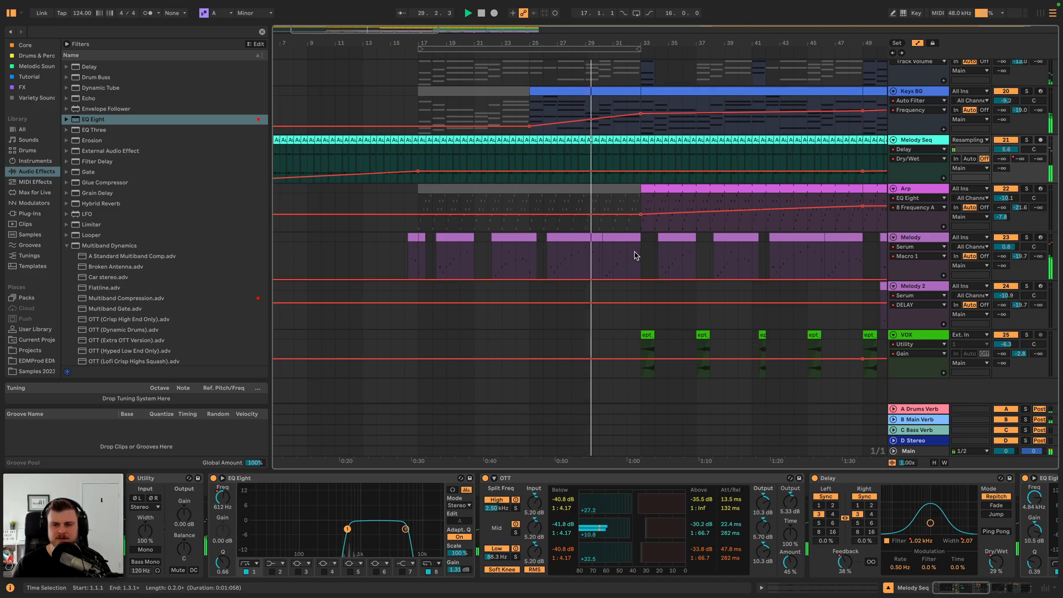
scroll(626, 250, "up", 2)
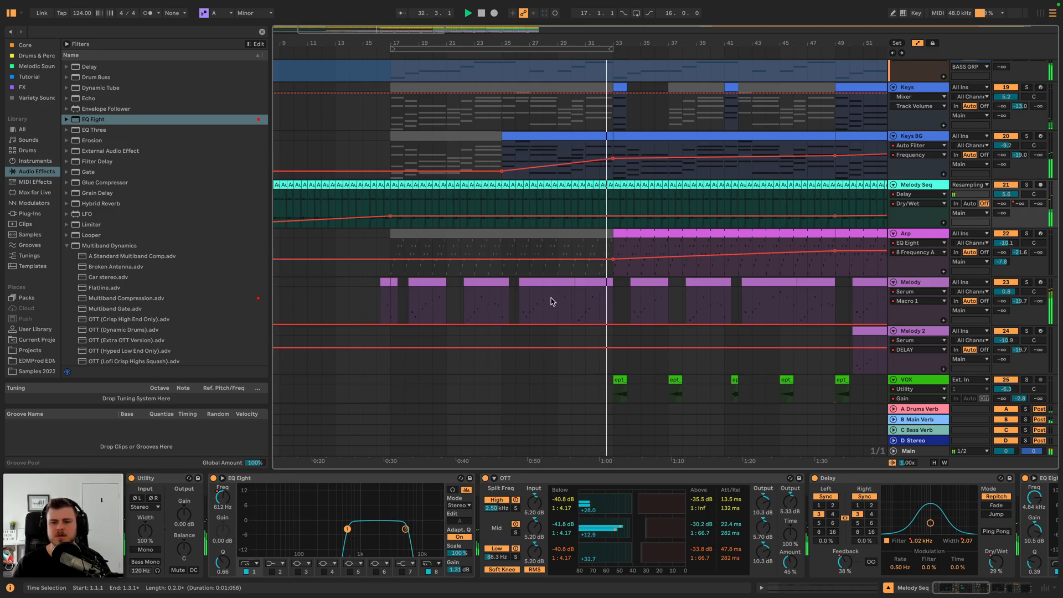
- Align the B4 note at beat 4 and the C5 note at 4.3 to the grid in the Melody clip ending at bar 33, and play from bar 33
key("space")
double_click(601, 283)
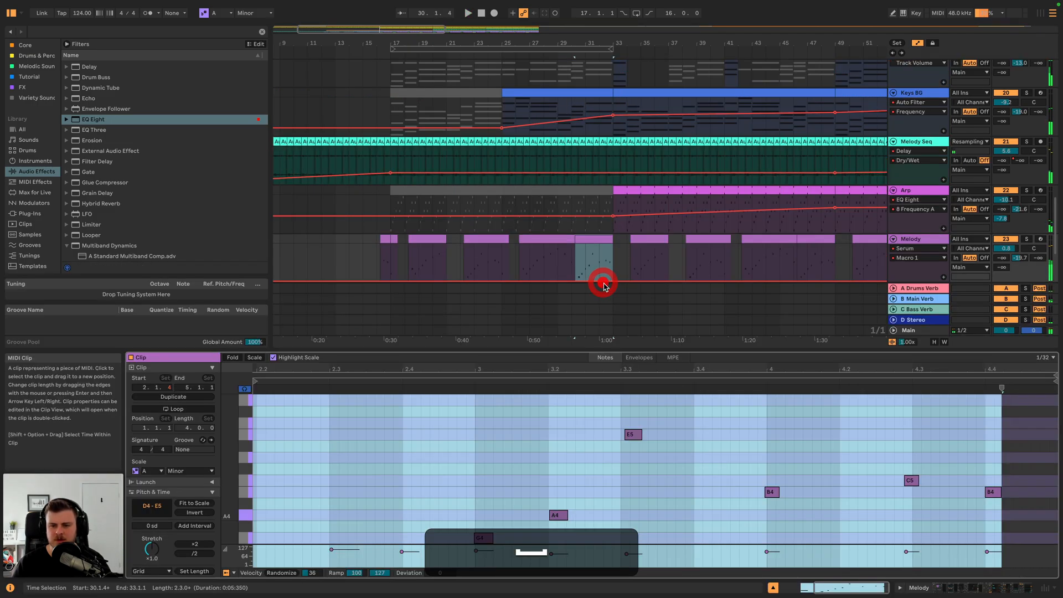
left_click(771, 493)
left_click(916, 481)
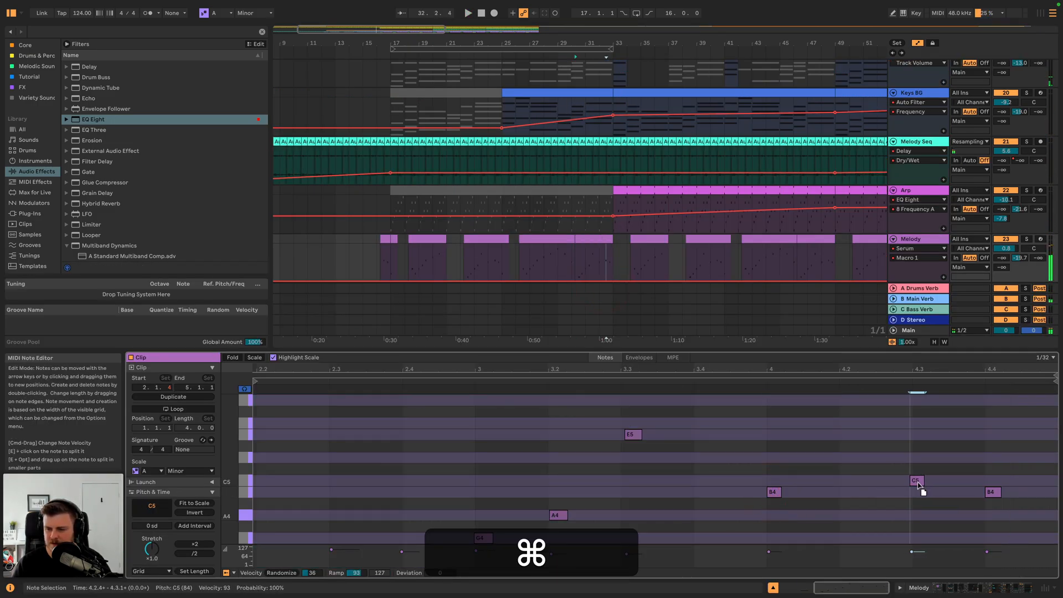
left_click(616, 191)
key("space")
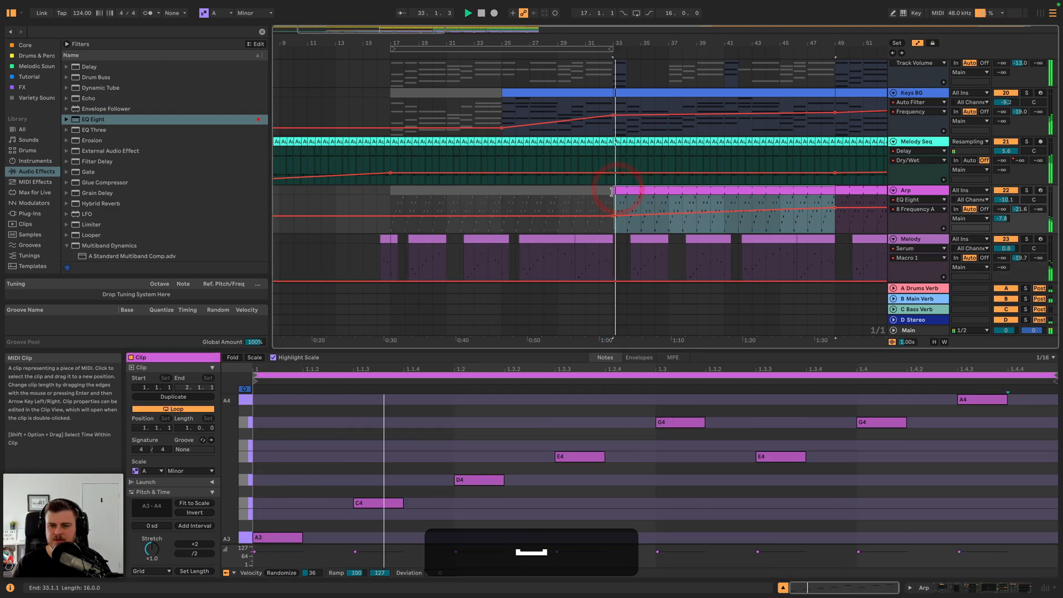
- Play across the transition into bar 33 and set the Hat track volume to -9.4 dB
left_click(604, 55)
scroll(720, 205, "up", 6)
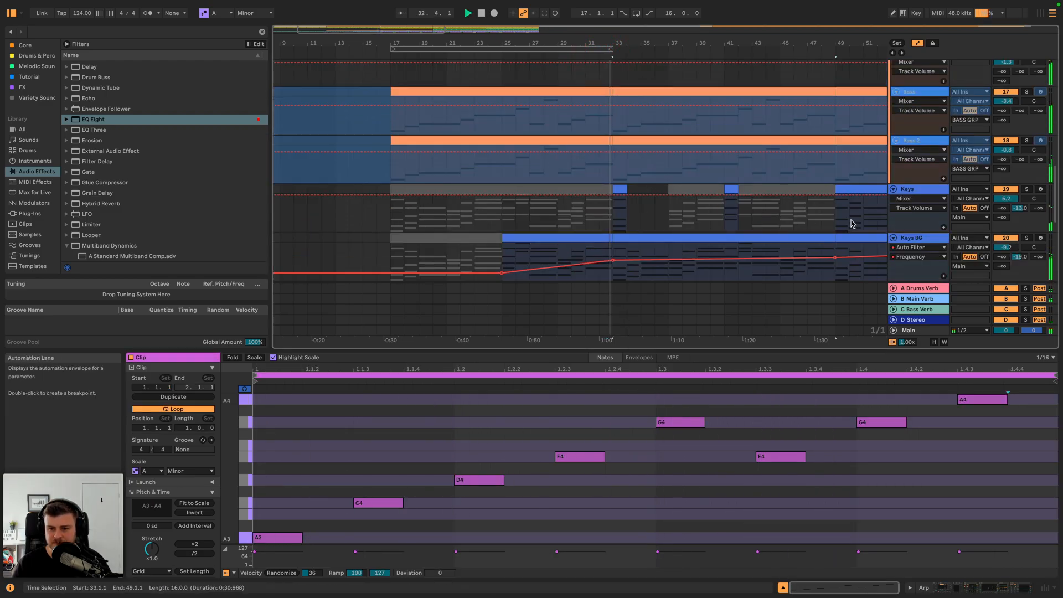
scroll(792, 208, "up", 6)
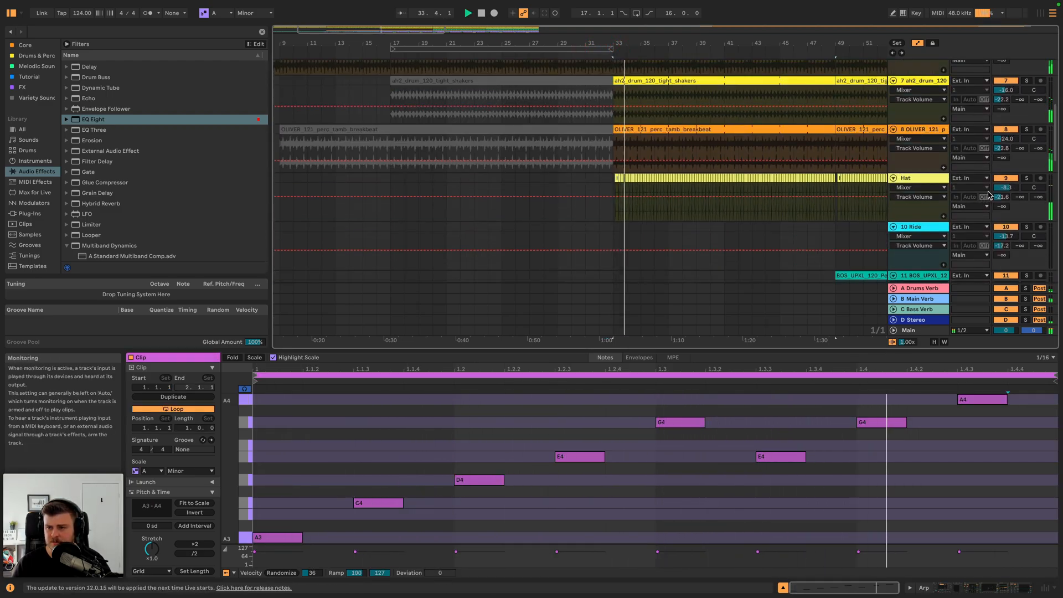
left_click_drag(1006, 187, 1005, 189)
scroll(668, 216, "up", 2)
scroll(667, 218, "right", 3)
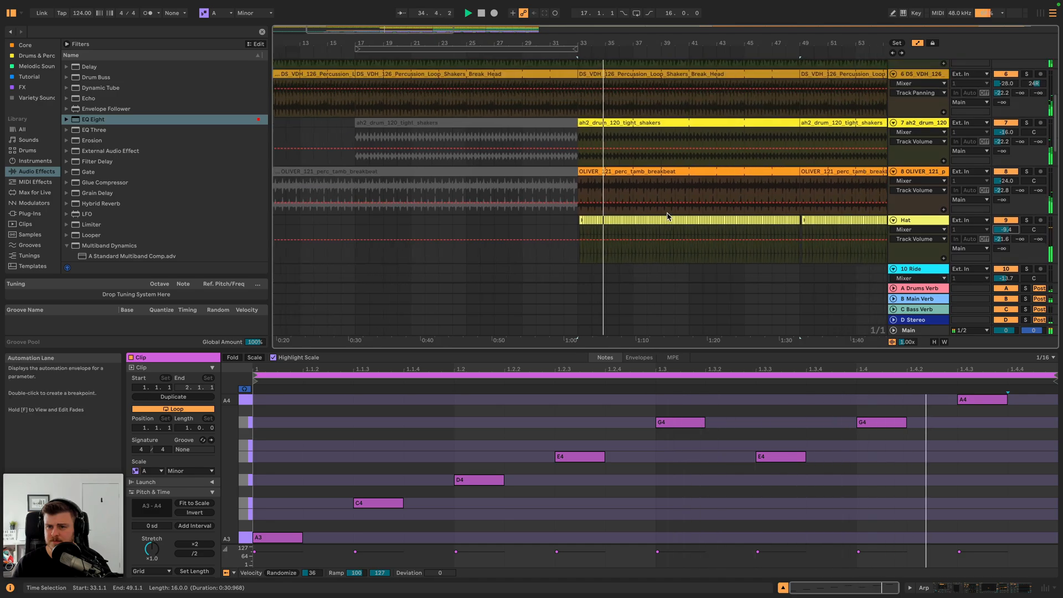
- Deactivate the ah2_drum_120_tight_shakers clip between bars 33 and 49
left_click(601, 170)
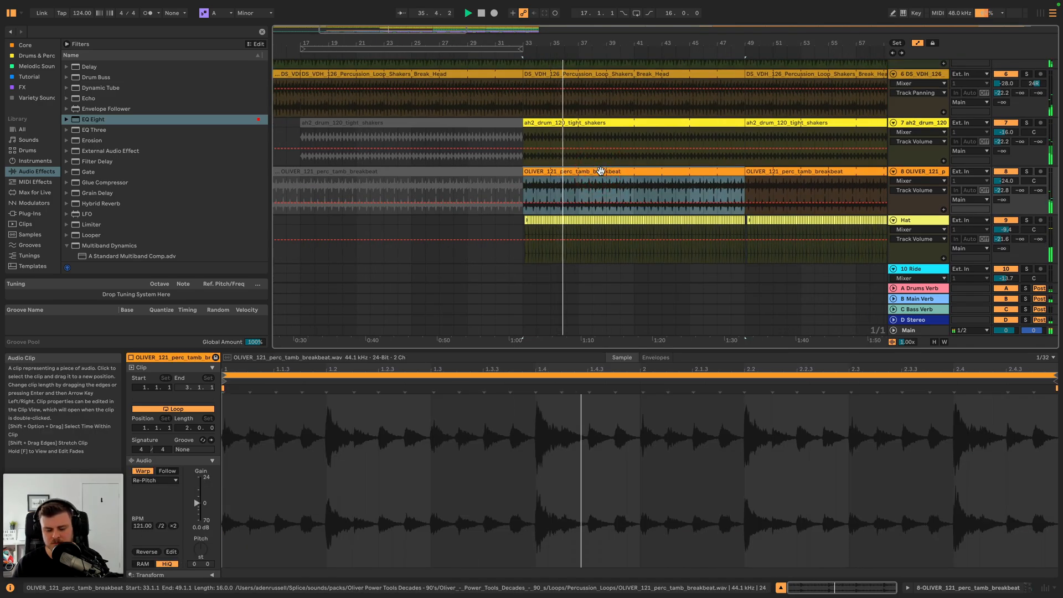
left_click(599, 119)
key("0")
scroll(601, 136, "right", 4)
scroll(601, 136, "down", 3)
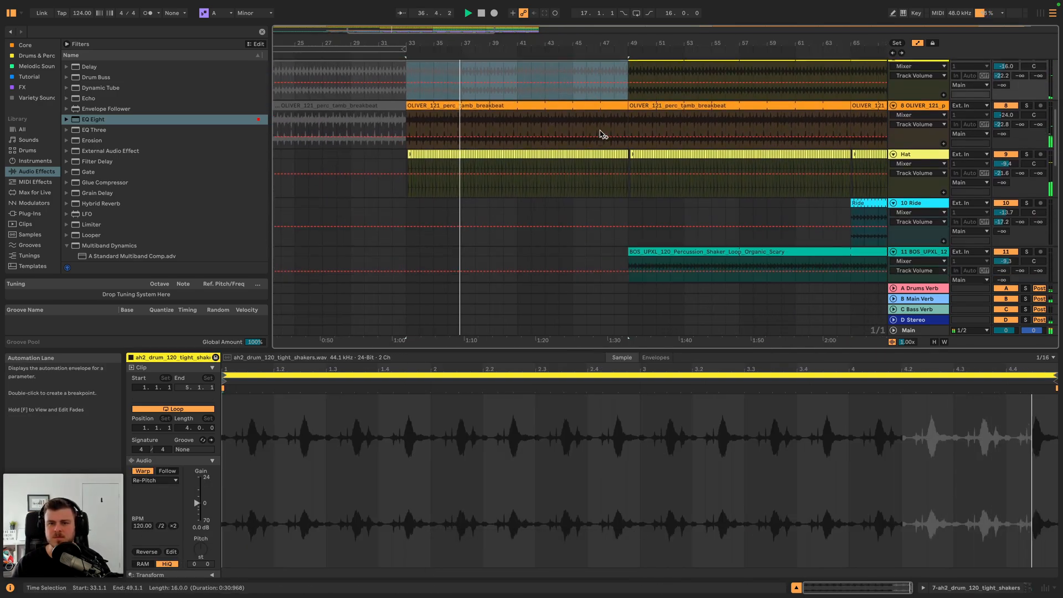
scroll(599, 137, "up", 2)
scroll(598, 140, "left", 3)
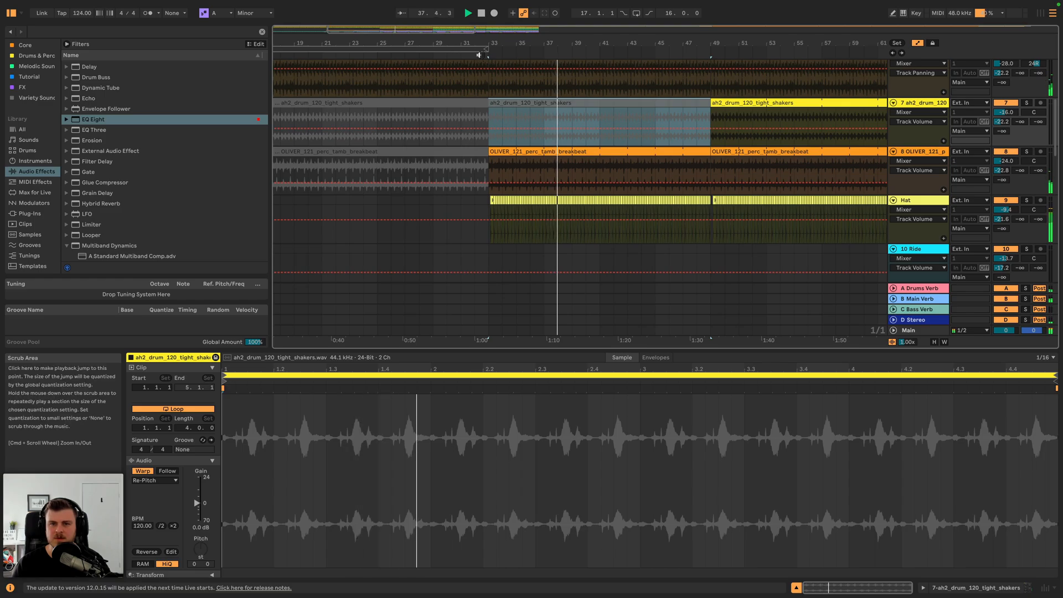
- Replay from bar 33 and set the ah2_drum_120 shaker track volume to -16.5 dB
left_click(479, 47)
scroll(513, 109, "down", 3)
scroll(514, 108, "up", 3)
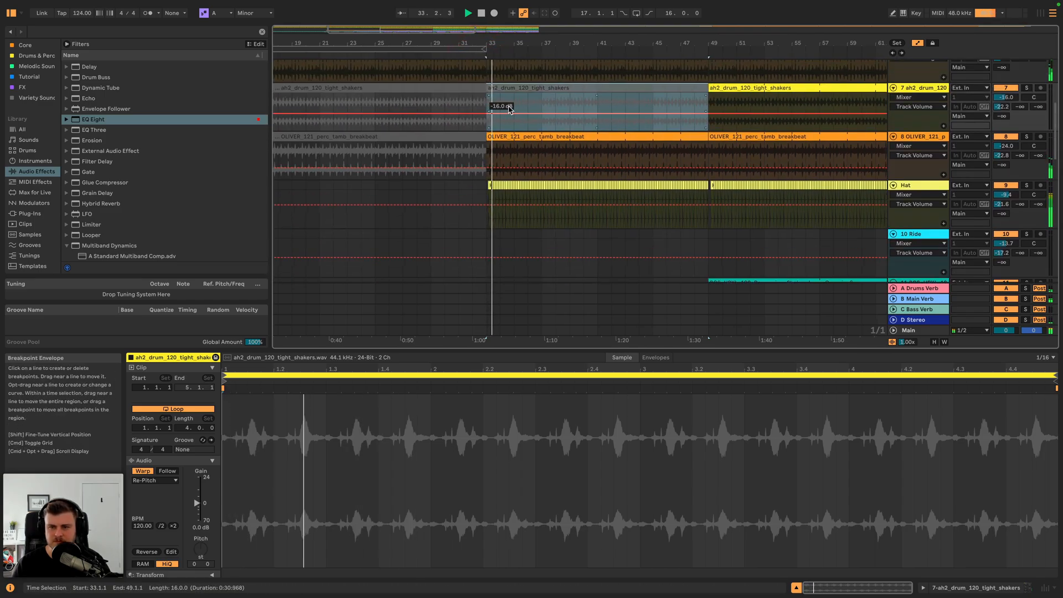
left_click(941, 87)
key("space")
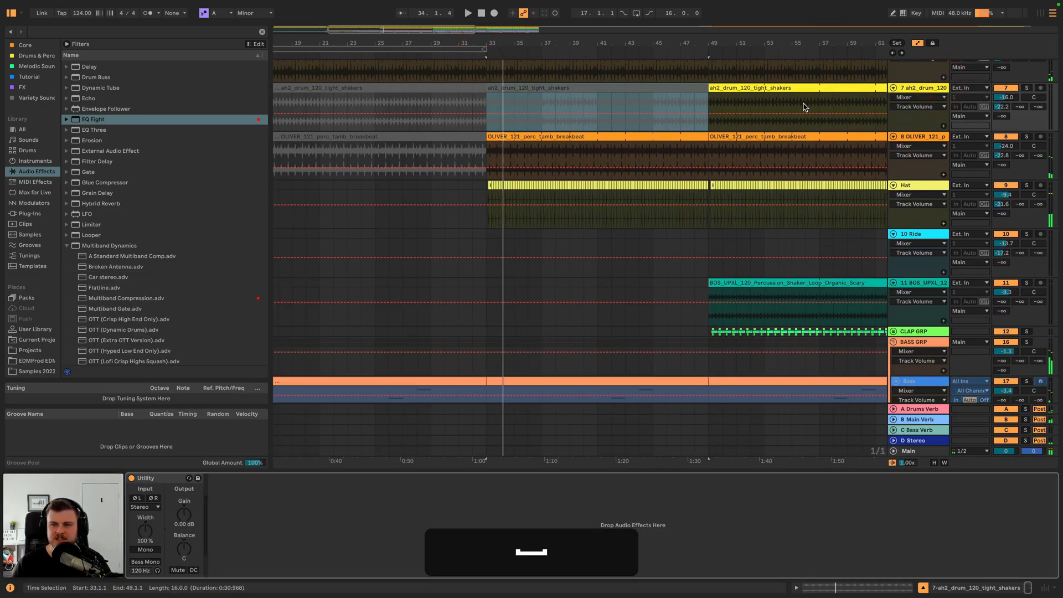
left_click_drag(999, 99, 999, 102)
- Extend the active tight shakers clip back to bar 41, split it at bar 49, and consolidate the bars 41–49 section
left_click(595, 52)
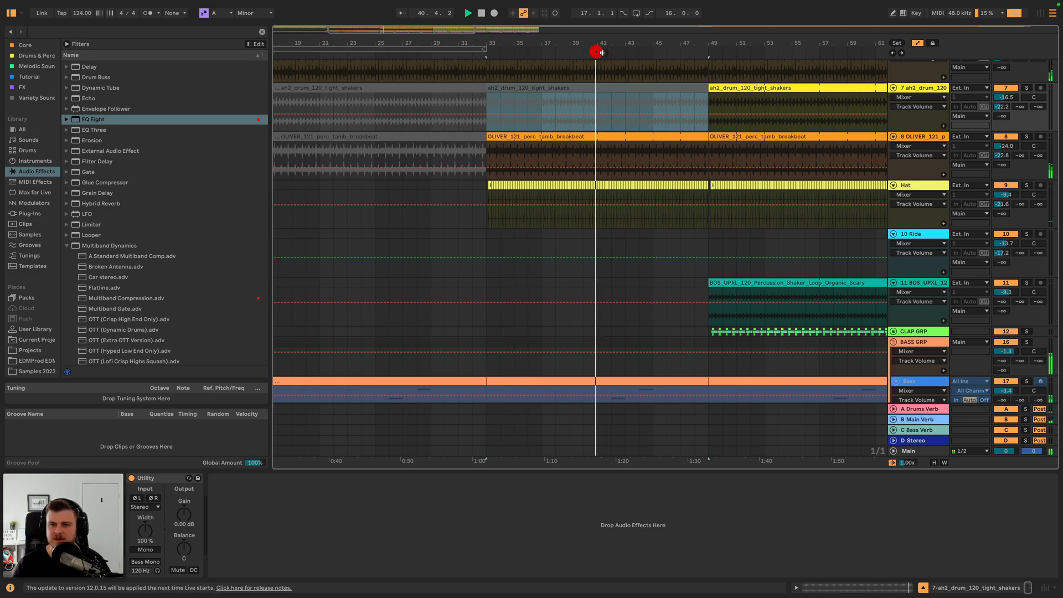
key("space")
left_click_drag(710, 88, 598, 91)
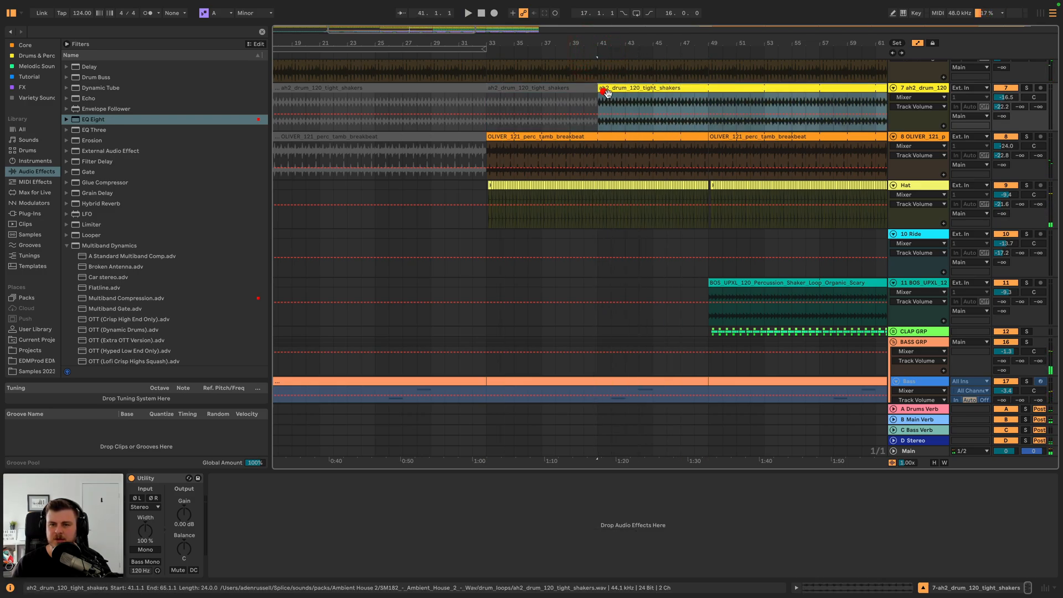
left_click(706, 107)
key("super+e")
left_click(695, 87)
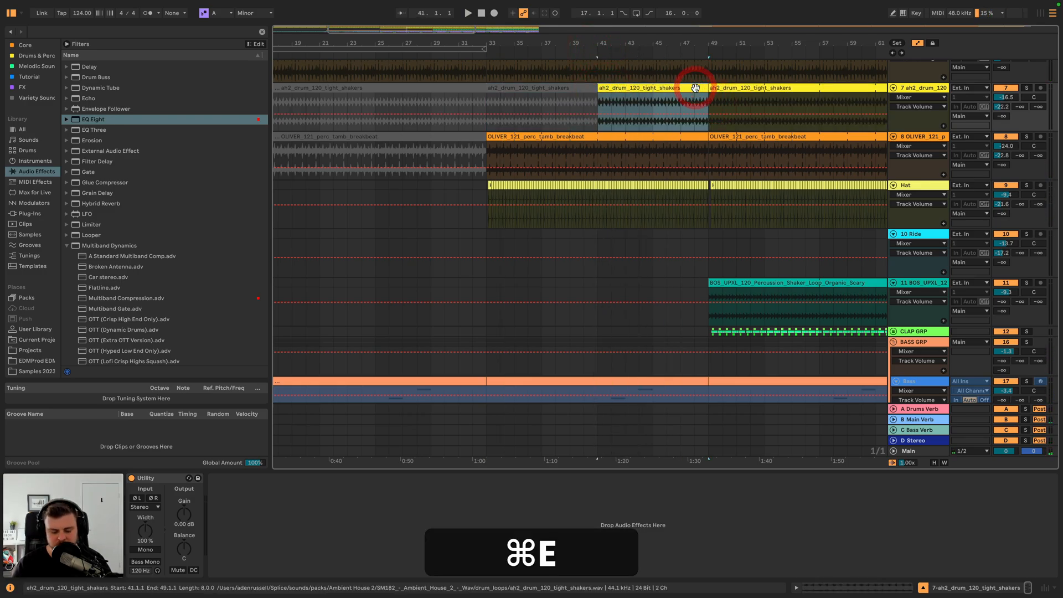
key("super+j")
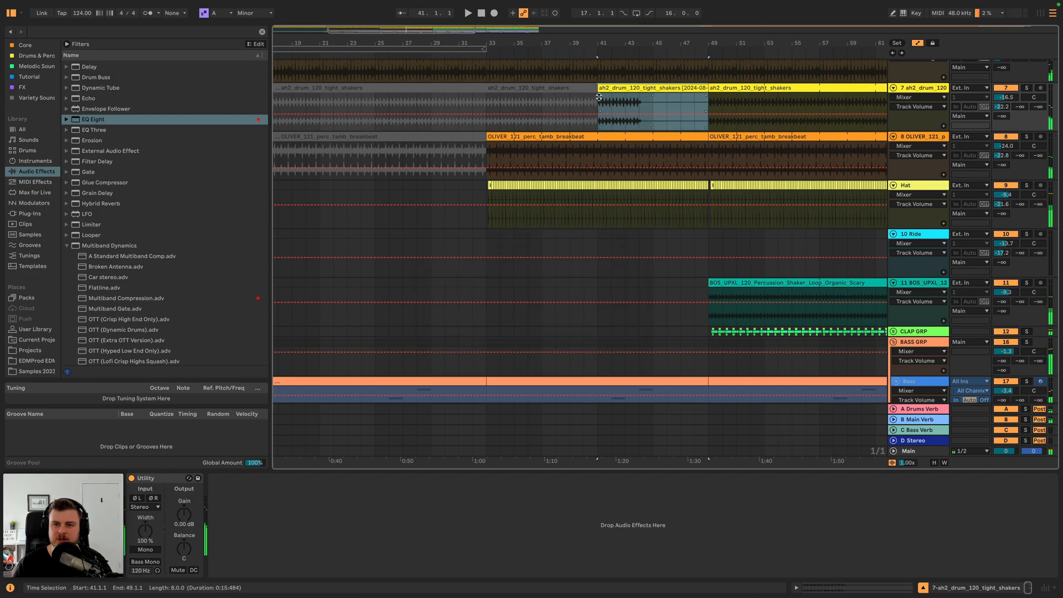
- Fade in the consolidated tight shakers clip across bars 41 to 49, shape the fade, and play it from bar 41
key("f")
left_click_drag(599, 94, 720, 97)
left_click(673, 88)
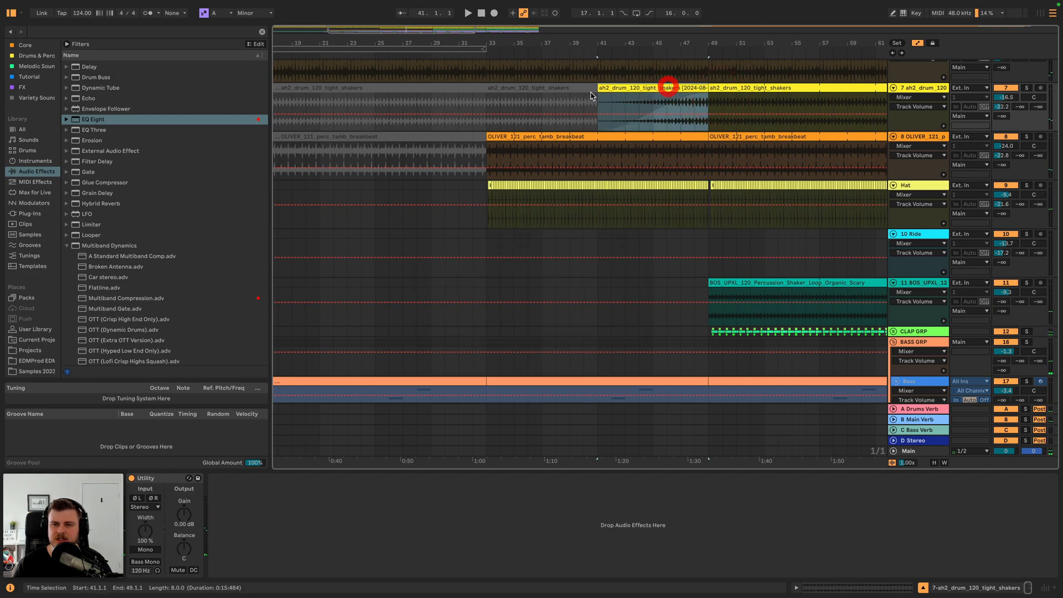
key("space")
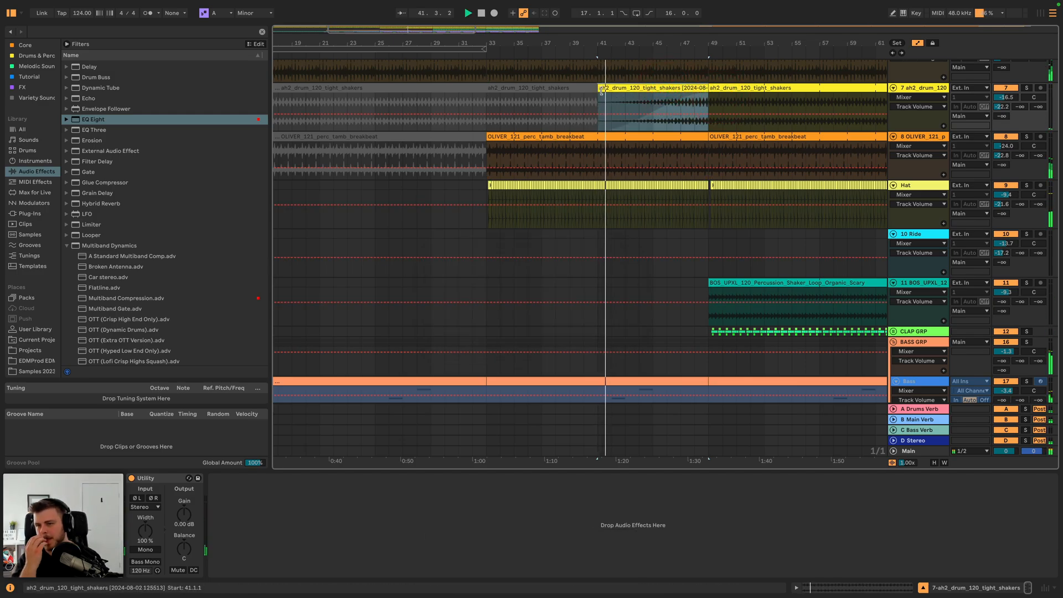
key("f")
left_click(650, 111)
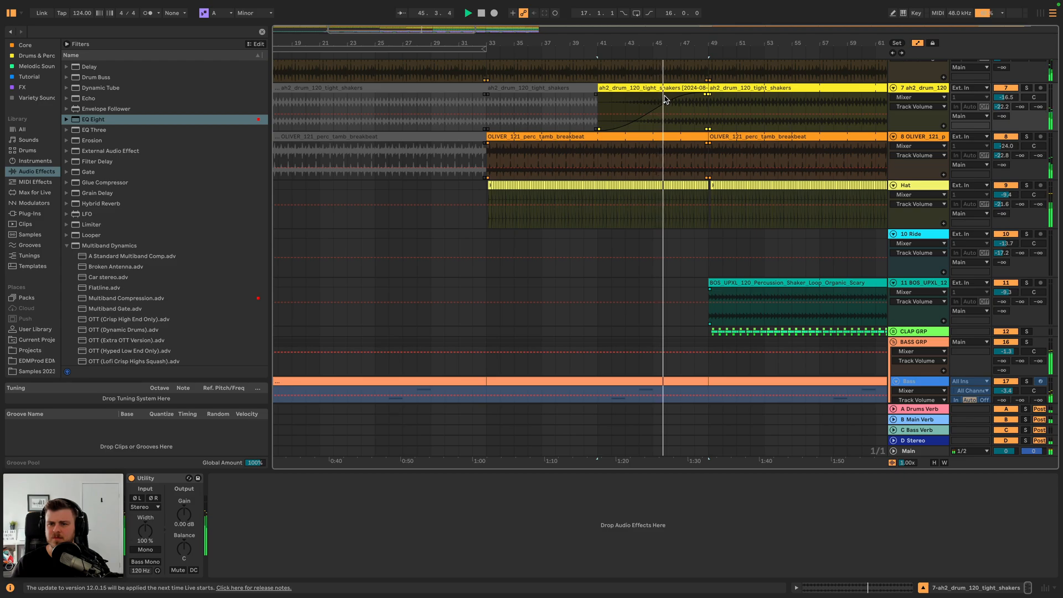
- Set the low-cut frequency of the Kick track's EQ Eight to 225 Hz and replay from bar 47
scroll(686, 128, "up", 5)
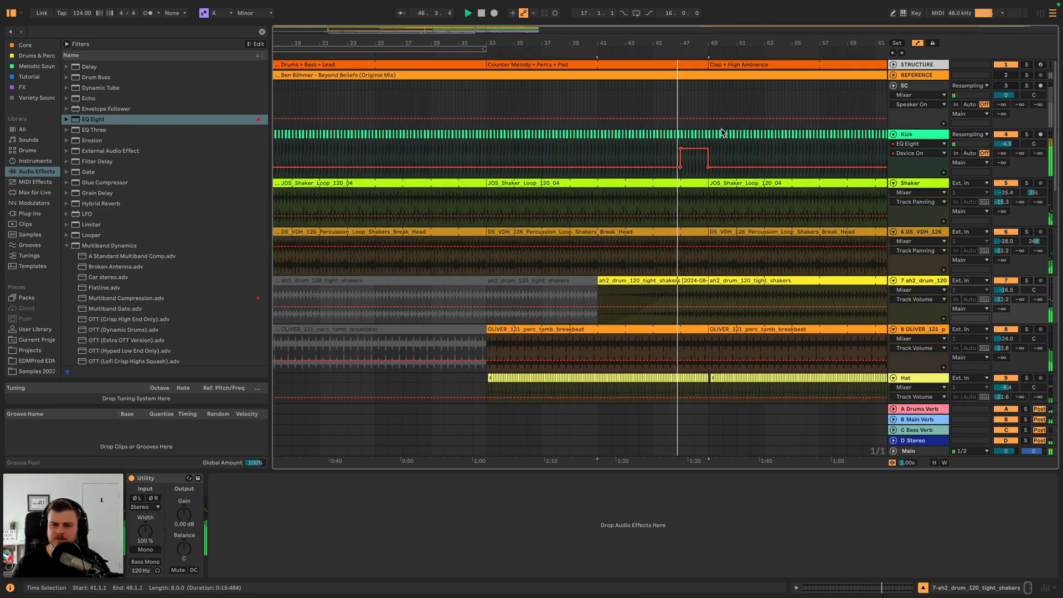
scroll(712, 185, "down", 3)
scroll(711, 187, "right", 1)
scroll(686, 102, "up", 3)
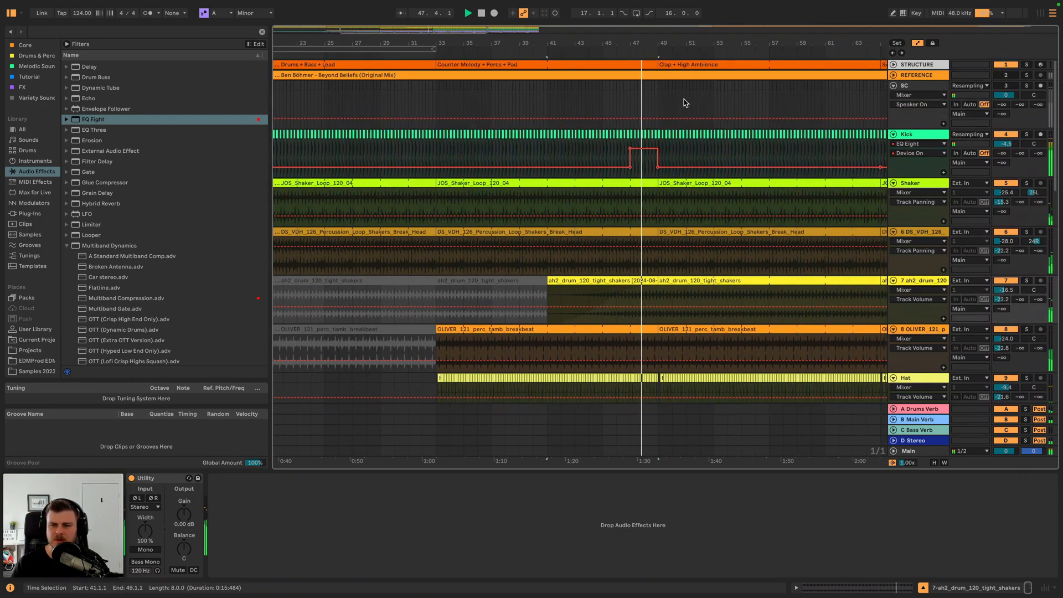
scroll(607, 169, "up", 5)
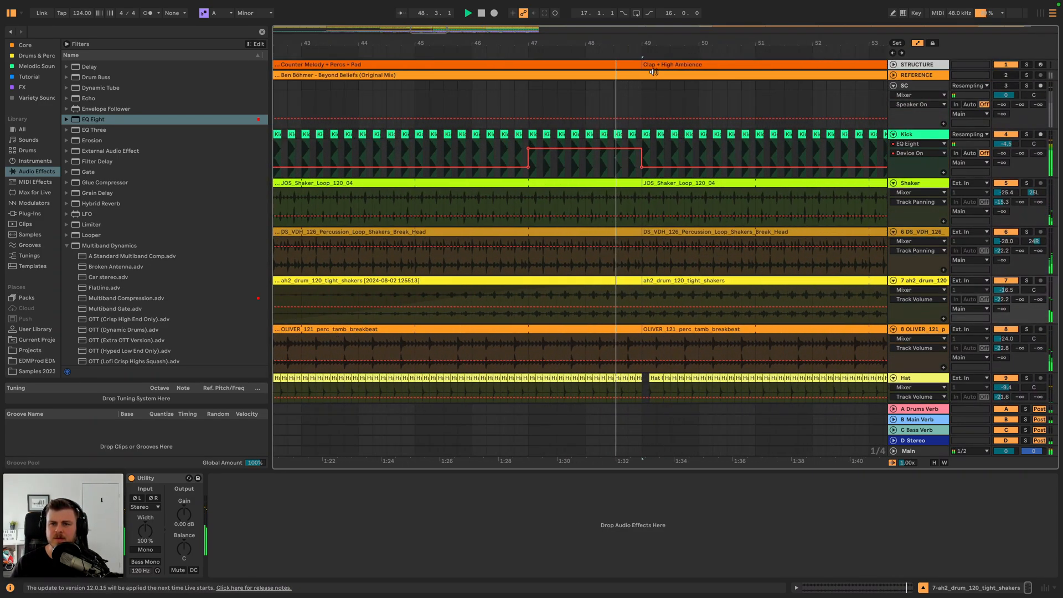
left_click(608, 169)
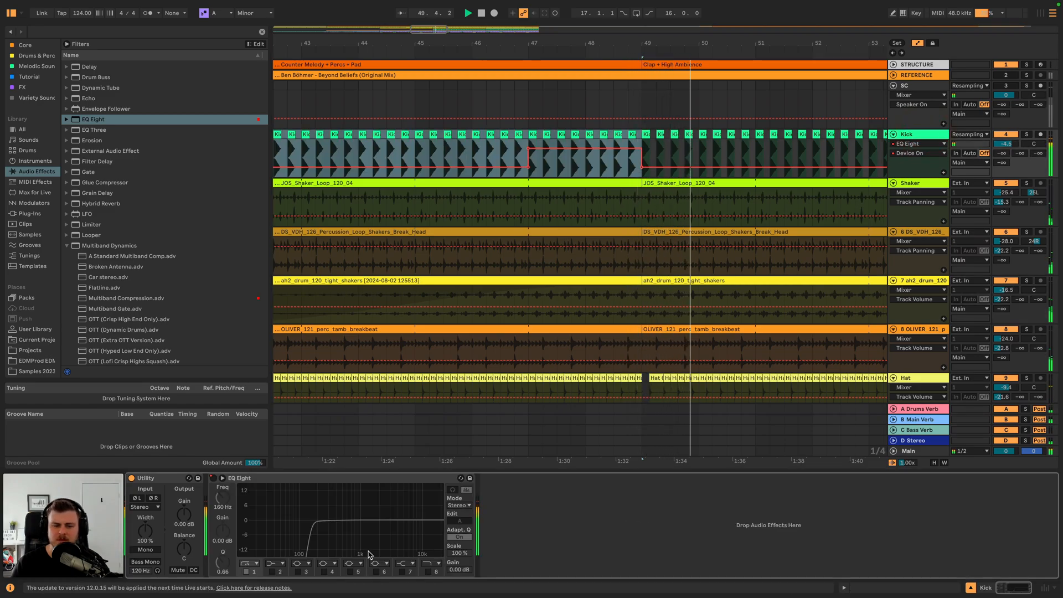
left_click_drag(223, 503, 223, 496)
left_click(534, 54)
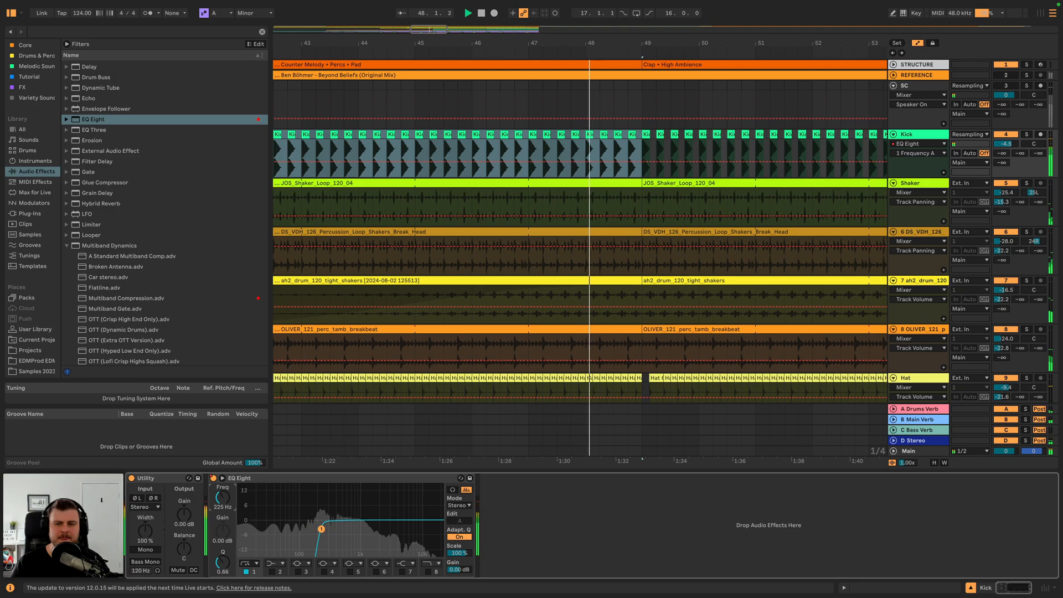
- Insert a Utility after the EQ Eight on the BASS GRP track
left_click_drag(734, 47, 734, 38)
scroll(697, 233, "down", 5)
scroll(686, 254, "down", 3)
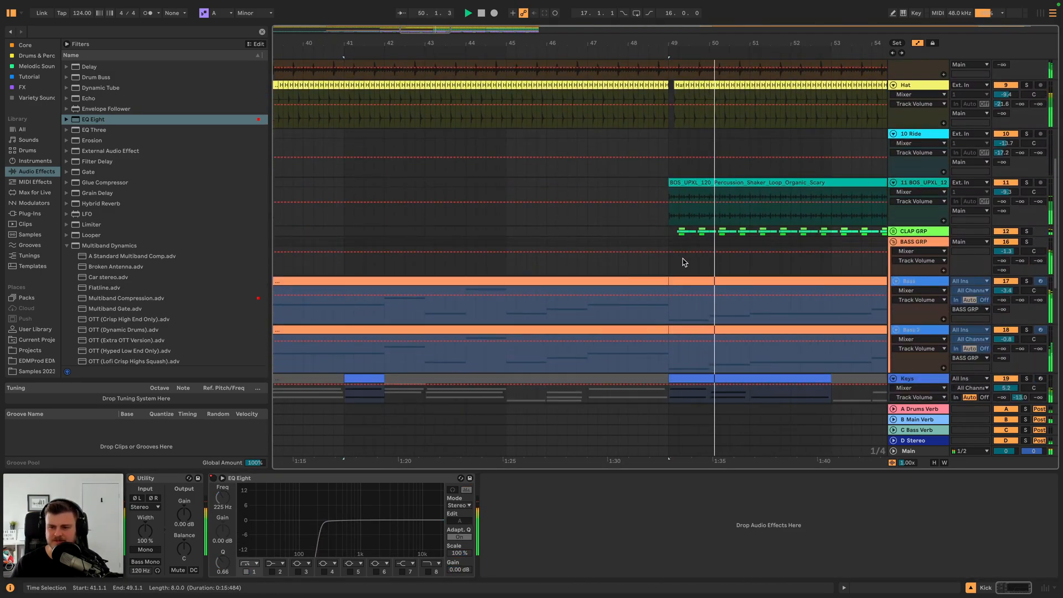
left_click(587, 264)
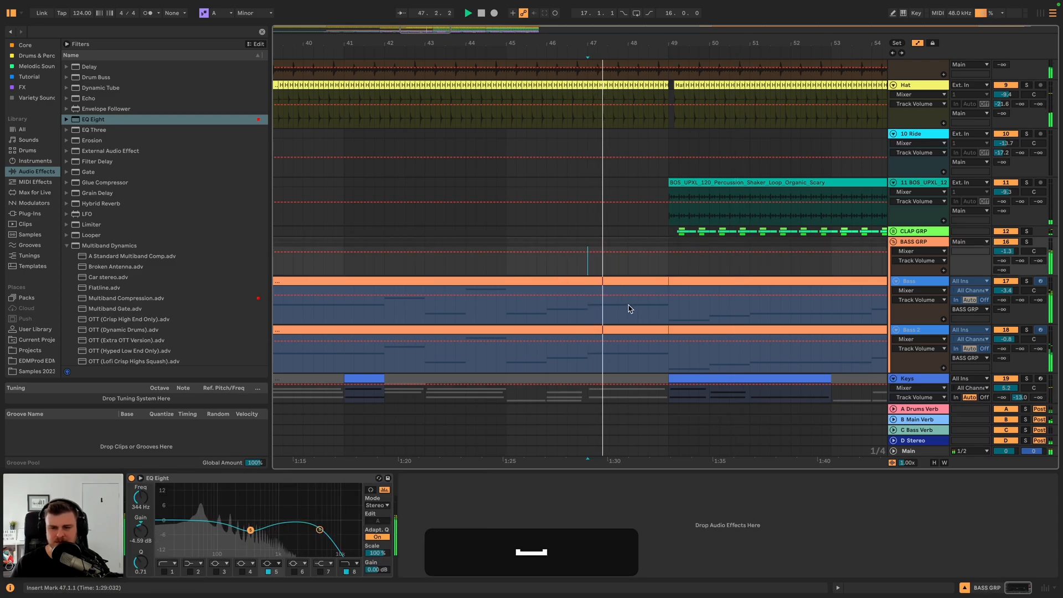
left_click(925, 243)
key("space")
scroll(99, 202, "down", 8)
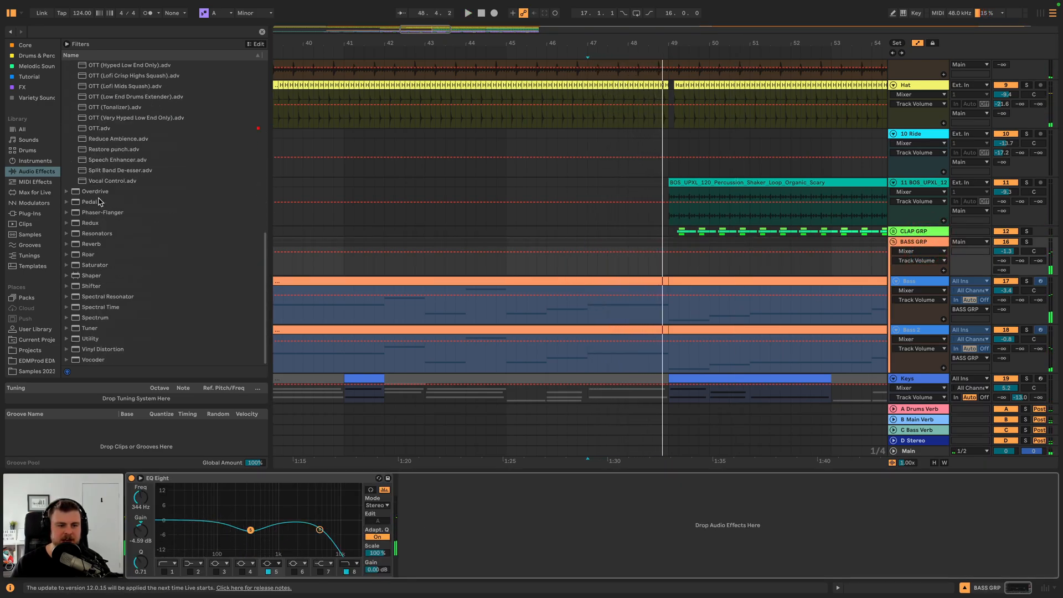
left_click(90, 340)
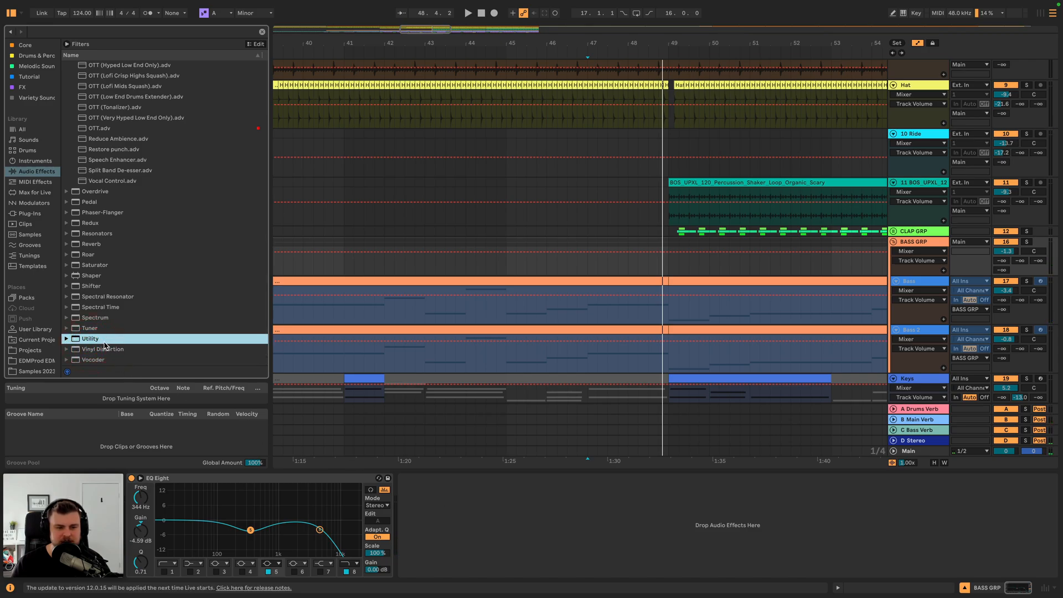
left_click_drag(607, 579, 463, 518)
- Automate the BASS GRP Utility gain to ramp down from bar 47 and jump back up at bar 49, and play it
left_click(587, 260)
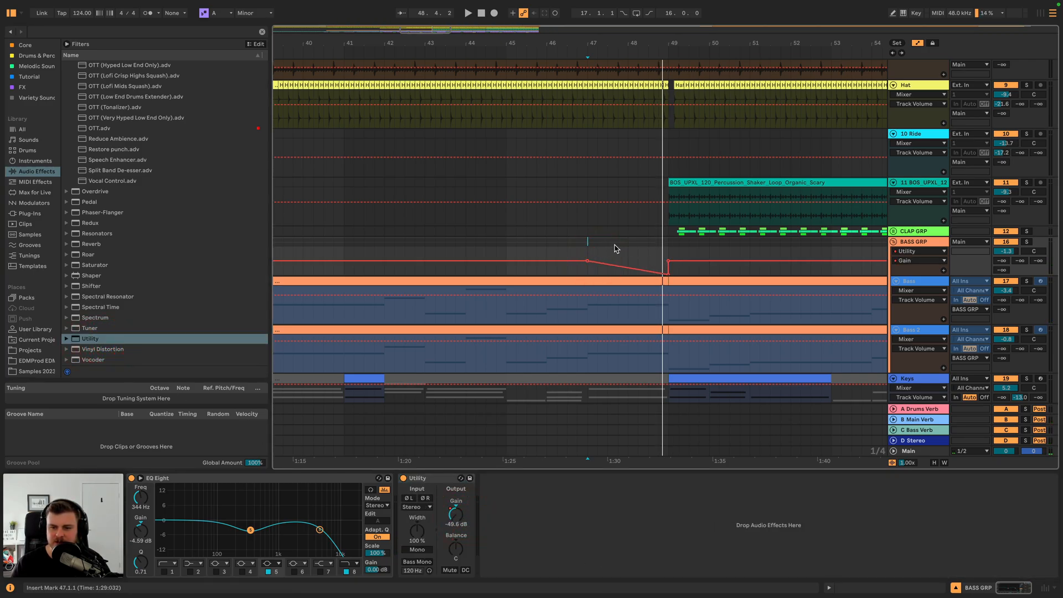
key("space")
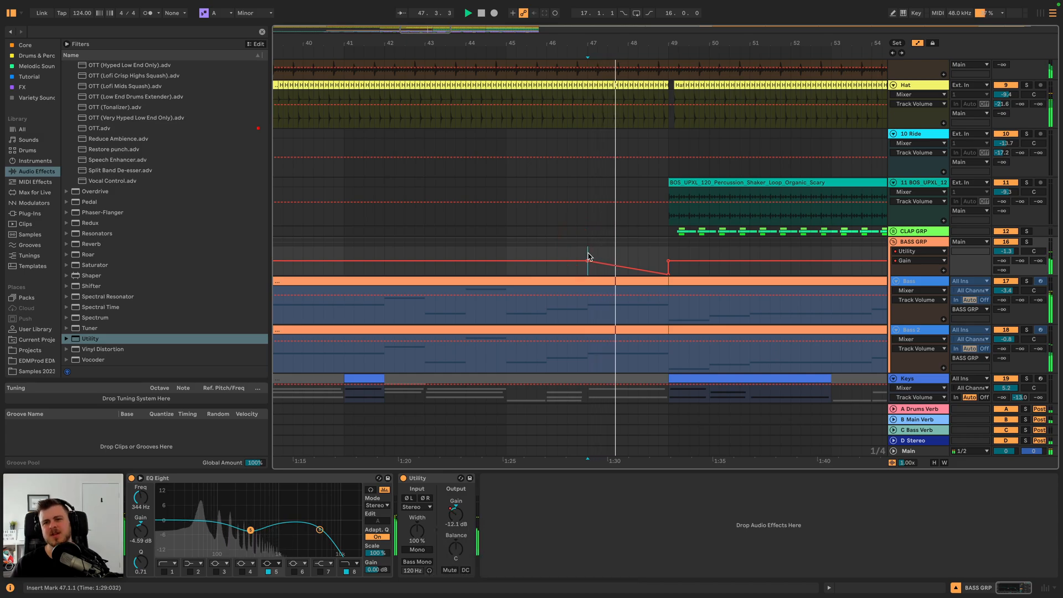
left_click_drag(713, 45, 611, 28)
left_click(922, 244)
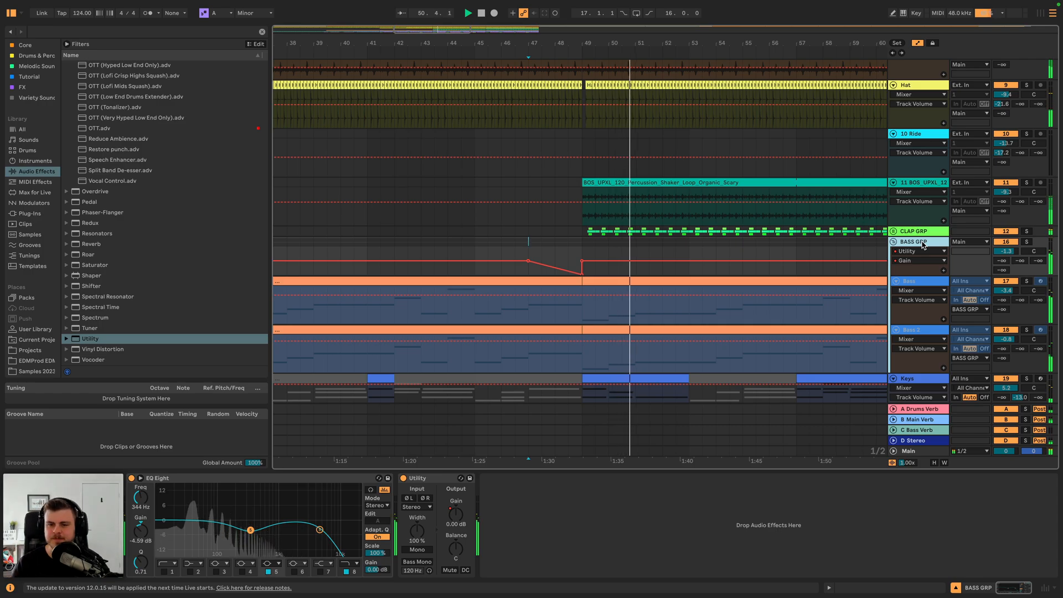
- Add a breakpoint at bar 53 in the Keys BG Auto Filter frequency automation, raise it to about 3.72 kHz, and play it back
scroll(715, 286, "down", 2)
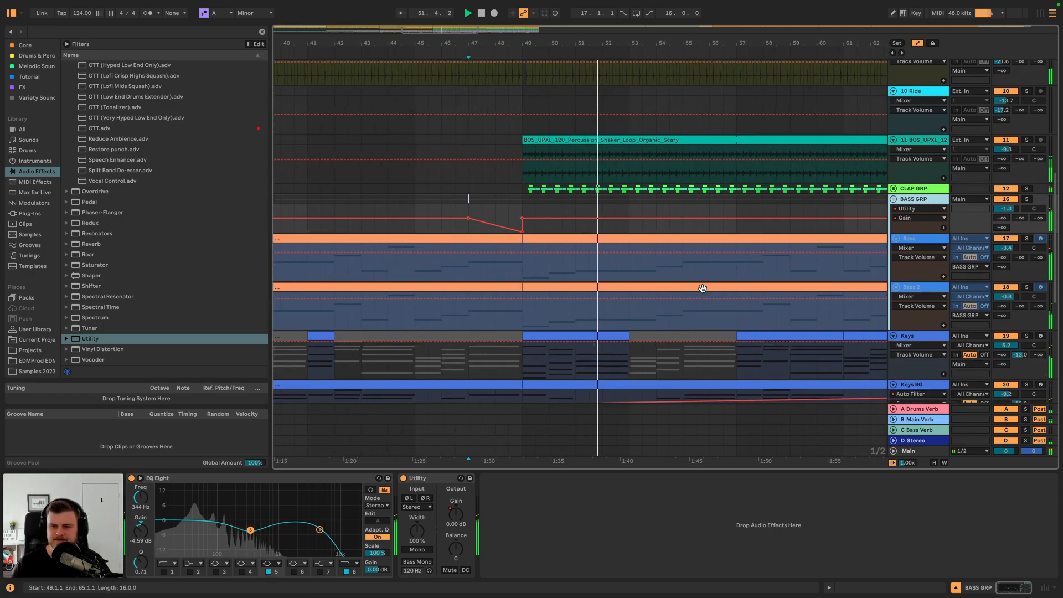
scroll(701, 289, "down", 6)
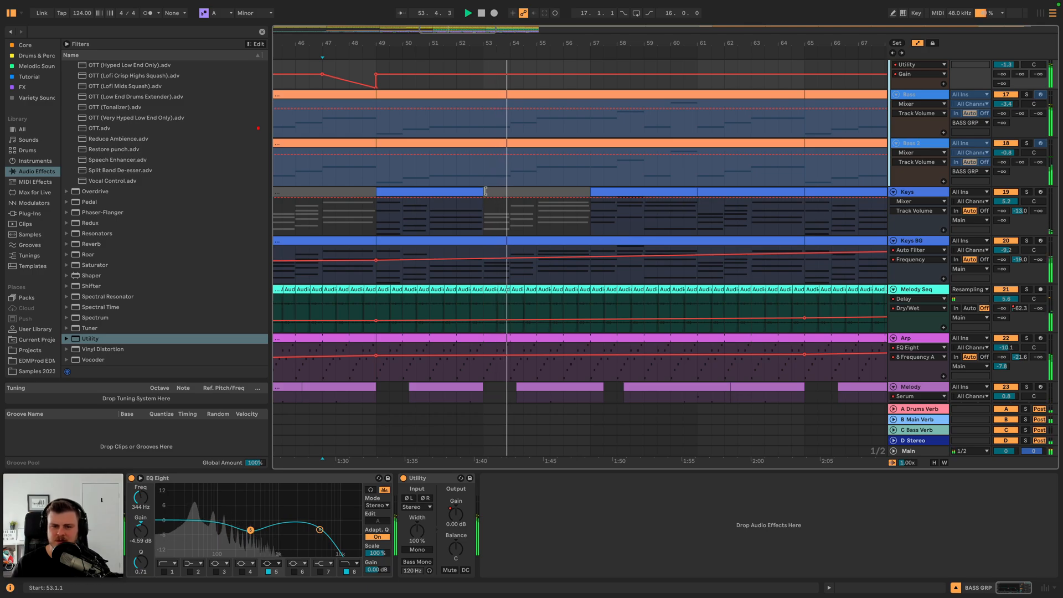
left_click(485, 258)
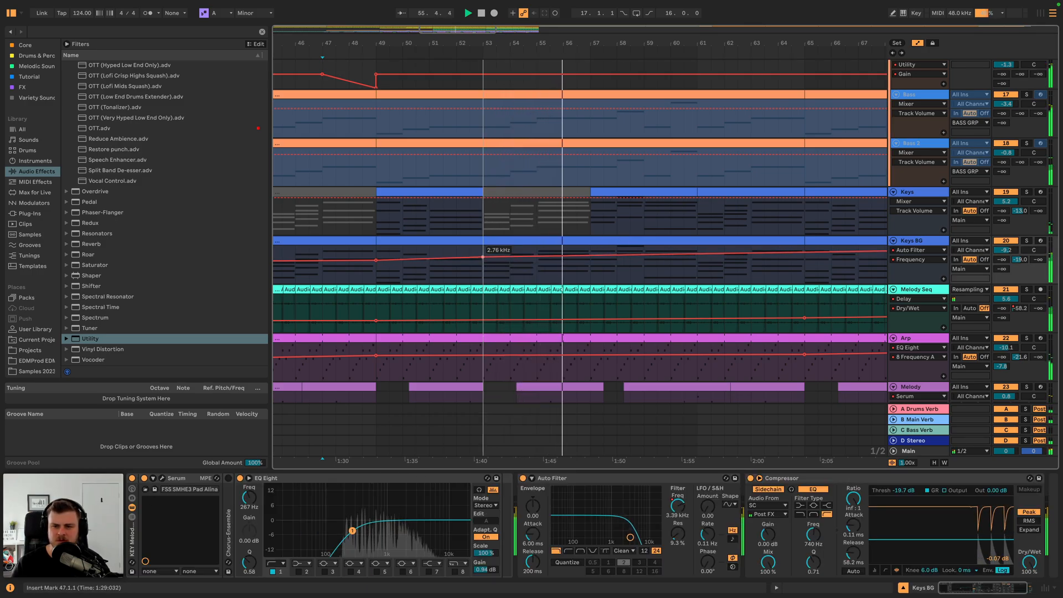
left_click_drag(483, 256, 482, 255)
key("space")
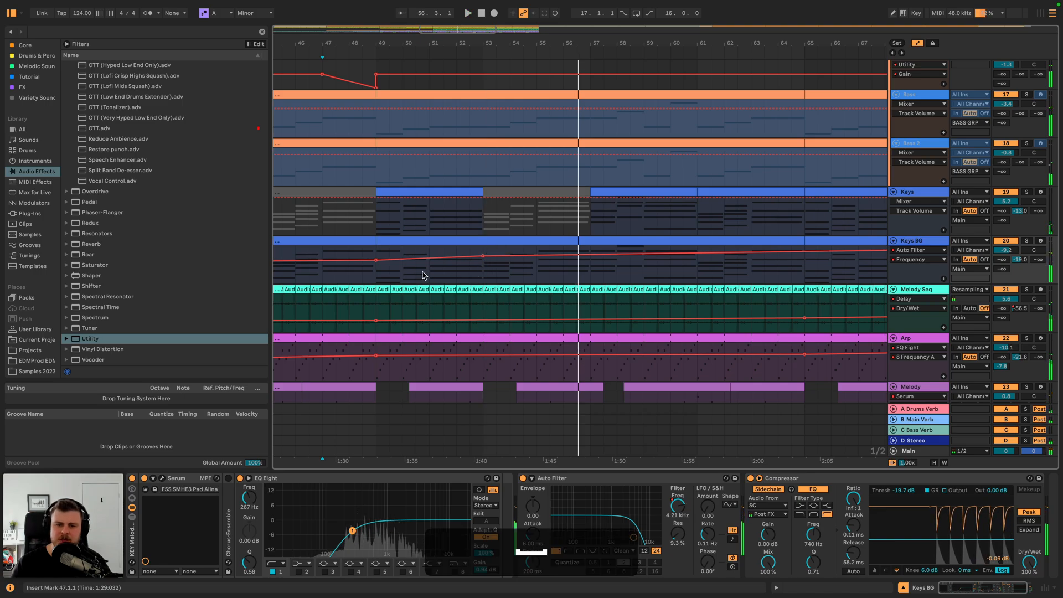
left_click(467, 270)
left_click(581, 268, "shift")
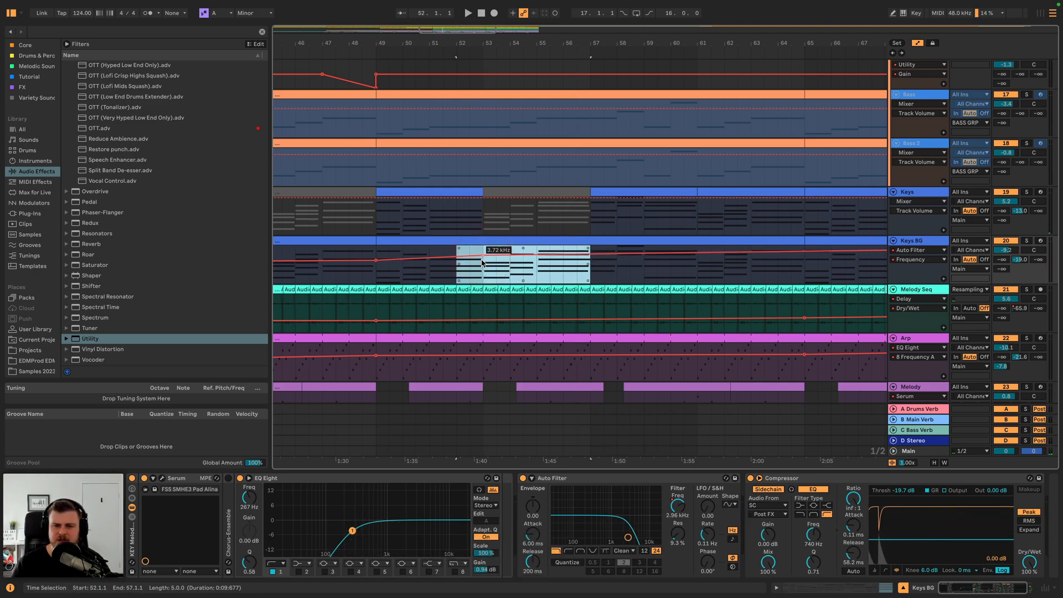
left_click(469, 278)
key("space")
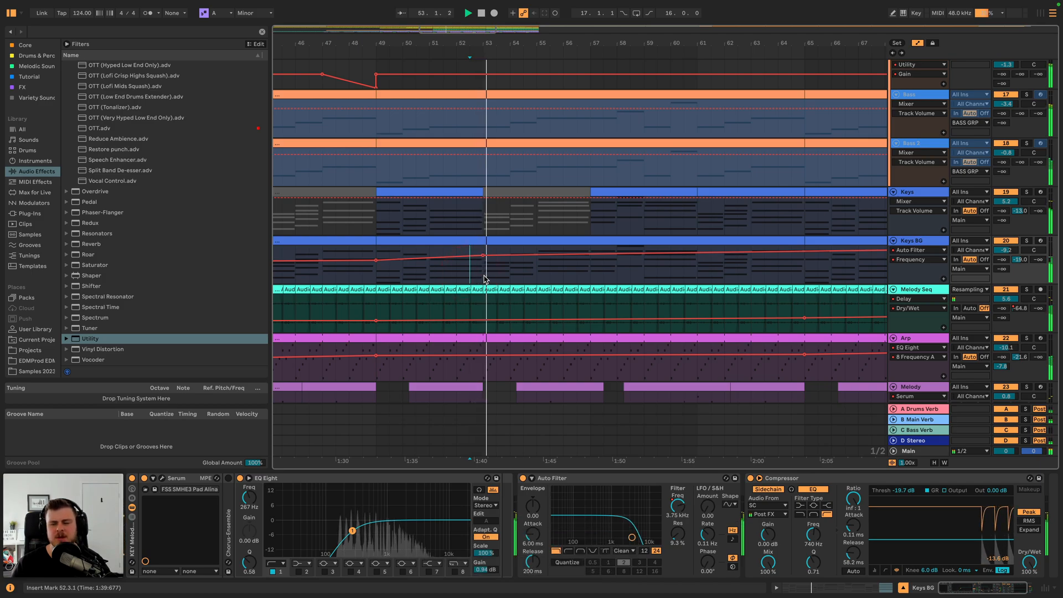
- Raise the Keys BG track volume to -8.0 dB
left_click(997, 250)
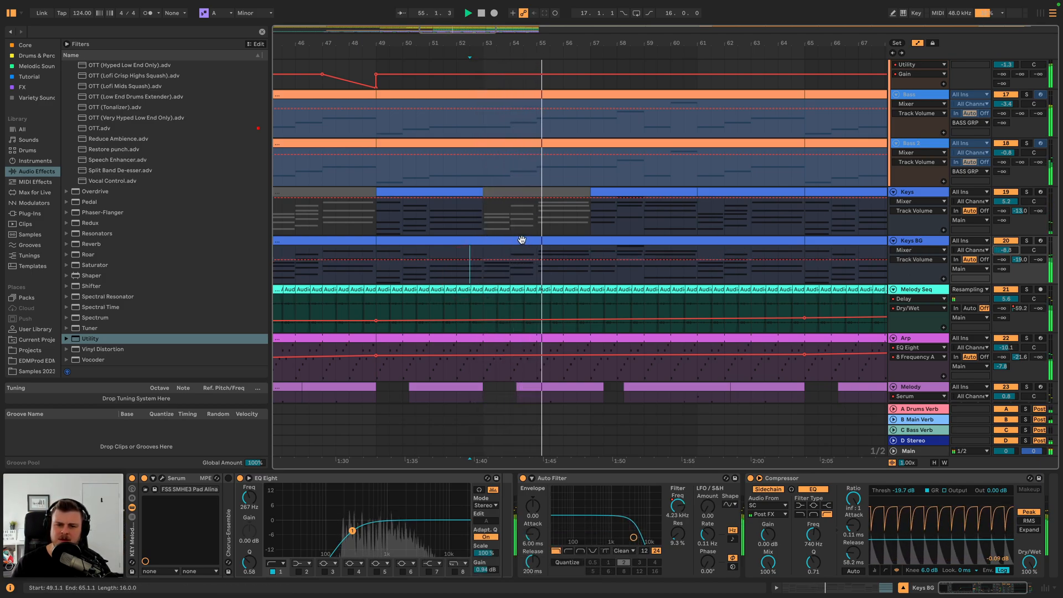
left_click_drag(567, 43, 567, 17)
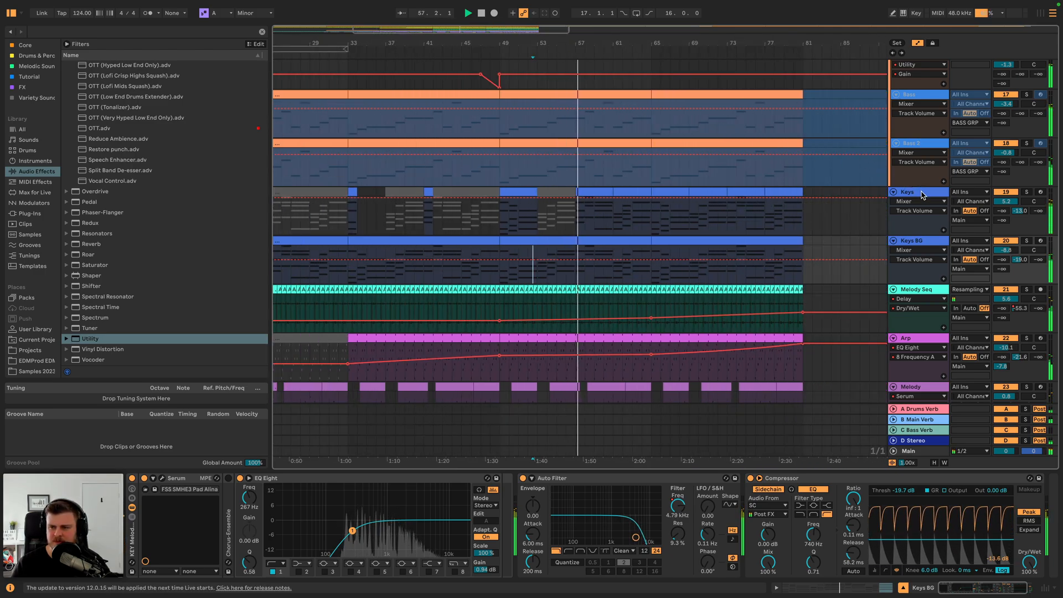
- Display the Serum CUTOFF automation on the Keys track
left_click(921, 194)
left_click(919, 201)
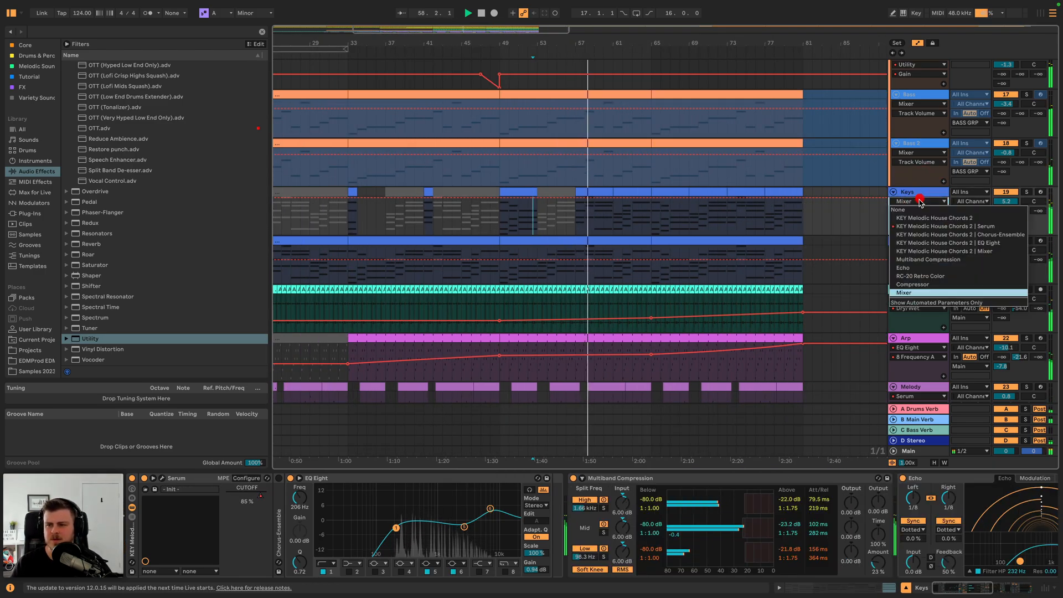
left_click(913, 227)
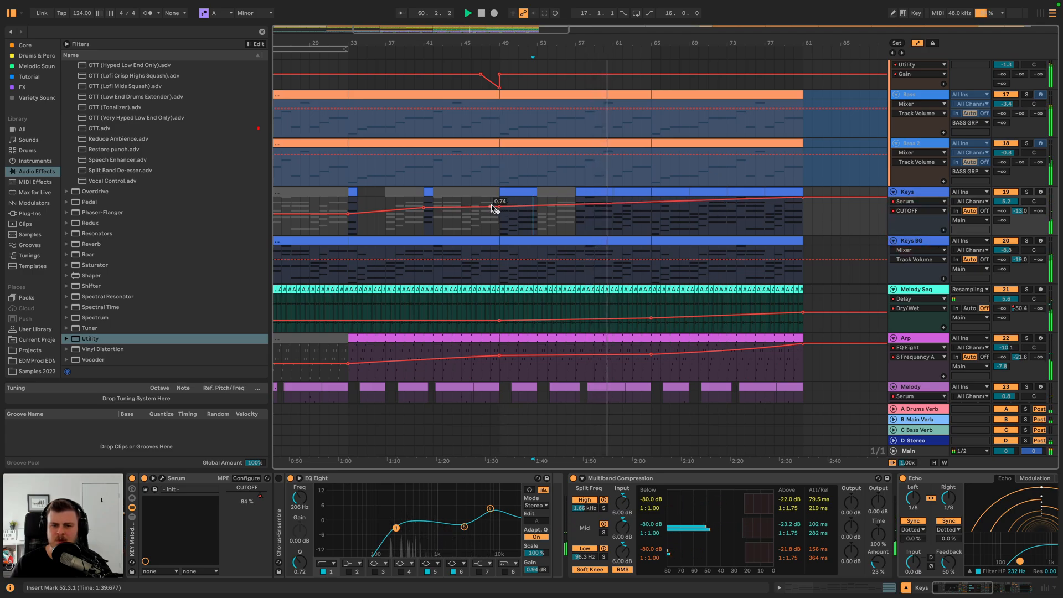
- Reactivate the Keys clip section from bar 47 to bar 49 and play it from bar 47
left_click_drag(464, 204, 497, 198)
key("0")
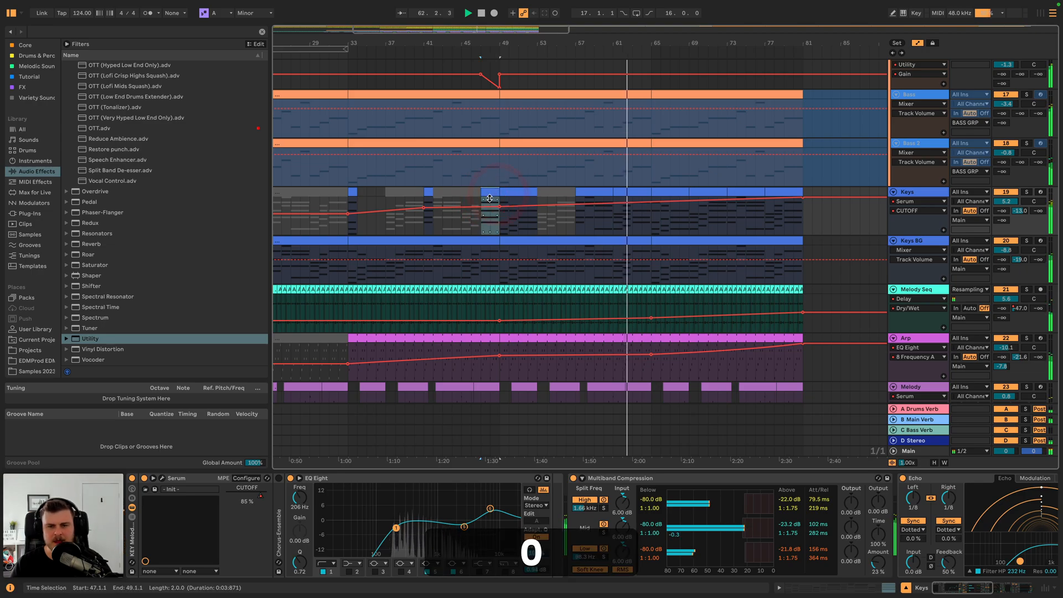
key("space")
key("space")
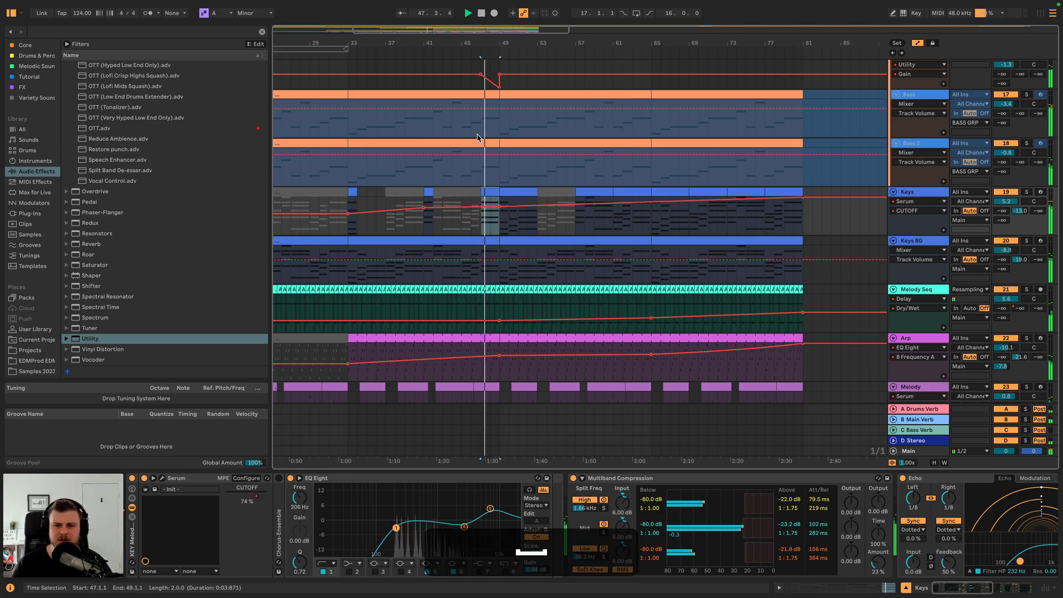
- Undo the last Keys cutoff automation change, then reactivate the Keys clip section from bar 45 to bar 47 and play it
key("super+z")
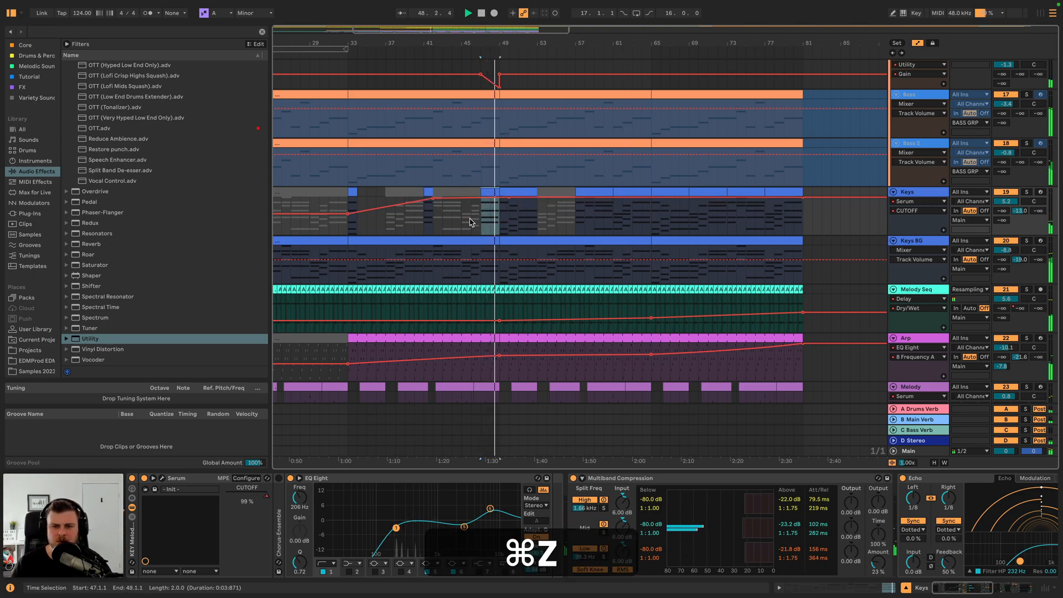
left_click_drag(475, 233, 477, 231)
key("0")
key("space")
key("space")
- Open the notes of the Melody clip ending at bar 49 and examine its C5 note
scroll(486, 217, "down", 4)
scroll(486, 217, "up", 3)
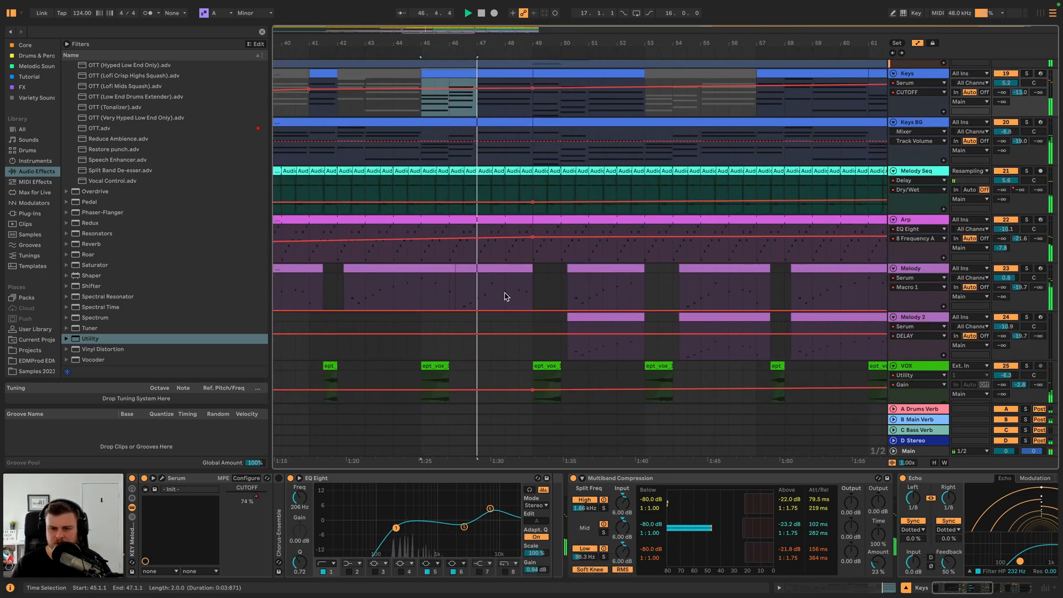
double_click(507, 268)
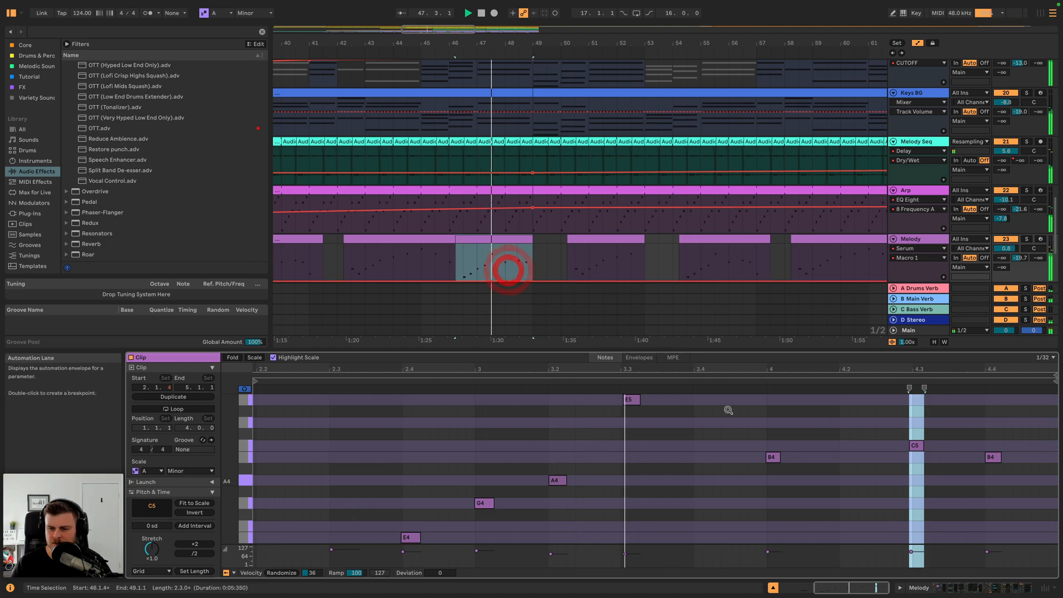
left_click(918, 446)
left_click(501, 259)
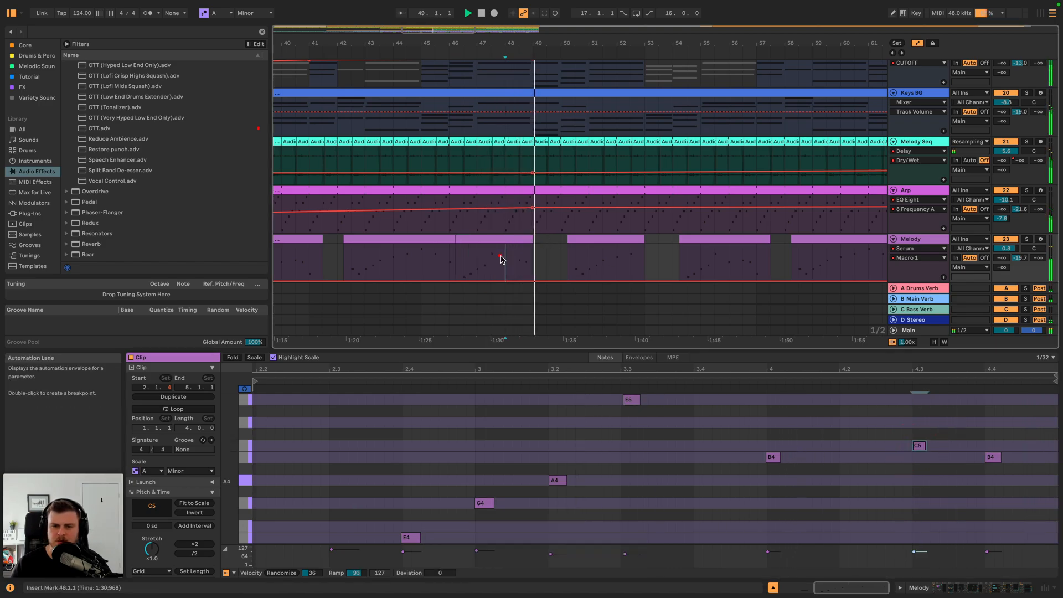
- Copy the Melody section from bar 48 to bar 49 onto the Melody 2 track at bar 48 and play it
scroll(504, 257, "down", 2)
key("space")
left_click_drag(505, 226, 519, 219)
key("super+c")
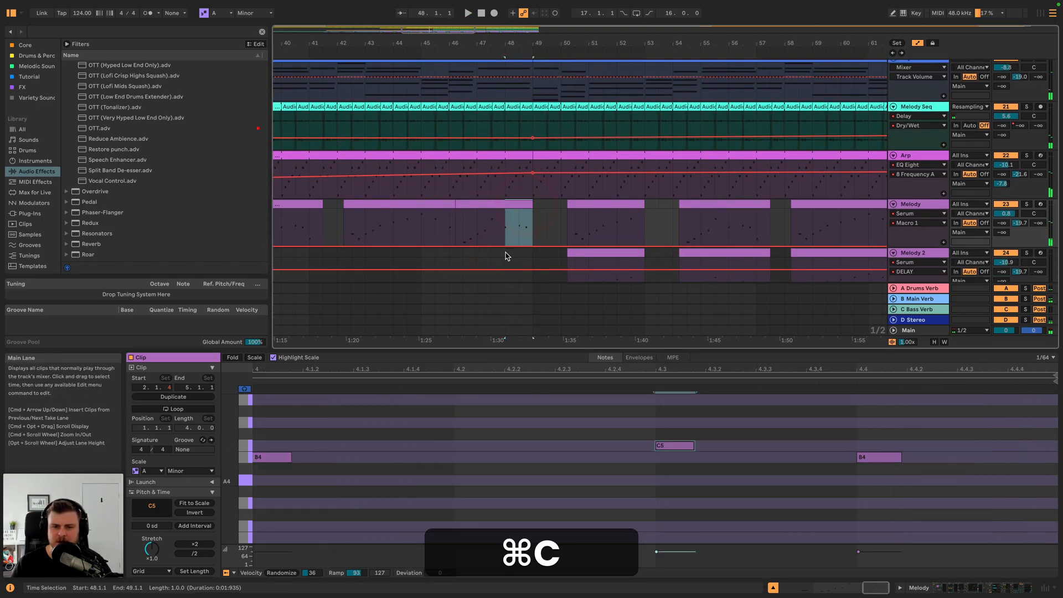
left_click(507, 251)
key("super+v")
key("super+space")
scroll(509, 252, "down", 2)
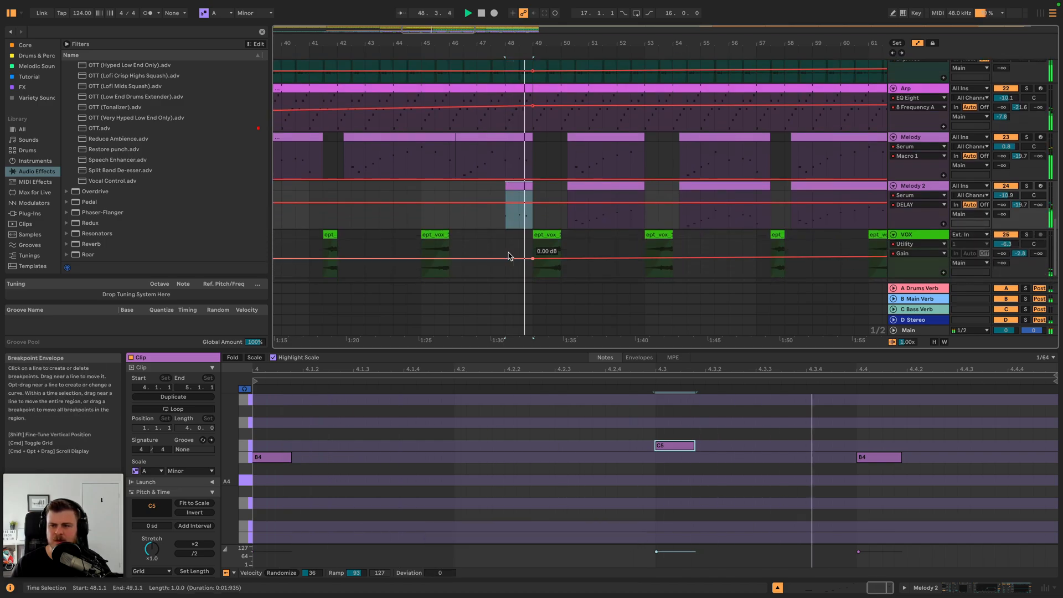
- Copy the half-bar E4 clip at bar 17 of the Melody track and paste it on the same track at bar 49
scroll(529, 209, "left", 15)
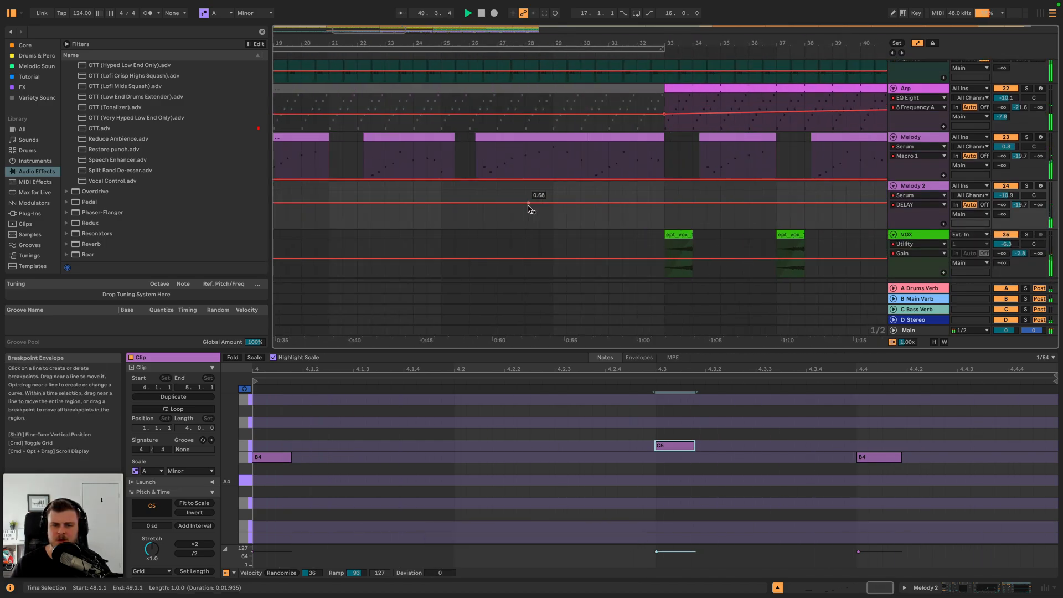
left_click_drag(722, 143, 735, 143)
key("super+space")
key("super+c")
scroll(742, 147, "right", 17)
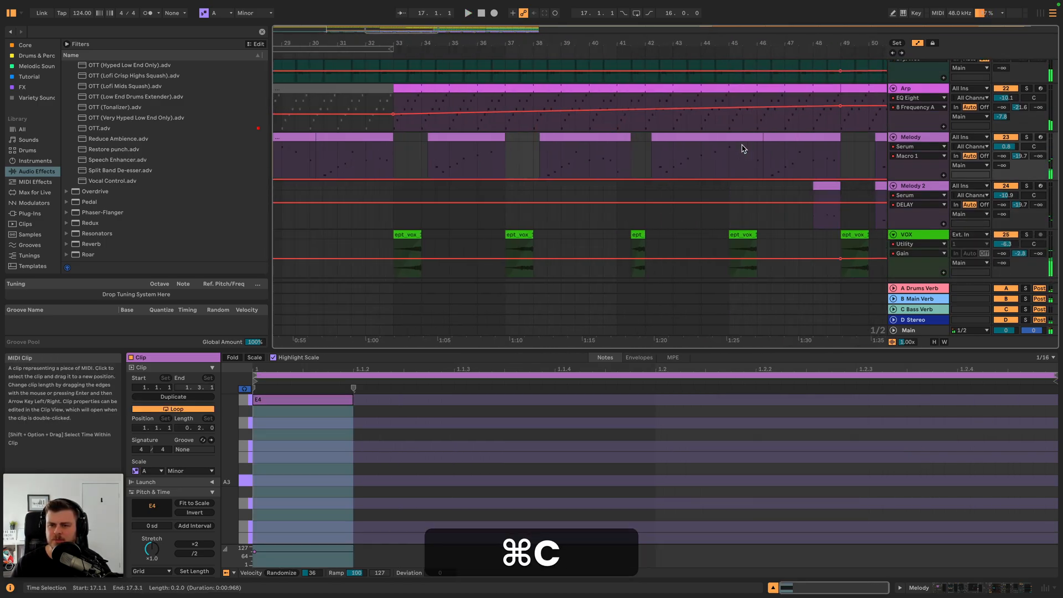
left_click(377, 143)
key("super+v")
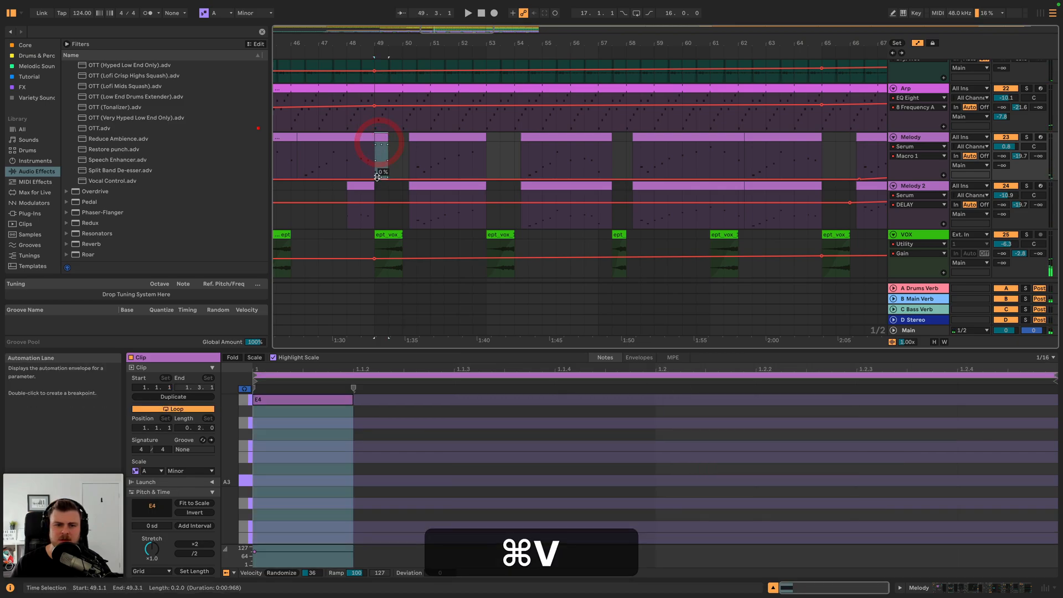
- Paste the copied two-beat clip at bar 49 on the Melody track and play from bar 48
left_click(373, 183)
key("super+v")
left_click(349, 153)
key("super+space")
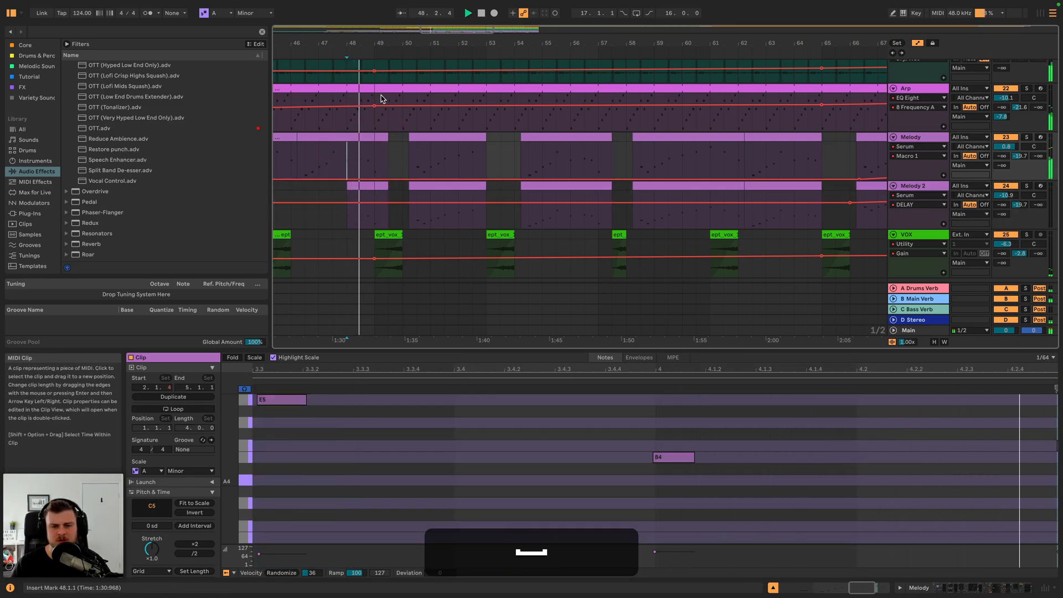
- Reactivate the muted Keys clip spanning bars 53 to 57 and stop playback
scroll(381, 100, "left", 3)
left_click(929, 138)
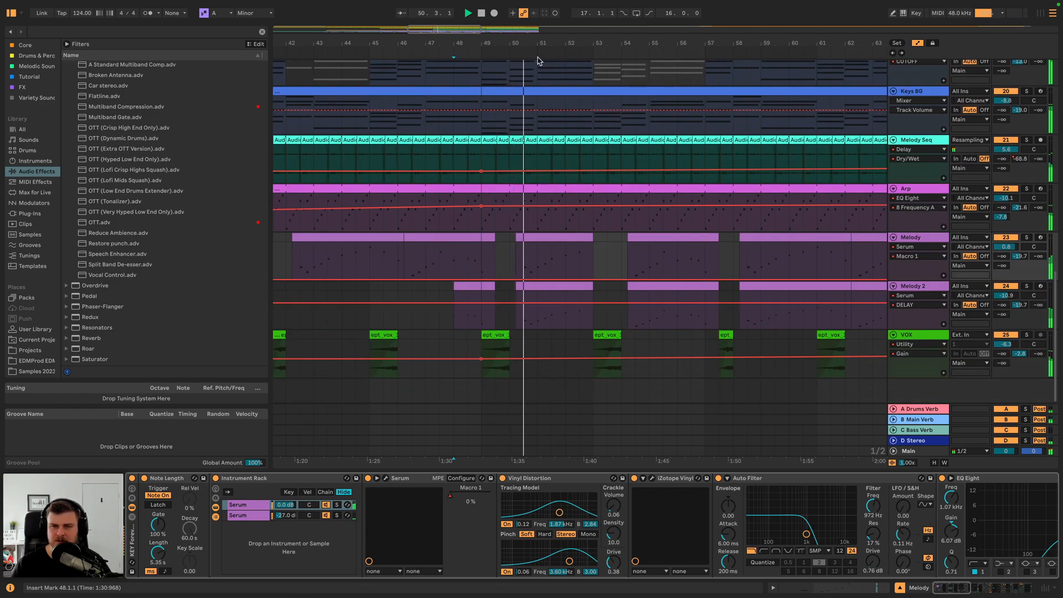
scroll(536, 65, "down", 3)
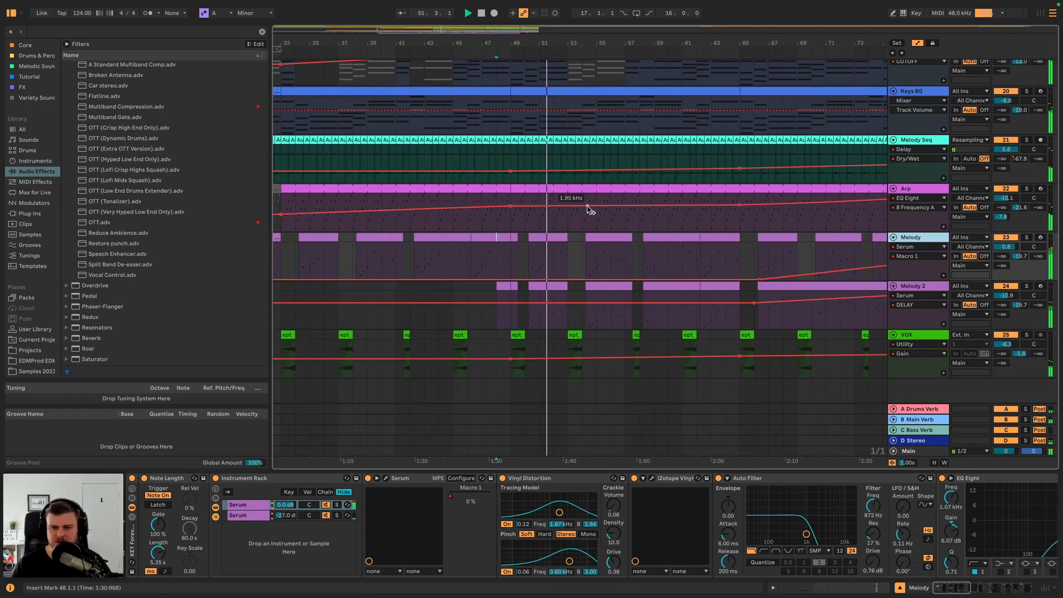
scroll(587, 217, "right", 3)
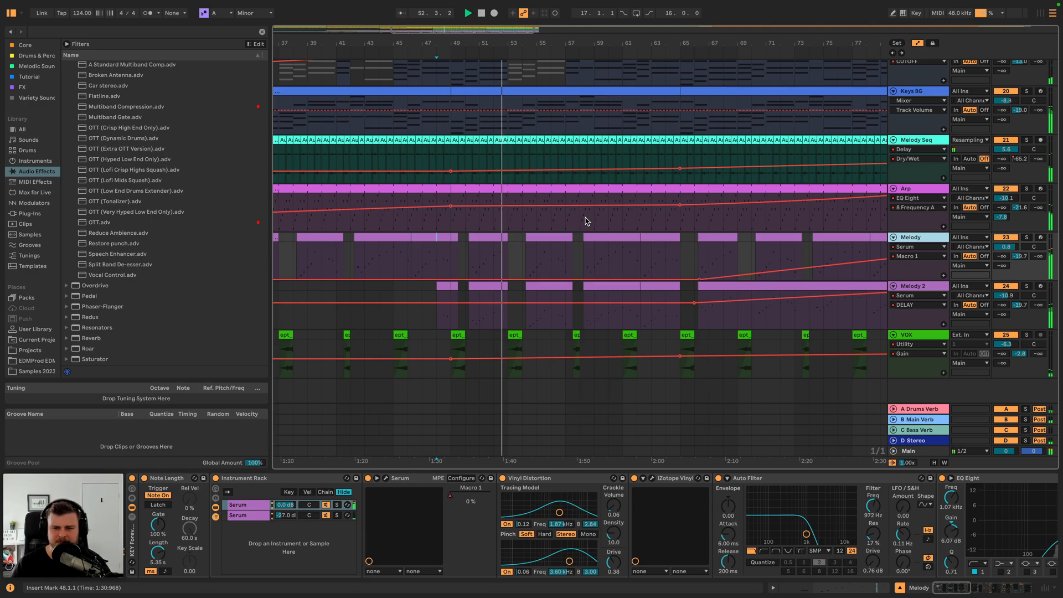
scroll(585, 220, "up", 5)
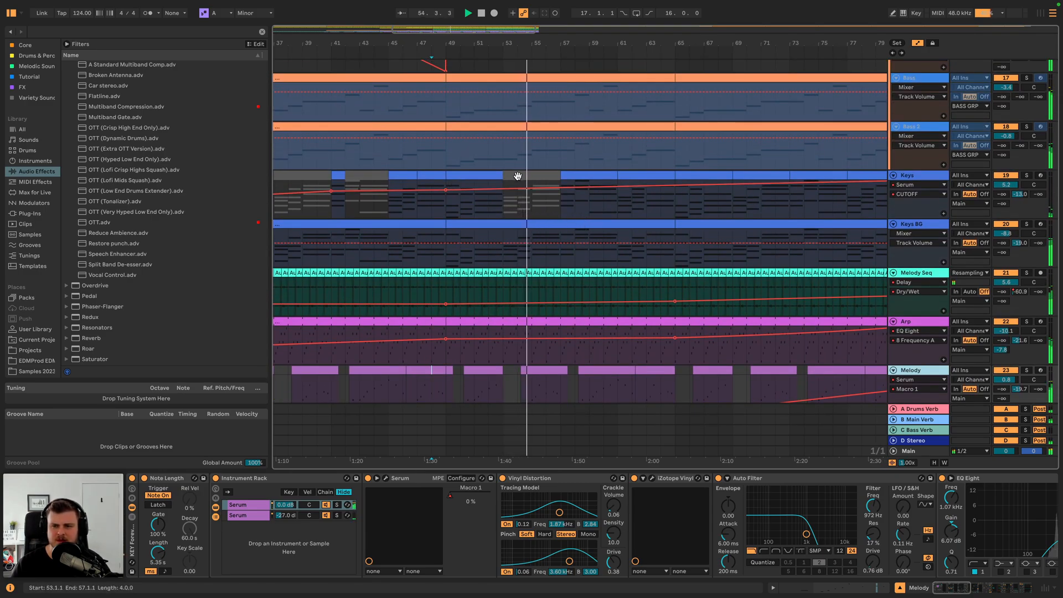
left_click(518, 175)
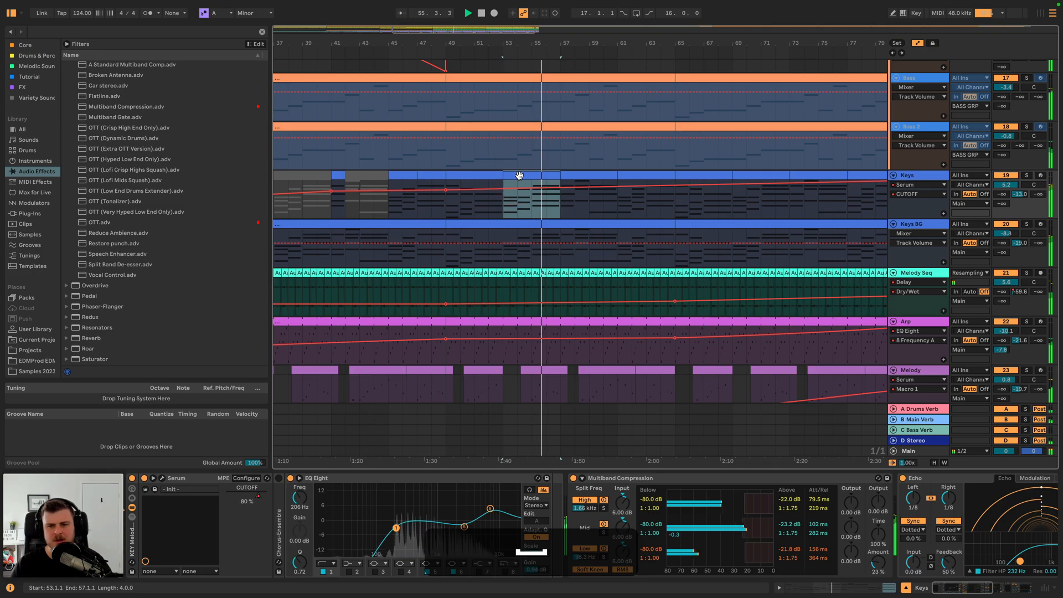
key("space")
- Audition the Keys section selected from bar 49 to 64, and listen again from bar 65
left_click_drag(446, 205, 660, 204)
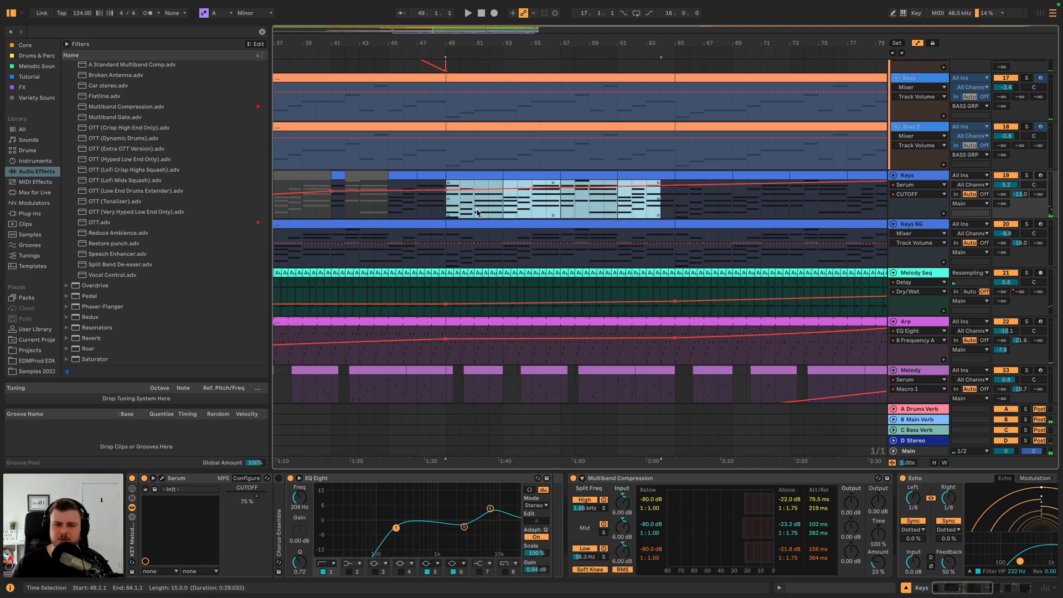
scroll(482, 212, "left", 4)
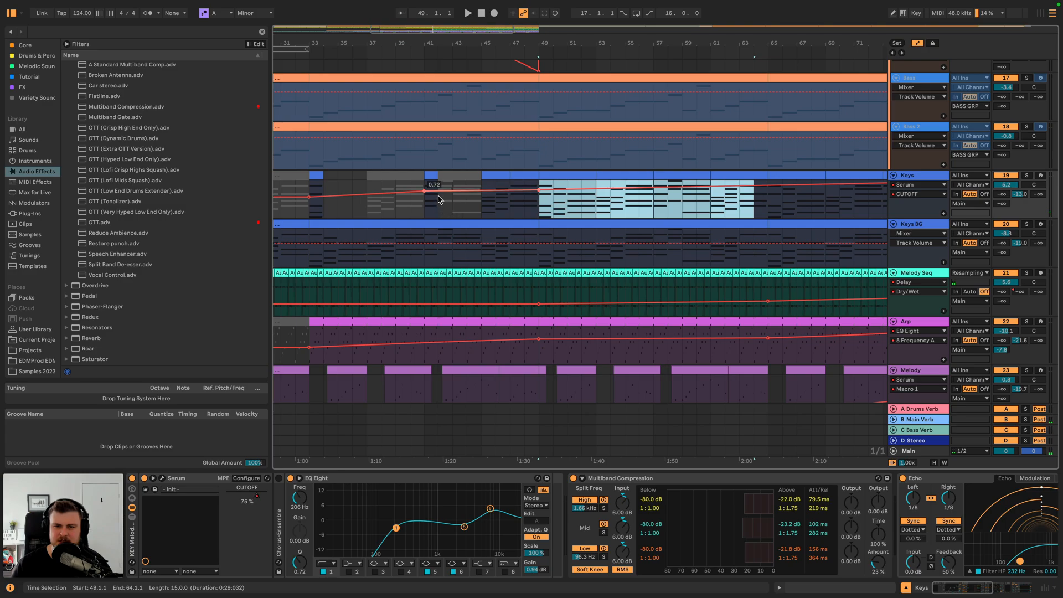
key("space")
scroll(654, 214, "right", 5)
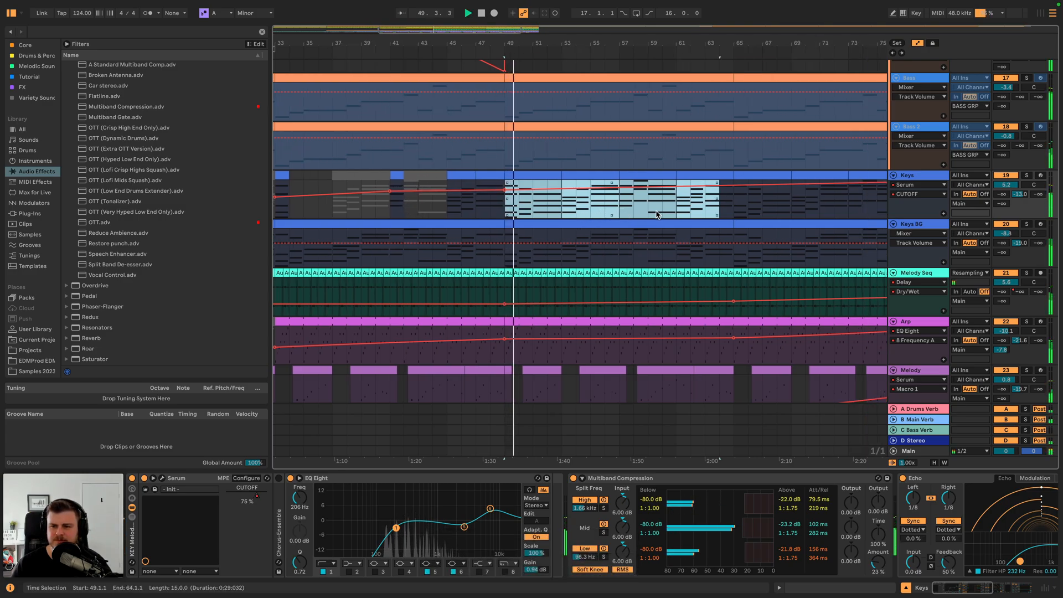
scroll(654, 215, "right", 5)
scroll(542, 210, "down", 3)
left_click(541, 210)
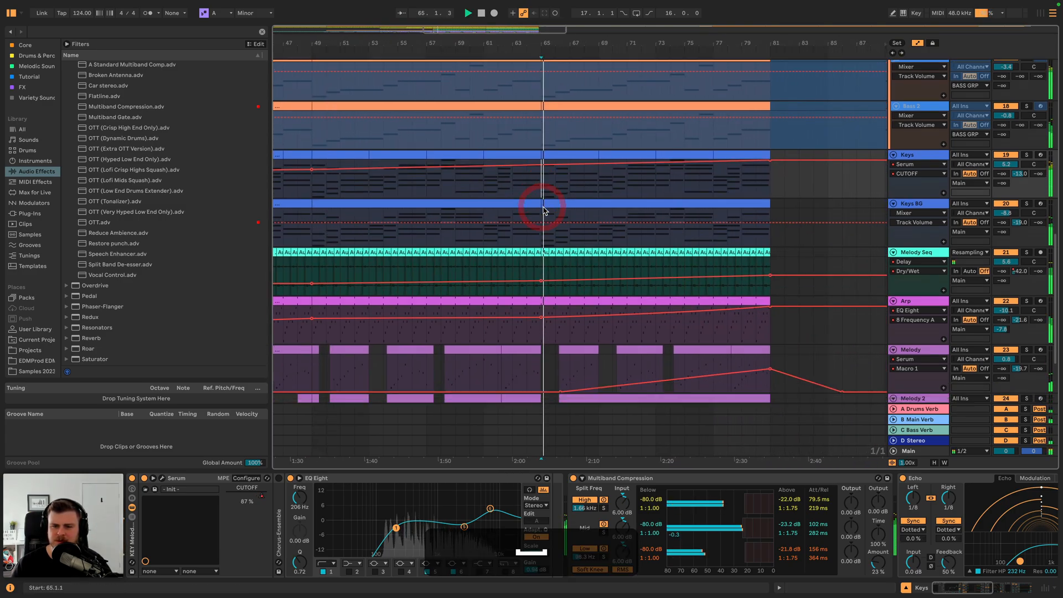
scroll(542, 210, "up", 4)
key("space")
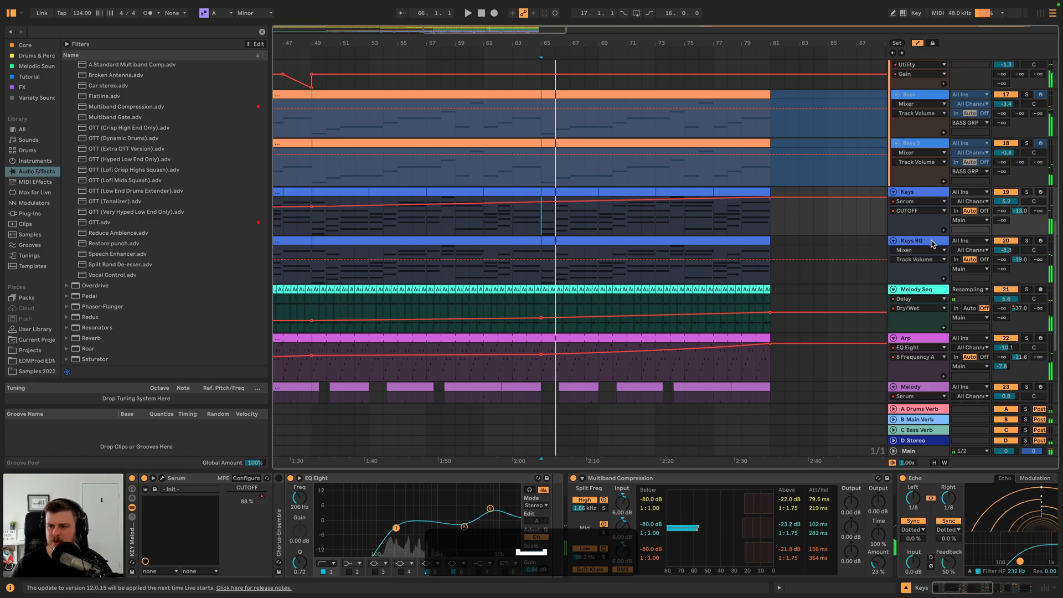
- Add a MIDI track below Keys BG and load Arturia's Analog Lab V plug-in on it
left_click(932, 244)
key("shift+super+t")
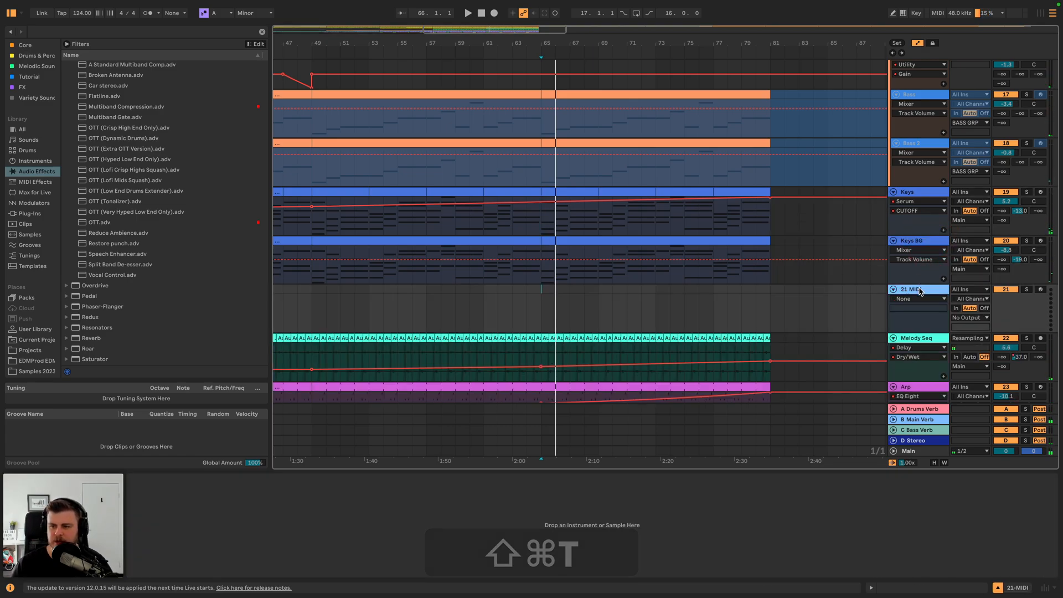
left_click(31, 213)
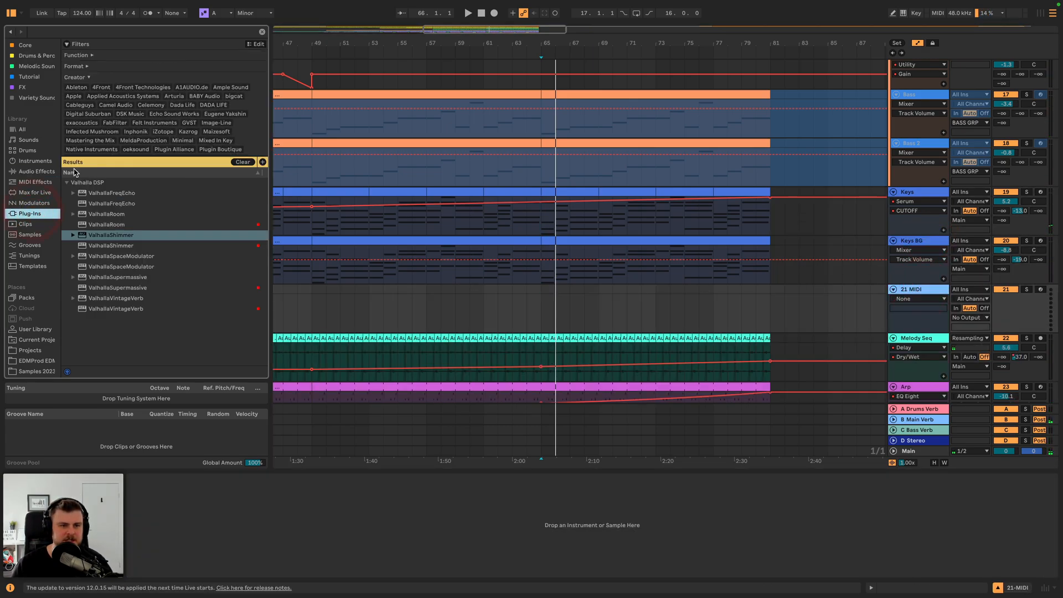
left_click(262, 32)
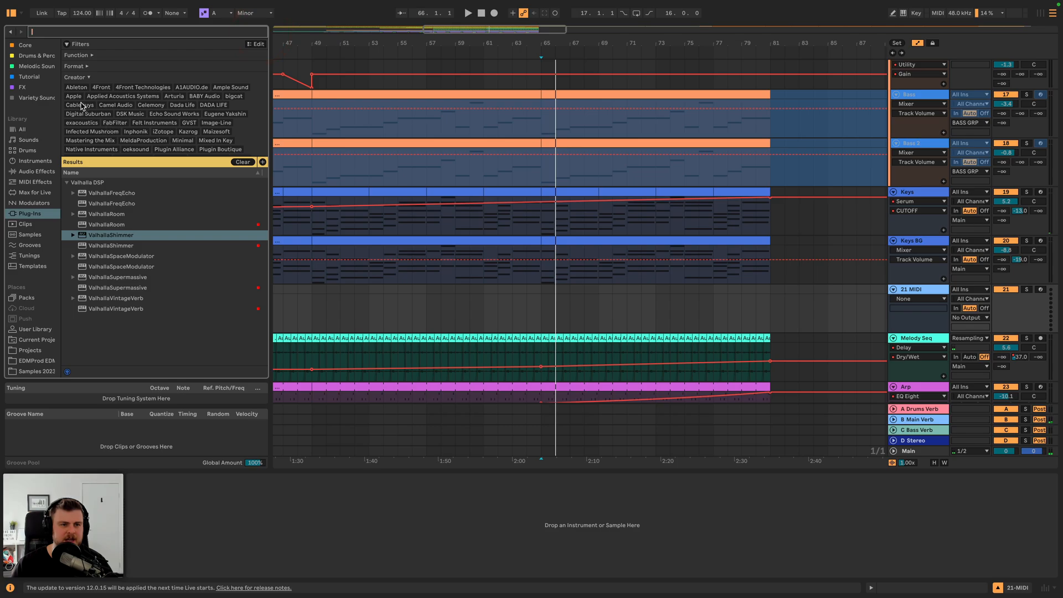
left_click(175, 96)
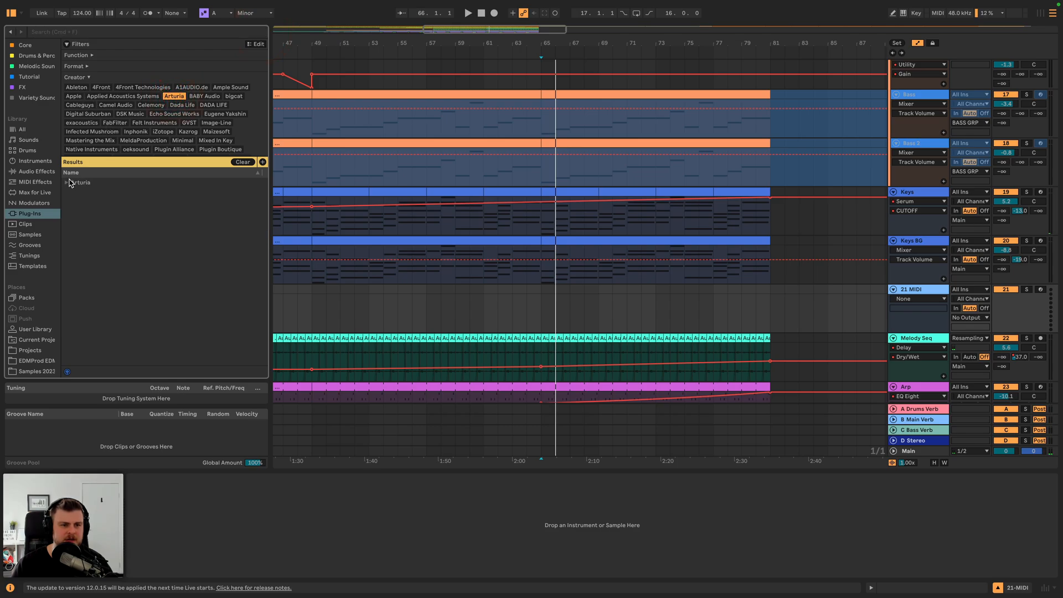
left_click(69, 183)
left_click(108, 204)
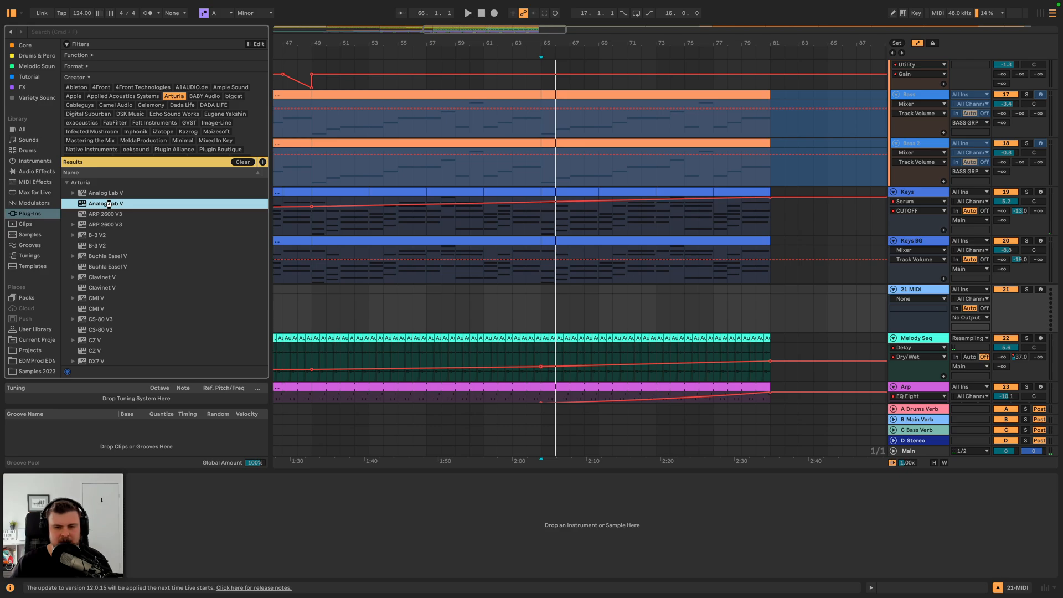
double_click(103, 203)
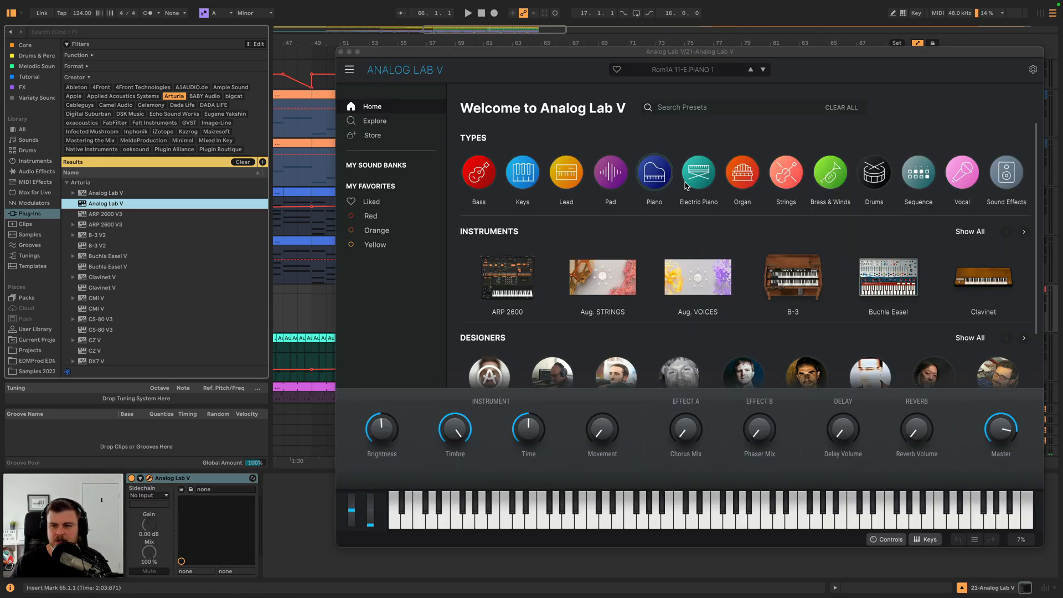
- Filter the Analog Lab V presets to Strings, load Air String 2 and close the plug-in window
mouse_move(775, 177)
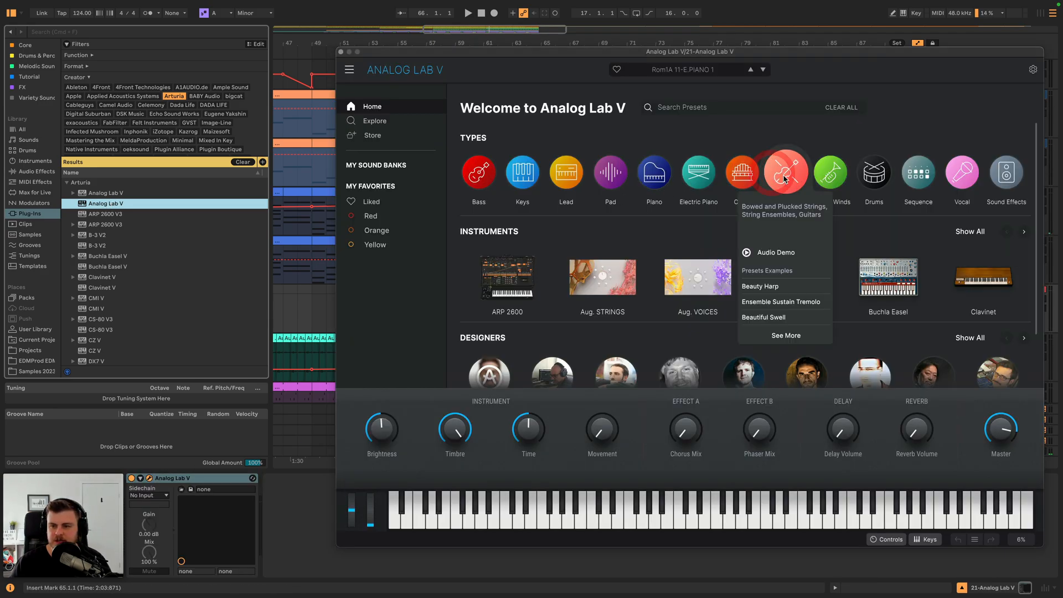
left_click(775, 334)
scroll(633, 326, "down", 1)
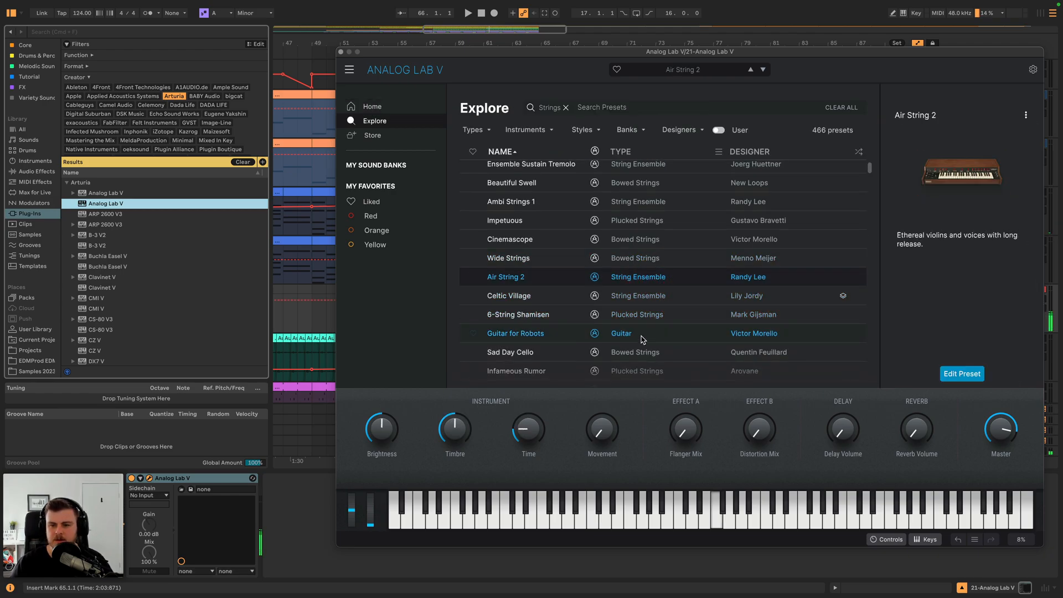
scroll(642, 338, "down", 1)
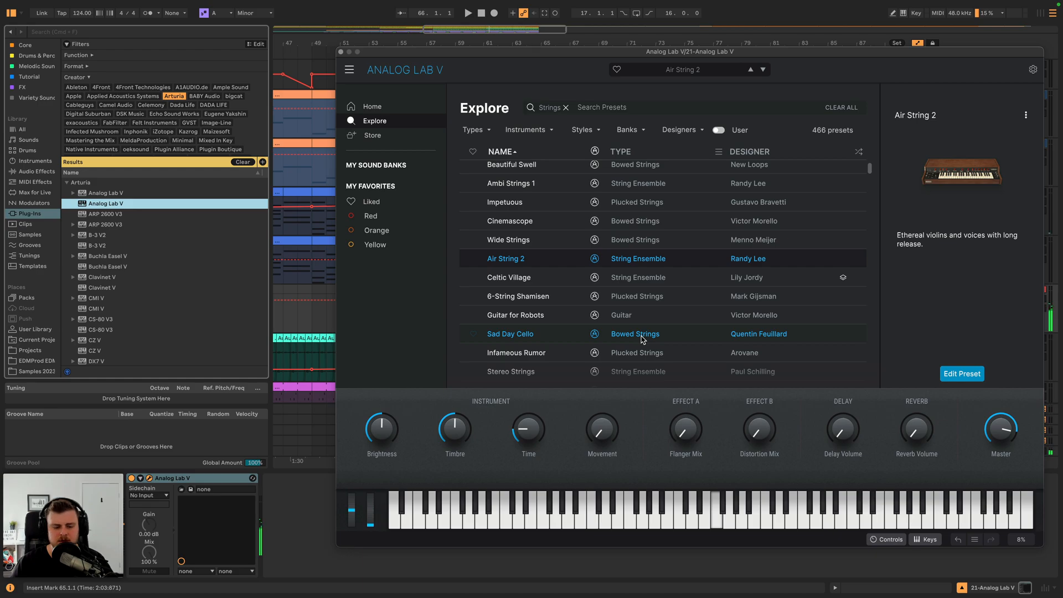
left_click(340, 52)
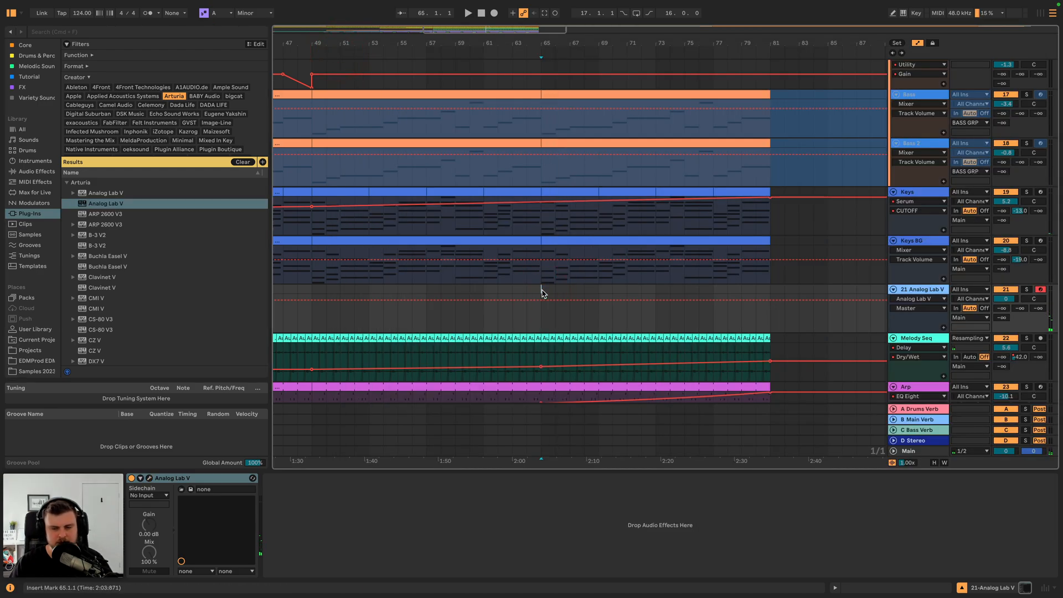
- Play a string melody over playback from bar 65, capture it as MIDI and align the clip to bar 65
key("space")
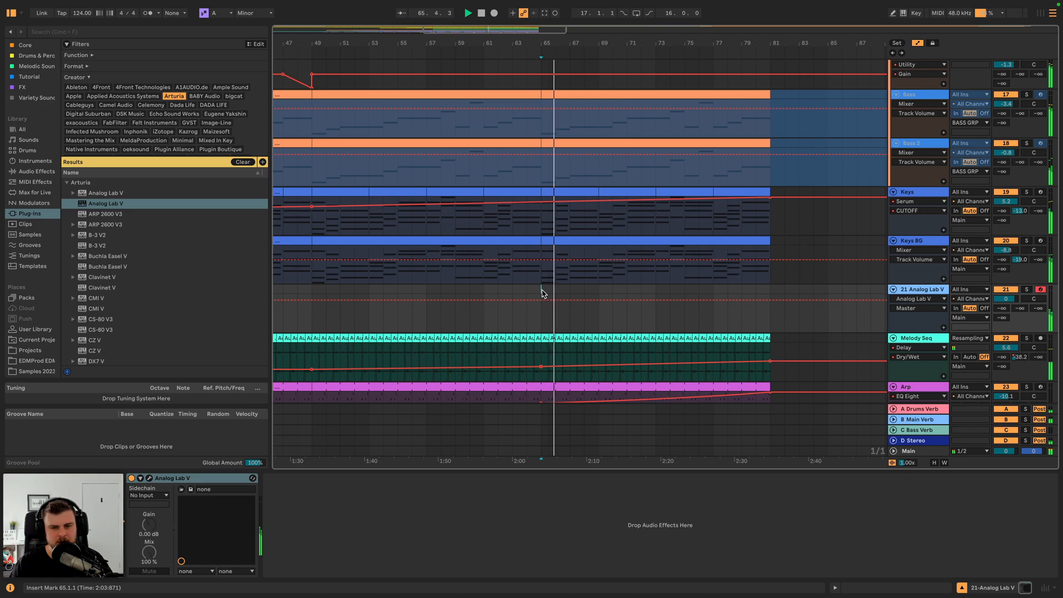
left_click(541, 289)
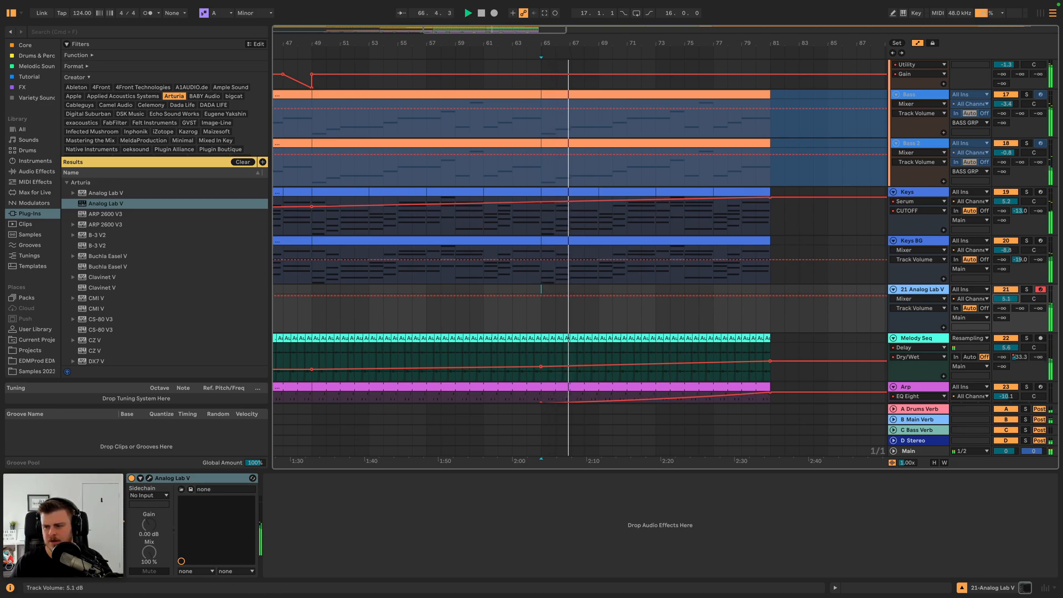
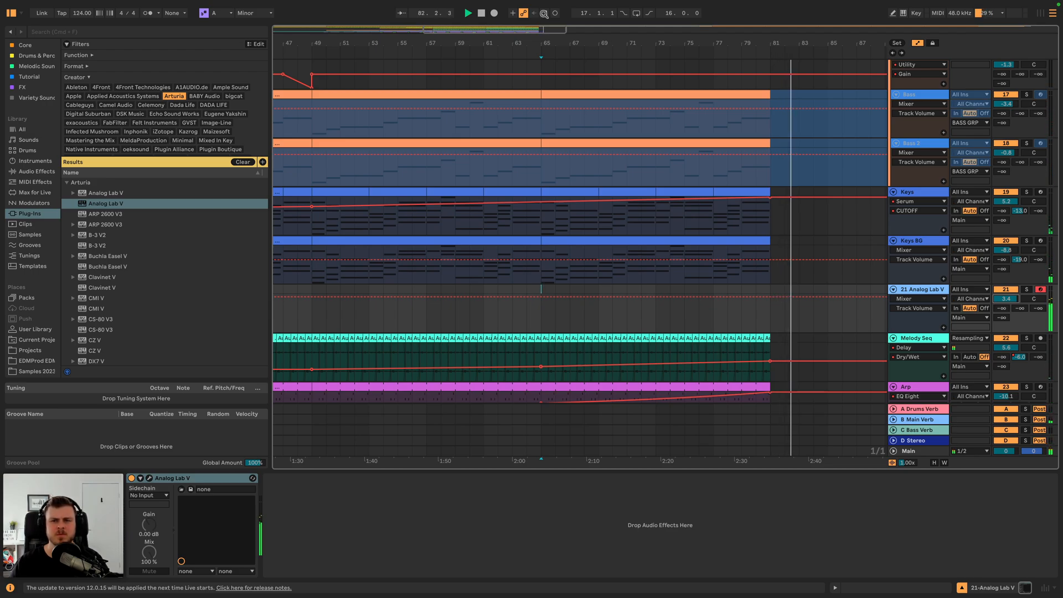
left_click(544, 13)
left_click_drag(684, 294, 541, 295)
- Open the captured string clip, play it from bar 65 and set its track volume to 2.3 dB
double_click(545, 291)
left_click(374, 537)
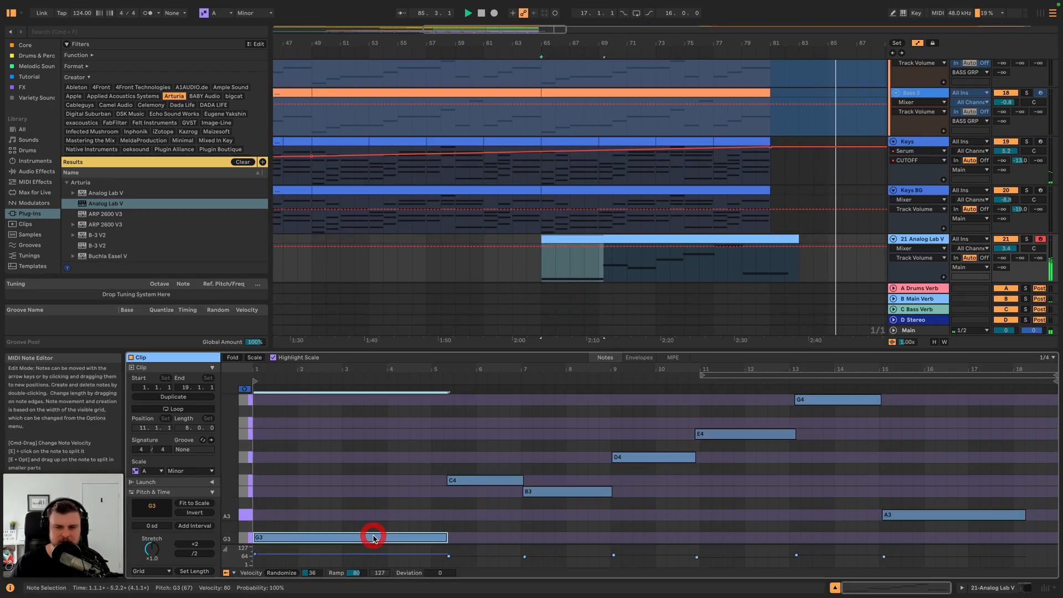
key("space")
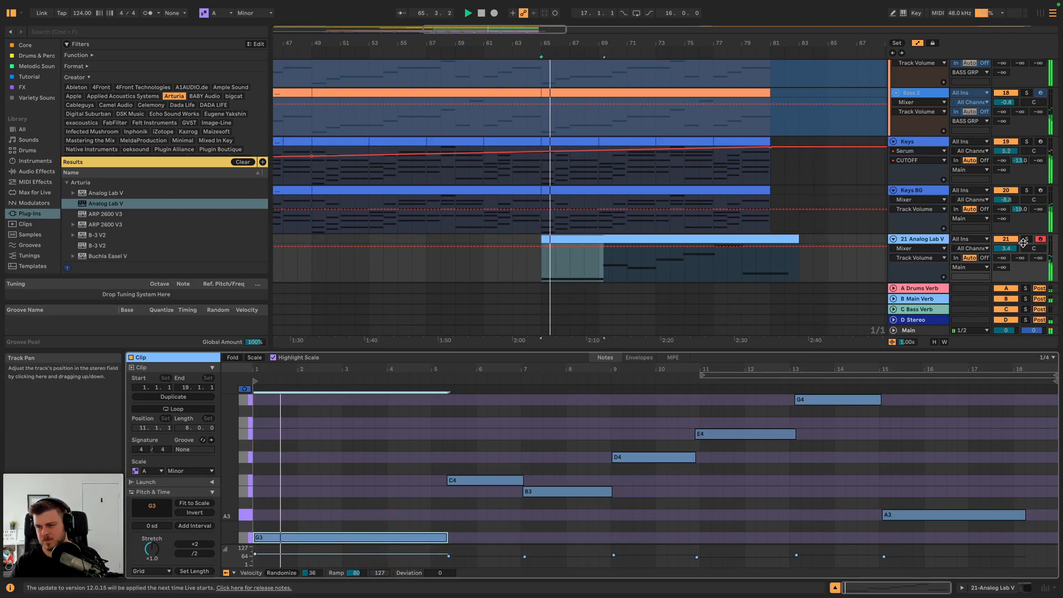
left_click_drag(1020, 257, 1005, 251)
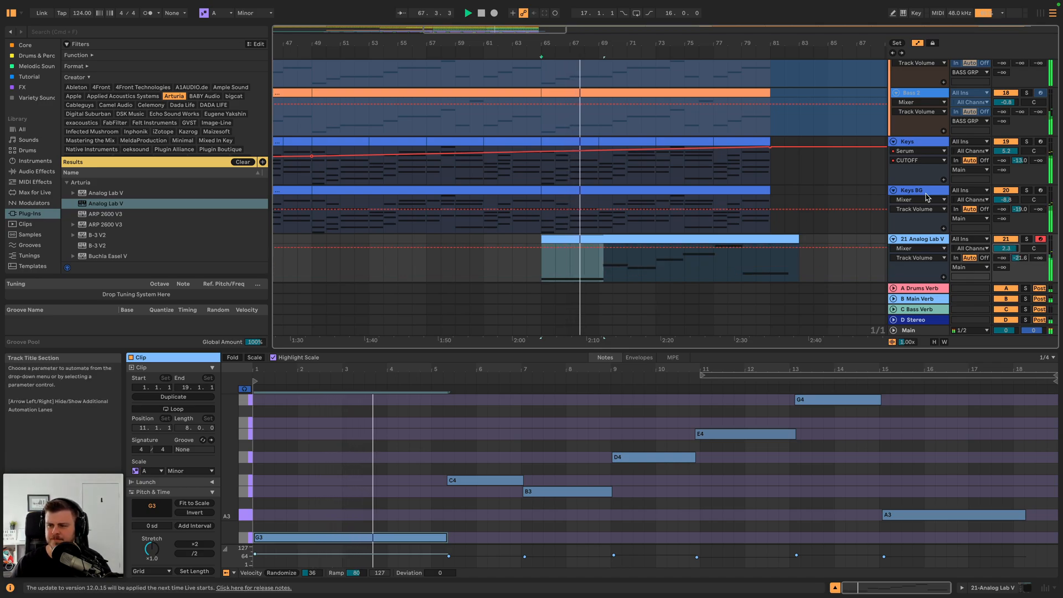
- Copy the sidechain Compressor from the Keys BG track to the Analog Lab V track
left_click(928, 197)
key("super+c")
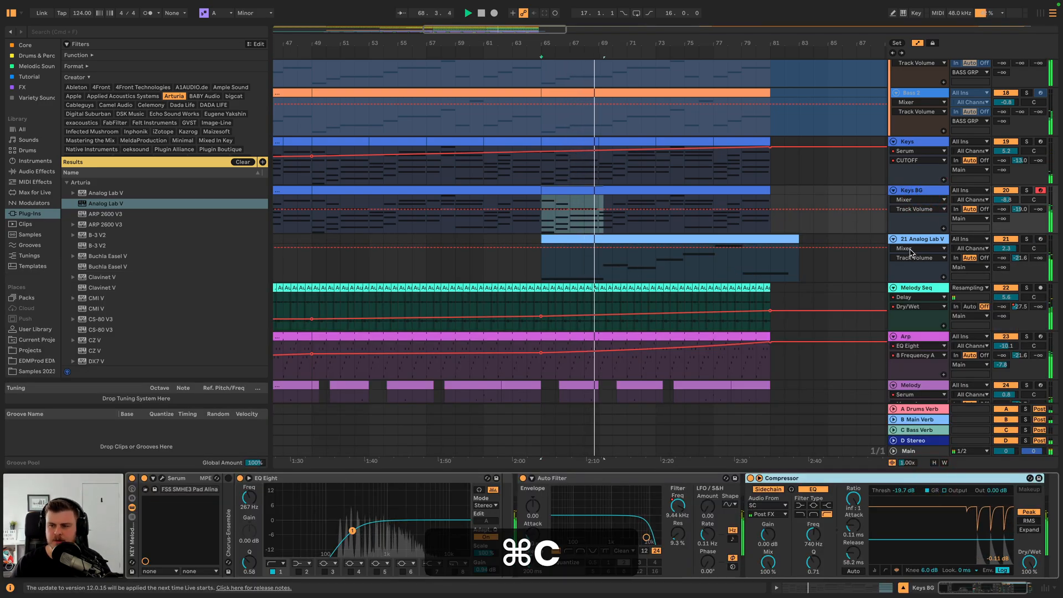
left_click(913, 238)
left_click(738, 517)
key("super+v")
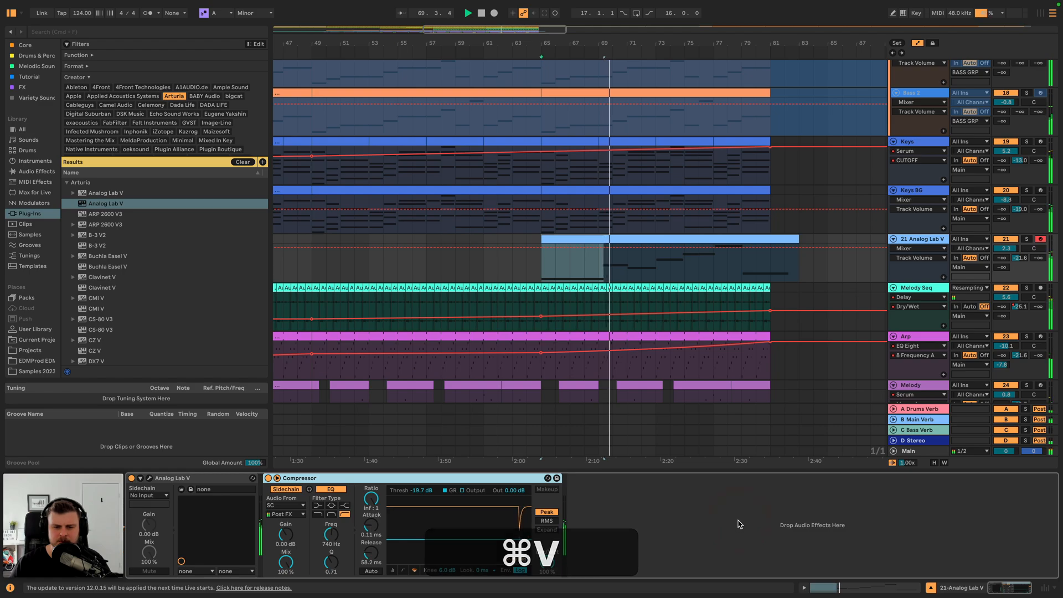
- Check the Analog Lab V track in solo and lower its volume to -2.0 dB
left_click_drag(1006, 249, 1006, 257)
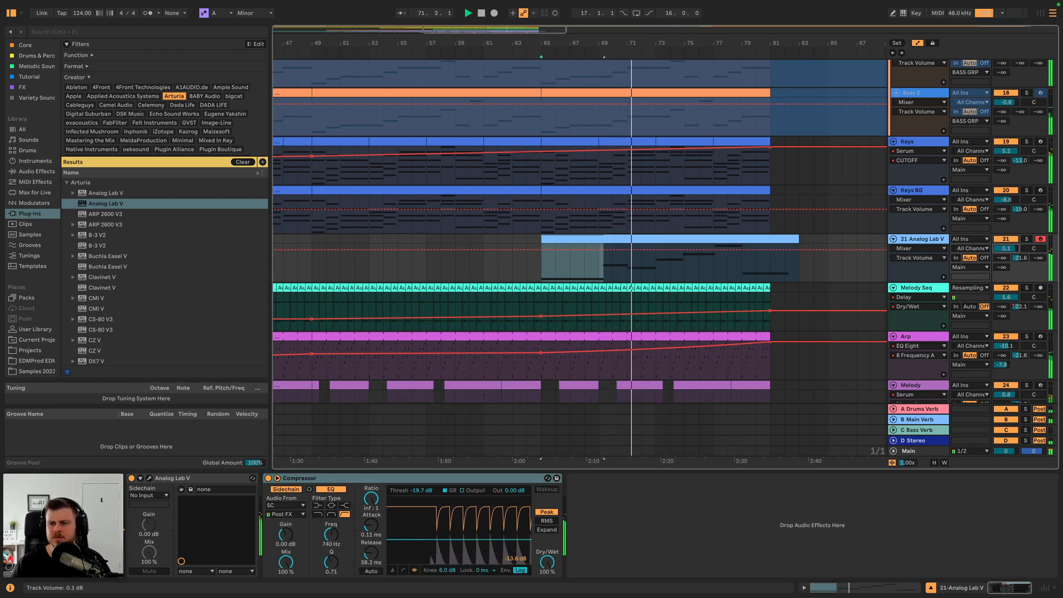
left_click(1026, 240)
left_click_drag(1020, 258, 1006, 251)
left_click(1026, 239)
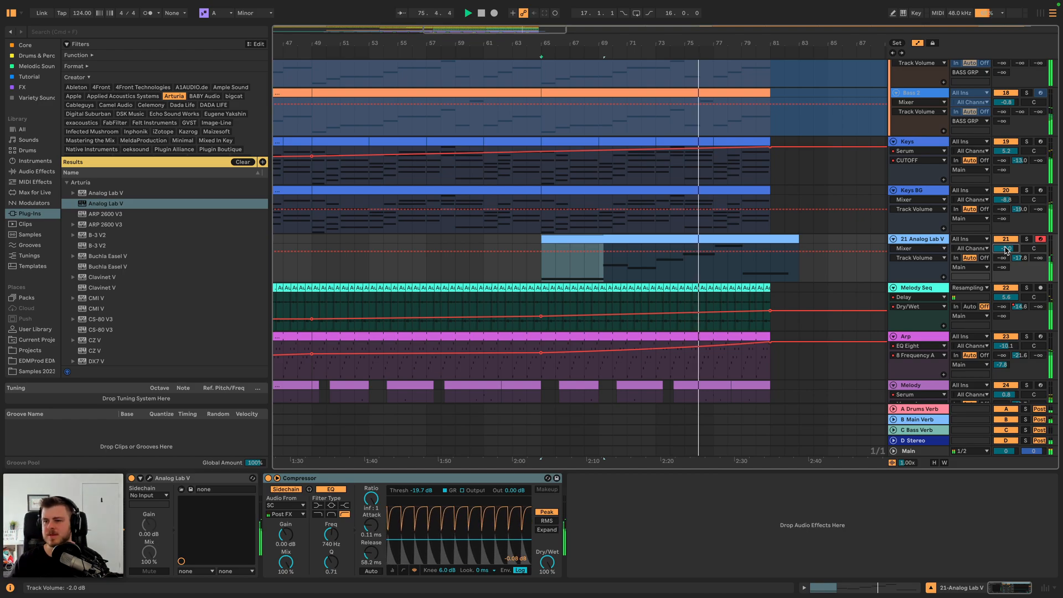
- Listen to the soloed BASS GRP from bar 65 and unfreeze the Bass track
scroll(923, 265, "up", 10)
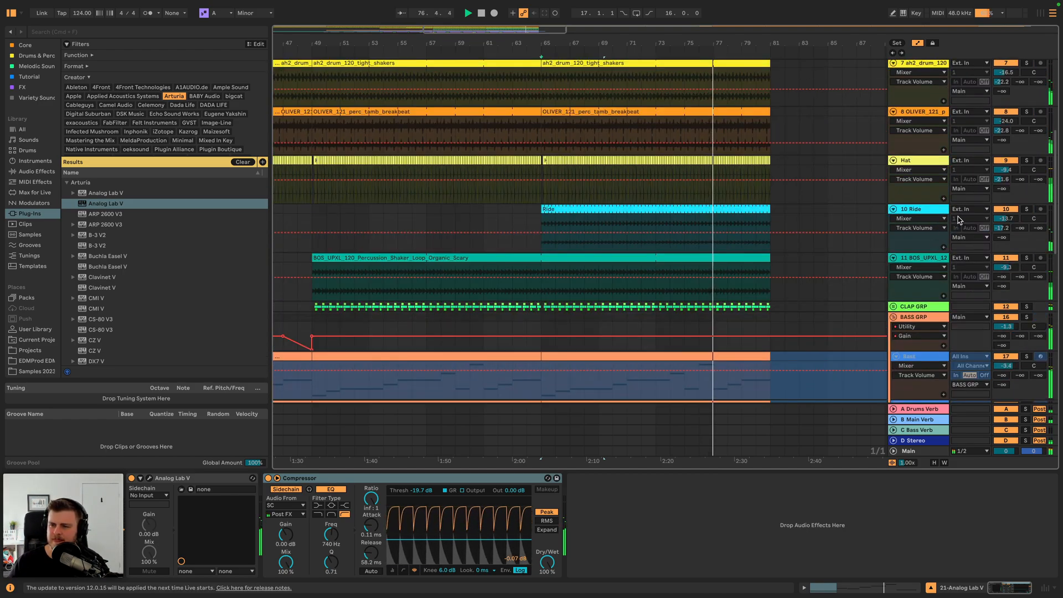
scroll(924, 265, "up", 7)
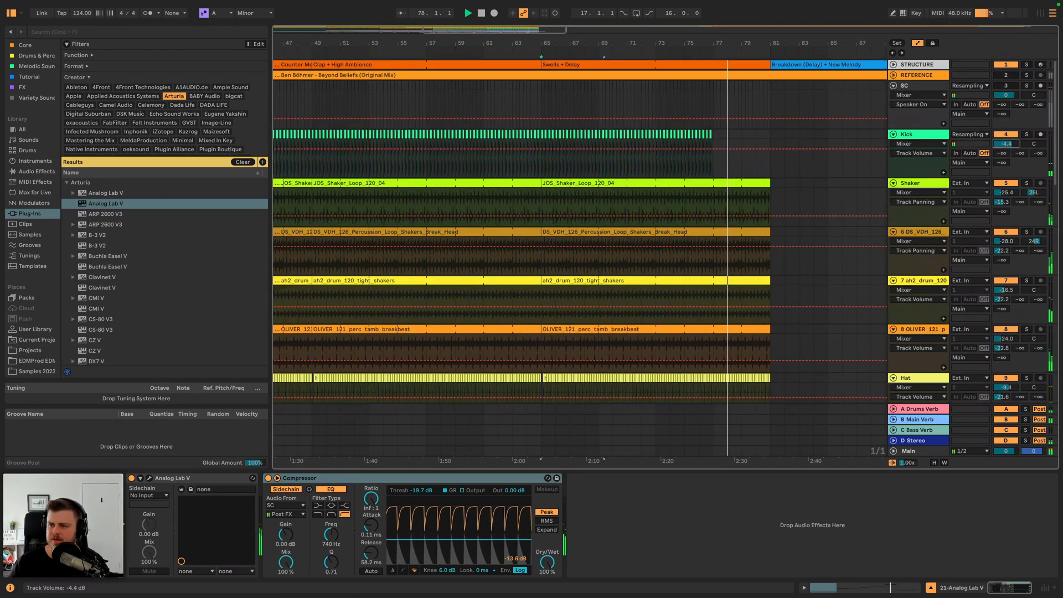
left_click(540, 57)
scroll(648, 167, "down", 7)
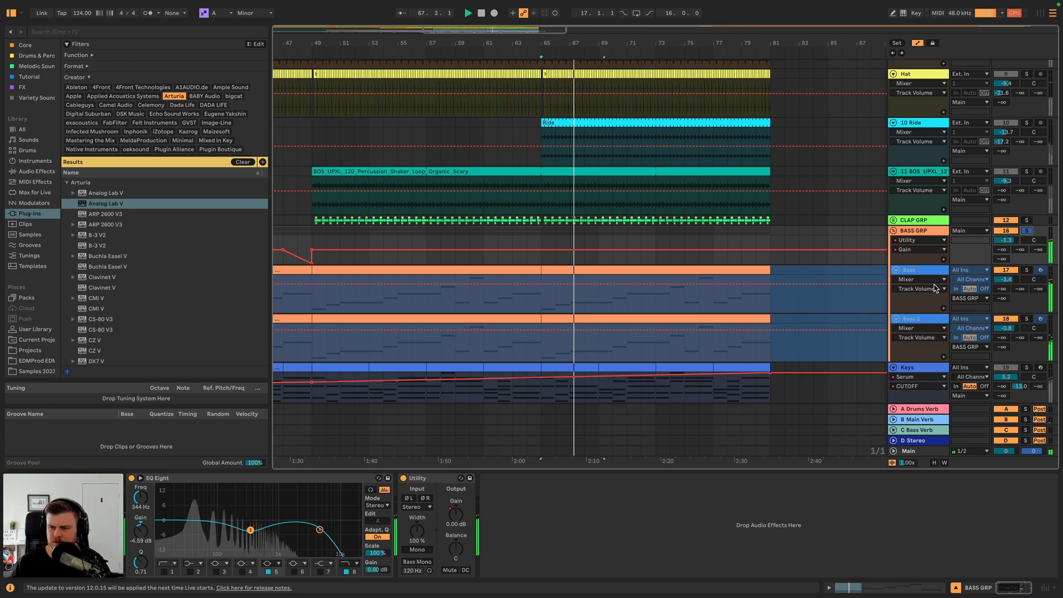
right_click(919, 270)
left_click(850, 337)
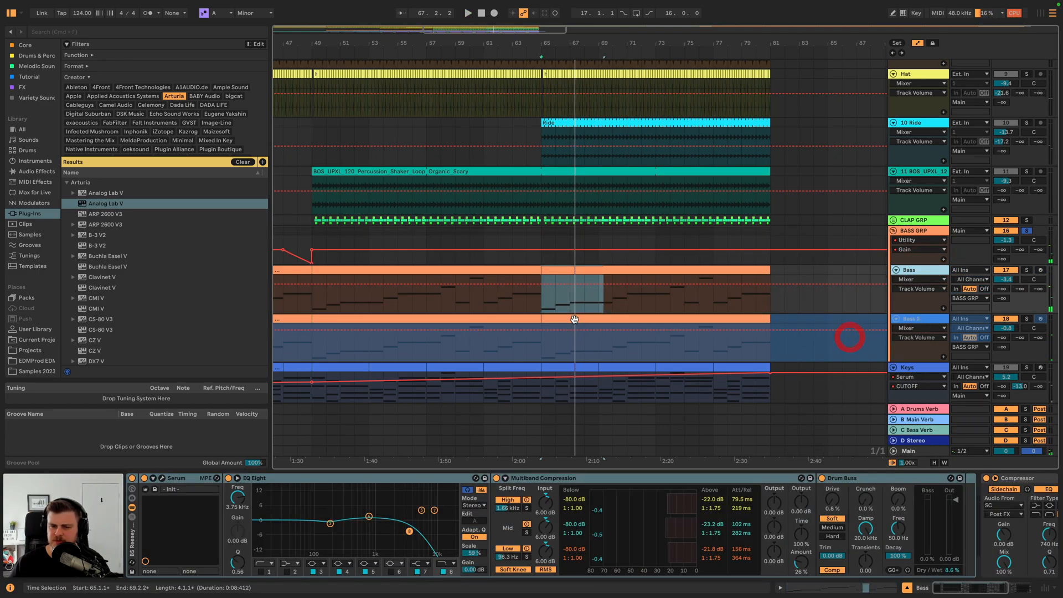
- Open Serum on the Bass track, check its sound from bar 65 and add its FILTER macro to the device's configured parameters
left_click(545, 309)
left_click(161, 479)
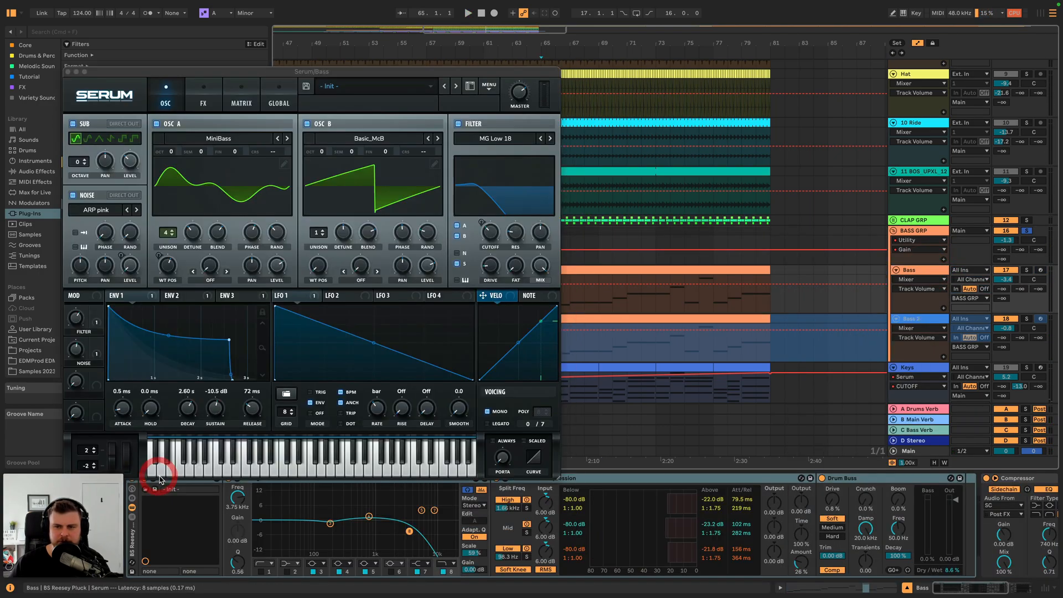
key("space")
key("space")
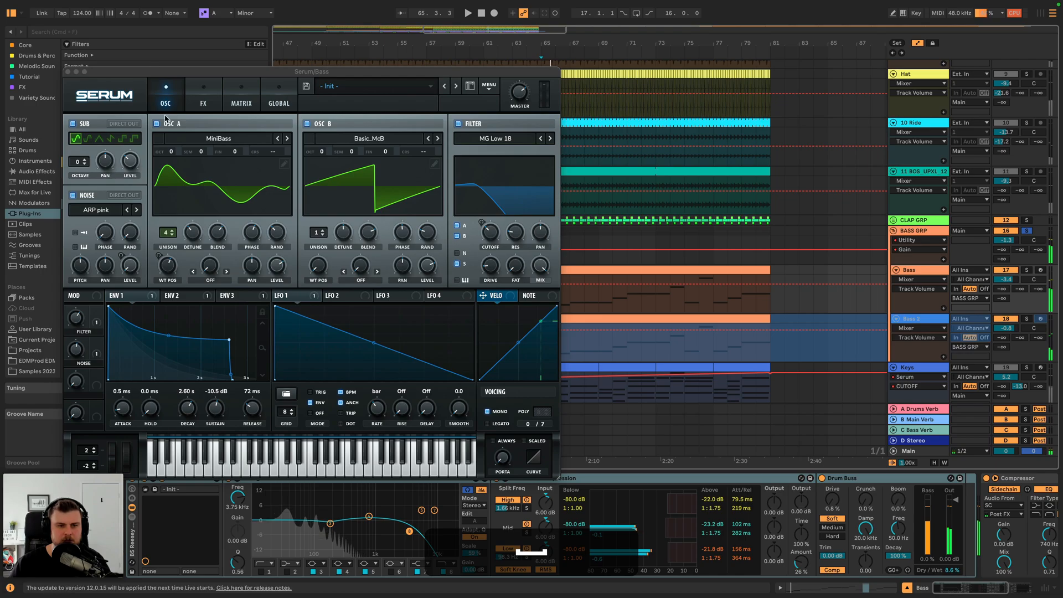
left_click_drag(156, 71, 185, 24)
left_click(152, 479)
left_click(153, 479)
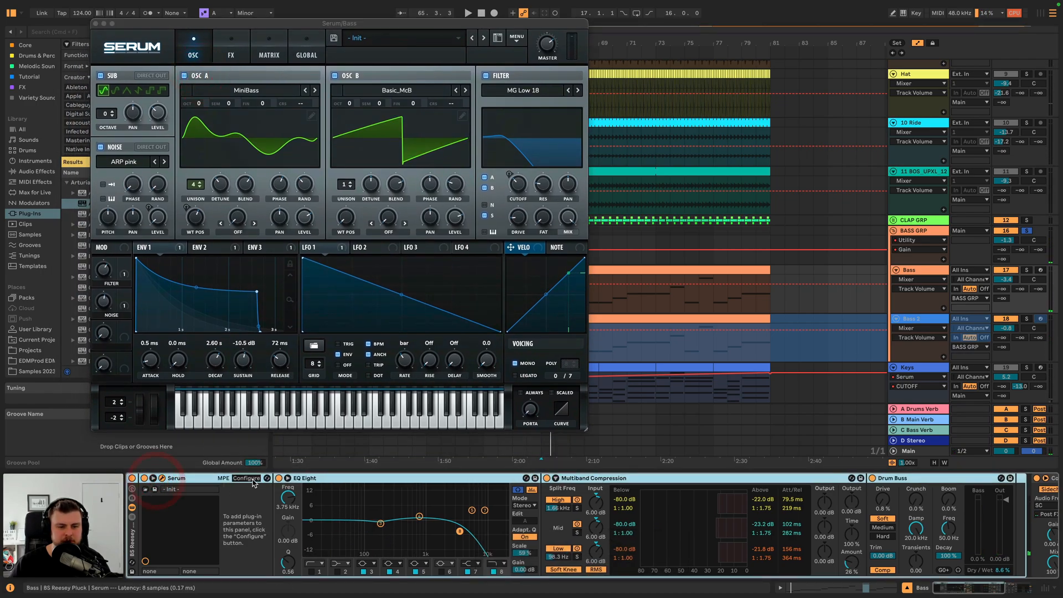
left_click(103, 270)
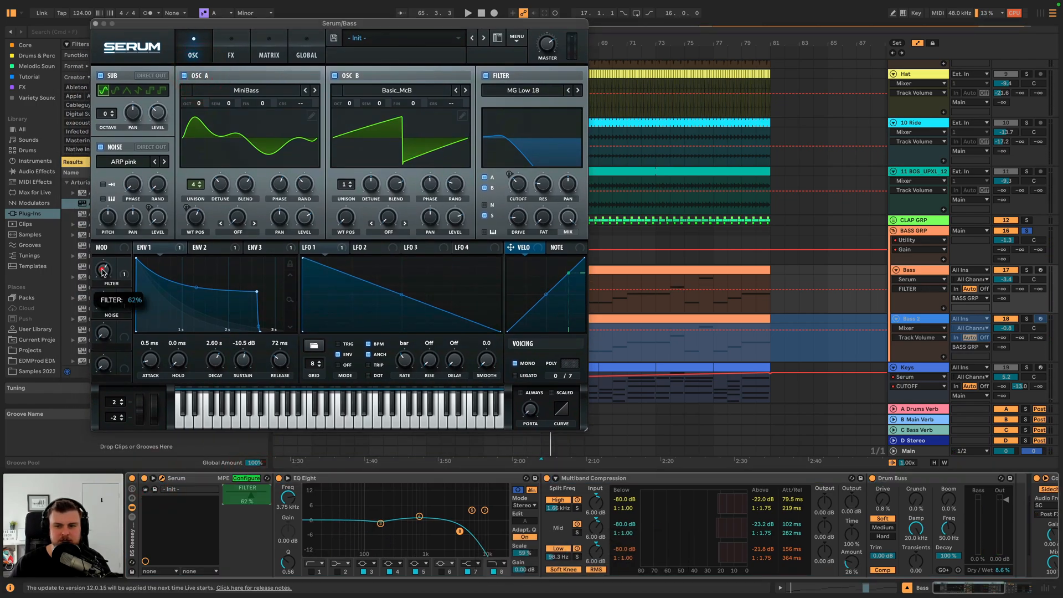
- Draw rising FILTER automation on the Bass track with points at bars 49, 65 (0.68), 73 and 81 (about 0.89)
left_click(94, 24)
left_click(313, 289)
left_click_drag(541, 290, 542, 287)
left_click_drag(768, 287, 766, 276)
key("space")
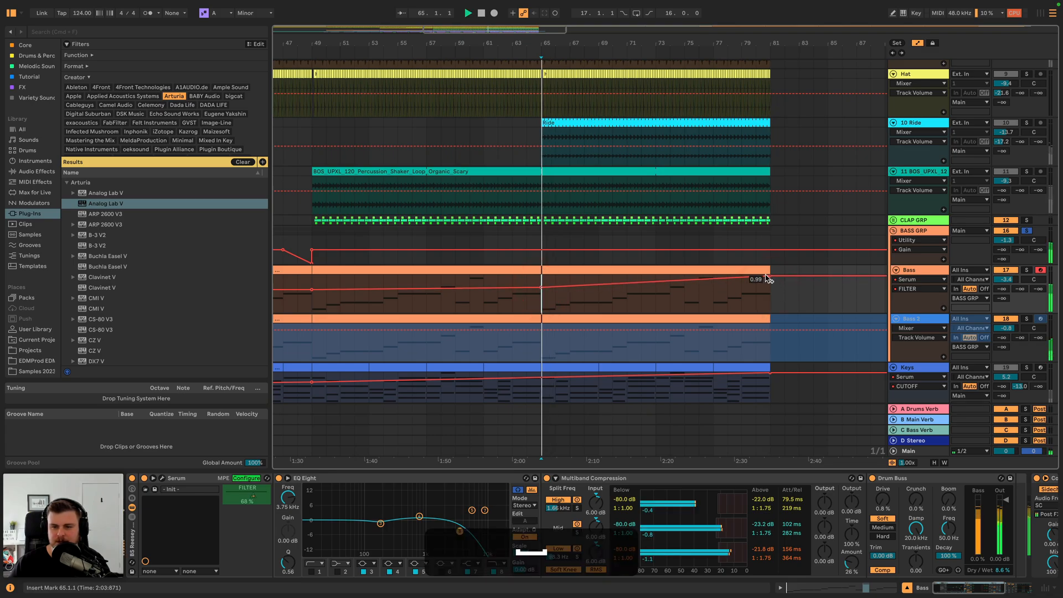
left_click_drag(541, 288, 541, 286)
key("space")
key("space")
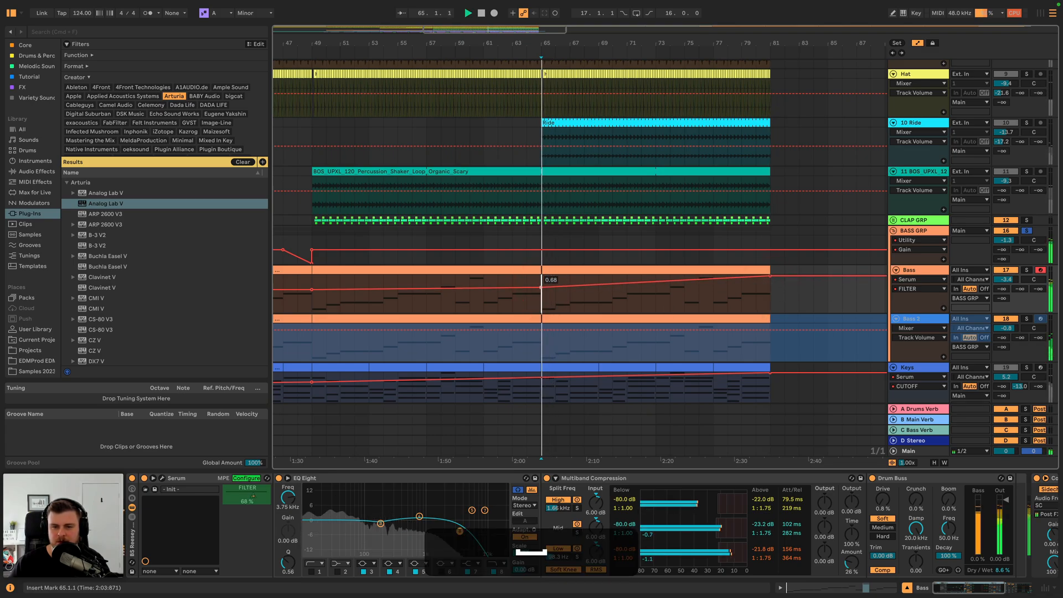
left_click_drag(655, 281, 655, 279)
key("space")
key("space")
- Listen to the bass filter rise from bars 70, 75 and 79
left_click(611, 297)
key("space")
key("space")
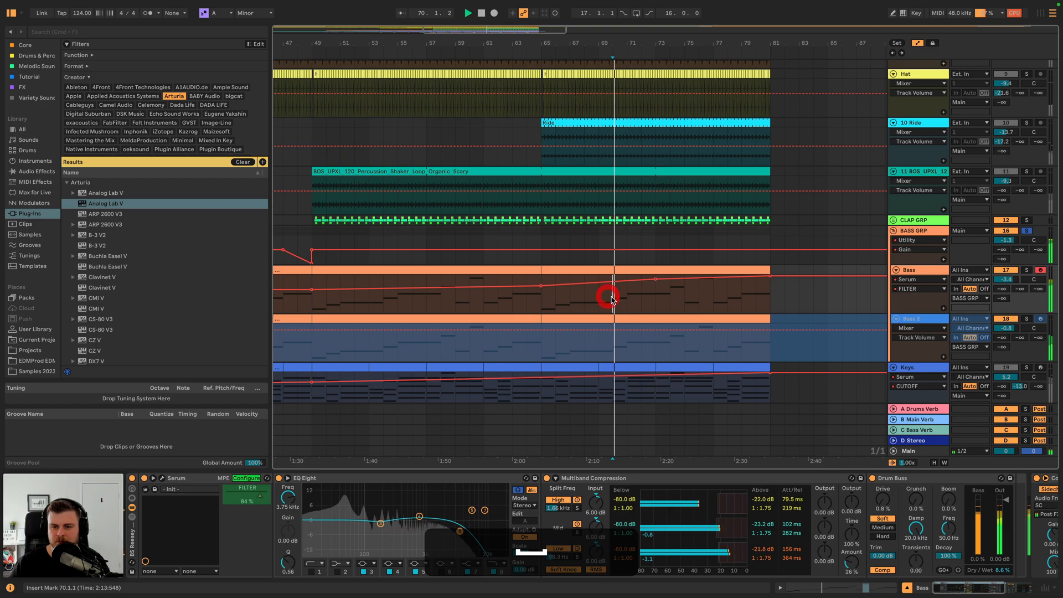
left_click(688, 292)
key("space")
key("space")
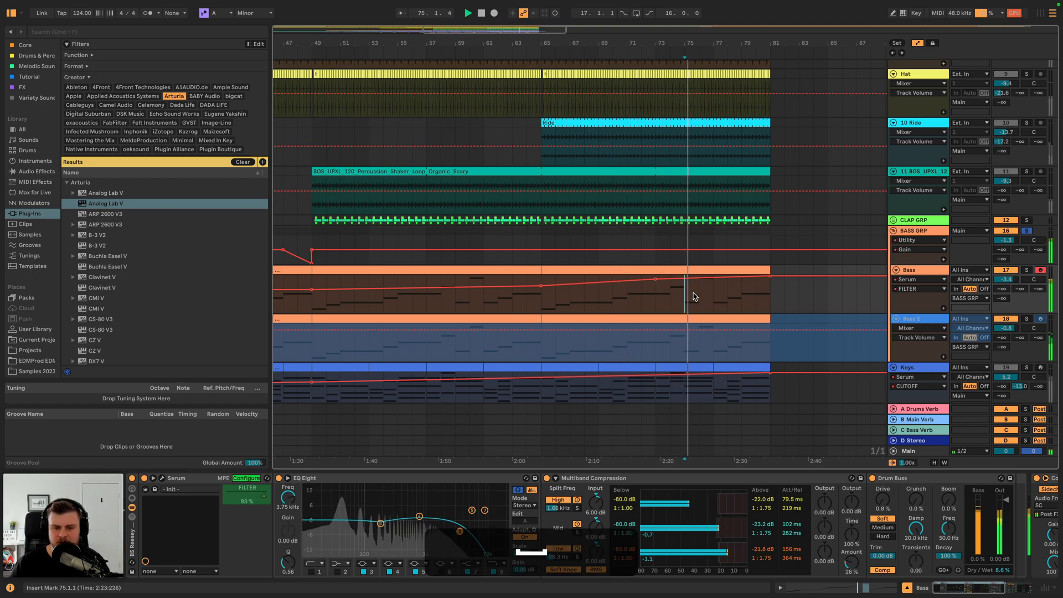
left_click(745, 302)
key("space")
key("space")
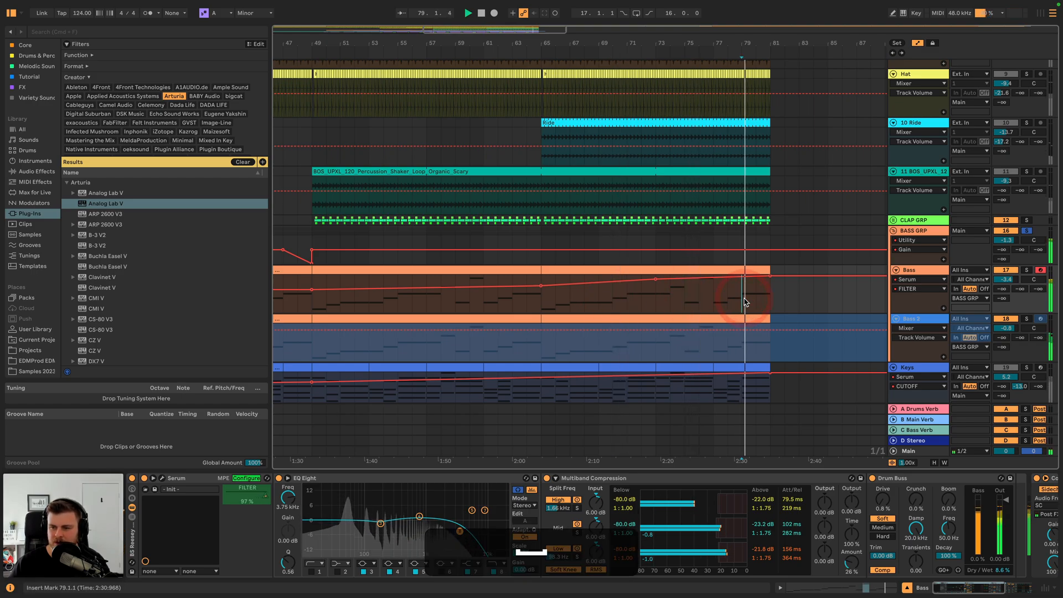
- Unfreeze and solo the Bass 2 track, and open its Serum with the Fil Cutoff parameter shown in the device
right_click(797, 320)
left_click(851, 389)
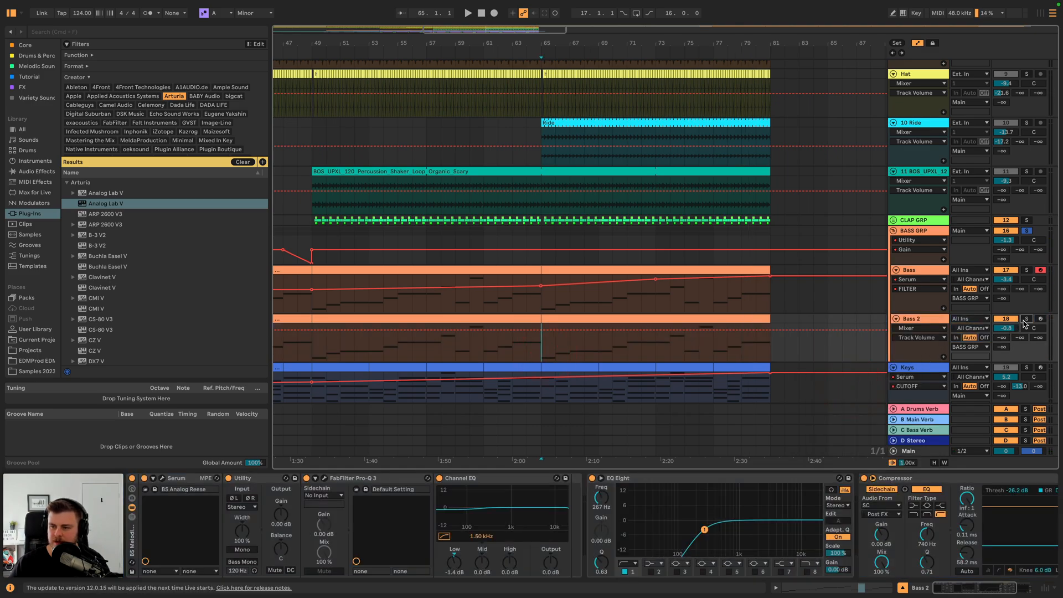
left_click(1025, 319)
left_click(162, 477)
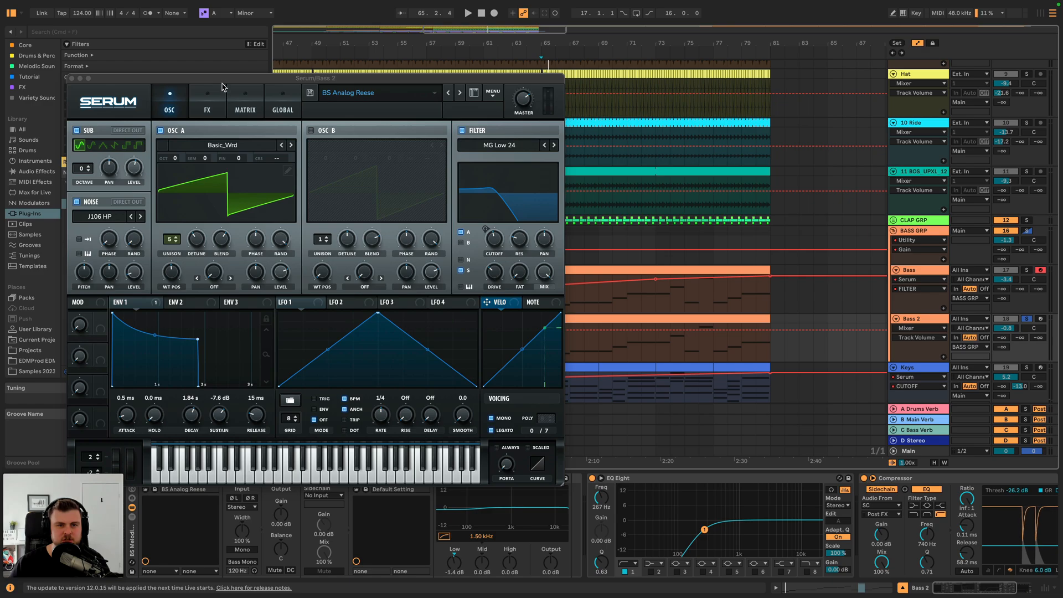
left_click_drag(223, 78, 231, 52)
left_click(154, 478)
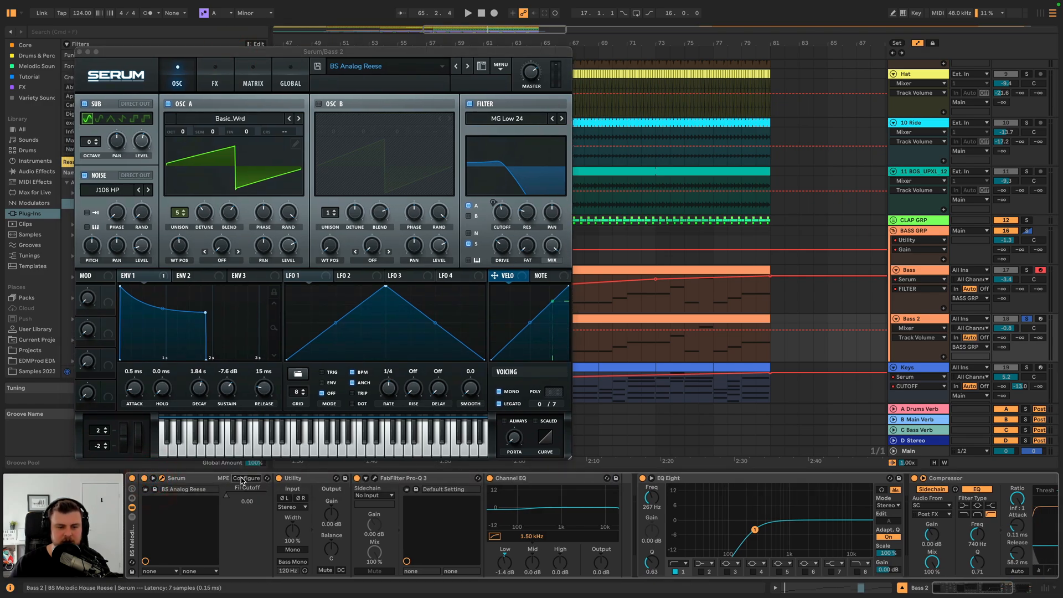
left_click(941, 322)
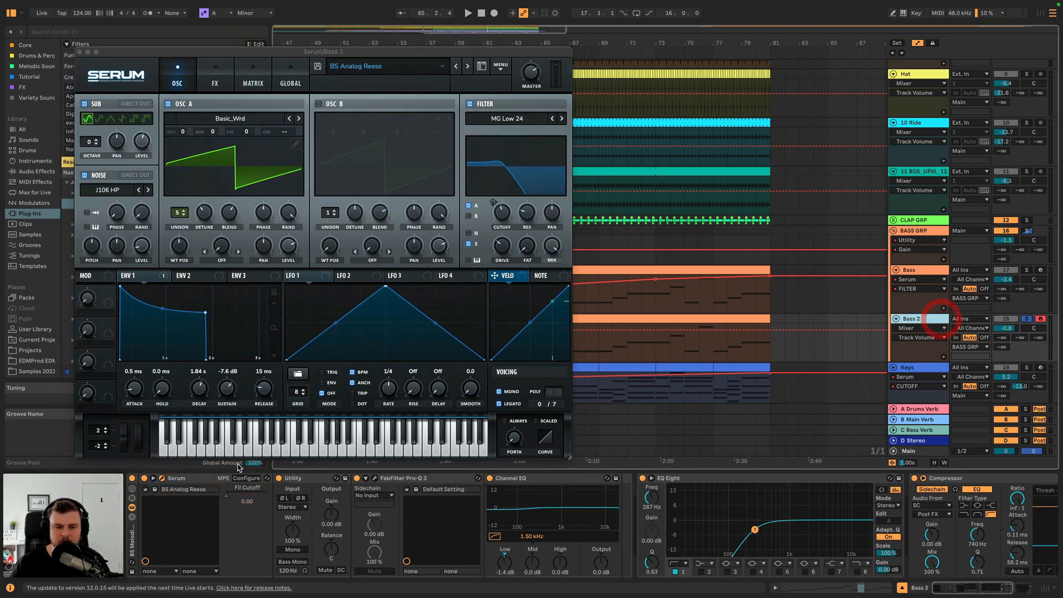
- Try different Fil Cutoff values on Bass 2 during playback, undo, and unfreeze the track again
left_click_drag(229, 497, 231, 500)
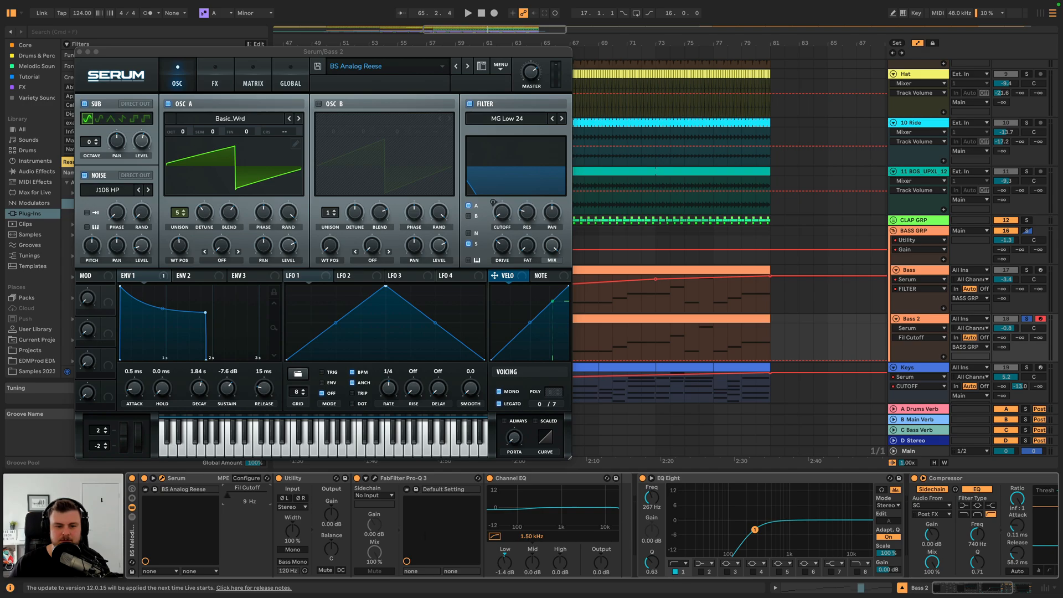
key("space")
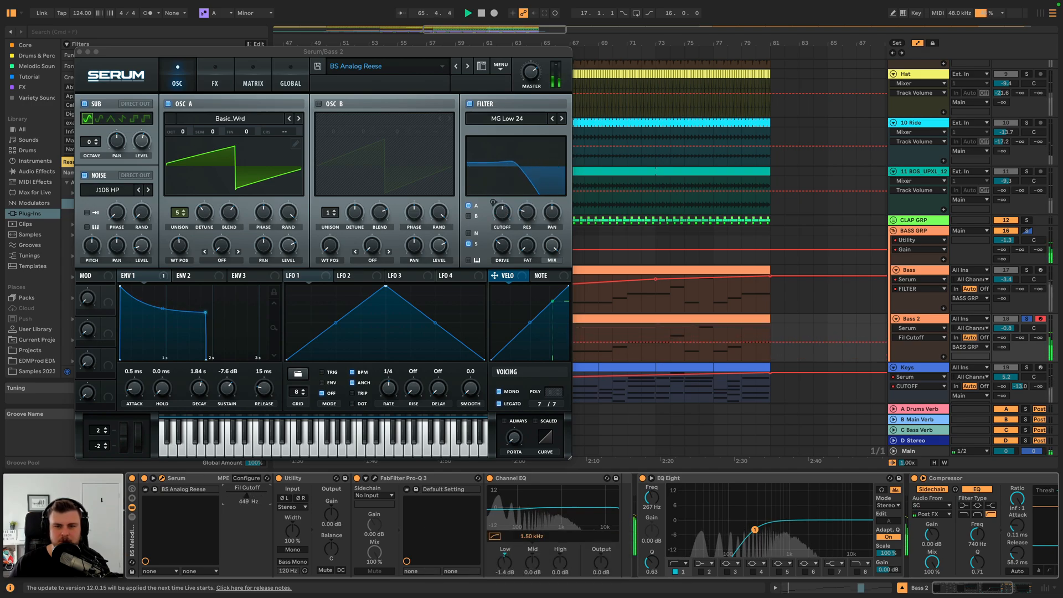
key("super+z")
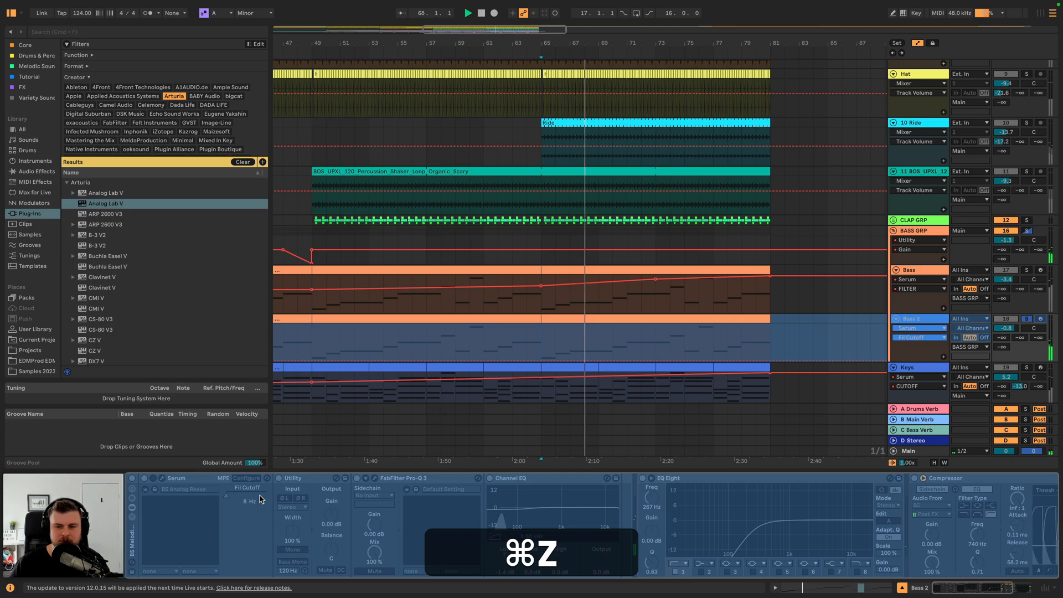
key("space")
right_click(928, 318)
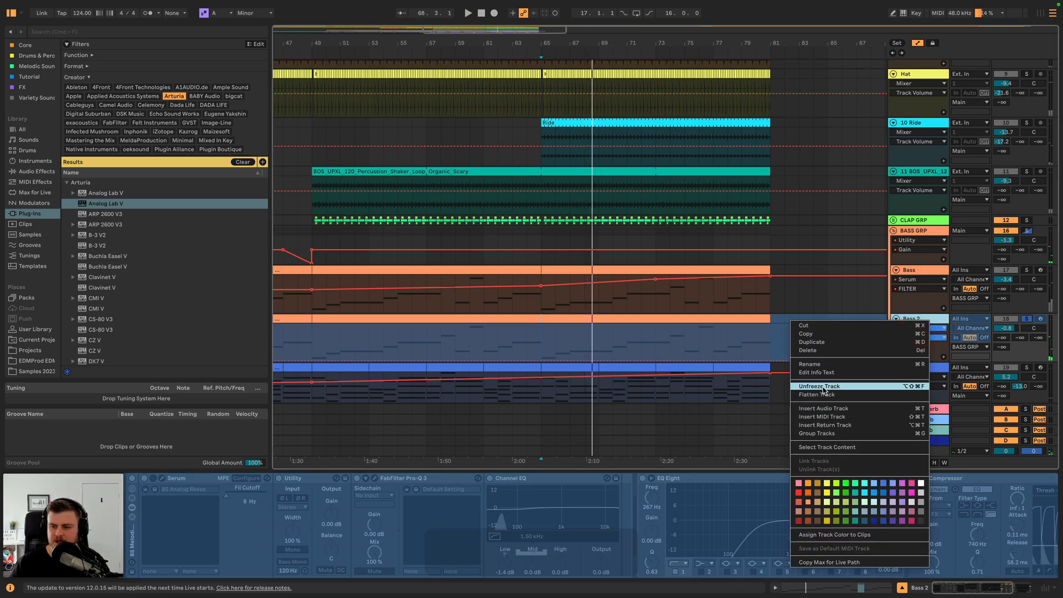
left_click(818, 385)
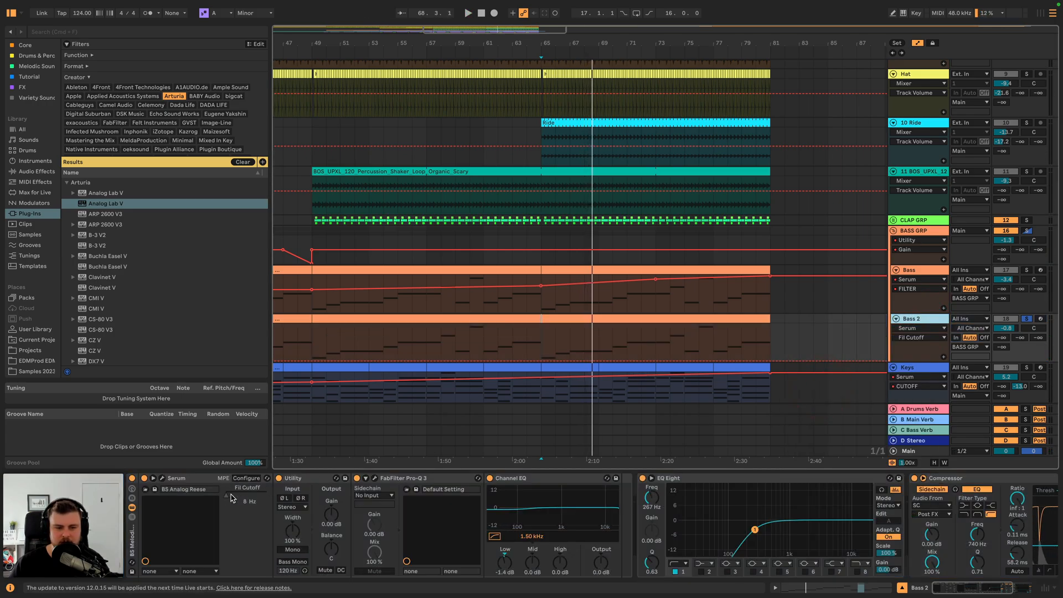
- Play Bass 2 from bar 65, undo the last change and unfreeze the track once more
key("space")
key("super+z")
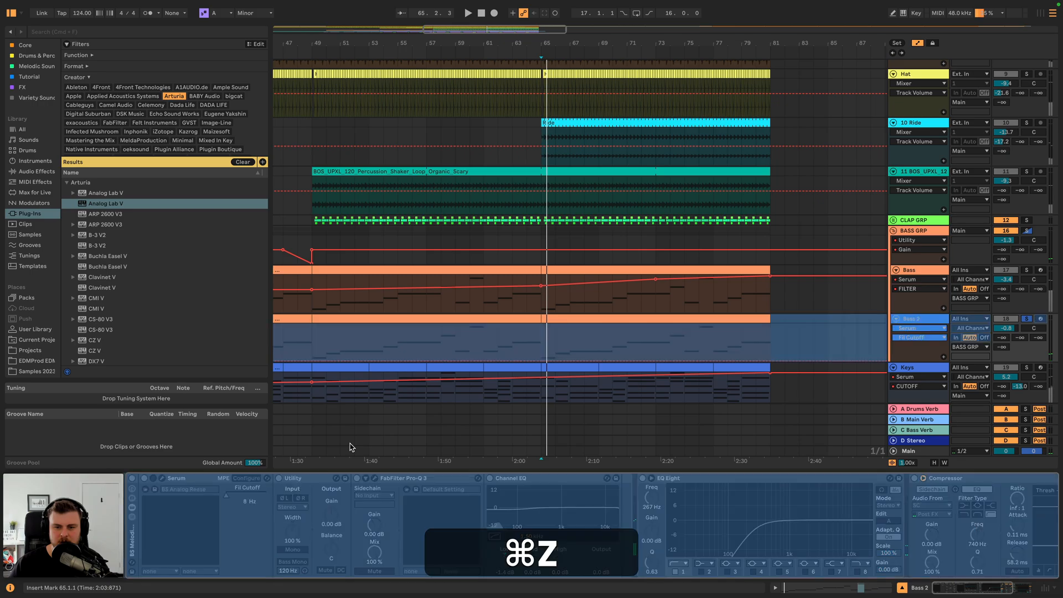
key("space")
key("space")
right_click(934, 320)
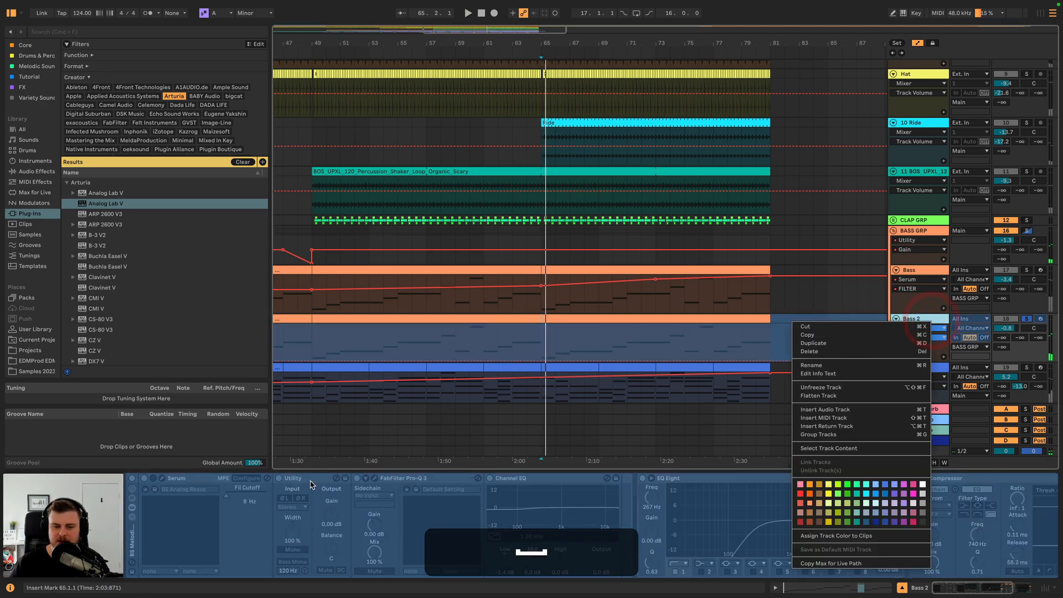
left_click(175, 486)
right_click(912, 317)
left_click(941, 383)
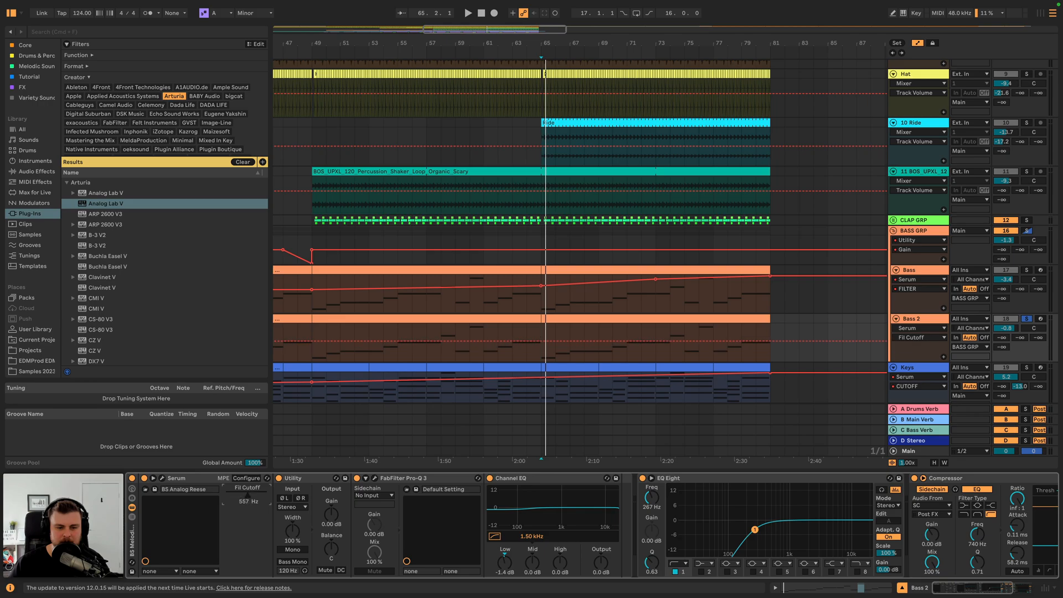
- Play the soloed Bass 2 from bar 65 and lower its Serum Fil Cutoff to 234 Hz
key("space")
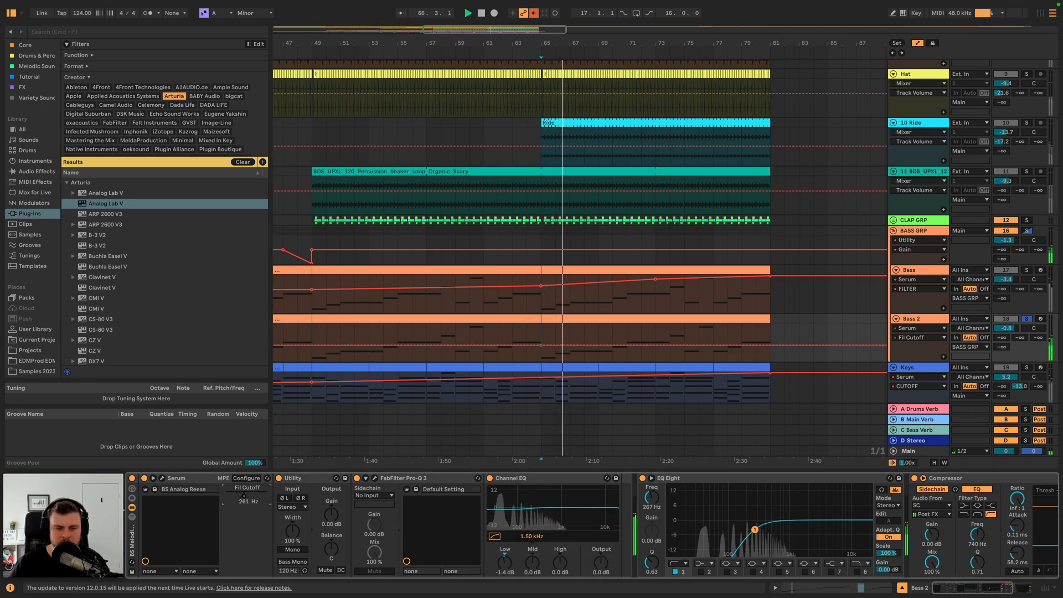
key("space")
key("space")
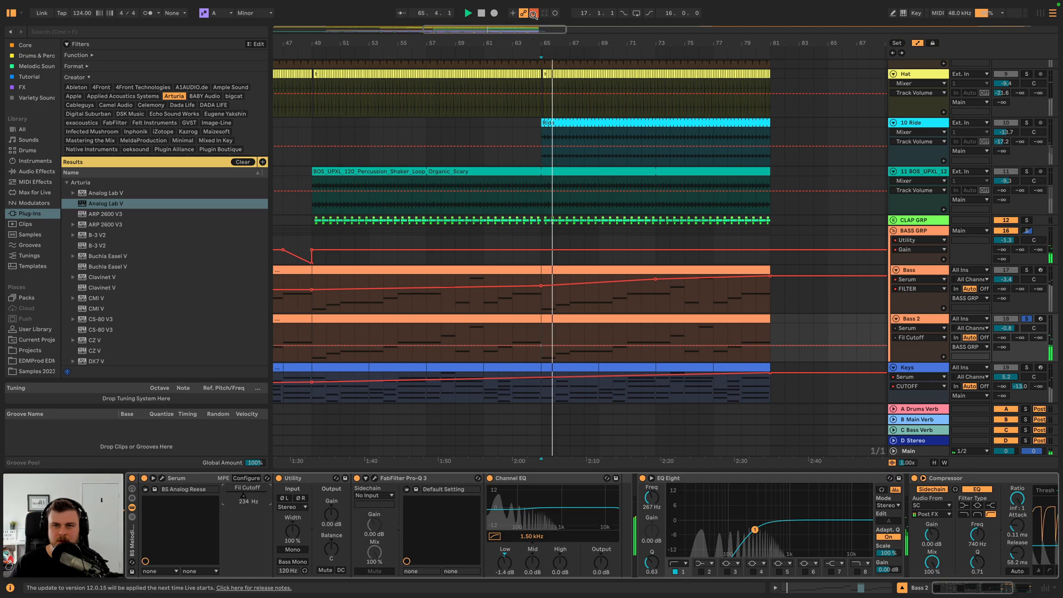
right_click(243, 501)
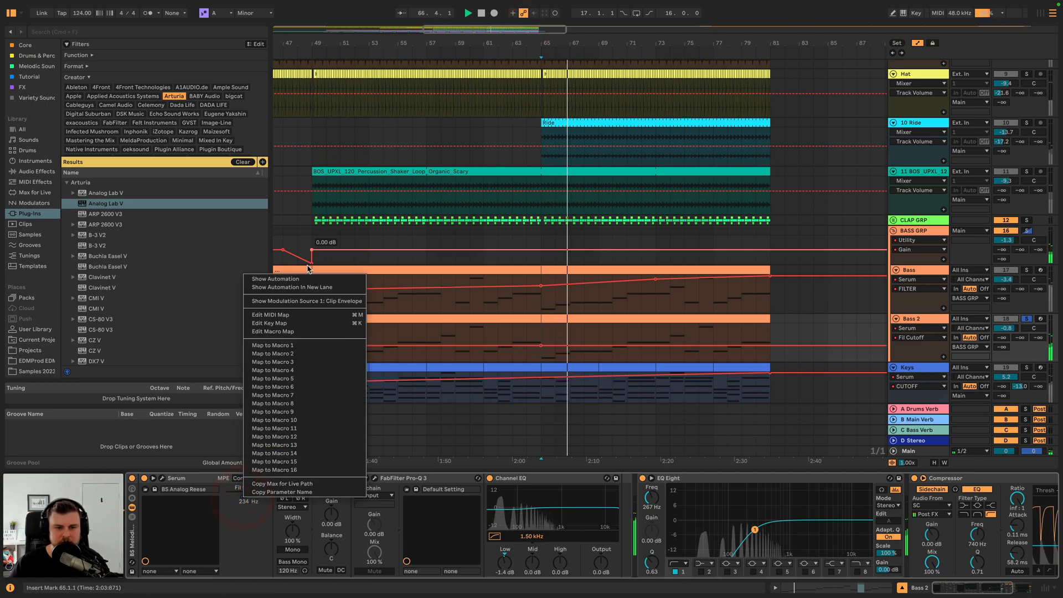
left_click(216, 516)
key("space")
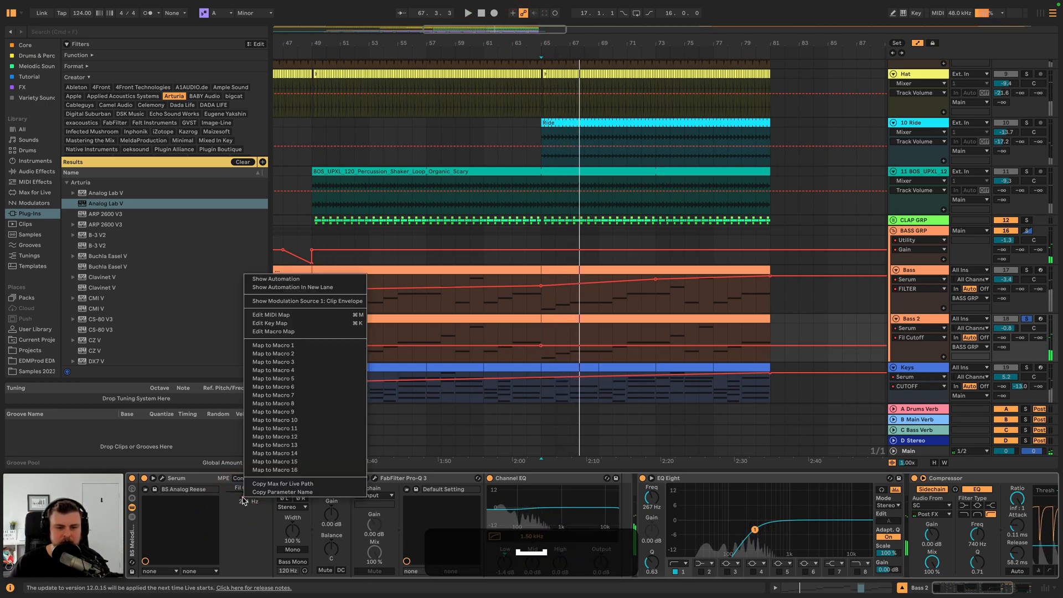
right_click(243, 499)
left_click(240, 497)
right_click(242, 500)
left_click(244, 500)
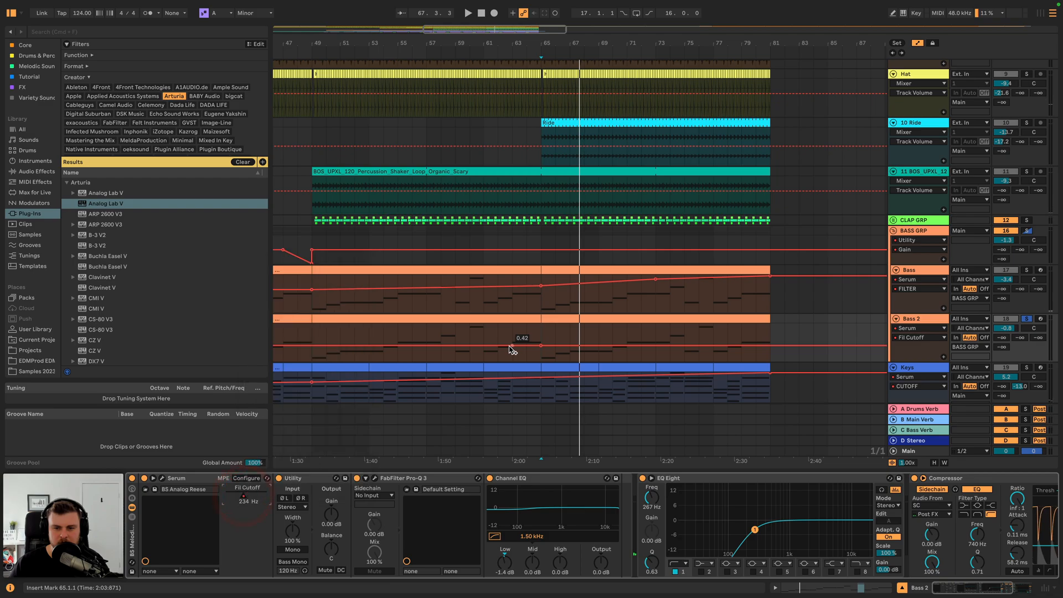
- Shape rising Fil Cutoff automation on Bass 2 with 0.53 at bar 65 and higher points at bars 73 and 81
left_click_drag(542, 347, 542, 344)
key("space")
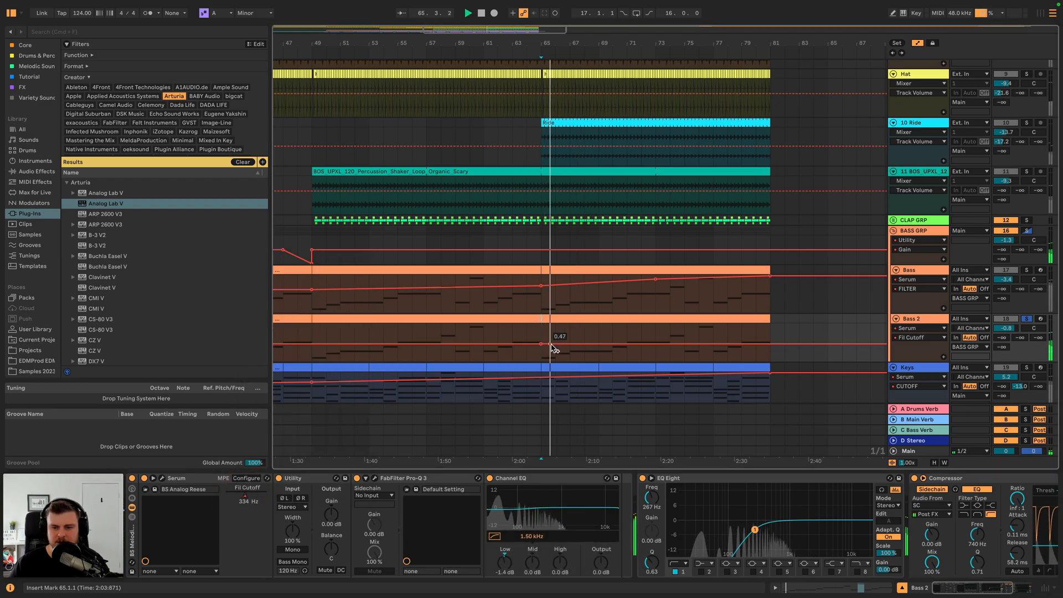
left_click_drag(654, 344, 655, 337)
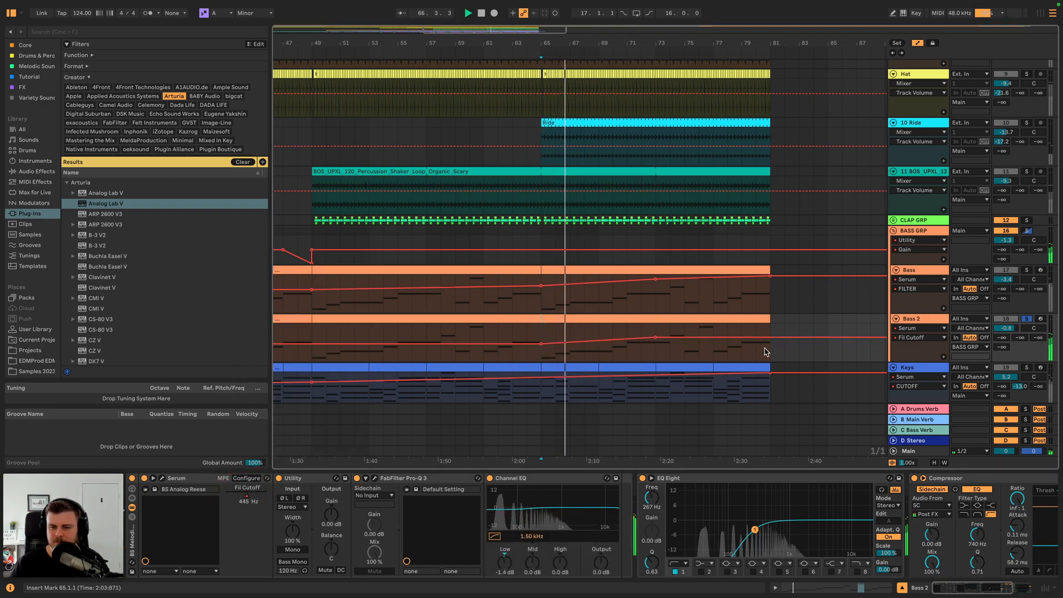
left_click_drag(771, 338, 770, 323)
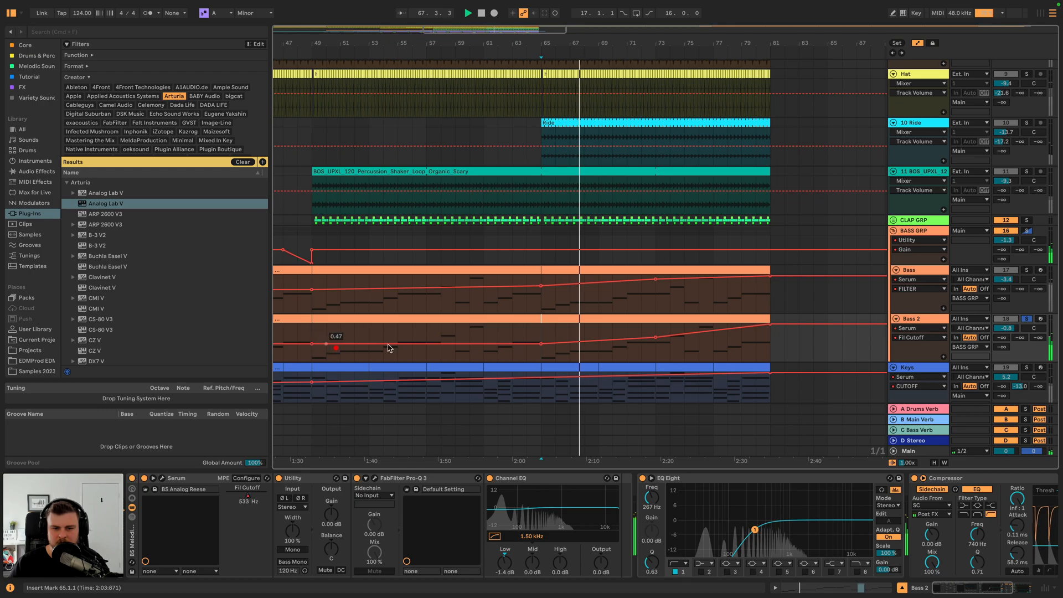
left_click_drag(541, 344, 545, 341)
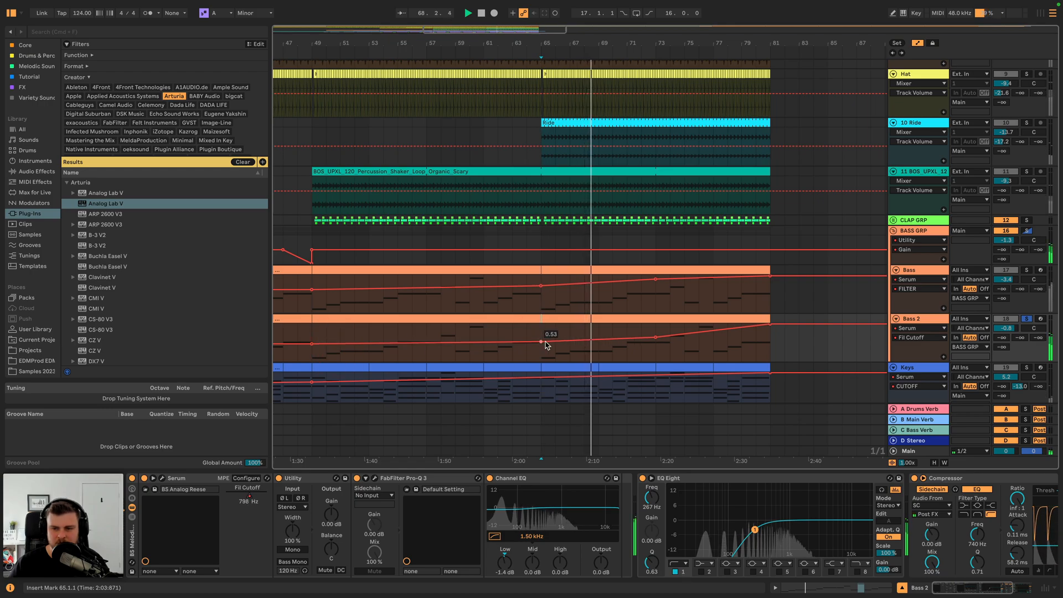
- Solo BASS GRP and automate its EQ Eight band 8 frequency from about 5 kHz at bar 65 to about 20 kHz at bar 81
left_click(1026, 230)
left_click(1025, 231)
left_click(936, 233)
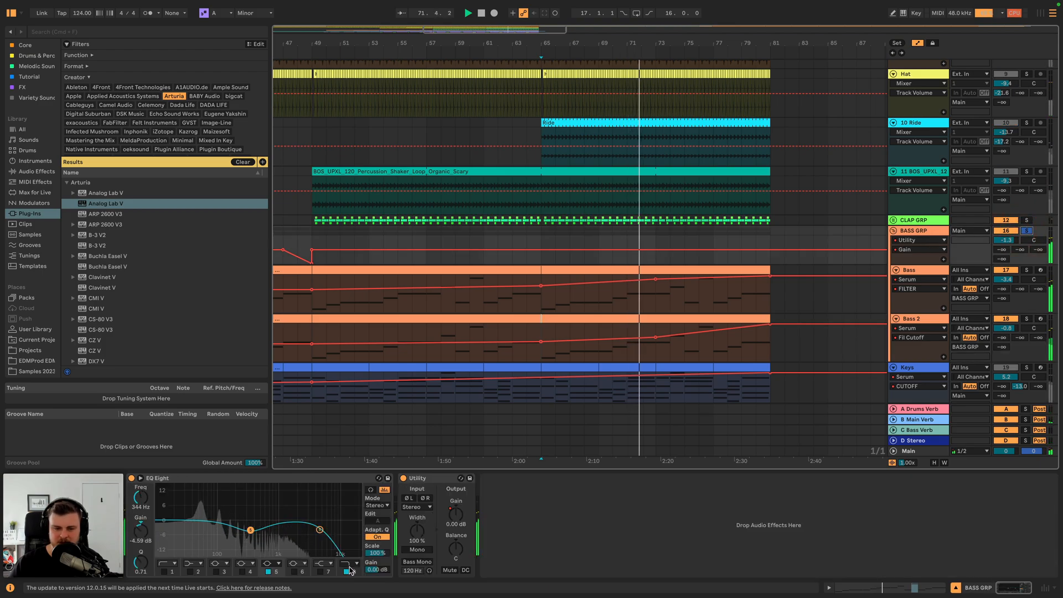
left_click(143, 503)
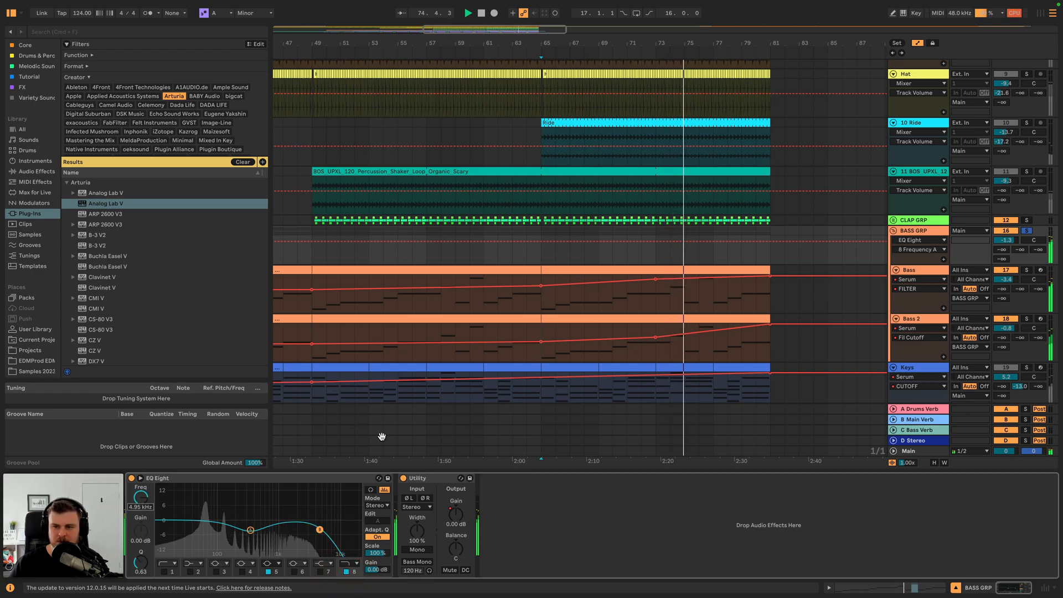
left_click(543, 242)
left_click_drag(770, 242, 770, 236)
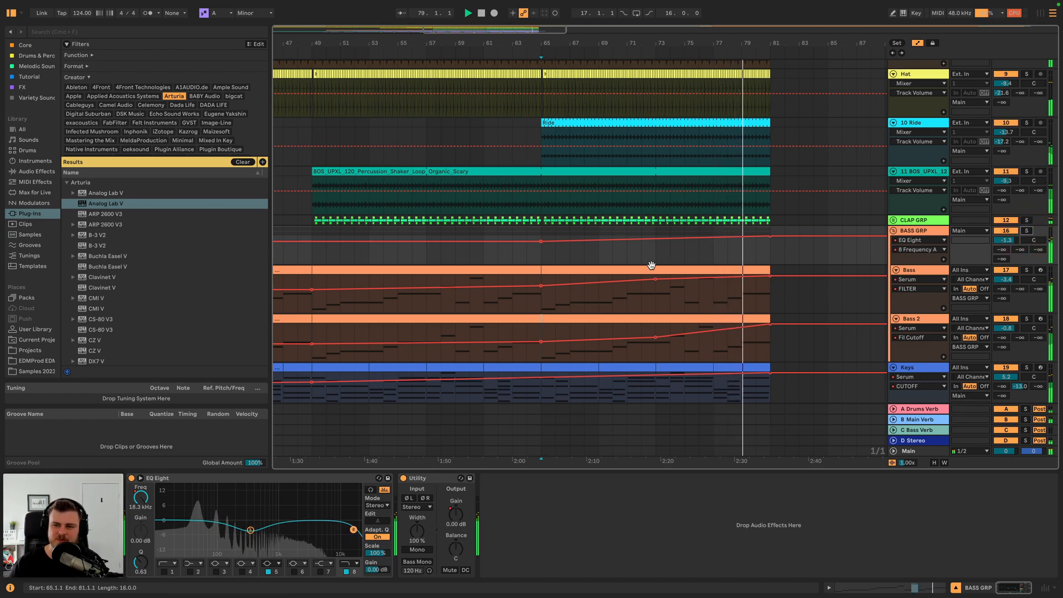
- Set the BASS GRP volume to -1.1 dB and play the group in solo from bar 65
left_click_drag(1006, 239, 1006, 238)
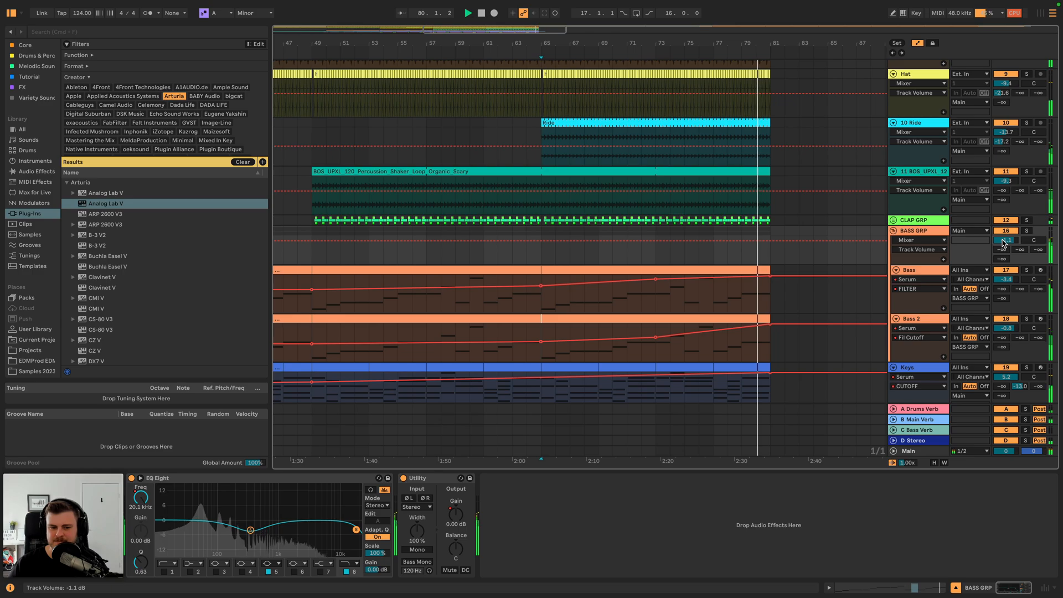
key("space")
left_click(1027, 230)
key("space")
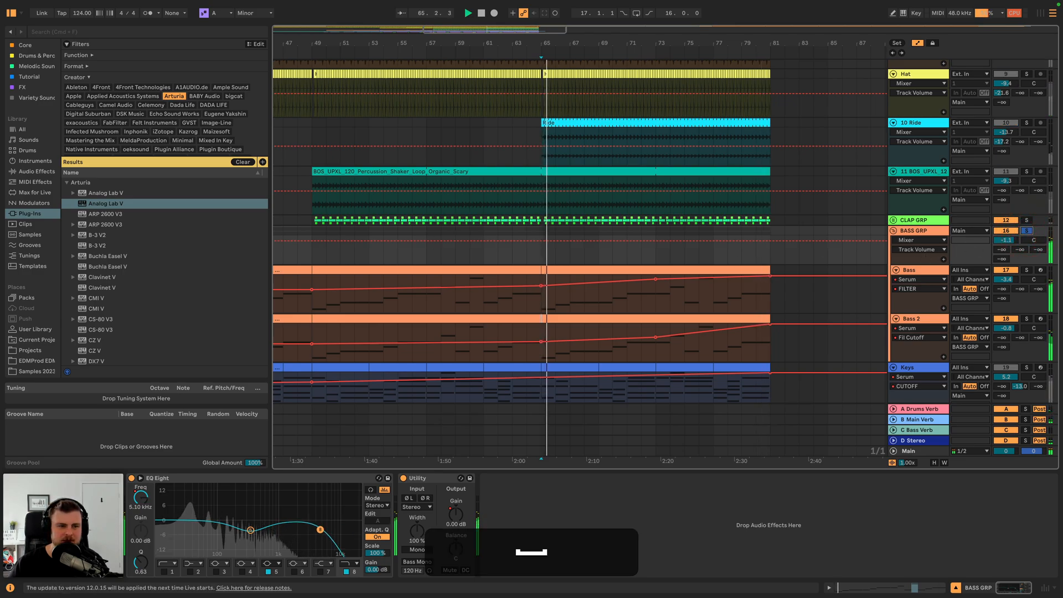
- Insert a Channel EQ before the Utility on BASS GRP, raise its High gain to 4.5 dB and play from bar 65
left_click(39, 171)
left_click_drag(98, 141, 365, 514)
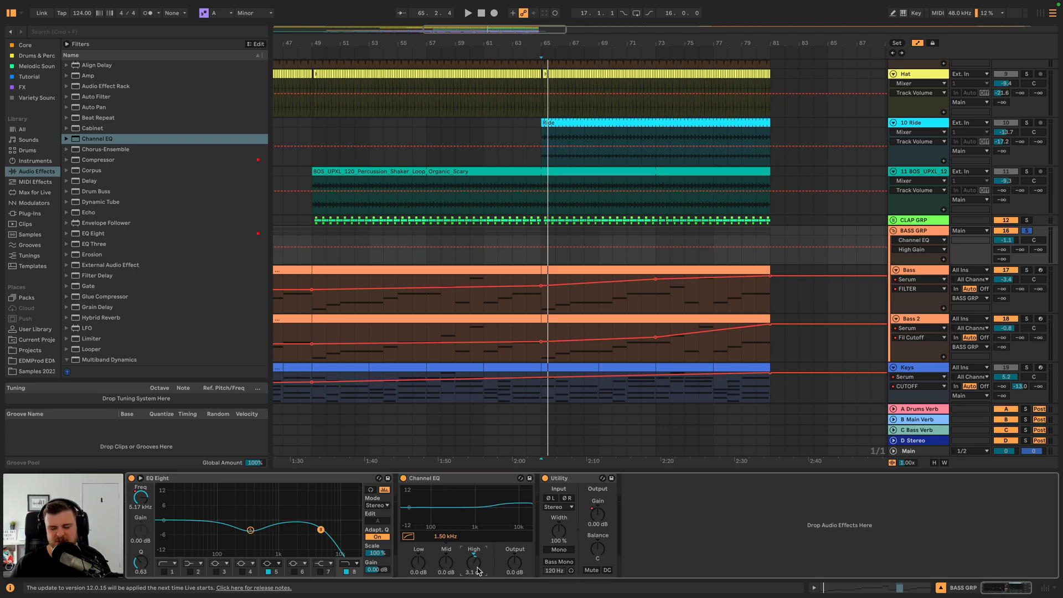
left_click_drag(479, 571, 479, 565)
key("space")
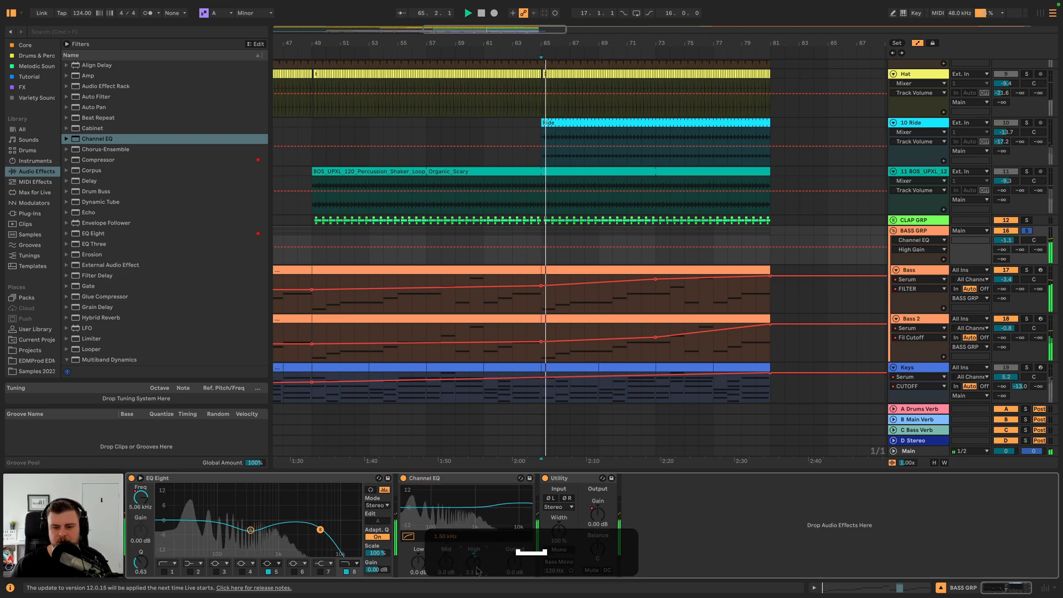
key("space")
key("space")
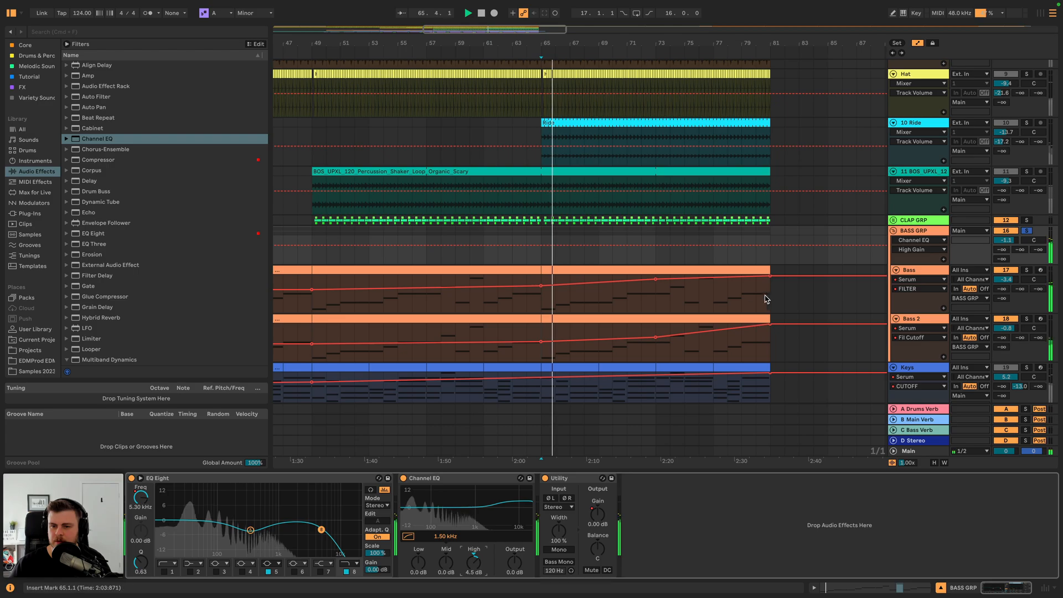
- Play from bar 78 with BASS GRP out of solo and lower its Channel EQ High gain to 3.4 dB
left_click(728, 293)
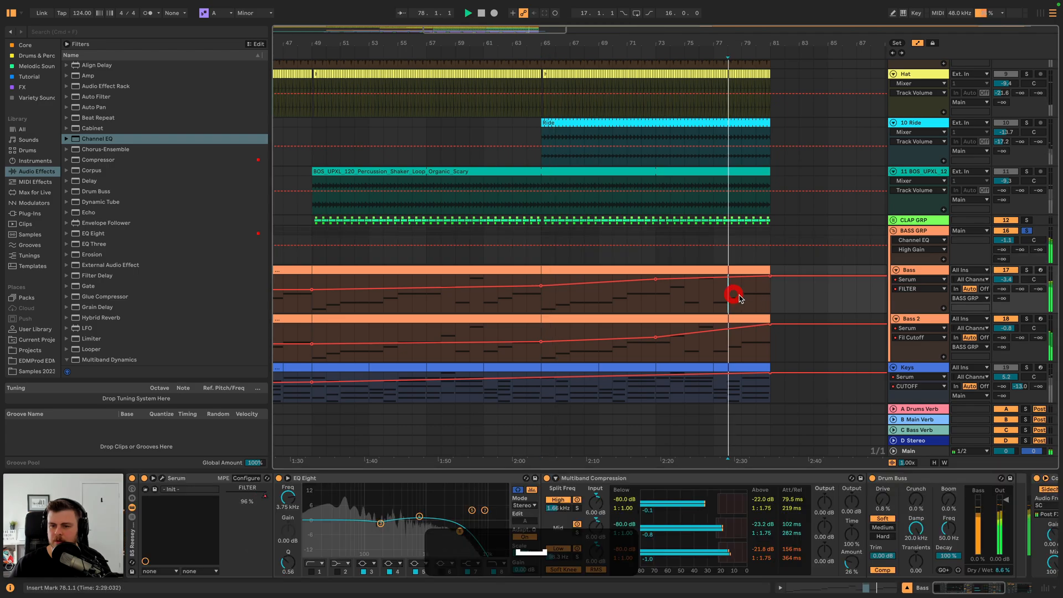
left_click(1026, 231)
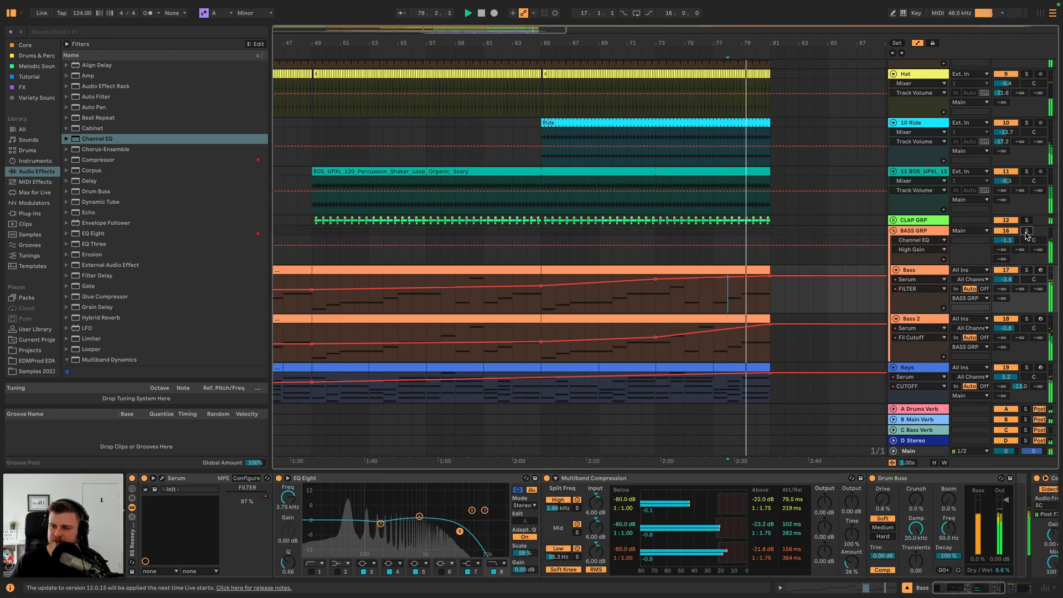
left_click(938, 231)
left_click_drag(474, 563, 474, 569)
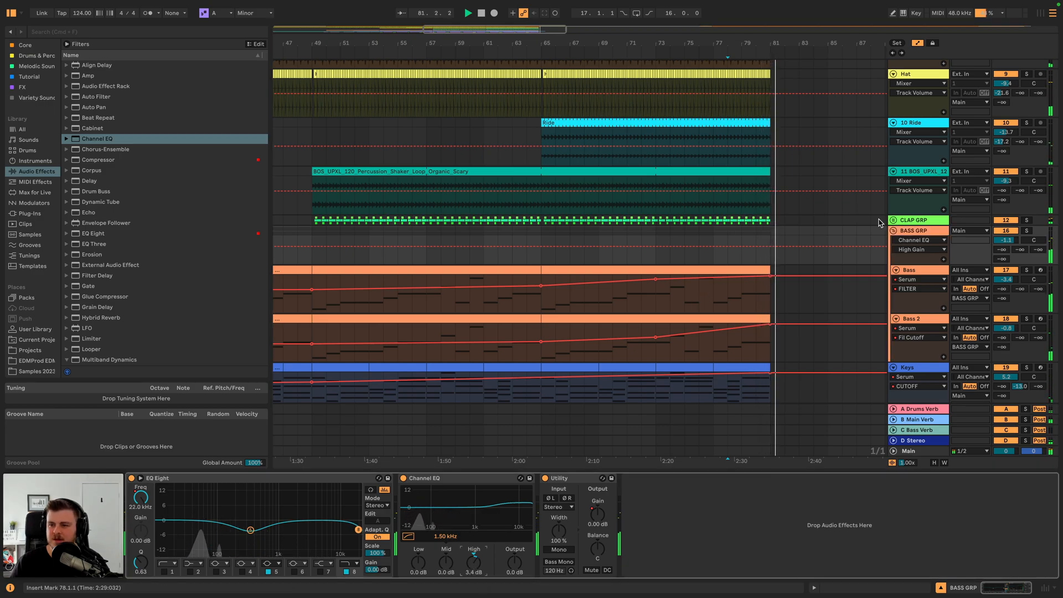
- Solo VOX, extend its clip at bar 65 to bar 67 and fade it out over the last bar
scroll(803, 242, "down", 5)
scroll(805, 242, "down", 2)
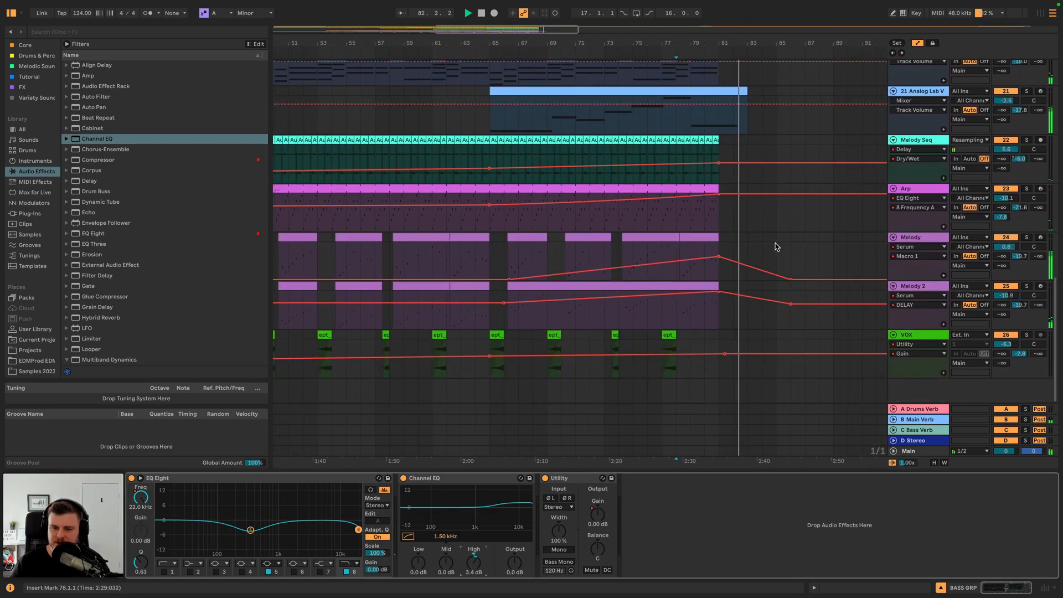
scroll(776, 246, "left", 3)
left_click(584, 338)
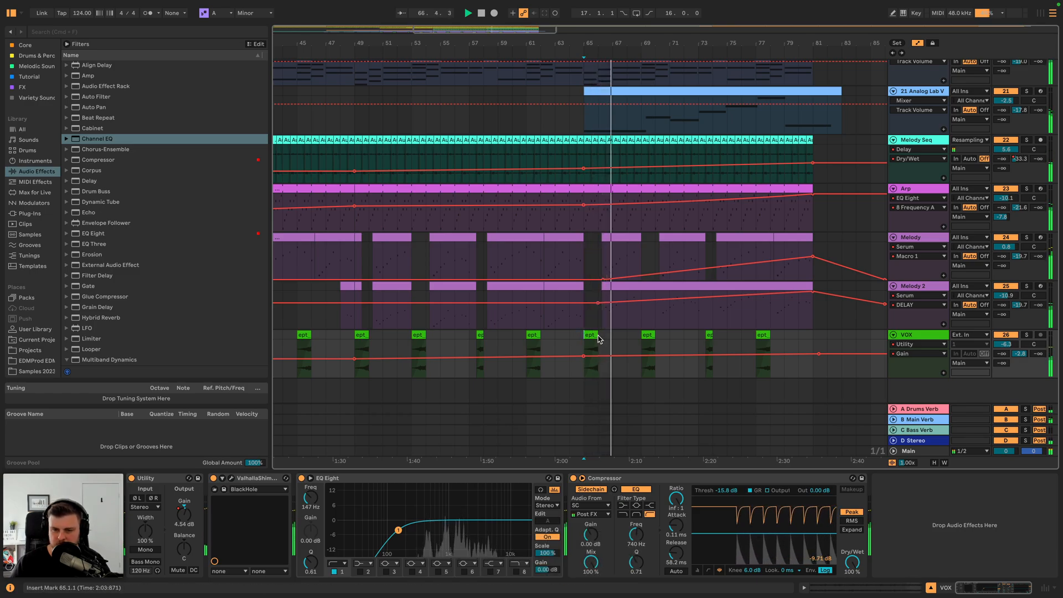
left_click_drag(584, 337, 612, 338)
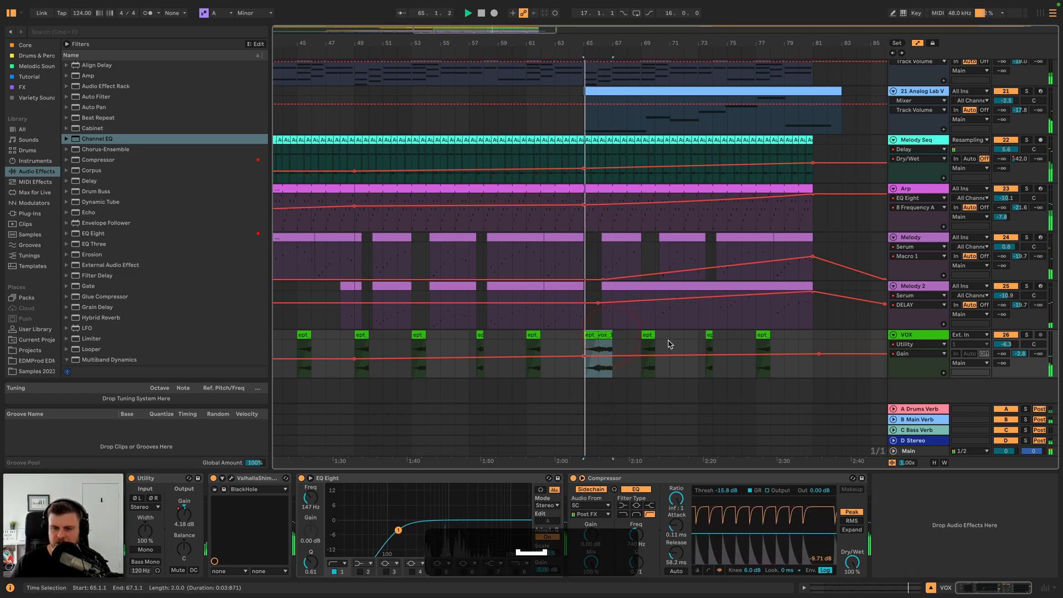
left_click(1026, 335)
key("f")
mouse_move(611, 343)
left_mouse_down()
mouse_move(589, 344)
mouse_move(598, 346)
left_mouse_up()
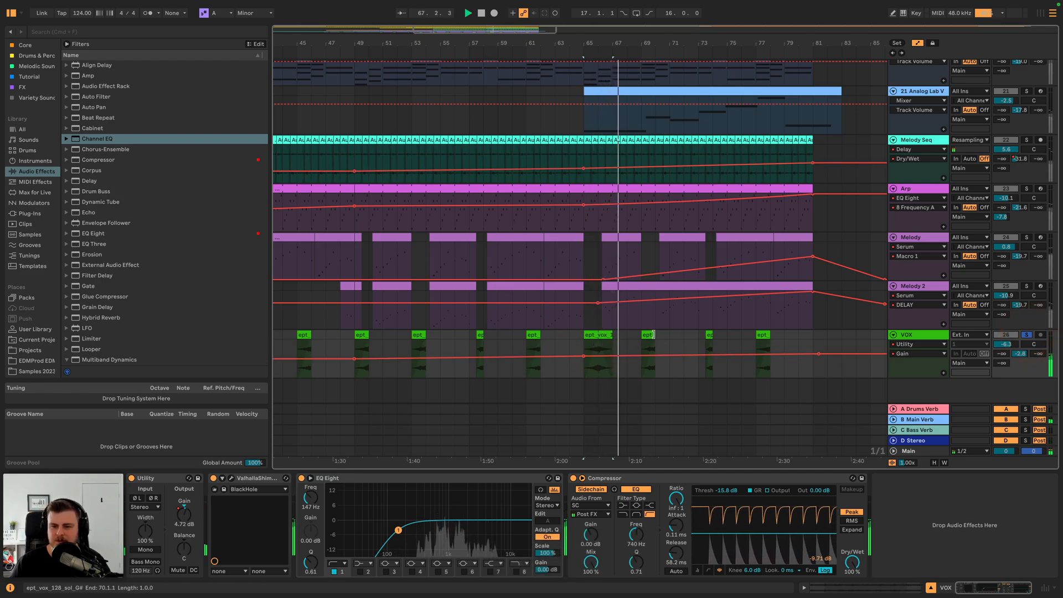
- Split the extended VOX clip at bar 66, transpose the second half to +9 semitones and play it
key("super+space")
left_click(598, 344)
key("super+e")
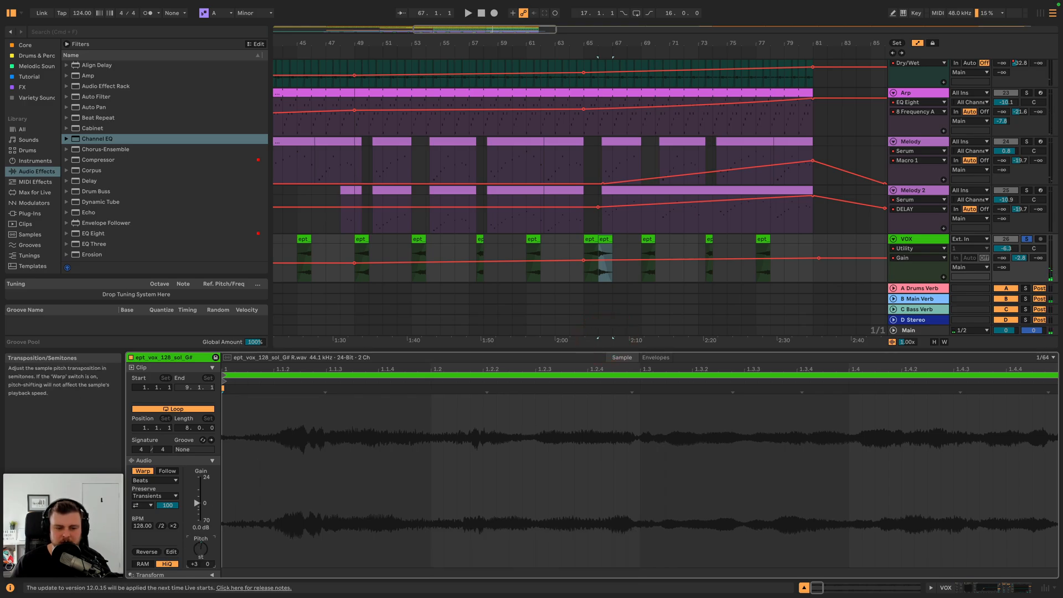
key("space")
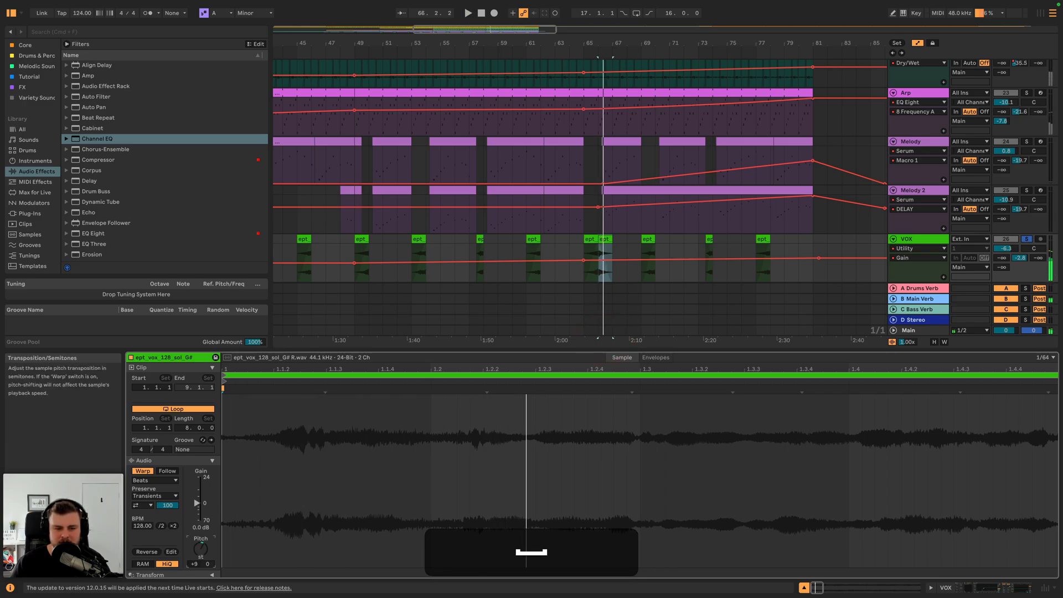
- Copy the transposed VOX clip from bar 66 to bar 70 and lower the copy's pitch to +8 semitones
left_click(588, 240)
key("super+c")
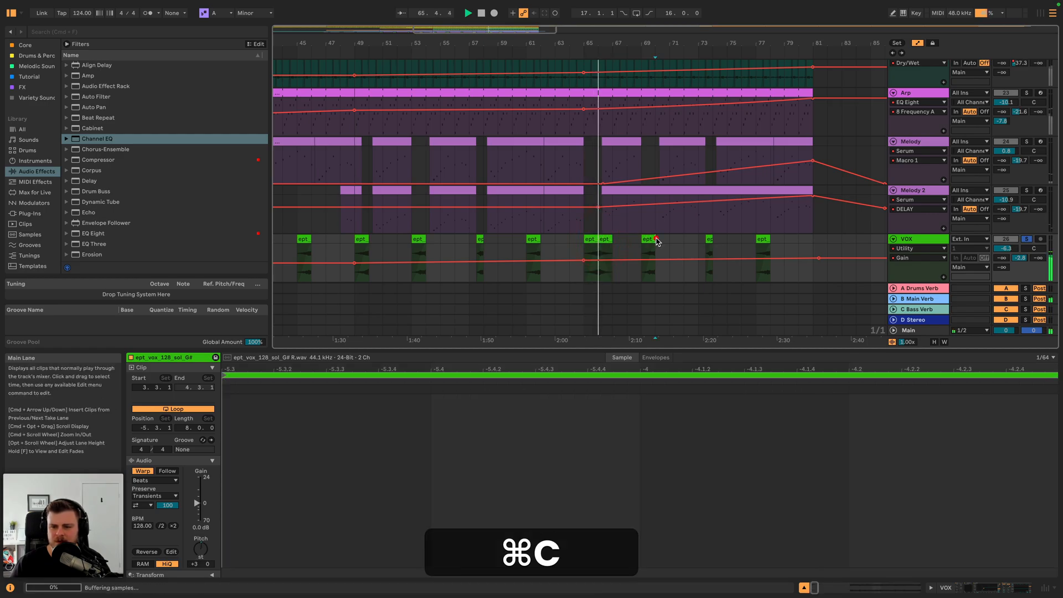
key("super+v")
key("Down")
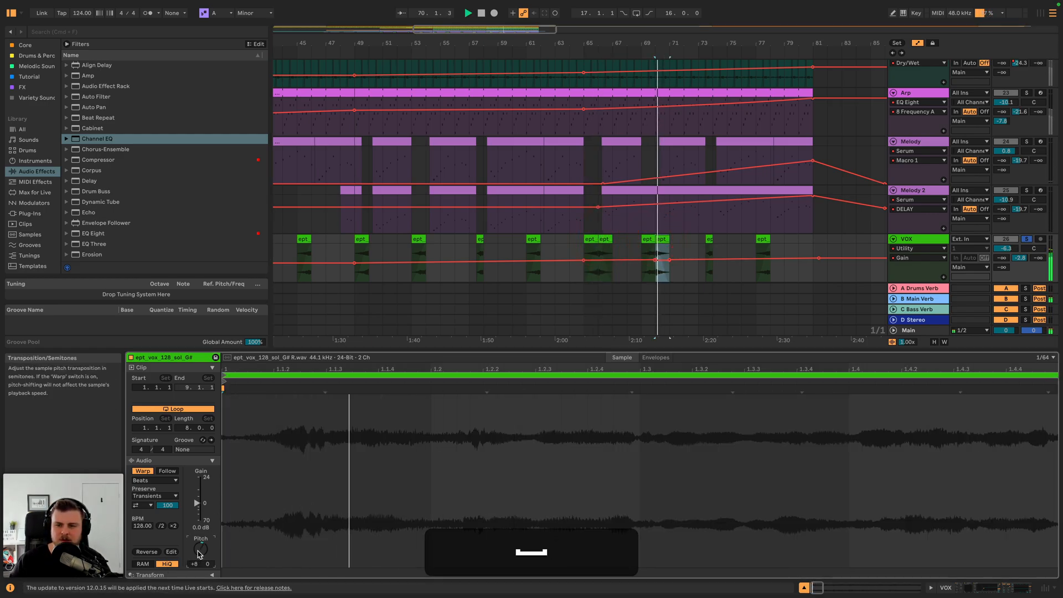
- Try extending the short VOX clip that starts in bar 73 to bar 75
left_click(720, 245)
key("space")
key("space")
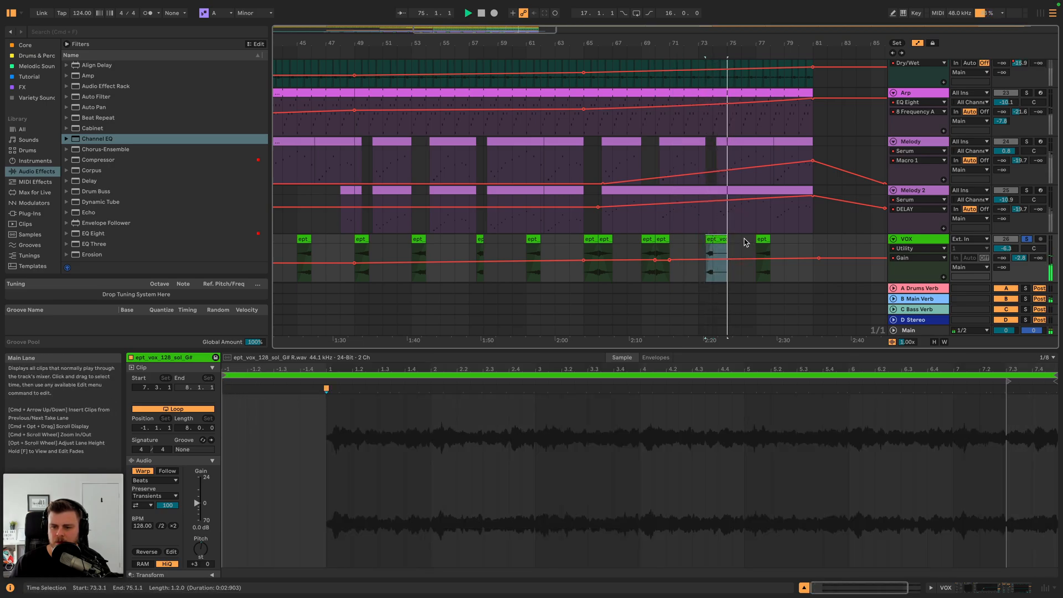
key("space")
left_click(712, 238)
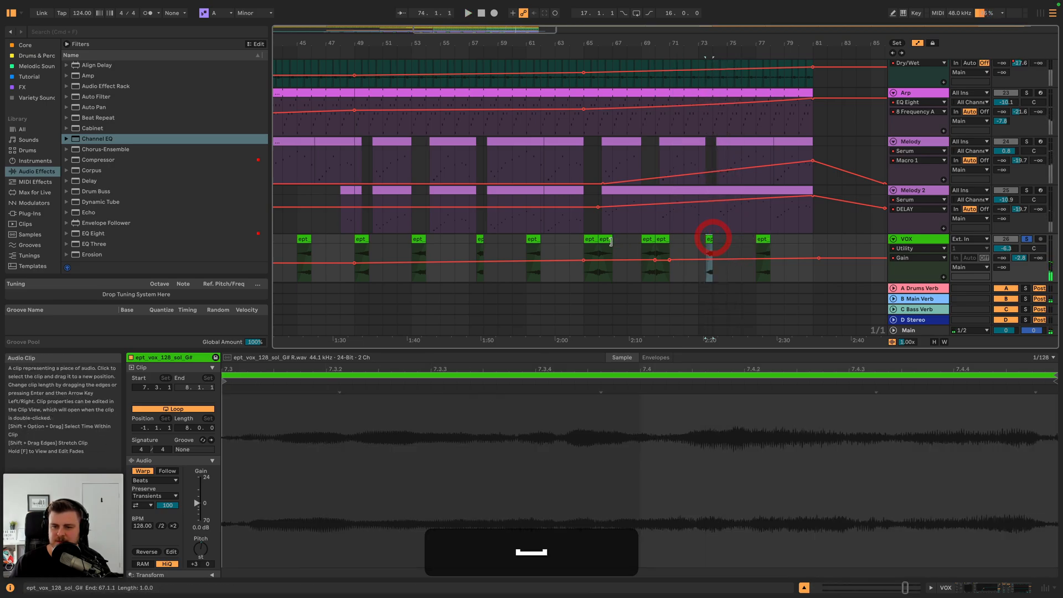
- Copy the VOX clip at bar 66 to bar 74 and the VOX clip at bar 70 to bar 78
left_click(609, 239)
key("super+c")
left_click(712, 239)
key("super+v")
left_click(662, 239)
key("super+c")
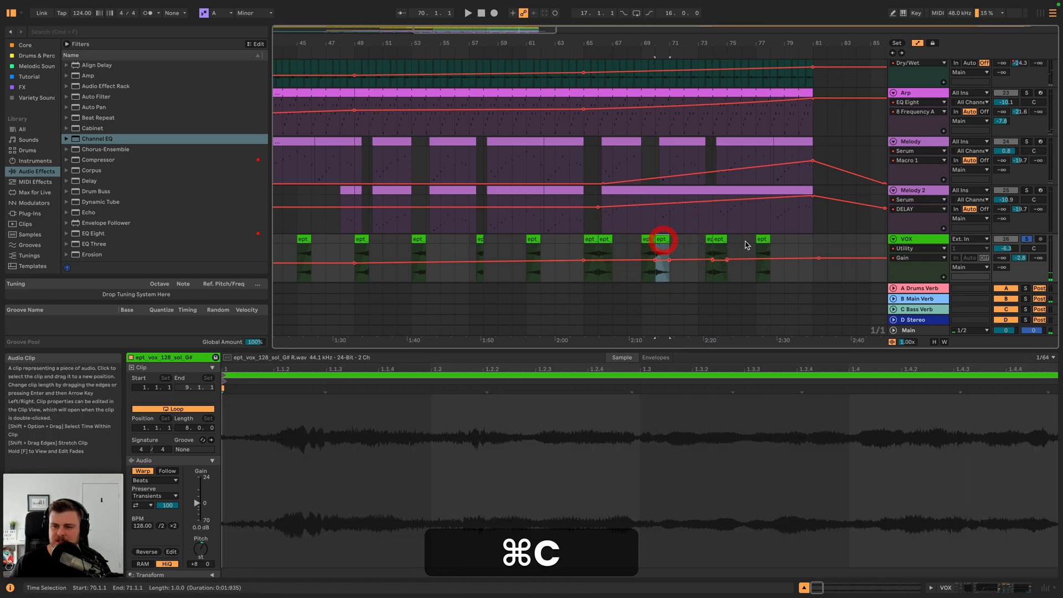
left_click(771, 239)
key("super+v")
- Play from bar 65, take VOX out of solo and show the Melody 2 device chain
left_click(594, 239)
key("space")
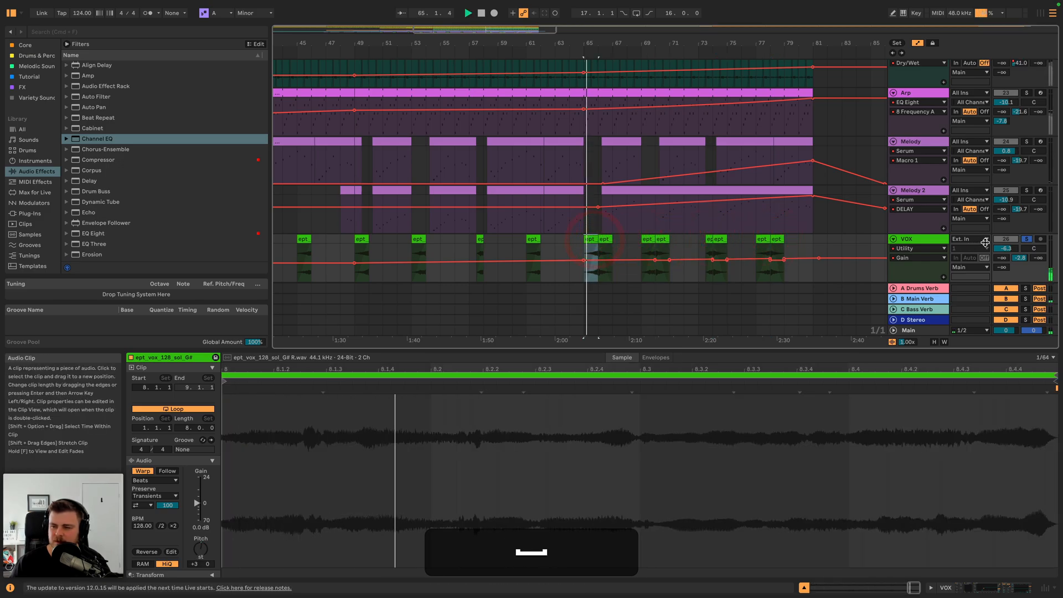
left_click(1024, 241)
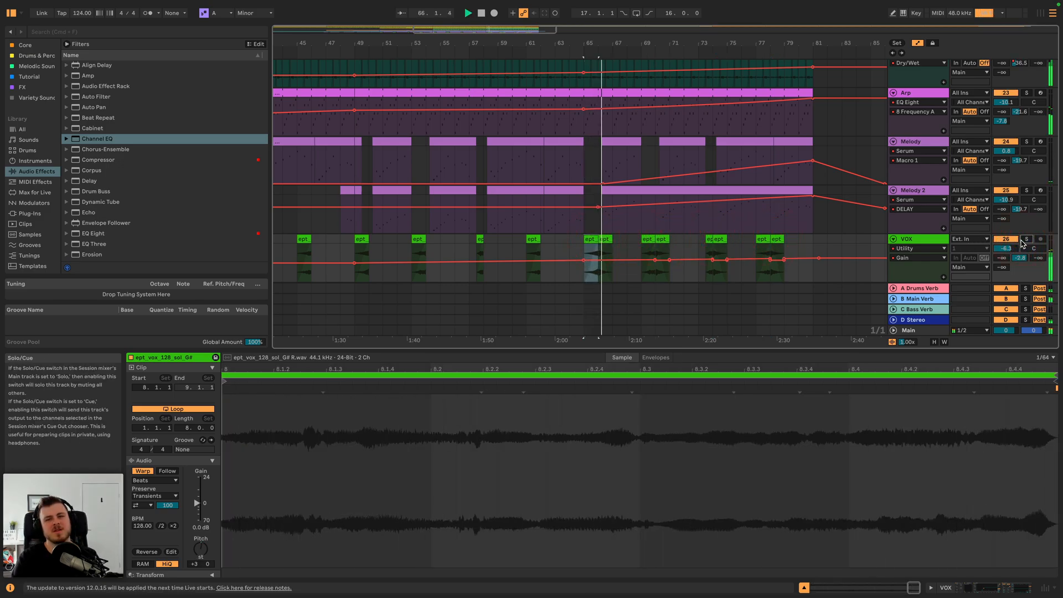
left_click(922, 191)
double_click(922, 193)
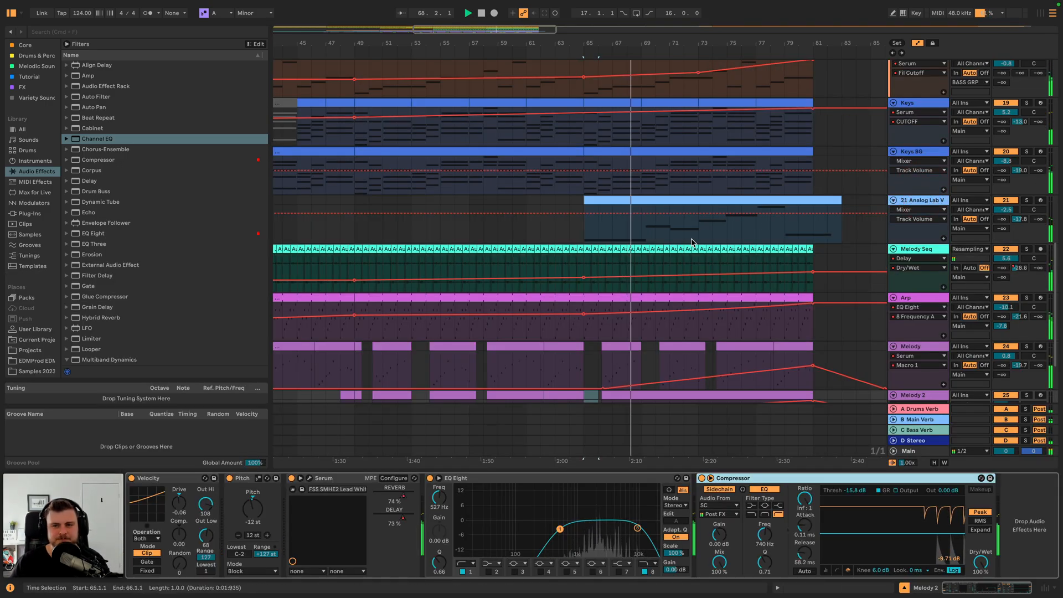
- Unfold CLAP GRP and set its volume to -1.0 dB during playback
scroll(694, 242, "up", 4)
scroll(694, 242, "up", 10)
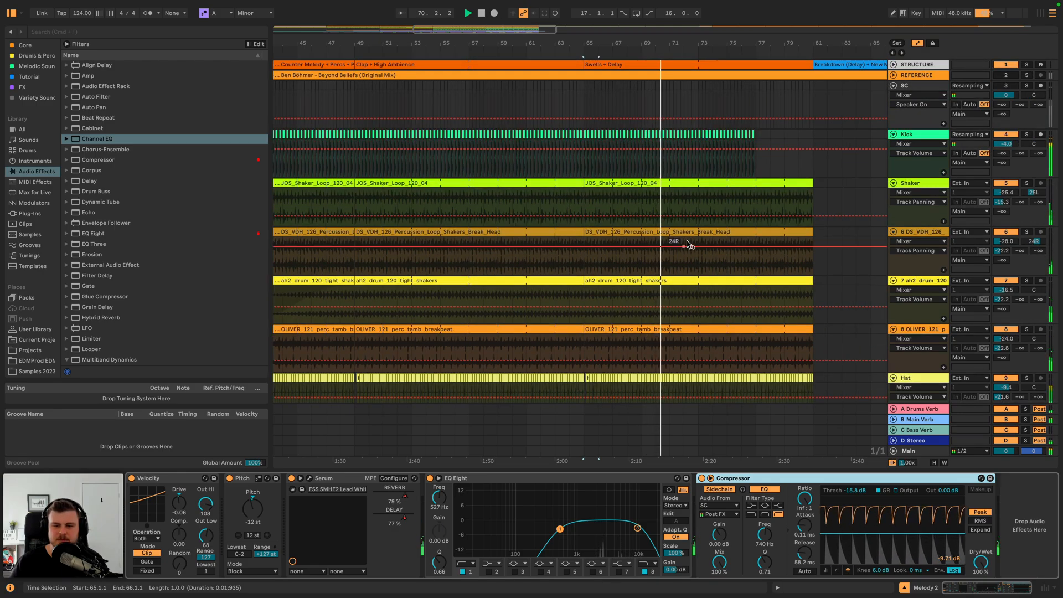
left_click_drag(608, 44, 604, 17)
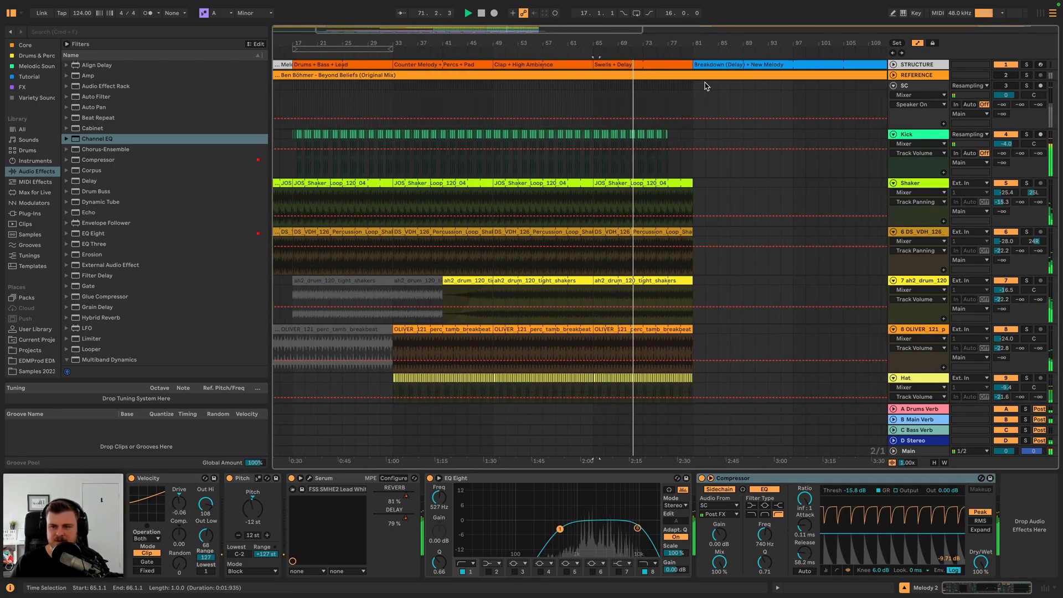
scroll(910, 271, "down", 8)
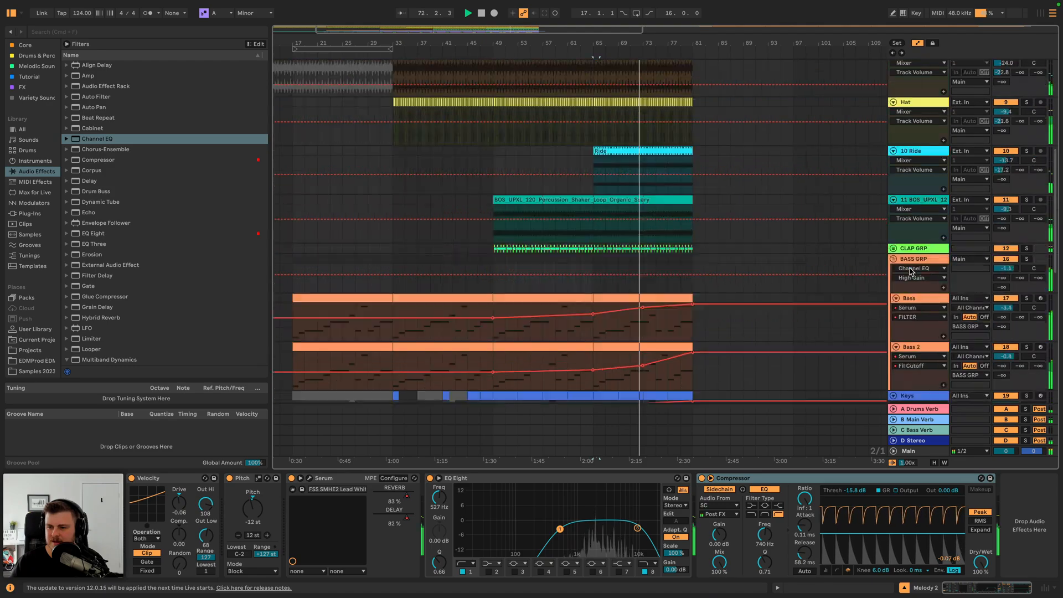
left_click(892, 248)
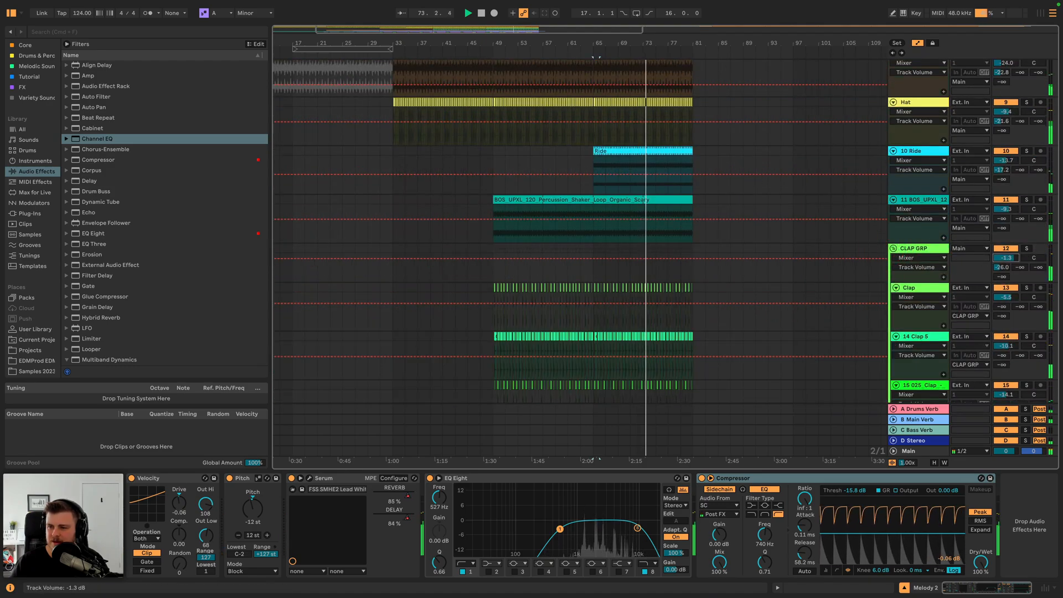
- Review all tracks from the melodies up to the drums as the section plays past bar 81, and stop playback
scroll(771, 294, "down", 15)
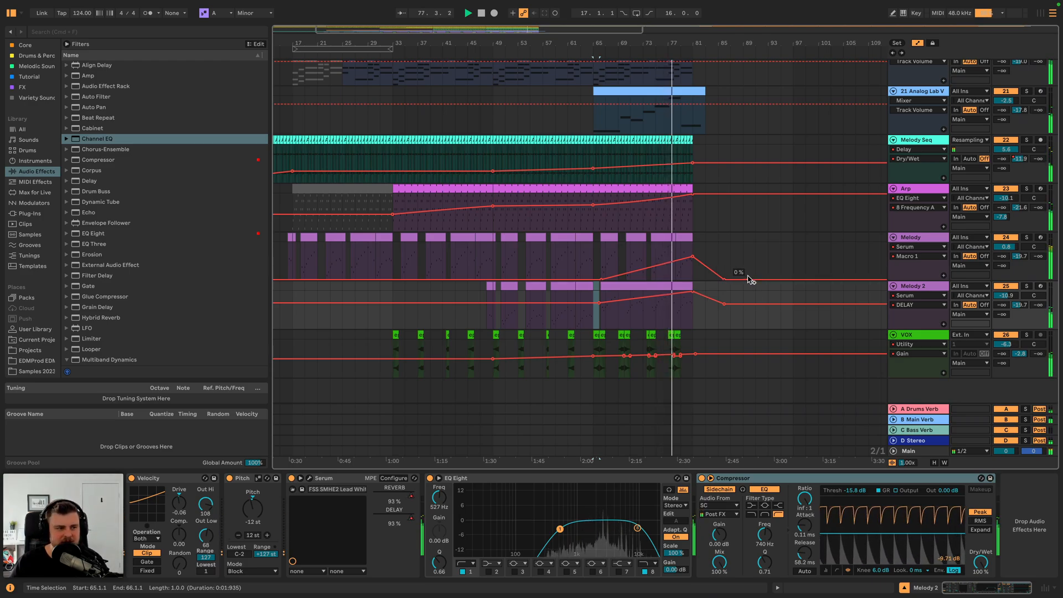
scroll(747, 281, "left", 5)
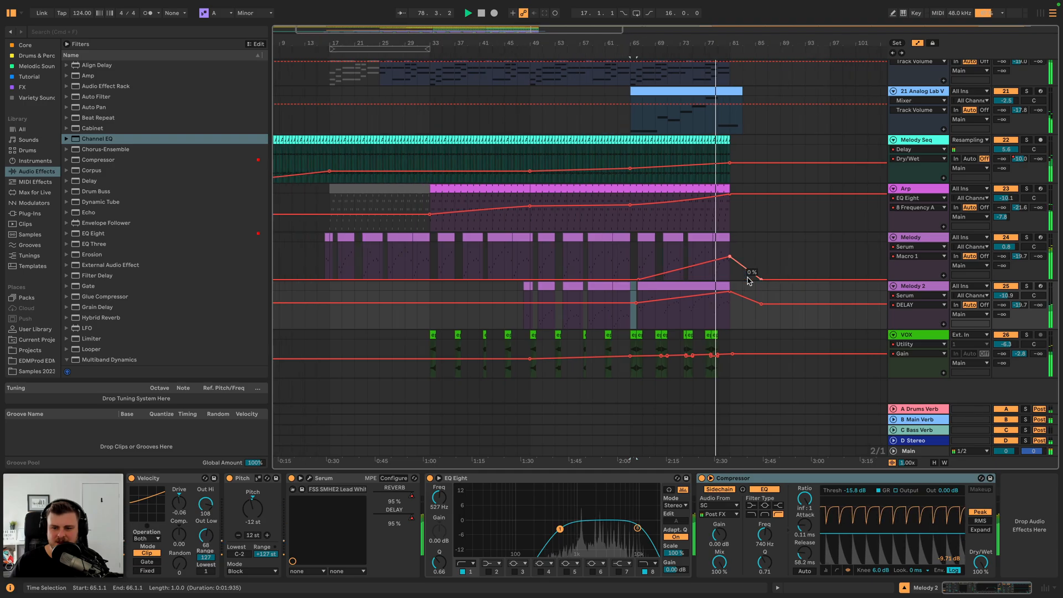
scroll(803, 263, "up", 10)
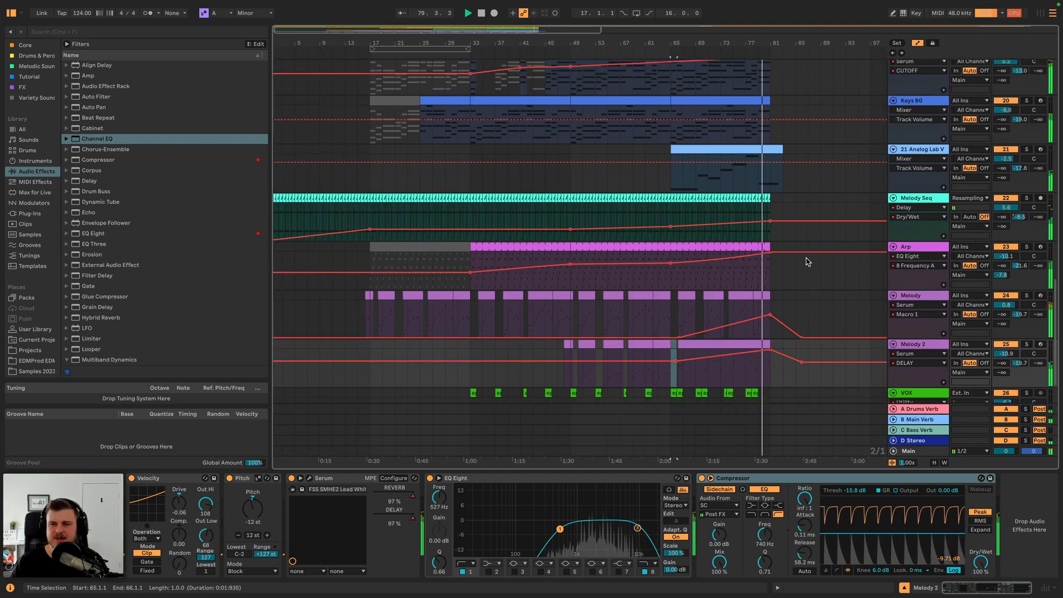
scroll(781, 265, "up", 5)
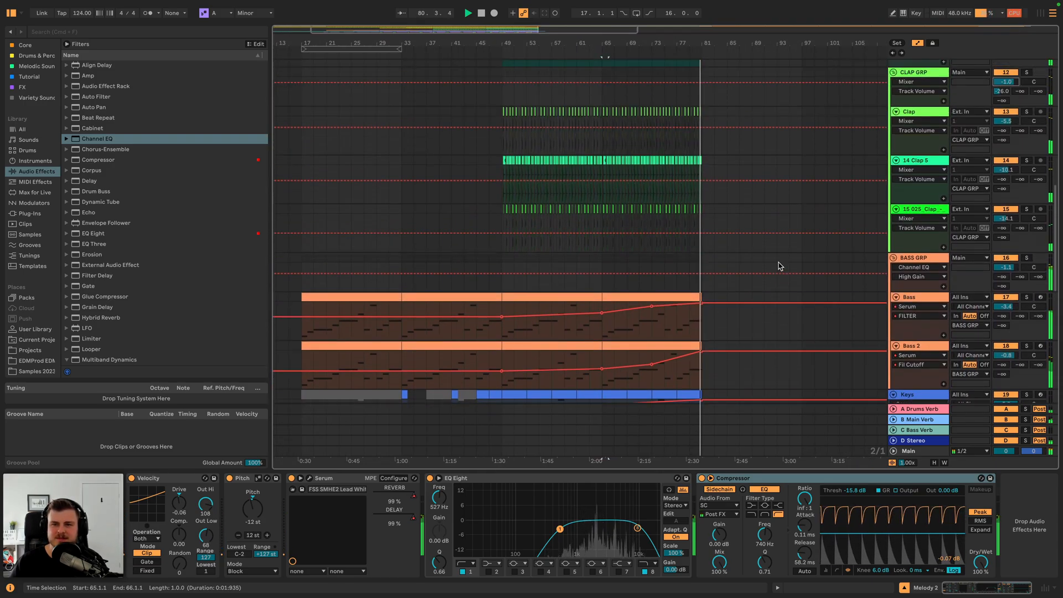
scroll(773, 268, "down", 12)
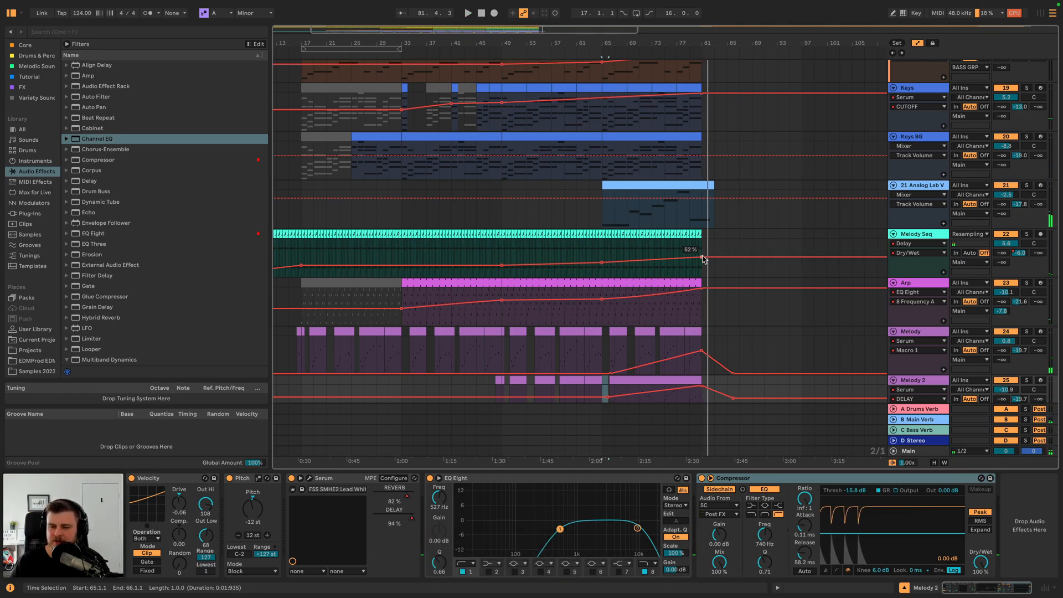
scroll(658, 250, "down", 3)
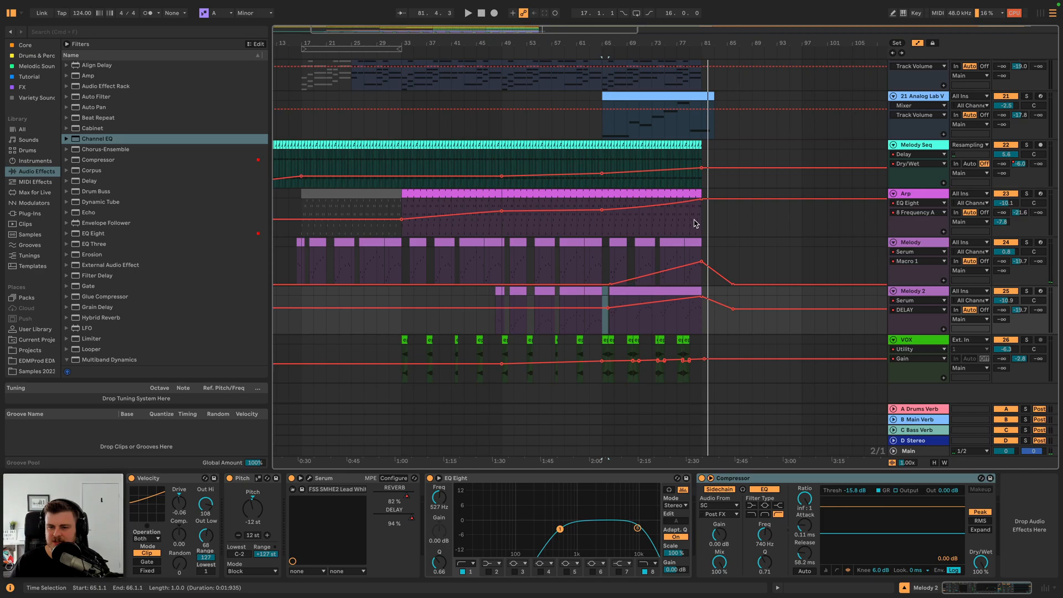
scroll(680, 222, "up", 20)
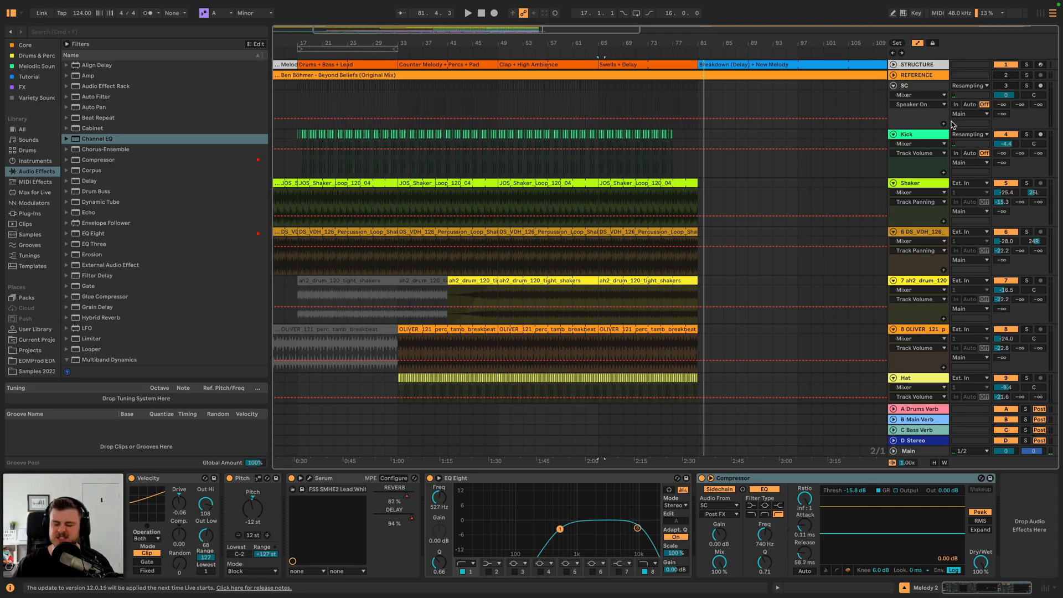
- Play from about bar 52 with Kick, Shaker, DS_VDH_126, ah2_drum_120 and OLIVER_121 soloed together
left_click(1026, 134)
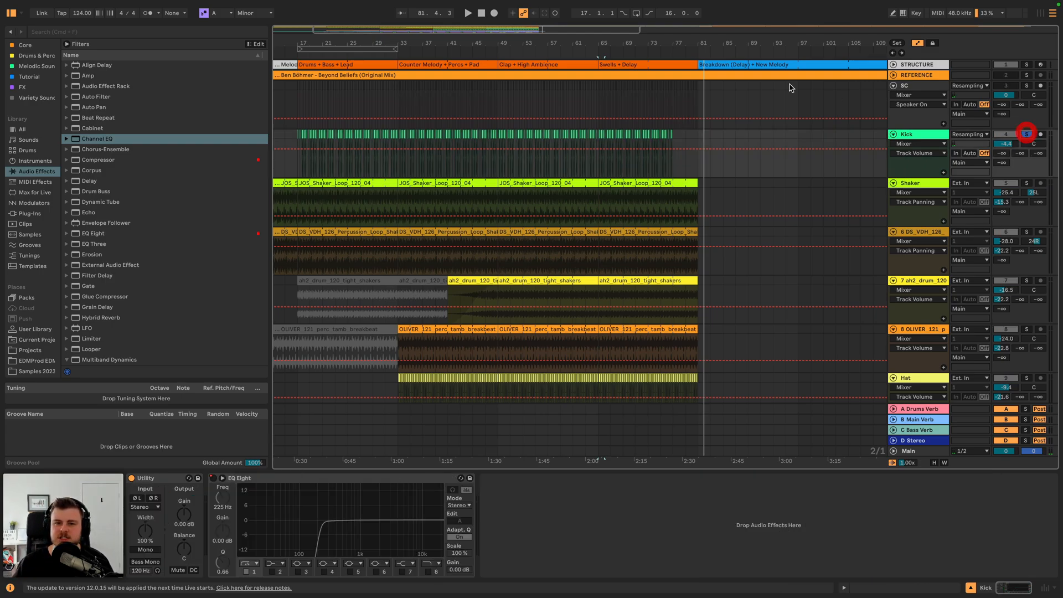
left_click(516, 52)
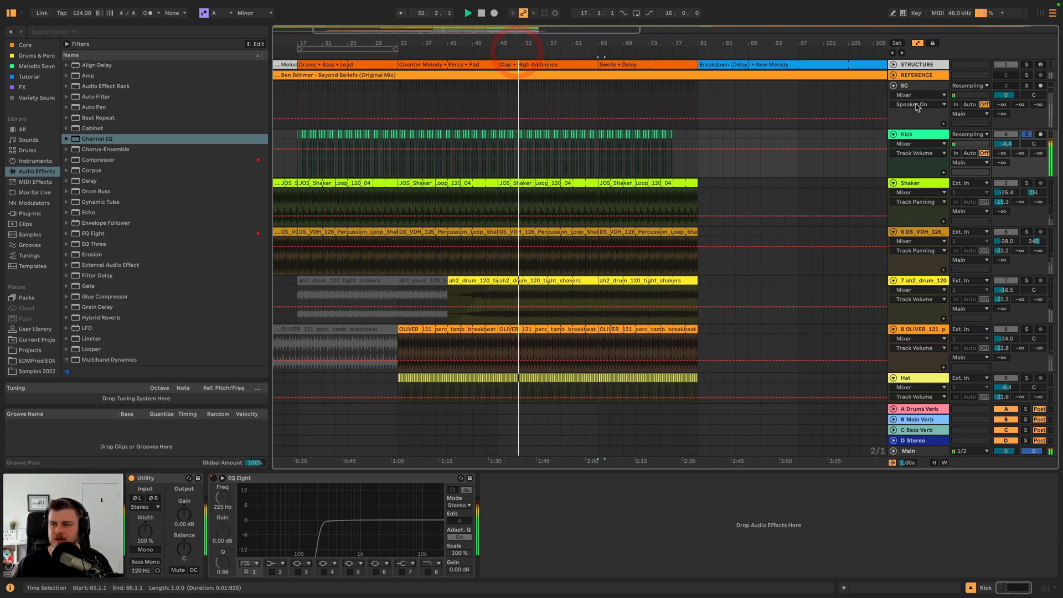
left_click(1026, 183, "super")
left_click(1027, 232, "super")
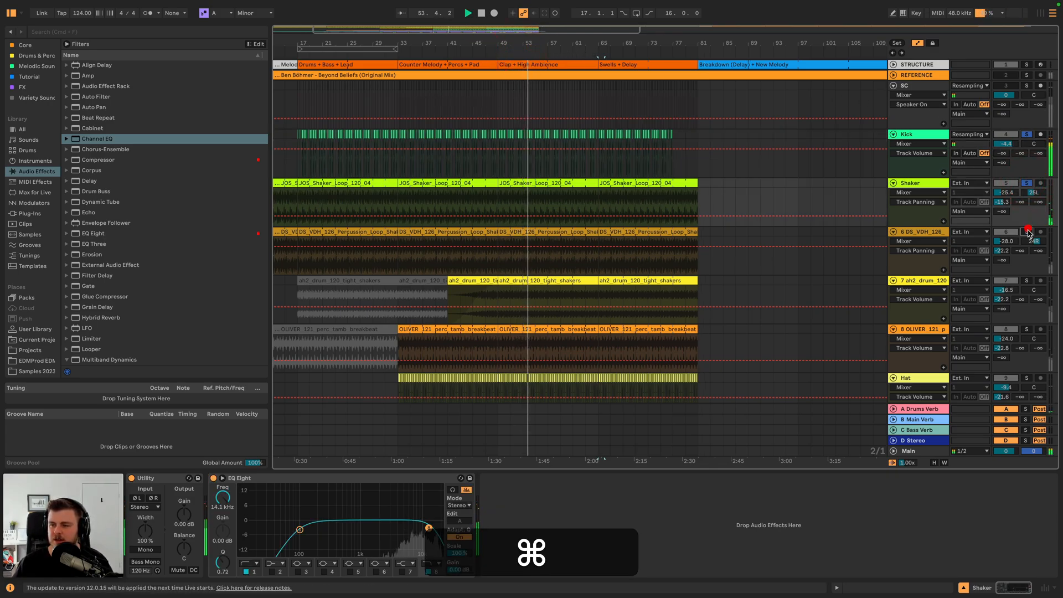
left_click(1026, 281, "super")
left_click(1025, 329, "super")
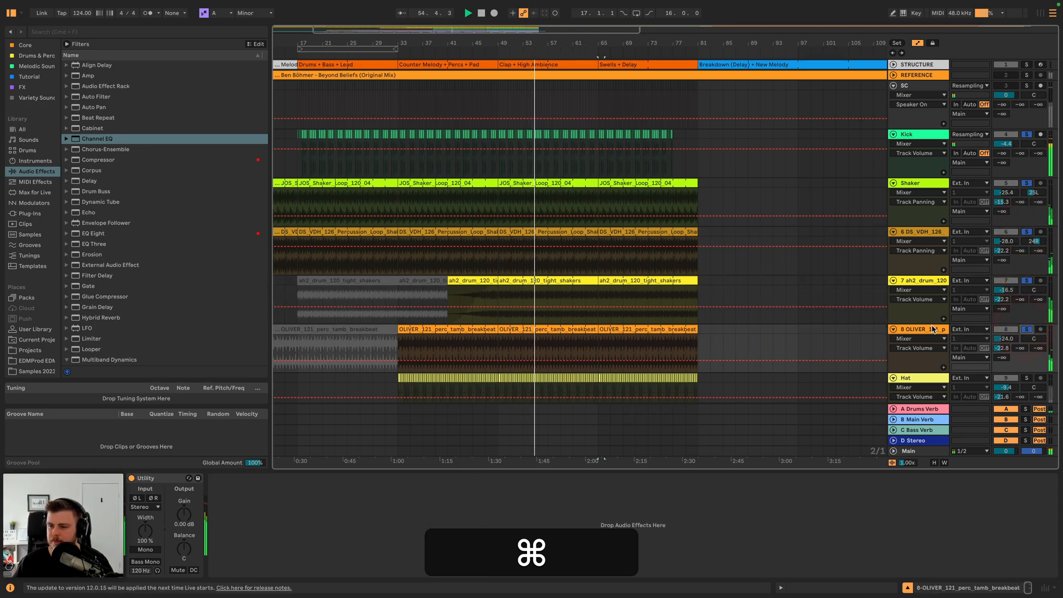
- Group the Shaker, DS_VDH_126, ah2_drum_120 and OLIVER_121 tracks, name the group SHAKER GRP and stop playback
left_click(921, 182)
key("shift+super+g")
key("super+r")
type("SHAKER GRP")
key("Return")
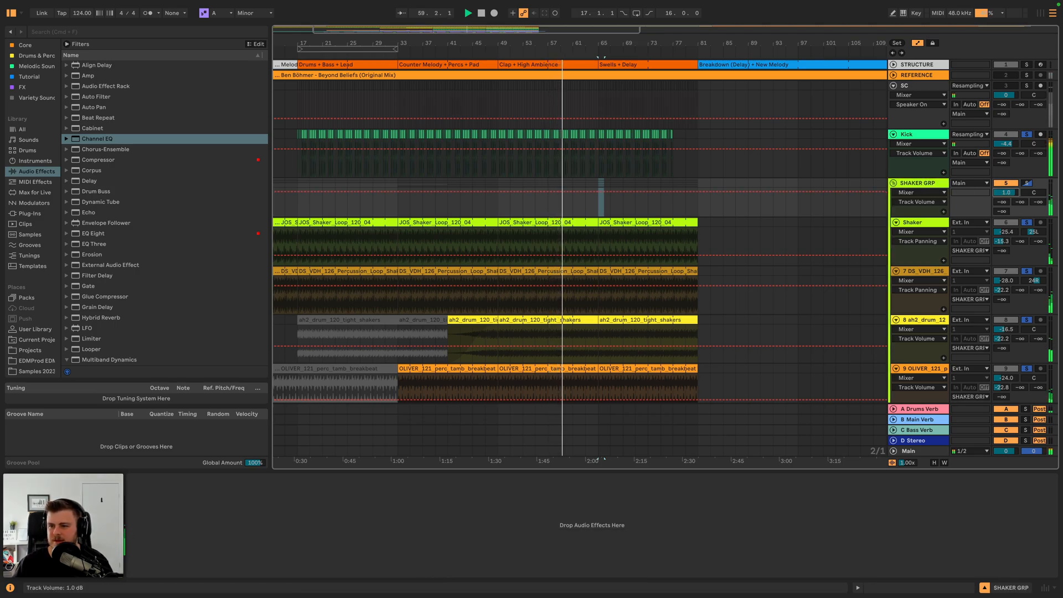
key("space")
- Copy the sidechain Compressor from Melody Seq and paste it onto SHAKER GRP
scroll(913, 233, "down", 15)
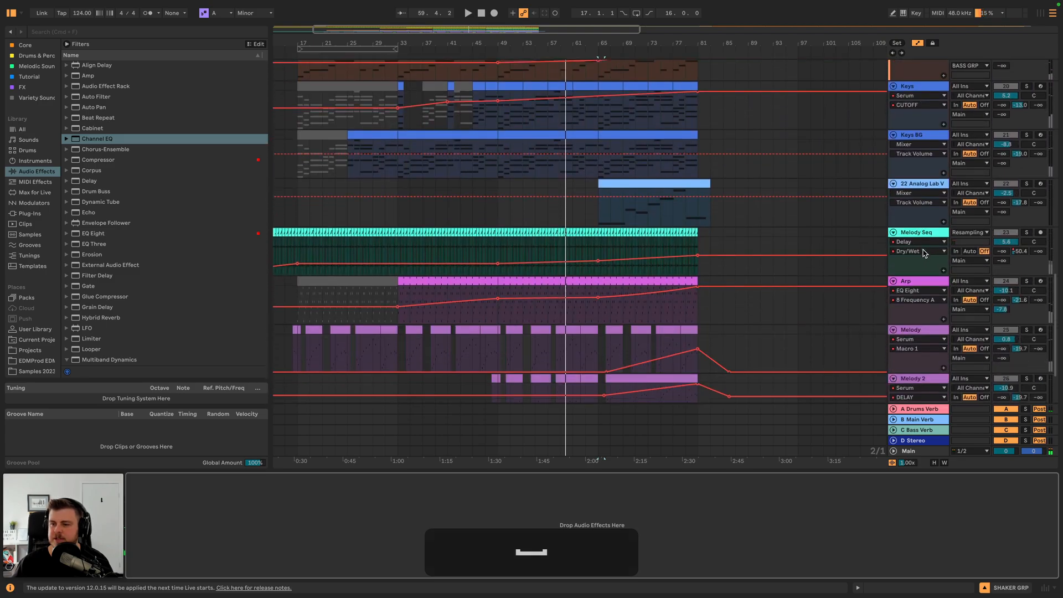
scroll(924, 253, "down", 1)
left_click(922, 222)
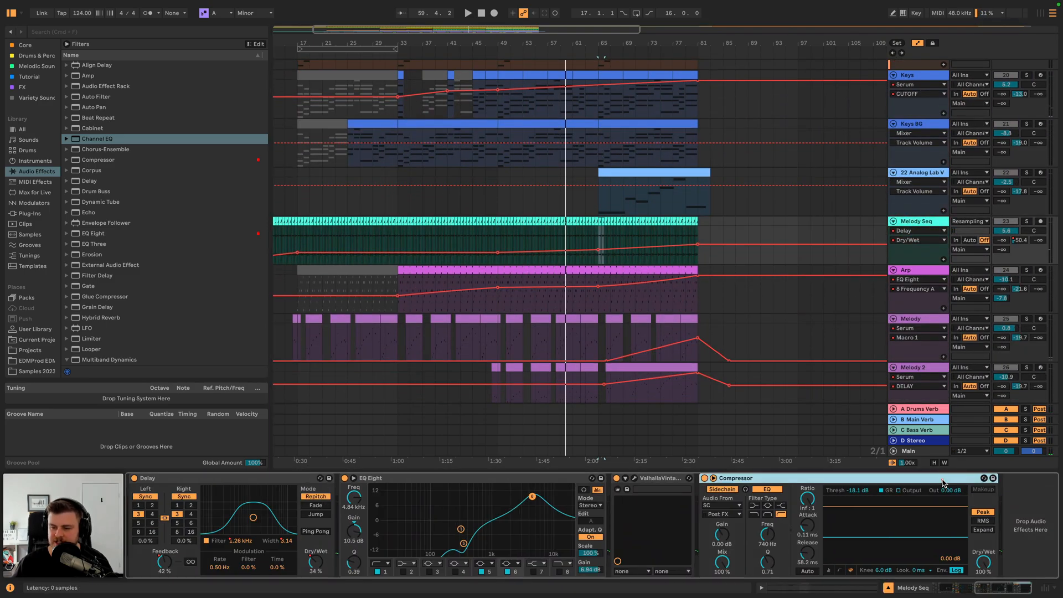
key("super+c")
scroll(919, 265, "up", 15)
left_click(930, 187)
key("super+v")
- During playback, set the SHAKER GRP Compressor's threshold to -12.2 dB and raise the group's volume to about 1.8 dB
key("space")
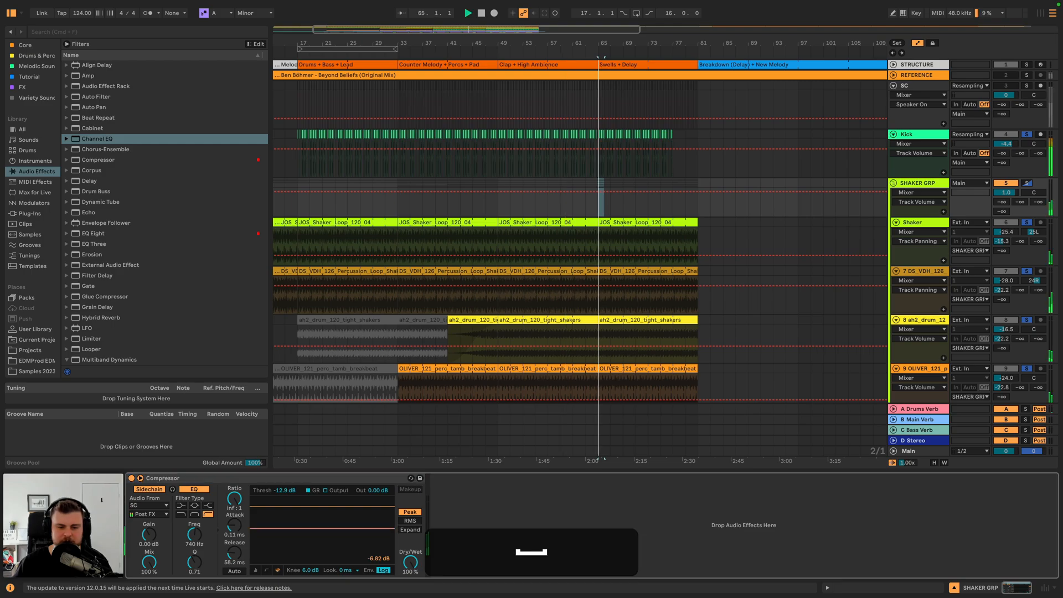
left_click_drag(322, 525, 321, 528)
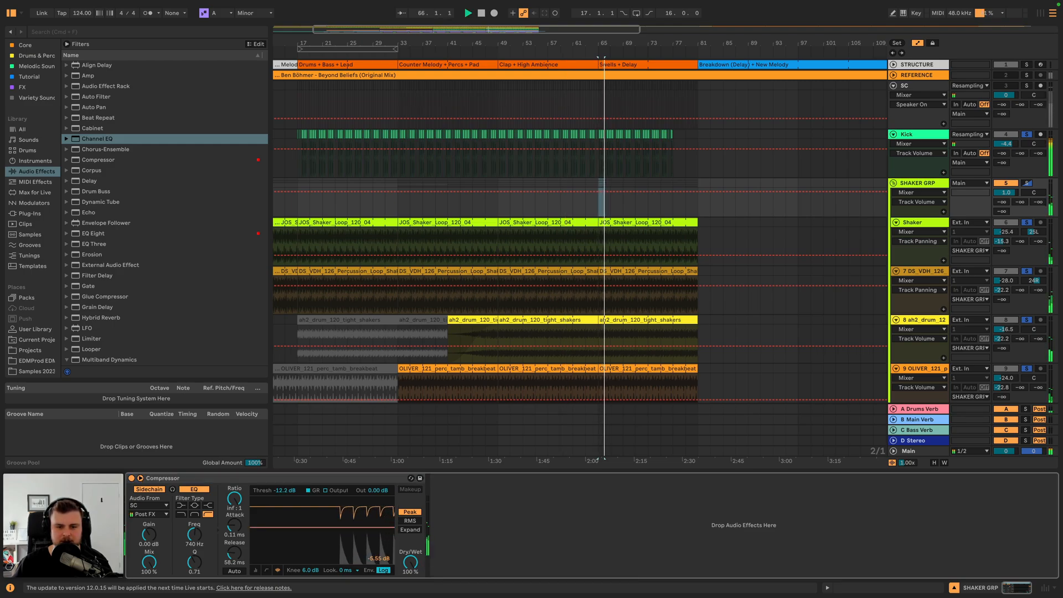
left_click_drag(1005, 193, 1005, 189)
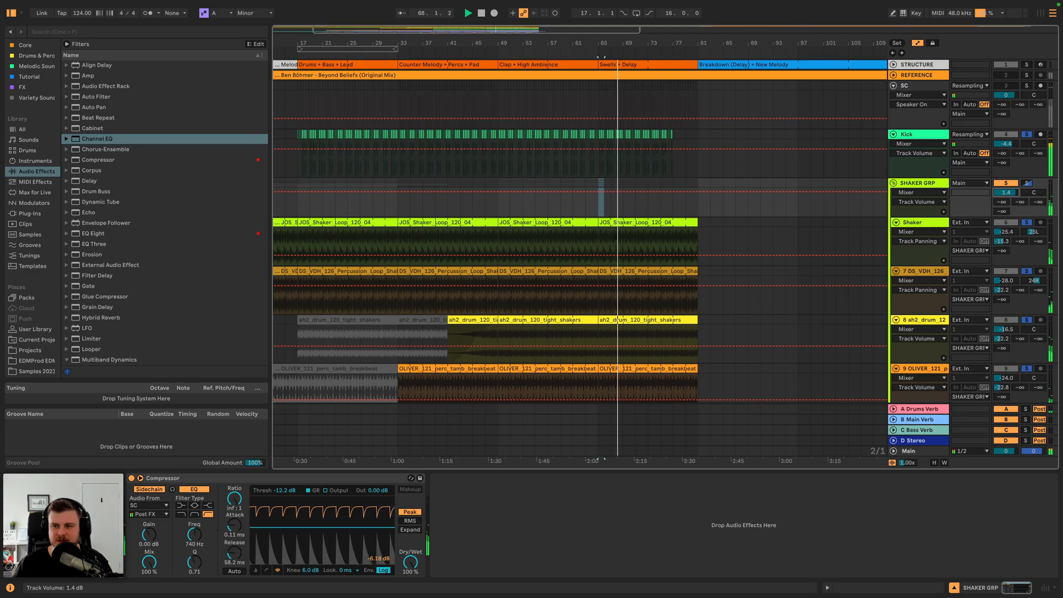
left_click_drag(1005, 192, 1006, 189)
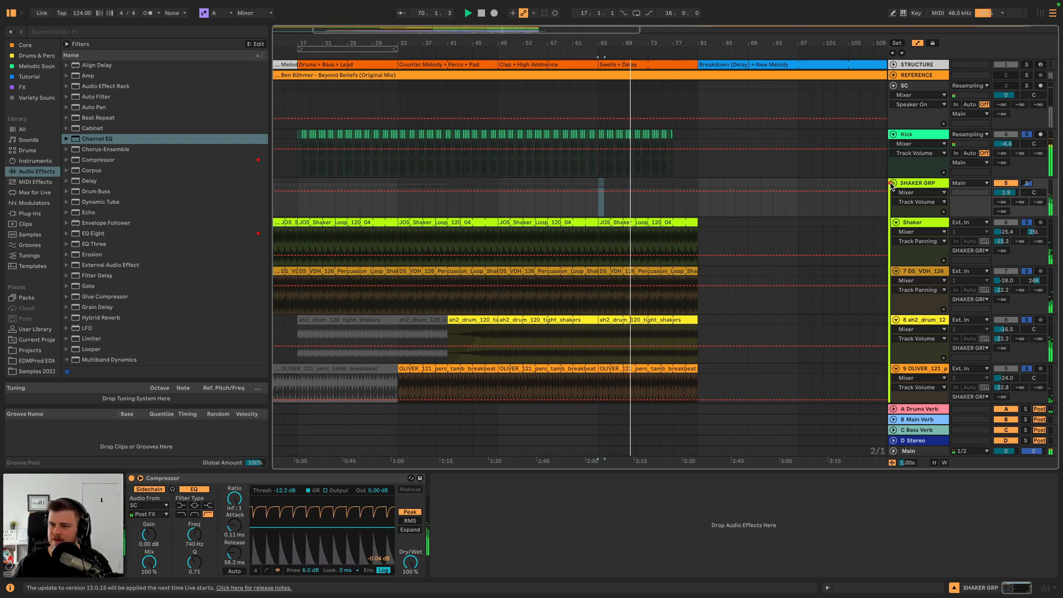
- Fold SHAKER GRP, raise the Hat's Drums Verb send to about -22.5 dB against the Kick, and solo the Hat alone
left_click(893, 183)
left_click(1027, 193, "super")
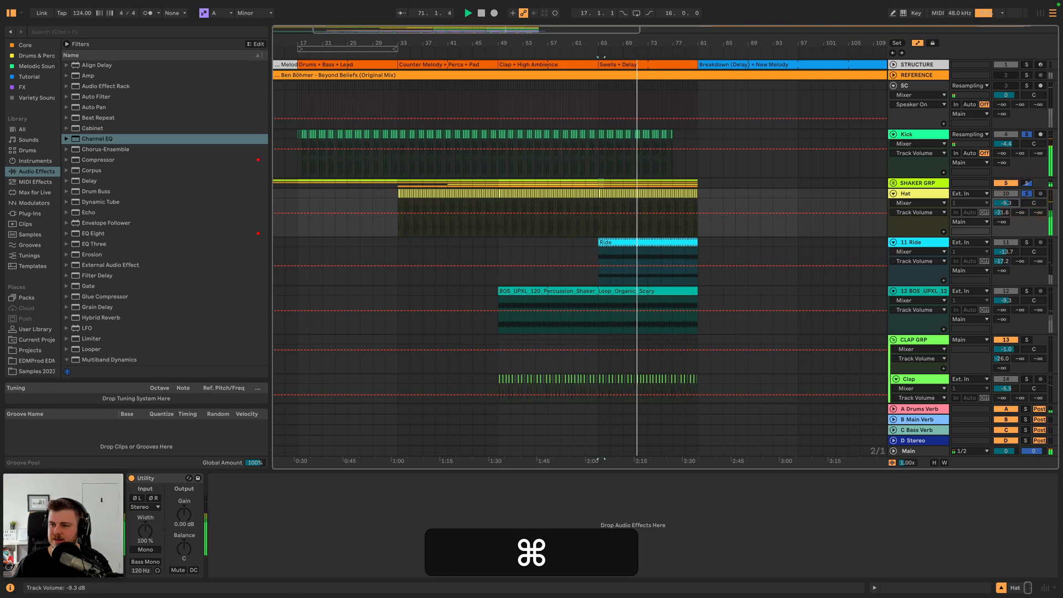
left_click_drag(1002, 212, 1007, 206)
key("space")
left_click(1025, 193)
key("space")
left_click(1025, 193)
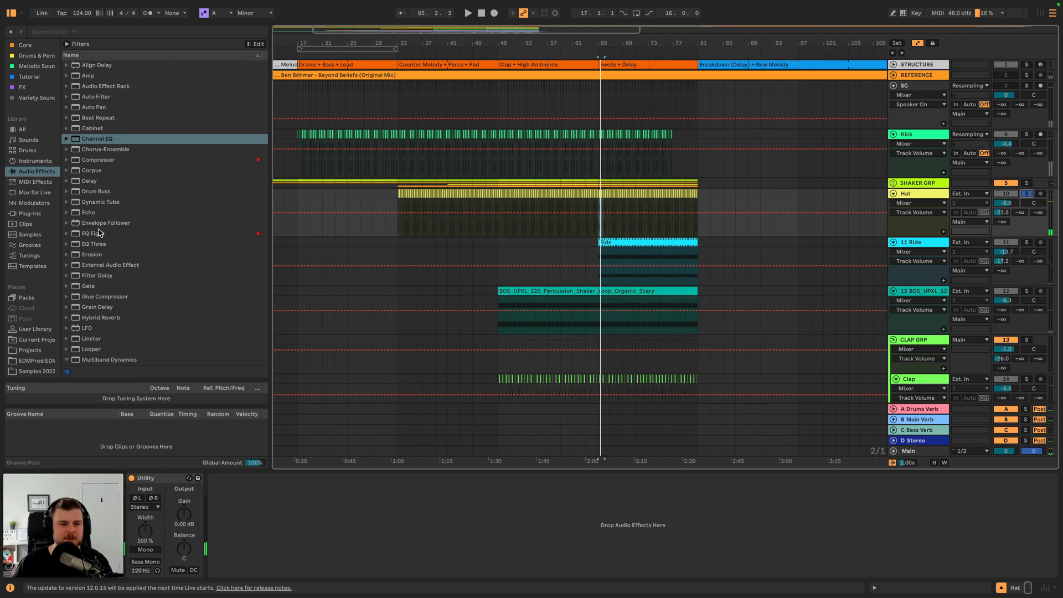
- Add EQ Eight to Hat with a steep low cut at 774 Hz, unsolo it and set its volume to -8.7 dB
double_click(93, 233)
left_click(248, 563)
left_click(255, 513)
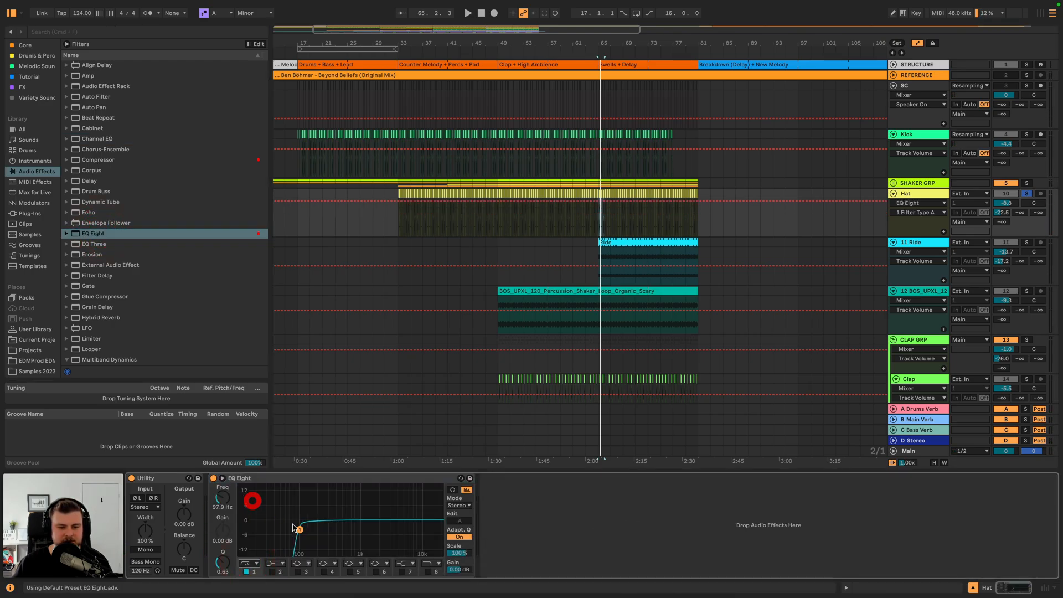
key("space")
left_click_drag(299, 530, 353, 530)
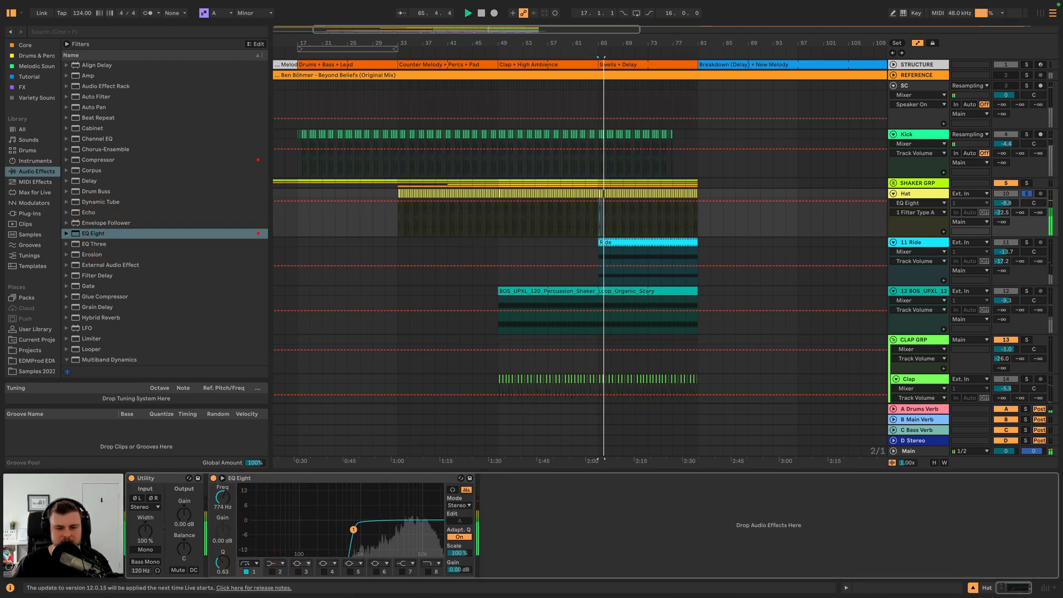
left_click(1026, 194)
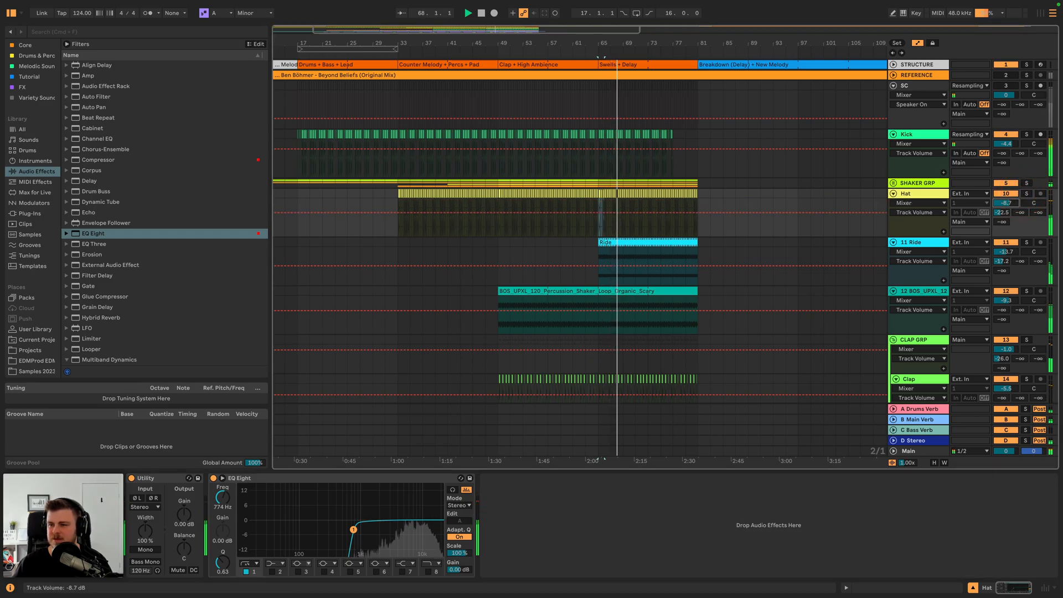
- Check the 11 Ride track in solo, lower its volume to -14.4 dB and rename it Ride
left_click(1025, 243)
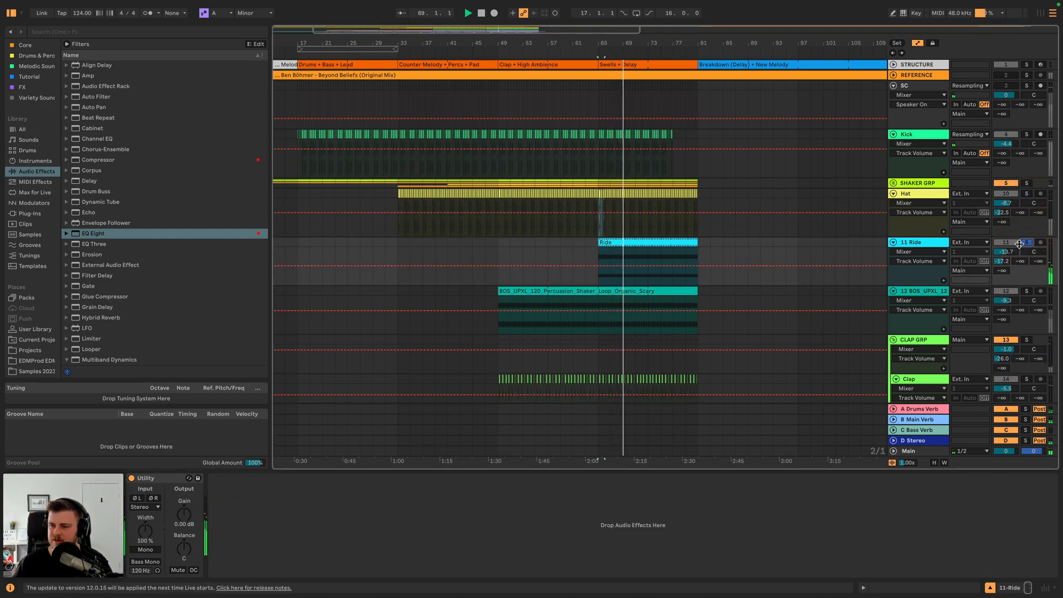
left_click(1026, 244)
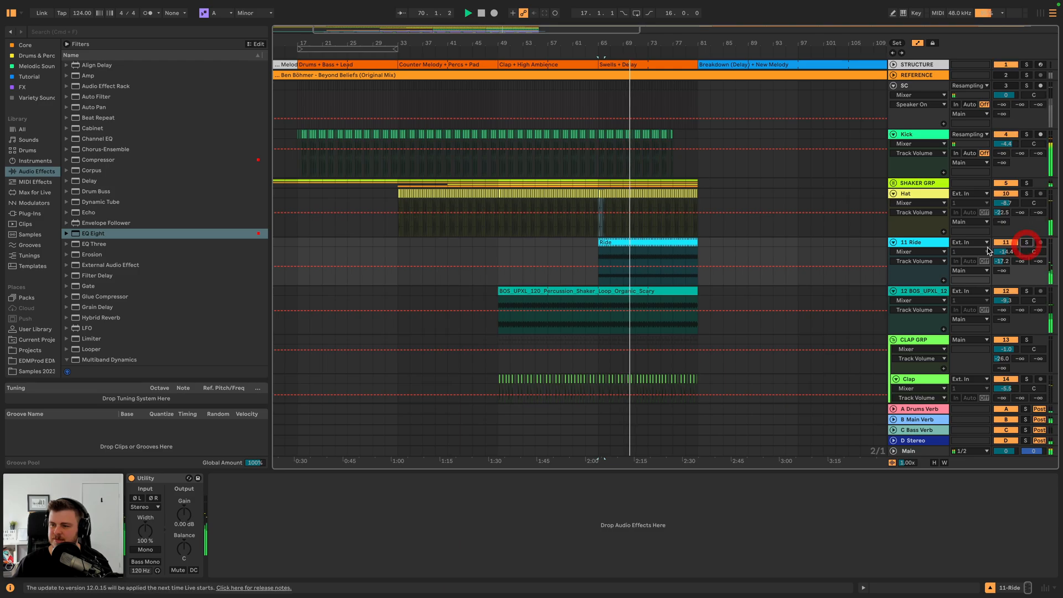
key("super+r")
type("Ride")
key("Return")
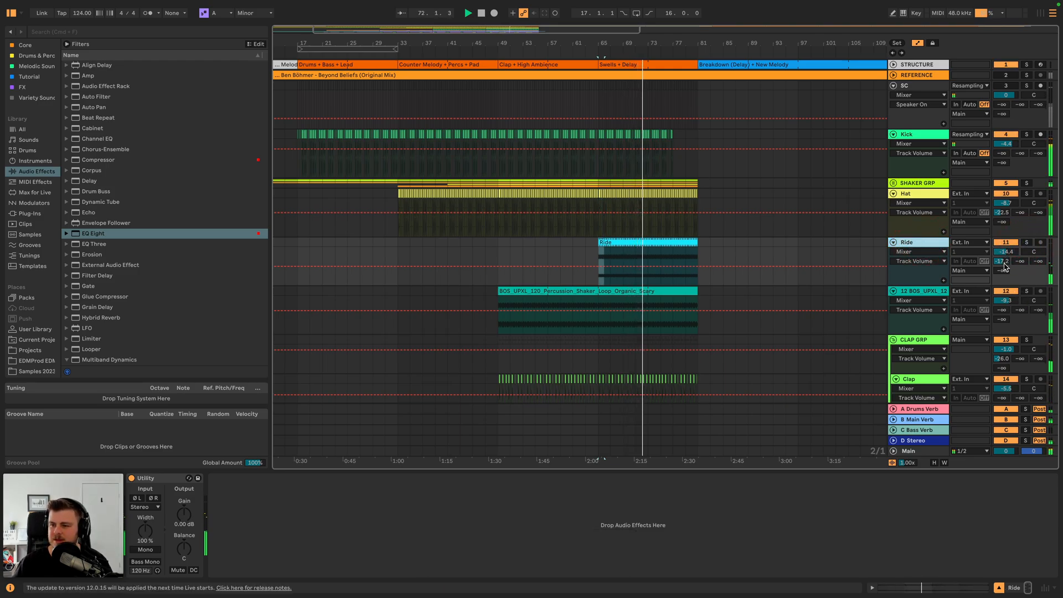
- Check the BOS_UPXL percussion track in solo, move it into SHAKER GRP and solo that group together with Kick
left_click(1027, 291)
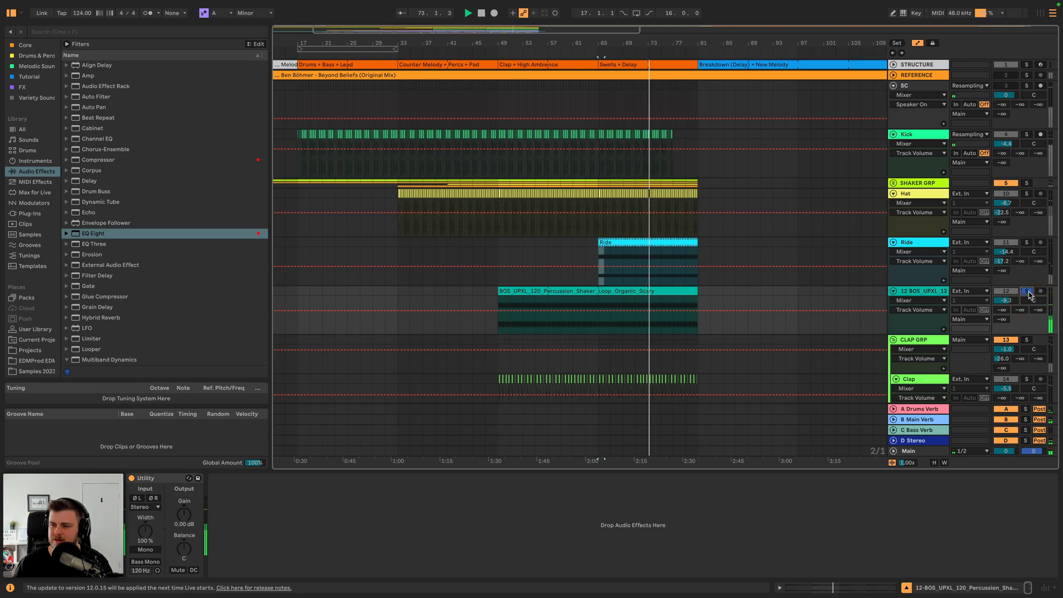
left_click_drag(923, 291, 927, 186)
left_click(1027, 134, "super")
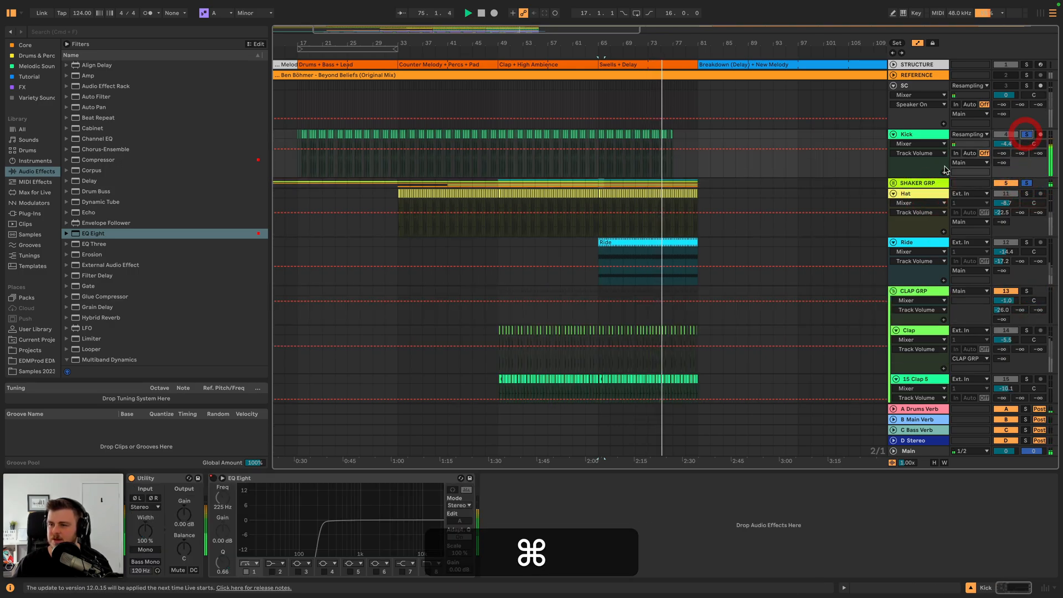
- Unfold SHAKER GRP, set the BOS_UPXL track's volume to -9.8 dB during playback from bar 65, and fold the group again
left_click(464, 48)
left_click(612, 49)
left_click(893, 182)
scroll(920, 269, "down", 5)
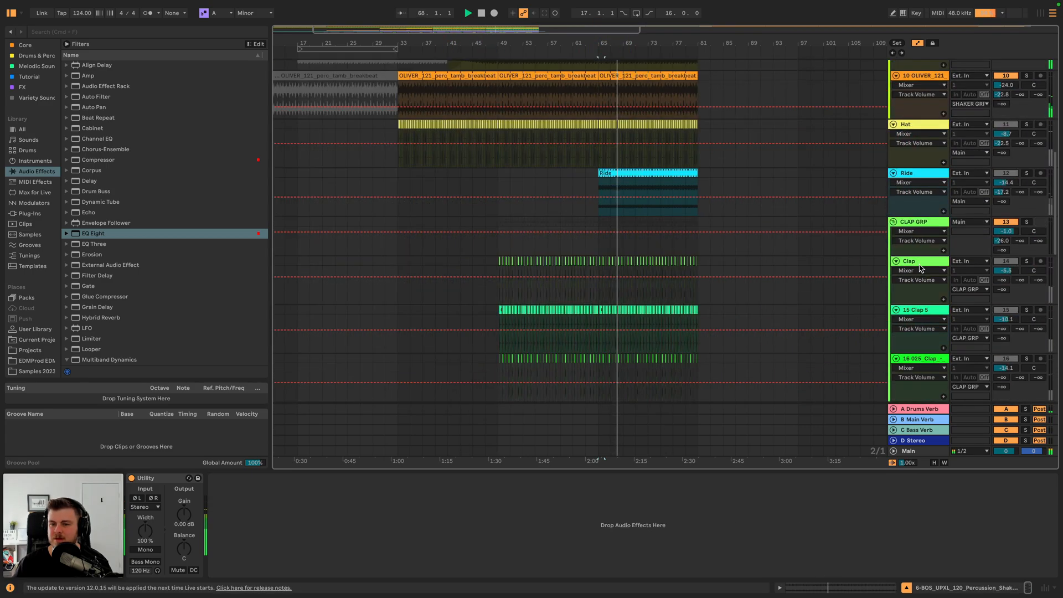
scroll(989, 164, "up", 8)
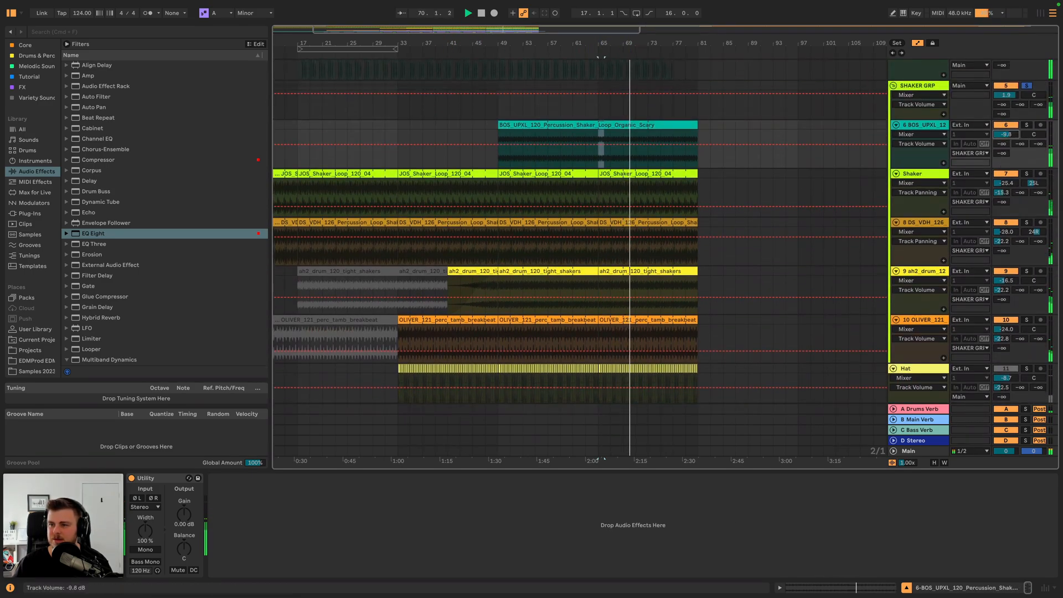
left_click(893, 85)
scroll(828, 175, "up", 5)
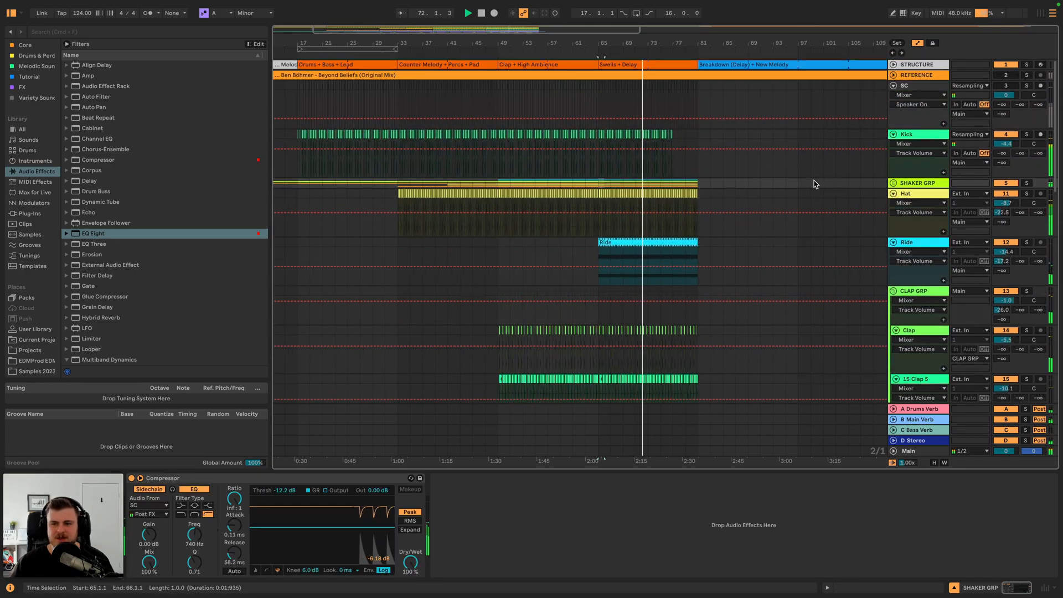
- Solo CLAP GRP together with Kick and SHAKER GRP during playback
scroll(814, 184, "down", 5)
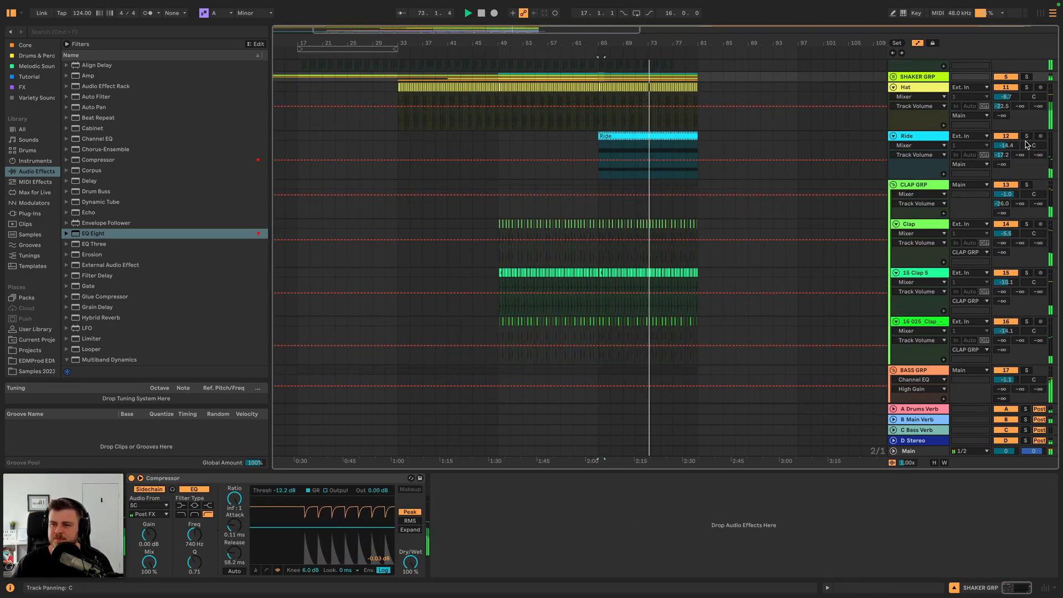
left_click(1026, 185)
scroll(1027, 144, "up", 2)
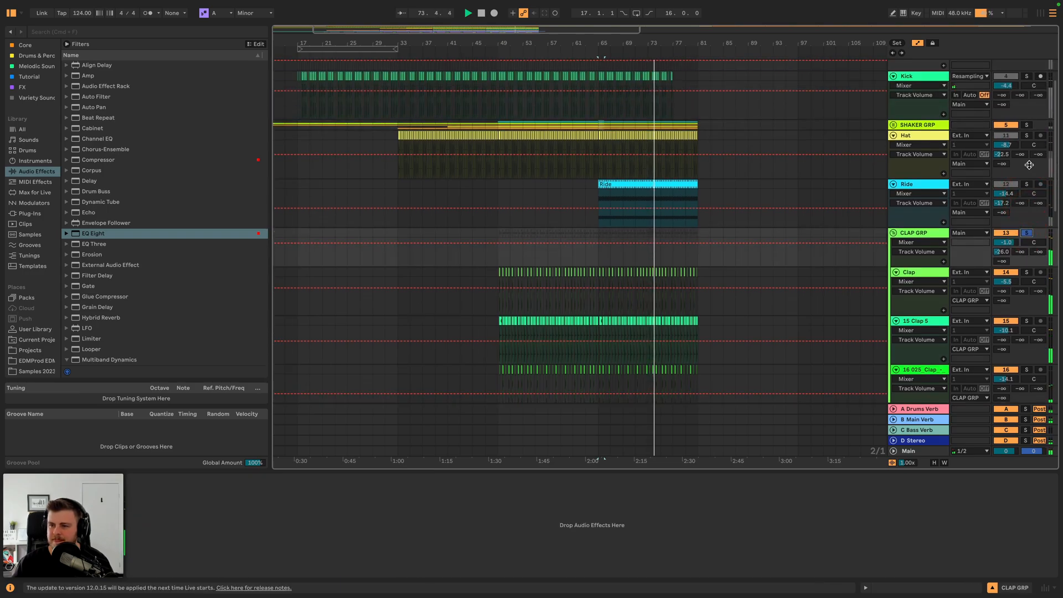
scroll(1027, 138, "up", 3)
left_click(1026, 134)
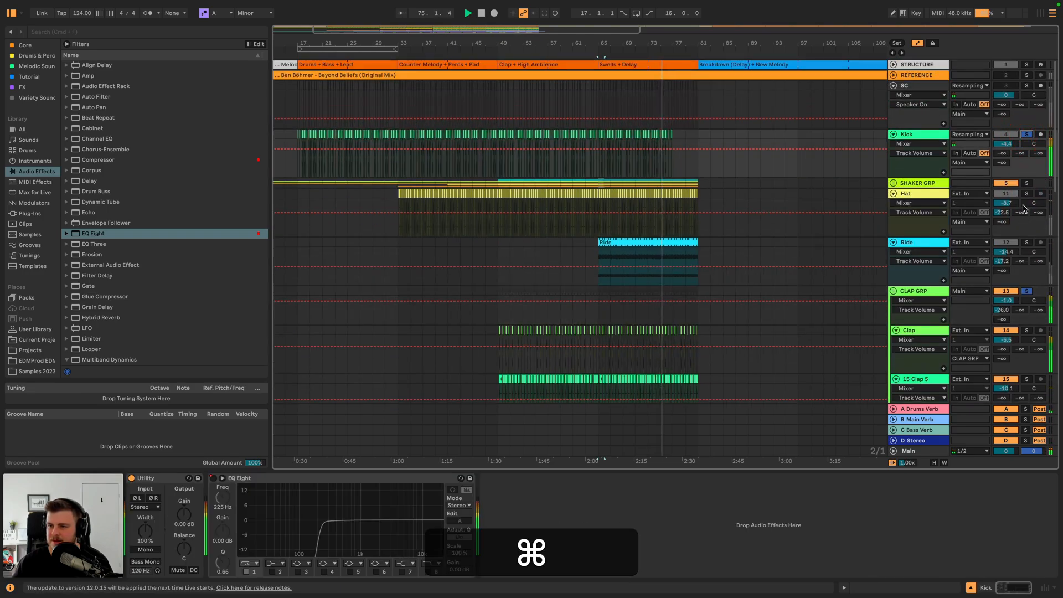
left_click(1026, 183, "super")
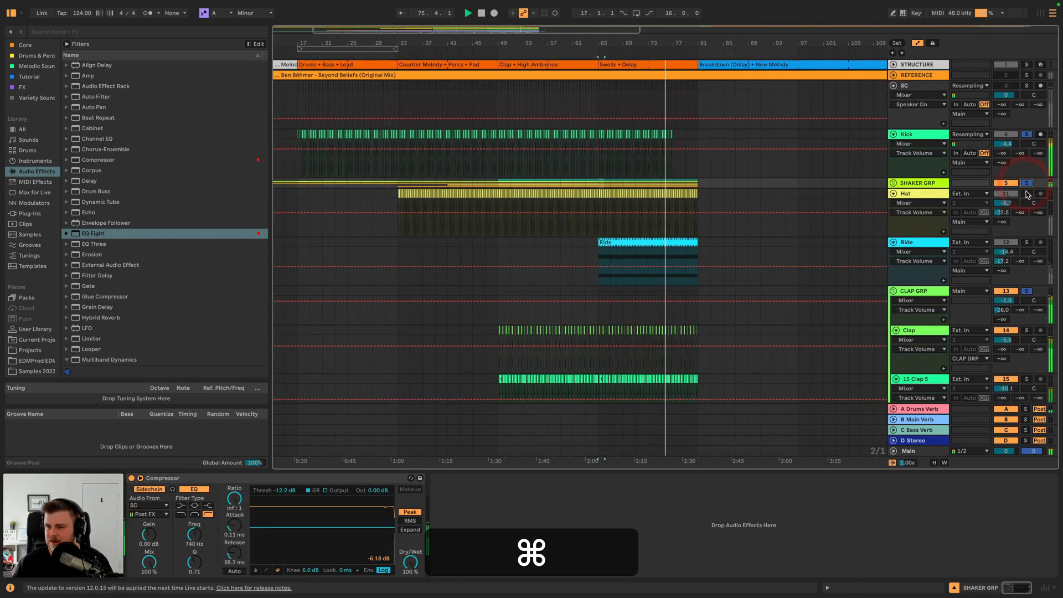
- Add EQ Eight to CLAP GRP with a 4.34 dB high shelf at 6.39 kHz and lower its Drums Verb send to -28.6 dB
left_click(919, 290)
key("space")
double_click(105, 233)
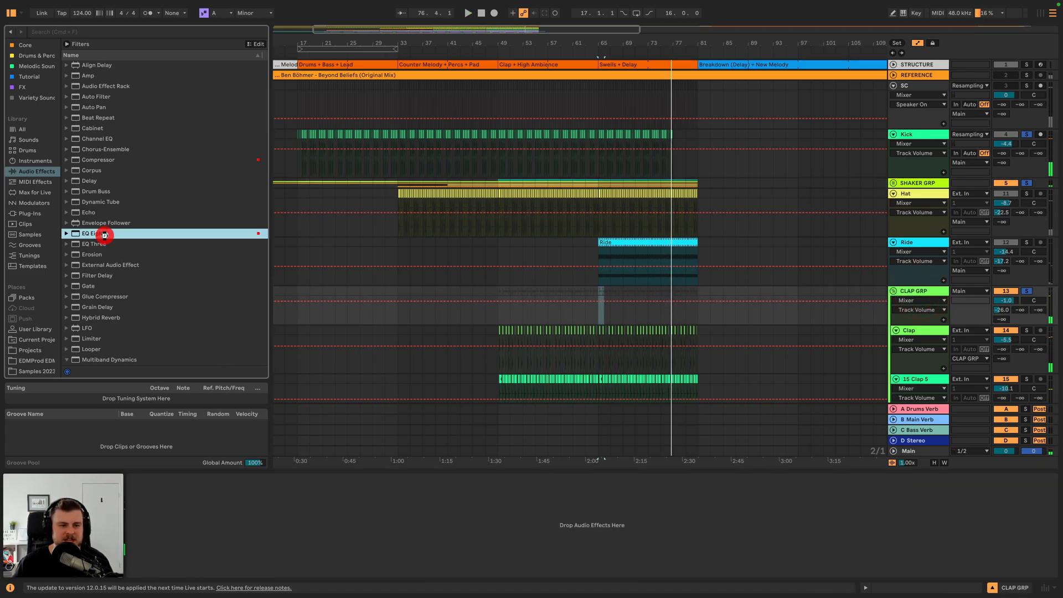
key("space")
left_click(347, 571)
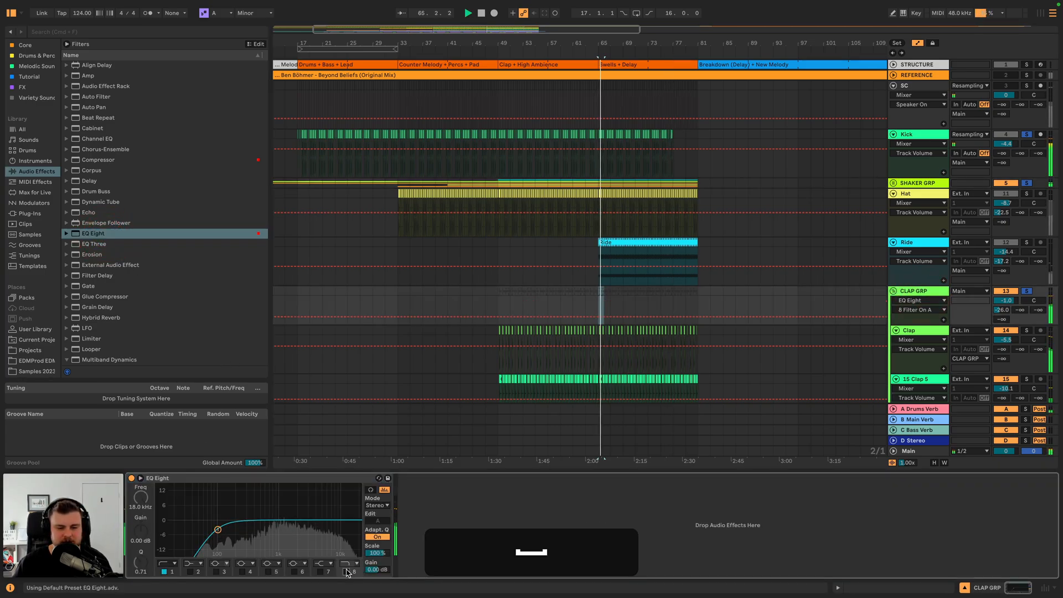
left_click(346, 571)
left_click(320, 571)
mouse_move(335, 520)
left_mouse_down()
mouse_move(322, 509)
mouse_move(341, 506)
mouse_move(327, 510)
left_mouse_up()
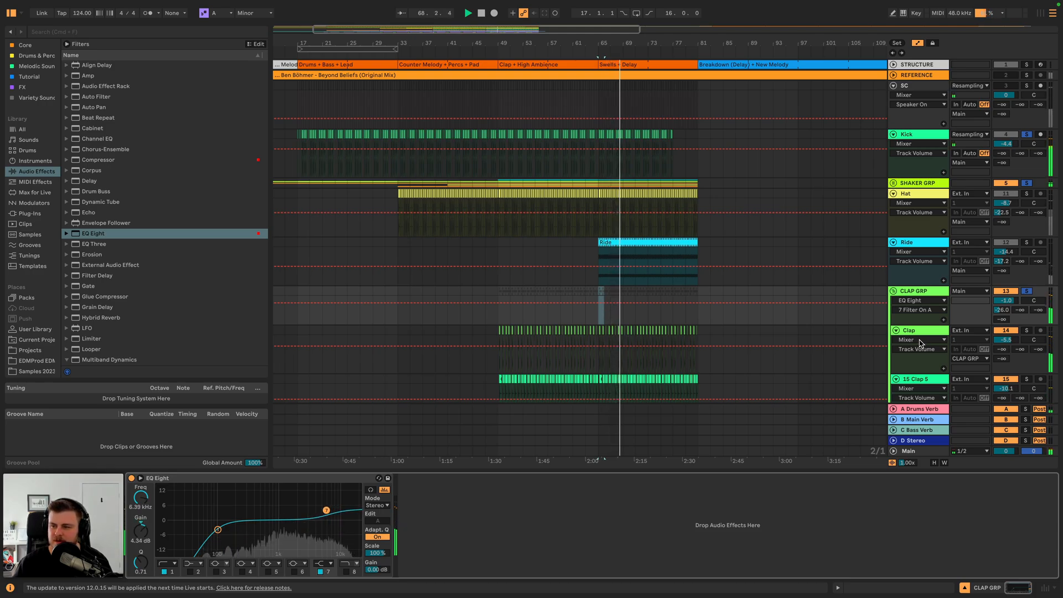
left_click_drag(1003, 310, 1002, 316)
- Listen to the 16 025 Clap and 15 Clap 5 tracks in solo, then stop with 15 Clap 5 selected
scroll(984, 368, "down", 3)
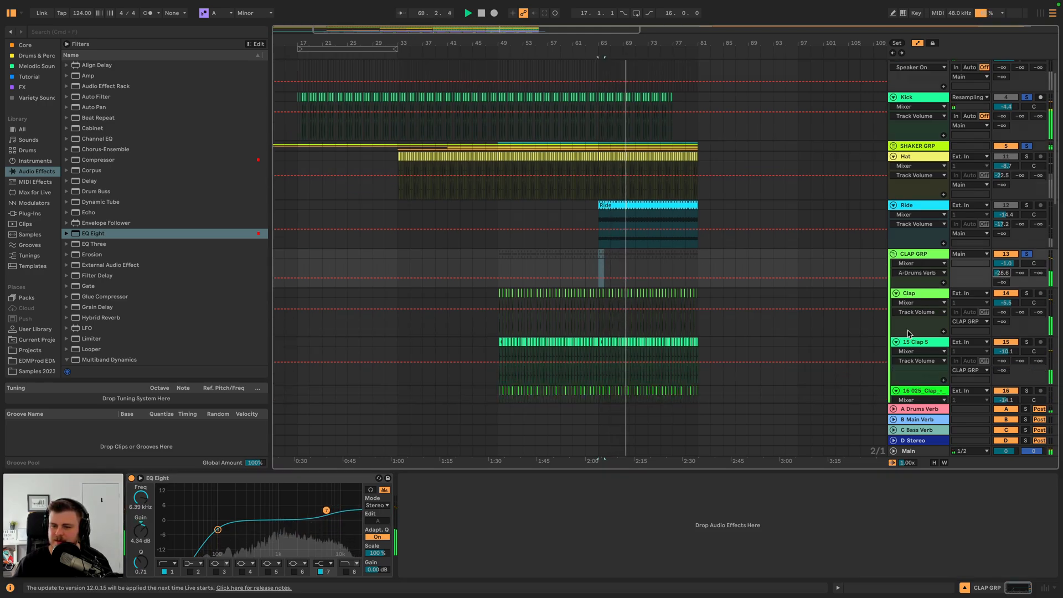
scroll(985, 368, "down", 3)
left_click(1026, 340)
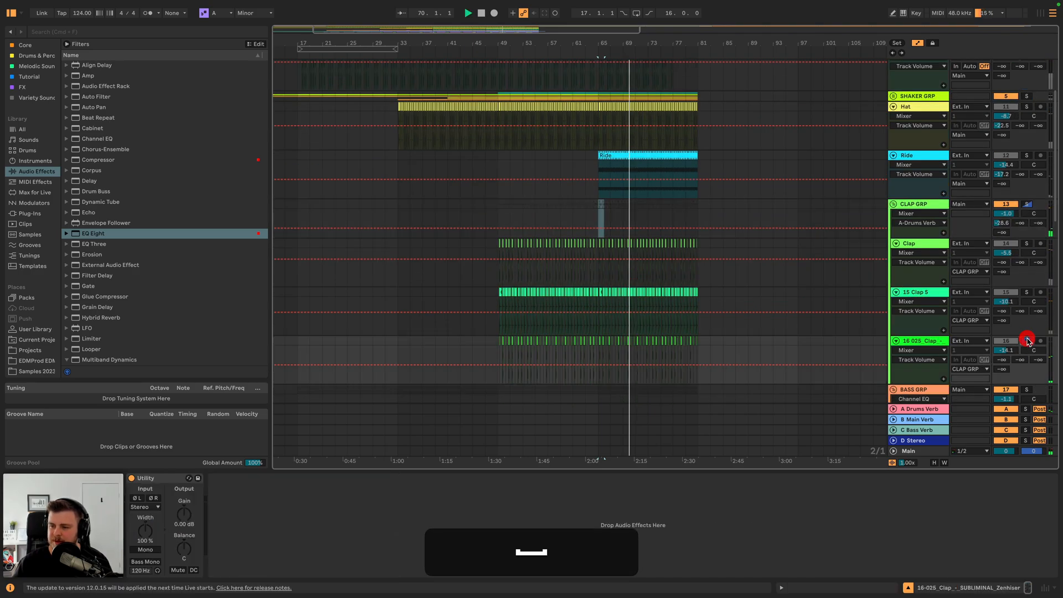
left_click(913, 293)
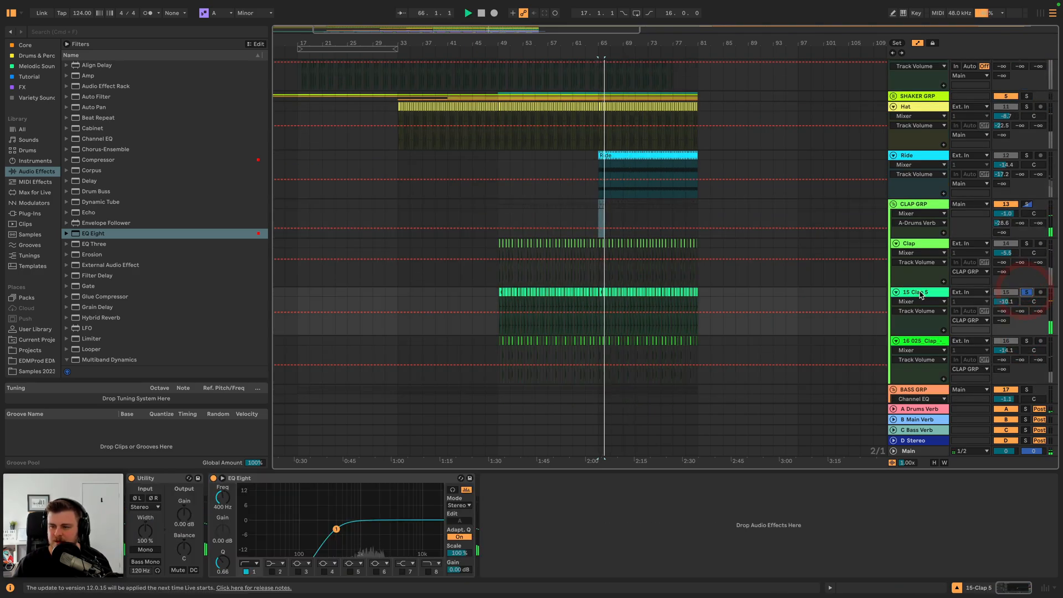
key("space")
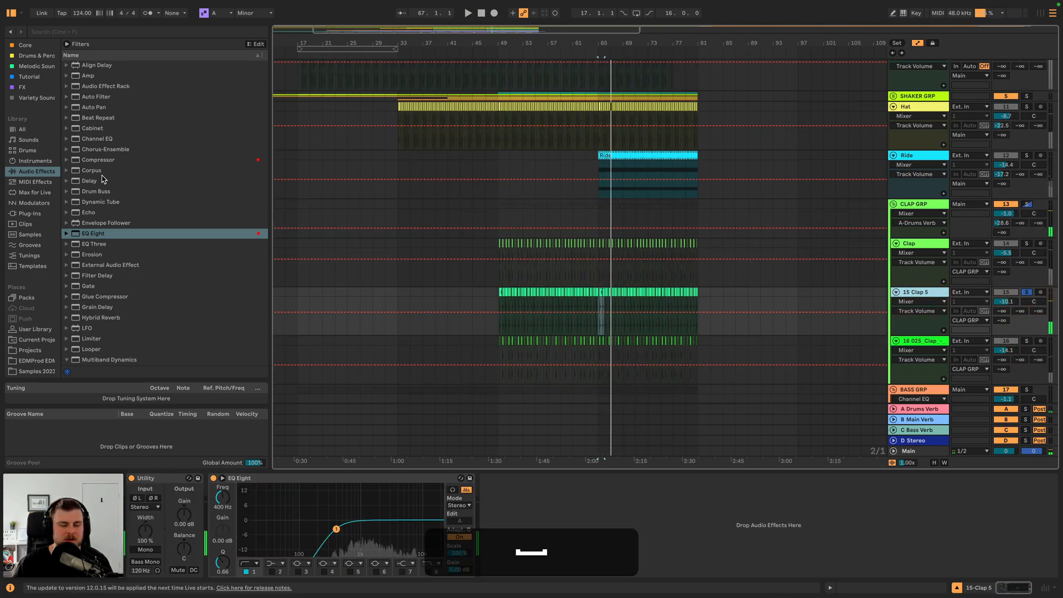
- Add Drum Buss to 15 Clap 5 with Transients at -0.54 and compare it with the device bypassed
scroll(101, 172, "down", 2)
scroll(99, 165, "up", 2)
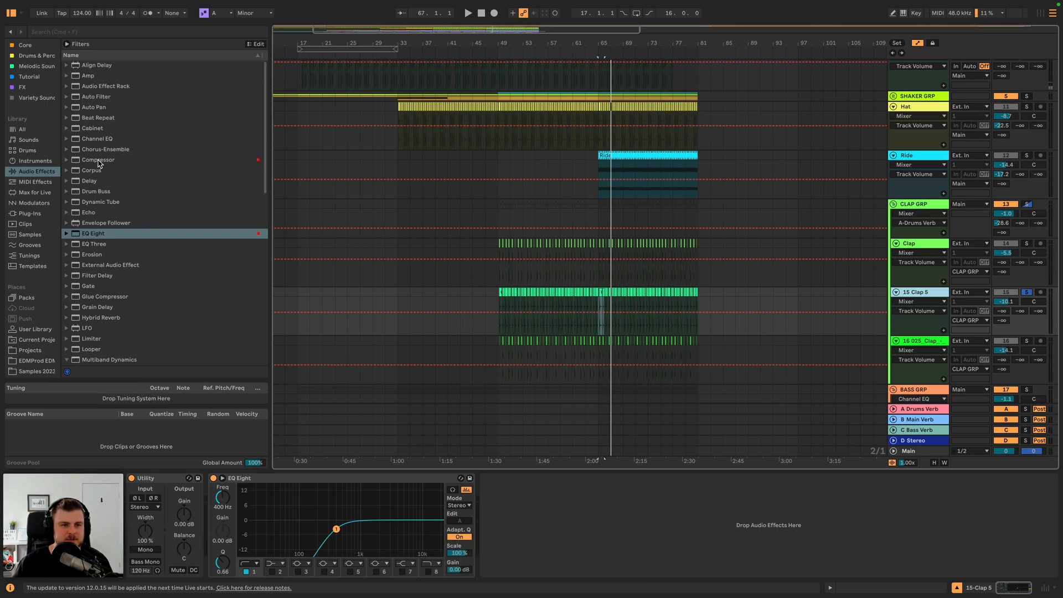
double_click(96, 192)
key("space")
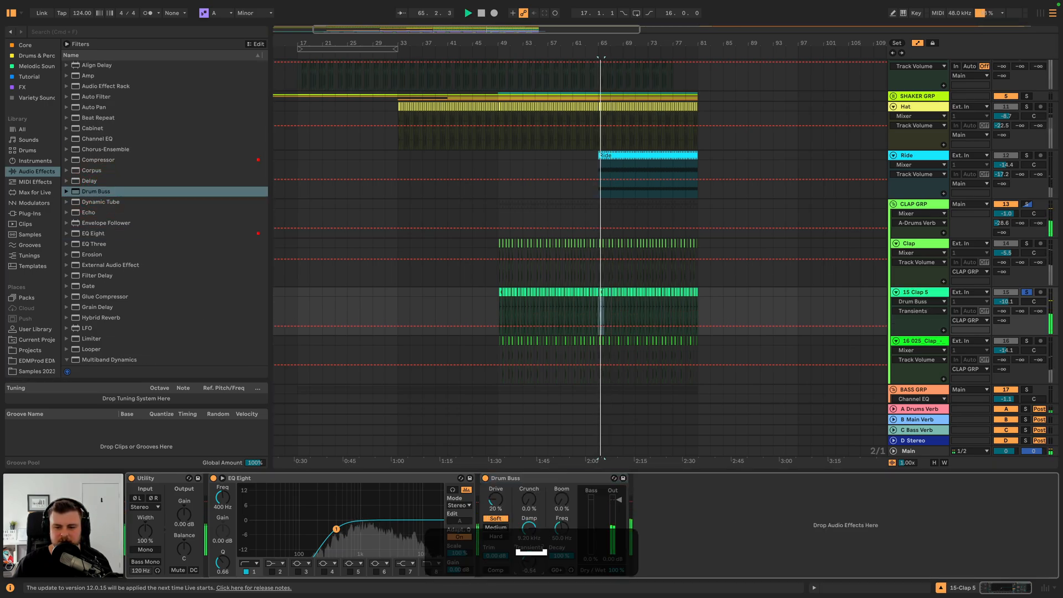
left_click(485, 478)
left_click(485, 479)
- Take 15 Clap 5 out of solo and lower its volume to -12.3 dB against the full mix
key("space")
left_click(1027, 292)
left_click_drag(1006, 301, 1006, 312)
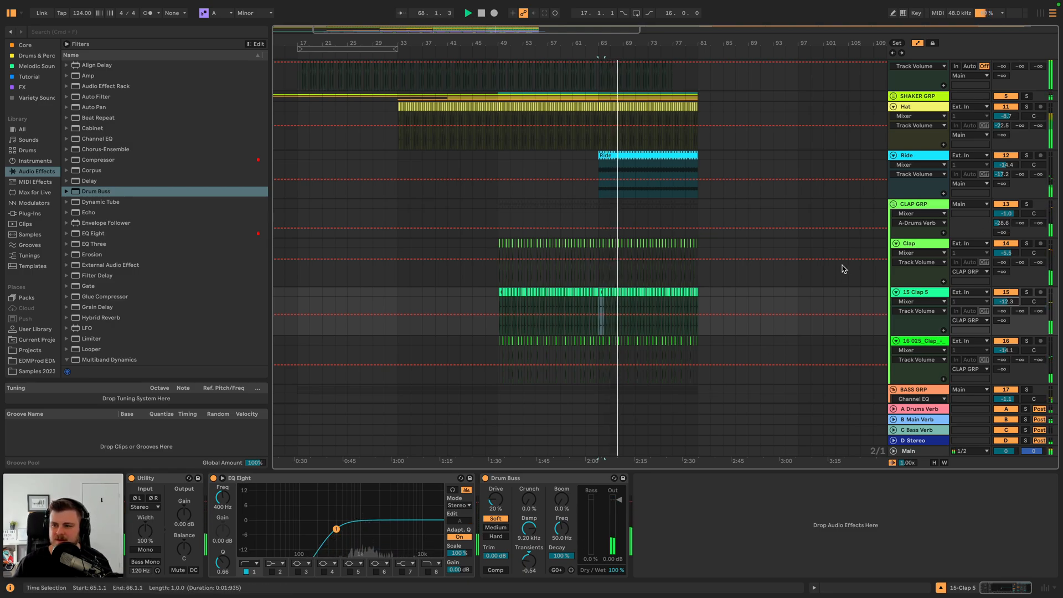
- Reduce the high shelf in CLAP GRP's EQ Eight to 2.85 dB at 6.25 kHz
left_click(913, 206)
left_click(326, 514)
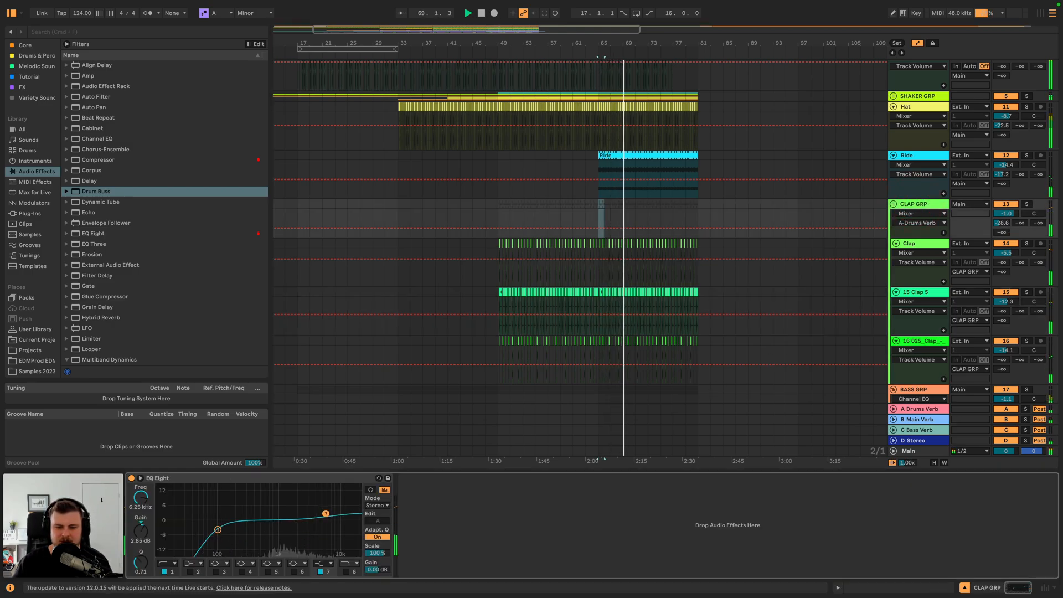
- Raise the high shelf in CLAP GRP's EQ Eight to 3.35 dB and fold the clap group
left_click_drag(327, 516, 326, 512)
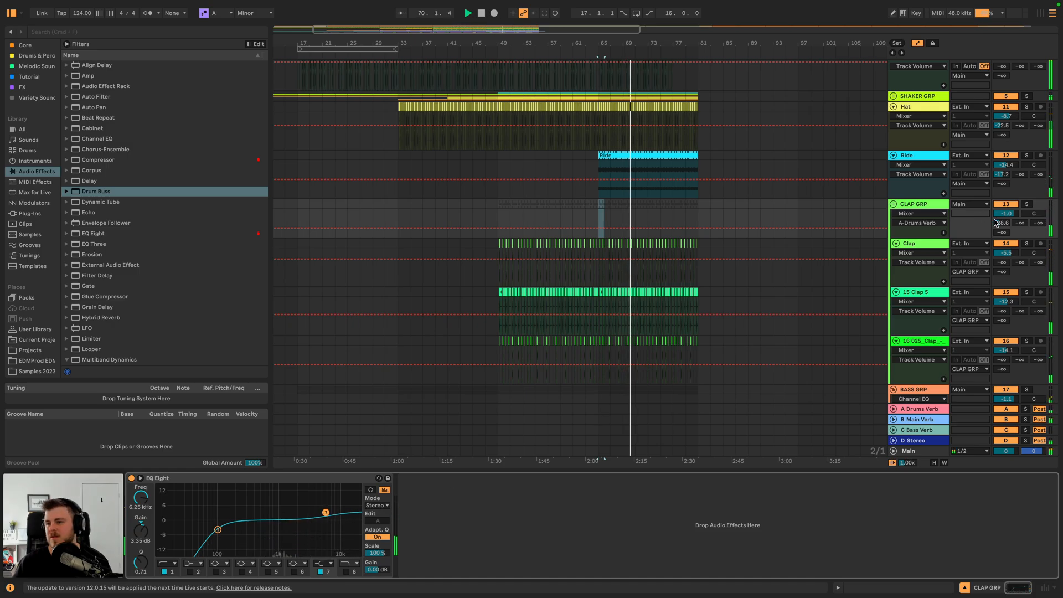
left_click(893, 205)
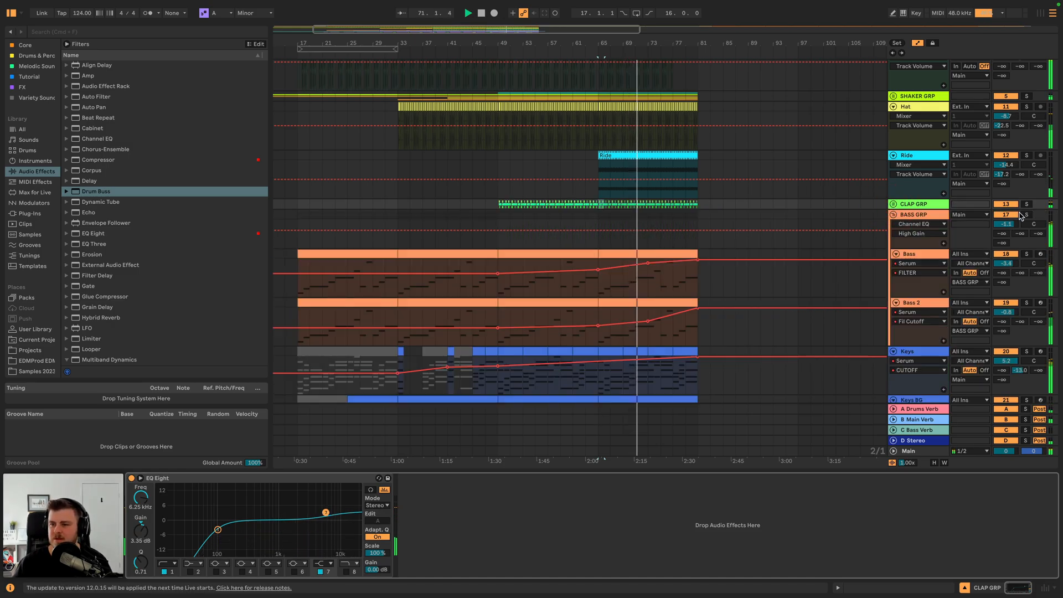
- Solo BASS GRP, insert the Multiband Compression preset between its Channel EQ and Utility, and set the Amount to 37 %
left_click(919, 215)
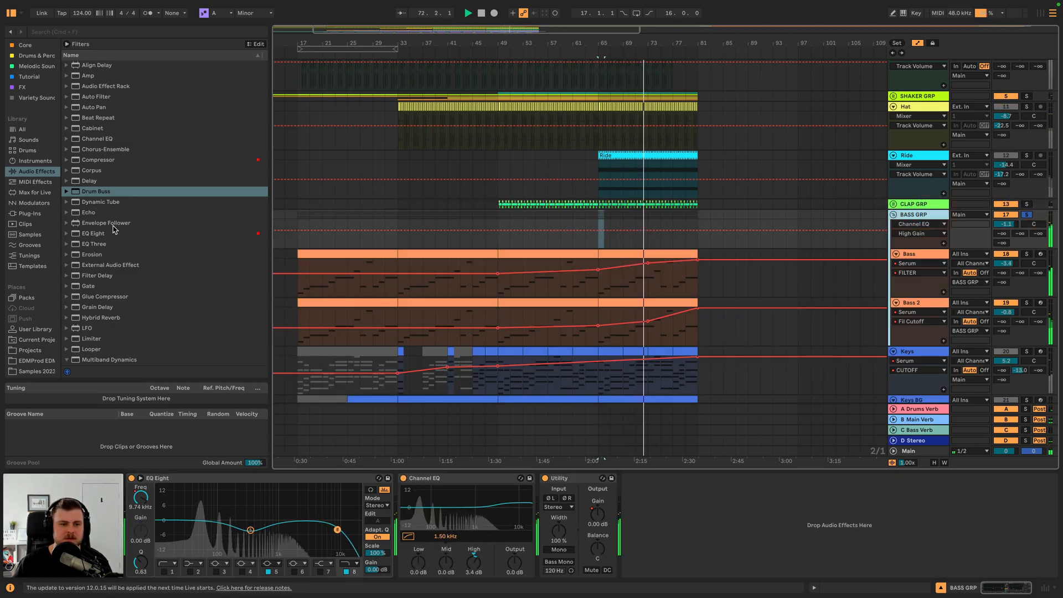
scroll(216, 185, "down", 5)
mouse_move(142, 286)
left_mouse_down()
mouse_move(407, 512)
mouse_move(534, 522)
left_mouse_up()
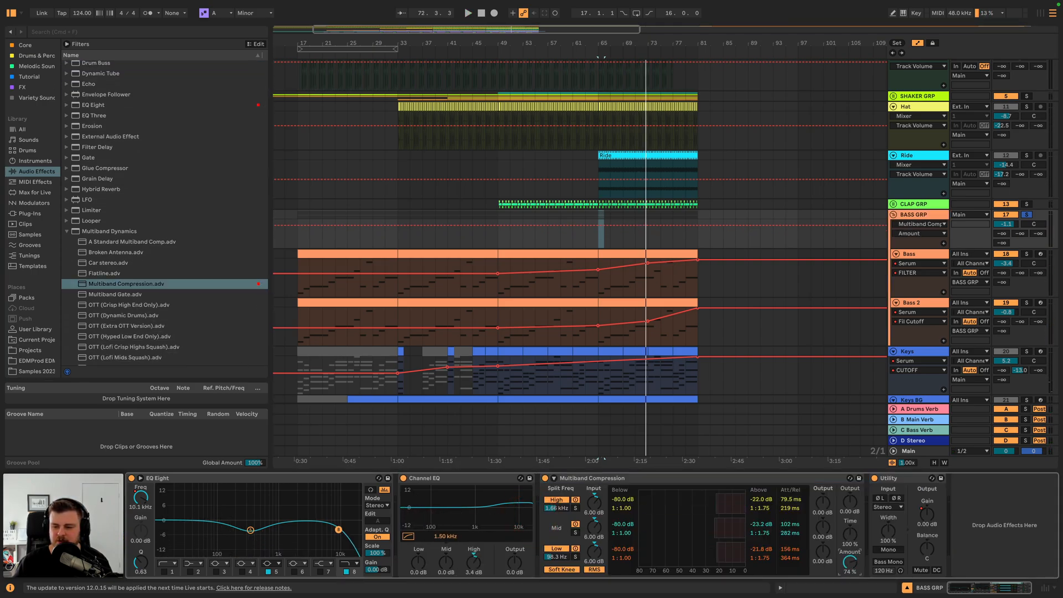
key("space")
key("space")
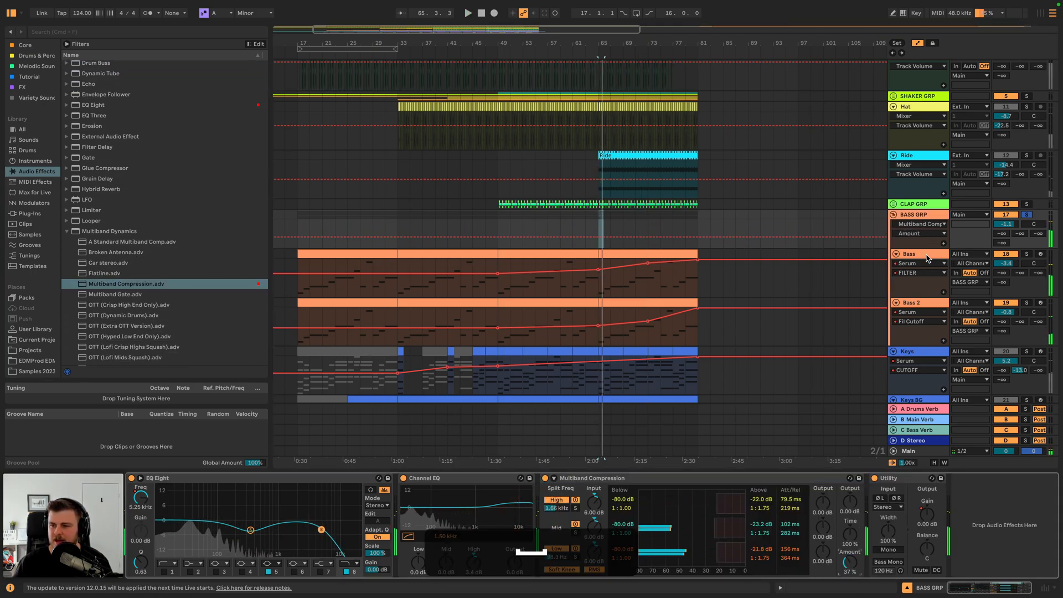
- Move the sidechain Compressor from the Bass track to the end of BASS GRP's device chain and delete Bass 2's own Compressor
left_click(912, 253)
scroll(926, 494, "right", 3)
scroll(925, 493, "right", 3)
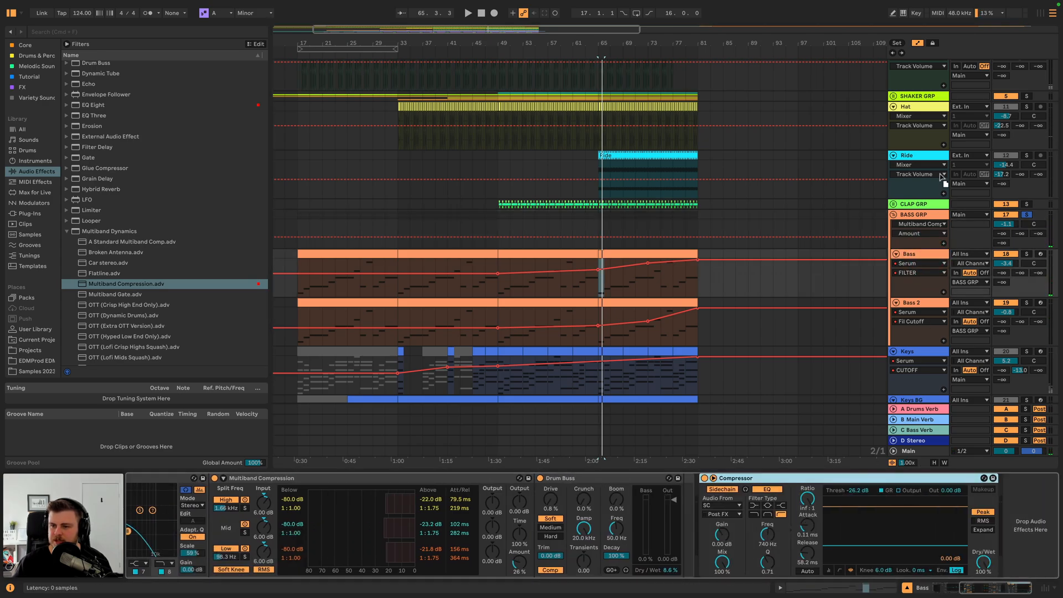
left_click(917, 215)
left_click(913, 302)
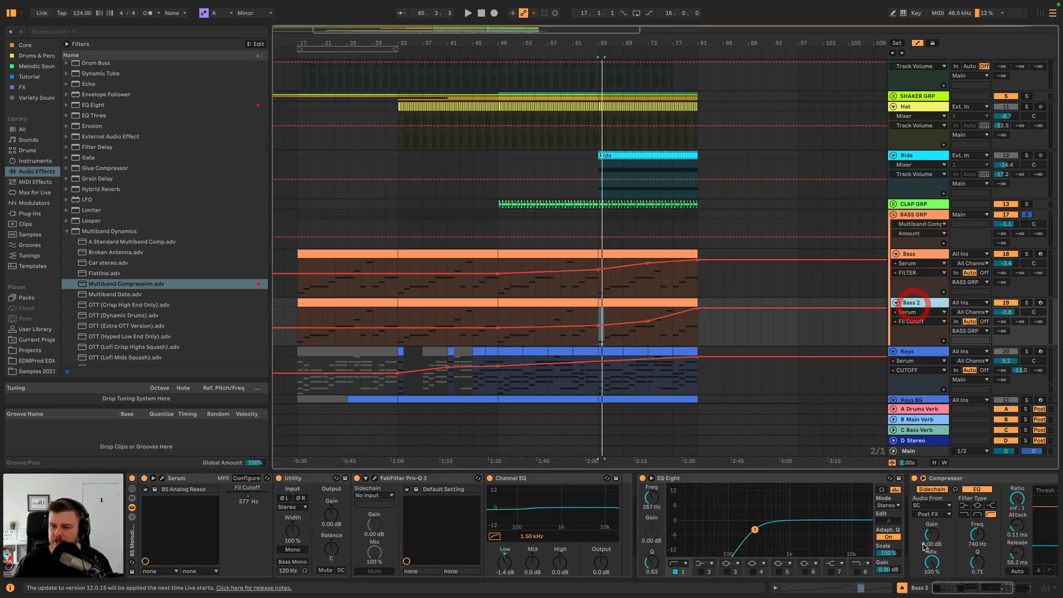
scroll(960, 481, "right", 3)
left_click(896, 482)
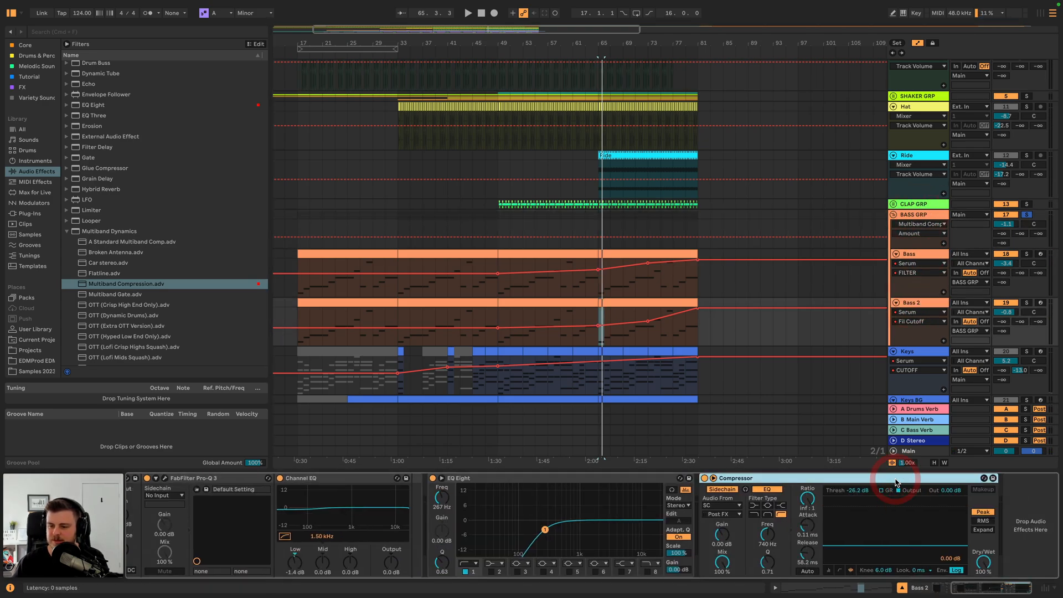
key("BackSpace")
left_click(916, 215)
- Set the threshold of BASS GRP's Compressor to -30.3 dB during playback and compare the group in and out of solo
key("space")
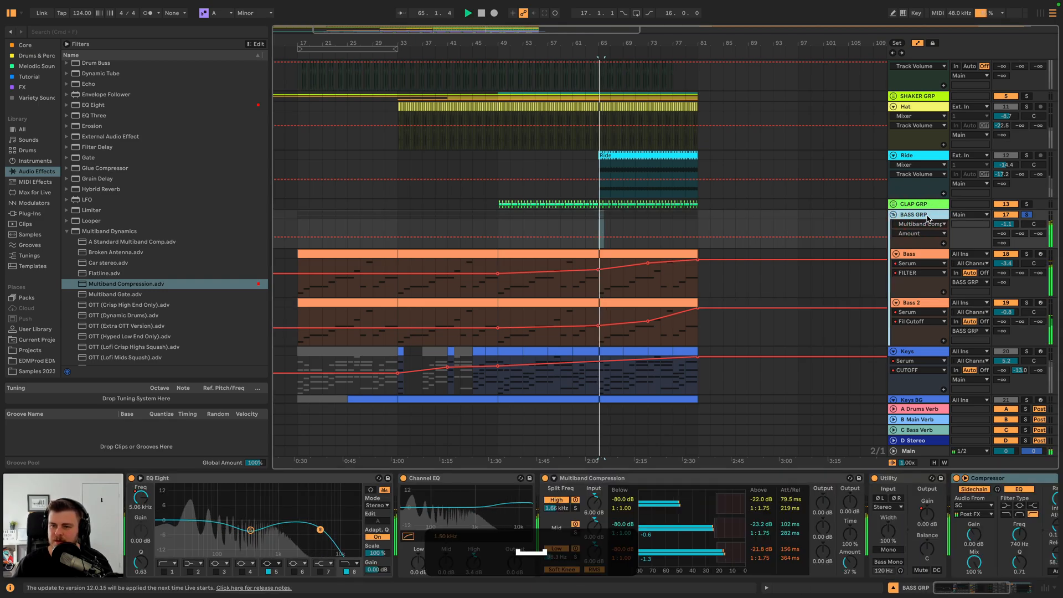
scroll(945, 567, "right", 5)
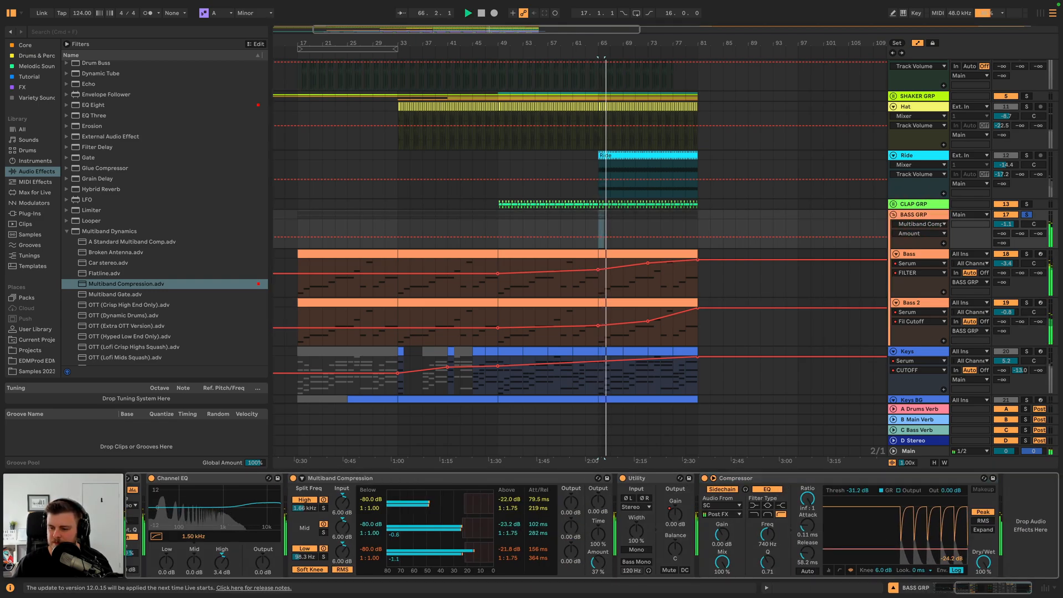
left_click_drag(925, 549, 926, 548)
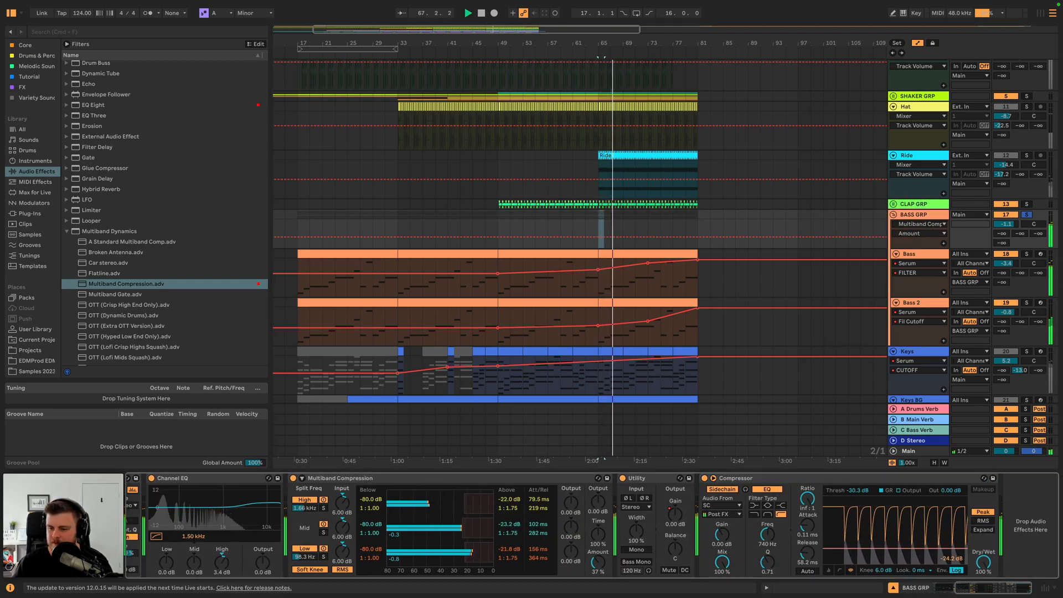
left_click(1026, 215)
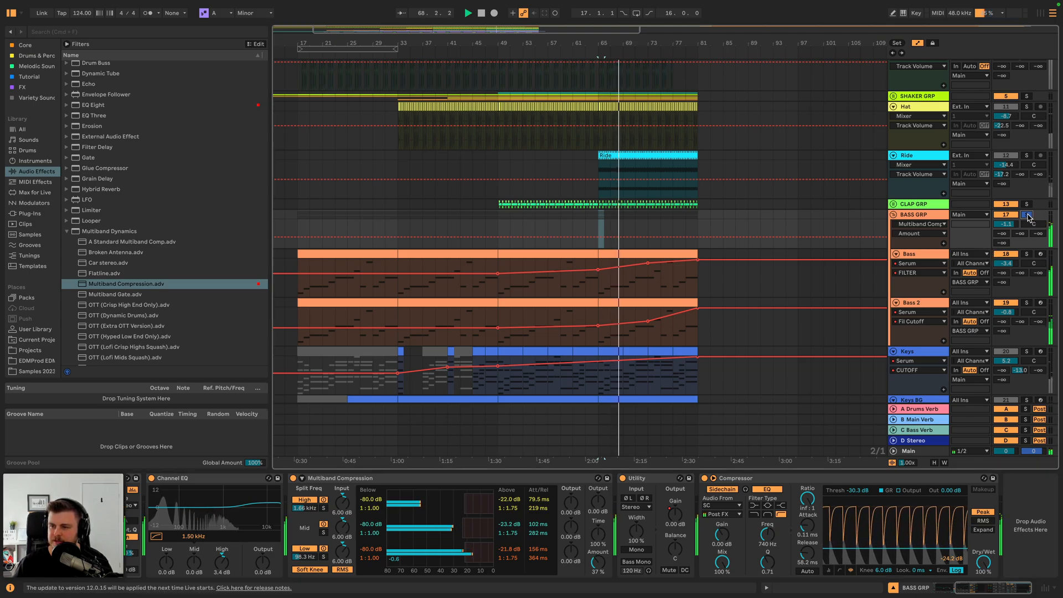
left_click(1026, 214)
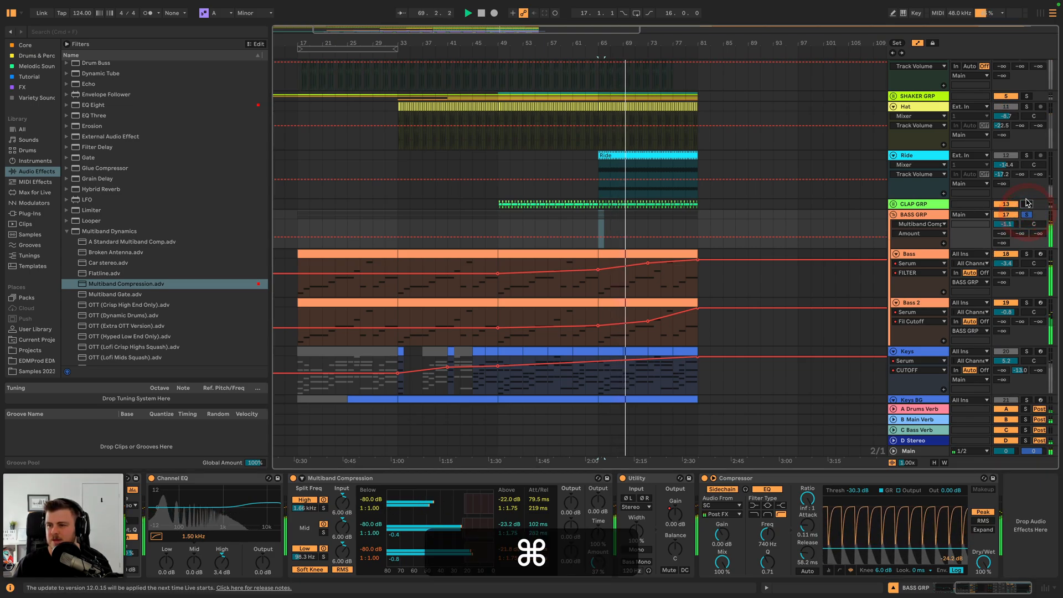
- Add CLAP GRP, Ride, Hat, SHAKER GRP and Kick to the soloed bass and lower BASS GRP's volume to -1.6 dB
left_click(1026, 205, "super")
left_click(1028, 155, "super")
left_click(1026, 106, "super")
left_click(1027, 97, "super")
scroll(1026, 100, "up", 3)
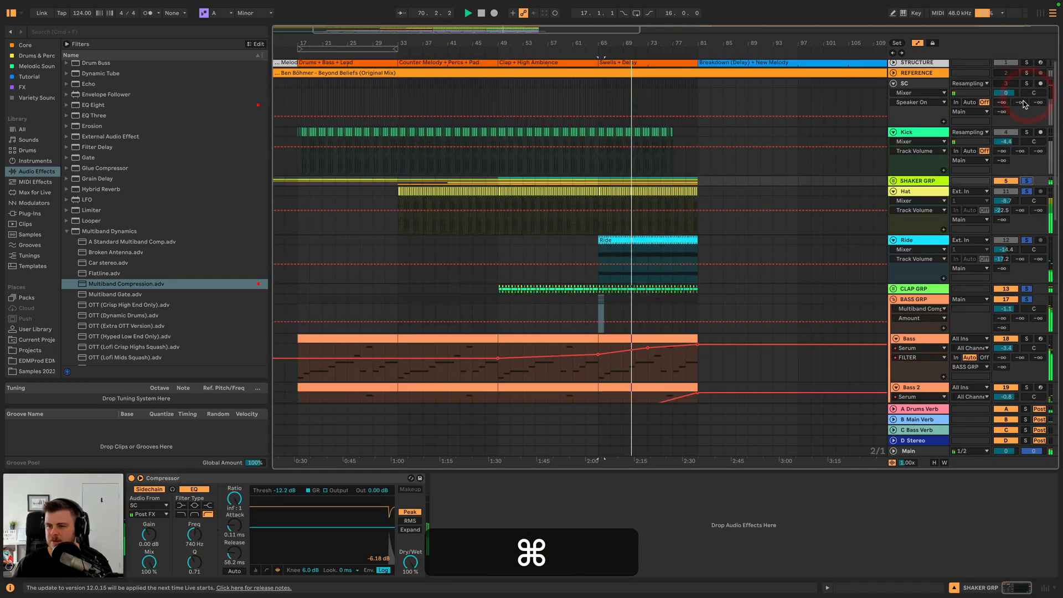
left_click(1027, 134, "super")
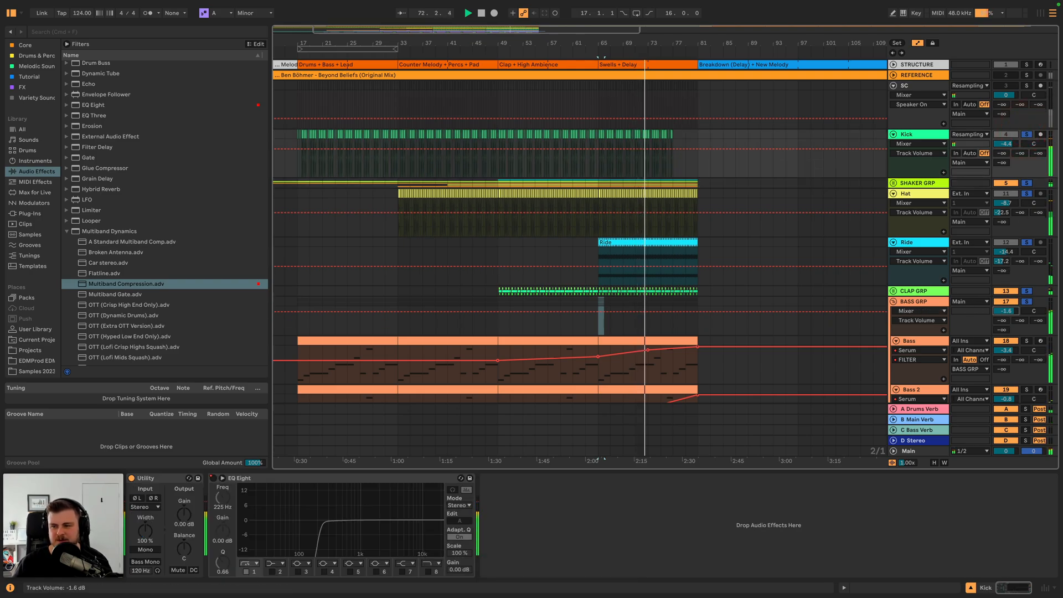
- Reduce BASS GRP's Multiband Compression Amount to 22 % and trim the group's volume to -1.8 dB while playing from bar 37
left_click(923, 302)
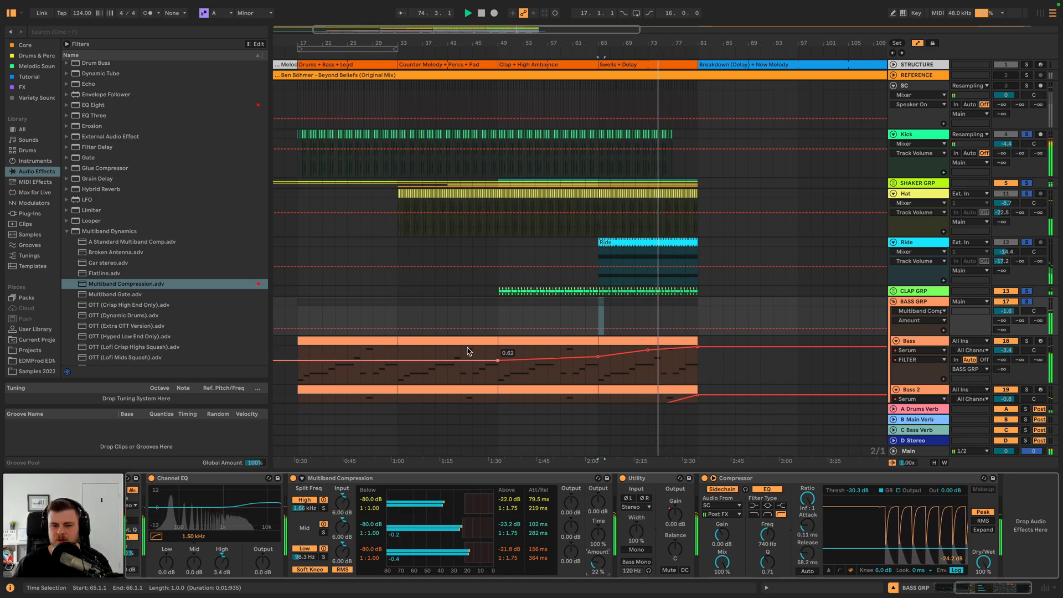
left_click(423, 360)
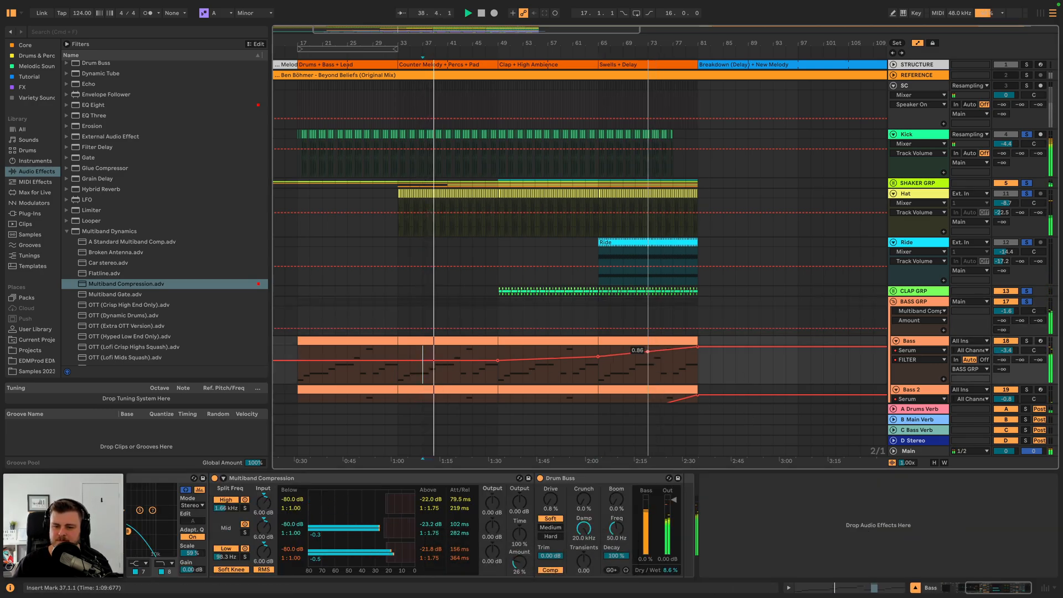
scroll(654, 368, "down", 2)
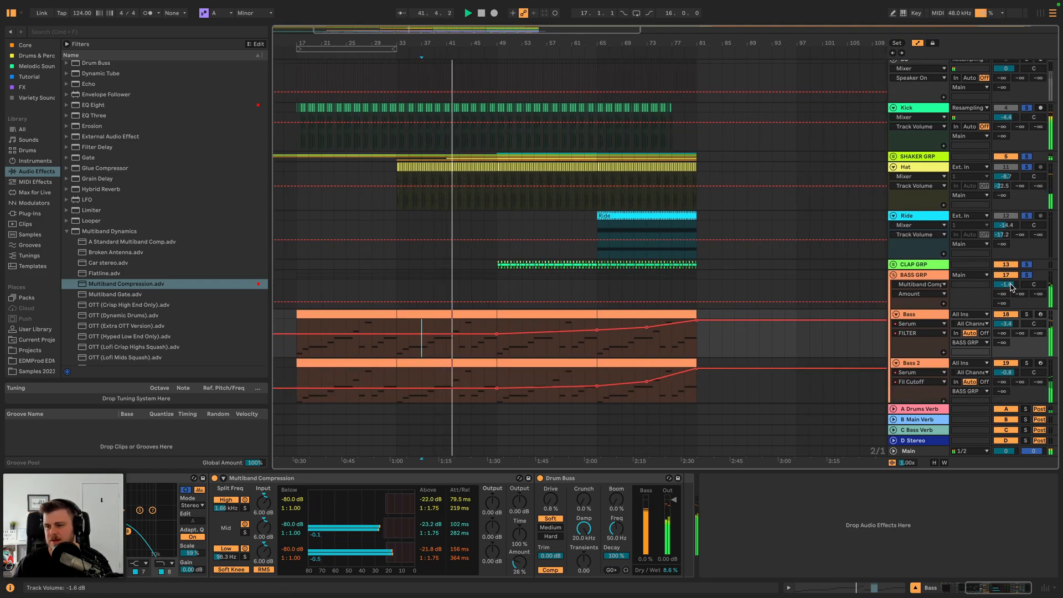
- In BASS GRP's EQ Eight, enable band 3 as a slight low-mid cut and boost band 2 by 1.12 dB at 135 Hz, comparing with bypass
left_click(930, 279)
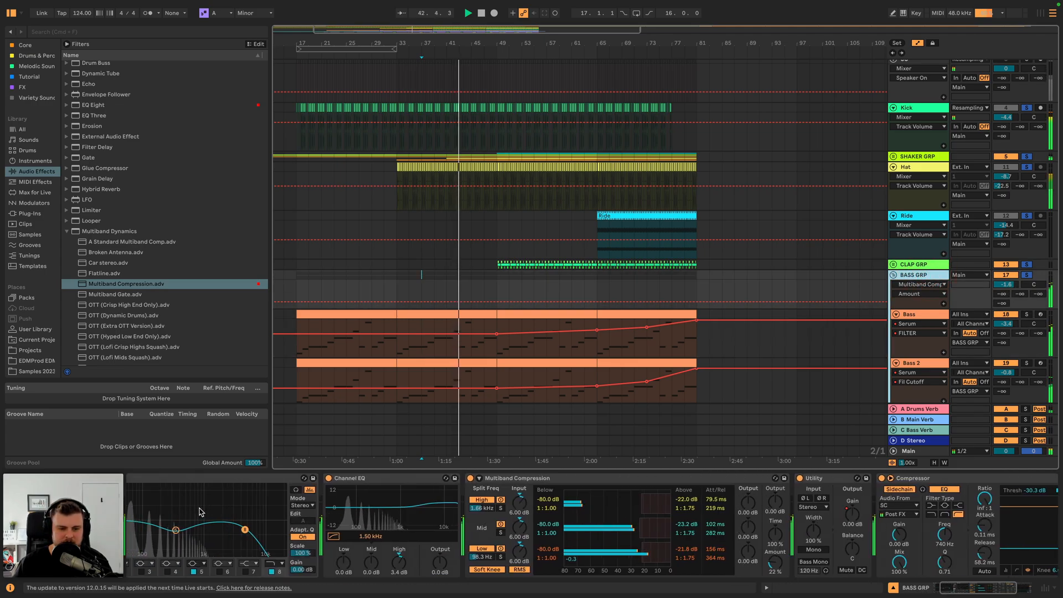
left_click(216, 571)
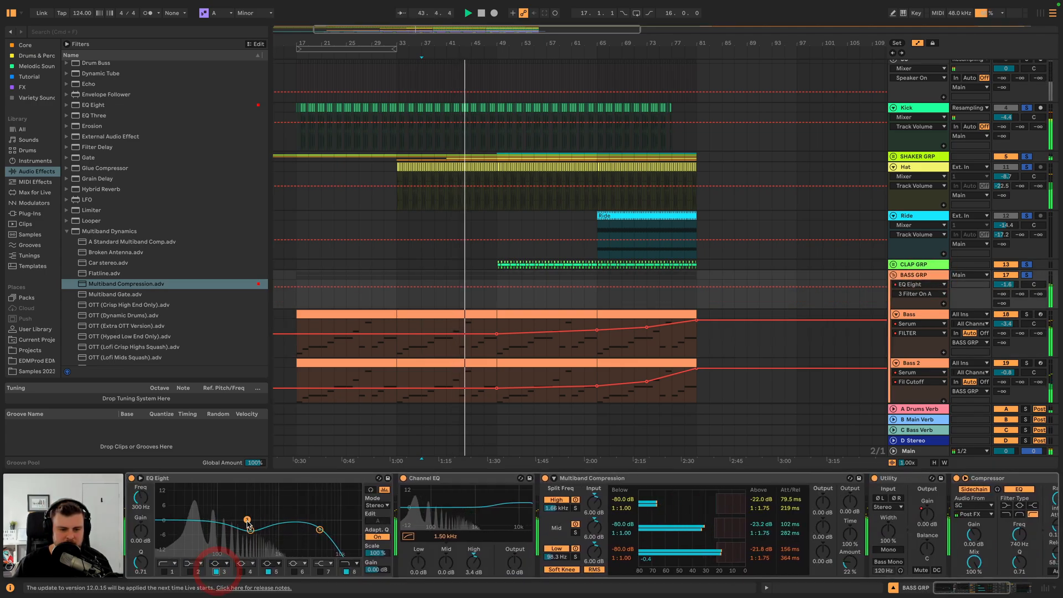
left_click(190, 572)
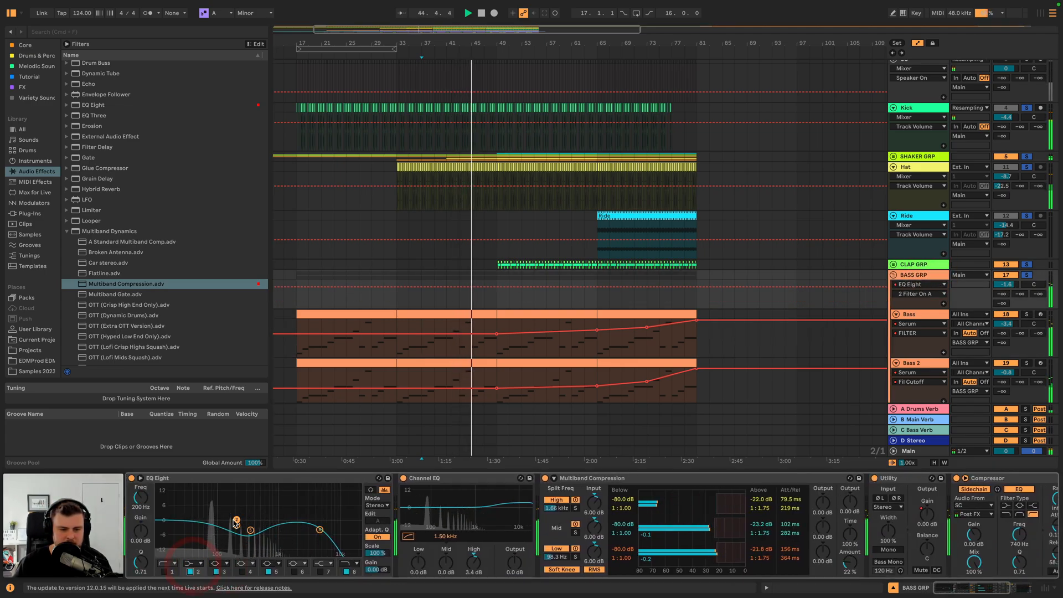
left_click_drag(236, 518, 225, 517)
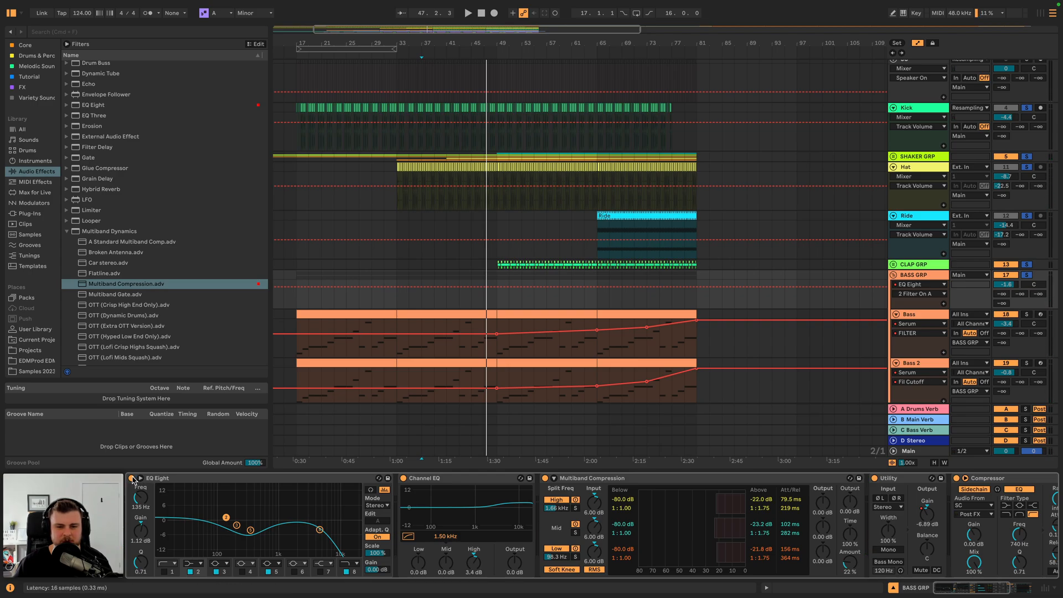
key("space")
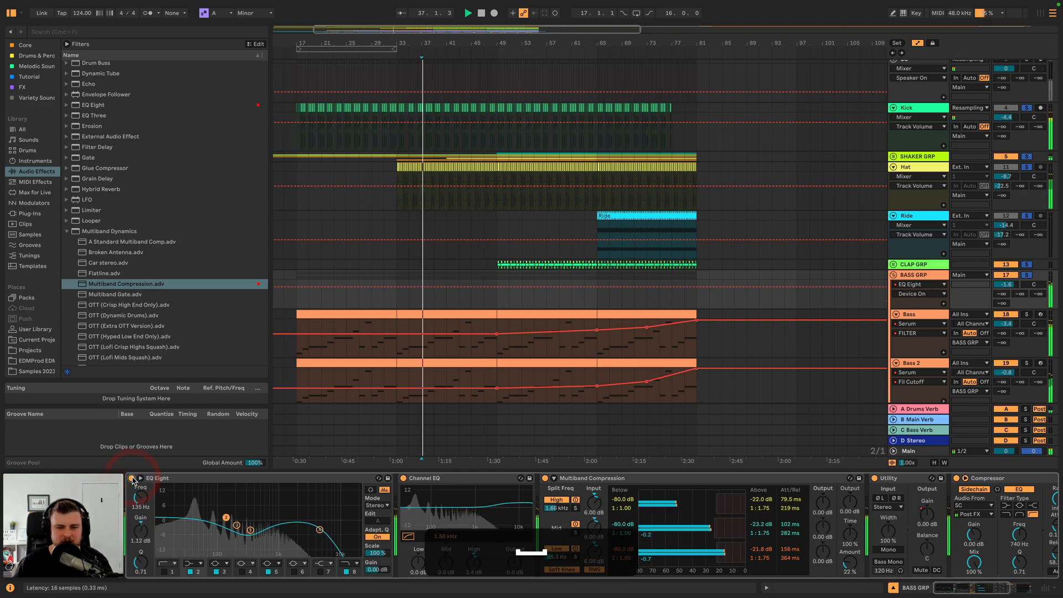
key("space")
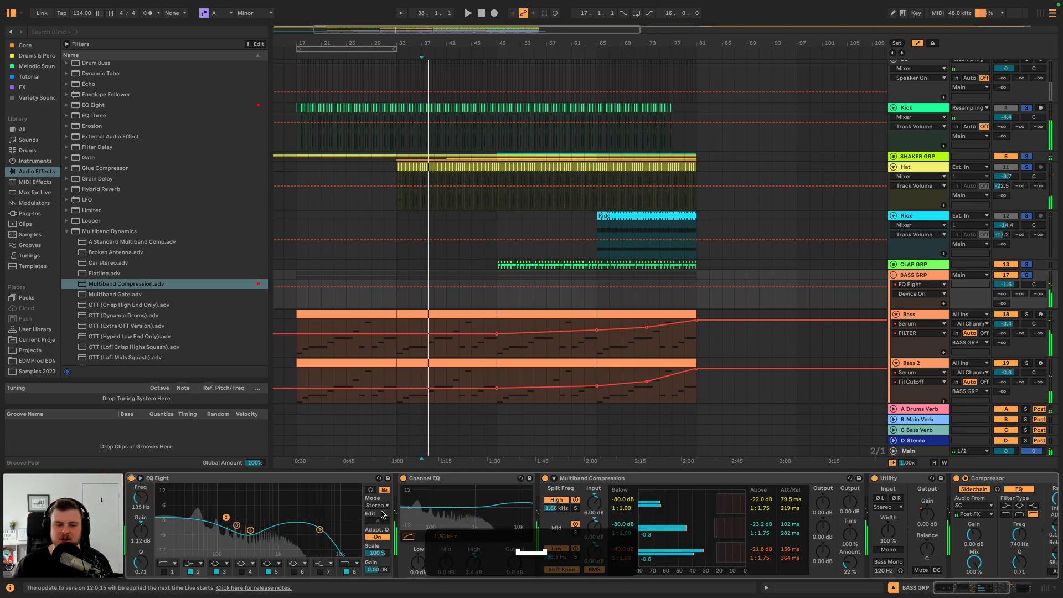
- Fold BASS GRP, clear all solos and play the full mix from bar 37
left_click(892, 275)
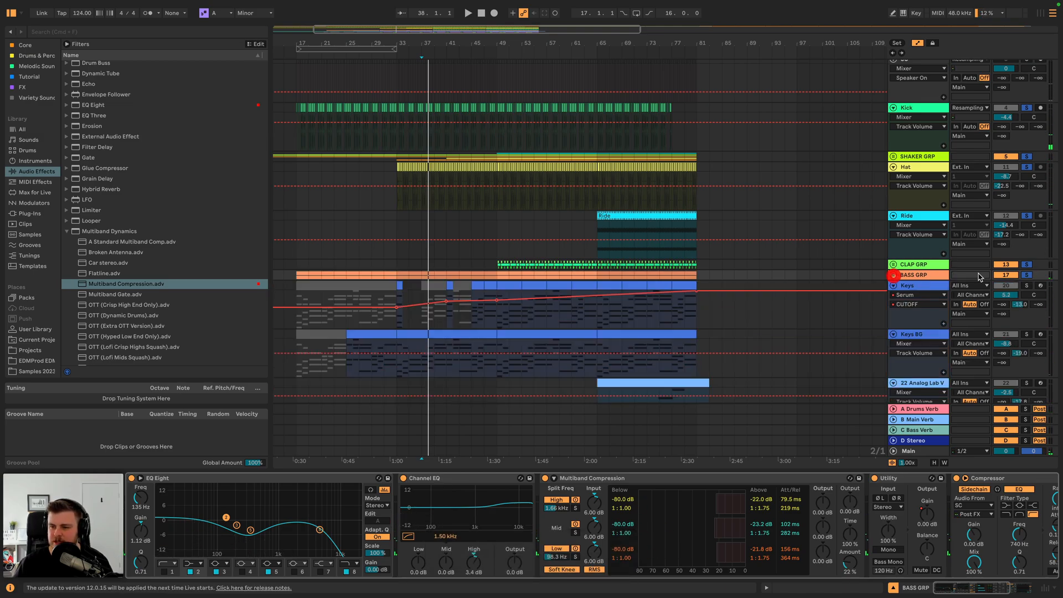
left_click(1025, 274)
key("space")
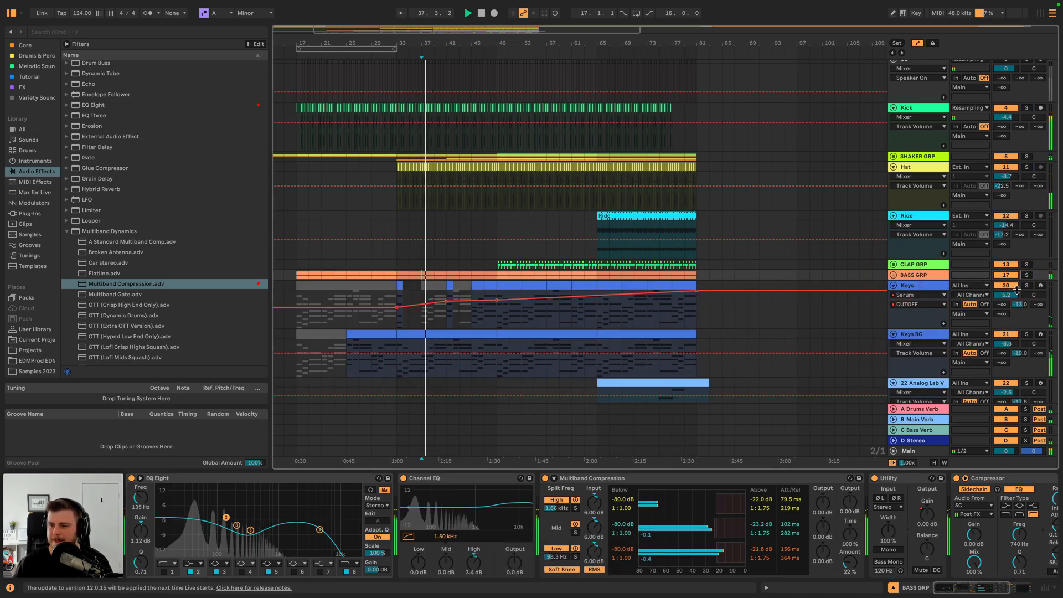
- Solo BASS GRP, CLAP GRP, Ride, Hat, SHAKER GRP and Kick together during playback
left_click(1026, 274, "super")
left_click(1025, 264, "super")
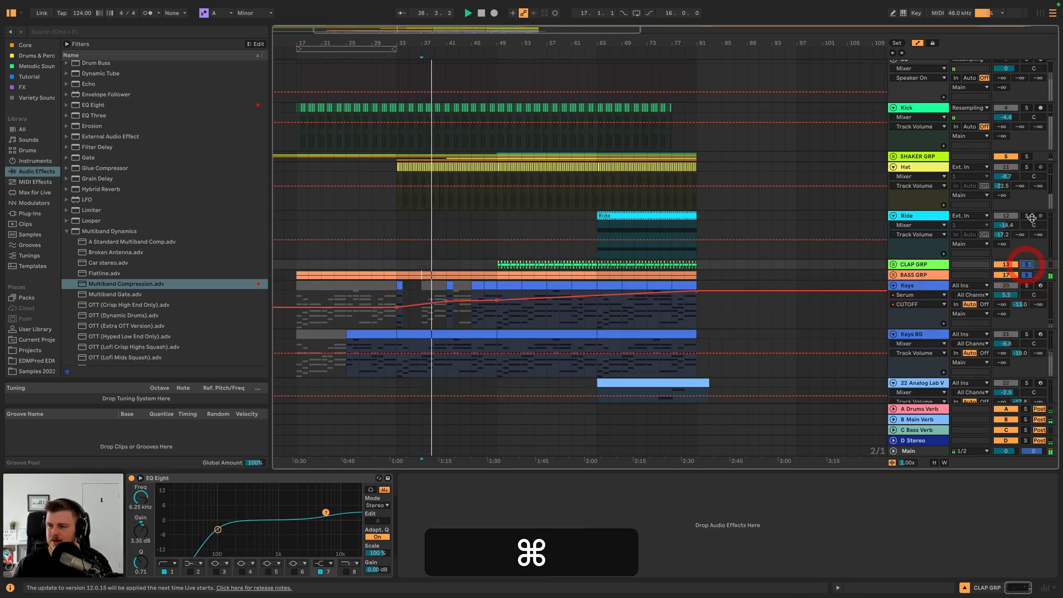
left_click(1026, 215, "super")
left_click(1026, 167, "super")
left_click(1026, 156, "super")
scroll(1026, 158, "up", 2)
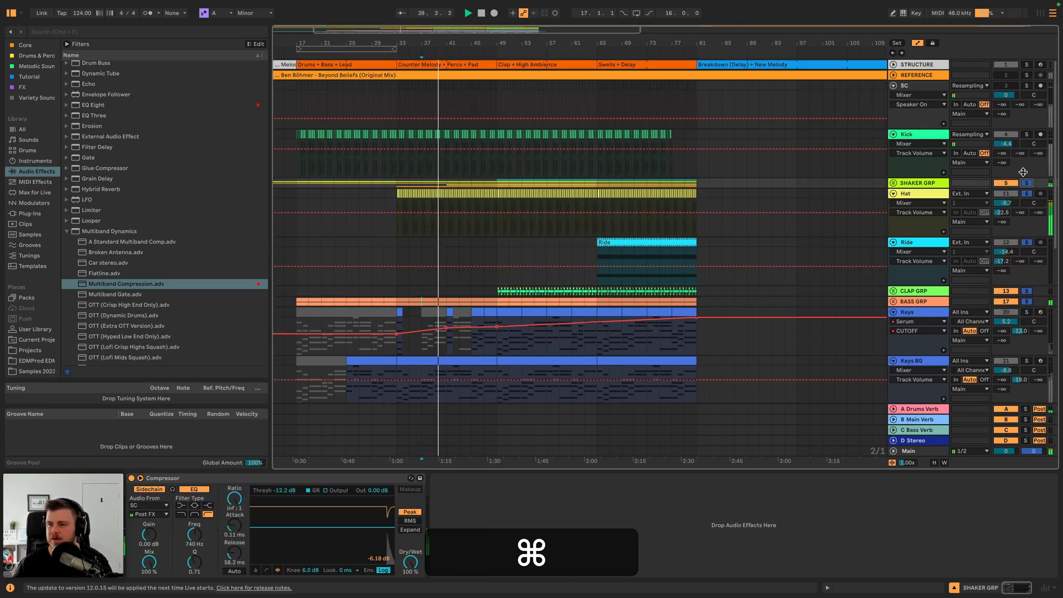
left_click(1026, 133, "super")
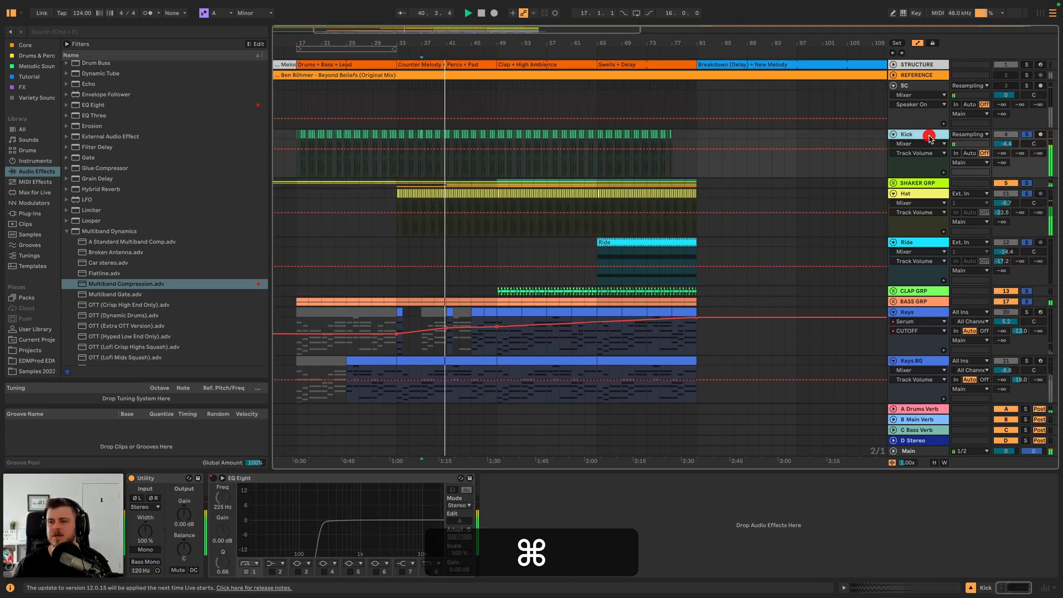
- Add a second EQ Eight to Kick with only band 7 active as a high shelf of 1.81 dB at 1.47 kHz
scroll(101, 149, "up", 2)
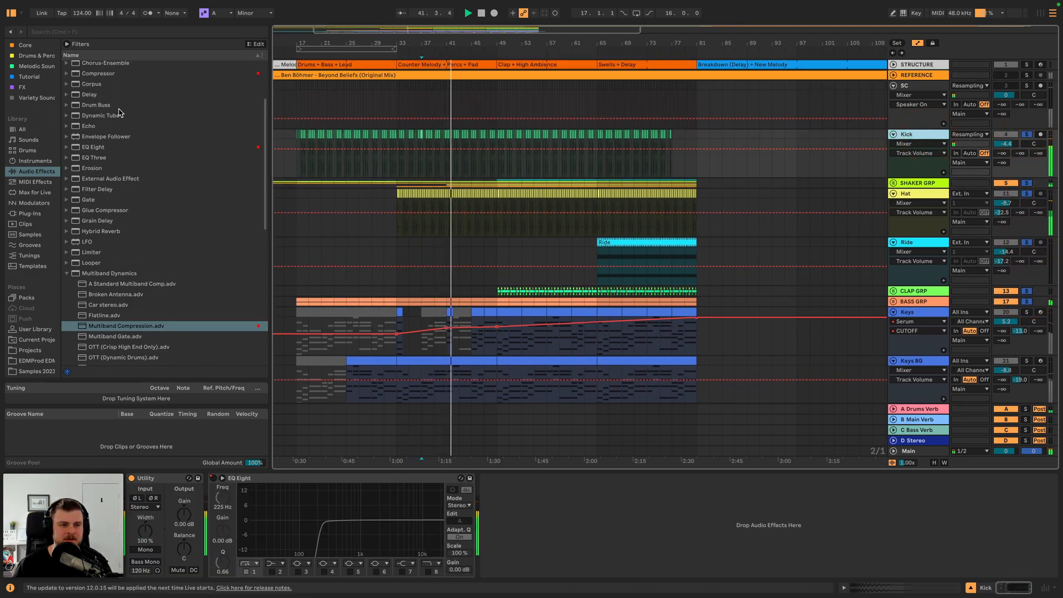
key("space")
left_click_drag(102, 149, 515, 548)
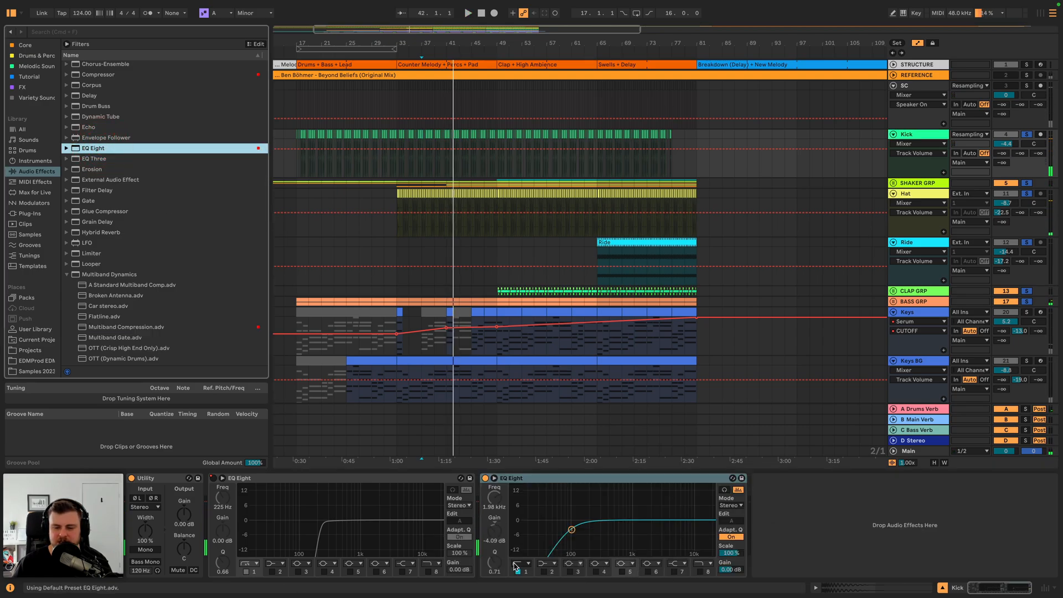
left_click(674, 572)
key("space")
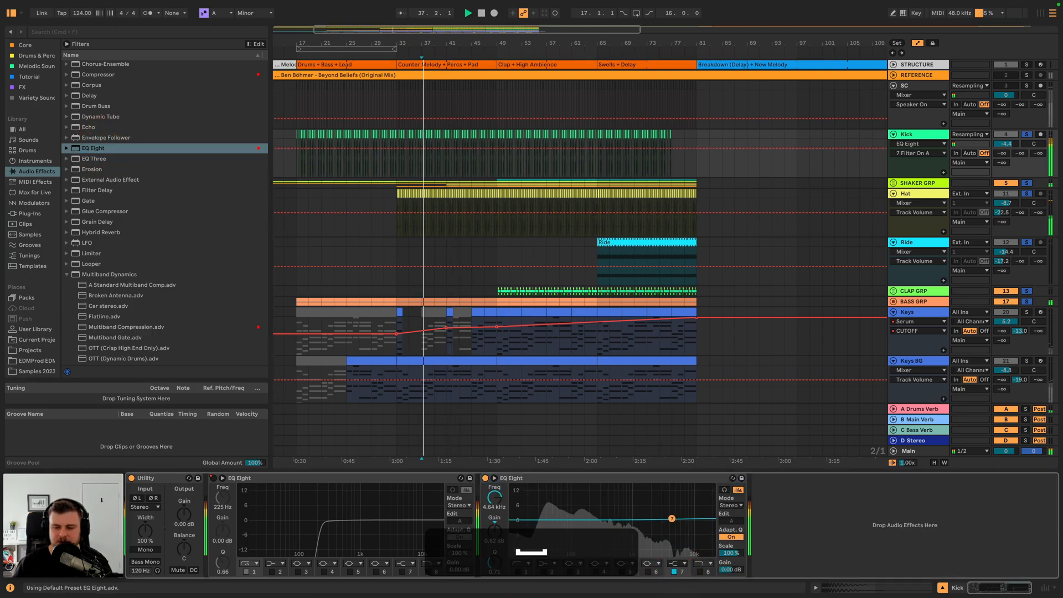
left_click_drag(642, 513, 642, 516)
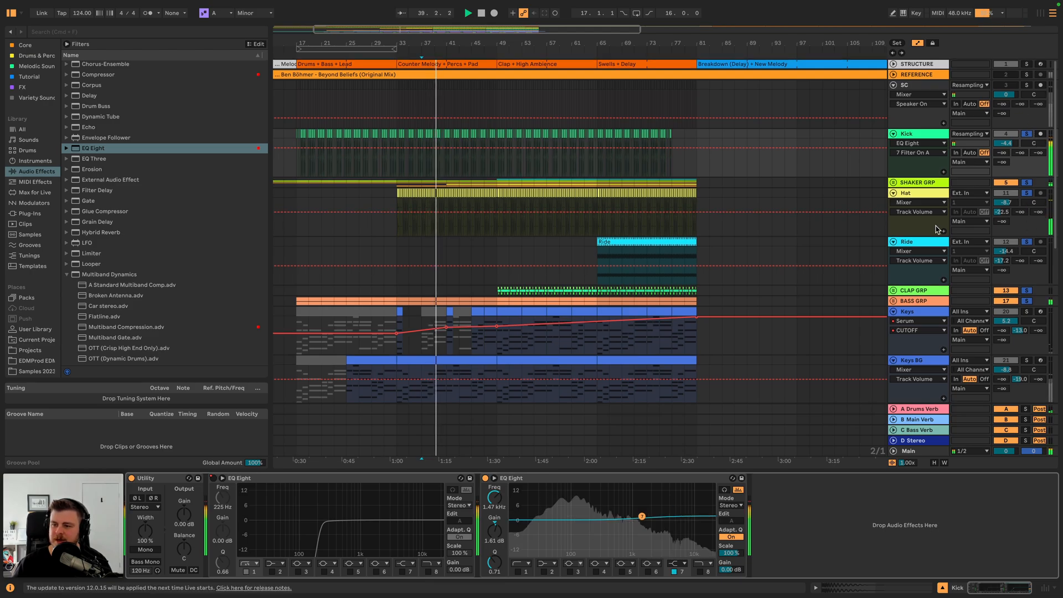
- Add the Keys track to the soloed drums and bass and play them from bar 49
scroll(1019, 205, "down", 5)
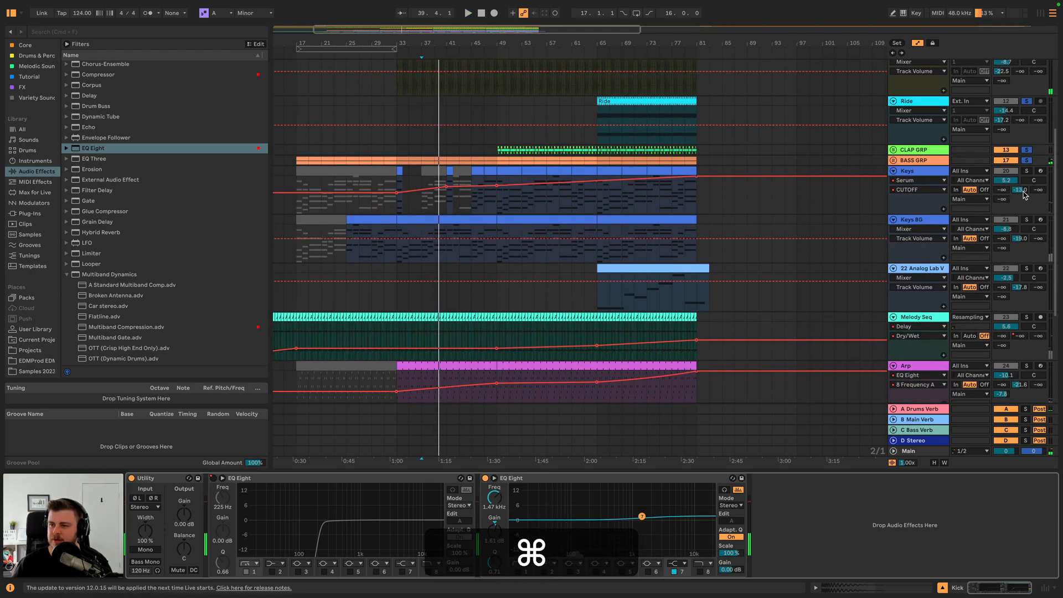
left_click(1026, 172, "super")
key("space")
key("space")
left_click(501, 204)
key("space")
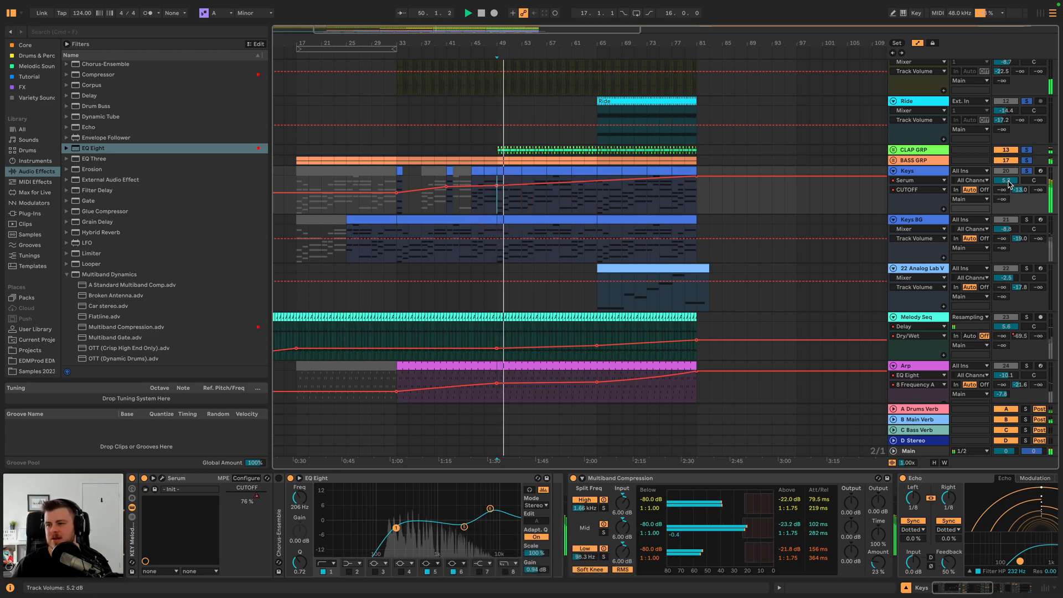
- Set the Keys volume to 5.1 dB, add Keys BG to the soloed tracks and set its volume to -10.2 dB
left_click(937, 171)
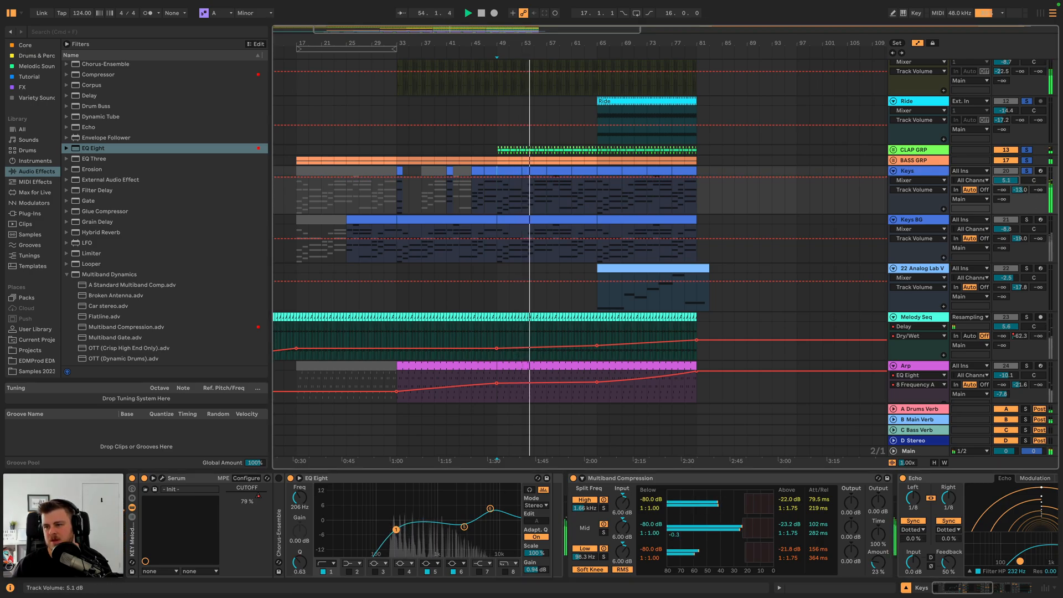
left_click(1018, 221, "super")
left_click_drag(1011, 229, 1012, 233)
- Solo only Keys BG, set its EQ Eight band 1 to 400 Hz and band 5 to -2.36 dB at 880 Hz, and clear the solo
left_click(1027, 220)
left_click(918, 220)
left_click_drag(354, 533, 361, 531)
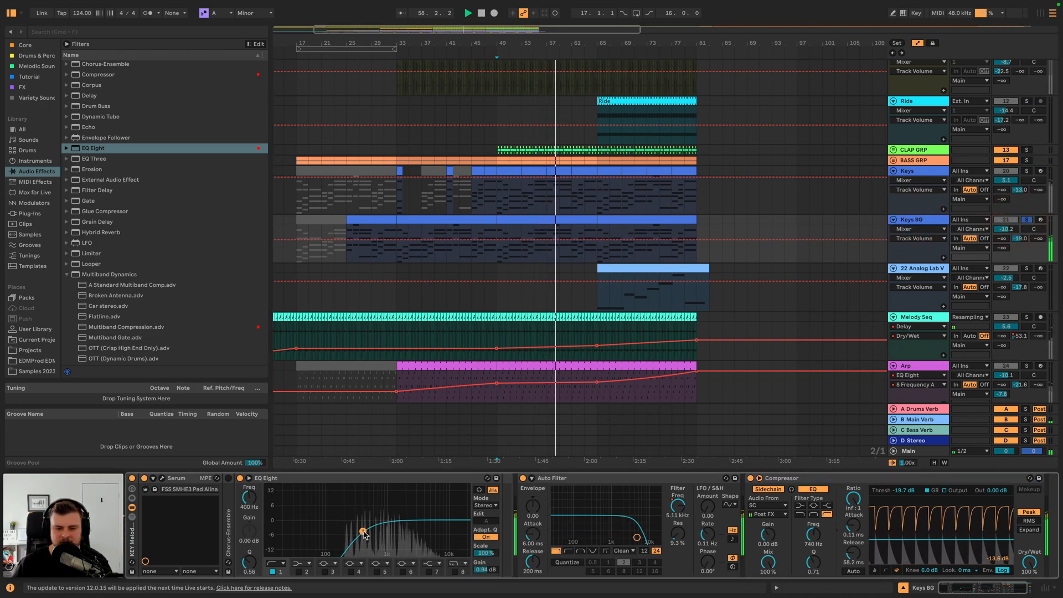
left_click(377, 571)
left_click_drag(392, 530, 386, 531)
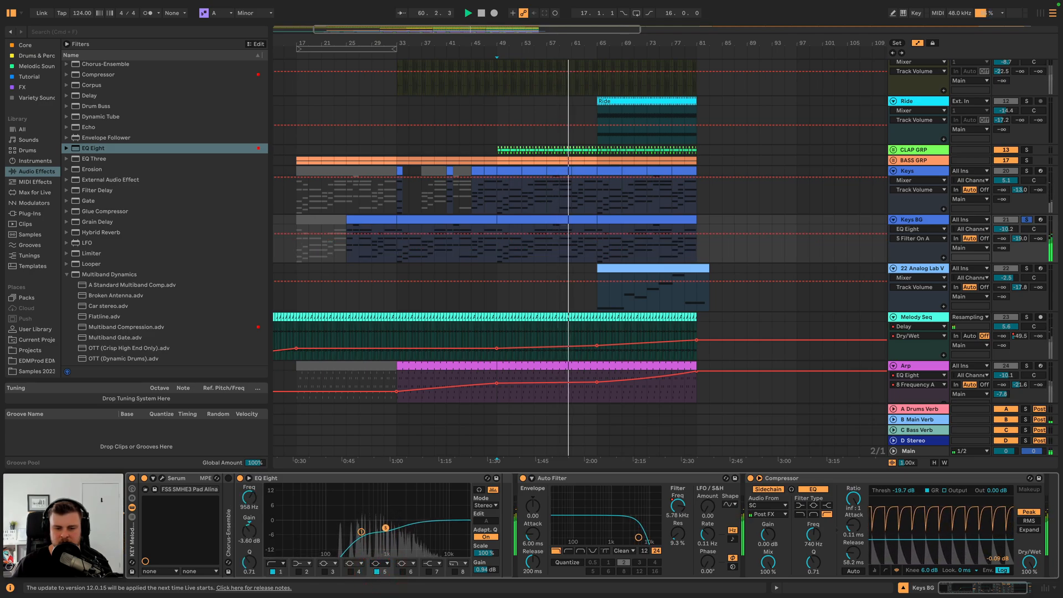
left_click(1026, 220)
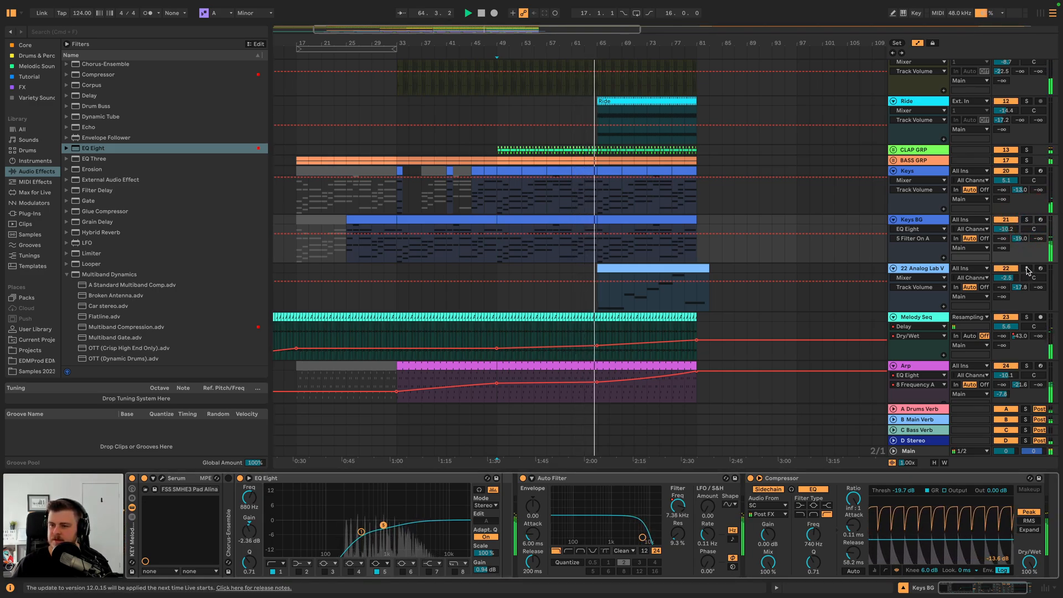
- Rename the 22 Analog Lab V track as String
left_click(935, 269)
key("super+r")
type("String")
key("Return")
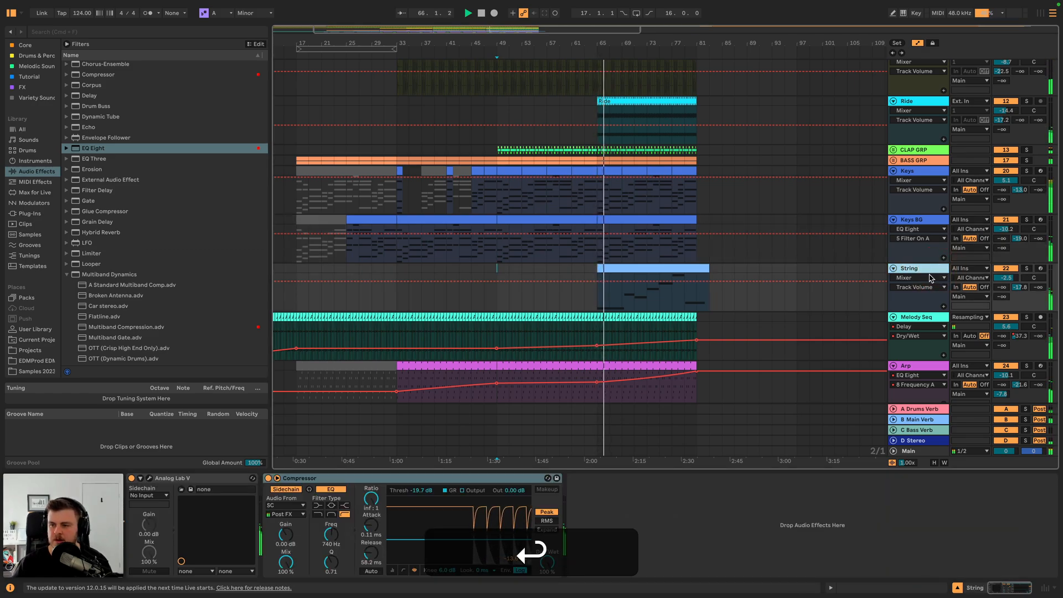
- Solo the String, Keys BG and Keys tracks together during playback
left_click(1027, 270, "super")
left_click(1027, 220, "super")
left_click(1025, 172, "super")
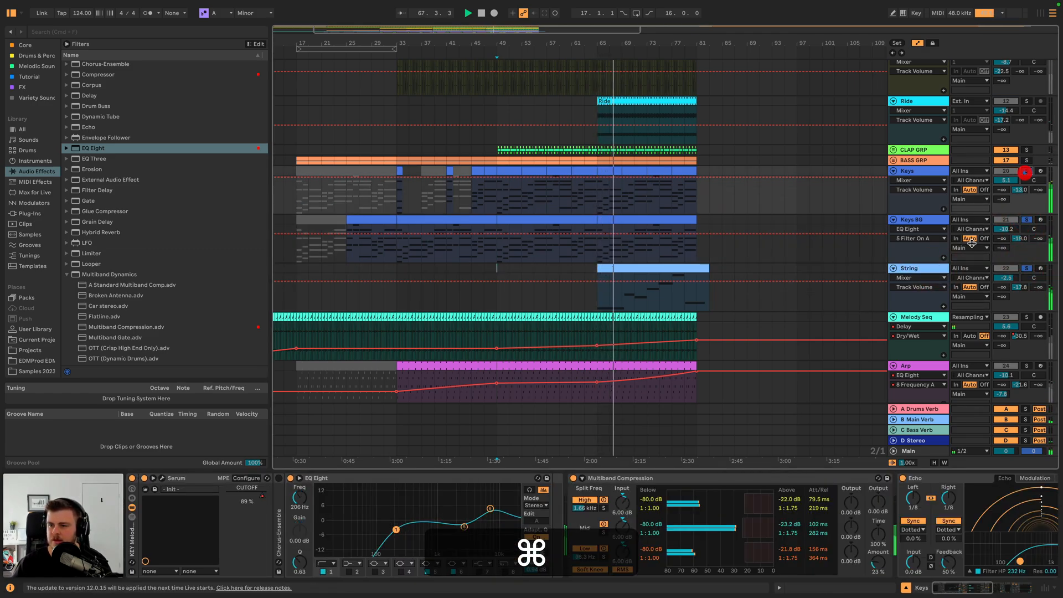
- Insert an EQ Eight ahead of the Compressor on String, with band 1 as a steep low cut at 742 Hz
left_click(910, 269)
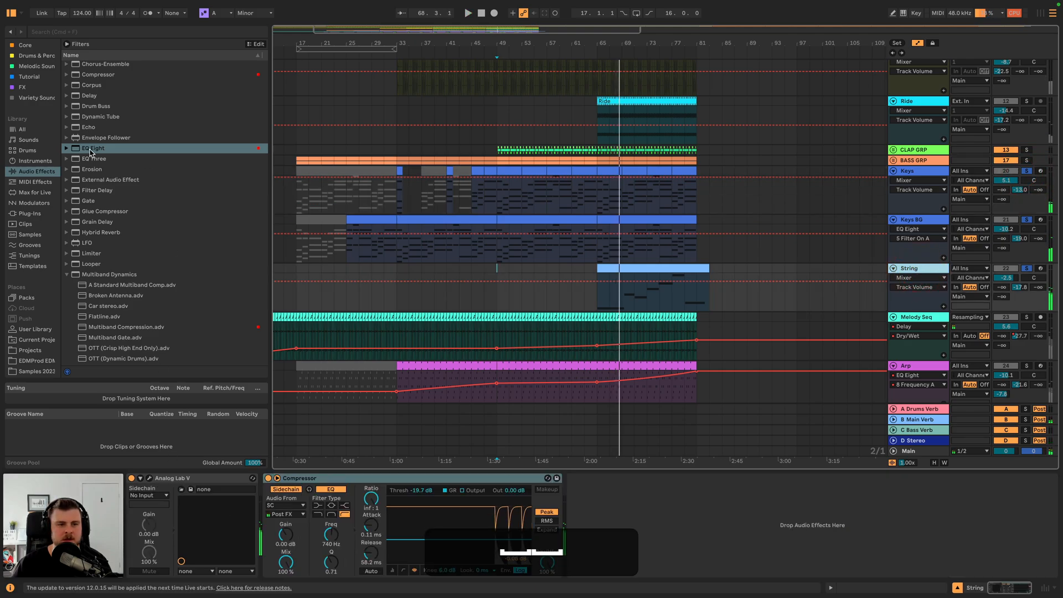
left_click(91, 149)
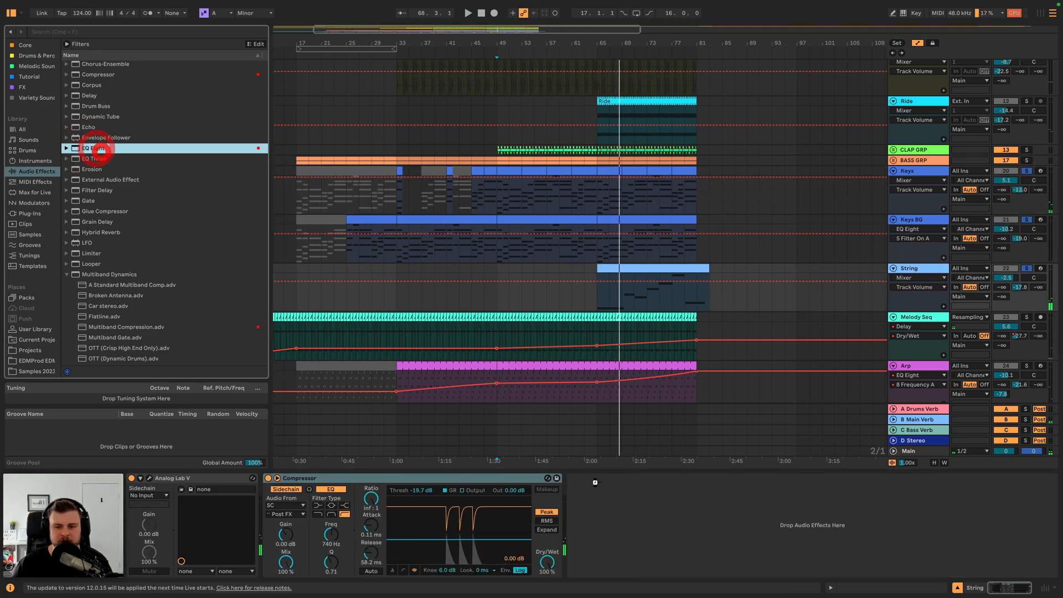
double_click(101, 149)
left_click_drag(600, 478, 325, 487)
key("space")
left_click(304, 563)
left_click(303, 497)
left_click_drag(354, 530, 407, 529)
- Play from the start of the String clip, raise String's D-Stereo send and set its volume to -3.0 dB
key("space")
left_click(620, 268)
key("space")
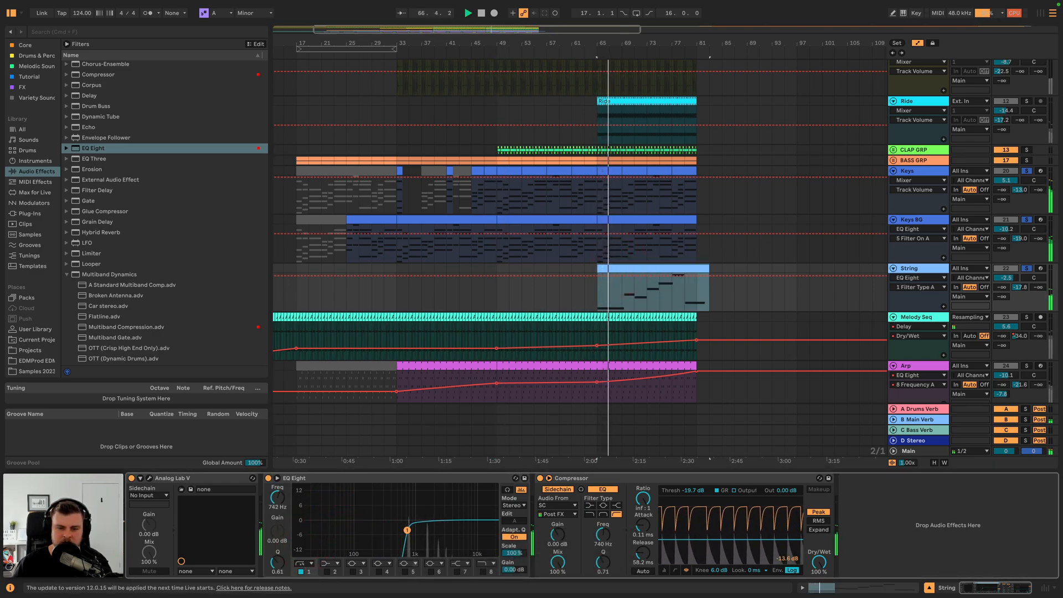
left_click(1002, 296)
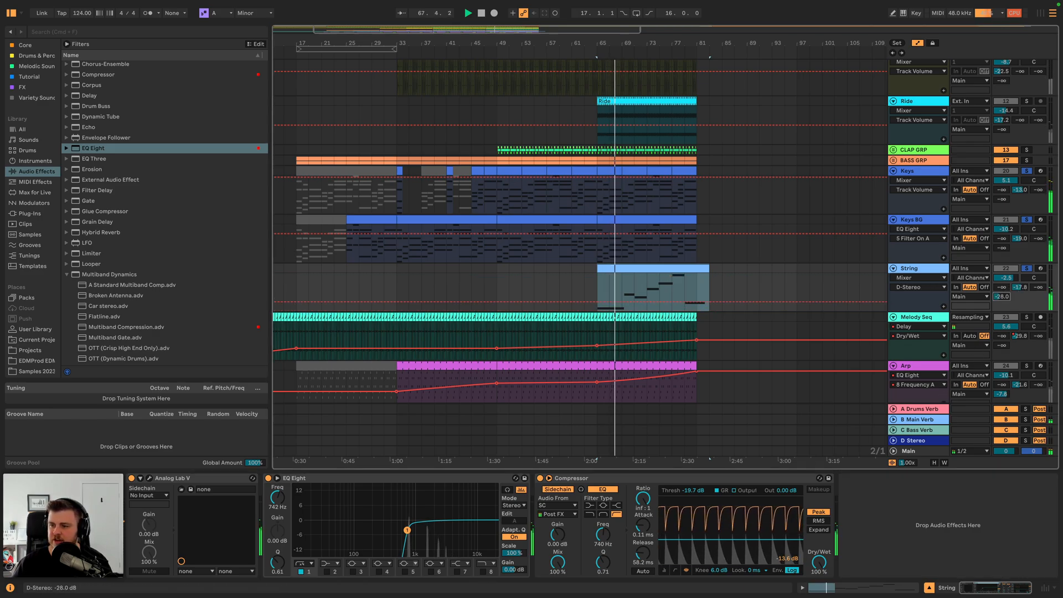
left_click_drag(1002, 296, 1006, 279)
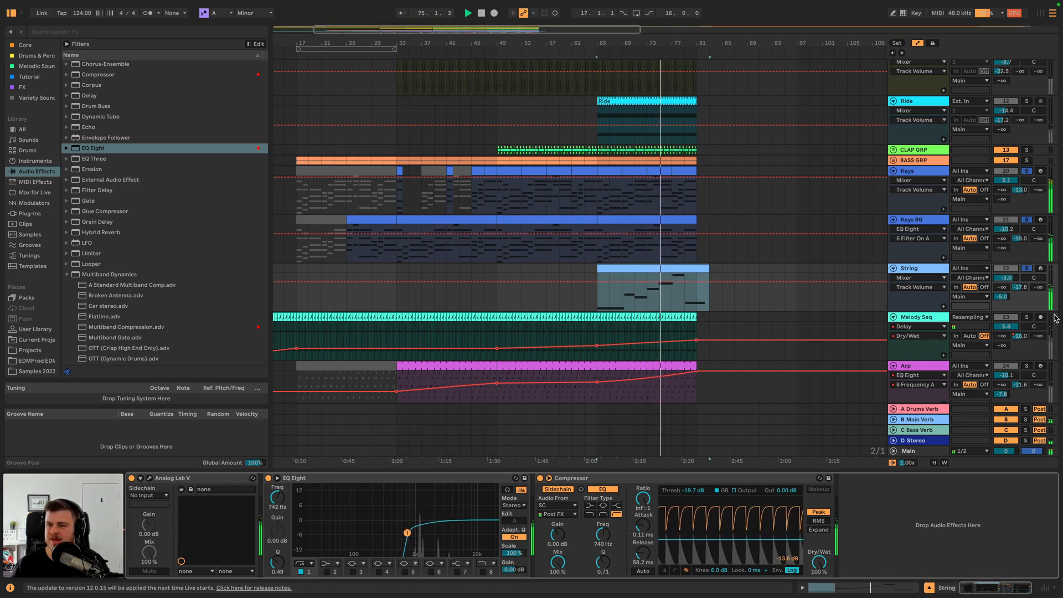
- Add Melody Seq to the solos from bar 49, setting its volume to 6.0 dB and its EQ Eight output gain to 7.50 dB
left_click(1025, 317, "super")
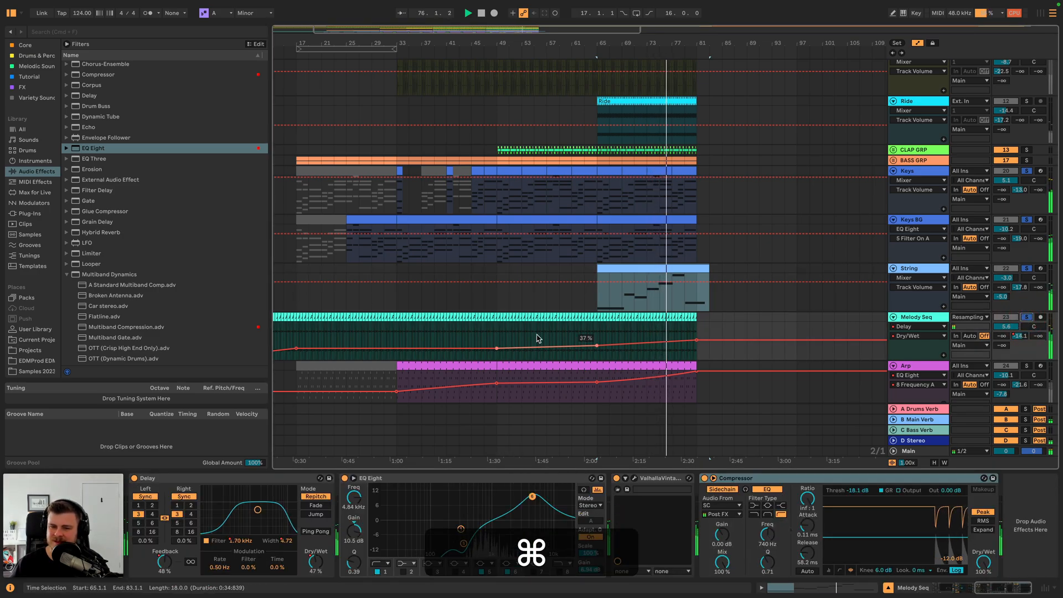
left_click(500, 335)
left_click_drag(1006, 327, 1006, 320)
left_click(939, 317)
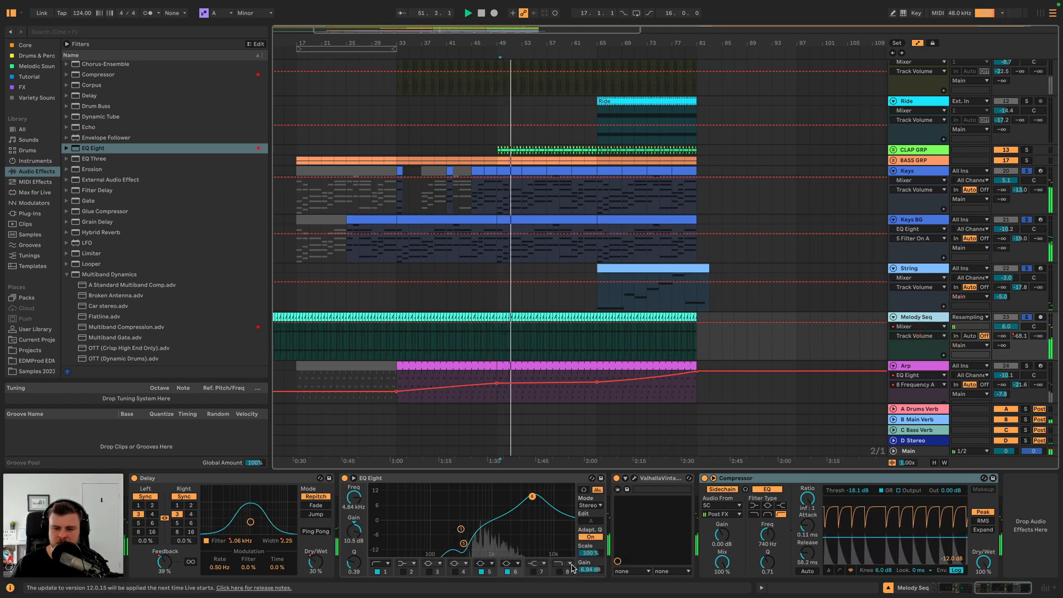
left_click_drag(590, 569, 590, 565)
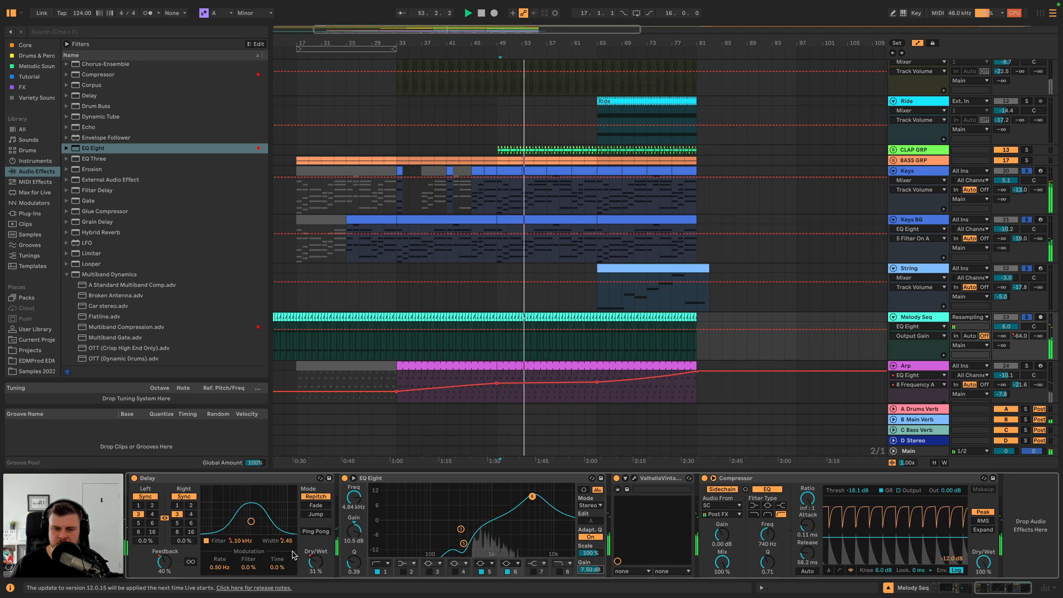
- Lower Melody Seq's Delay Feedback automation breakpoint at bar 49 to 31 %, and show the track's B-Main Verb send automation
left_click(315, 563)
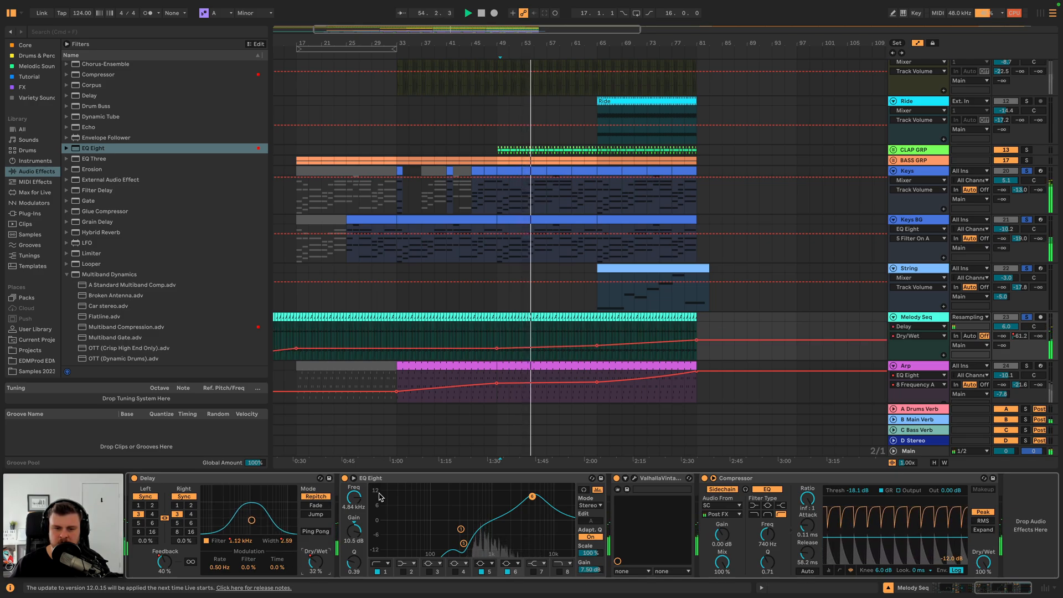
left_click(164, 562)
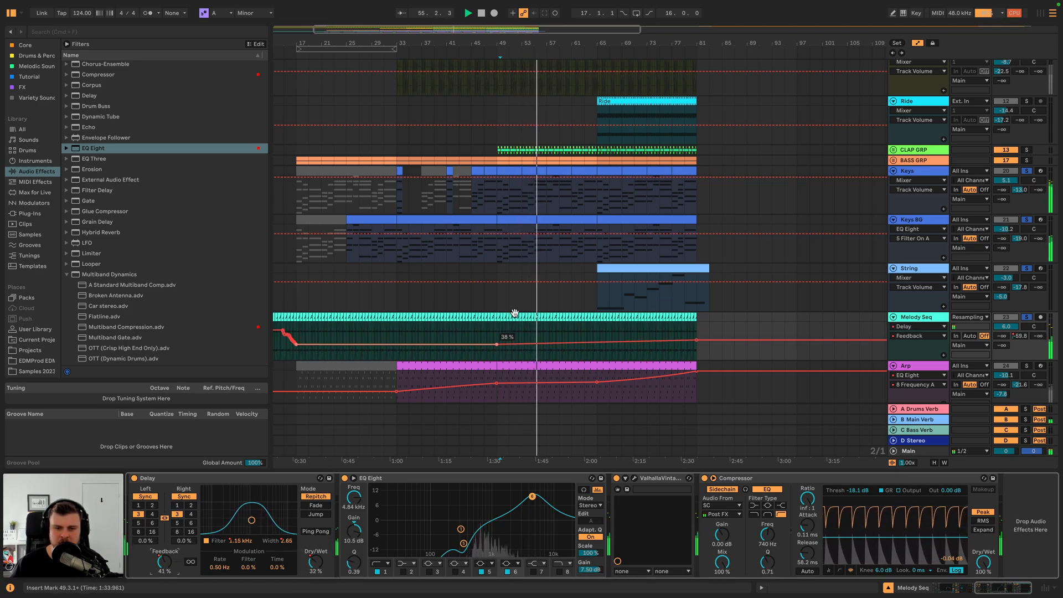
left_click(496, 346)
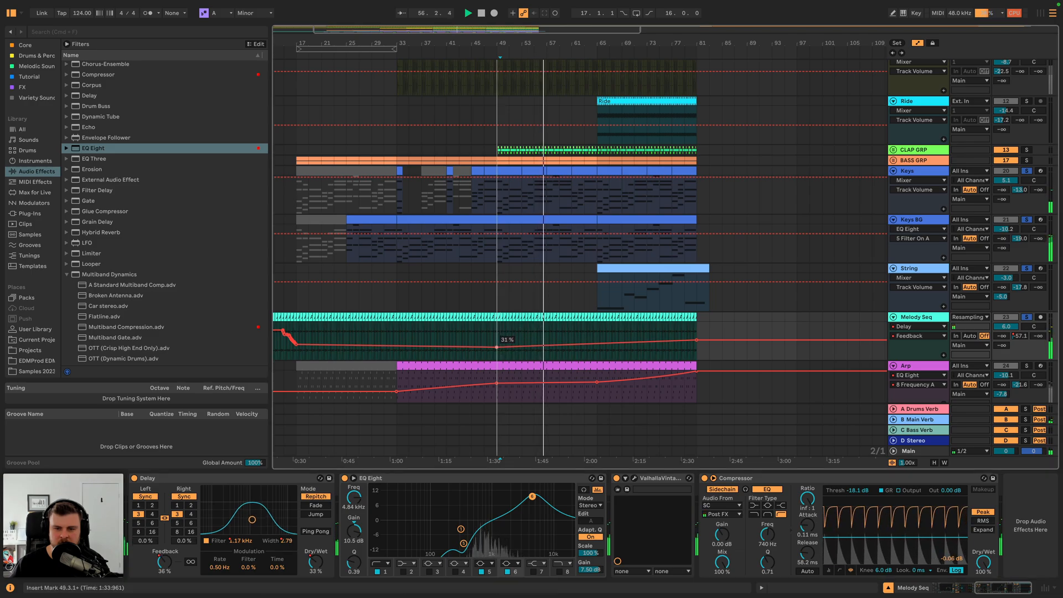
left_click(1024, 336)
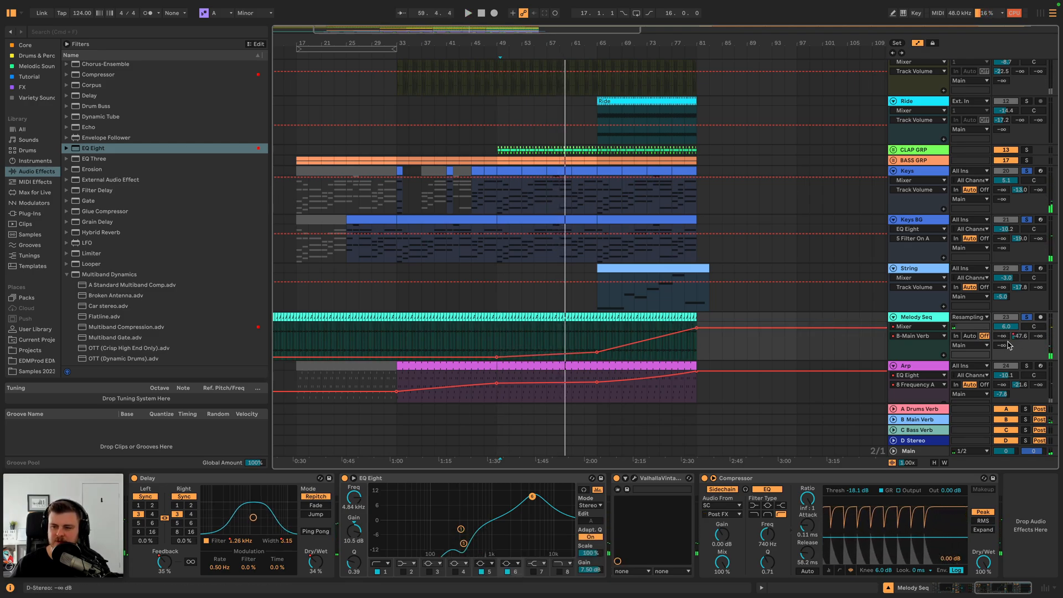
- Add Arp to the soloed tracks, play from bar 49, and audition its volume at -9.0 dB before setting it to -10.1 dB
left_click(1026, 366, "super")
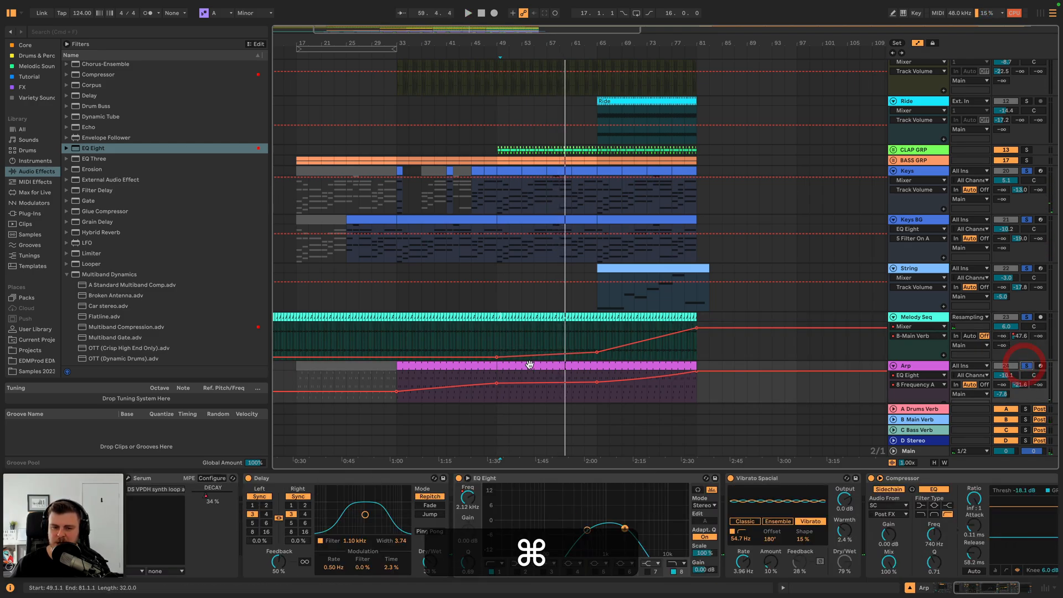
left_click(497, 378)
key("space")
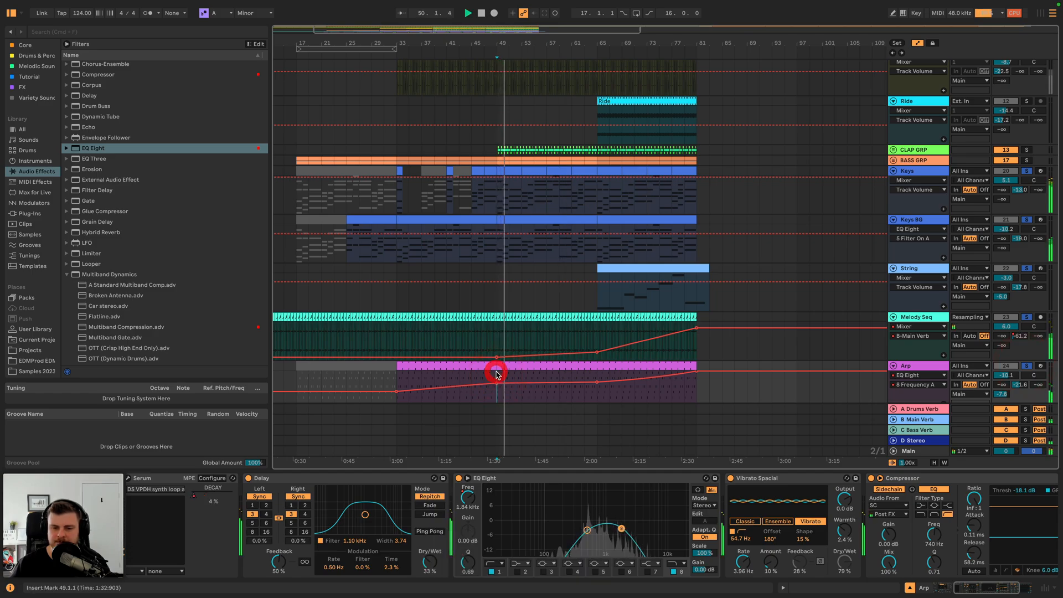
left_click_drag(1006, 375, 1005, 370)
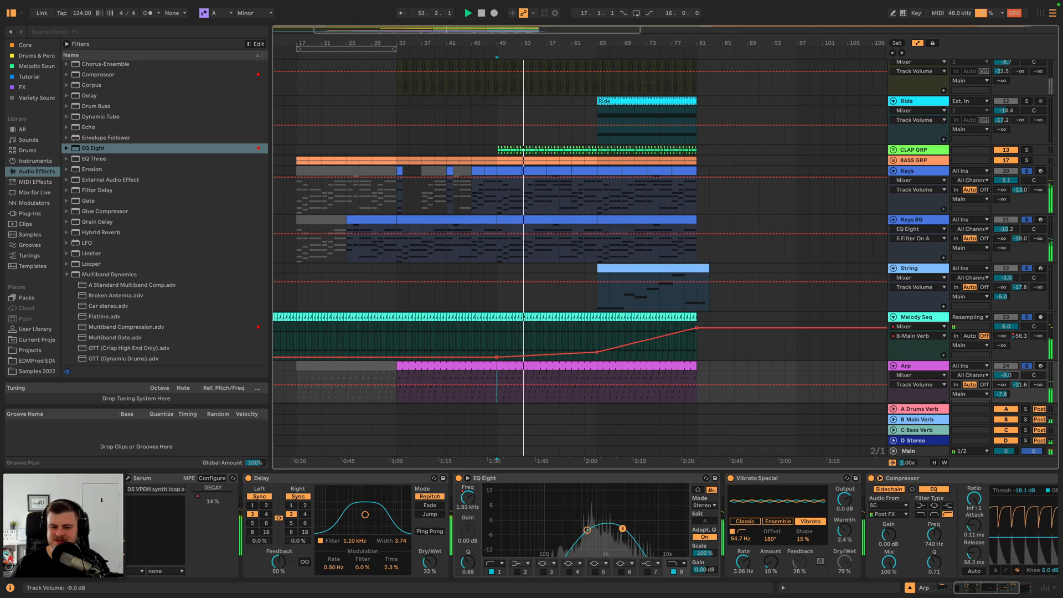
scroll(913, 520, "right", 3)
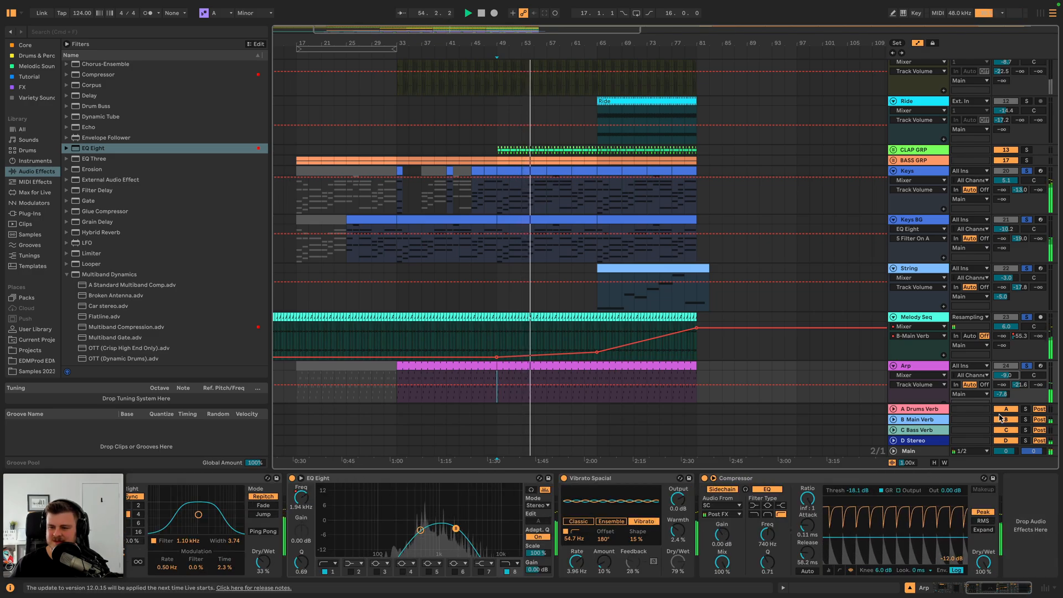
left_click_drag(1006, 375, 1006, 381)
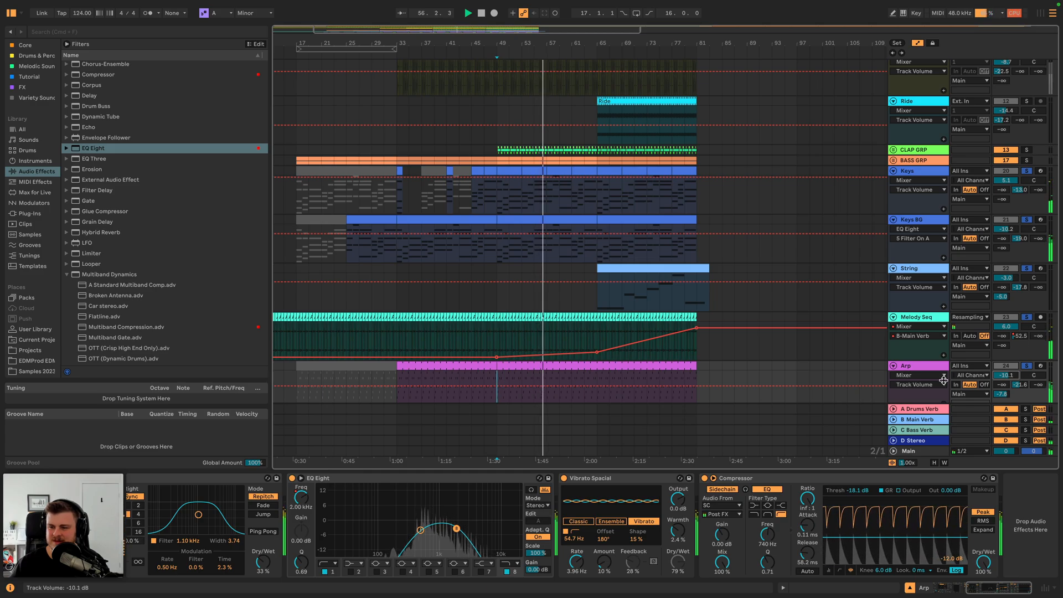
- Insert an Auto Pan before the Compressor on Arp, with a tempo-synced rate and an amount of 34.9 %, checking it in playback
scroll(922, 370, "down", 1)
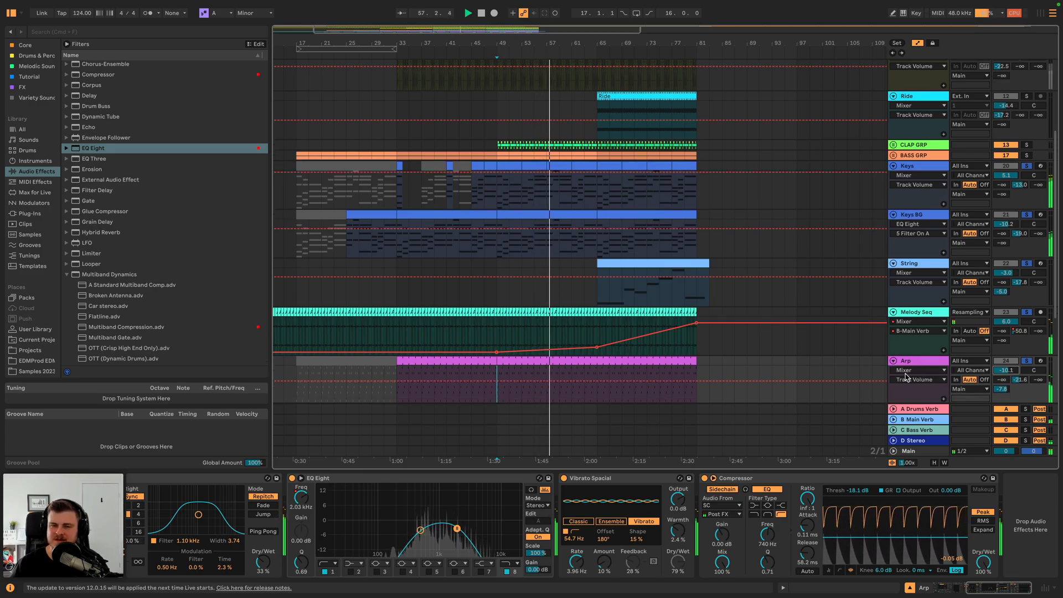
scroll(913, 368, "down", 5)
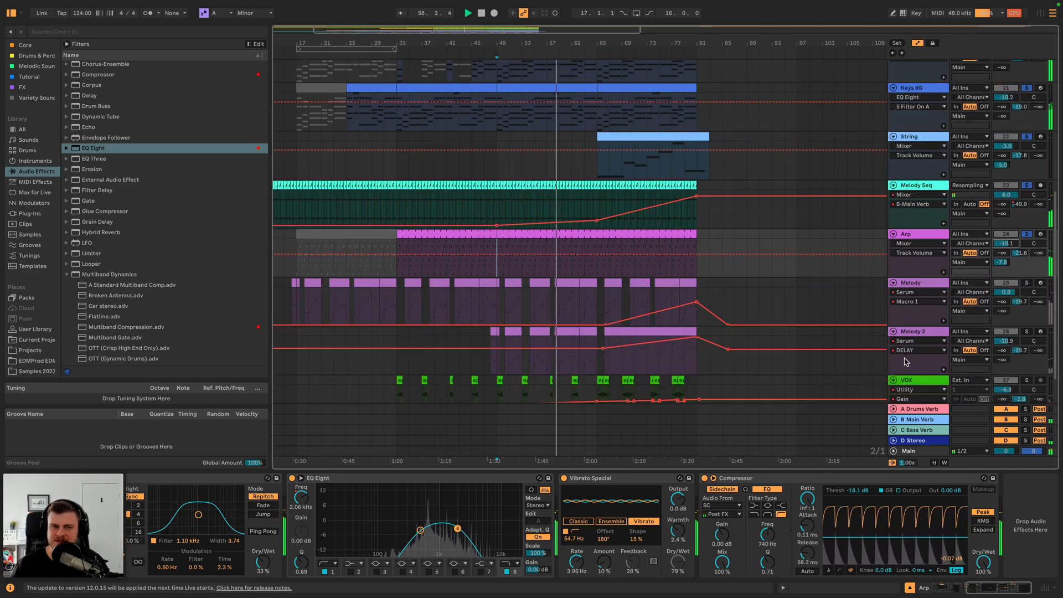
scroll(101, 139, "up", 3)
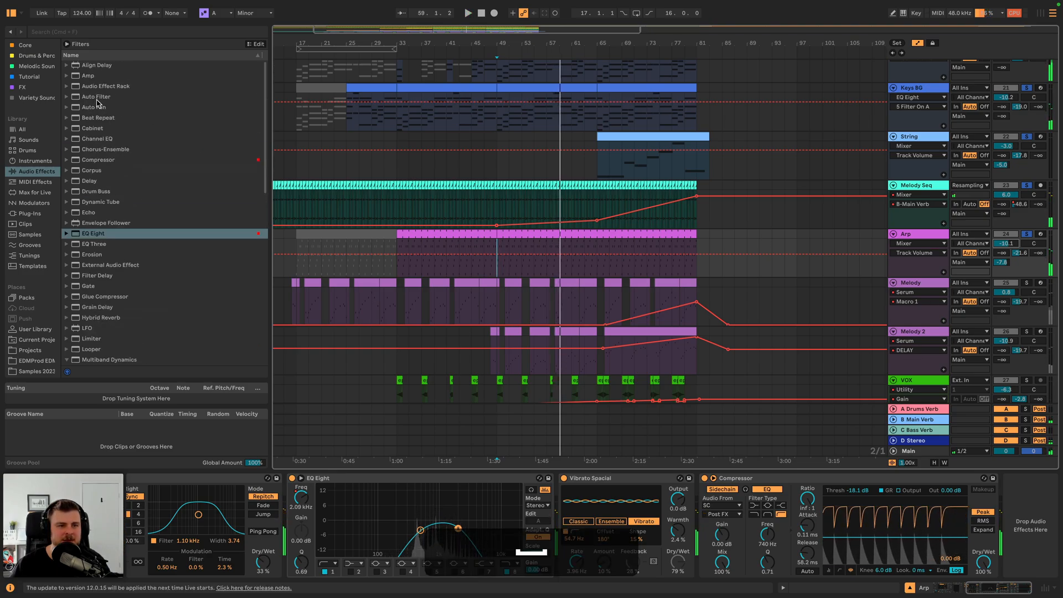
left_click(102, 107)
left_click_drag(102, 107, 716, 541)
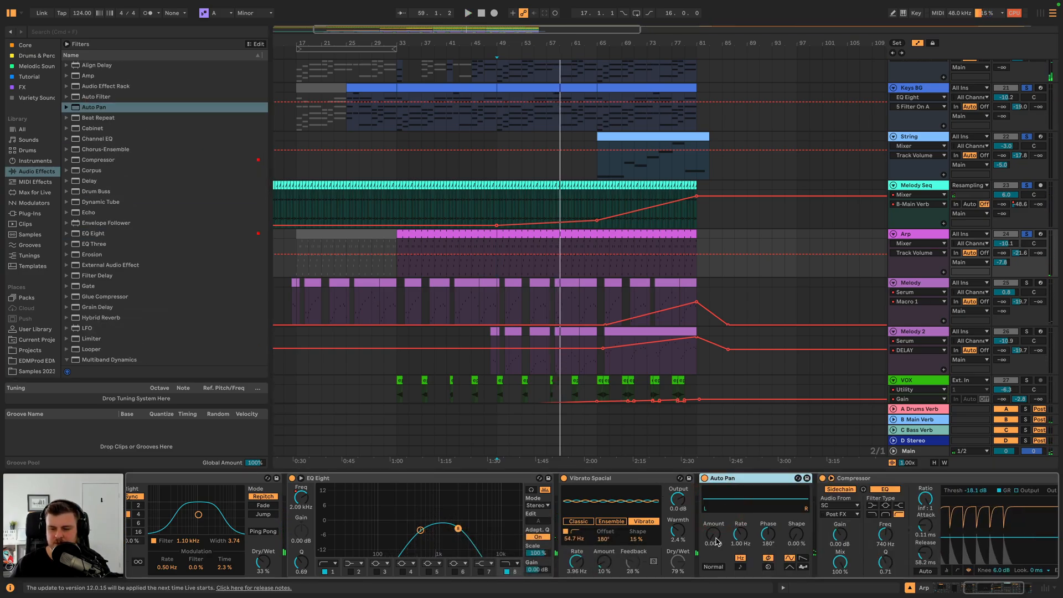
left_click(738, 566)
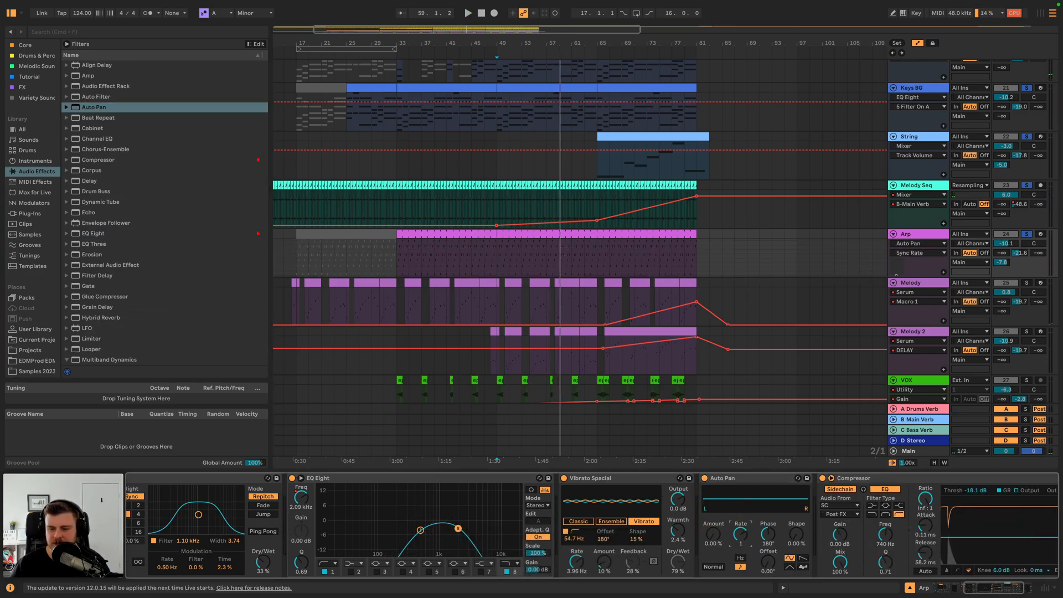
left_click_drag(713, 534, 713, 526)
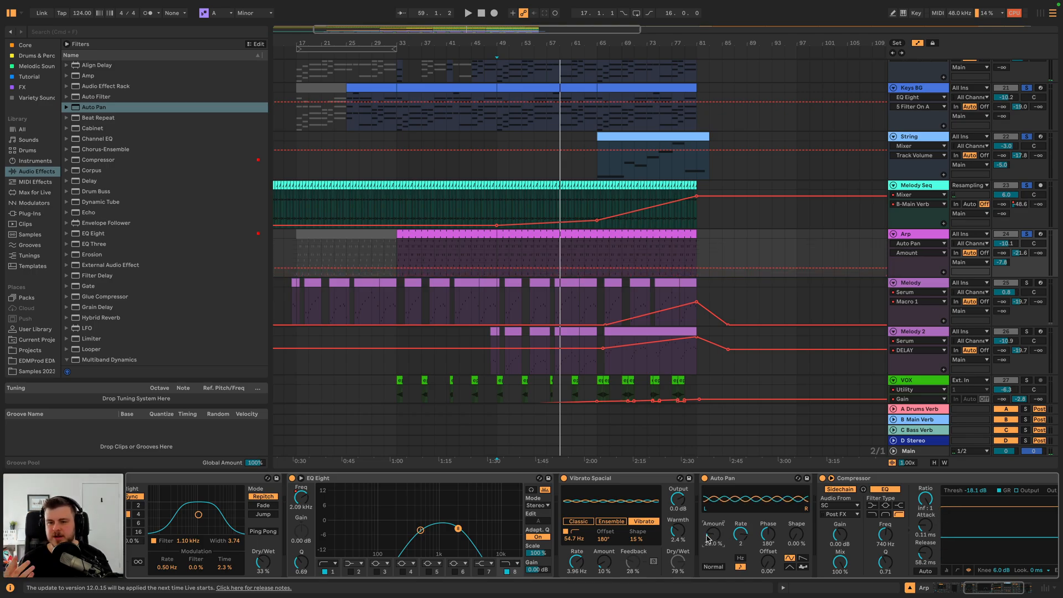
key("space")
left_click_drag(715, 537, 713, 533)
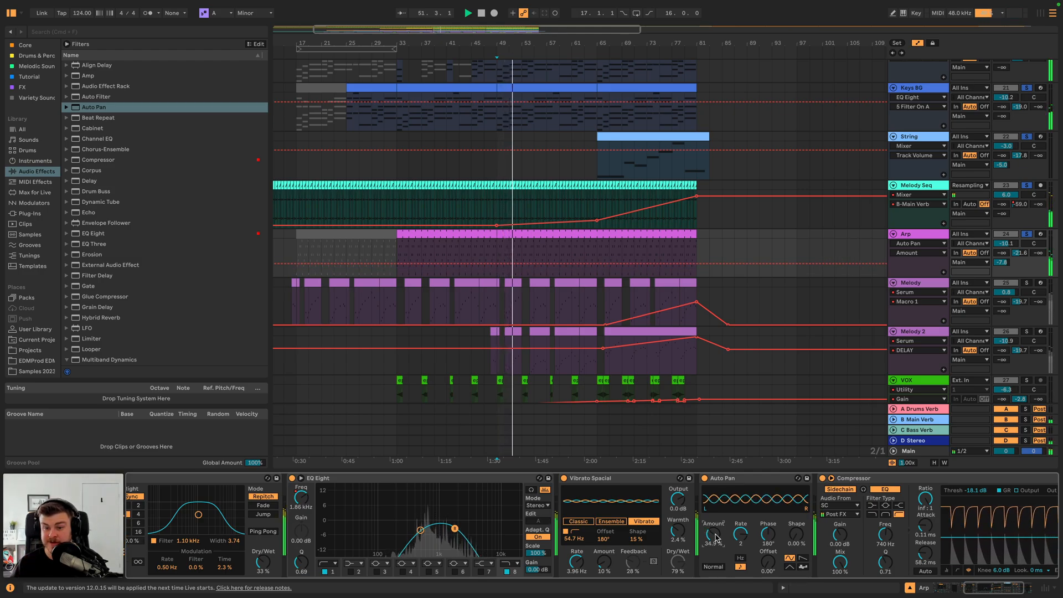
- Enable Ping Pong on Arp's Delay and resume playback from where it was paused
left_click(265, 531)
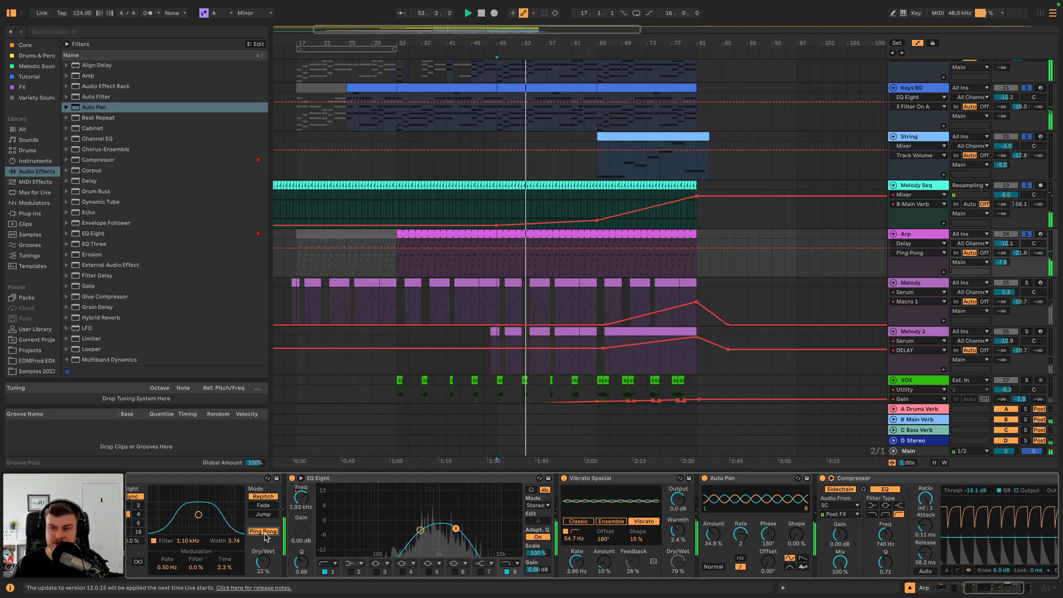
key("shift+space")
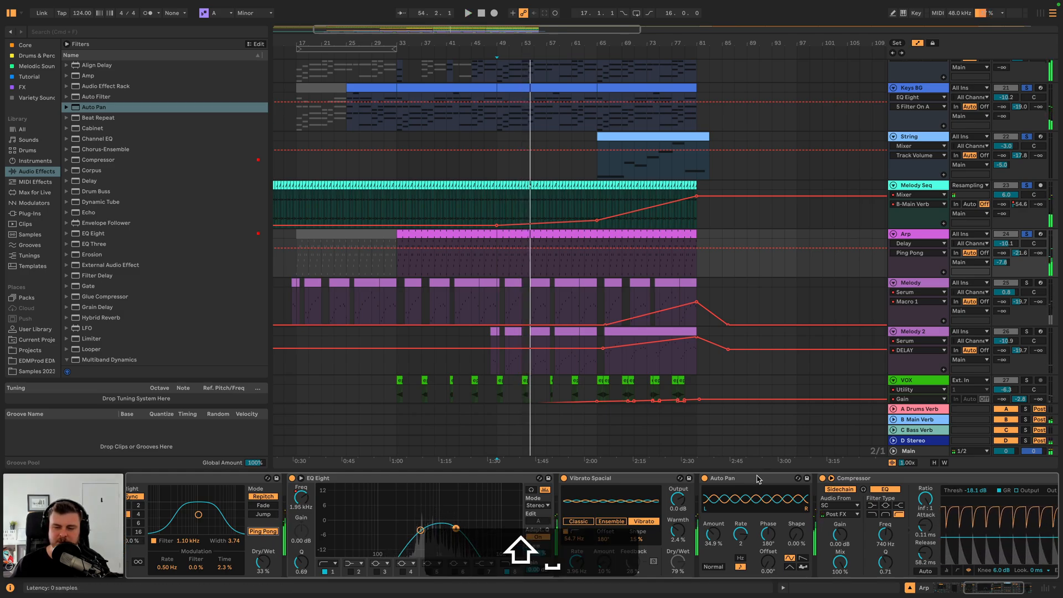
key("shift+space")
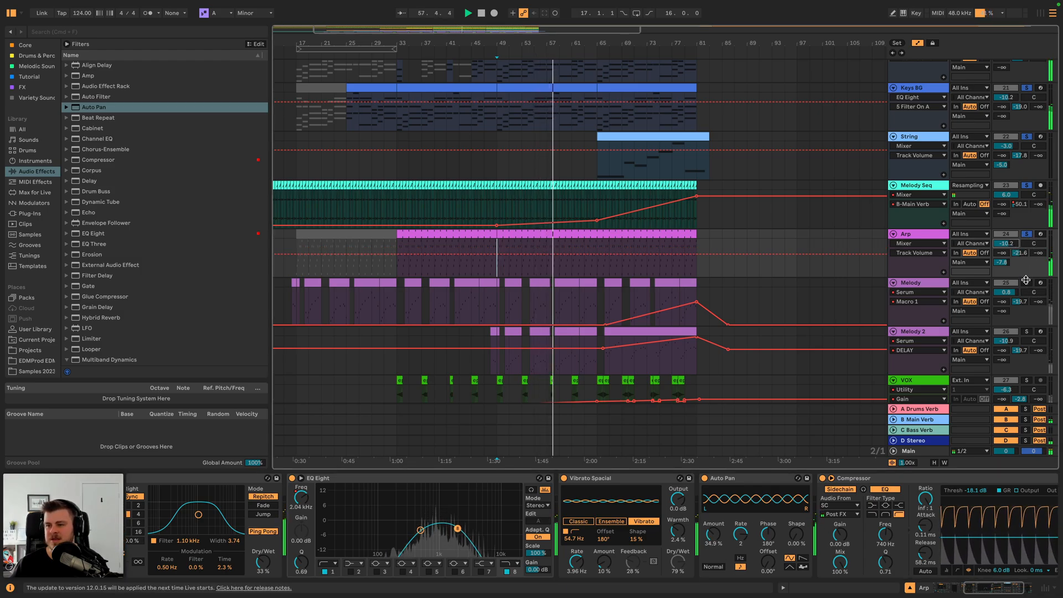
- Add Melody to the soloed tracks, set Arp's volume to -10.9 dB, and raise Melody's volume slightly before showing its EQ Eight
left_click(1025, 283, "super")
left_click_drag(1005, 243, 1005, 247)
left_click_drag(1010, 292, 1009, 293)
left_click(914, 283)
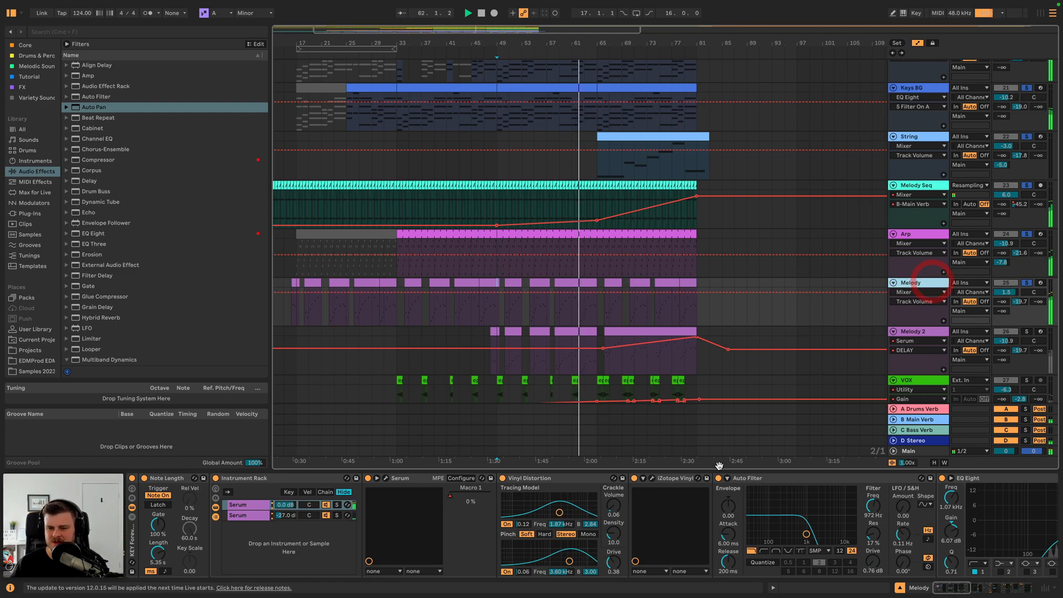
scroll(844, 513, "right", 10)
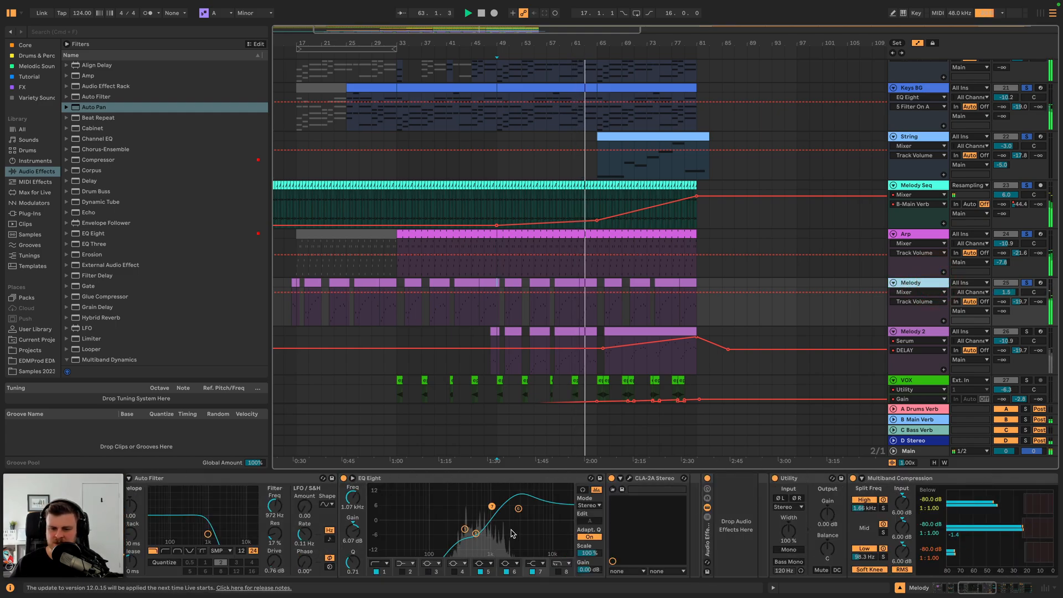
- Lower the Multiband Compression amount on Melody to 37 % while the soloed tracks play
scroll(498, 521, "right", 10)
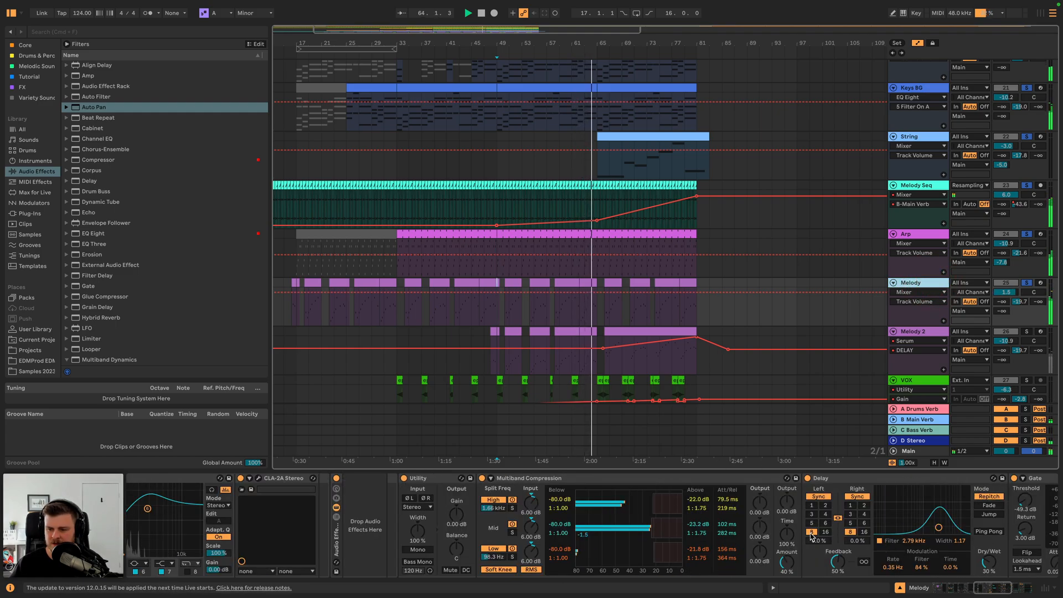
scroll(833, 554, "right", 5)
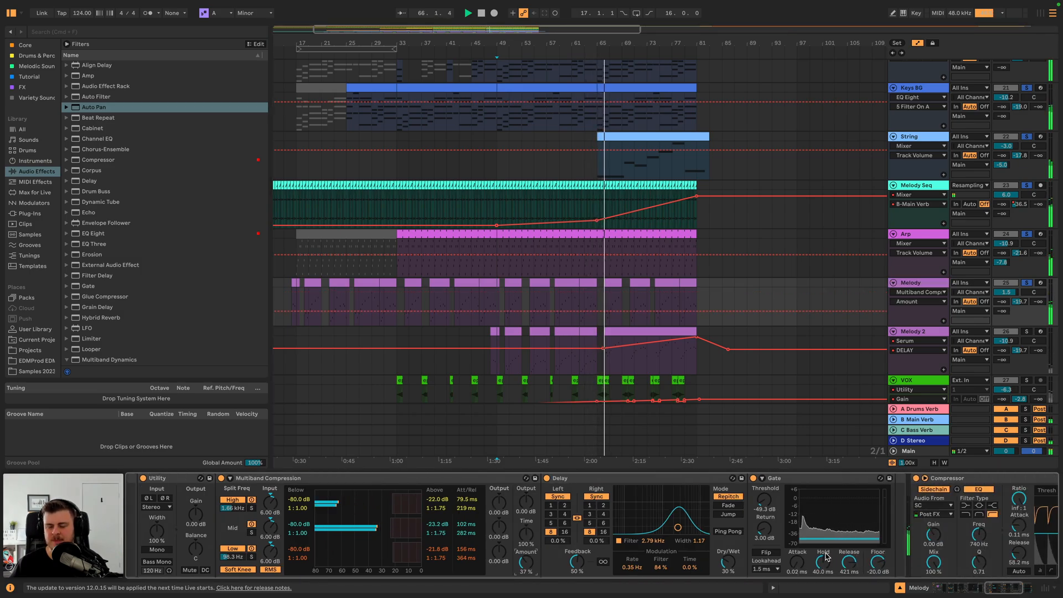
- Add Melody 2 to the soloed tracks, set its volume to -9.9 dB and its EQ Eight high cut to about 9.79 kHz, checking from bar 48
left_click(1026, 332, "super")
left_click_drag(1005, 341, 1005, 337)
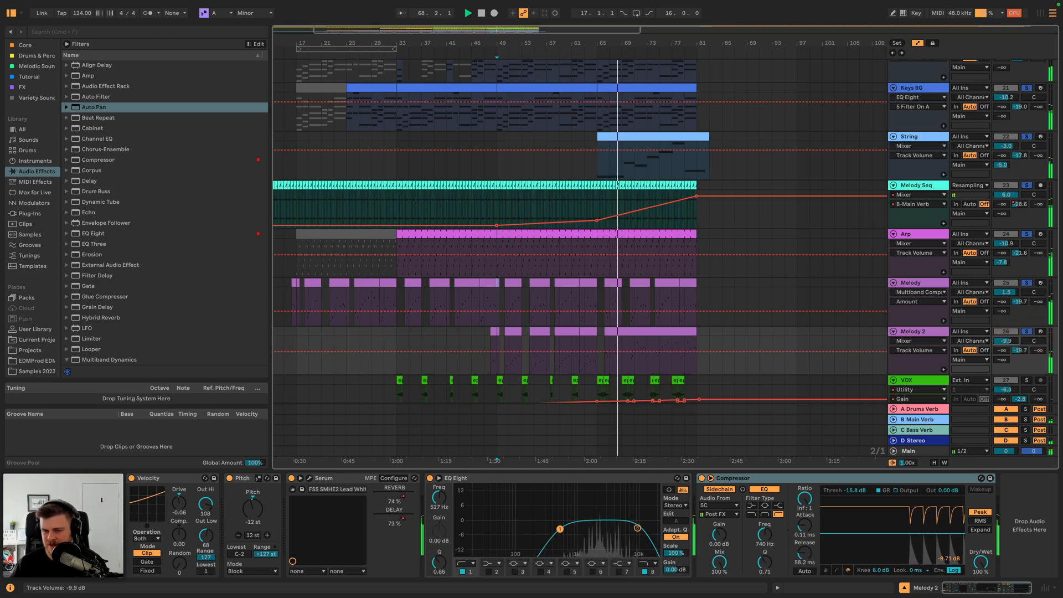
left_click_drag(638, 527, 636, 527)
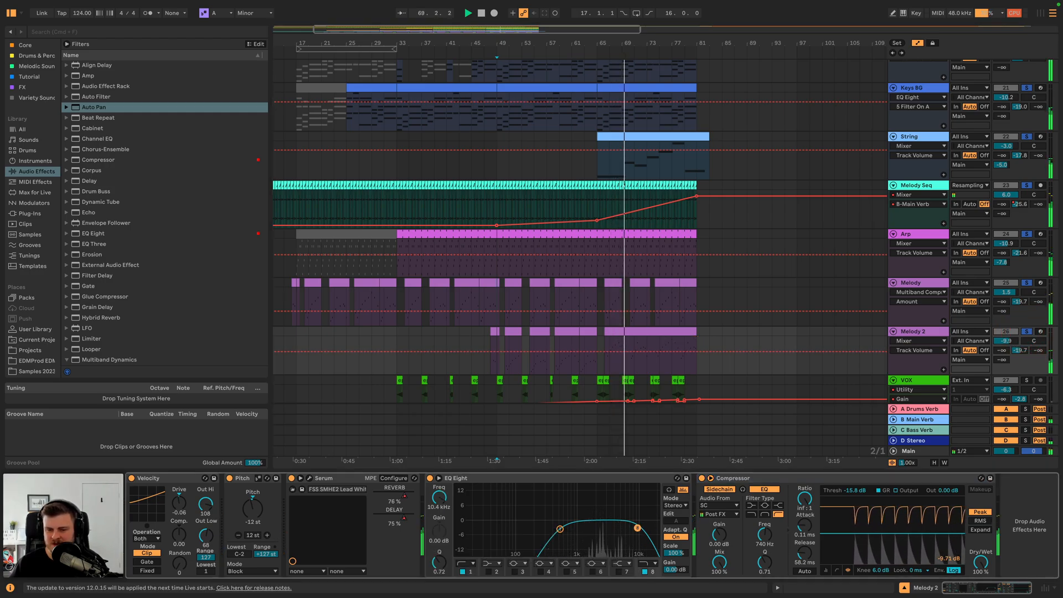
left_click(494, 335)
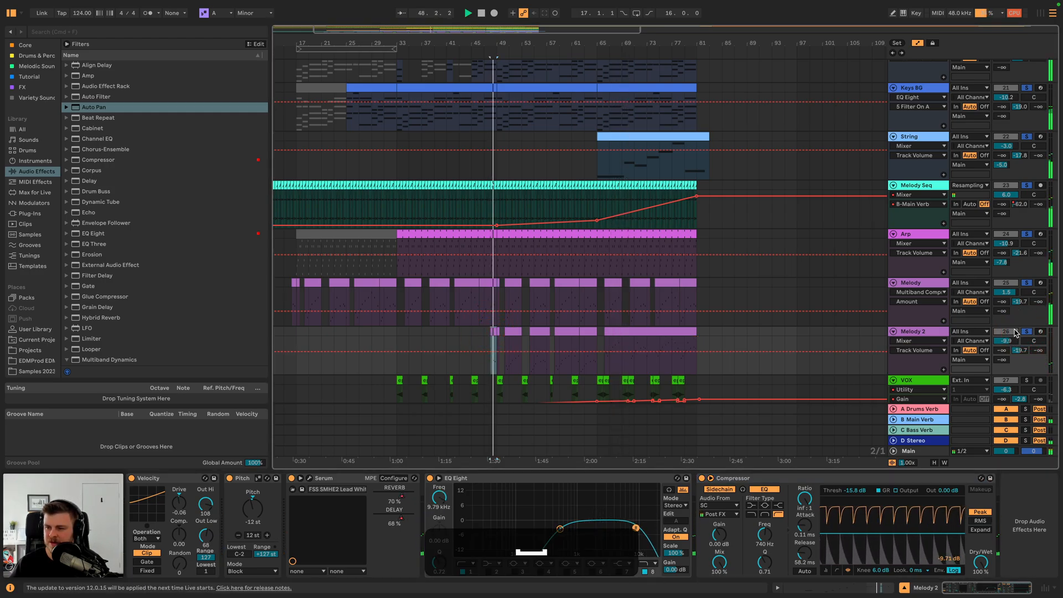
- Send Melody to the D Stereo return at -1.6 dB and Melody 2 at -8.4 dB
mouse_move(1002, 311)
left_mouse_down()
mouse_move(1002, 302)
mouse_move(1001, 314)
left_mouse_up()
key("space")
left_click_drag(1002, 361, 1003, 357)
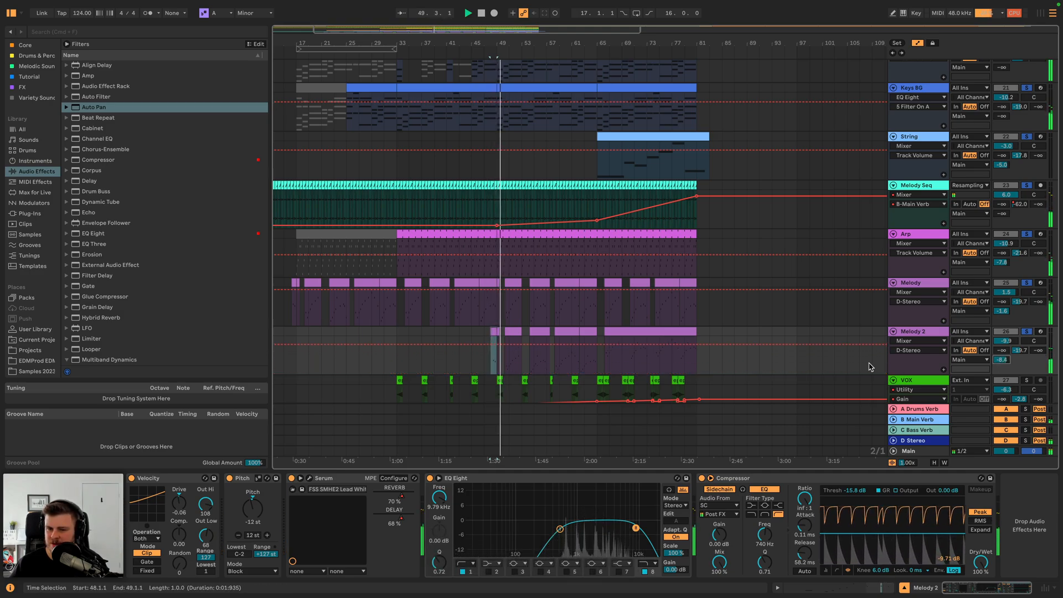
- Clear the track solos to bring in VOX, and set the D Stereo sends to -4.0 dB on VOX and -4.4 dB on Melody
scroll(1013, 359, "down", 2)
left_click(1027, 353)
key("space")
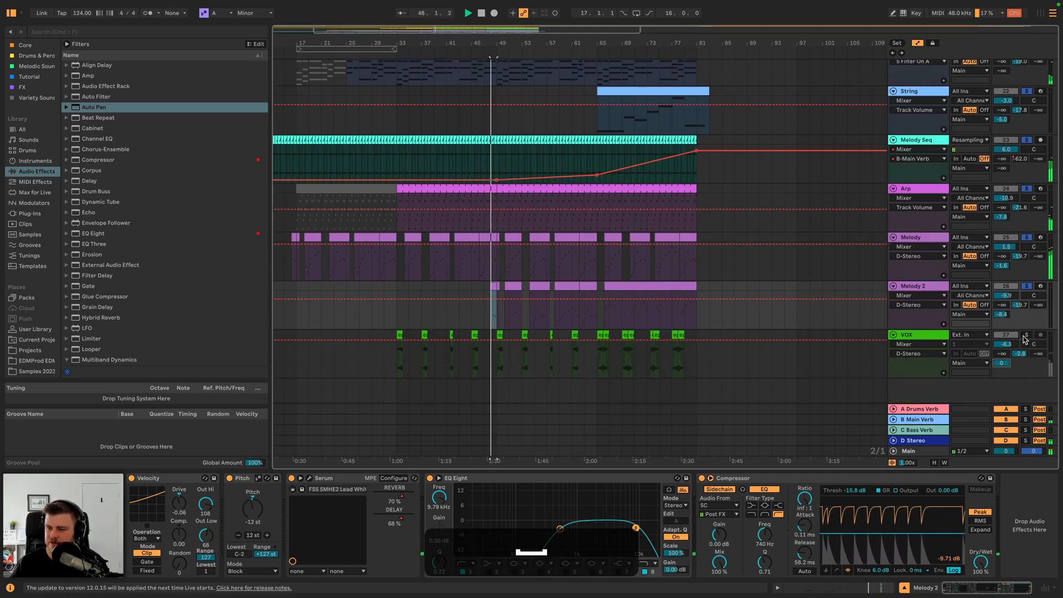
left_click(1027, 335)
left_click(1026, 334)
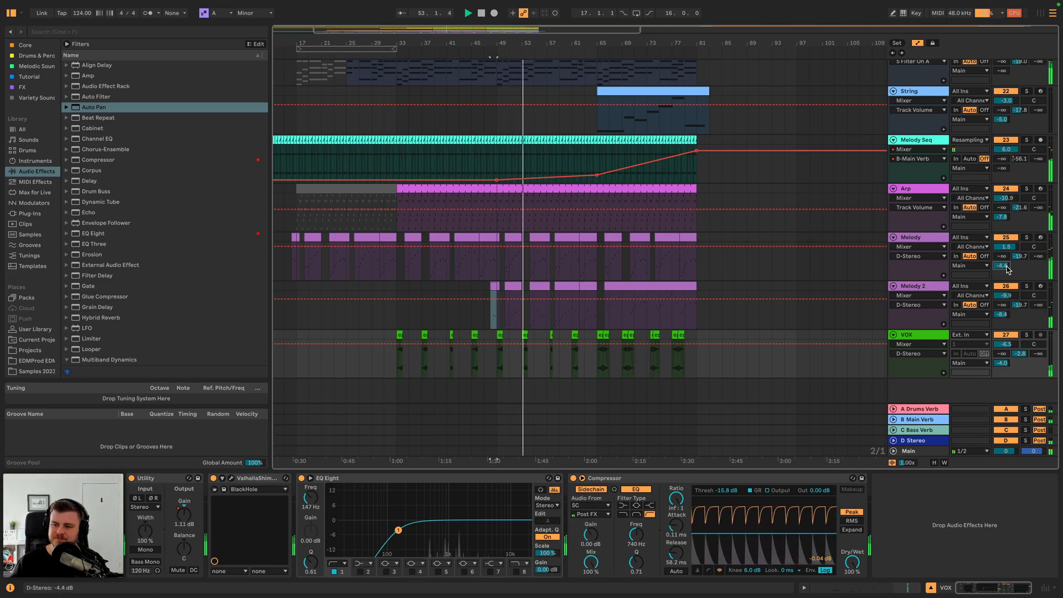
- Replay the full mix from bar 48 and compare it with the REFERENCE track by soloing it briefly
key("shift+space")
left_click(492, 289)
key("space")
scroll(758, 268, "up", 10)
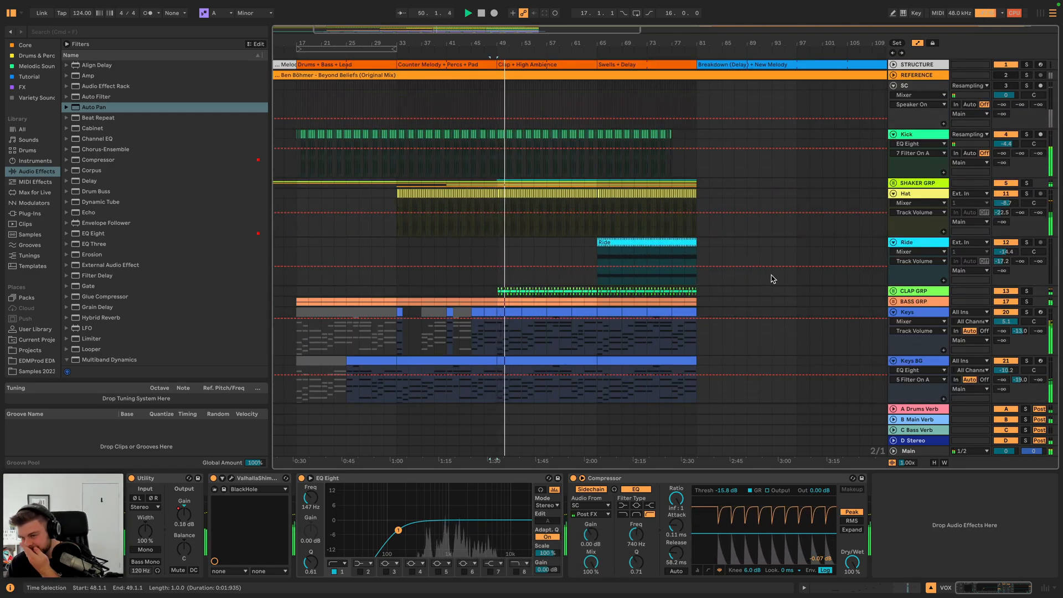
left_click(1026, 75)
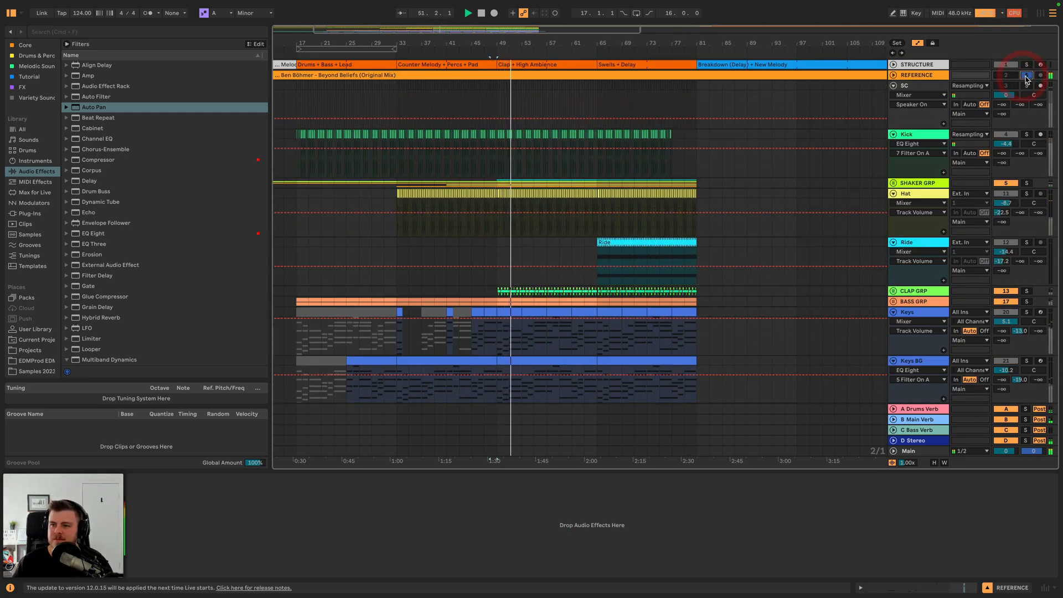
left_click(1026, 75)
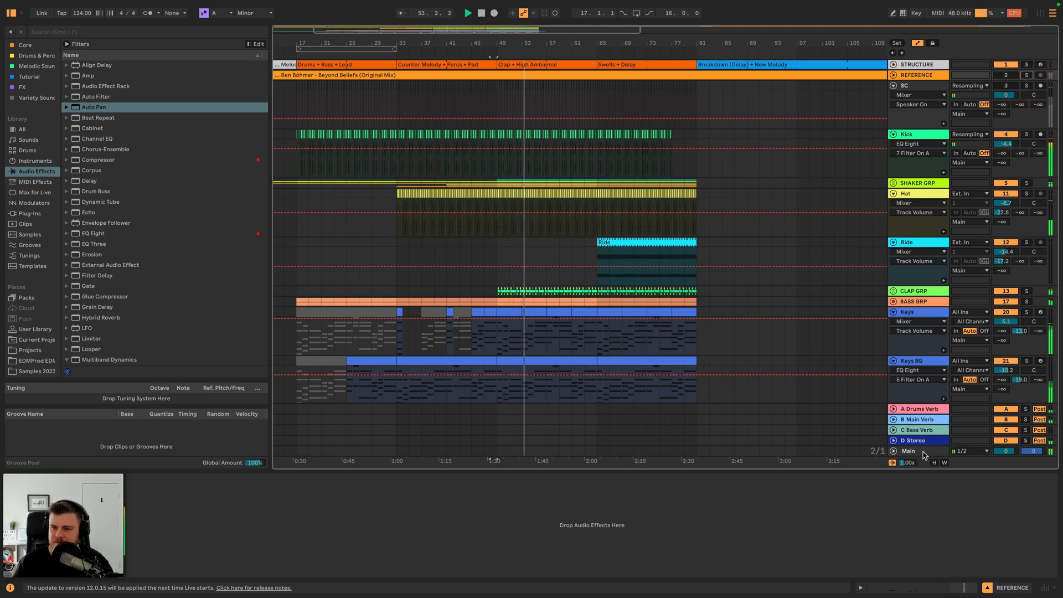
- Expand BASS GRP, show its devices, and set the group's volume to -0.1 dB
left_click(894, 302)
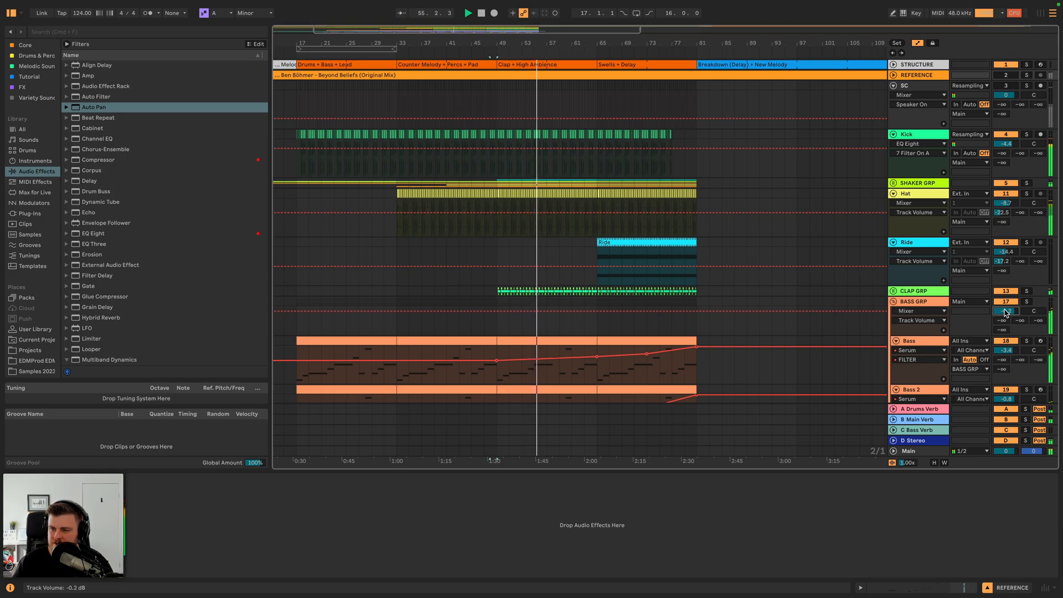
left_click(1026, 302)
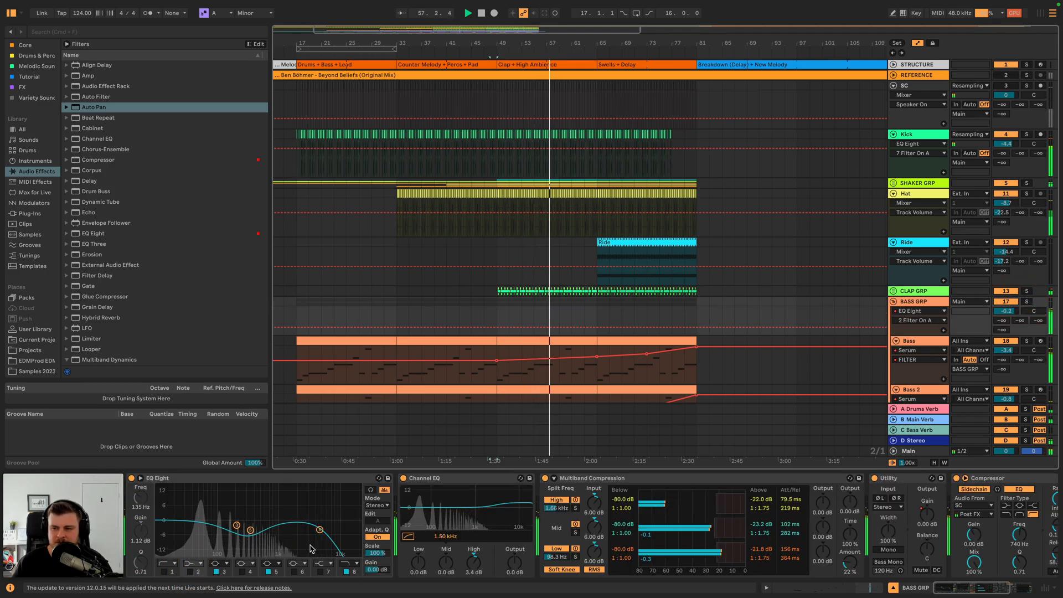
left_click_drag(1010, 311, 1011, 309)
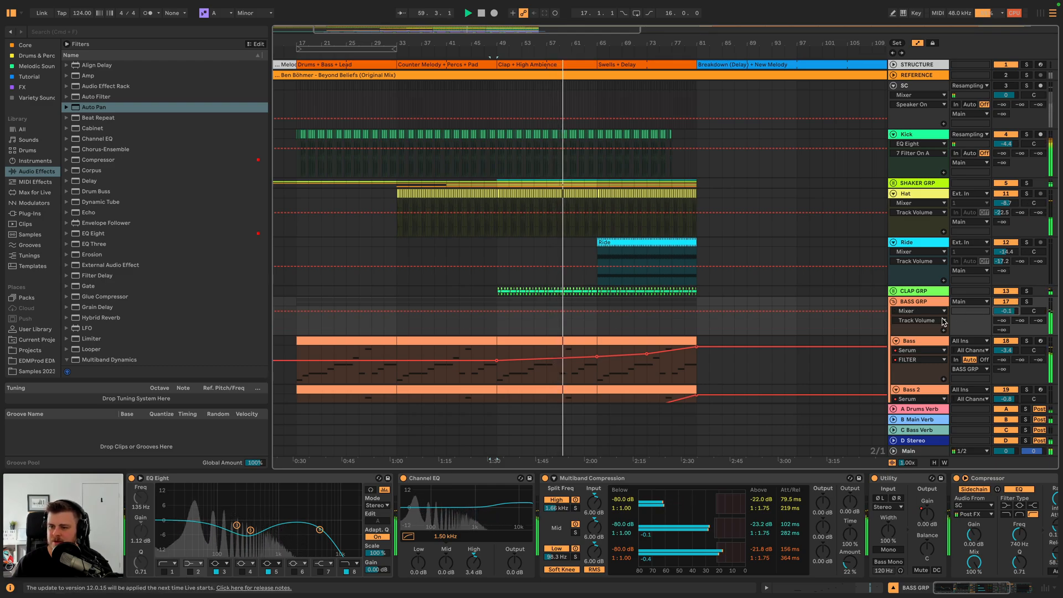
- Show the Main track's devices, then listen to the A Drums Verb return in solo before returning to the full mix
left_click(911, 451)
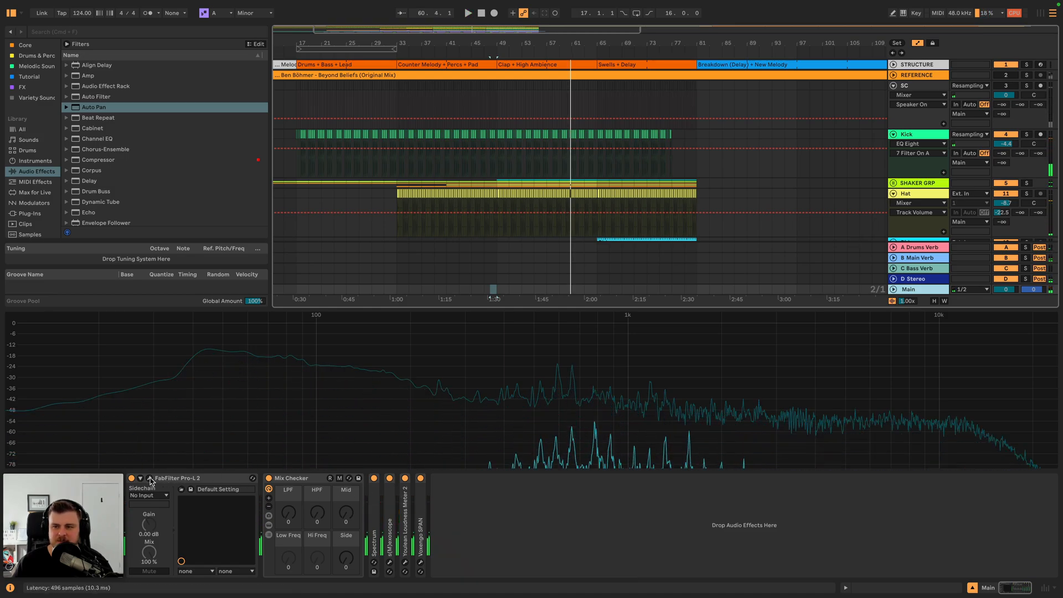
left_click(1025, 247)
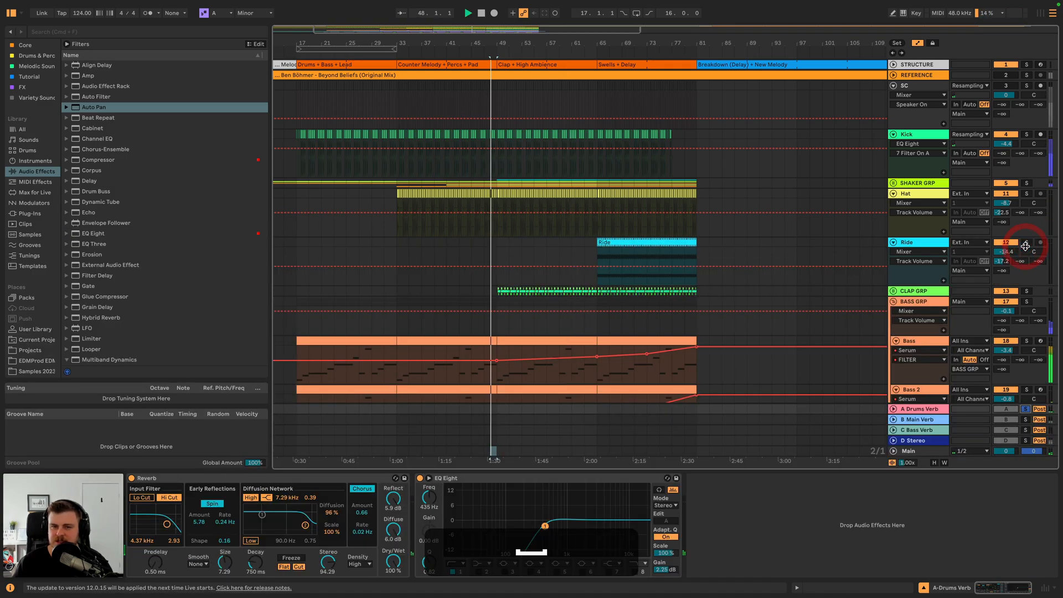
left_click(1024, 409)
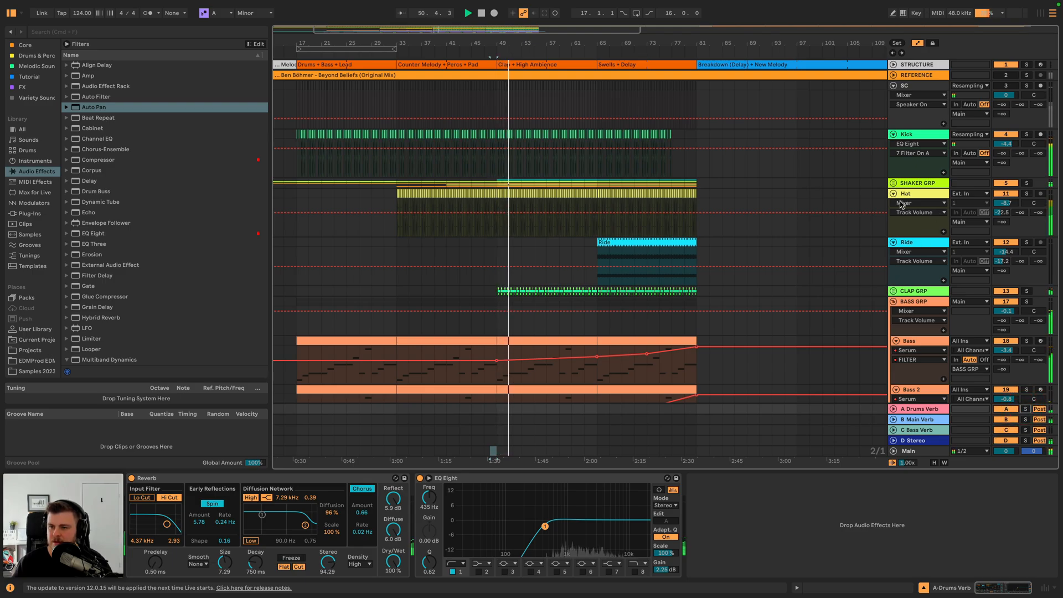
- Set SHAKER GRP's volume to 1.2 dB and Hat's to -8.4 dB during playback from bar 48
left_click(892, 184)
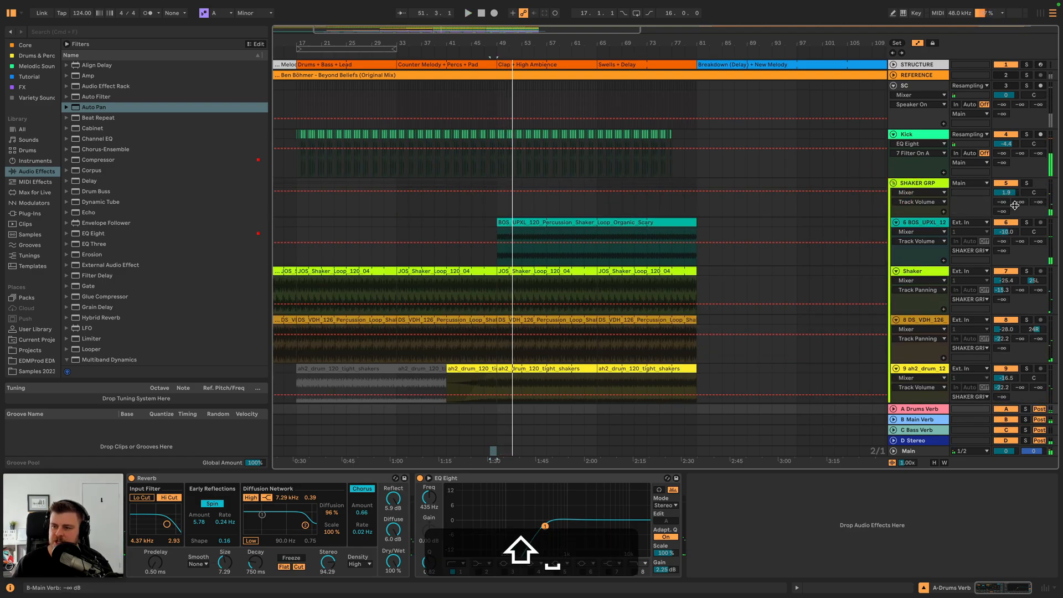
key("space")
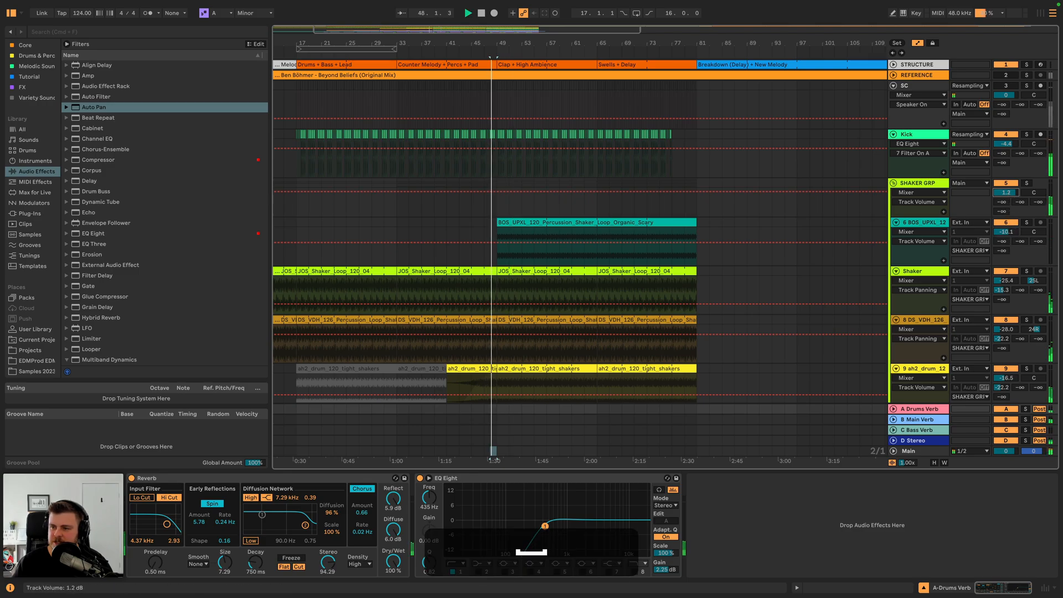
left_click(893, 183)
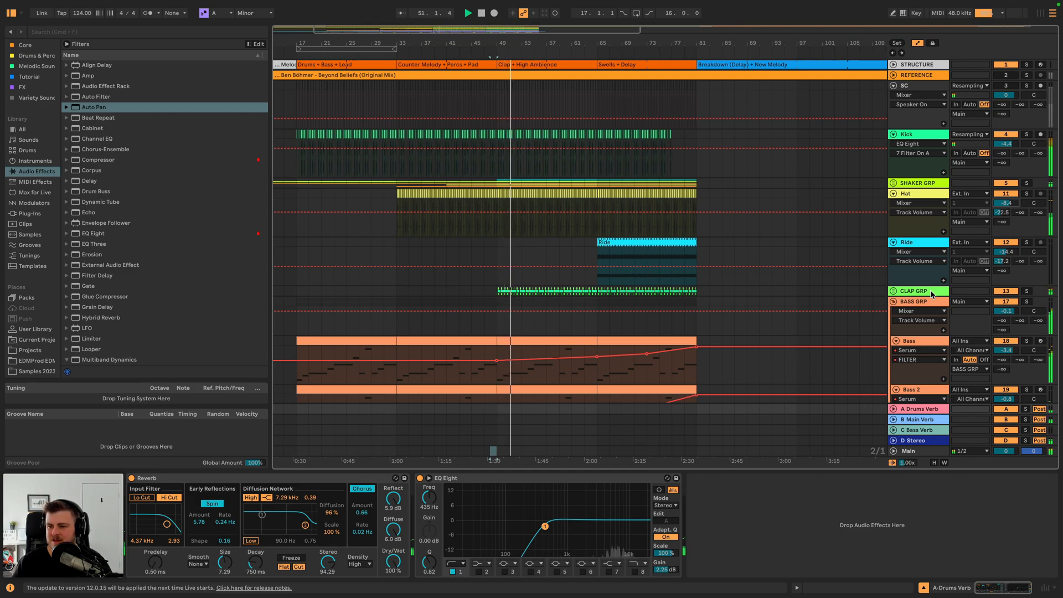
- Audition CLAP GRP in solo, set its A Drums Verb send to -24.4 dB, and collapse the group
left_click(893, 291)
left_click(1026, 291)
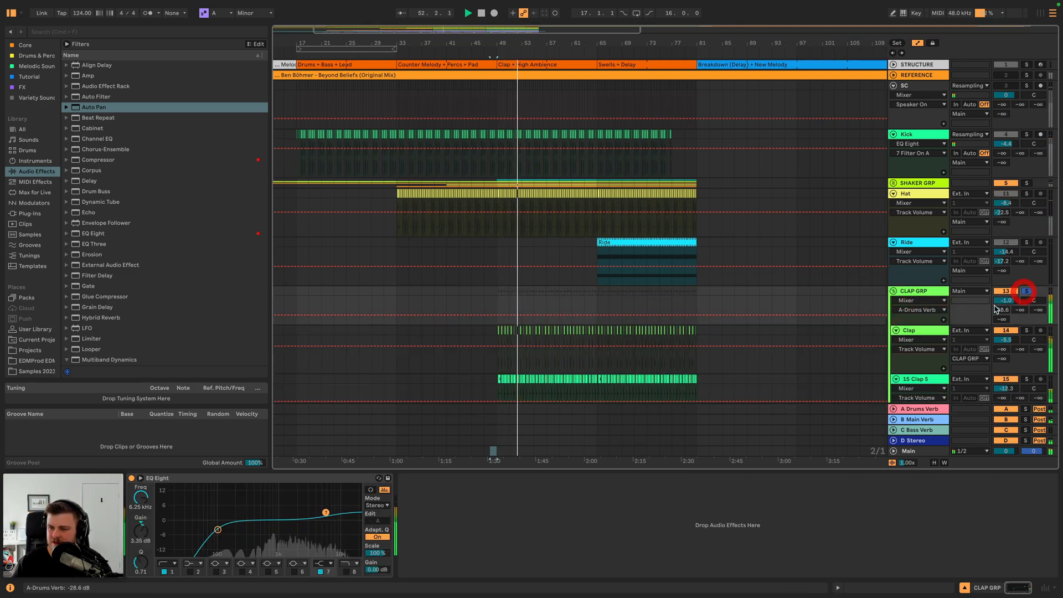
left_click(1026, 290)
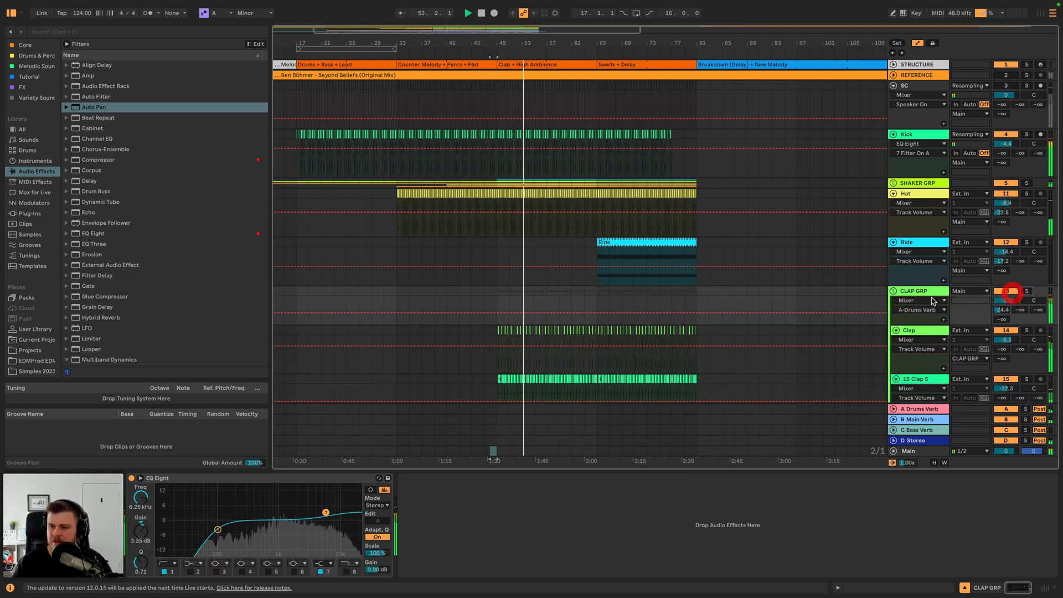
left_click(893, 291)
- Show the D Stereo return's devices, then group the tracks from Kick through CLAP GRP under the name DRUMS
scroll(884, 292, "down", 5)
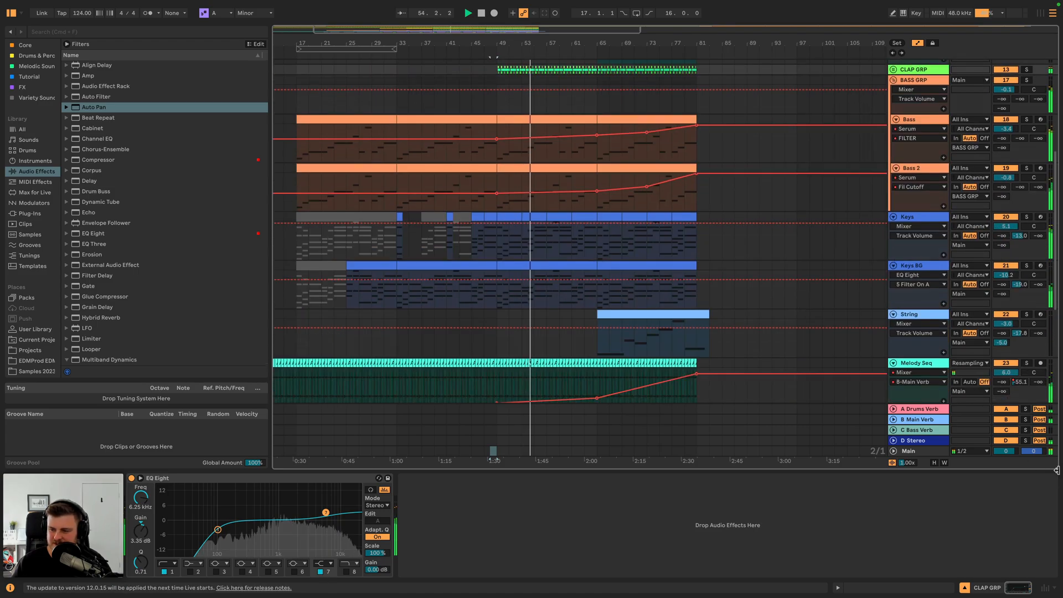
left_click(1025, 442)
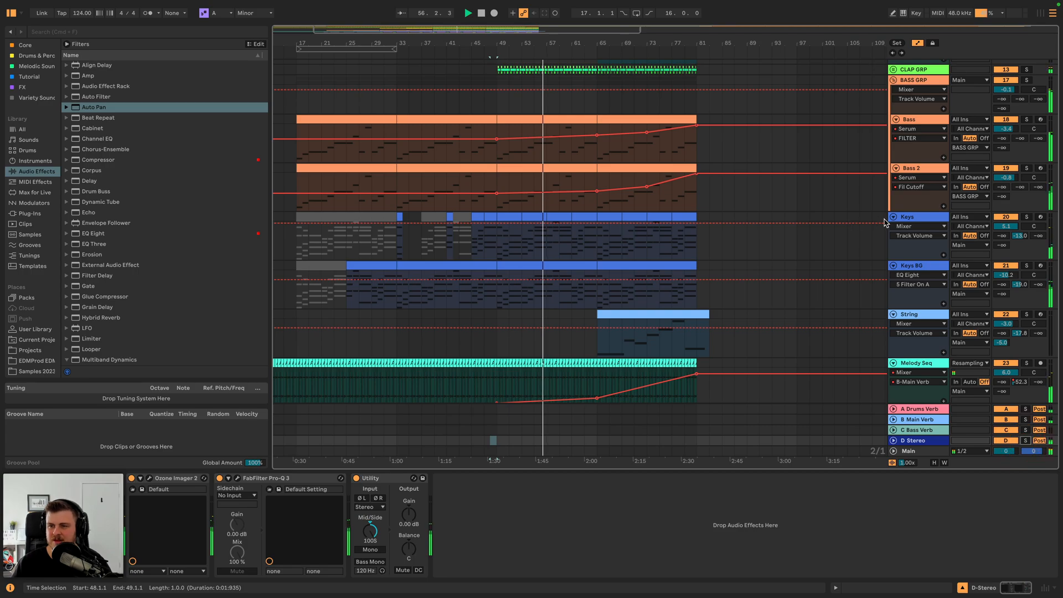
scroll(885, 224, "up", 5)
left_click(920, 137)
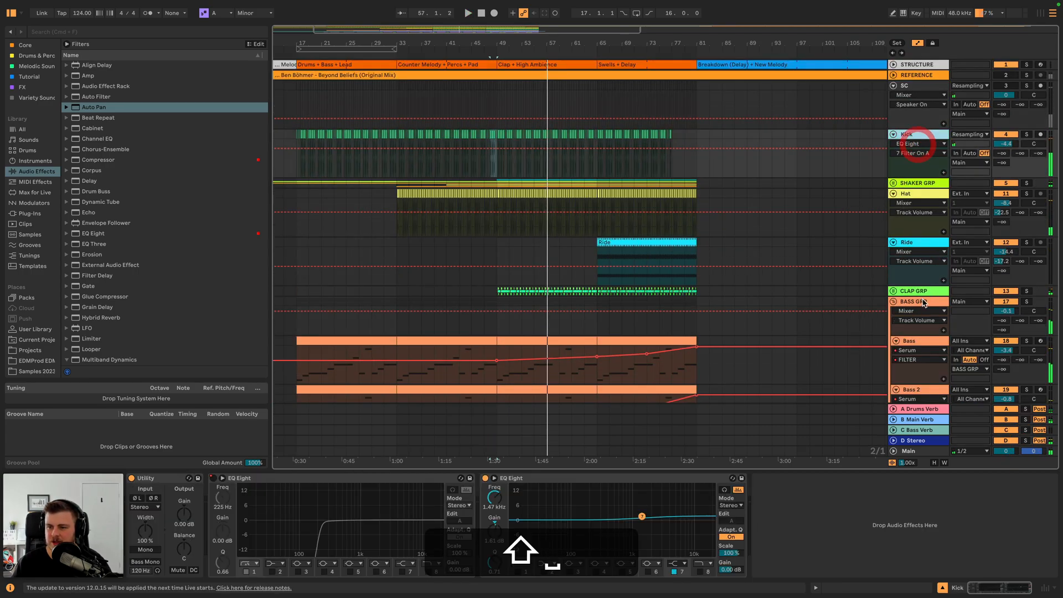
left_click(918, 293, "shift")
key("super+g")
left_click(919, 142)
key("shift+super+r")
- Send DRUMS to D Stereo at -9.7 dB, replay from bar 48, and solo the D Stereo return
left_click_drag(1001, 162, 1032, 146)
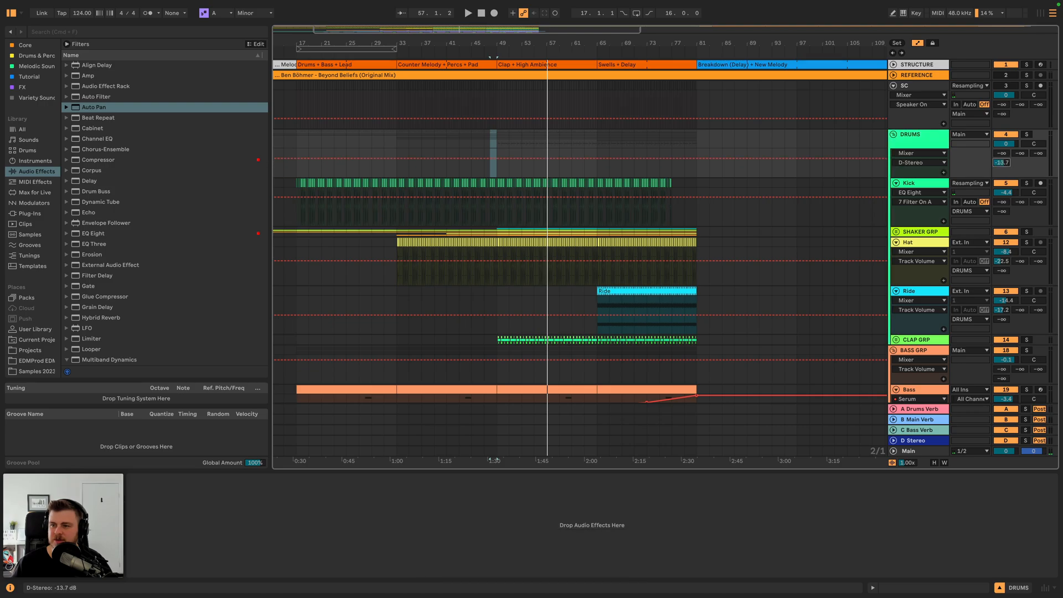
key("space")
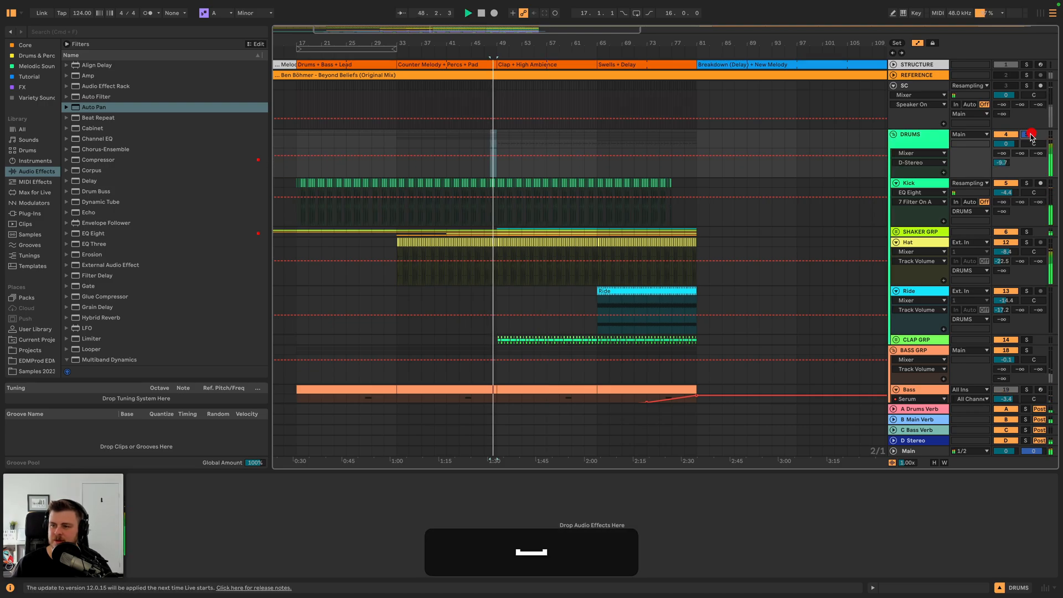
left_click(1027, 441)
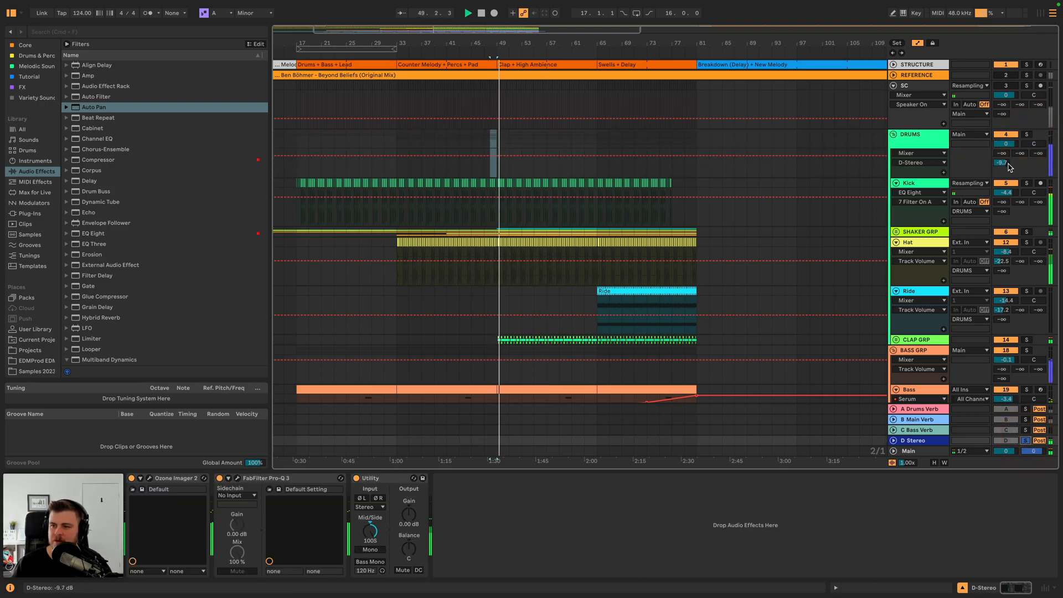
- Raise the side low-cut frequency in D Stereo's FabFilter Pro-Q 3, then unsolo the return and close the plug-in window
left_click(238, 478)
left_click_drag(207, 182, 245, 184)
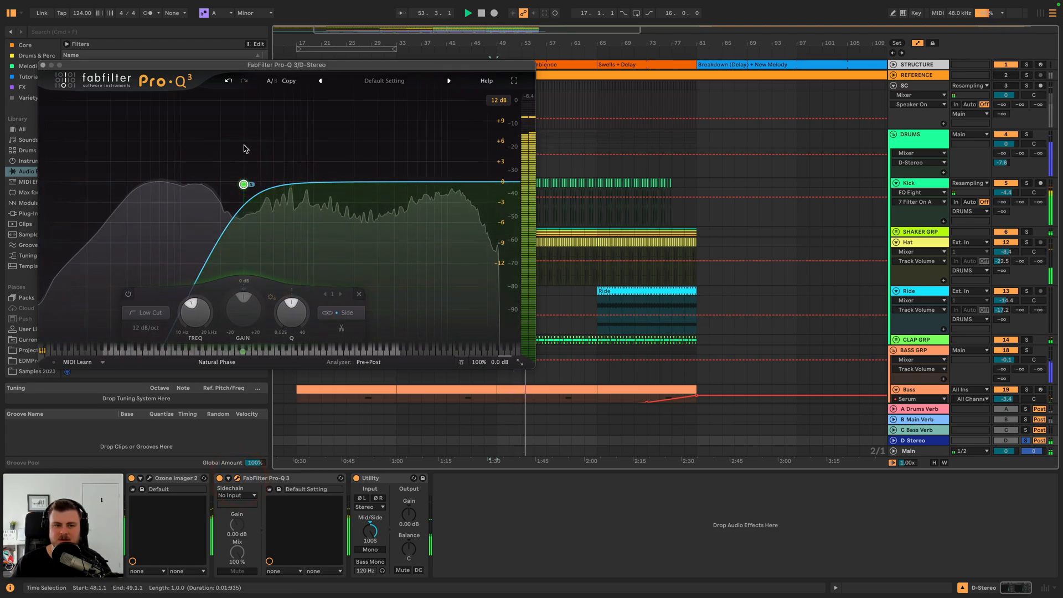
mouse_move(244, 183)
left_mouse_down()
mouse_move(294, 183)
mouse_move(245, 183)
left_mouse_up()
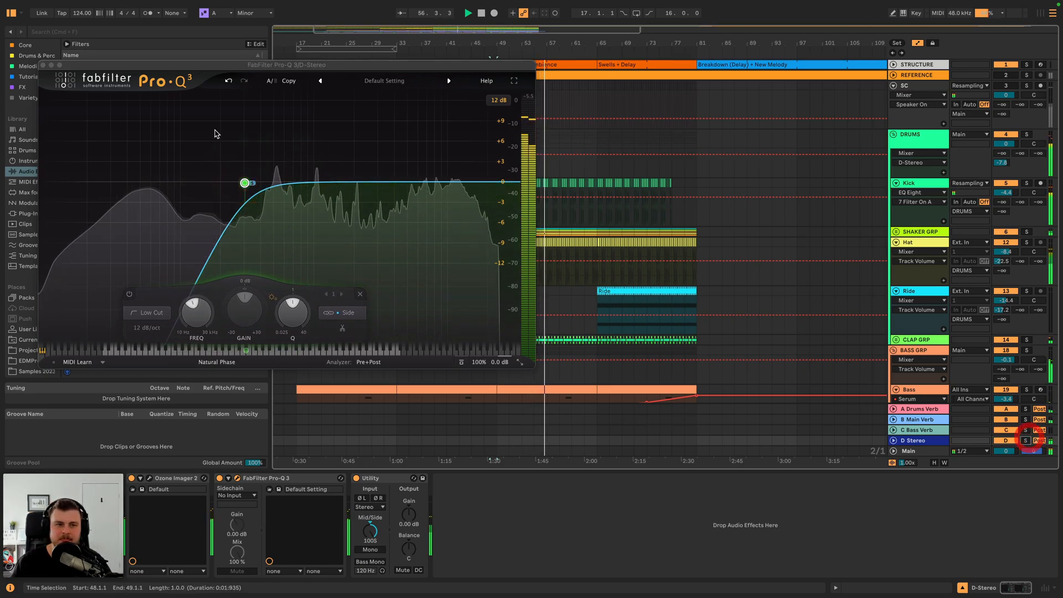
left_click(43, 65)
- Open FabFilter Pro-L 2 on the Main track and raise its gain to +5.7 dB while playing the mix
scroll(727, 266, "down", 8)
scroll(727, 266, "down", 3)
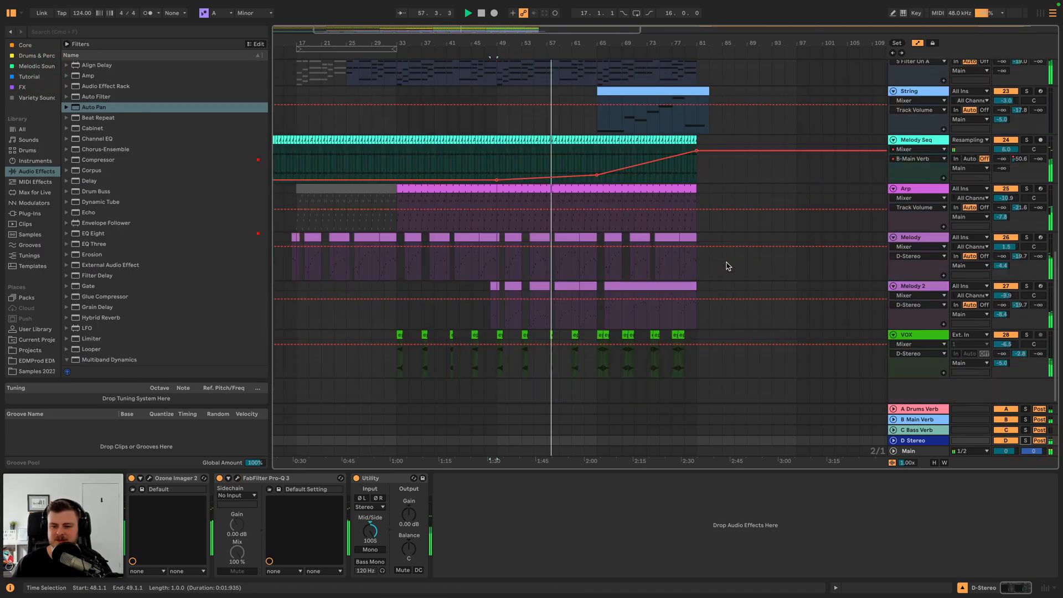
left_click(913, 449)
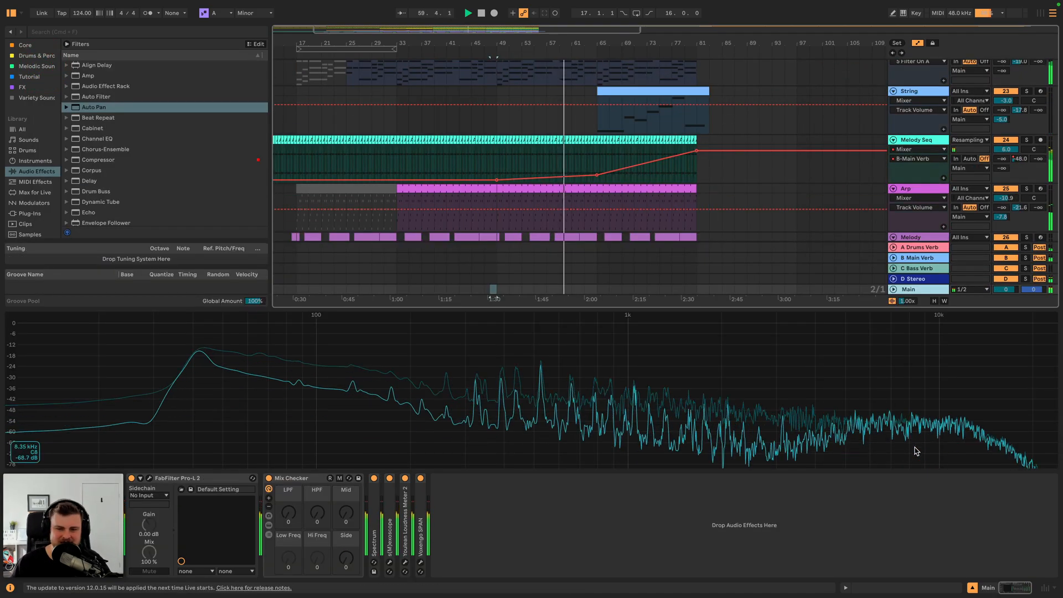
left_click(148, 477)
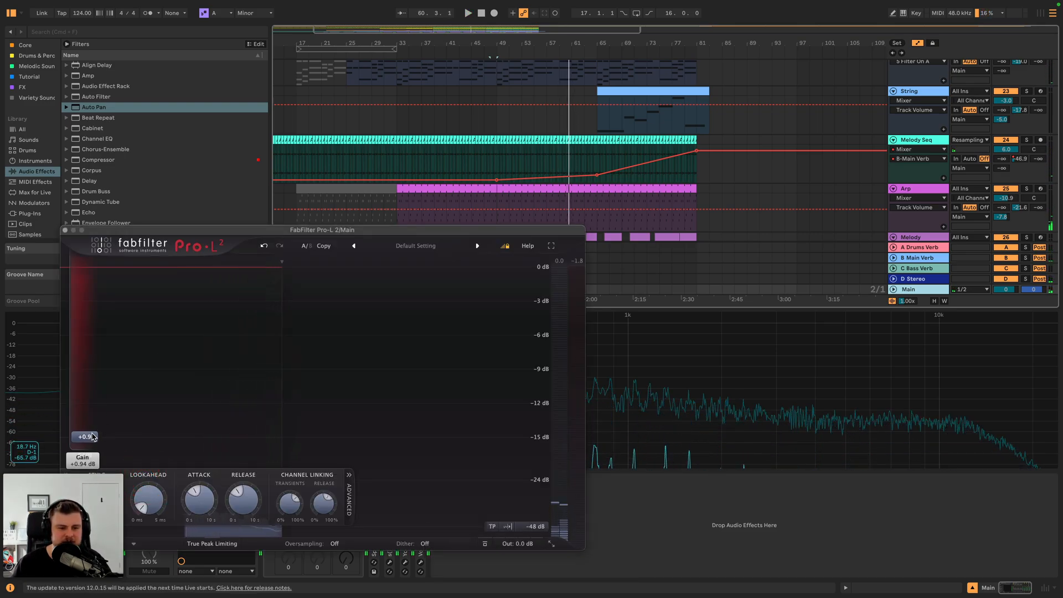
key("space")
left_click_drag(97, 420, 98, 410)
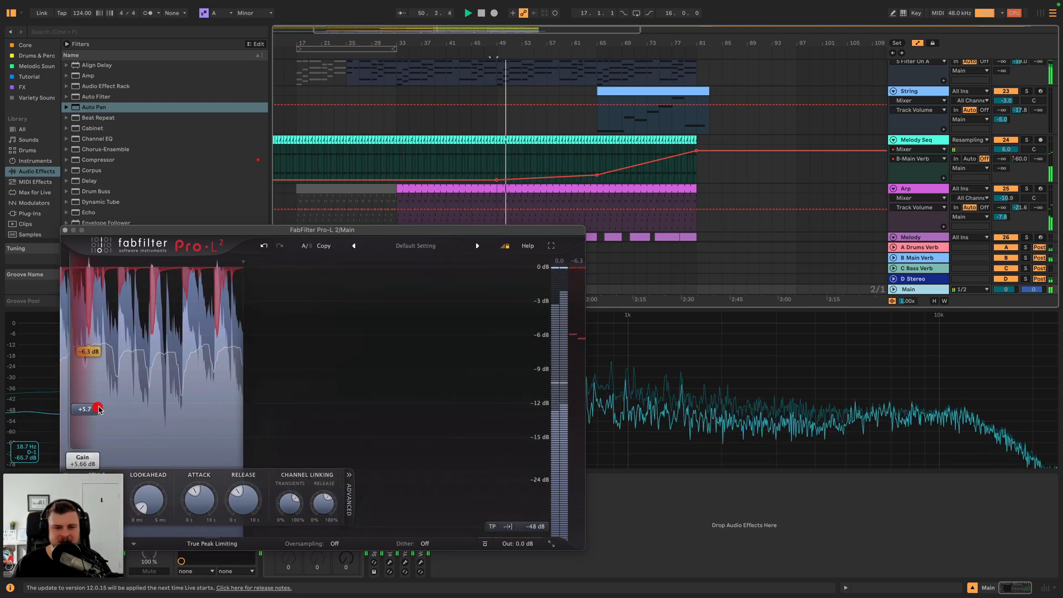
left_click(94, 412)
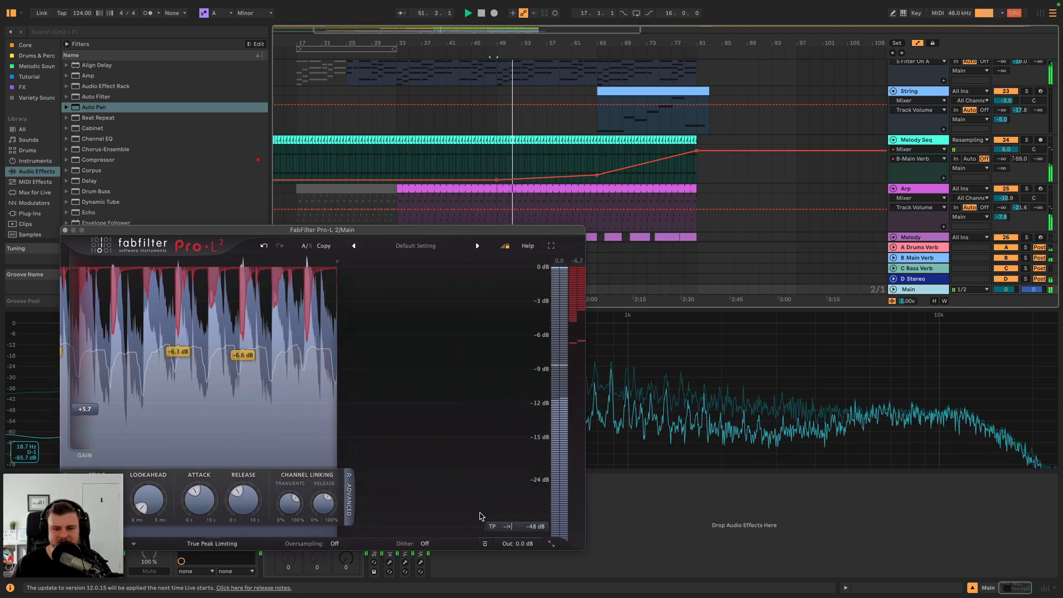
- Show short-term loudness metering in Pro-L 2, set its gain to +5.6 dB, and close the plug-in window
left_click(532, 525)
left_click(544, 581)
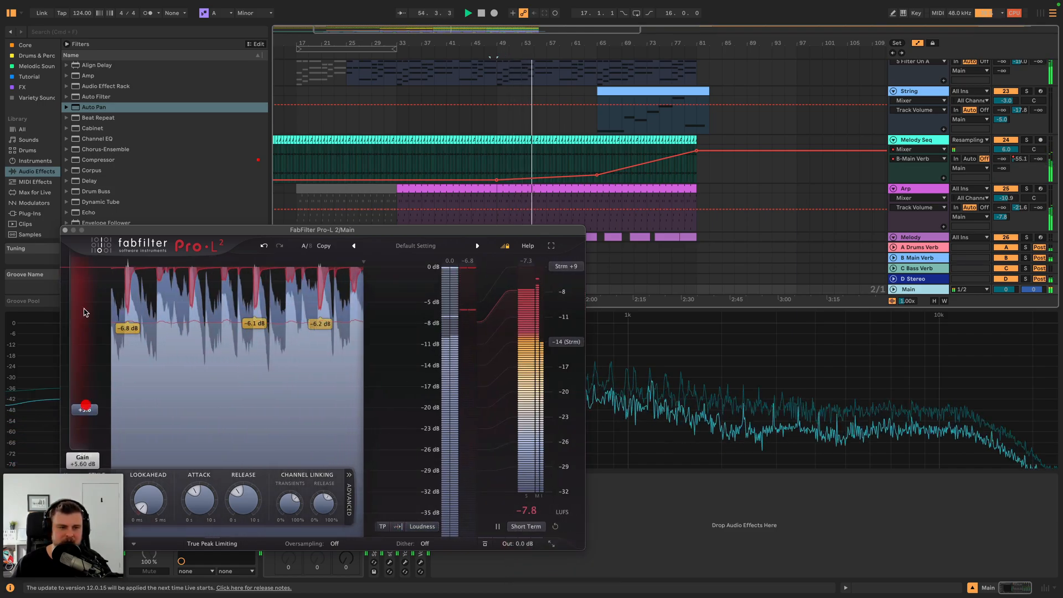
left_click(66, 230)
- Solo CLAP GRP and add a Limiter after its EQ Eight with the lookahead set to 1.5 ms
left_click(921, 89)
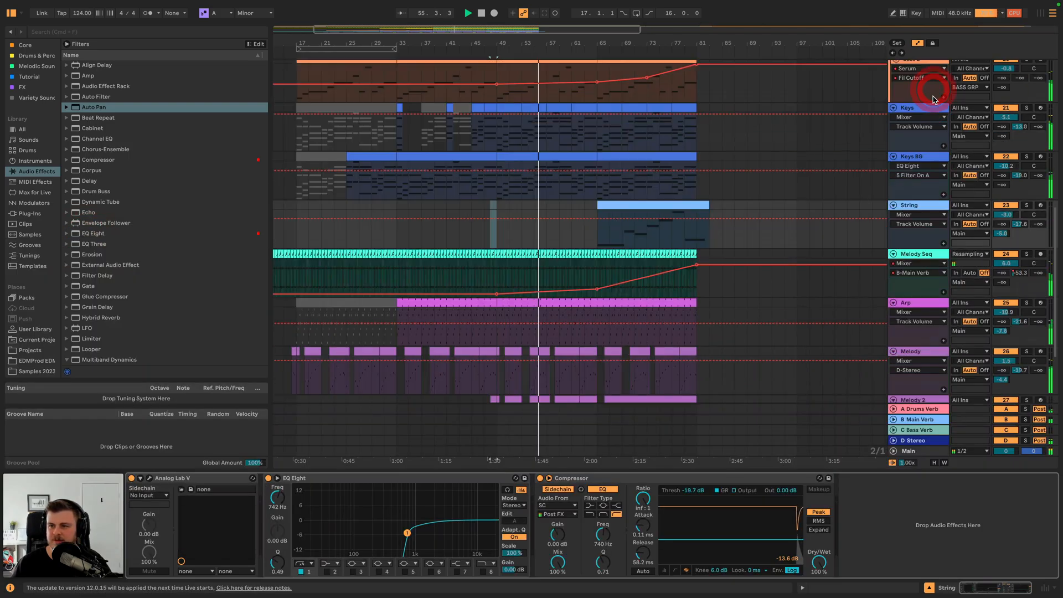
scroll(1018, 375, "down", 5)
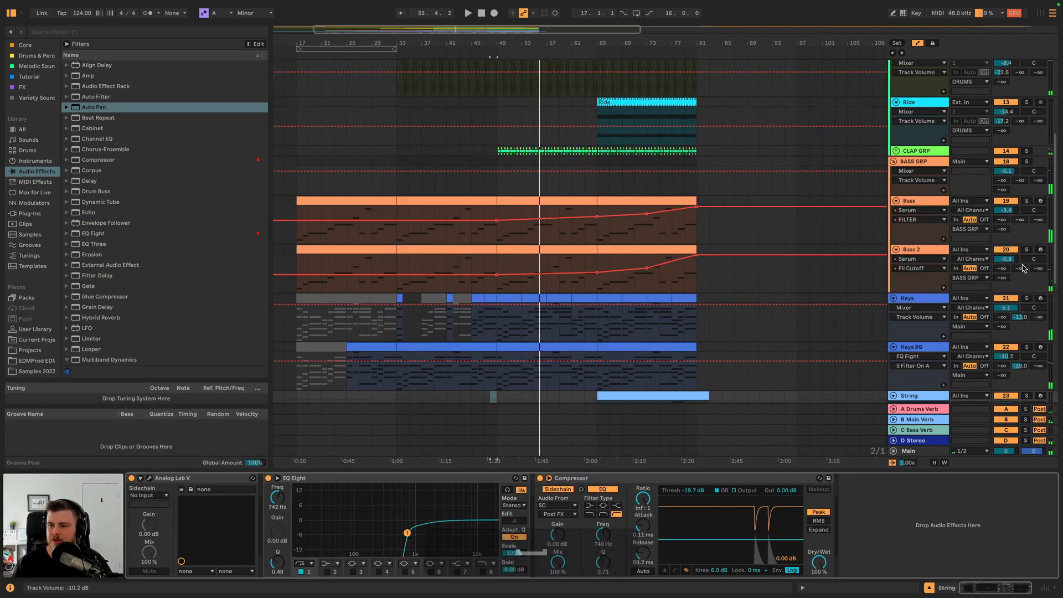
left_click(1008, 148)
scroll(96, 272, "down", 5)
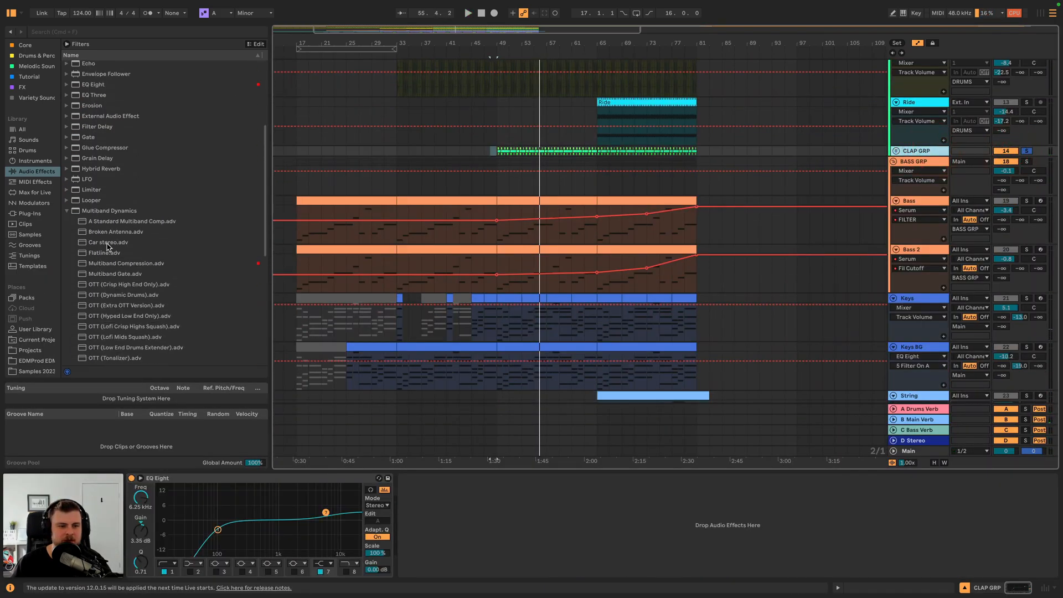
double_click(95, 190)
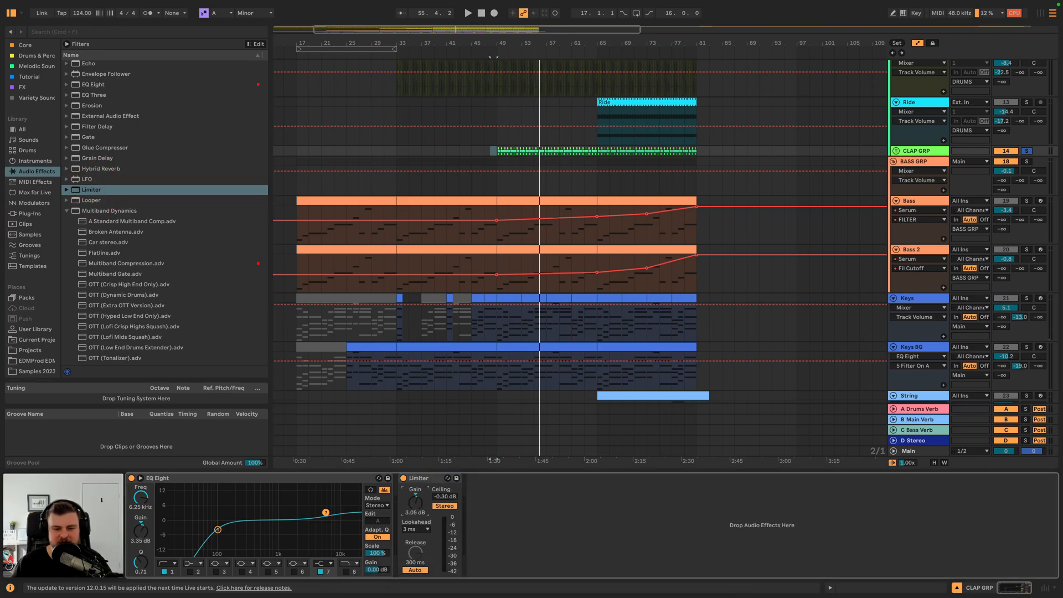
left_click(420, 538)
- Raise the Limiter's gain on CLAP GRP to 8.00 dB while playing the soloed group
key("space")
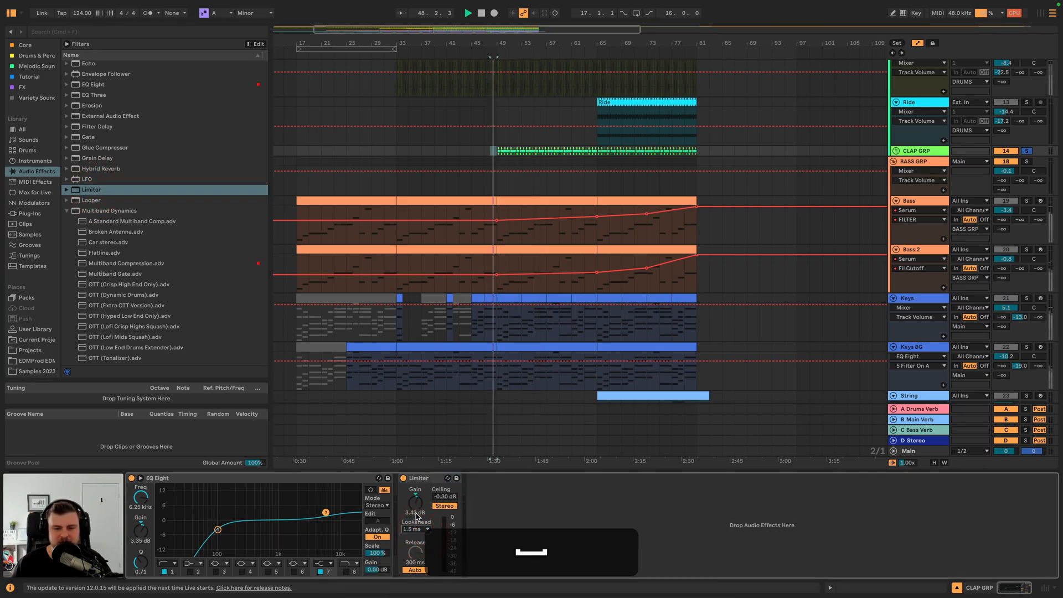
scroll(603, 318, "up", 5)
scroll(603, 318, "down", 4)
left_click_drag(419, 510, 419, 484)
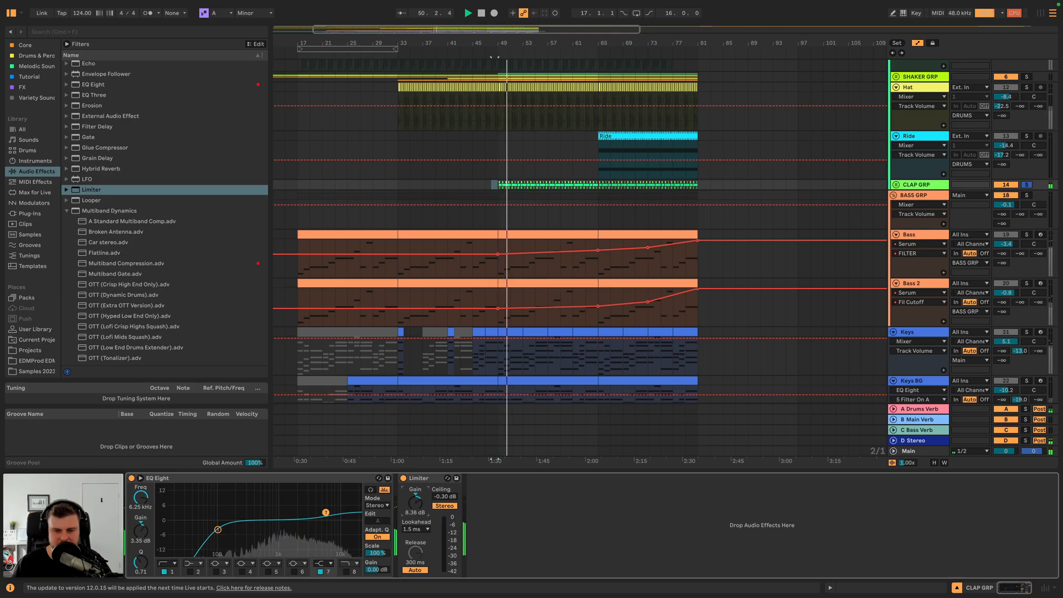
key("space")
- Add a Utility after the Limiter on CLAP GRP and lower its output gain to -6.67 dB during playback
scroll(119, 289, "down", 8)
left_click_drag(94, 338, 470, 492)
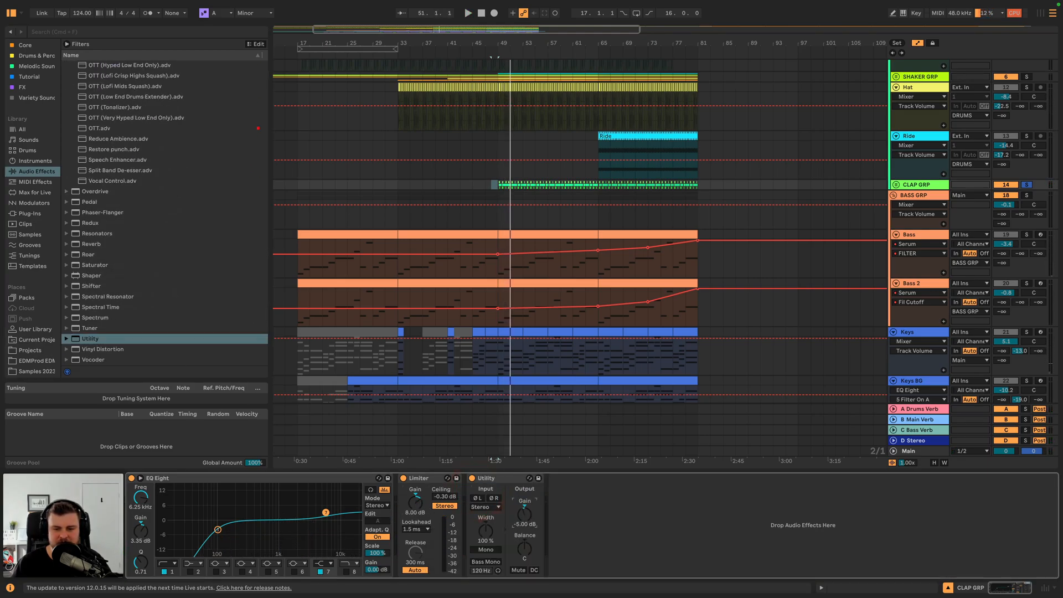
left_click_drag(525, 514, 524, 517)
key("space")
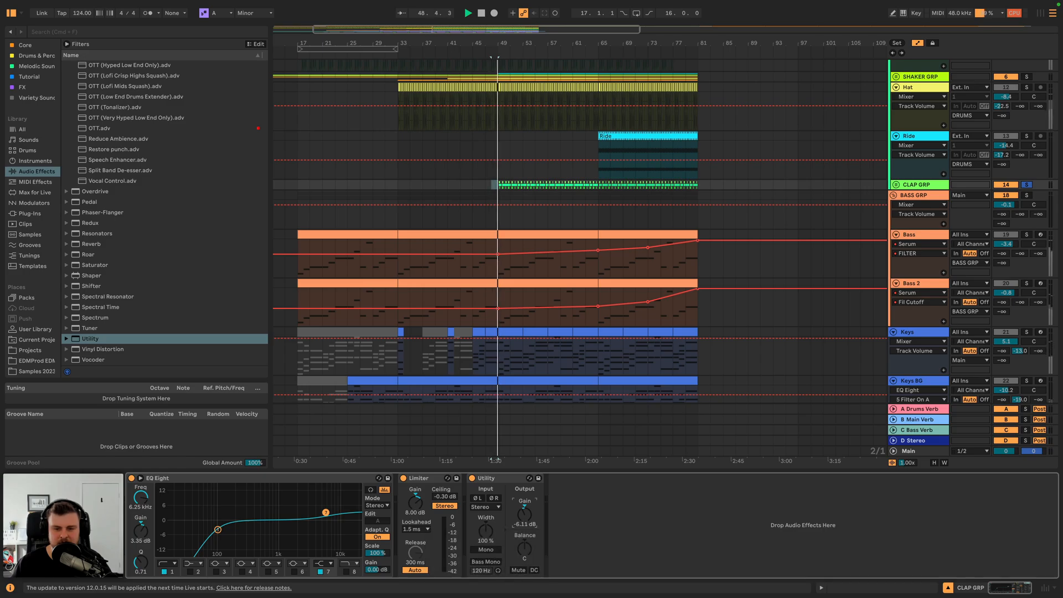
left_click_drag(525, 513, 524, 517)
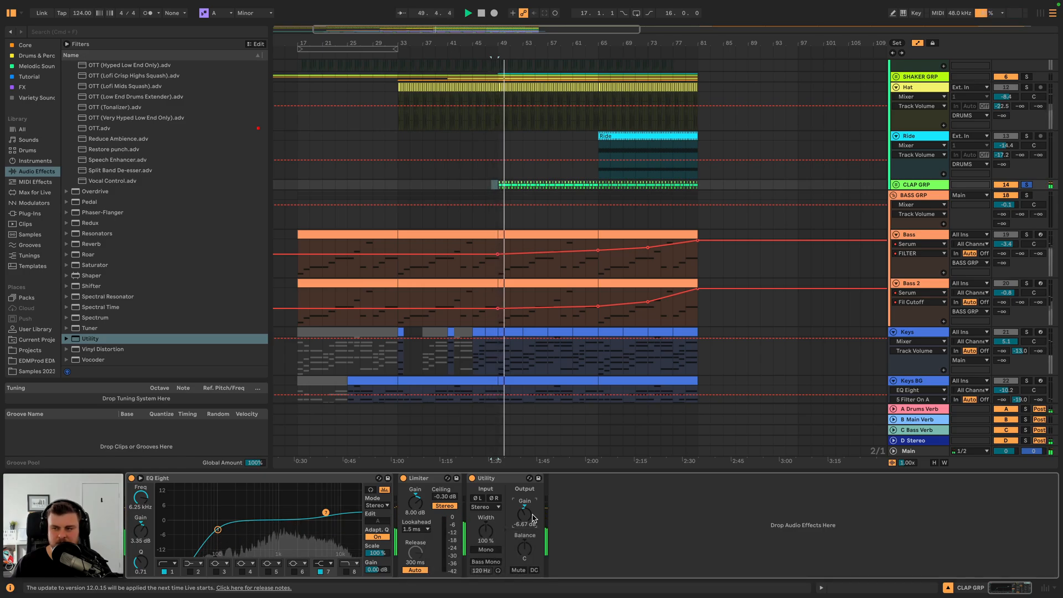
- Unsolo CLAP GRP, replay the full mix from bar 48, and unfold the group
key("space")
left_click(1026, 186)
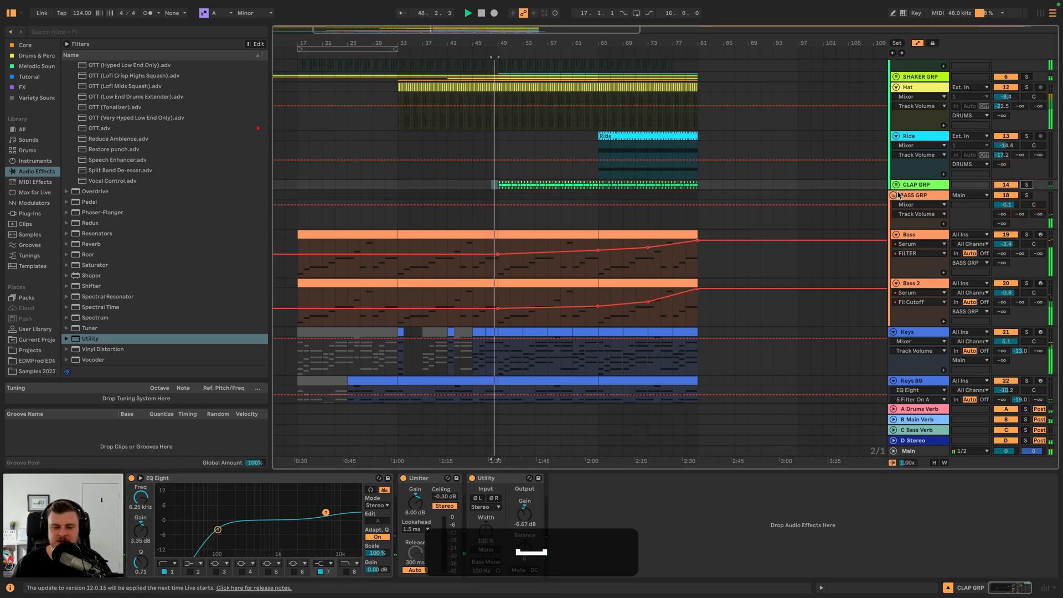
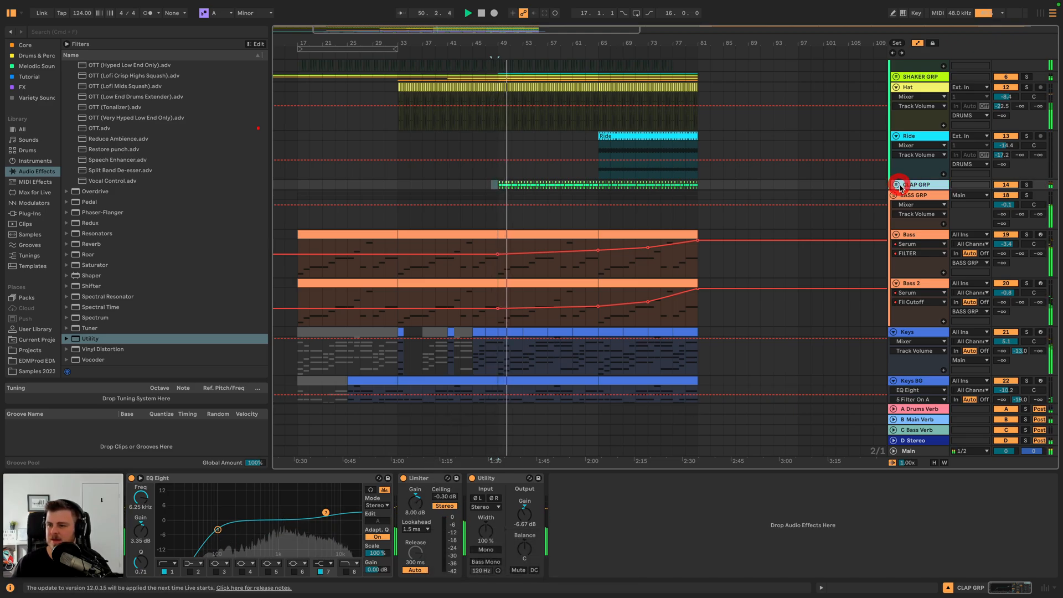
left_click(897, 185)
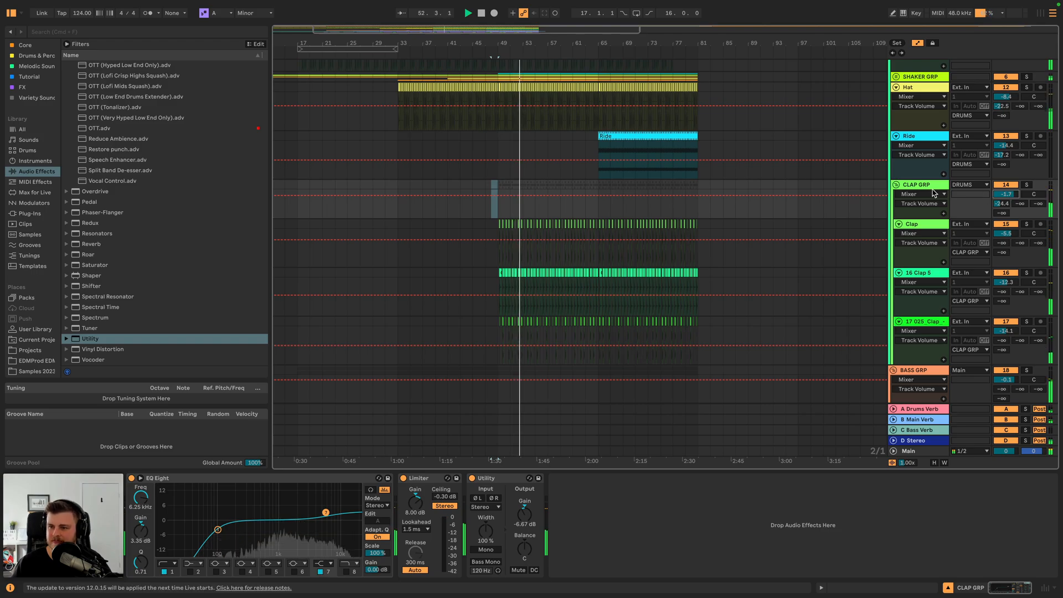
scroll(924, 332, "down", 10)
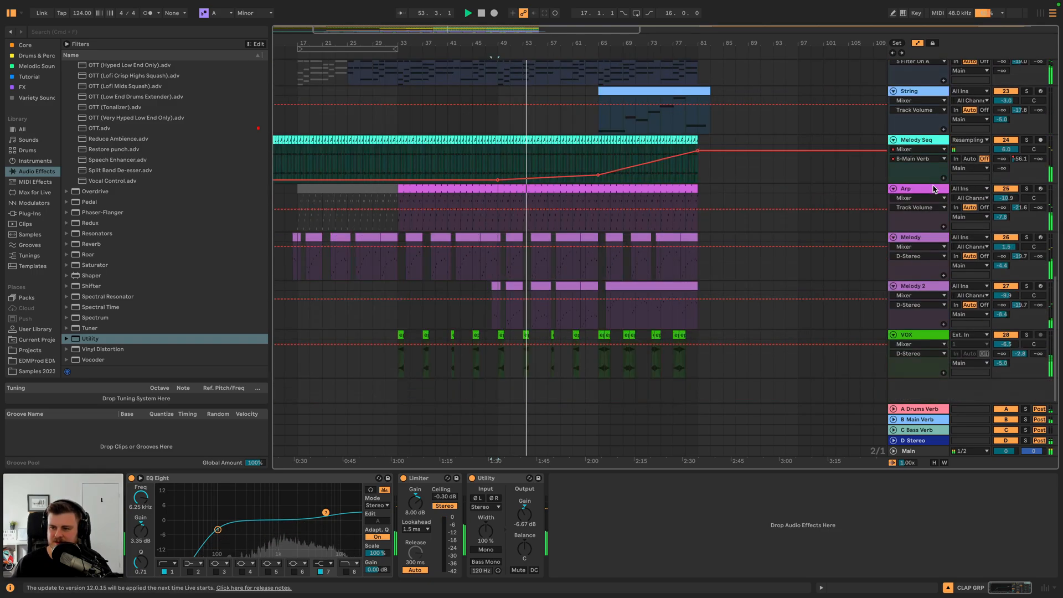
- Reopen Pro-L 2 on the Main track, raise its gain to +6.0 dB during playback, and close its window
left_click(911, 451)
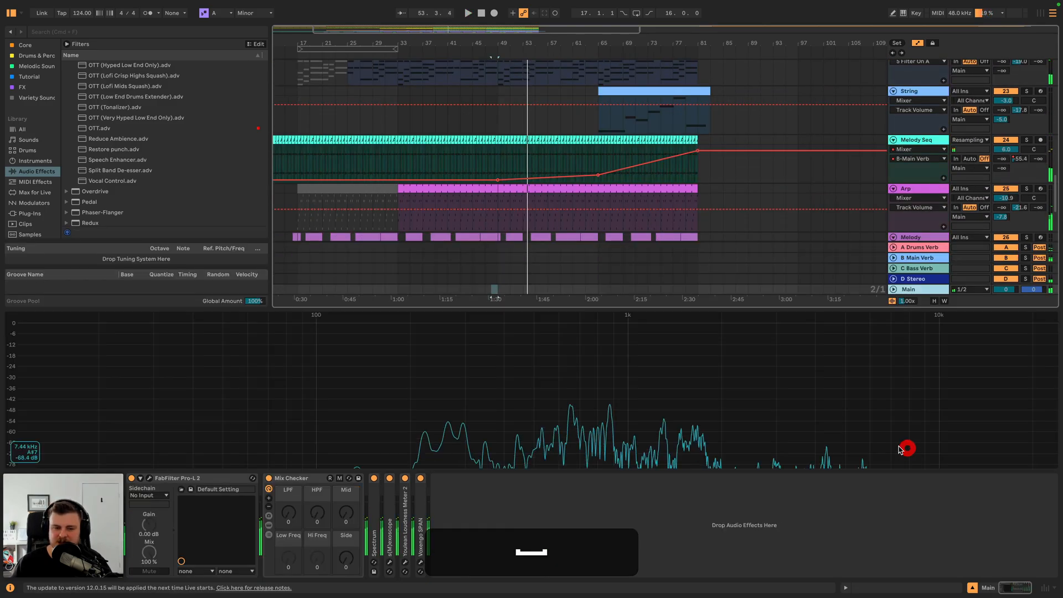
left_click(142, 478)
key("space")
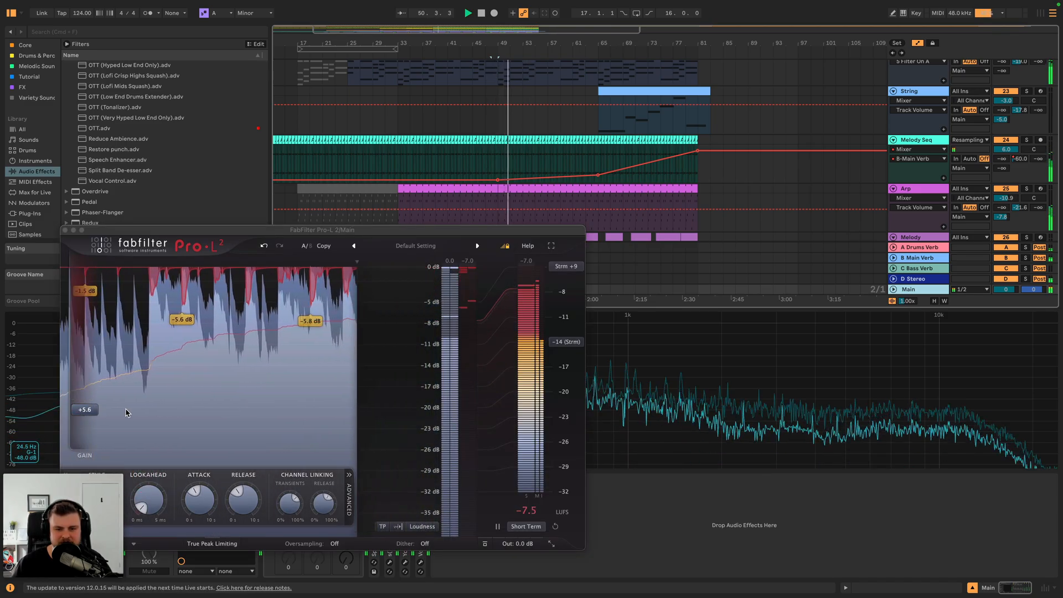
left_click_drag(84, 410, 83, 407)
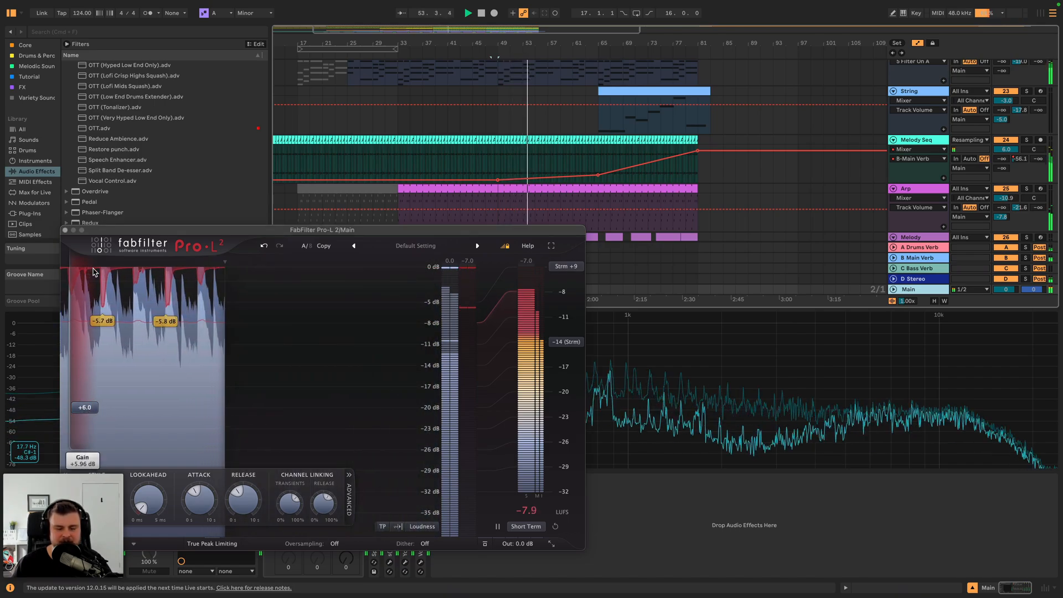
left_click(64, 230)
- Compare the mix with the REFERENCE track from bar 48 by soloing and unsoloing the reference during playback
scroll(733, 176, "up", 5)
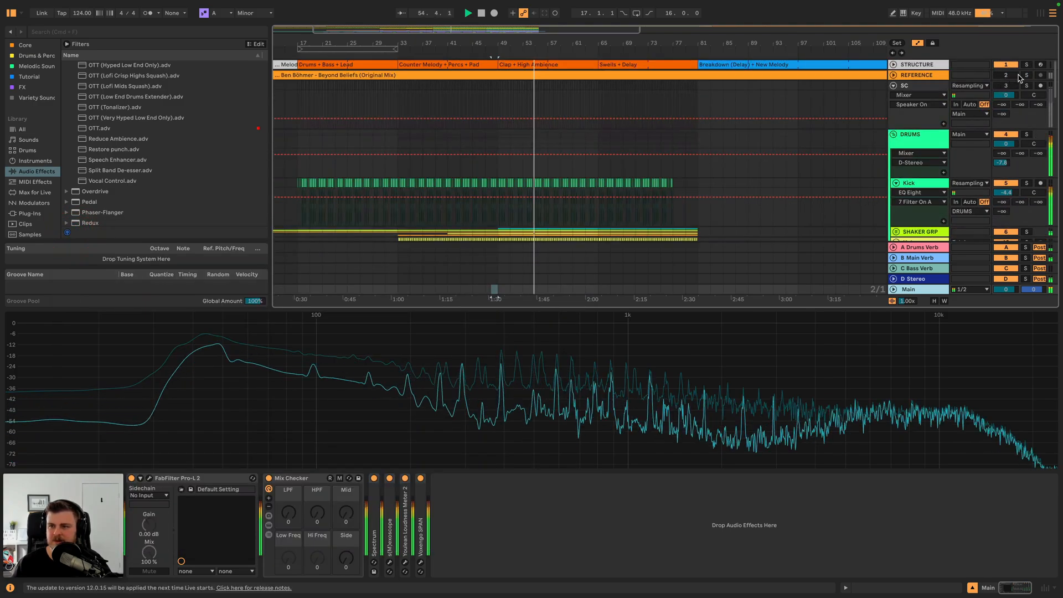
key("shift+space")
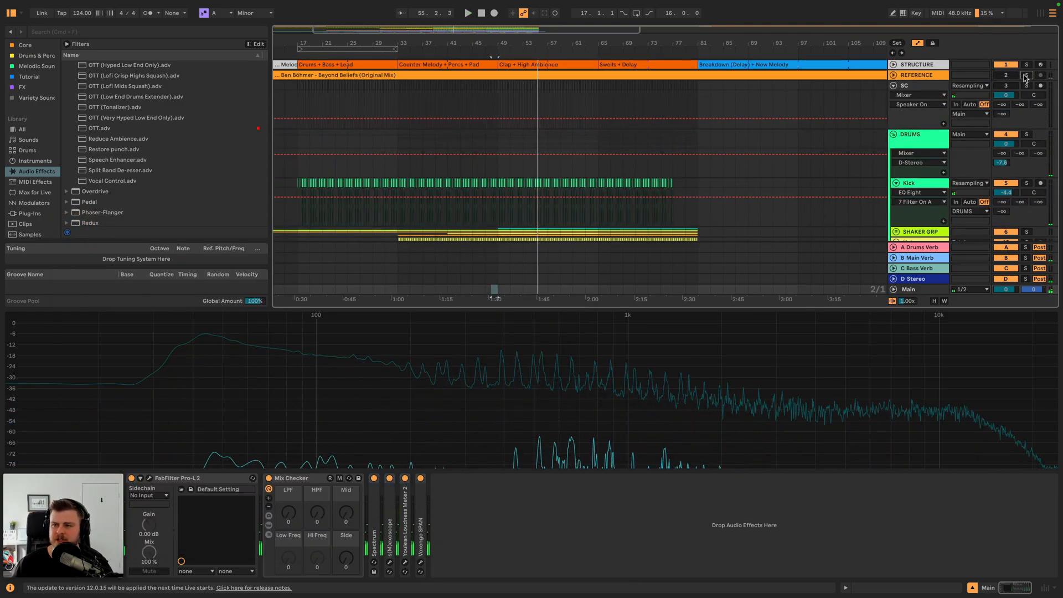
left_click(1025, 76)
key("space")
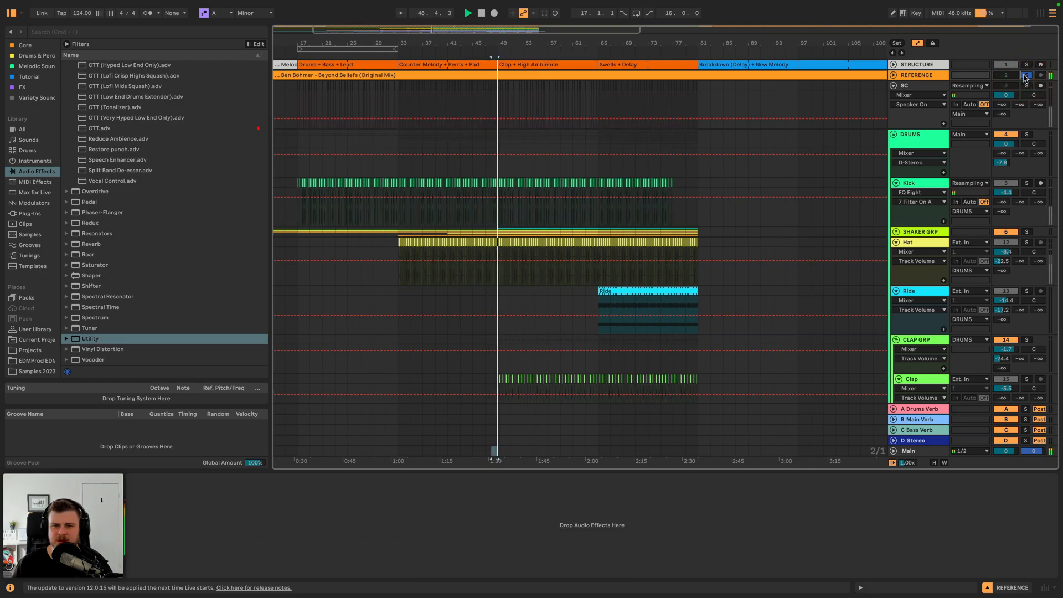
left_click(1025, 75)
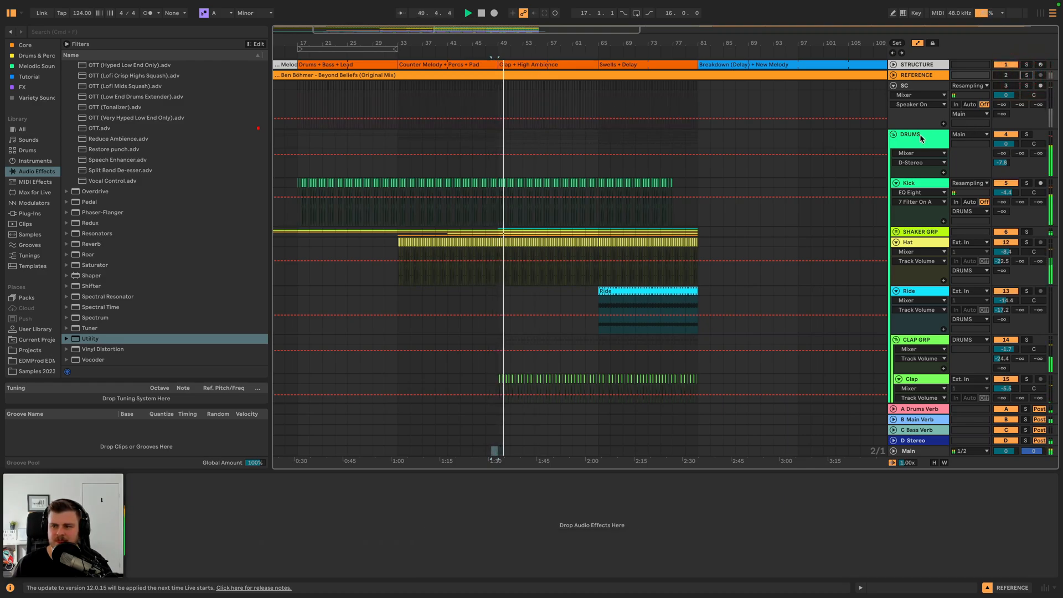
left_click(1027, 76)
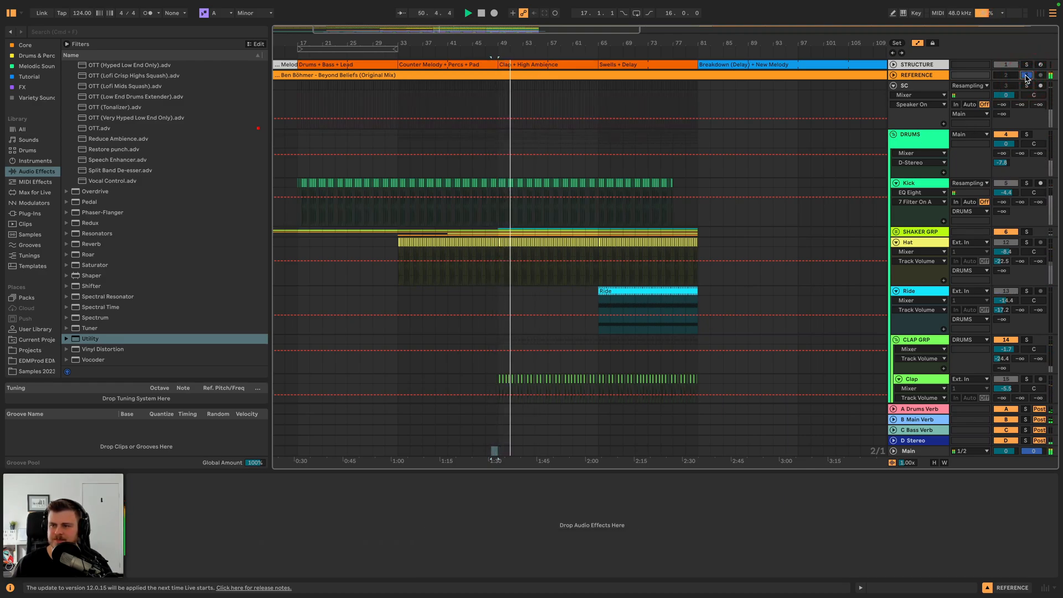
- Fold the DRUMS and BASS GRP groups, then stop playback
left_click(894, 135)
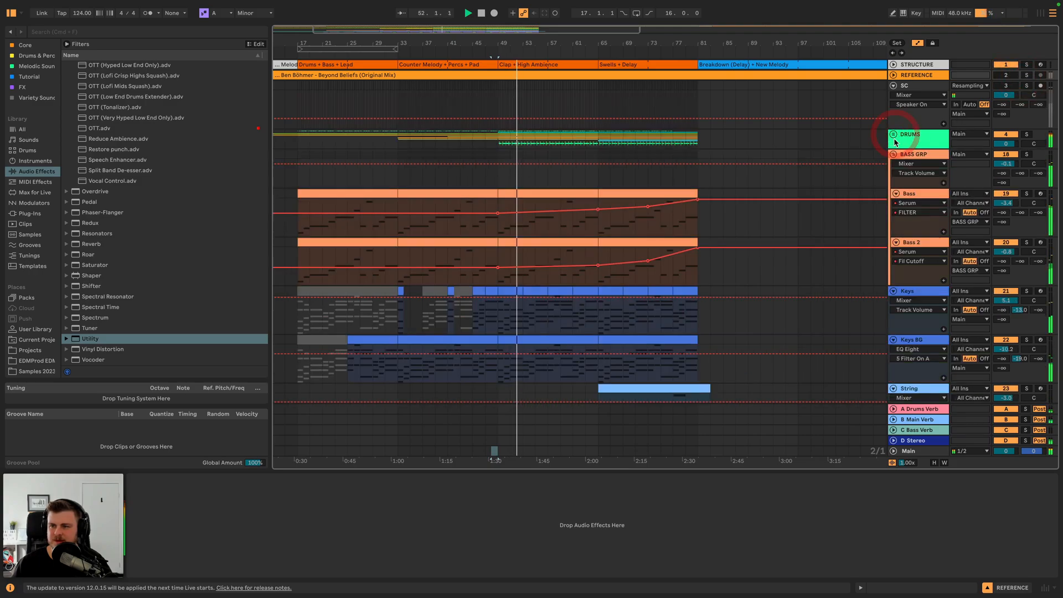
left_click(894, 155)
scroll(941, 233, "down", 5)
key("space")
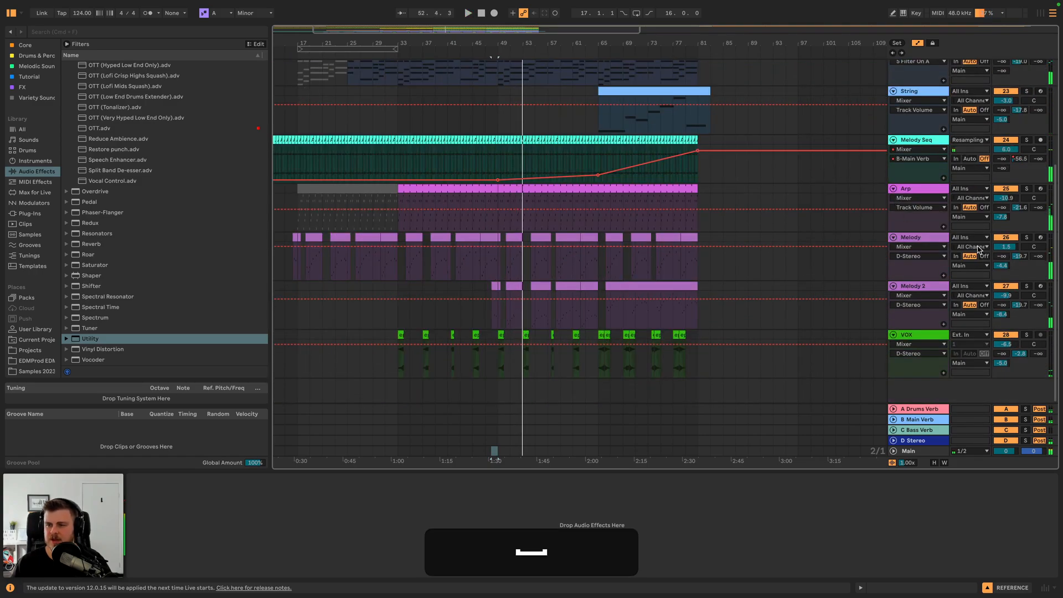
- Raise the Melody track to 2.5 dB and Melody 2 to -8.9 dB
left_click(1017, 247)
key("Up")
left_click(1010, 295)
key("Up")
- Raise the Keys track to 6.0 dB and Keys BG to -9.2 dB
scroll(911, 205, "up", 4)
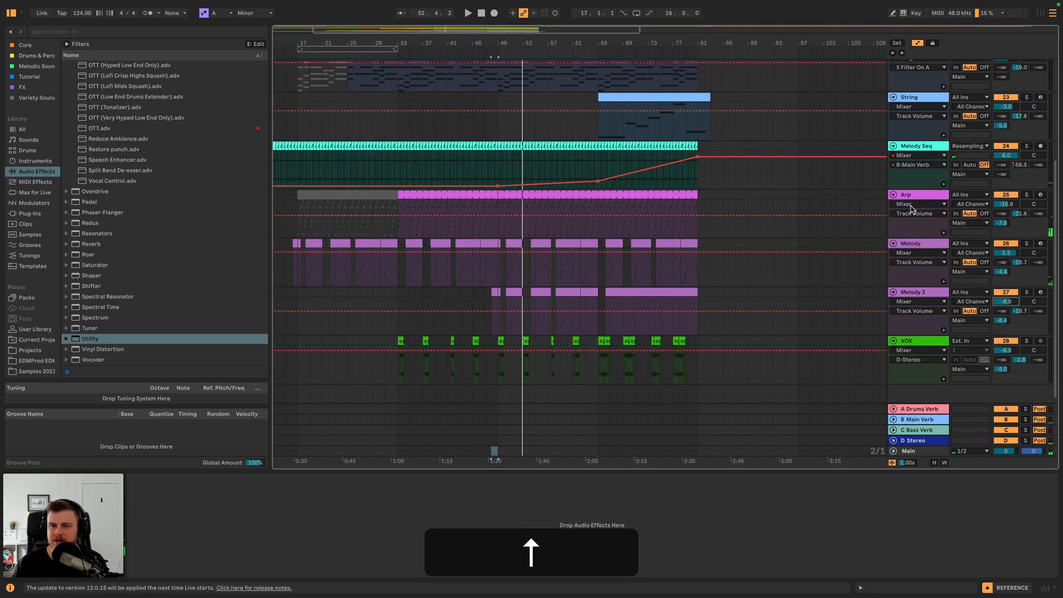
key("Up")
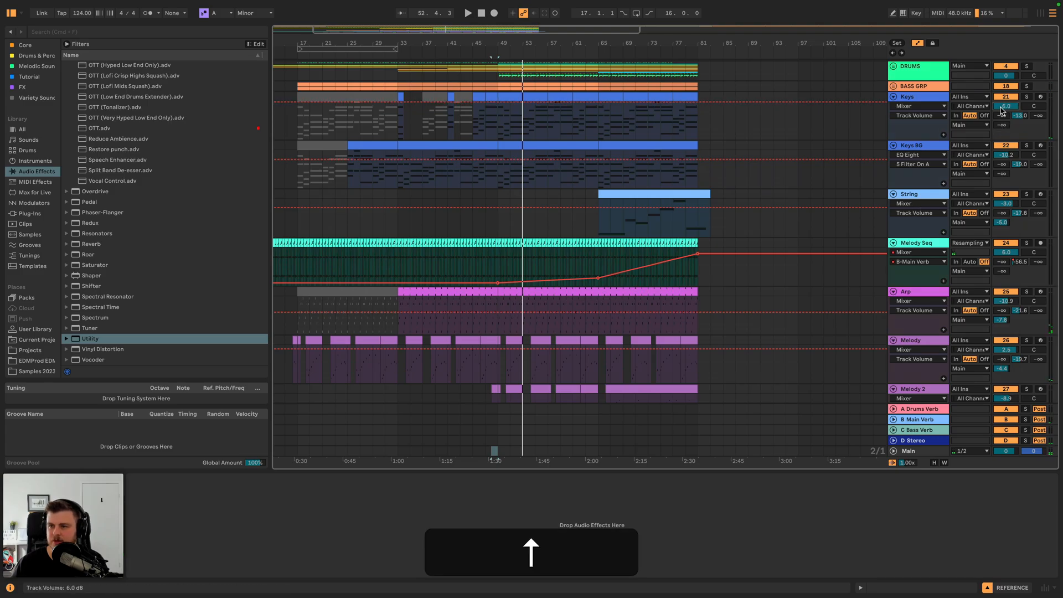
left_click(1006, 155)
key("Up")
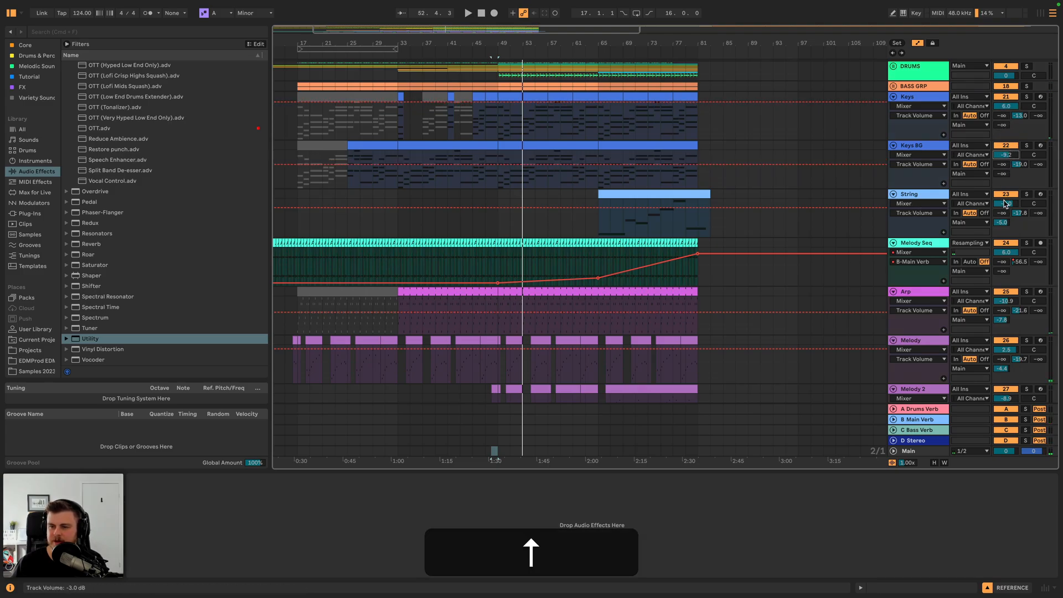
- Raise the EQ Eight output gain on Melody Seq to 8.50 dB and the Arp track level to -9.9 dB
left_click(917, 243)
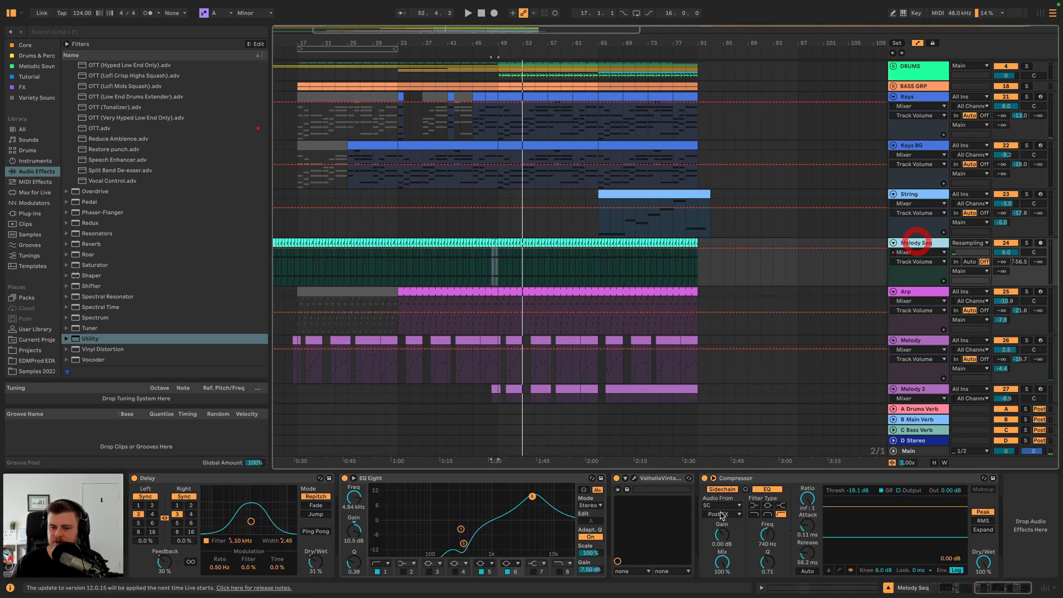
key("Up")
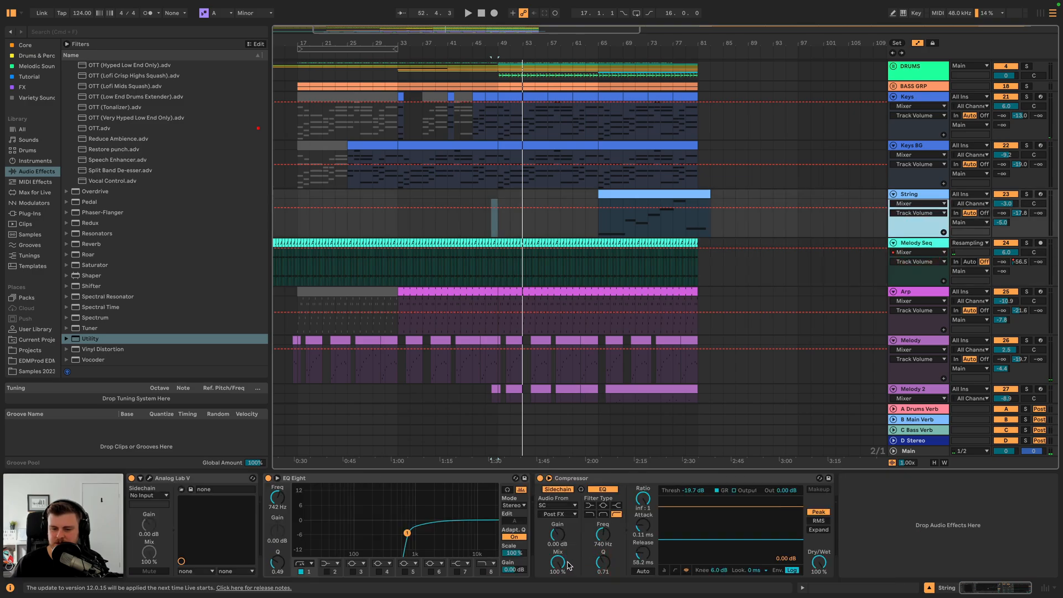
left_click(931, 244)
left_click_drag(600, 574, 600, 565)
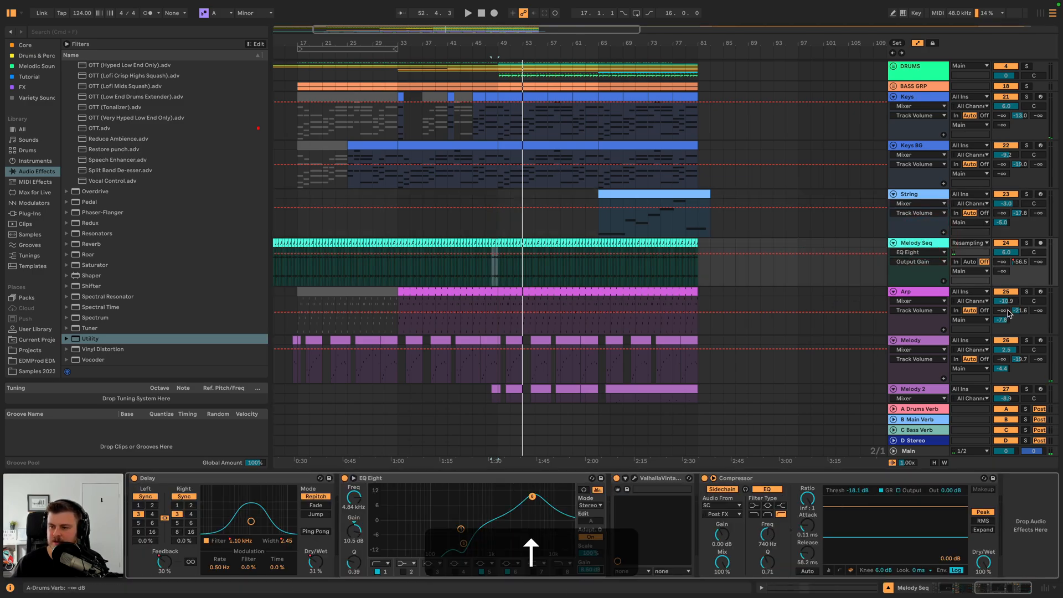
scroll(788, 247, "up", 2)
- Play the mix from bar 48, unfold BASS GRP, and raise its level to 0.3 dB
key("space")
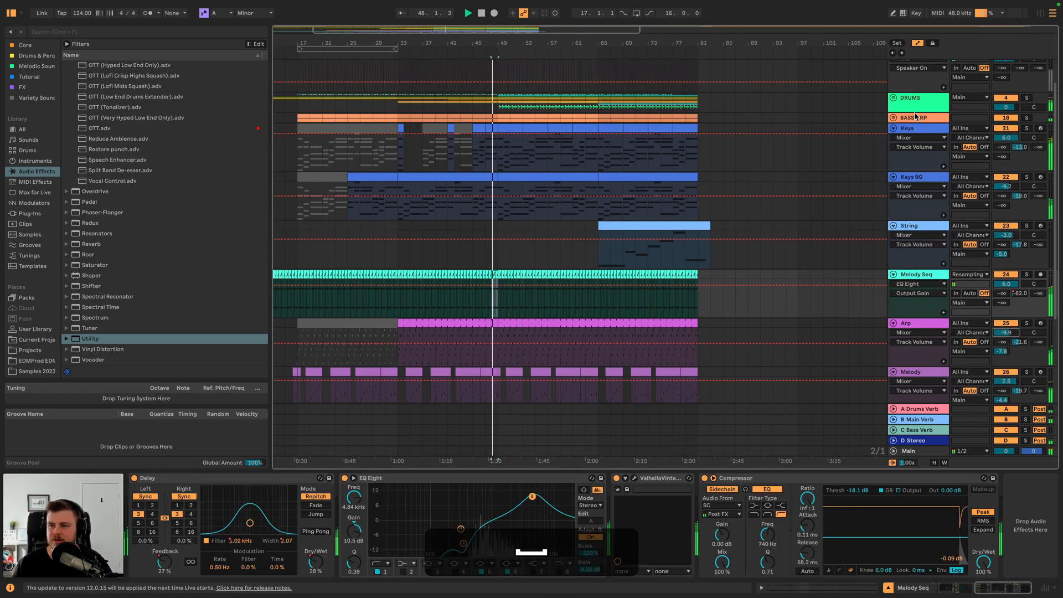
left_click(894, 117)
left_click_drag(1005, 127, 1004, 120)
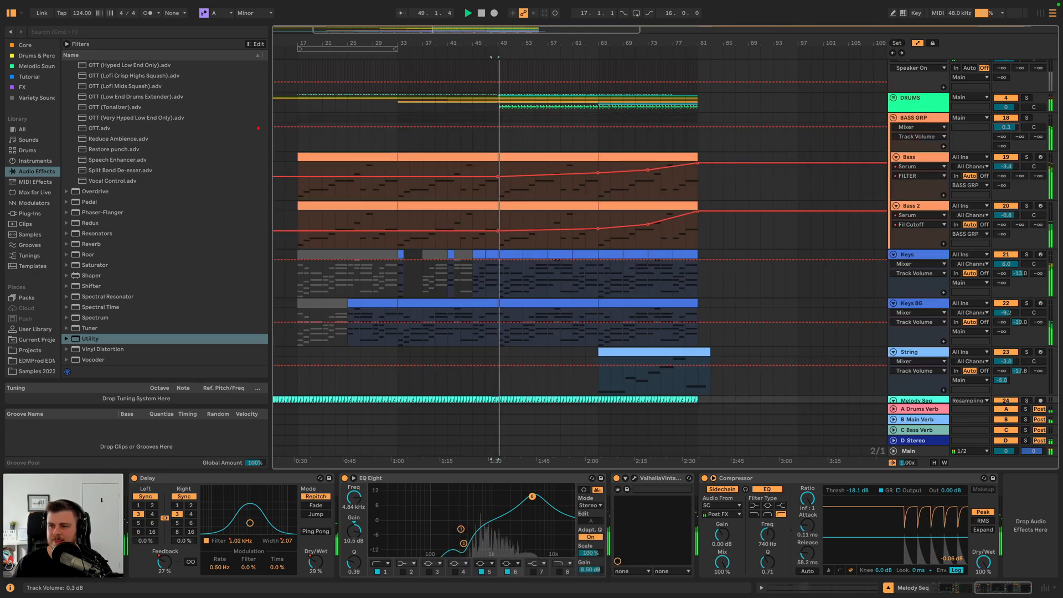
- Raise the VOX track's level and replay the full mix from bar 48 to check the balance
scroll(998, 349, "down", 5)
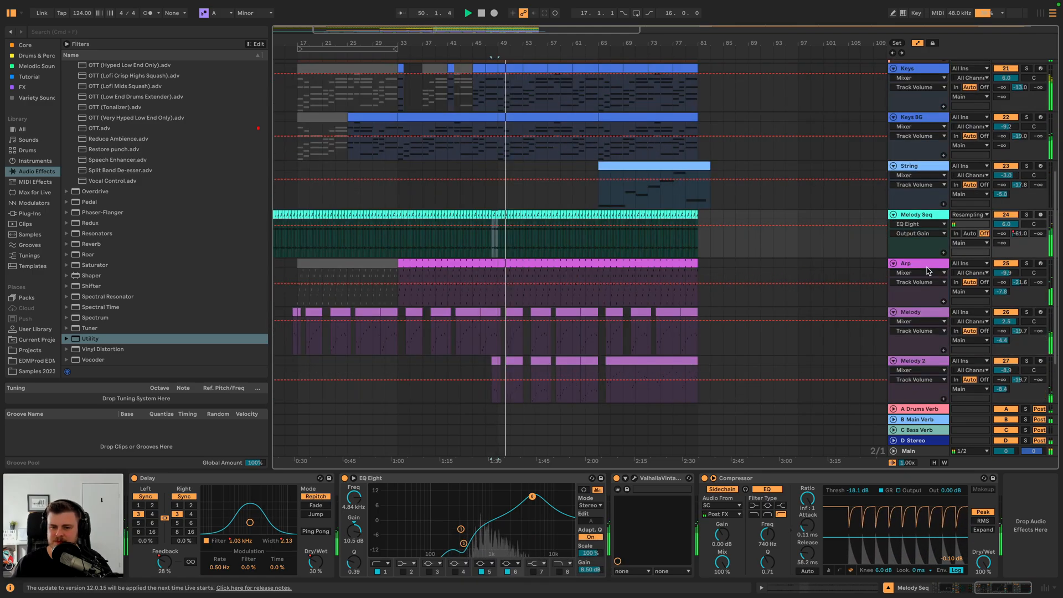
key("space")
left_click_drag(1006, 344, 996, 344)
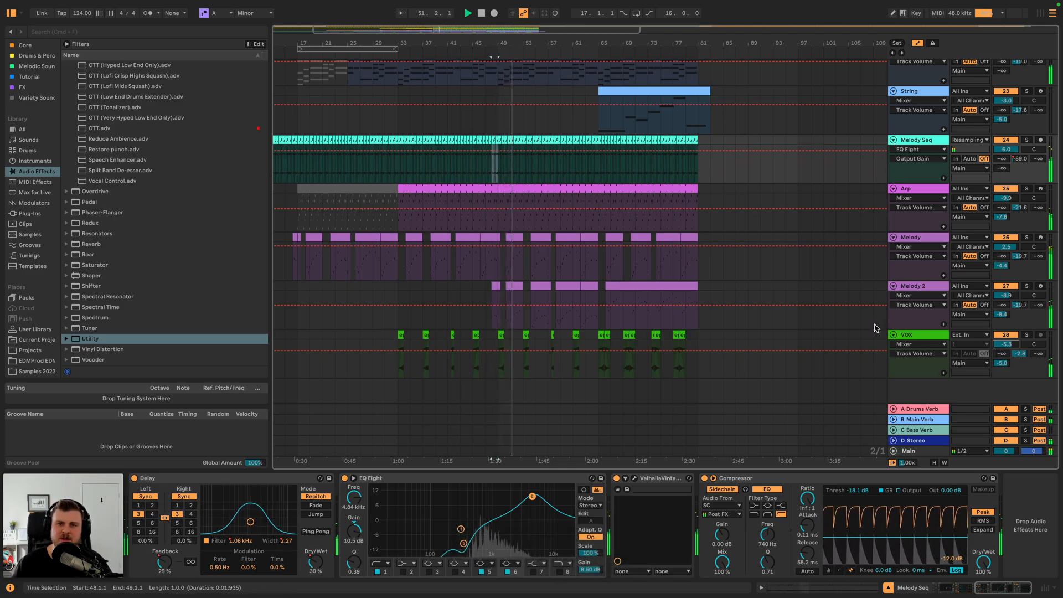
scroll(814, 287, "up", 6)
scroll(814, 286, "down", 6)
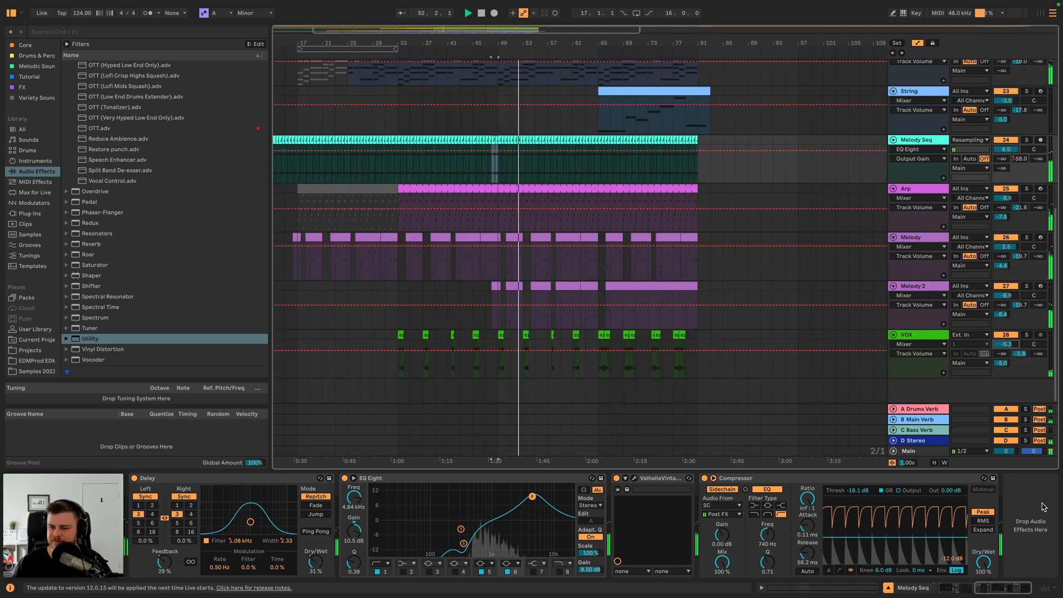
- Solo the B Main Verb return, unfold it, and lower its level to -1.0 dB during playback from bar 48
left_click(1025, 419)
left_click(916, 420)
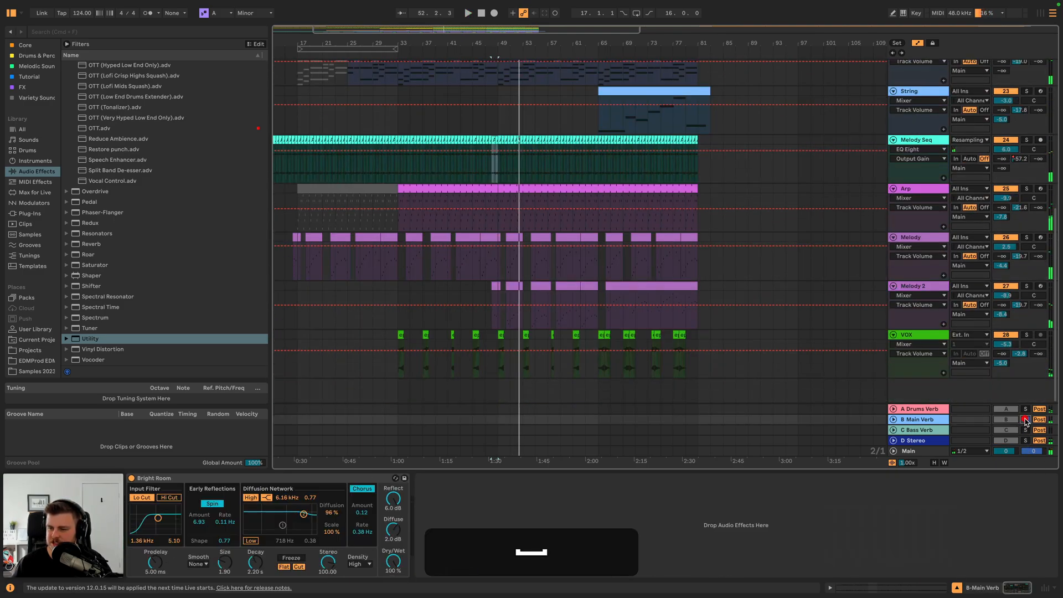
left_click(892, 420)
key("space")
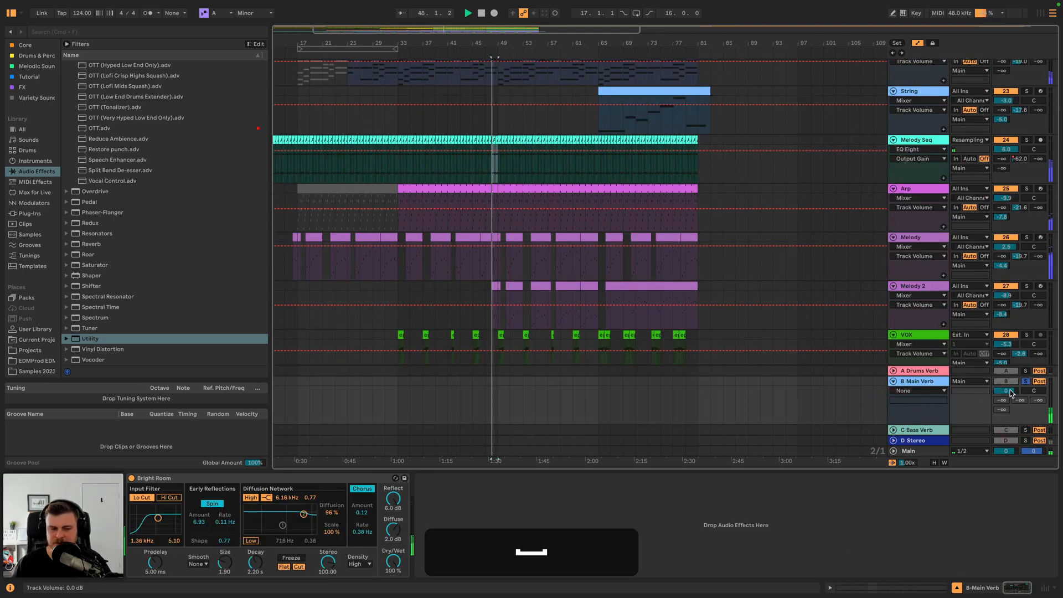
left_click(1008, 391)
key("Down")
scroll(1006, 310, "down", 2)
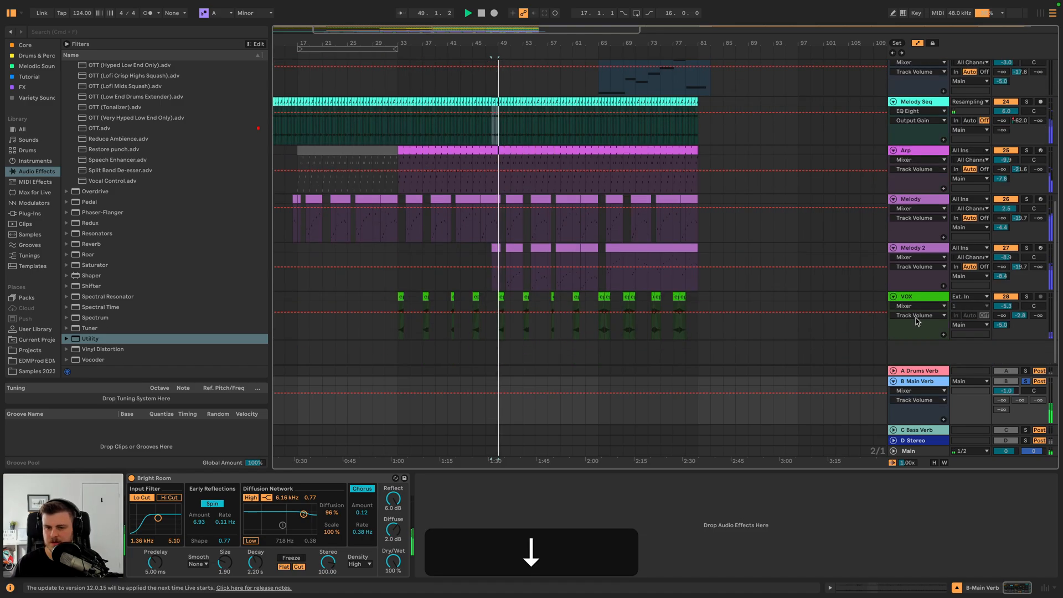
- Solo the VOX track and reduce the mix of its ValhallaShimmer reverb slightly
left_click(1026, 297)
left_click(921, 289)
left_click(926, 297)
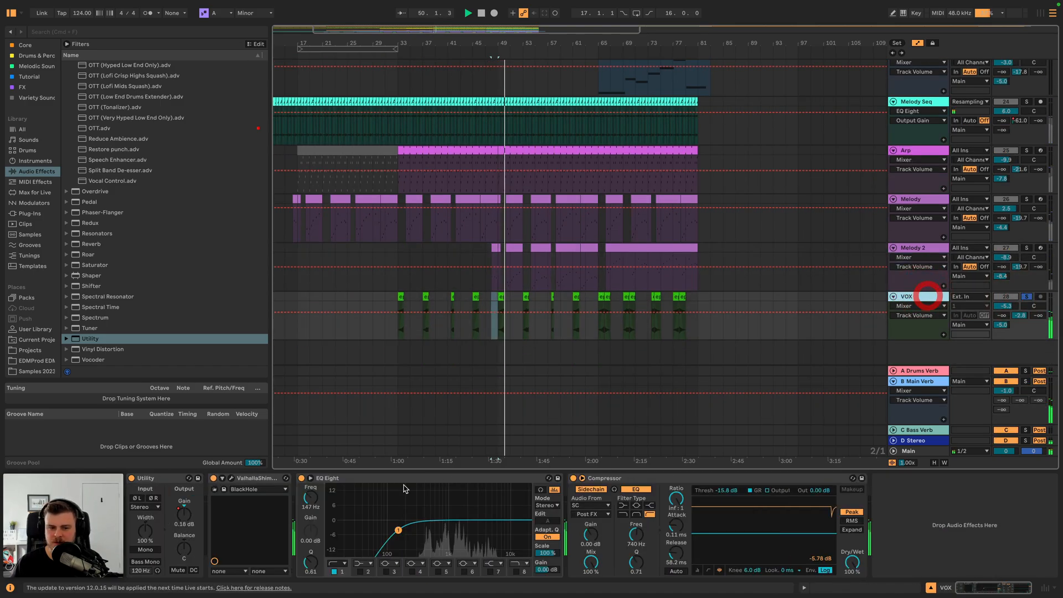
left_click(231, 478)
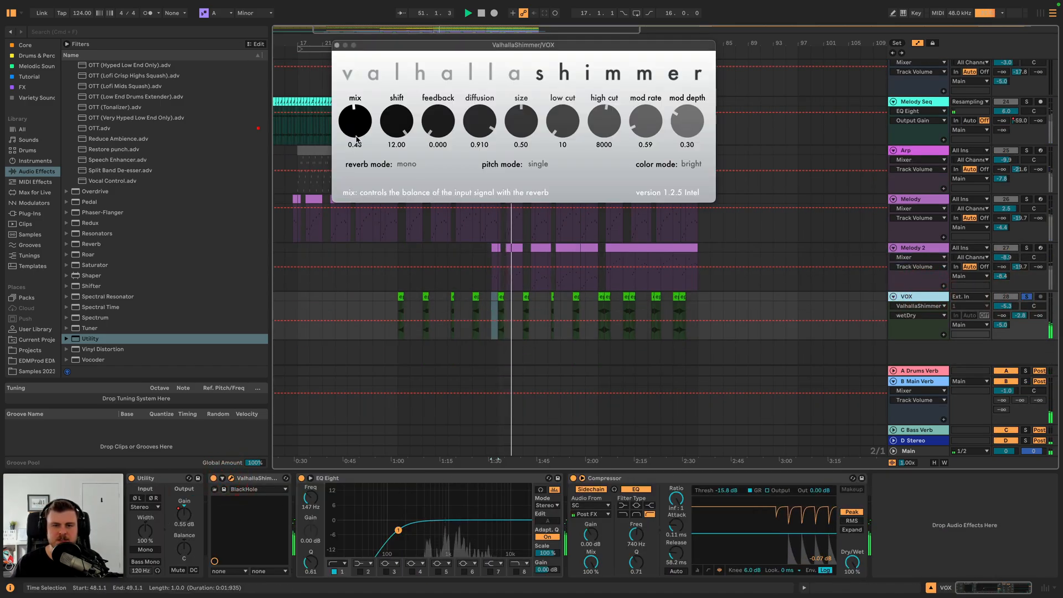
left_click(336, 45)
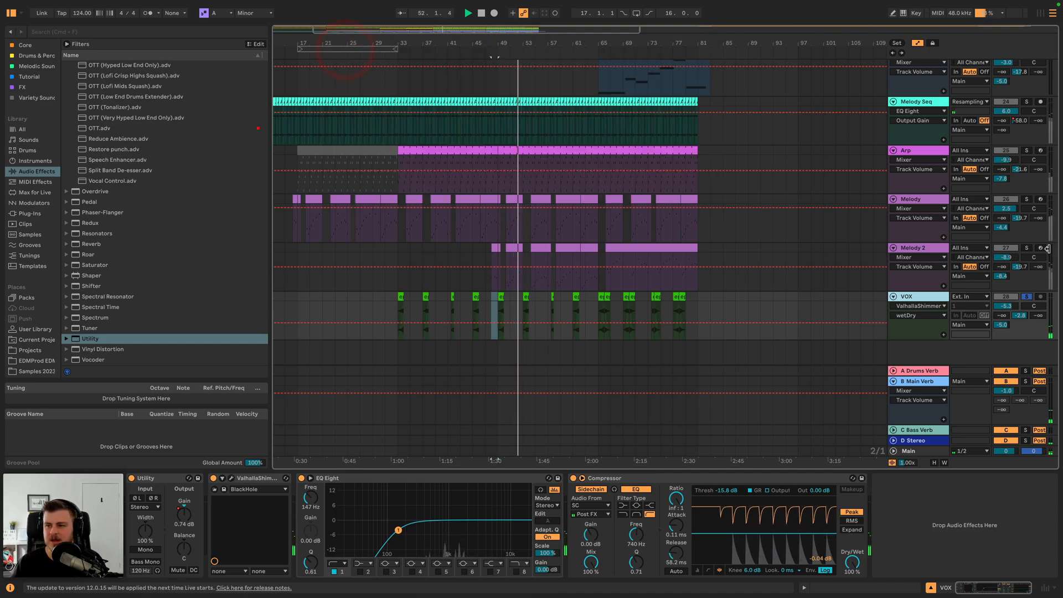
- Solo Melody 2 and check the automation of its Serum reverb macro
left_click(1025, 247)
left_click(929, 247)
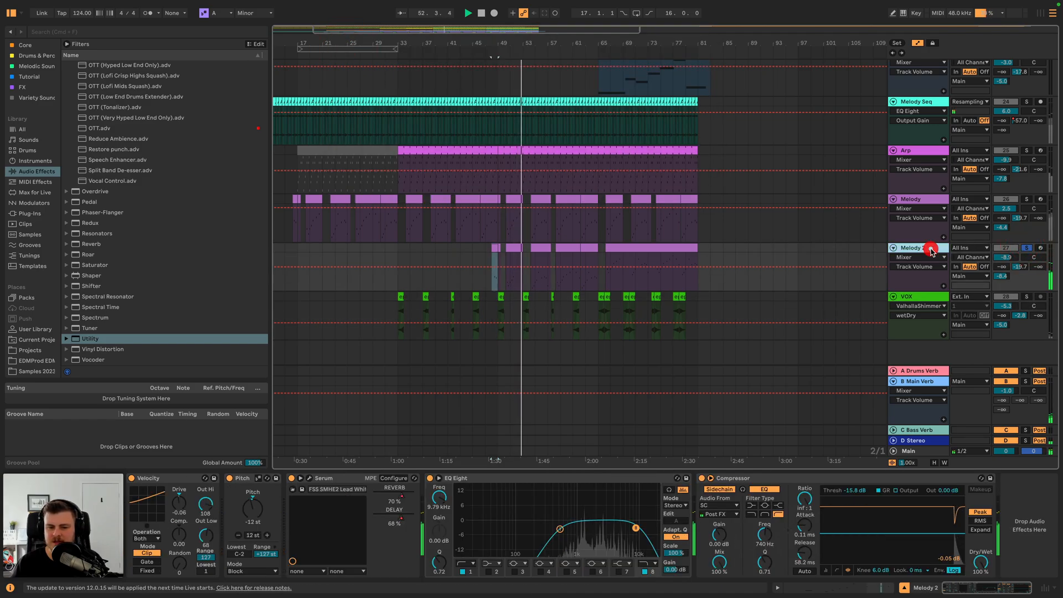
left_click(394, 489)
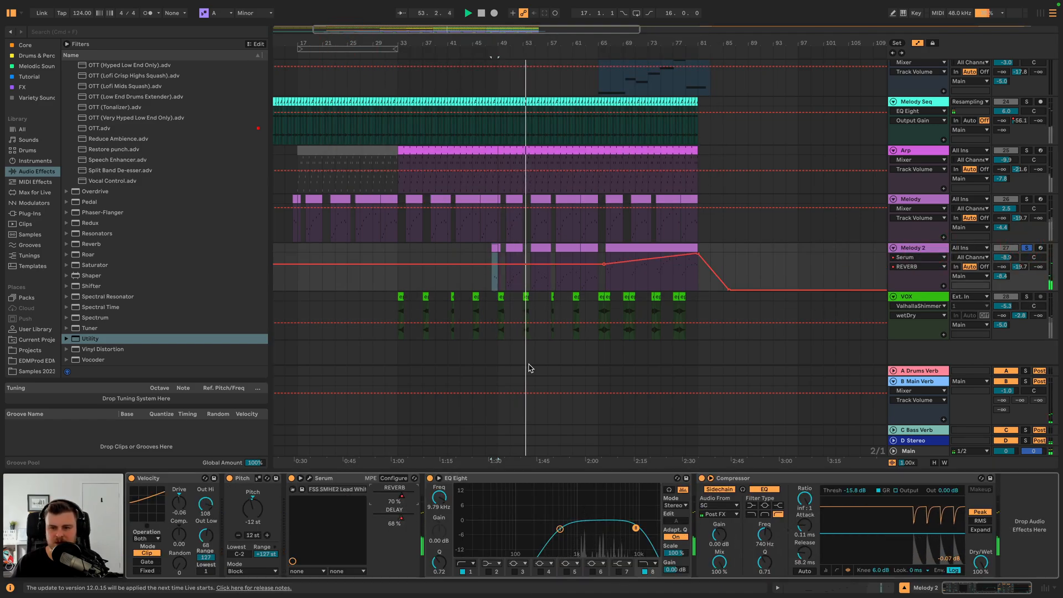
- Solo the Arp track, lower its Delay dry/wet to 30%, and set Serum's reverb mix to 24%
left_click(1026, 150)
left_click(915, 155)
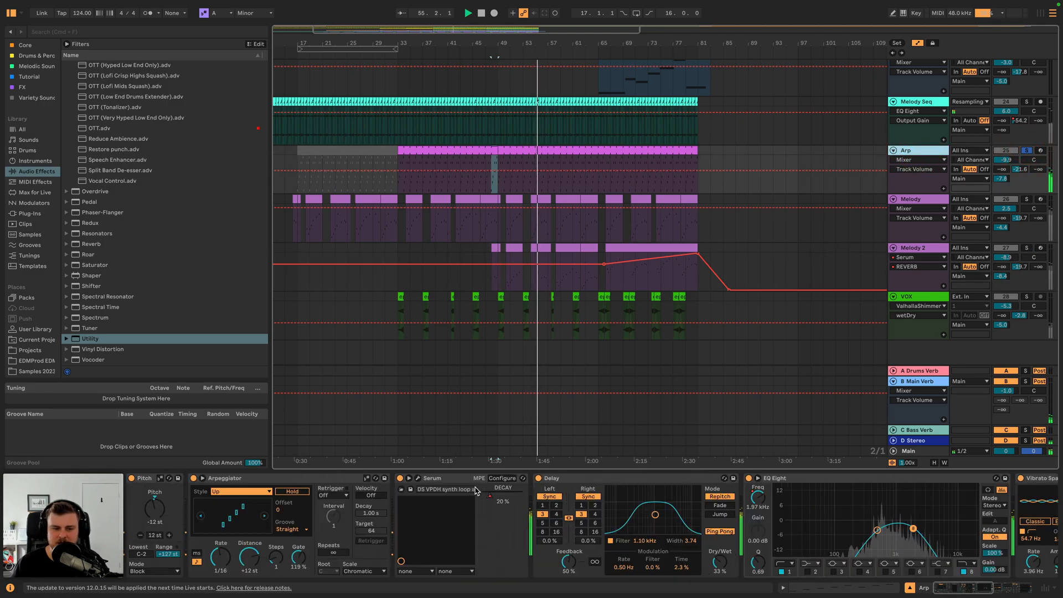
left_click_drag(720, 561, 719, 566)
left_click(418, 478)
left_click(226, 76)
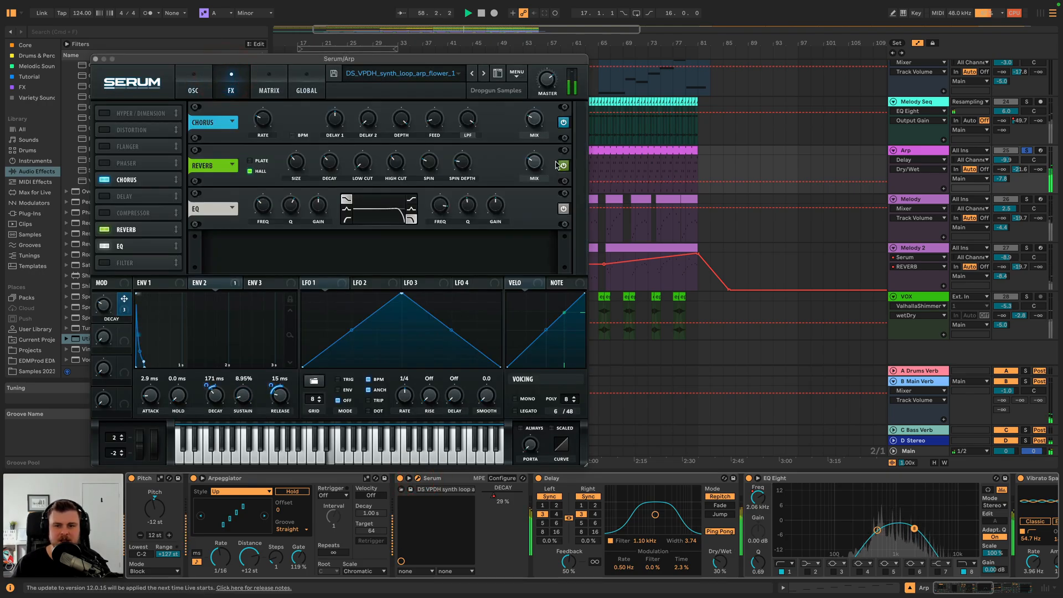
left_click(540, 167)
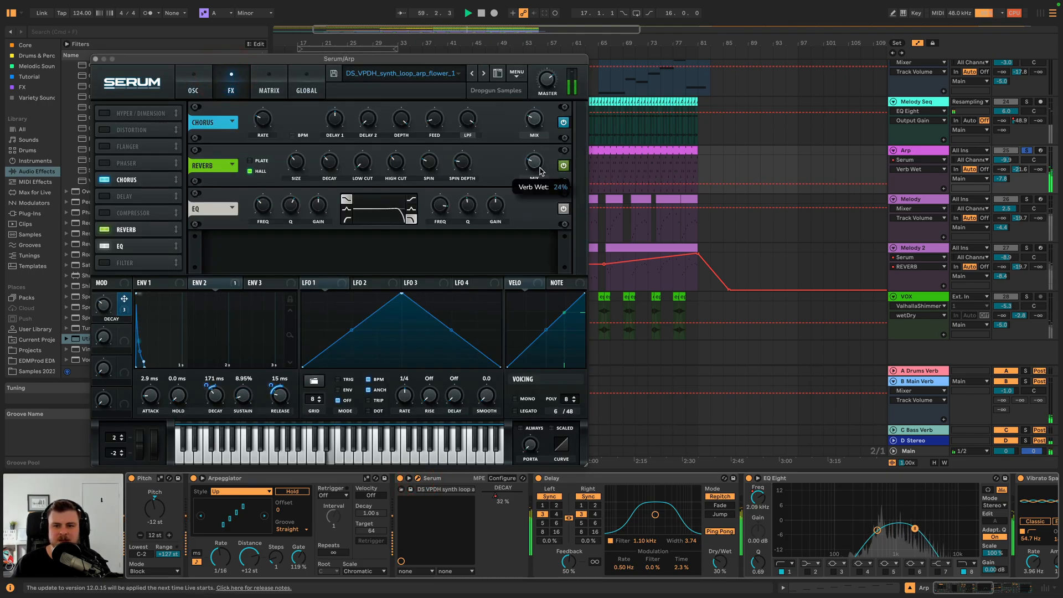
left_click(553, 169)
- Solo Melody Seq, replay it from bar 48, and lower the mix of its ValhallaVintageVerb
key("space")
left_click(1027, 105)
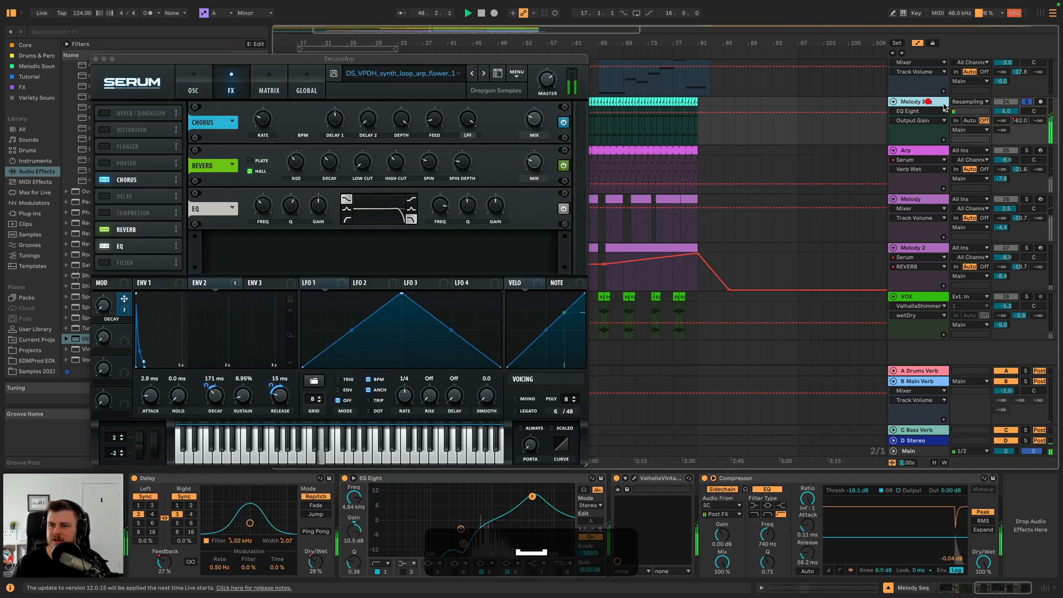
left_click(96, 60)
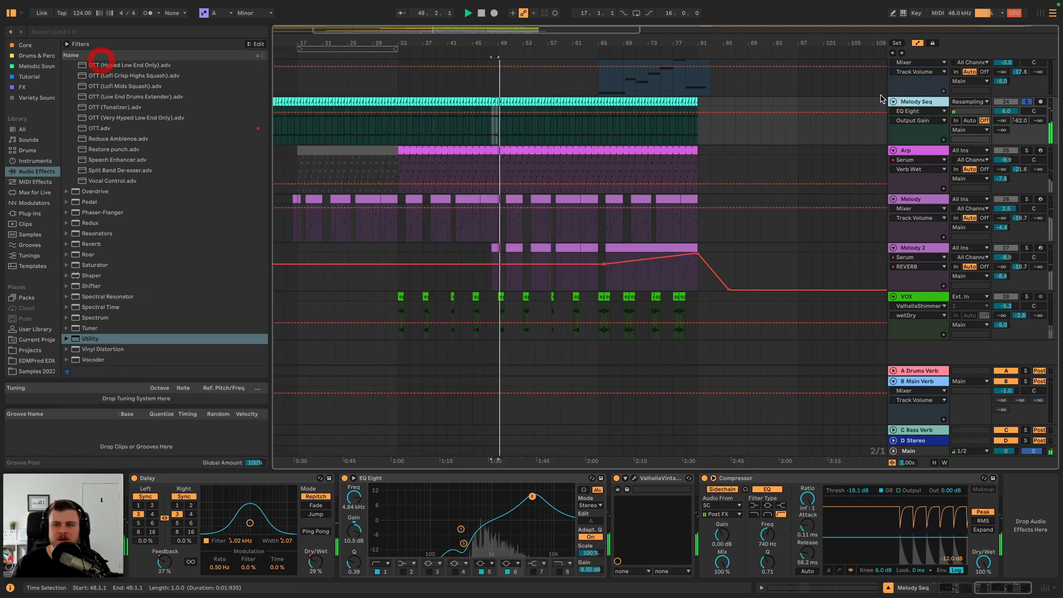
scroll(419, 477, "left", 3)
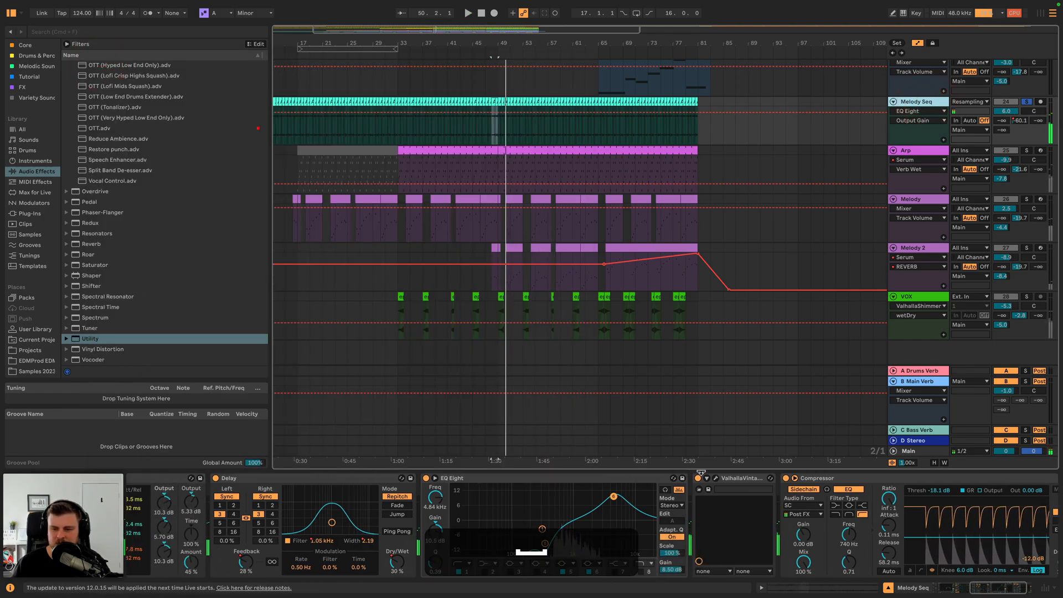
left_click(715, 478)
left_click(112, 187)
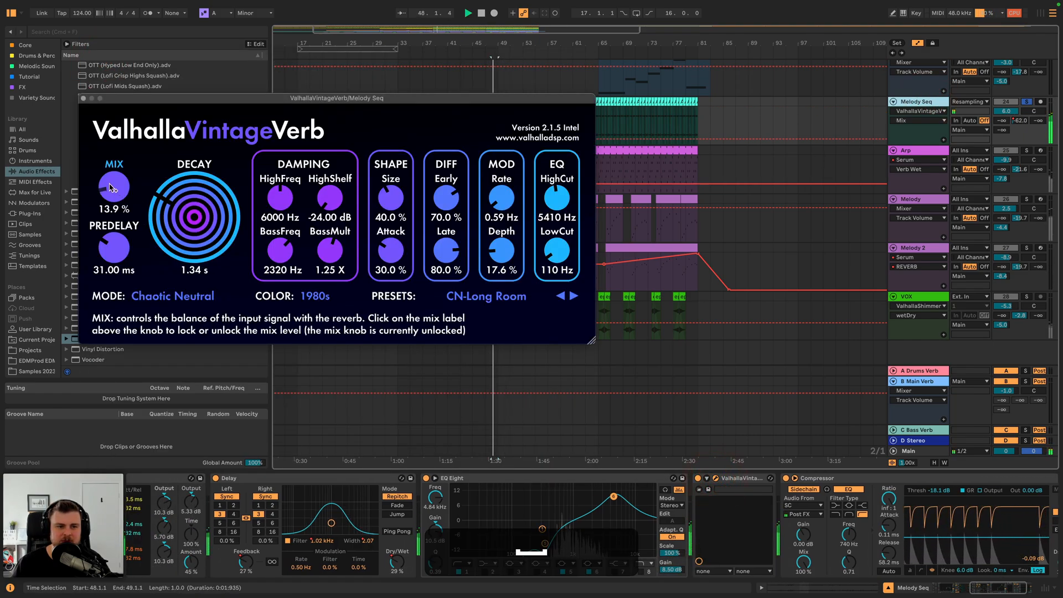
left_click(84, 98)
- Play Melody Seq from bar 17 and lower its Delay dry/wet automation point at that bar to 17%
scroll(825, 214, "up", 4)
left_click(369, 235)
scroll(387, 231, "left", 3)
left_click(371, 229)
key("space")
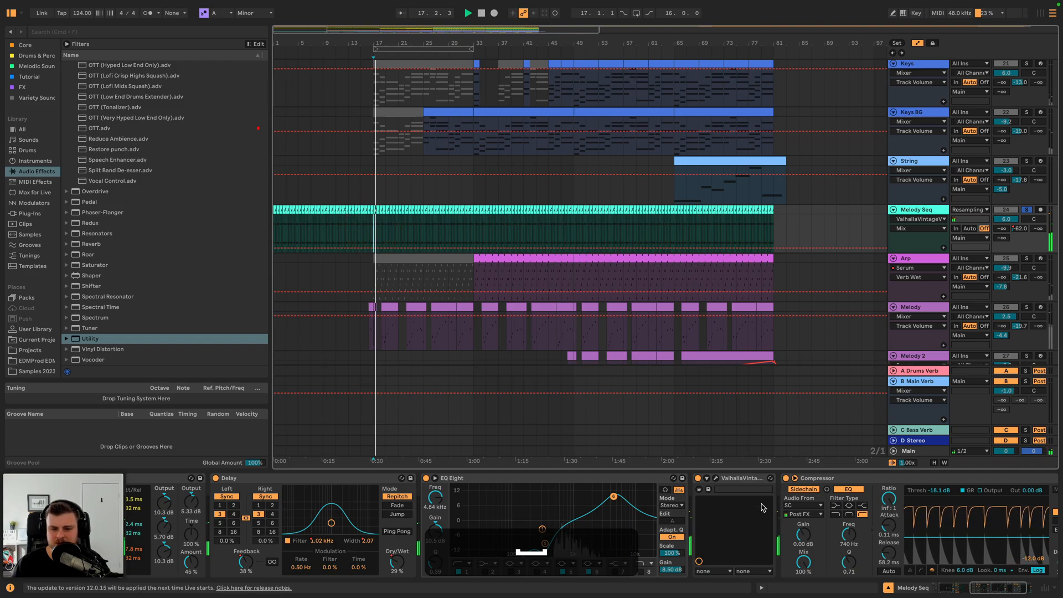
left_click(397, 564)
left_click_drag(378, 244, 378, 248)
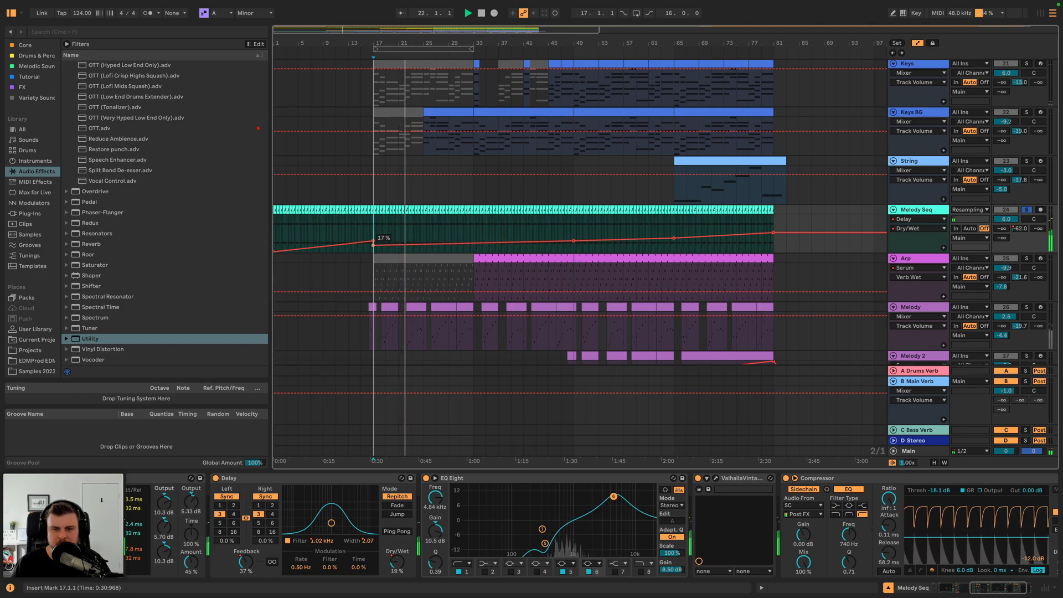
- Add a second EQ Eight before ValhallaVintageVerb on Melody Seq and cut 6.32 dB at 667 Hz
left_click(1027, 160)
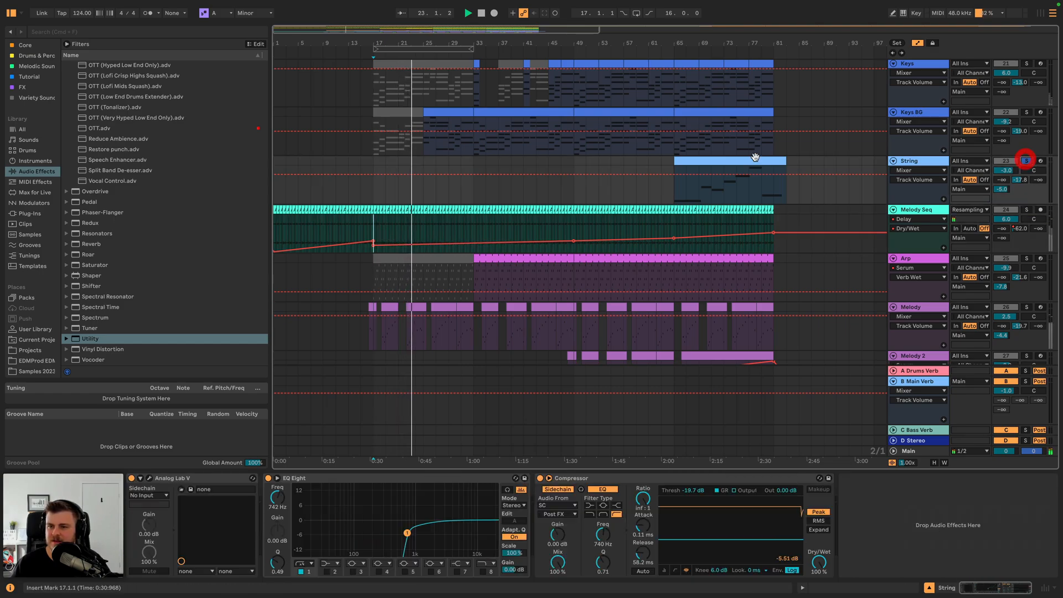
left_click(1027, 209)
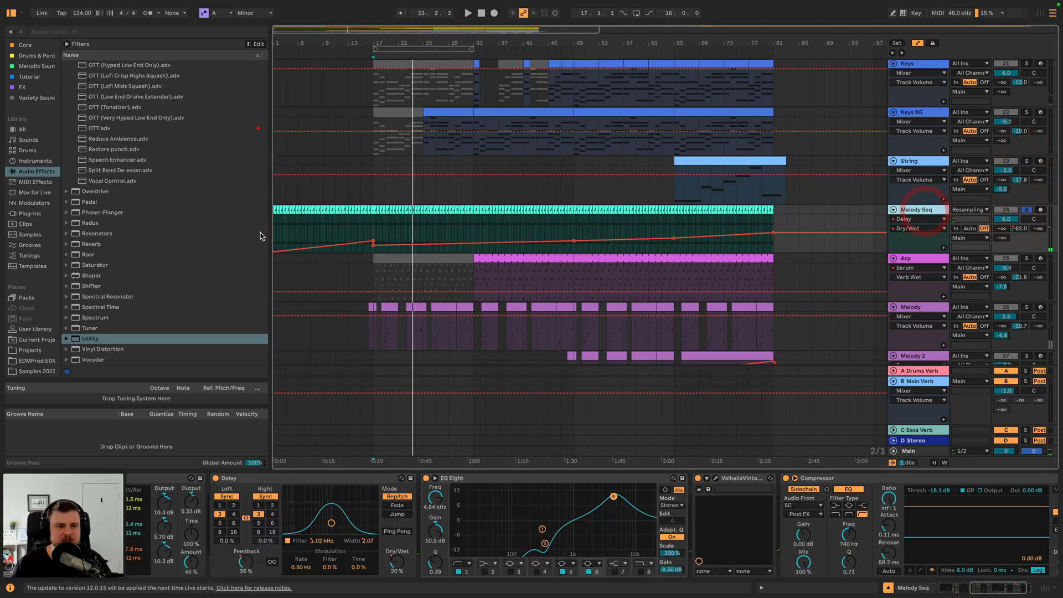
scroll(137, 248, "up", 10)
left_click_drag(95, 238, 694, 512)
key("space")
left_click(834, 564)
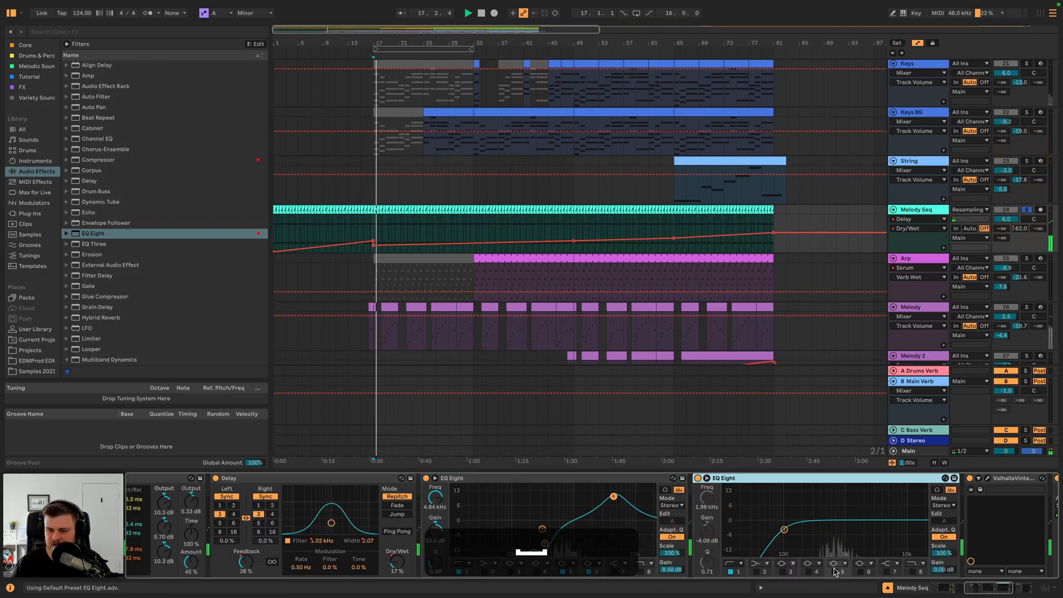
left_click_drag(861, 530, 833, 535)
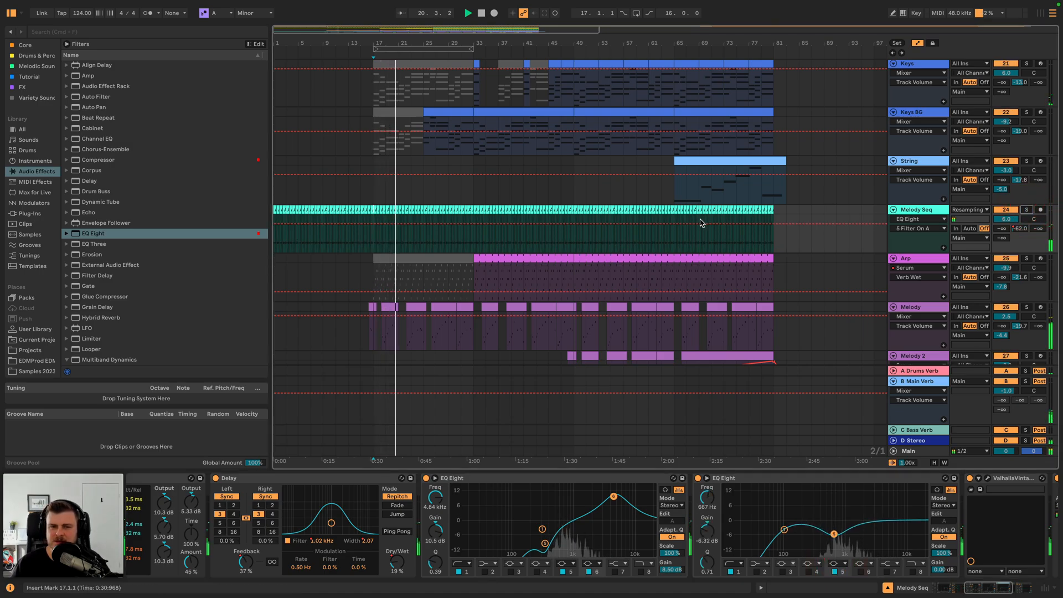
- Audition Keys BG and Keys in solo from bar 49, and lower the Multiband Compression amount on Keys to 19%
scroll(857, 245, "up", 3)
left_click(443, 195)
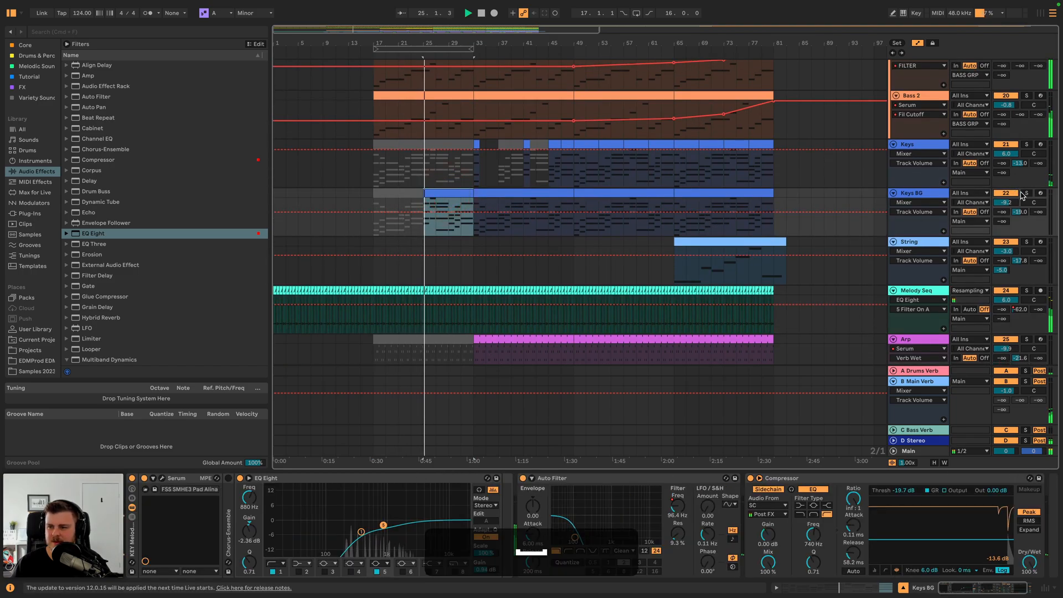
left_click(600, 195)
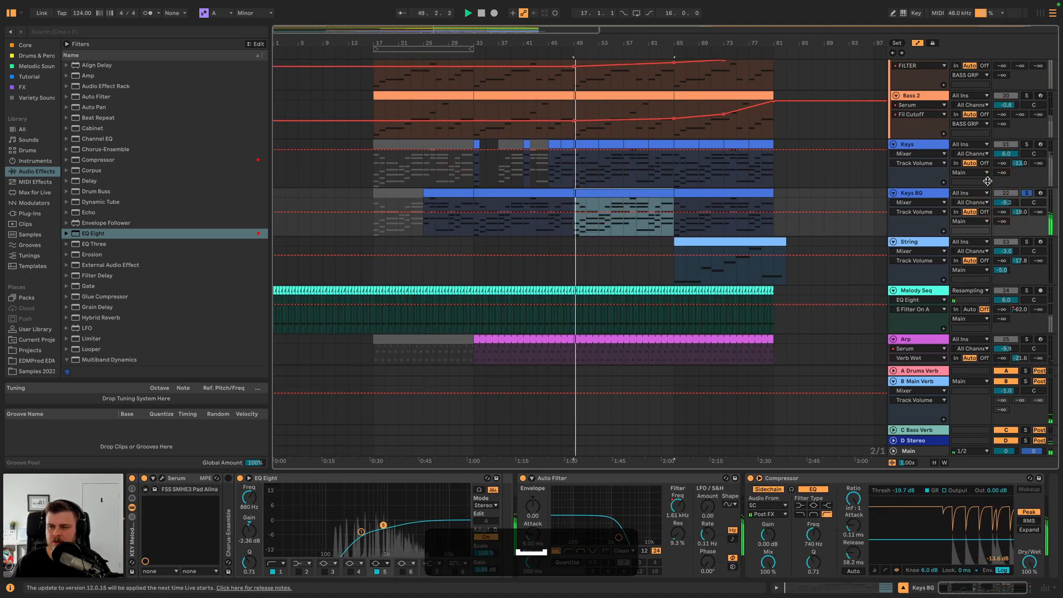
left_click(1027, 145)
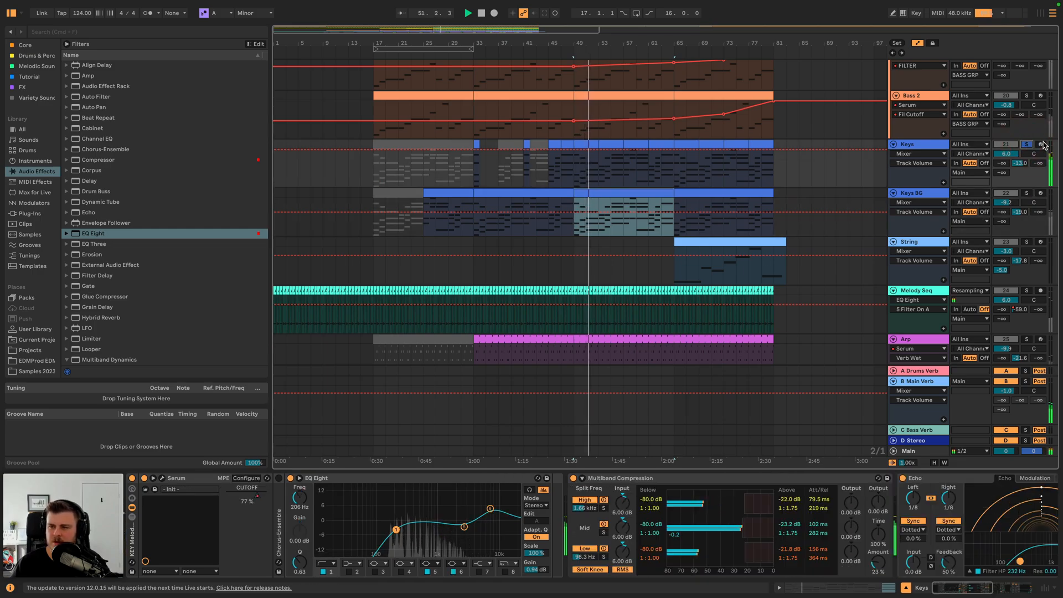
left_click_drag(877, 561, 878, 568)
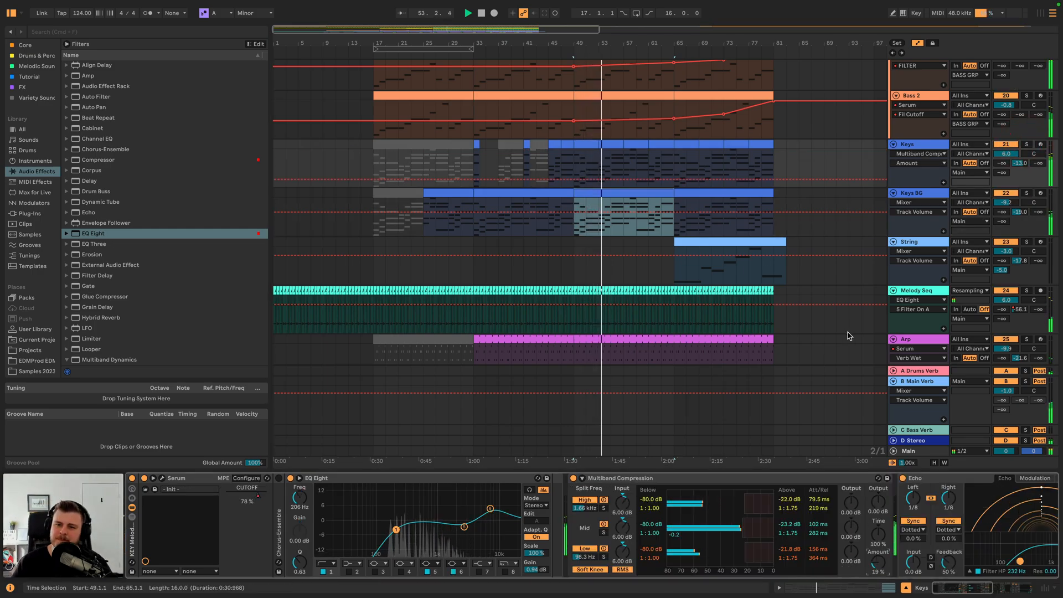
- Solo Keys and Keys BG in turn, and lower the Keys BG level to -9.4 dB
scroll(845, 335, "up", 3)
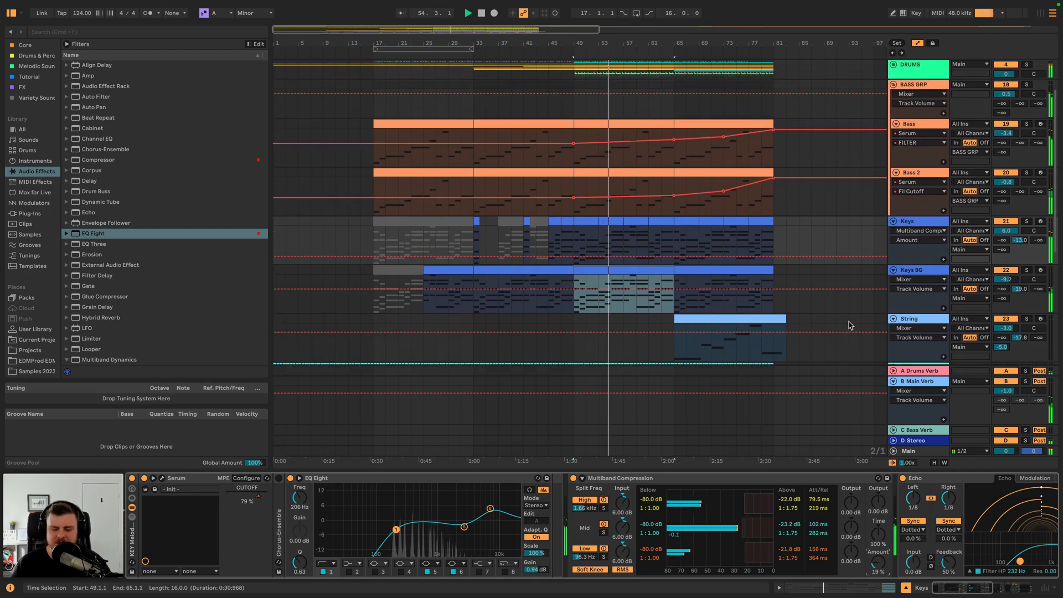
left_click(1026, 222)
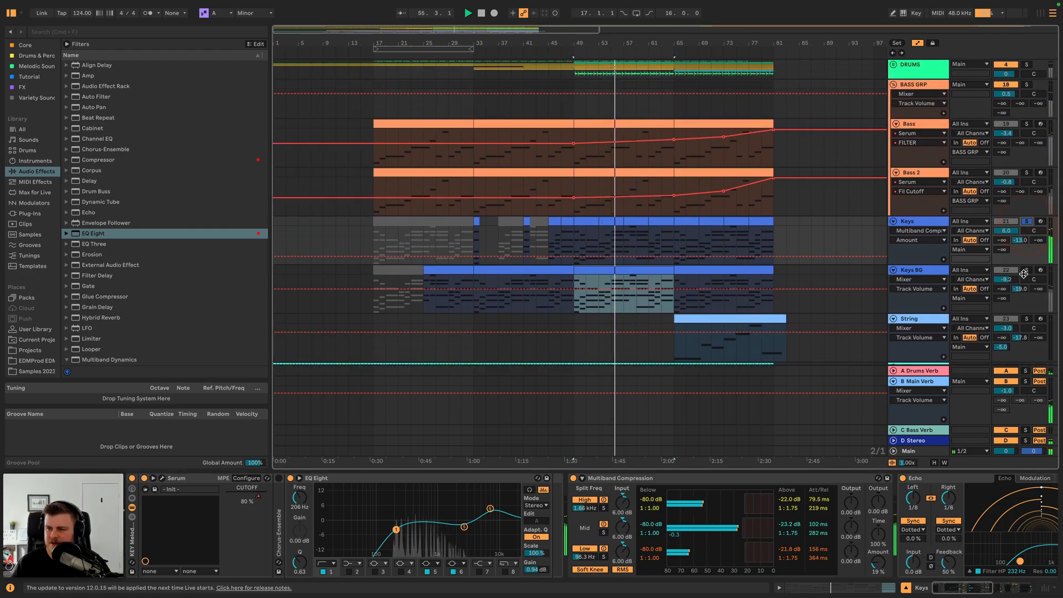
left_click(1027, 271)
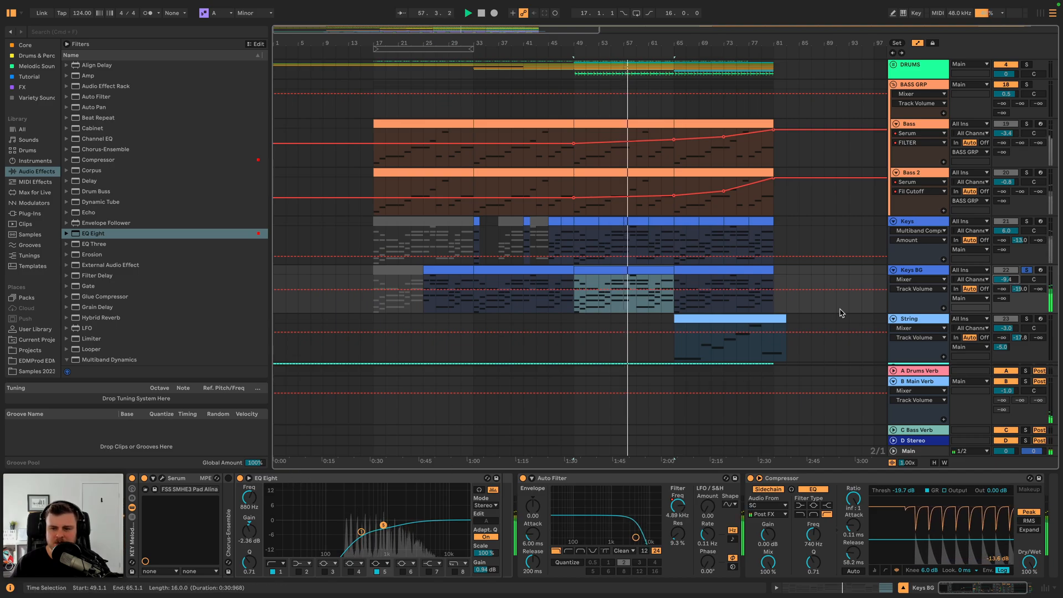
- Select the String clip and solo its track to check the sound before returning to the full mix
scroll(820, 321, "down", 1)
scroll(821, 322, "down", 2)
left_click(729, 304)
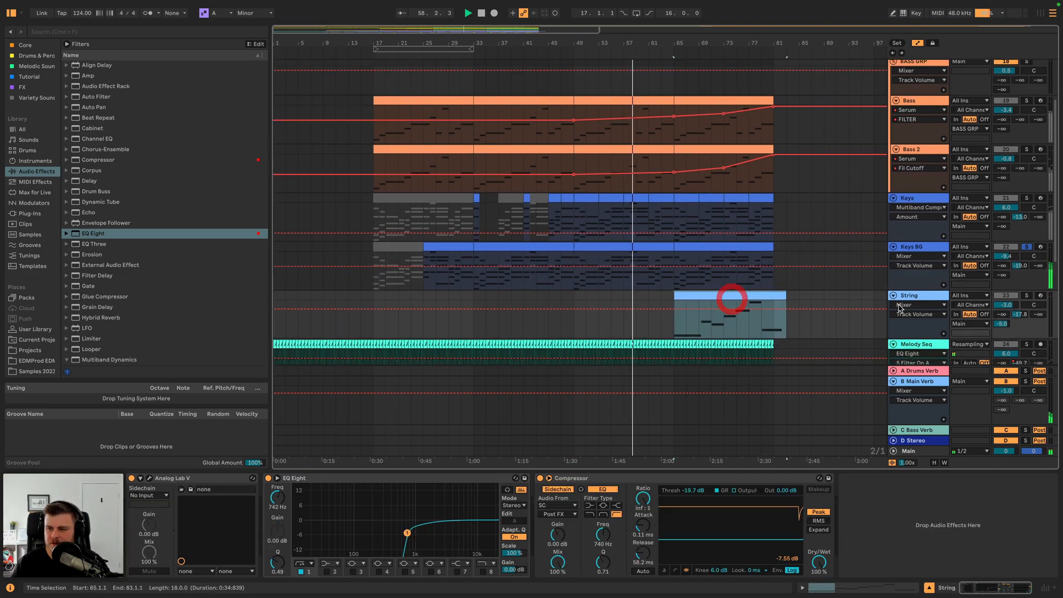
left_click(1026, 295)
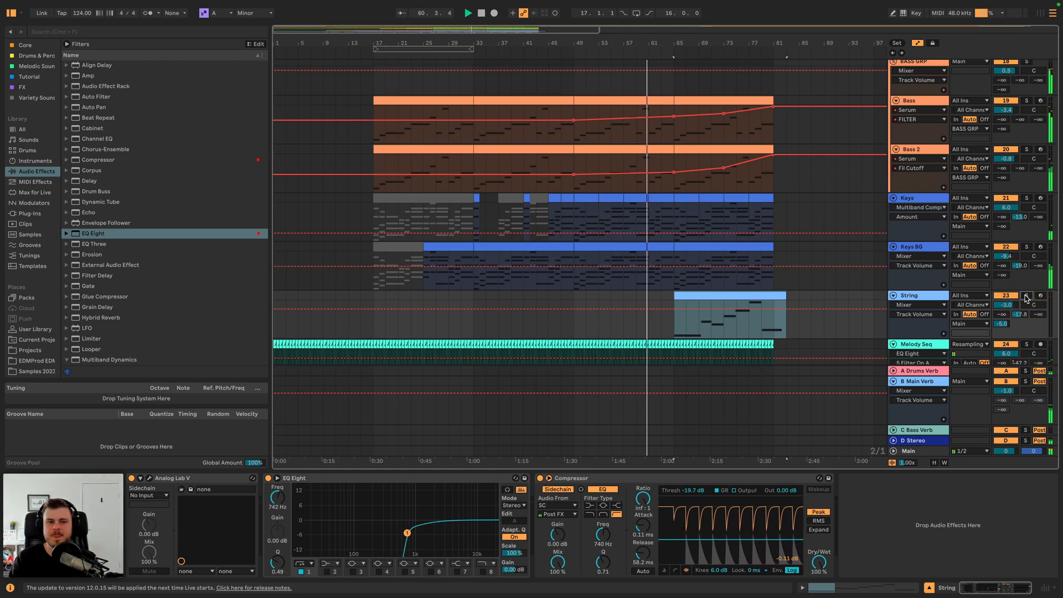
- Listen to the full mix going into bar 65 and compare it with the soloed REFERENCE track
scroll(767, 220, "down", 10)
scroll(768, 220, "up", 2)
scroll(768, 220, "down", 2)
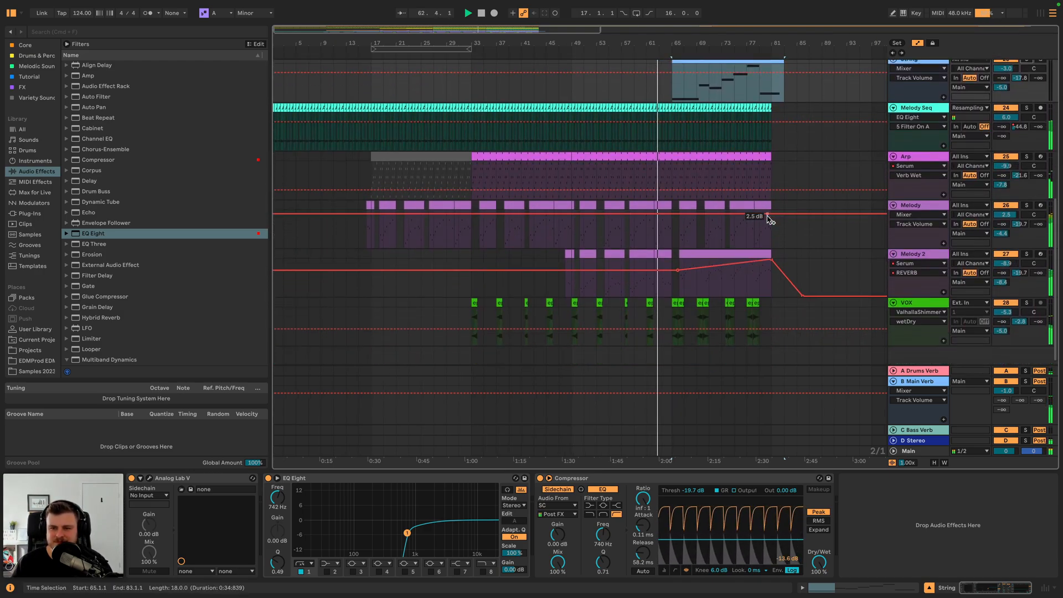
scroll(767, 220, "up", 1)
scroll(769, 220, "up", 13)
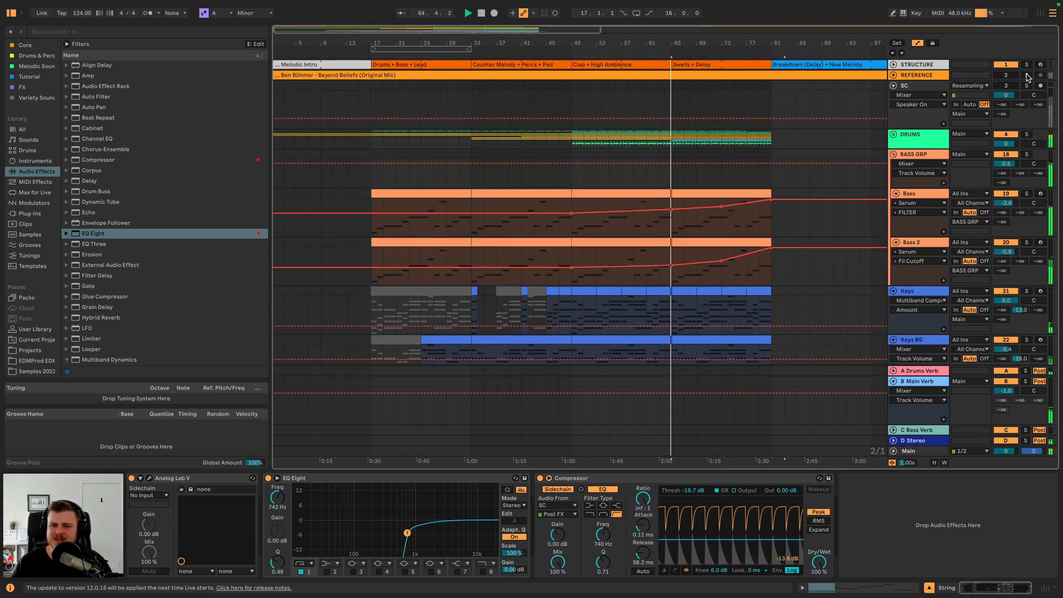
left_click(1027, 74)
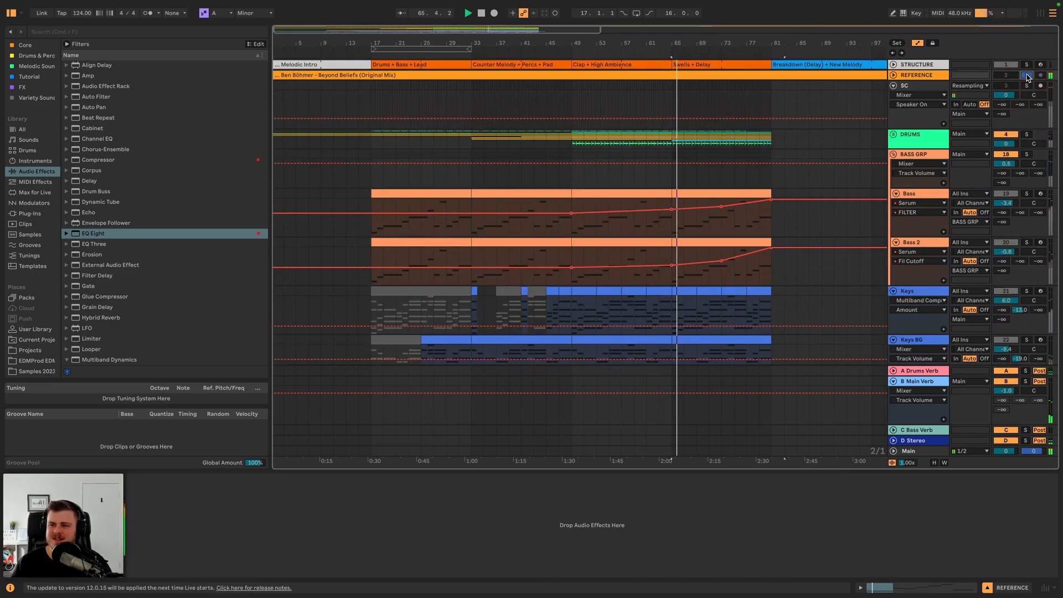
- Return to the full mix, raise the DRUMS group level to 0.3 dB, and solo the group
left_click(1027, 74)
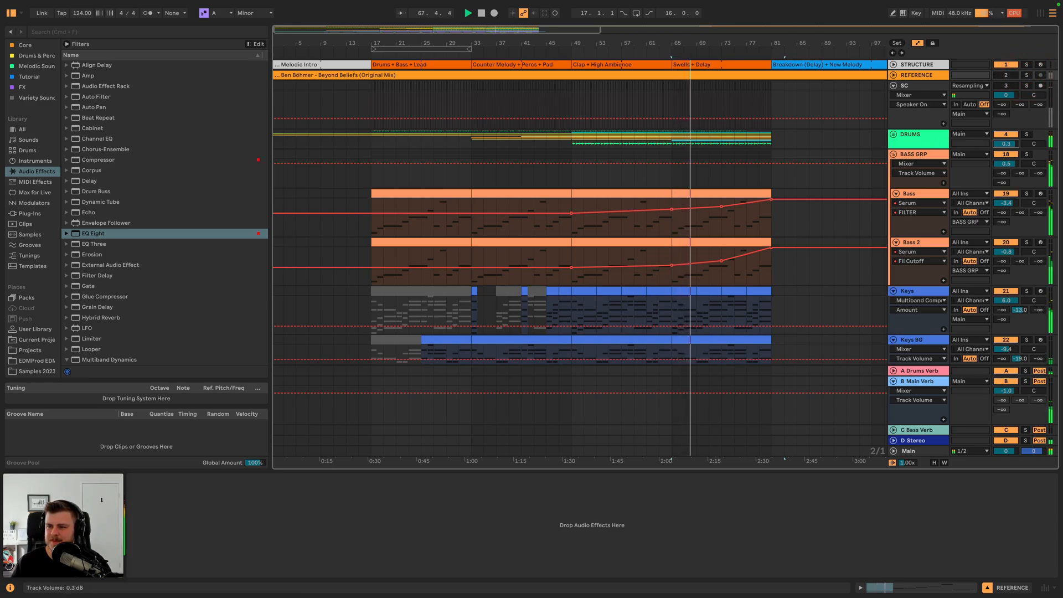
left_click(1026, 134)
left_click(932, 145)
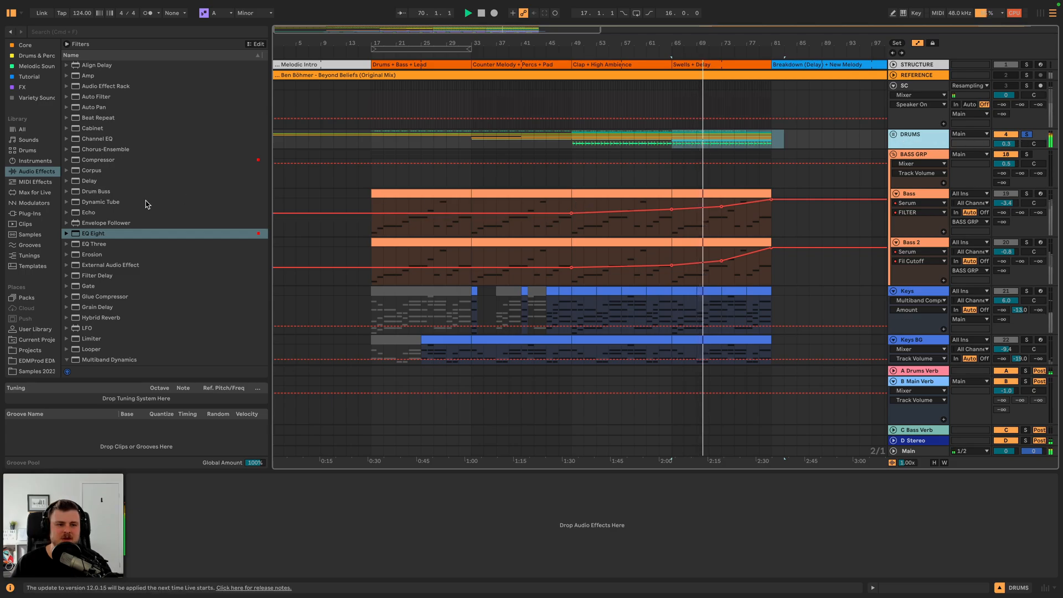
- Add an EQ Eight to the soloed DRUMS group with only band 8 active as a high cut at 17.4 kHz
double_click(103, 234)
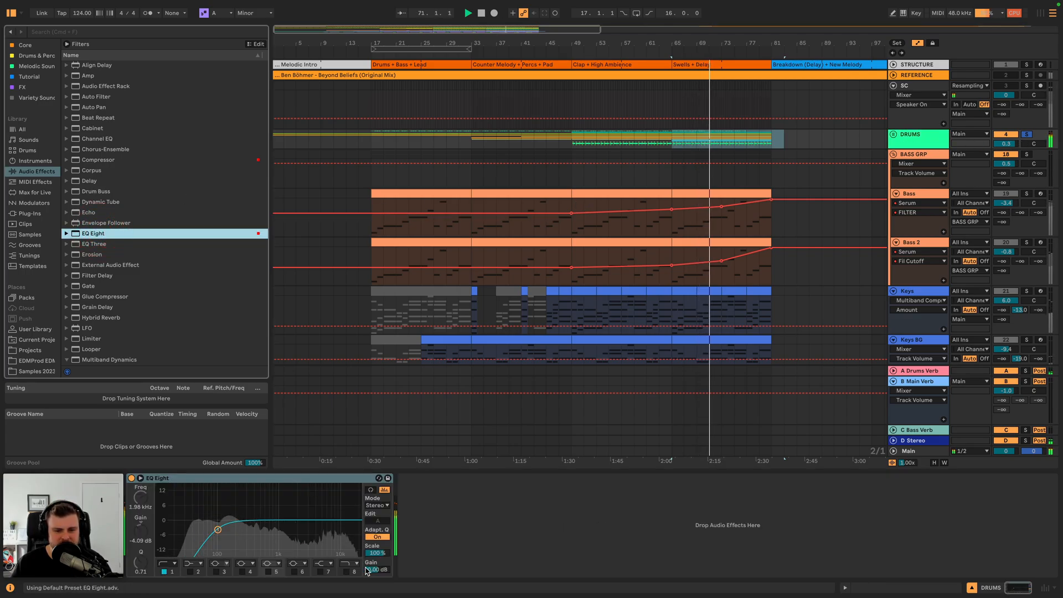
left_click(164, 571)
left_click(346, 570)
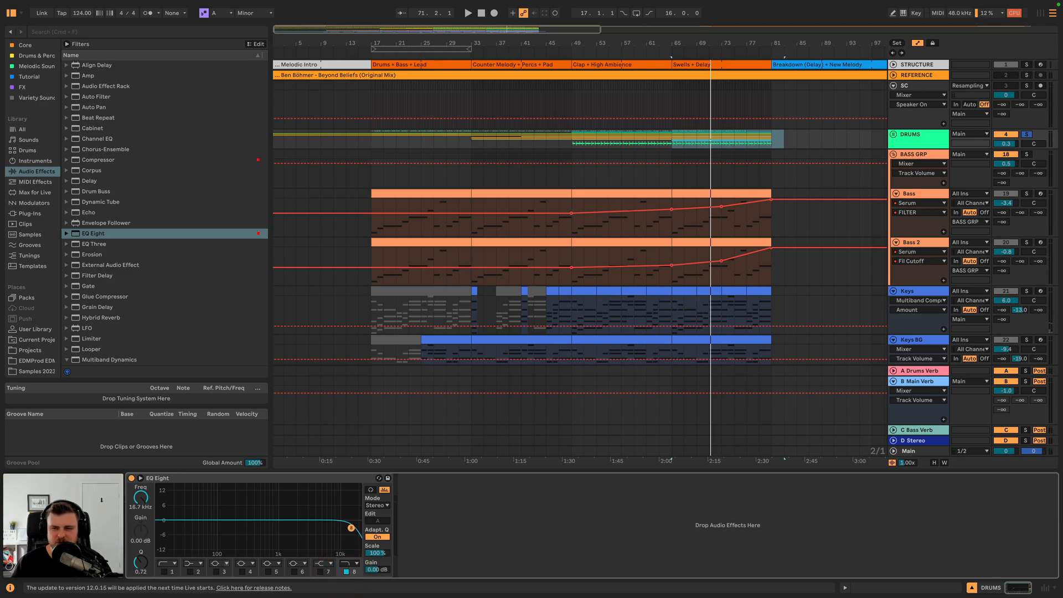
key("space")
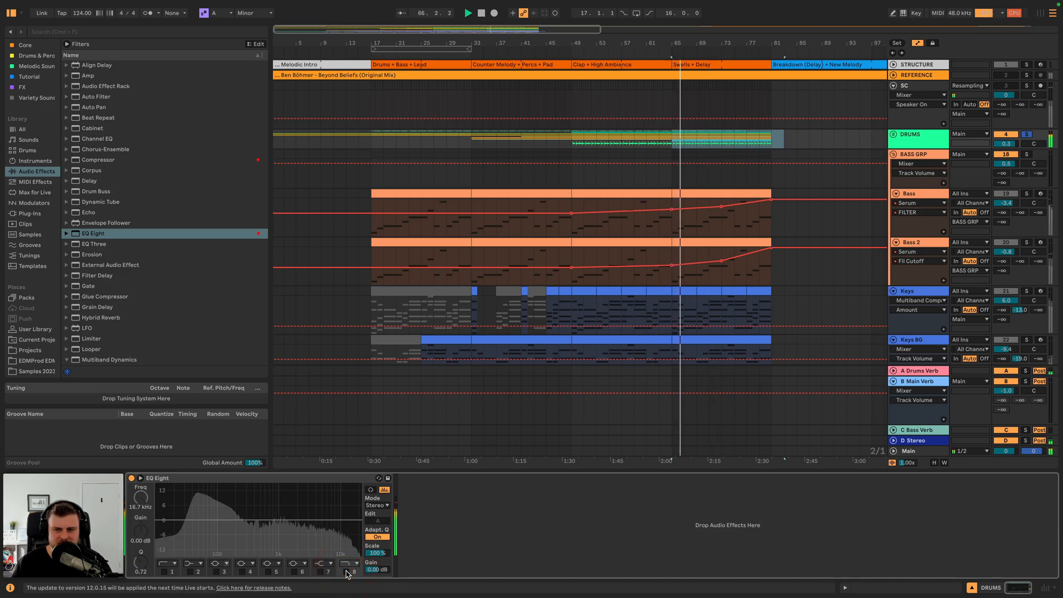
left_click_drag(352, 531, 355, 530)
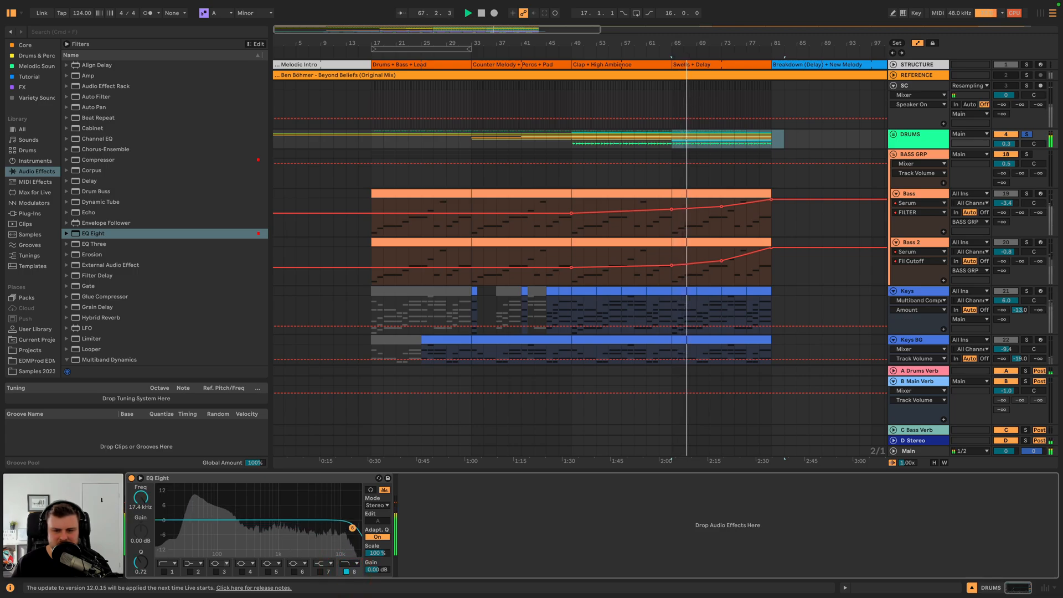
left_click(1026, 135)
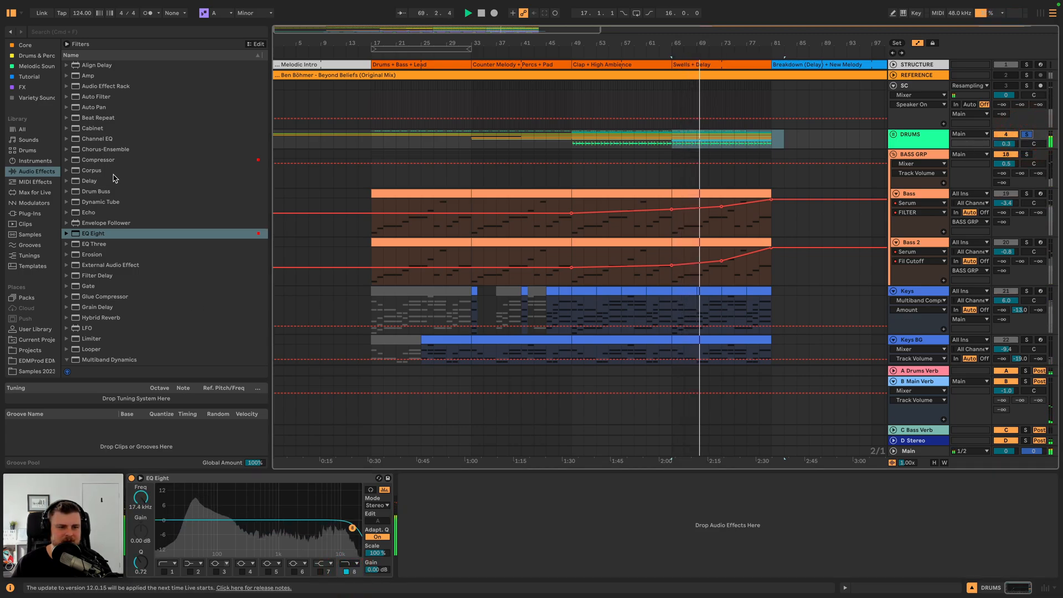
- Insert a Glue Compressor before the DRUMS EQ with threshold -8.57 dB, makeup 1.90 dB and 33% dry/wet, and compare it bypassed
scroll(105, 187, "down", 3)
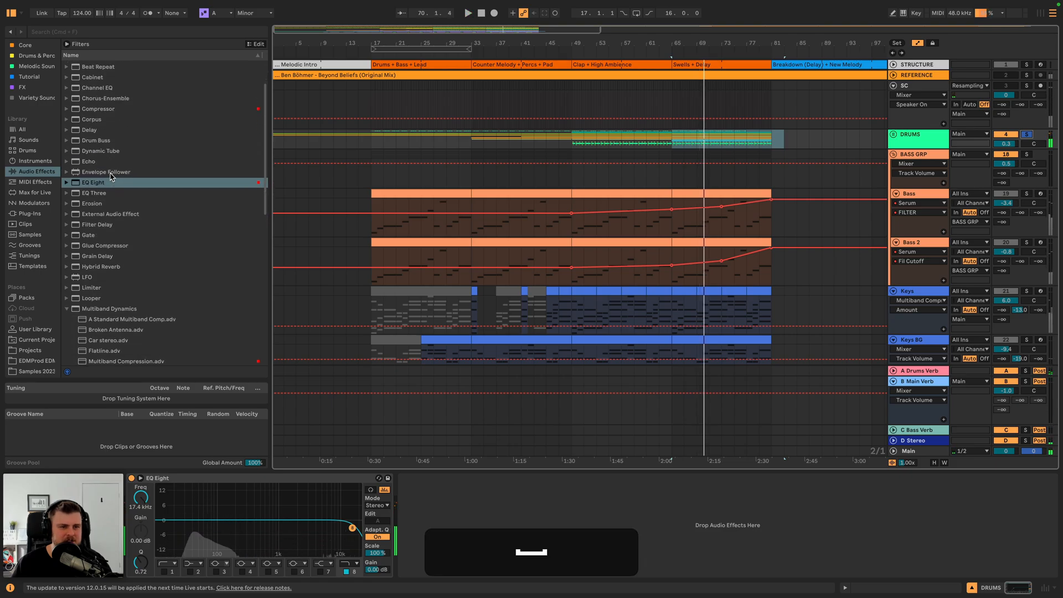
scroll(107, 185, "down", 5)
scroll(109, 178, "down", 4)
left_click(66, 198)
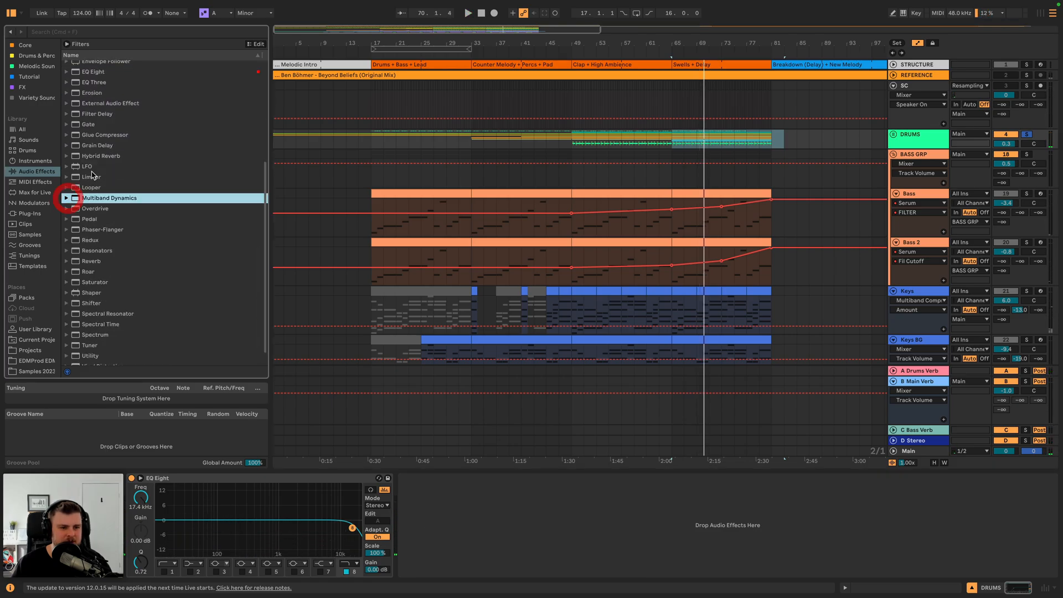
left_click_drag(111, 136, 143, 495)
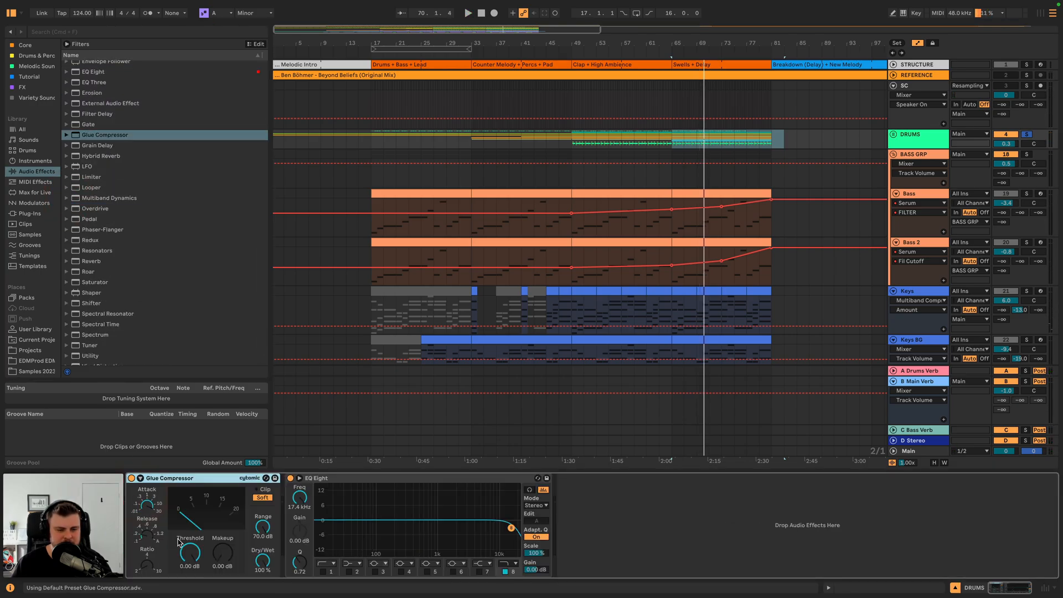
key("space")
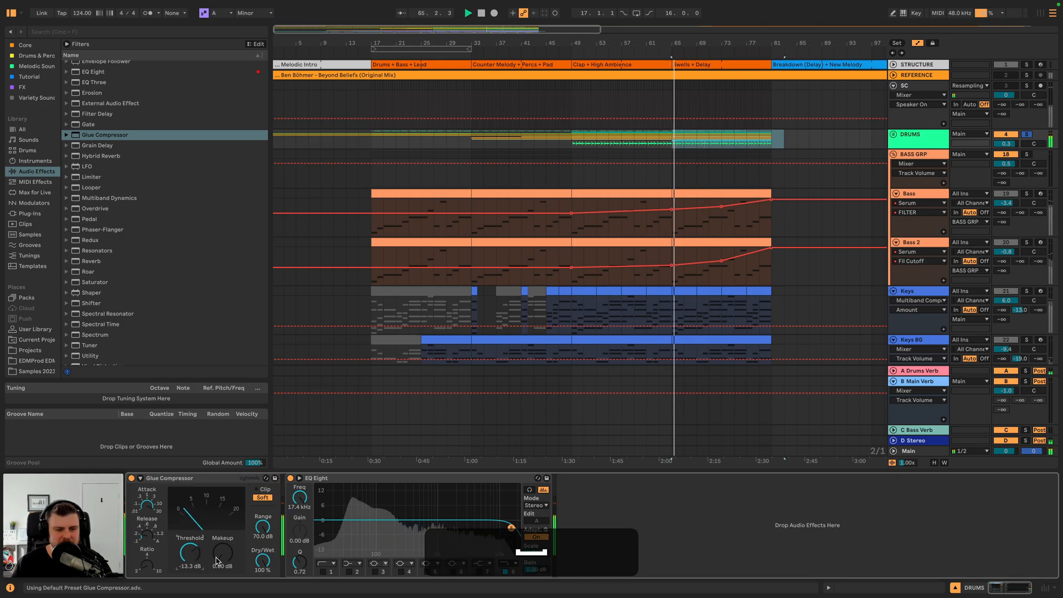
left_click_drag(217, 560, 217, 556)
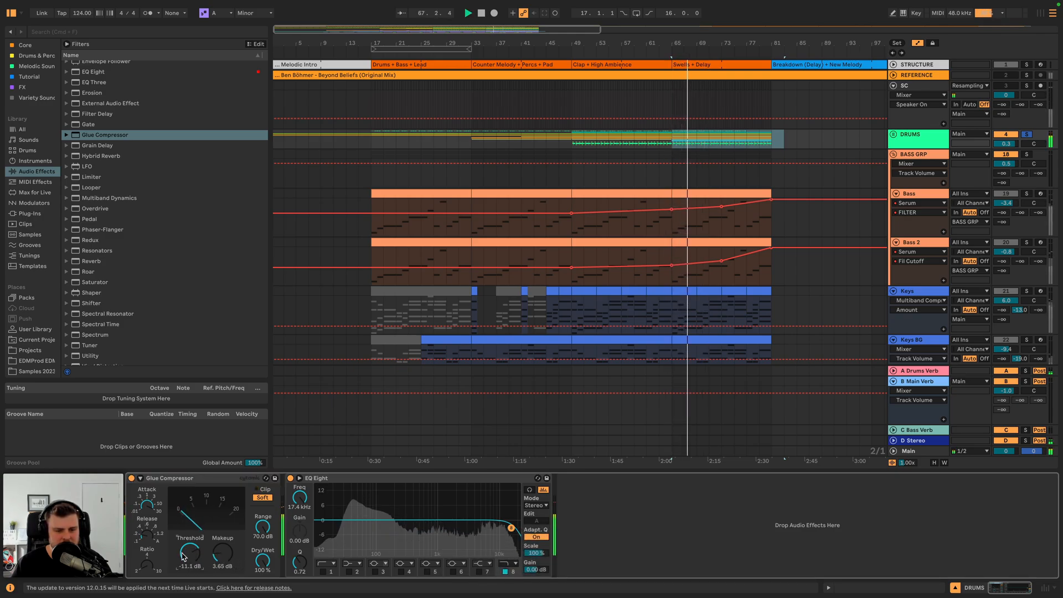
left_click_drag(262, 560, 262, 581)
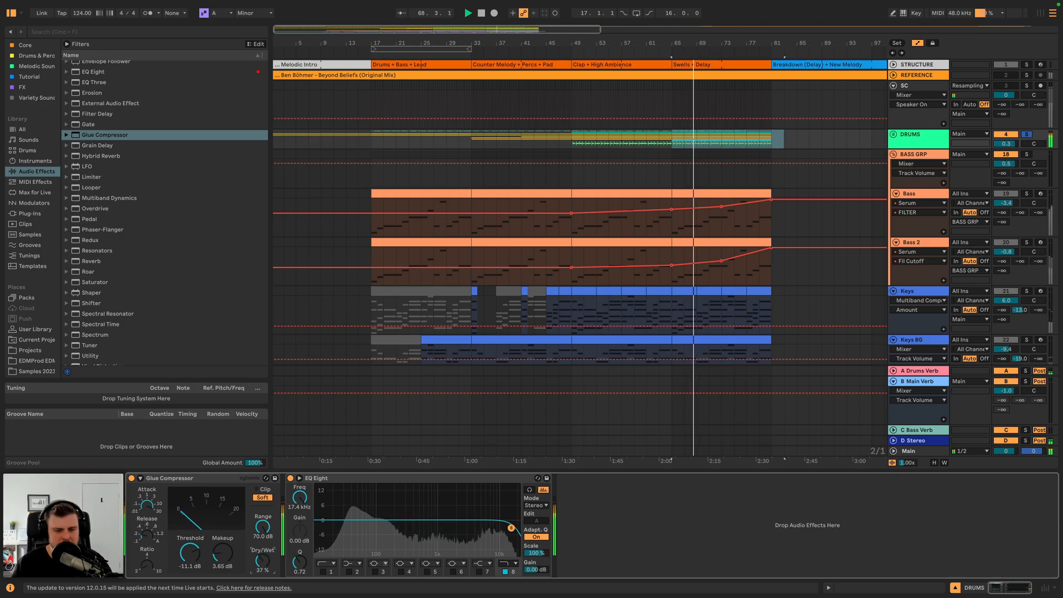
left_click_drag(180, 551, 180, 540)
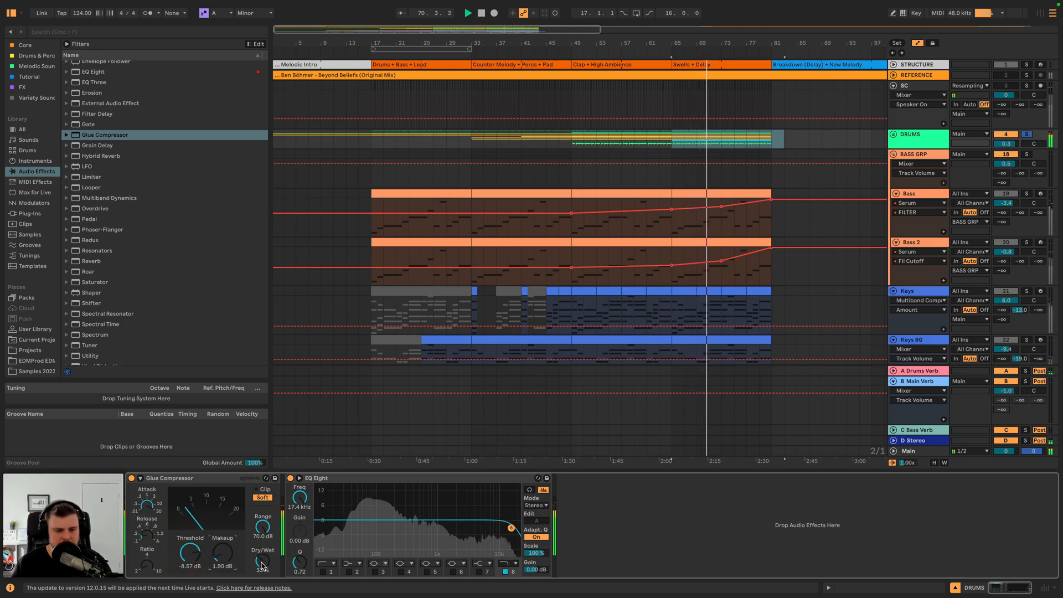
left_click(131, 478)
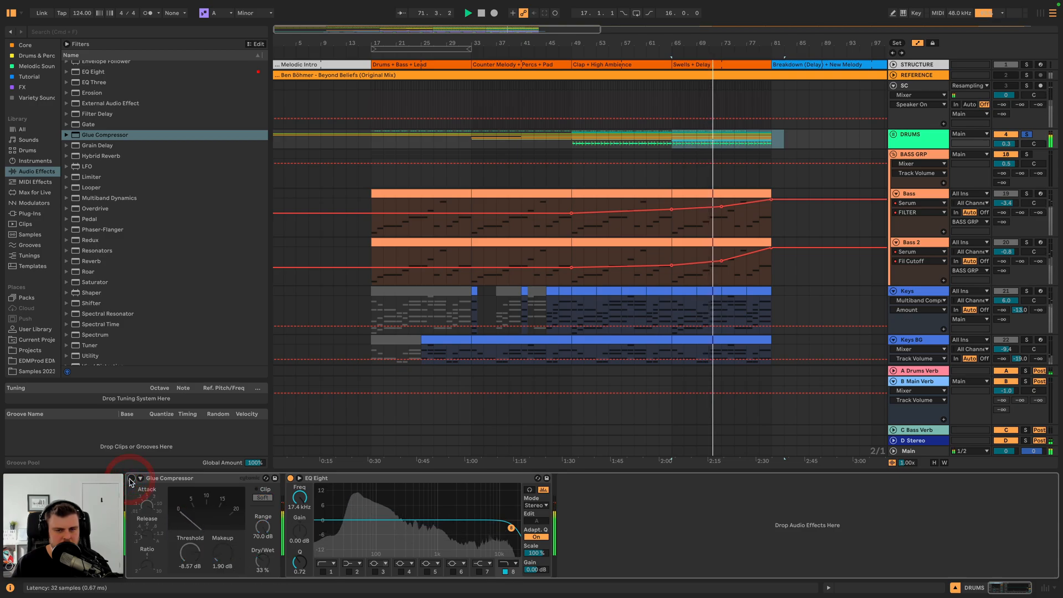
left_click(130, 480)
- Rework the Glue Compressor to -3.17 dB threshold, 0.79 dB makeup and 100% dry/wet, and compare the drums with it bypassed
left_click_drag(259, 561, 259, 518)
left_click_drag(197, 558, 220, 553)
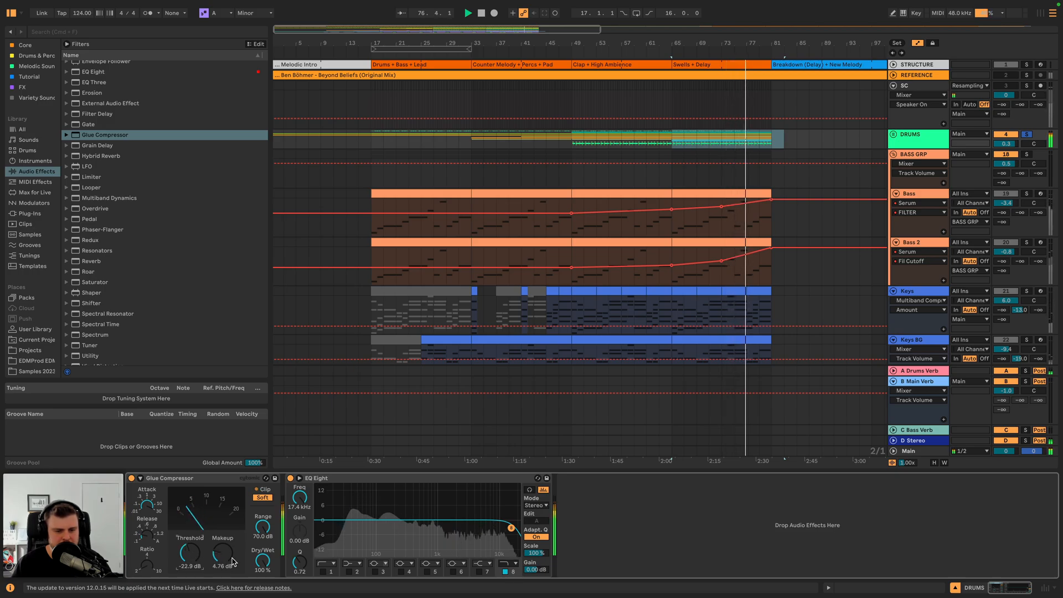
left_click_drag(266, 563, 222, 556)
key("space")
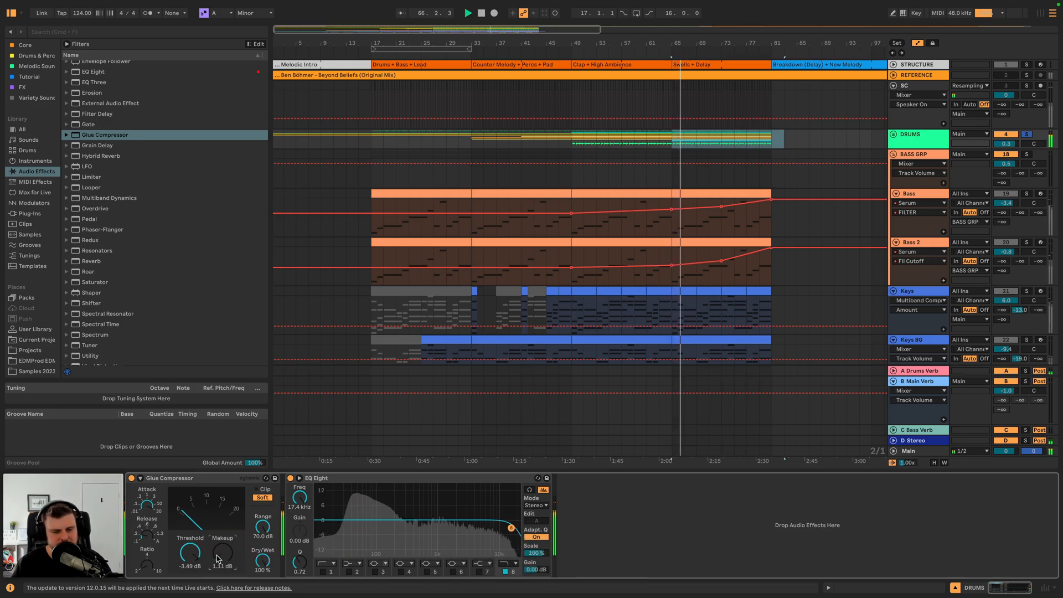
left_click(198, 558)
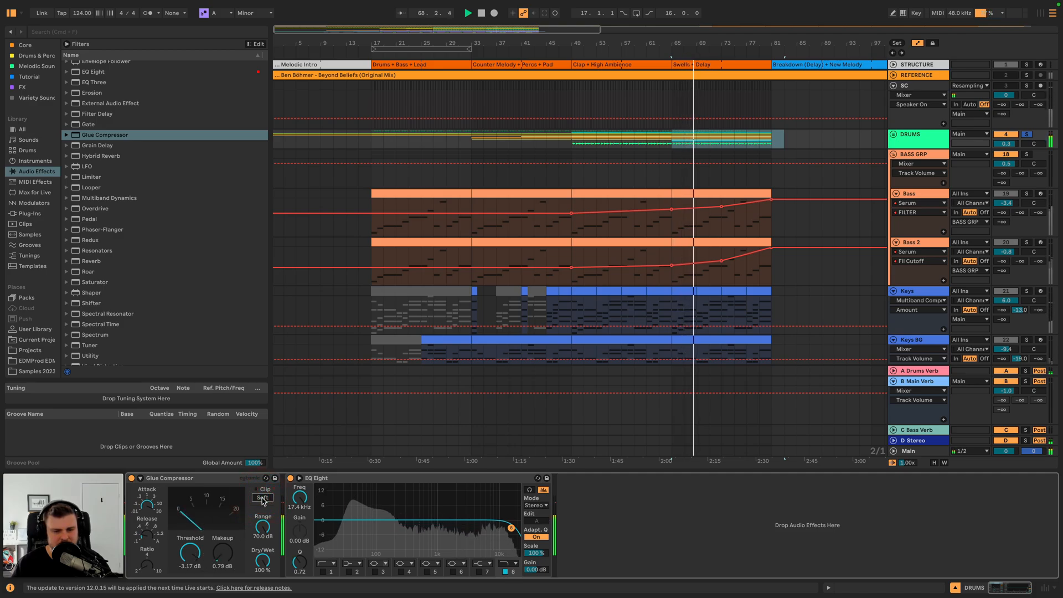
left_click(132, 479)
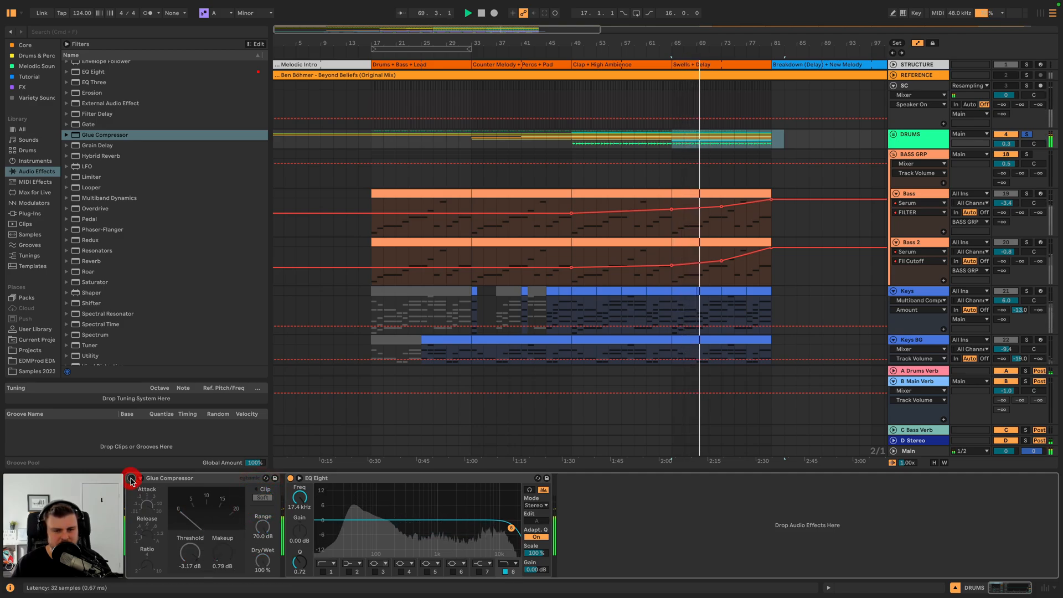
left_click(131, 479)
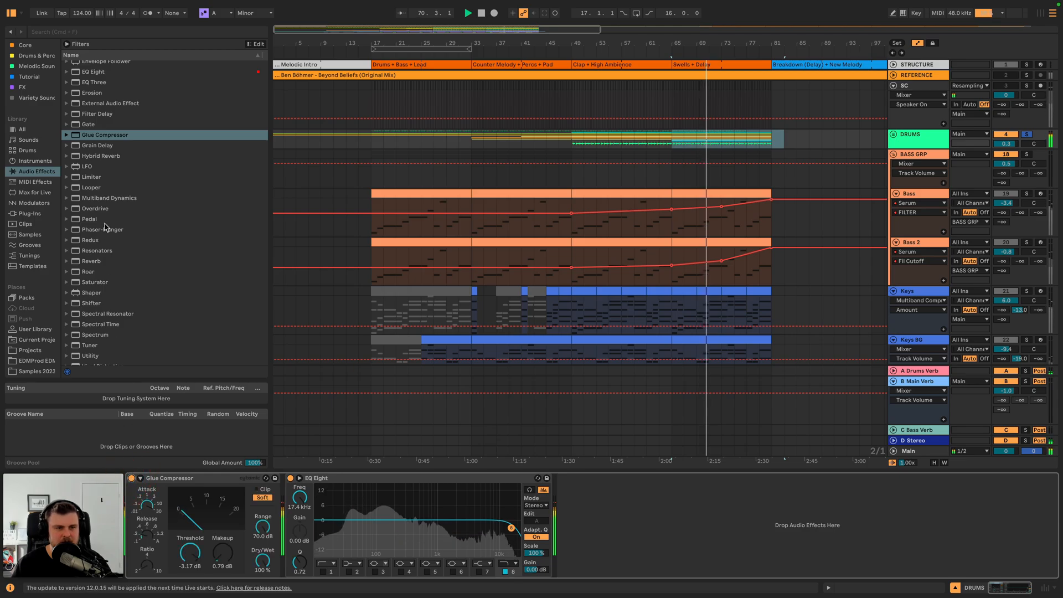
- Insert a Drum Buss between Glue Compressor and EQ Eight with 15% drive, 14% crunch and 20.0 kHz damp, and lower its dry/wet to 0%
scroll(114, 158, "up", 3)
scroll(113, 158, "up", 2)
mouse_move(111, 155)
left_mouse_down()
mouse_move(297, 565)
mouse_move(312, 519)
left_mouse_up()
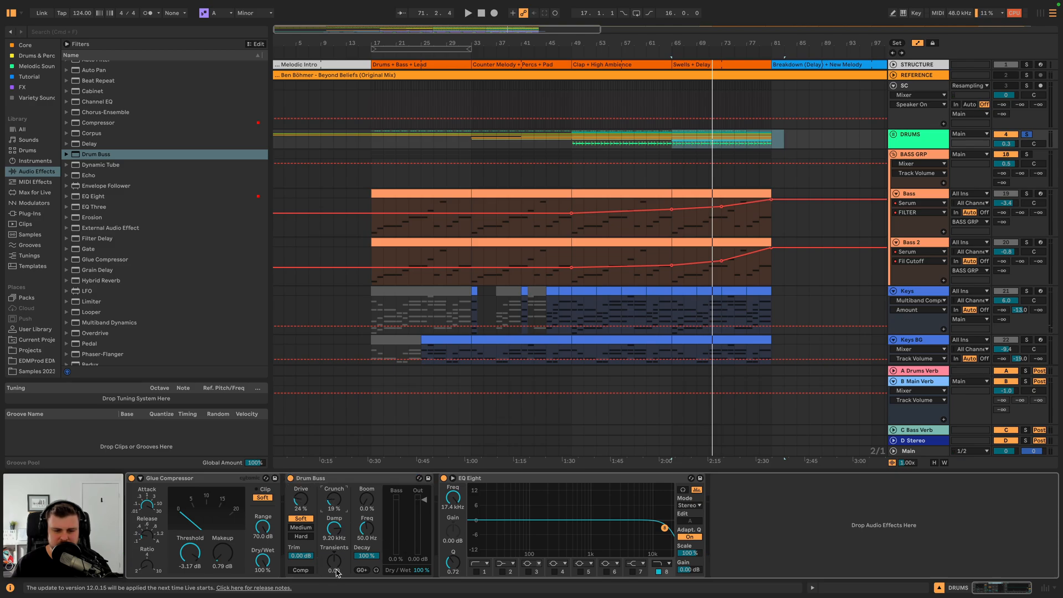
key("space")
left_click_drag(336, 529, 334, 504)
left_click_drag(422, 570, 422, 596)
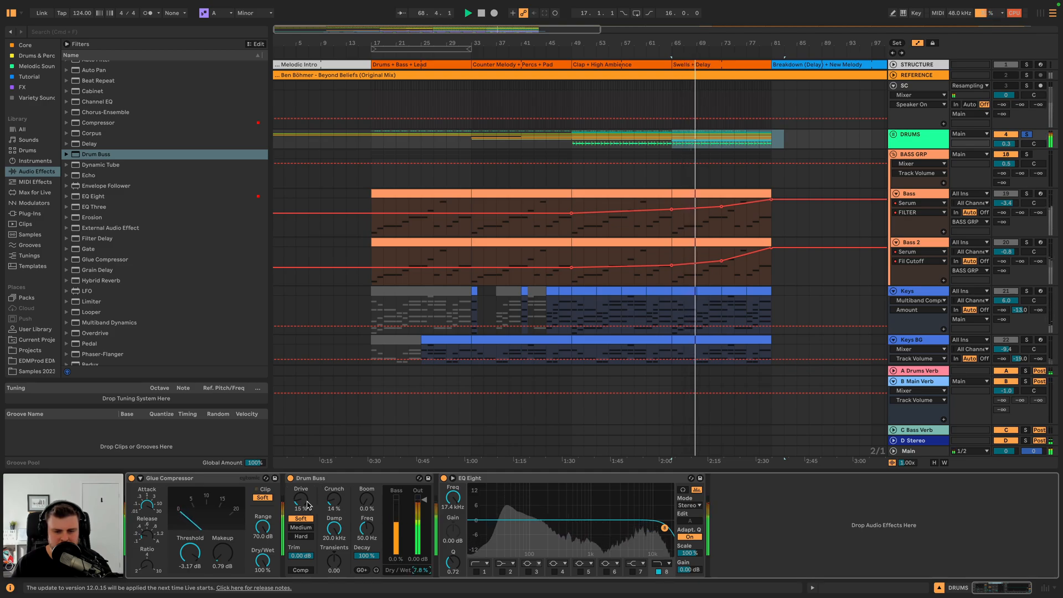
left_click(290, 478)
left_click(290, 478)
left_click_drag(421, 570, 422, 572)
left_click_drag(417, 572, 416, 588)
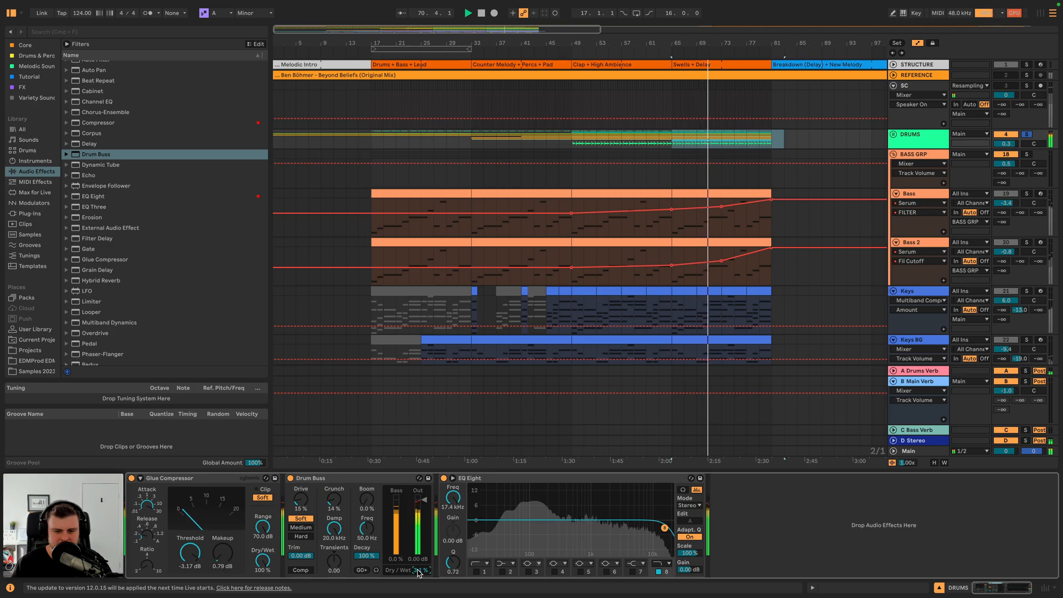
- Bypass the Glue Compressor and Drum Buss to hear the drums without them, and delete both from the DRUMS group
left_click(132, 477)
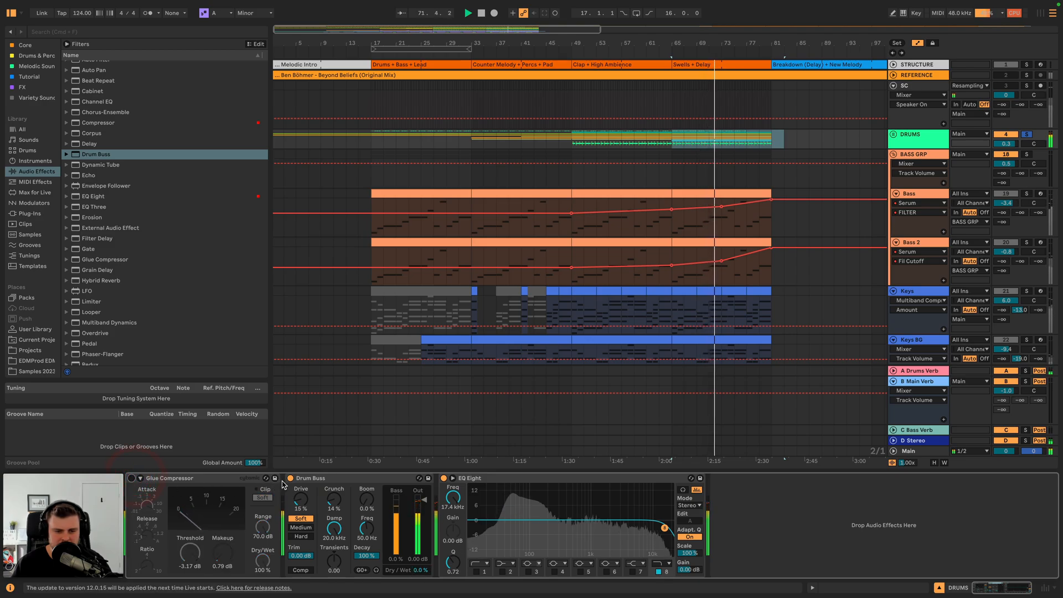
left_click(290, 478)
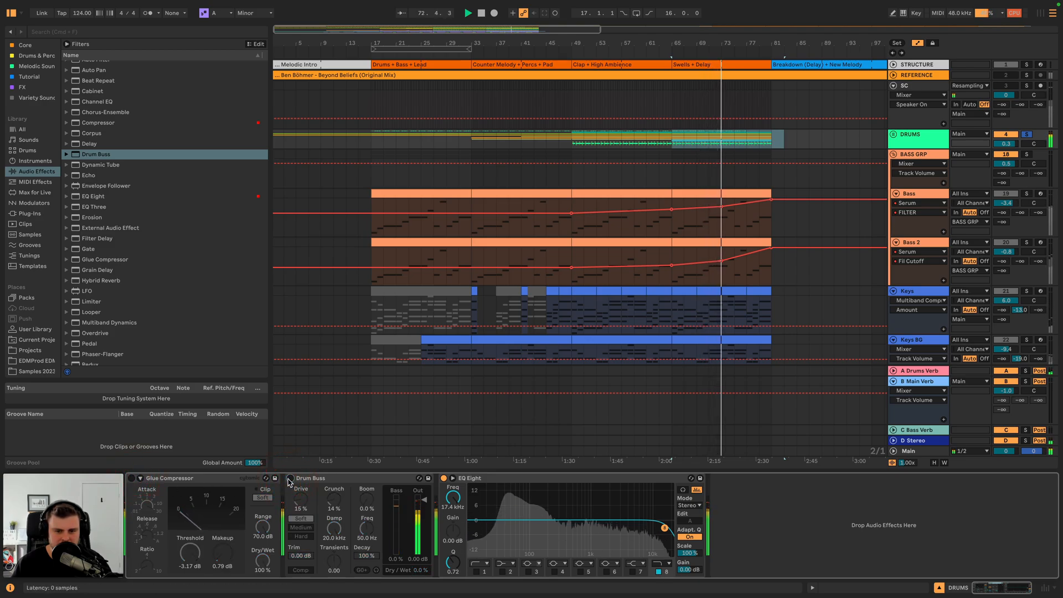
left_click(303, 477)
left_click(252, 479)
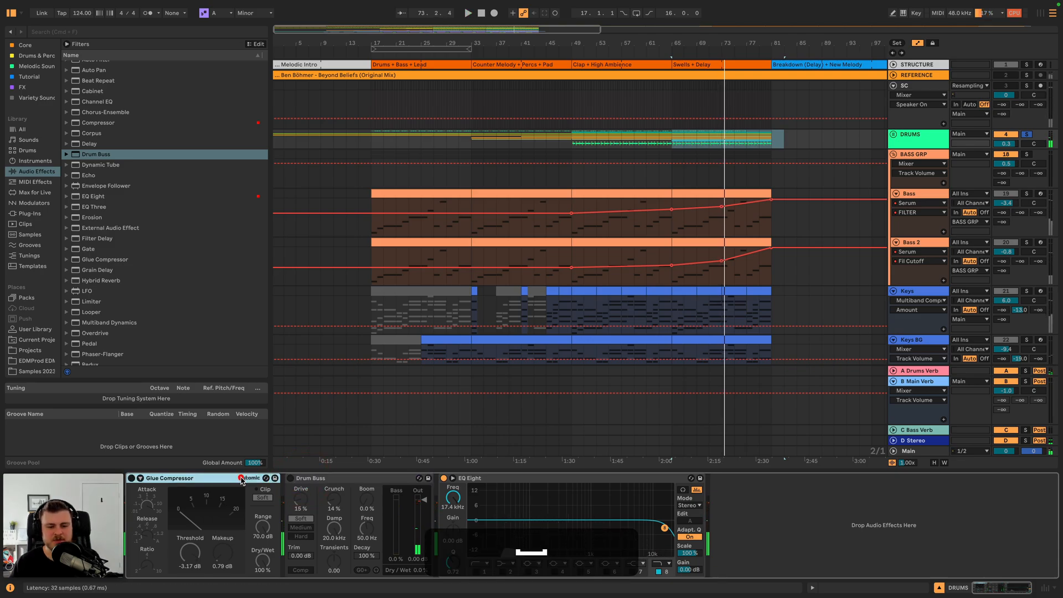
key("BackSpace")
key("BackSpace")
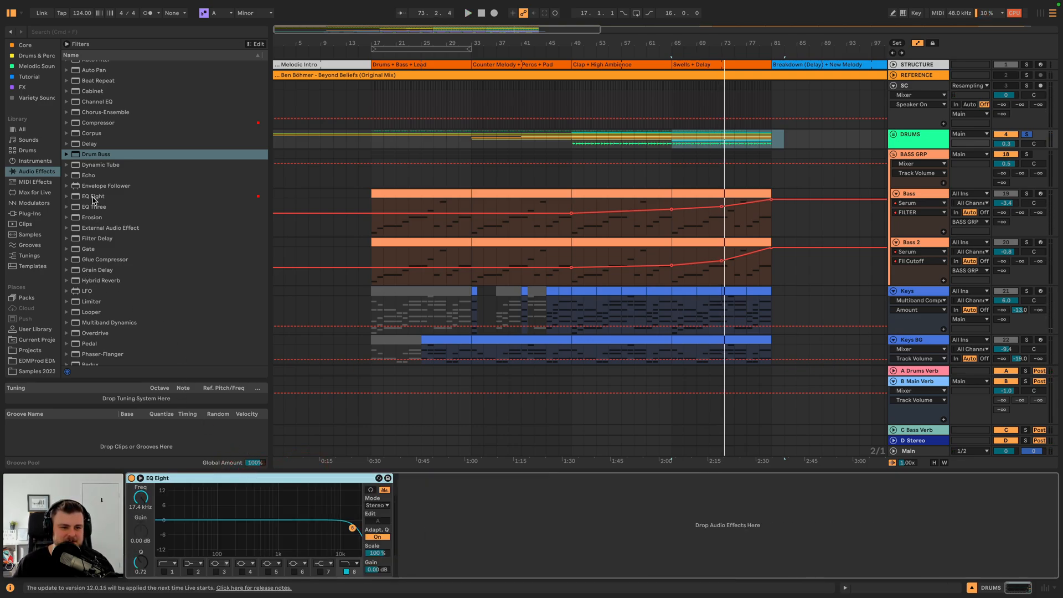
- Add a Limiter after the EQ Eight on the DRUMS group, try raising its gain, and reset the gain to 0.00 dB
scroll(93, 196, "up", 3)
scroll(94, 222, "down", 8)
left_click_drag(94, 250, 484, 526)
key("space")
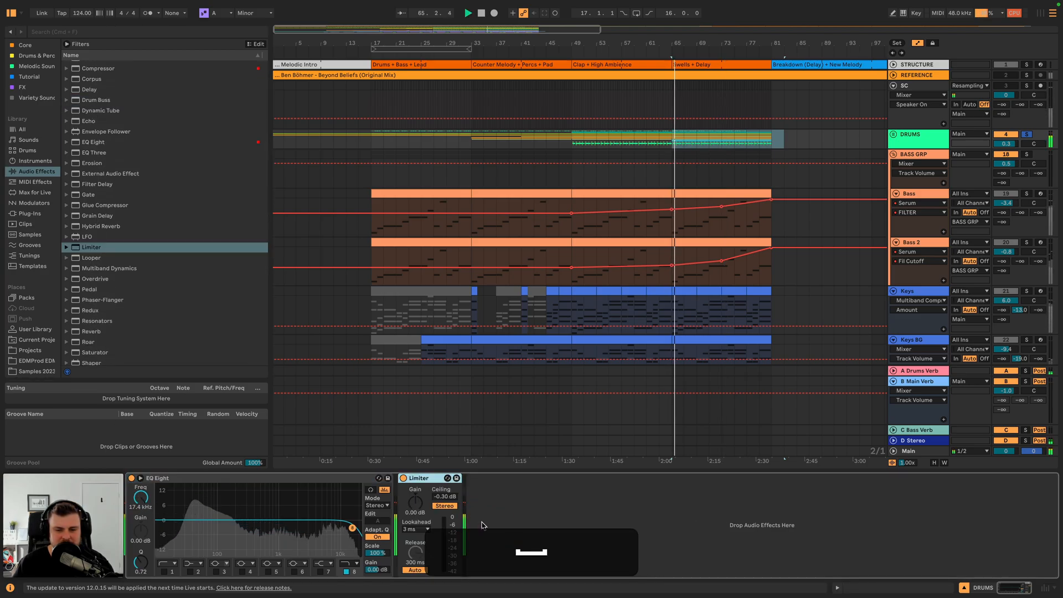
left_click_drag(415, 502, 415, 499)
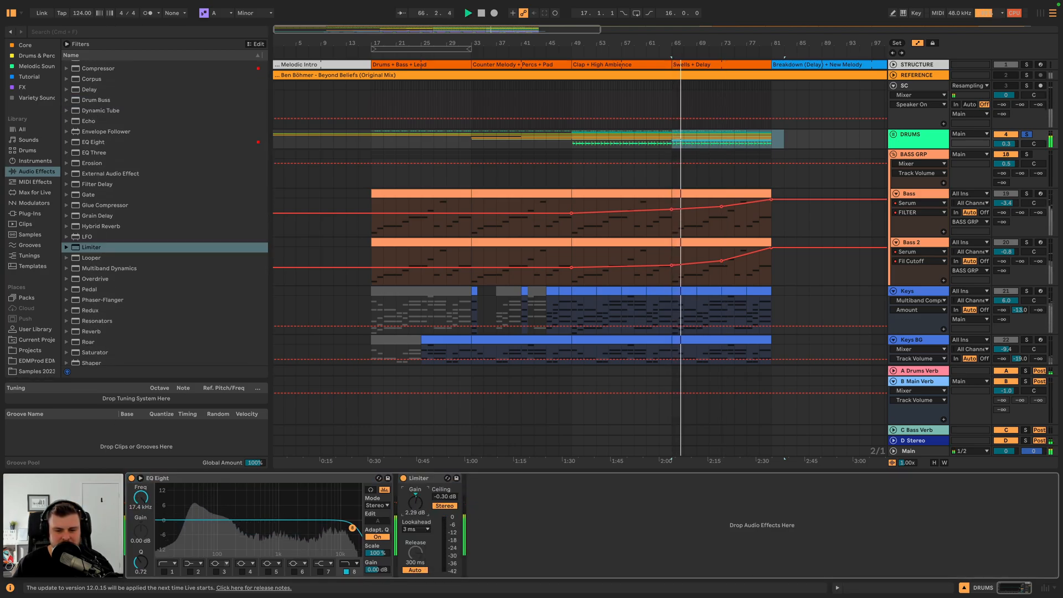
key("BackSpace")
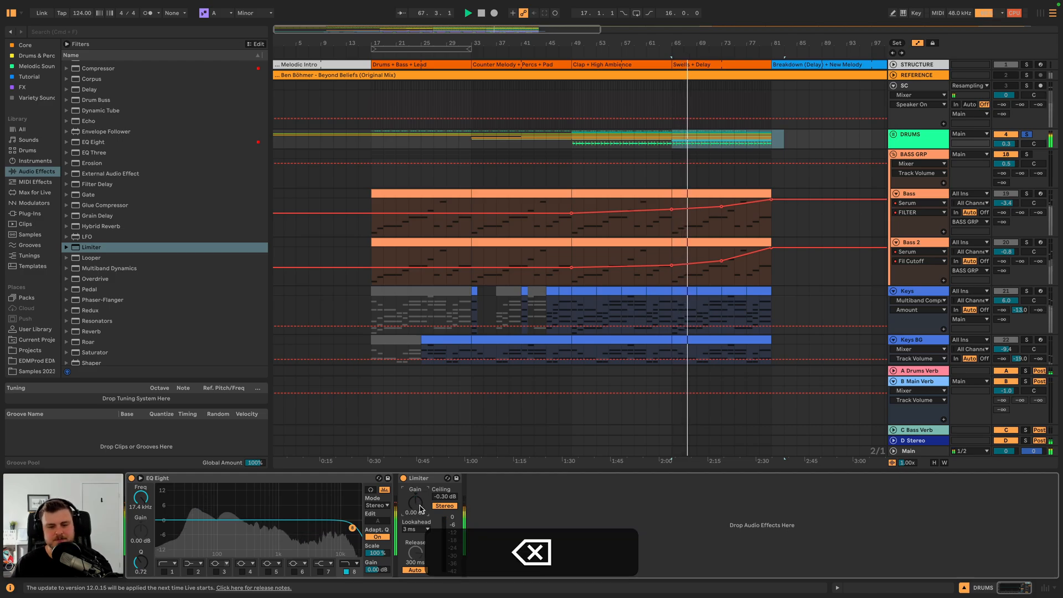
key("space")
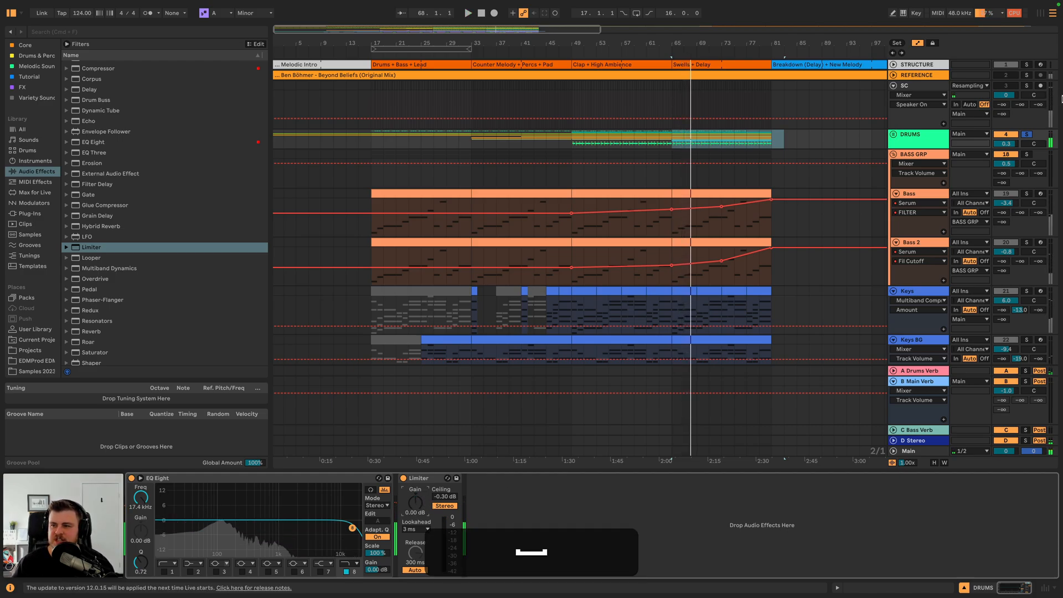
- Unsolo DRUMS and automate the Melody 2 track volume to rise from about bar 66 to -6.0 dB at bar 81
left_click(1026, 134)
key("space")
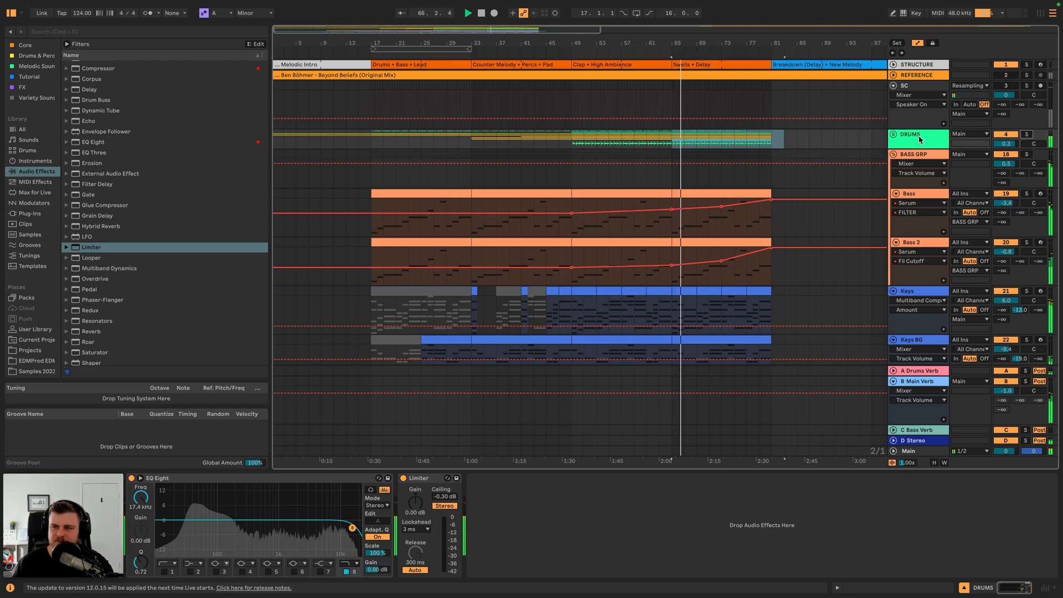
scroll(795, 166, "down", 5)
scroll(795, 166, "down", 6)
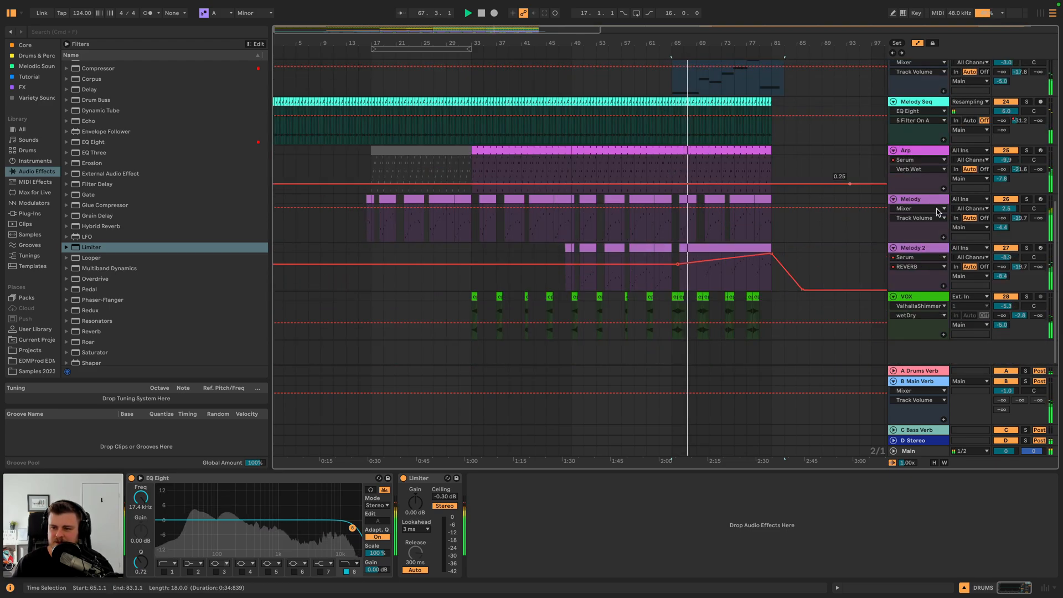
left_click(1007, 258)
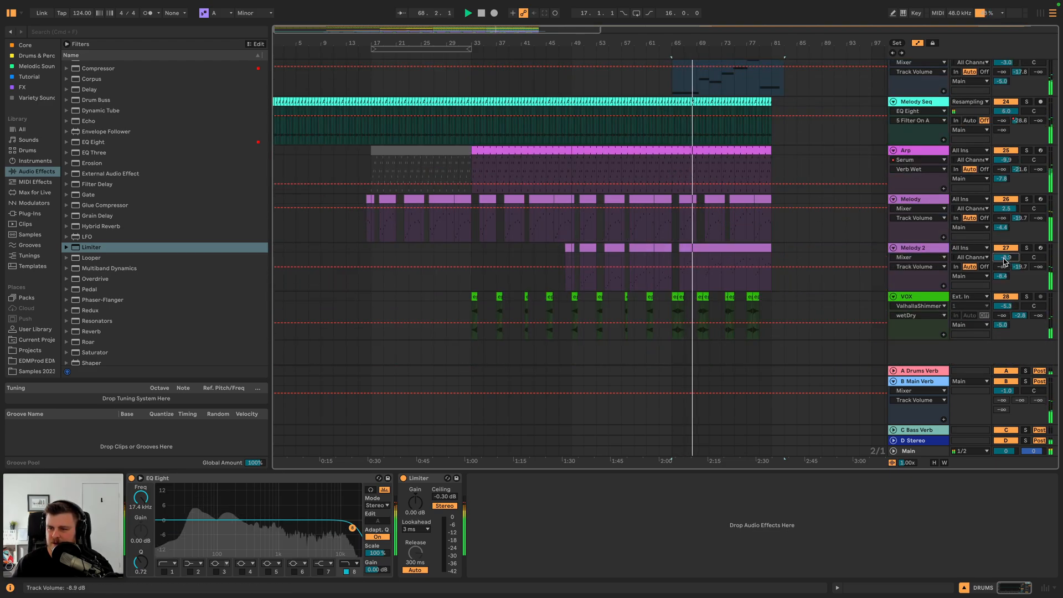
left_click(677, 267)
left_click_drag(771, 268, 771, 264)
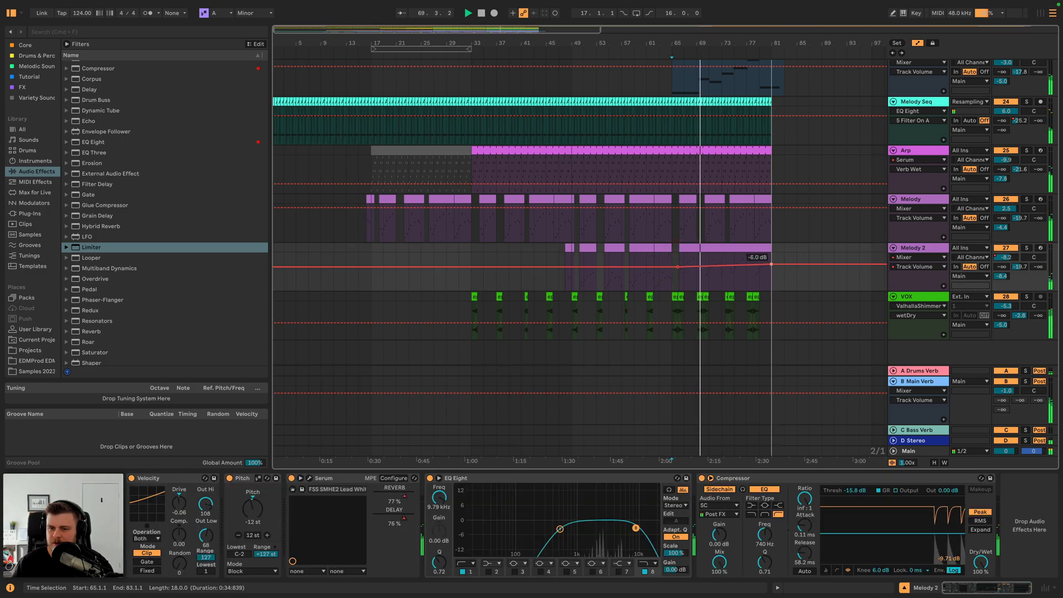
- Play the late part of the Swells + Delay section from about bar 75 and solo Melody 2 to check its volume rise
left_click(725, 280)
key("space")
key("space")
left_click(736, 278)
key("space")
key("space")
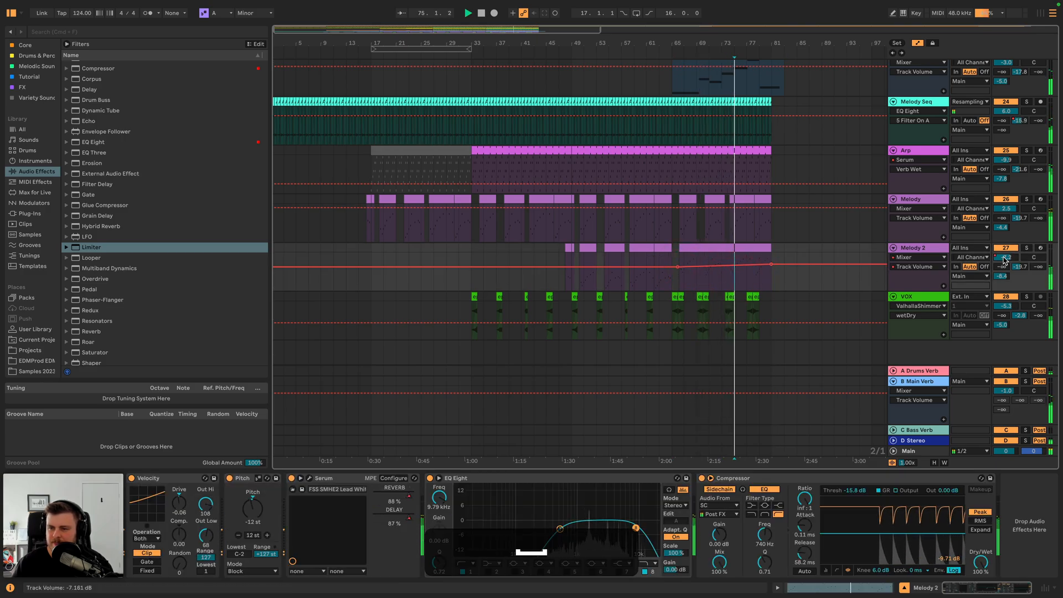
left_click(1026, 247)
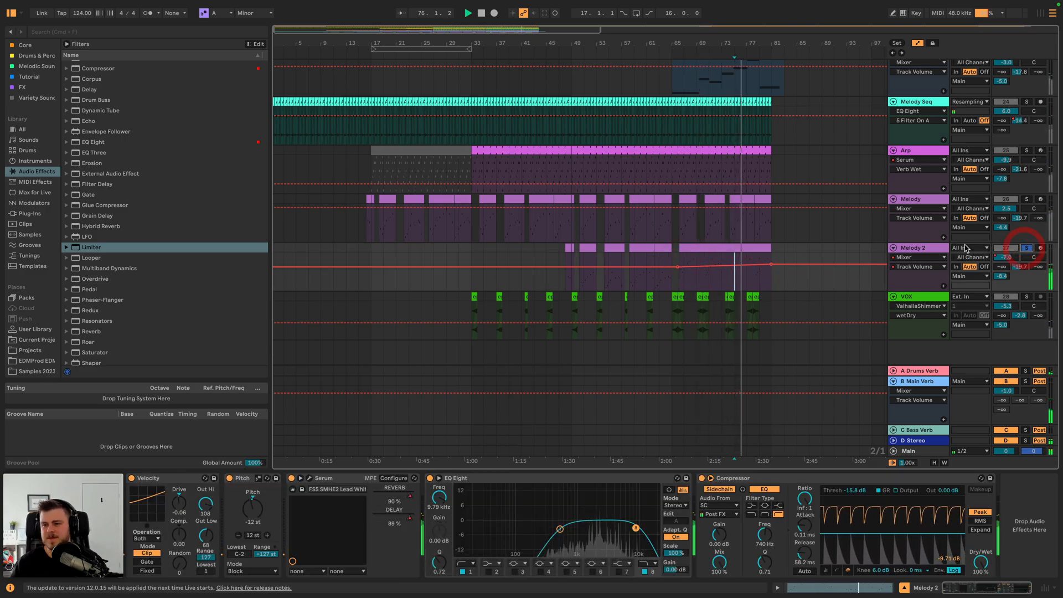
- Solo Melody to check it, curve its Serum Macro 1 automation ramp up to bar 81, lower that peak, and replay the section unsoloed
left_click(1025, 199)
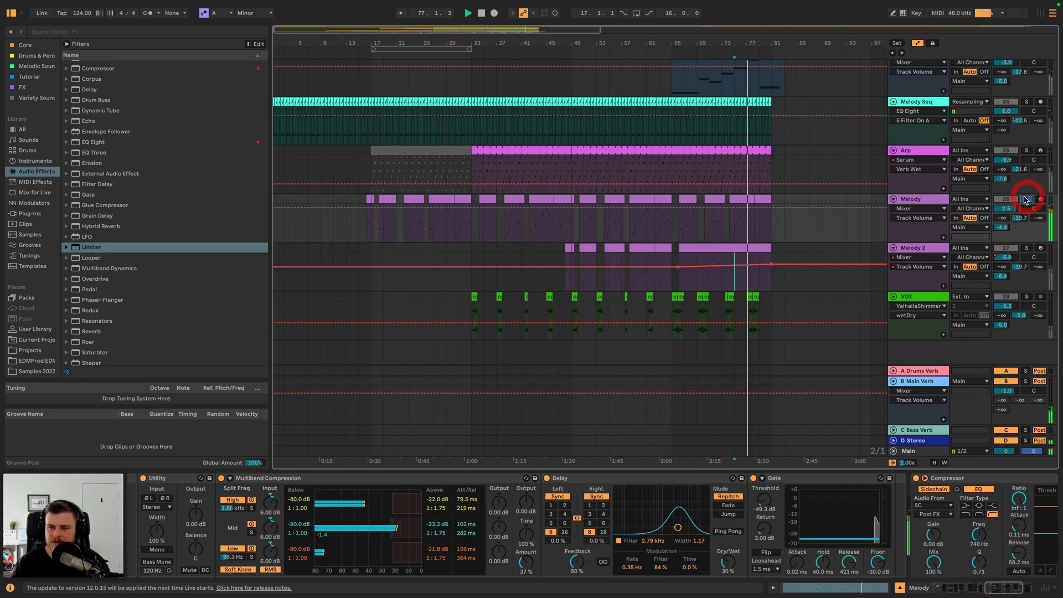
scroll(324, 517, "left", 10)
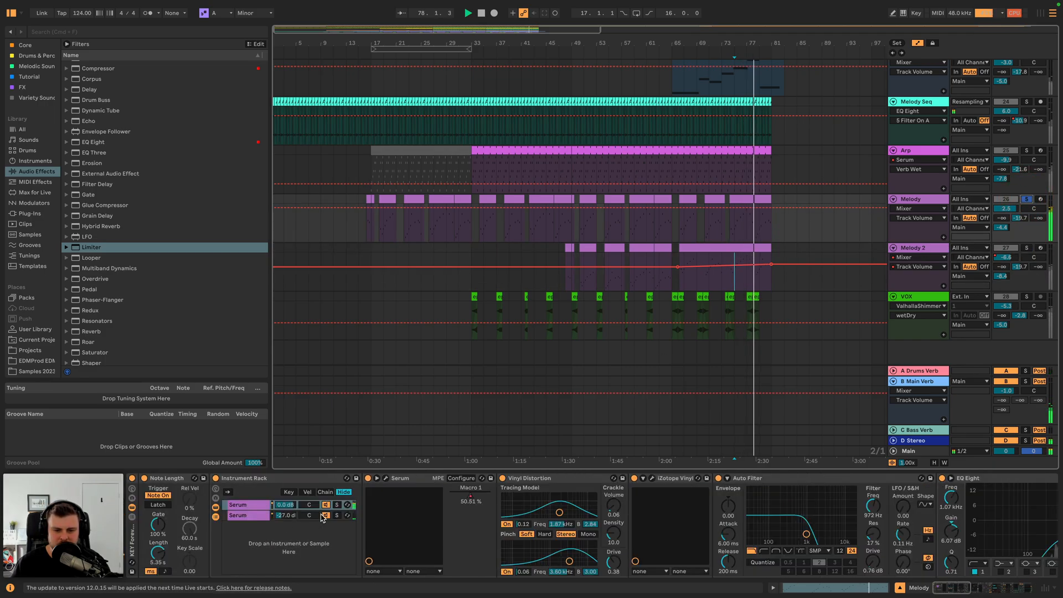
key("space")
left_click(471, 496)
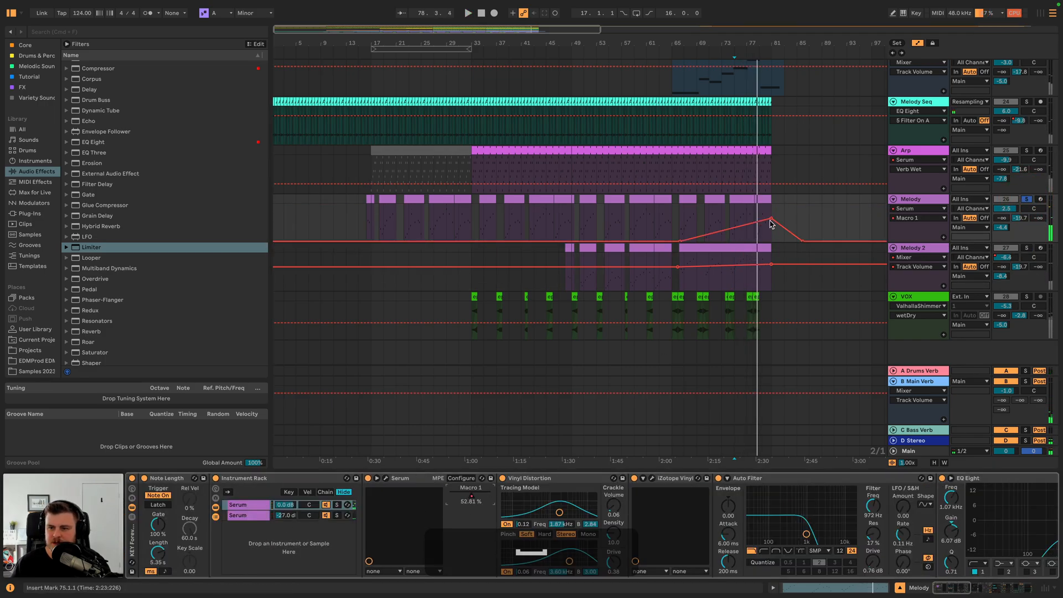
left_click_drag(740, 228, 741, 236, "alt")
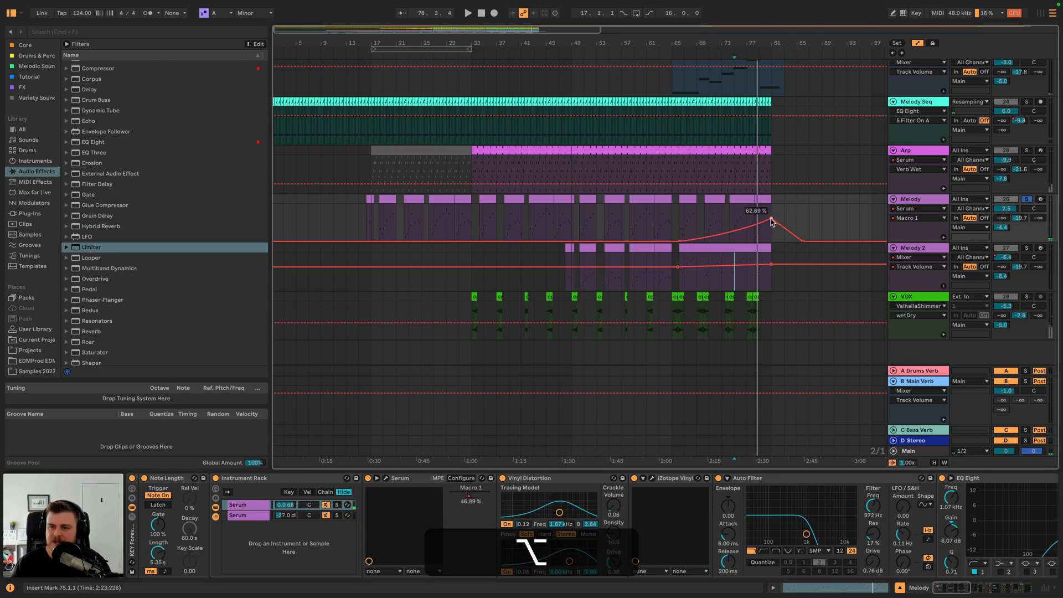
key("space")
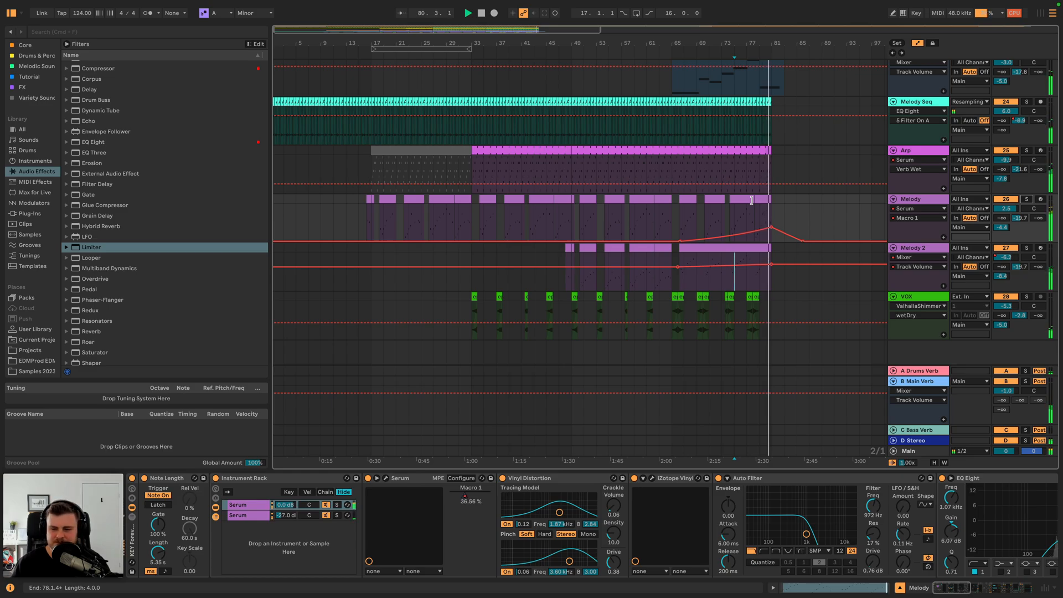
scroll(804, 205, "up", 3)
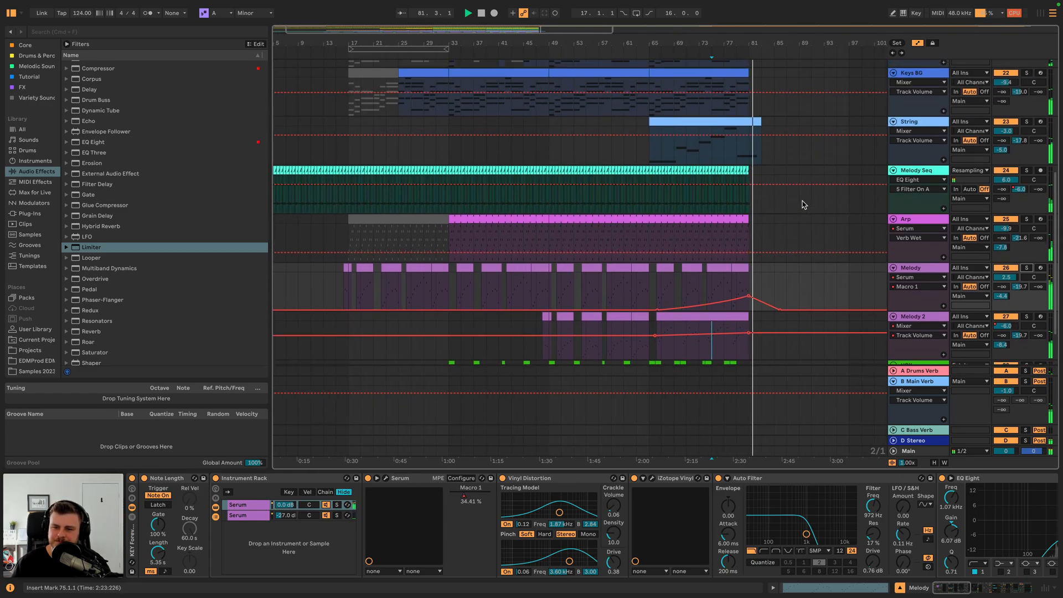
scroll(803, 205, "down", 3)
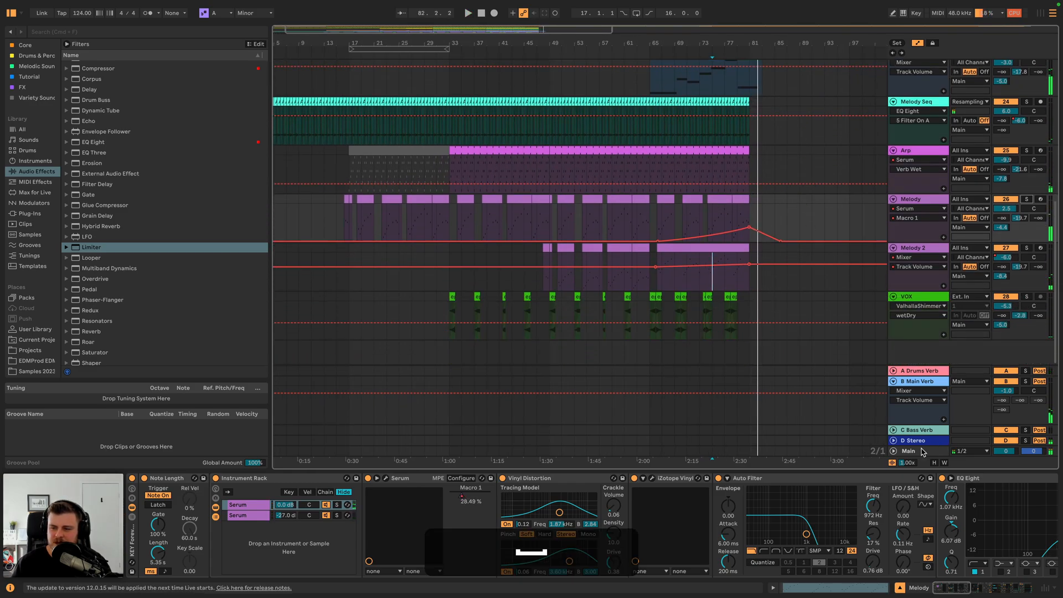
- Try the Multiband Compression preset before FabFilter Pro-L 2 on the Main track, lowering its amount to 13 % during playback
left_click(922, 451)
left_click(66, 183)
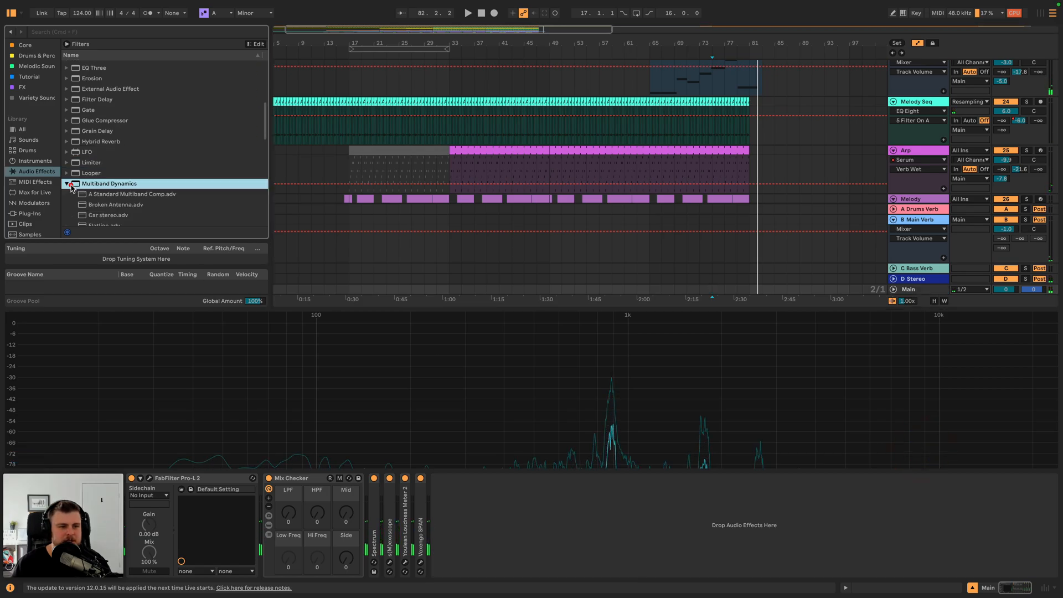
left_click_drag(147, 151, 131, 542)
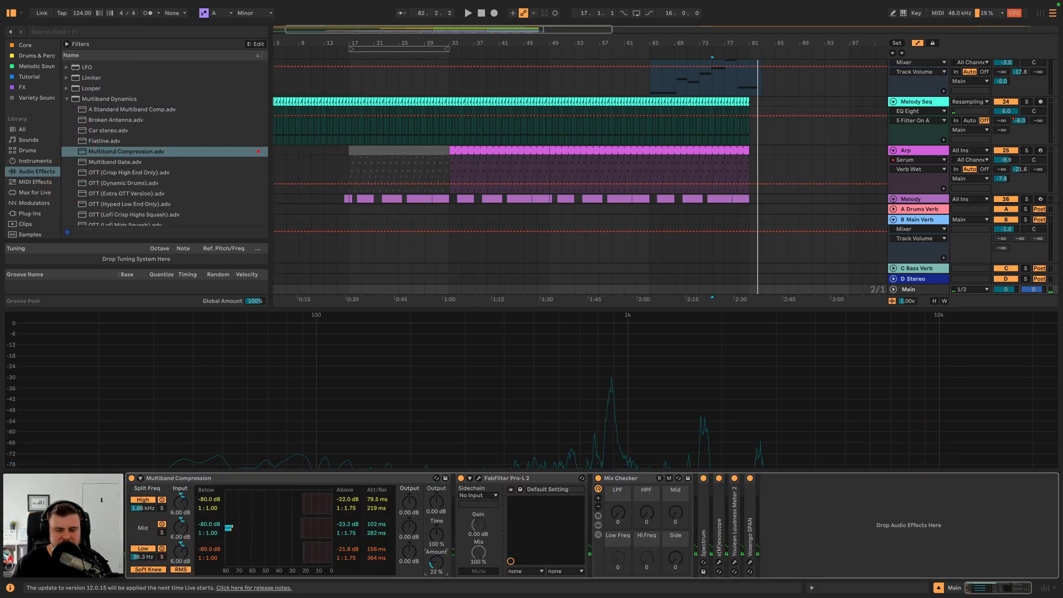
key("space")
left_click(615, 59)
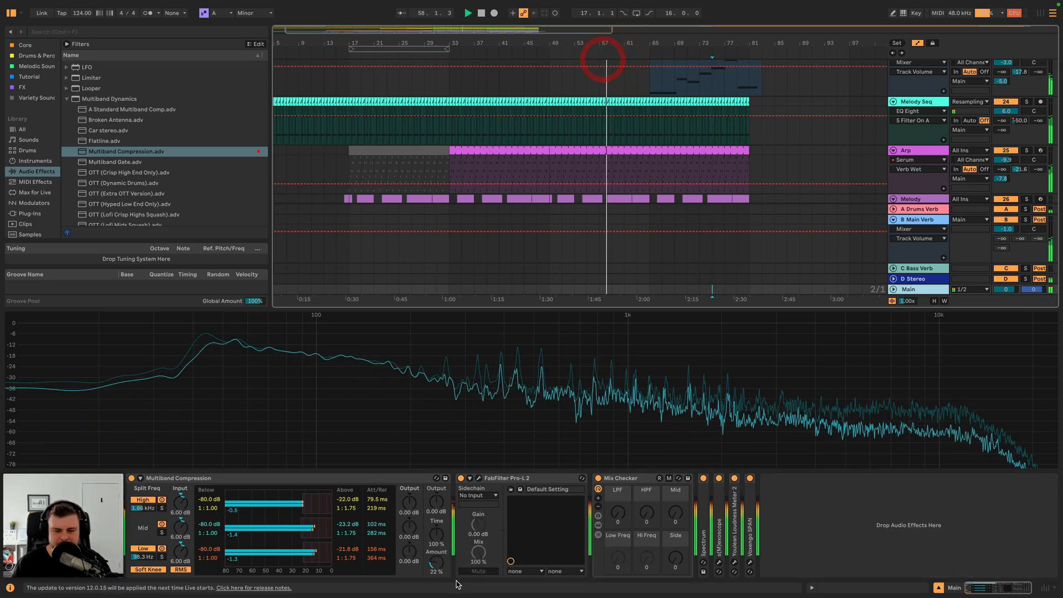
left_click_drag(437, 562, 436, 565)
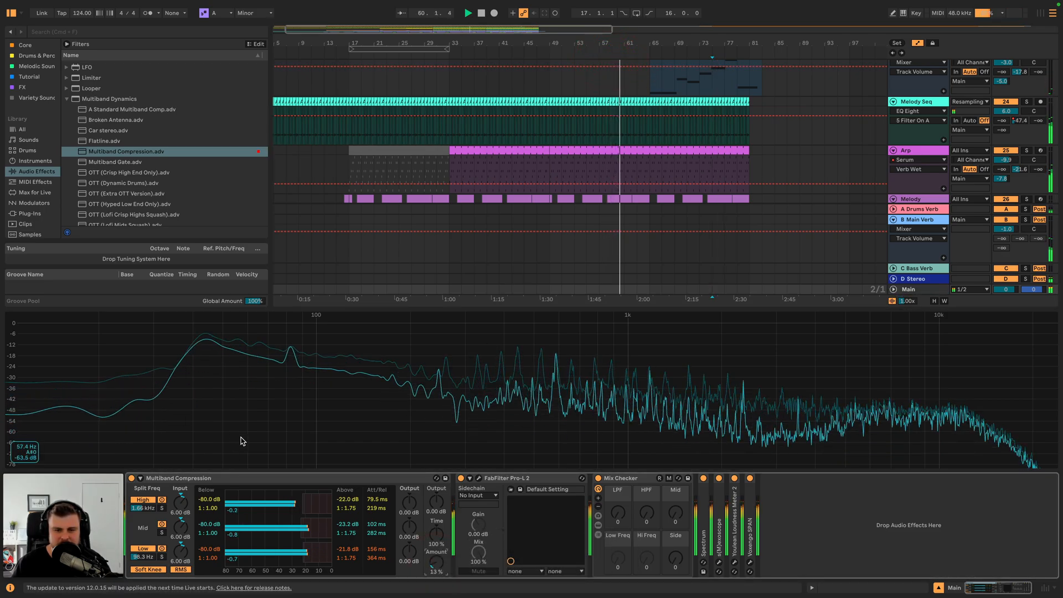
- Compare the mix with Multiband Compression off and on, and delete the device from the Main track
left_click(132, 479)
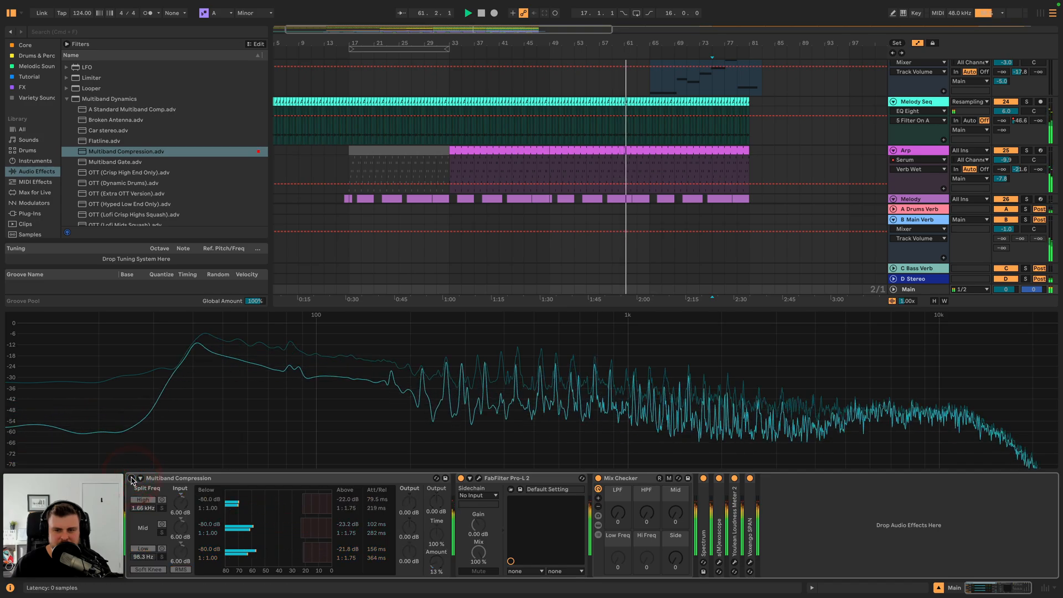
left_click(132, 478)
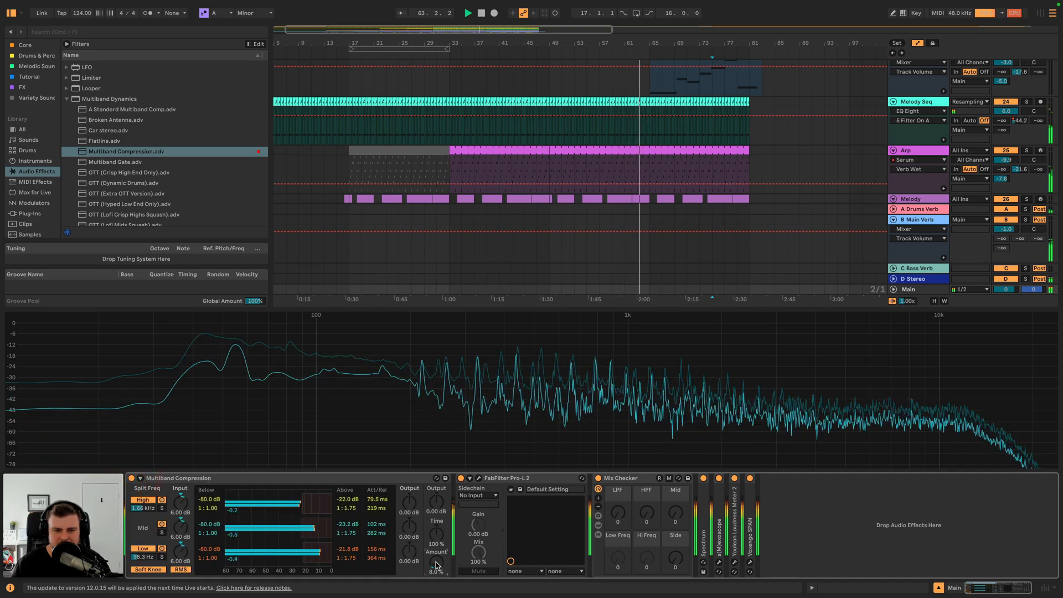
key("space")
left_click(372, 481)
key("BackSpace")
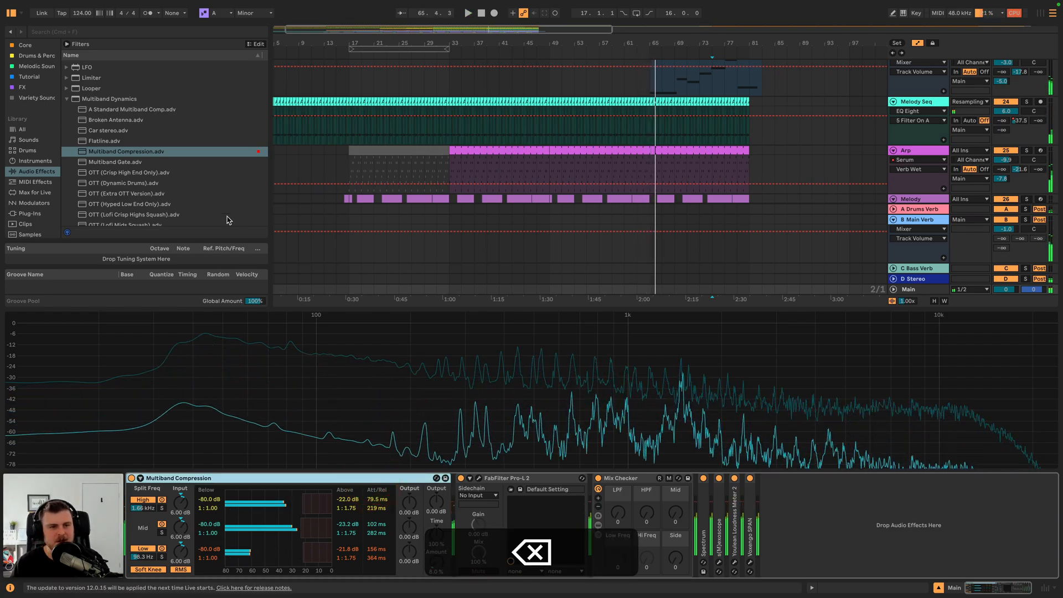
- Add a Compressor before FabFilter Pro-L 2 on Main with a 2:1 ratio, 5.99 ms attack and 129 ms release, hiding its sidechain section
scroll(138, 159, "up", 1)
scroll(138, 158, "up", 10)
left_click_drag(105, 160, 138, 512)
left_click(231, 501)
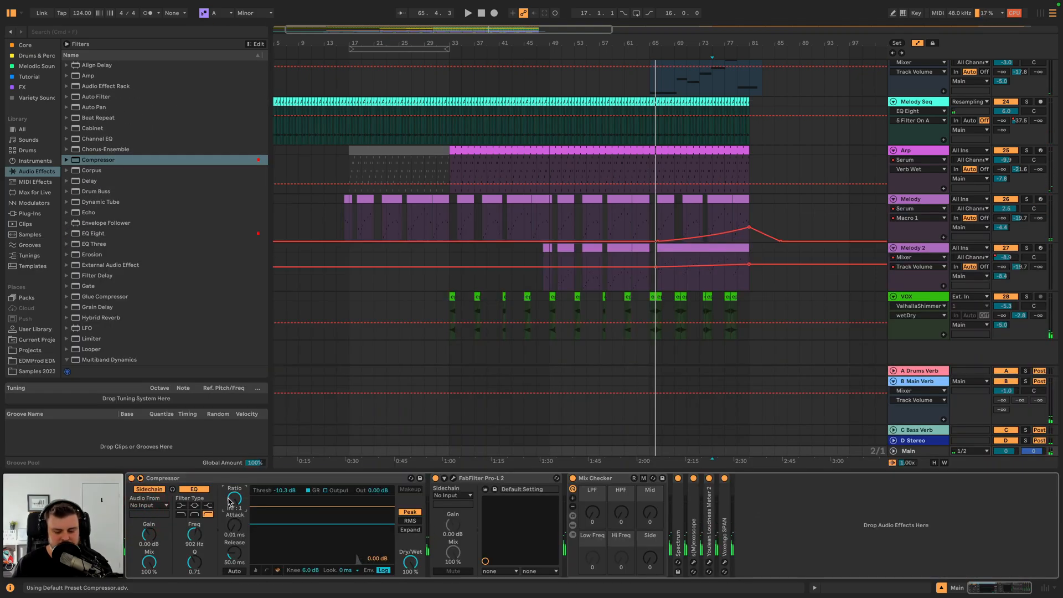
type("2")
key("Return")
left_click_drag(236, 537, 235, 523)
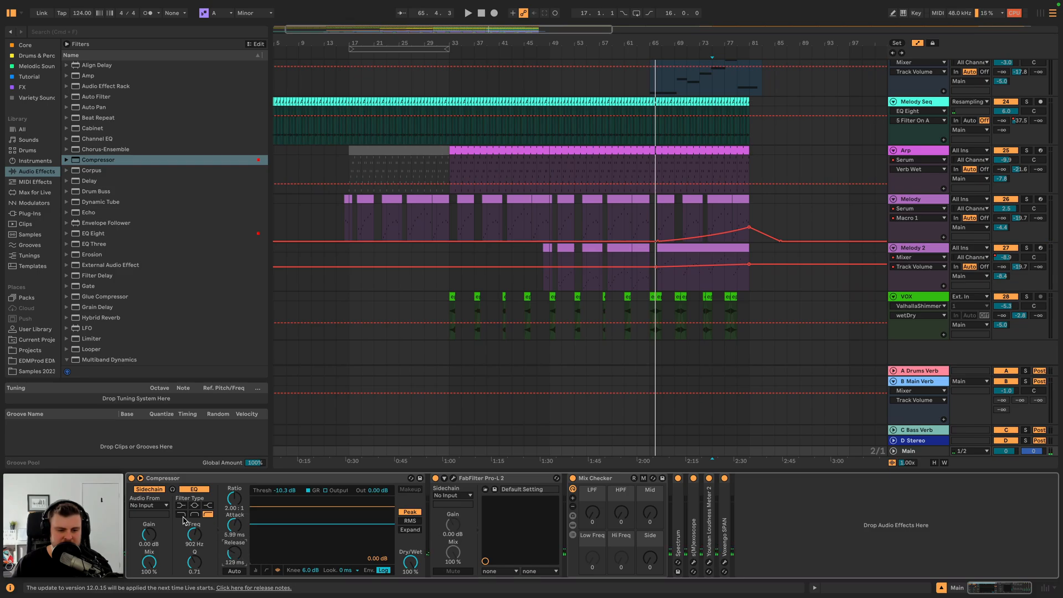
left_click(145, 487)
- Switch the Main Compressor to RMS, setting its threshold to -9.61 dB, output gain to 1.12 dB and release to 194 ms during playback
key("space")
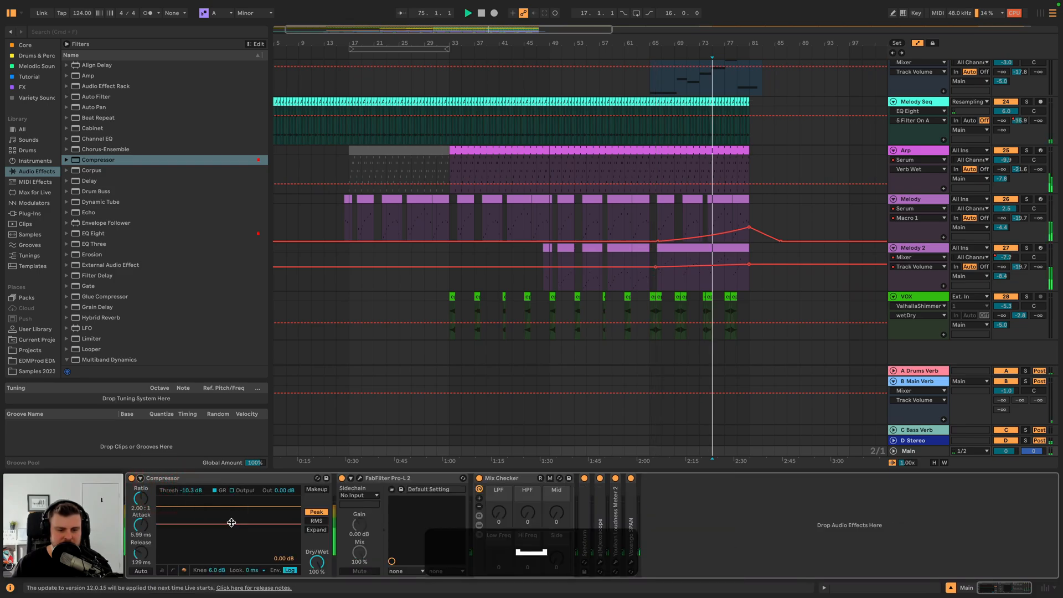
left_click(316, 521)
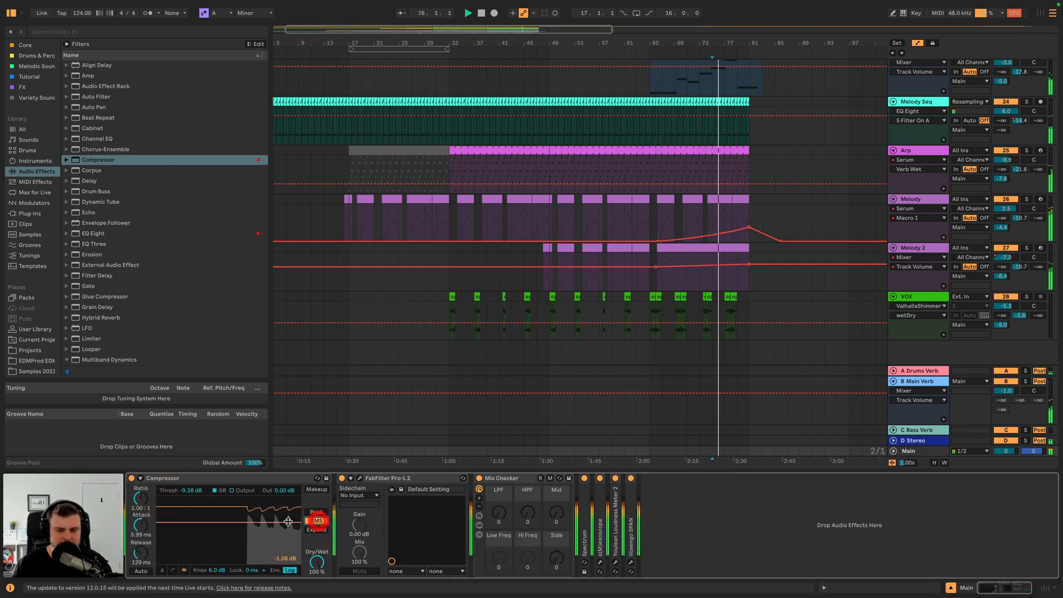
left_click(308, 491)
left_click(304, 491)
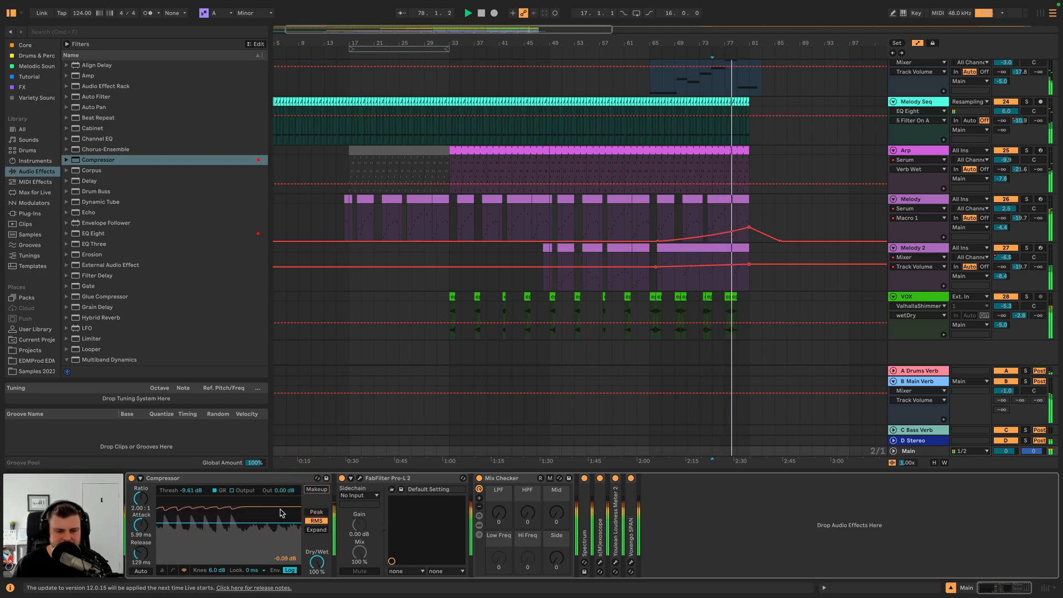
key("space")
left_click_drag(275, 491, 274, 490)
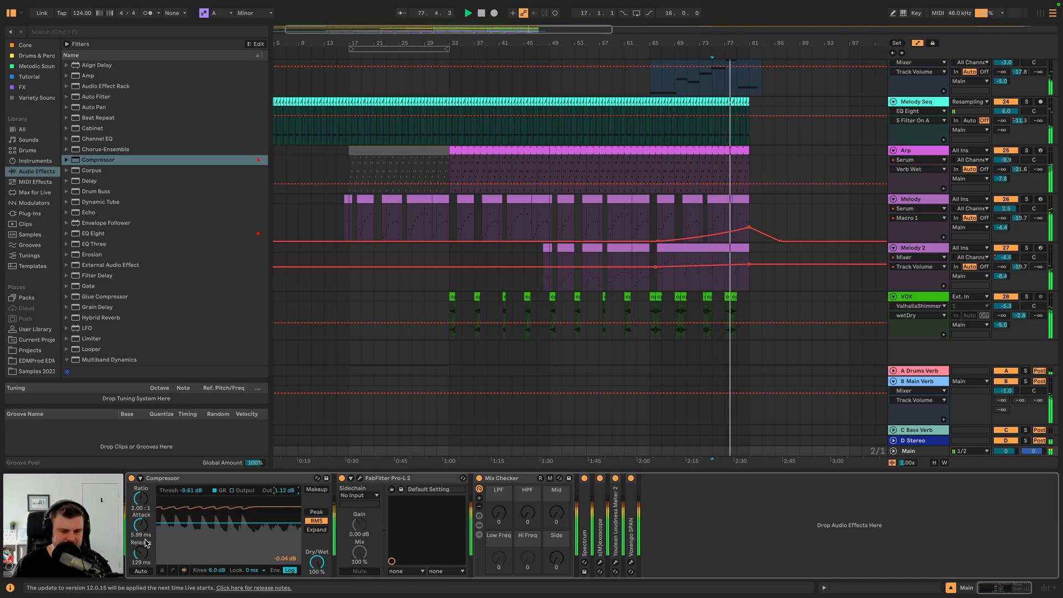
left_click_drag(141, 552, 141, 549)
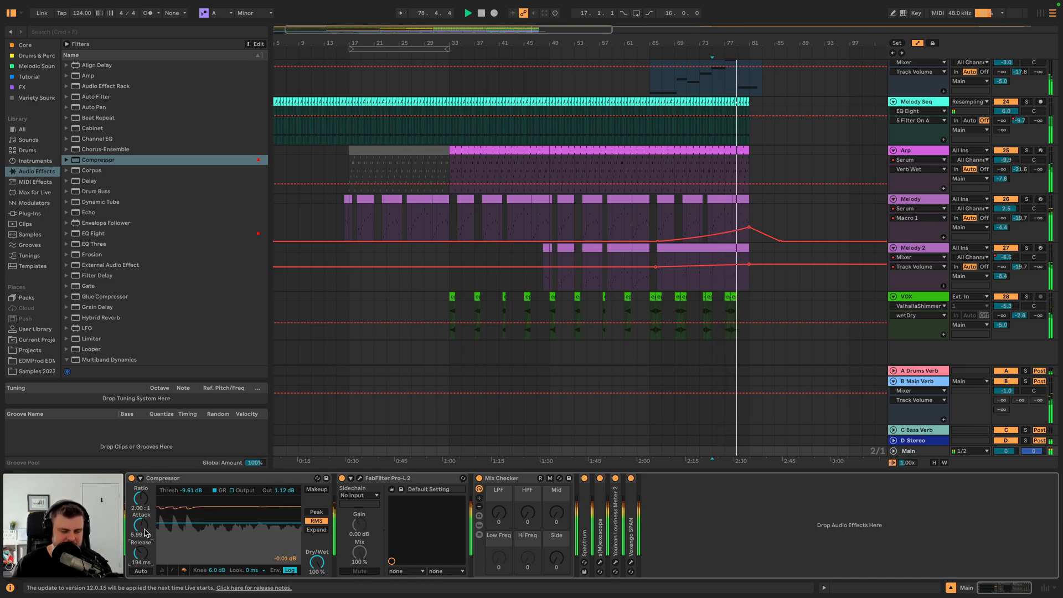
- Play from around bar 49, raise the Main Compressor's output gain to 1.69 dB, and compare the mix with it bypassed
left_click(555, 55)
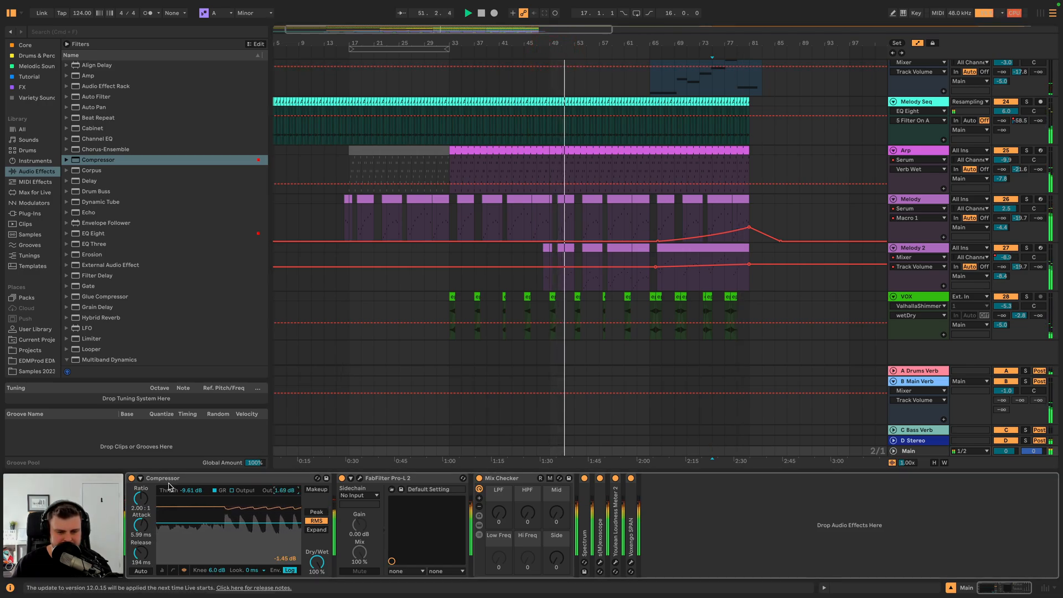
left_click(132, 478)
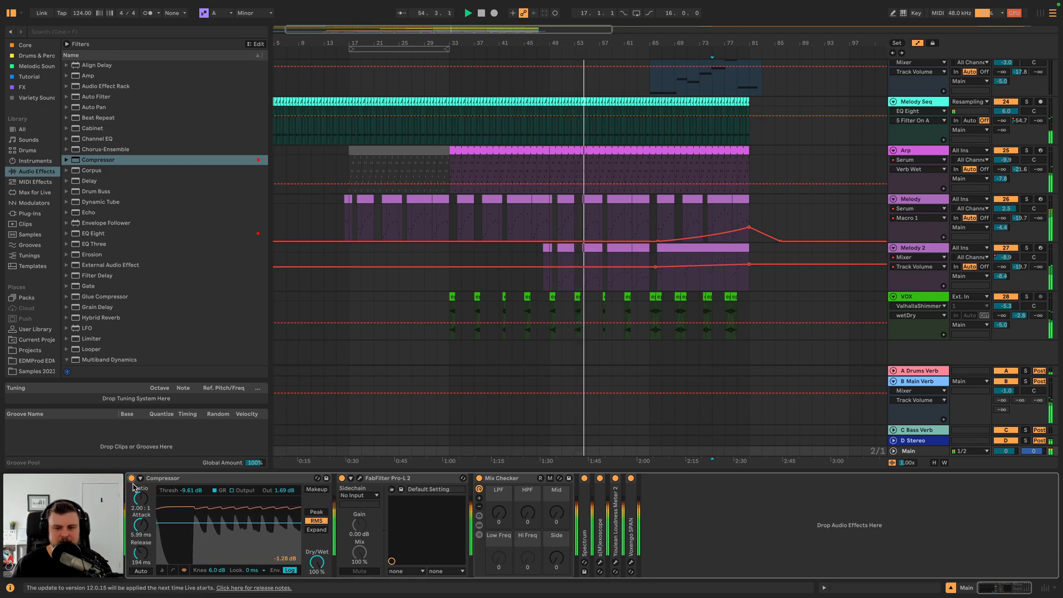
scroll(859, 219, "up", 5)
scroll(860, 219, "down", 5)
- Raise the sidechain Compressor's threshold to -12.5 dB on Melody 2 and to -12.2 dB on Melody
left_click(930, 199)
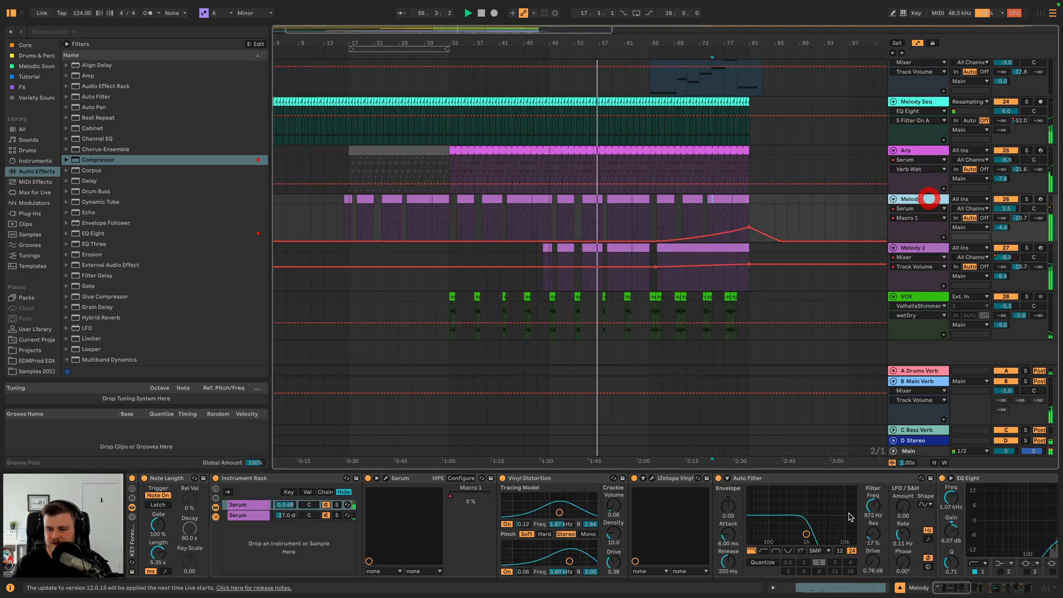
scroll(988, 540, "right", 3)
scroll(988, 540, "right", 5)
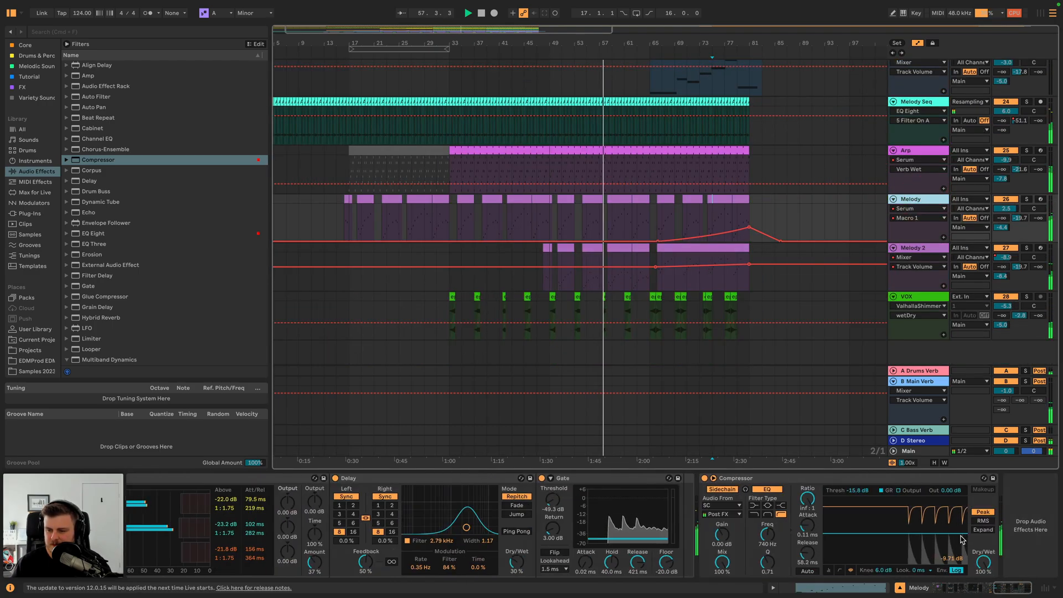
left_click(914, 248)
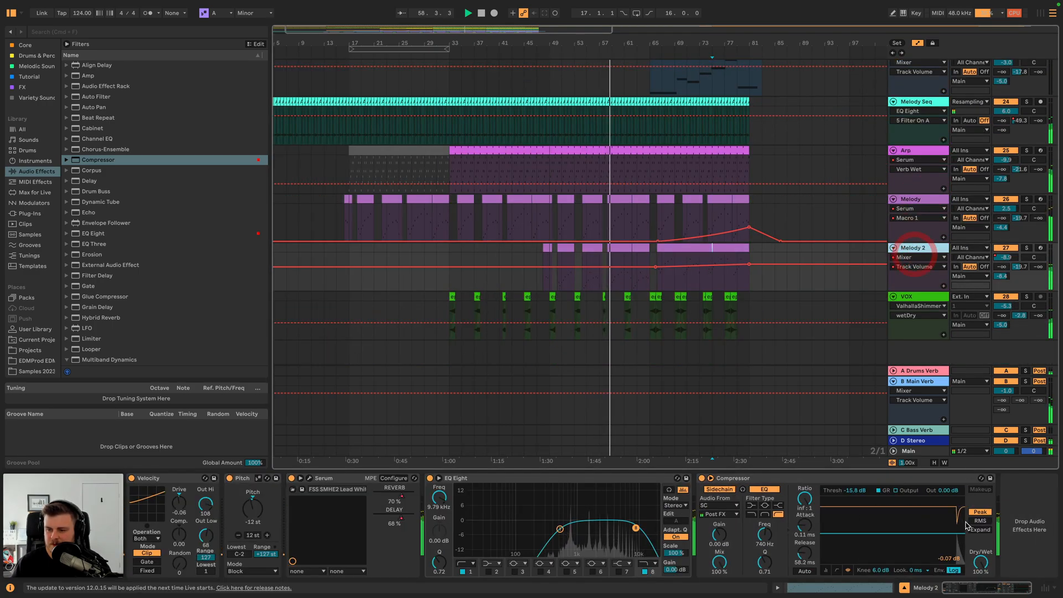
key("space")
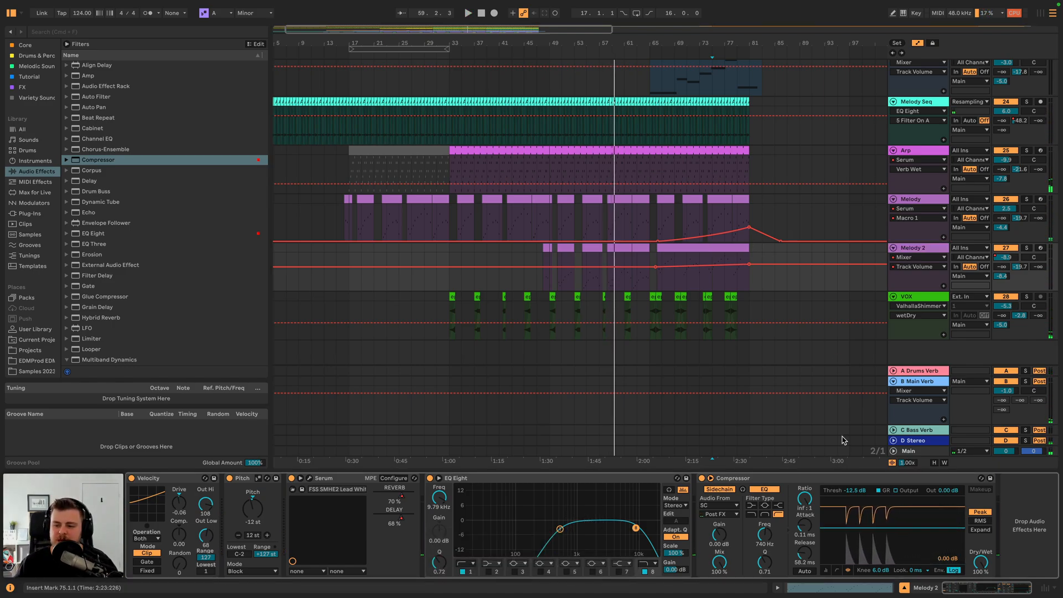
left_click(922, 200)
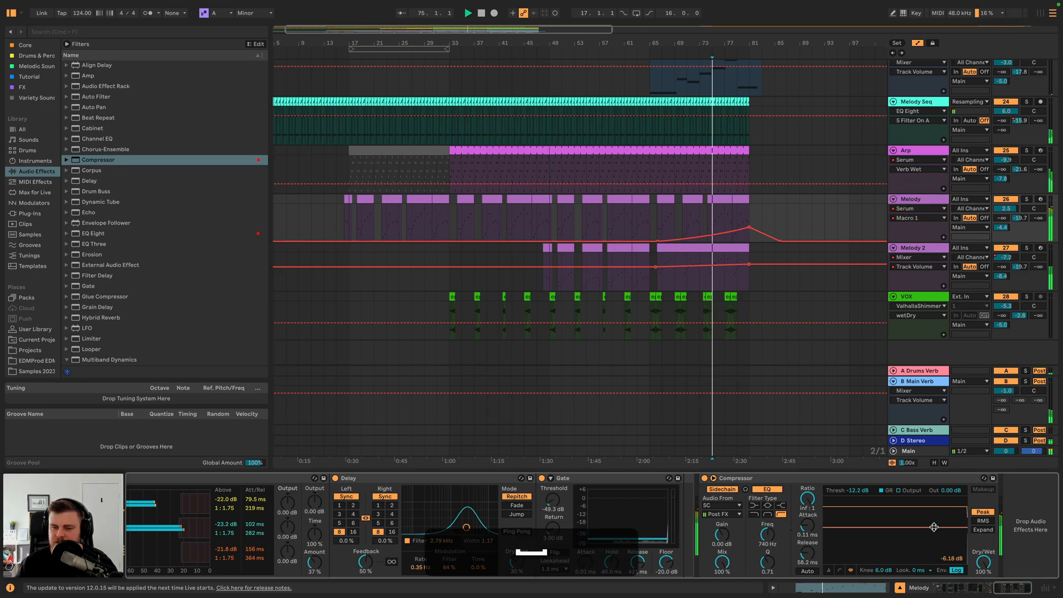
- Stop playback, hide the automation lanes and collapse all the arrangement tracks
left_click(481, 13)
key("a")
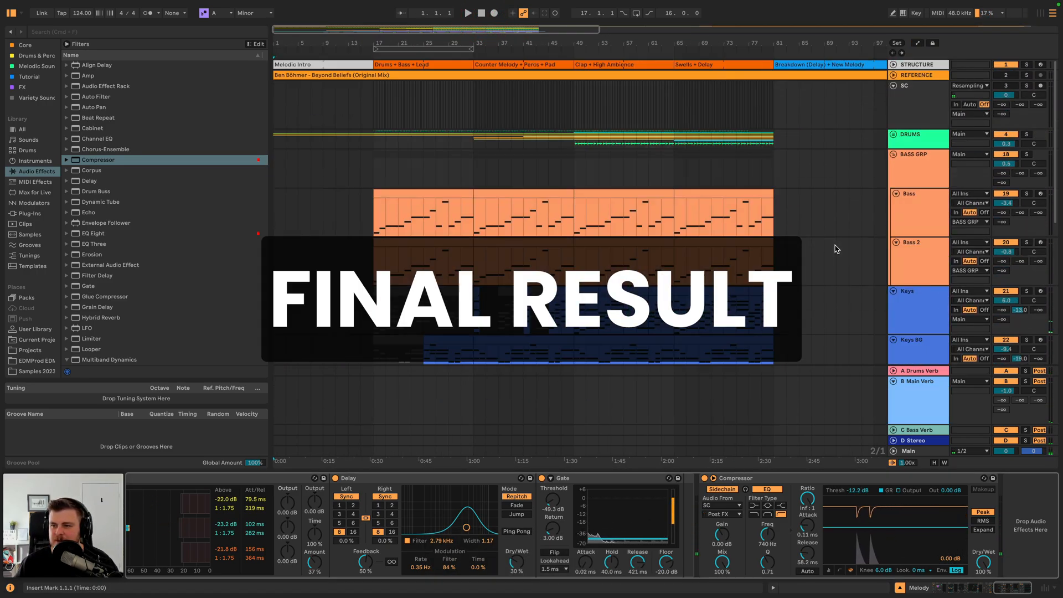
left_click(901, 92, "super")
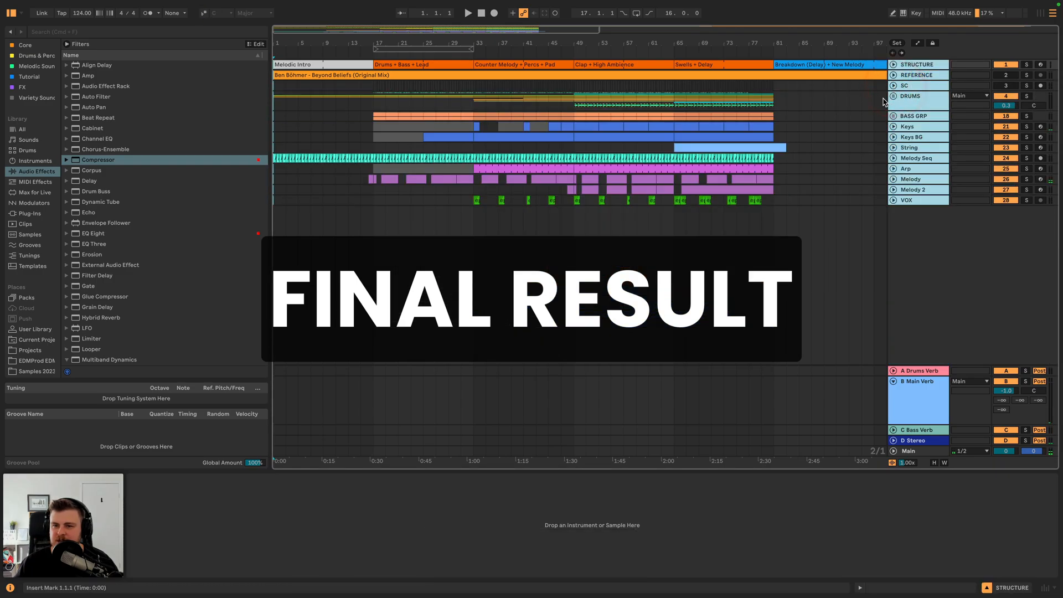
- Play the finished arrangement from bar 1 to listen through the final result
left_click(874, 158)
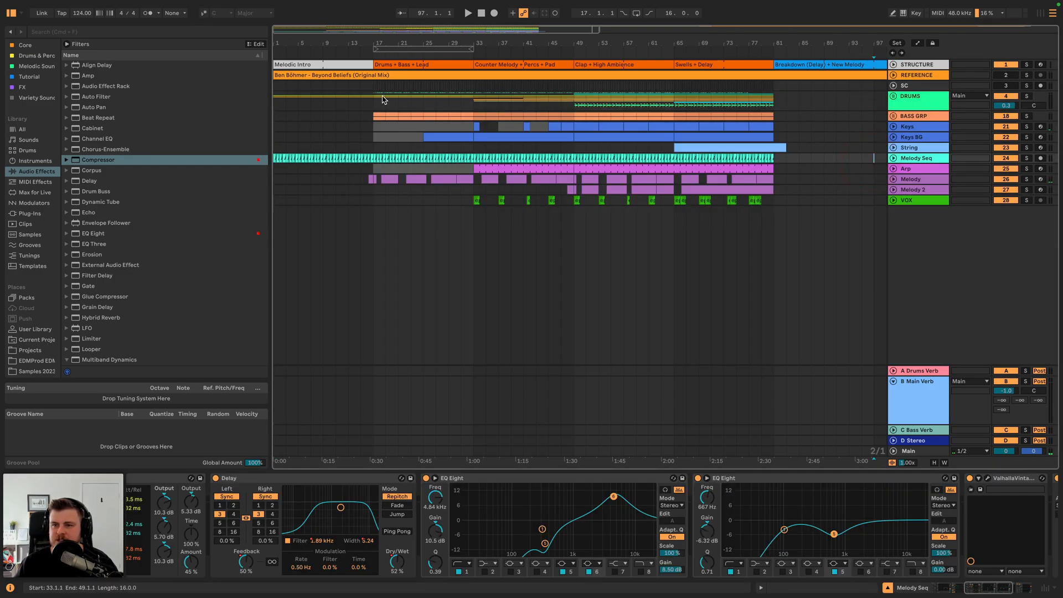
left_click(274, 86)
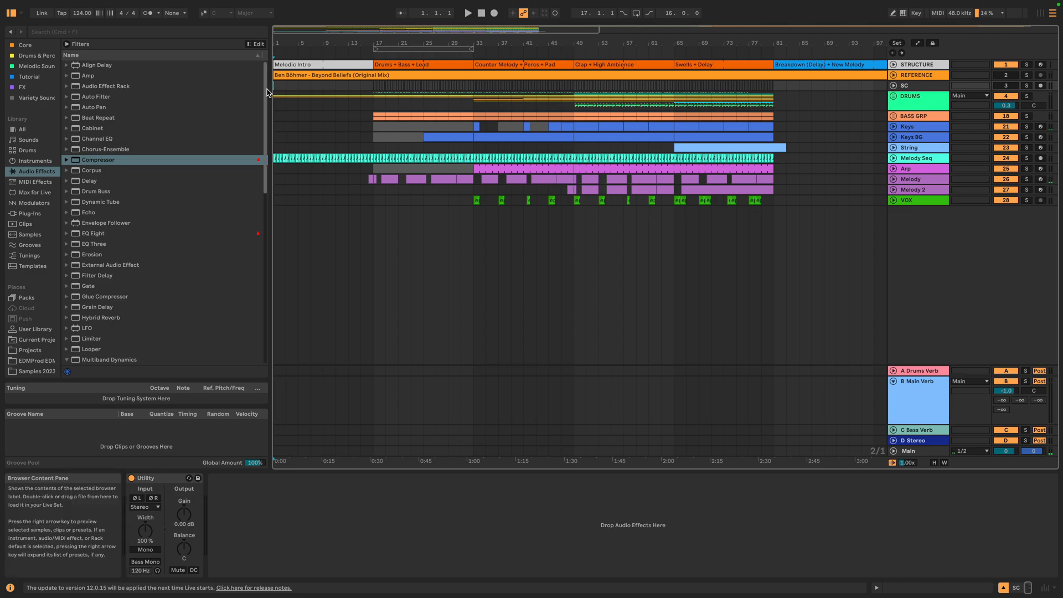
key("space")
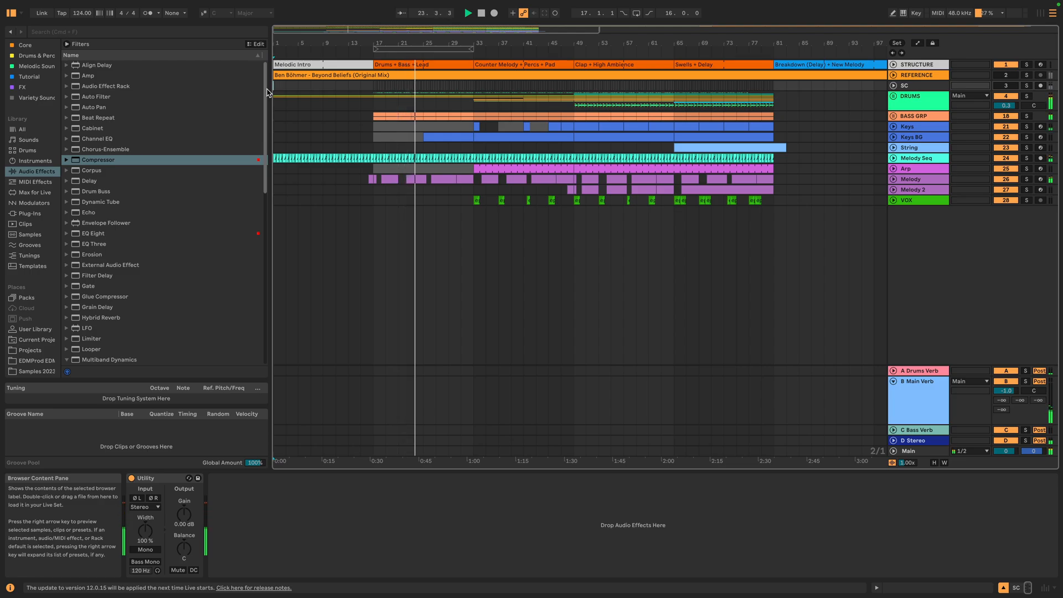
- Insert an EQ Eight before the sidechain Compressor on the Melody track and cut band 5 by 4.83 dB at 516 Hz
left_click(915, 179)
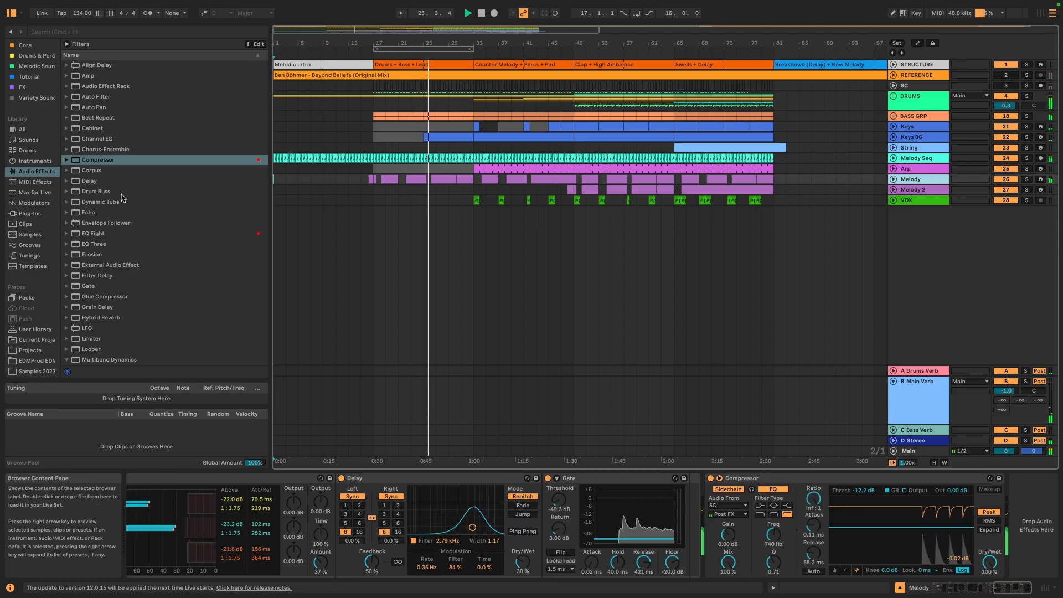
left_click_drag(93, 233, 703, 529)
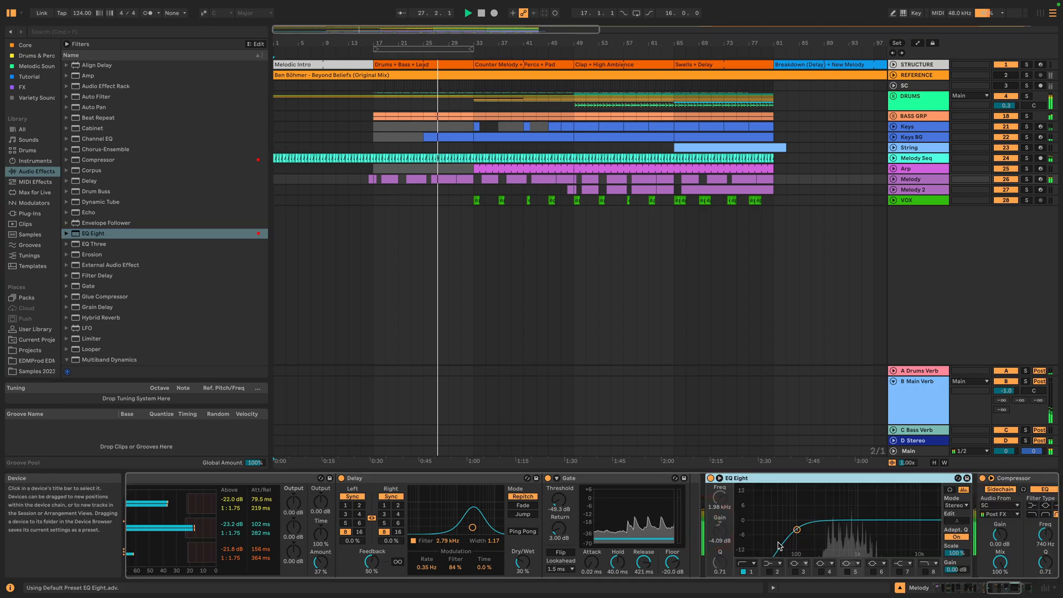
left_click(847, 571)
left_click_drag(874, 520, 874, 530)
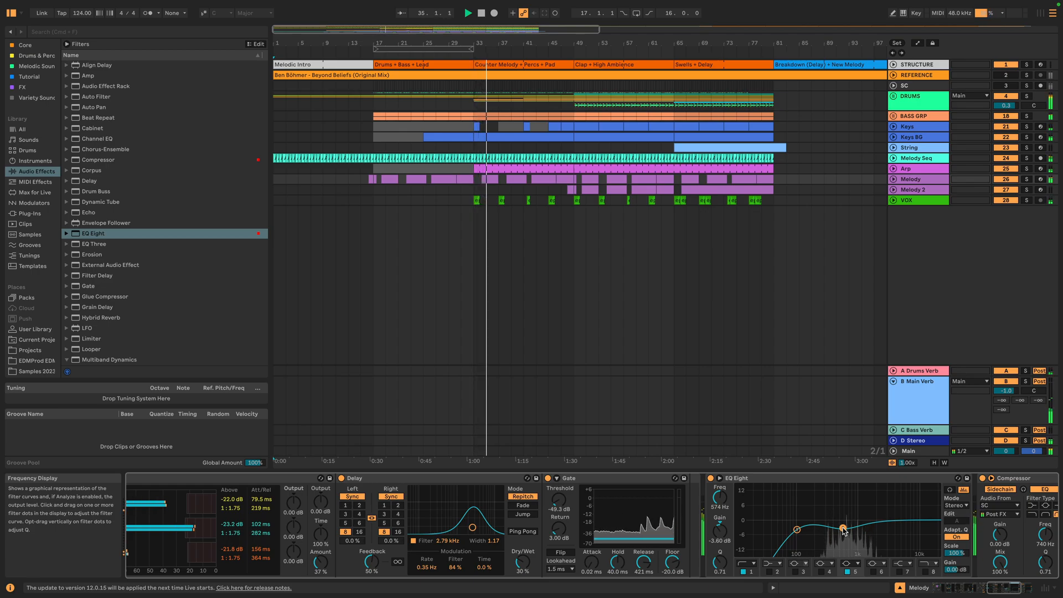
left_click_drag(842, 528, 840, 530)
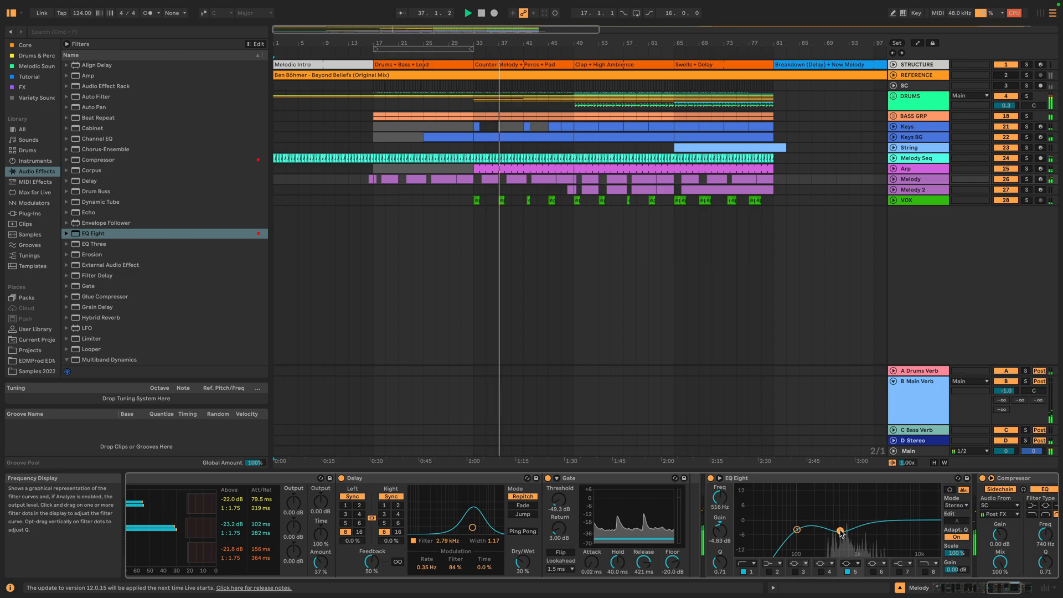
- Raise Melody's sidechain Compressor threshold to -11.8 dB and lower its EQ Eight output gain to -0.56 dB
scroll(875, 518, "right", 4)
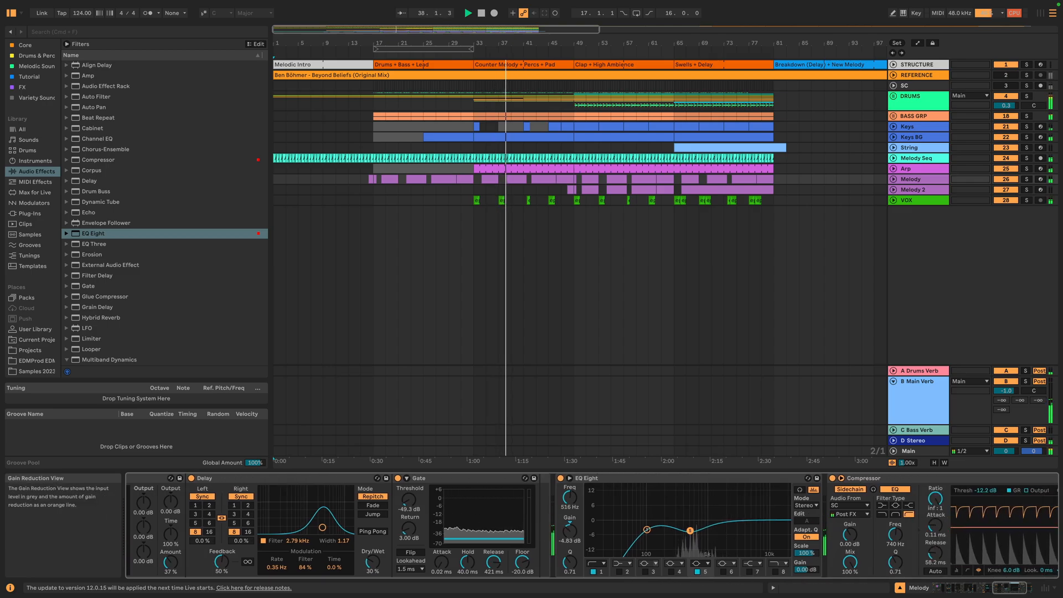
left_click_drag(957, 528, 958, 526)
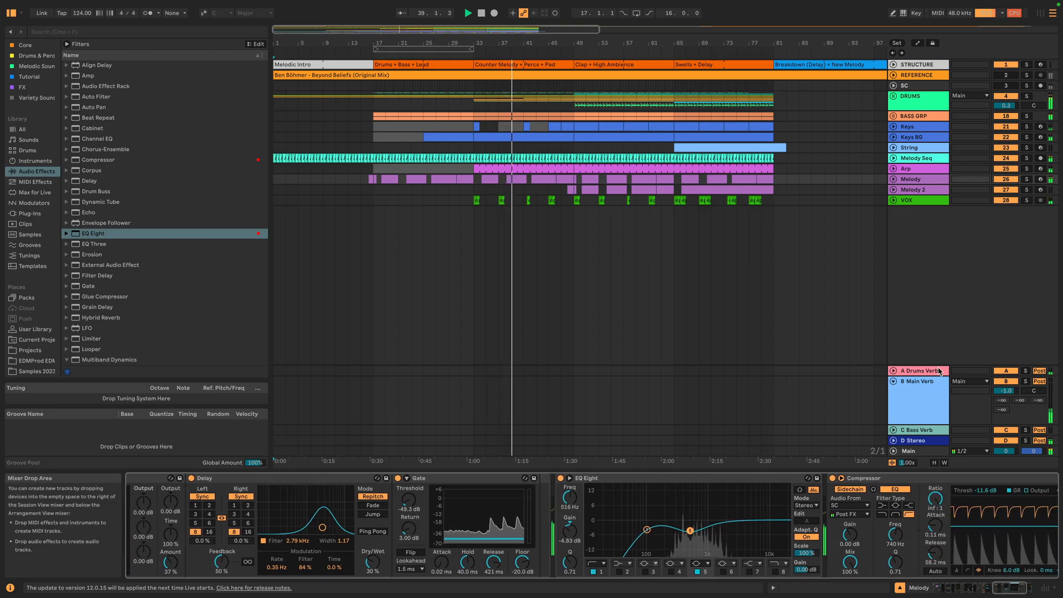
left_click_drag(806, 569, 806, 575)
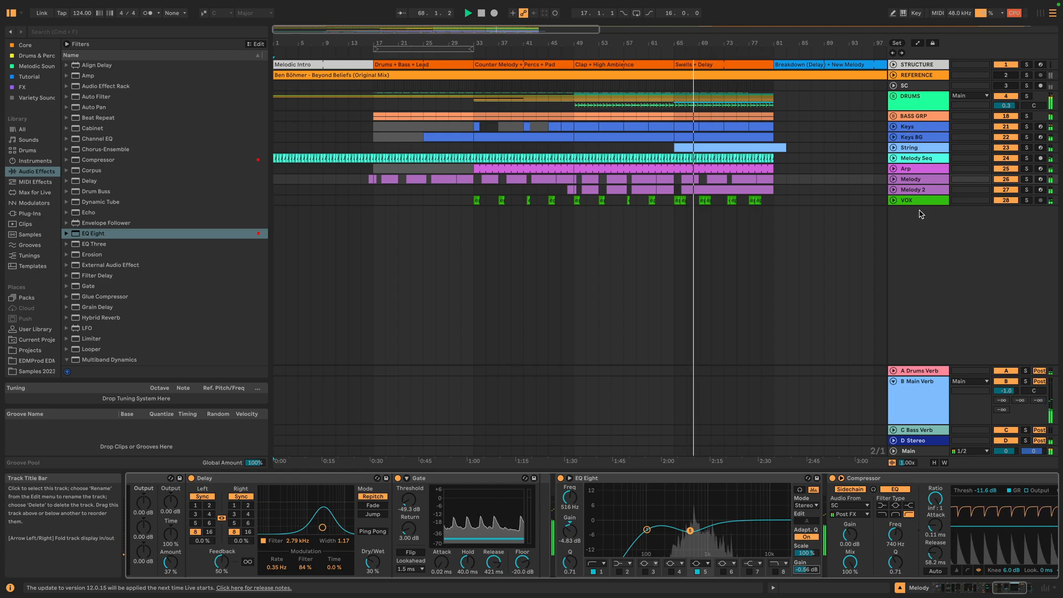
- Unfold the VOX track and lower its volume to -5.8 dB
left_click(893, 200)
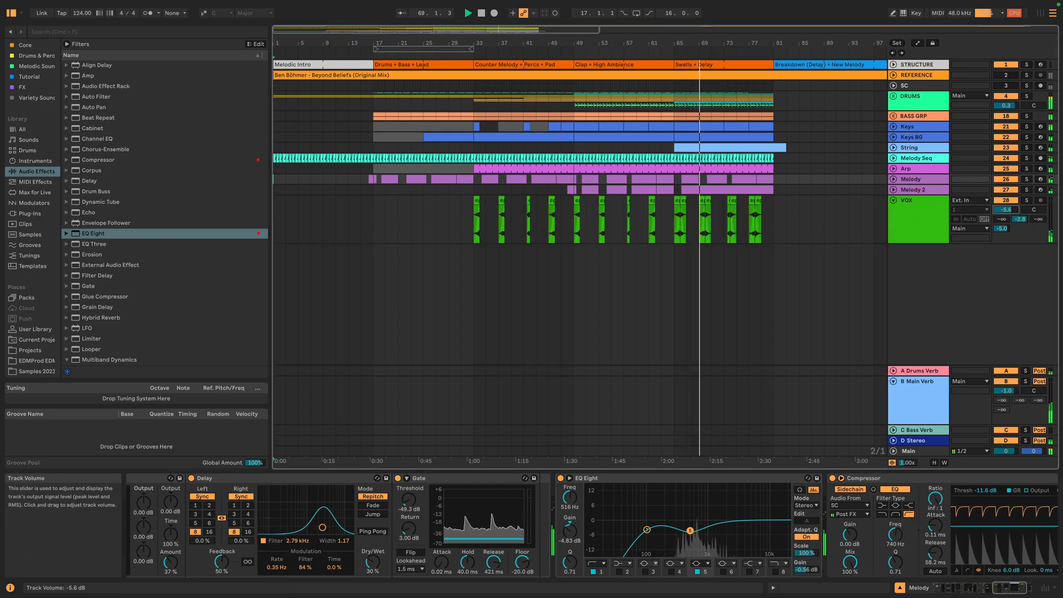
left_click_drag(1013, 212, 1013, 214)
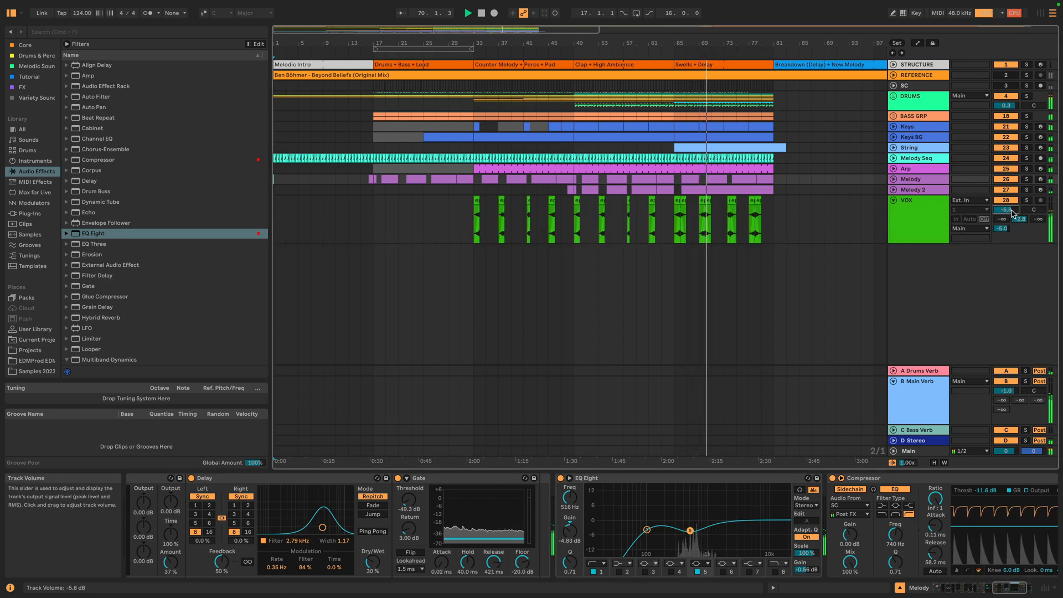